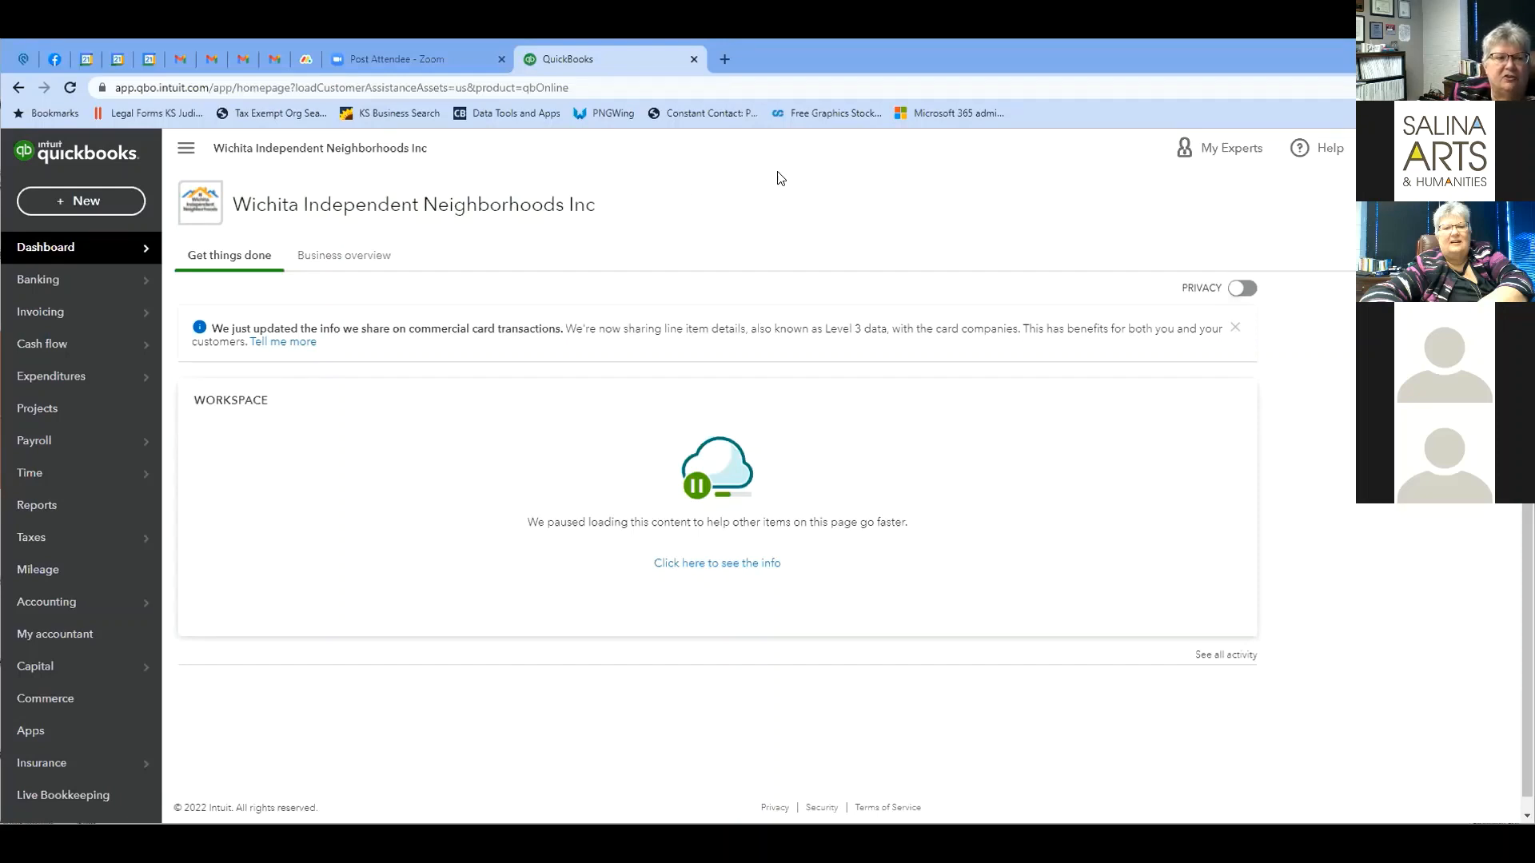
Bring up the gear settings menu listing Your Company, Lists, Tools and Profile.
click(76, 409)
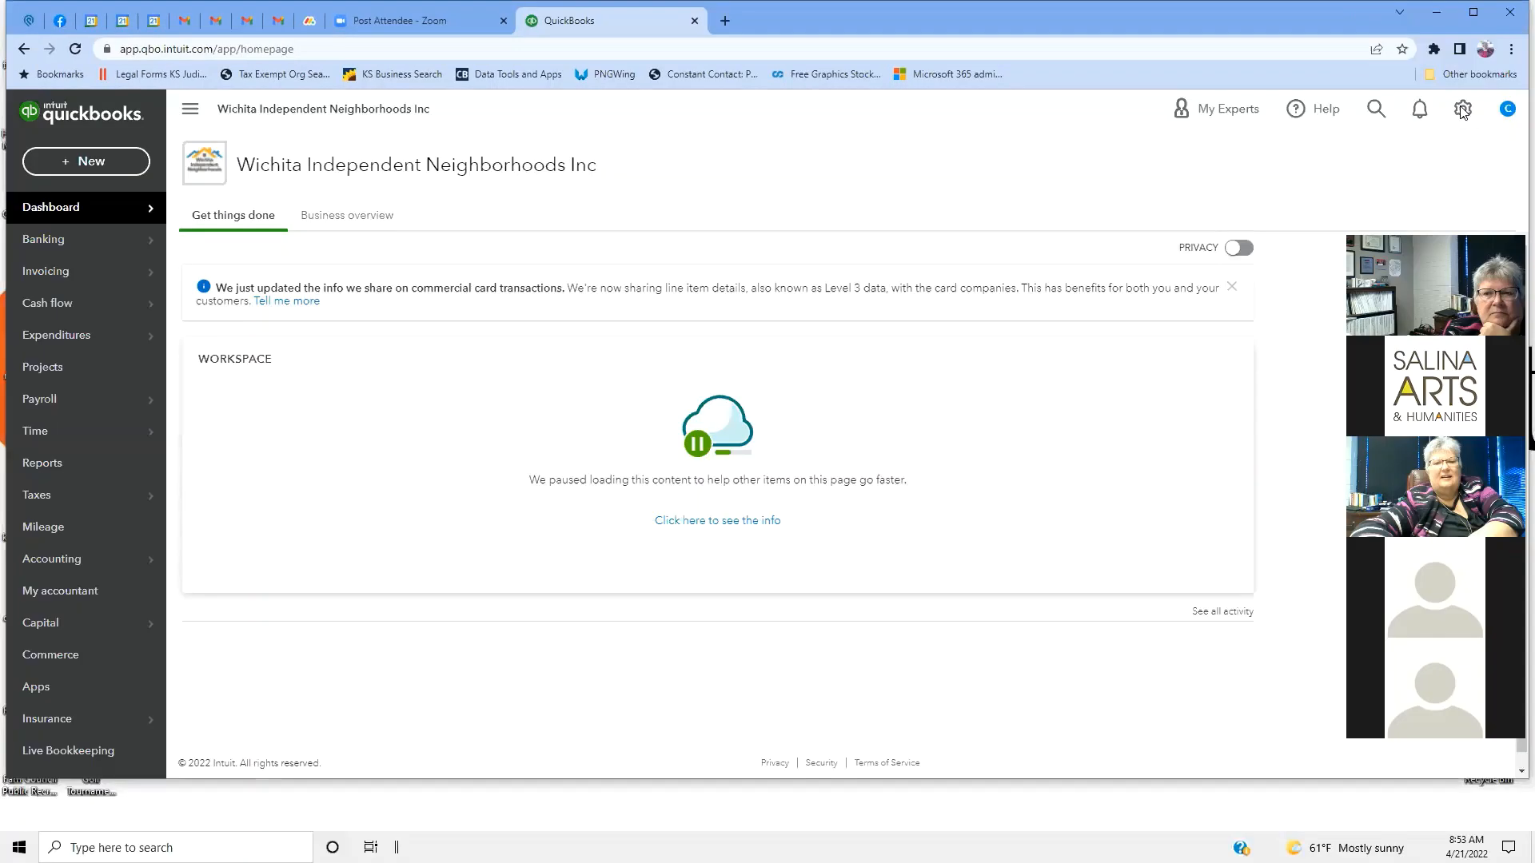
click(1458, 149)
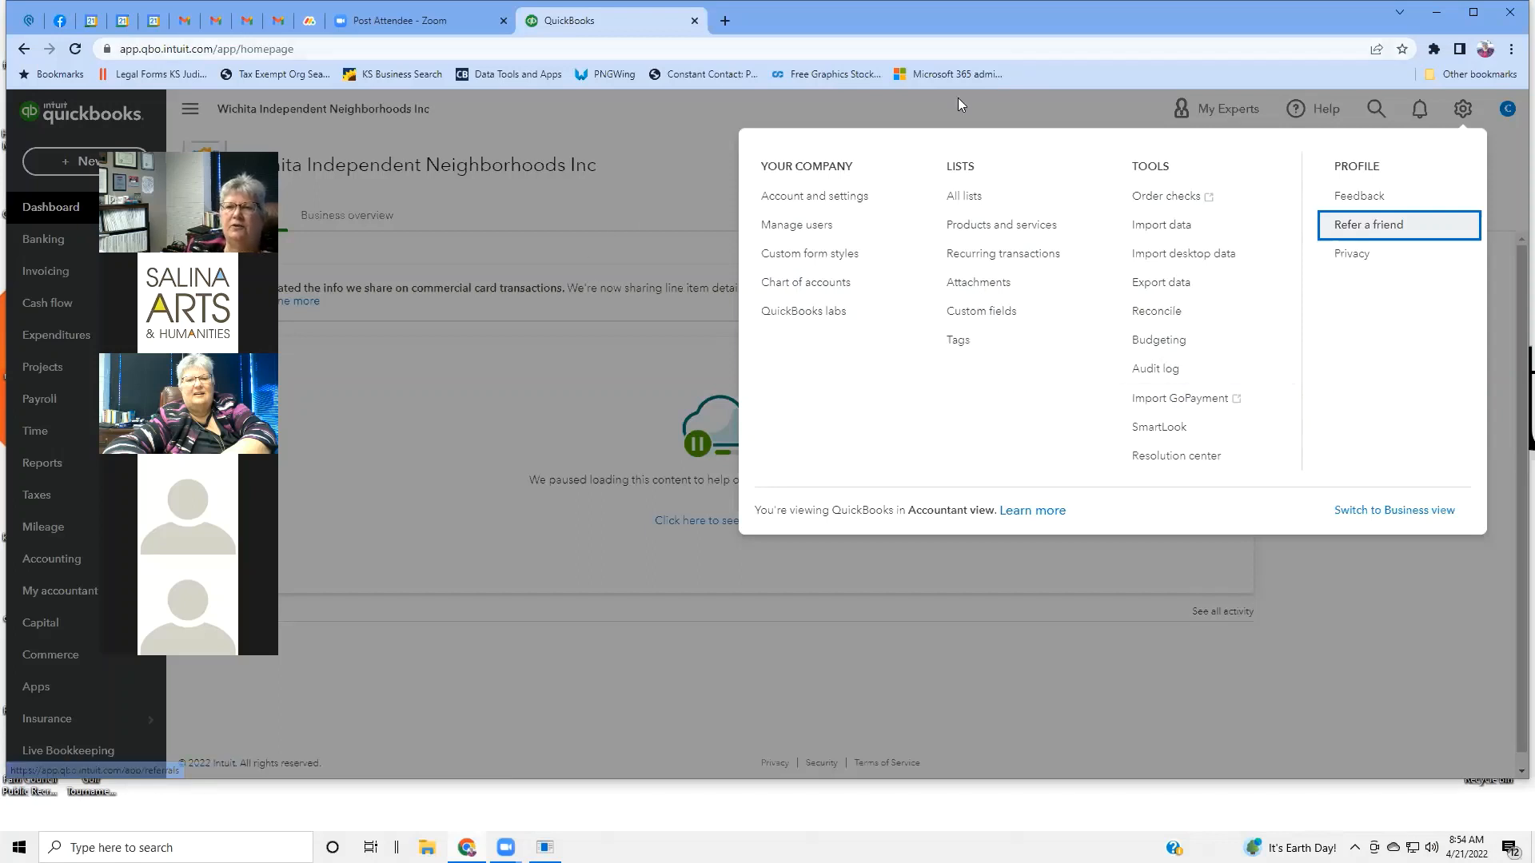
Go to Account and Settings > Company and begin editing the Company name field.
click(784, 204)
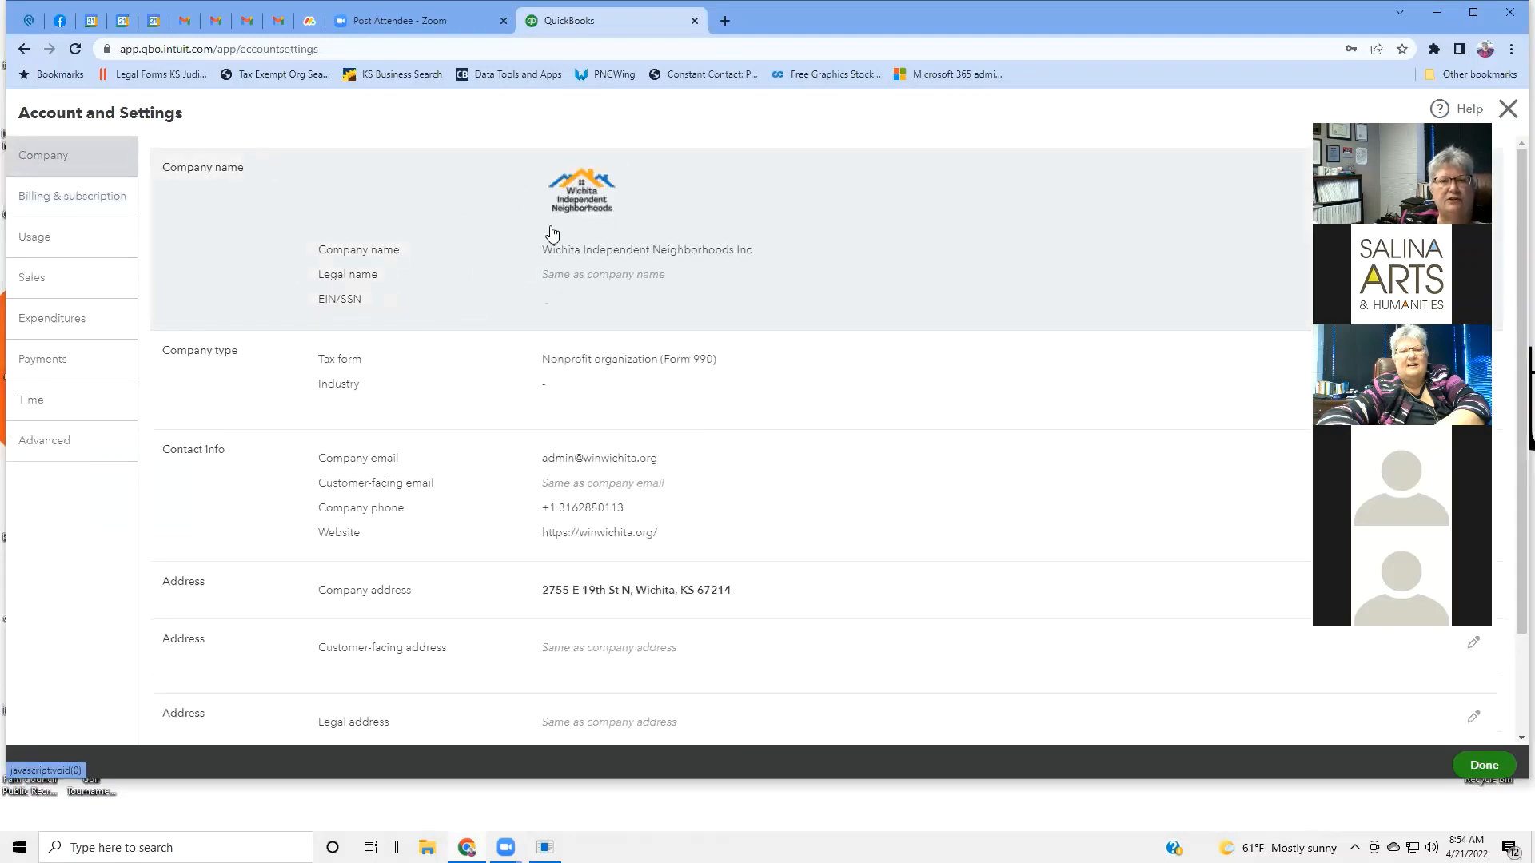
click(634, 250)
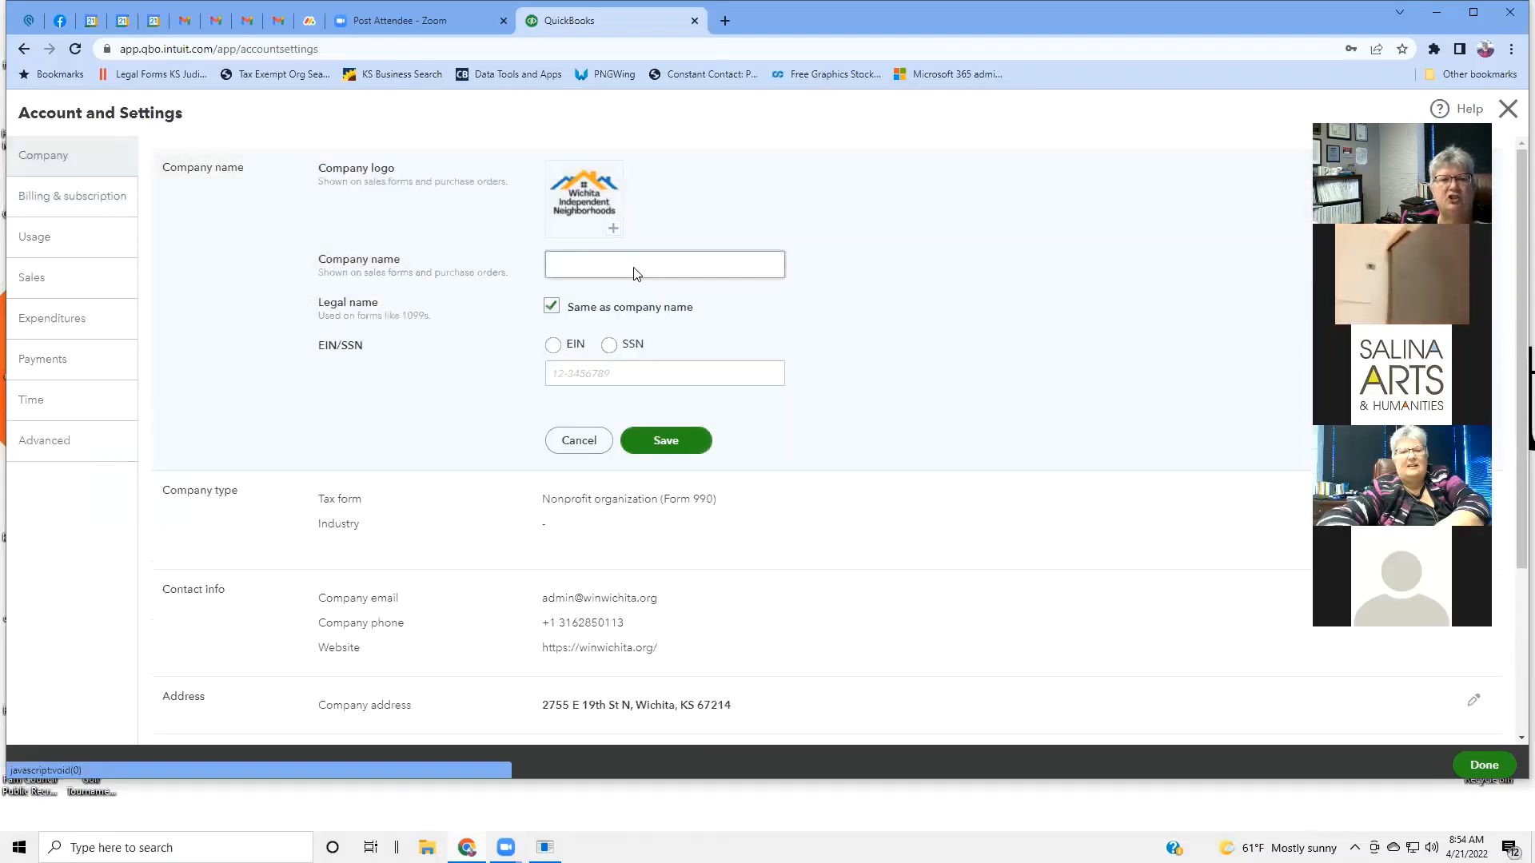
click(635, 267)
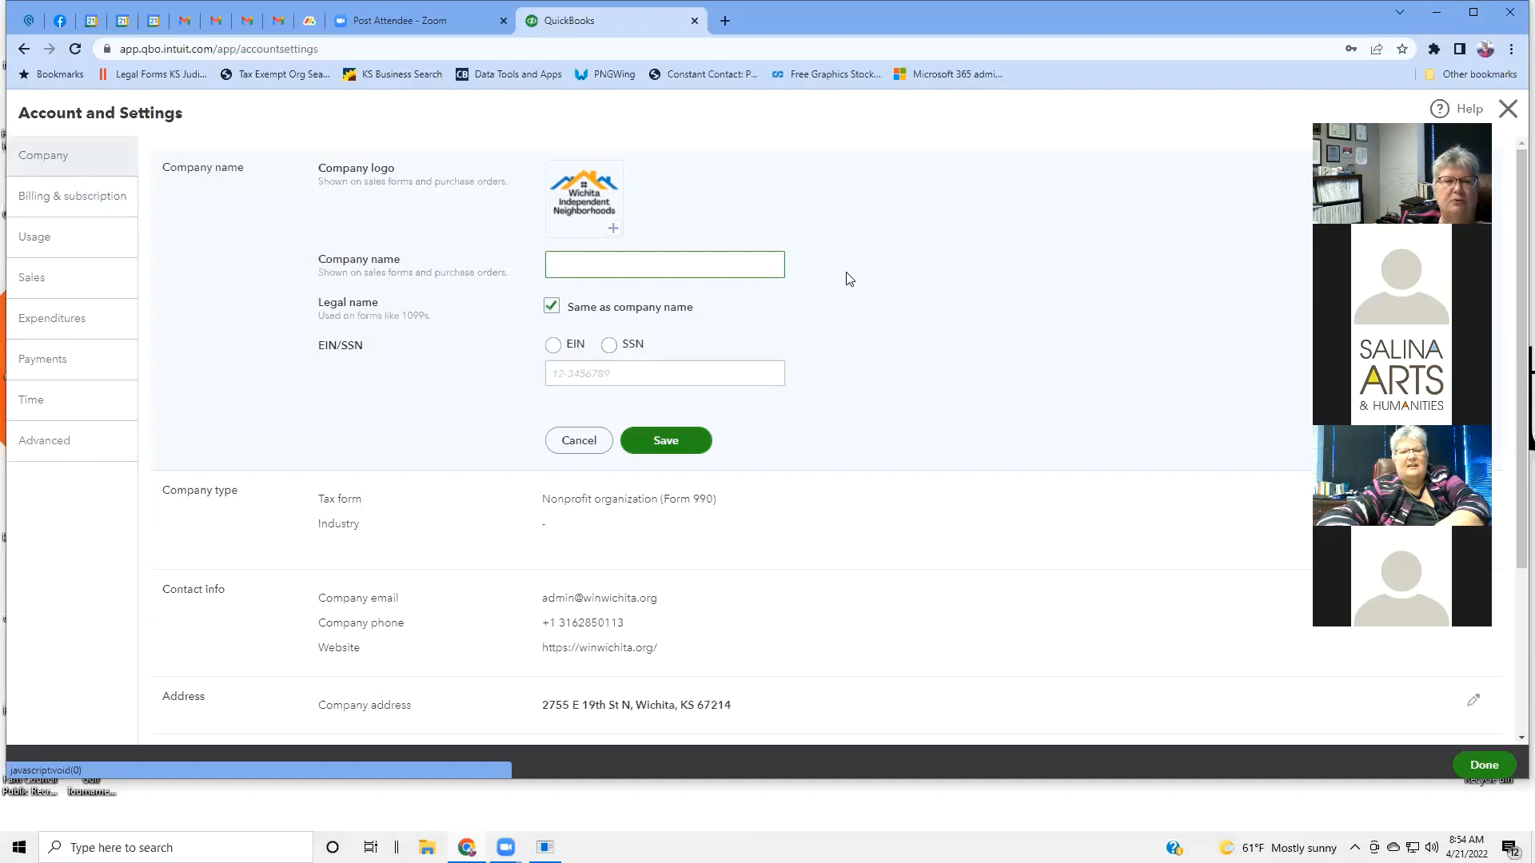
scroll(849, 278, down, 2)
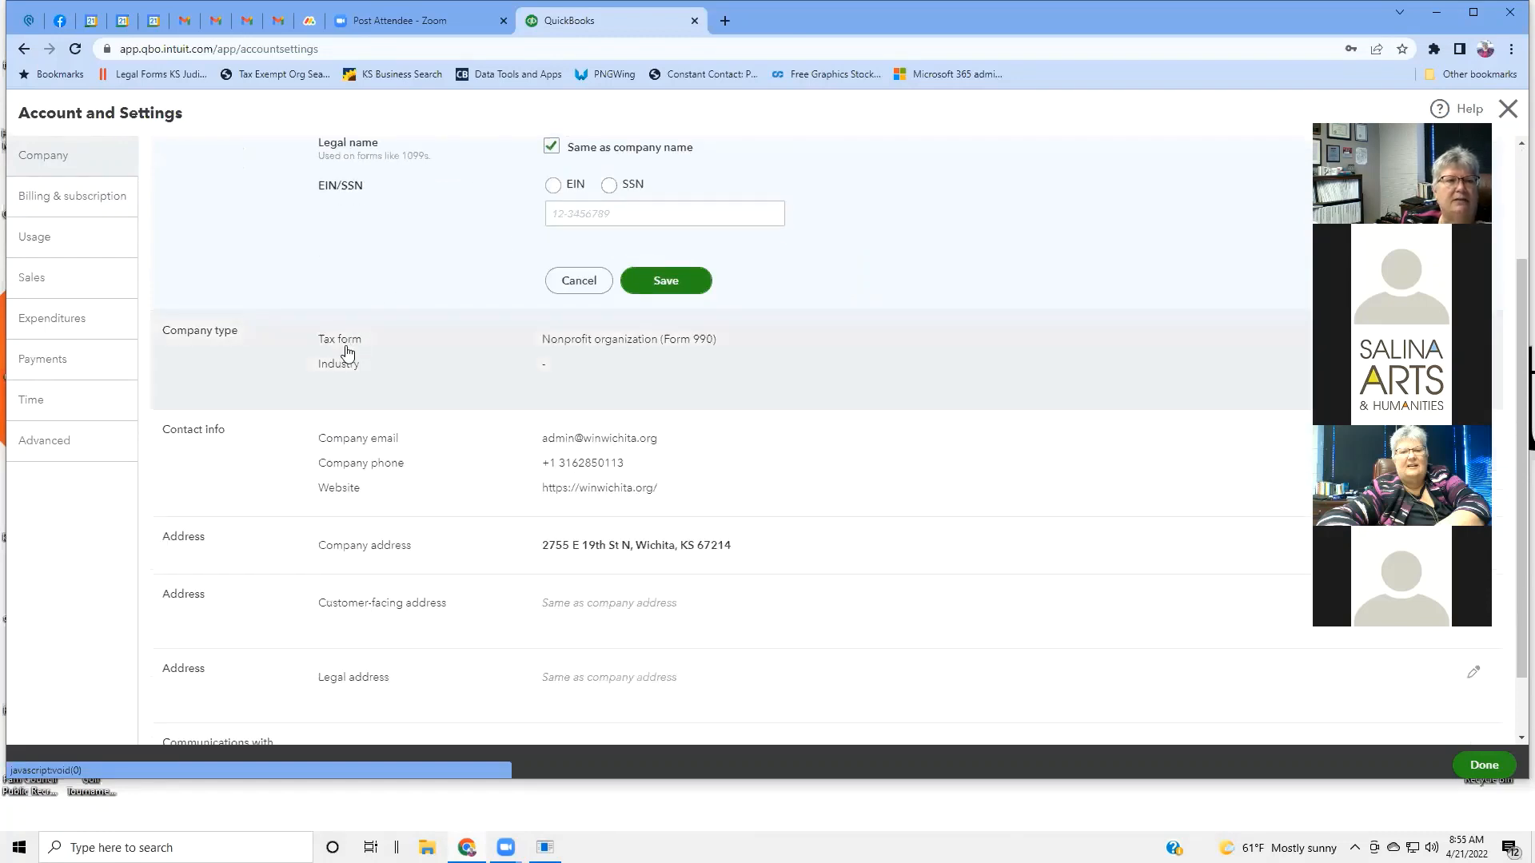
Put Company type into edit mode, showing tax form Nonprofit organization (Form 990) and empty Industry.
click(348, 352)
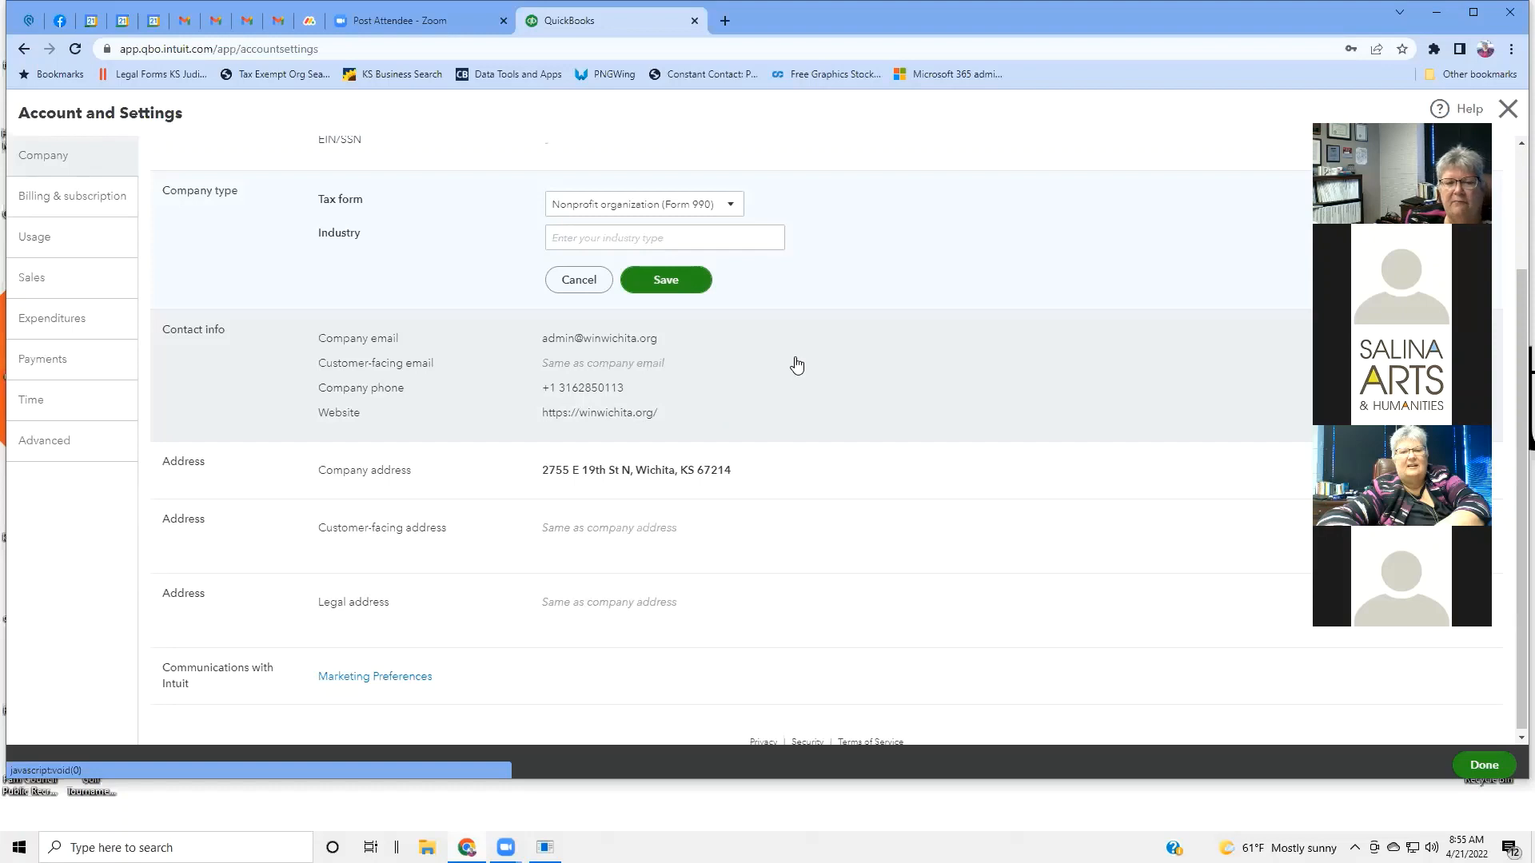
scroll(797, 365, down, 1)
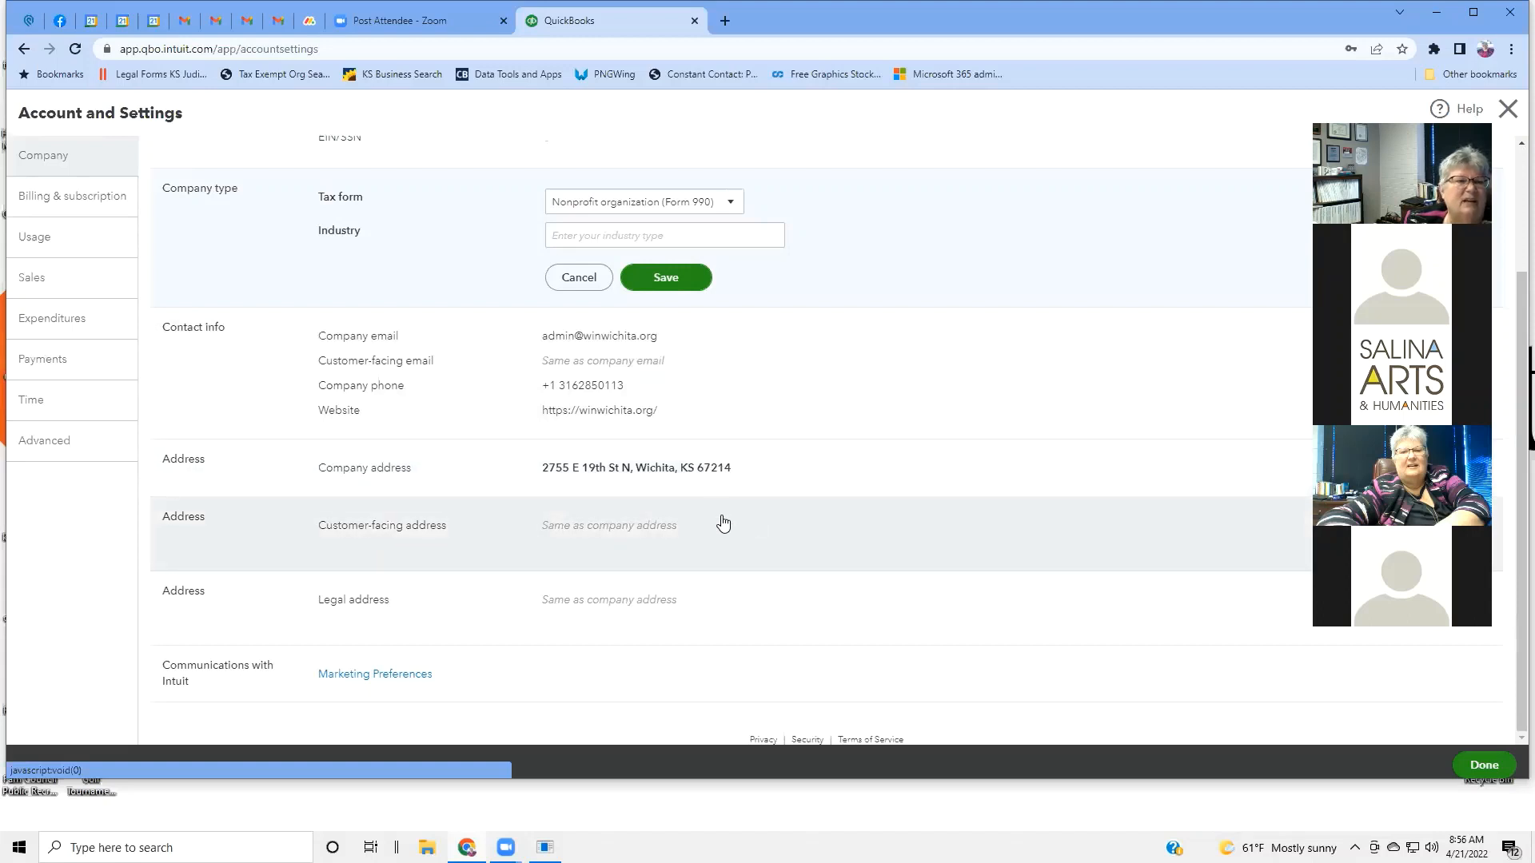
scroll(703, 495, up, 1)
scroll(701, 497, down, 1)
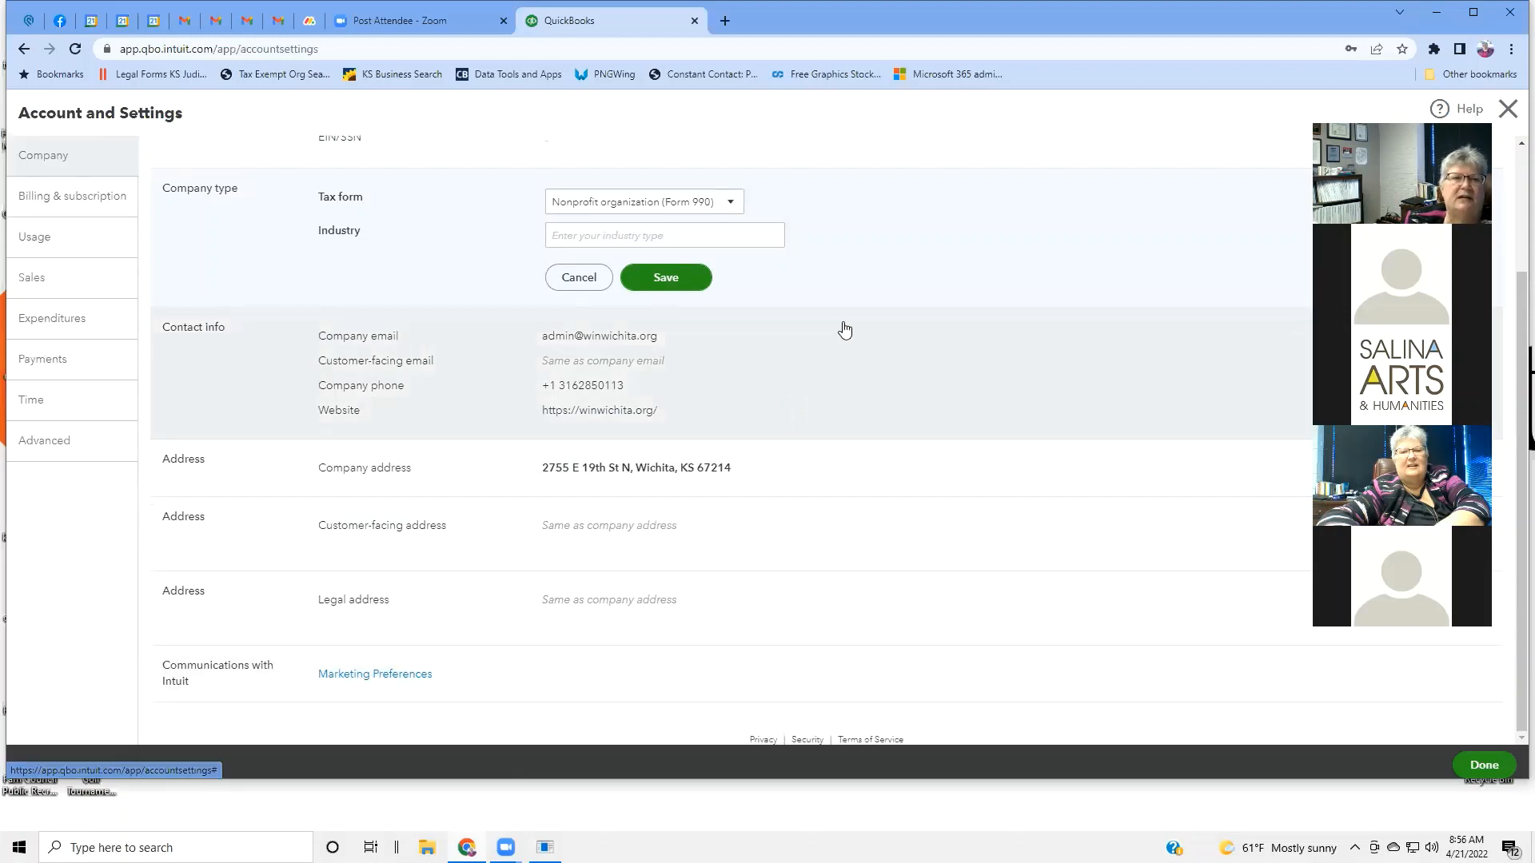
scroll(863, 302, up, 2)
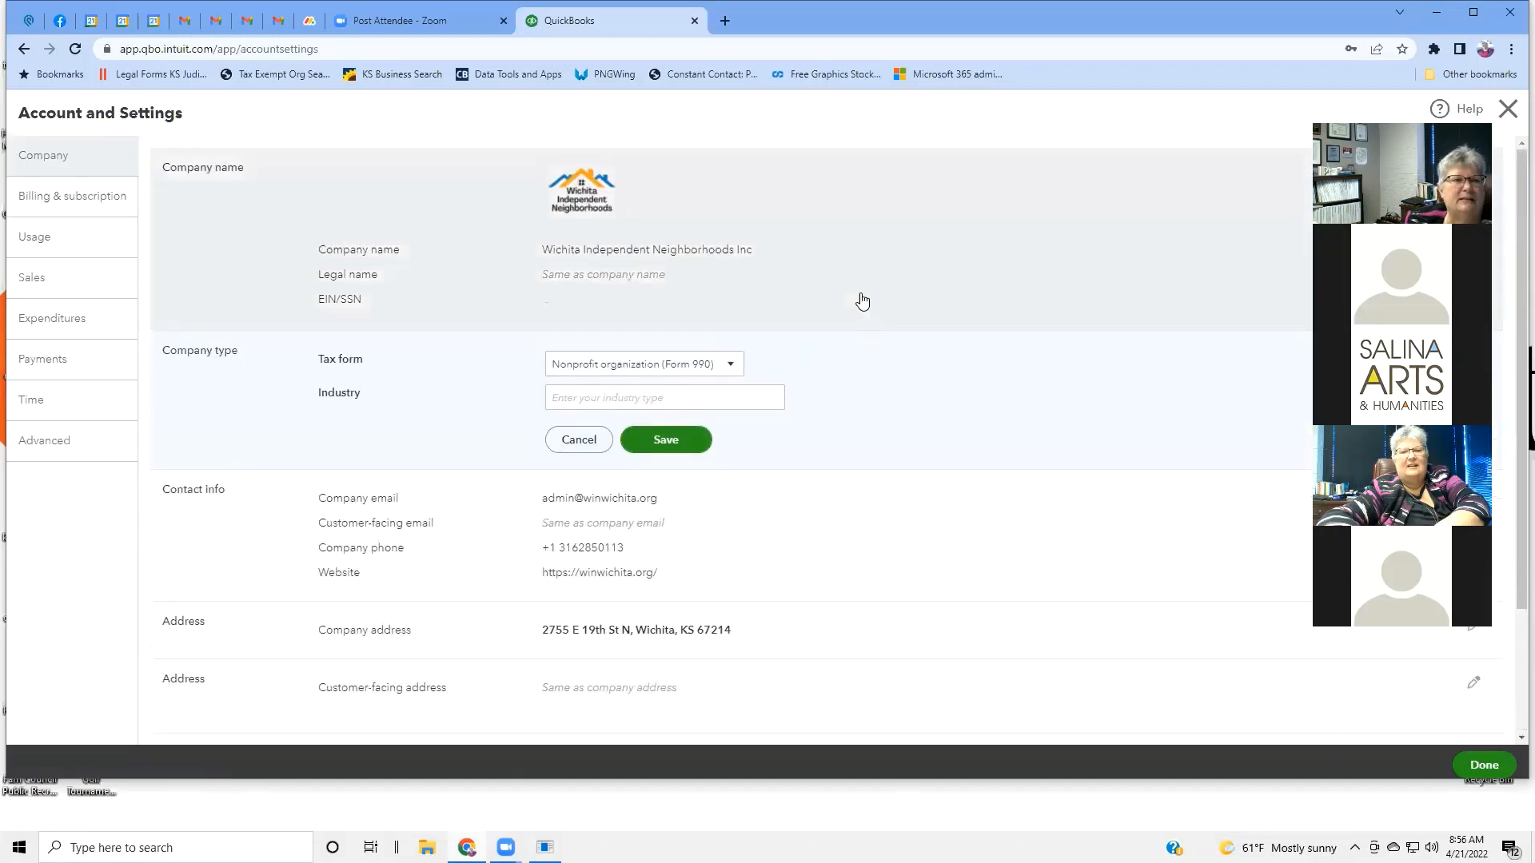
Keep Nonprofit organization as the tax form, then view the QuickBooks Plus Billing & subscription page.
scroll(863, 300, down, 2)
scroll(860, 299, up, 2)
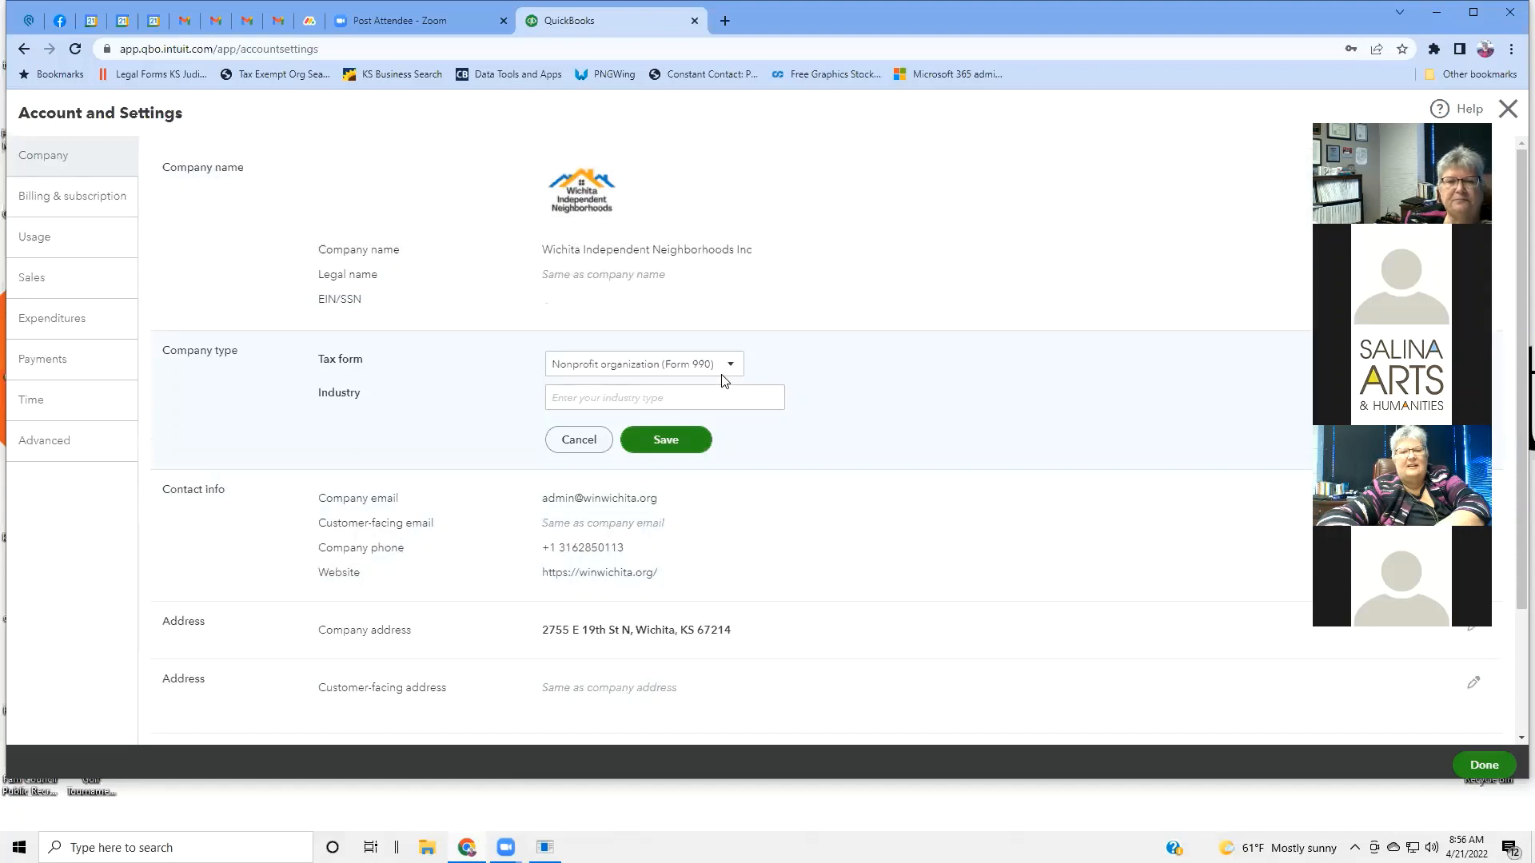
click(730, 367)
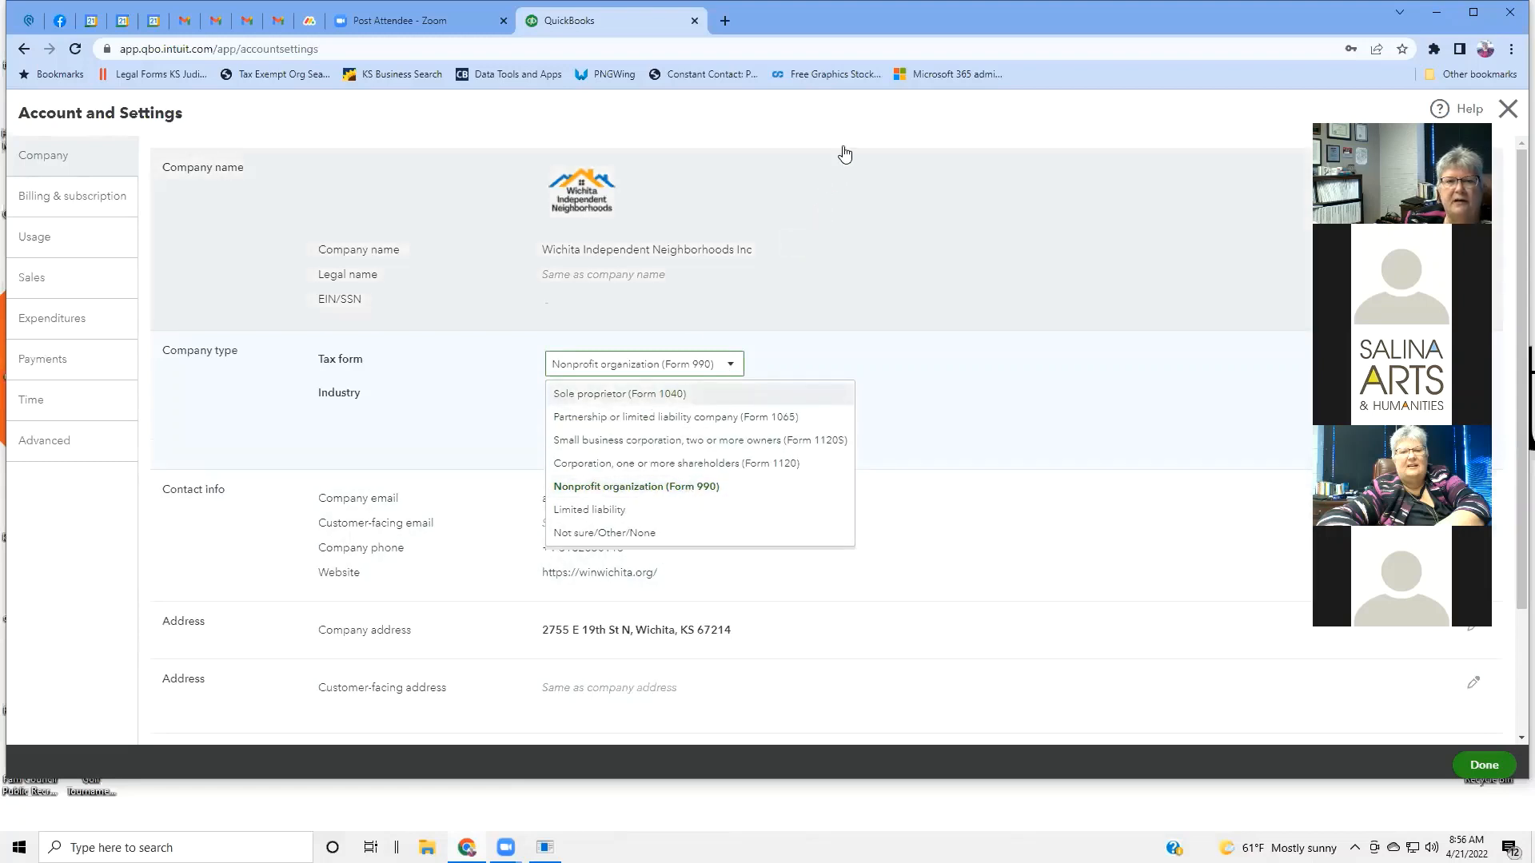
click(863, 125)
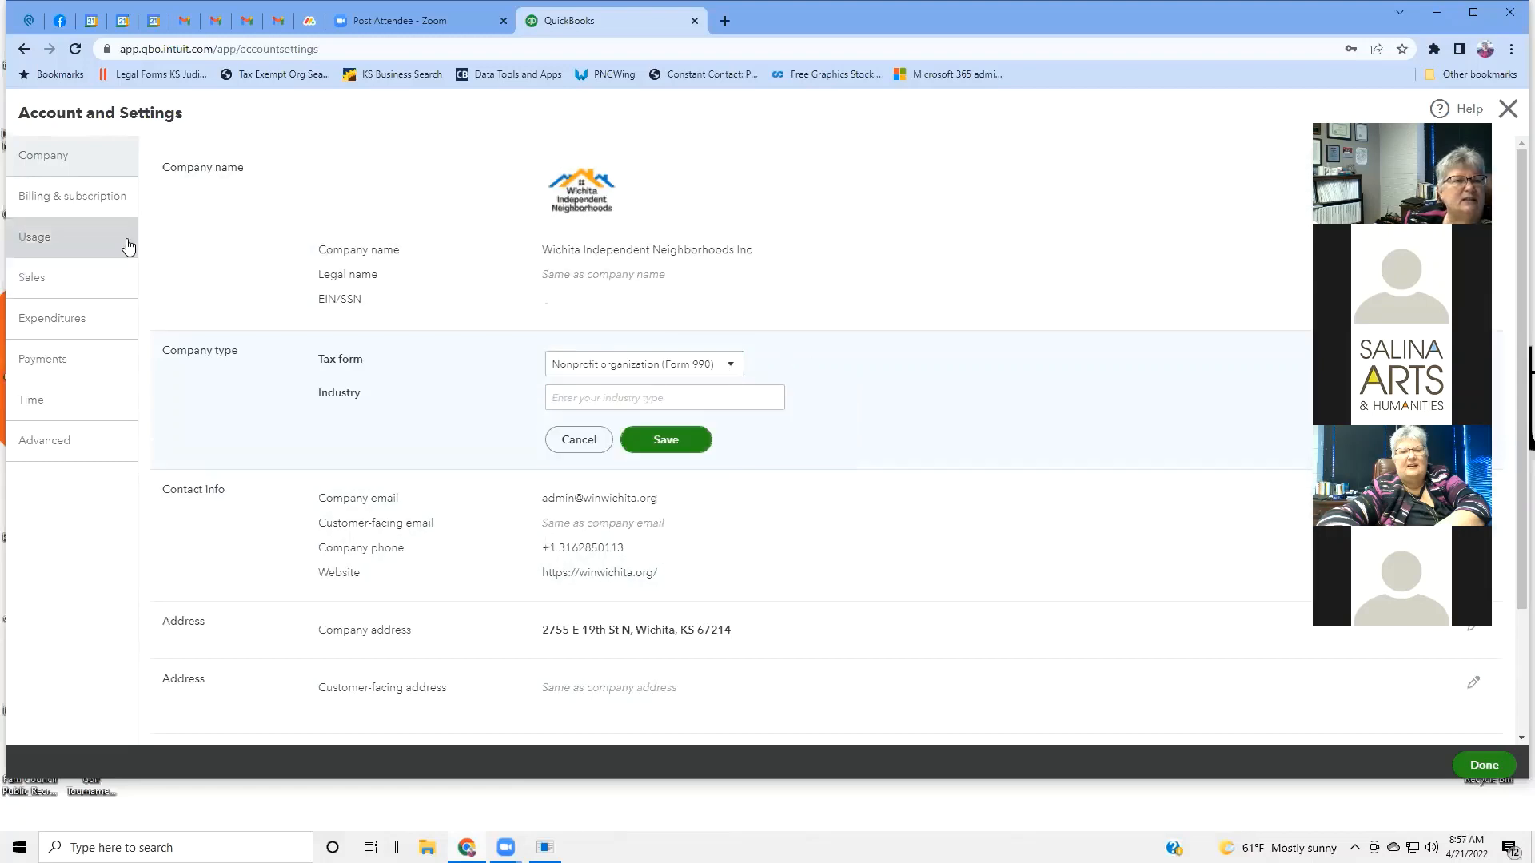
click(93, 203)
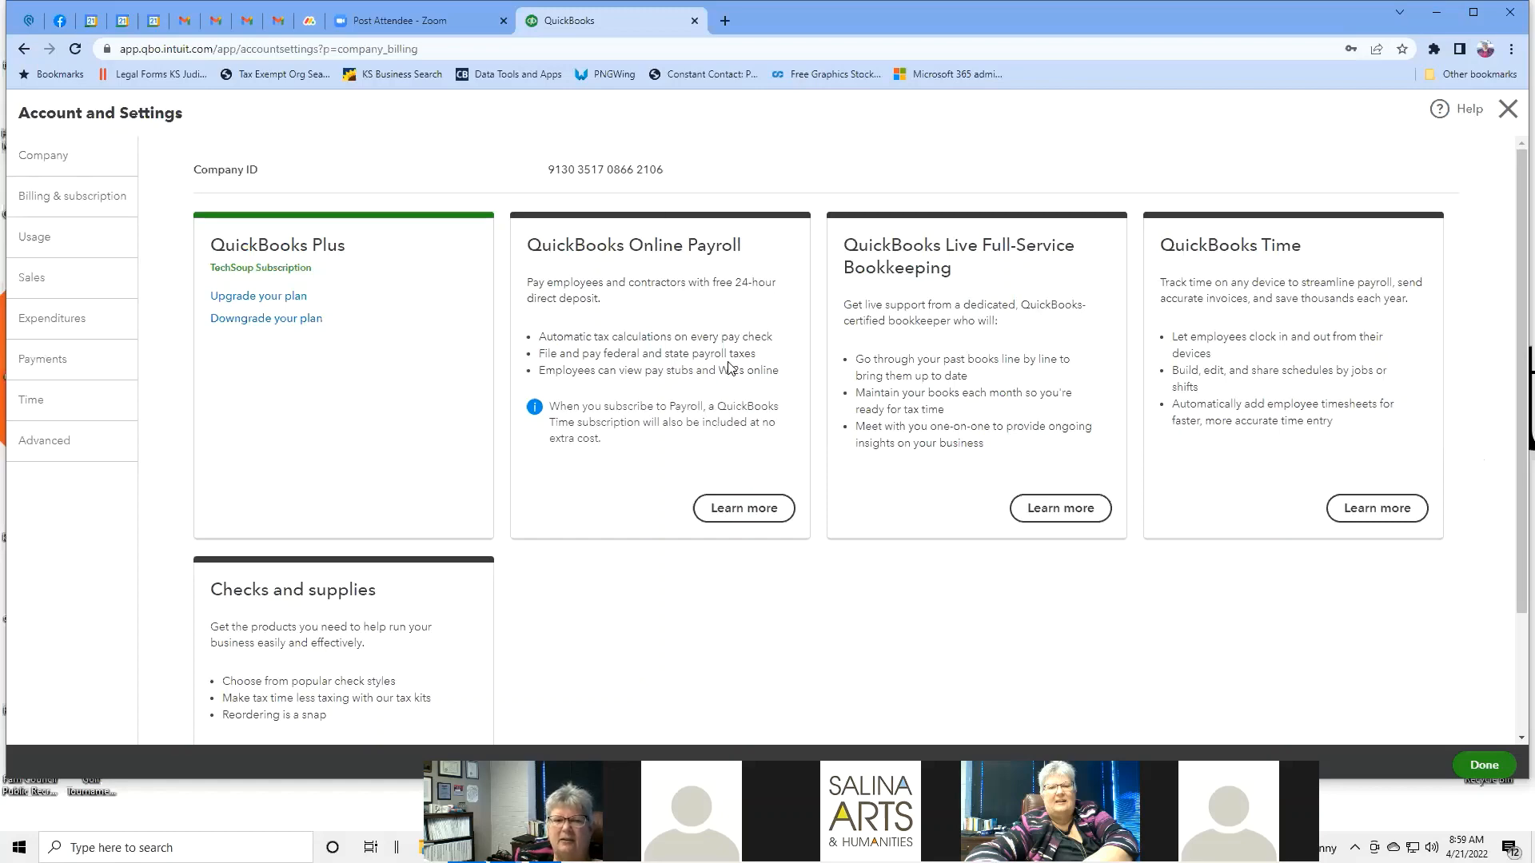
Check Usage limits (2 of 5 users, 12 of 250 accounts) and view the billable users list.
scroll(840, 618, down, 2)
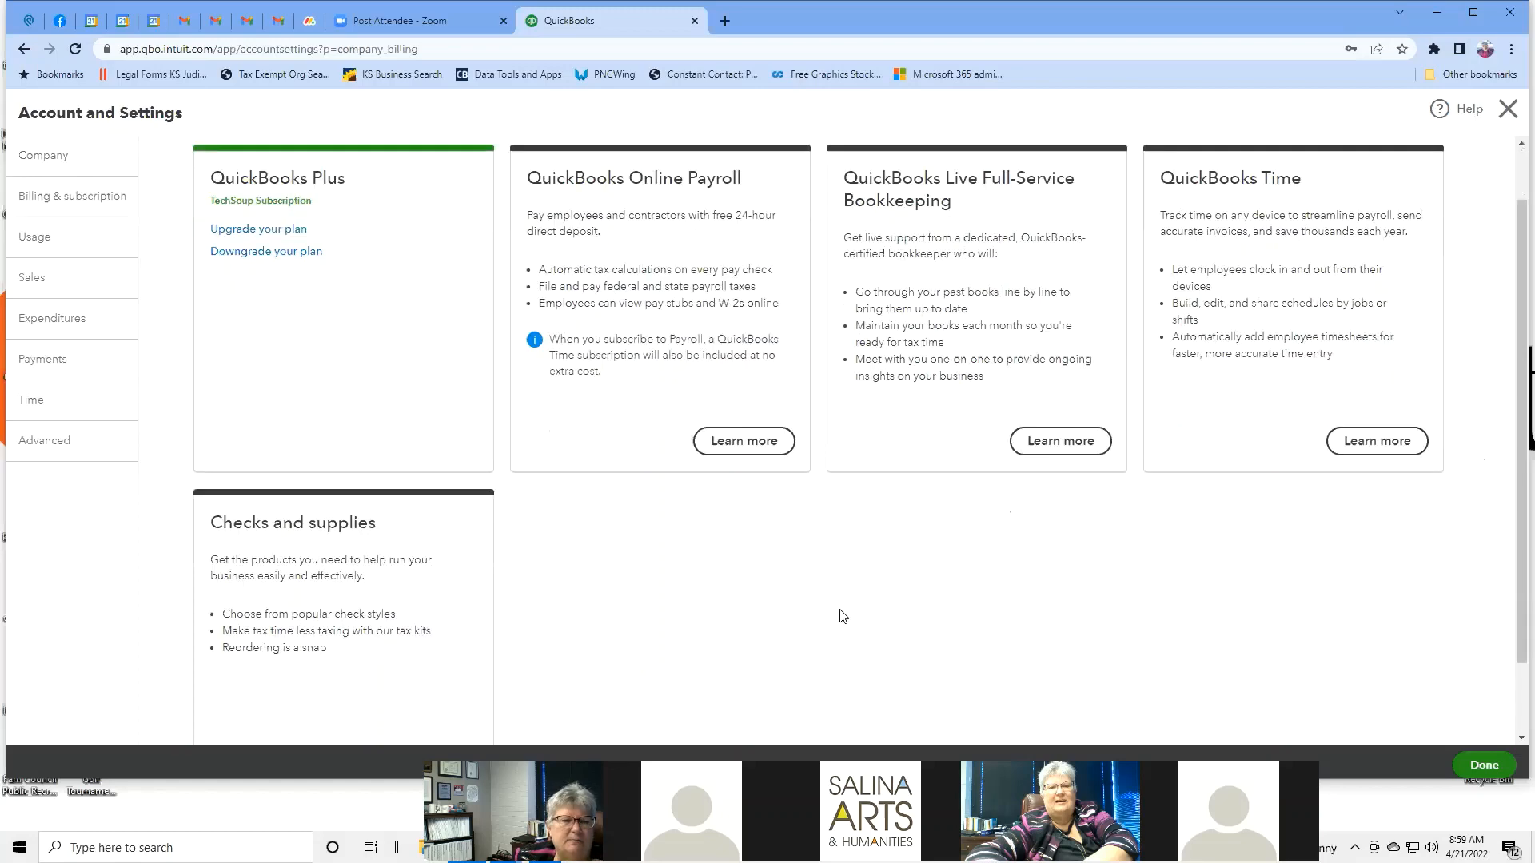
scroll(862, 556, up, 2)
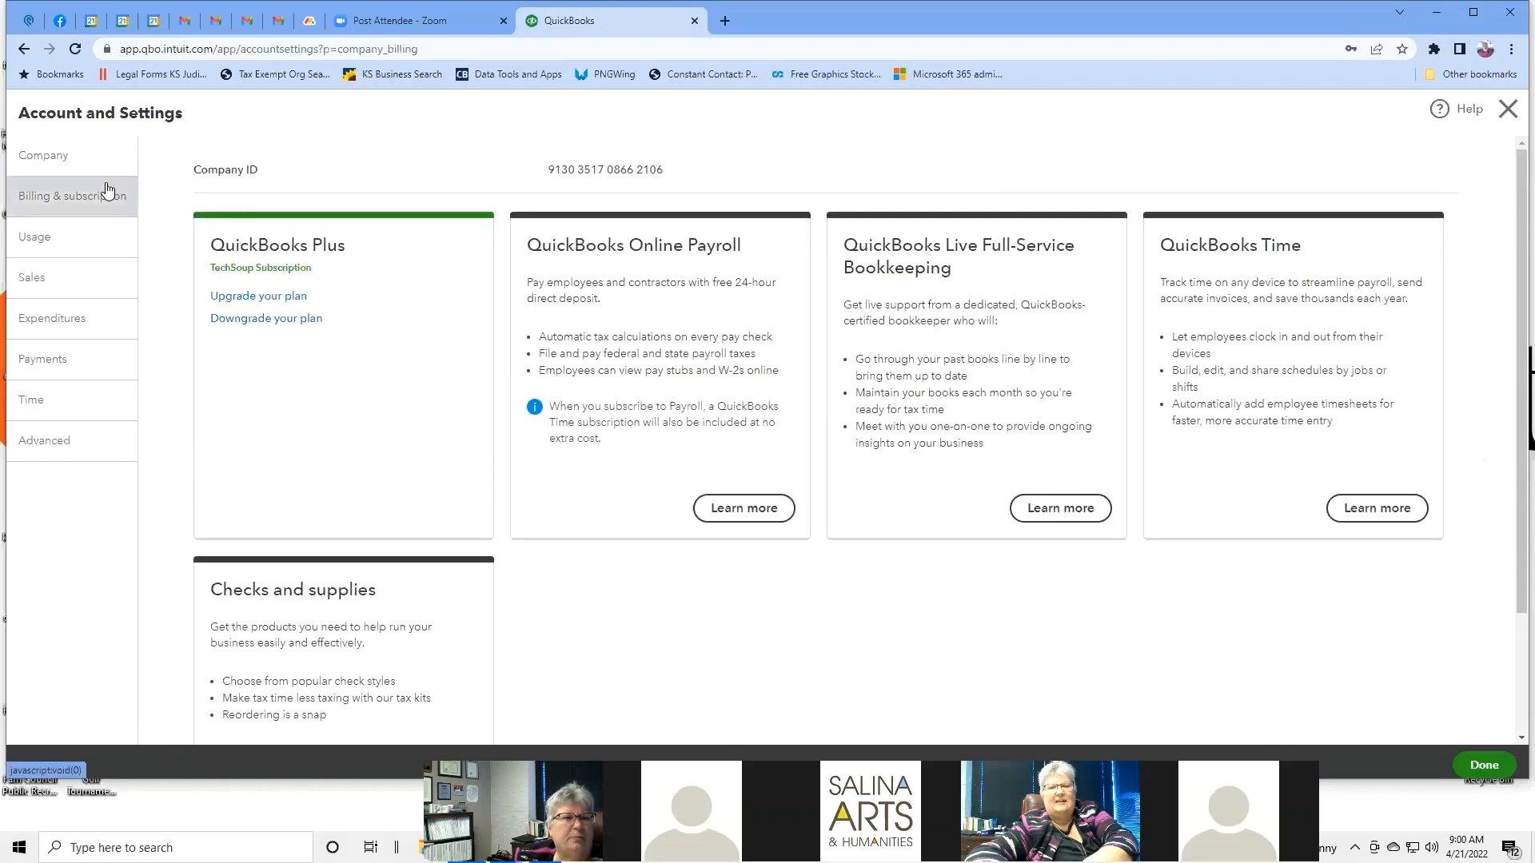
click(83, 238)
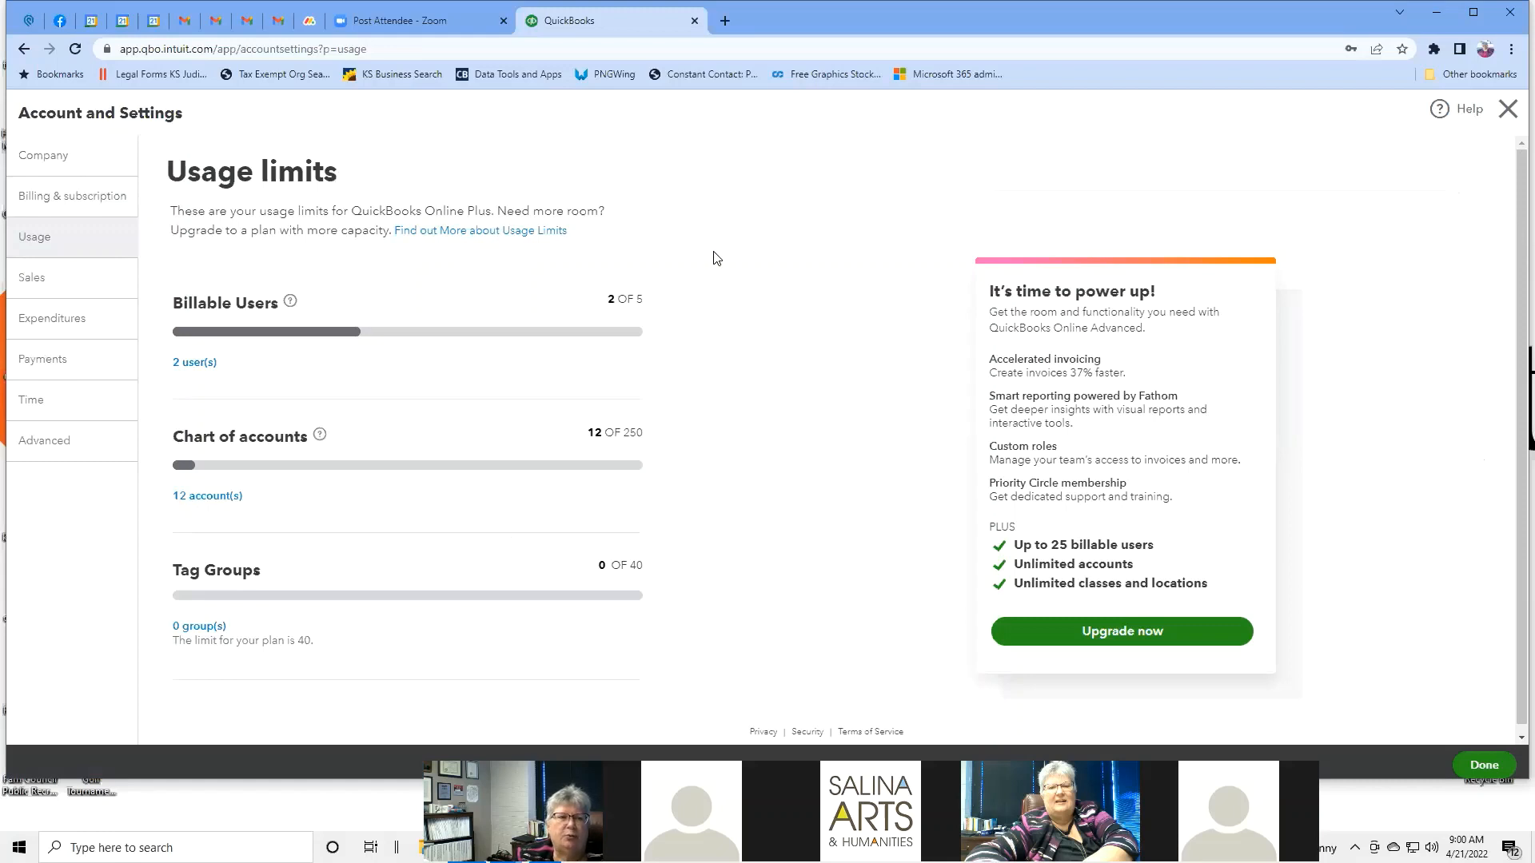
click(194, 365)
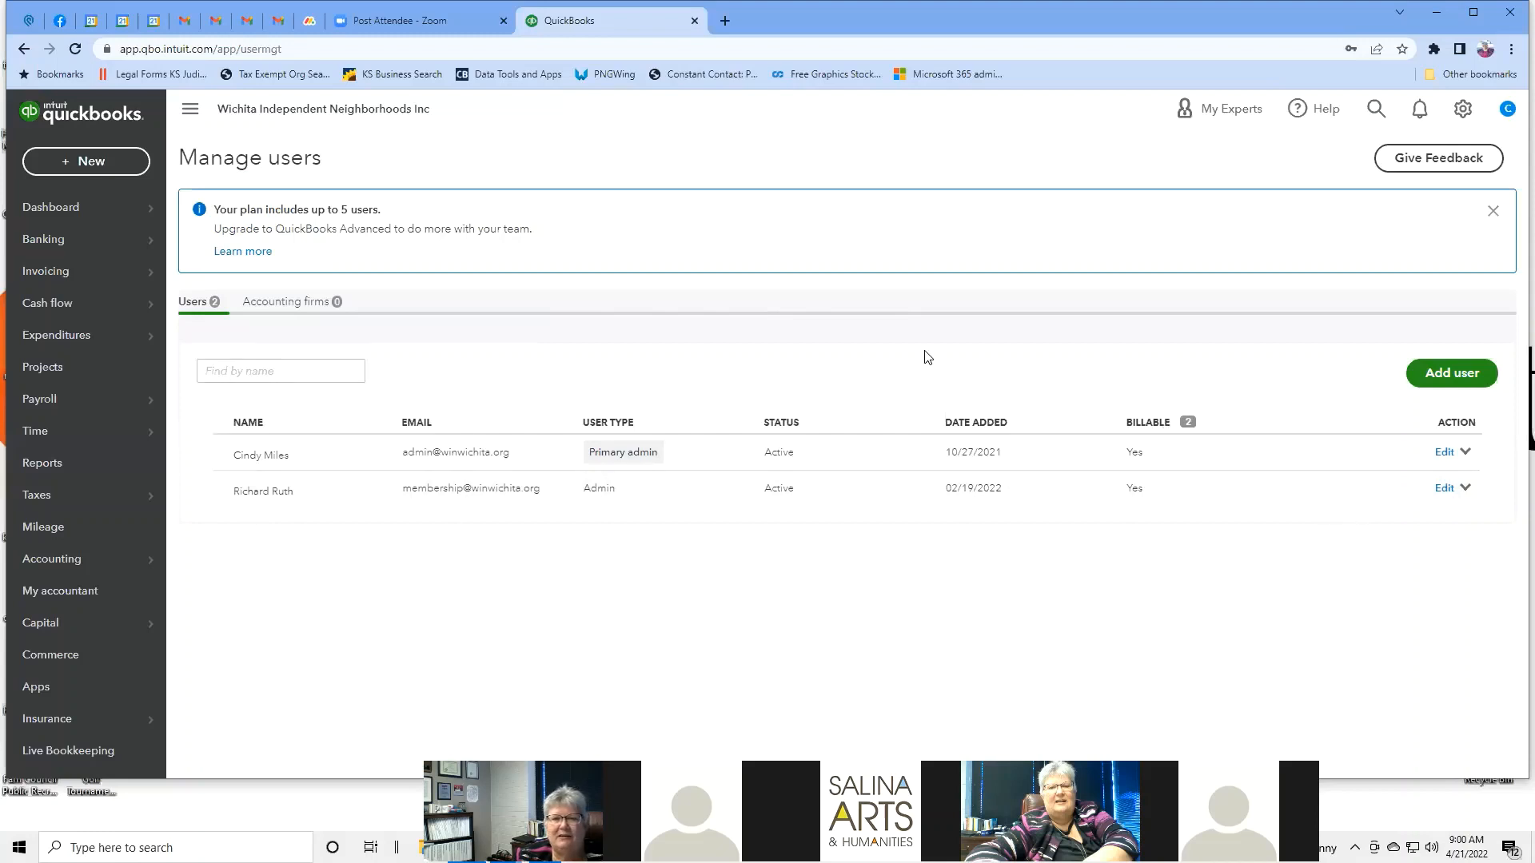
click(25, 53)
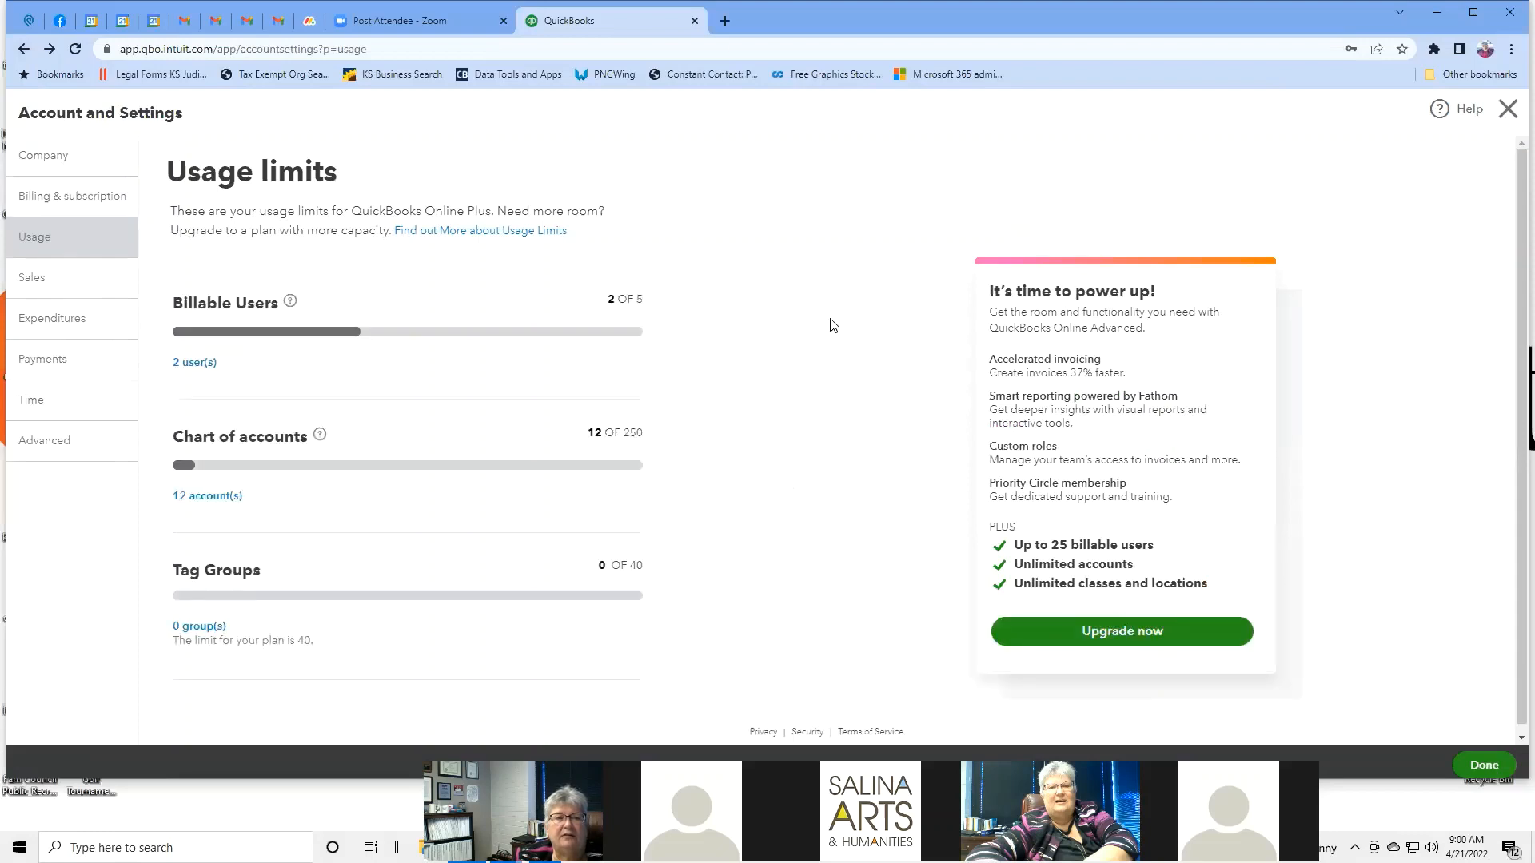
scroll(831, 324, down, 1)
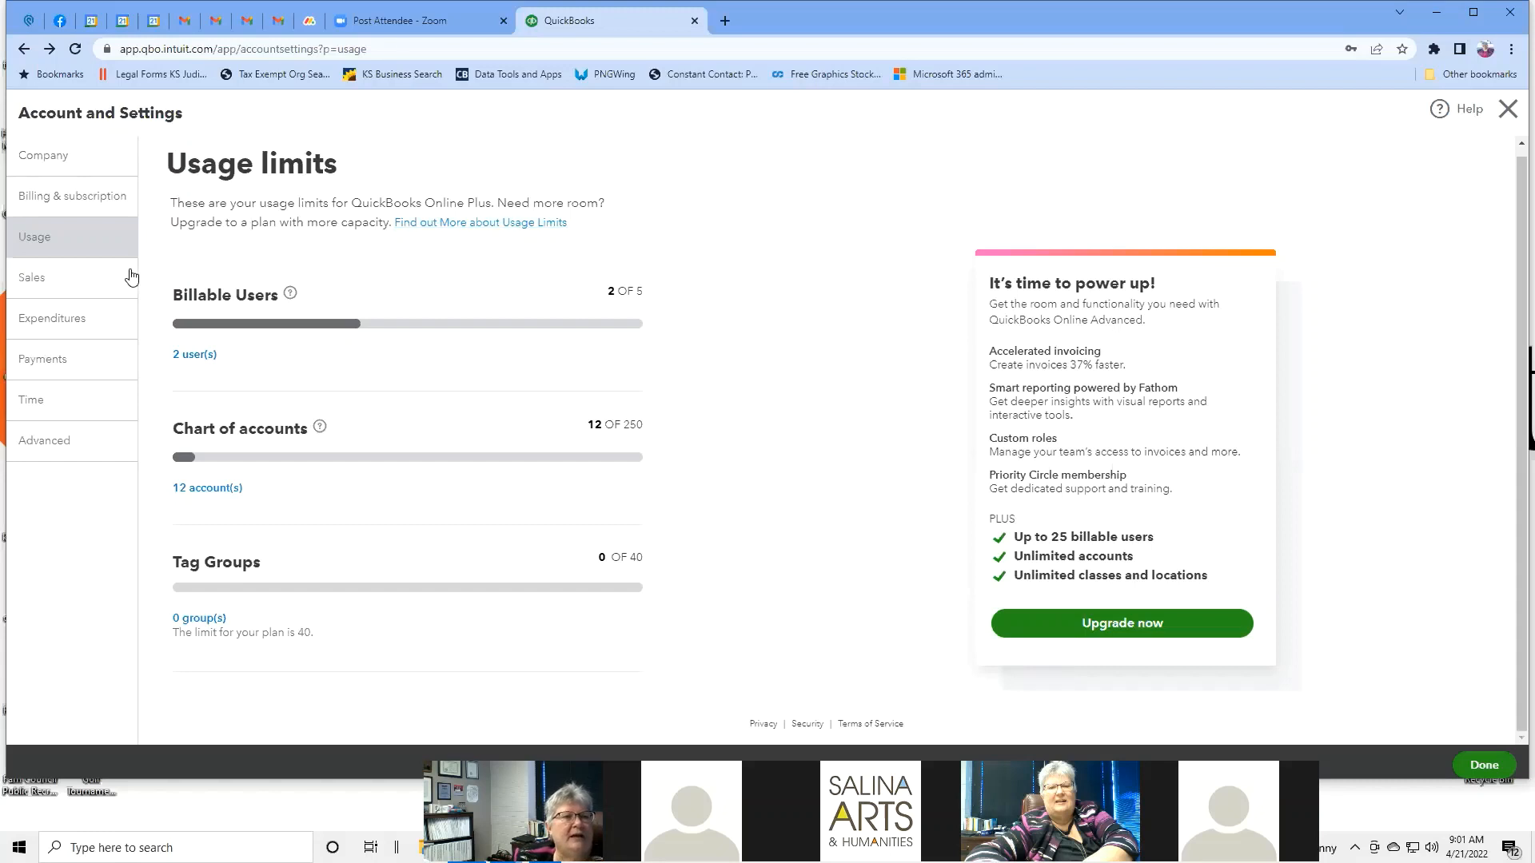
Switch to the Sales settings showing Net 30 pledge terms, delivery method None and shipping Off.
click(98, 275)
click(97, 276)
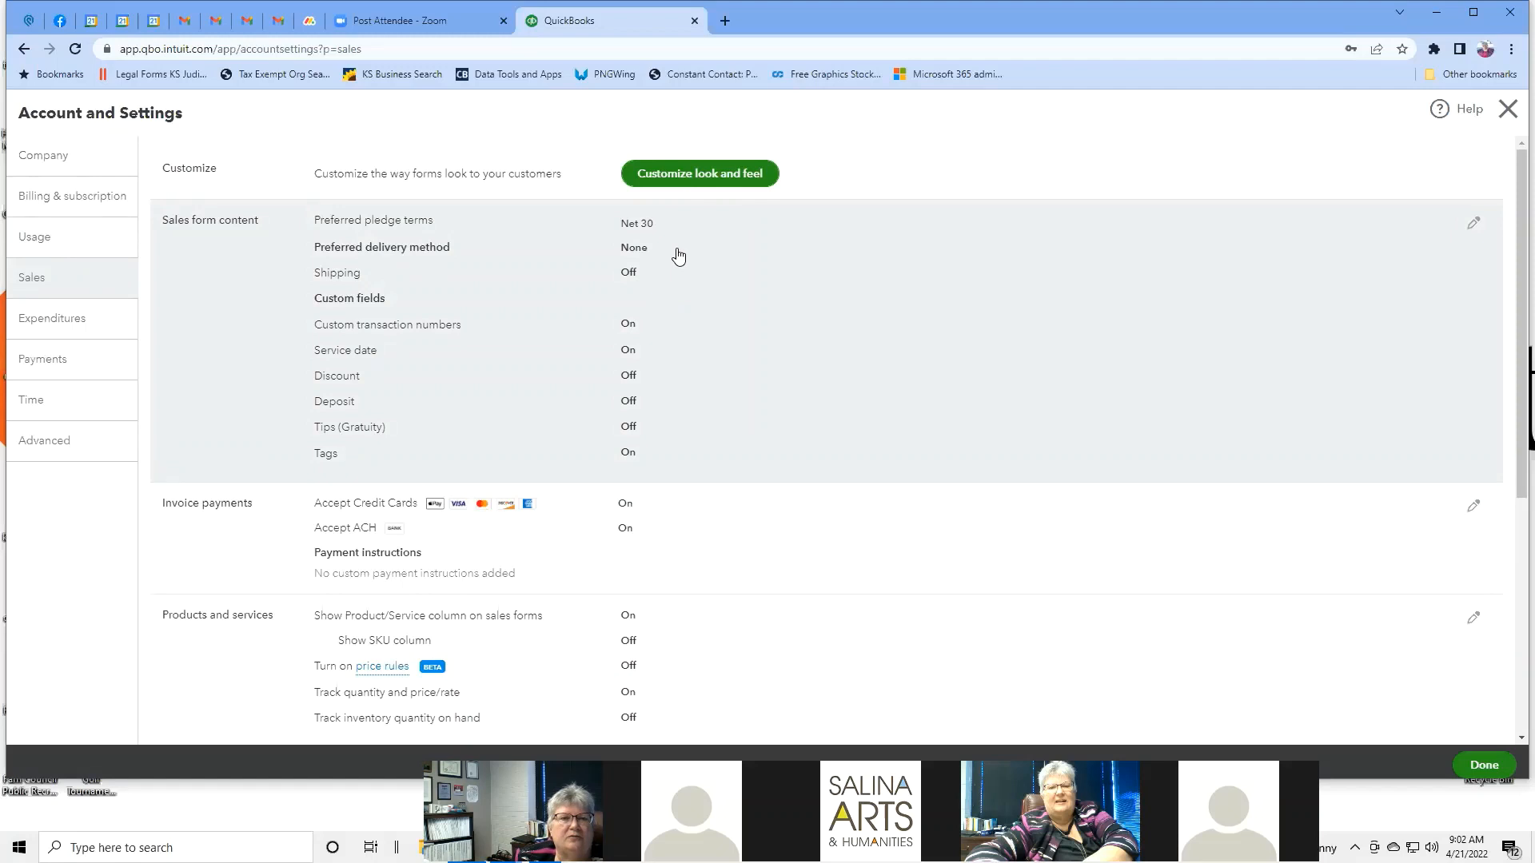
Edit sales form content and scroll to invoice payments accepting credit cards and ACH.
click(631, 272)
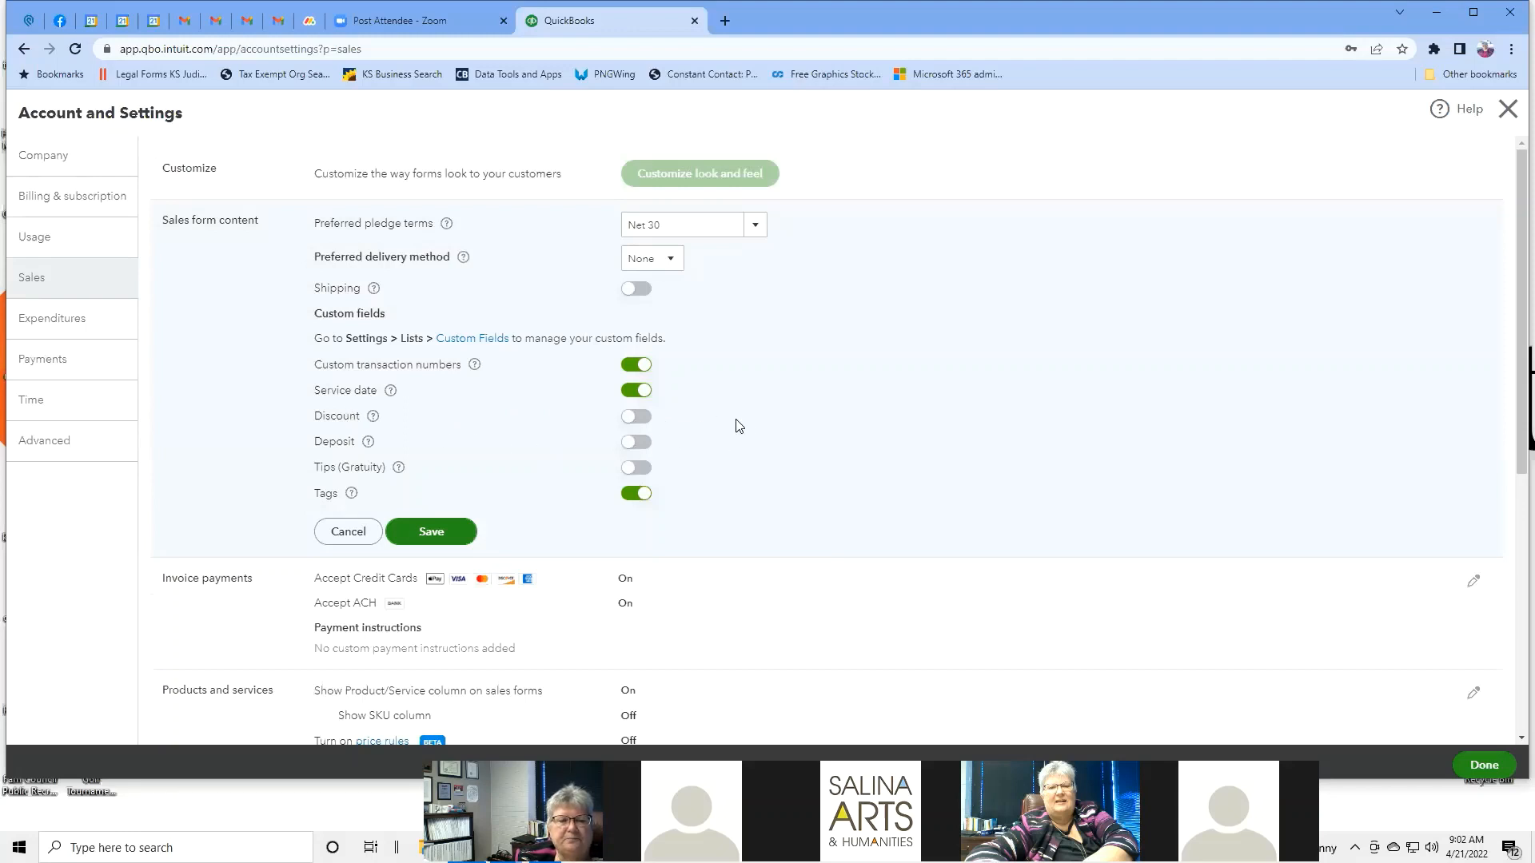
scroll(736, 425, down, 1)
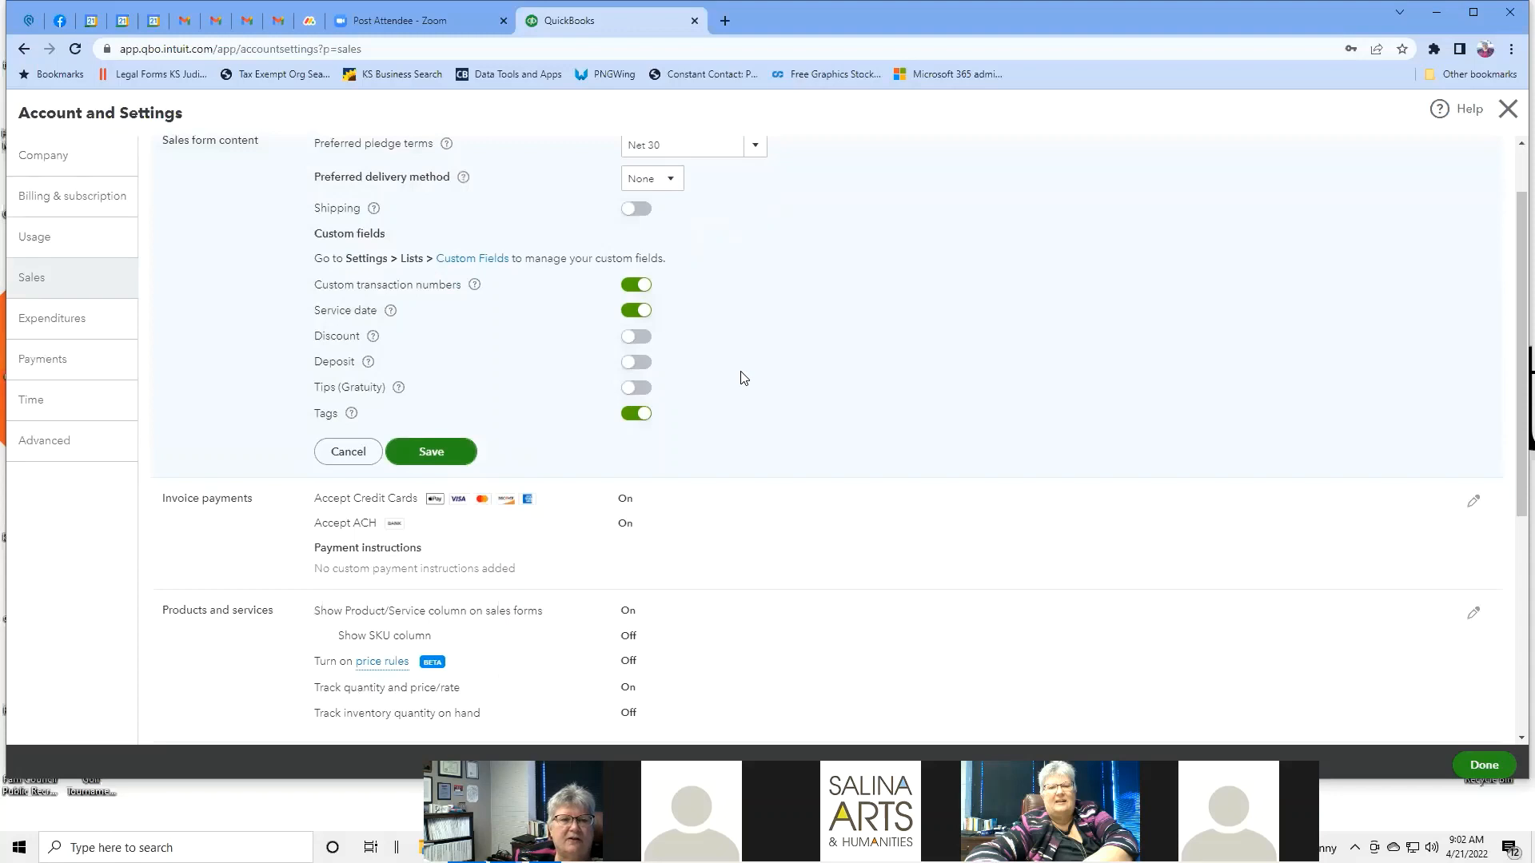
scroll(740, 377, down, 2)
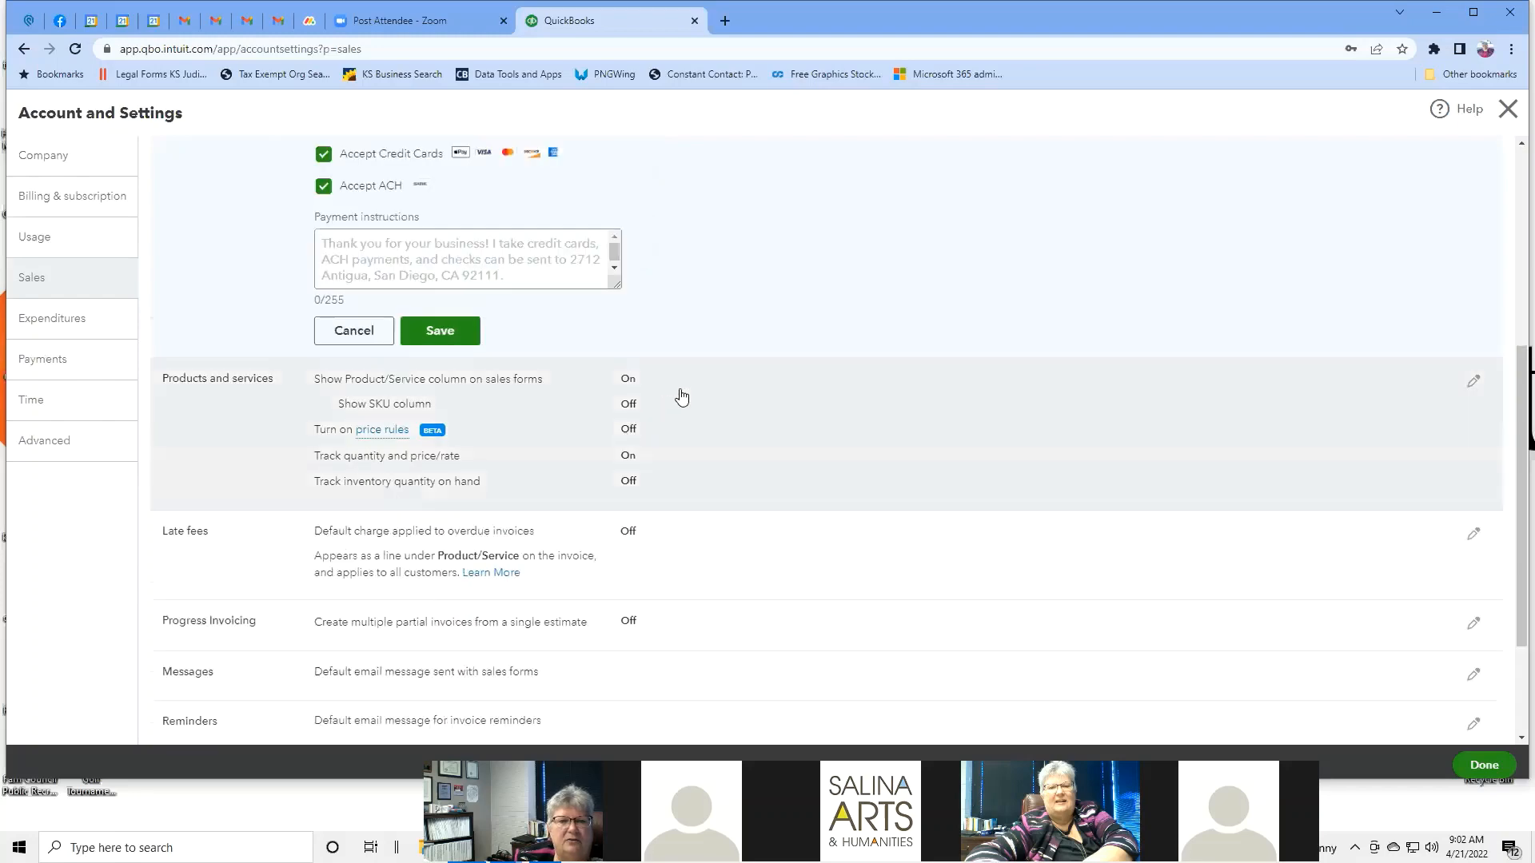
scroll(724, 276, up, 2)
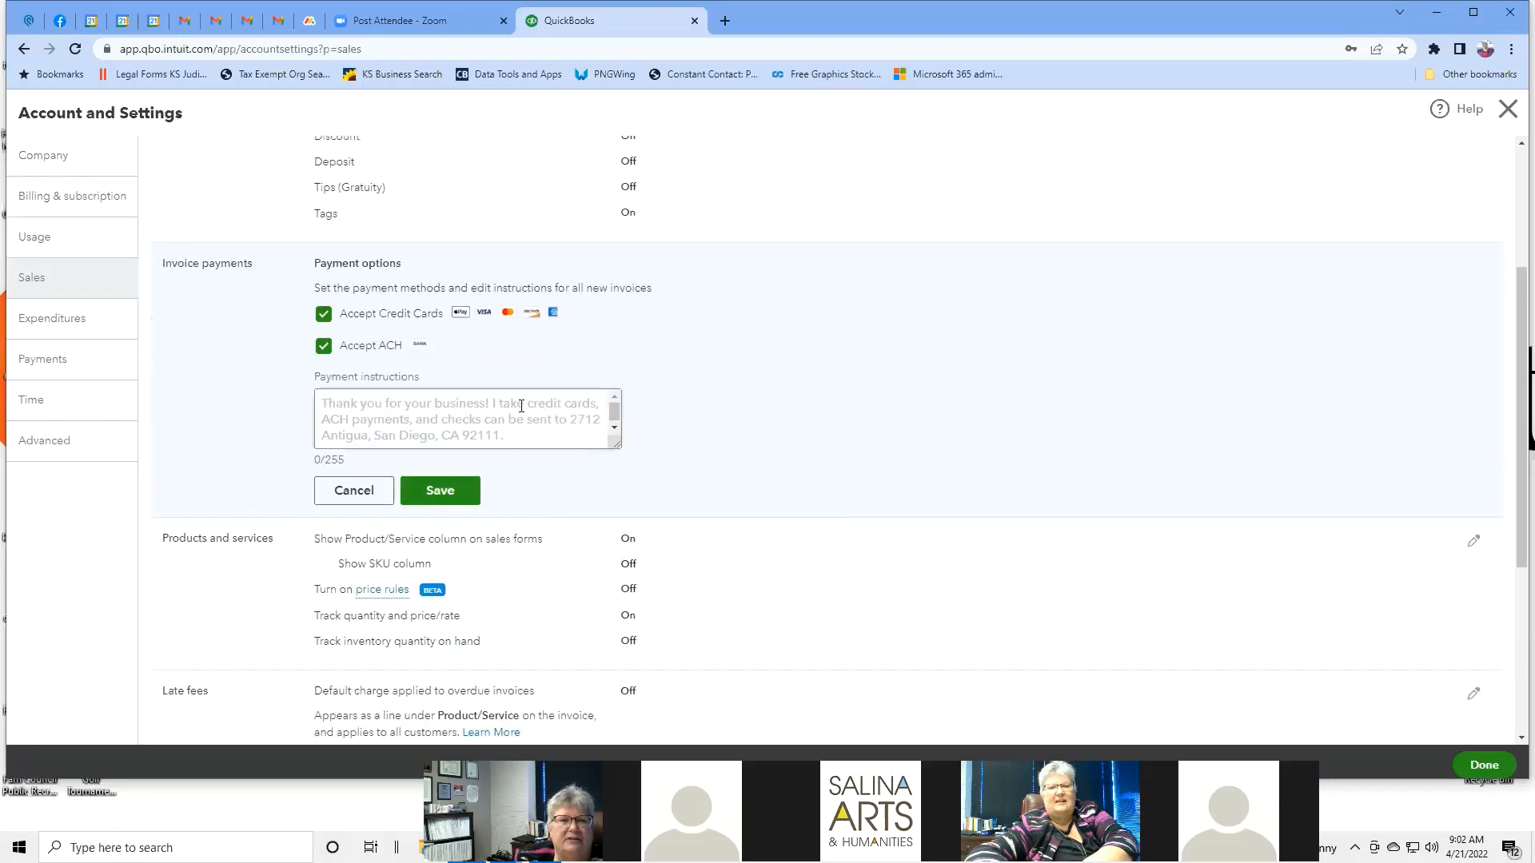
scroll(779, 373, down, 1)
scroll(779, 374, down, 3)
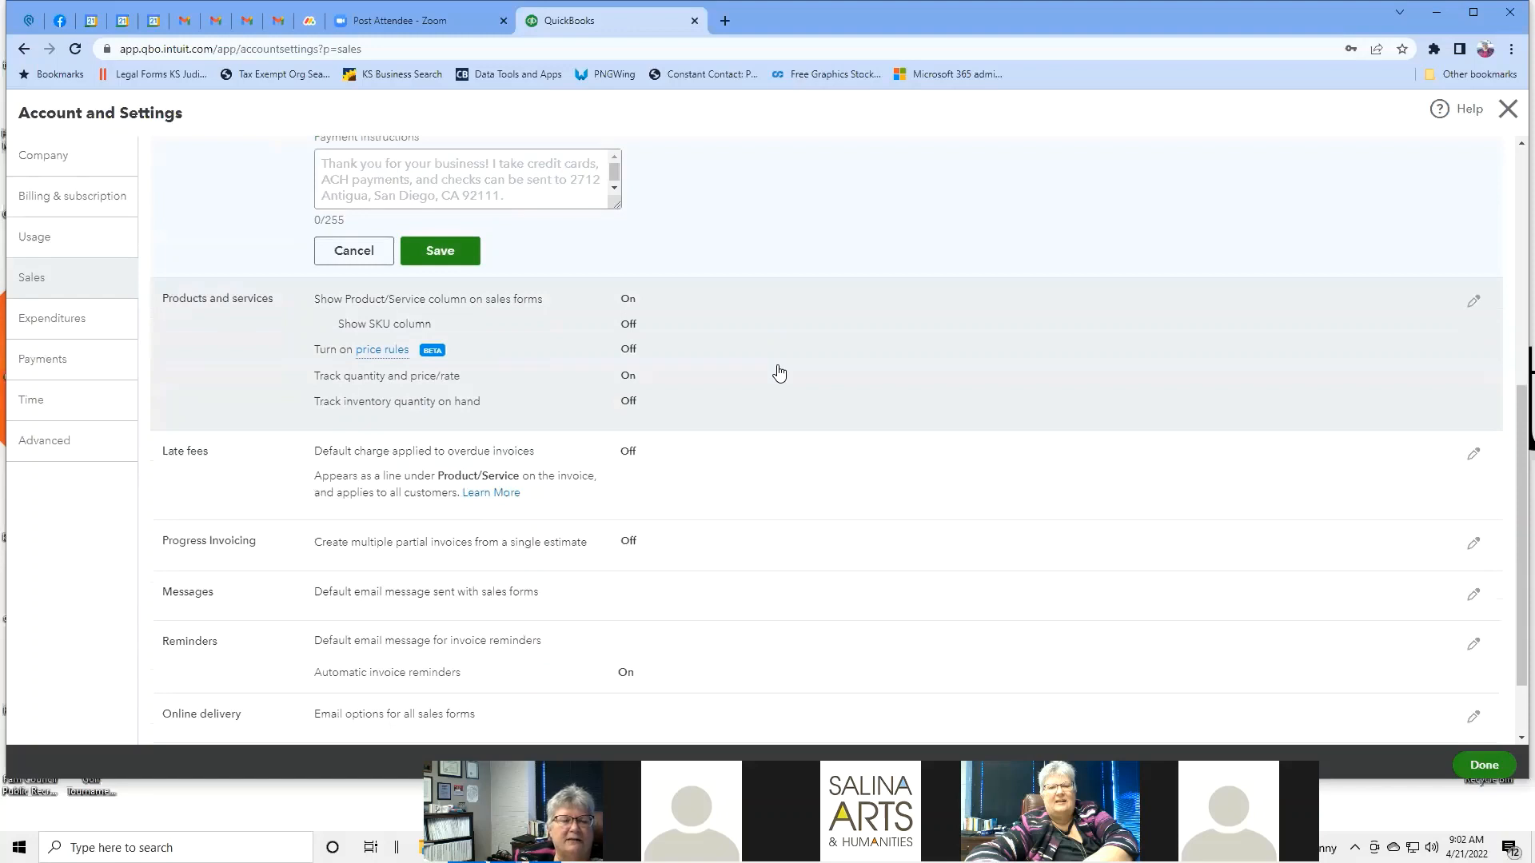
scroll(779, 374, down, 1)
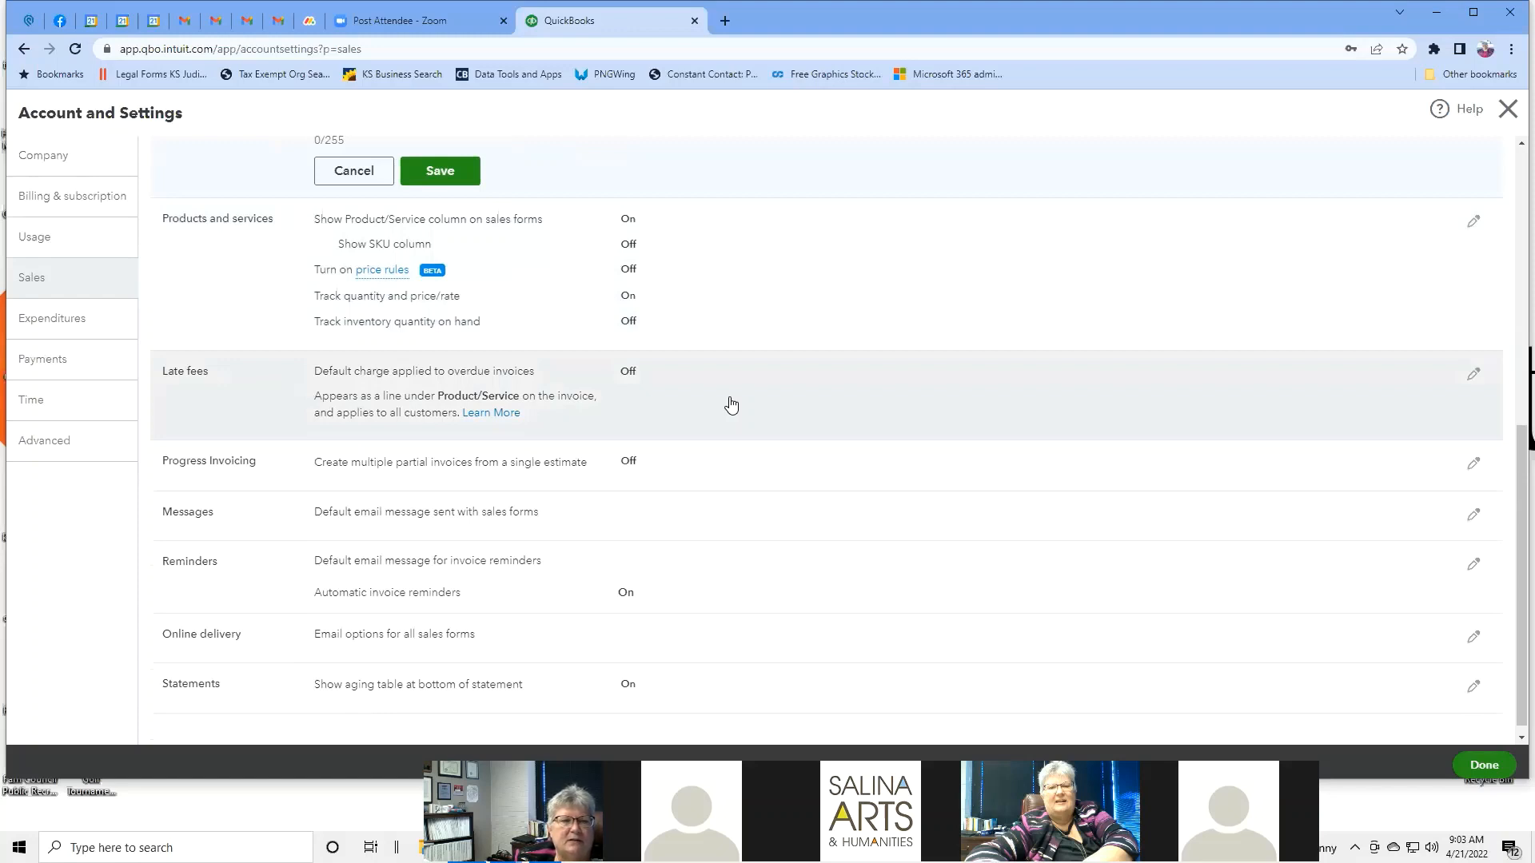
scroll(732, 404, down, 1)
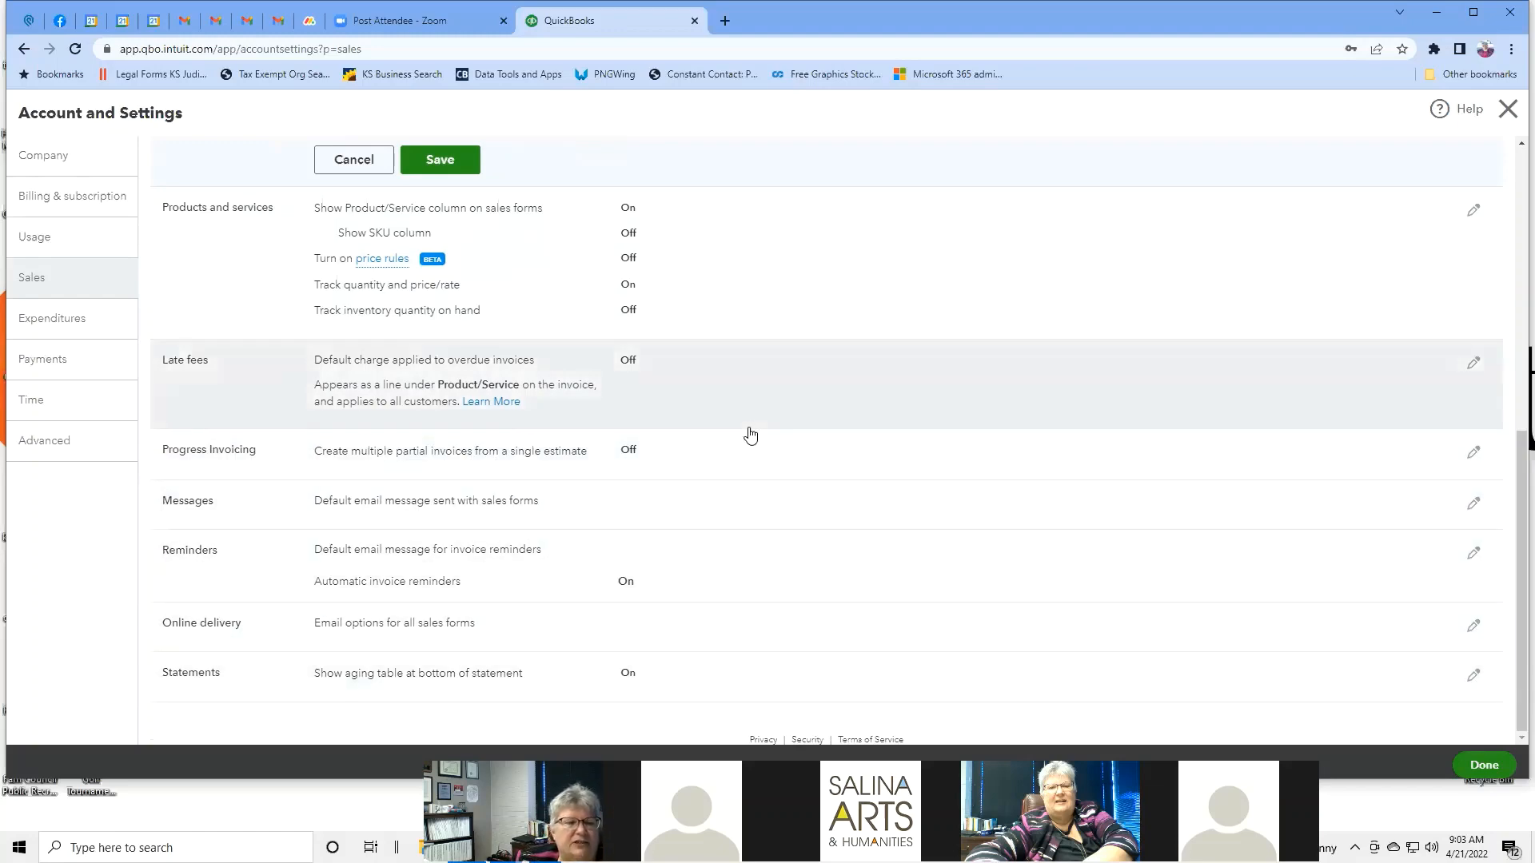
scroll(750, 435, up, 5)
scroll(750, 435, up, 2)
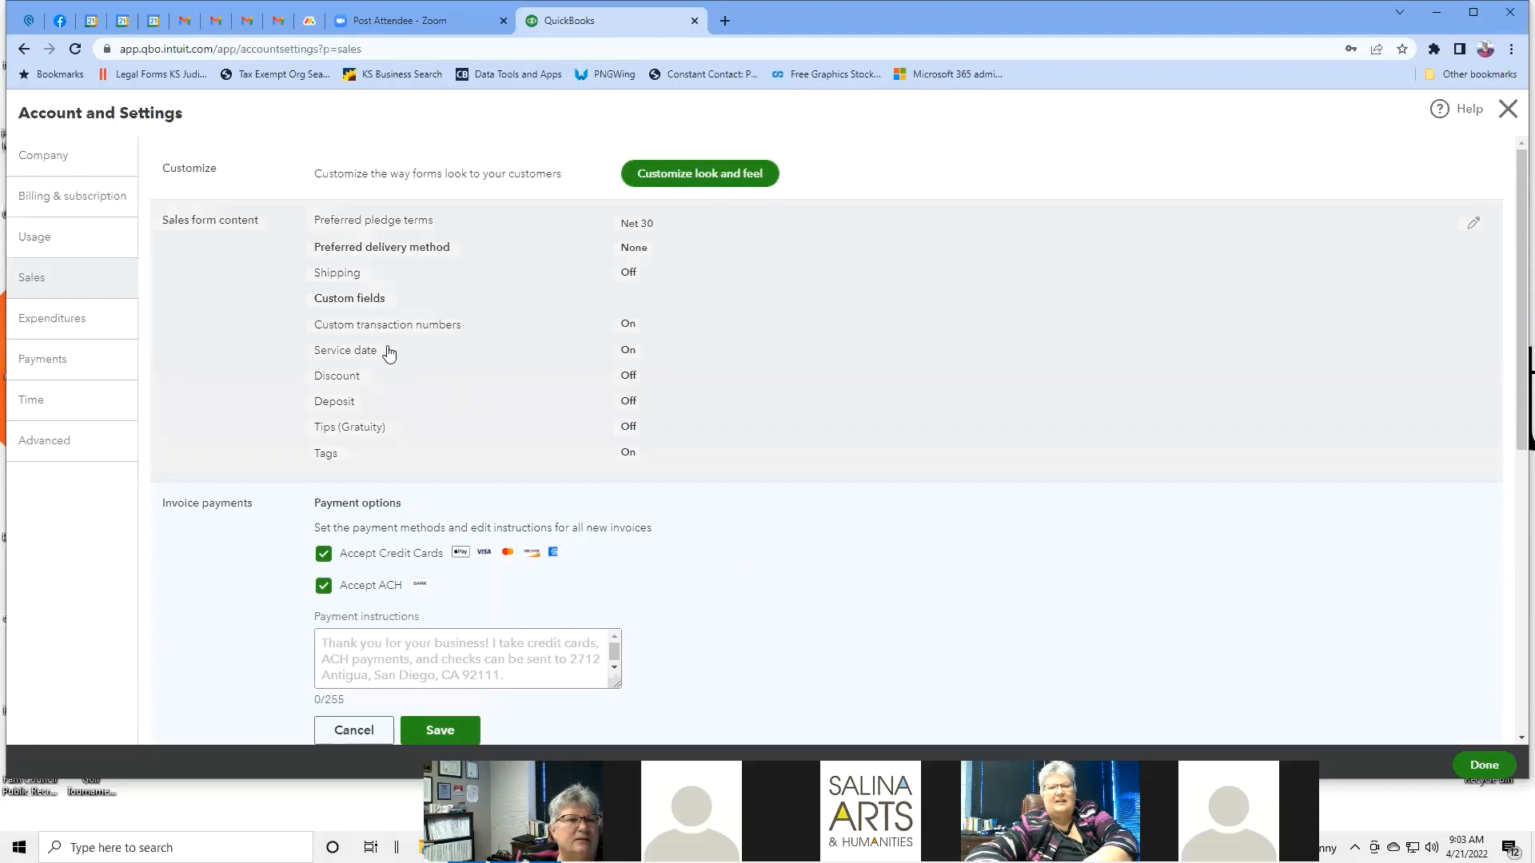
Leave Sales unsaved for Expenditures, review bill payment terms, and edit Purchase orders (switched on).
click(75, 319)
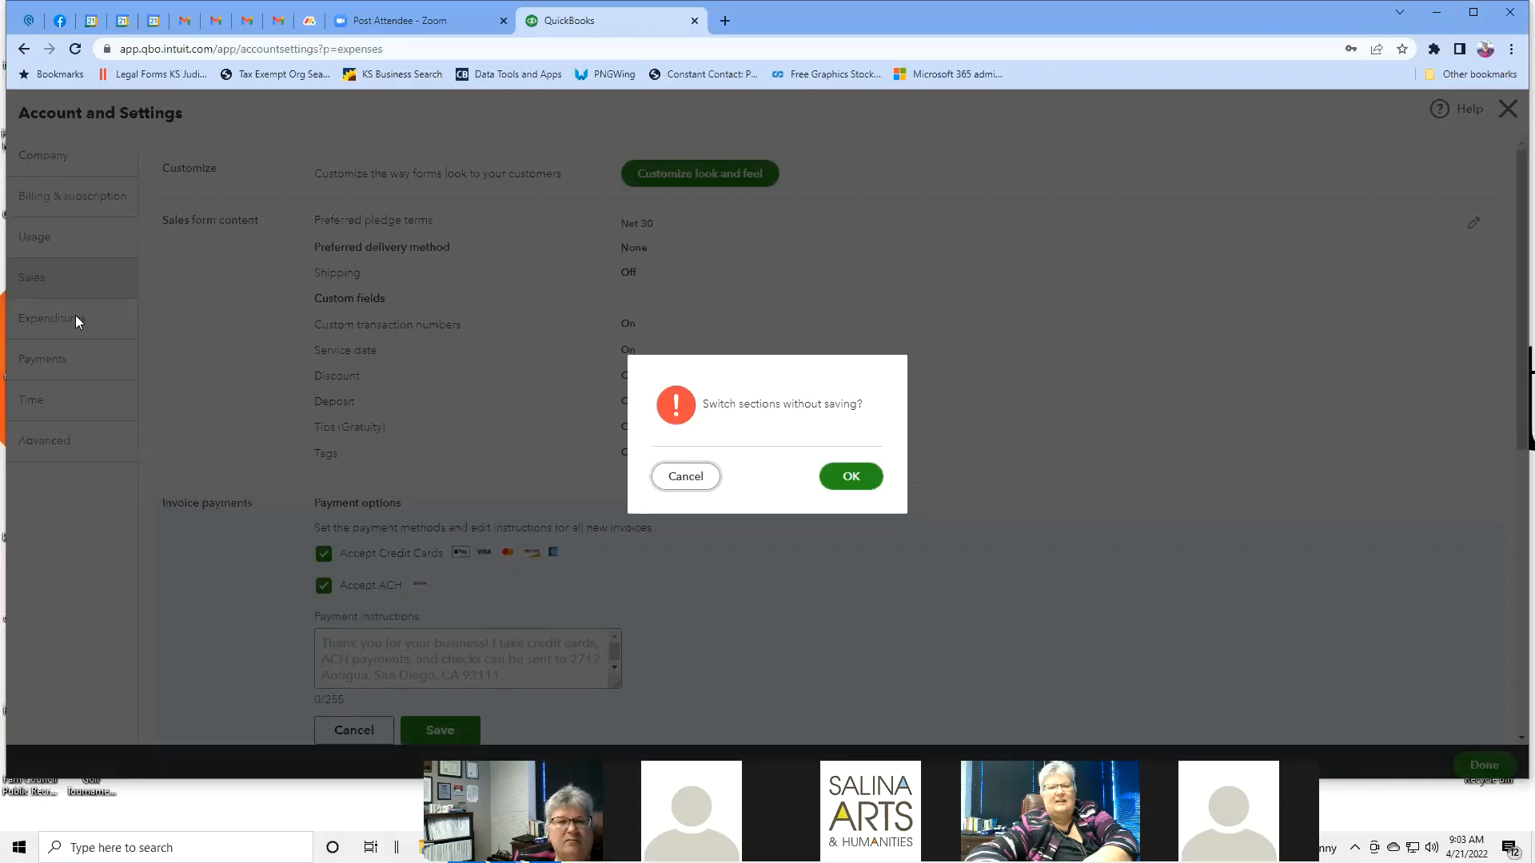
click(849, 478)
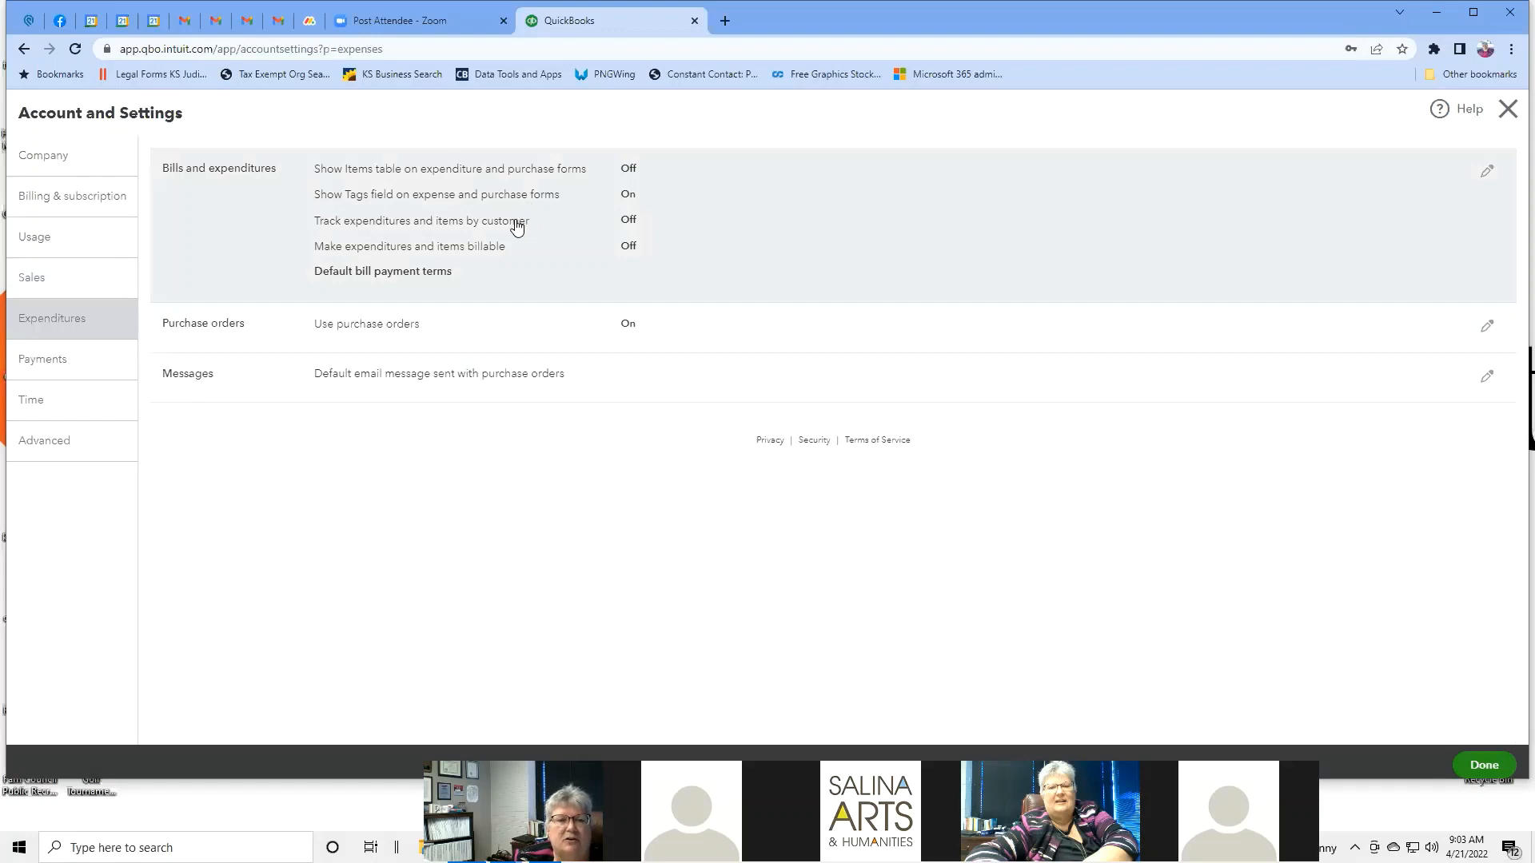
click(854, 179)
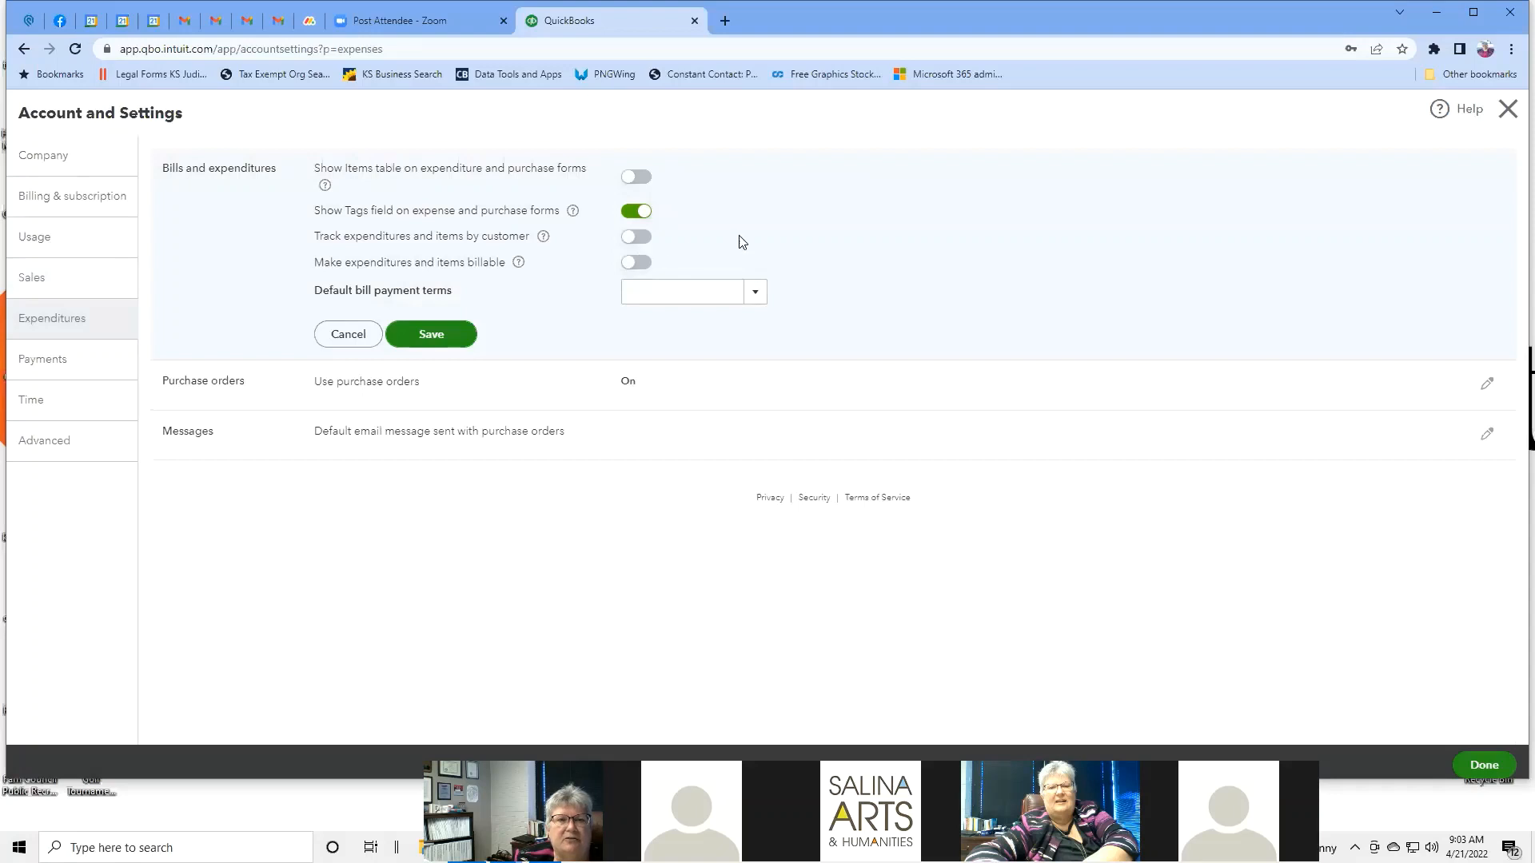
click(756, 293)
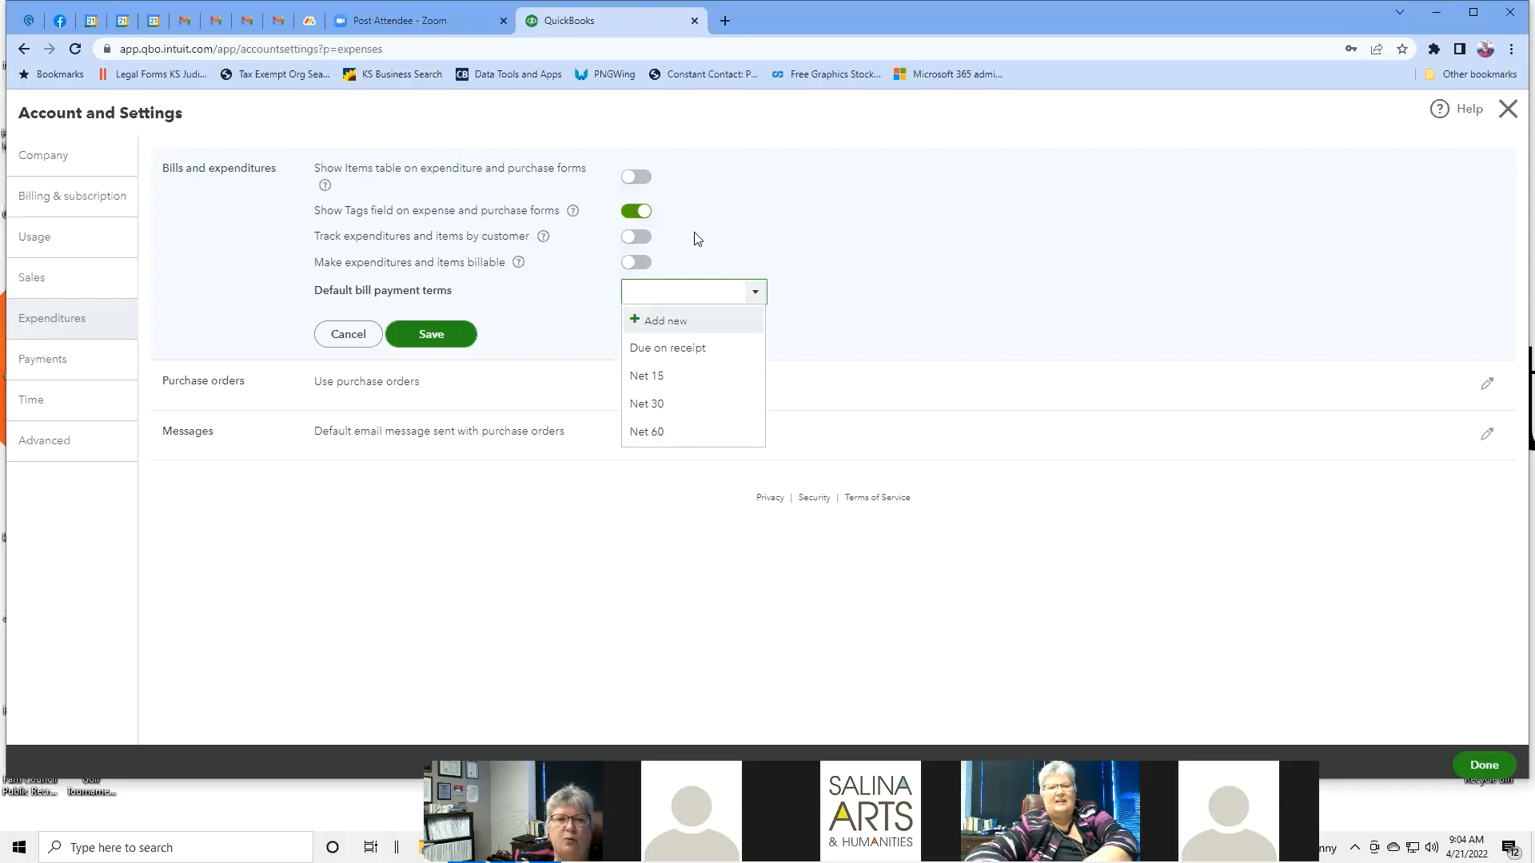
click(870, 253)
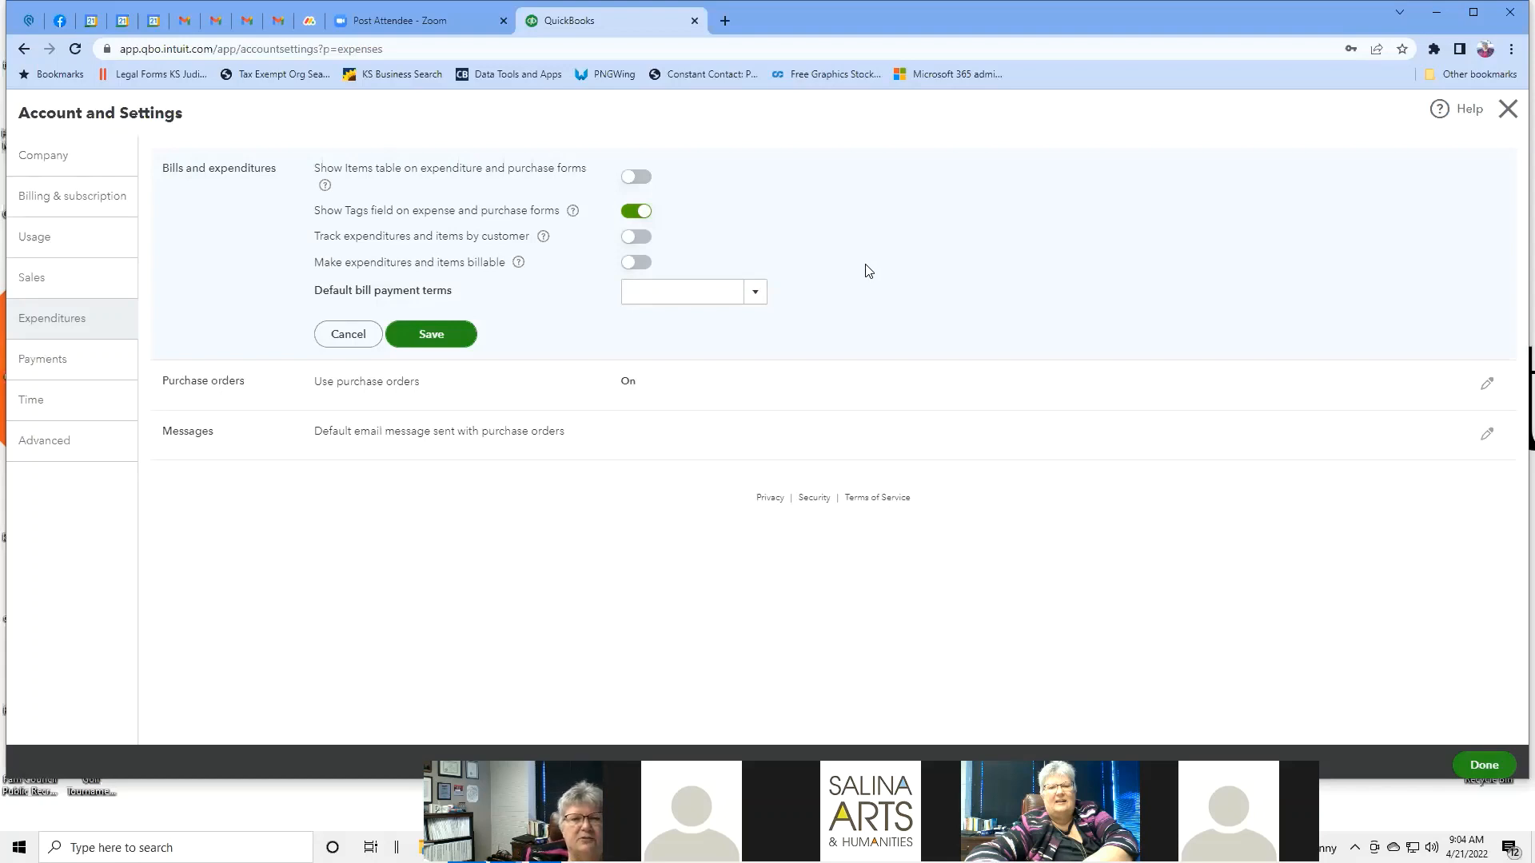
click(661, 380)
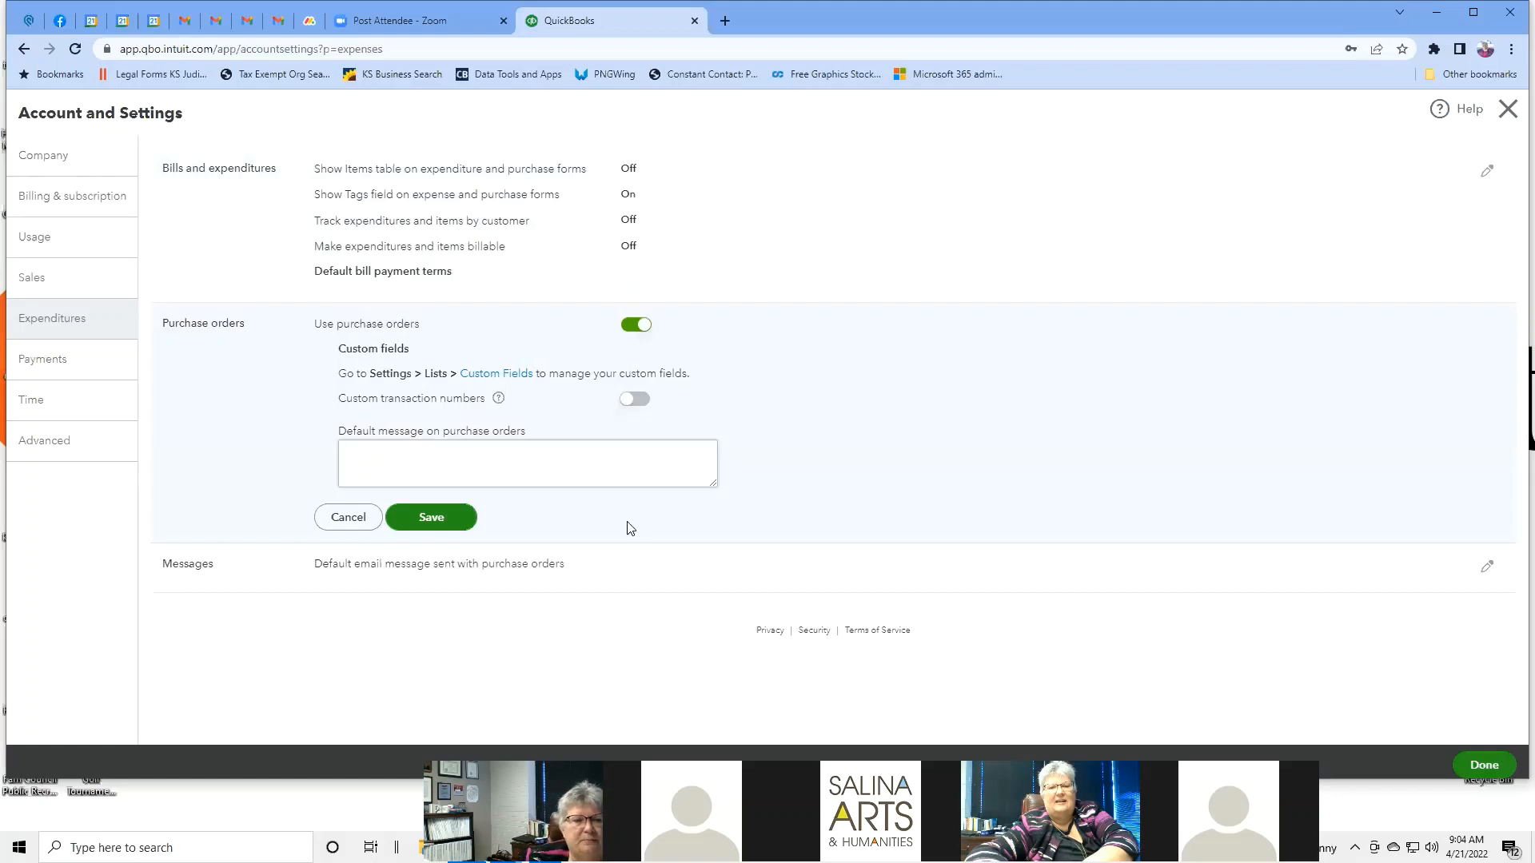
Review the default purchase order email message, then cancel without saving changes.
click(452, 578)
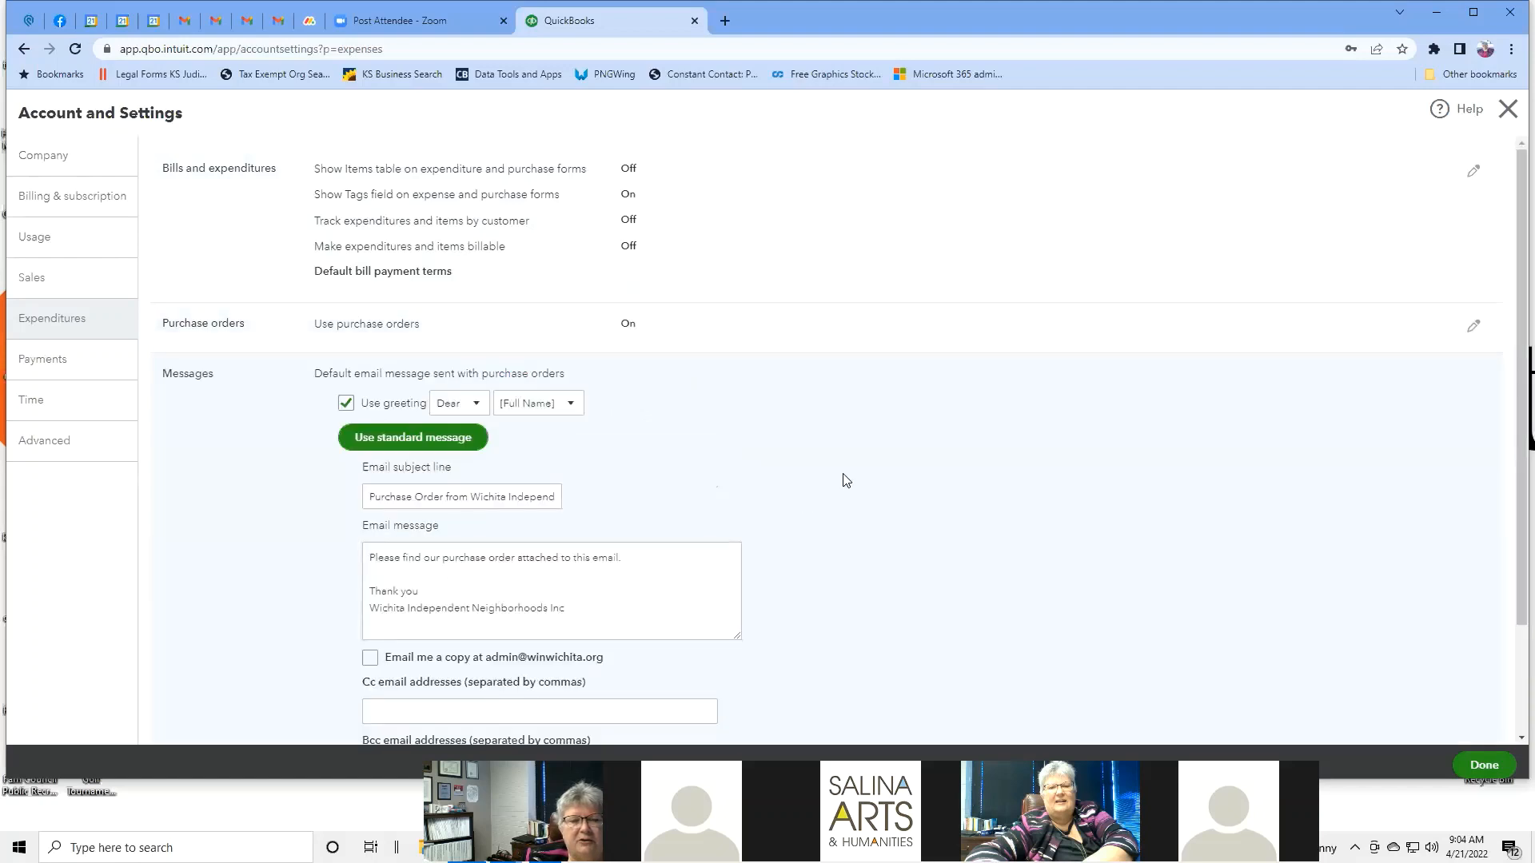
scroll(847, 481, down, 2)
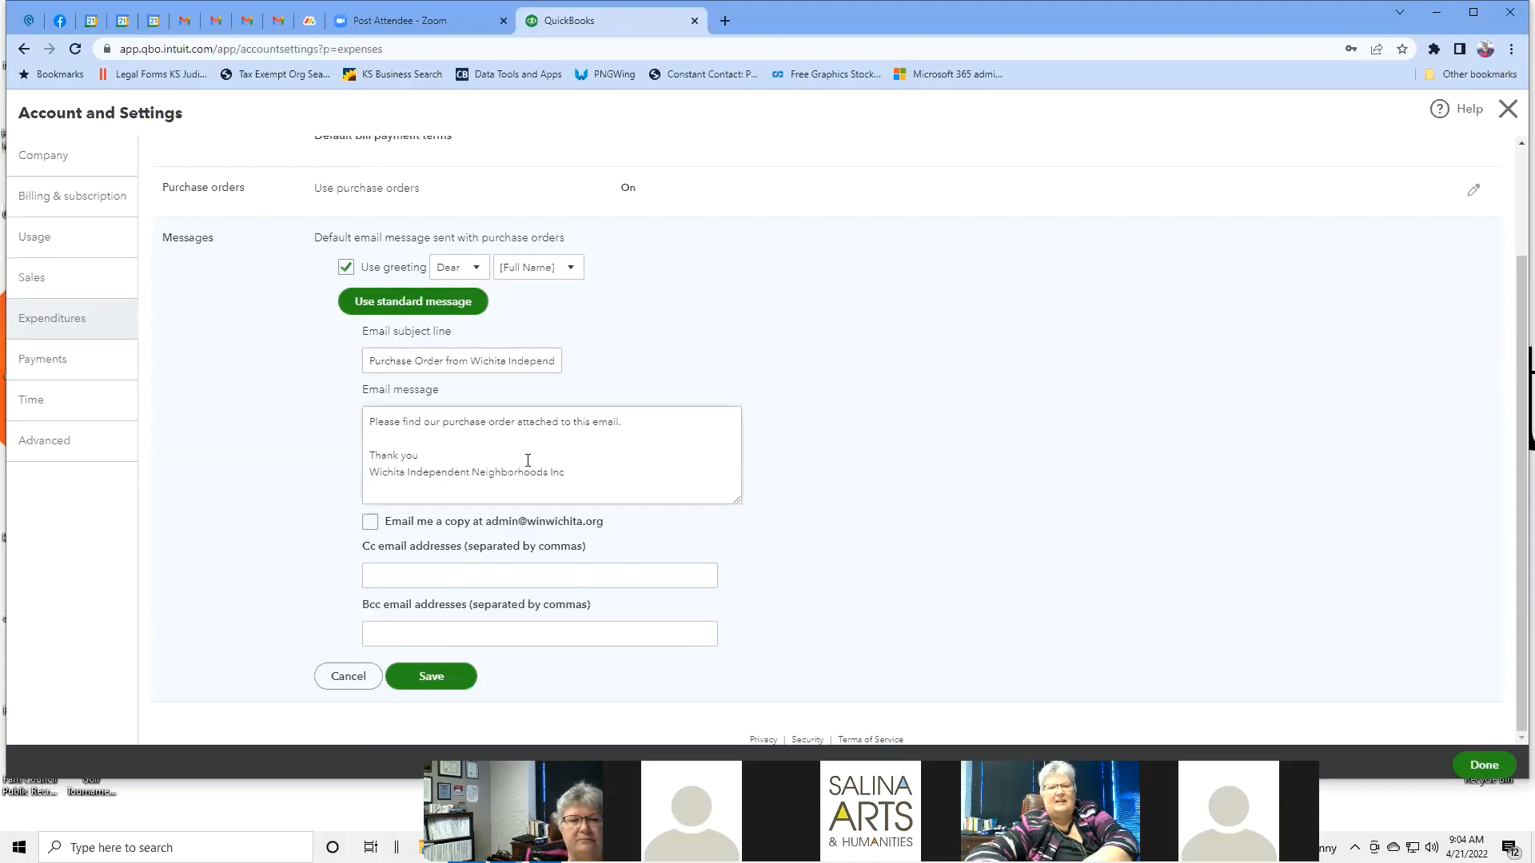
scroll(896, 424, up, 1)
scroll(896, 424, up, 1)
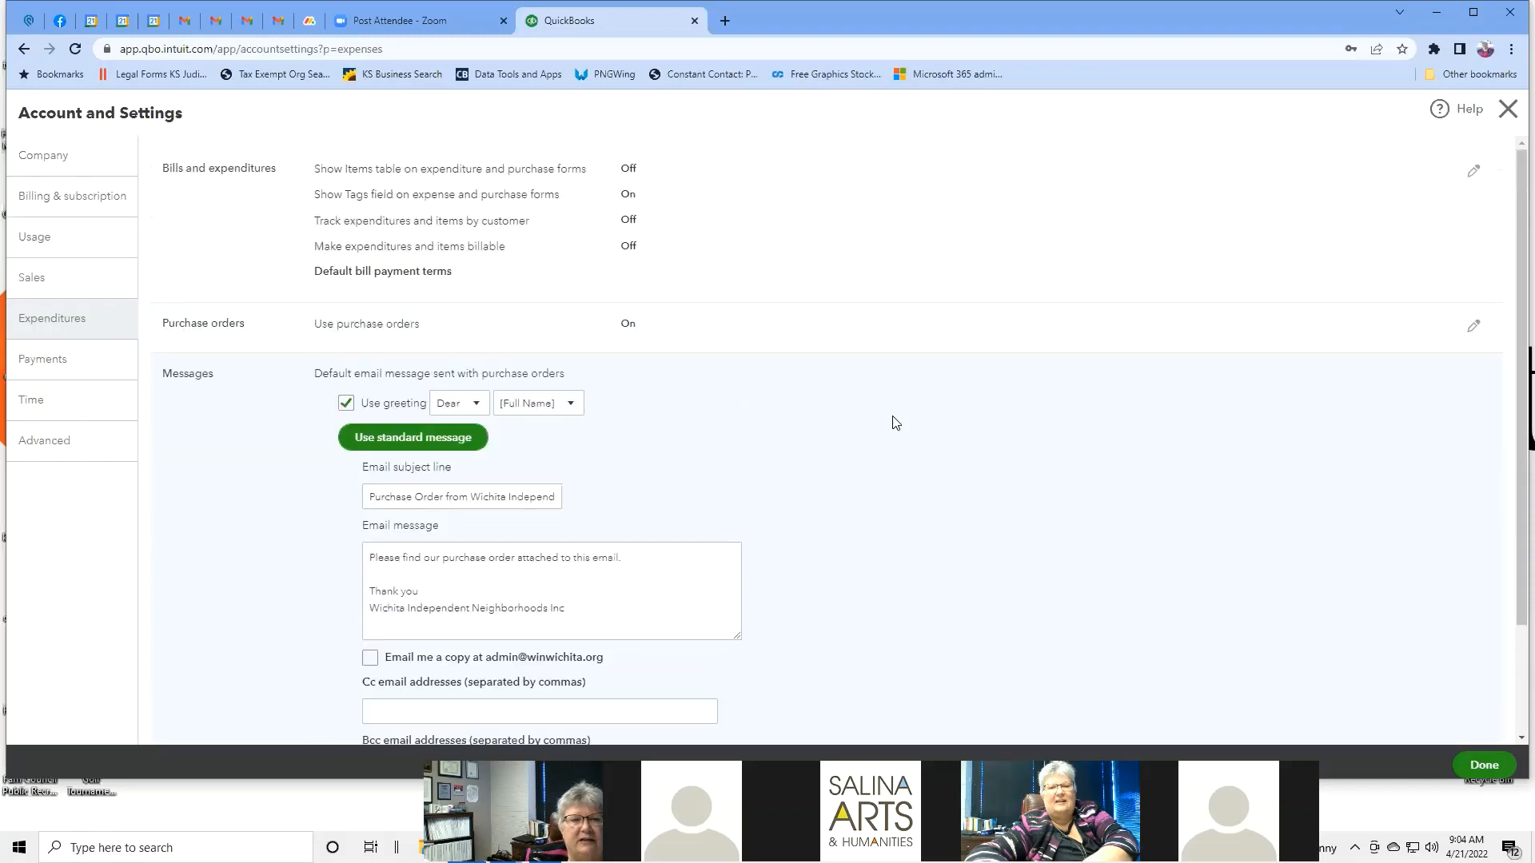
scroll(896, 423, down, 2)
scroll(896, 424, up, 2)
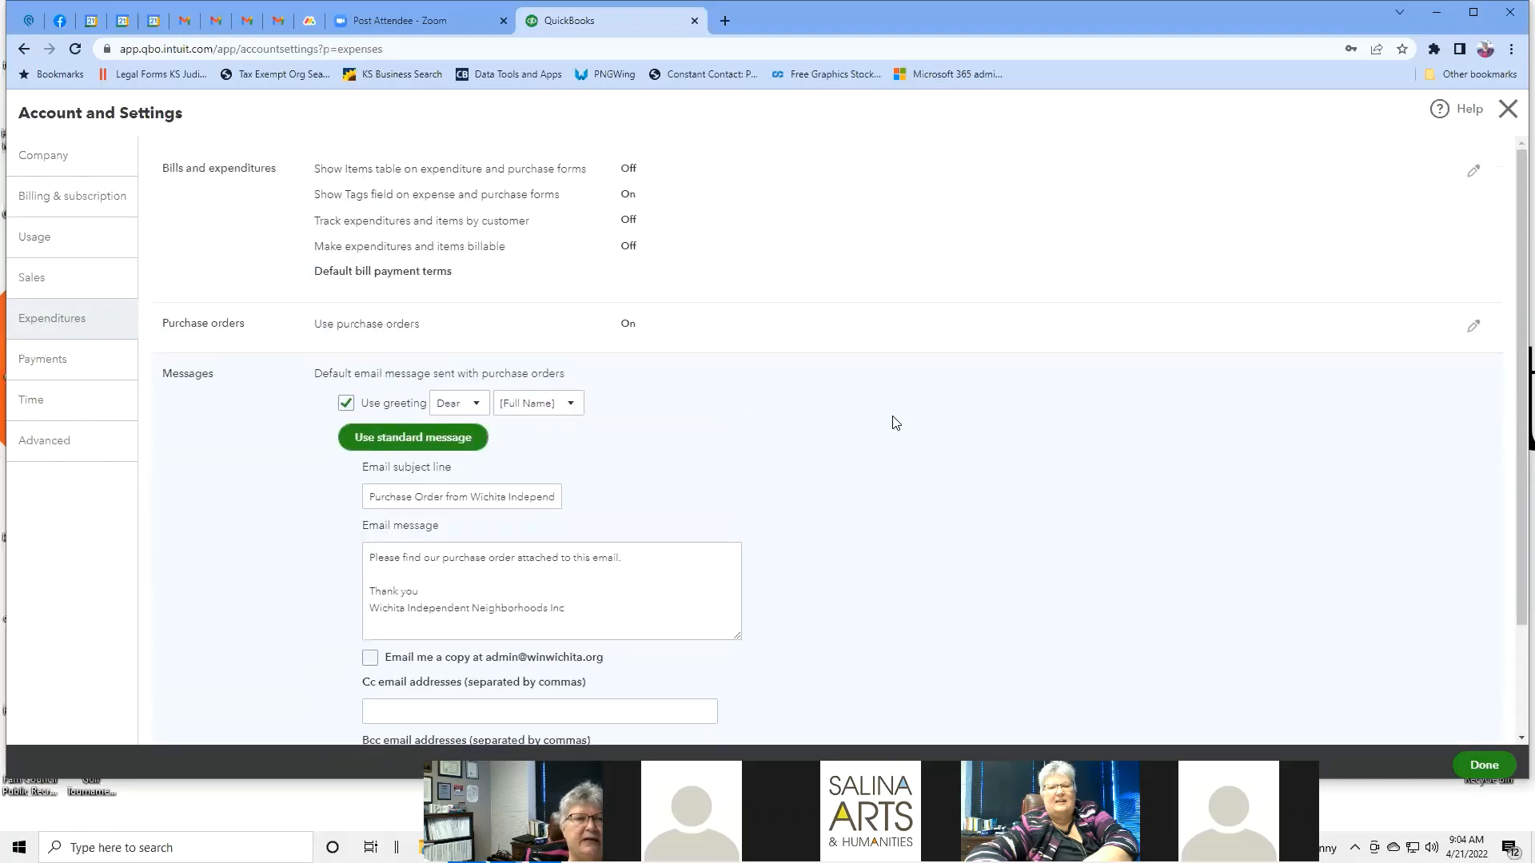
scroll(896, 423, down, 2)
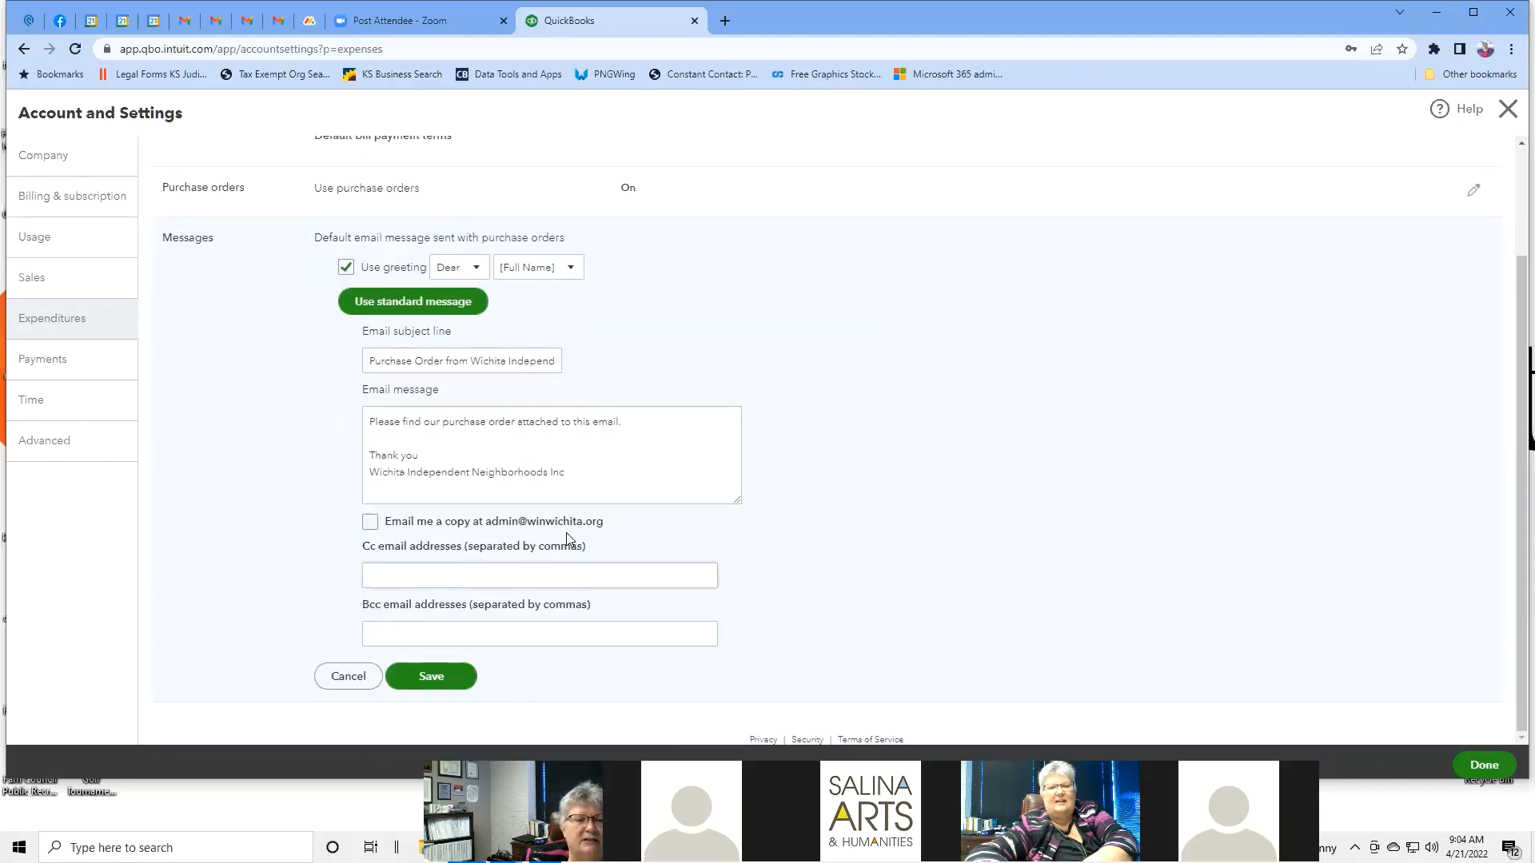
click(348, 677)
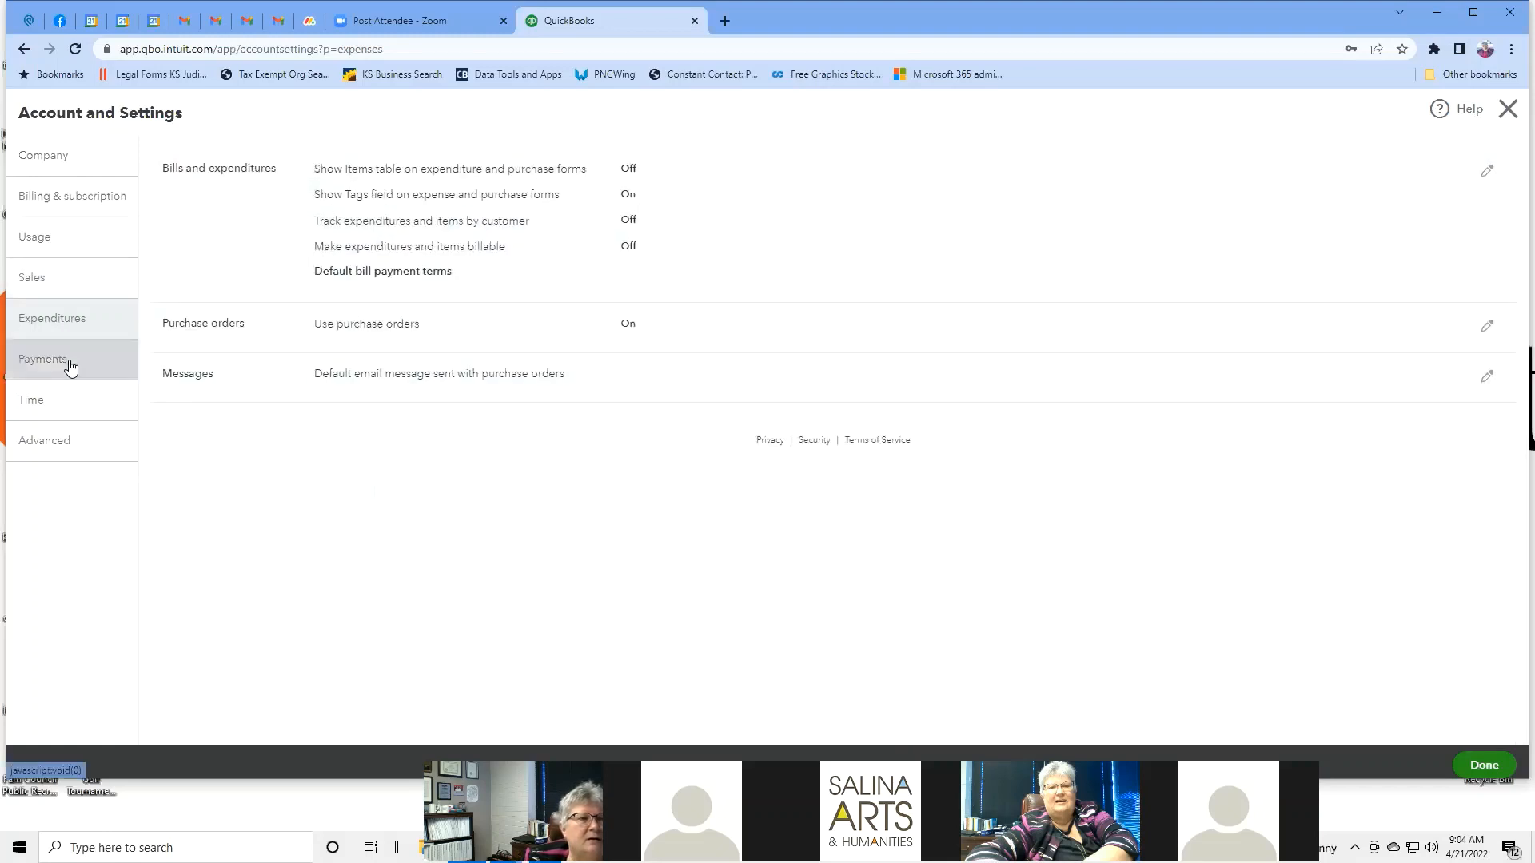
Review Payments settings: merchant details and 1-business-day standard deposits for cards and bank transfers.
click(70, 363)
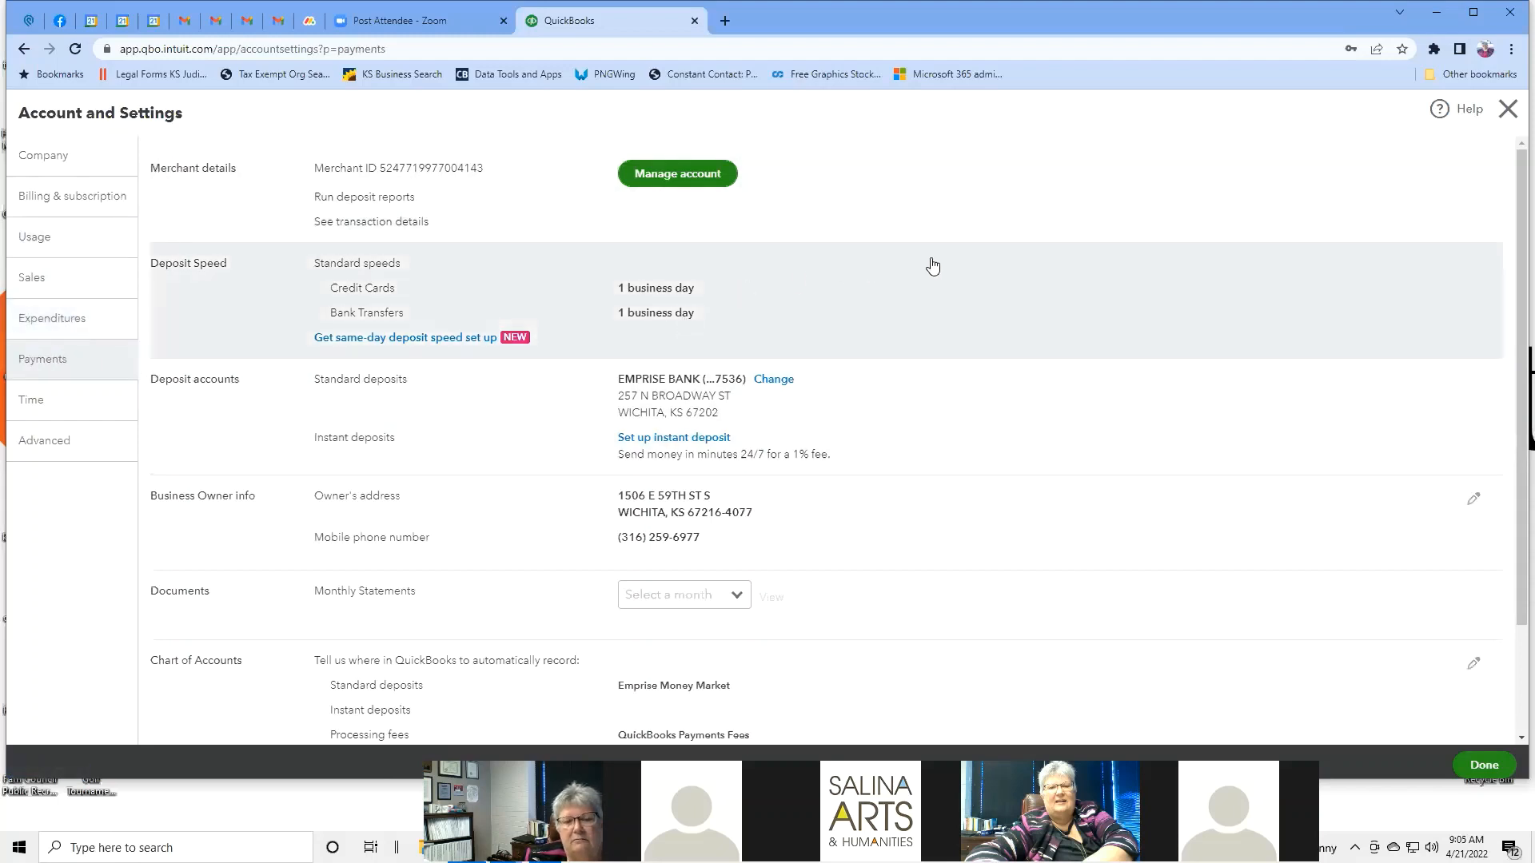
scroll(983, 275, down, 3)
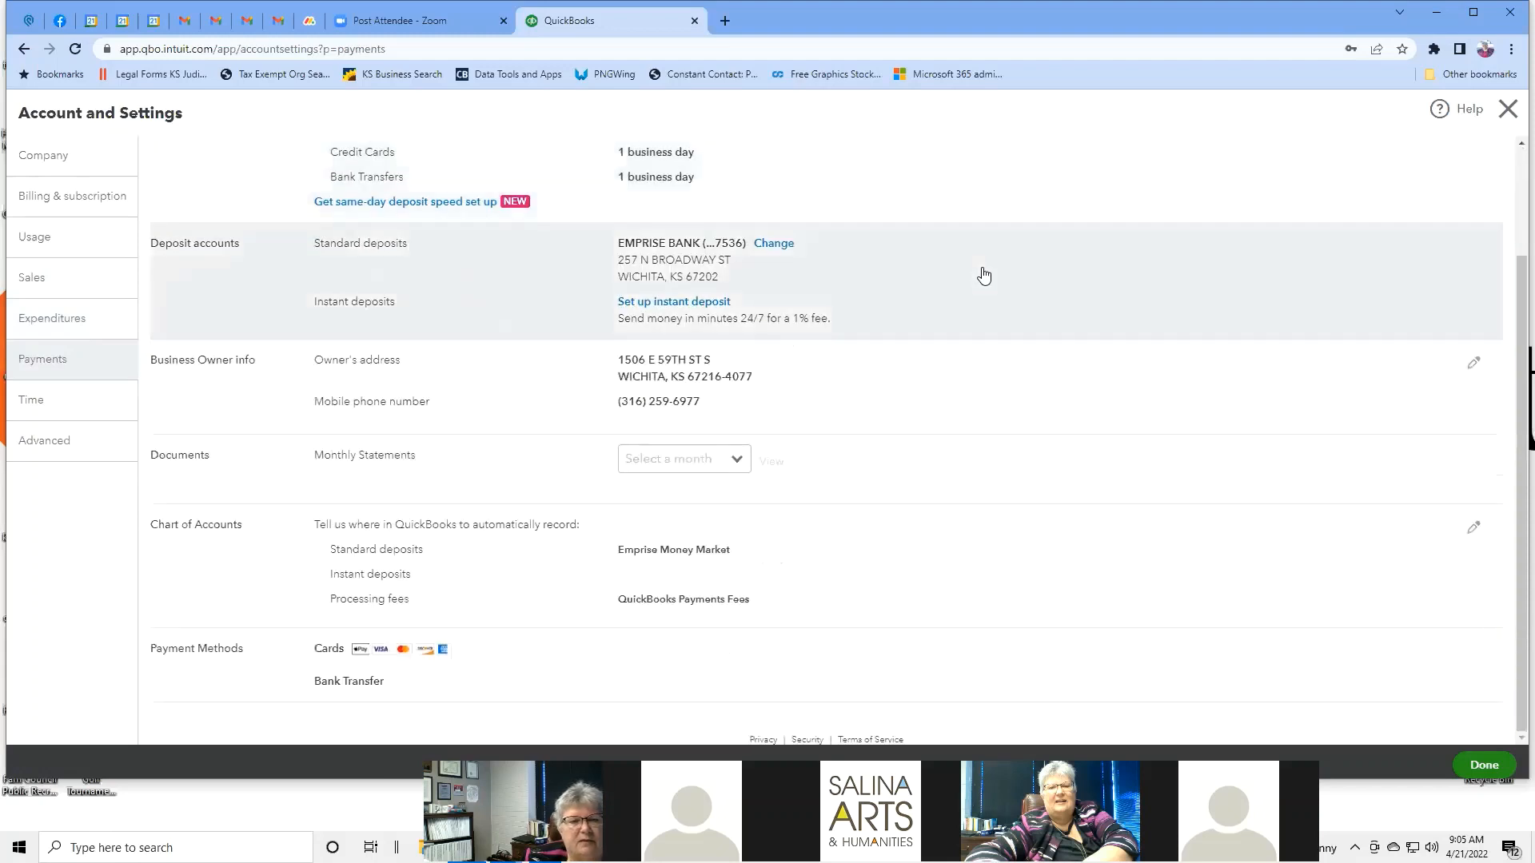
scroll(983, 275, up, 3)
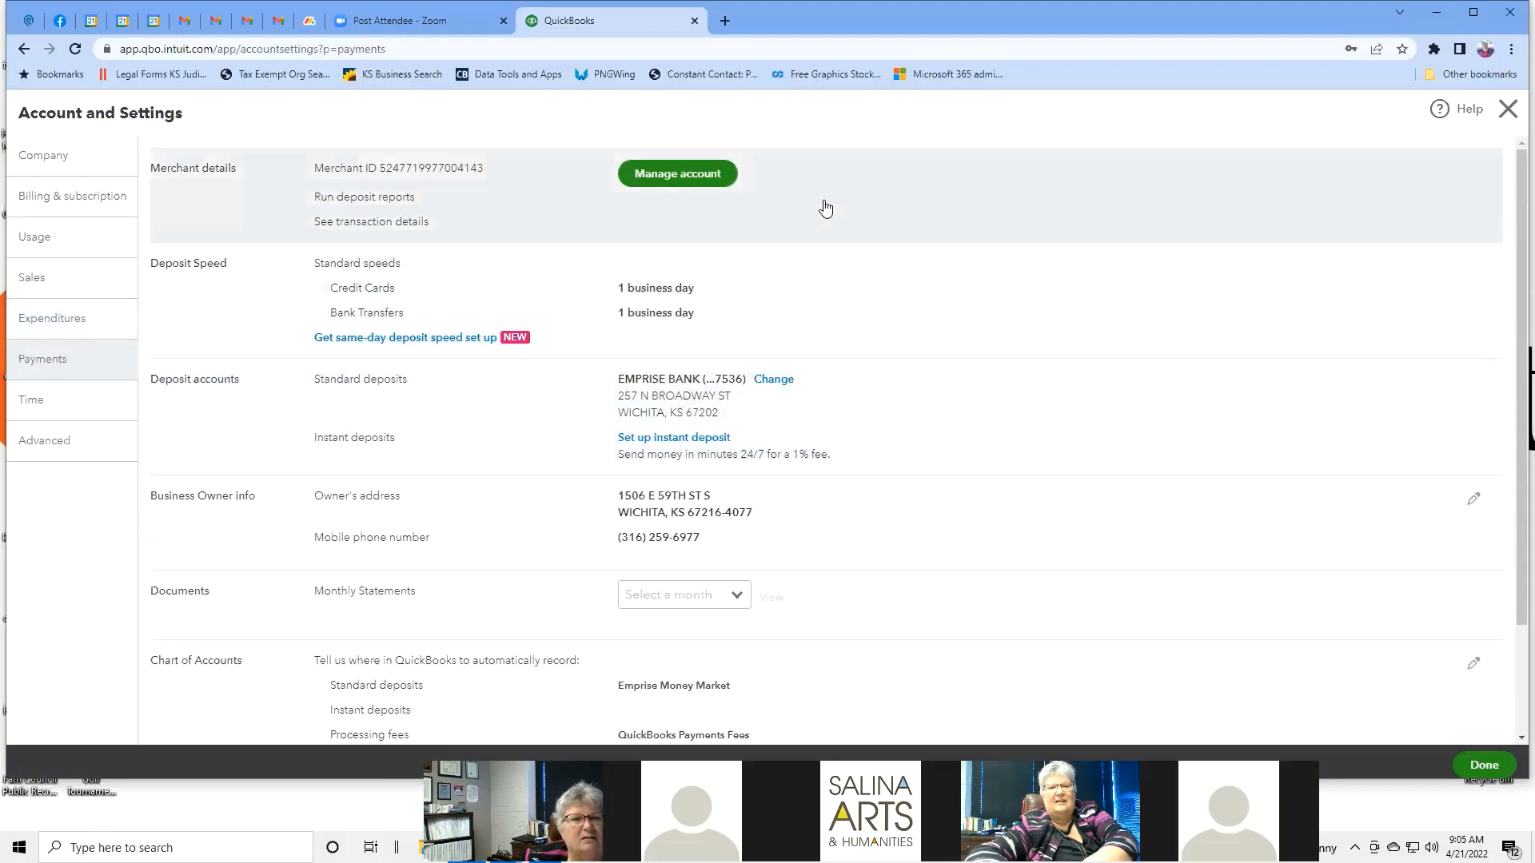
Open the Payments Merchant Center in a new tab, then return to the QuickBooks Payments settings.
click(693, 179)
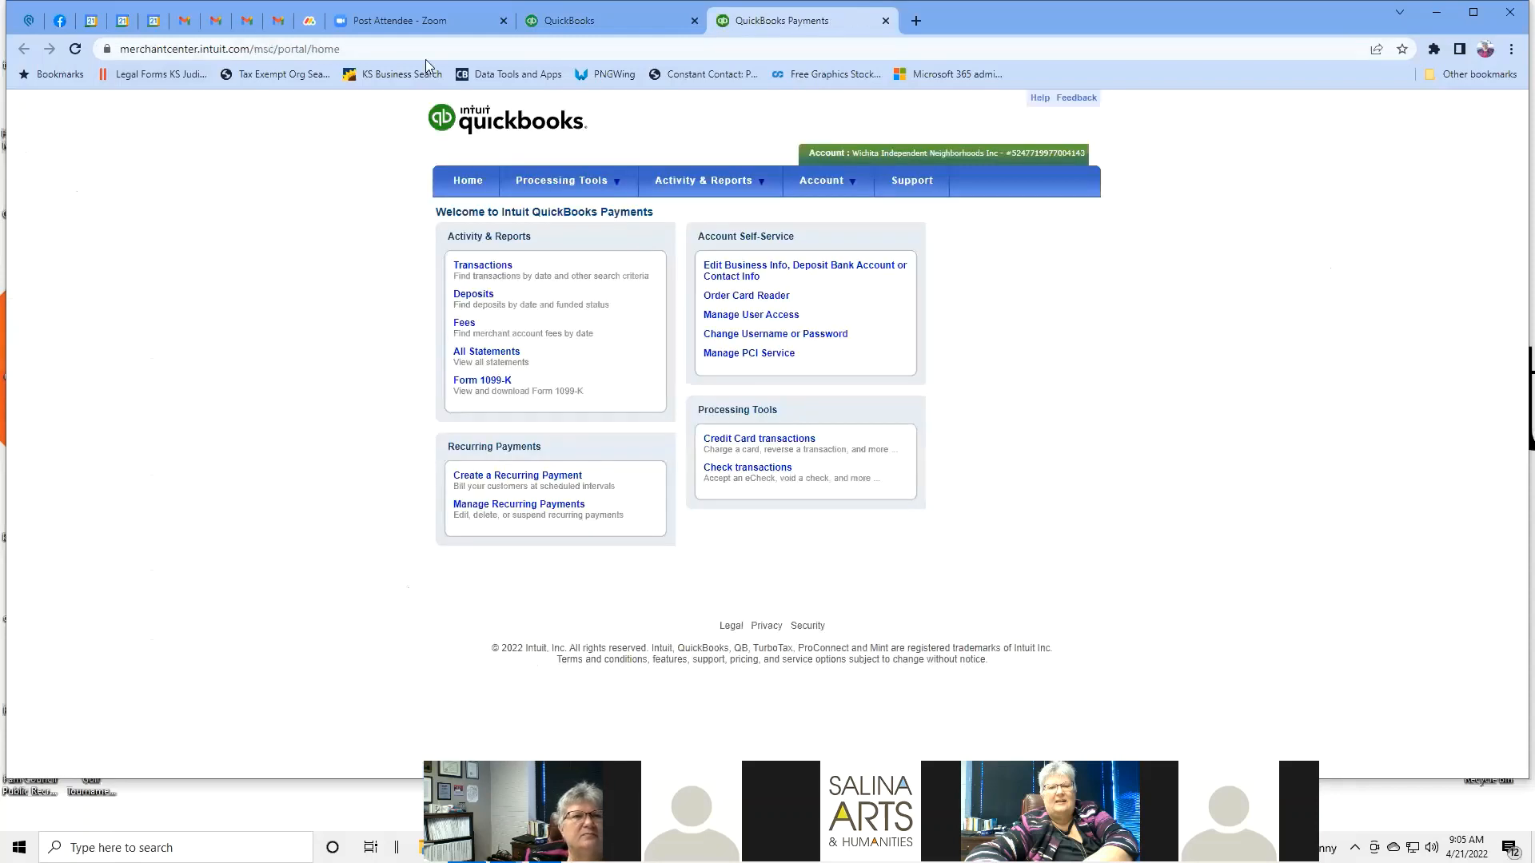
click(607, 27)
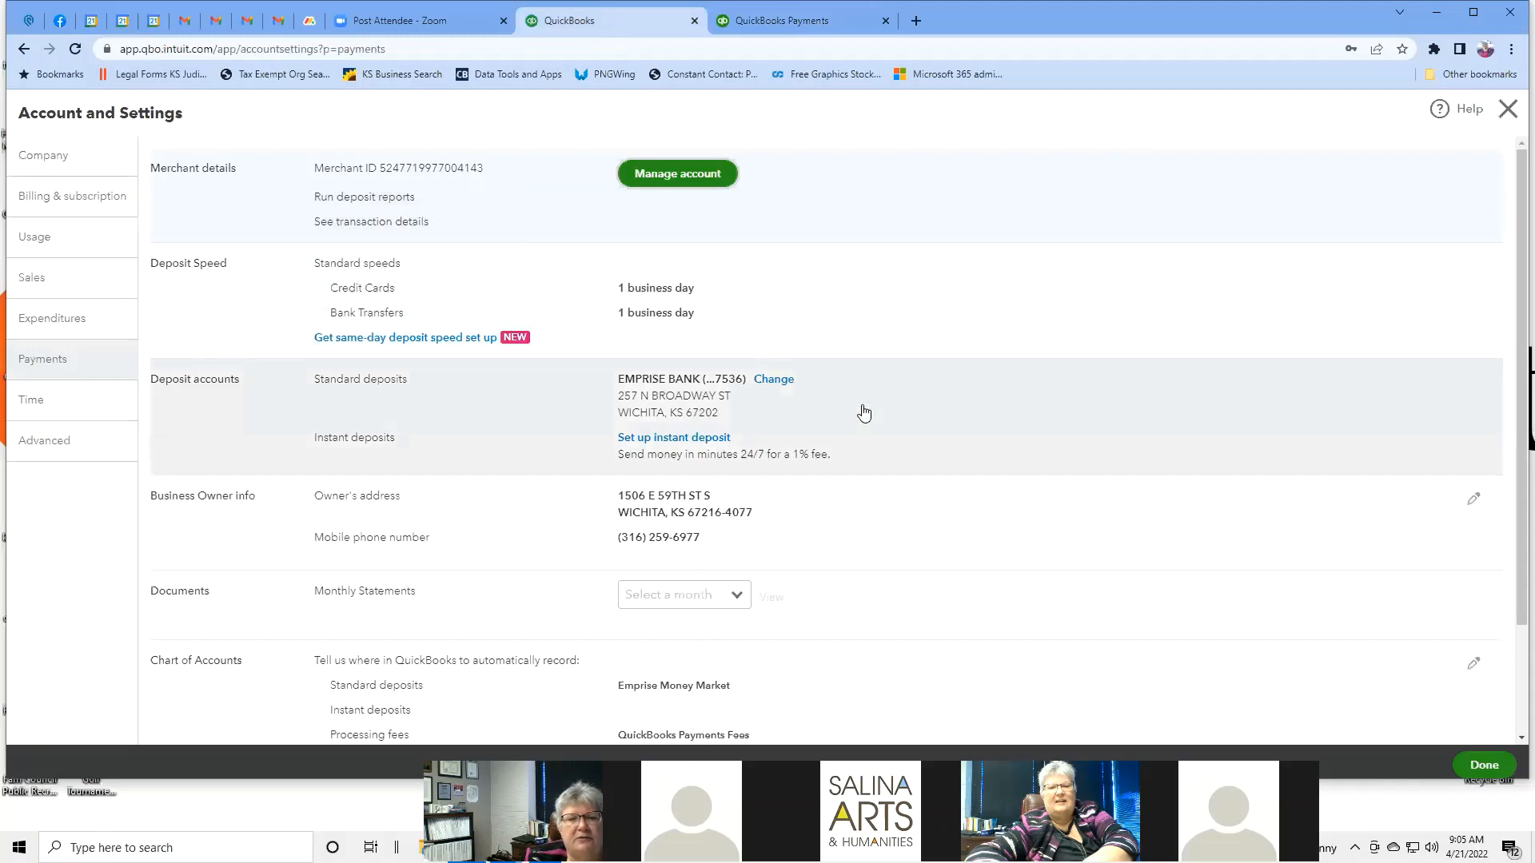
scroll(887, 276, down, 1)
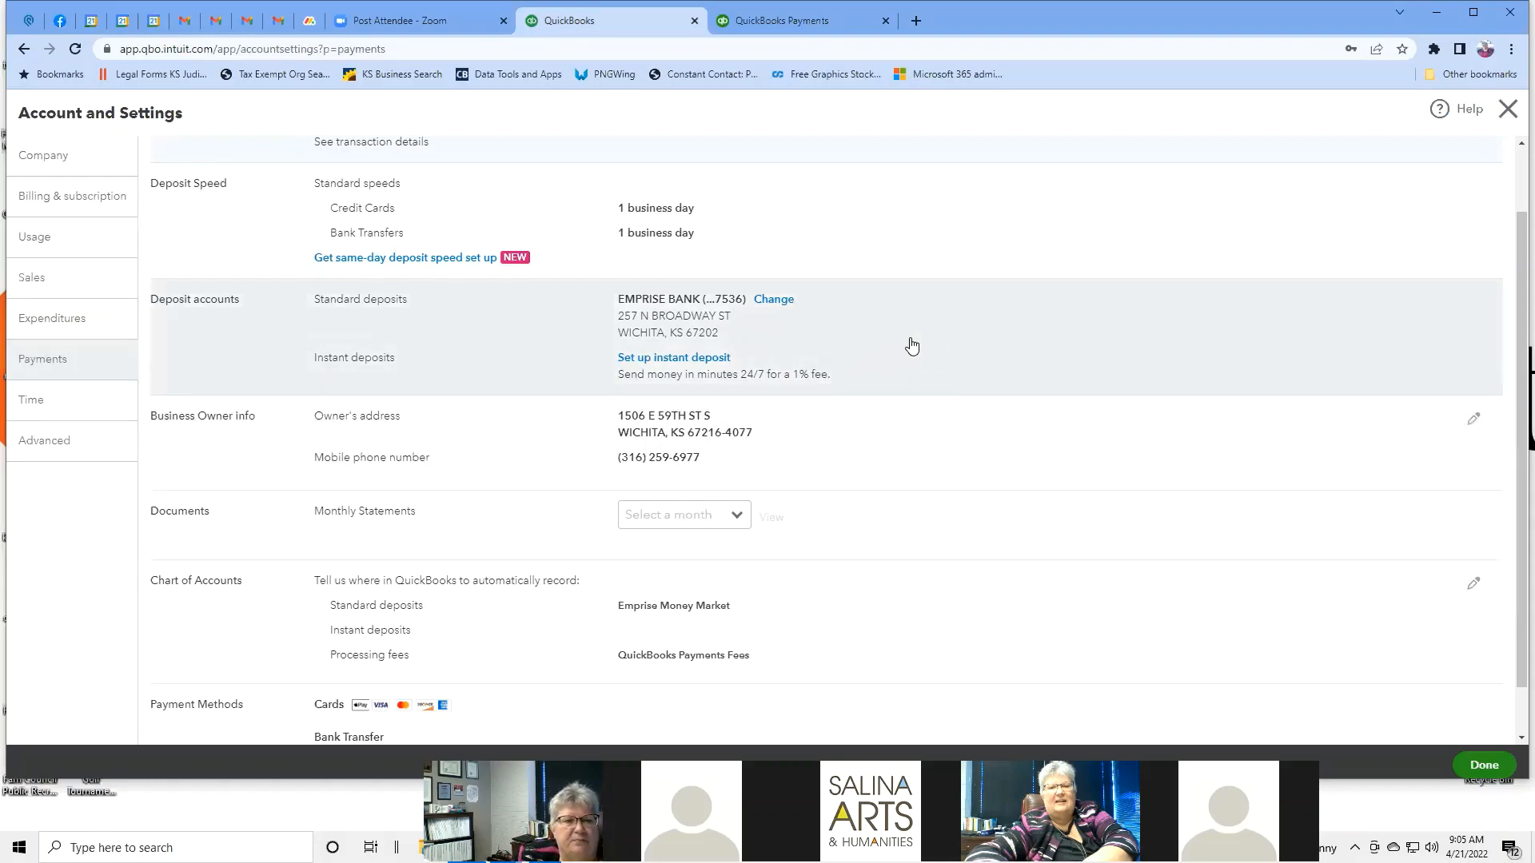
scroll(911, 343, down, 1)
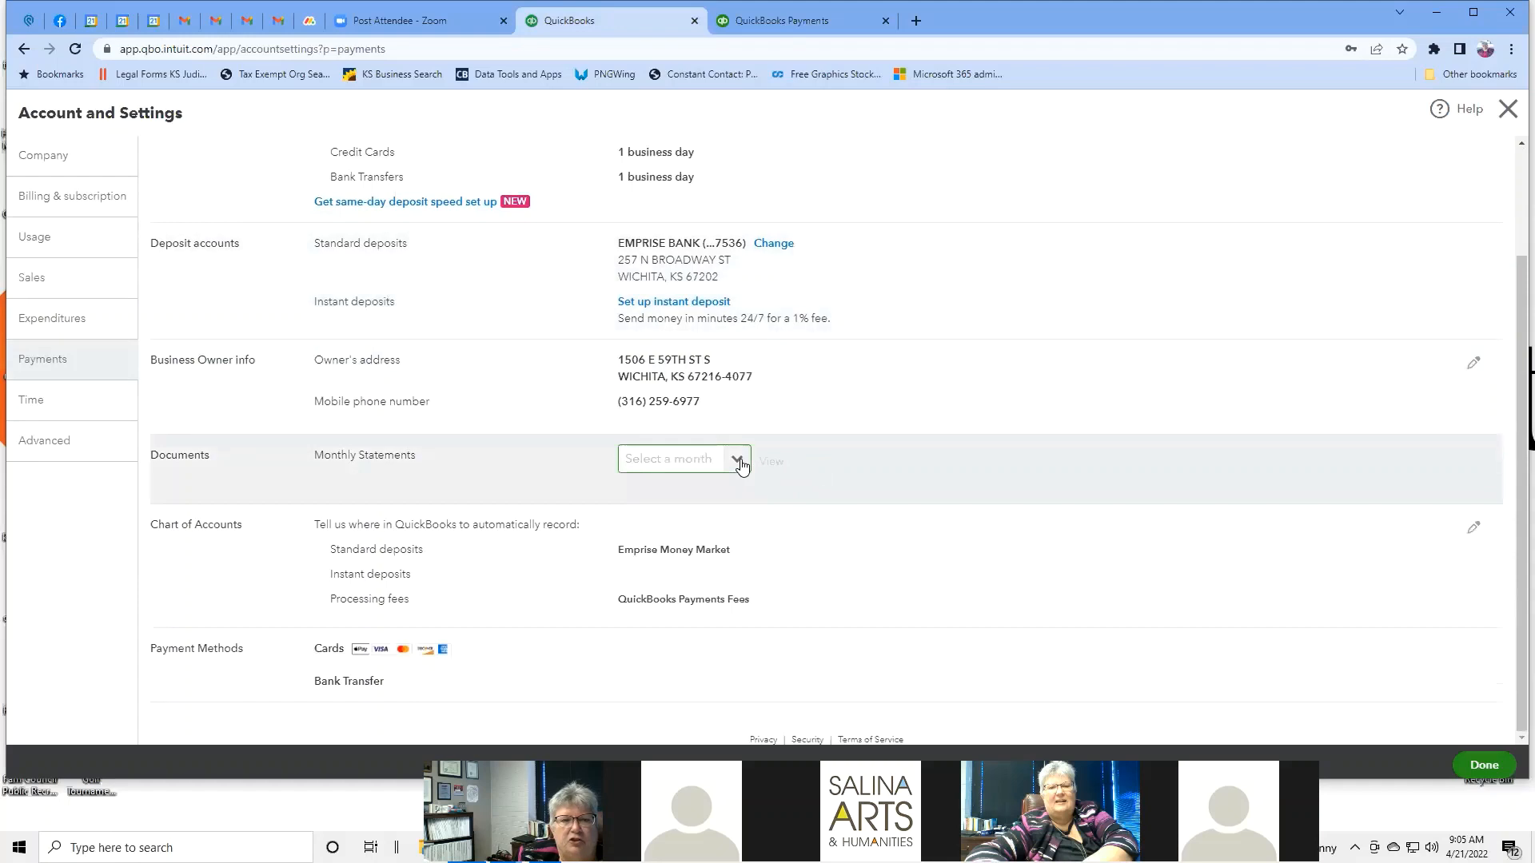
click(738, 461)
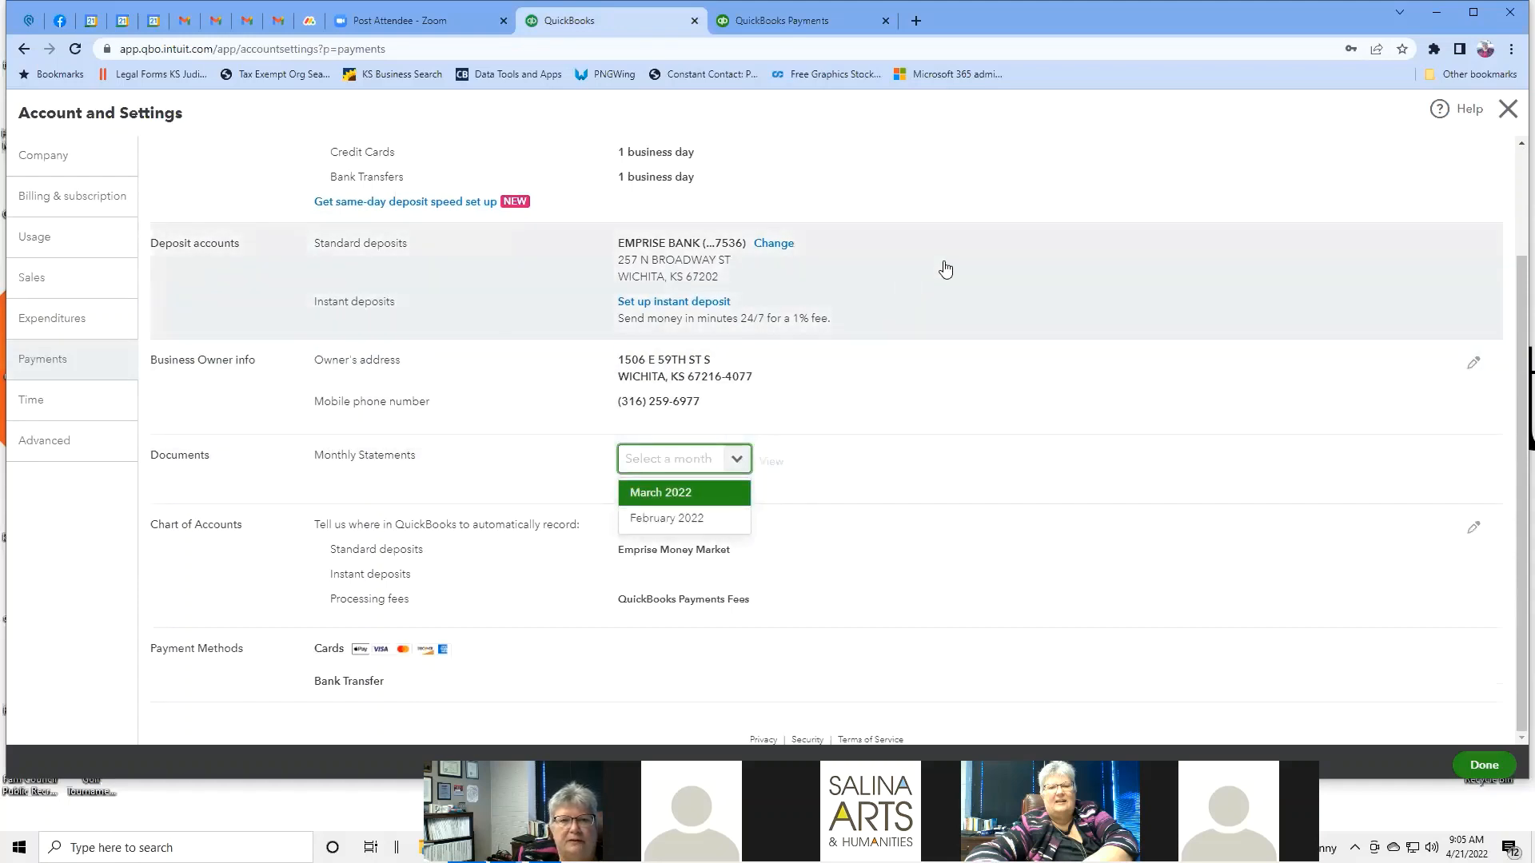
click(946, 269)
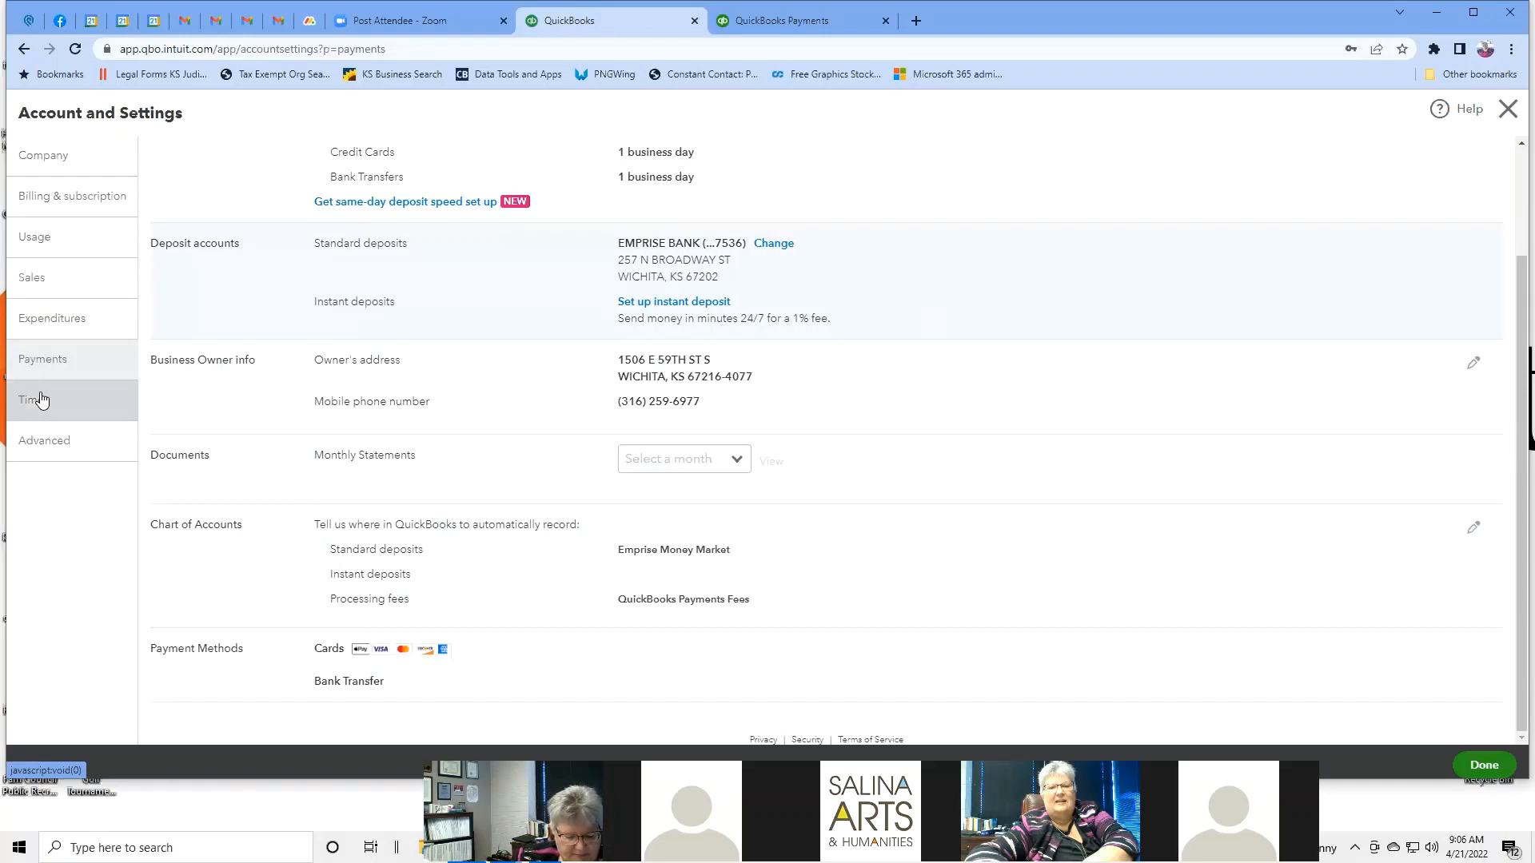
Look at the QuickBooks Time plans from Time settings, then switch to Advanced settings.
click(41, 400)
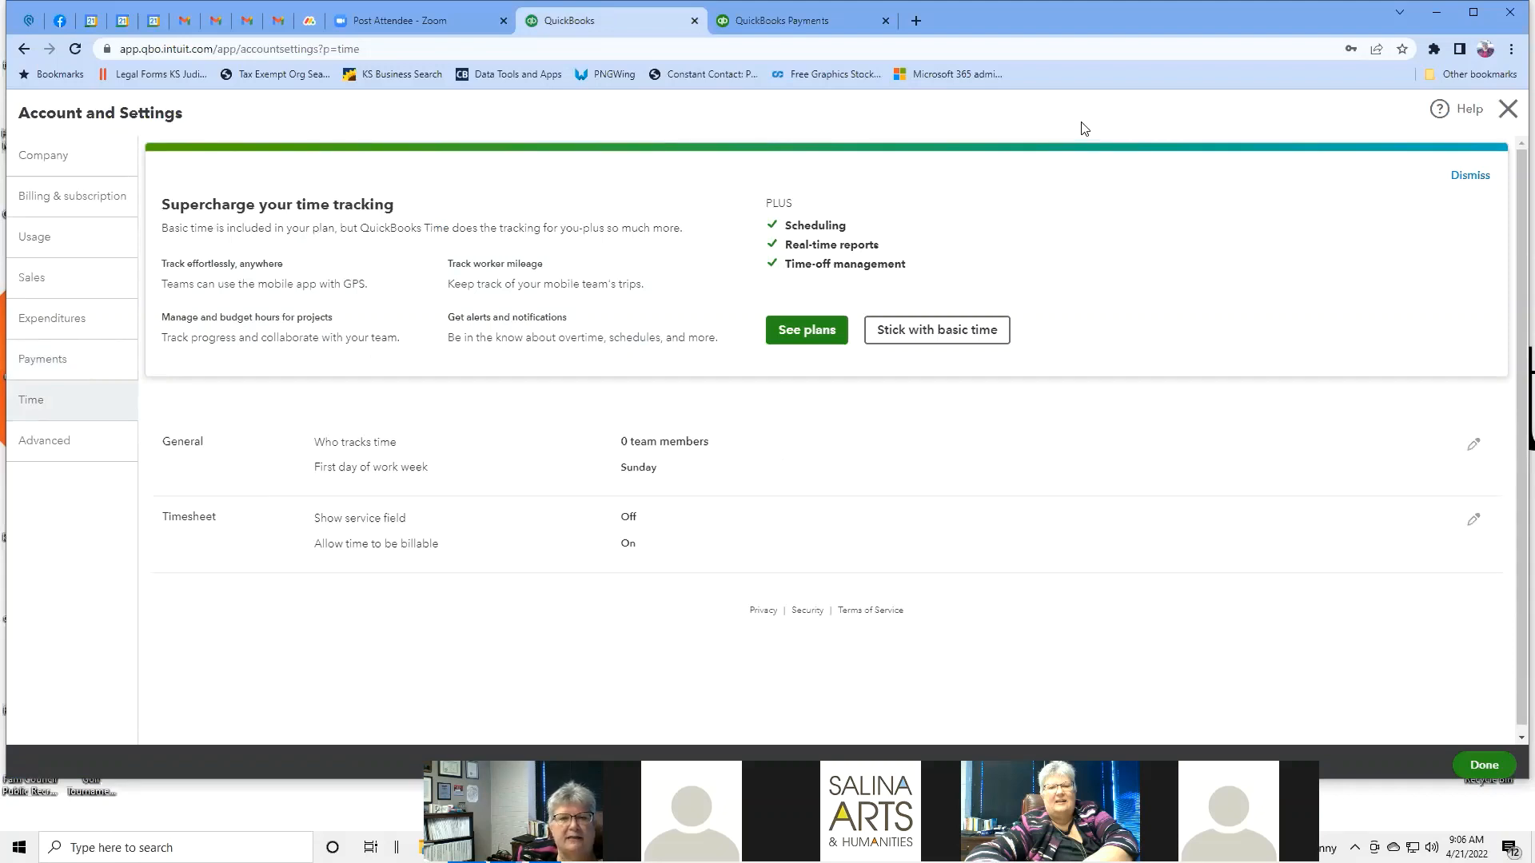
click(810, 336)
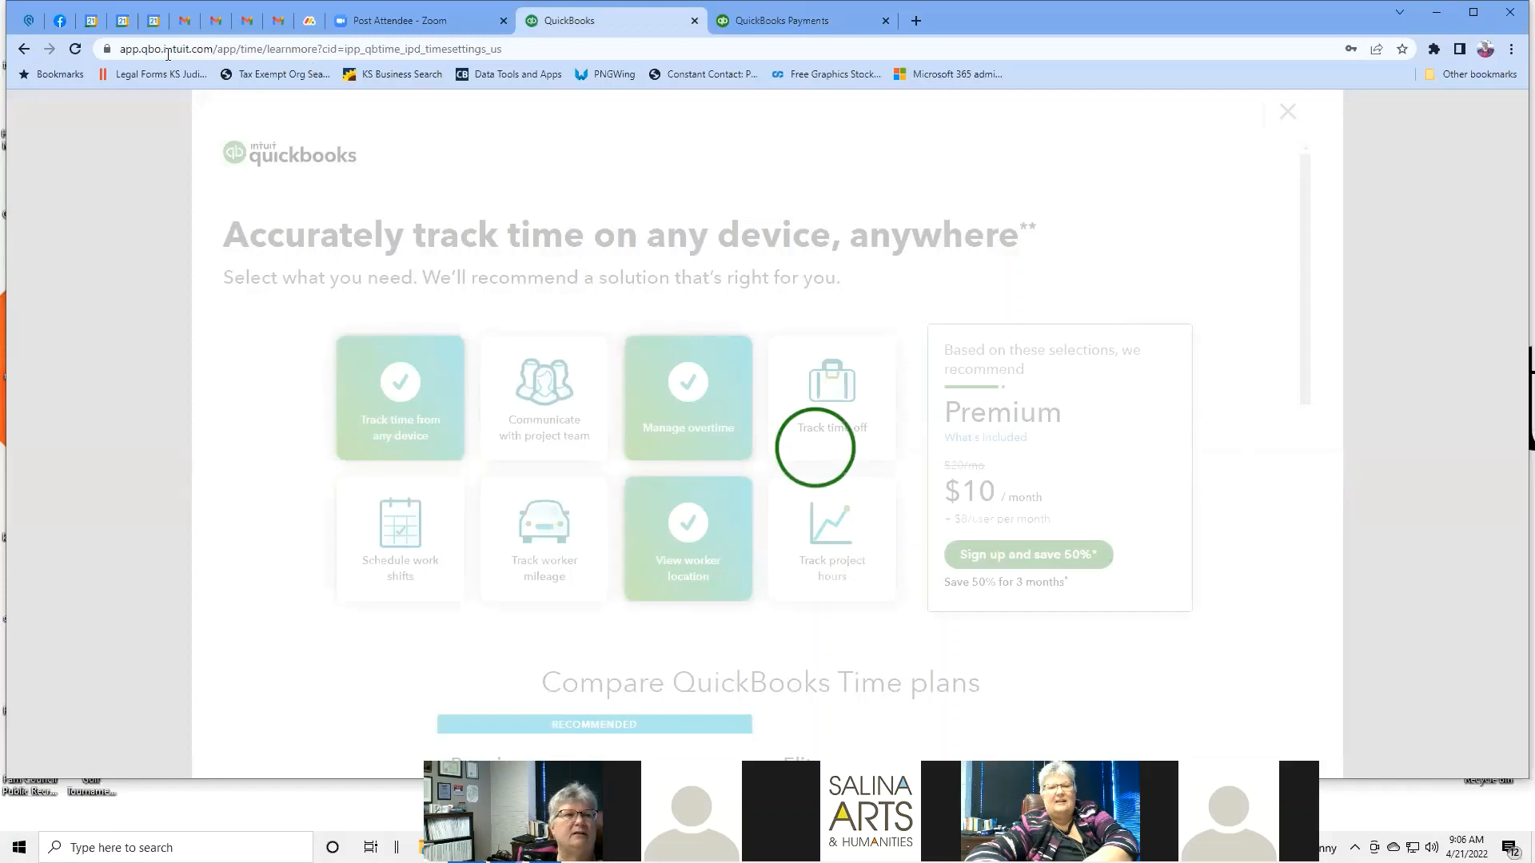
click(25, 55)
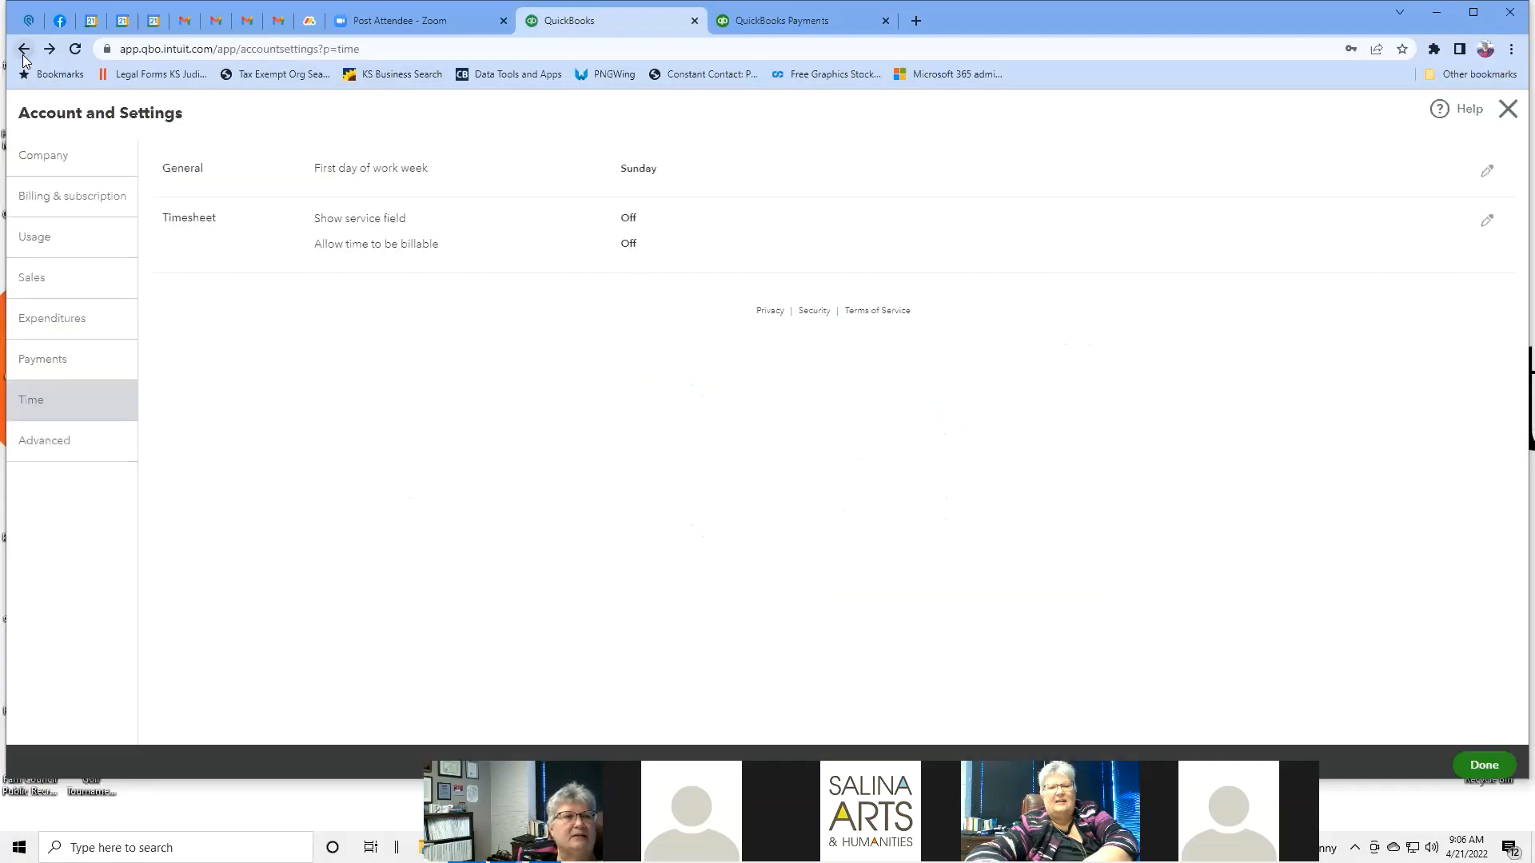
click(66, 448)
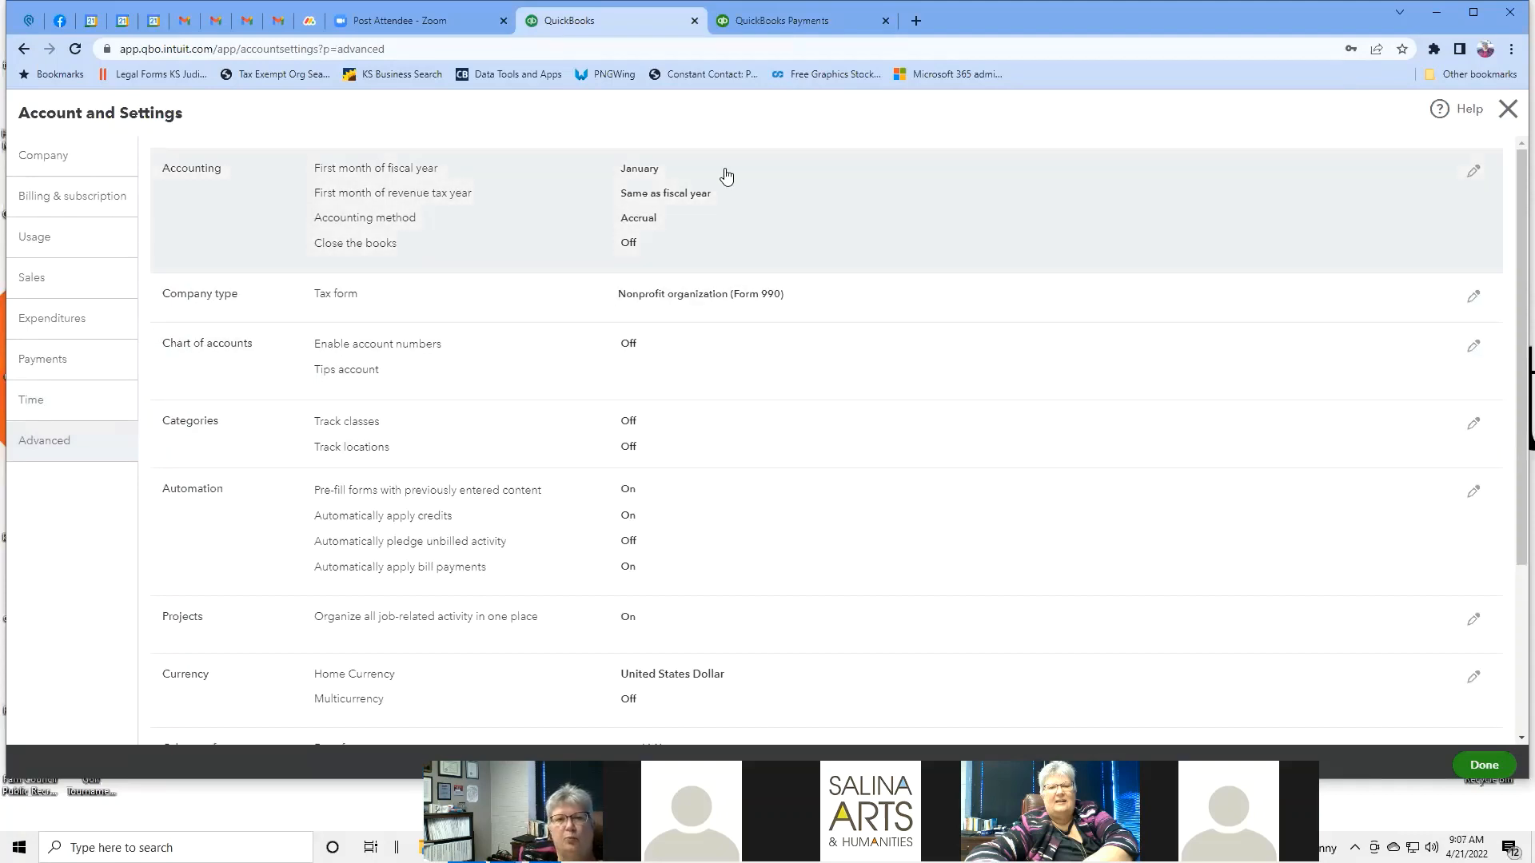
Edit the Accounting section, keeping January as first fiscal month, and browse the Advanced settings.
click(725, 176)
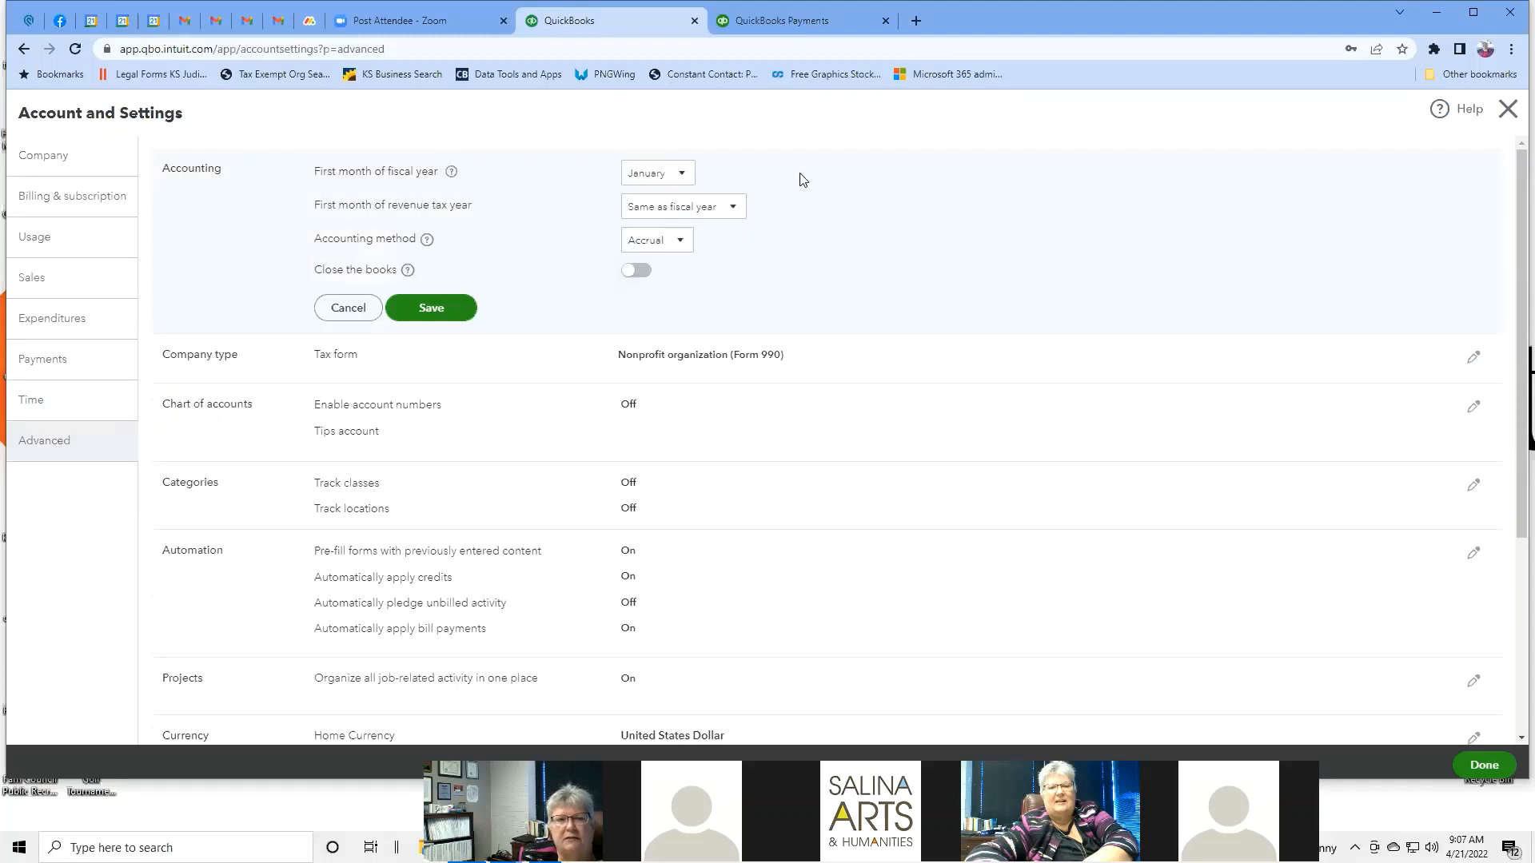
click(682, 172)
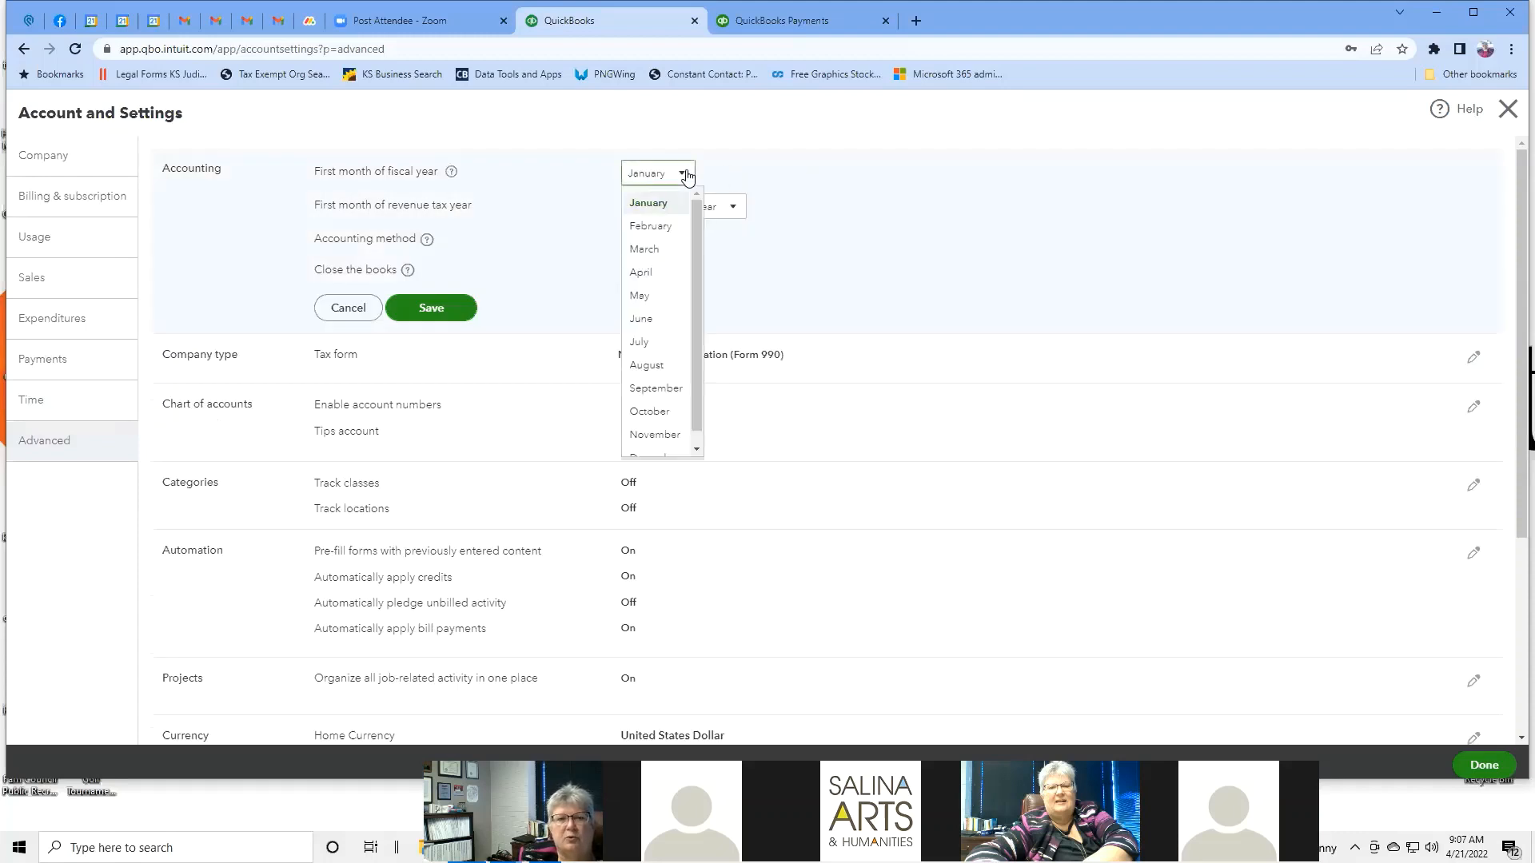
click(739, 171)
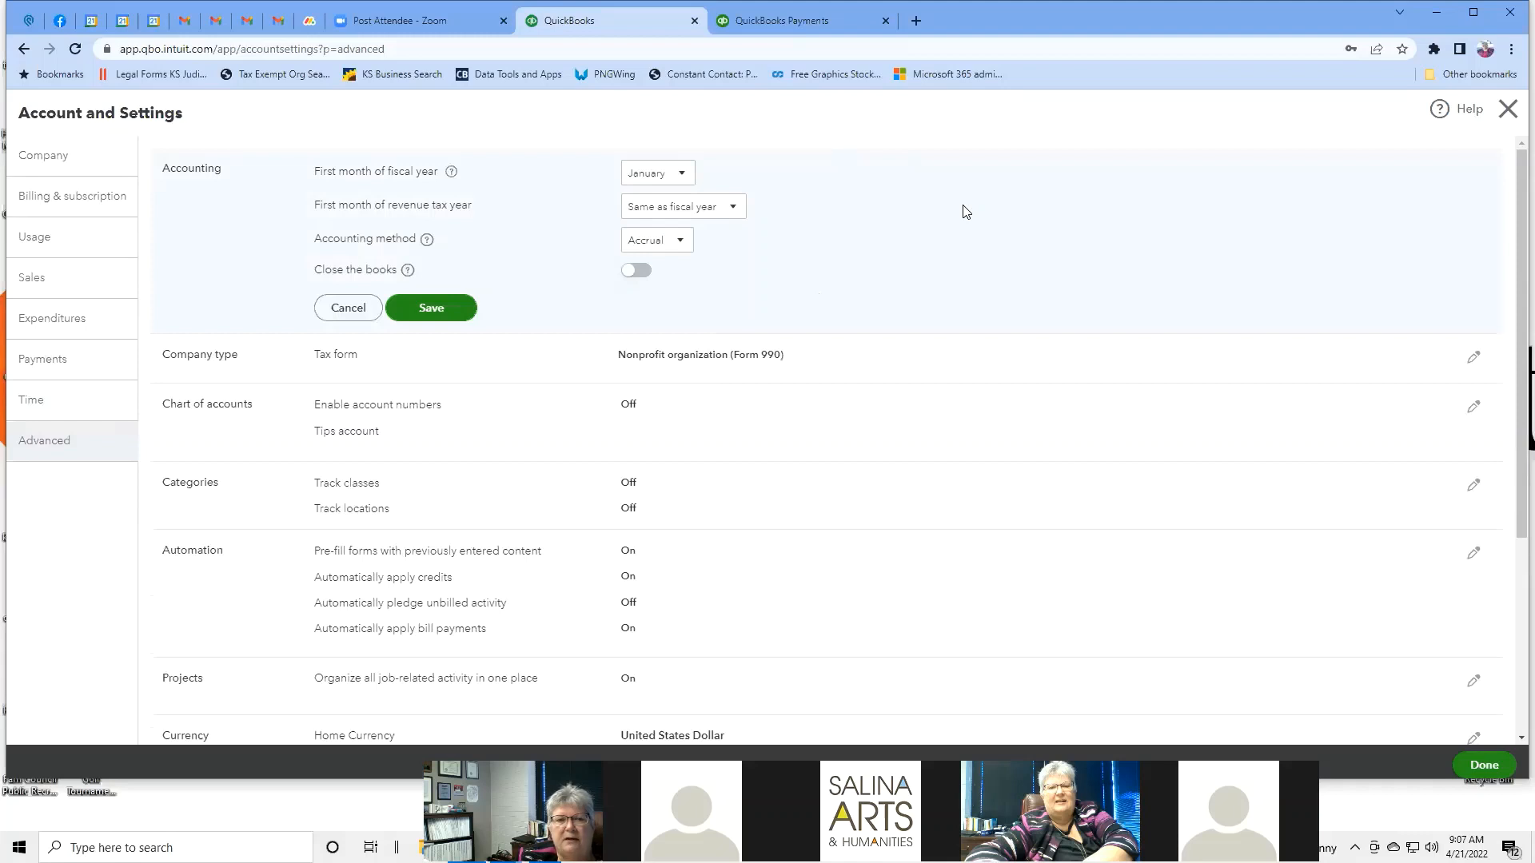
scroll(965, 212, down, 1)
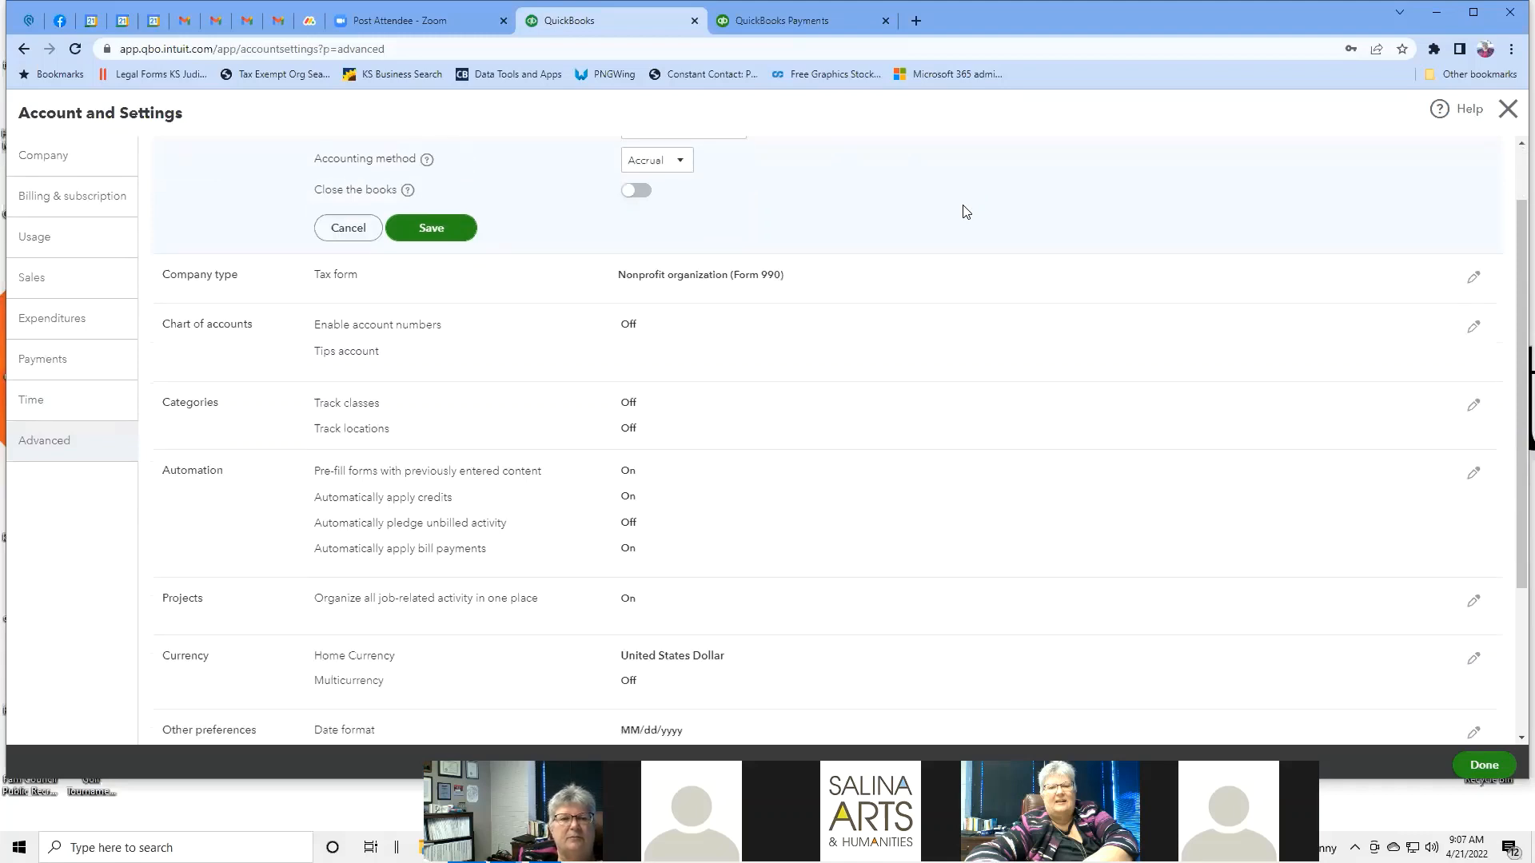
scroll(966, 212, down, 1)
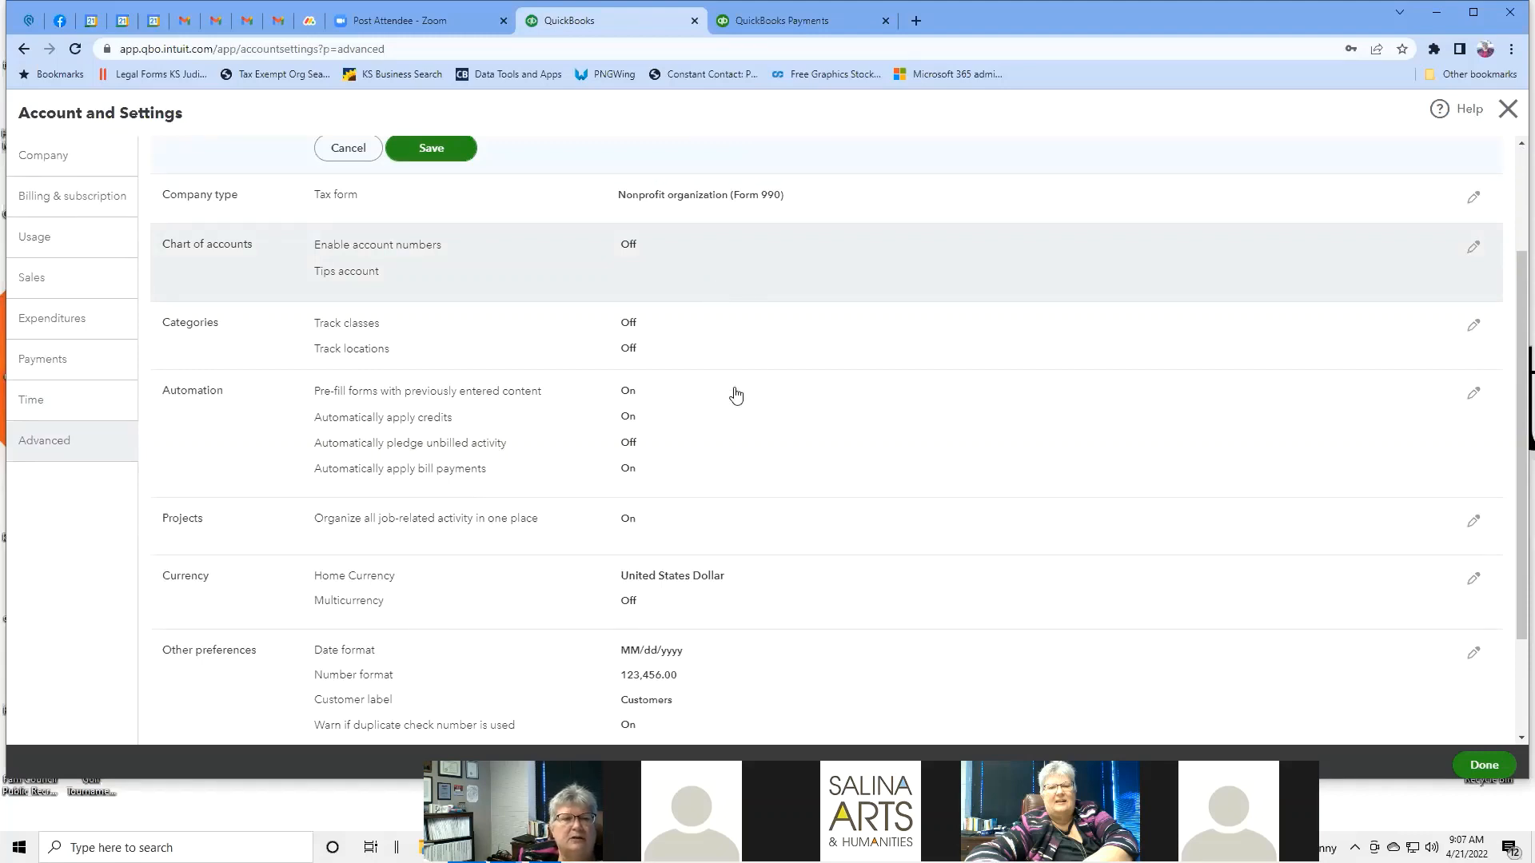
scroll(693, 321, down, 1)
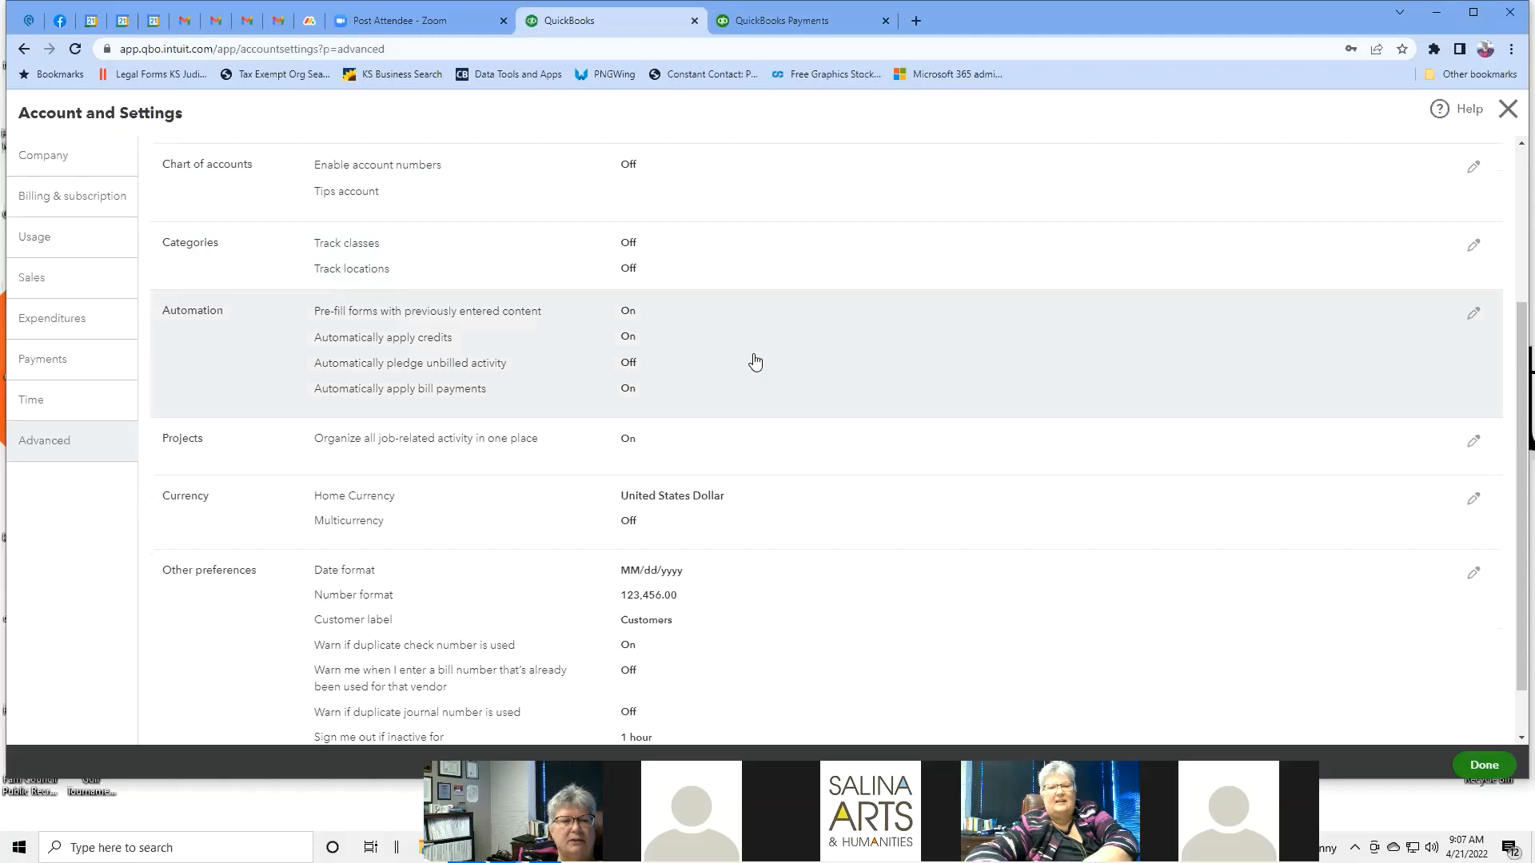
scroll(776, 342, down, 2)
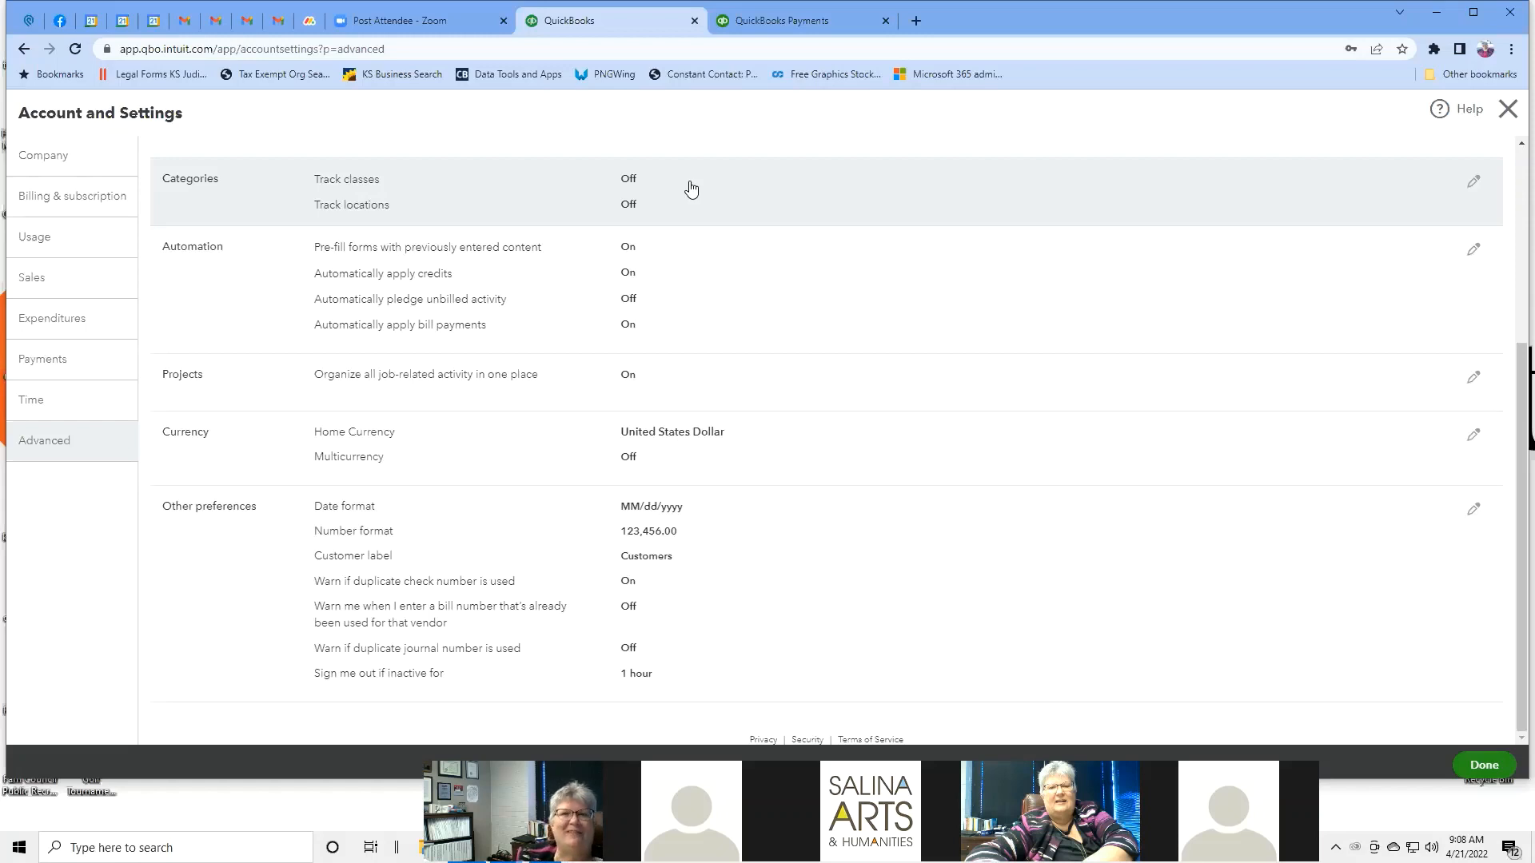
scroll(918, 281, up, 4)
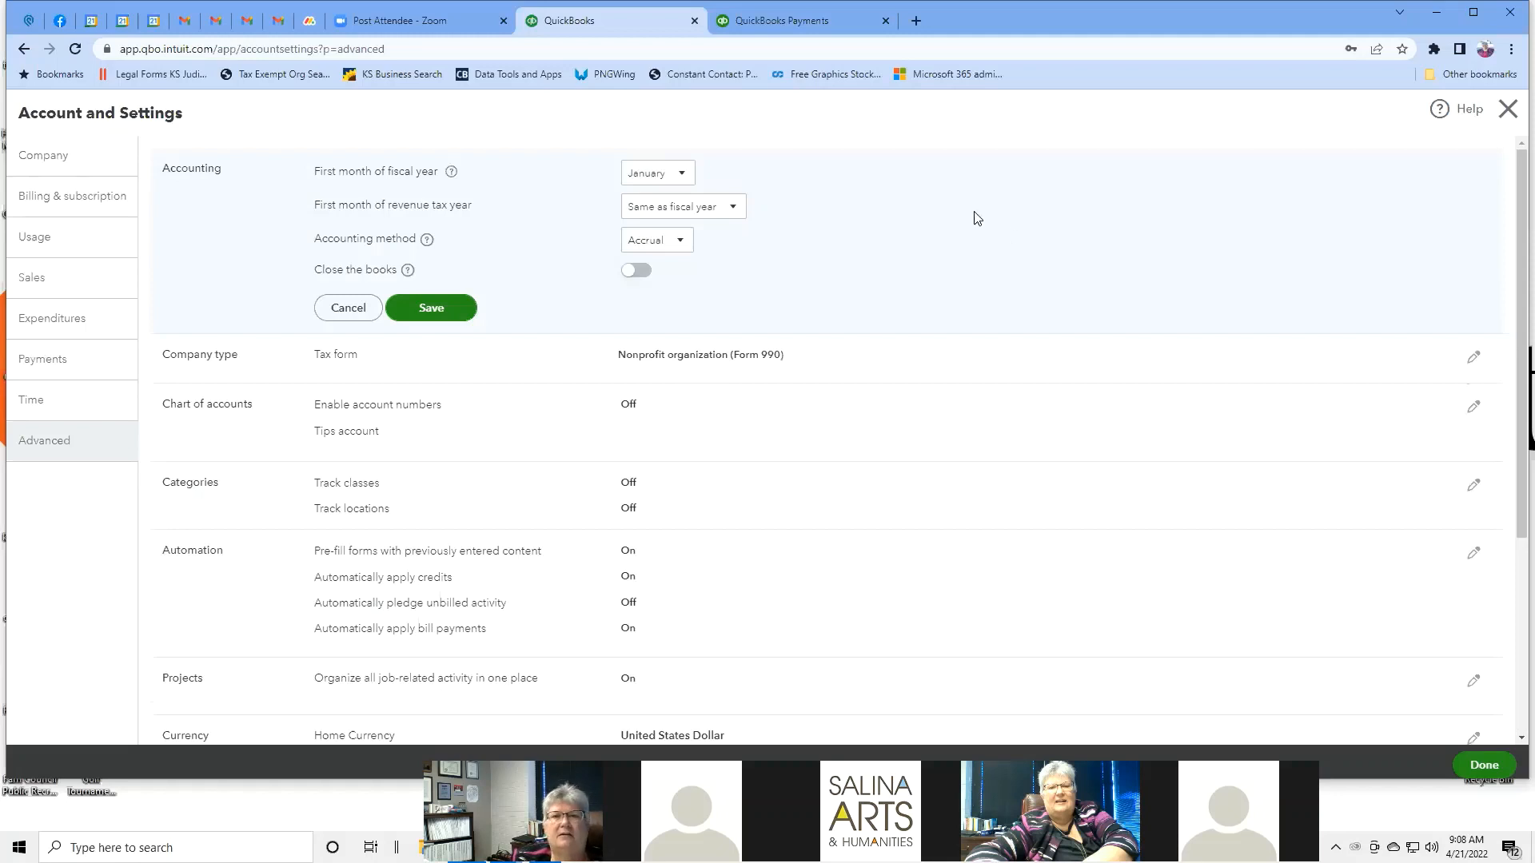
Close Account and Settings to return to the Manage users page.
click(1507, 110)
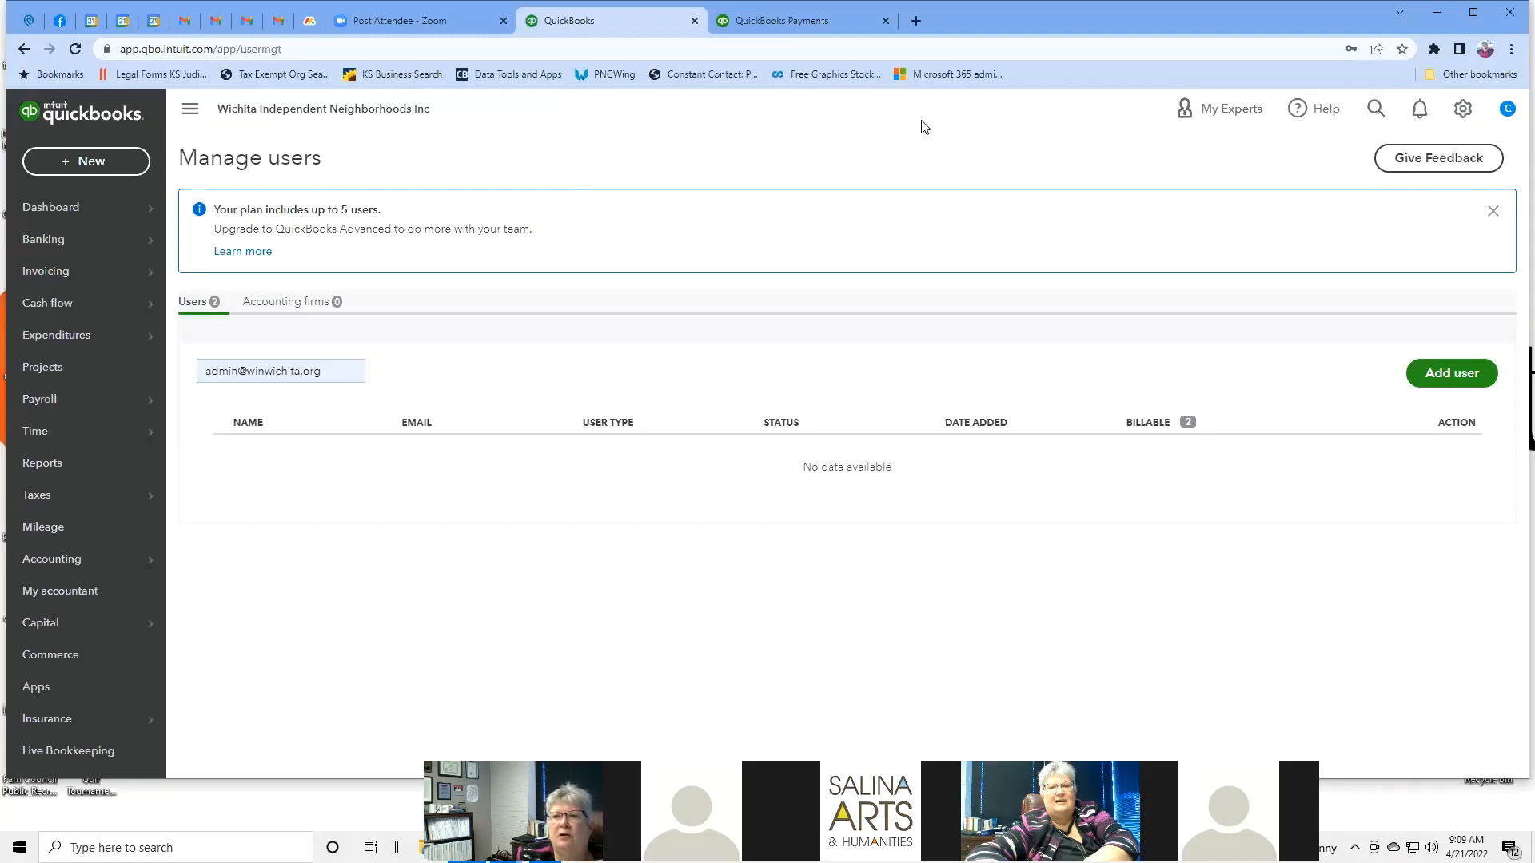
Search transactions for the customer's first name, then again for their full name.
click(1375, 109)
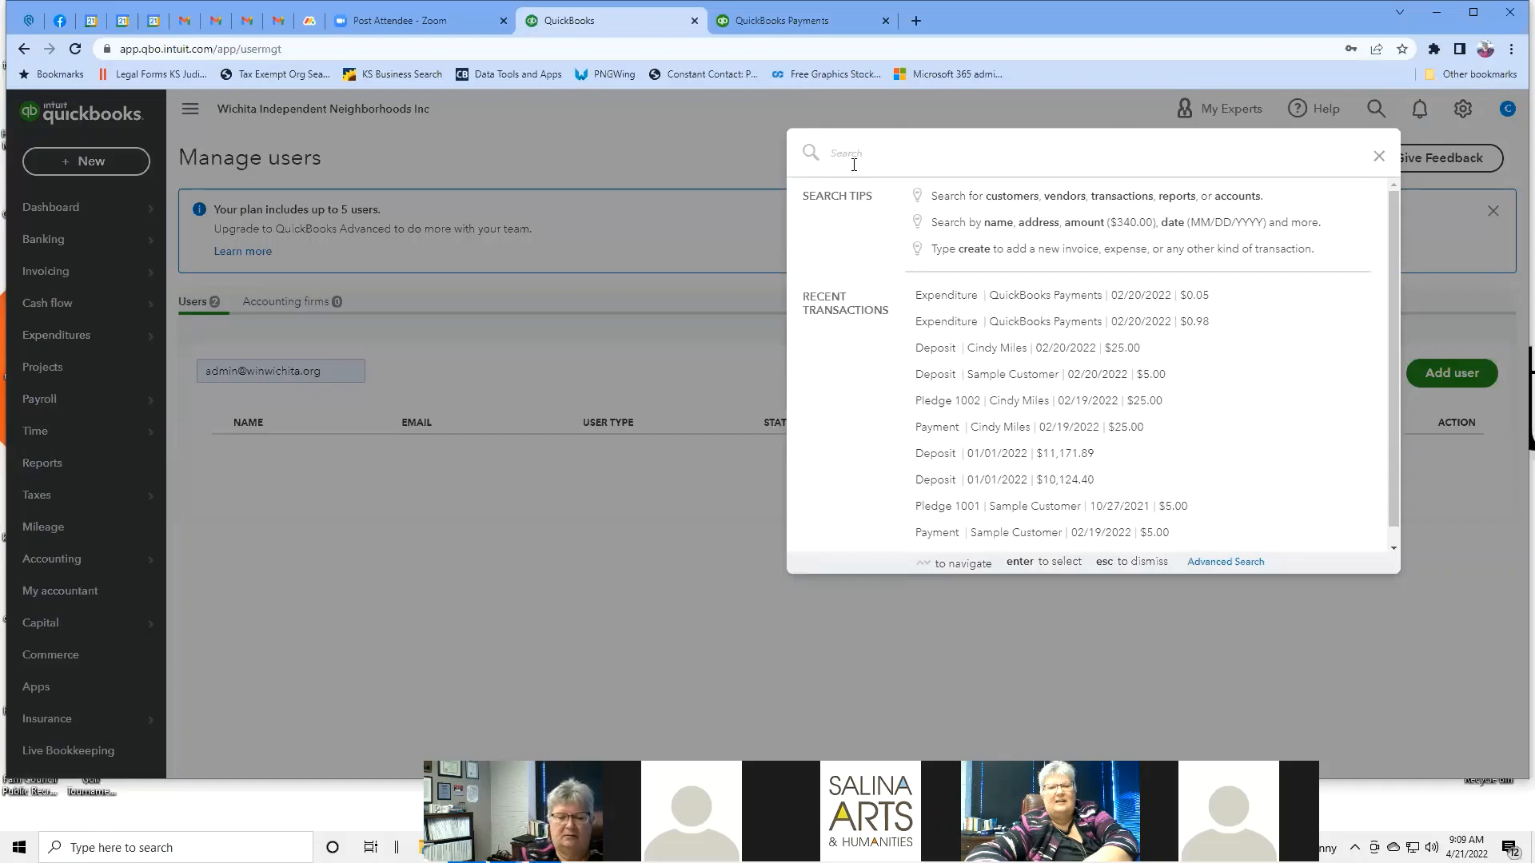
text(Cindy)
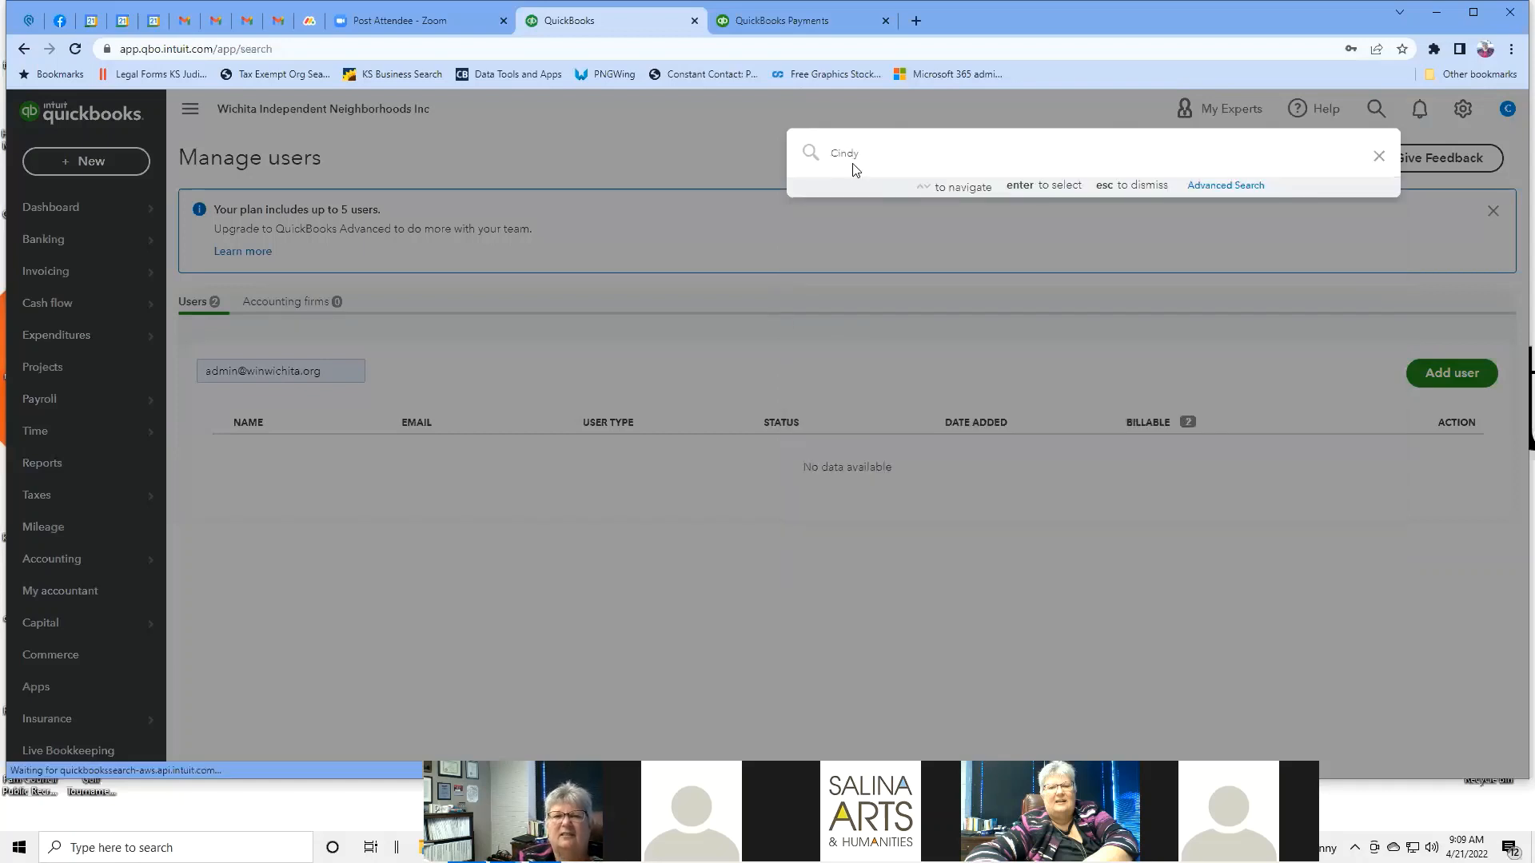
key(Return)
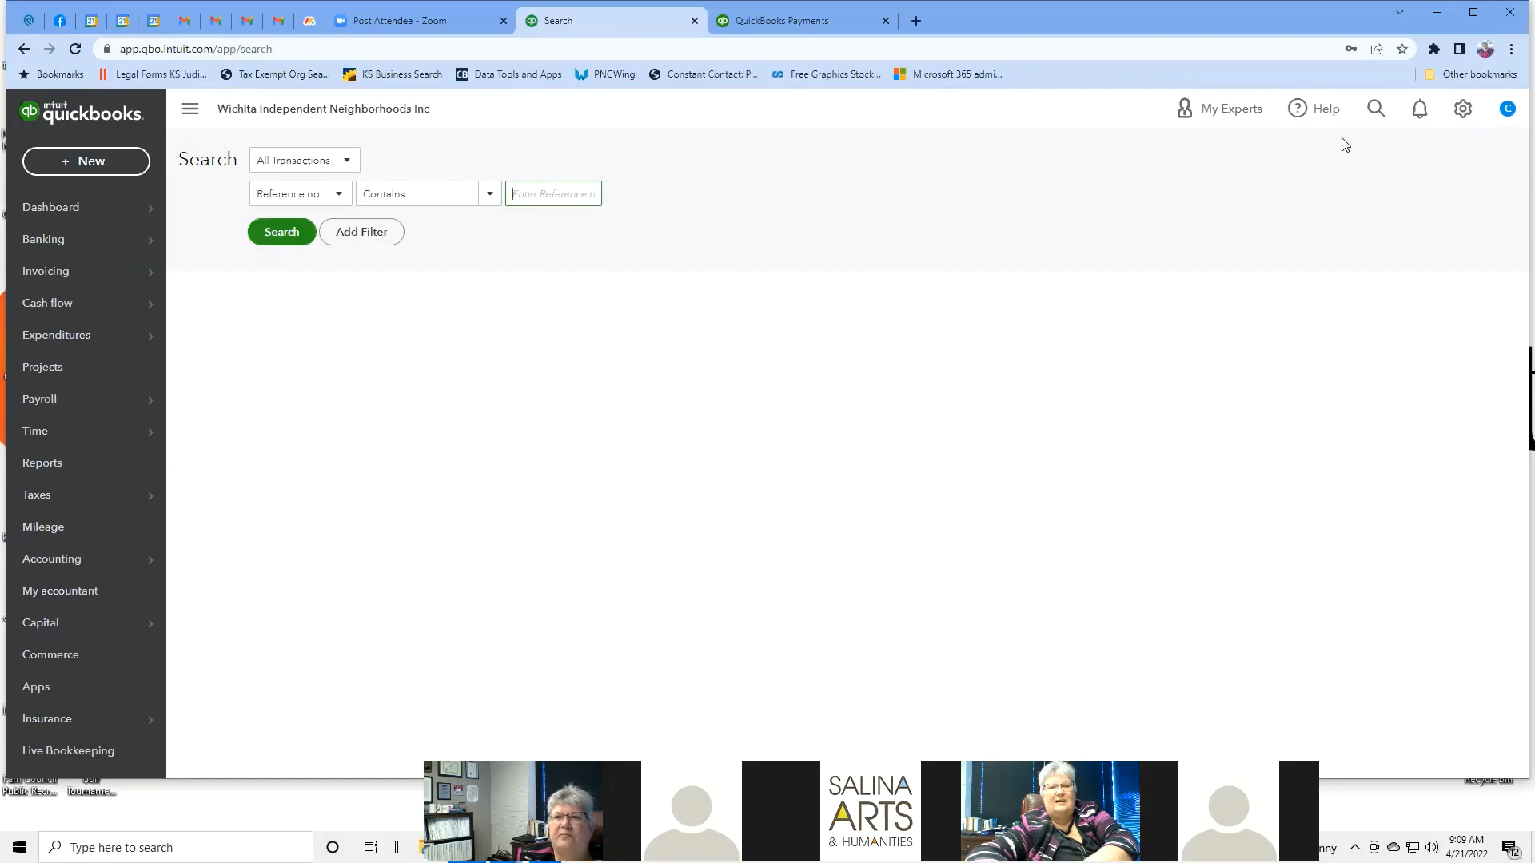
click(1376, 109)
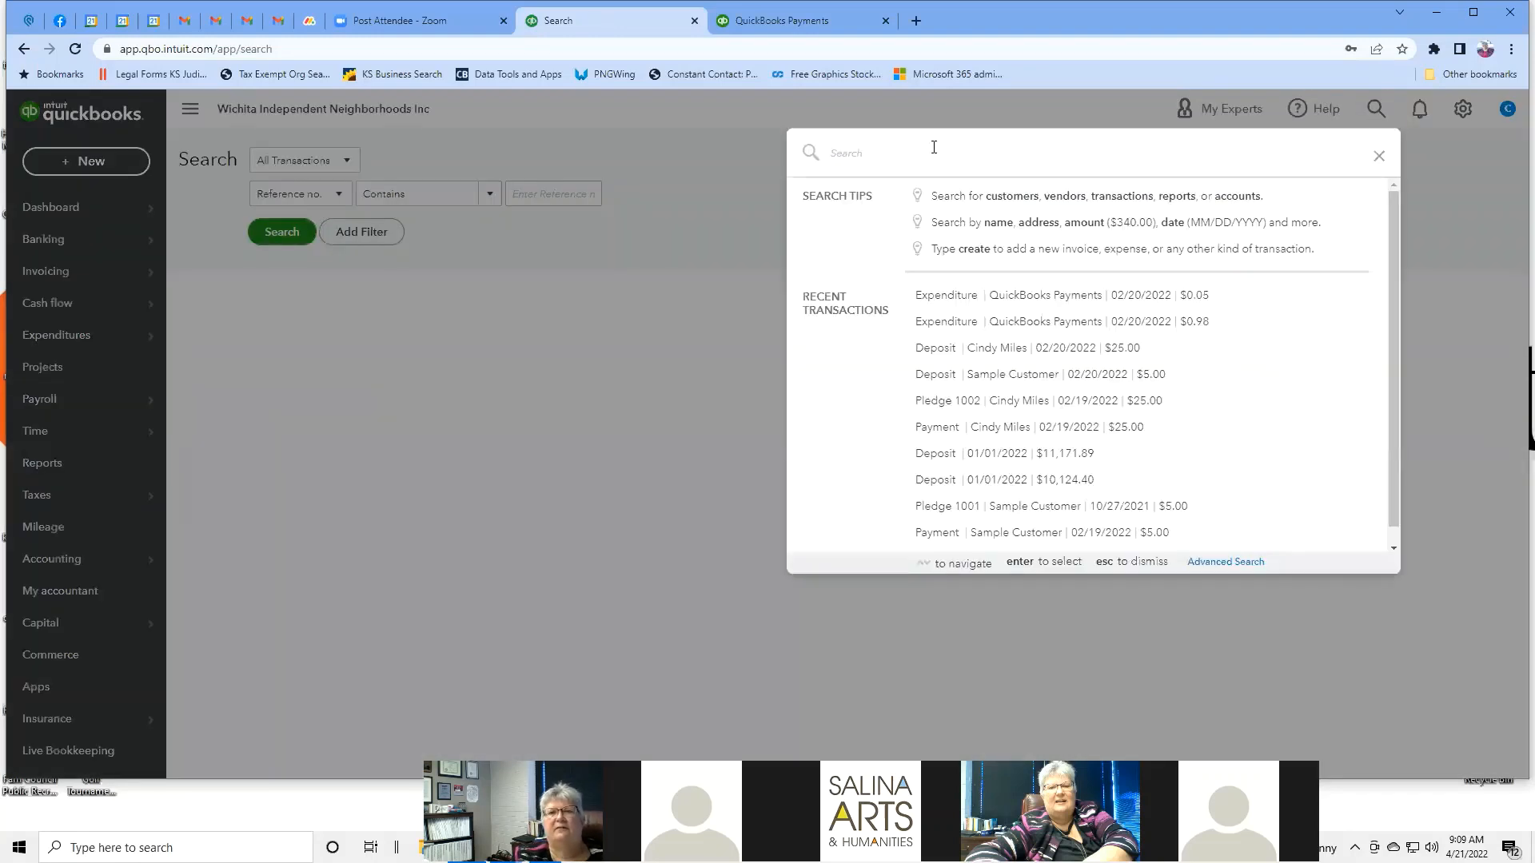
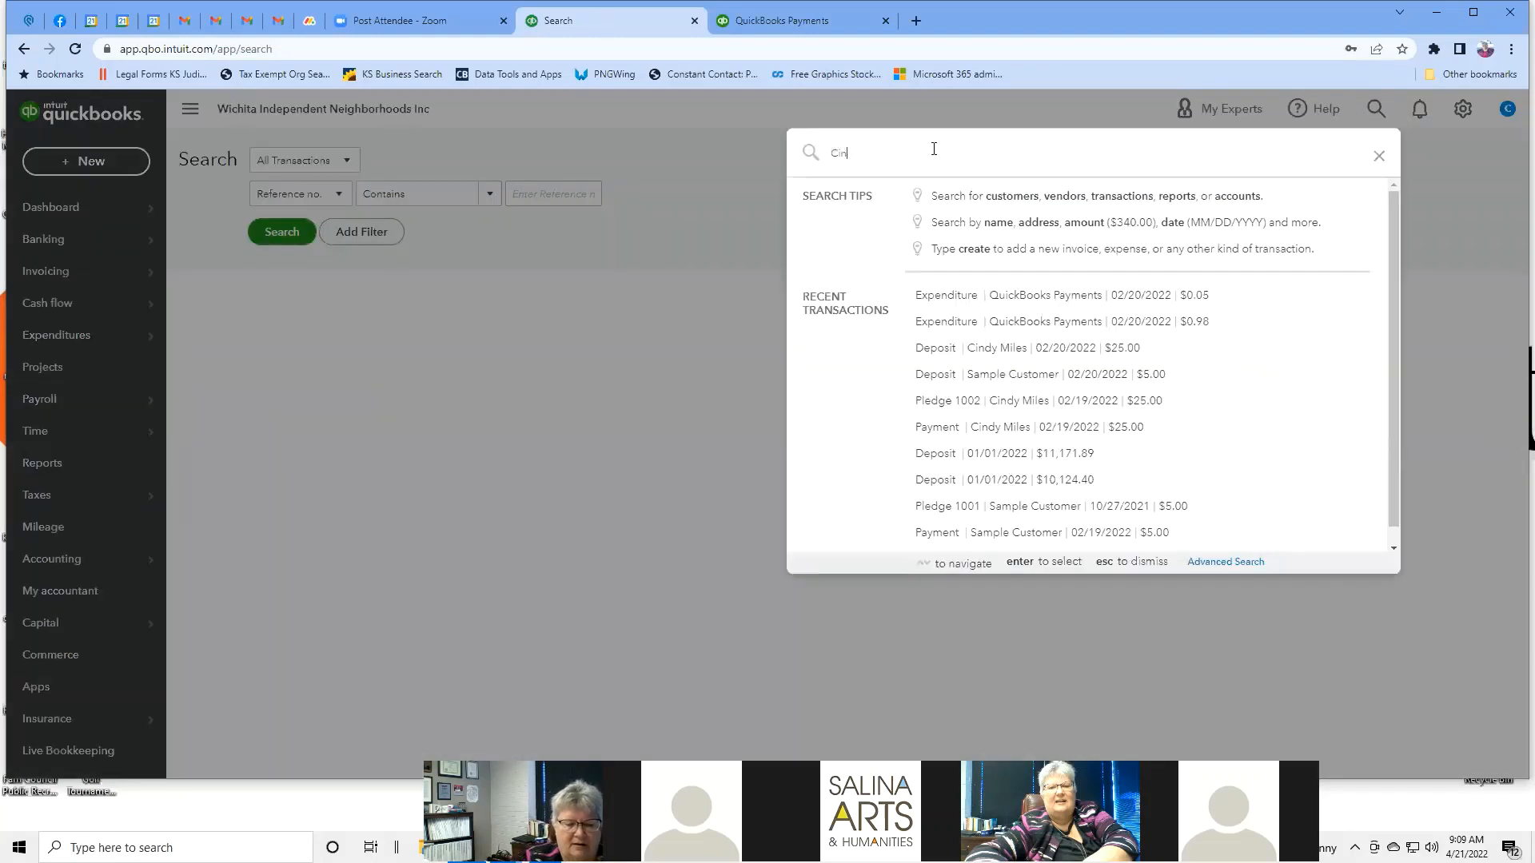
key(Return)
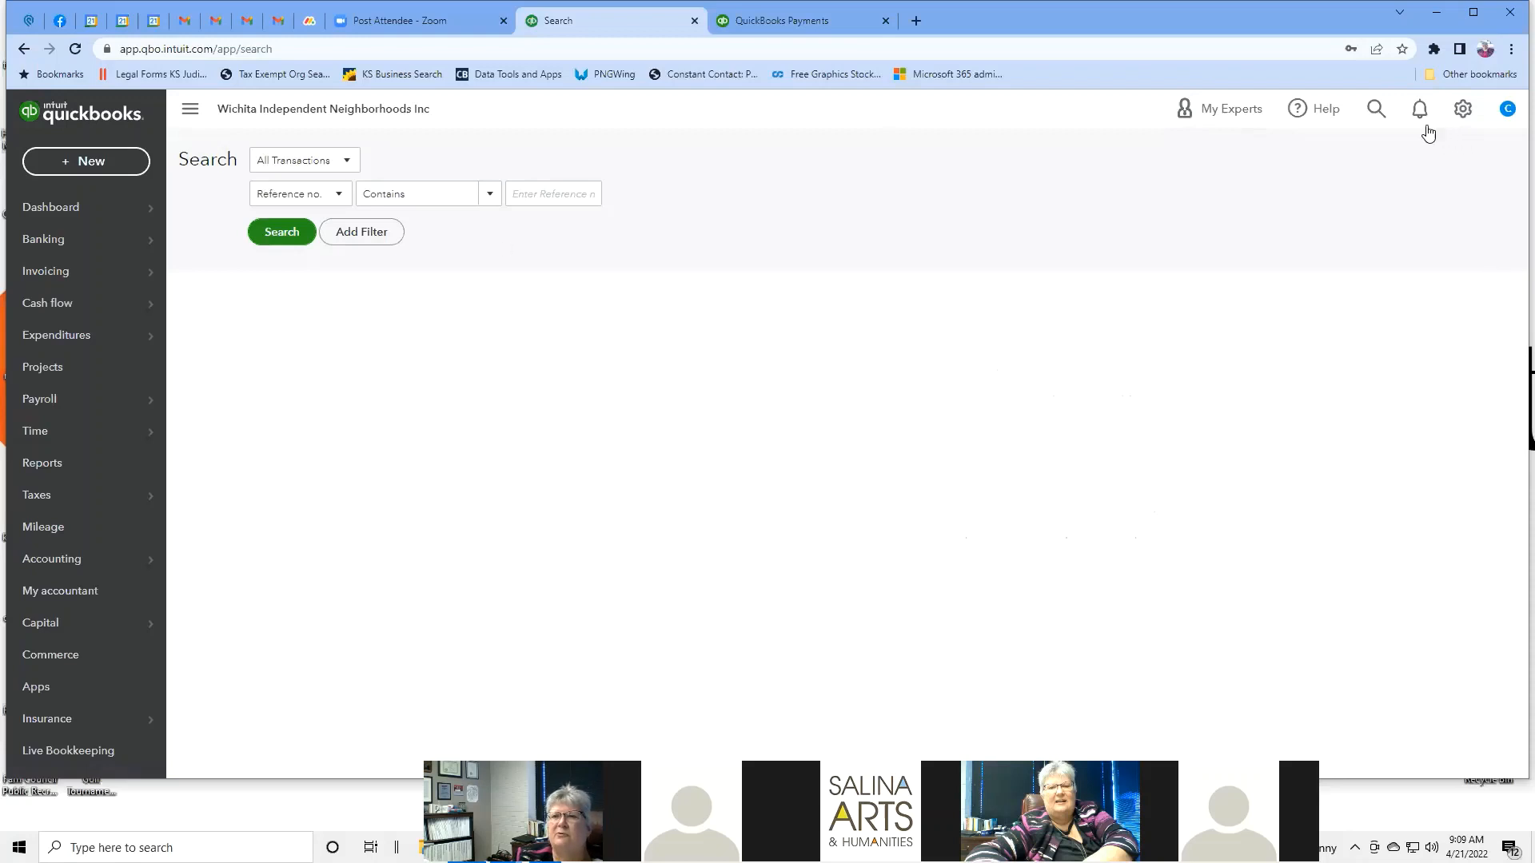
click(1381, 112)
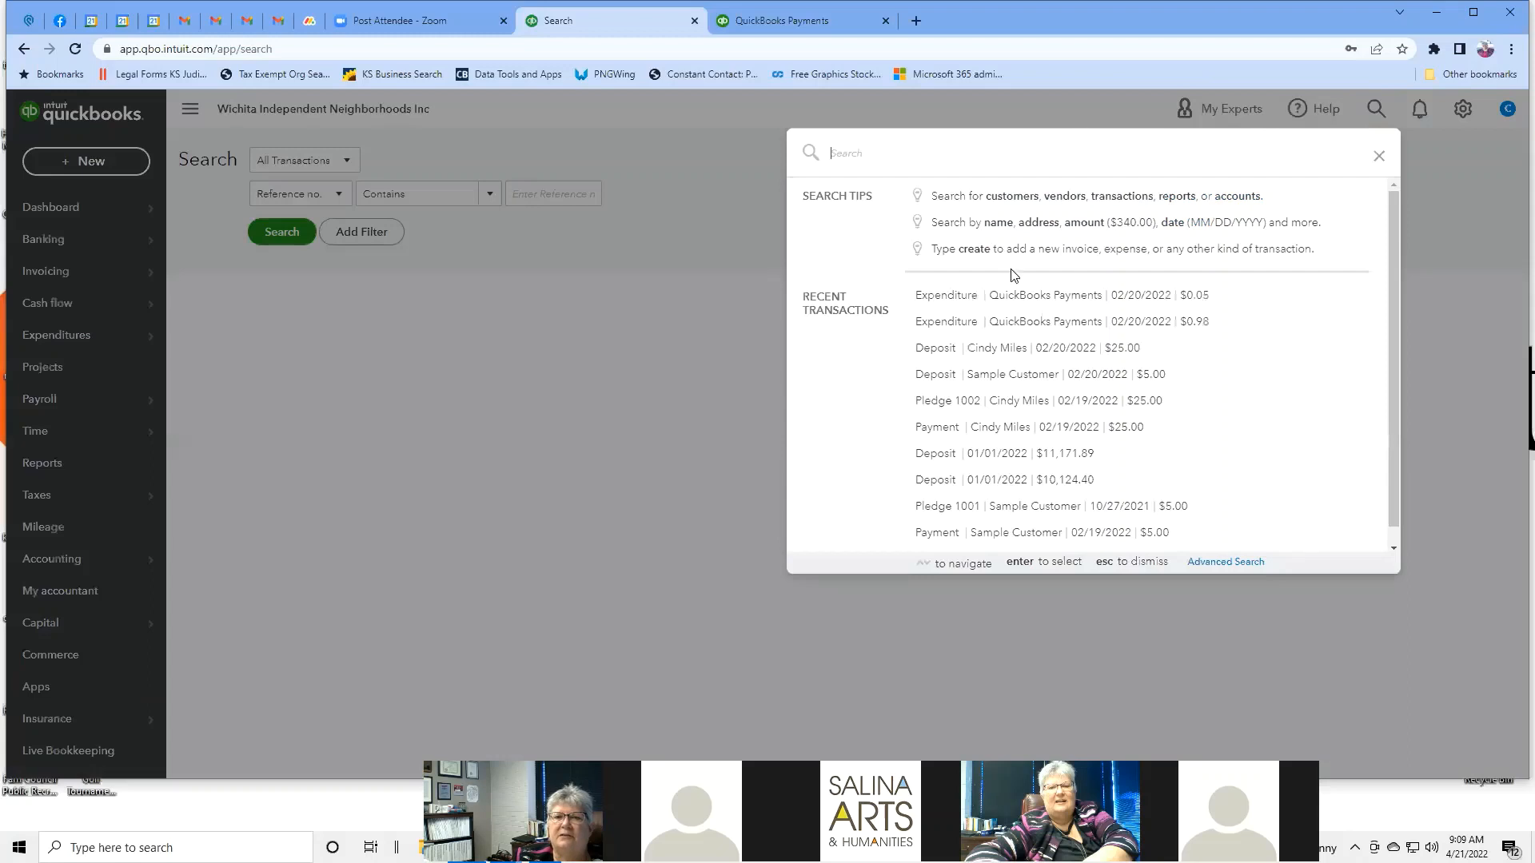
click(1096, 350)
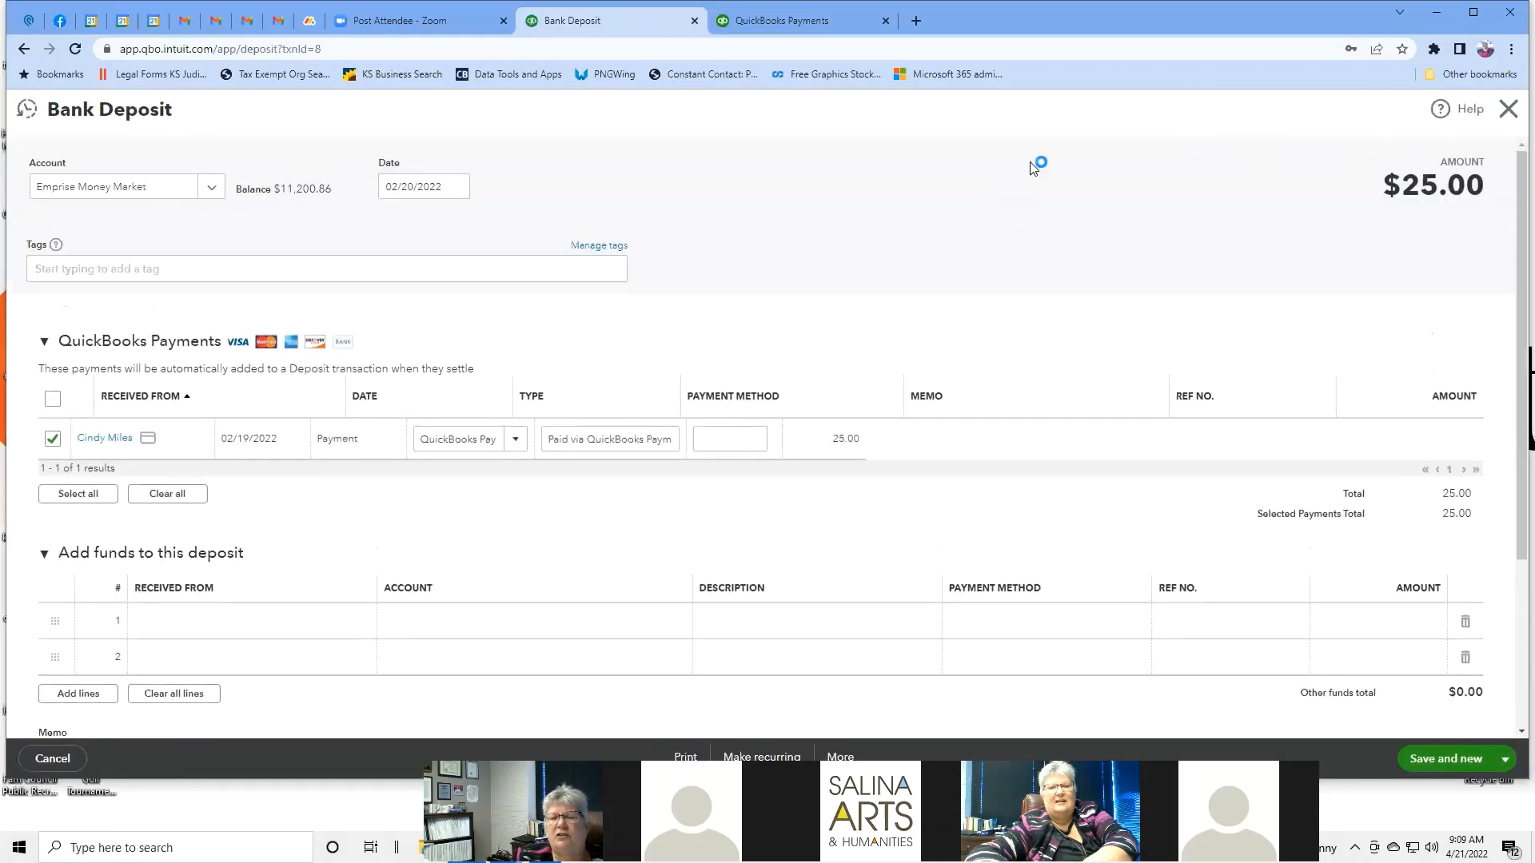
click(1507, 110)
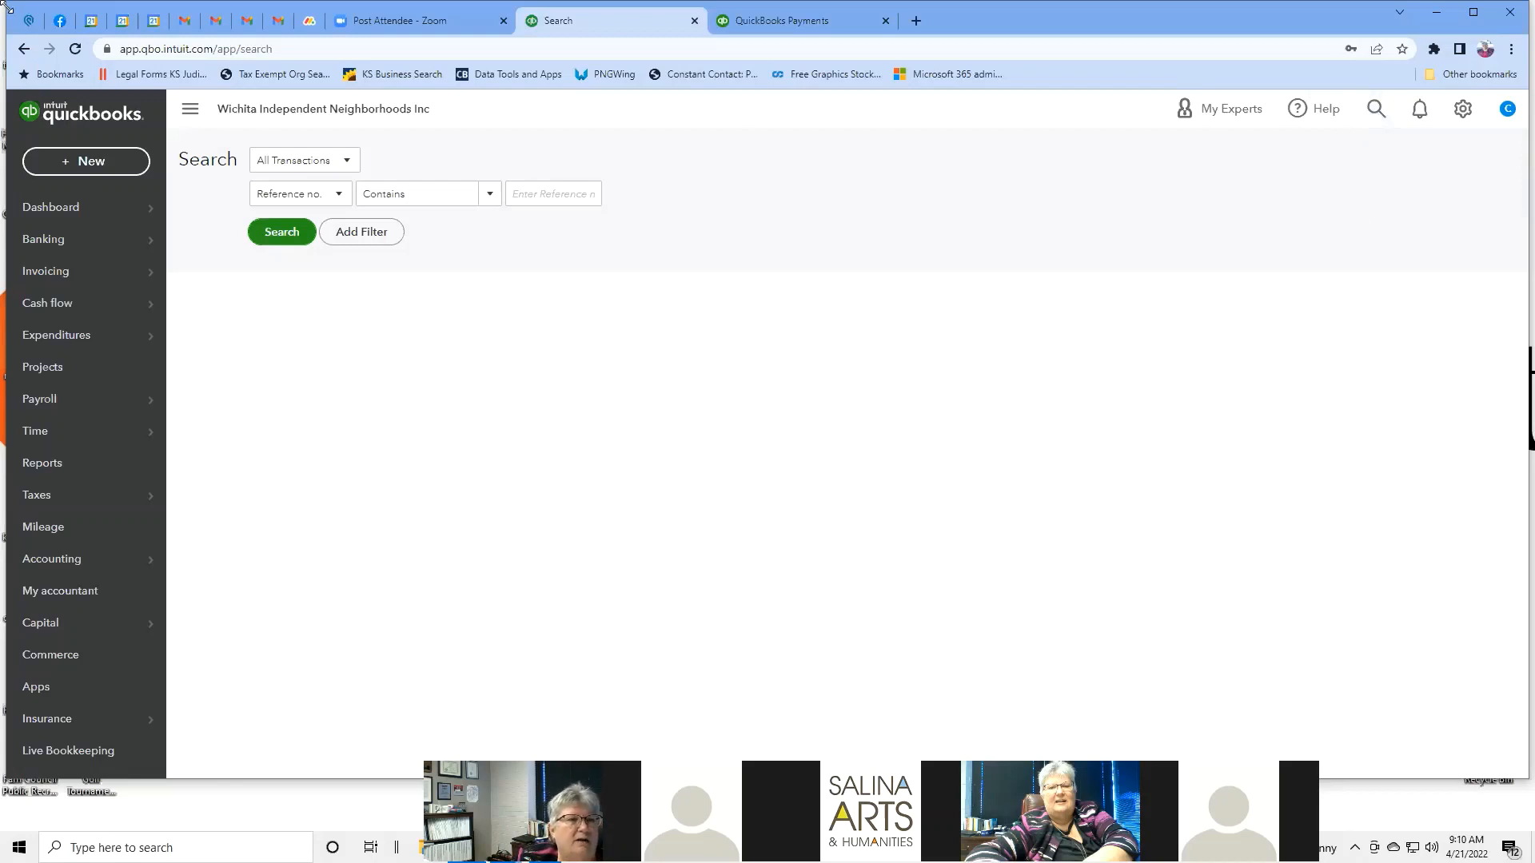
mouse_move(90, 222)
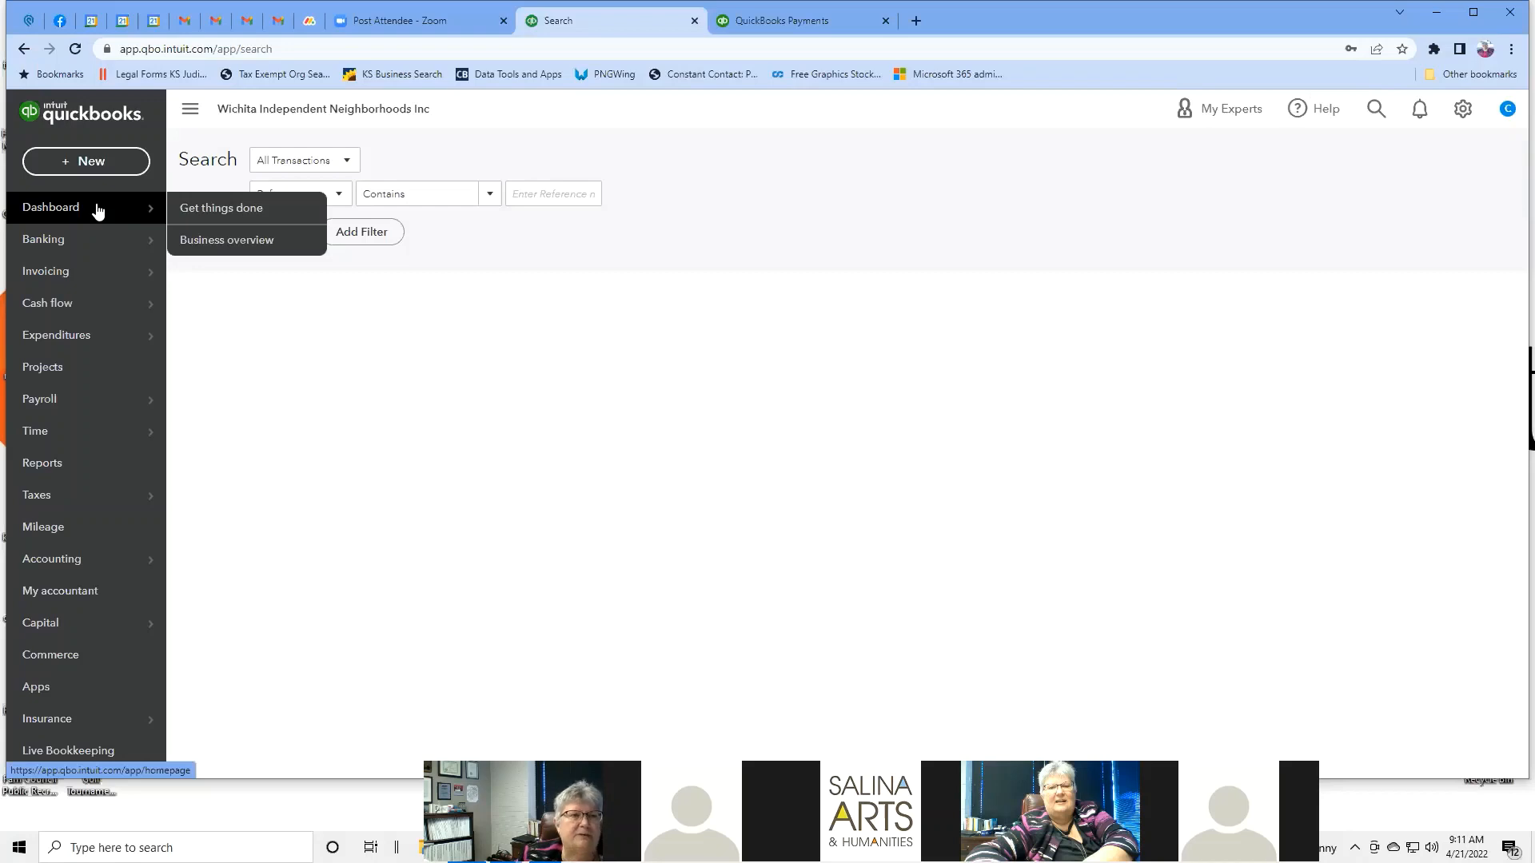
Go to the Dashboard and scroll through the Money in, Money out and Accounting-and-reports workflows.
click(98, 211)
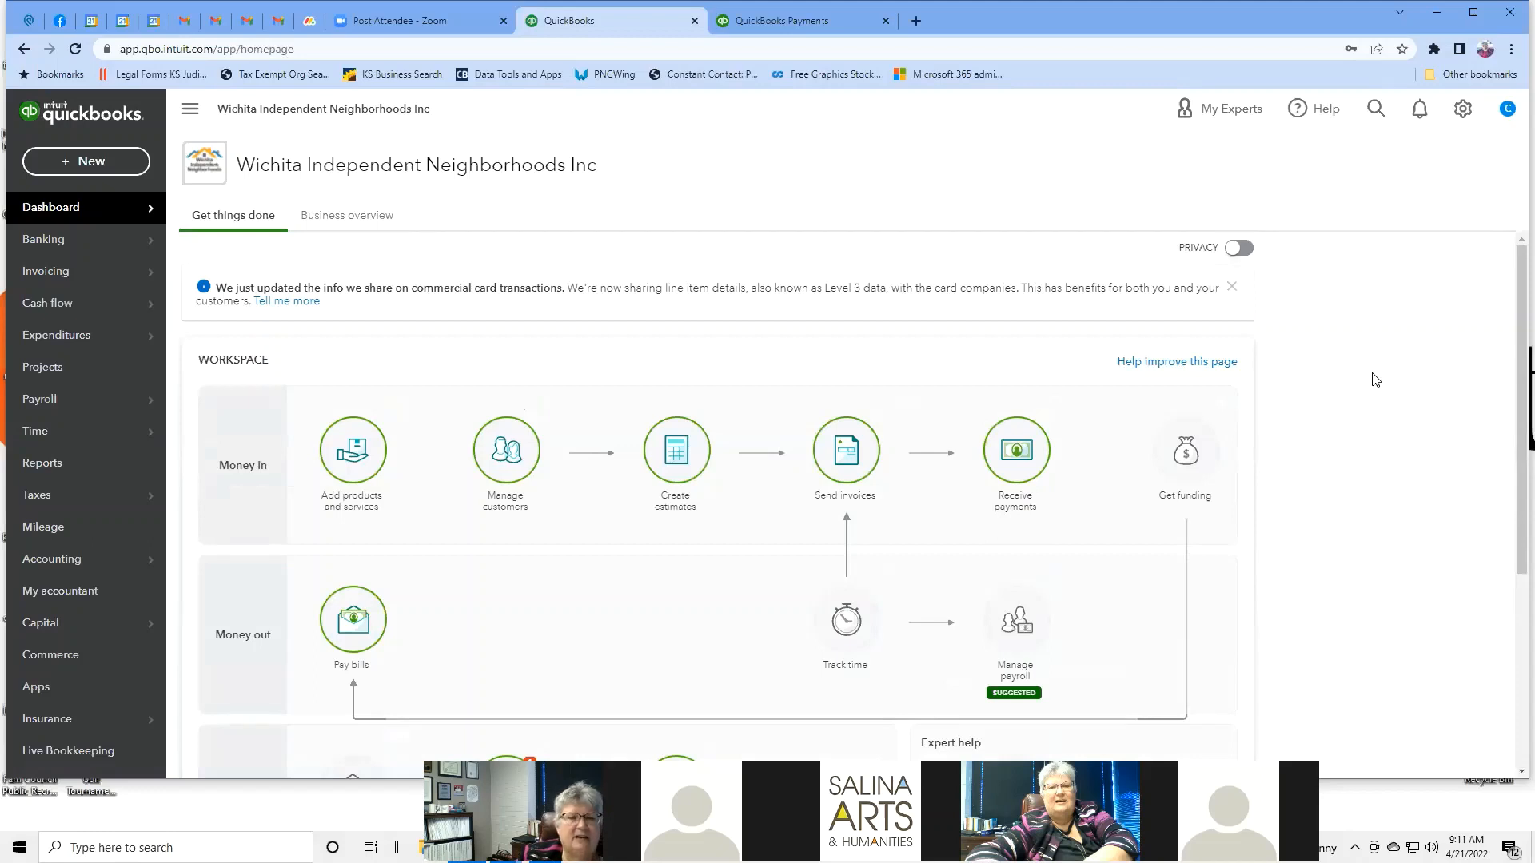
scroll(1375, 380, down, 1)
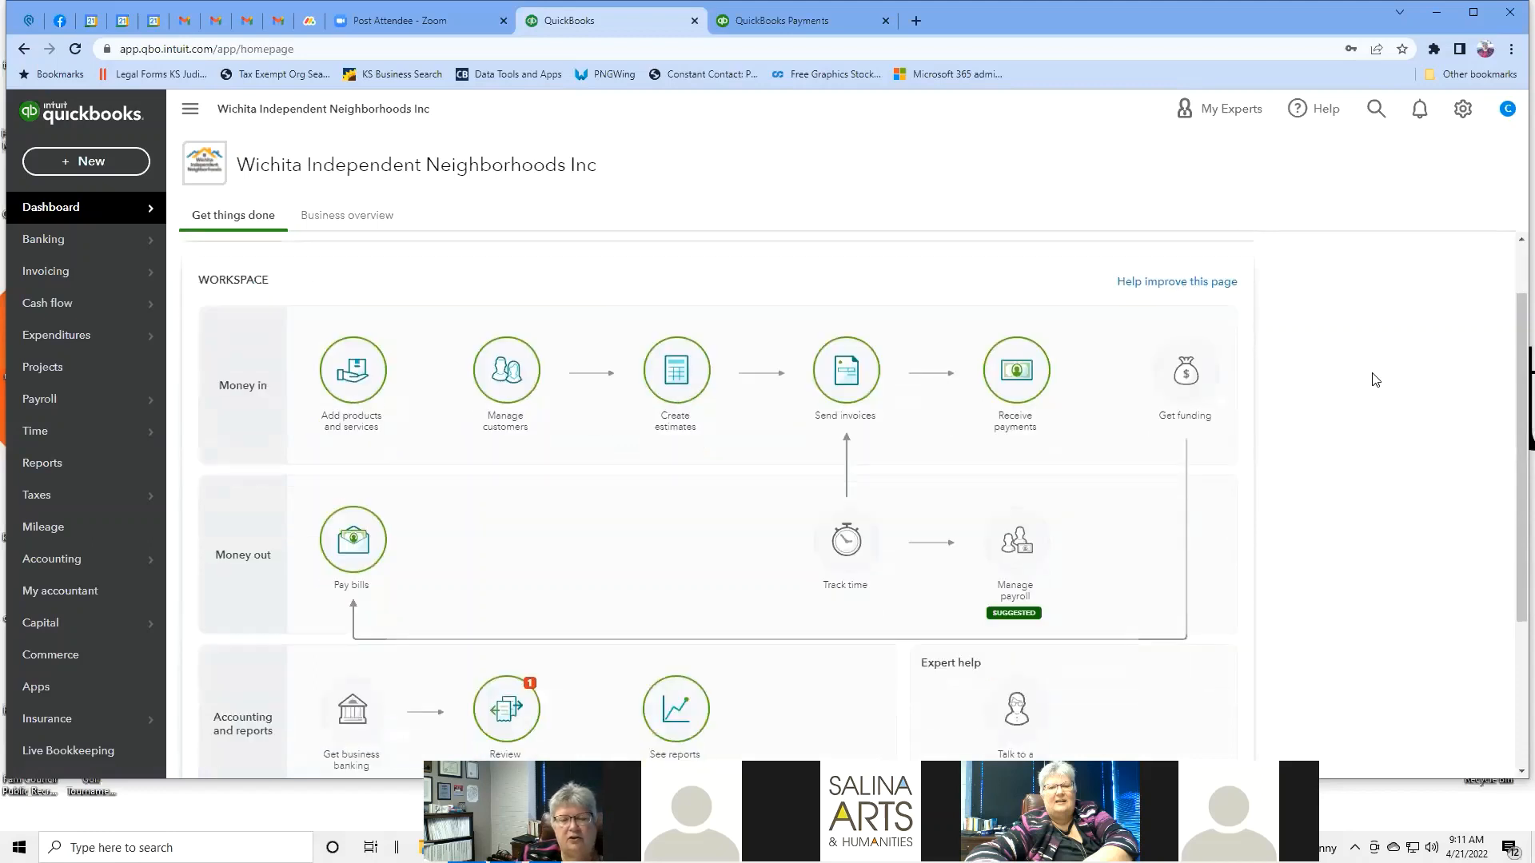
scroll(1375, 380, down, 1)
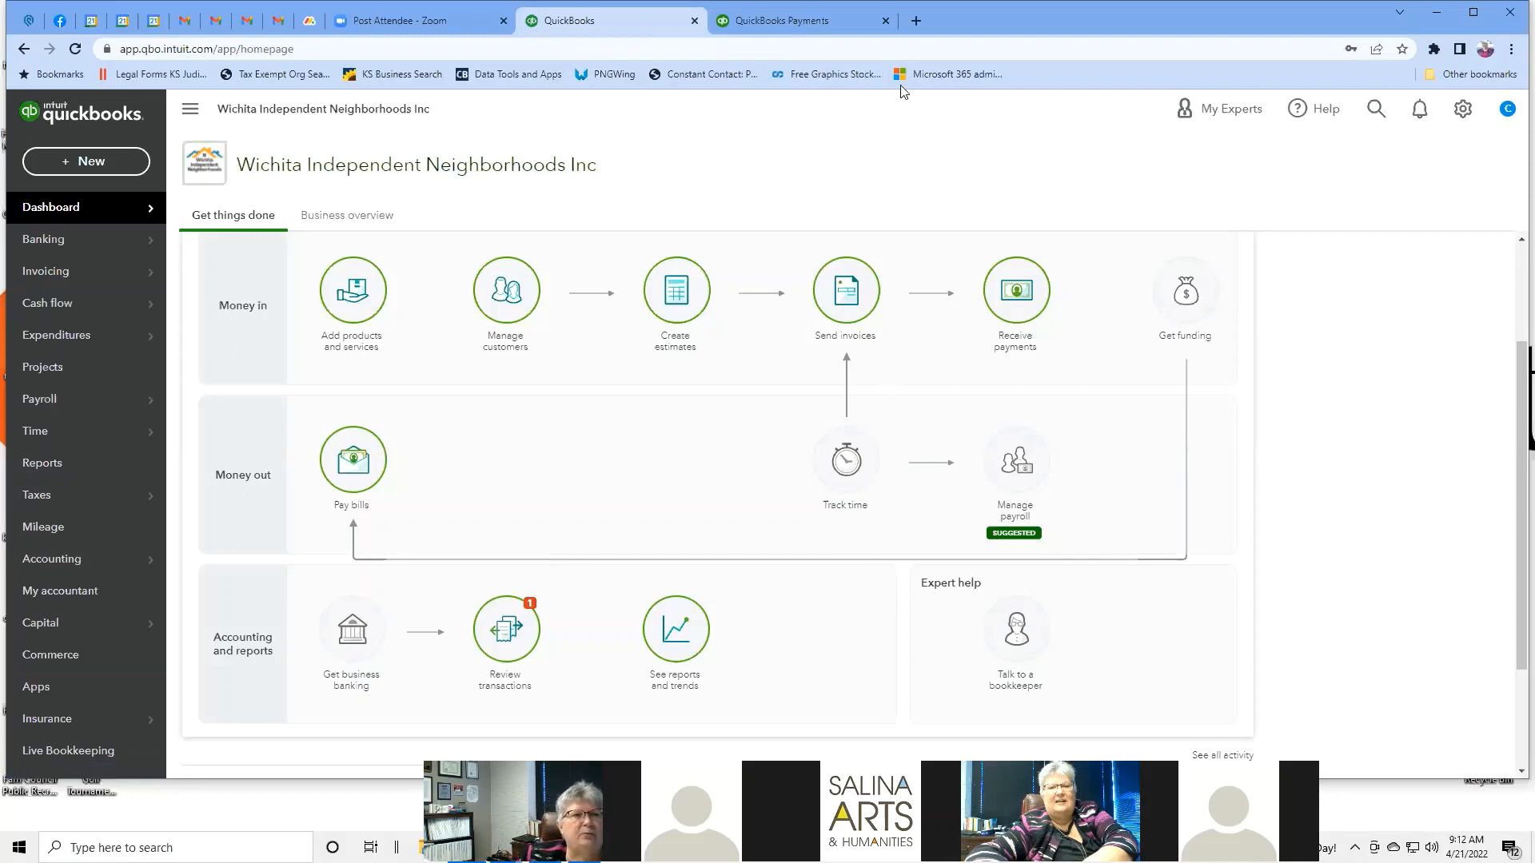
mouse_move(120, 240)
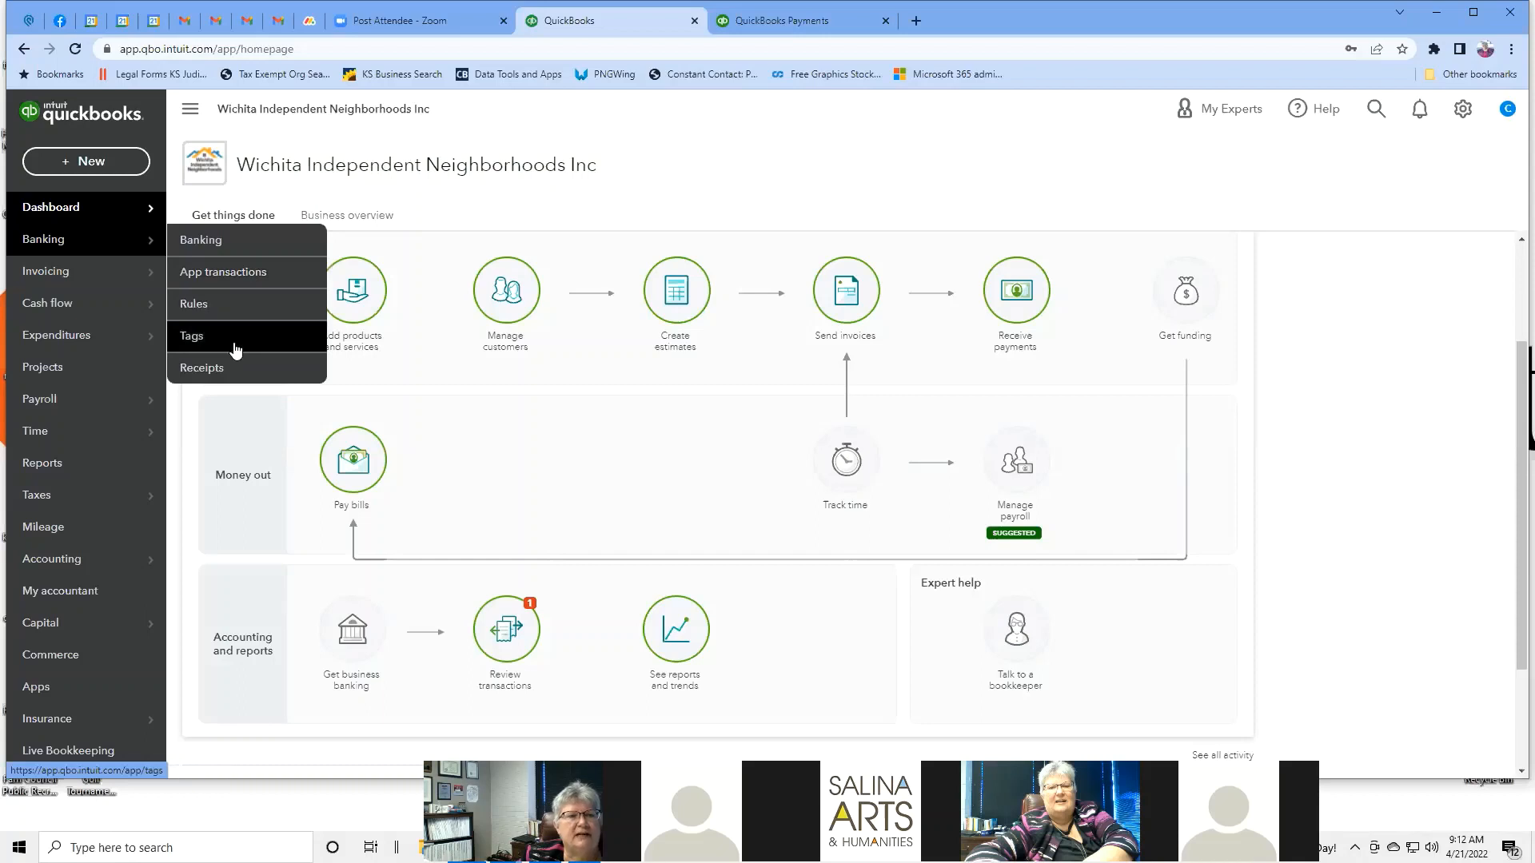
Open the Banking page from the left navigation's Banking flyout.
click(219, 246)
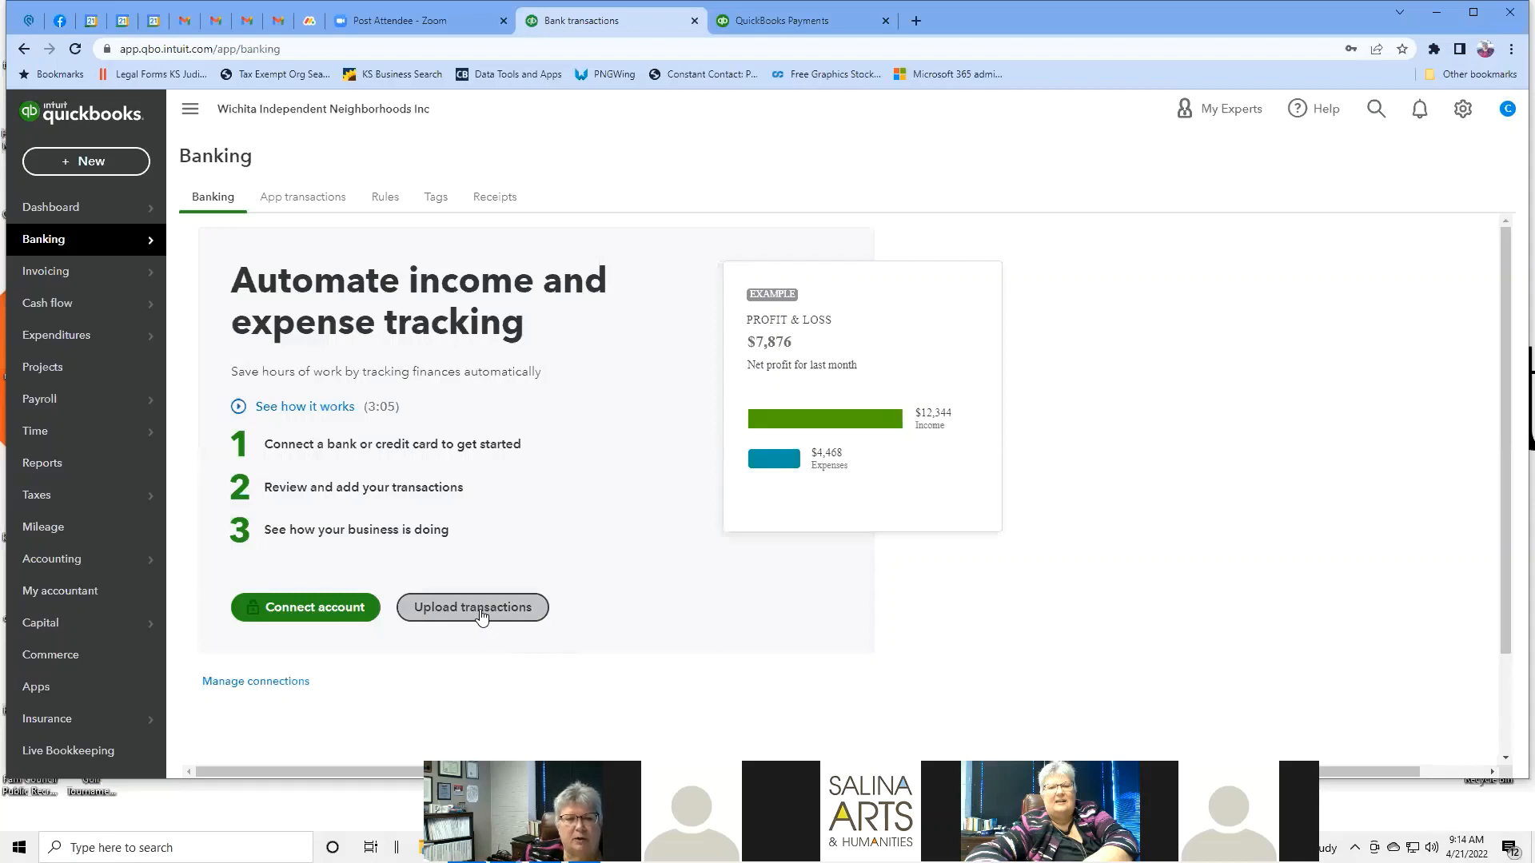
Search for and select Skyward credit union to connect, then abandon sign-in and return to Banking.
click(333, 611)
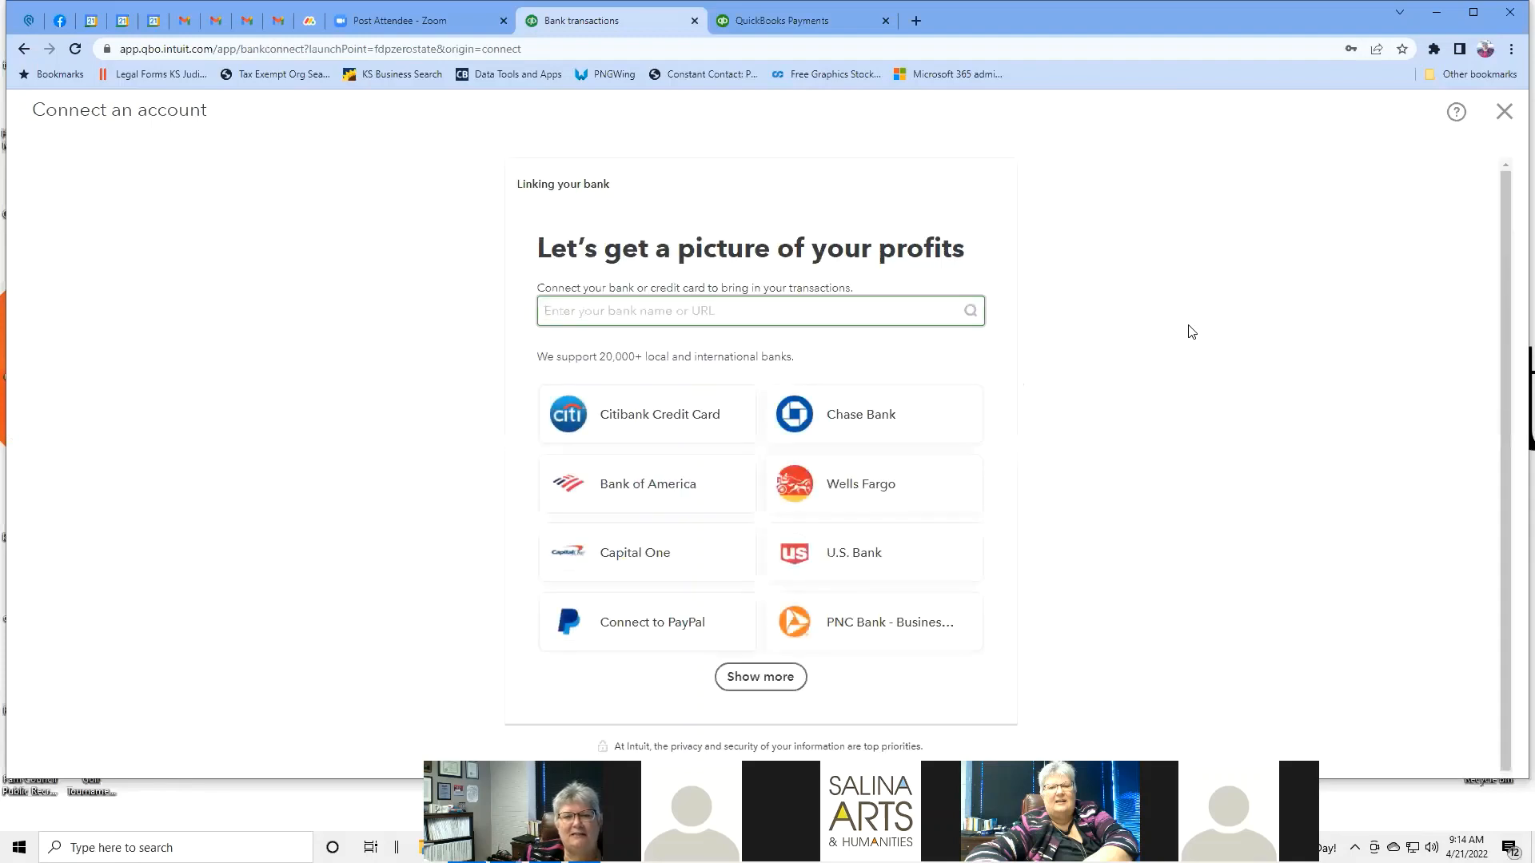
click(819, 308)
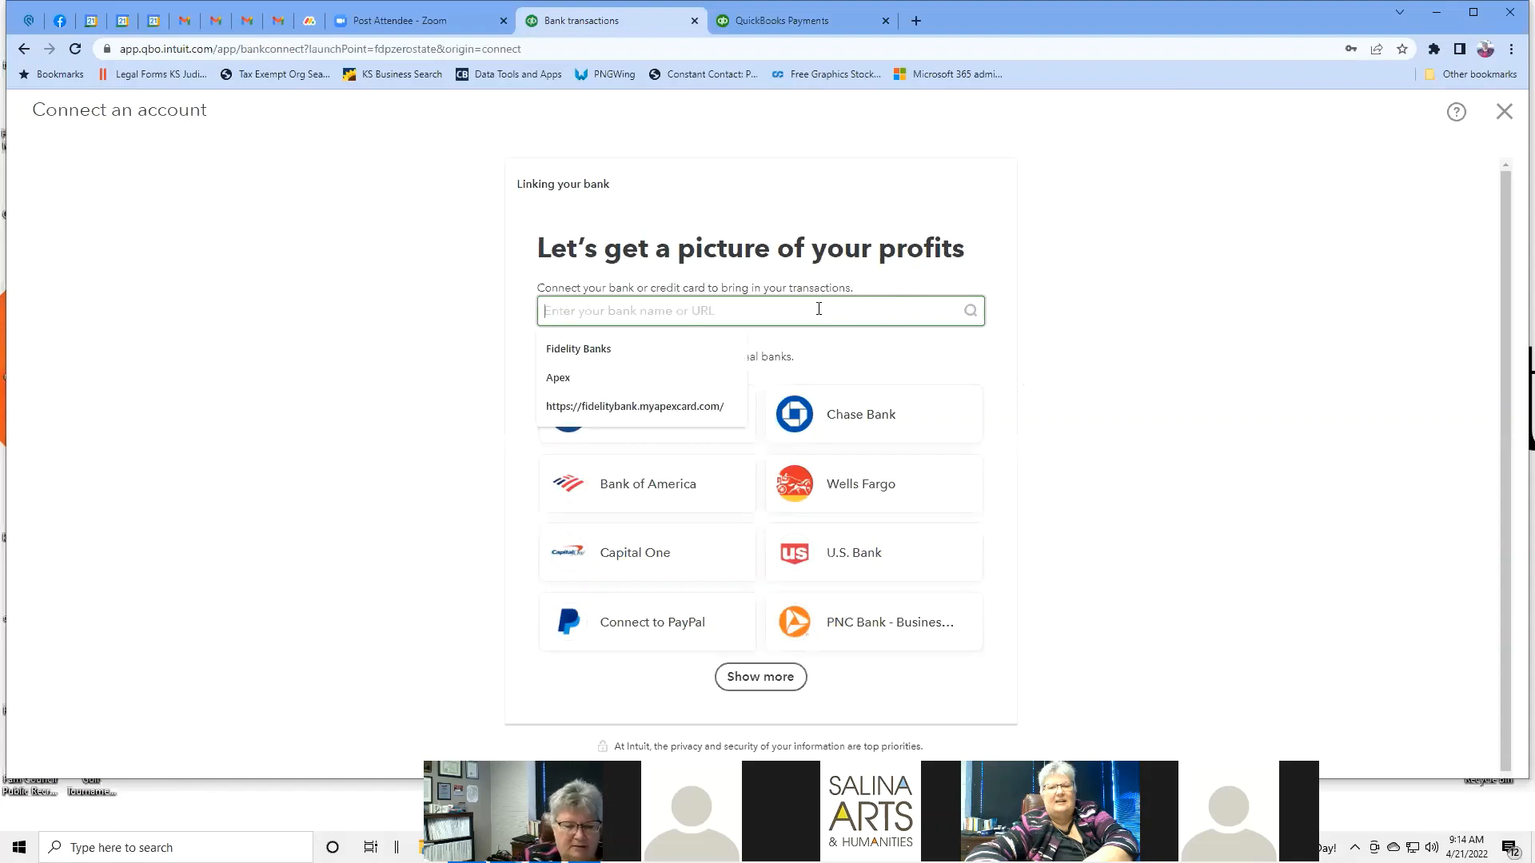
text(Skywa)
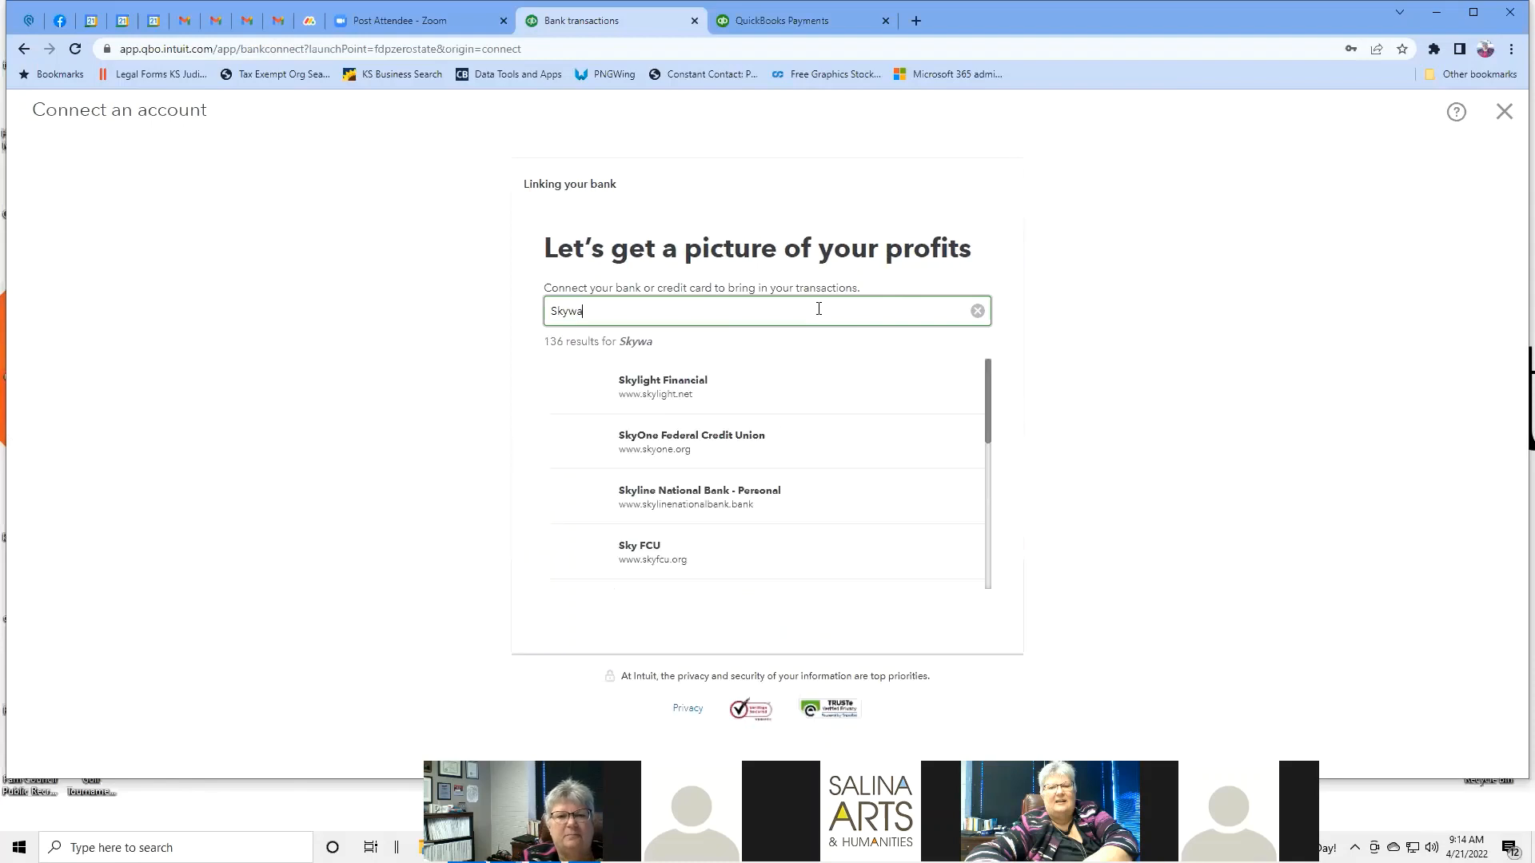
text(rd)
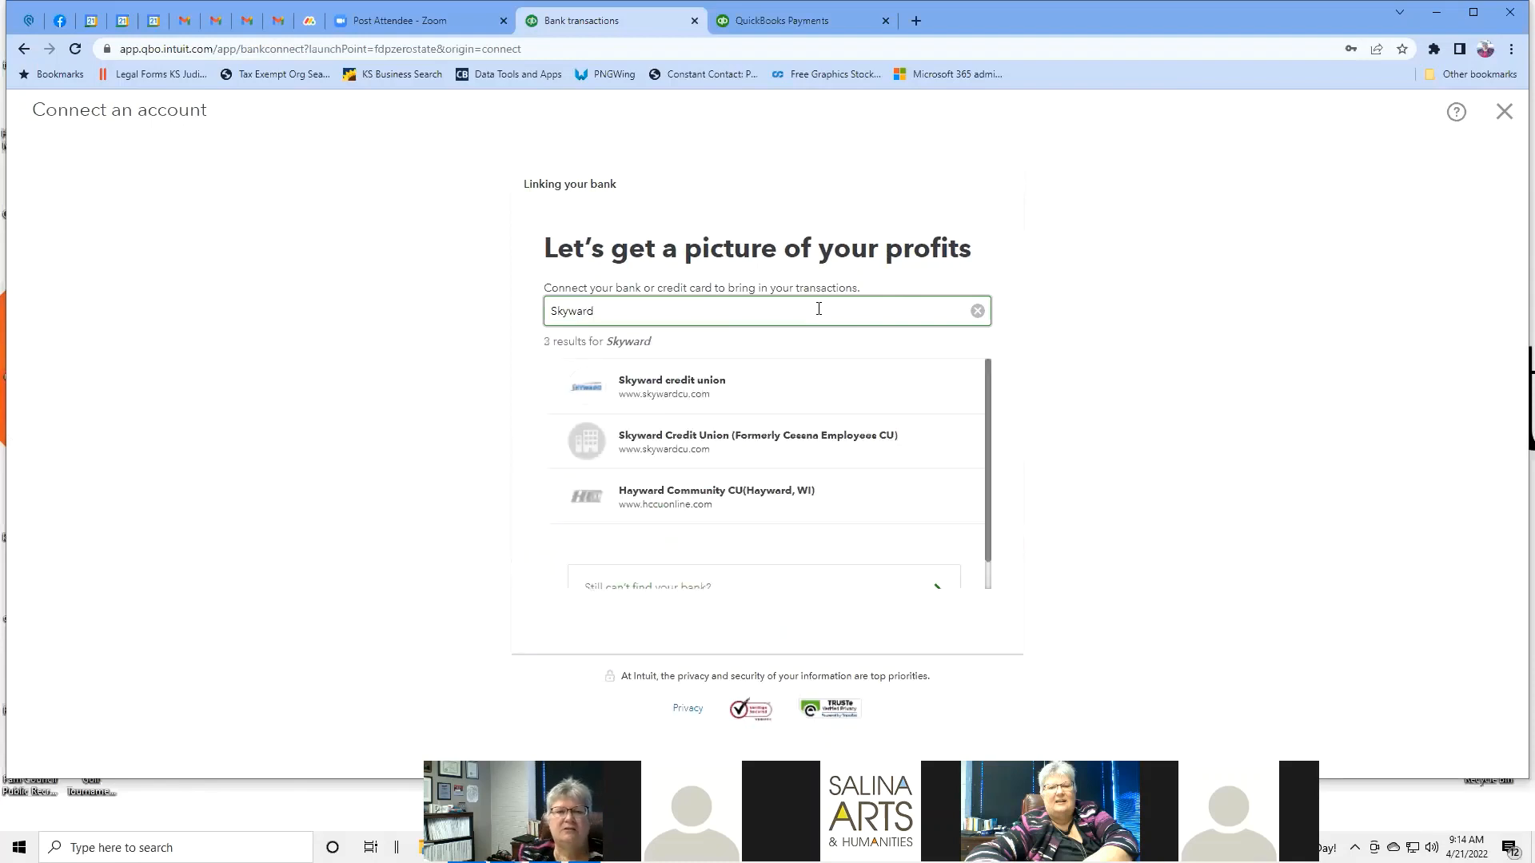
click(753, 386)
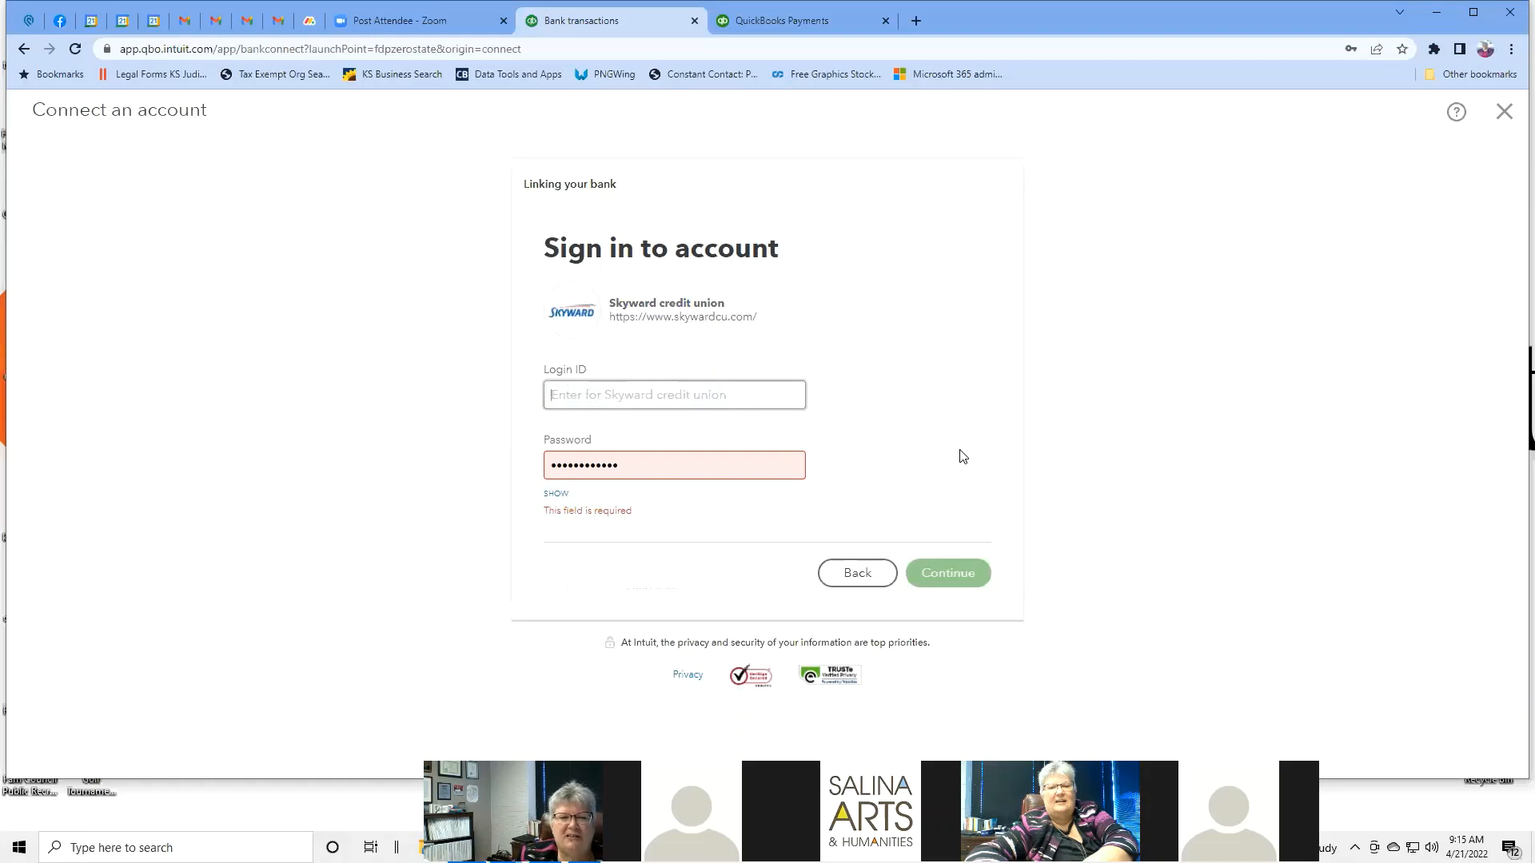
click(24, 49)
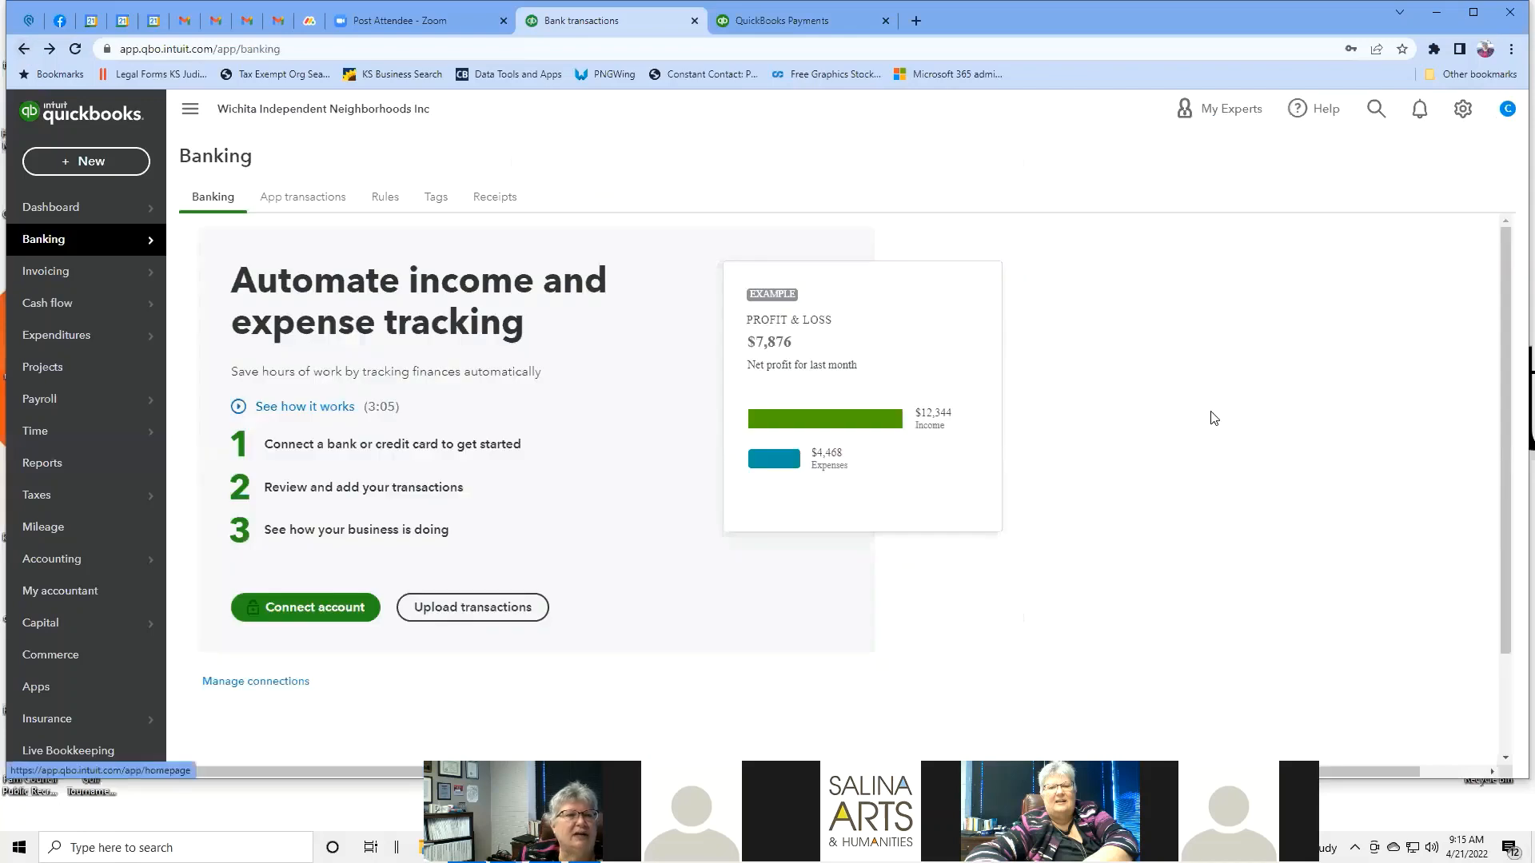
mouse_move(137, 244)
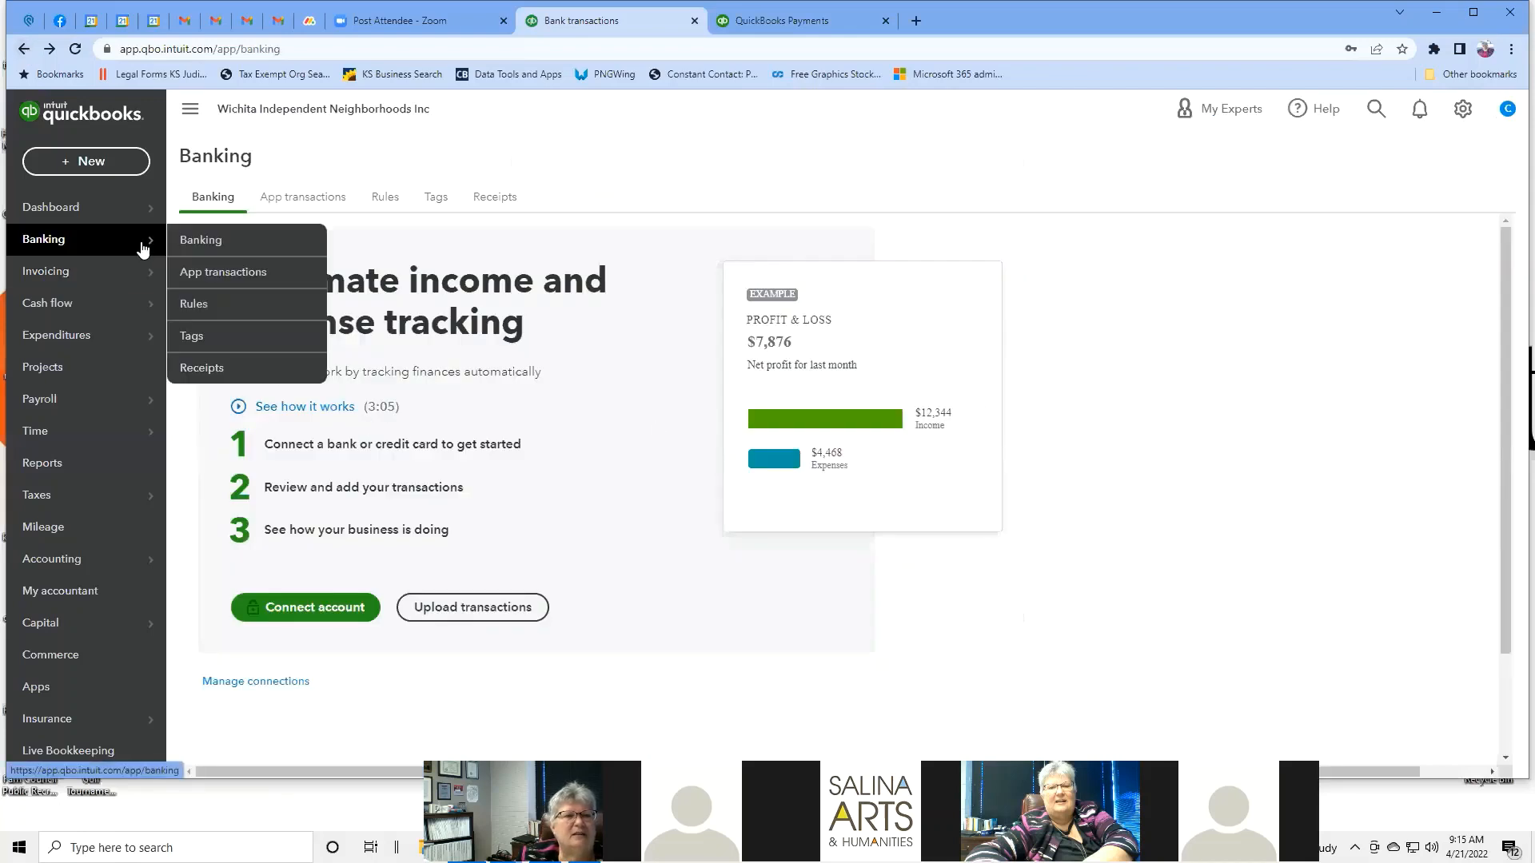
click(274, 196)
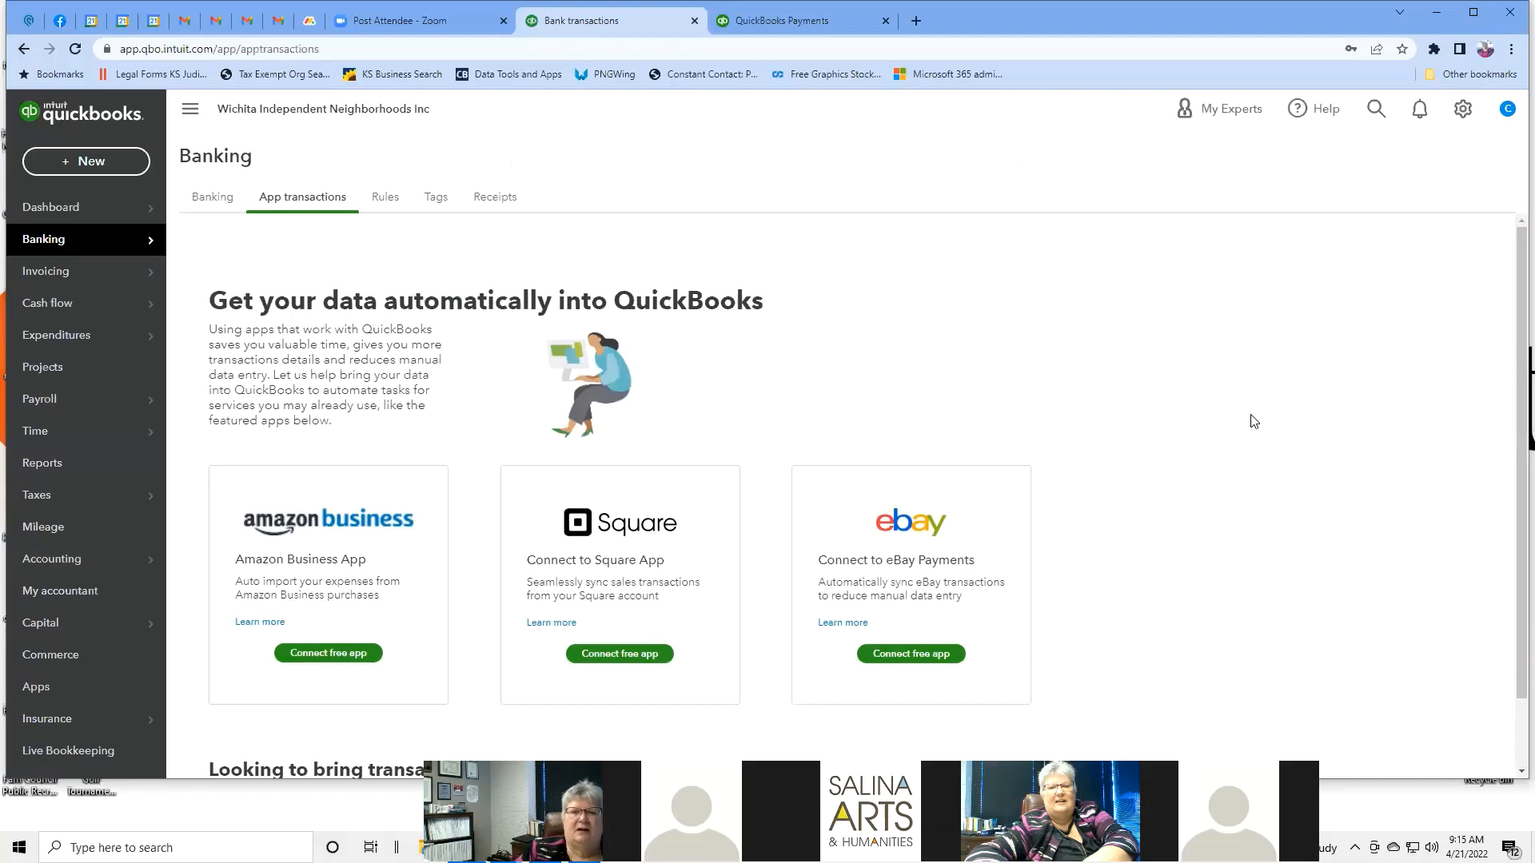
scroll(1041, 378, down, 1)
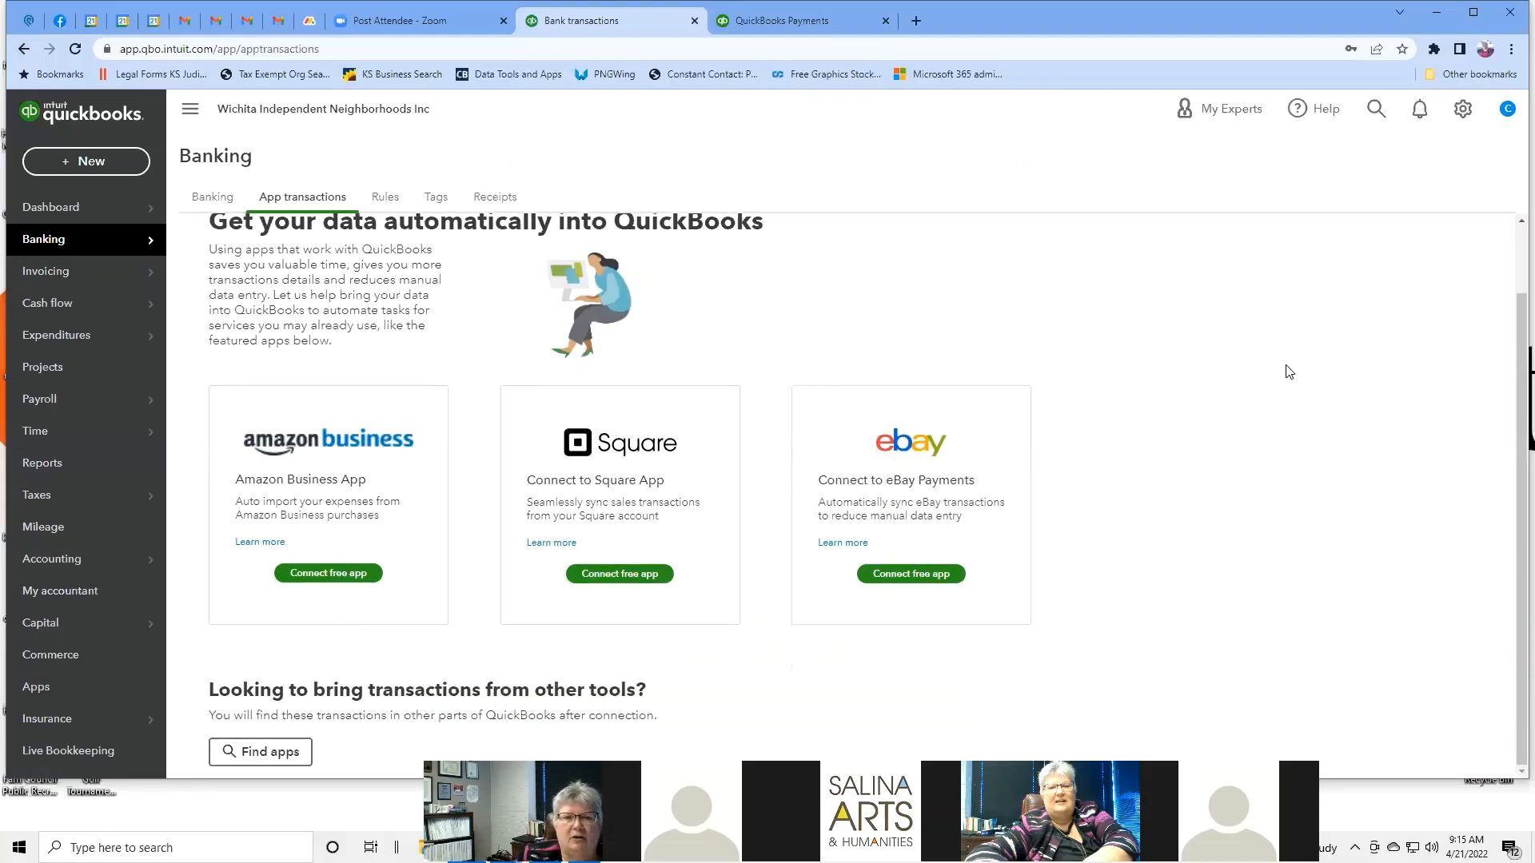
scroll(1288, 372, up, 1)
scroll(1288, 371, down, 1)
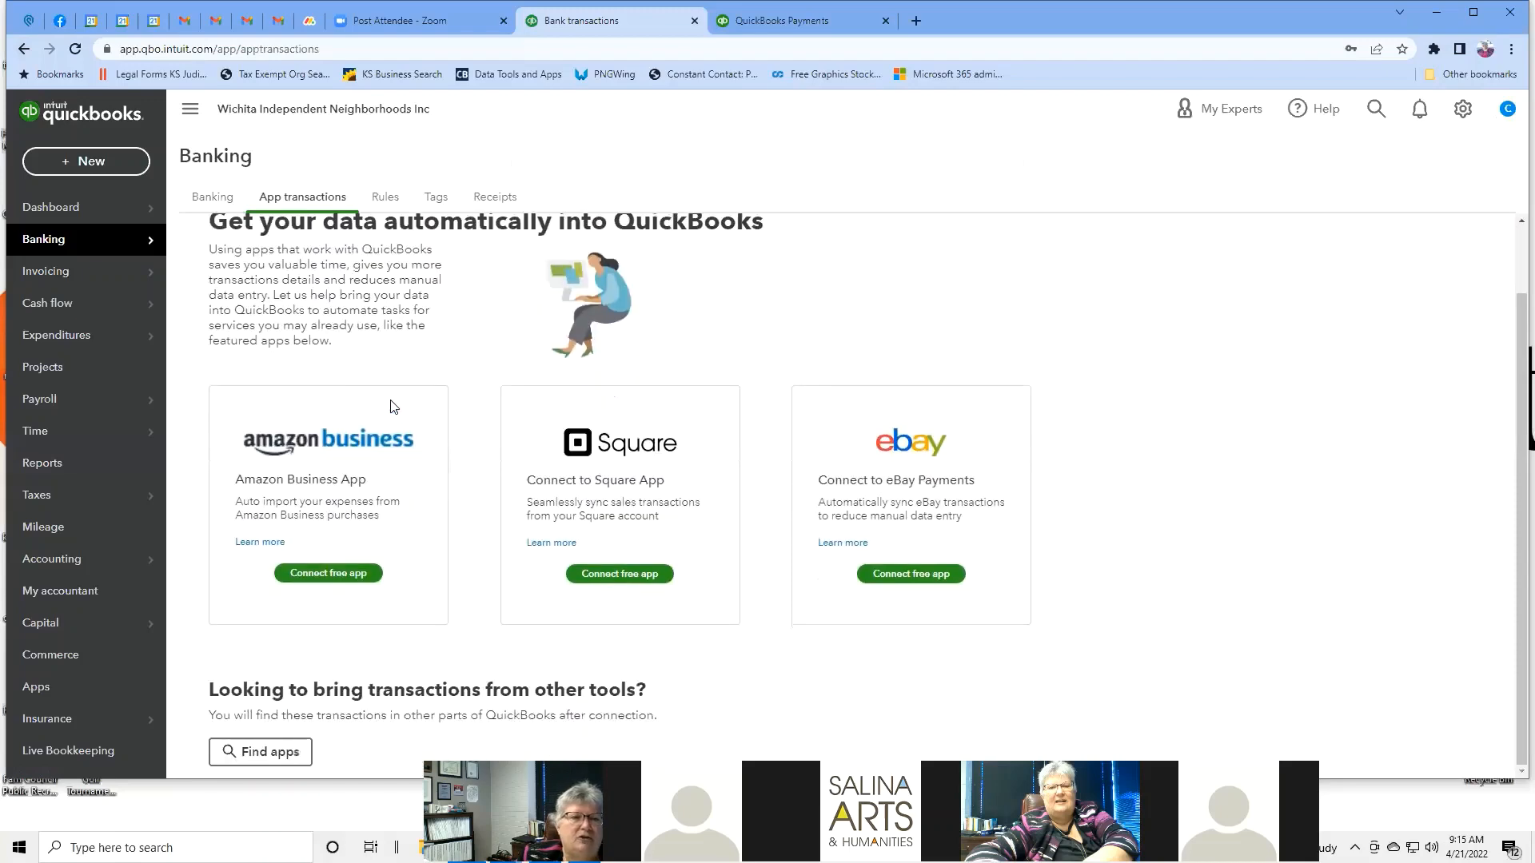
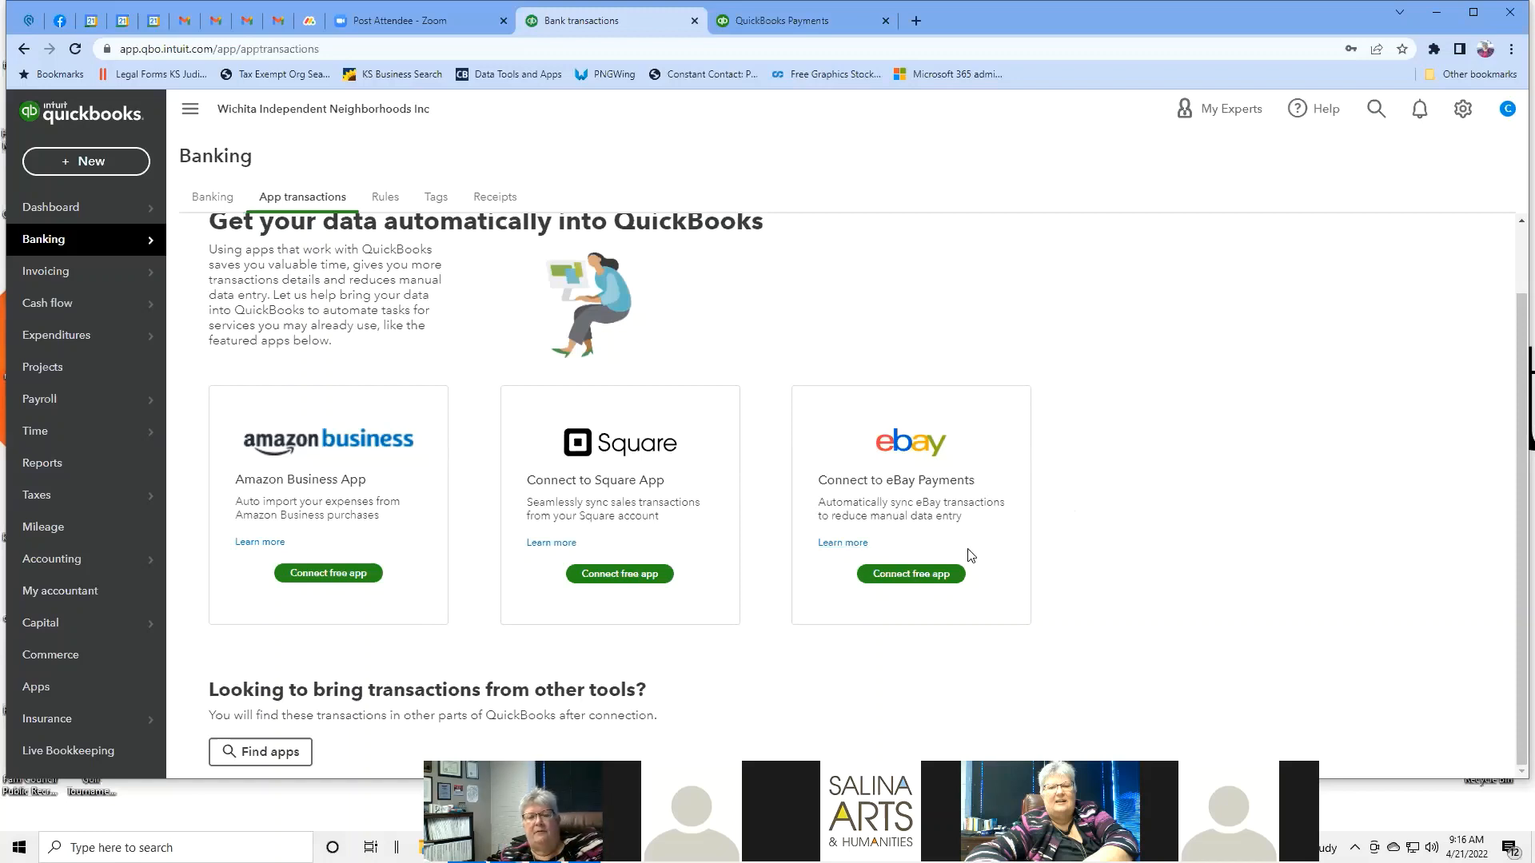
Open the Find Apps marketplace from the Banking App transactions page.
click(290, 755)
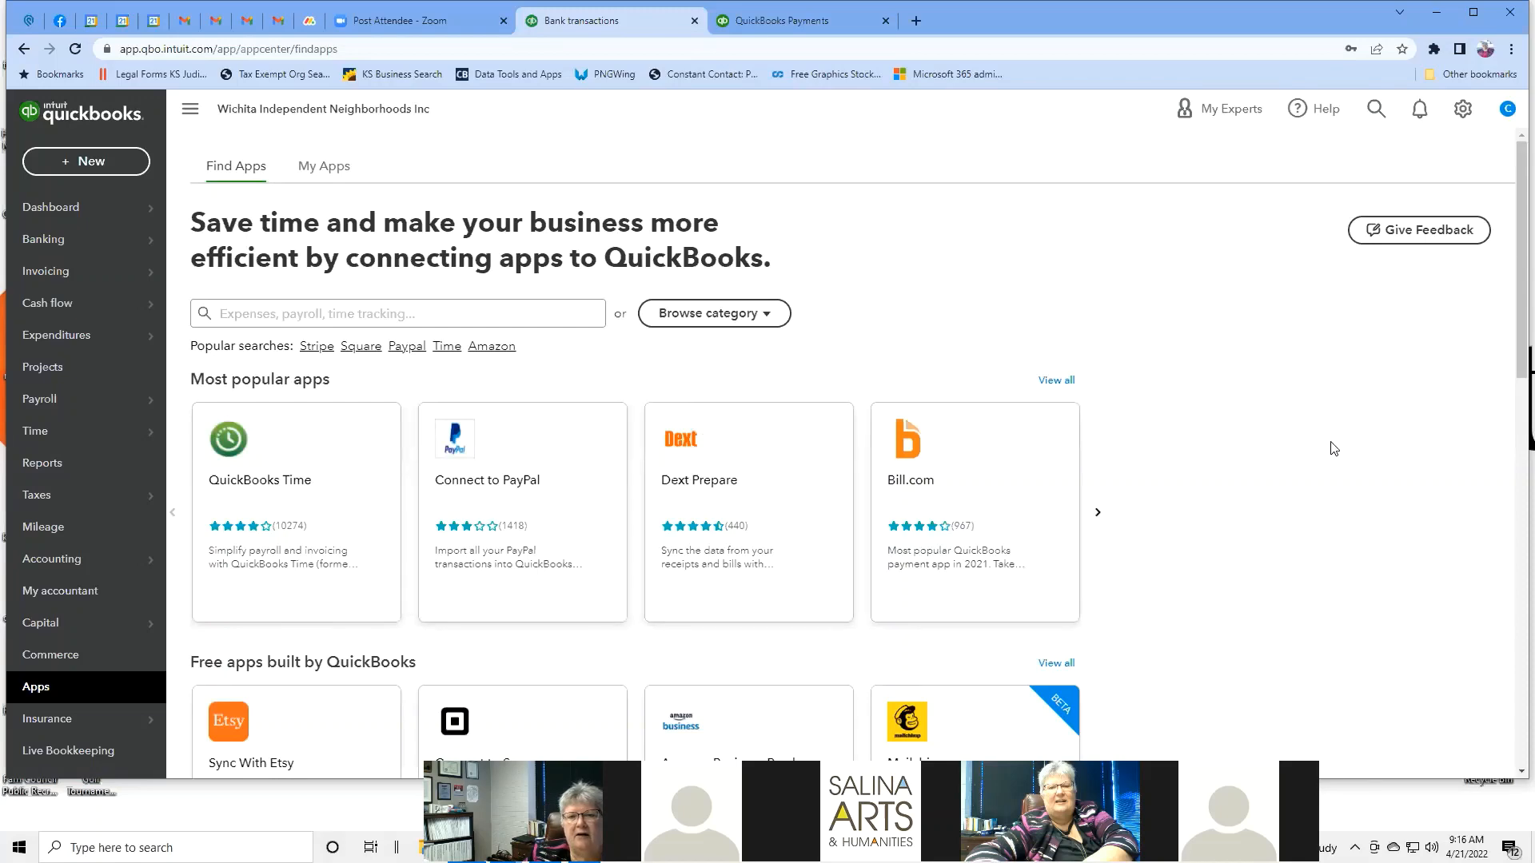
Browse the popular, free, eCommerce connector and highest-rated app rows, then return to the top.
scroll(1323, 448, down, 2)
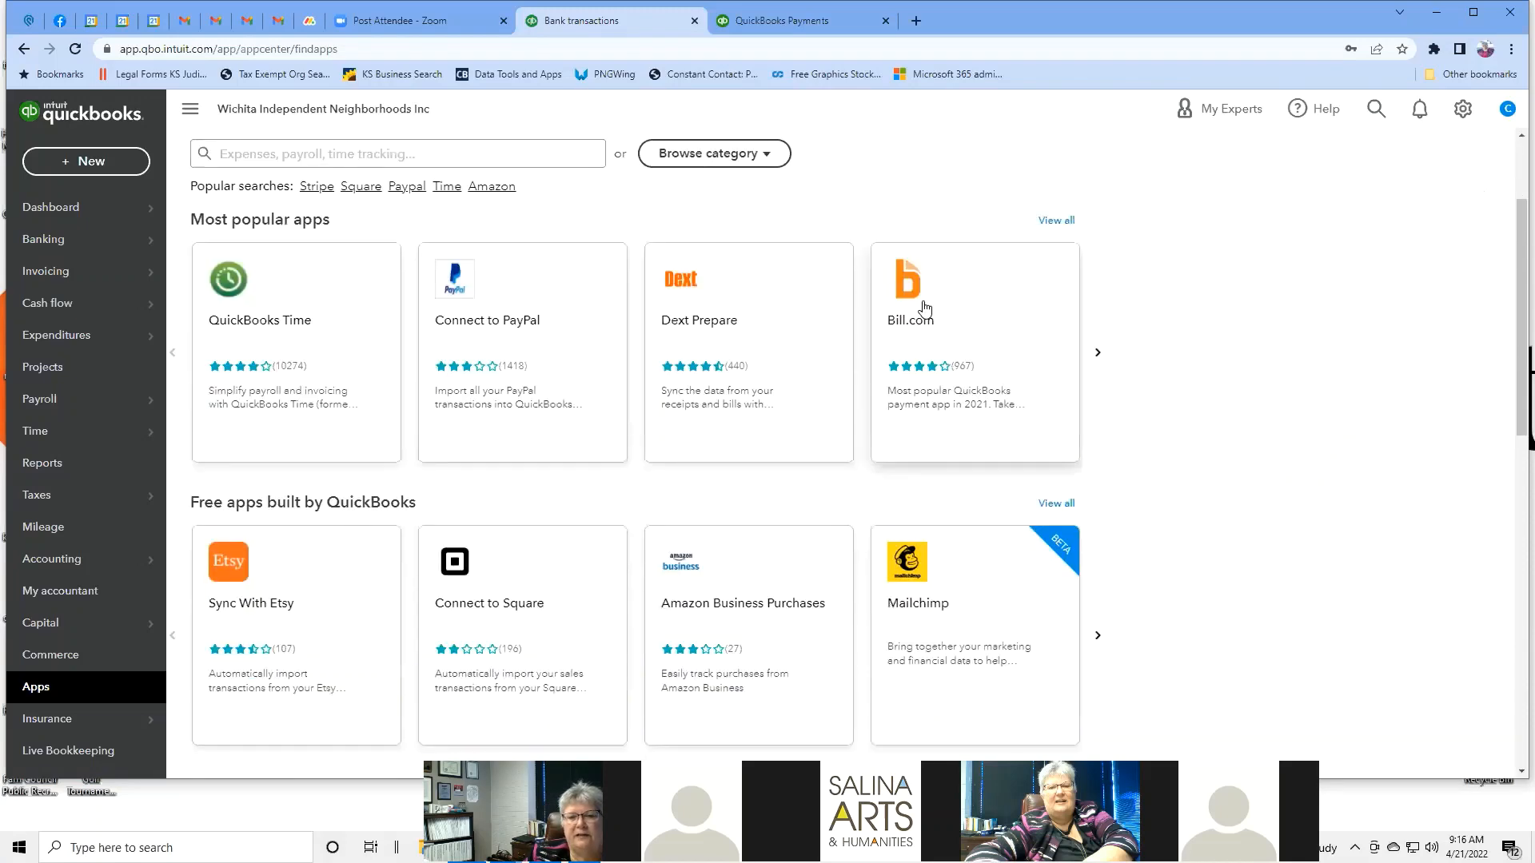
scroll(925, 309, down, 2)
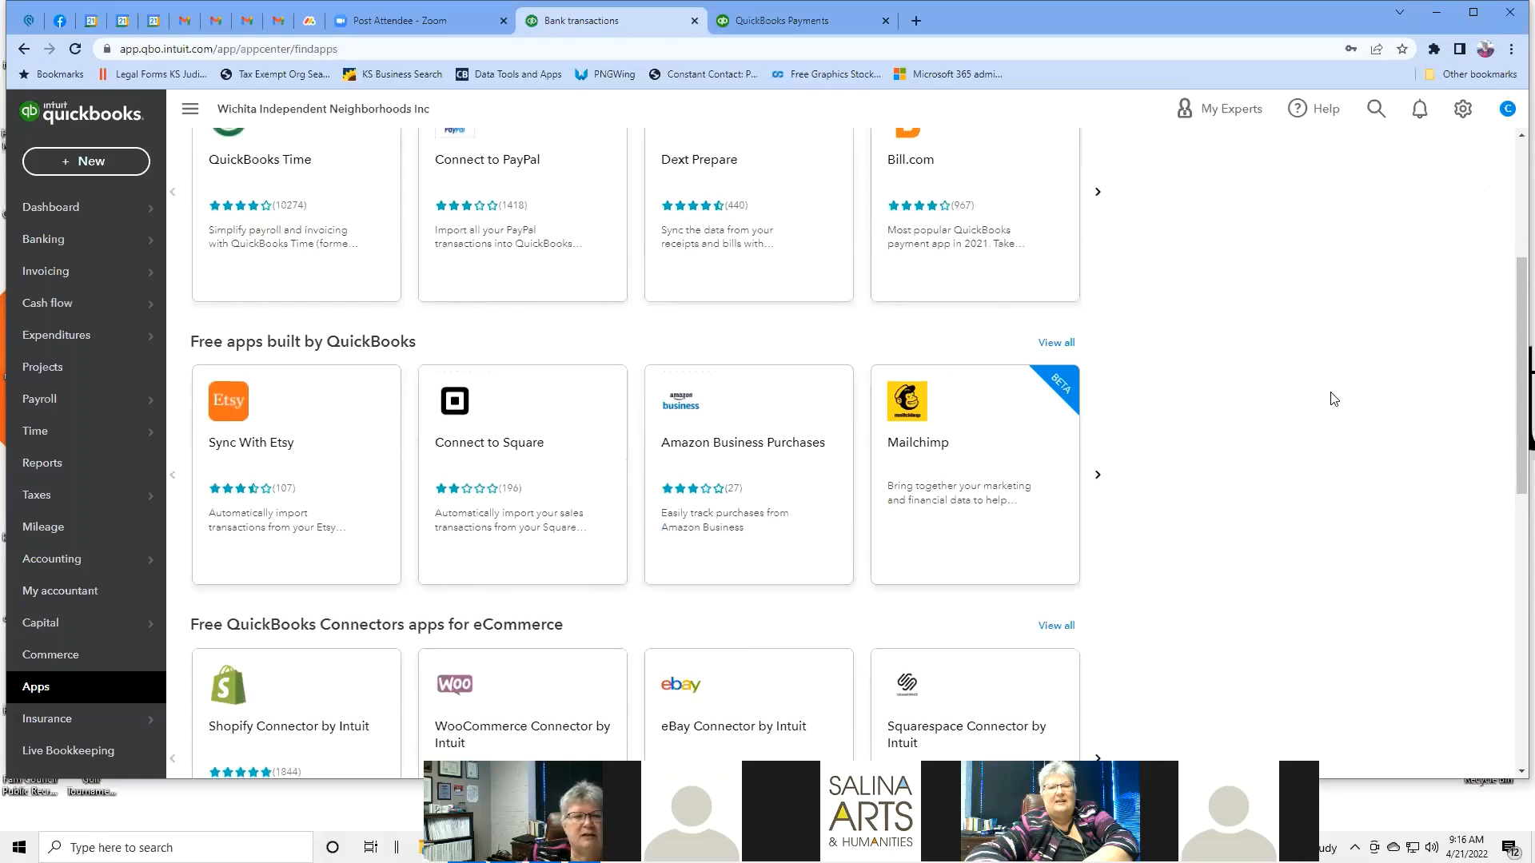
scroll(1333, 397, down, 4)
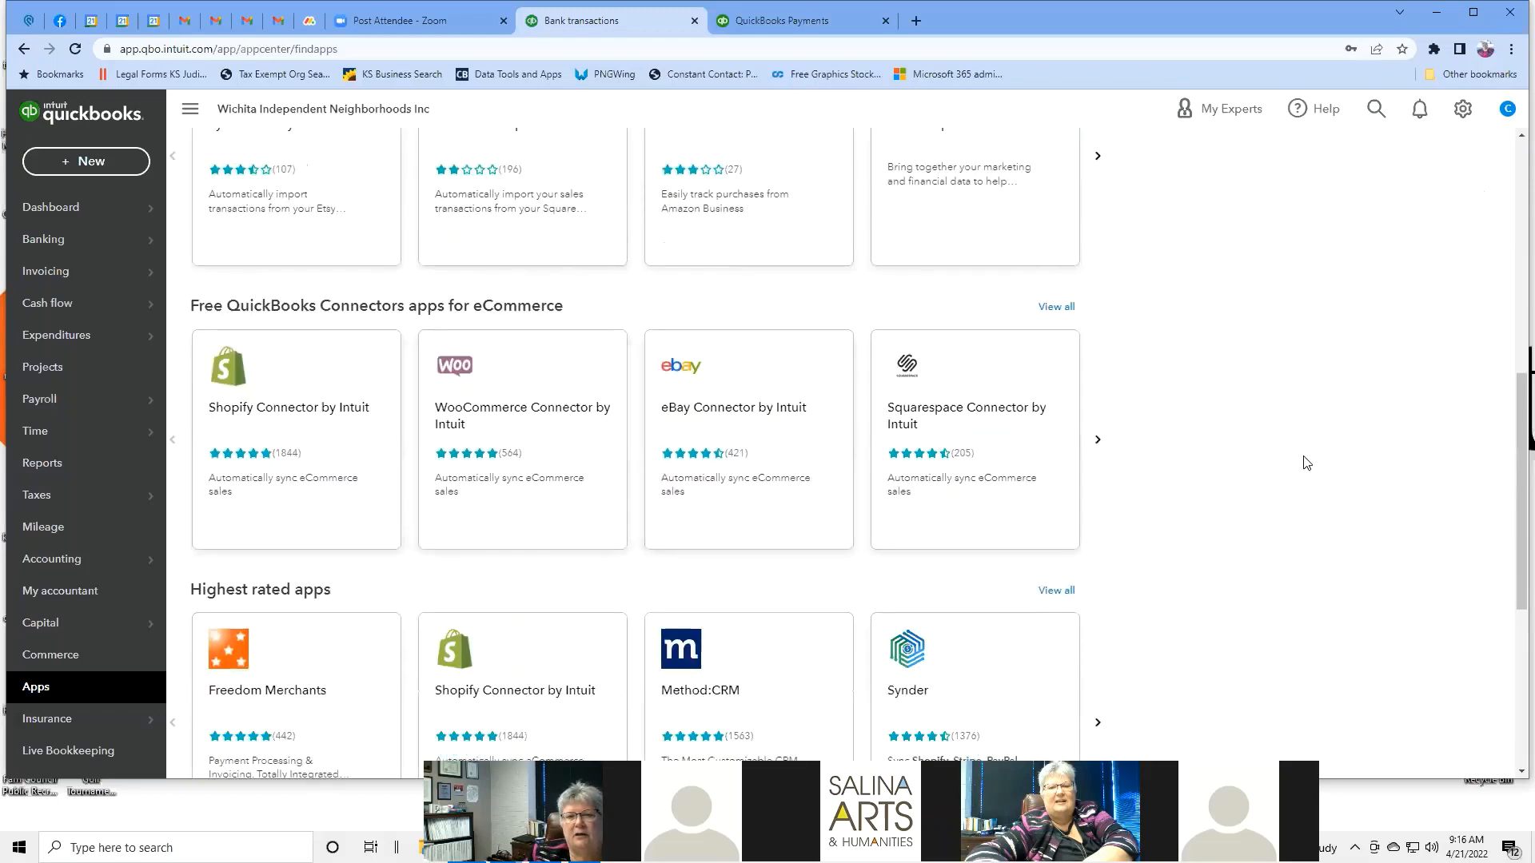
scroll(1235, 445, down, 2)
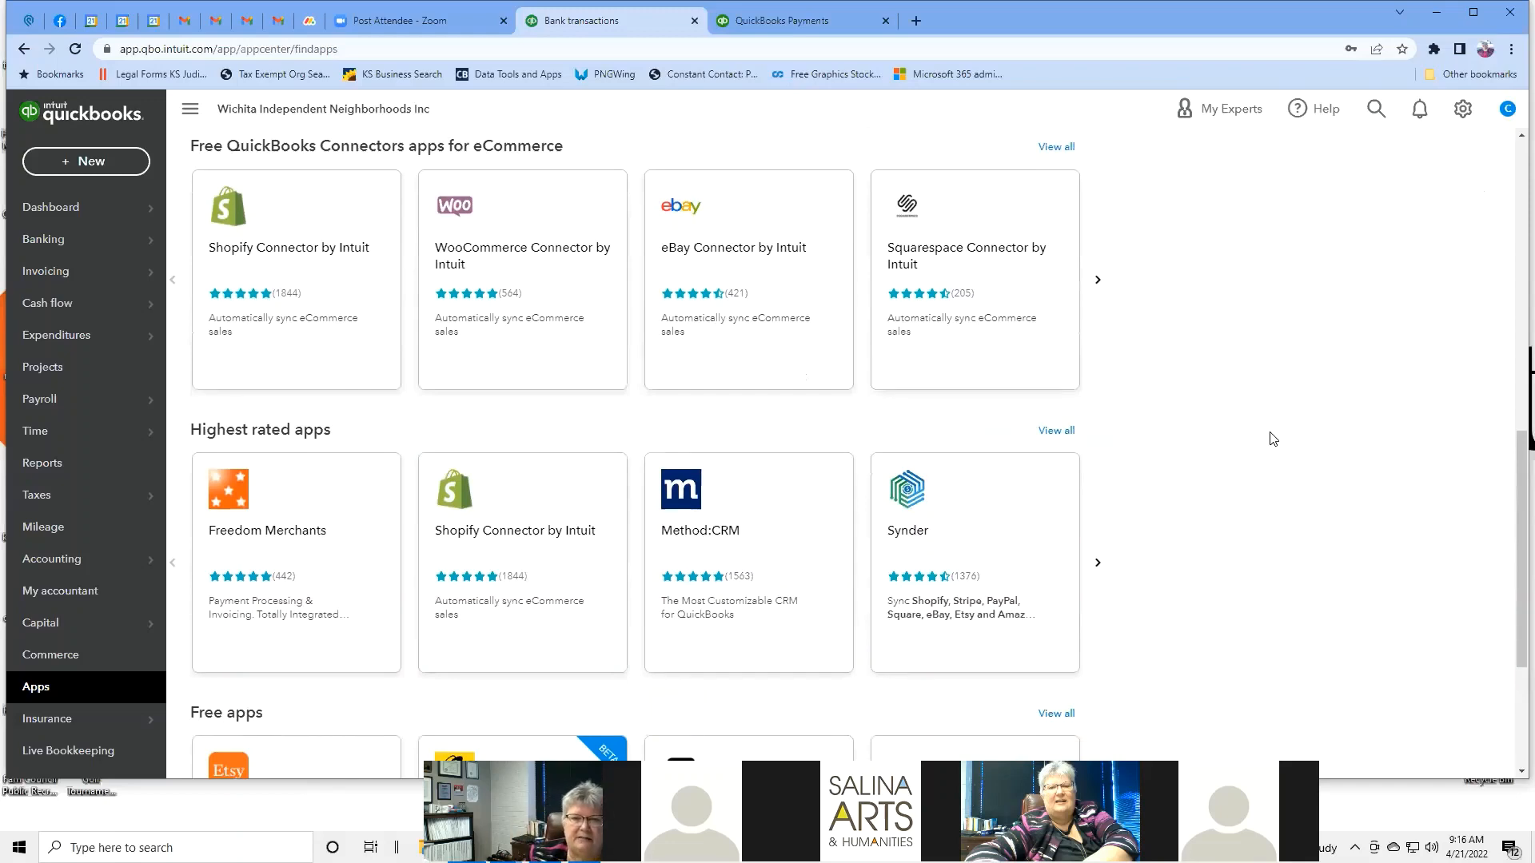
scroll(1273, 438, down, 3)
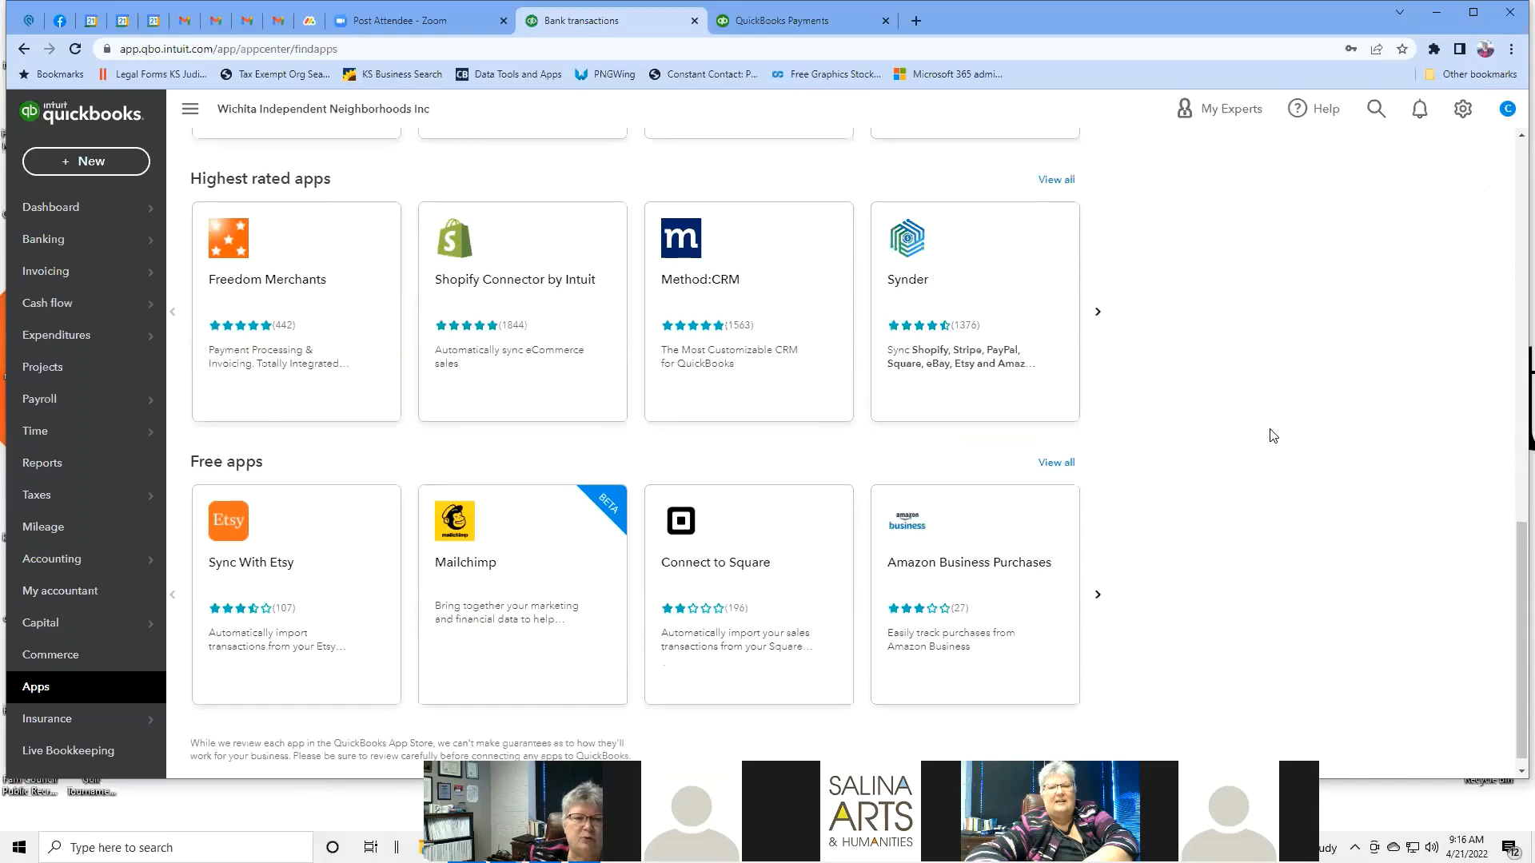
scroll(1273, 435, up, 7)
scroll(1273, 436, up, 6)
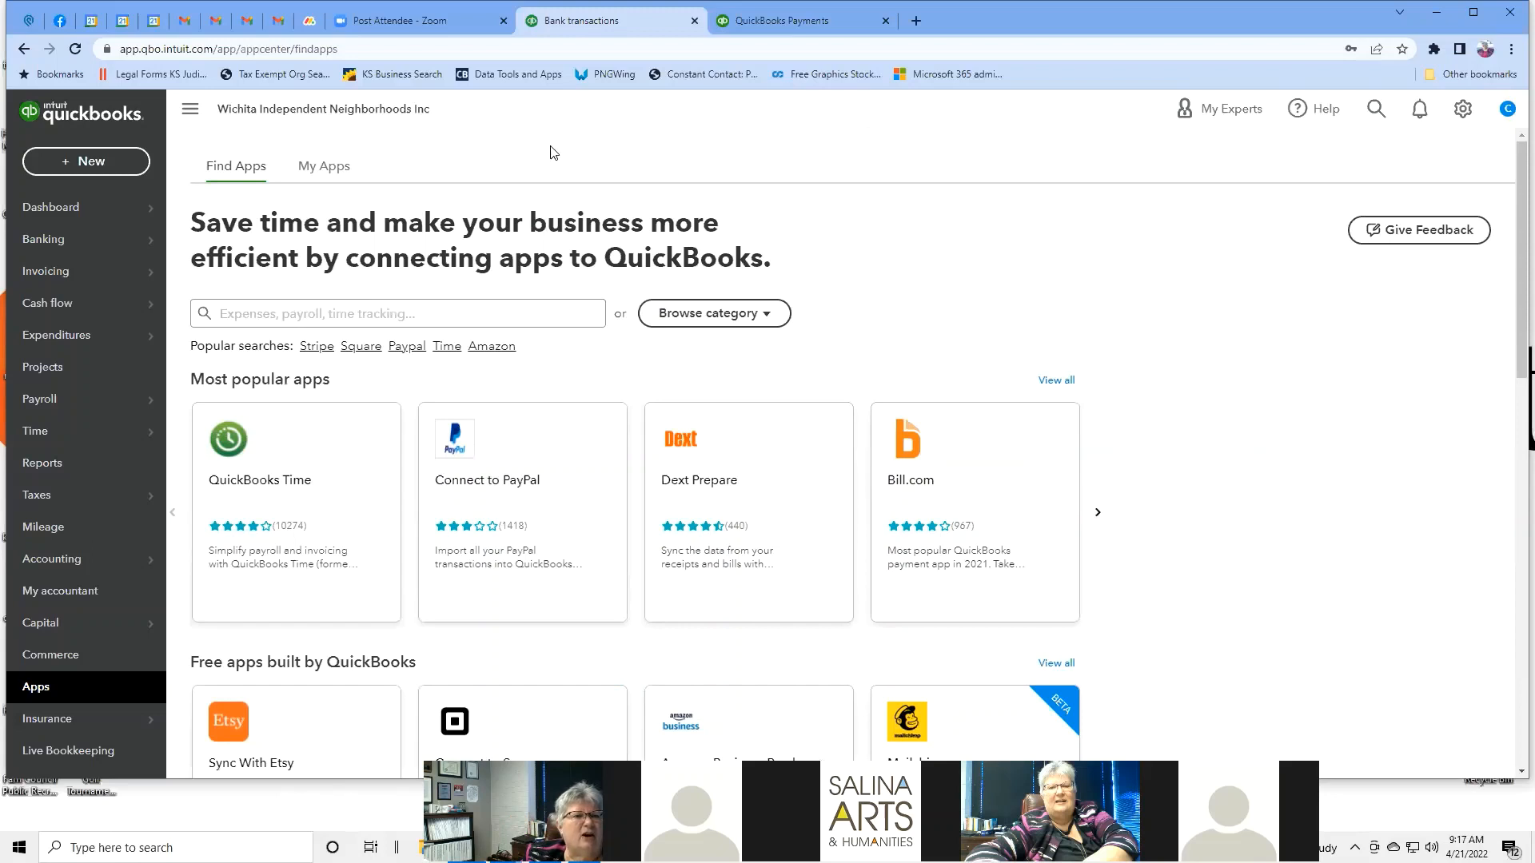
mouse_move(113, 255)
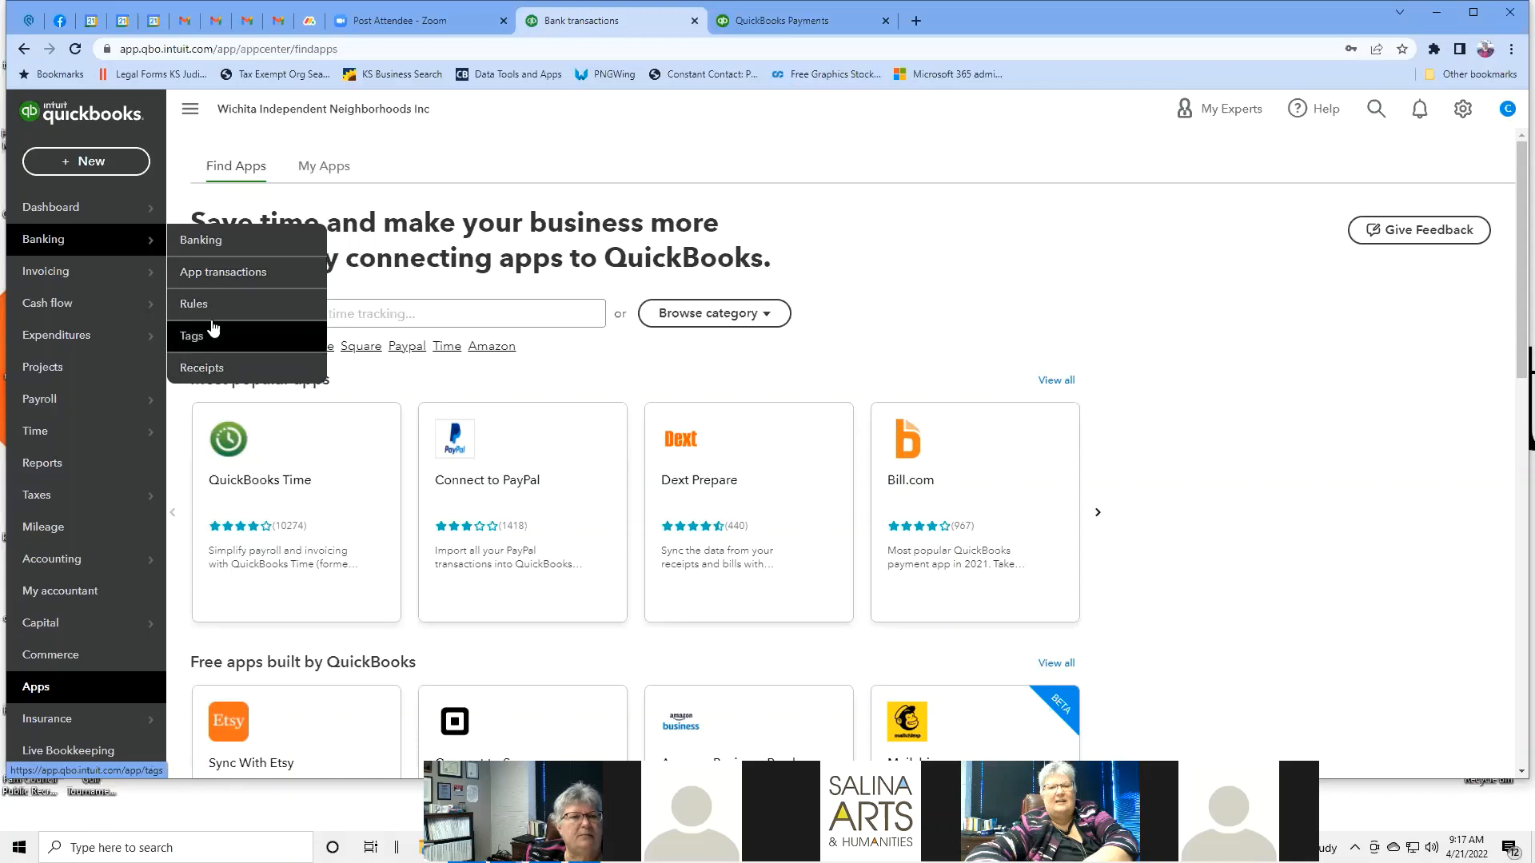
Go to Banking > Receipts and review its upload options and empty receipts list.
click(237, 364)
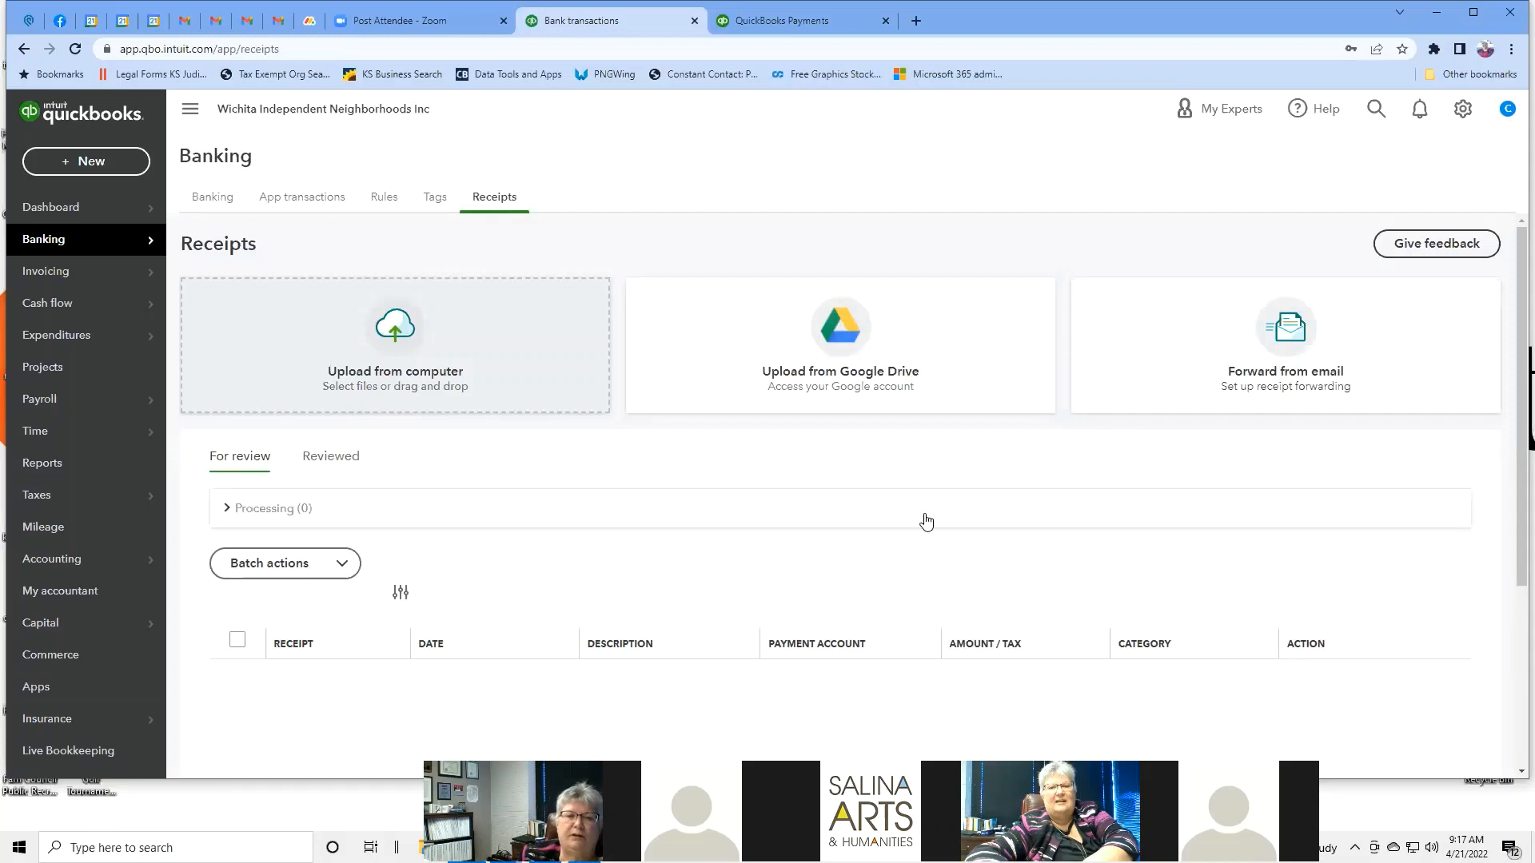
scroll(1399, 480, down, 2)
scroll(1400, 482, down, 2)
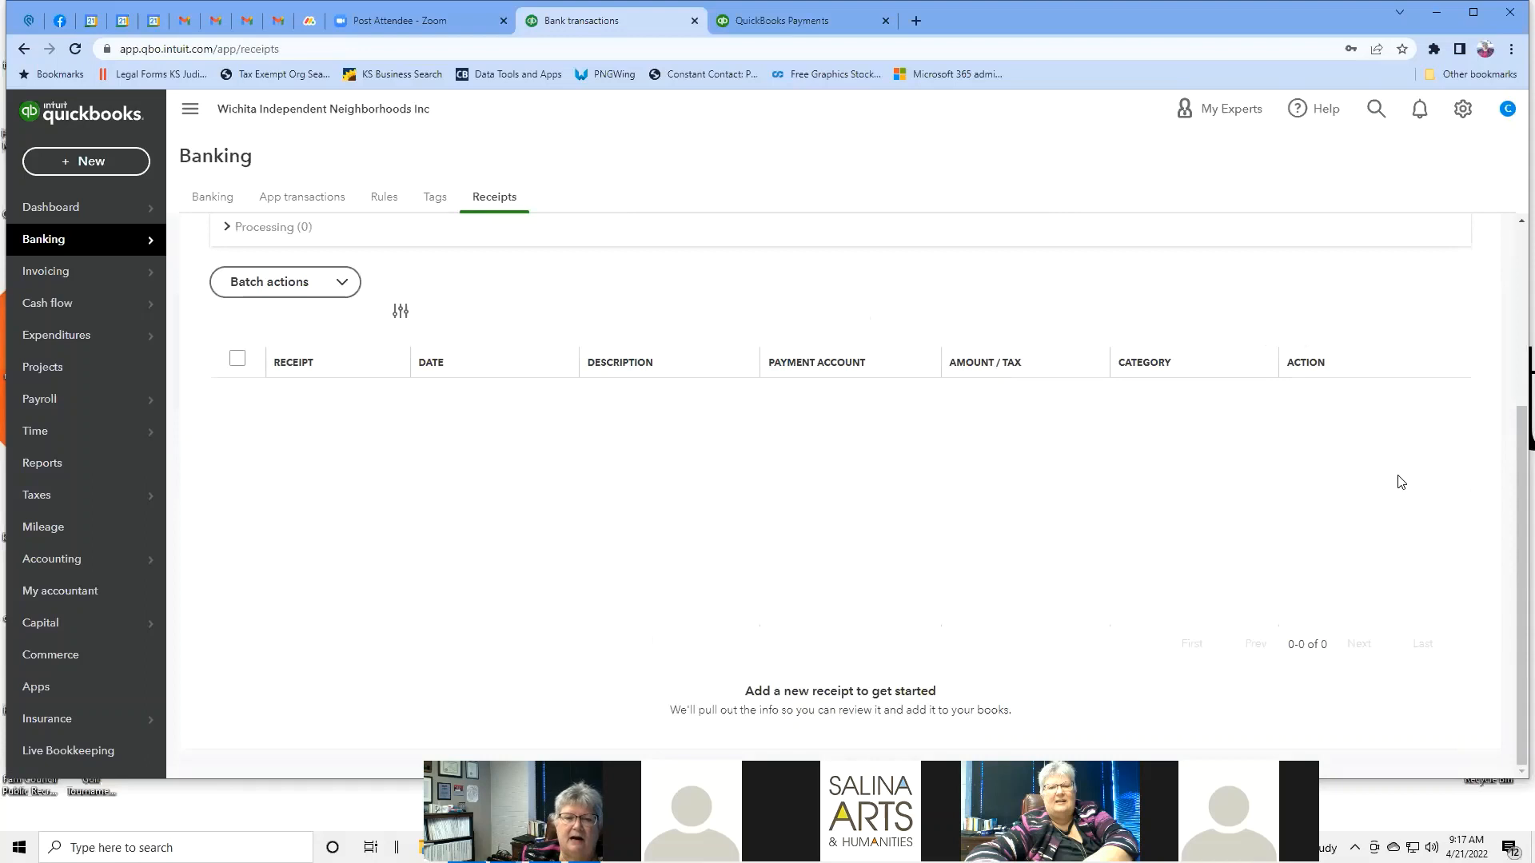
scroll(1400, 482, up, 4)
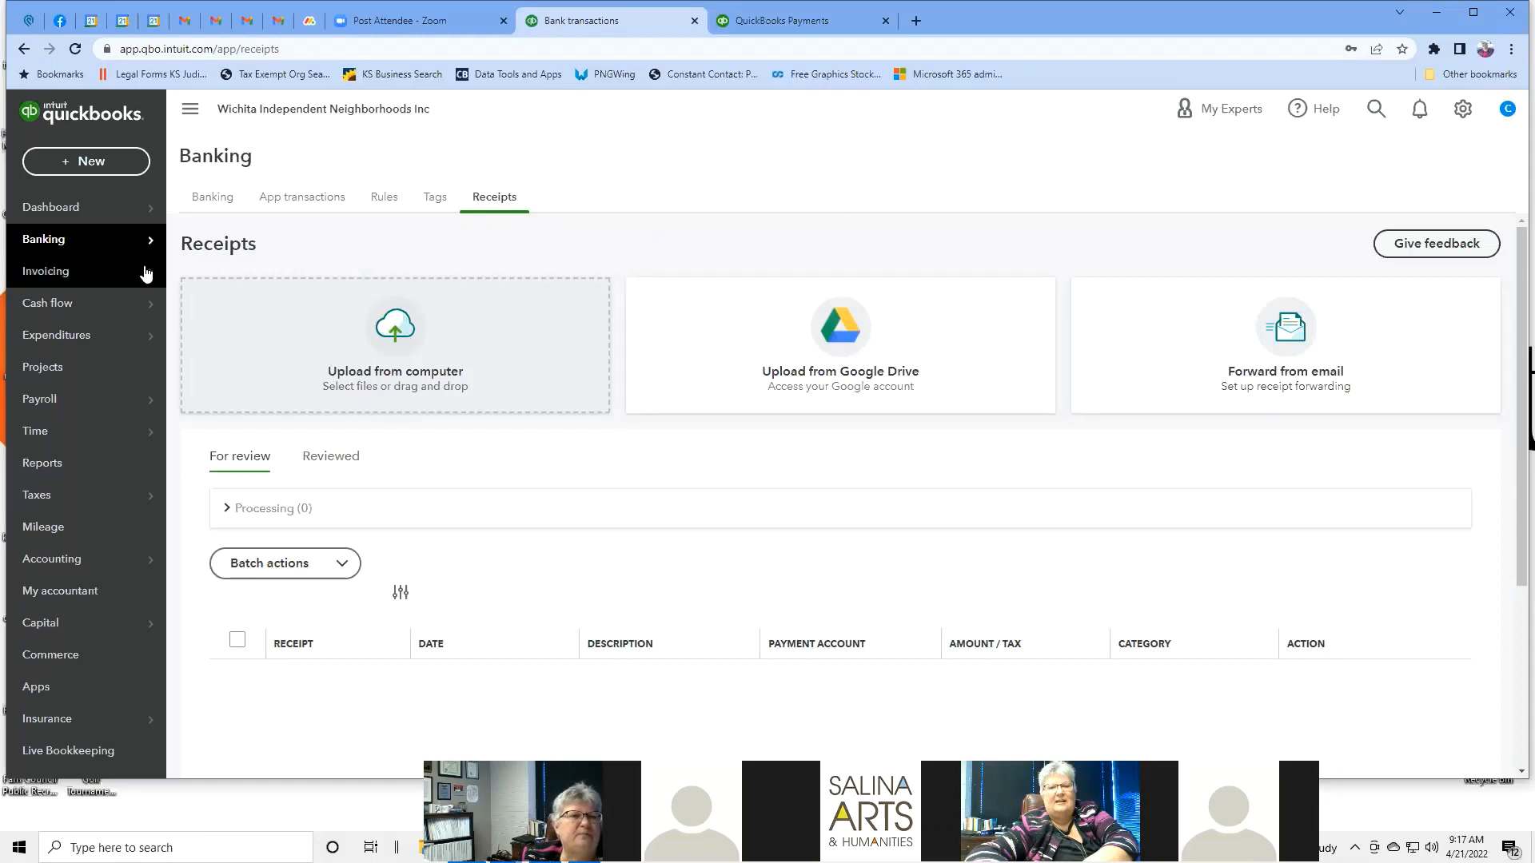
mouse_move(141, 244)
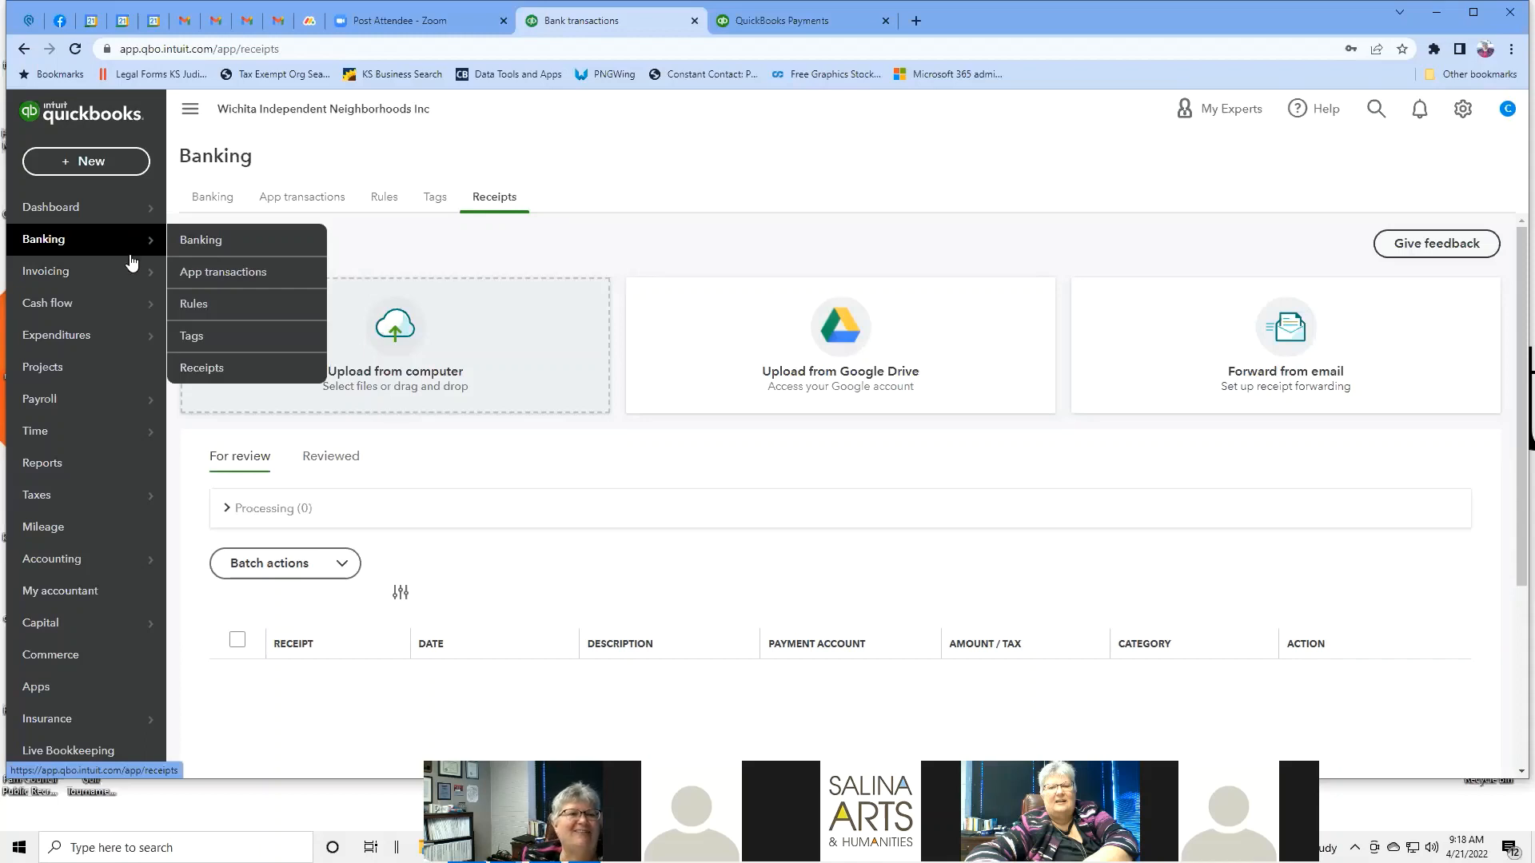
mouse_move(142, 282)
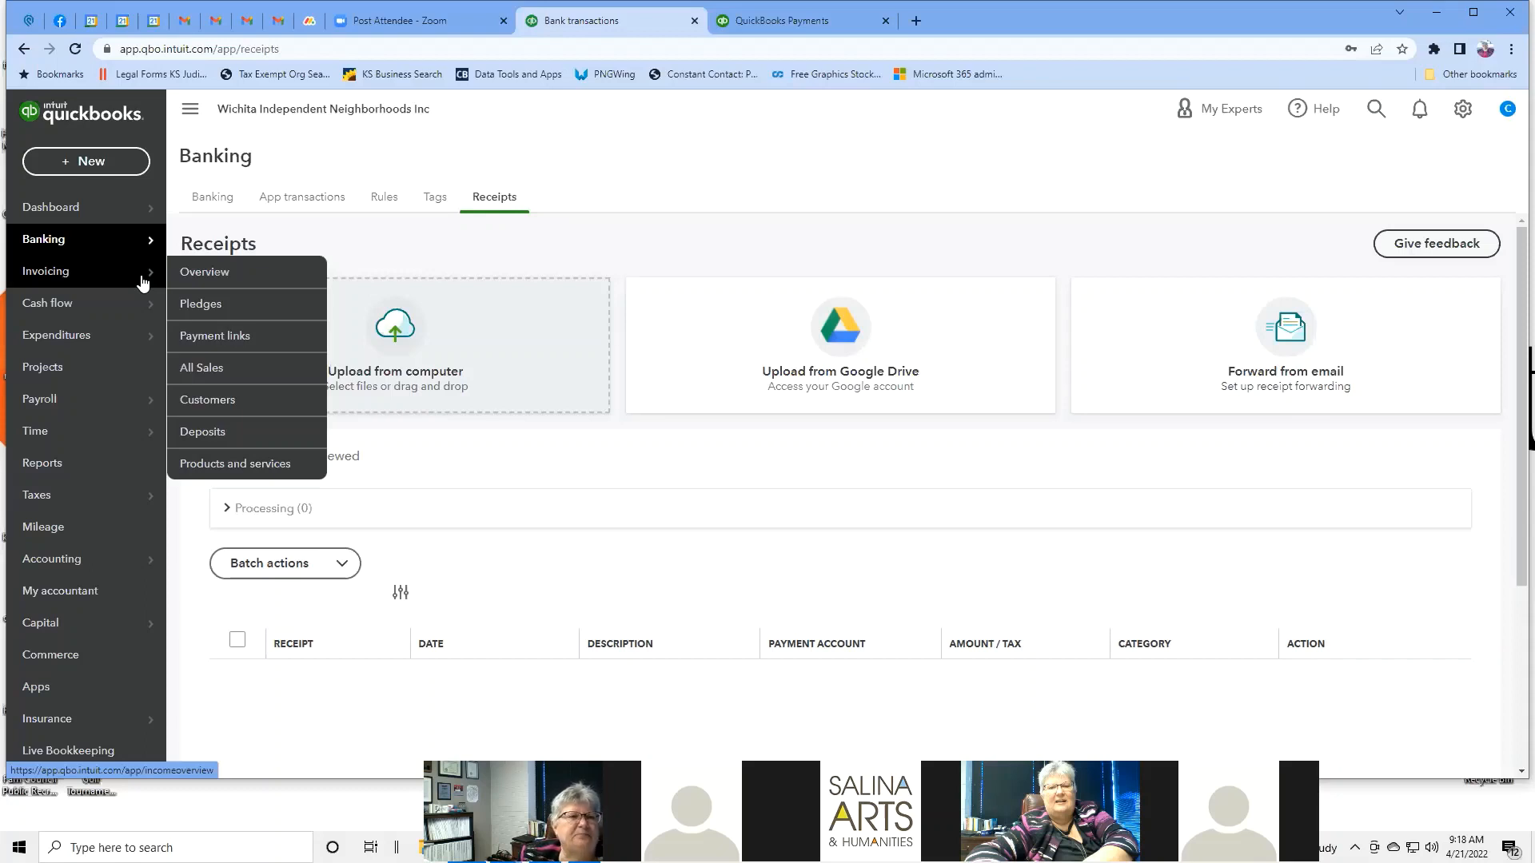
Open the Invoicing overview, dismiss the survey, and view pledges 1001 and 1002.
click(221, 273)
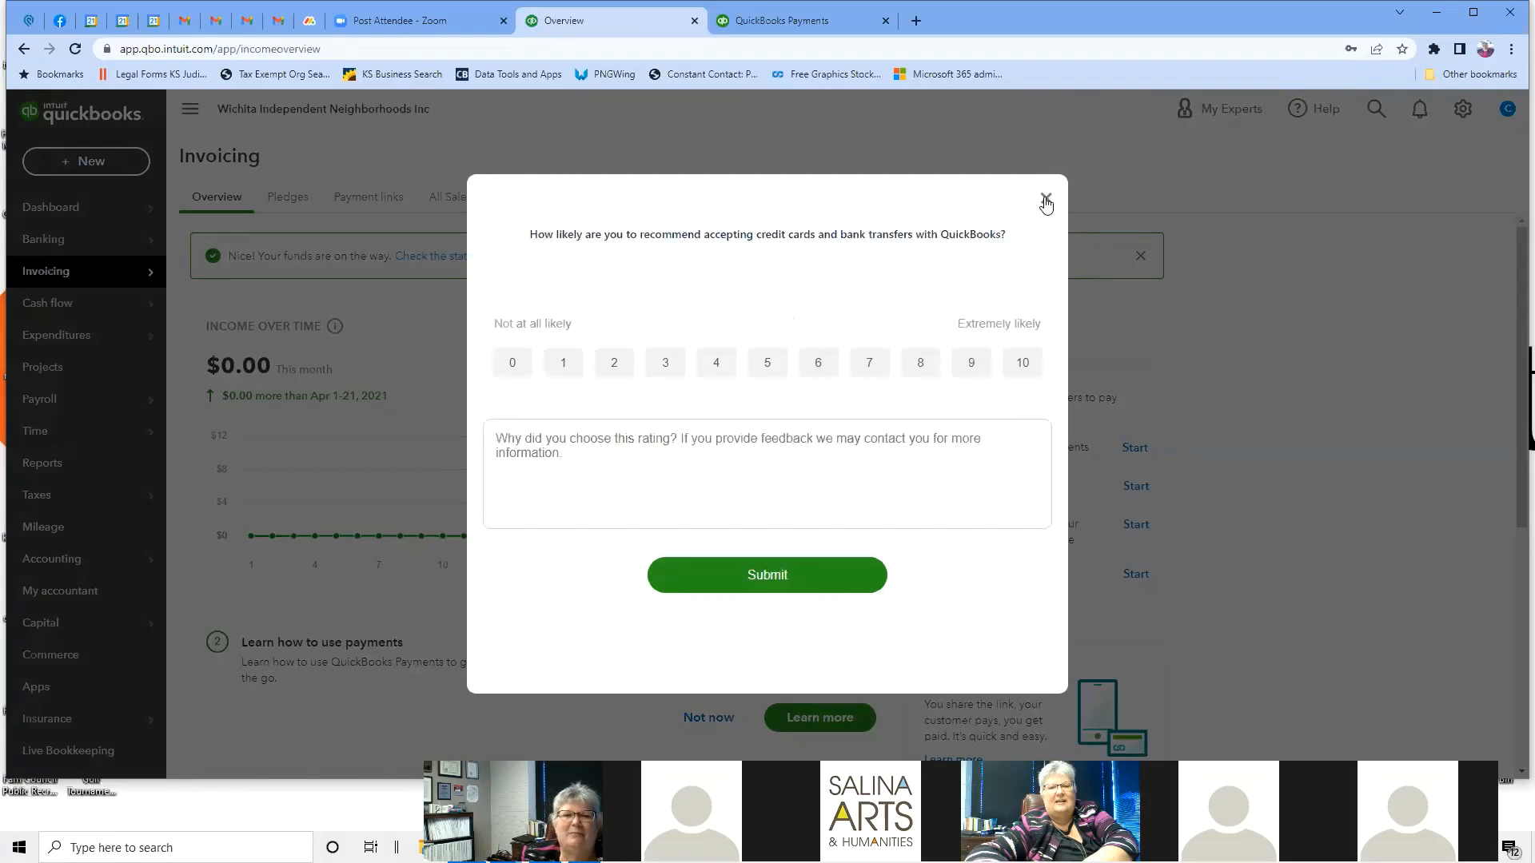
click(1045, 200)
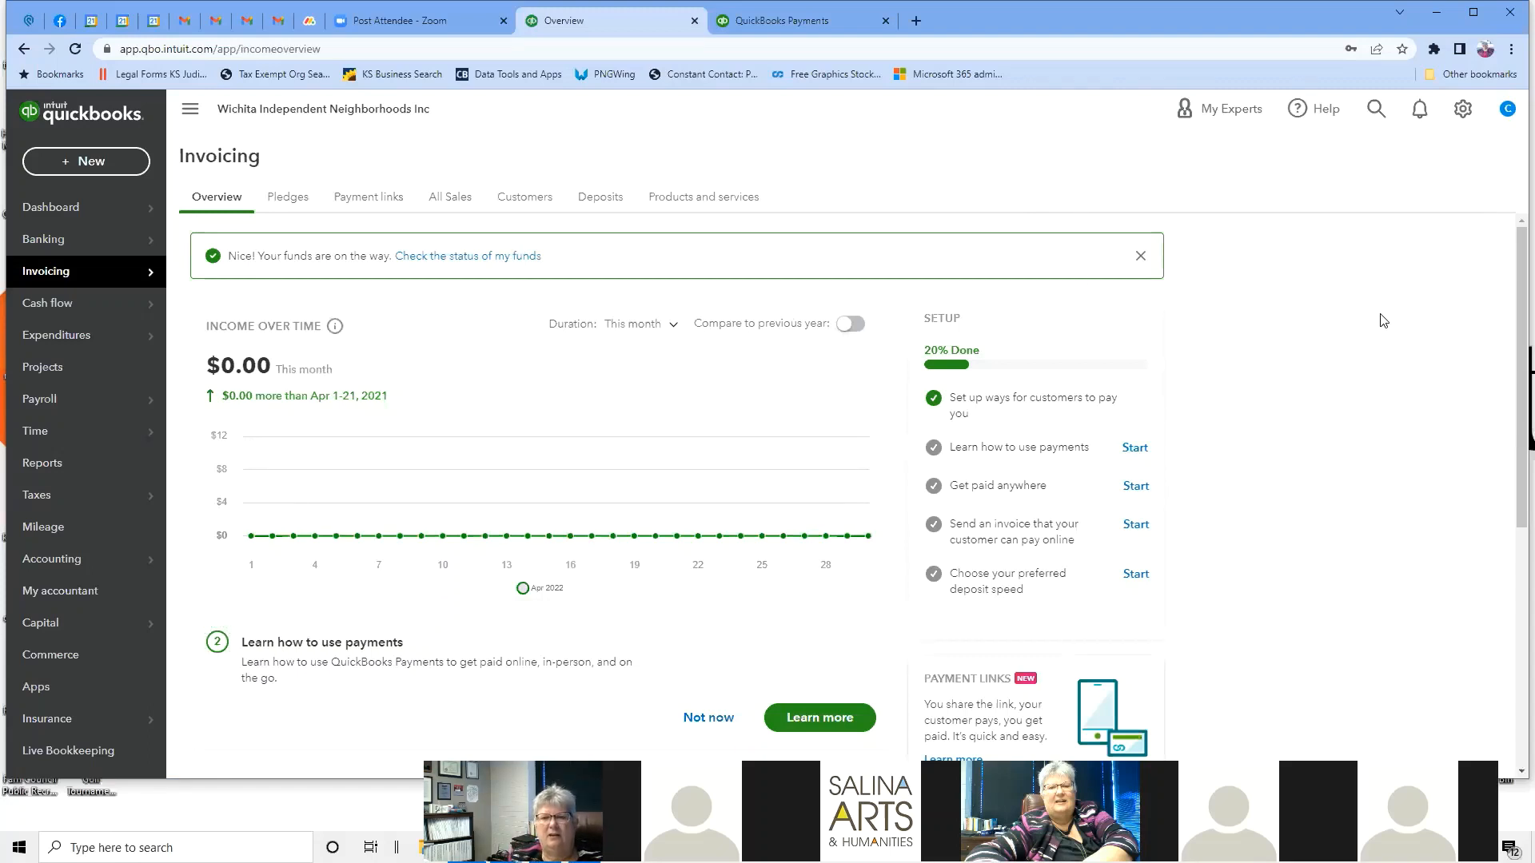
scroll(1404, 327, down, 1)
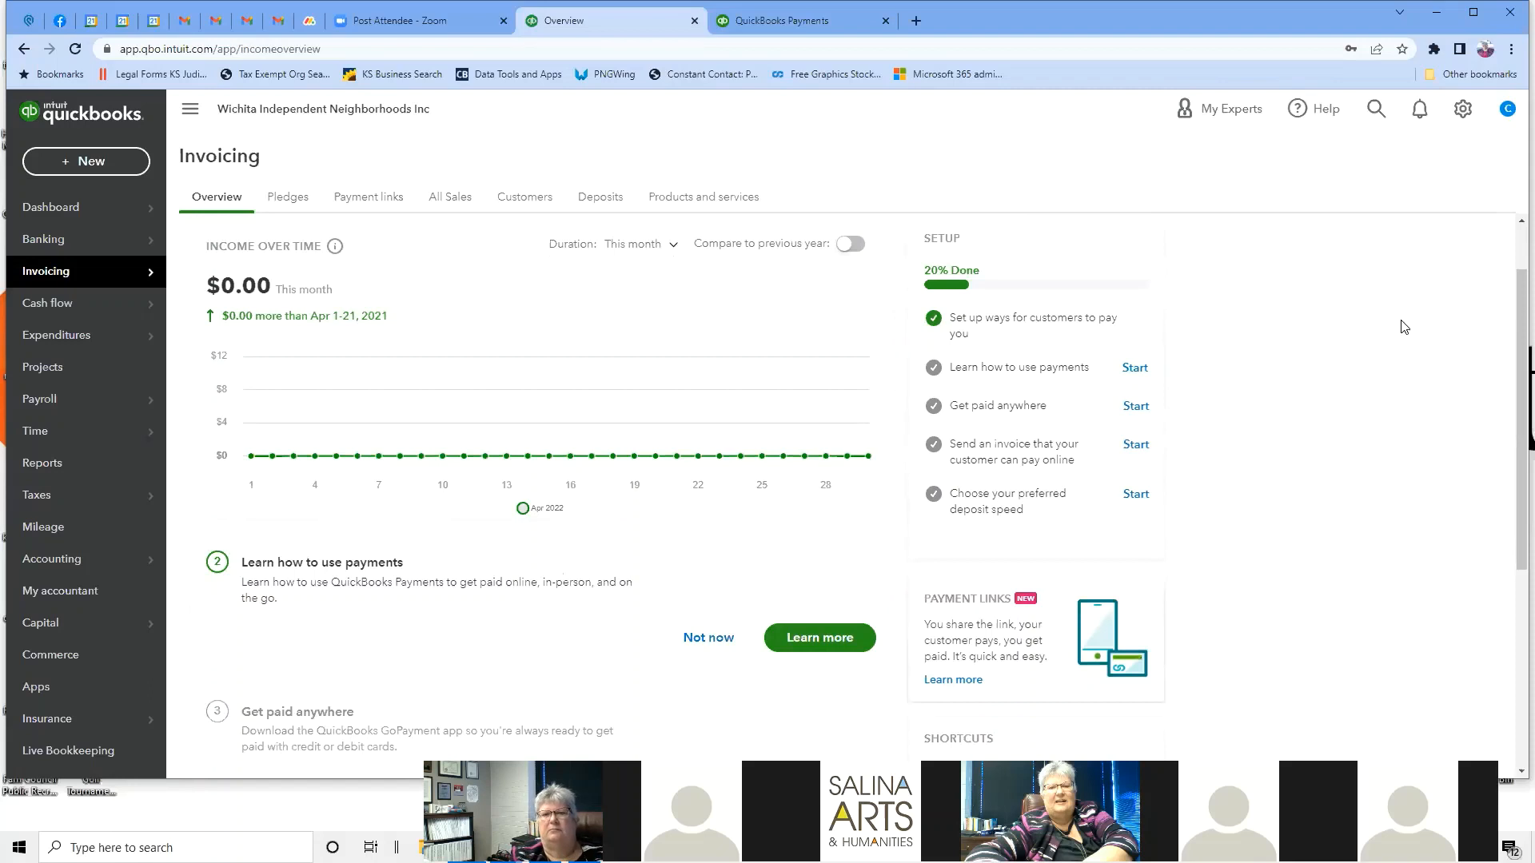
click(302, 201)
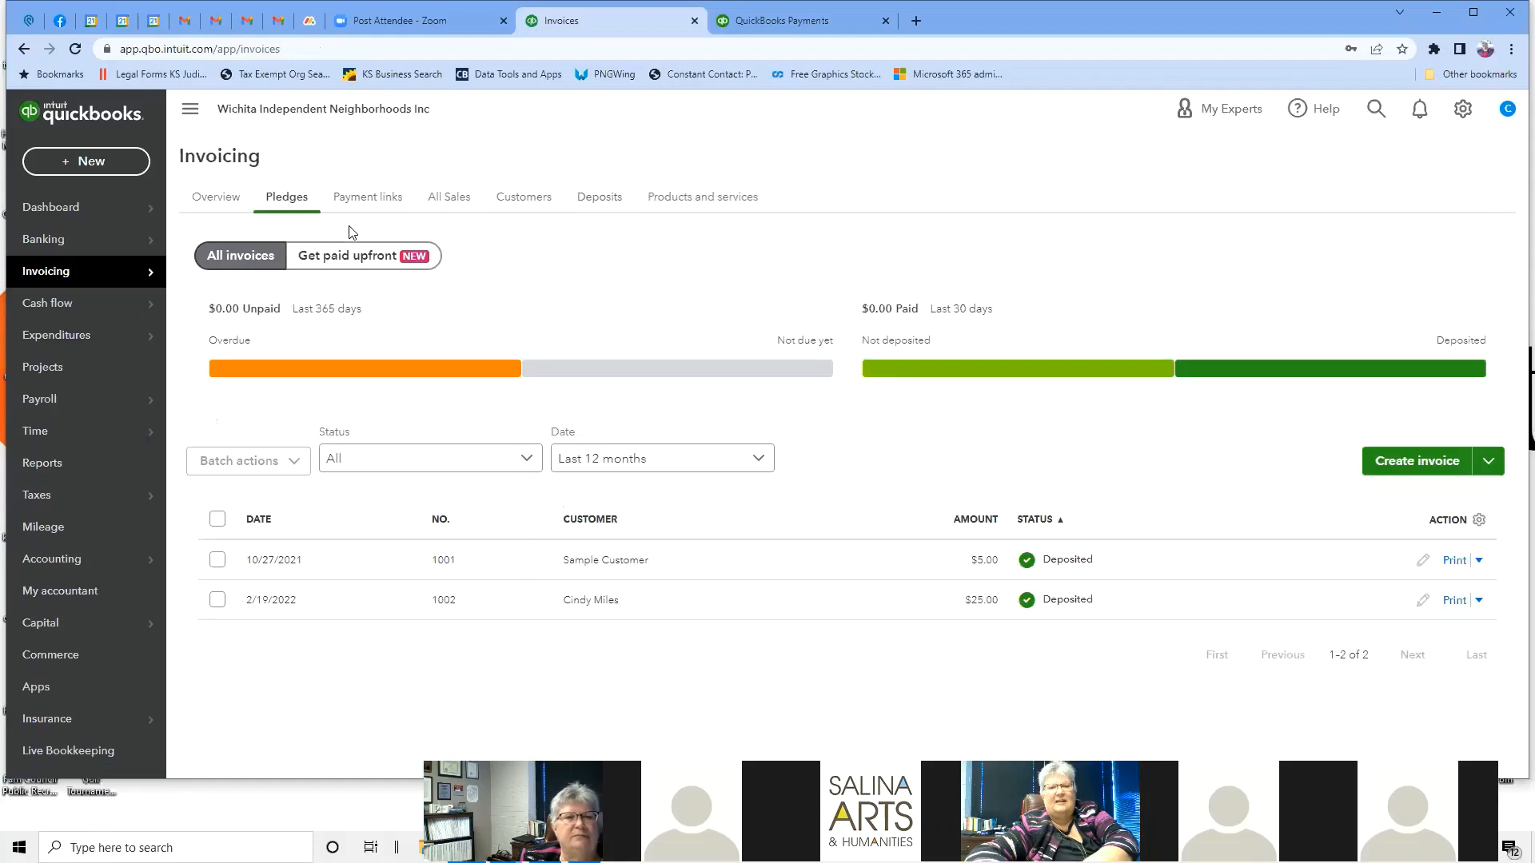
Show the Payment links list with the $50.00 and $25.00 membership dues links.
click(387, 206)
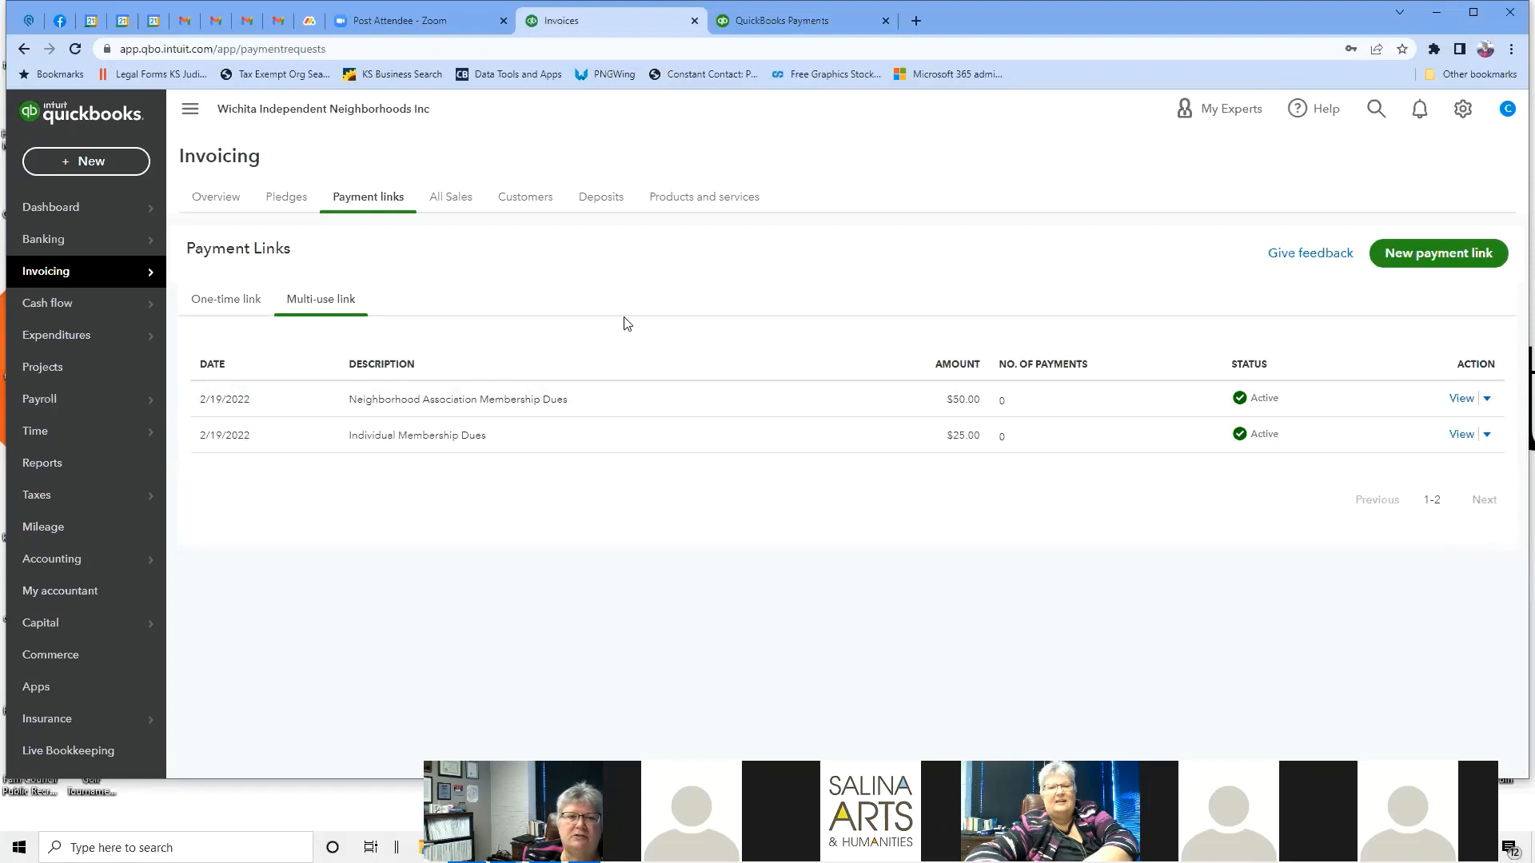
Review the $50.00 link's sharing options, then view one-time links and All Sales transactions.
click(552, 399)
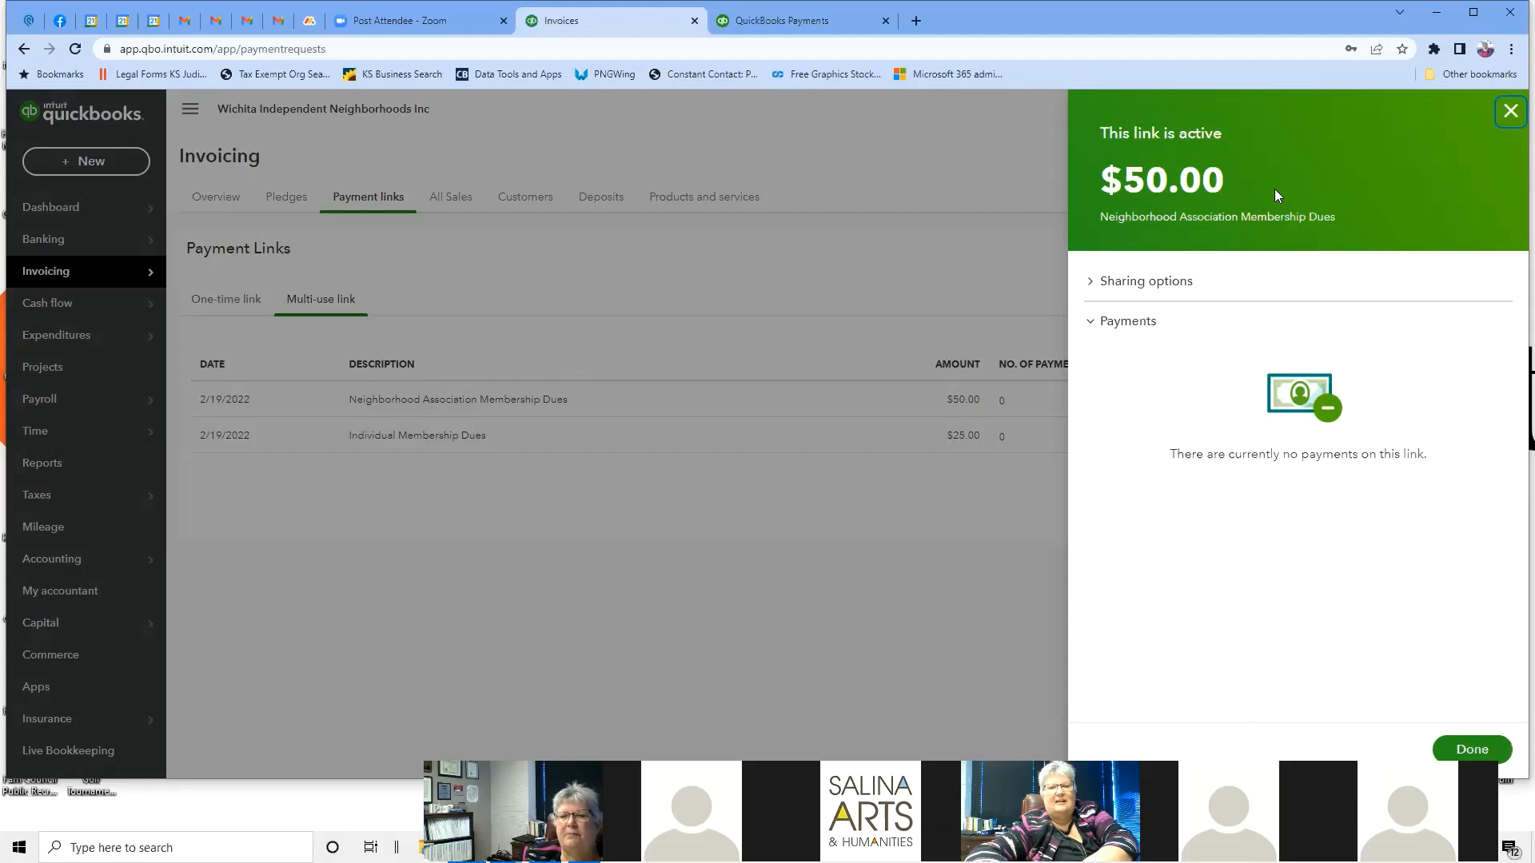
click(1178, 281)
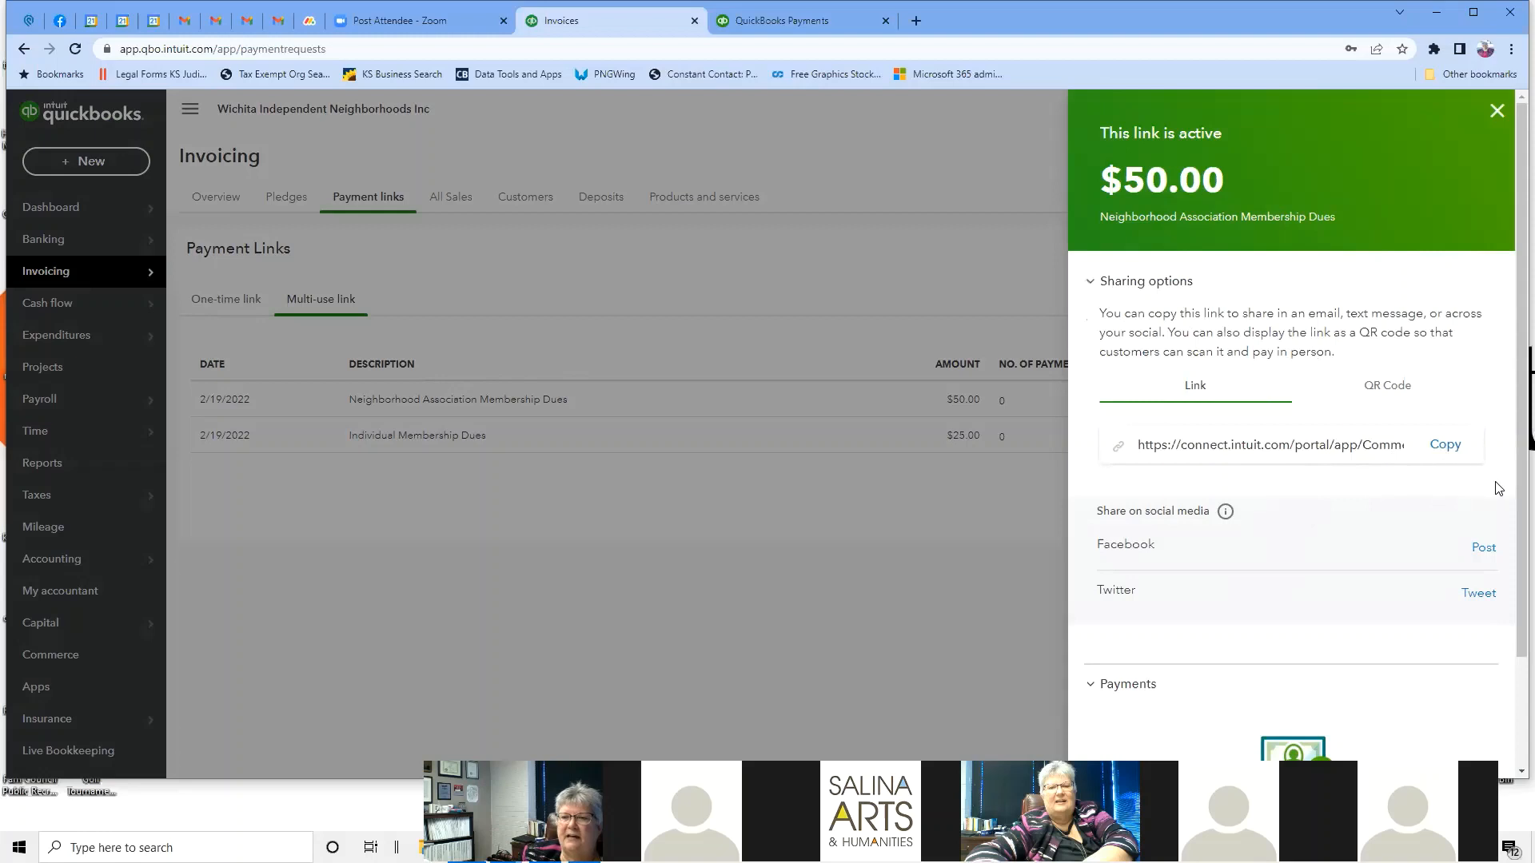
scroll(1429, 489, down, 2)
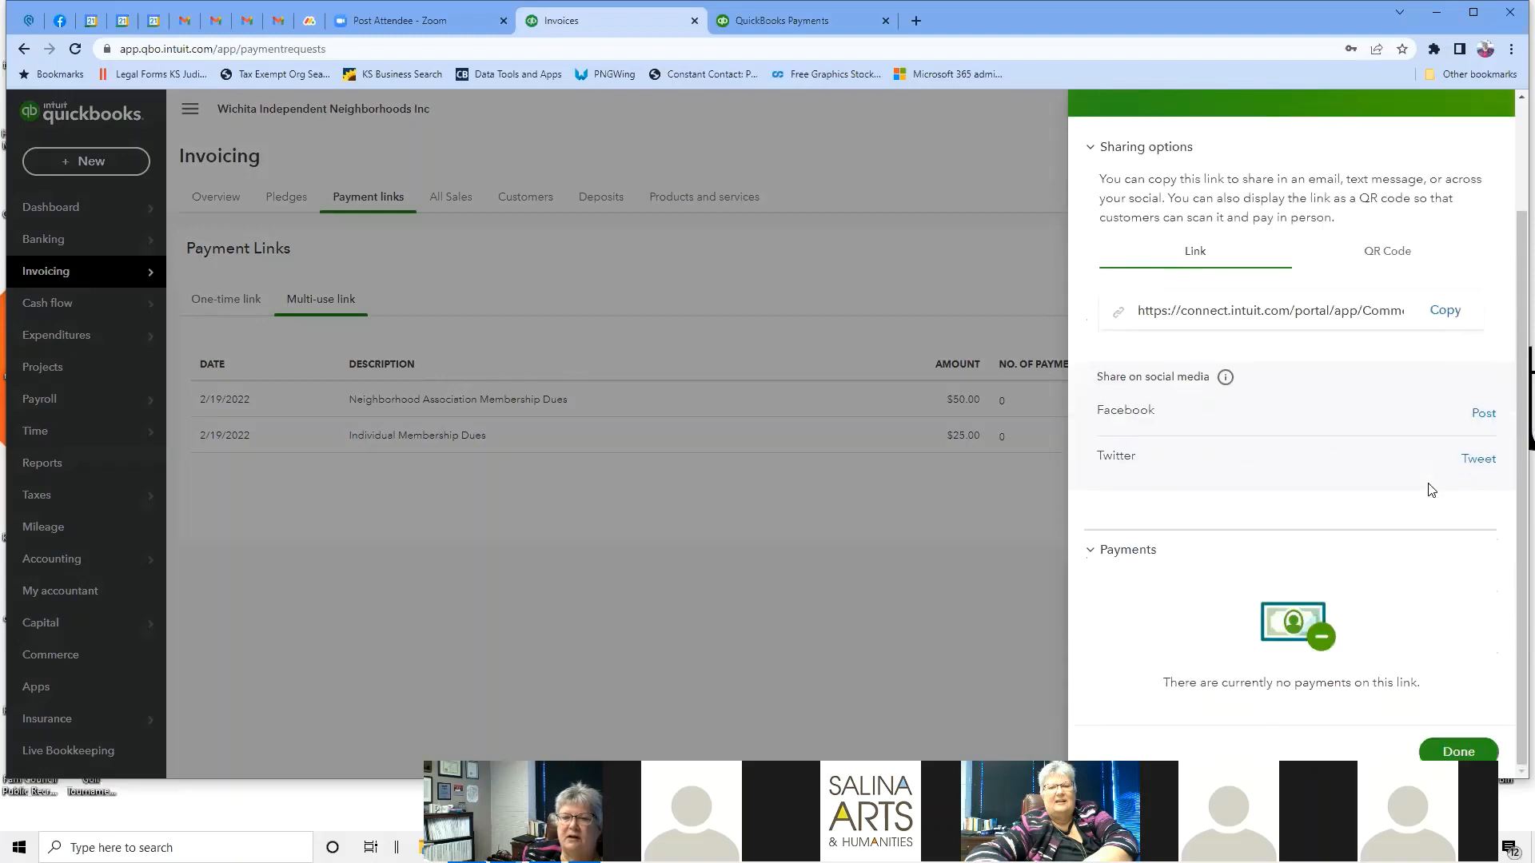
scroll(1430, 490, up, 2)
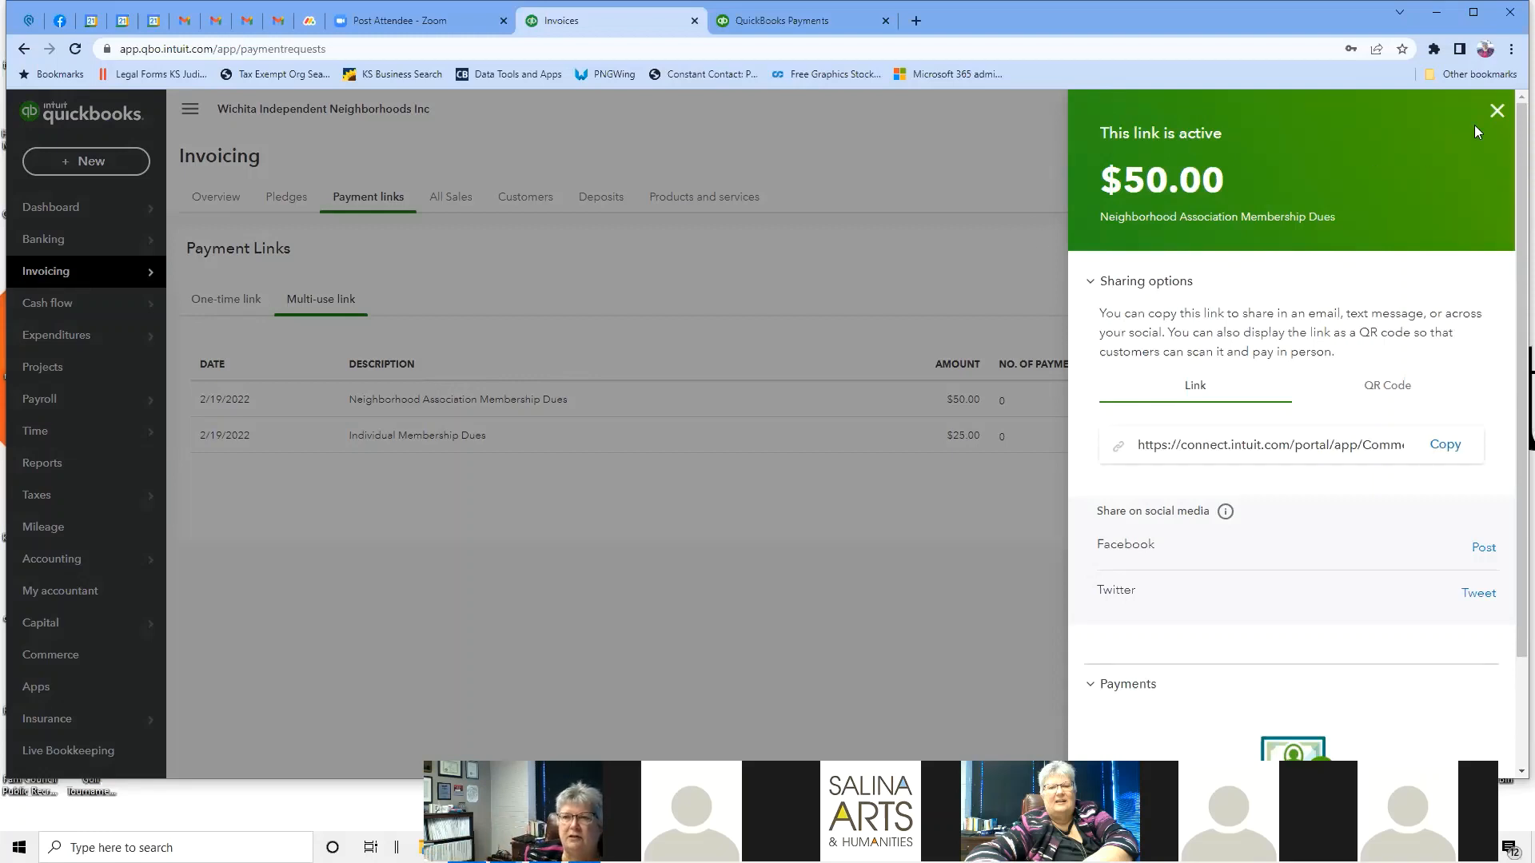
click(1496, 112)
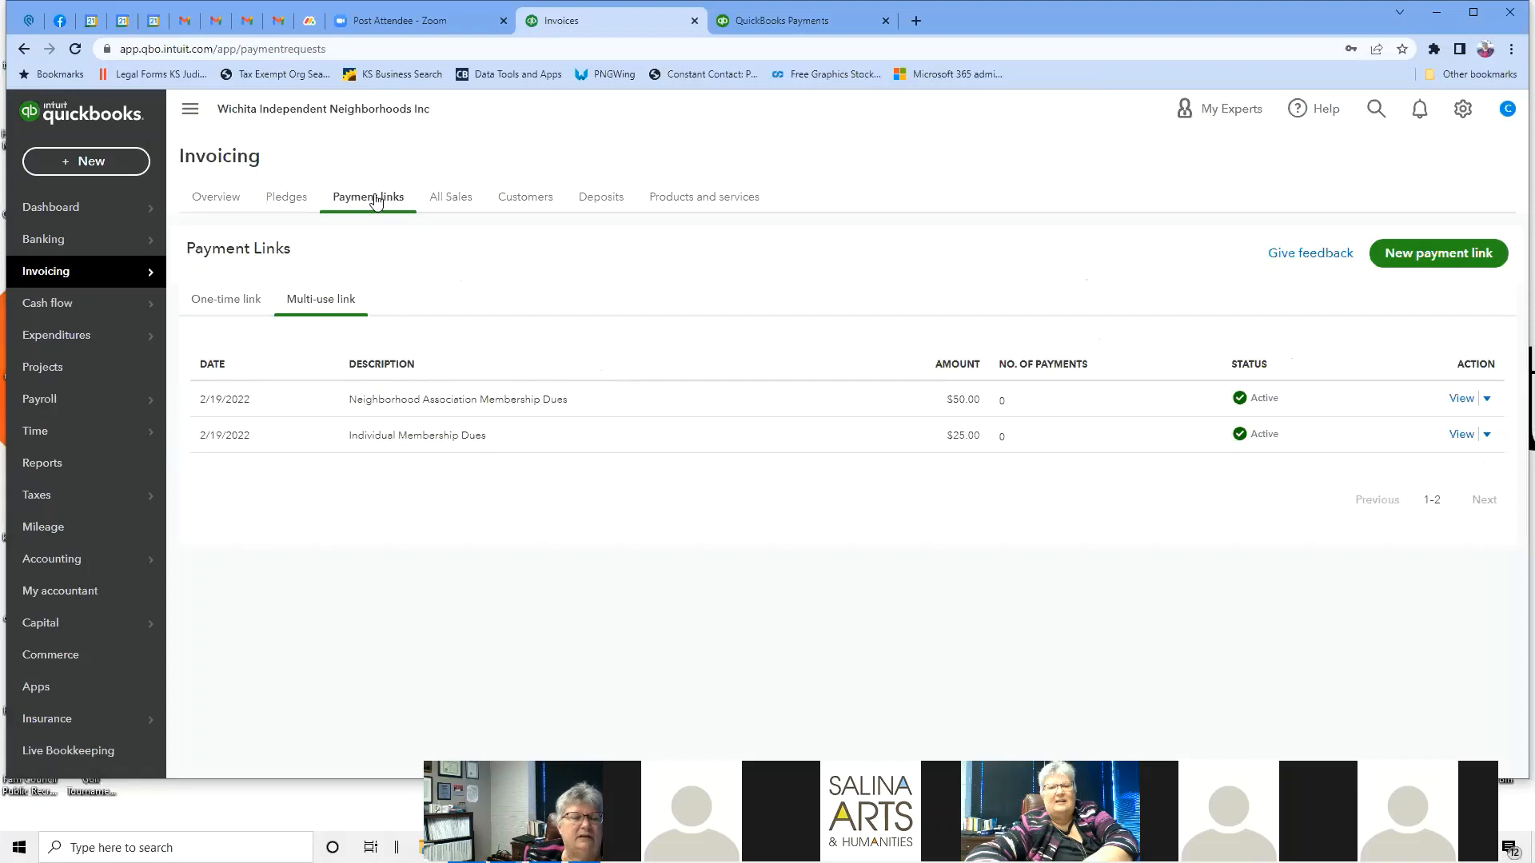
click(250, 303)
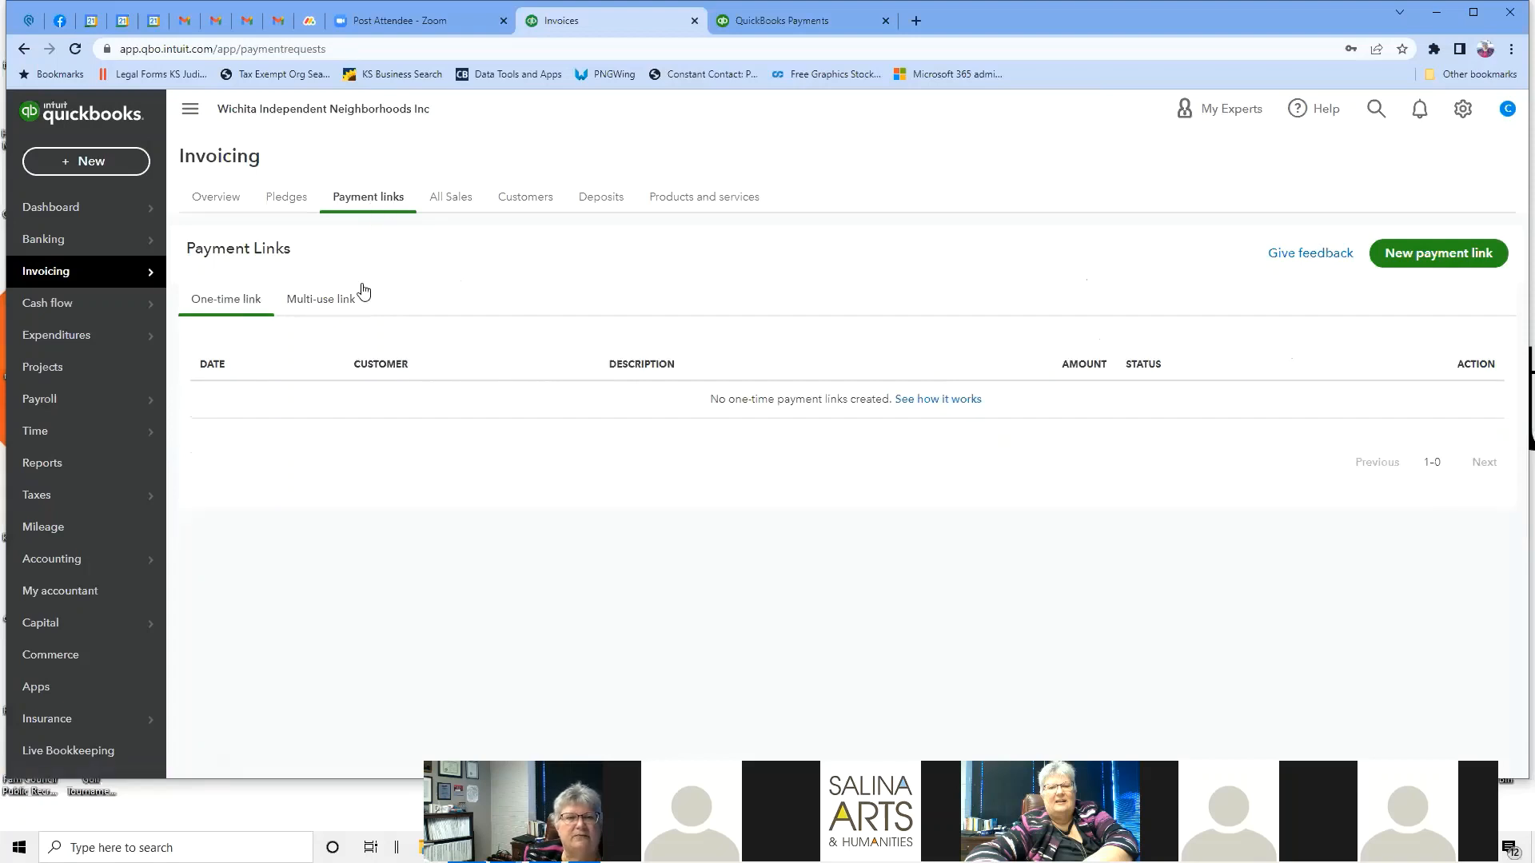
click(447, 204)
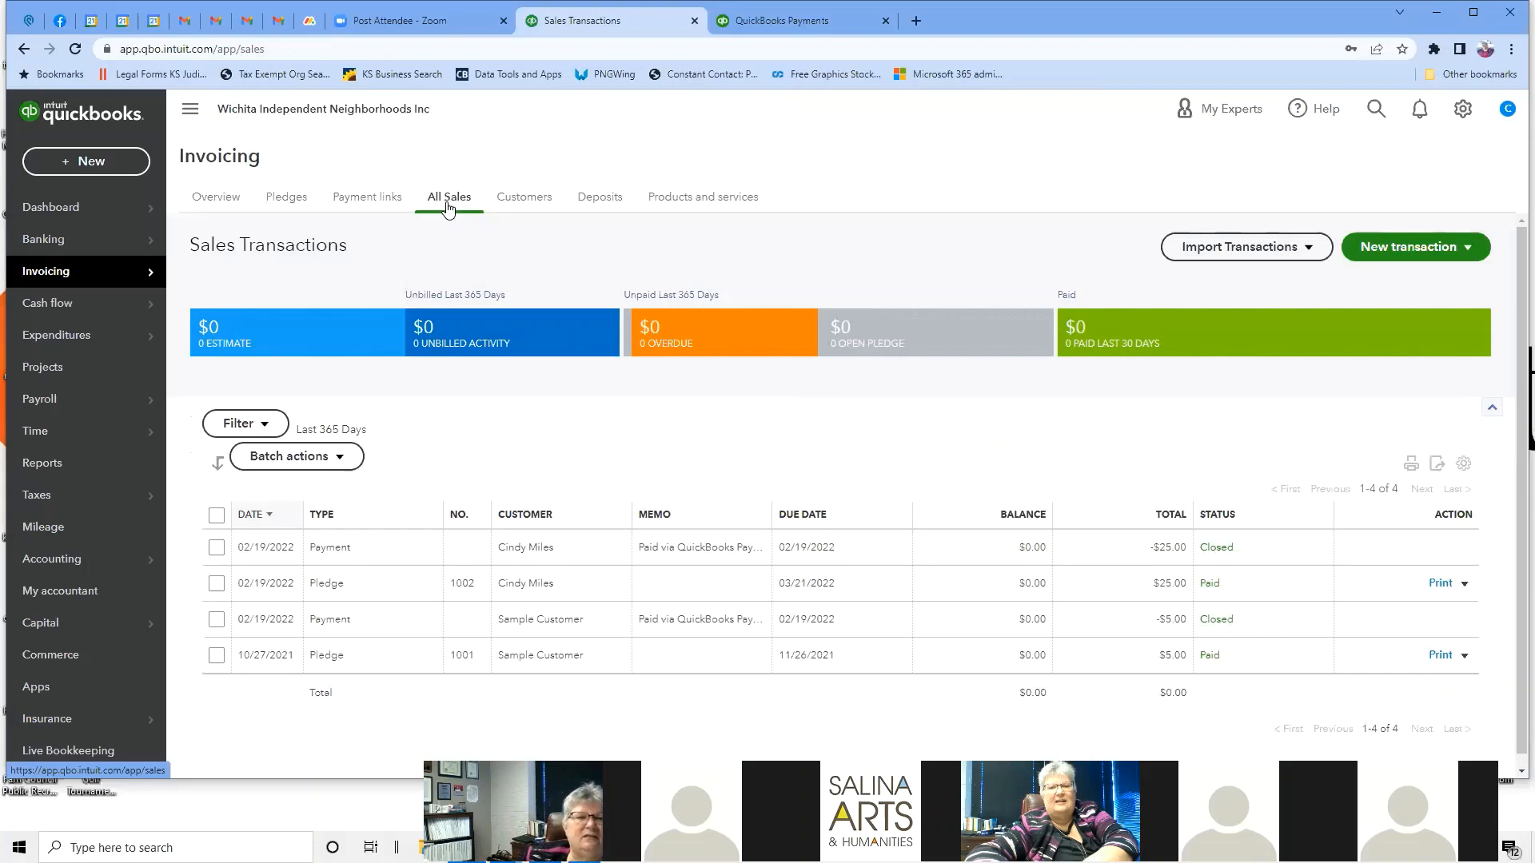
Look over the Customers list, then return to the Pledges list.
mouse_move(133, 273)
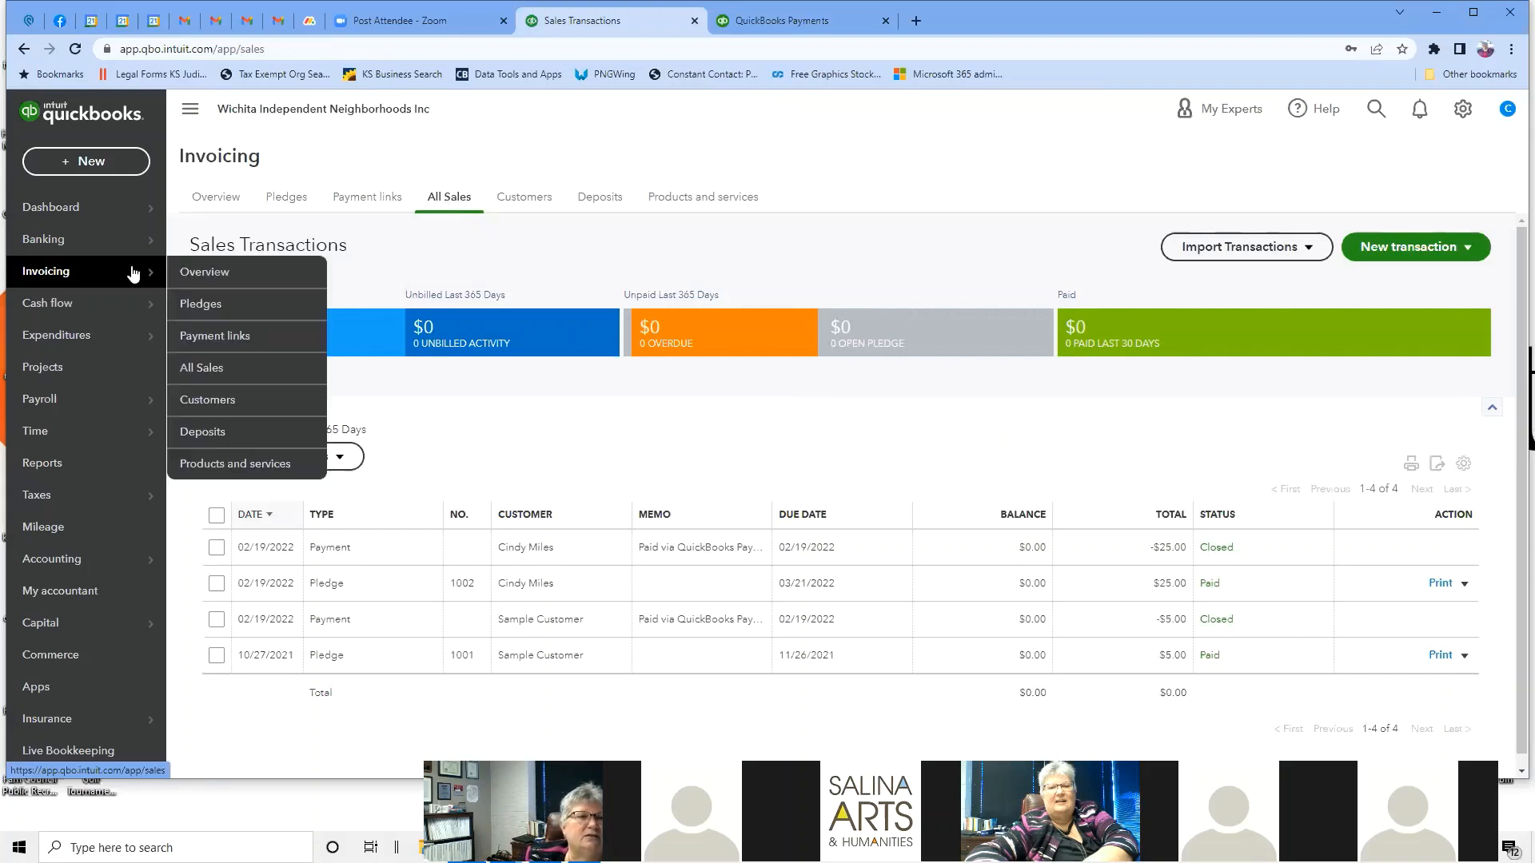
click(519, 198)
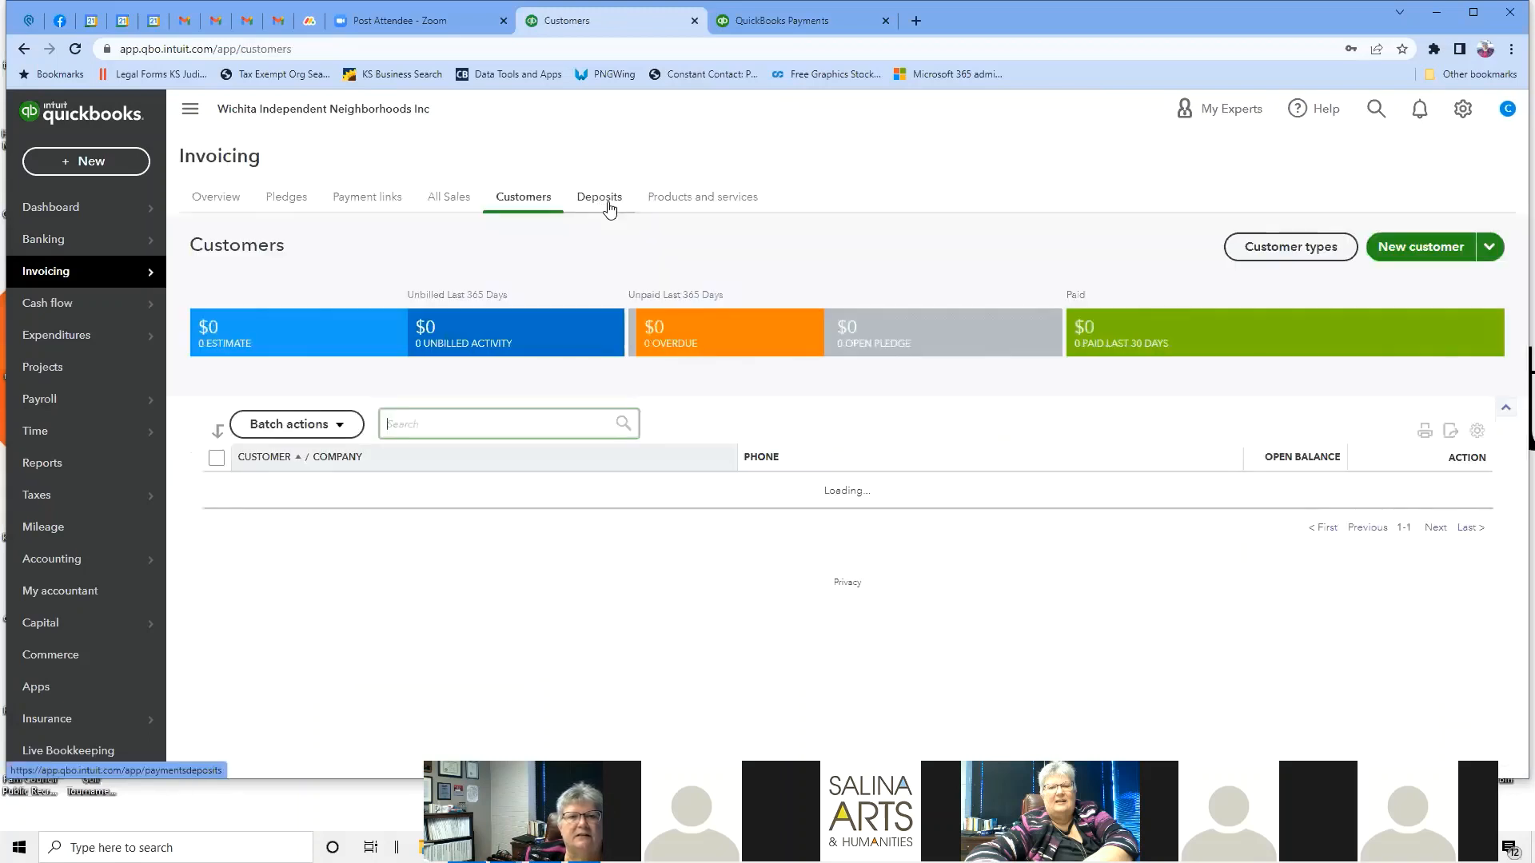
click(289, 197)
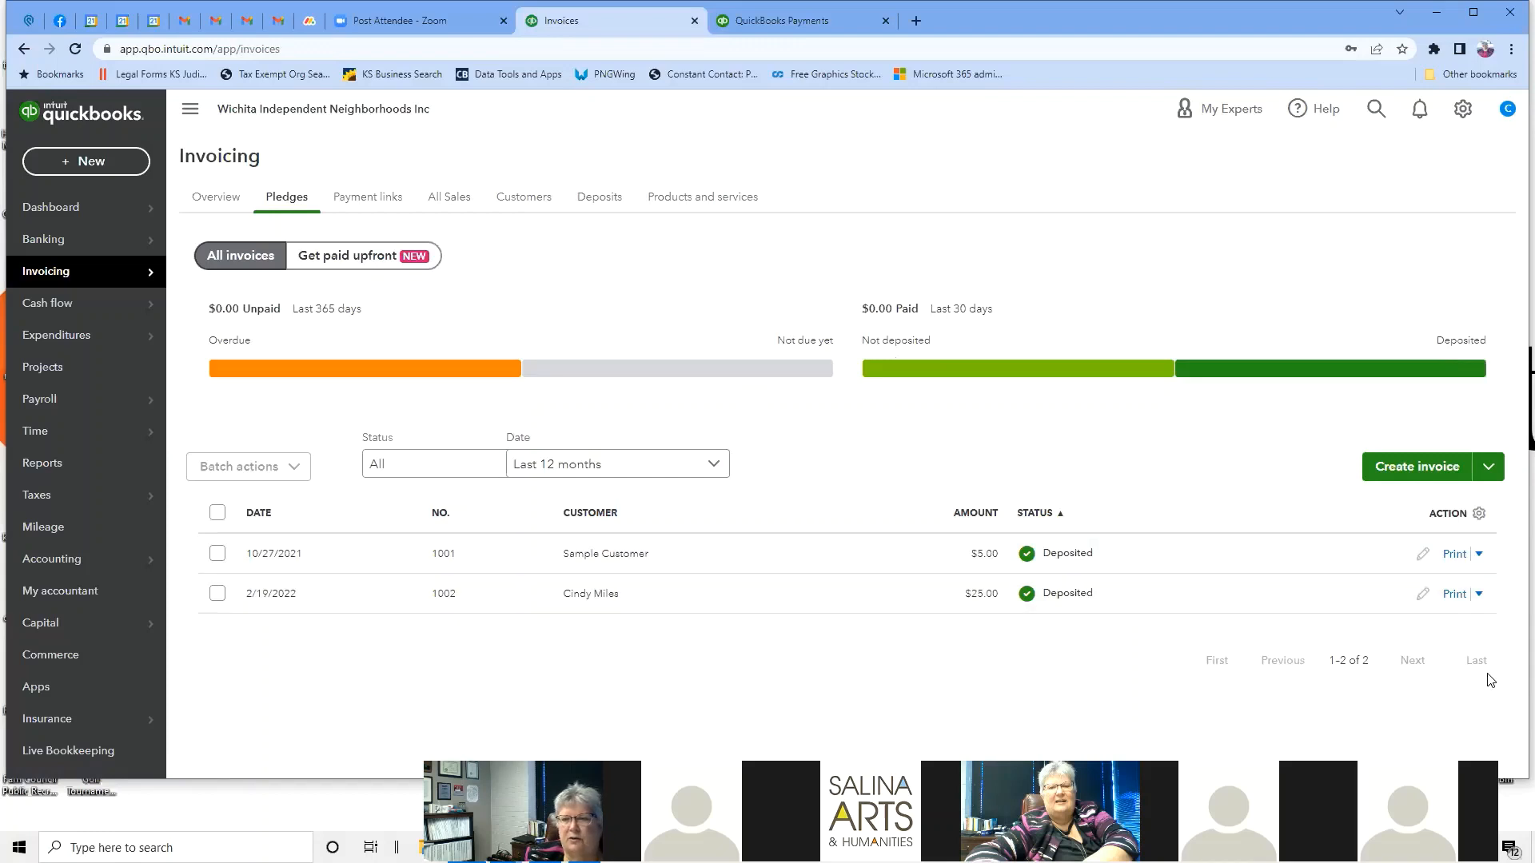
Start new invoice #1003 for a customer and dismiss the PDF and reminders notices.
click(1433, 472)
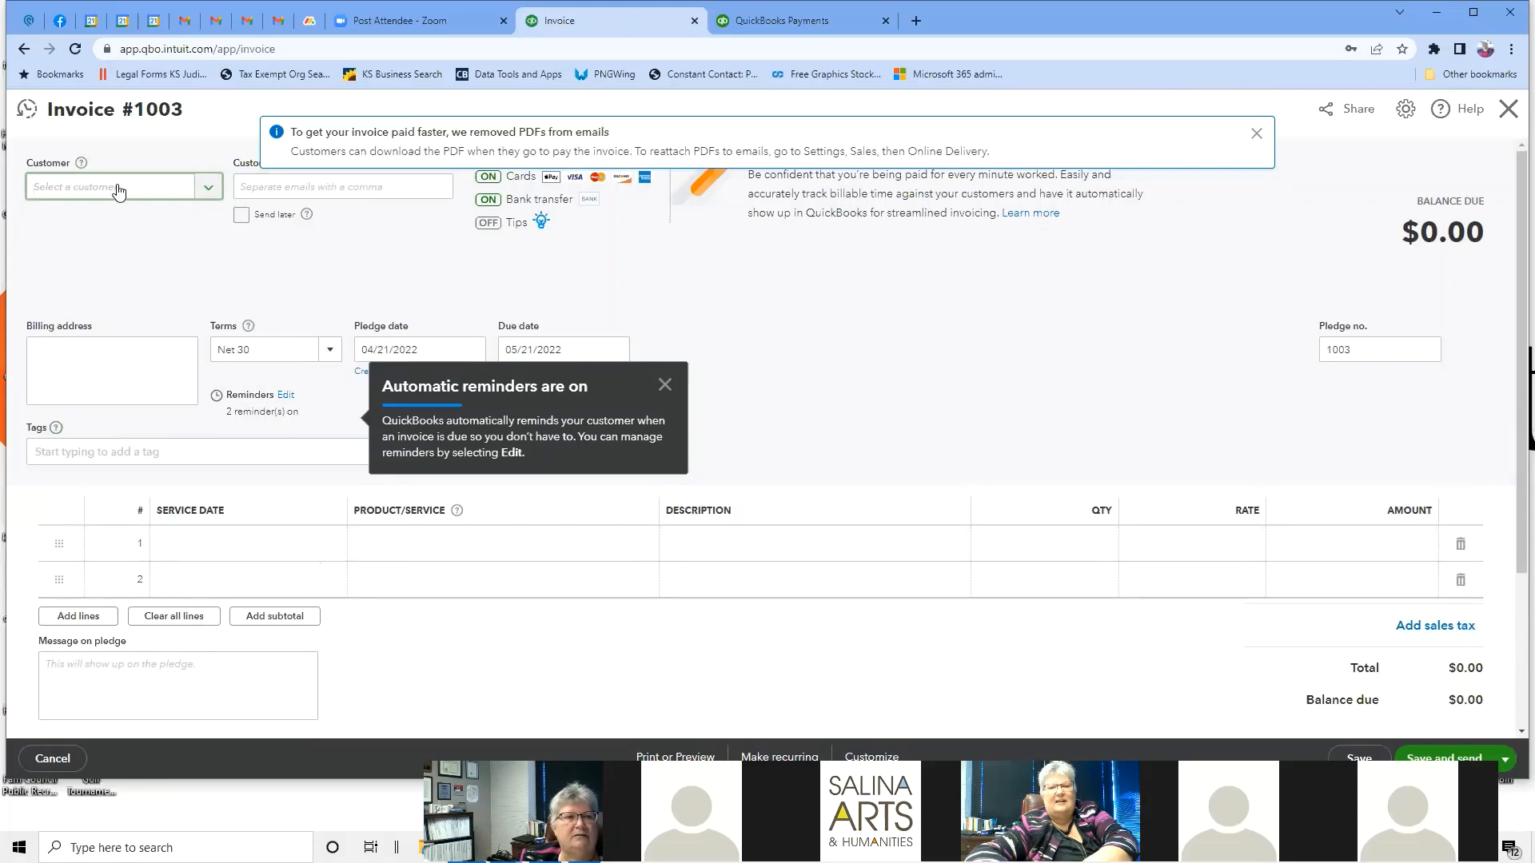
click(209, 192)
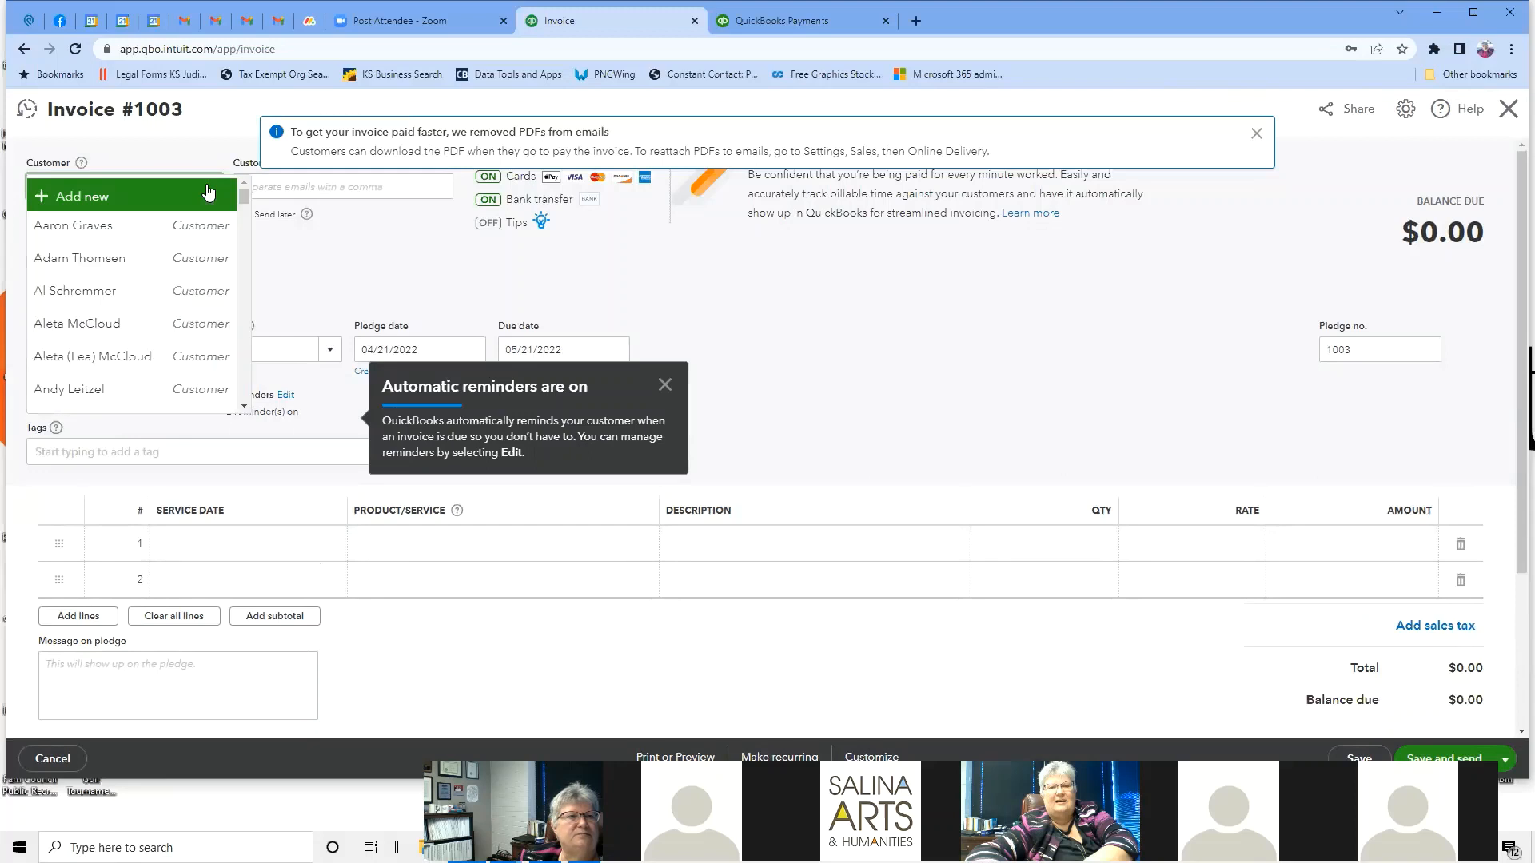
click(96, 324)
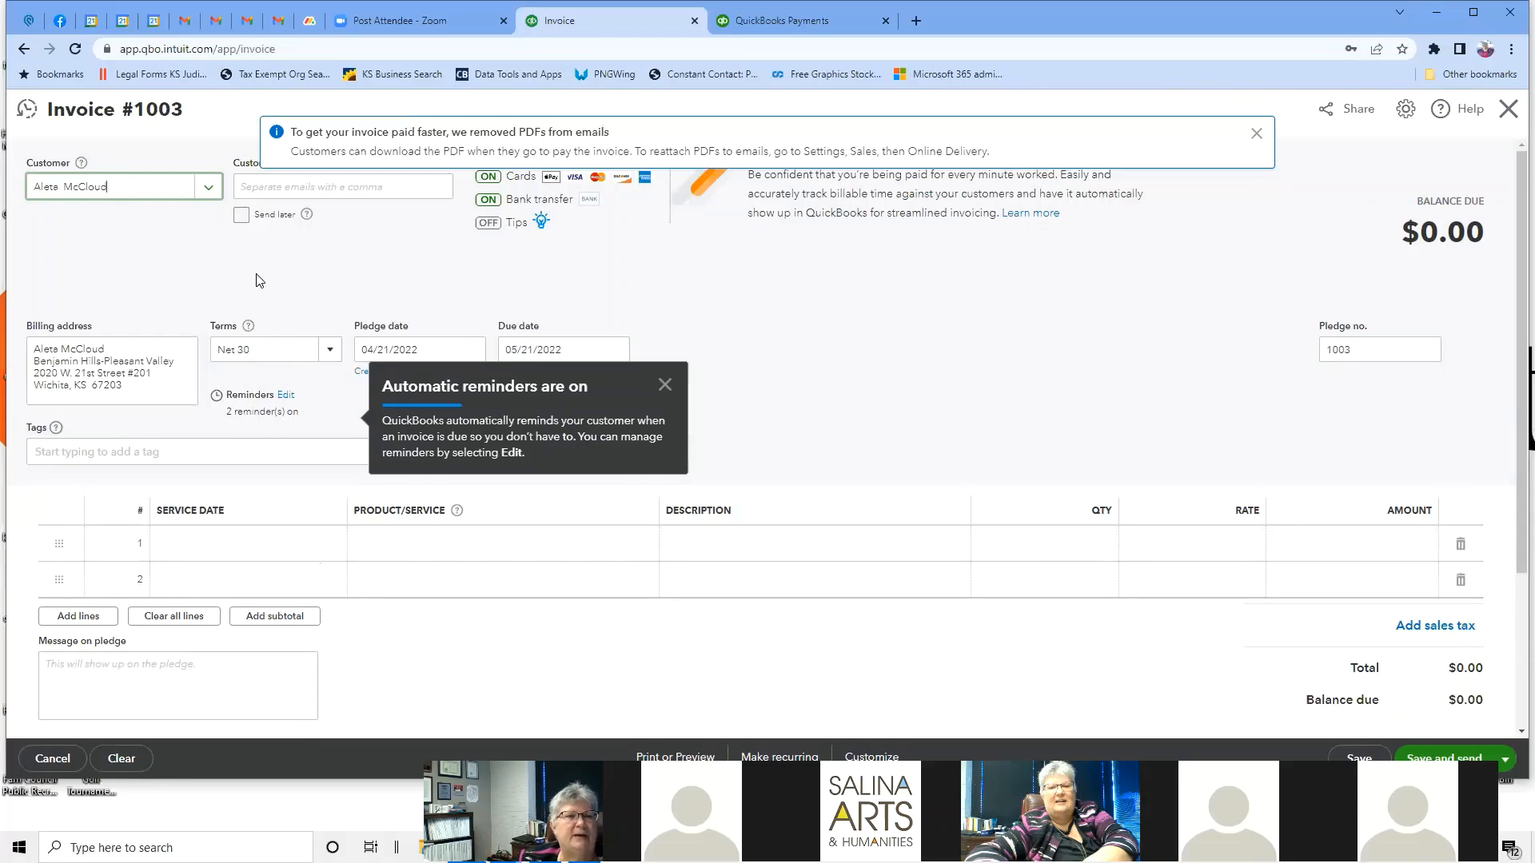
click(365, 190)
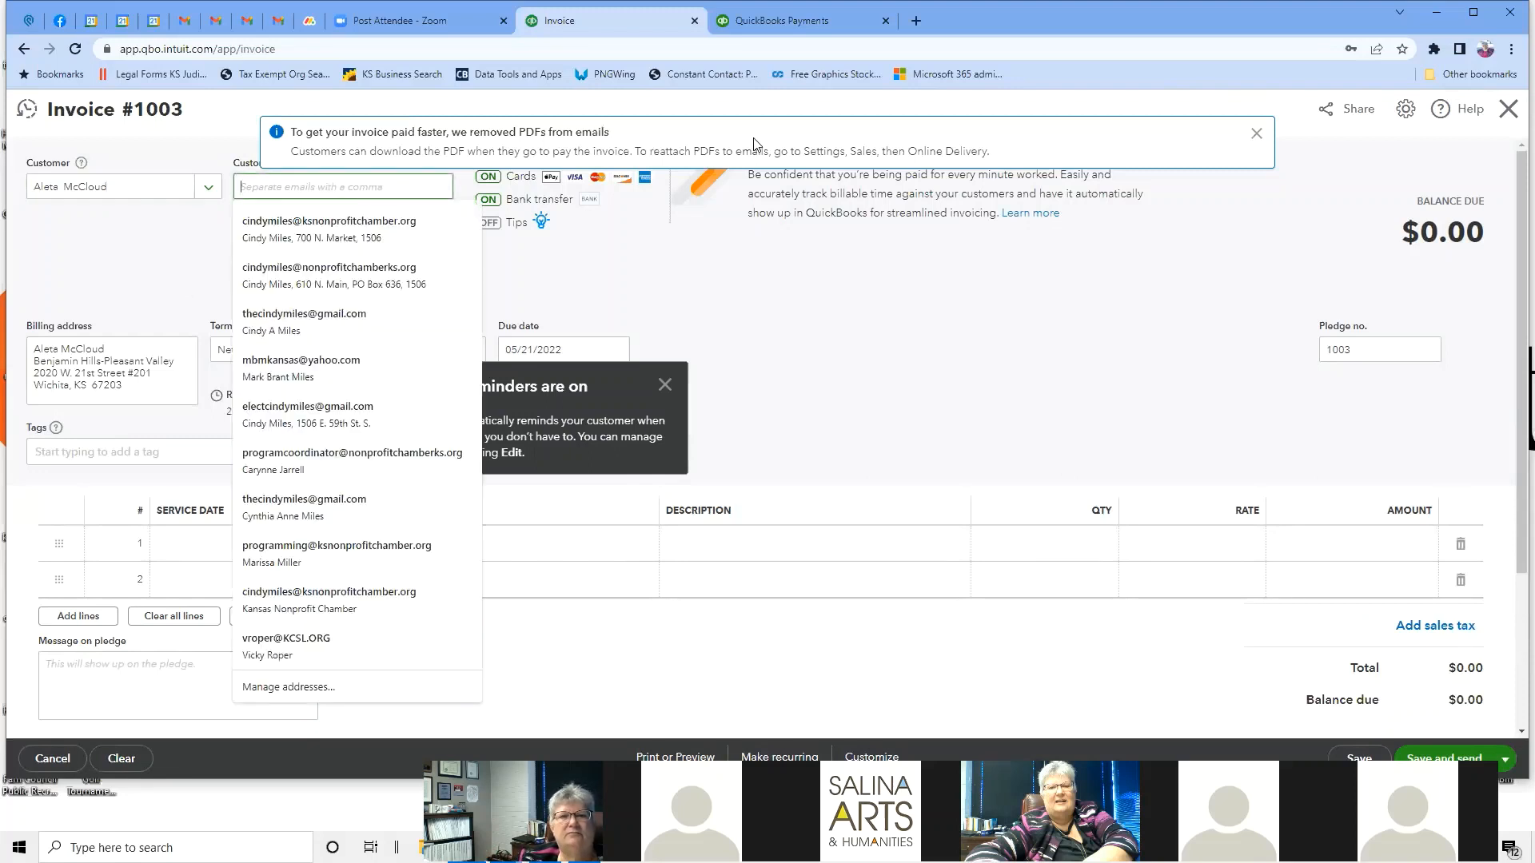
click(1255, 133)
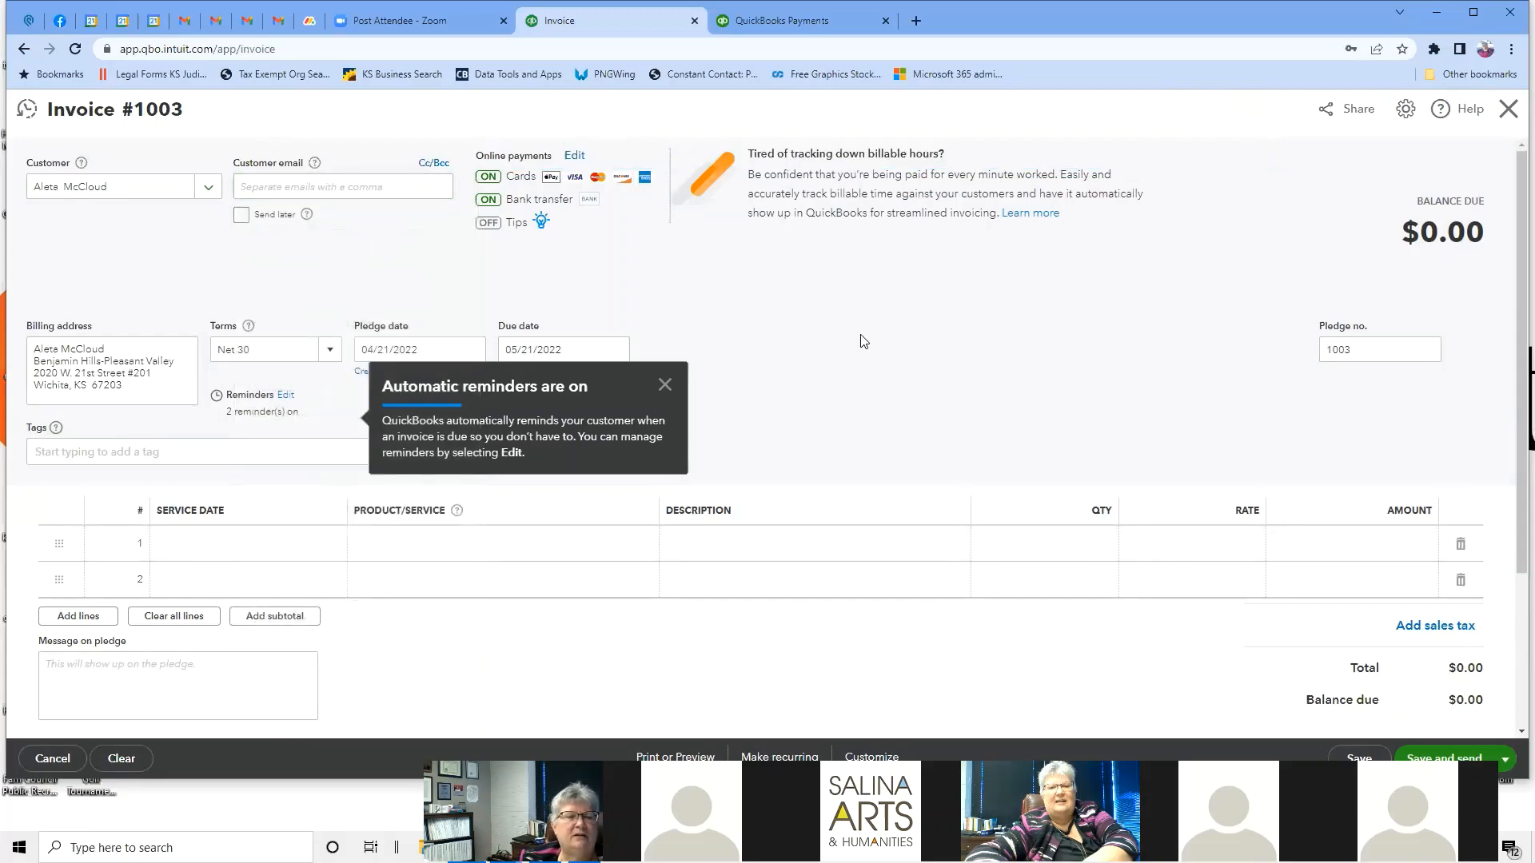
scroll(861, 339, down, 1)
scroll(861, 340, up, 1)
click(664, 384)
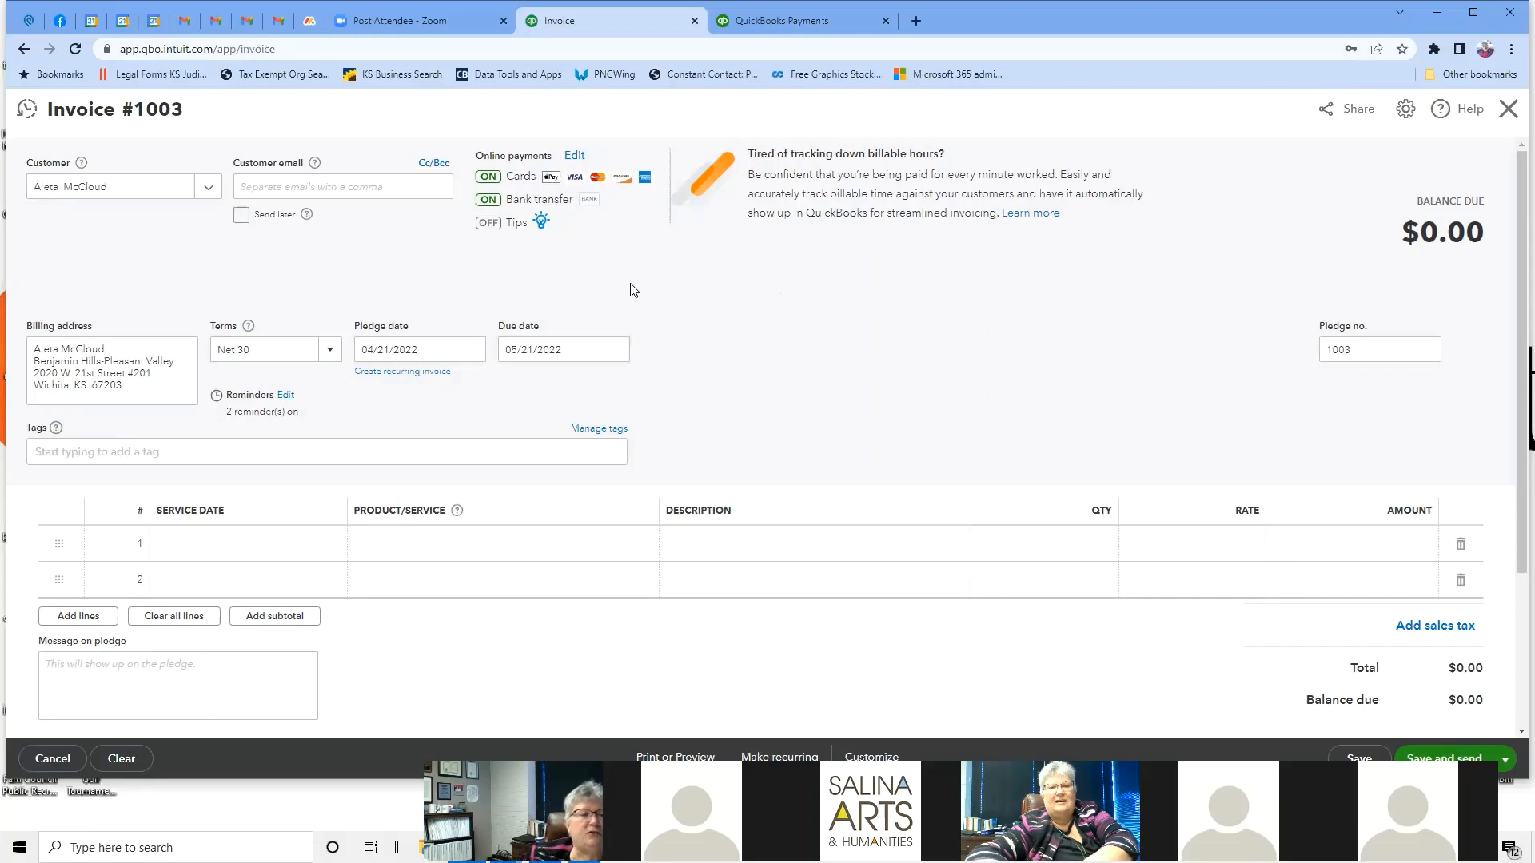
Create and apply a '10 day of the month' term due on the 10th.
click(331, 351)
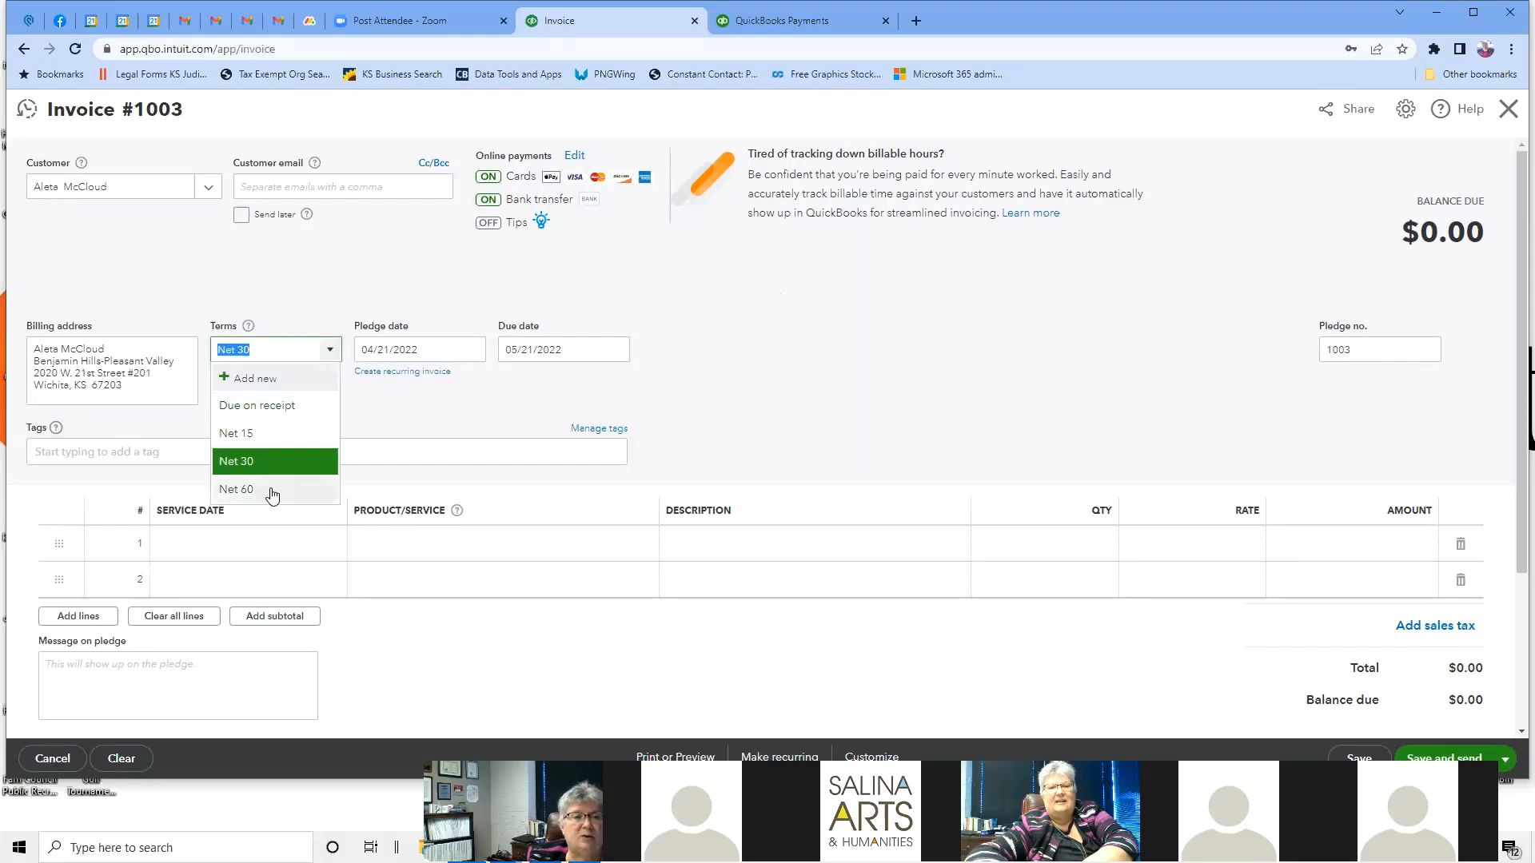
click(253, 384)
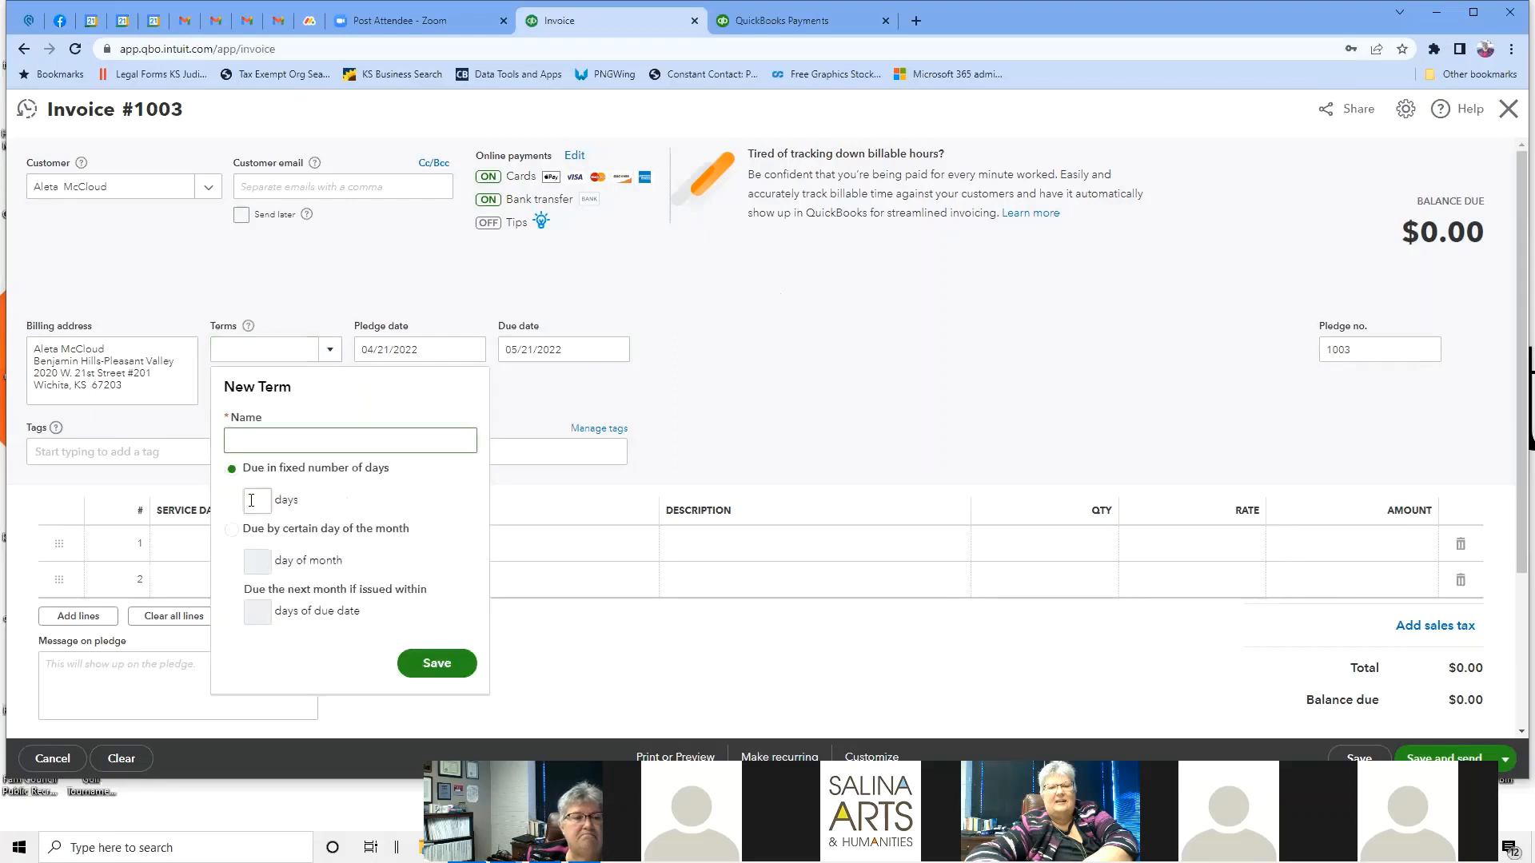
click(231, 530)
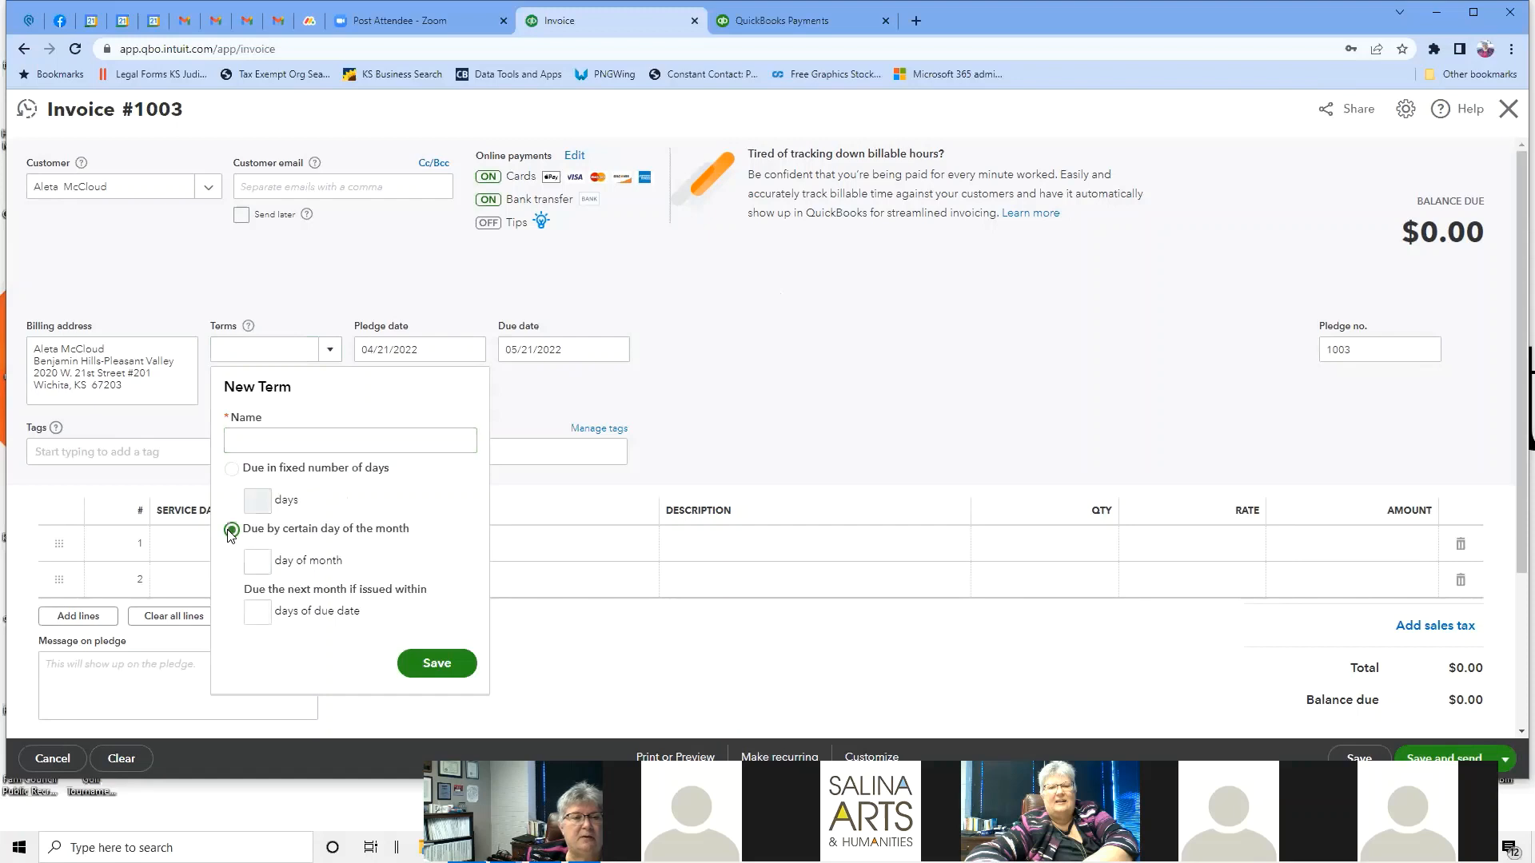
click(263, 561)
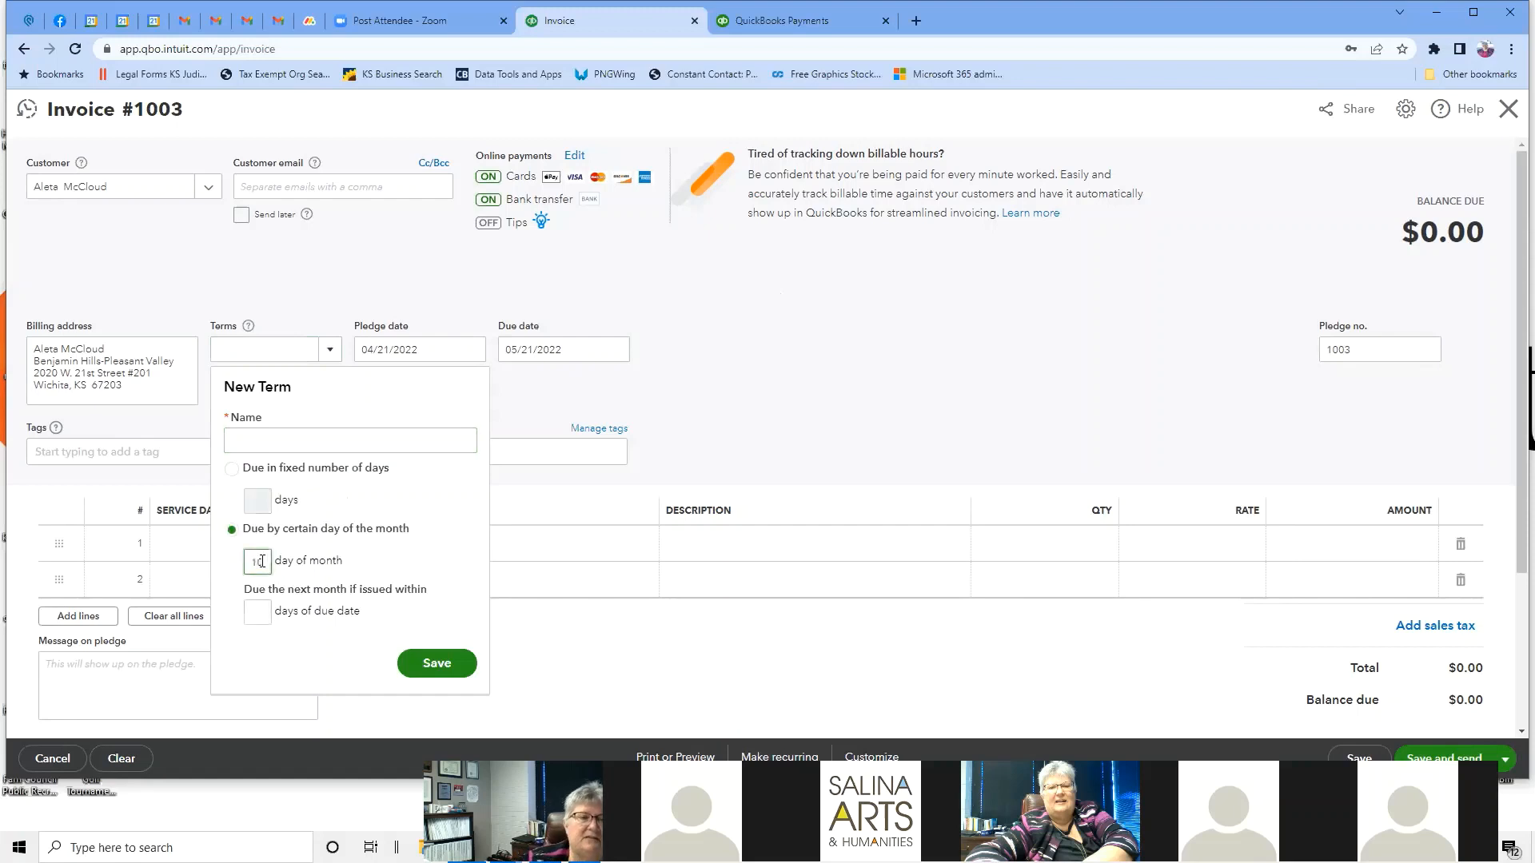
click(437, 663)
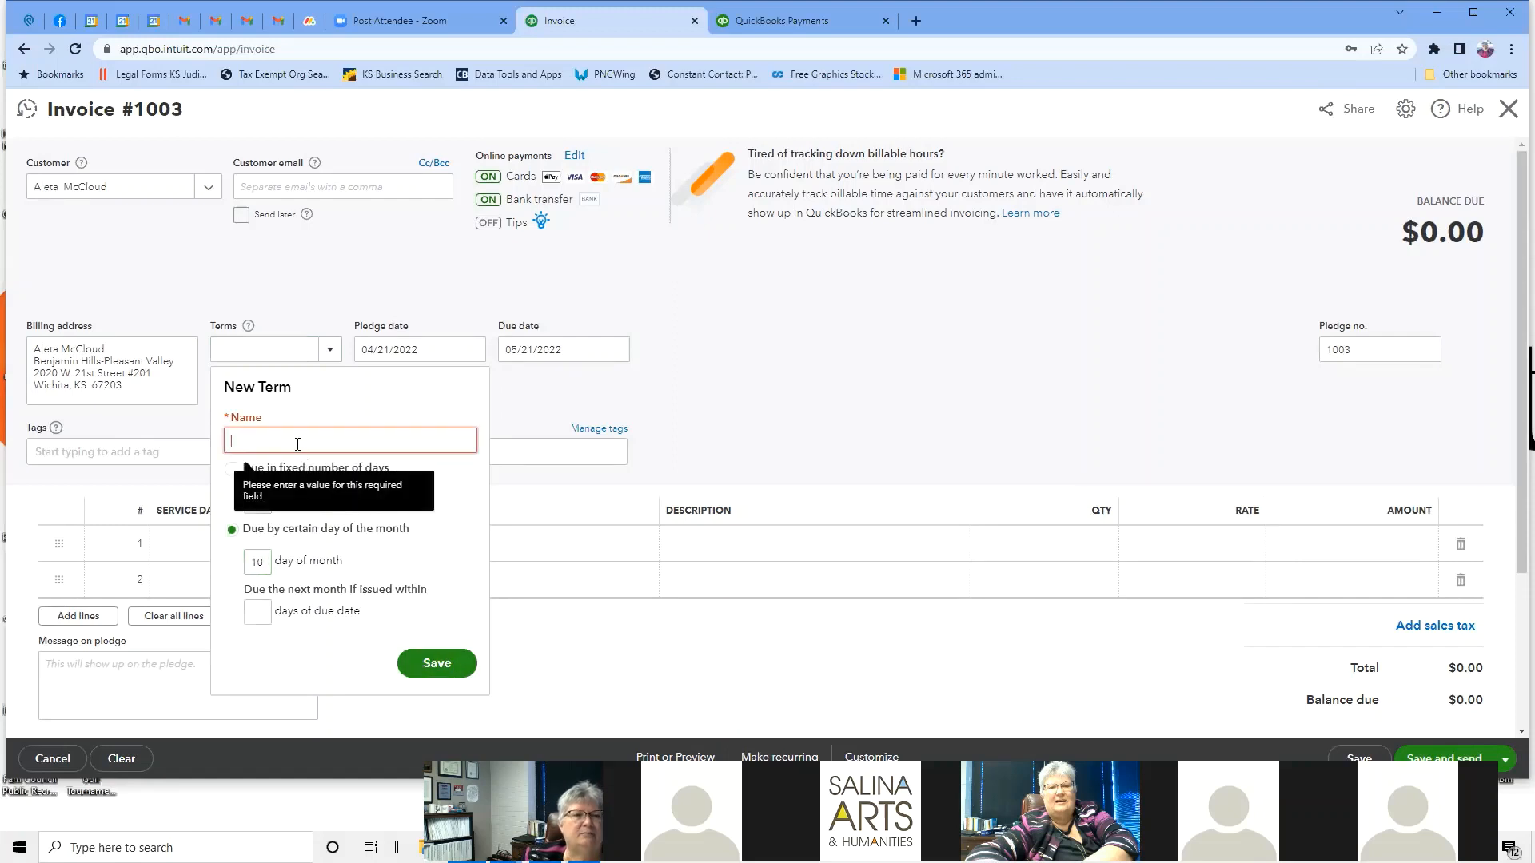
click(297, 443)
text(1)
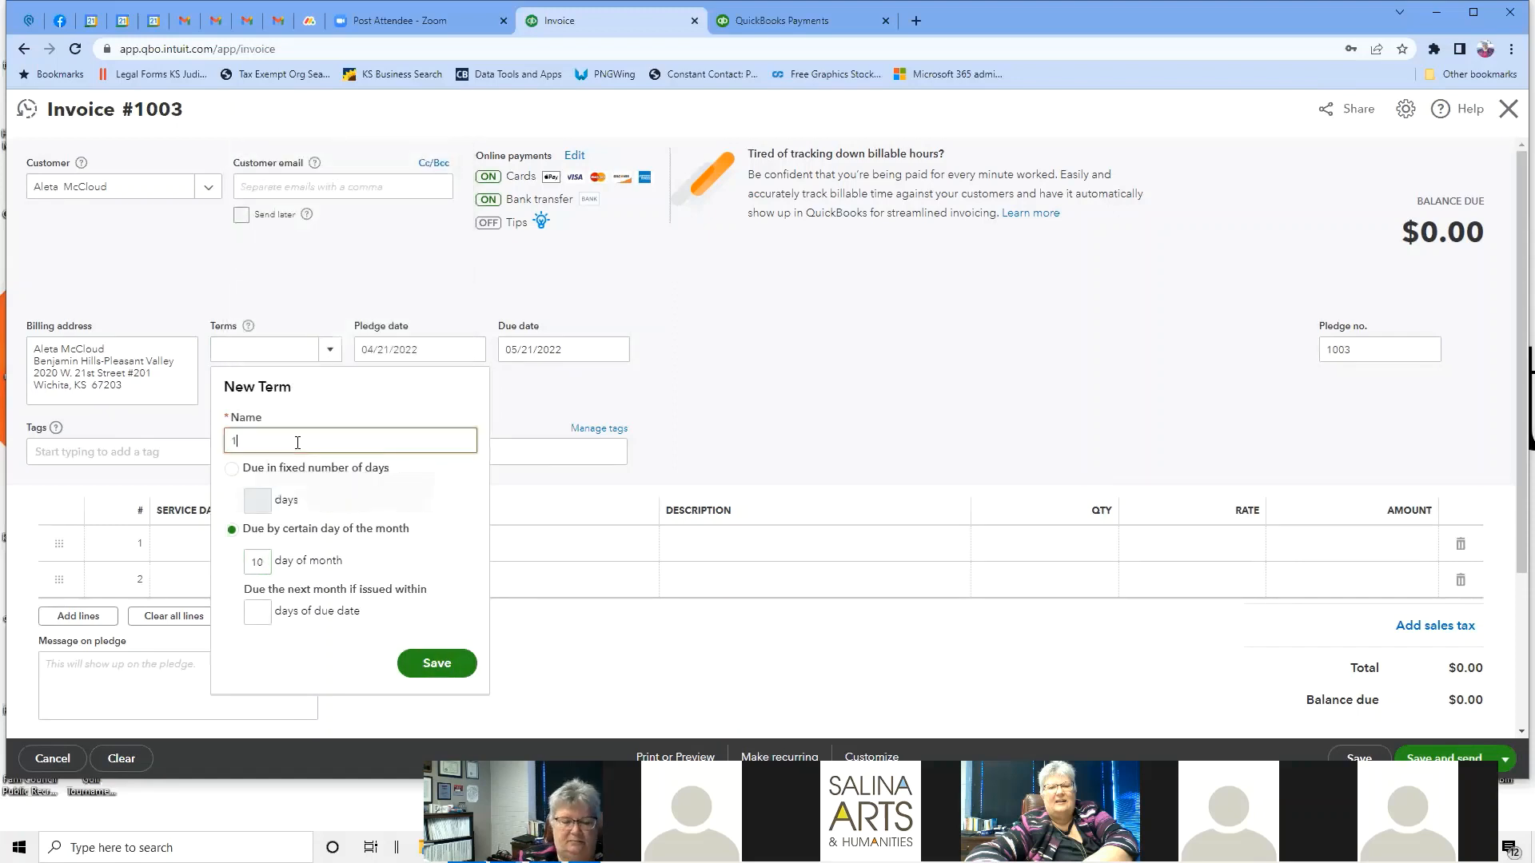
text(0 day o)
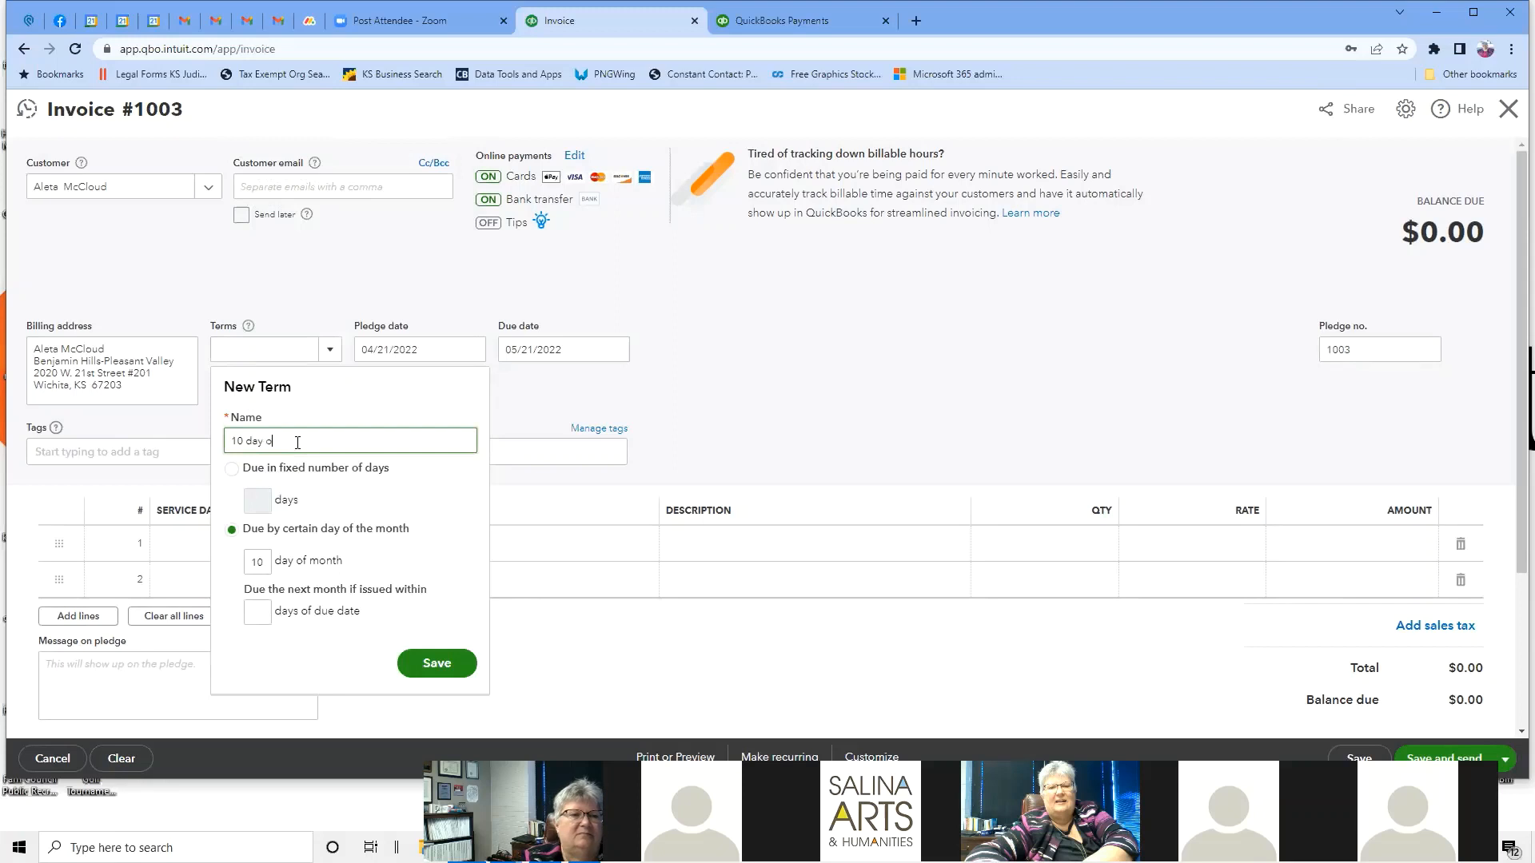
text(f the month)
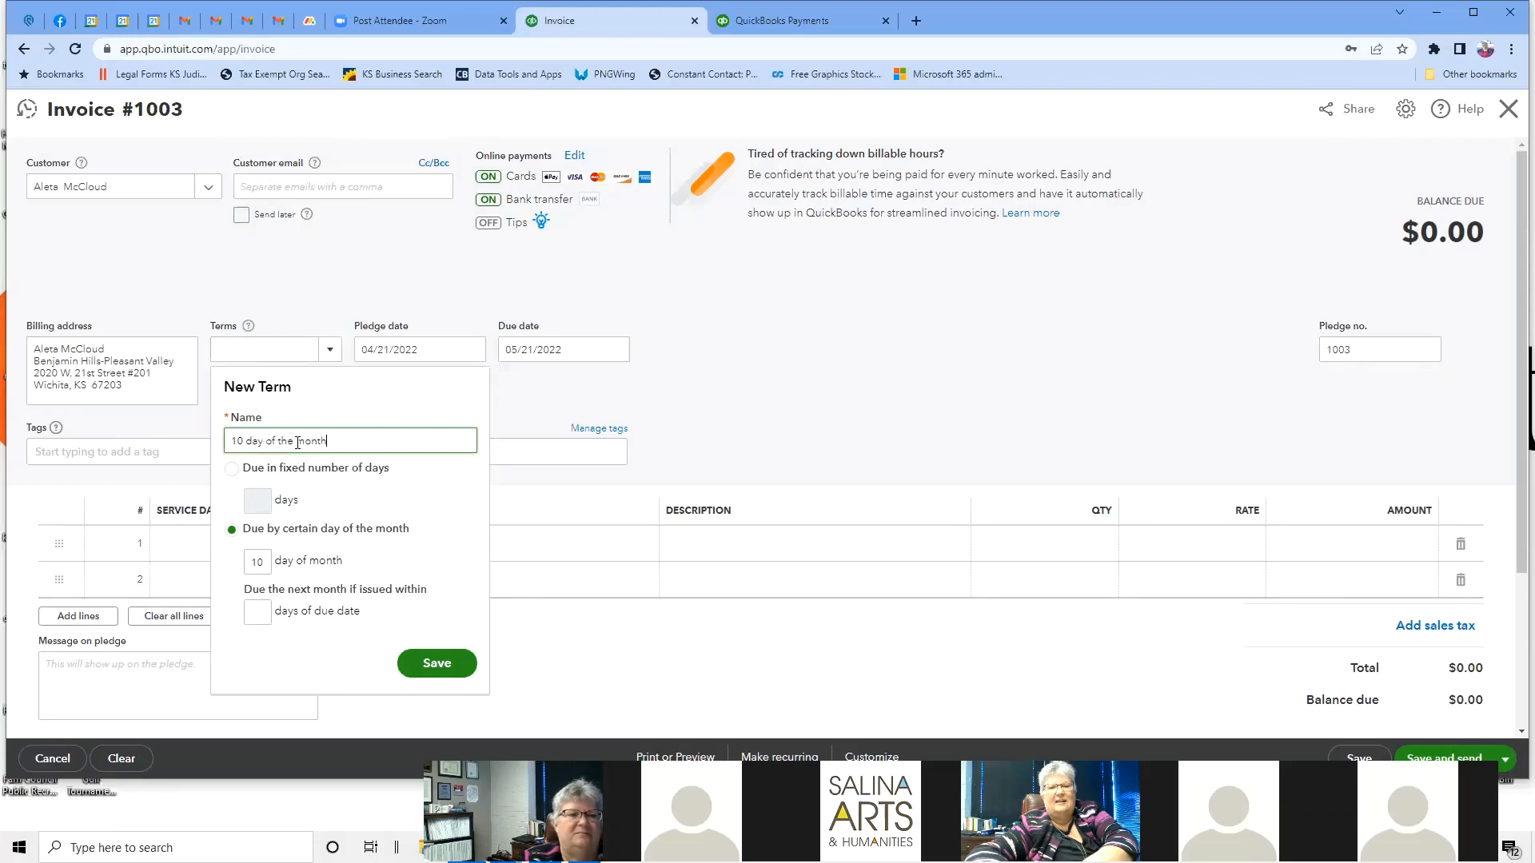
click(436, 673)
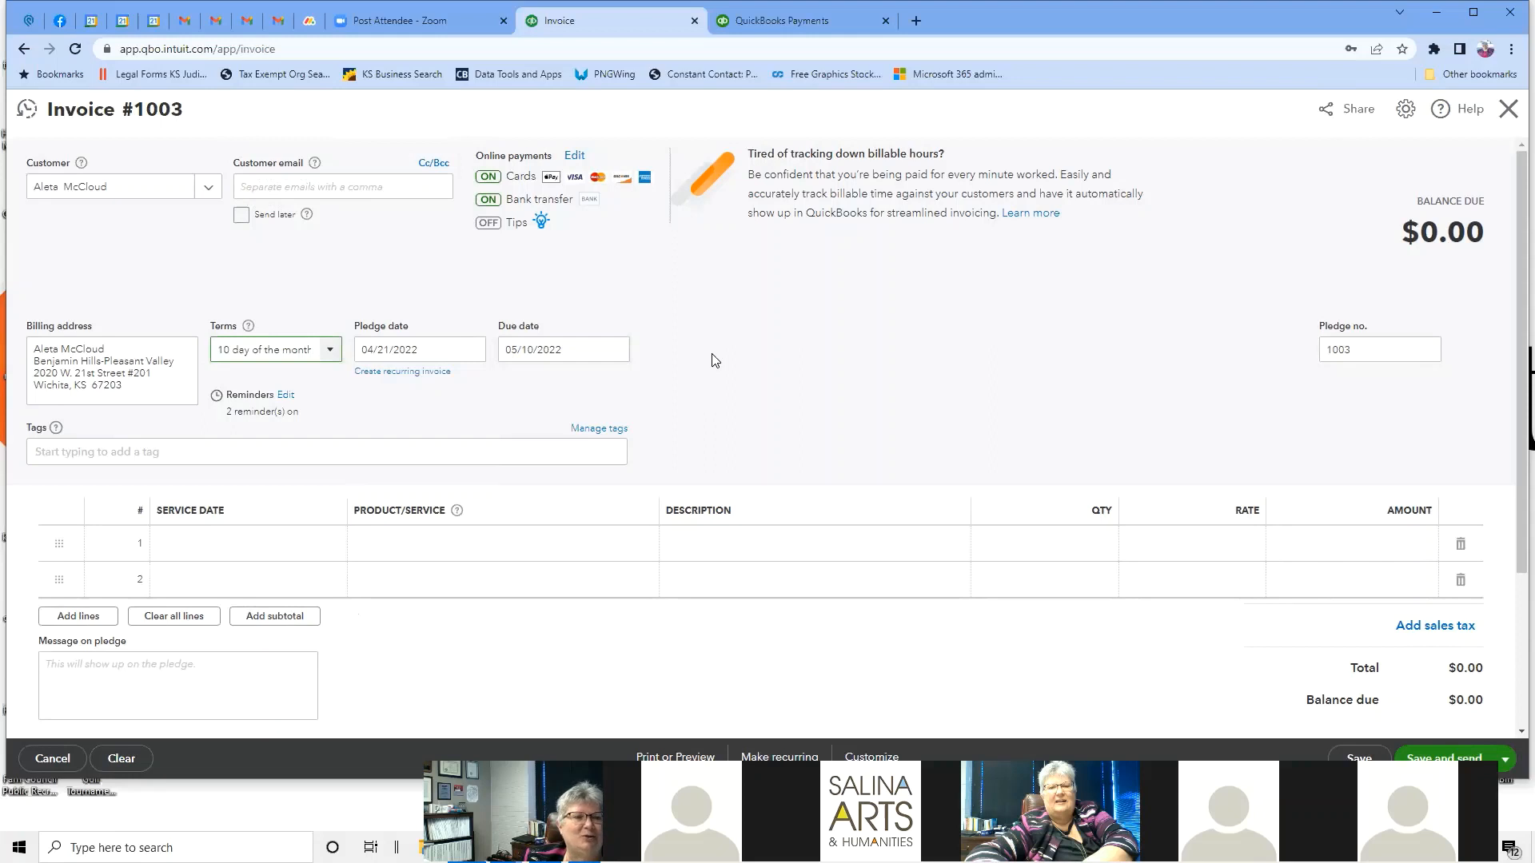
Fill line 1 with Membership:Membership Dues, 'April 2022 - March 2023', quantity 1 at 25.
scroll(714, 360, down, 1)
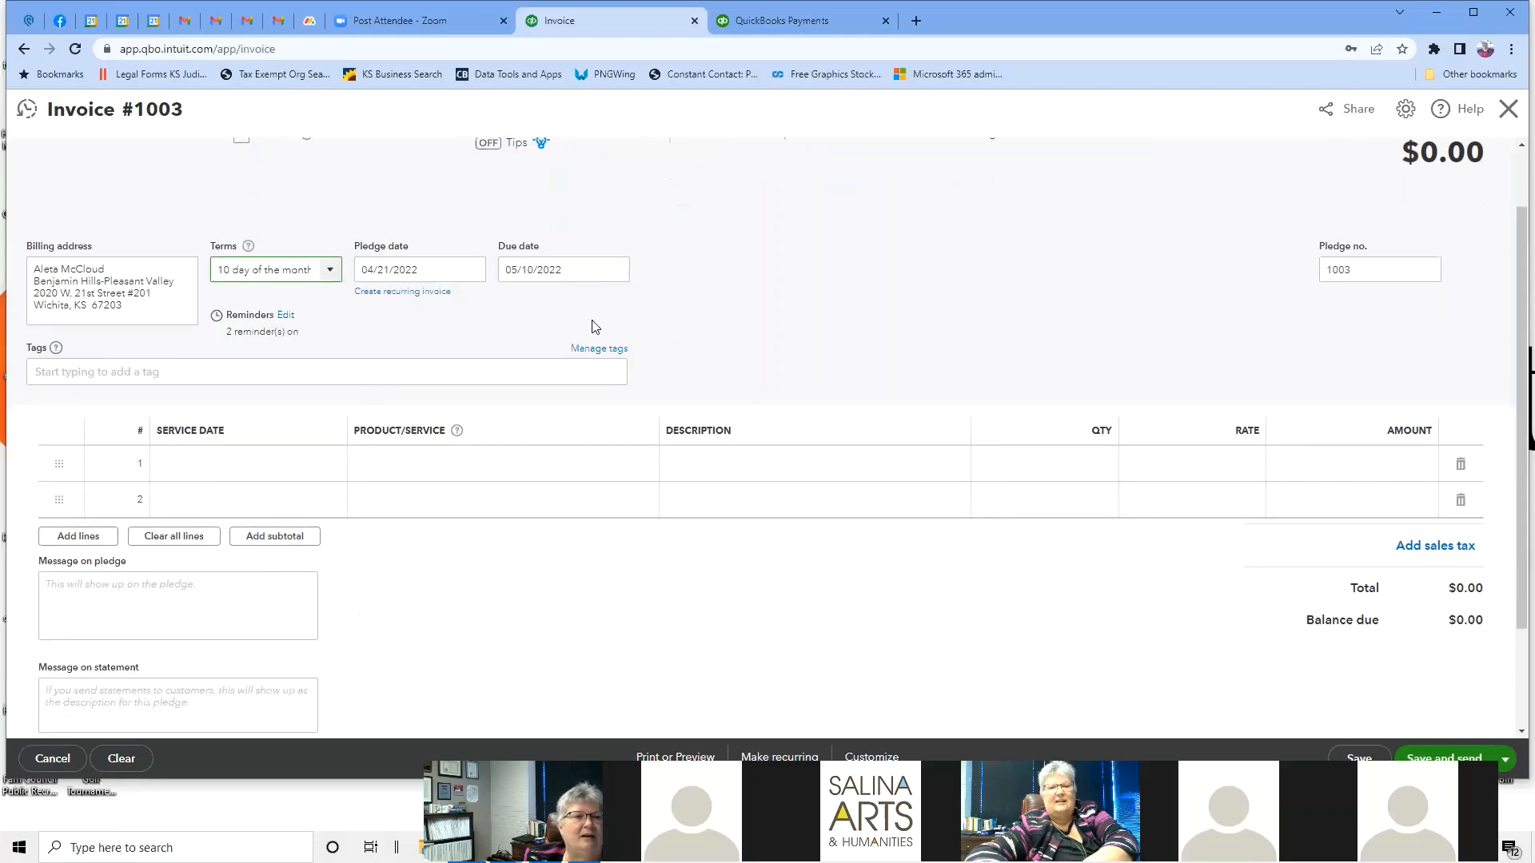
scroll(960, 315, down, 2)
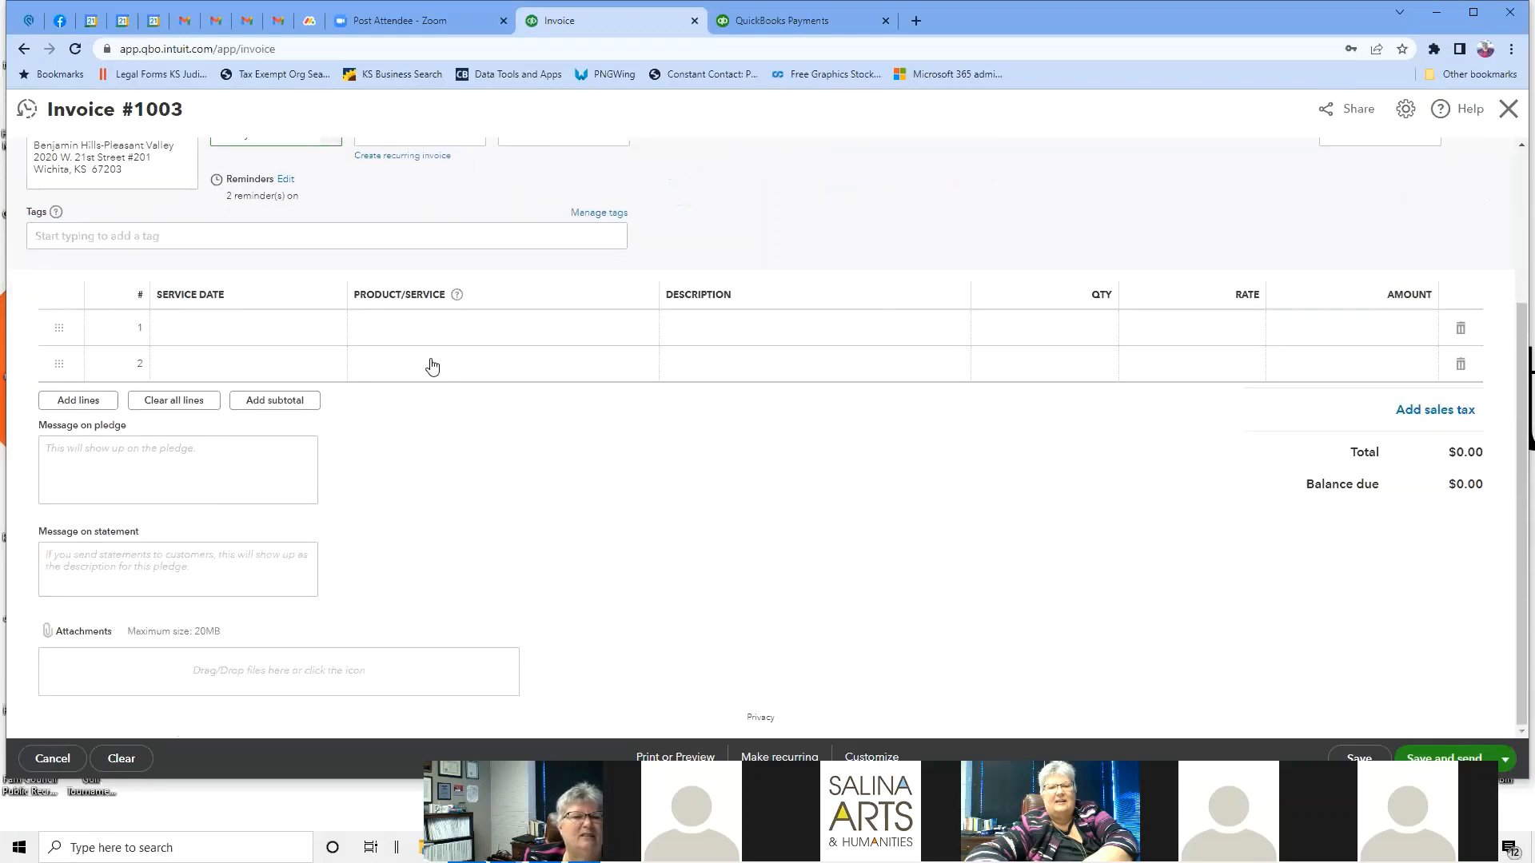
click(251, 328)
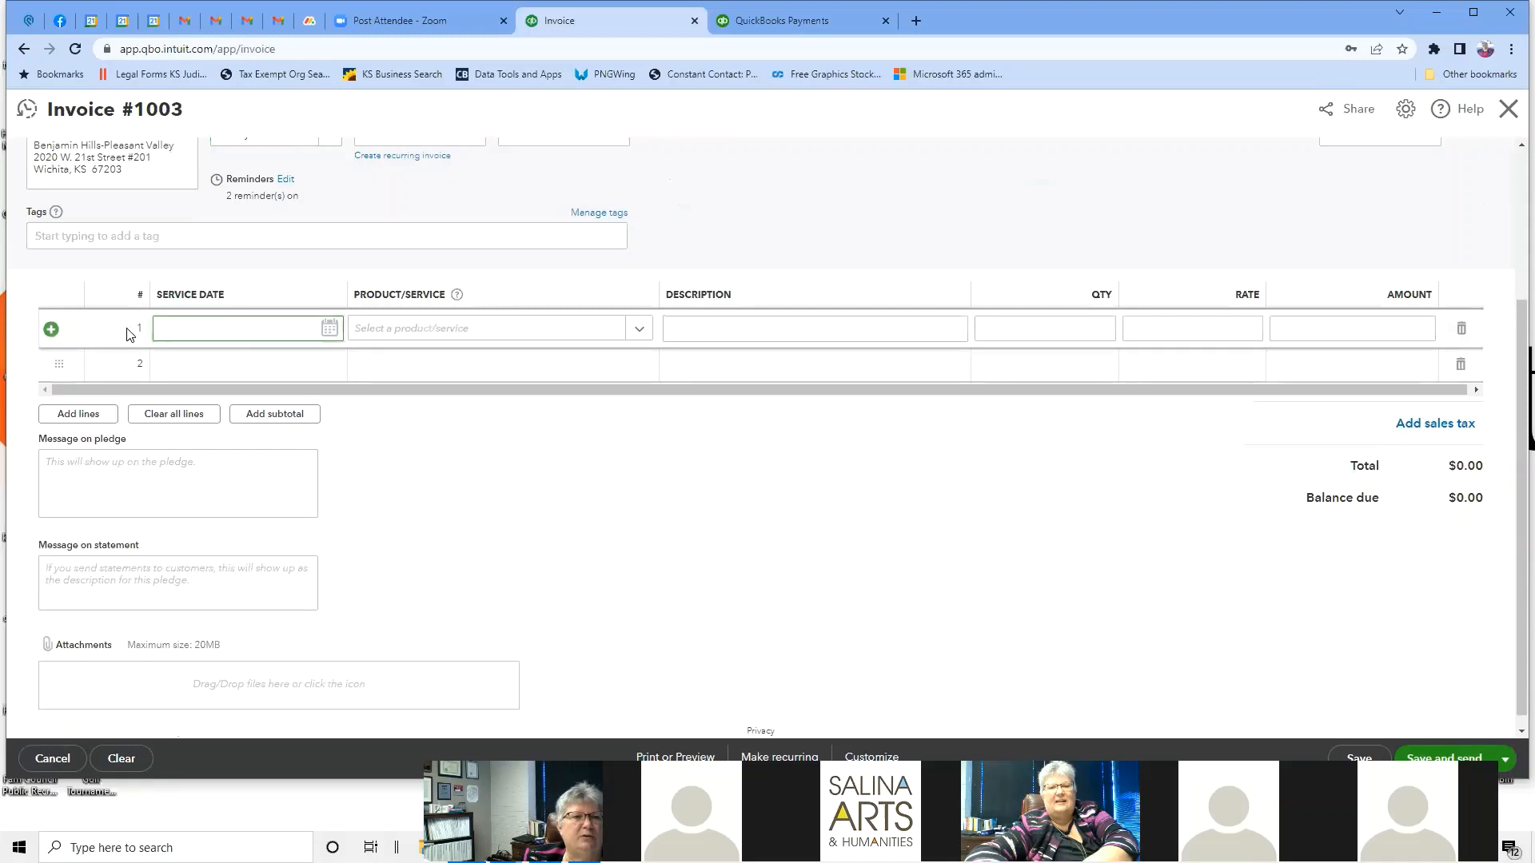
click(184, 321)
click(639, 330)
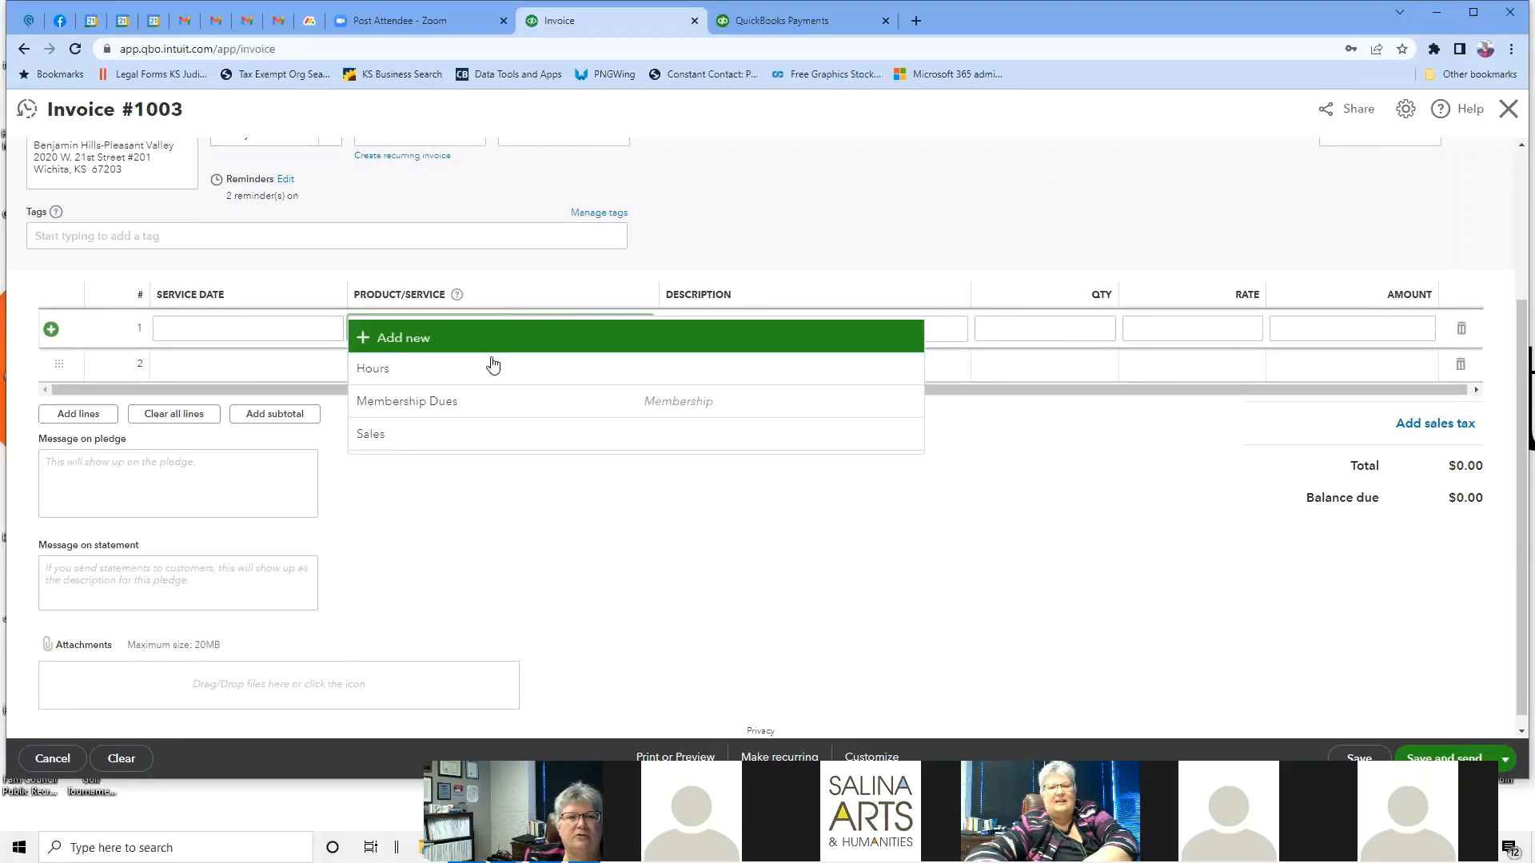
click(478, 399)
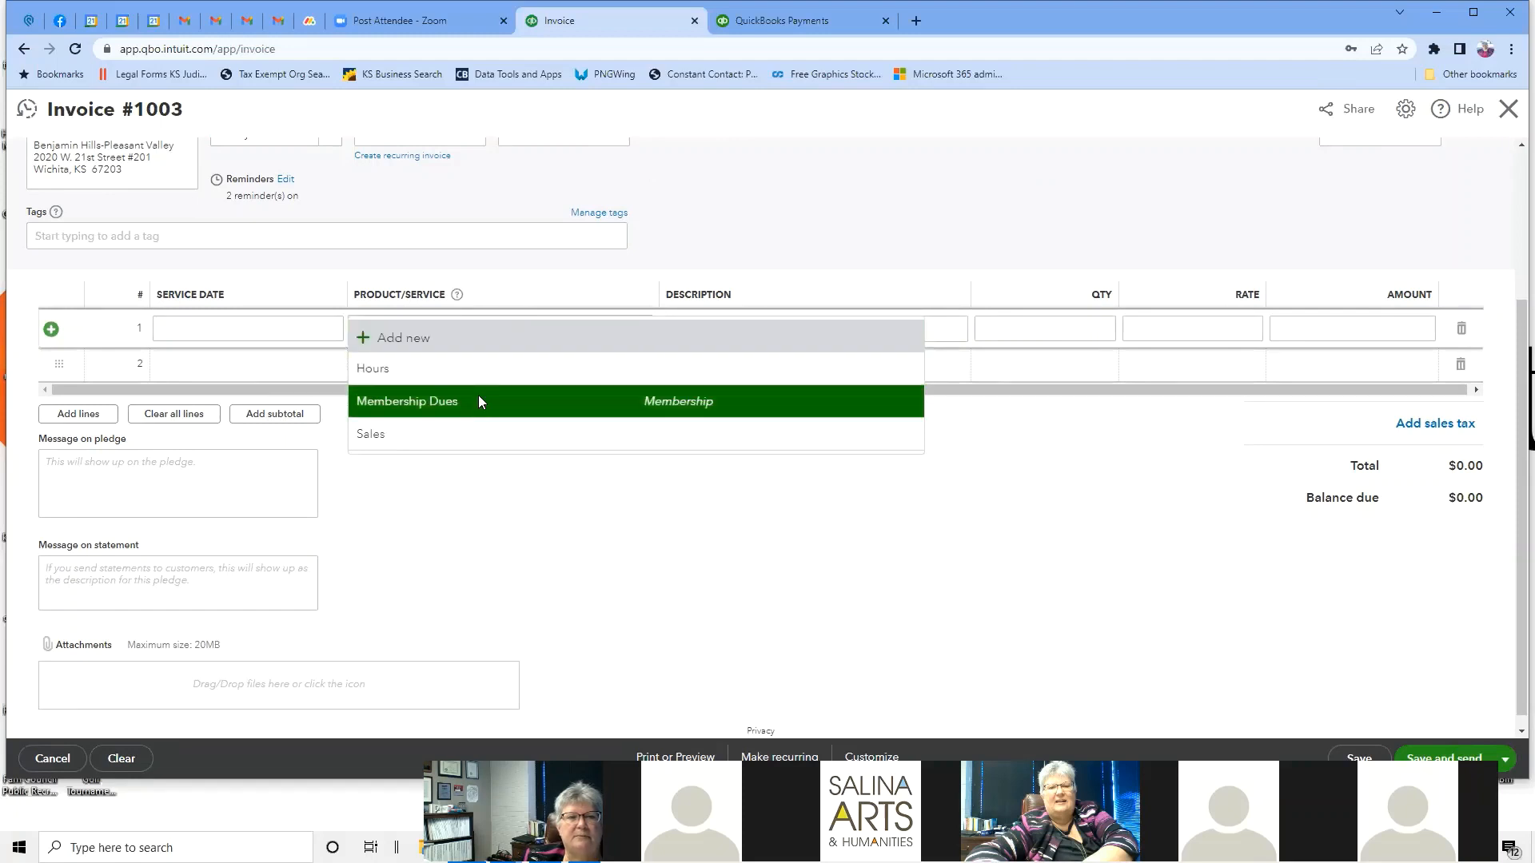
click(788, 328)
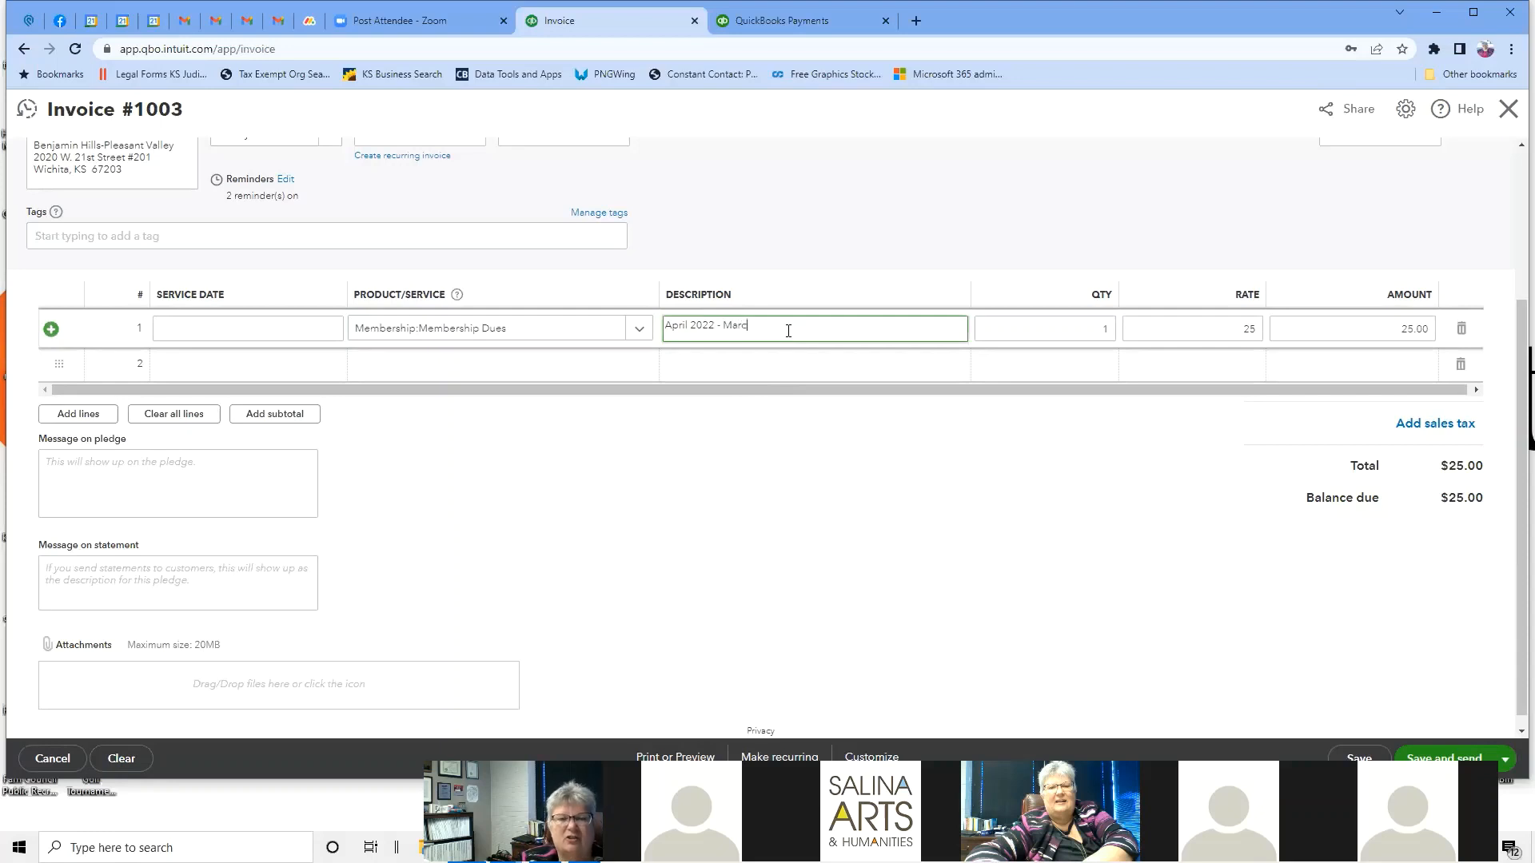
text(23)
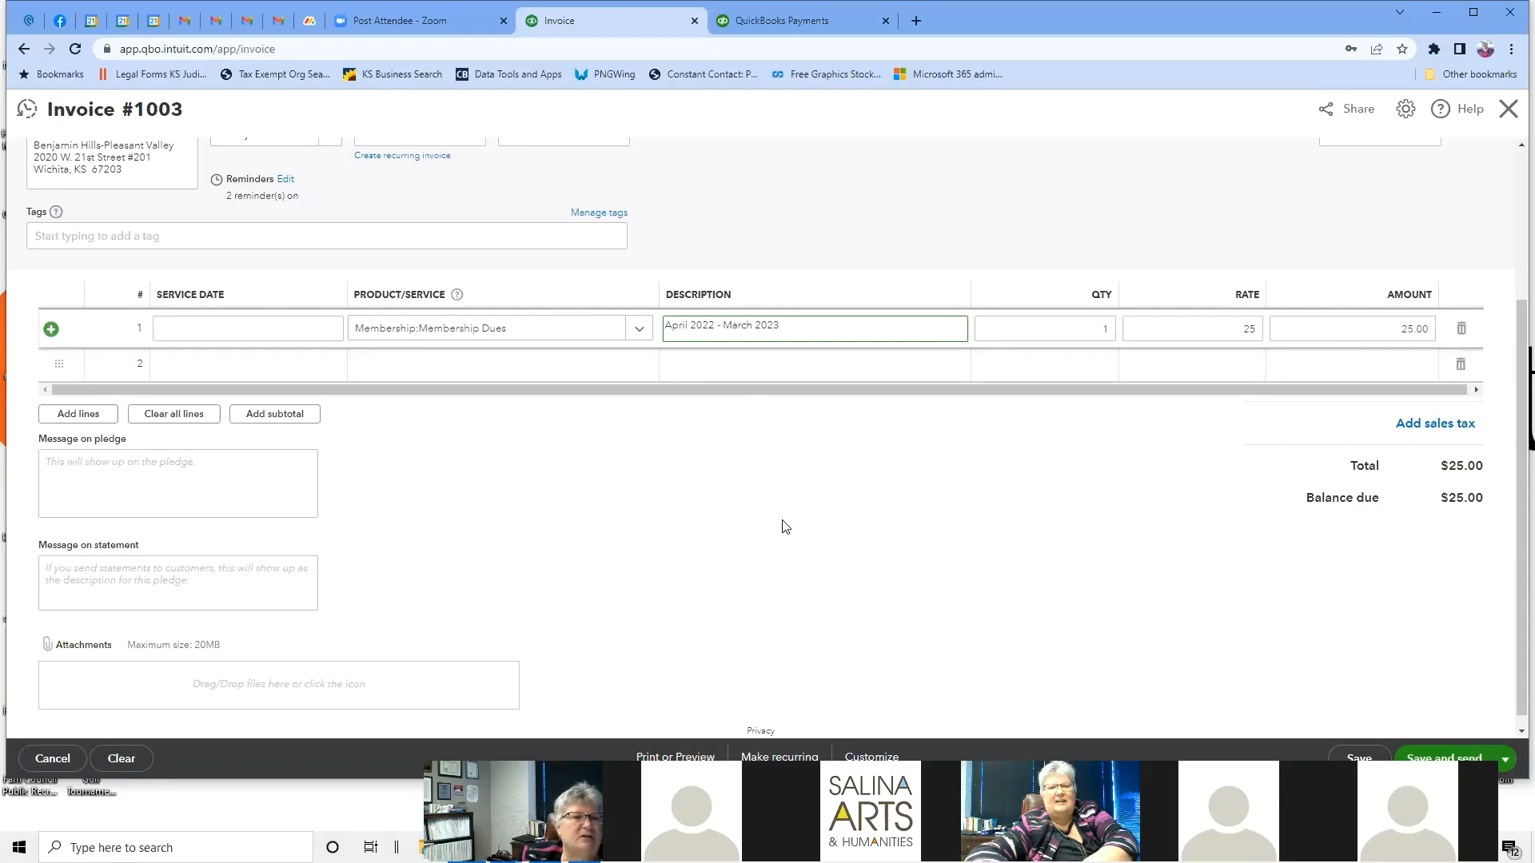
scroll(781, 527, down, 1)
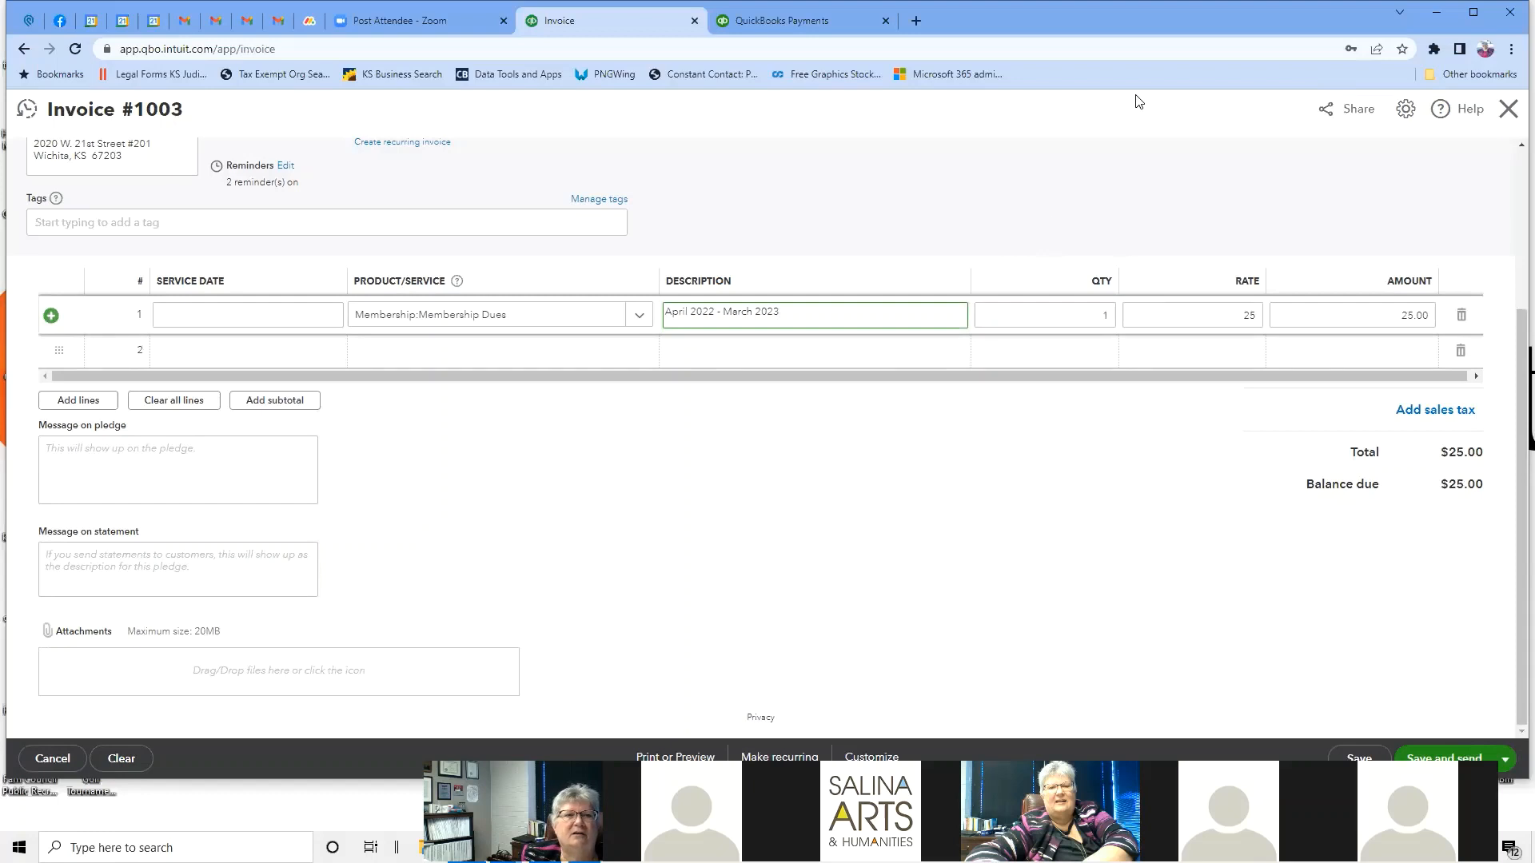
Save invoice #1003 using Save and share link, with $25.00 balance due.
click(1504, 761)
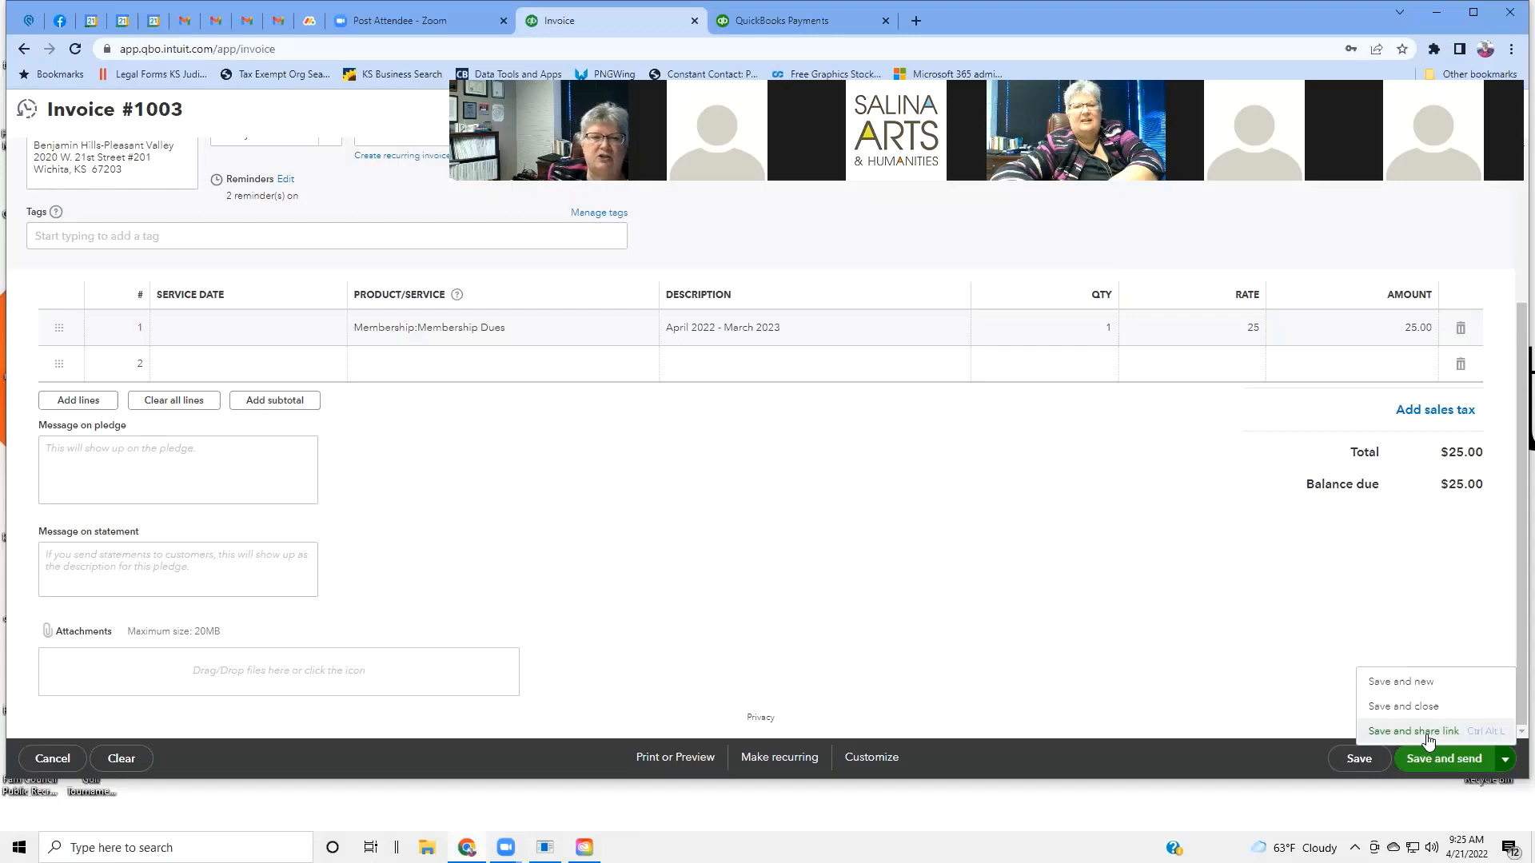
click(1413, 731)
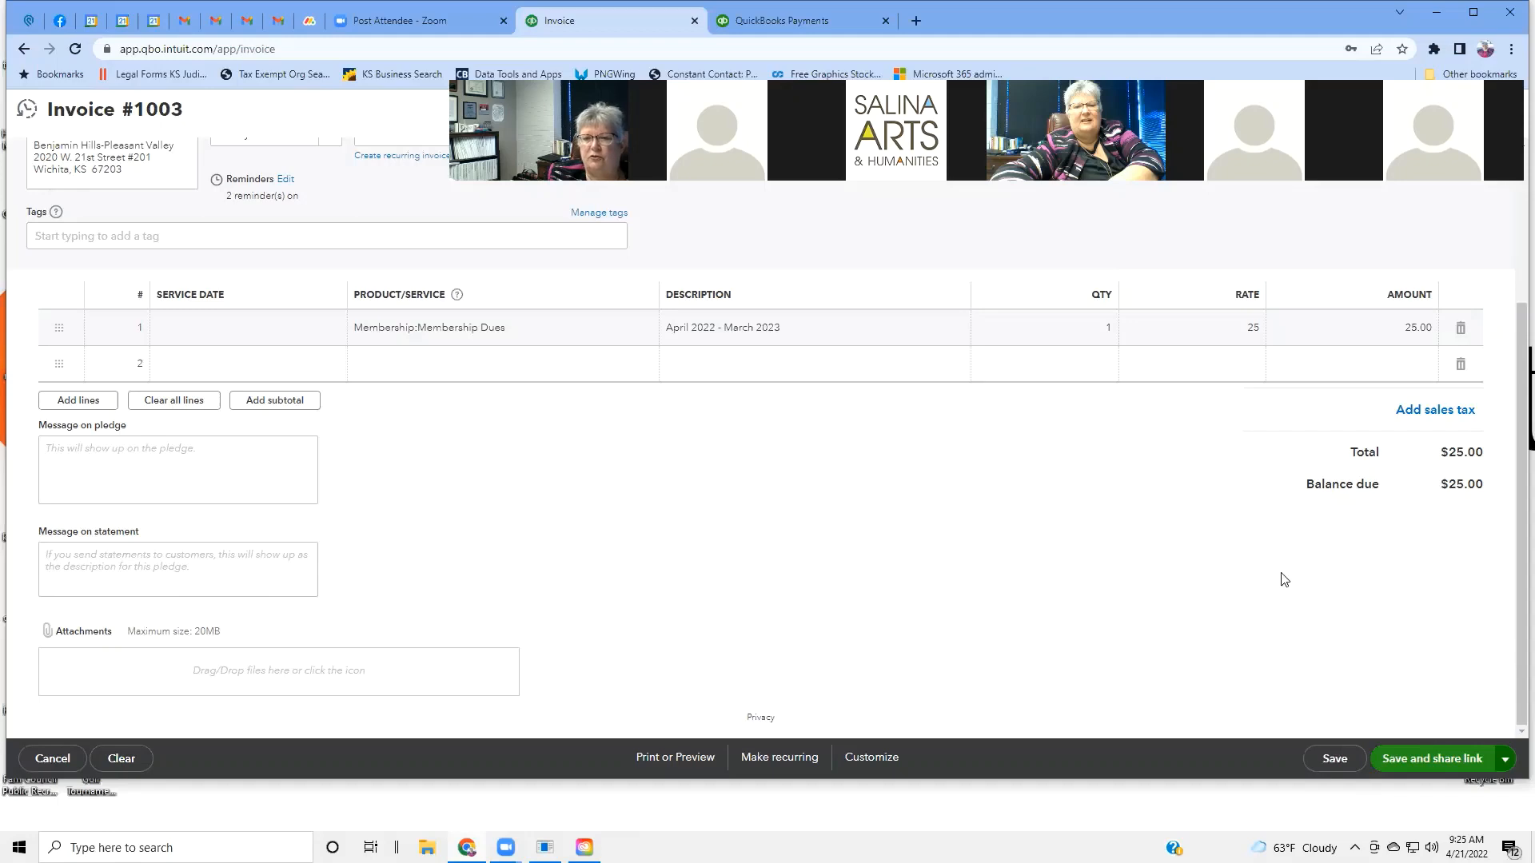
scroll(1201, 534, up, 3)
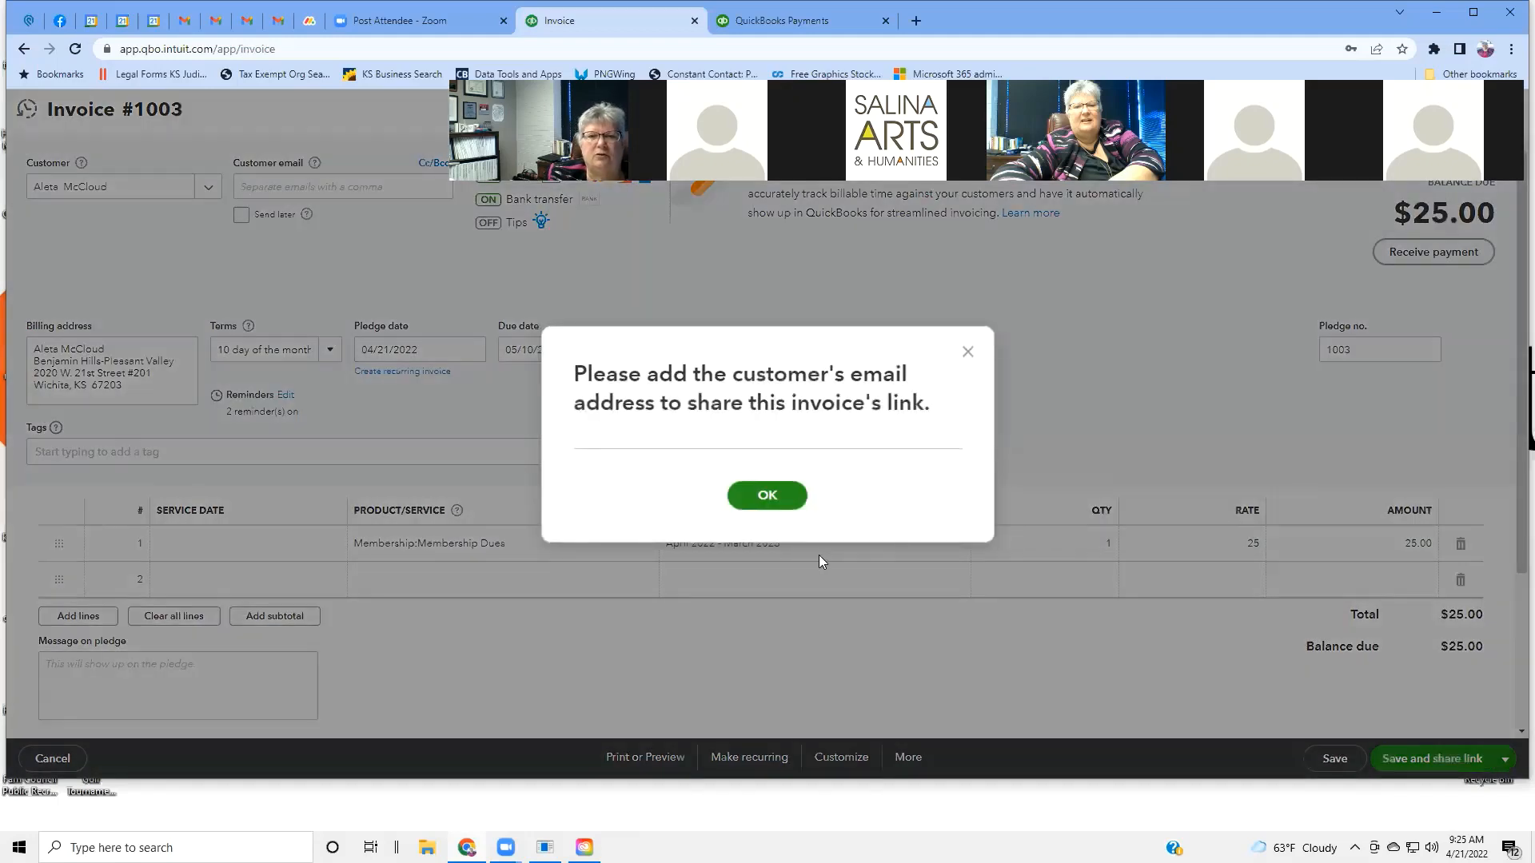
Dismiss the email notice, look over the save choices, and show invoice #1003's print options.
click(1001, 354)
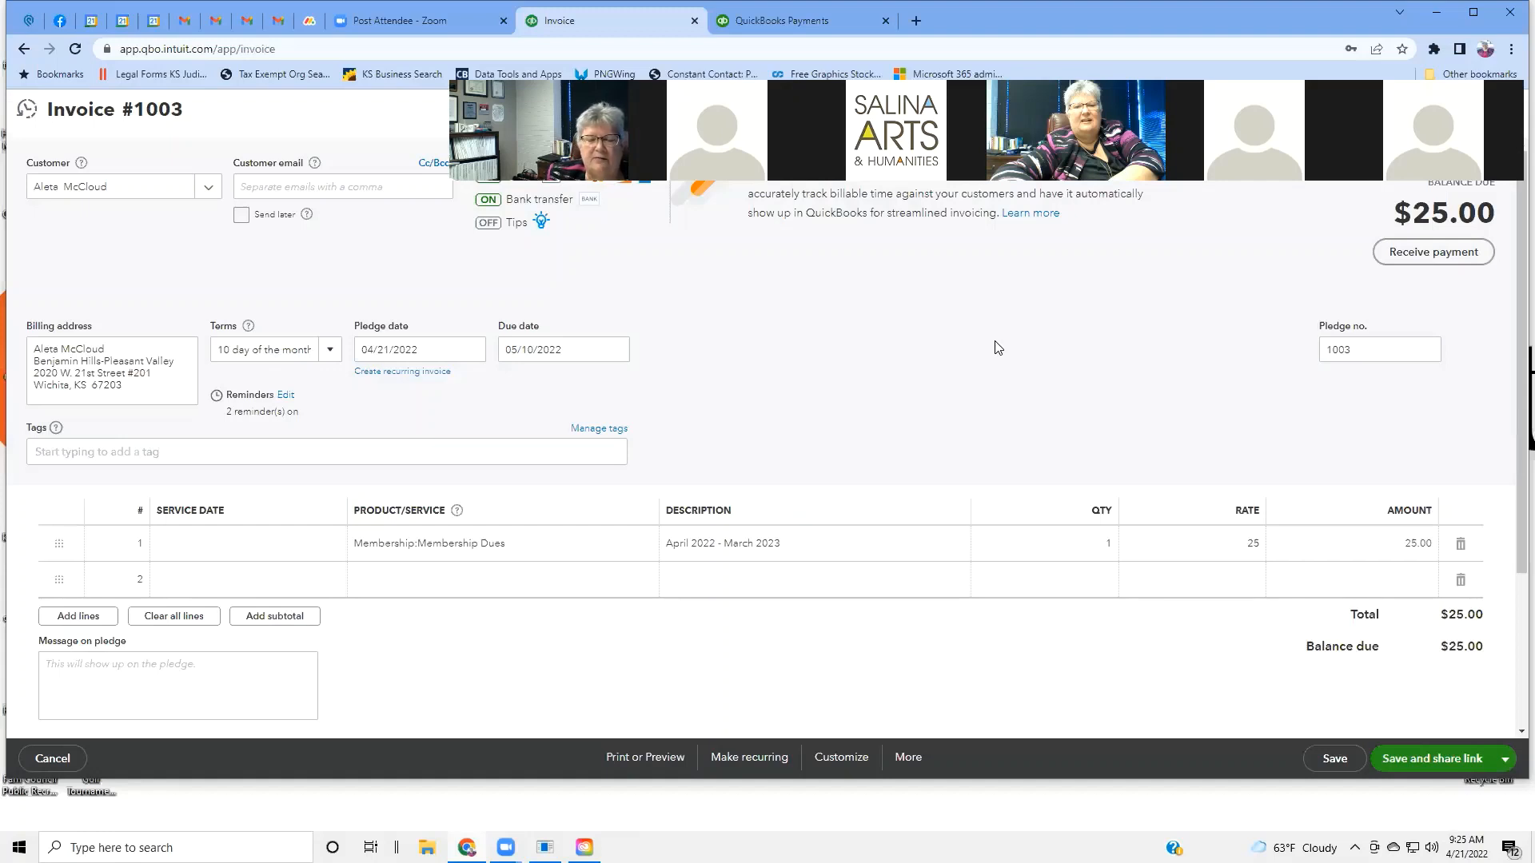
click(1506, 763)
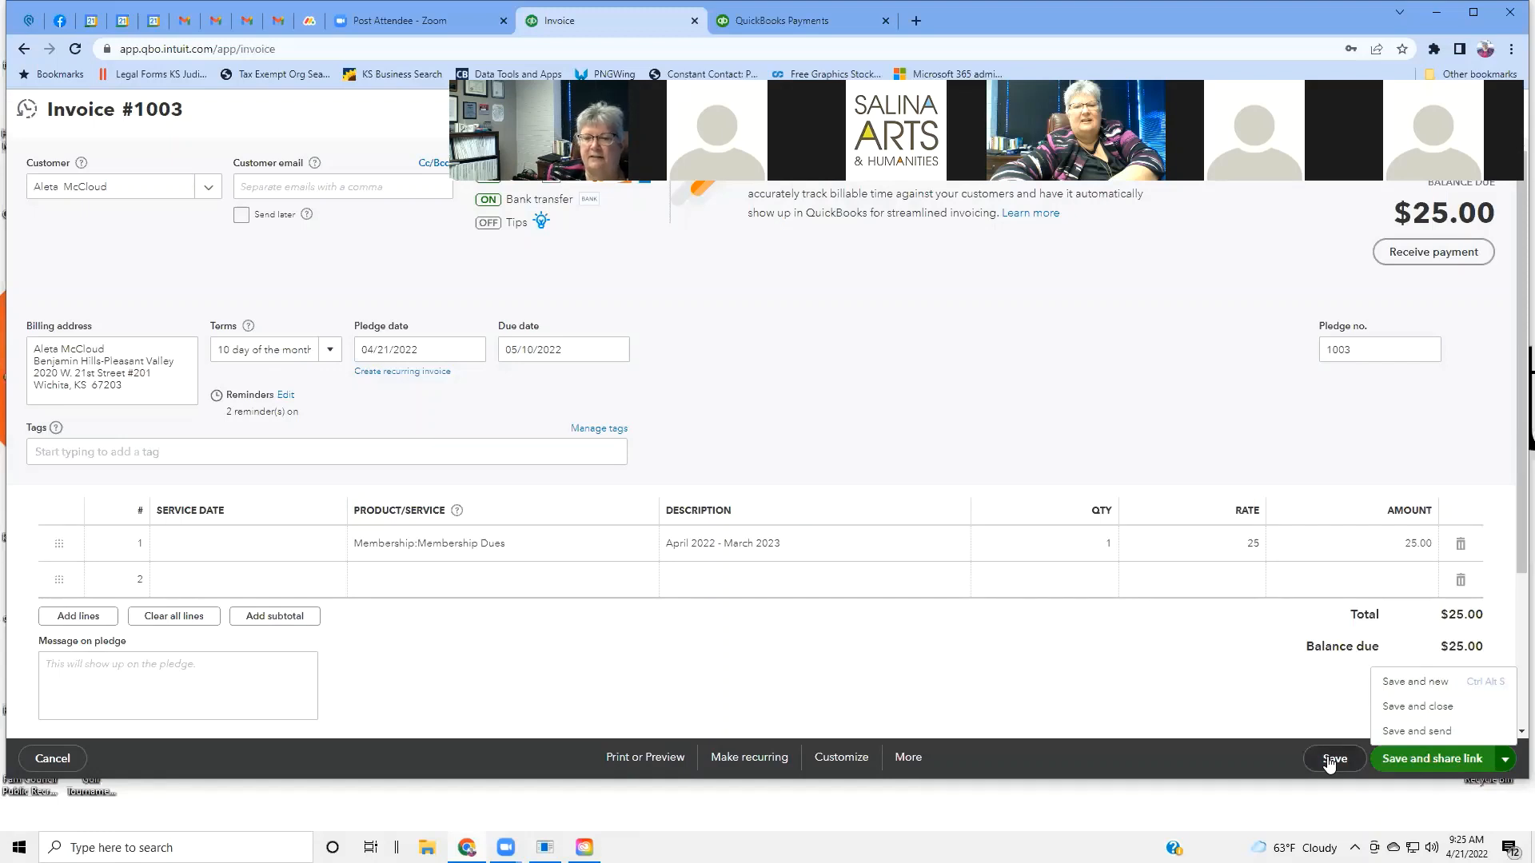
click(1154, 682)
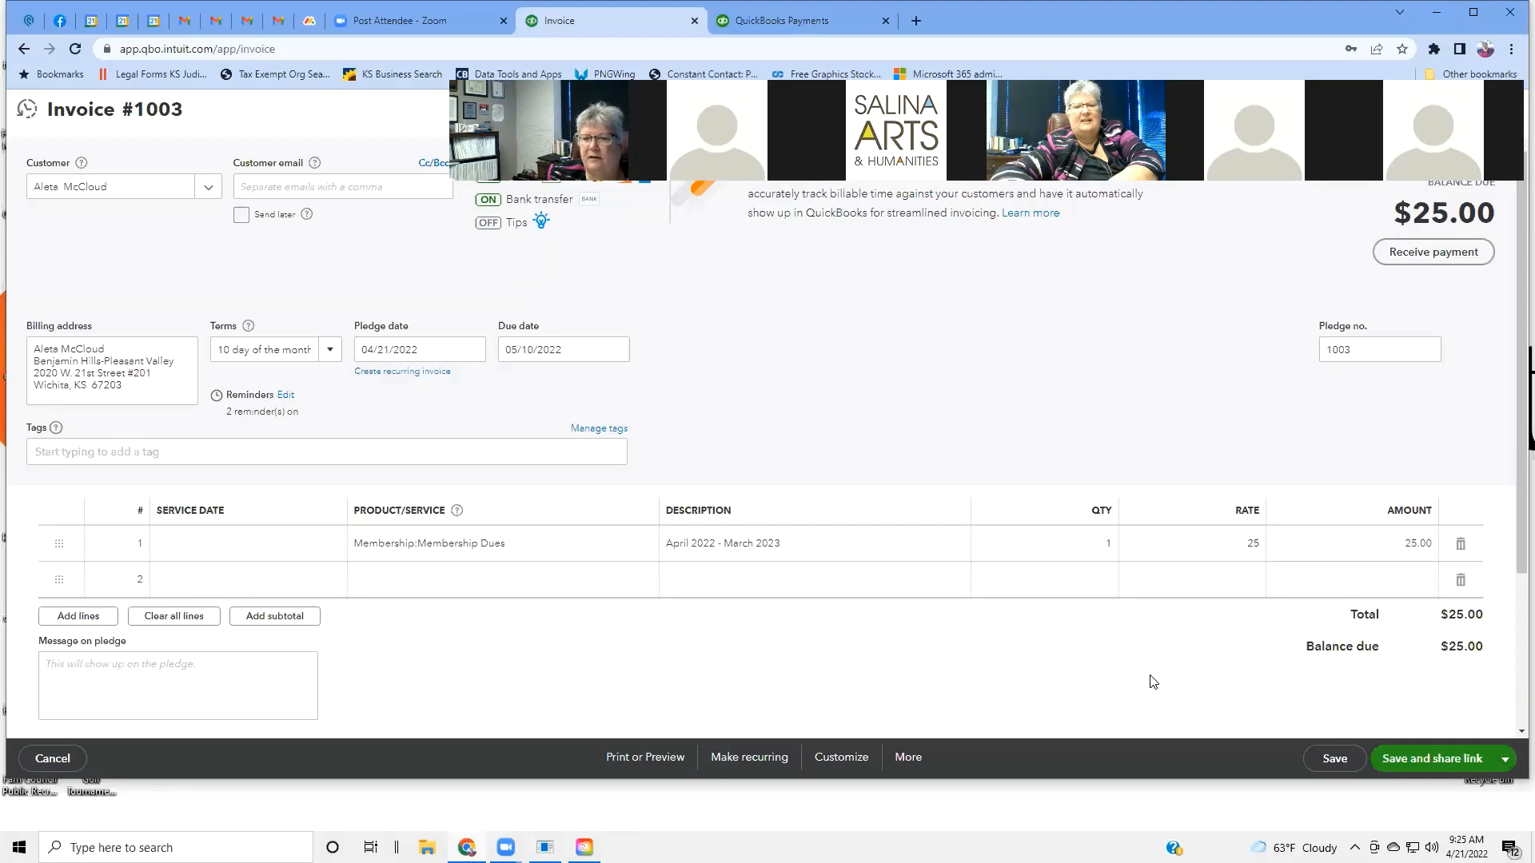
click(1507, 761)
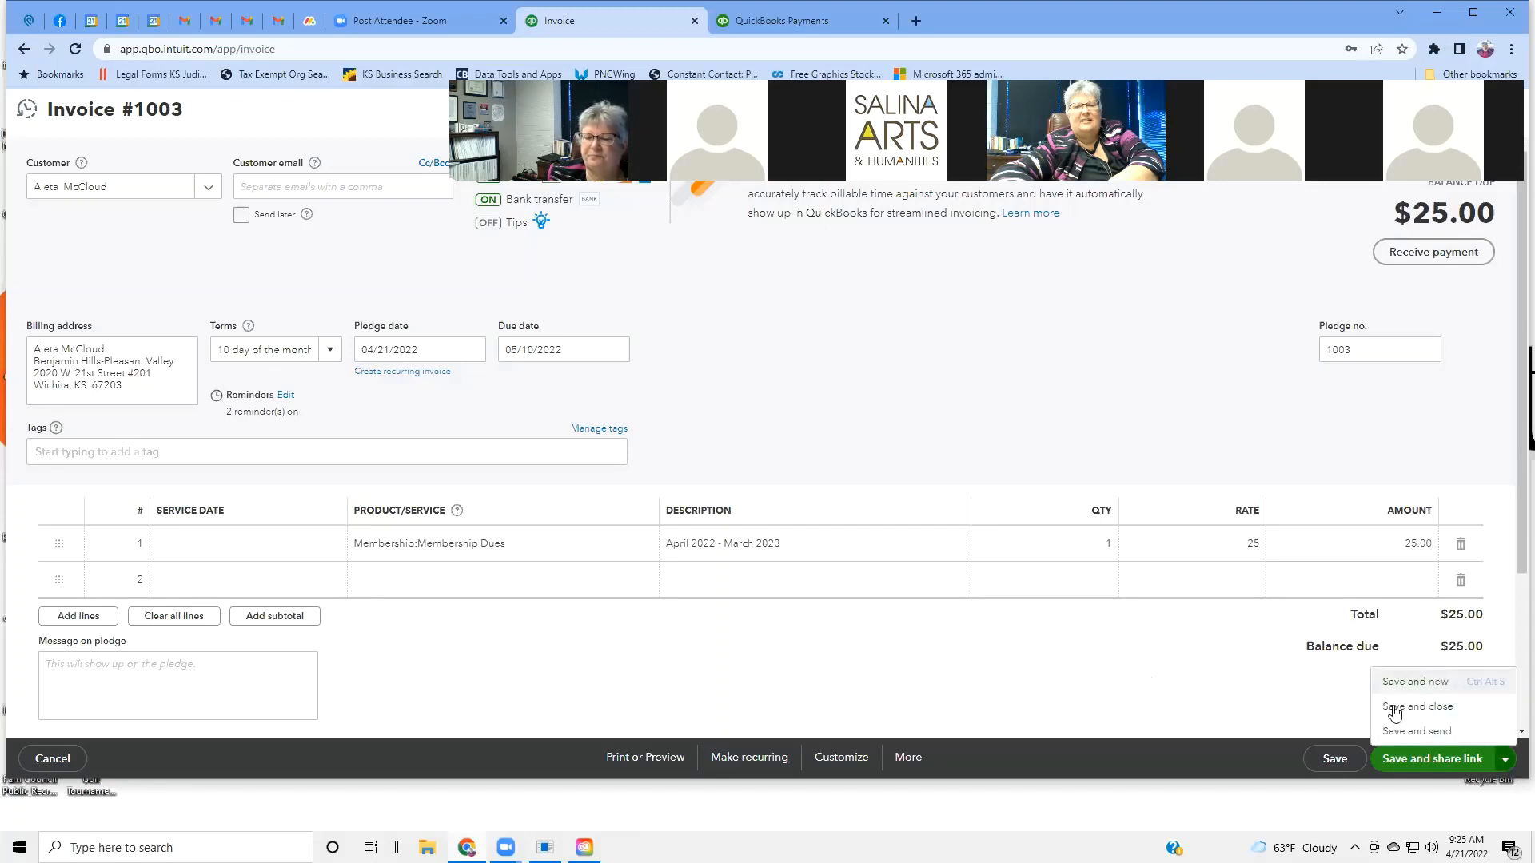
click(641, 759)
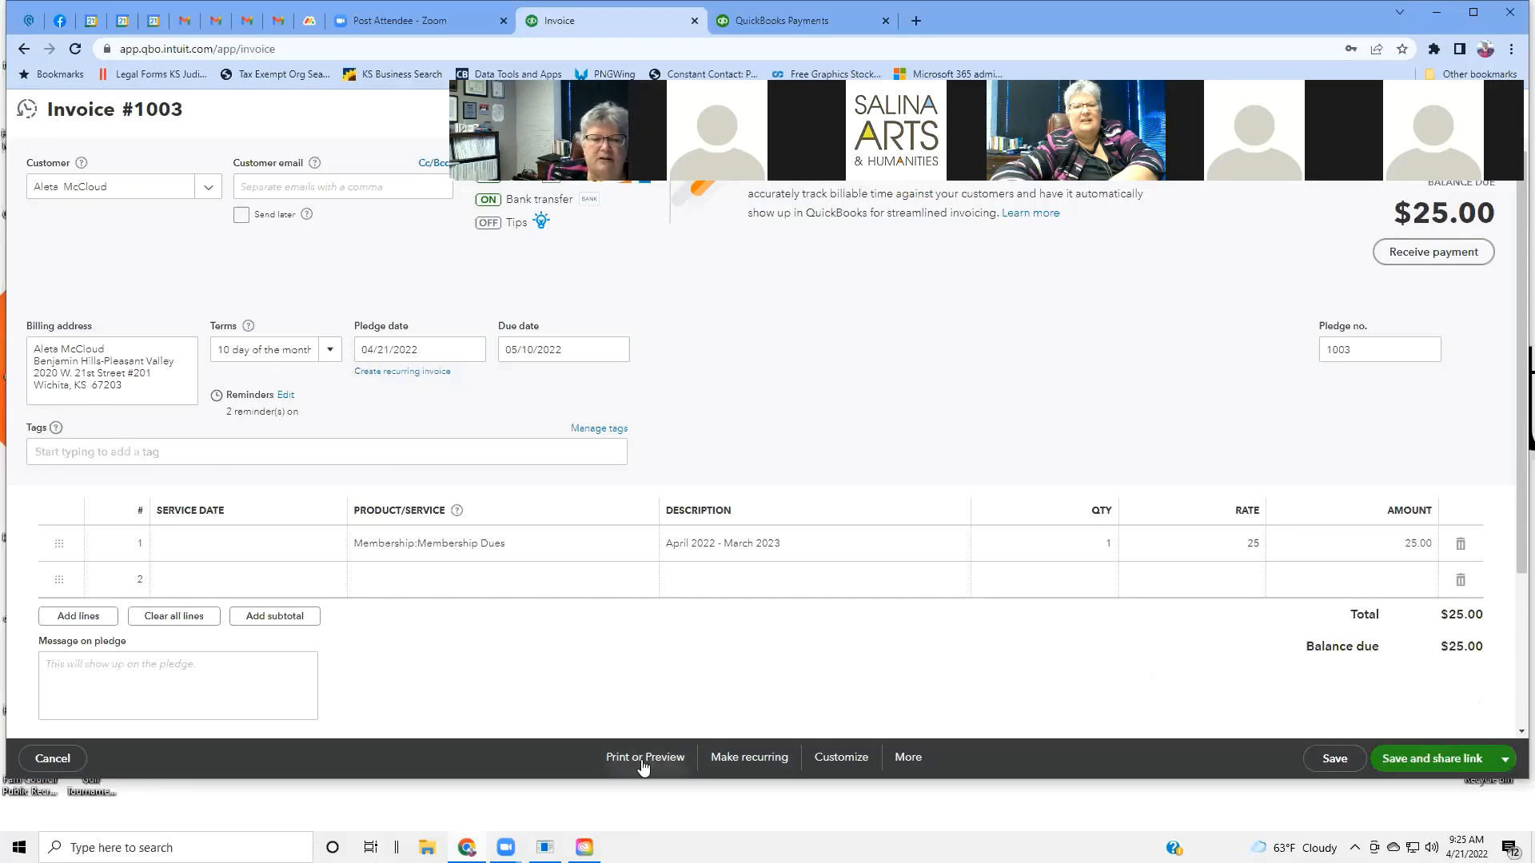
click(765, 759)
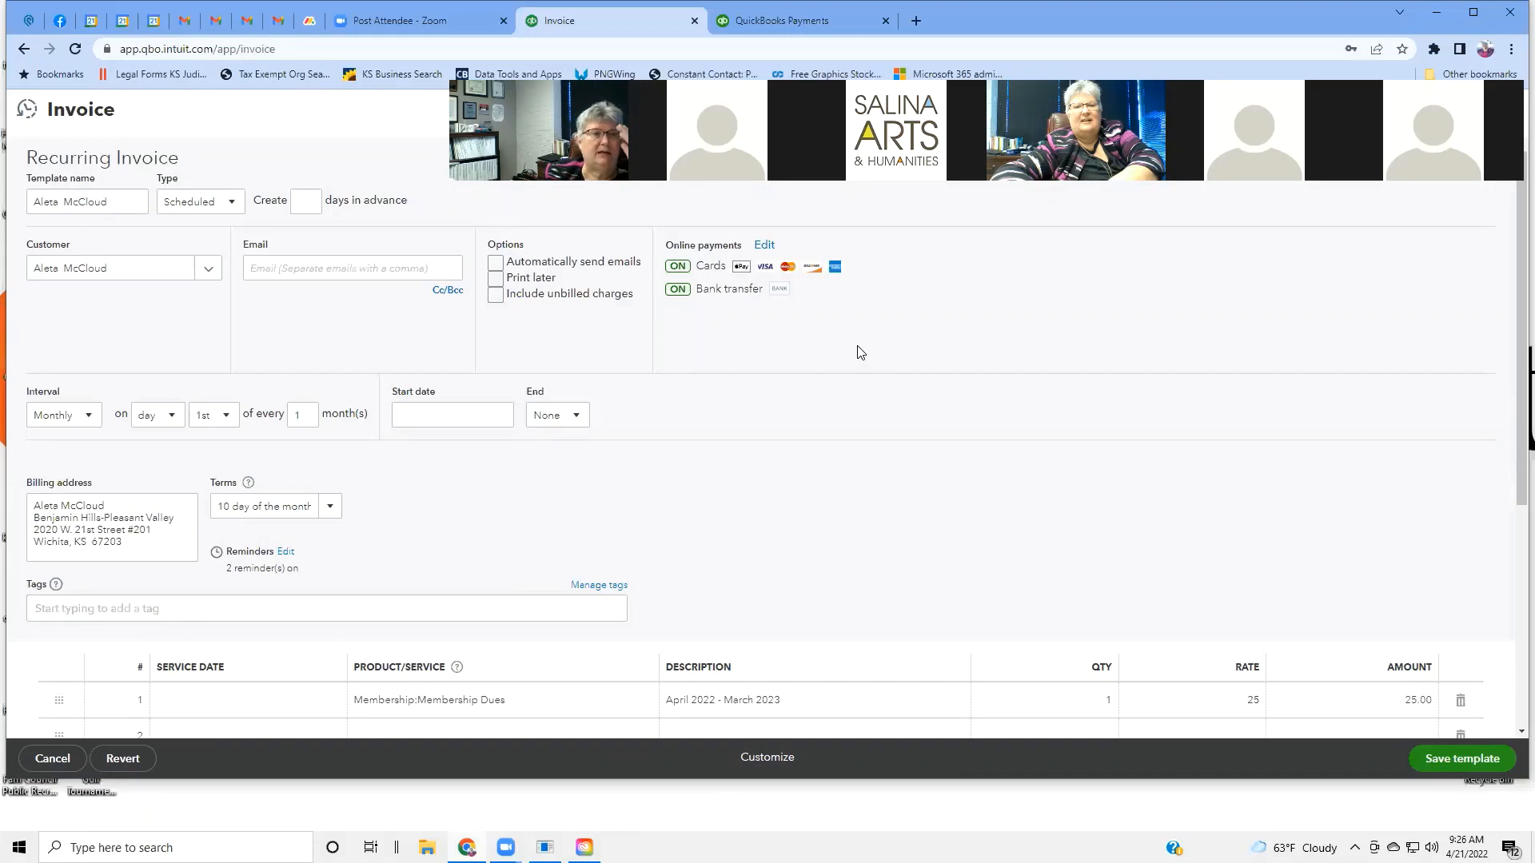
click(233, 207)
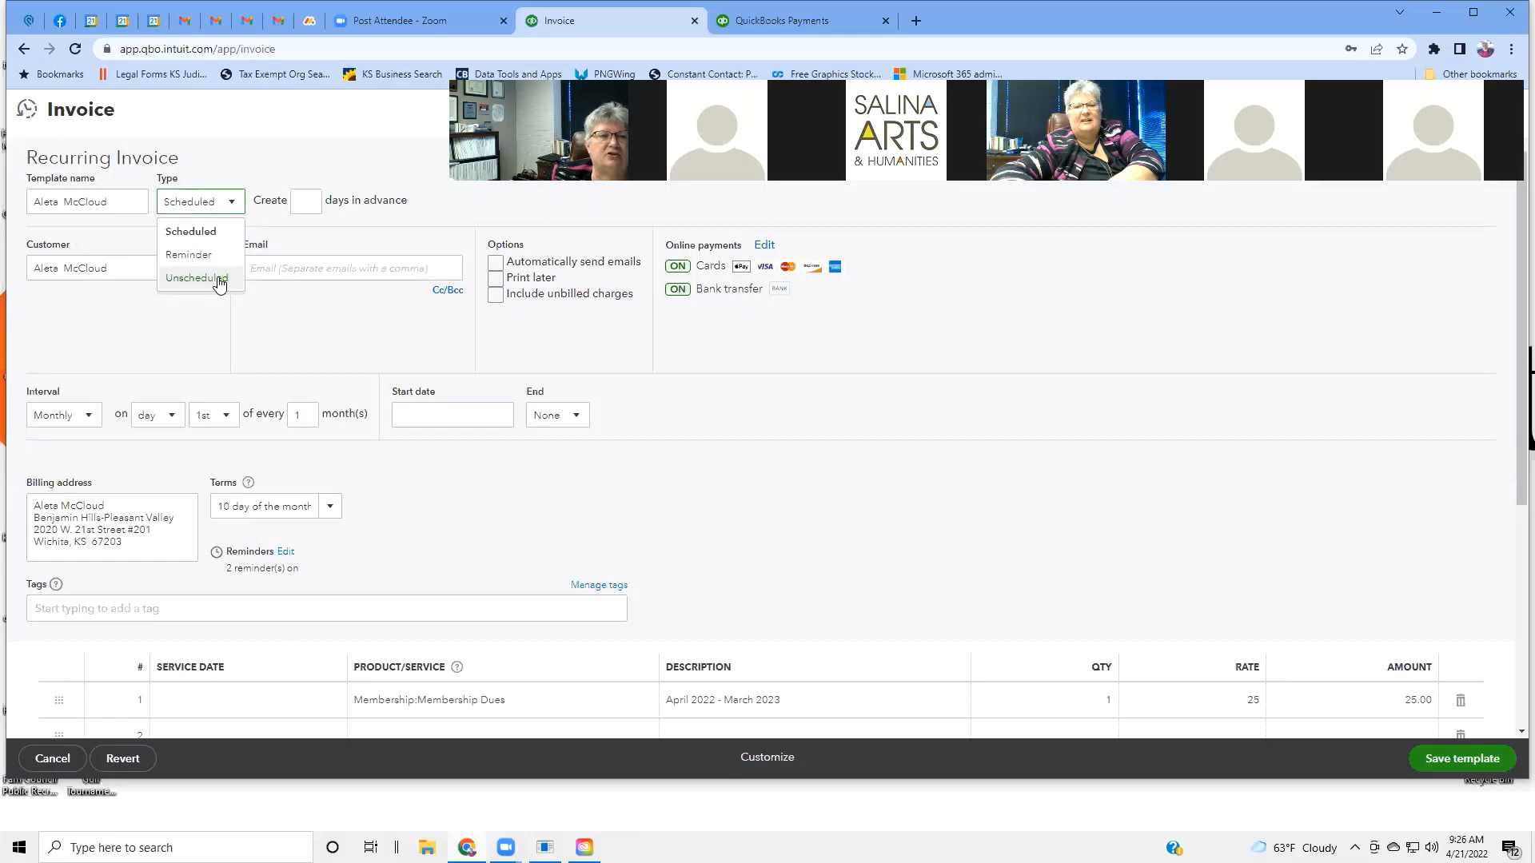
click(337, 166)
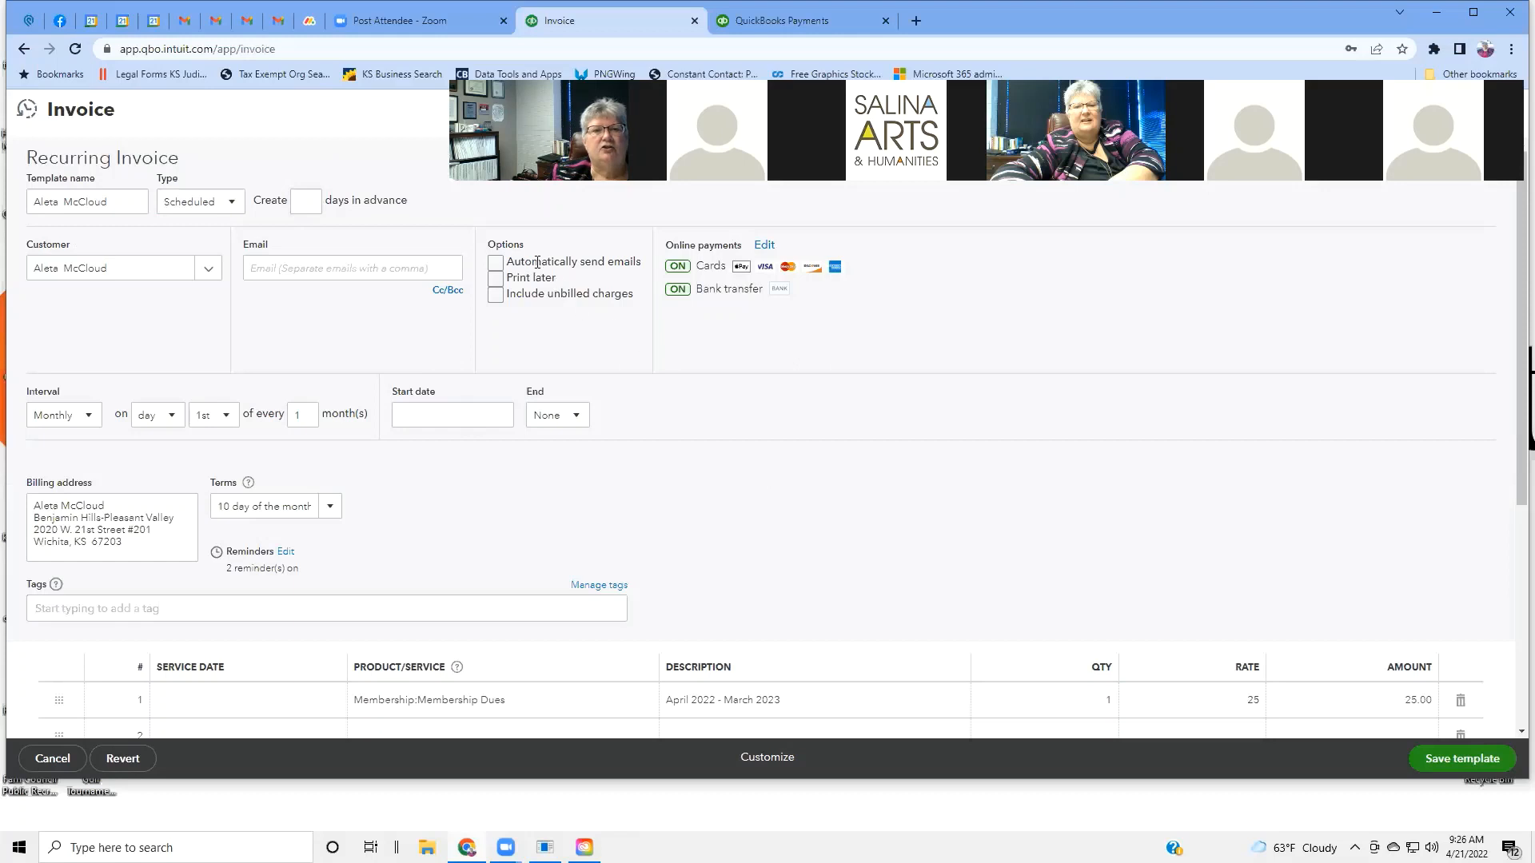
click(497, 265)
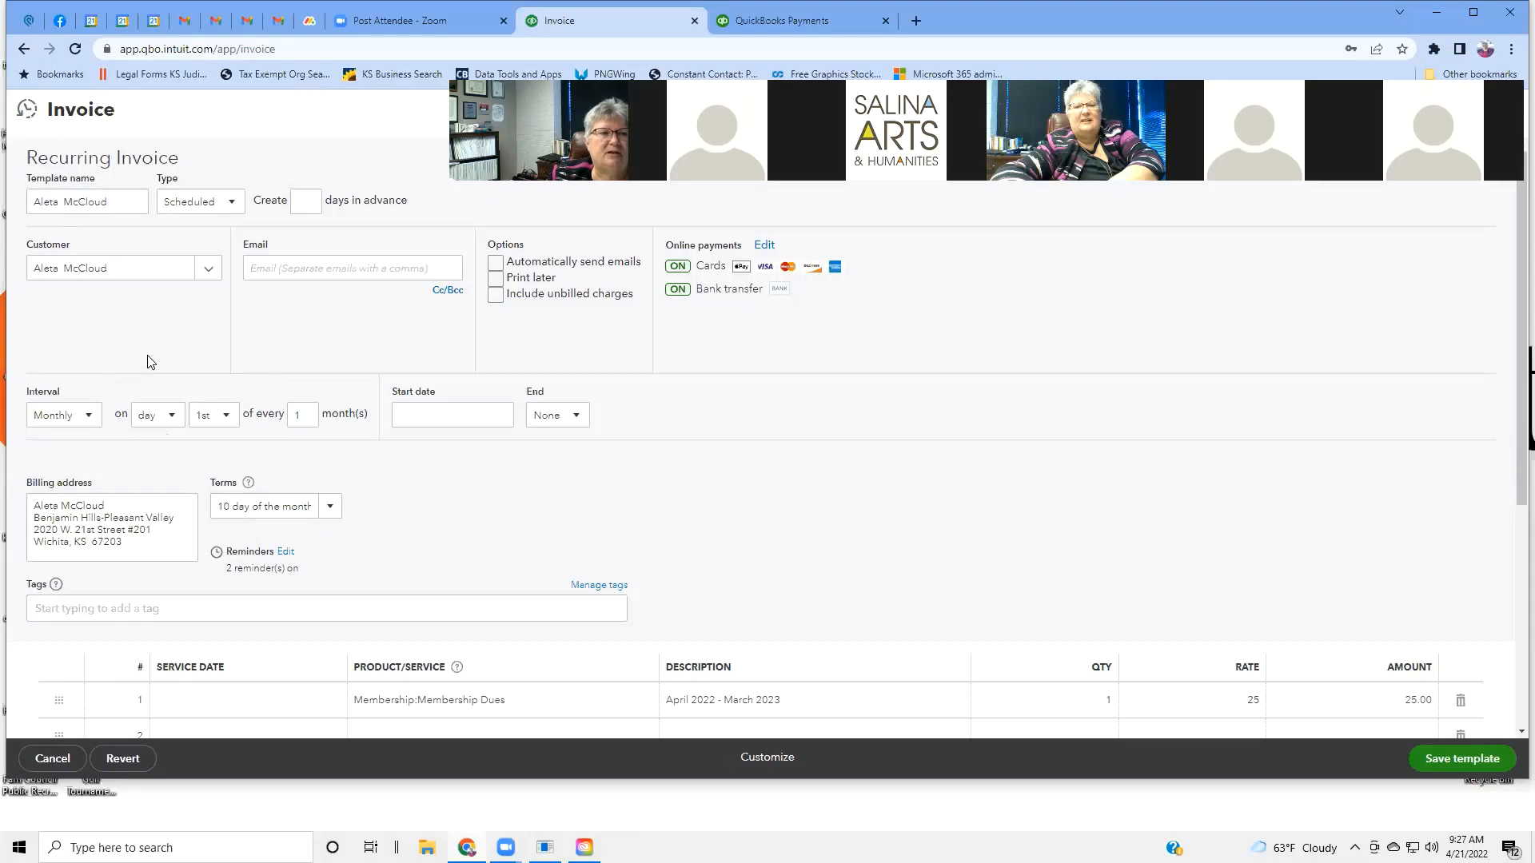
click(88, 417)
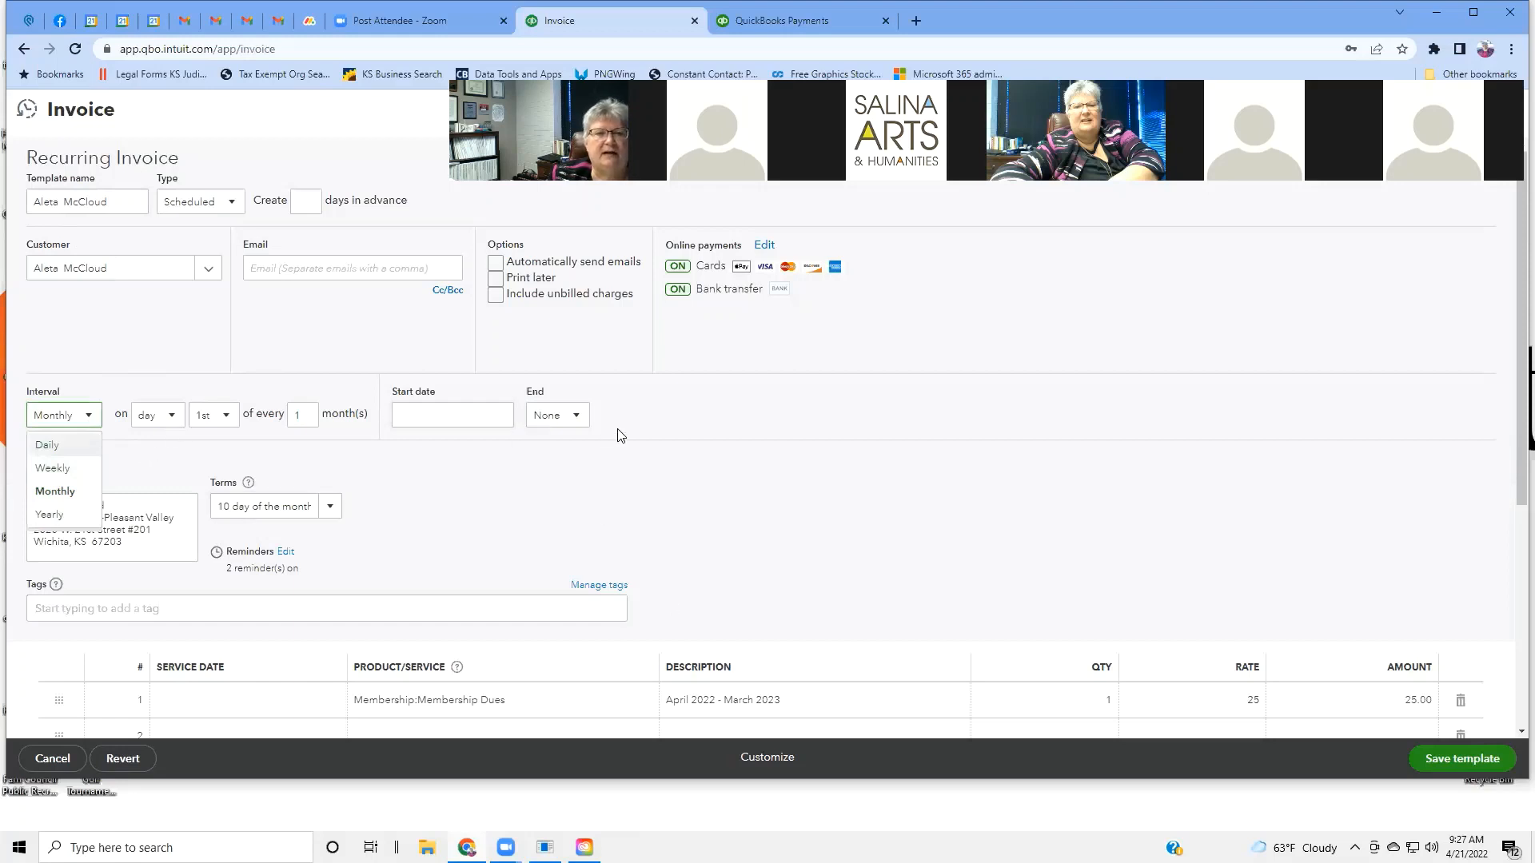
click(577, 417)
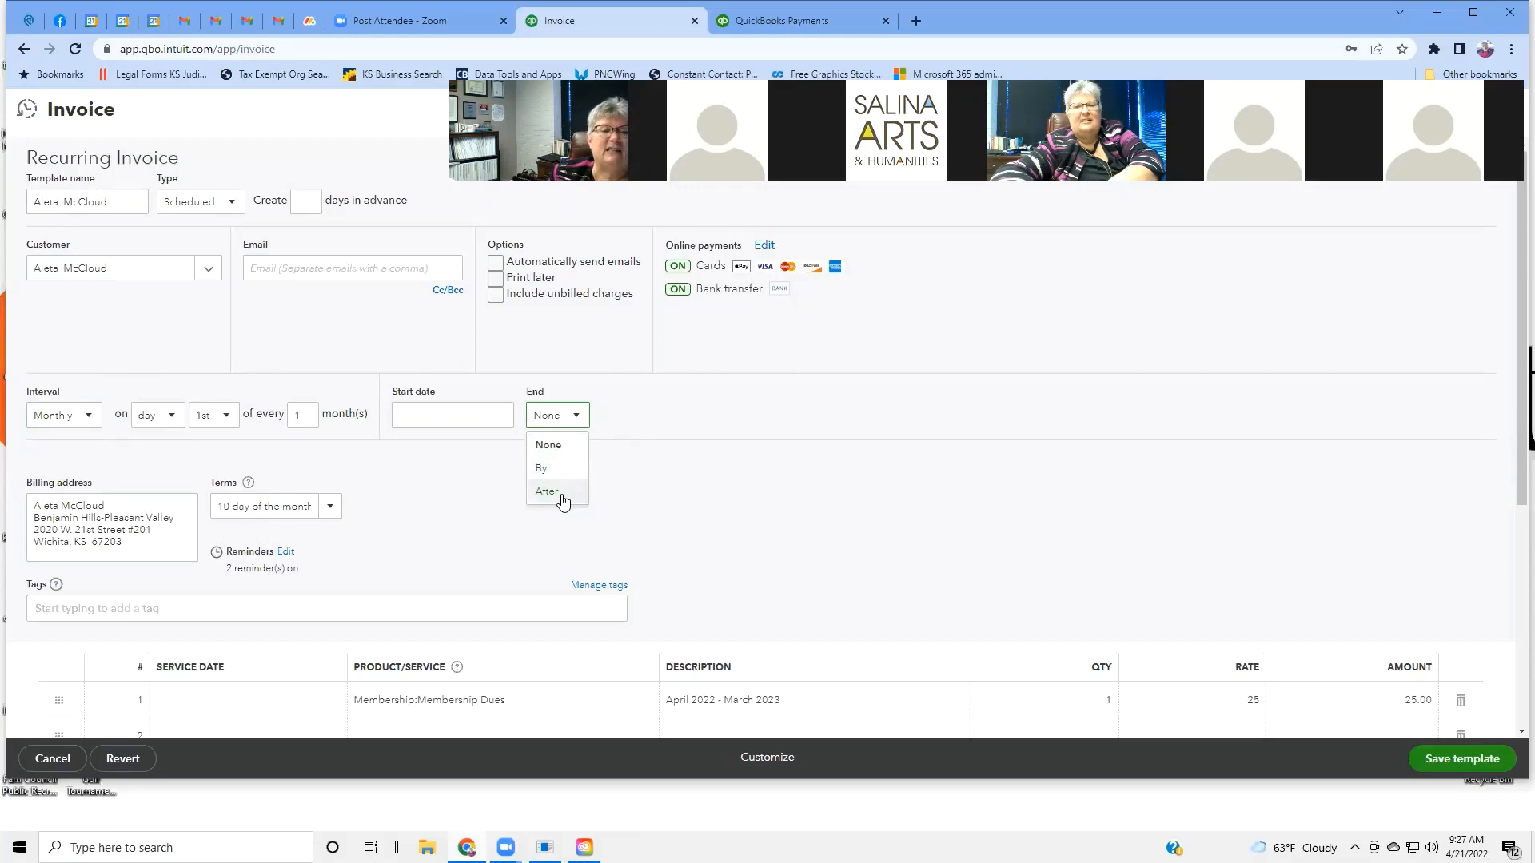
click(670, 491)
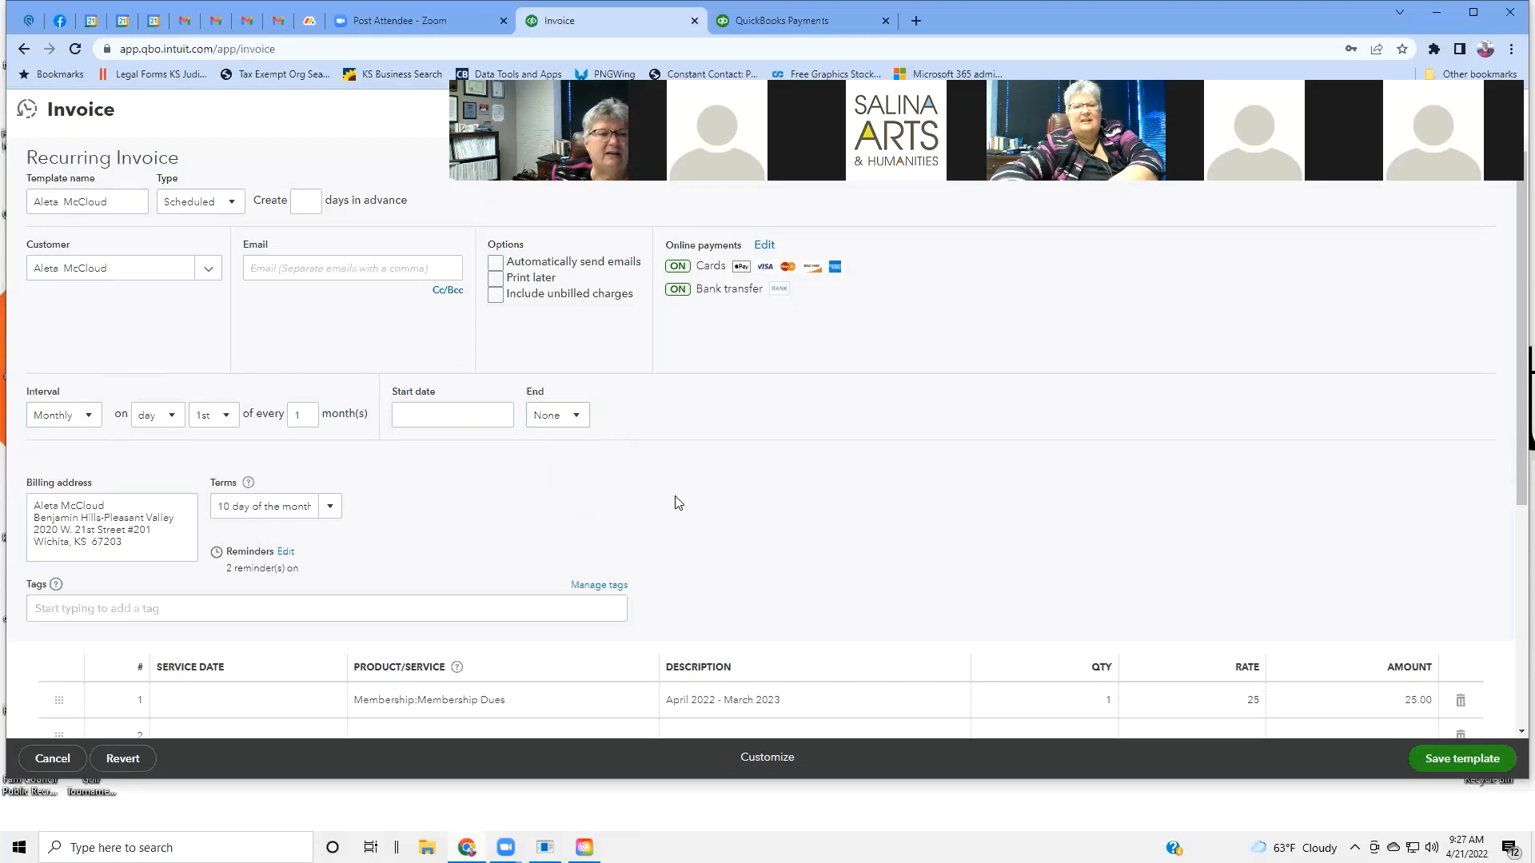
scroll(723, 472, down, 3)
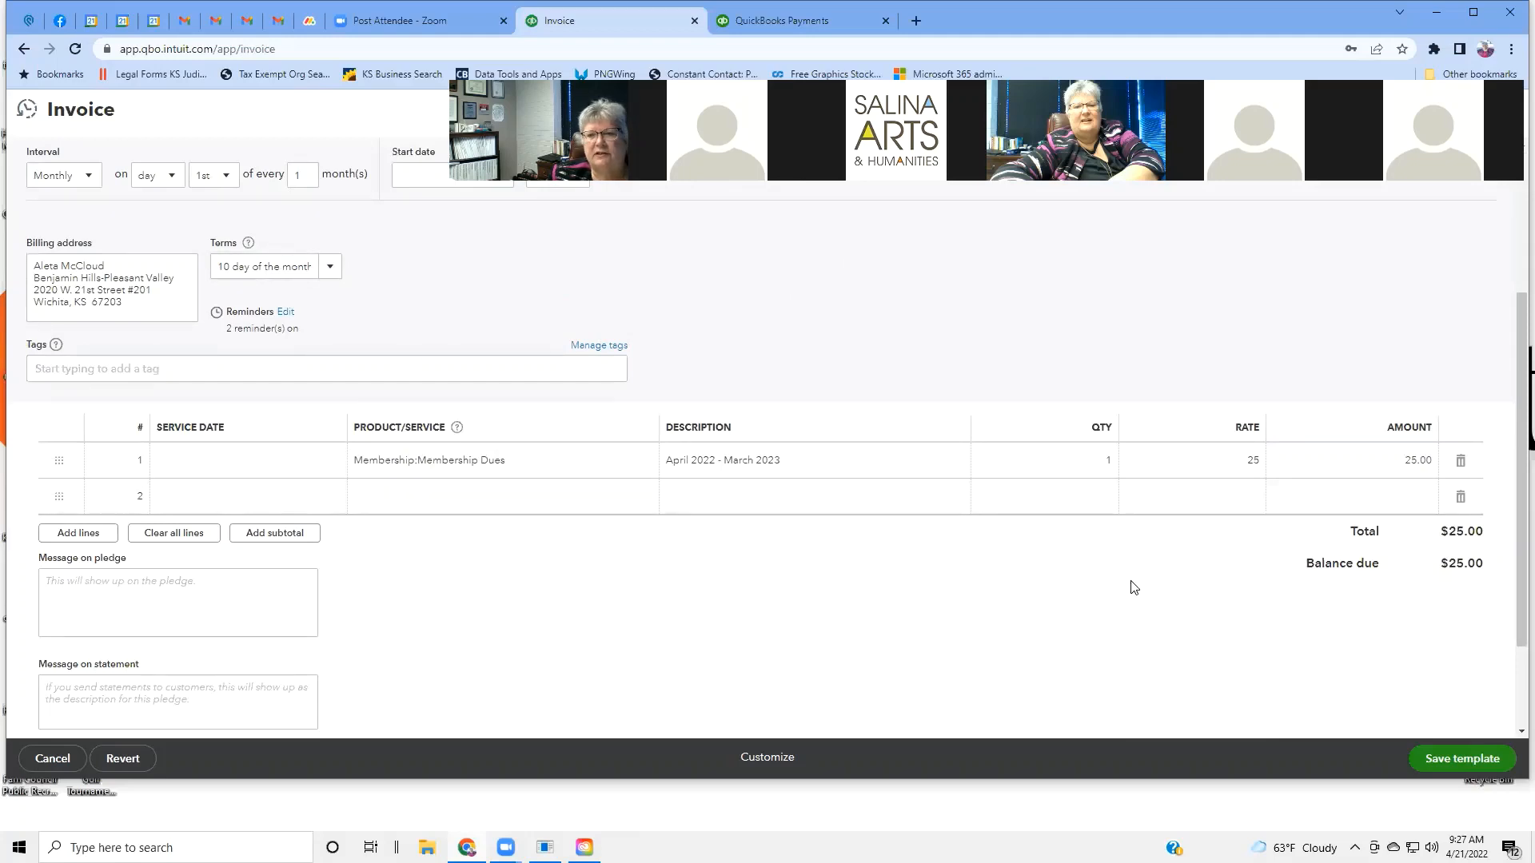
scroll(1131, 588, down, 2)
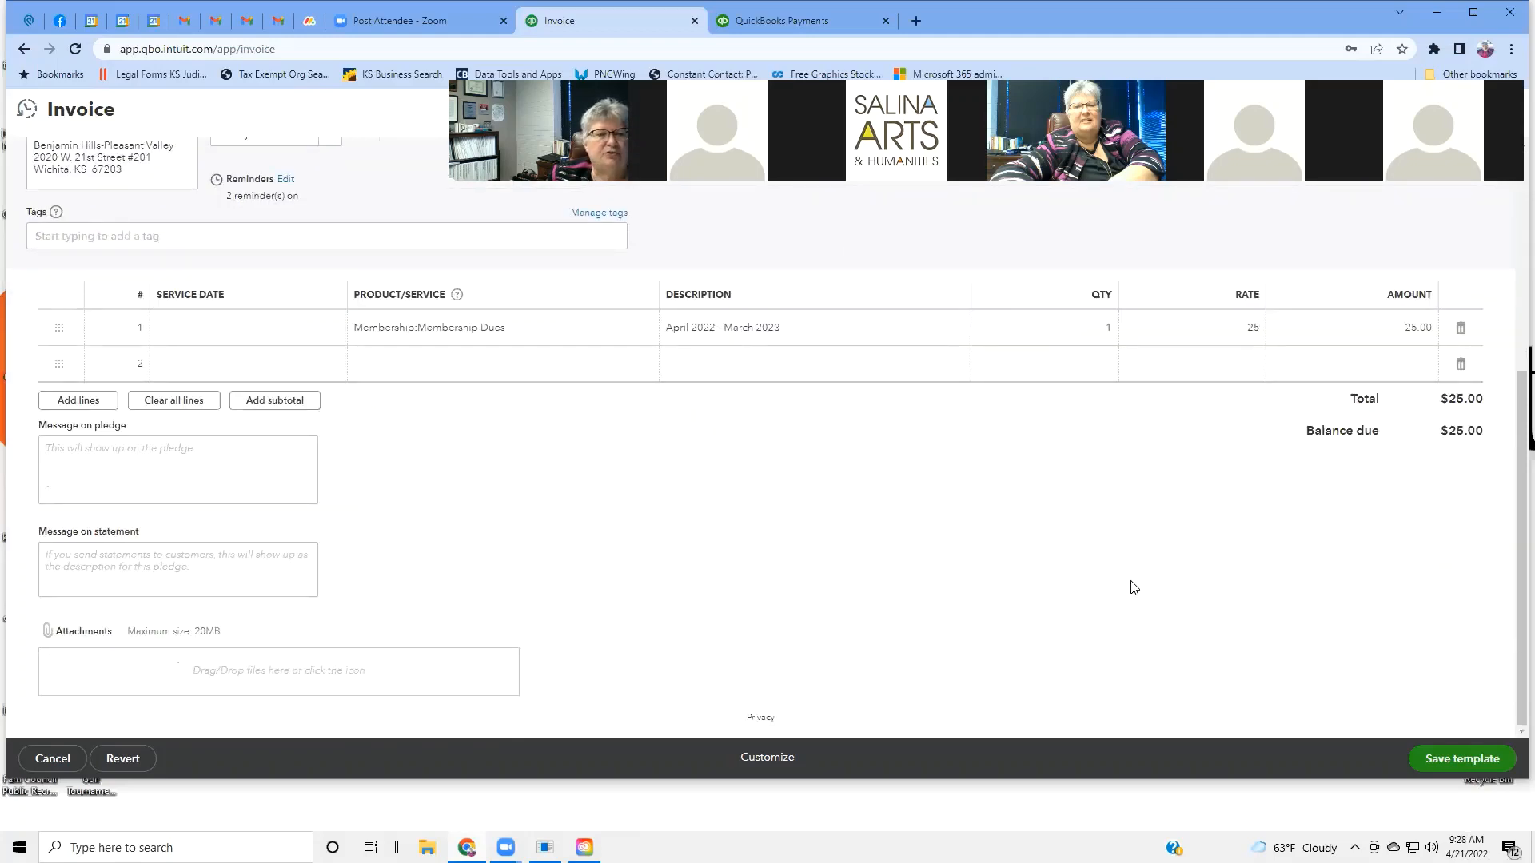
scroll(1130, 587, up, 5)
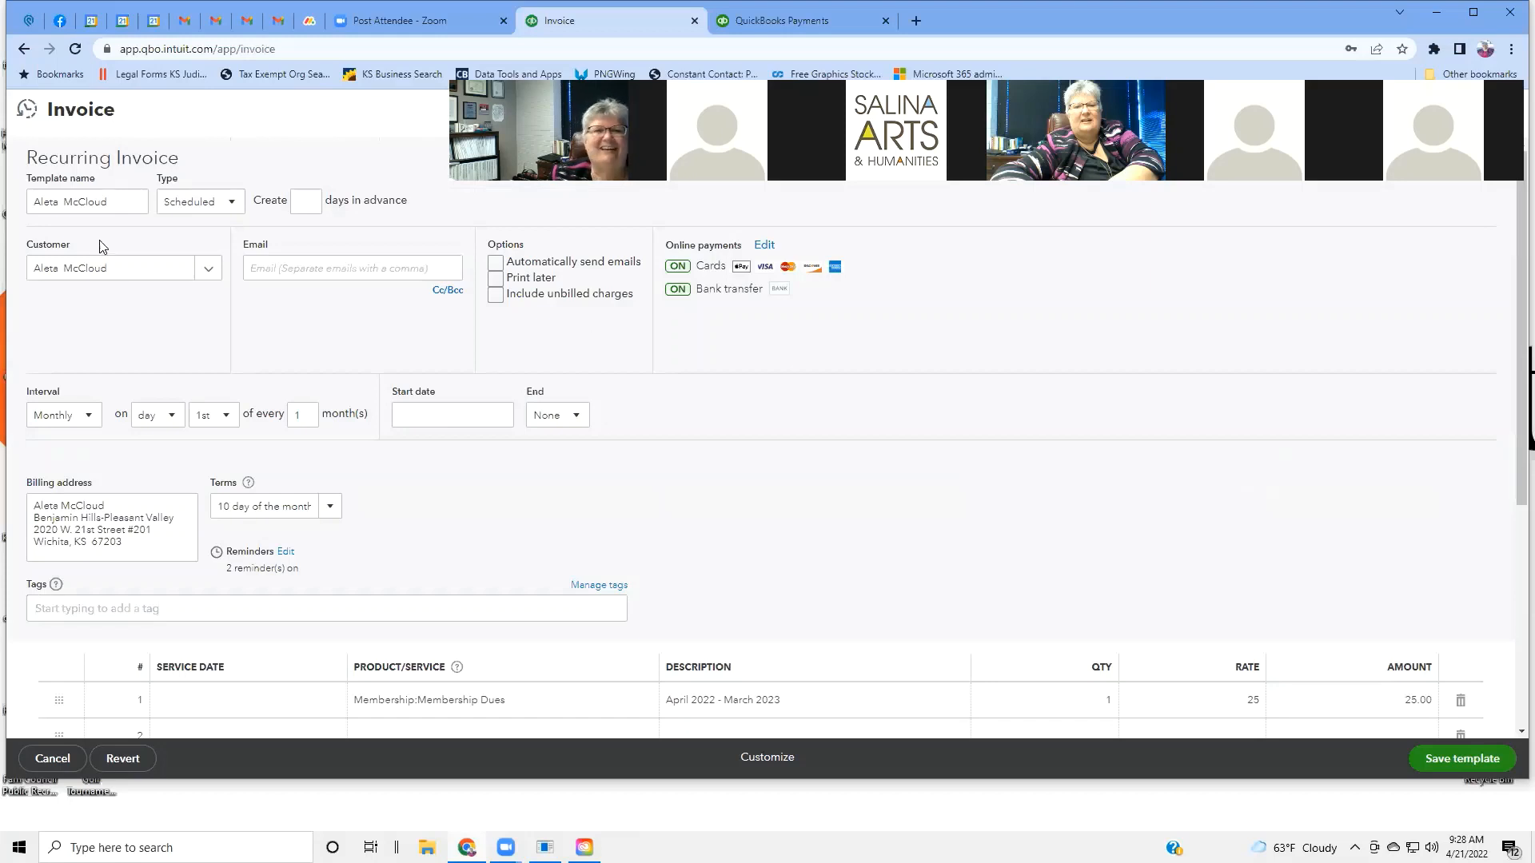
Discard the unsaved recurring invoice and return to the two multi-use membership dues payment links.
click(22, 51)
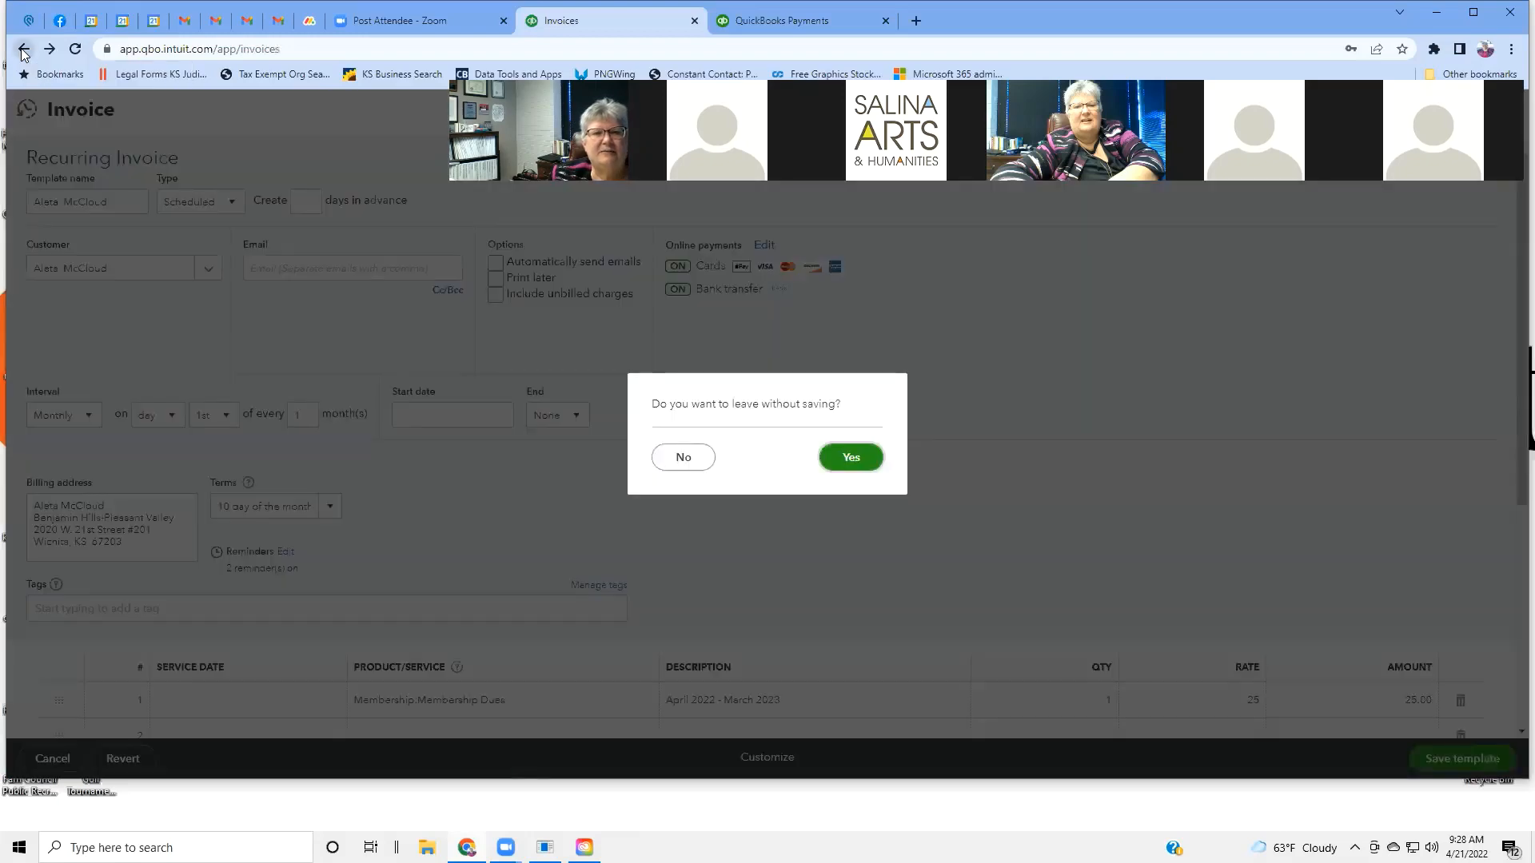
click(841, 465)
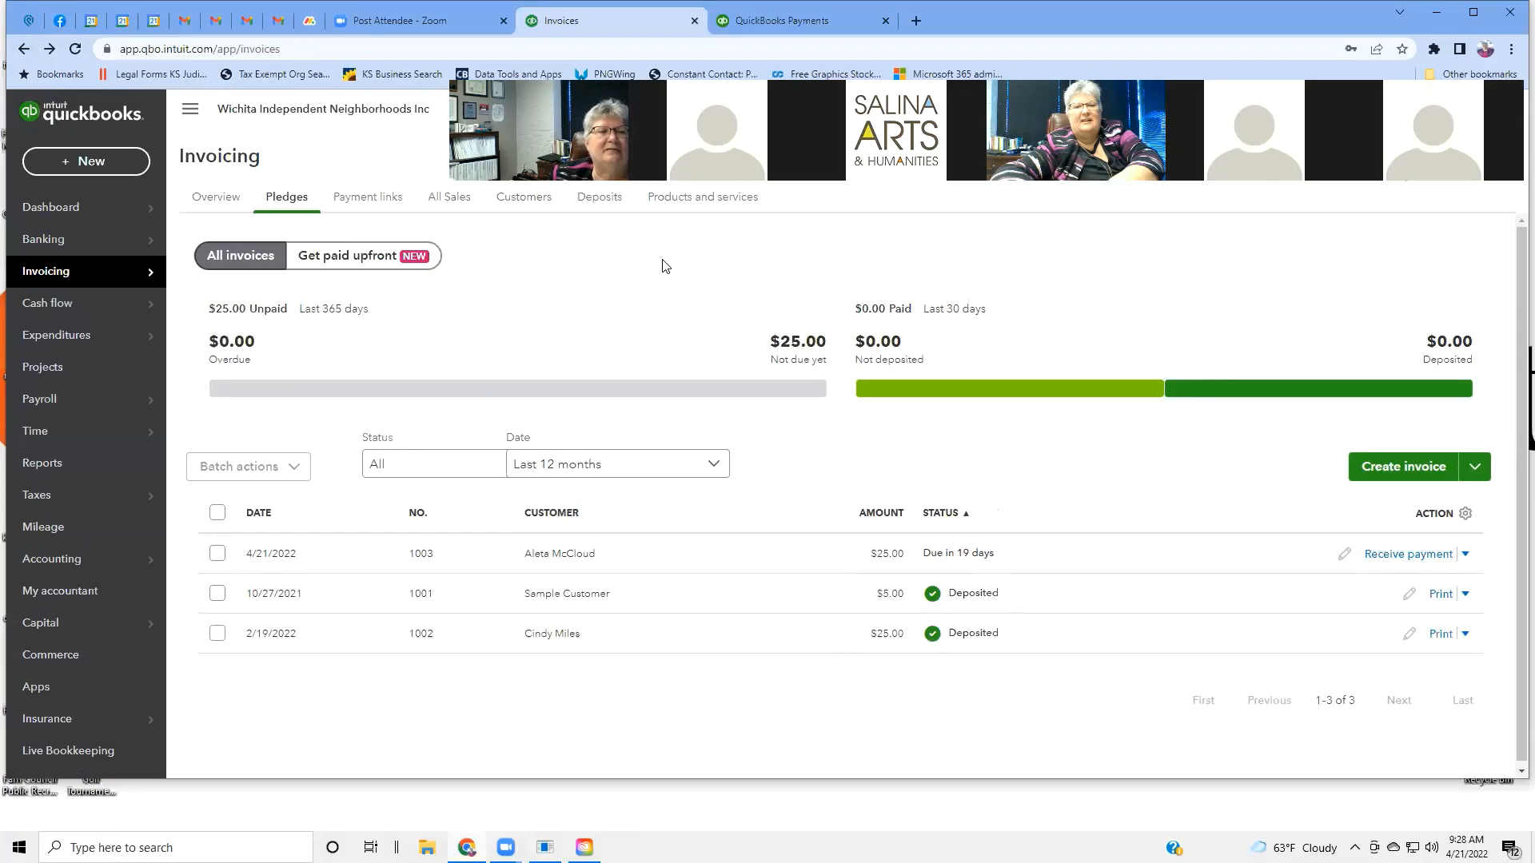
click(384, 201)
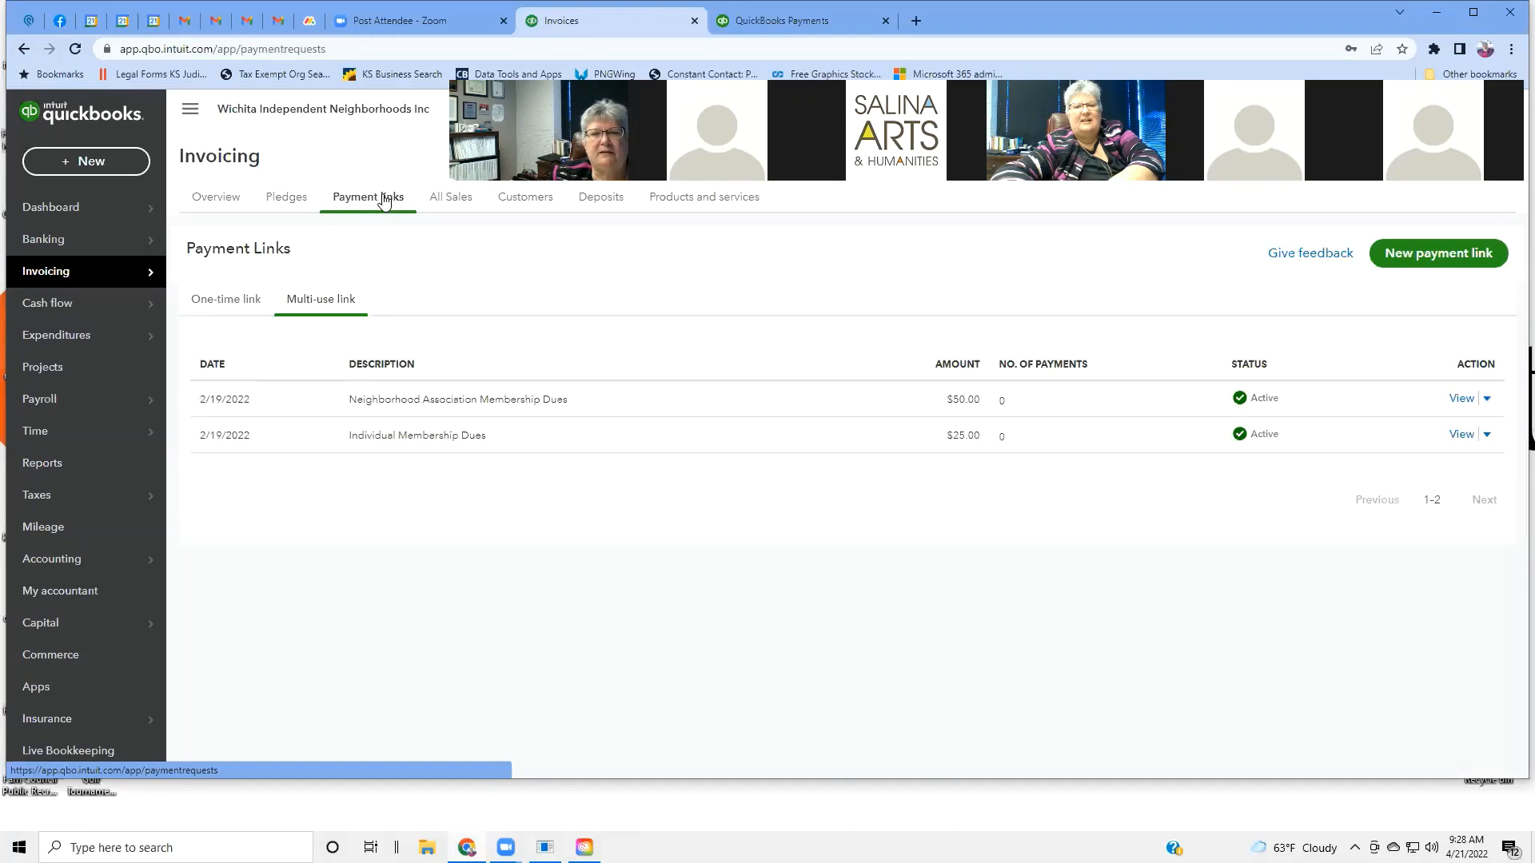
Open All Sales and scan the five pledges and payments, including open pledge 1003.
click(468, 205)
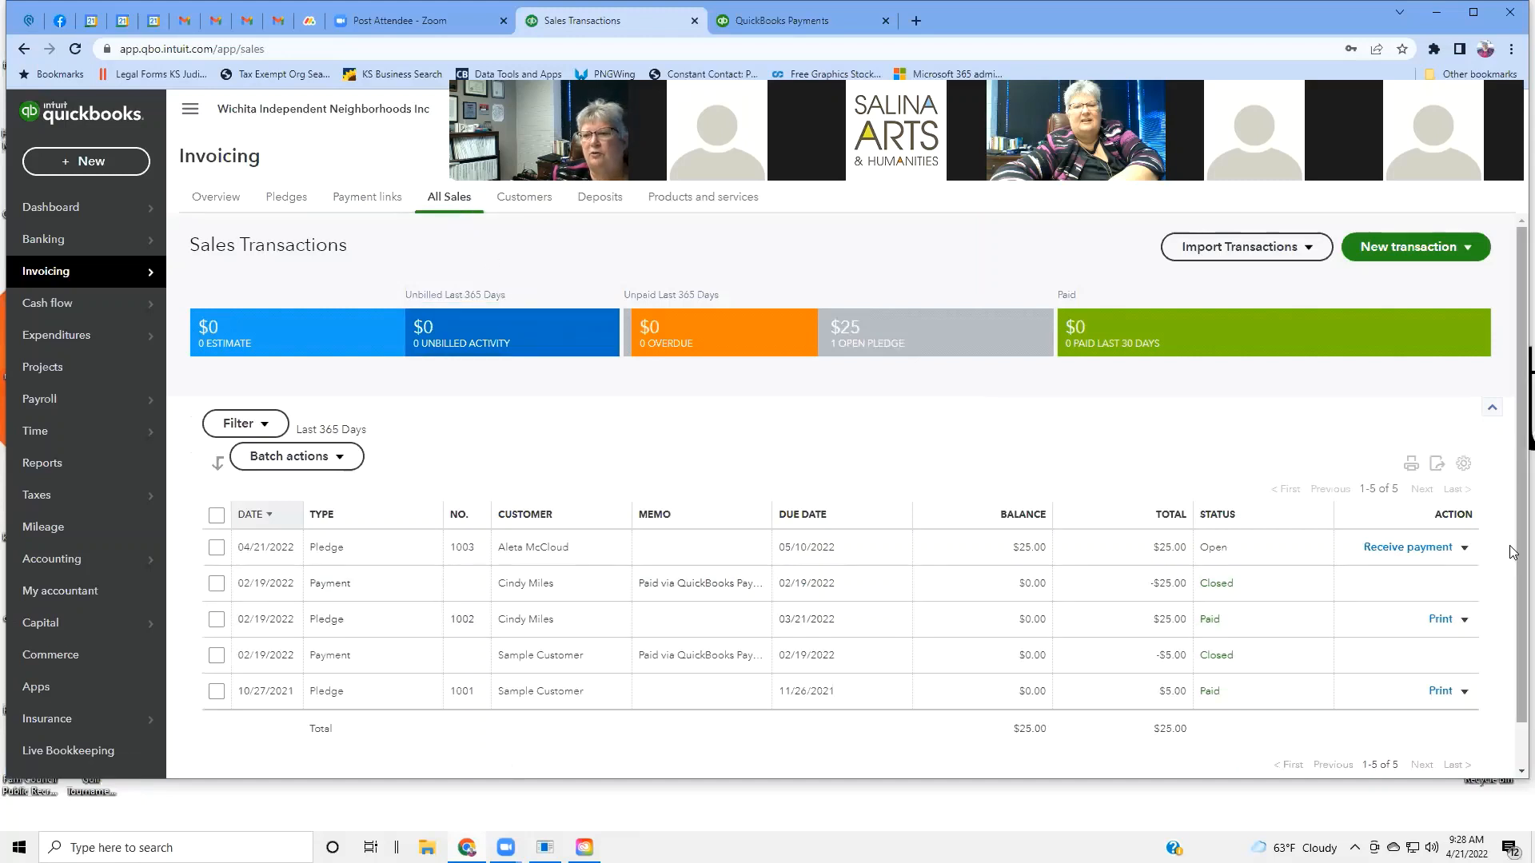
scroll(1513, 550, down, 1)
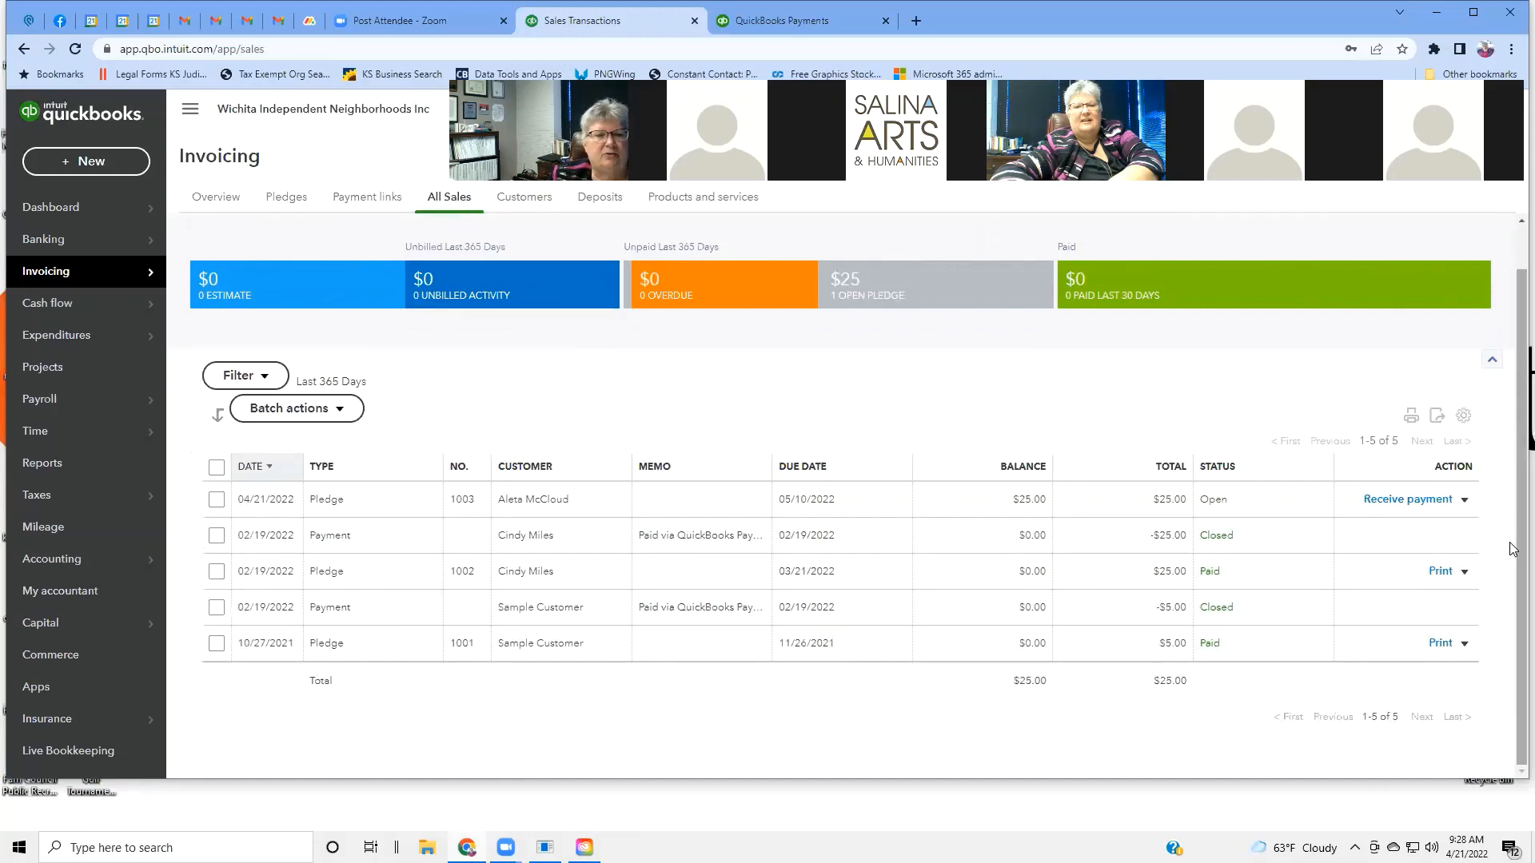
scroll(1080, 517, up, 1)
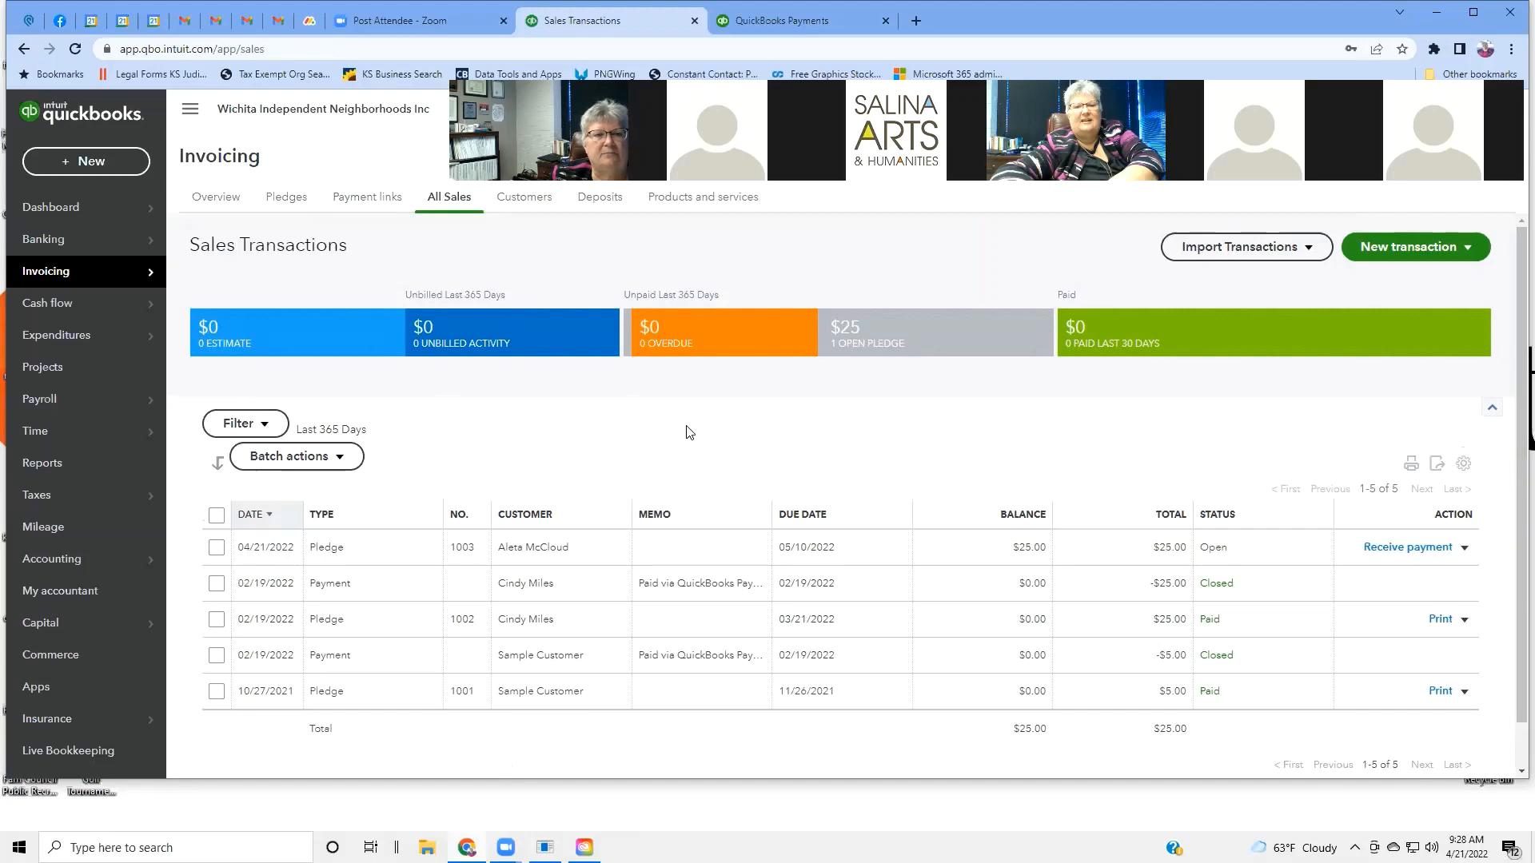
scroll(690, 433, down, 1)
scroll(690, 432, up, 1)
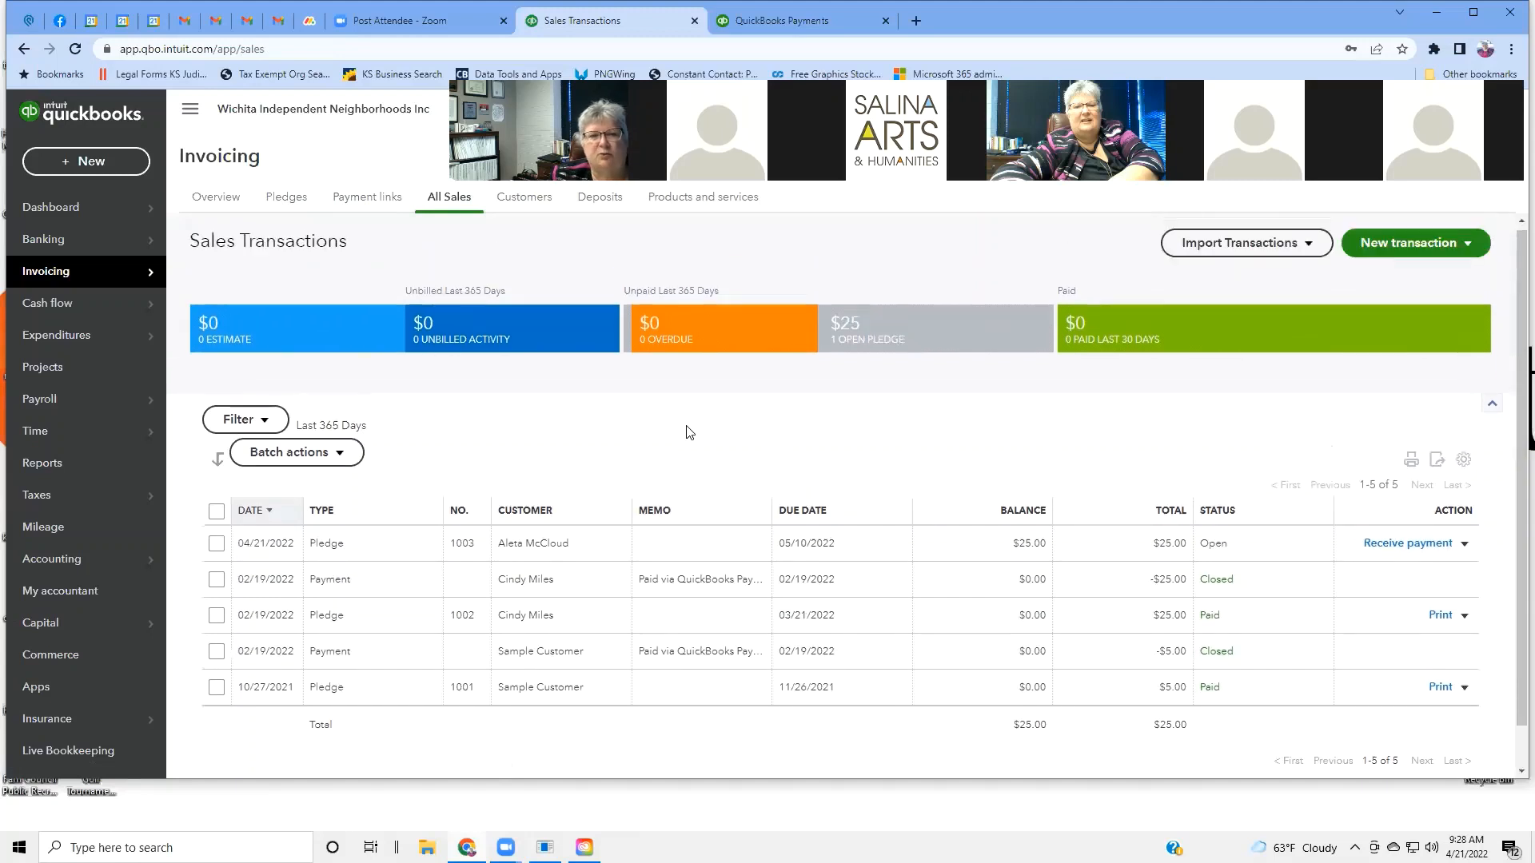
Open Customers and scroll the list to review phone numbers and the $25.00 open balance.
click(534, 207)
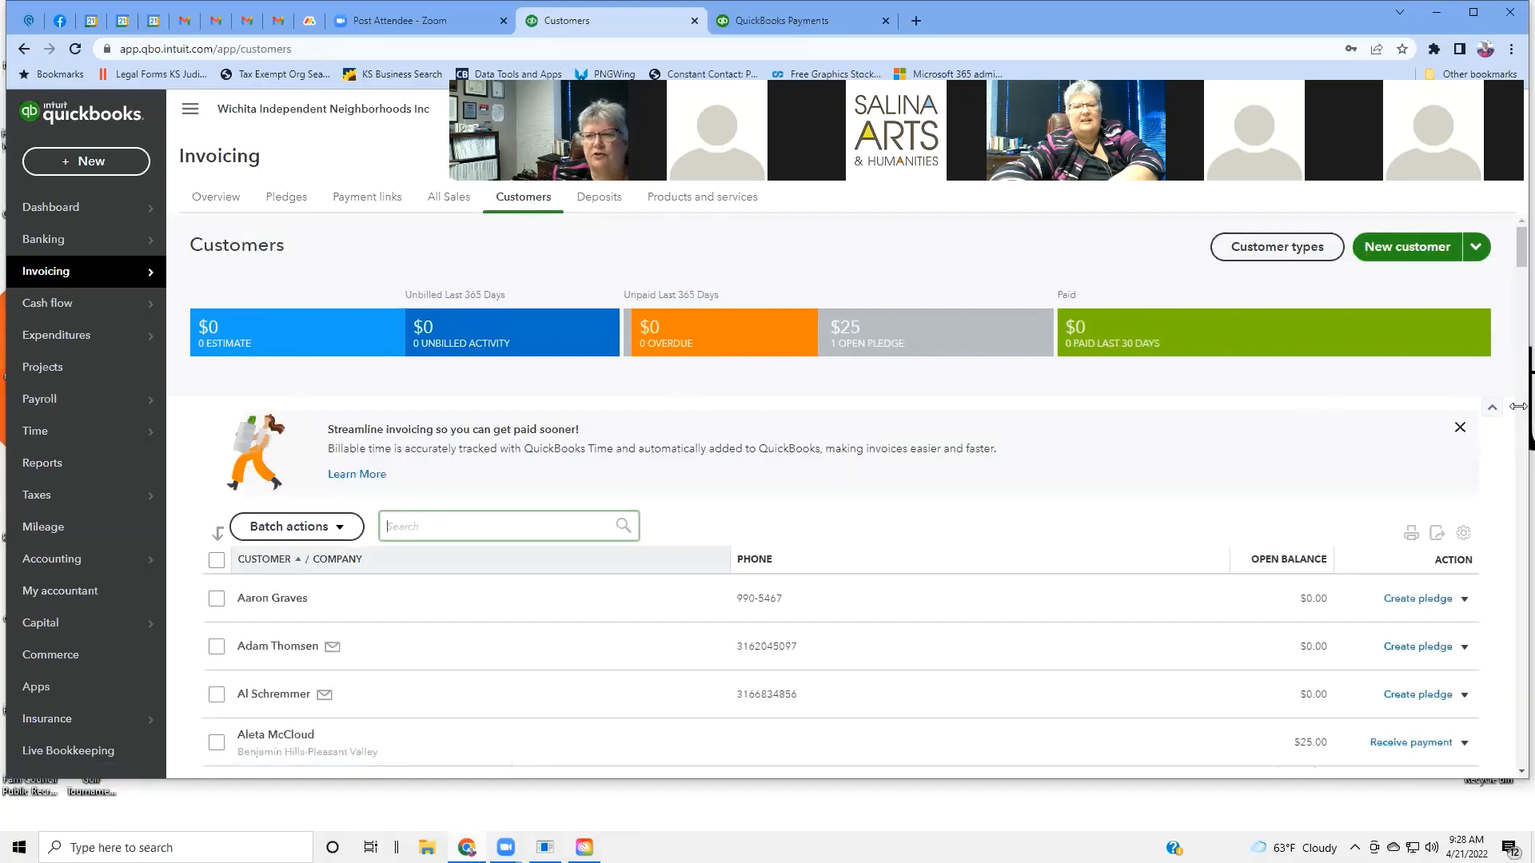
drag(1519, 238, 1513, 243)
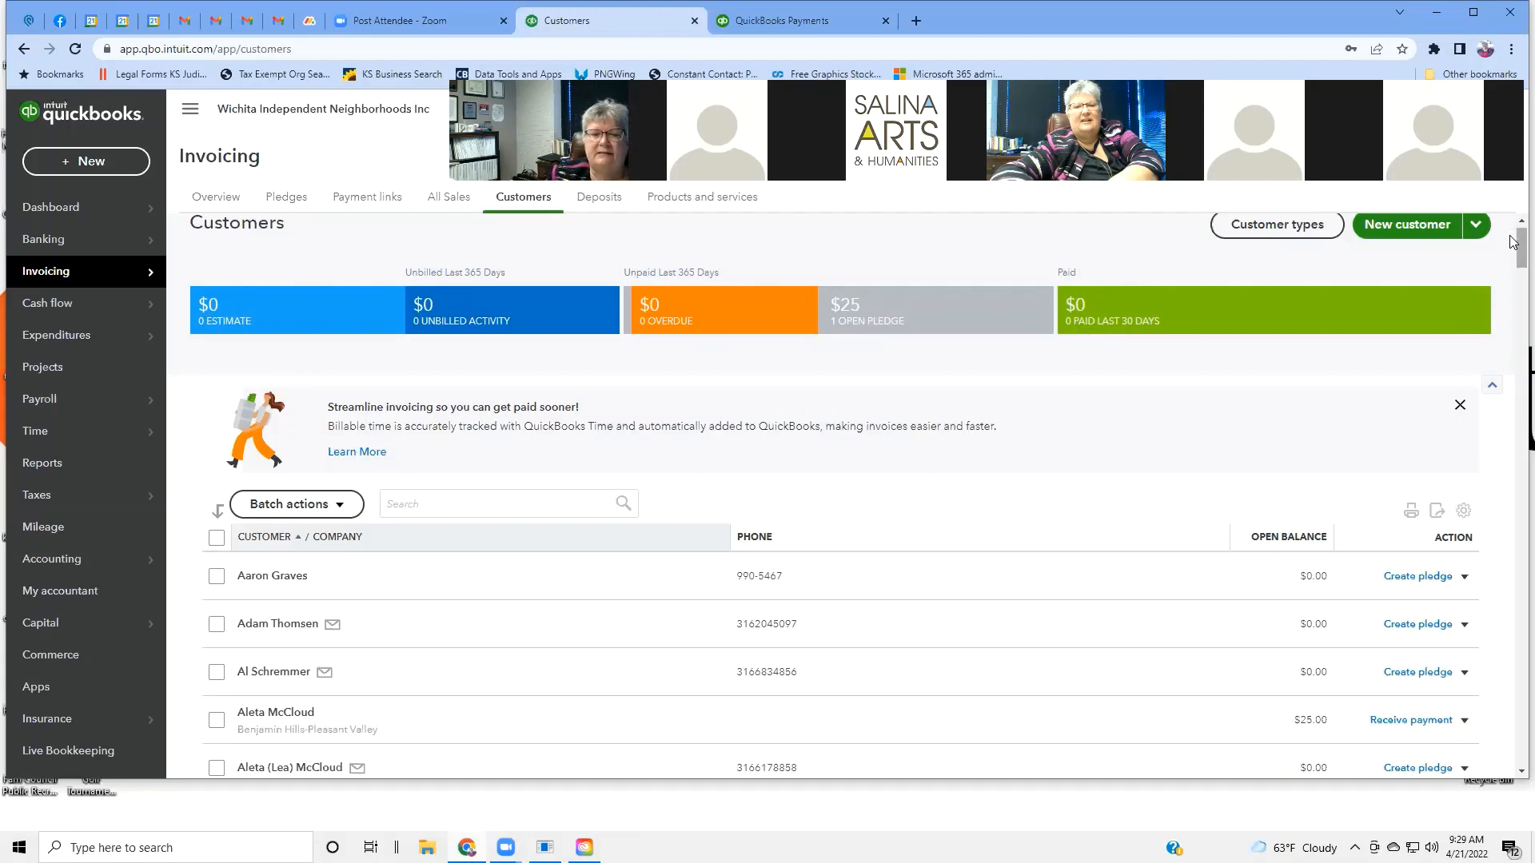
drag(1513, 242, 1514, 286)
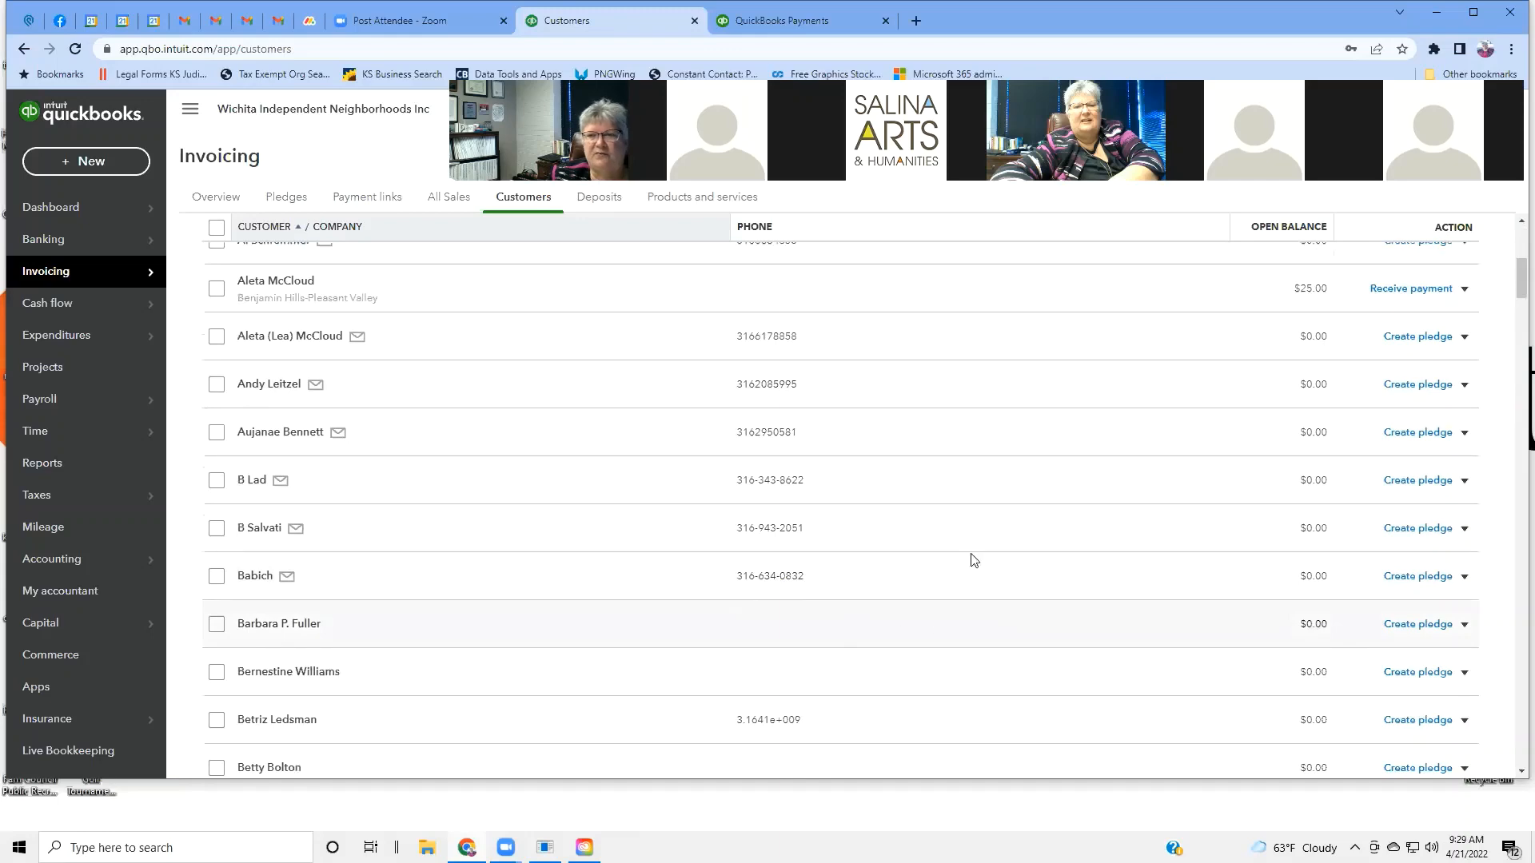
drag(1515, 296, 1500, 256)
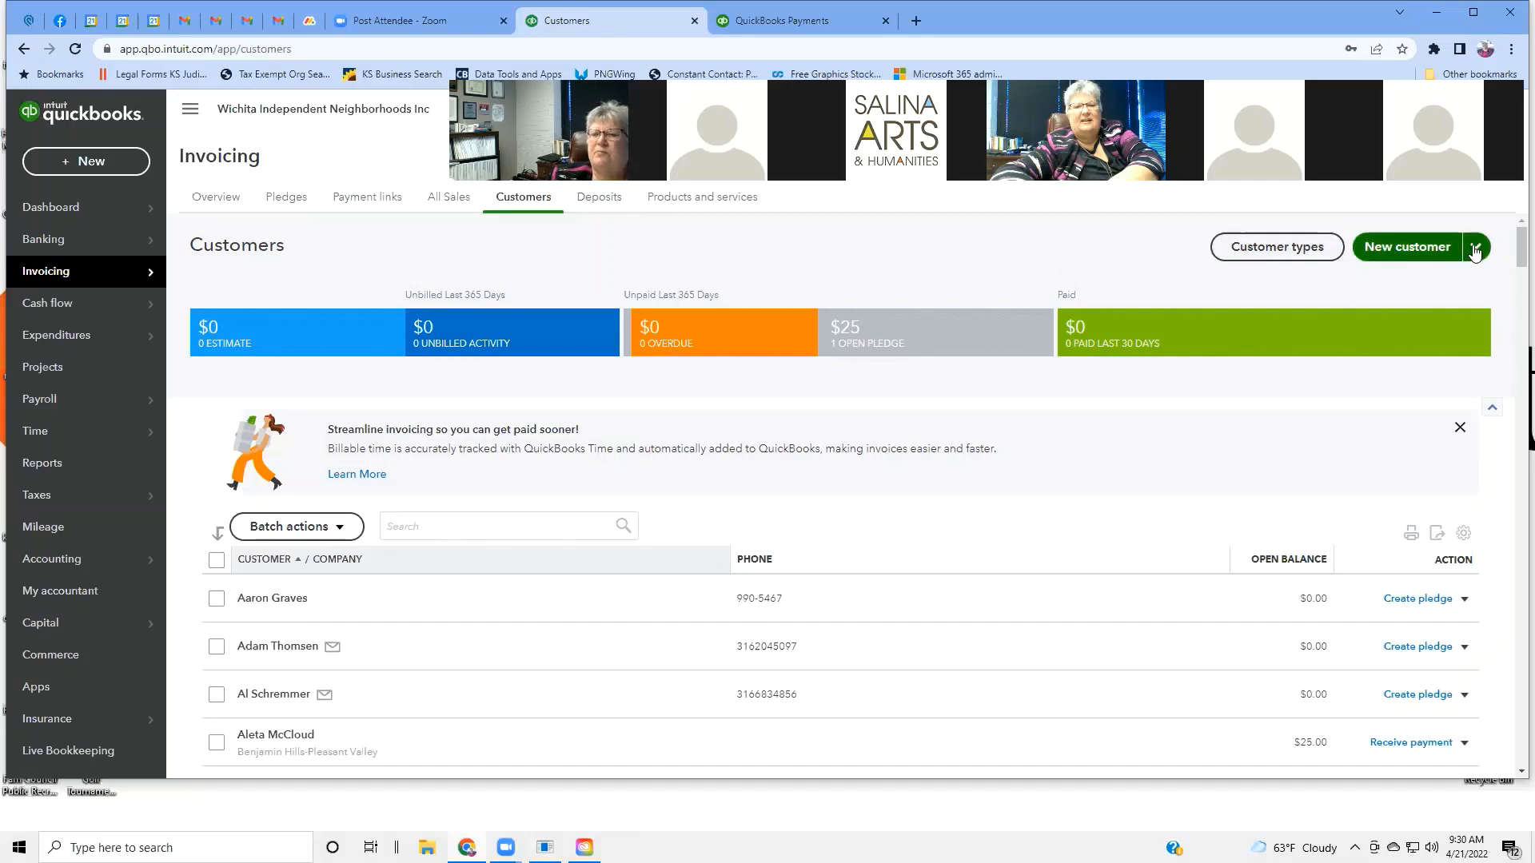
Start a new customer and visit the Title, Customer display name and Company name fields.
click(1423, 250)
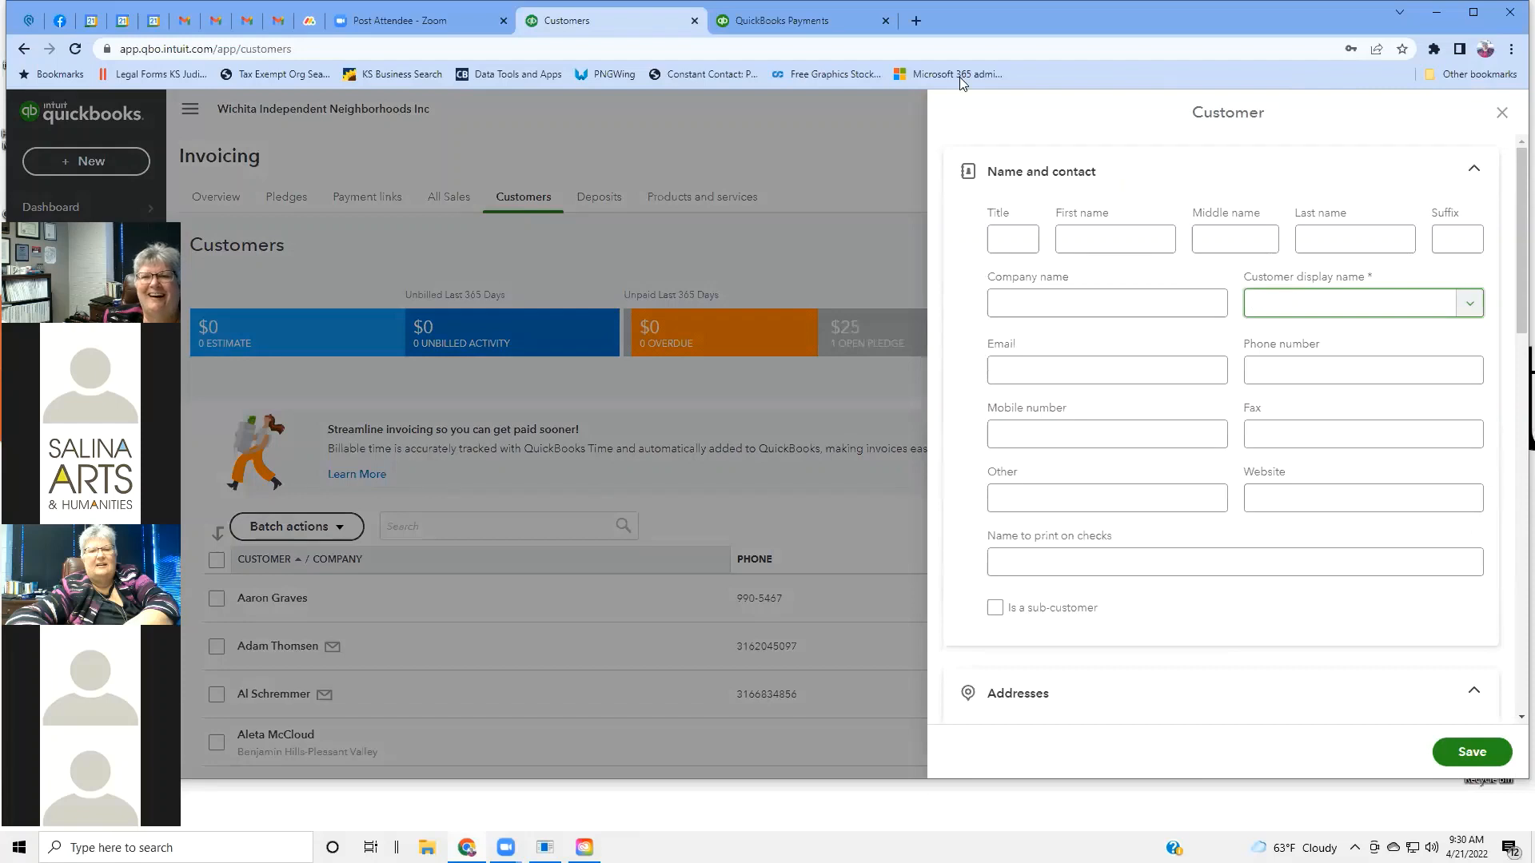
click(1112, 126)
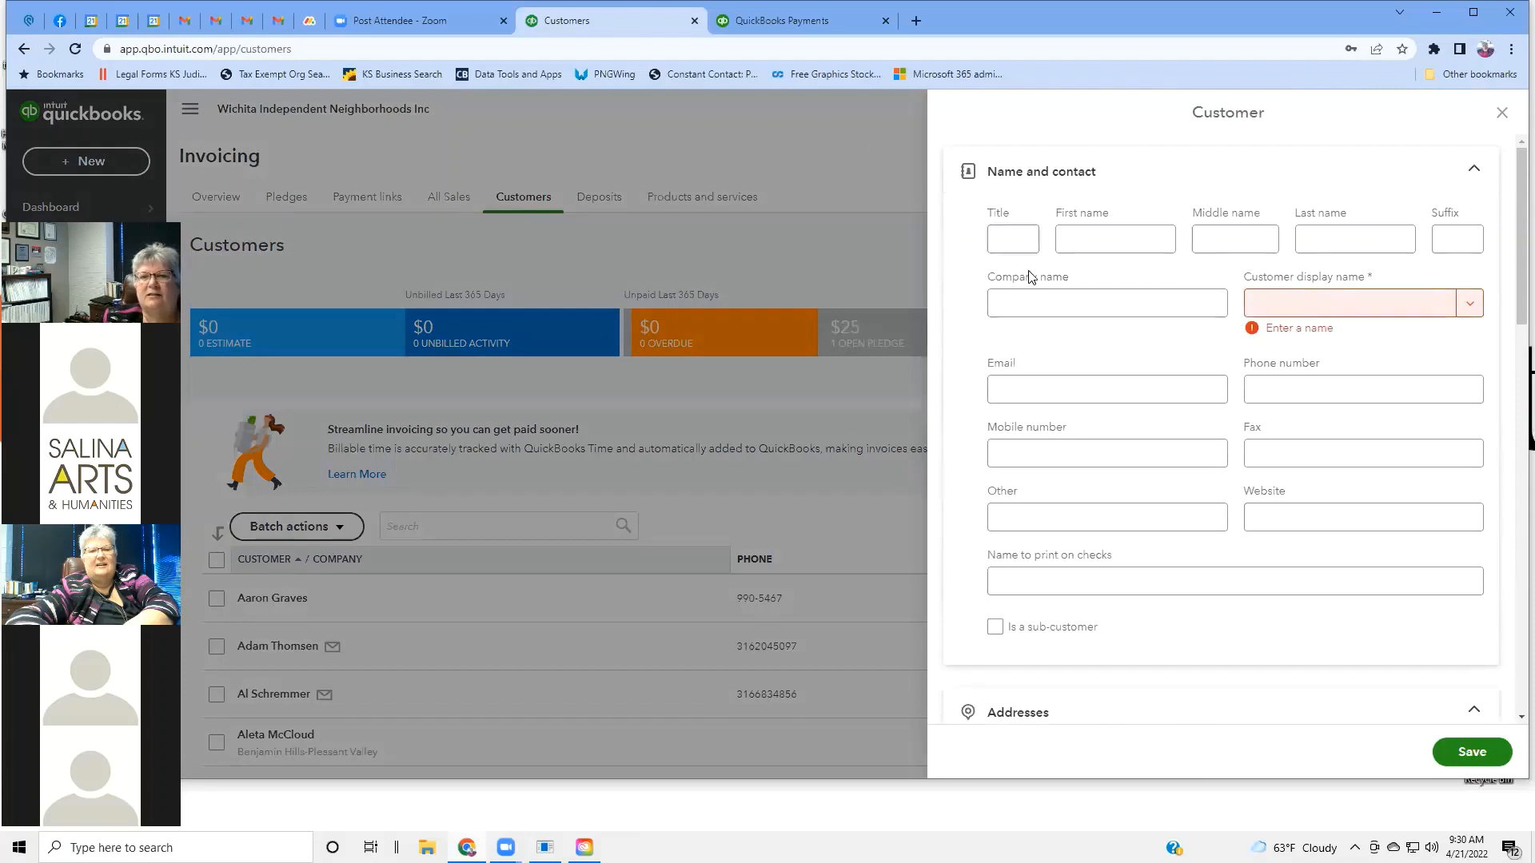
click(1018, 246)
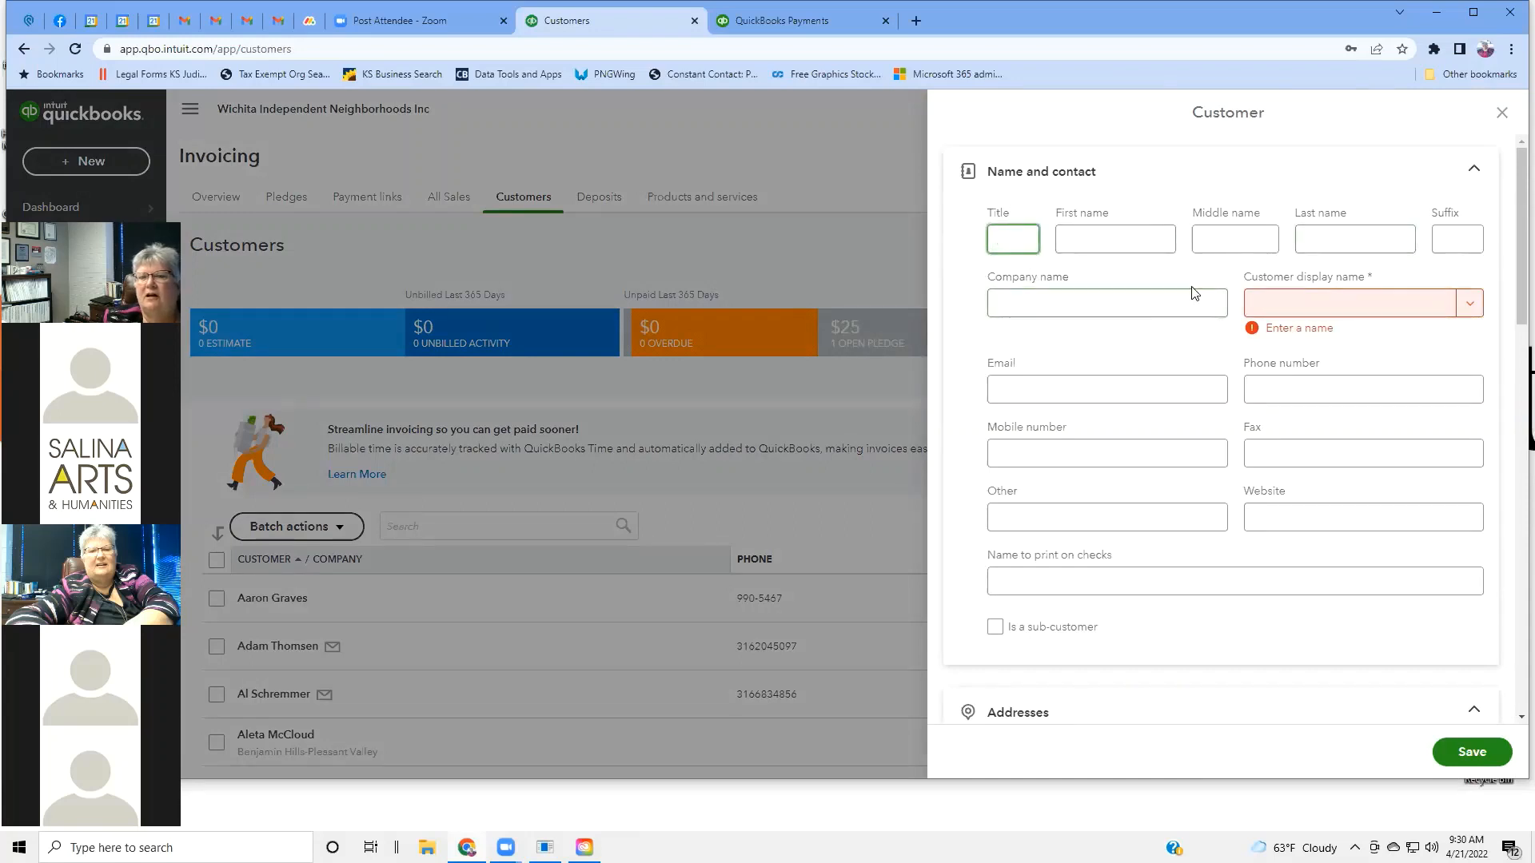
click(1476, 309)
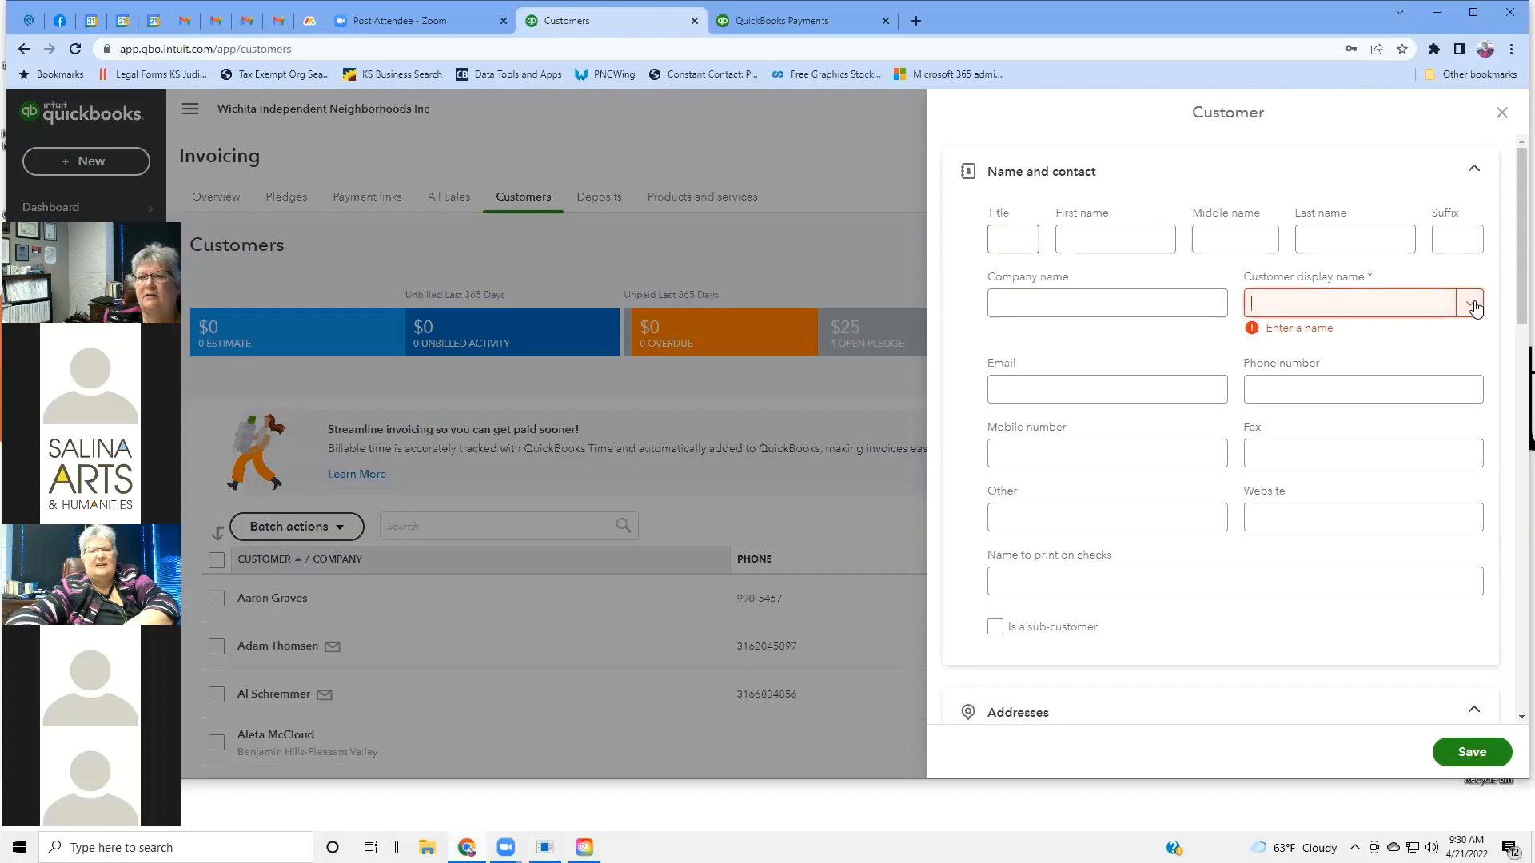
click(1051, 302)
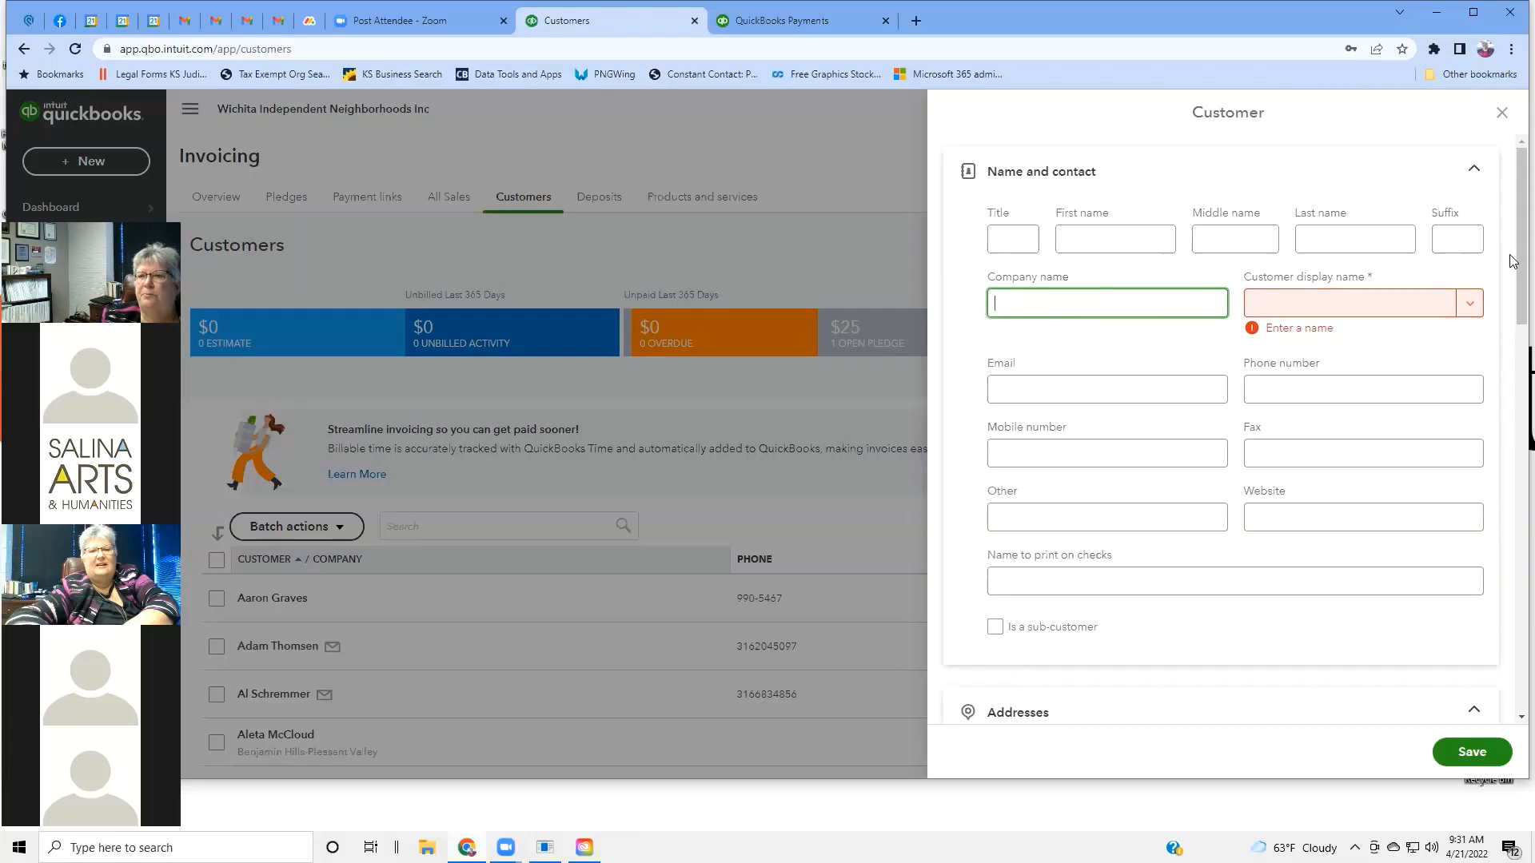
Tick Is a sub-customer and view the Parent customer list without choosing a parent.
scroll(1221, 500, down, 1)
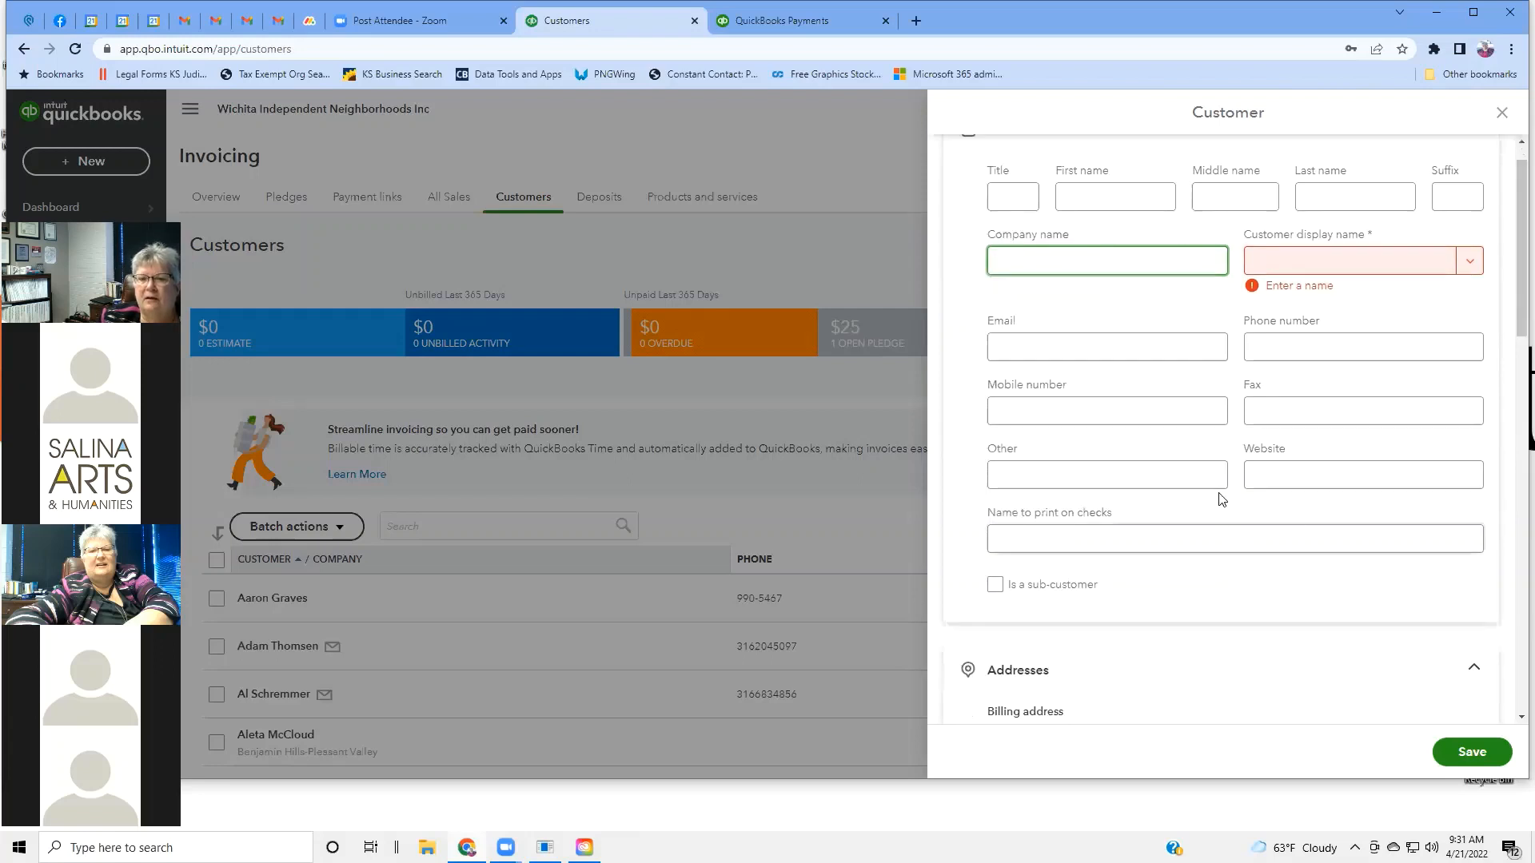
click(1106, 353)
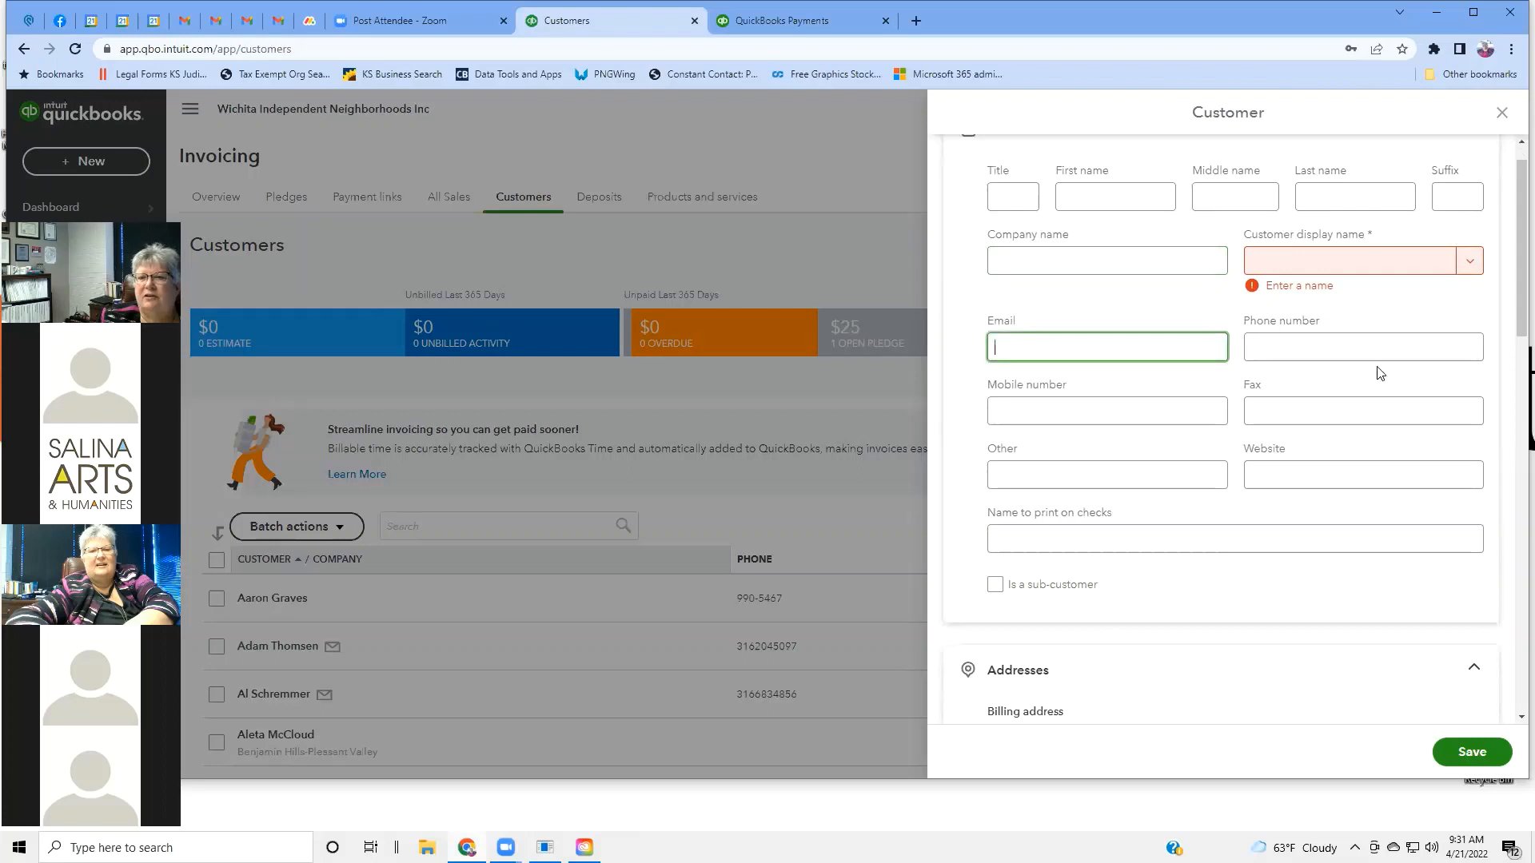
scroll(1341, 416, down, 2)
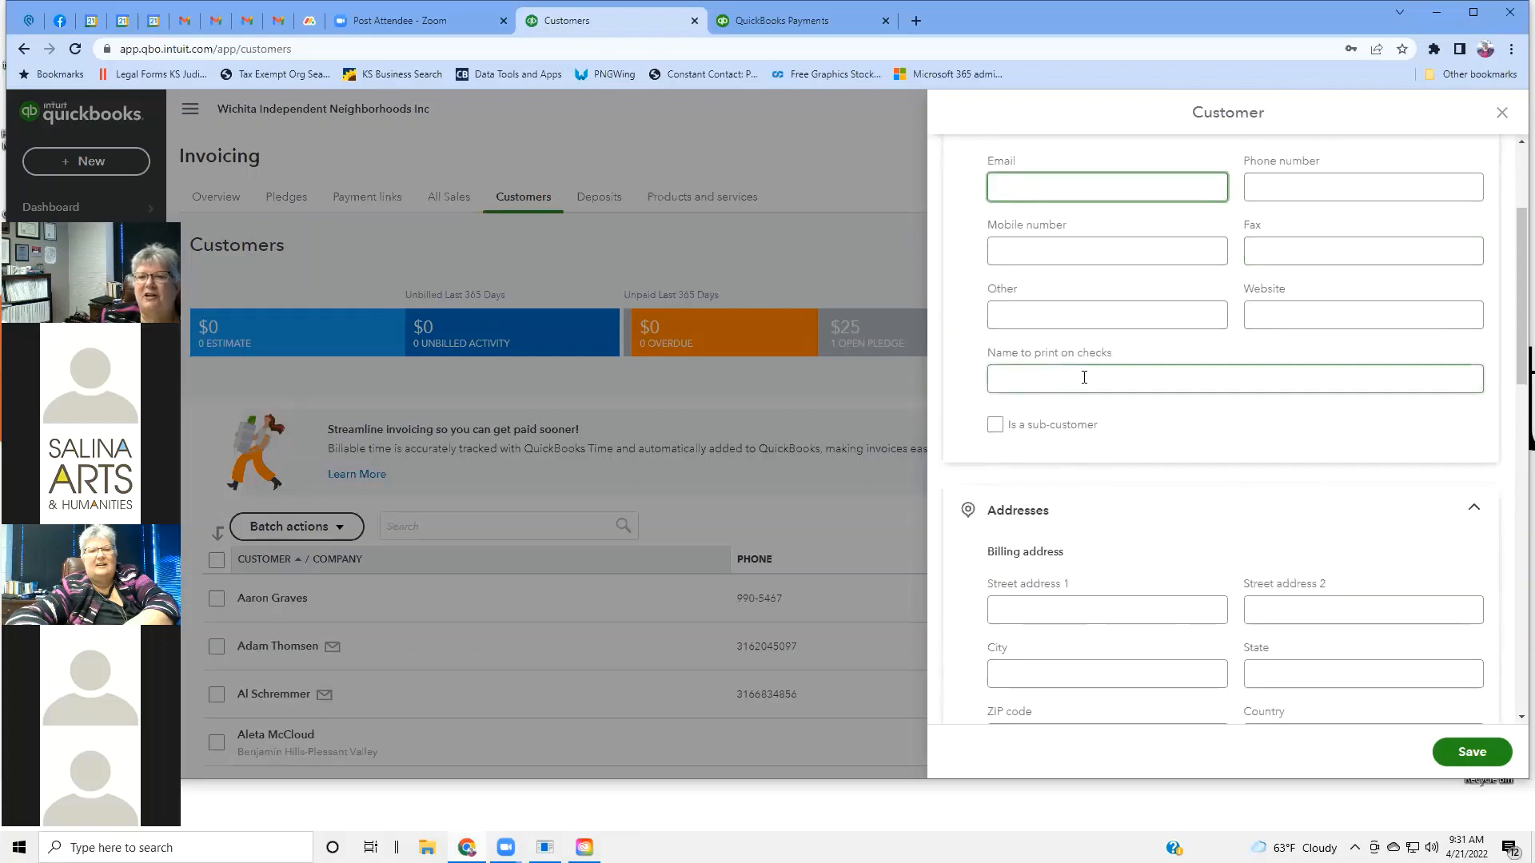
scroll(1083, 372, up, 2)
scroll(1083, 372, down, 4)
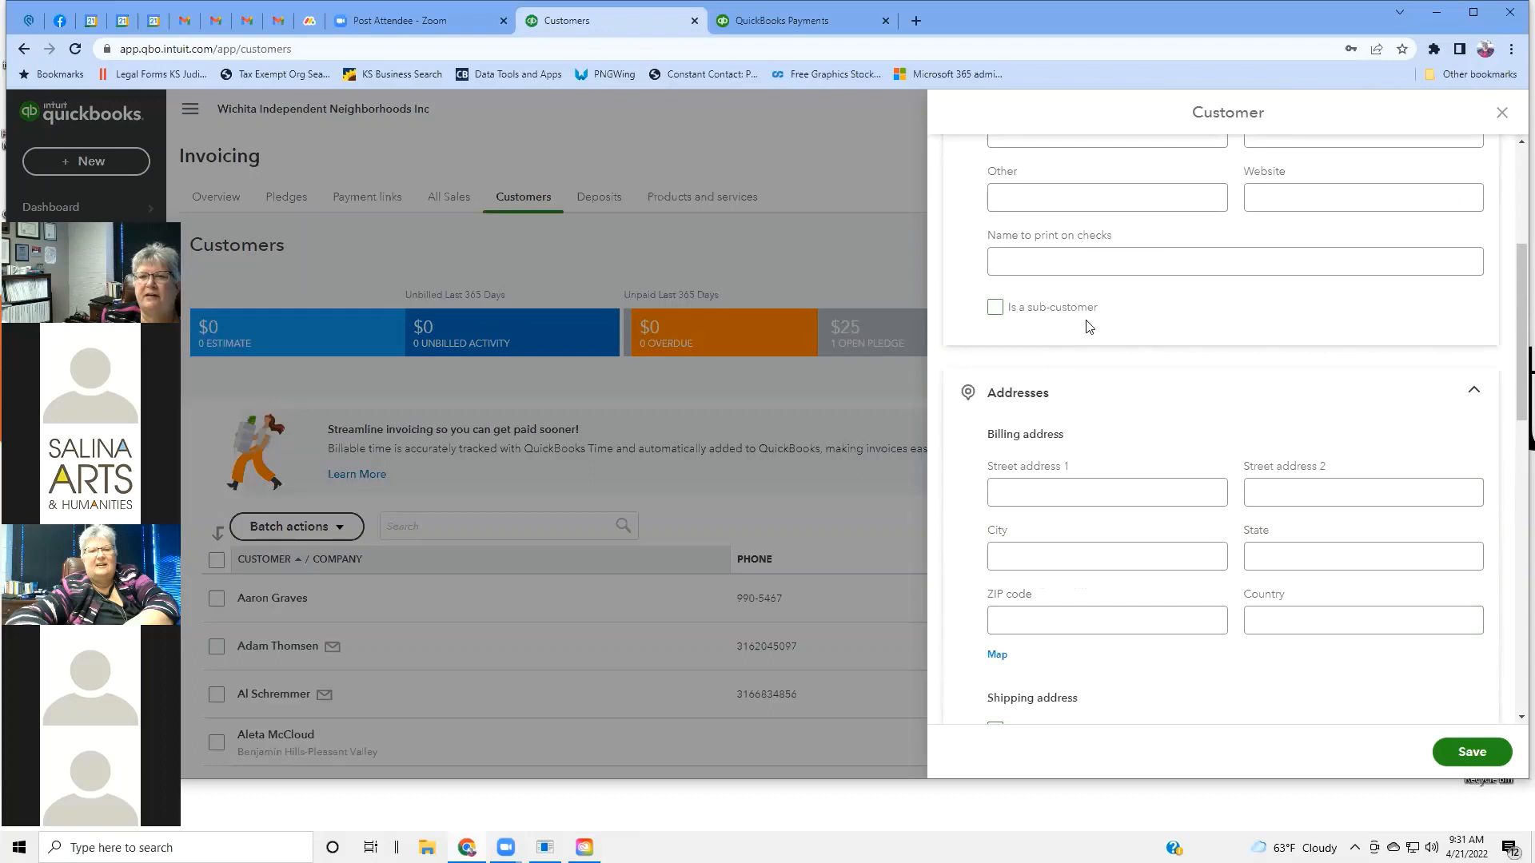
click(995, 309)
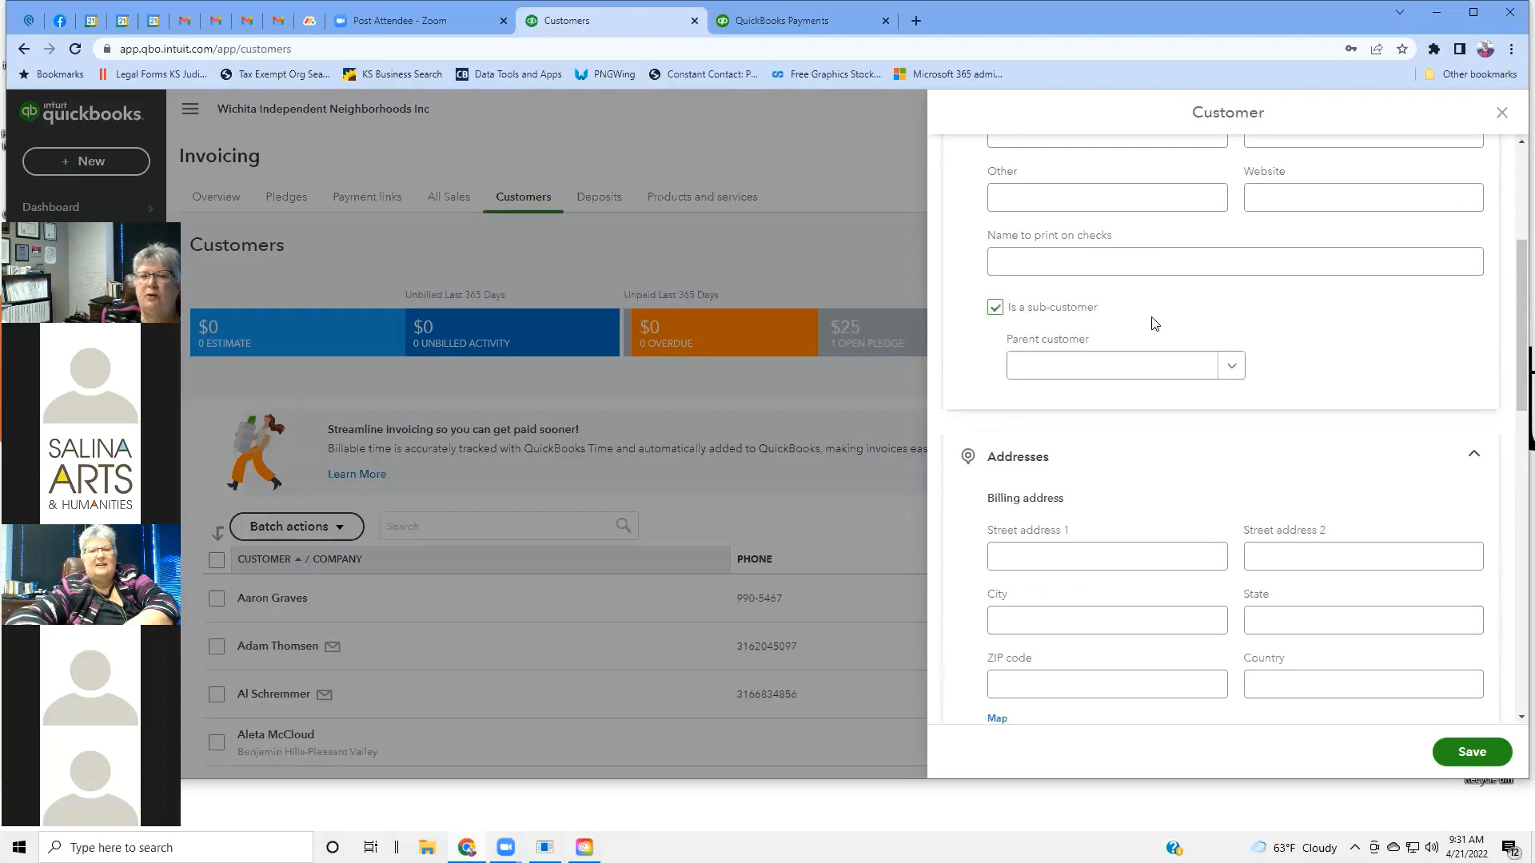
click(1235, 369)
click(1231, 368)
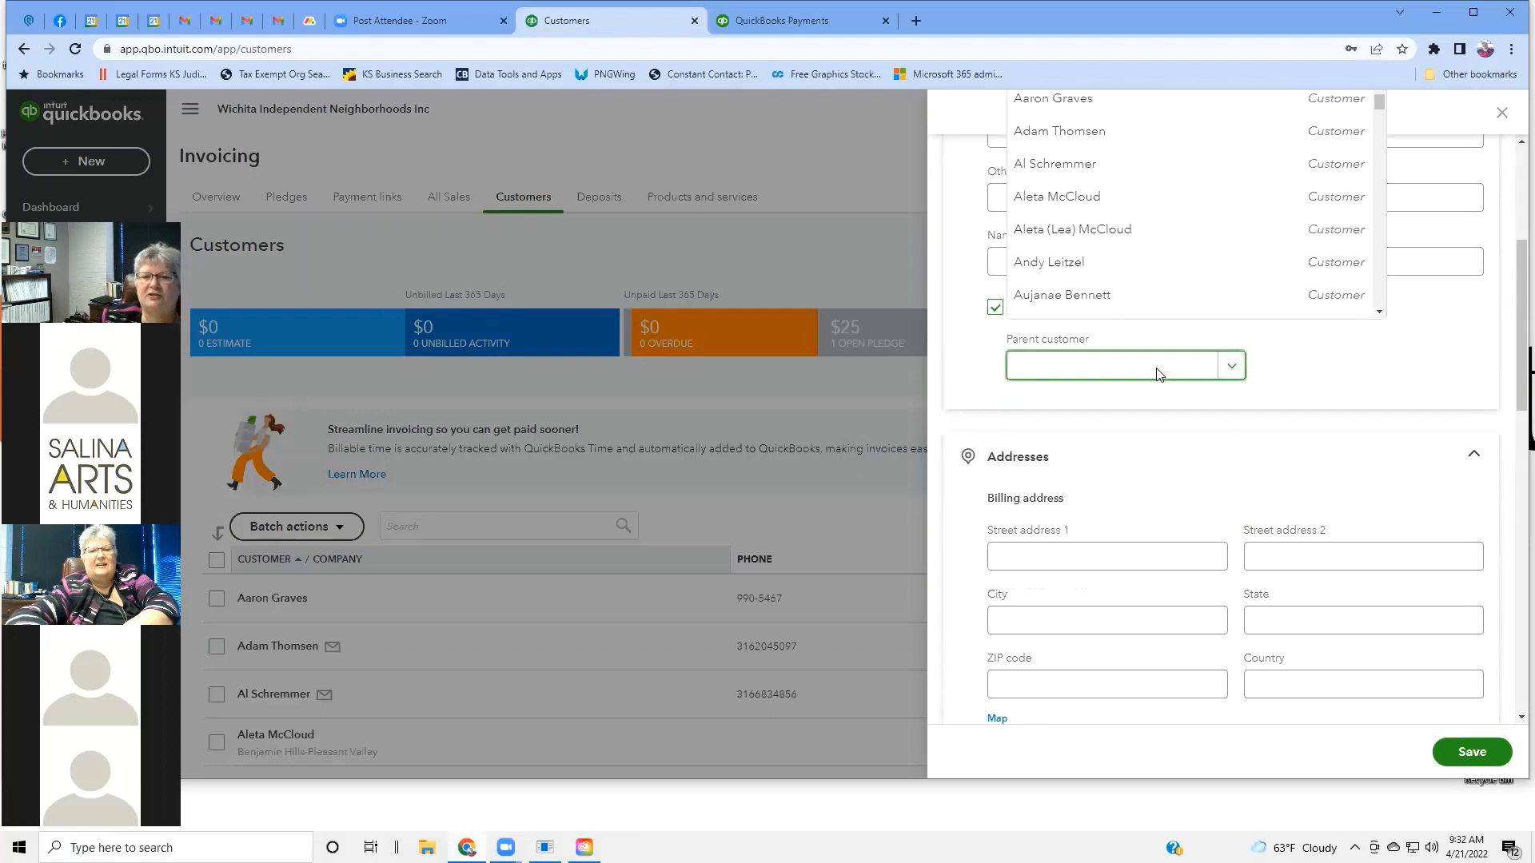
click(1161, 415)
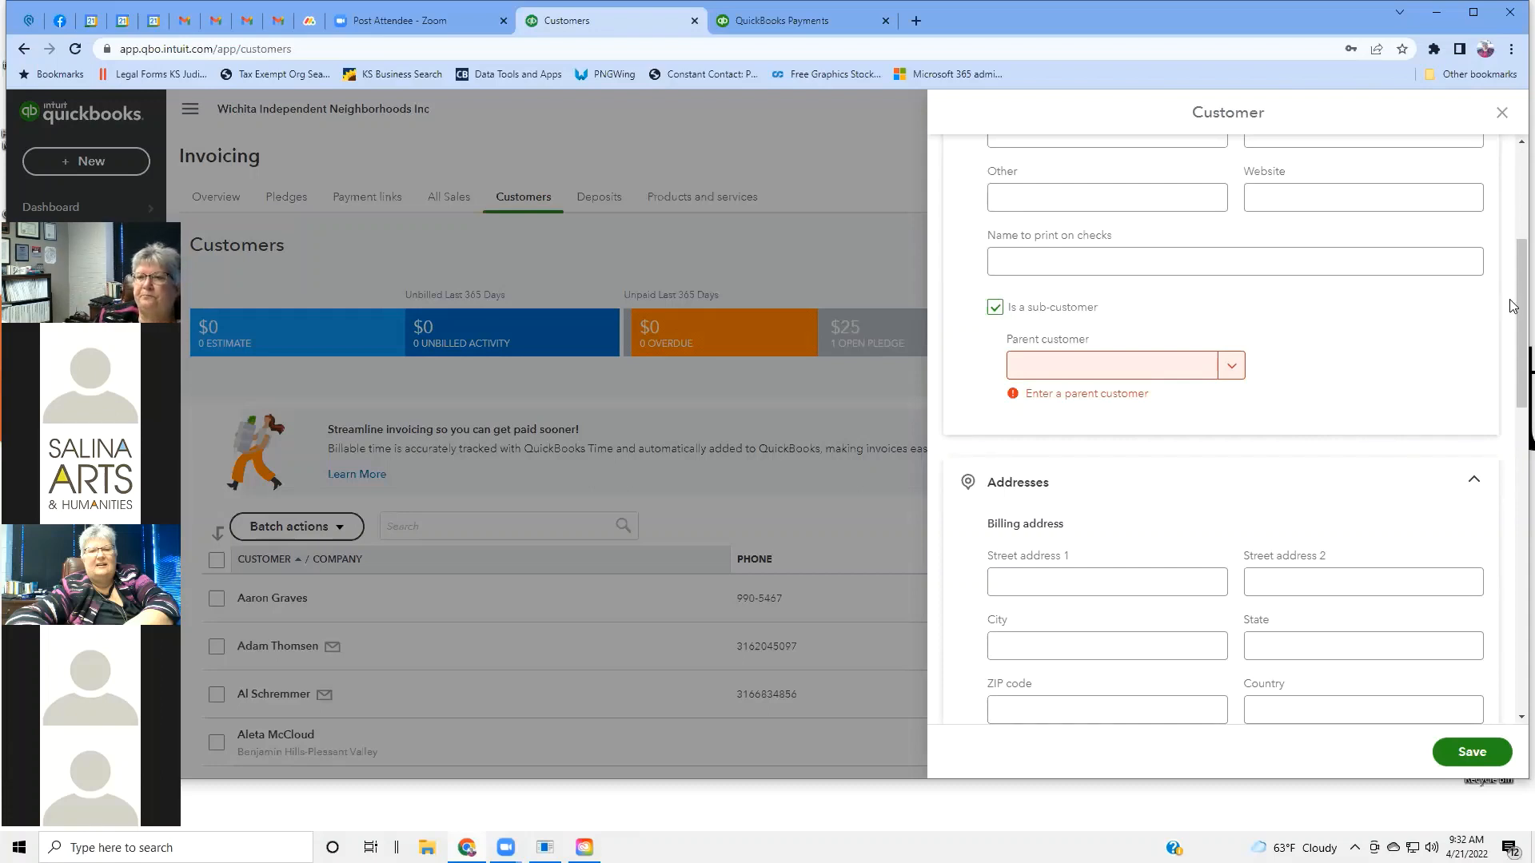
drag(1513, 302, 1514, 379)
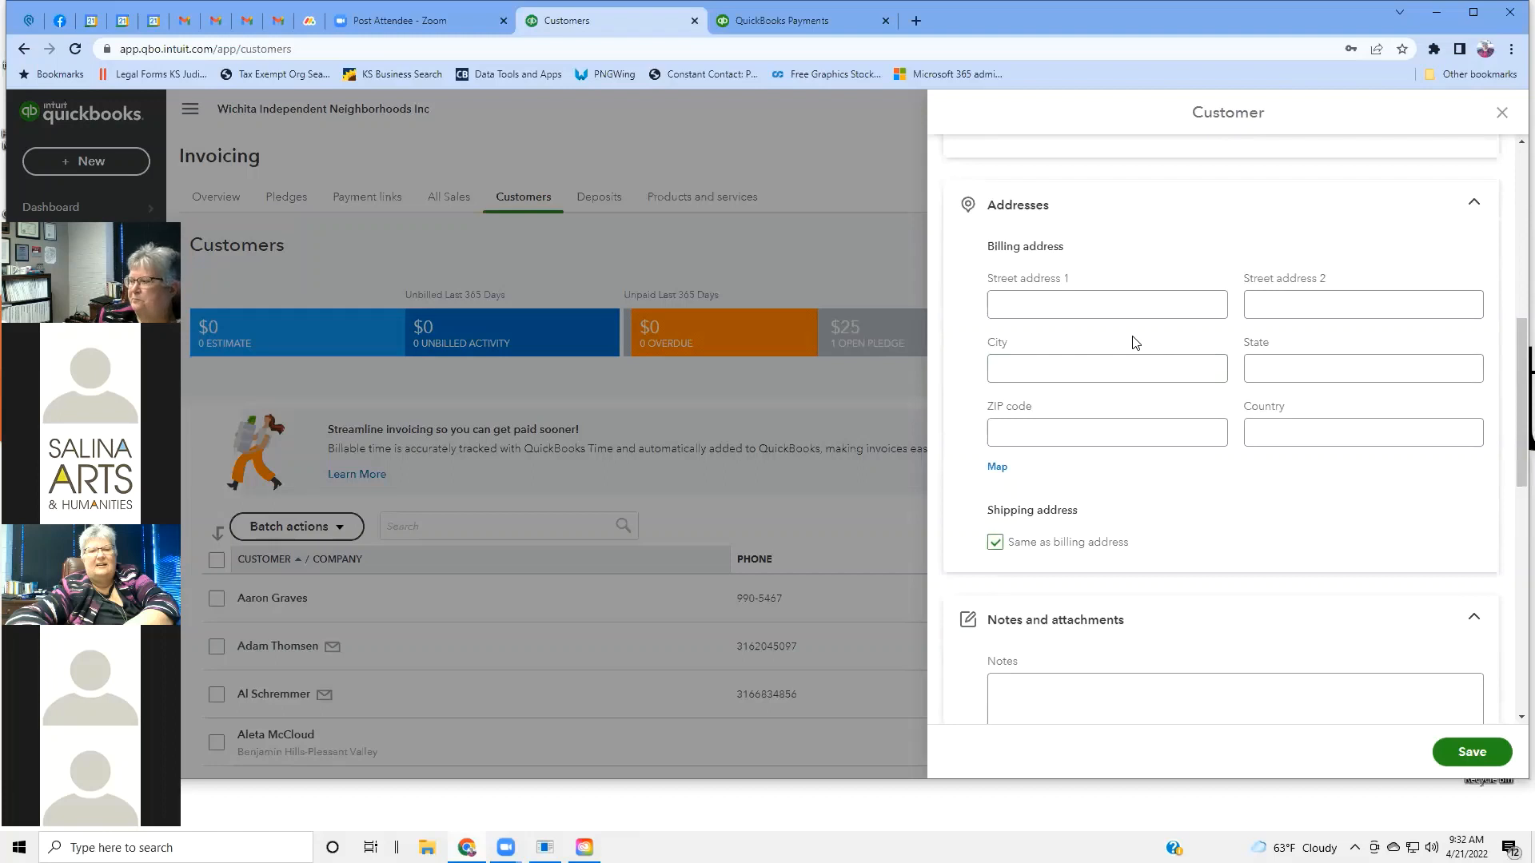
drag(1513, 378, 1513, 434)
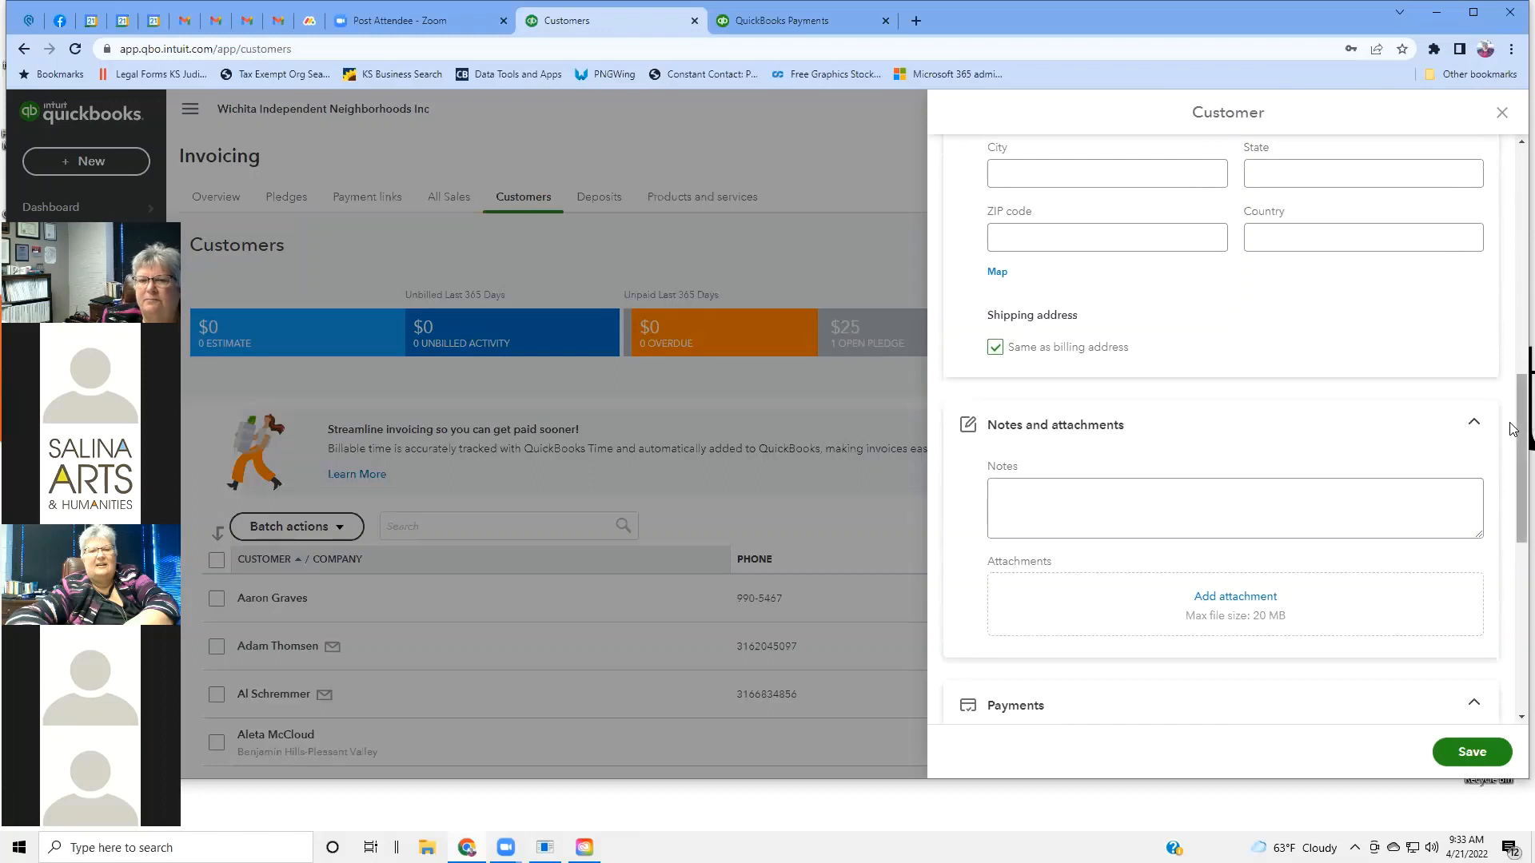
scroll(1354, 416, down, 2)
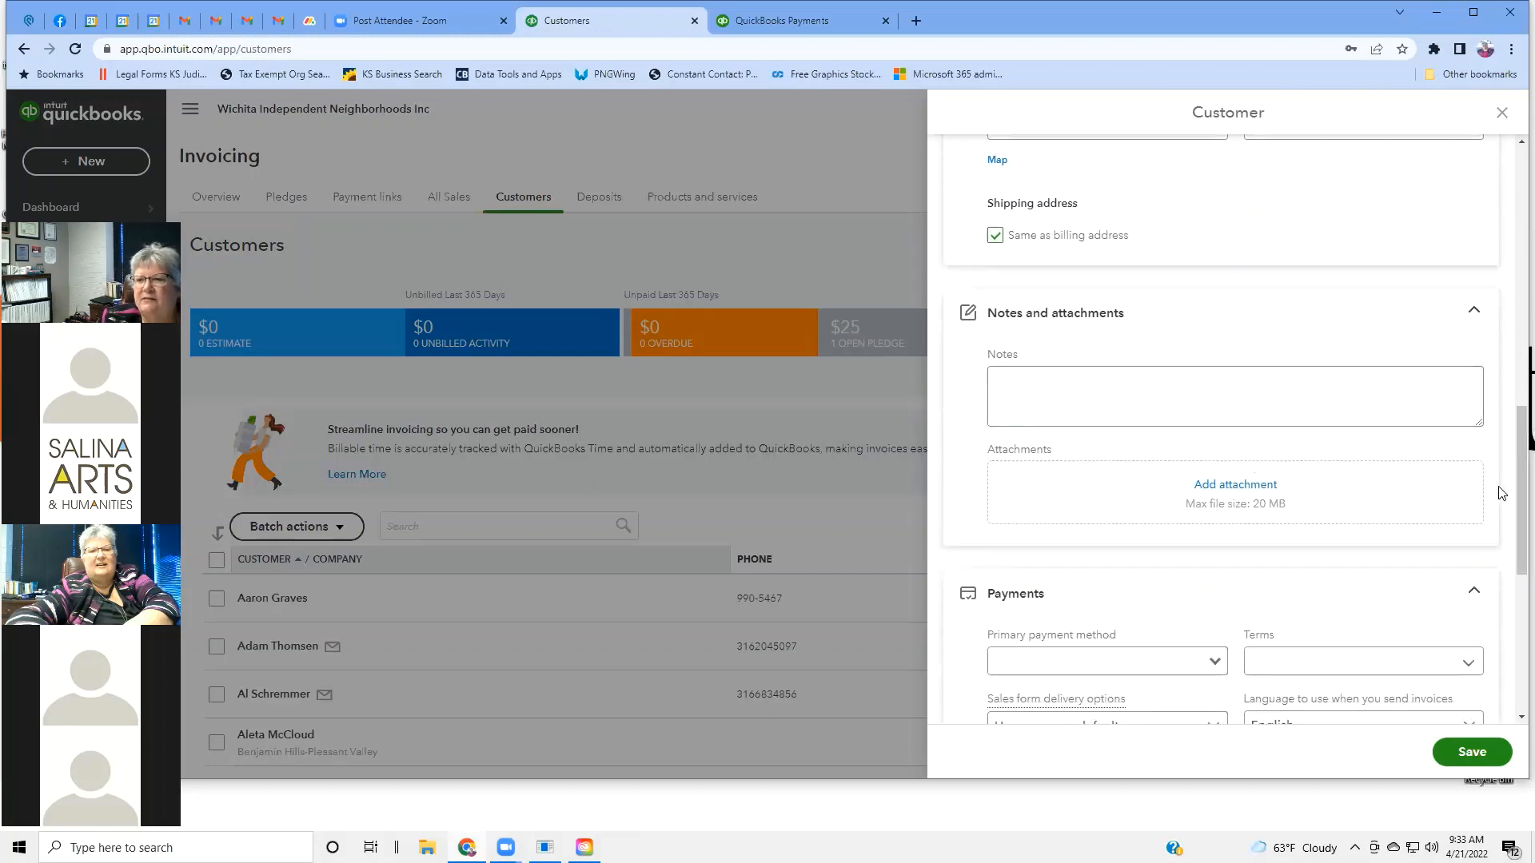
scroll(1511, 534, down, 2)
scroll(1510, 533, down, 3)
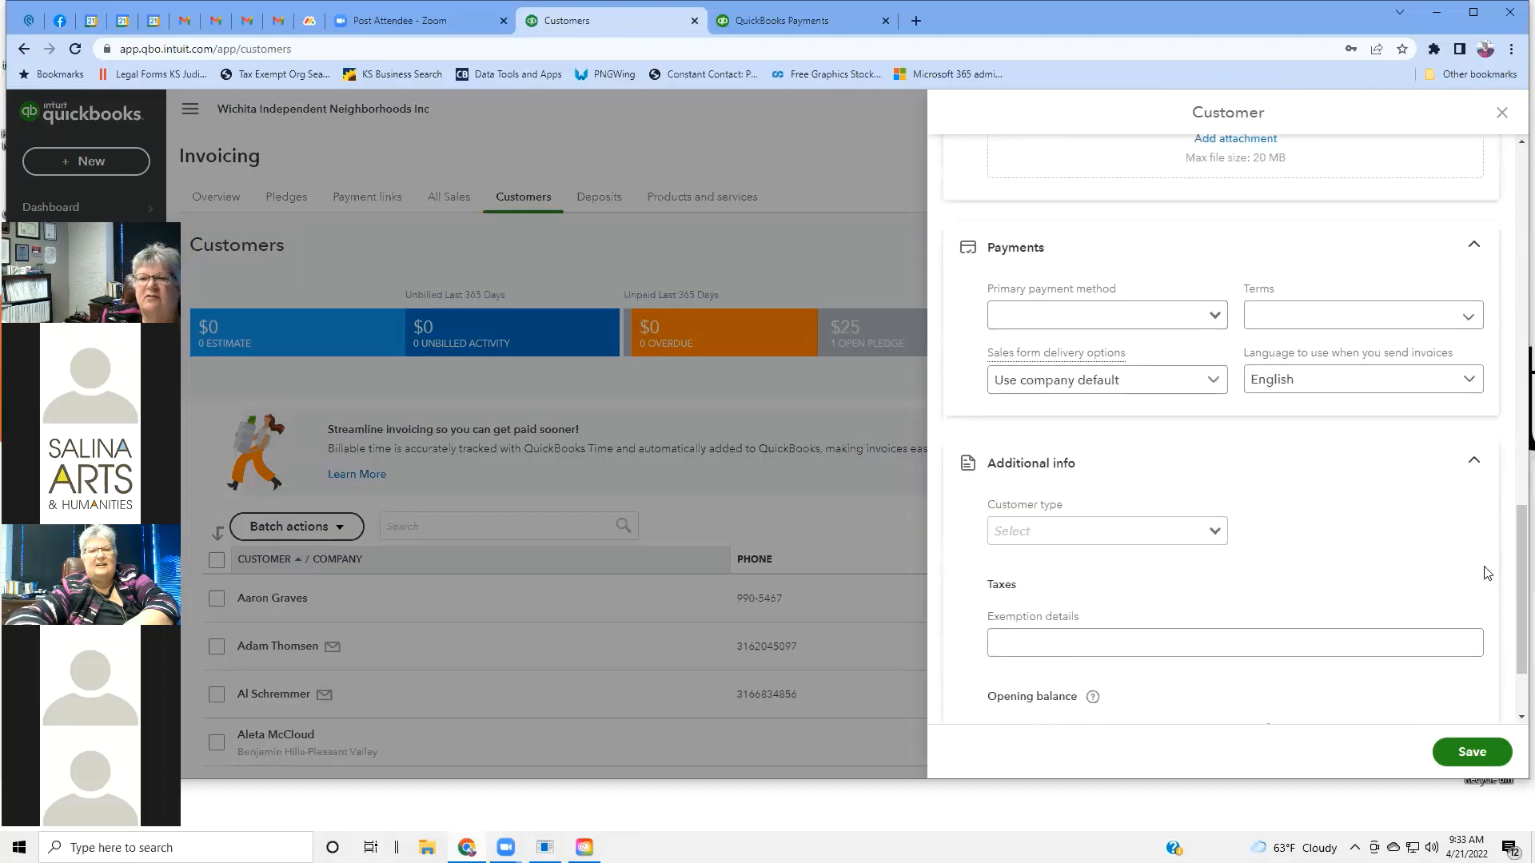
click(1215, 319)
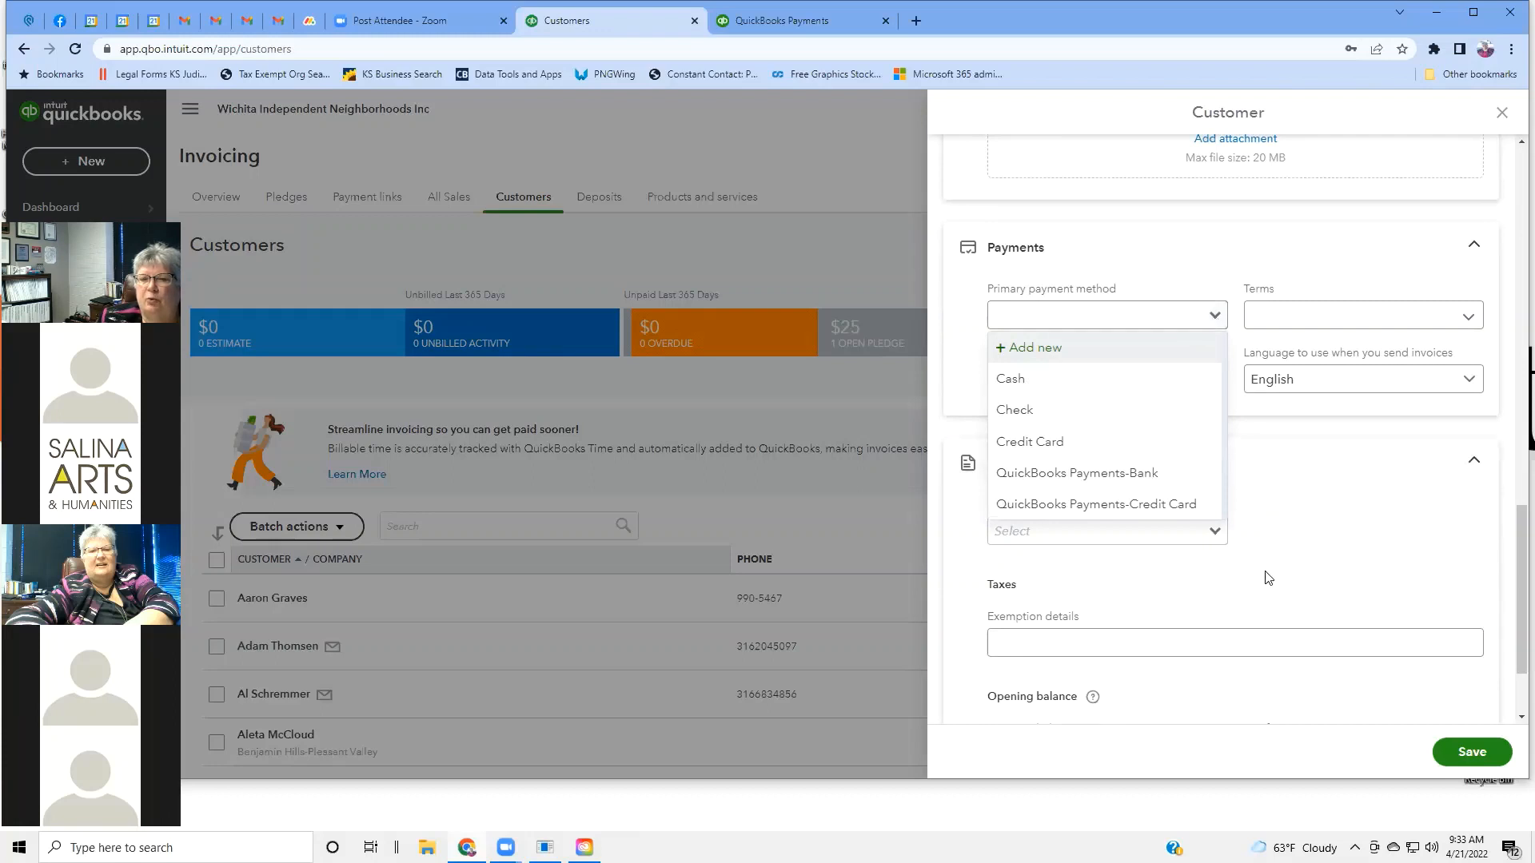
click(1469, 323)
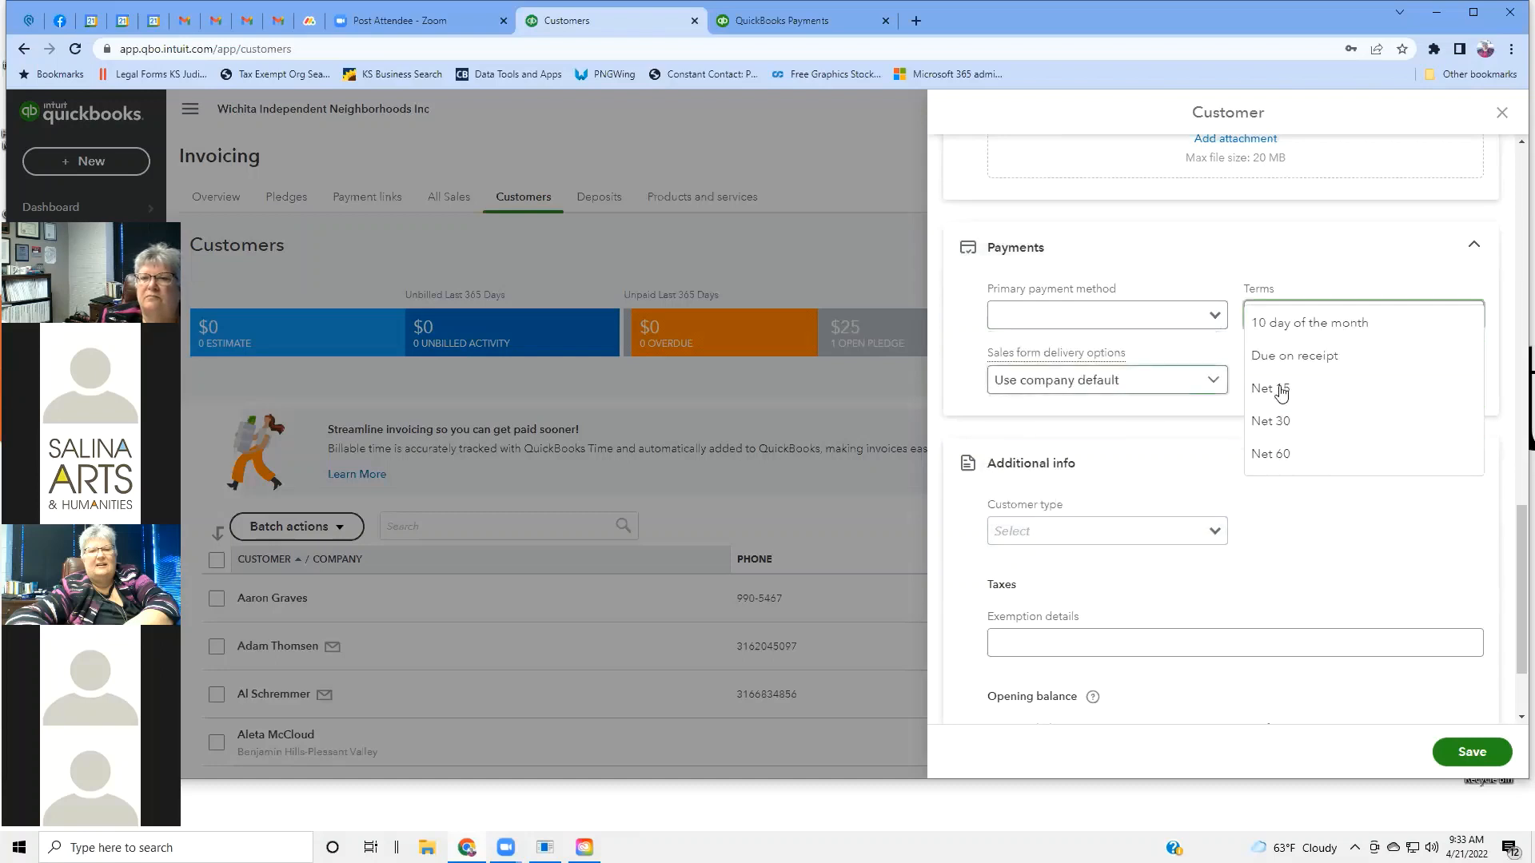
click(1217, 382)
click(1216, 381)
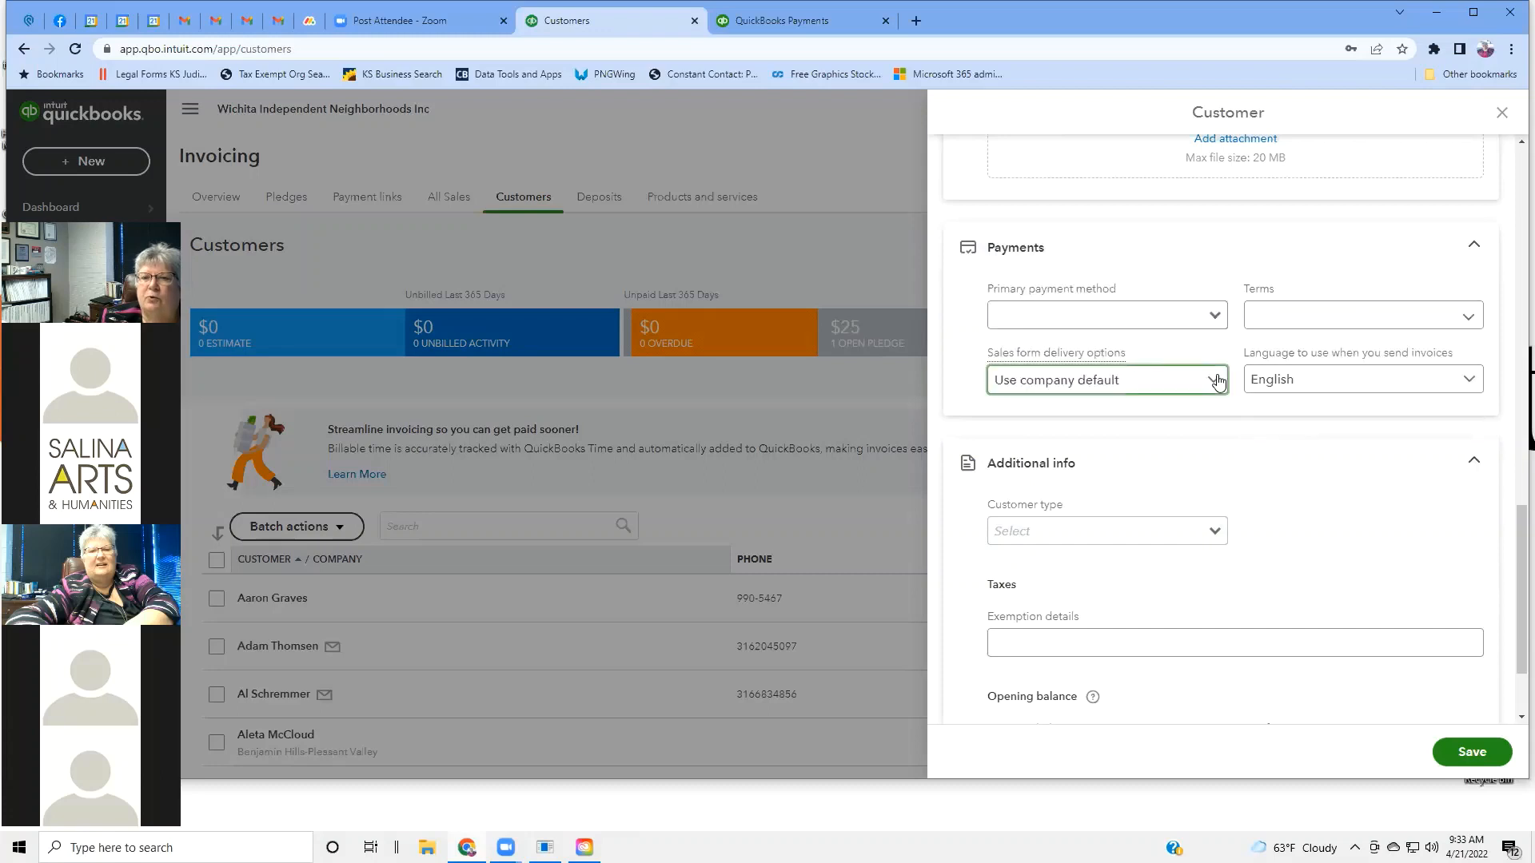
click(1216, 381)
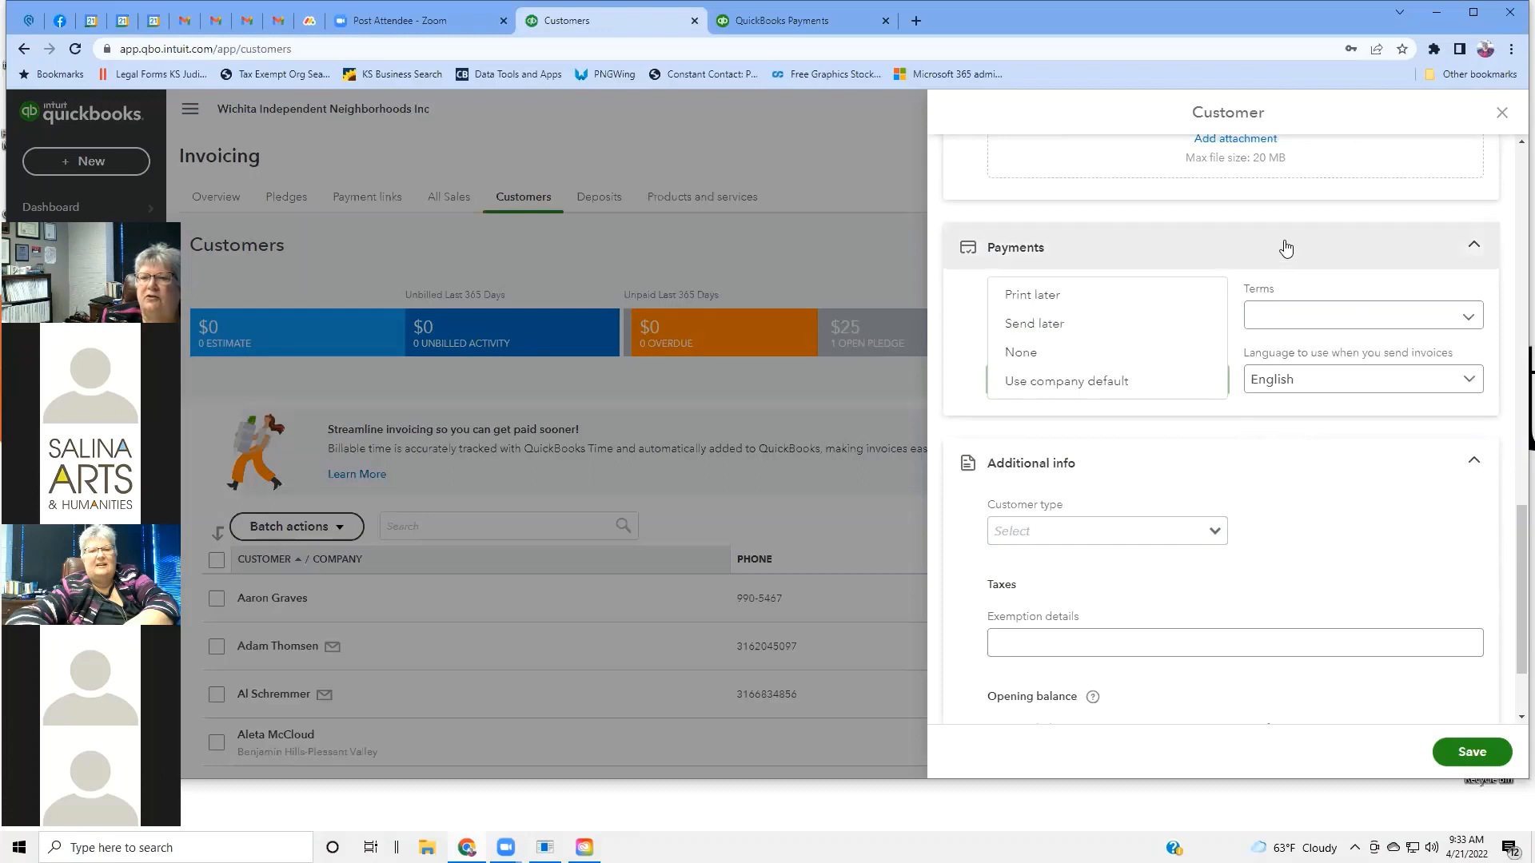
Visit the Customer type, tax exemption details and opening balance fields, leaving them empty.
scroll(1407, 462, down, 2)
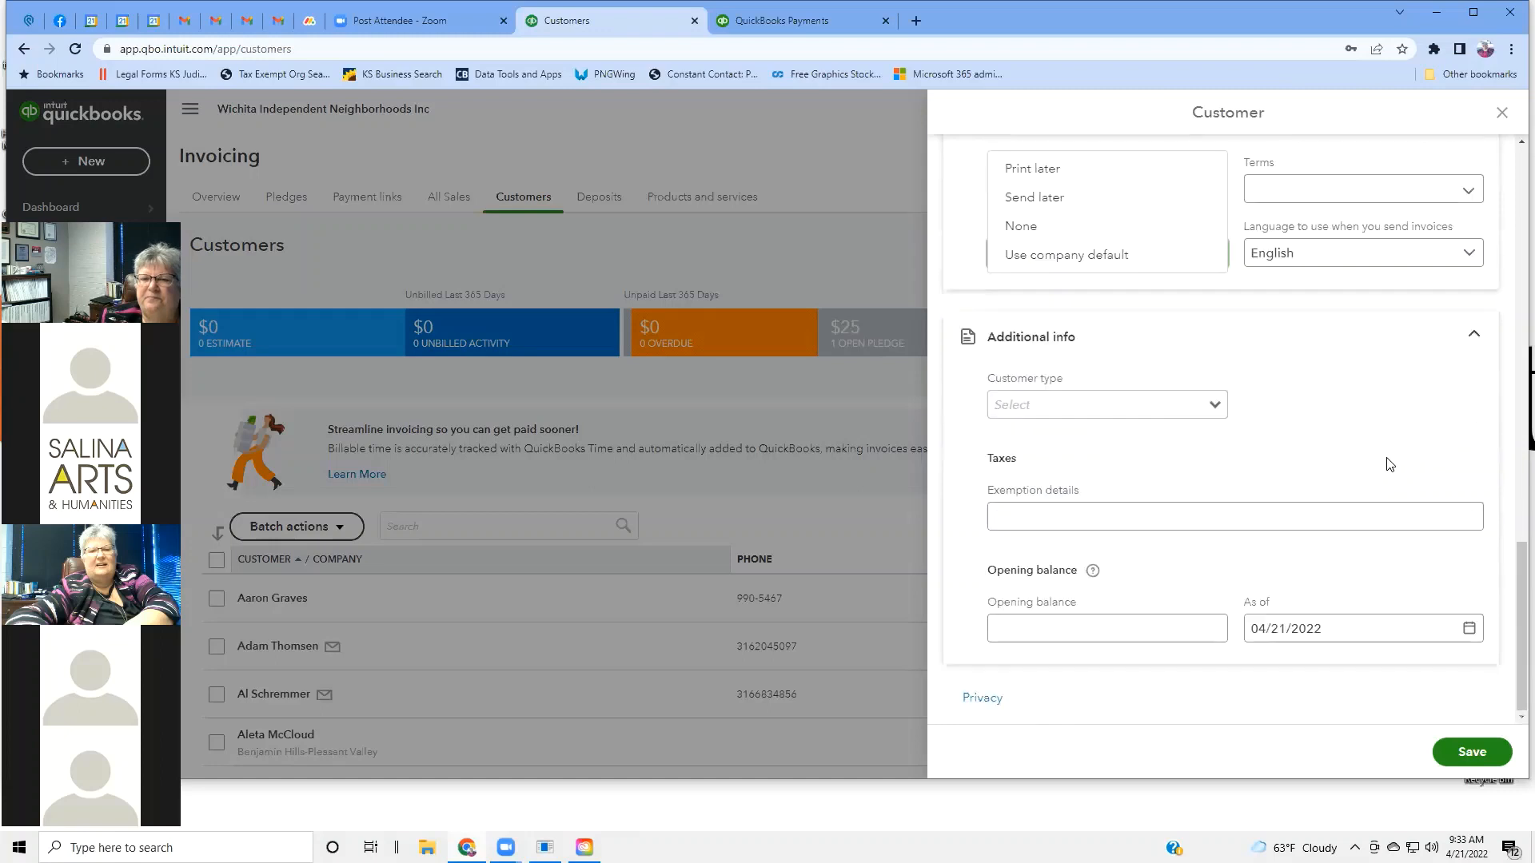
click(1216, 409)
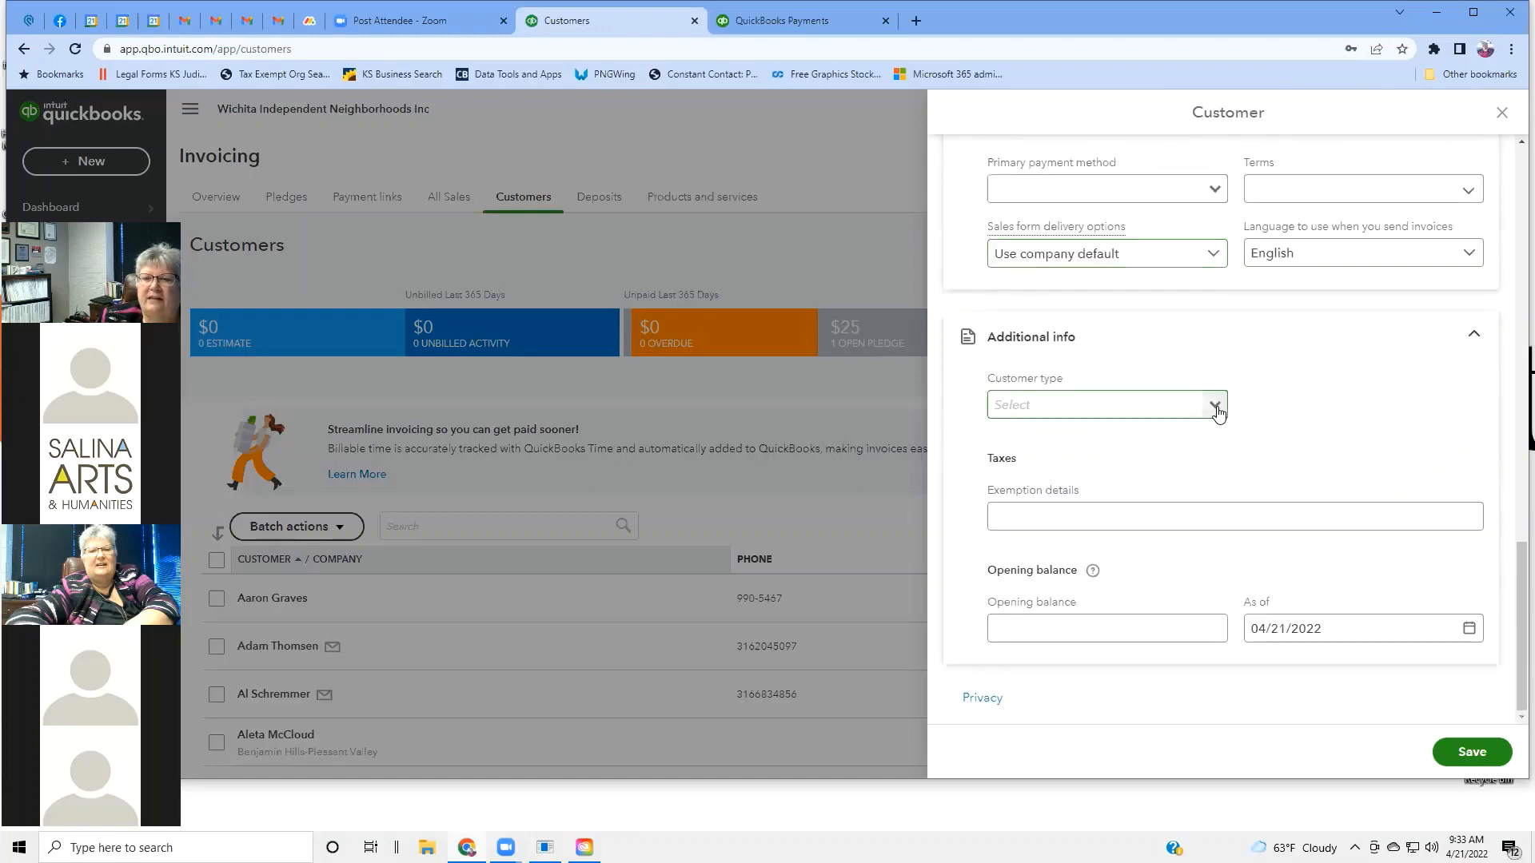
click(1217, 410)
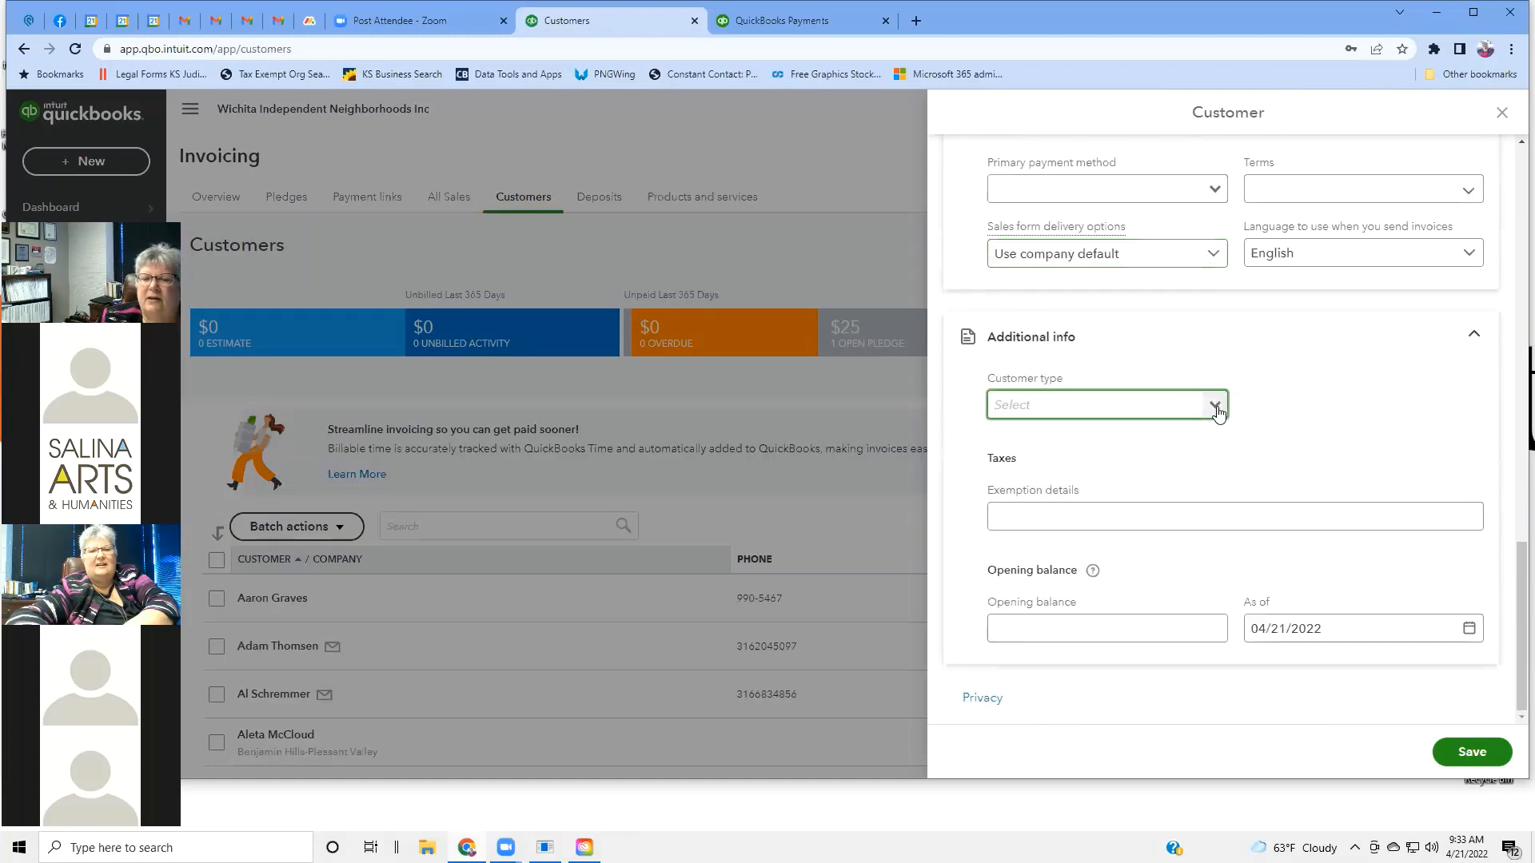
click(1217, 409)
click(1216, 409)
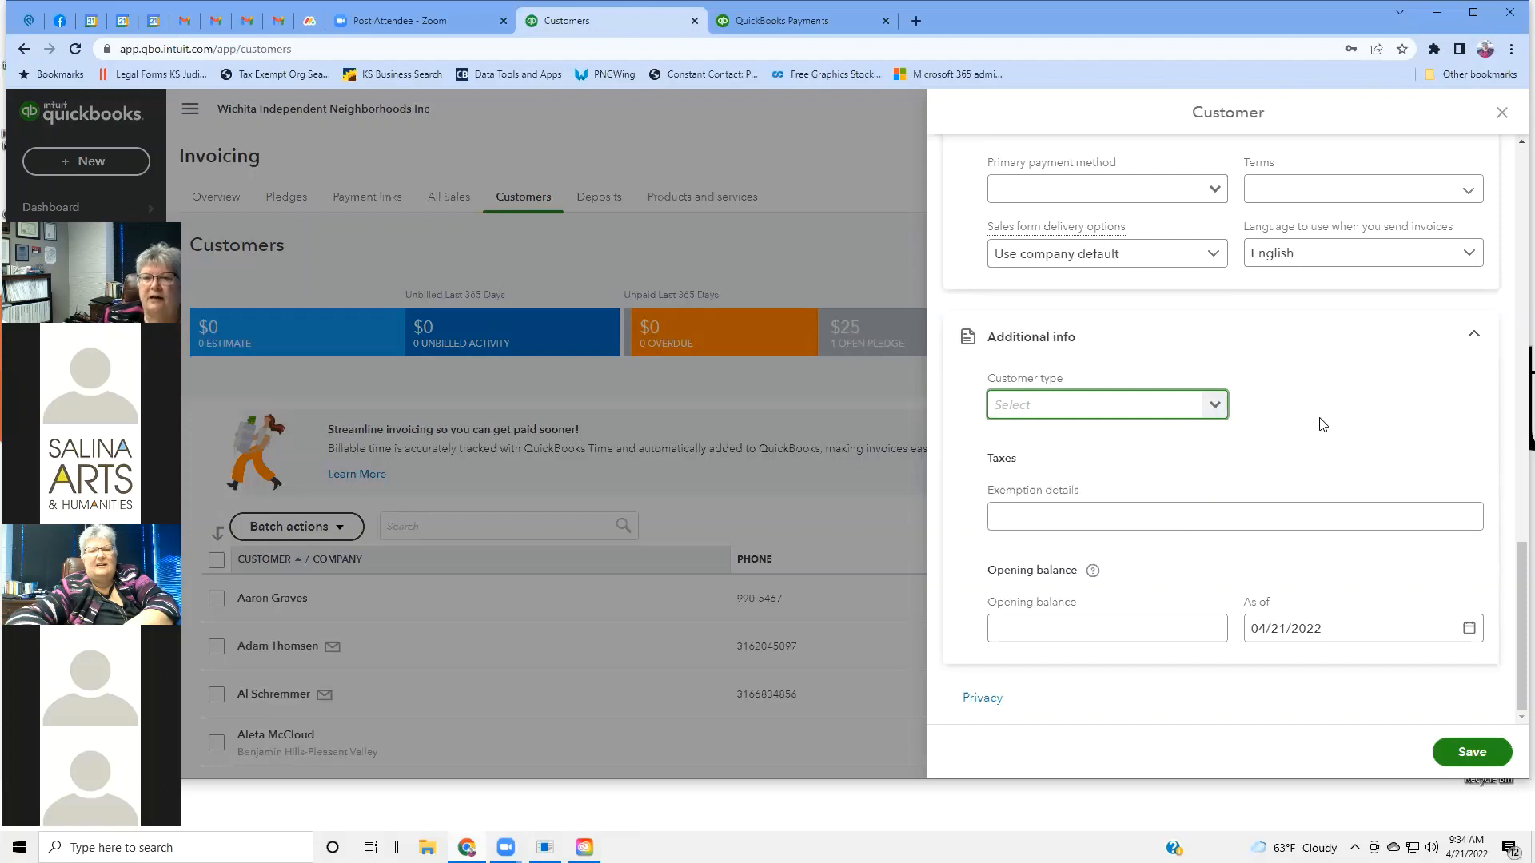
click(1130, 508)
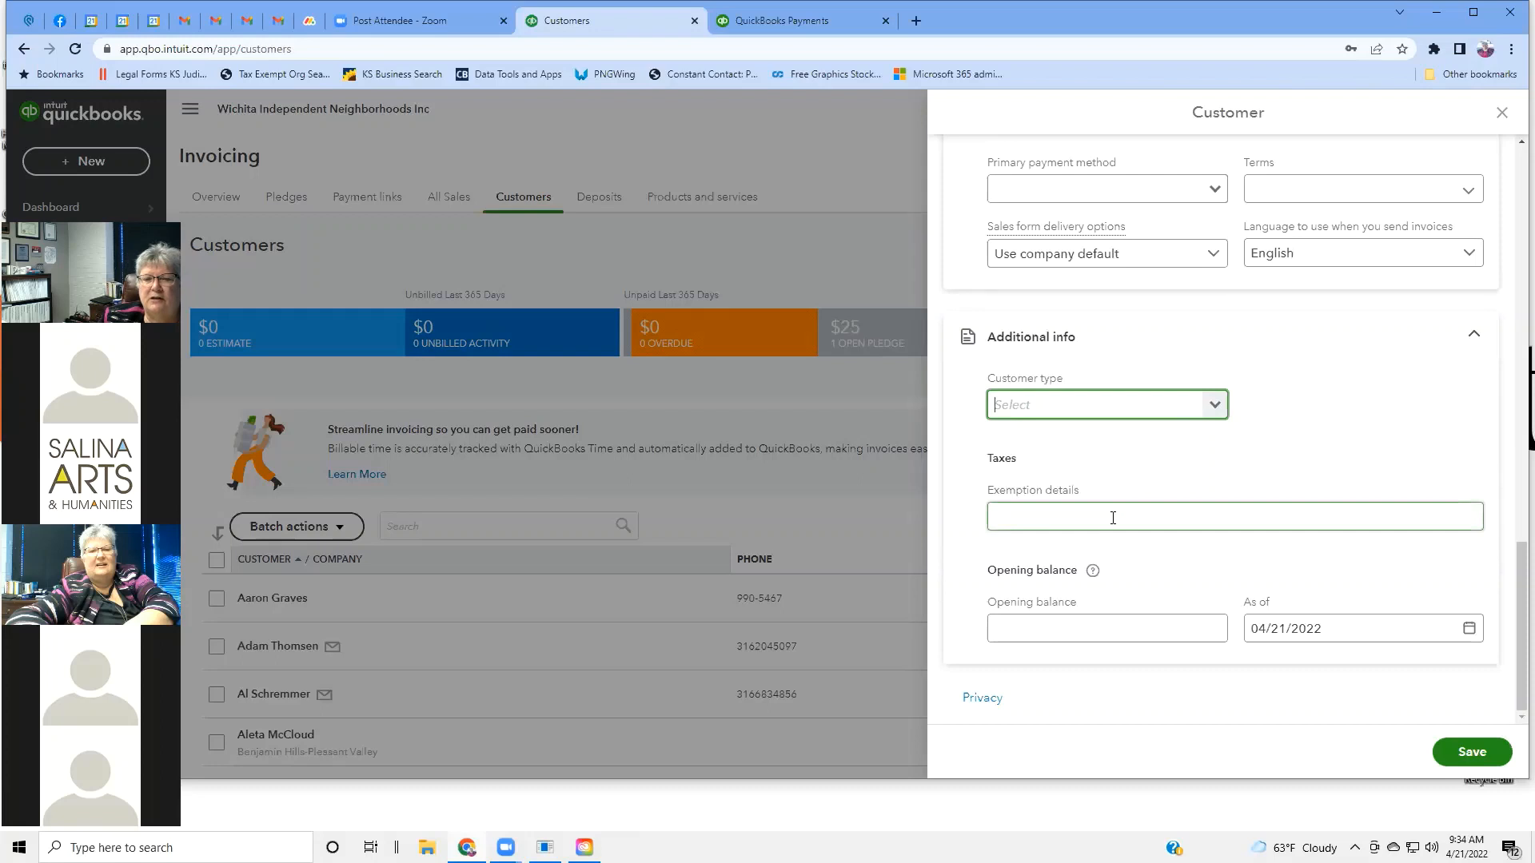
click(1113, 518)
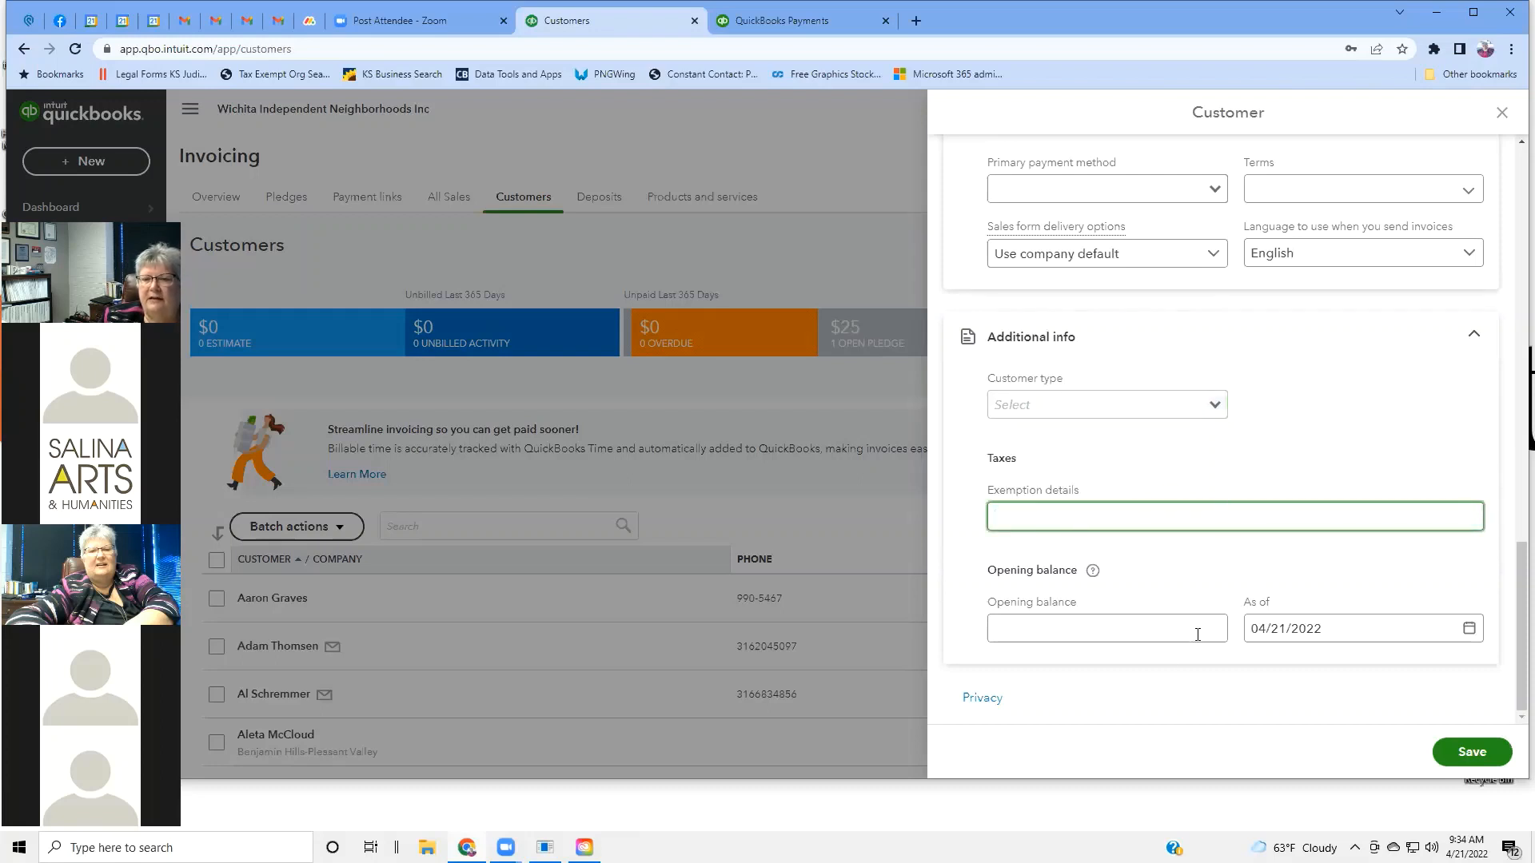
click(1119, 623)
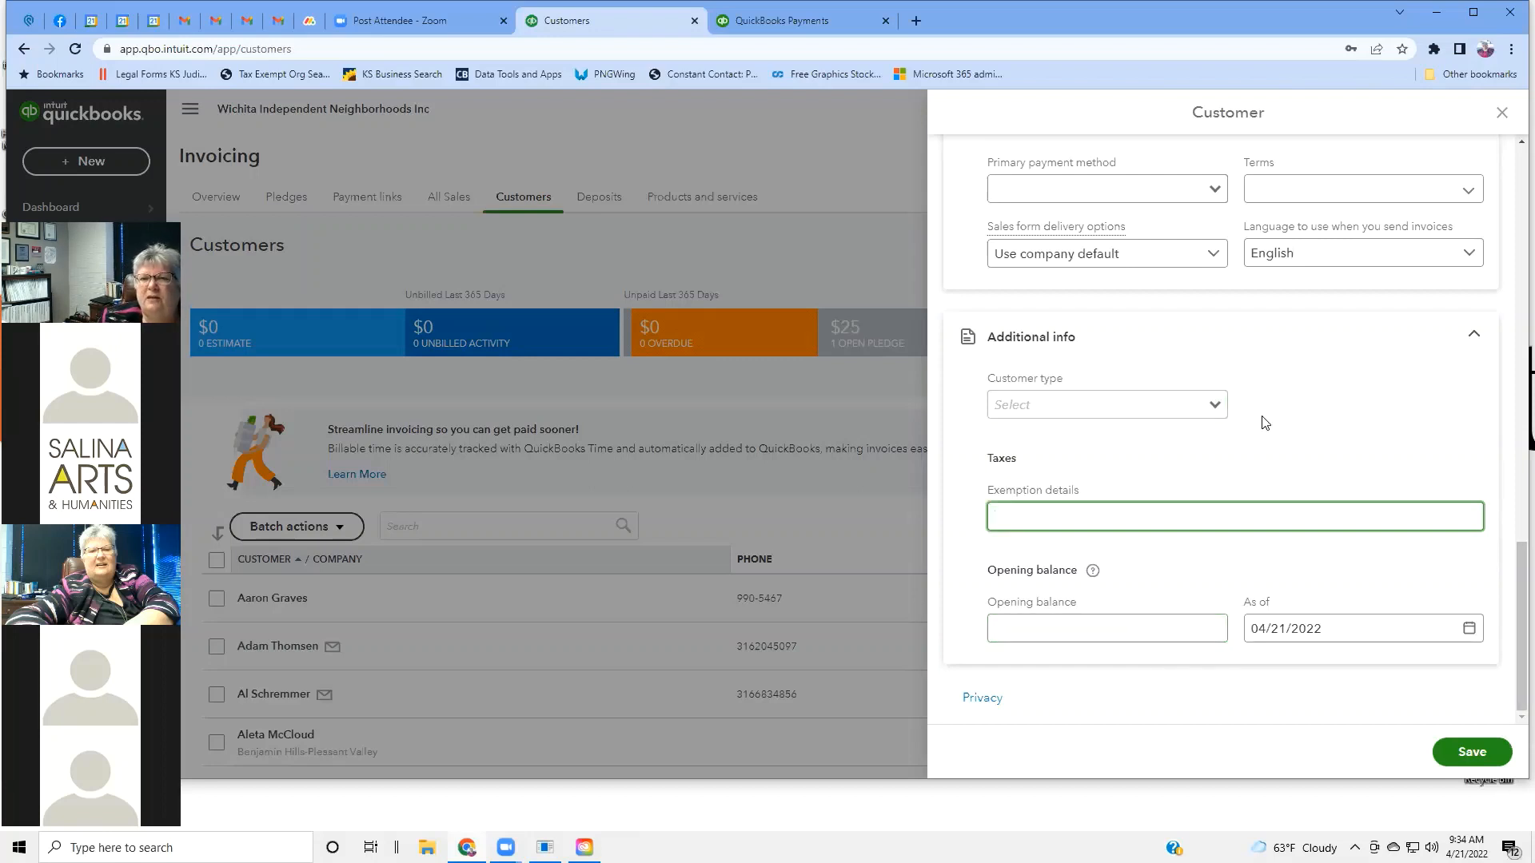
Close the new customer form without saving and go back to the Customers list search.
scroll(1262, 419, up, 12)
scroll(1263, 422, up, 4)
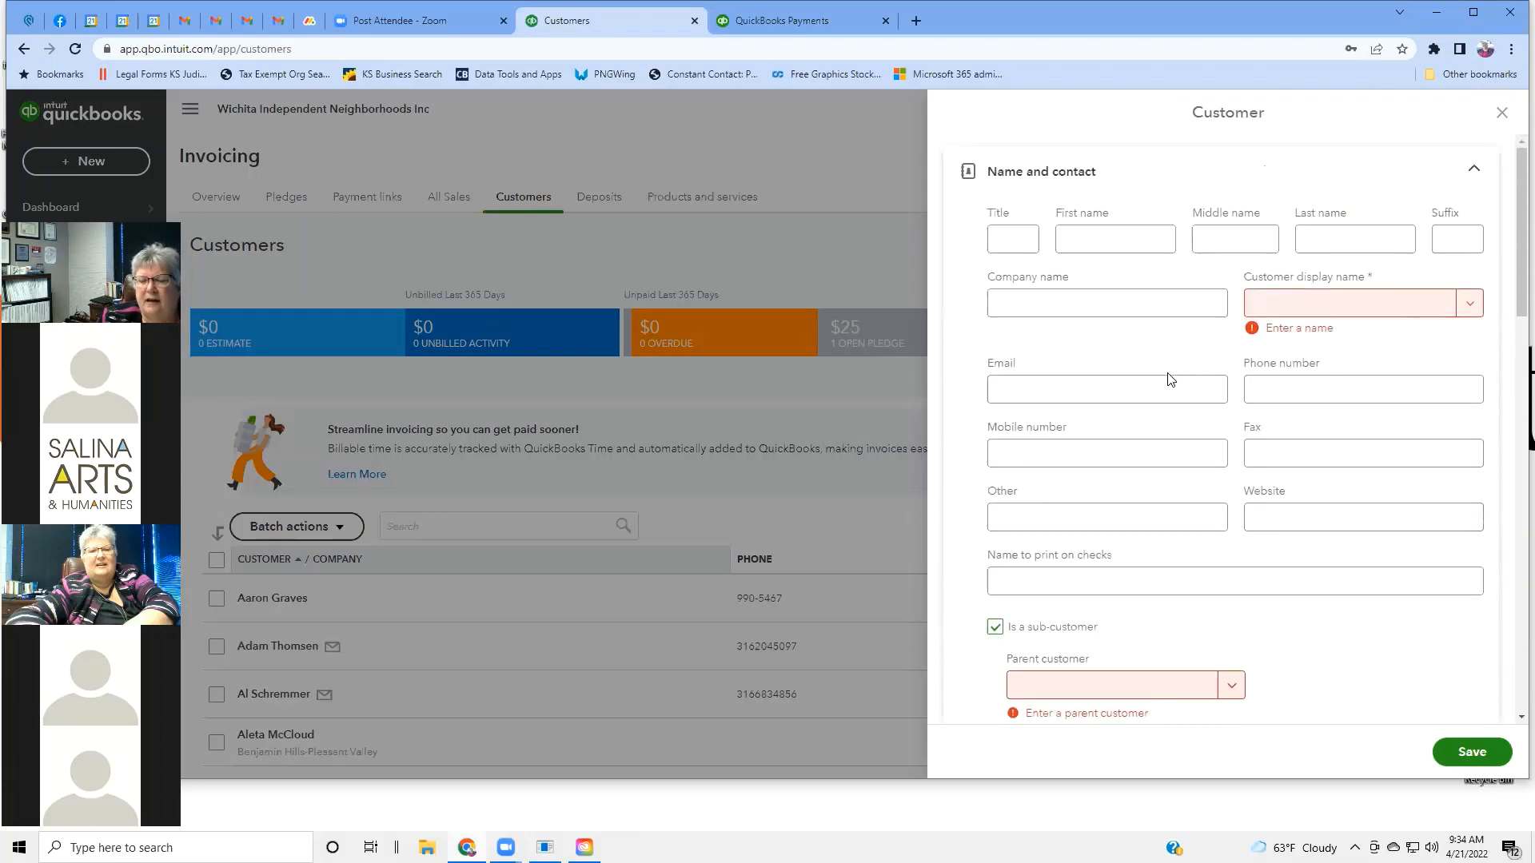
scroll(1167, 377, down, 5)
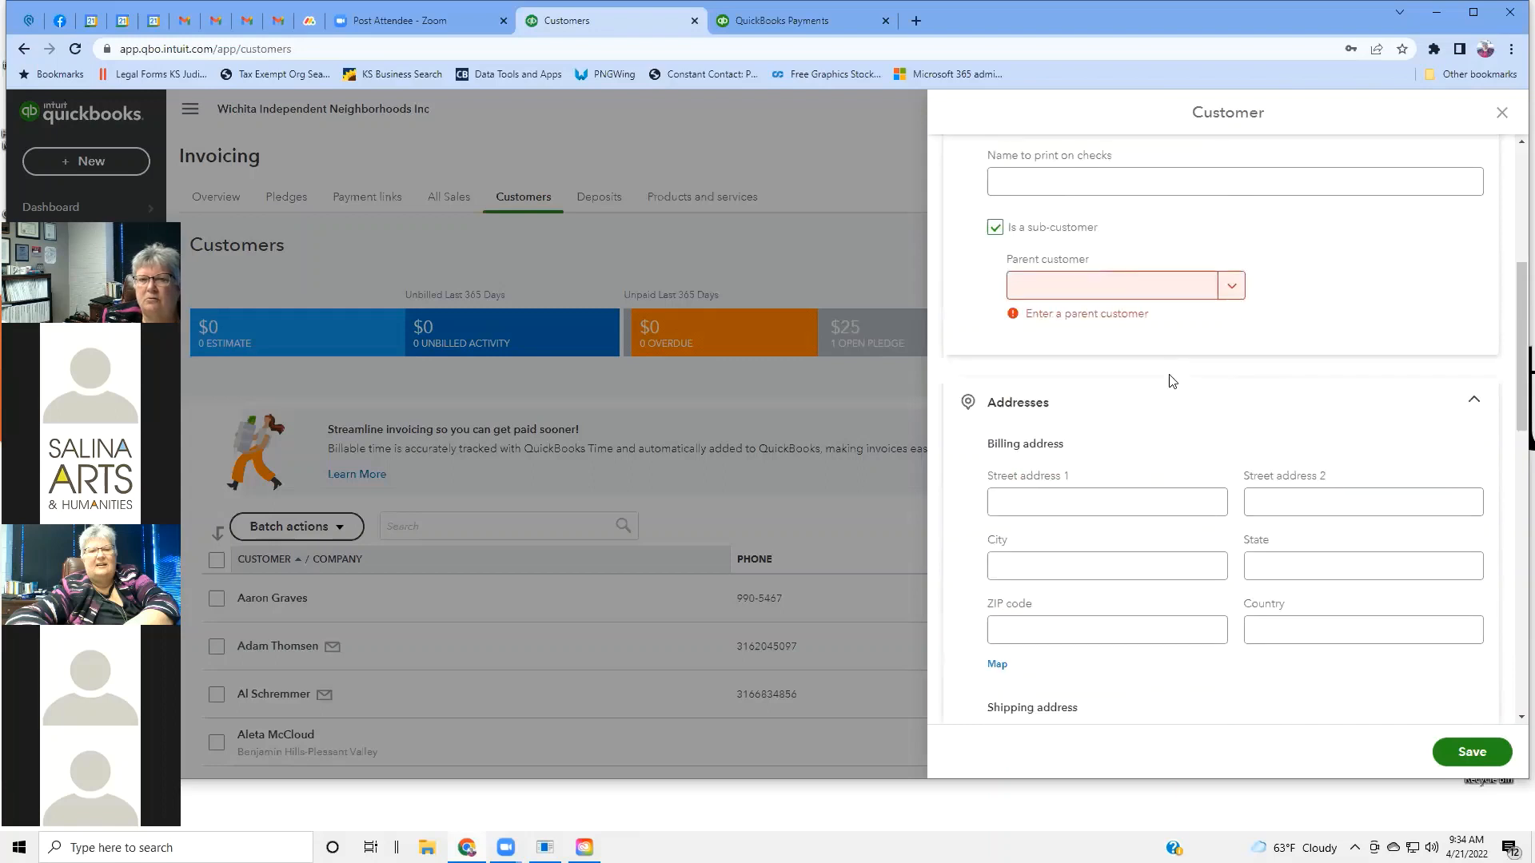
scroll(1172, 381, up, 5)
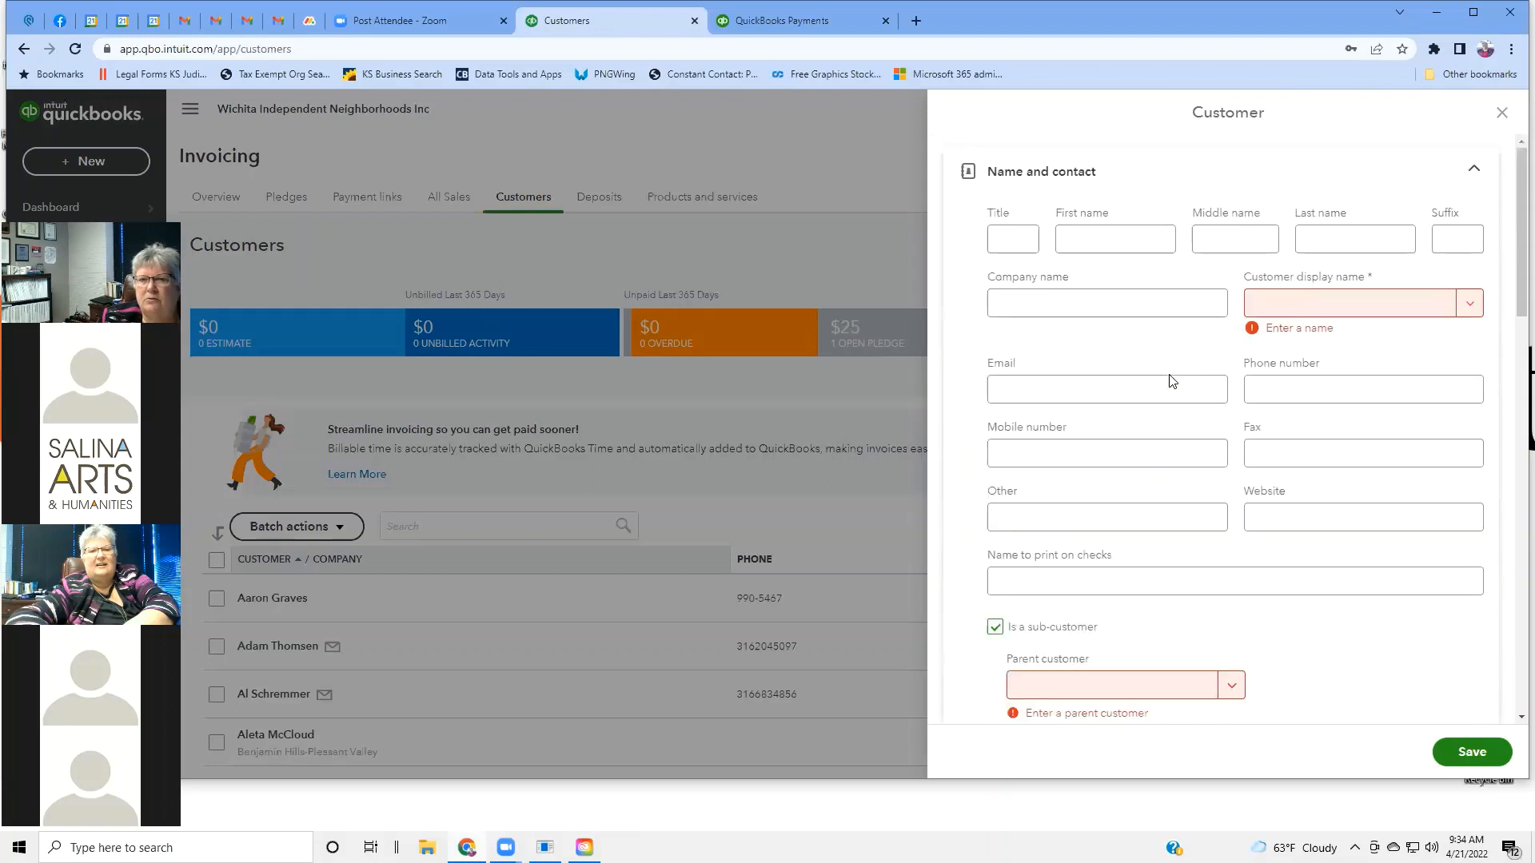
click(1503, 115)
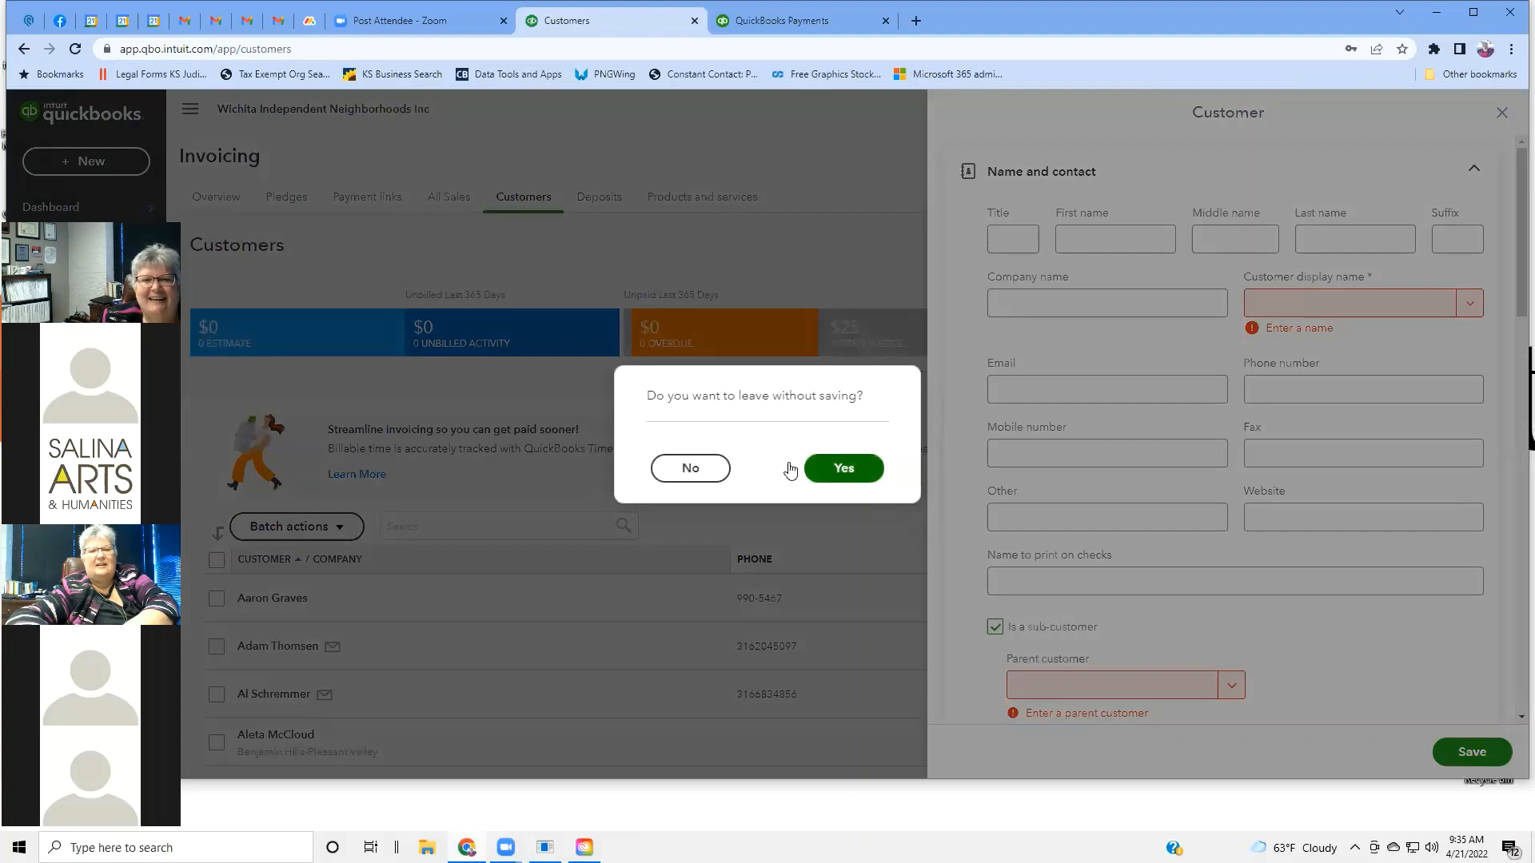
click(851, 471)
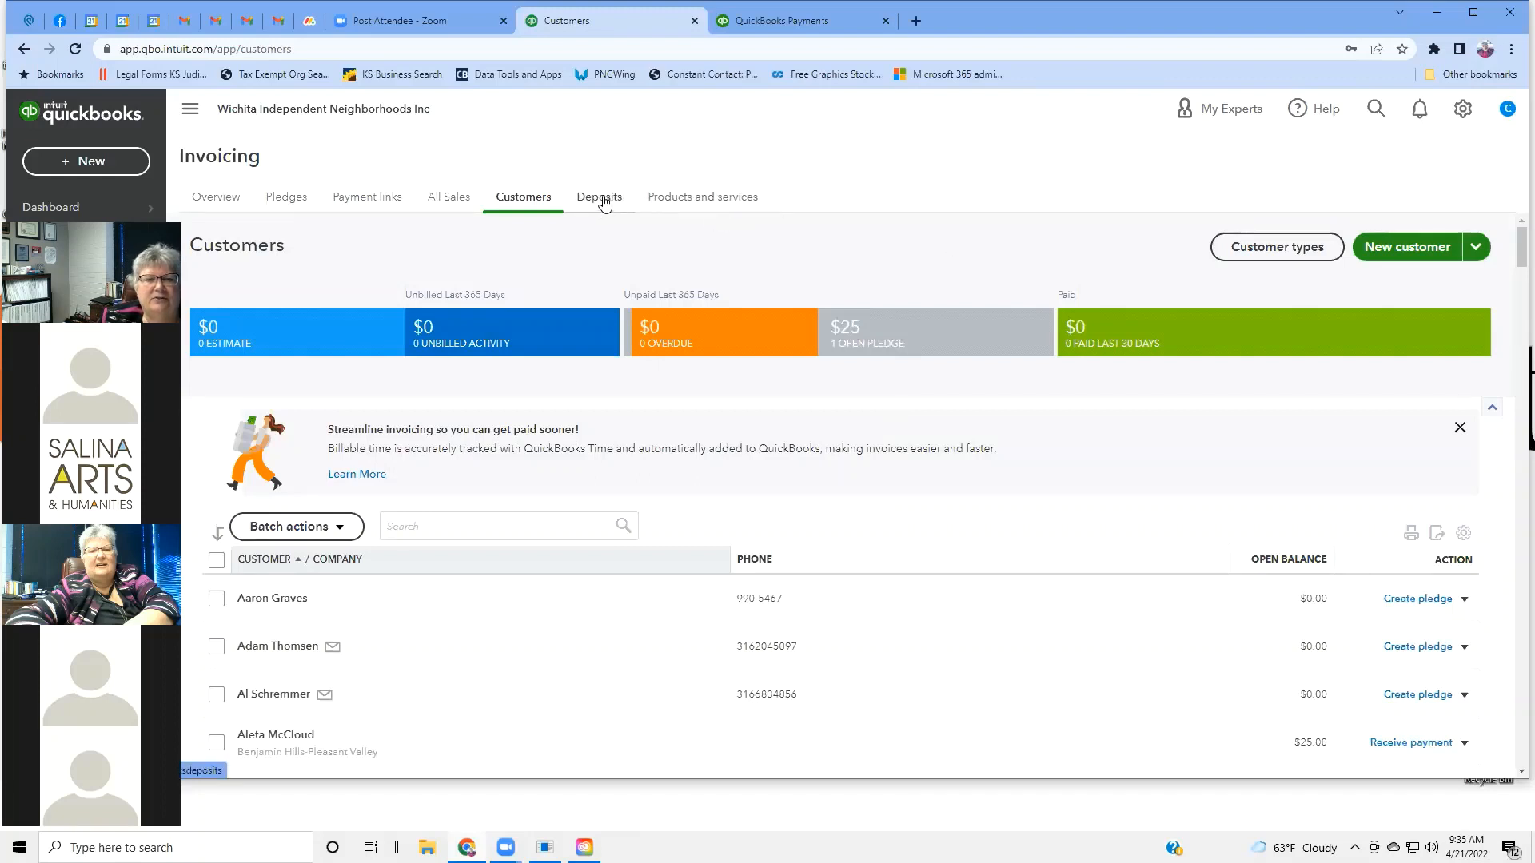
click(426, 529)
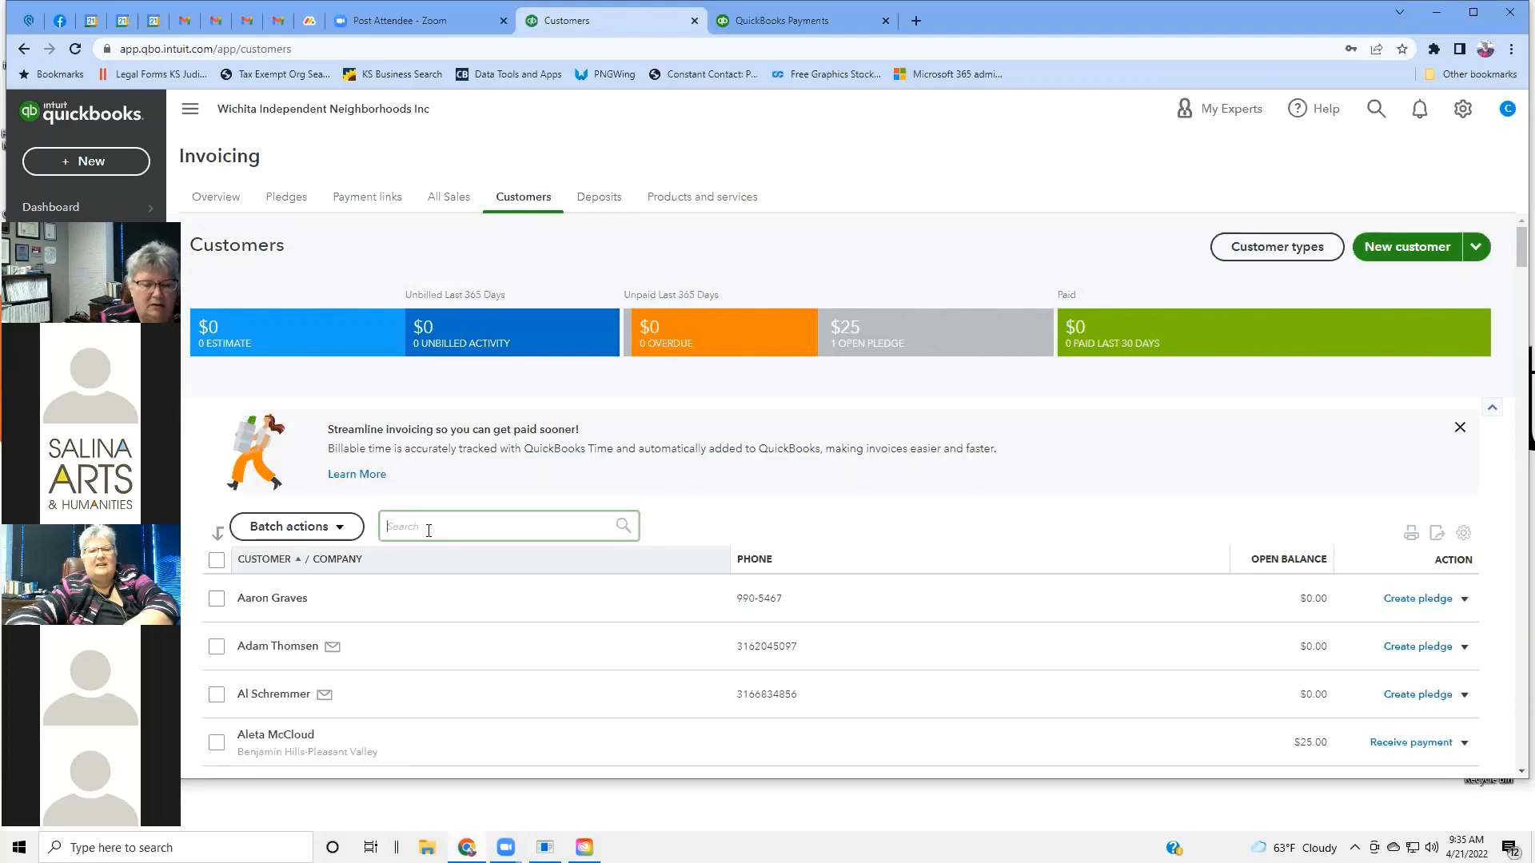
Search the Customers list by the customer's first name and open their record.
text(c)
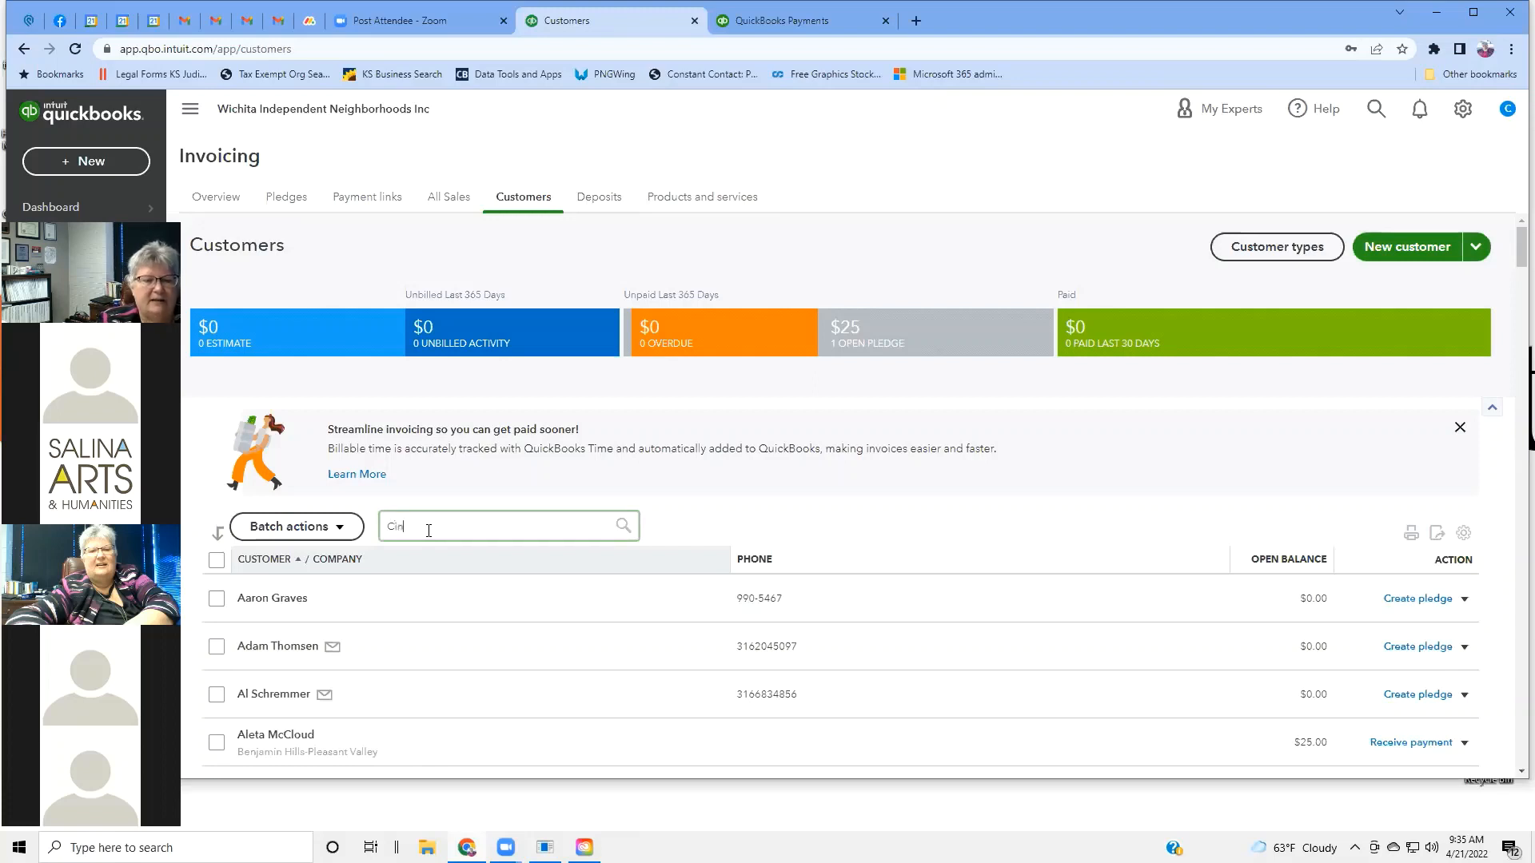
text(indy)
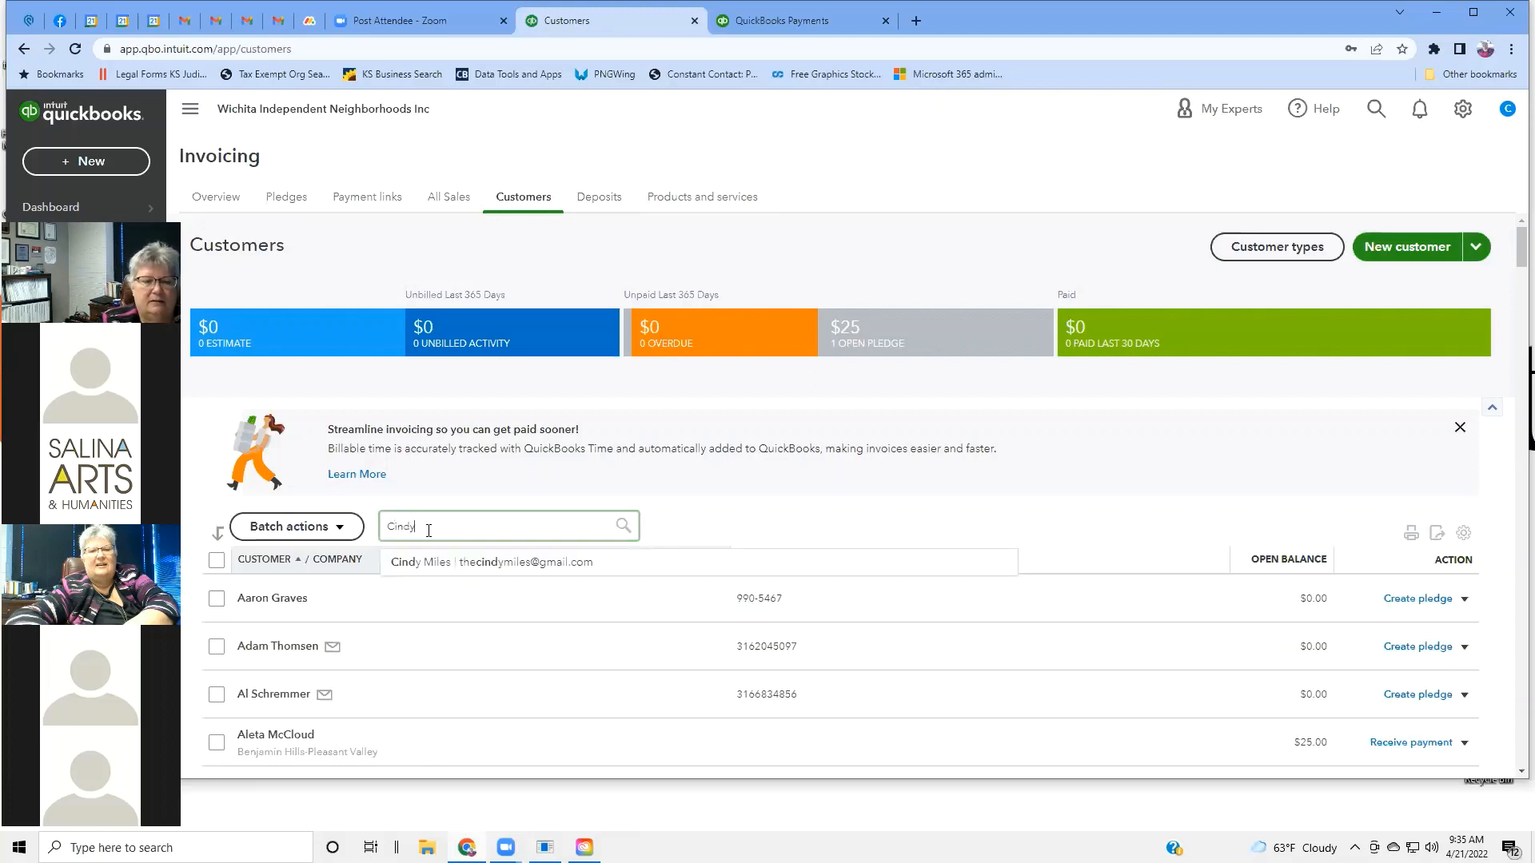
key(Return)
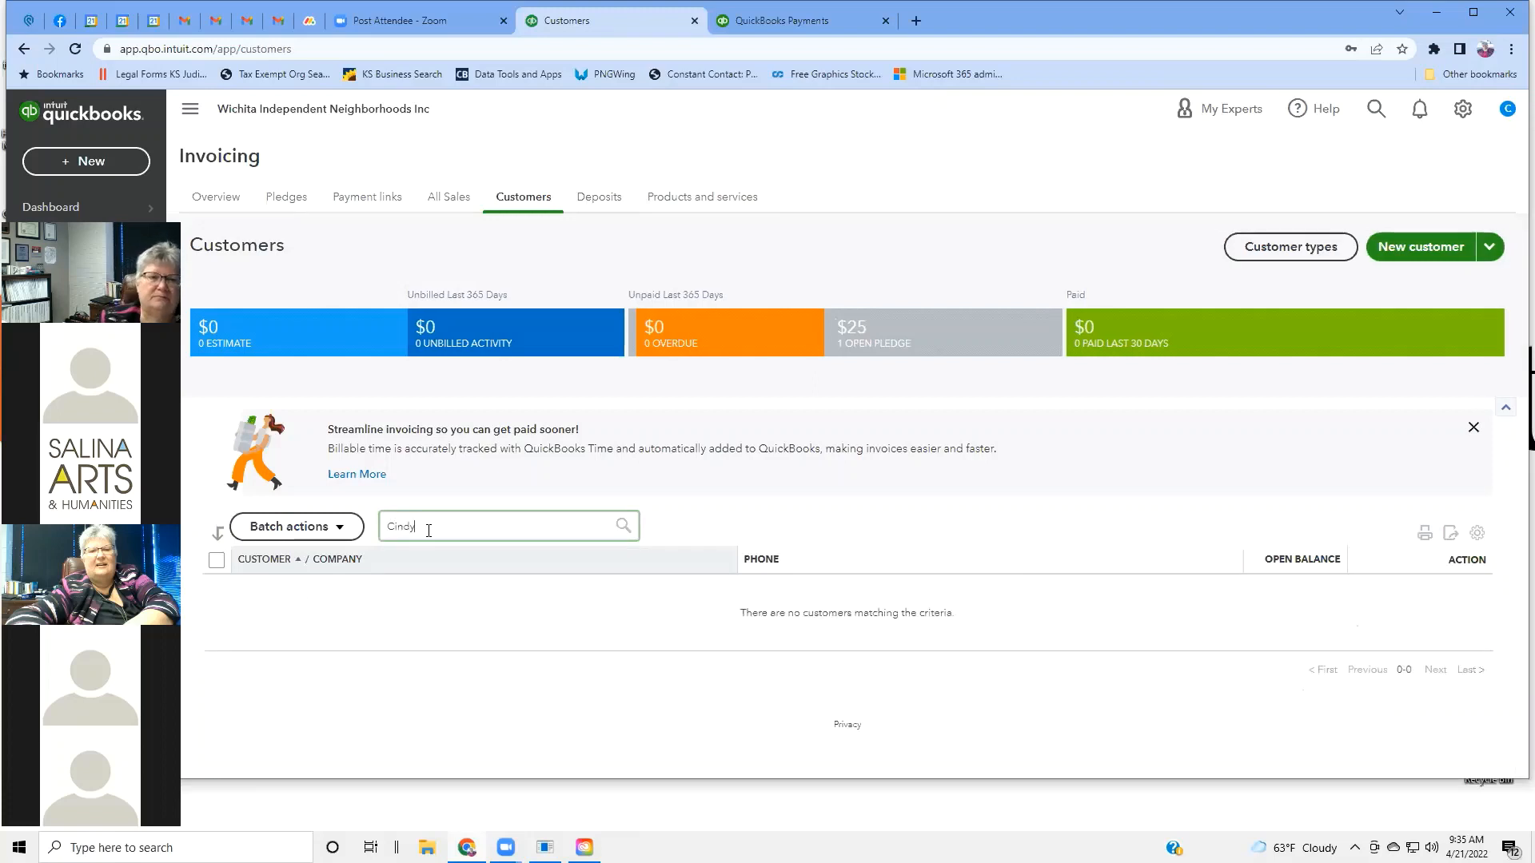
key(BackSpace)
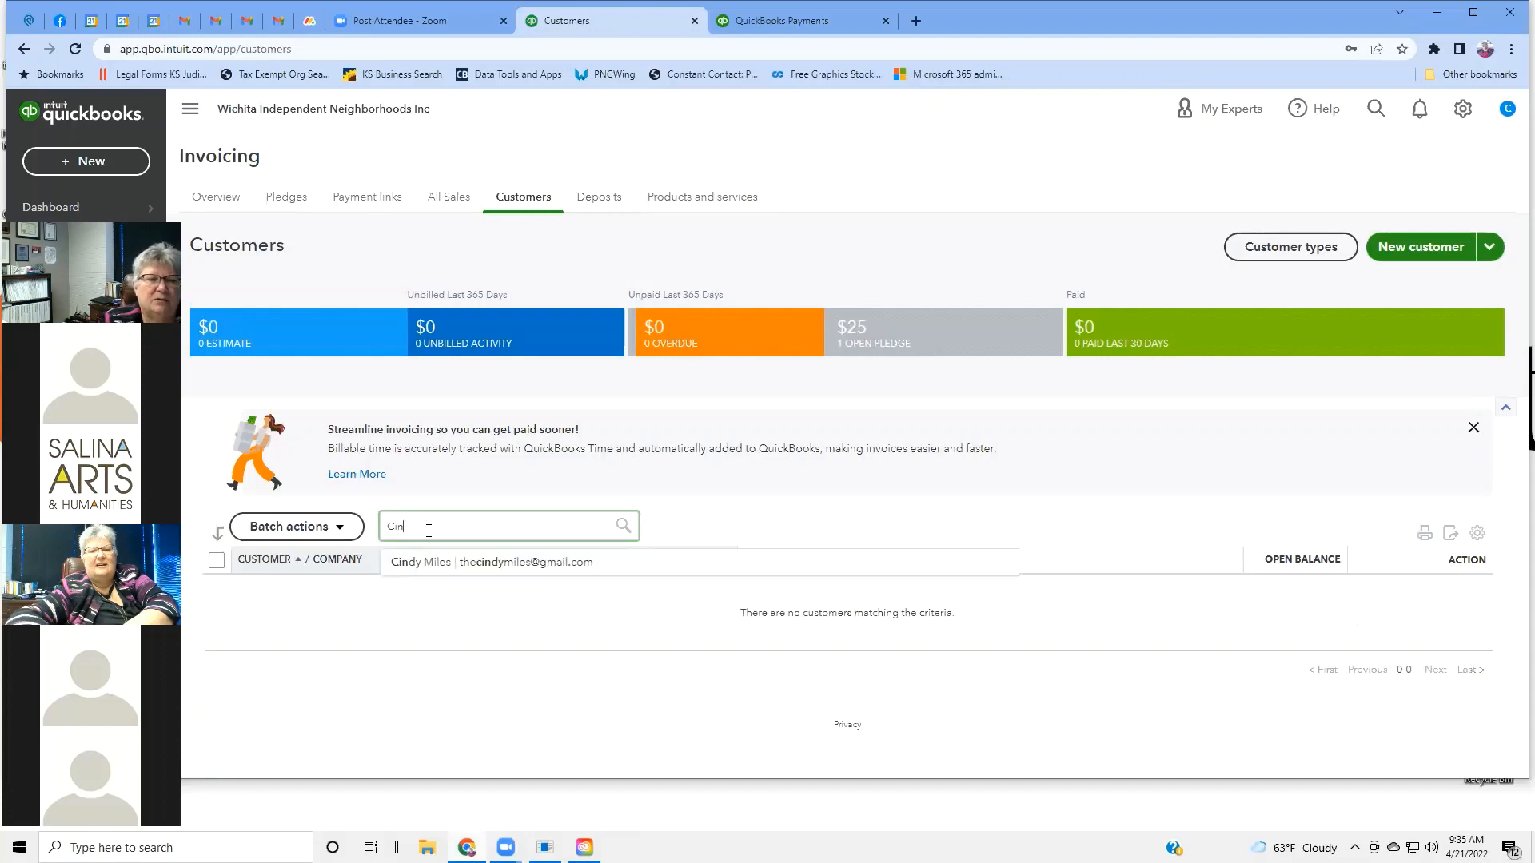
text(y)
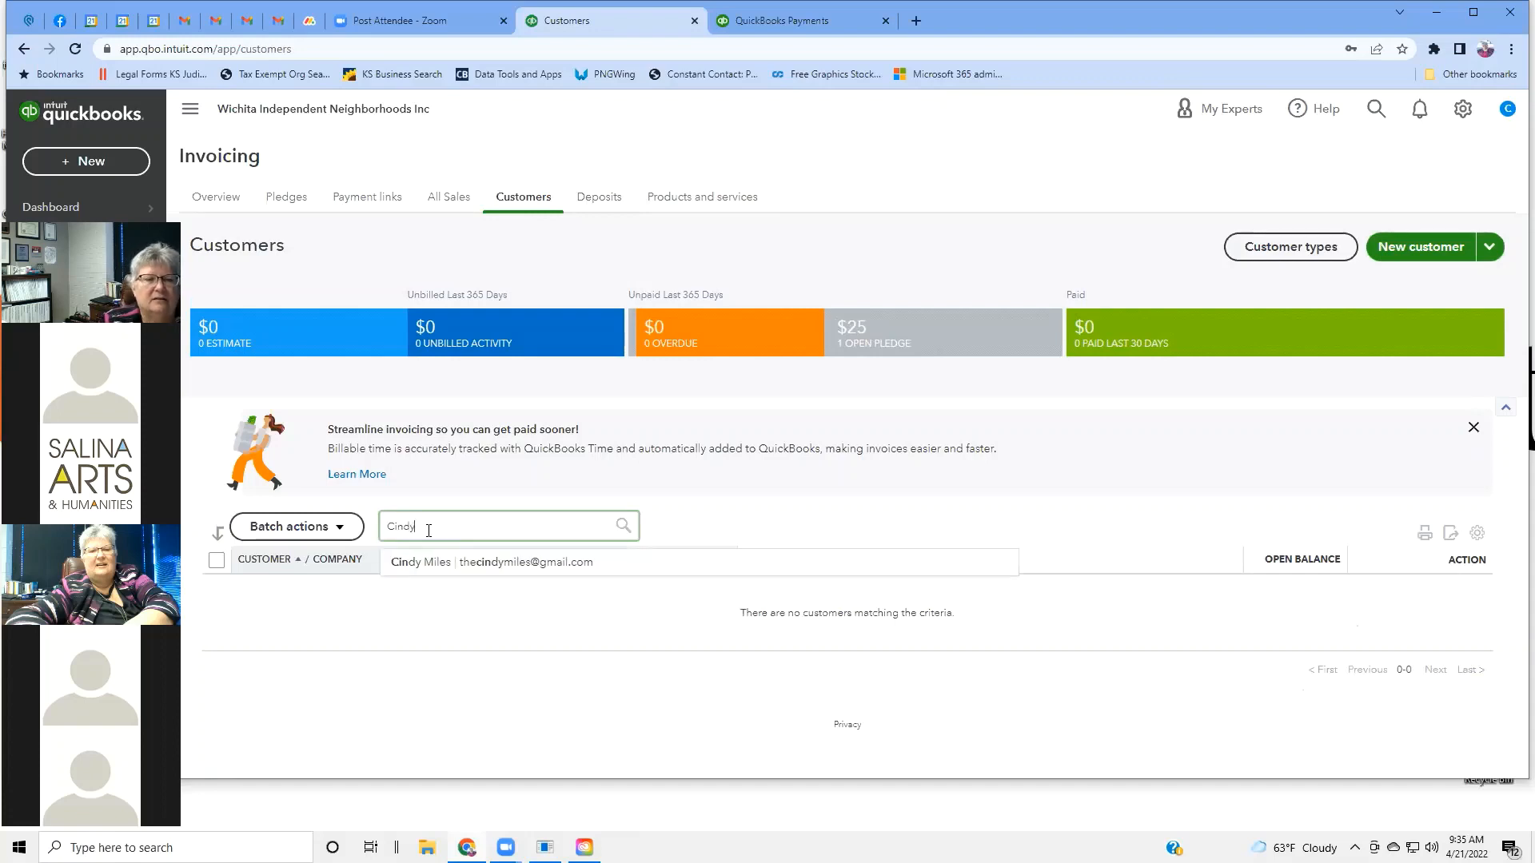
click(456, 563)
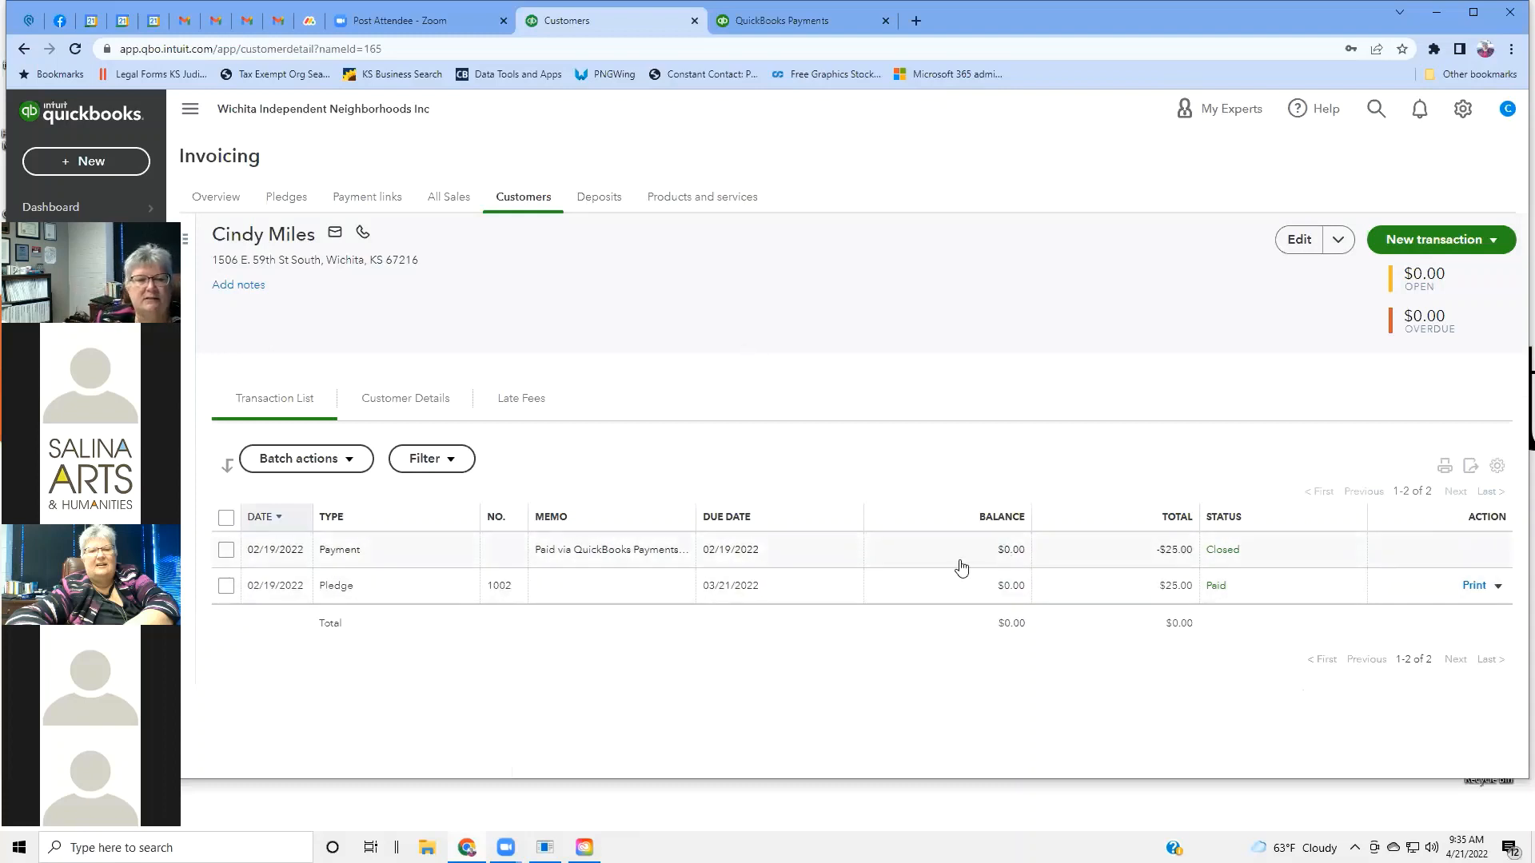
View the customer's closed -$25.00 payment, then open paid pledge 1002.
click(635, 547)
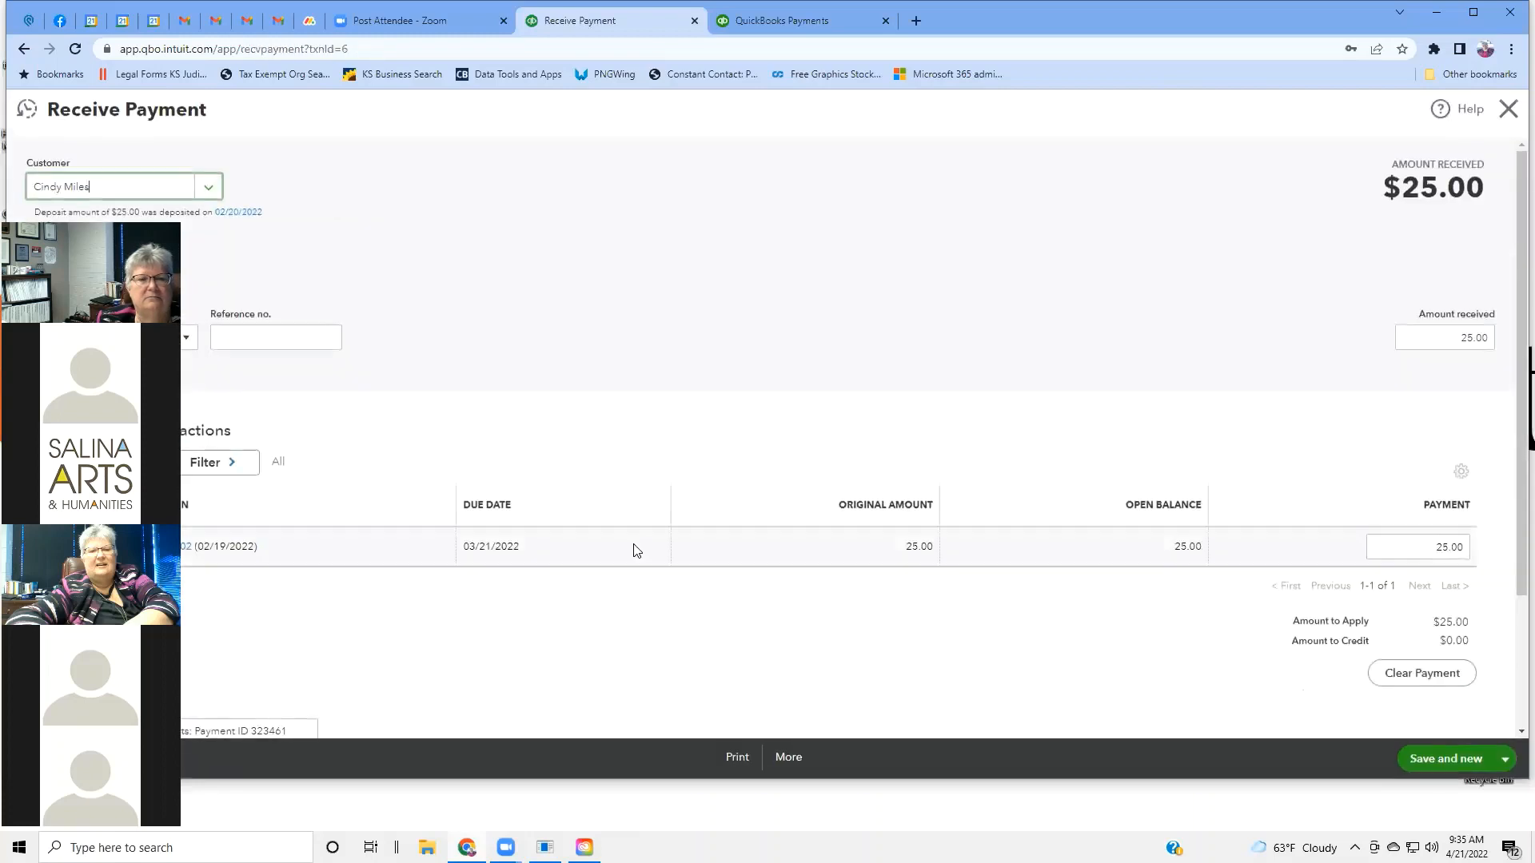
click(25, 48)
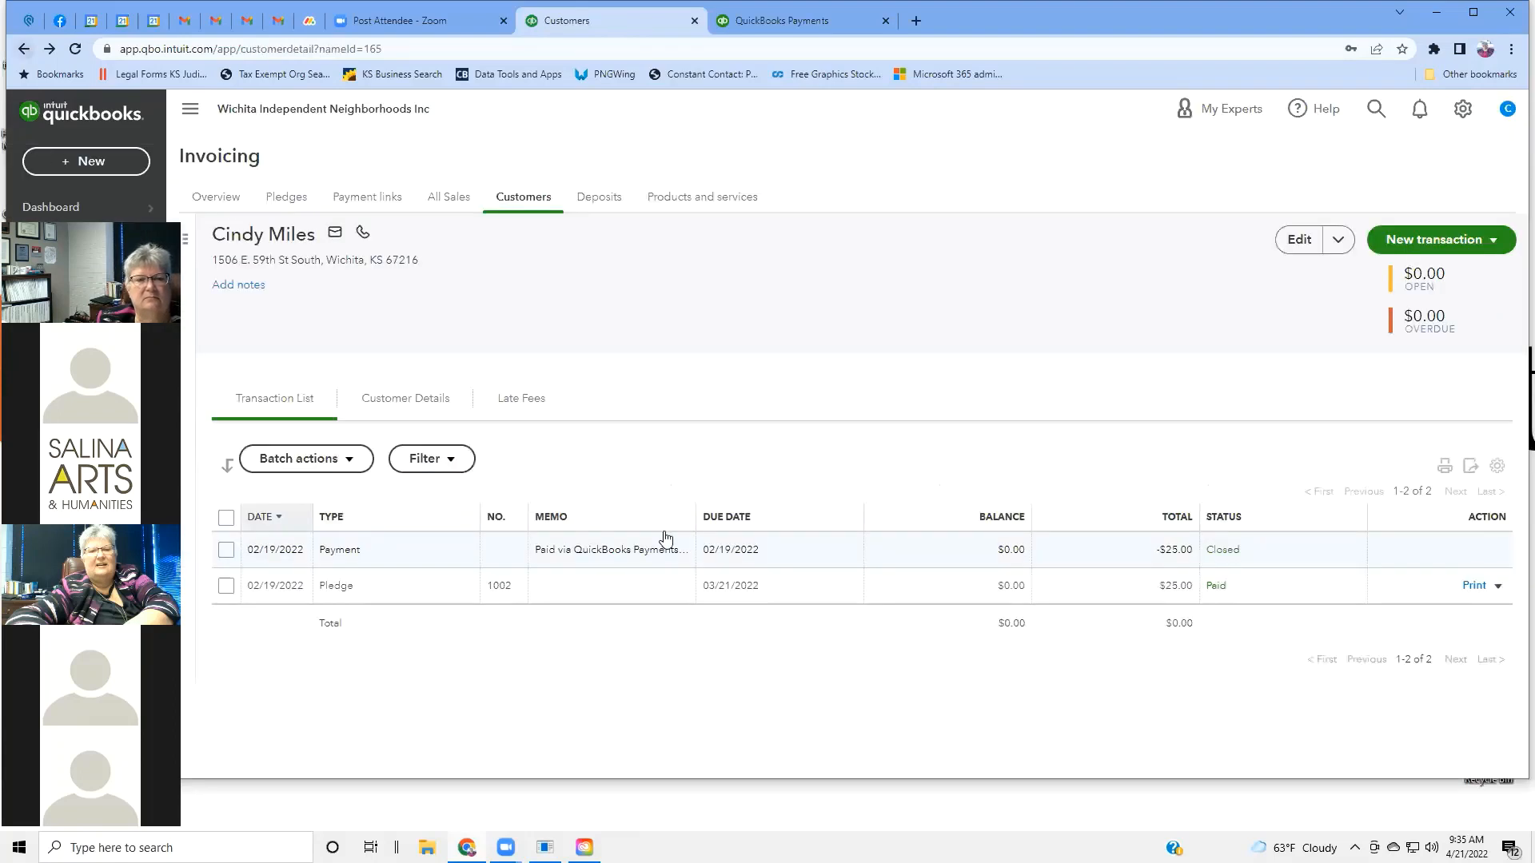
click(584, 592)
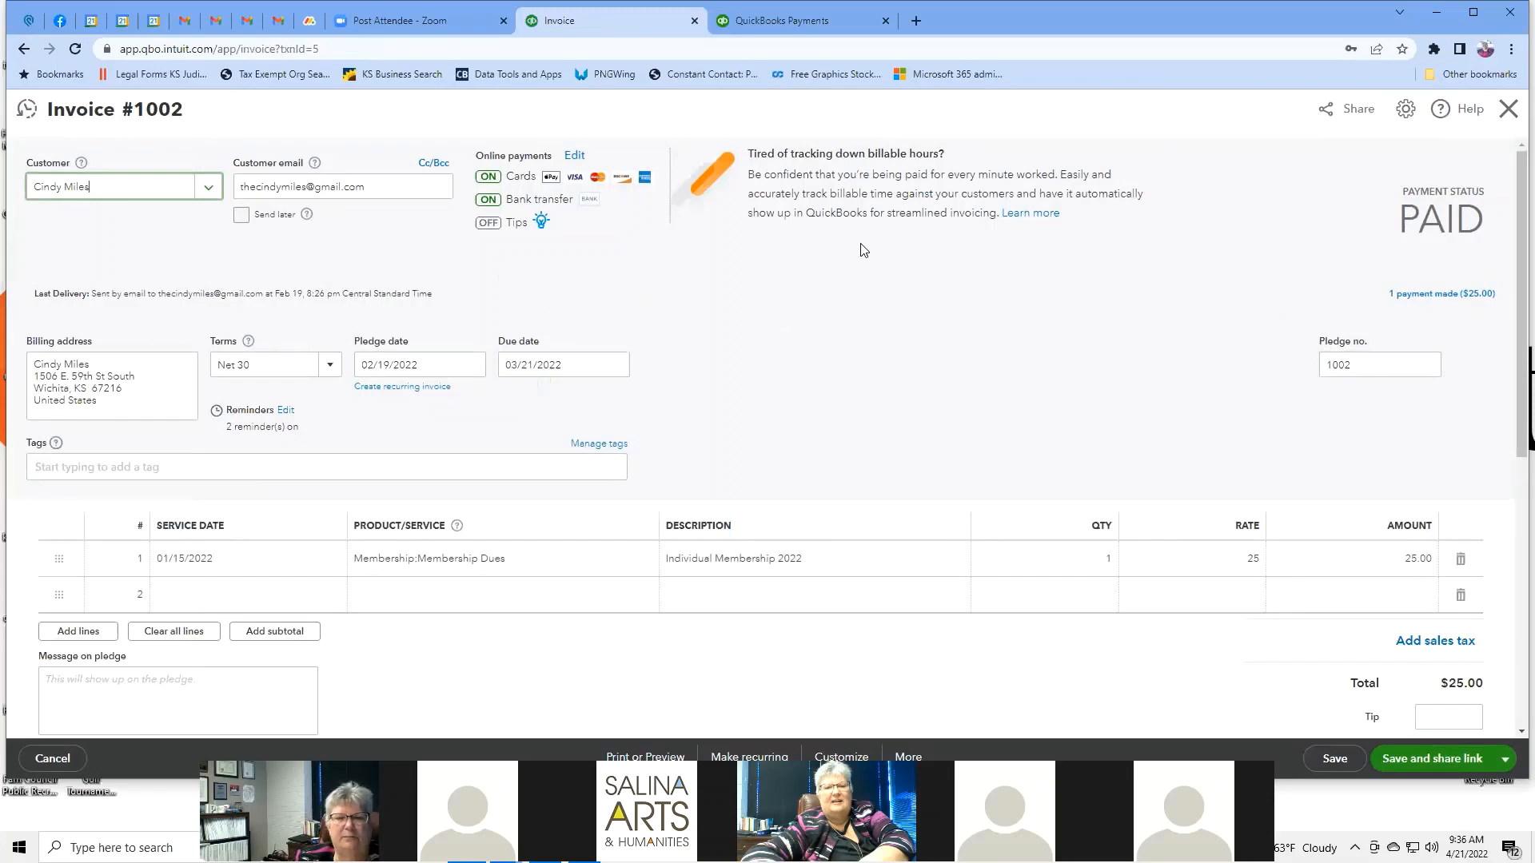
Scroll through paid Invoice #1002's history, then return to the customer's detail page.
scroll(864, 250, down, 1)
scroll(864, 250, down, 4)
scroll(859, 250, down, 3)
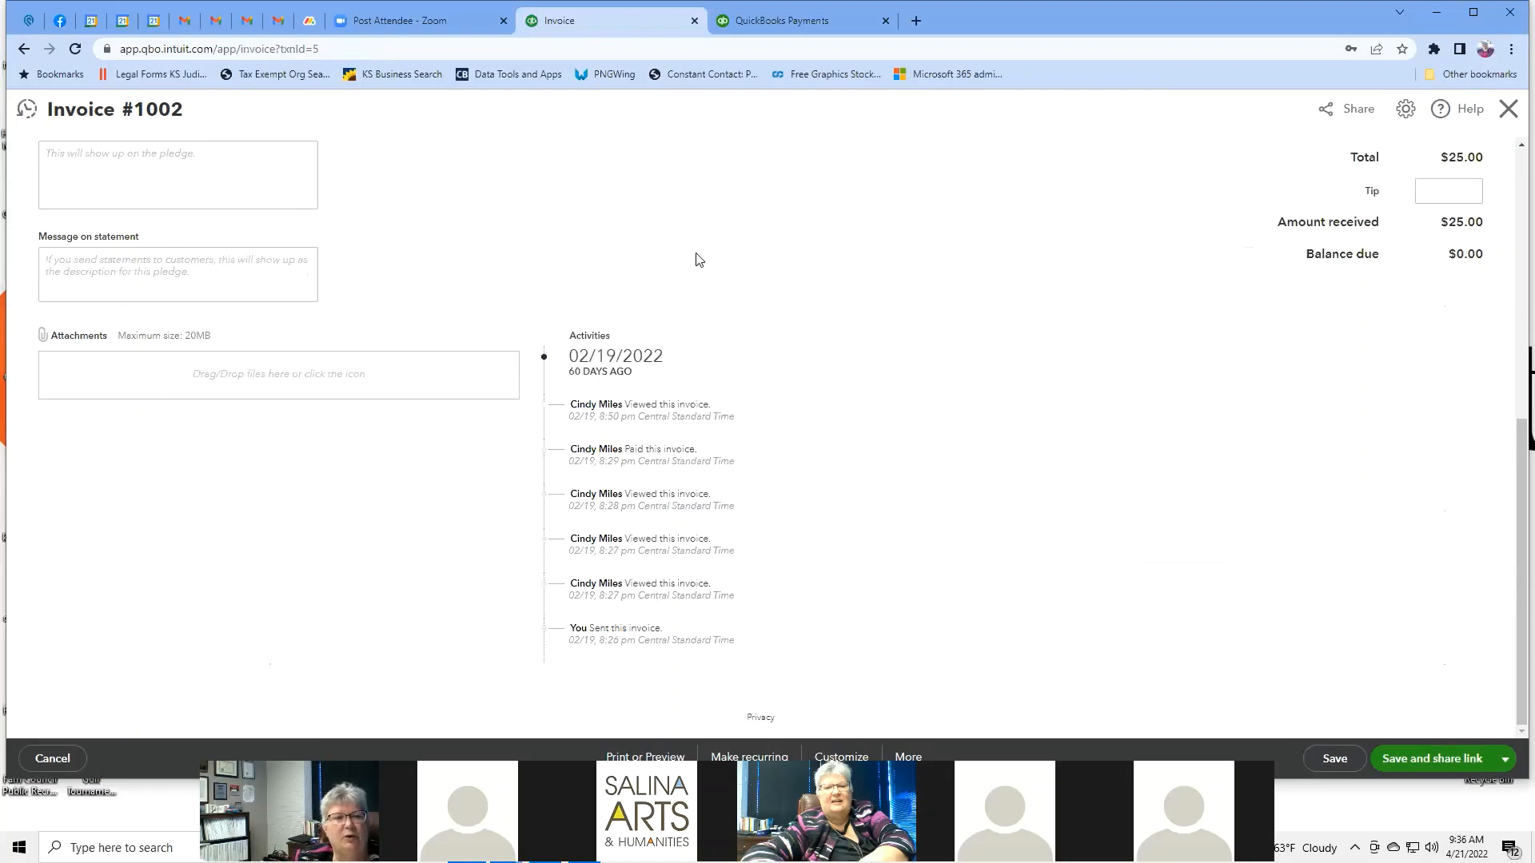
scroll(695, 258, up, 7)
scroll(695, 258, down, 4)
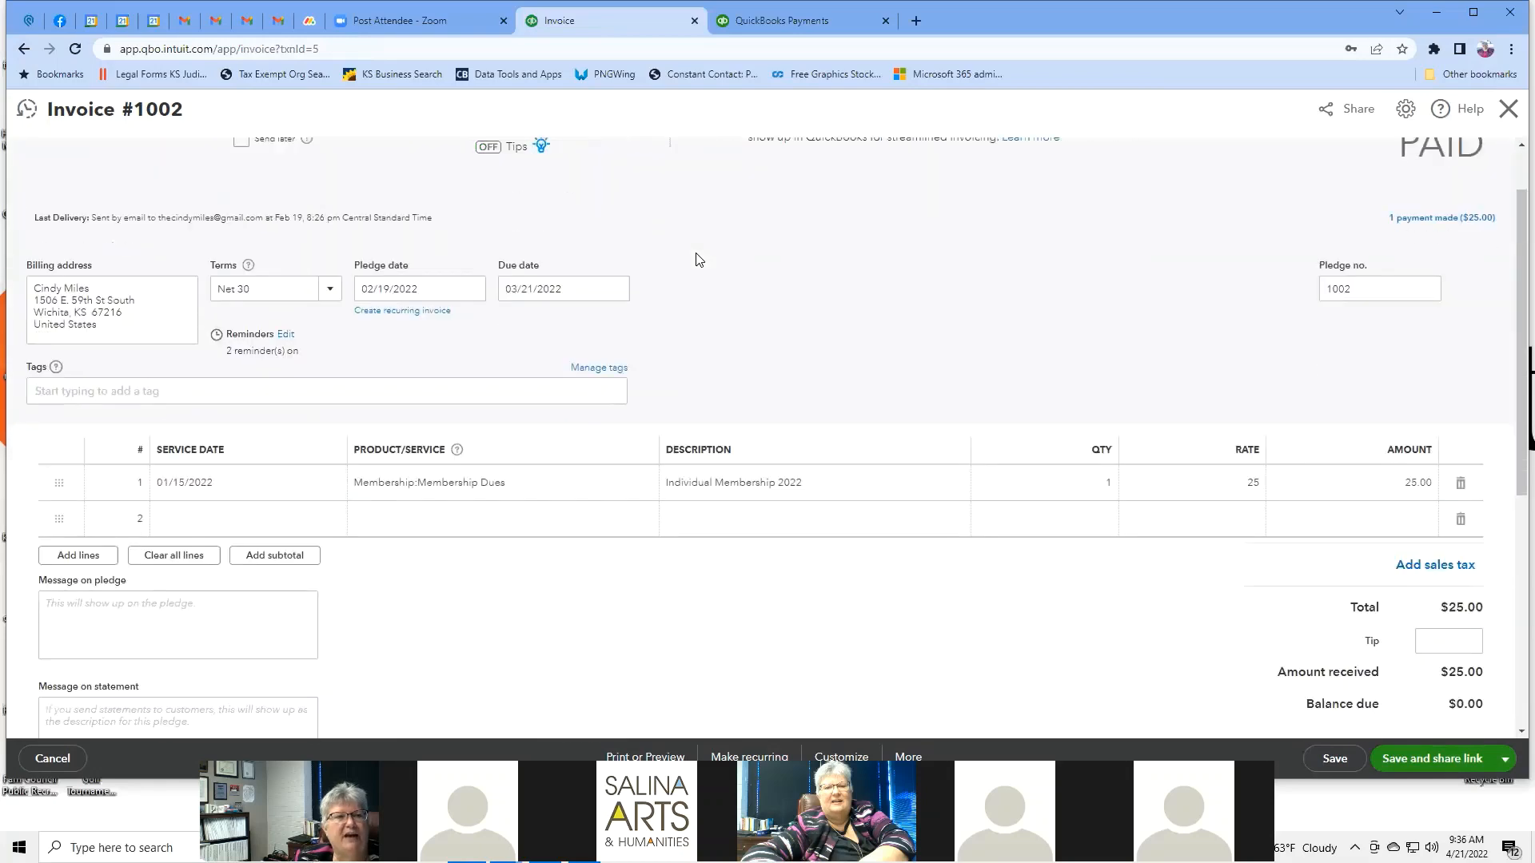
scroll(697, 259, down, 3)
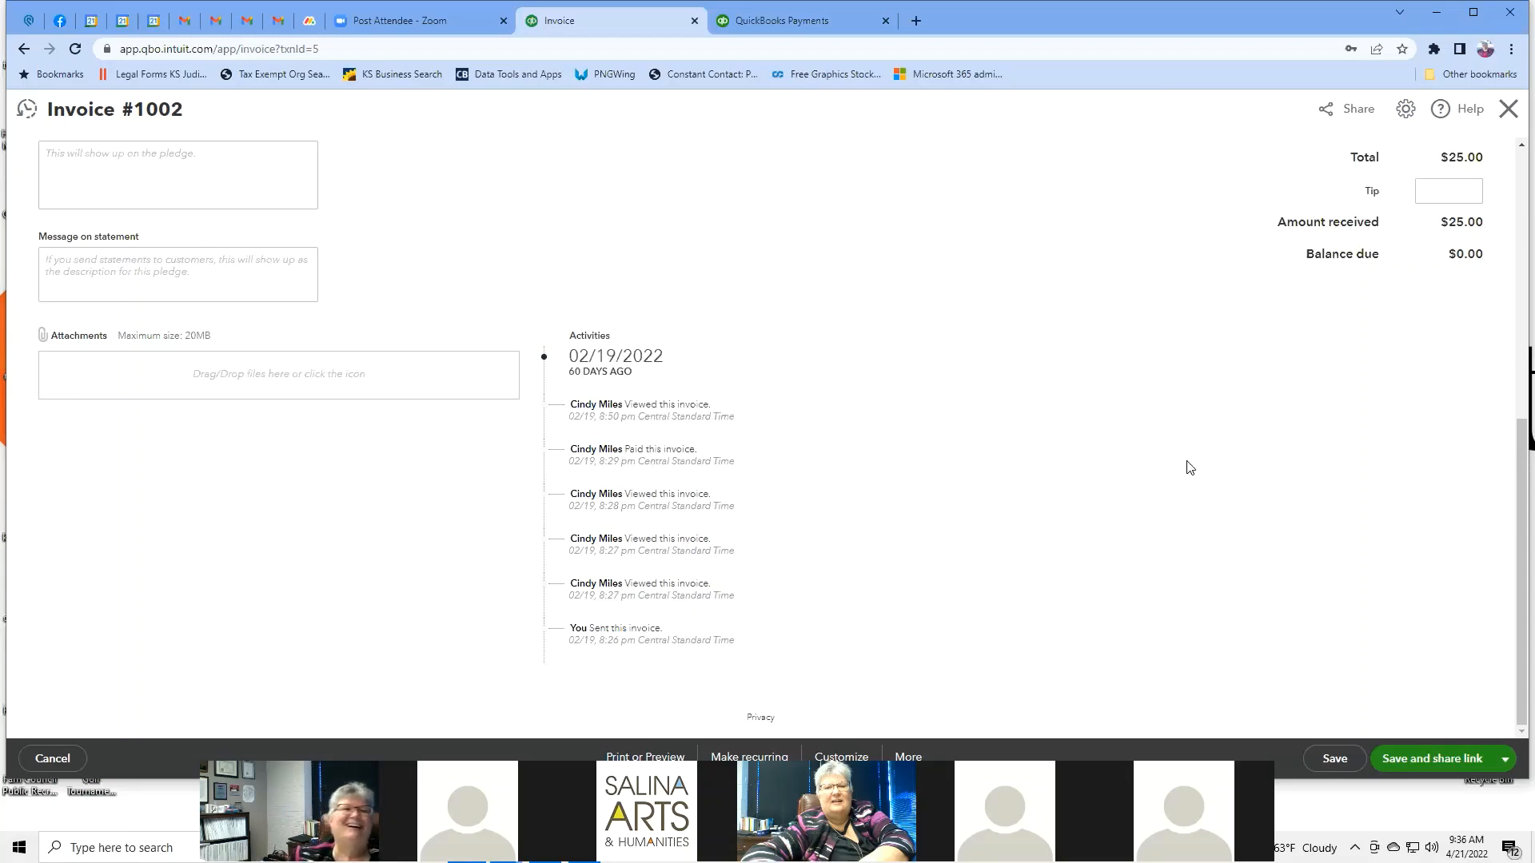
scroll(1189, 466, up, 7)
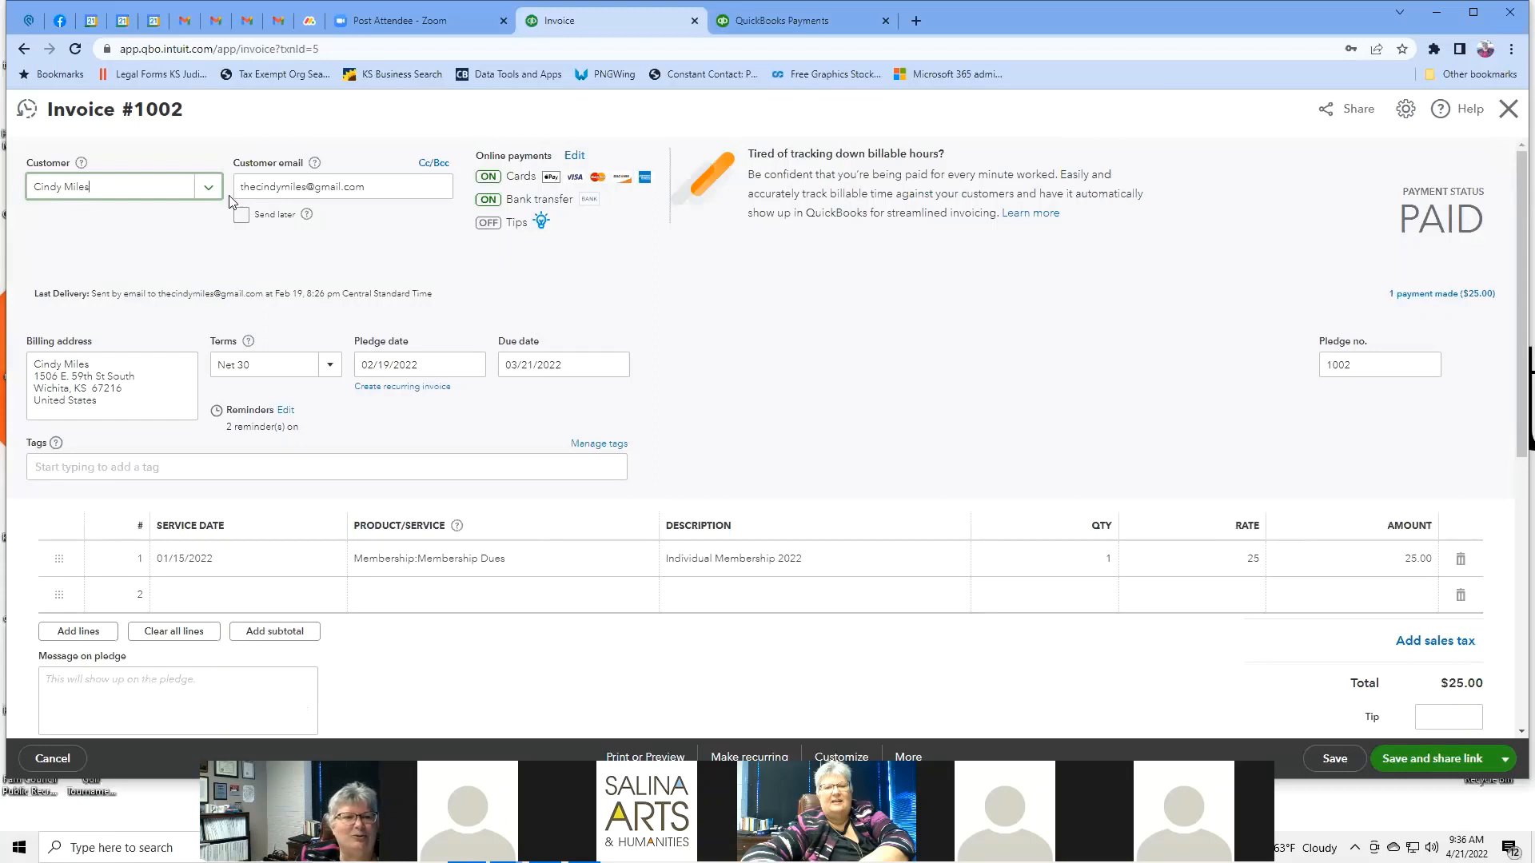
click(21, 50)
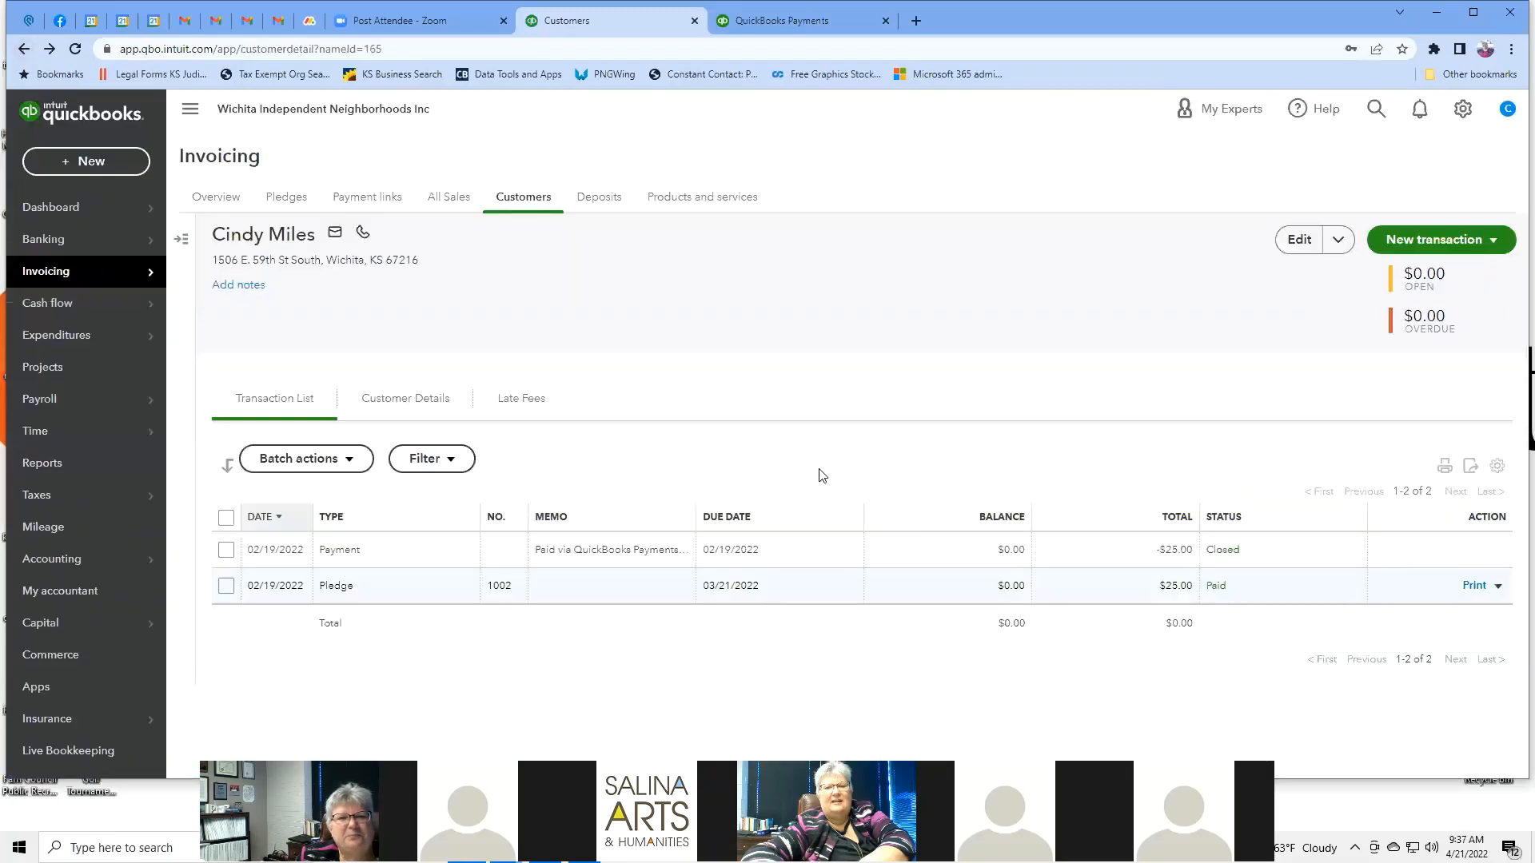
Open Invoice #1002 through its $25.00 record on the Deposits page.
click(609, 202)
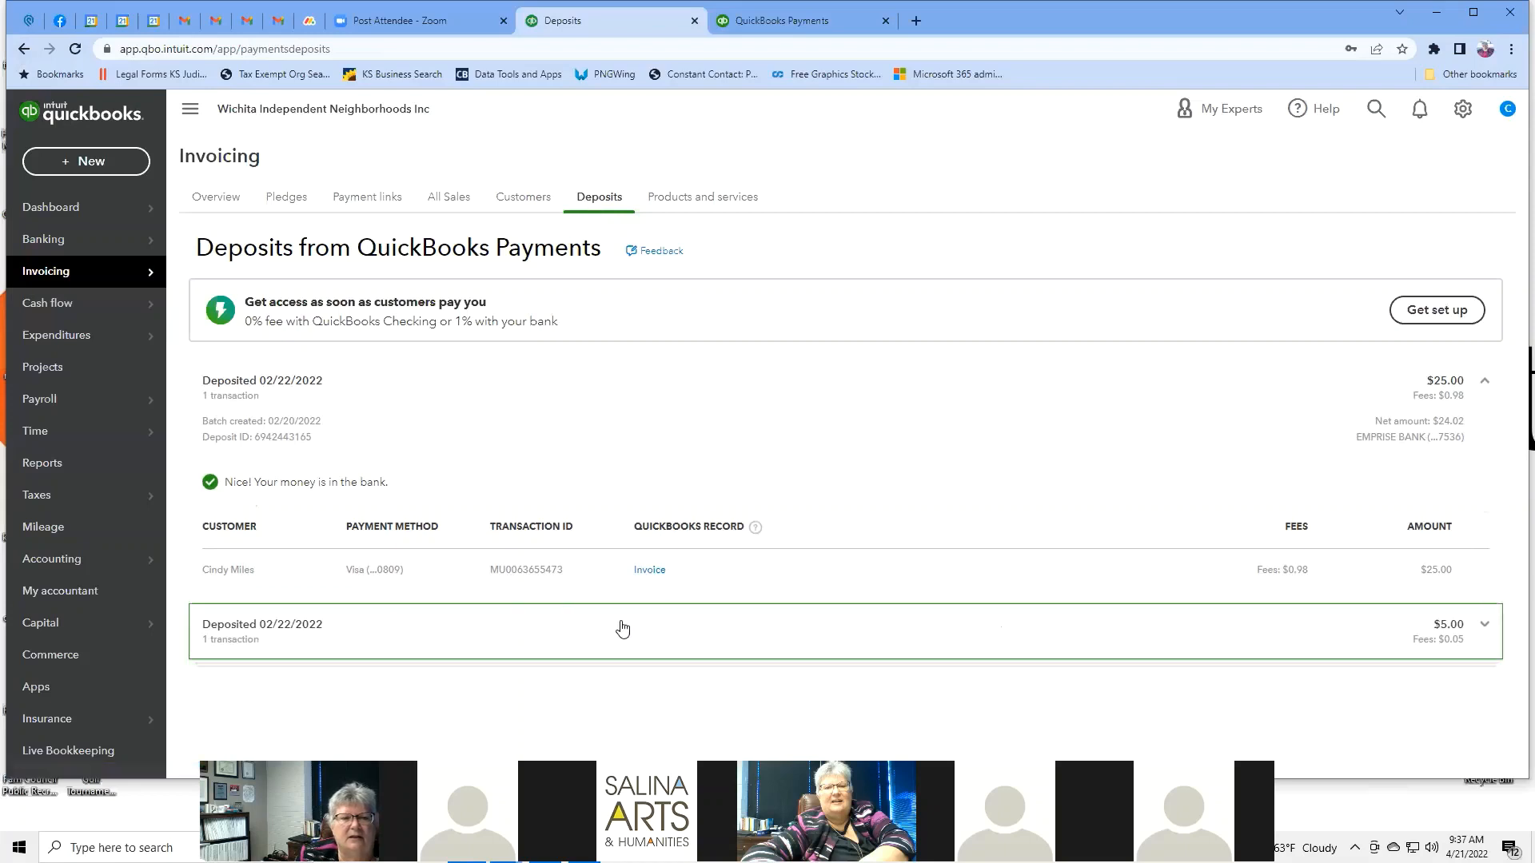
click(649, 571)
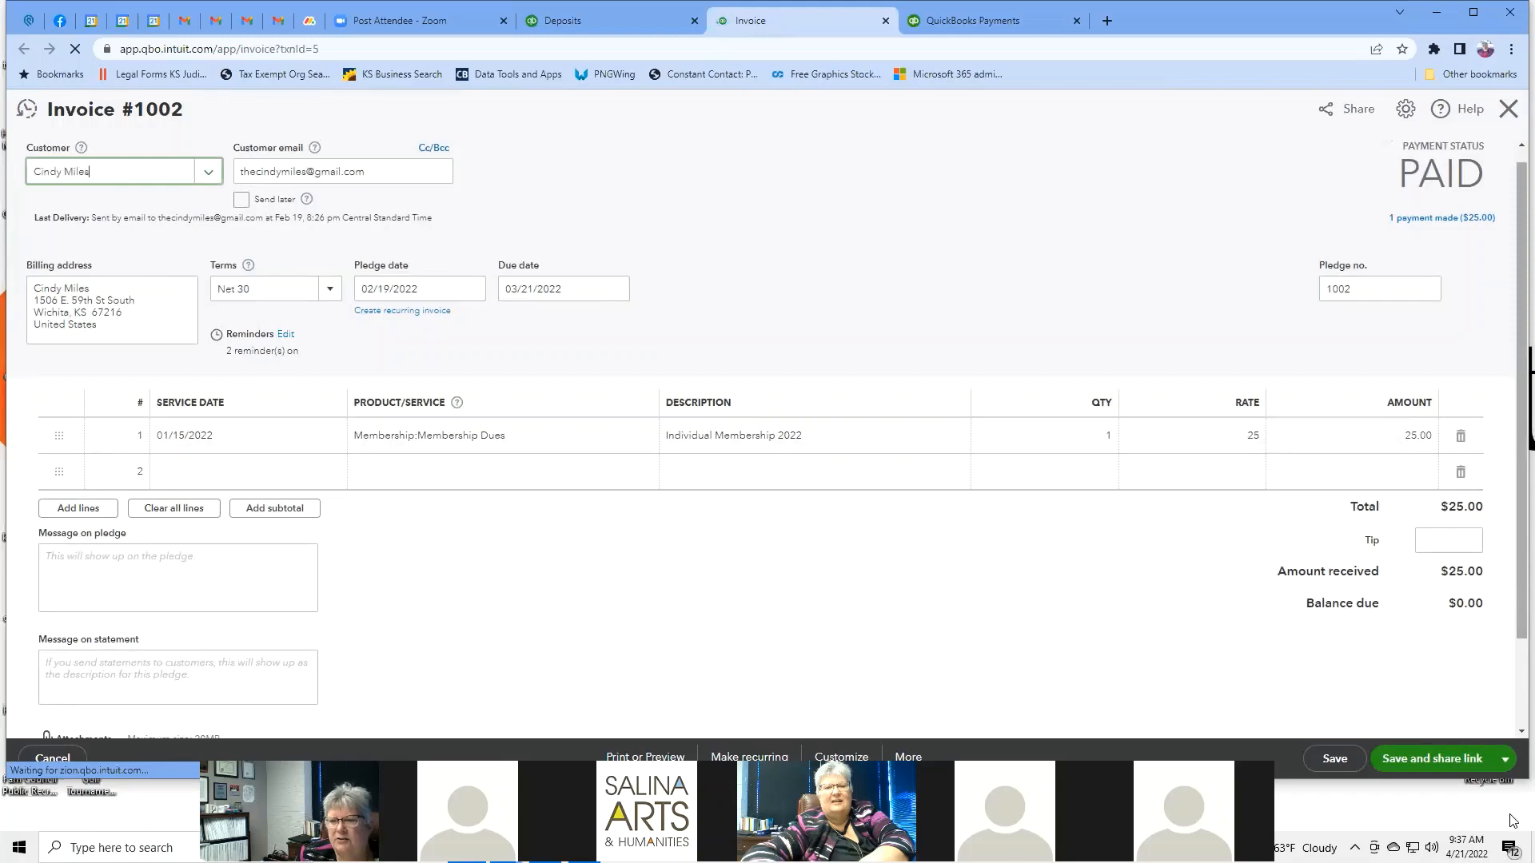
Review the Invoice #1002 save options, then close the invoice tab to return to Deposits.
click(1505, 759)
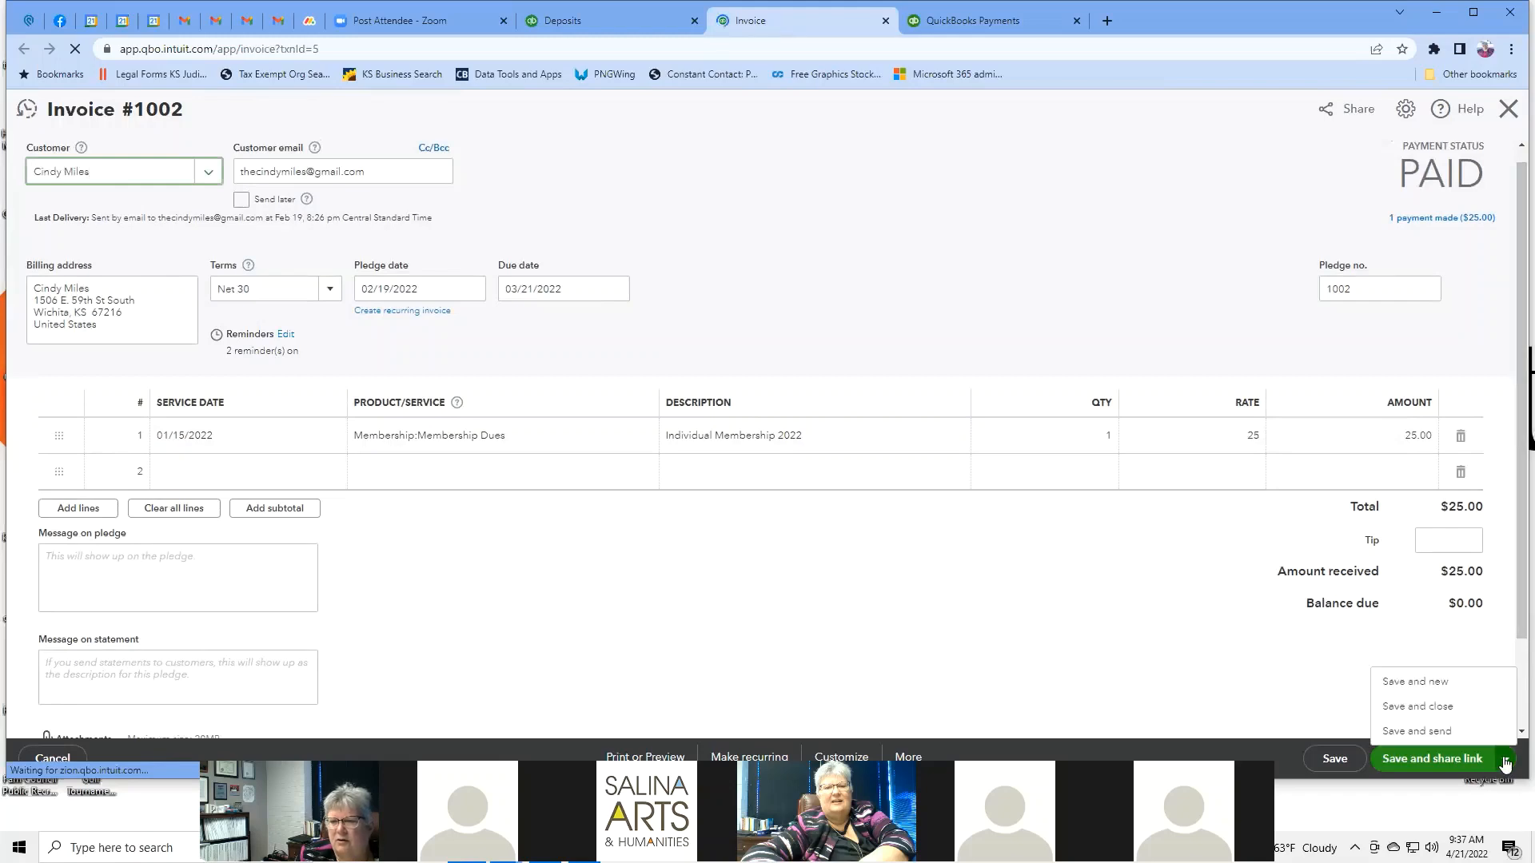
click(1505, 759)
scroll(1119, 658, down, 5)
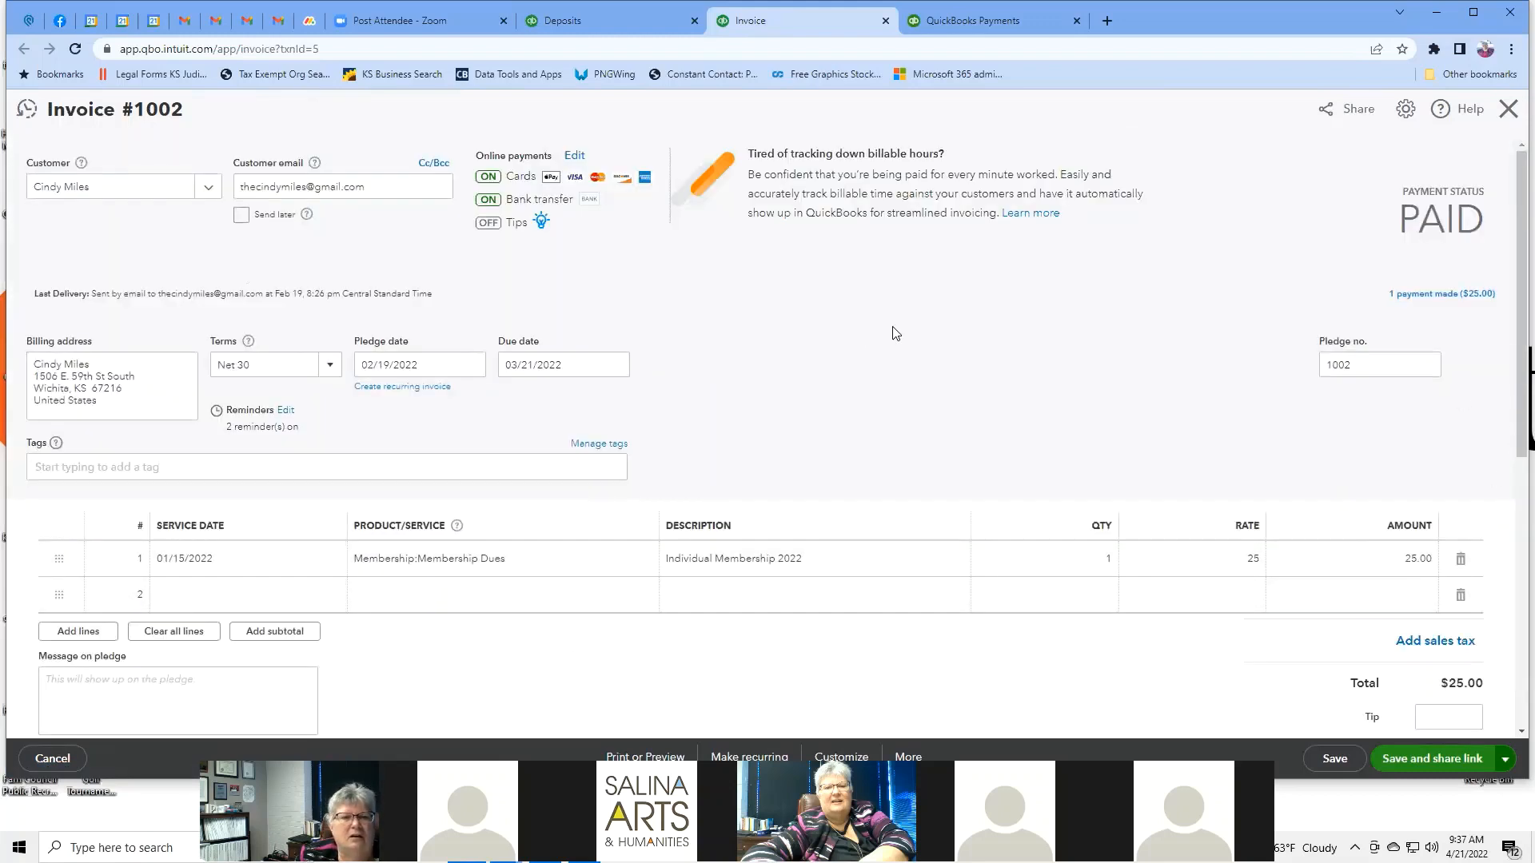
scroll(895, 333, down, 7)
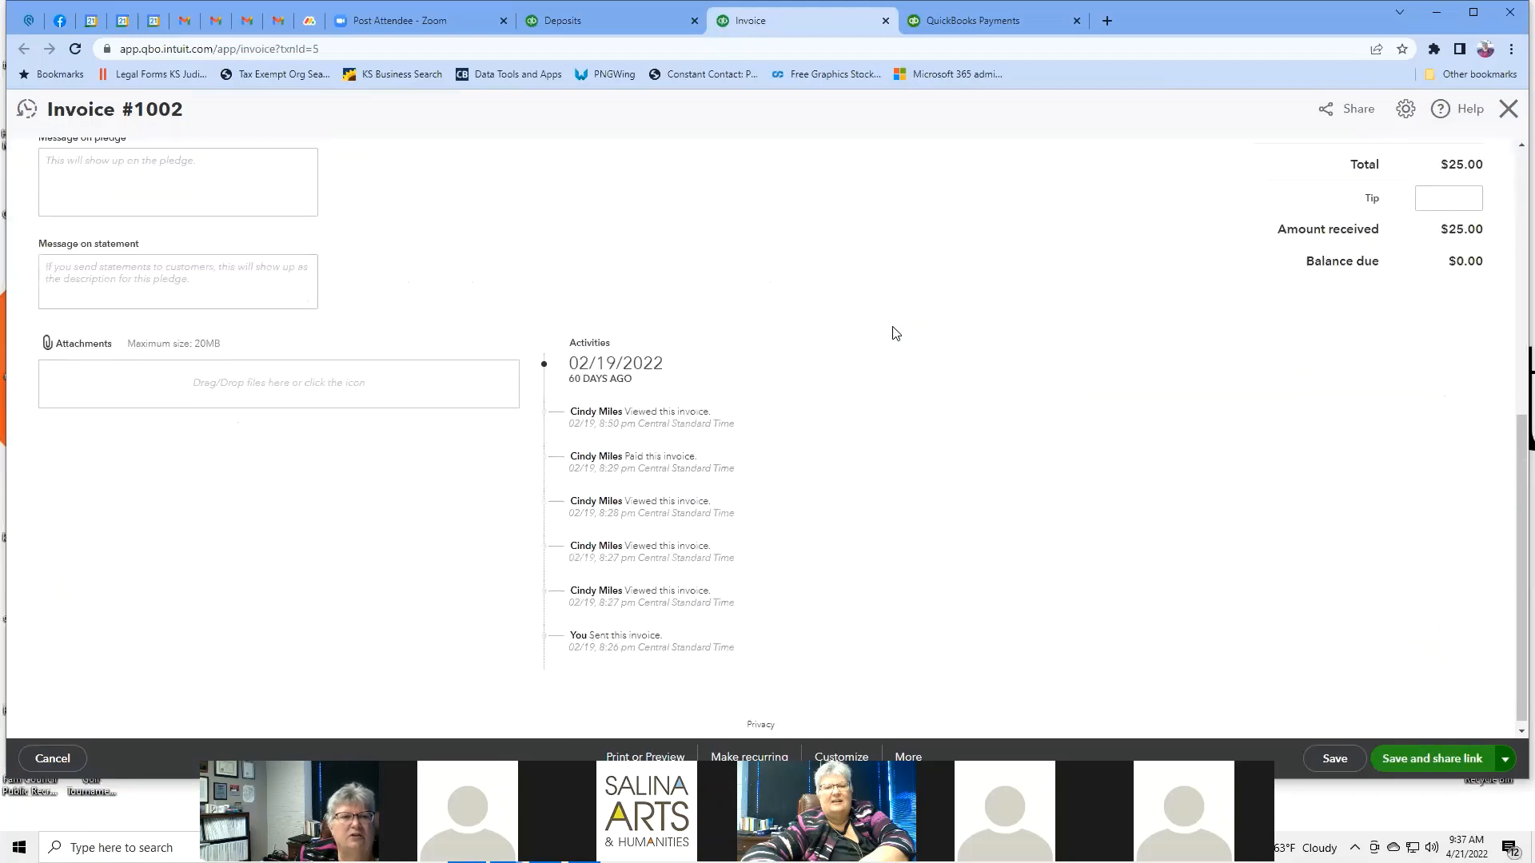
scroll(895, 334, up, 2)
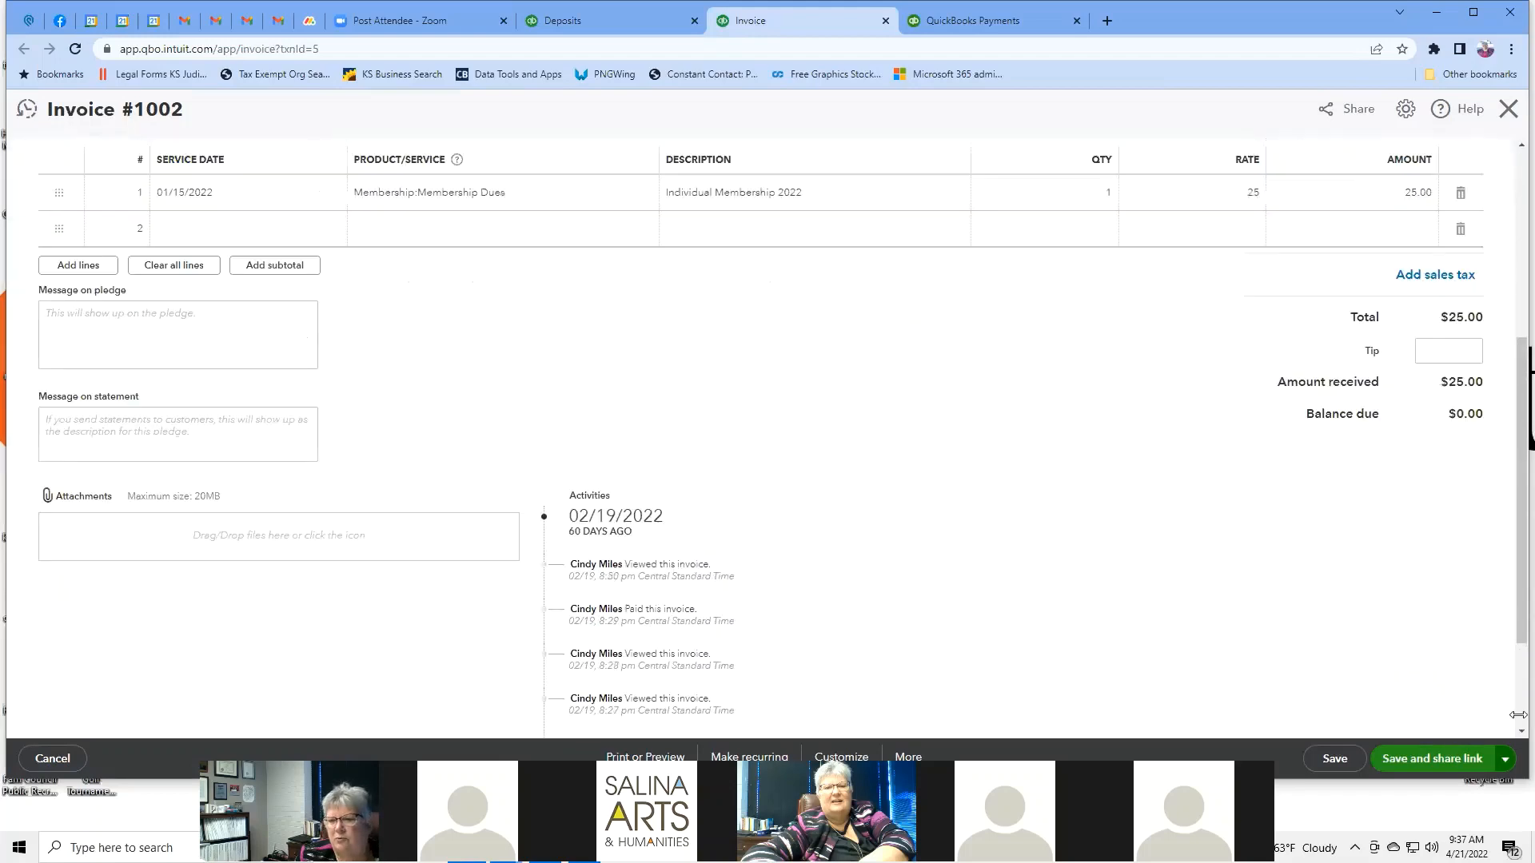
click(1505, 759)
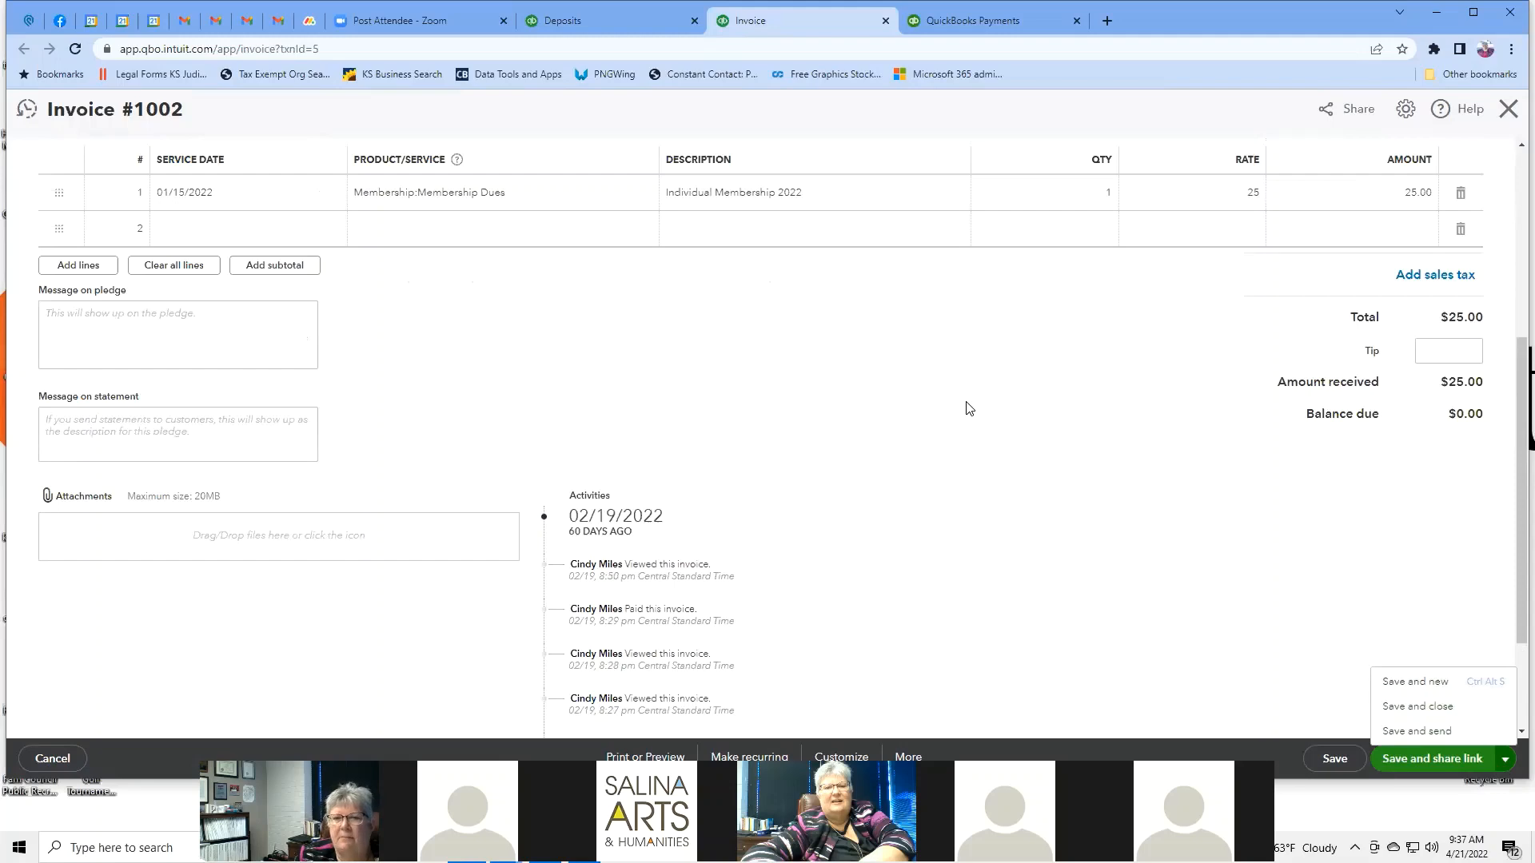
scroll(964, 404, up, 5)
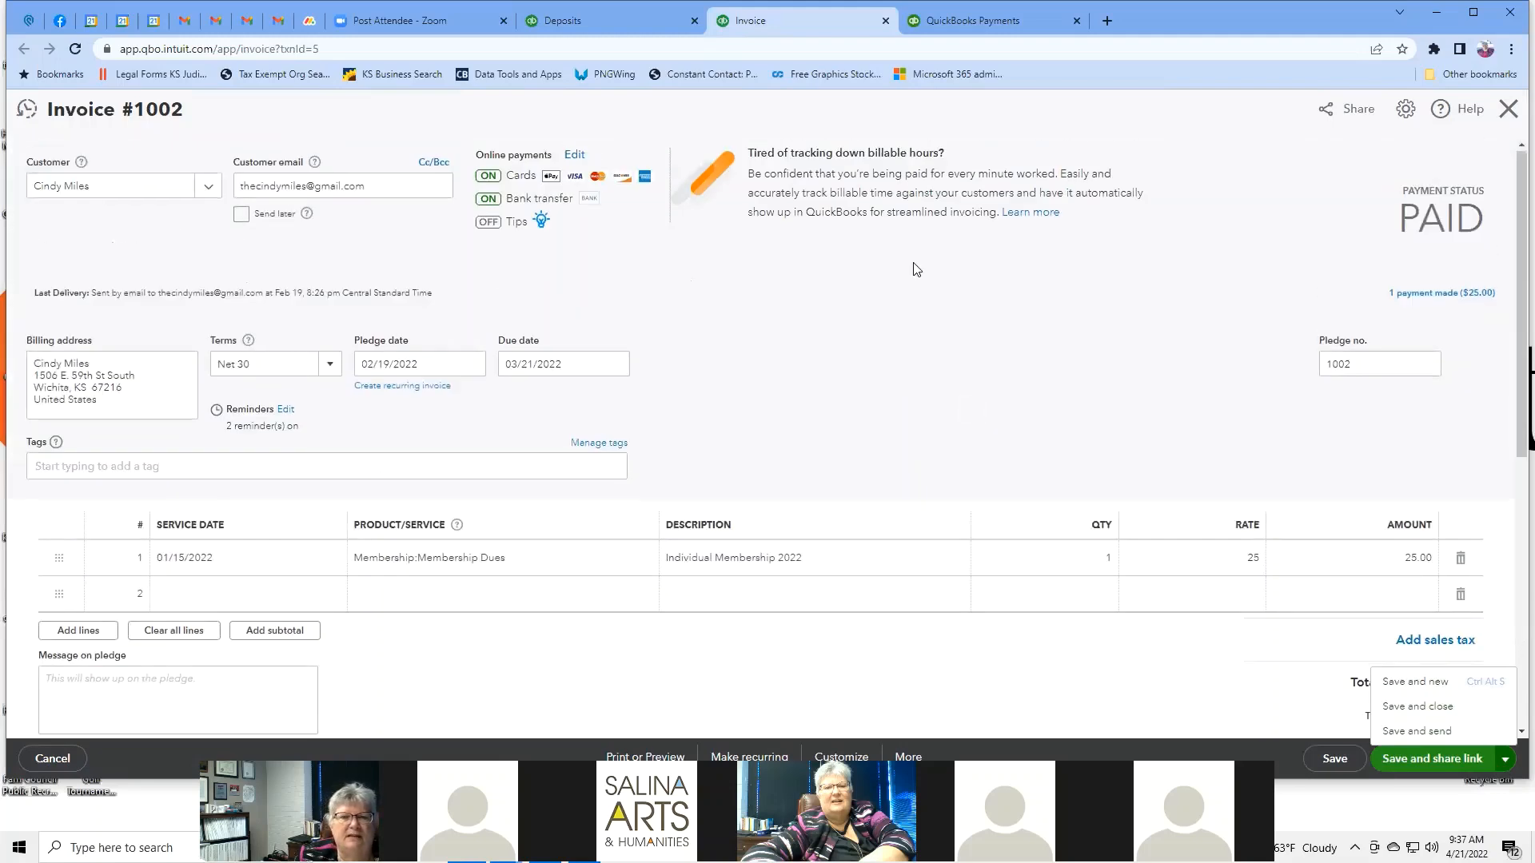
scroll(914, 267, down, 8)
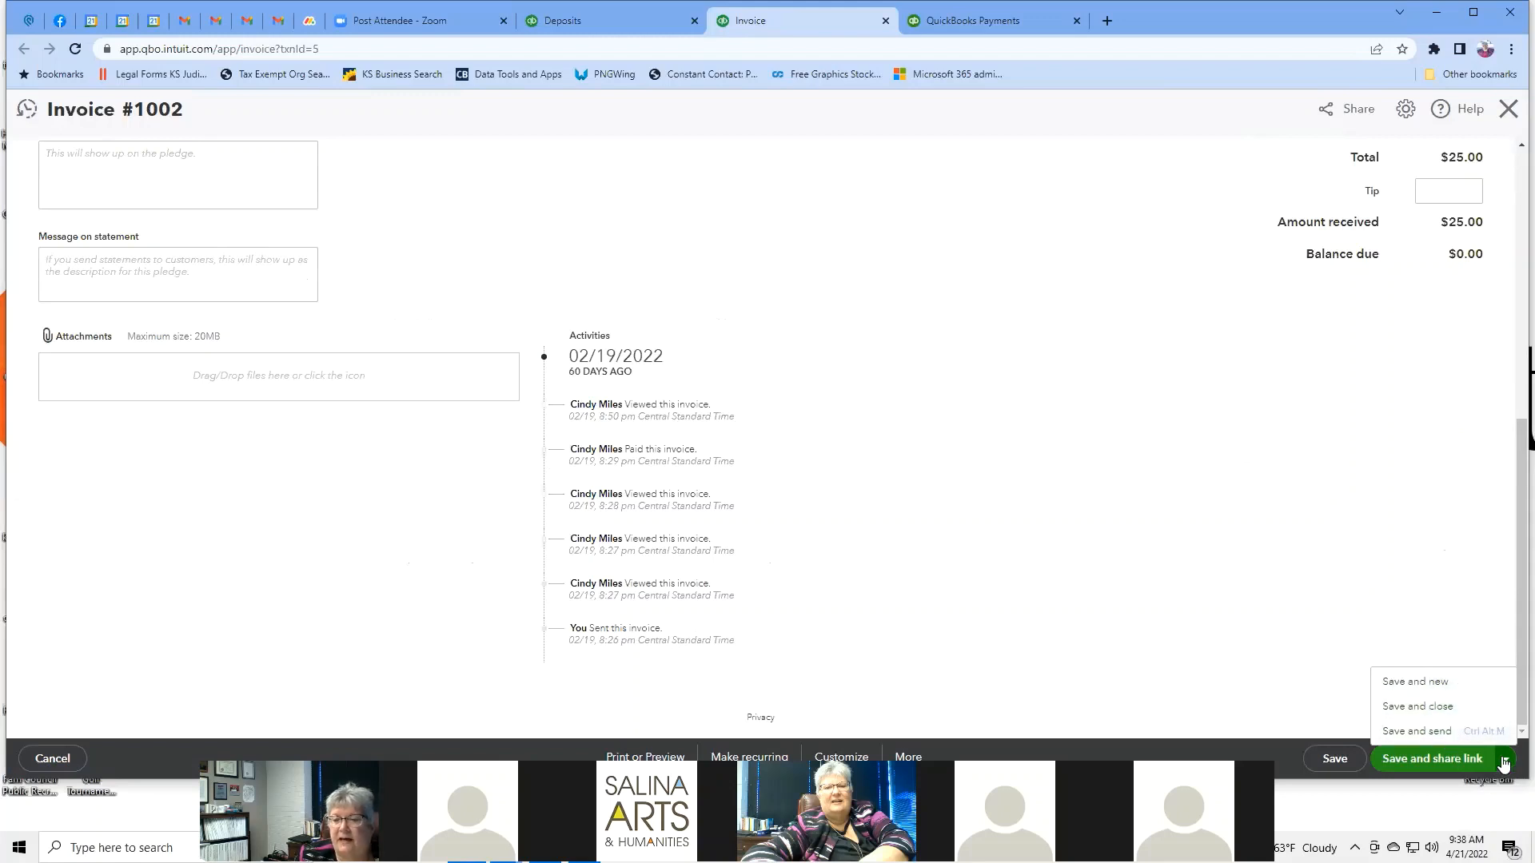
scroll(831, 494, up, 7)
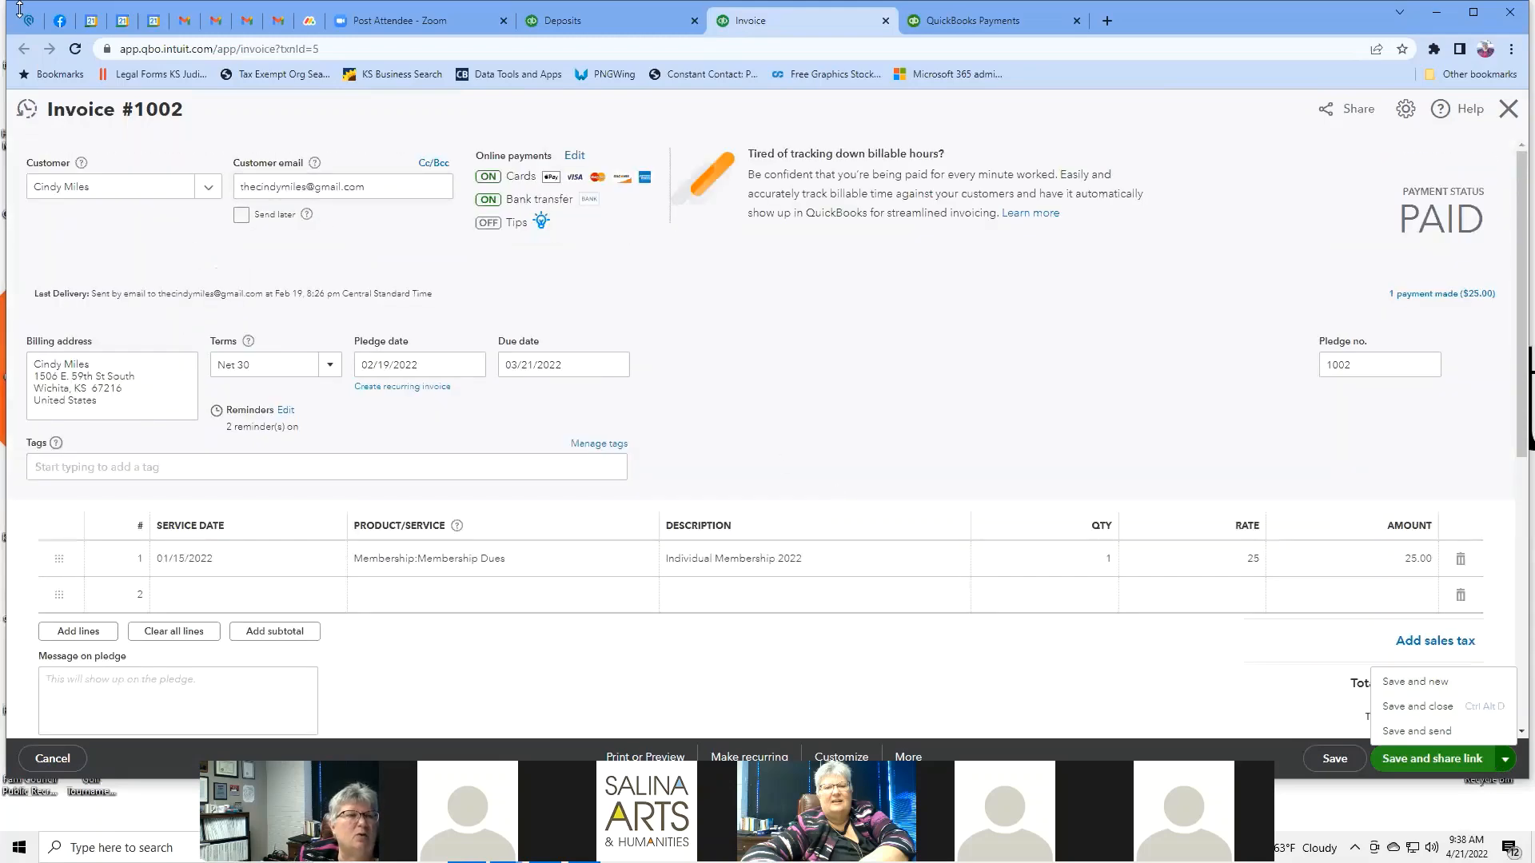
click(885, 21)
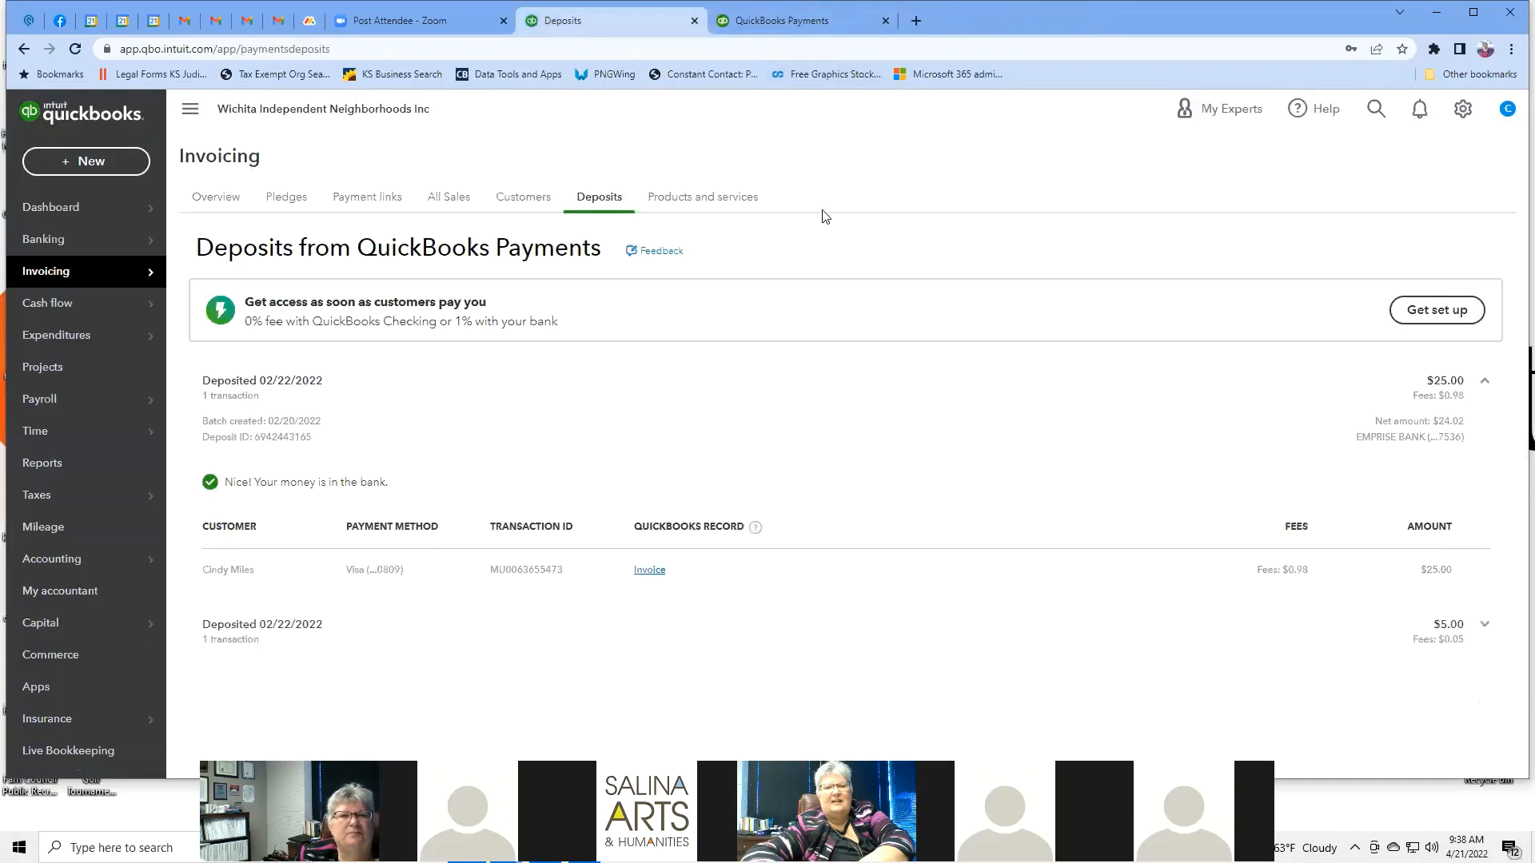
Go to the Products and services list and start a new product or service.
click(731, 205)
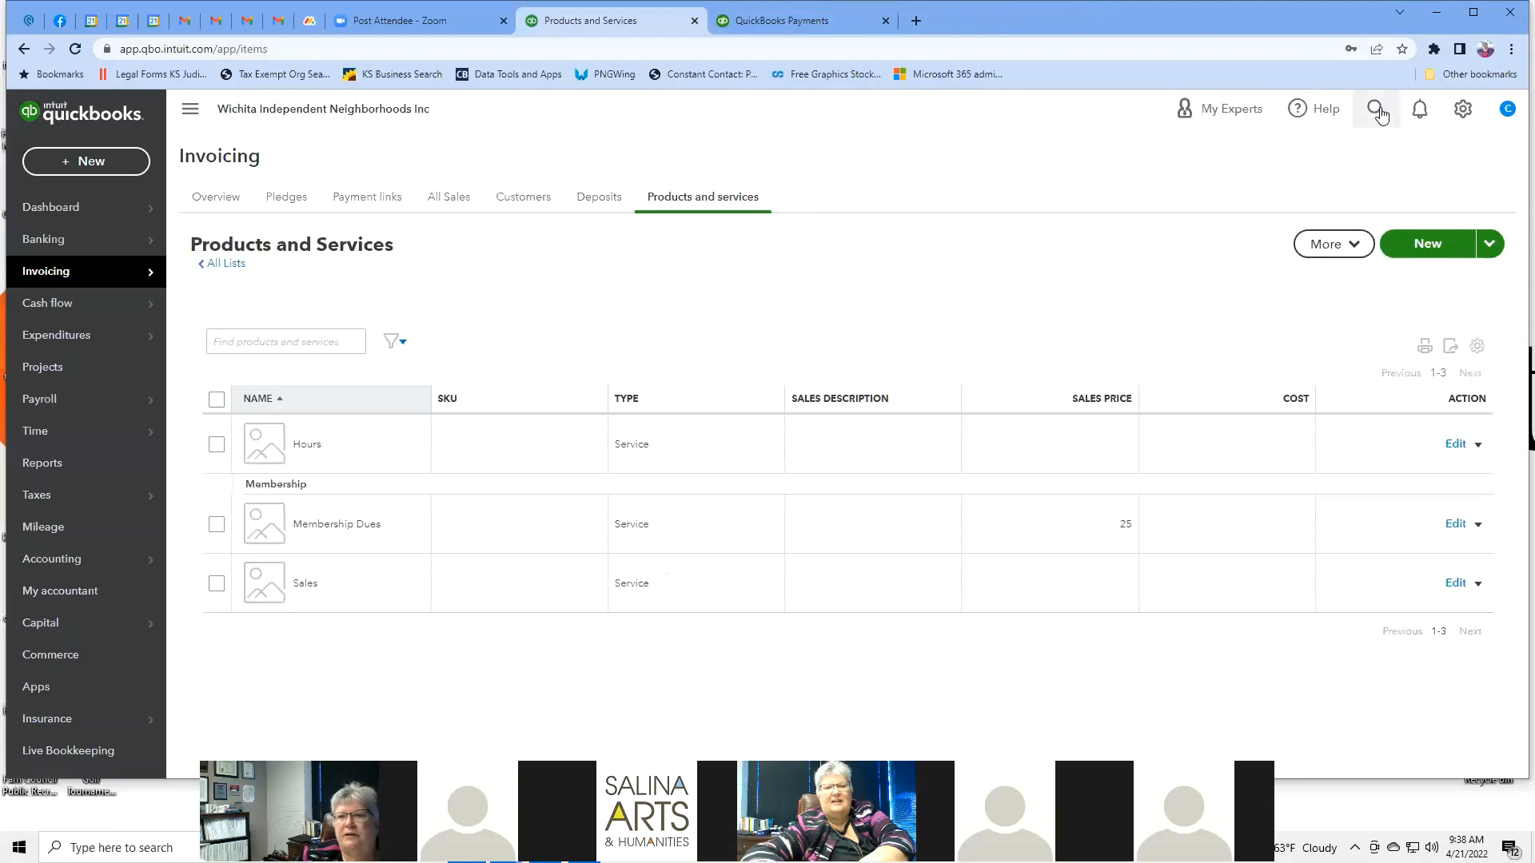
click(1430, 246)
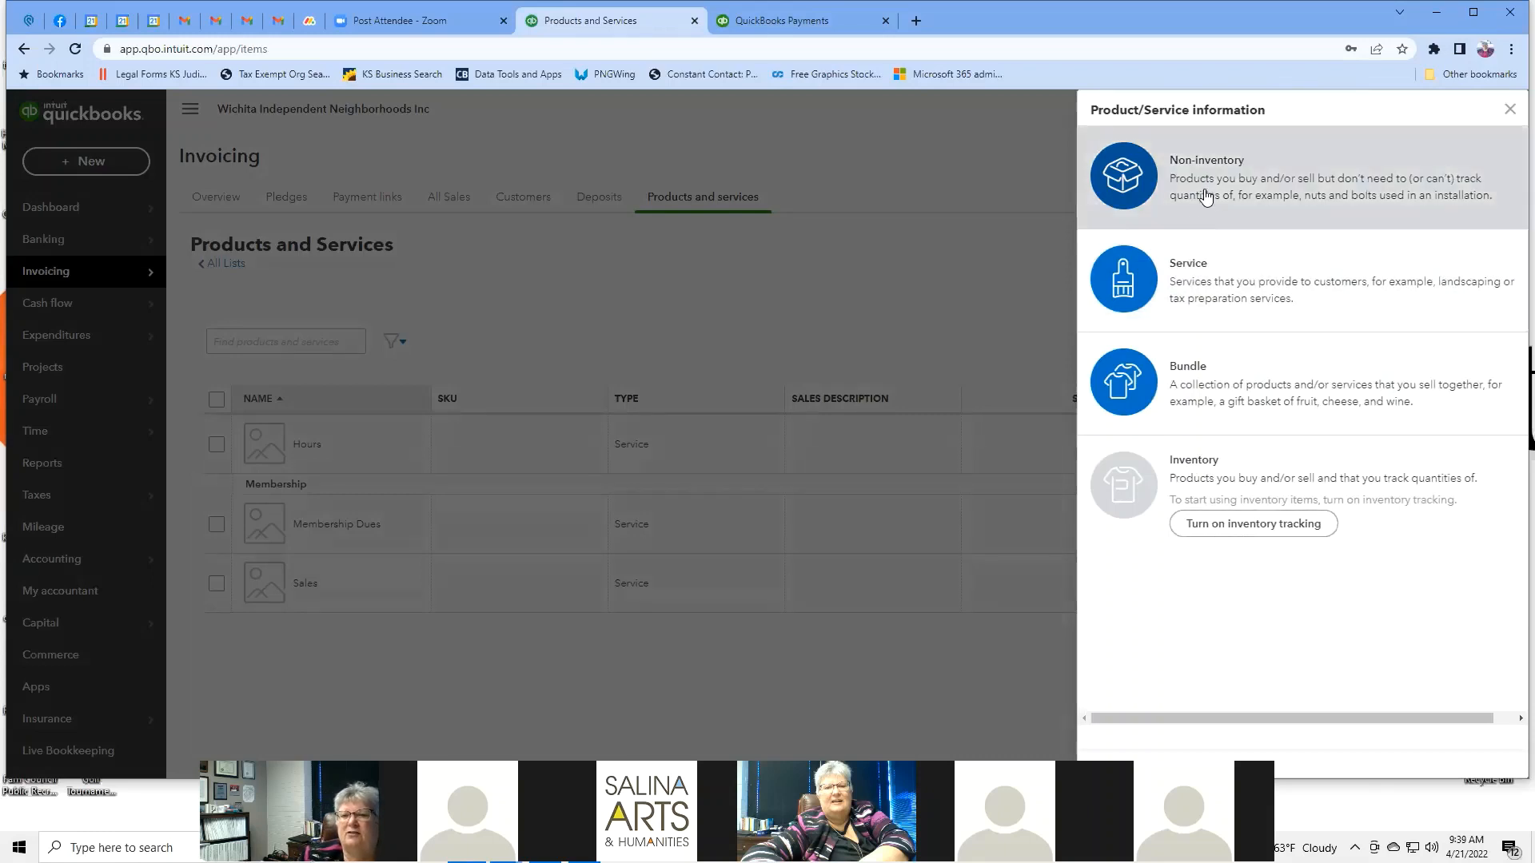
Create a Service item named 'Neighborhood Consulting'.
click(1229, 283)
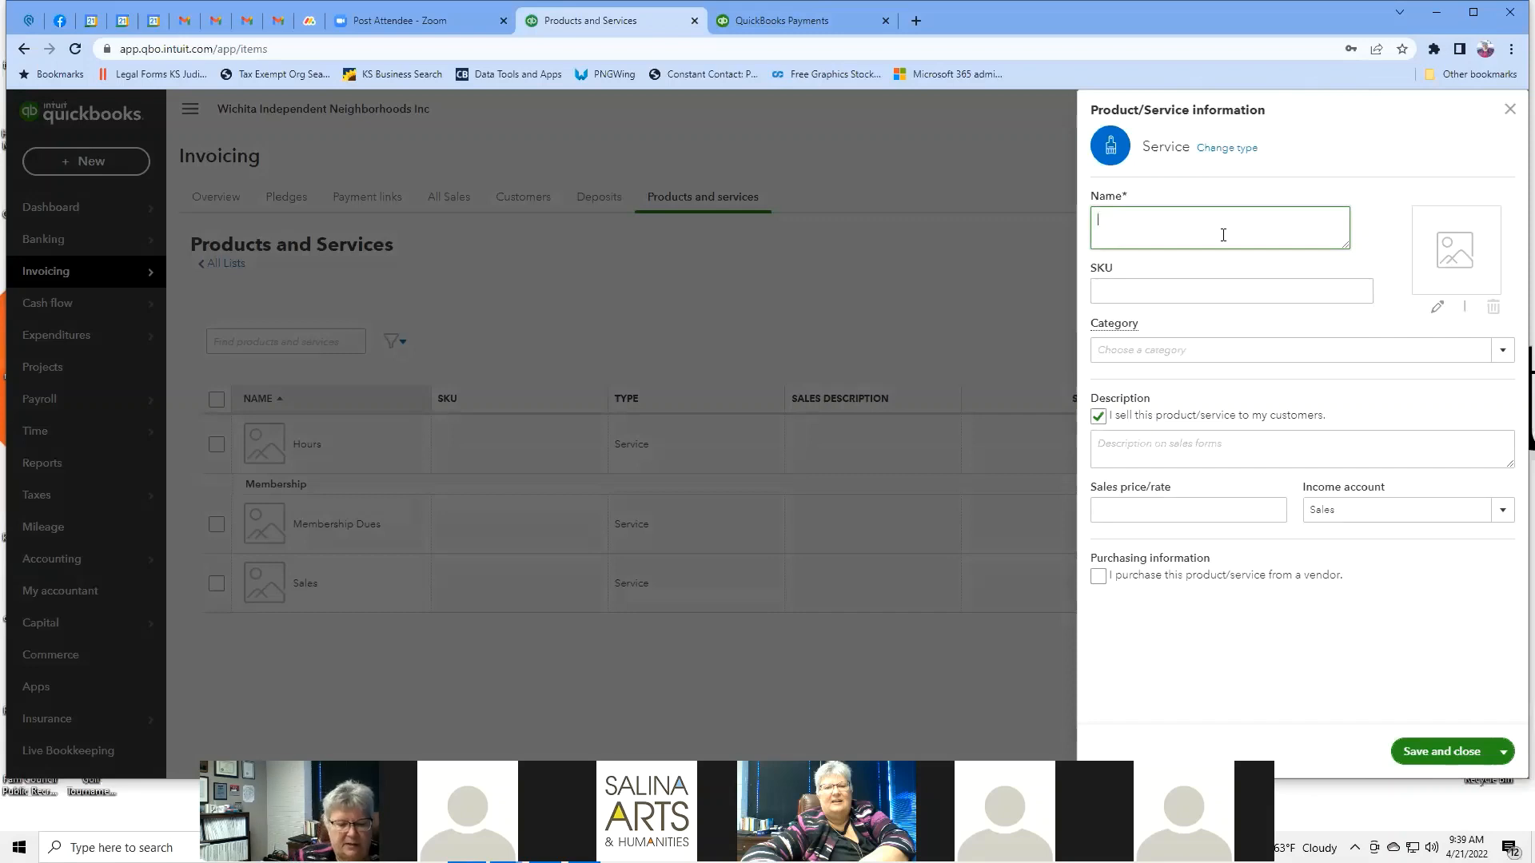
text(Con)
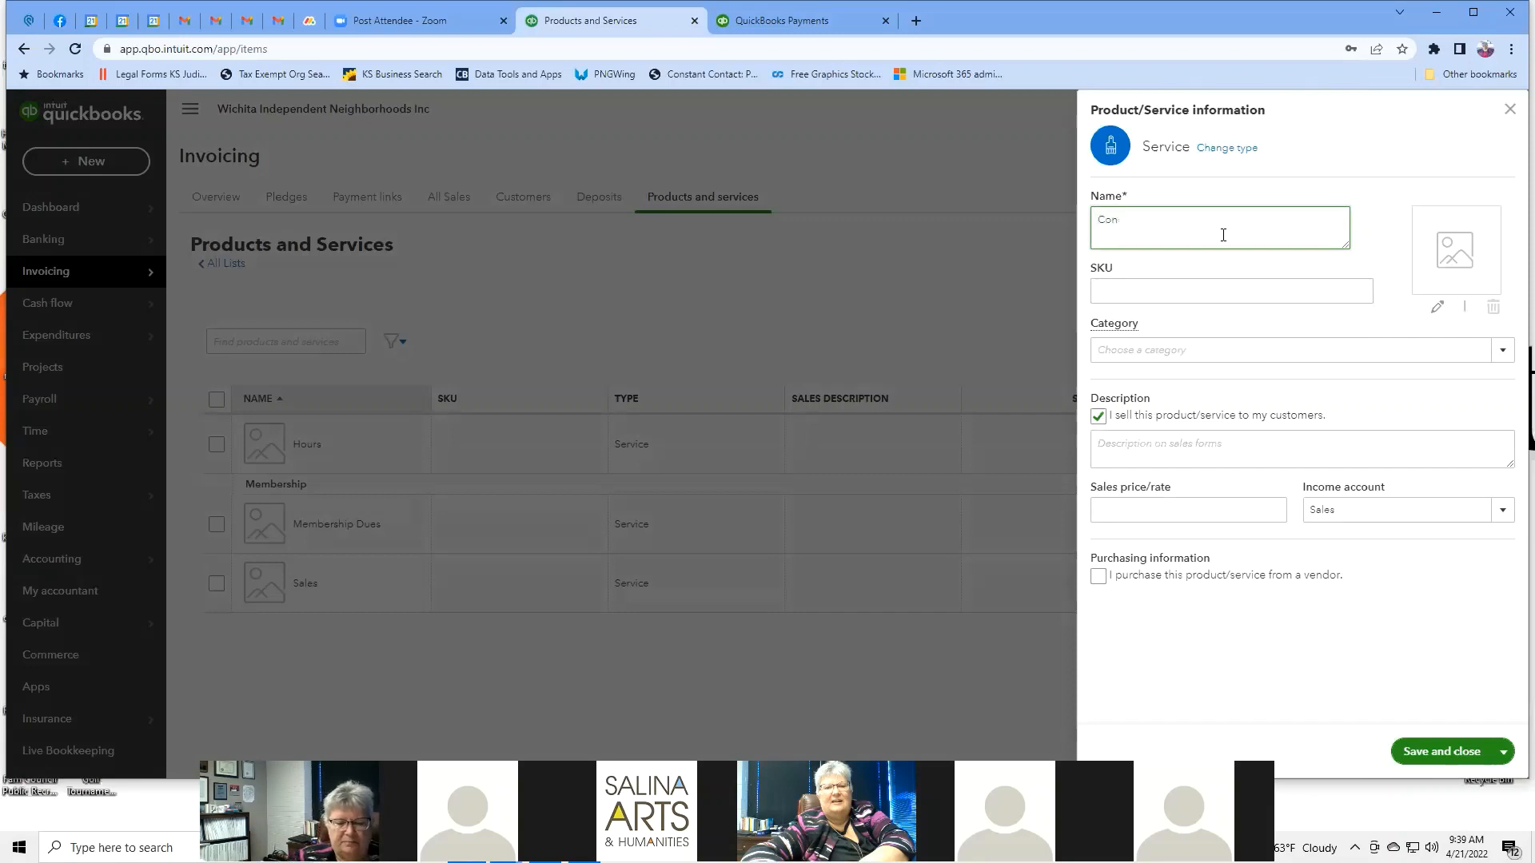
text(dsulting)
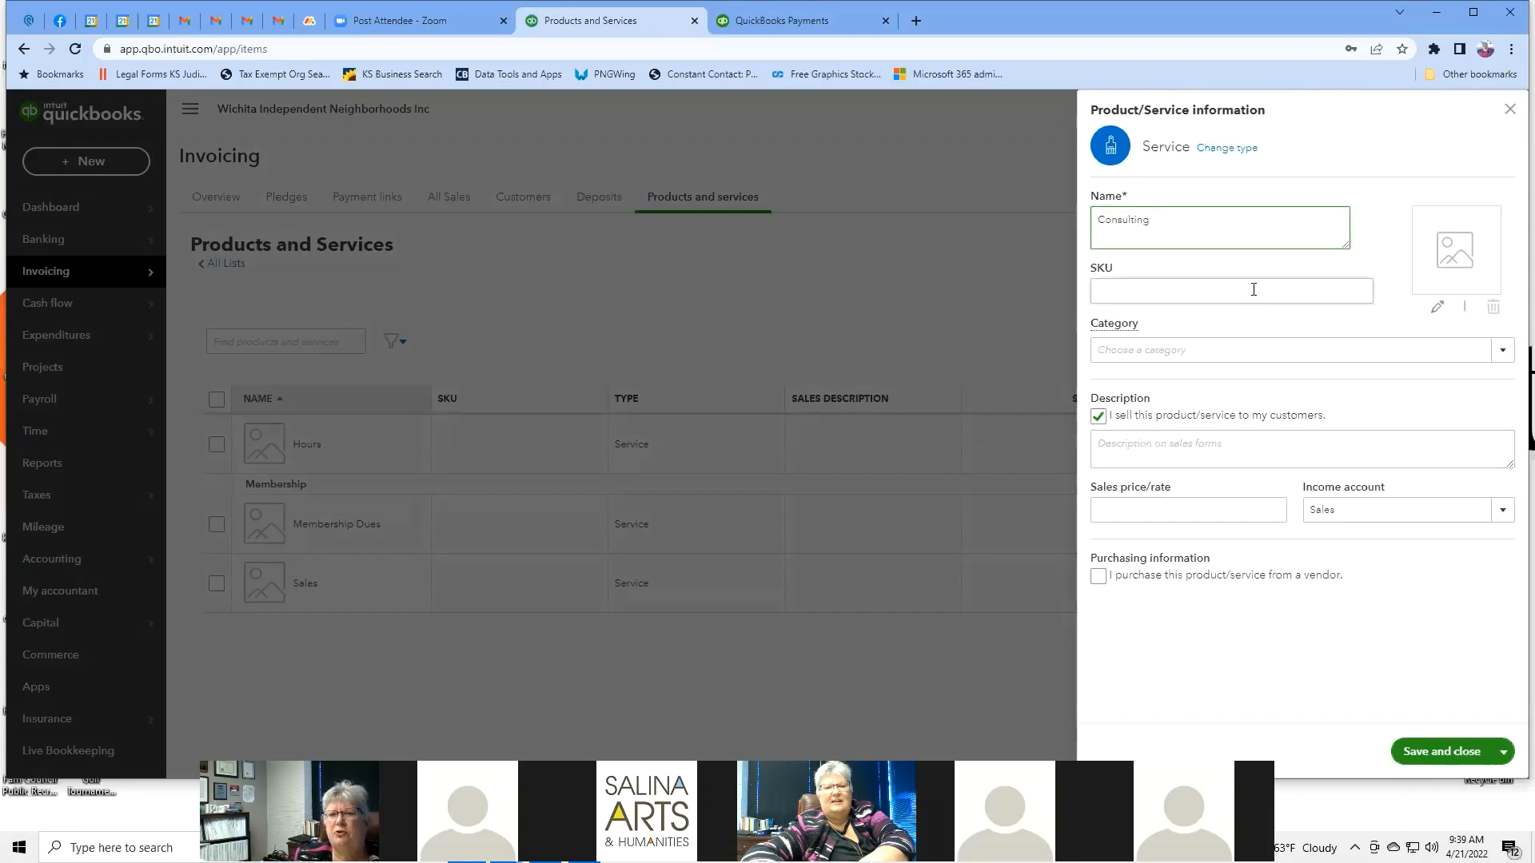
click(1502, 351)
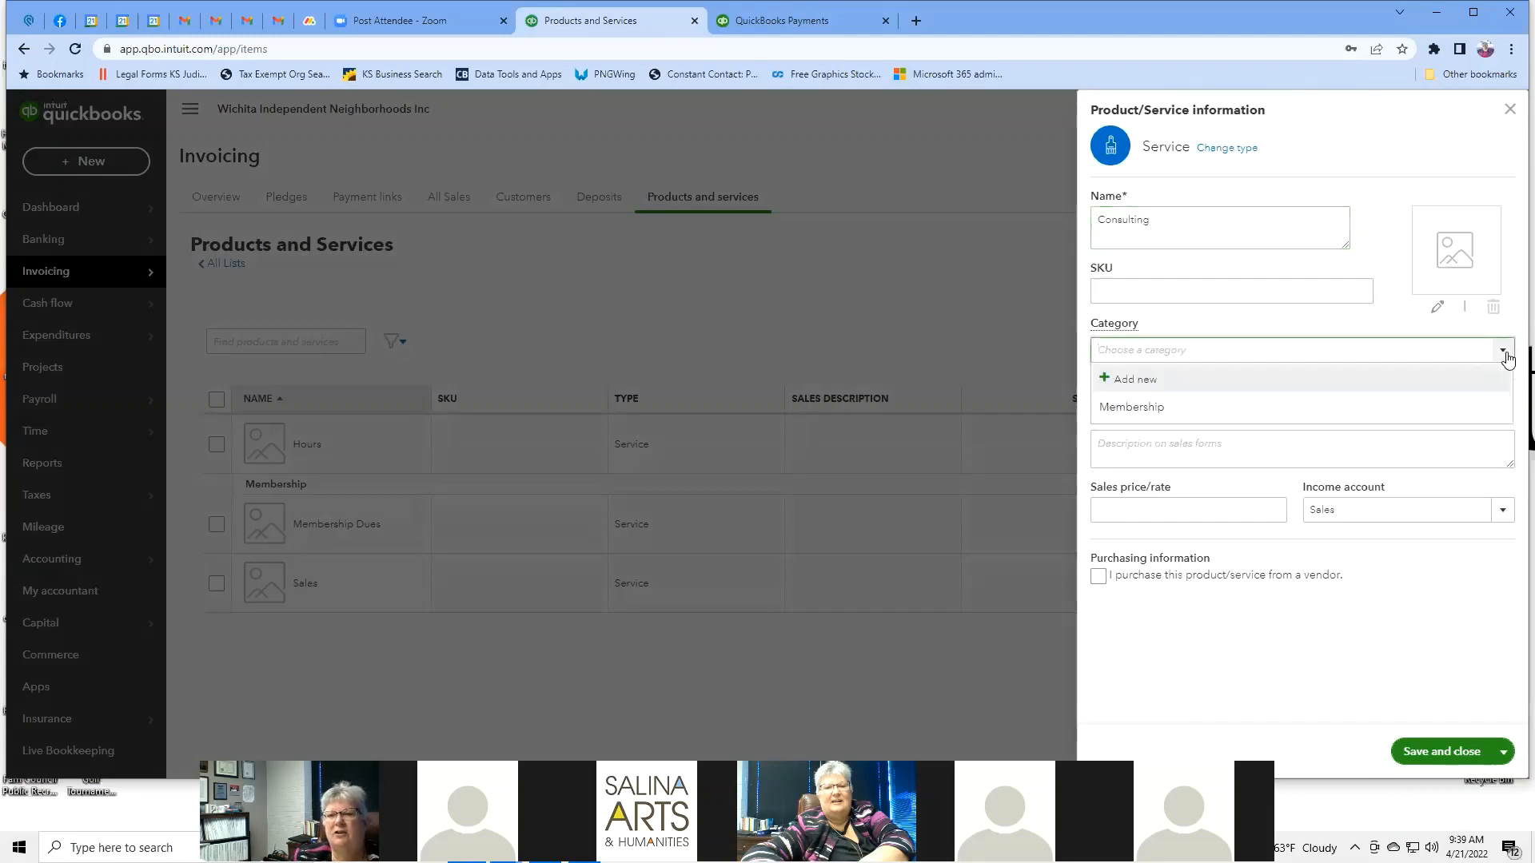
click(1148, 381)
click(1147, 350)
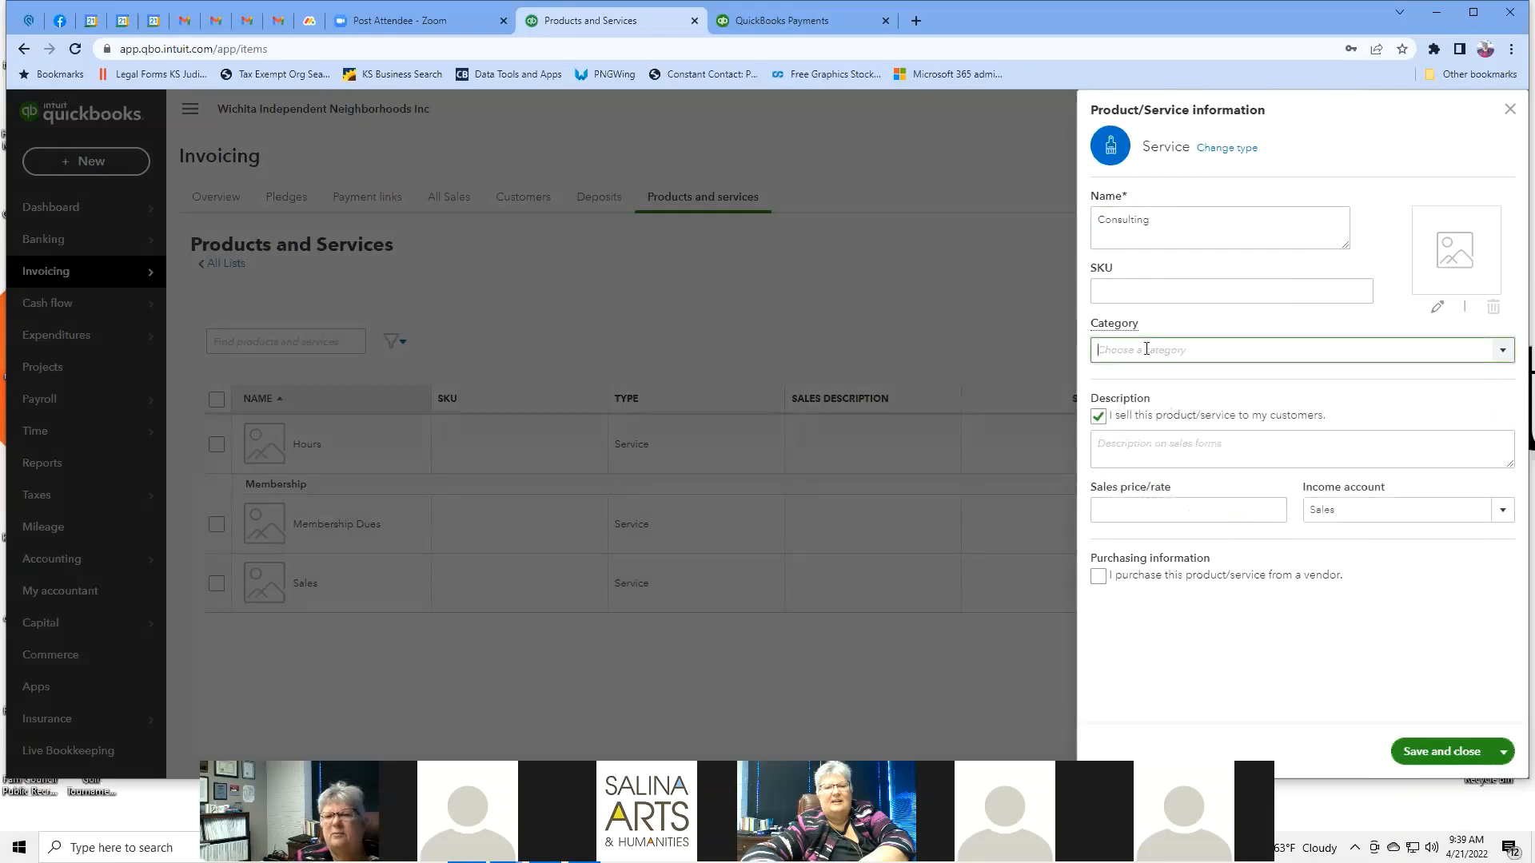
text(Consulting)
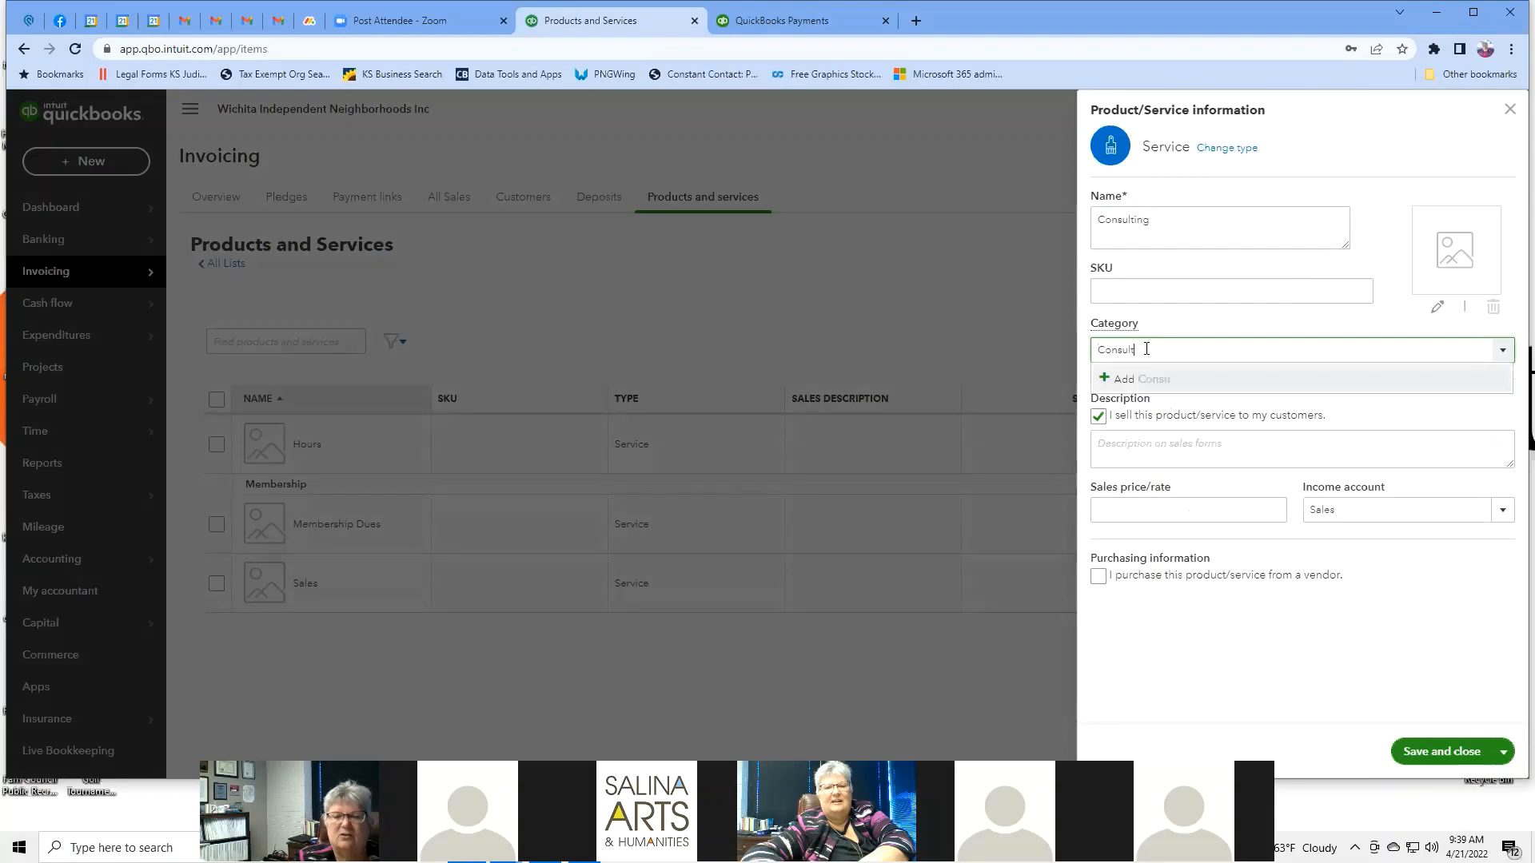
click(1201, 217)
click(1201, 221)
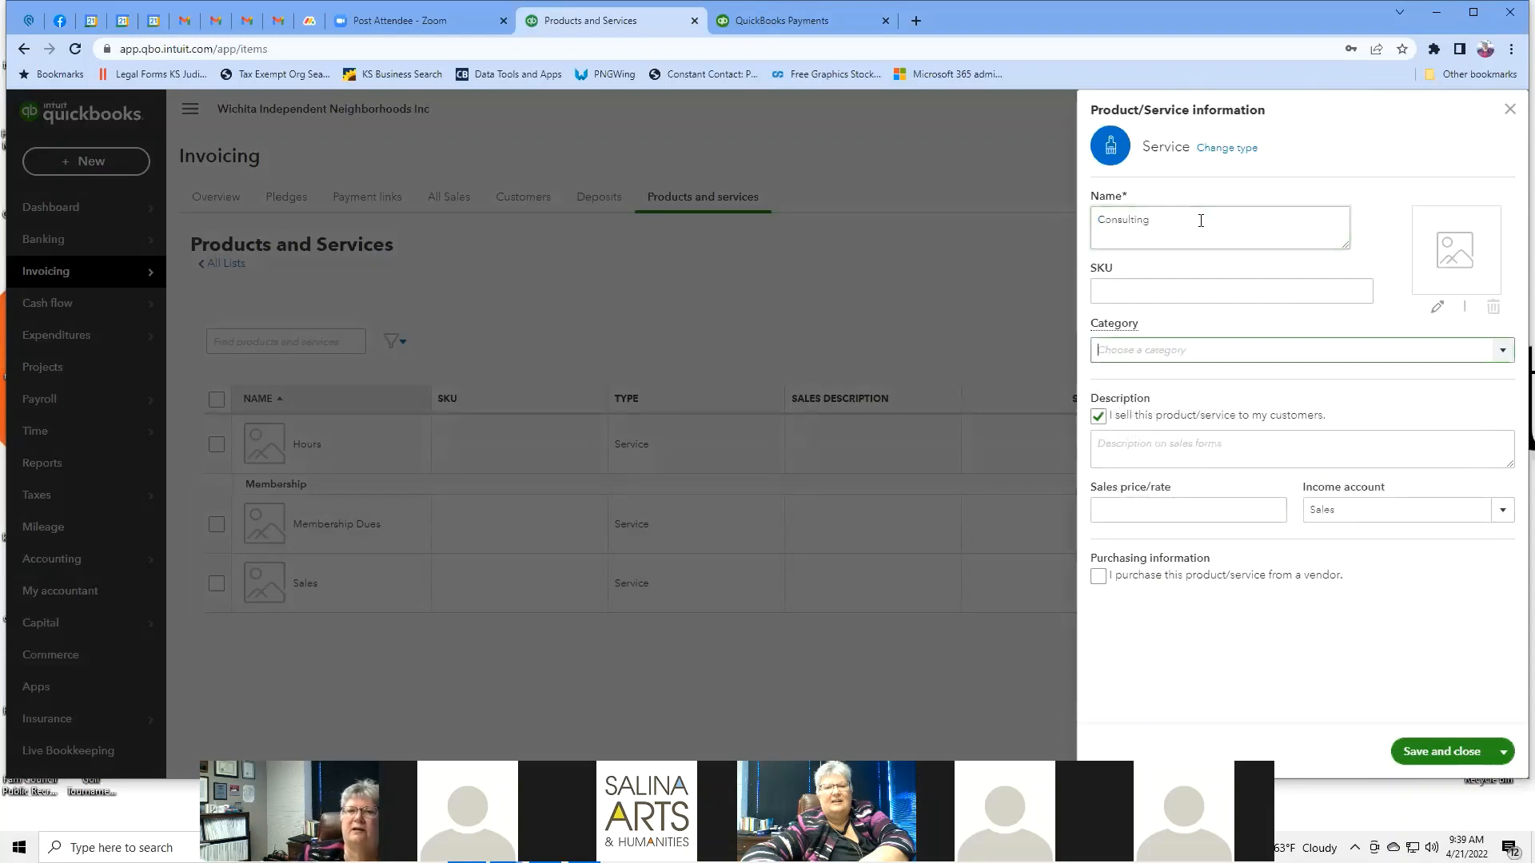
double_click(1098, 216)
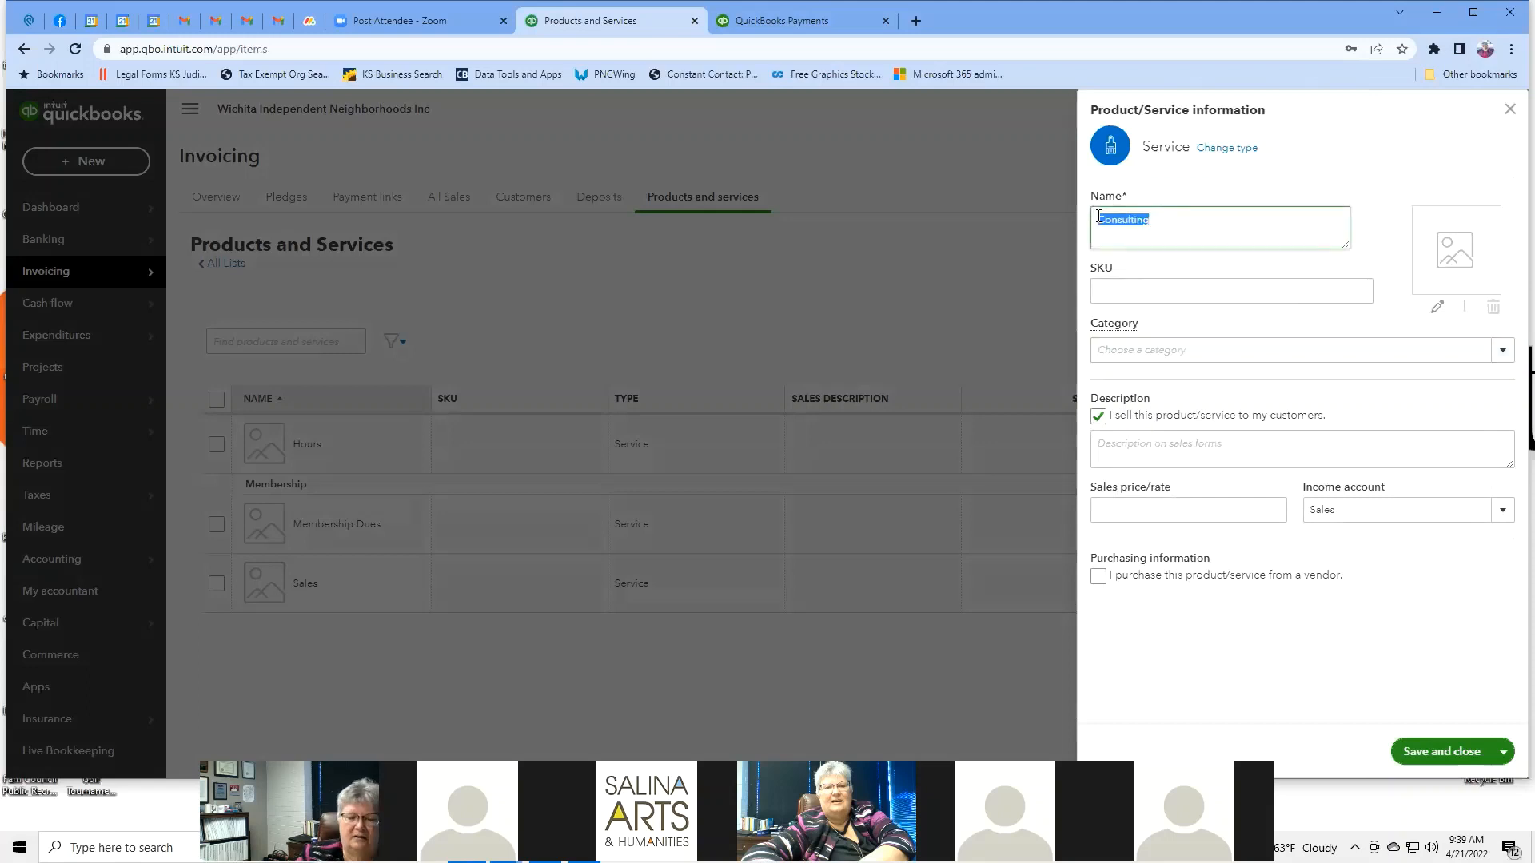
text(Neighbor)
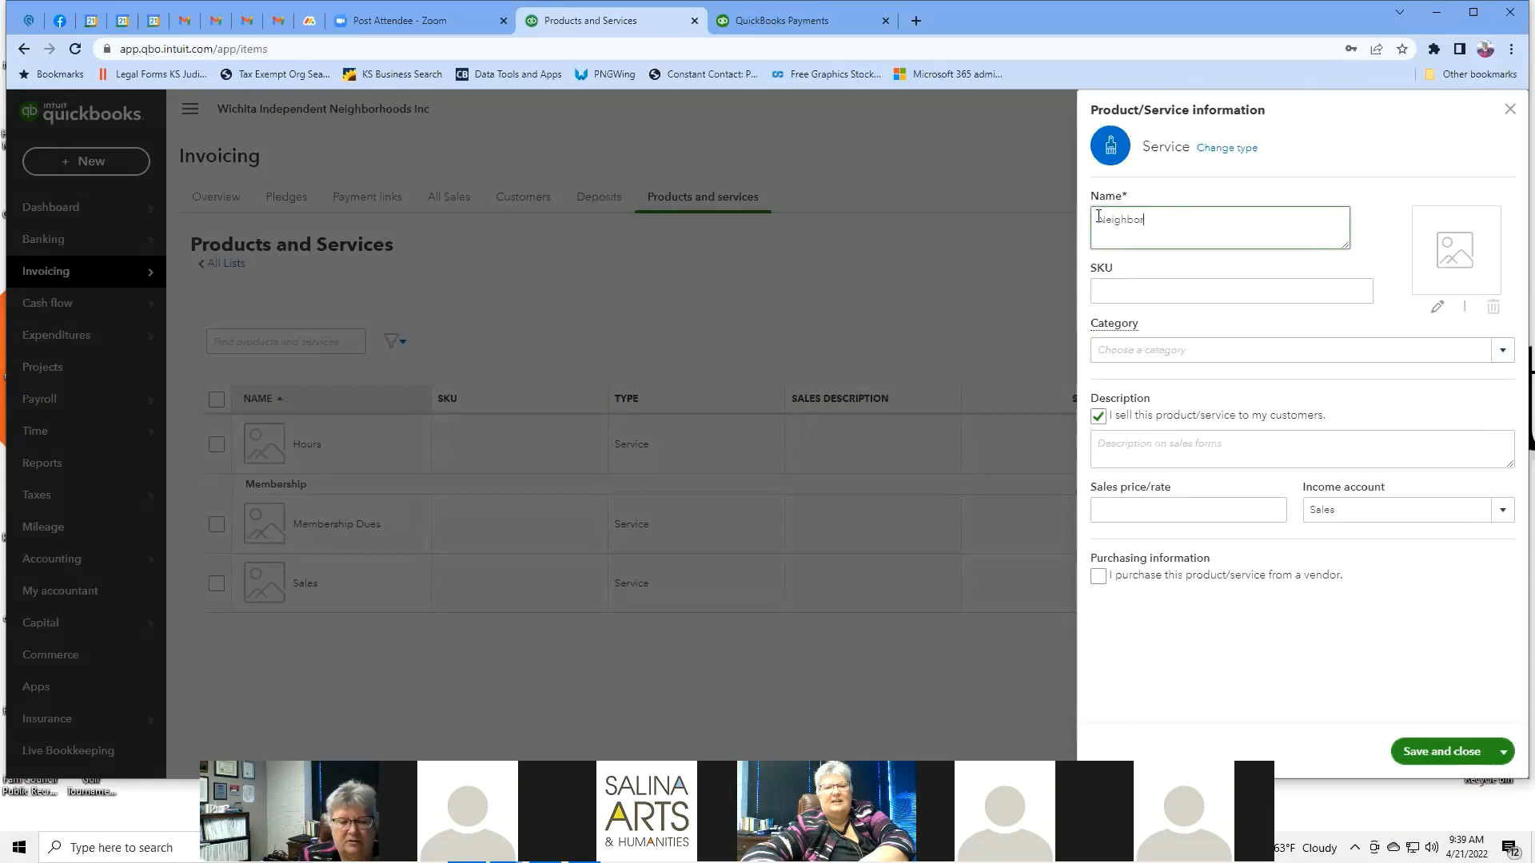
text(hood Consulting)
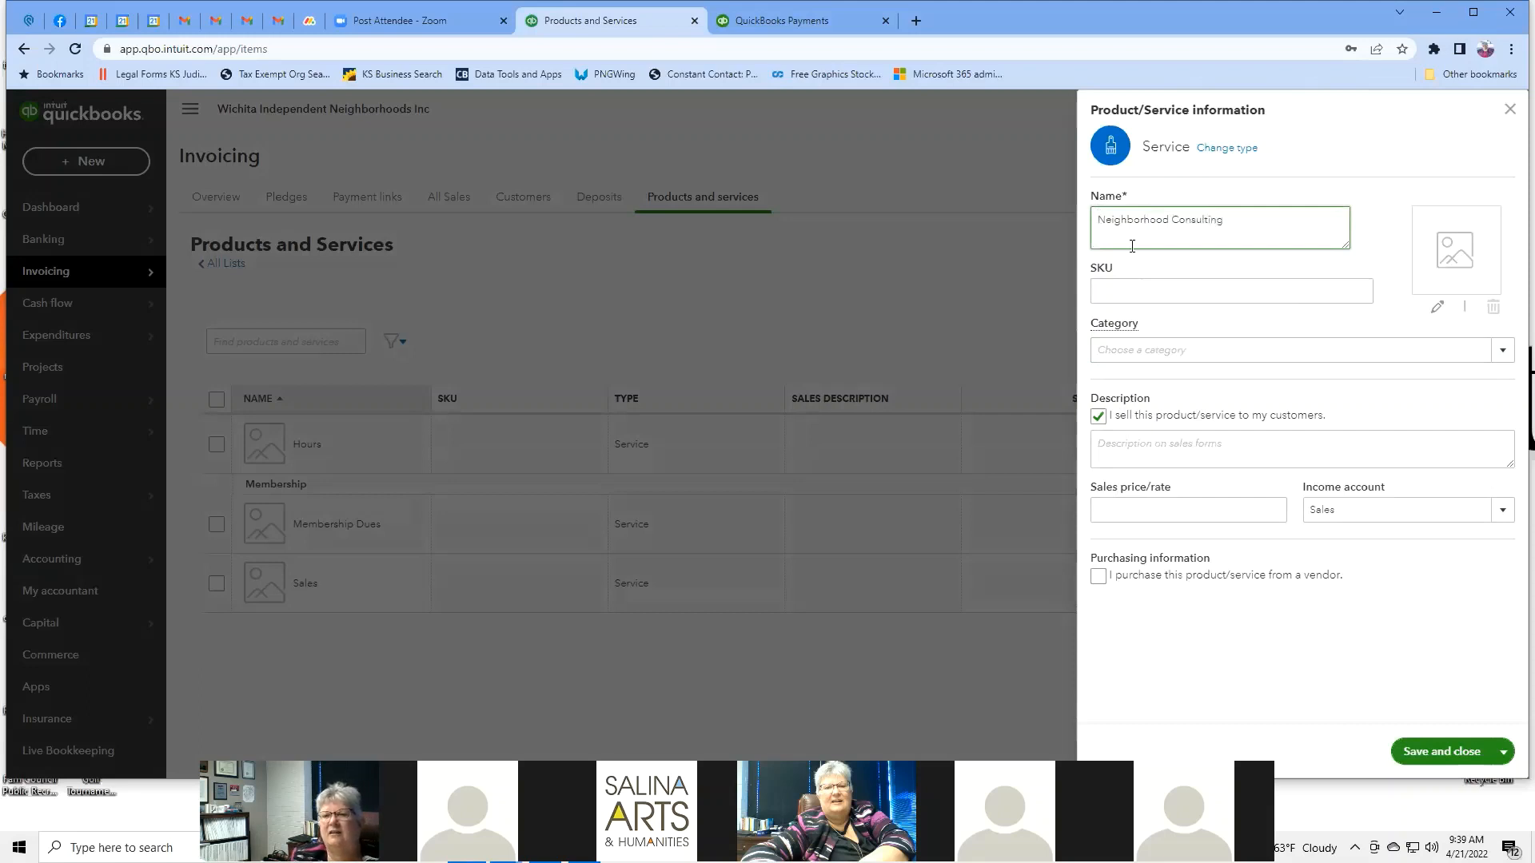
Add a new category named Consulting and assign it to the item.
click(1103, 350)
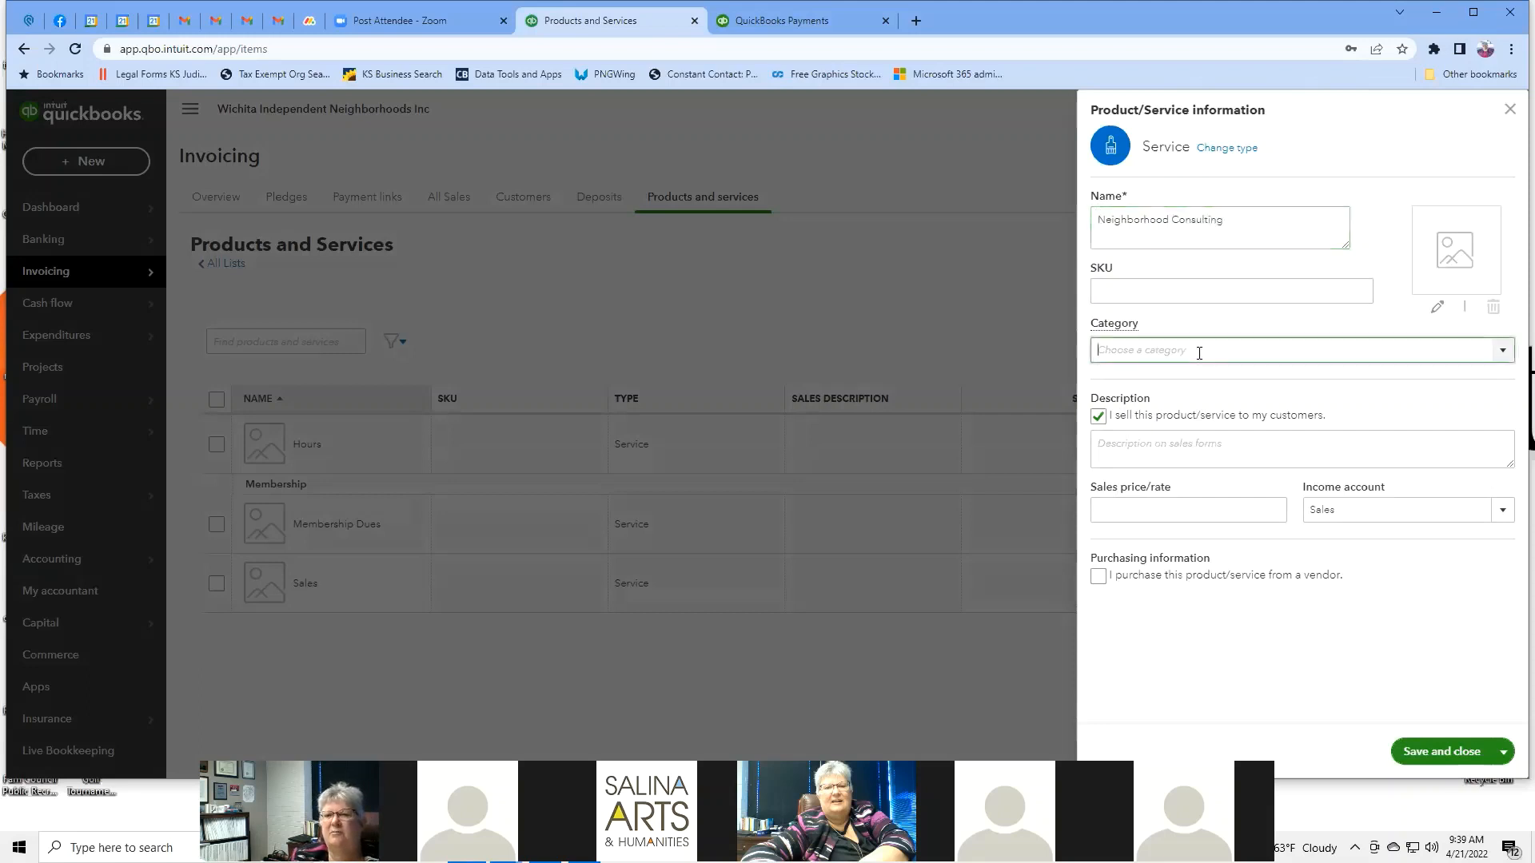
click(1501, 360)
click(1159, 377)
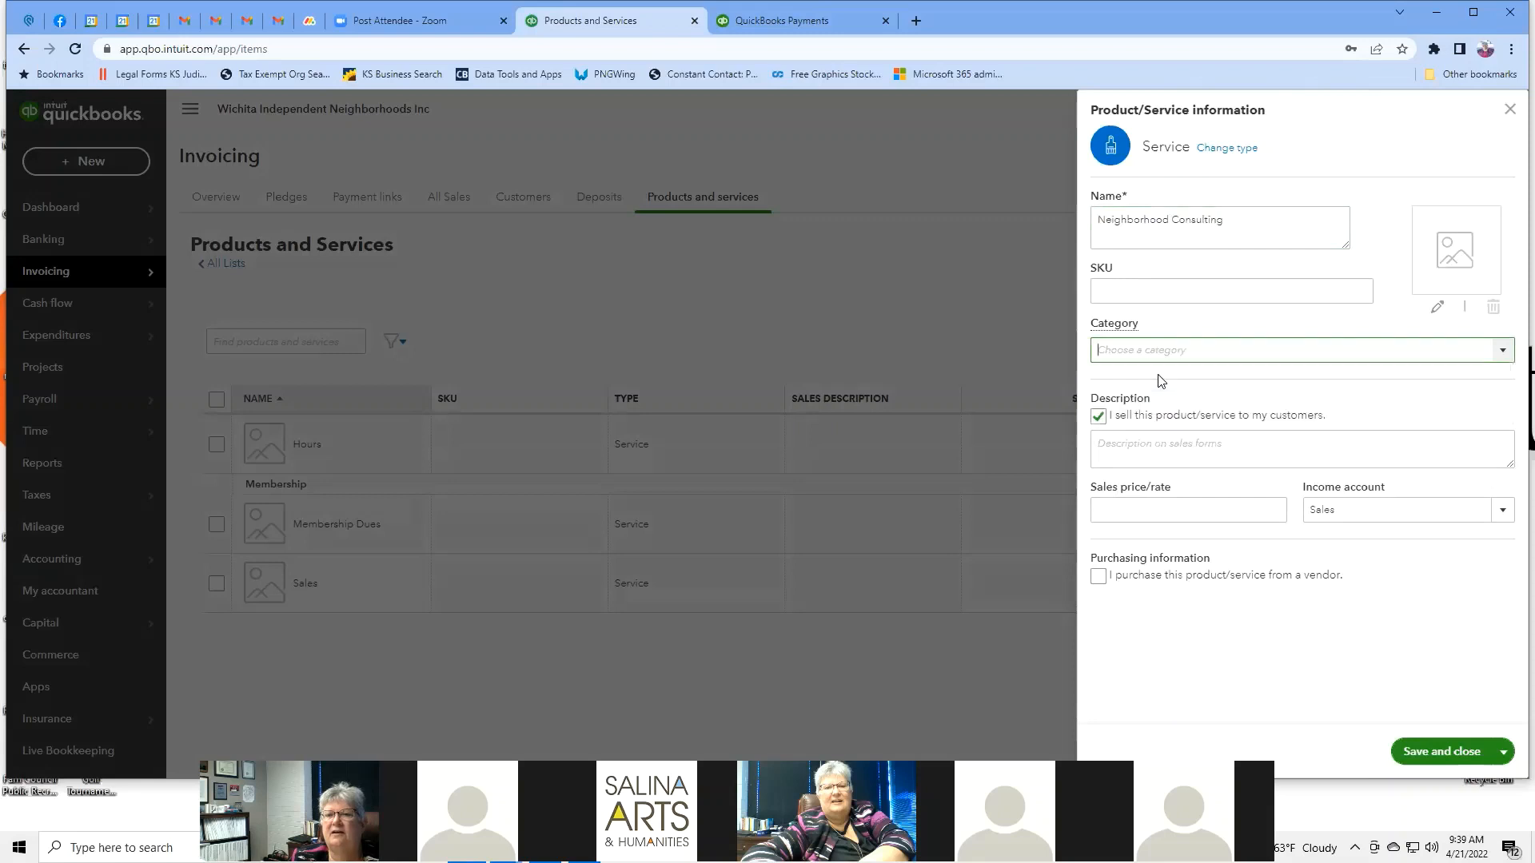
click(1179, 454)
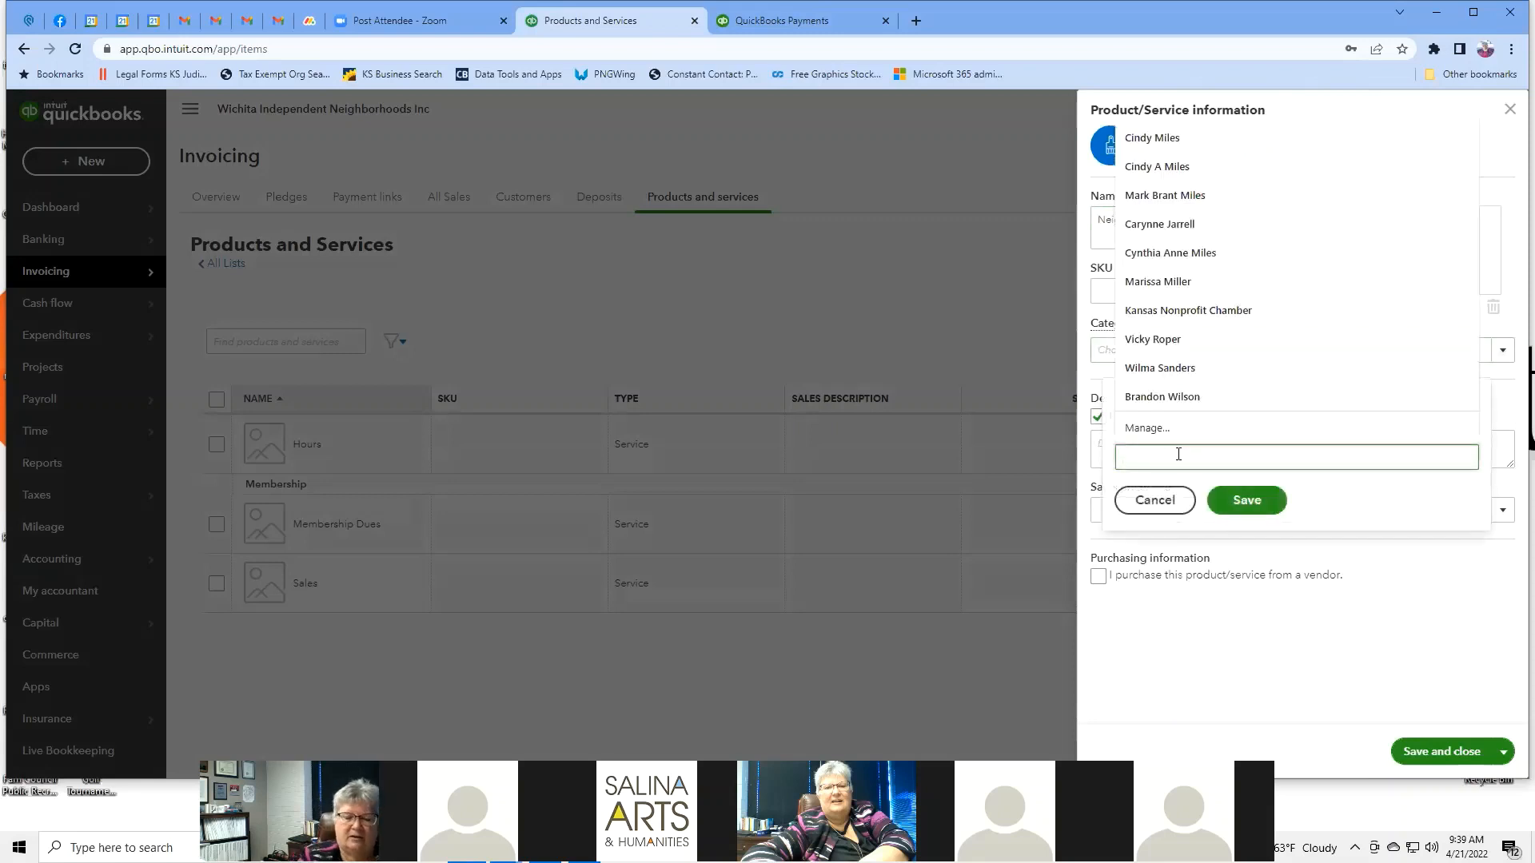
text(Consulting)
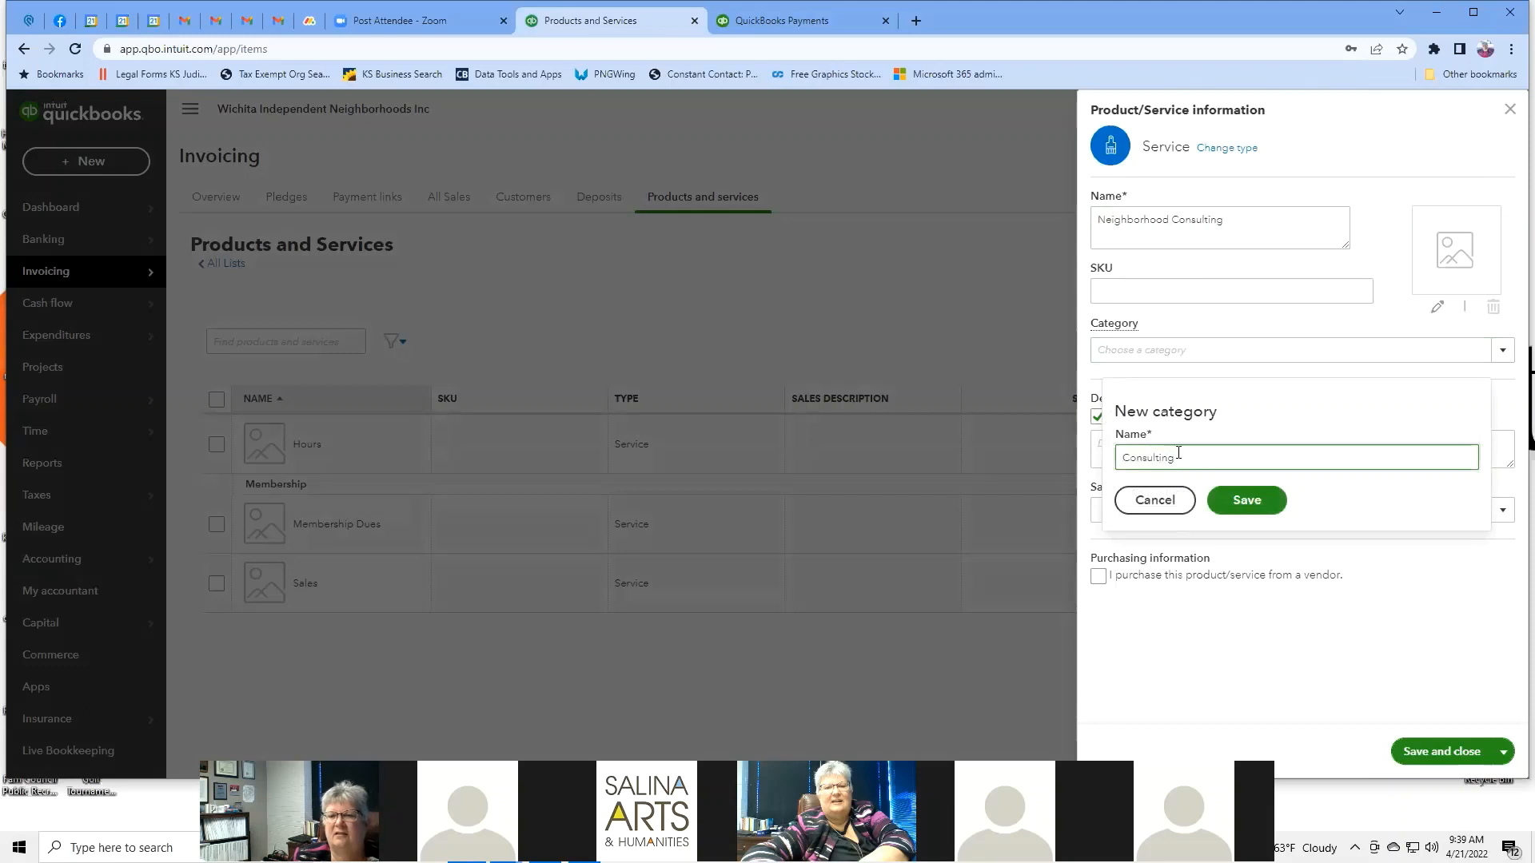
click(1244, 500)
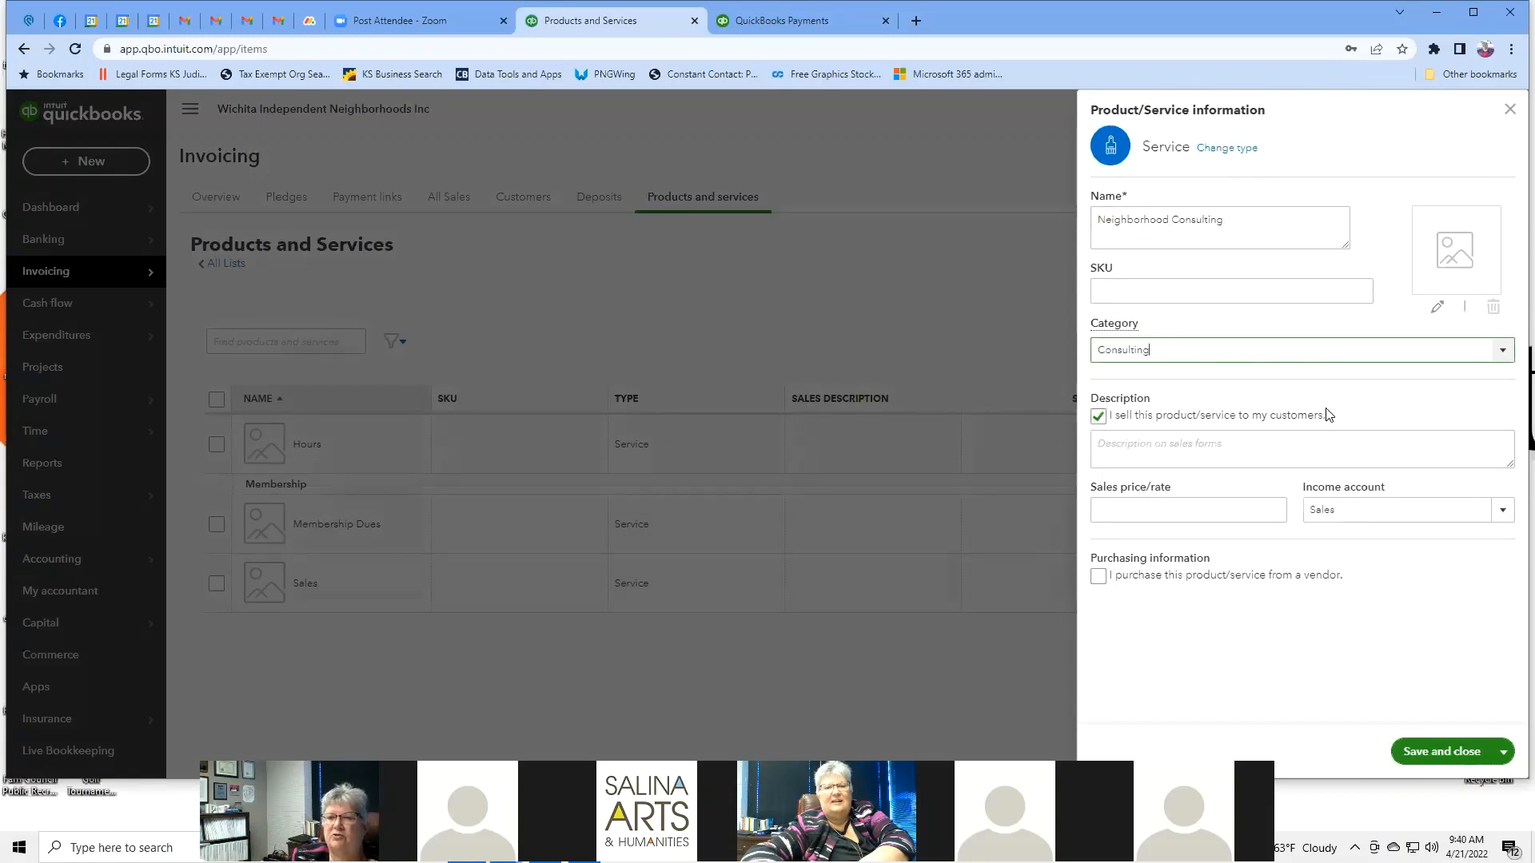
Set the sales rate to 75 and the income account to Legal & Professional Services.
click(1255, 508)
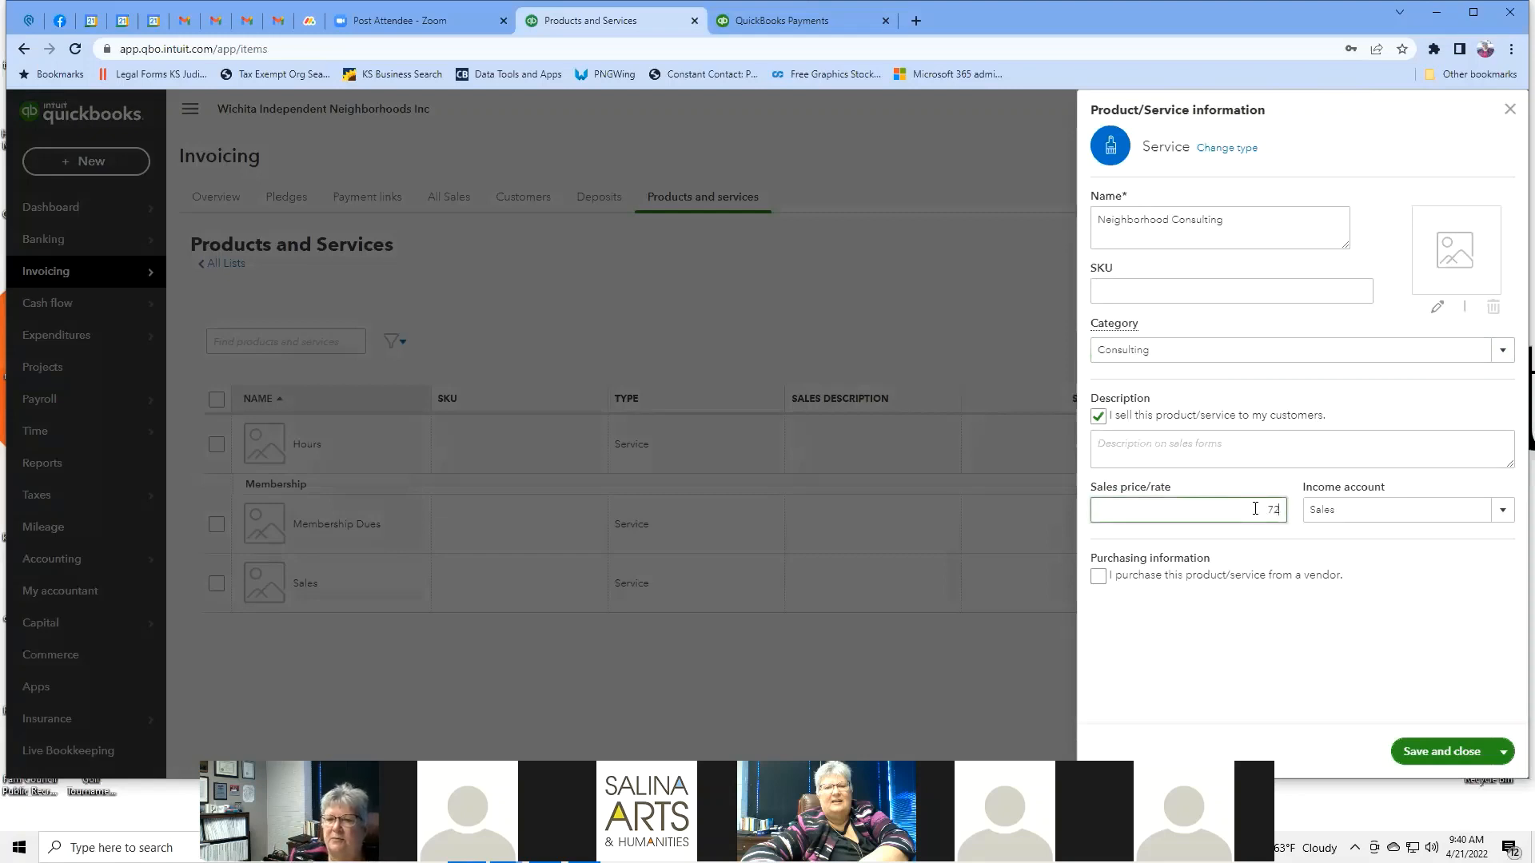
text(72)
key(BackSpace)
text(5)
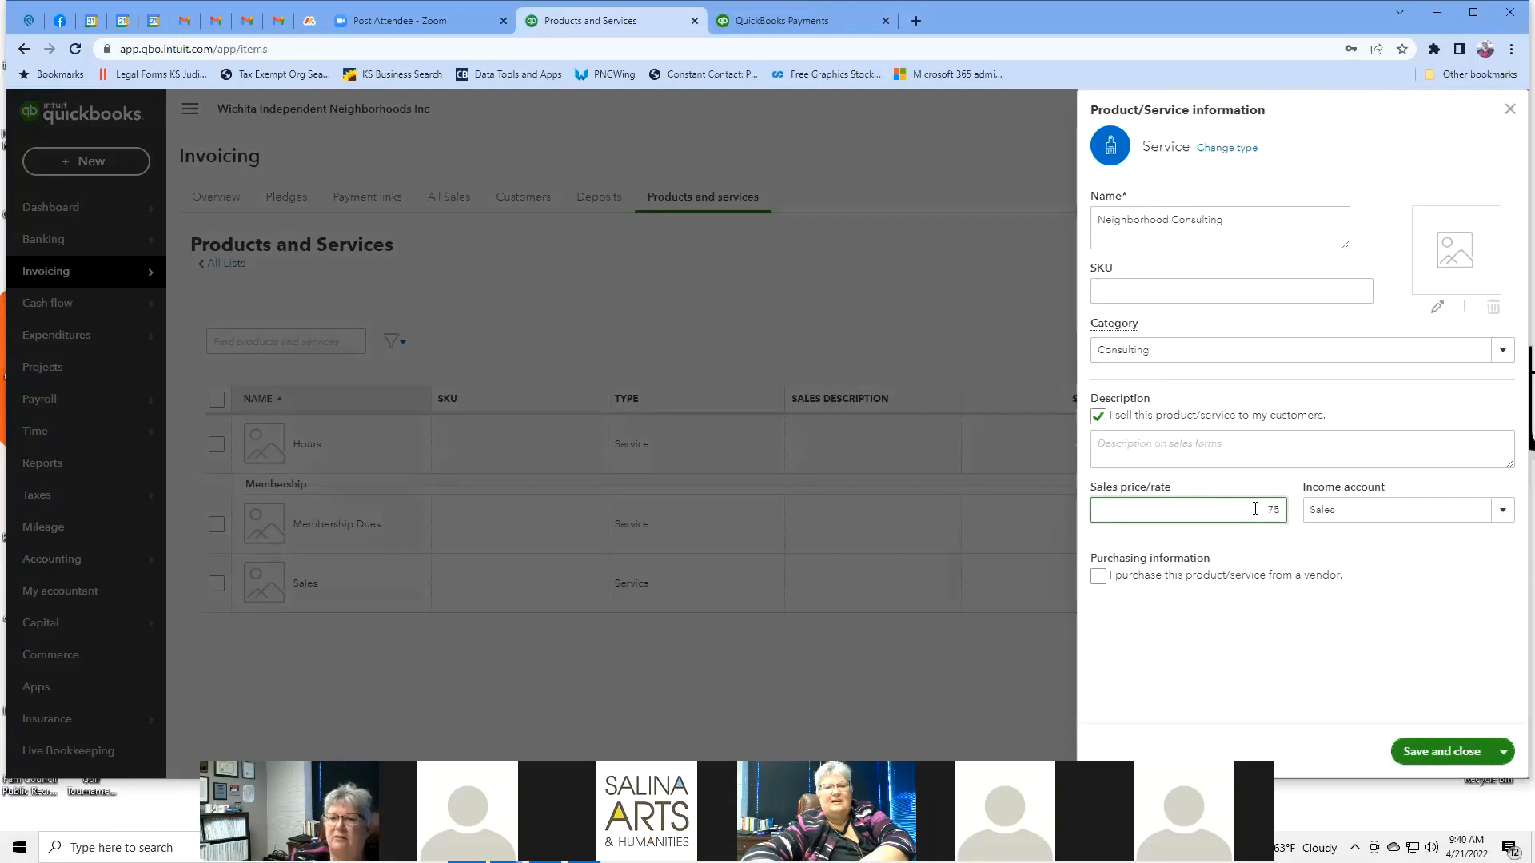
click(1502, 511)
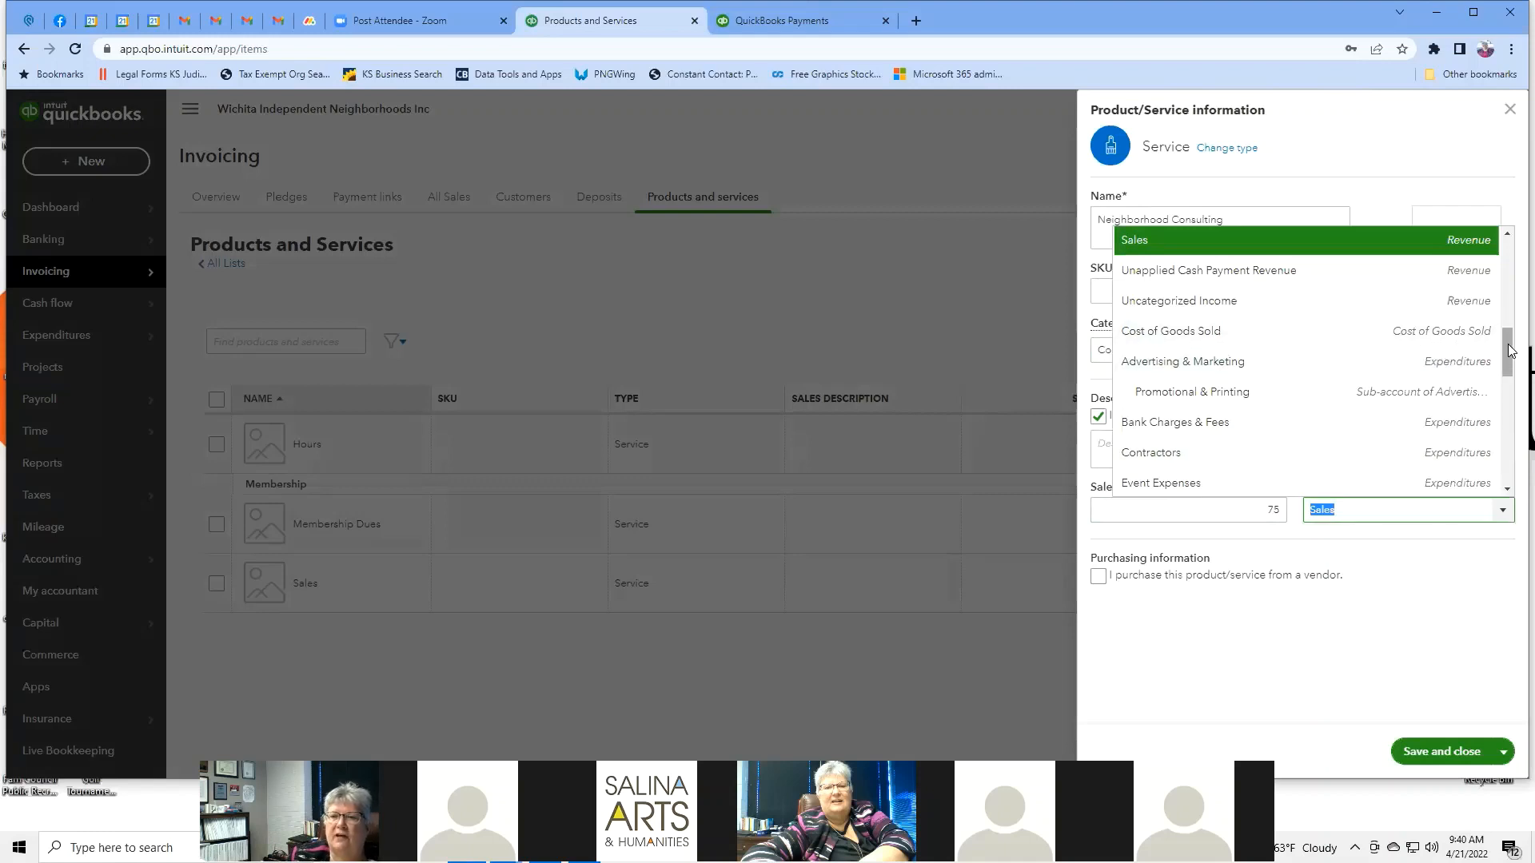
drag(1509, 345, 1511, 469)
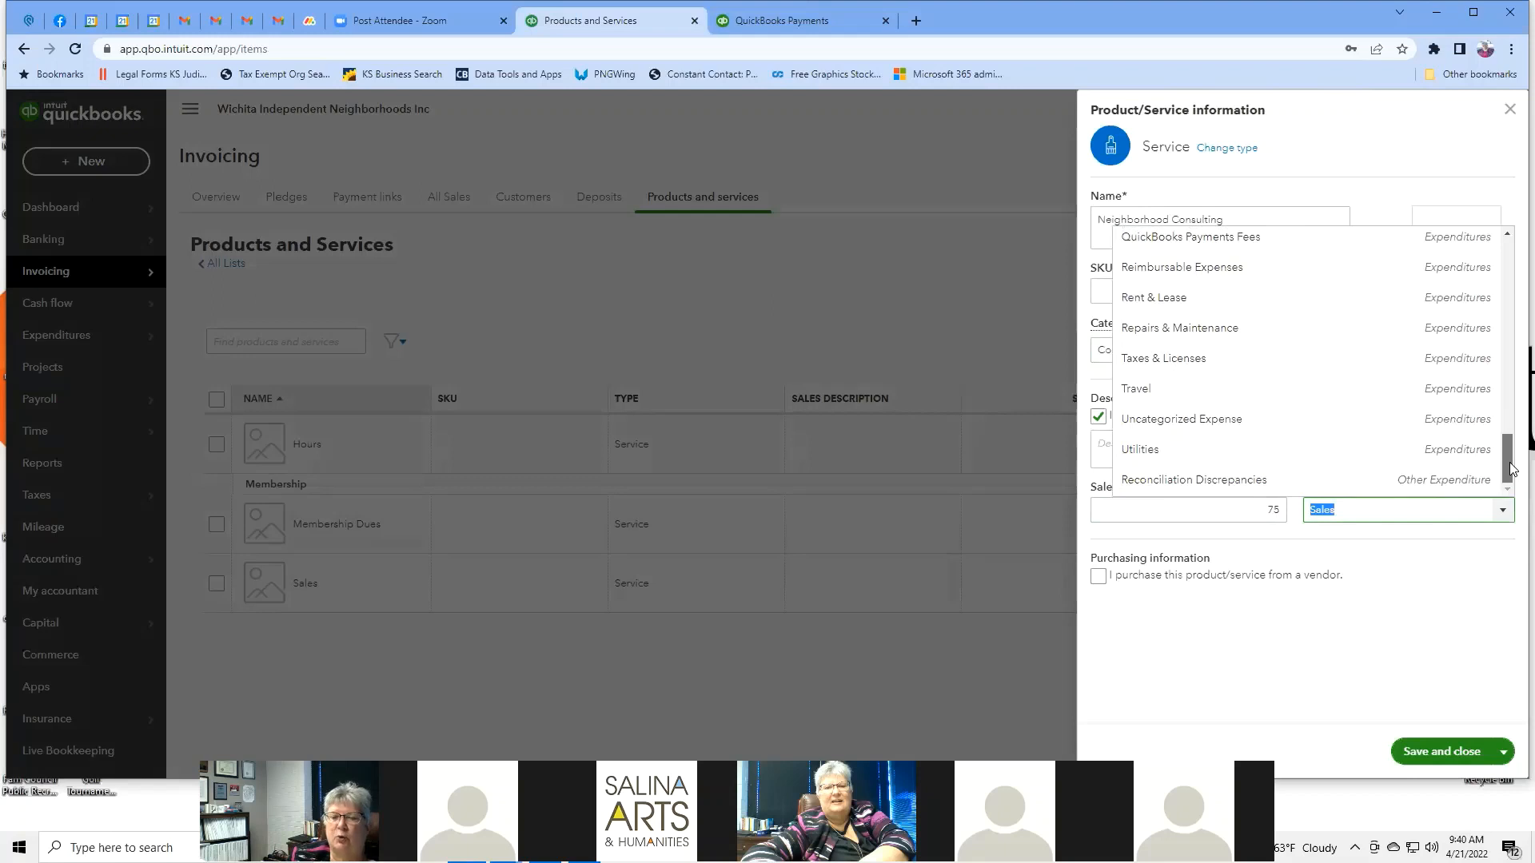
drag(1512, 470, 1500, 406)
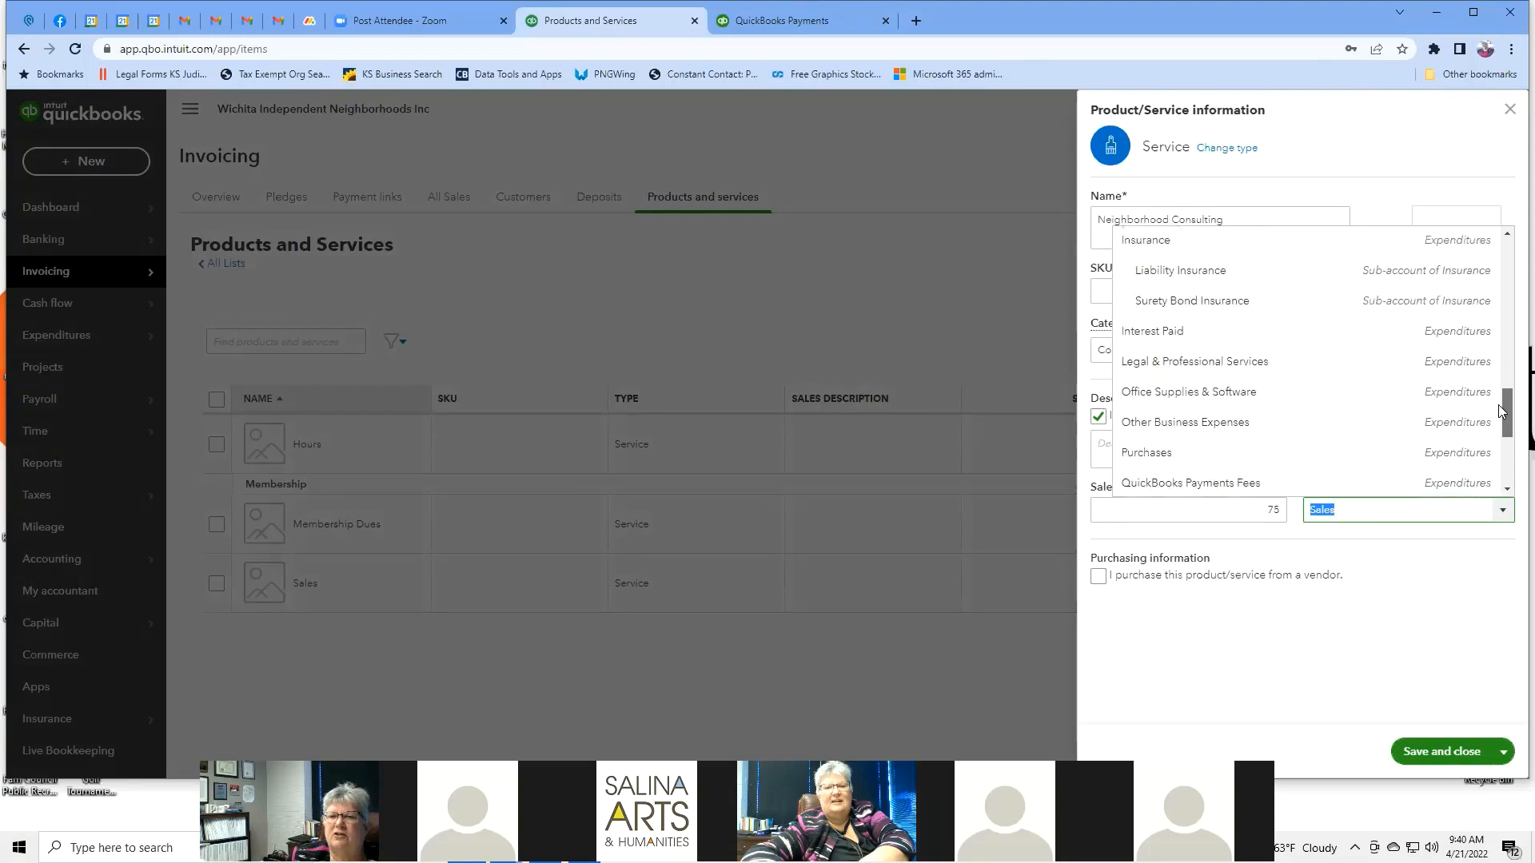
click(1416, 366)
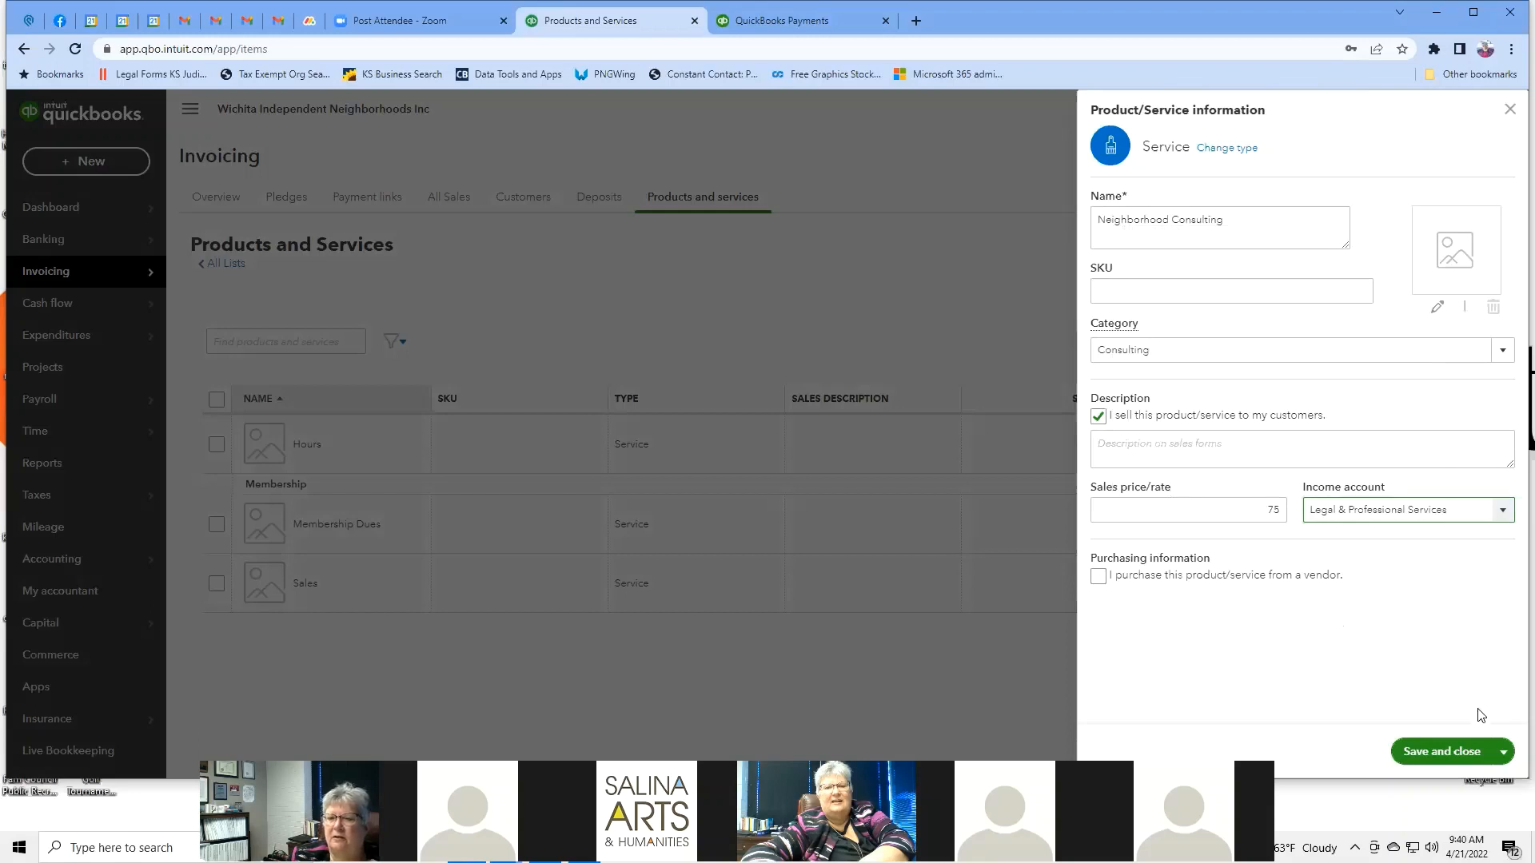
Check the other save options, then close the service form without saving.
click(1506, 755)
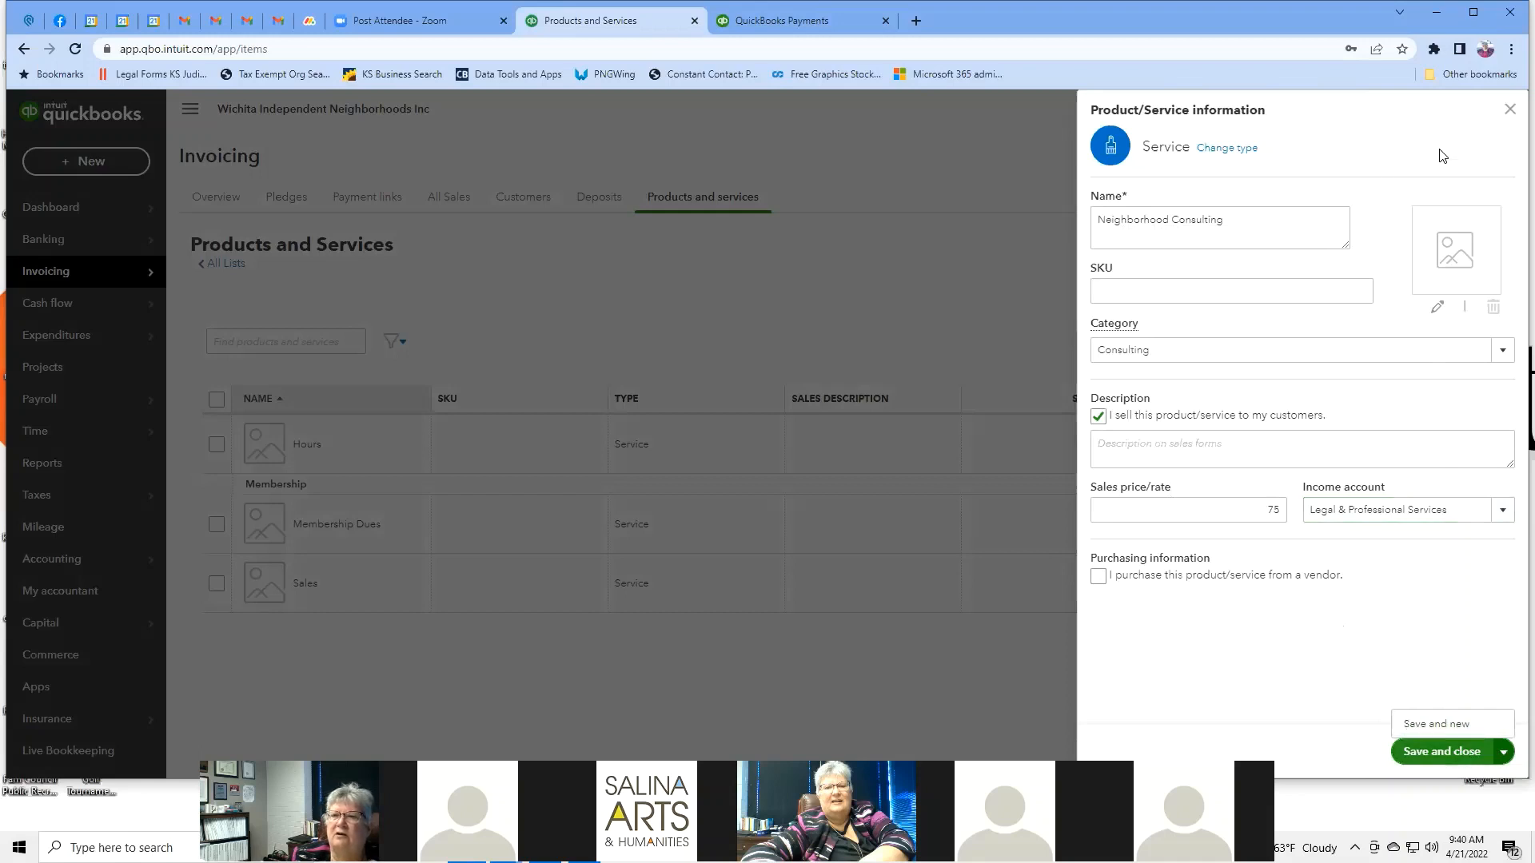
click(1509, 113)
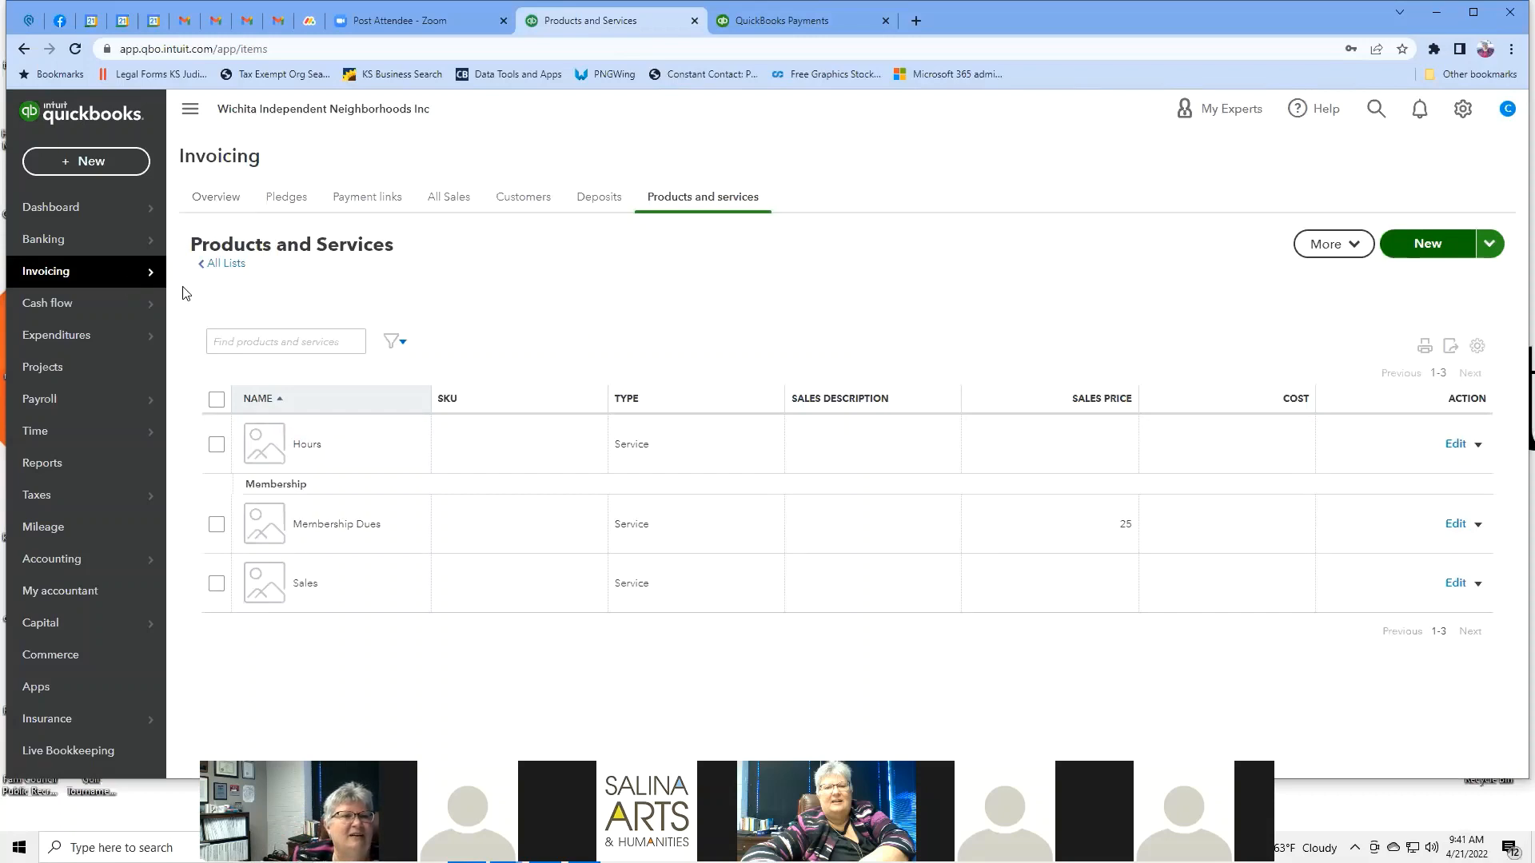
mouse_move(148, 276)
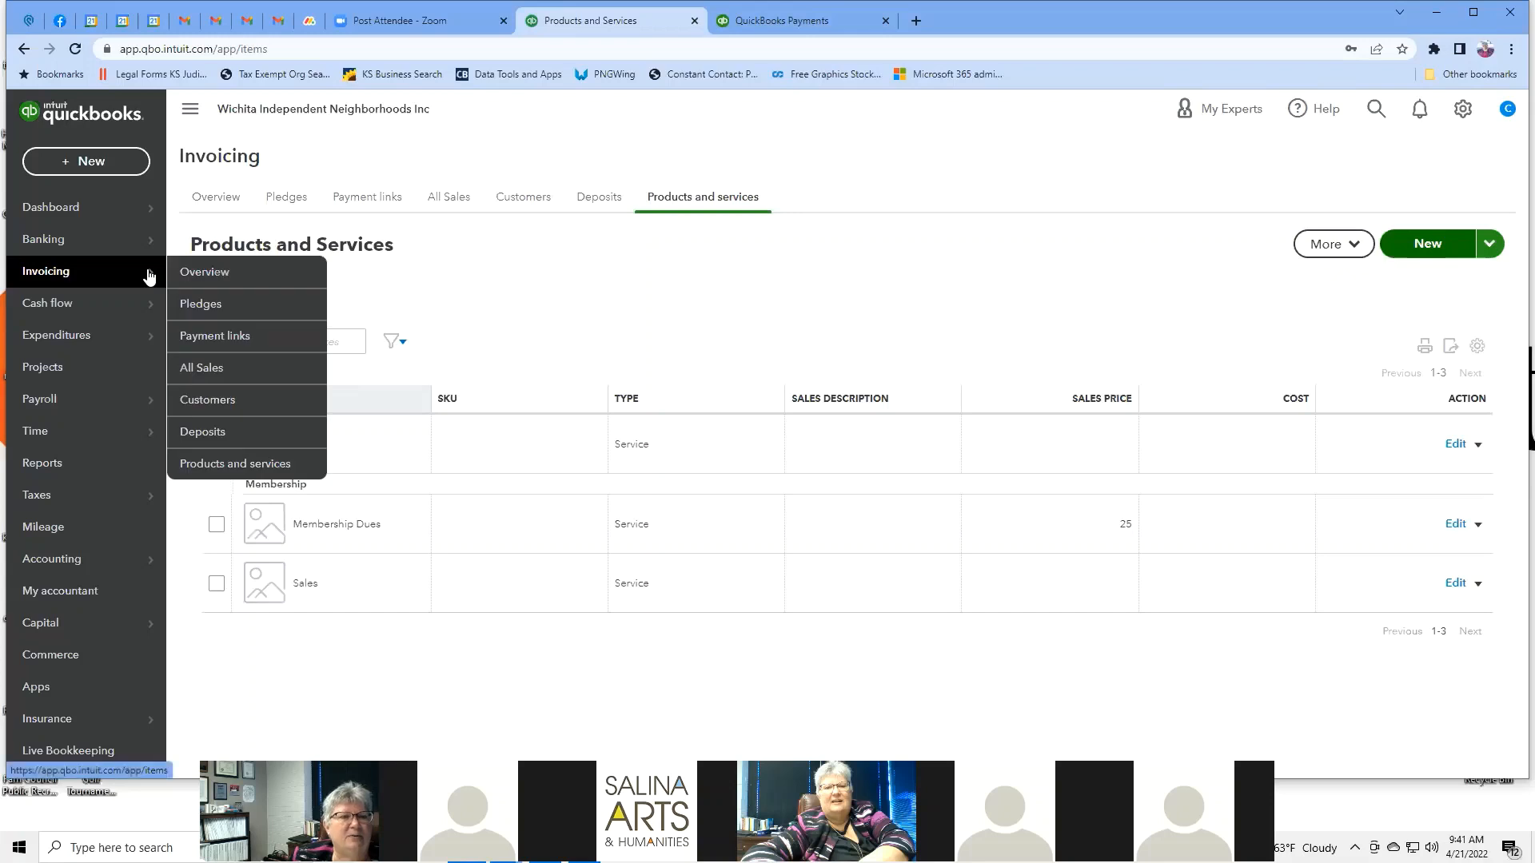
Open Cash flow, scroll the Overview, and show the Paid totals under Money In.
click(112, 310)
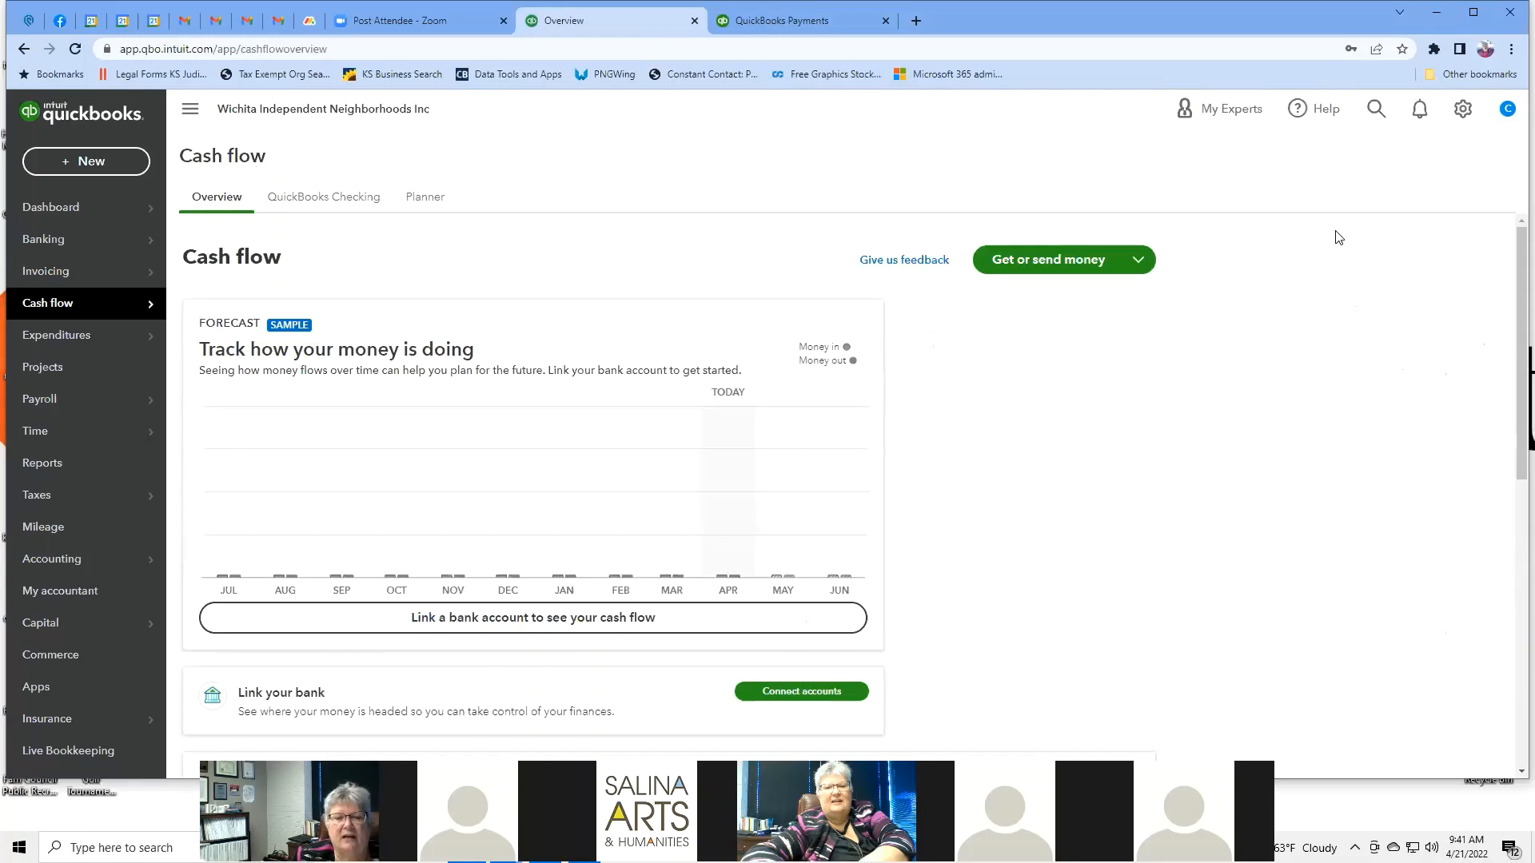
scroll(1387, 326, down, 3)
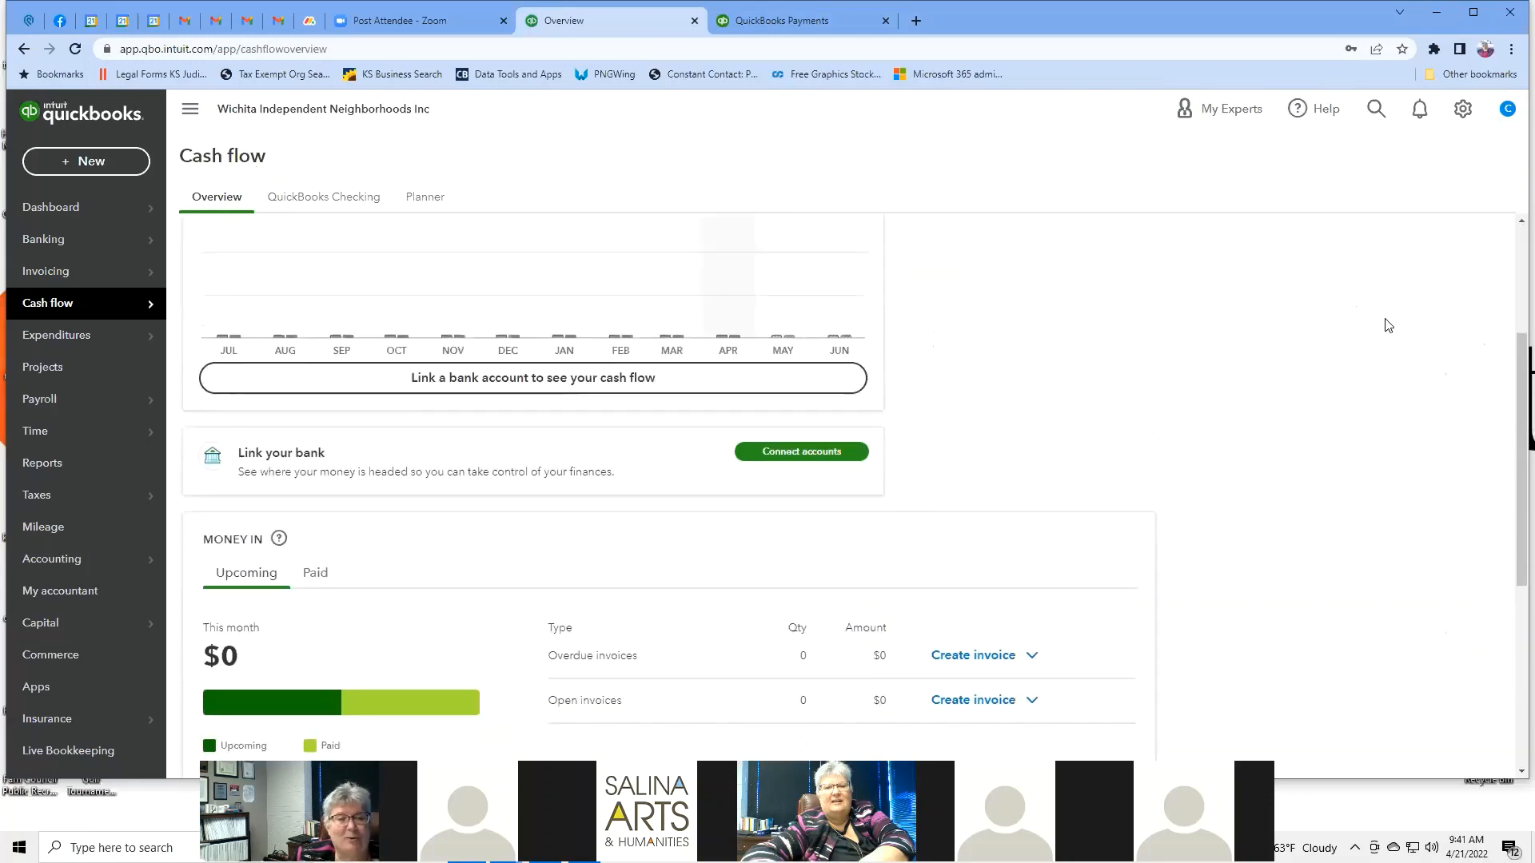
scroll(1388, 325, down, 3)
scroll(1388, 325, up, 6)
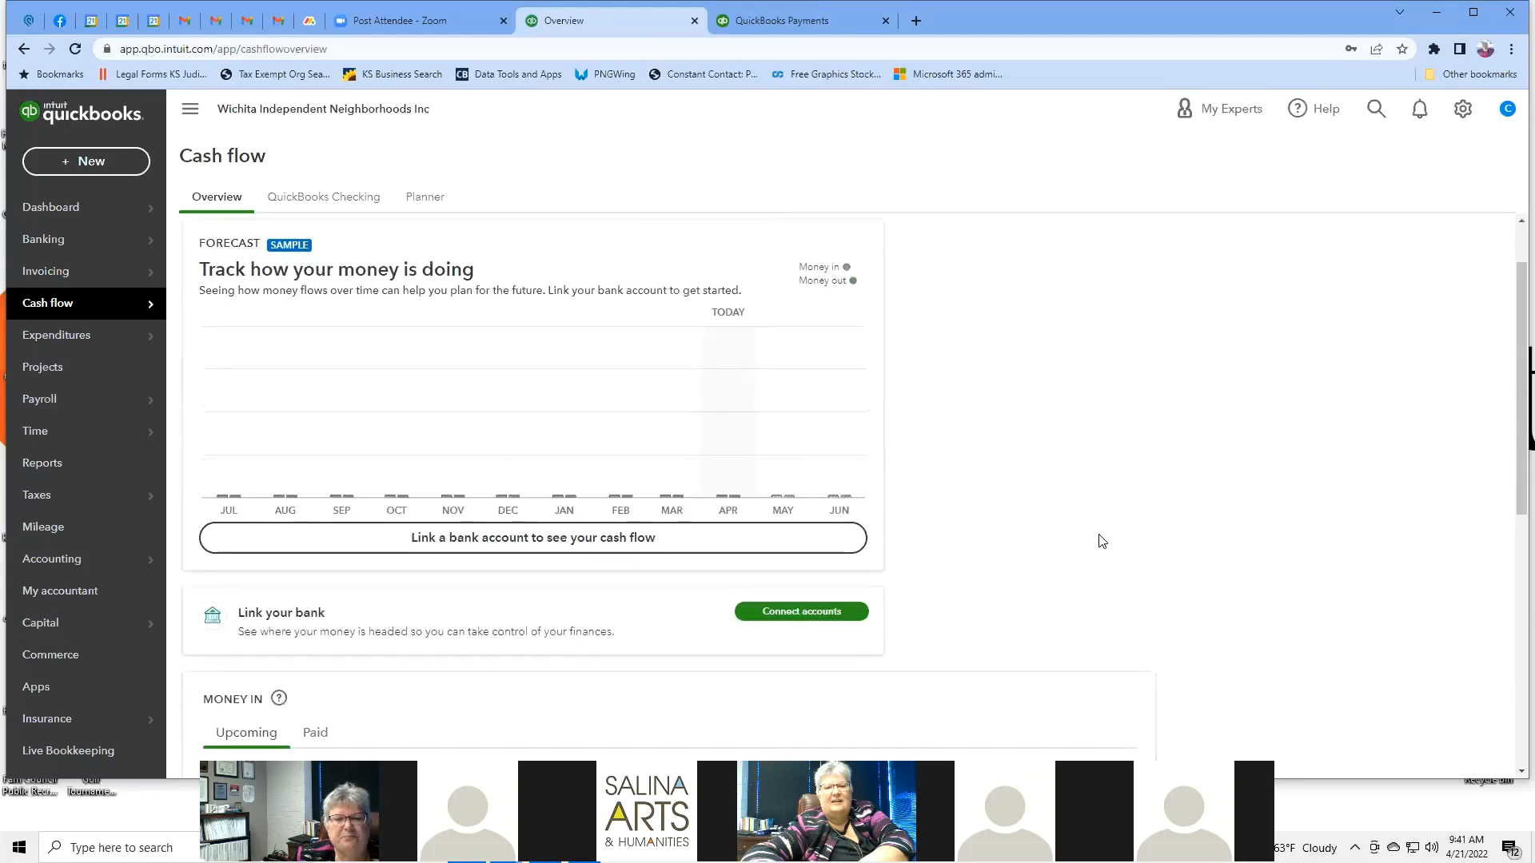
scroll(1102, 543, down, 3)
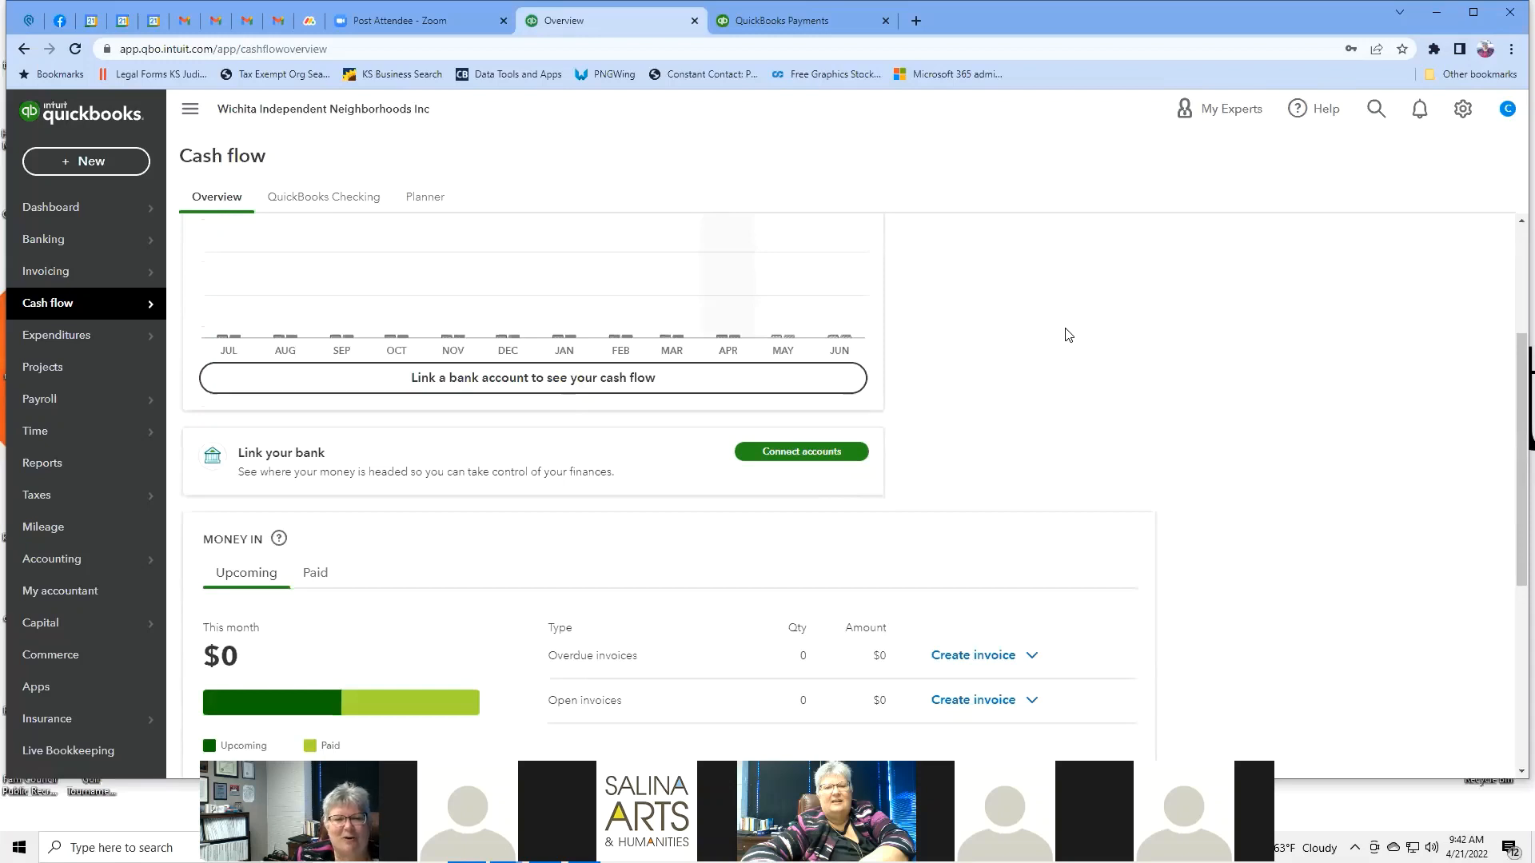
scroll(1068, 334, down, 3)
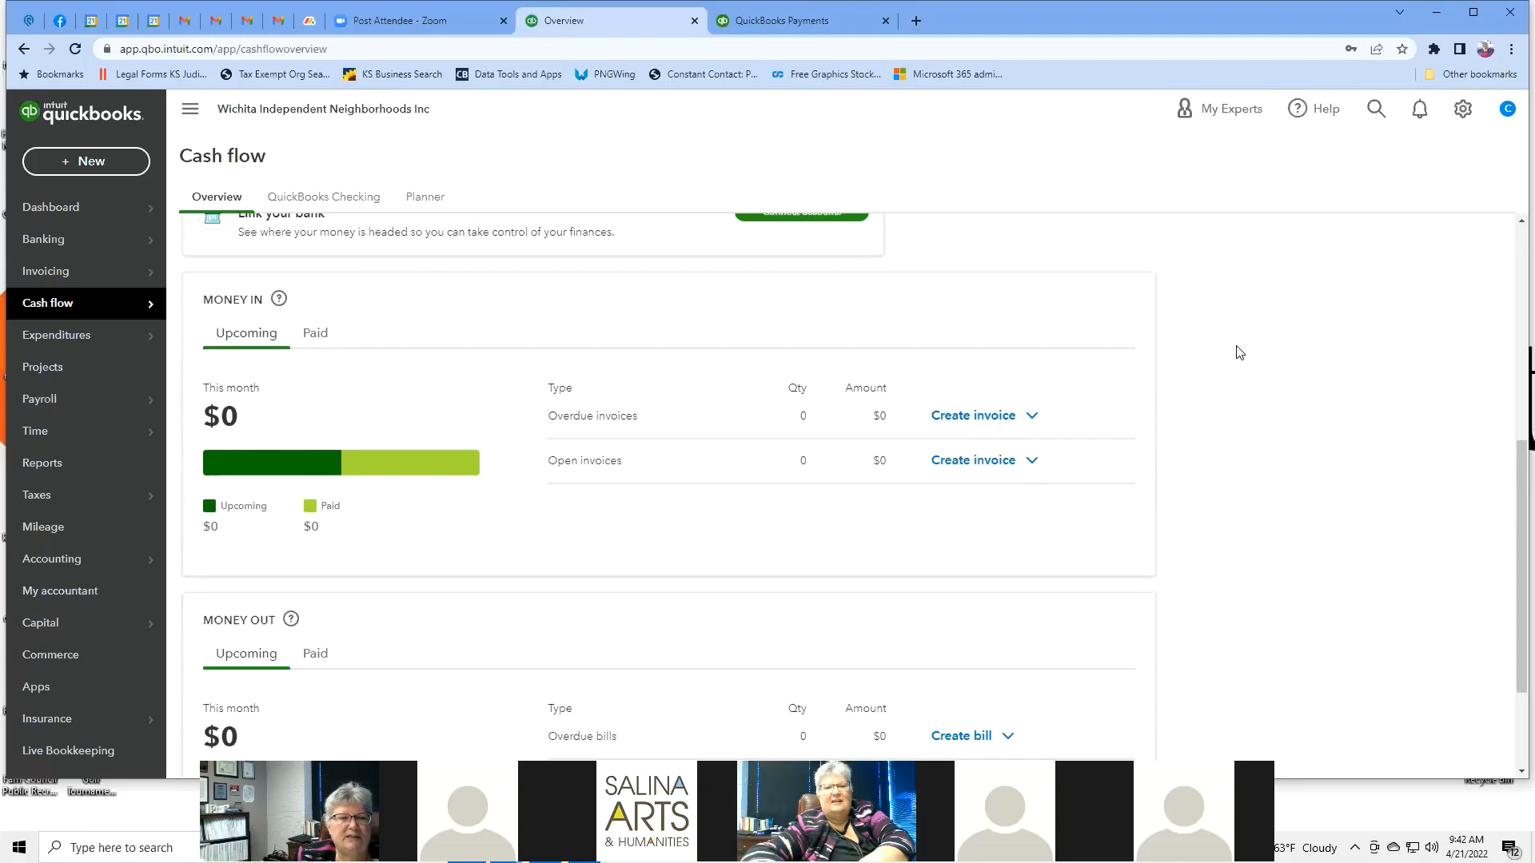
scroll(1239, 352, down, 1)
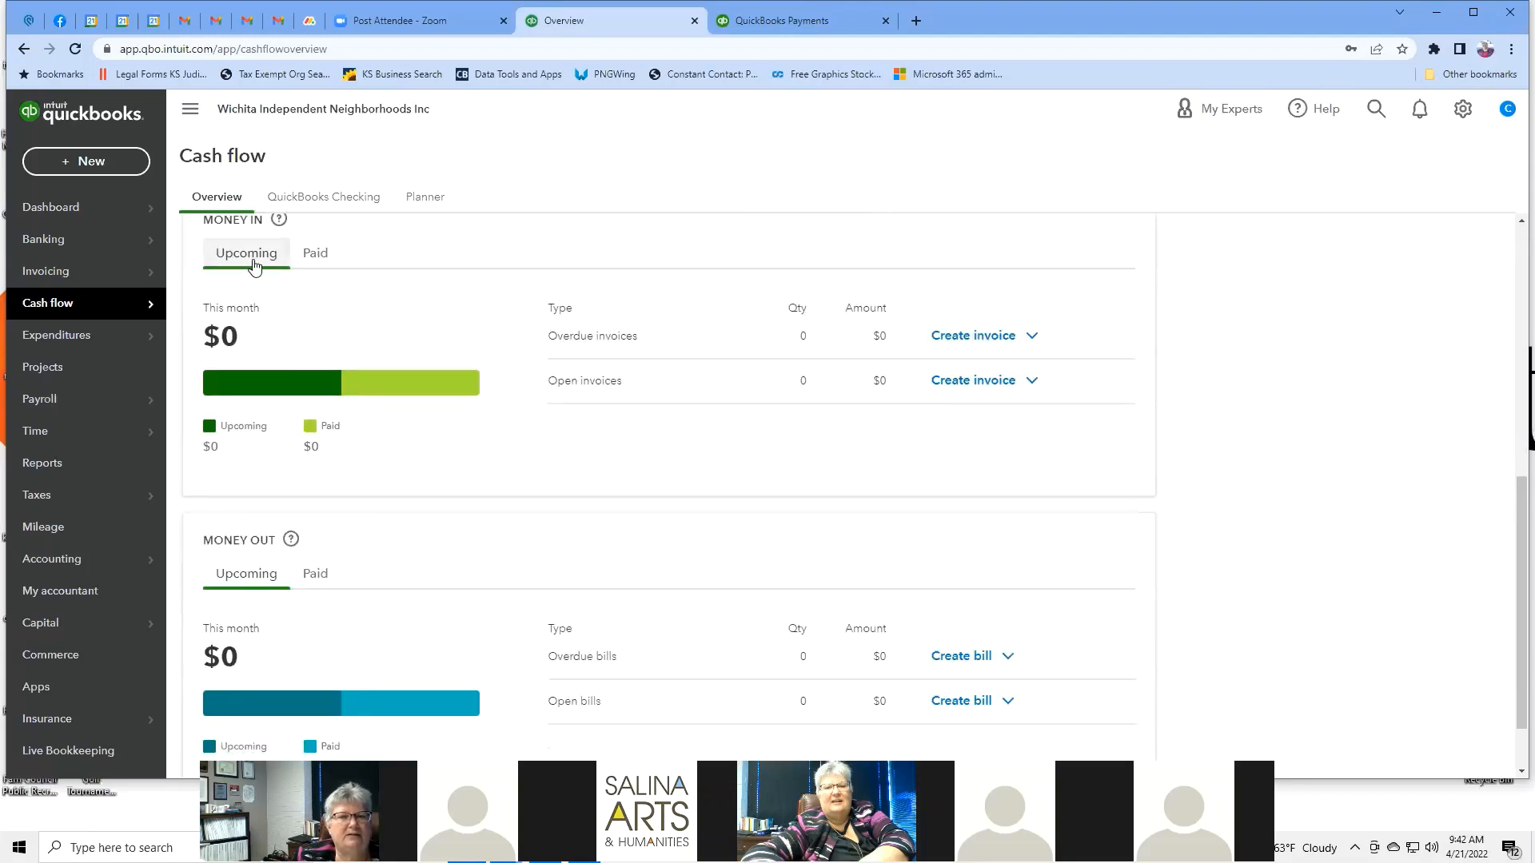
click(322, 260)
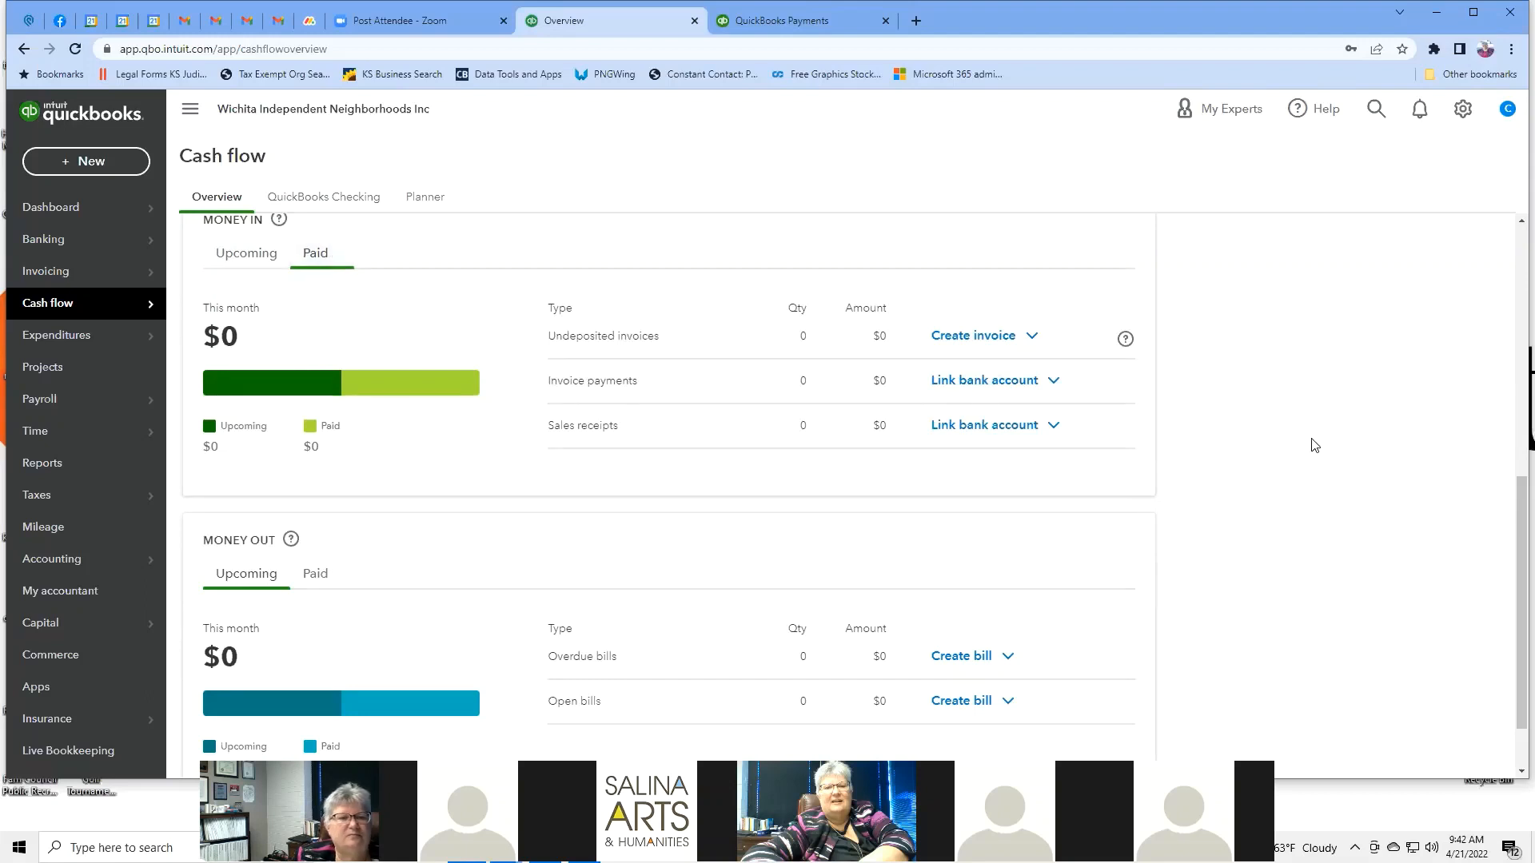
scroll(1315, 446, down, 1)
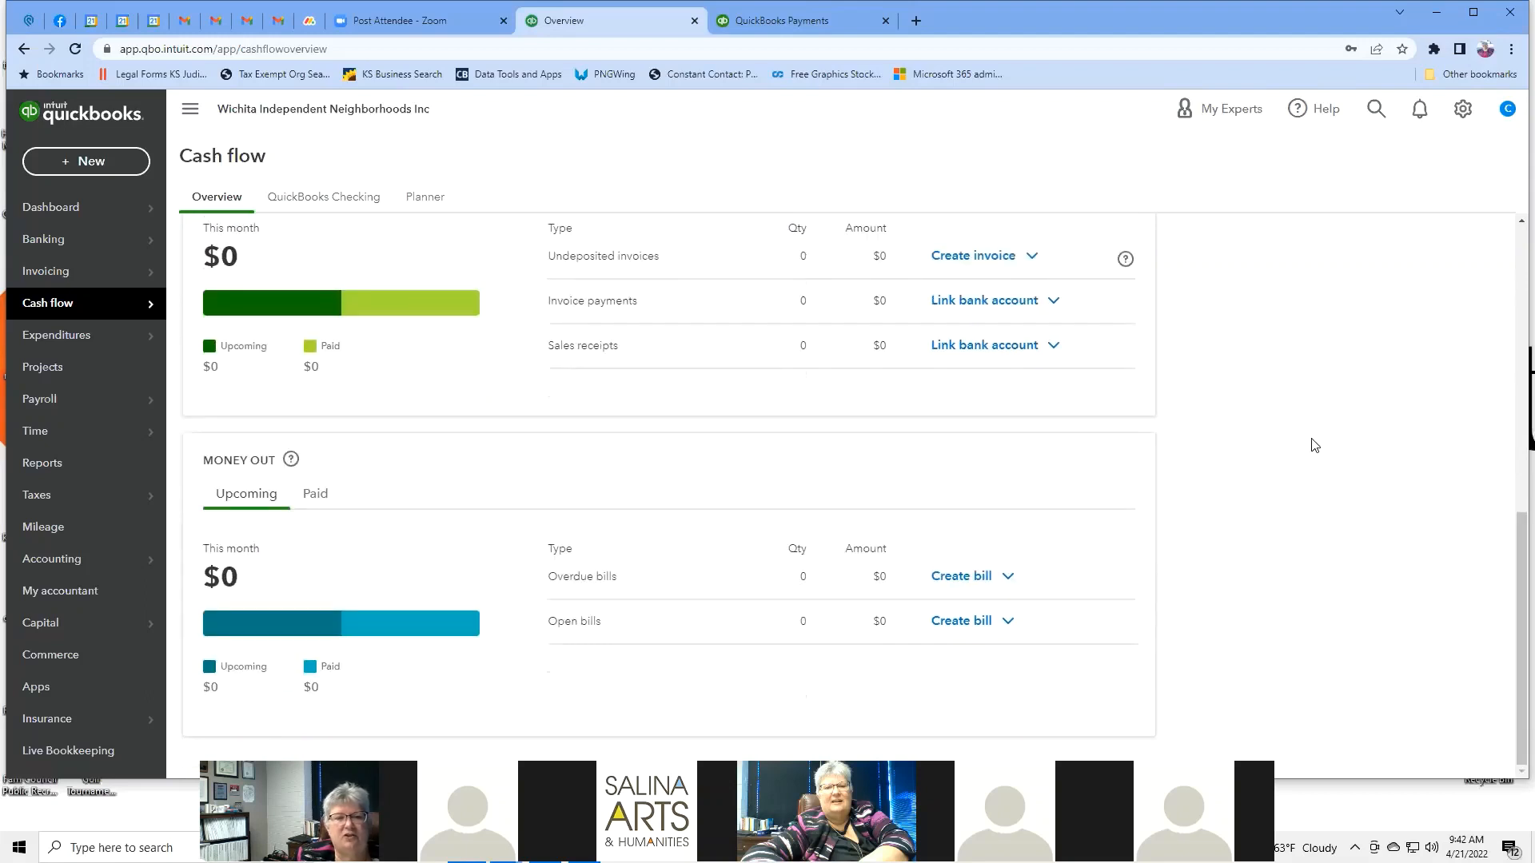
mouse_move(280, 468)
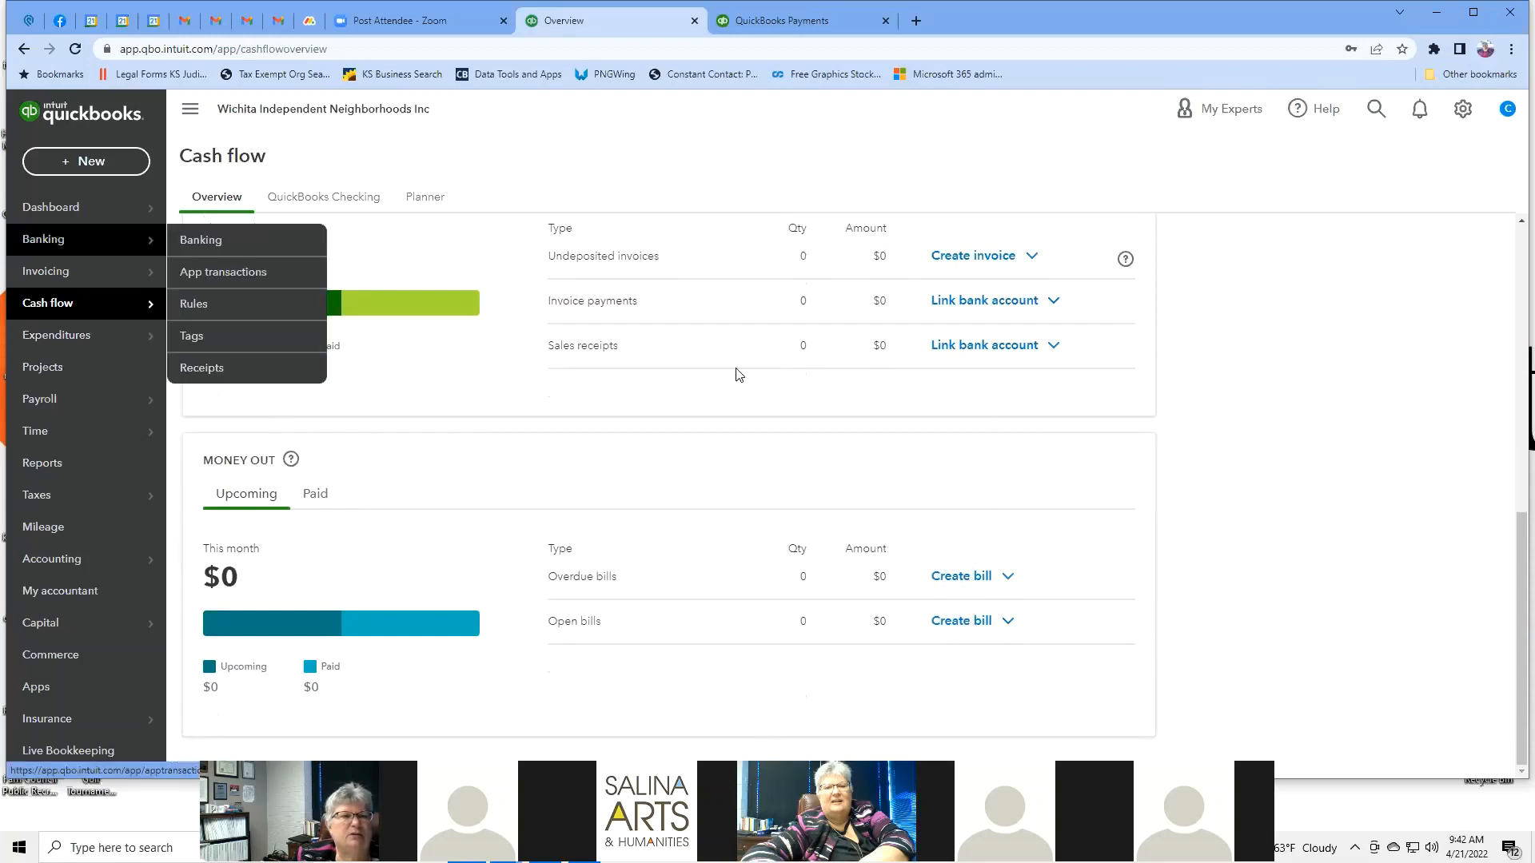
Browse the QuickBooks Checking view of Cash flow.
click(332, 201)
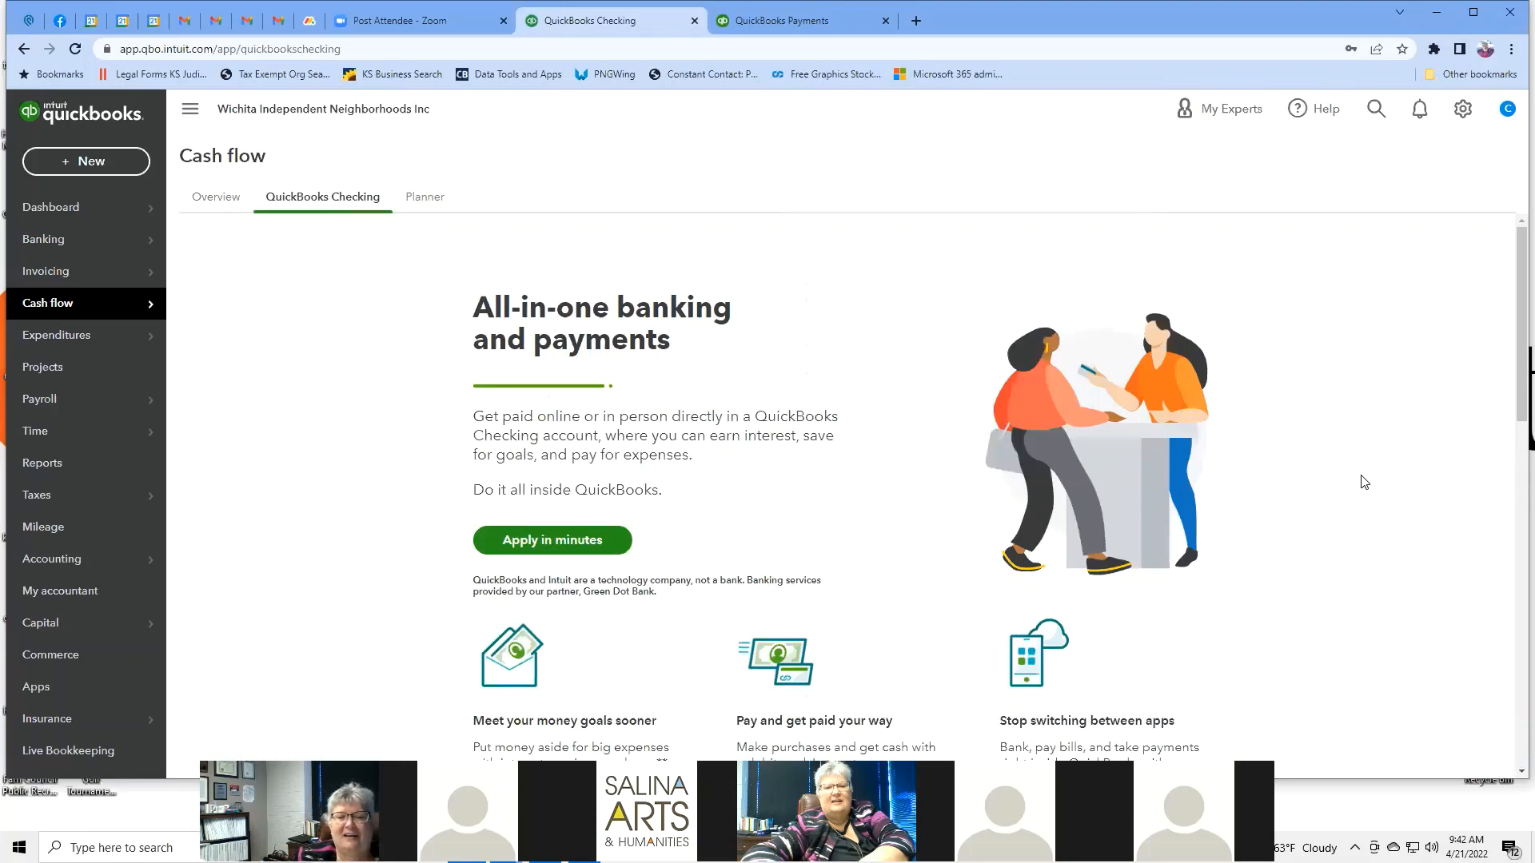
scroll(1363, 481, down, 2)
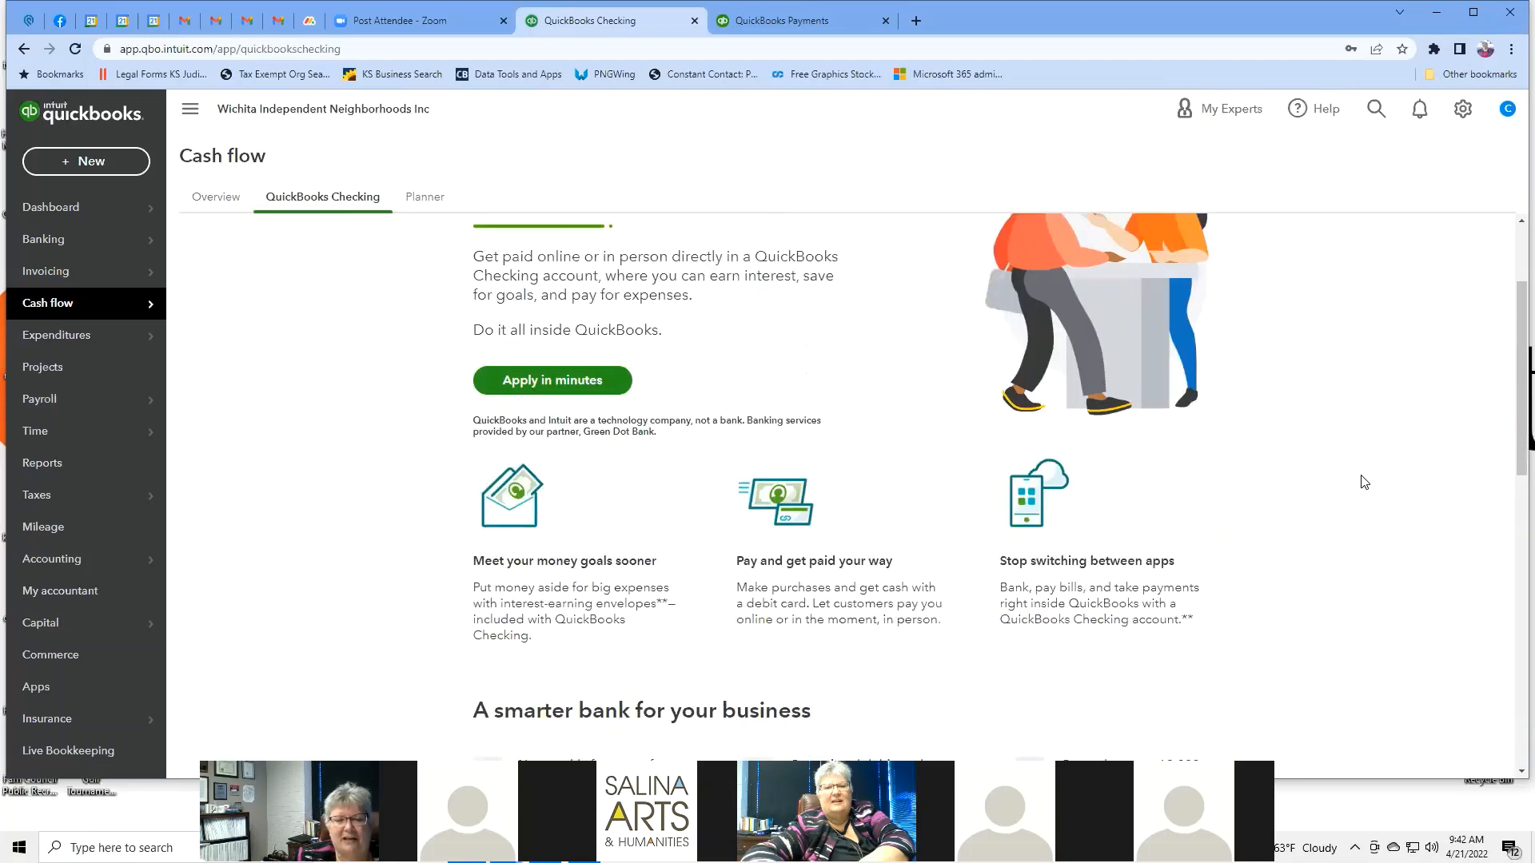
scroll(1363, 482, down, 6)
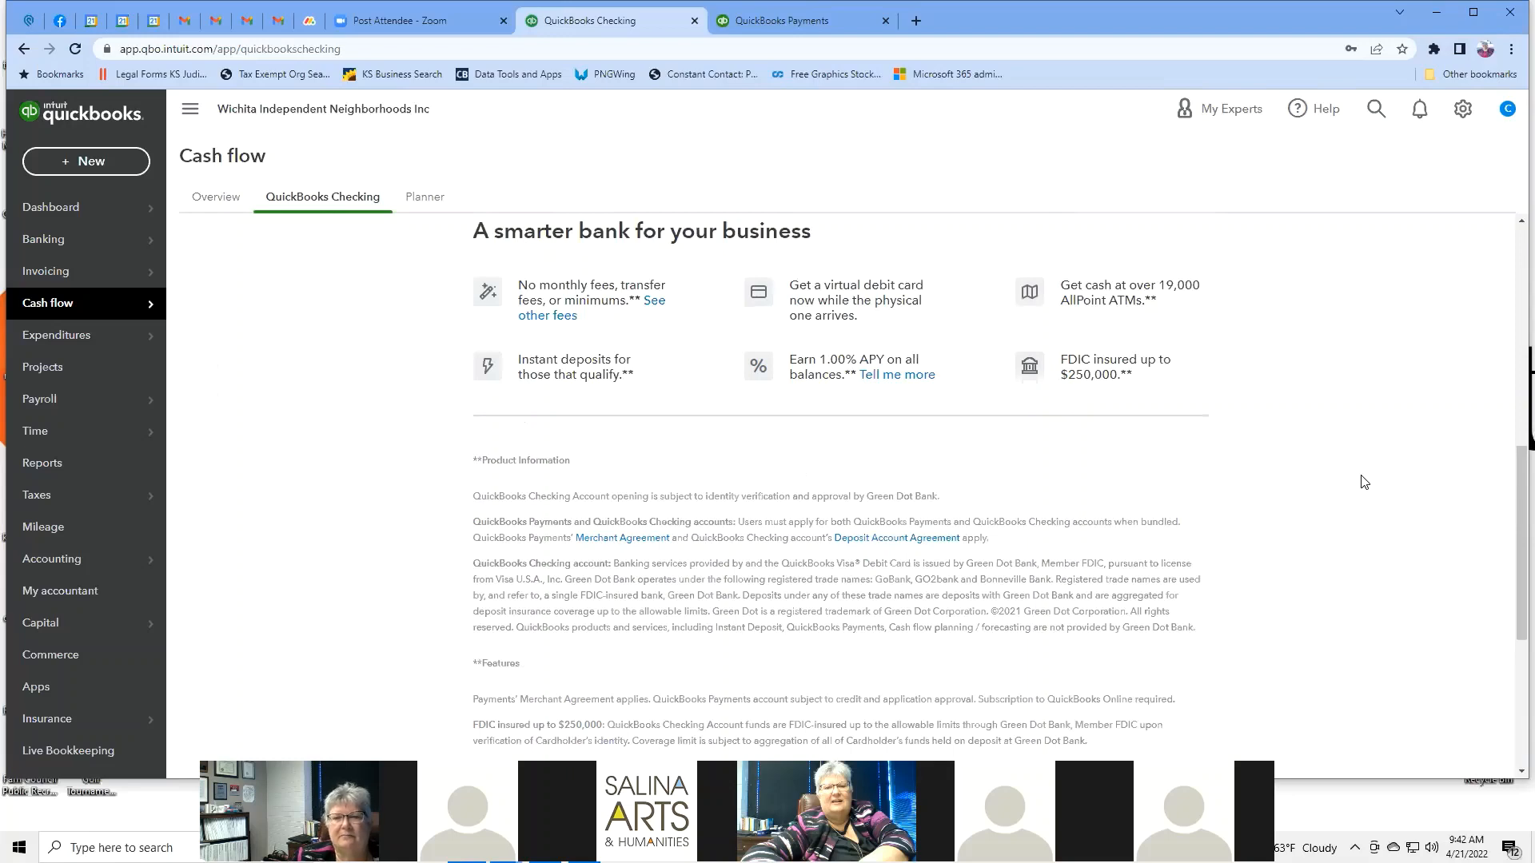
scroll(1364, 481, up, 10)
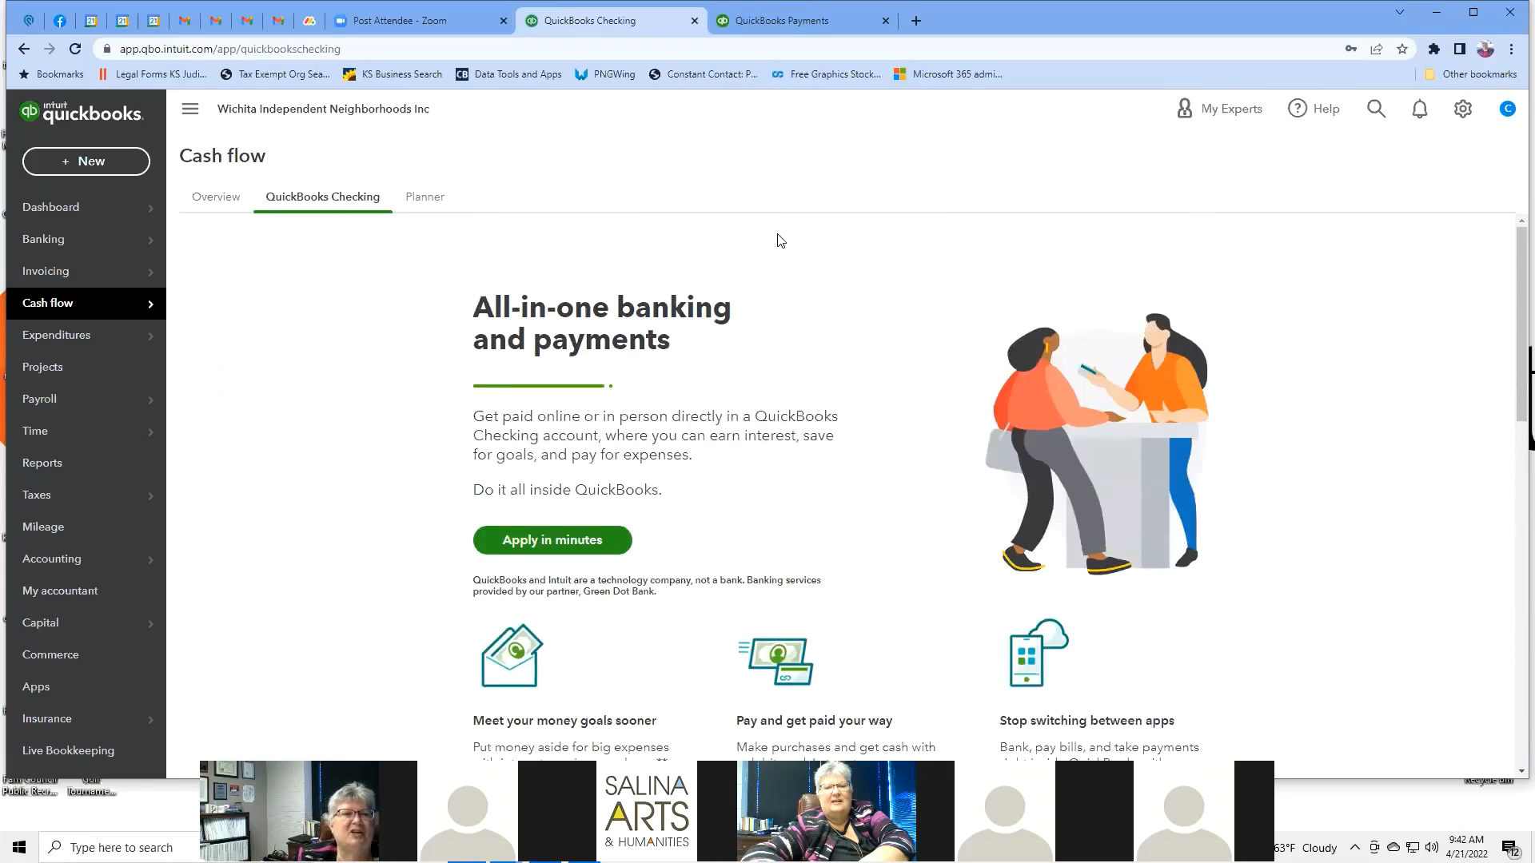
Look at the cash flow Planner, then go to Expenditures.
click(429, 200)
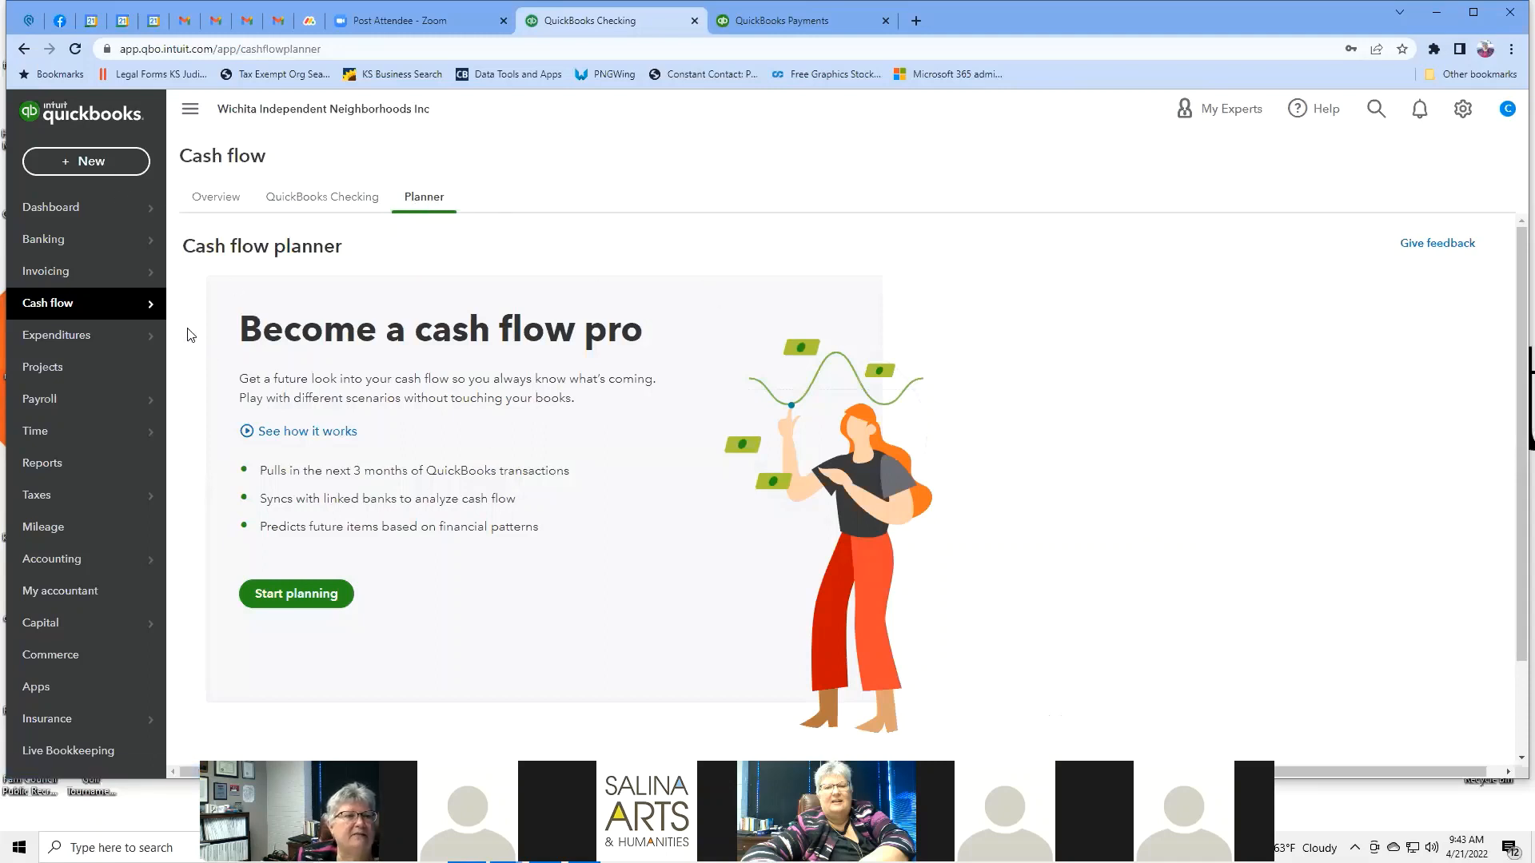
mouse_move(143, 342)
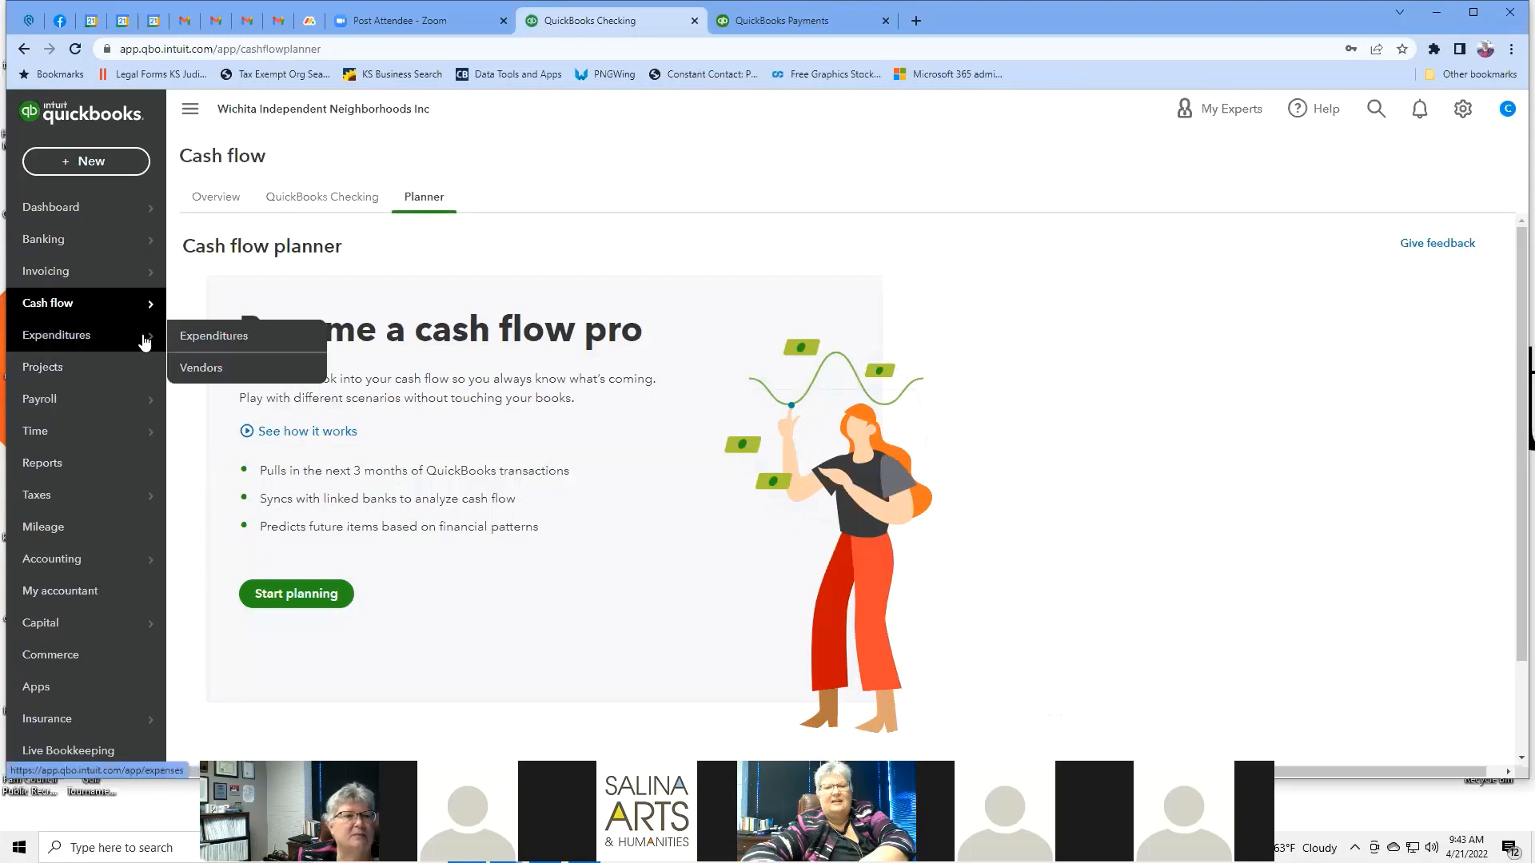
click(78, 340)
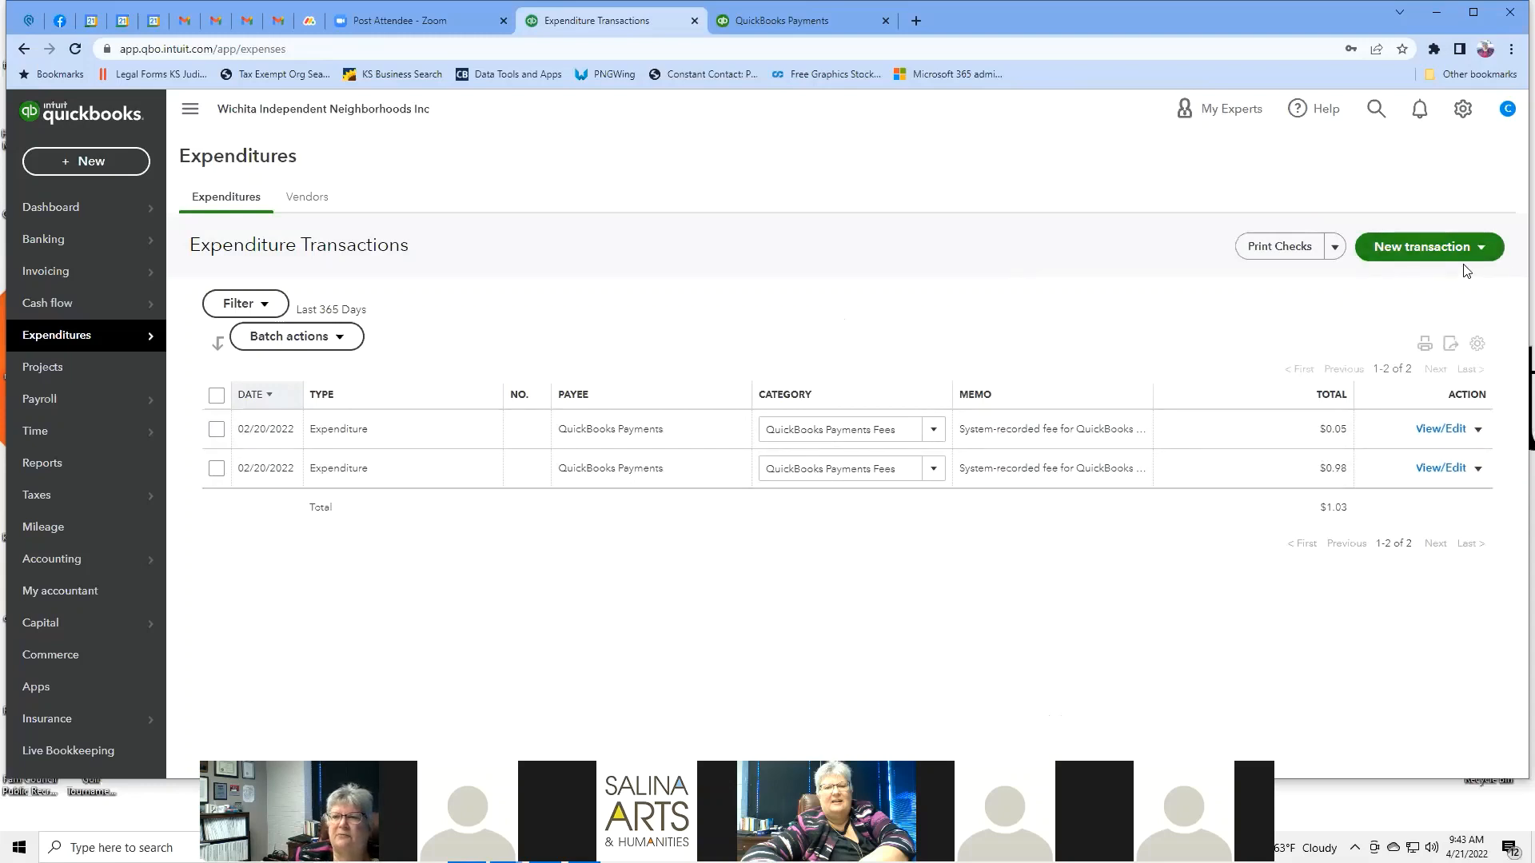
Start a new Bill from the Expenditures page's New transaction menu.
click(1482, 250)
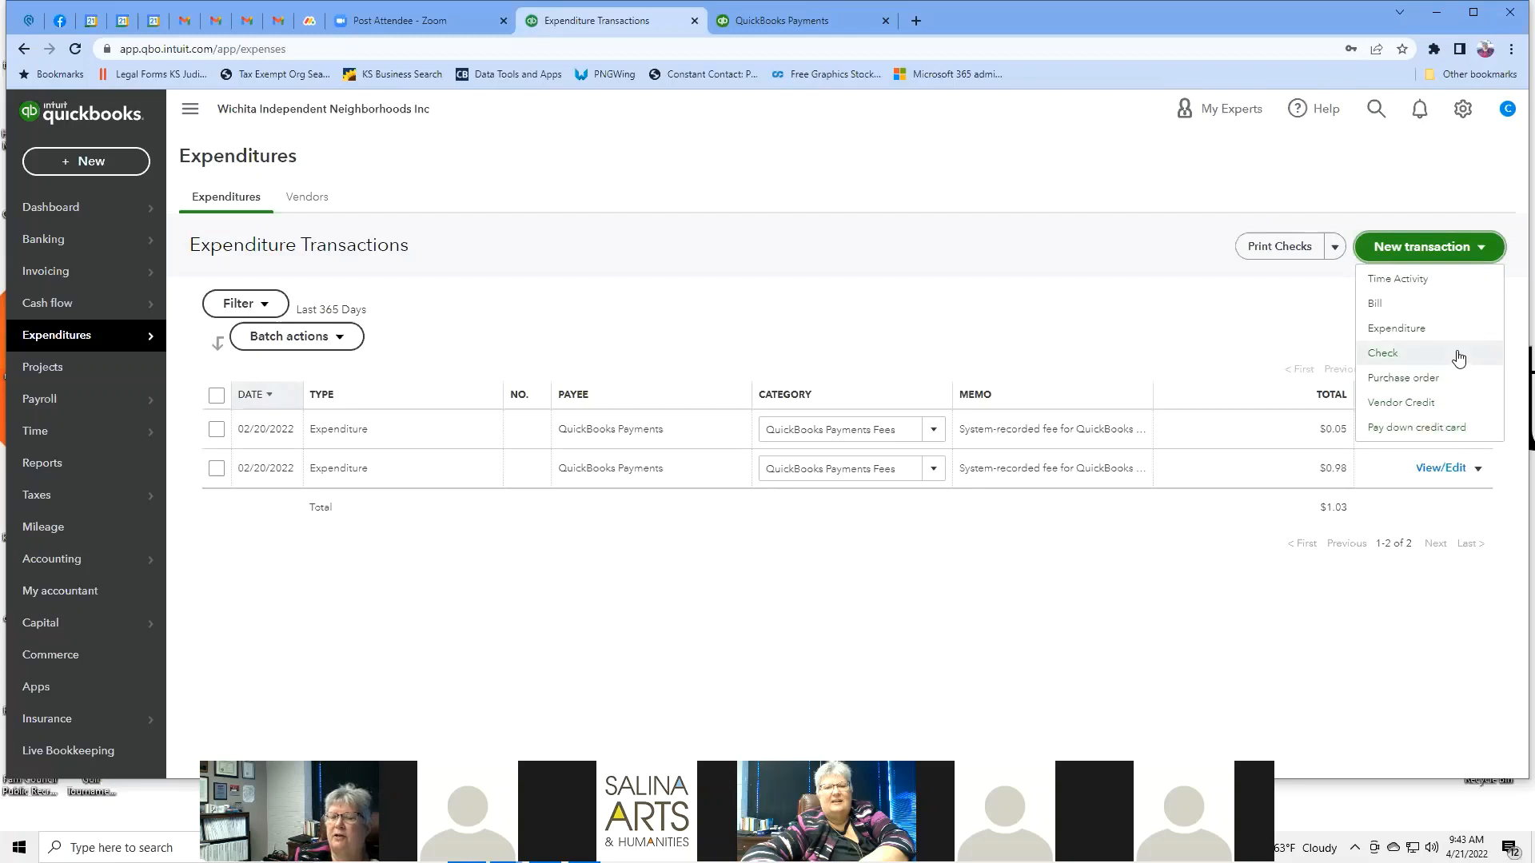
click(1382, 306)
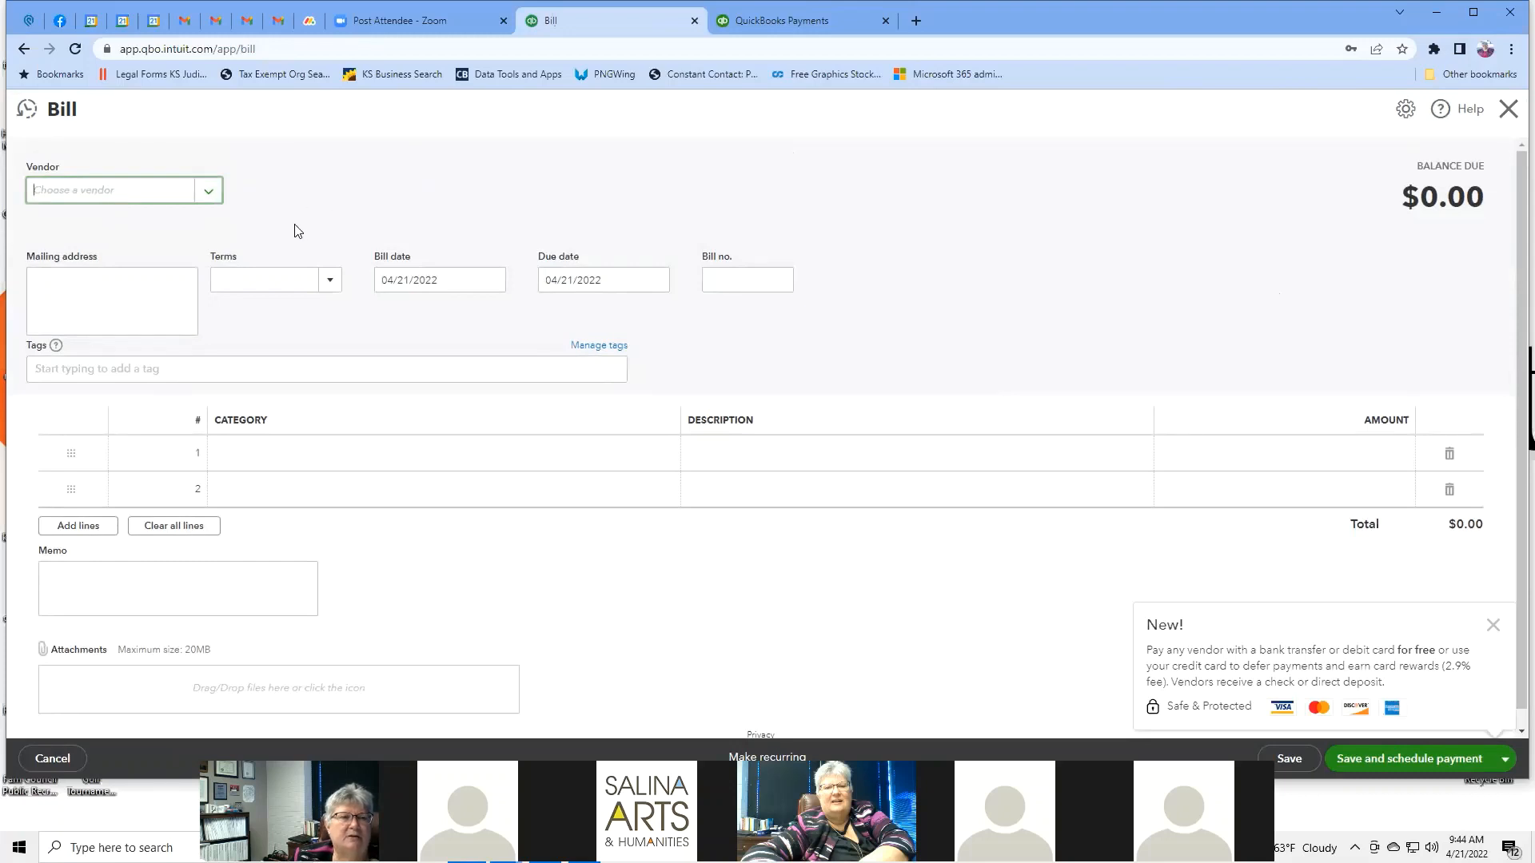
Start a new vendor from the bill with company name Evergy.
click(204, 194)
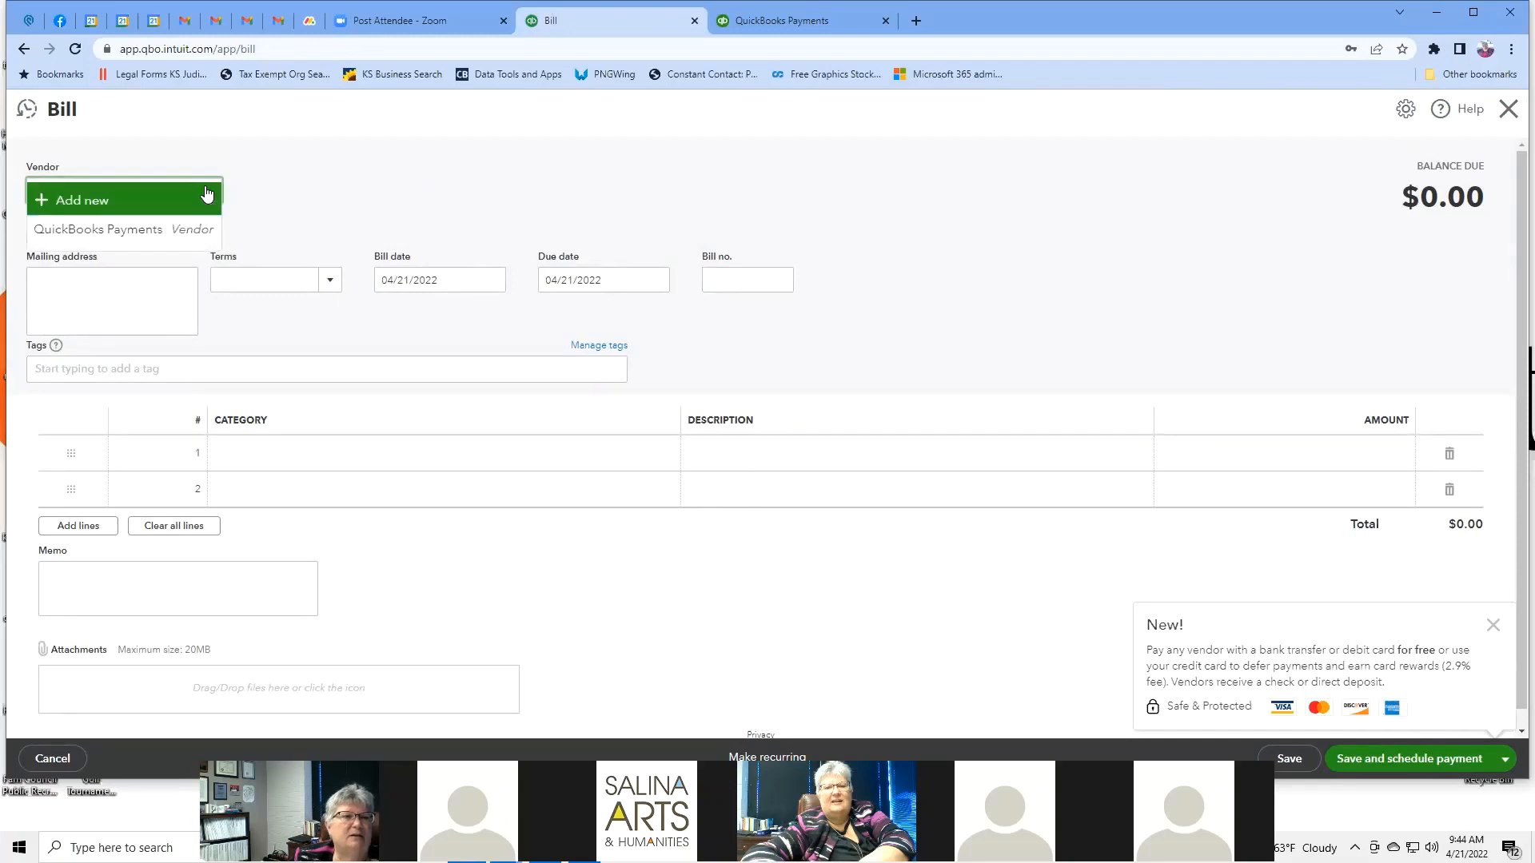
click(206, 194)
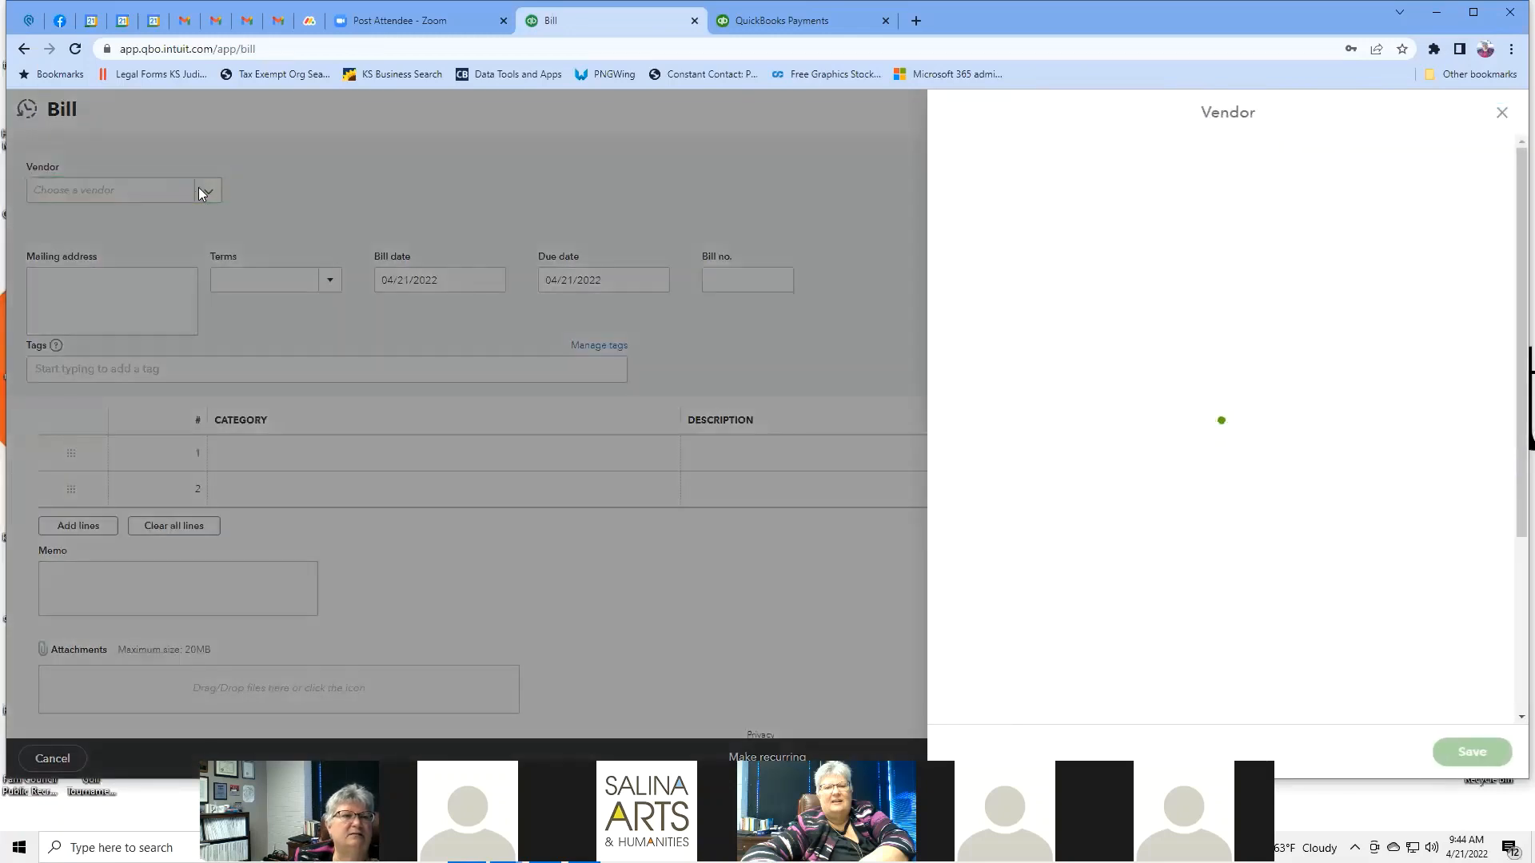
click(1502, 114)
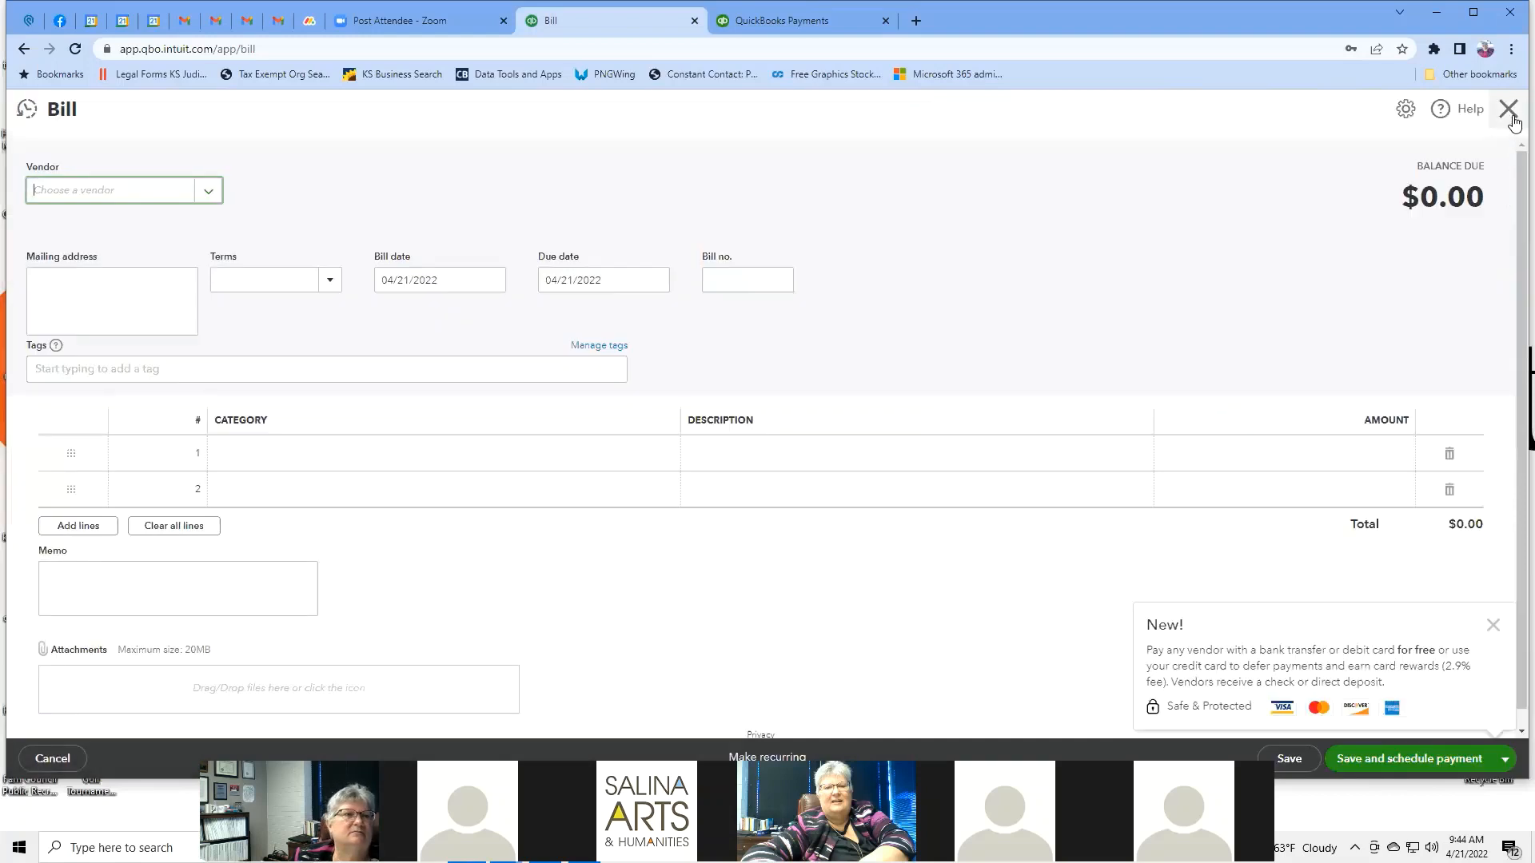
click(209, 194)
click(142, 200)
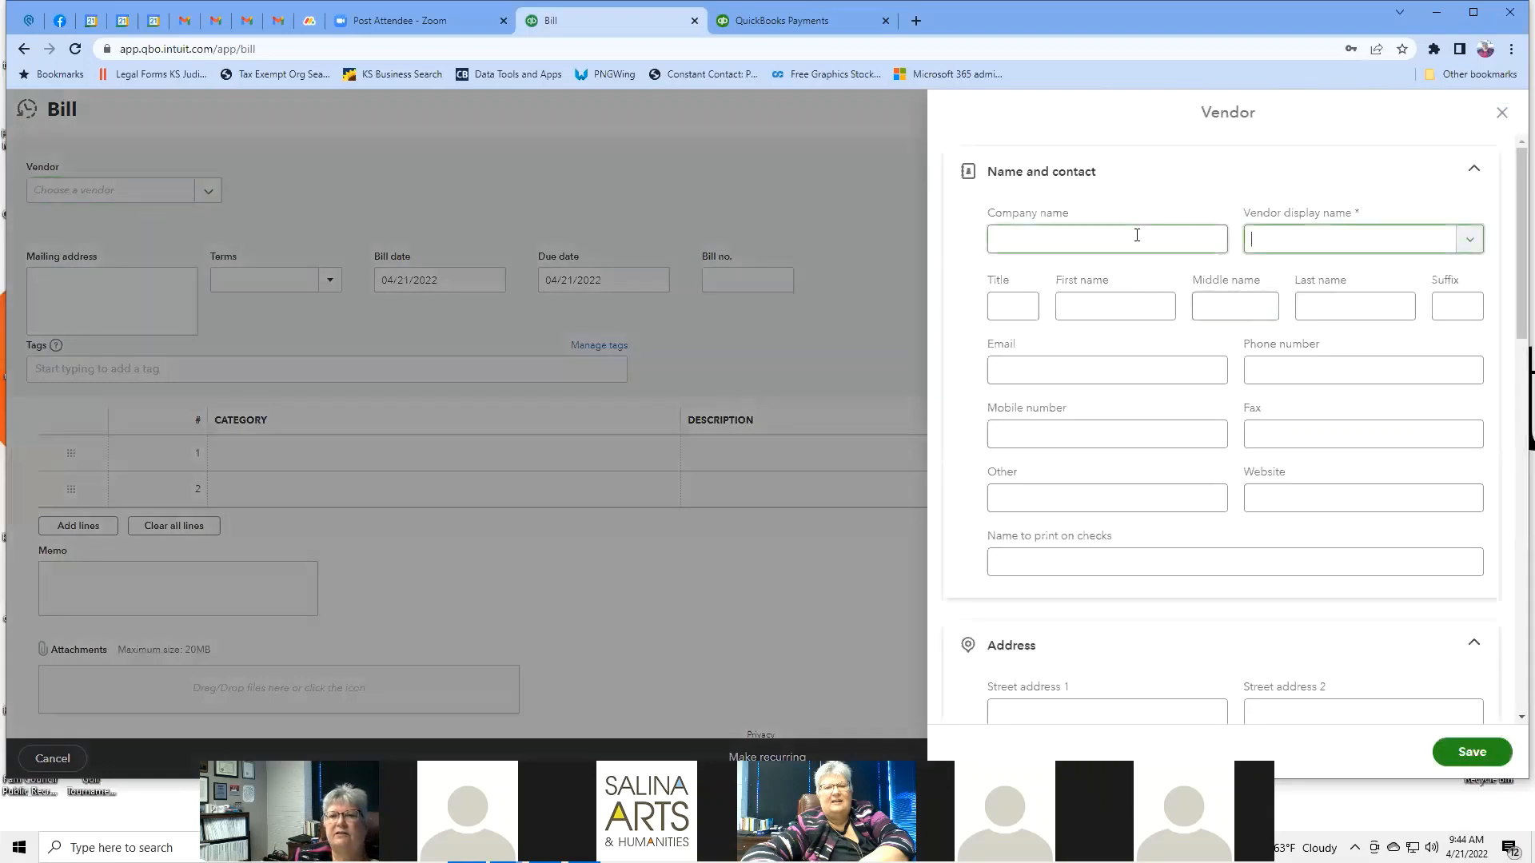
click(1136, 237)
text(E)
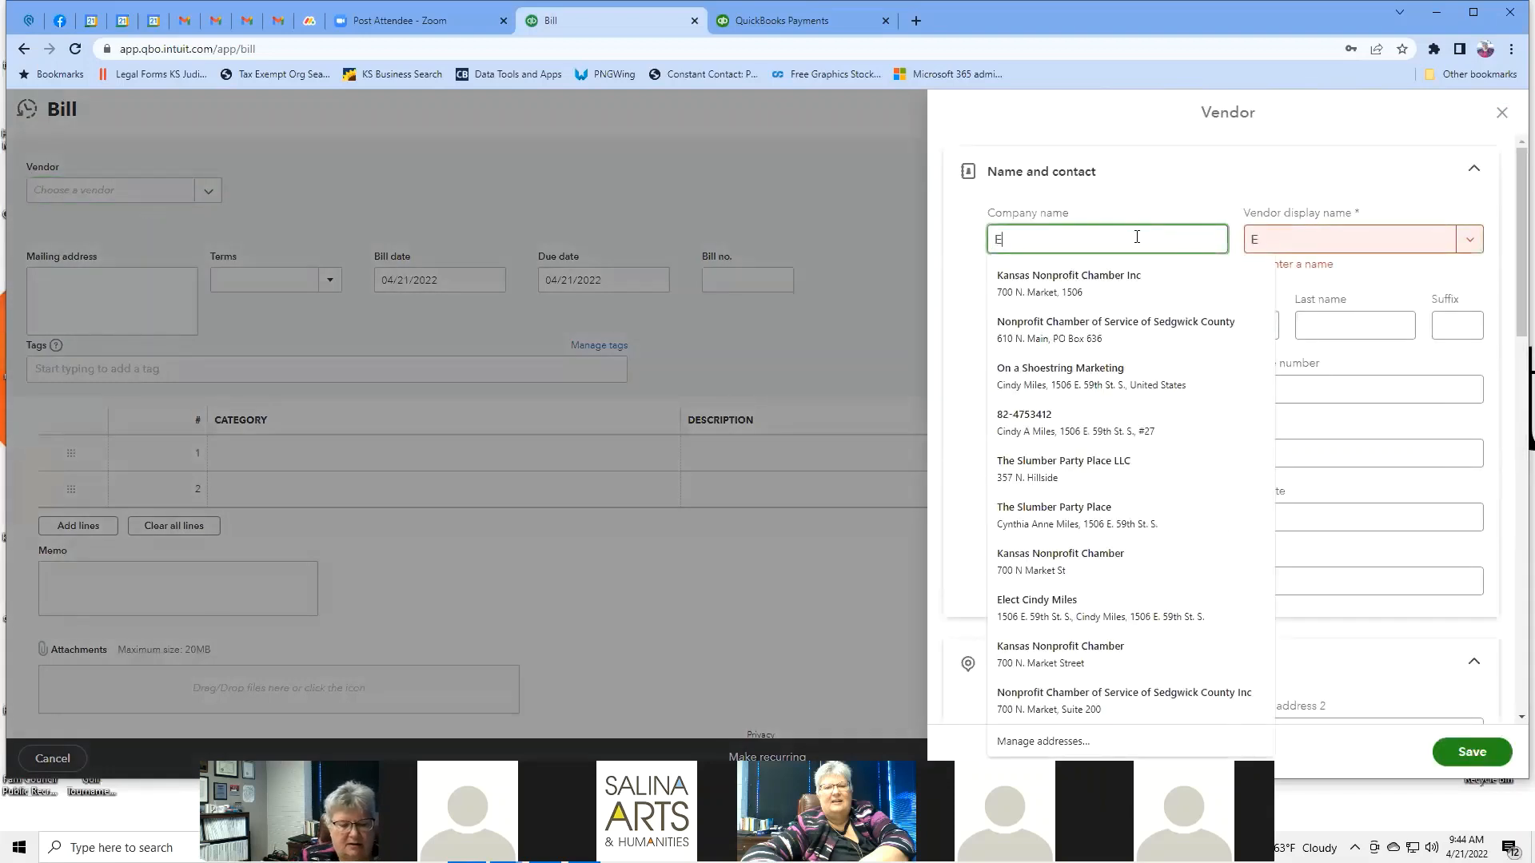
text(vergy)
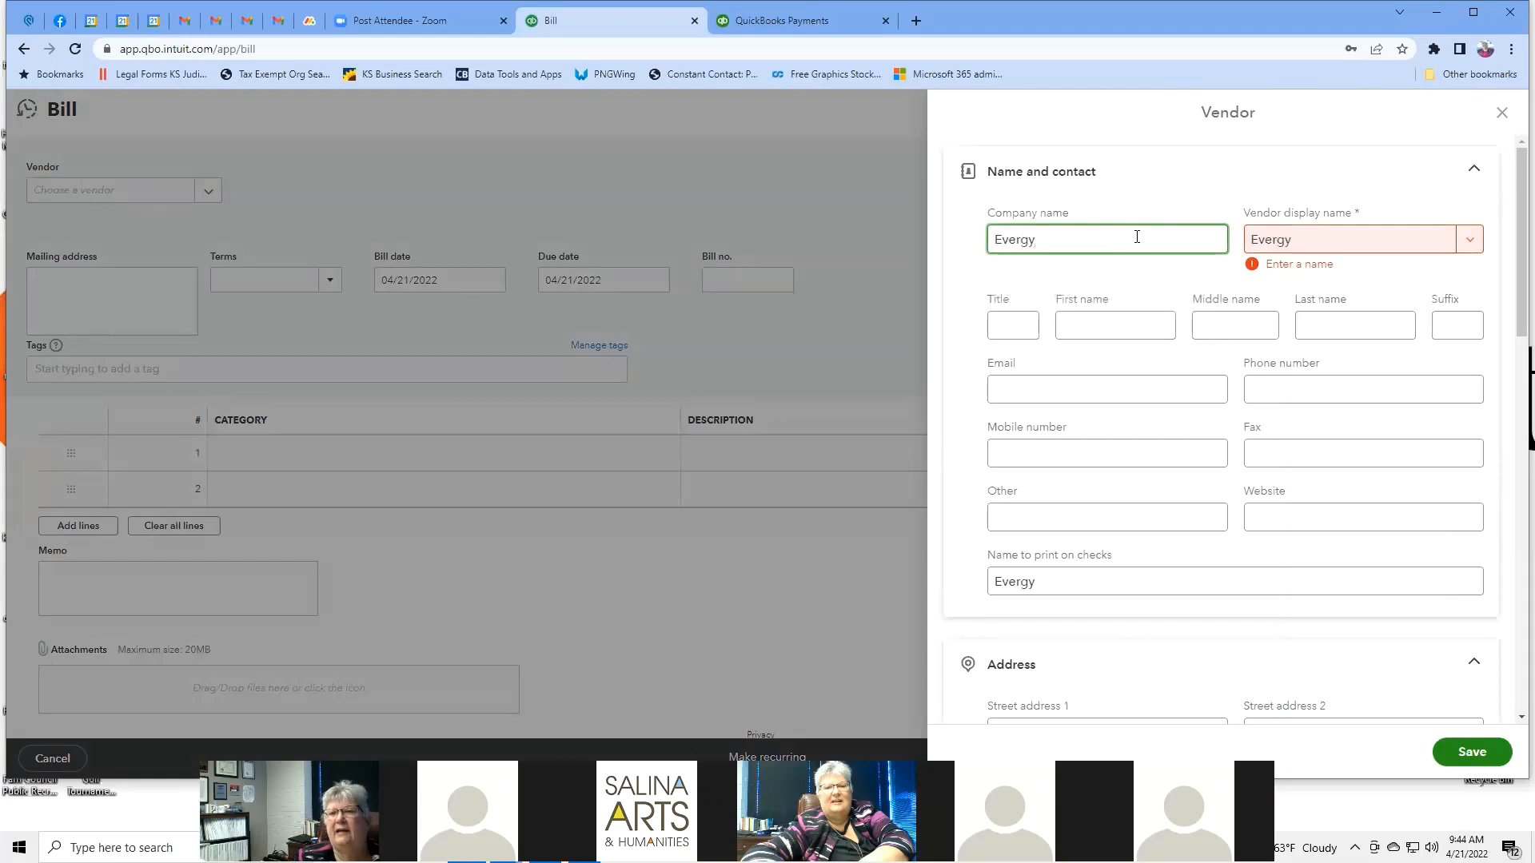
click(1315, 241)
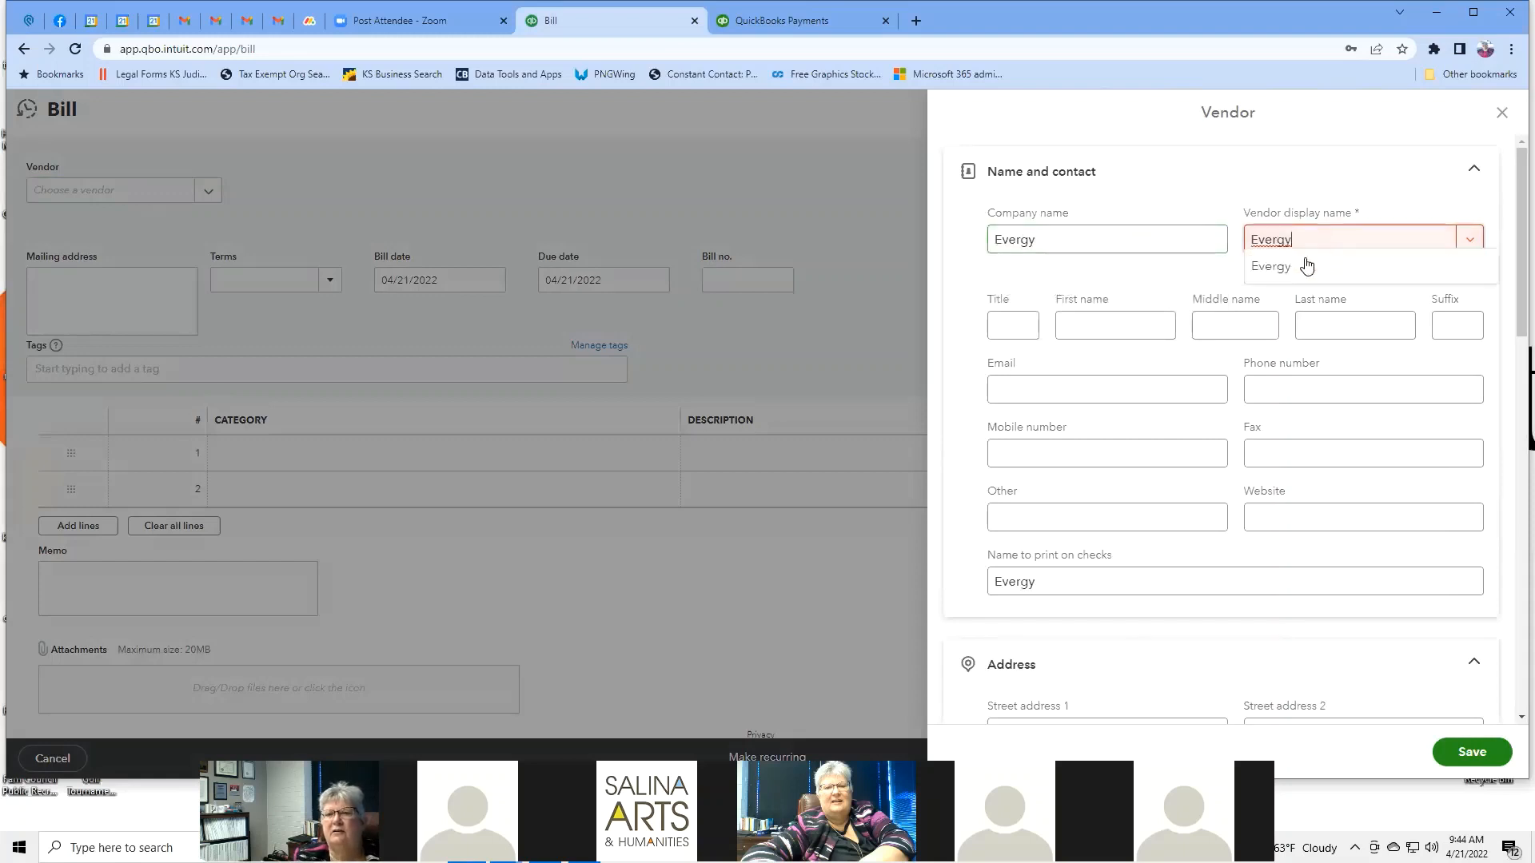
Scroll through the vendor's Address, Notes and Additional info fields.
scroll(1130, 277, down, 1)
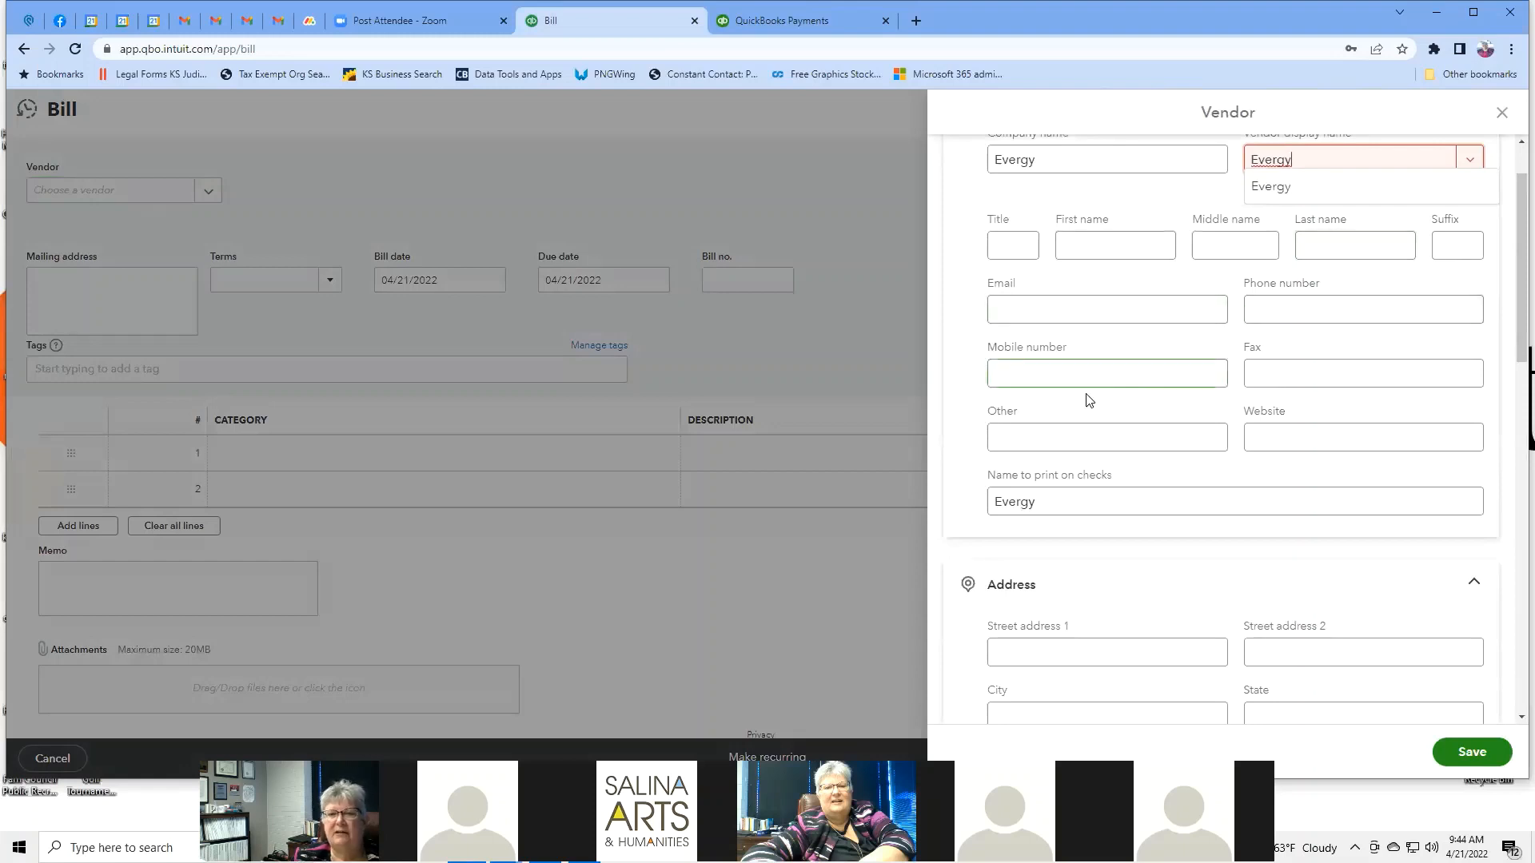
scroll(1313, 352, down, 3)
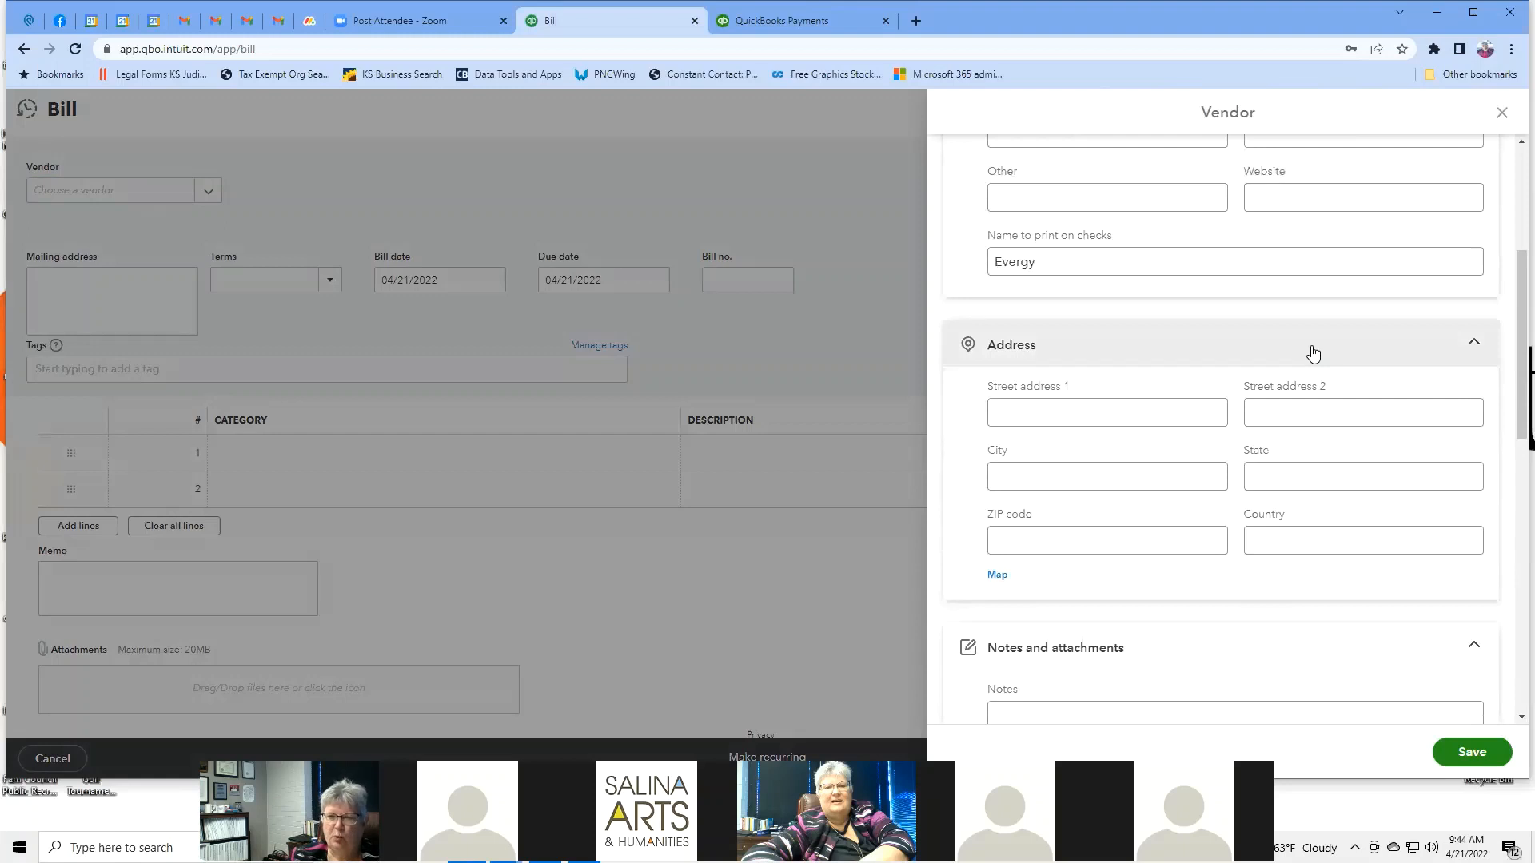
scroll(1313, 353, down, 5)
click(1312, 348)
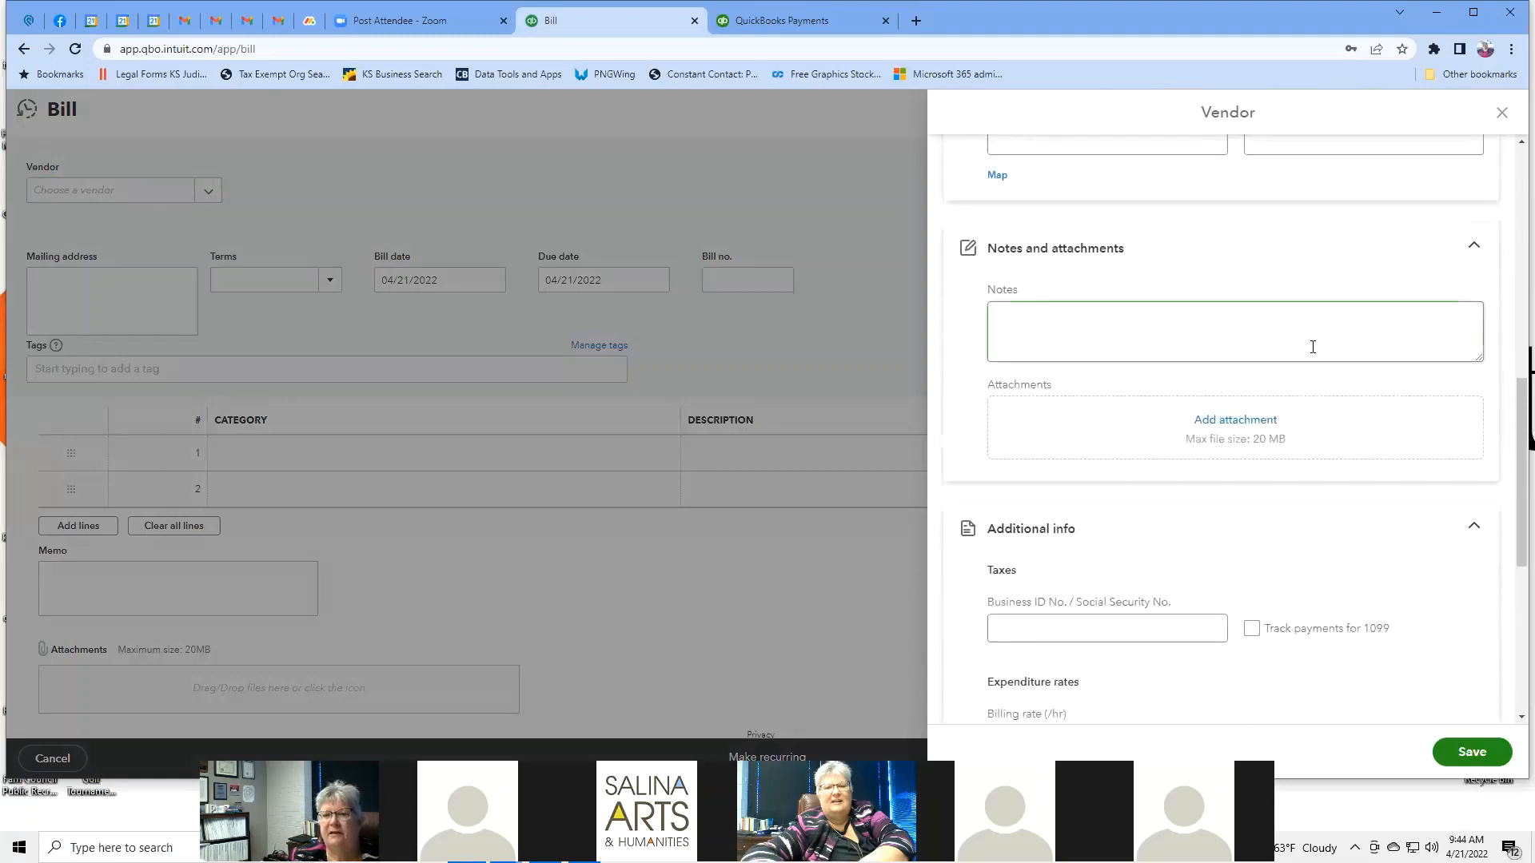
scroll(1313, 347, down, 2)
click(1132, 464)
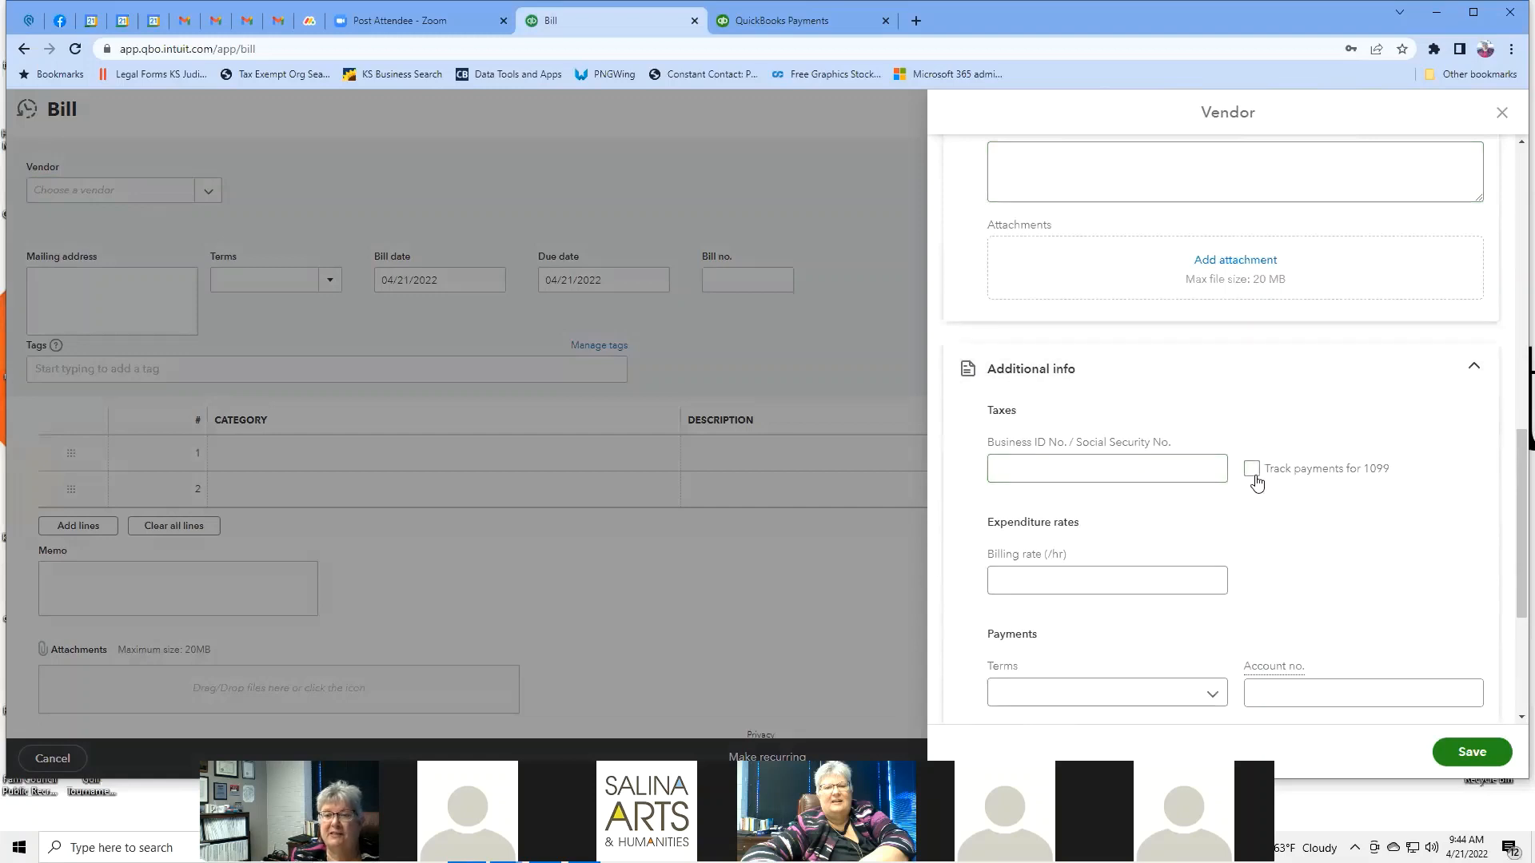
scroll(1302, 429, down, 2)
click(1087, 426)
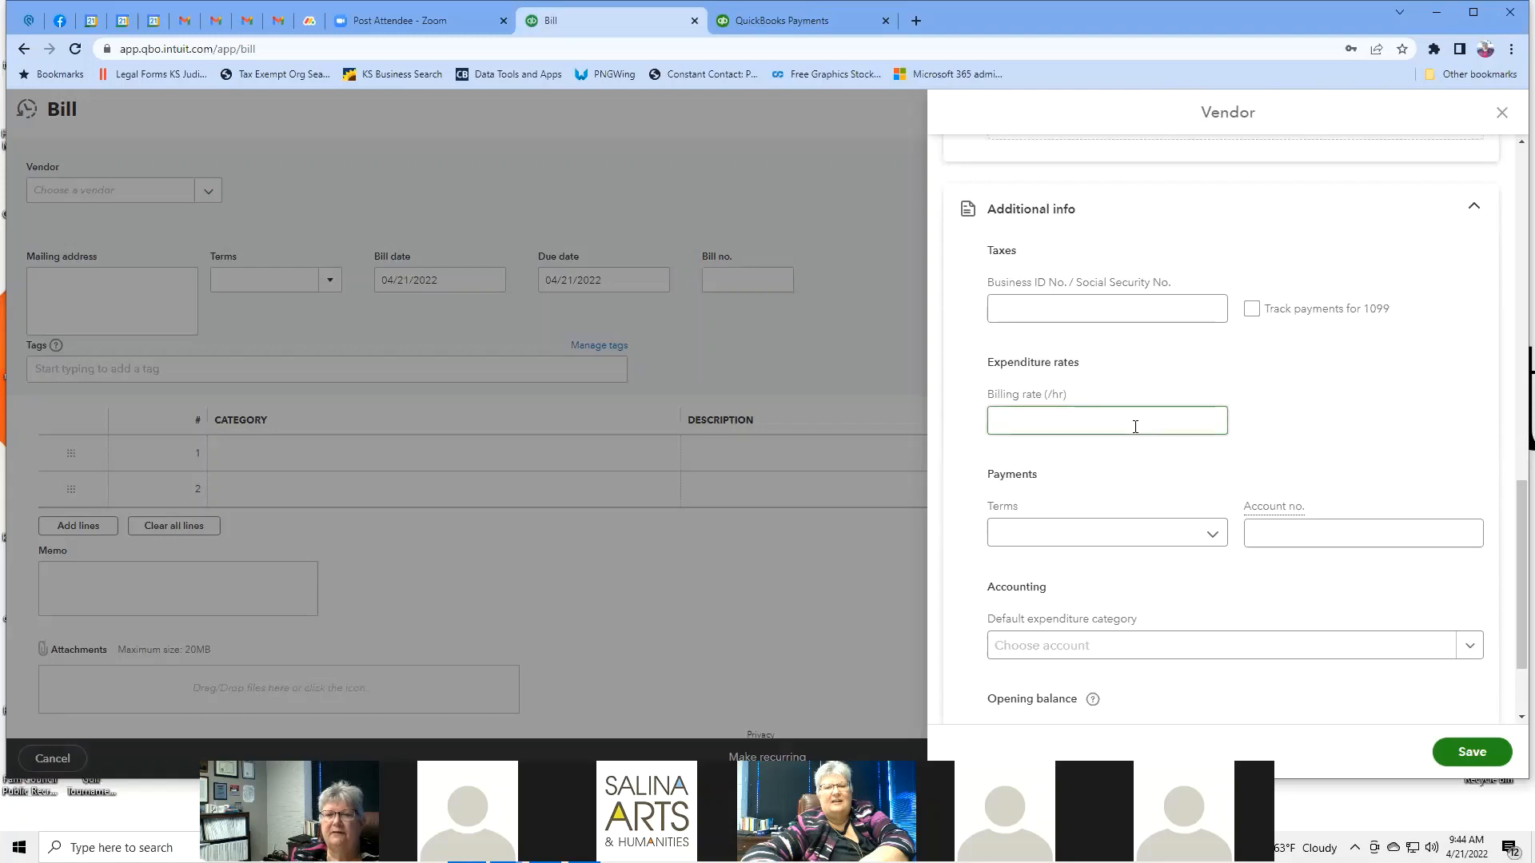
scroll(1135, 426, down, 1)
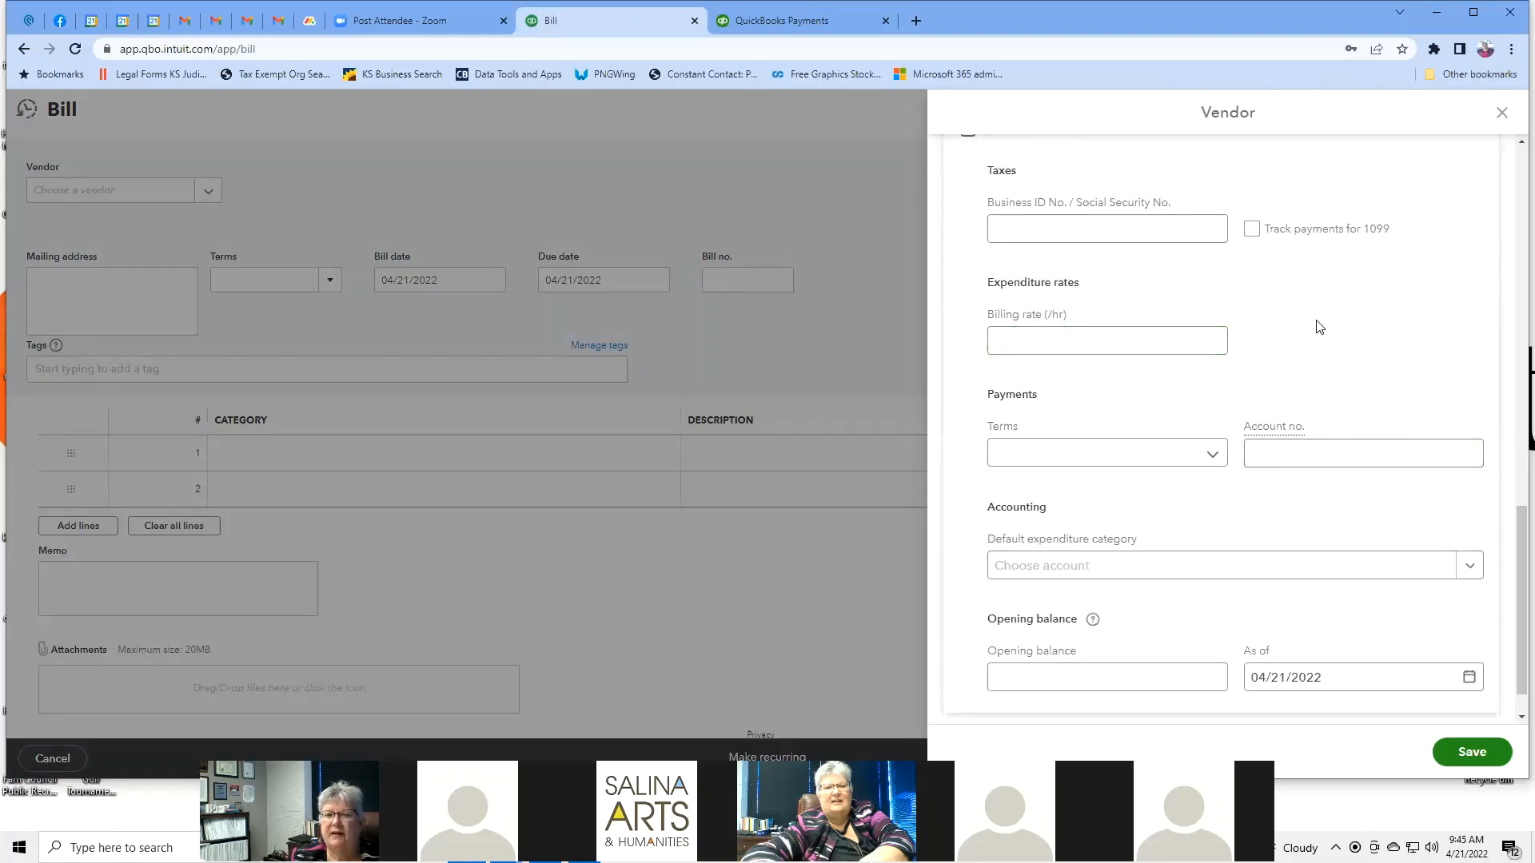
scroll(1319, 327, down, 1)
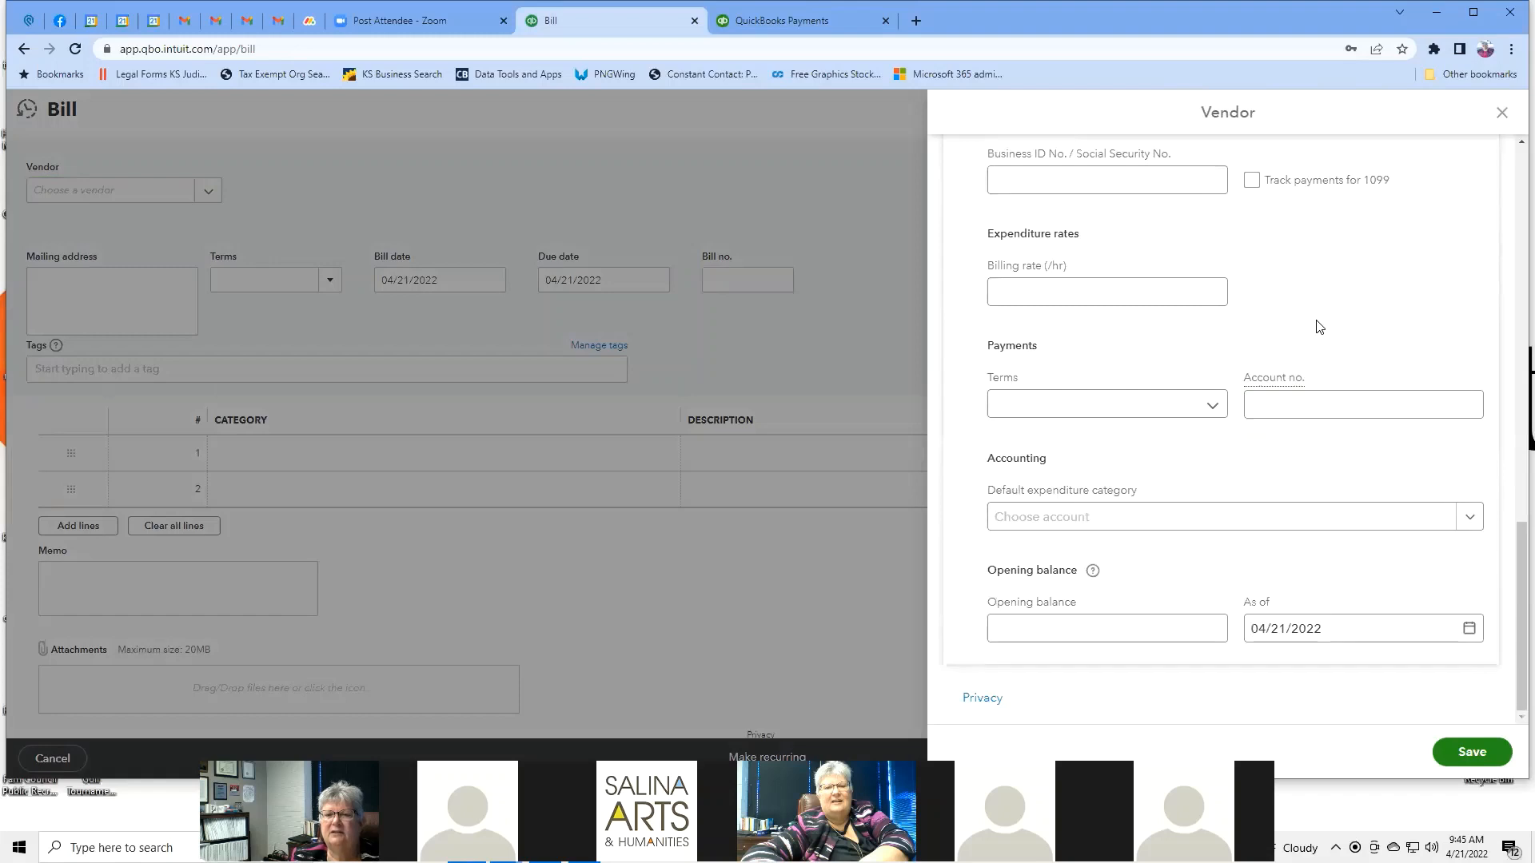
Set Evergy's default expenditure category to Rent & Lease, then discard the vendor without saving.
click(1477, 518)
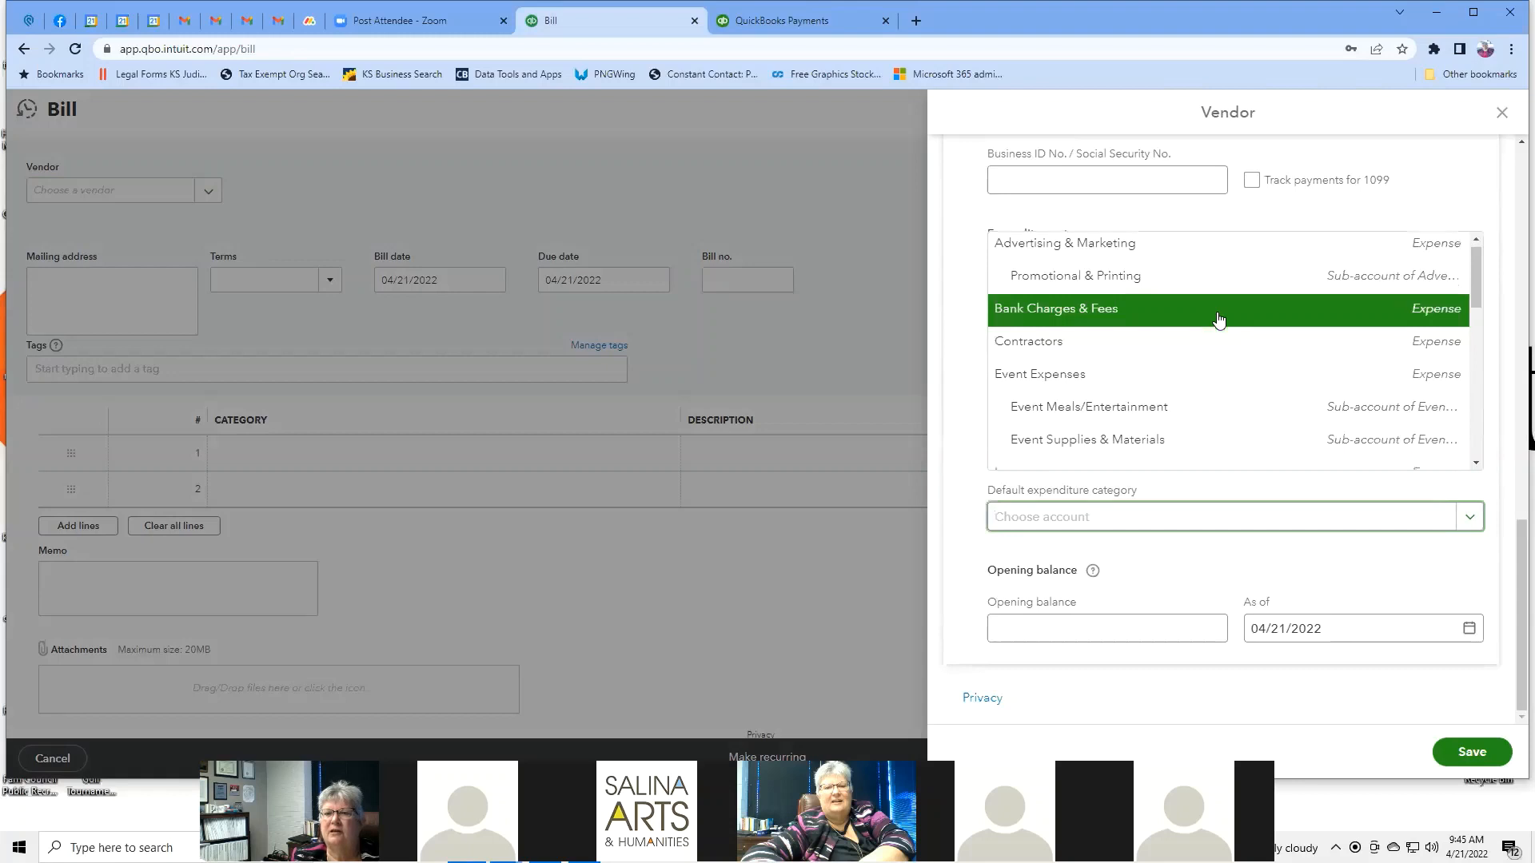
scroll(1218, 320, down, 2)
scroll(1218, 320, down, 1)
scroll(1218, 320, down, 2)
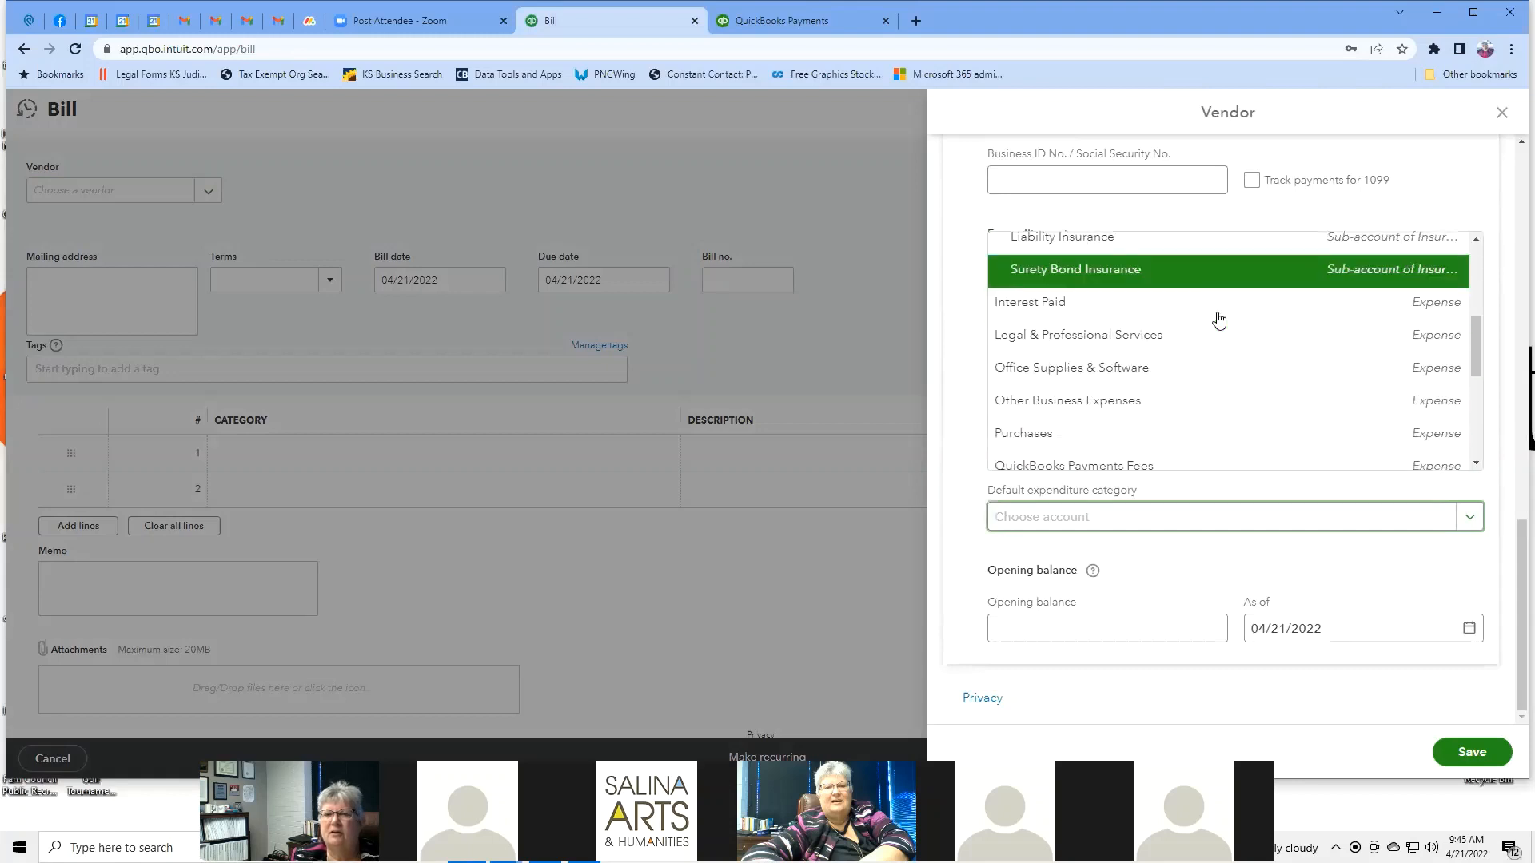
scroll(1218, 320, down, 1)
scroll(1218, 319, down, 2)
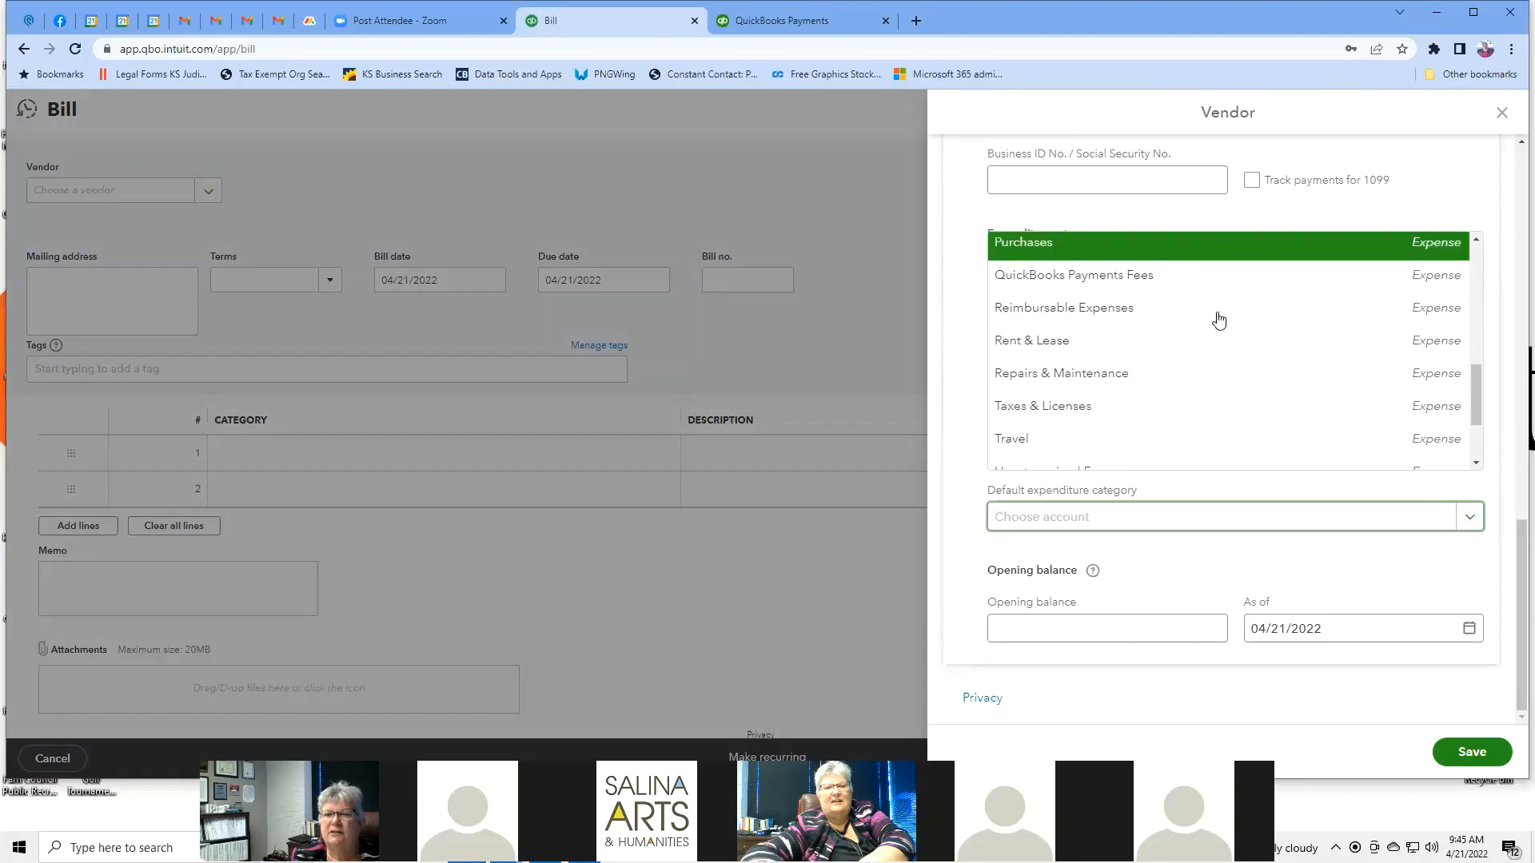
scroll(1218, 319, down, 3)
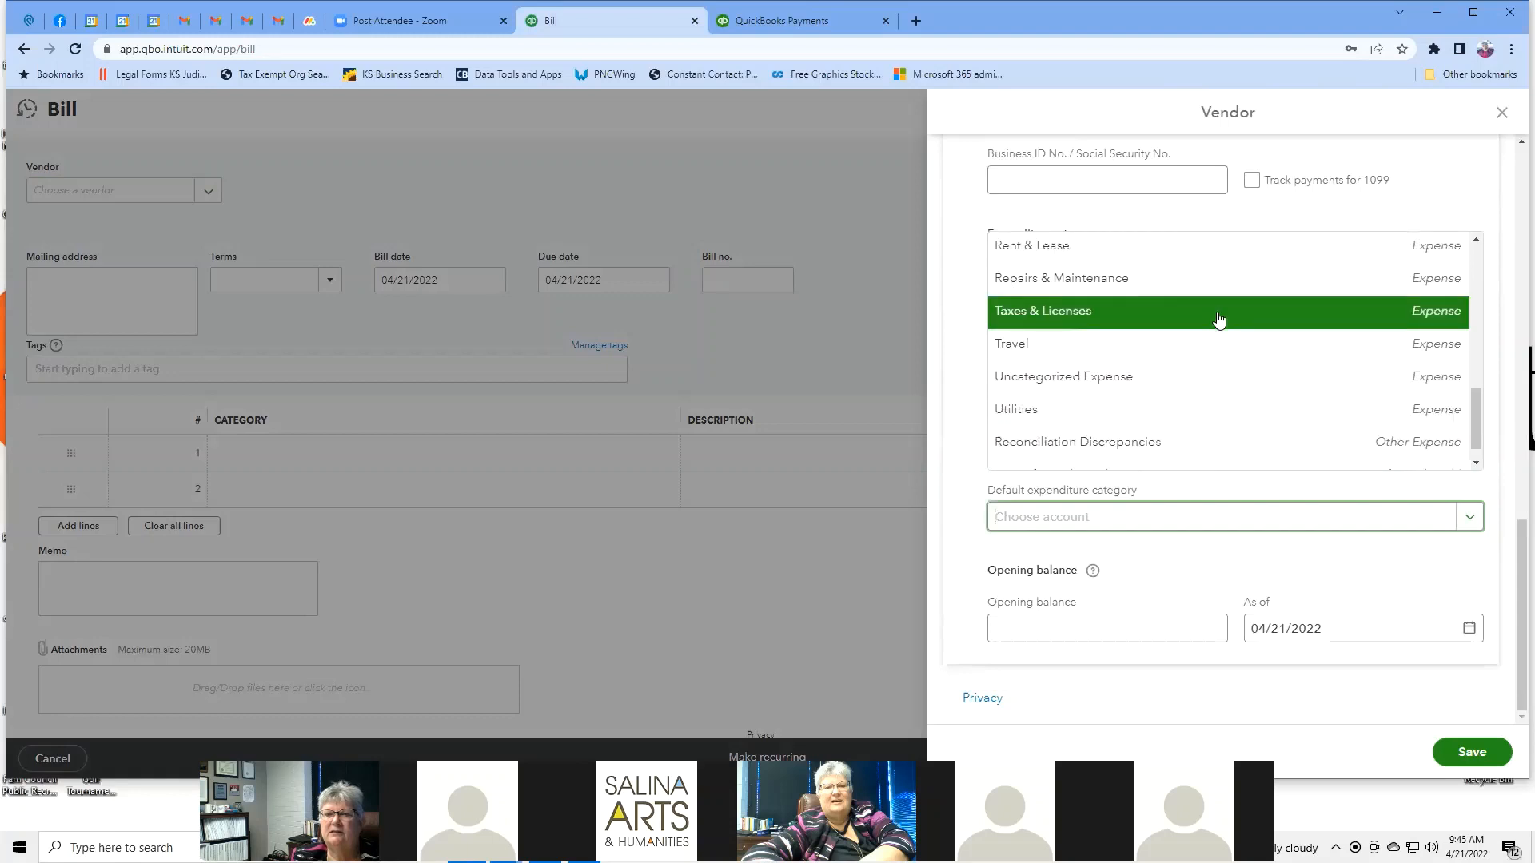
scroll(1218, 320, up, 2)
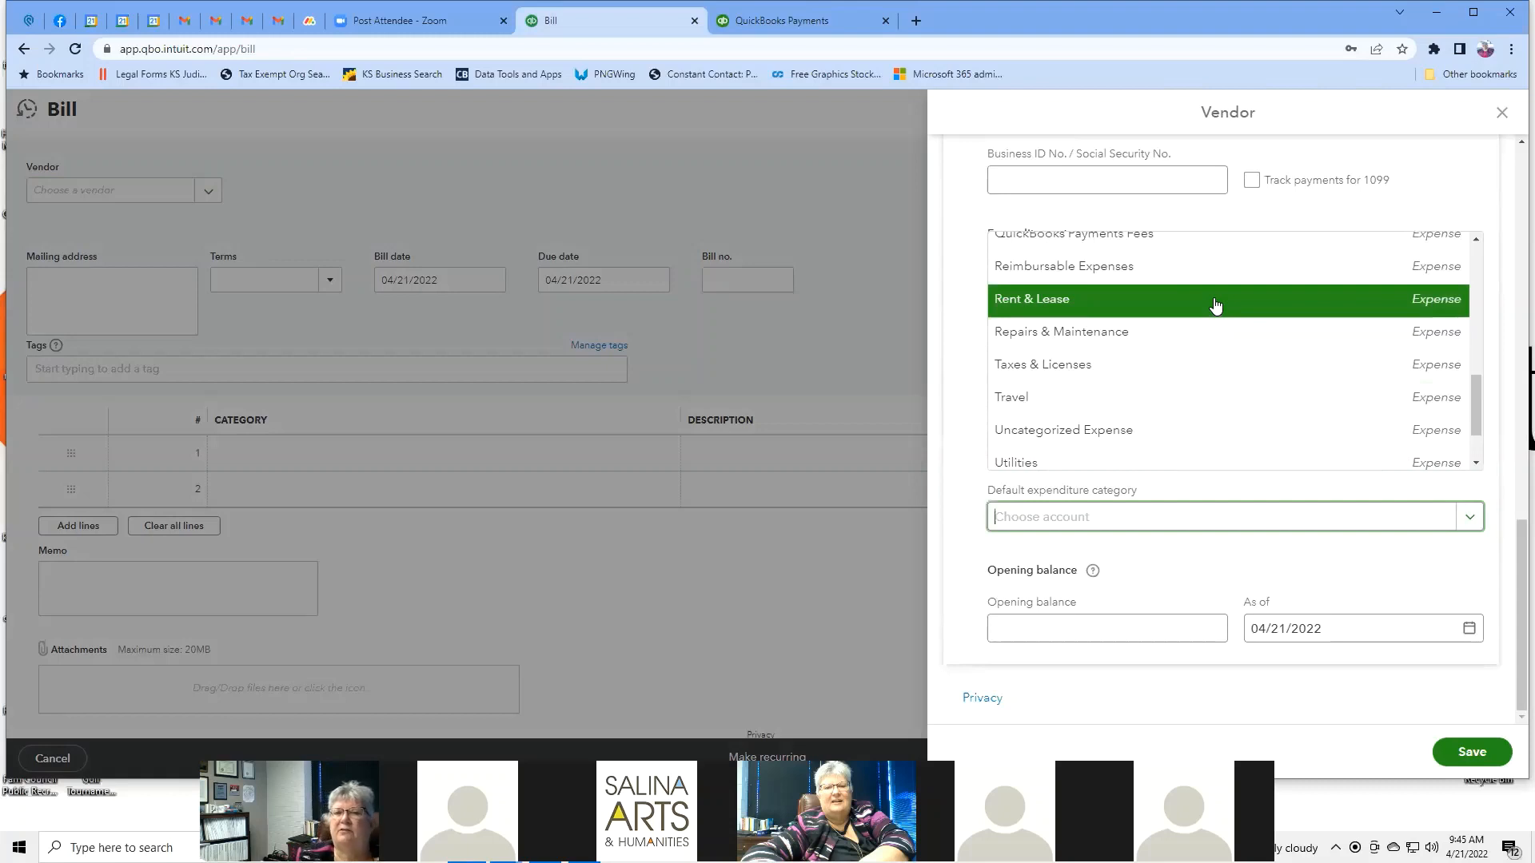
click(1215, 304)
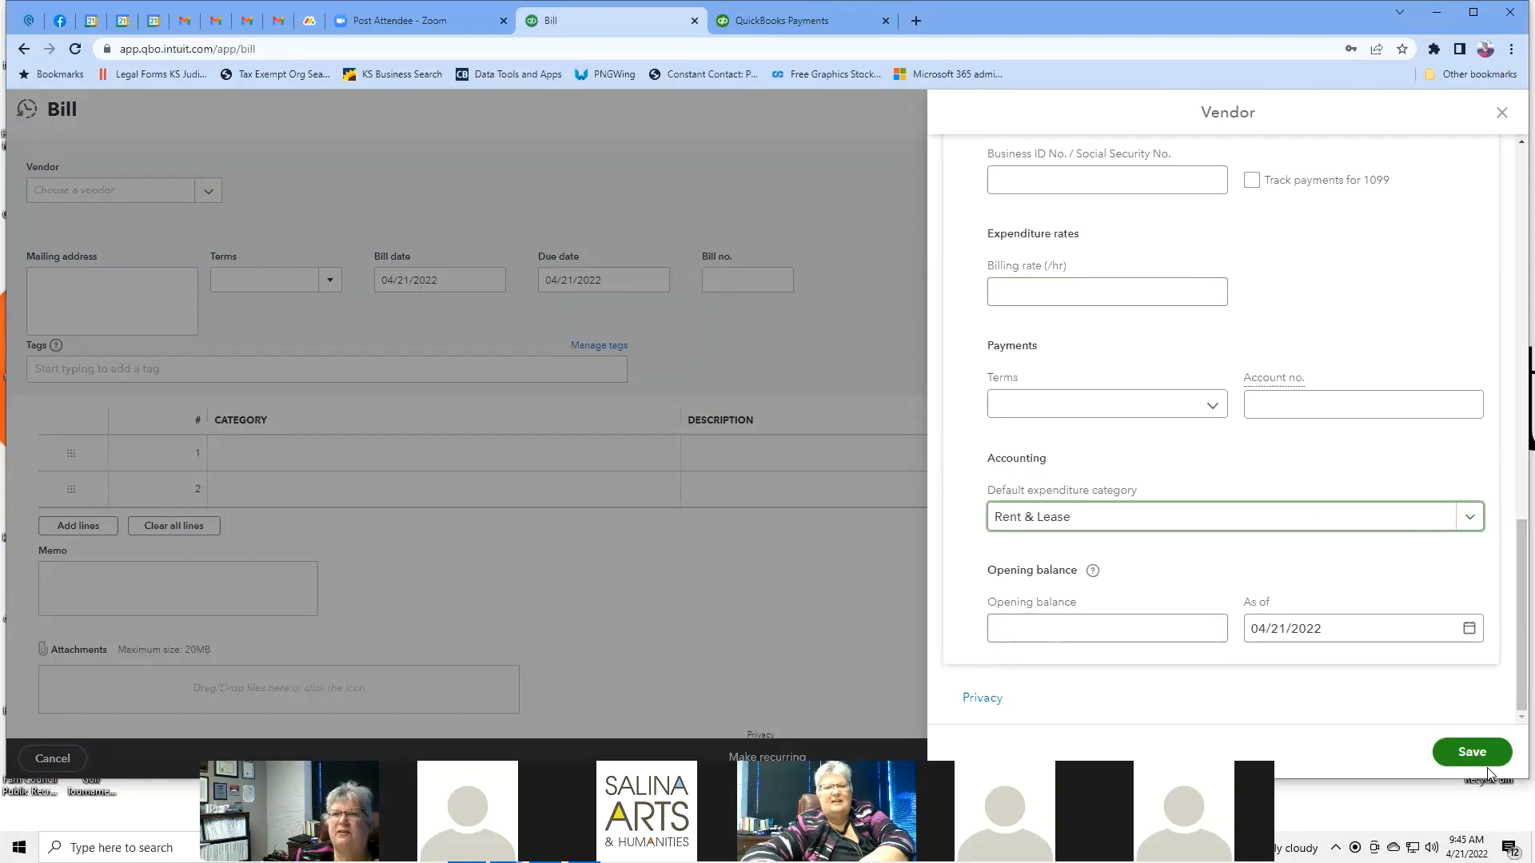
click(1503, 114)
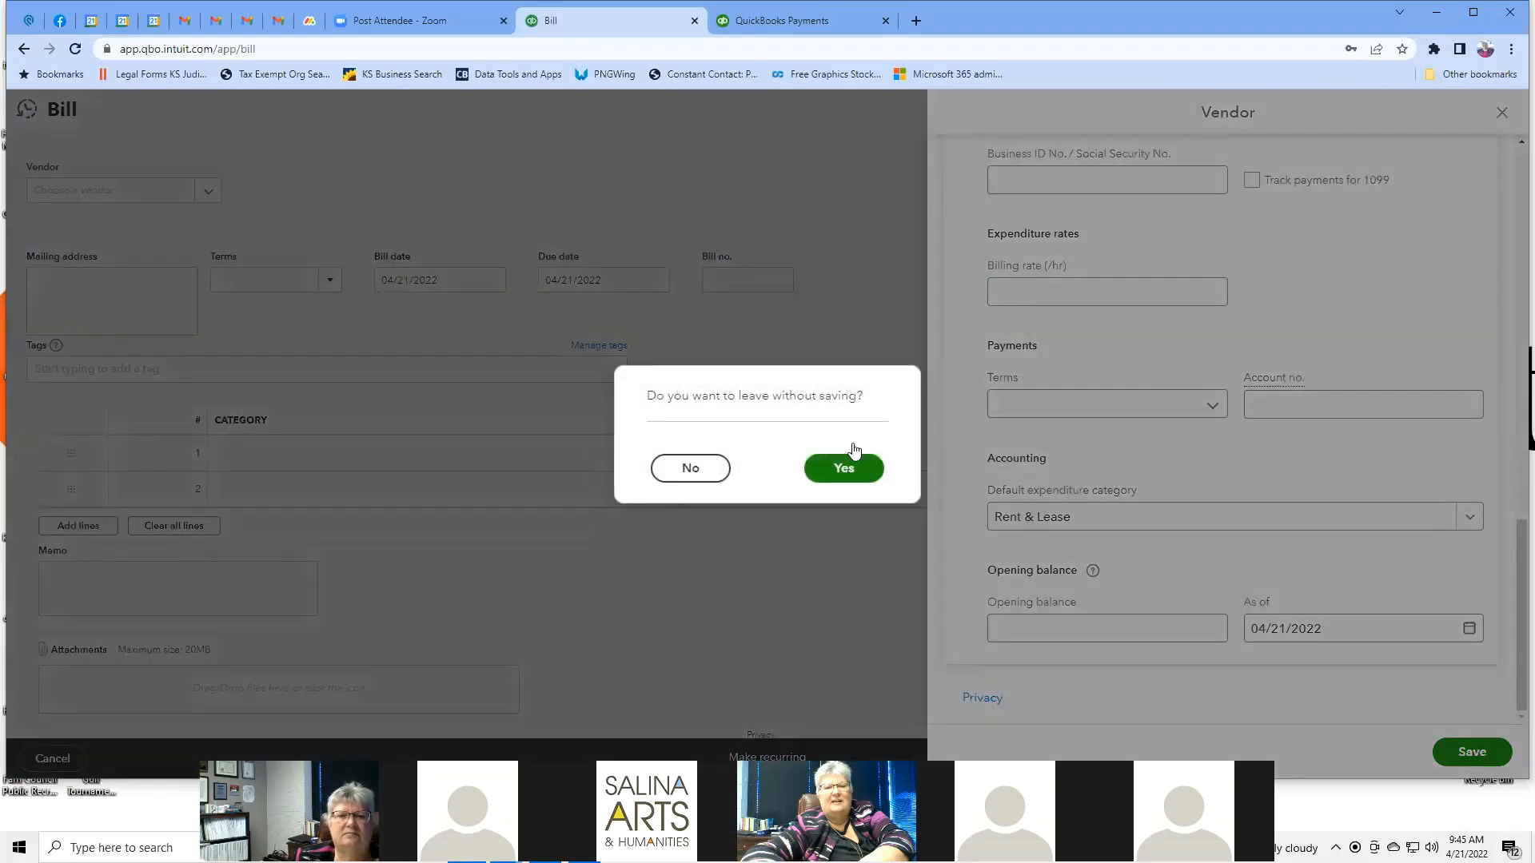
click(864, 478)
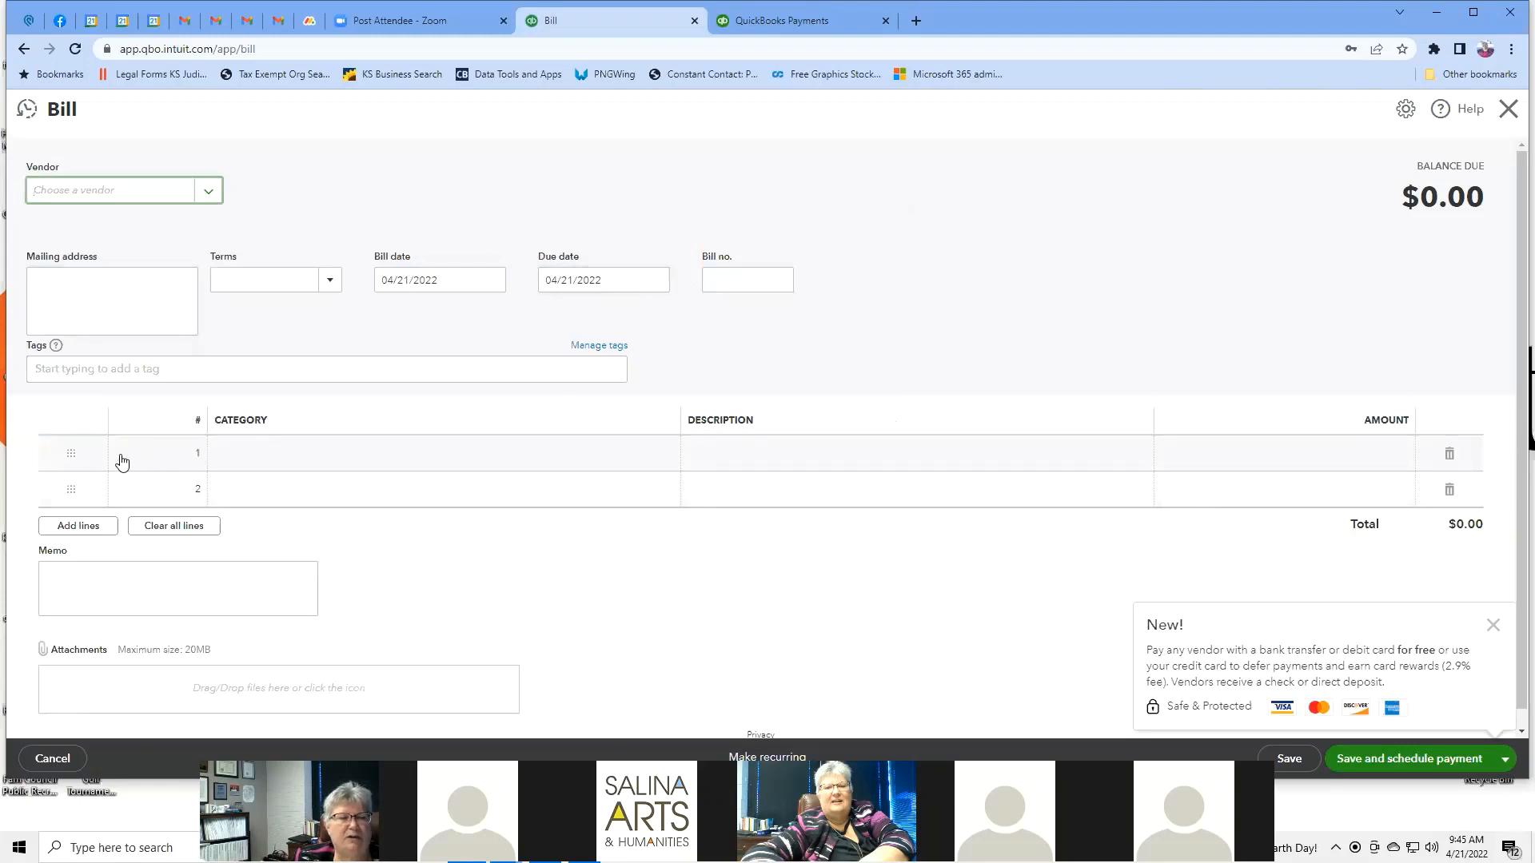
Assign Rent & Lease to bill line 1 and dismiss the payments promo notice.
click(158, 469)
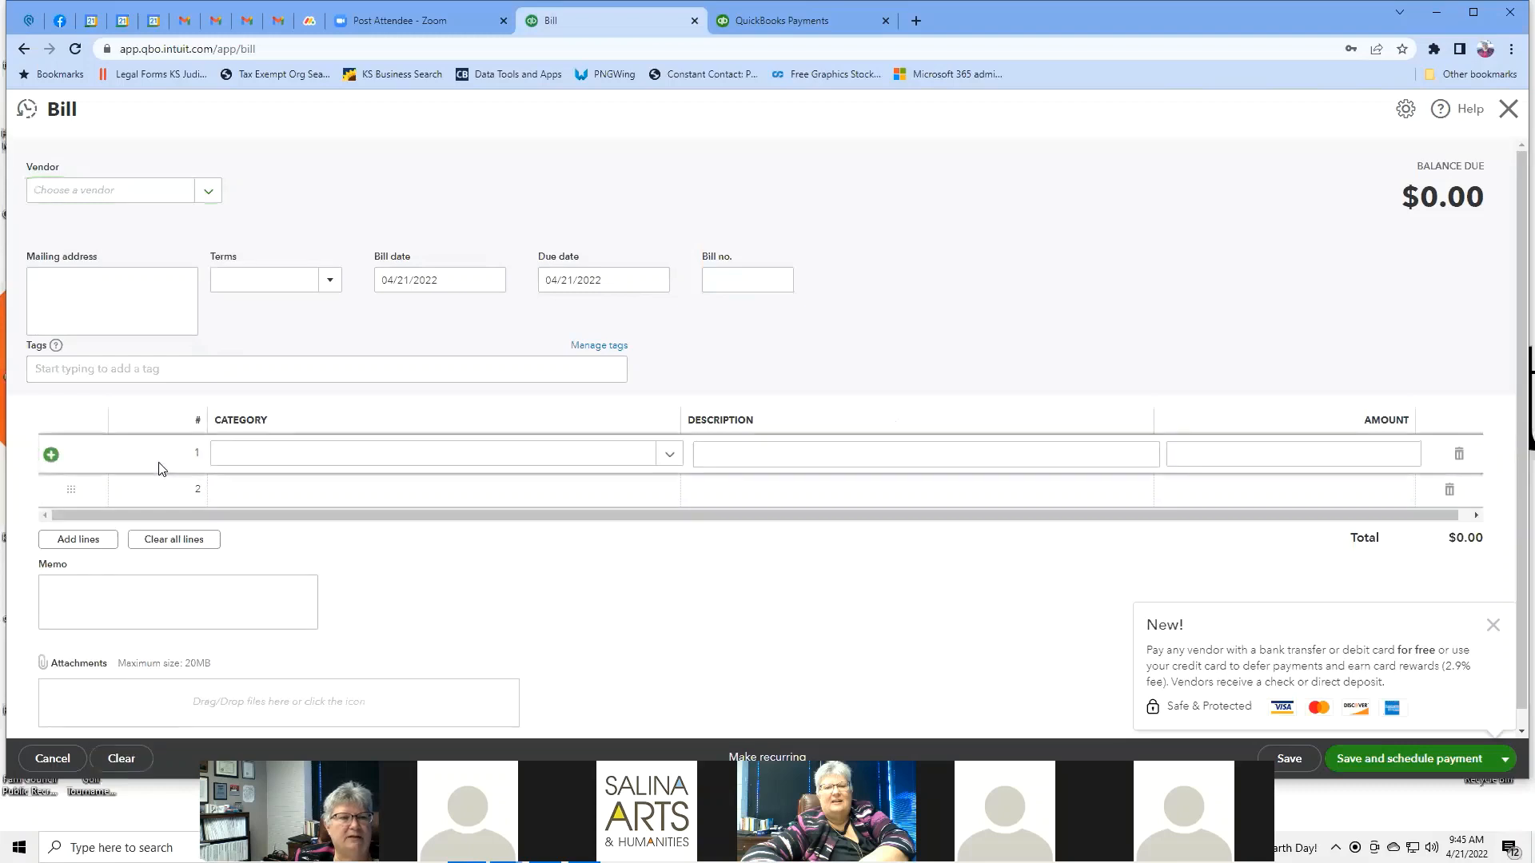
click(670, 454)
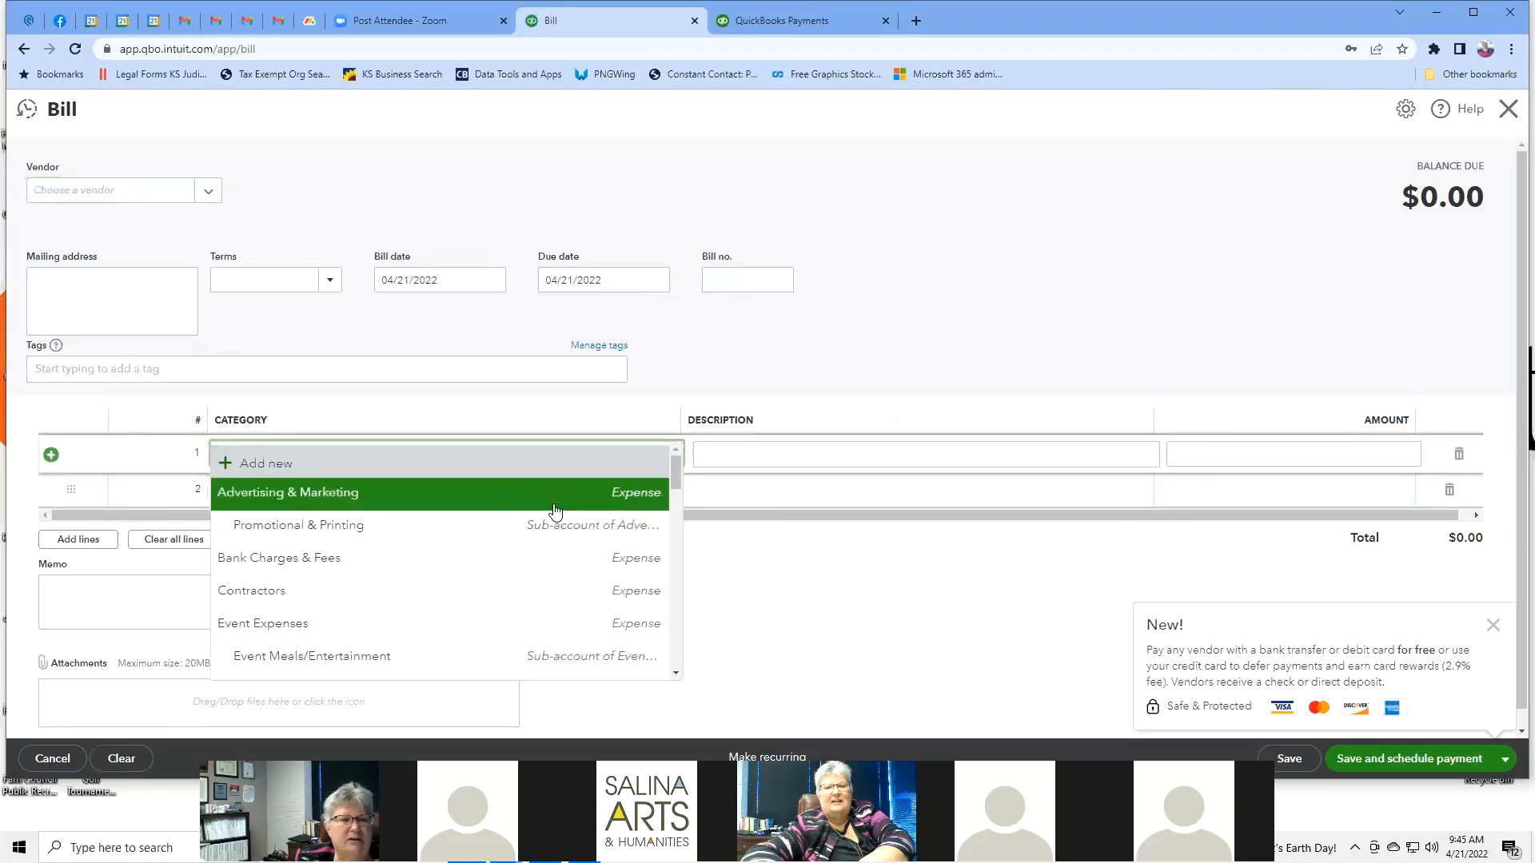
scroll(450, 557, down, 2)
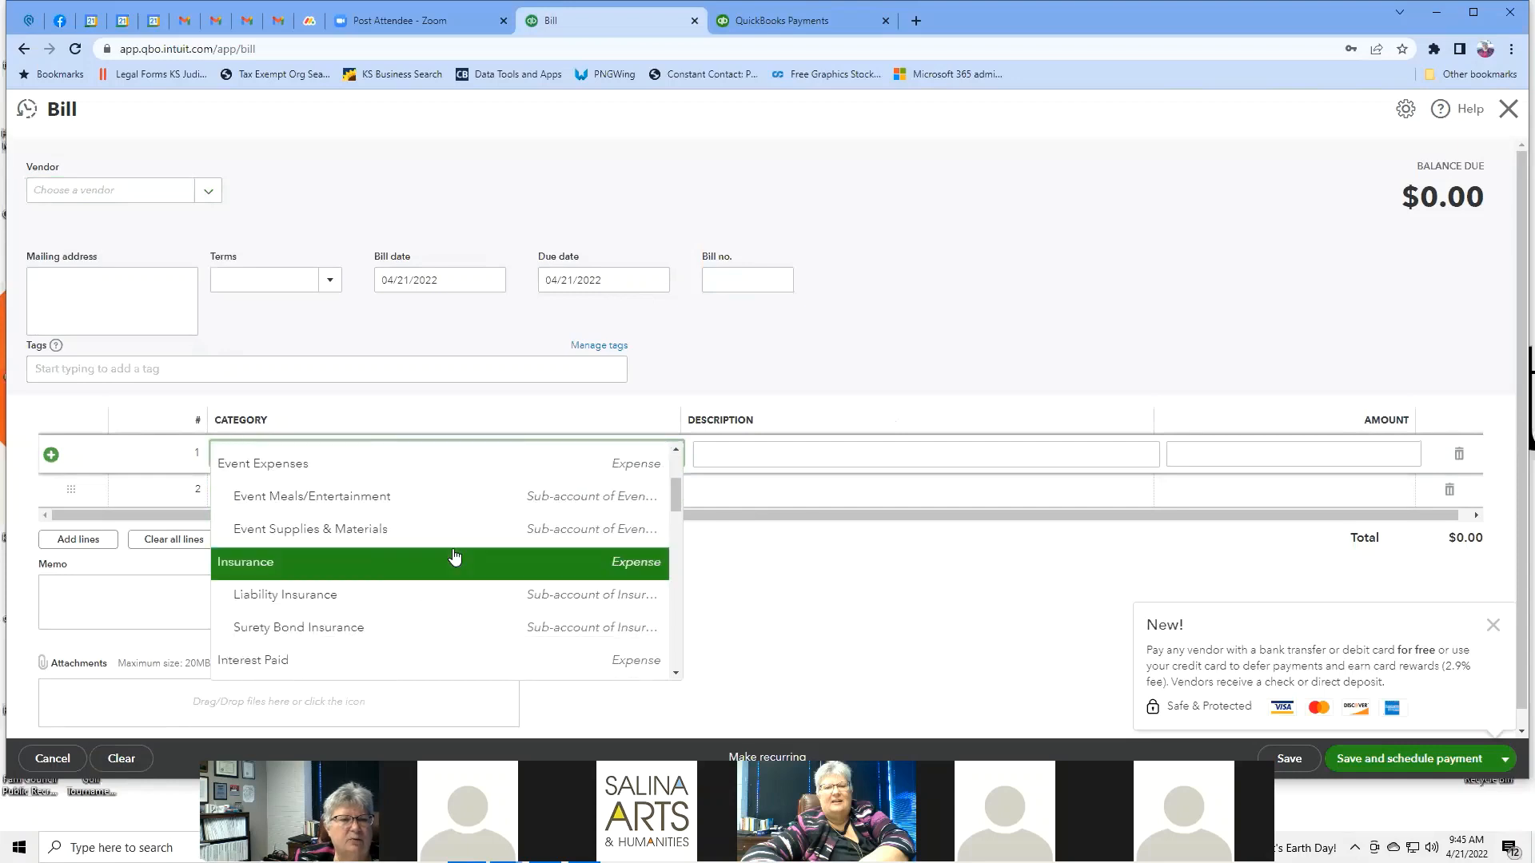
scroll(454, 557, down, 3)
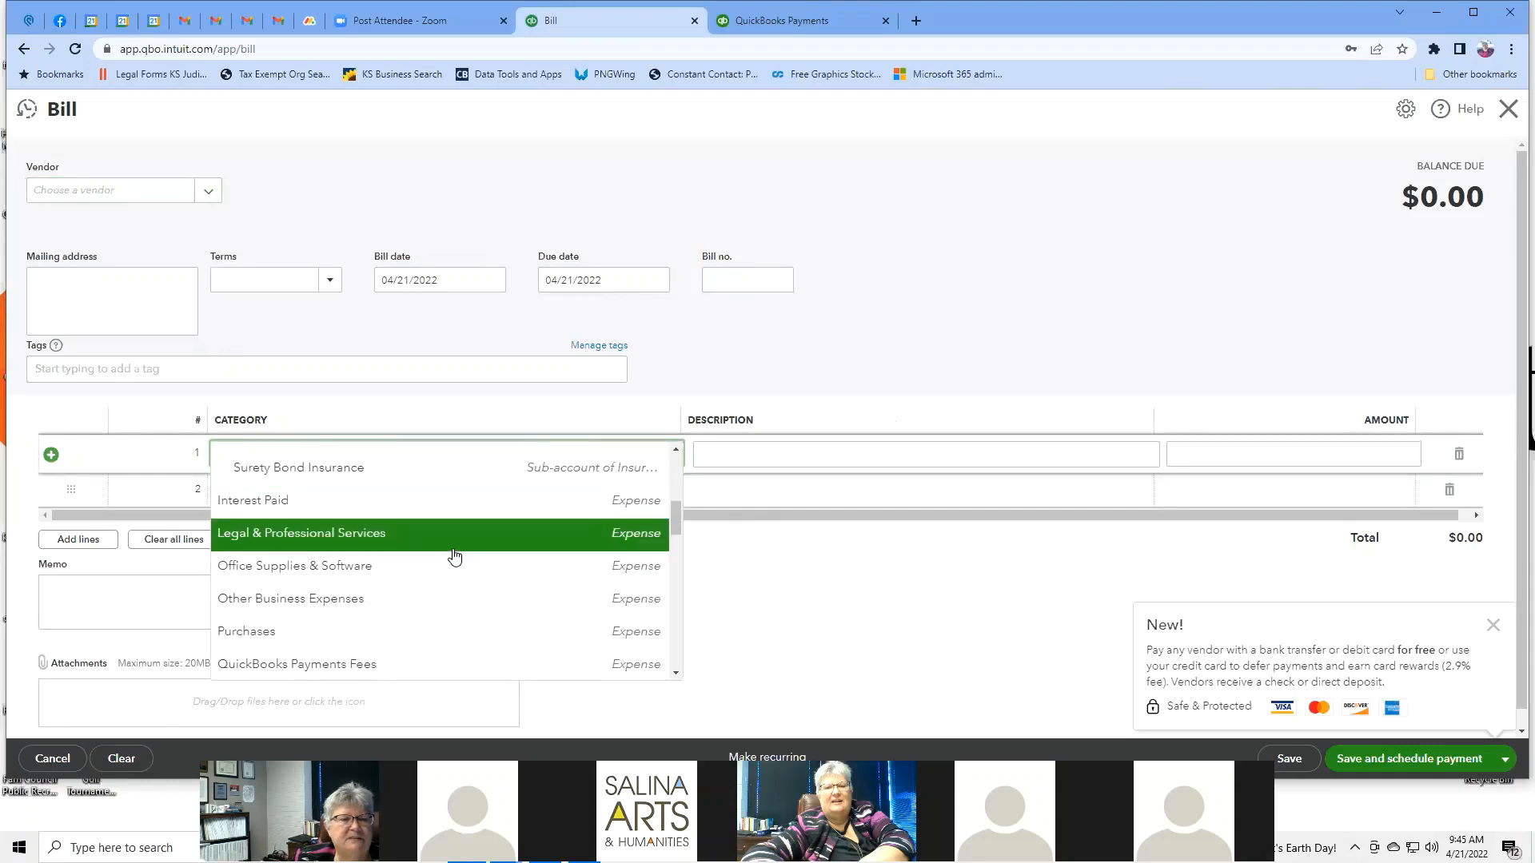
scroll(455, 557, down, 1)
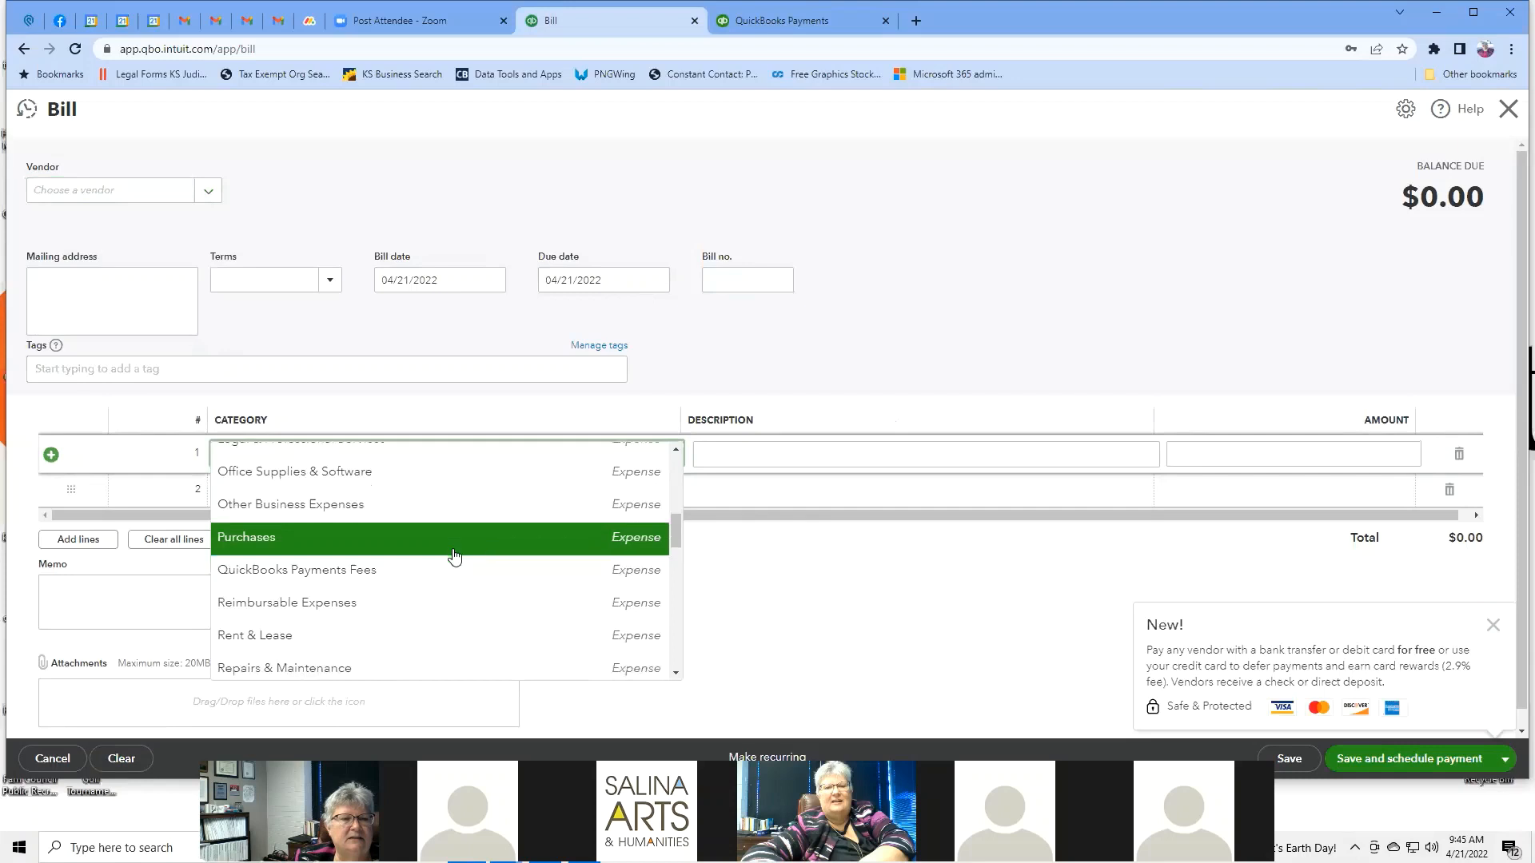
click(250, 569)
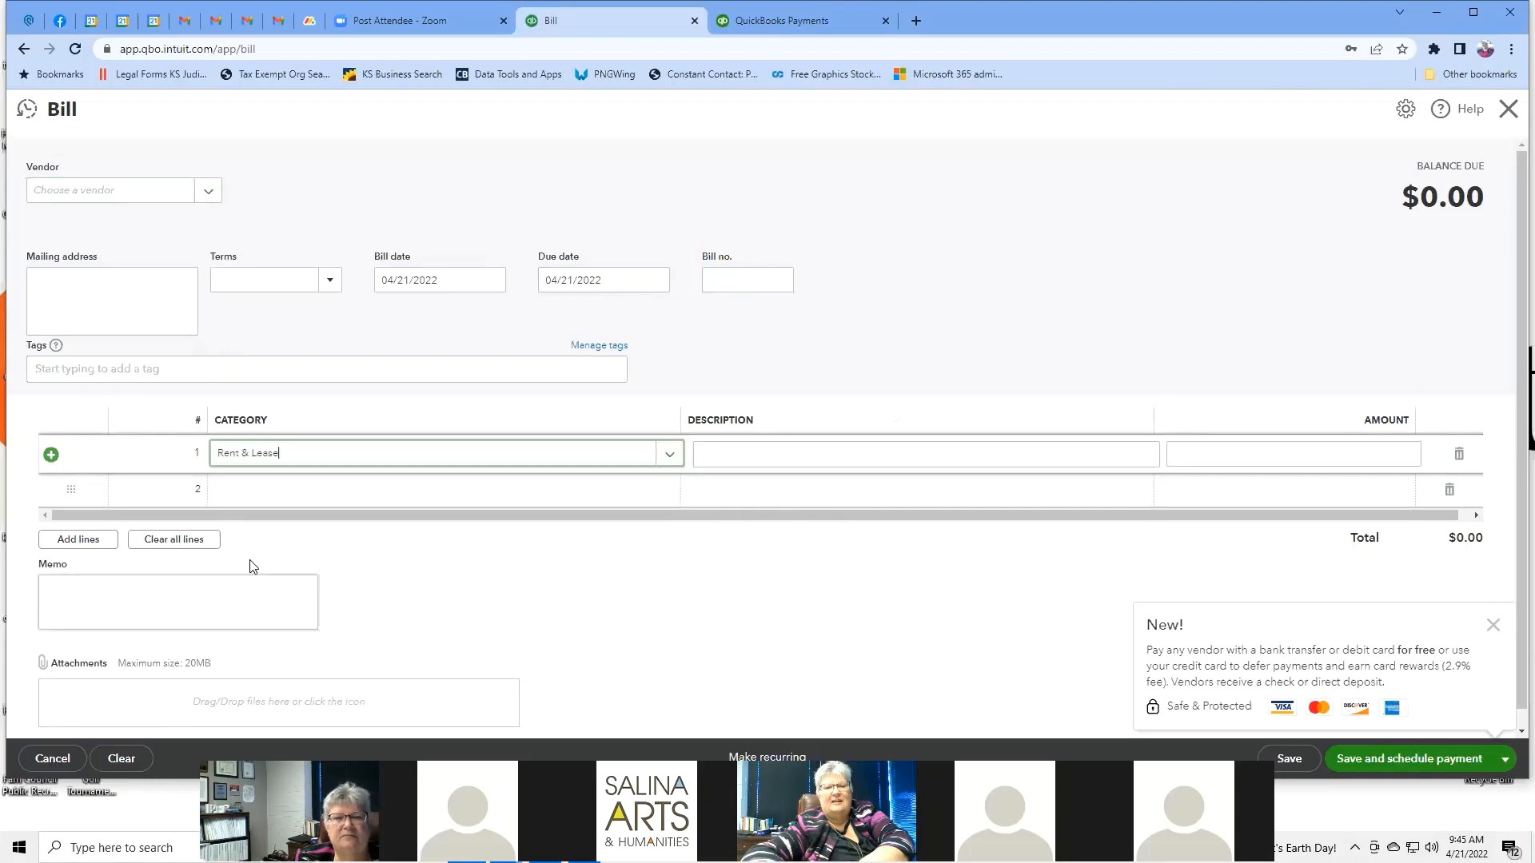
click(730, 451)
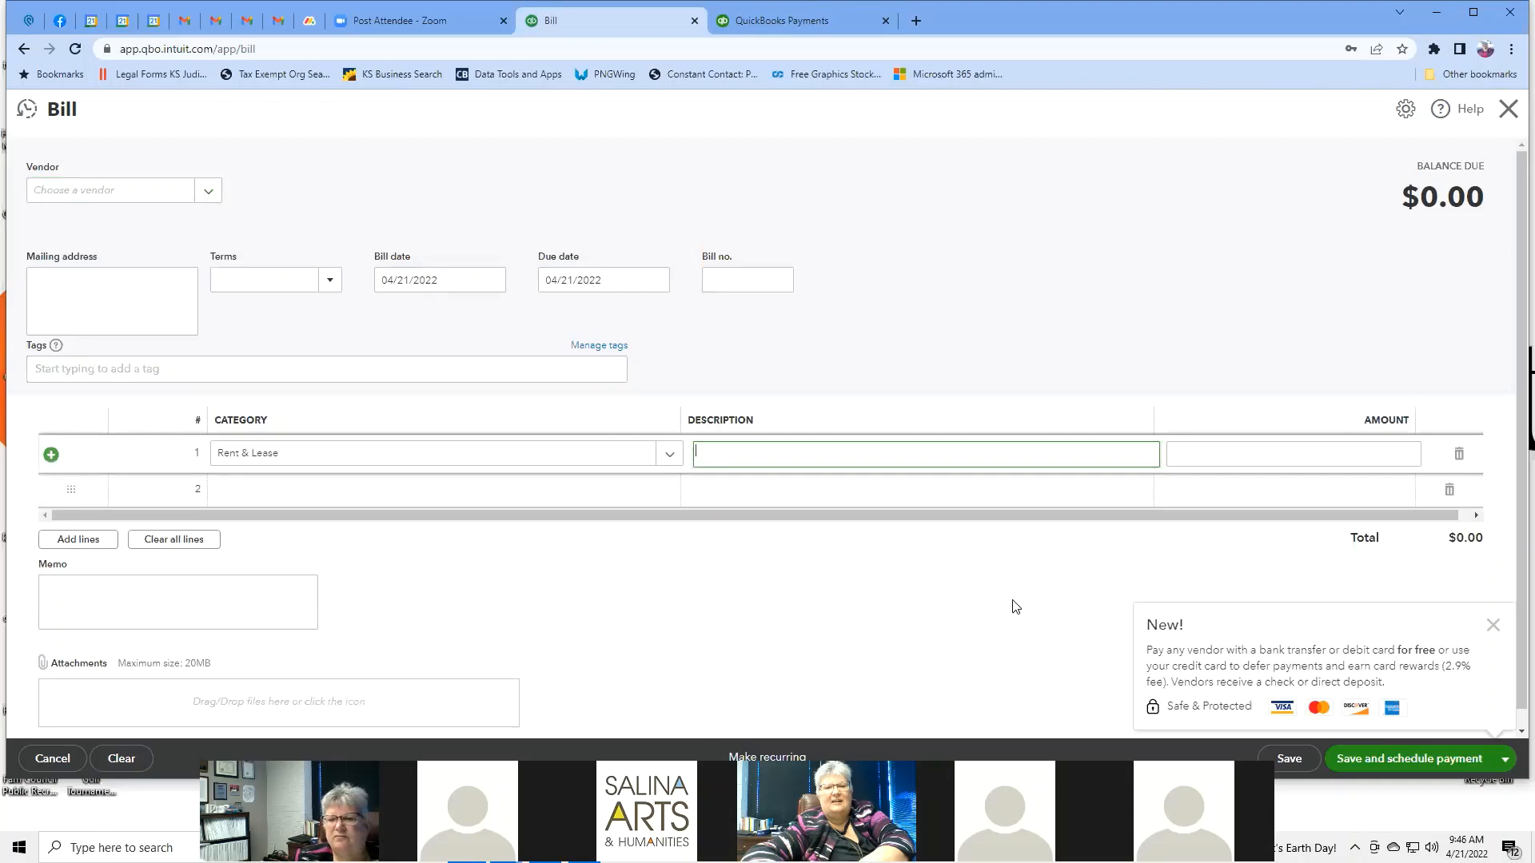
scroll(1014, 606, down, 1)
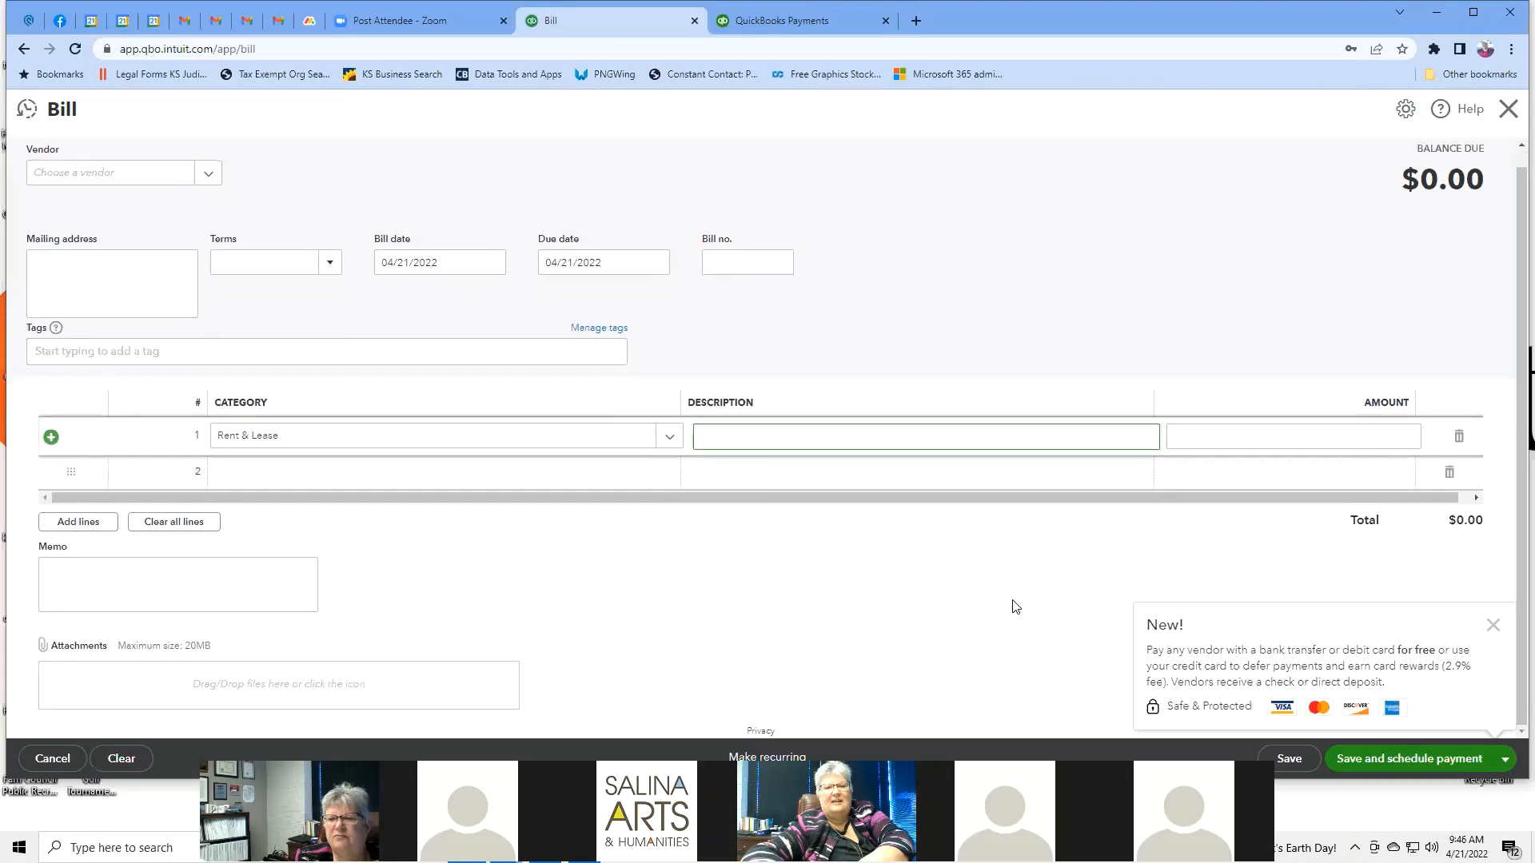
click(1492, 625)
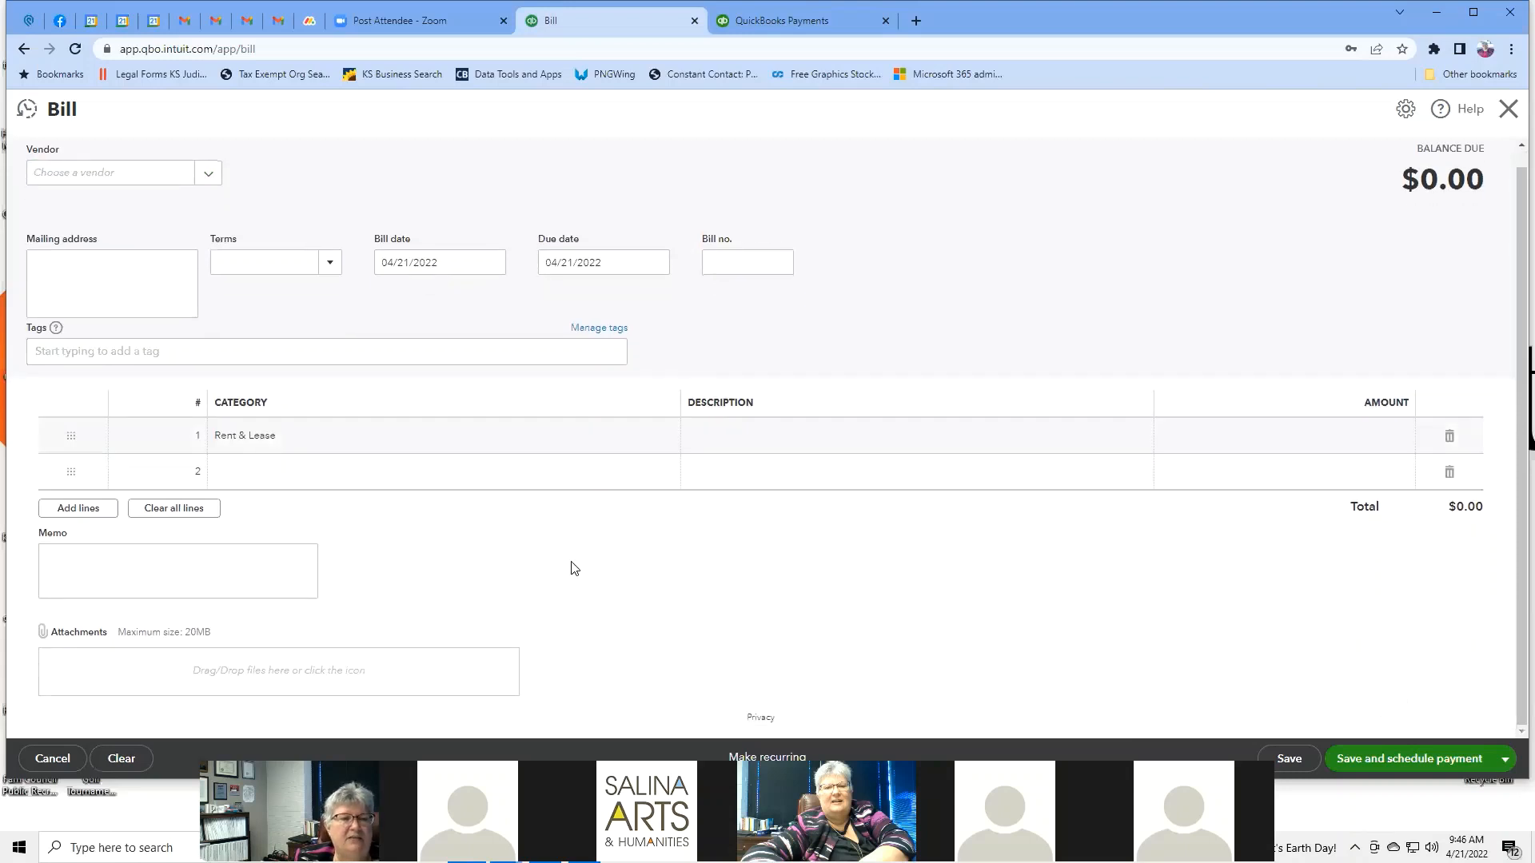
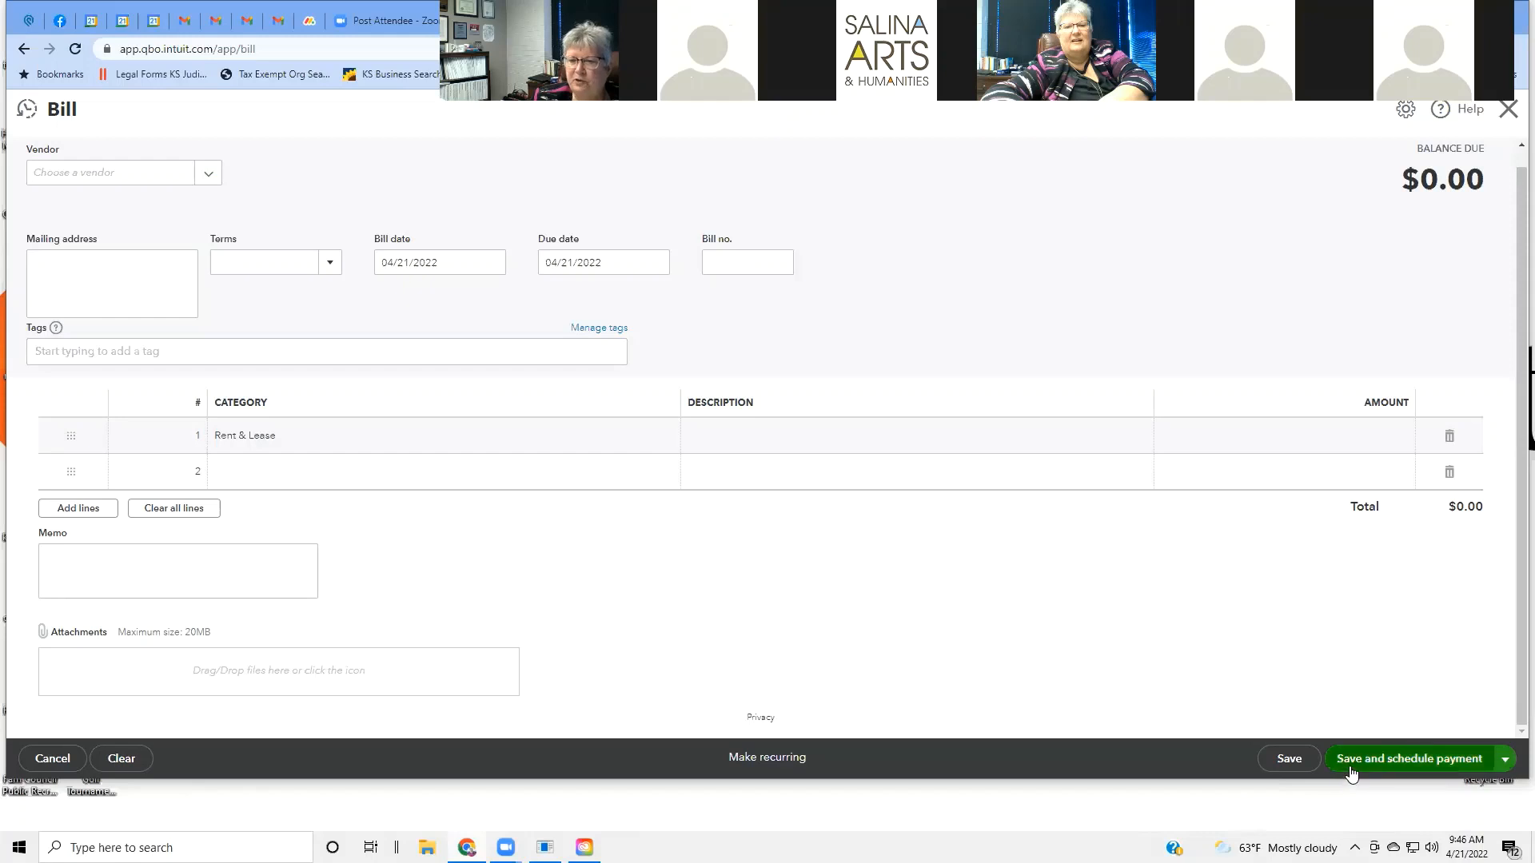
Expand the bill's save menu to show Save and new and Save and close.
click(1504, 760)
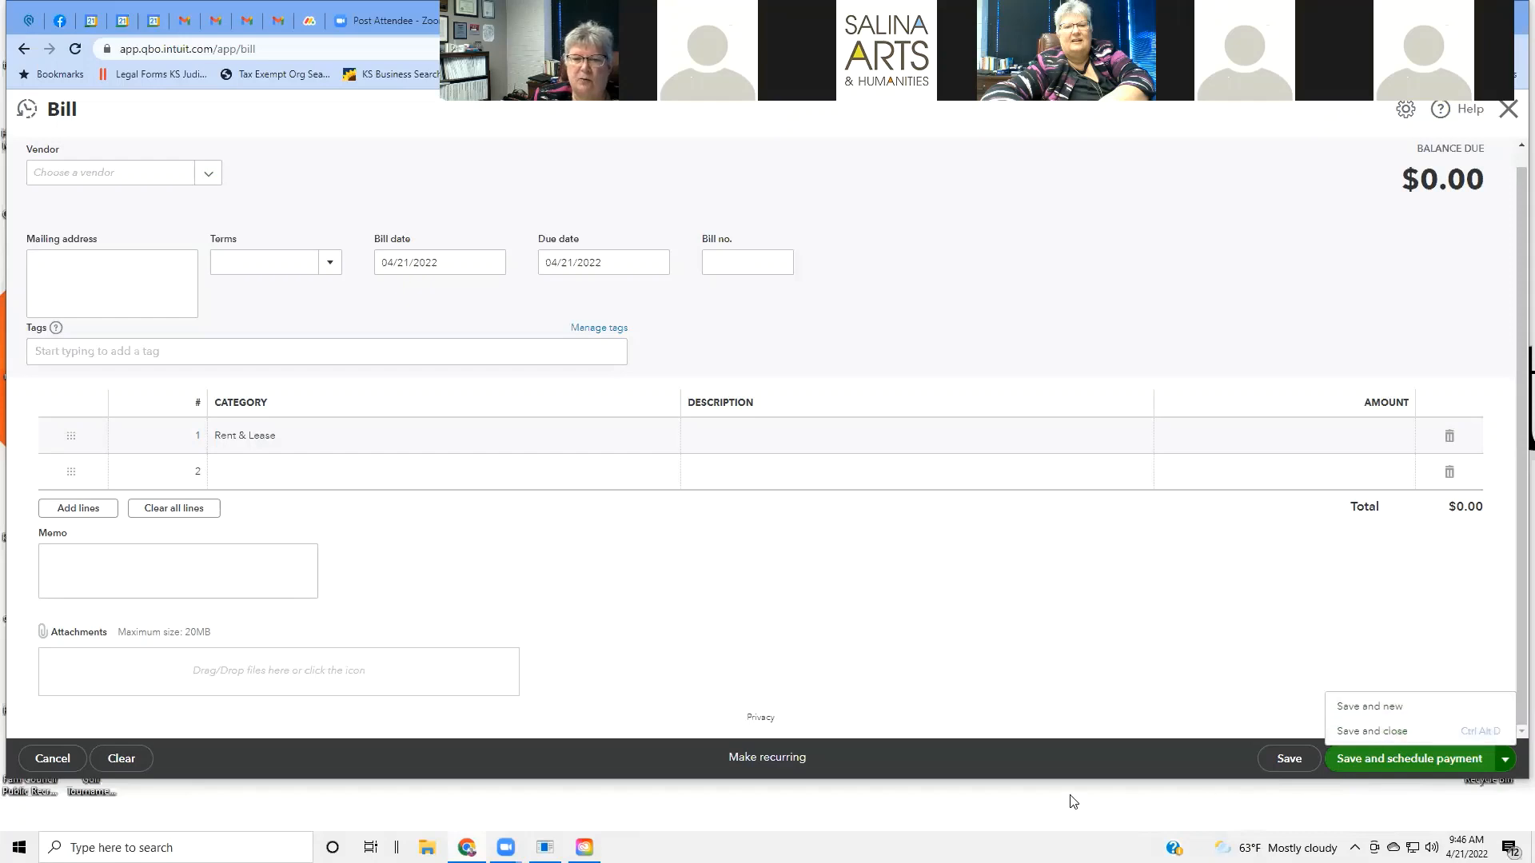
Convert the Rent & Lease bill into a recurring template, review it, then discard it unsaved.
click(784, 758)
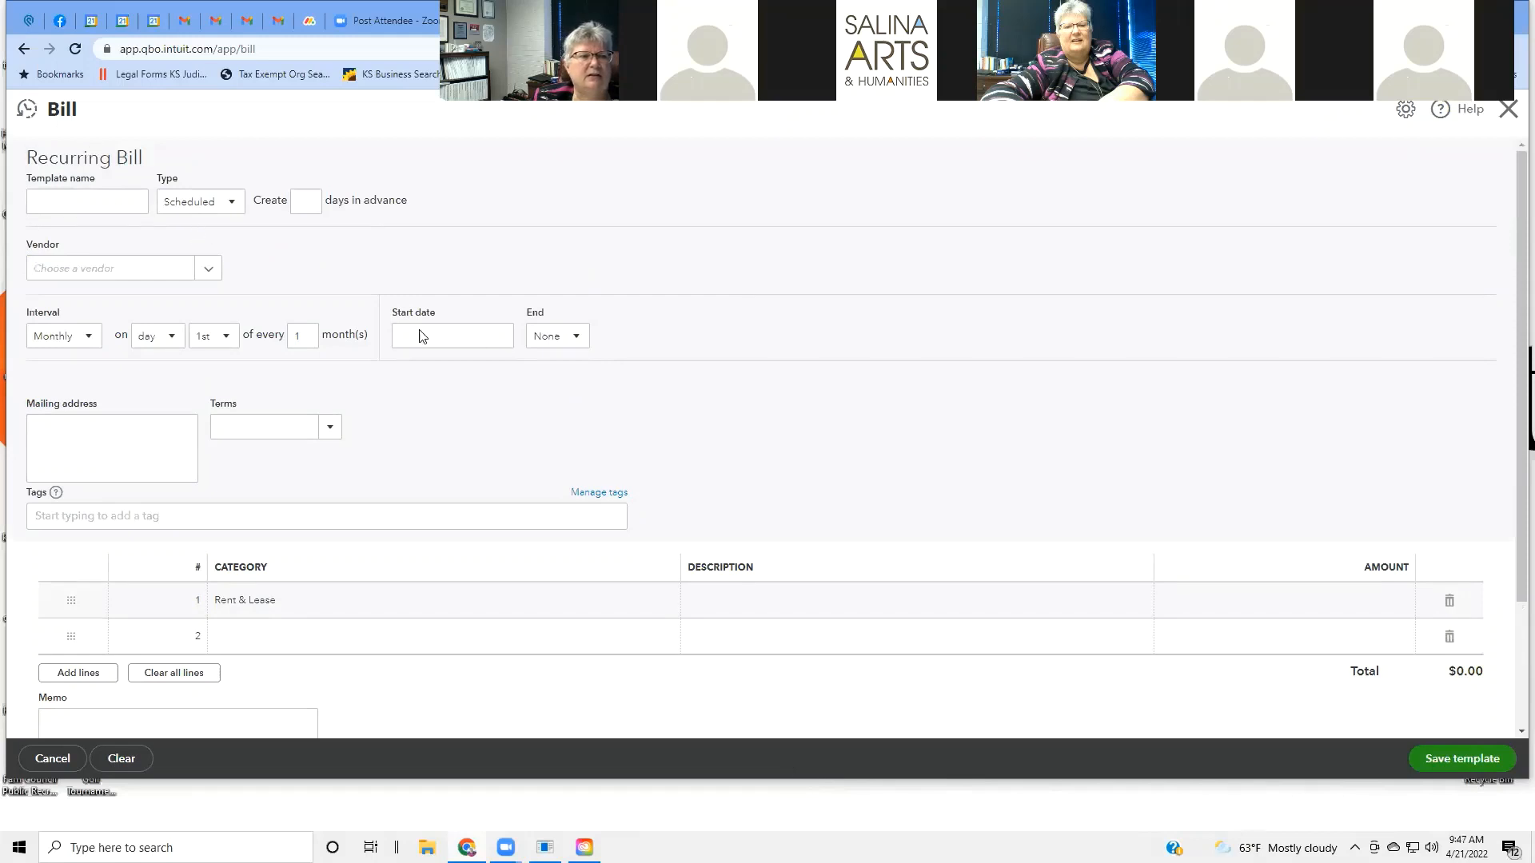
scroll(805, 356, down, 2)
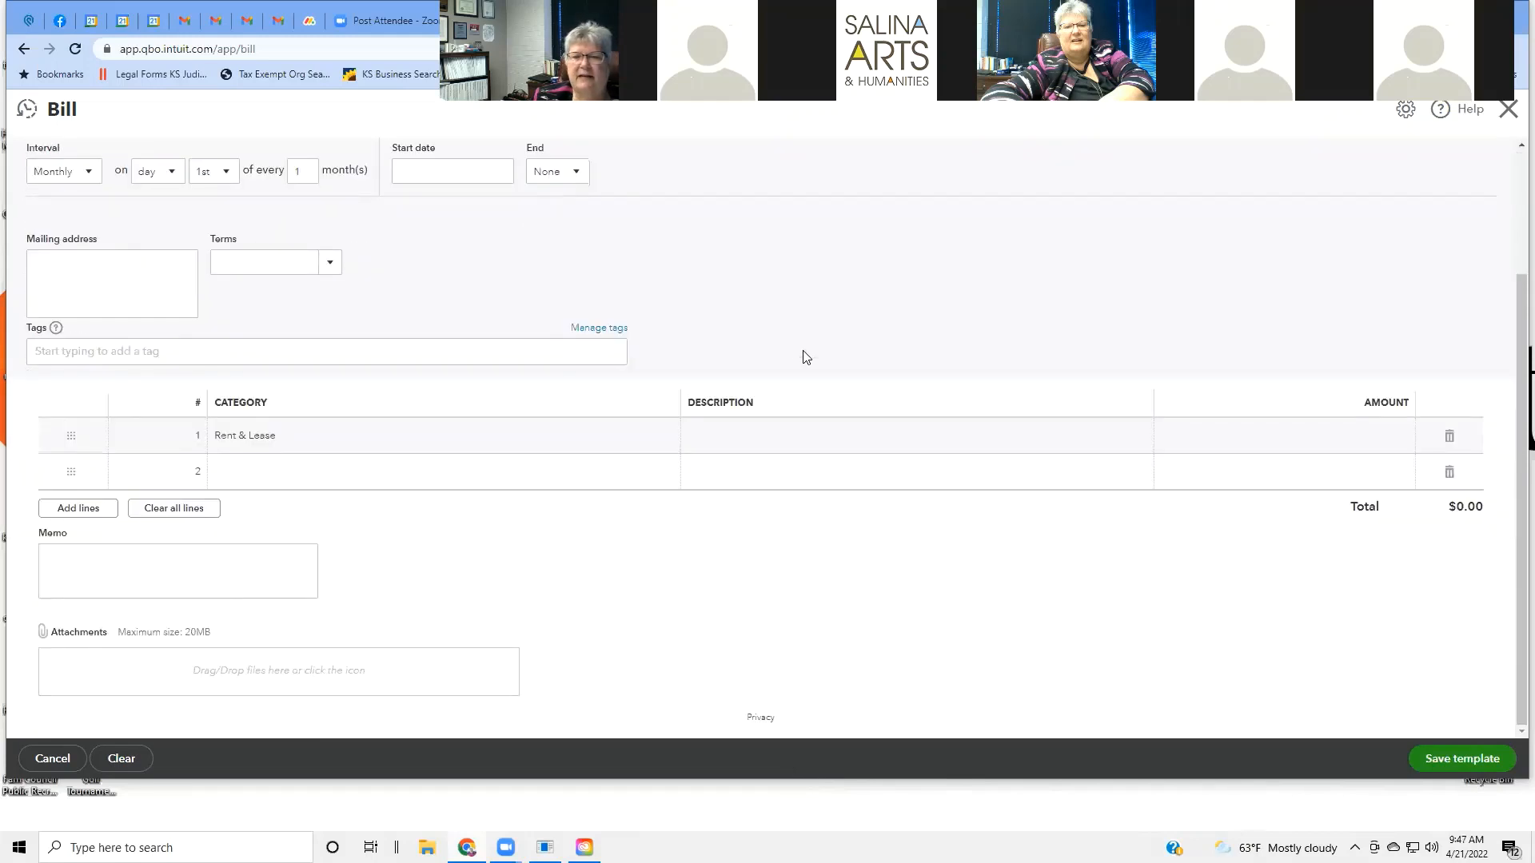
scroll(806, 357, up, 2)
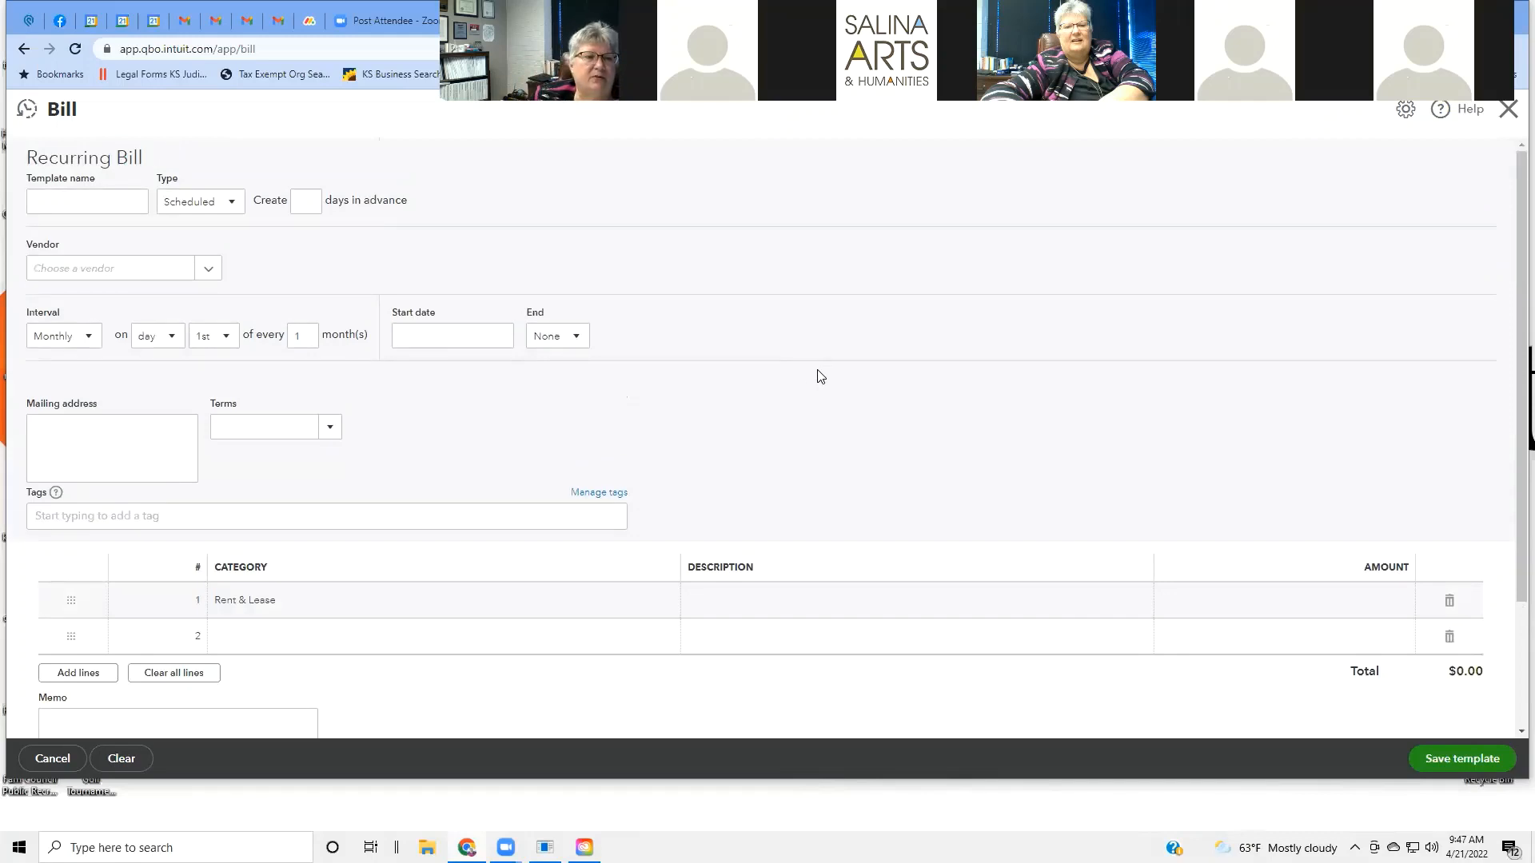
scroll(817, 375, down, 2)
scroll(817, 376, up, 2)
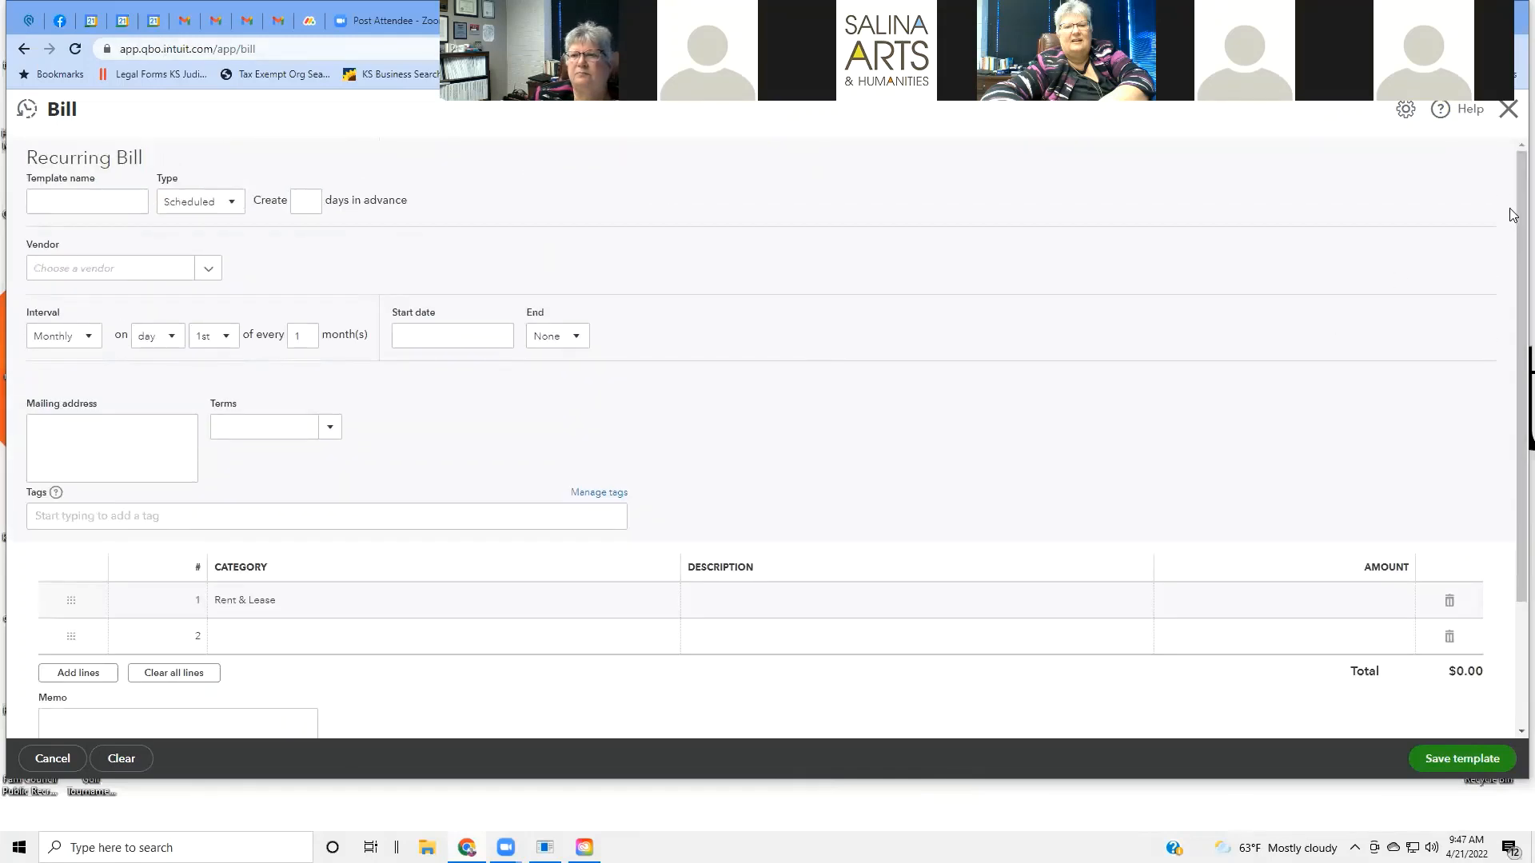
click(1510, 109)
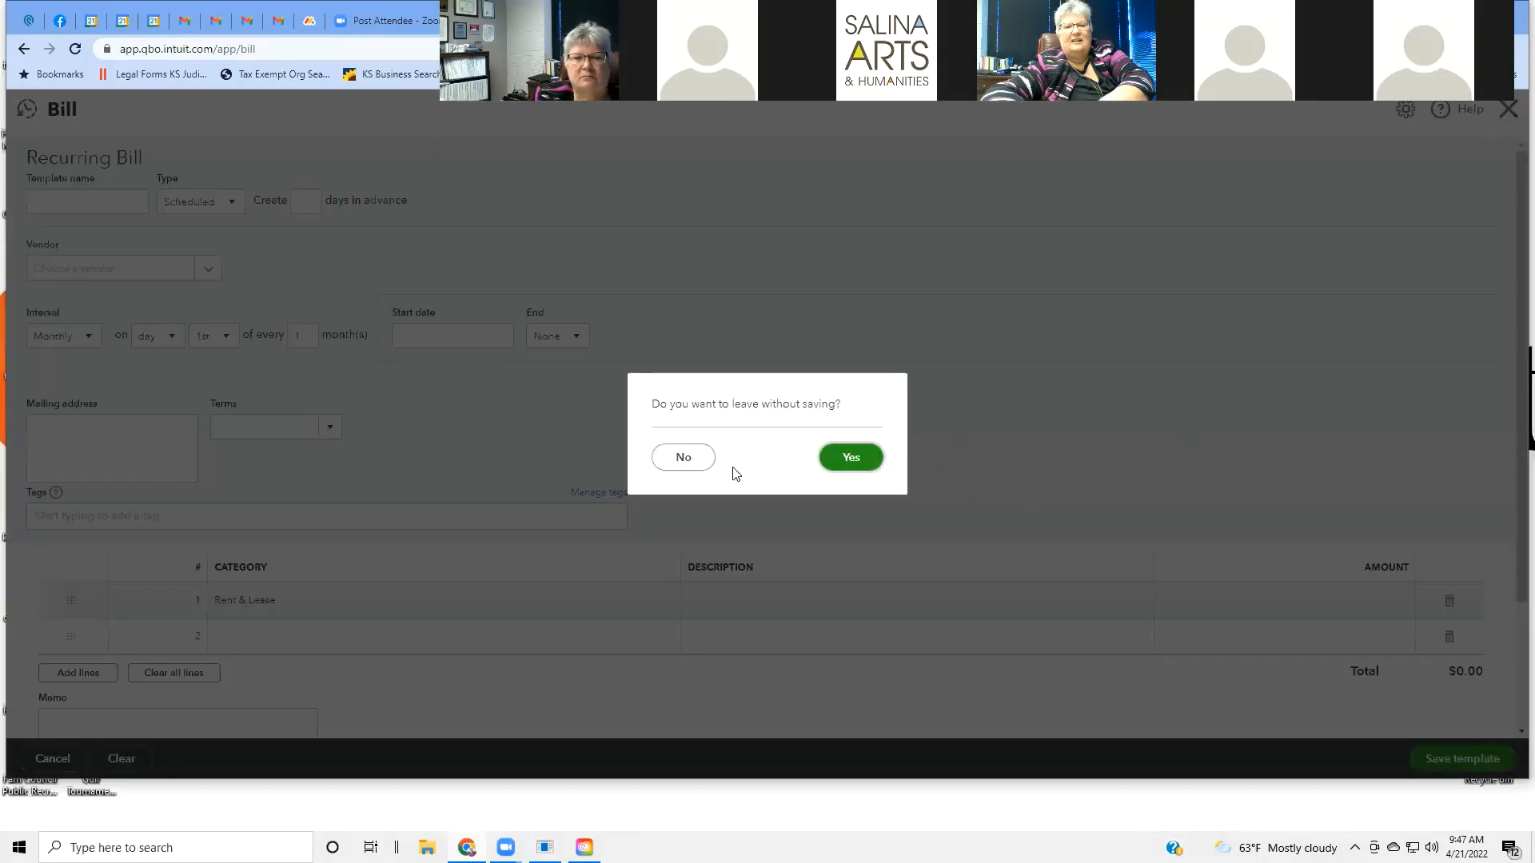
click(850, 457)
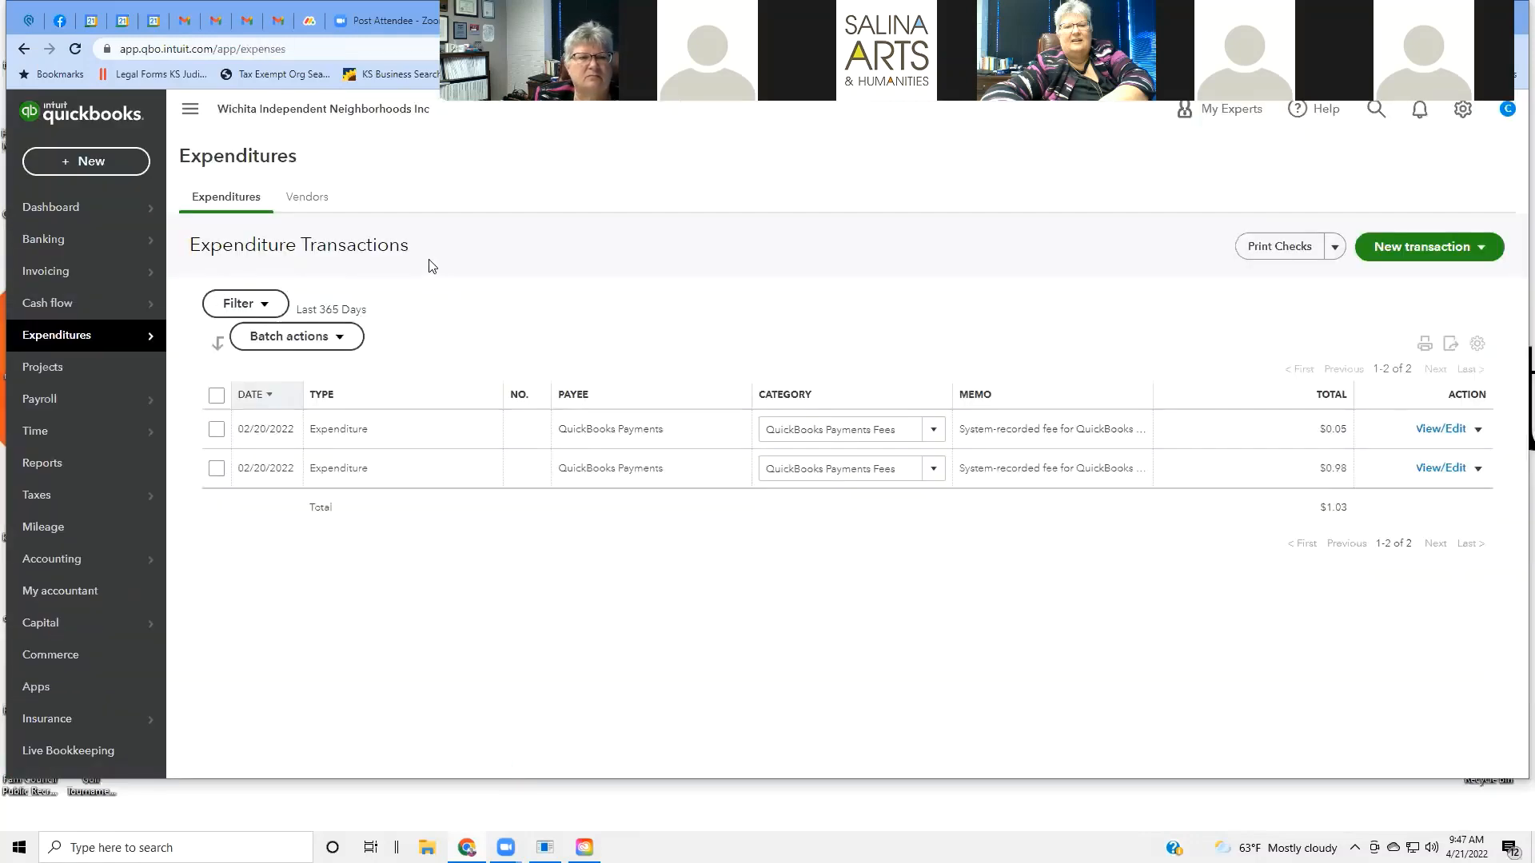
Open Expenditures > Vendors and check the New vendor and Prepare 1099s dropdown options.
mouse_move(100, 336)
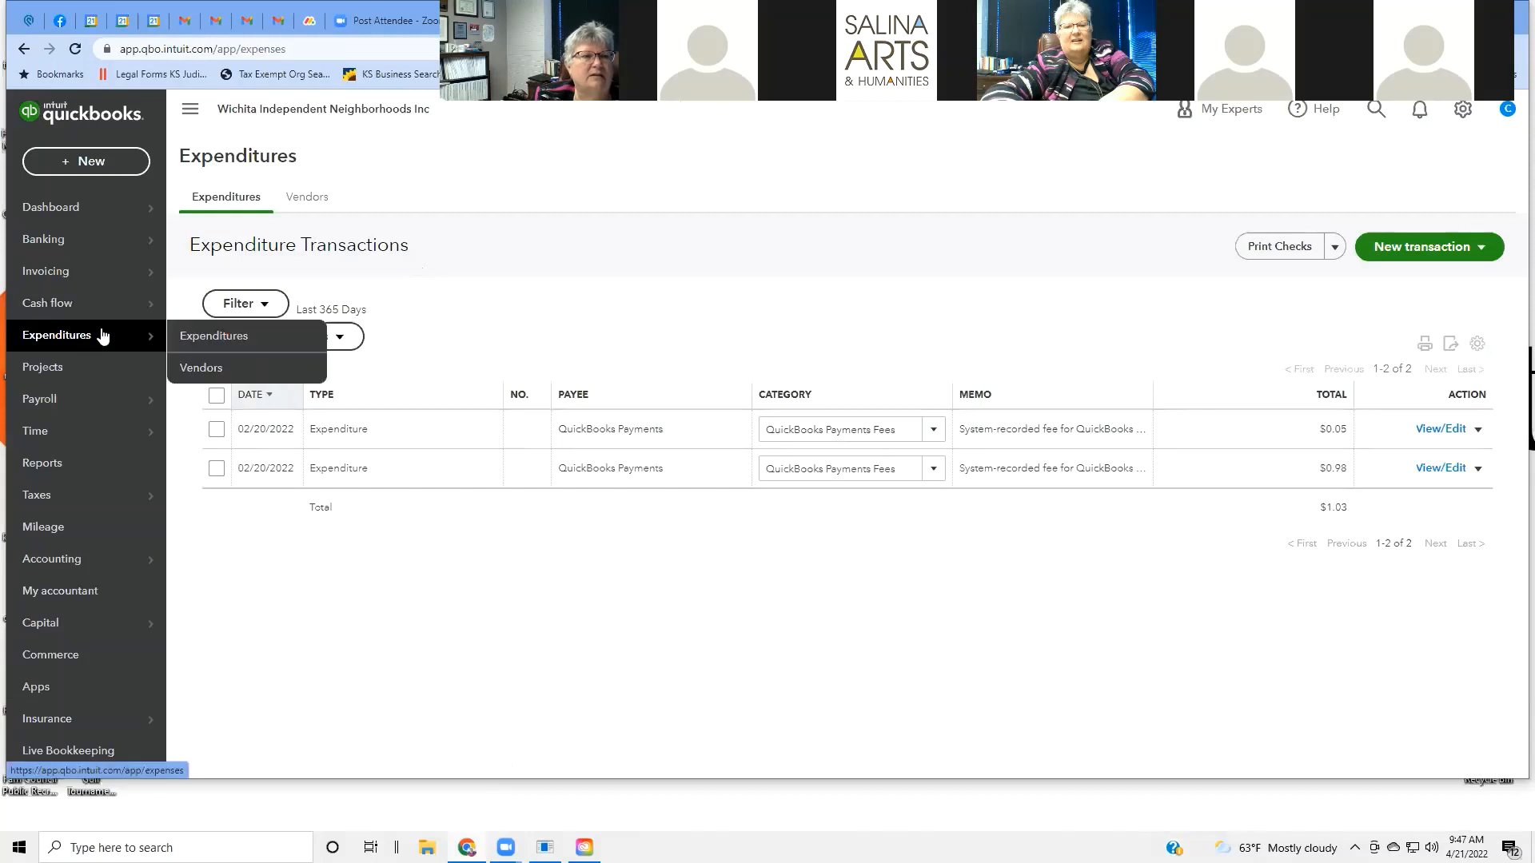
click(178, 373)
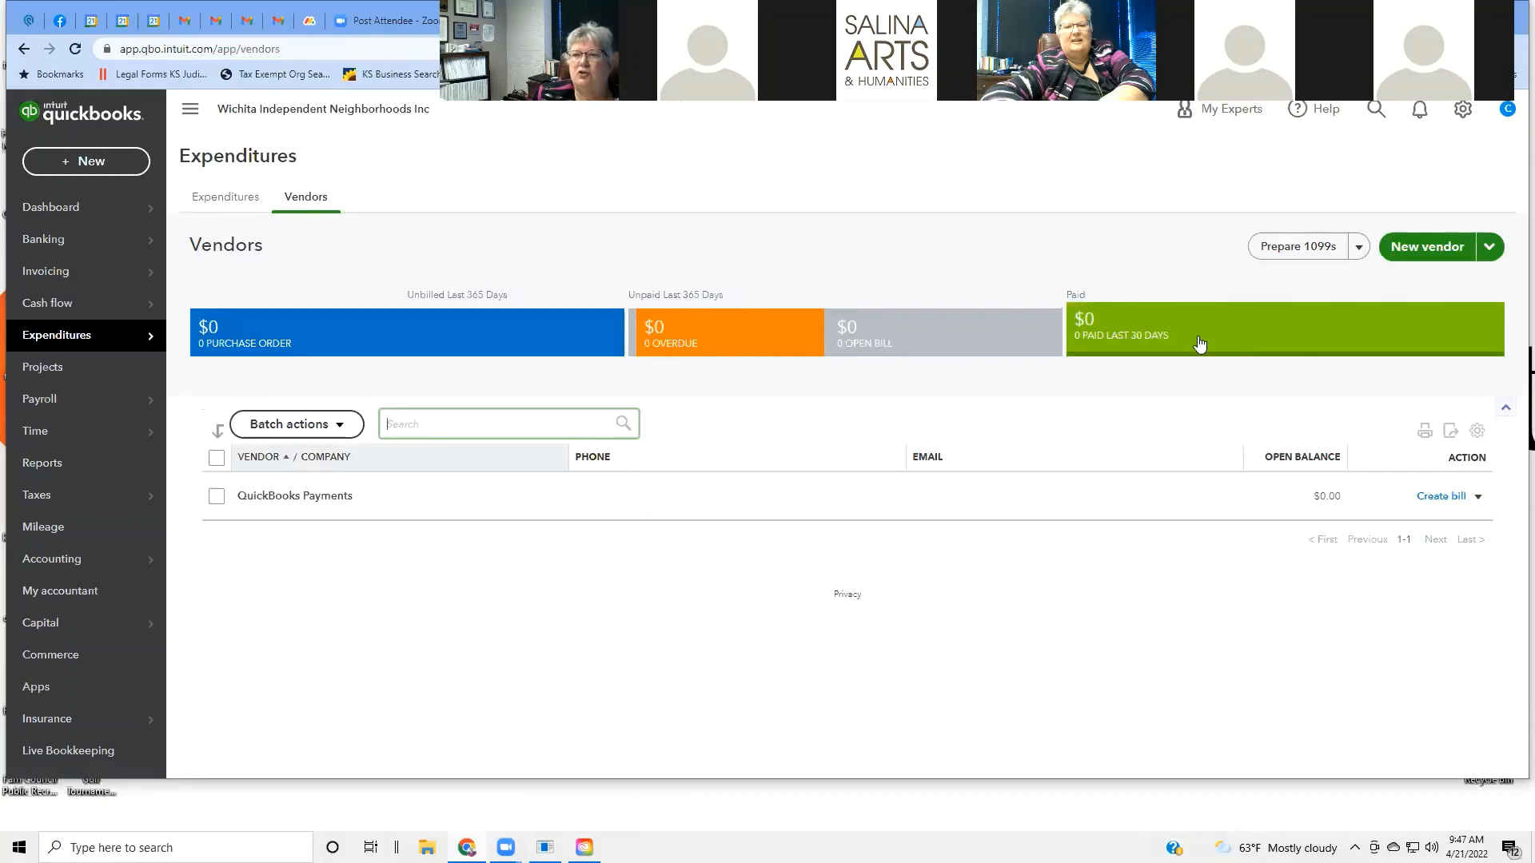
click(1491, 253)
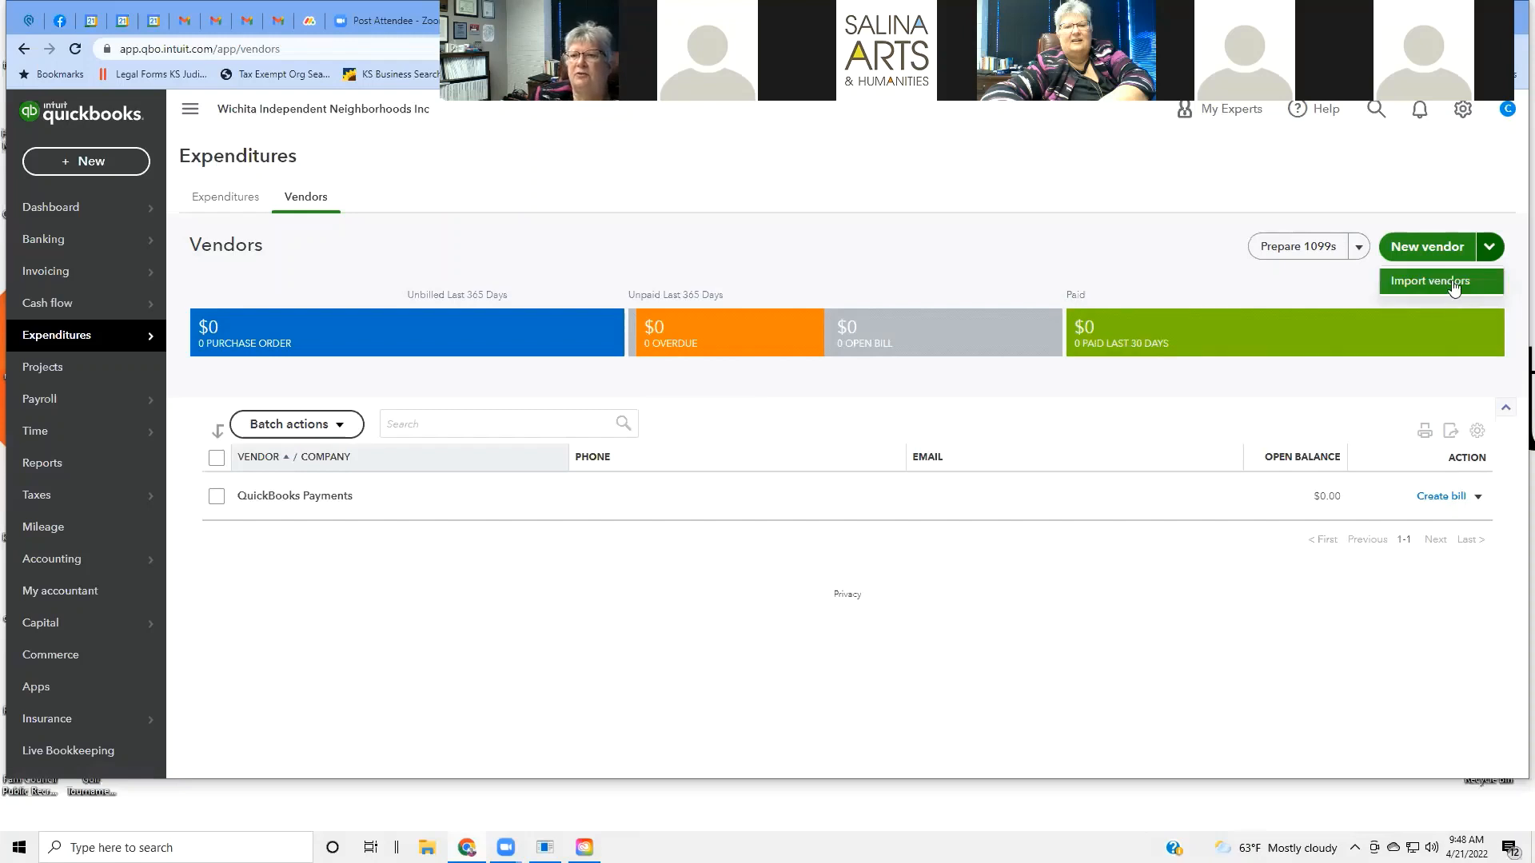
click(1360, 250)
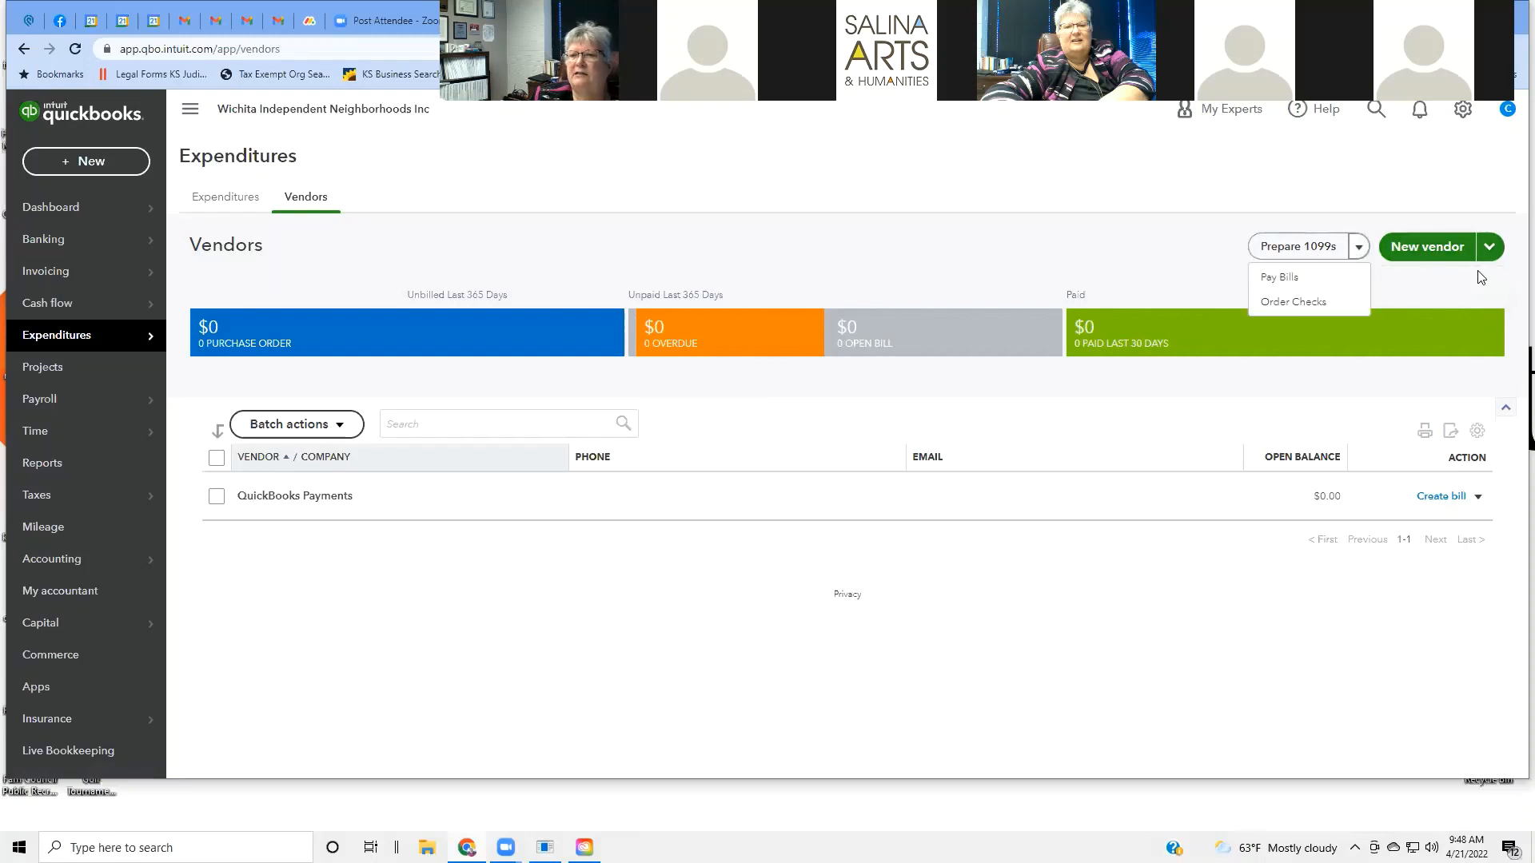
click(1419, 250)
click(1420, 250)
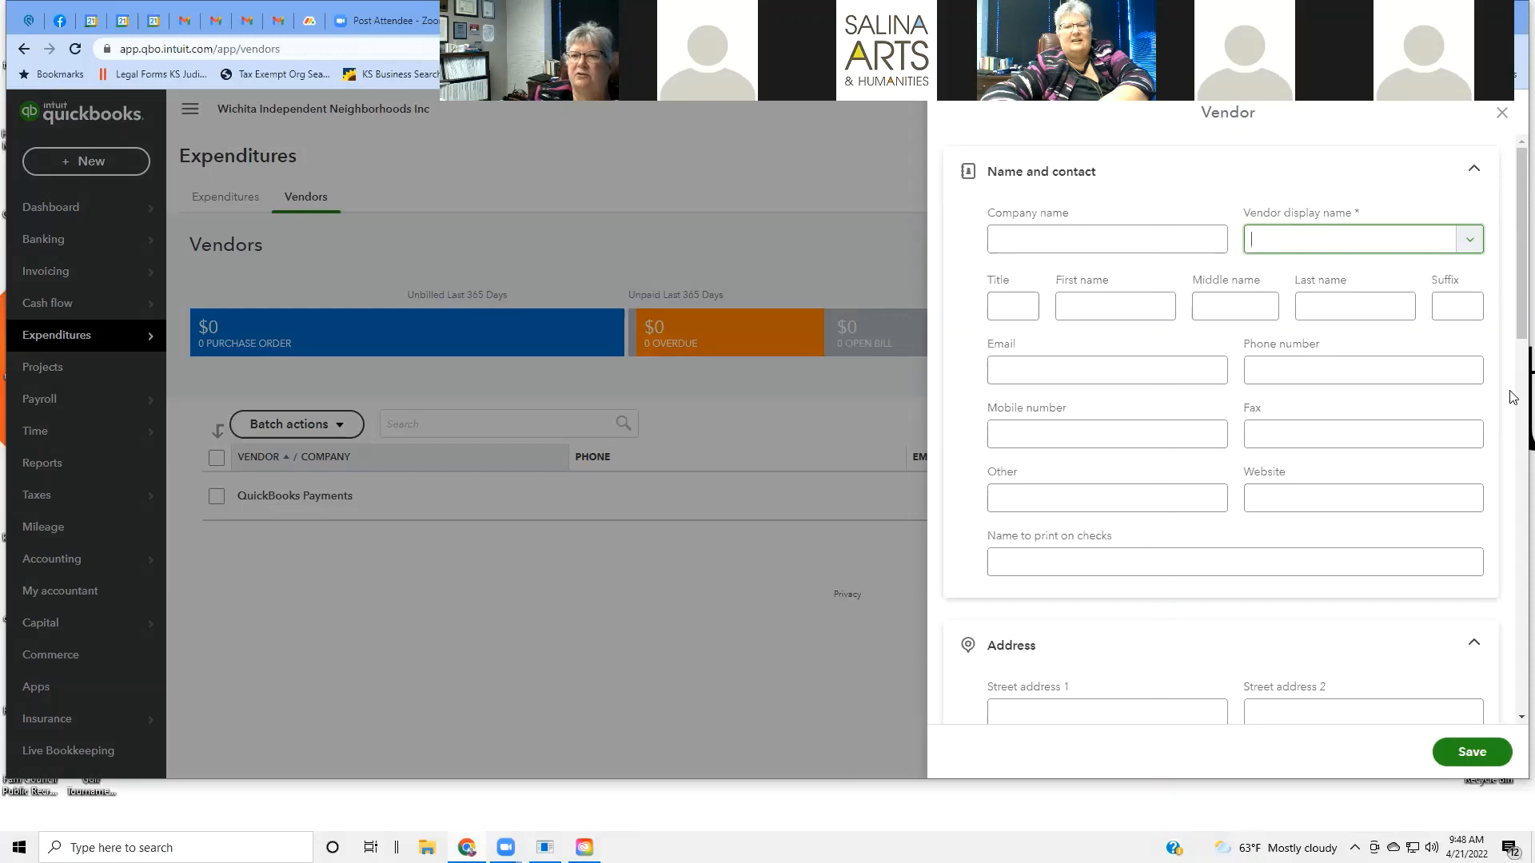
scroll(1509, 383, down, 3)
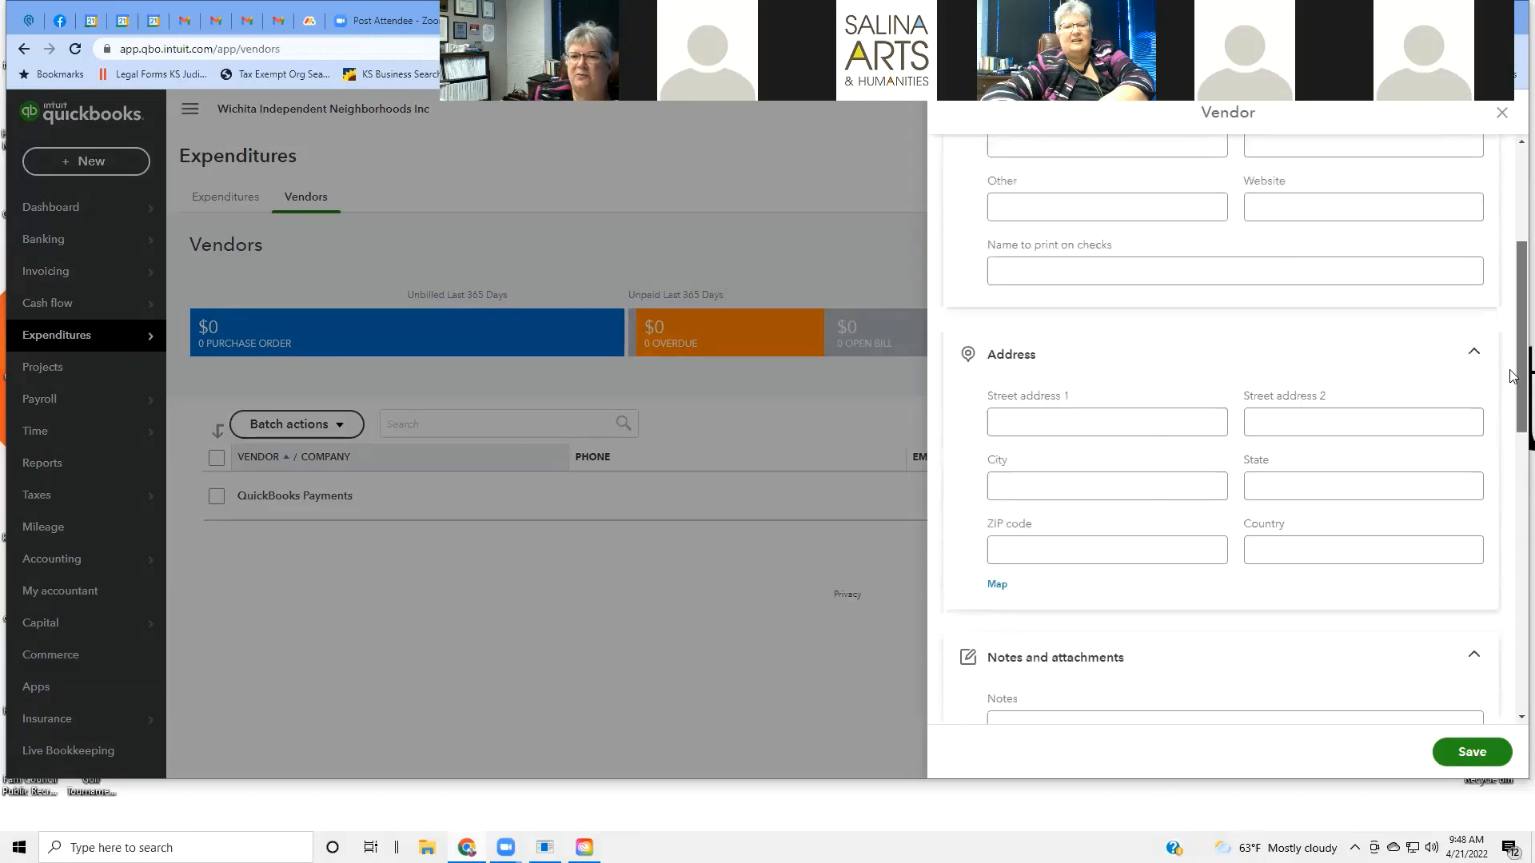
scroll(1511, 376, down, 8)
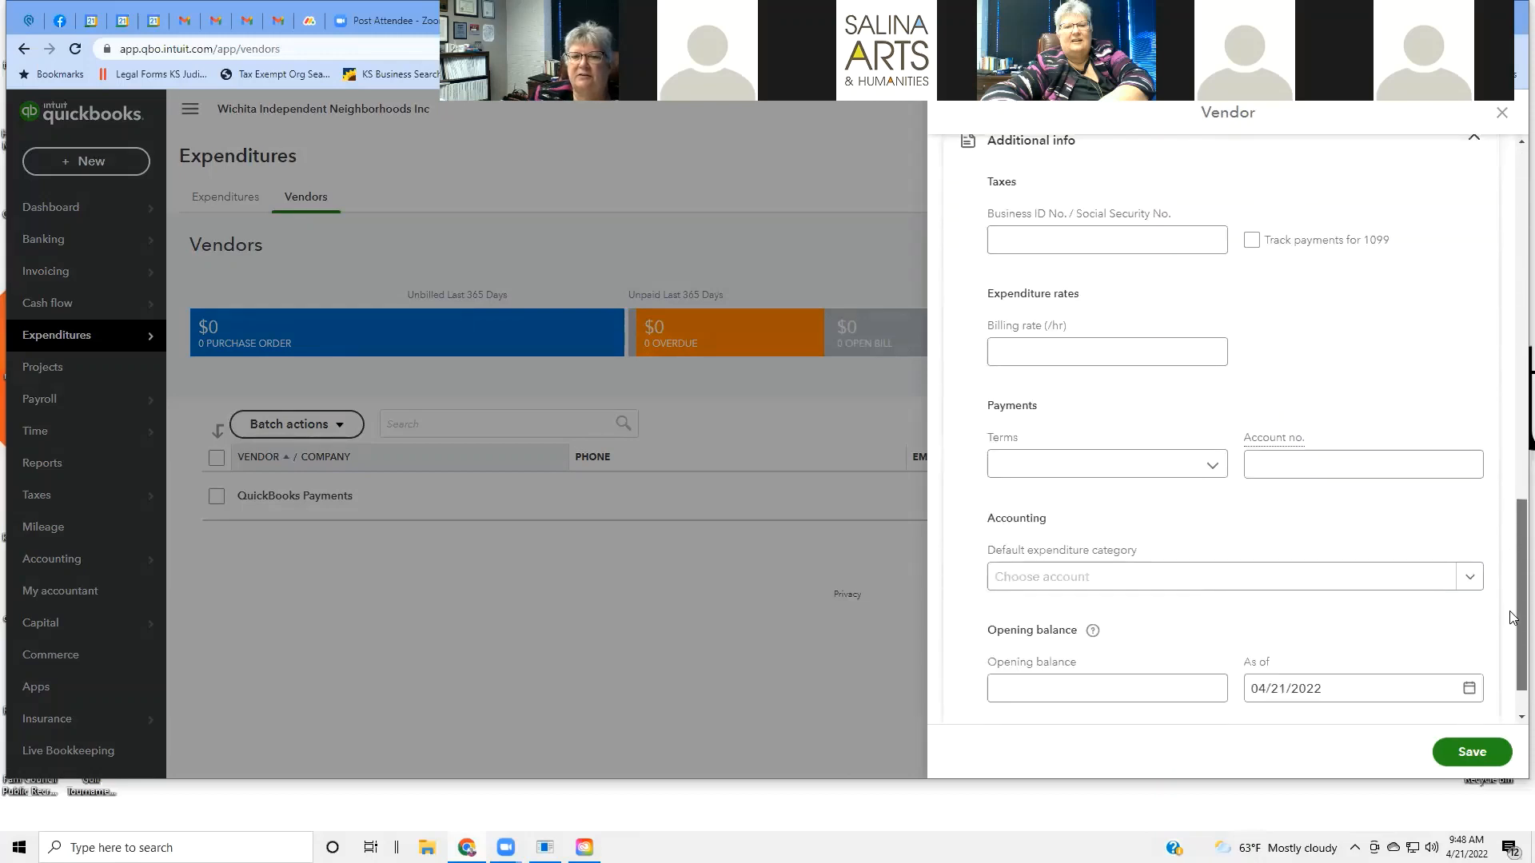
scroll(1360, 325, up, 15)
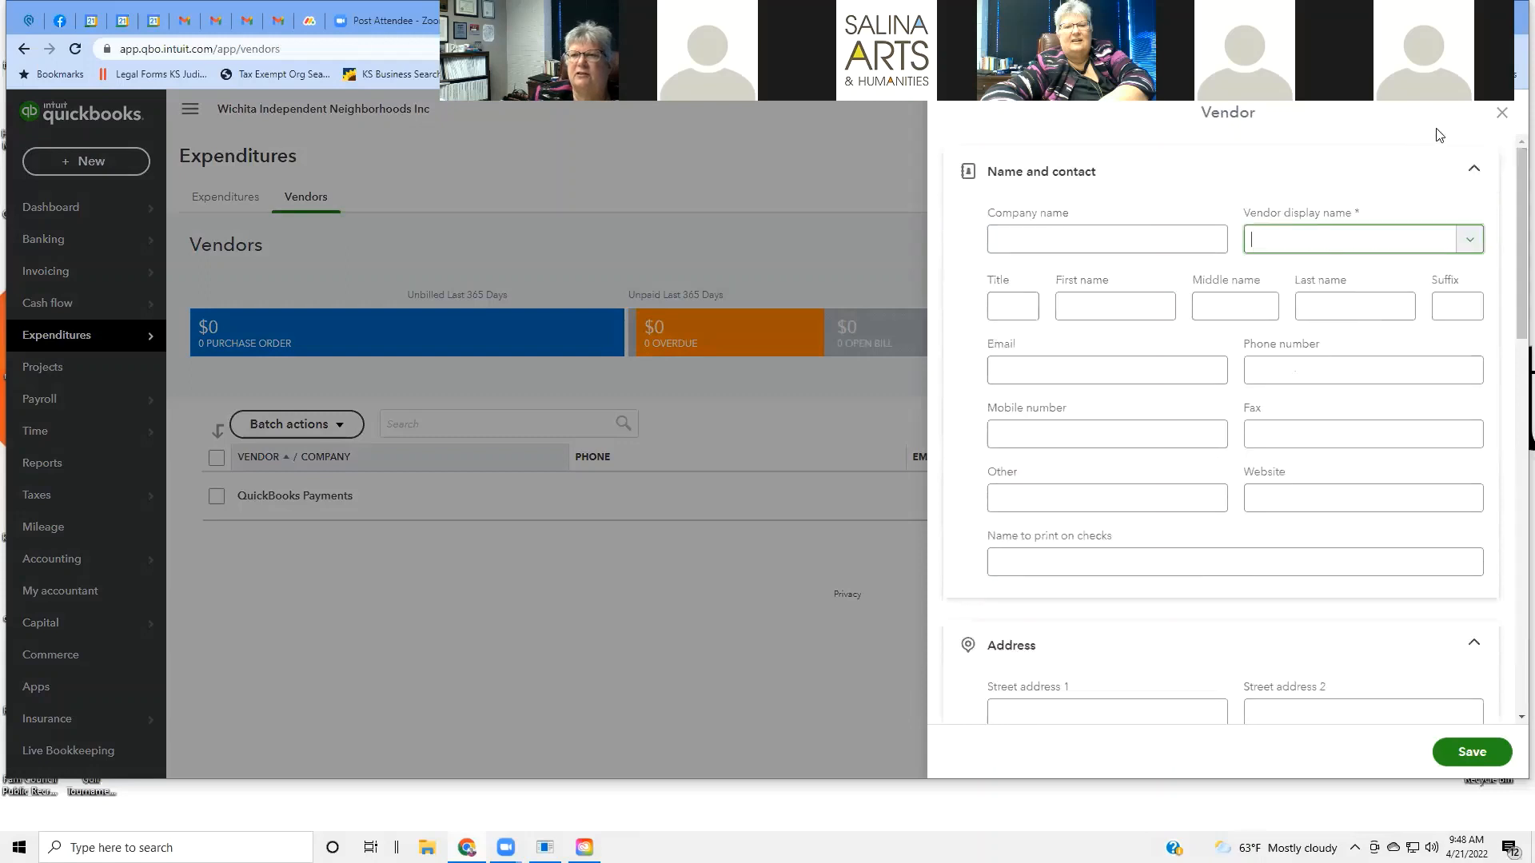
click(1501, 114)
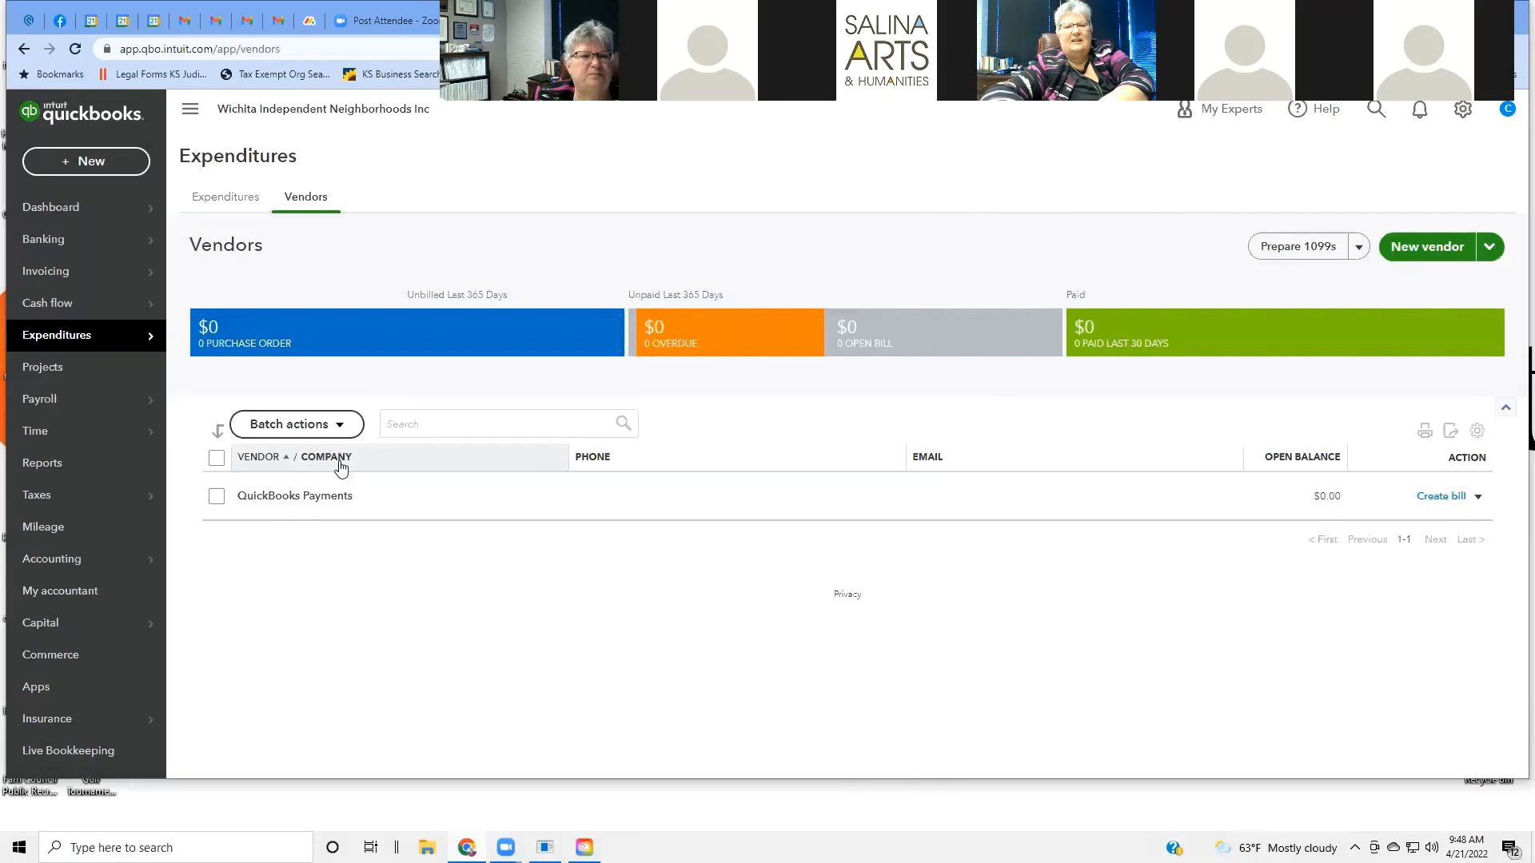
Review the Vendors list holding only QuickBooks Payments before heading to Projects.
mouse_move(148, 341)
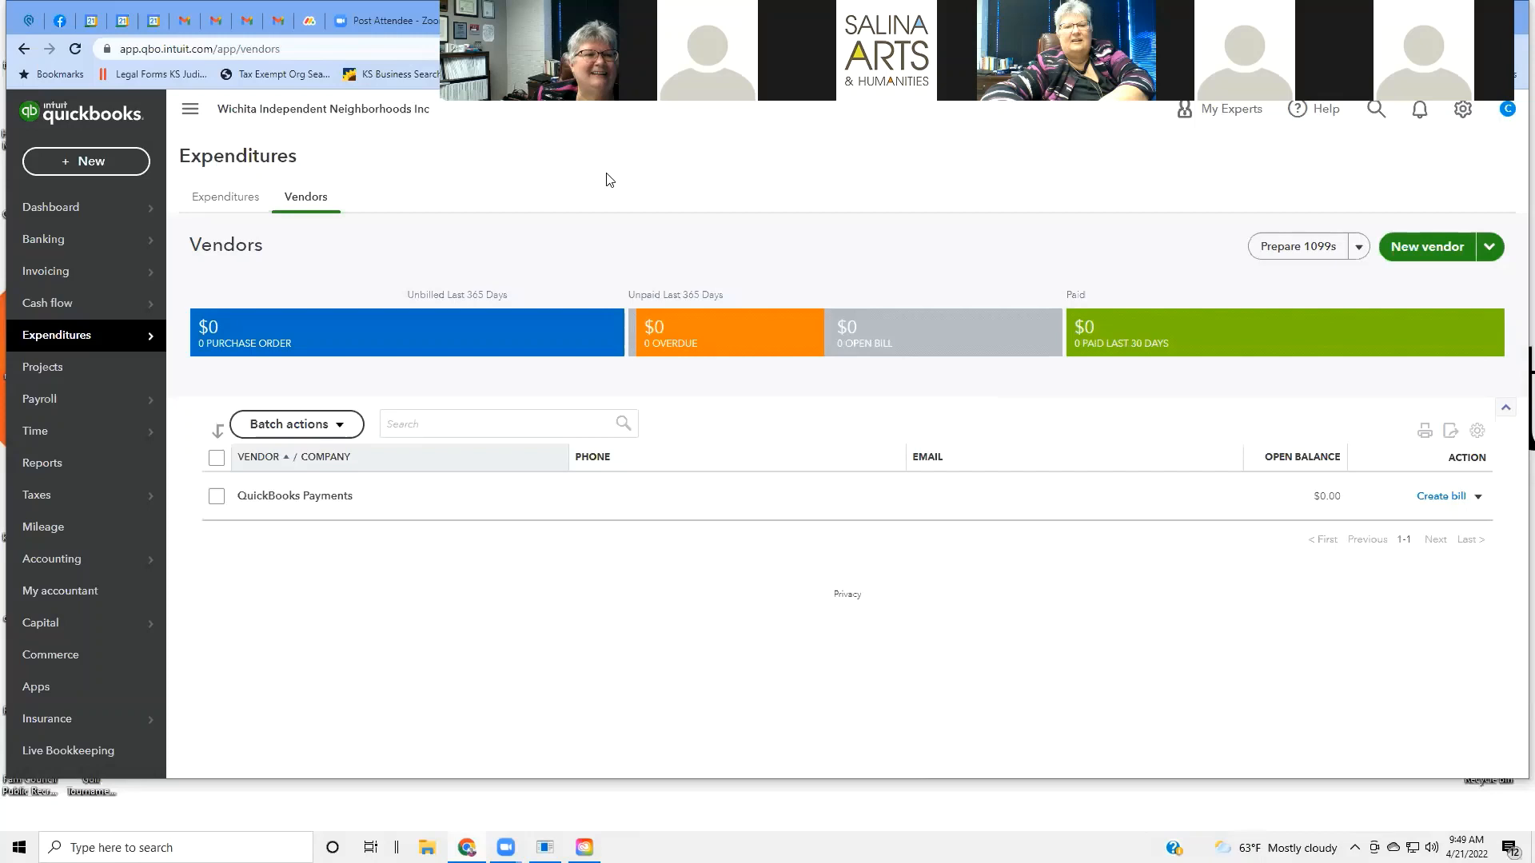
mouse_move(46, 430)
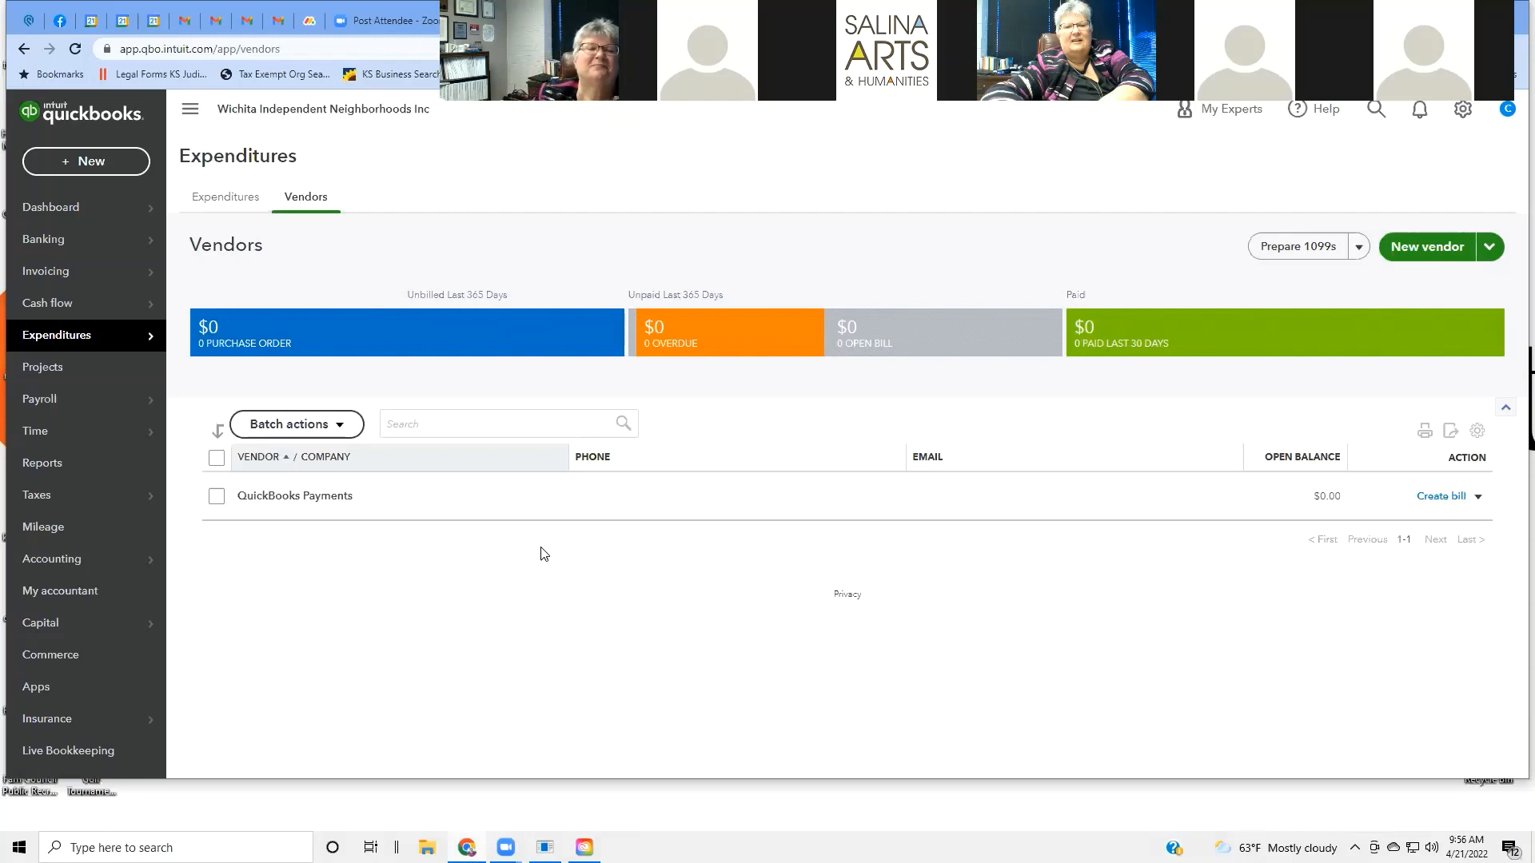
mouse_move(42, 314)
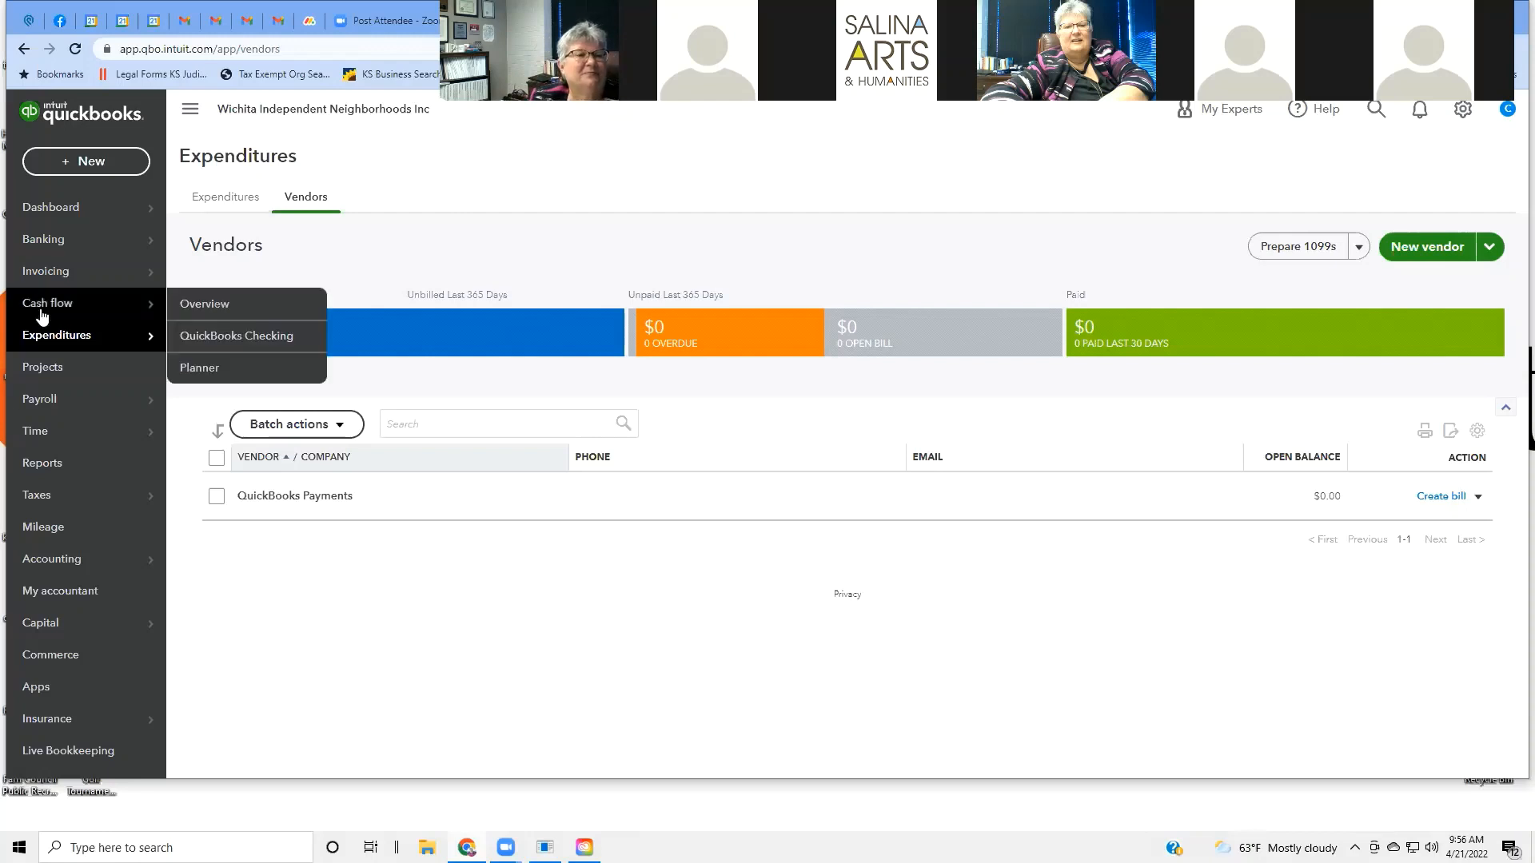
Go to Projects and open a blank New project form, leaving the Customer list unselected.
click(48, 372)
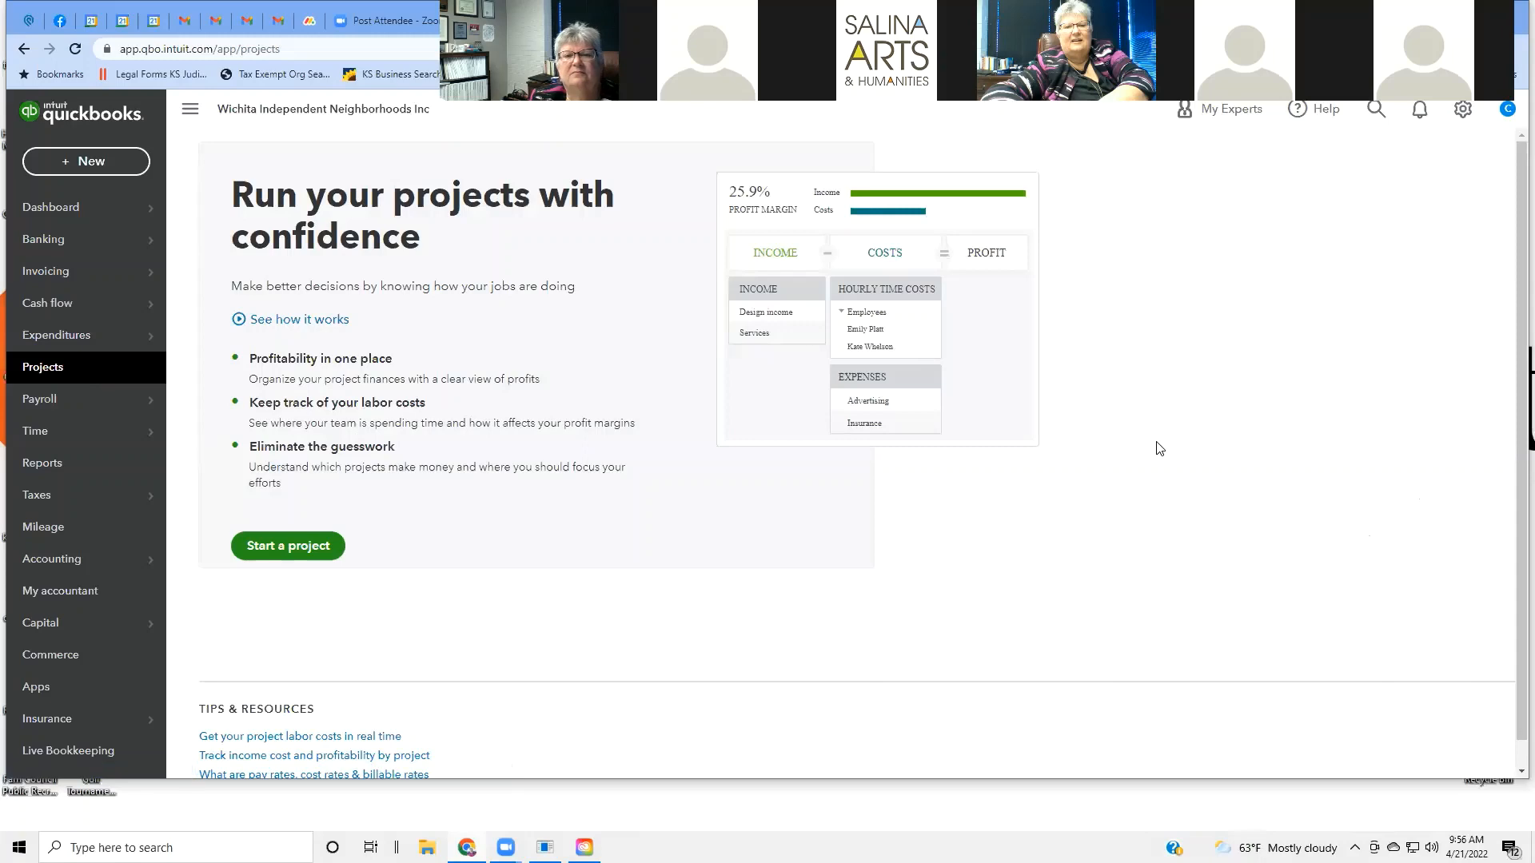
scroll(1160, 449, down, 1)
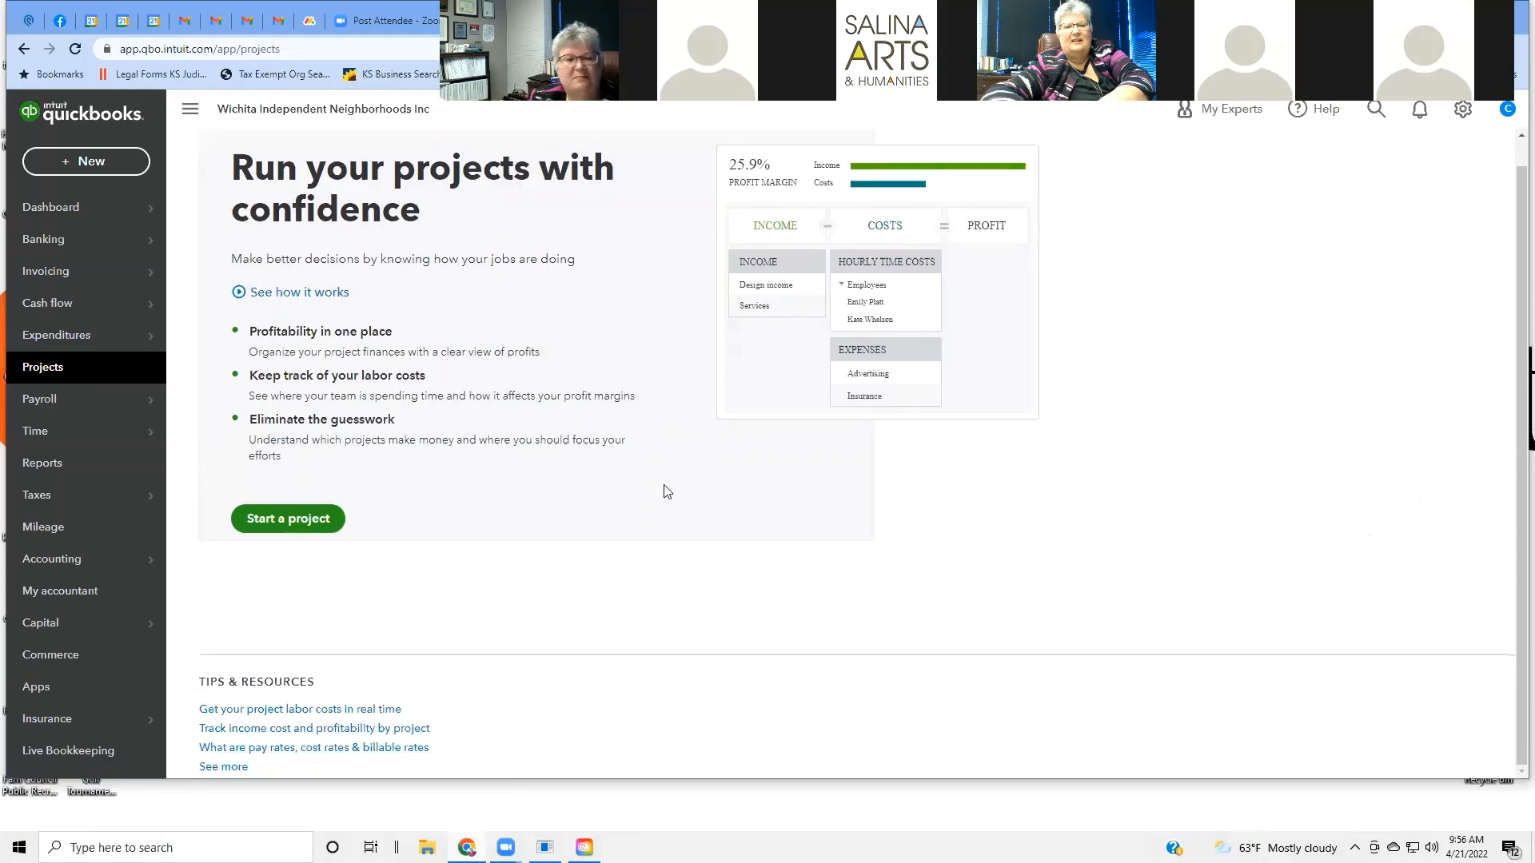
click(273, 520)
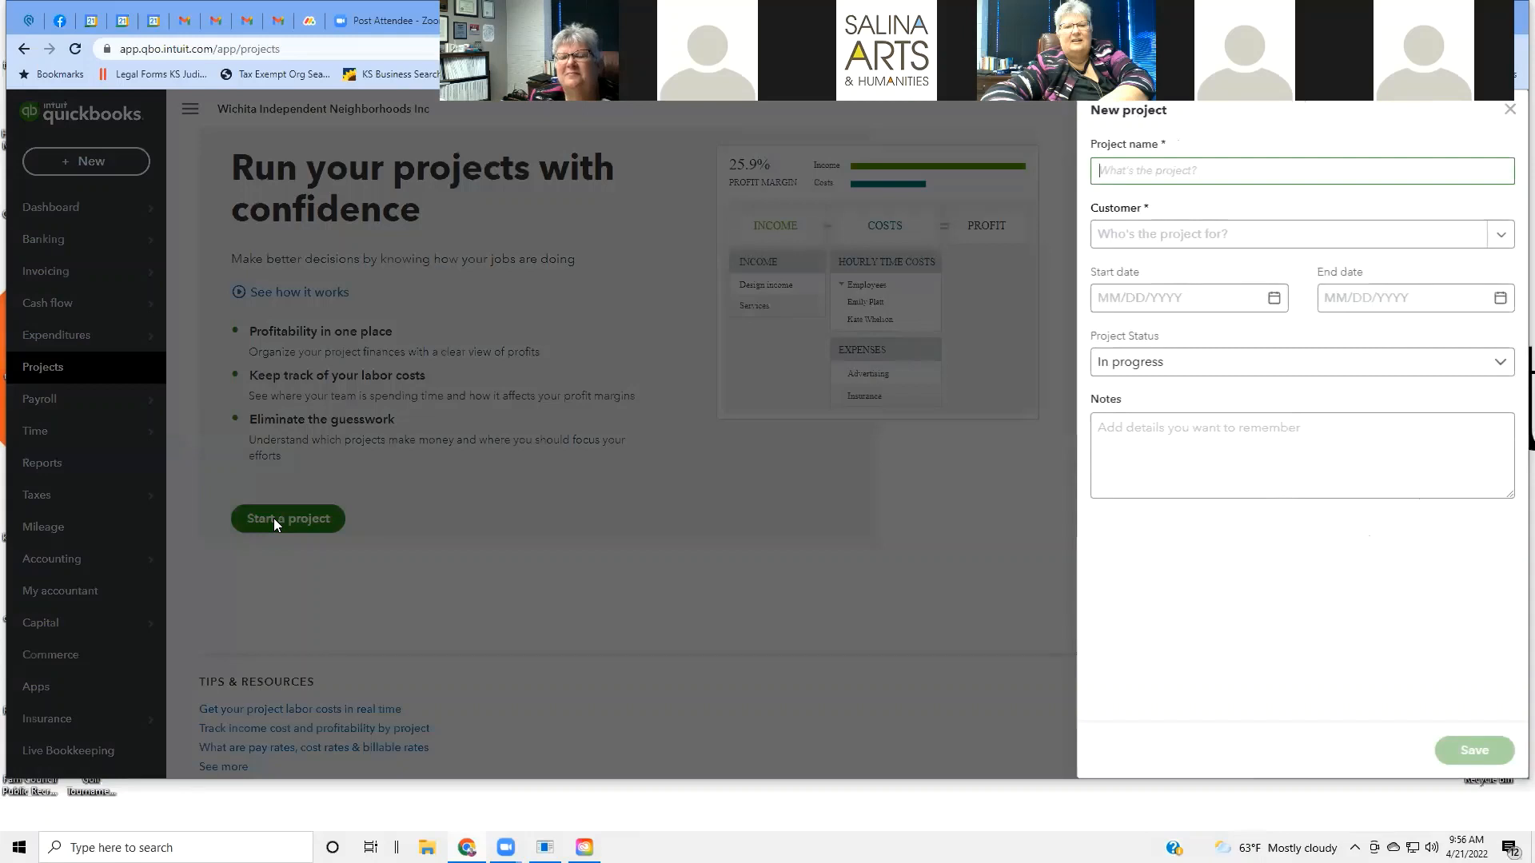
click(1505, 239)
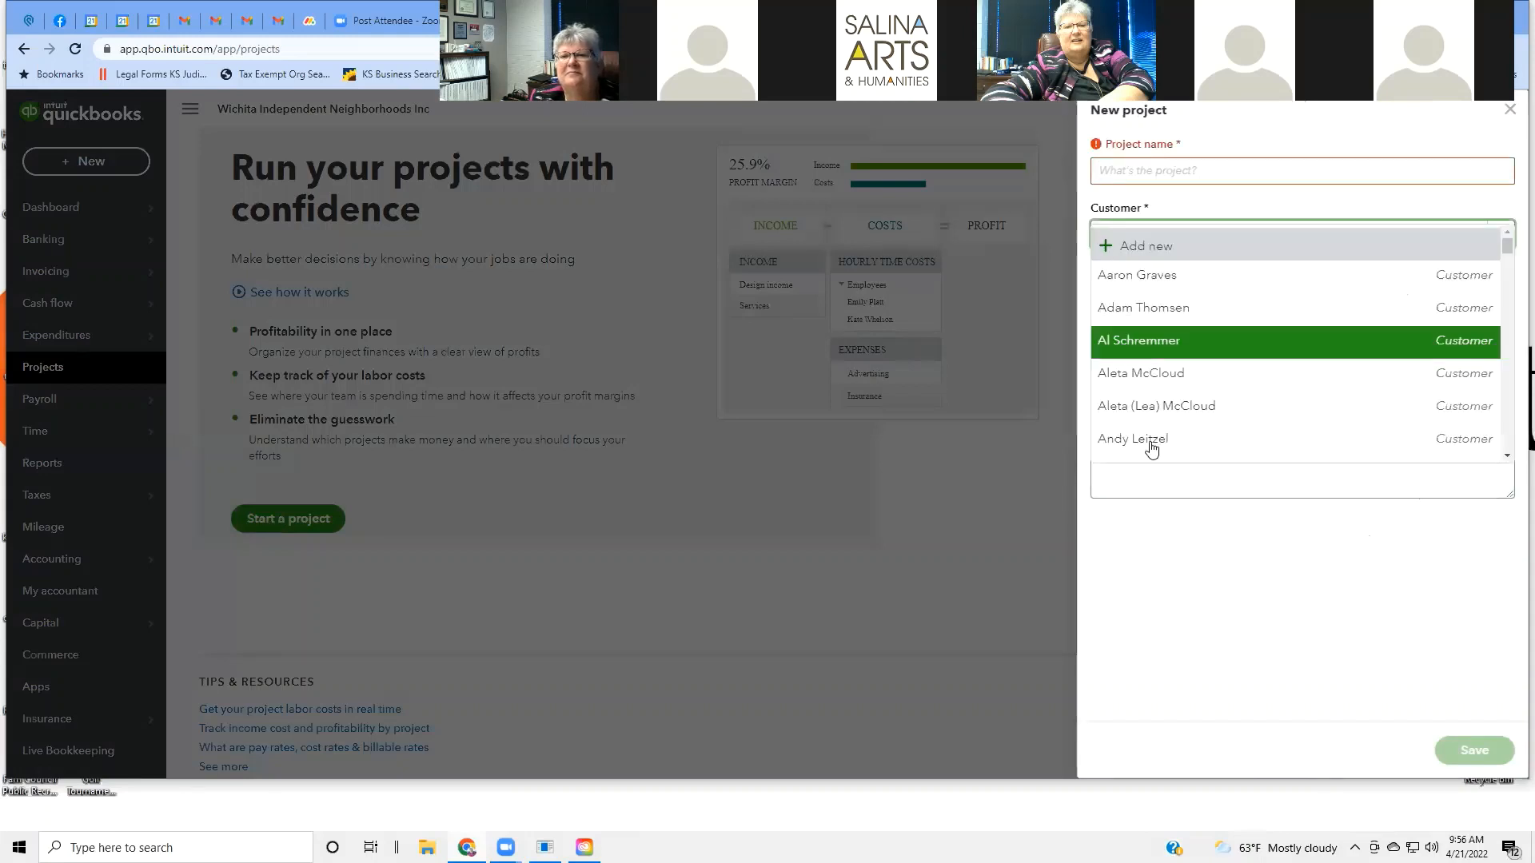
click(871, 500)
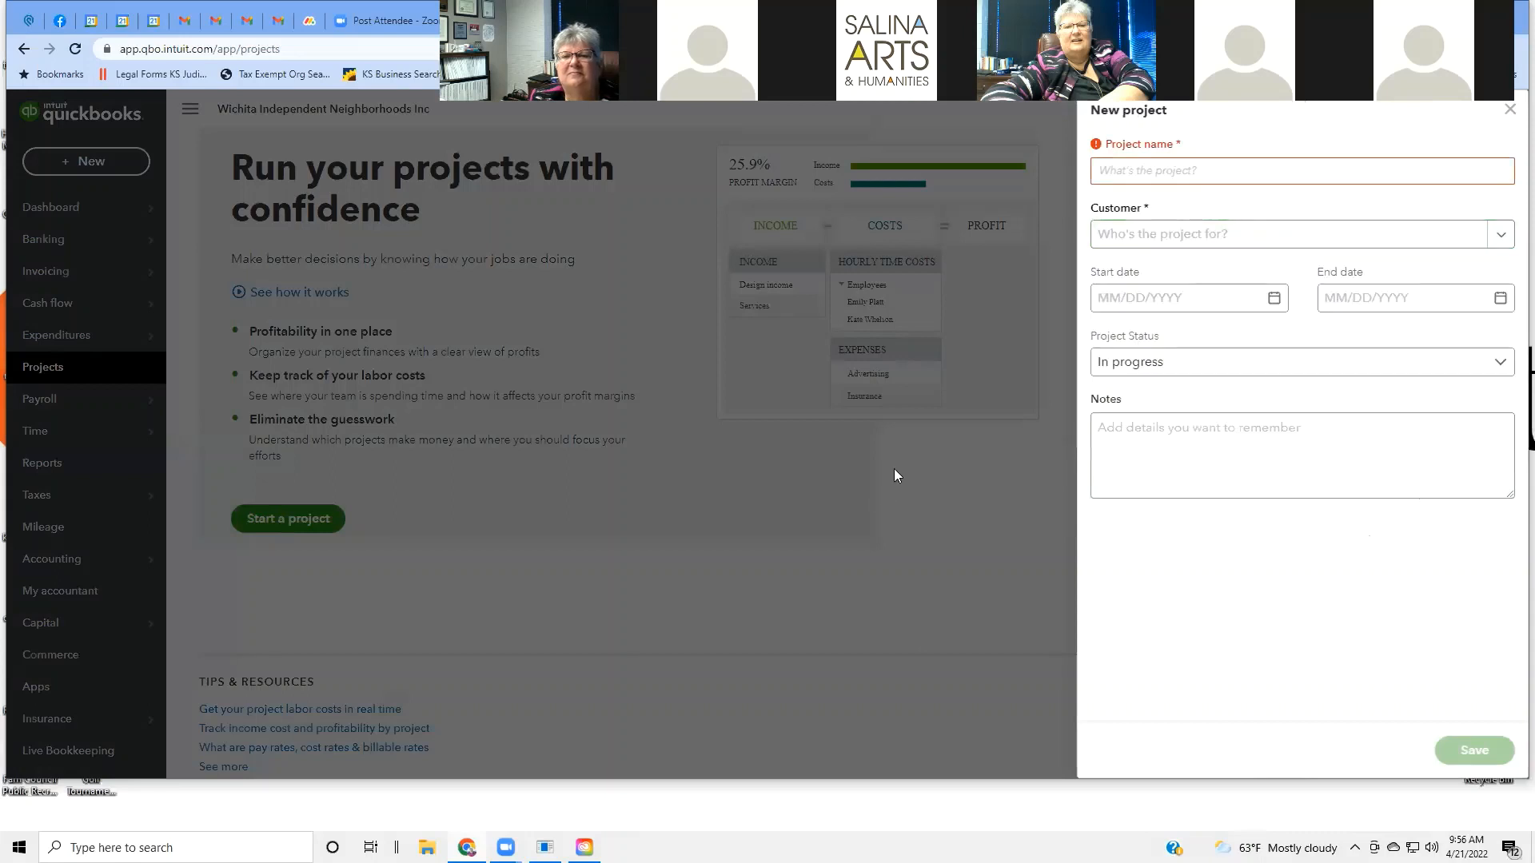
Close the New project form and scroll through the Projects introduction page.
click(1510, 110)
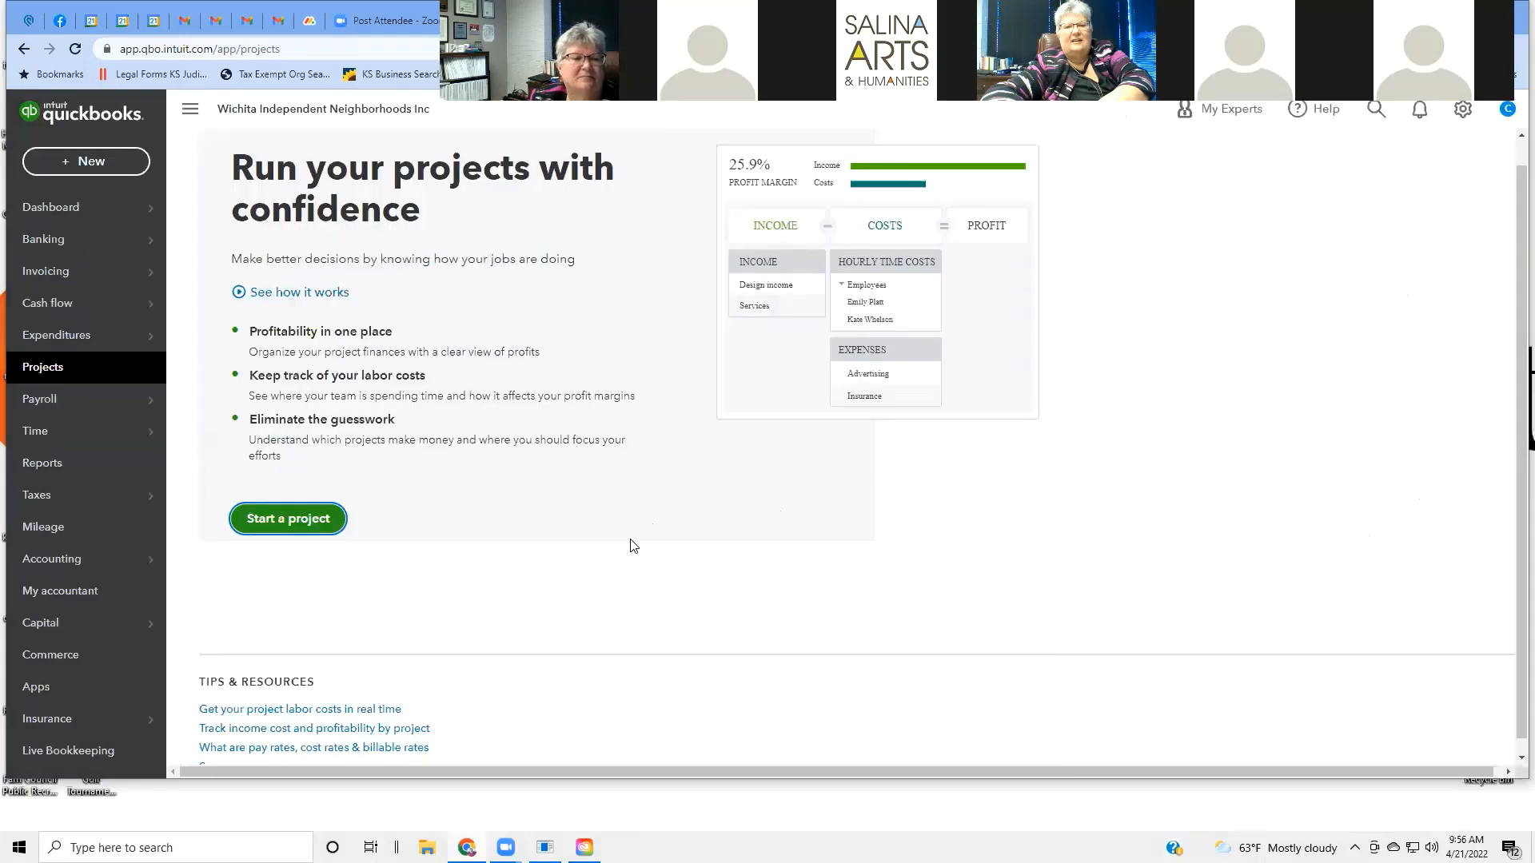
scroll(670, 544, down, 1)
scroll(669, 544, up, 1)
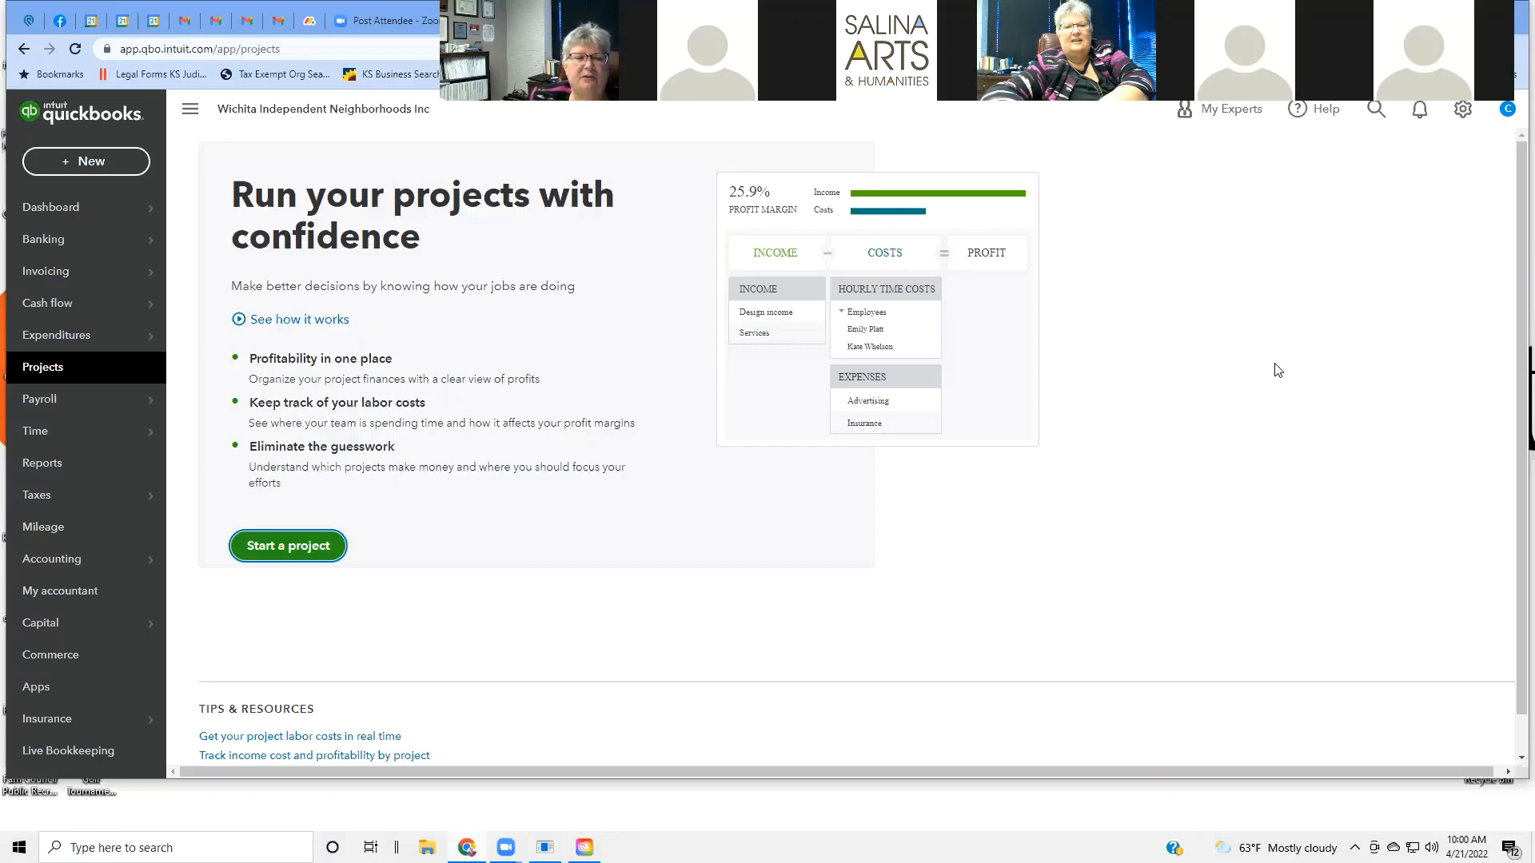
scroll(1276, 370, down, 1)
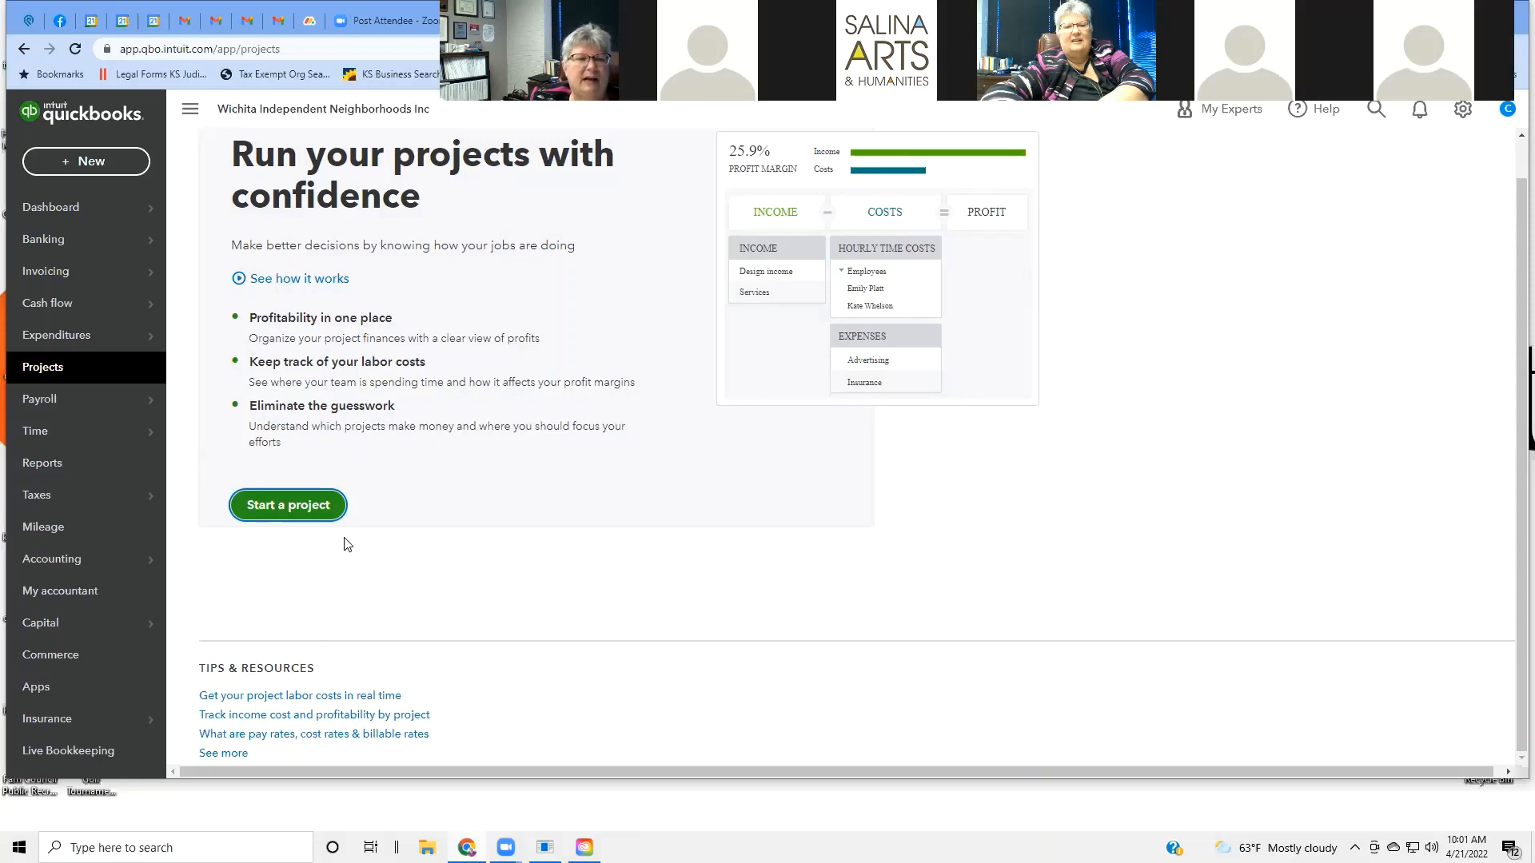
Start a new project, choose a customer, and keep the status at In progress.
click(298, 508)
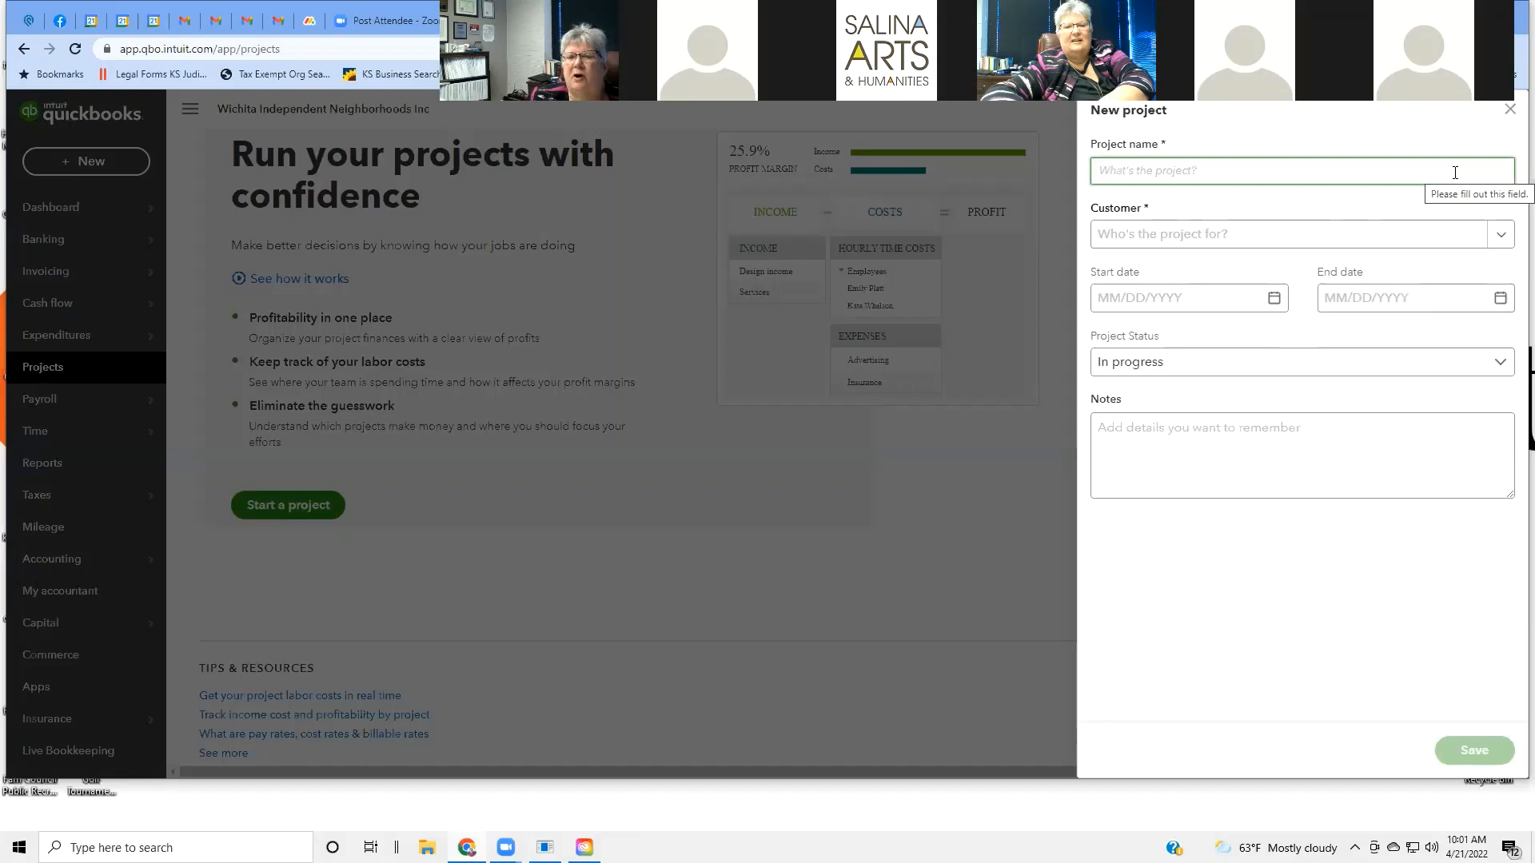
click(1501, 235)
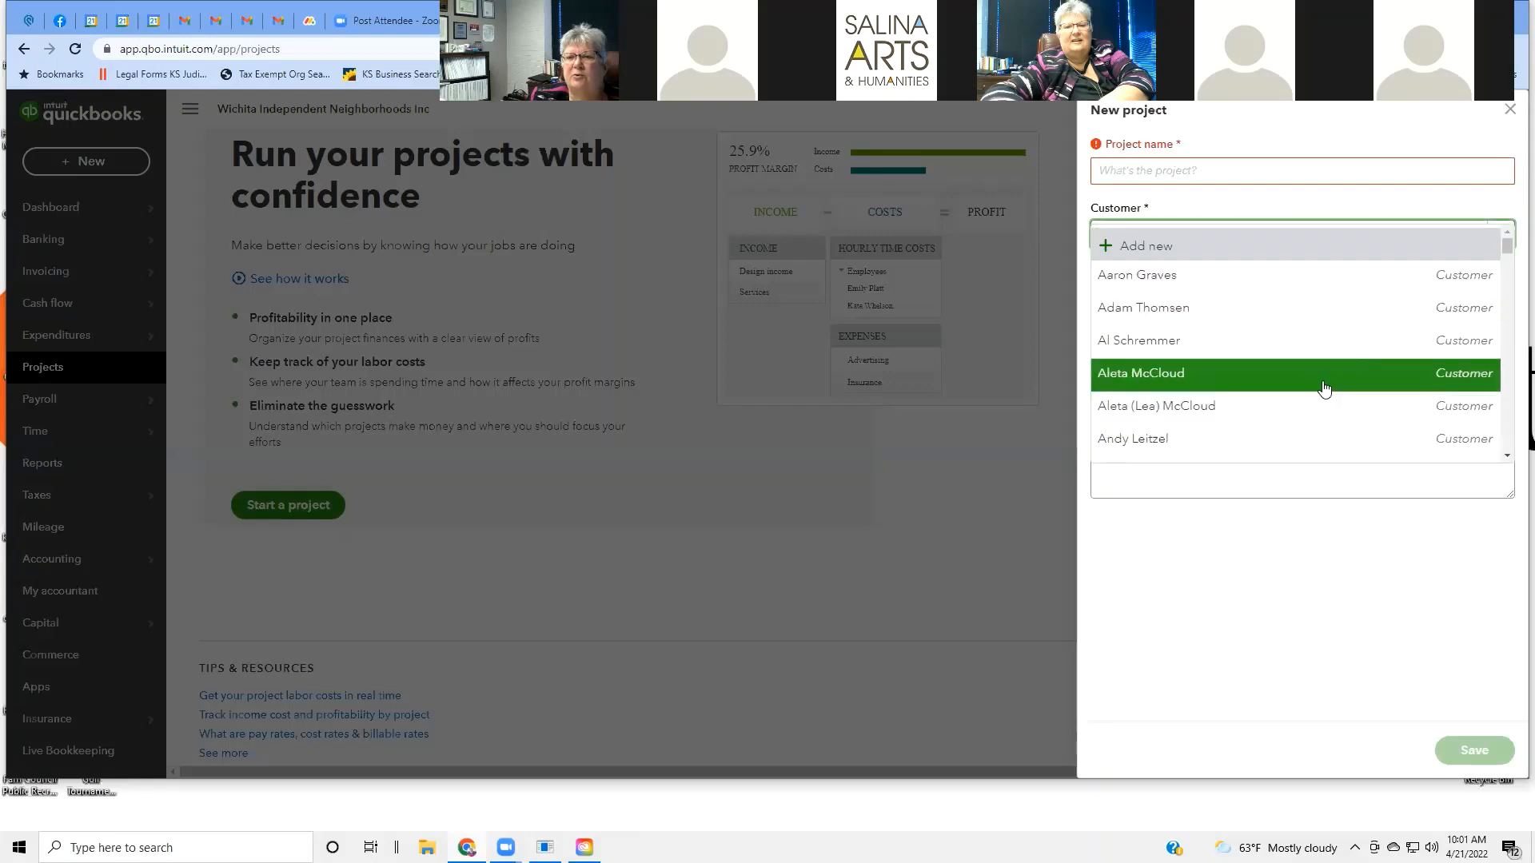
click(1187, 441)
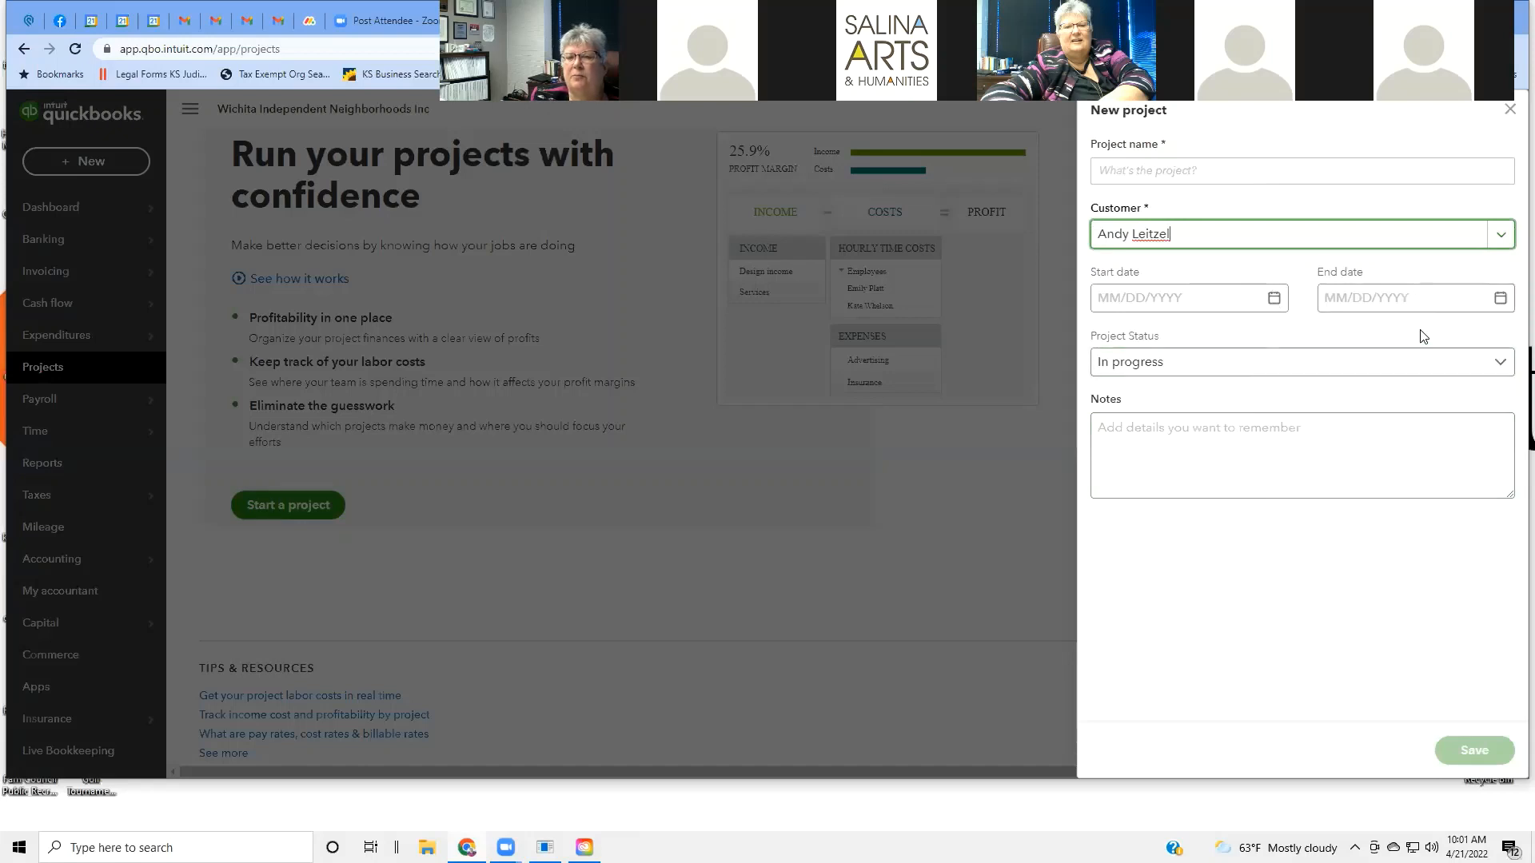
click(1502, 364)
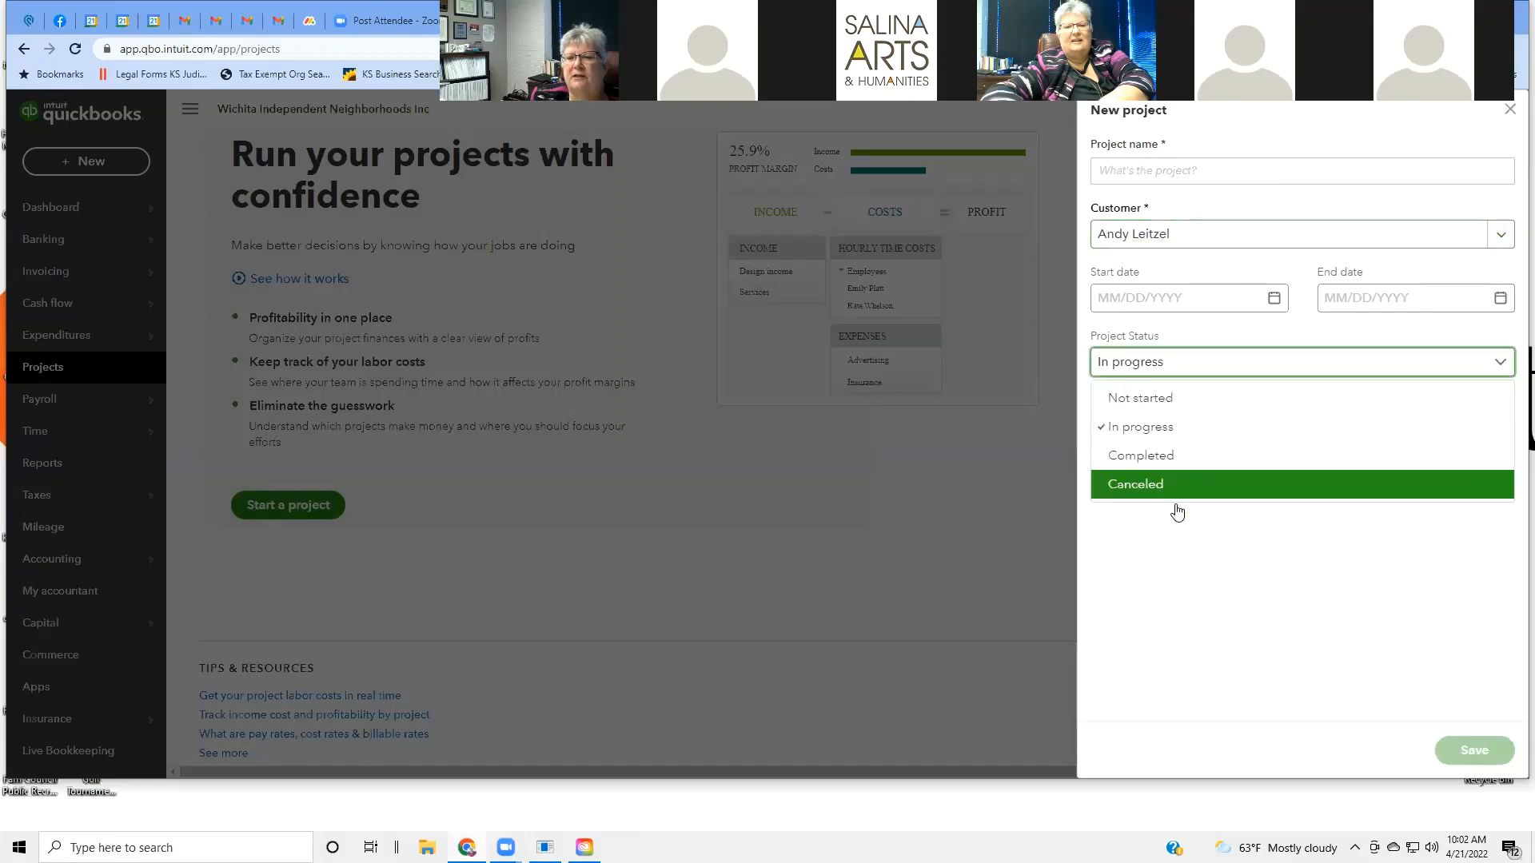
click(1223, 531)
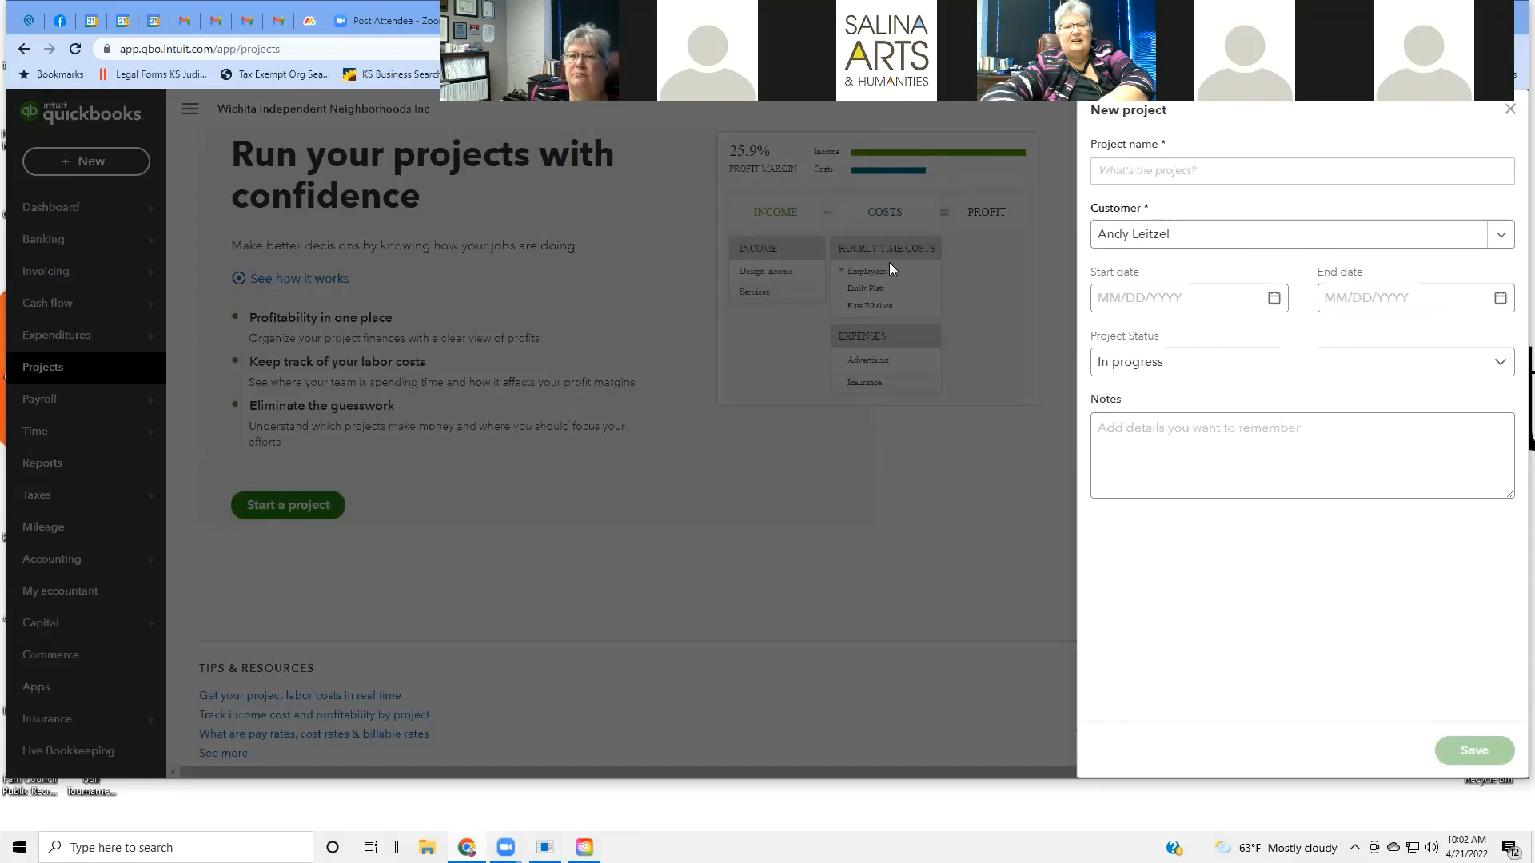
Close the New project form without saving and reveal the Payroll submenu.
click(1509, 110)
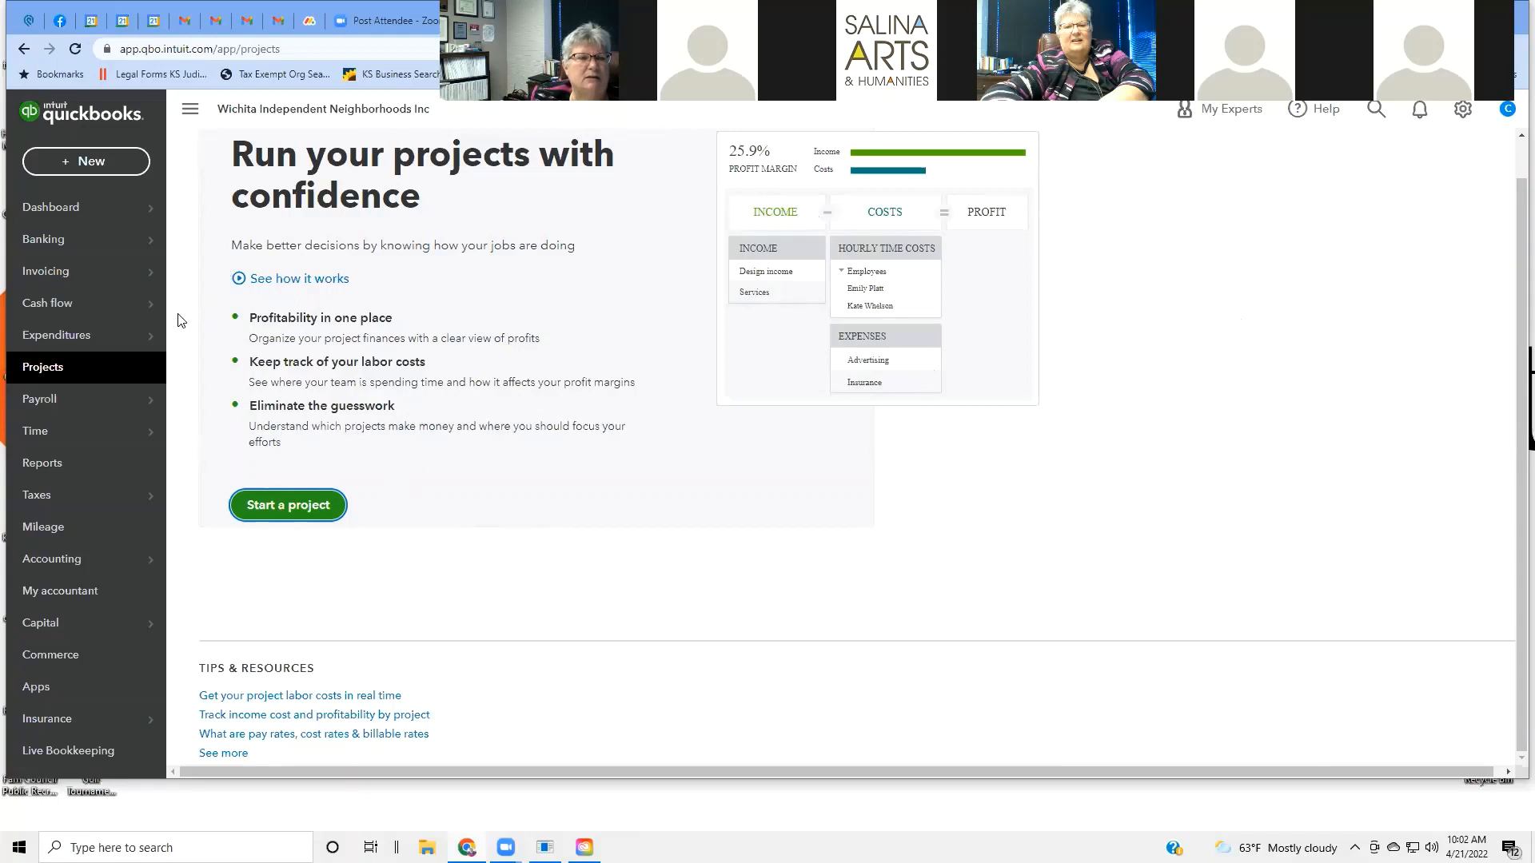
mouse_move(149, 410)
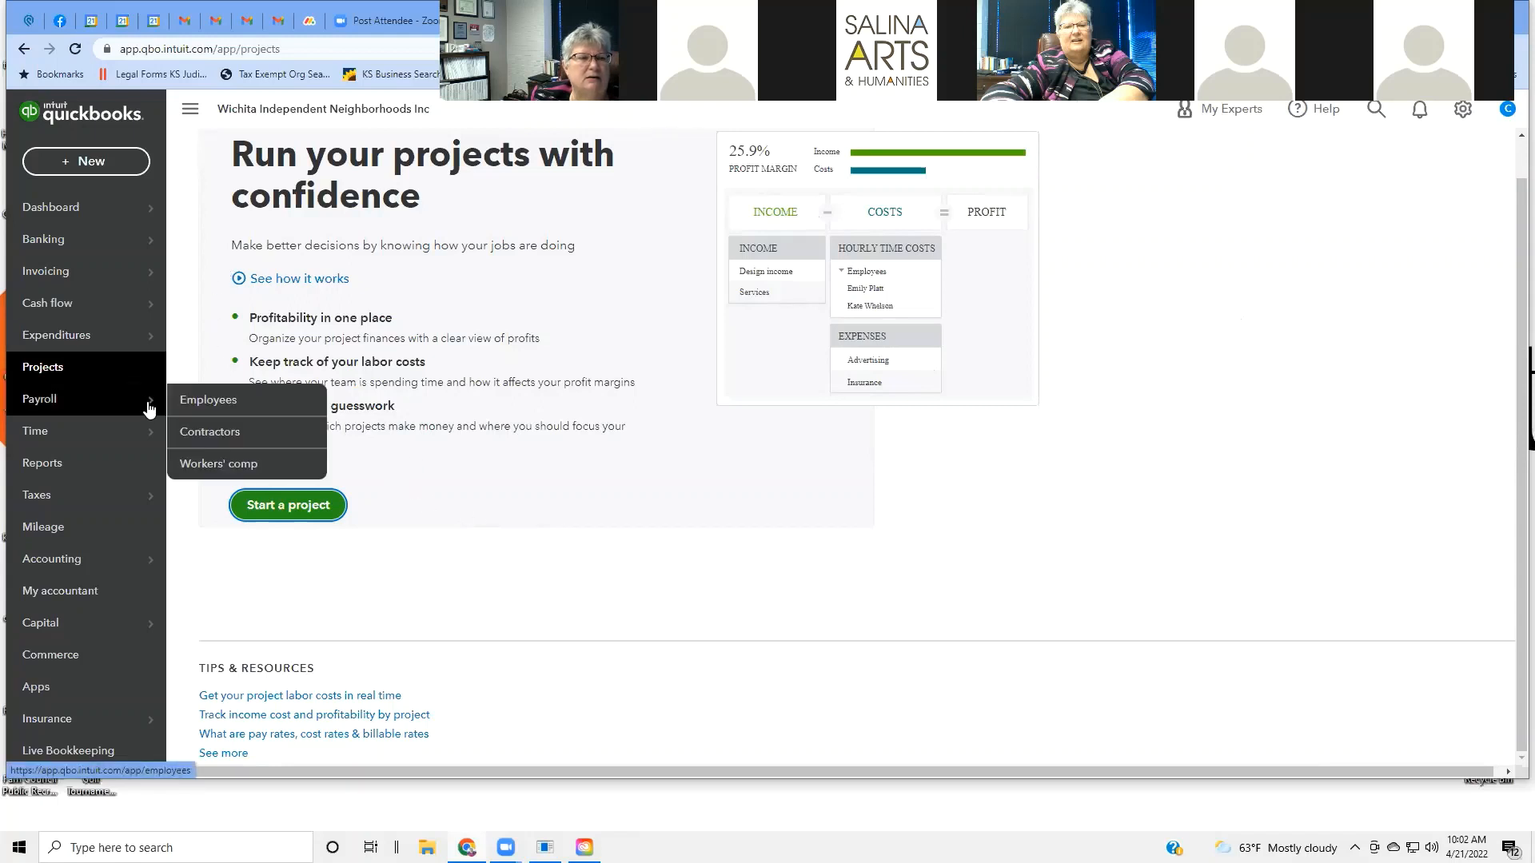
Open Payroll > Employees and view the Core, Premium and Elite payroll plans.
click(212, 404)
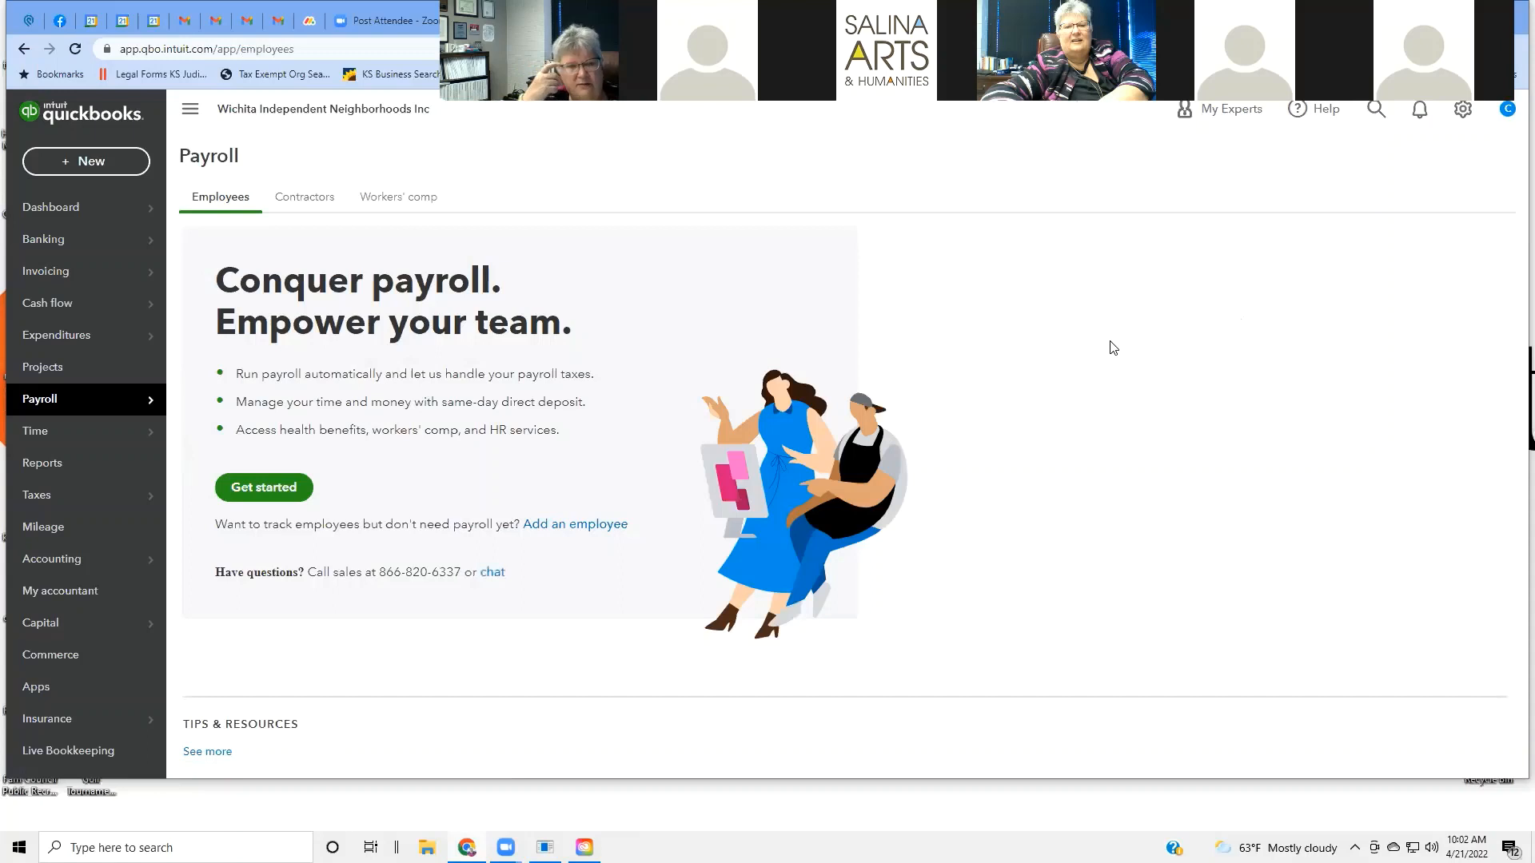
click(283, 489)
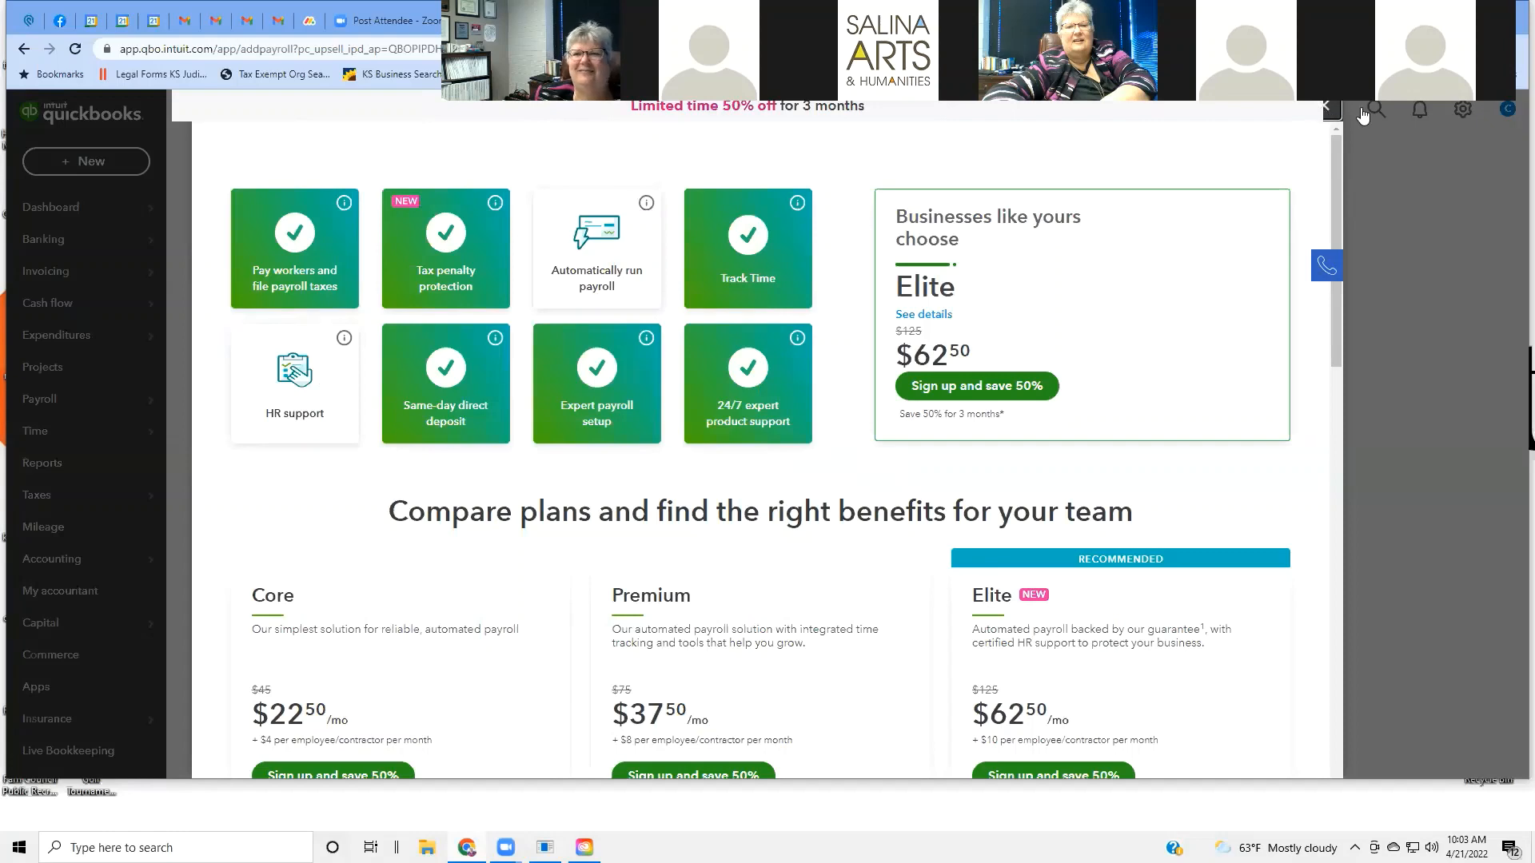
Close the payroll sign-up offer, returning to the empty Payroll Employees page.
click(1325, 108)
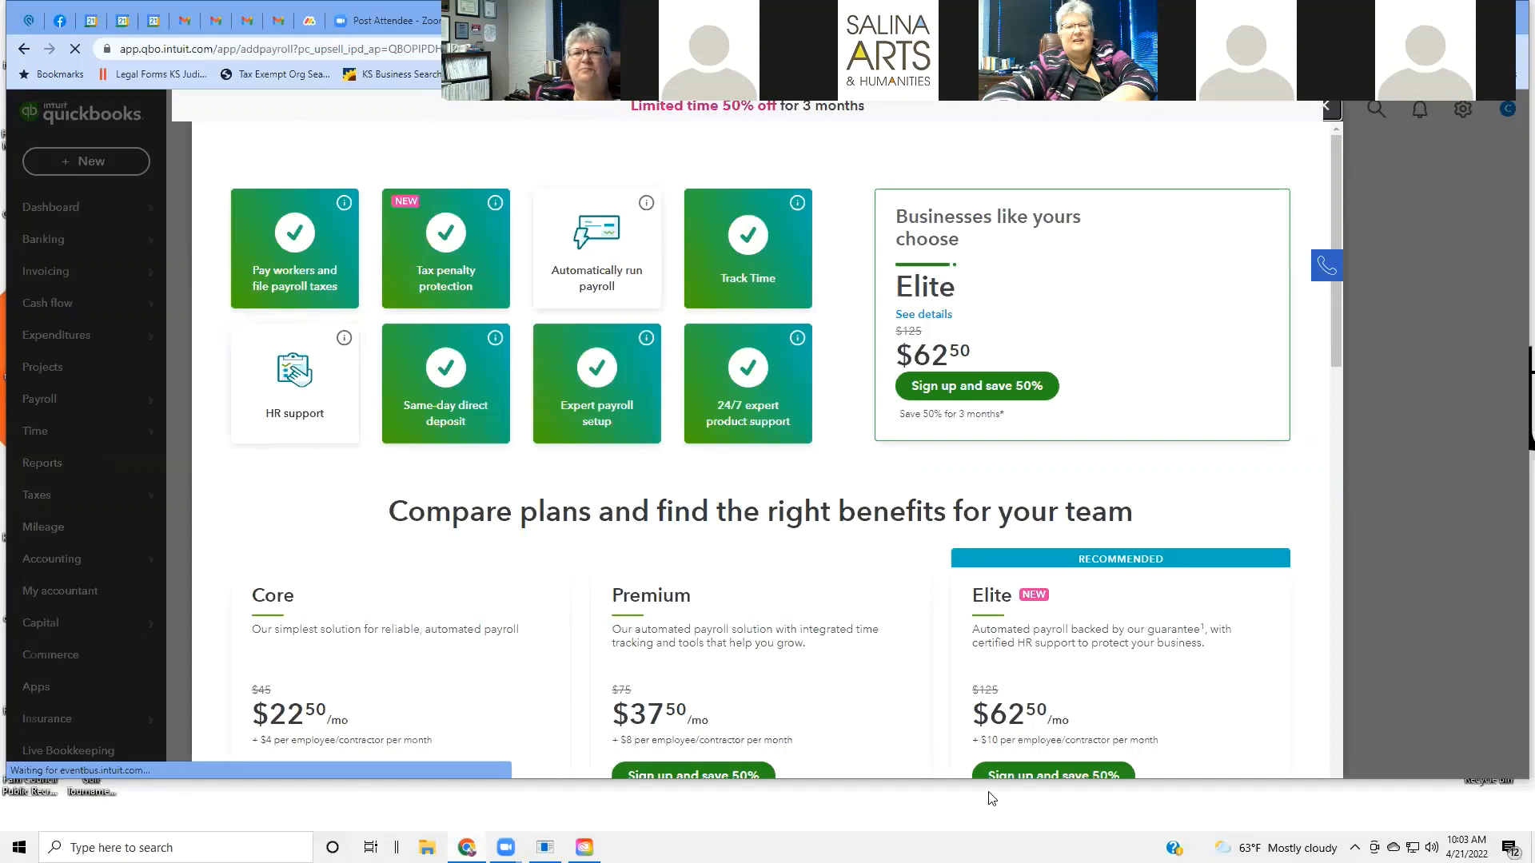
click(1325, 109)
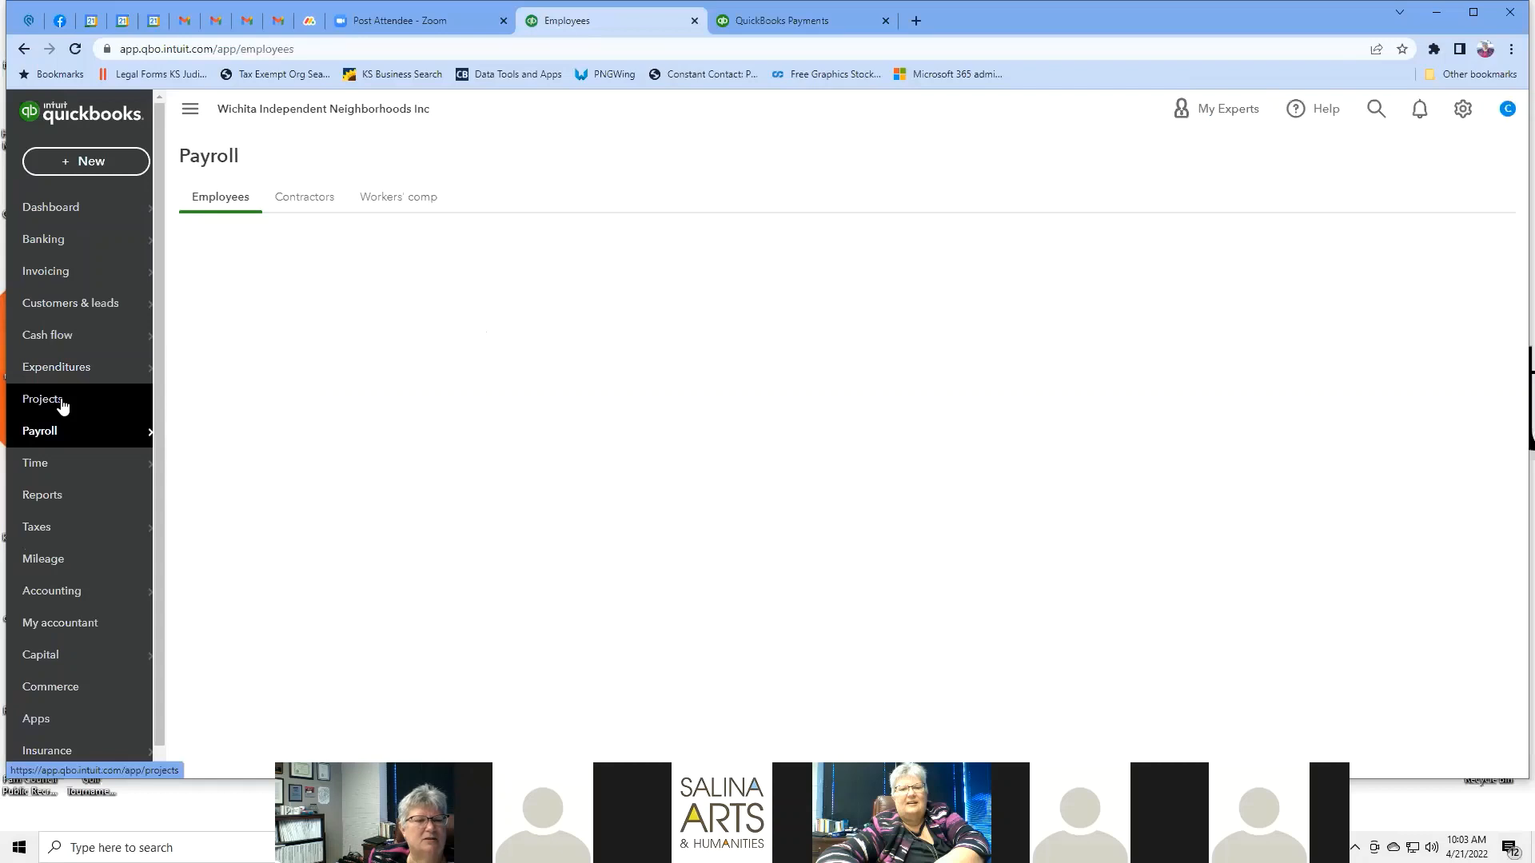
Go to Projects and start a new, blank project form.
click(63, 407)
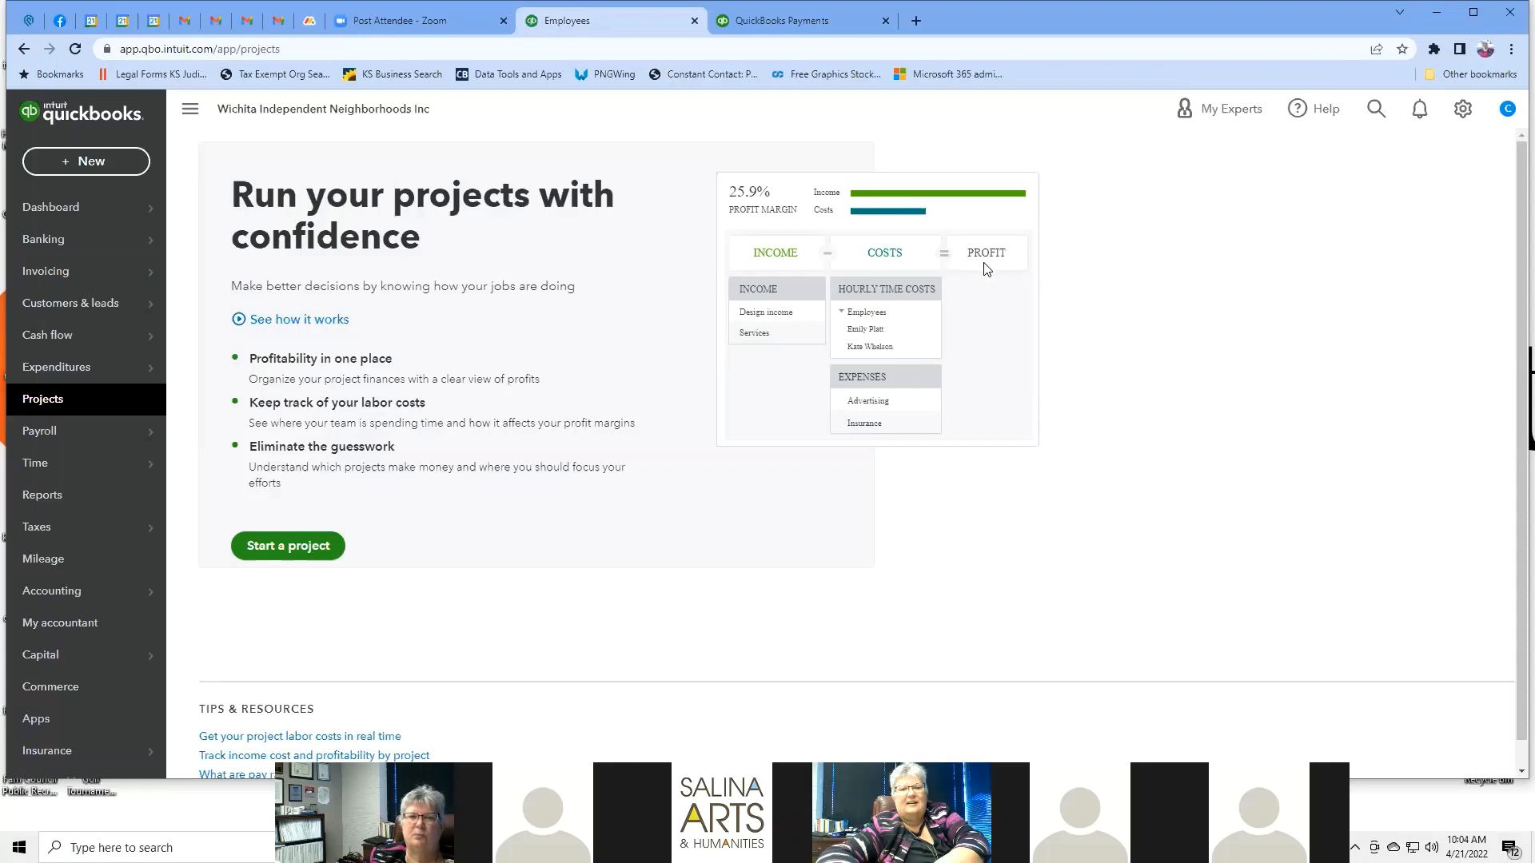
click(294, 551)
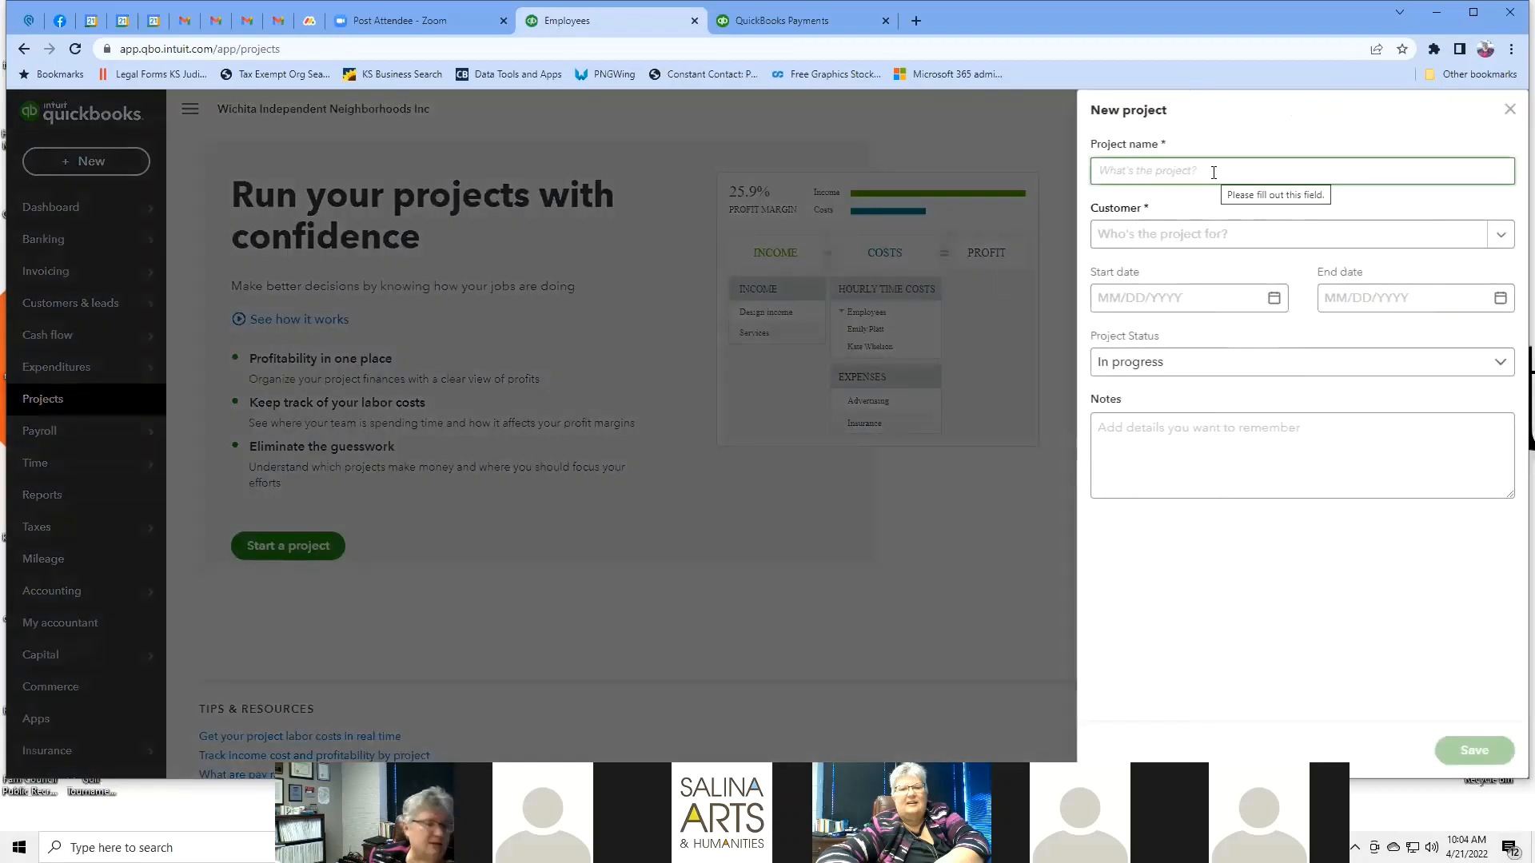
Assign a customer, keep status In progress, then close the New project form unsaved.
click(1500, 236)
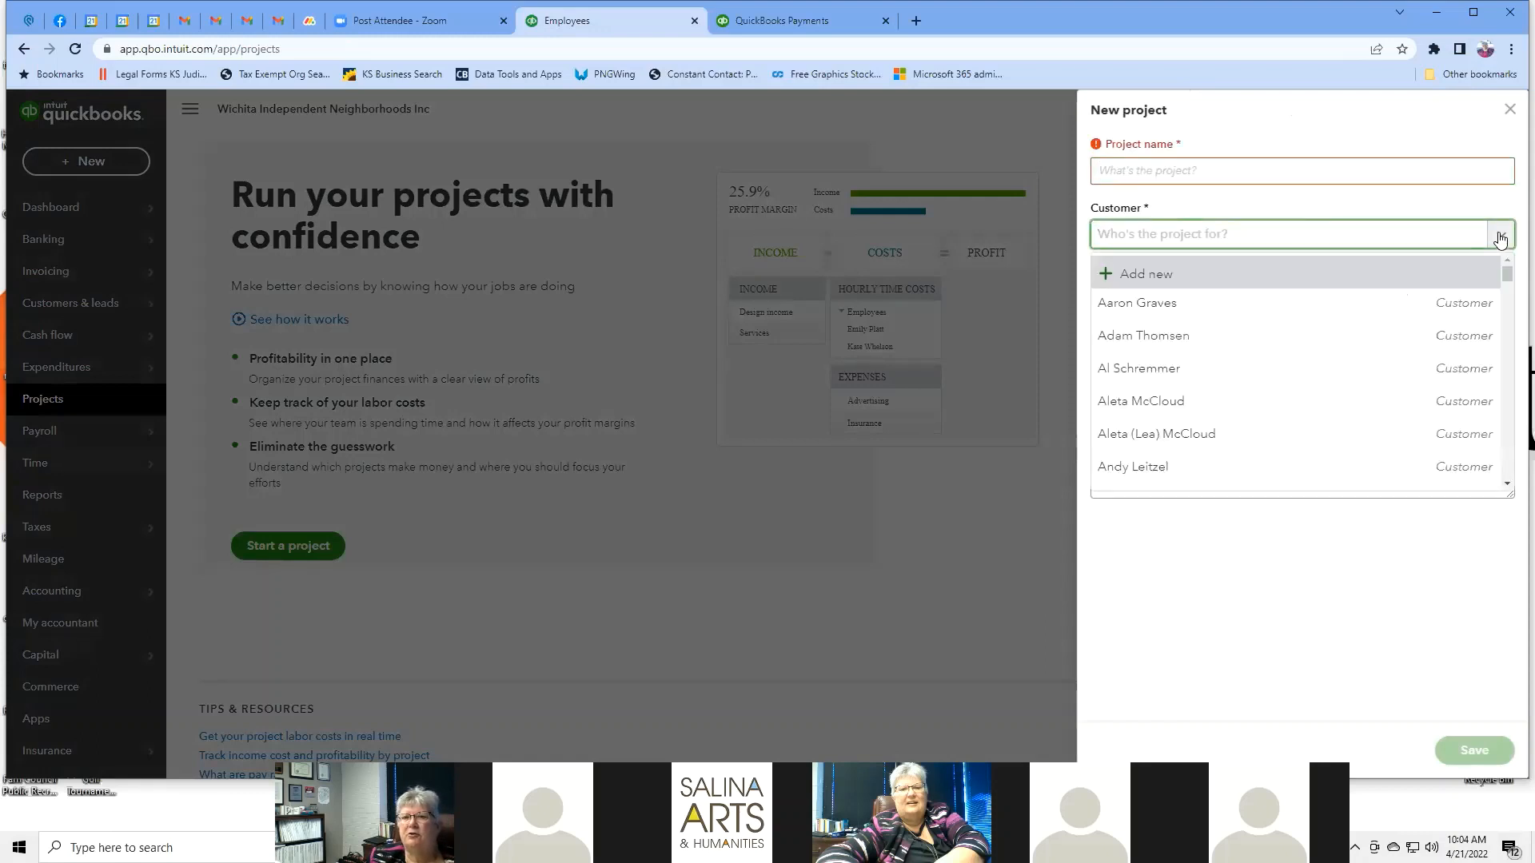
click(1160, 473)
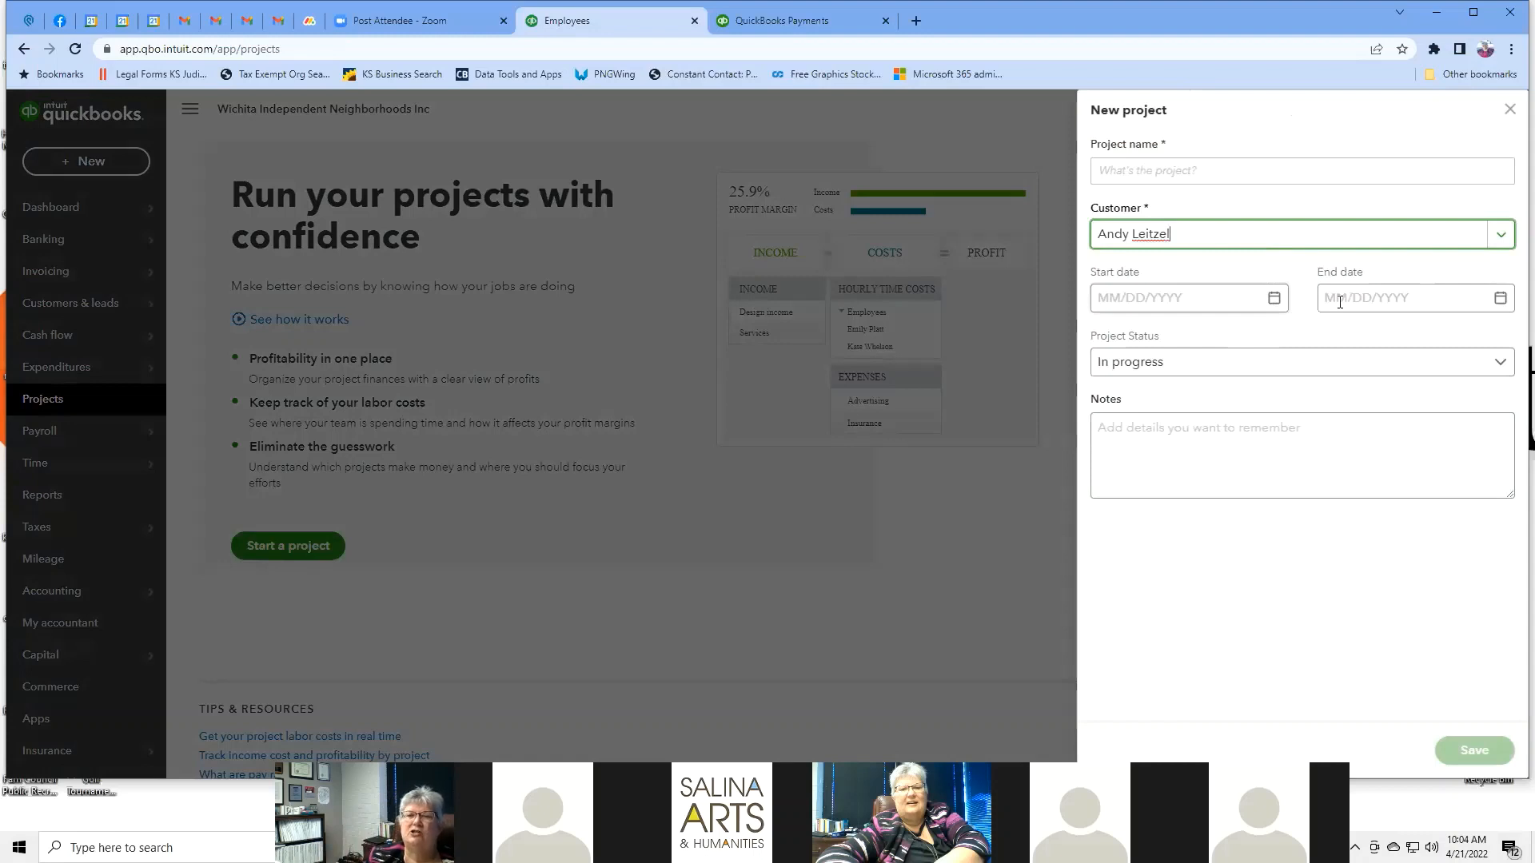
click(1501, 370)
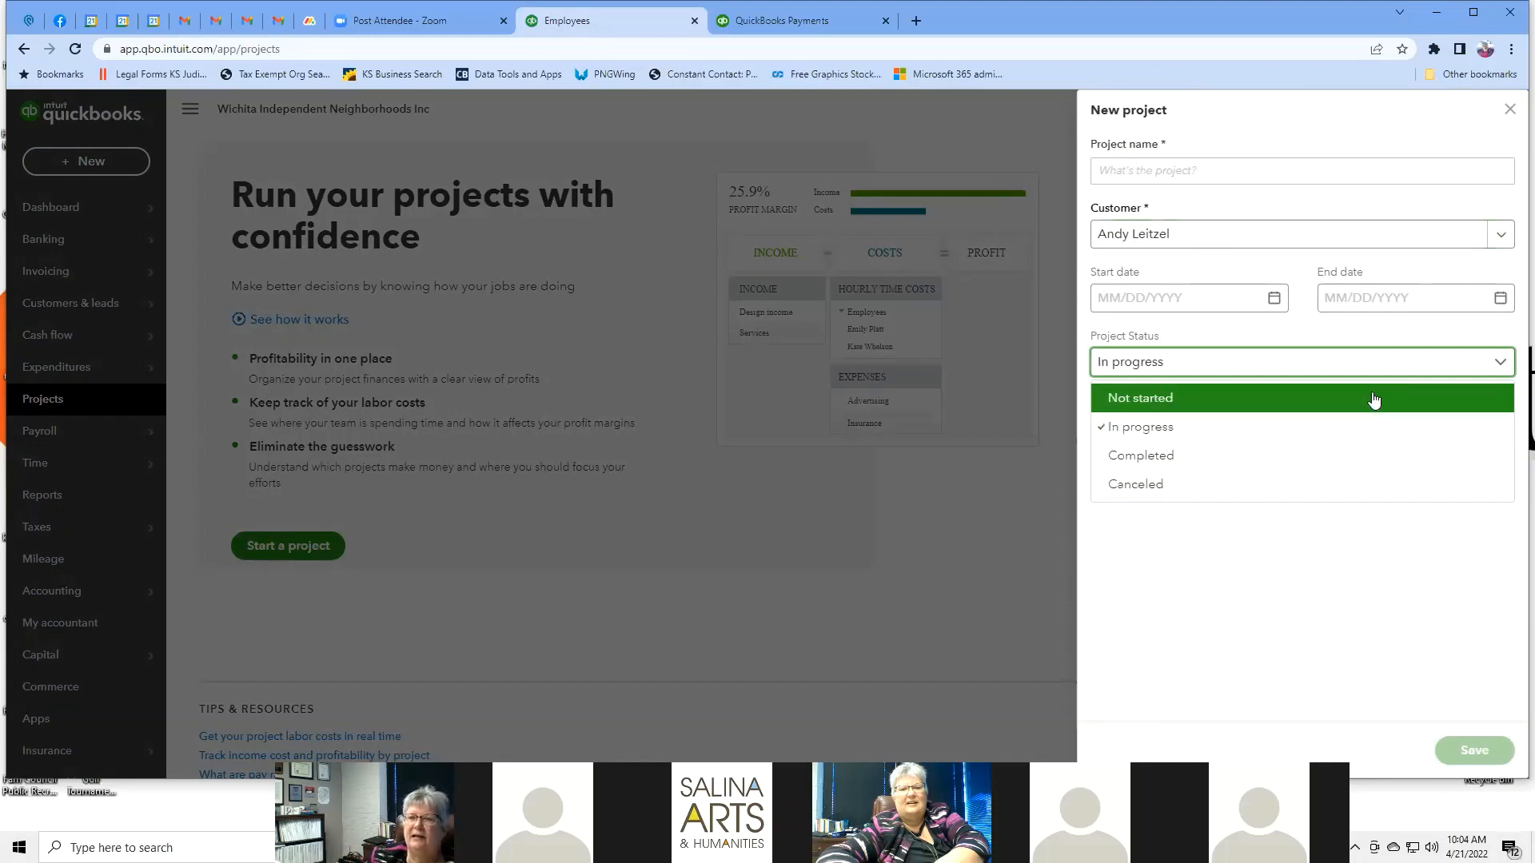
click(1498, 363)
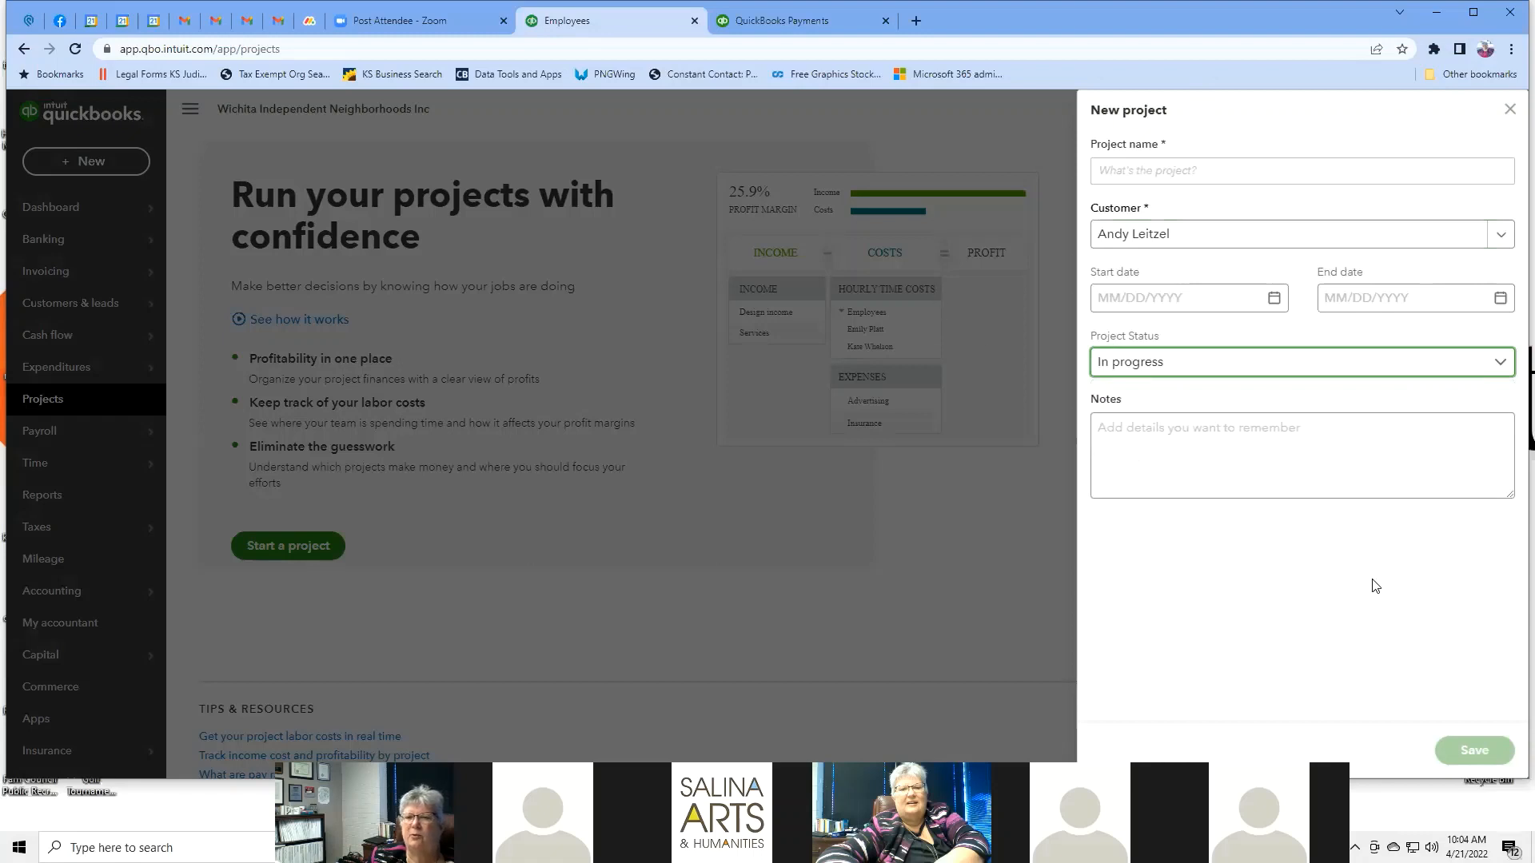
click(1323, 449)
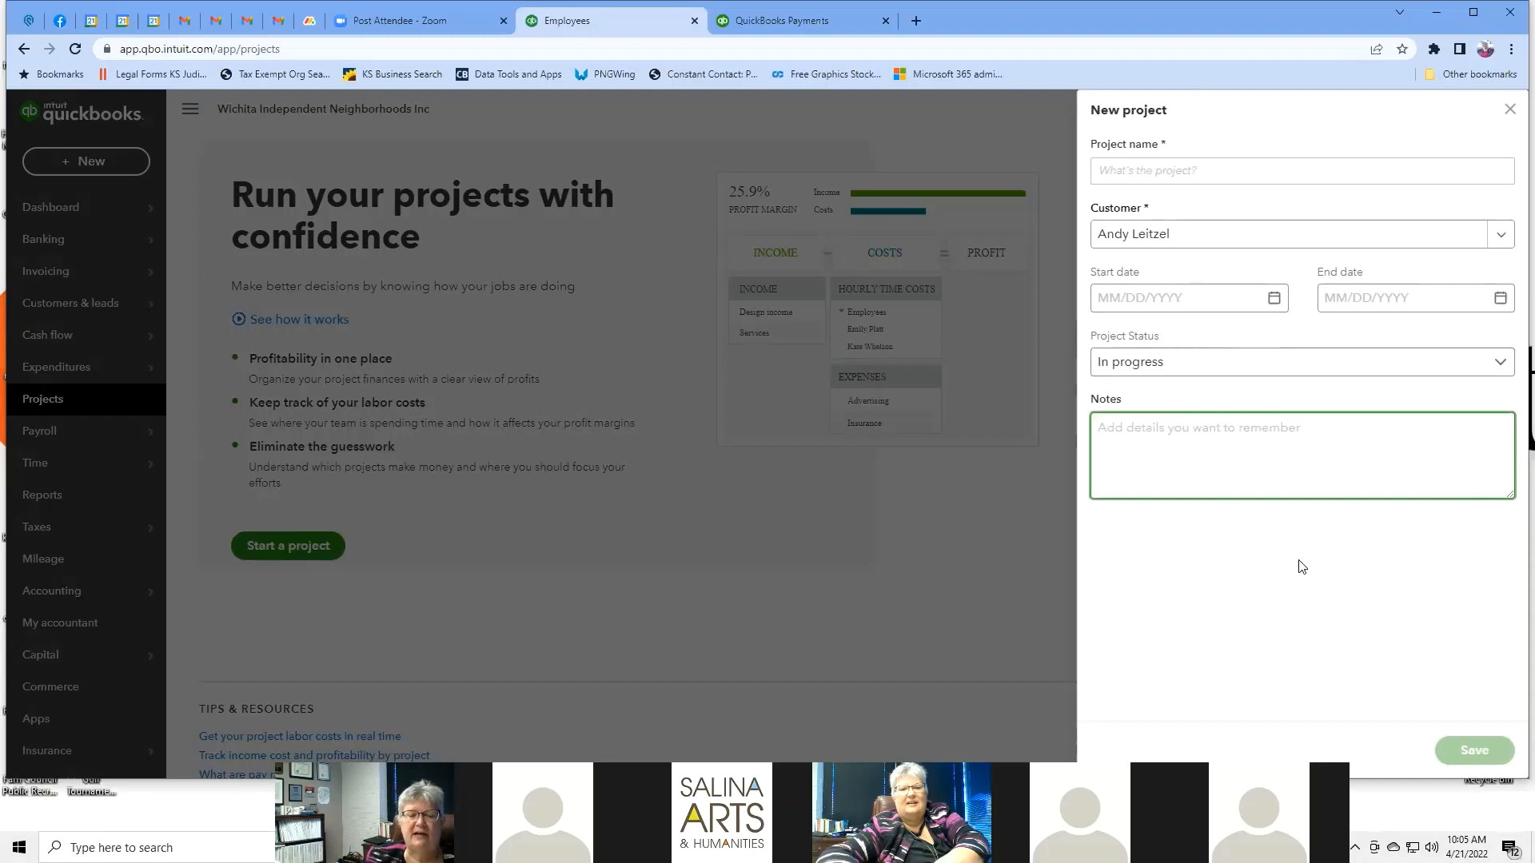
click(1510, 112)
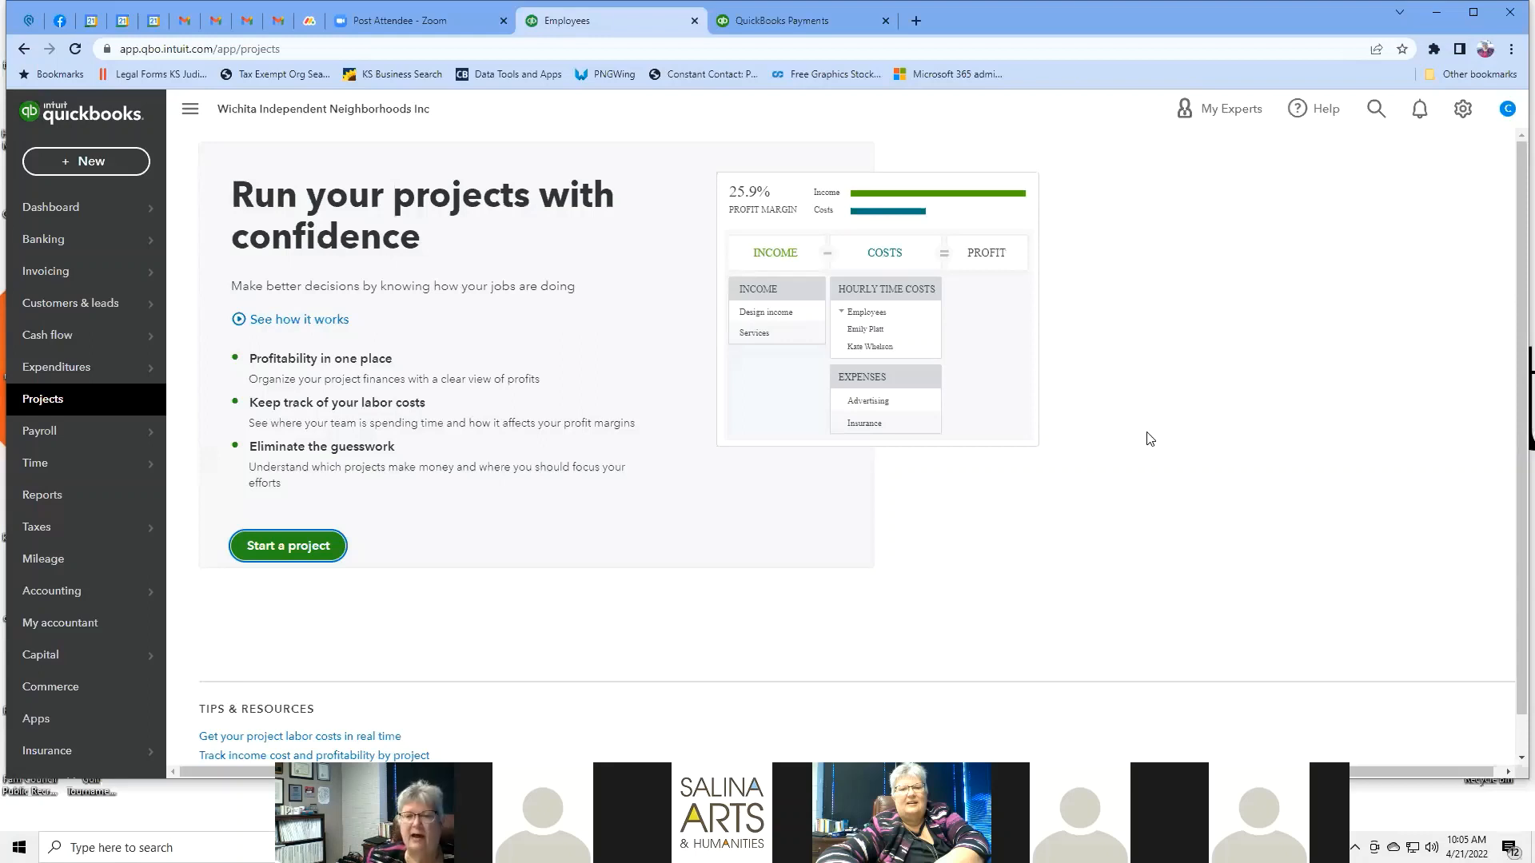
Navigate to the Payroll Employees view from the Payroll menu.
scroll(1131, 435, down, 1)
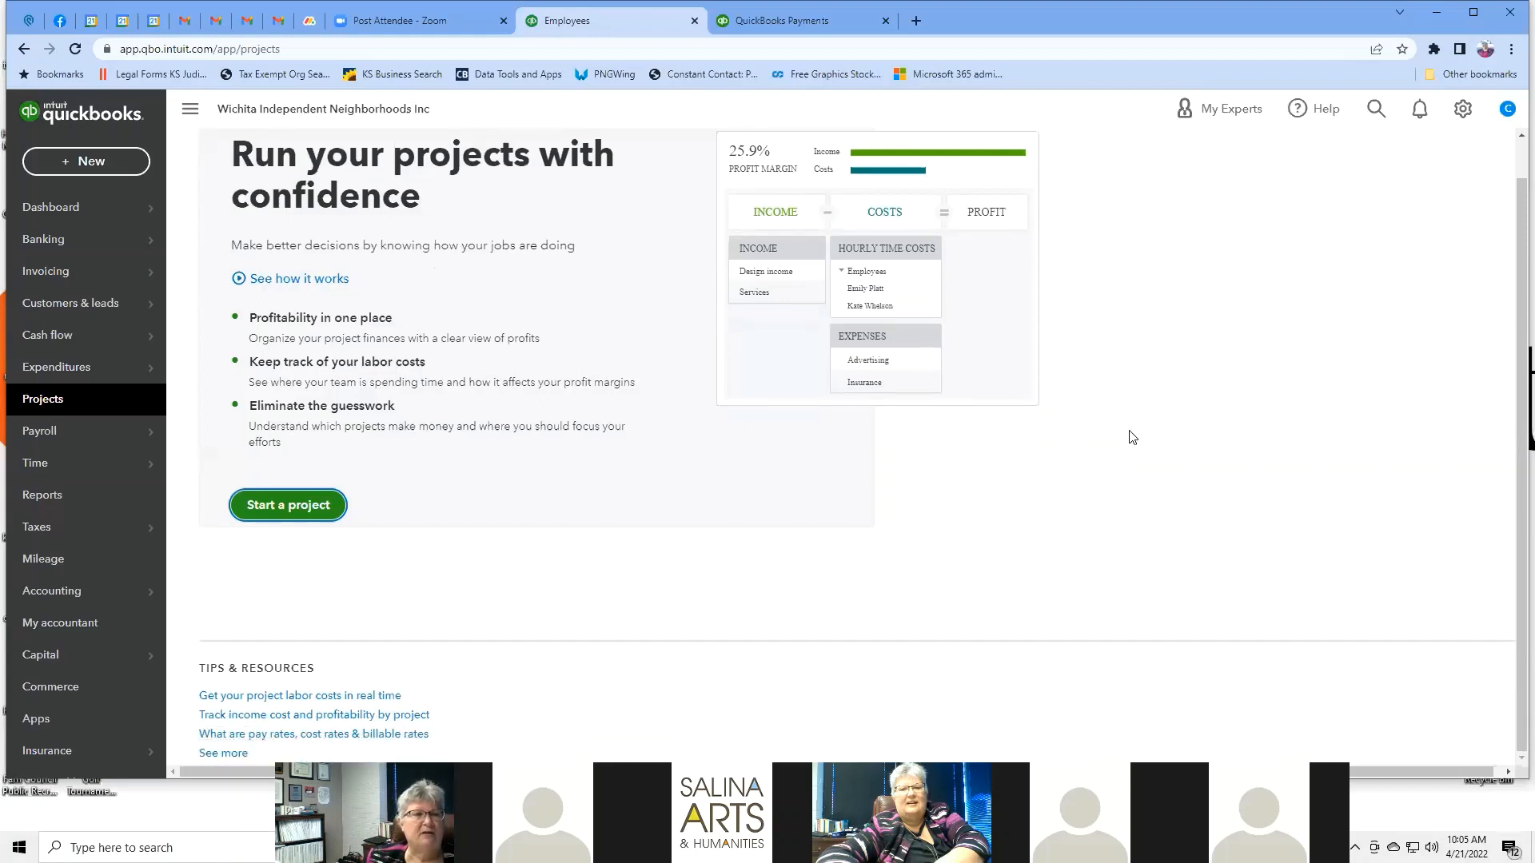
scroll(1131, 435, up, 1)
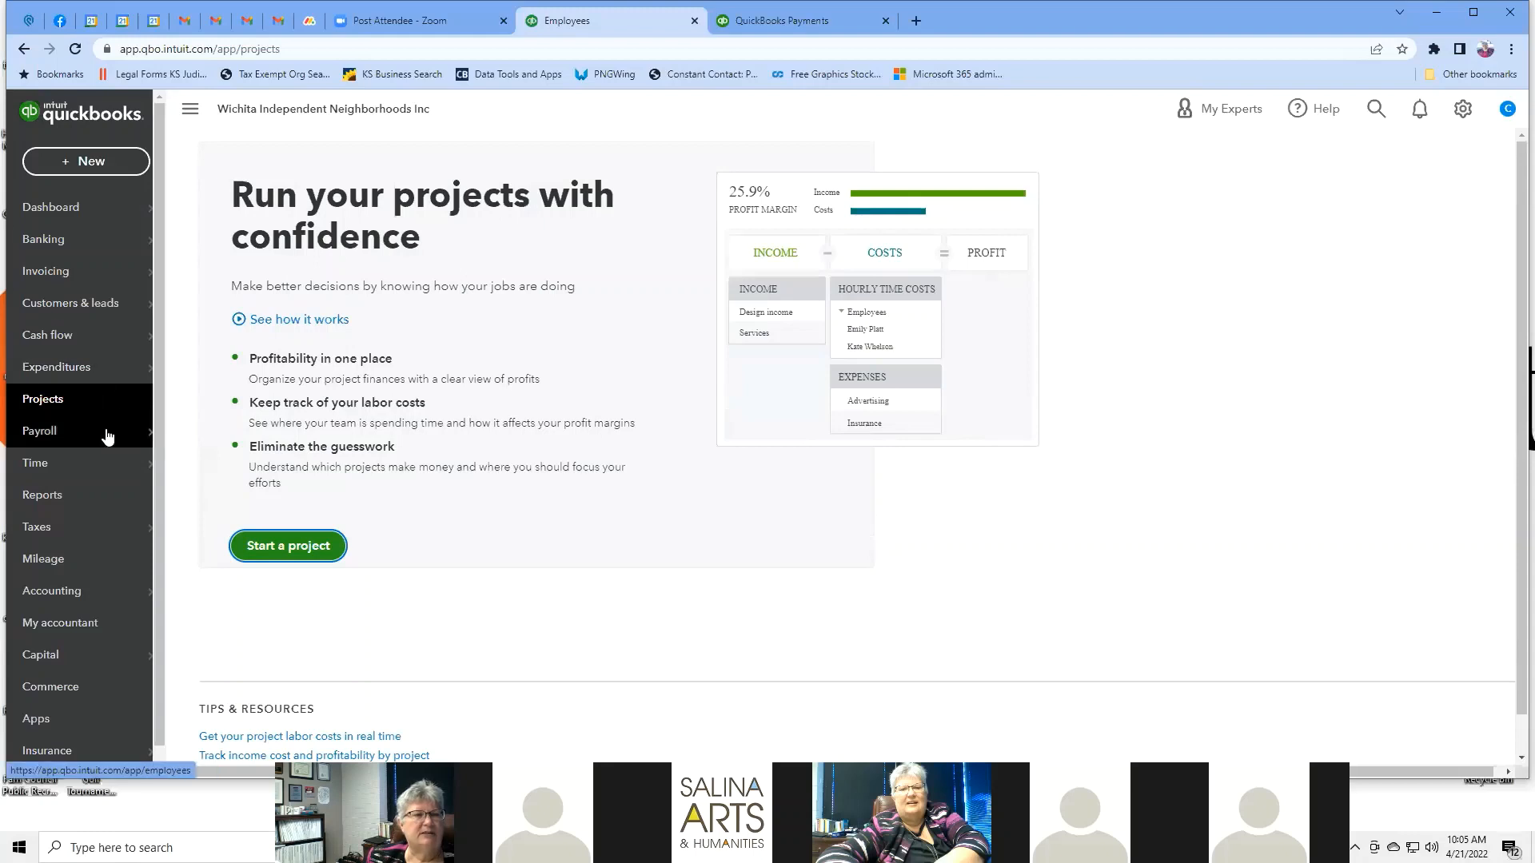
mouse_move(110, 434)
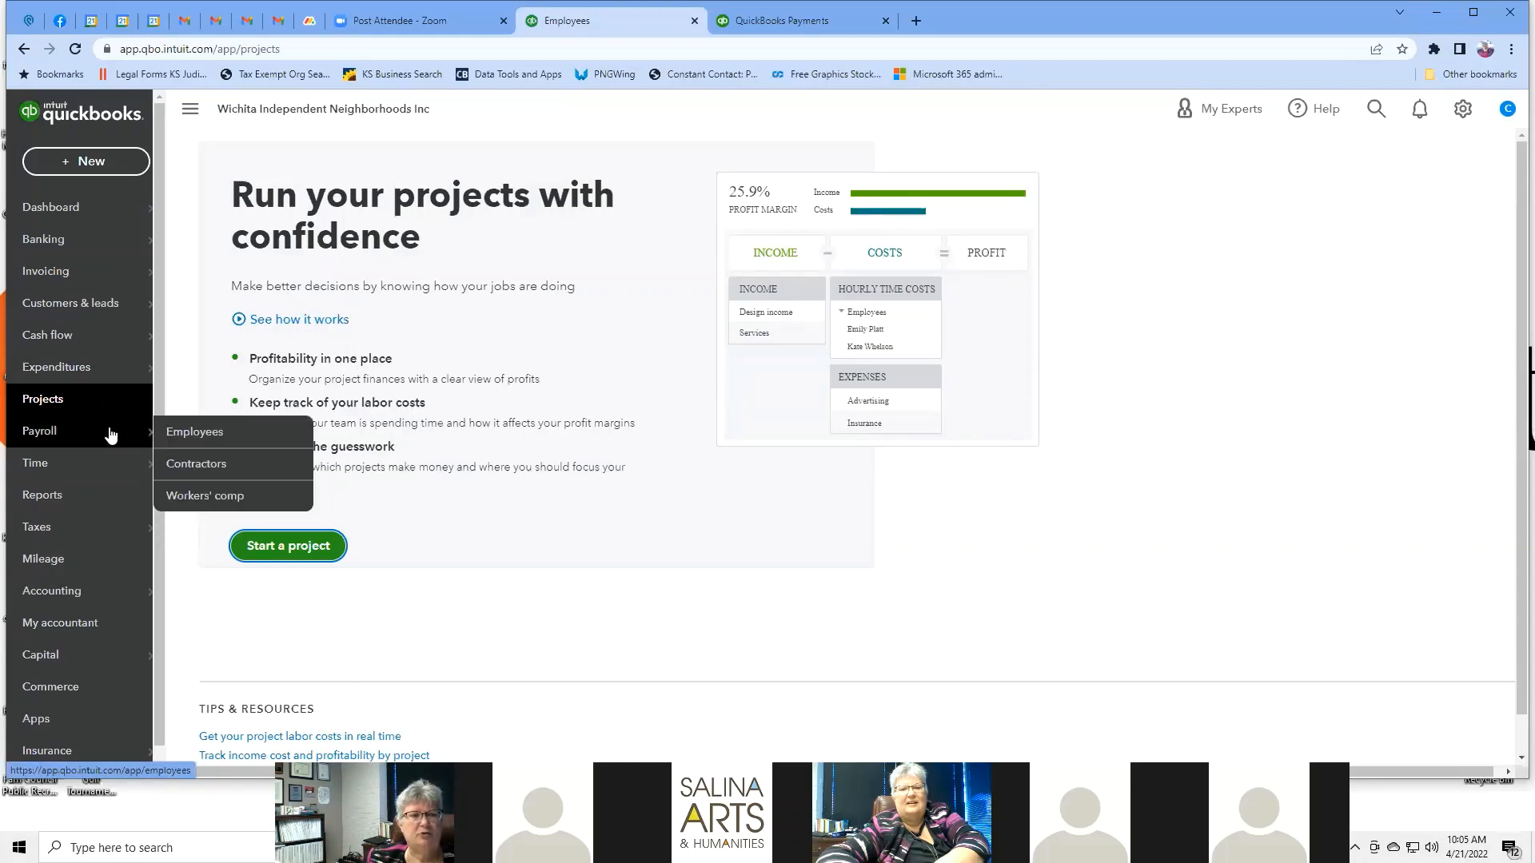
click(193, 434)
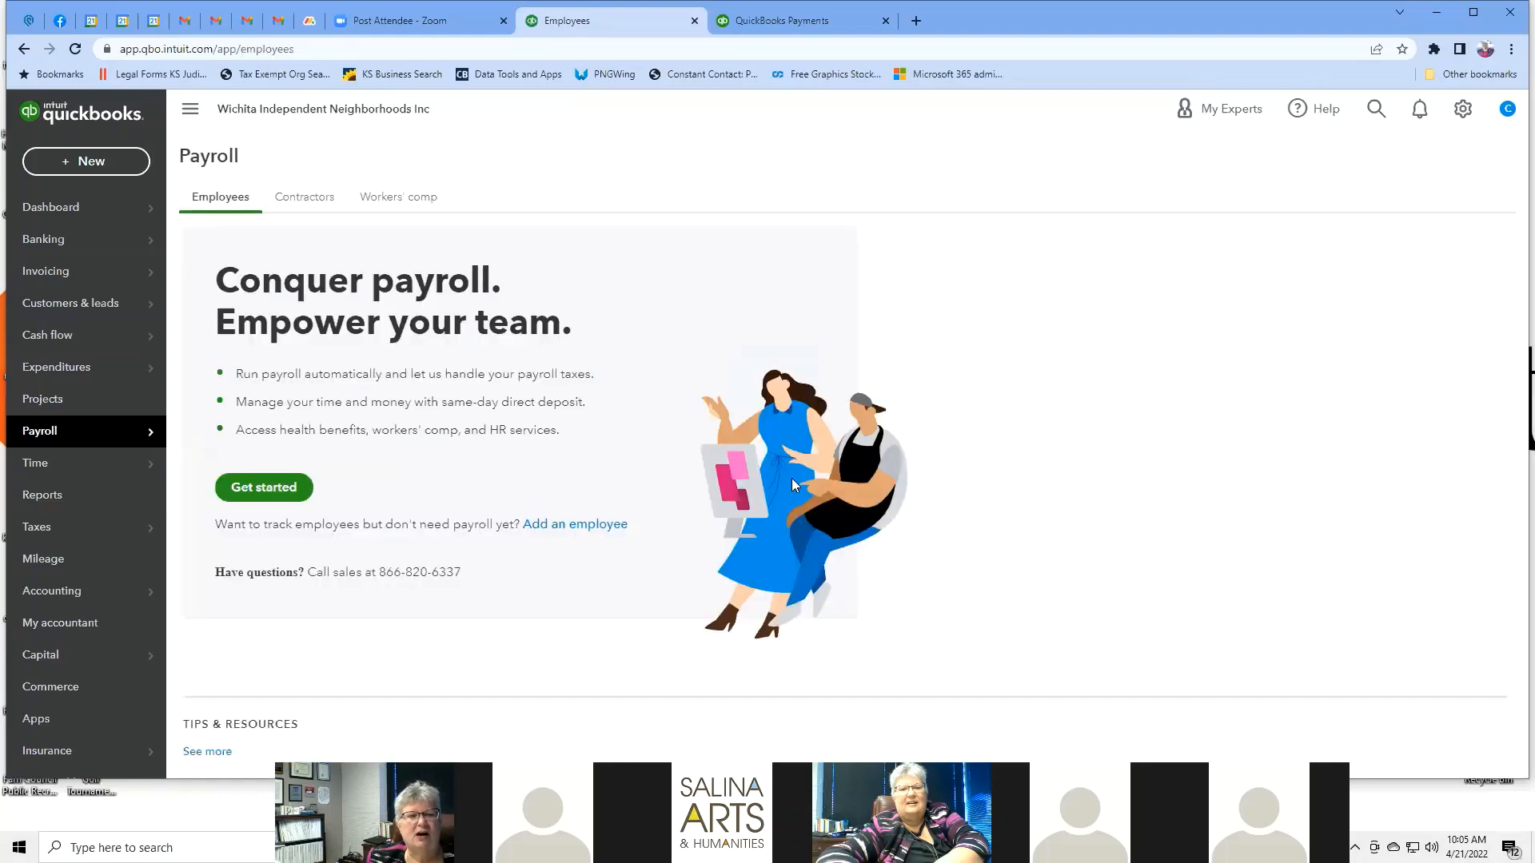
Start payroll sign-up and browse the Core $22.50, Premium $37.50 and Elite $62.50 plans.
click(285, 491)
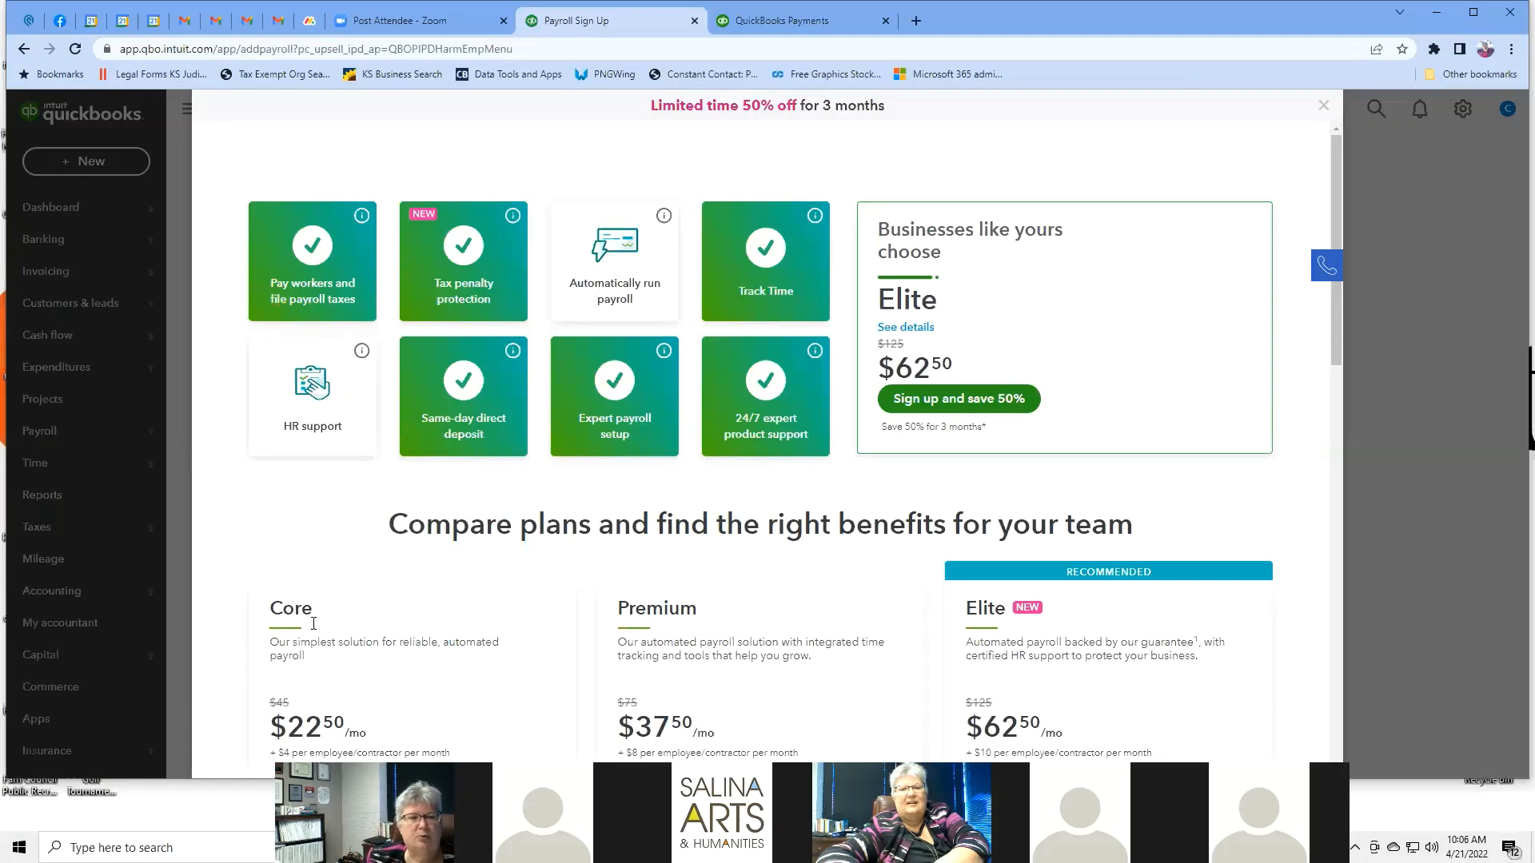
scroll(352, 639, down, 2)
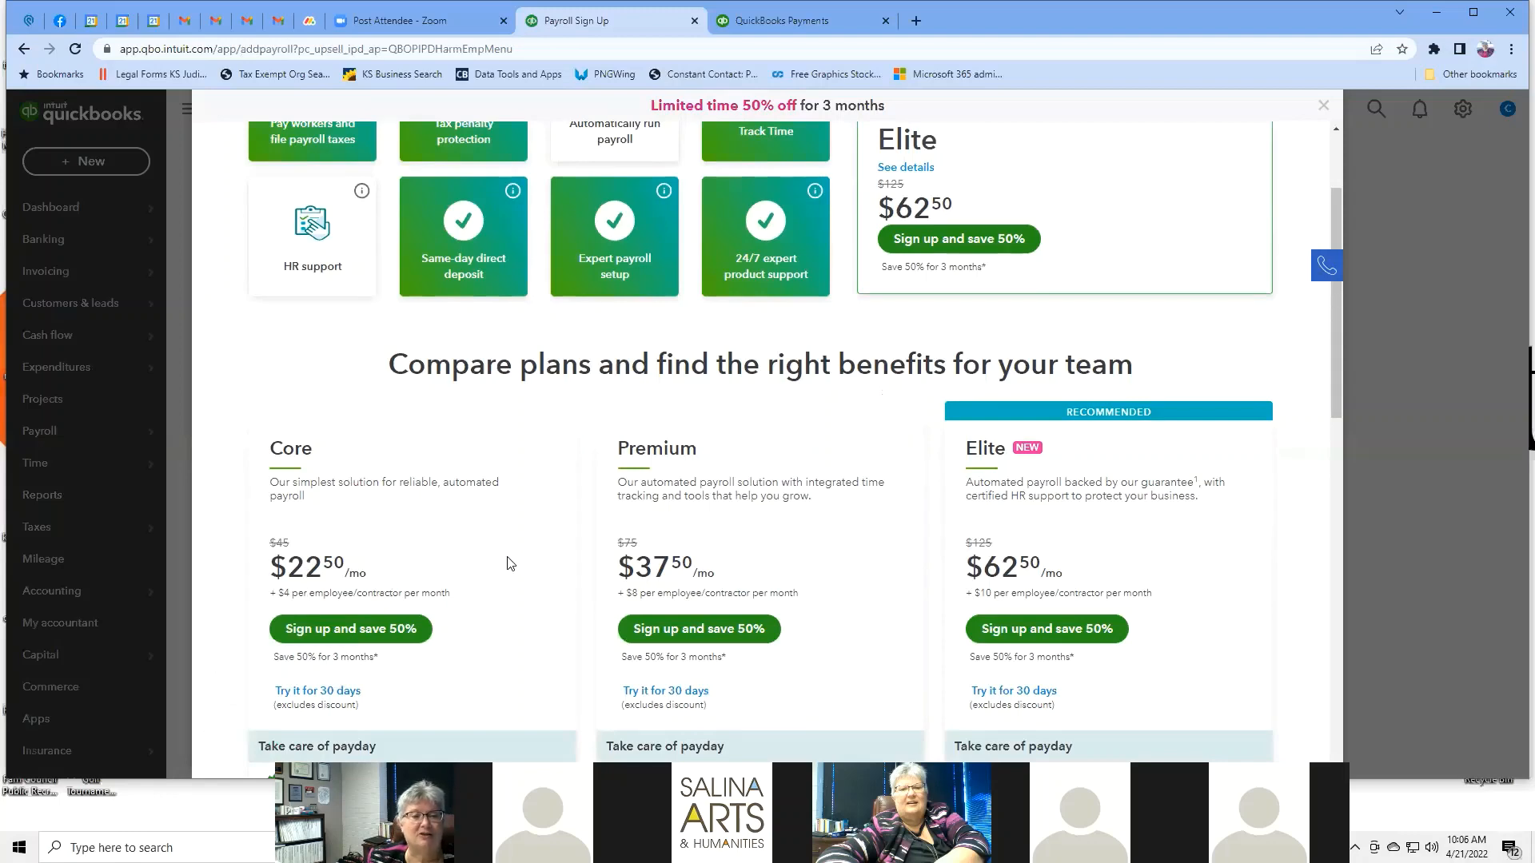
scroll(510, 564, down, 3)
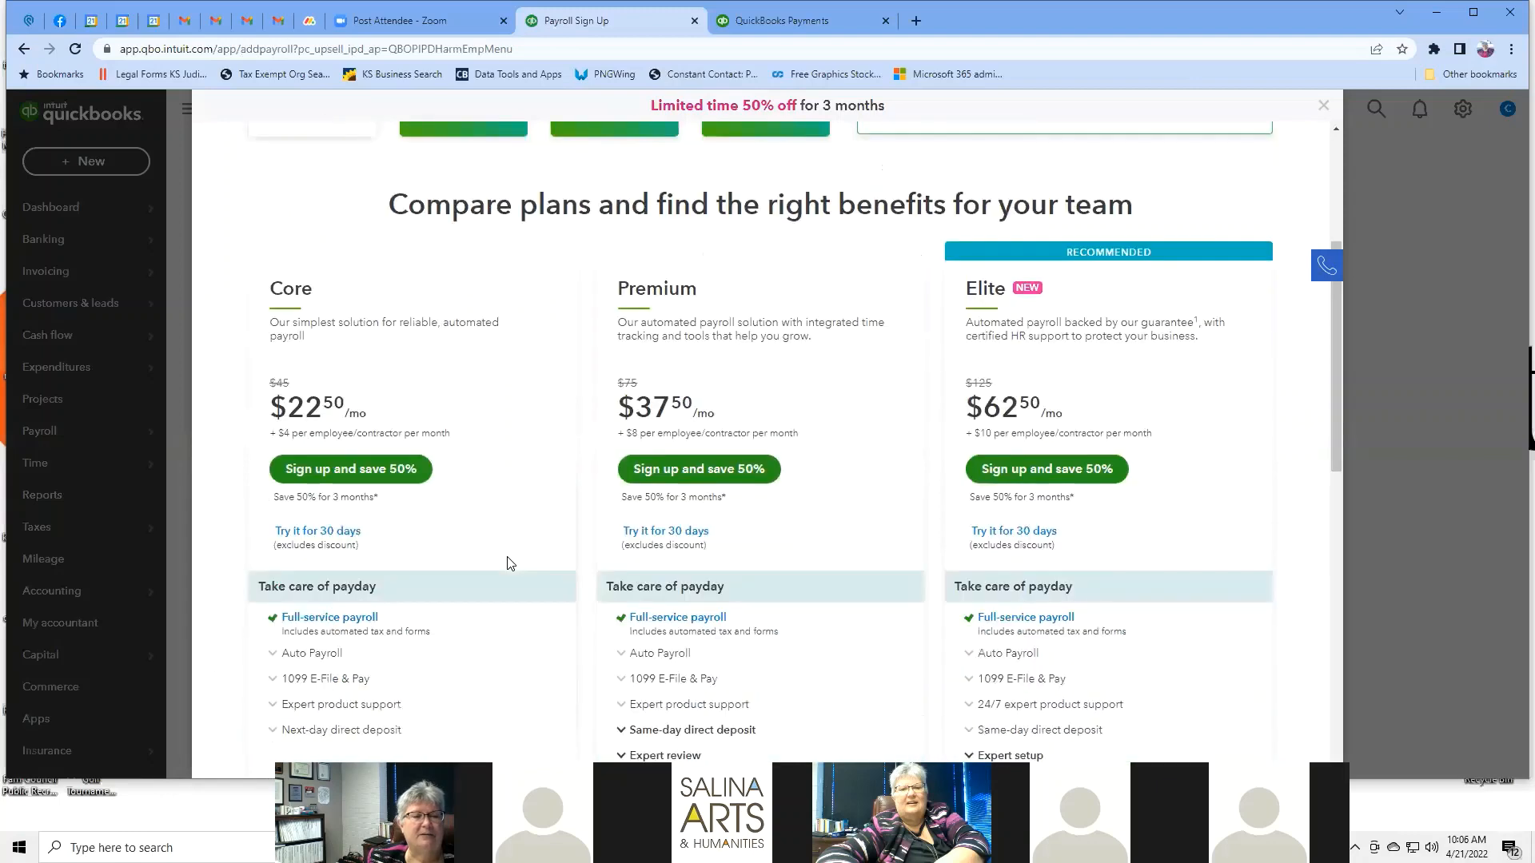
scroll(509, 564, up, 3)
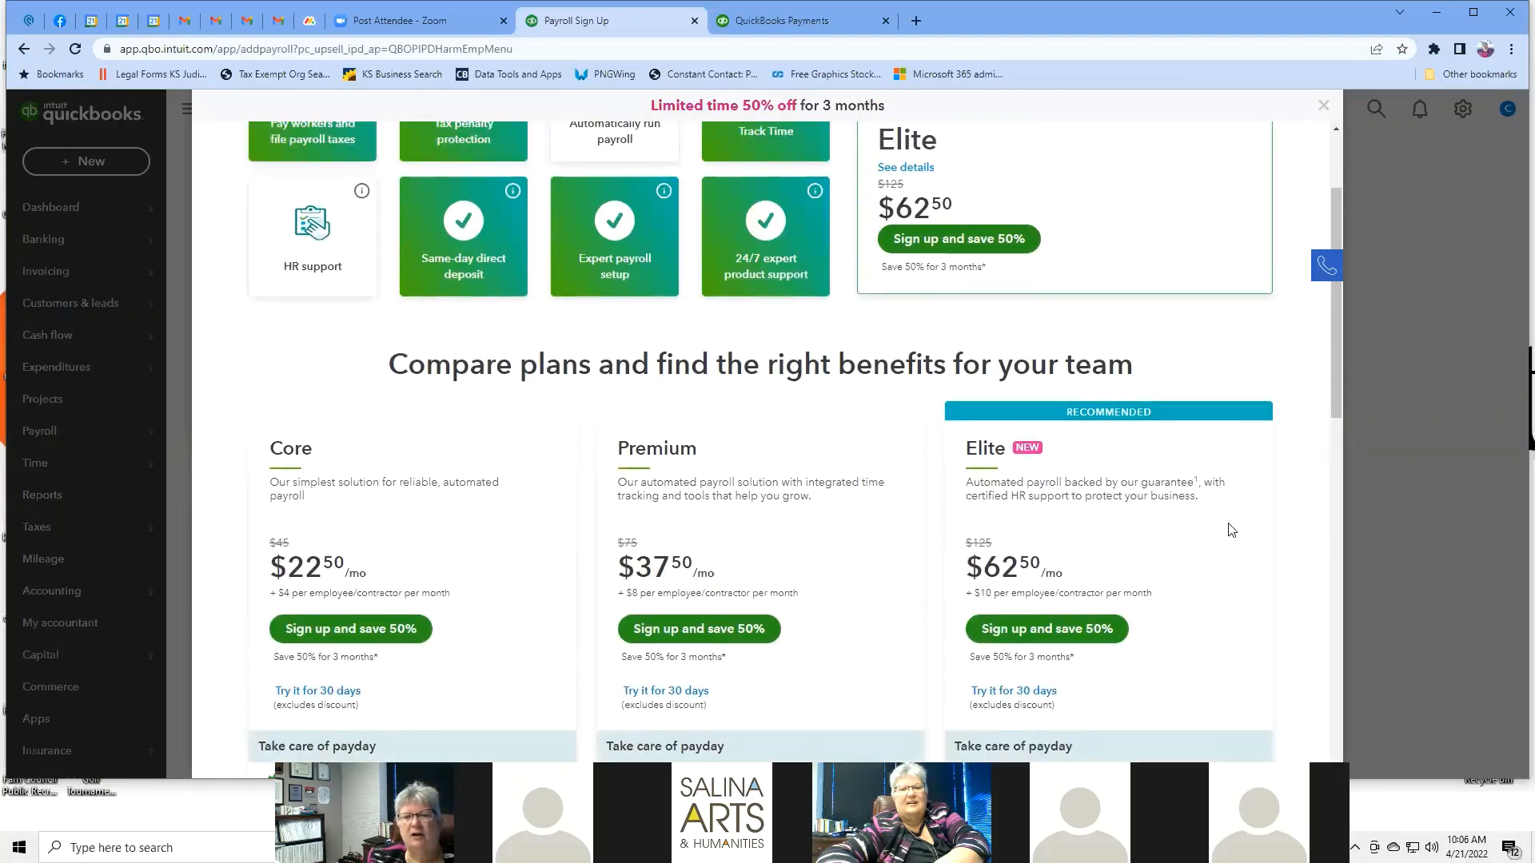
scroll(1234, 527, down, 3)
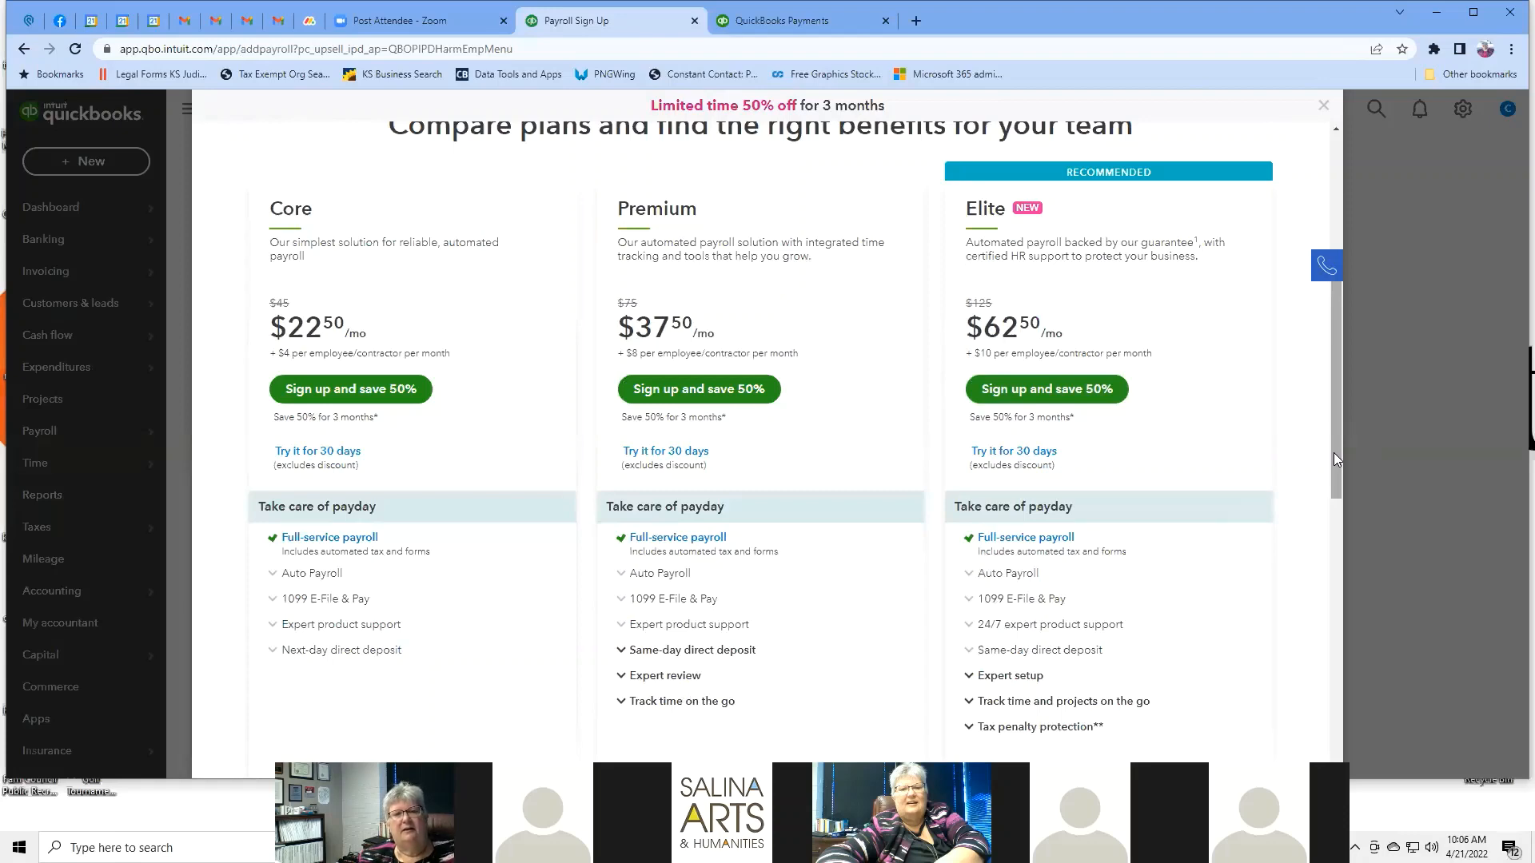
scroll(1333, 452, up, 1)
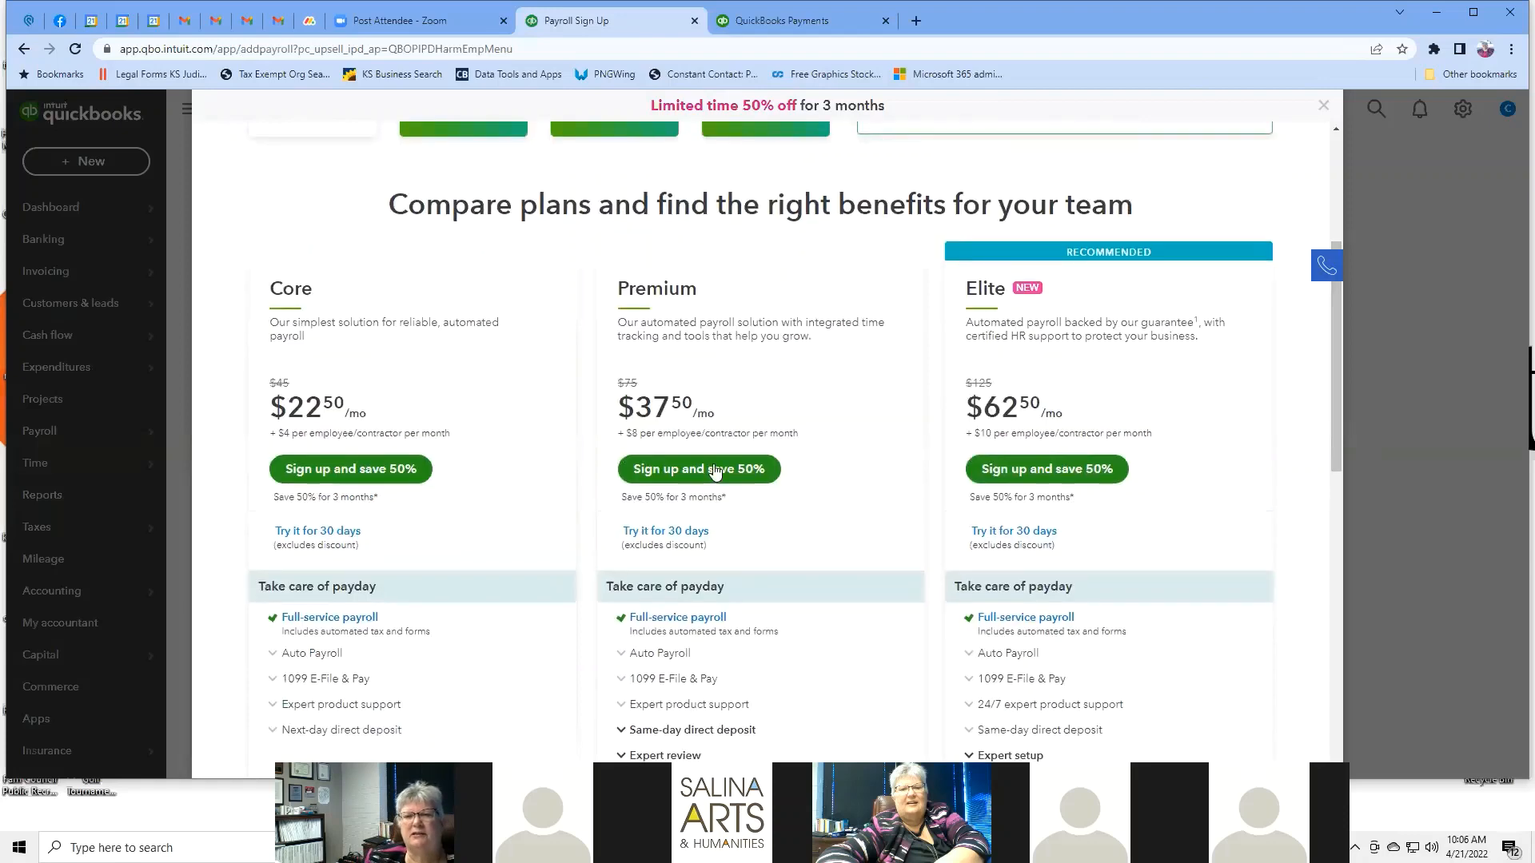
drag(1340, 313, 1353, 122)
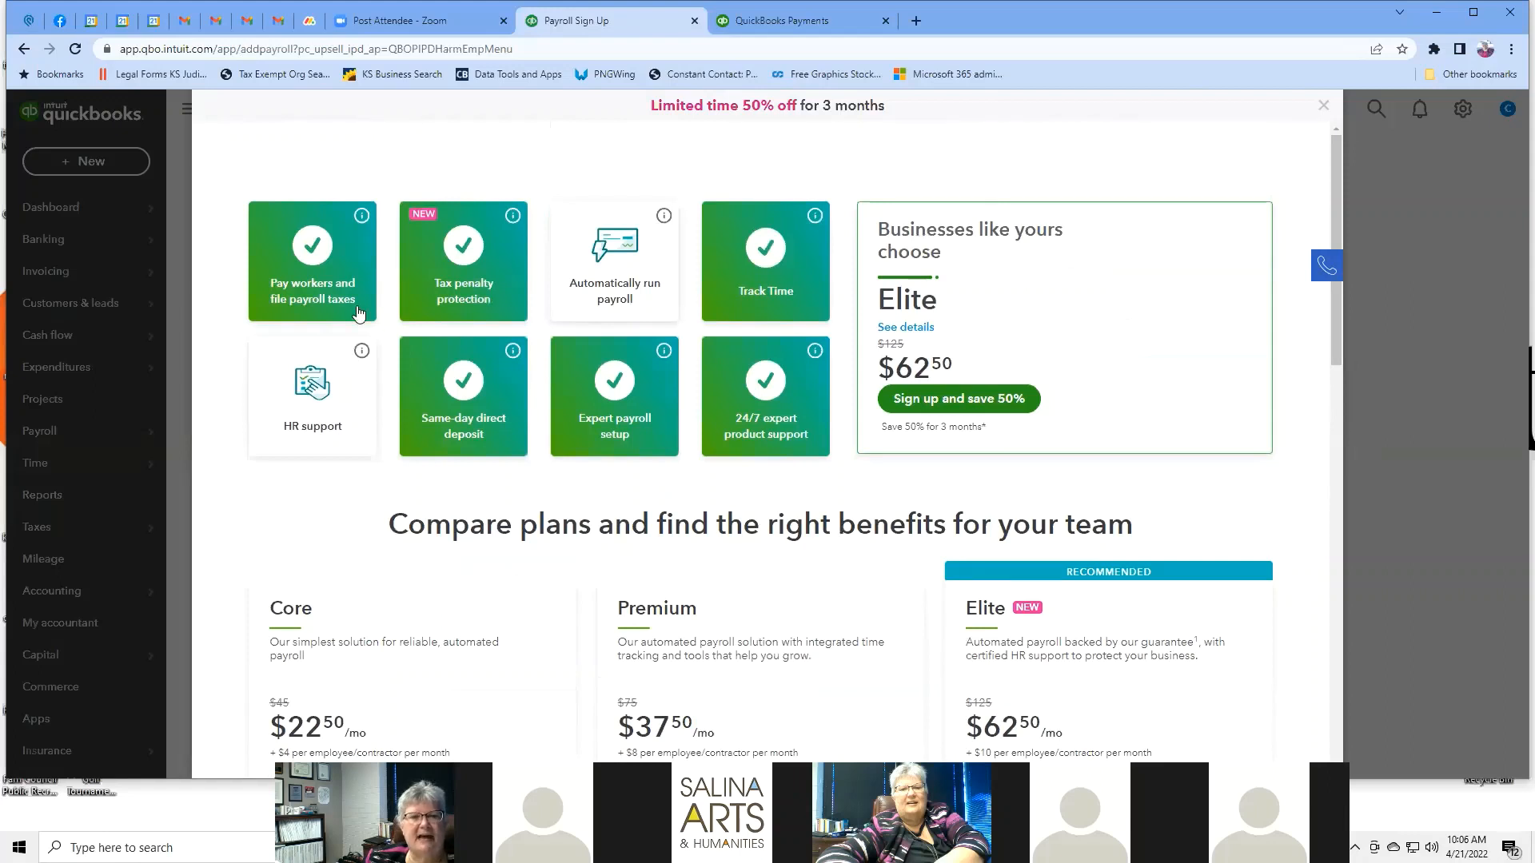
mouse_move(362, 215)
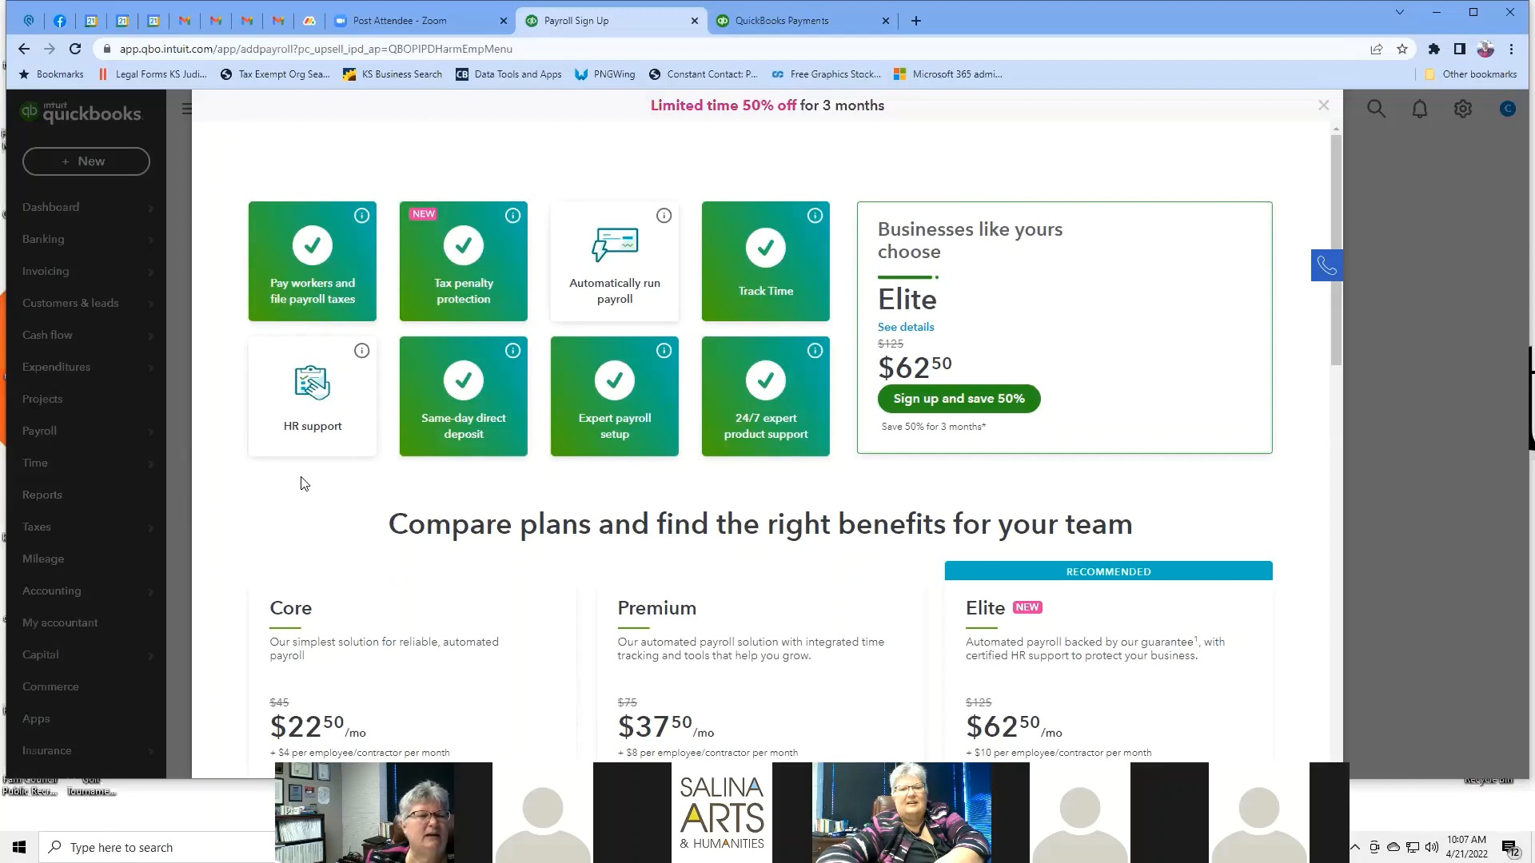
Dismiss the payroll offer and open the Add a contractor form under Payroll Contractors.
click(1326, 113)
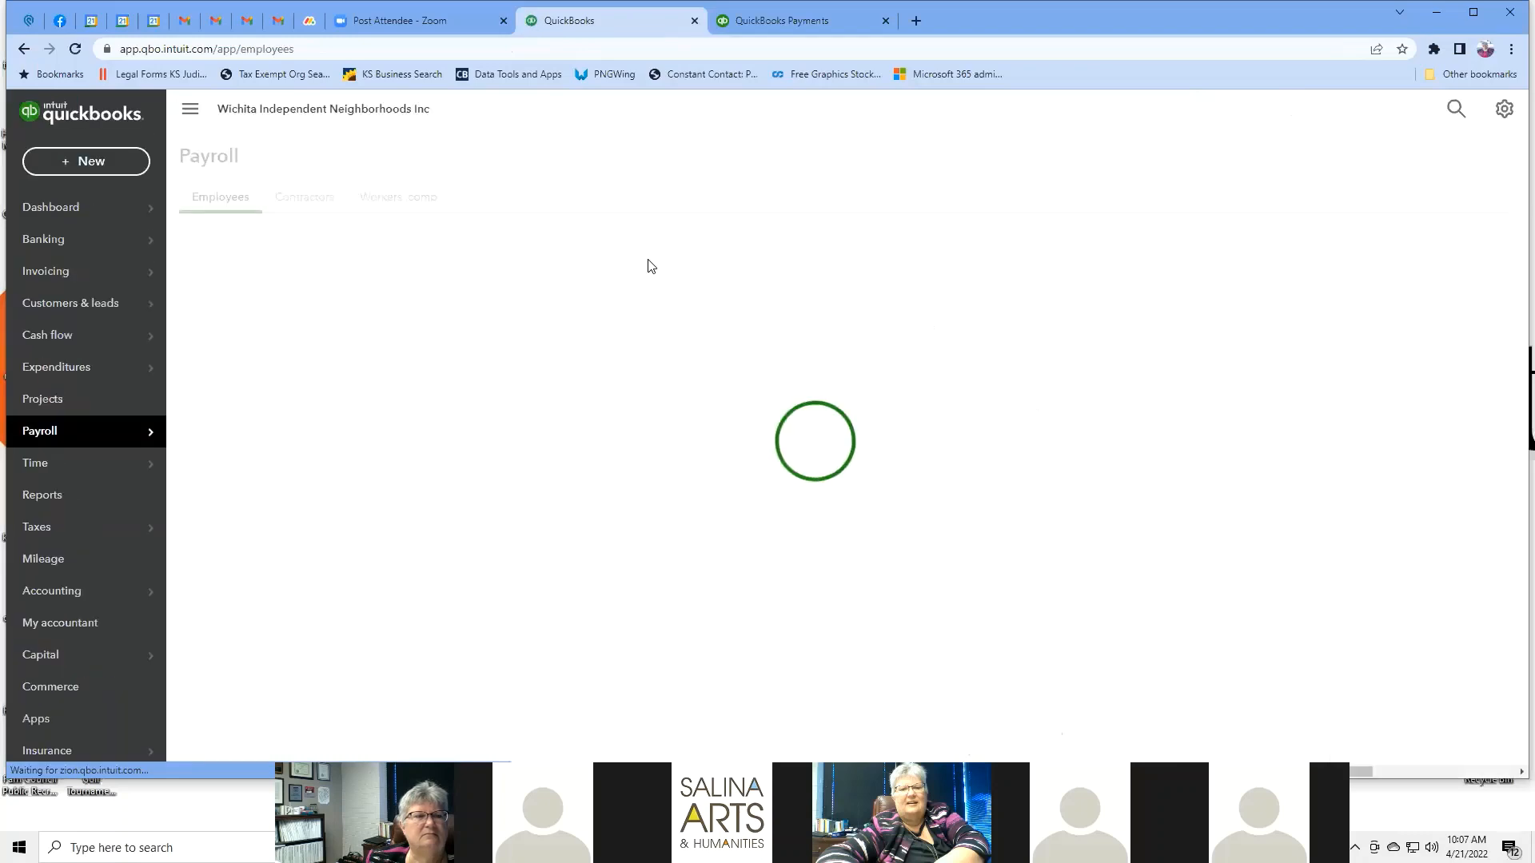
click(115, 475)
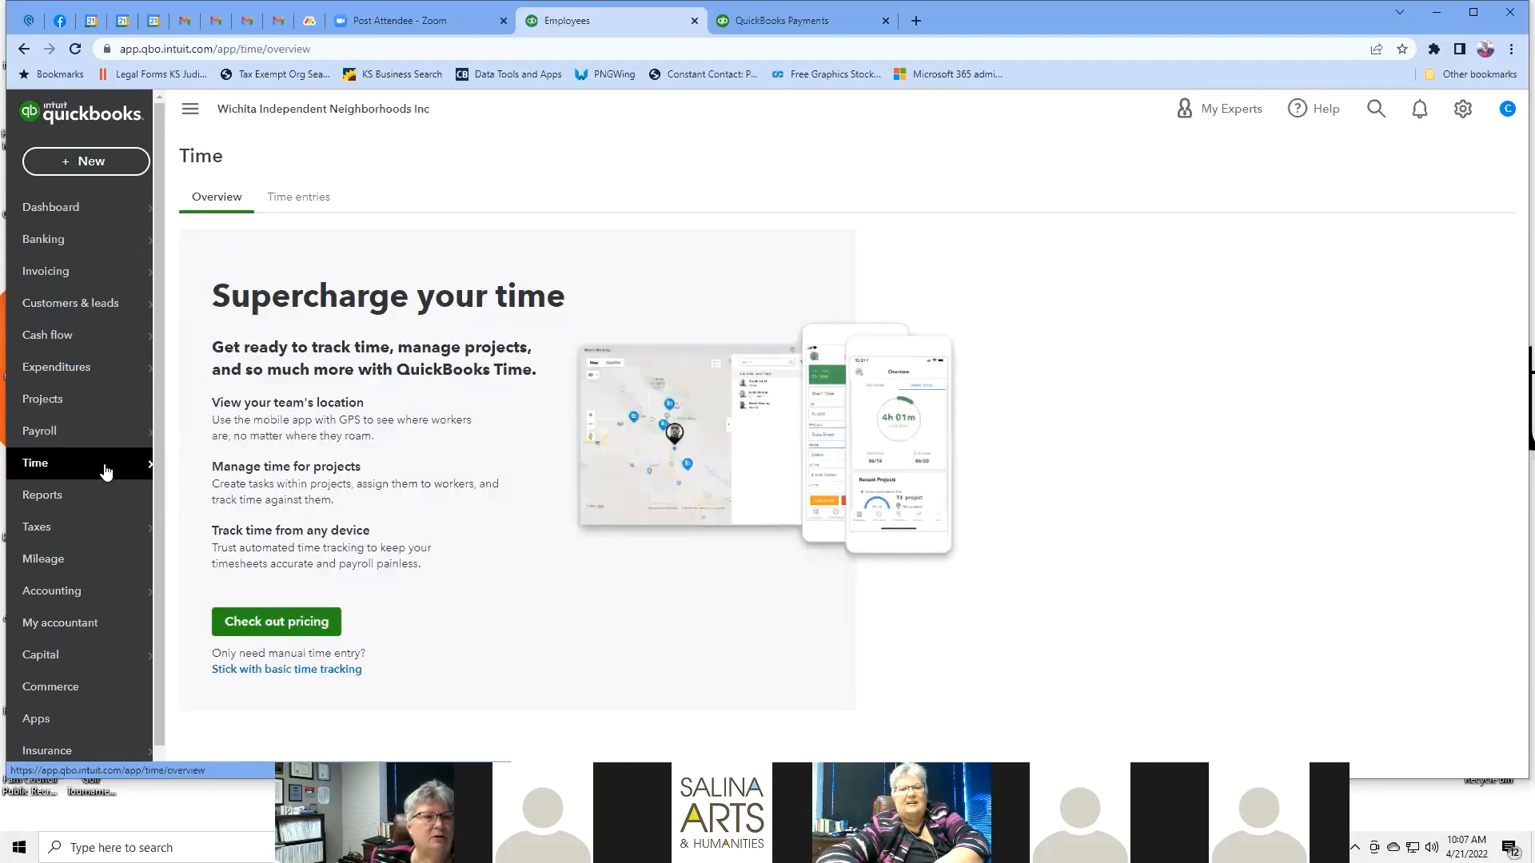
mouse_move(94, 442)
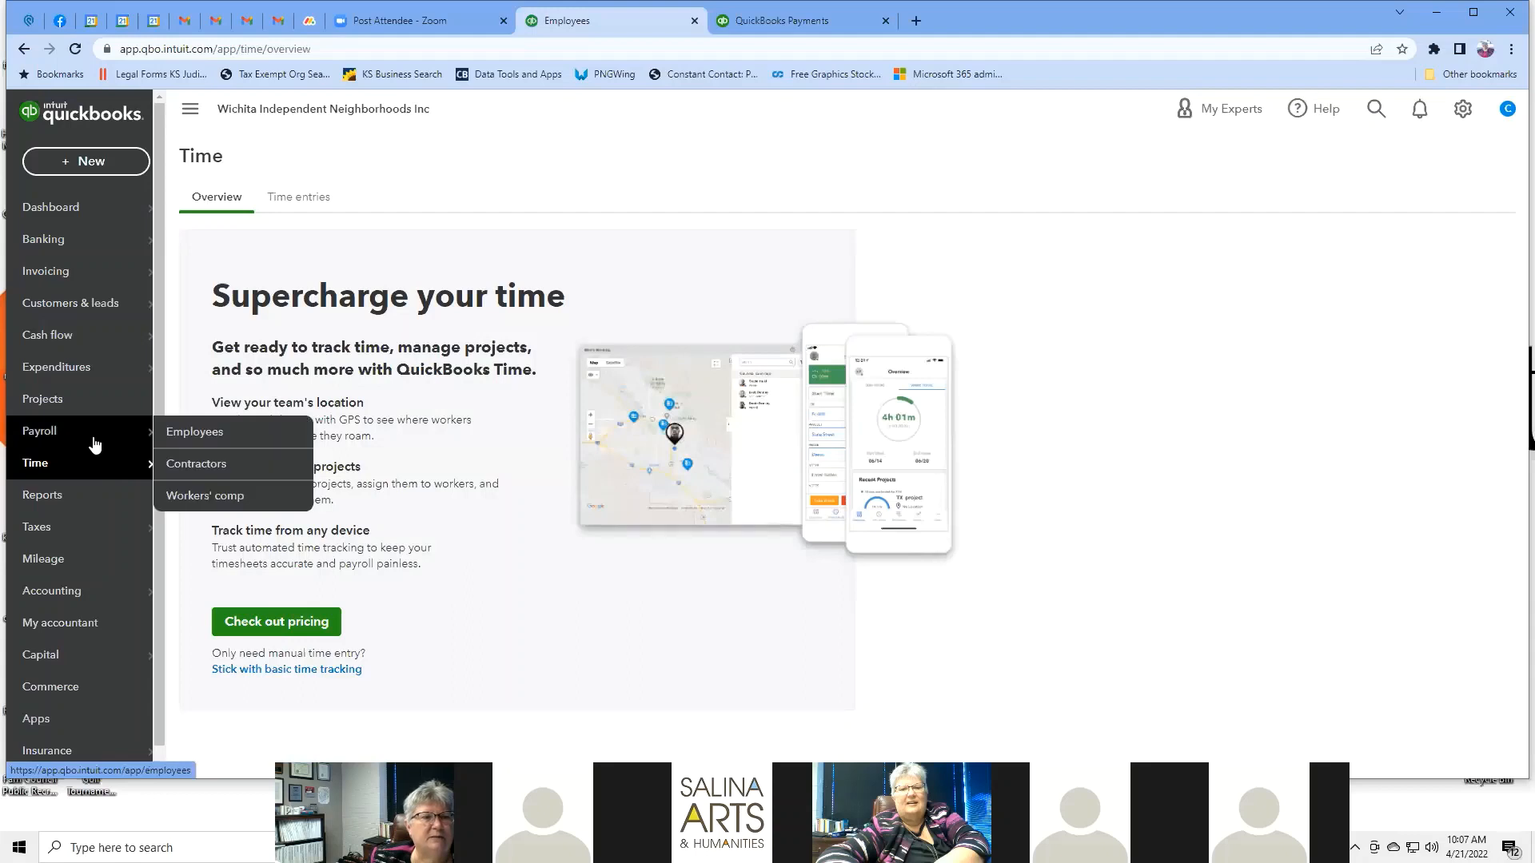
click(192, 469)
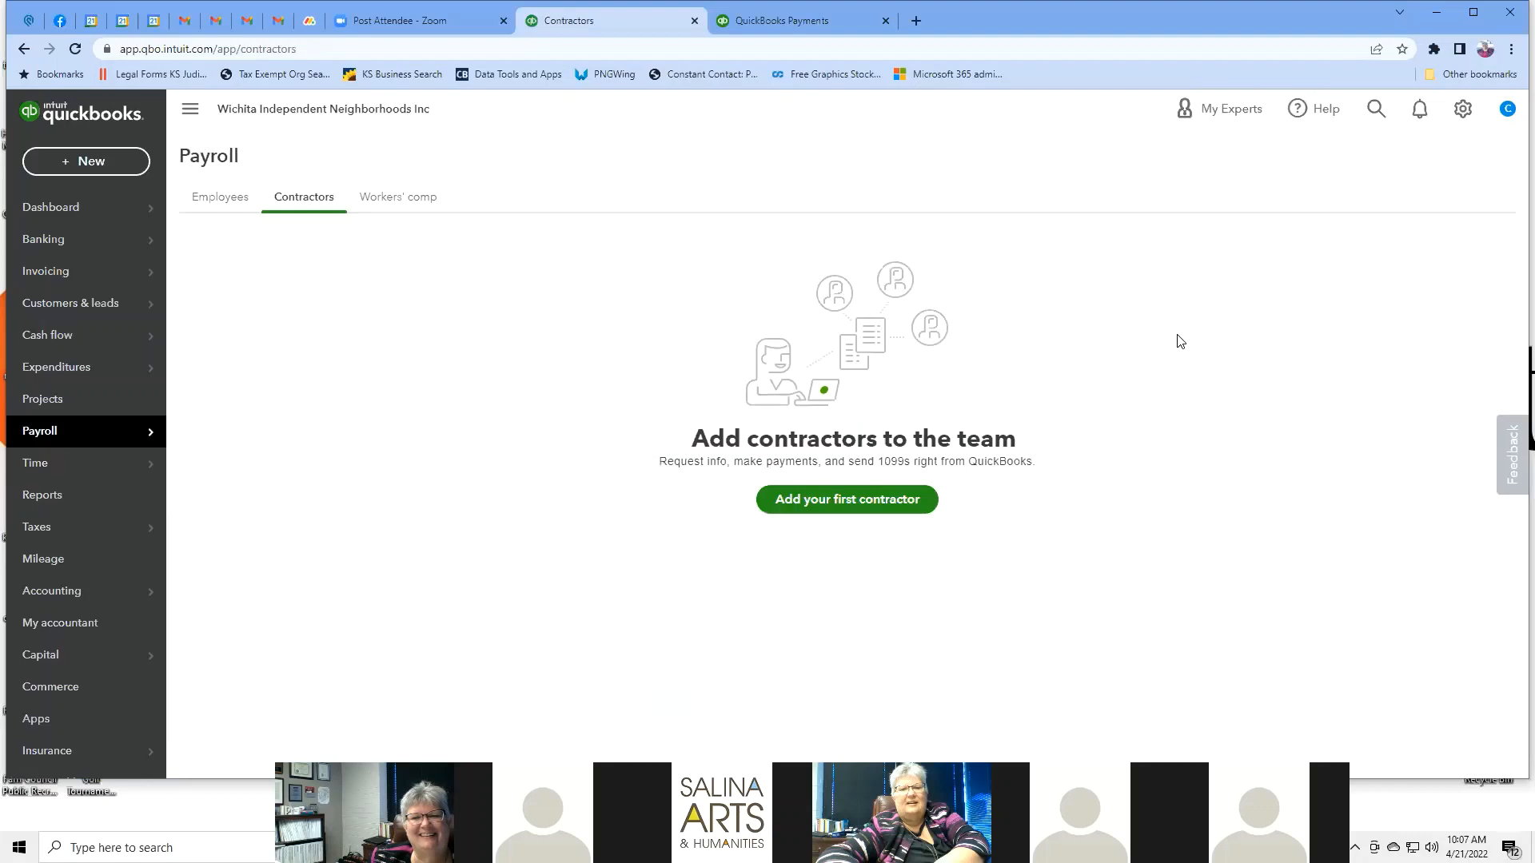
click(882, 501)
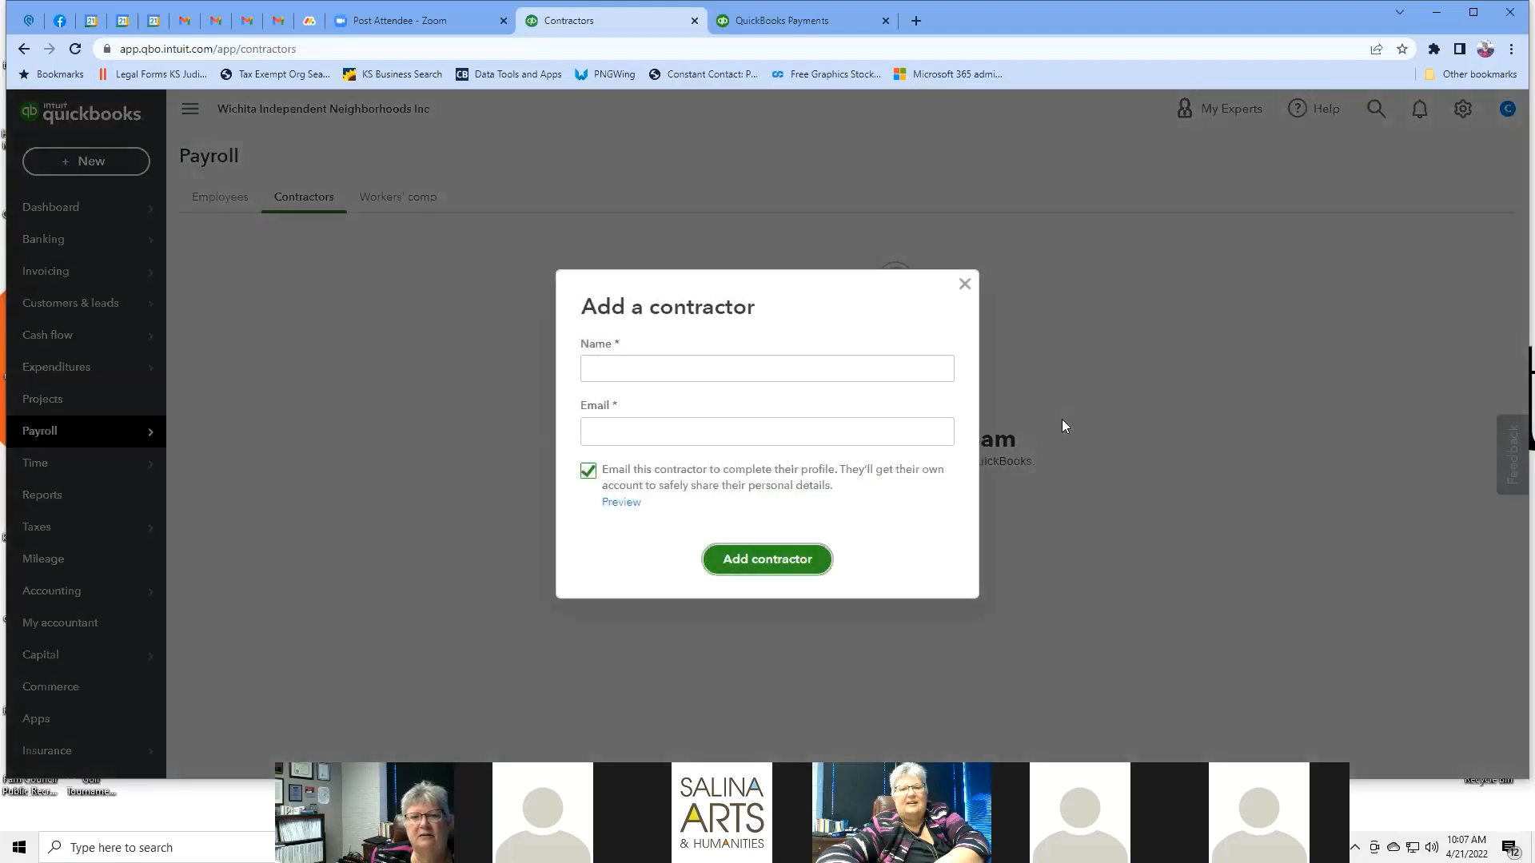
Enter the contractor name Kansas Nonprofit Chamber and the contractor's e-mail address.
click(622, 367)
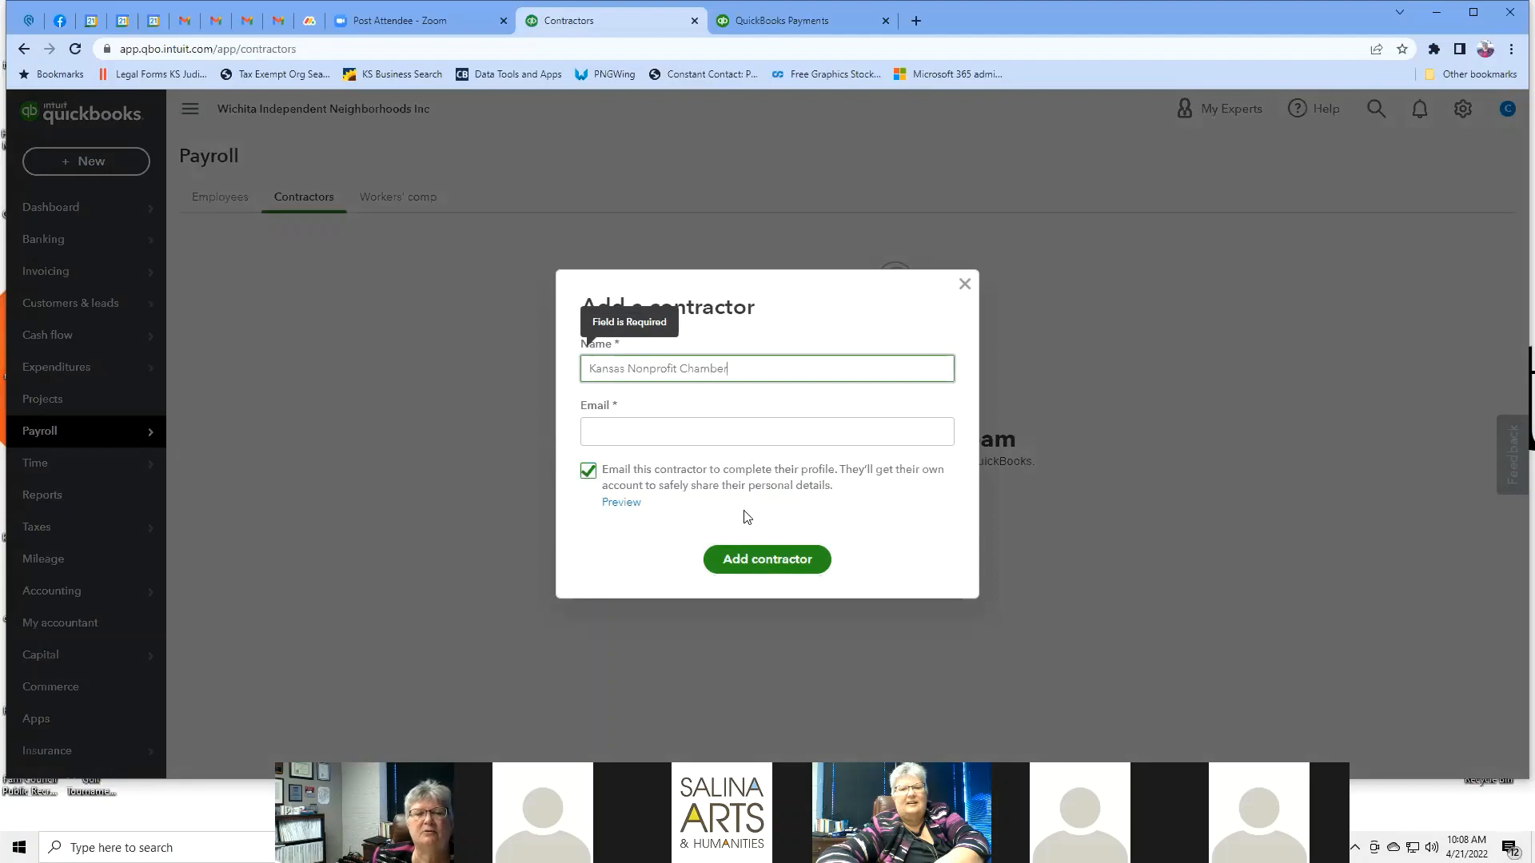
click(692, 442)
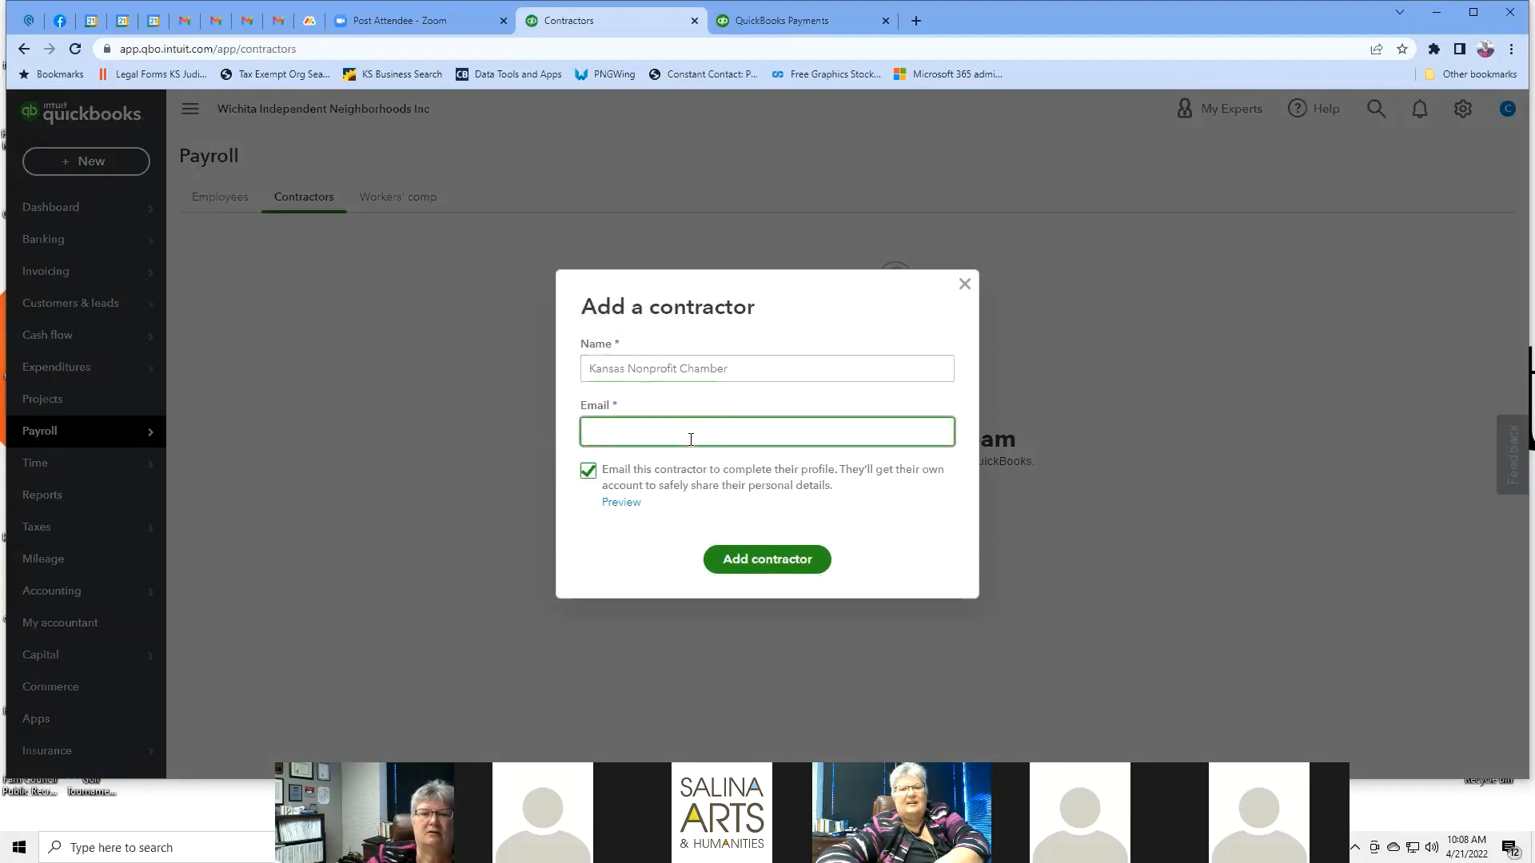
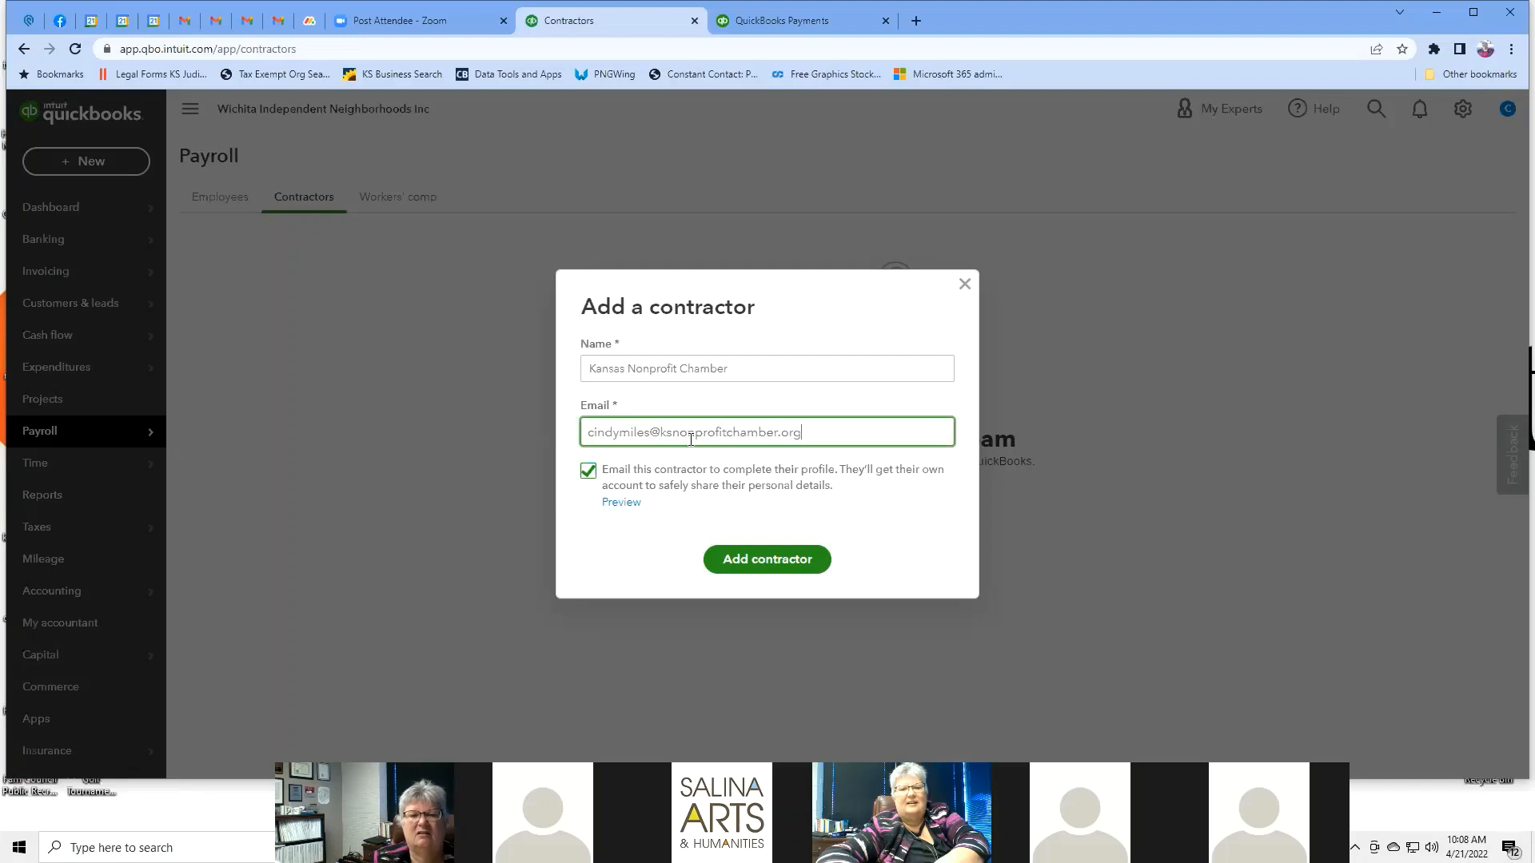
Save the new contractor and check its active status options without changing them.
click(778, 560)
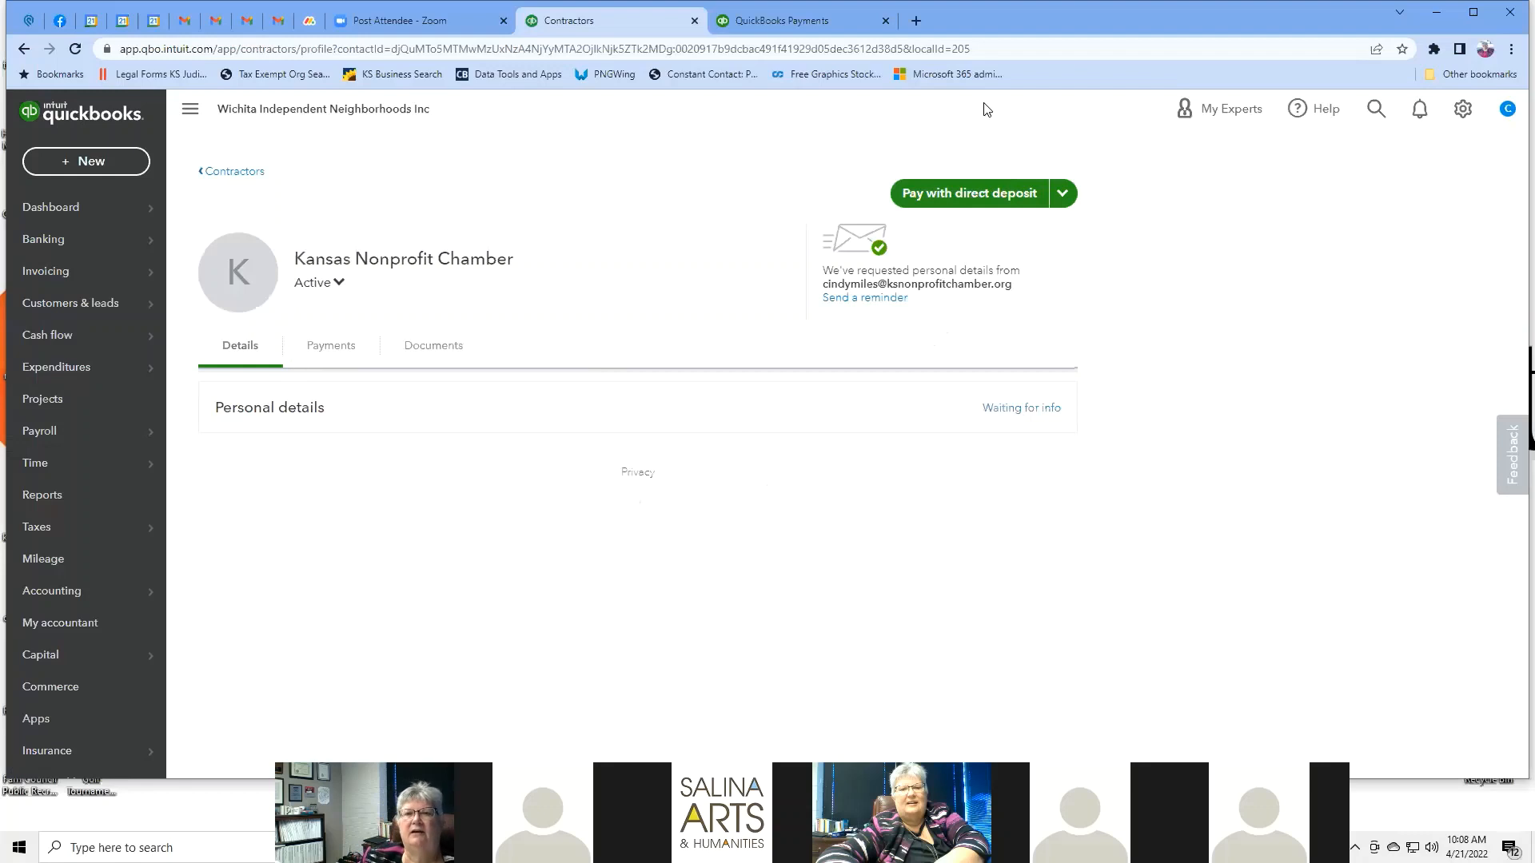
click(310, 285)
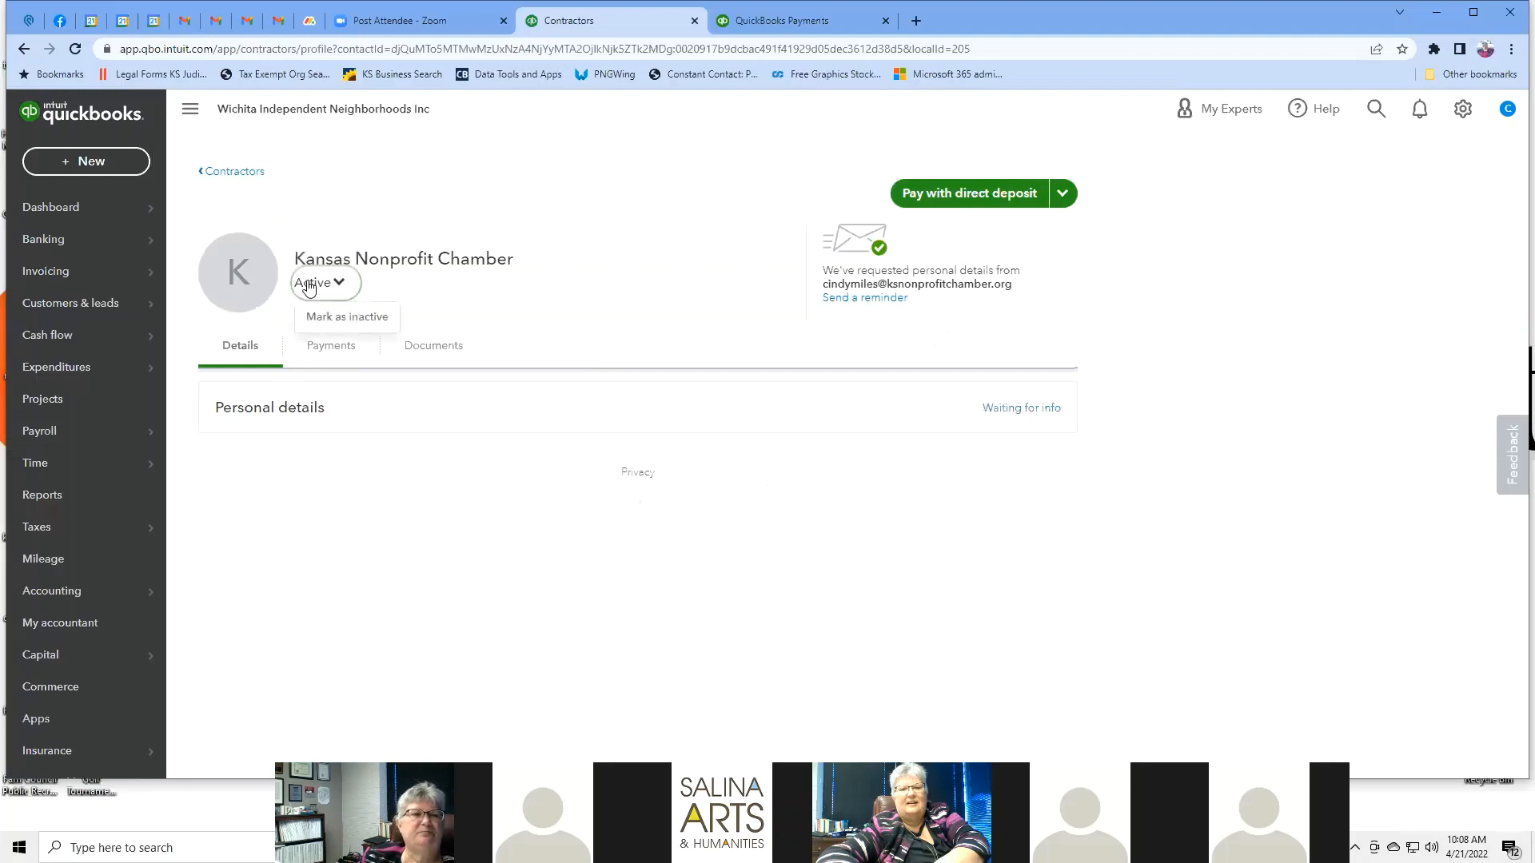
click(309, 287)
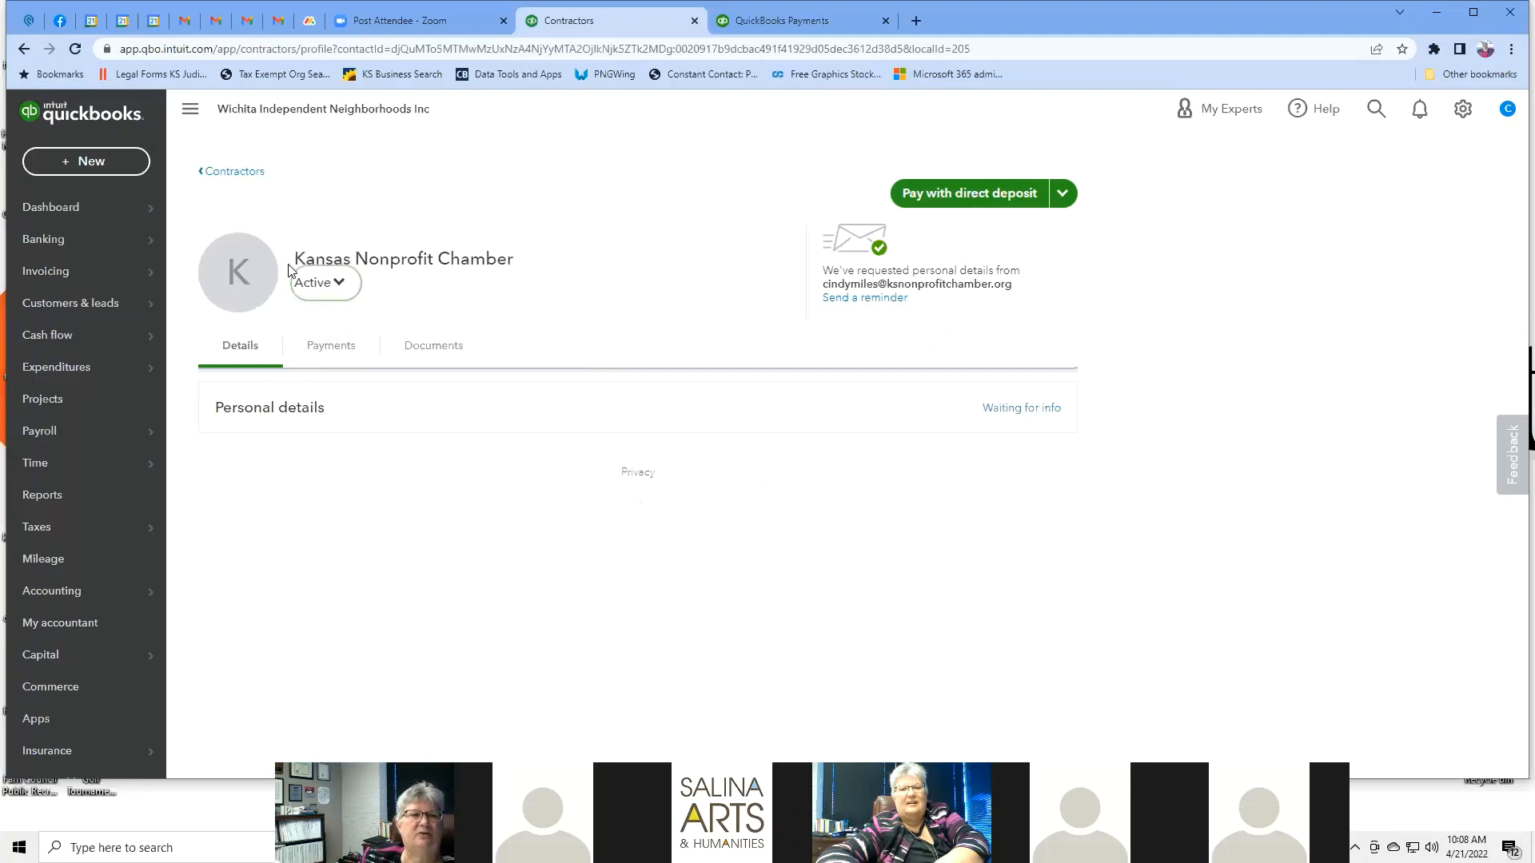
Review the profile's Details, Payments and Documents tabs and the direct deposit pay options.
click(251, 350)
click(350, 354)
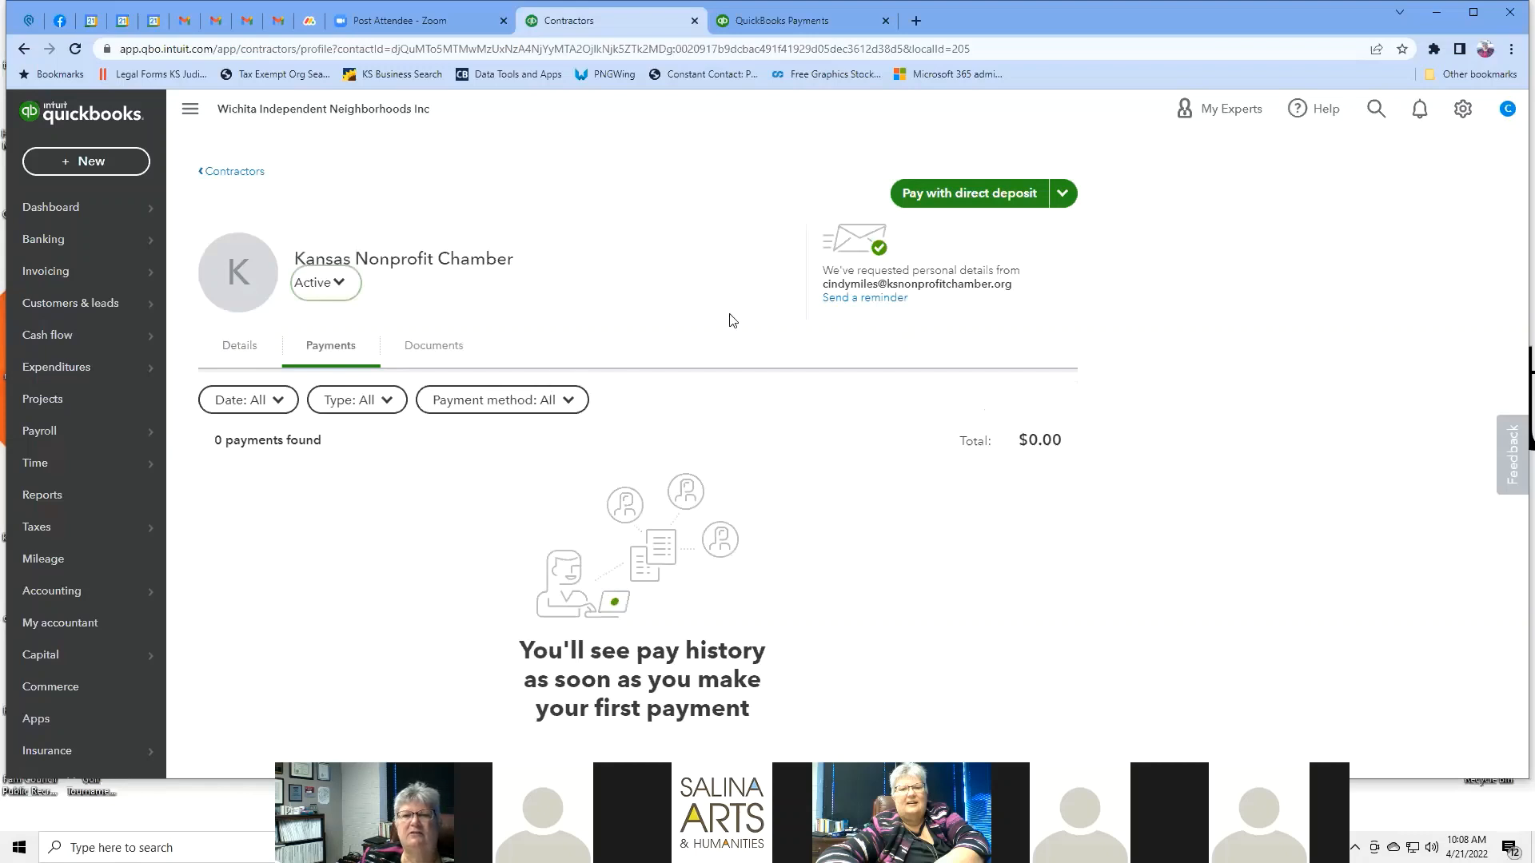
click(429, 351)
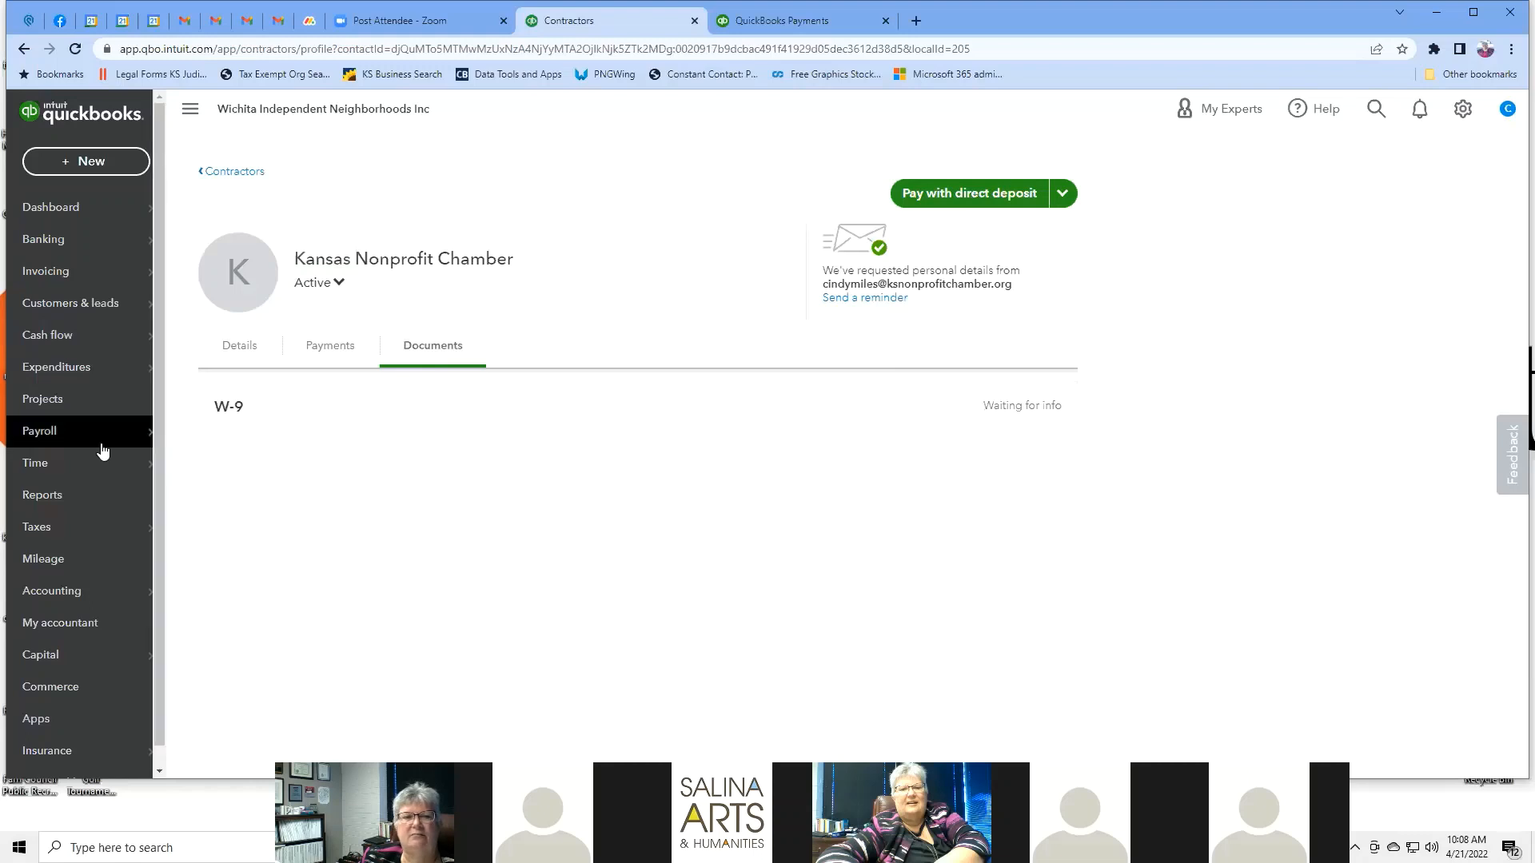
click(1064, 196)
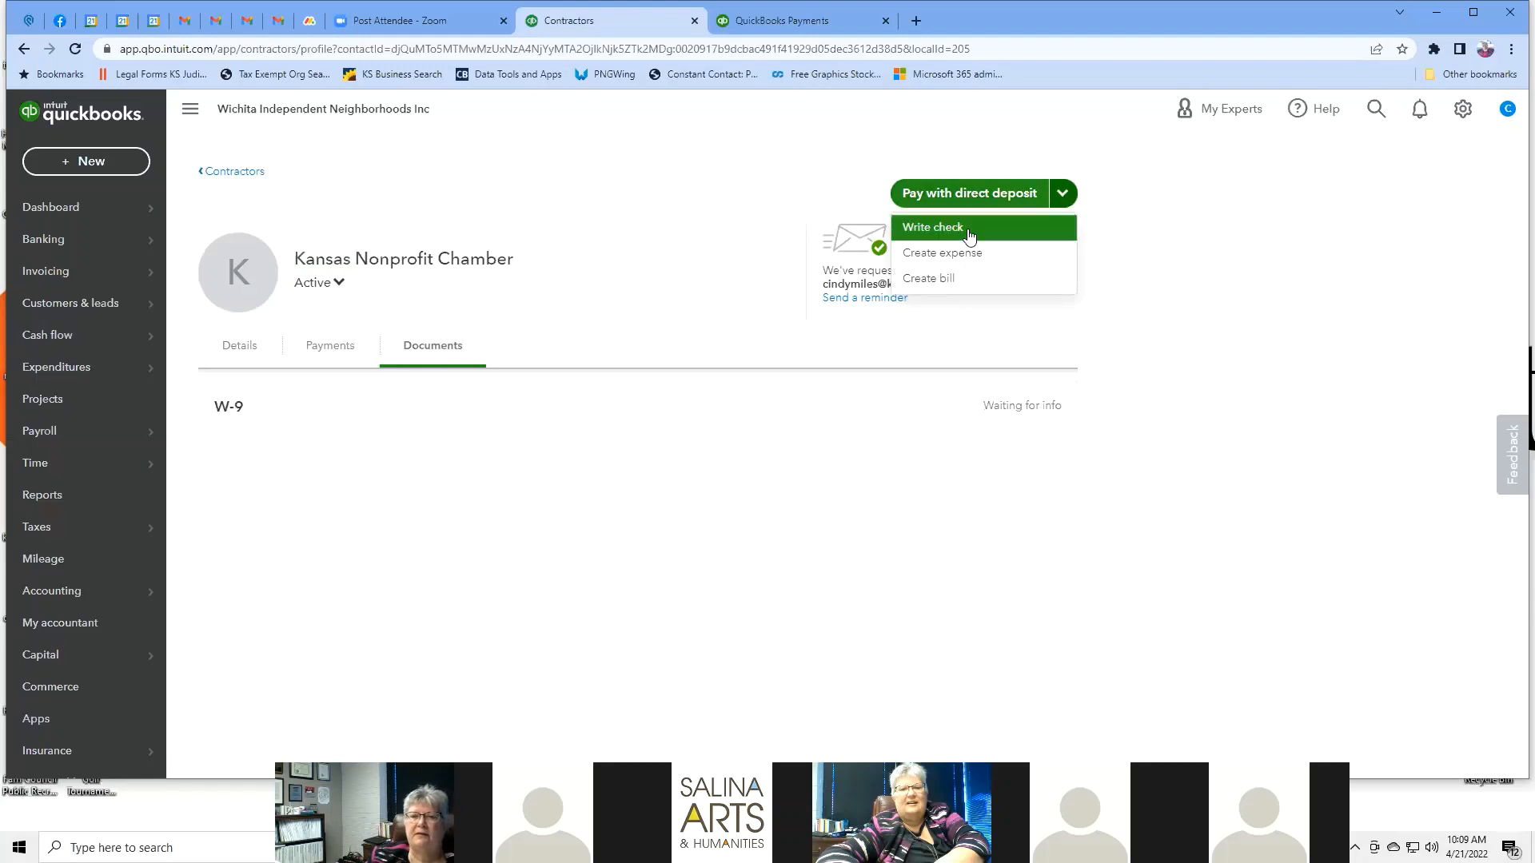
click(957, 256)
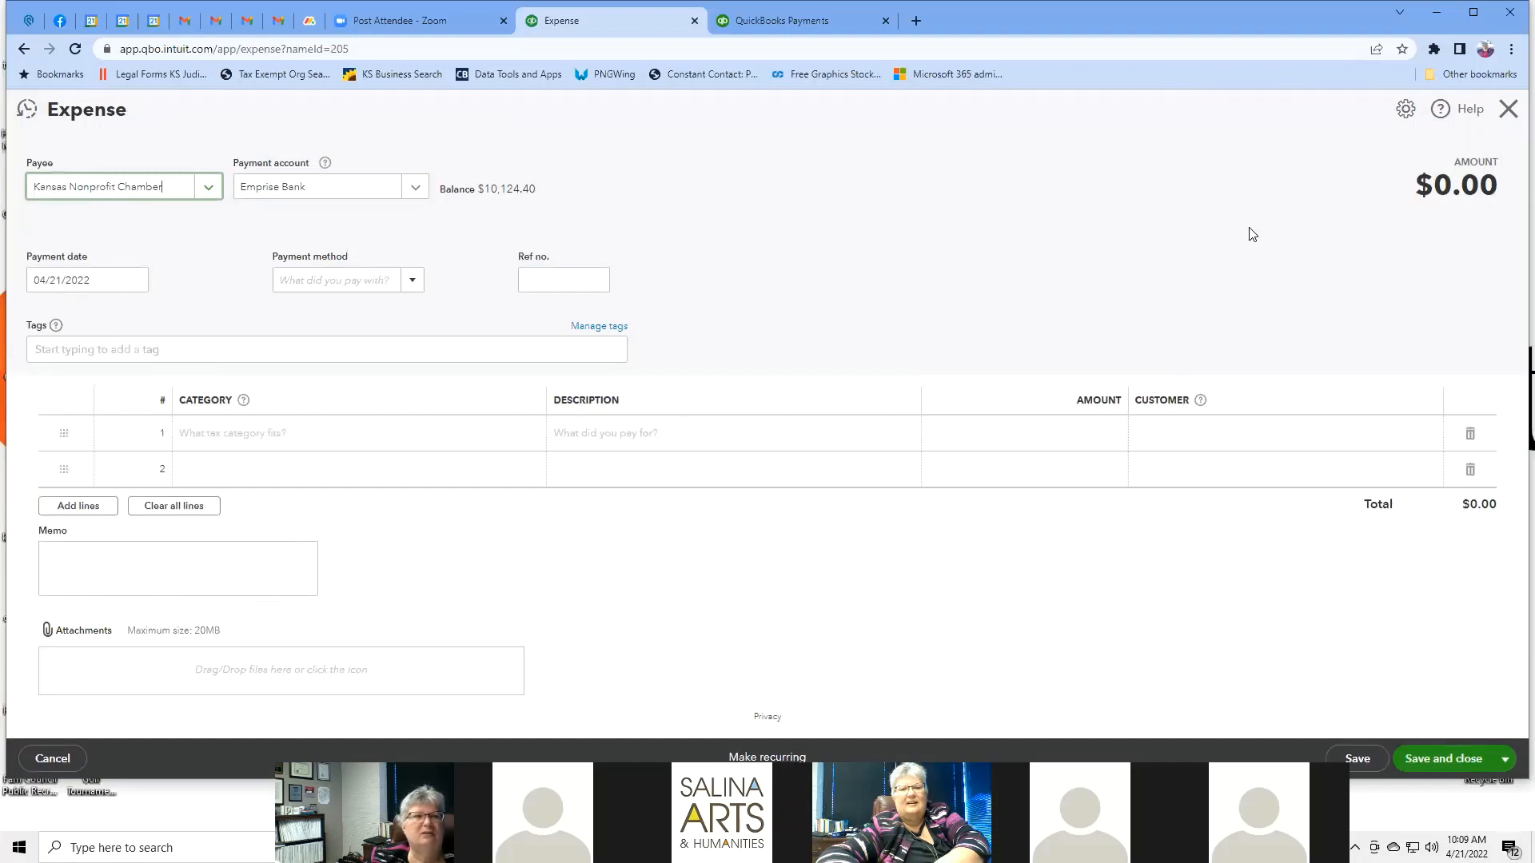
click(417, 189)
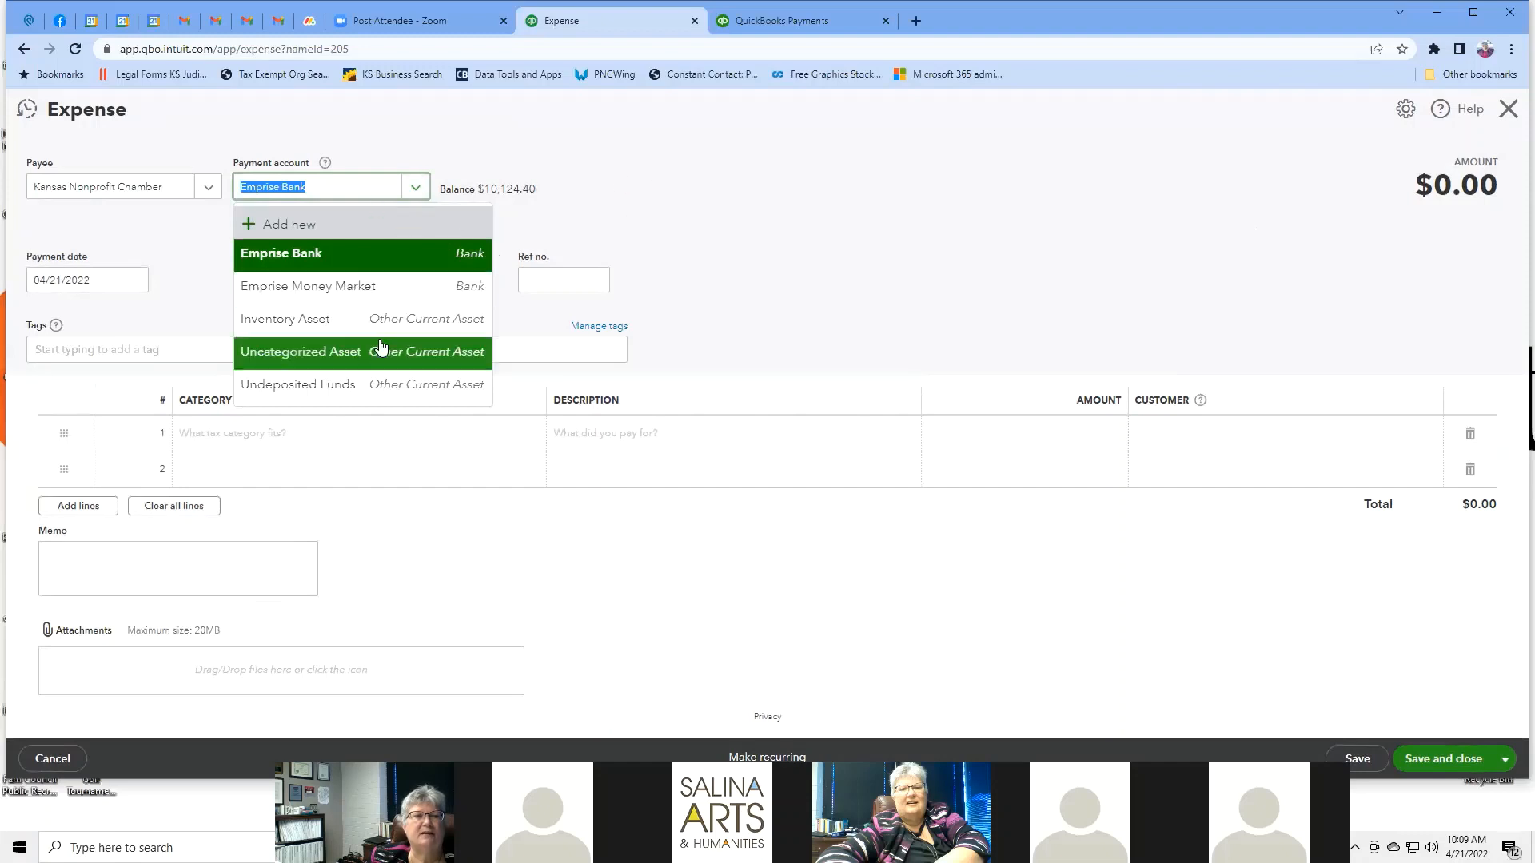
click(581, 171)
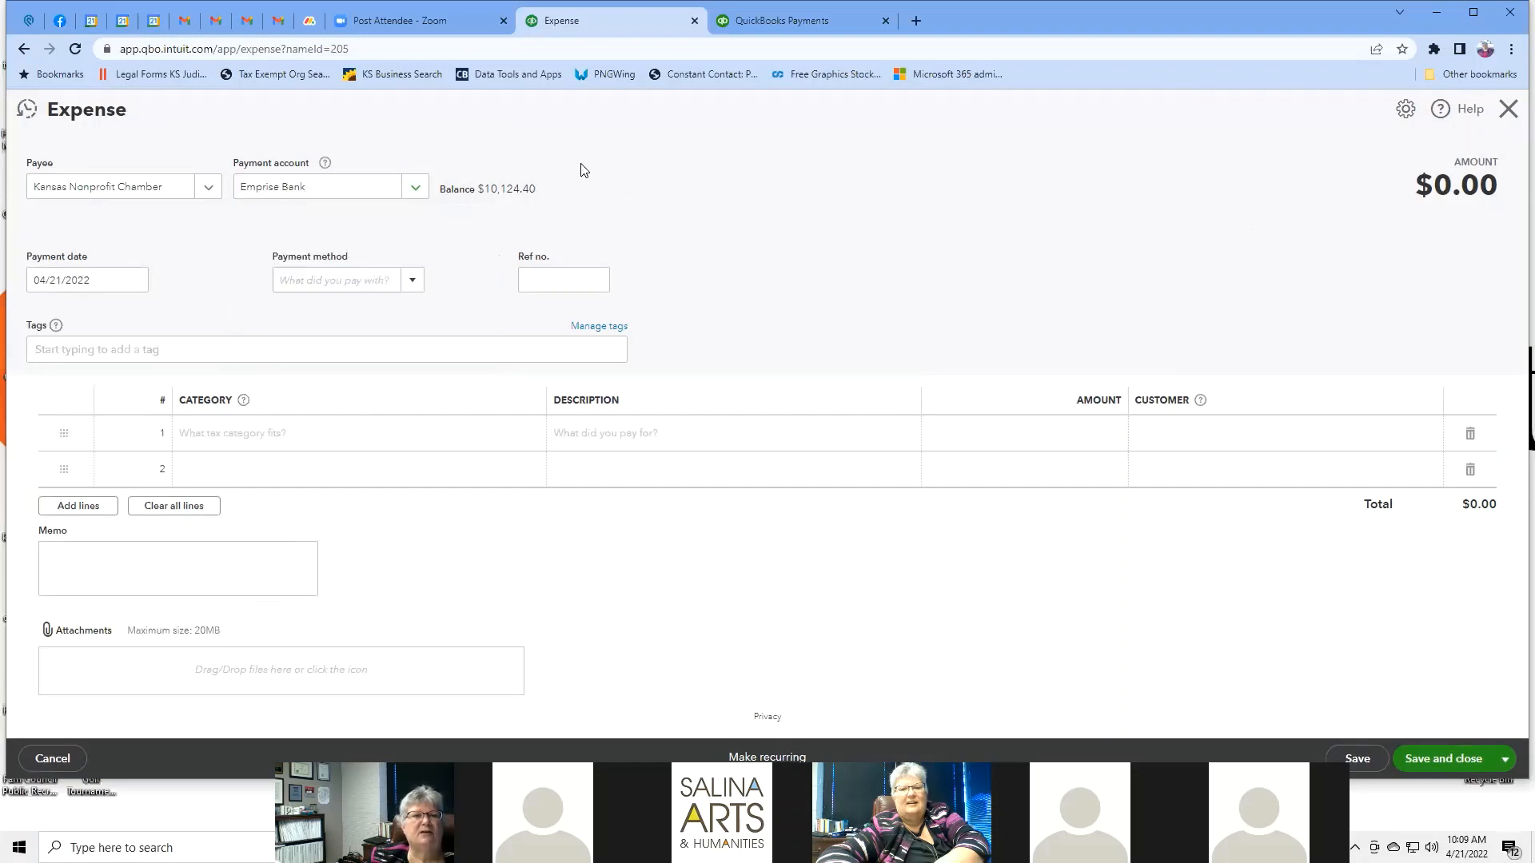
click(413, 282)
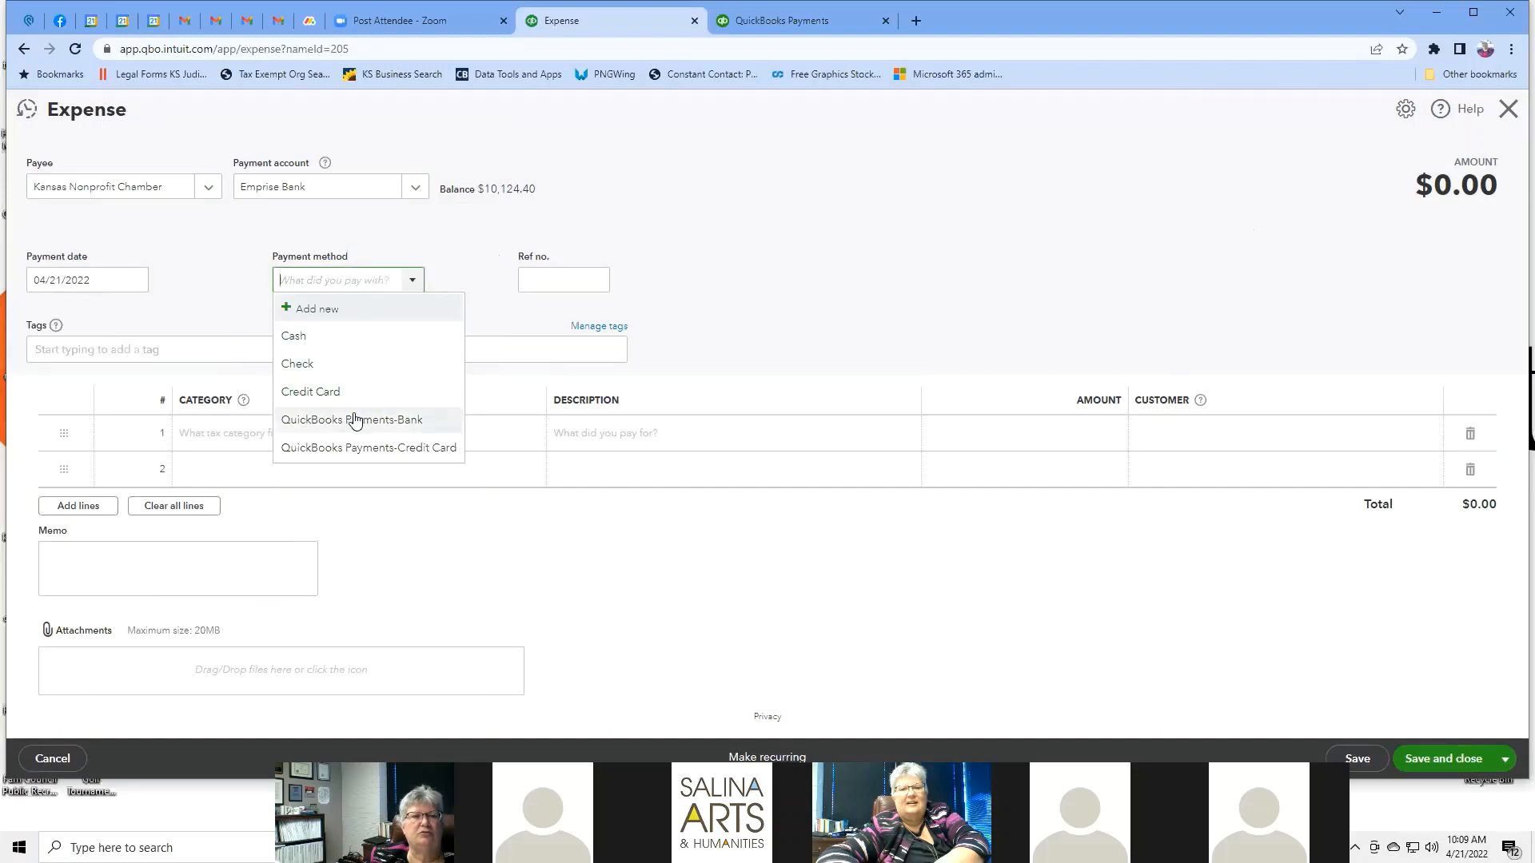
click(681, 224)
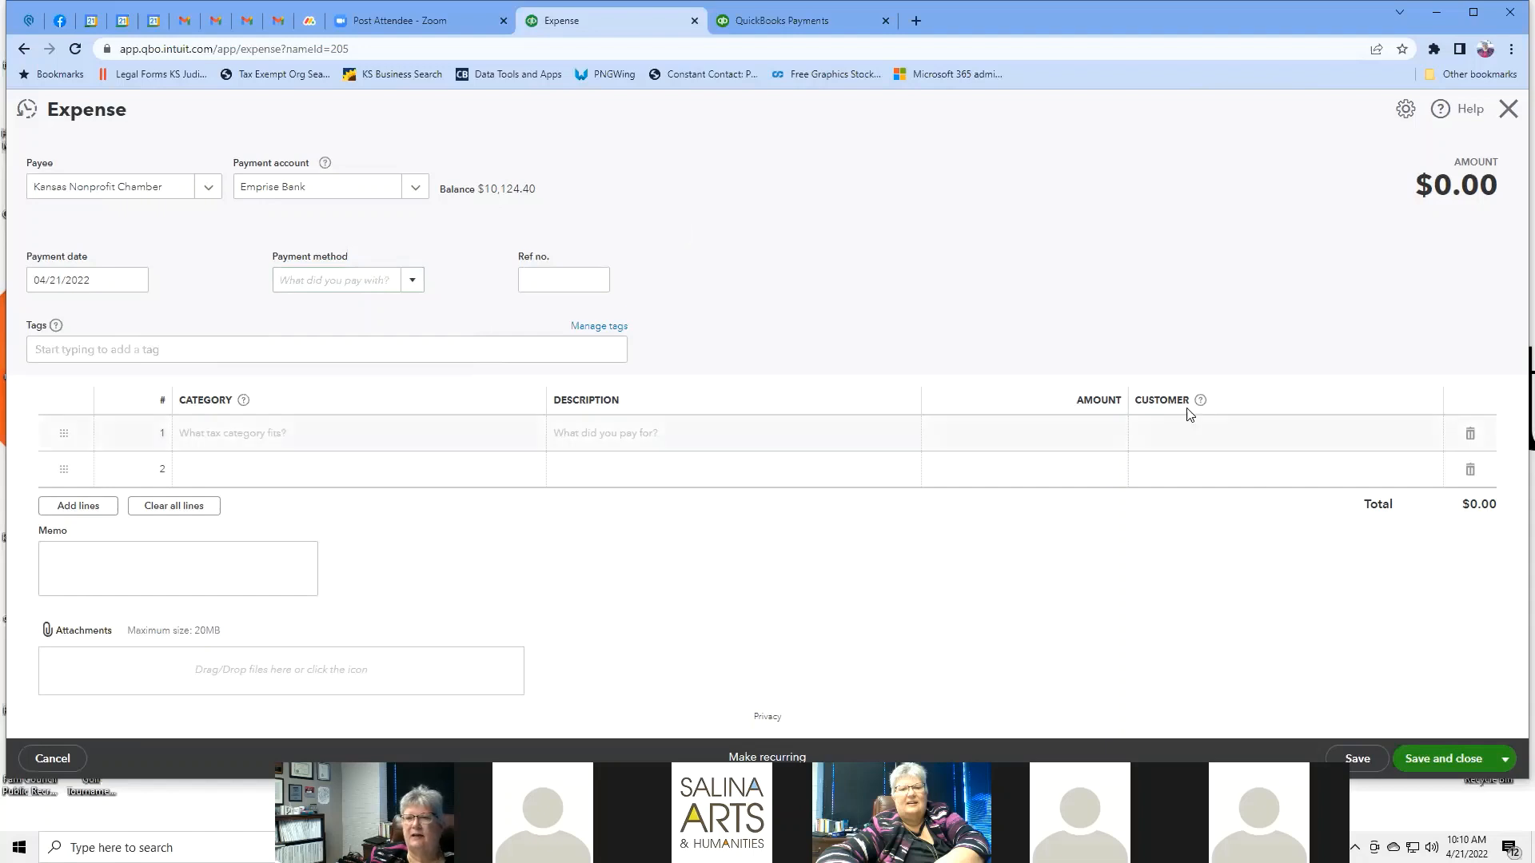
Return to the contractor profile, then open Payroll's Workers' comp page for Kansas.
click(22, 51)
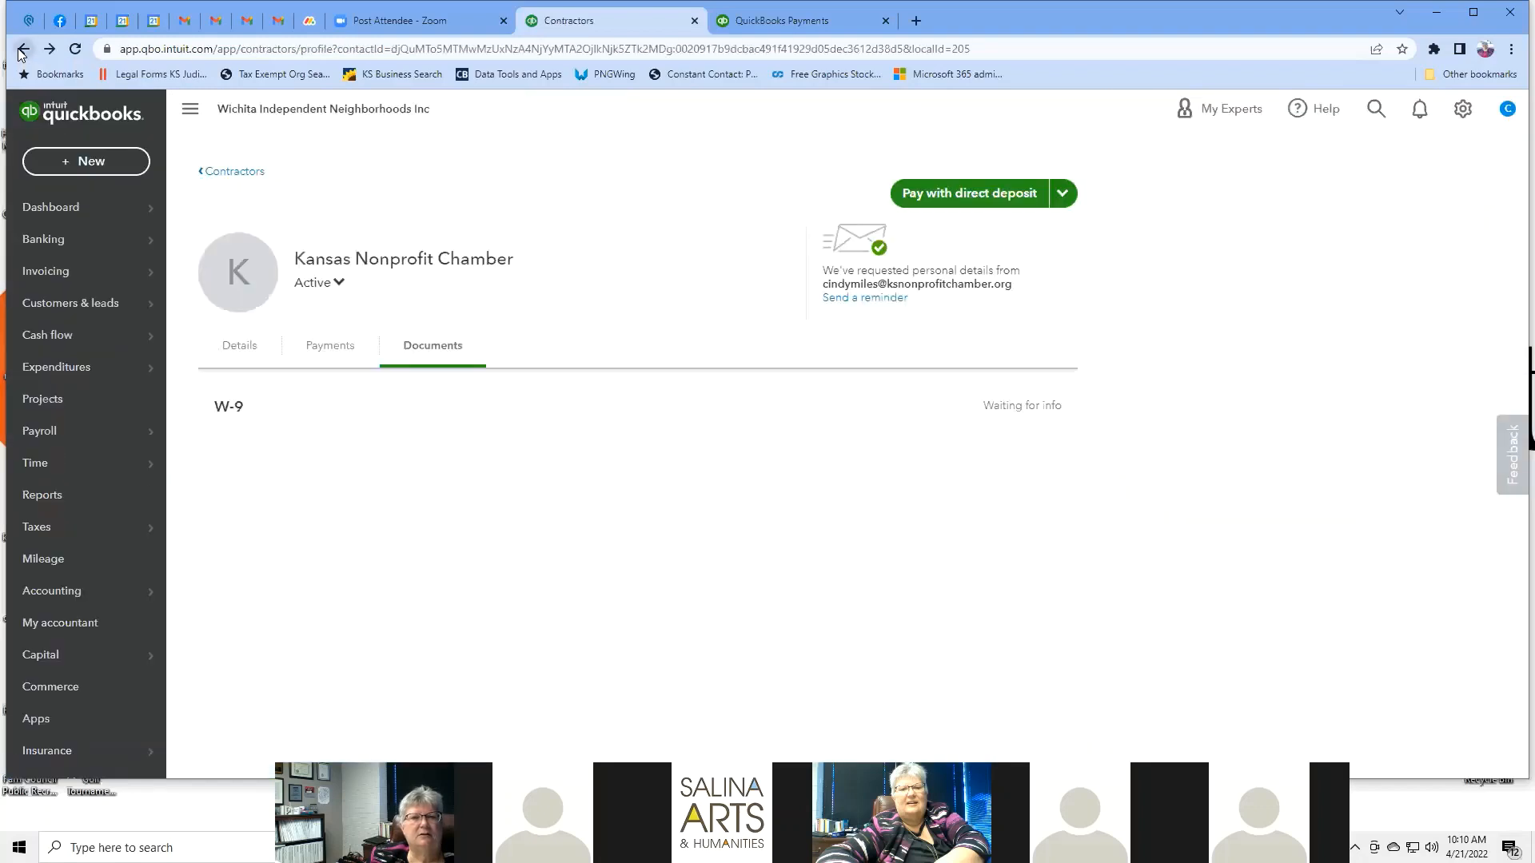
mouse_move(111, 384)
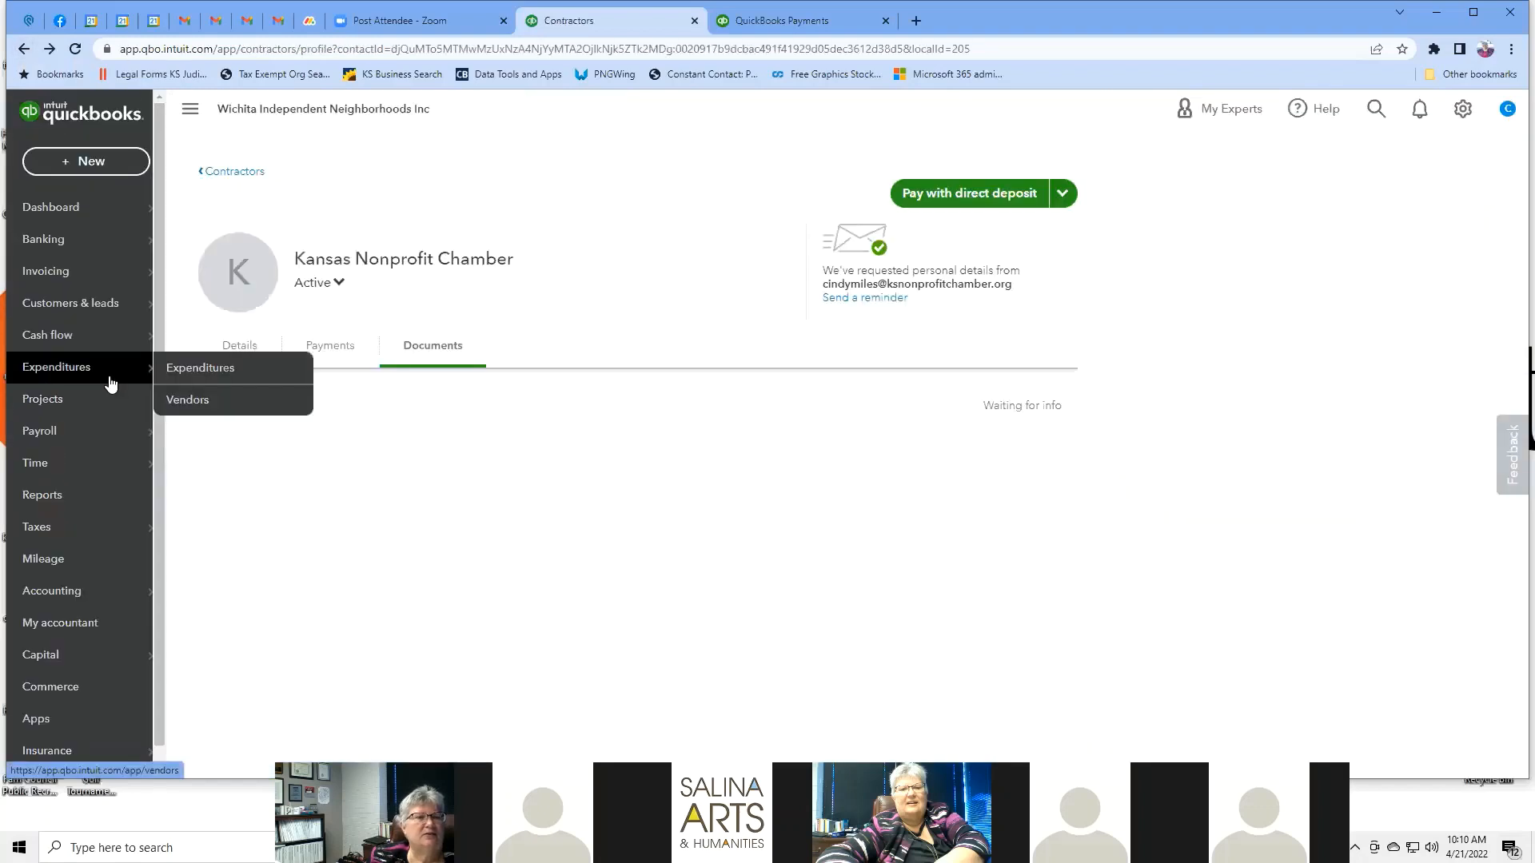
mouse_move(114, 435)
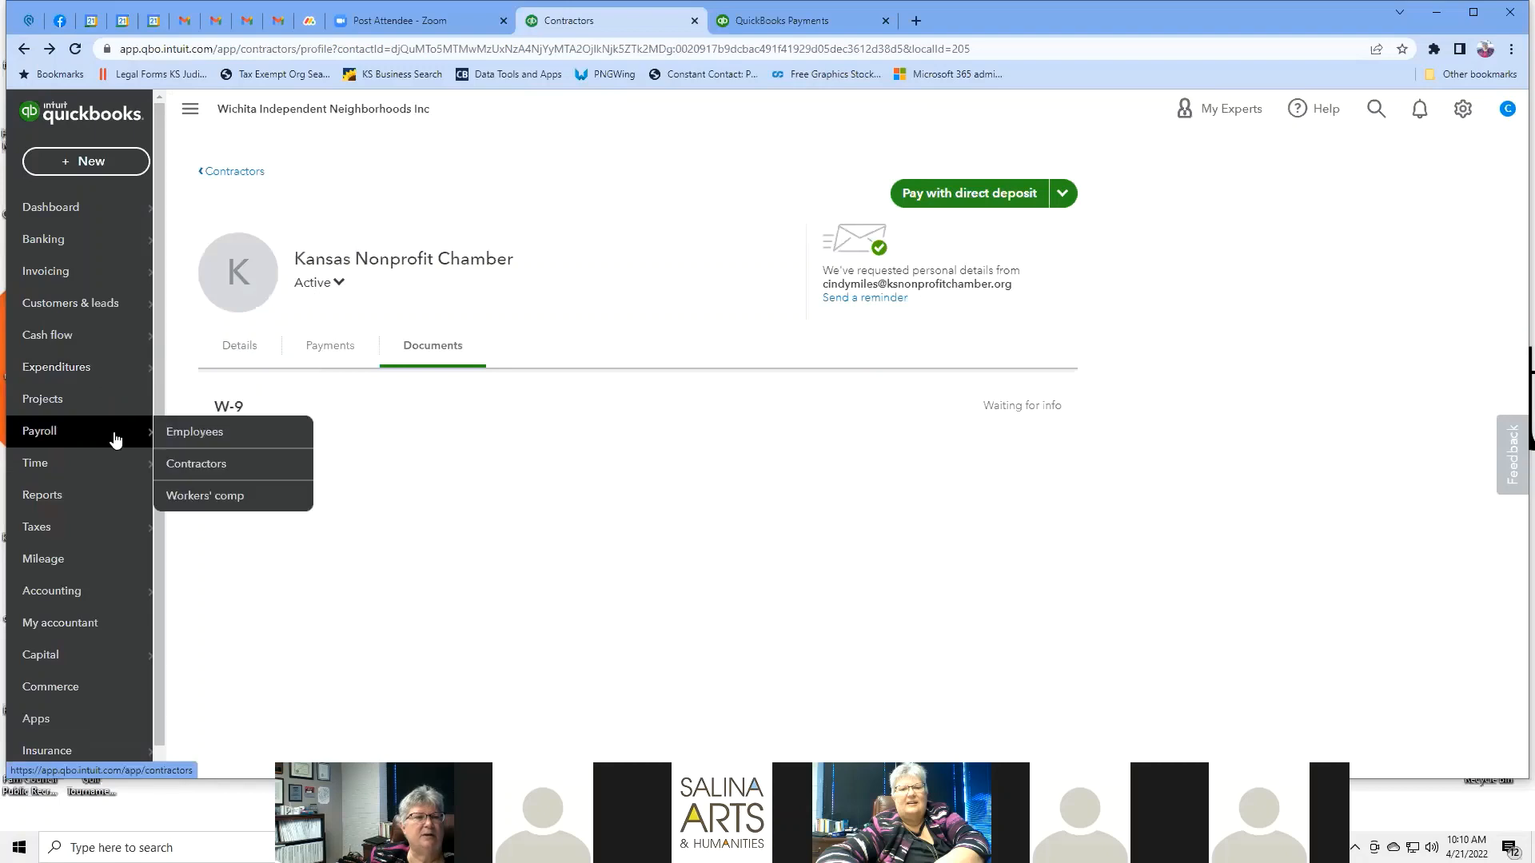
click(234, 498)
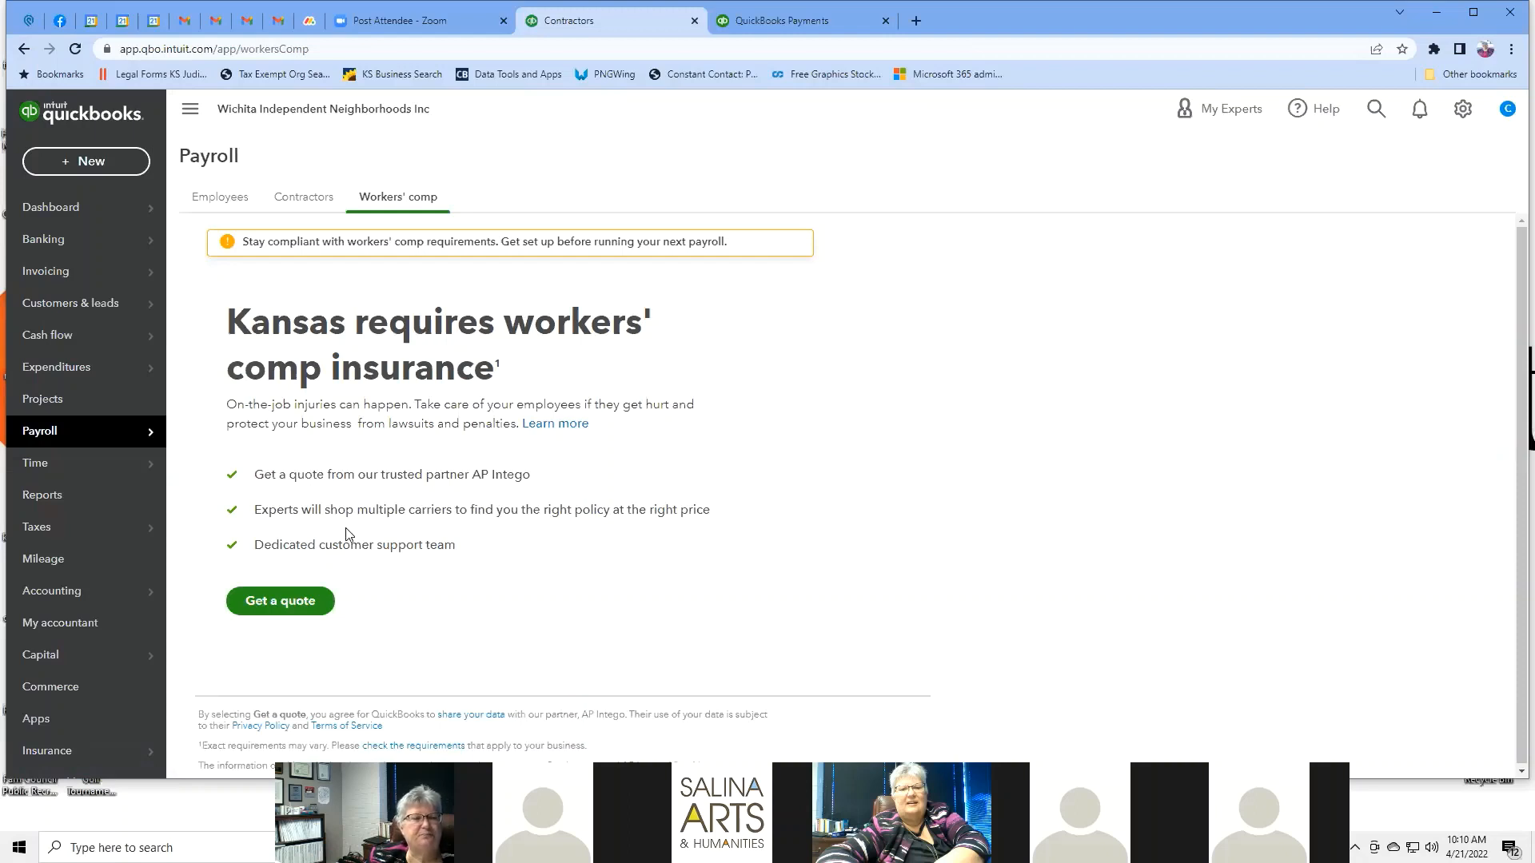
mouse_move(104, 466)
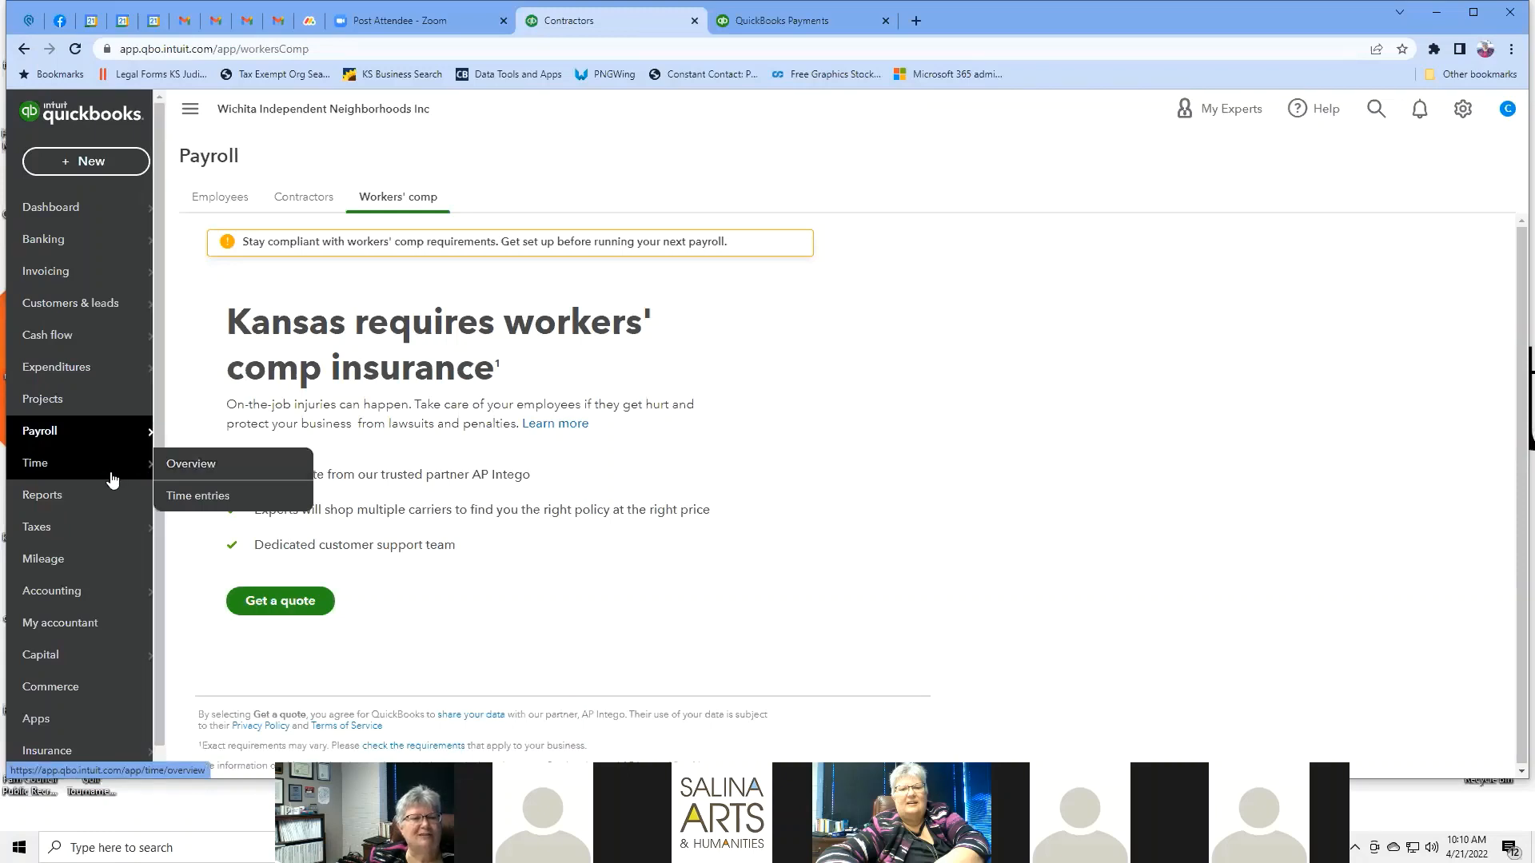
Open the Time overview pricing and compare Premium at $10/month with Elite at $20.
click(207, 467)
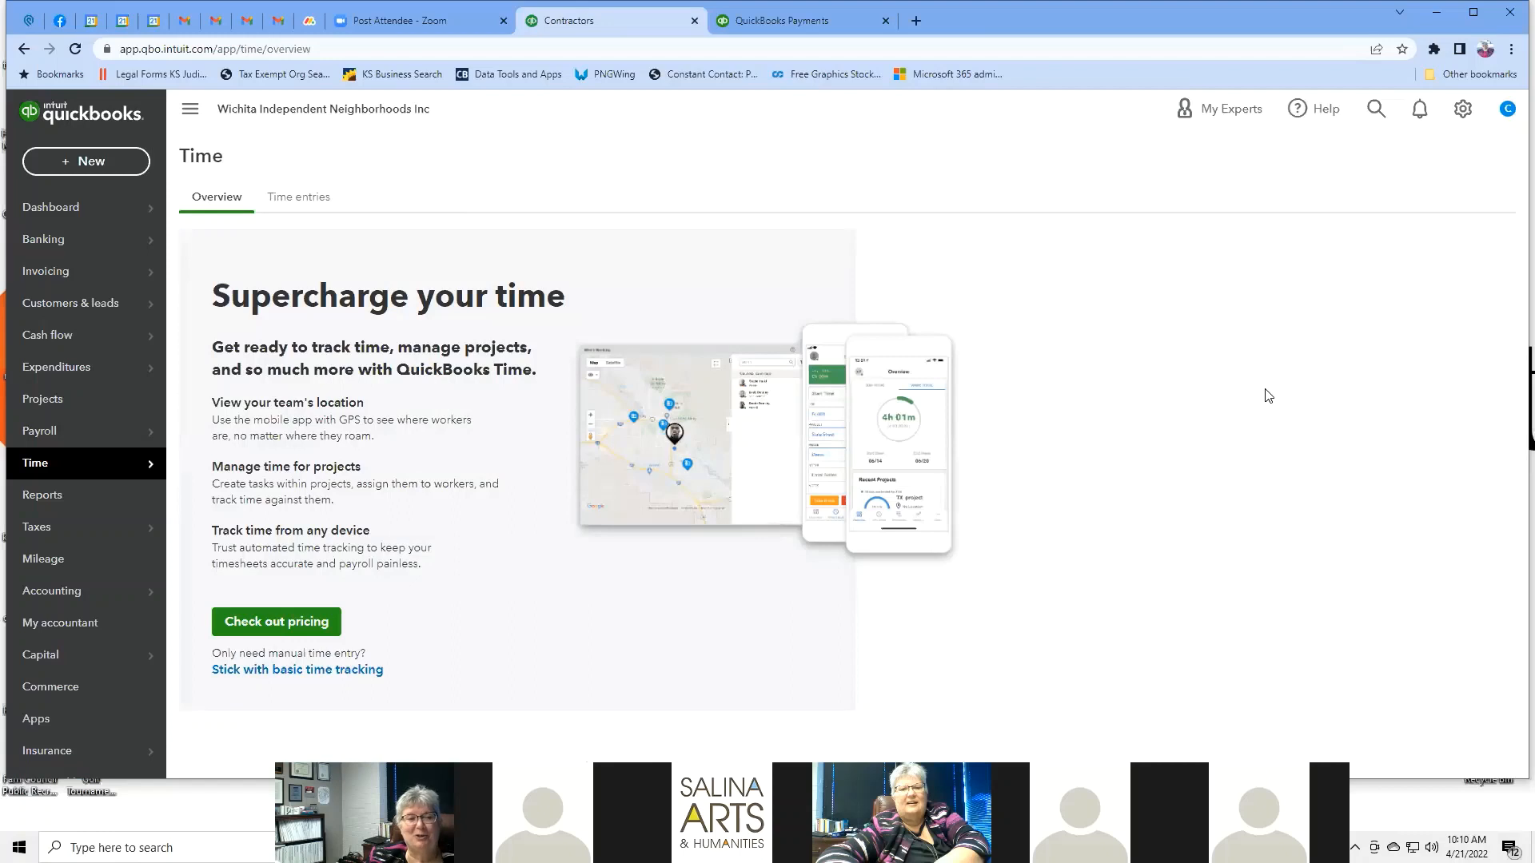
click(292, 635)
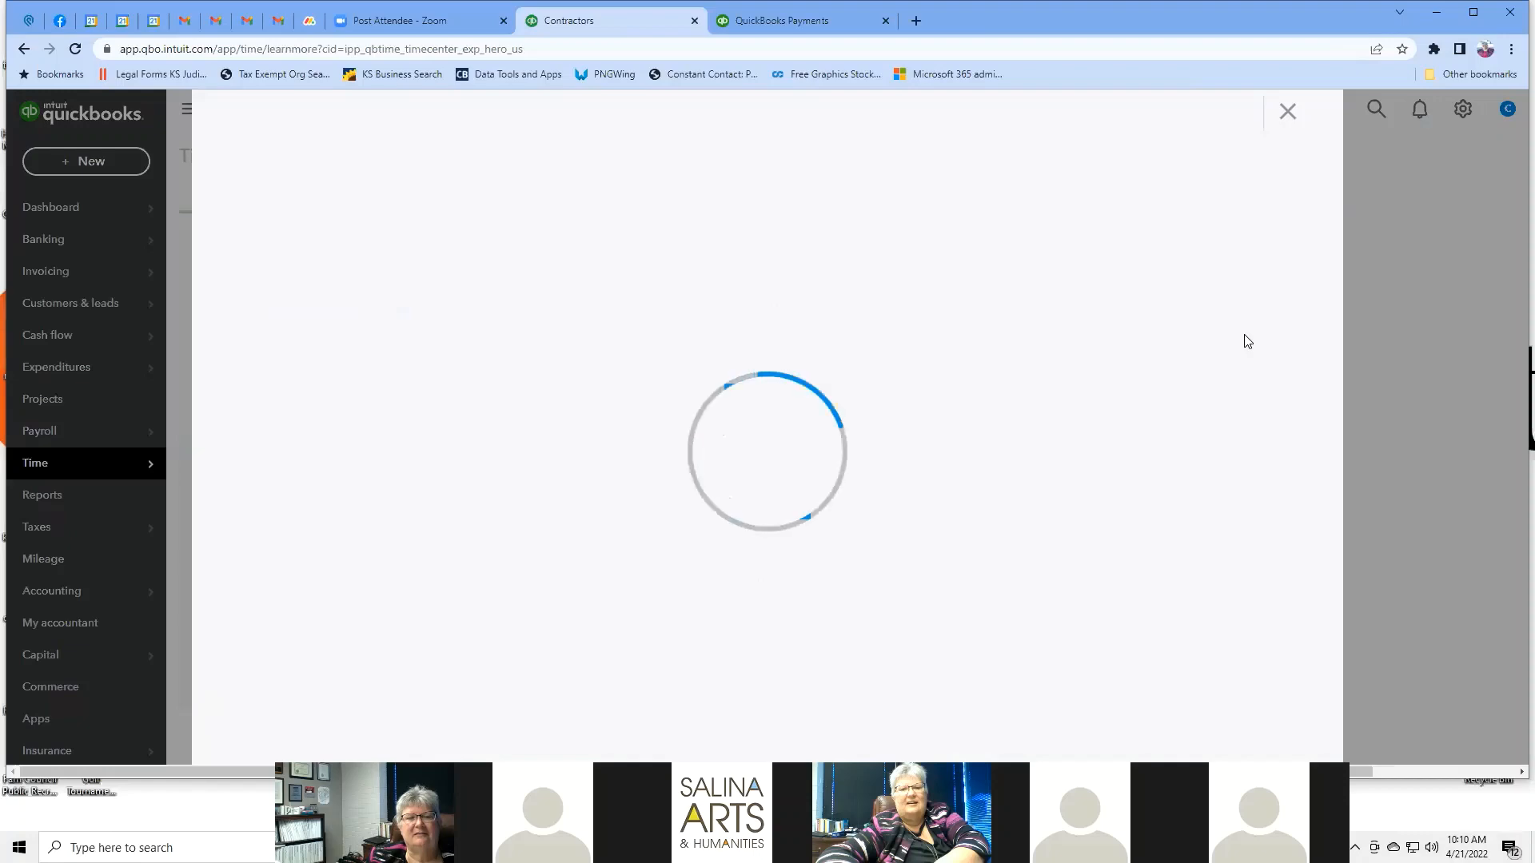
scroll(1230, 343, down, 2)
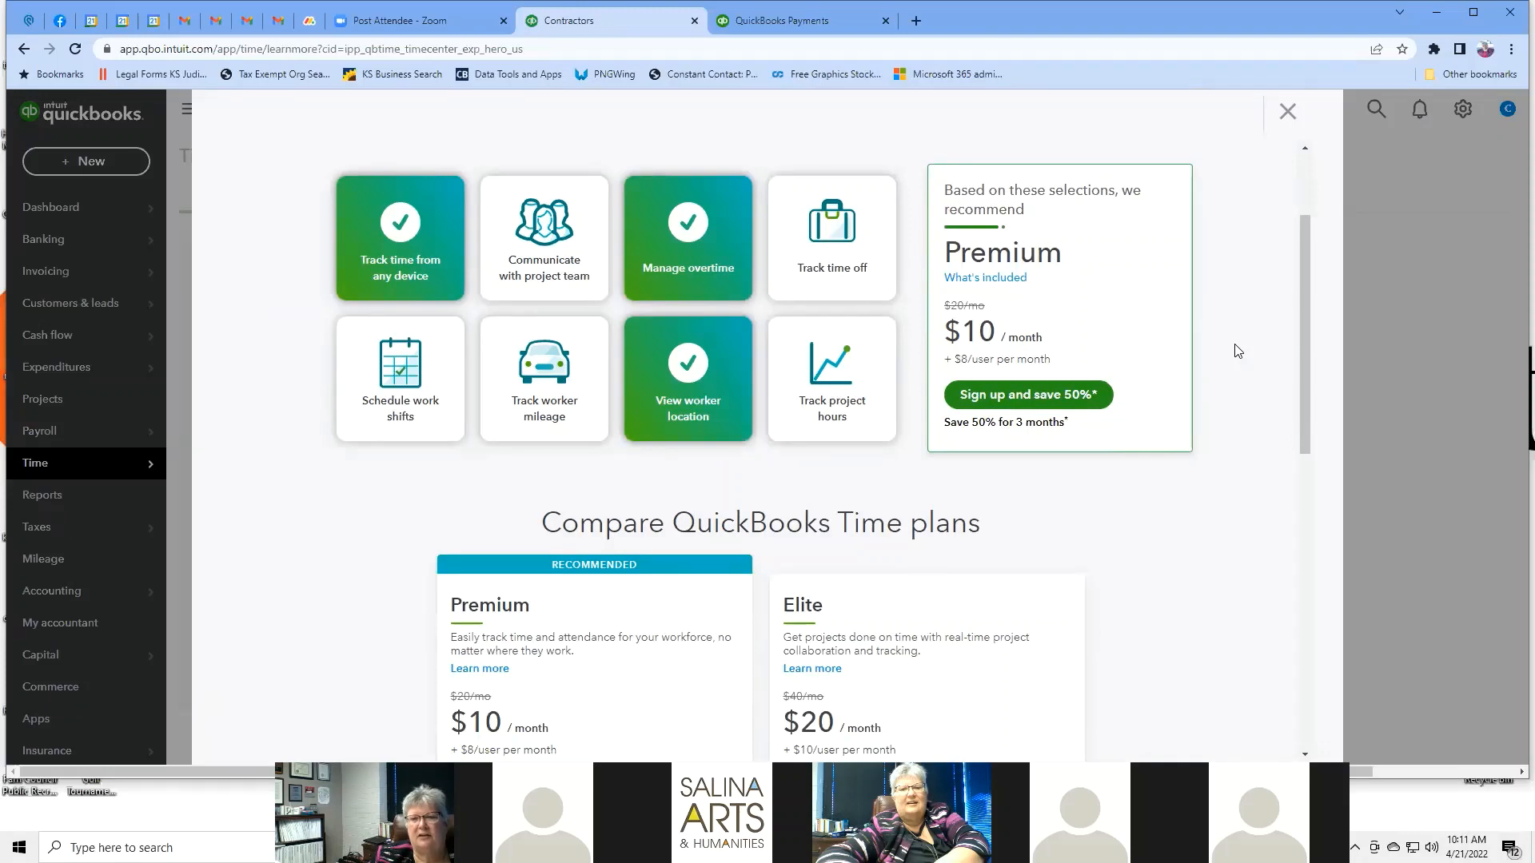
scroll(1238, 351, down, 3)
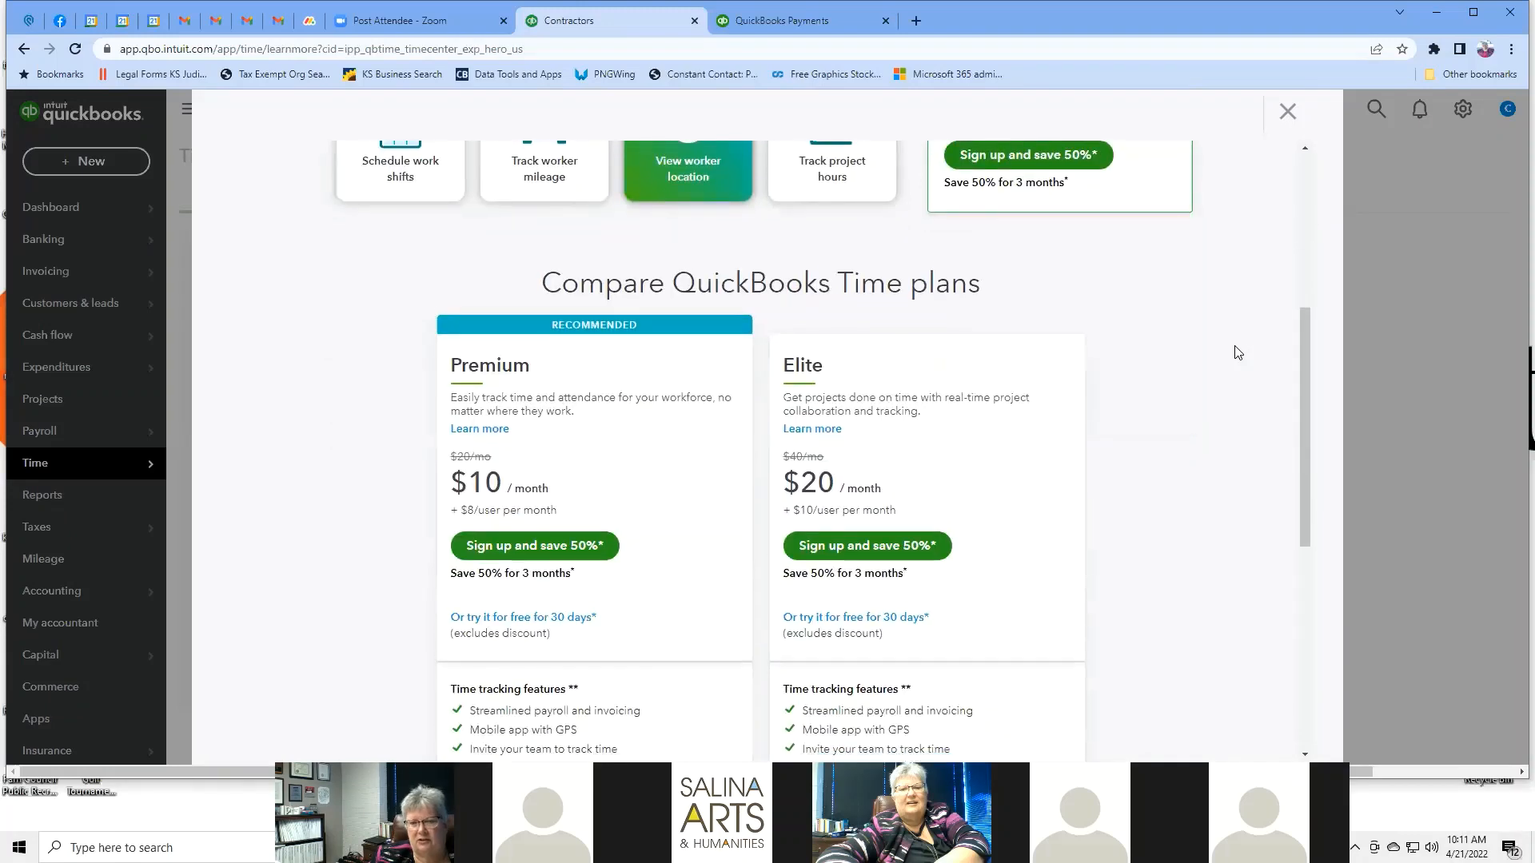
scroll(1237, 351, down, 3)
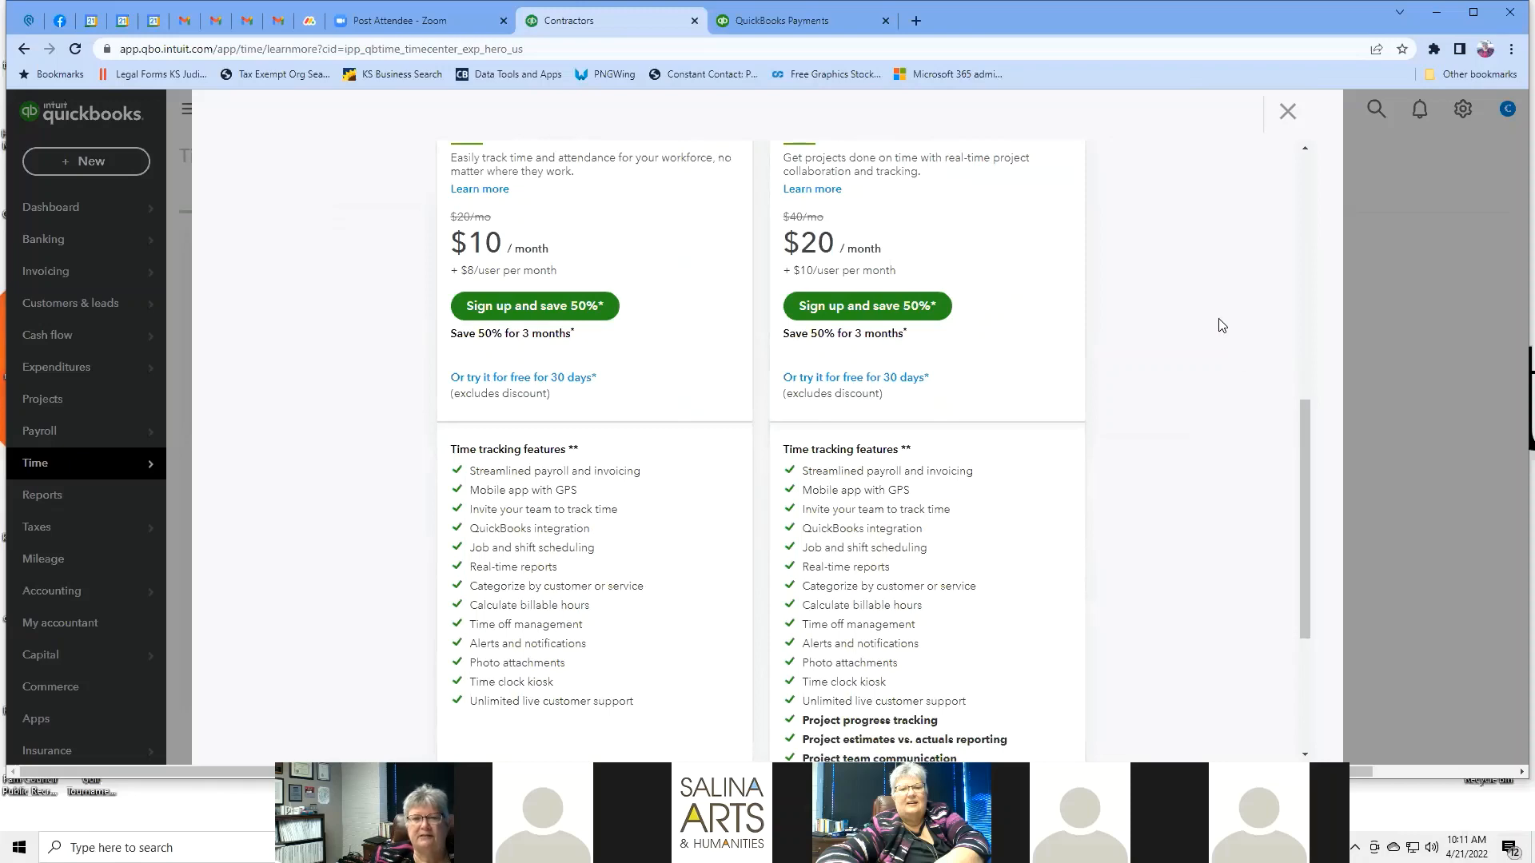
scroll(1221, 324, down, 3)
scroll(1222, 324, up, 7)
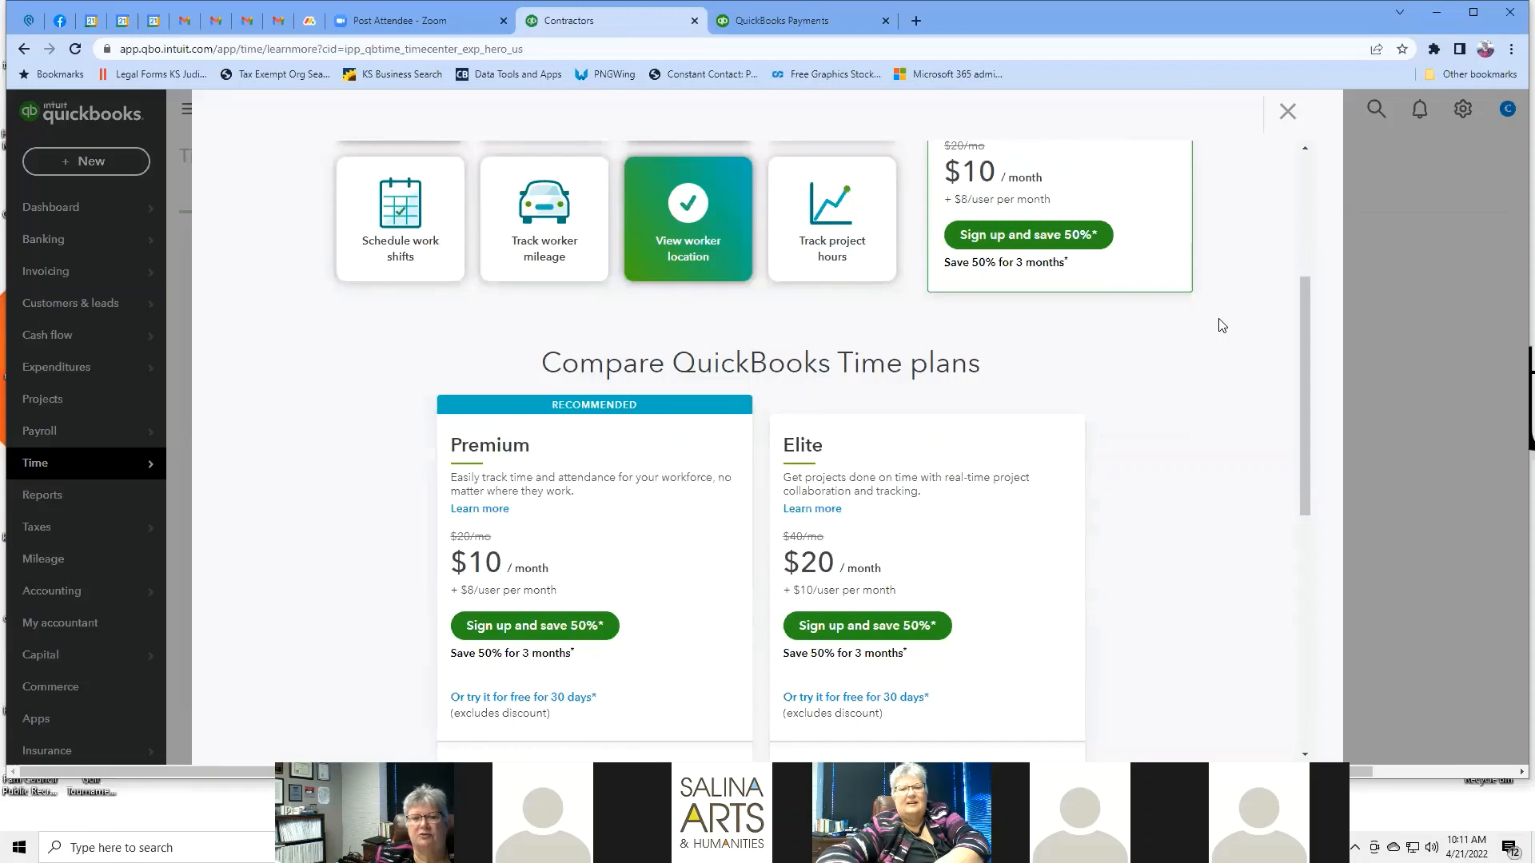
scroll(1221, 325, up, 4)
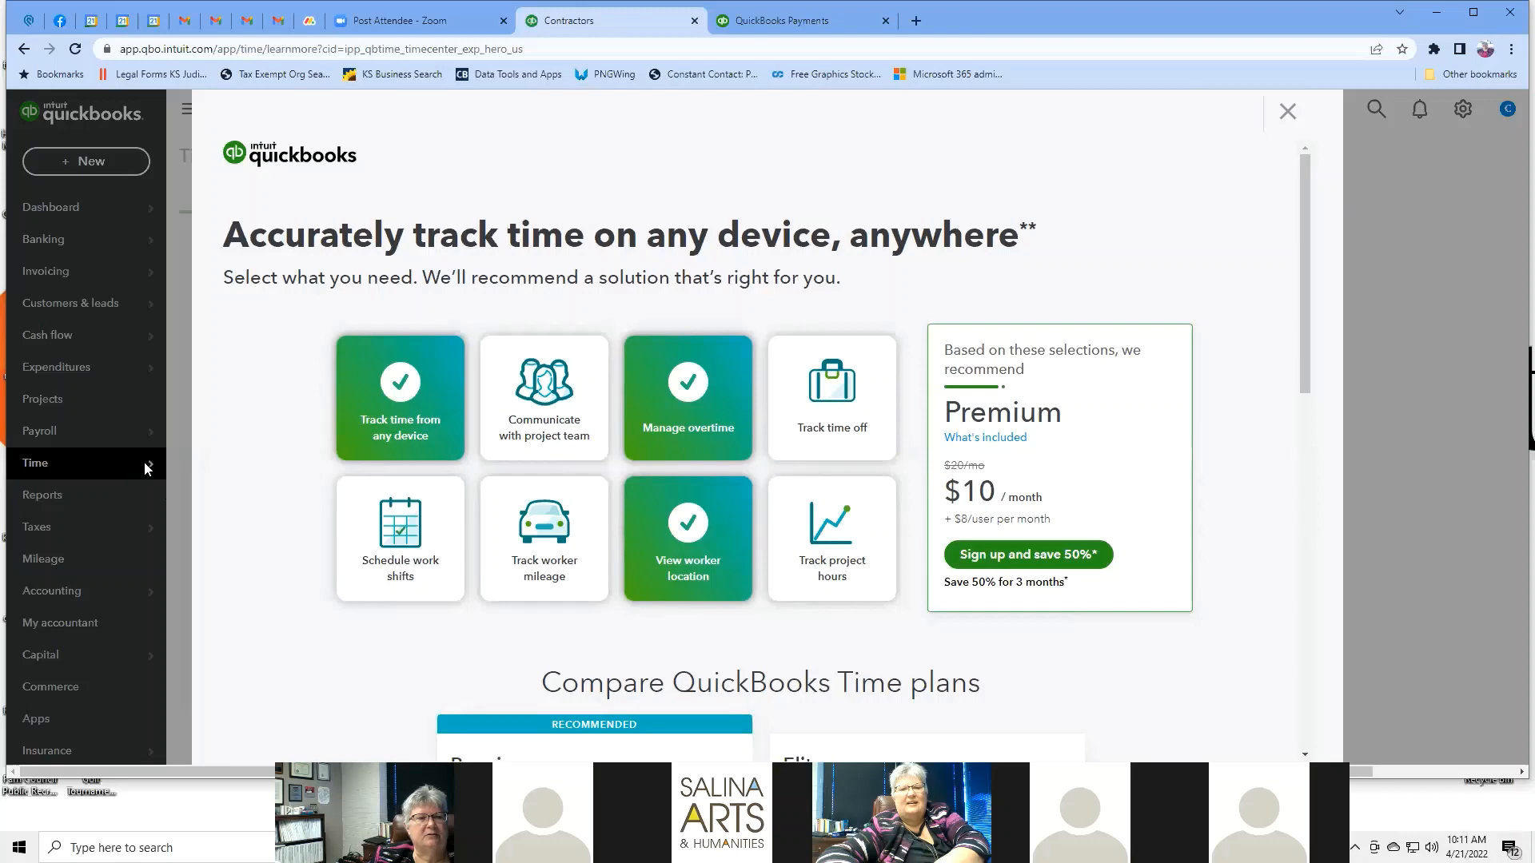
Close the Time pricing window and go to the Reports page.
click(1279, 118)
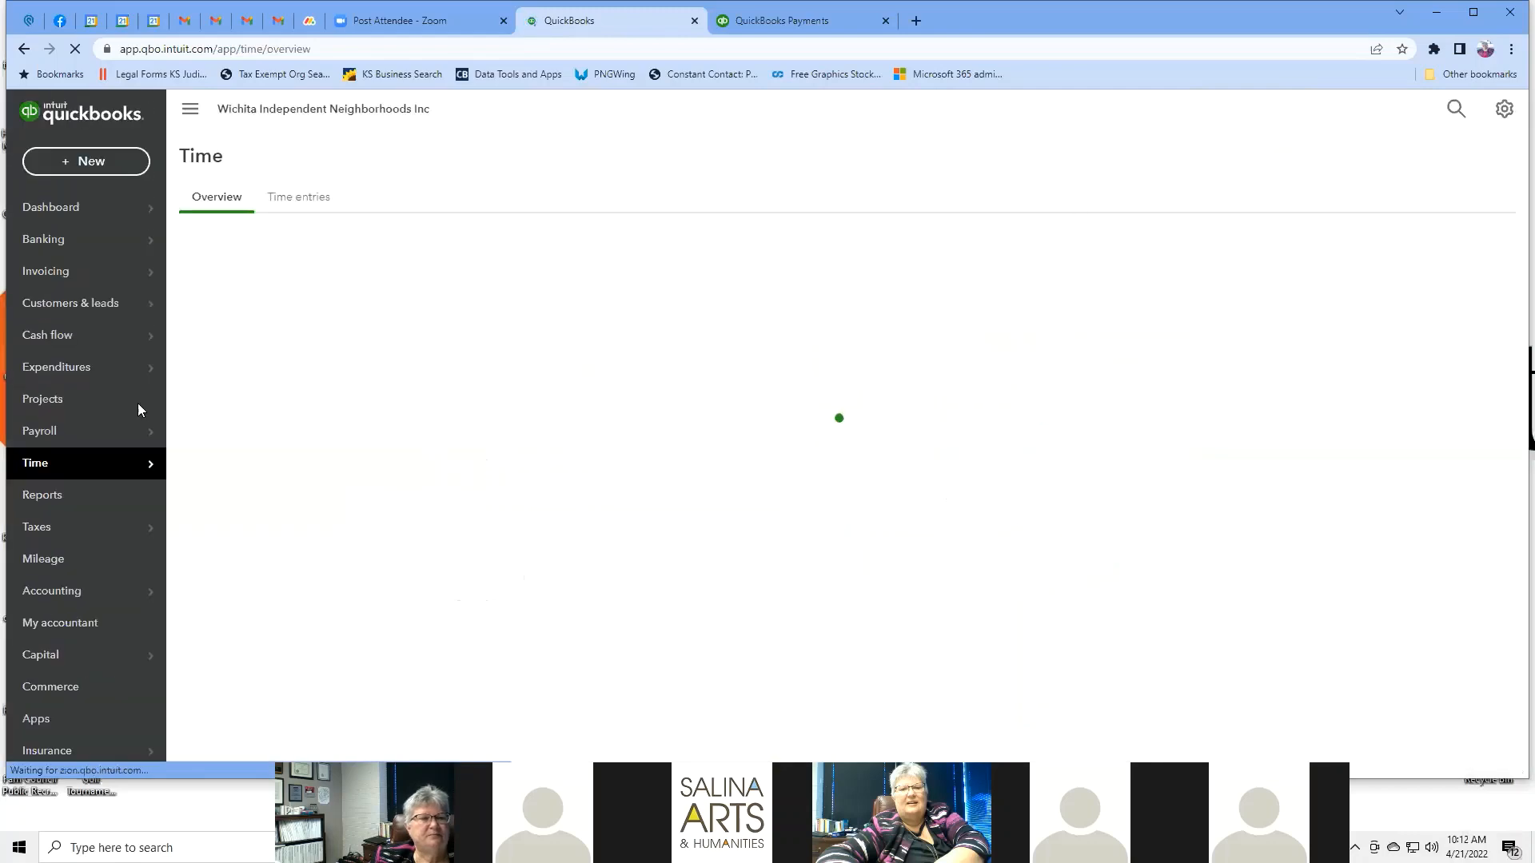
click(100, 497)
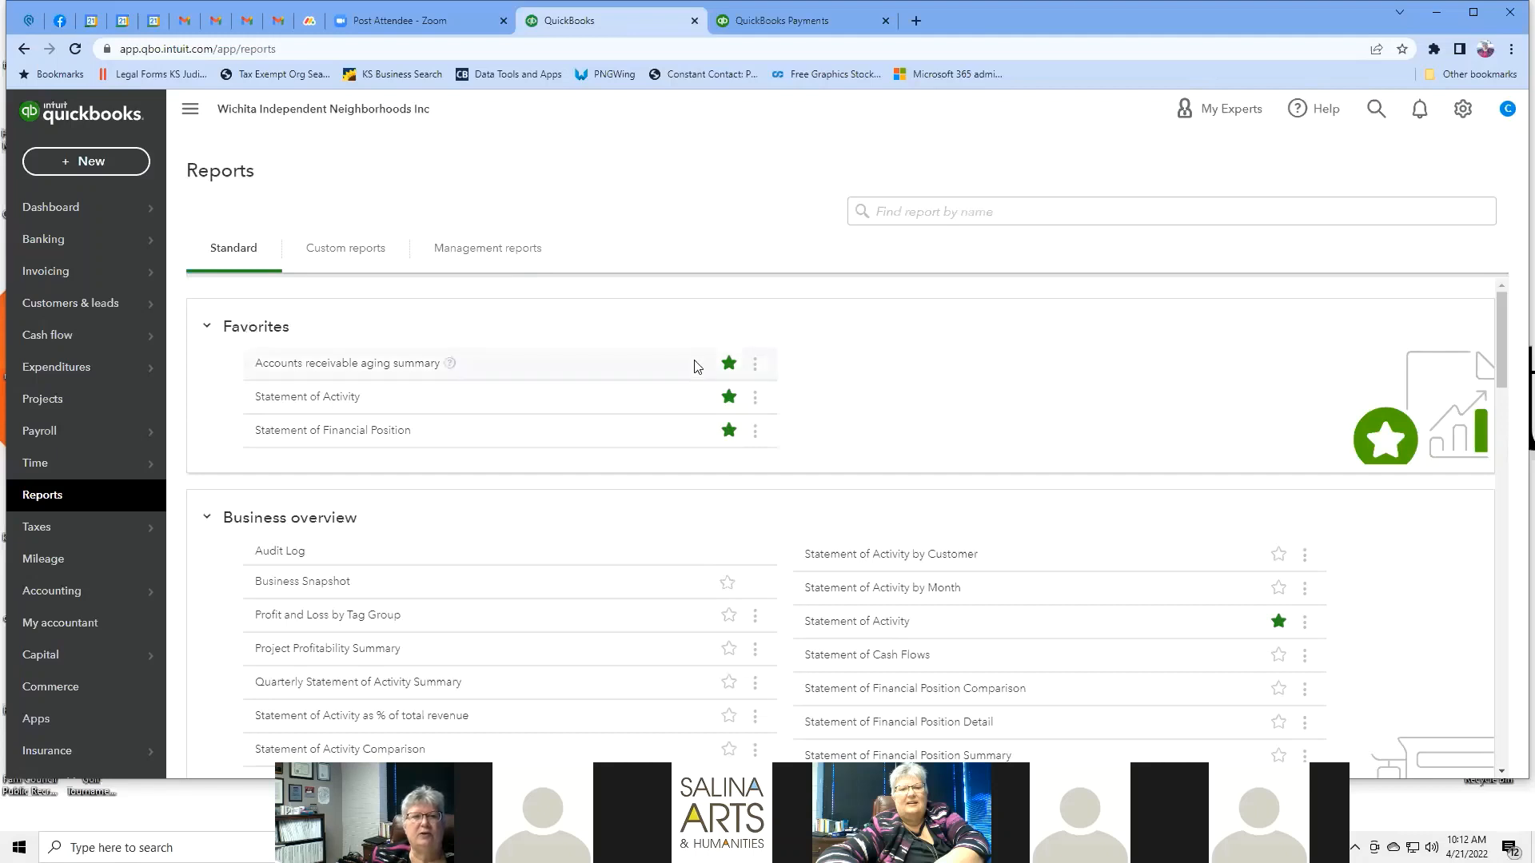
click(366, 364)
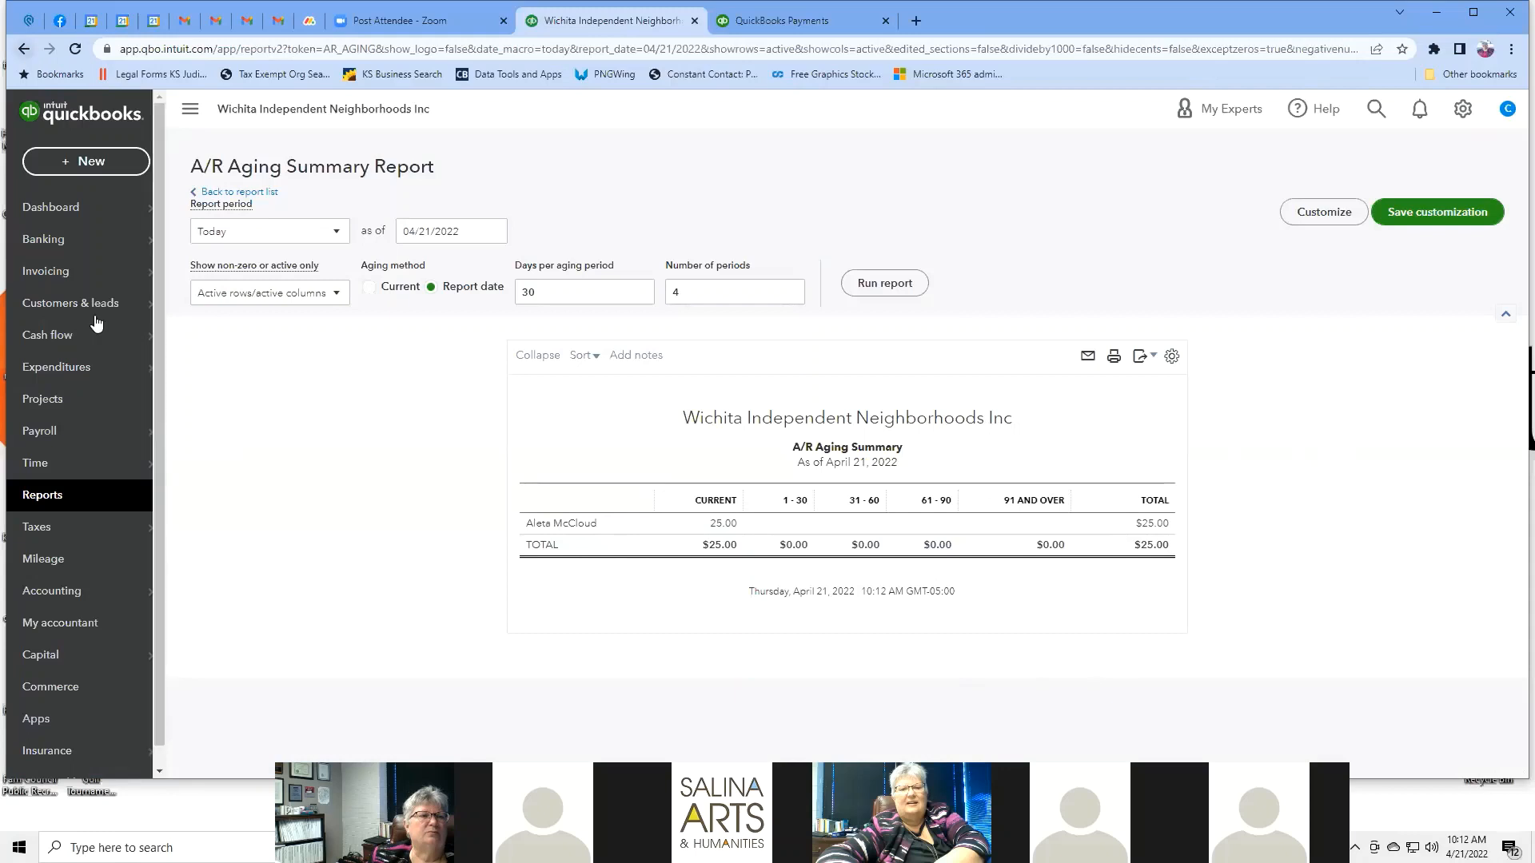
click(24, 50)
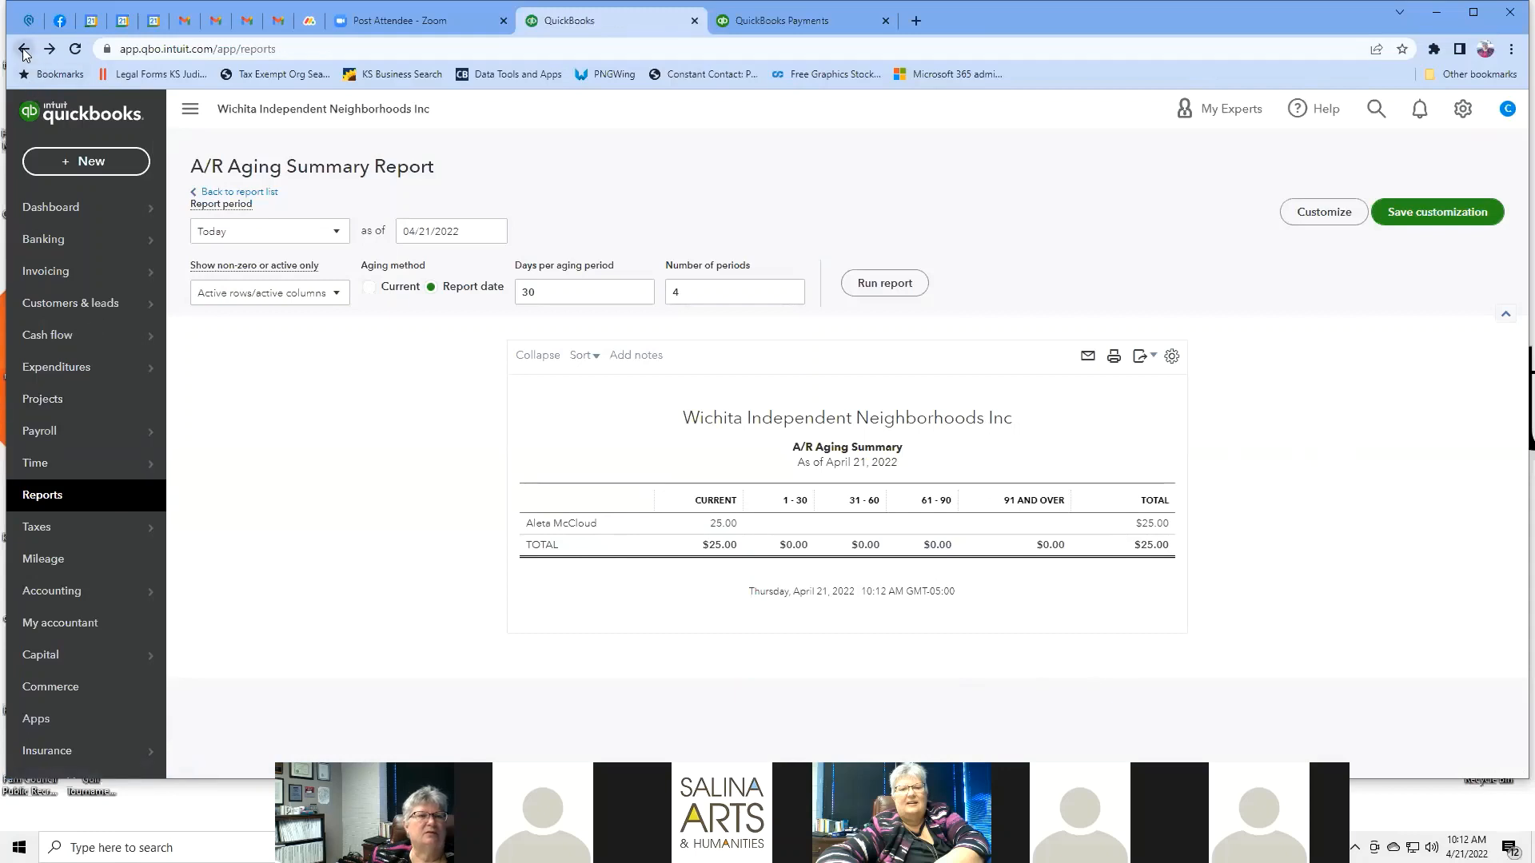
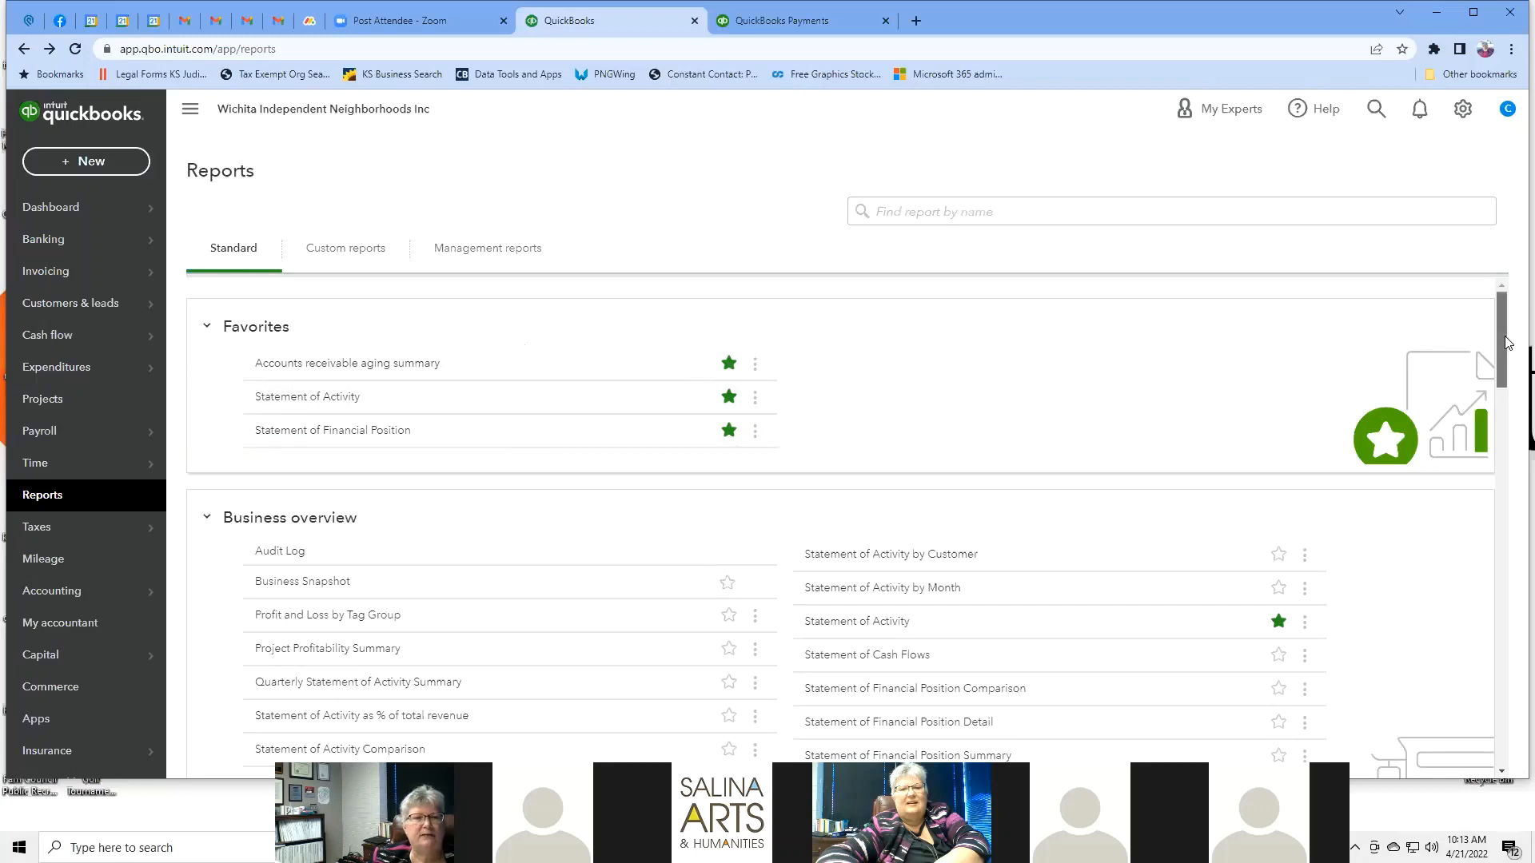
Preview the Pledge List report, then return to the full reports list.
drag(1508, 342, 1509, 354)
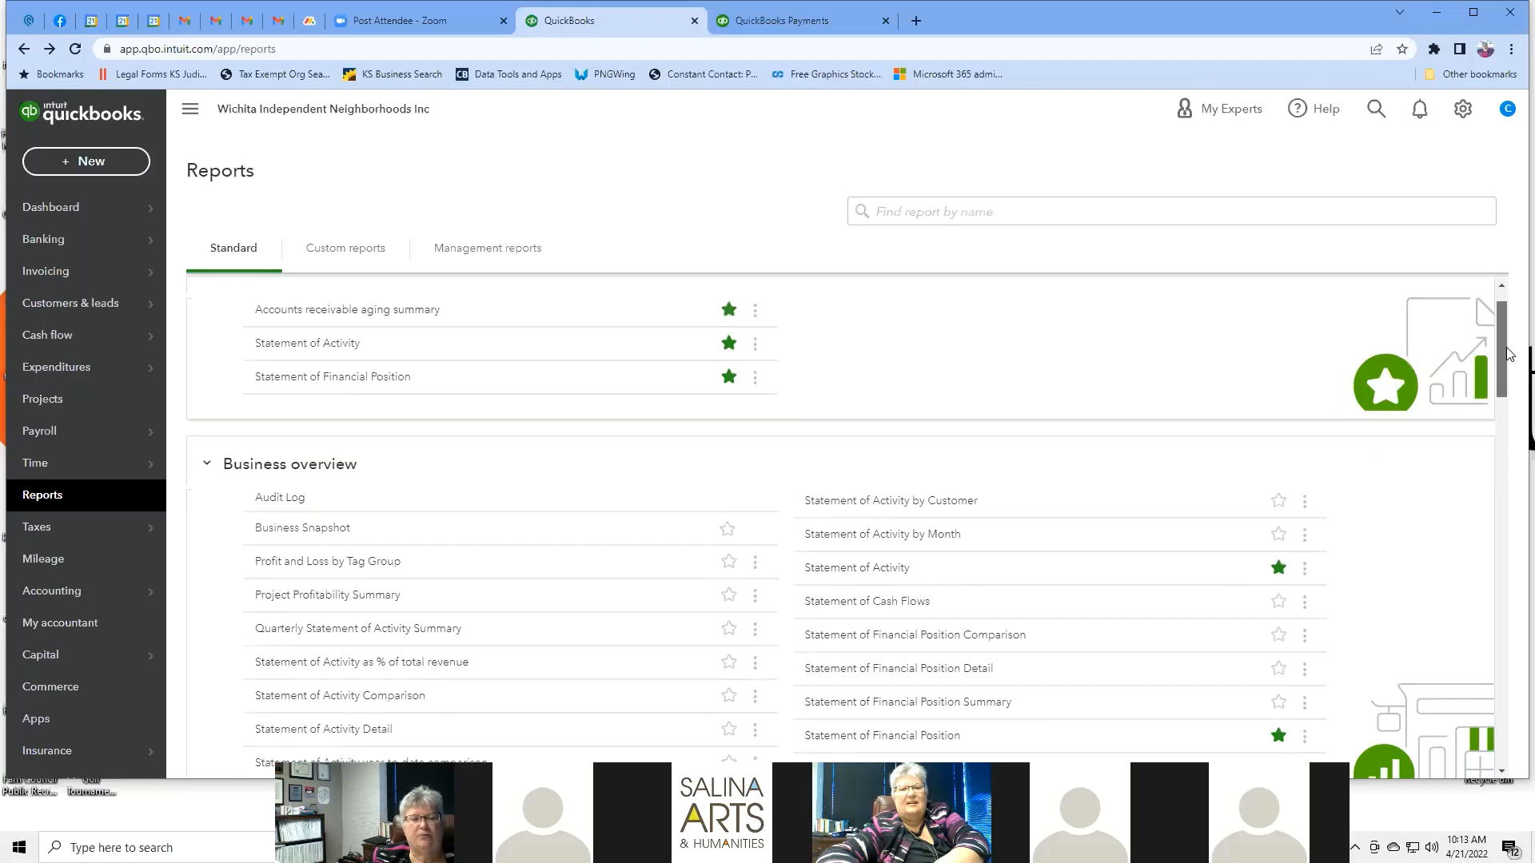
drag(1509, 354, 1508, 365)
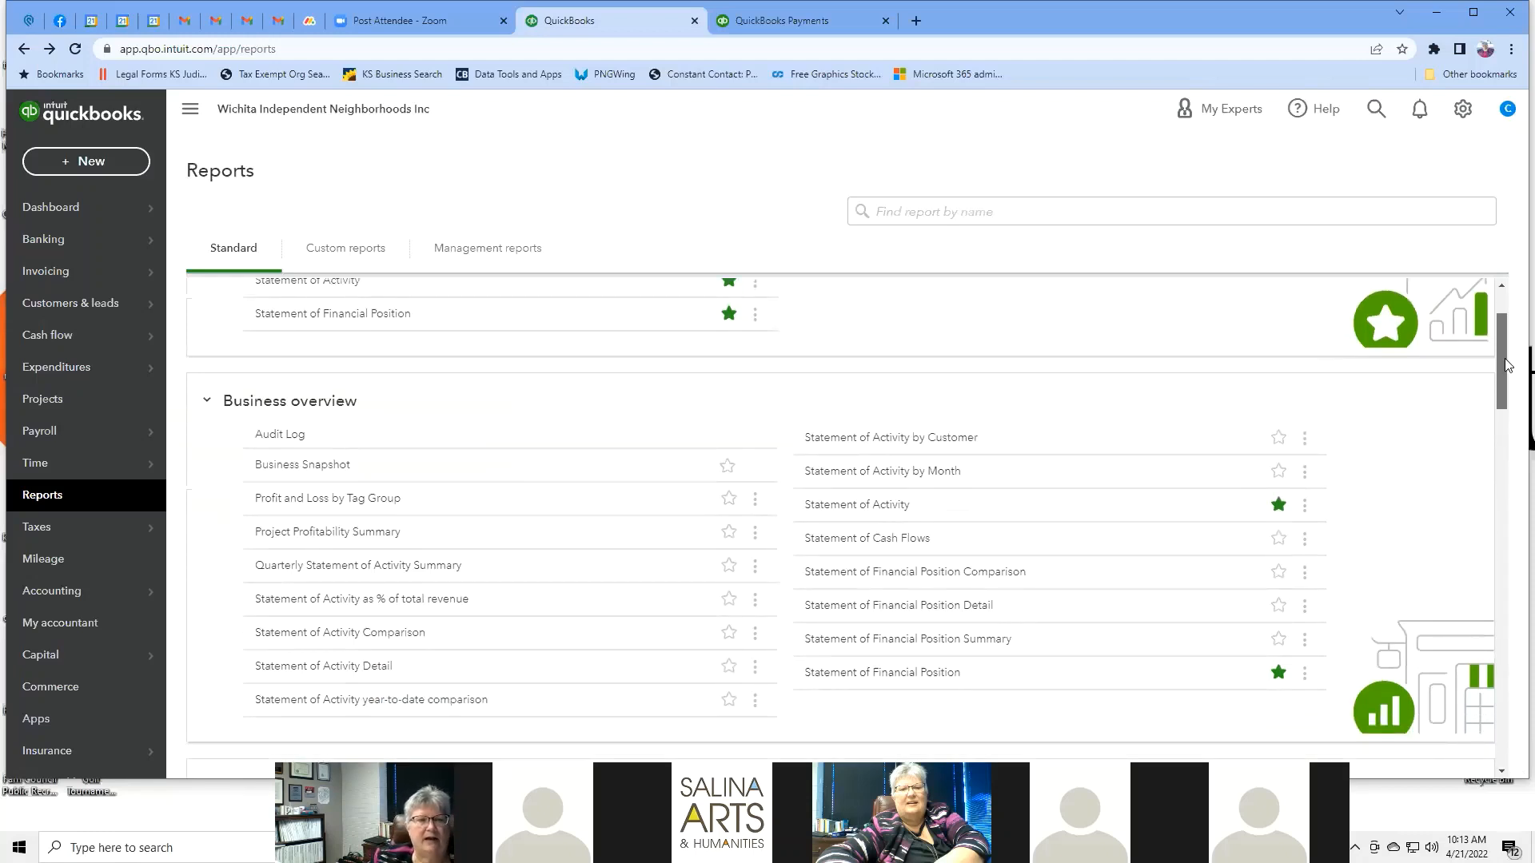
mouse_move(1507, 365)
mouse_down()
mouse_move(1506, 341)
mouse_move(1500, 381)
mouse_up()
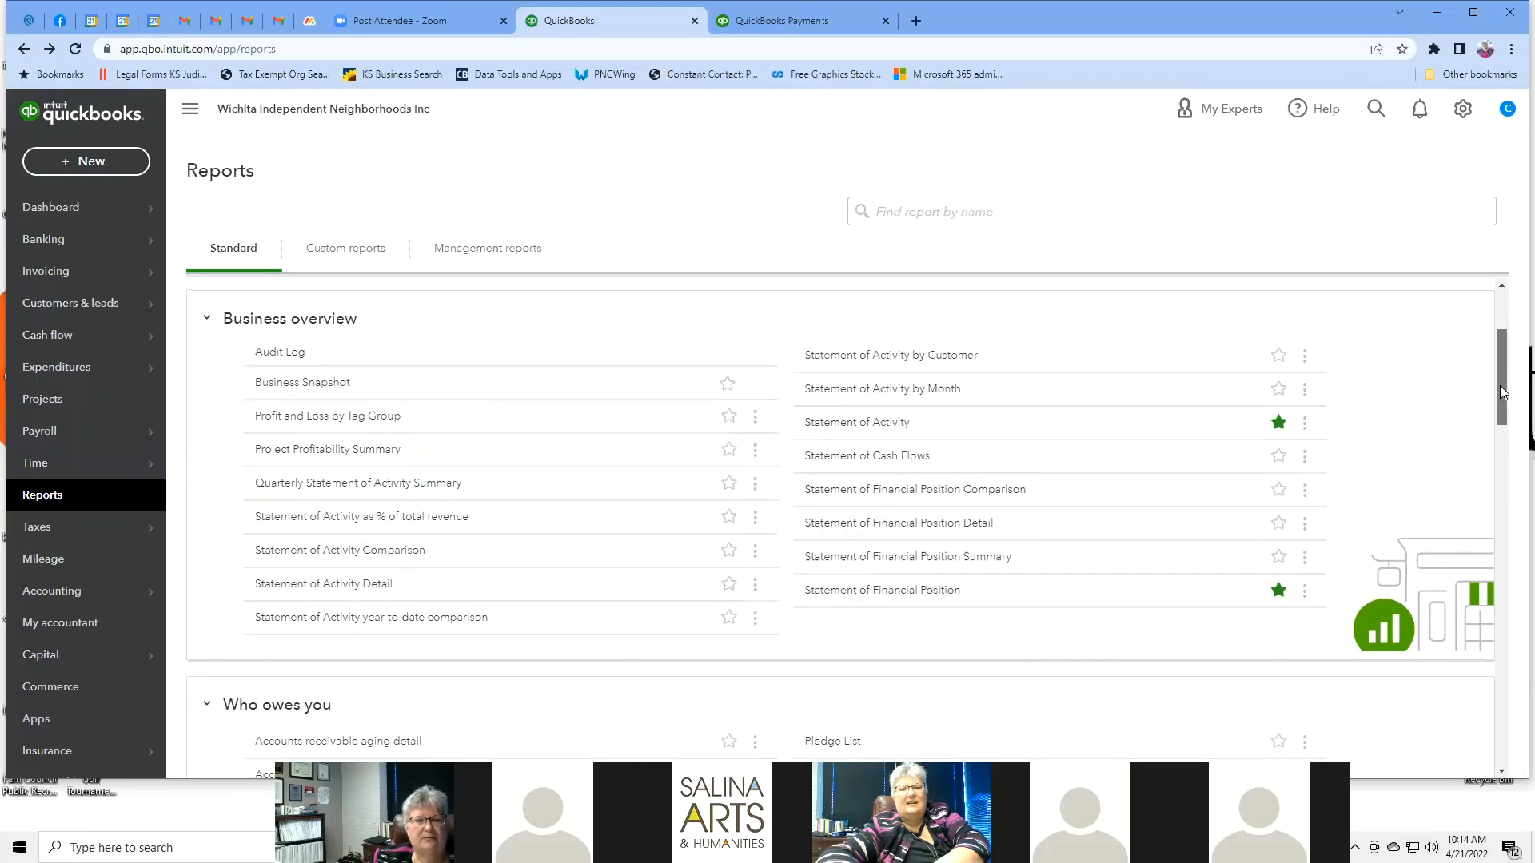
drag(1501, 392, 1510, 468)
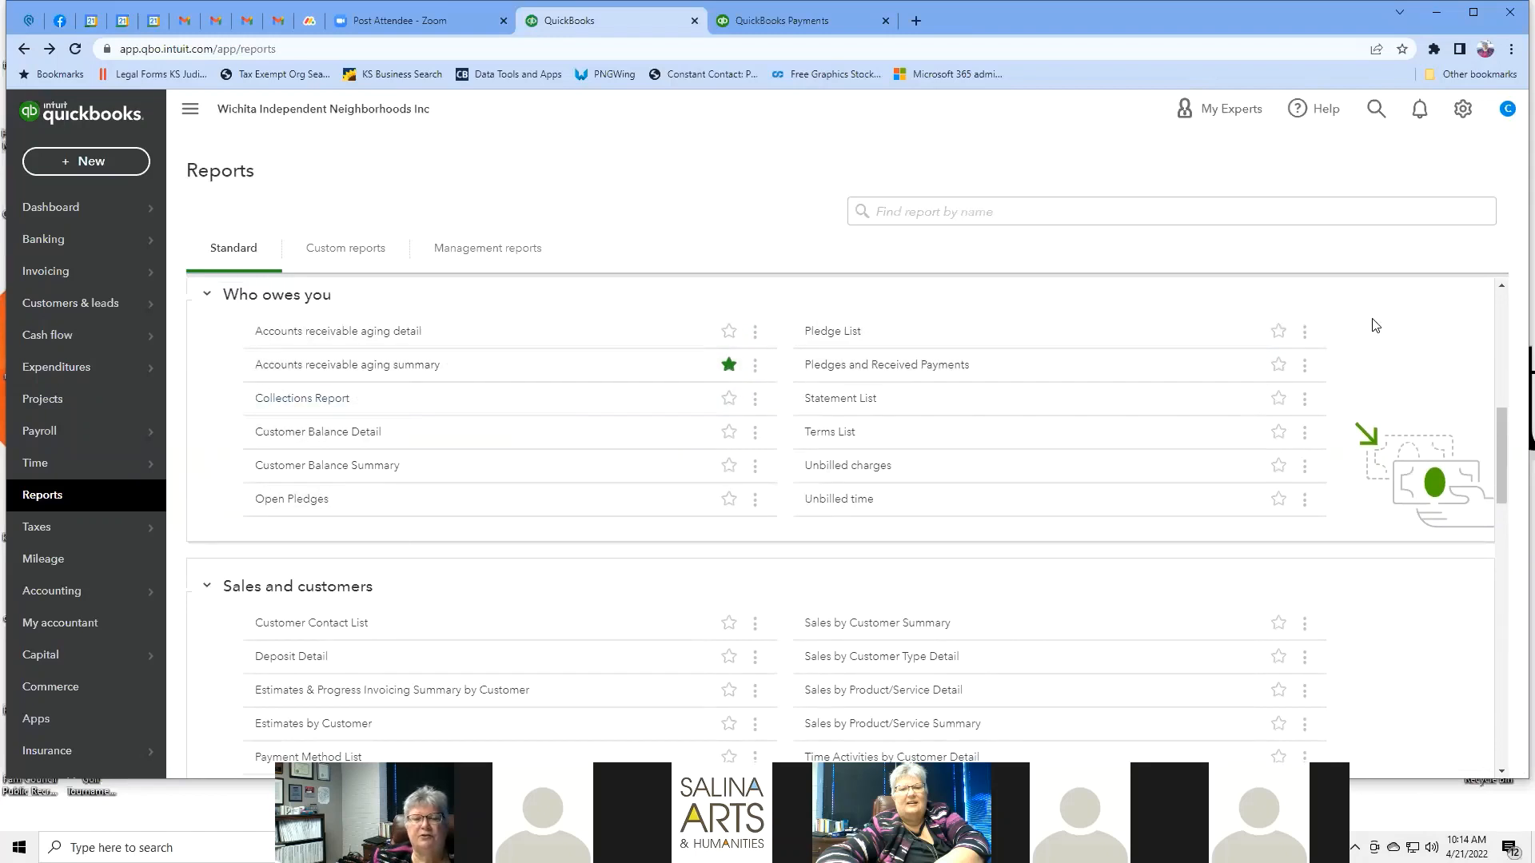
click(834, 332)
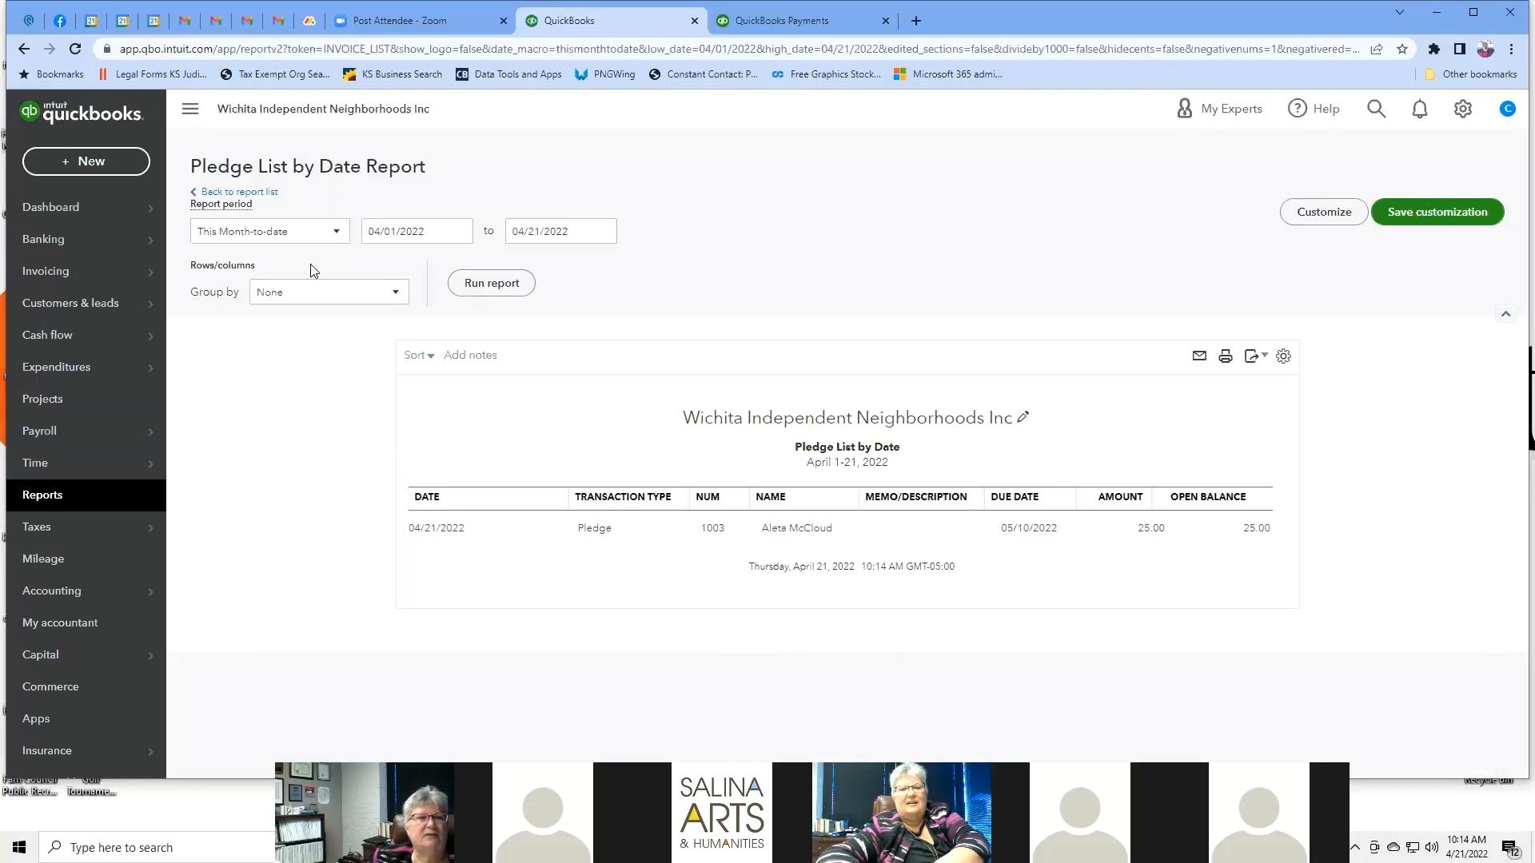
click(247, 192)
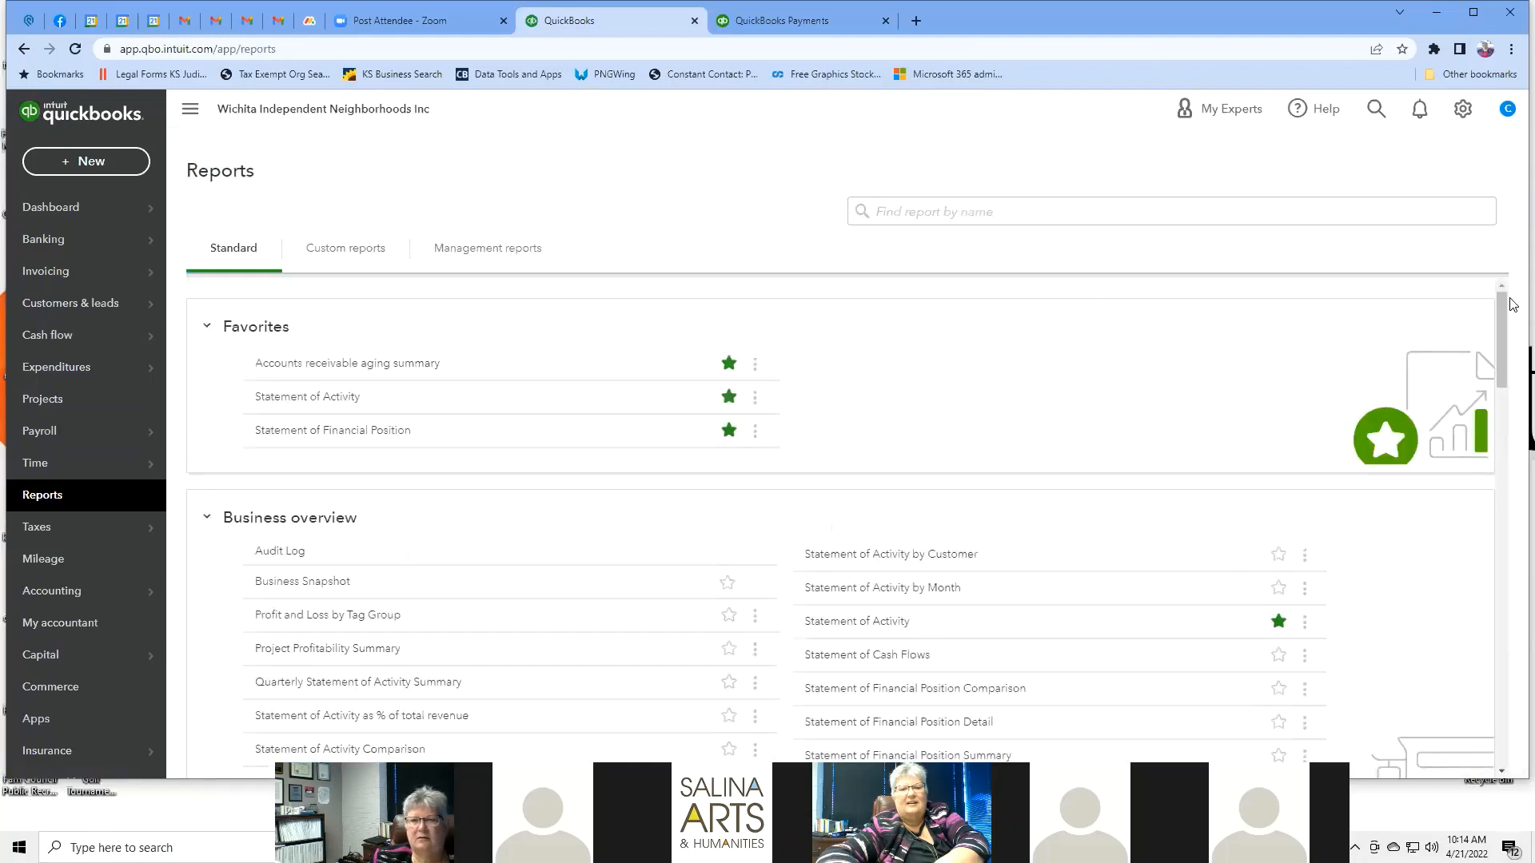
Scroll down the standard reports, preview Unpaid Bills, and go back to the list.
scroll(1199, 431, down, 3)
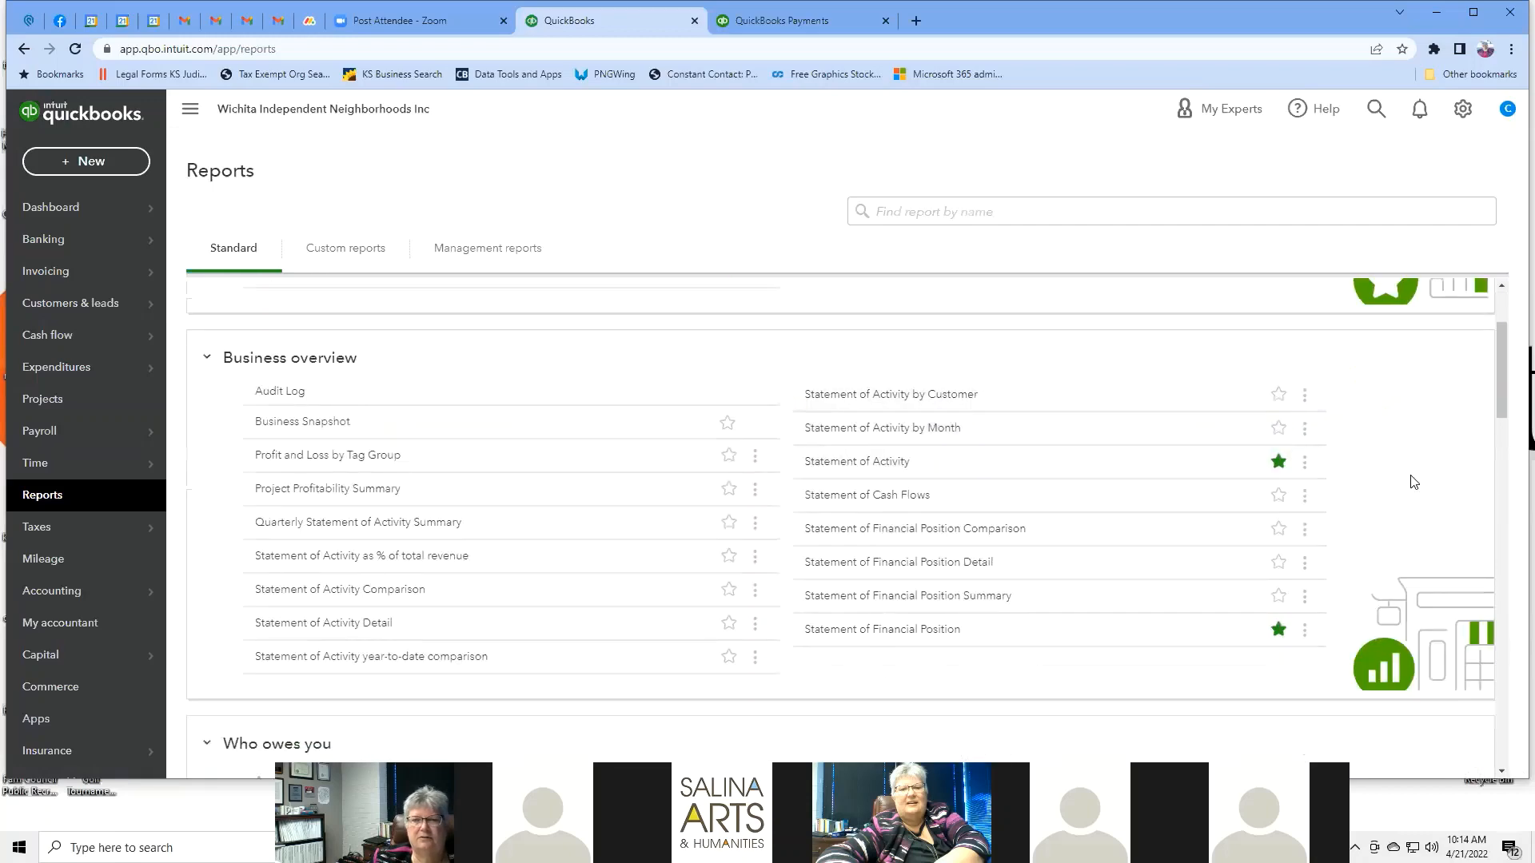
scroll(1412, 480, down, 1)
scroll(1410, 480, down, 2)
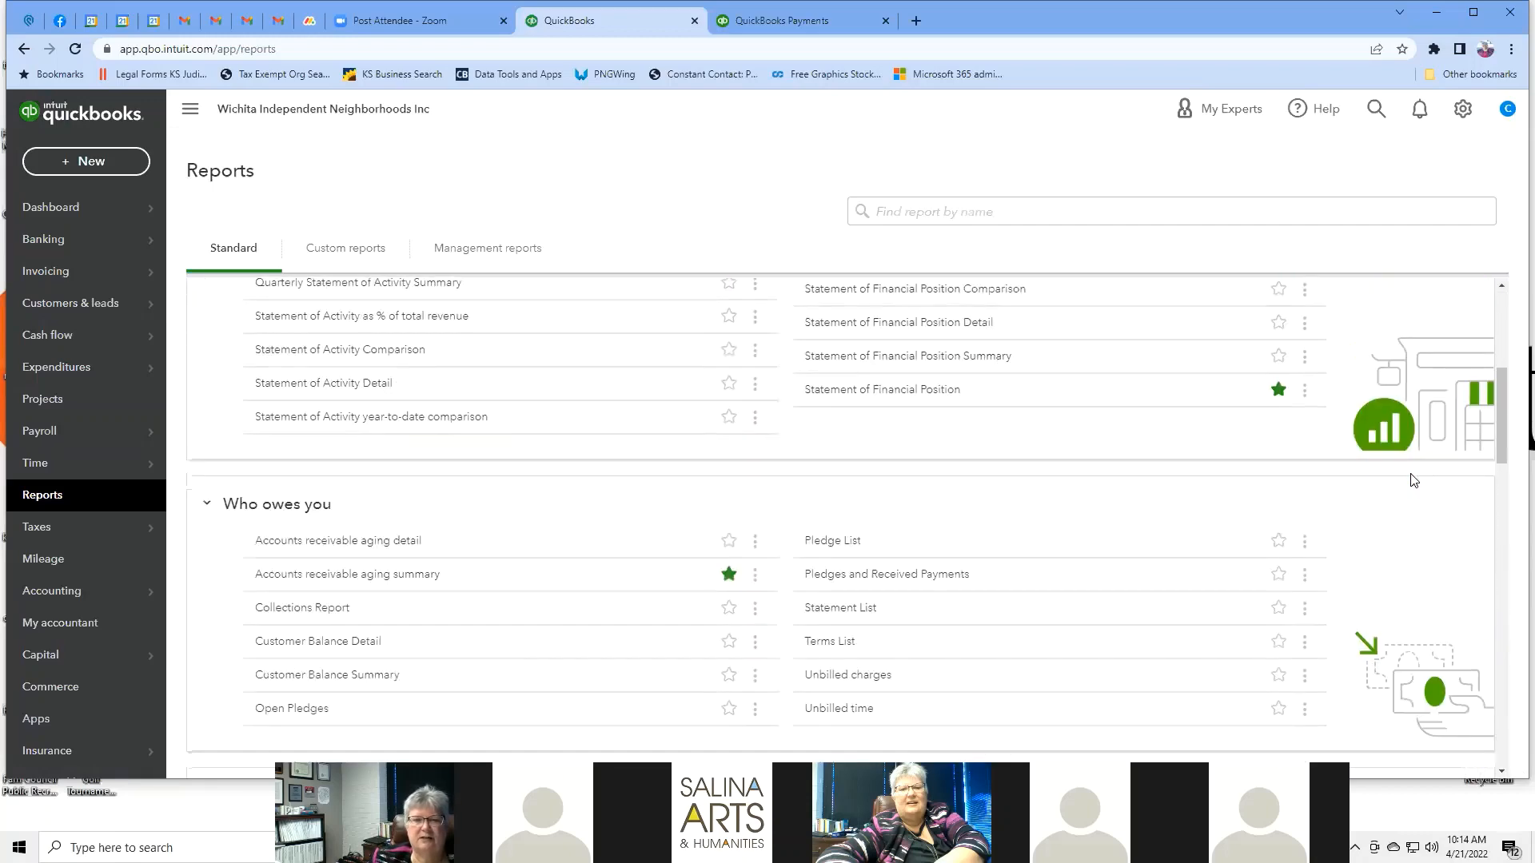
scroll(1410, 481, down, 1)
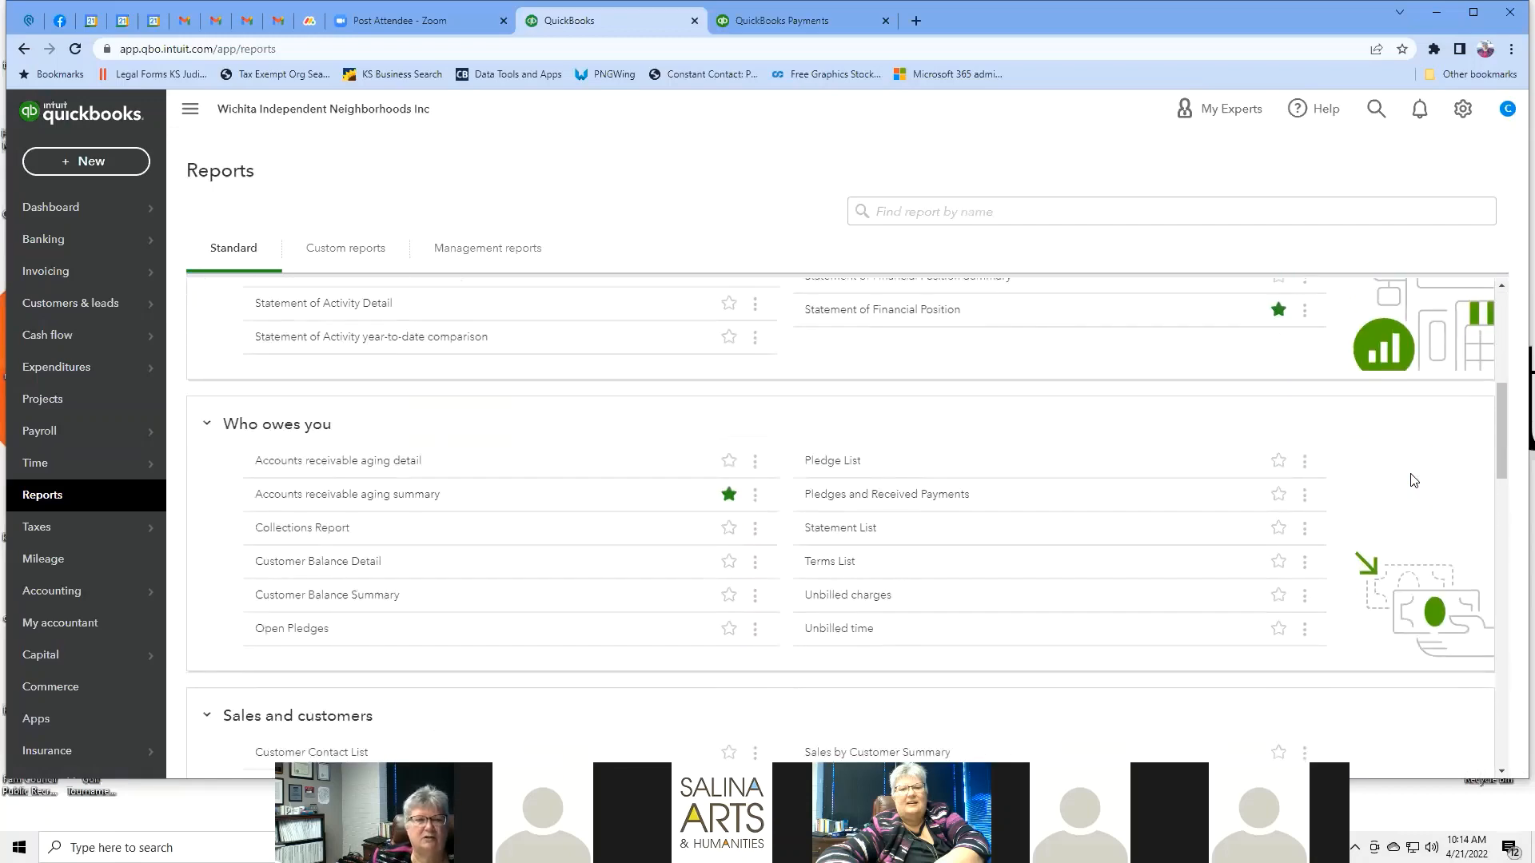
scroll(1413, 480, up, 4)
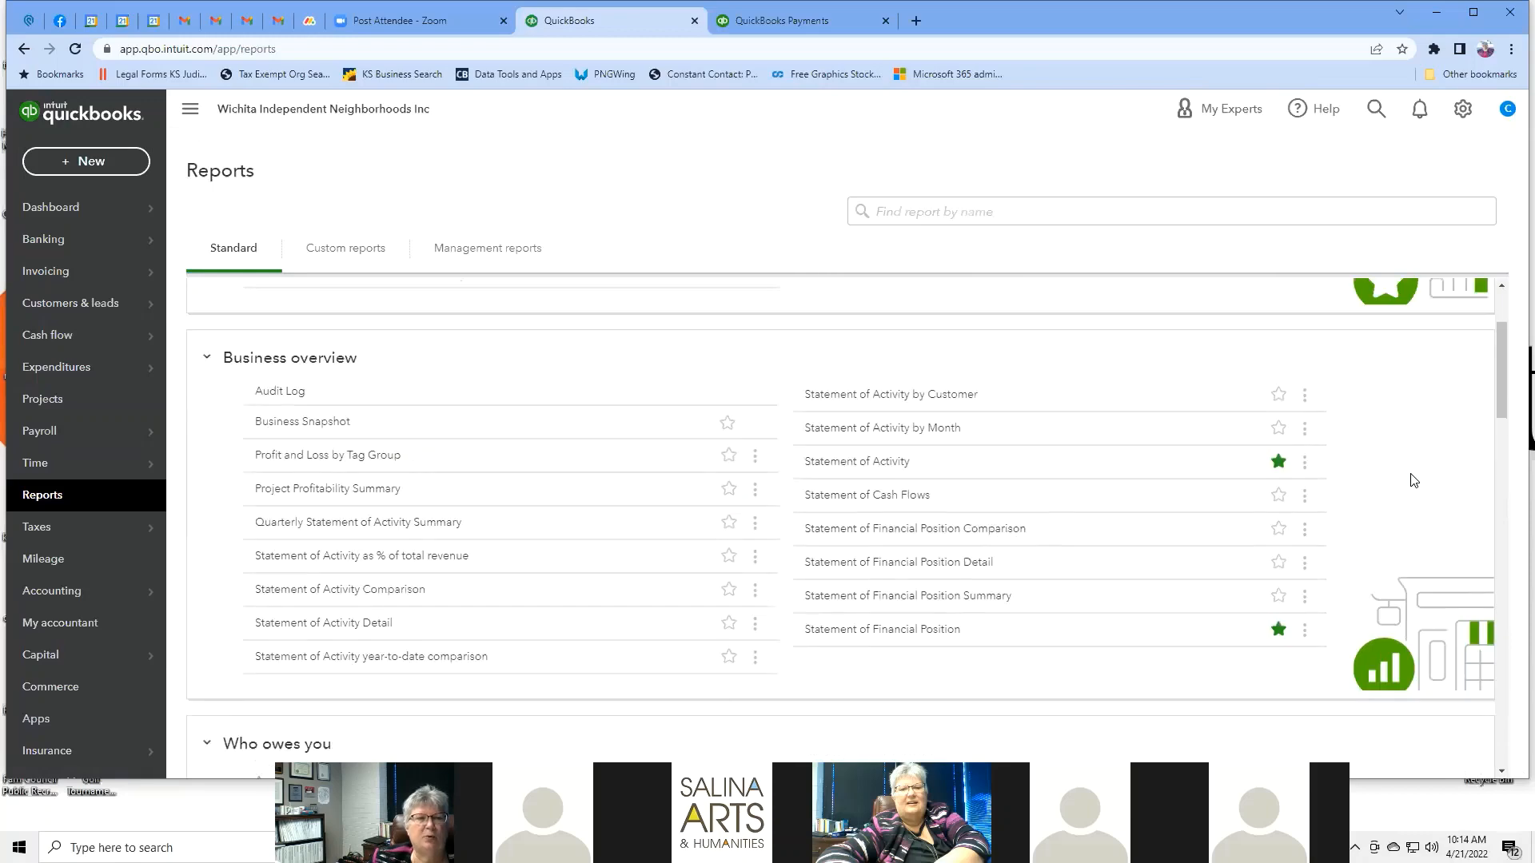
scroll(1413, 480, down, 2)
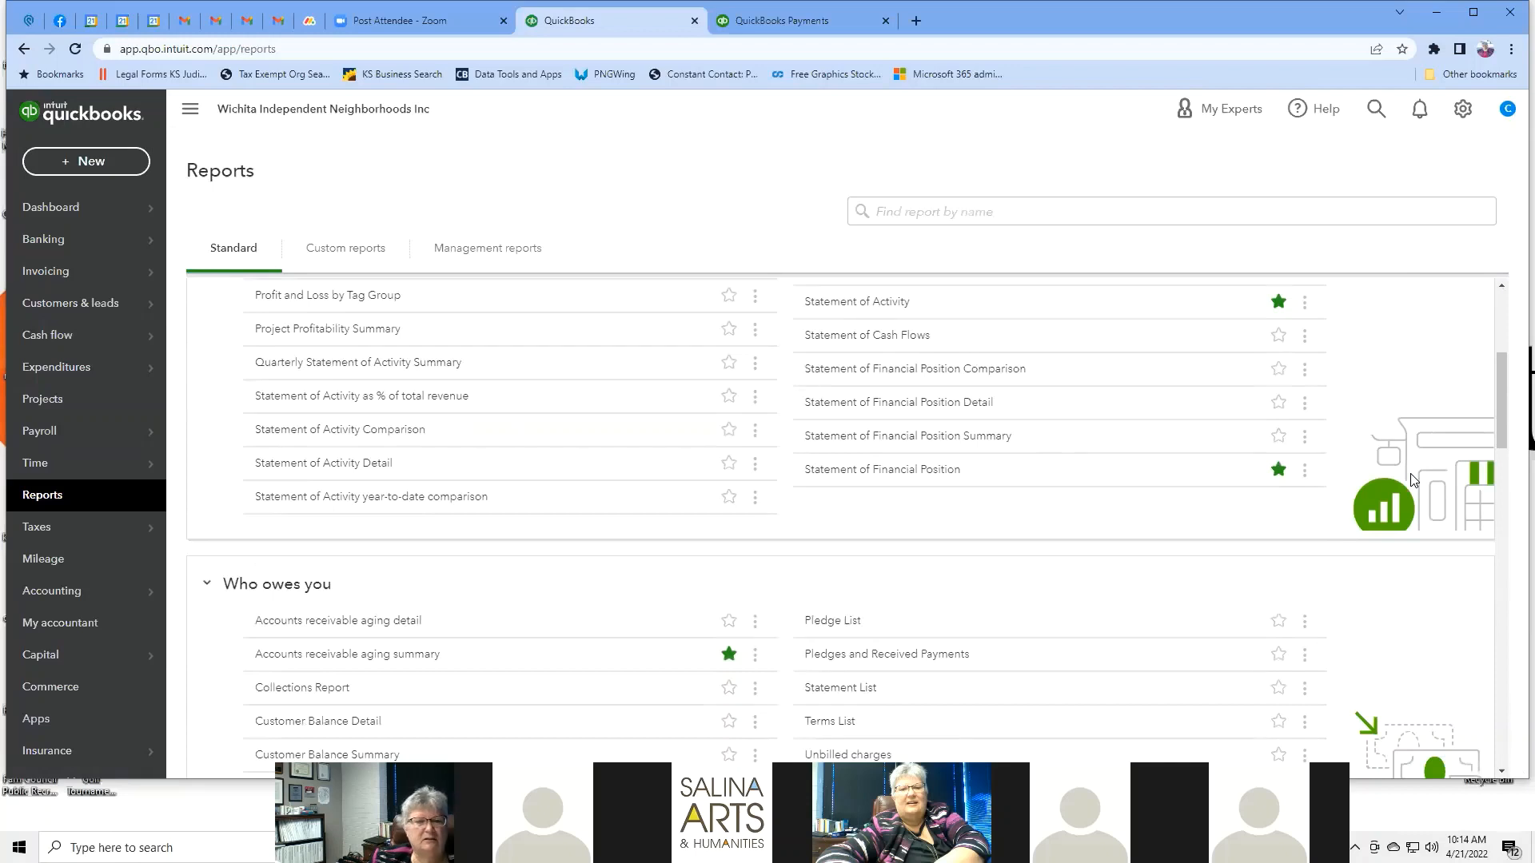
scroll(1411, 480, down, 1)
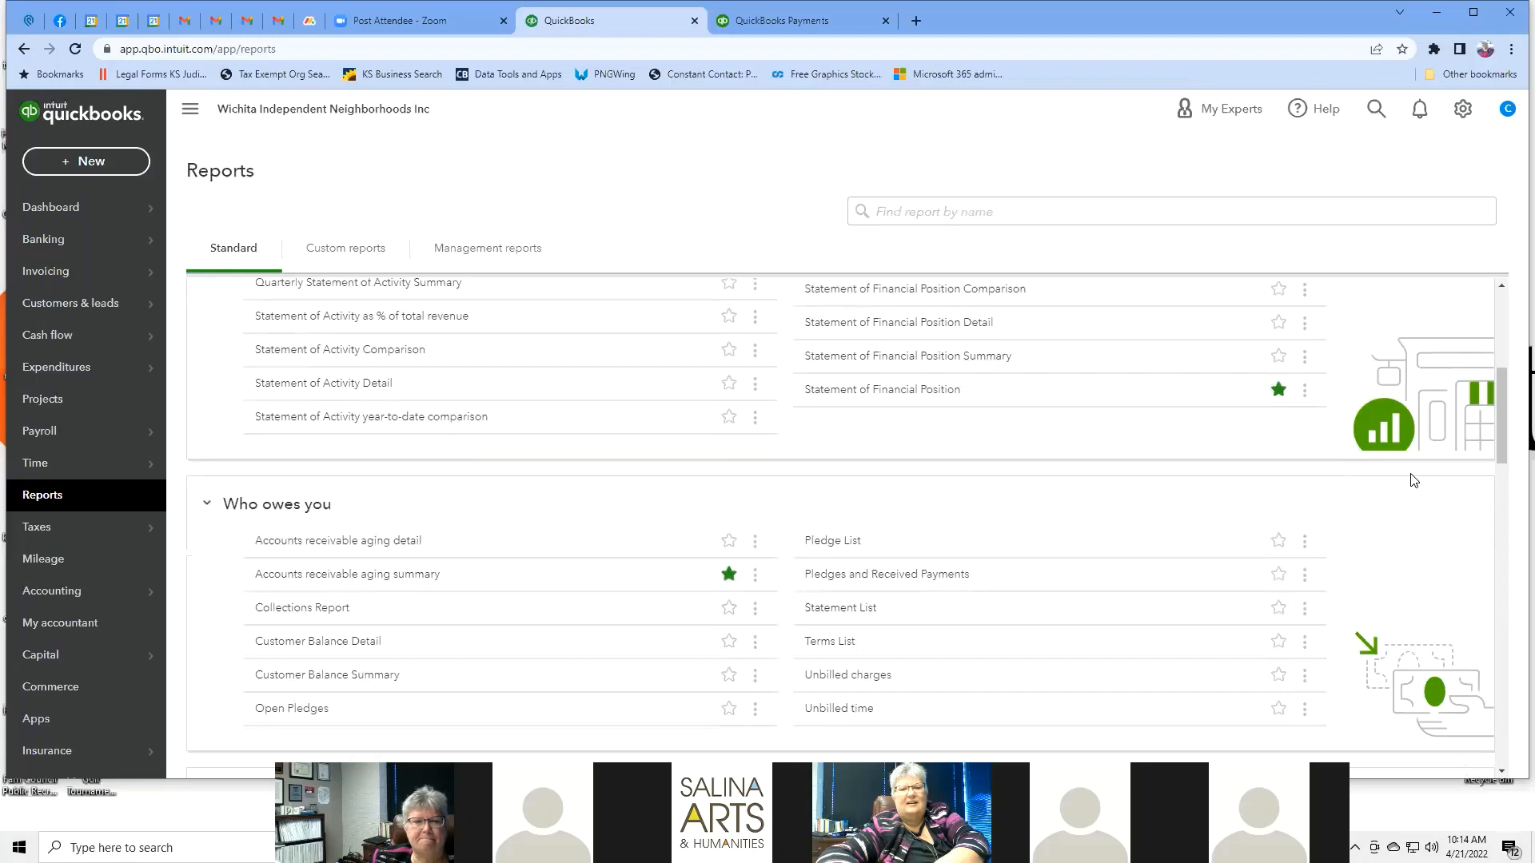
scroll(1410, 479, down, 2)
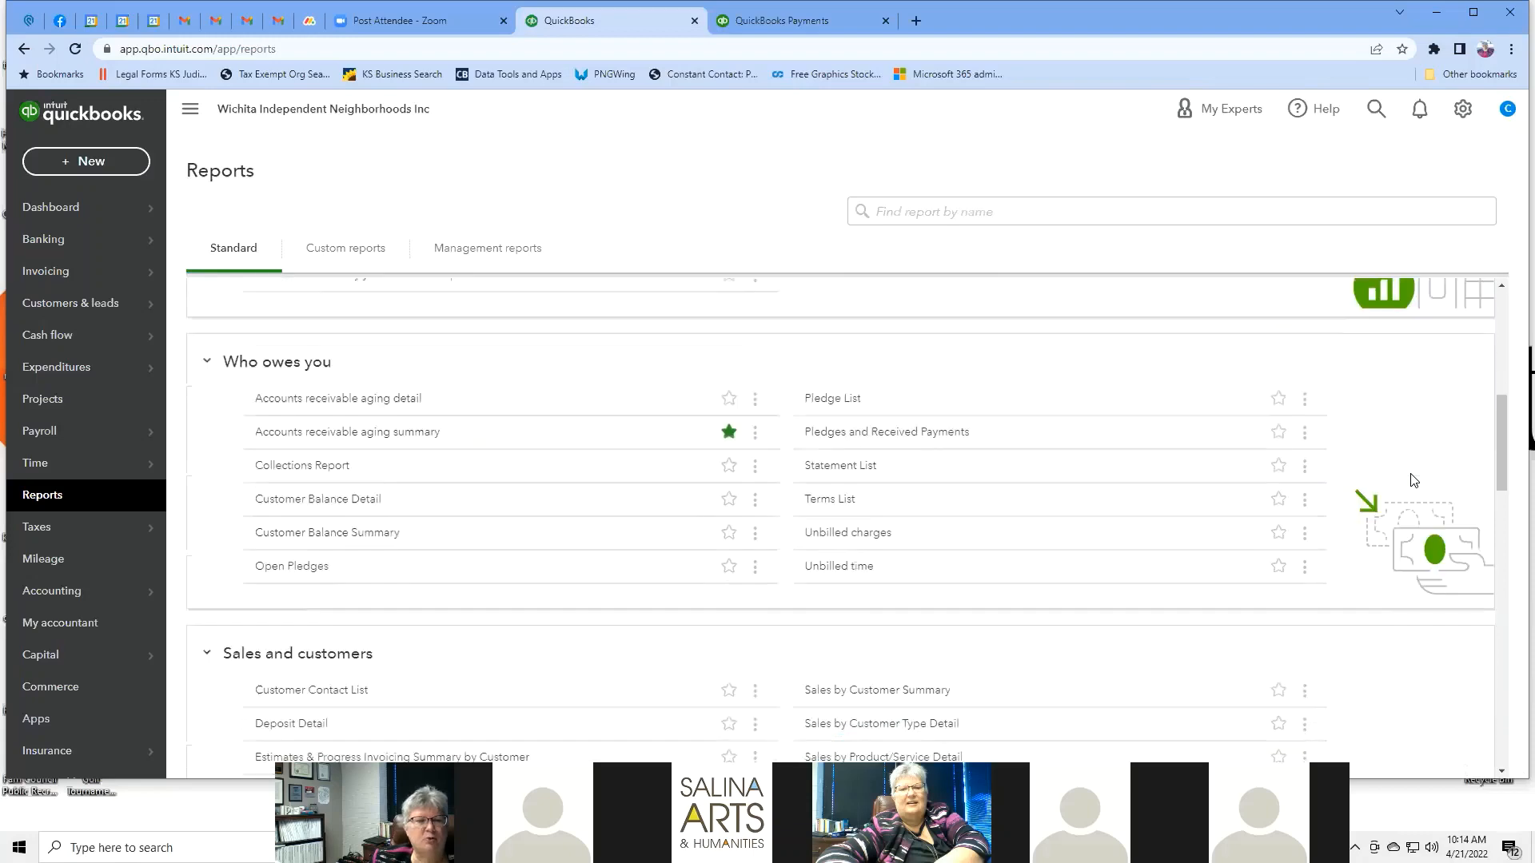
scroll(1411, 479, down, 3)
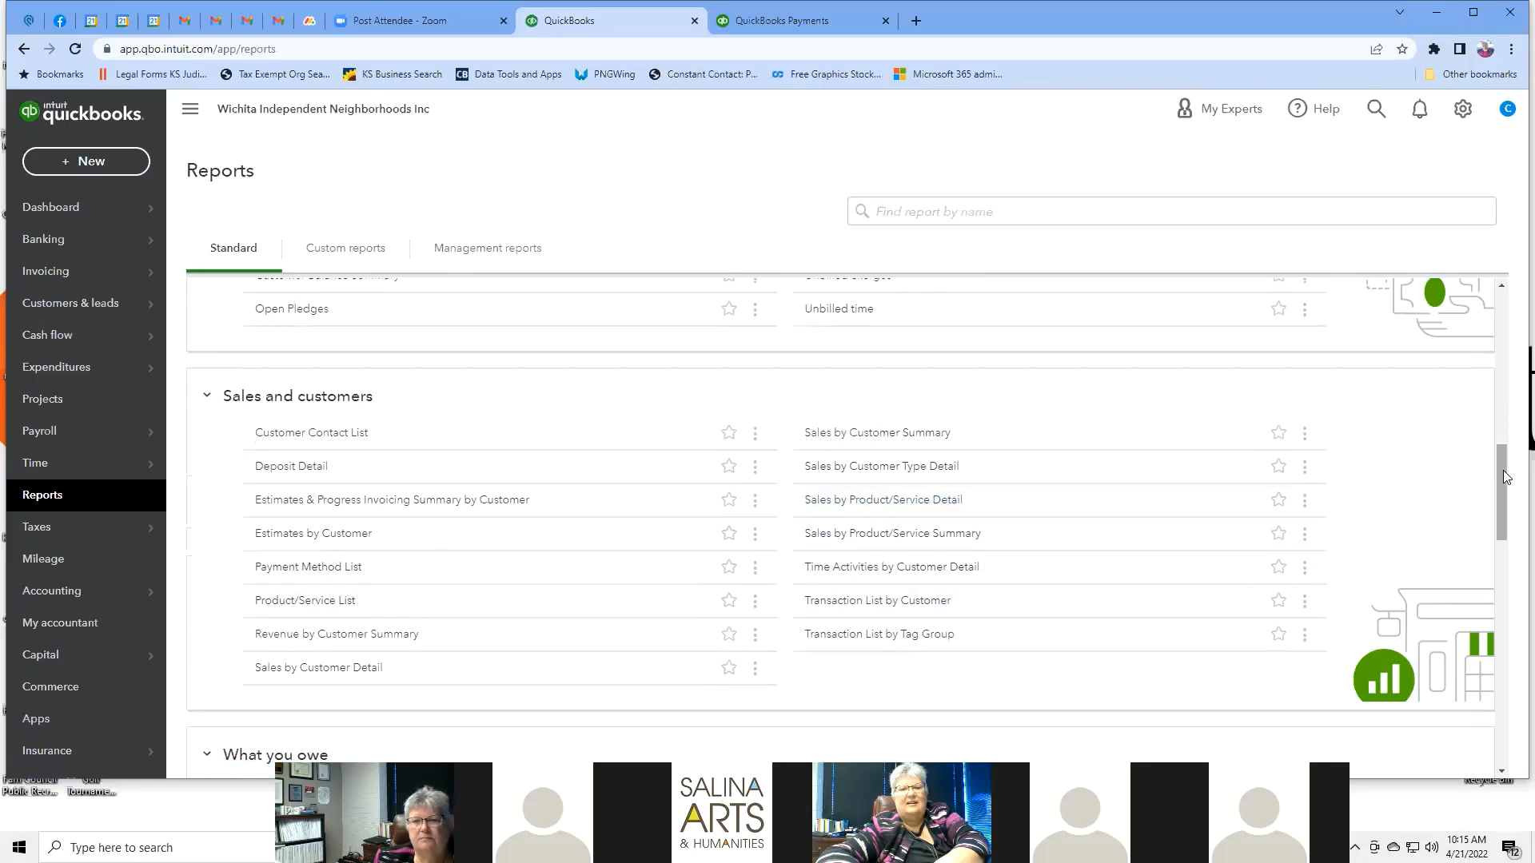
scroll(1514, 518, down, 2)
scroll(1513, 518, down, 1)
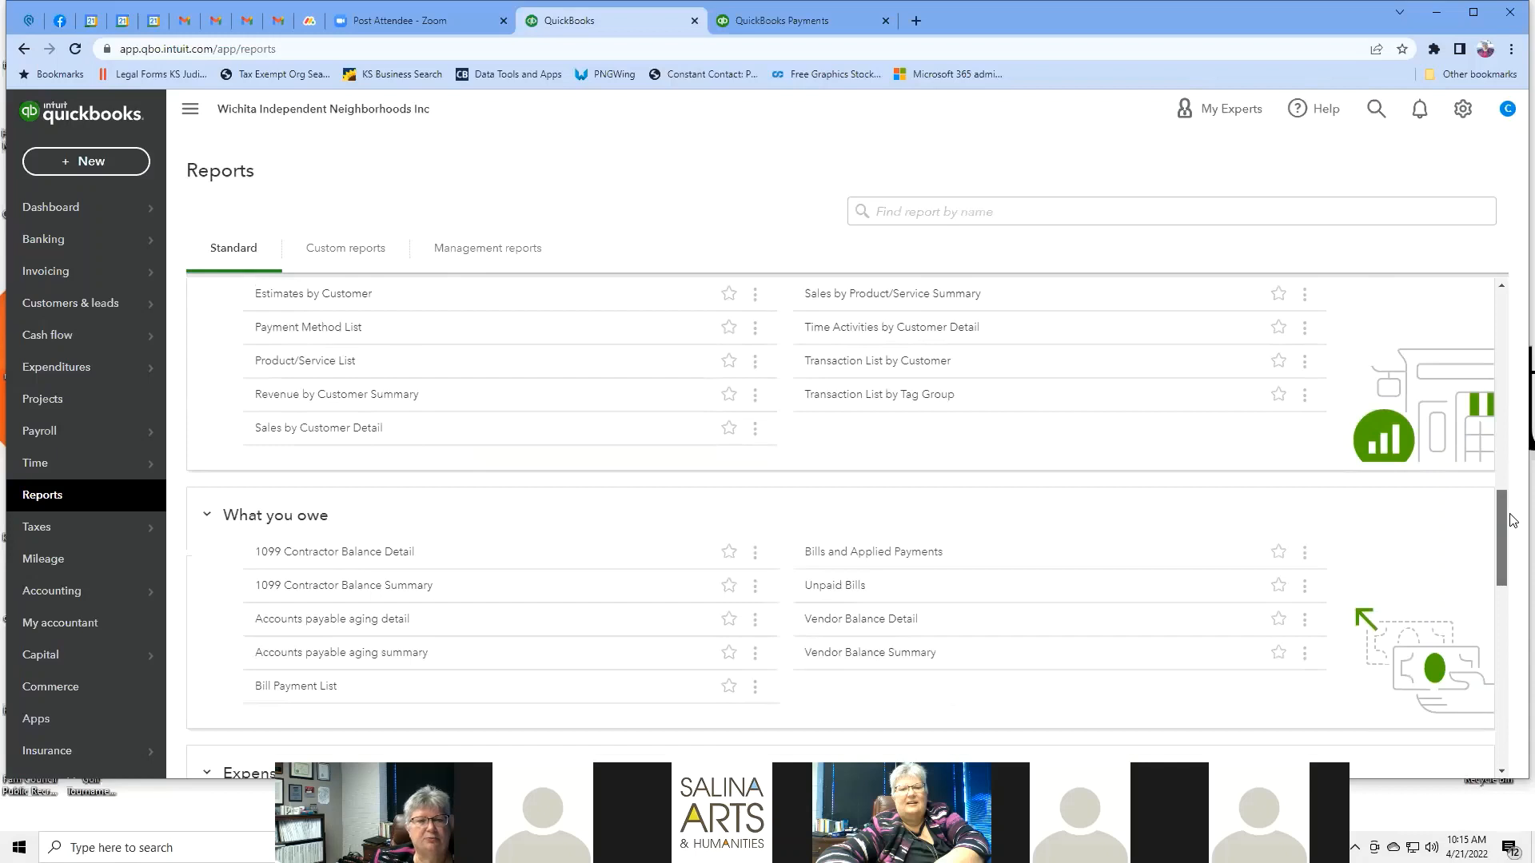
scroll(1513, 521, down, 2)
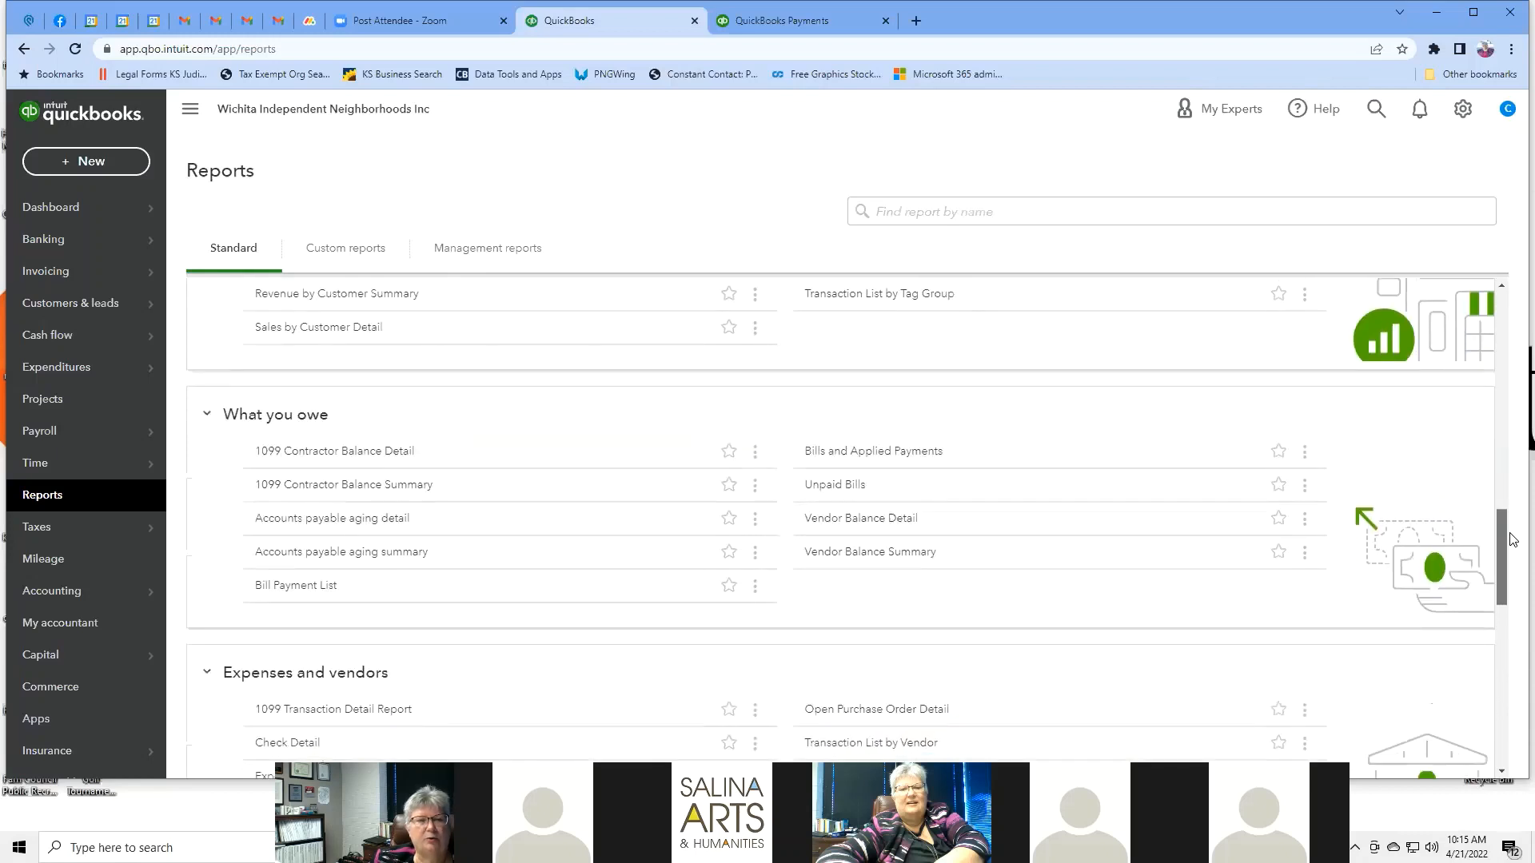
scroll(1513, 544, down, 1)
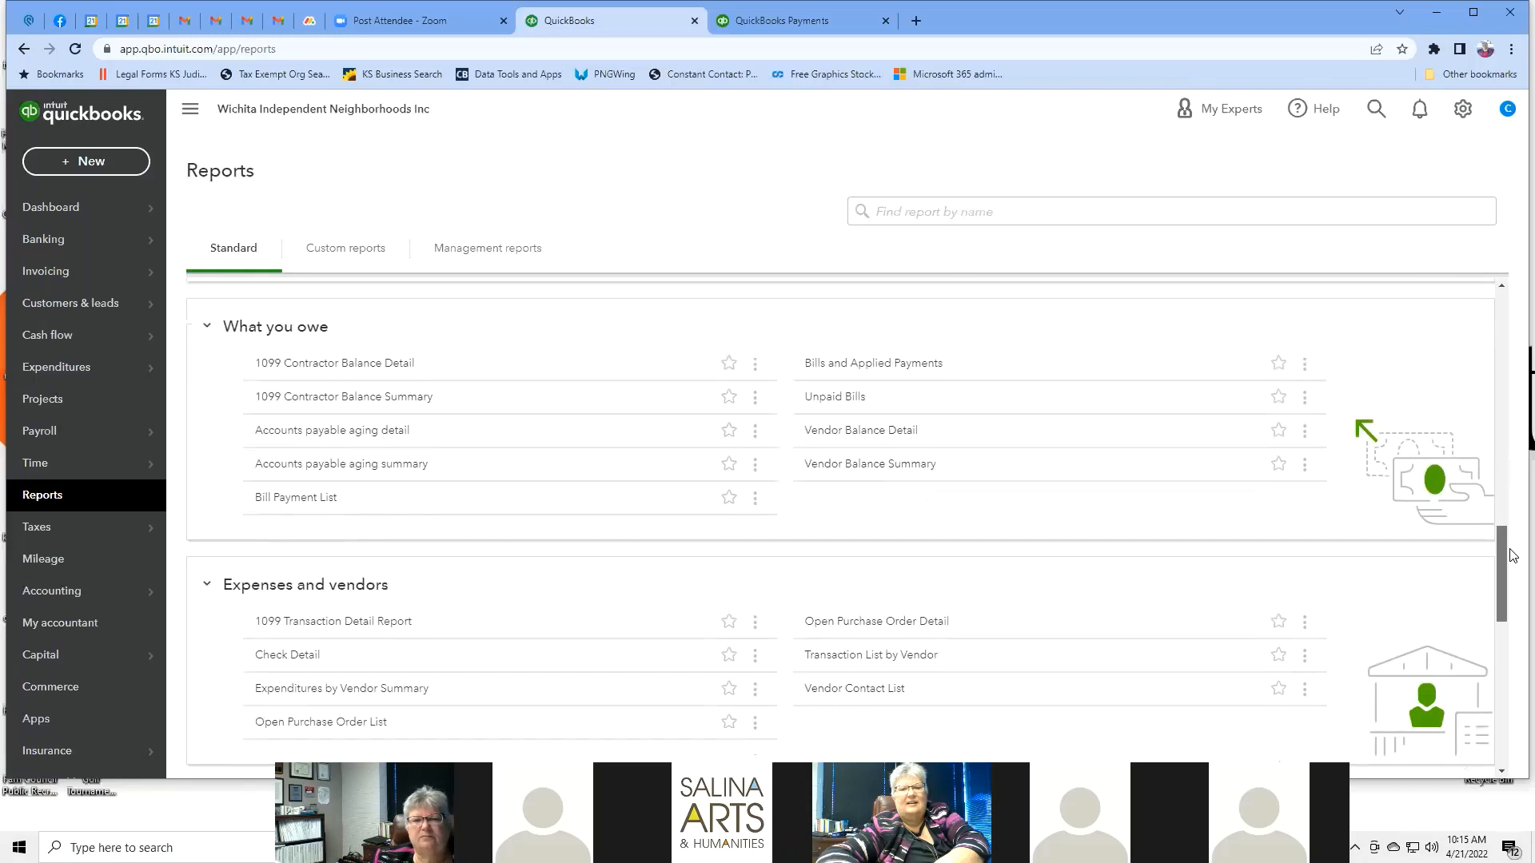
click(849, 398)
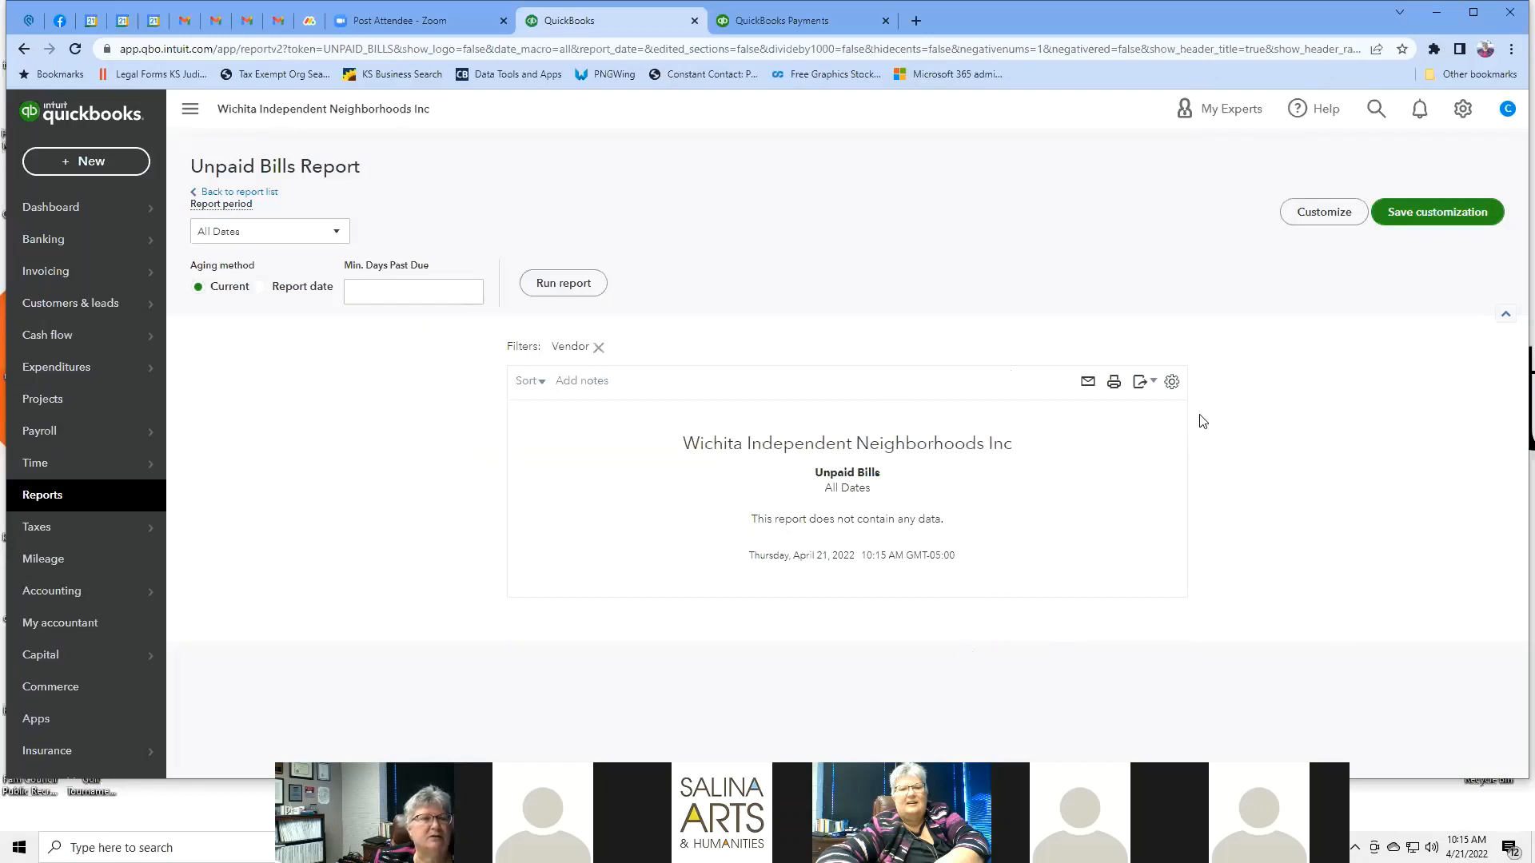
click(23, 51)
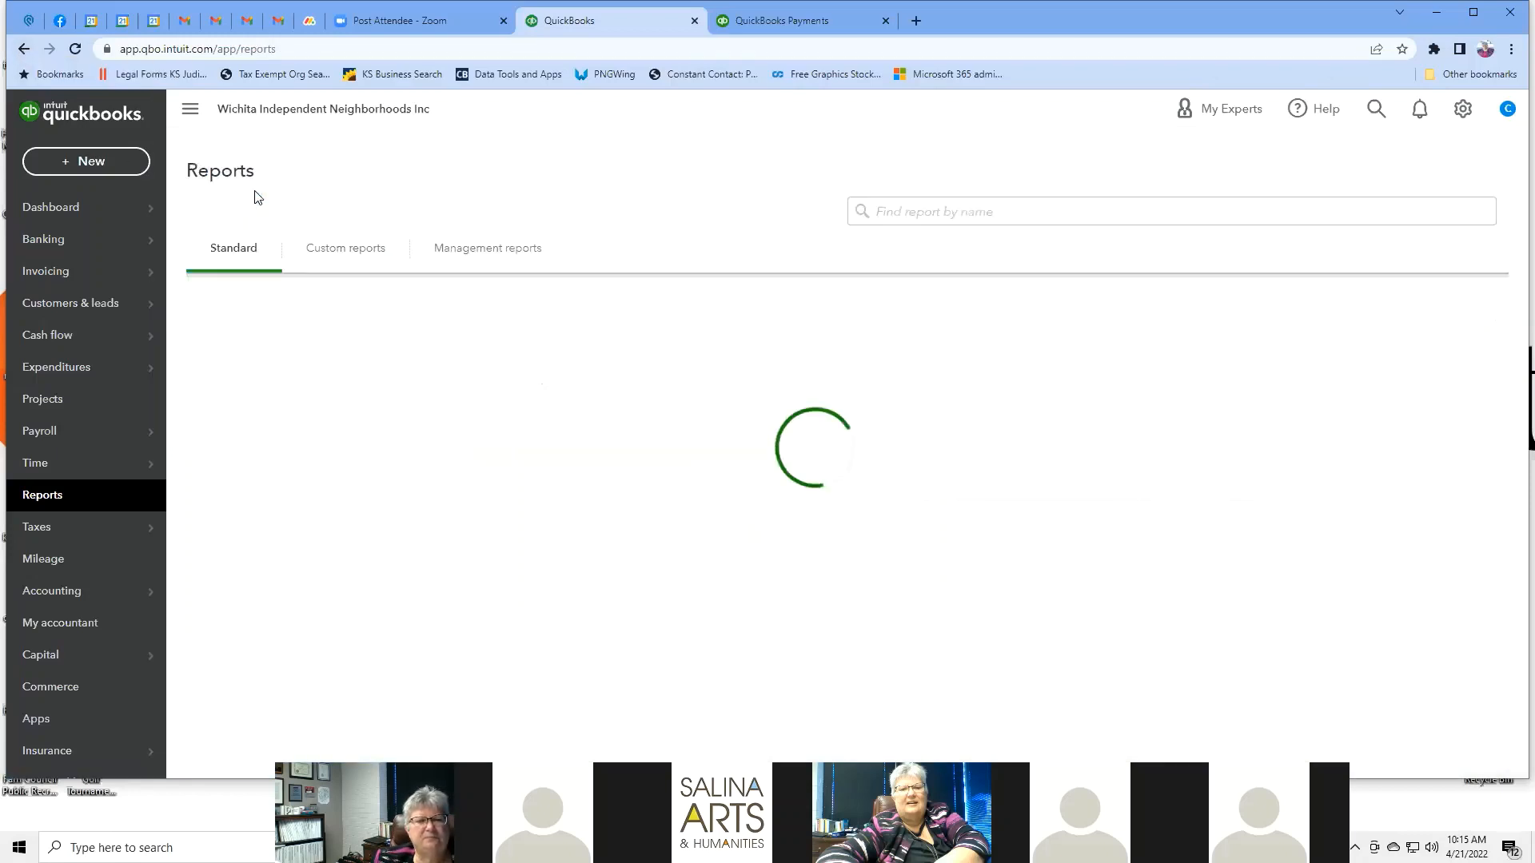
Preview the Vendor Contact List report, then go back to the reports list.
scroll(1474, 541, down, 4)
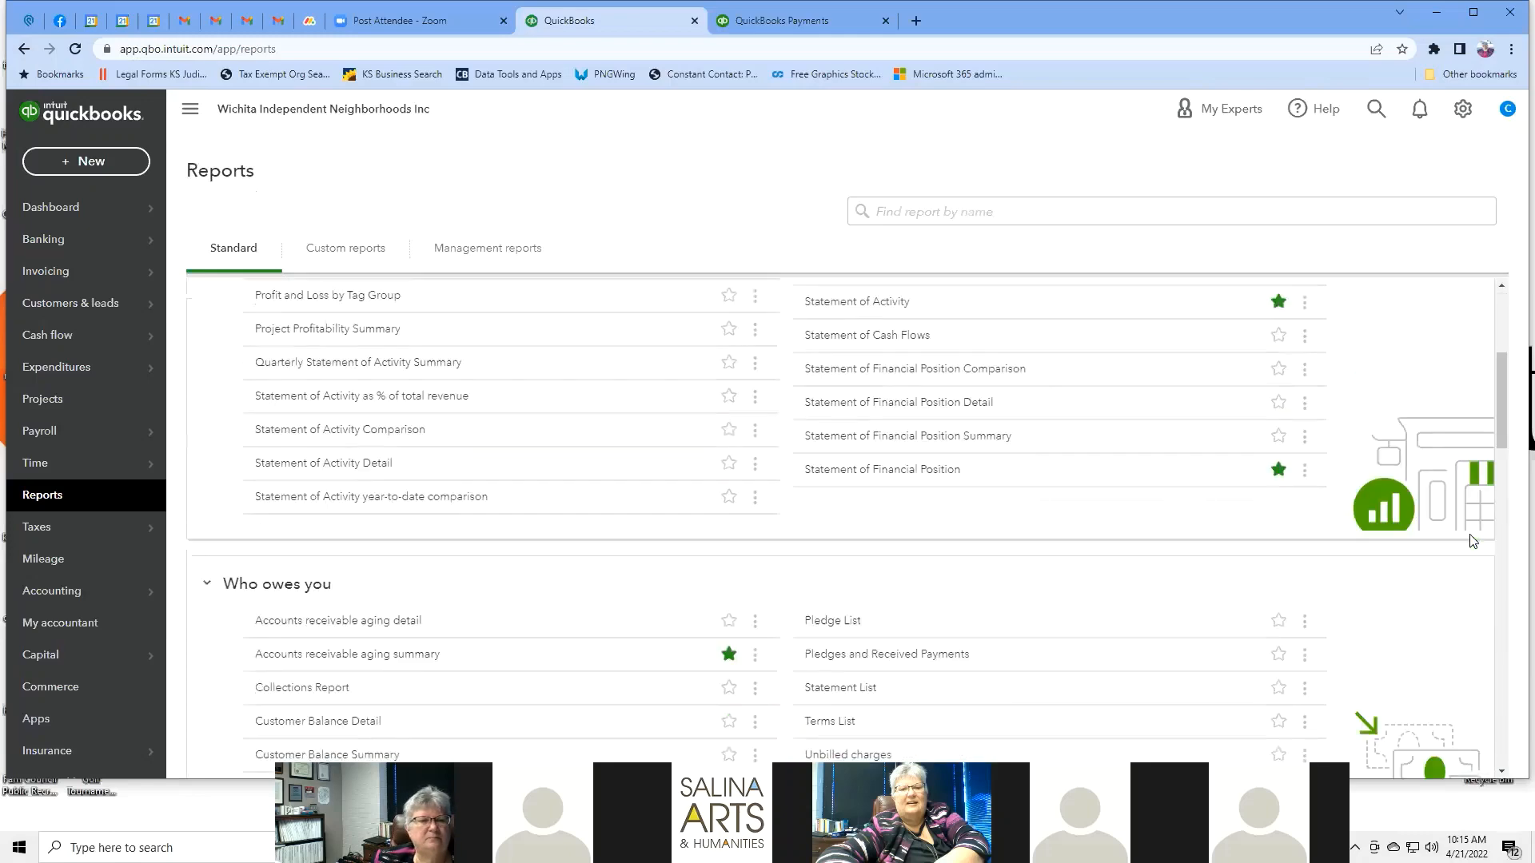
scroll(1473, 541, down, 3)
scroll(1473, 541, down, 2)
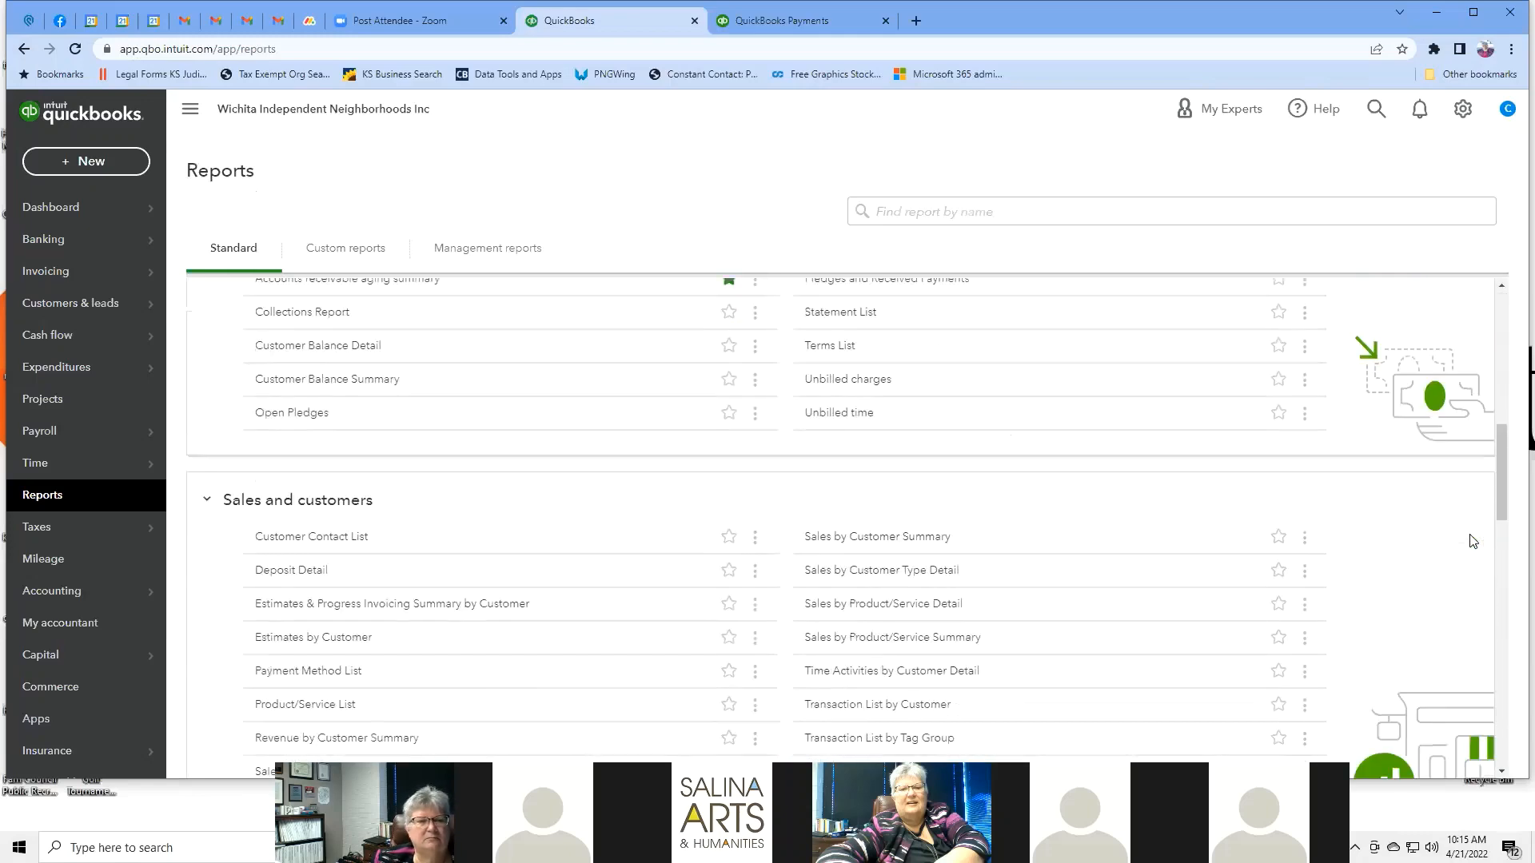
scroll(1473, 541, down, 3)
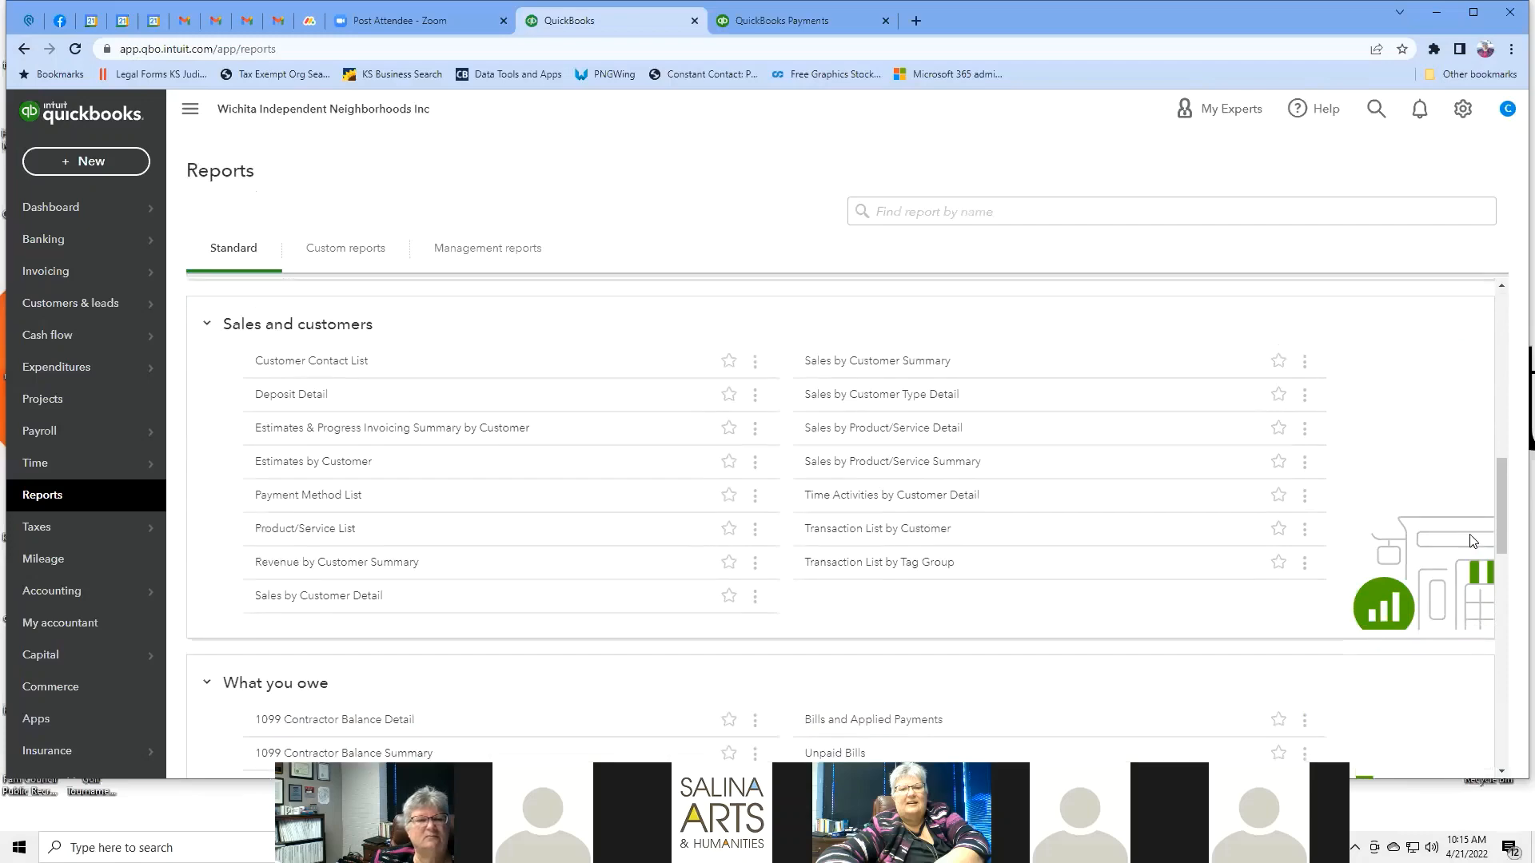
scroll(1474, 541, up, 5)
scroll(1473, 541, down, 4)
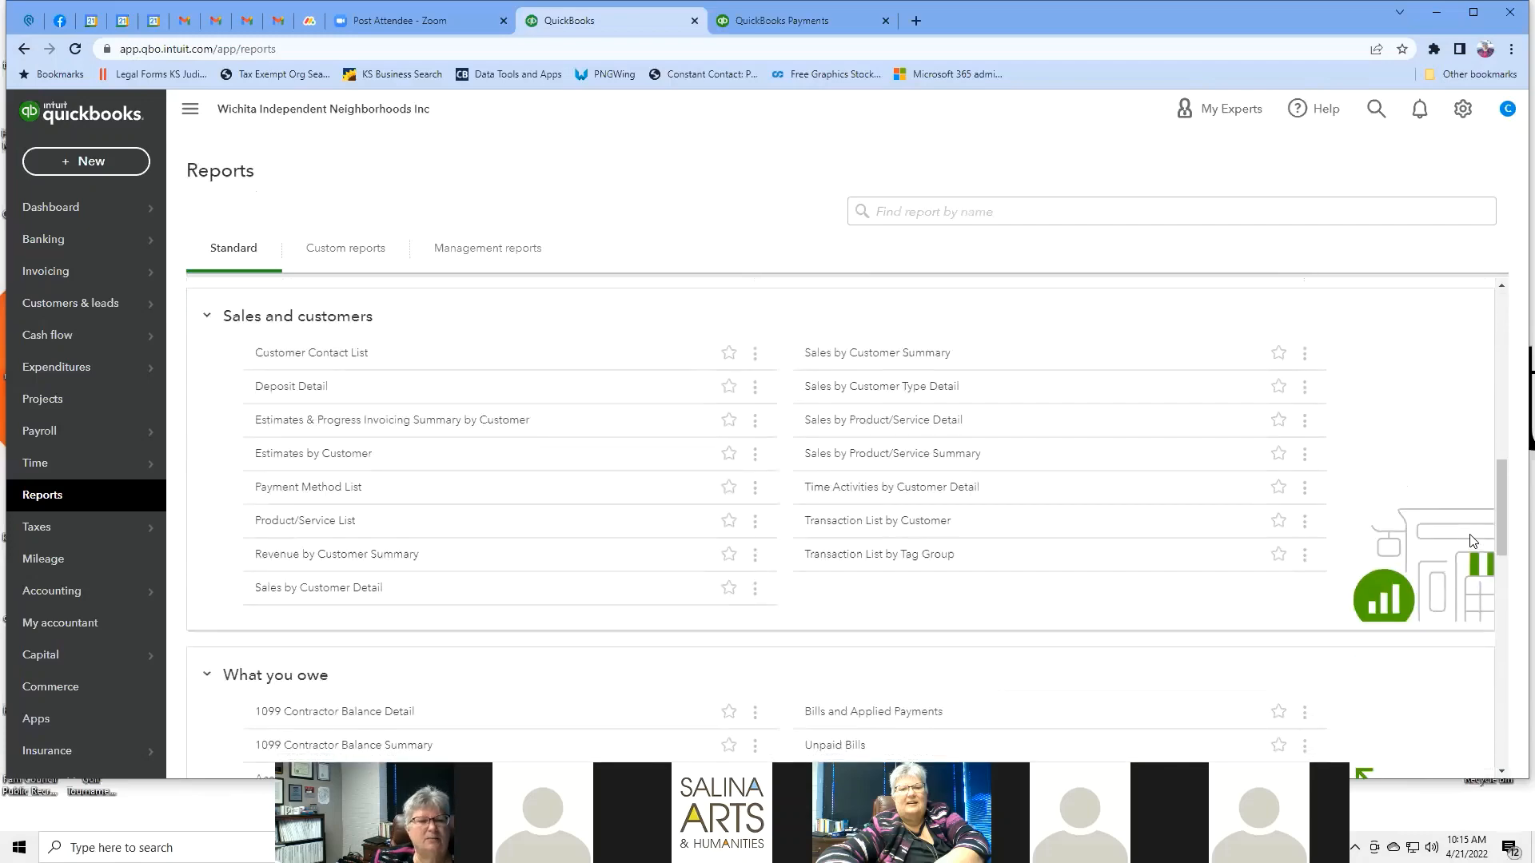
scroll(1473, 541, down, 5)
scroll(1473, 541, down, 1)
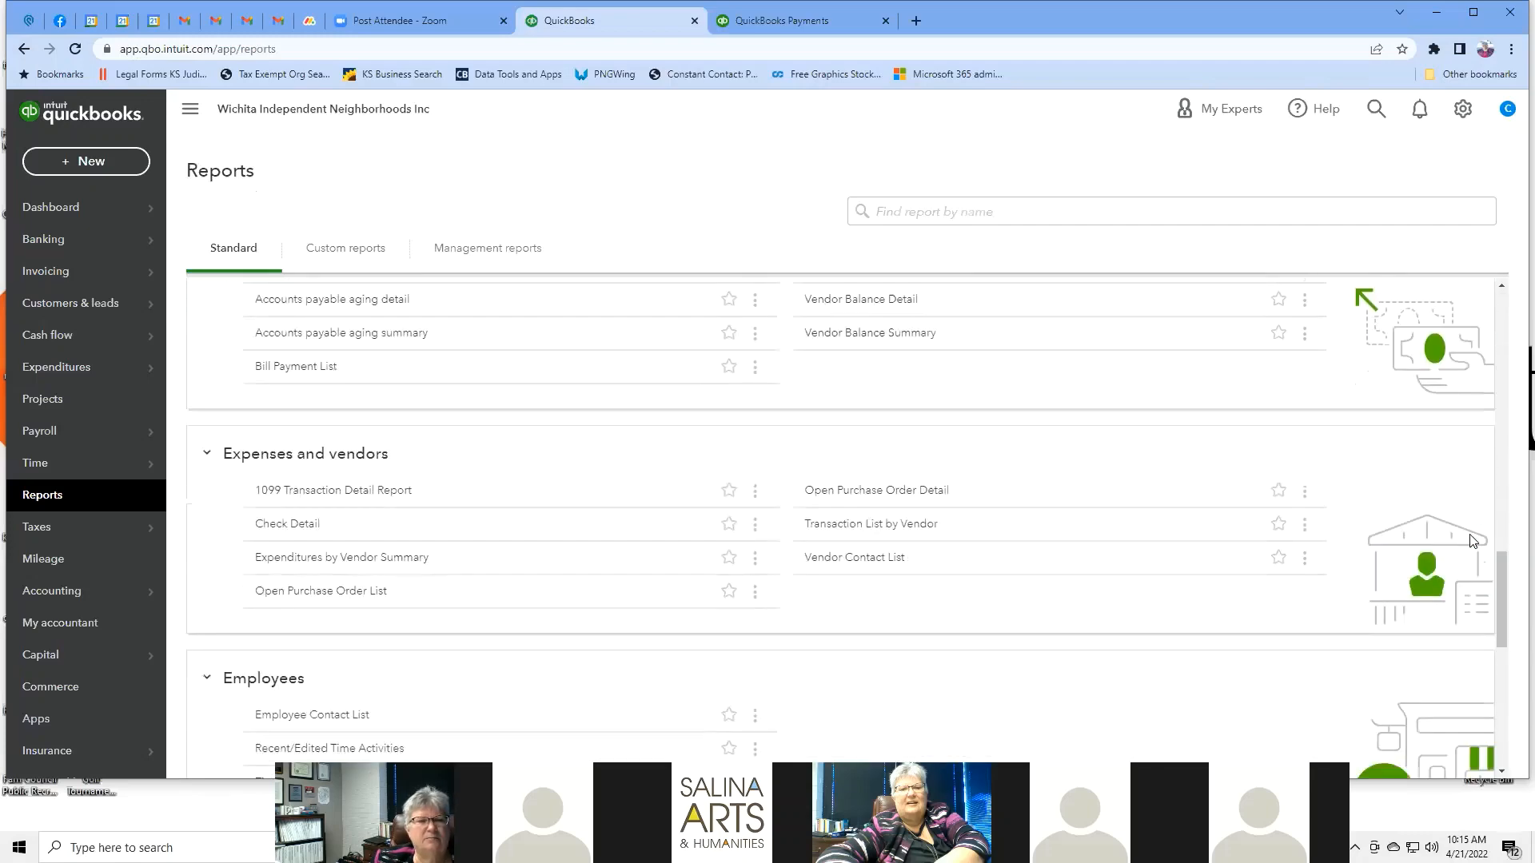
scroll(1474, 541, down, 2)
scroll(1474, 541, up, 1)
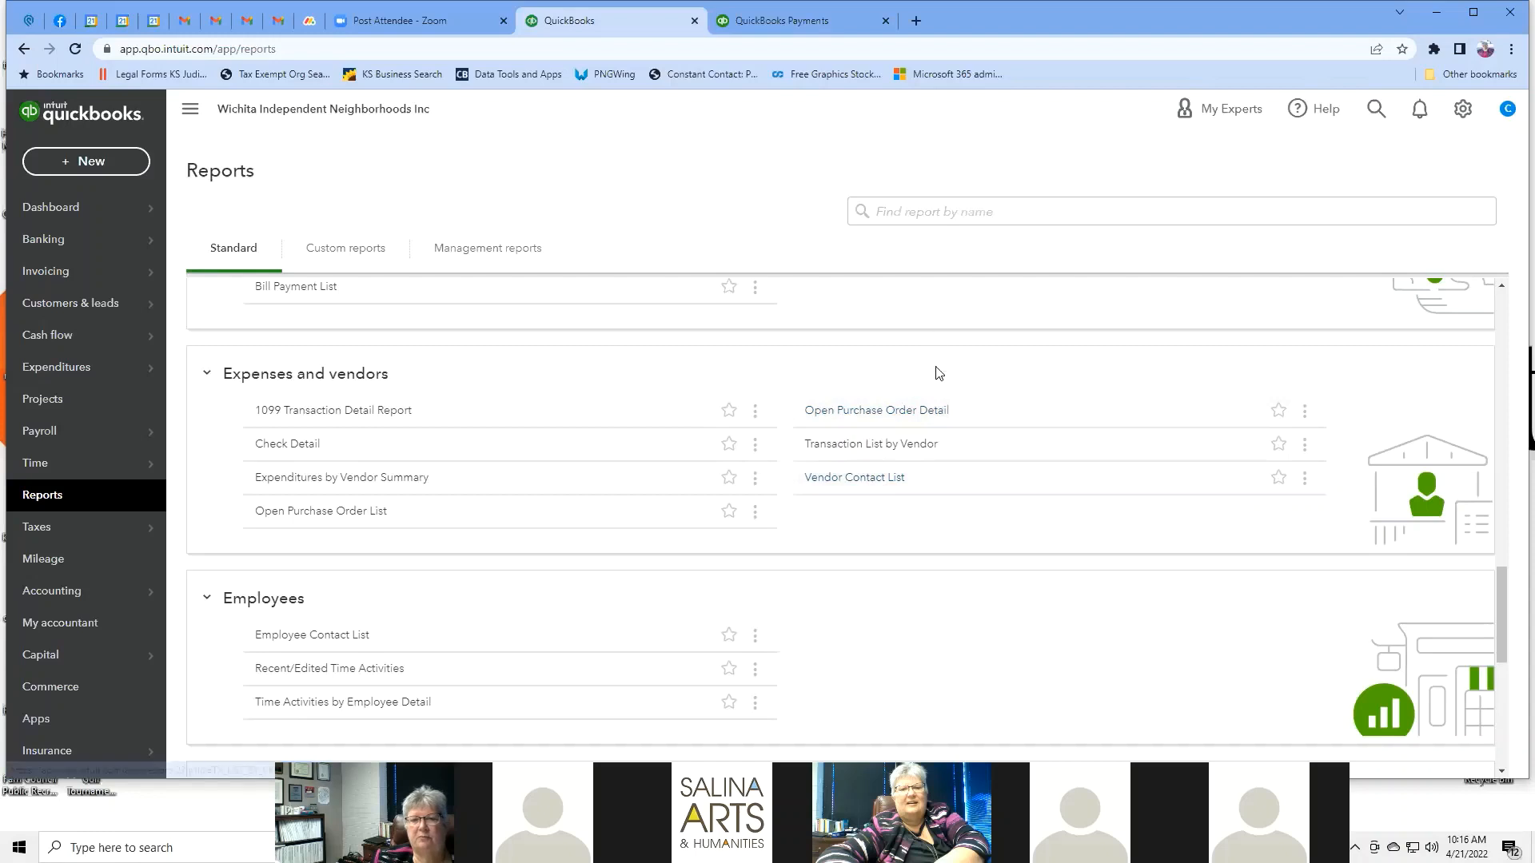
click(834, 480)
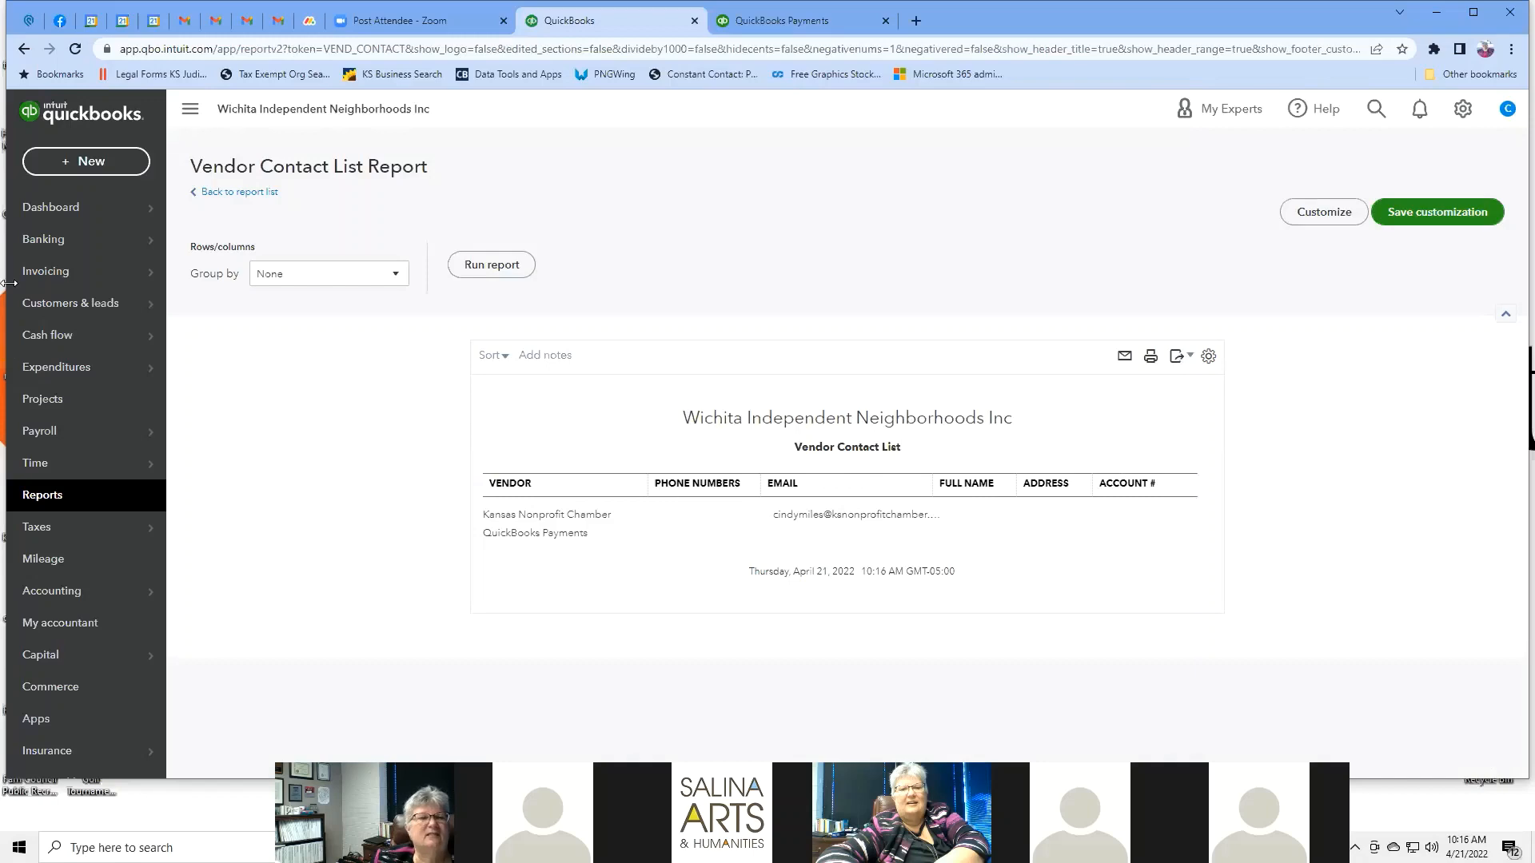
click(24, 50)
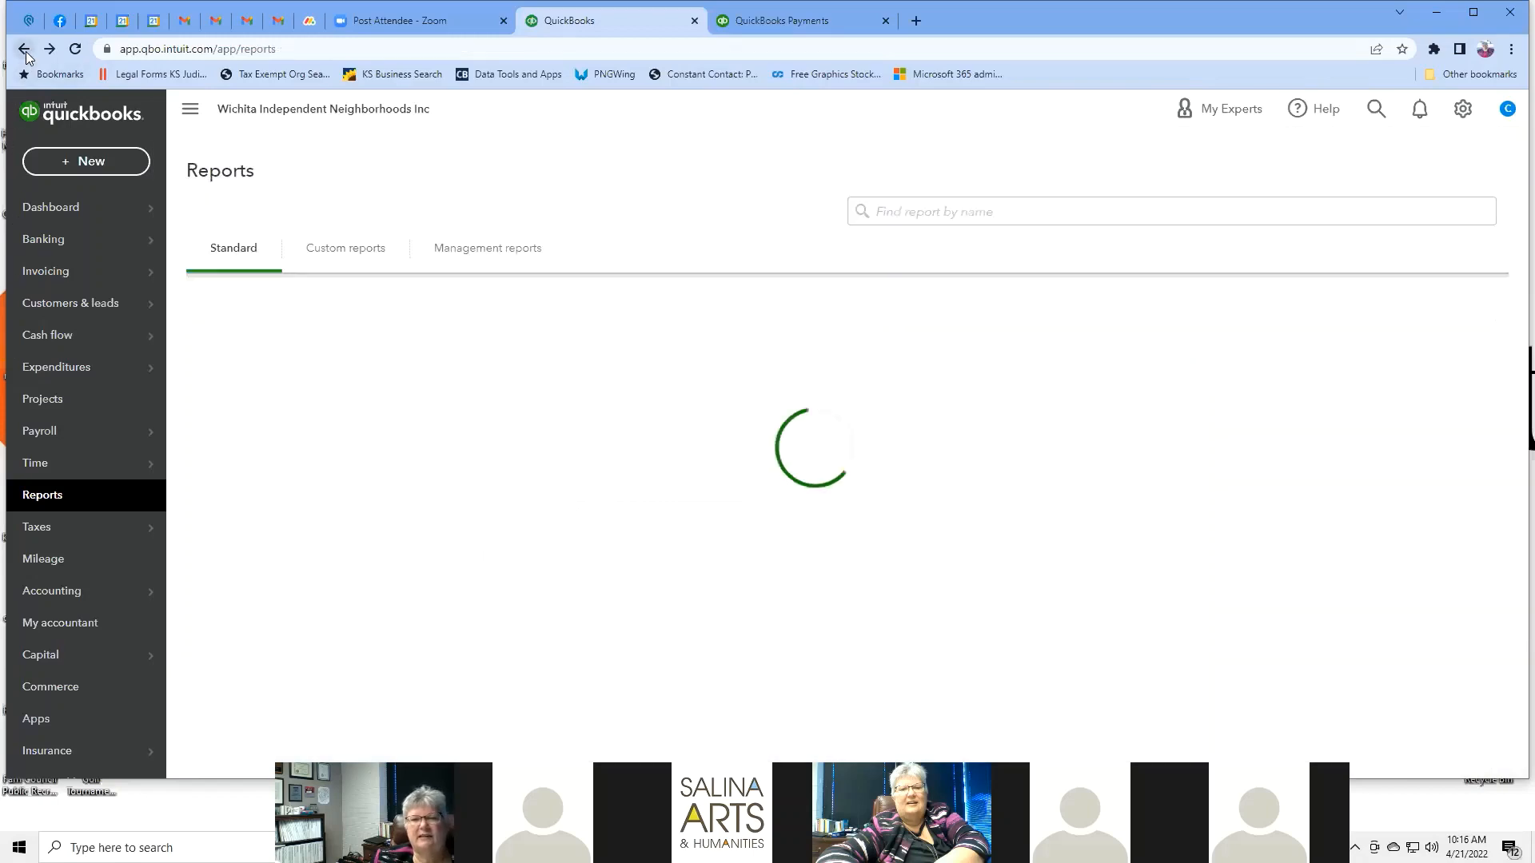
Star and then unstar Business Snapshot, then show the empty Custom reports tab.
scroll(1091, 463, down, 20)
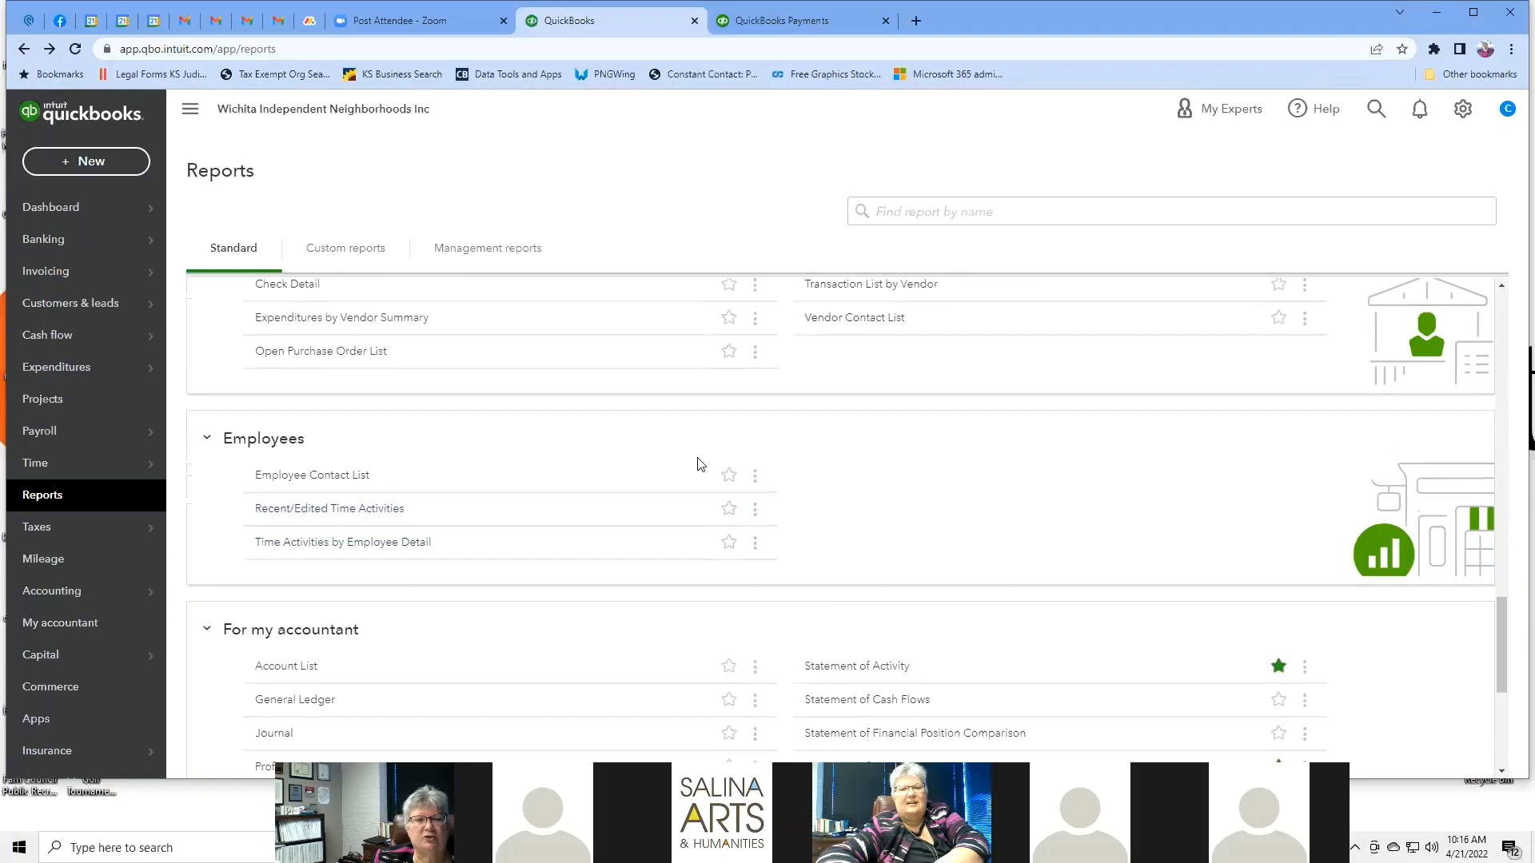
scroll(1086, 469, down, 3)
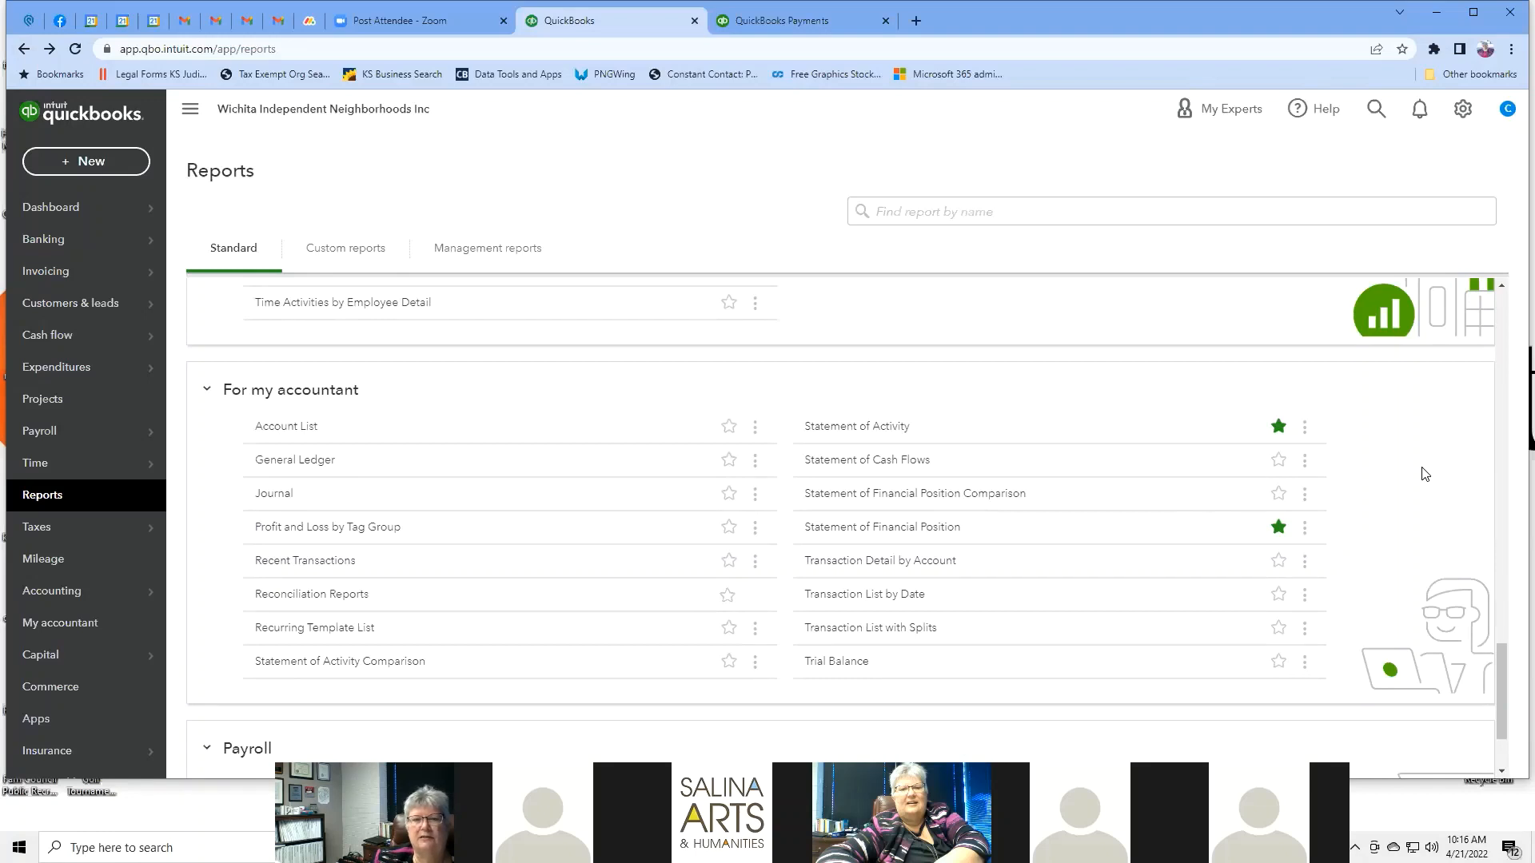
scroll(1425, 474, down, 1)
scroll(1425, 474, up, 1)
scroll(1425, 474, down, 2)
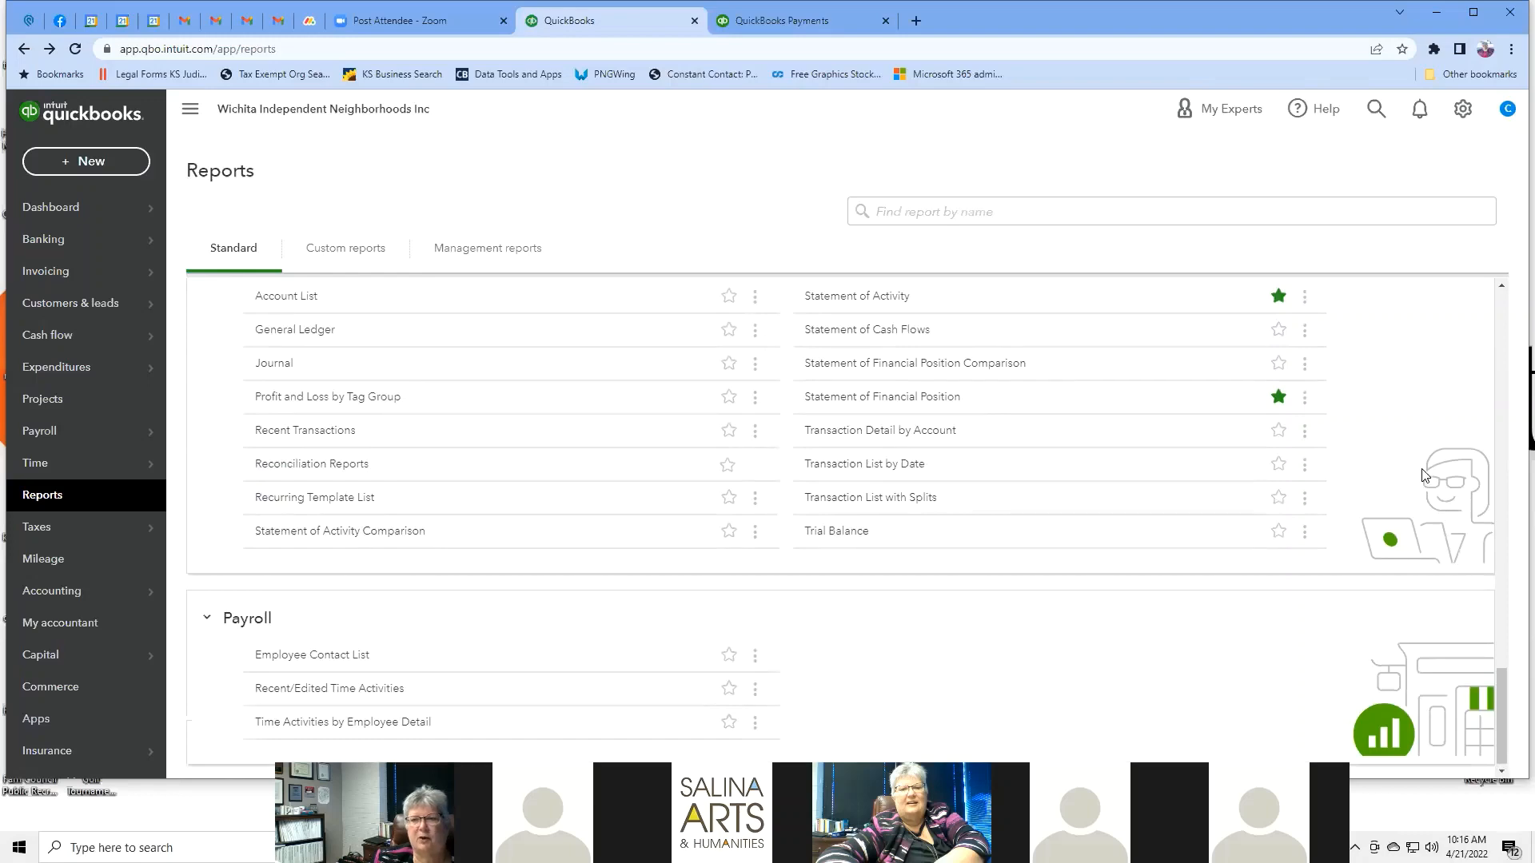
scroll(1425, 476, up, 3)
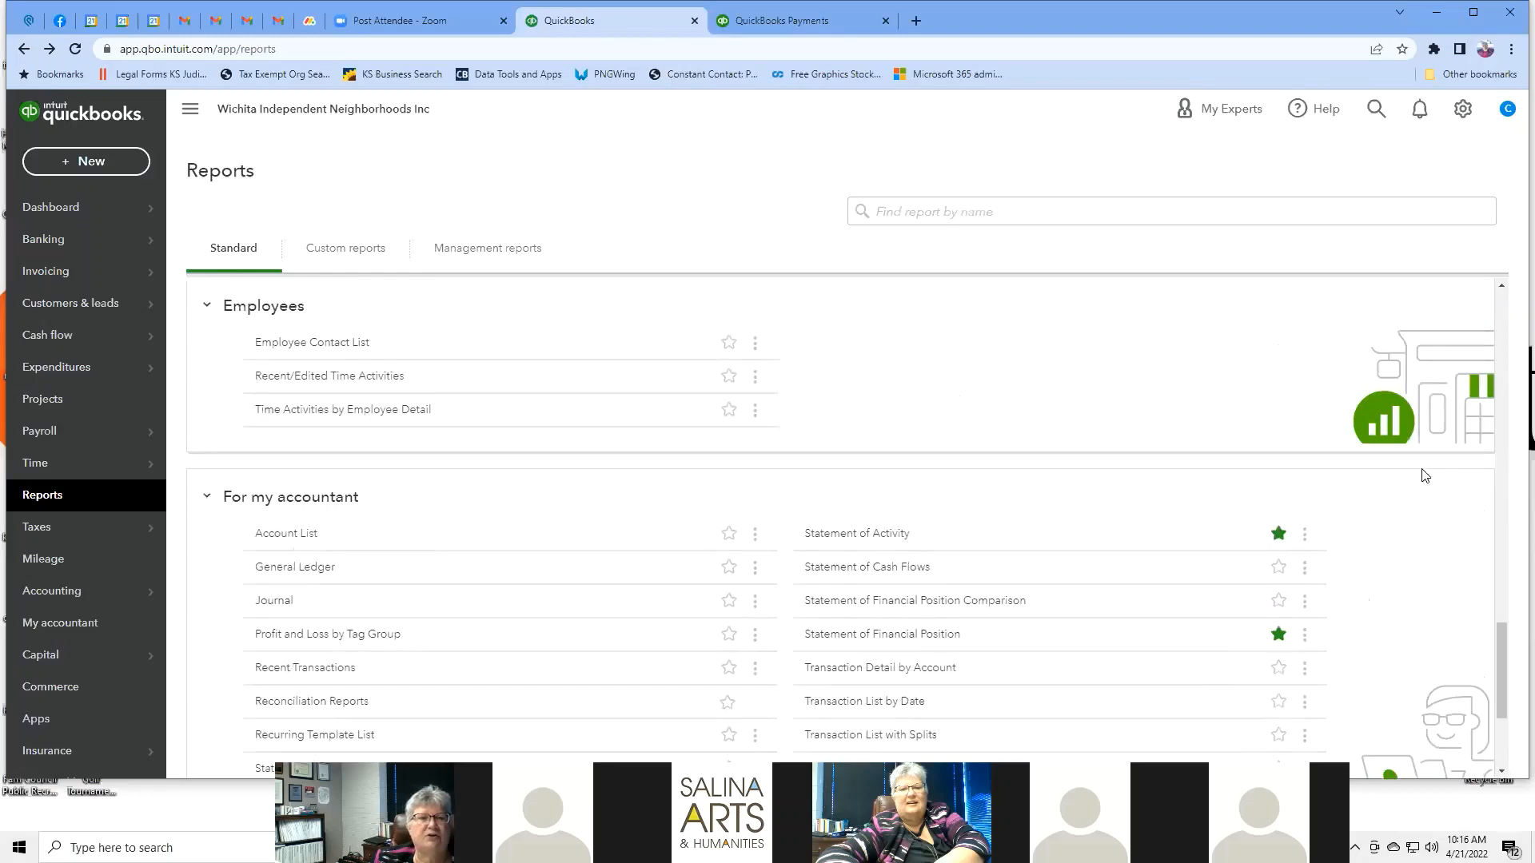
scroll(1425, 475, down, 6)
scroll(1425, 475, up, 6)
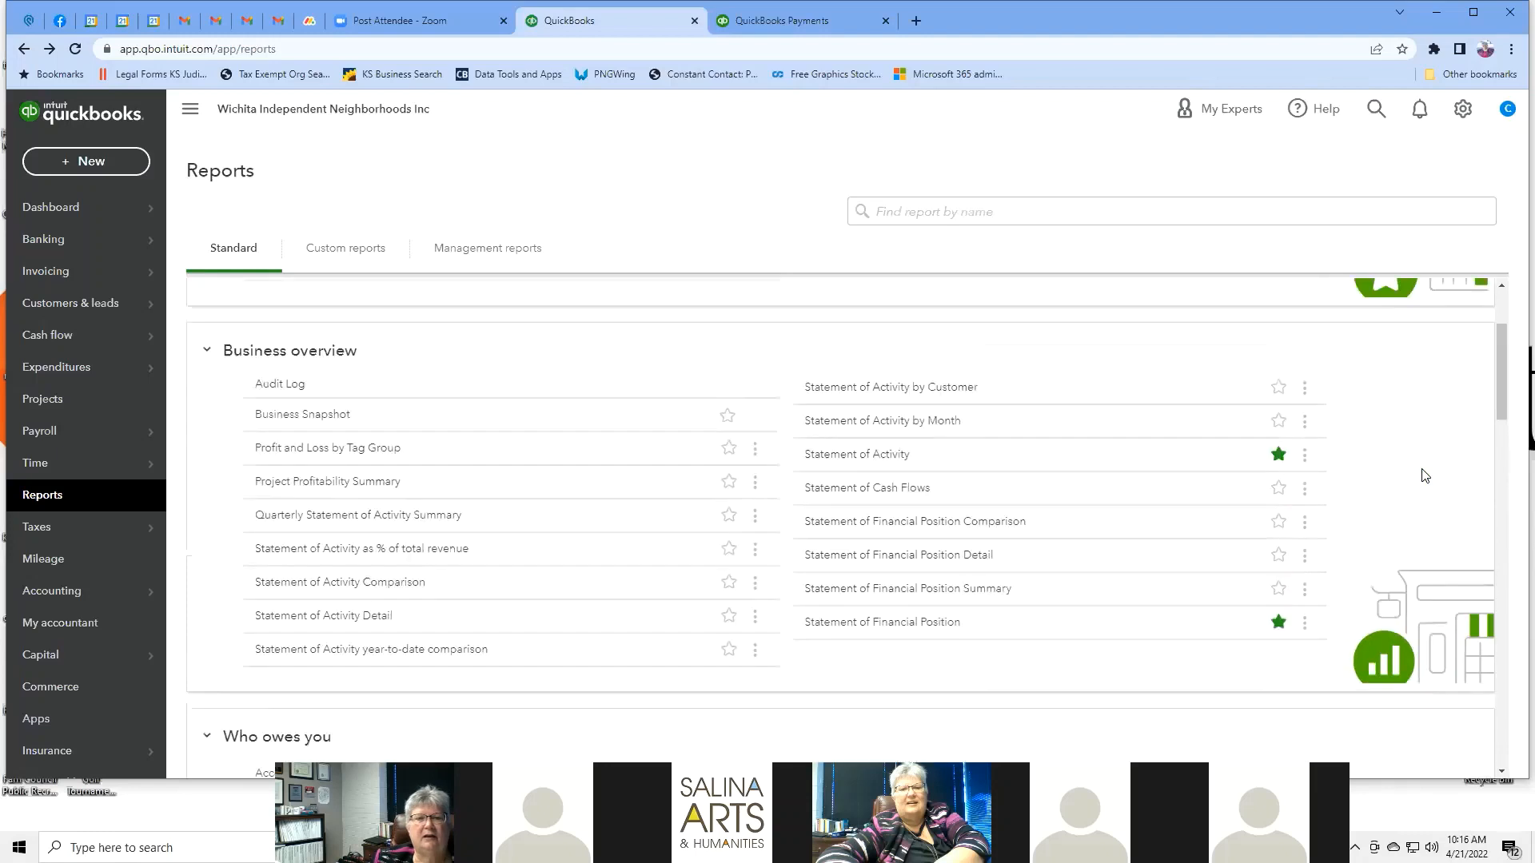
click(727, 583)
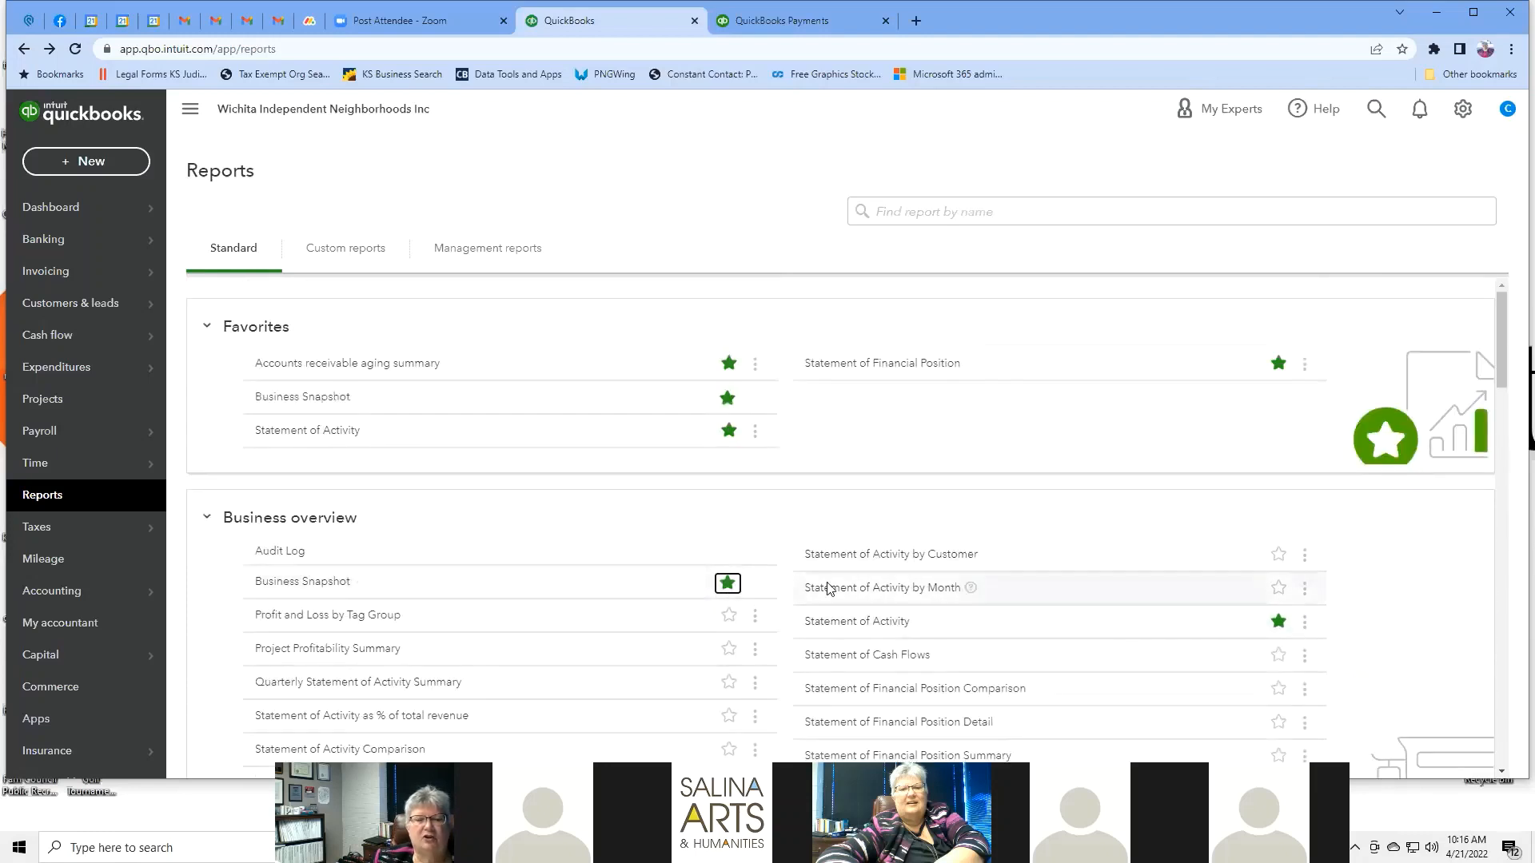
click(729, 586)
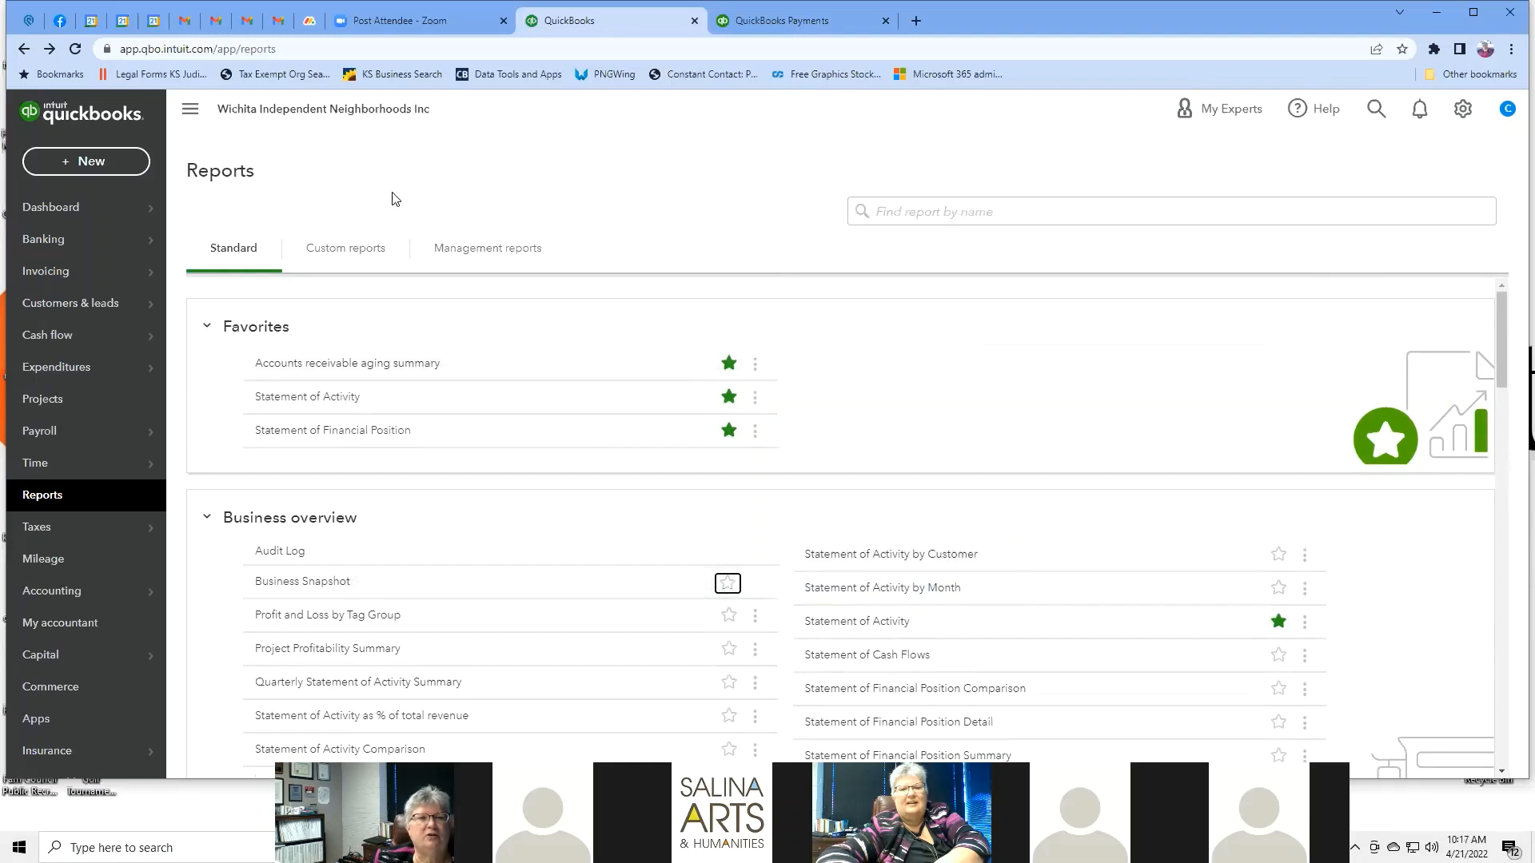
click(348, 250)
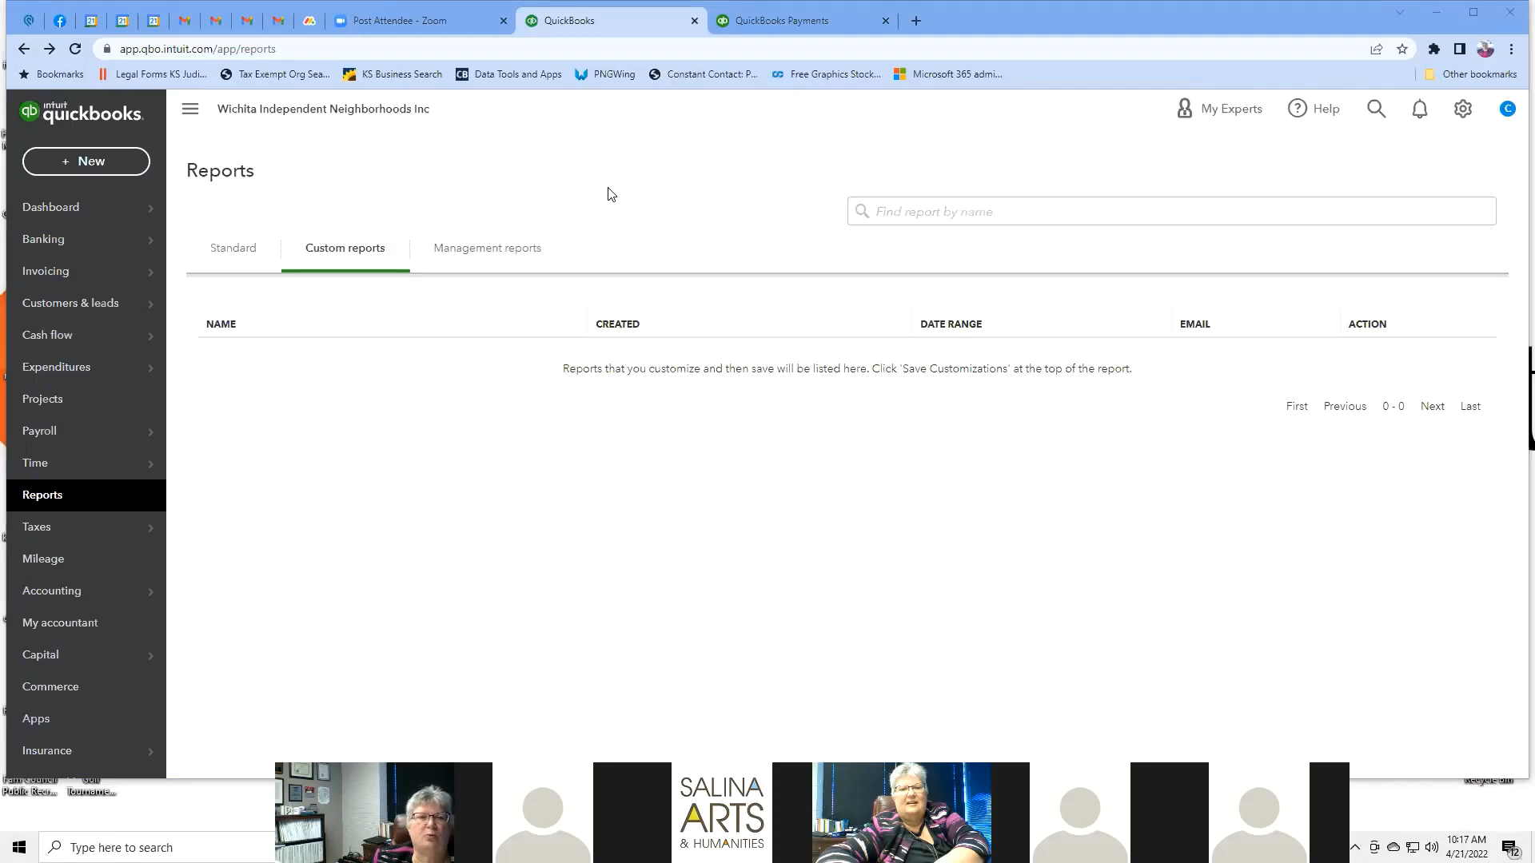
Under Management reports, preview the Company Overview report and close it.
click(478, 256)
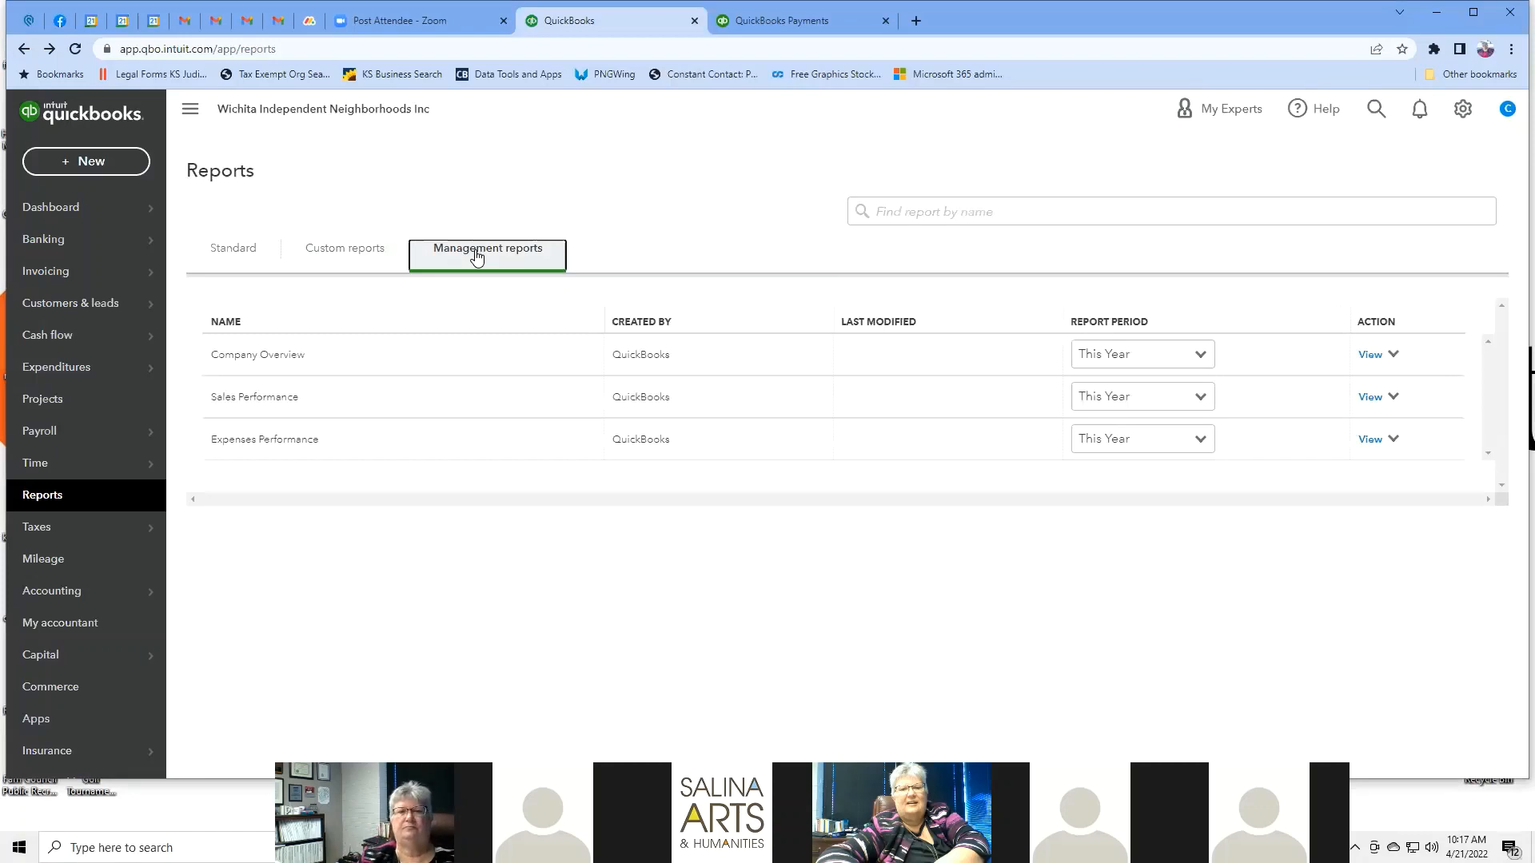
click(272, 356)
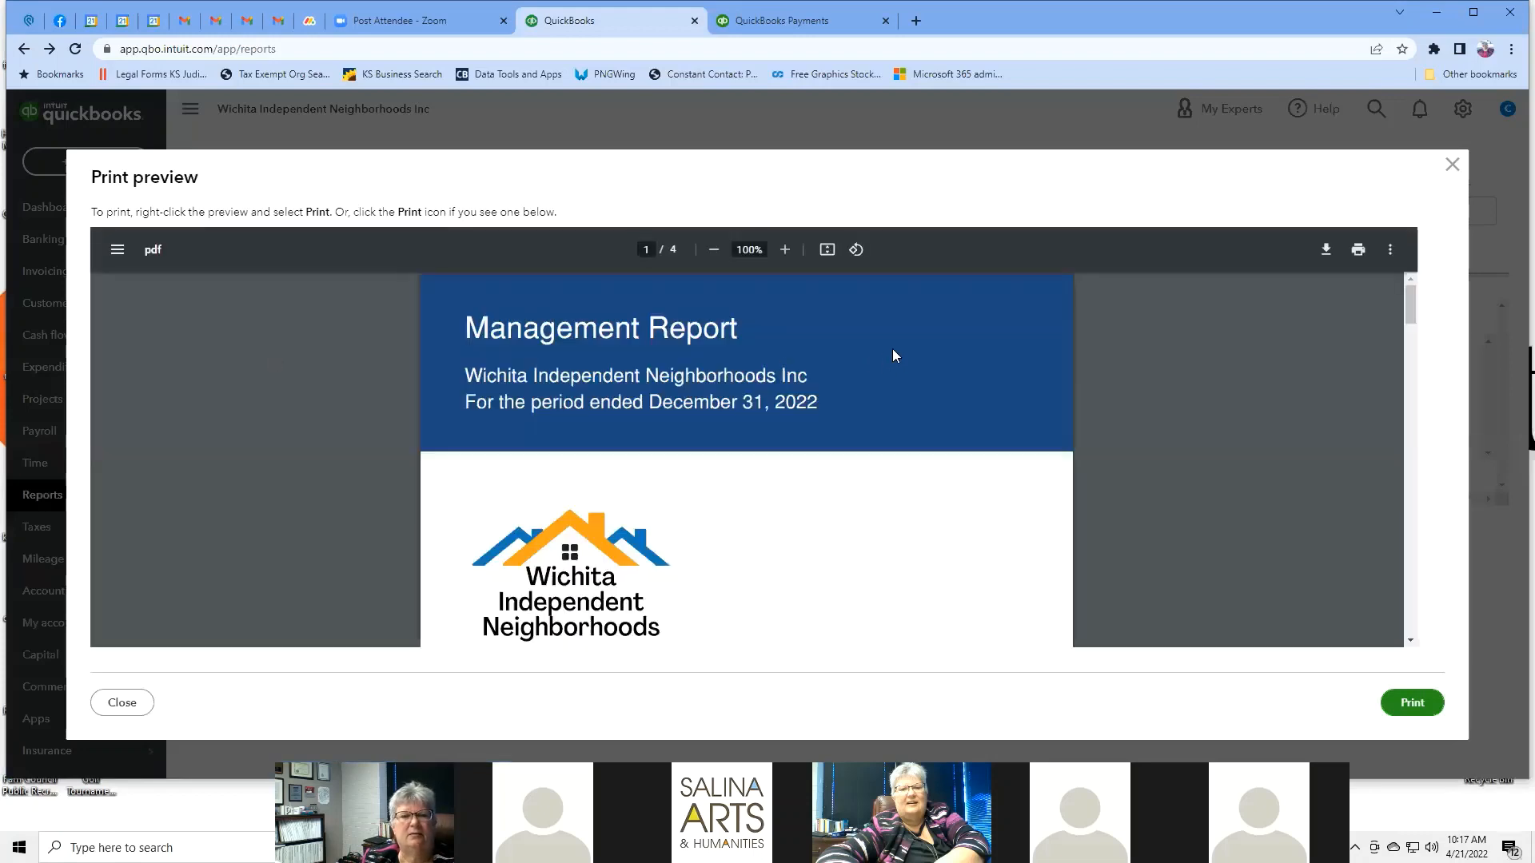
scroll(895, 357, down, 4)
scroll(895, 357, down, 9)
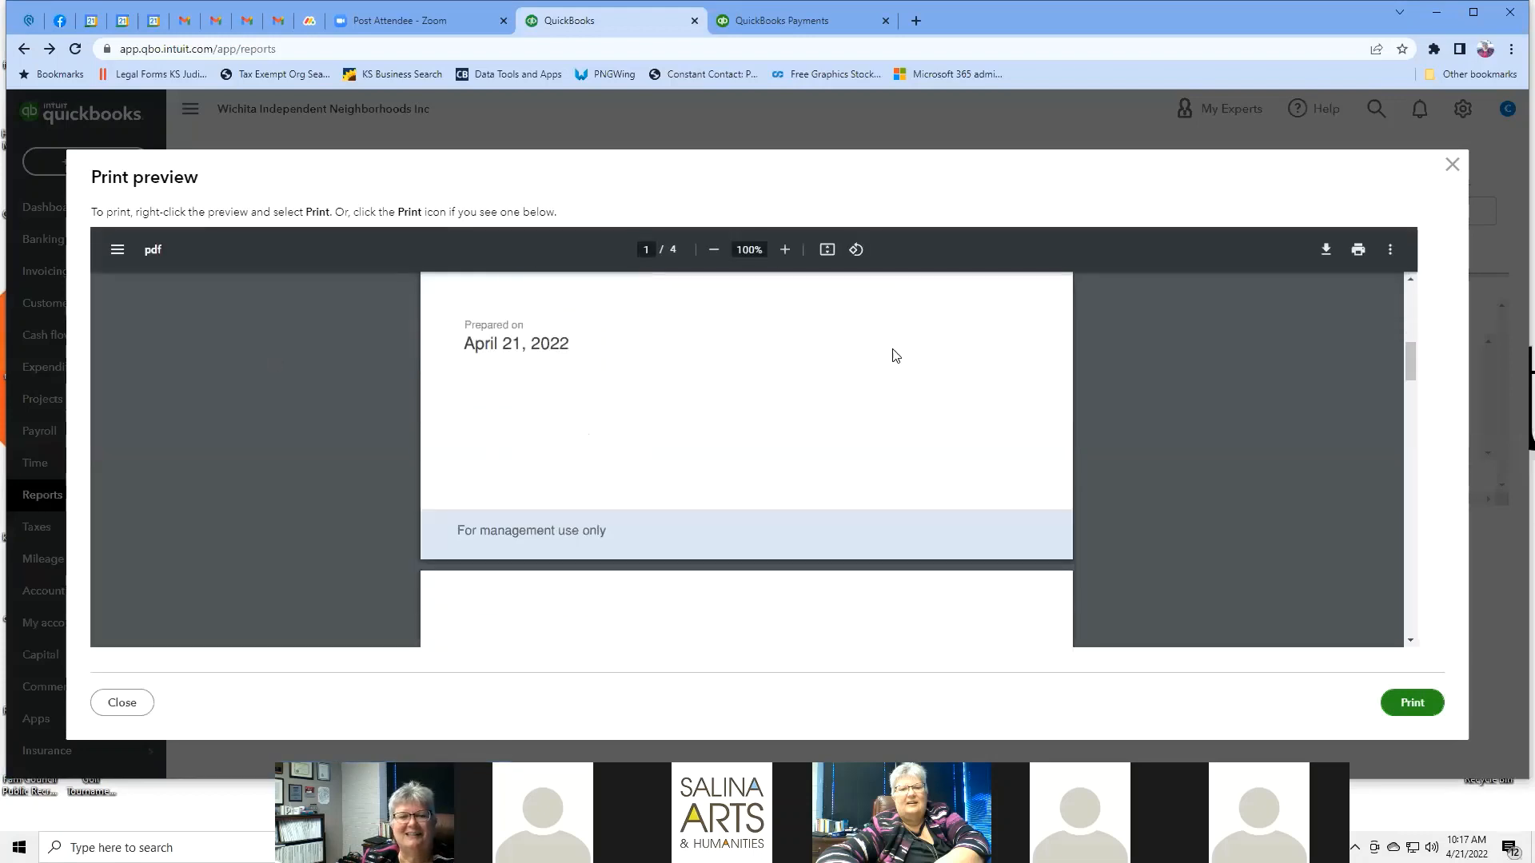
scroll(895, 357, down, 8)
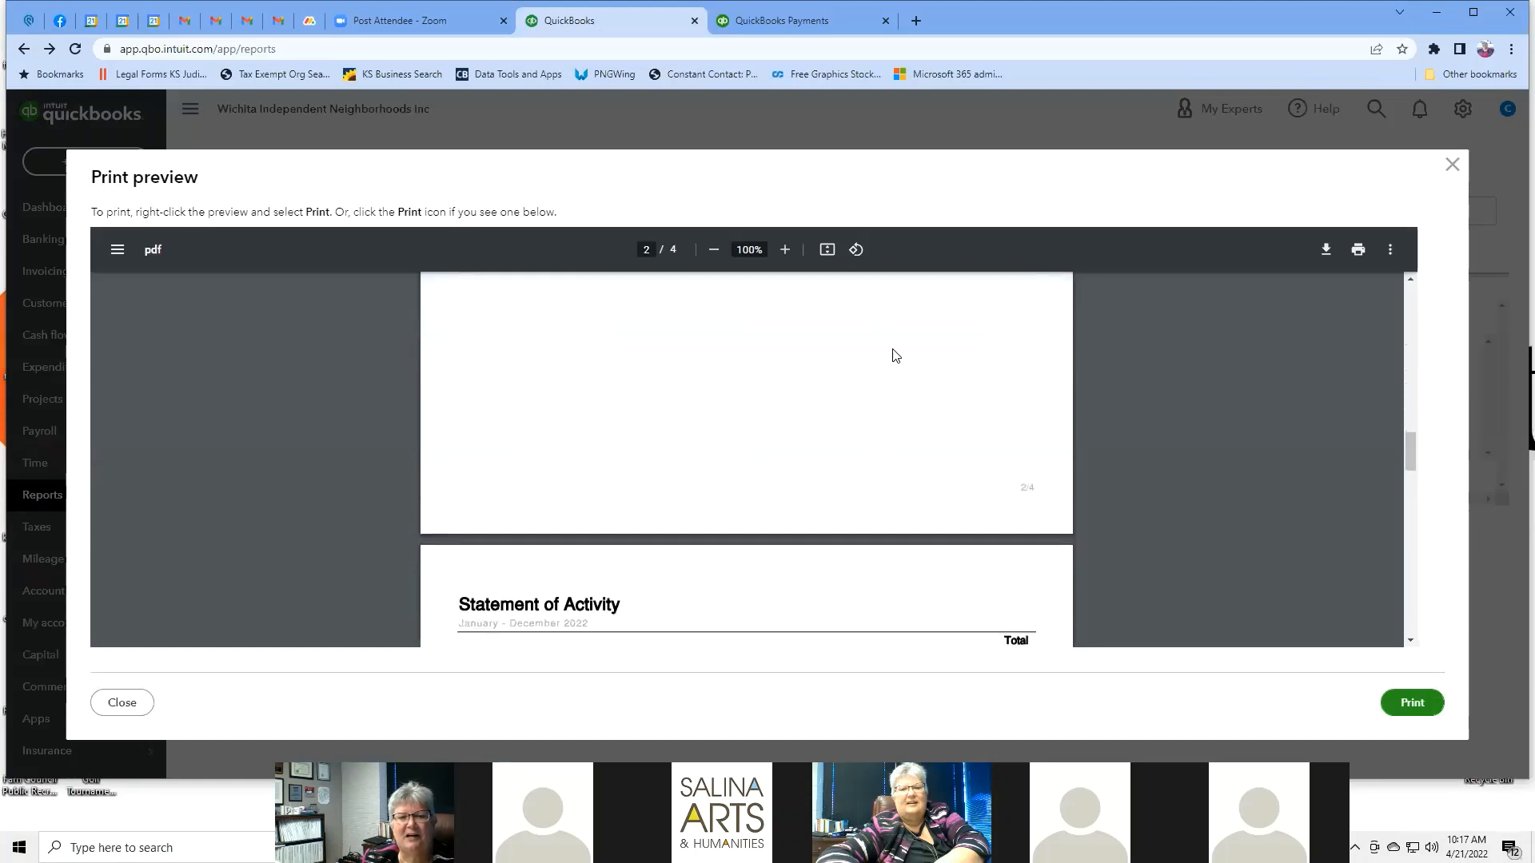
scroll(895, 357, down, 10)
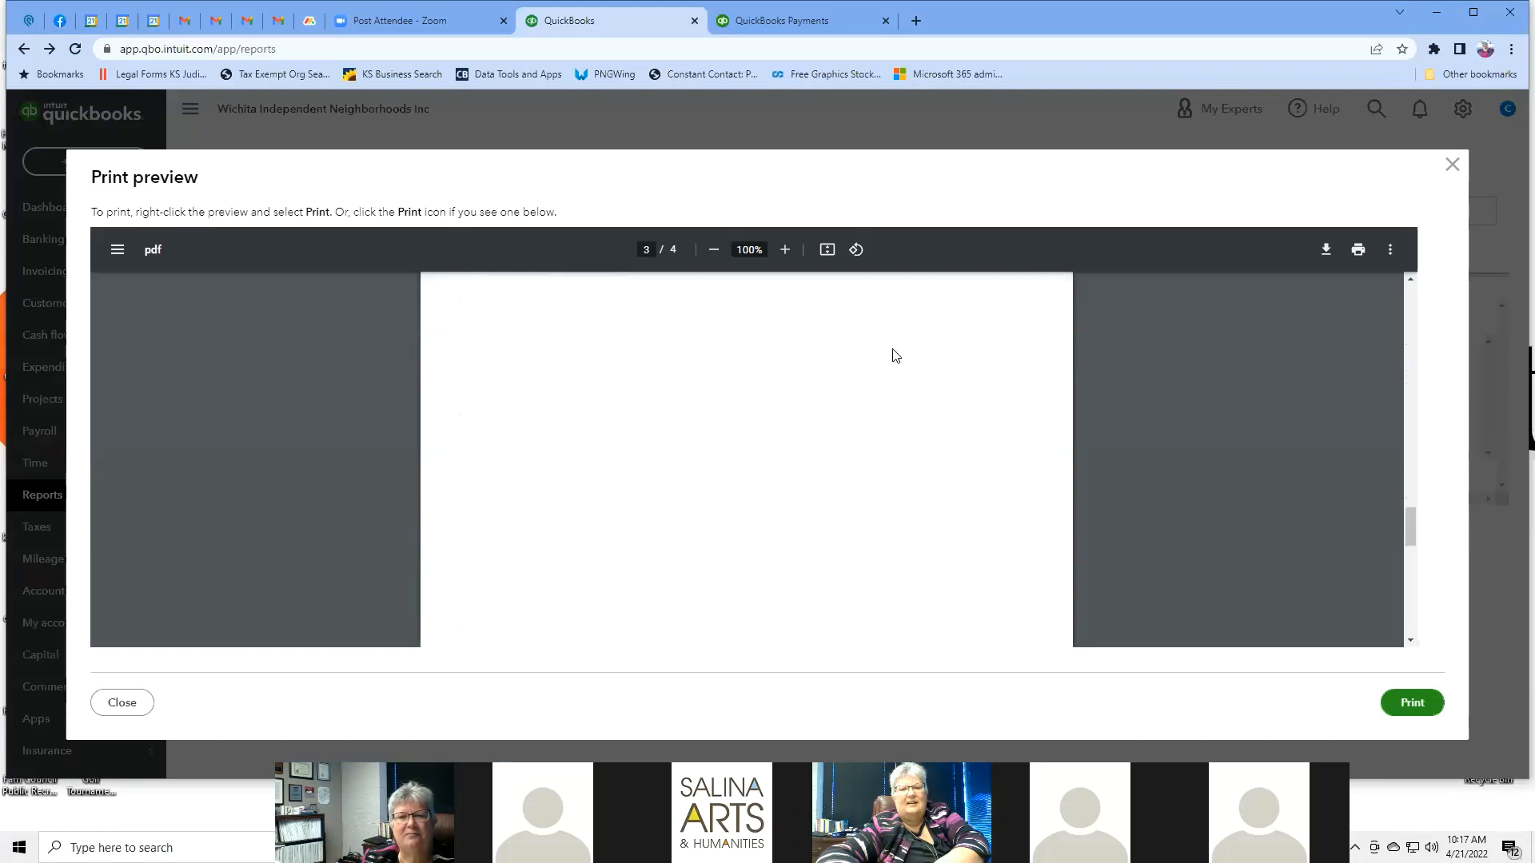
scroll(894, 357, down, 5)
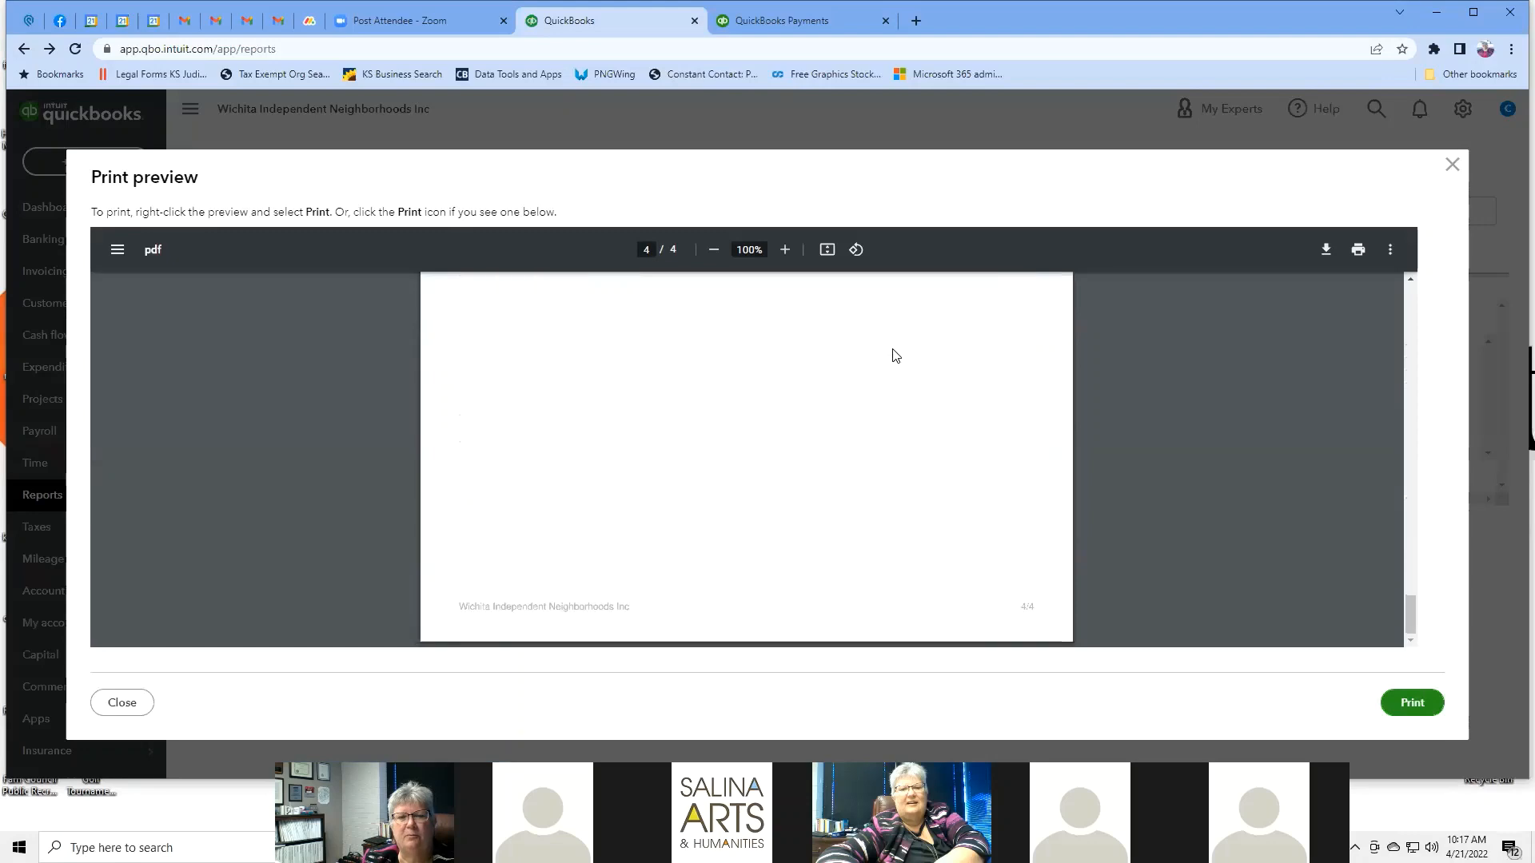
scroll(895, 356, up, 20)
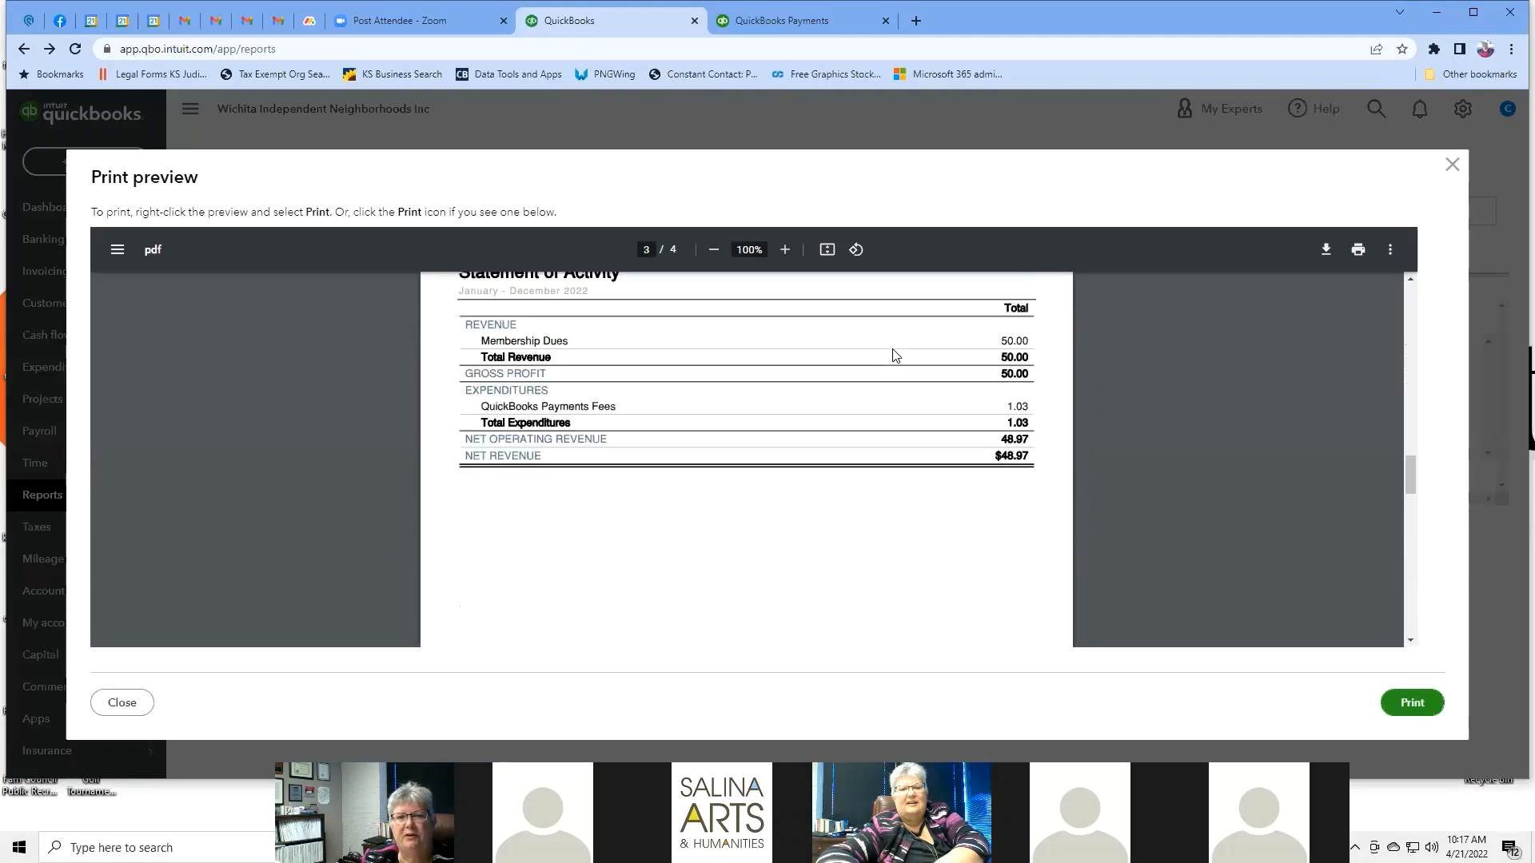
scroll(895, 356, up, 10)
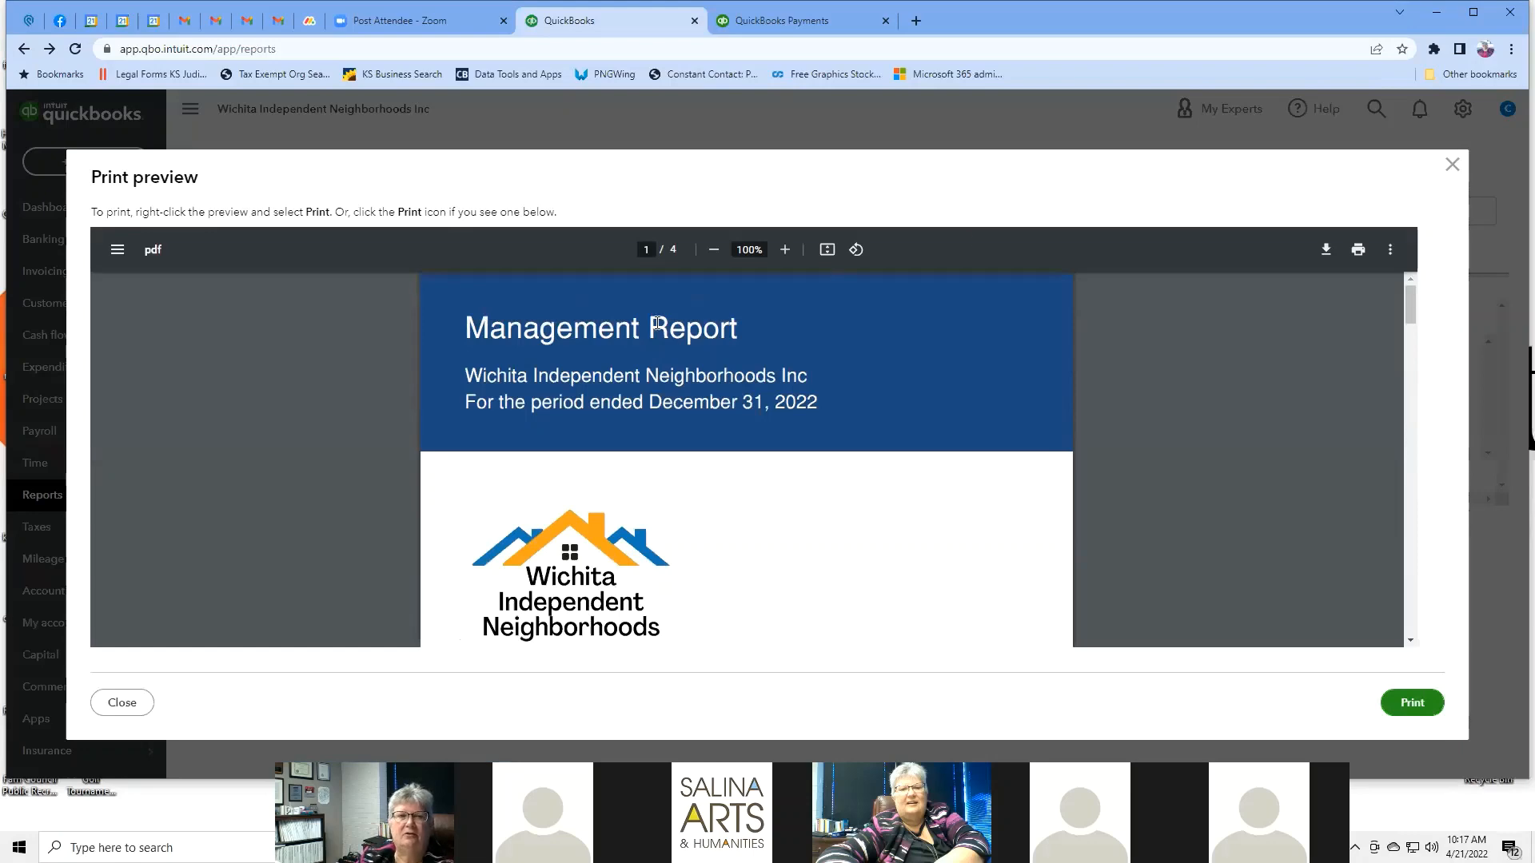
click(1452, 171)
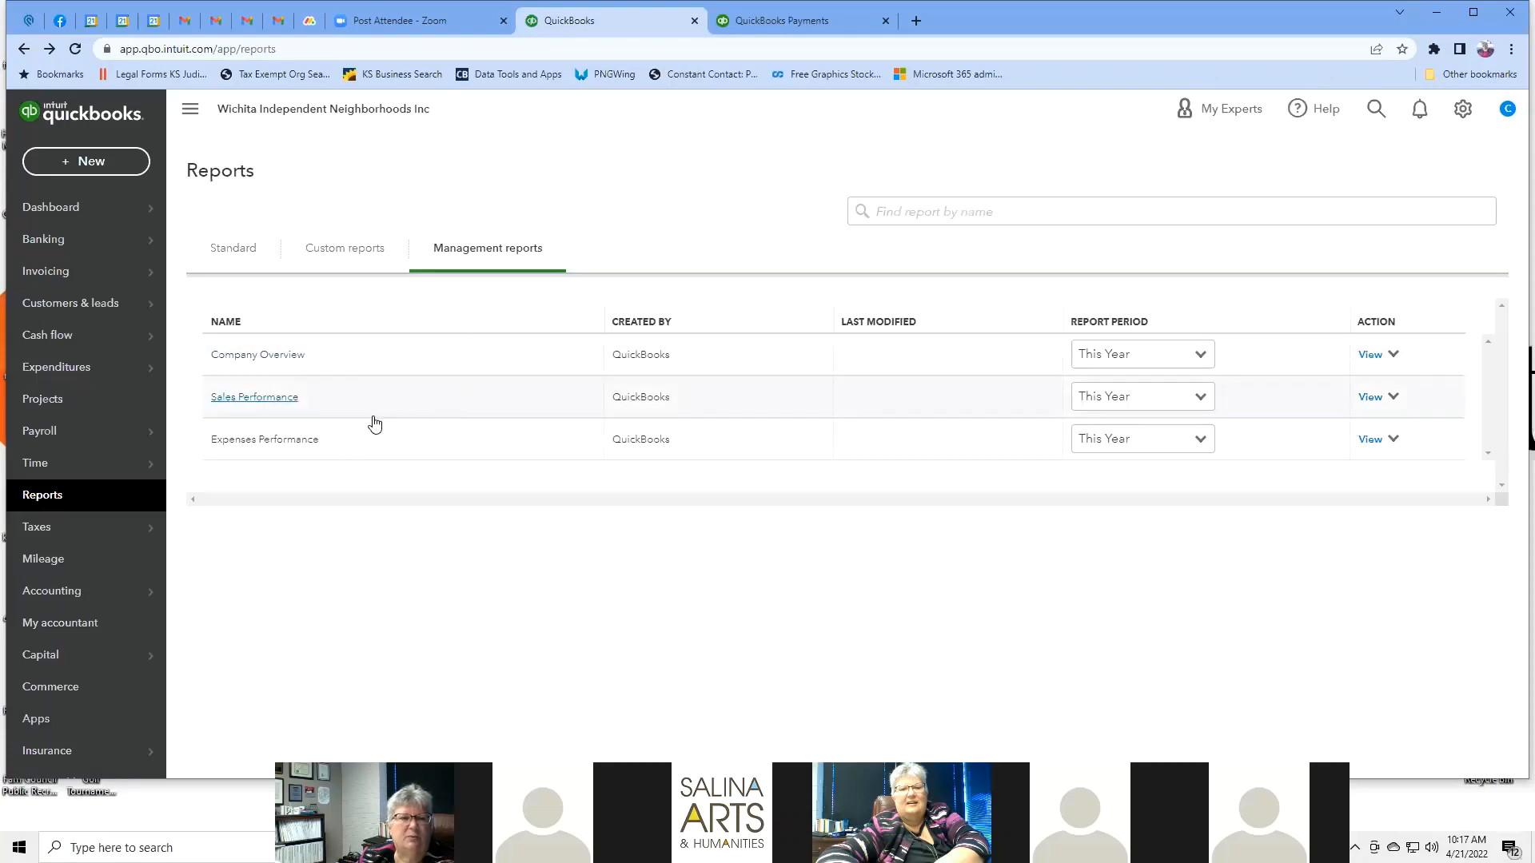
Preview and close Sales Performance, then open Statement of Activity from Standard reports.
click(279, 398)
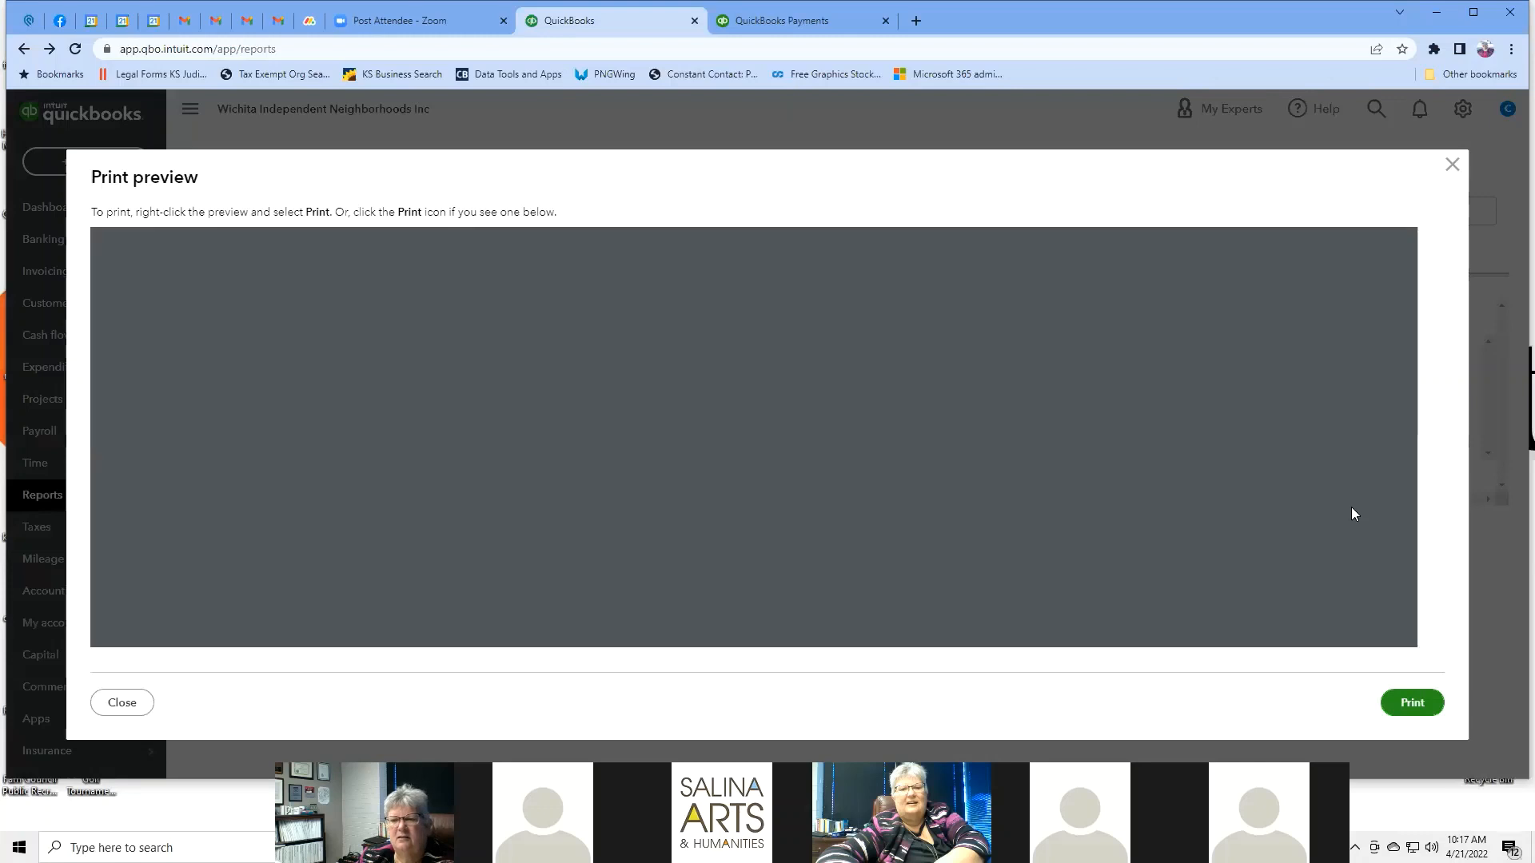
scroll(1194, 379, down, 20)
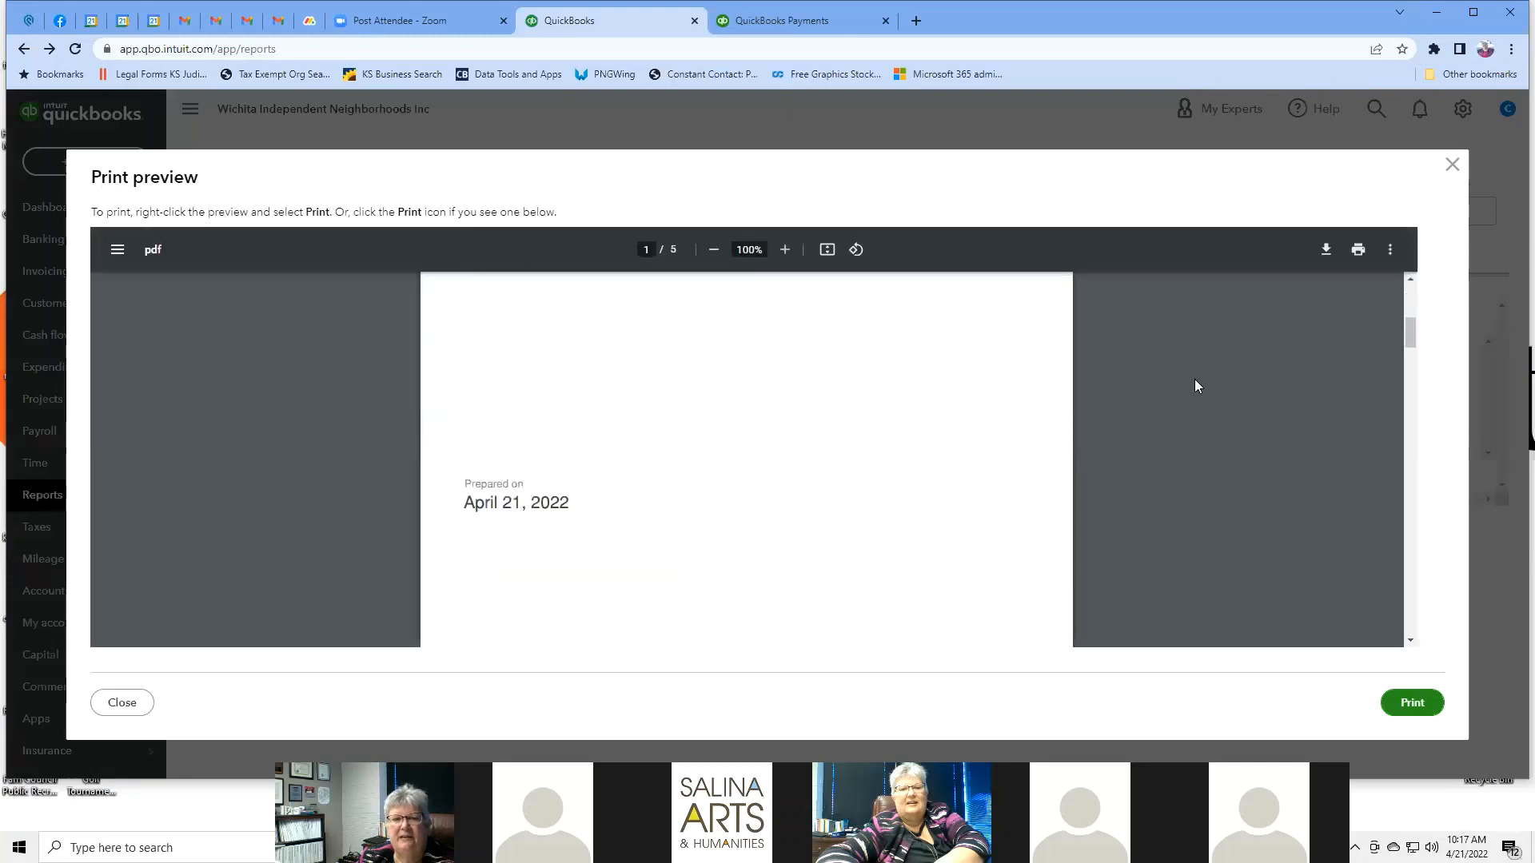
scroll(1195, 381, down, 15)
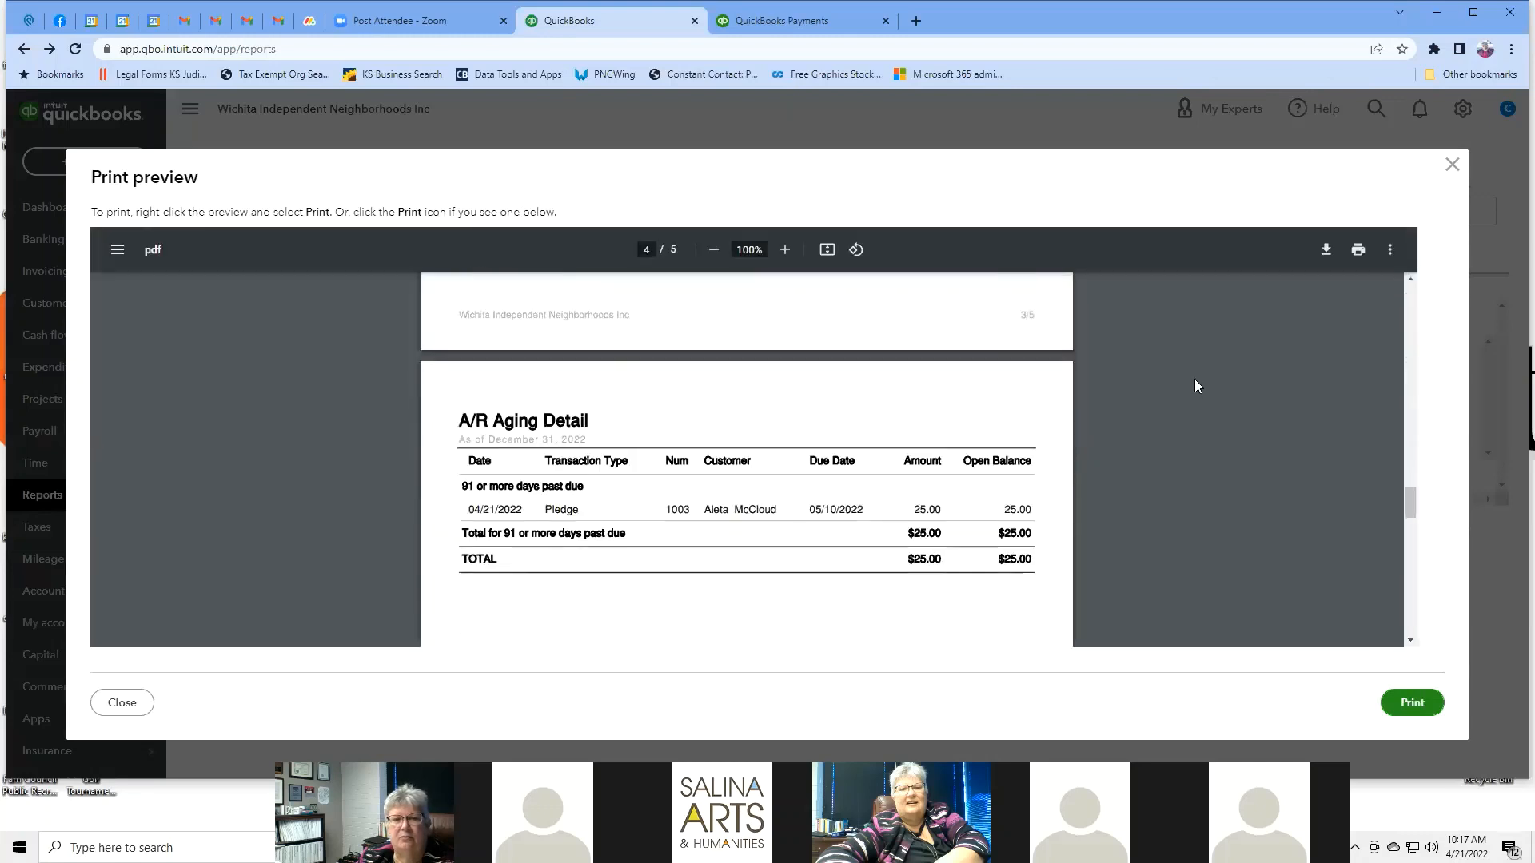
scroll(1194, 379, up, 10)
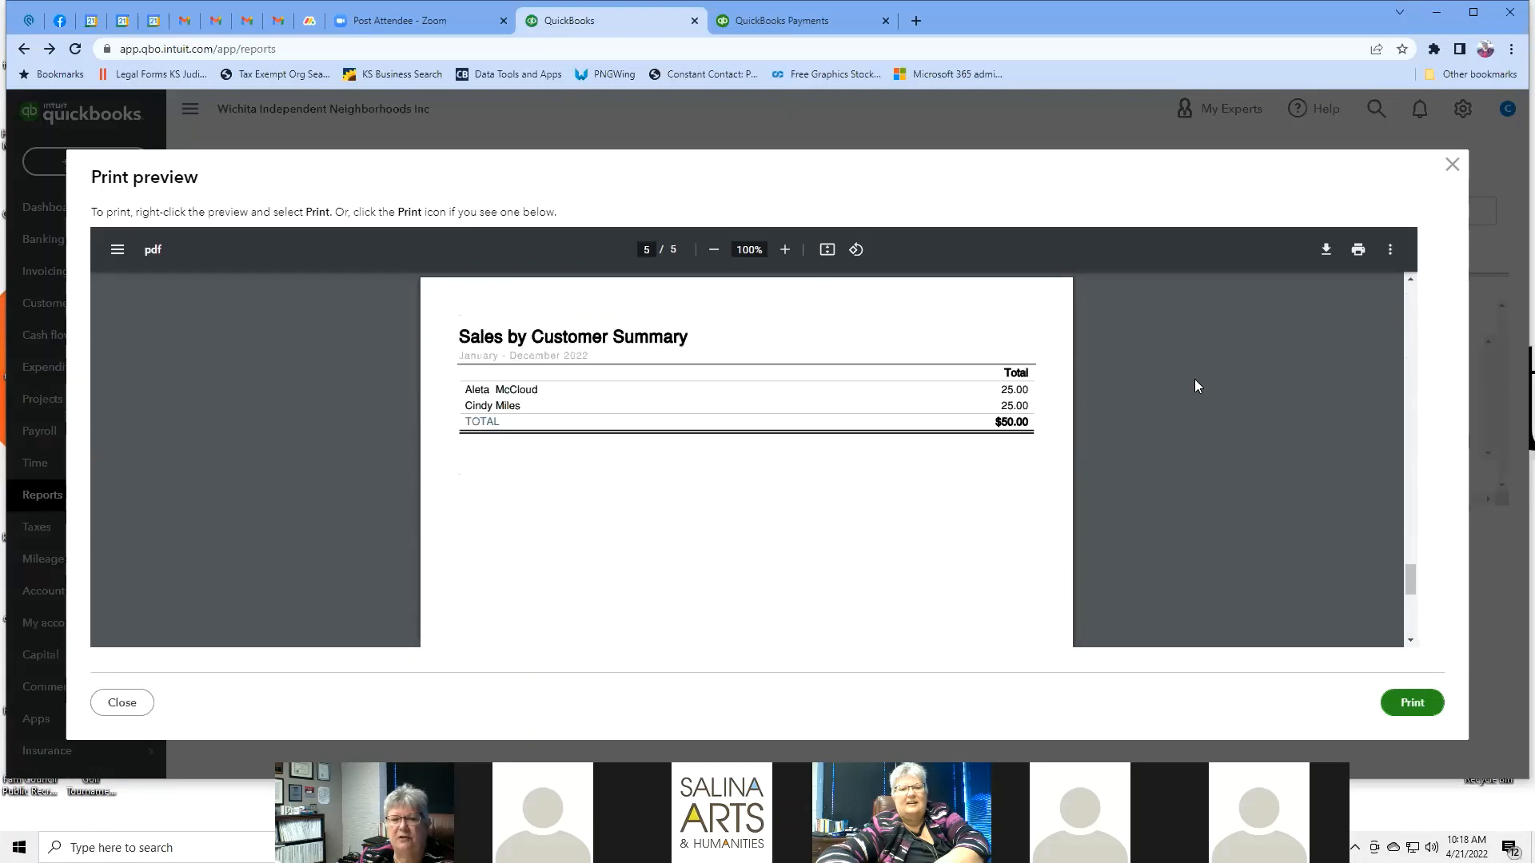
scroll(1195, 377, up, 15)
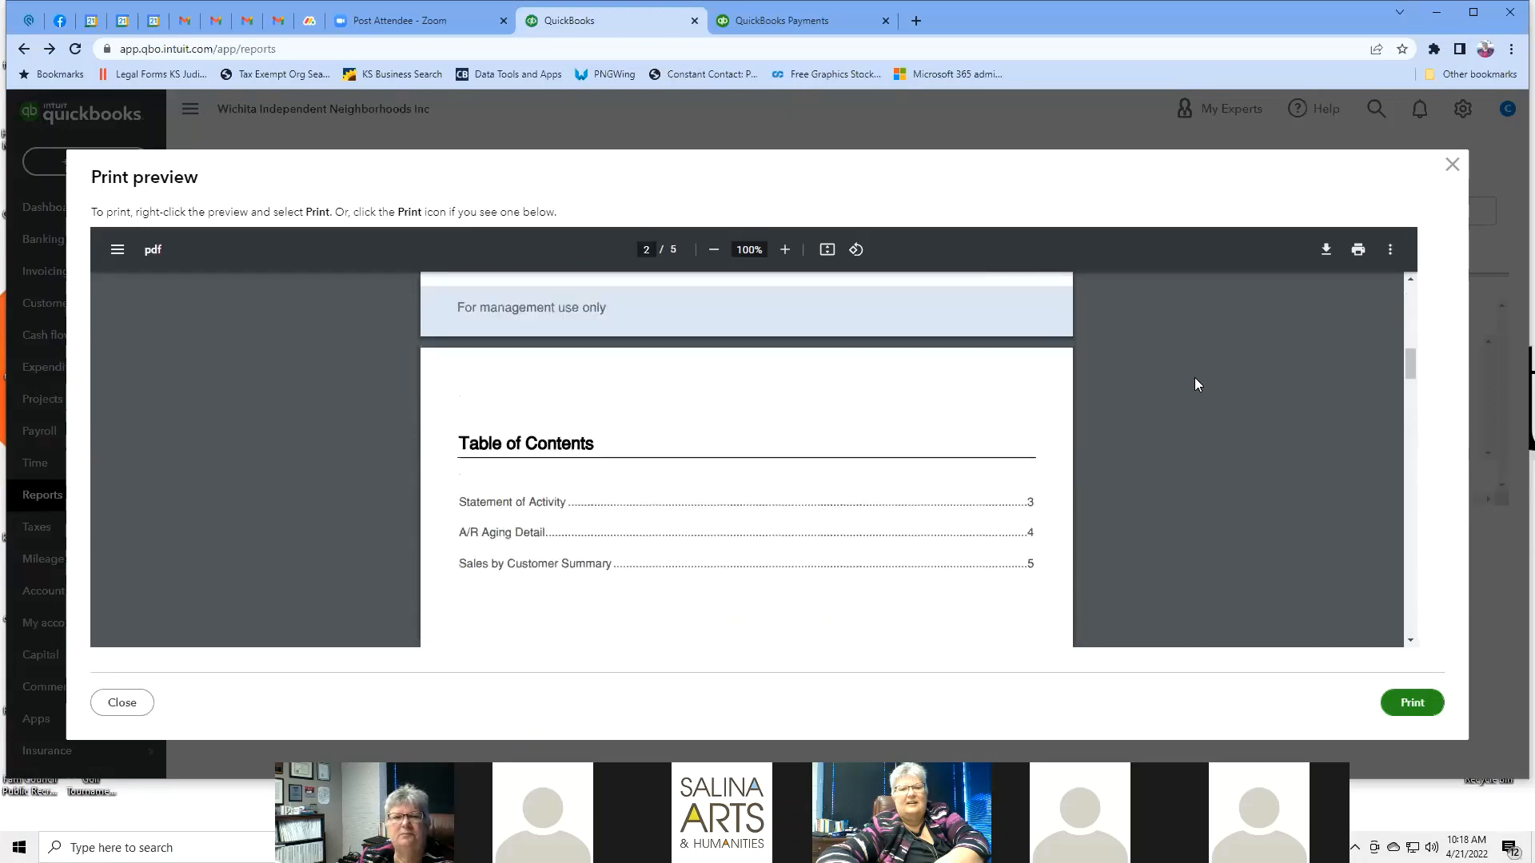
click(1452, 166)
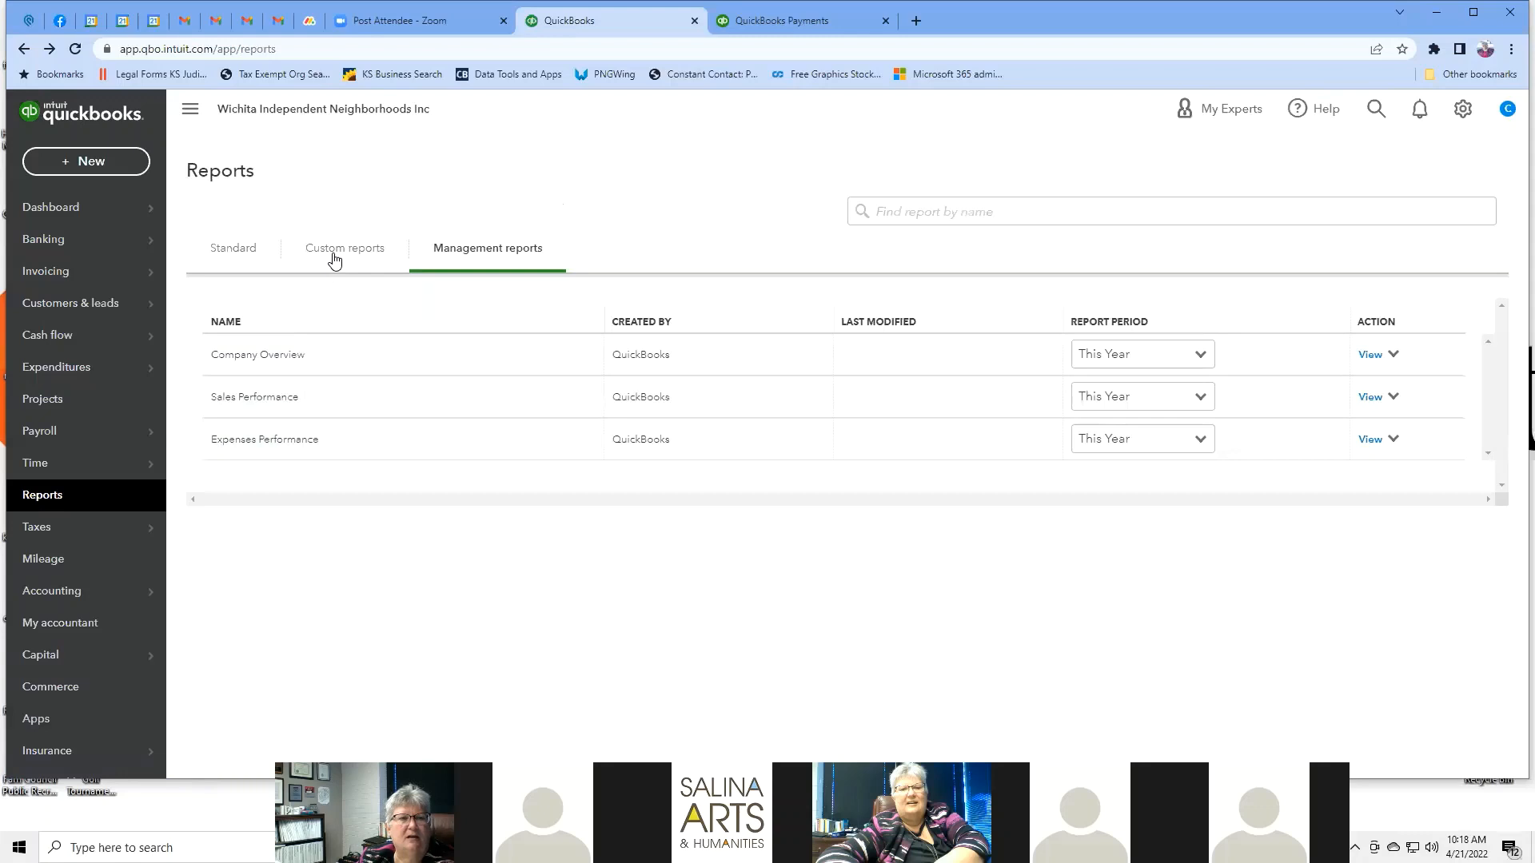
click(226, 254)
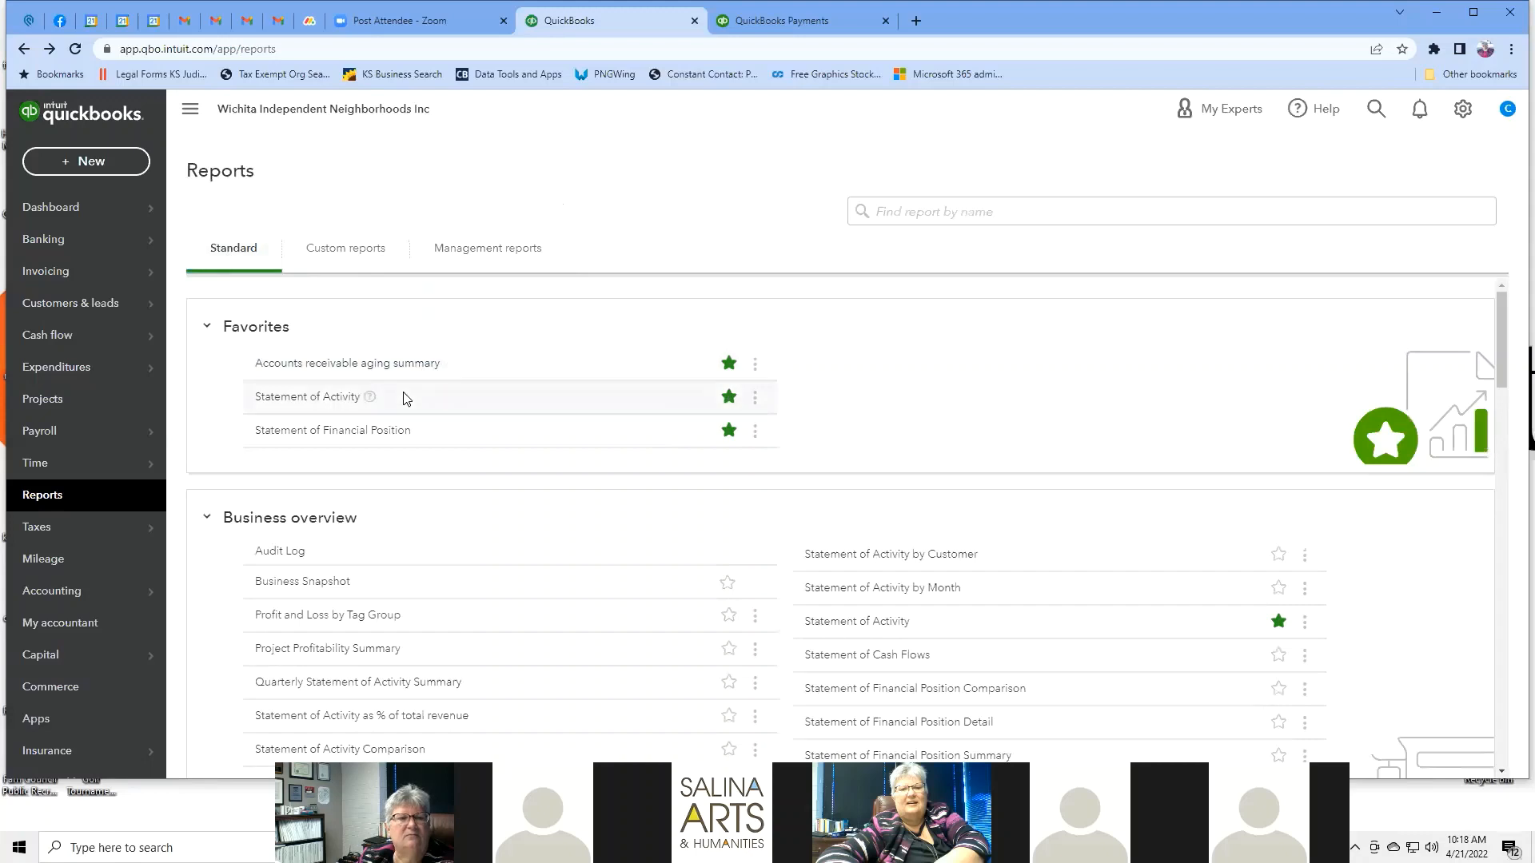
click(310, 401)
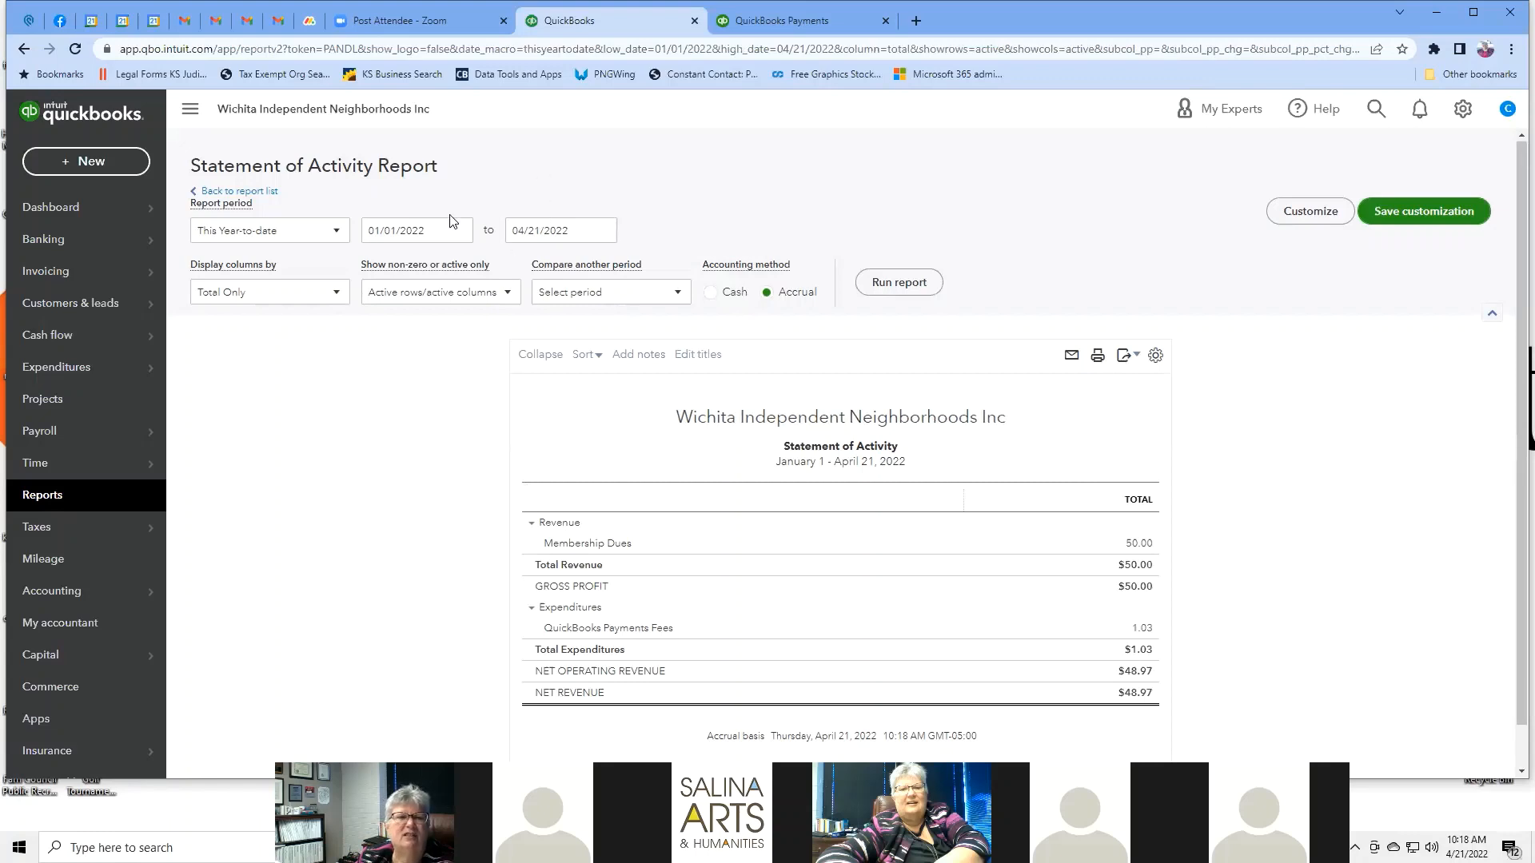
Switch the report period to Custom with a start date of 03/01/2022.
click(339, 234)
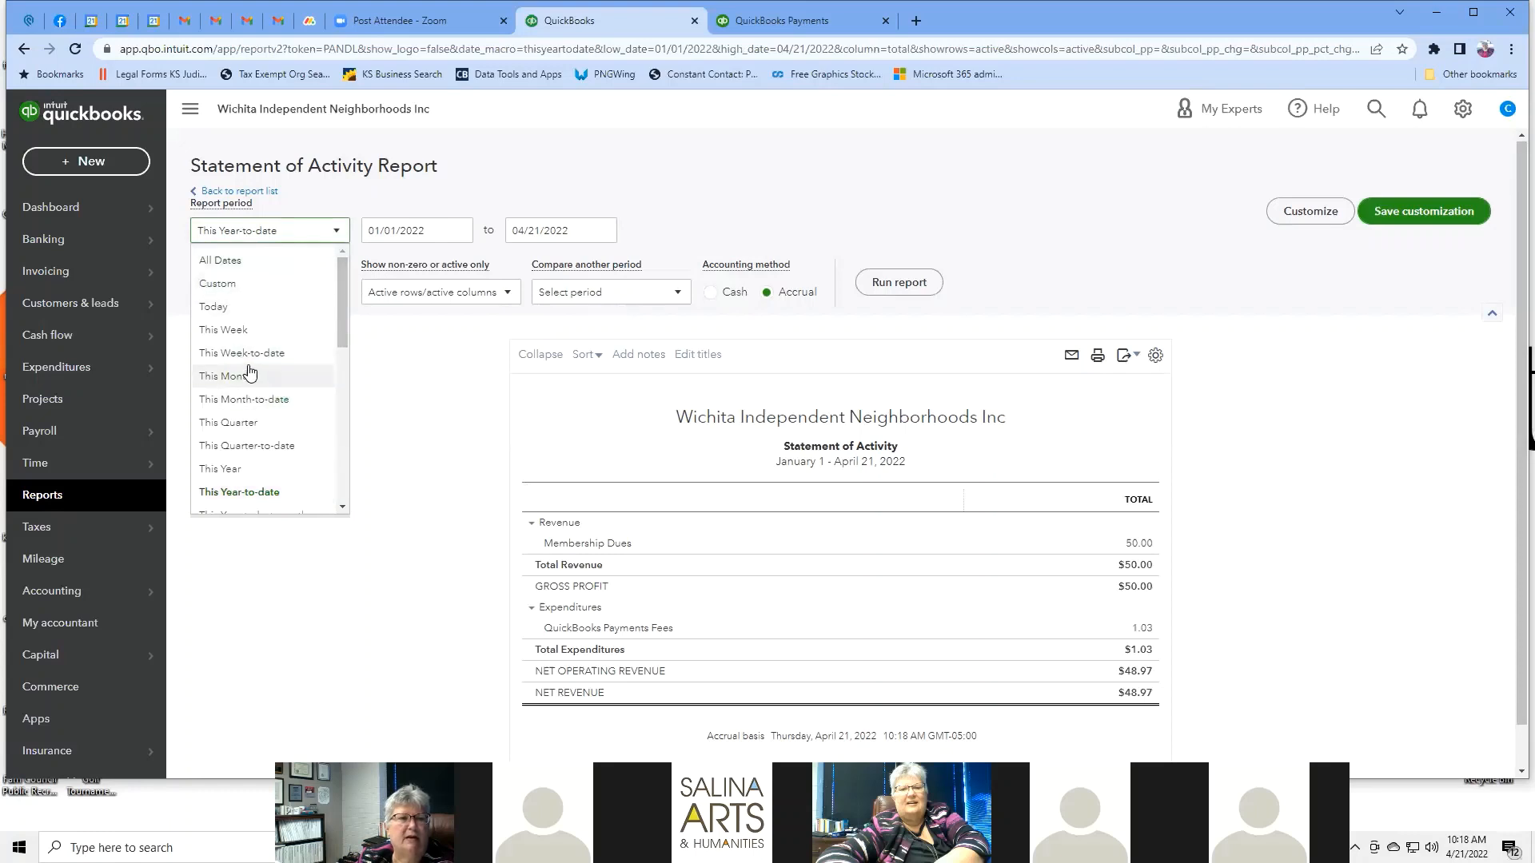
drag(338, 287, 348, 405)
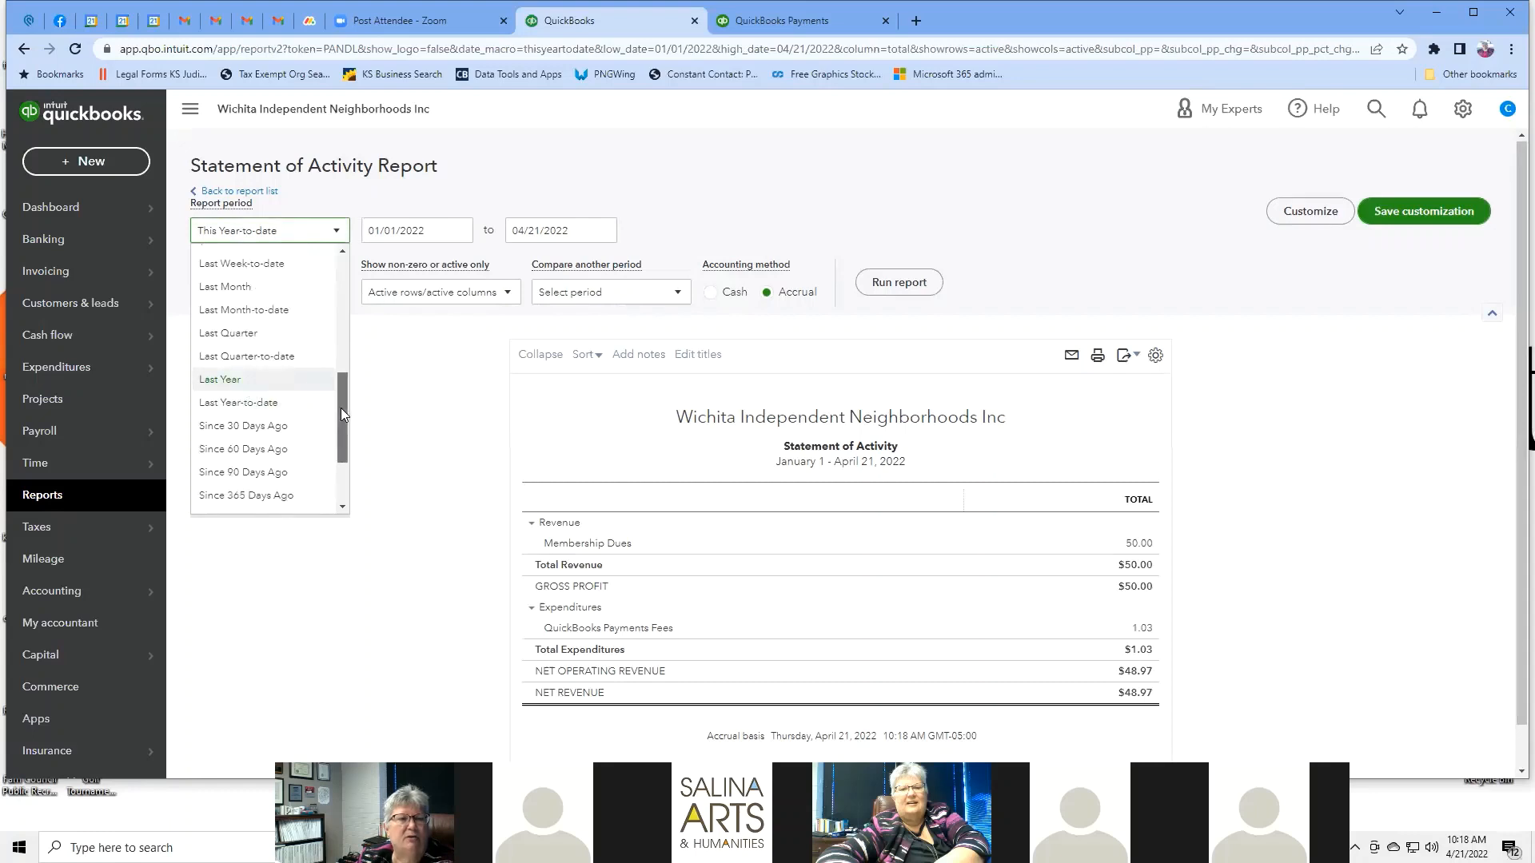
drag(341, 408, 334, 273)
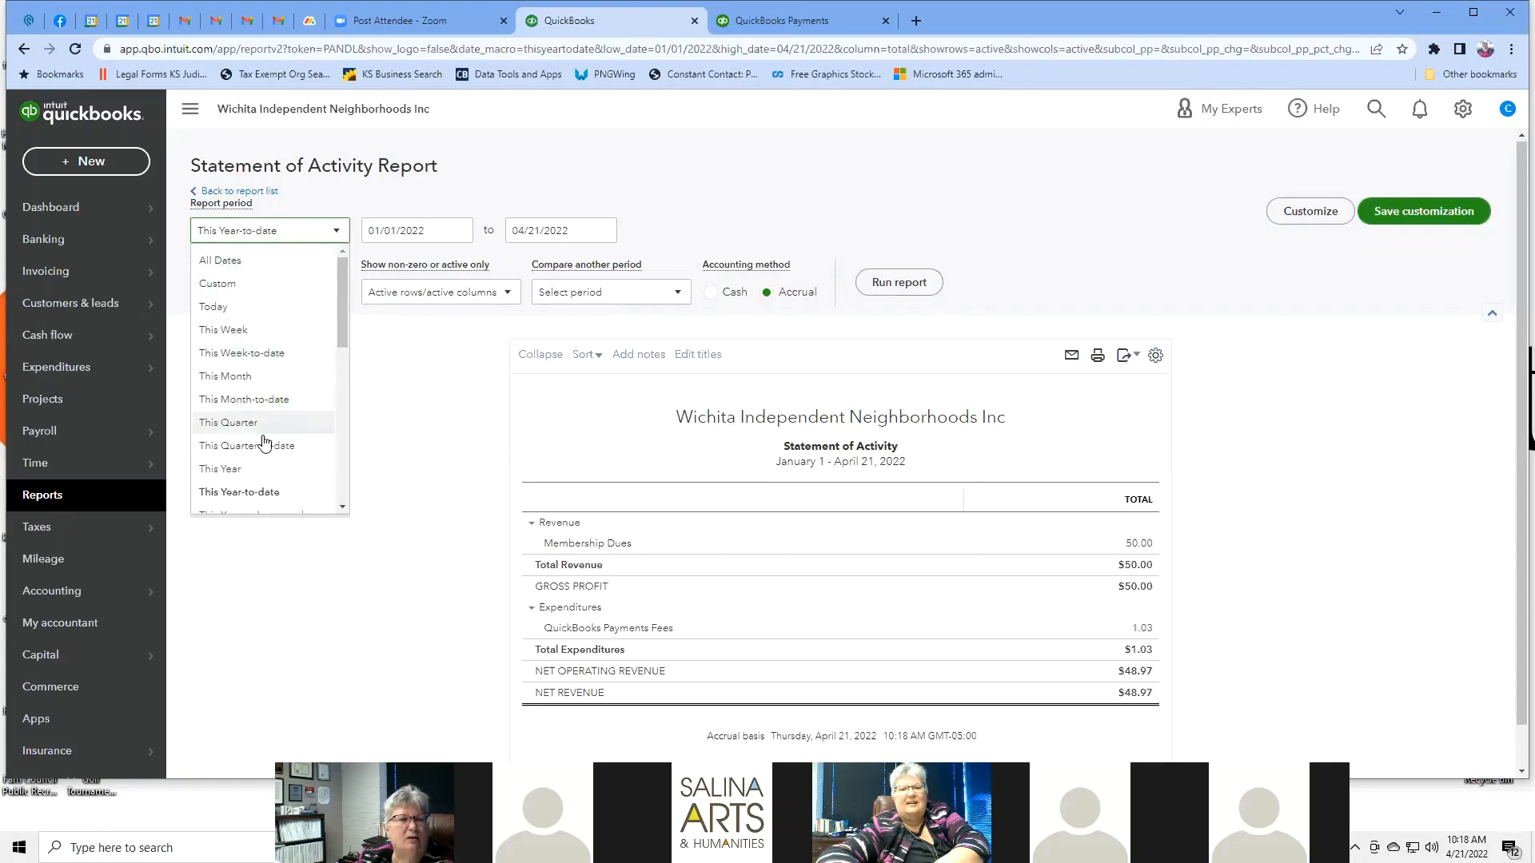
click(212, 288)
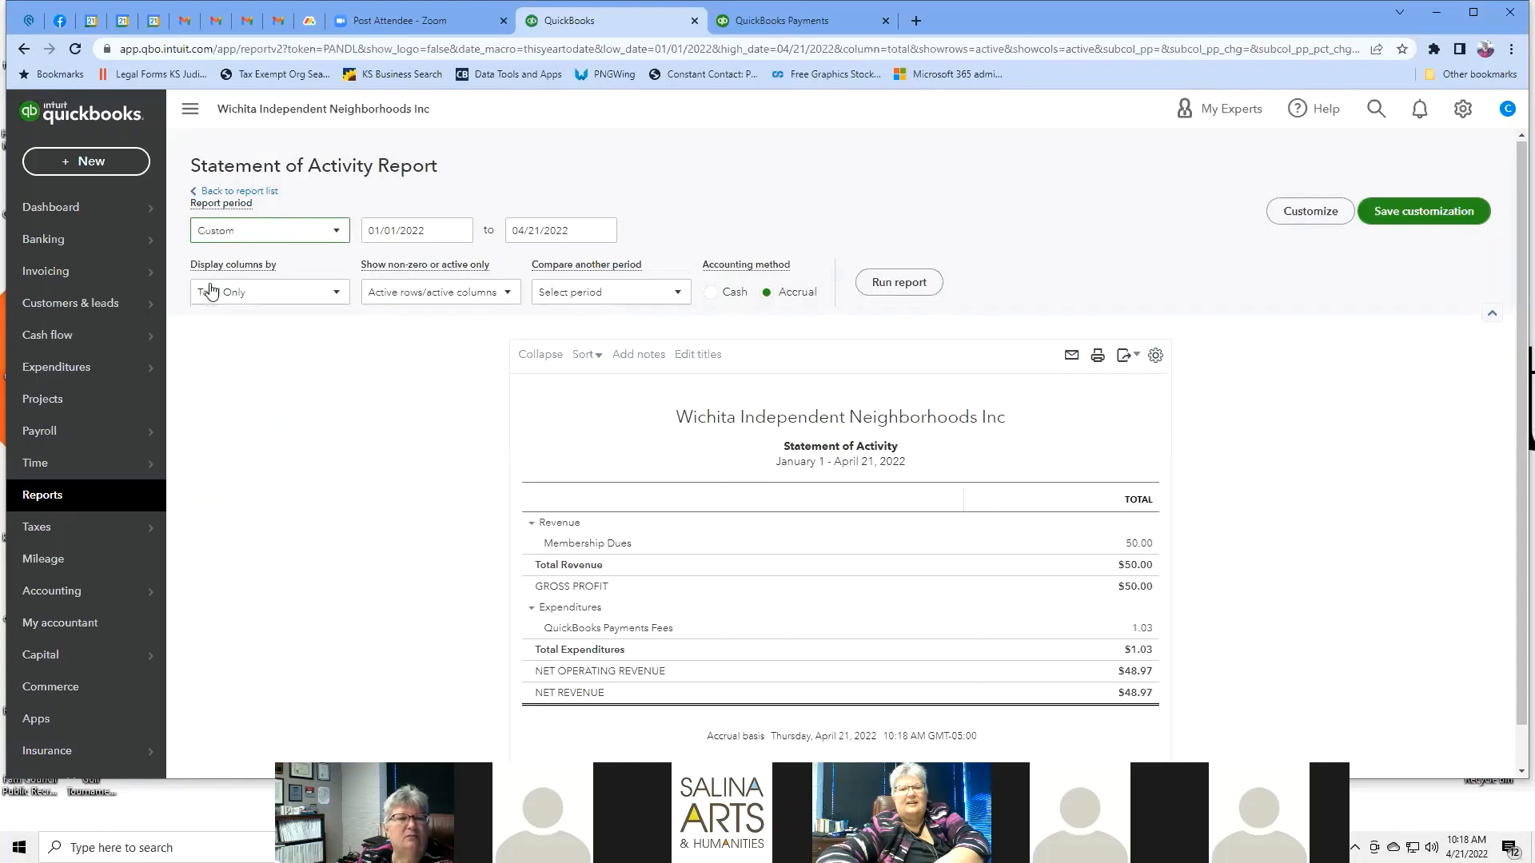
click(444, 229)
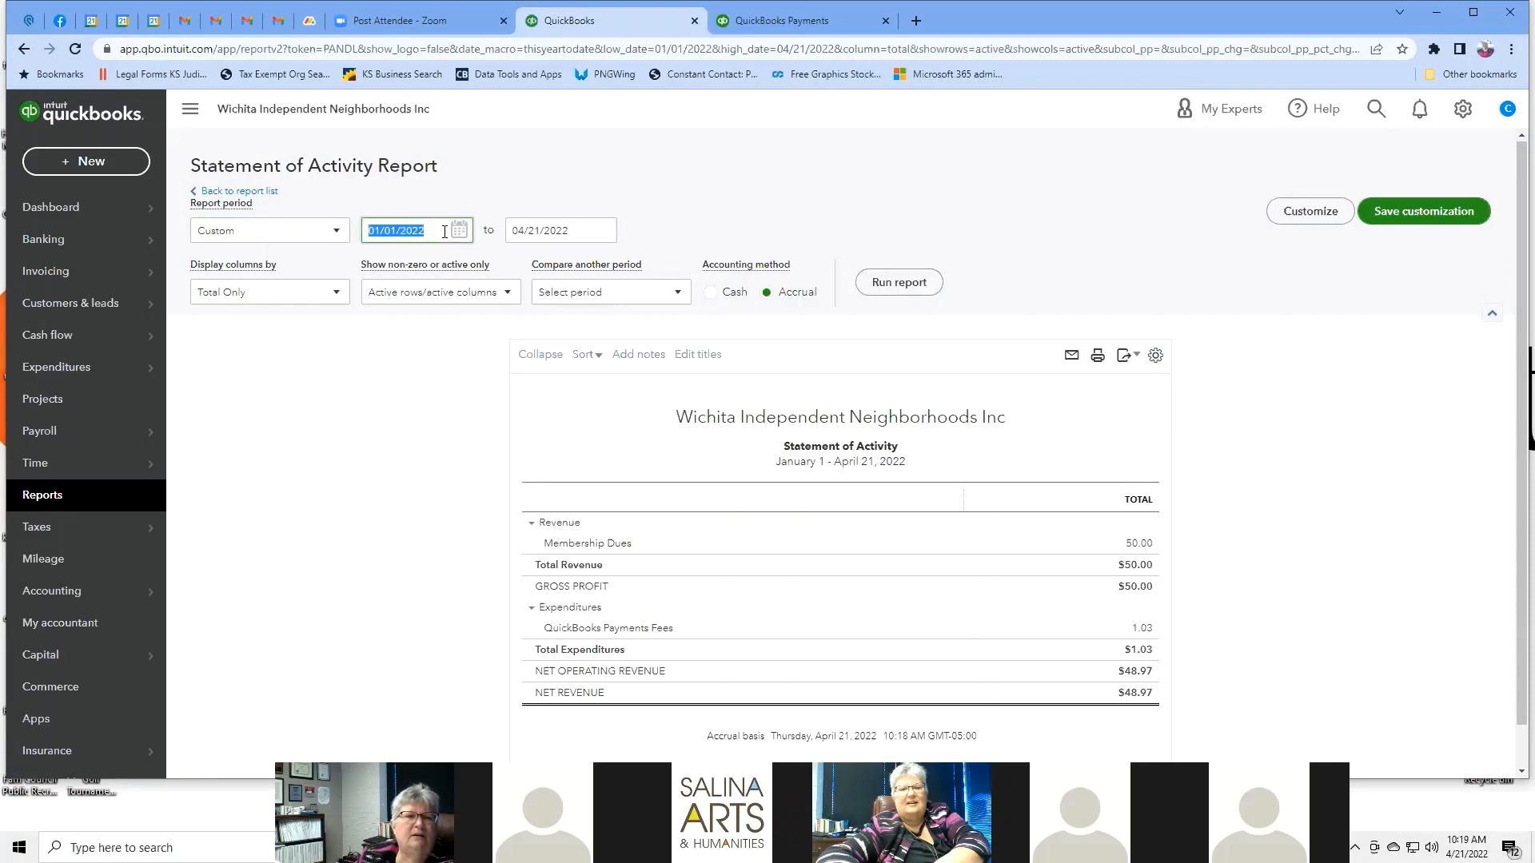
click(460, 230)
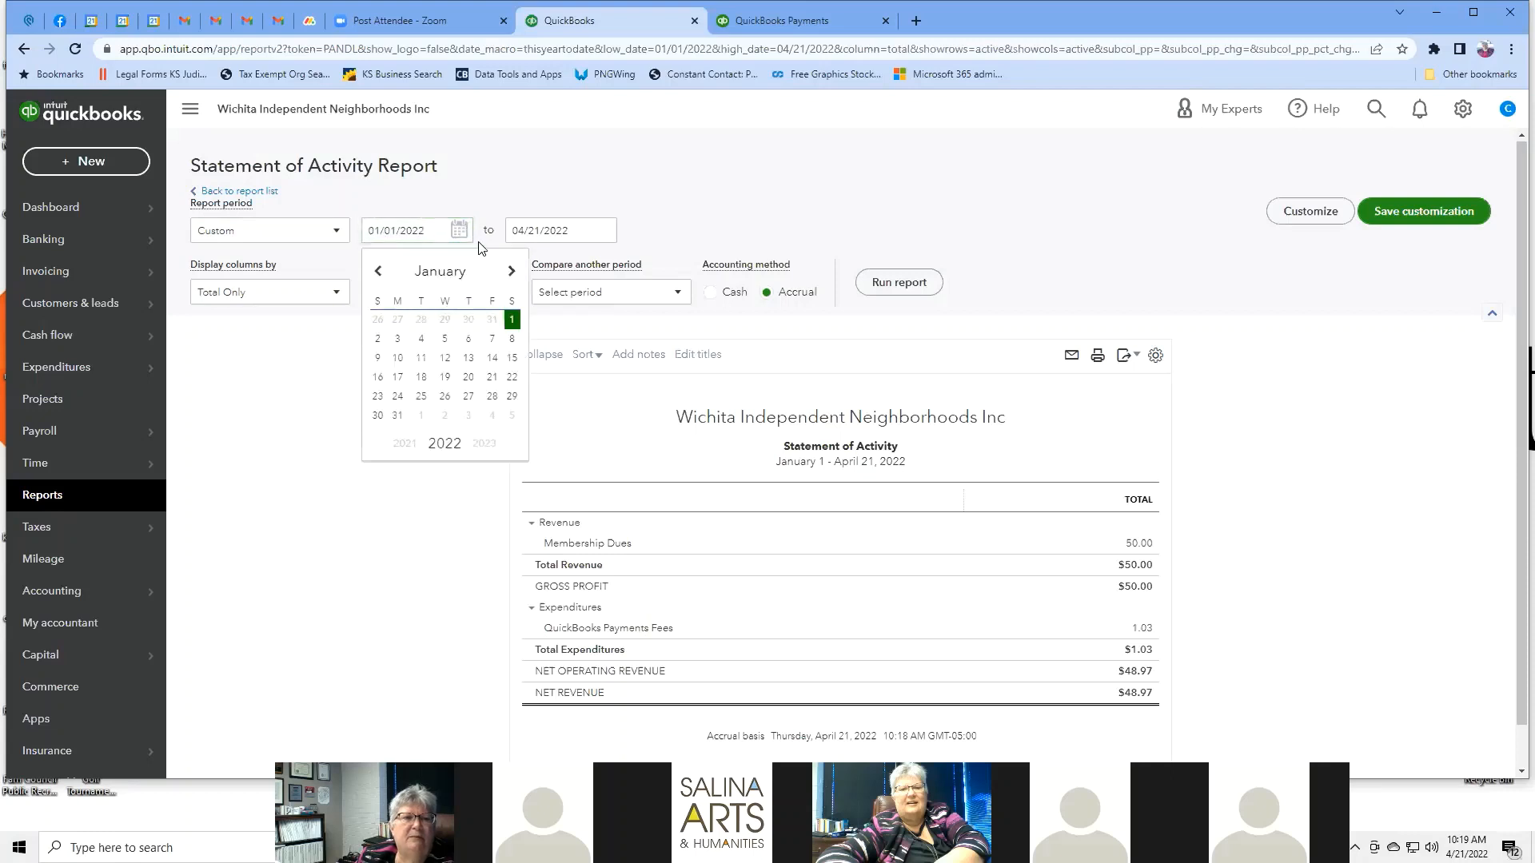
click(511, 272)
click(512, 272)
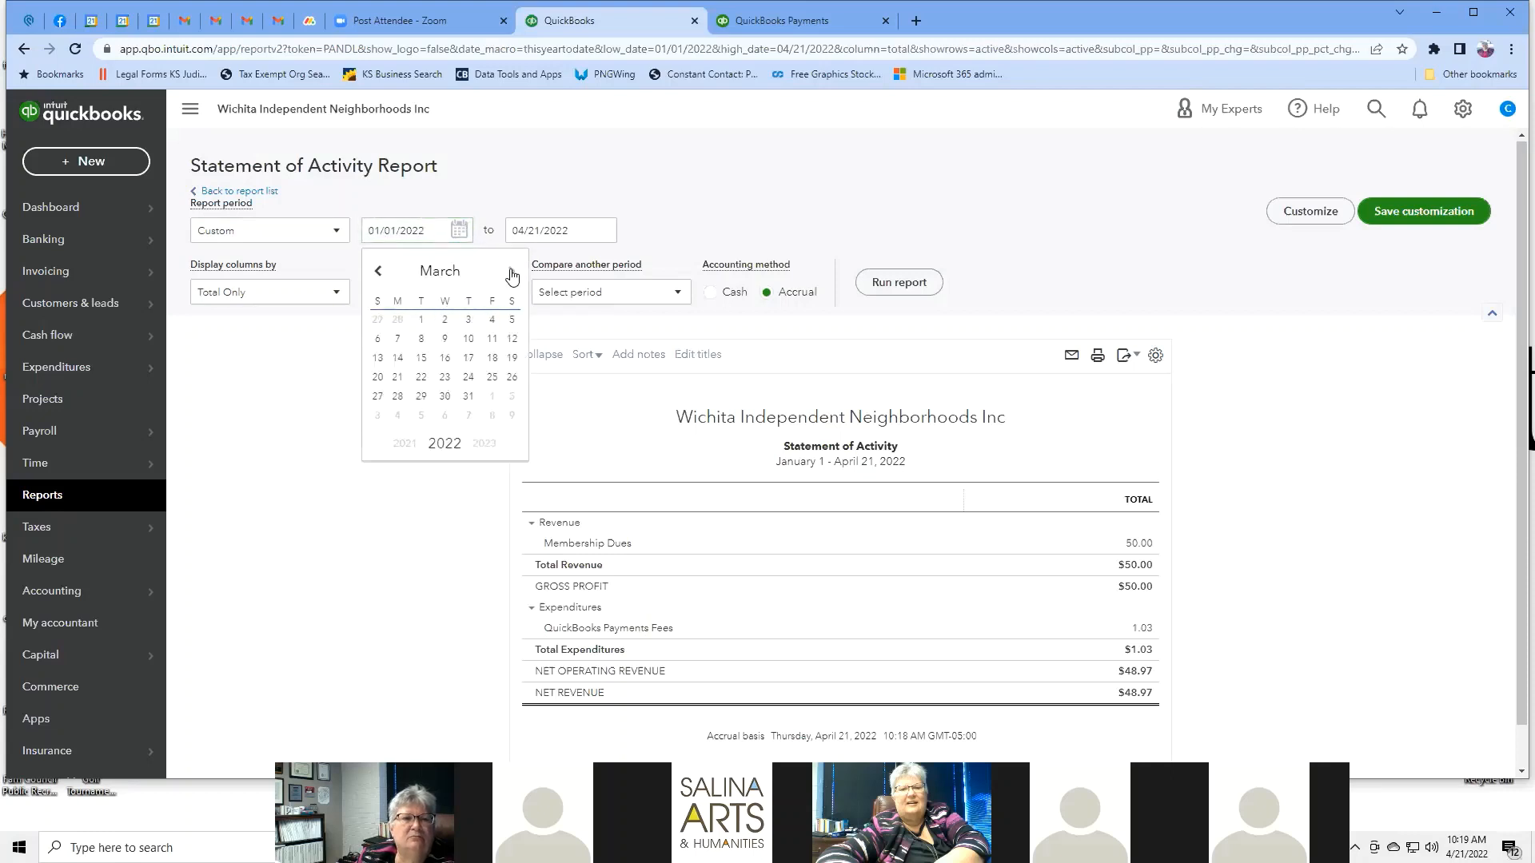
click(420, 320)
Set the end date to 03/31/2022 and rerun the Statement of Activity.
click(579, 235)
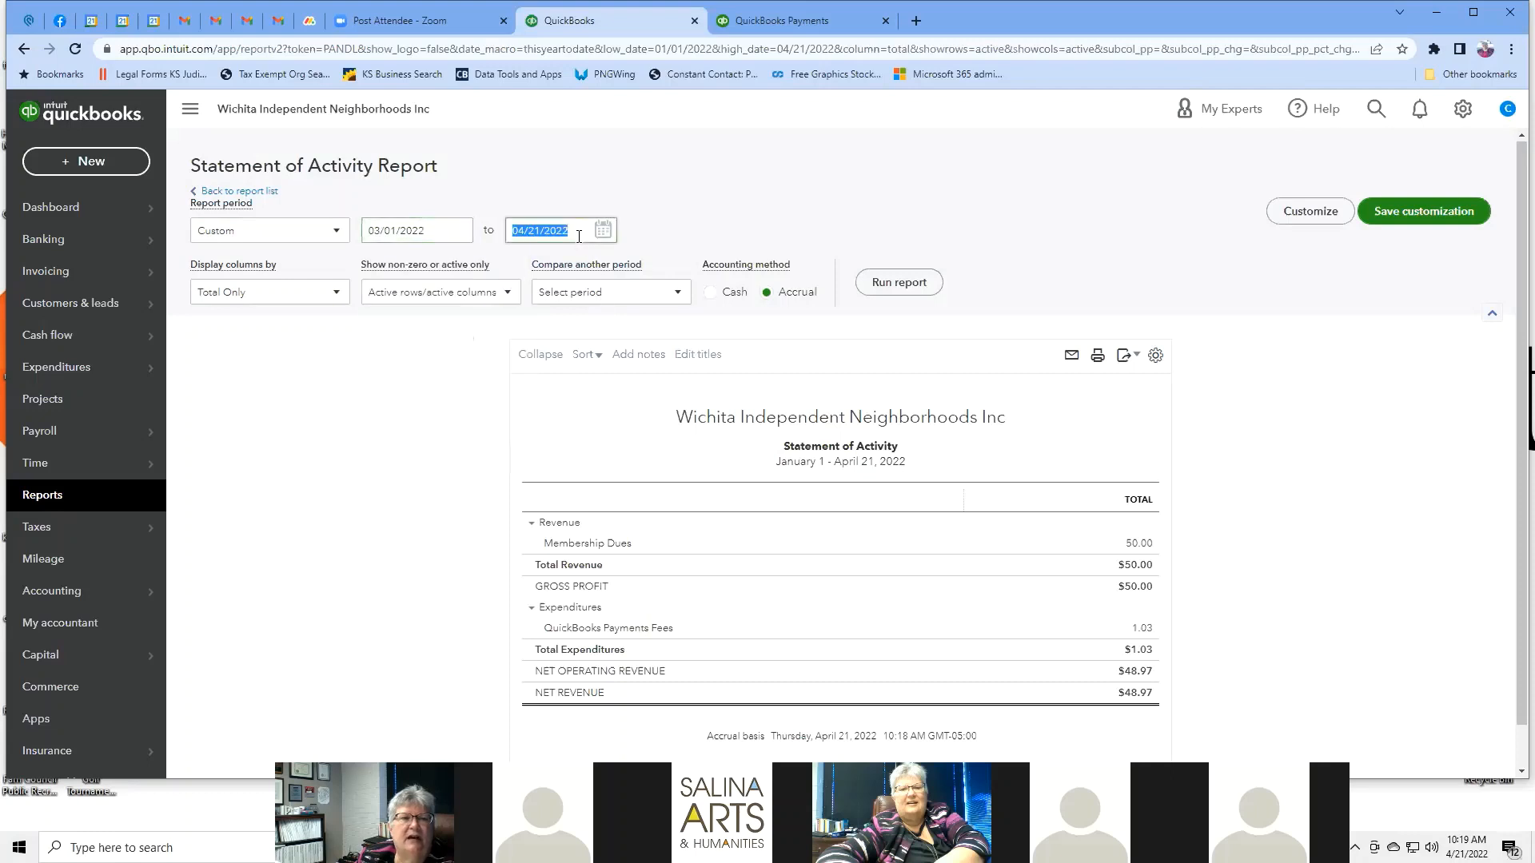
click(600, 231)
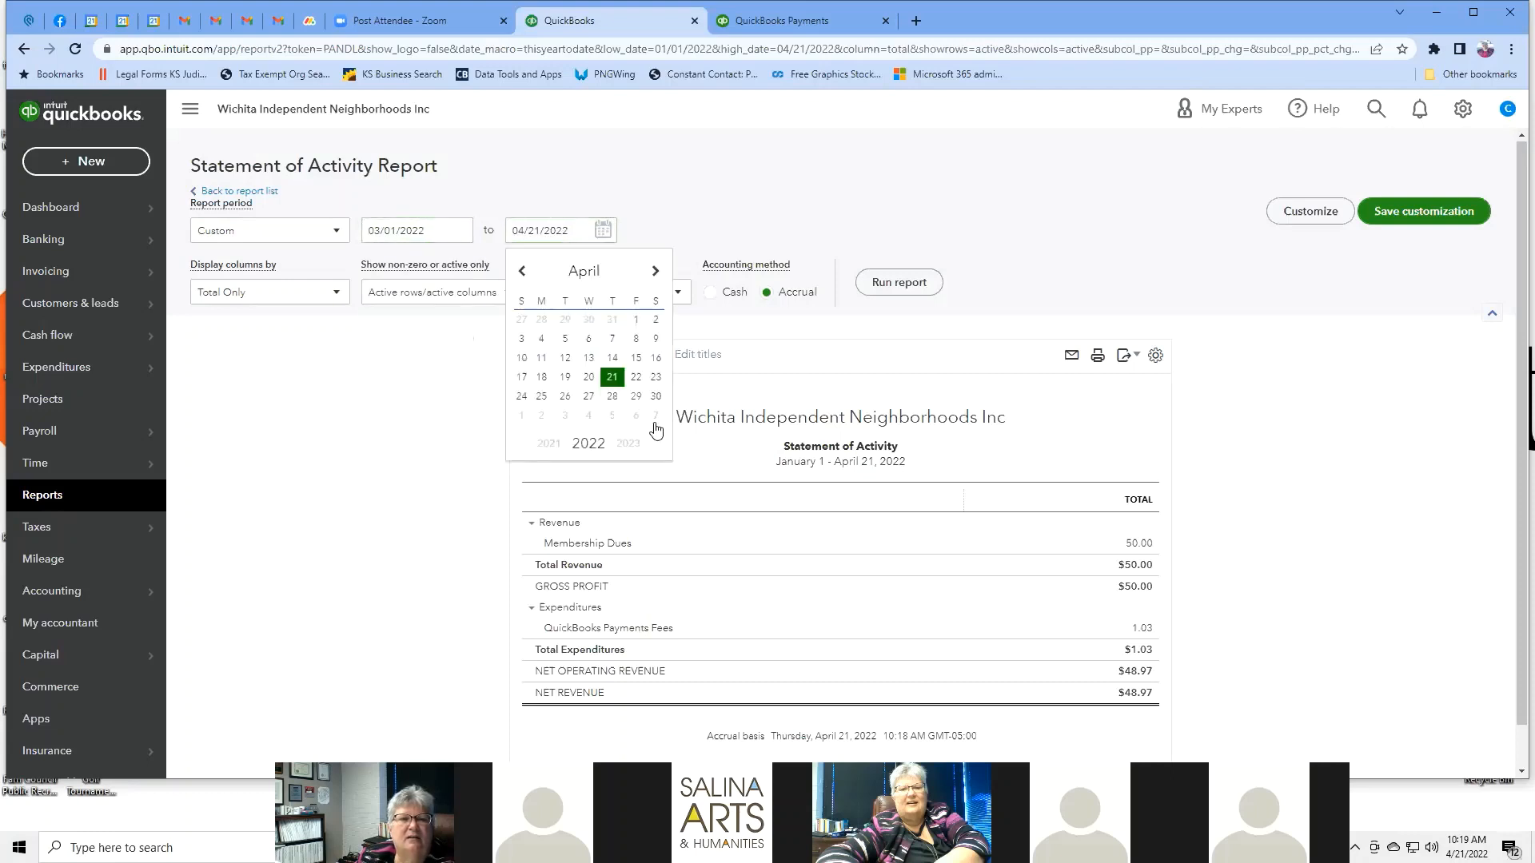
click(519, 272)
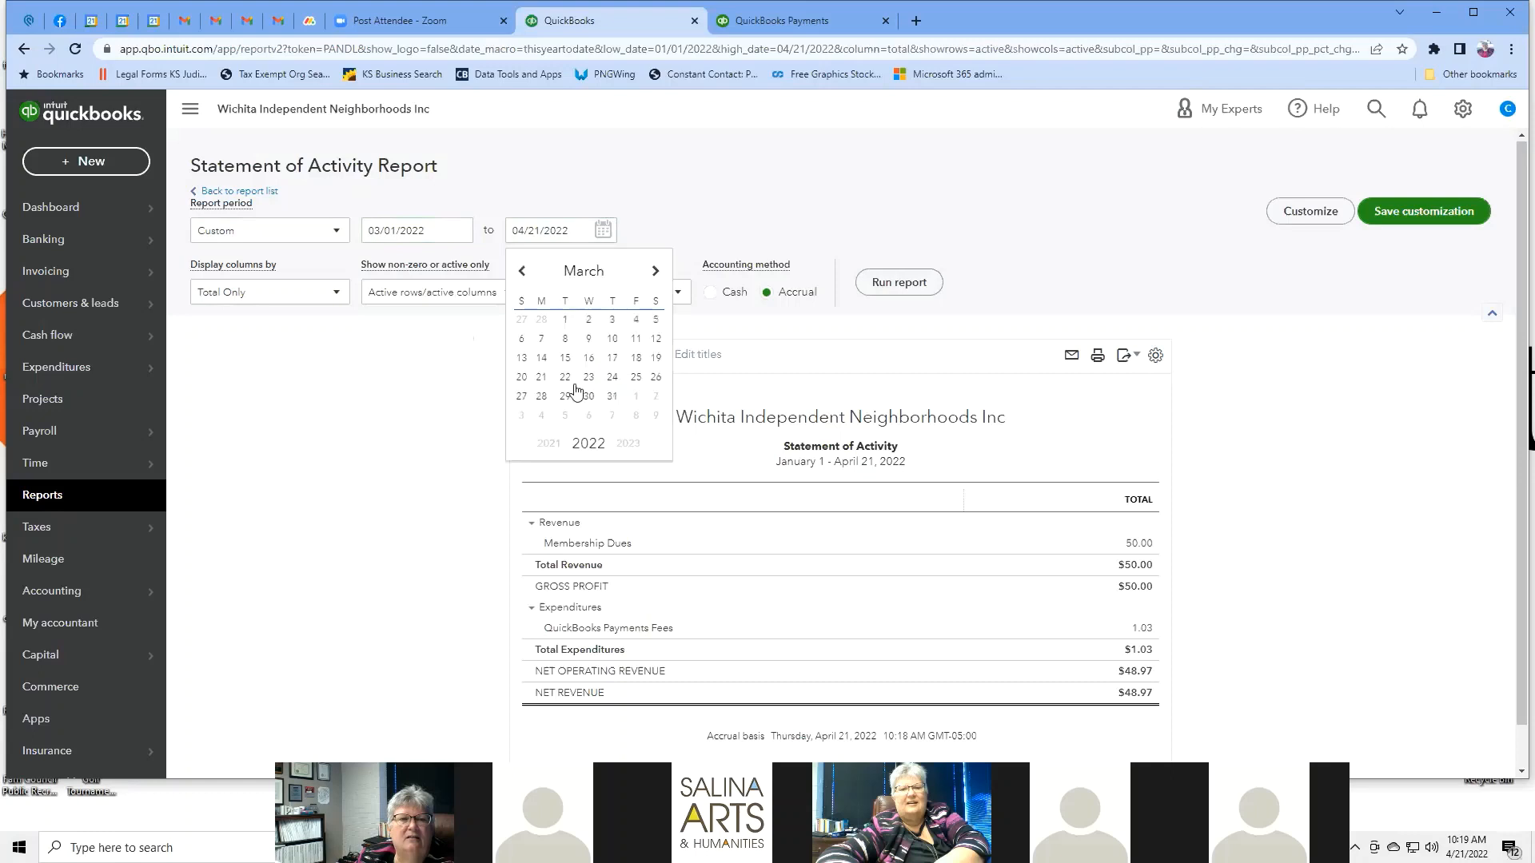
click(613, 398)
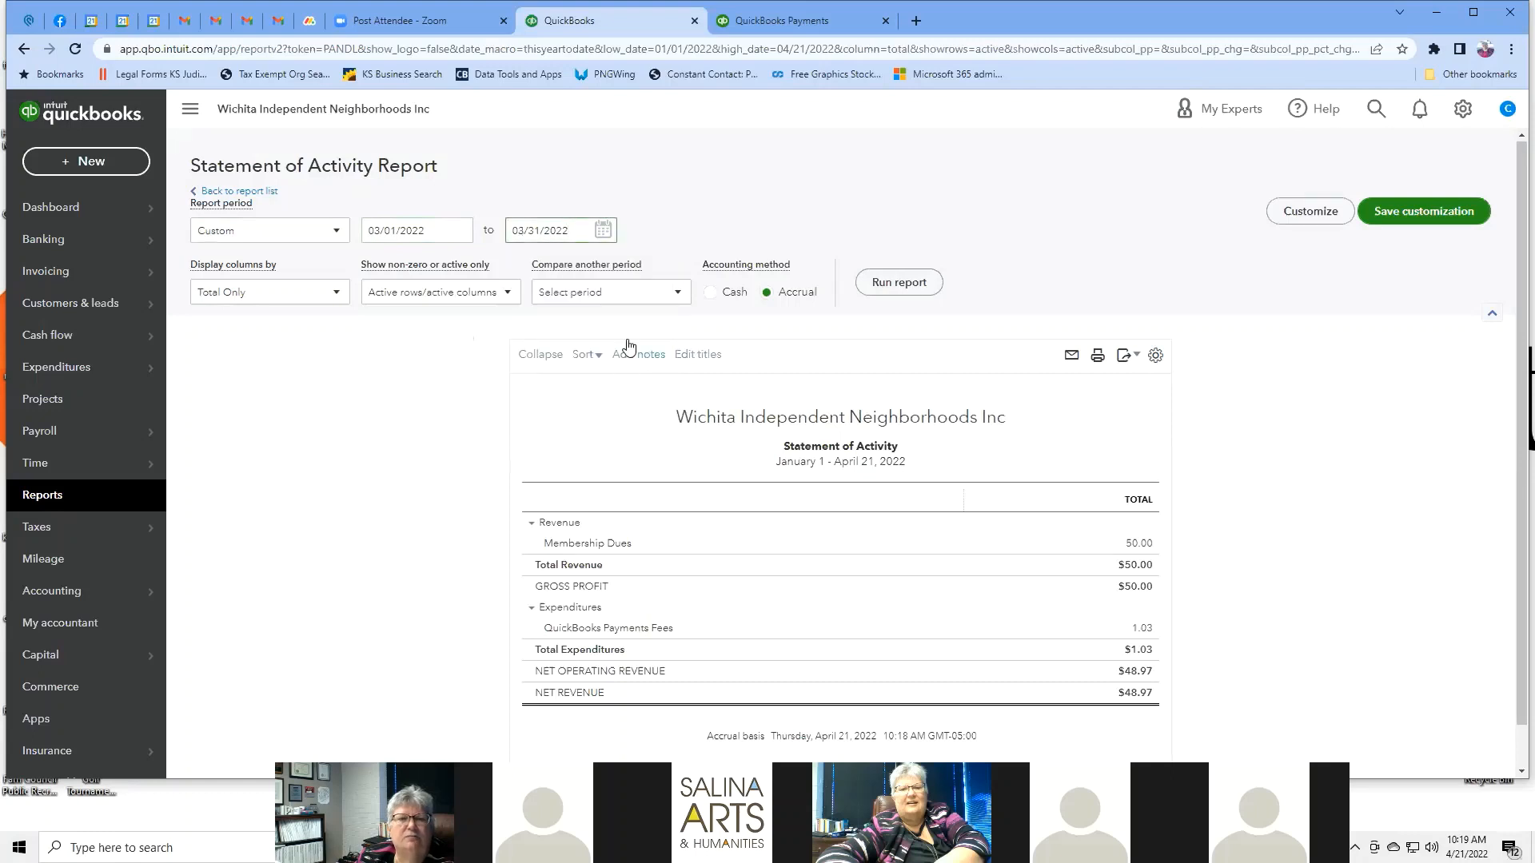
click(898, 283)
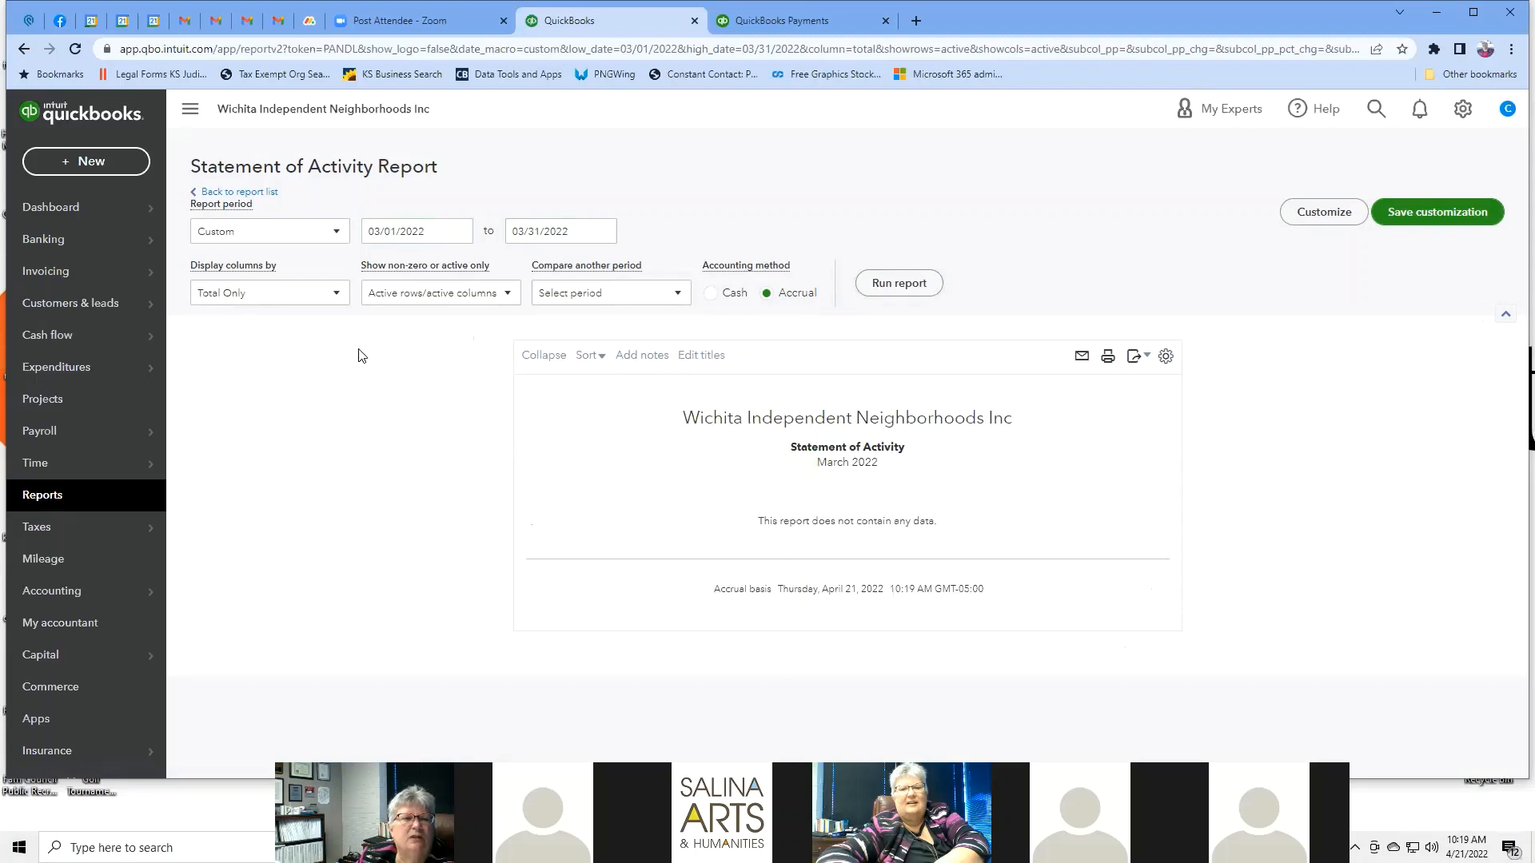
Inspect the Display columns by, Active rows/columns and Compare another period options, then return to the report list.
click(336, 296)
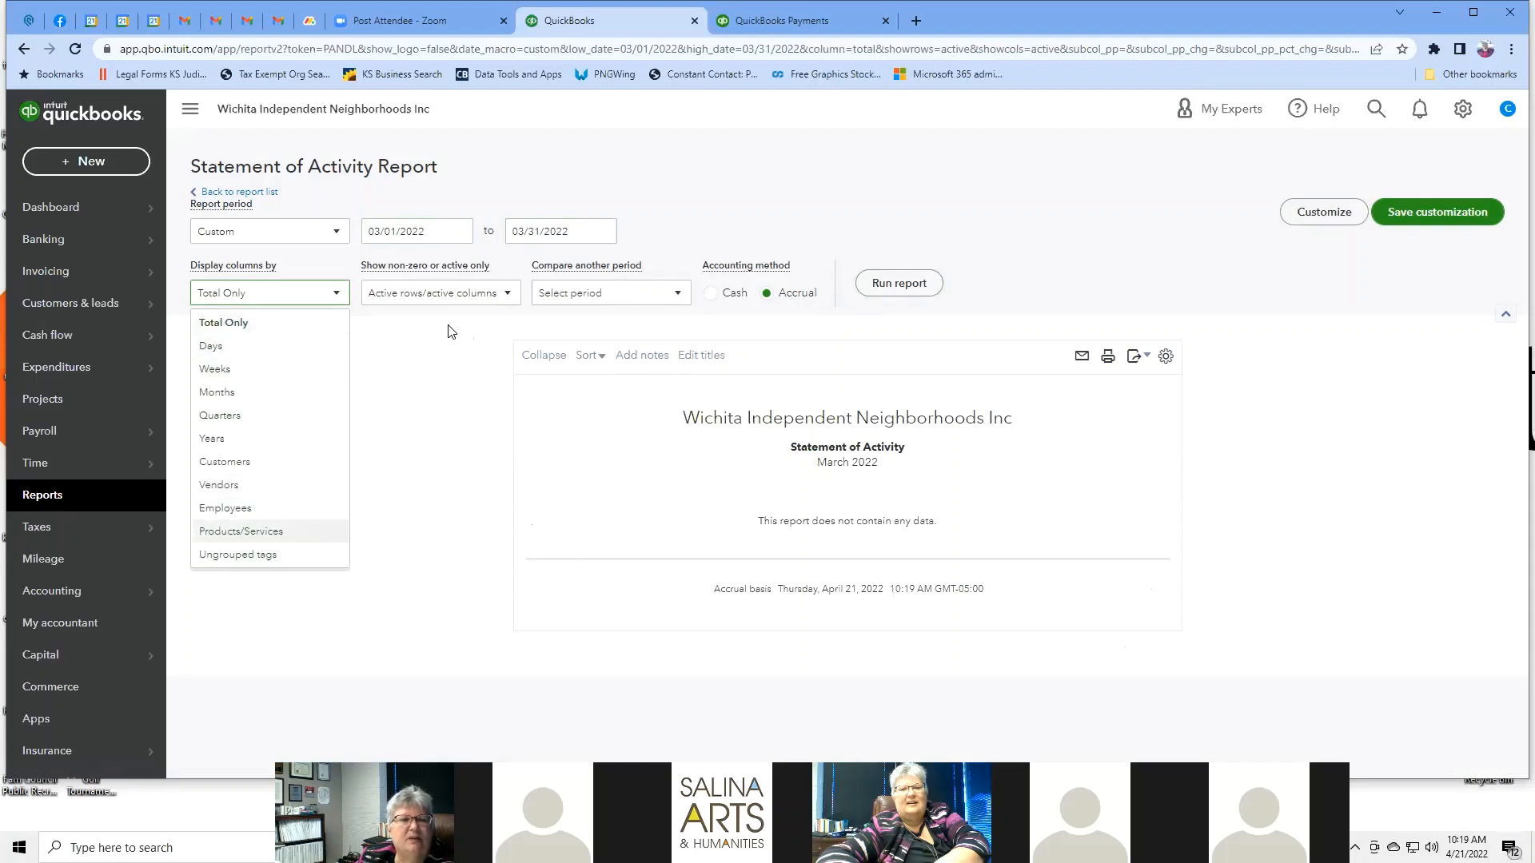
click(502, 296)
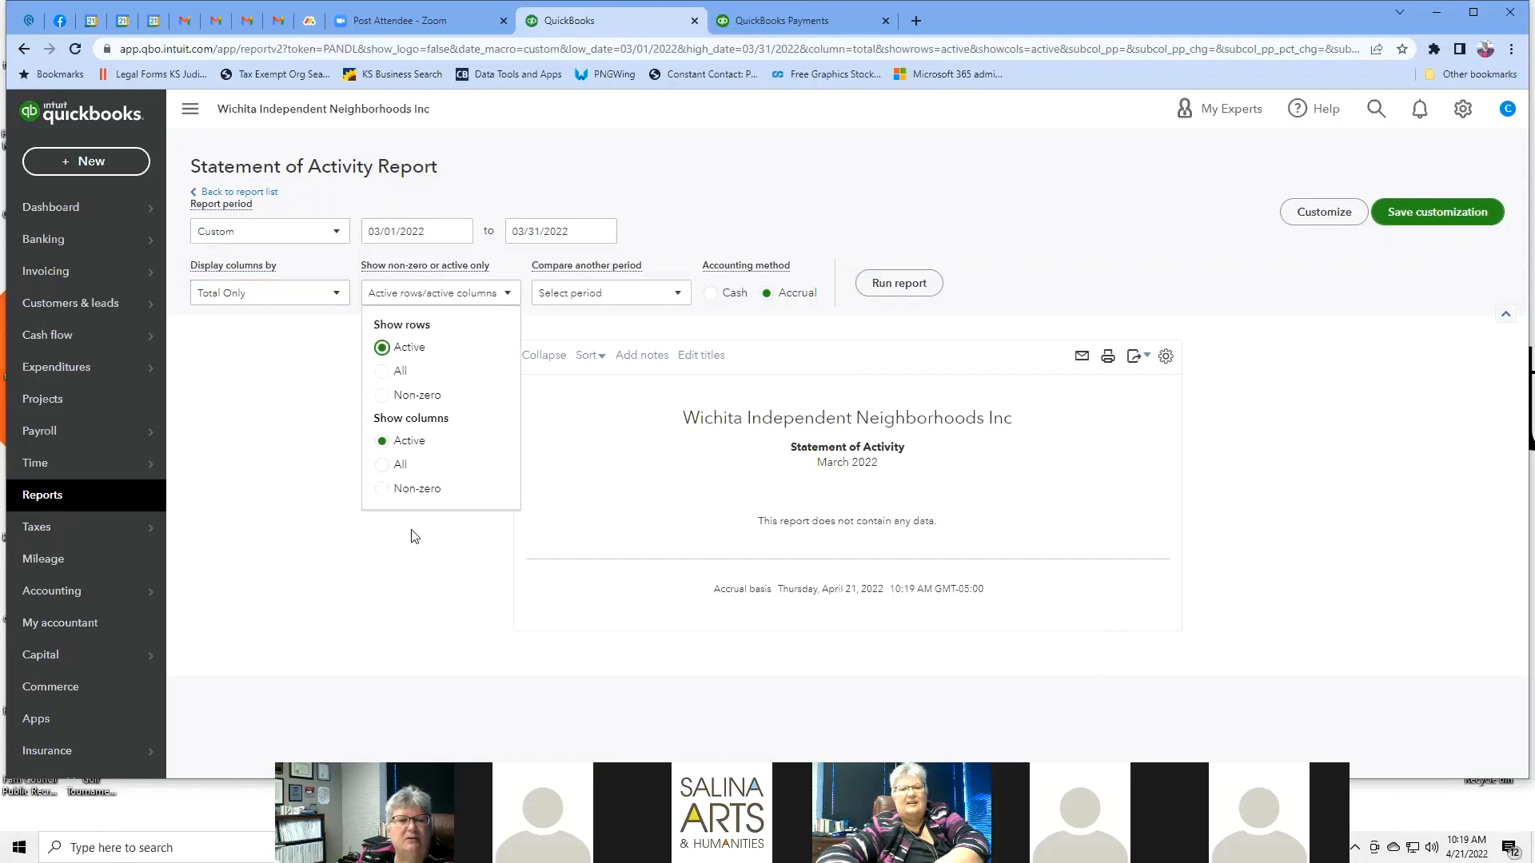
click(680, 295)
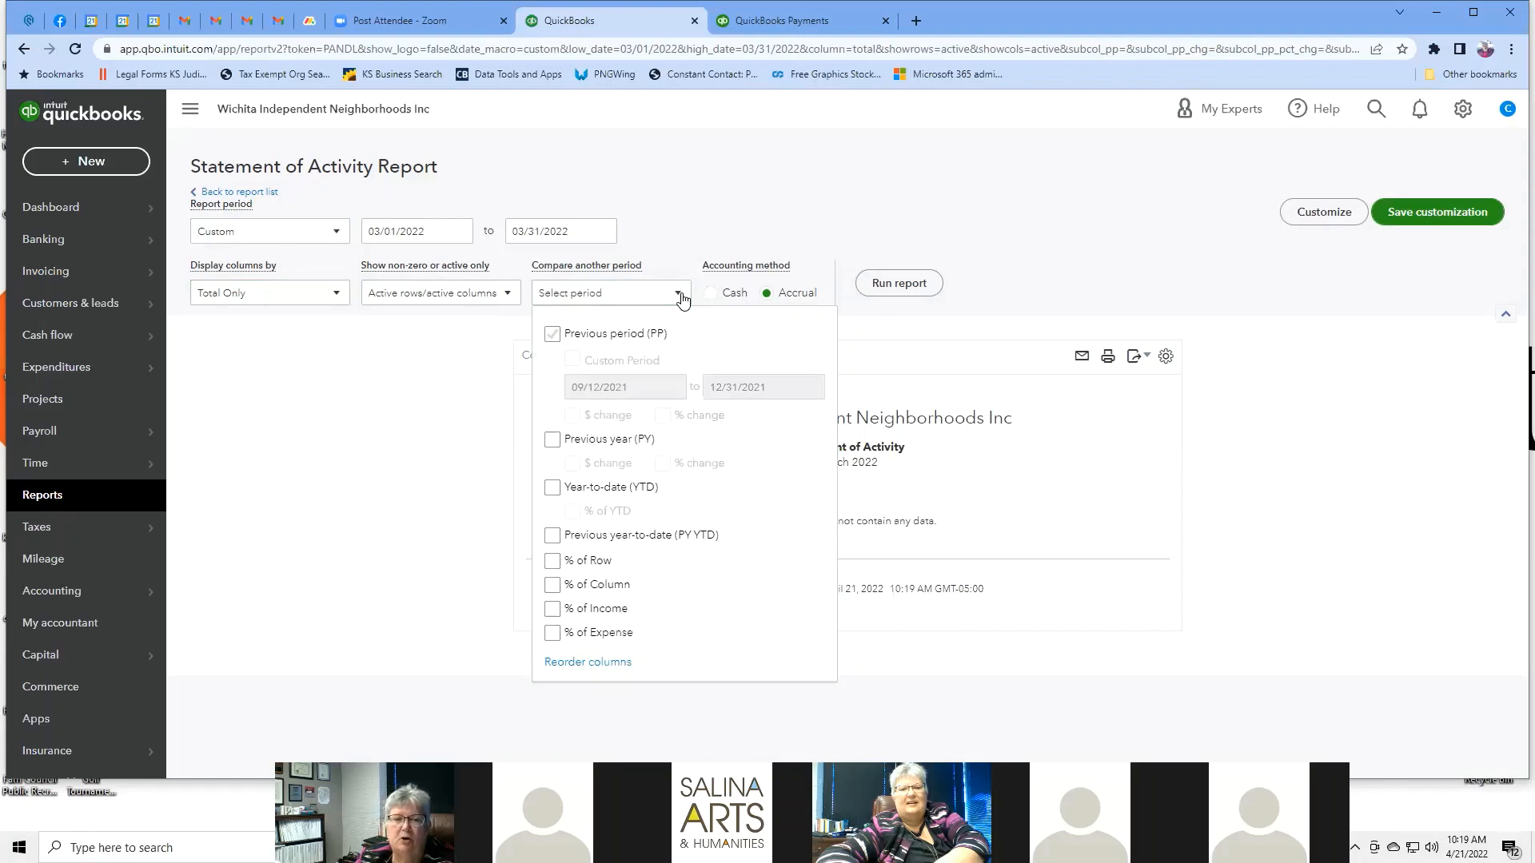
click(698, 211)
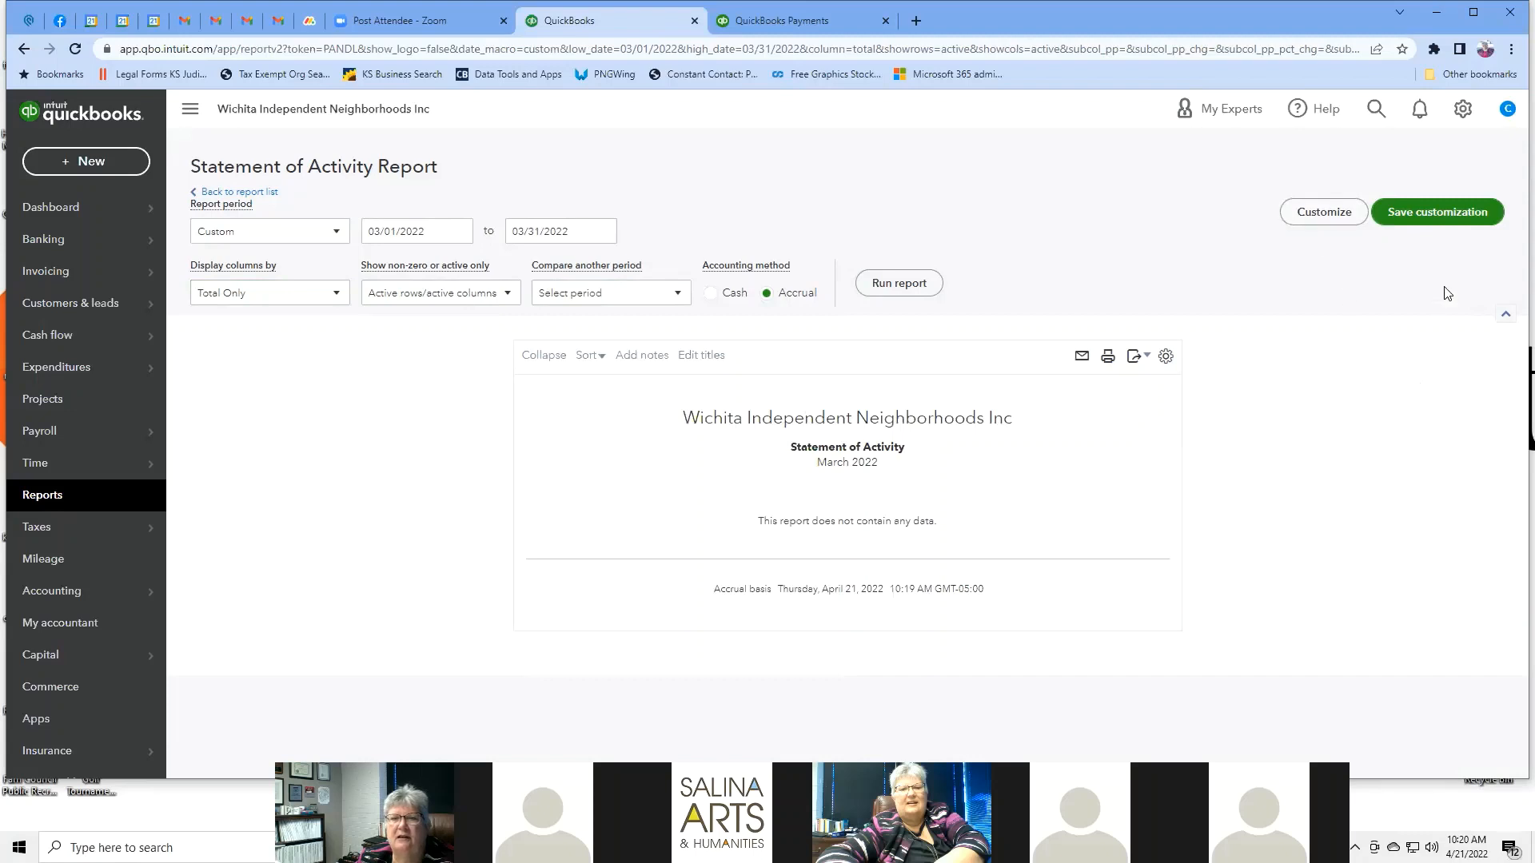
click(257, 199)
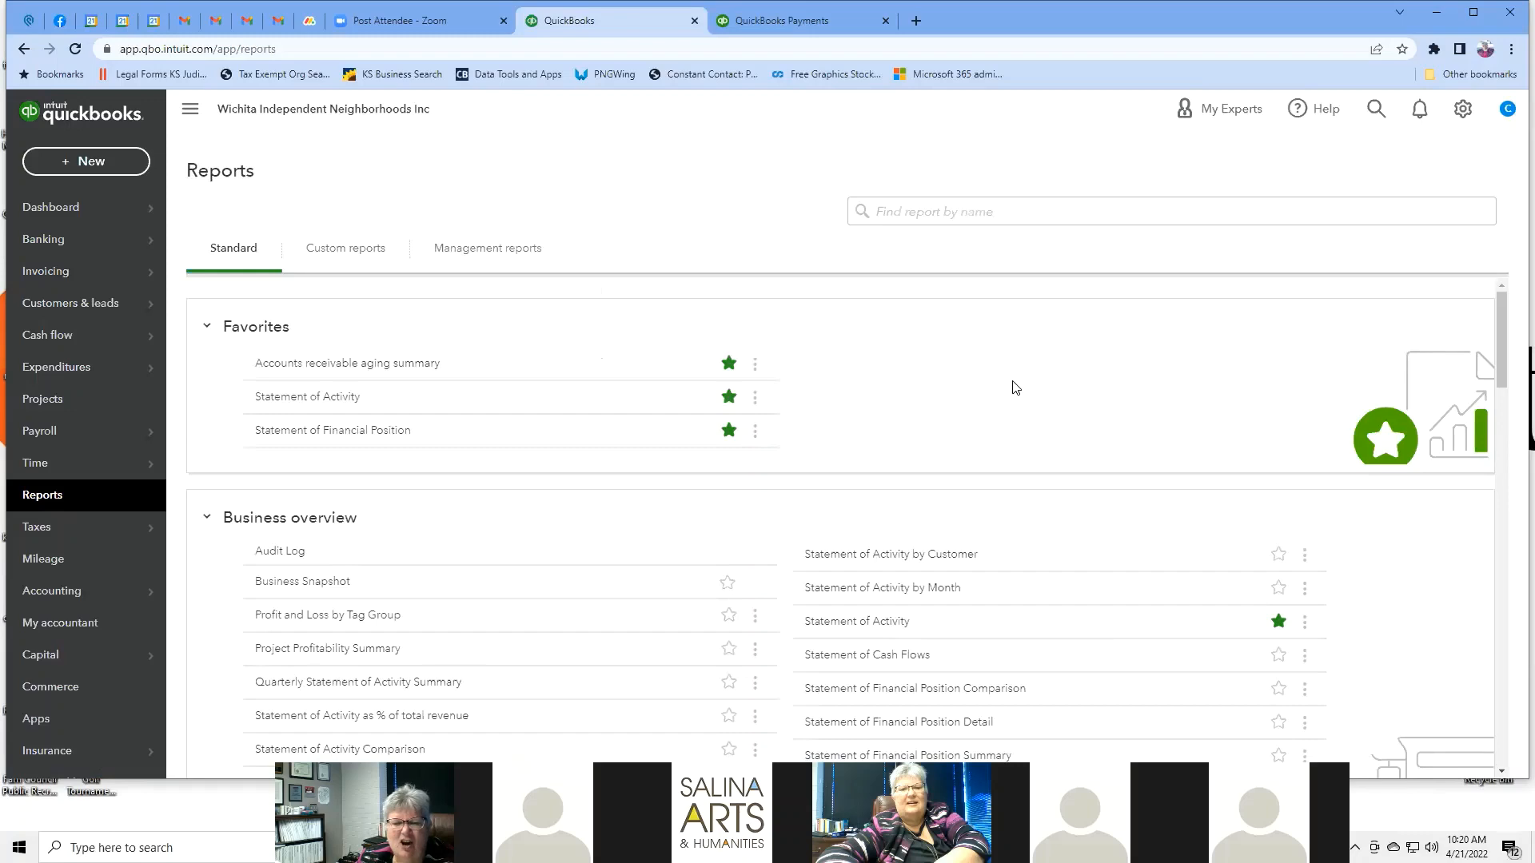
Go to Taxes > Sales tax and choose Use Automatic Sales Tax.
scroll(1015, 387, down, 4)
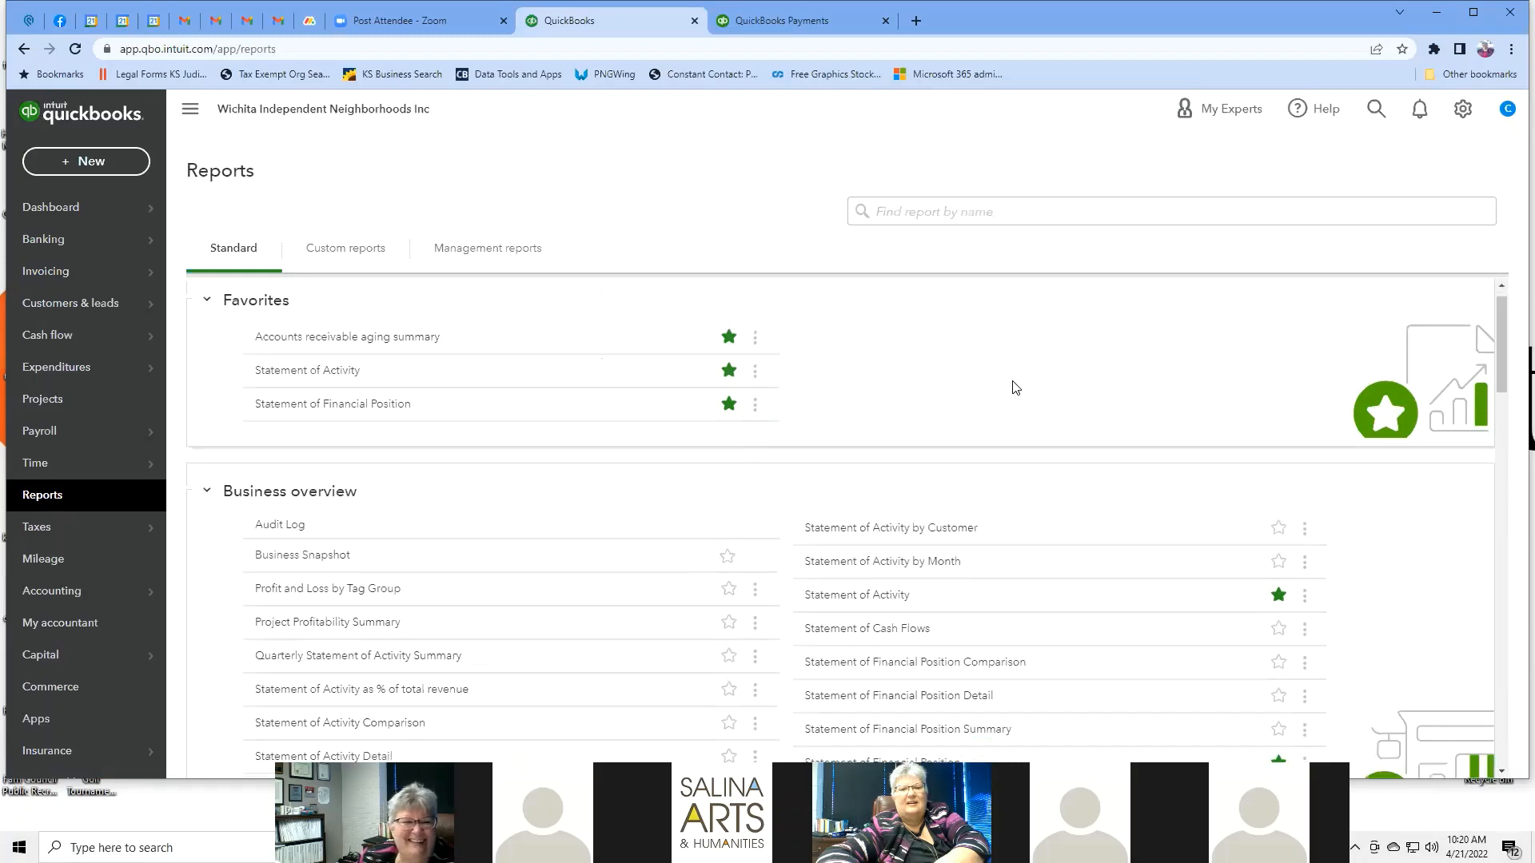
scroll(1015, 388, down, 15)
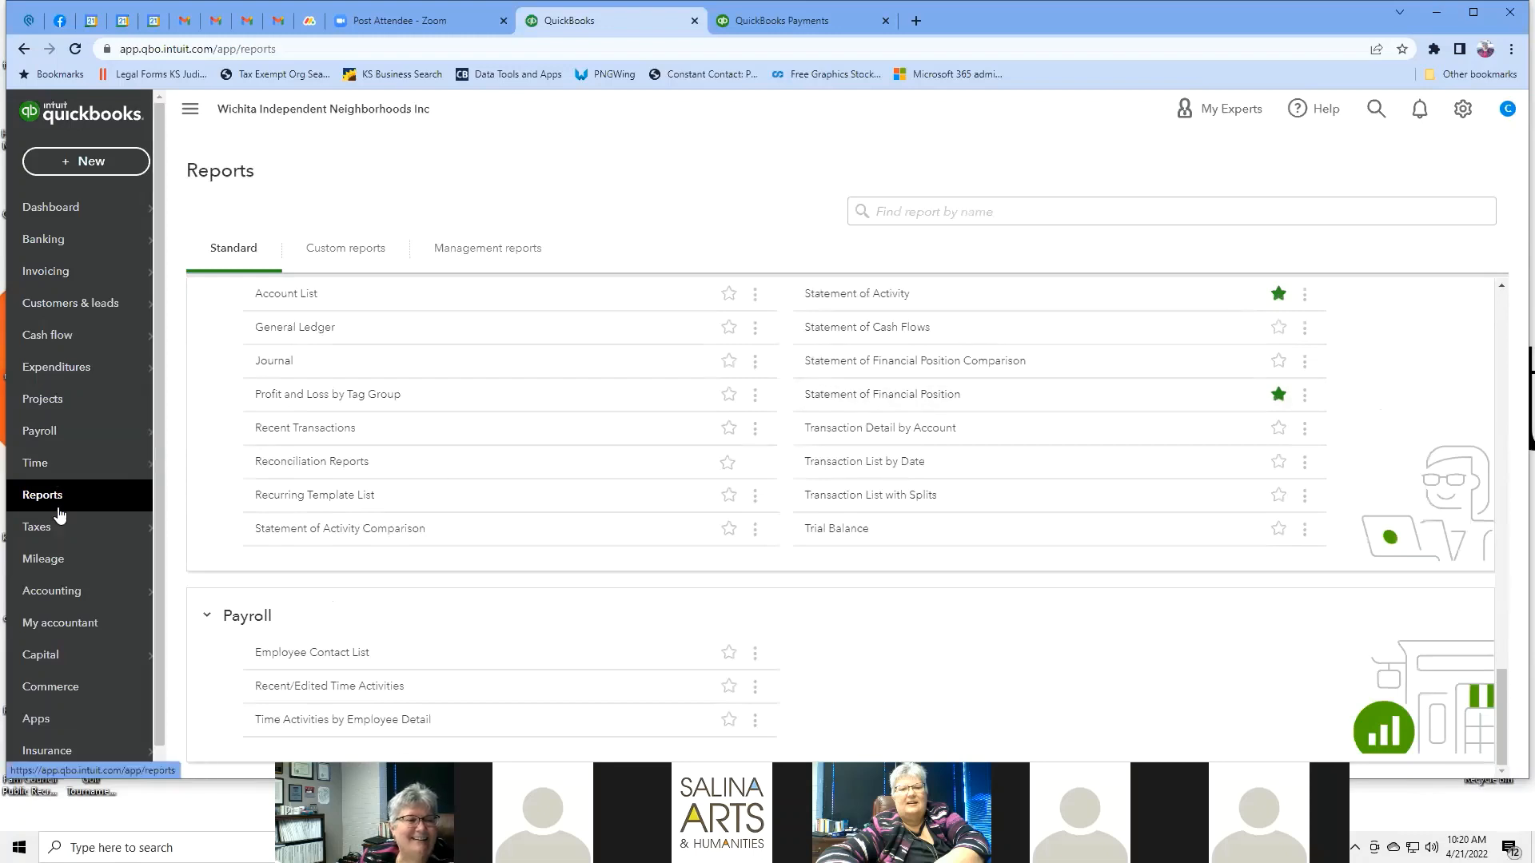
mouse_move(60, 534)
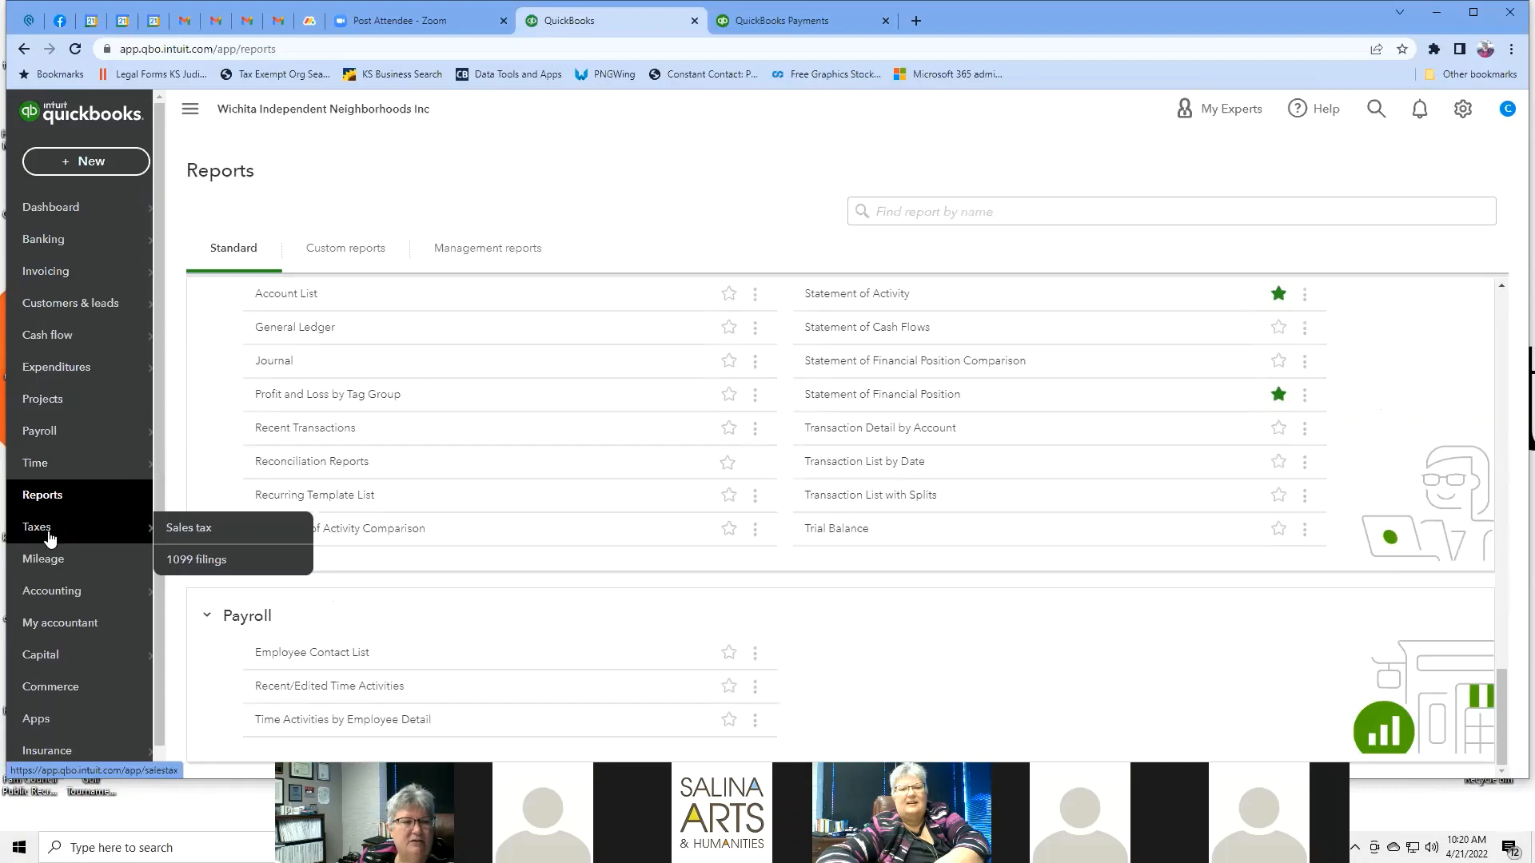
click(190, 534)
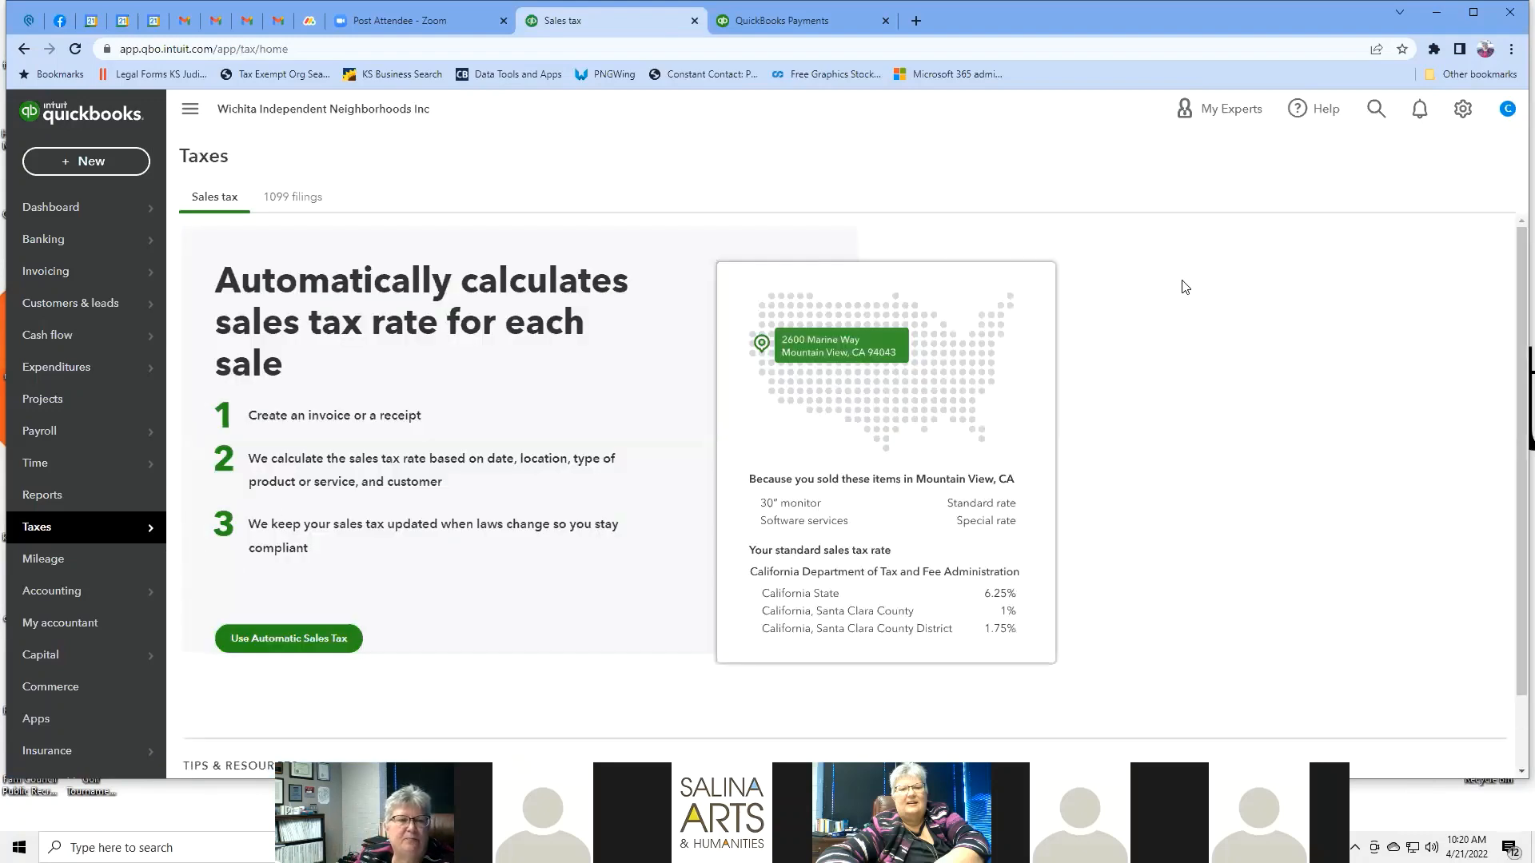
scroll(1183, 284, down, 1)
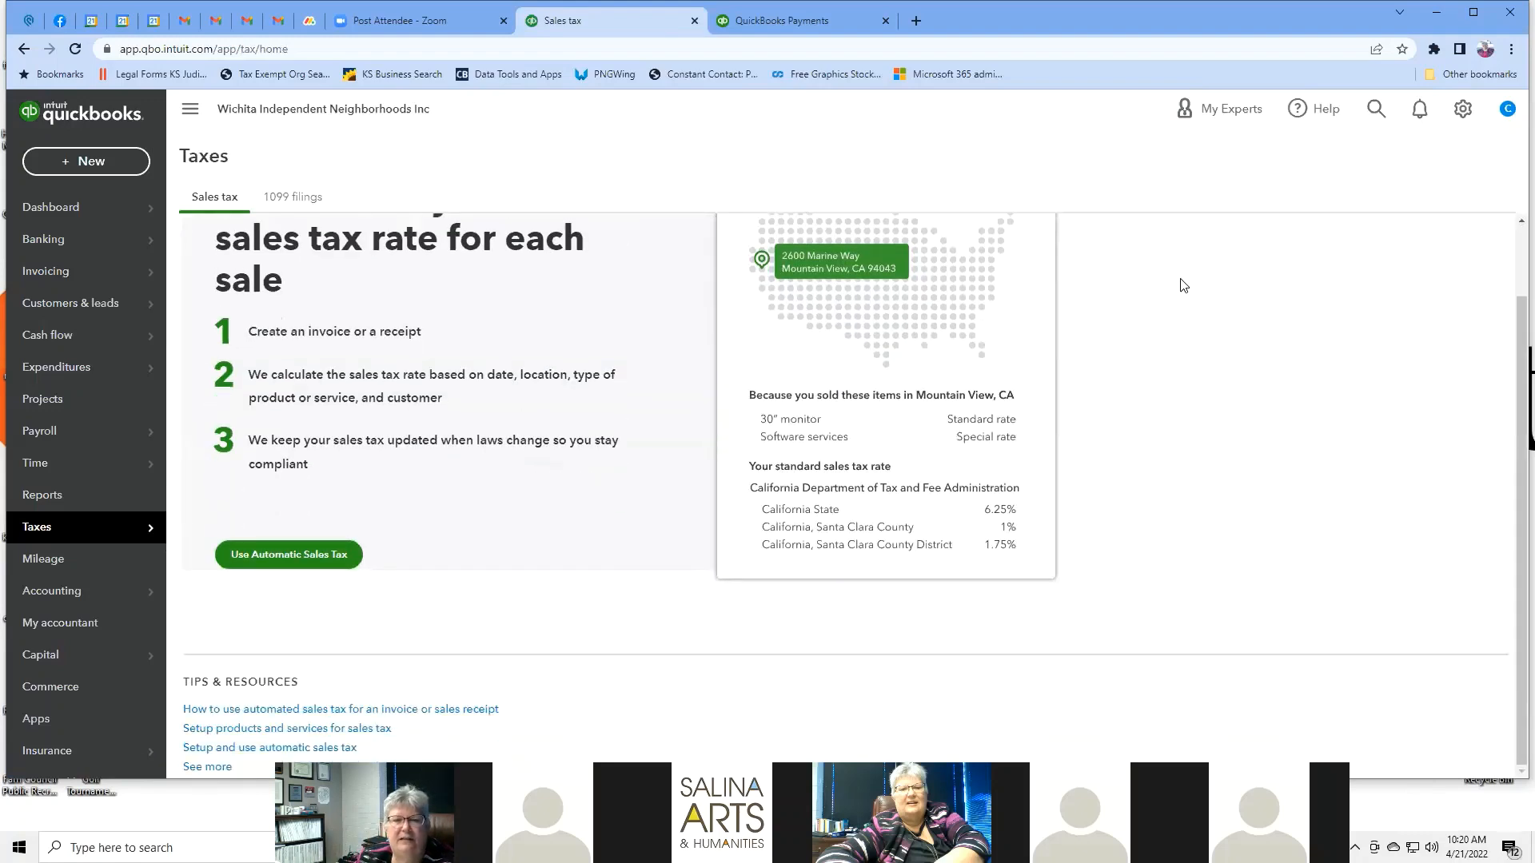
scroll(1197, 304, up, 1)
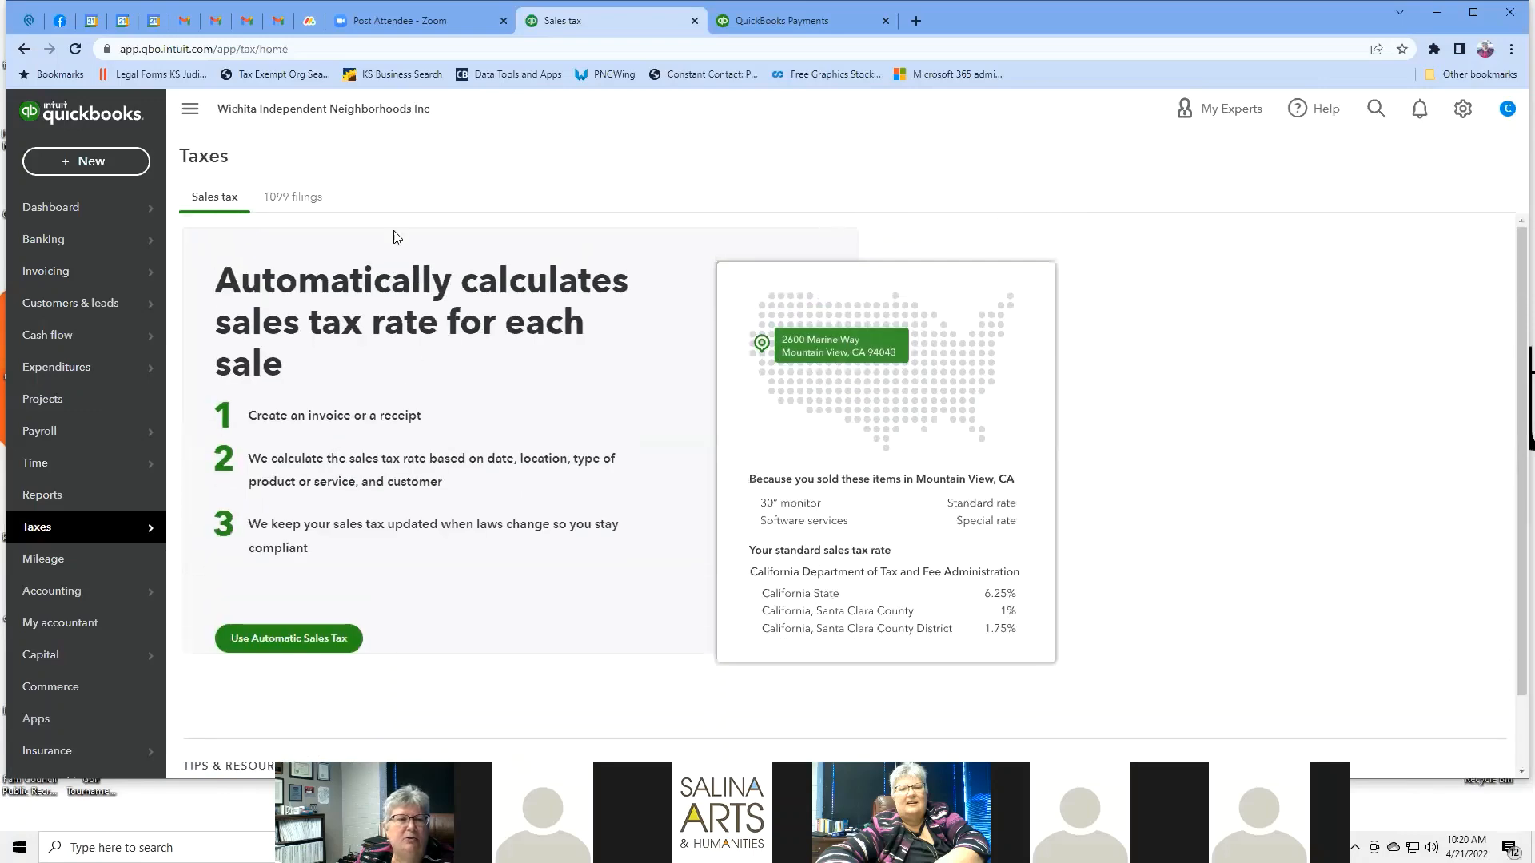
click(298, 652)
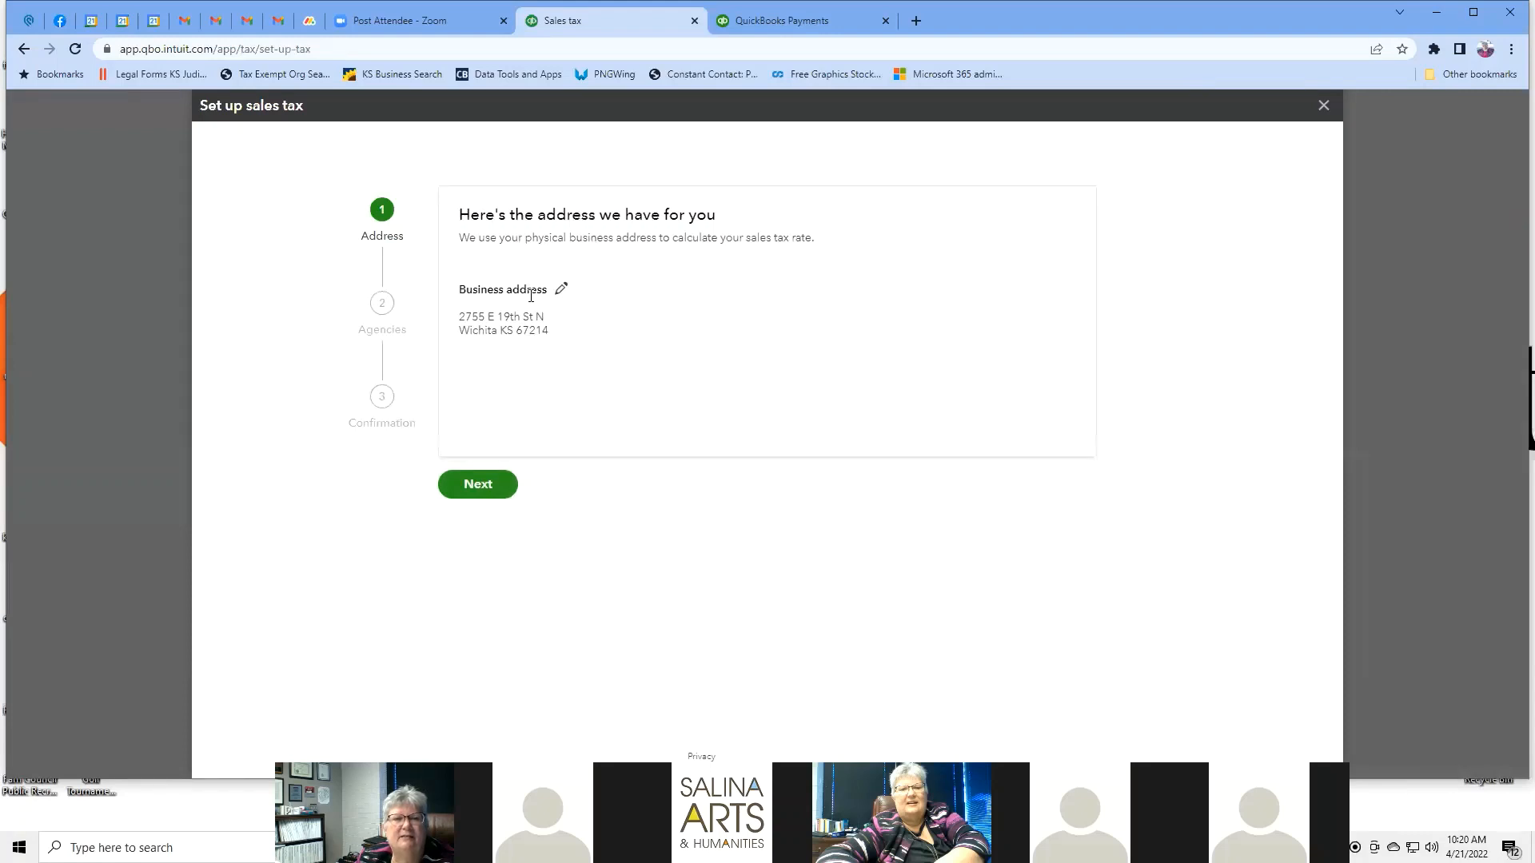
Accept the business address, answer No to collecting tax outside Kansas, and start invoice #1004.
click(483, 492)
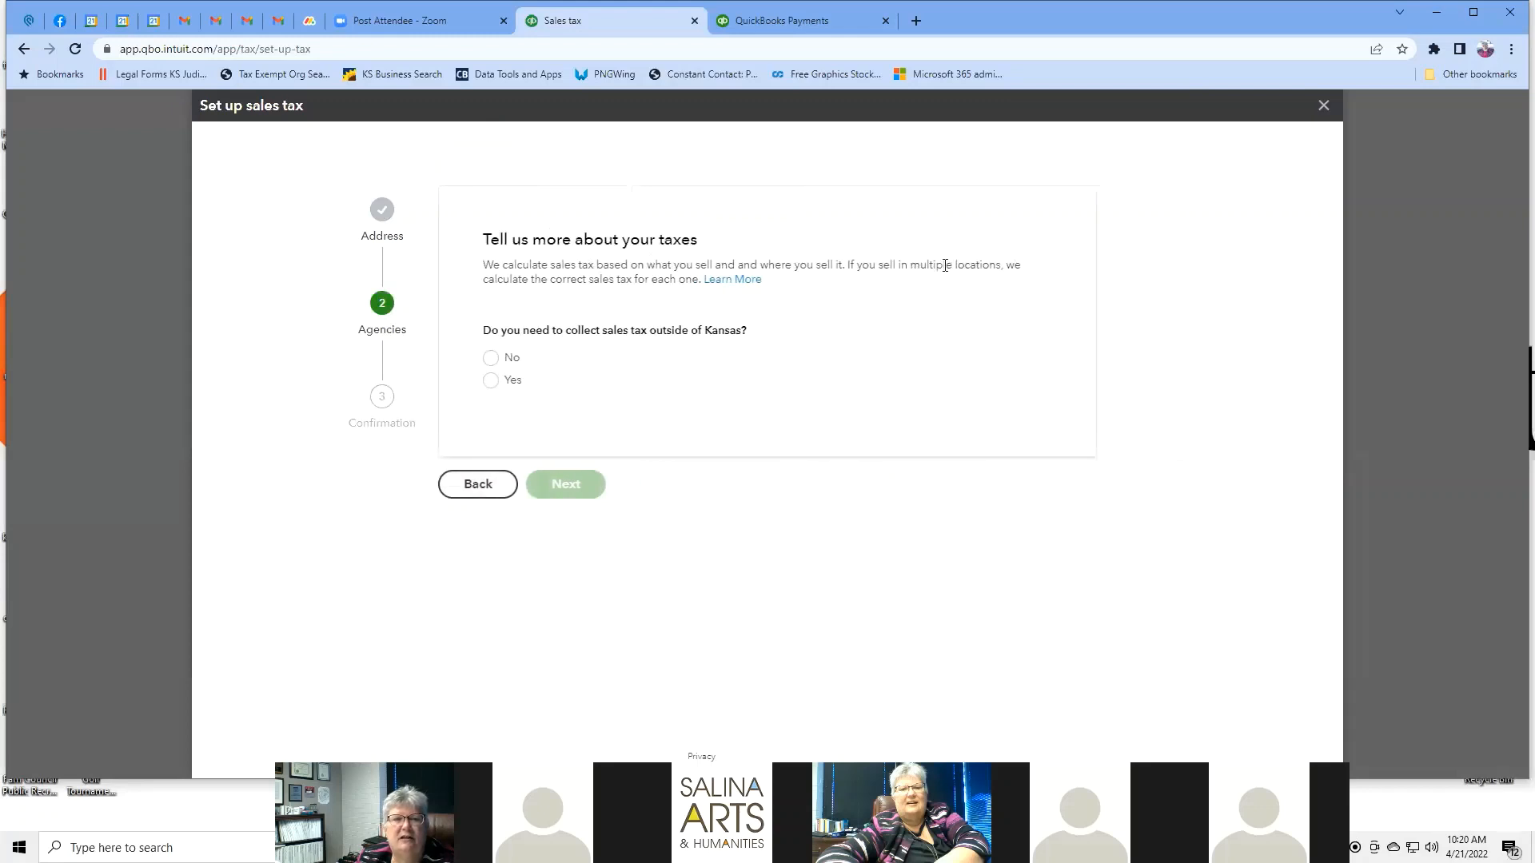
click(491, 367)
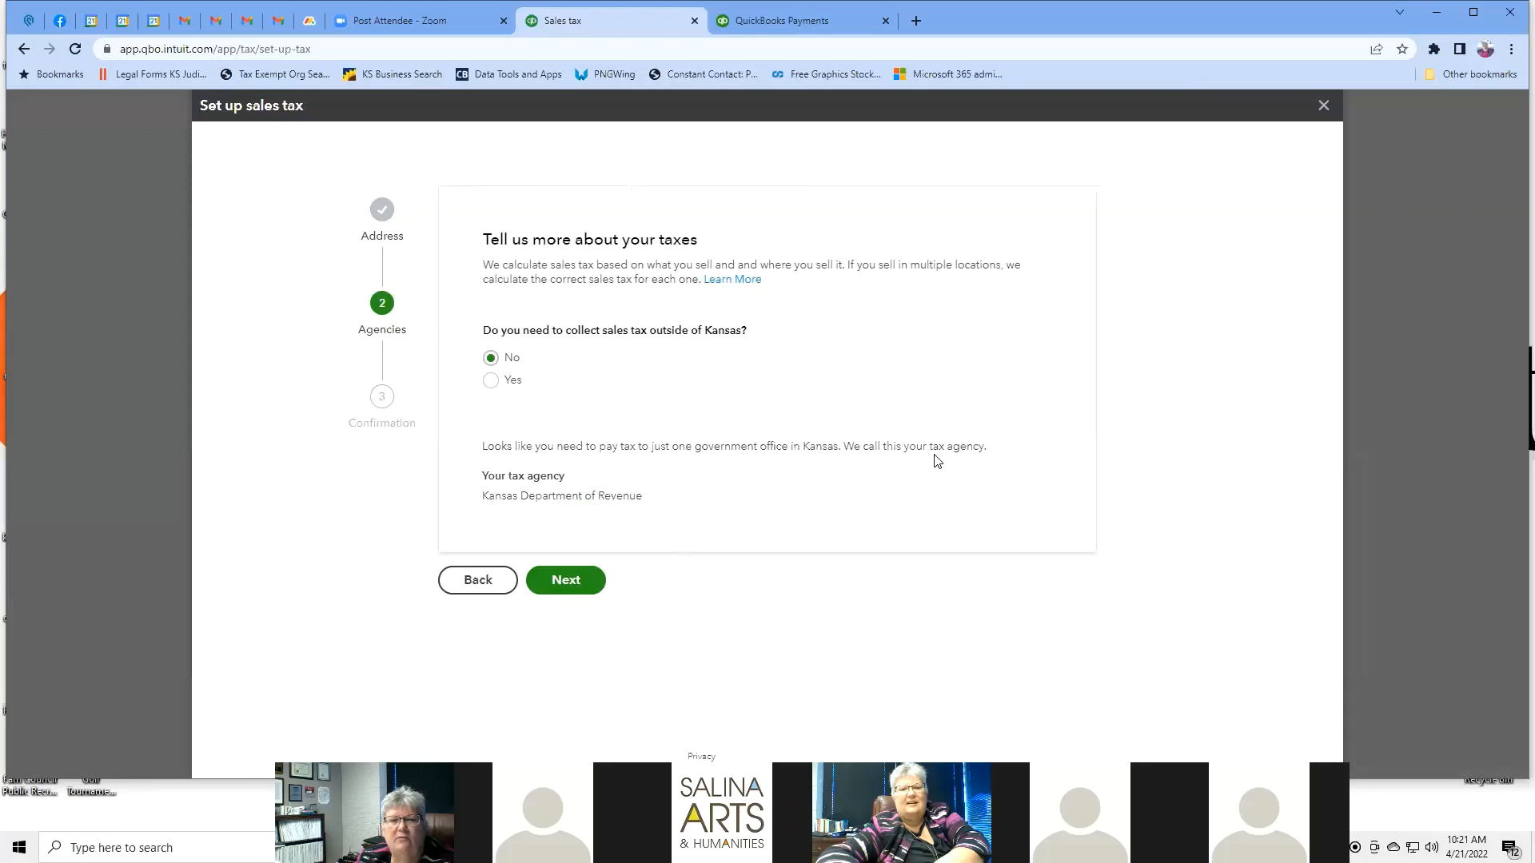
click(572, 584)
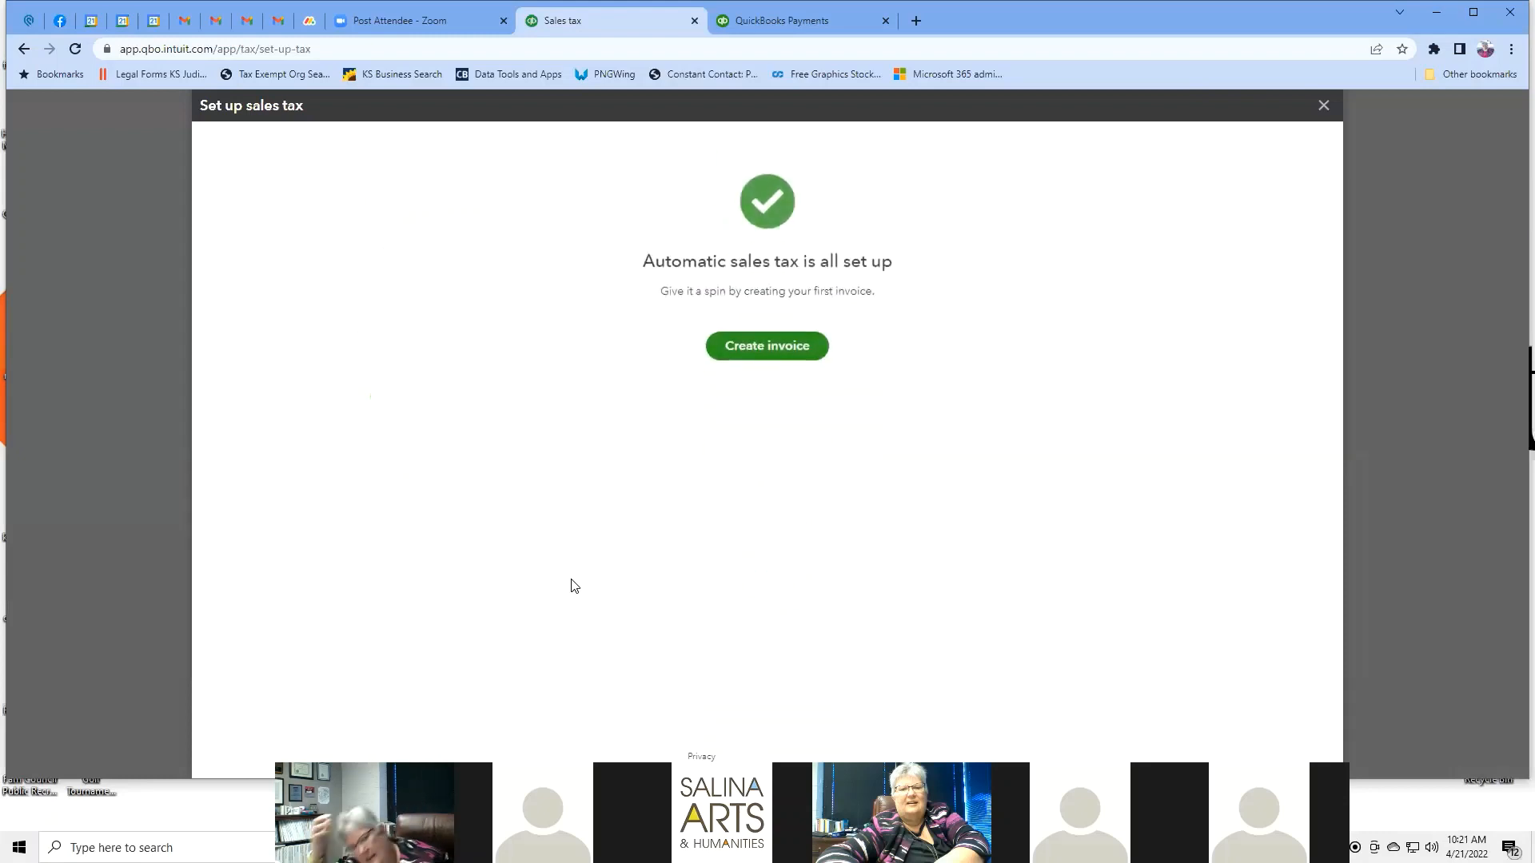
click(755, 356)
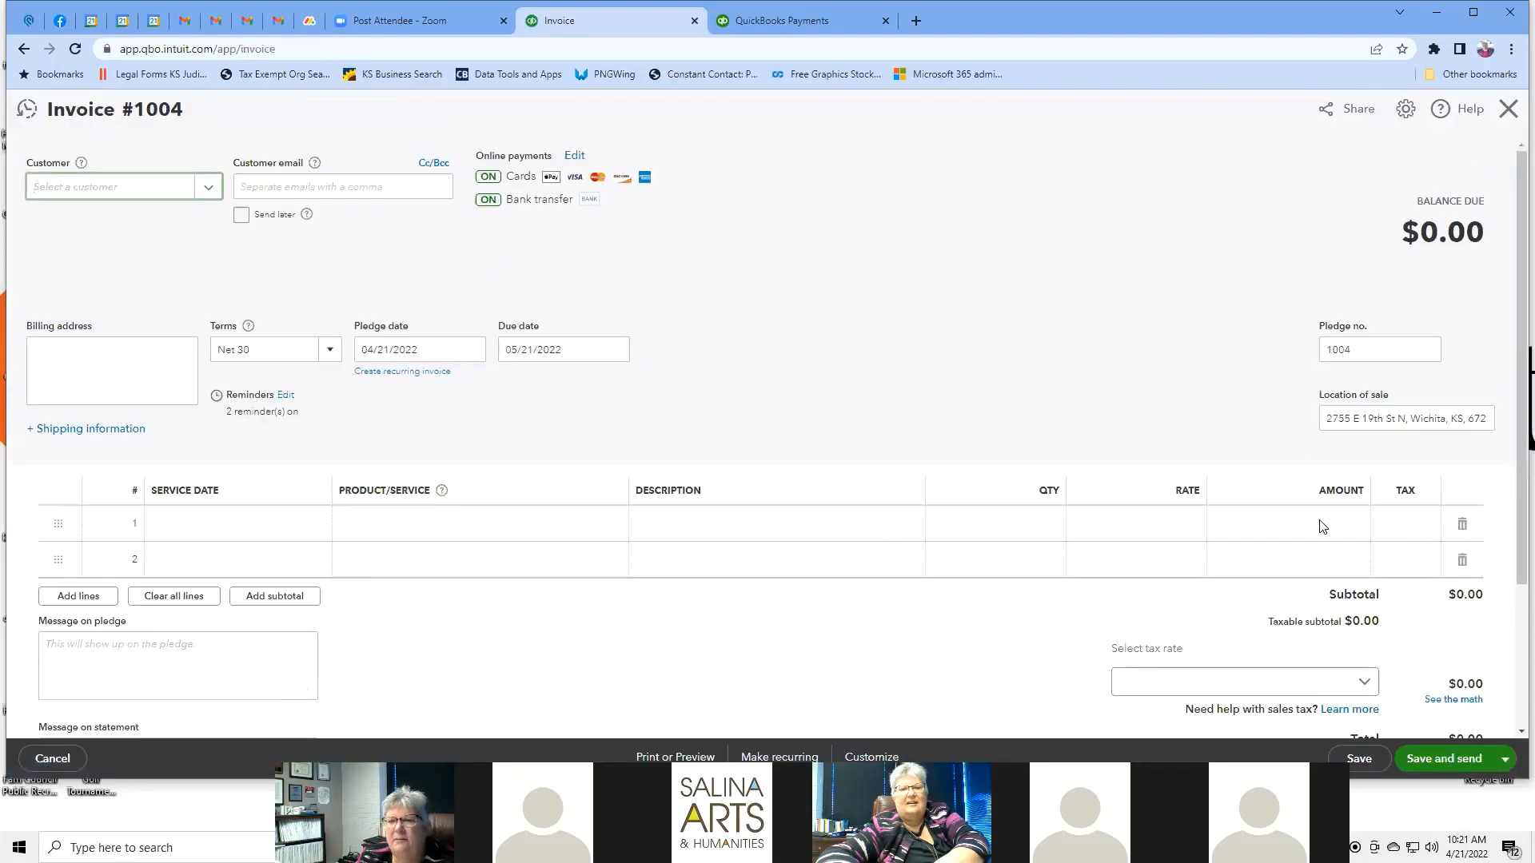
Enter 25 as the first line amount, giving a $25.00 balance due.
click(1326, 525)
text(25)
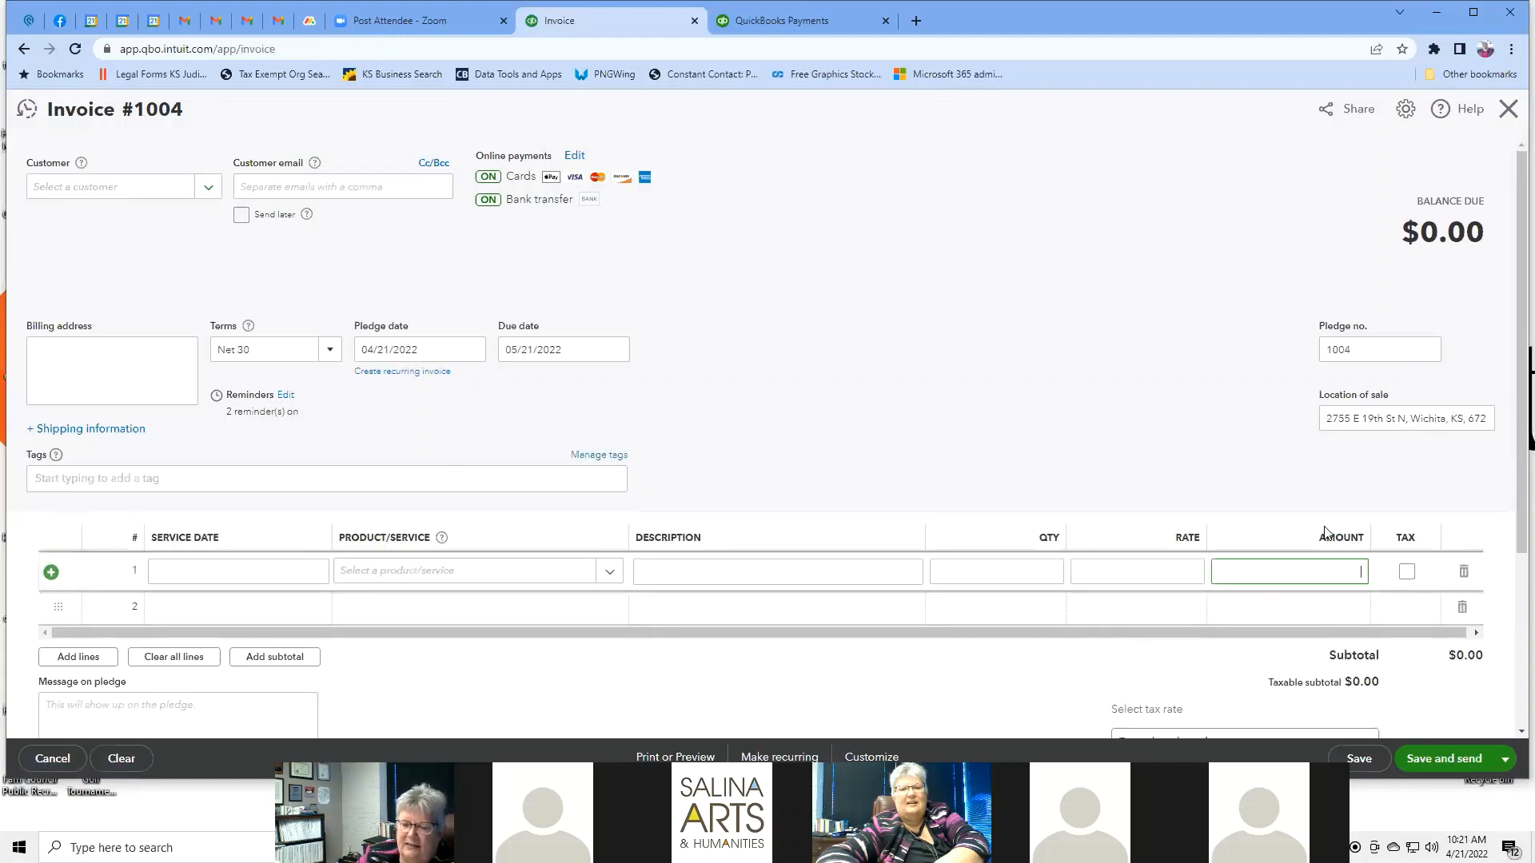
click(1039, 378)
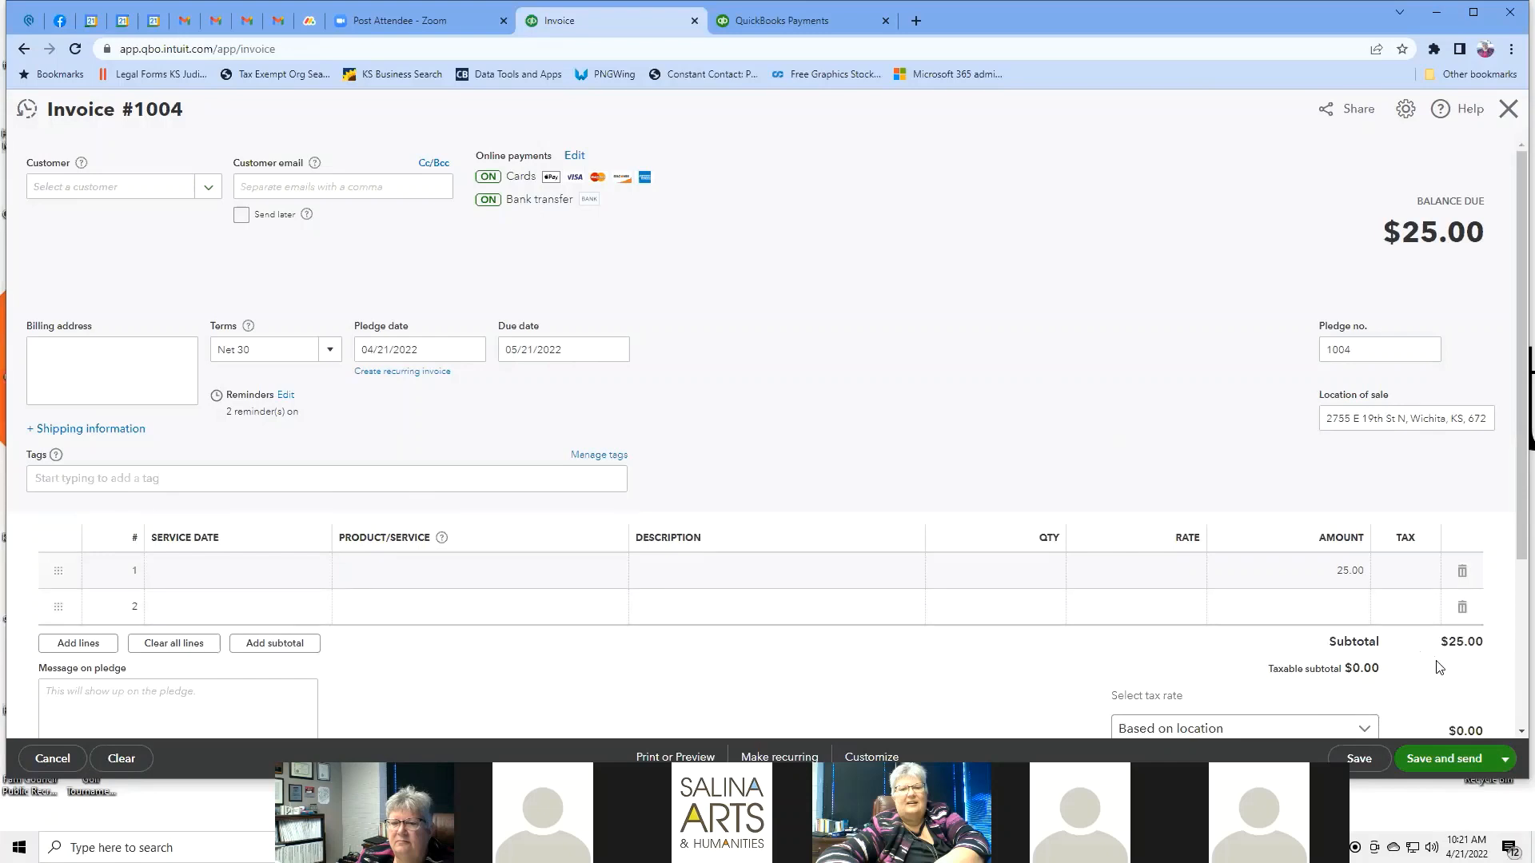
scroll(1438, 662, down, 3)
Open and cancel the Add rate tax panel, then navigate back away from the invoice.
click(1362, 487)
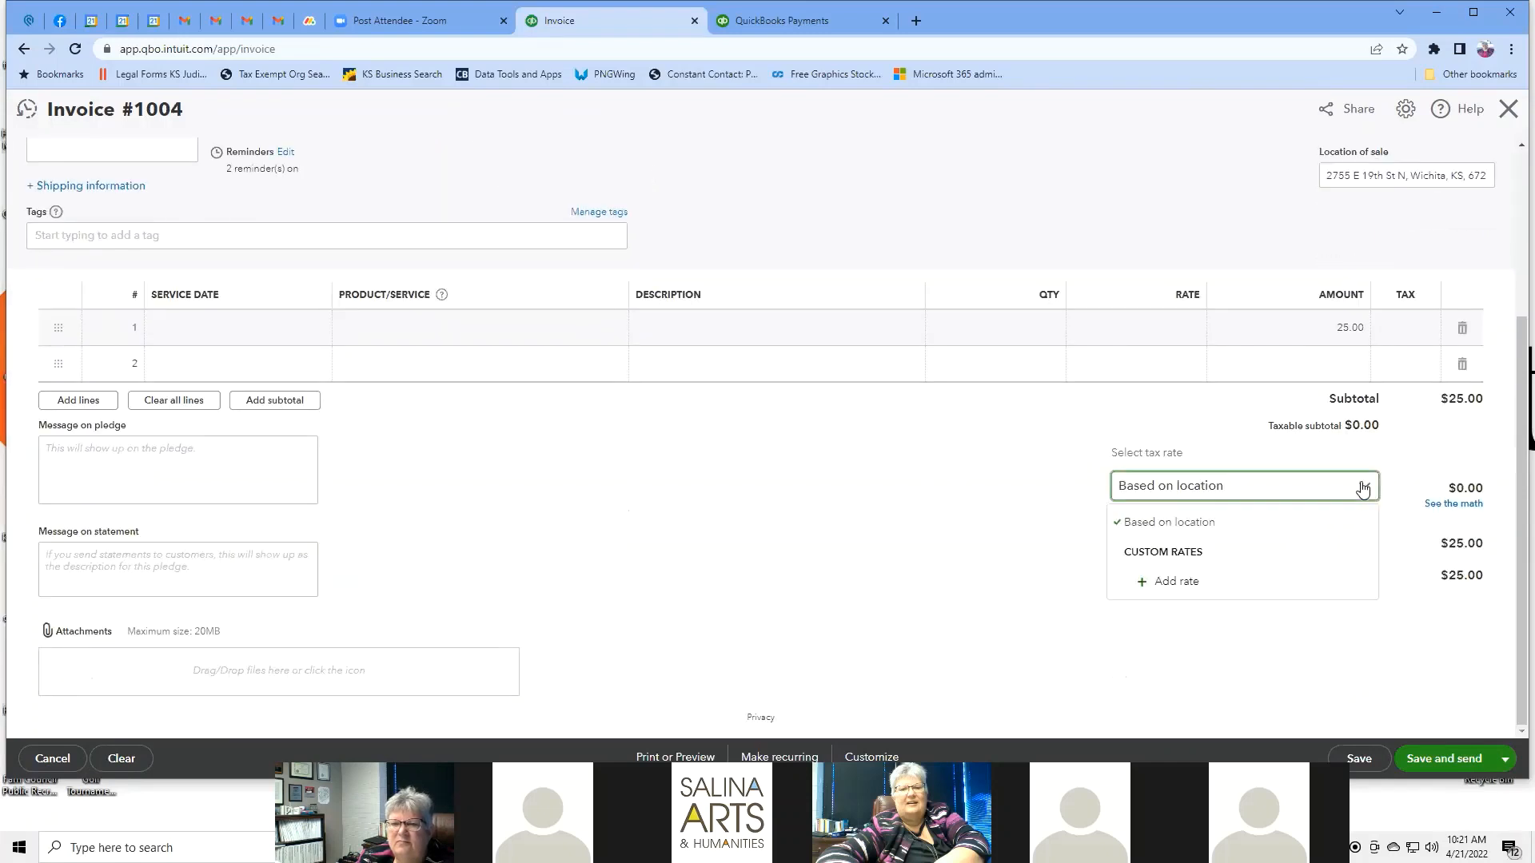
click(1175, 582)
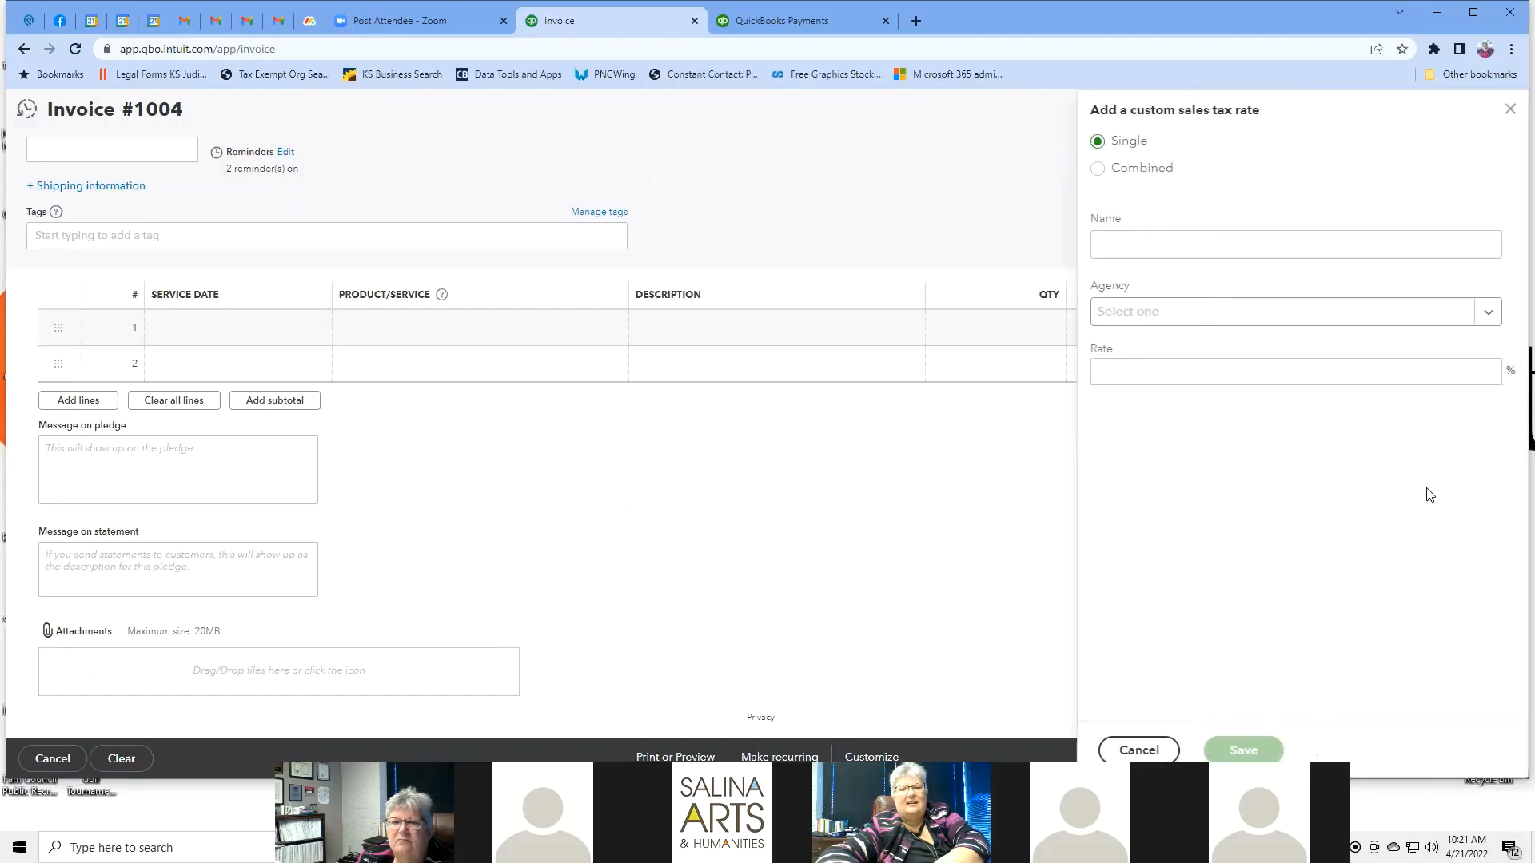
click(1509, 109)
scroll(848, 353, up, 3)
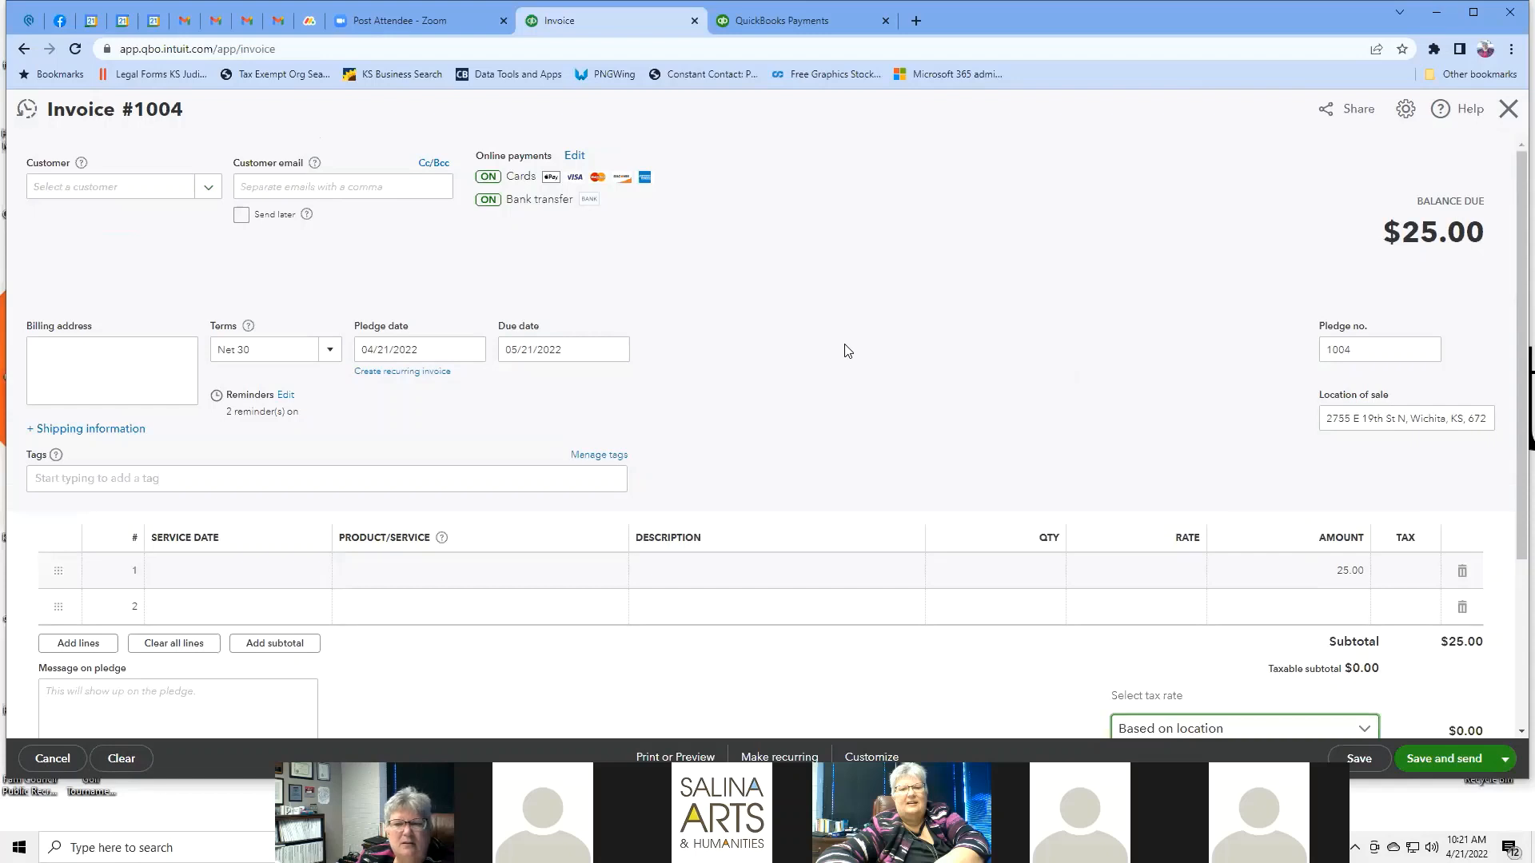
click(25, 50)
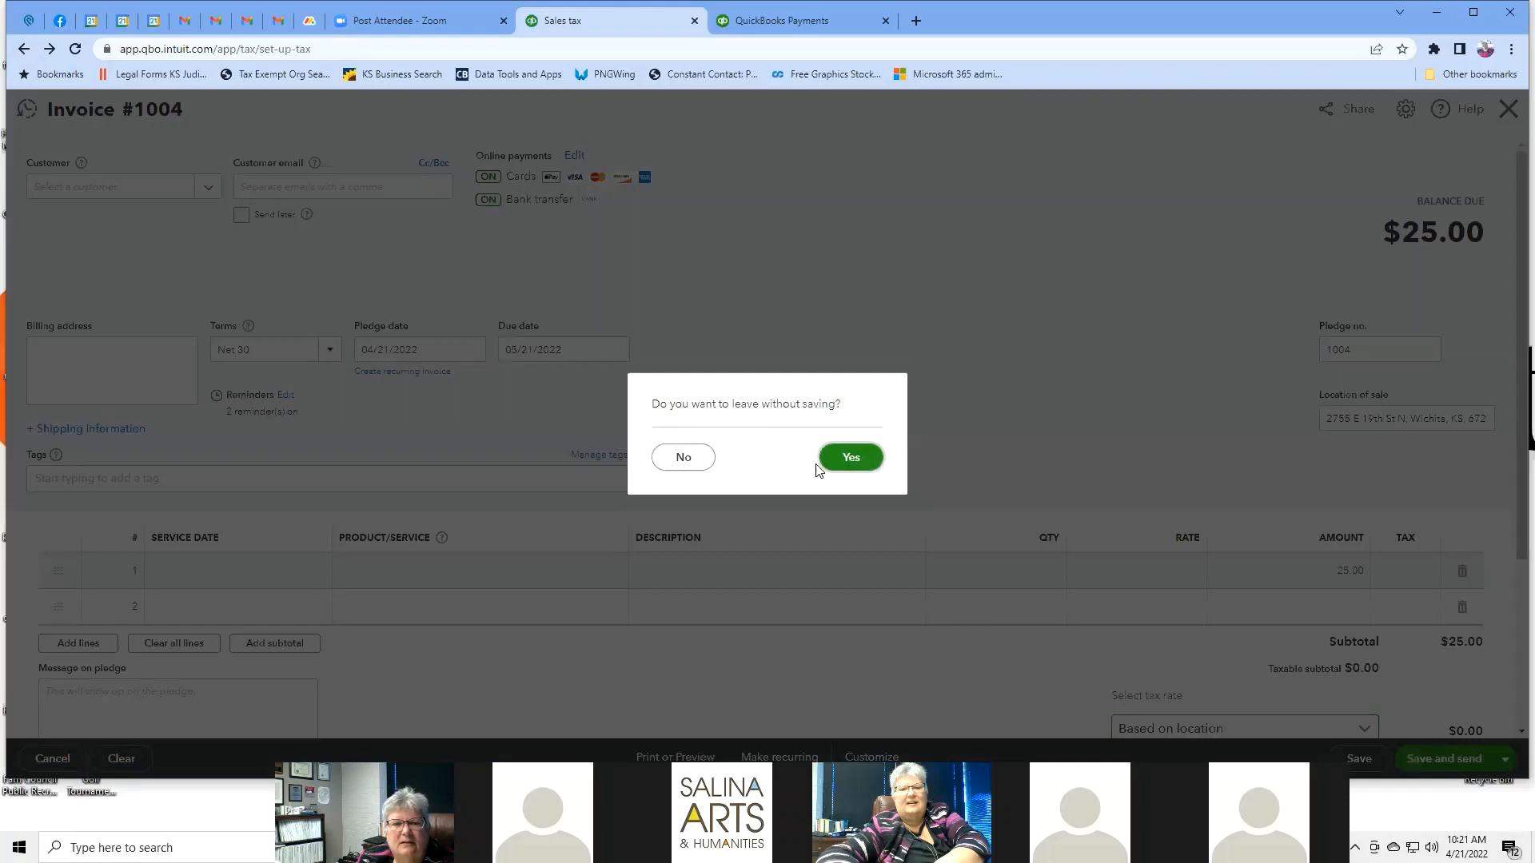
Leave the invoice without saving and dismiss the unfinished sales tax setup dialogs.
click(852, 463)
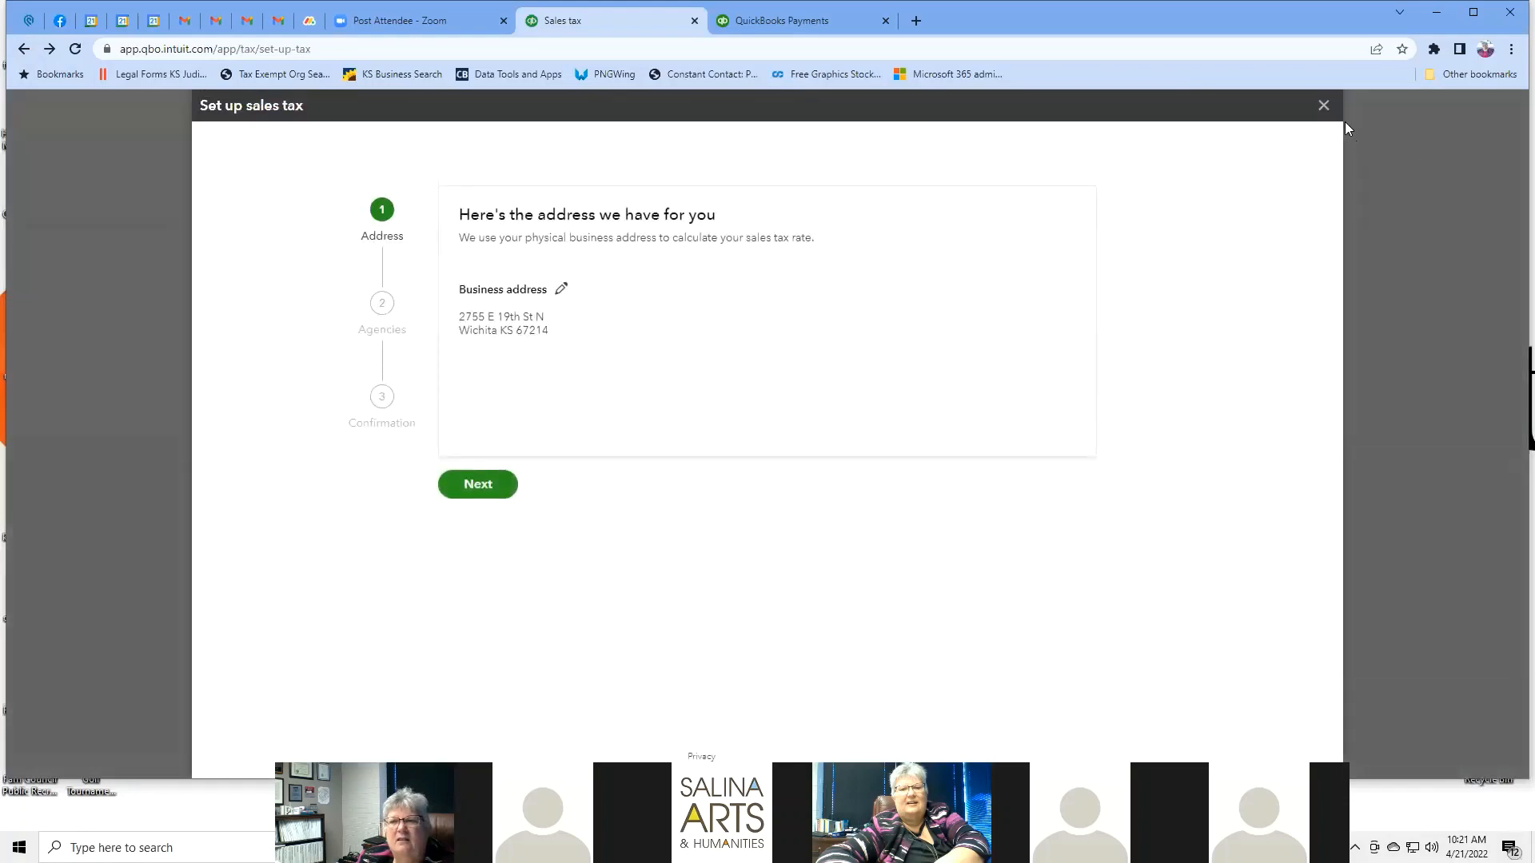
click(1323, 106)
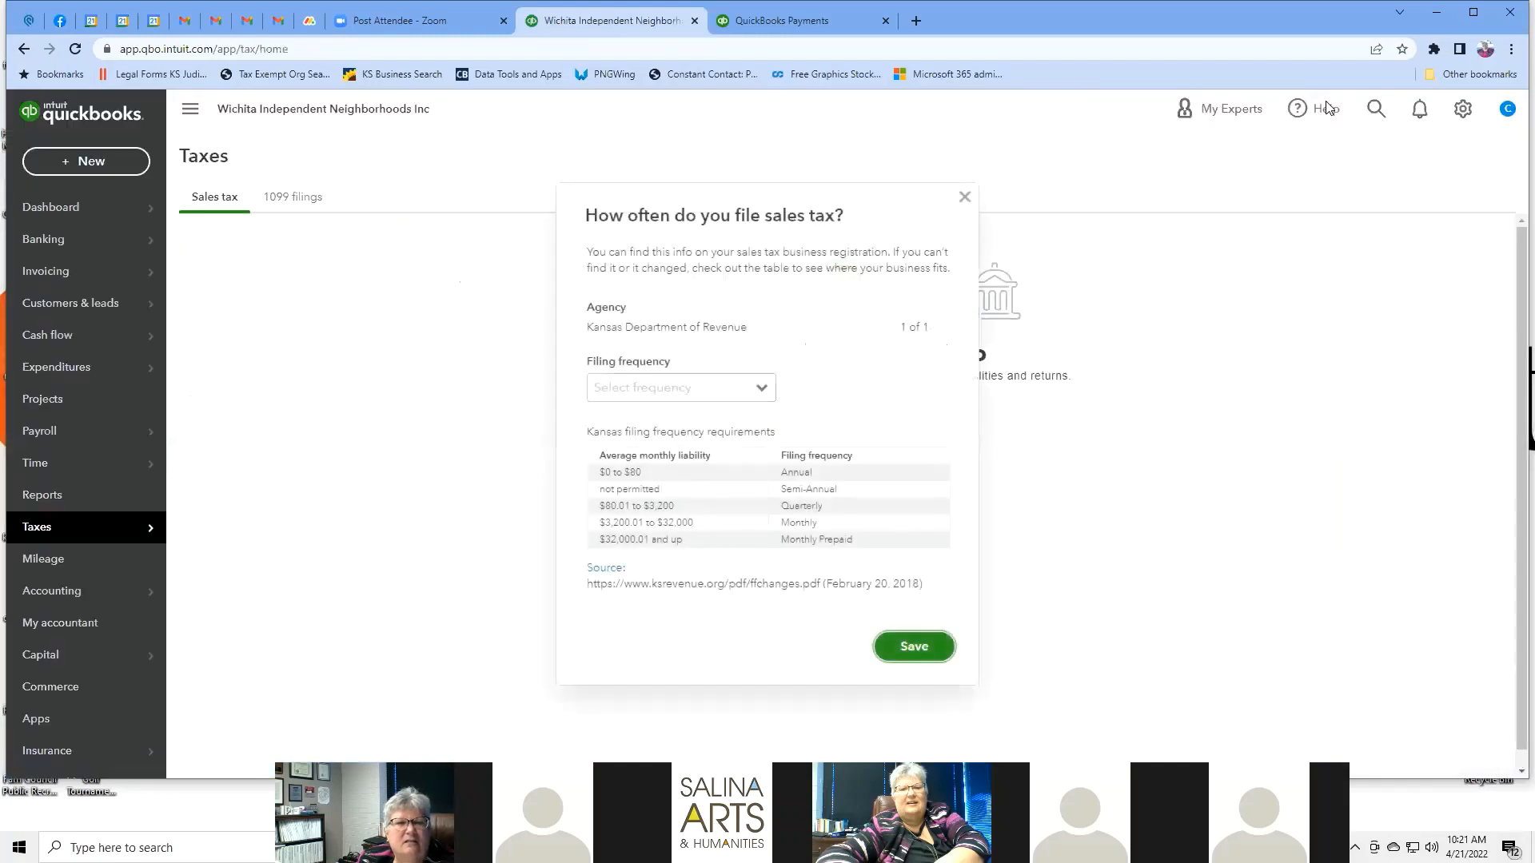
click(965, 200)
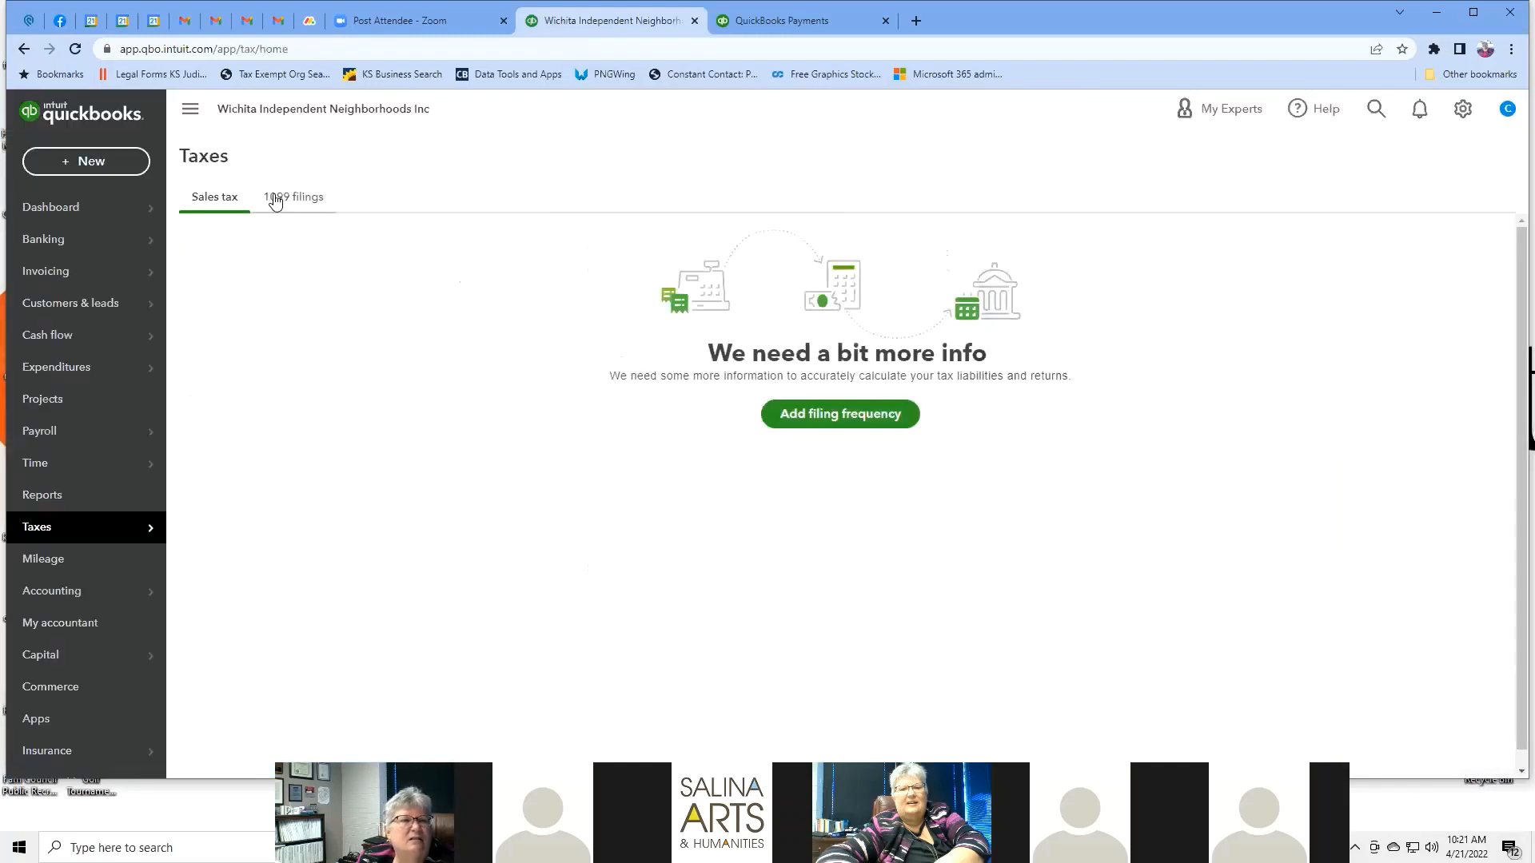
Start Prepare 1099s from Taxes > 1099 filings, go back, then open Mileage.
mouse_move(122, 537)
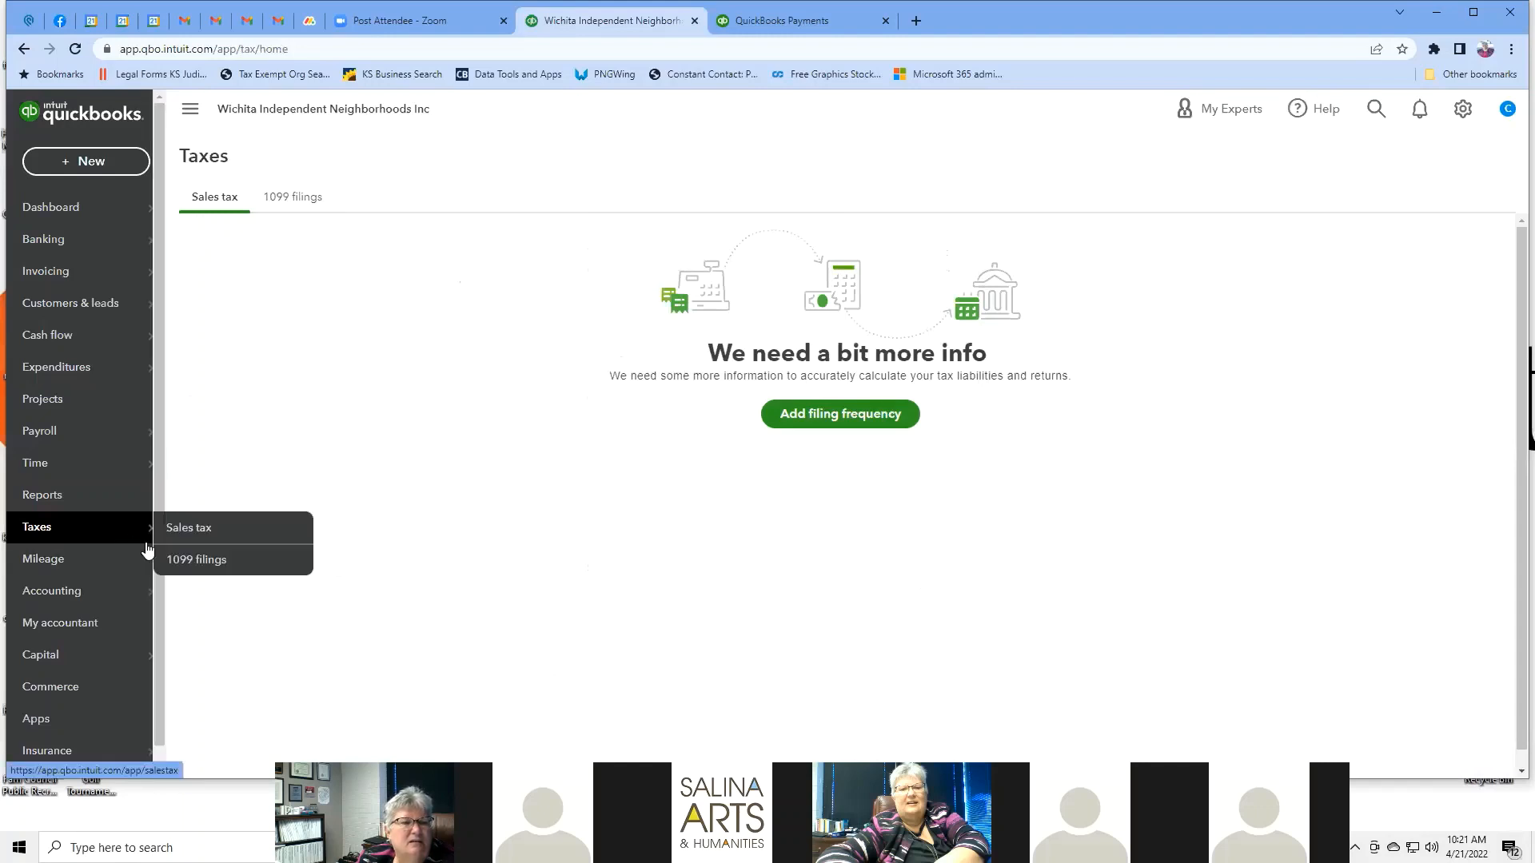
click(188, 560)
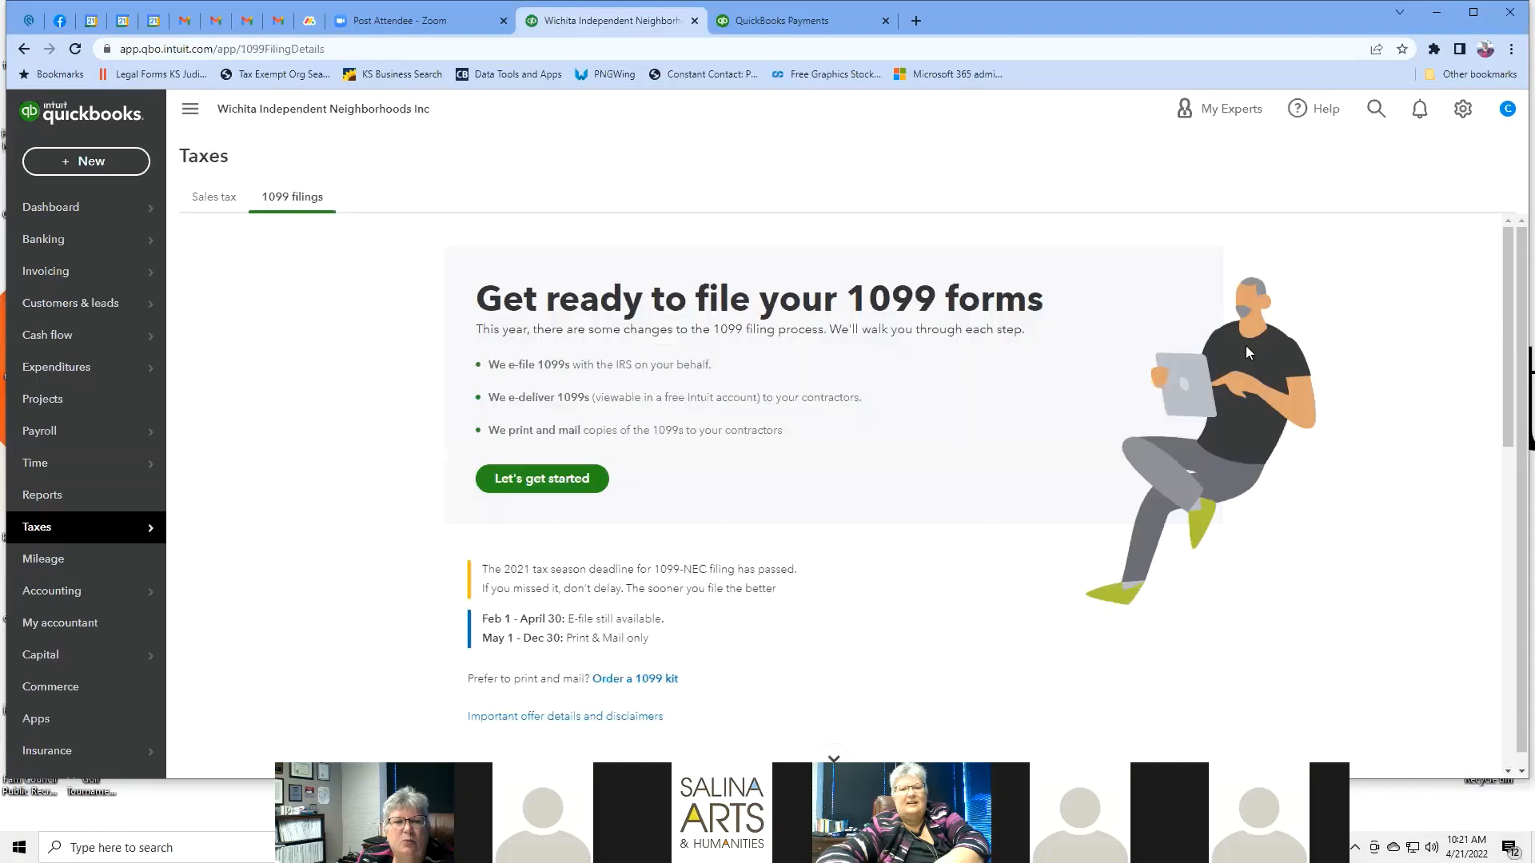
click(533, 488)
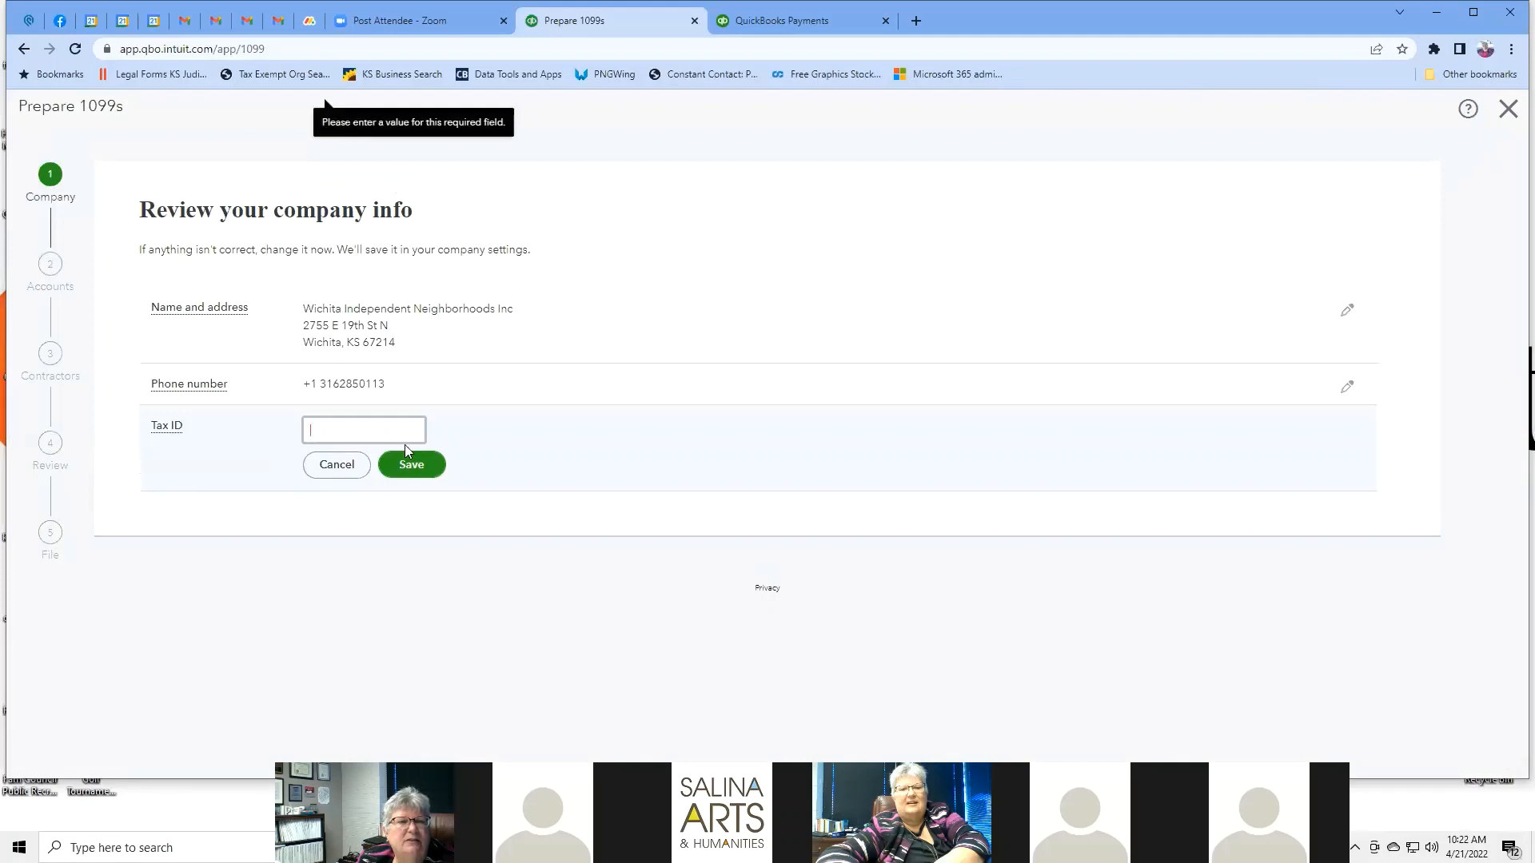
click(23, 50)
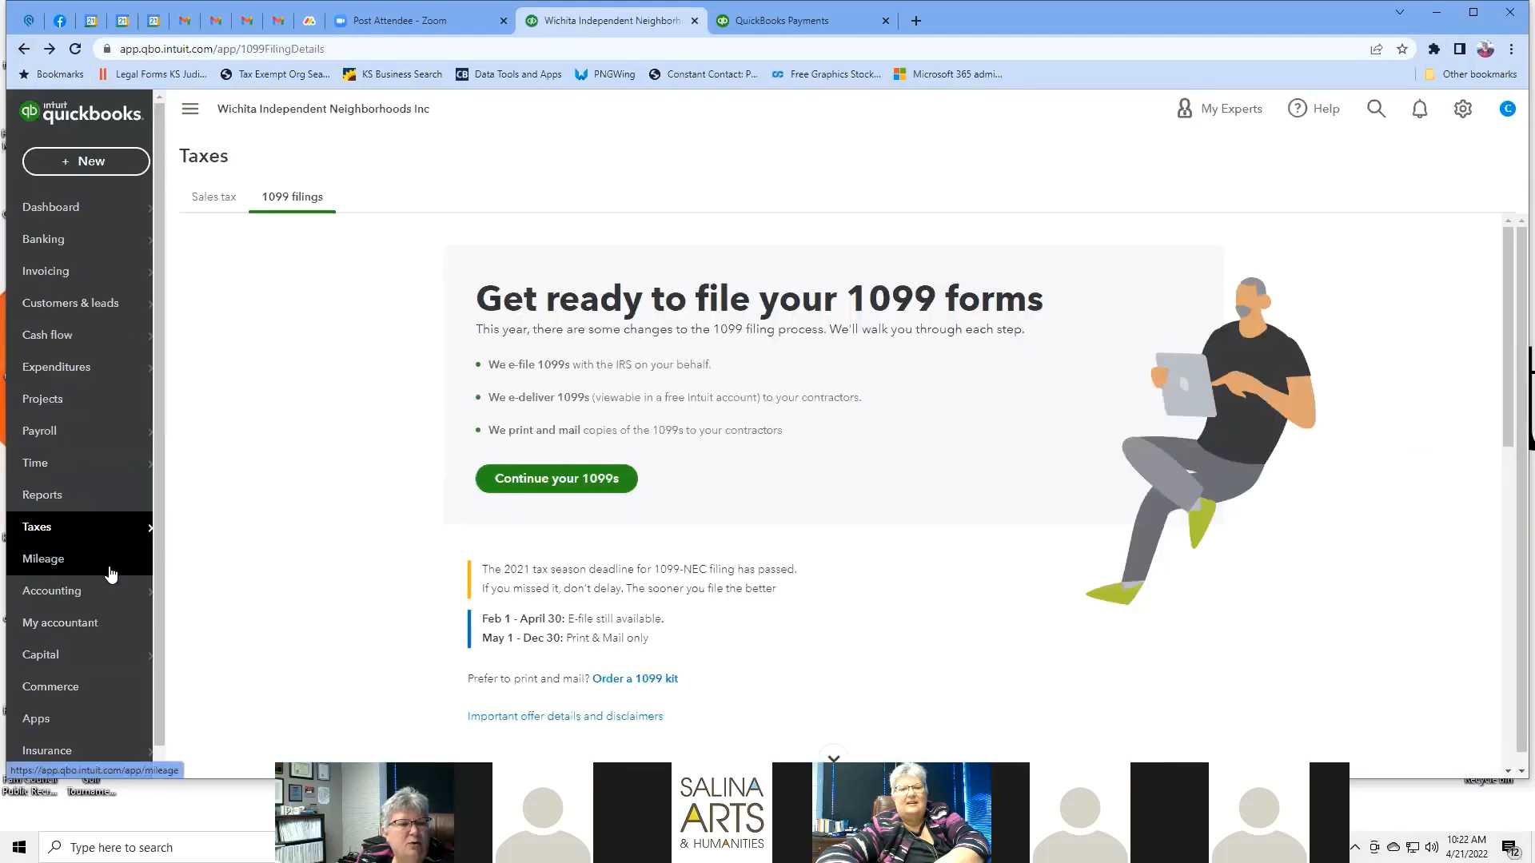
click(110, 574)
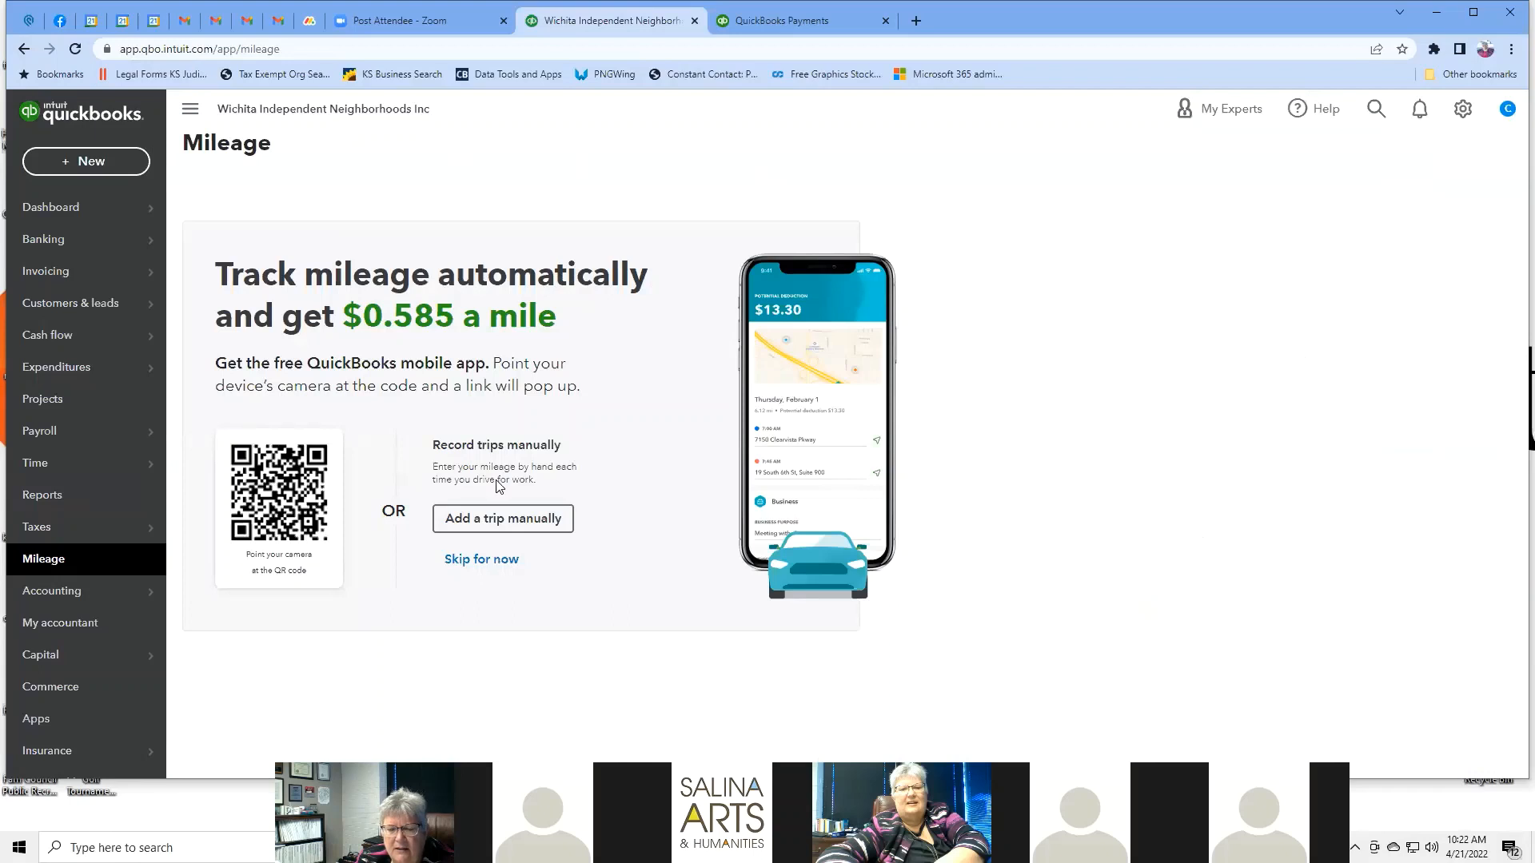
Skip the mileage app intro and view the Business purpose list in a new trip form, then cancel it.
click(503, 560)
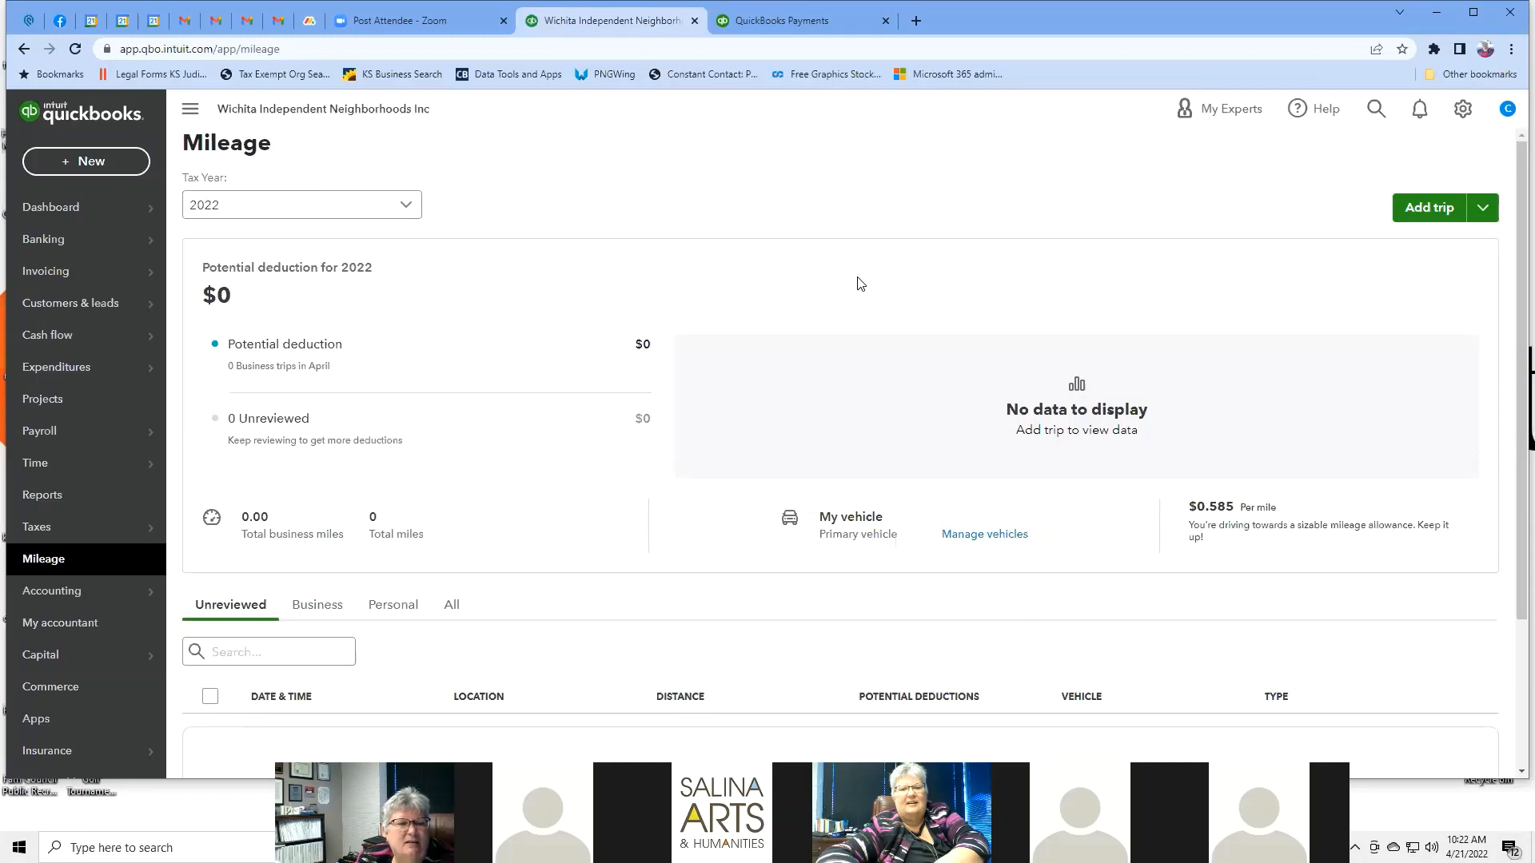
scroll(859, 282, down, 3)
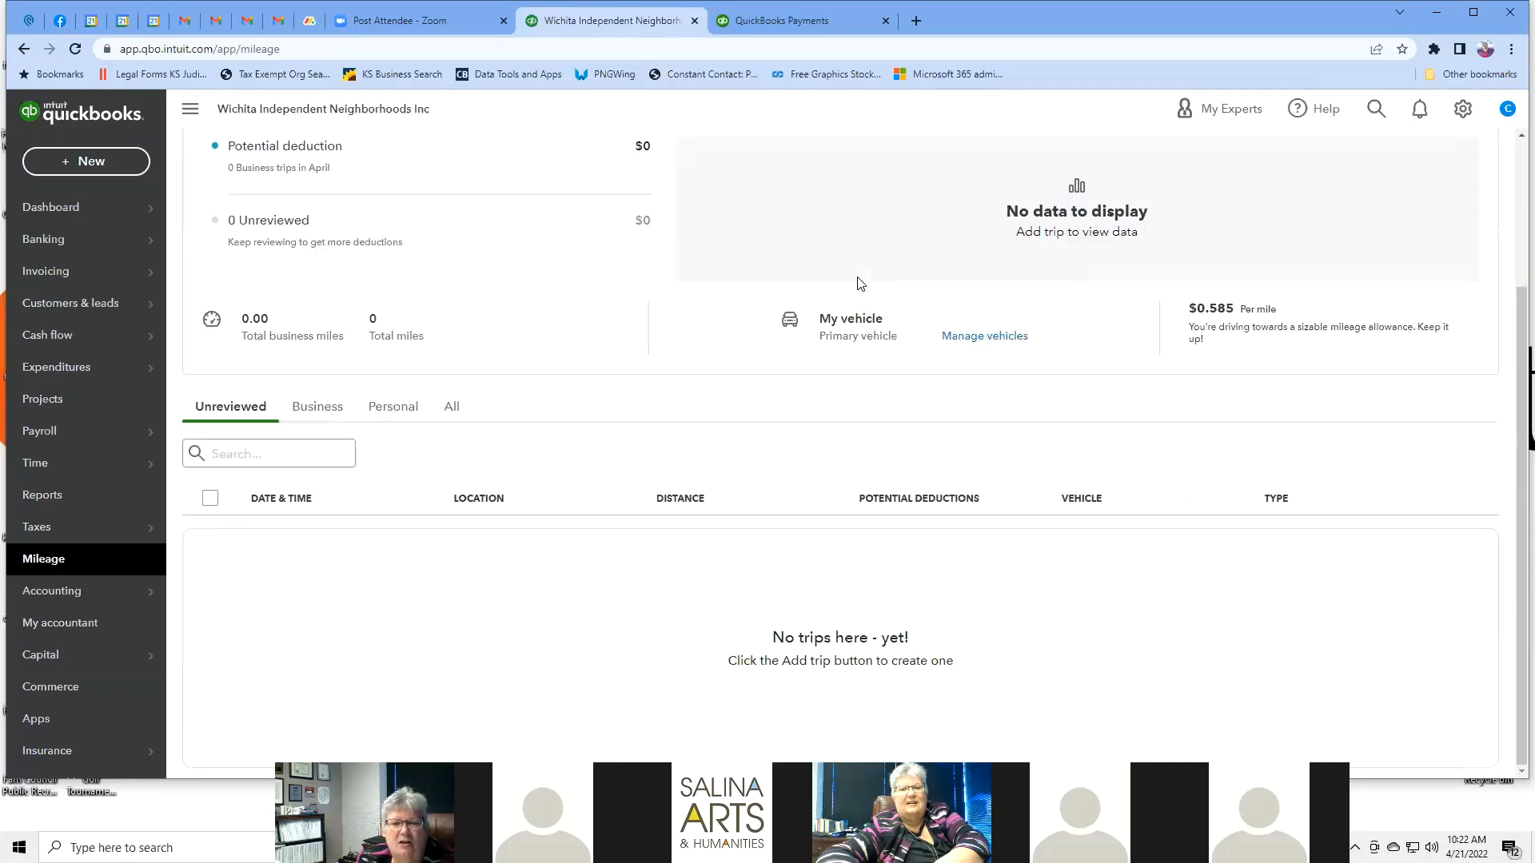
scroll(860, 283, up, 3)
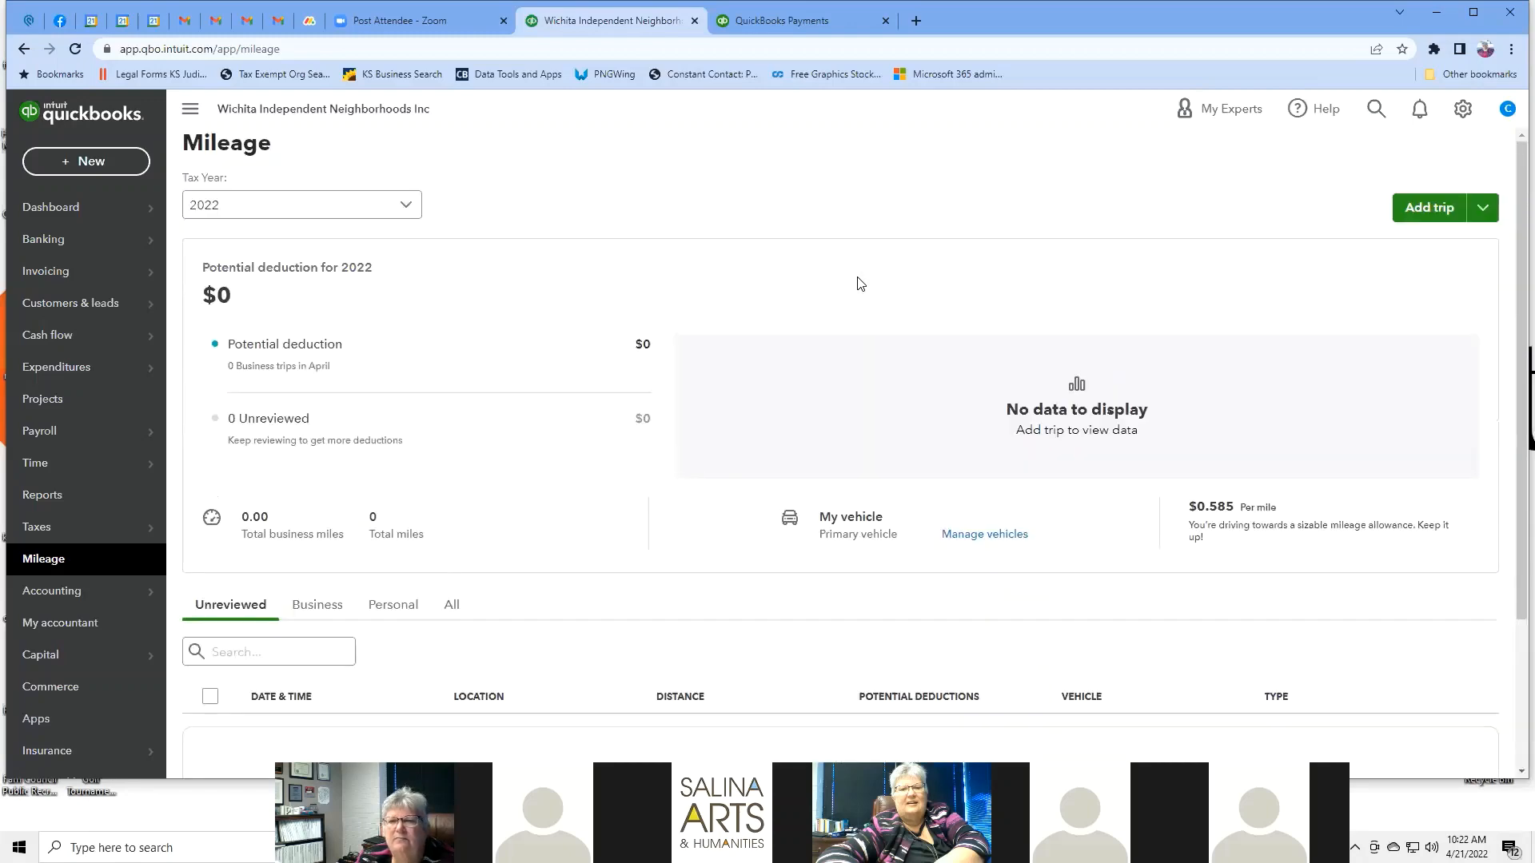
click(1430, 209)
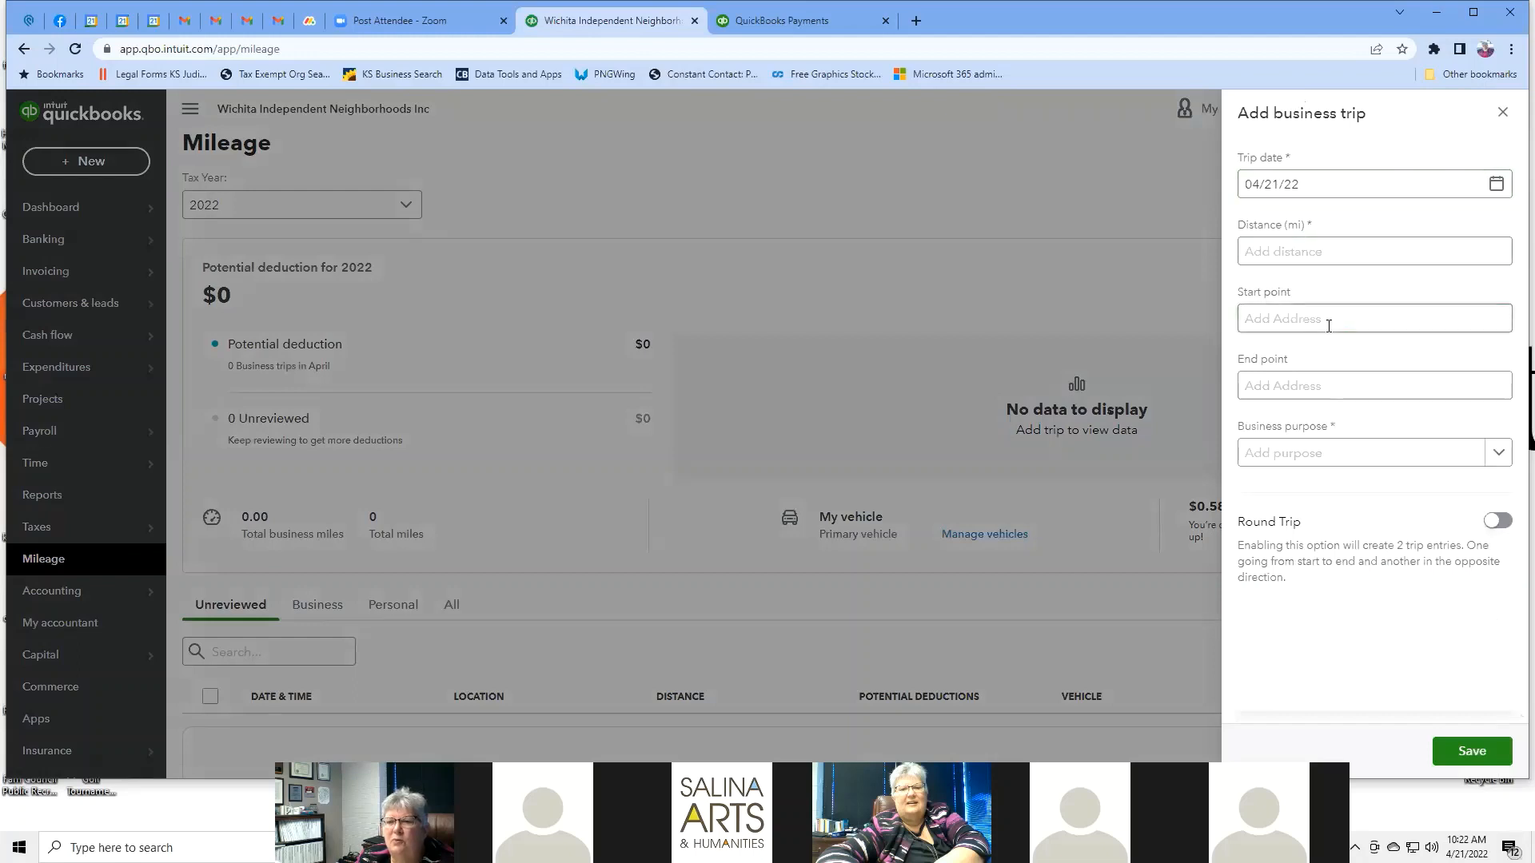
click(1332, 390)
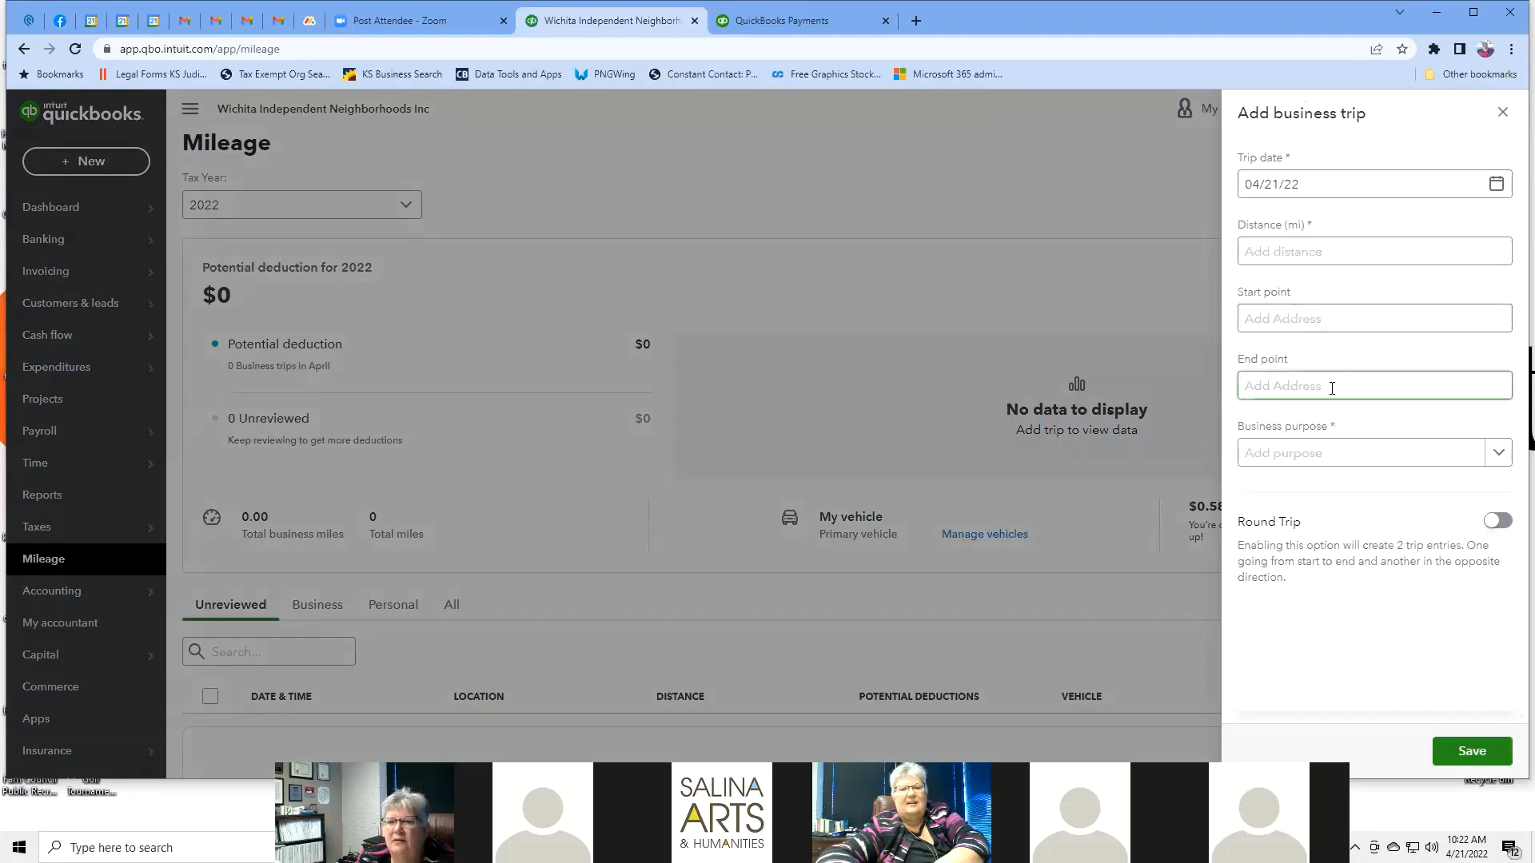
click(1501, 455)
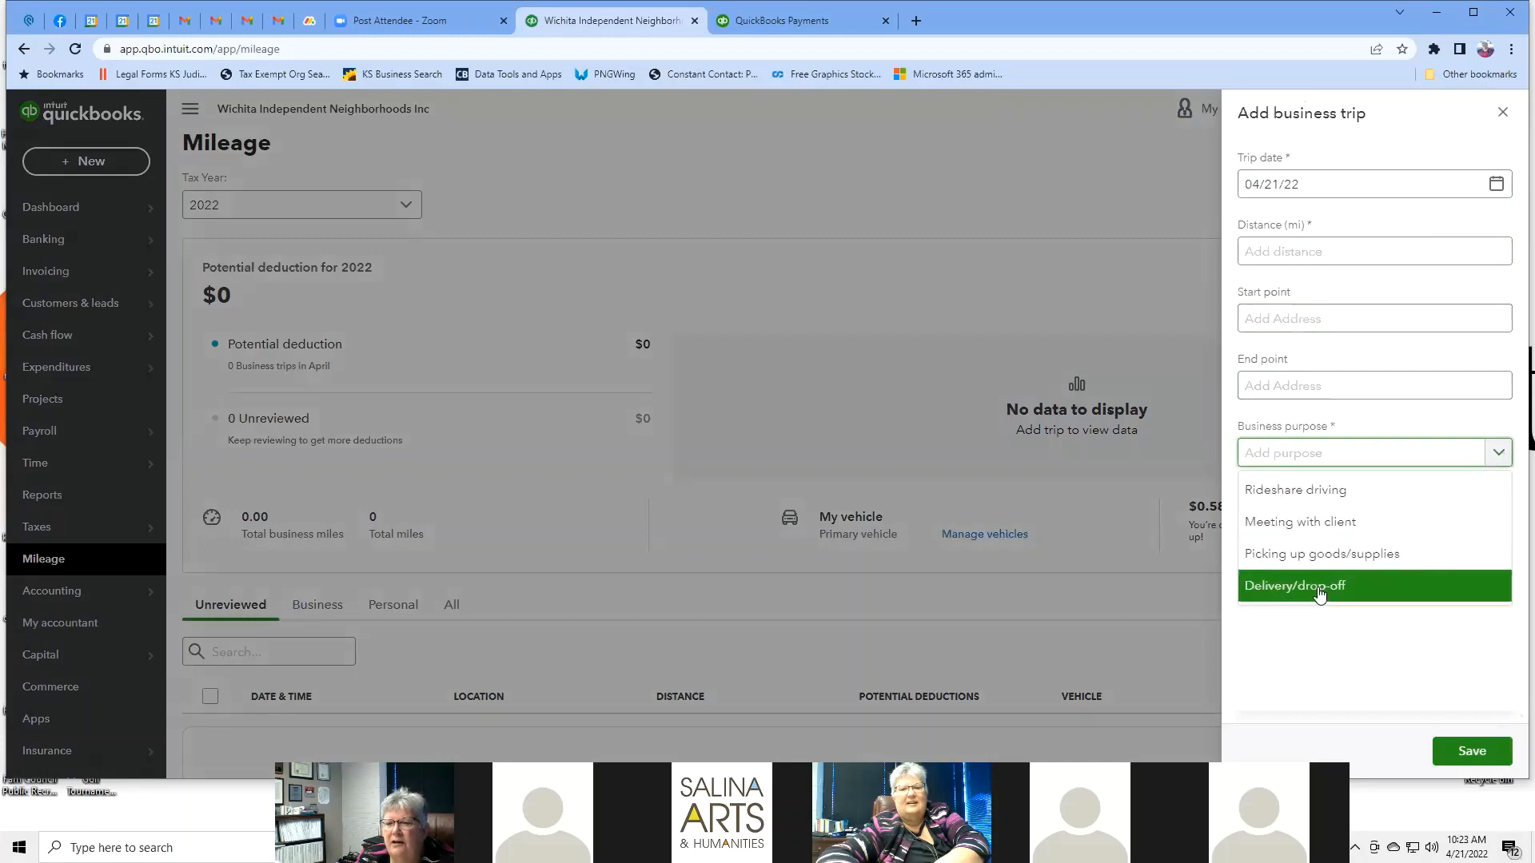
click(1097, 231)
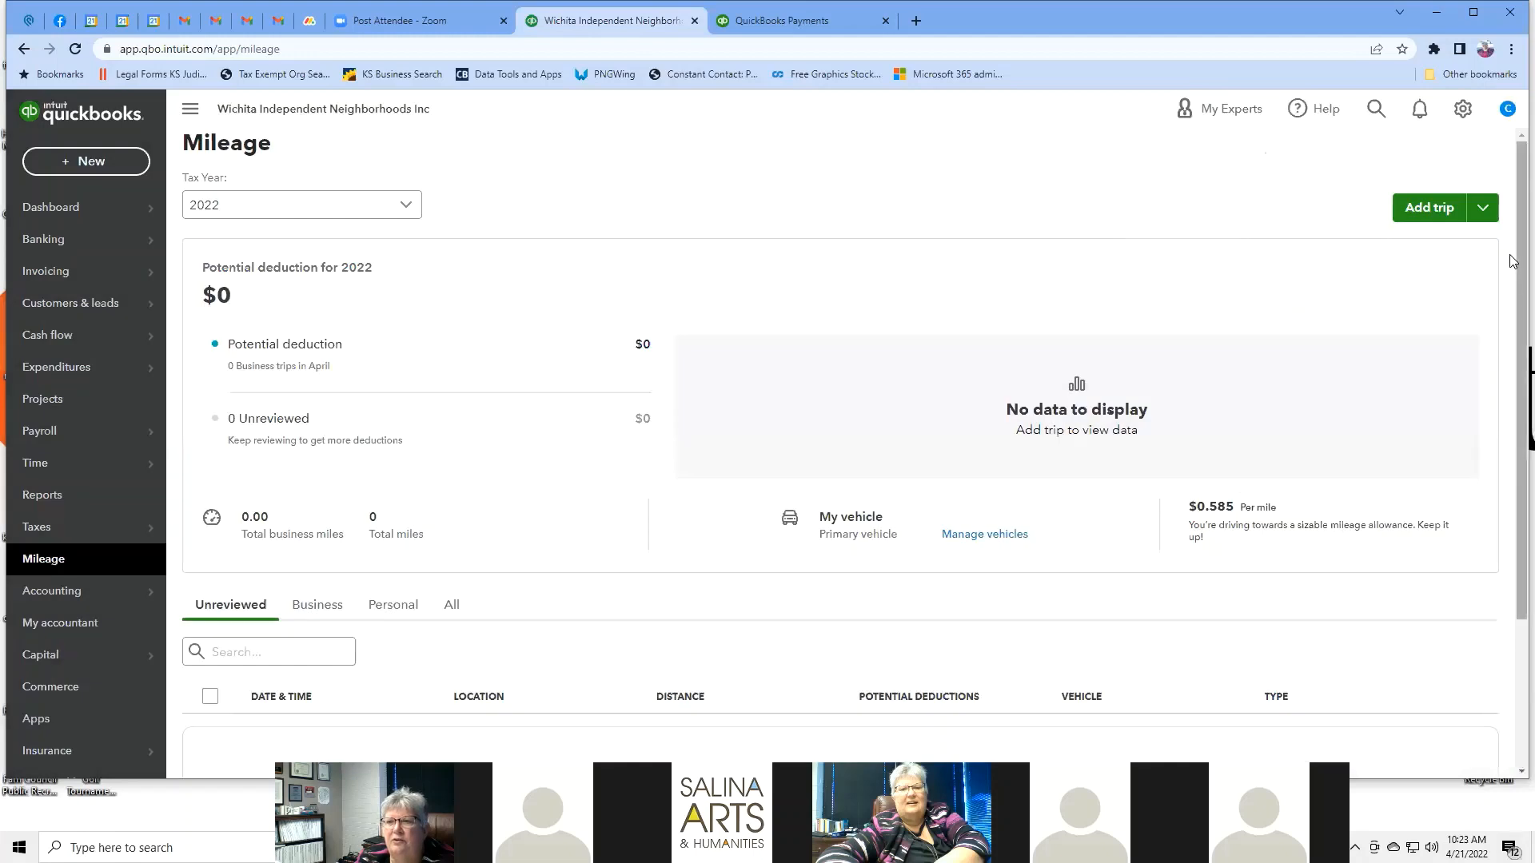
Show the Add trip dropdown's other options, such as importing trips.
click(1483, 211)
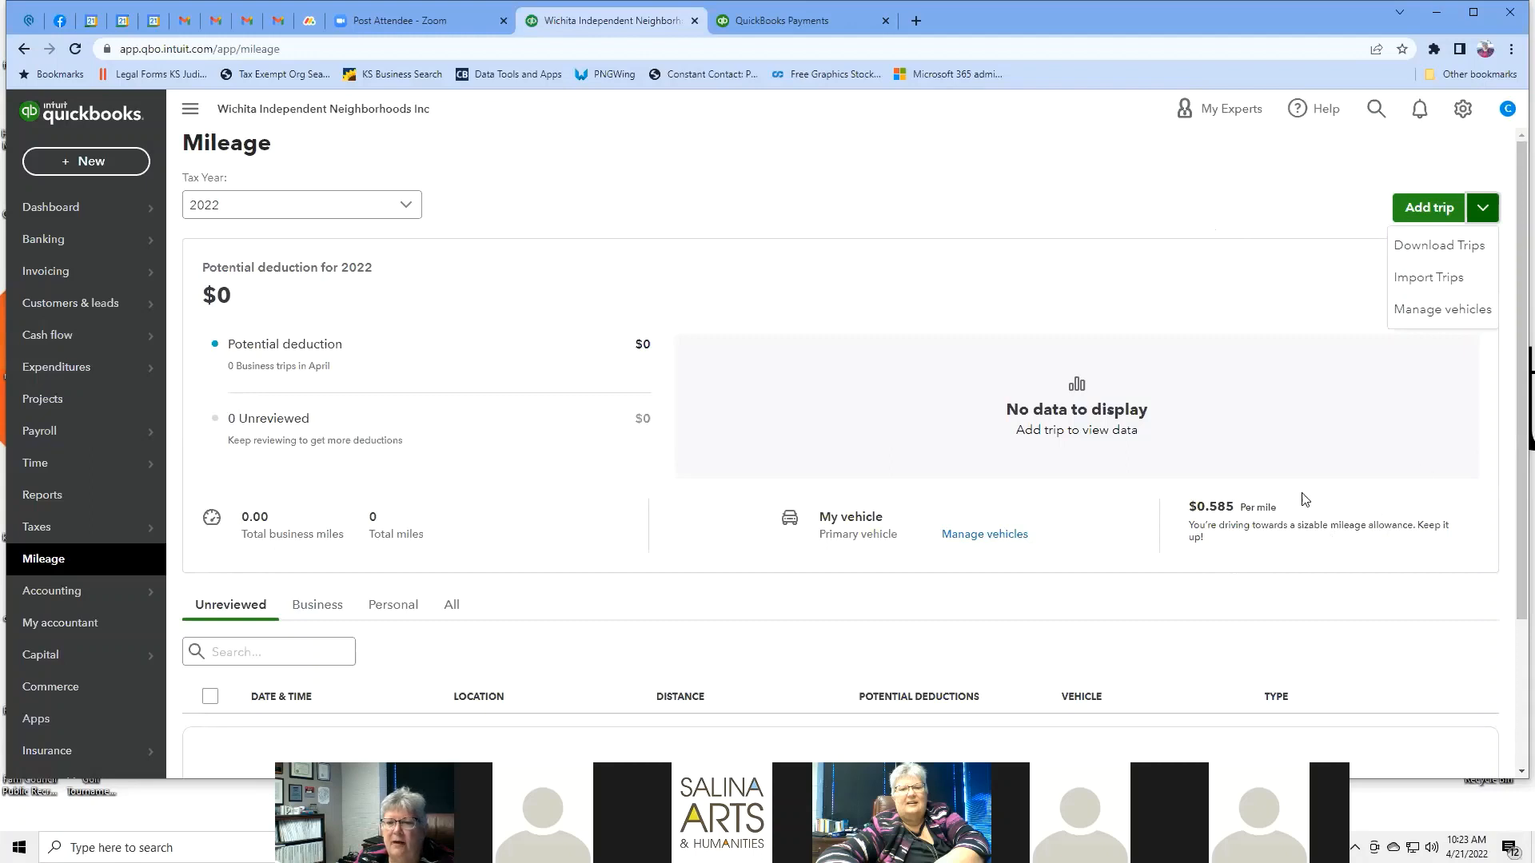
scroll(999, 346, down, 2)
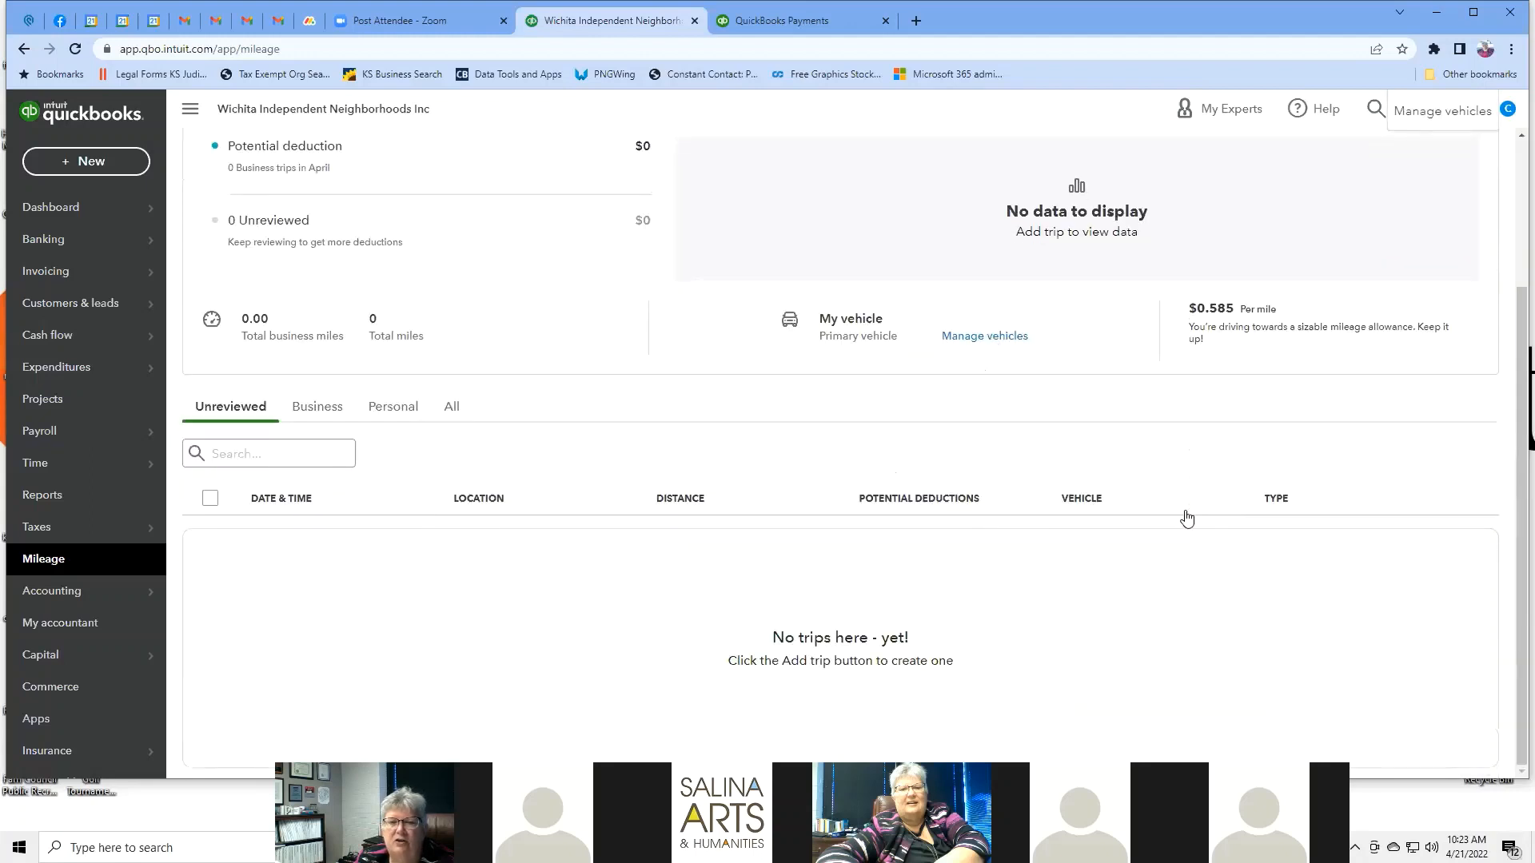
scroll(1187, 516, up, 2)
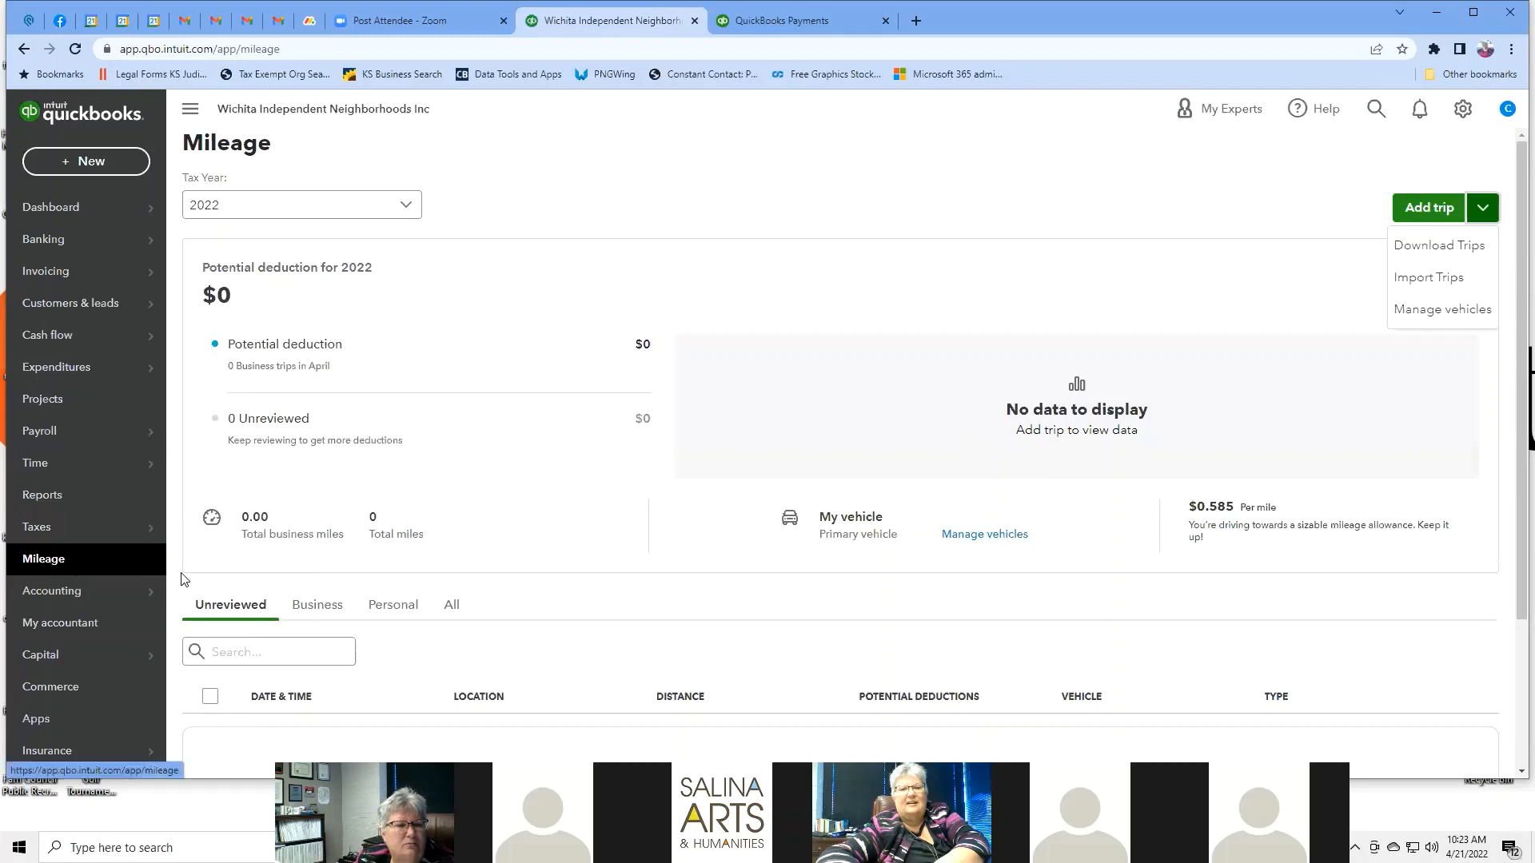
Go to Accounting > Chart of accounts, briefly opening and closing the gear menu.
click(877, 201)
mouse_move(87, 599)
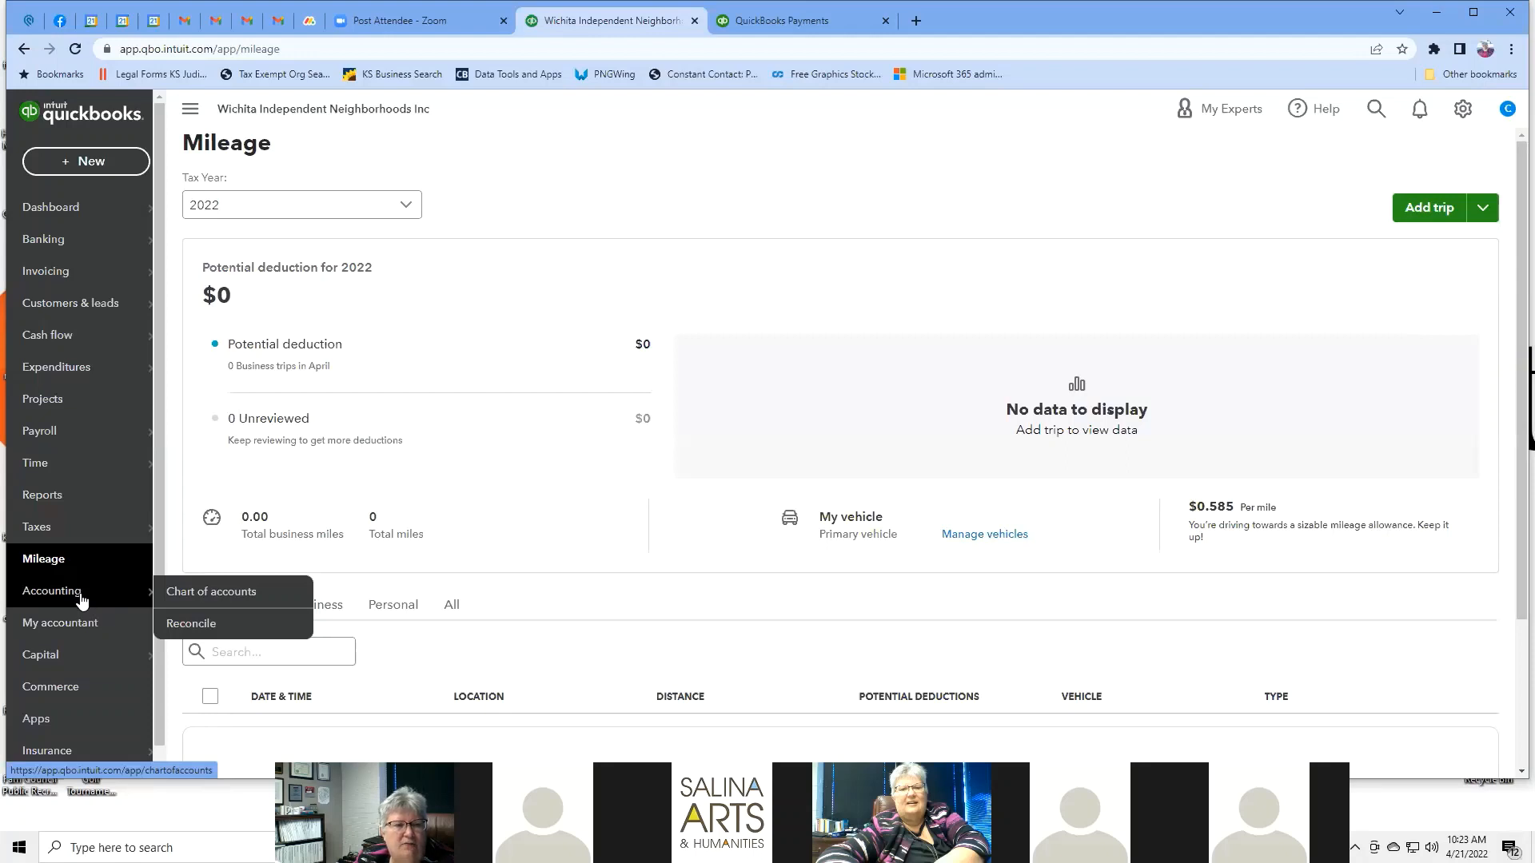
click(216, 595)
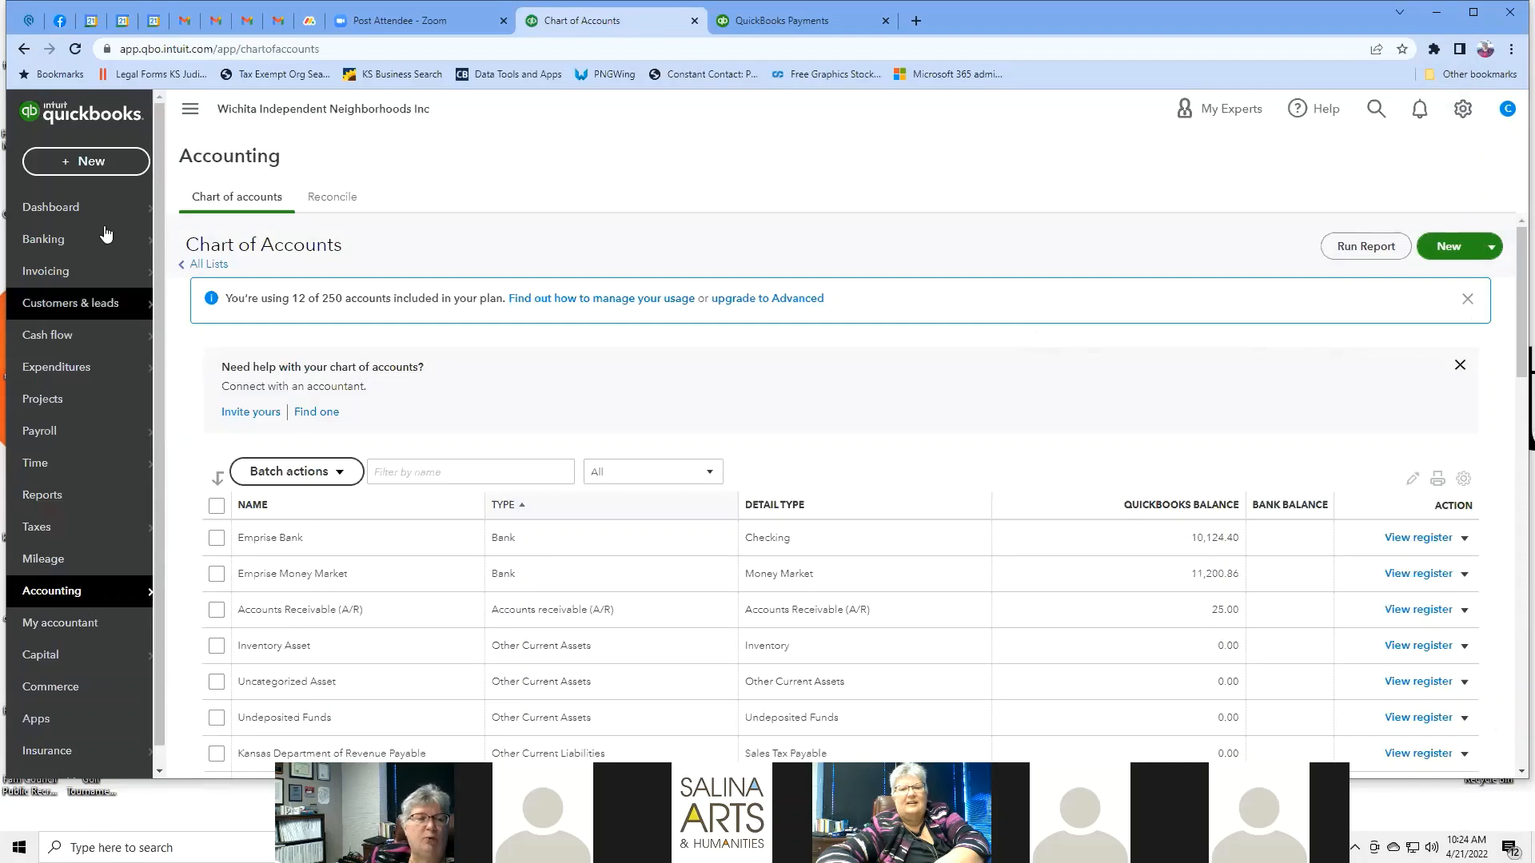
click(1462, 112)
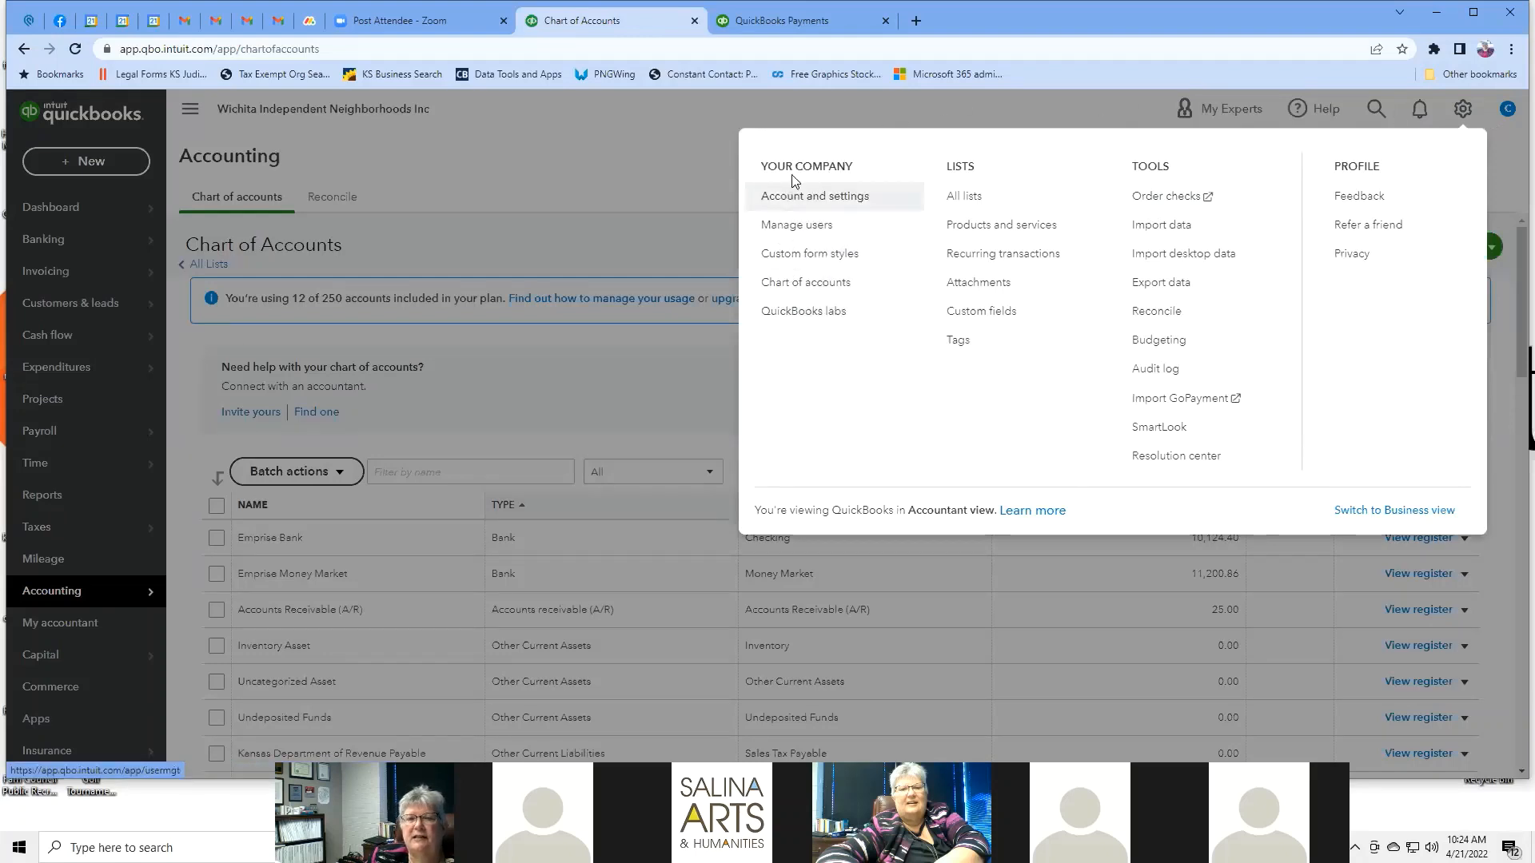
click(886, 110)
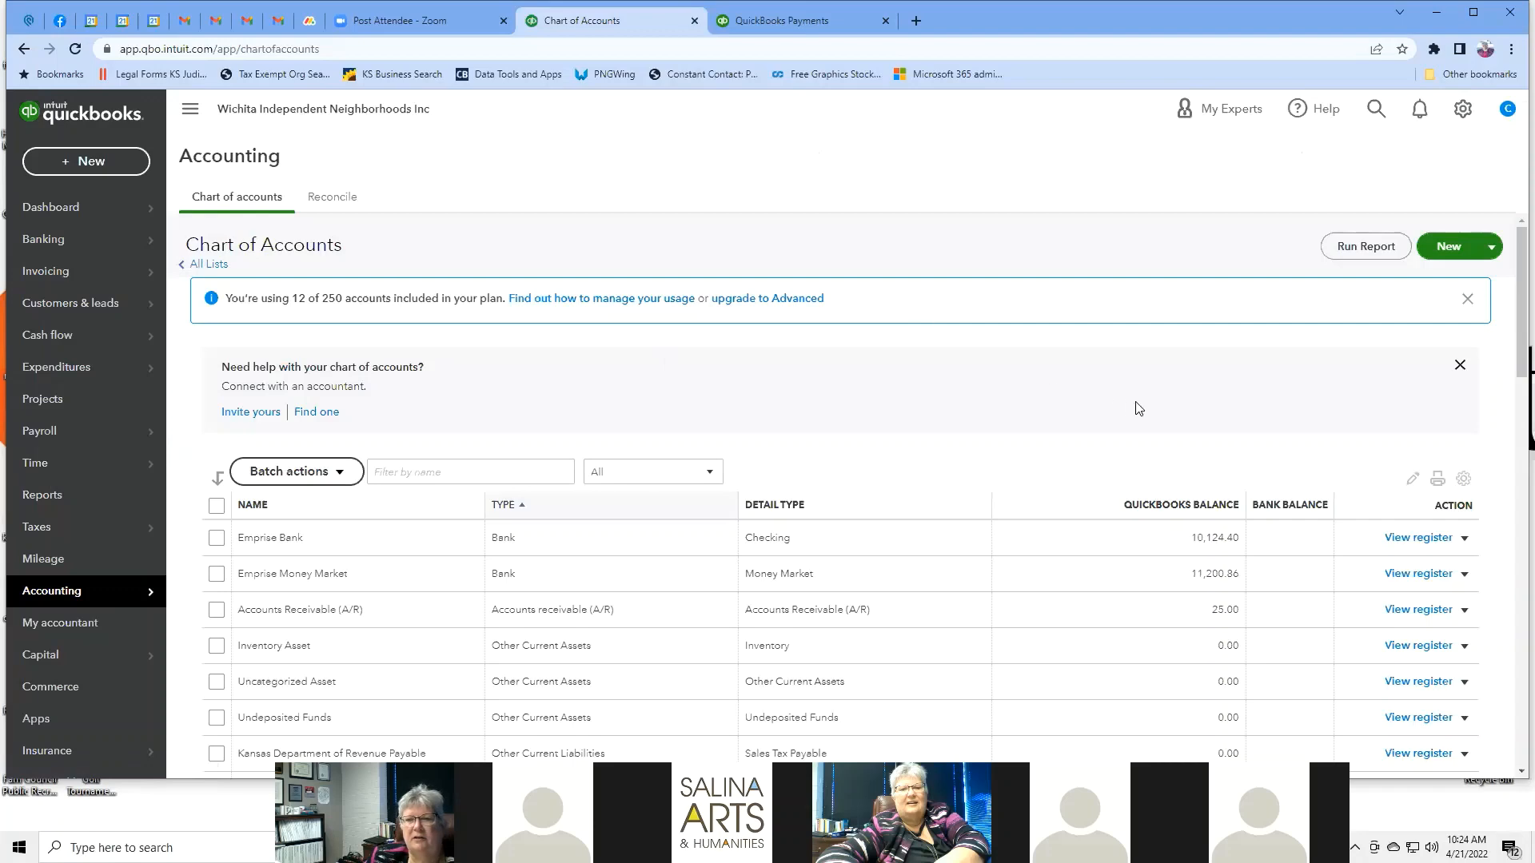
scroll(1106, 398, down, 2)
scroll(1107, 397, down, 4)
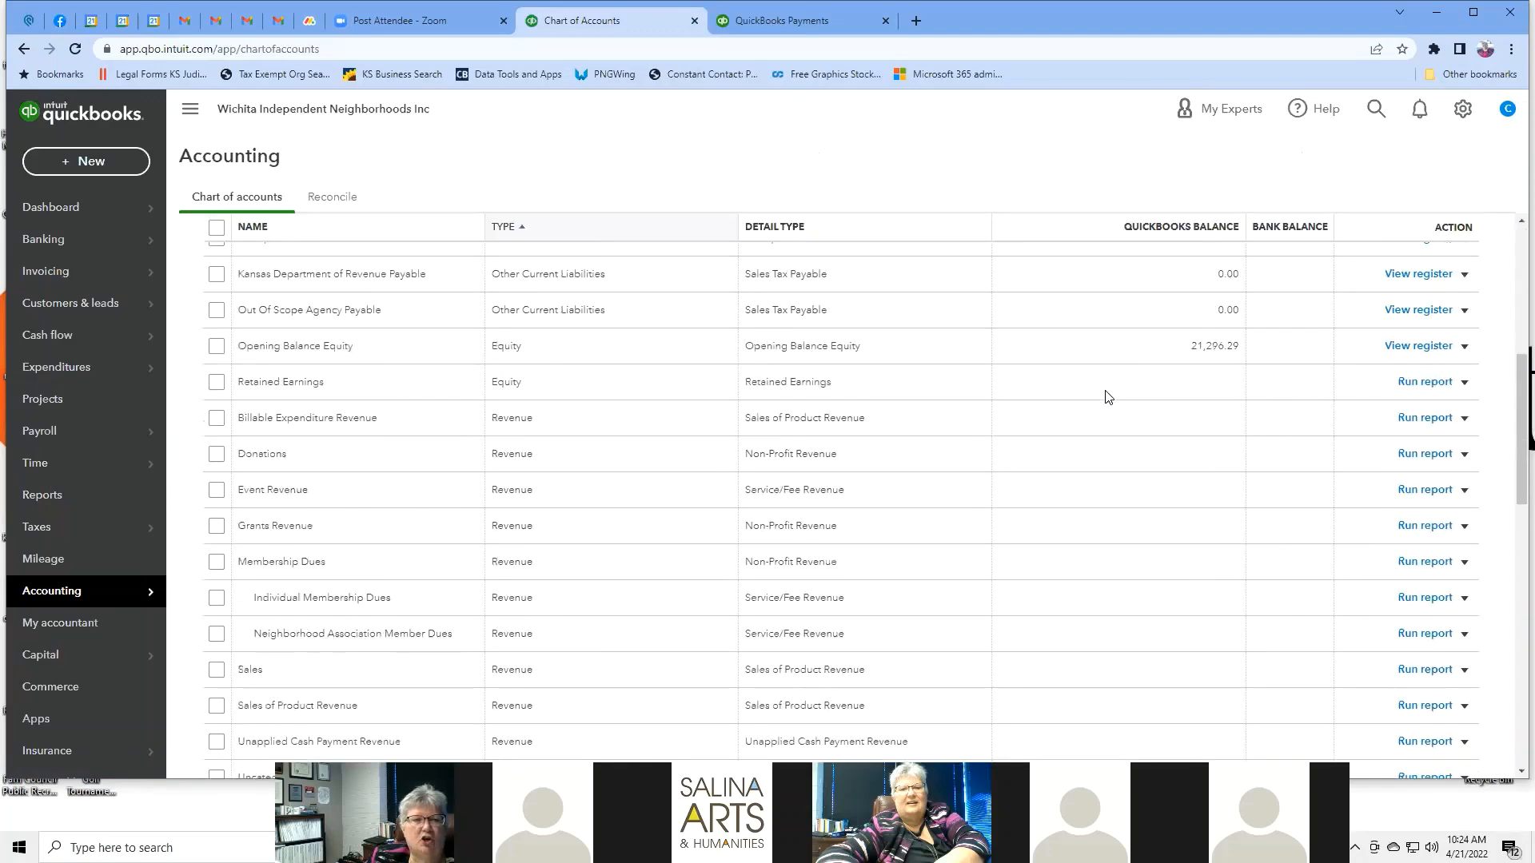
scroll(1107, 398, down, 5)
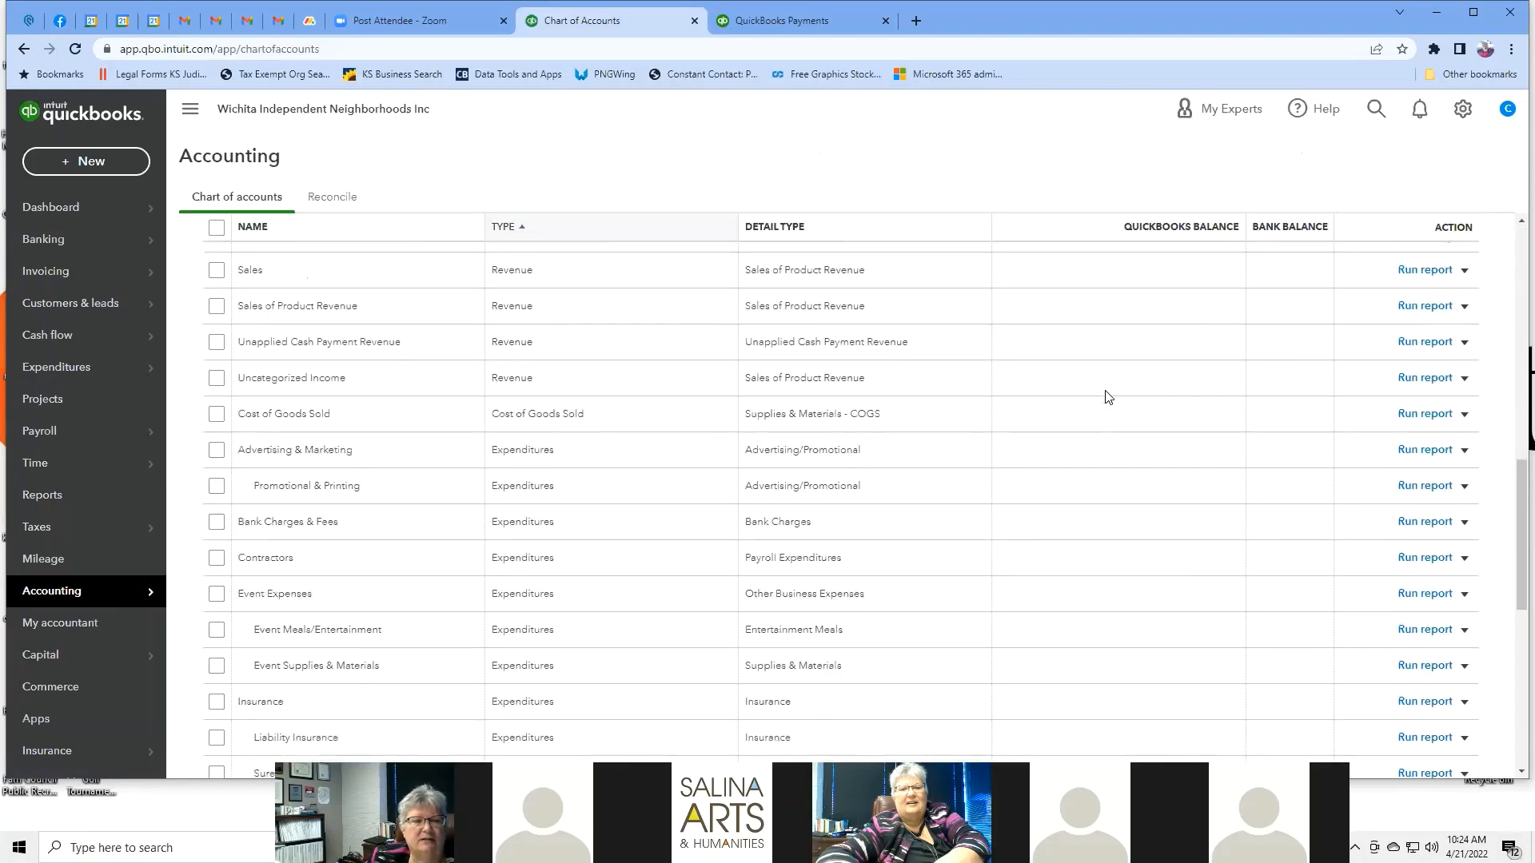
scroll(1105, 397, down, 5)
scroll(1106, 397, up, 15)
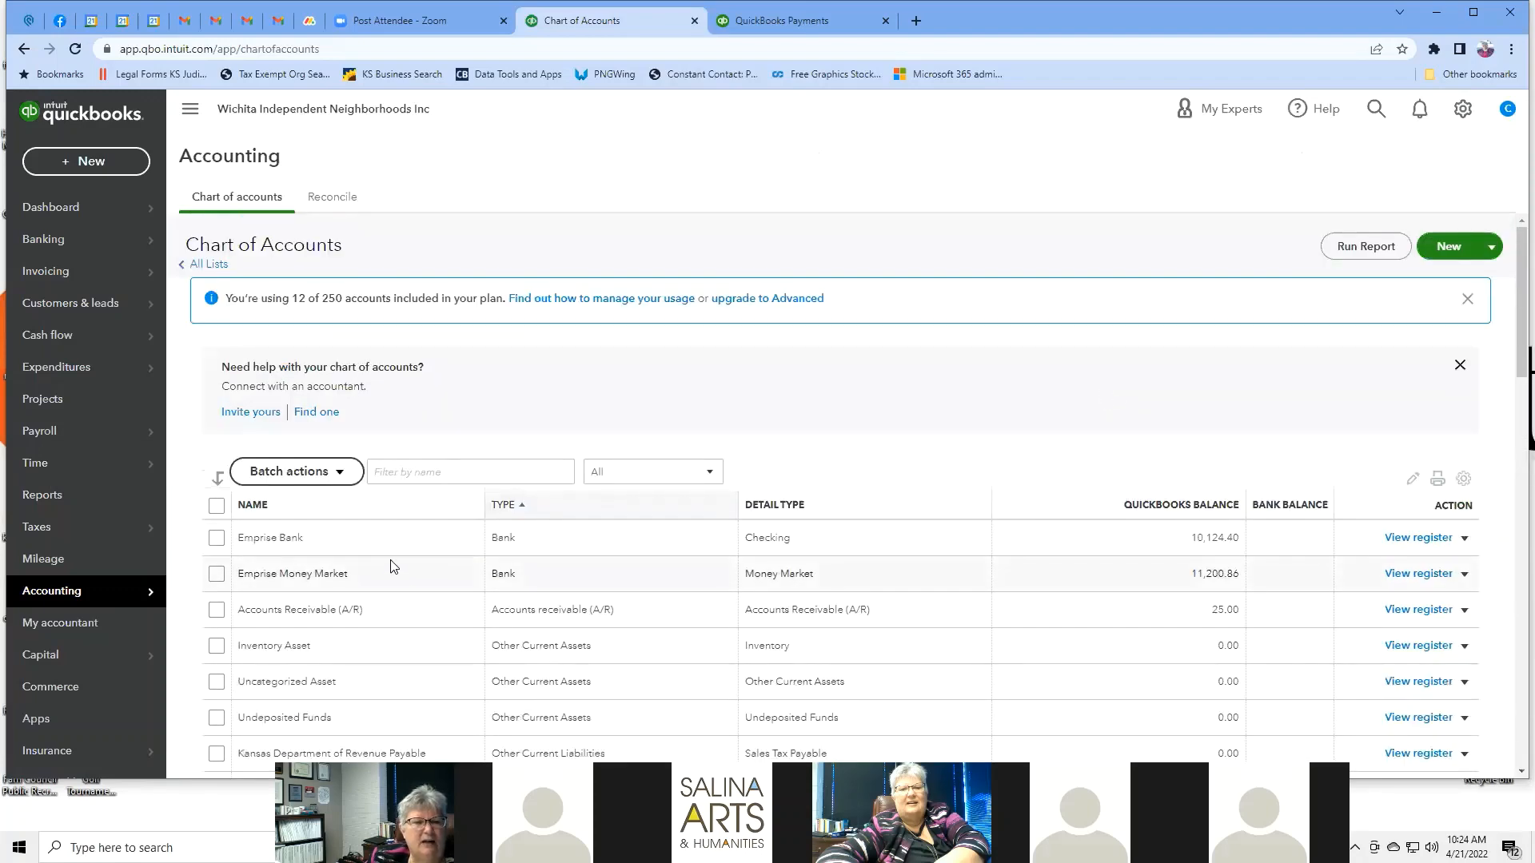
scroll(392, 567, down, 1)
scroll(392, 567, down, 2)
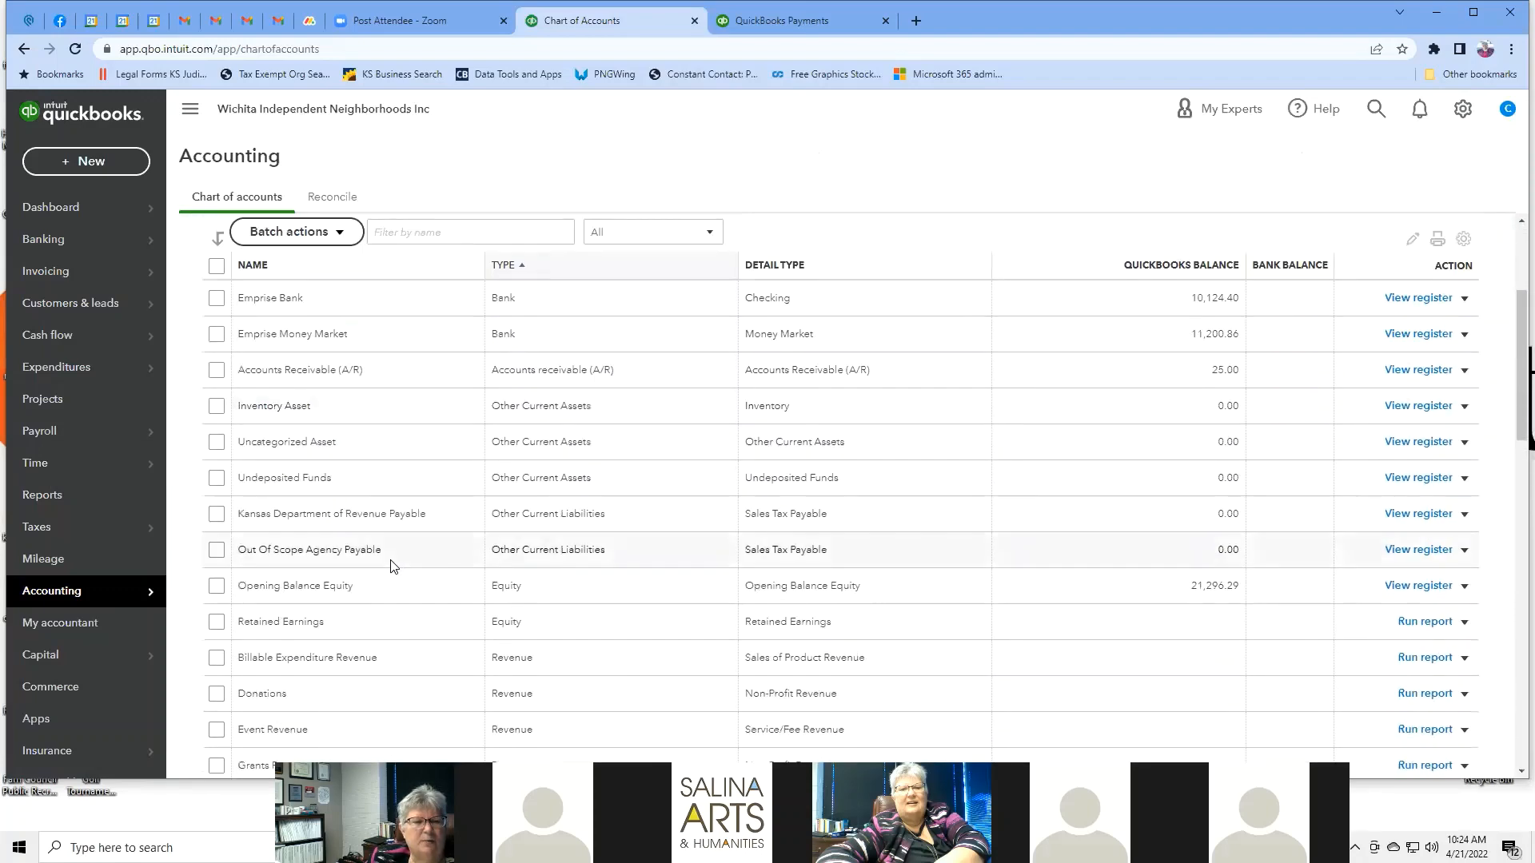
scroll(393, 567, down, 2)
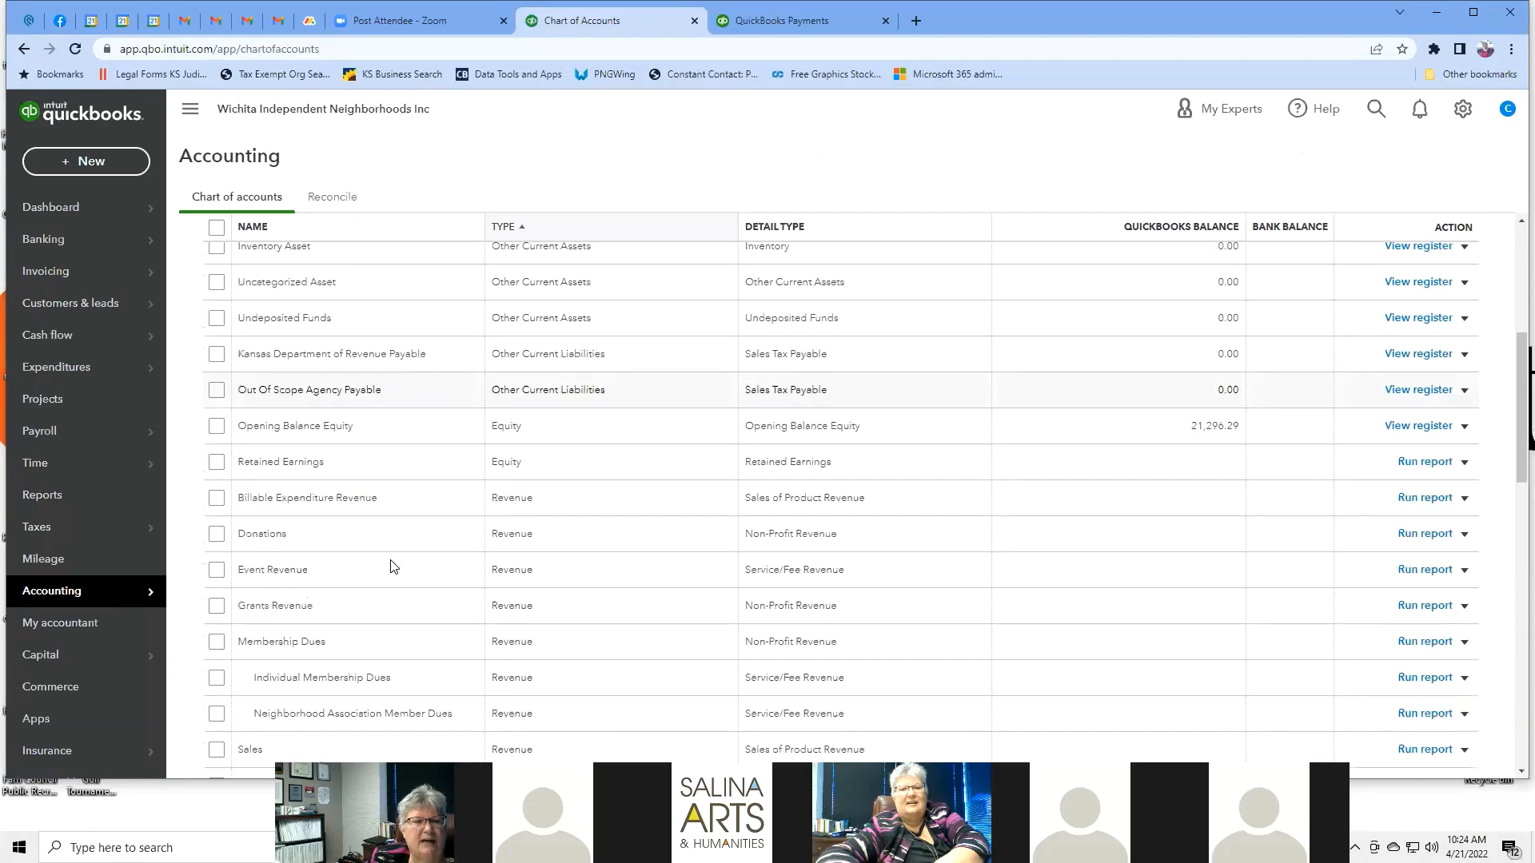
scroll(393, 566, down, 7)
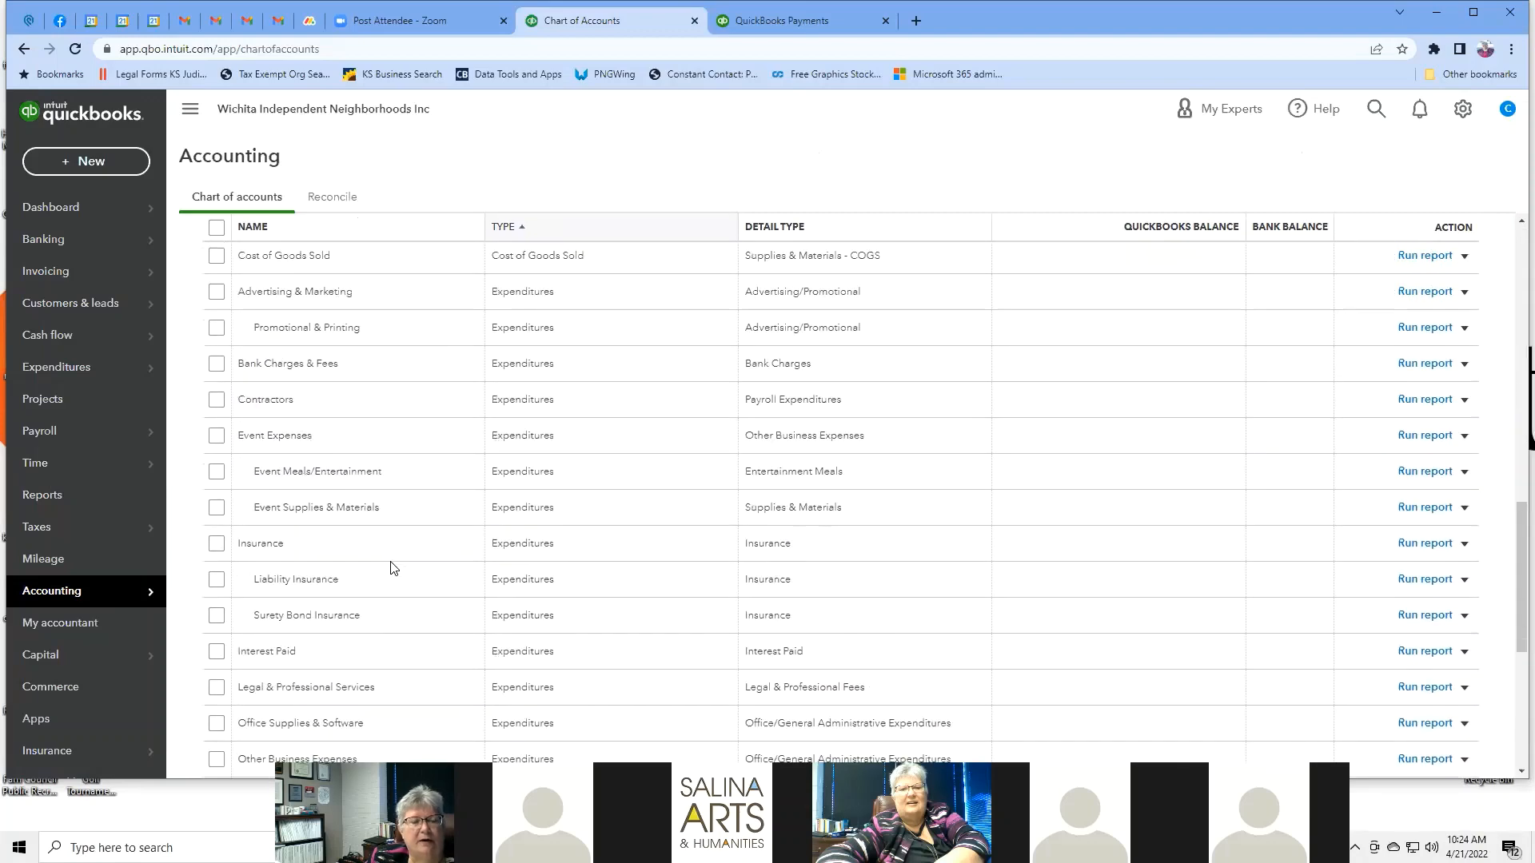
scroll(393, 566, down, 5)
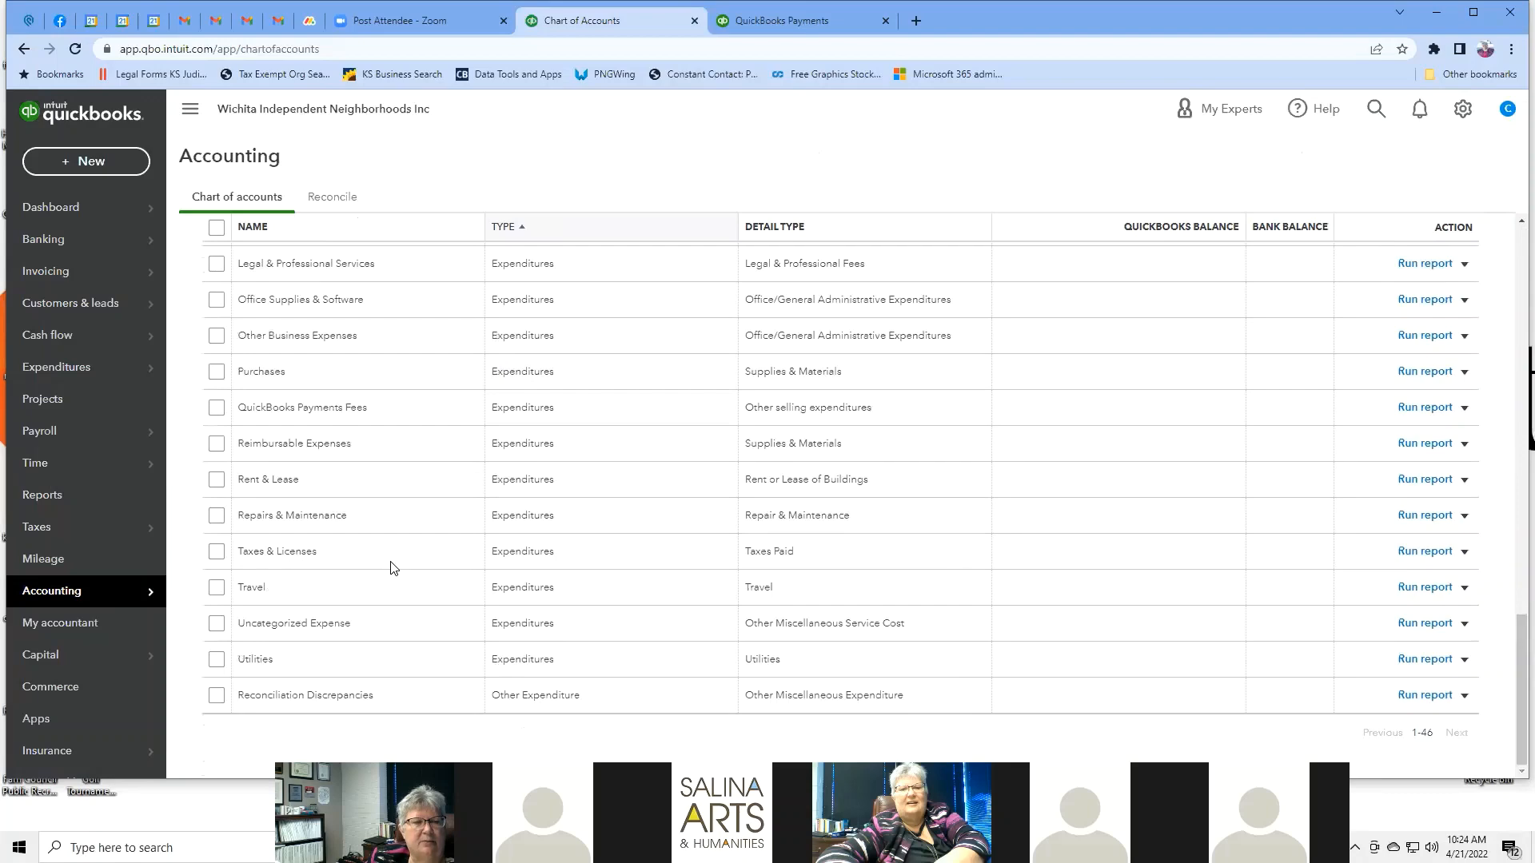
scroll(393, 566, up, 15)
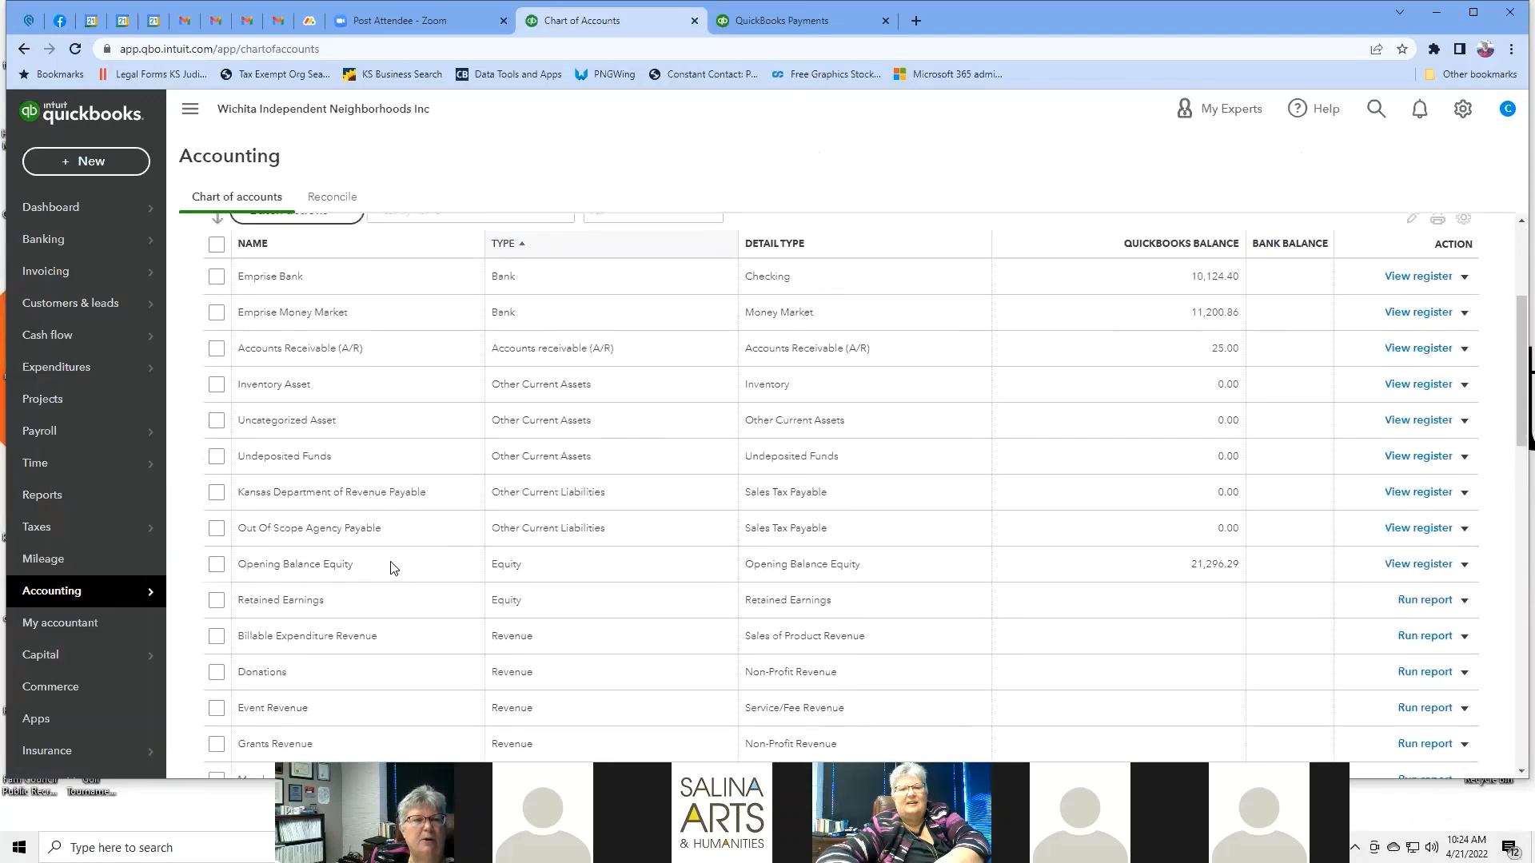
scroll(393, 567, down, 2)
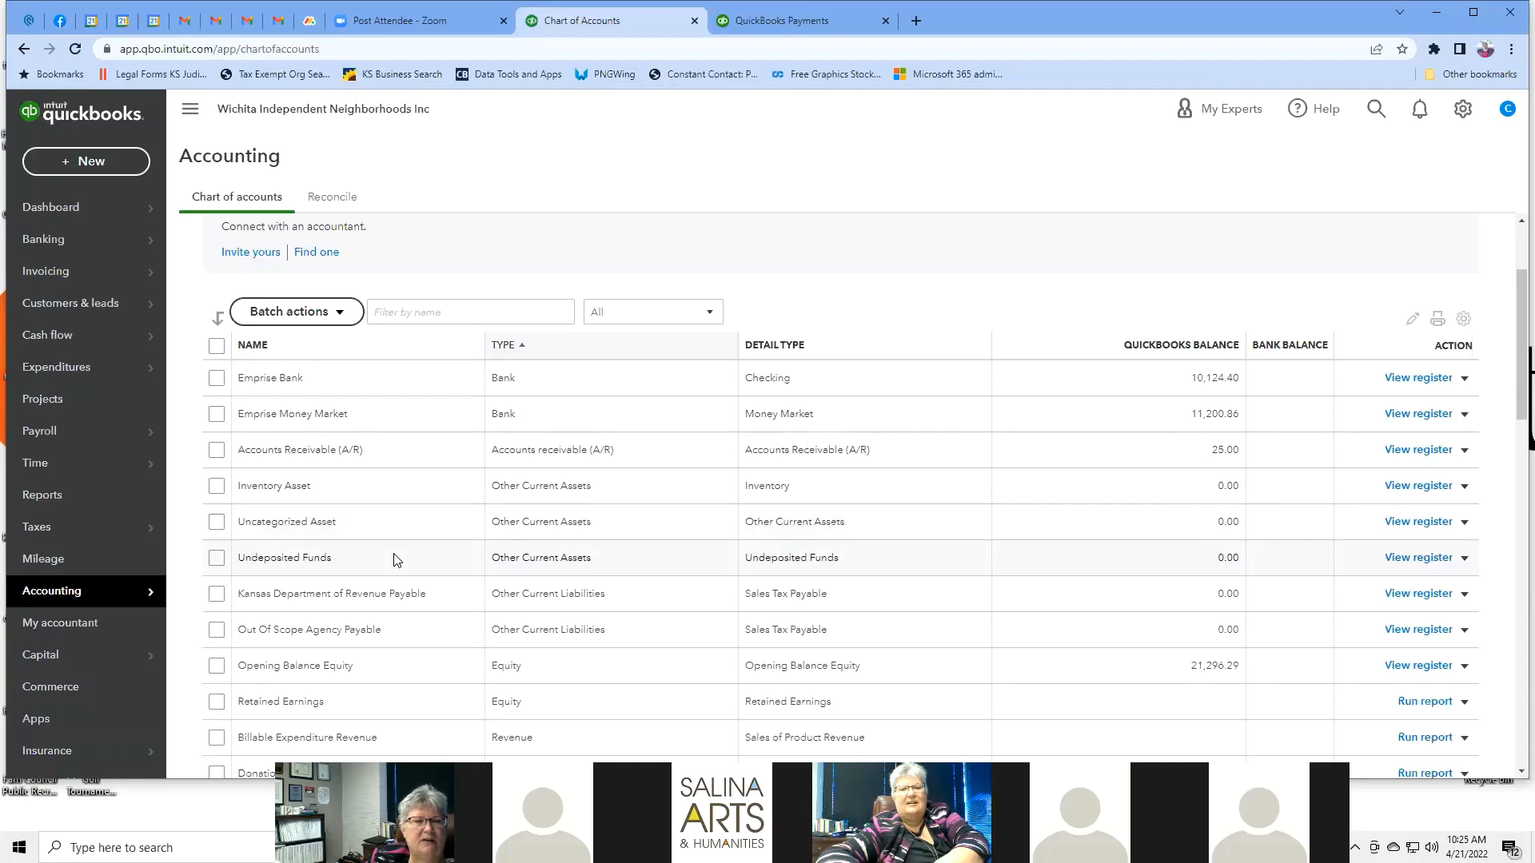
scroll(395, 551, down, 1)
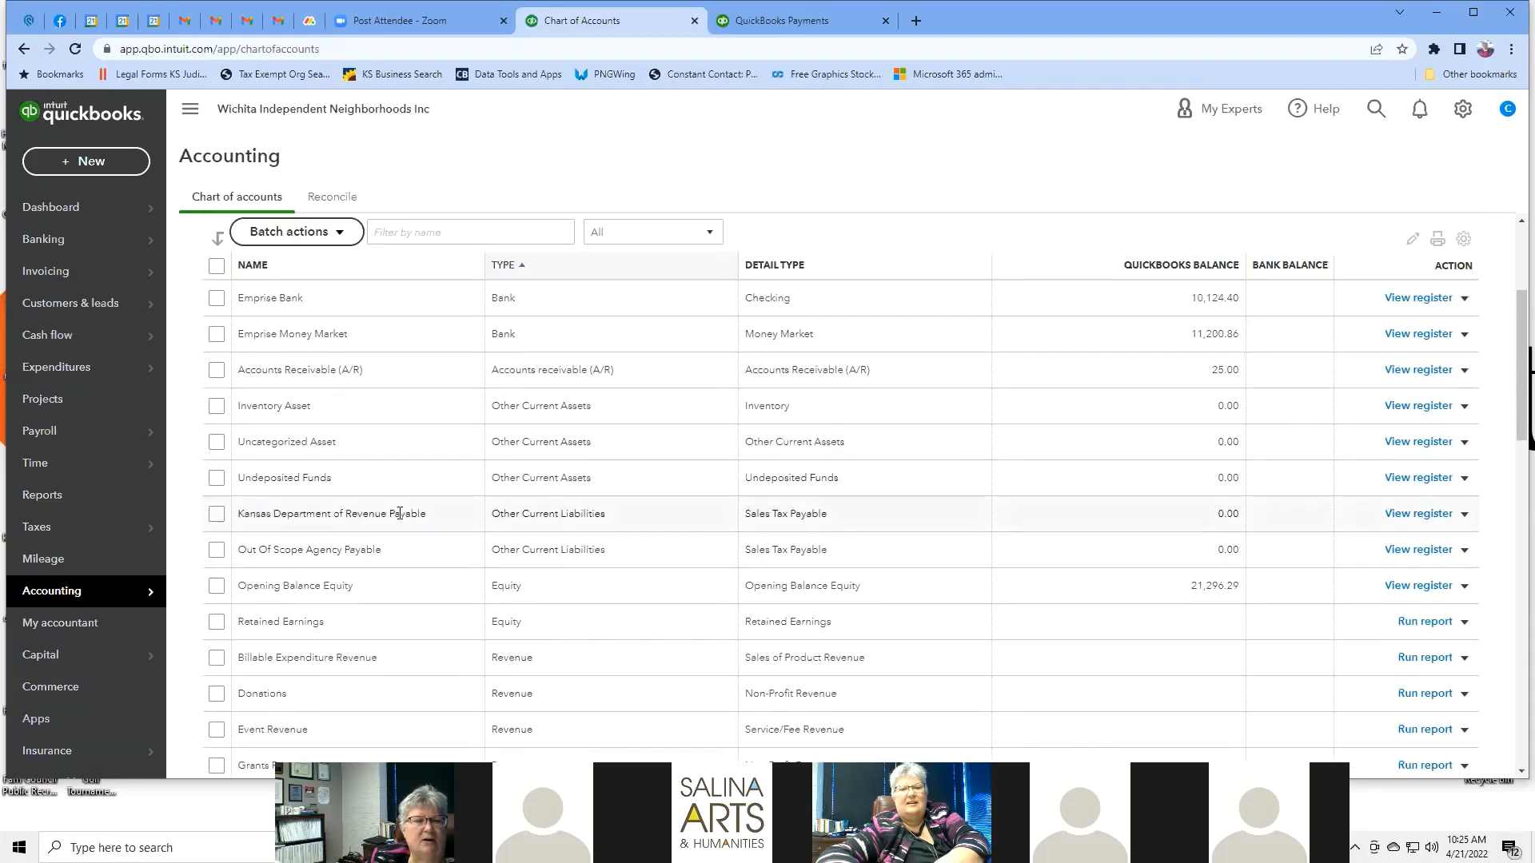
scroll(399, 514, down, 3)
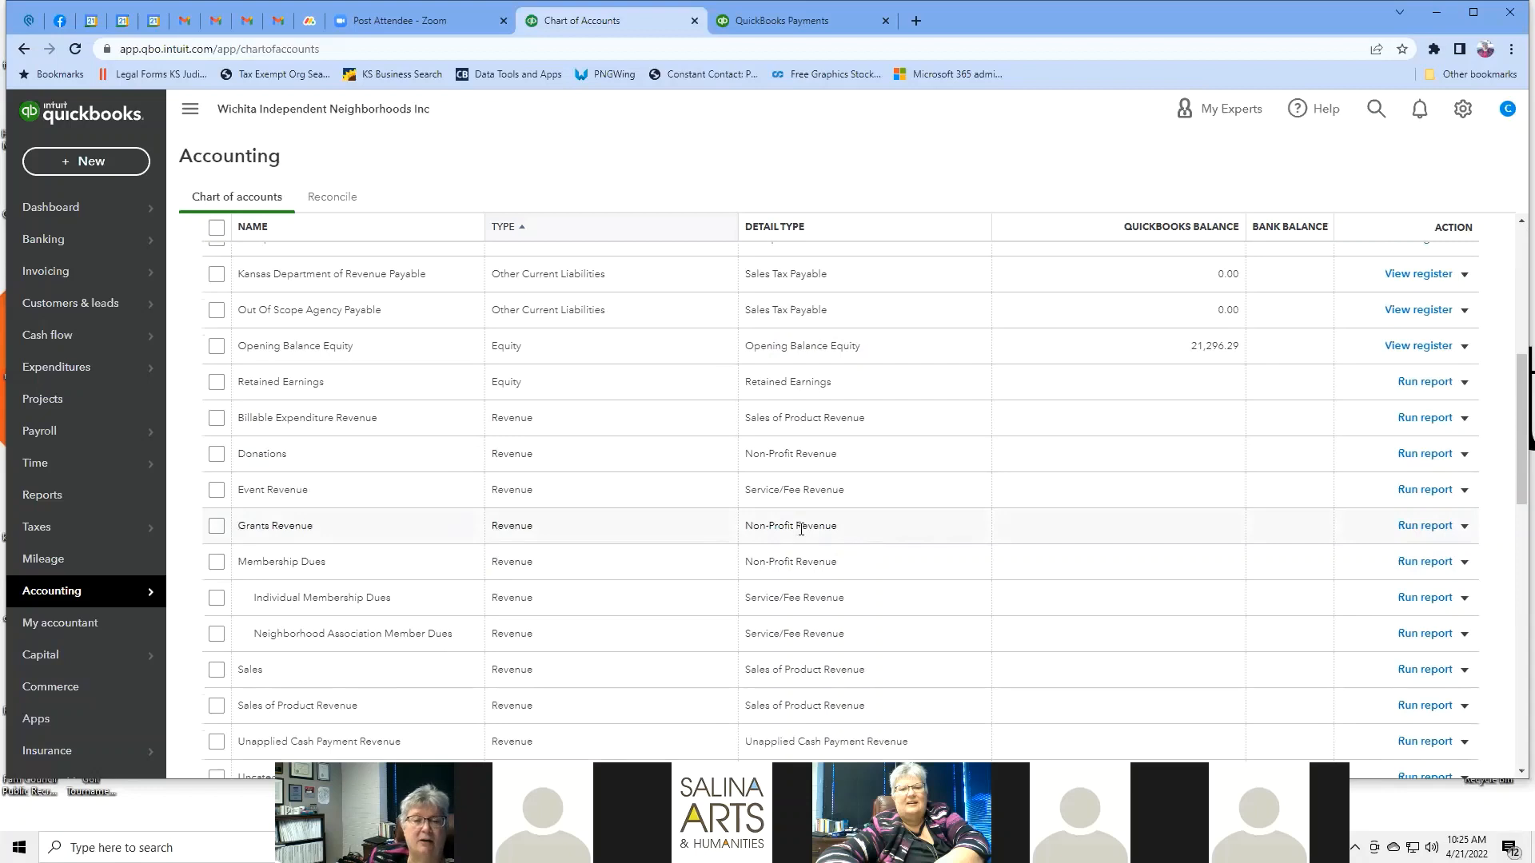
scroll(404, 431, down, 2)
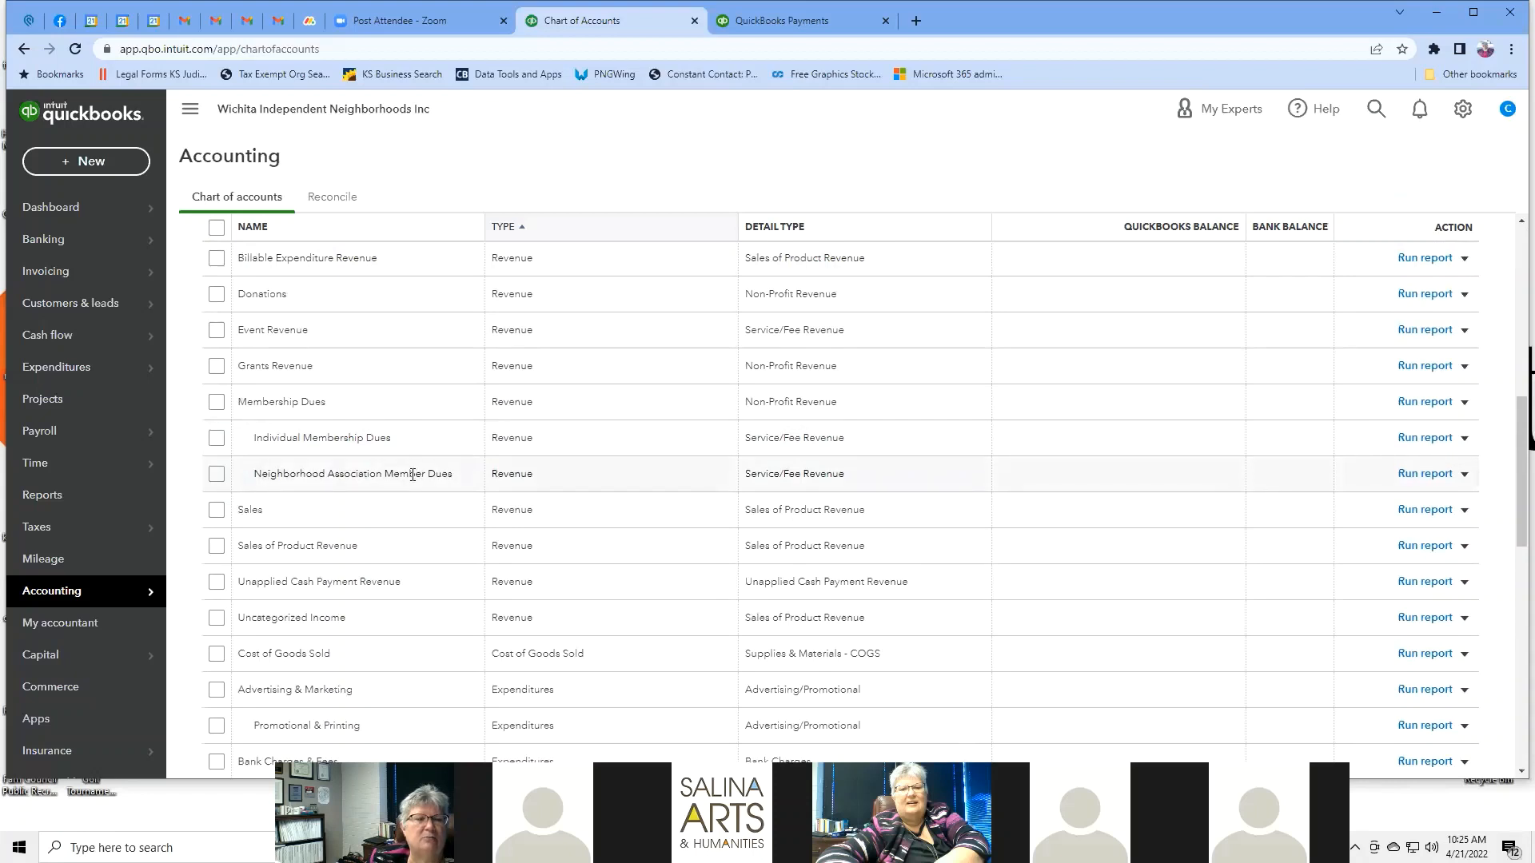
scroll(419, 435, down, 2)
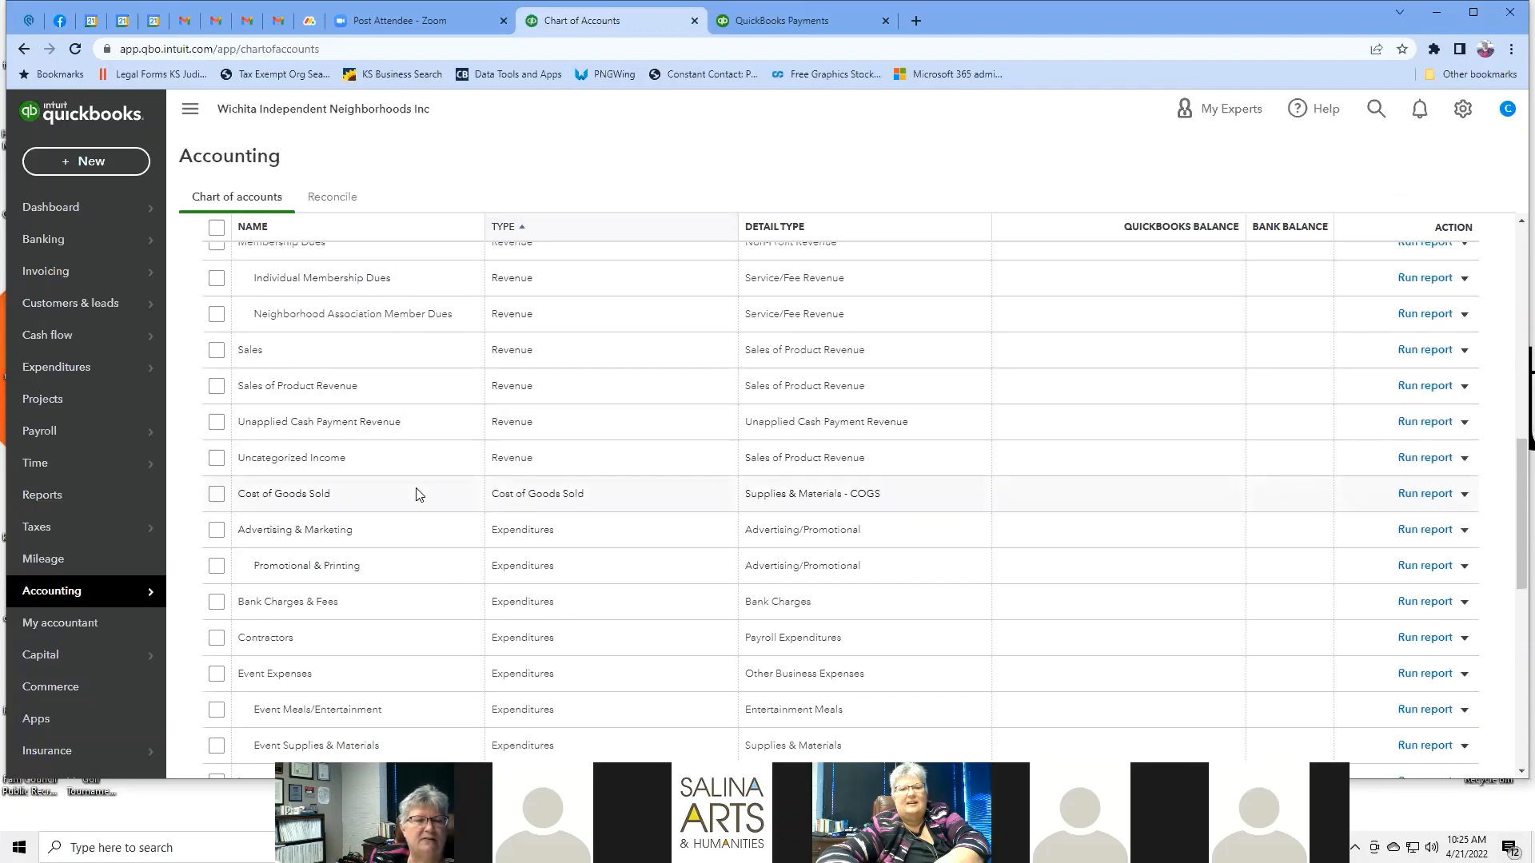
scroll(418, 489, down, 3)
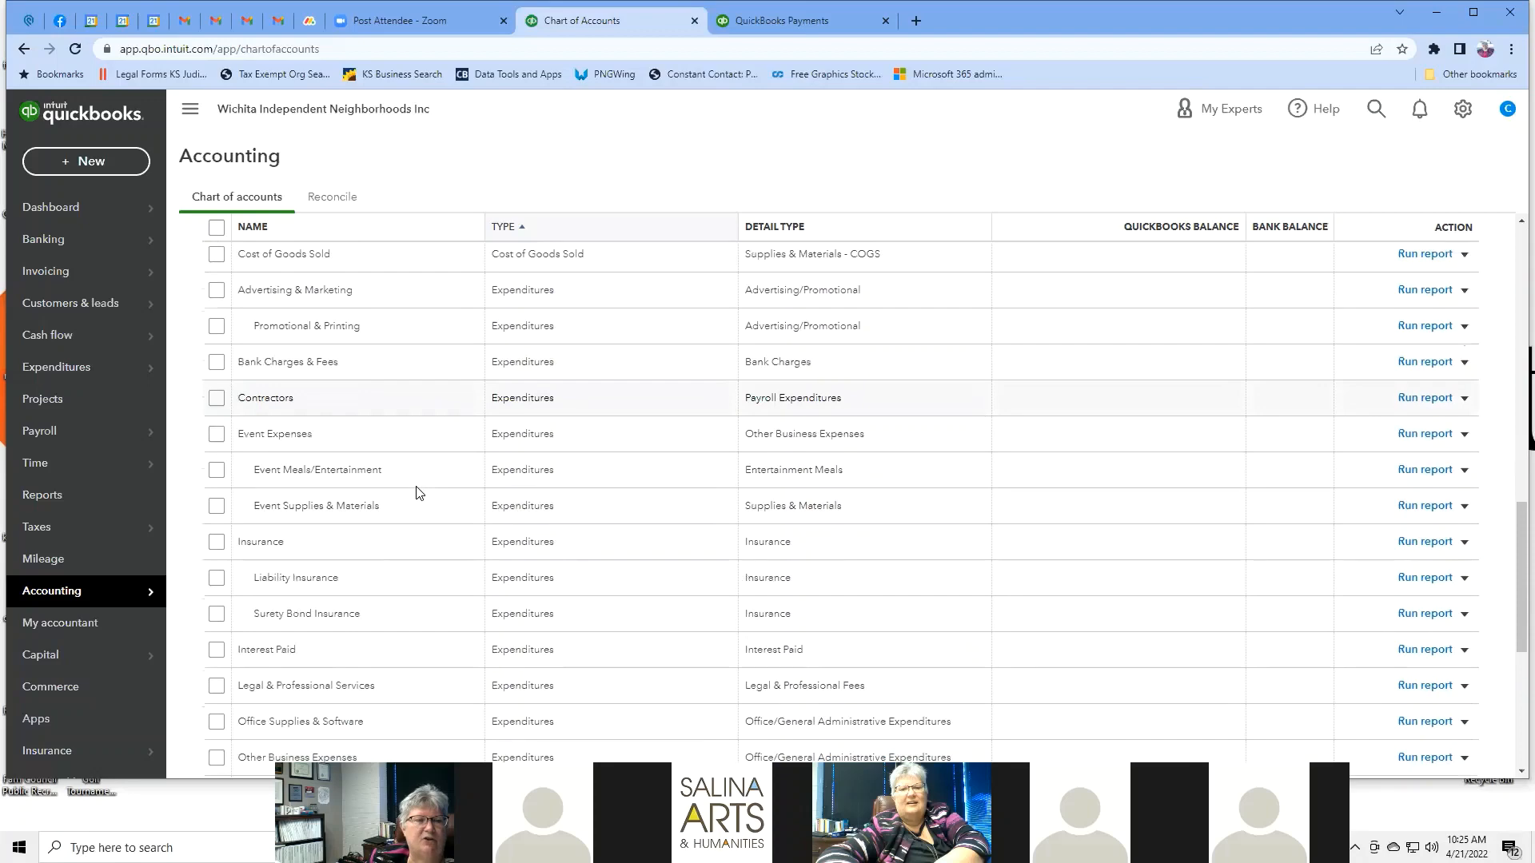
scroll(418, 492, down, 2)
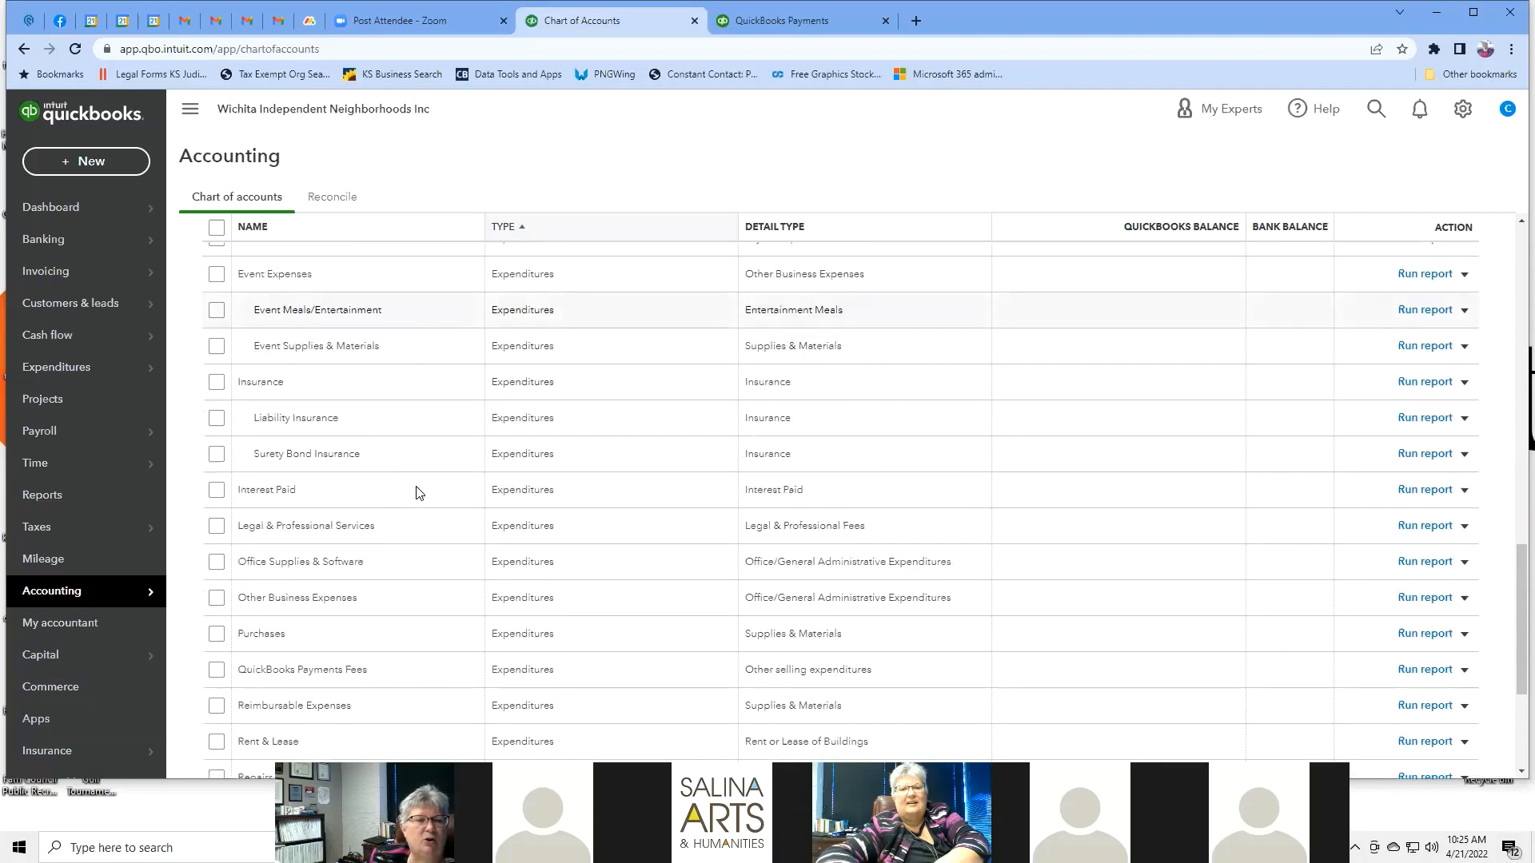
scroll(417, 492, down, 2)
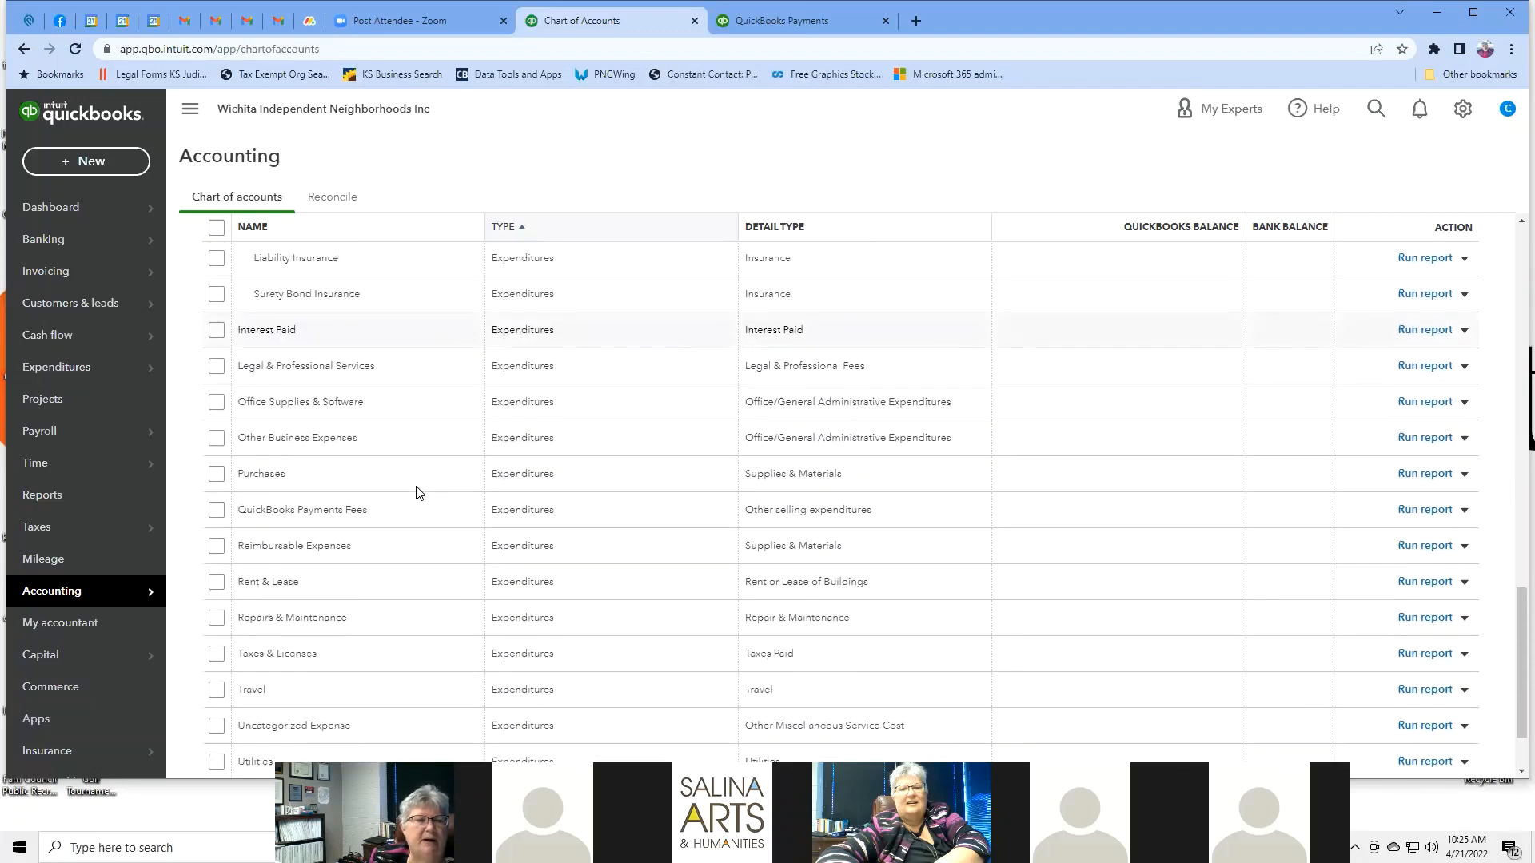
scroll(417, 490, down, 2)
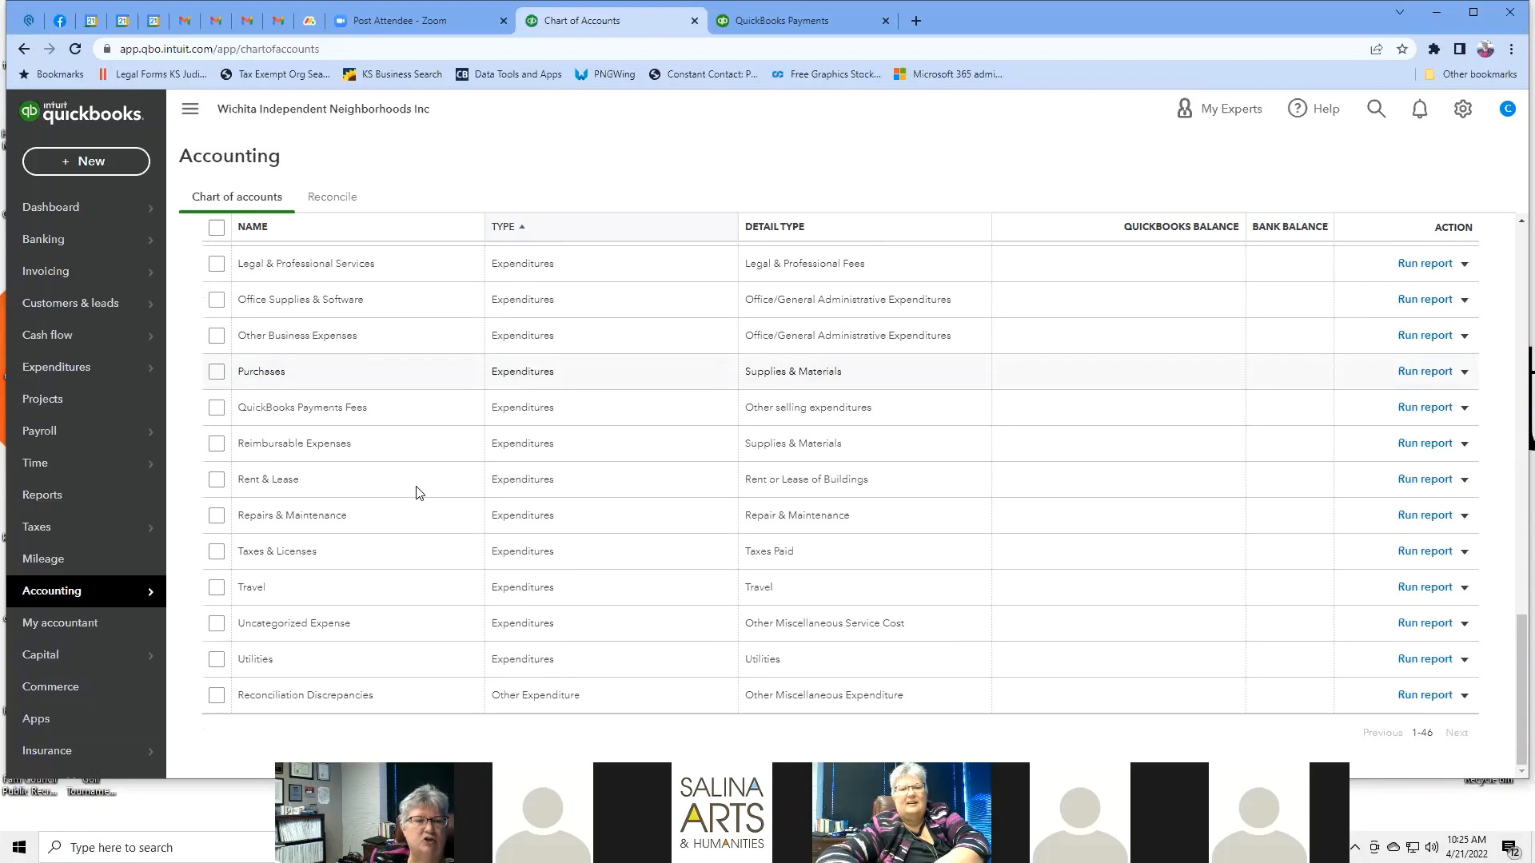
scroll(416, 491, up, 20)
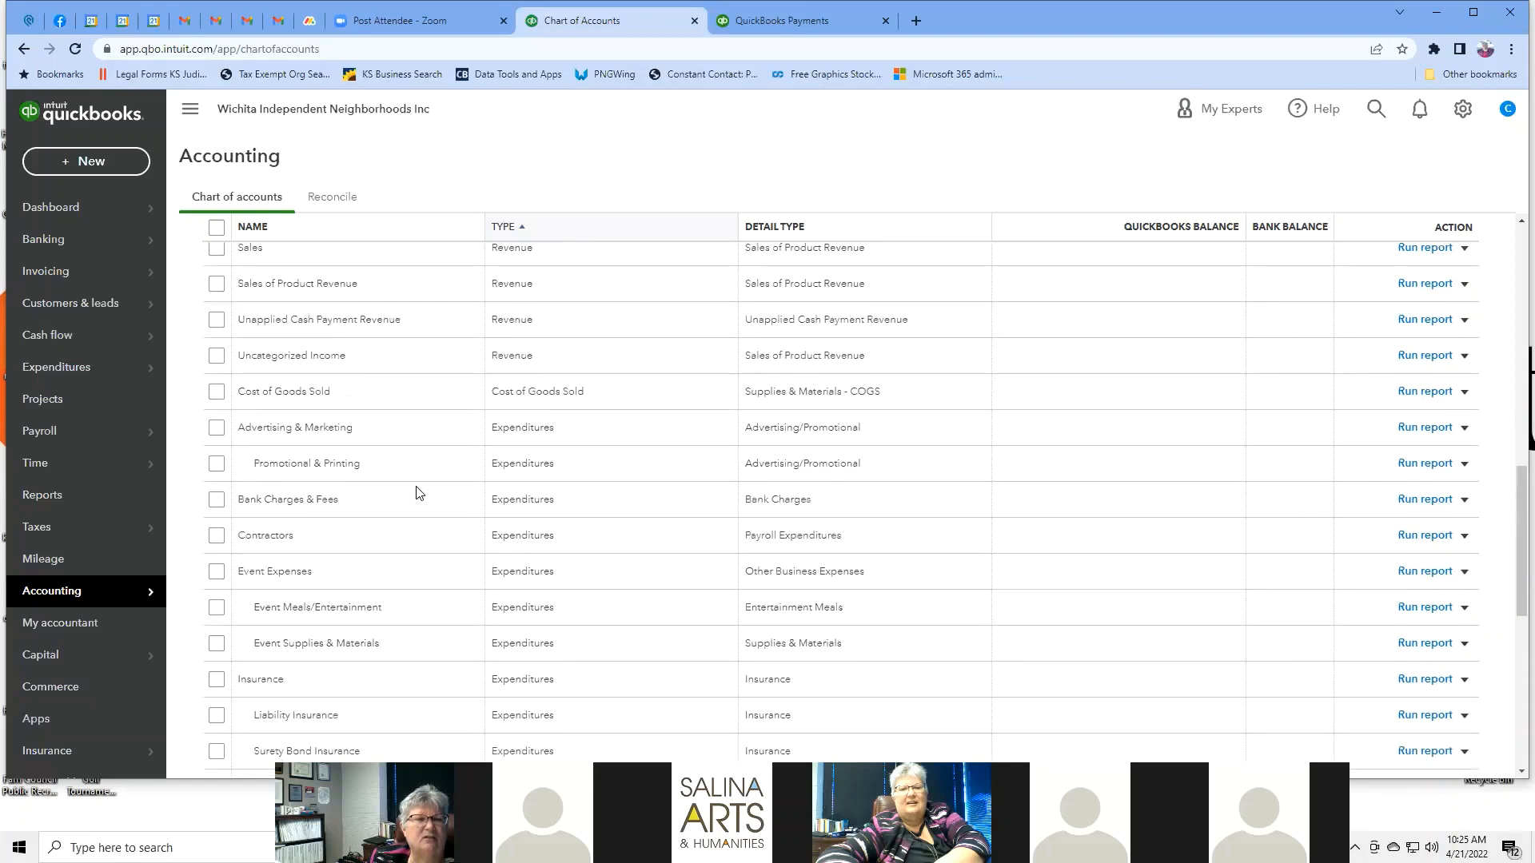
scroll(415, 491, down, 1)
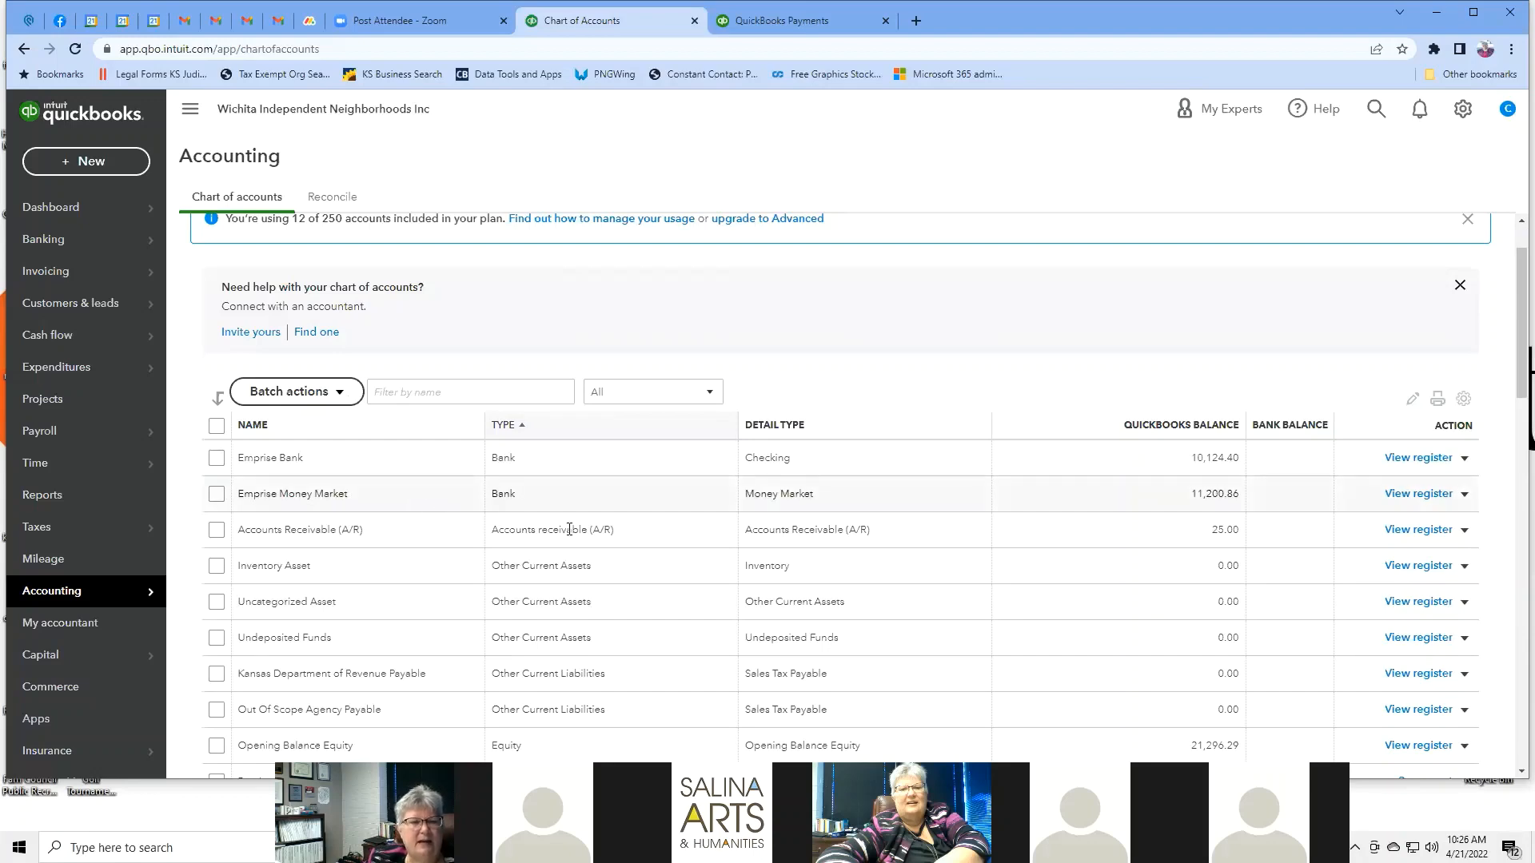
scroll(616, 521, down, 2)
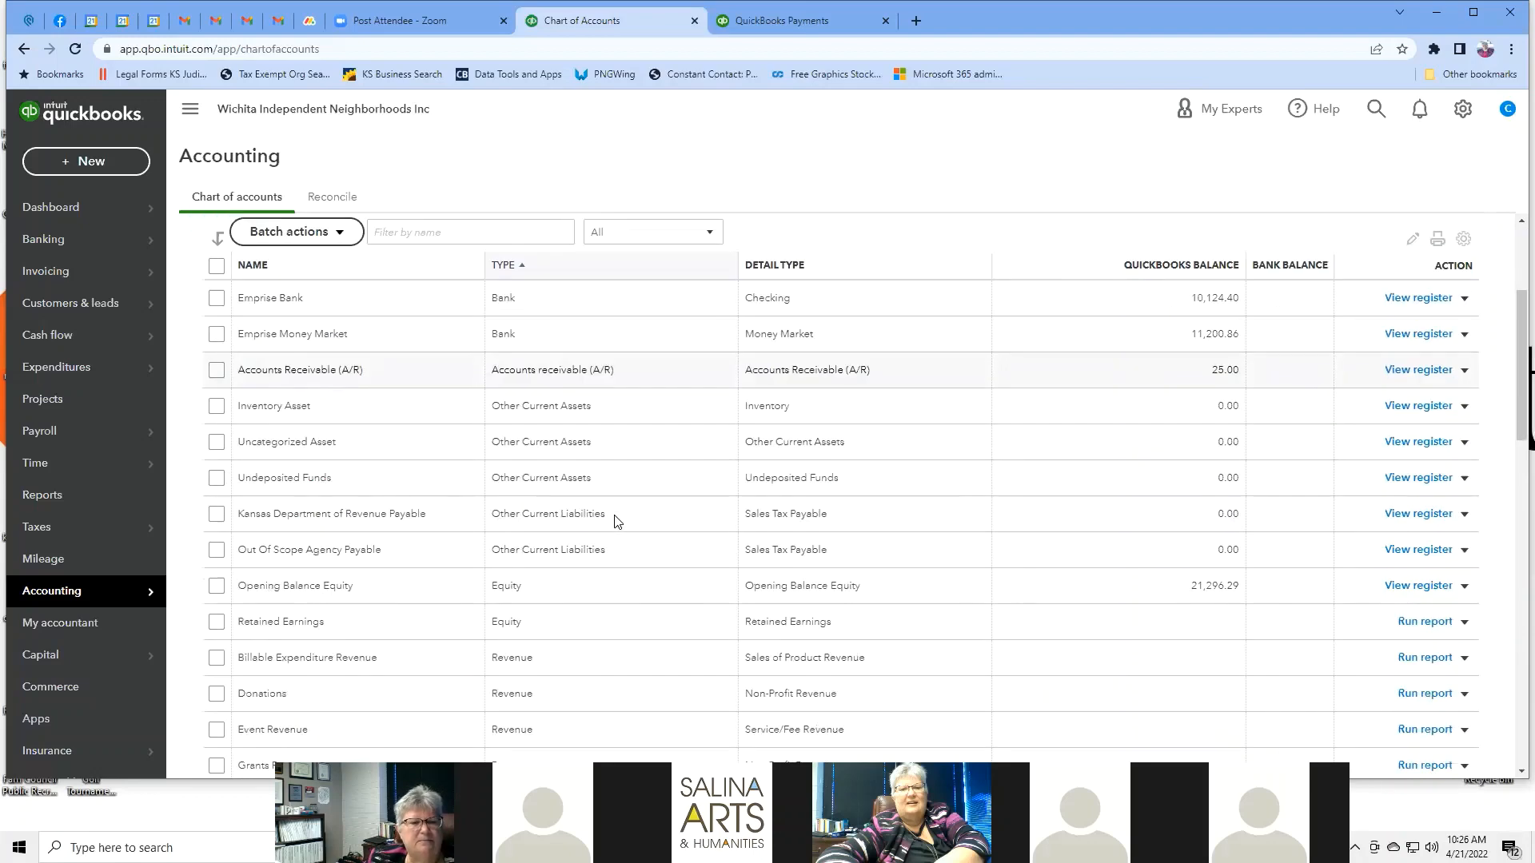
scroll(615, 521, down, 2)
scroll(615, 521, down, 4)
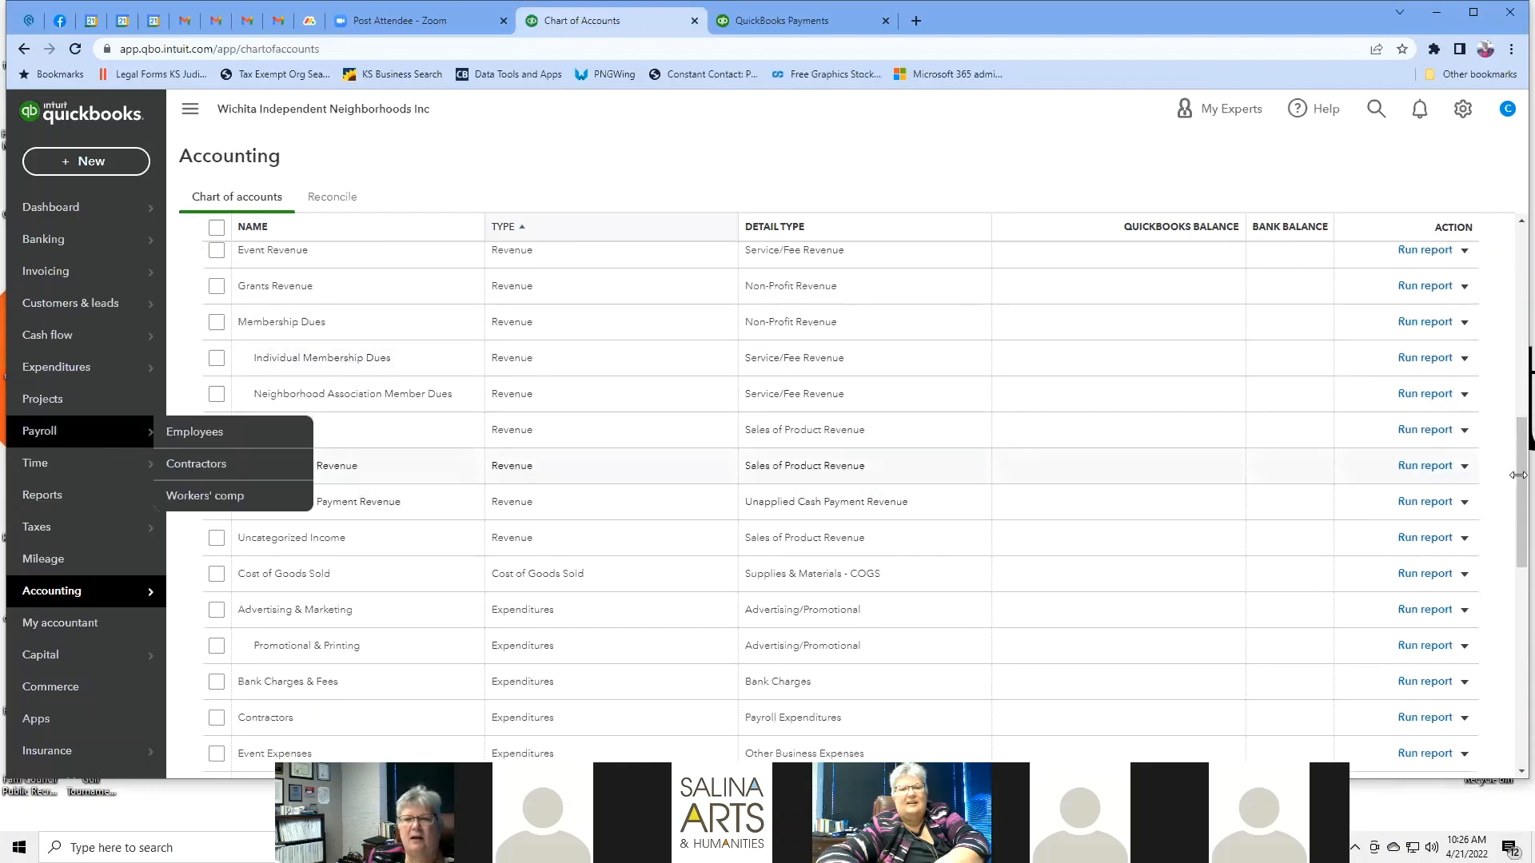
Rename the Sales account to Consulting and set its tax form section to Service/Fee Revenue.
click(1466, 431)
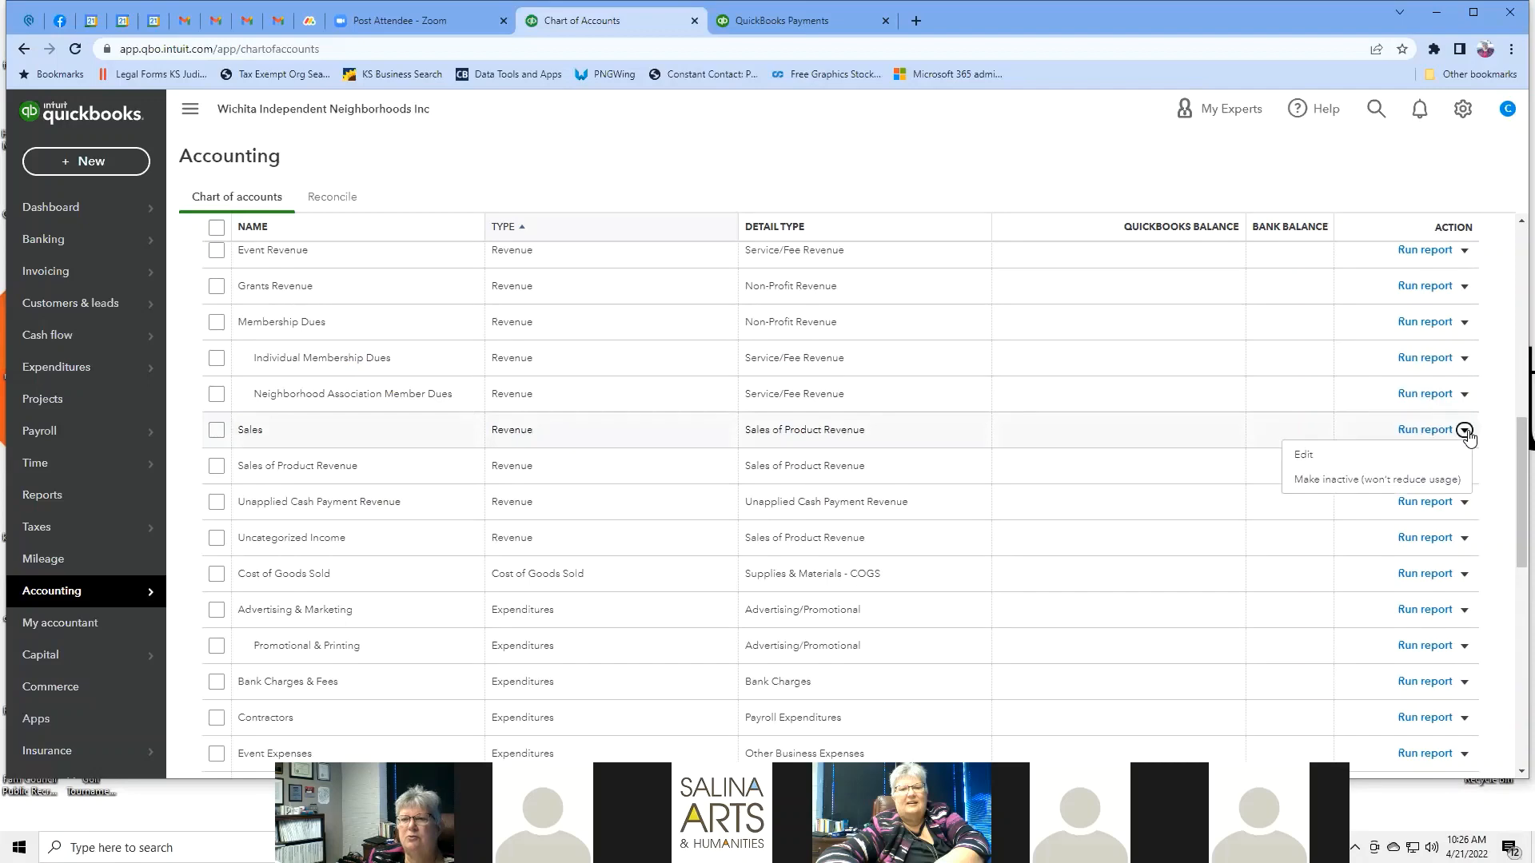
click(1318, 462)
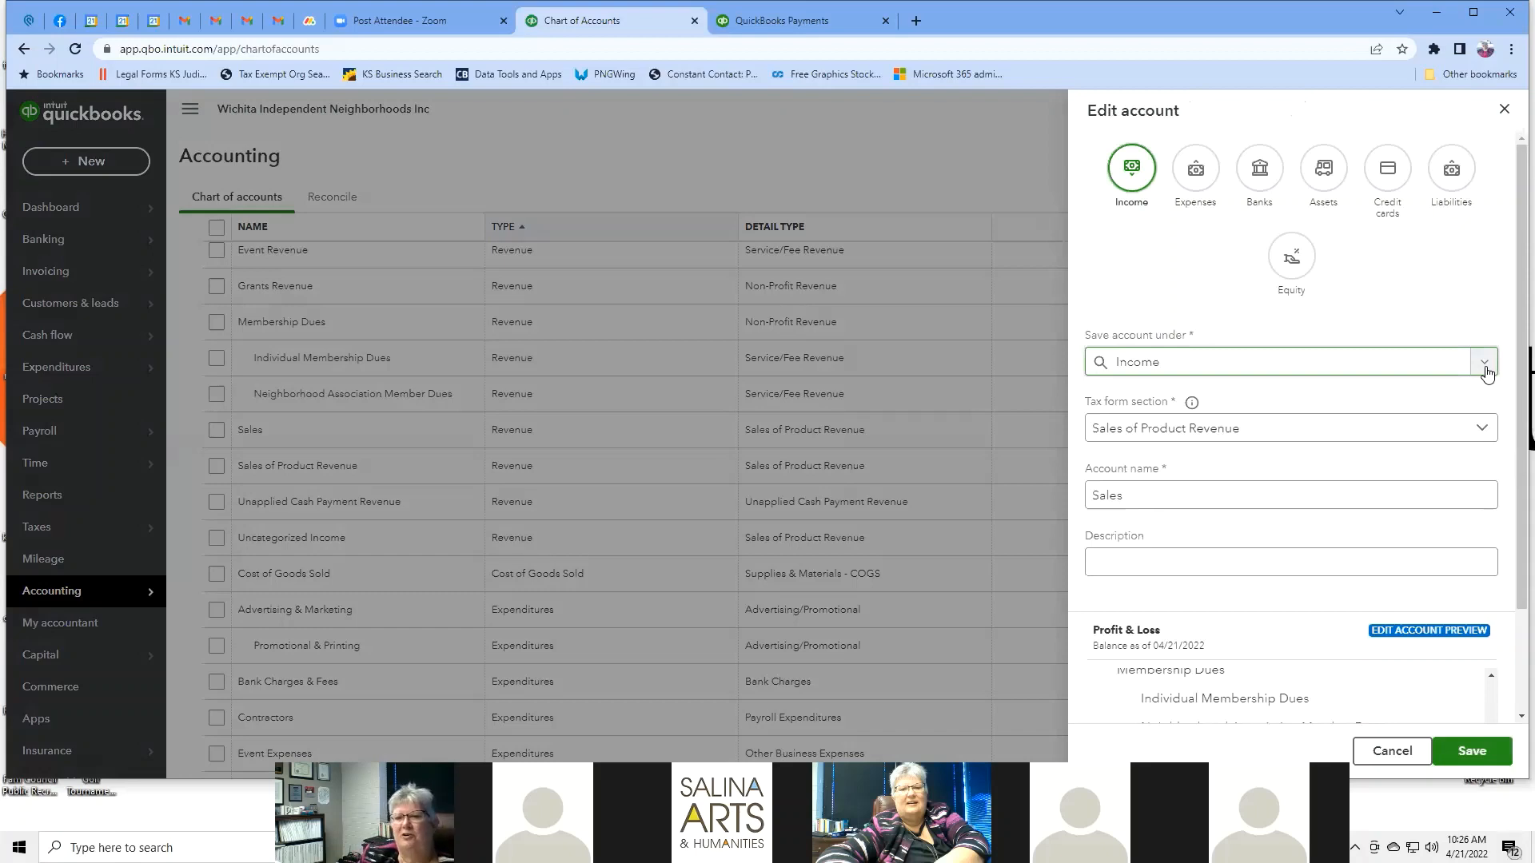
click(1484, 431)
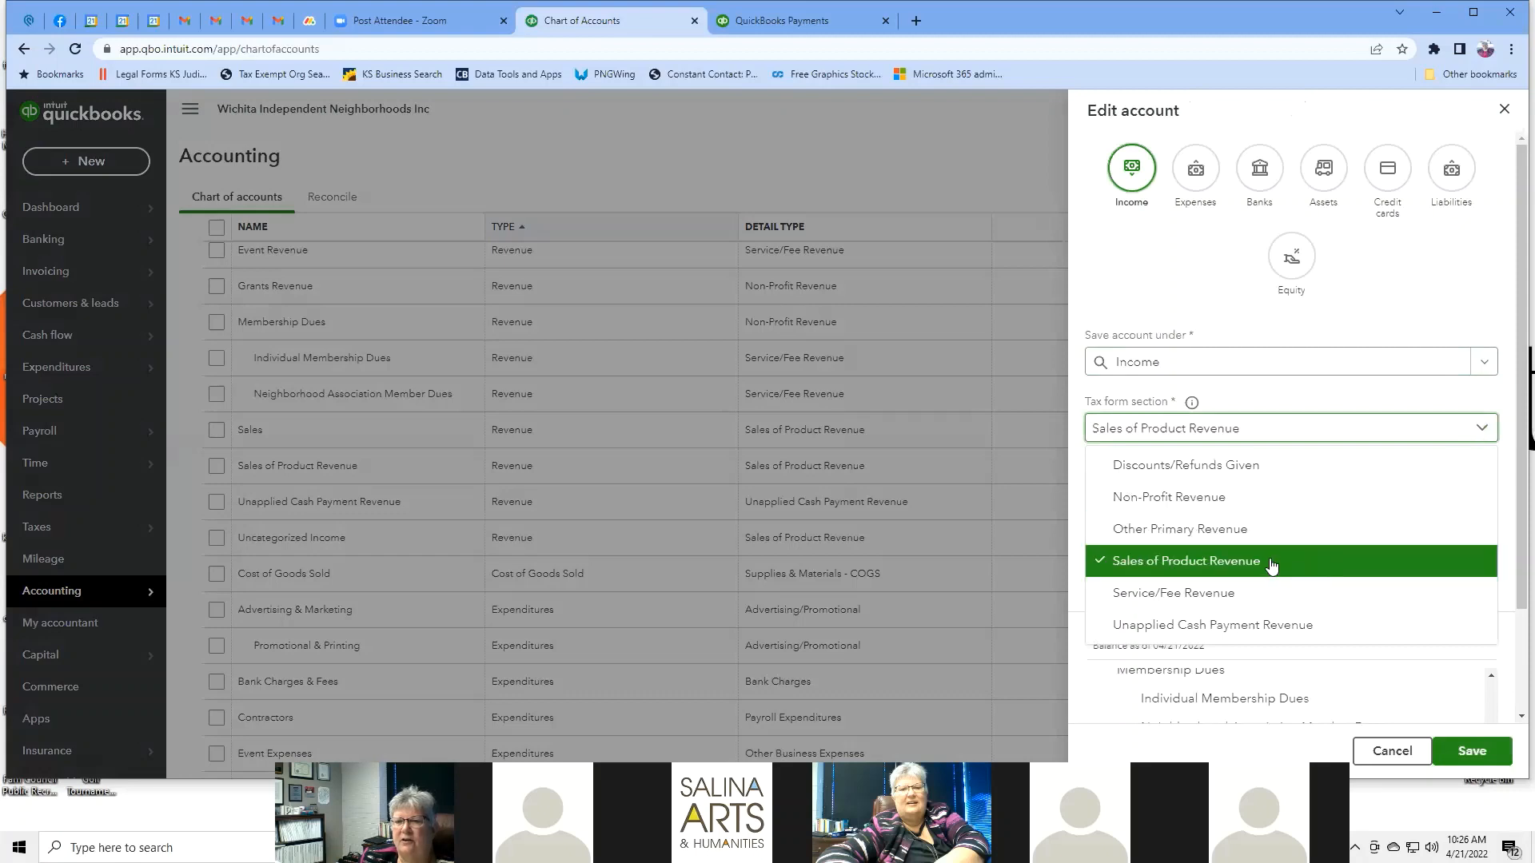
click(1220, 599)
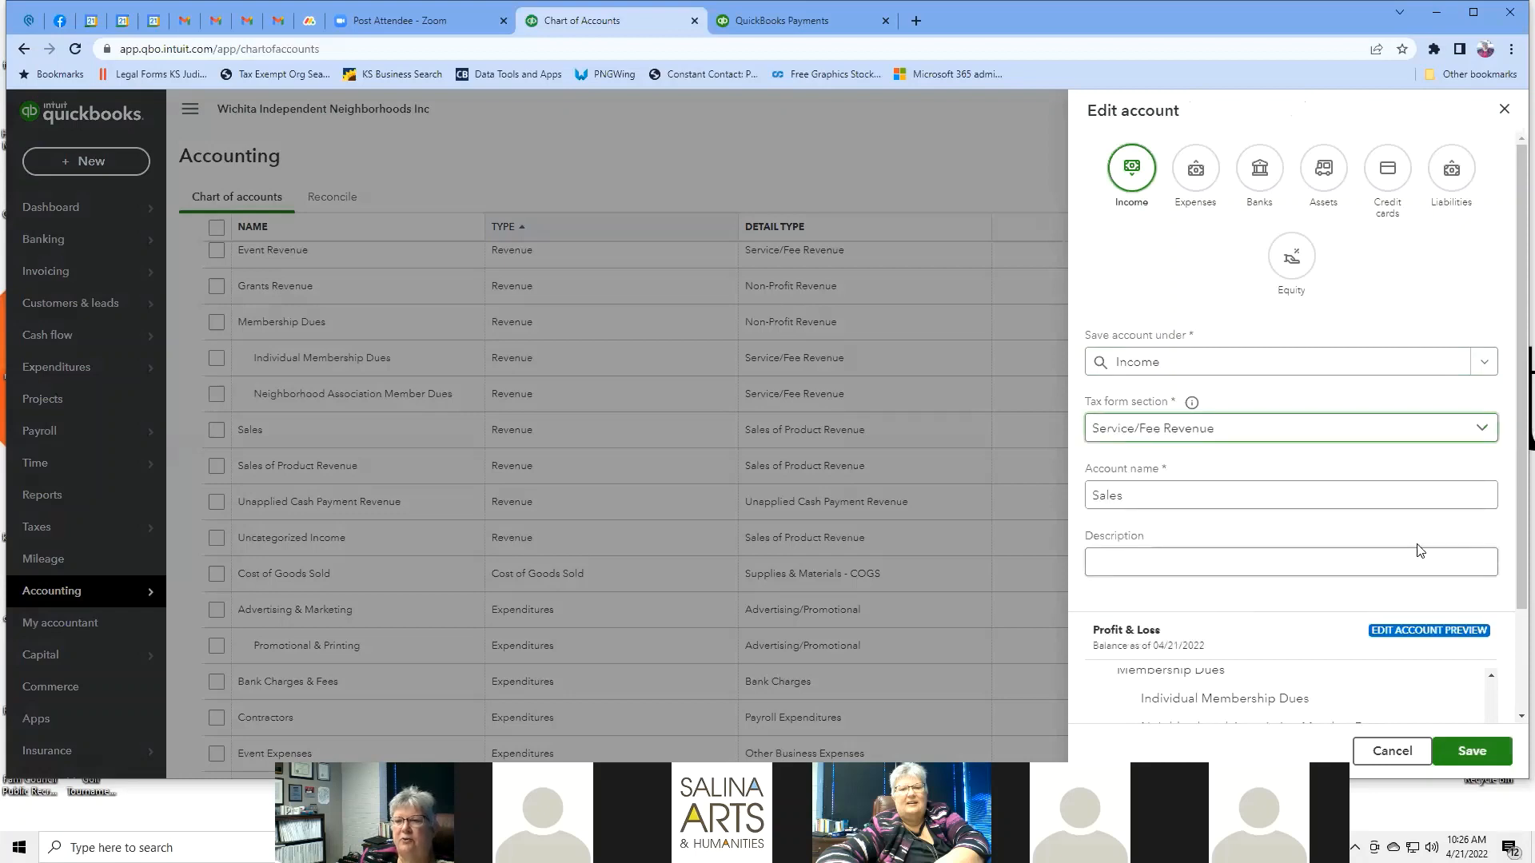
click(1167, 498)
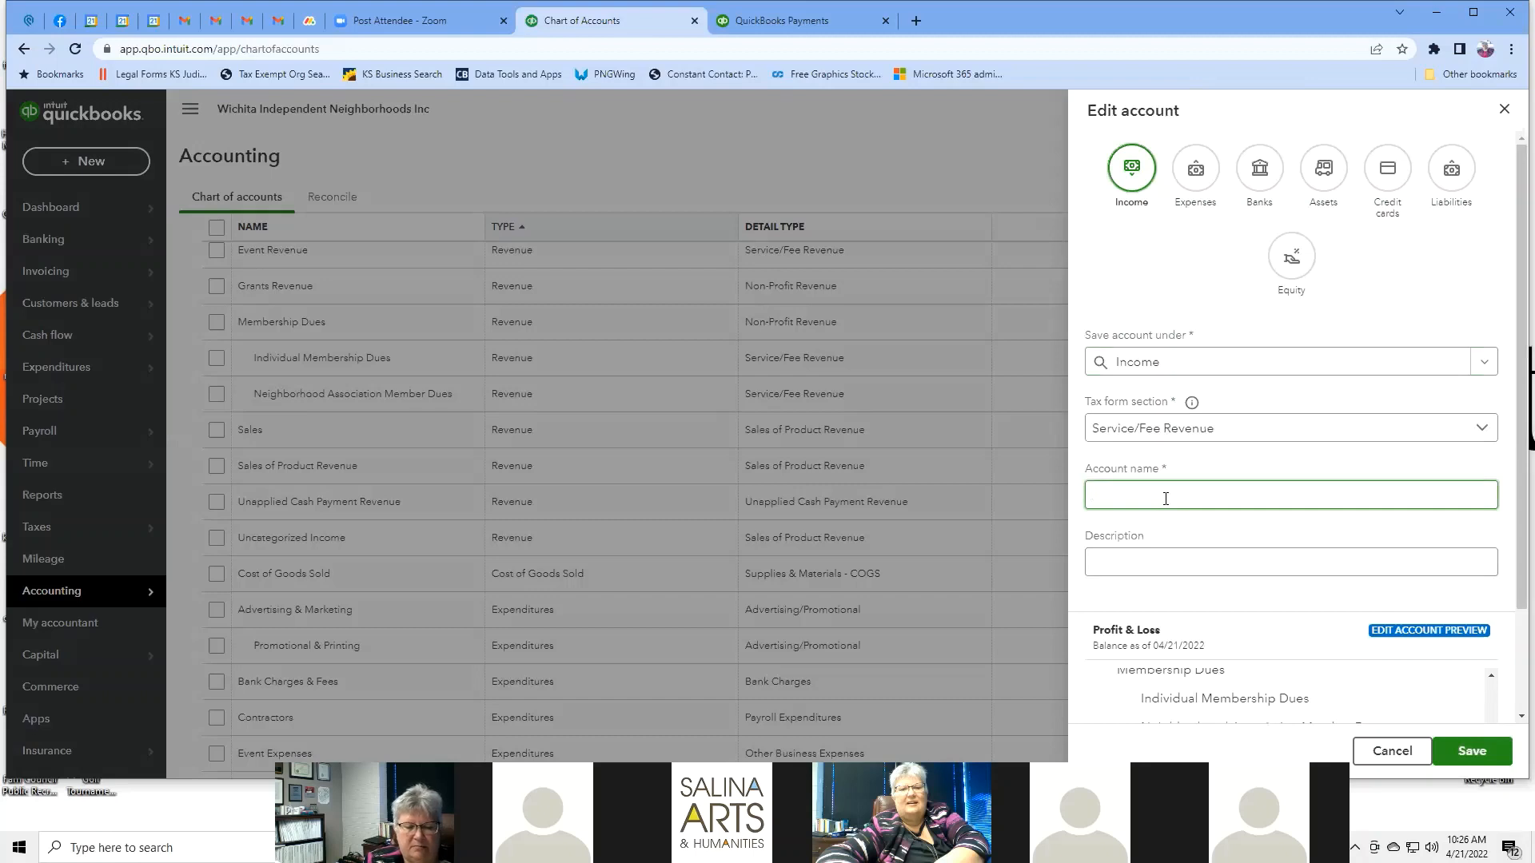
text(Consultin)
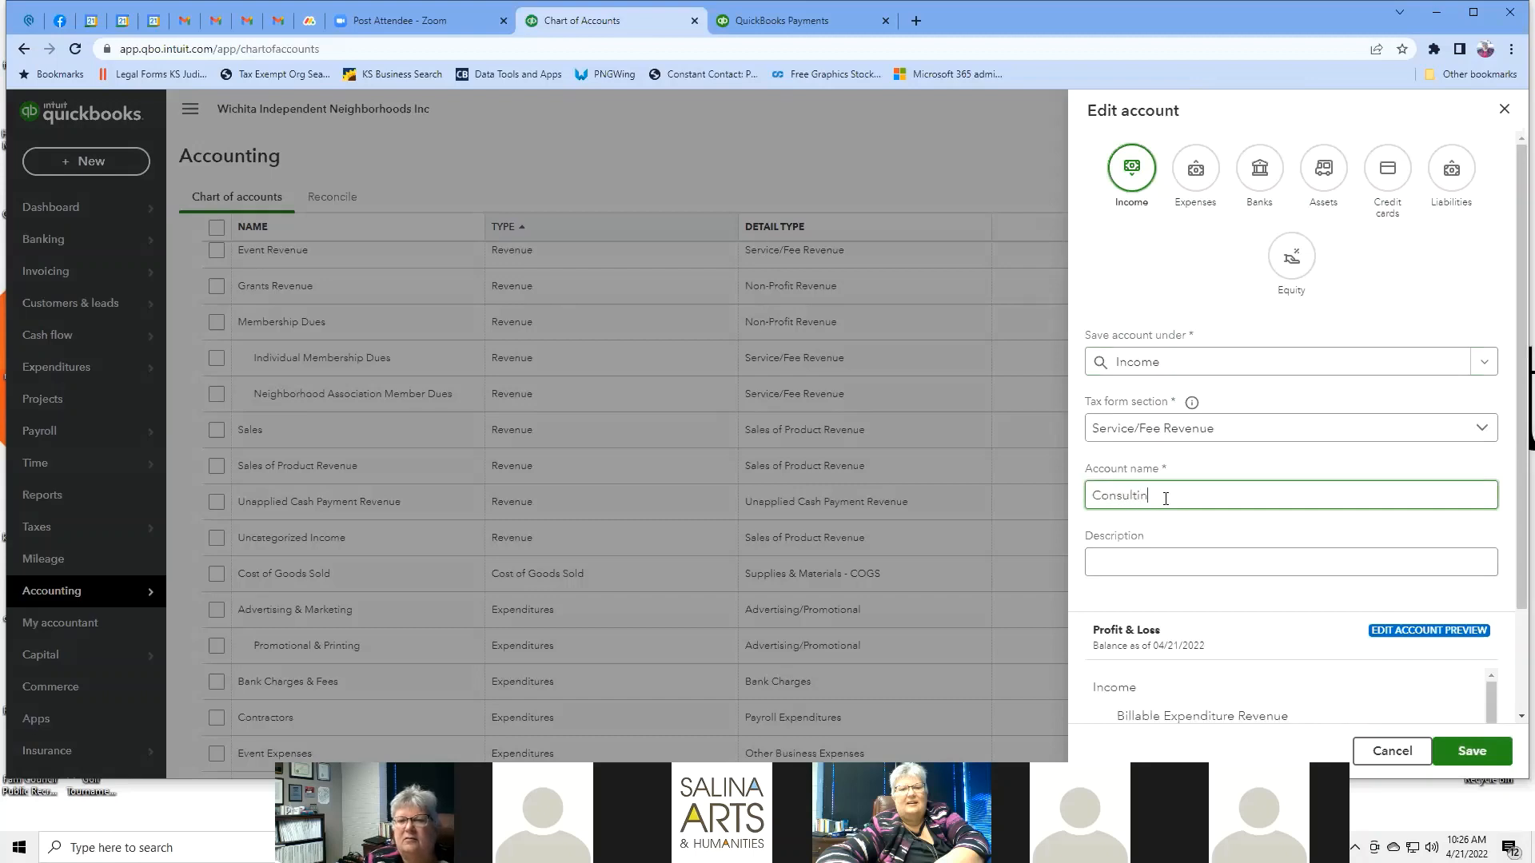
text(g)
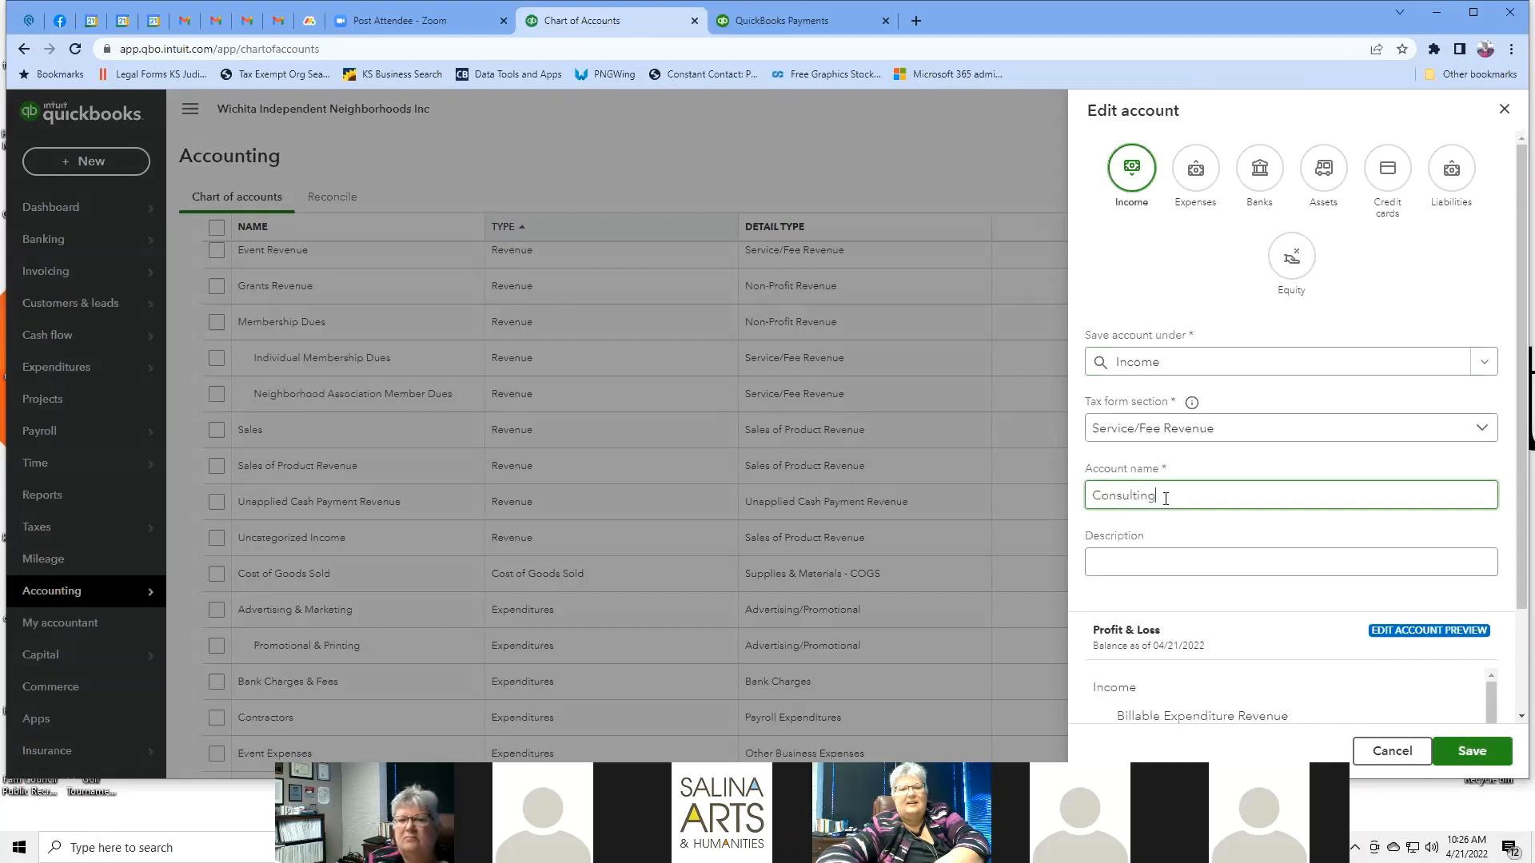
click(1199, 564)
scroll(1358, 512, down, 2)
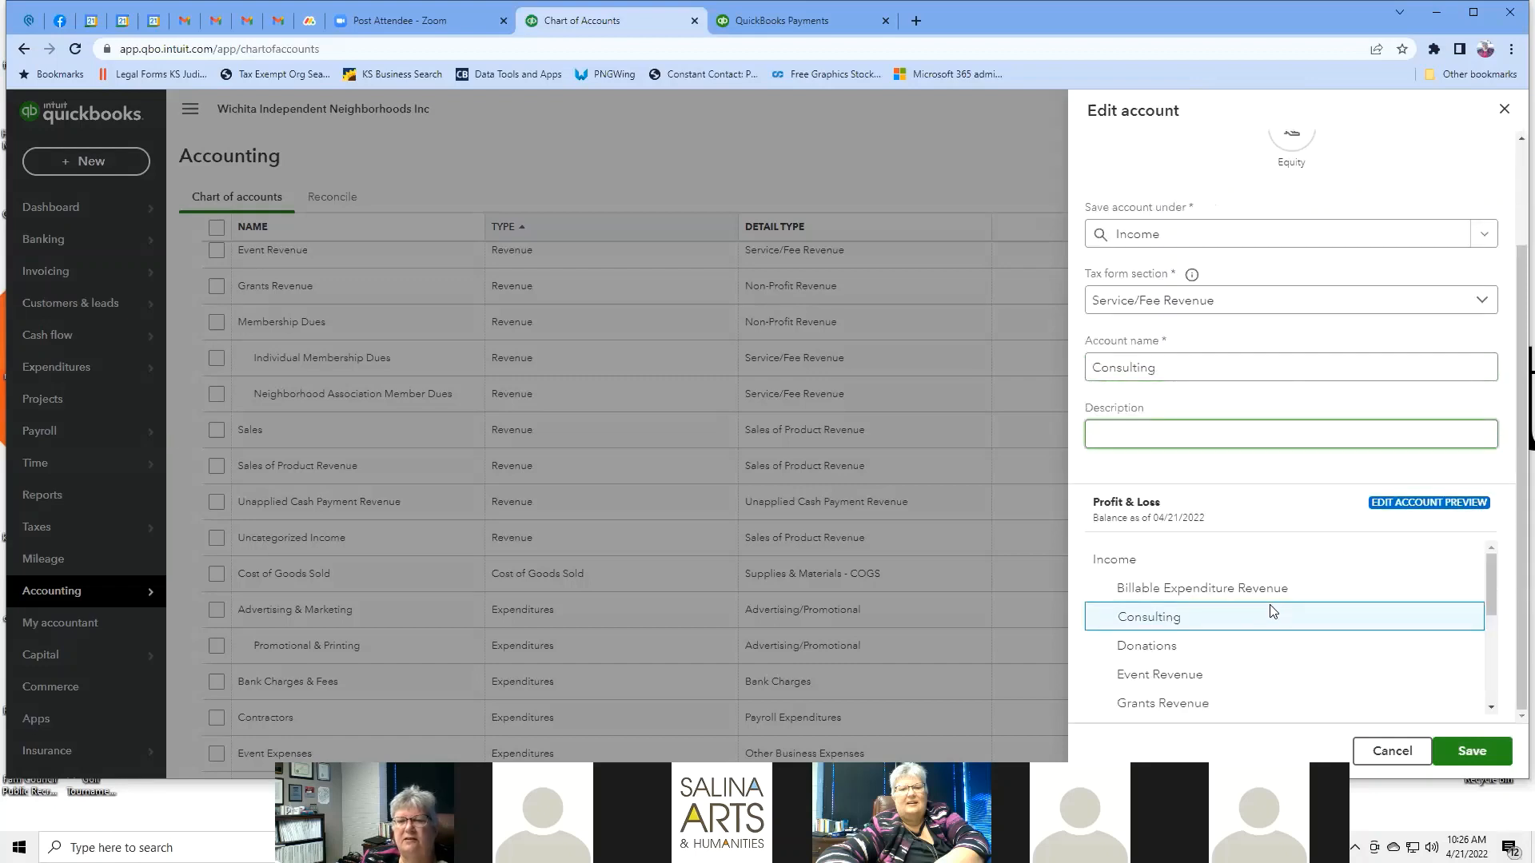
click(1471, 752)
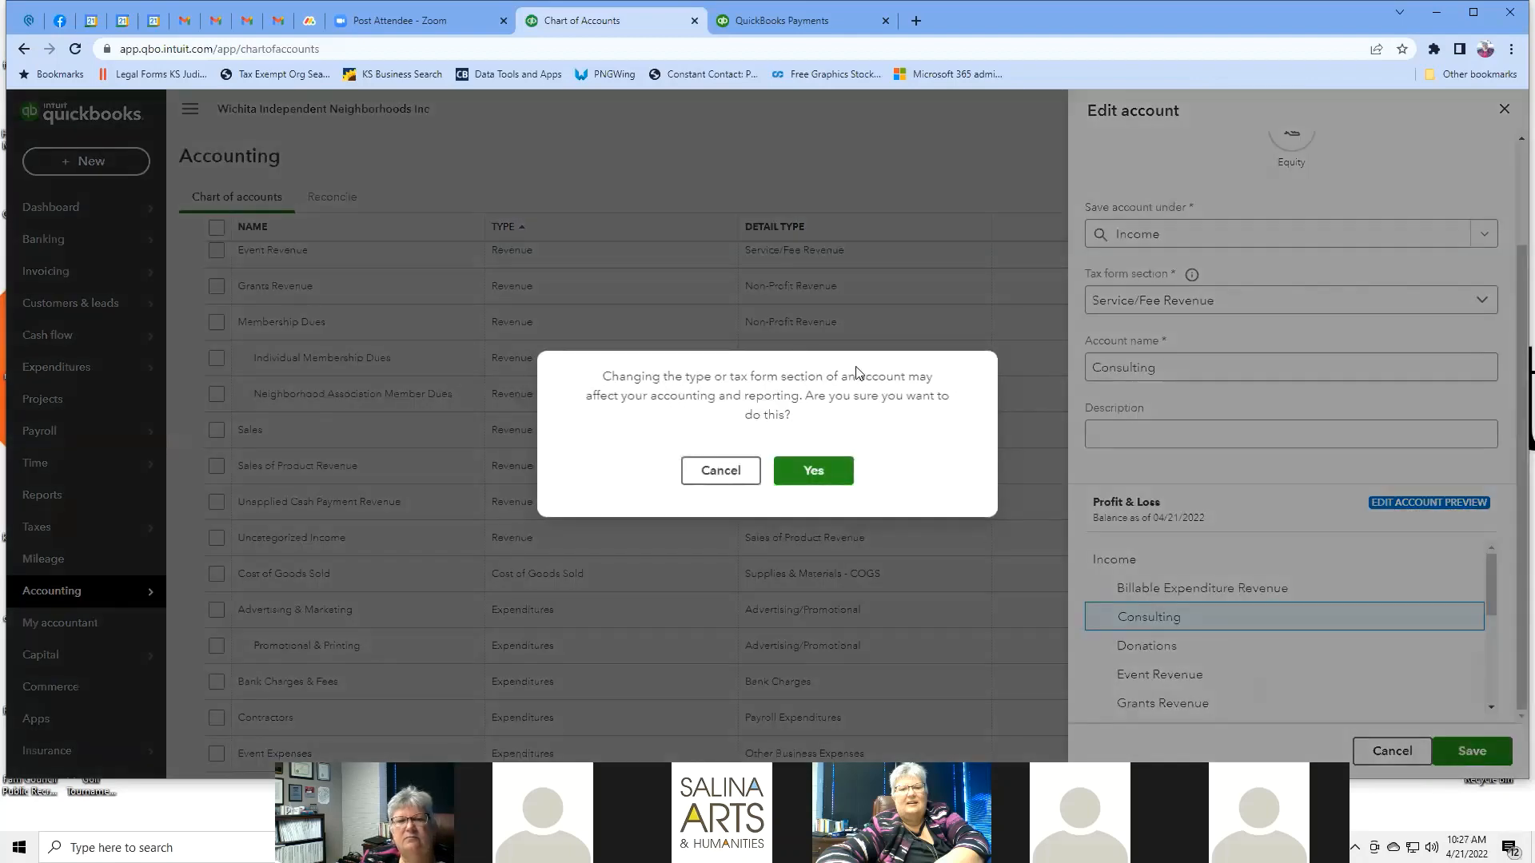
click(799, 485)
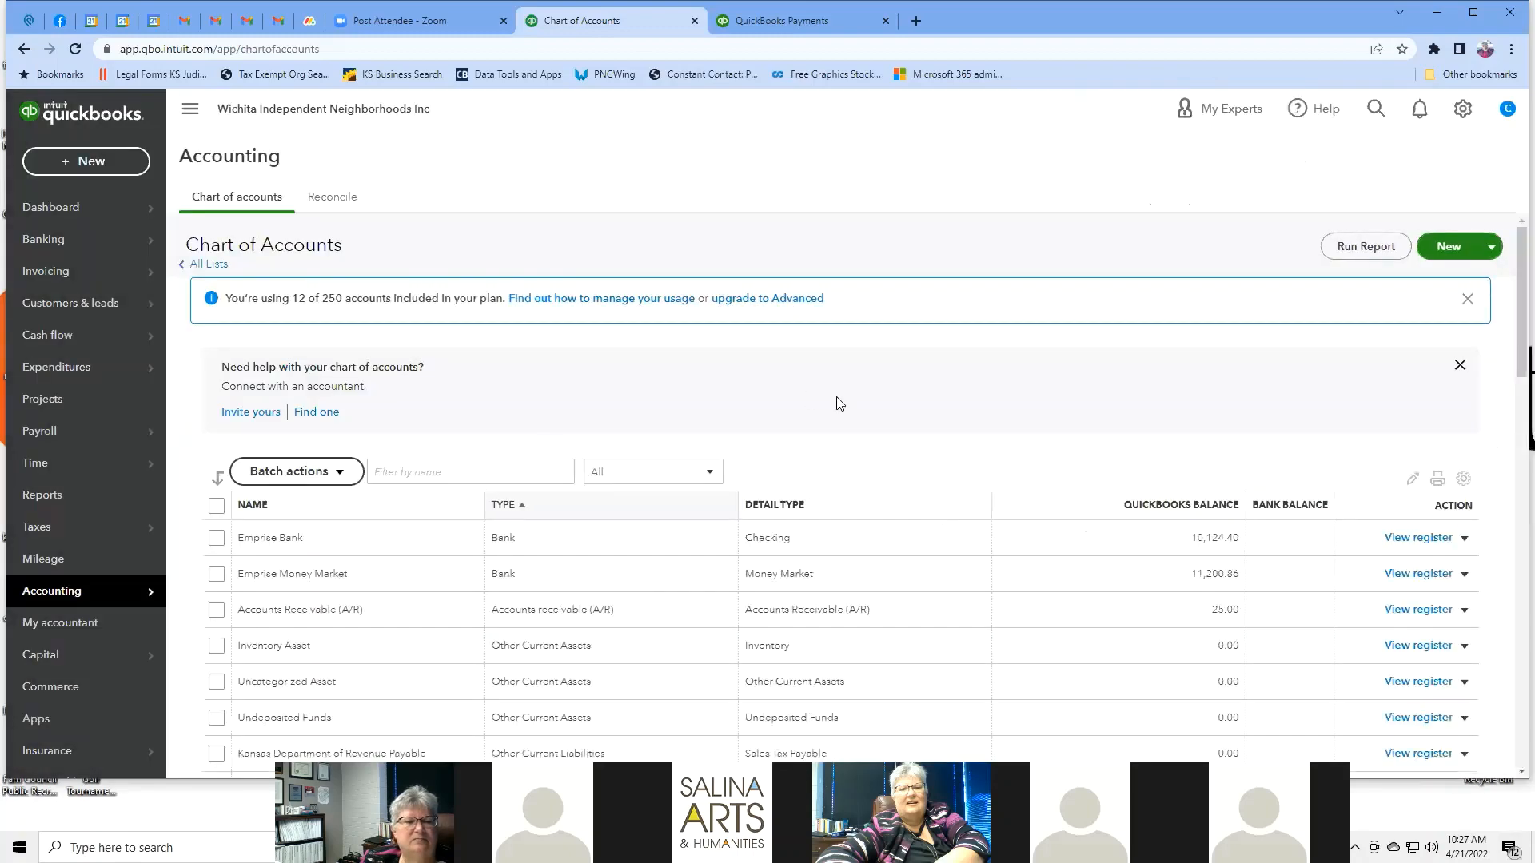
Reopen the Consulting account to verify its settings, then close it without changes.
scroll(837, 403, down, 3)
scroll(837, 403, down, 2)
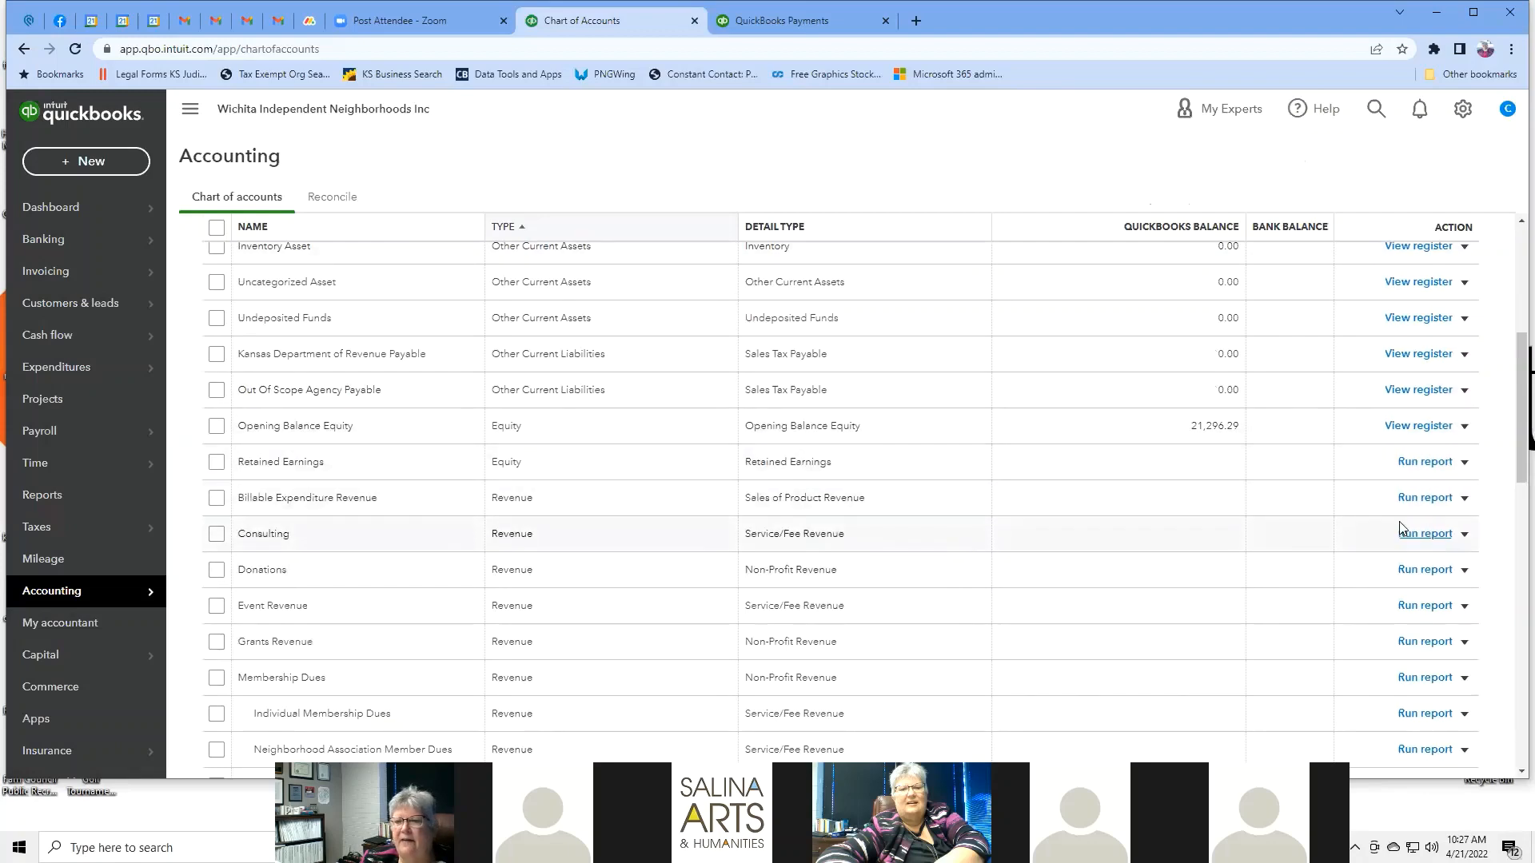
click(1464, 534)
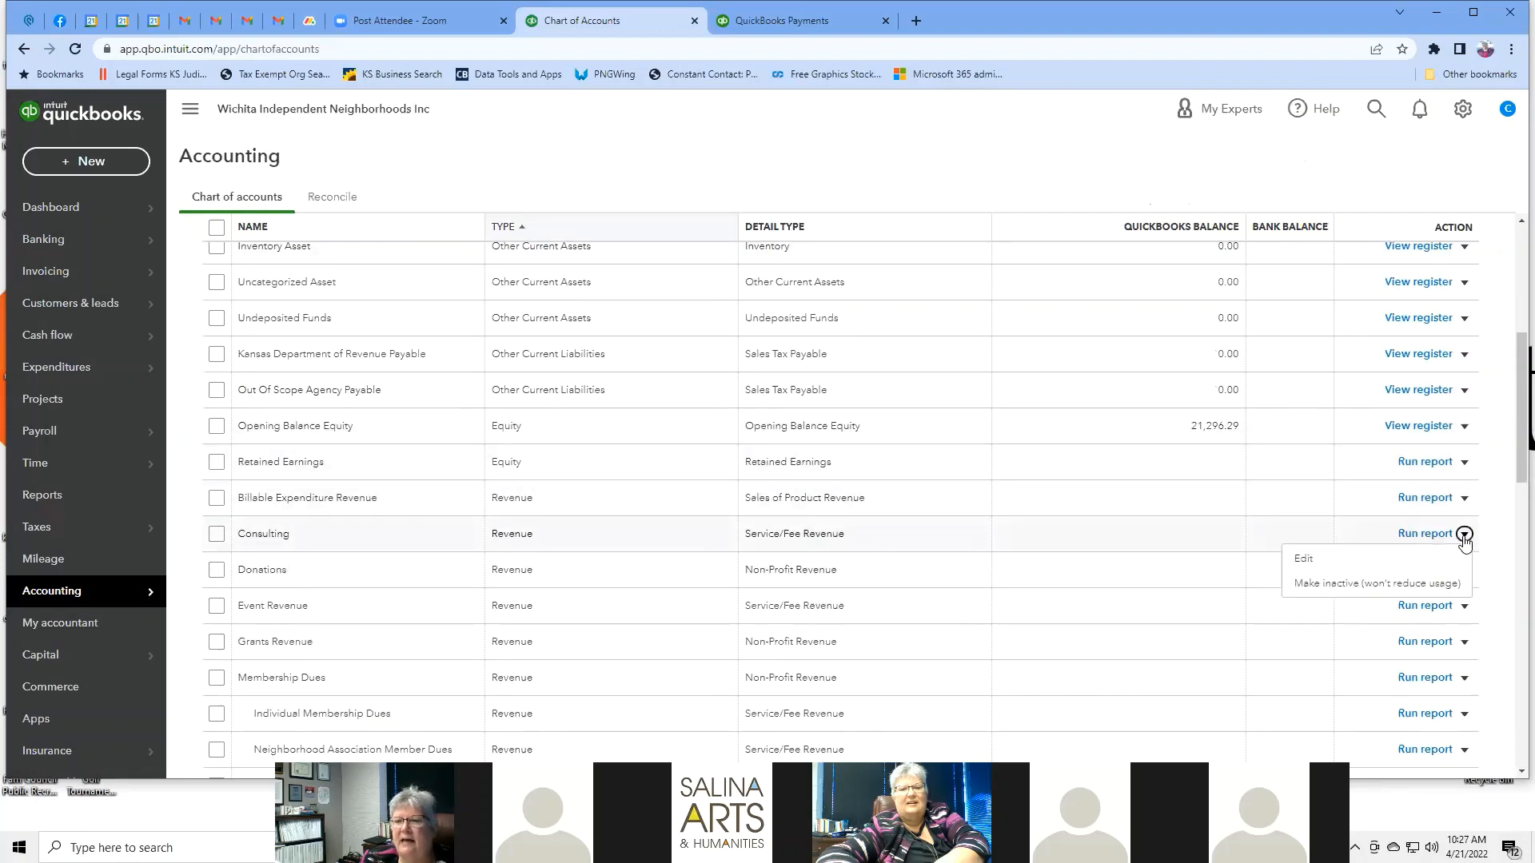
click(1302, 561)
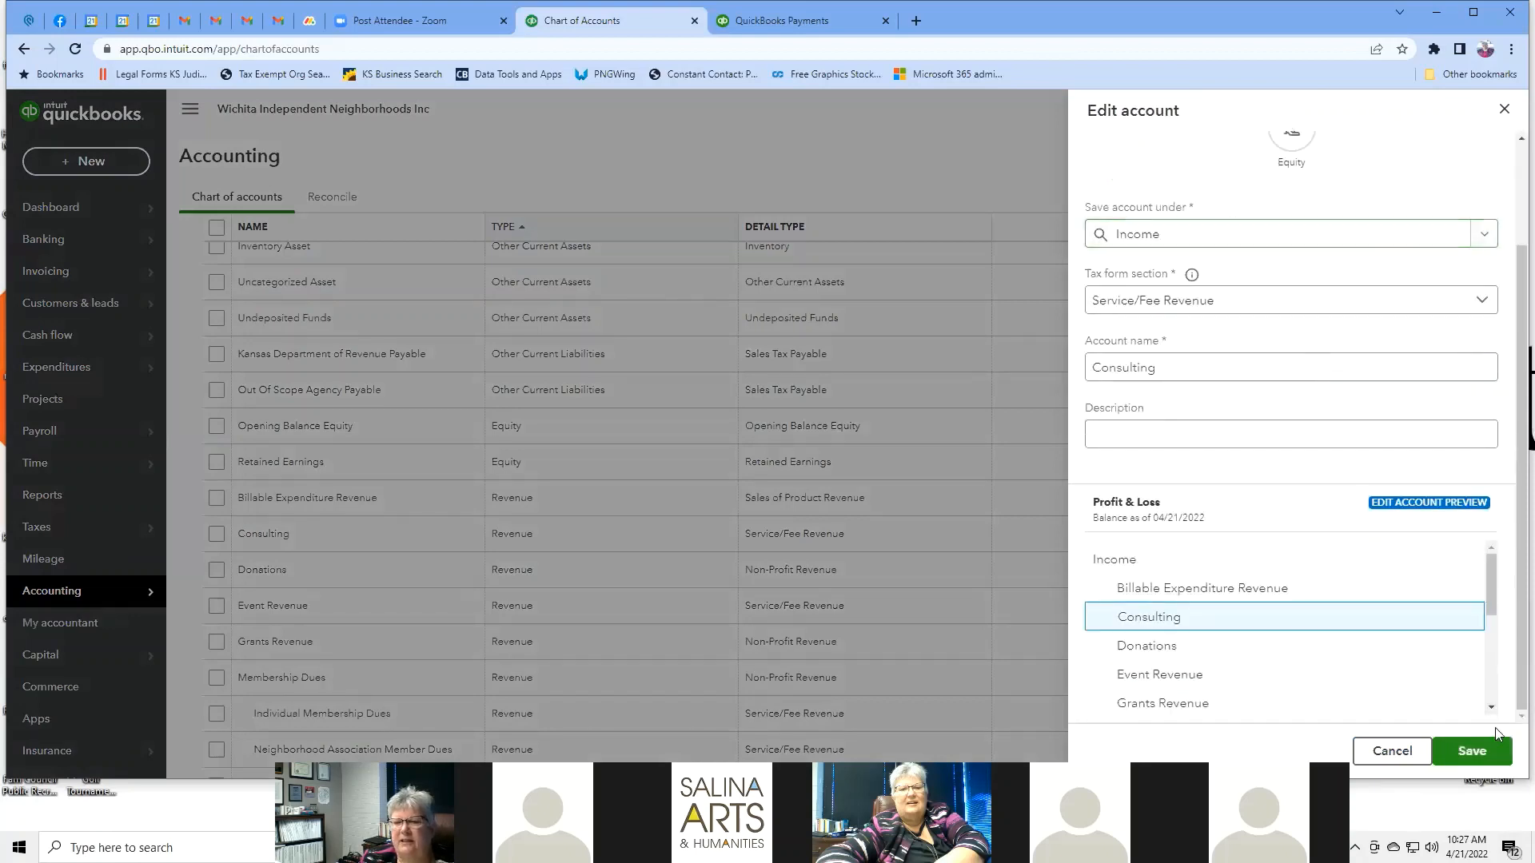
click(1391, 751)
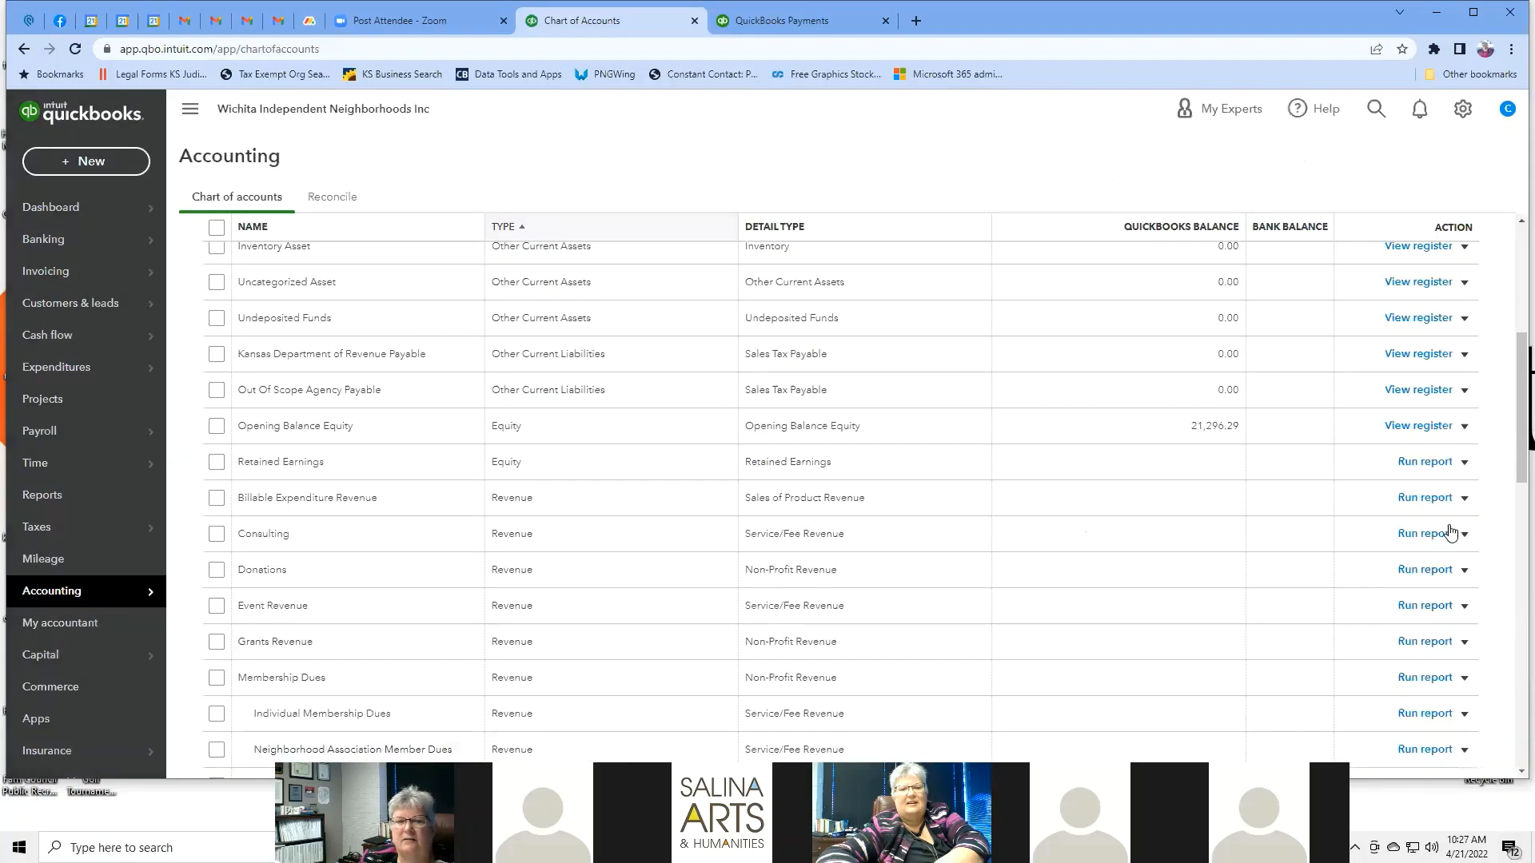
scroll(1337, 286, up, 5)
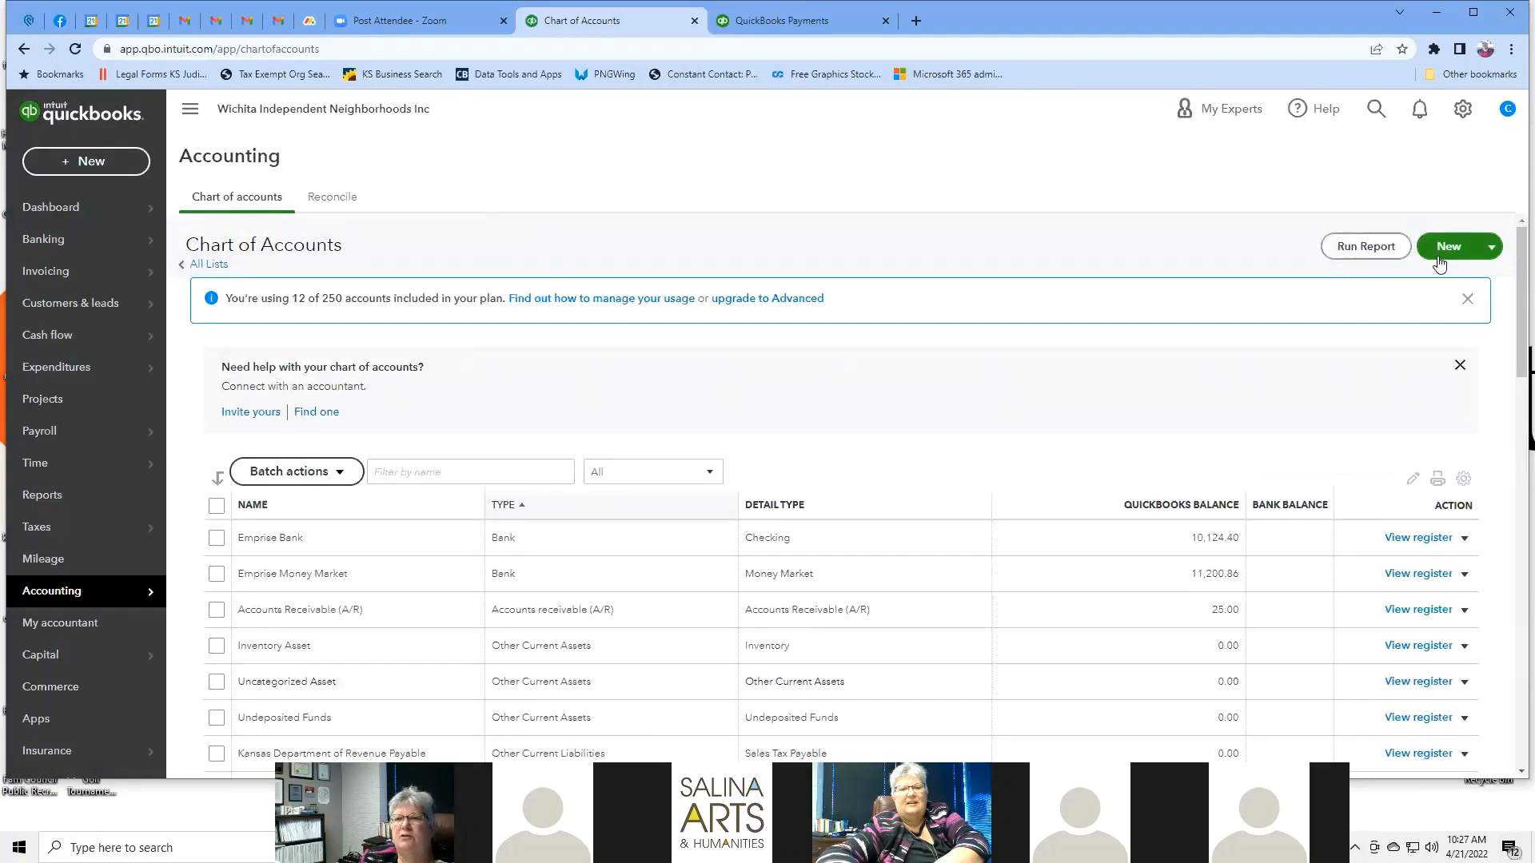
Create a new account named Neighborhood Development as a subaccount under Consulting.
click(1446, 239)
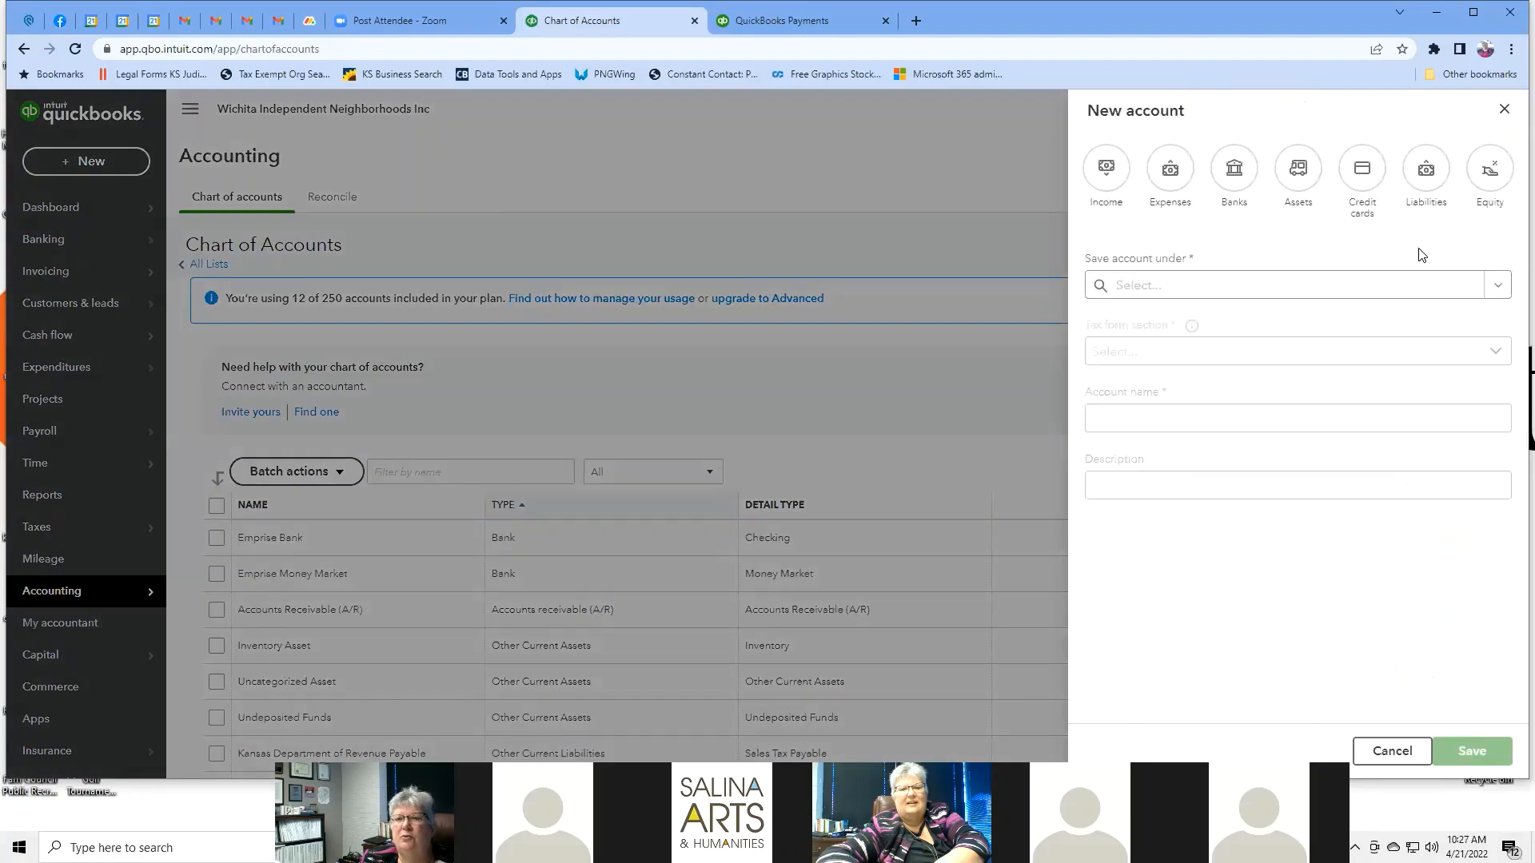
click(1497, 285)
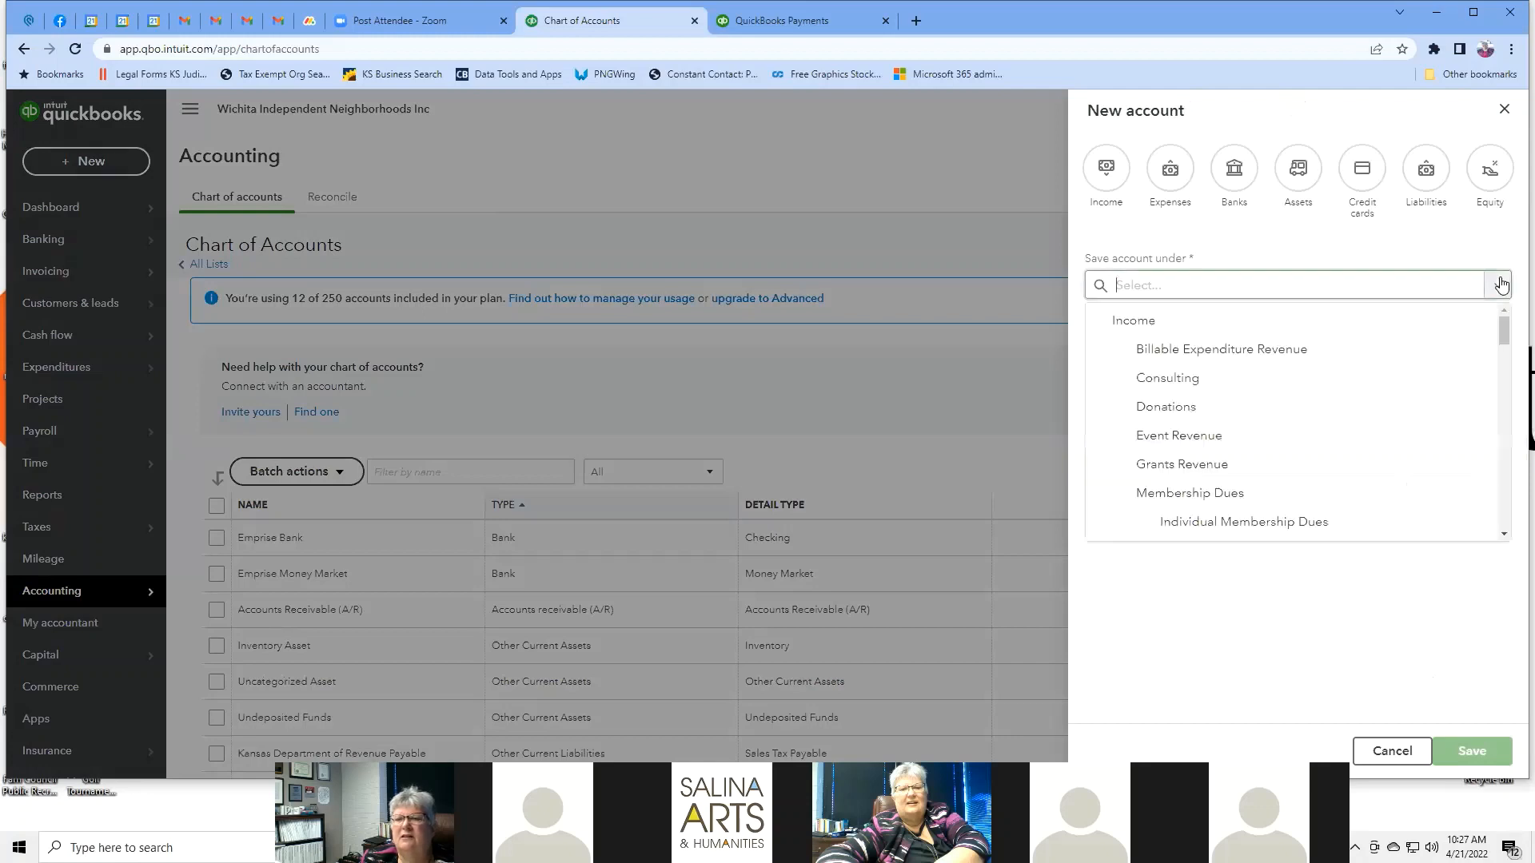
click(1210, 382)
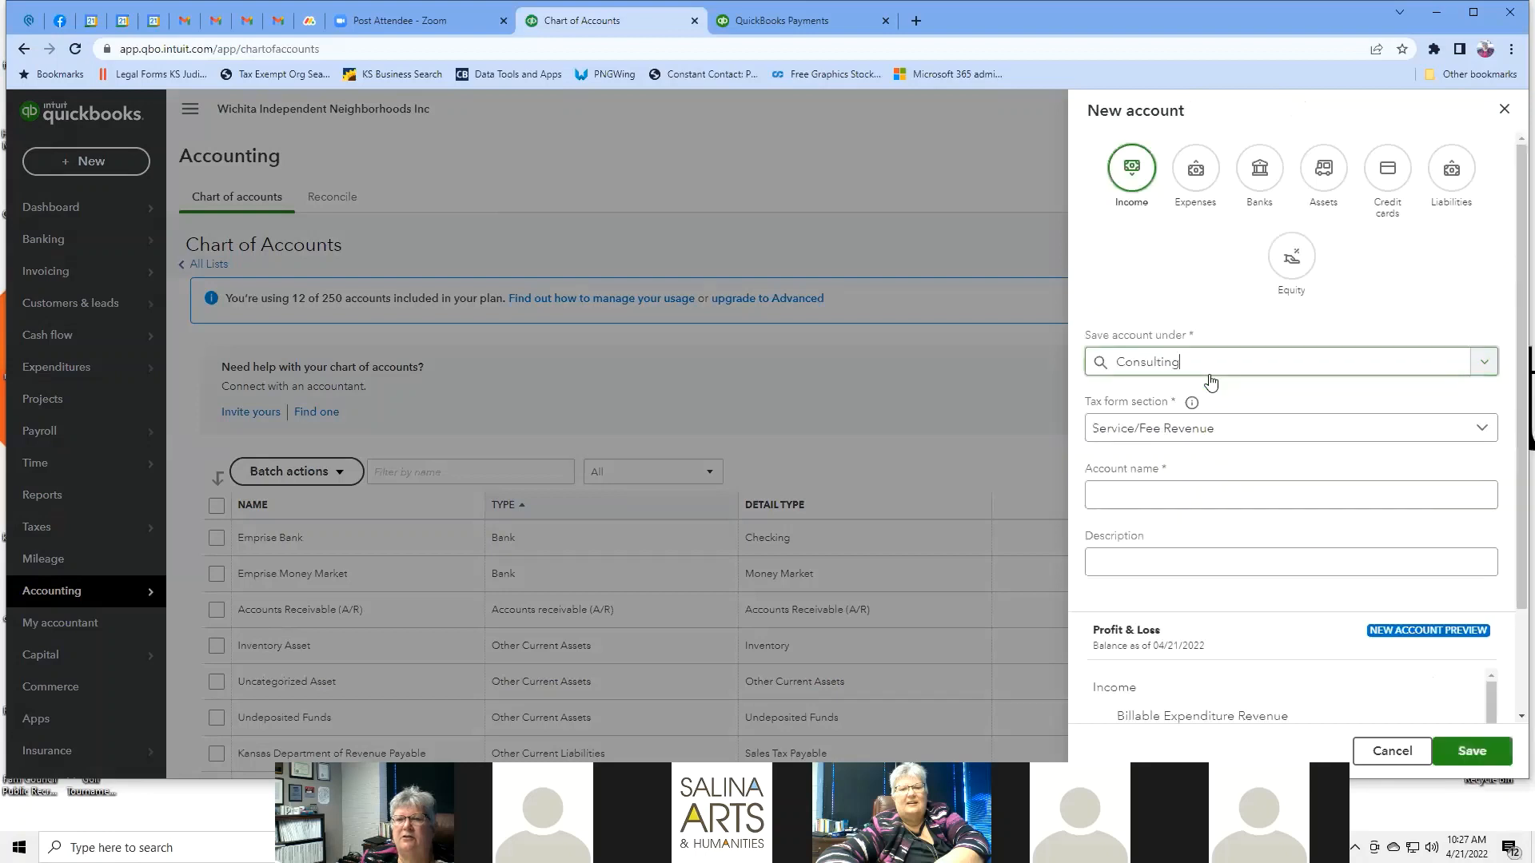
scroll(1390, 323, down, 1)
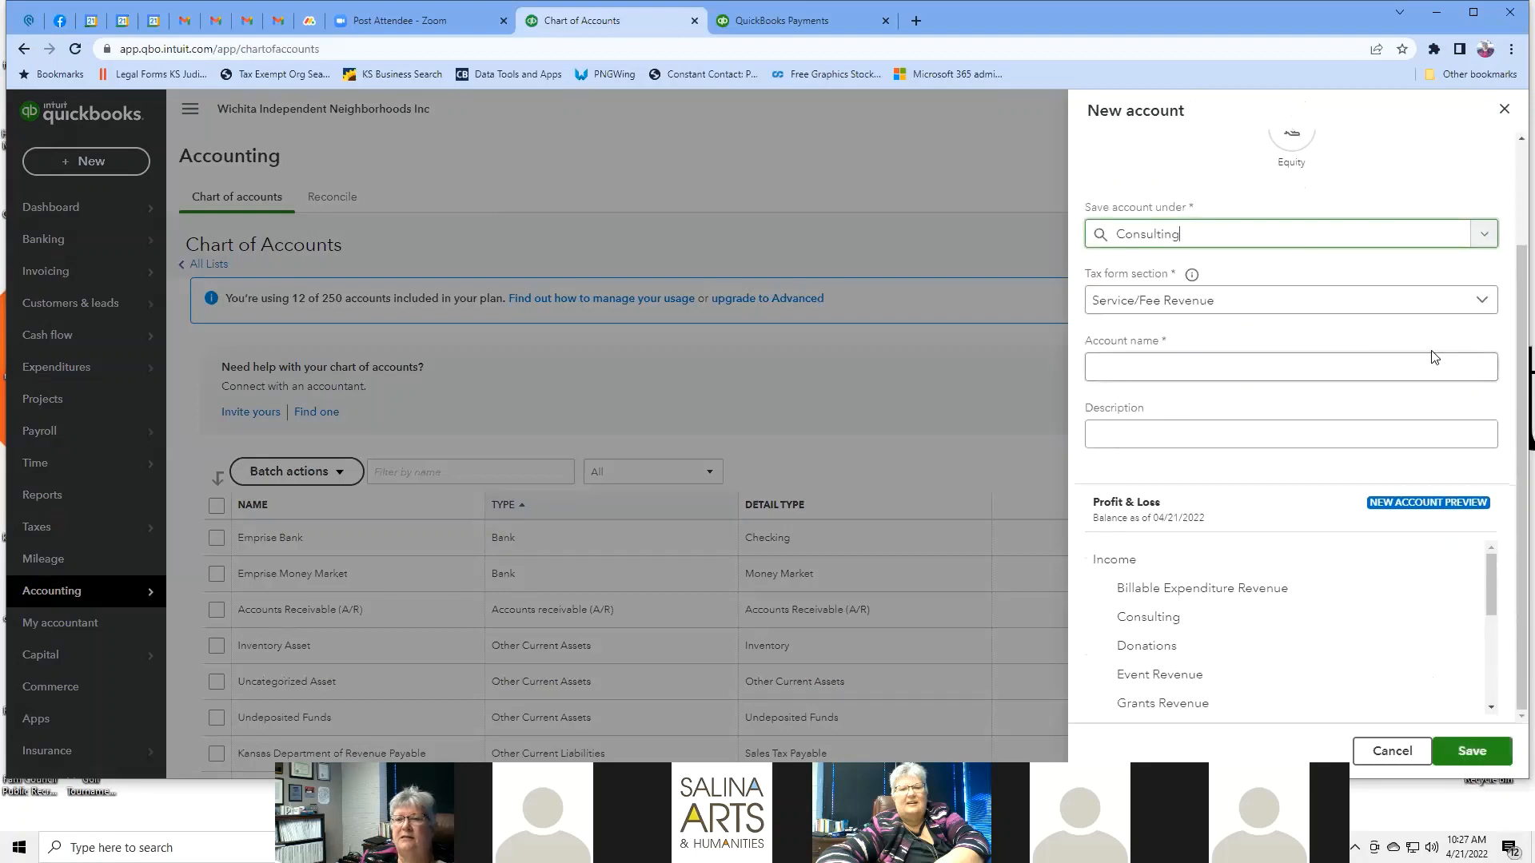
click(1453, 369)
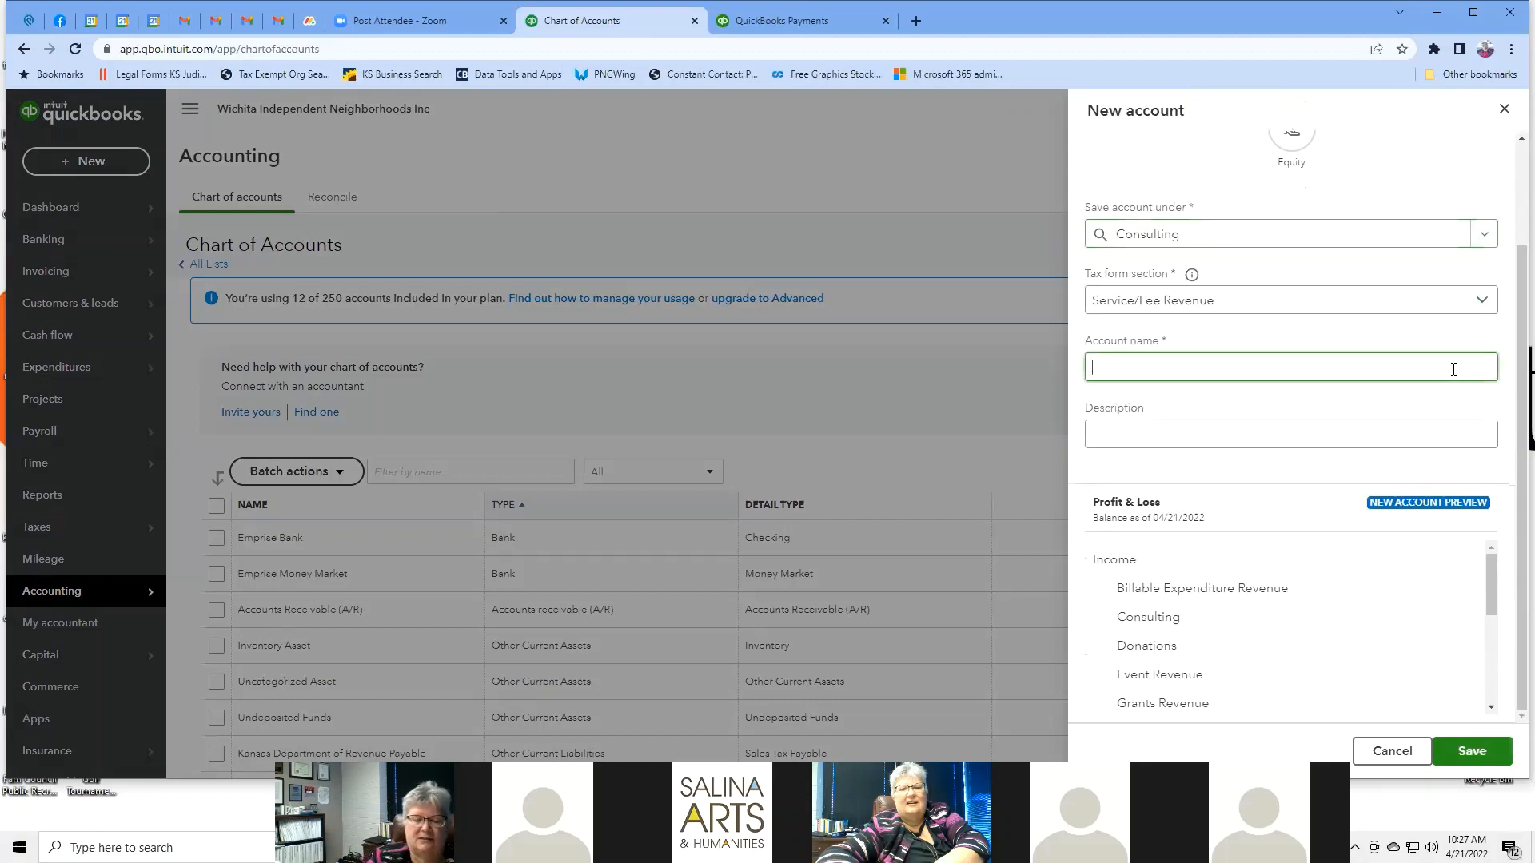
text(Nei)
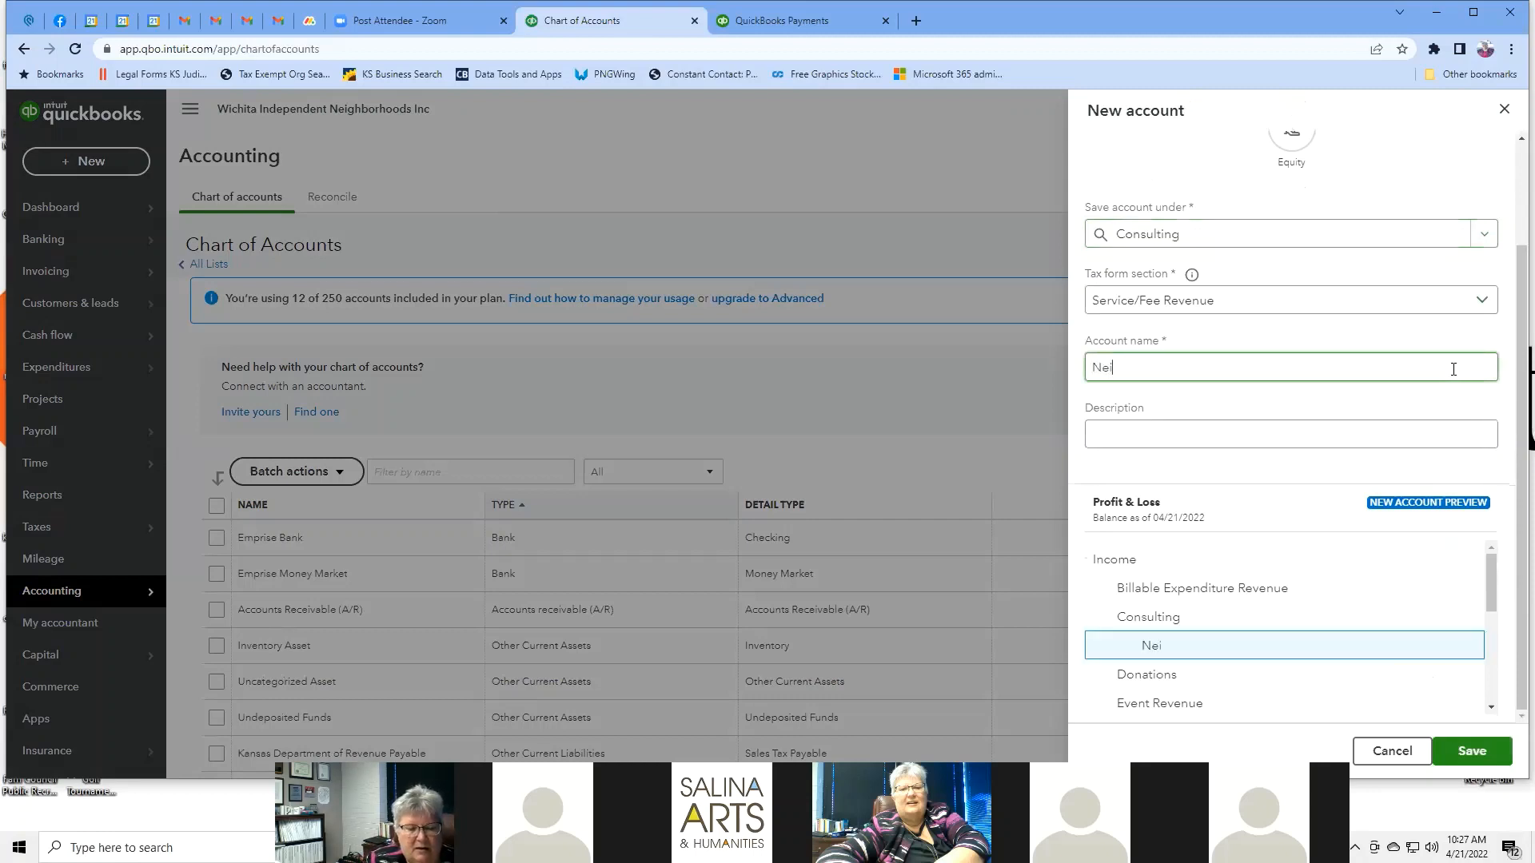
text(ghborhood)
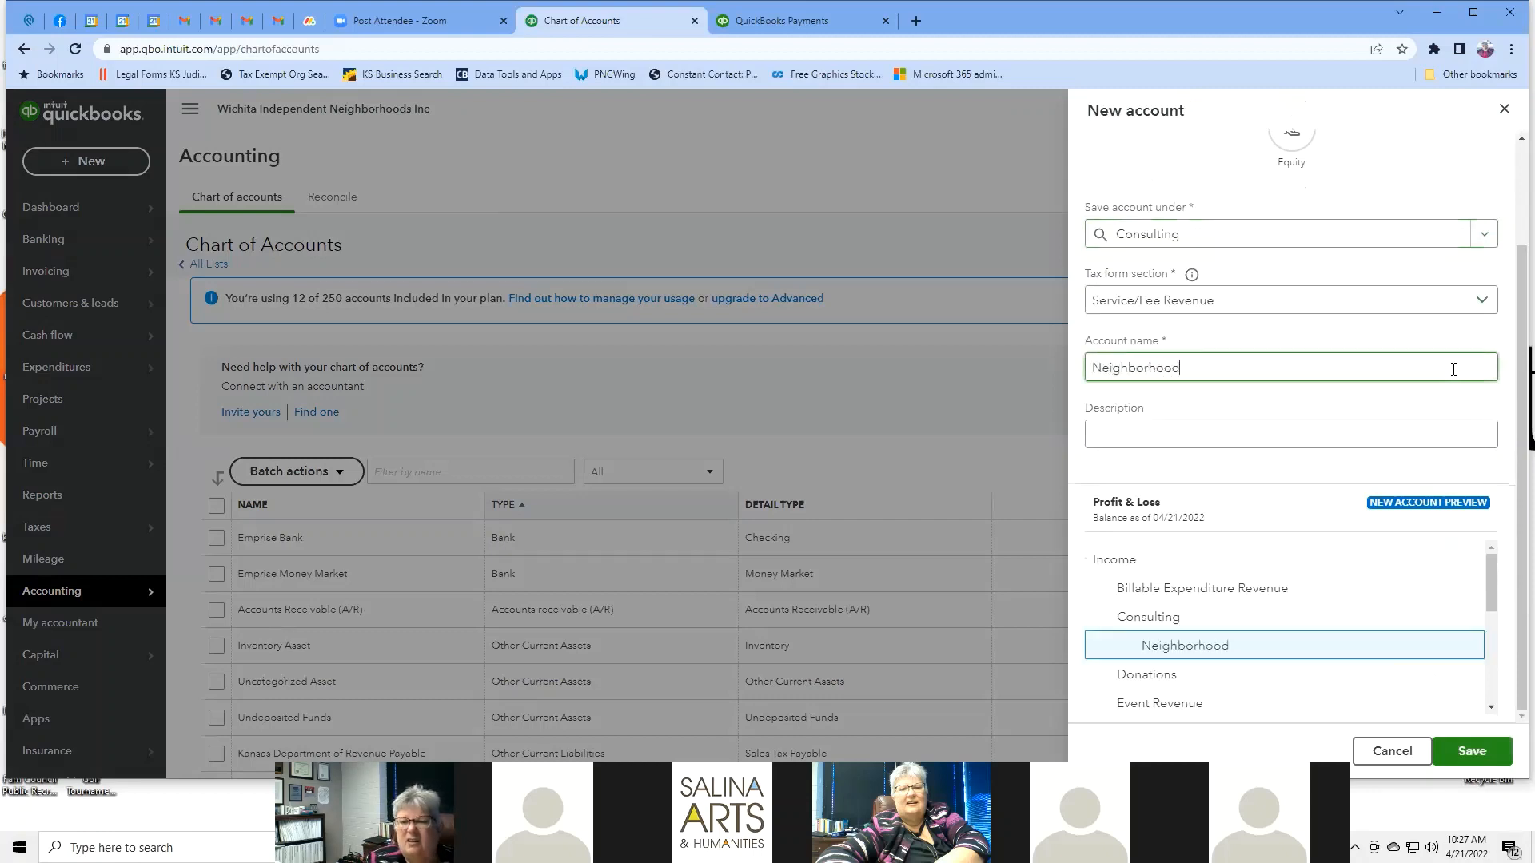
text( Develop)
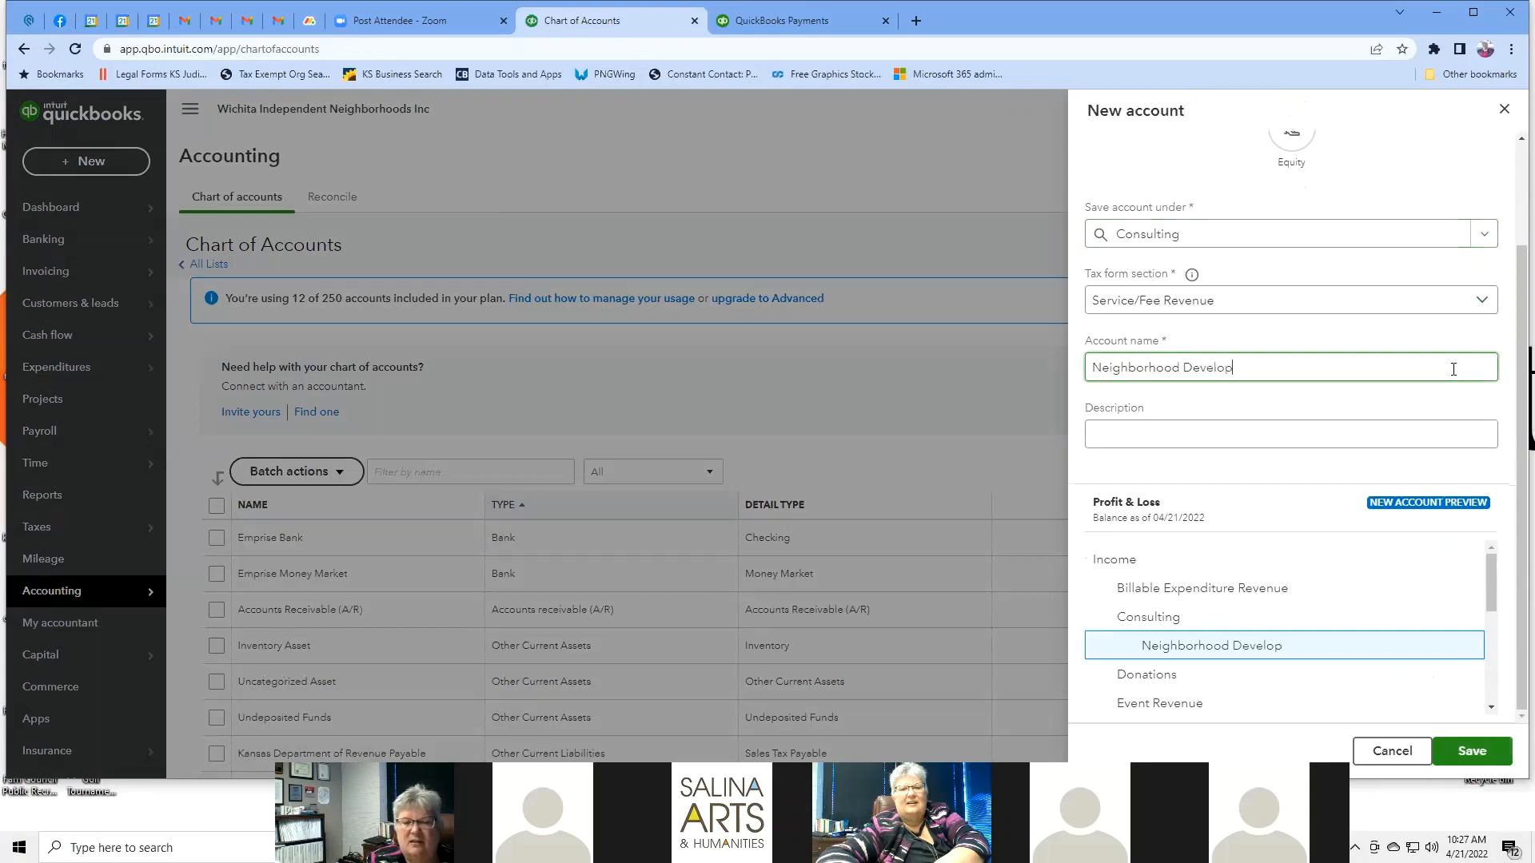
text(ment)
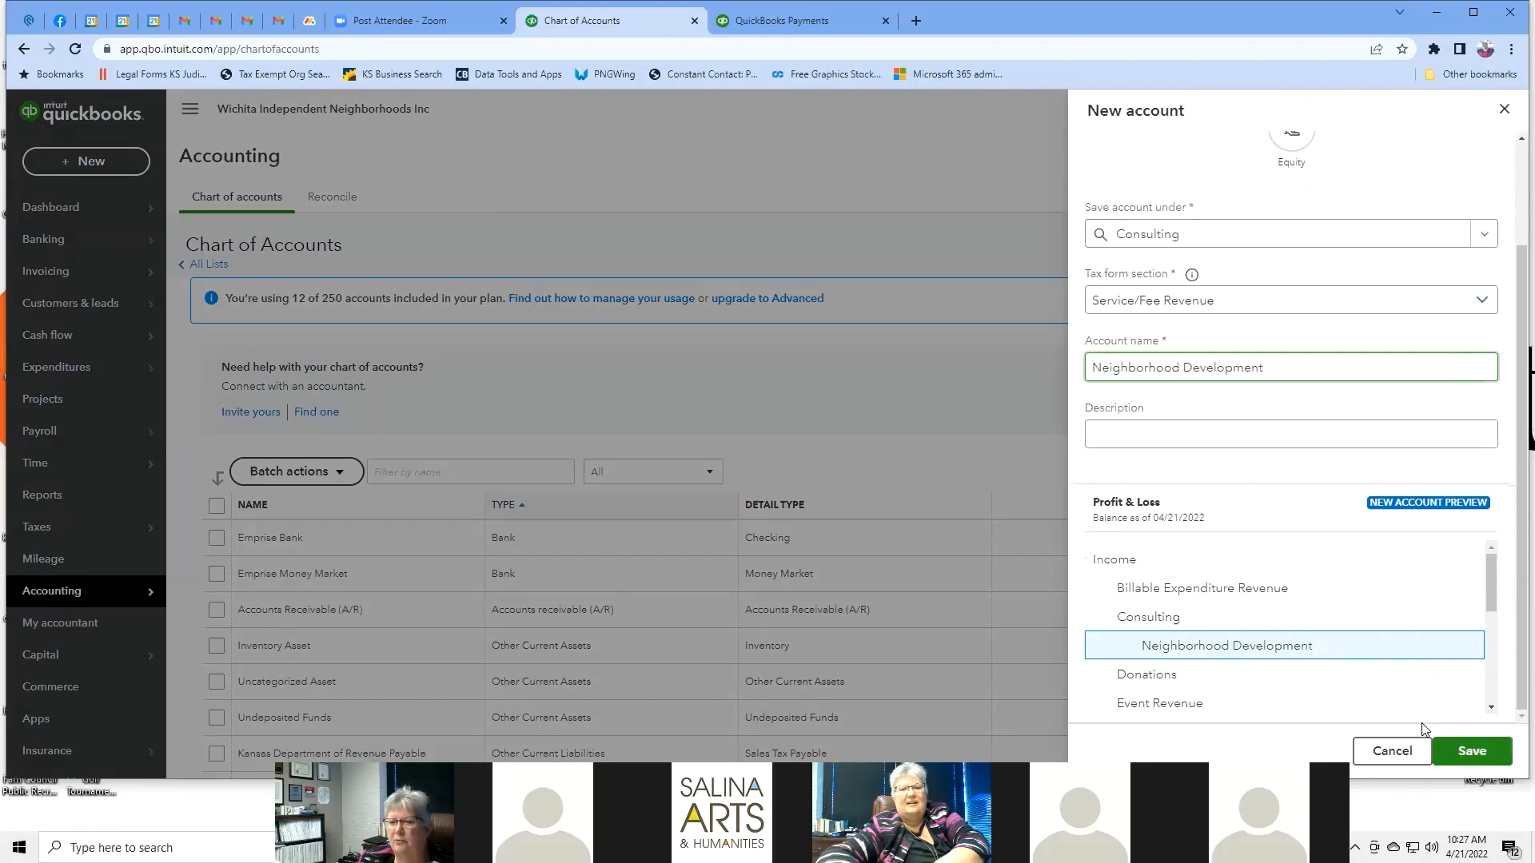
click(1459, 748)
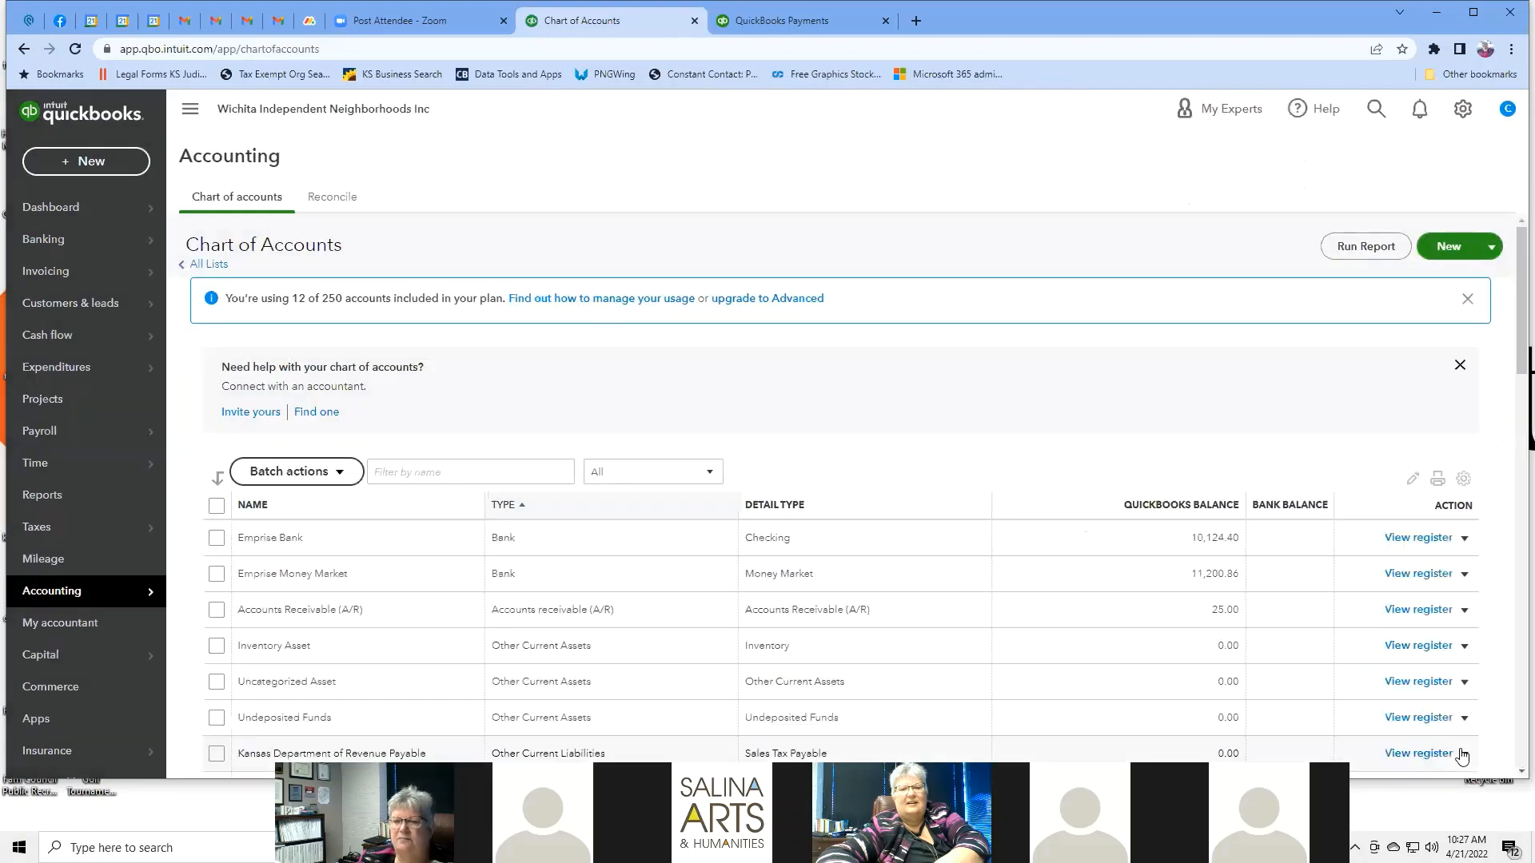
scroll(901, 432, down, 4)
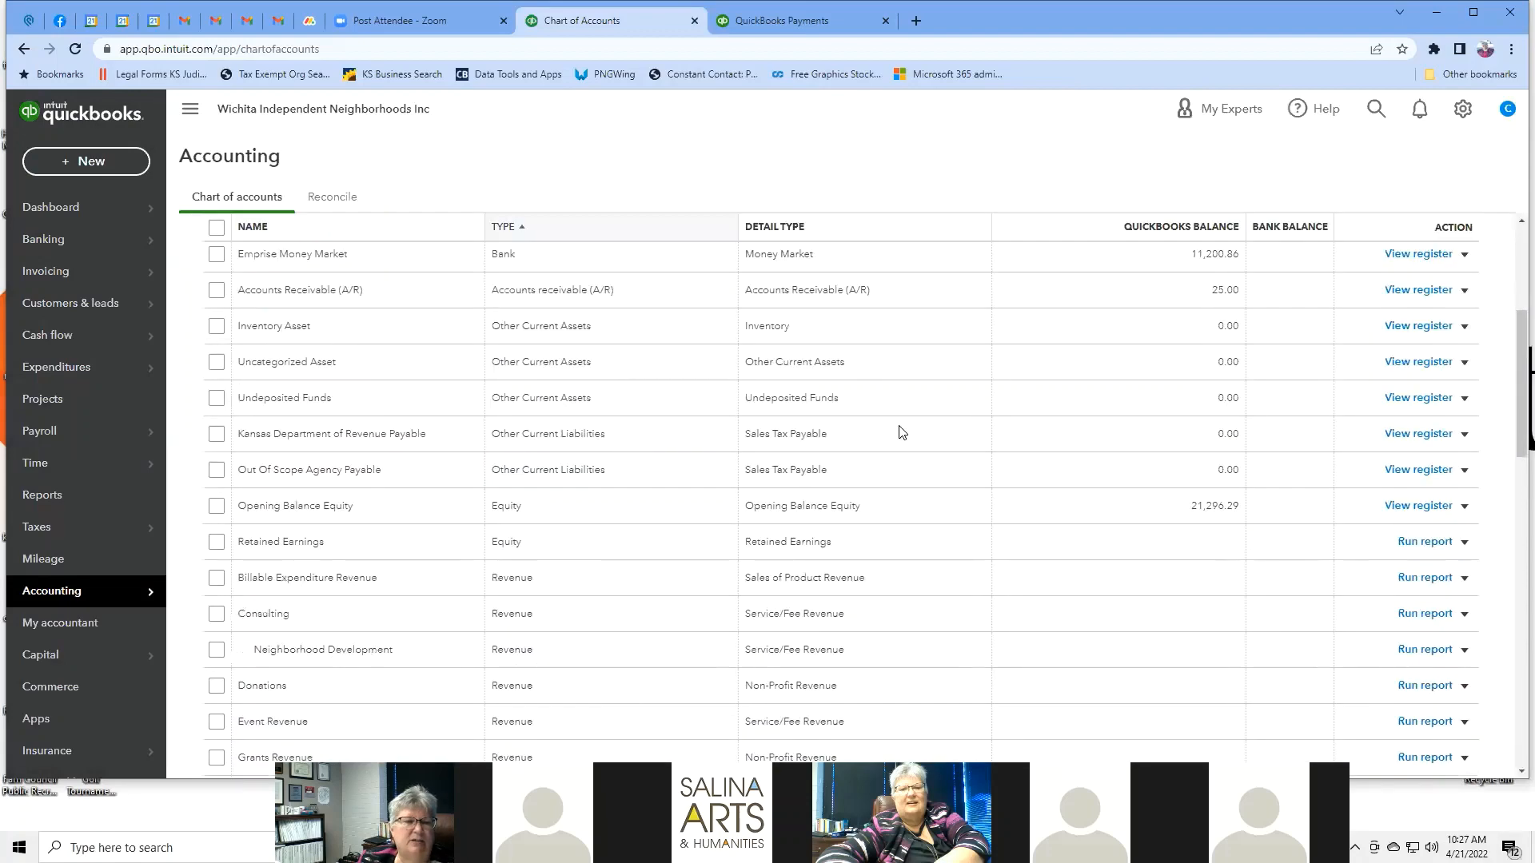
scroll(902, 432, down, 3)
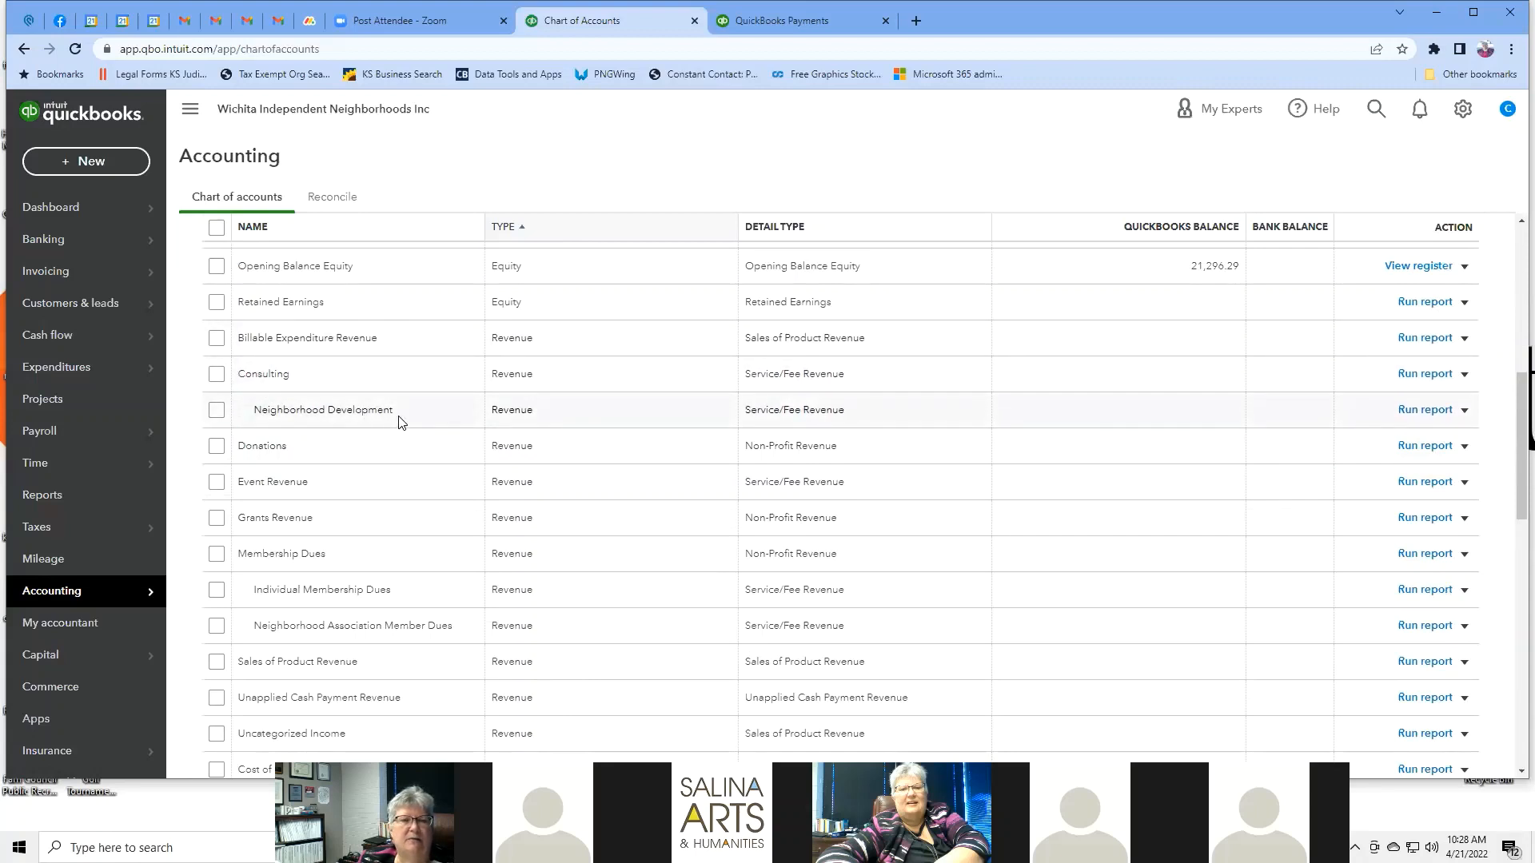
scroll(1357, 490, up, 10)
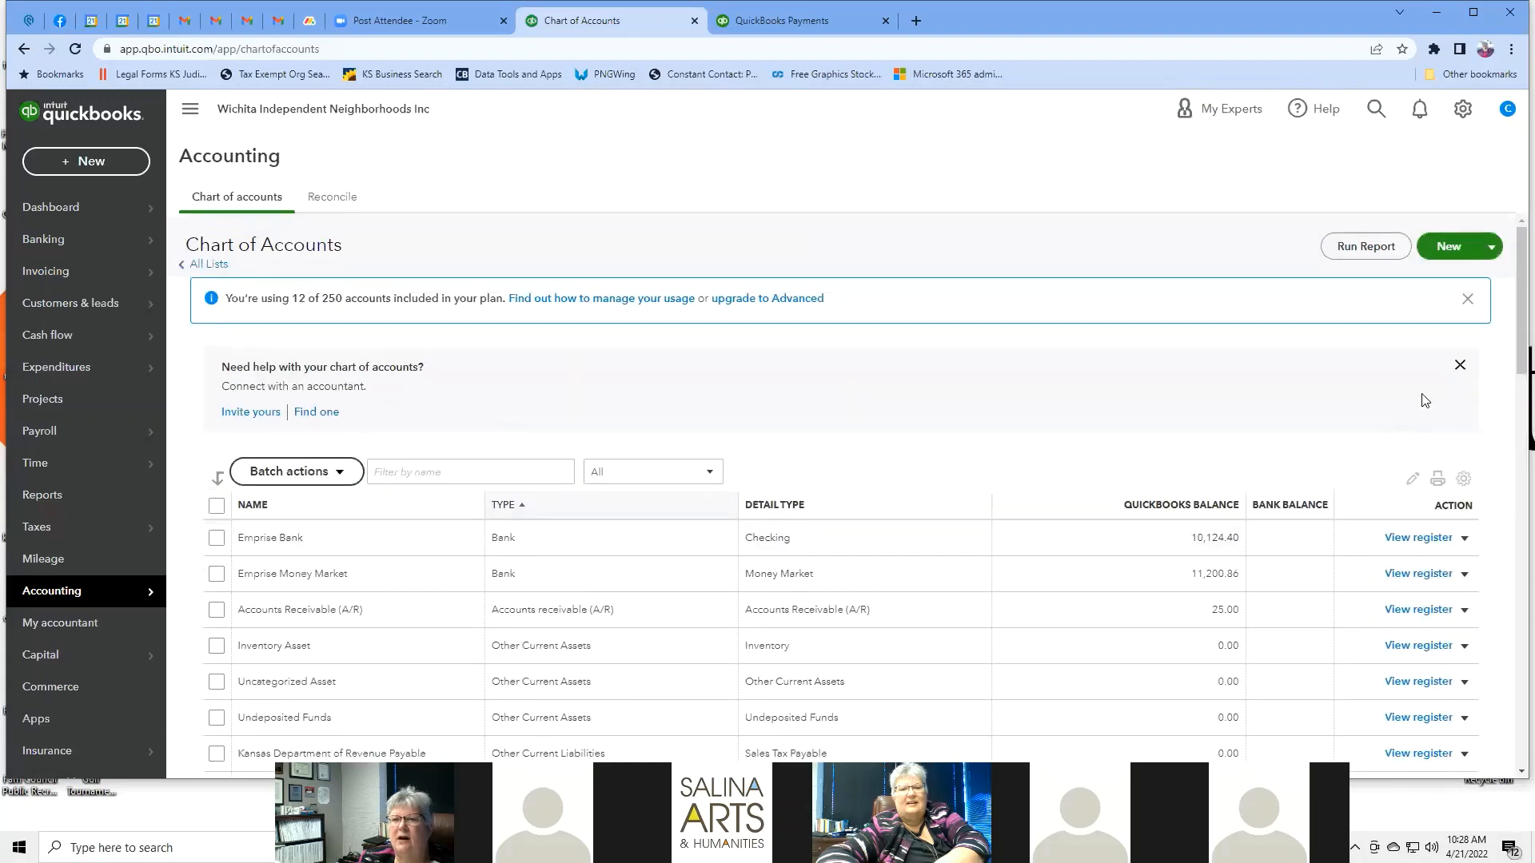
Add Individual Development as another subaccount under Consulting.
click(1453, 248)
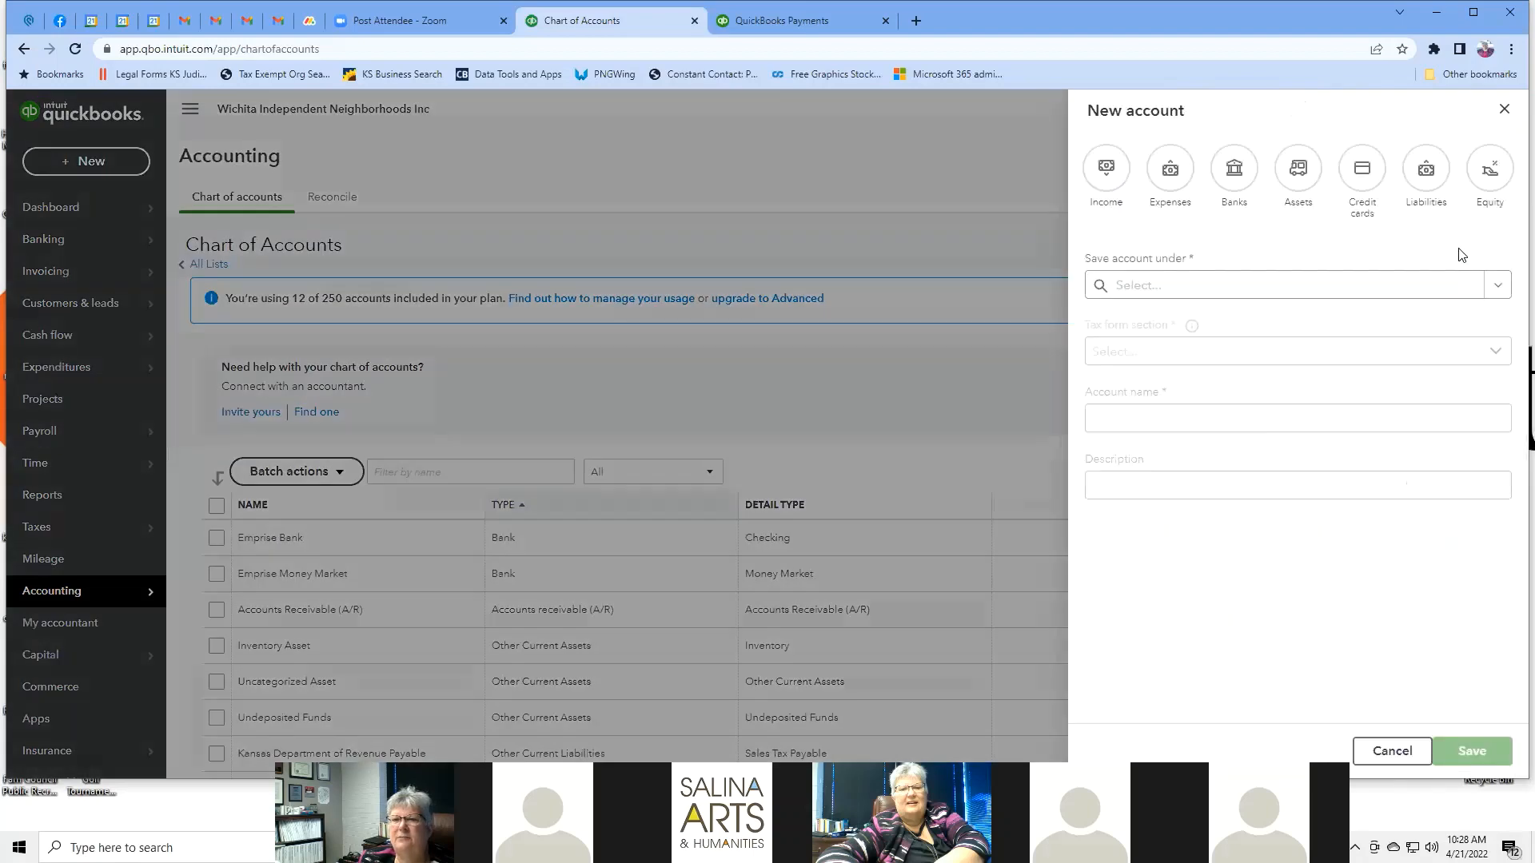
click(1255, 287)
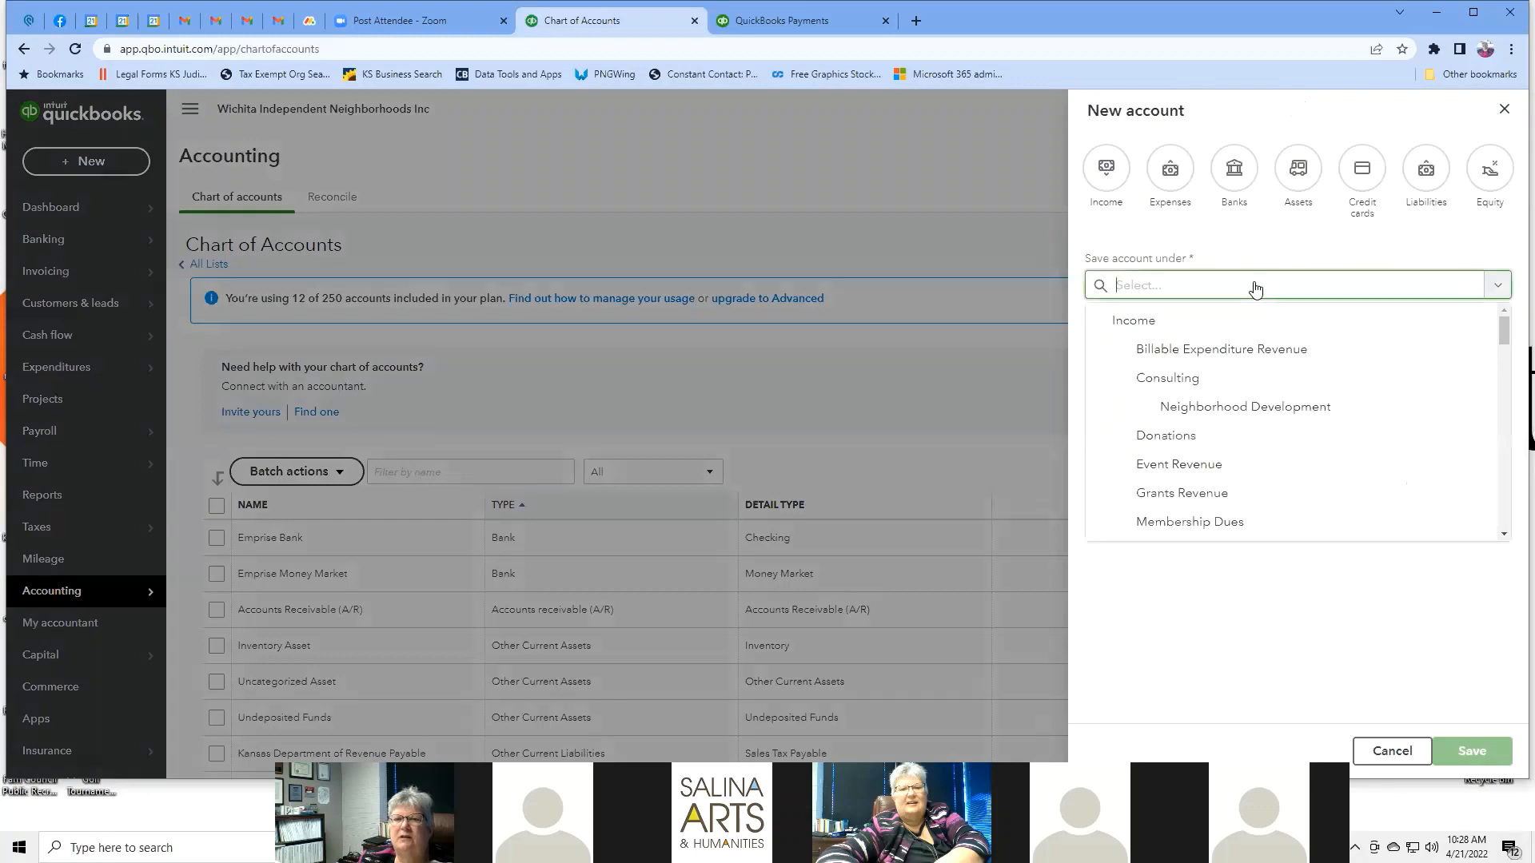
click(1208, 379)
click(1175, 494)
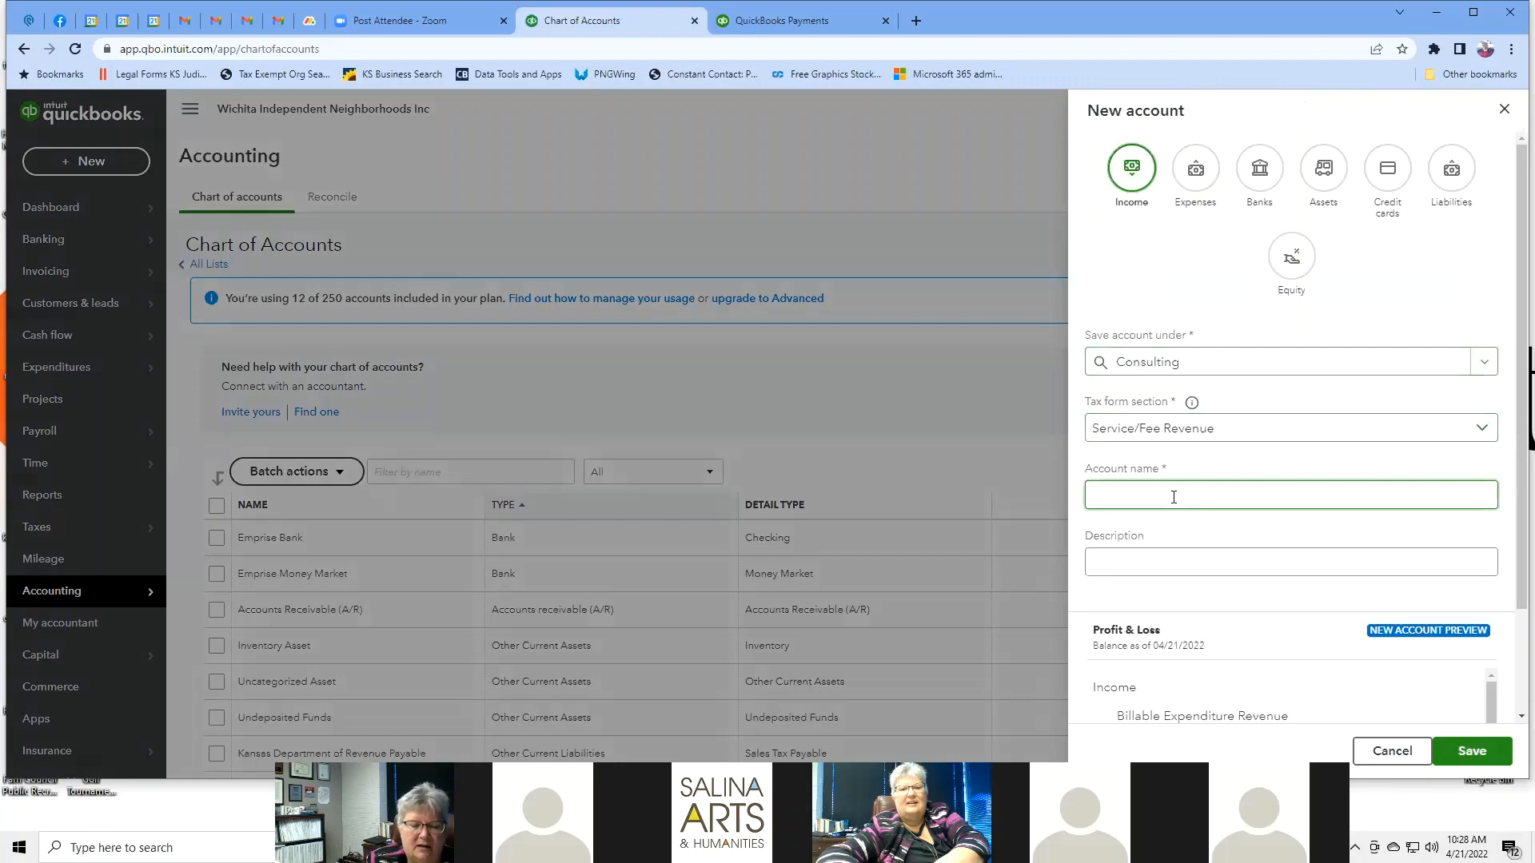
text(Indi)
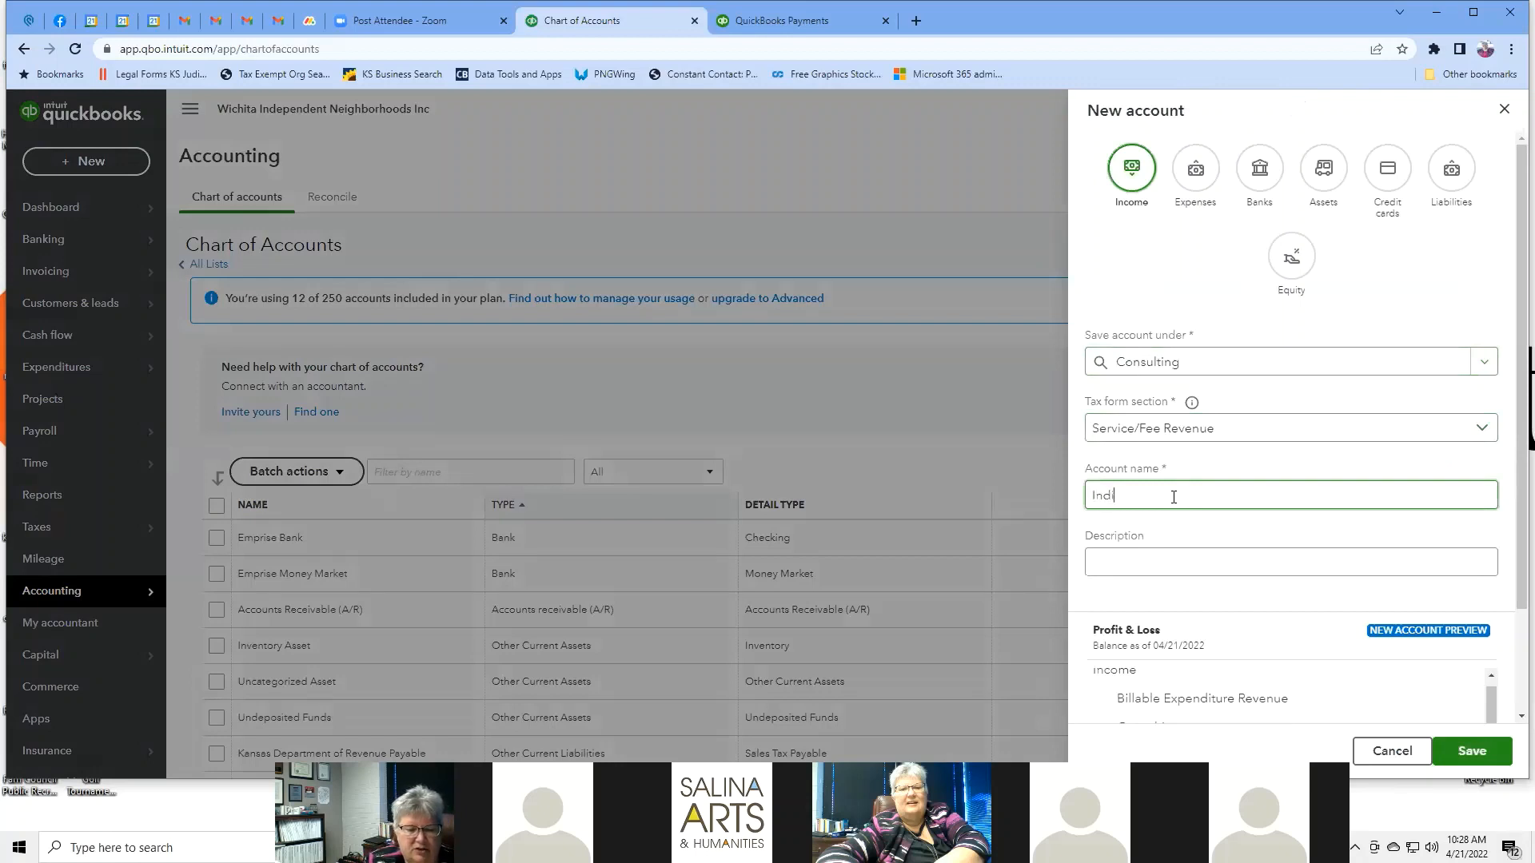
text(vidual )
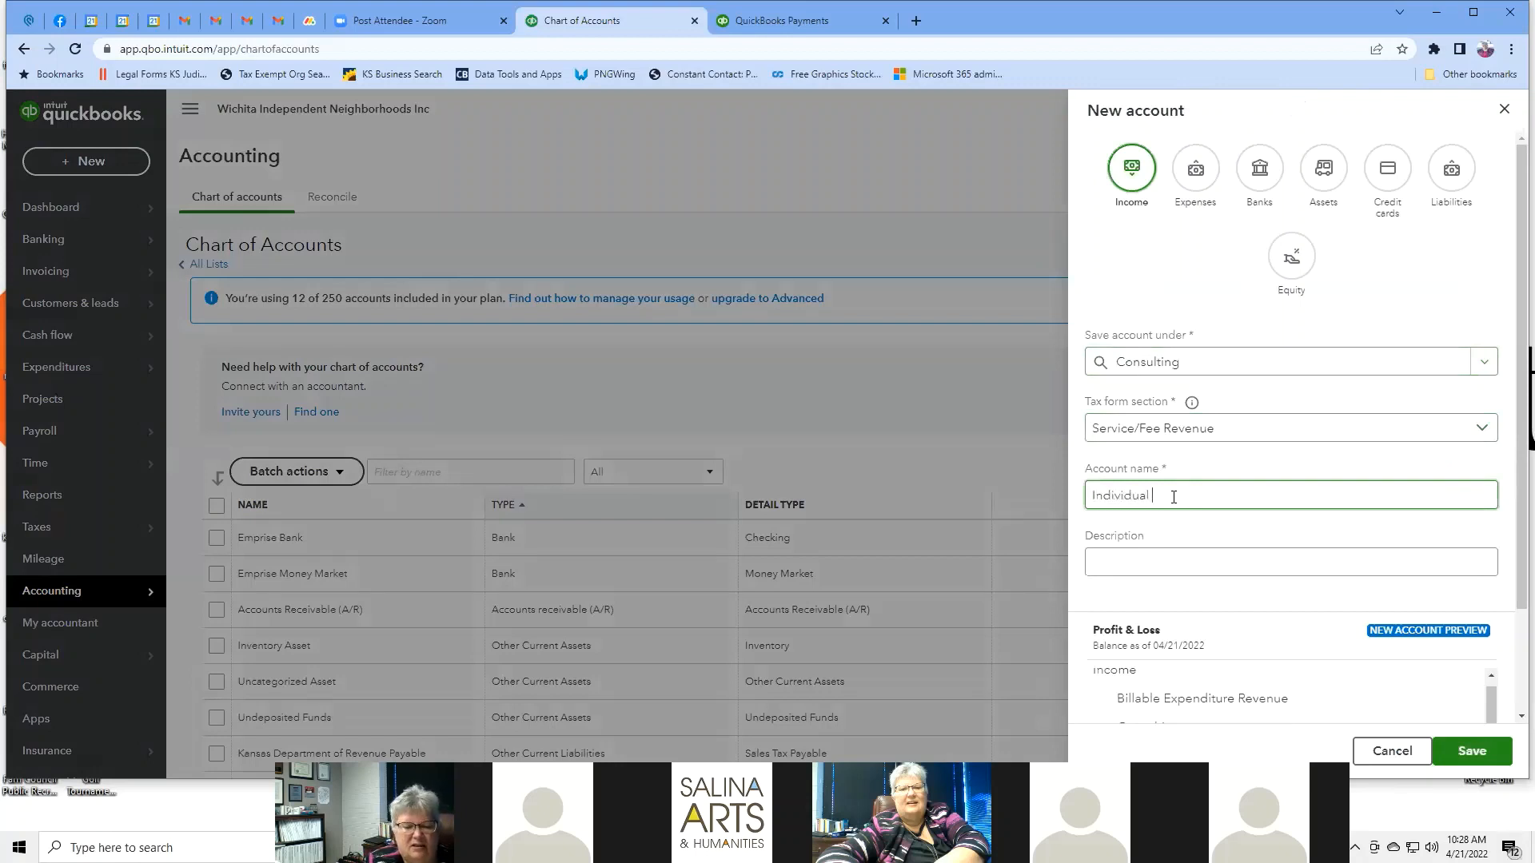
text(Development)
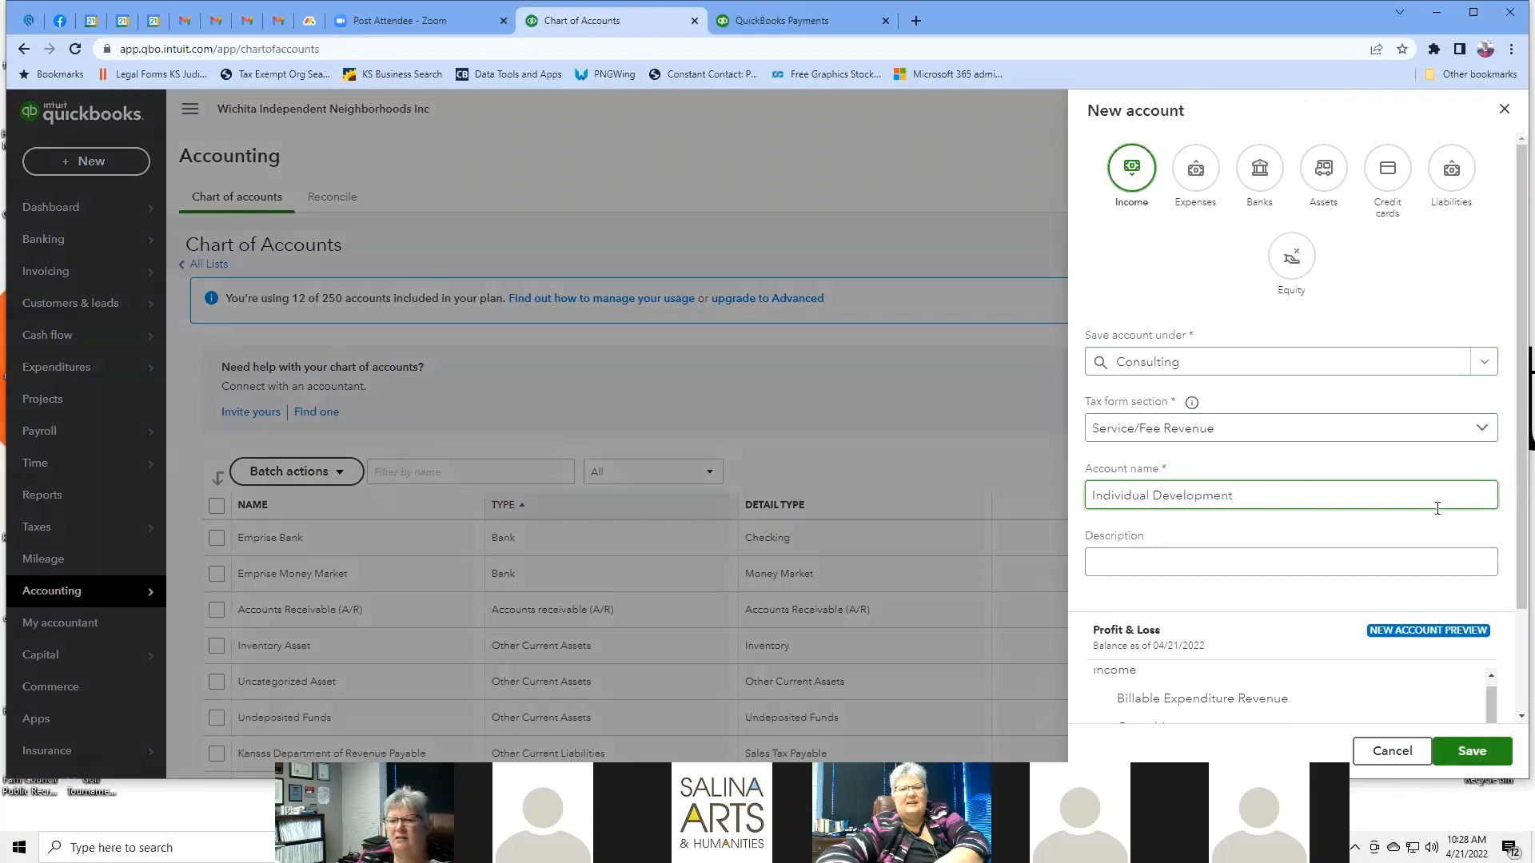
scroll(1436, 509, down, 2)
click(1480, 754)
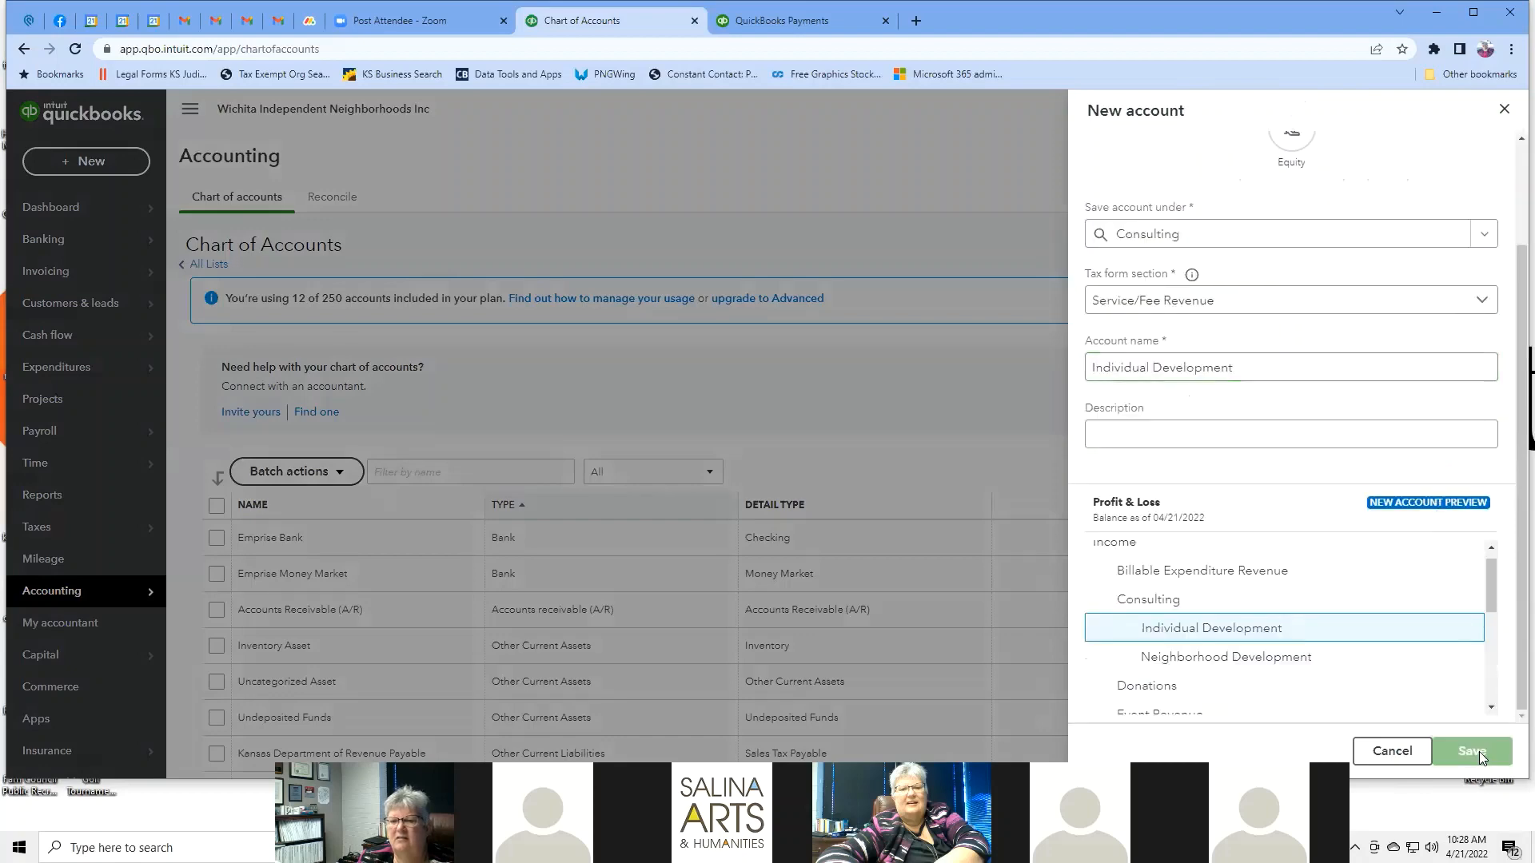
Scroll through the chart of accounts to review the new Consulting subaccounts.
scroll(925, 446, down, 7)
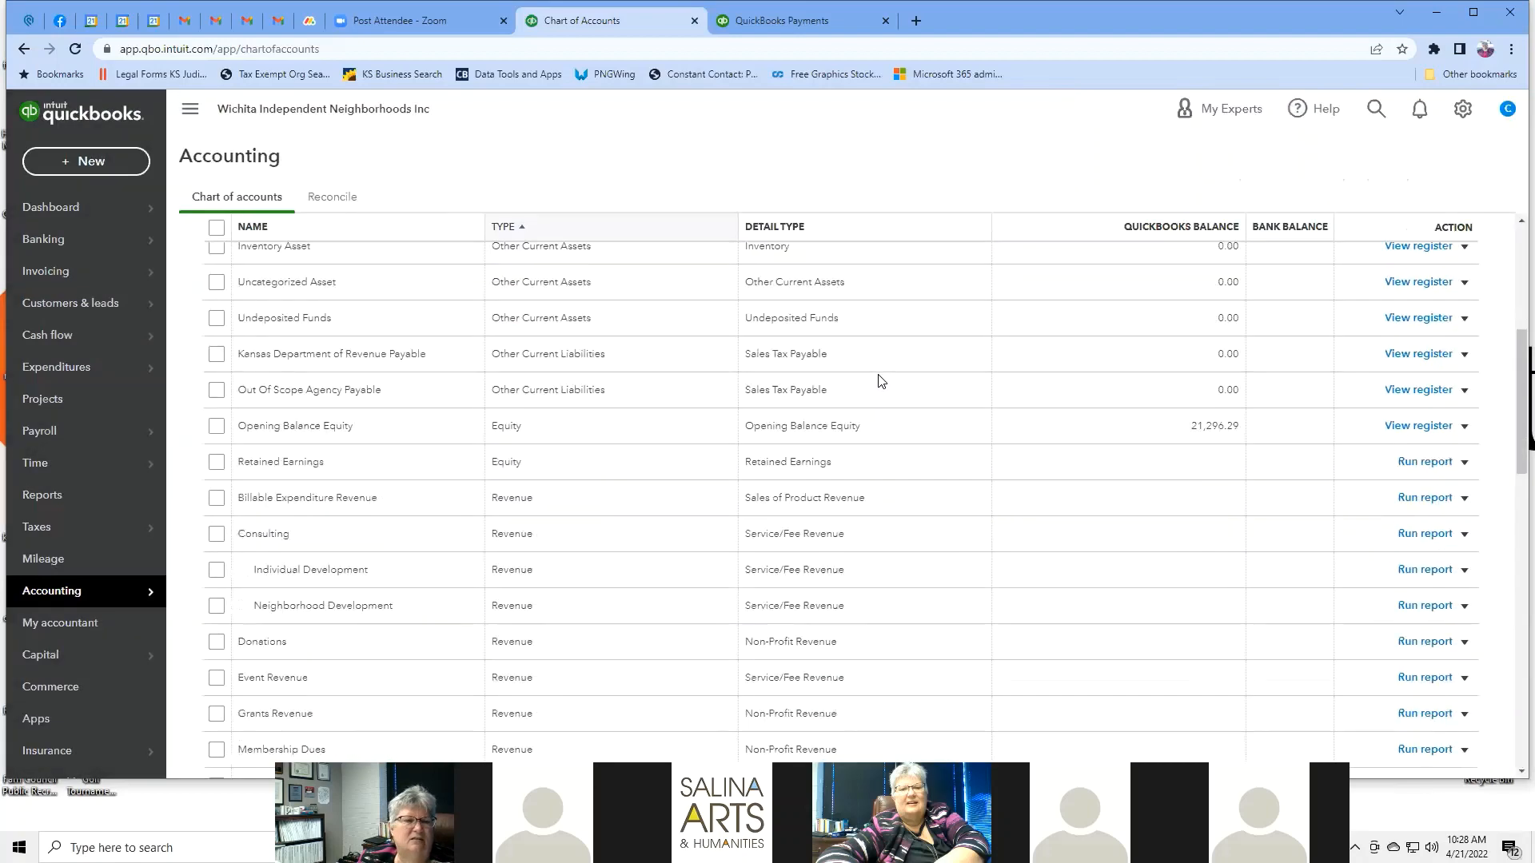
scroll(881, 379, down, 1)
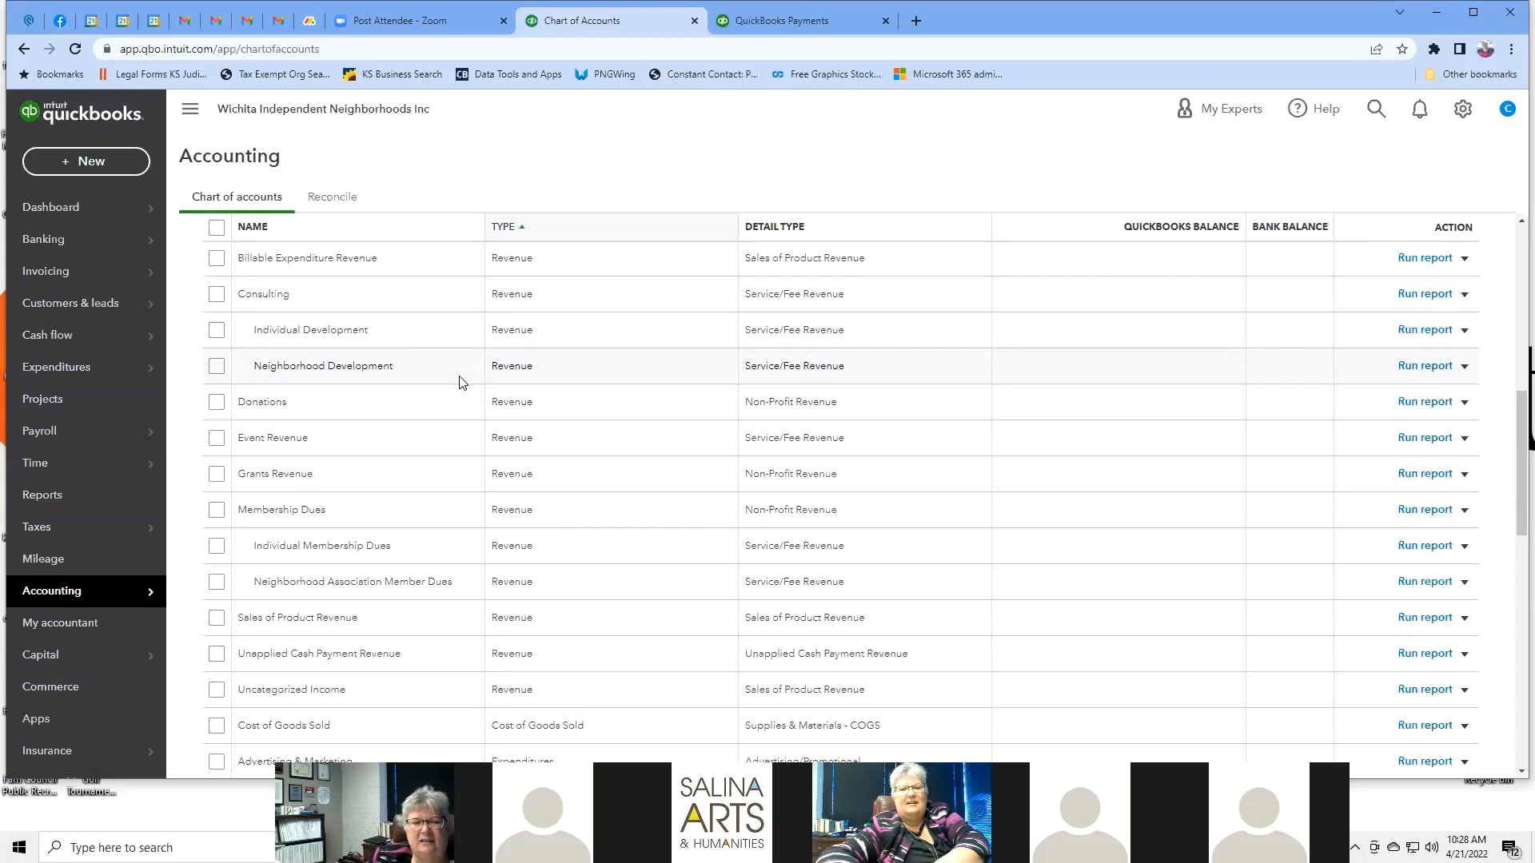
scroll(460, 382, down, 5)
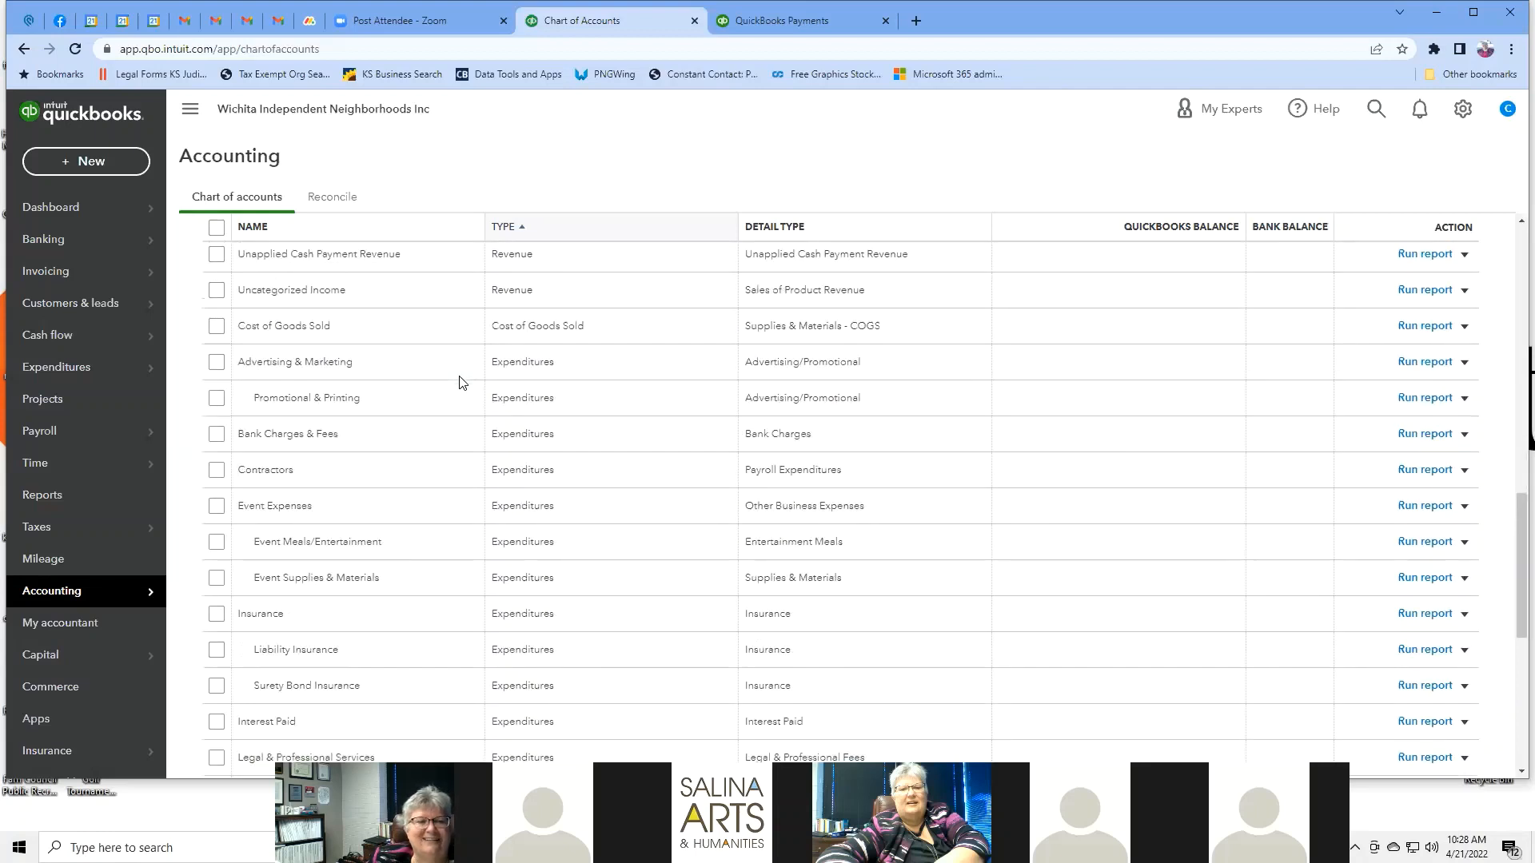
scroll(460, 382, down, 3)
scroll(460, 382, up, 2)
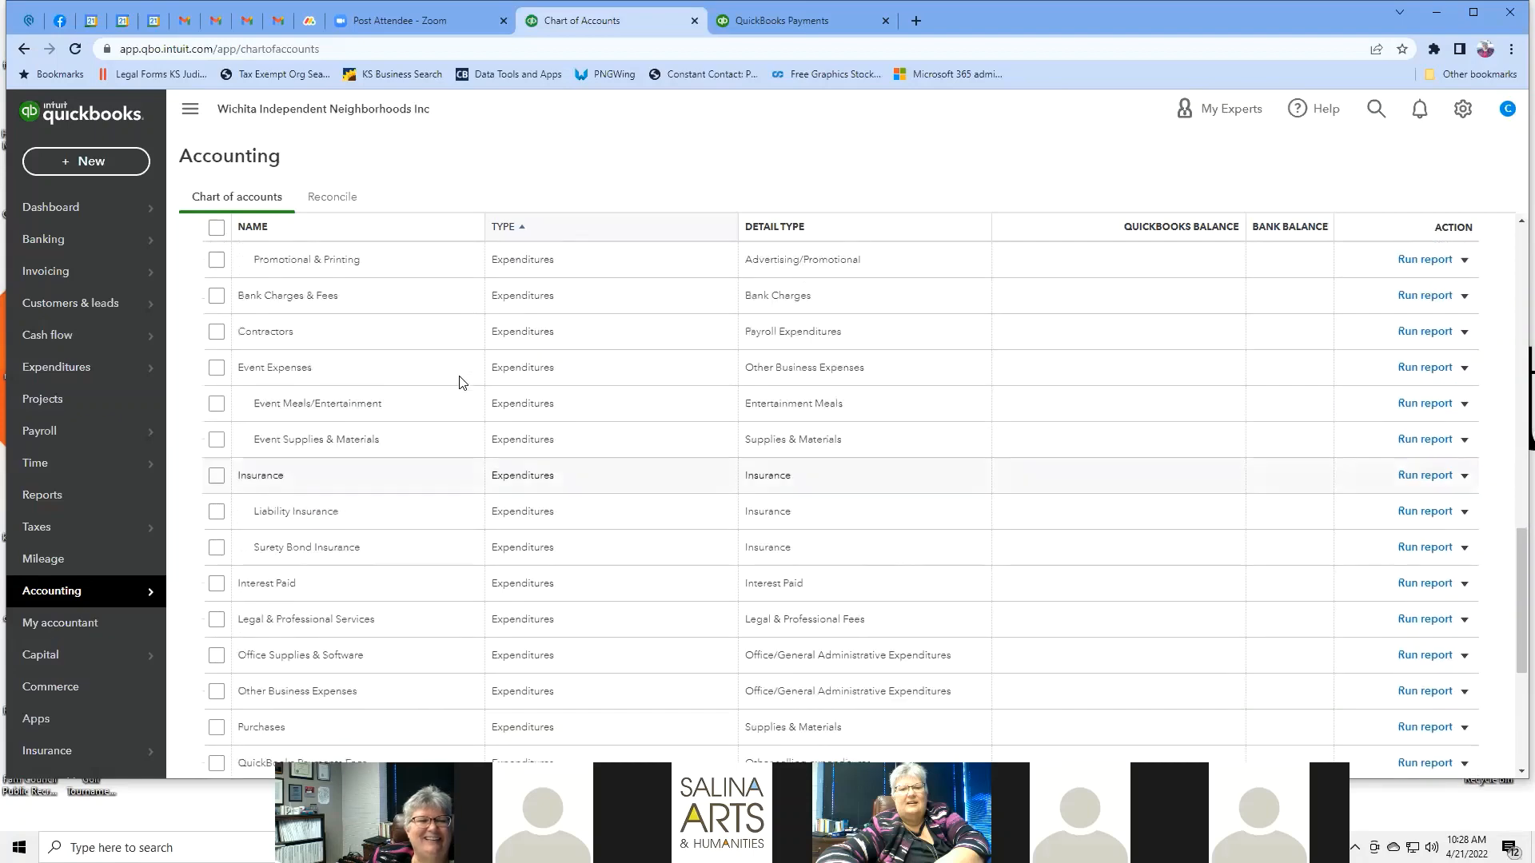
scroll(460, 382, down, 4)
scroll(459, 382, down, 2)
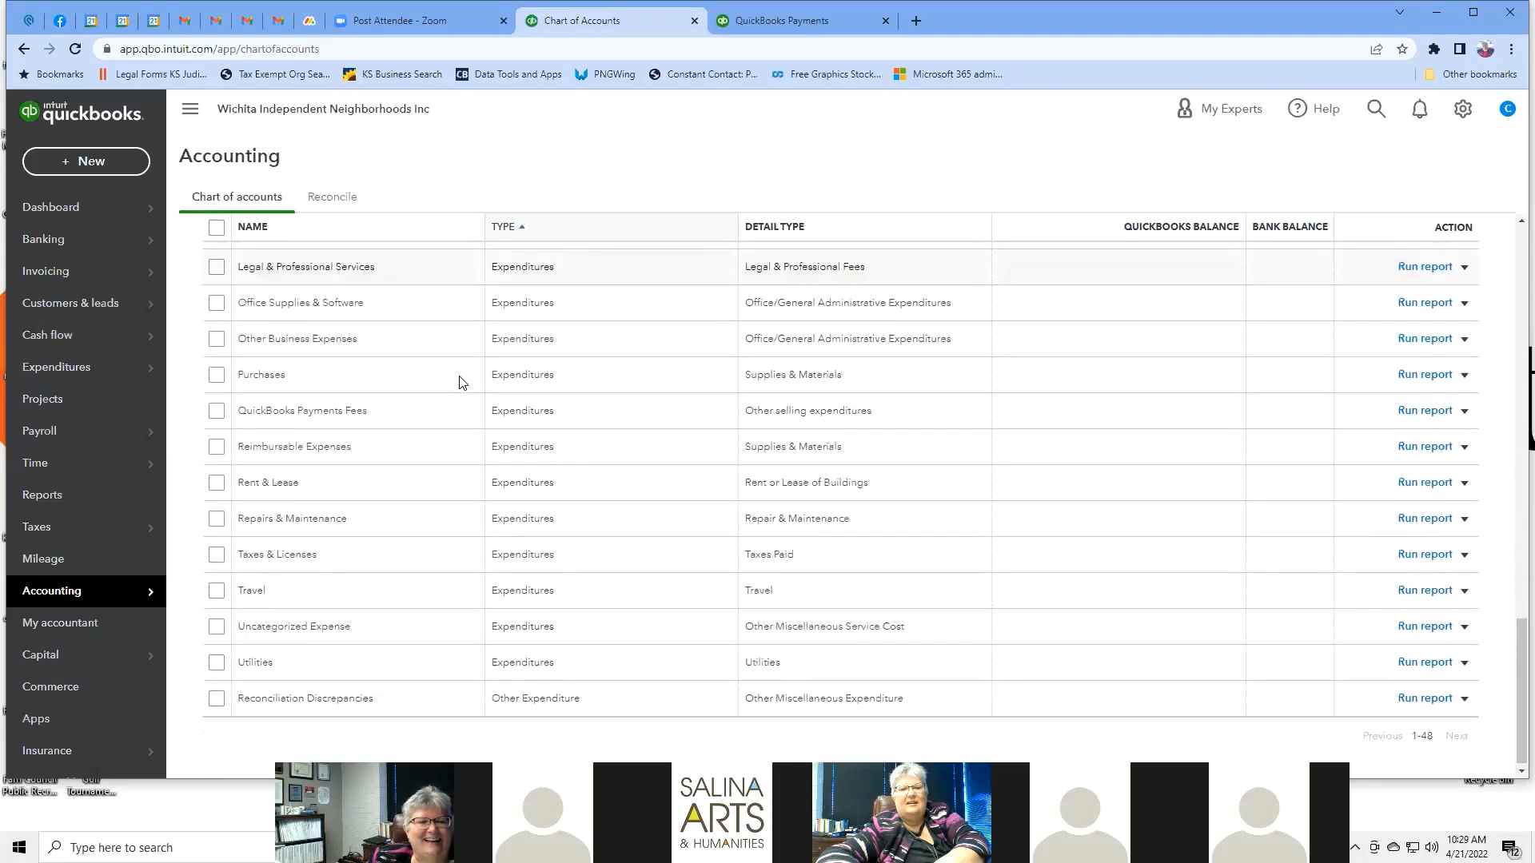
scroll(460, 382, up, 20)
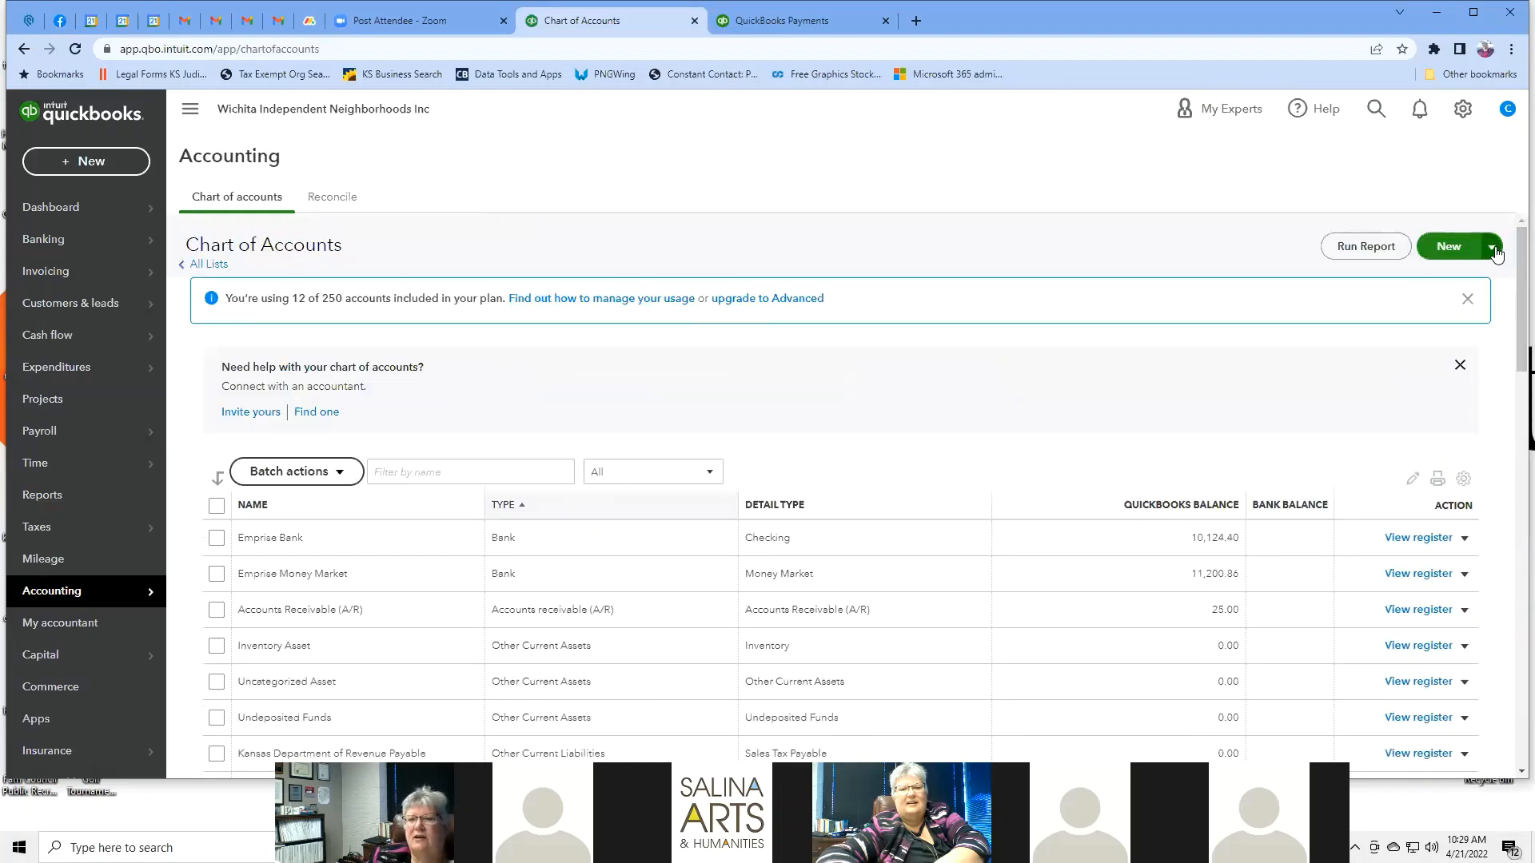
click(1493, 248)
click(1494, 249)
click(1494, 249)
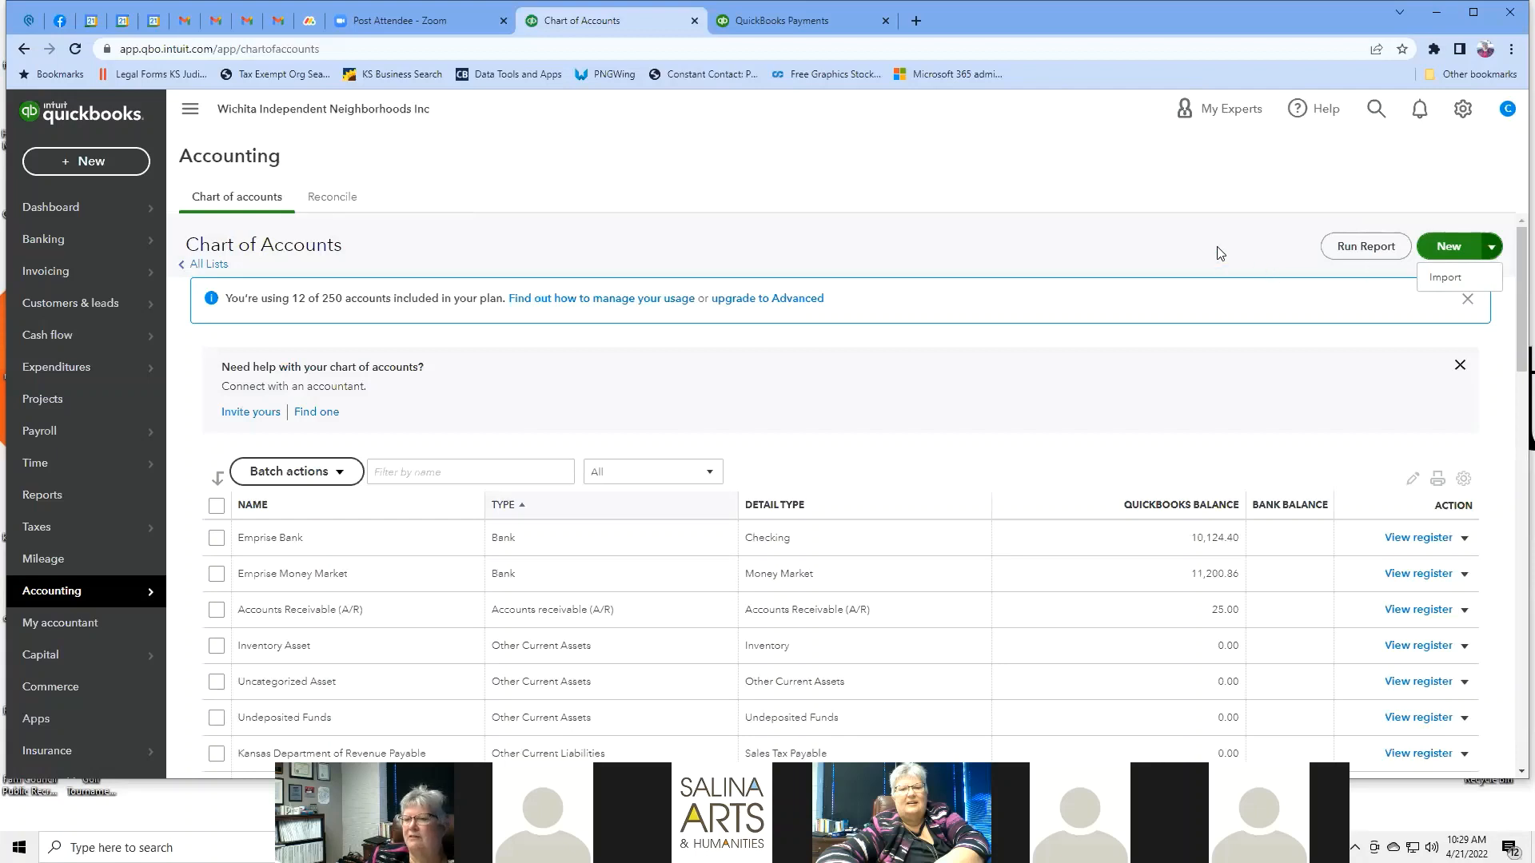
click(1369, 248)
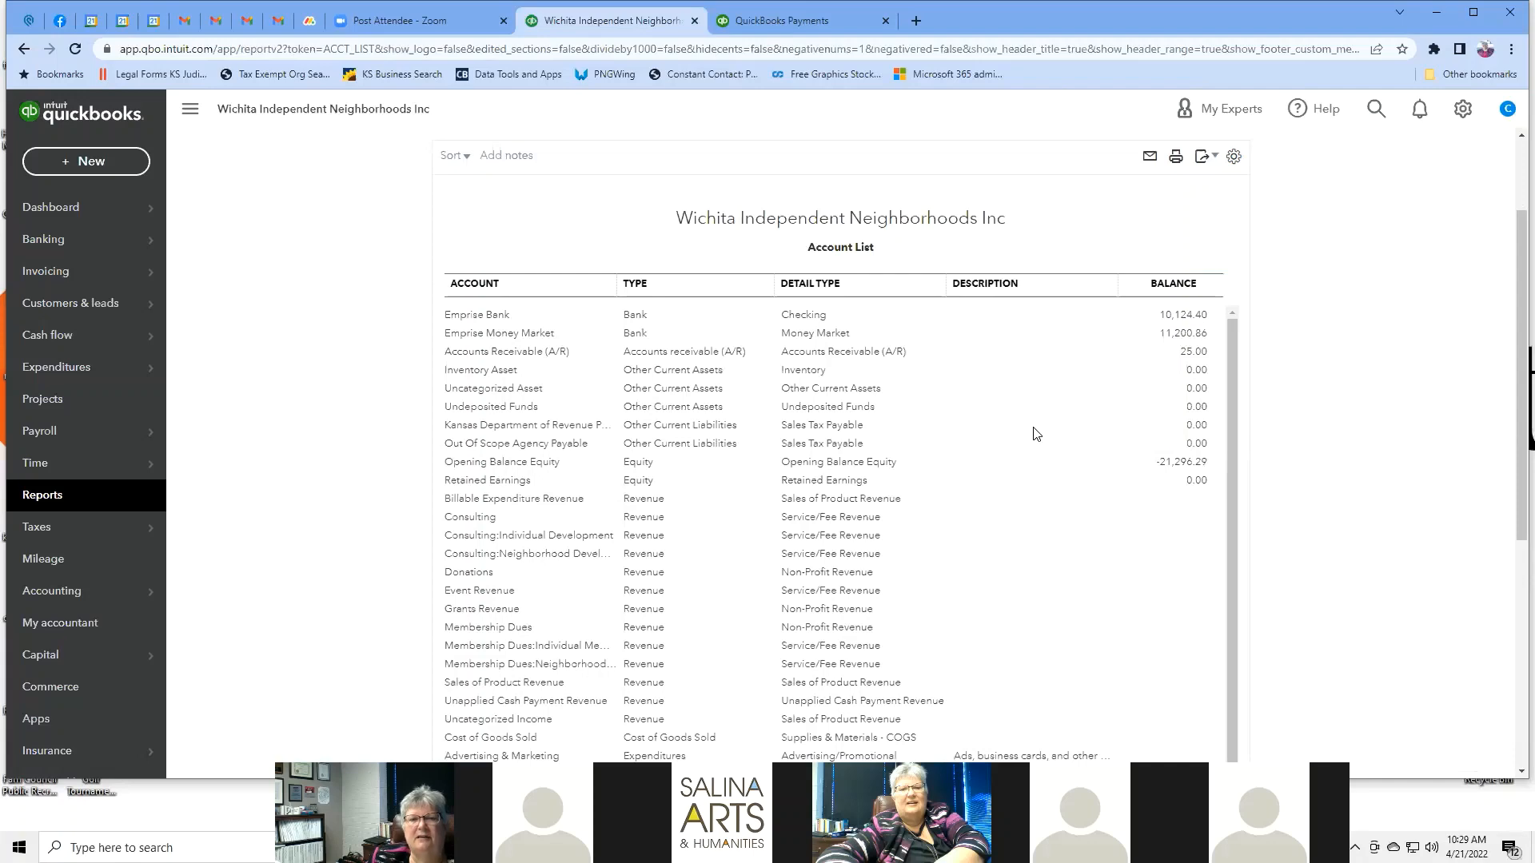
scroll(1036, 434, down, 1)
scroll(1036, 434, down, 3)
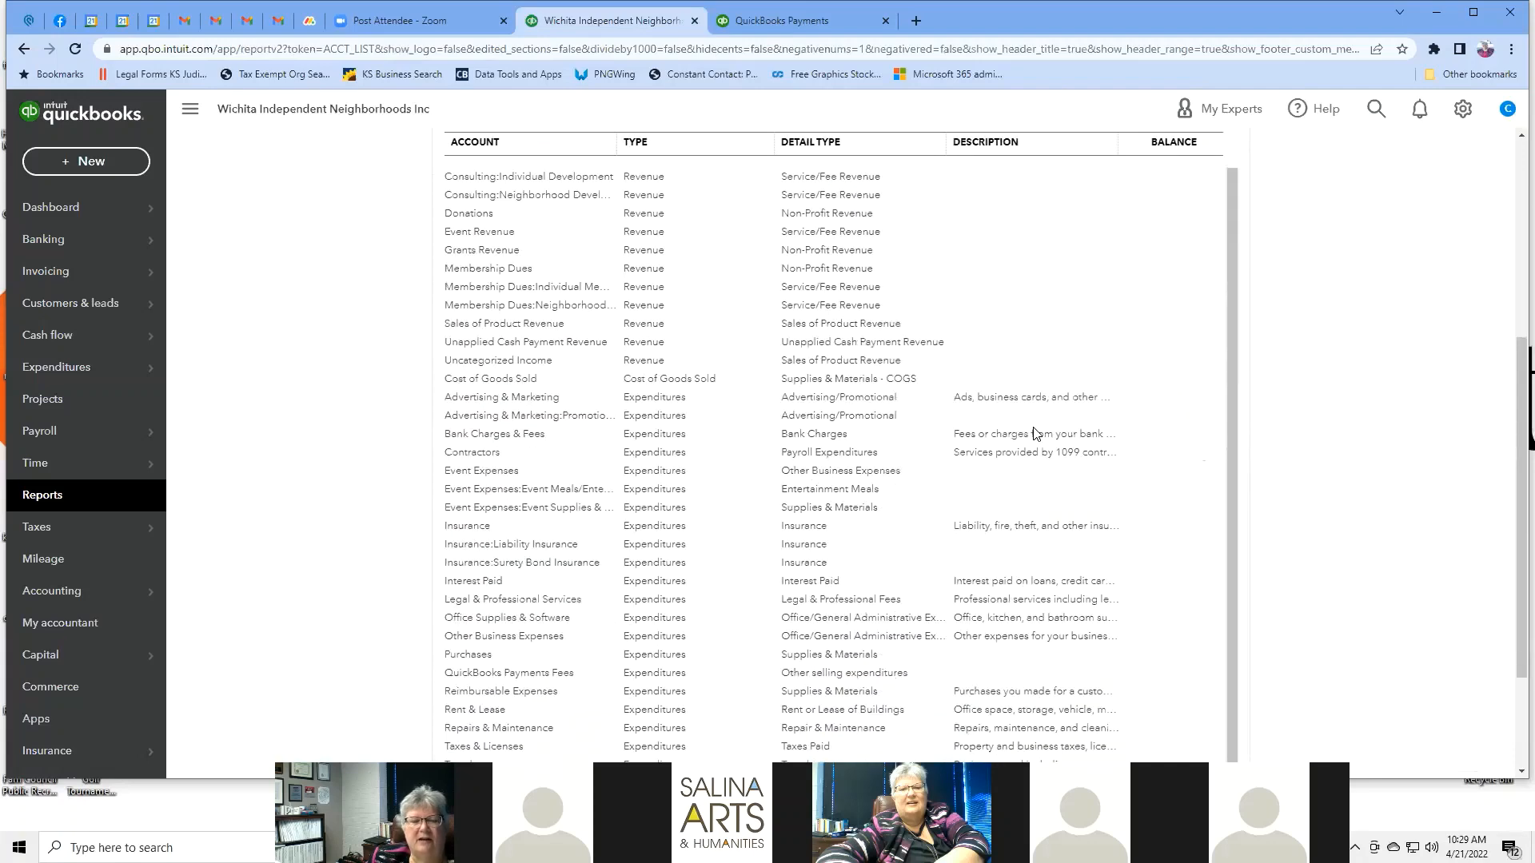
scroll(1036, 434, down, 2)
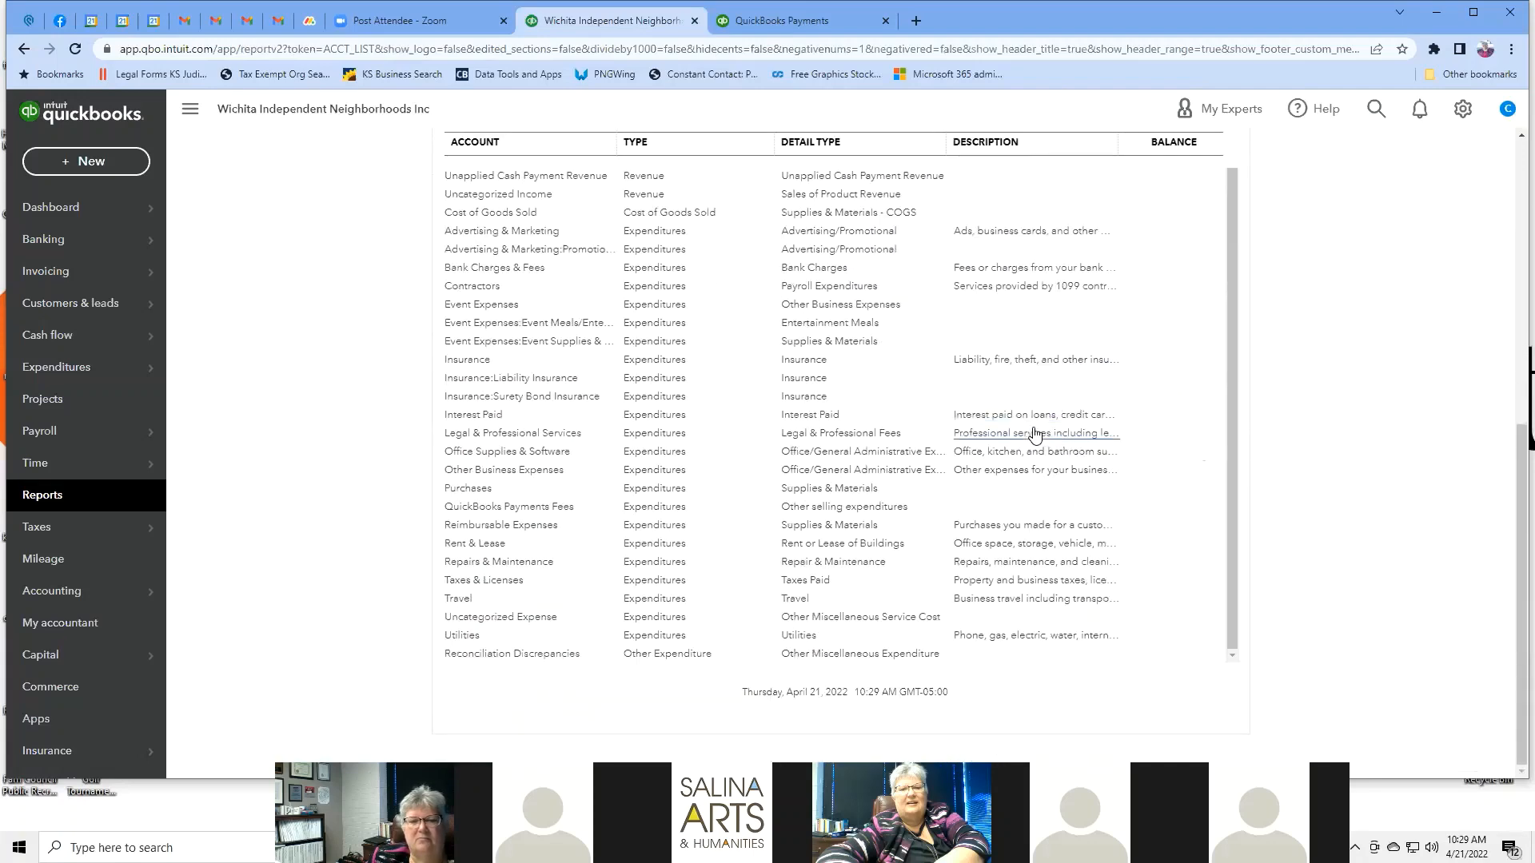
scroll(1035, 434, up, 6)
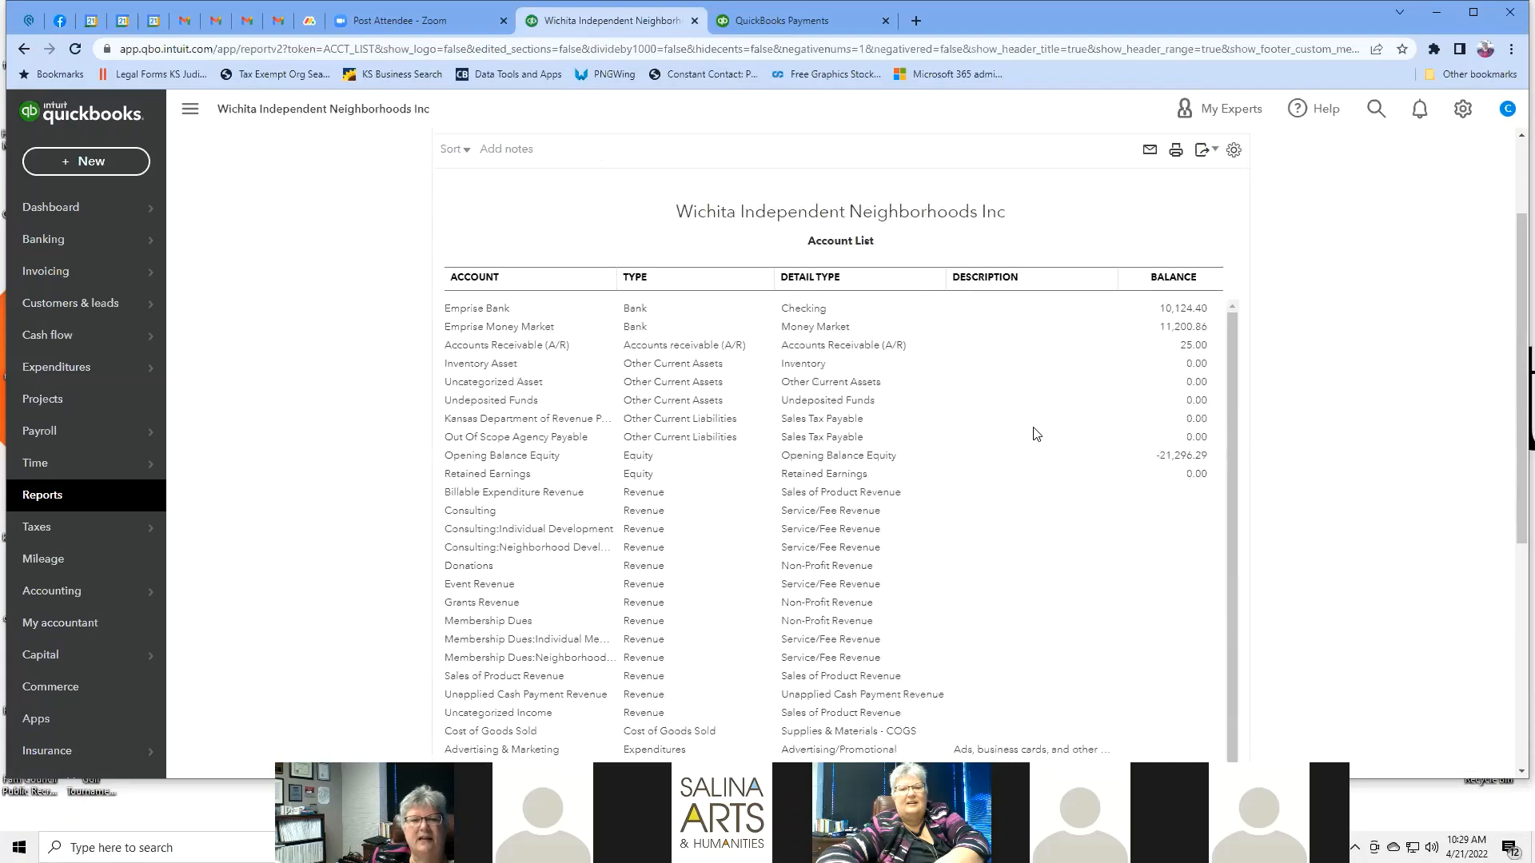
scroll(1032, 433, down, 1)
scroll(1032, 433, up, 1)
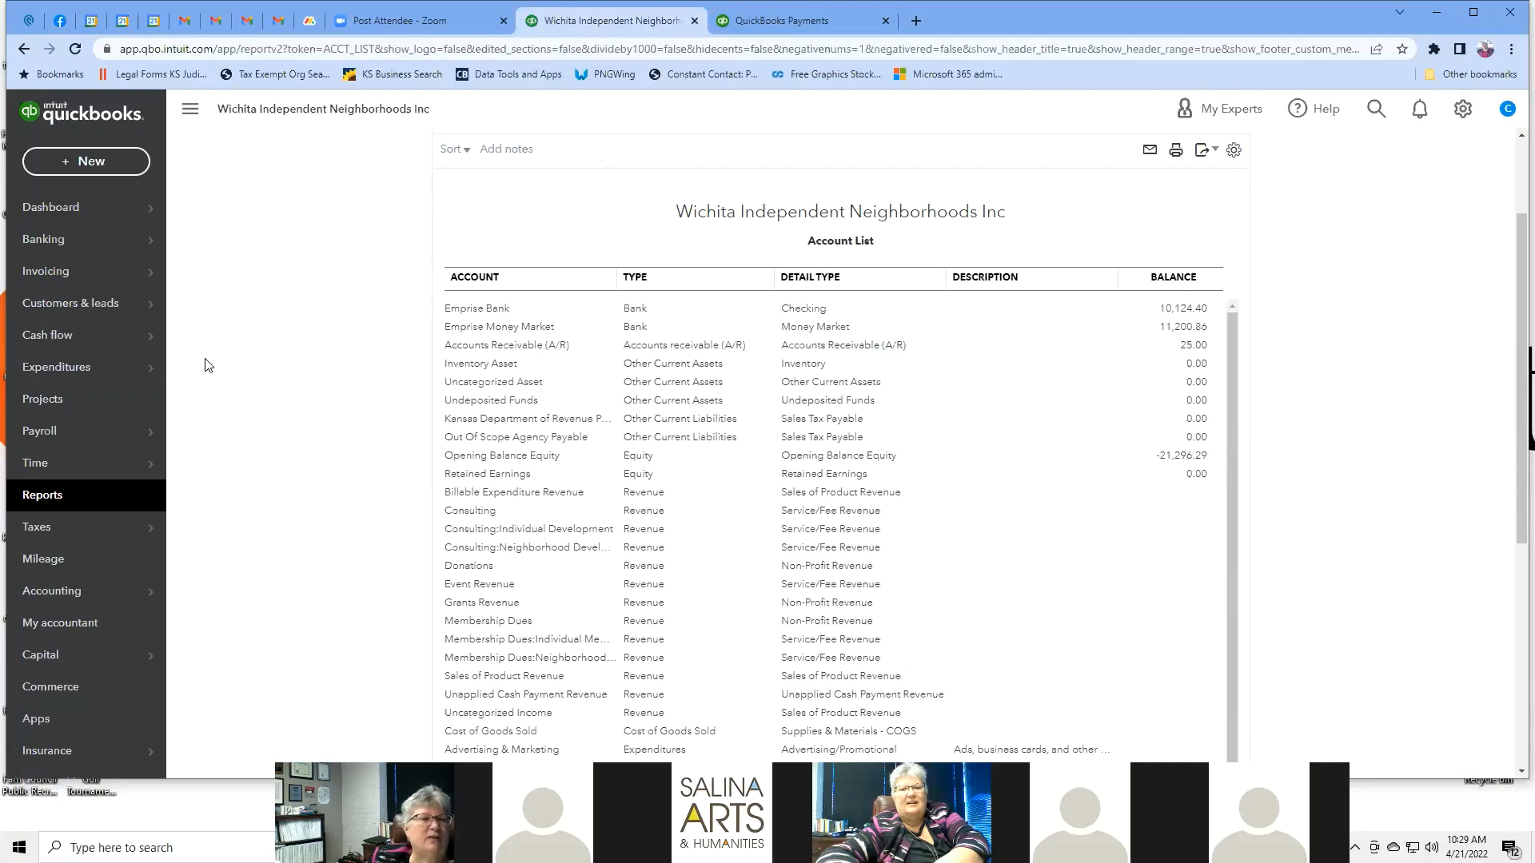
mouse_move(88, 279)
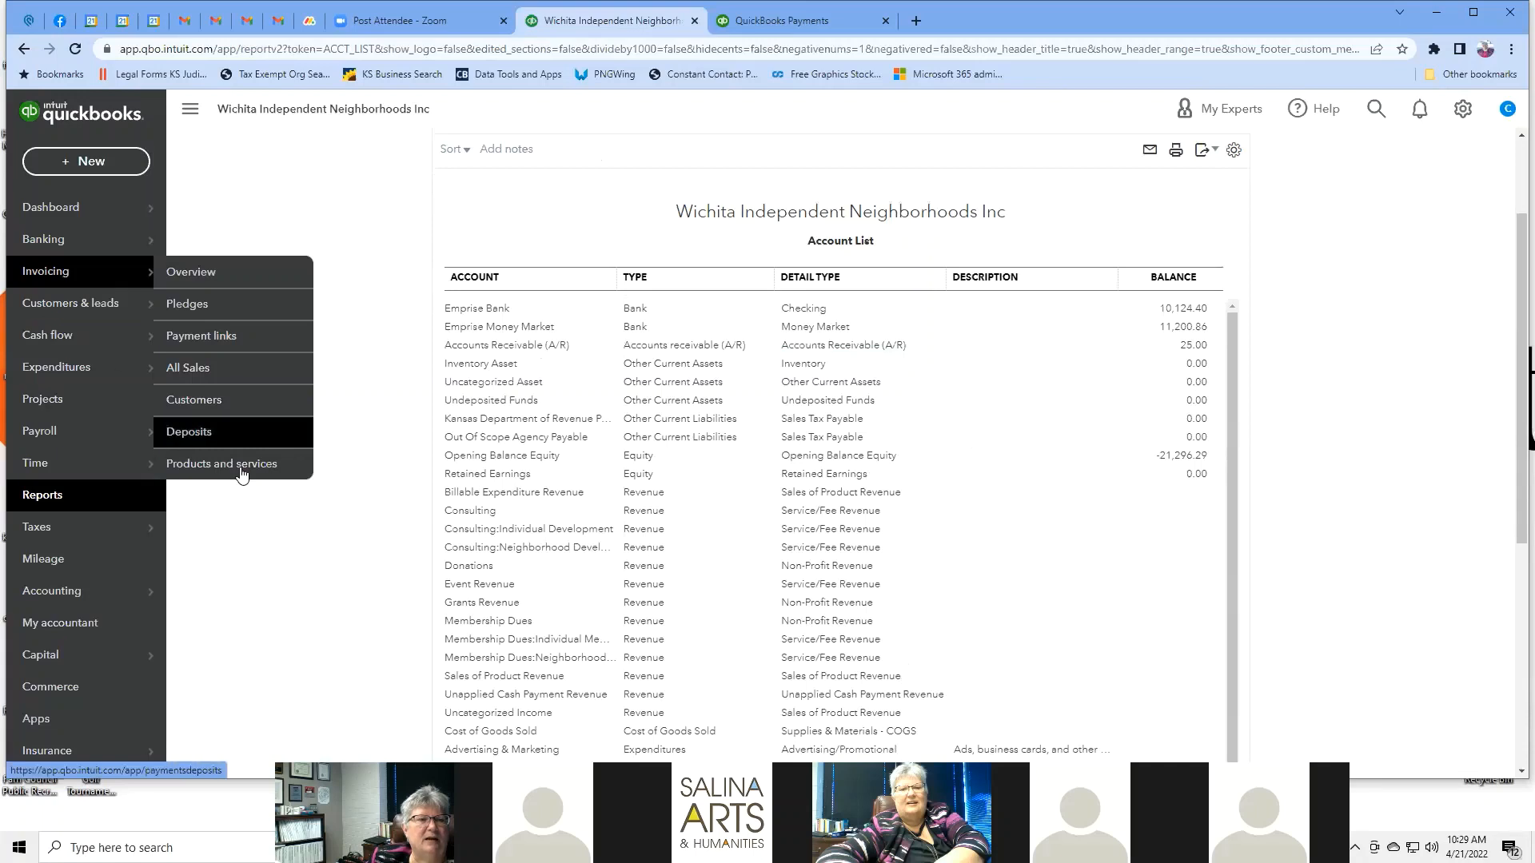
Start a new invoice from the Pledges list and choose the customer to bill.
click(183, 312)
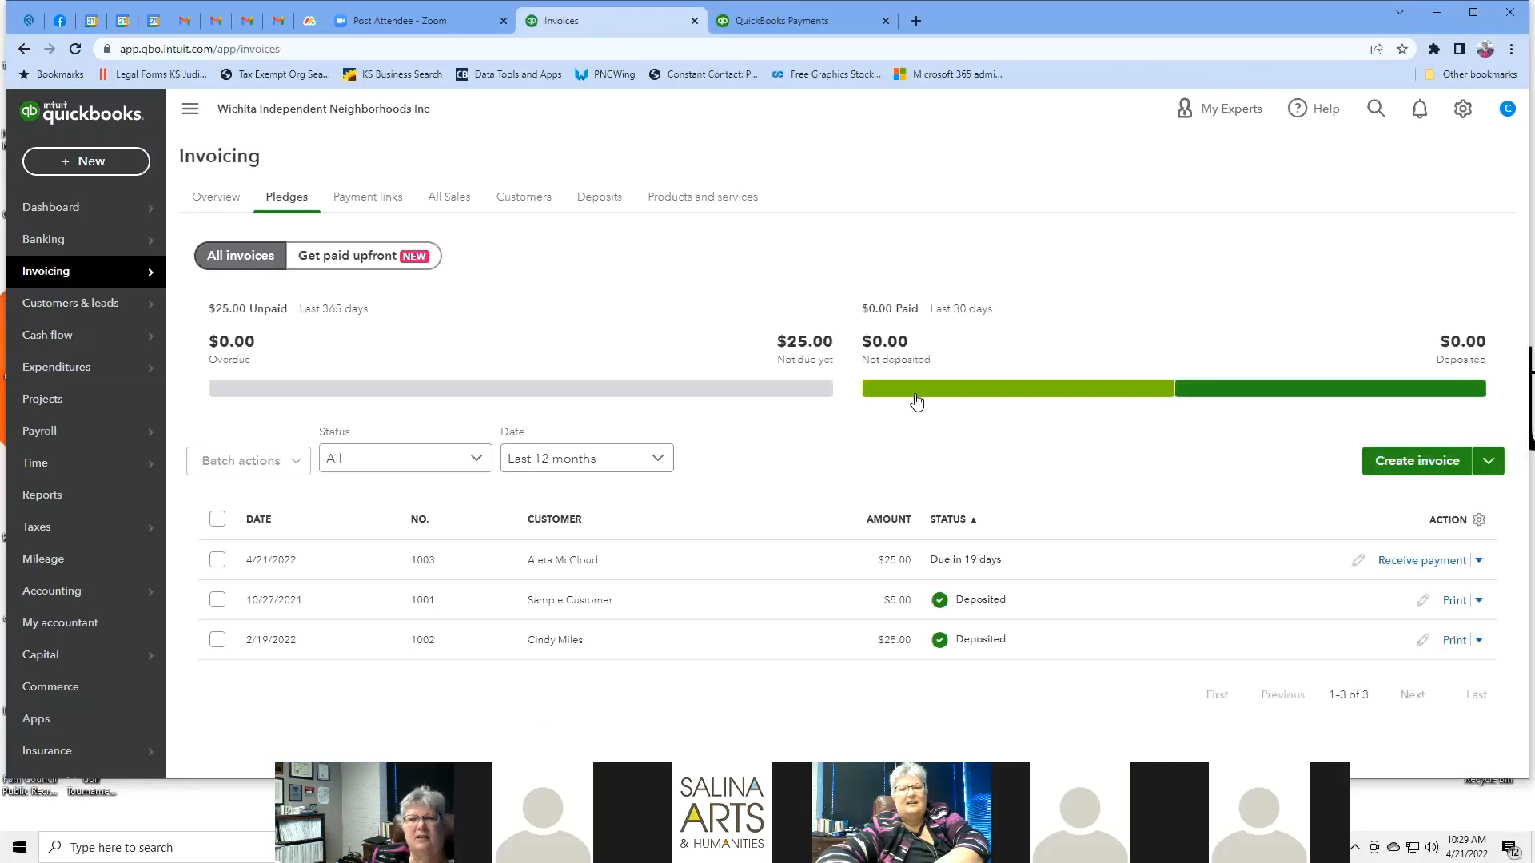
click(1420, 467)
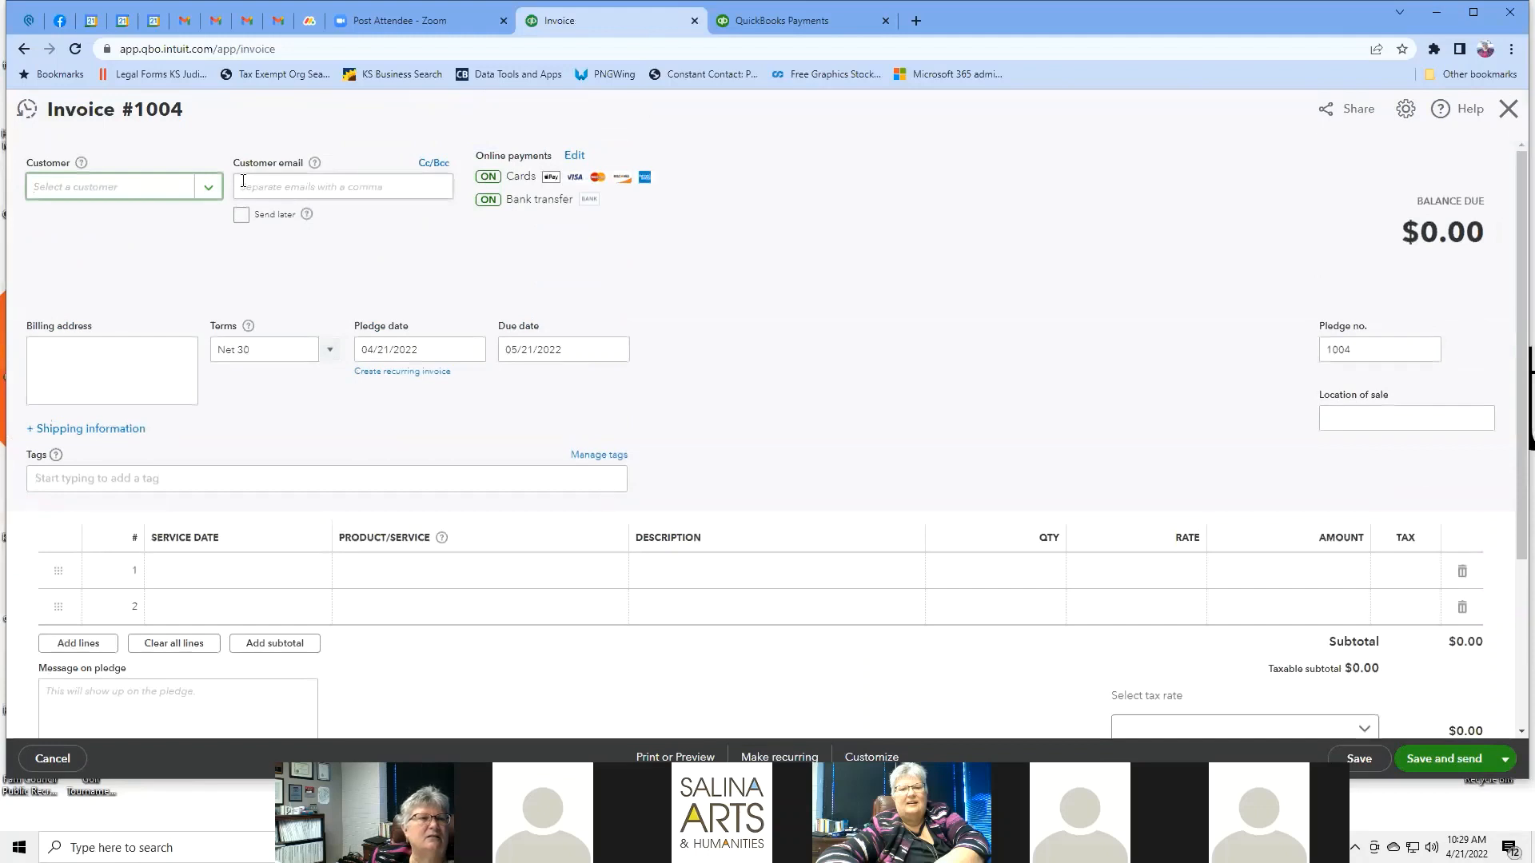
click(209, 188)
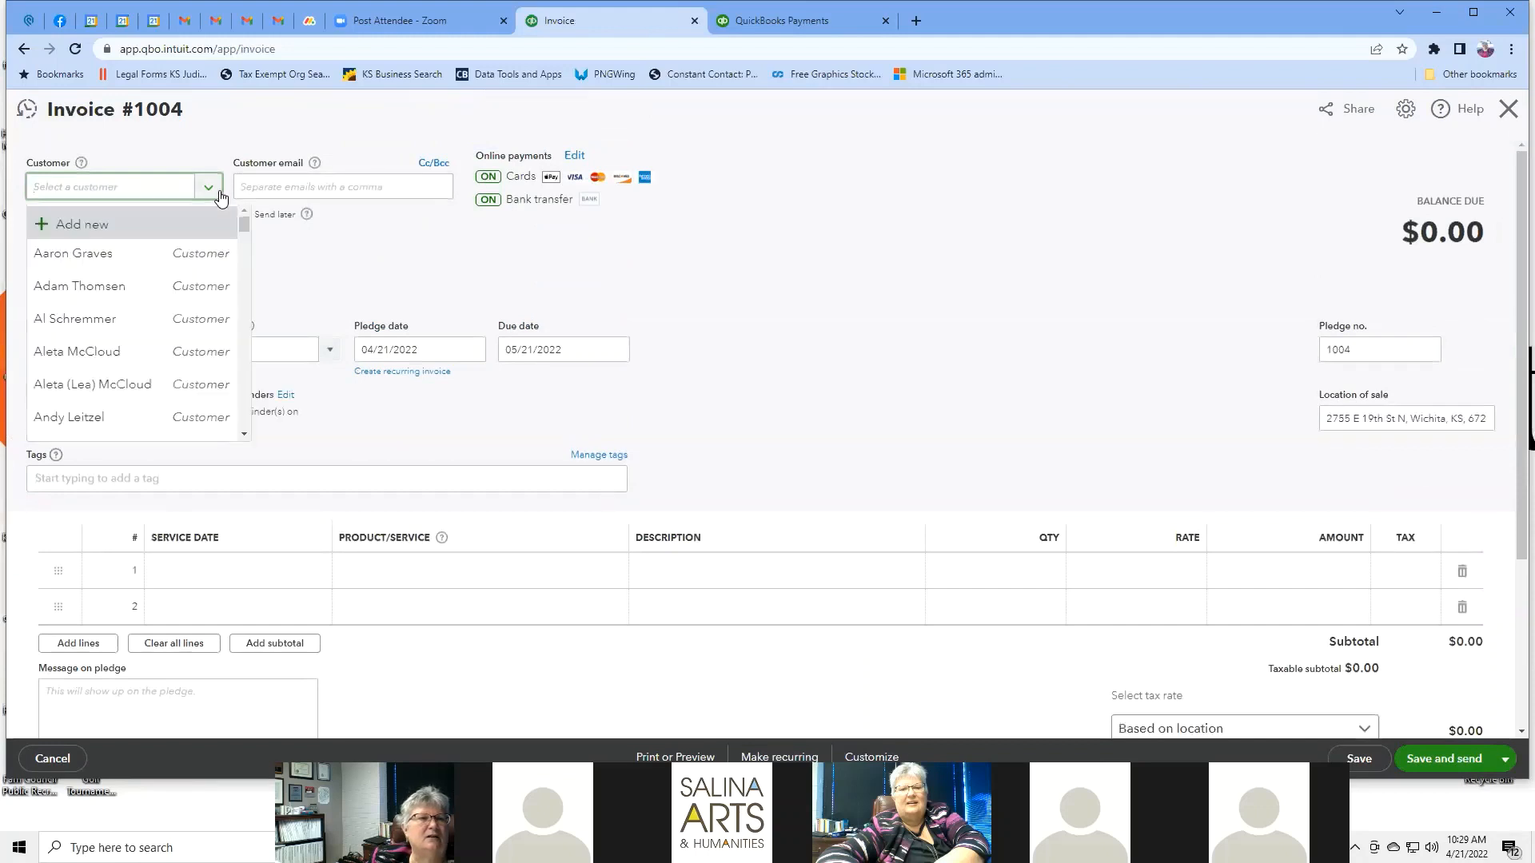
click(81, 418)
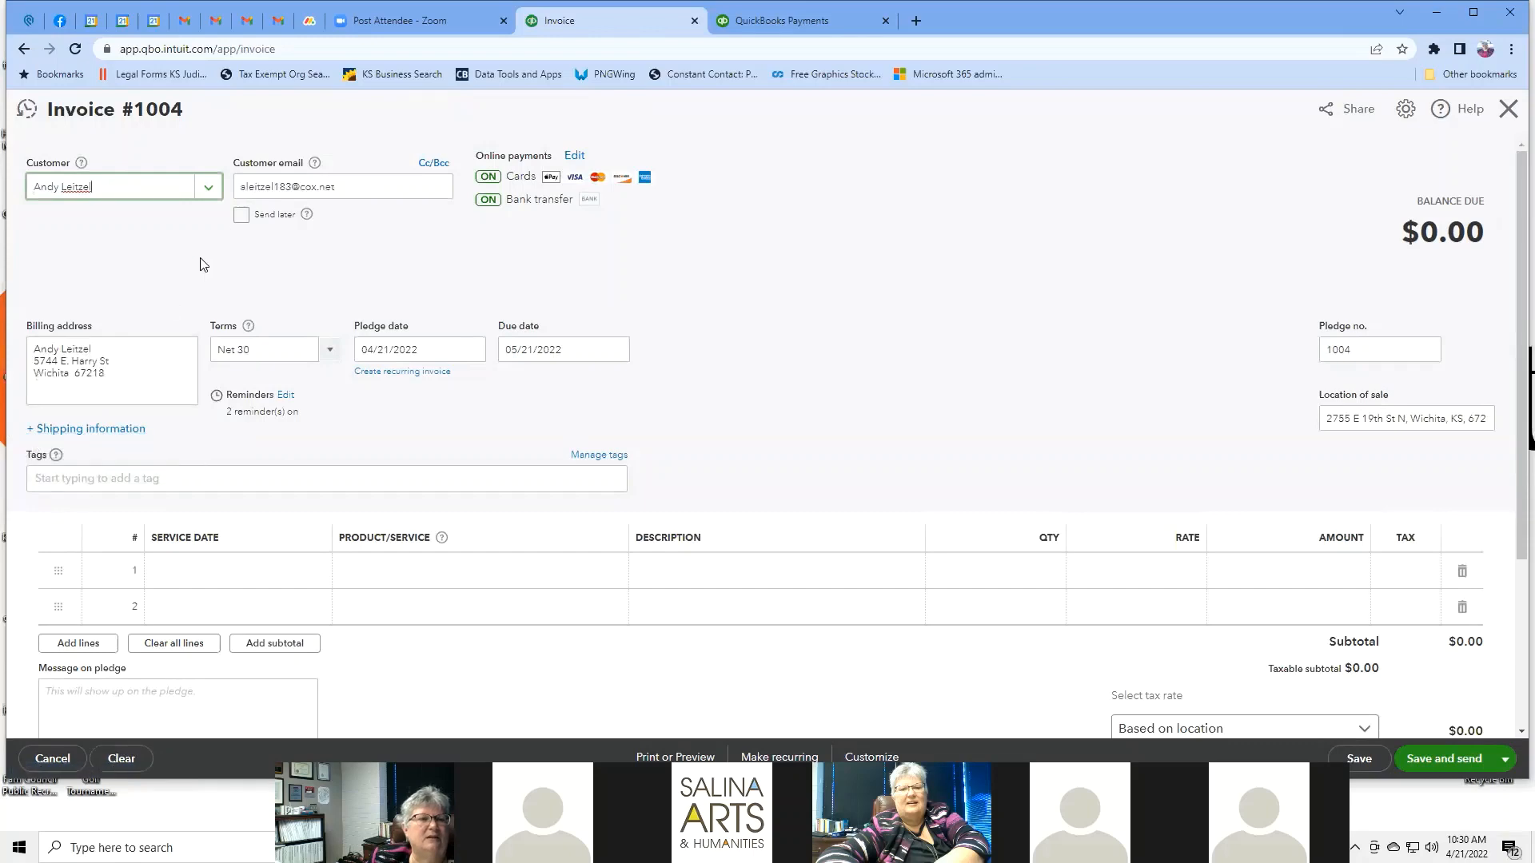
Set line 1's service date to 04/29/2022.
scroll(772, 295, down, 2)
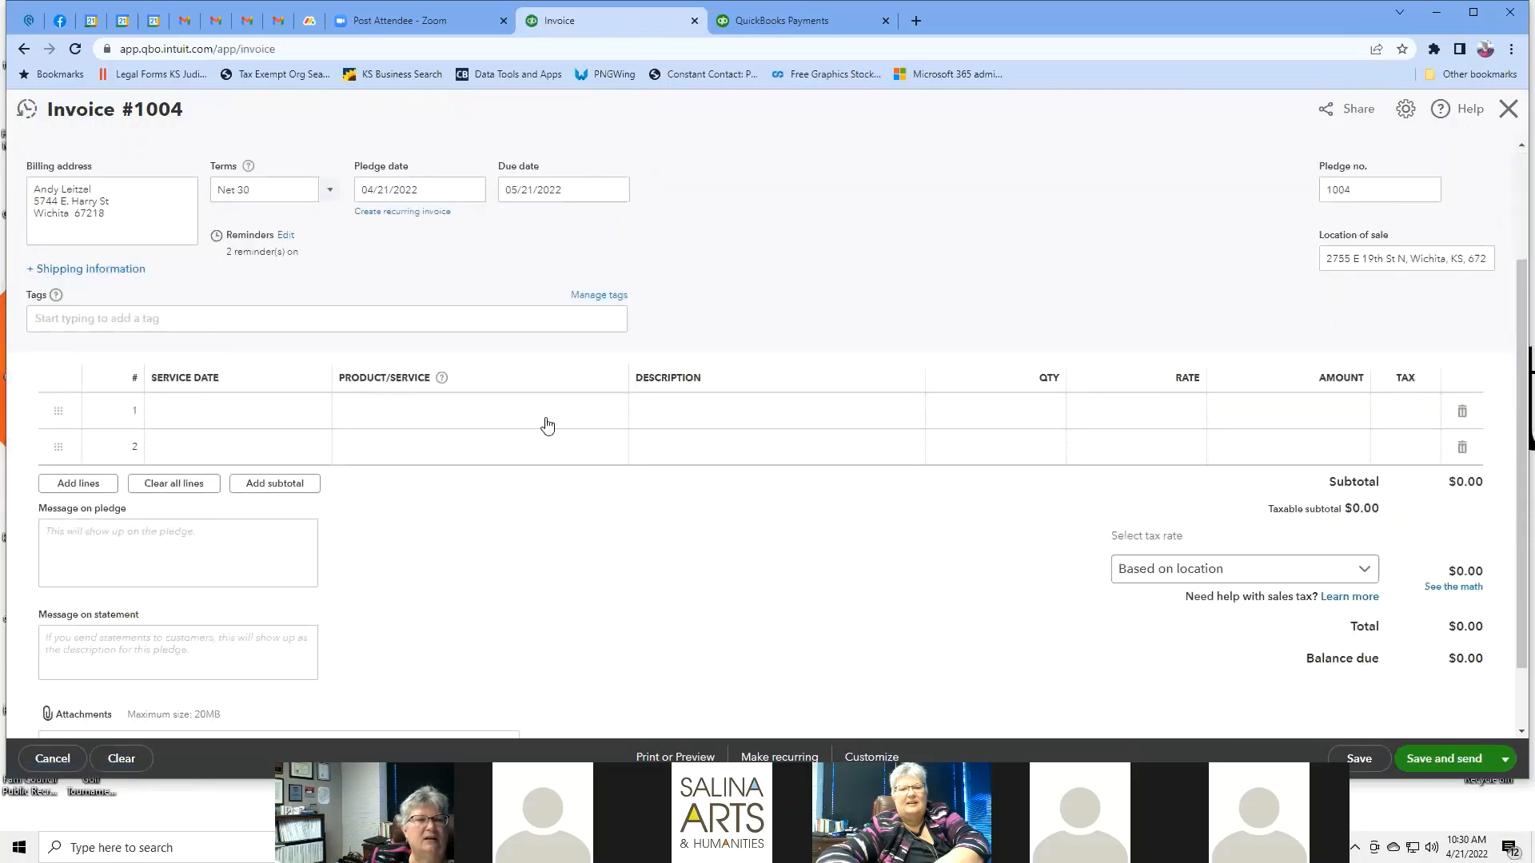
click(236, 408)
click(315, 411)
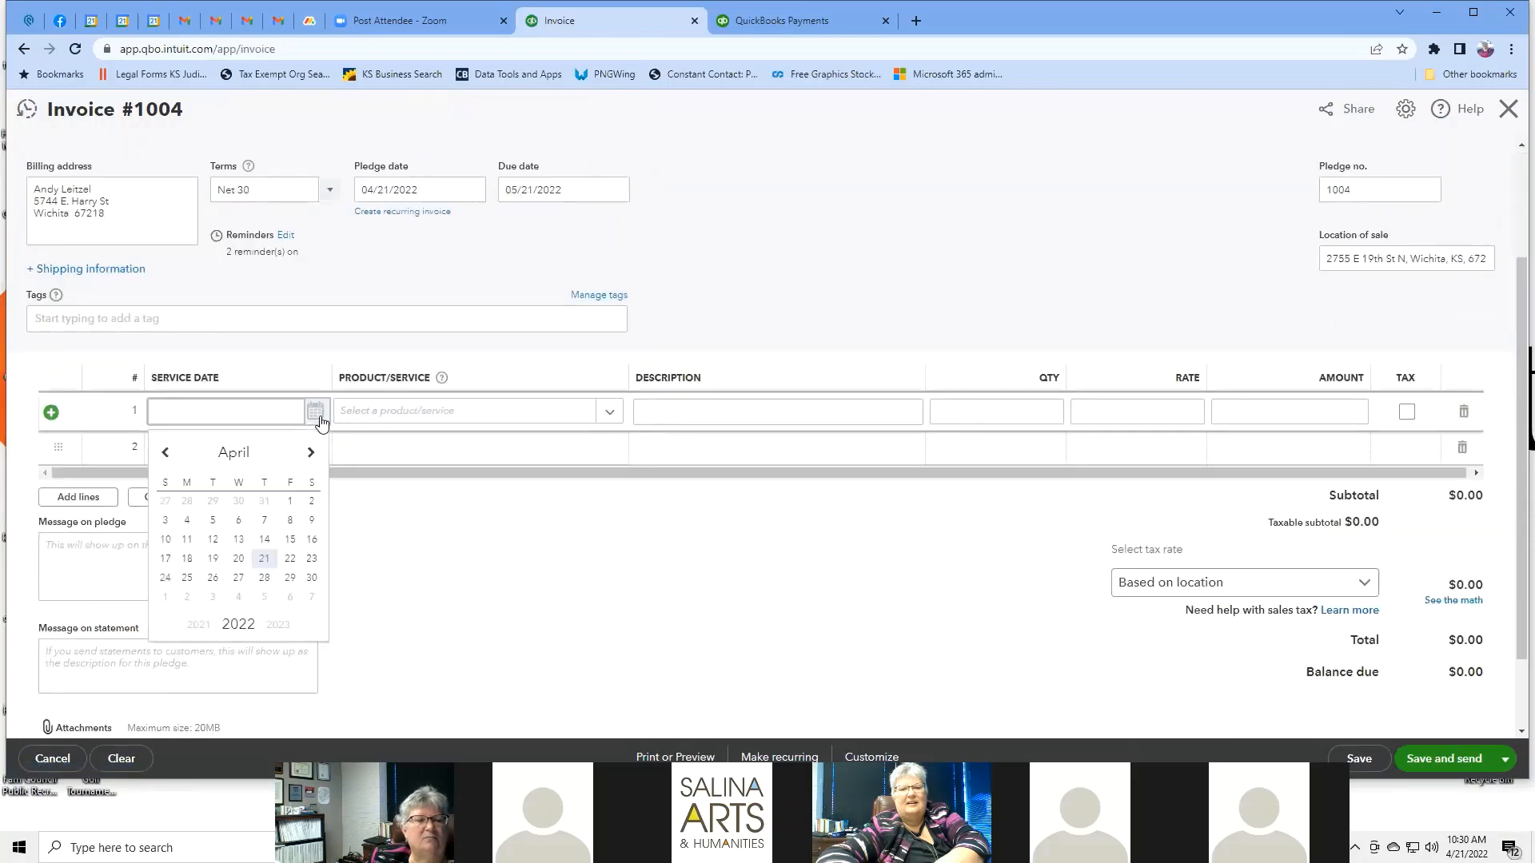
click(289, 577)
Choose + Add new from line 1's Product/Service list.
click(605, 414)
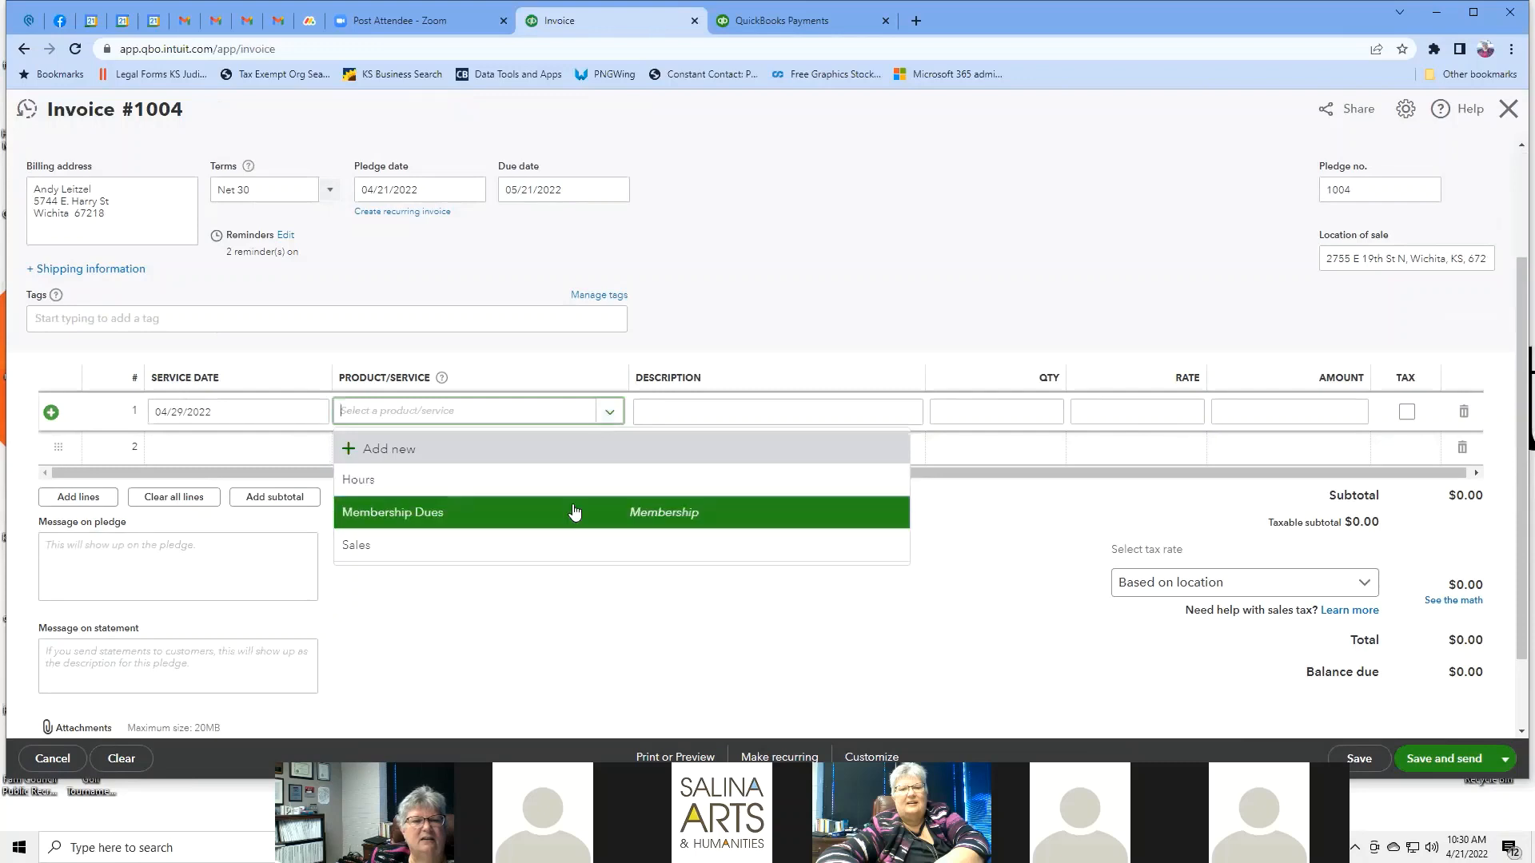
click(450, 450)
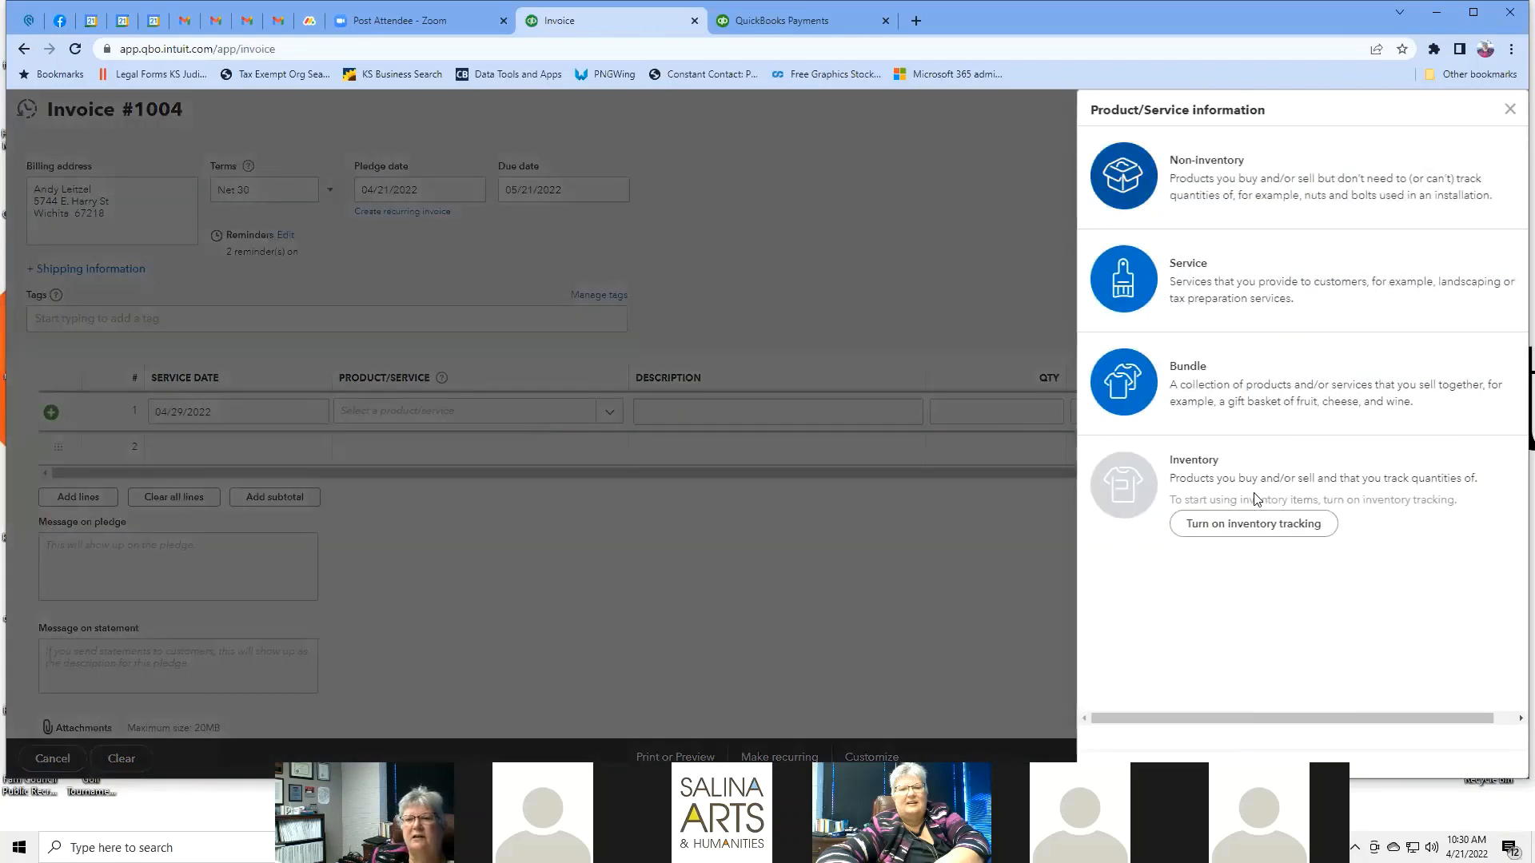
Create a Consulting service, category Consulting, price 75, income to Neighborhood Development, and save it.
click(1254, 289)
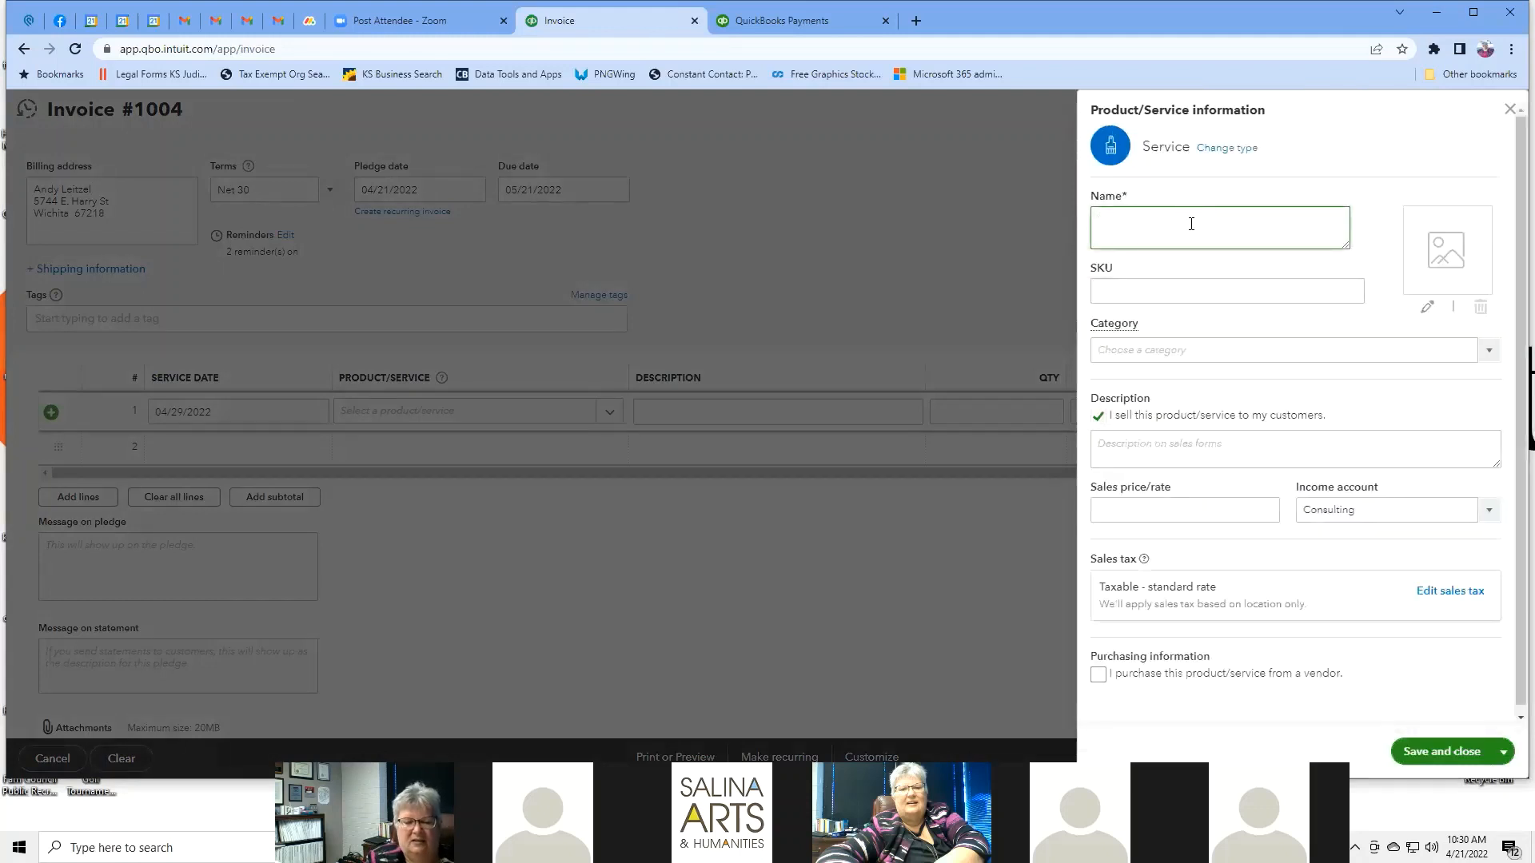
text(Consulting)
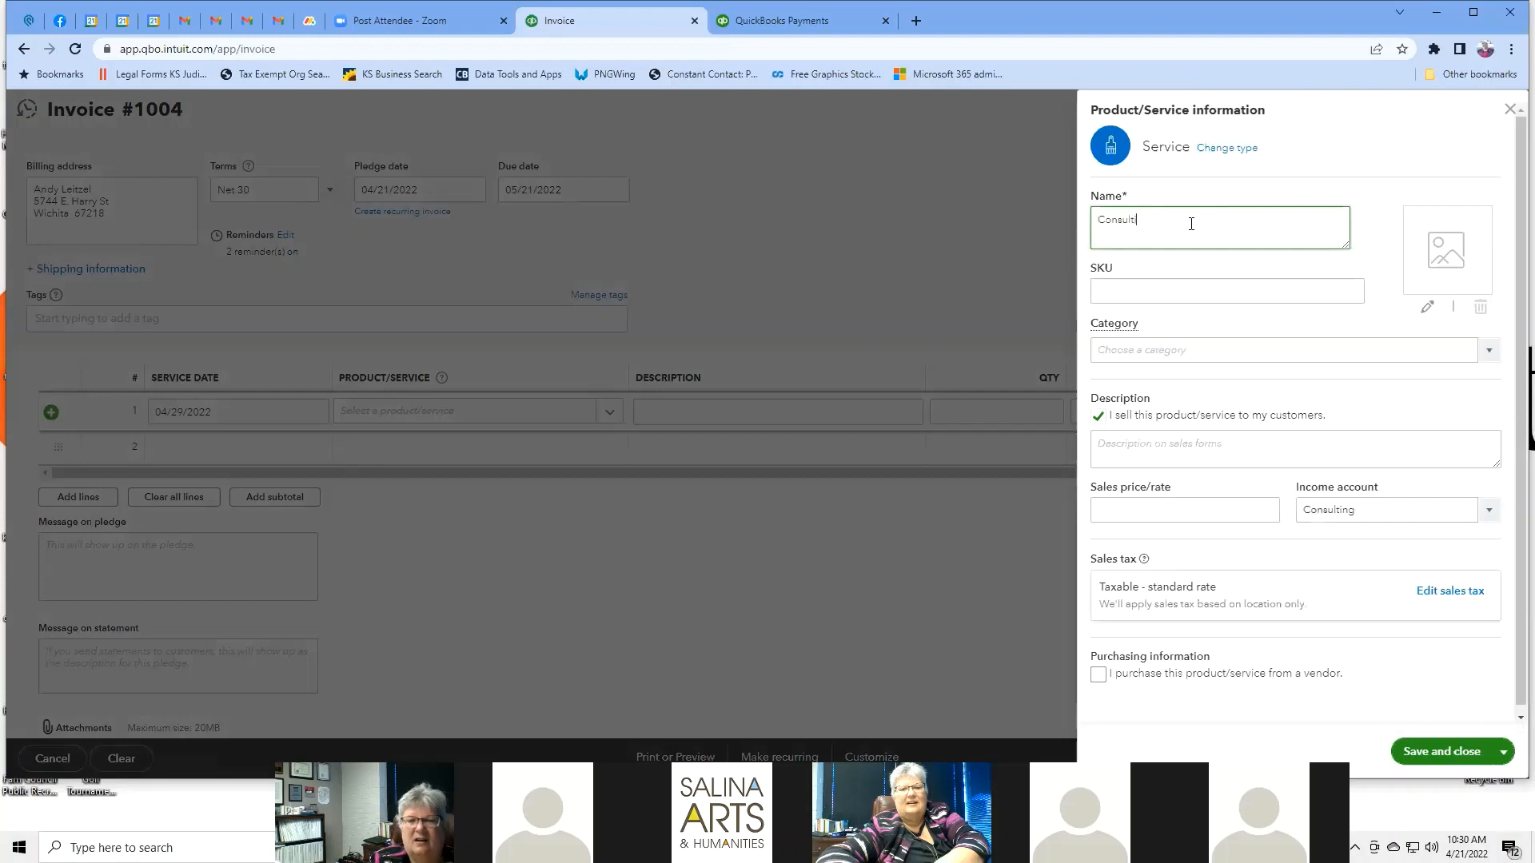
click(1442, 347)
click(1490, 350)
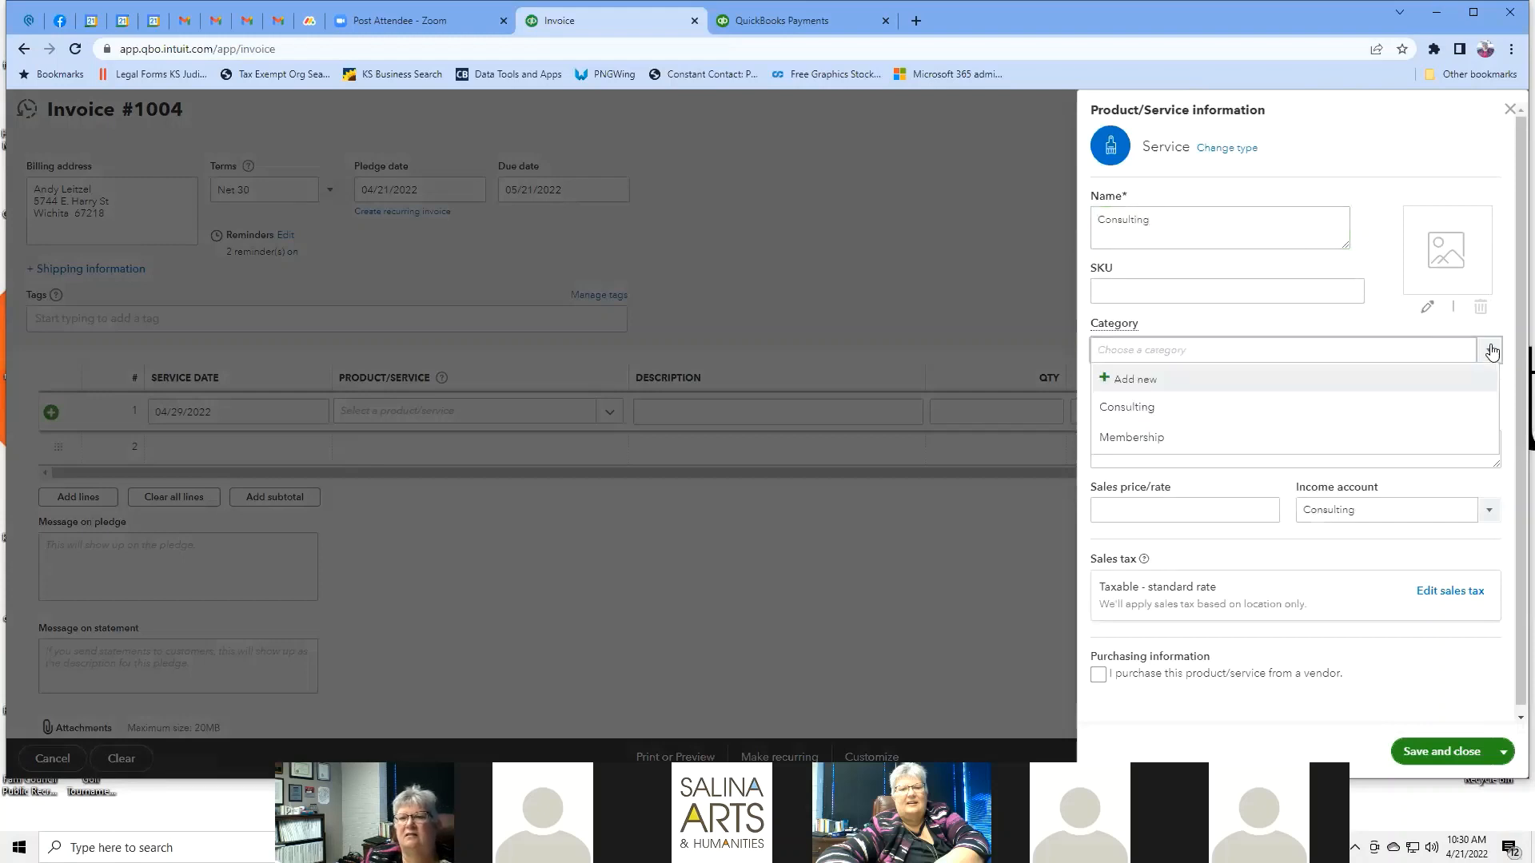
click(1137, 409)
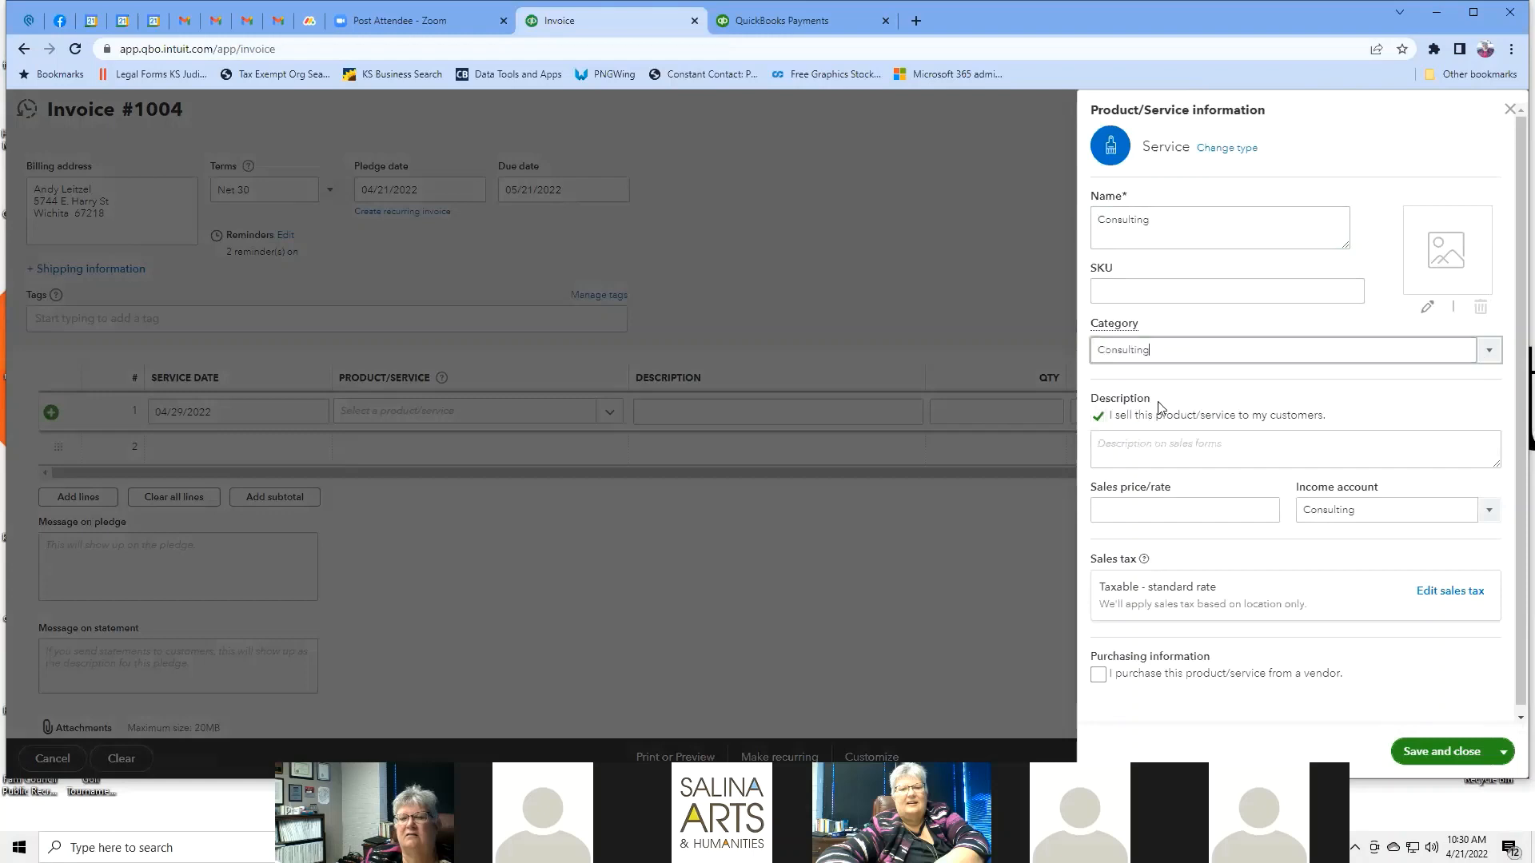
click(1168, 512)
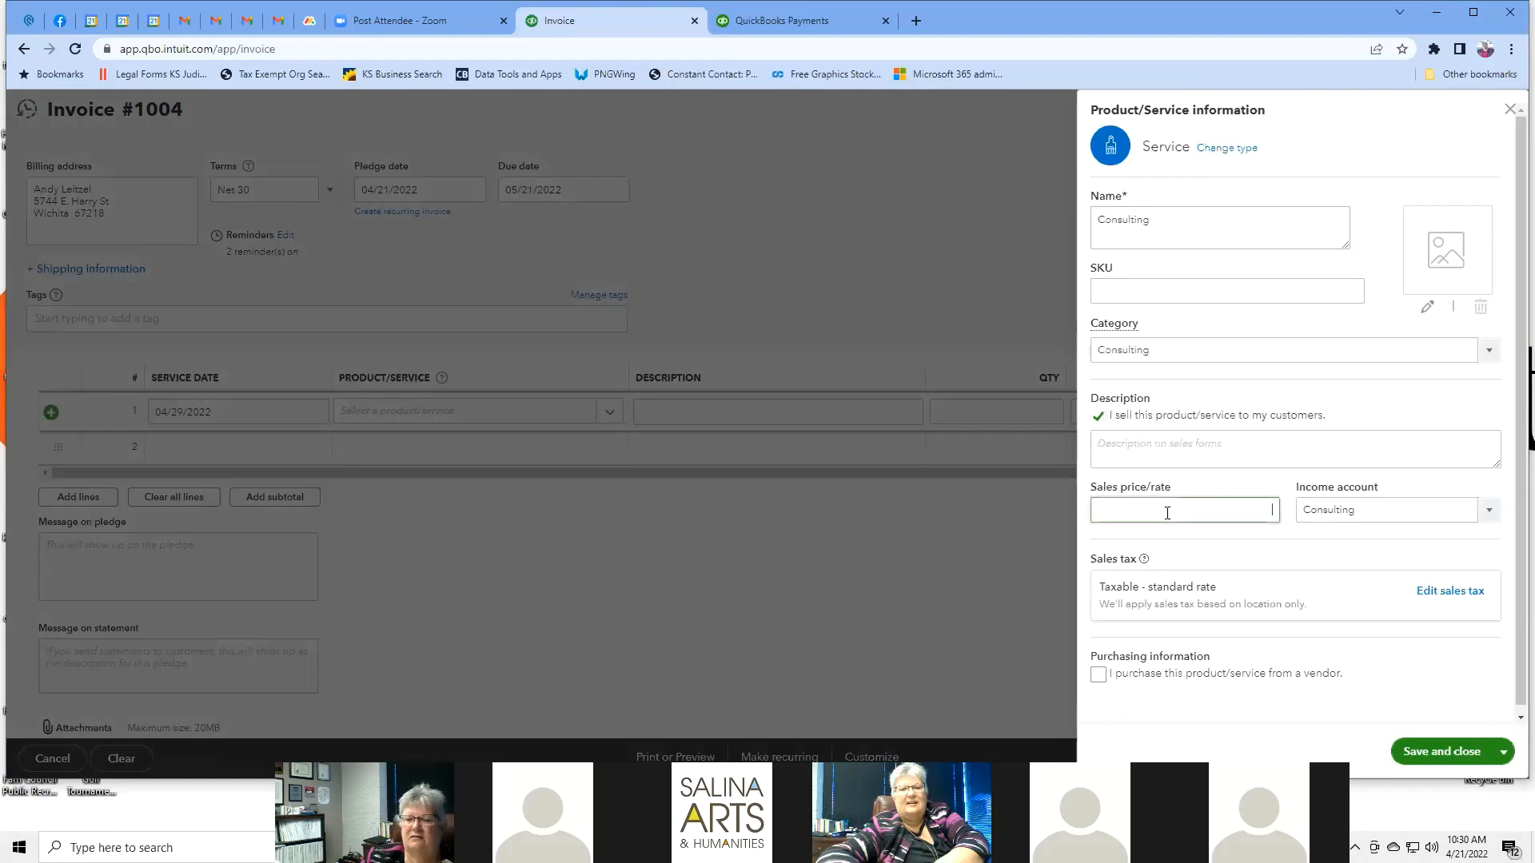
text(75)
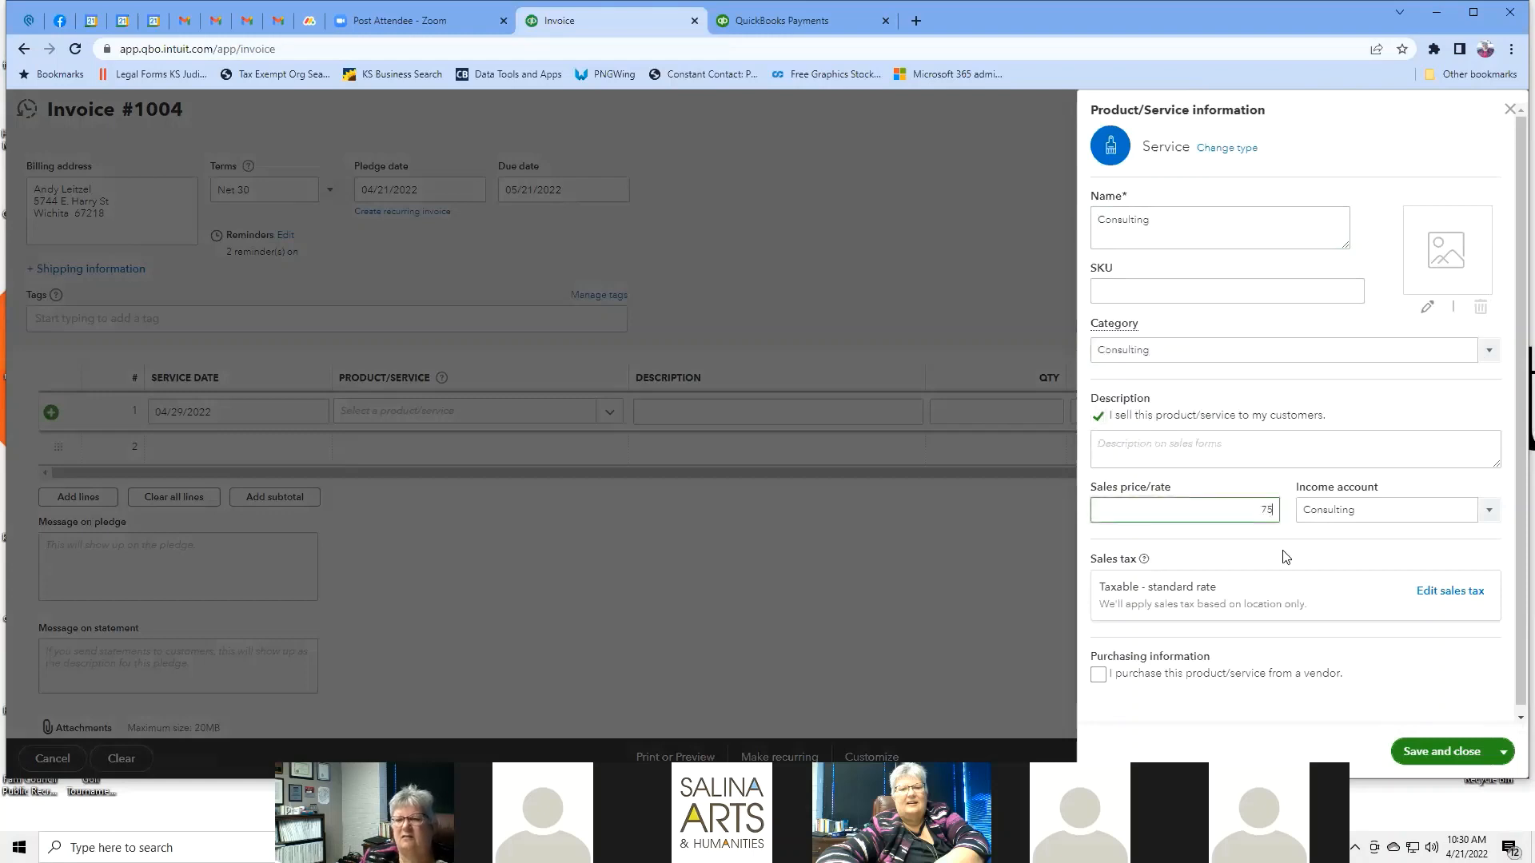
click(1490, 514)
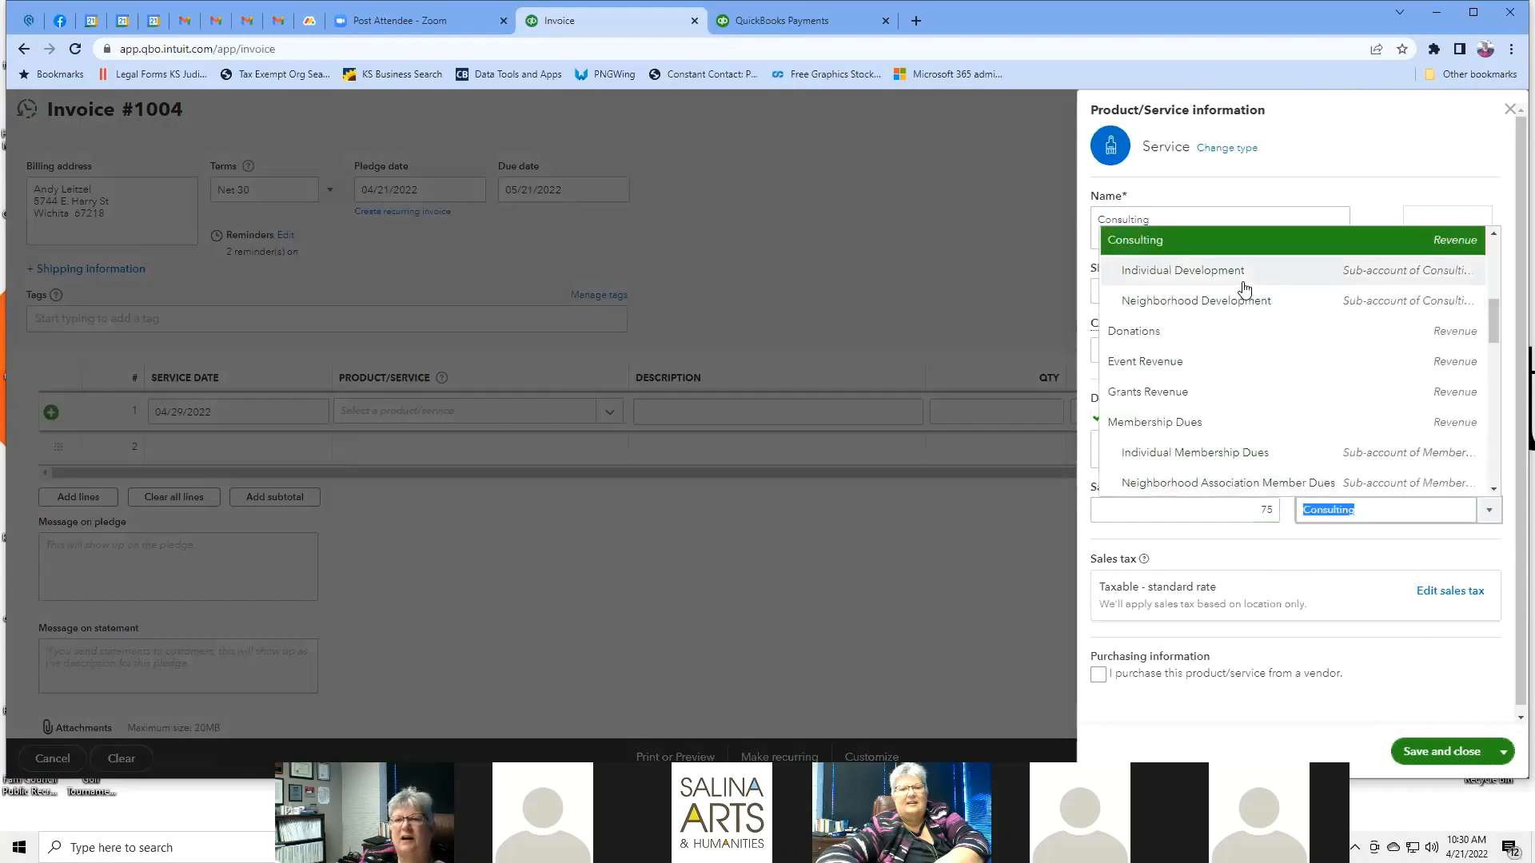
scroll(1240, 287, up, 2)
scroll(1242, 295, down, 1)
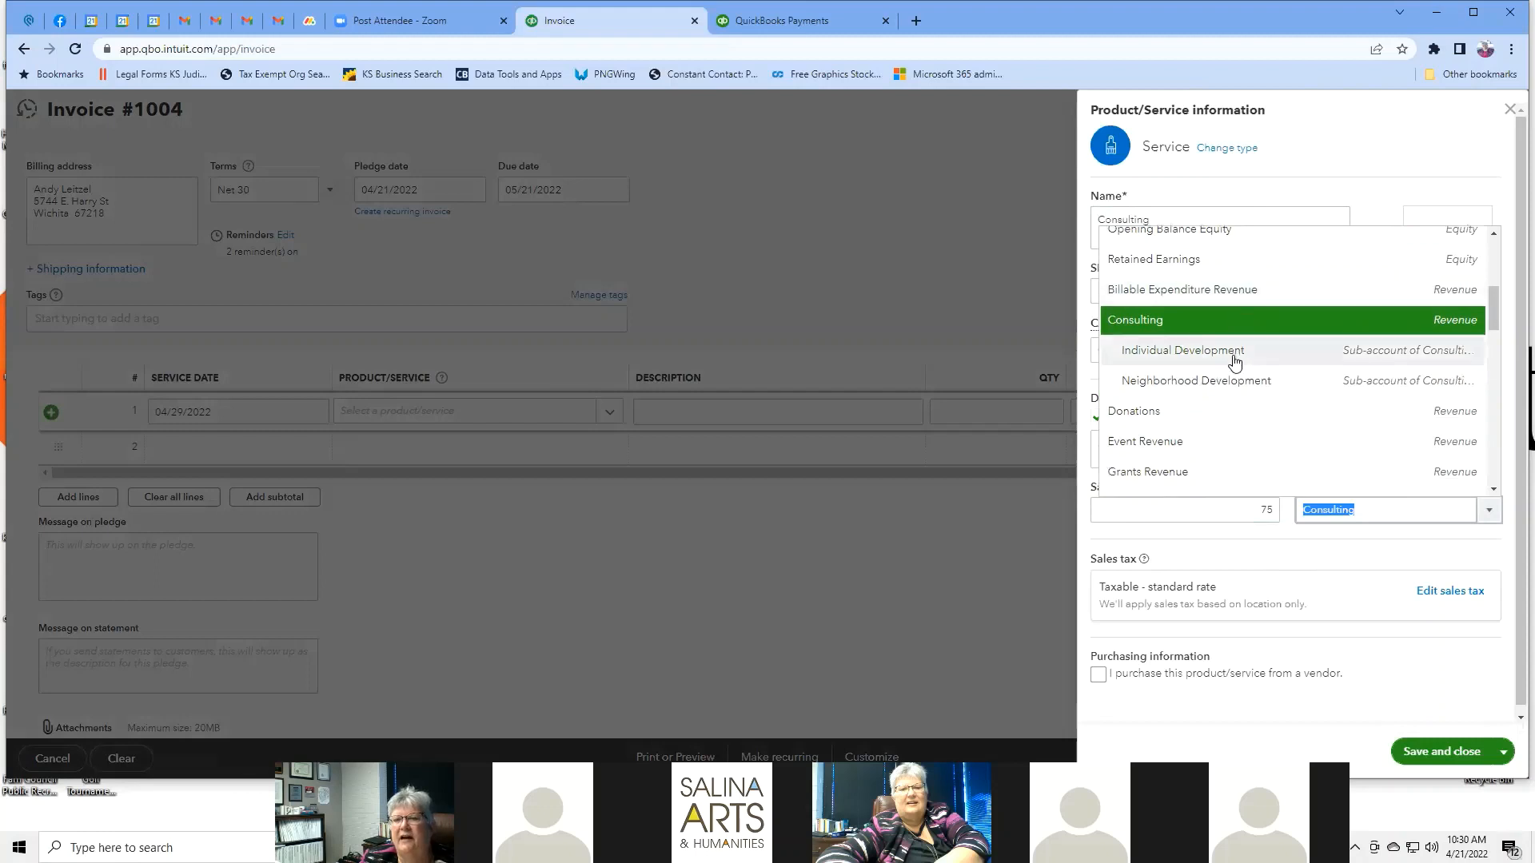
click(1240, 382)
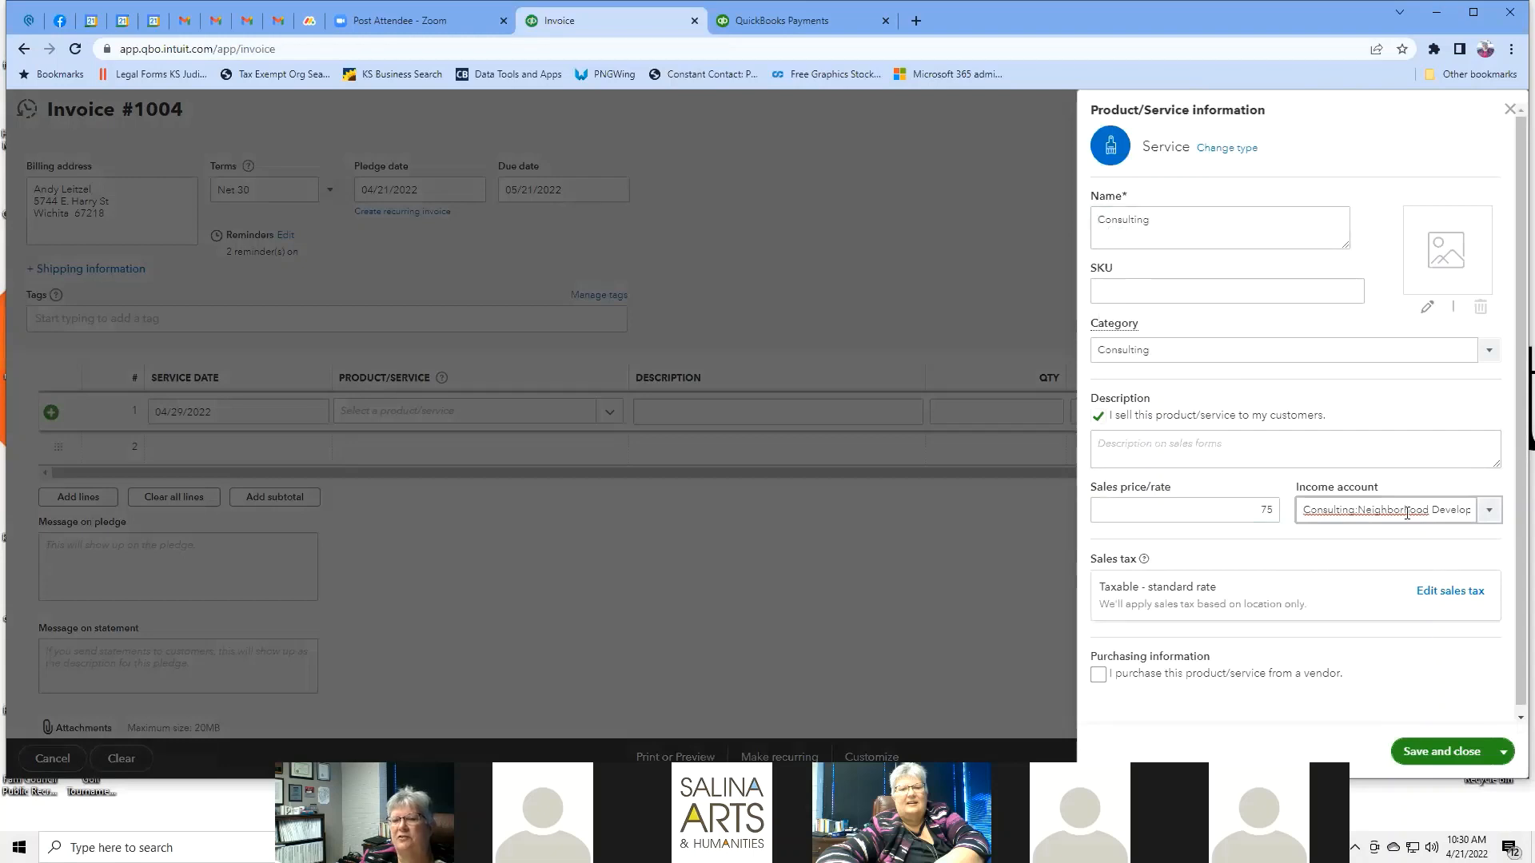
click(1447, 756)
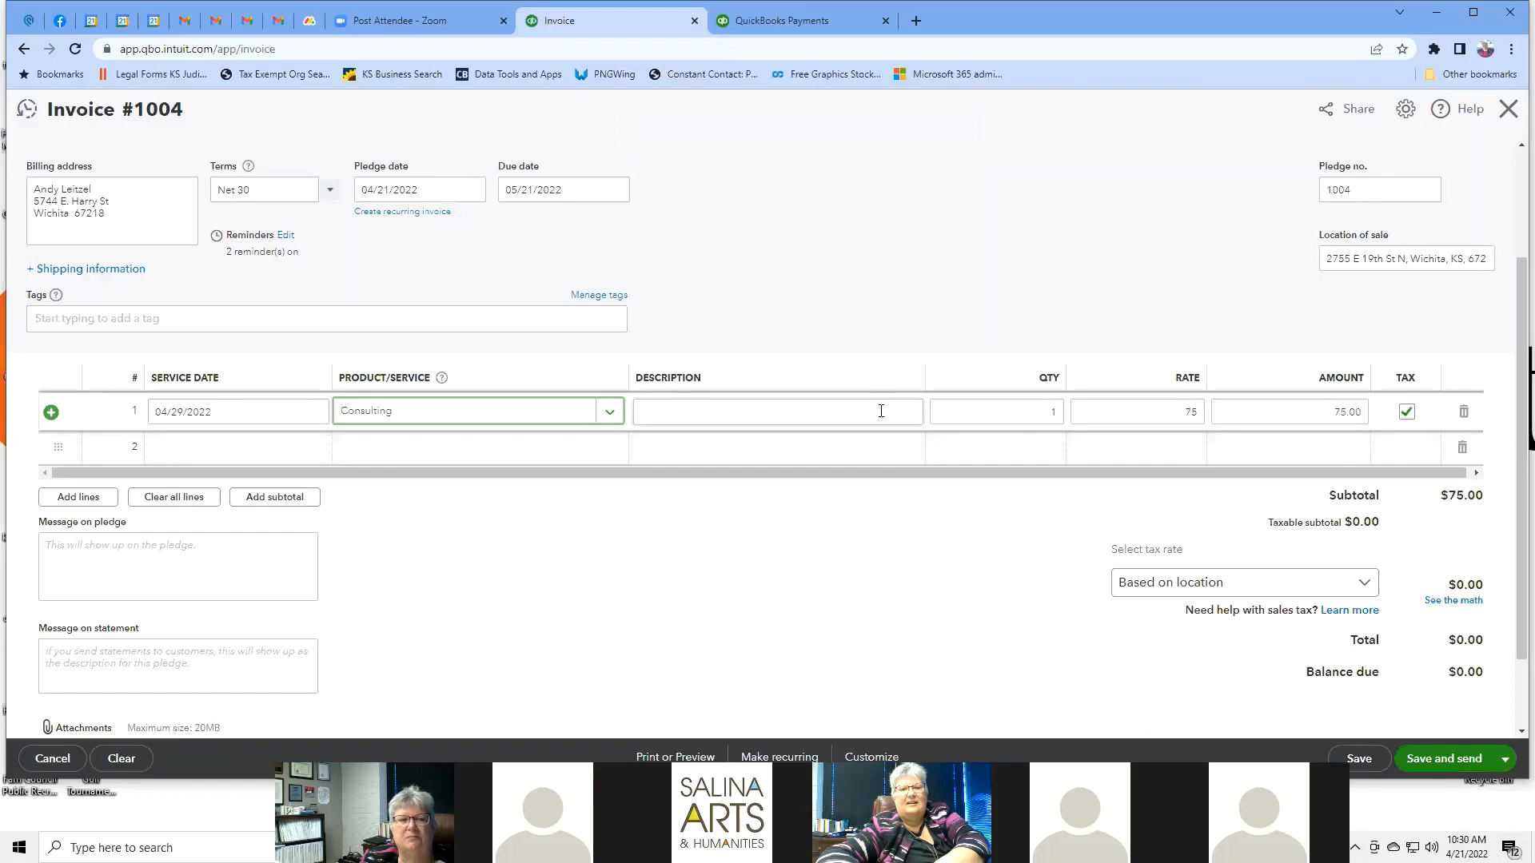
Commit Consulting on line 1, review the $80.63 total with $5.63 tax, then navigate back.
click(610, 411)
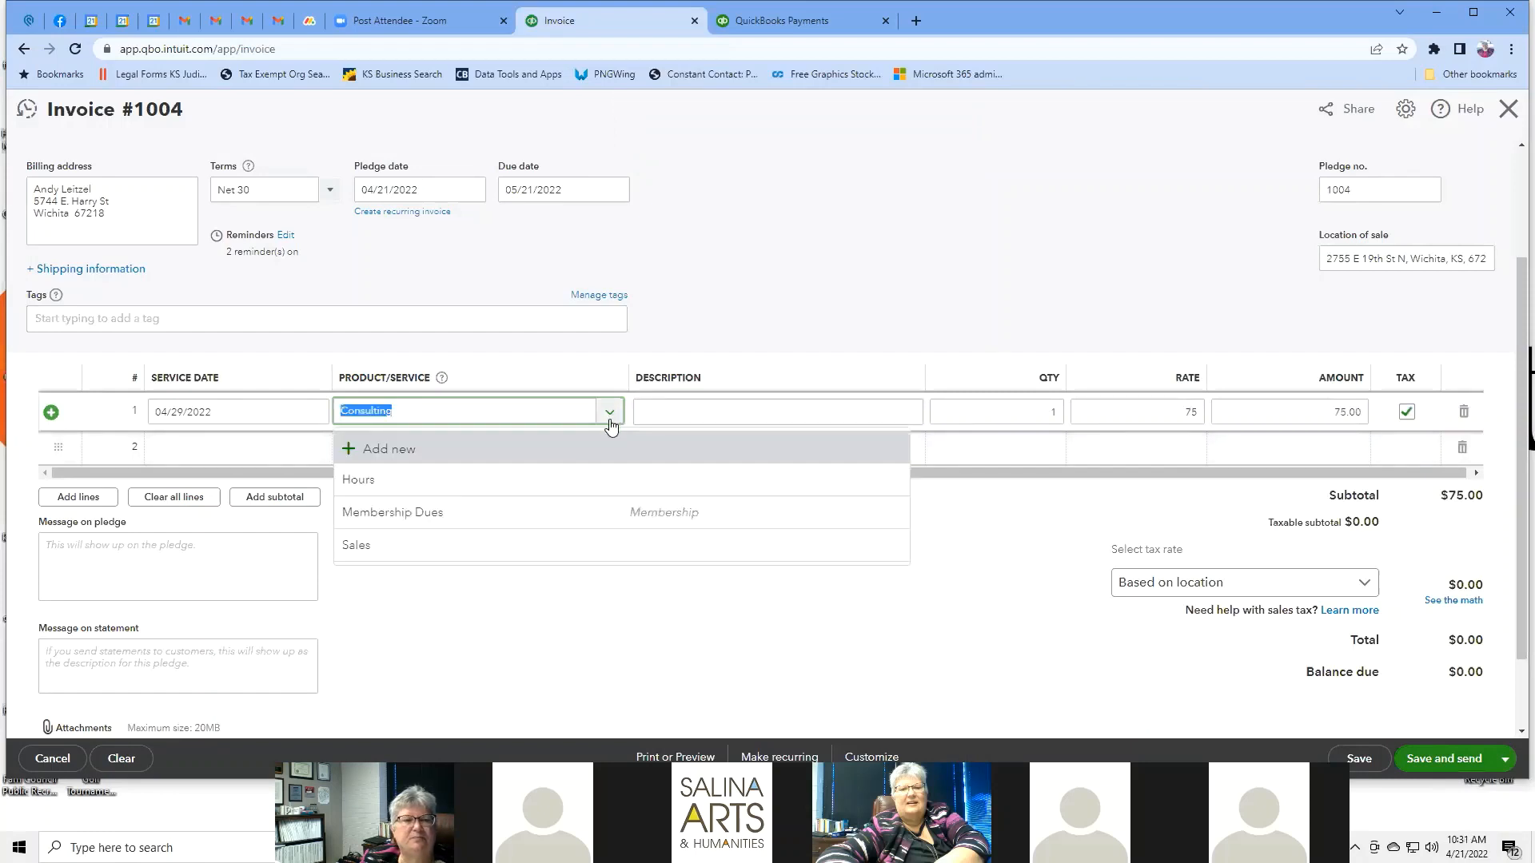
click(1068, 636)
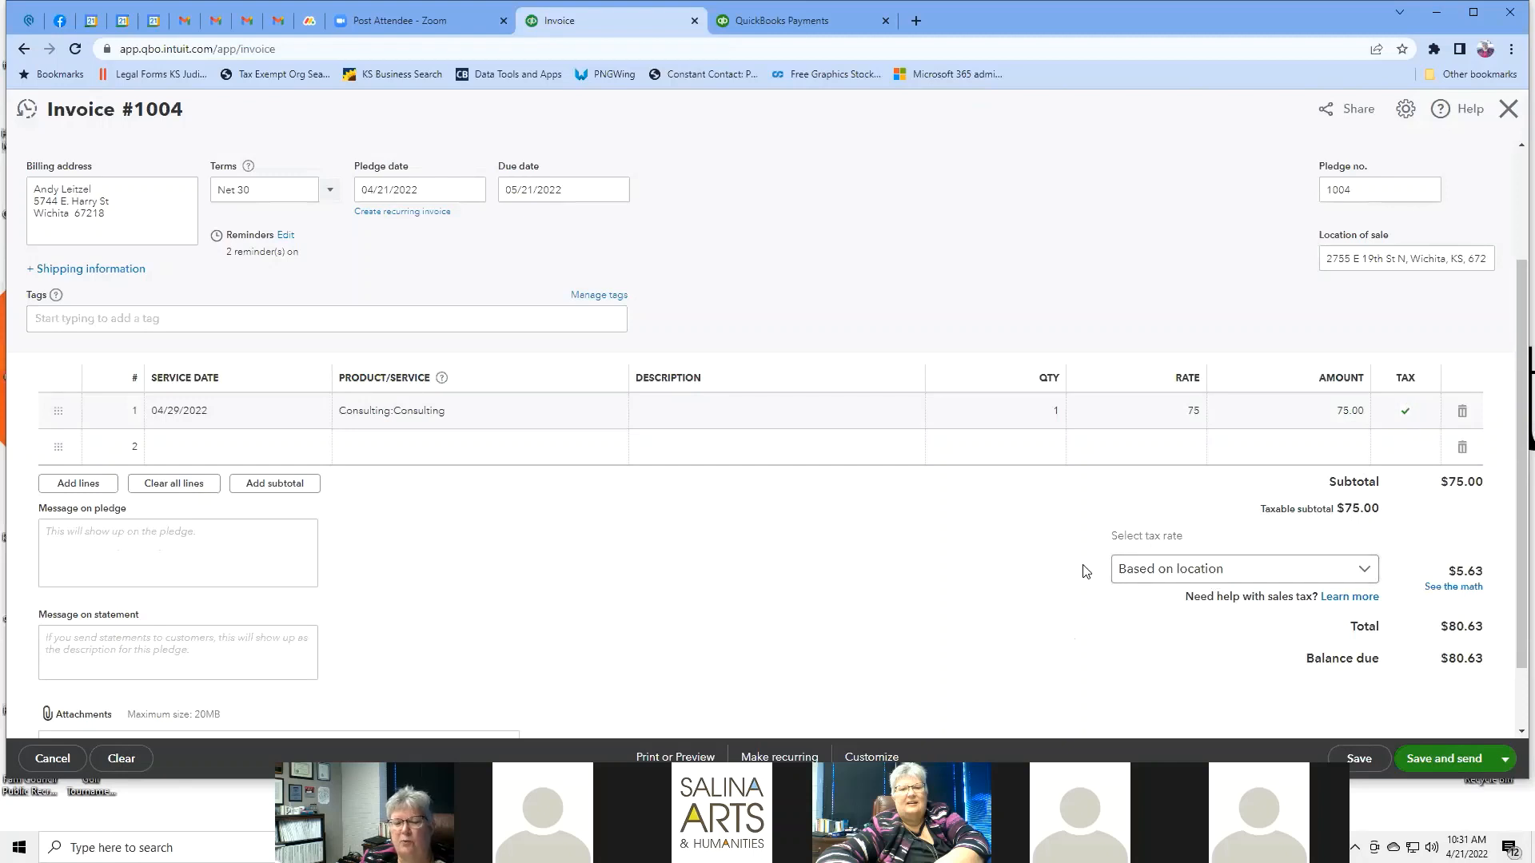
scroll(796, 593, down, 1)
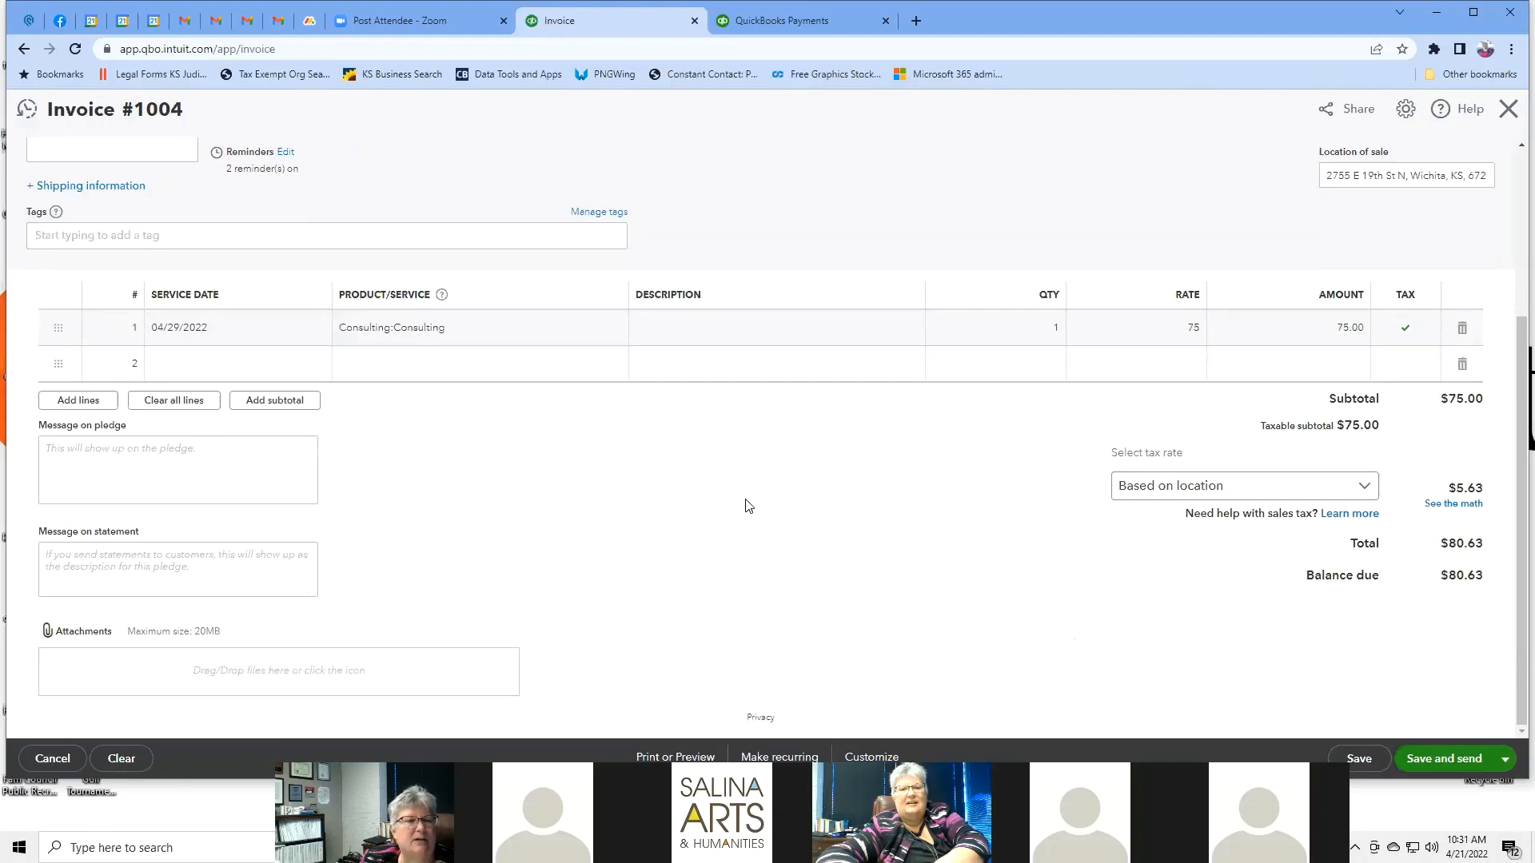
scroll(748, 505, up, 3)
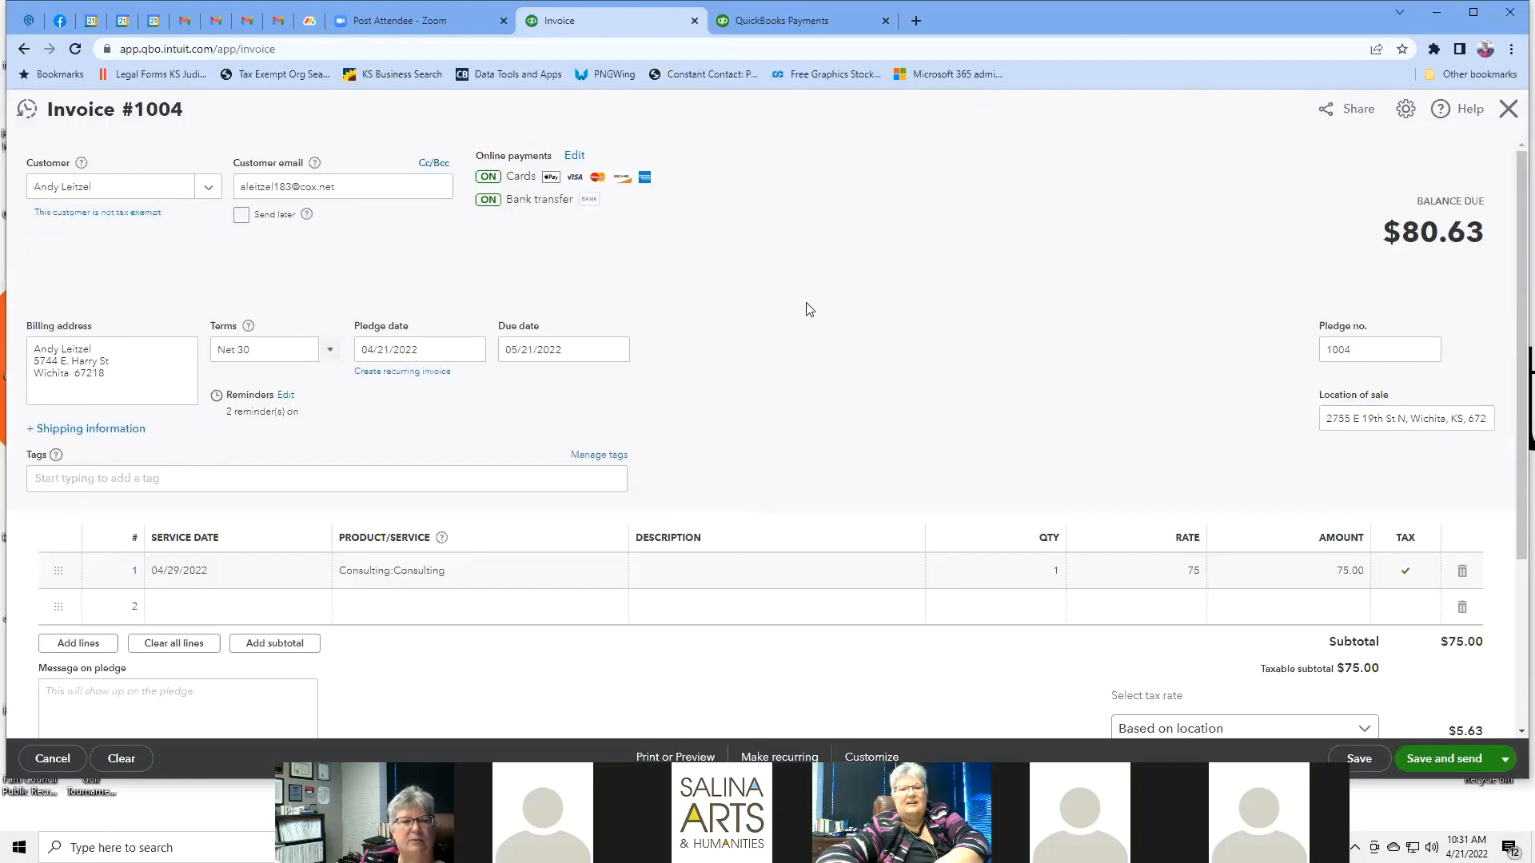
click(487, 580)
click(871, 392)
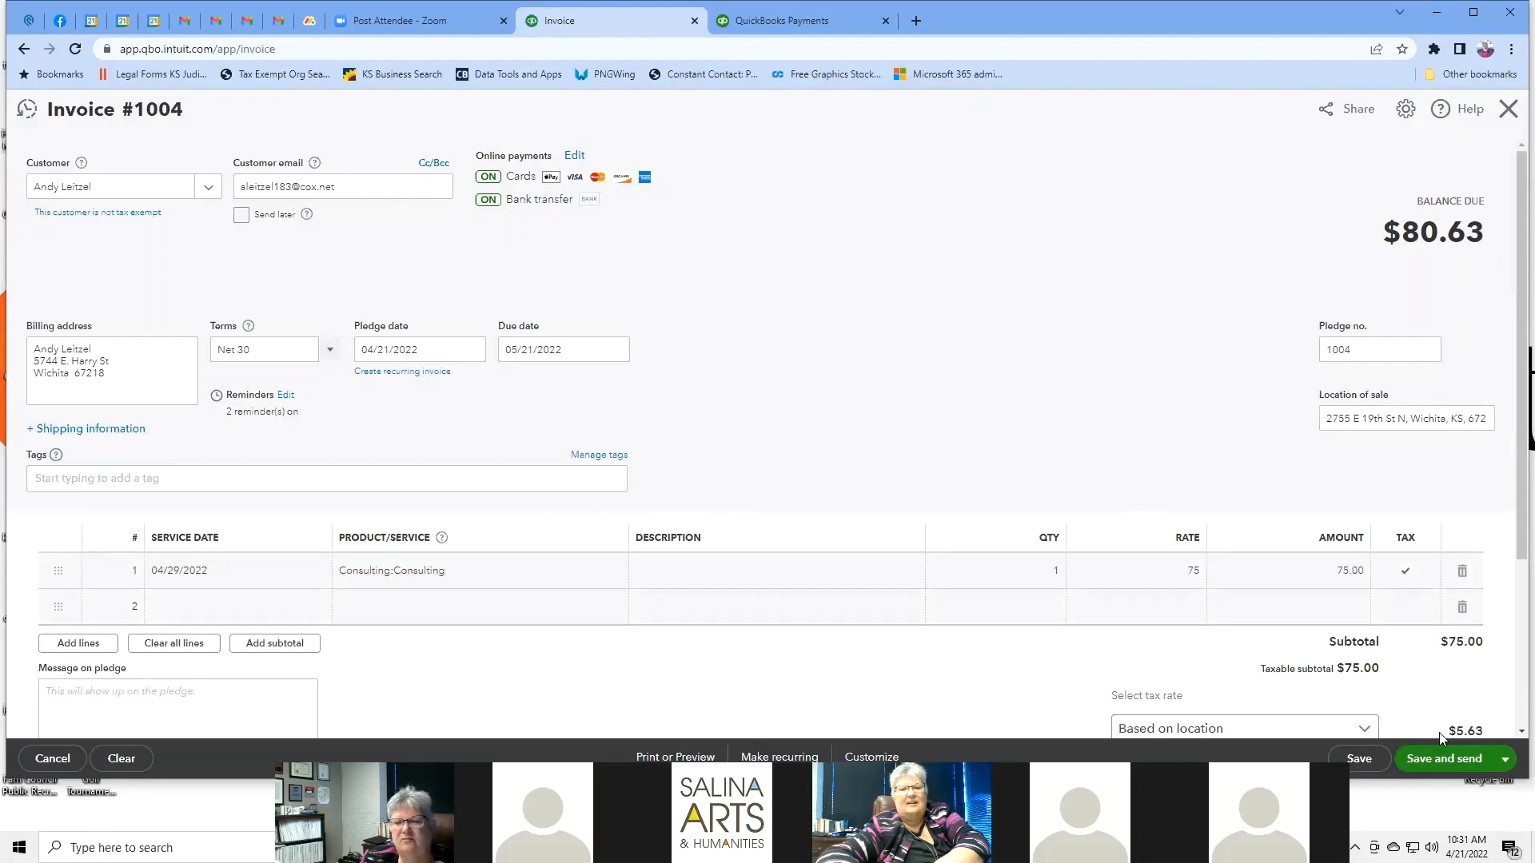
click(23, 50)
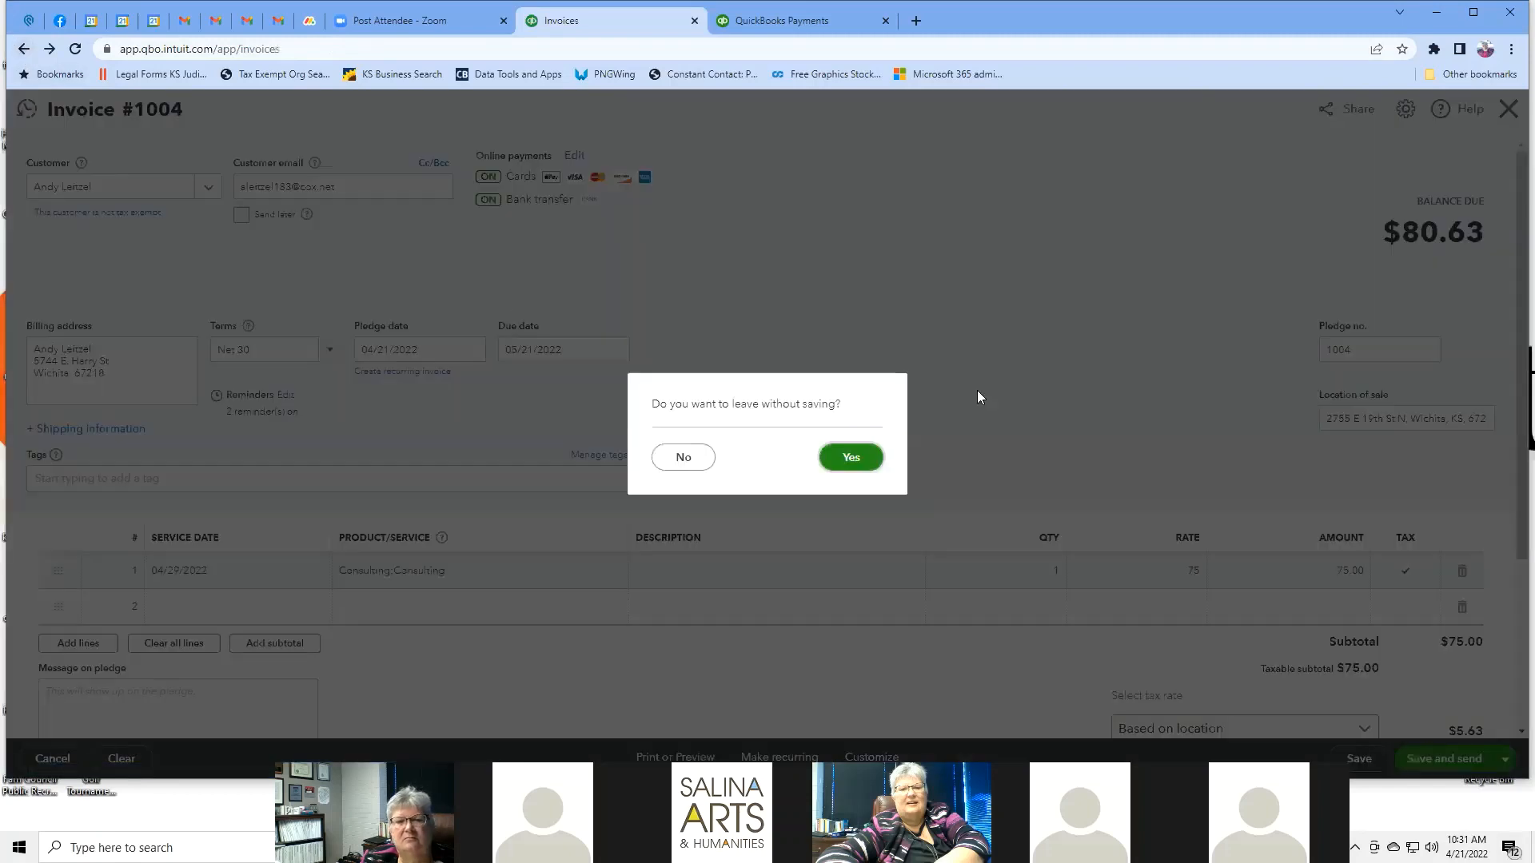
Discard the unsaved invoice and open the Reconcile page for Emprise Money Market.
click(850, 457)
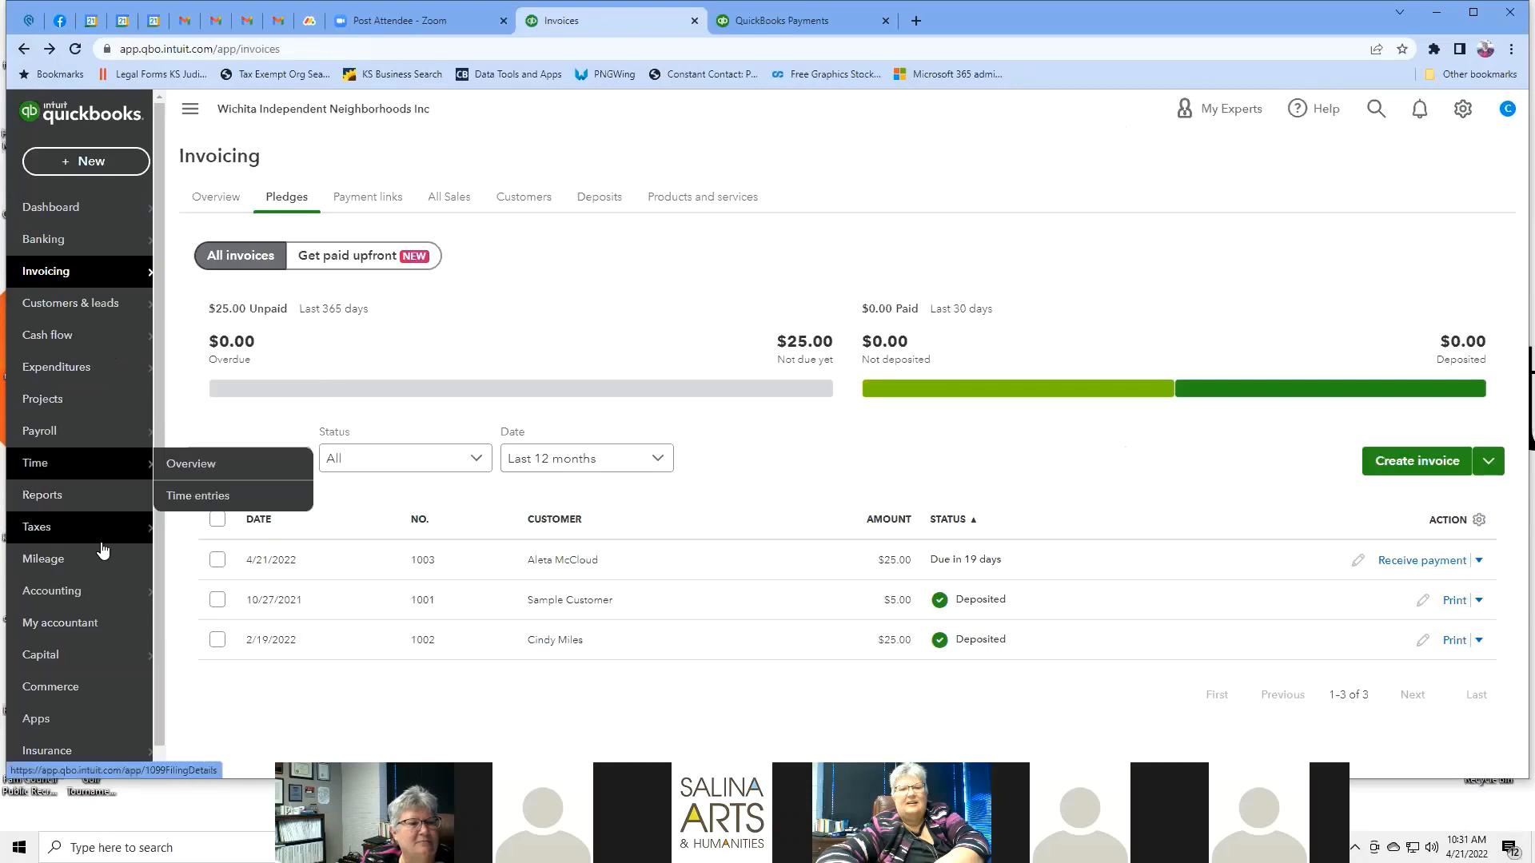
mouse_move(70, 598)
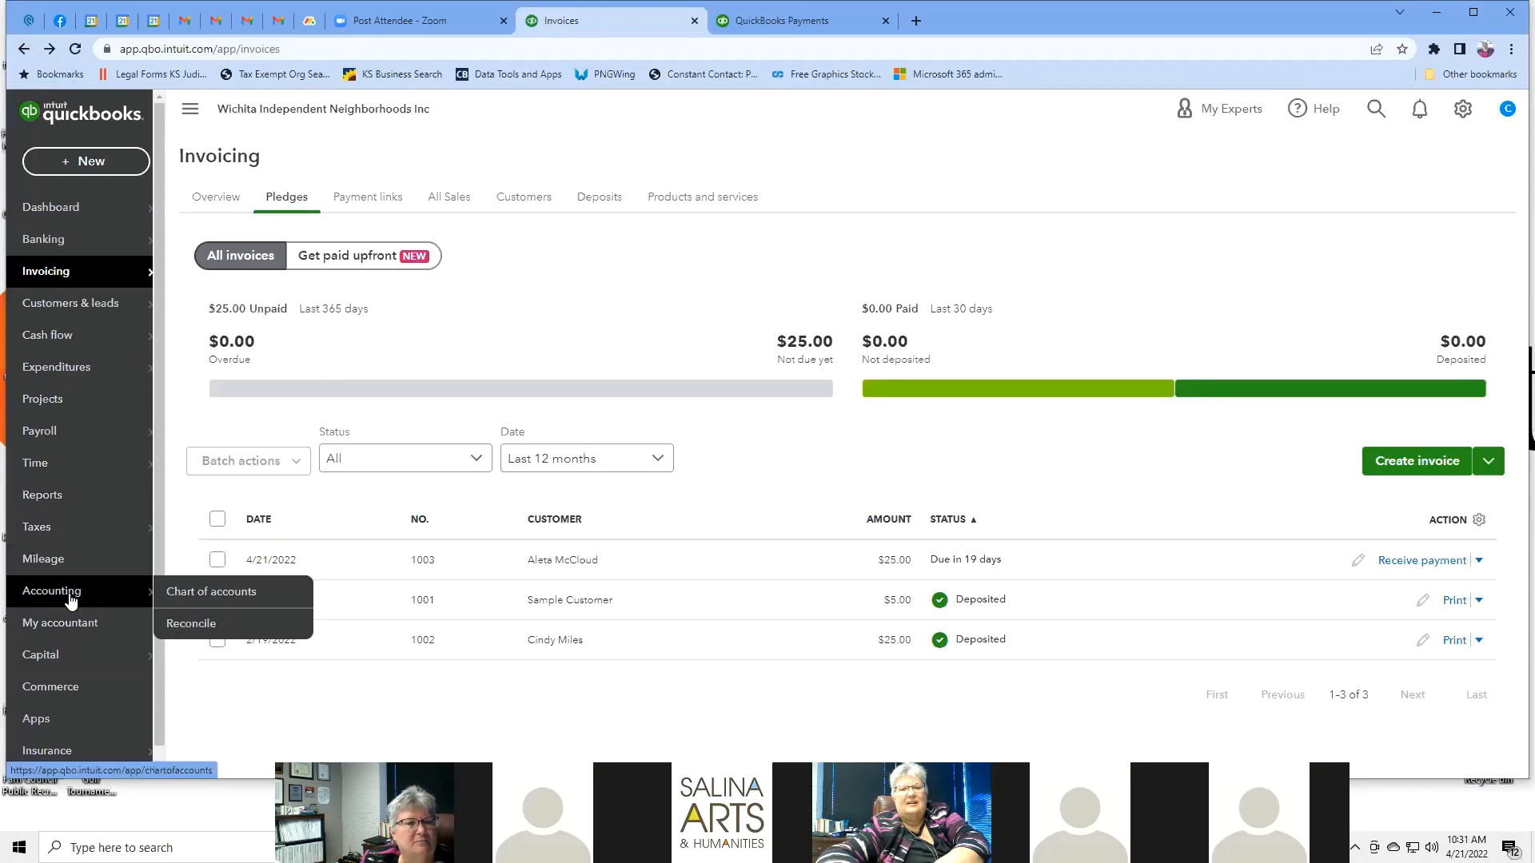
click(172, 624)
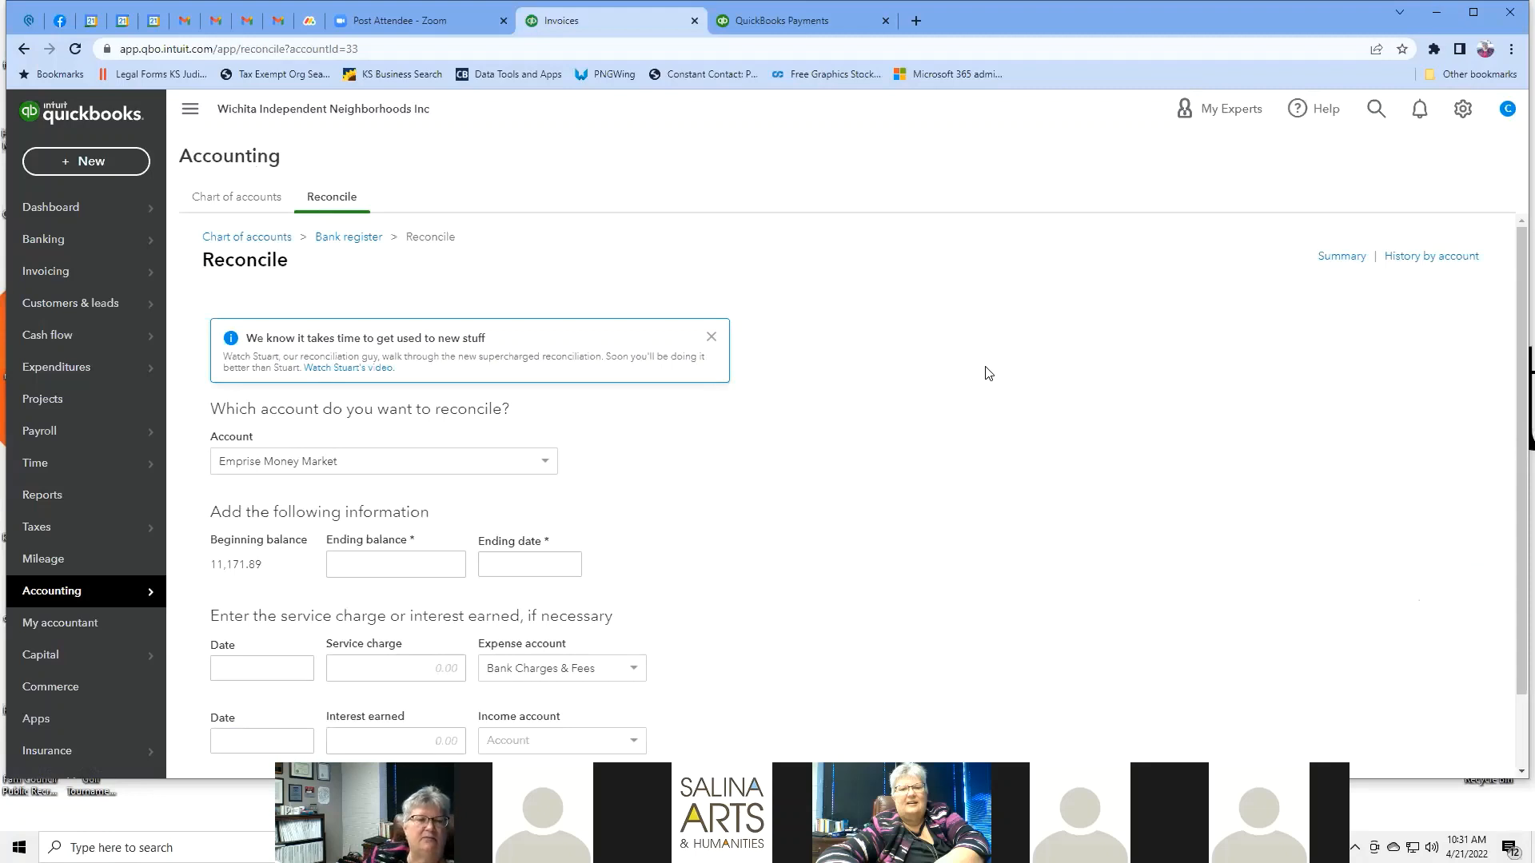
Enter a 15,000.00 statement ending balance dated 04/15/2022 and start reconciling.
scroll(989, 377, down, 1)
scroll(989, 374, down, 1)
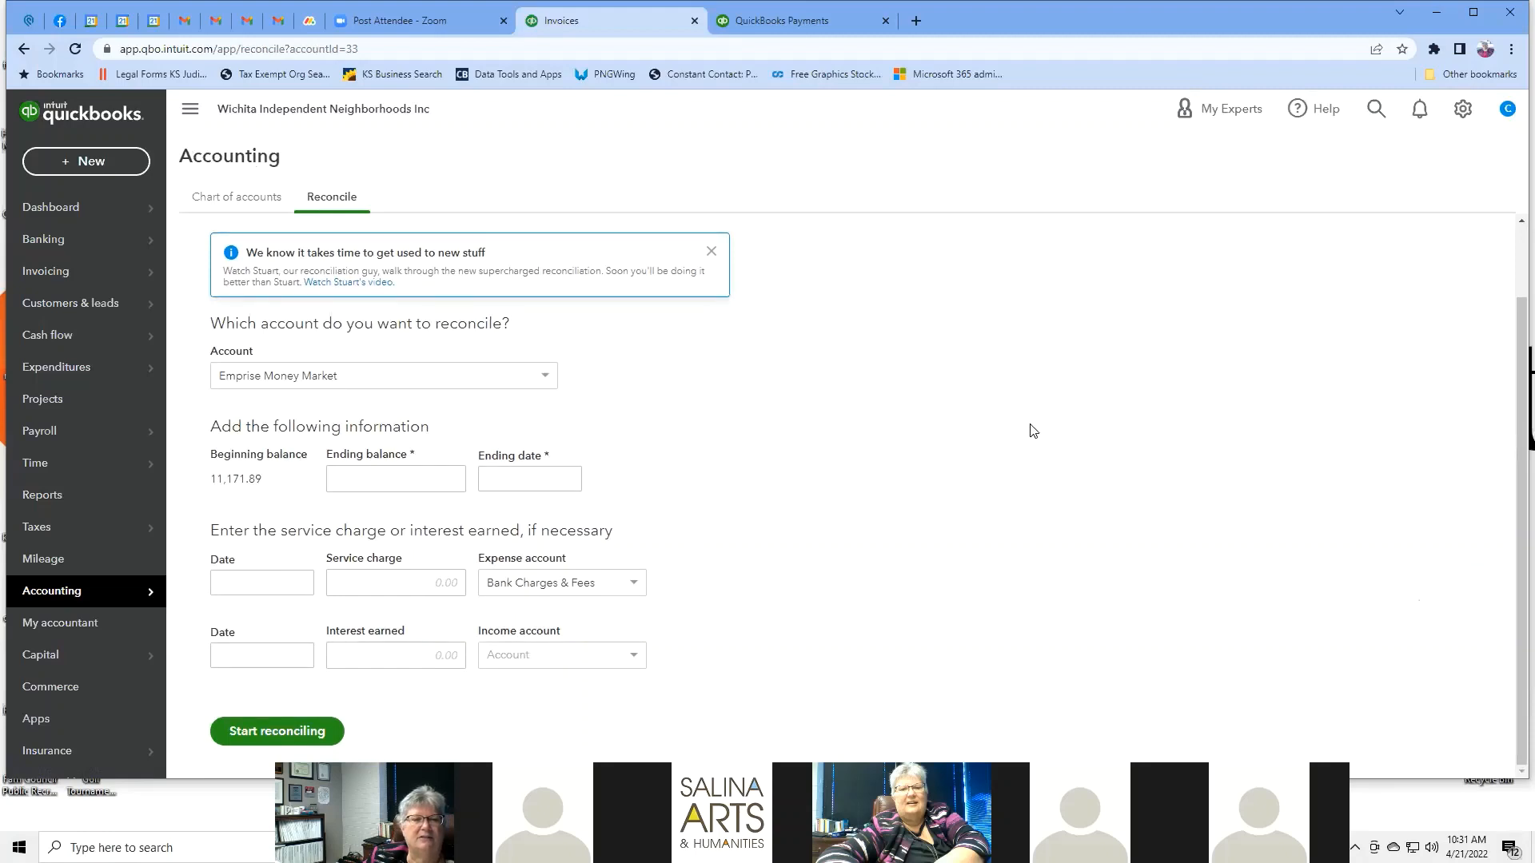
click(430, 482)
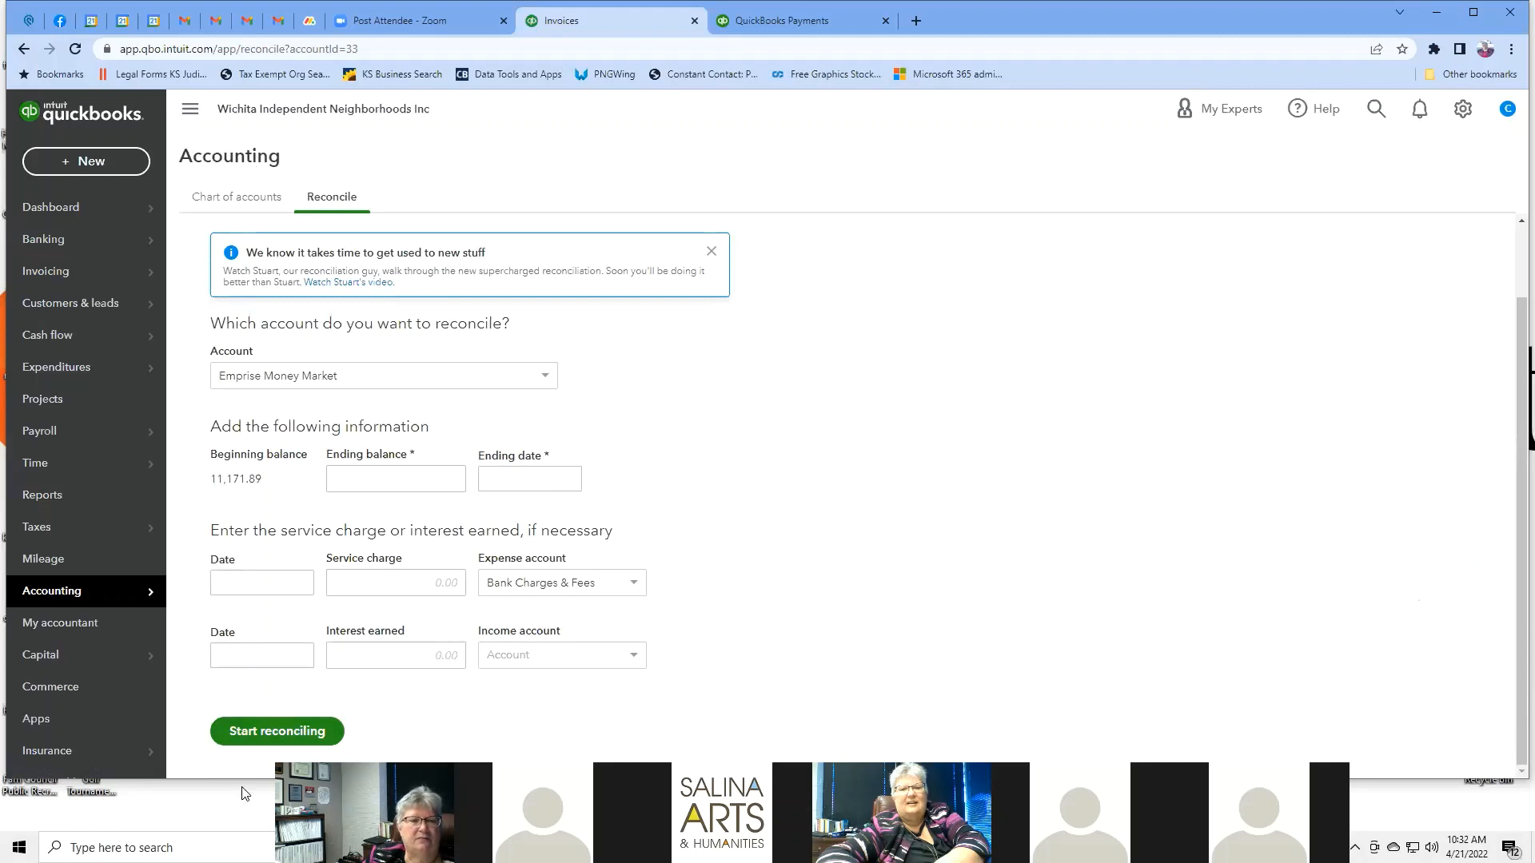
click(275, 731)
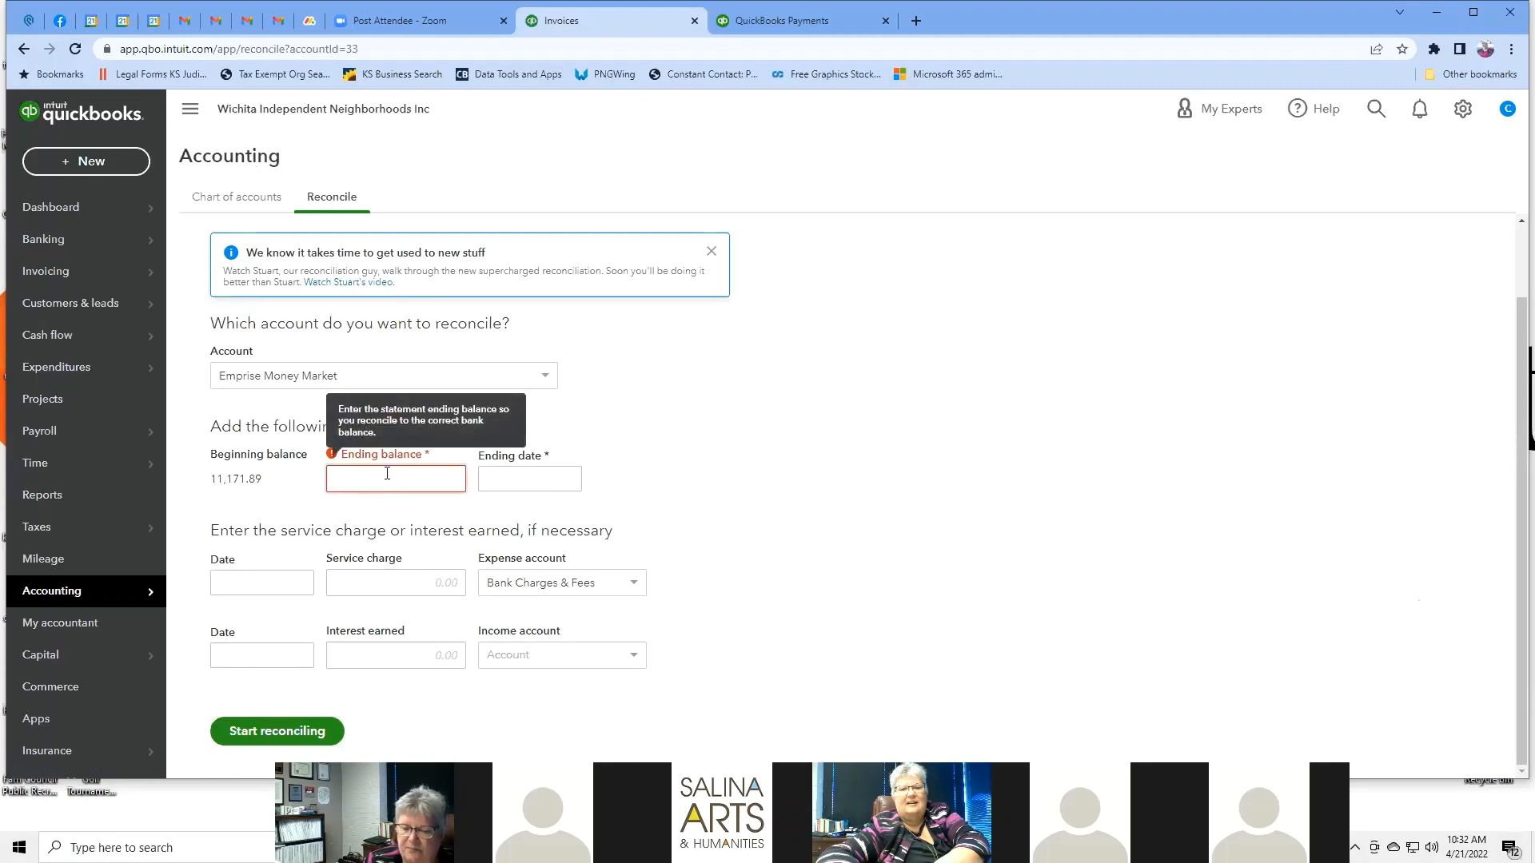
text(15000)
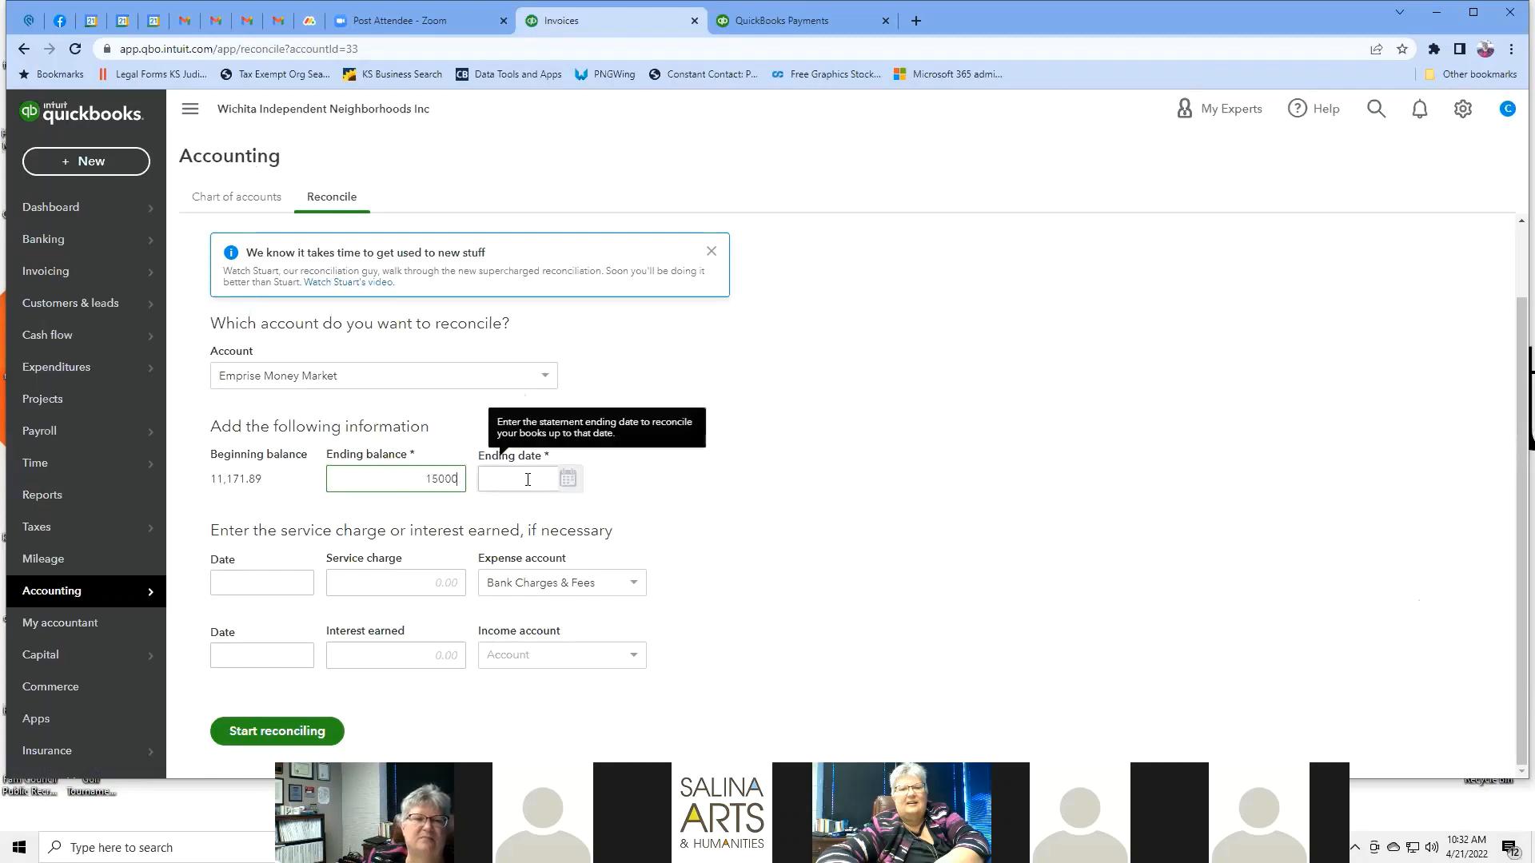
click(528, 480)
click(571, 479)
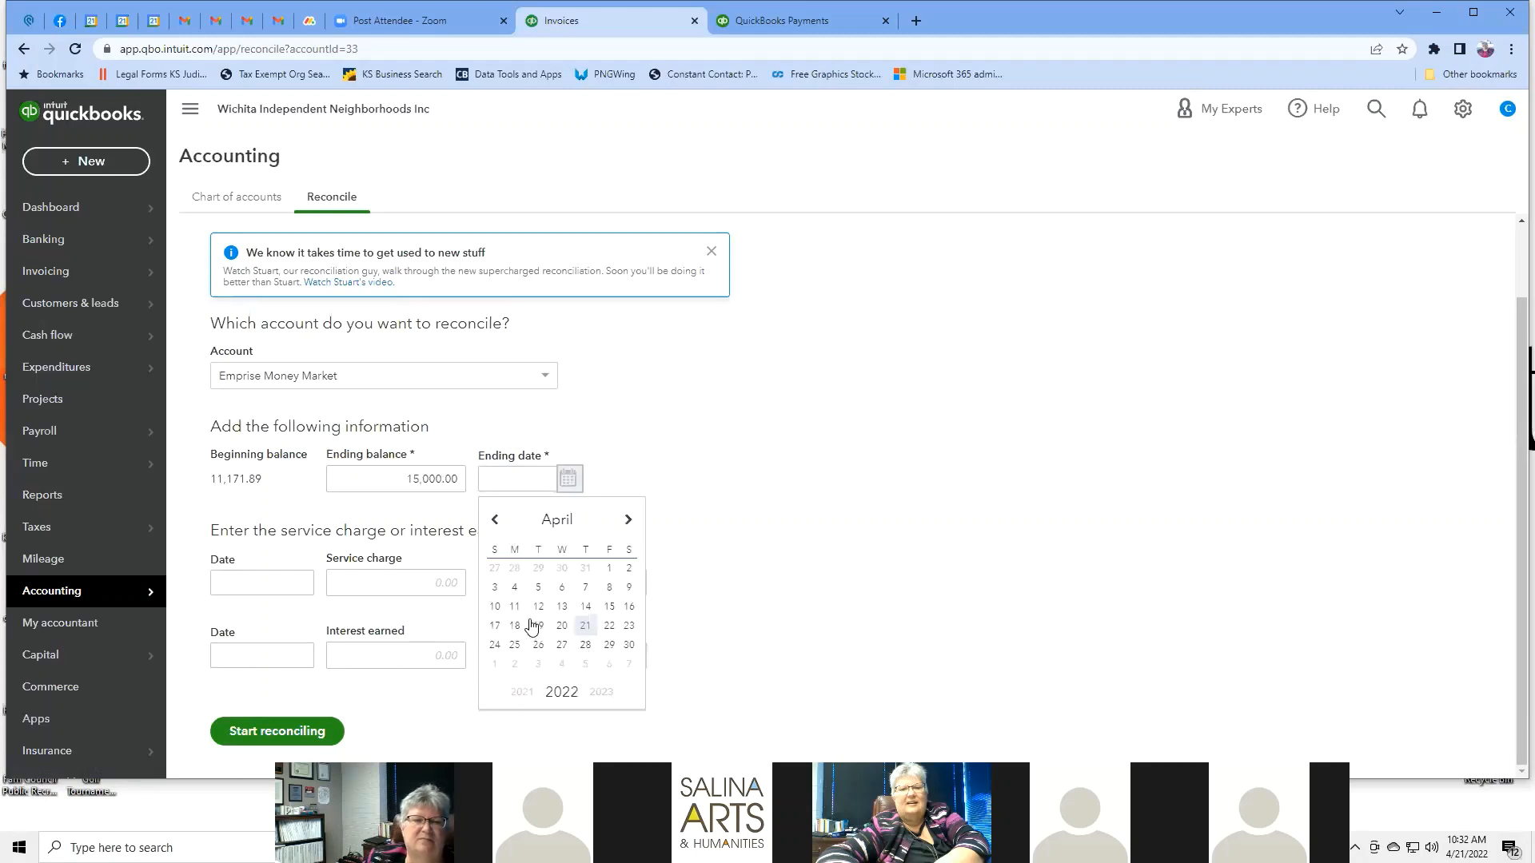
click(609, 607)
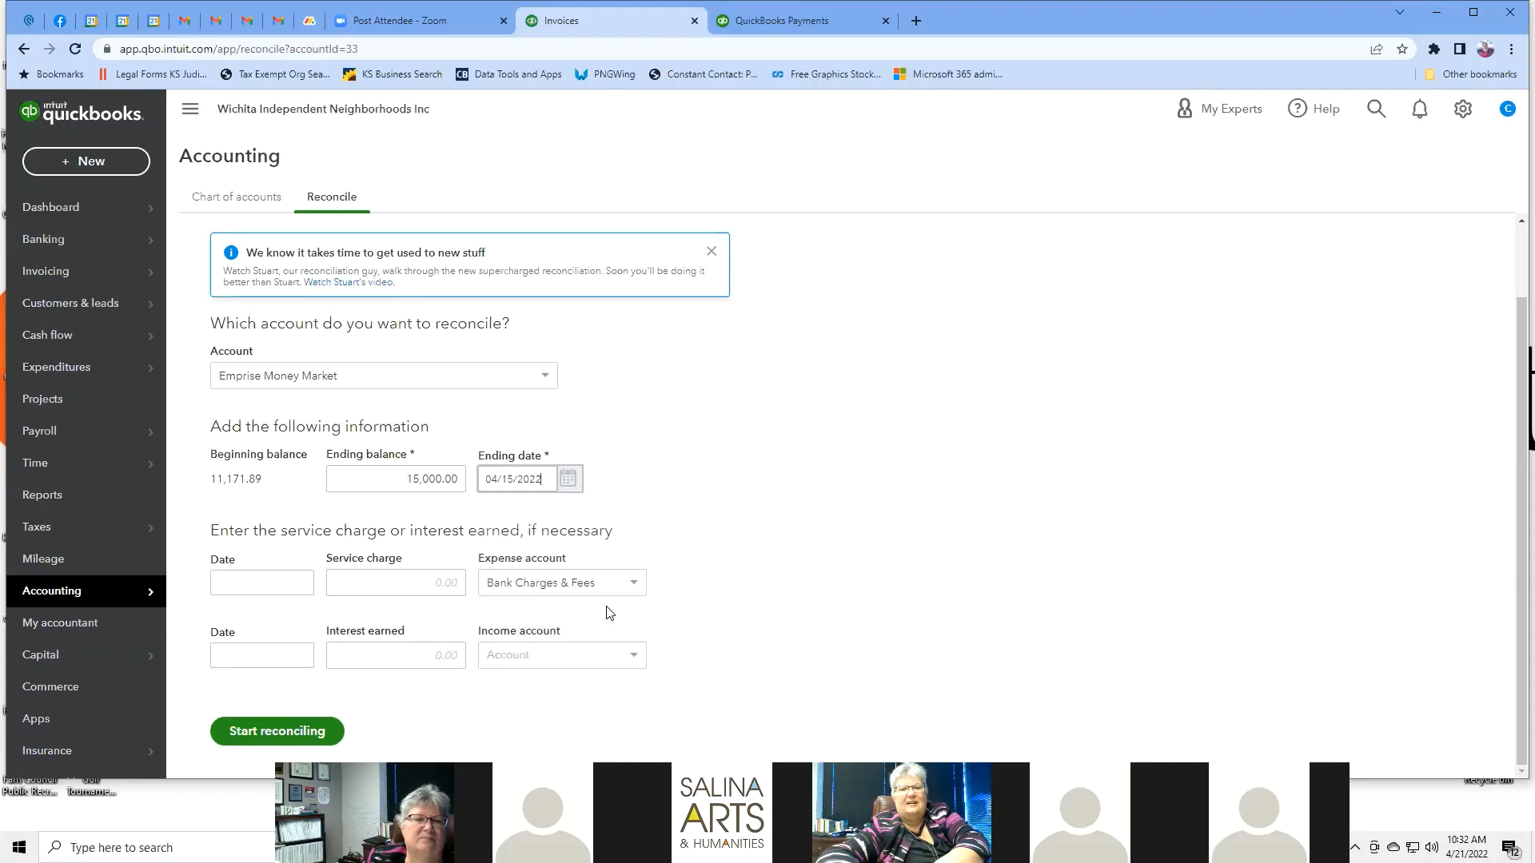
click(283, 583)
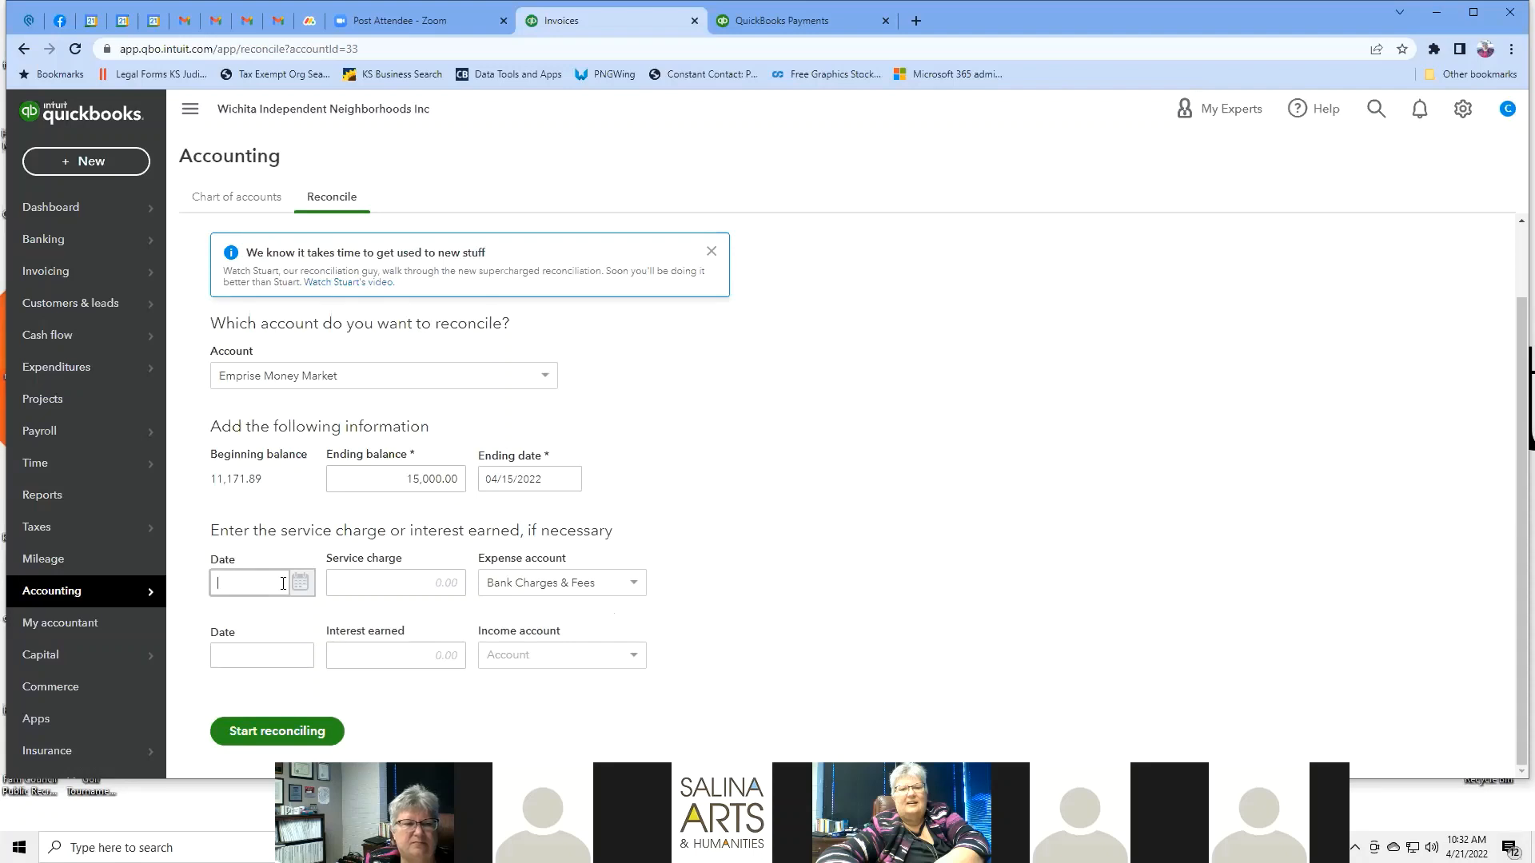
key(Tab)
key(Tab)
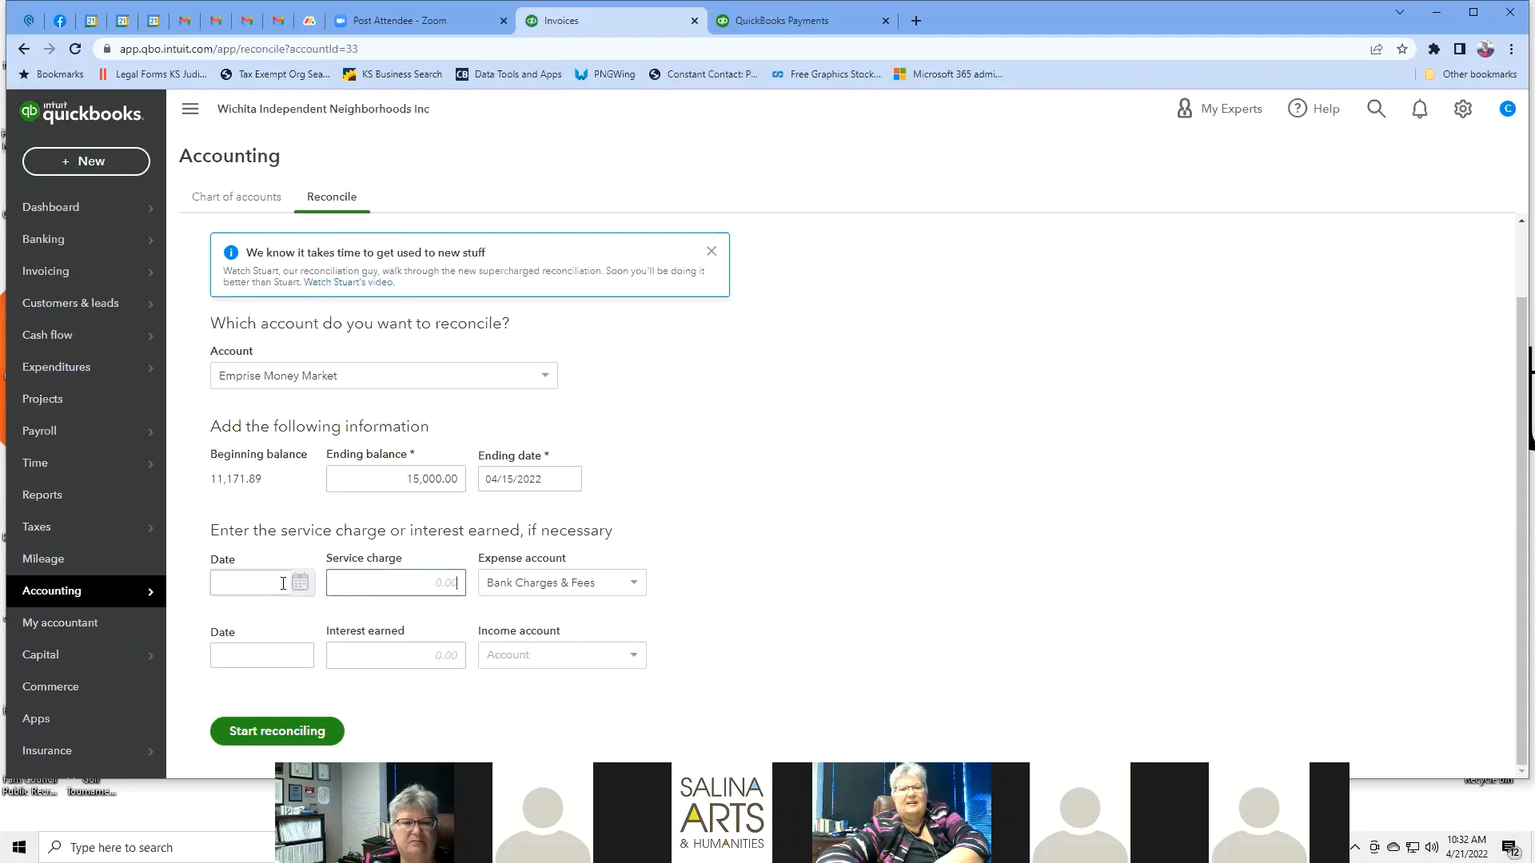
click(257, 729)
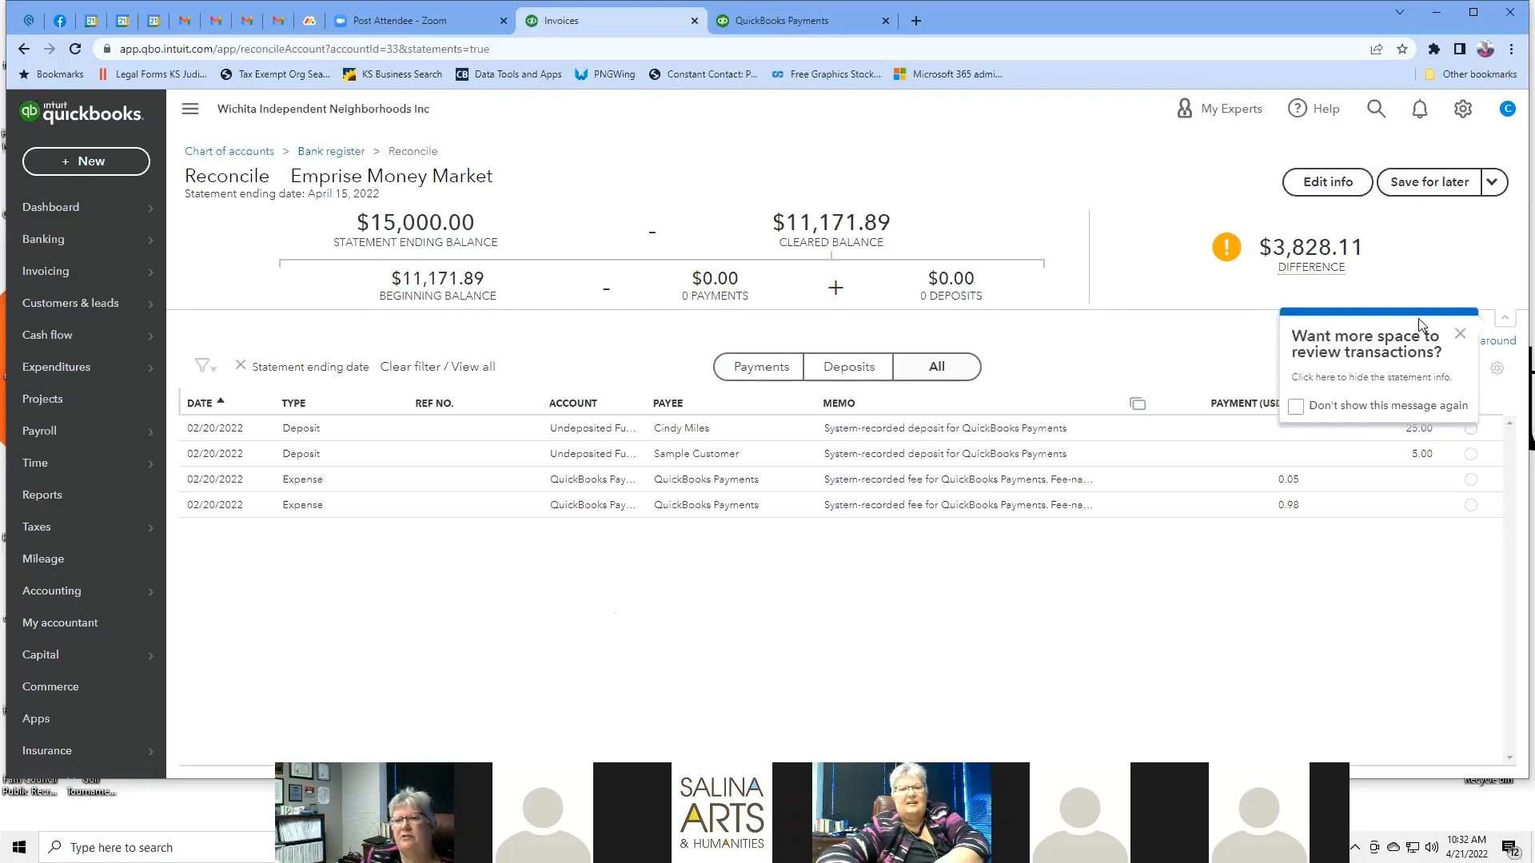
Dismiss both tip popups and filter the reconciliation list to show only deposits.
key(ctrl+a)
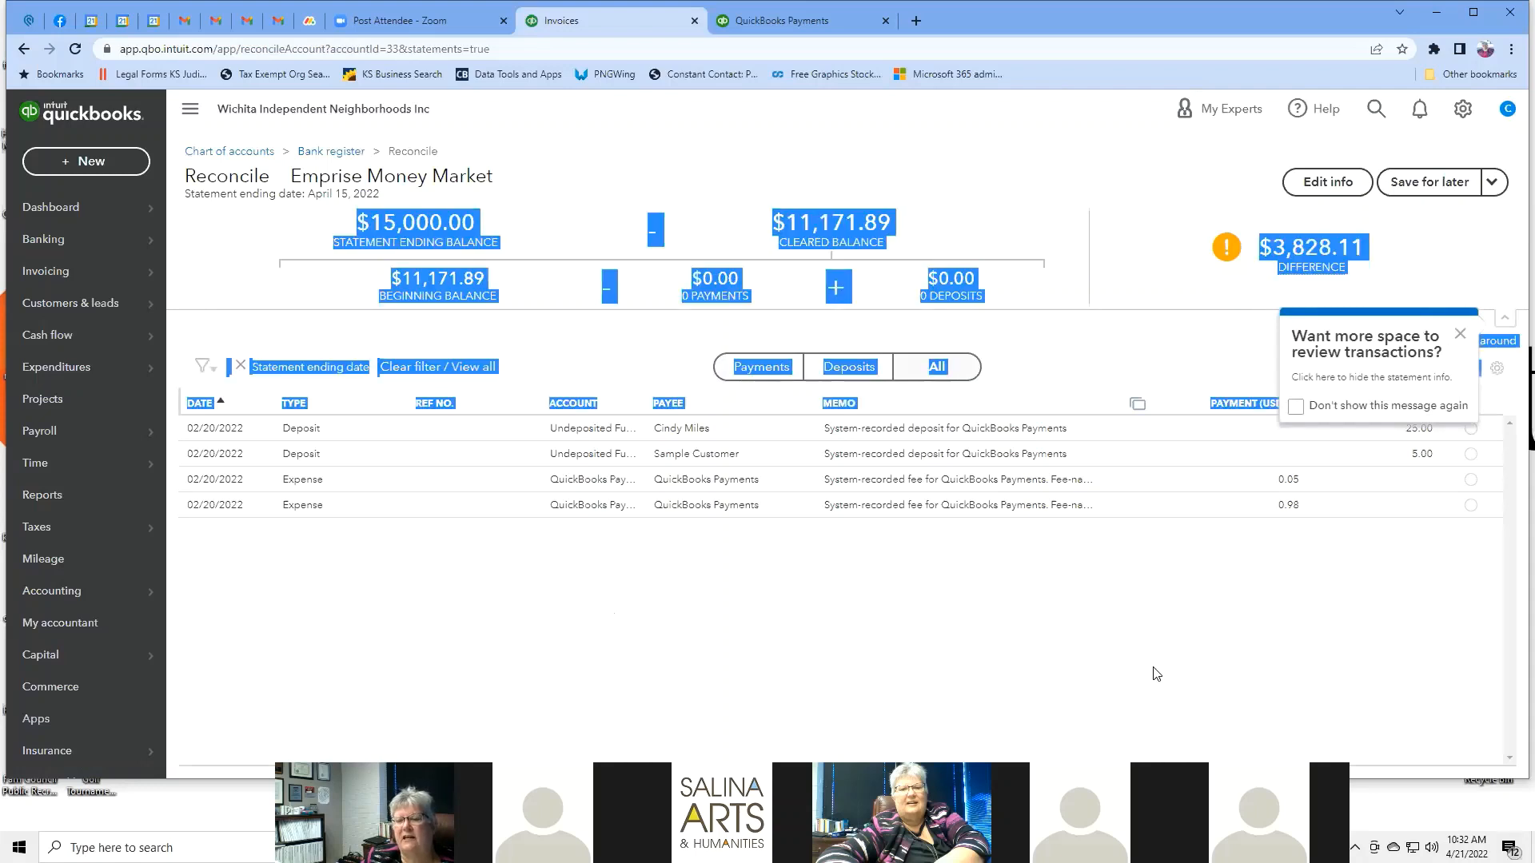
click(1459, 339)
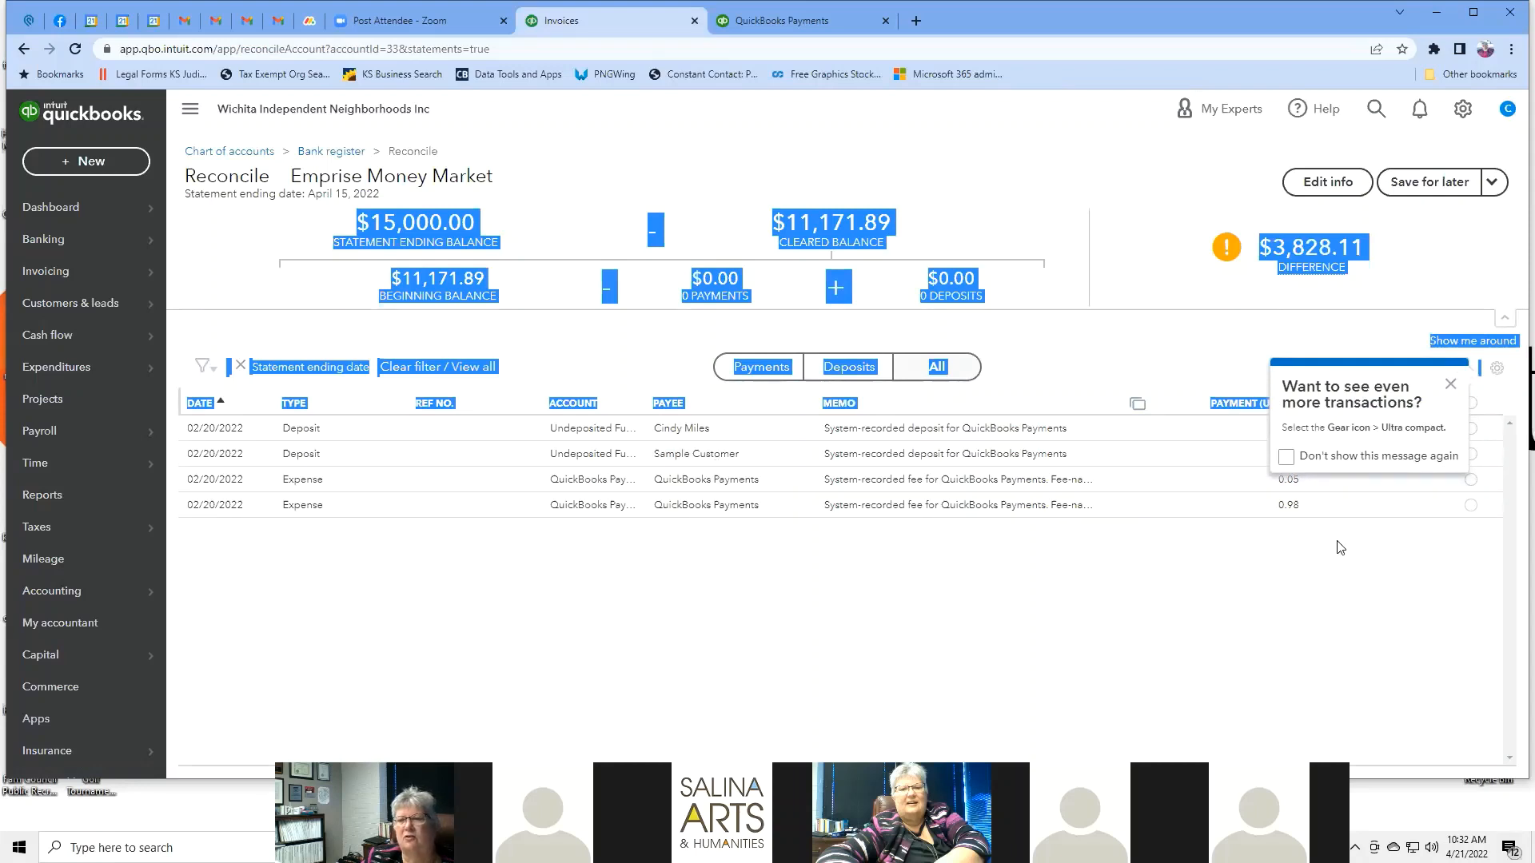
click(1448, 385)
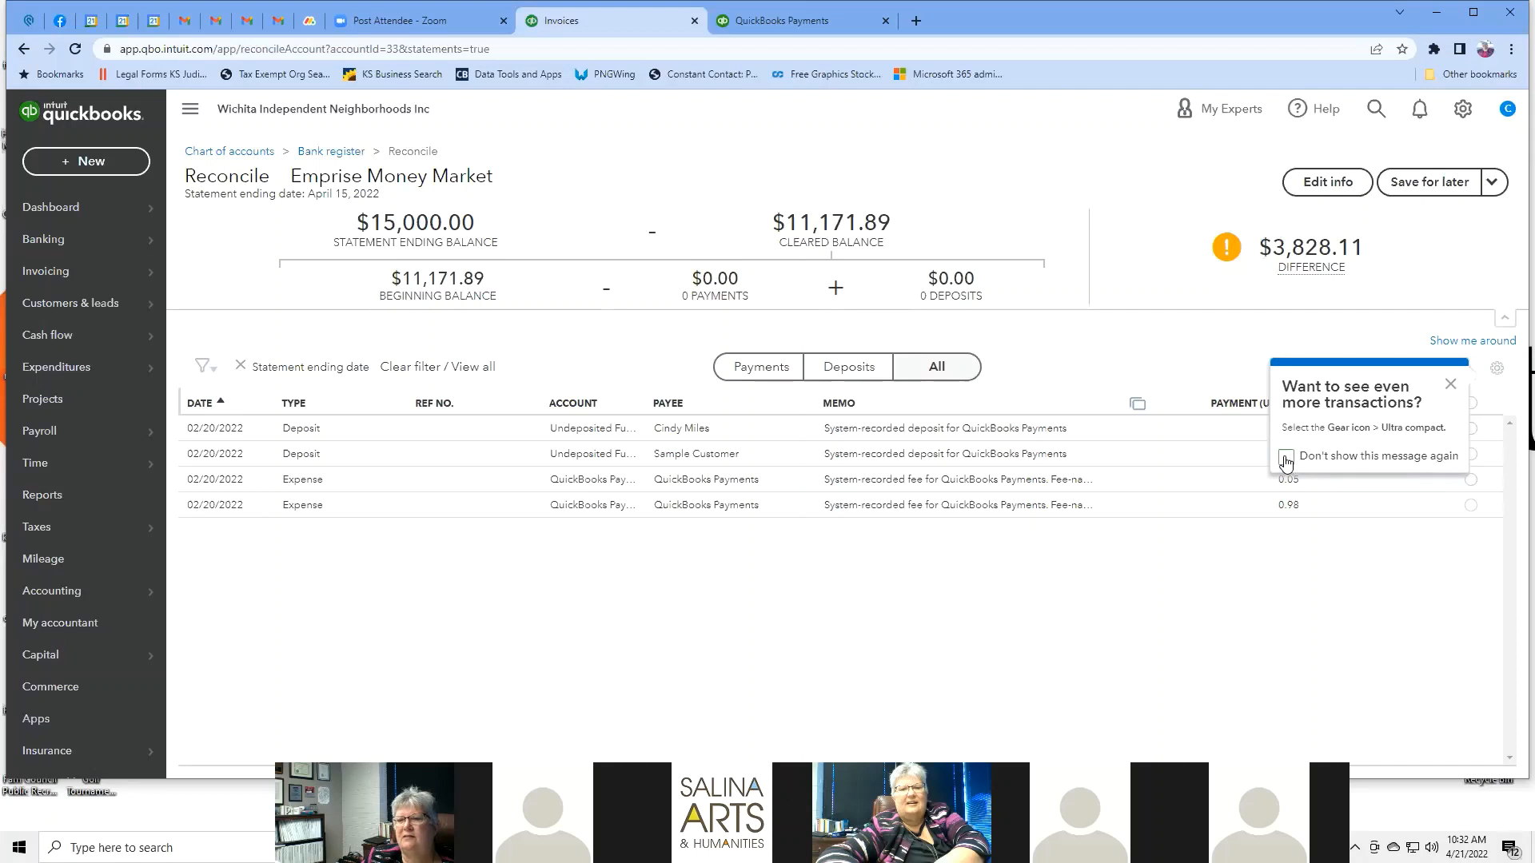
click(1450, 386)
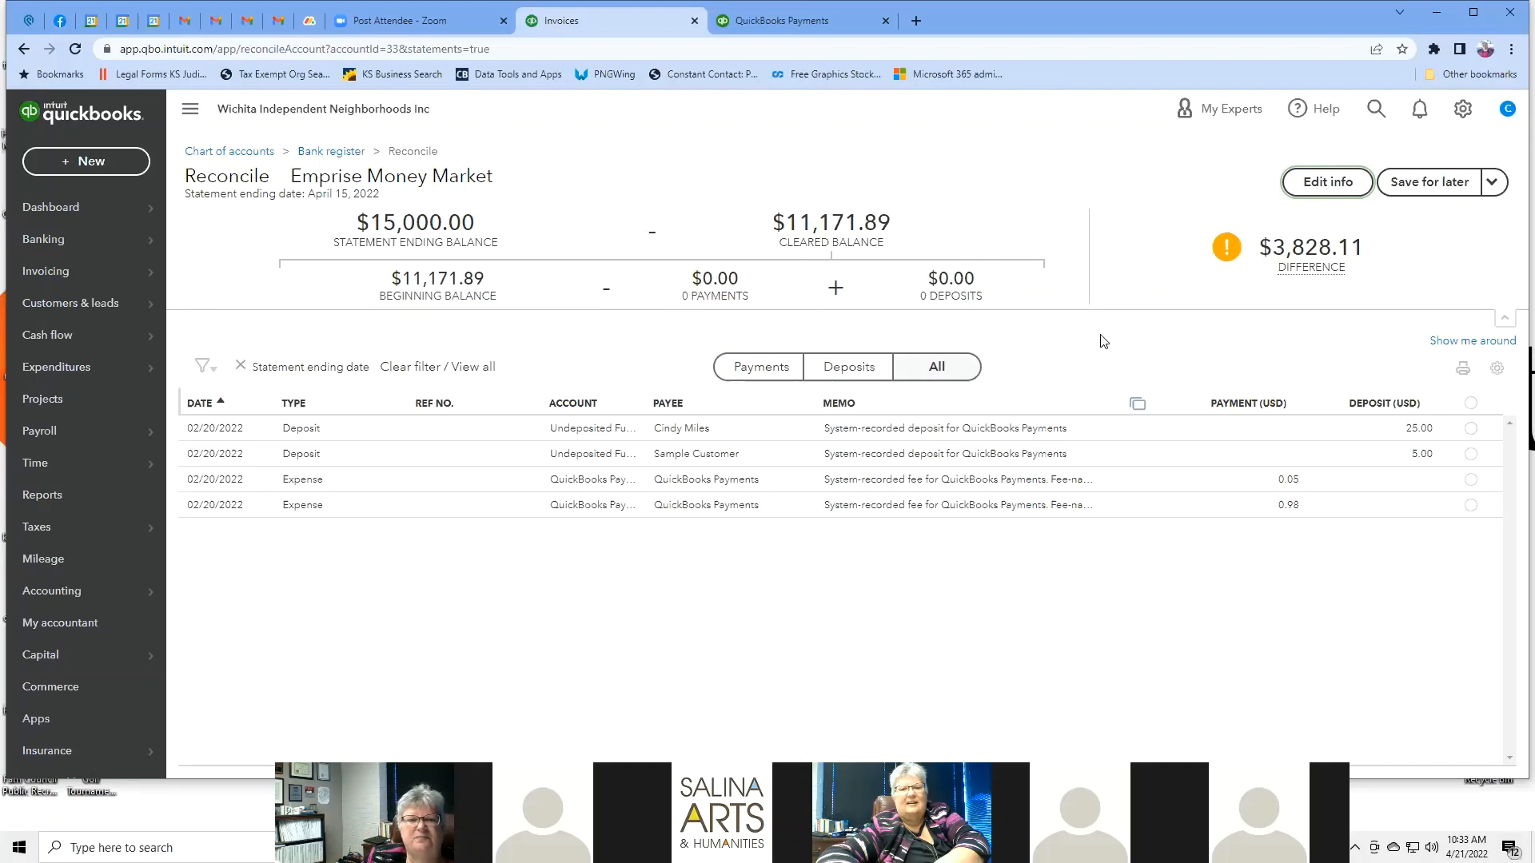
click(765, 369)
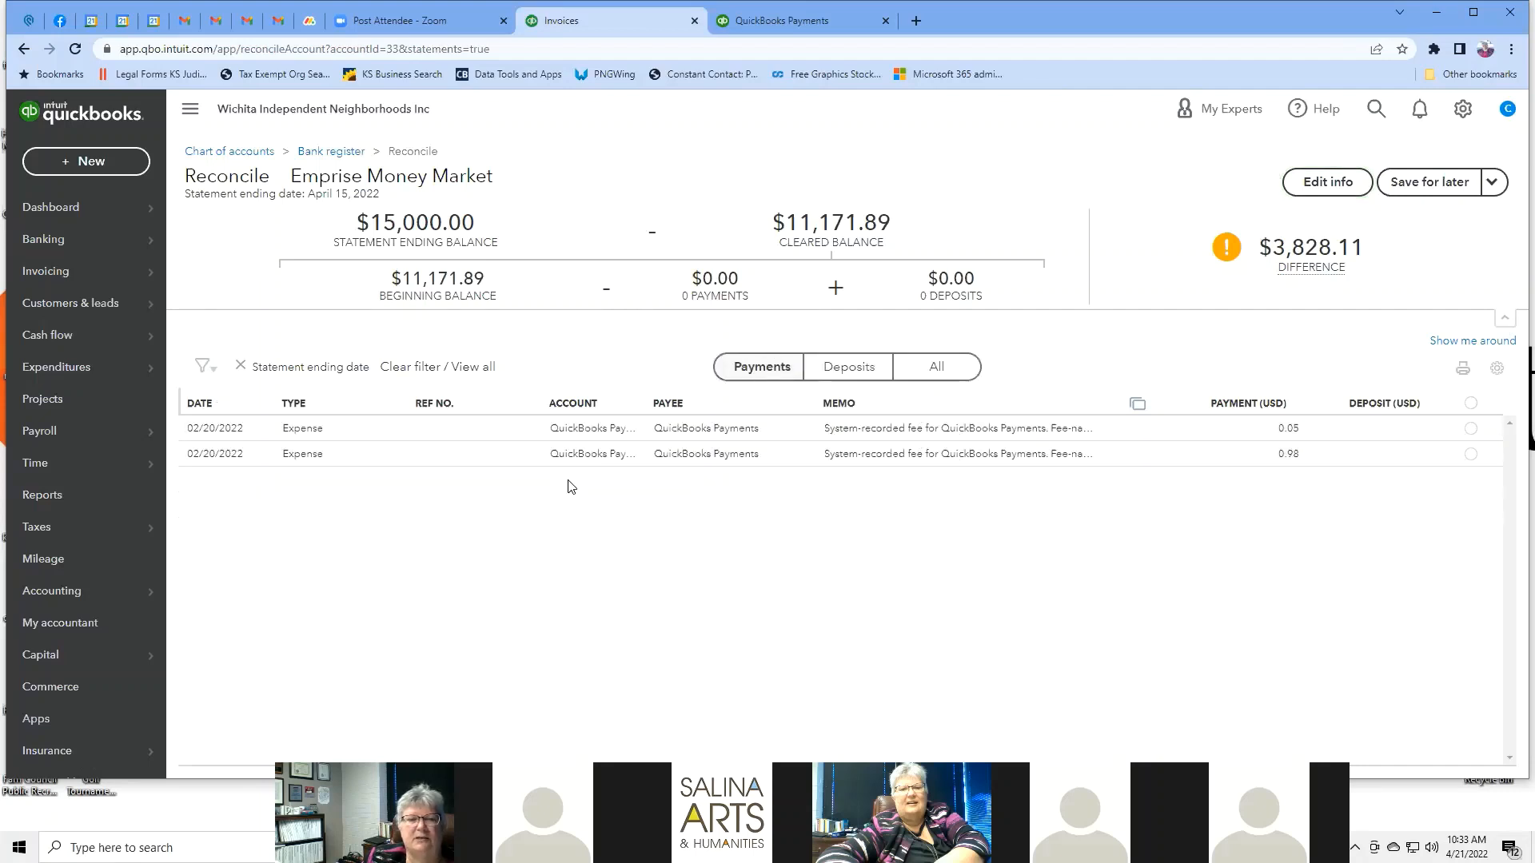
click(857, 369)
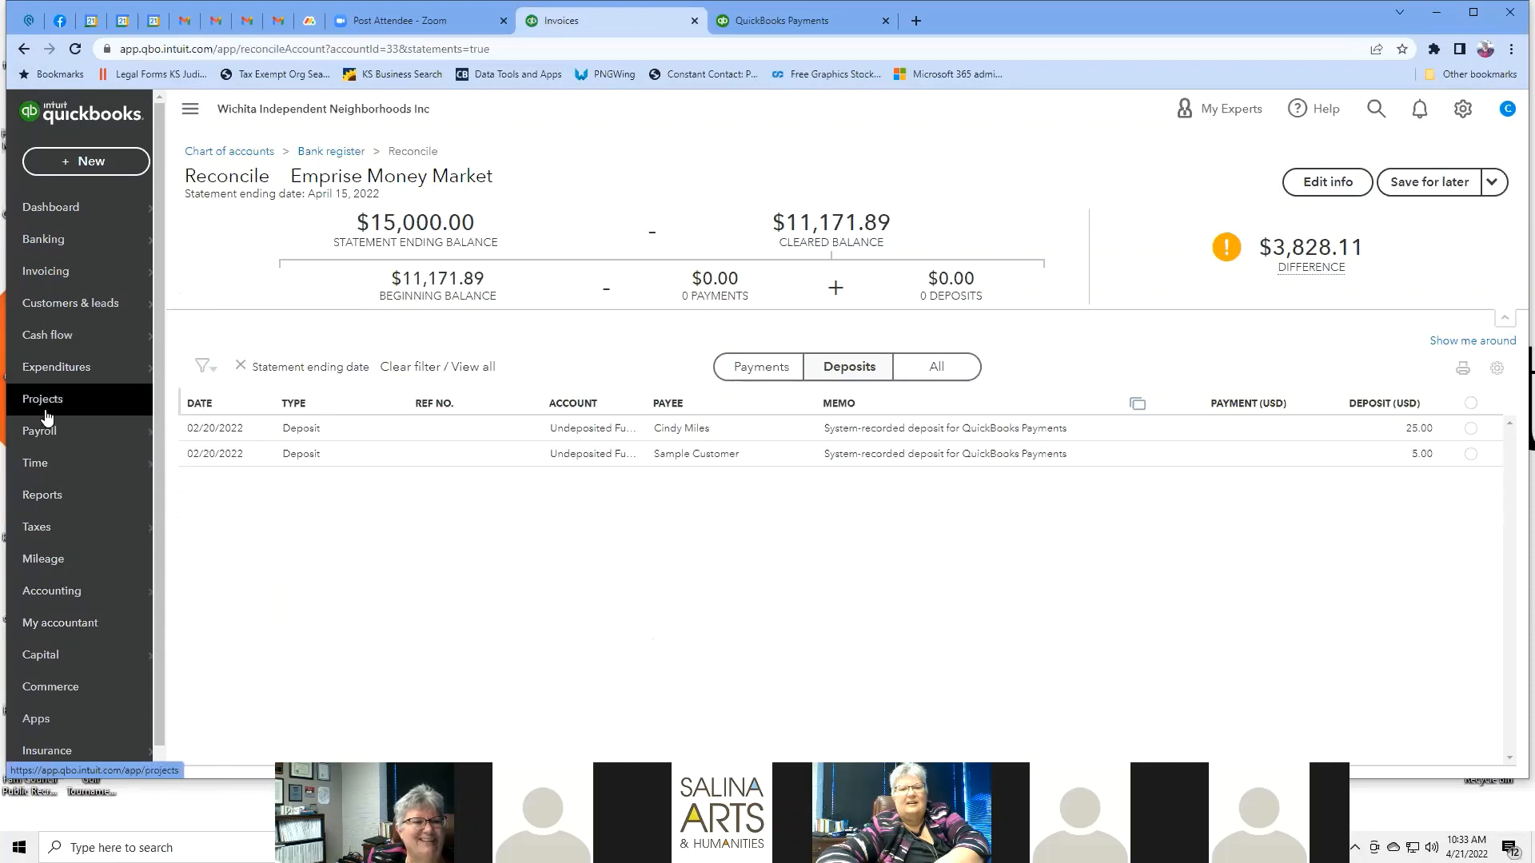
Go to My accountant, back to Reconcile once, then settle on the invite-an-accountant page.
scroll(53, 416, down, 1)
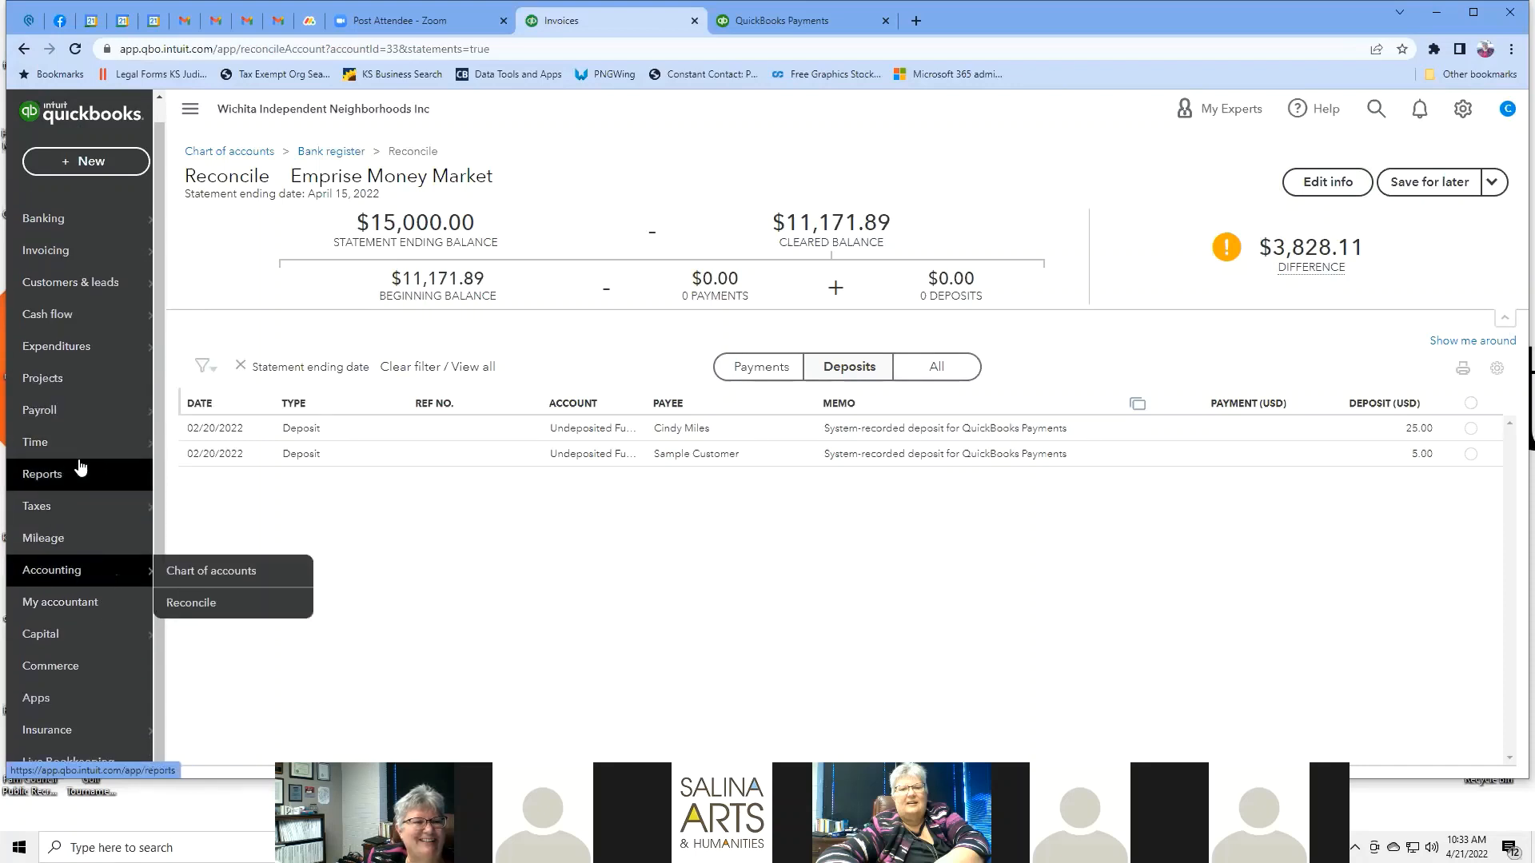
click(99, 606)
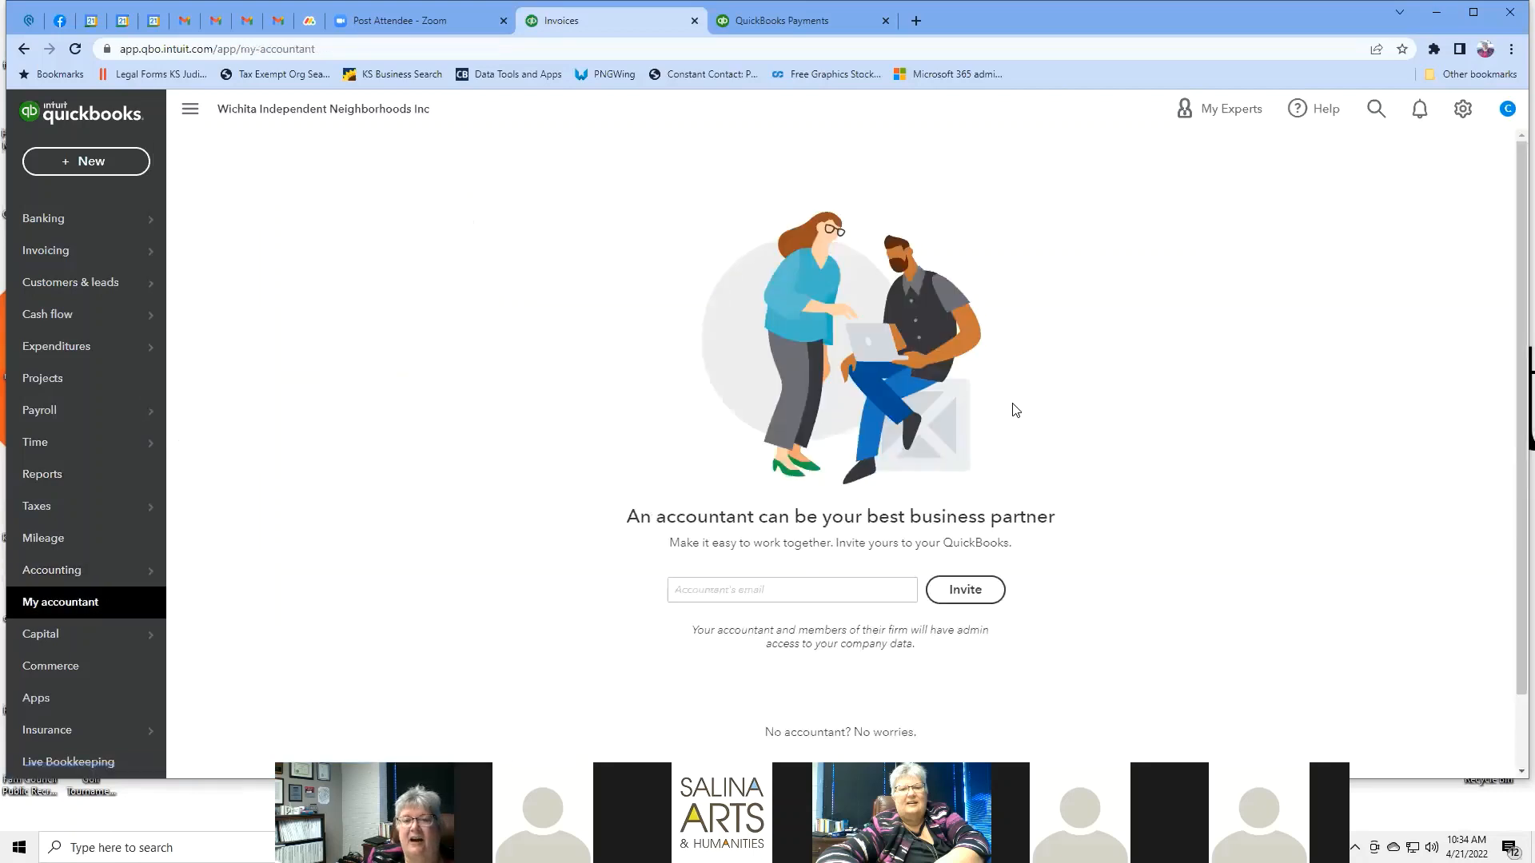
scroll(1014, 409, down, 1)
scroll(1013, 410, up, 1)
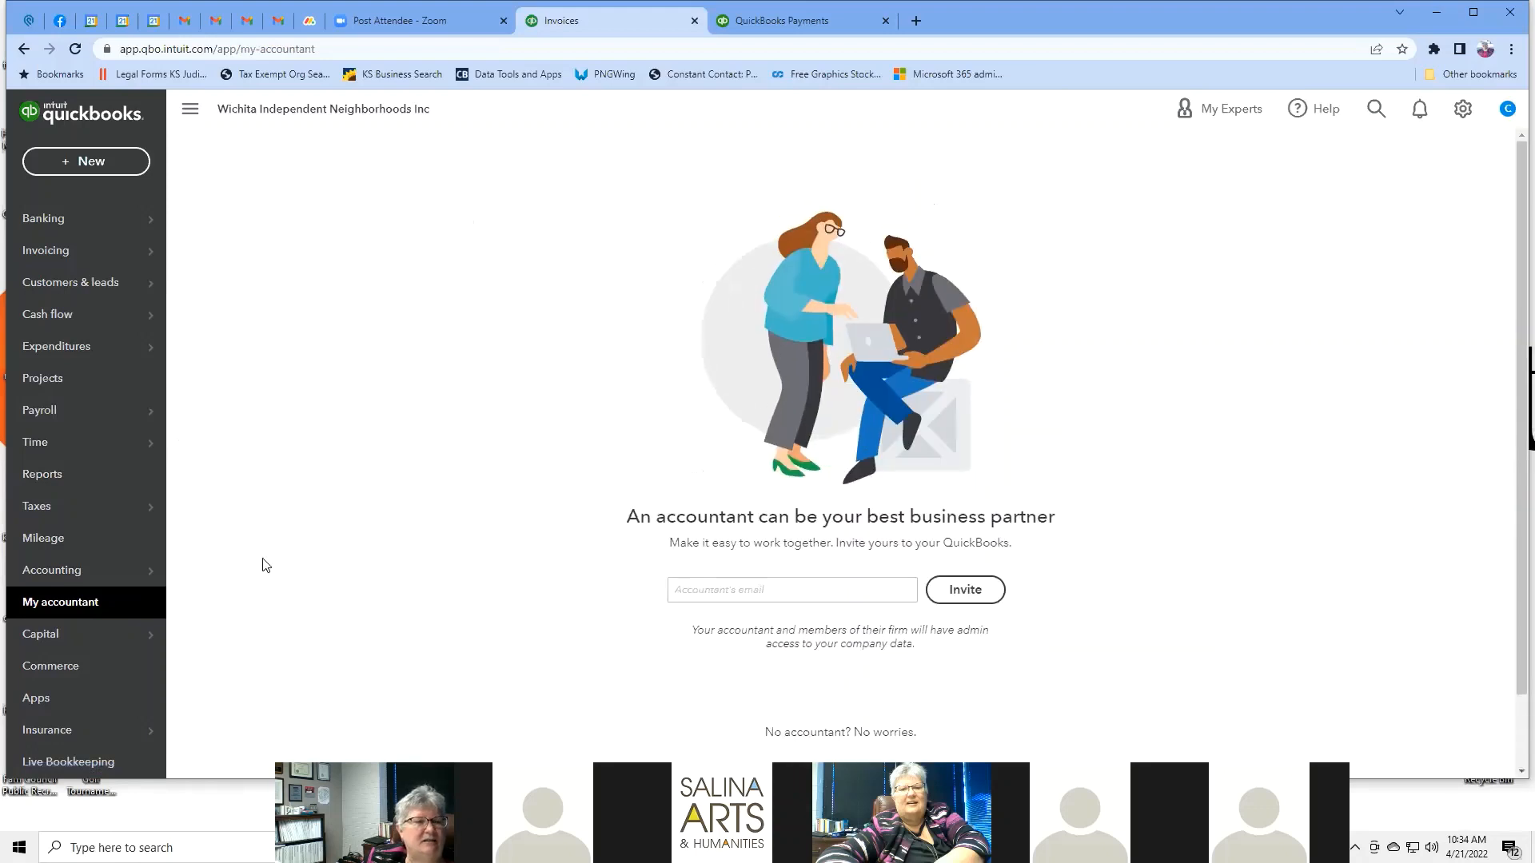
click(76, 568)
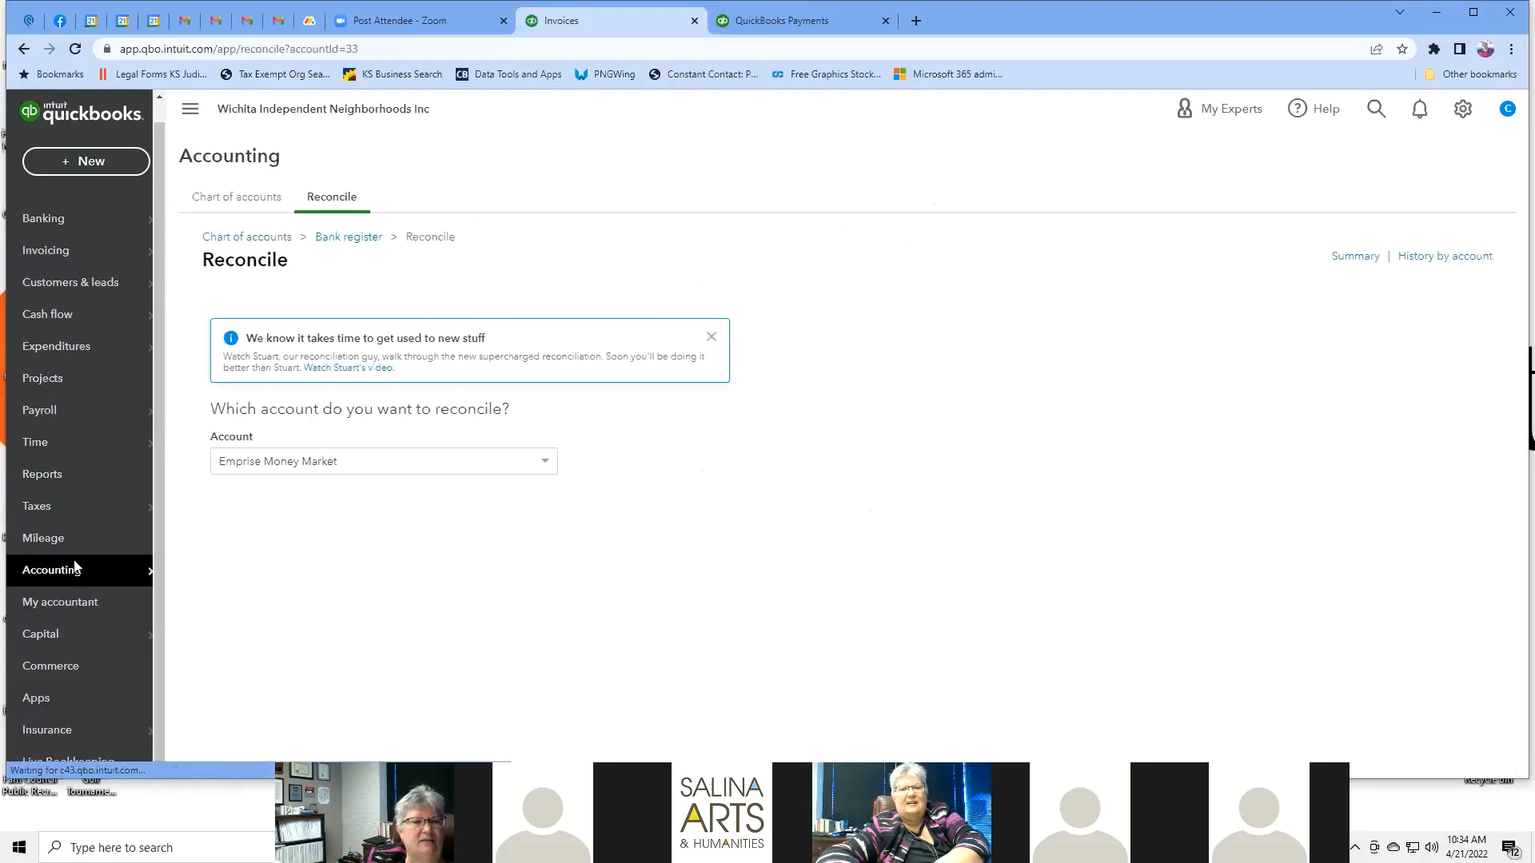
click(78, 605)
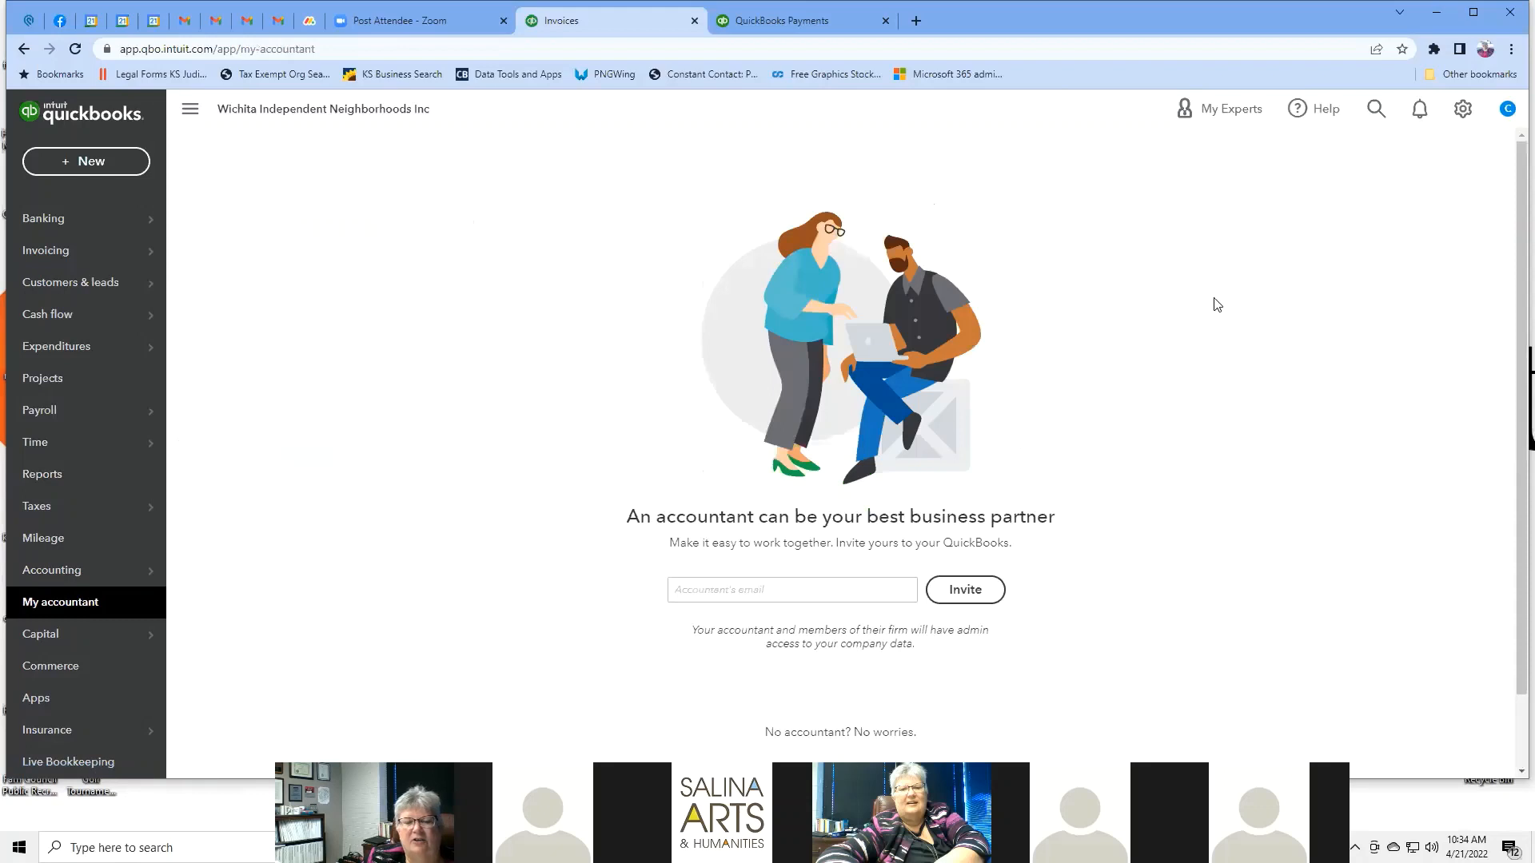
scroll(1217, 302, down, 1)
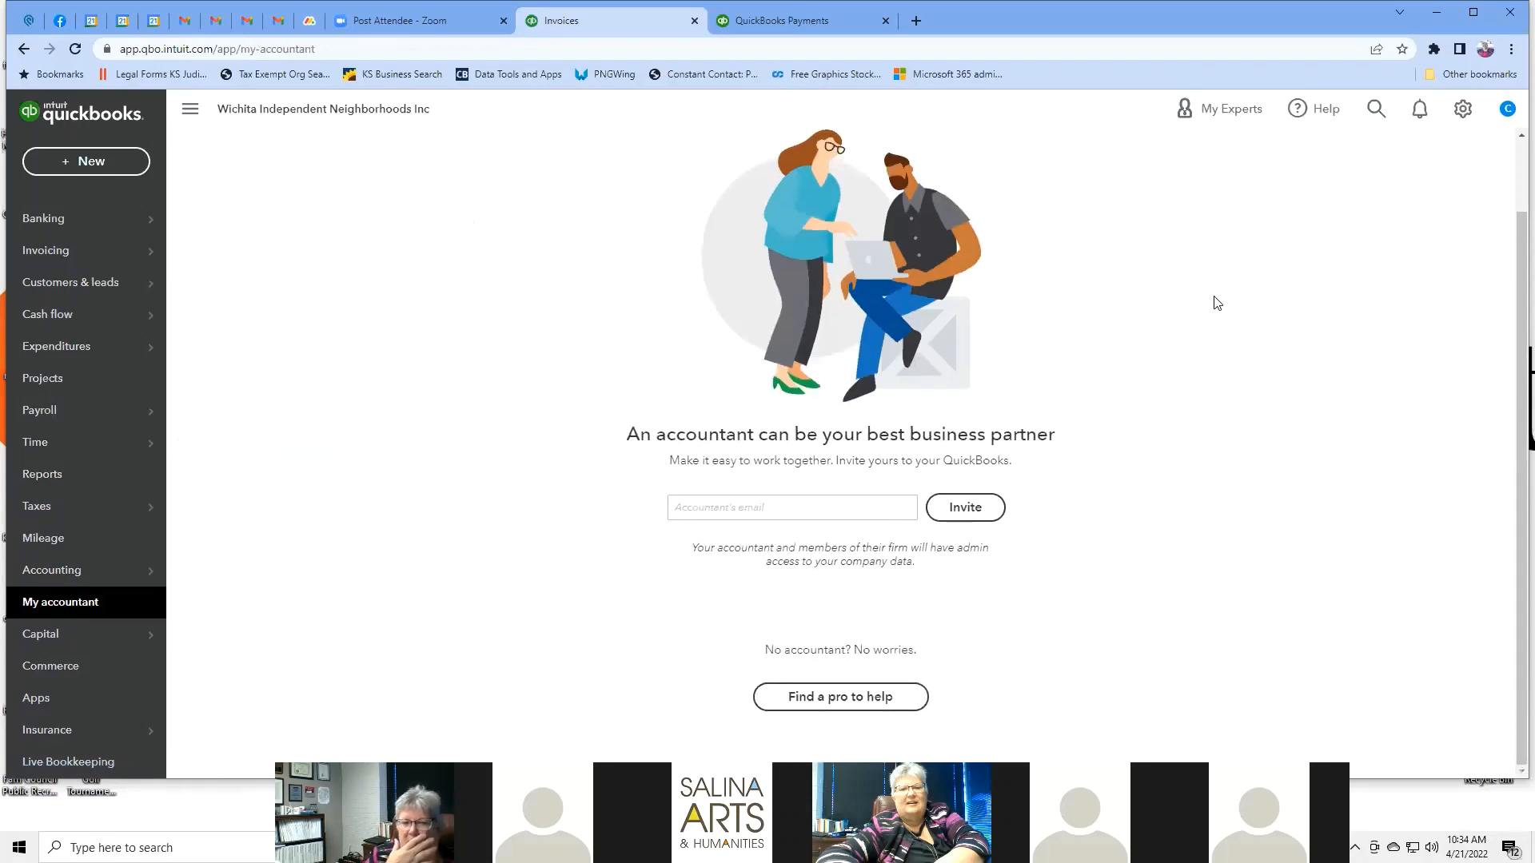
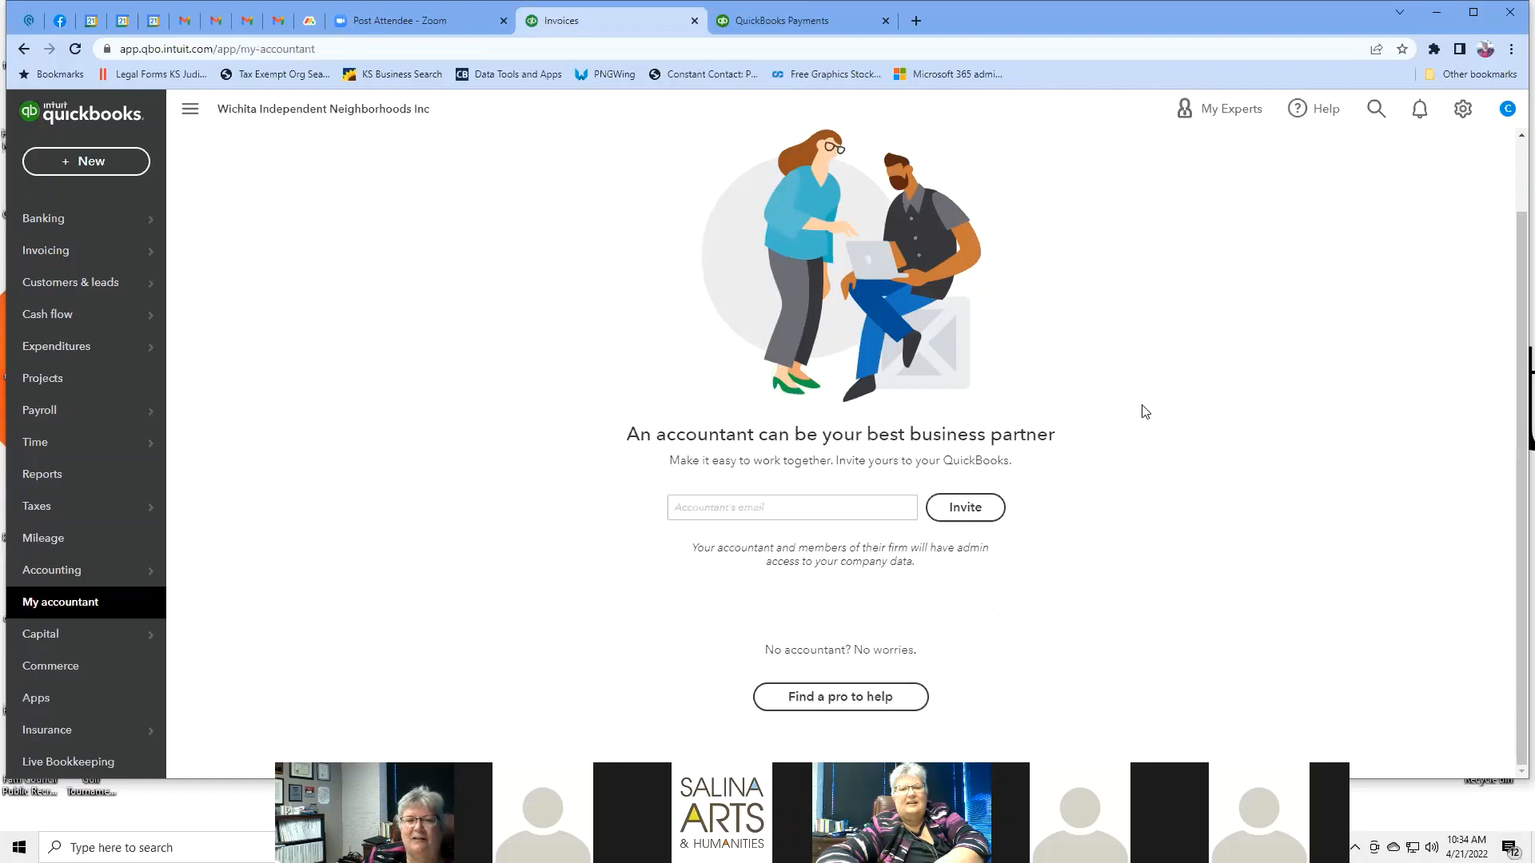
Open Find a ProAdvisor from My accountant and close the 'Need an accountant?' popup.
click(873, 700)
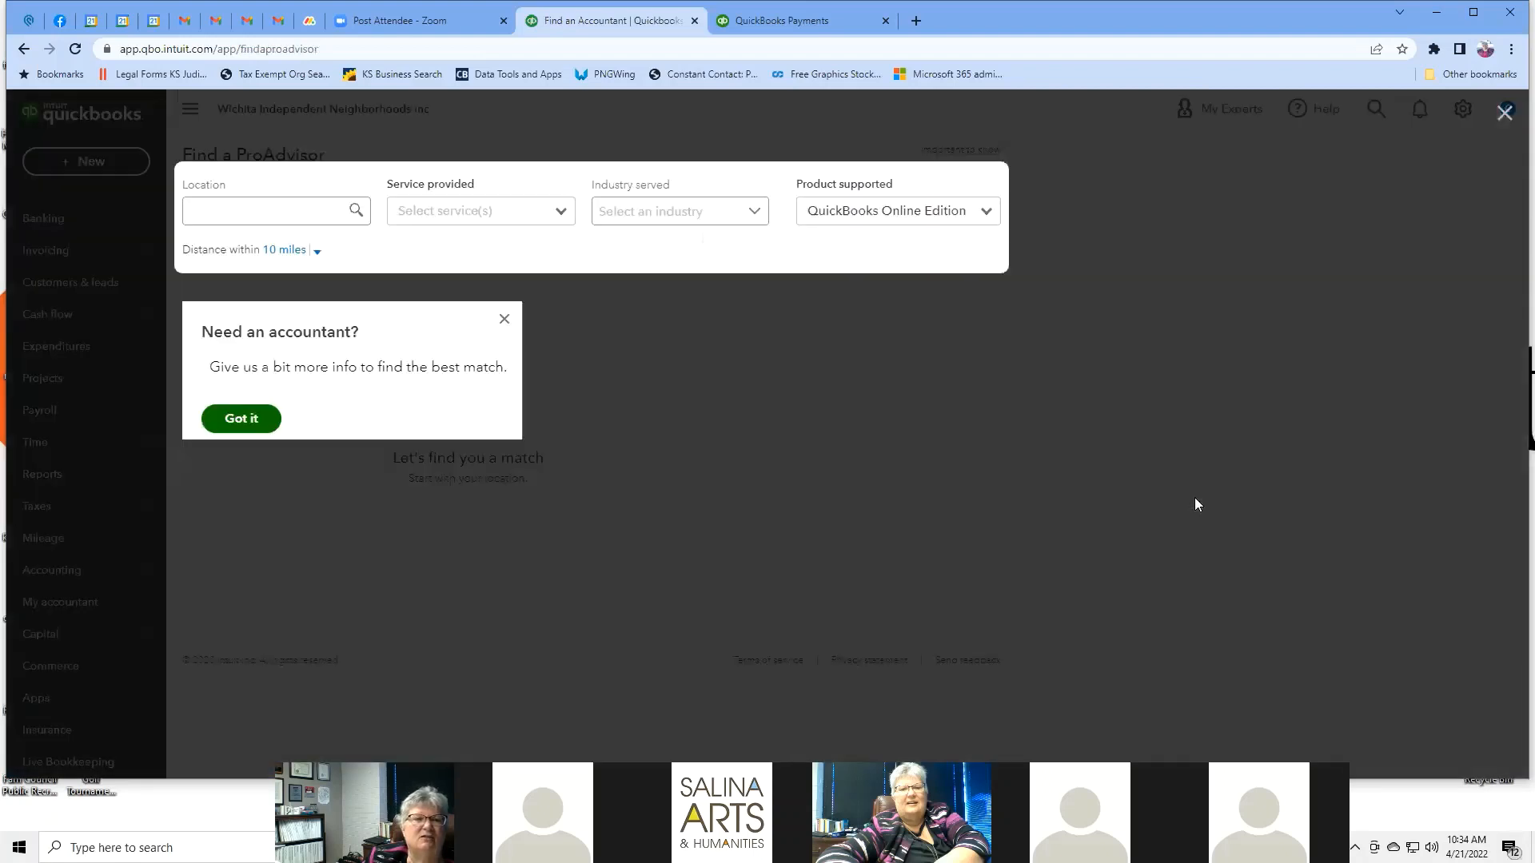
click(309, 215)
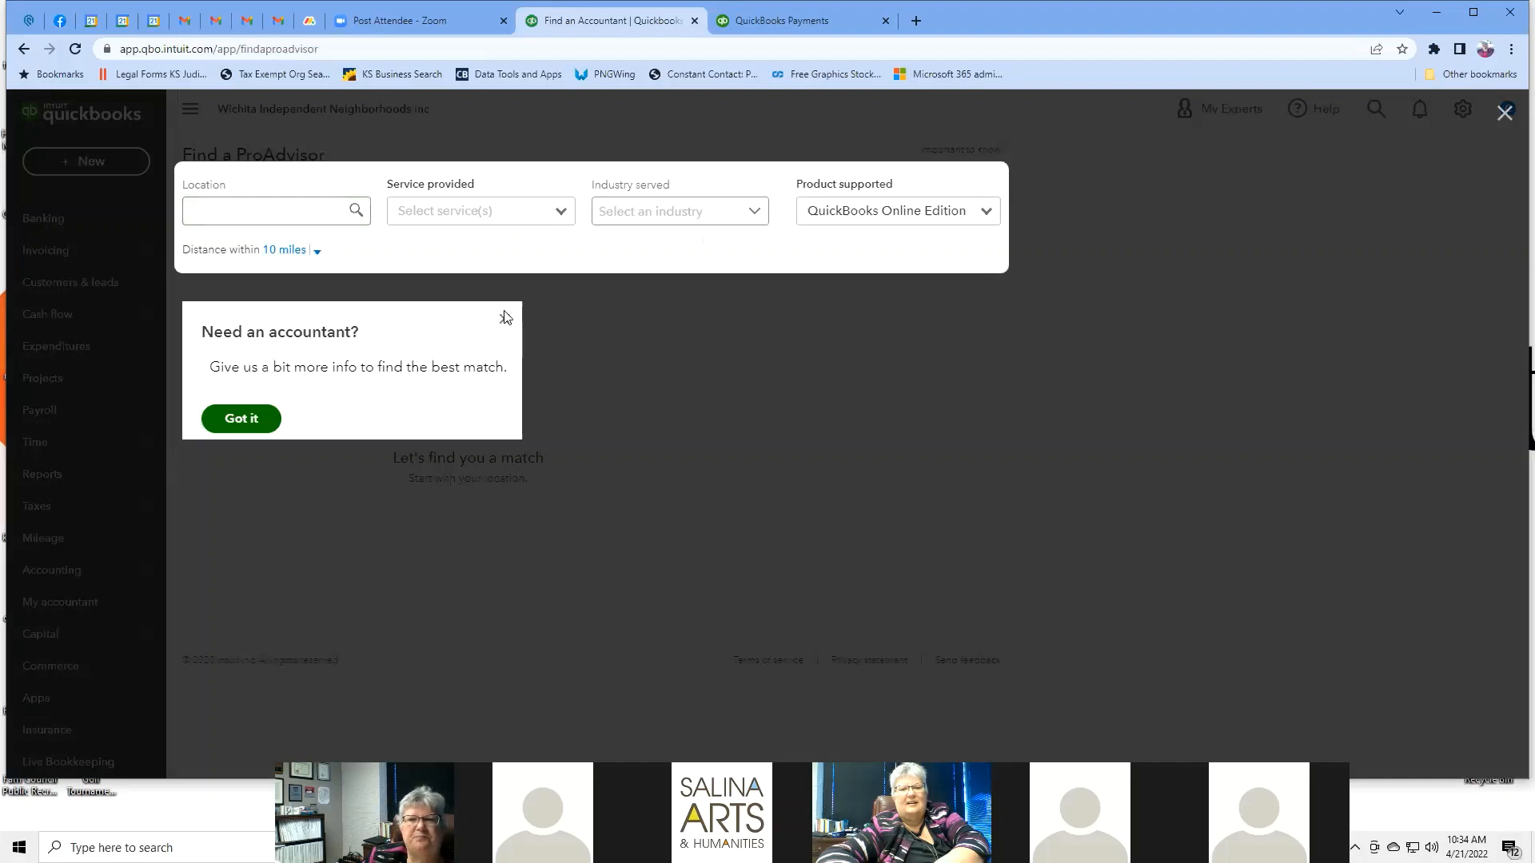
click(1507, 116)
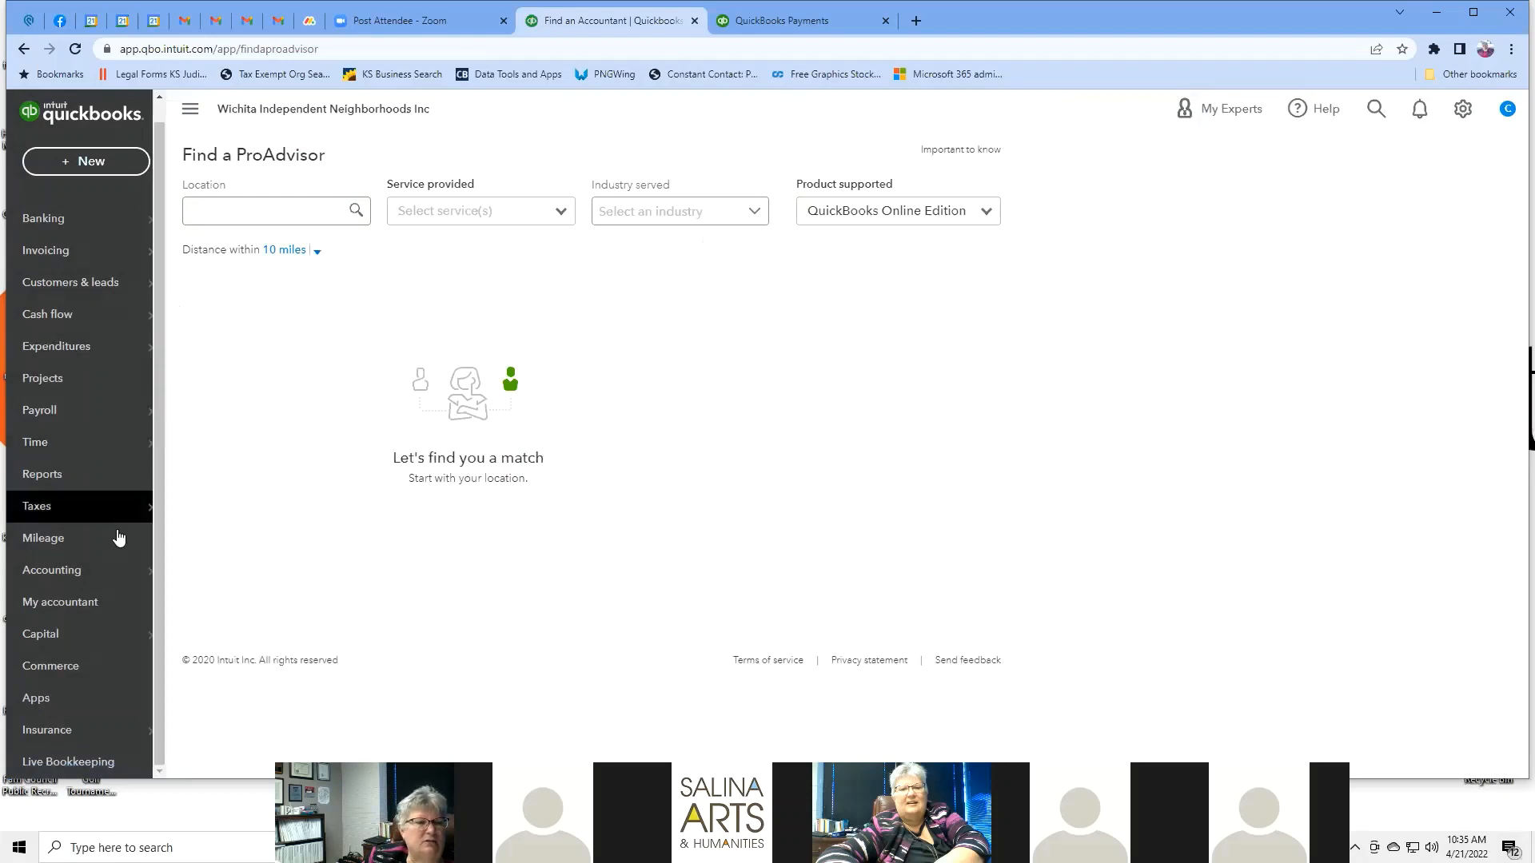
mouse_move(102, 642)
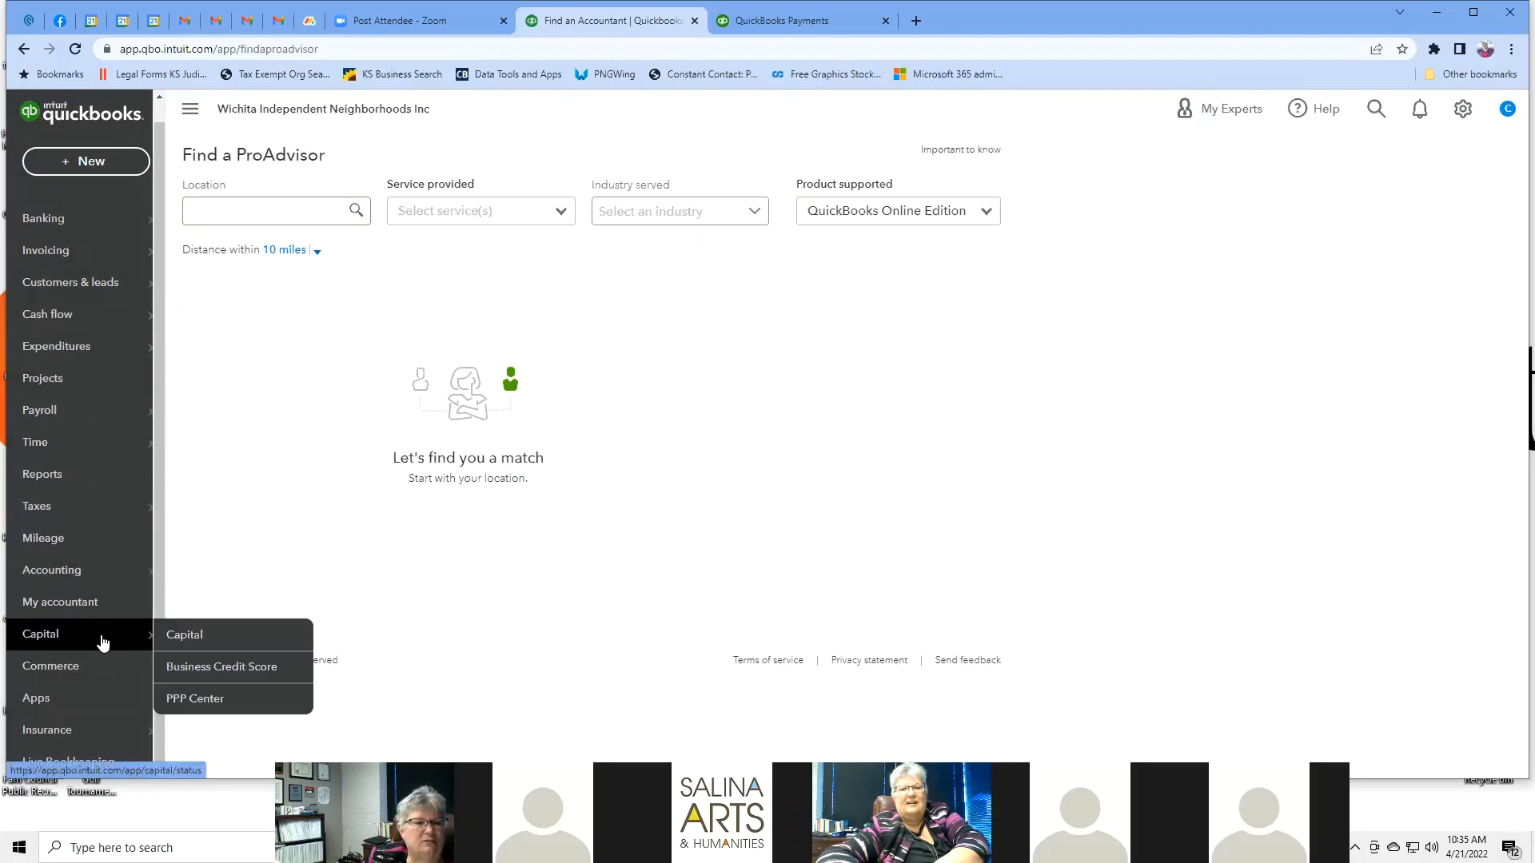
Open Capital, close the free business credit score popup, and browse the funding options.
click(102, 642)
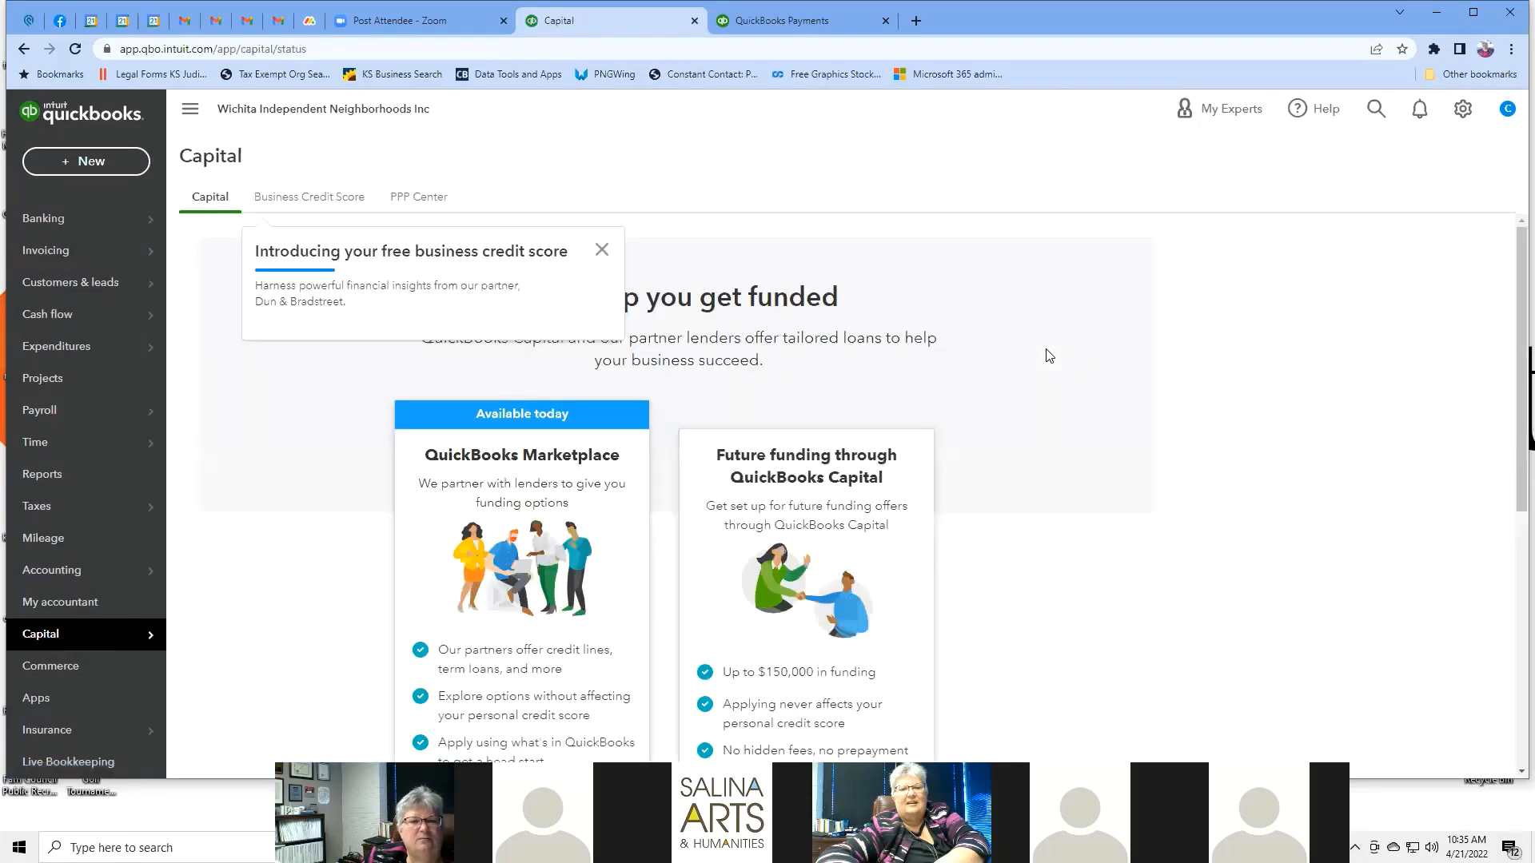
scroll(1050, 356, down, 2)
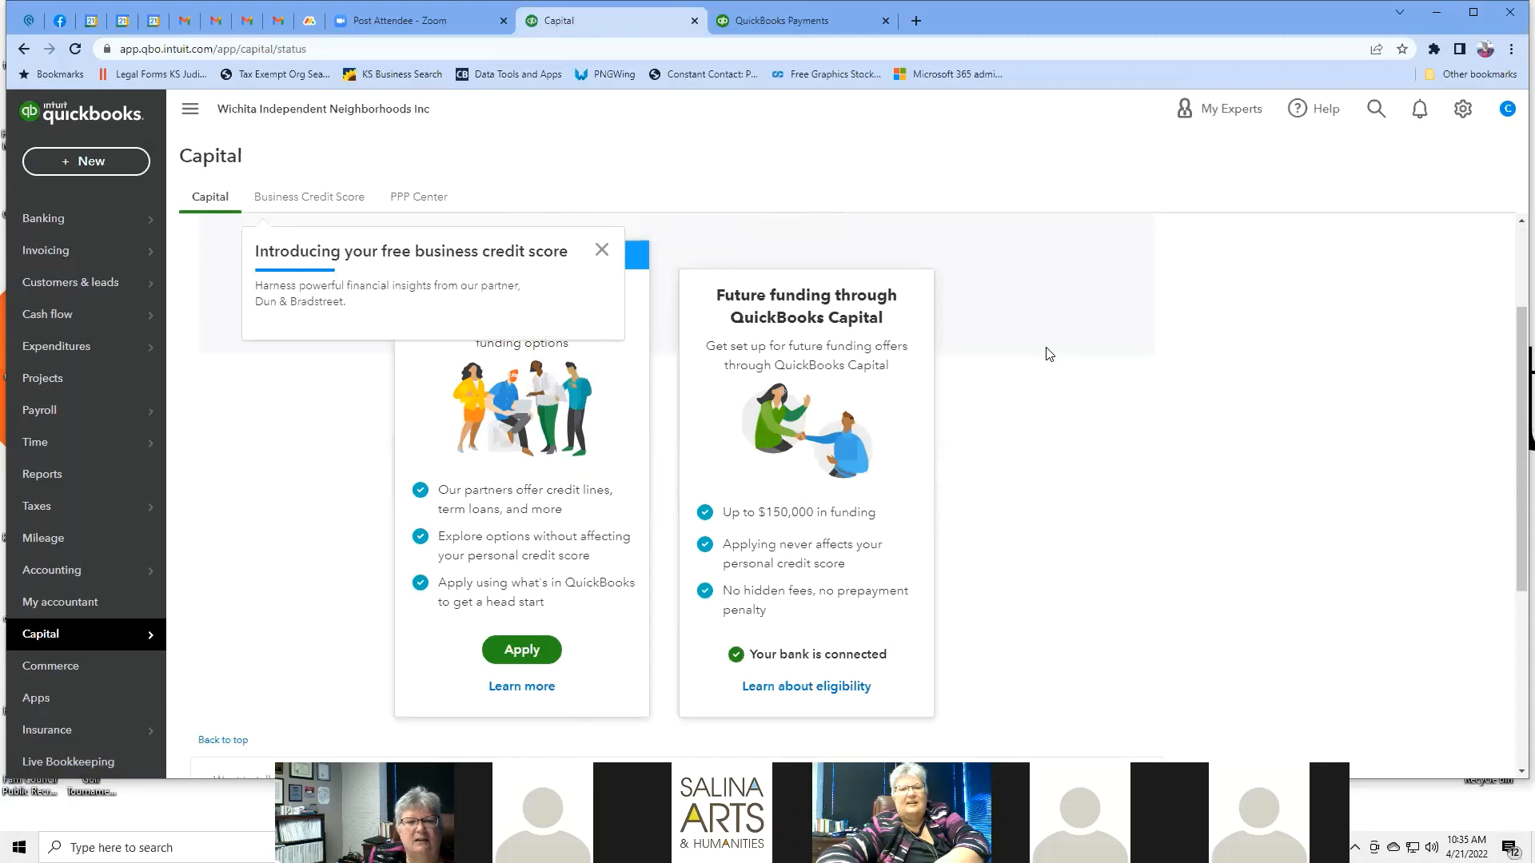
scroll(1049, 356, up, 2)
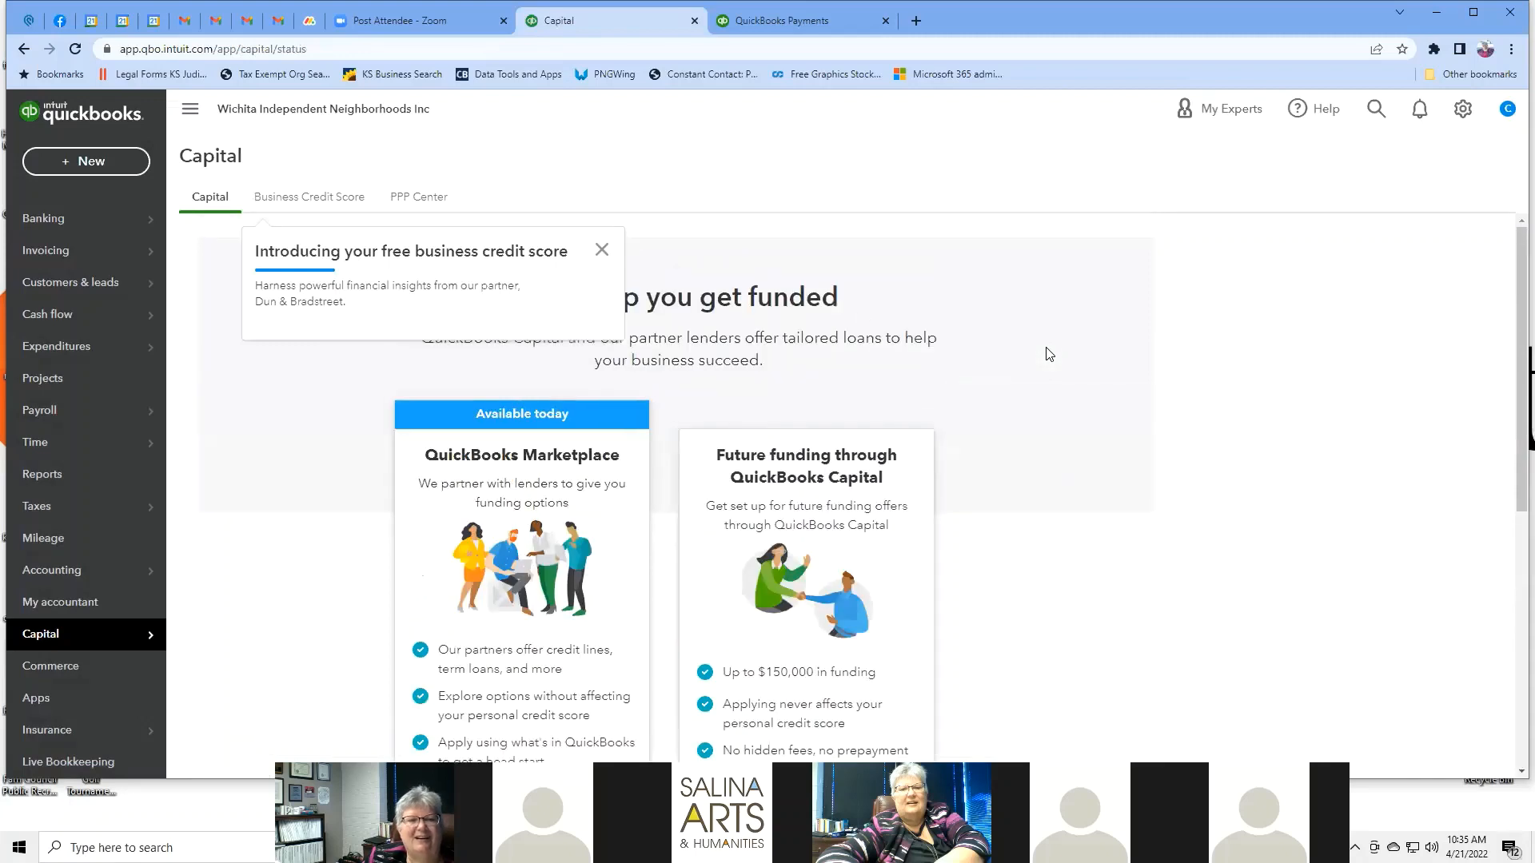
click(602, 254)
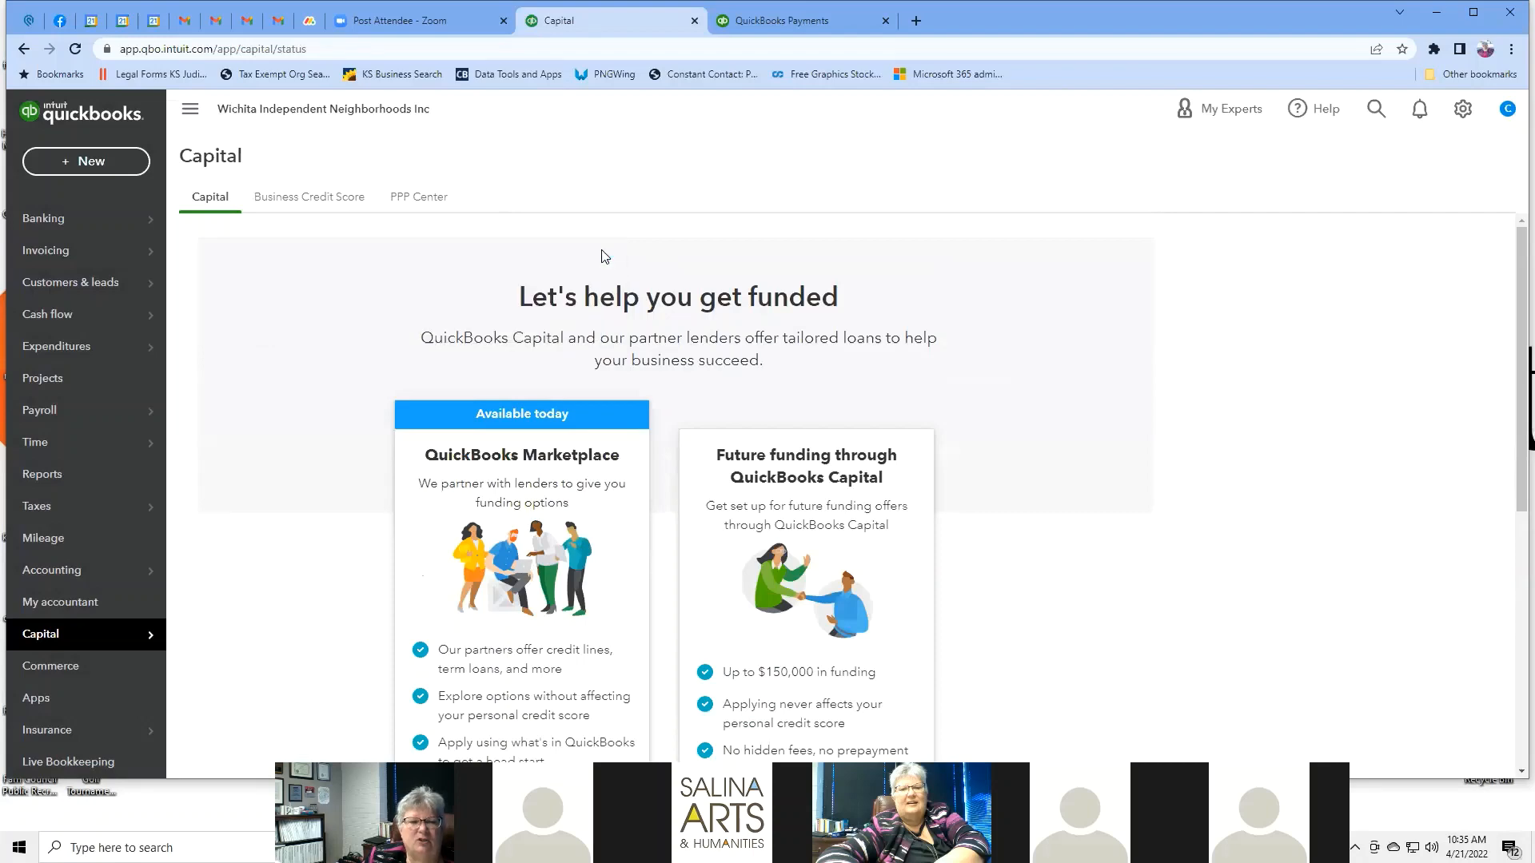
scroll(1203, 389, down, 2)
scroll(1203, 389, down, 1)
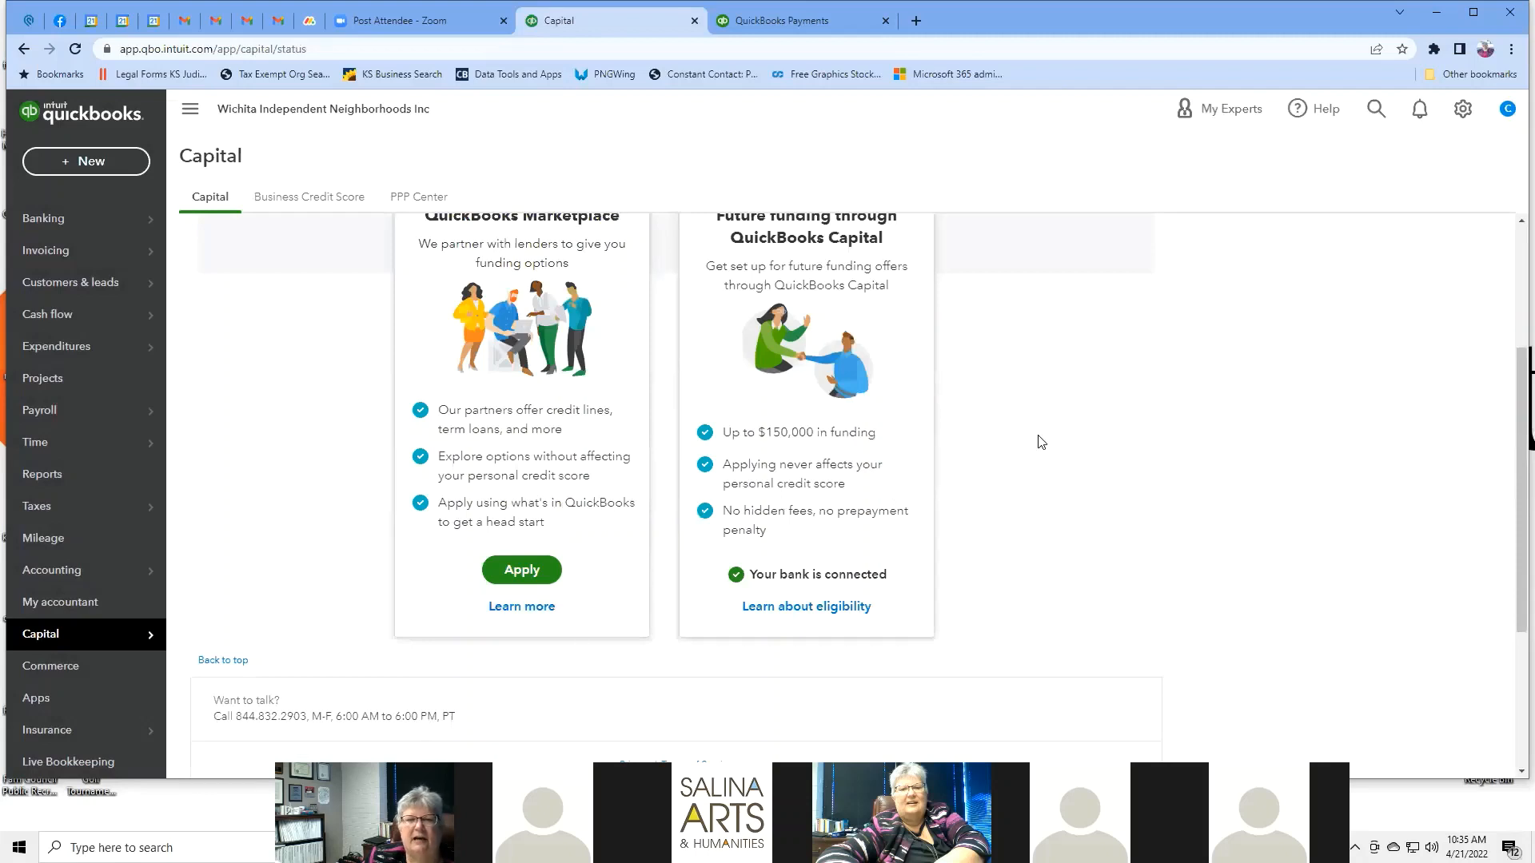
scroll(1042, 442, up, 1)
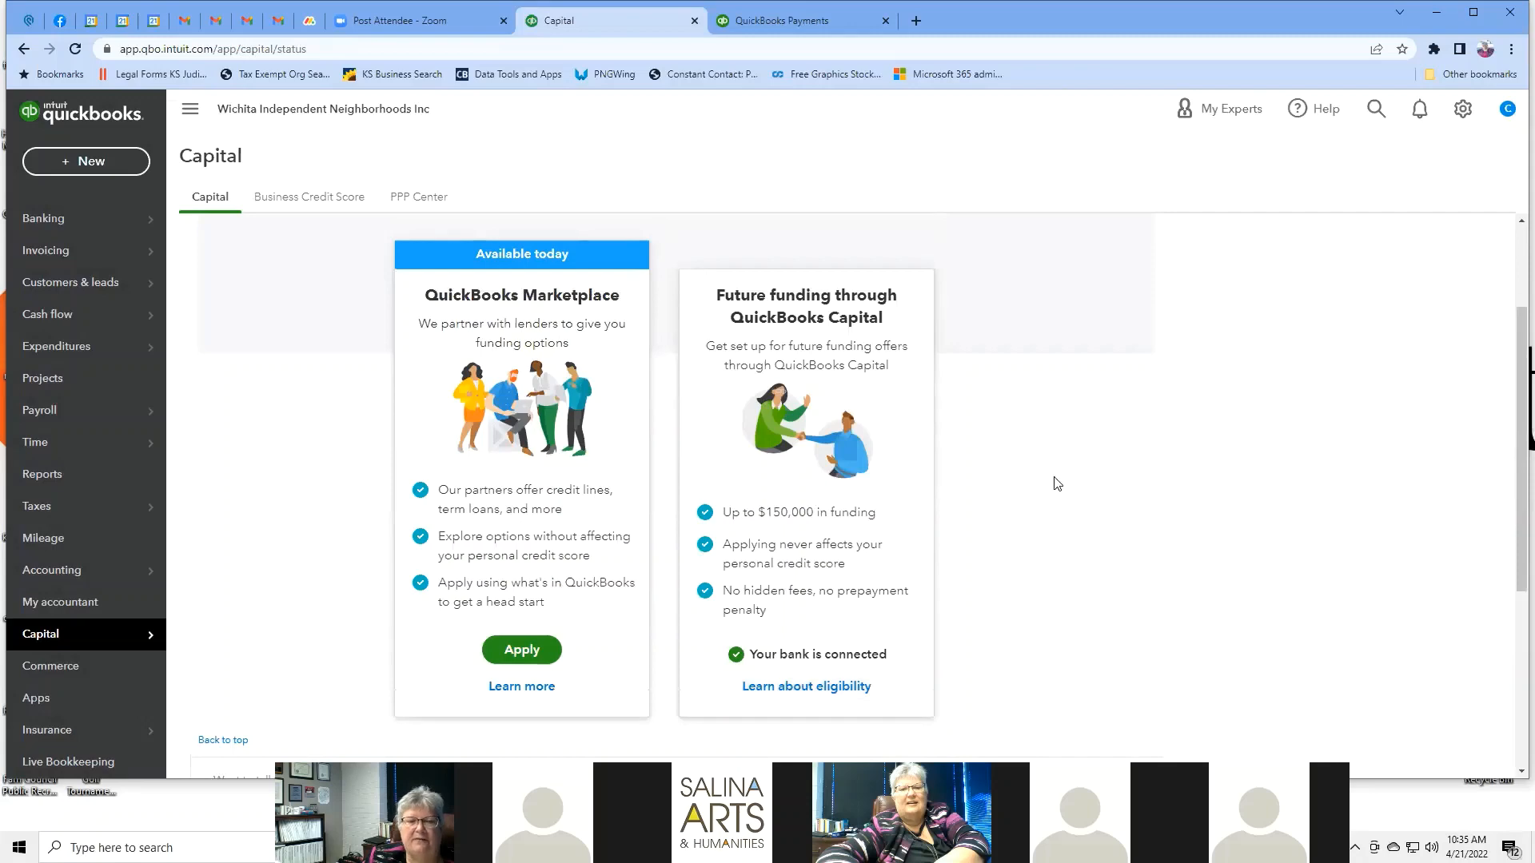
scroll(1055, 481, down, 3)
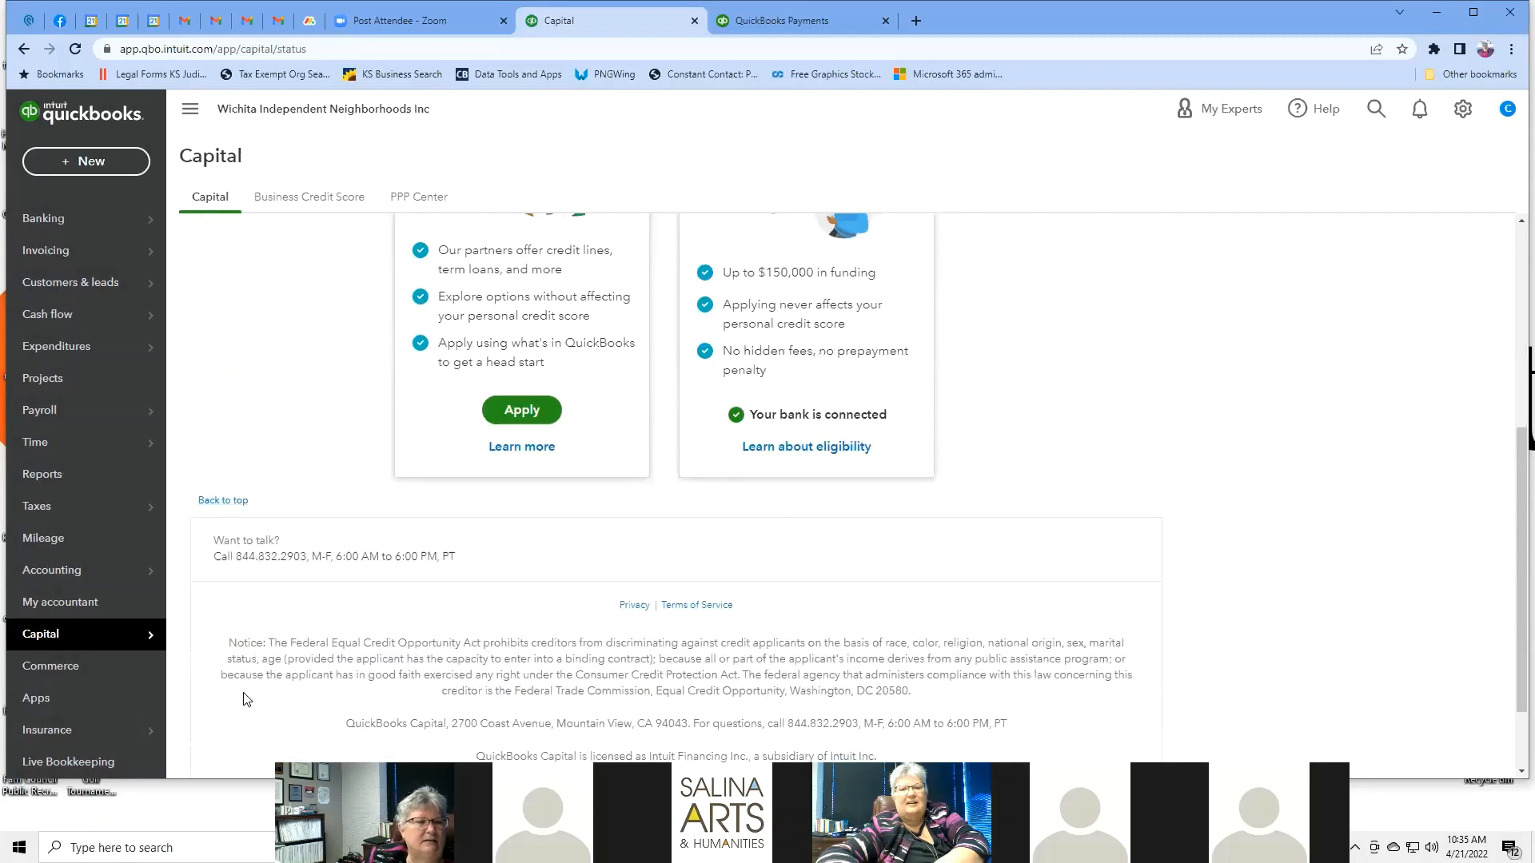
click(64, 674)
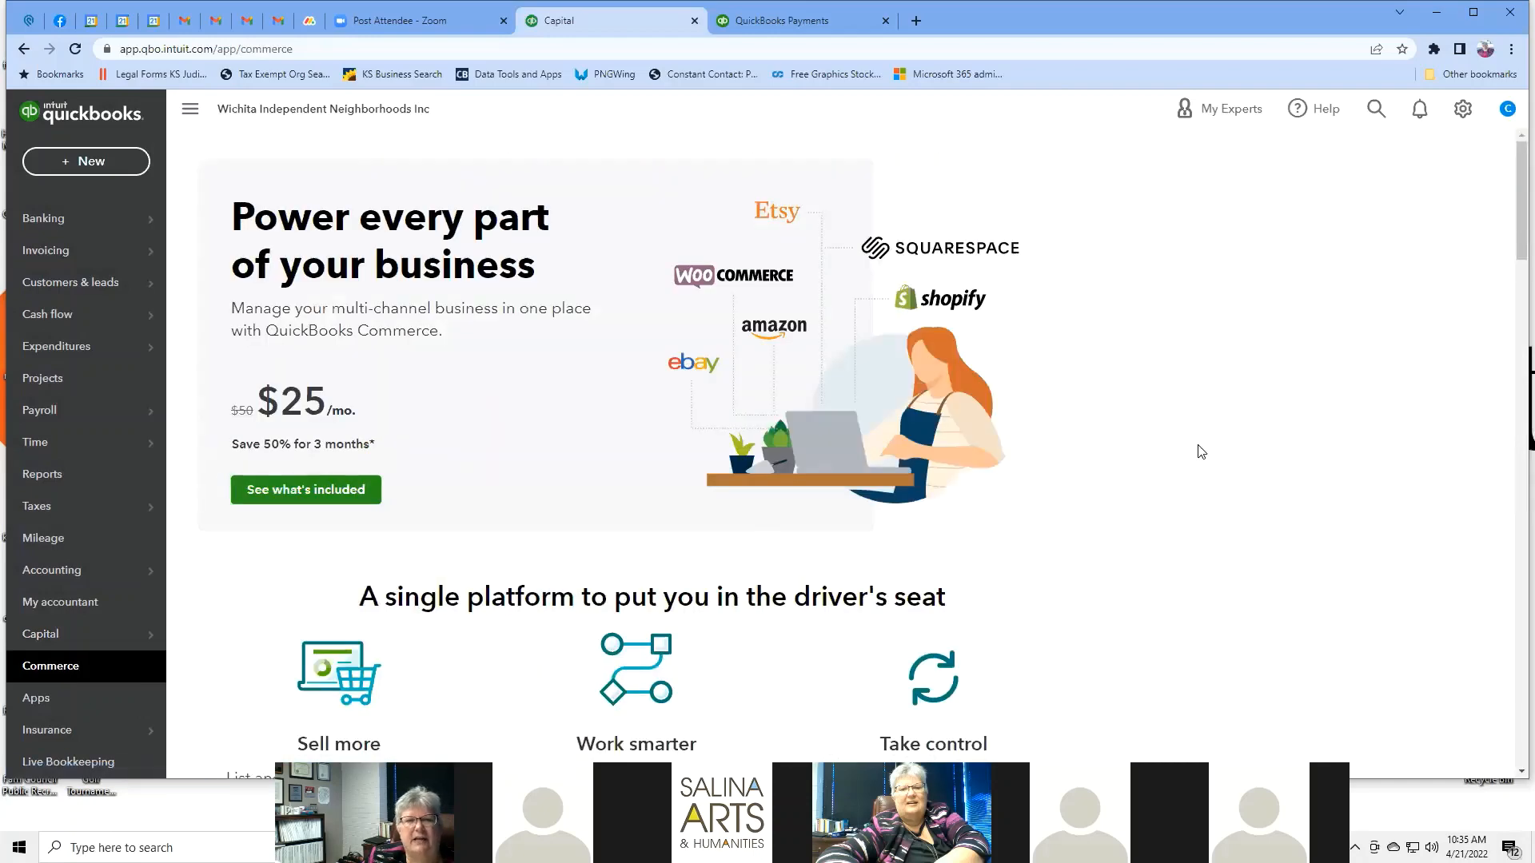
Scroll through the Commerce page's multi-channel selling overview at $25/mo.
scroll(1201, 452, down, 3)
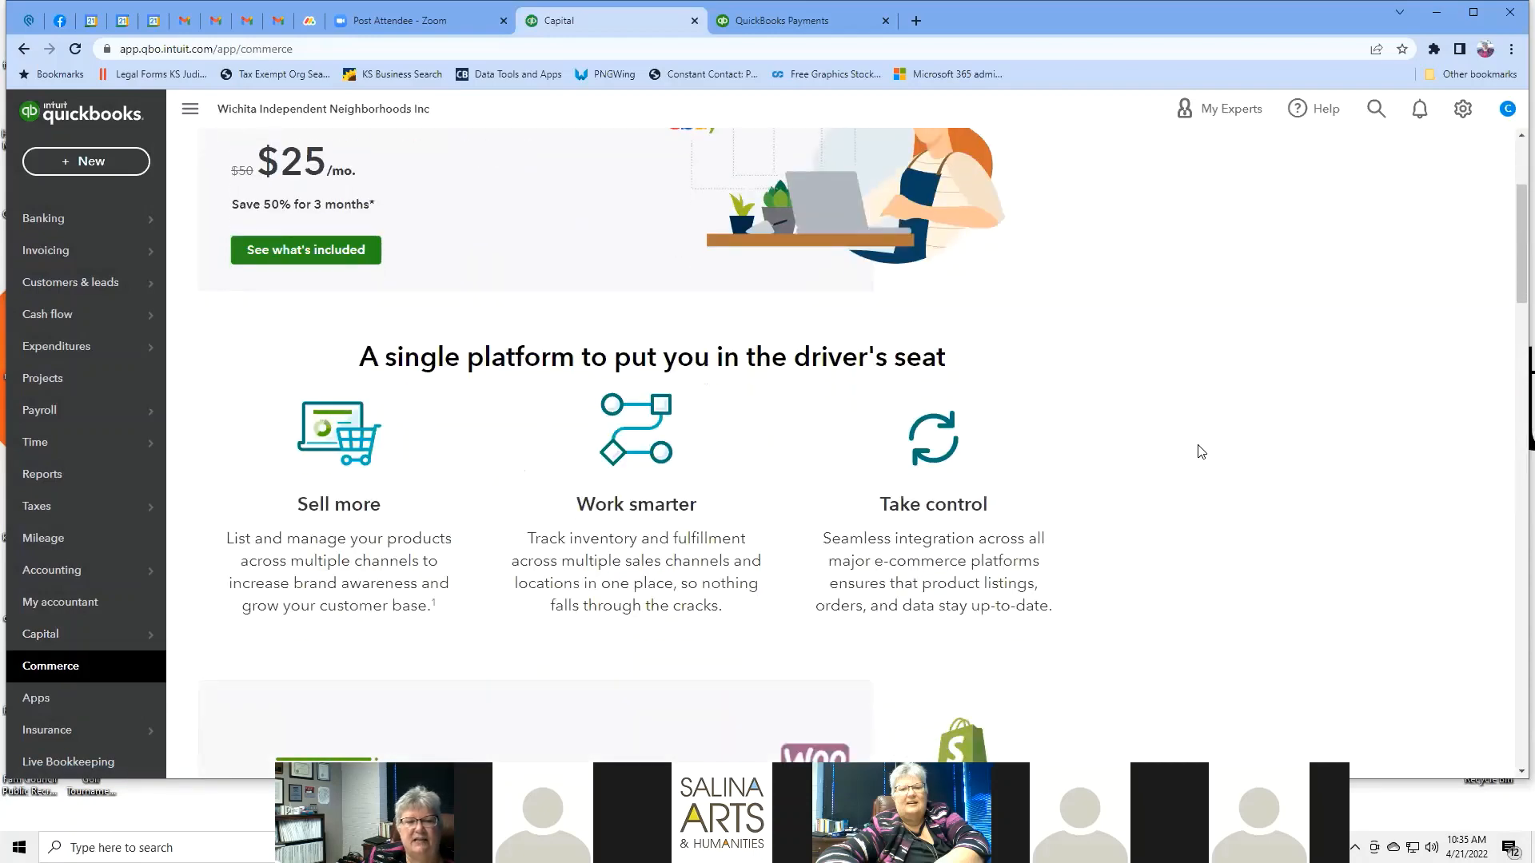
scroll(1200, 451, down, 3)
scroll(1200, 451, down, 4)
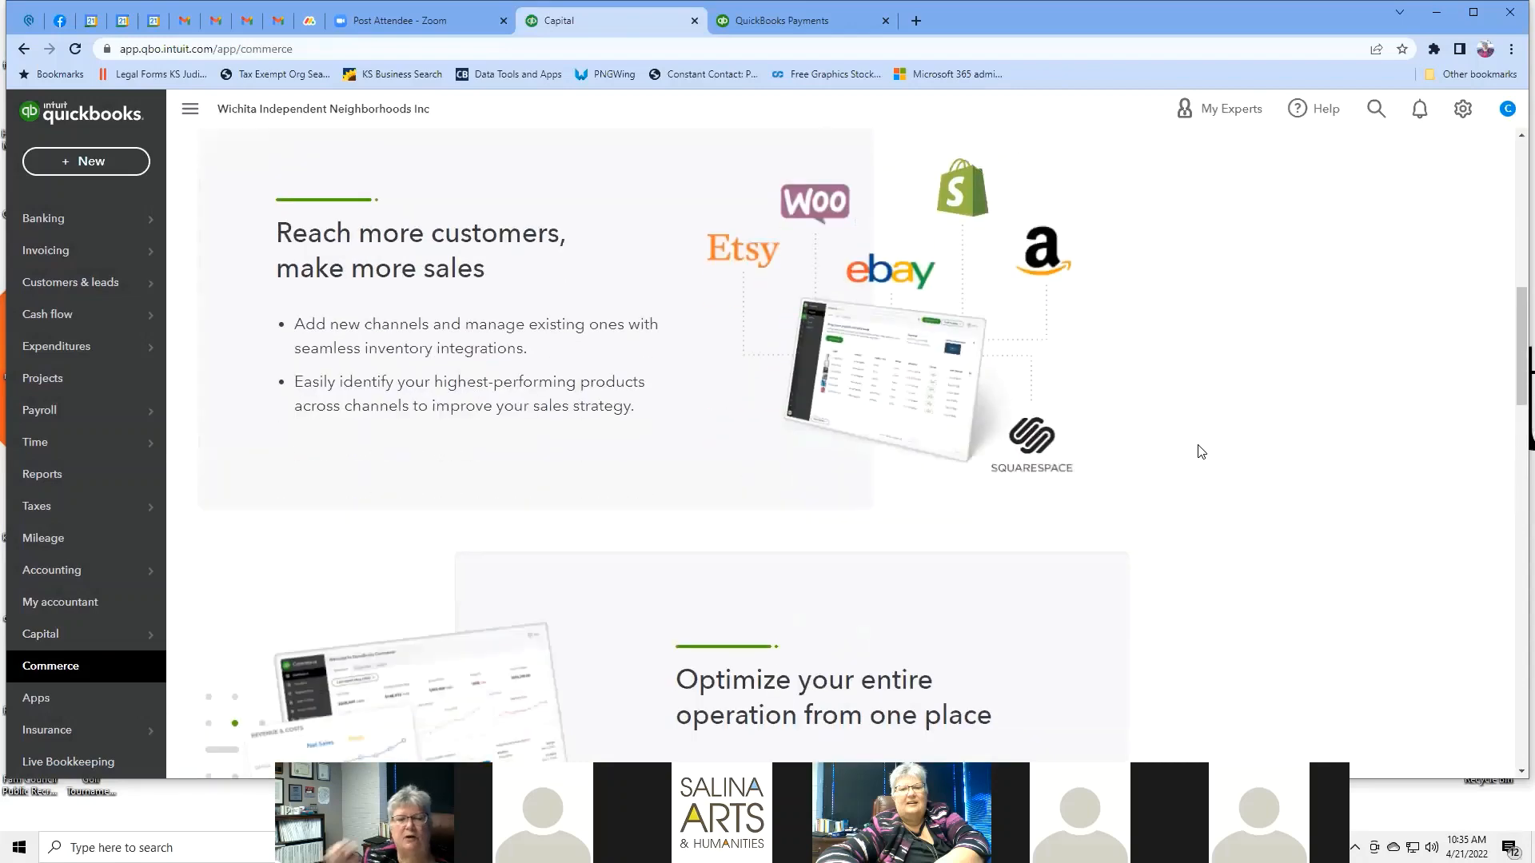
scroll(1200, 451, up, 5)
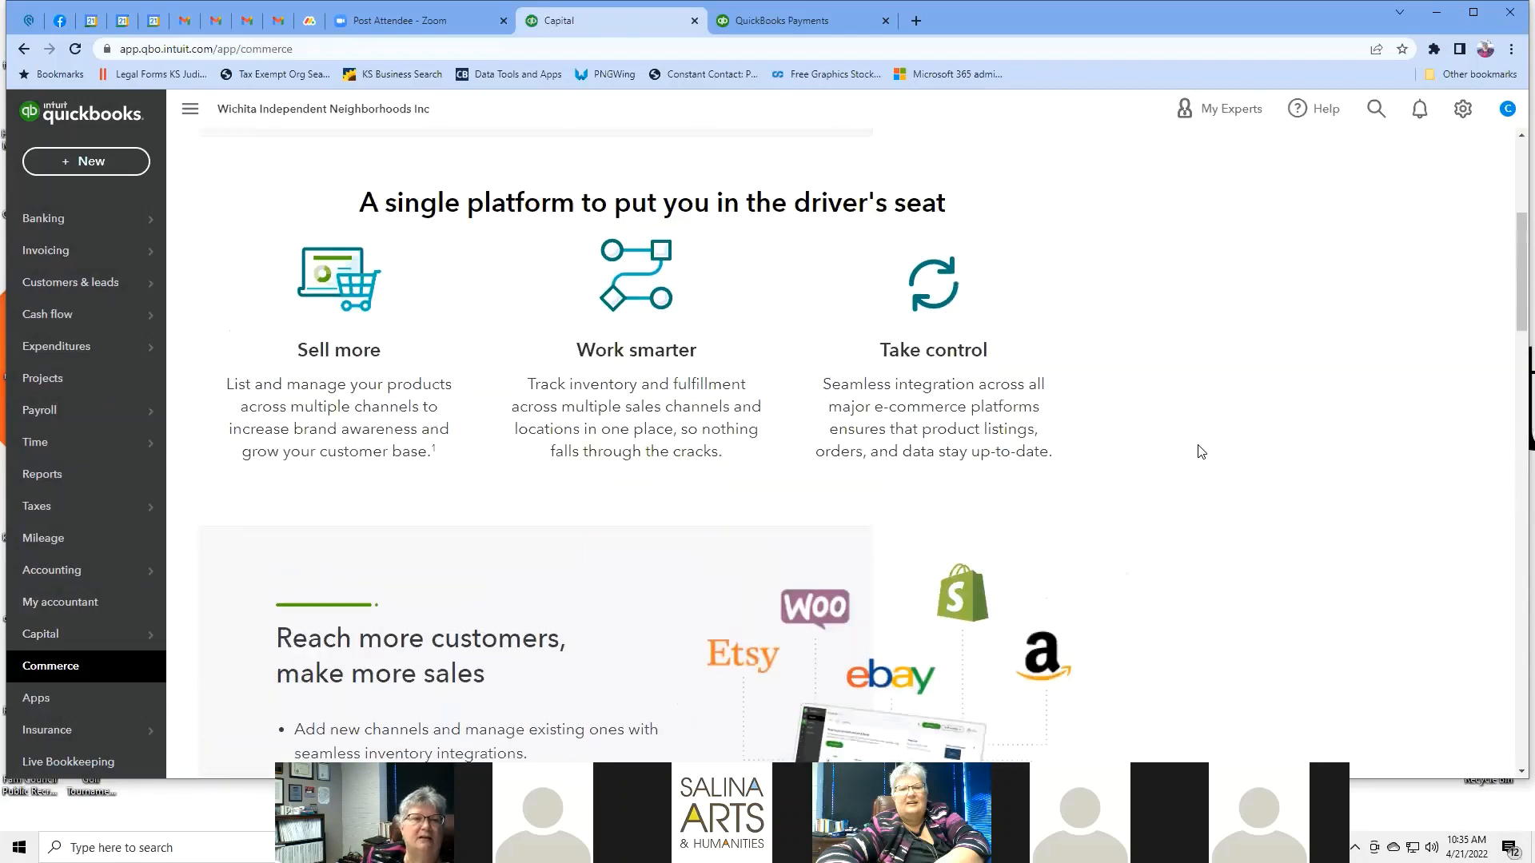
scroll(1199, 450, up, 5)
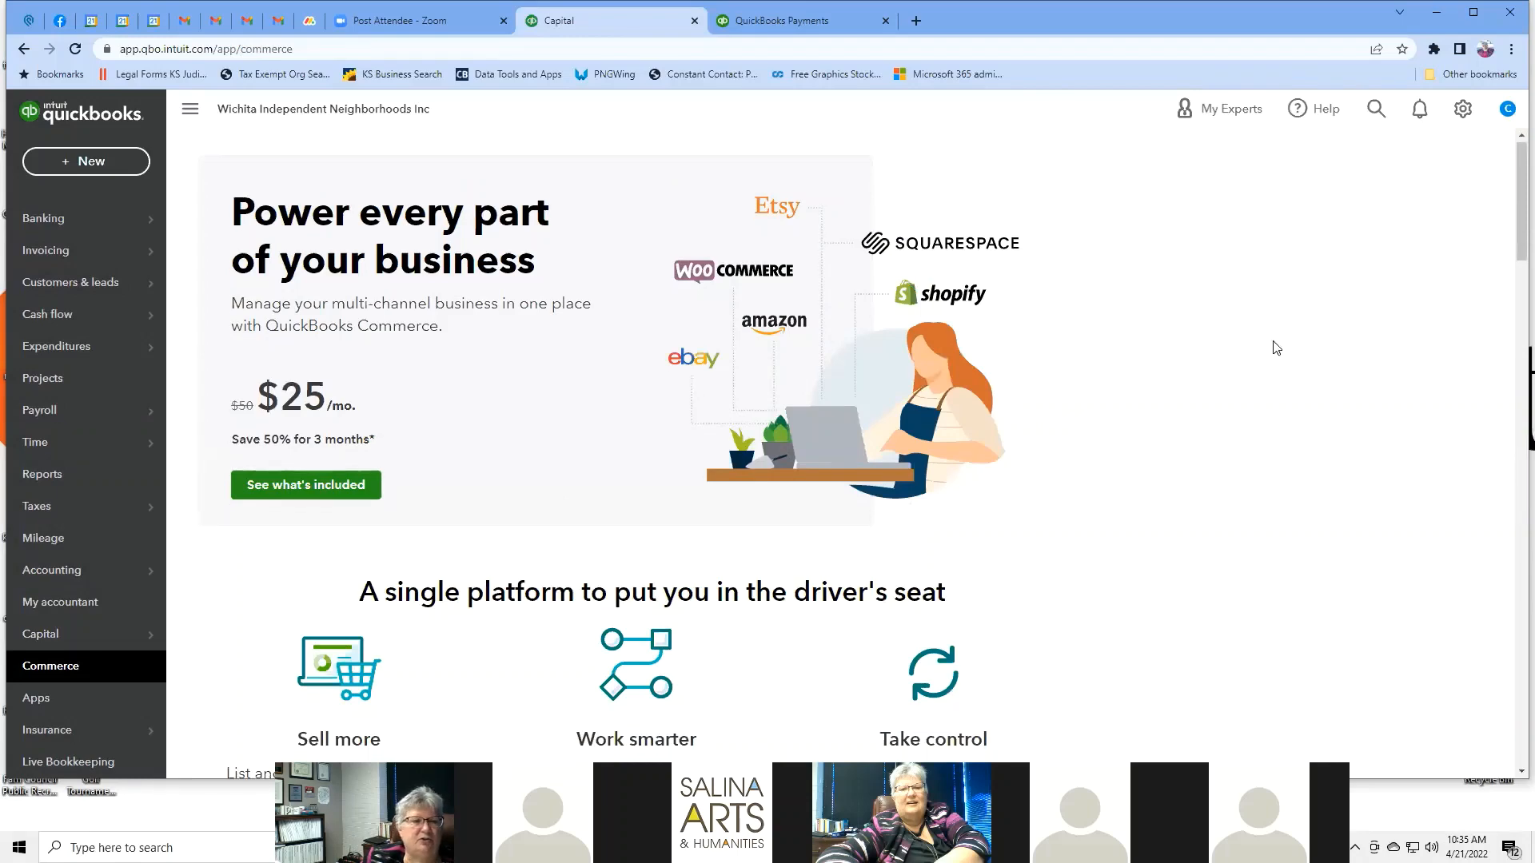
scroll(1276, 347, down, 7)
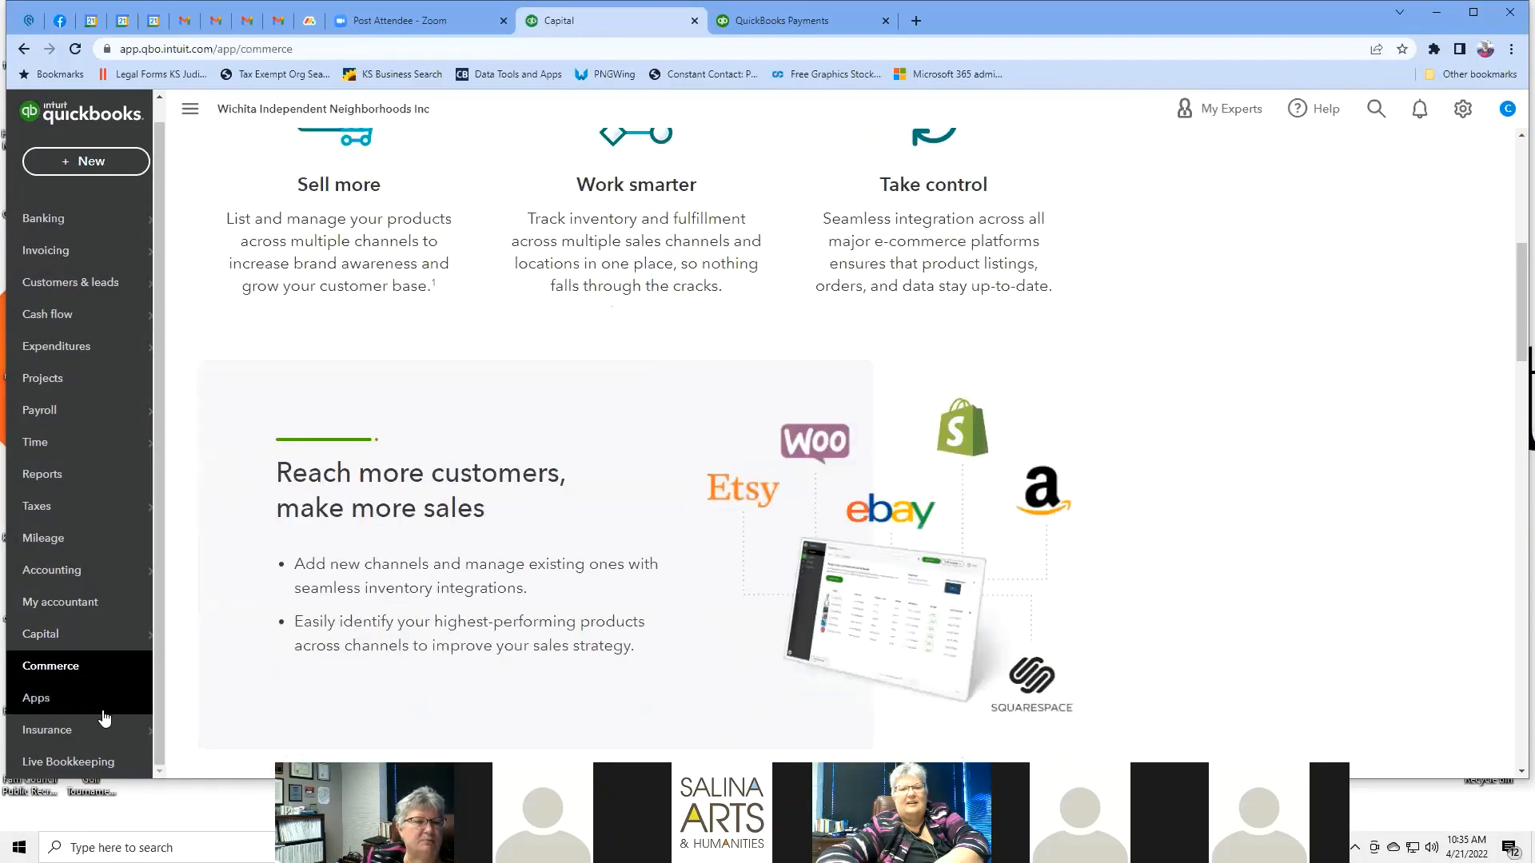
click(79, 702)
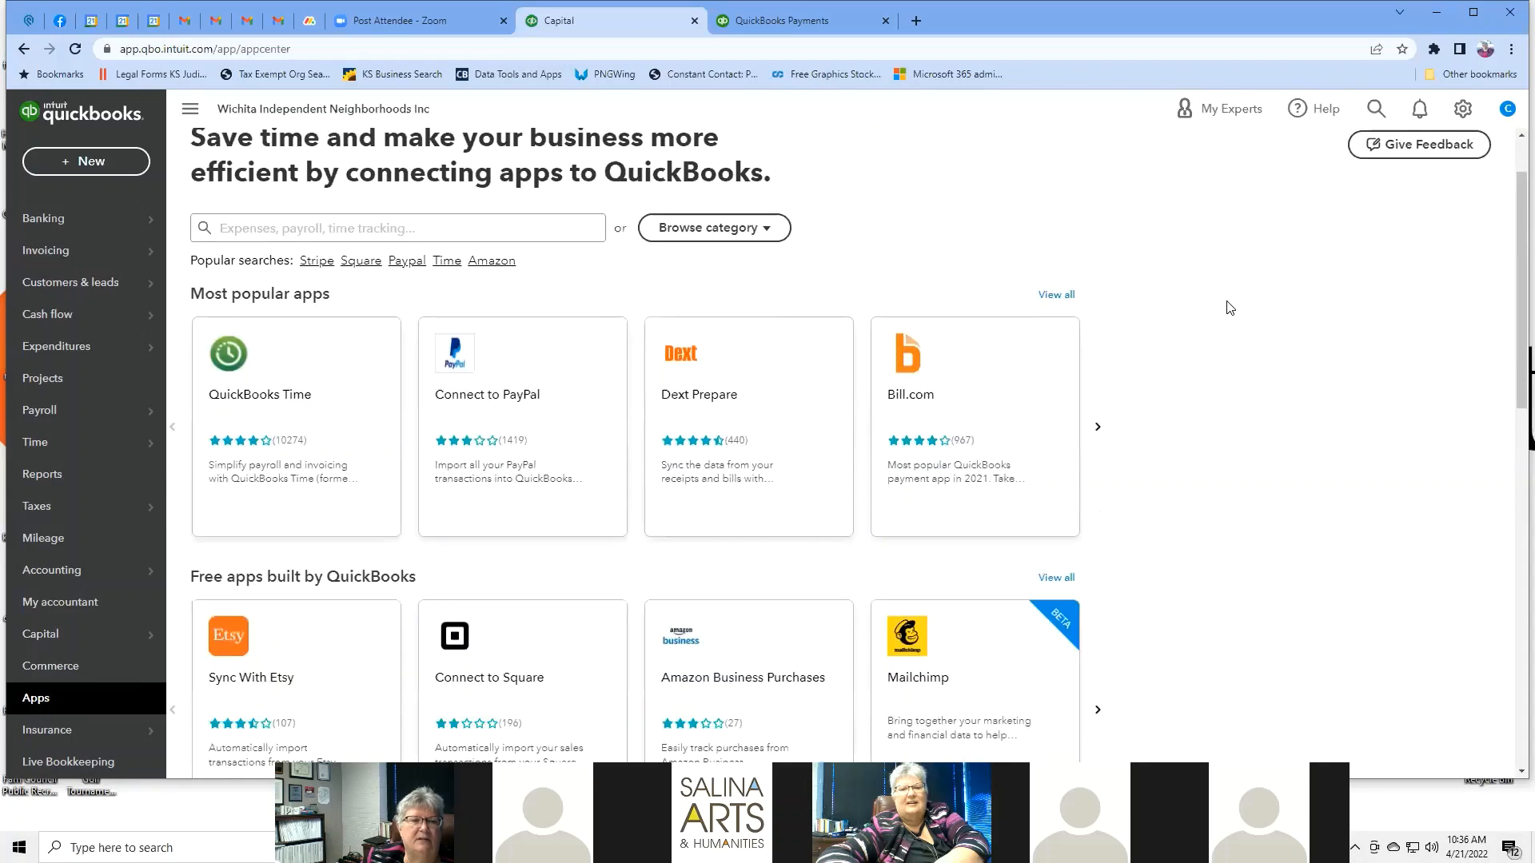
Page the Free apps built by QuickBooks carousel forward and back, then scroll the App Center.
scroll(579, 589, down, 3)
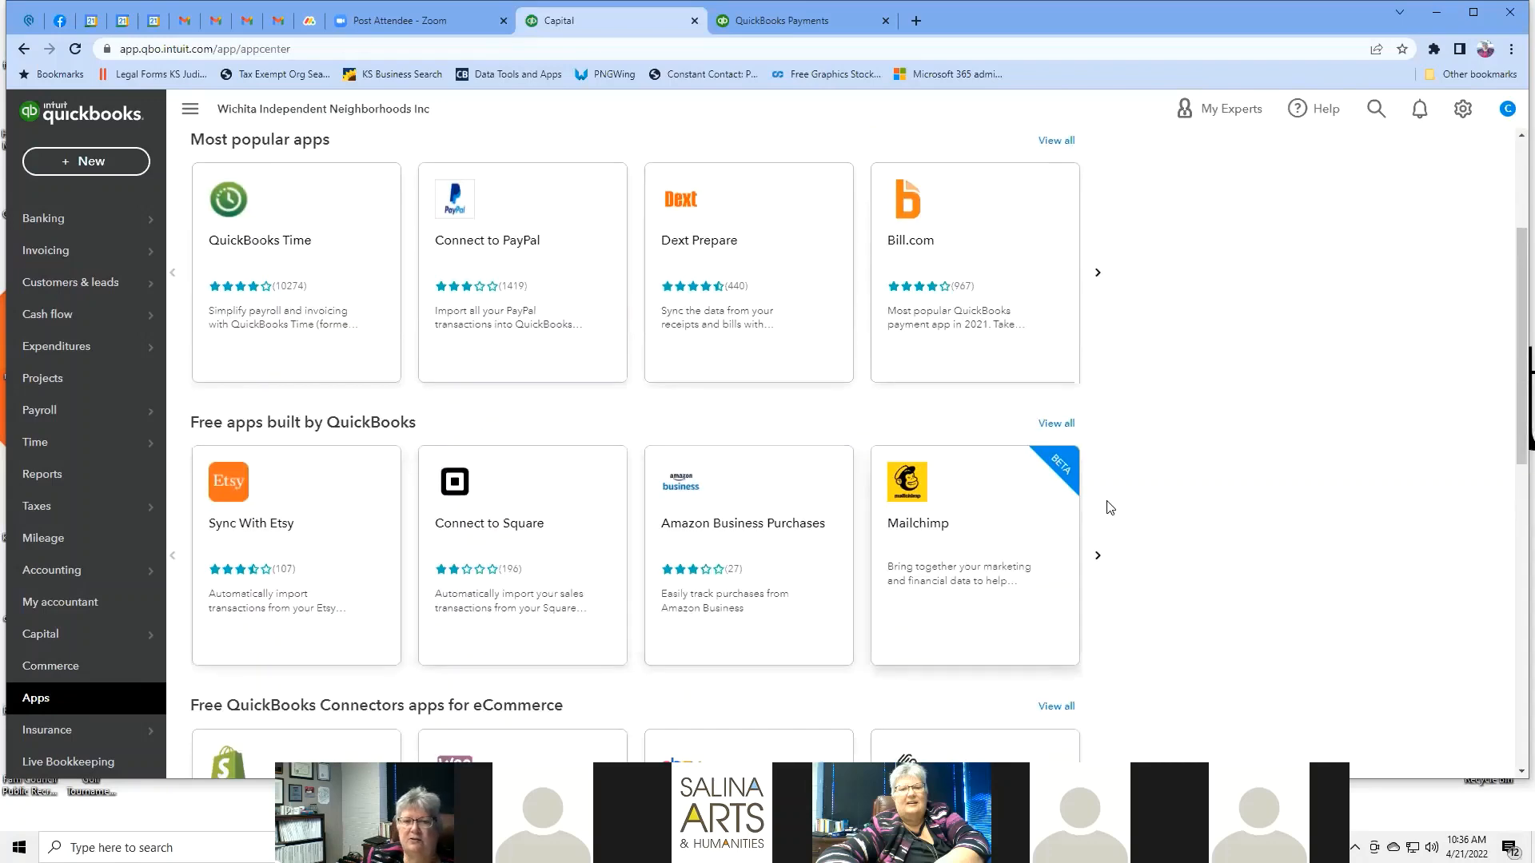
click(1097, 555)
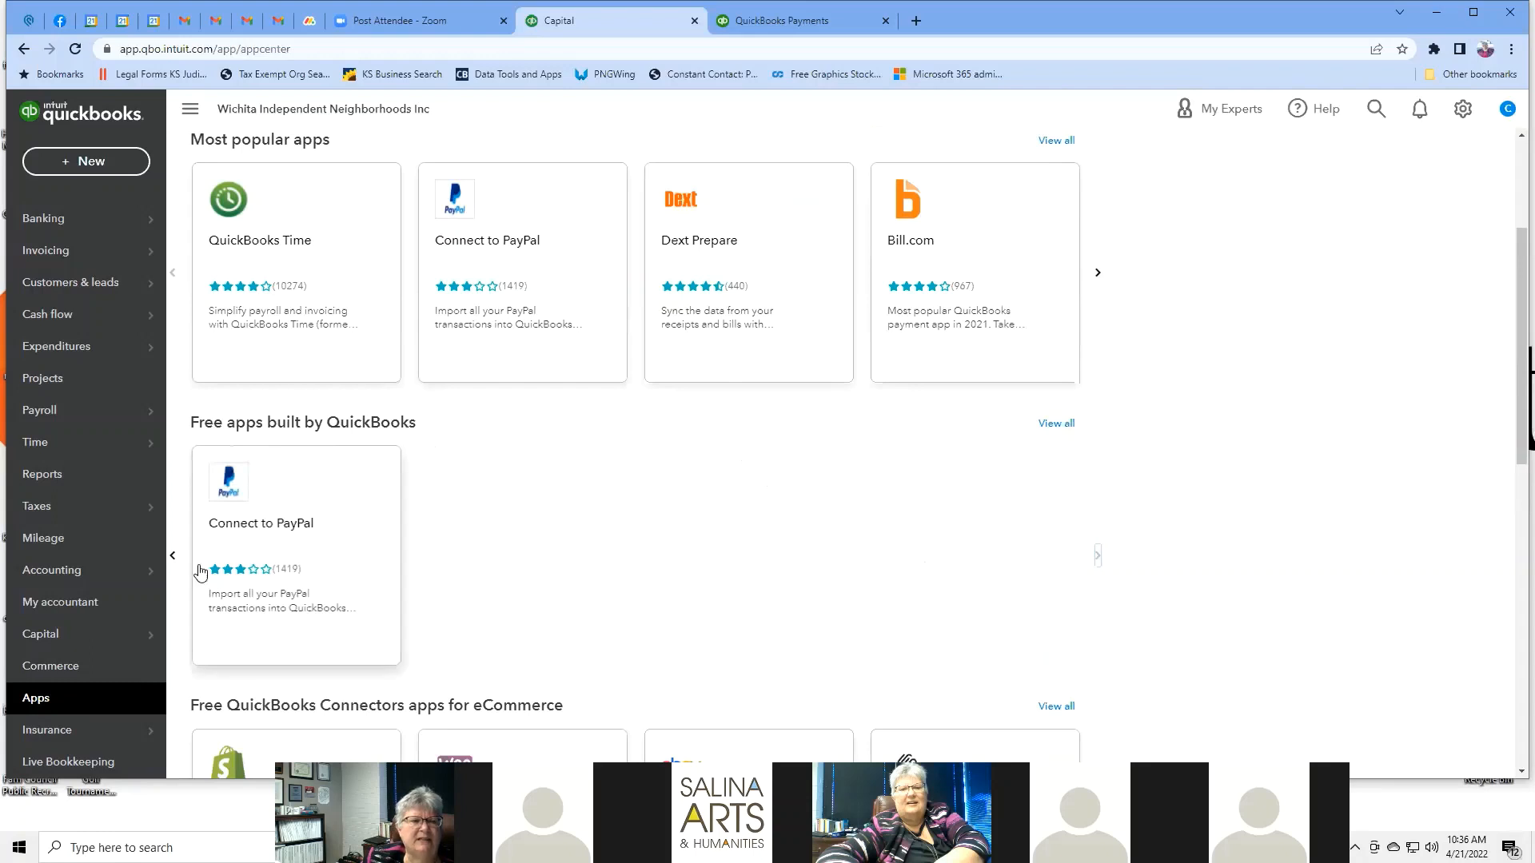
click(173, 556)
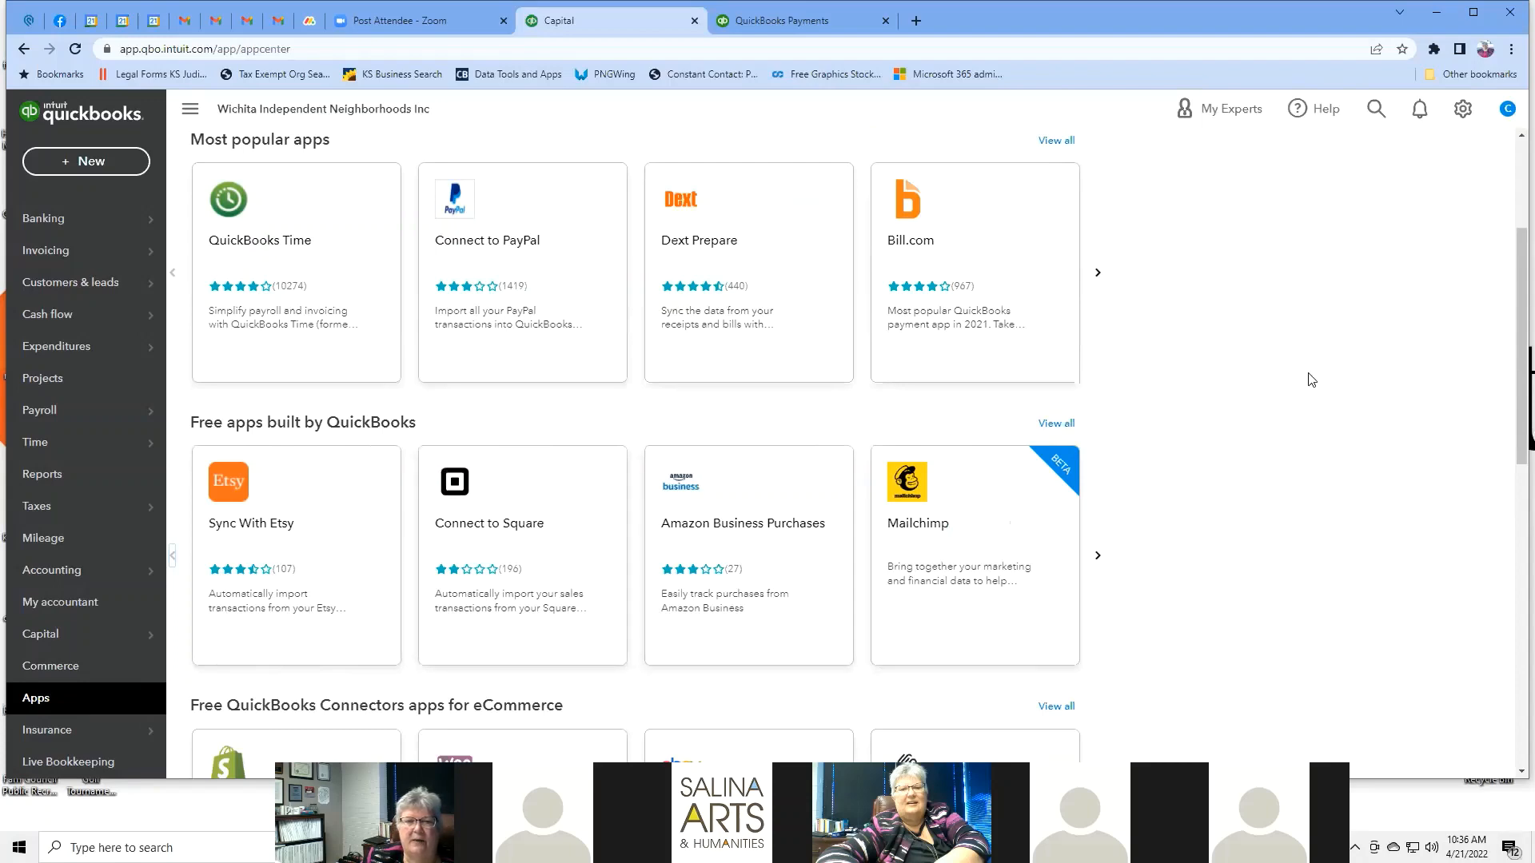
scroll(1310, 376, down, 2)
scroll(1311, 375, down, 3)
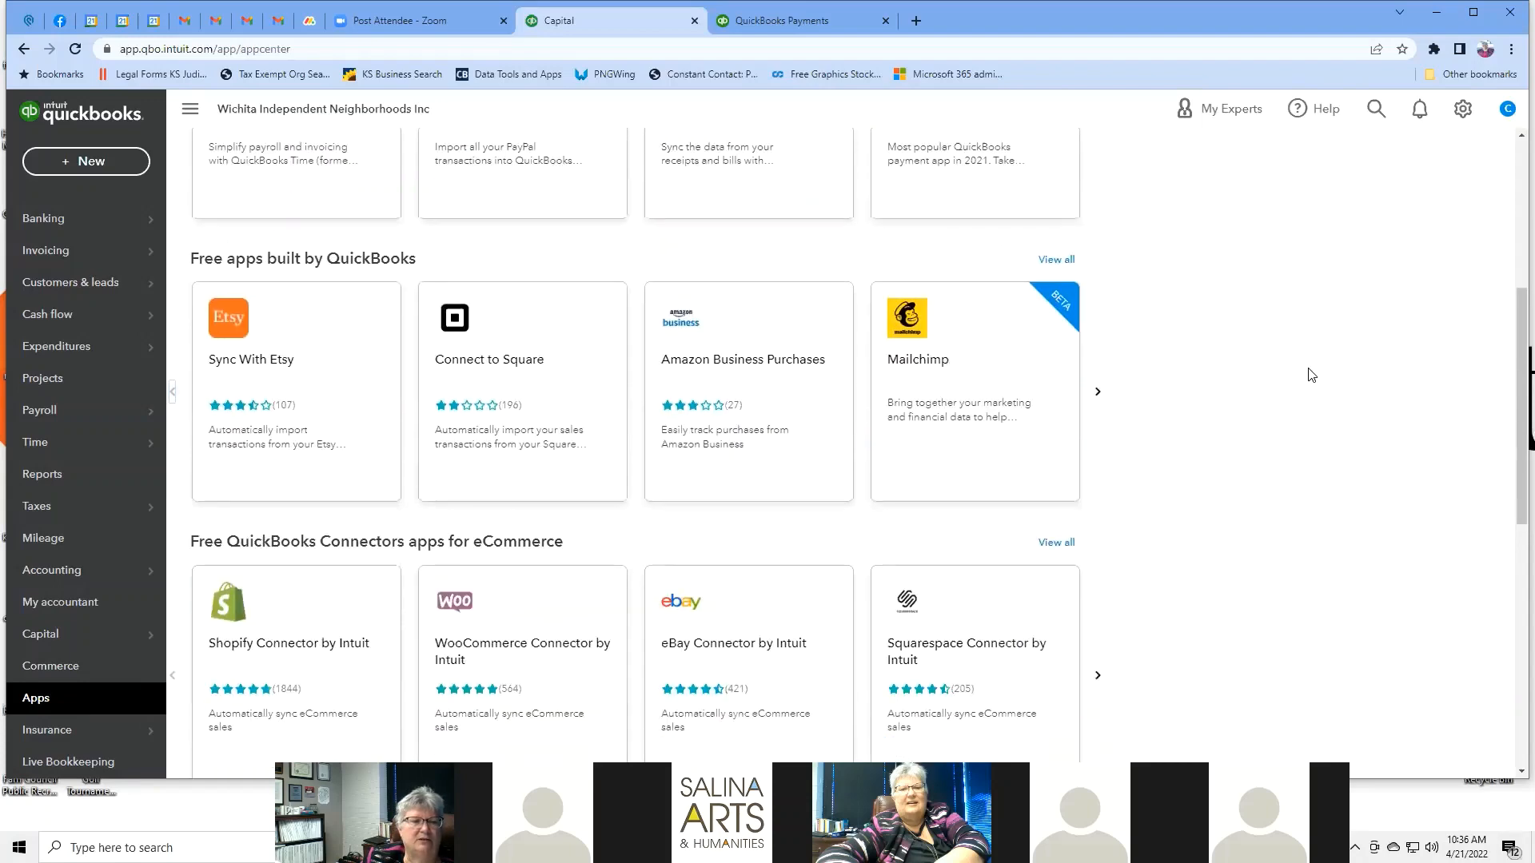
scroll(1311, 376, down, 5)
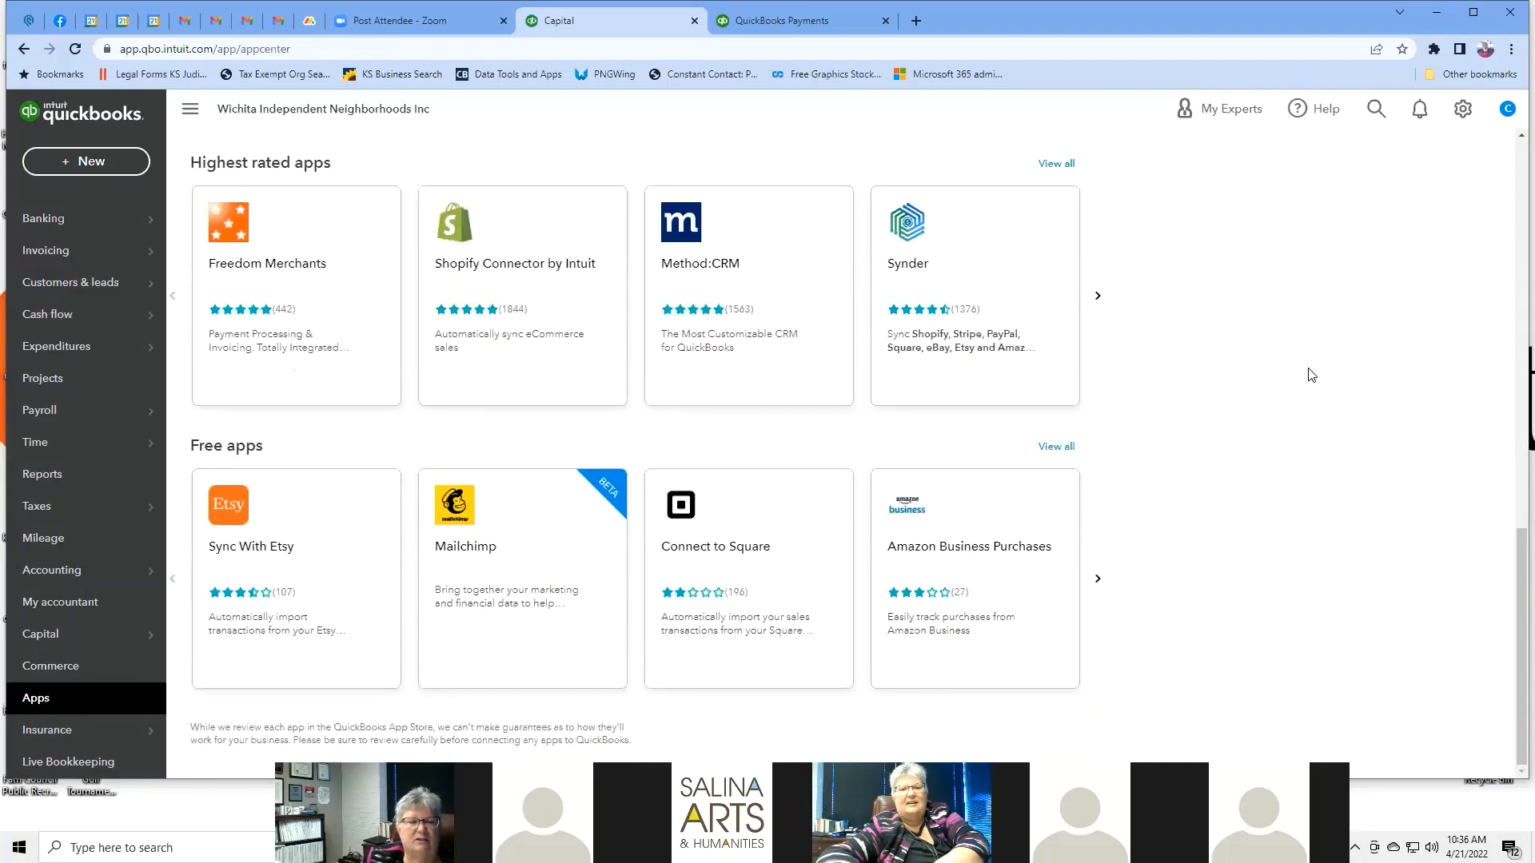
scroll(1311, 376, up, 8)
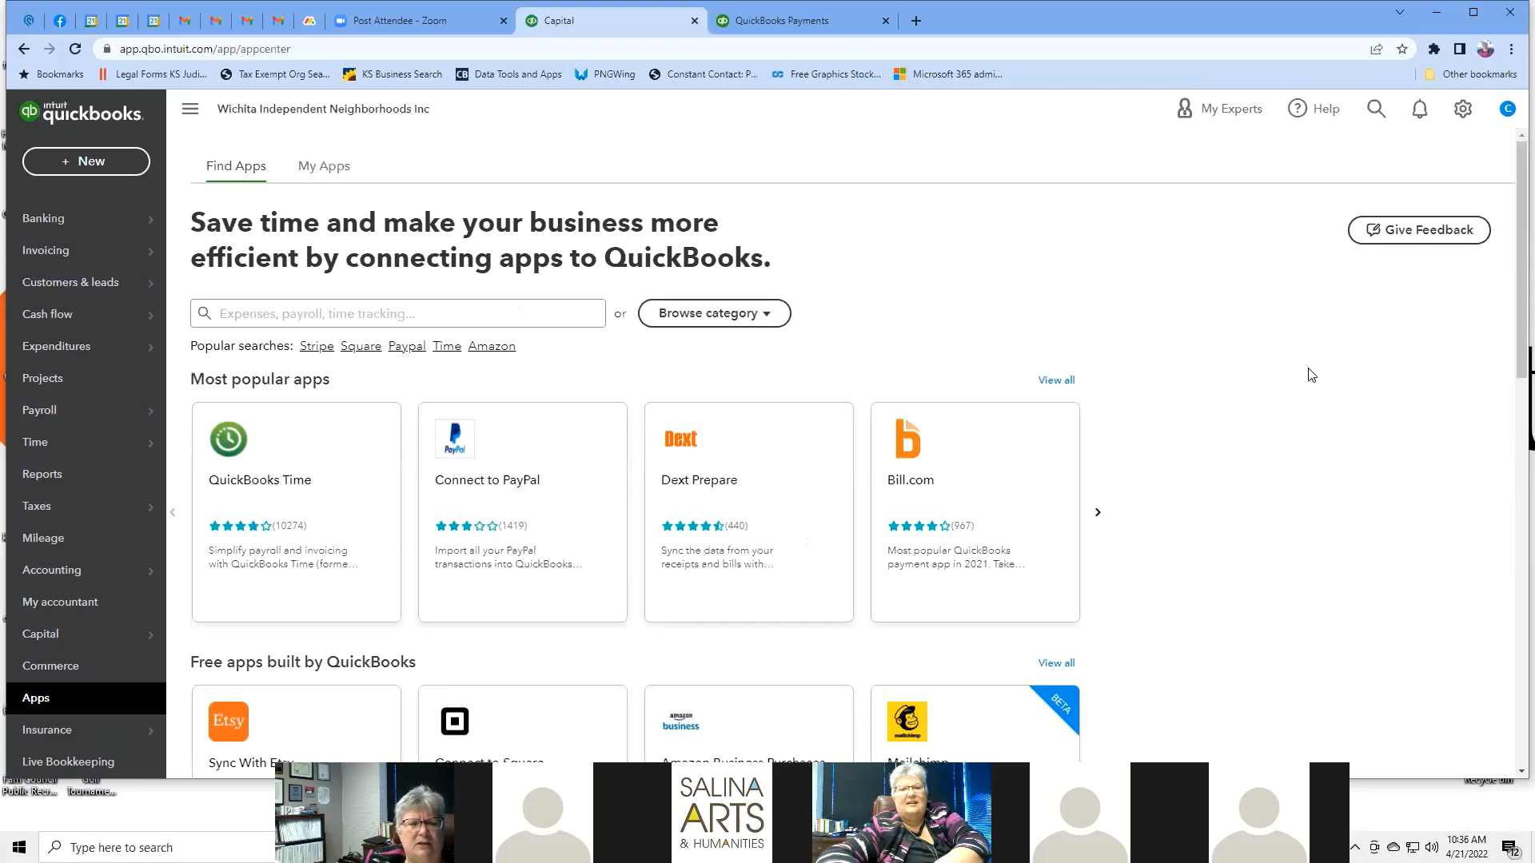
scroll(1311, 375, down, 2)
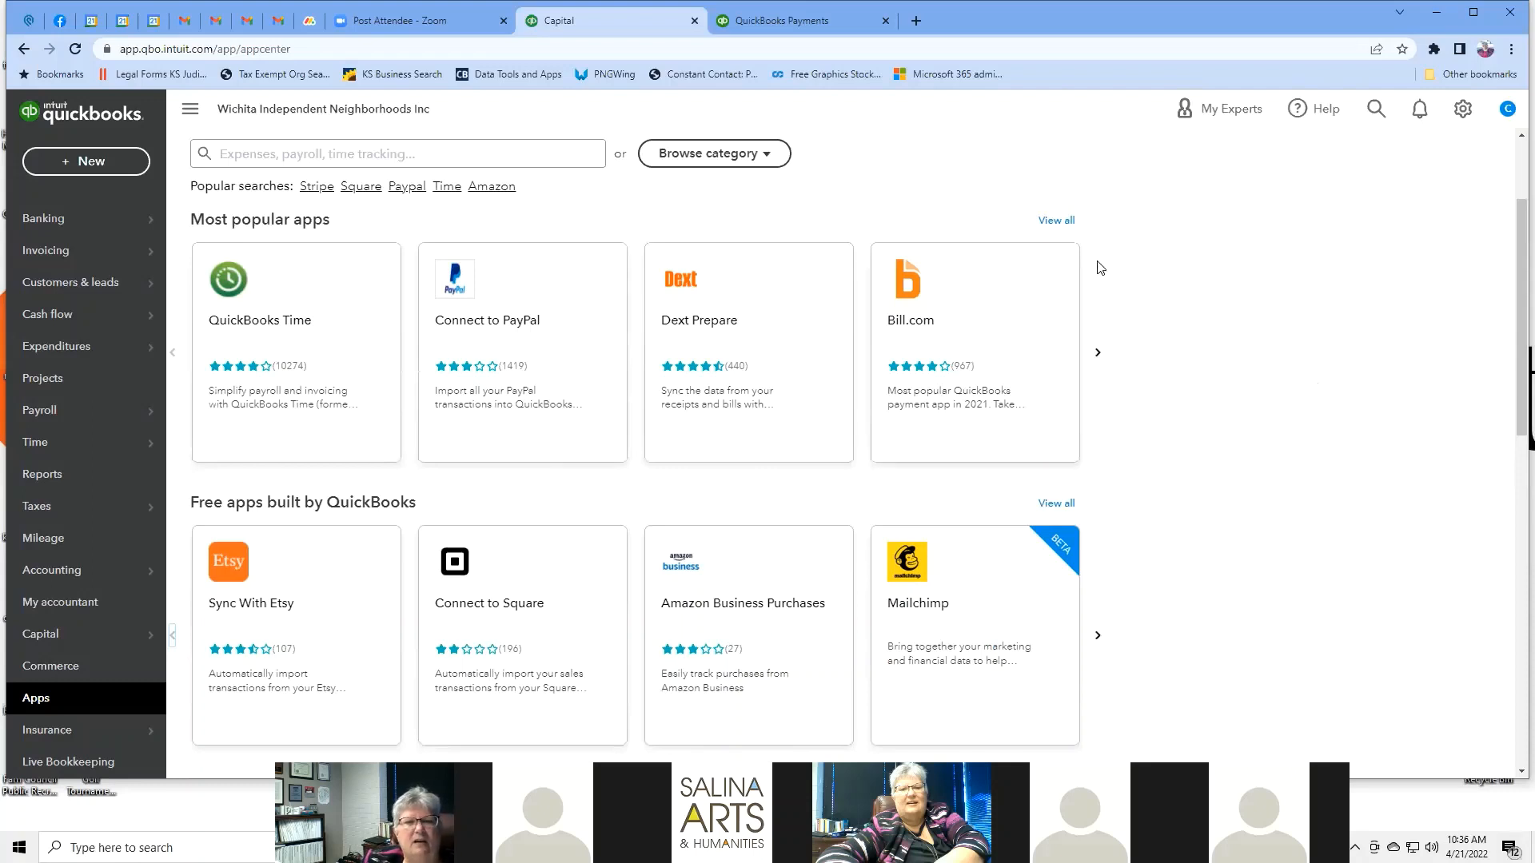
Page the Most popular, Free apps built by QuickBooks and eCommerce connector carousels forward.
click(1098, 355)
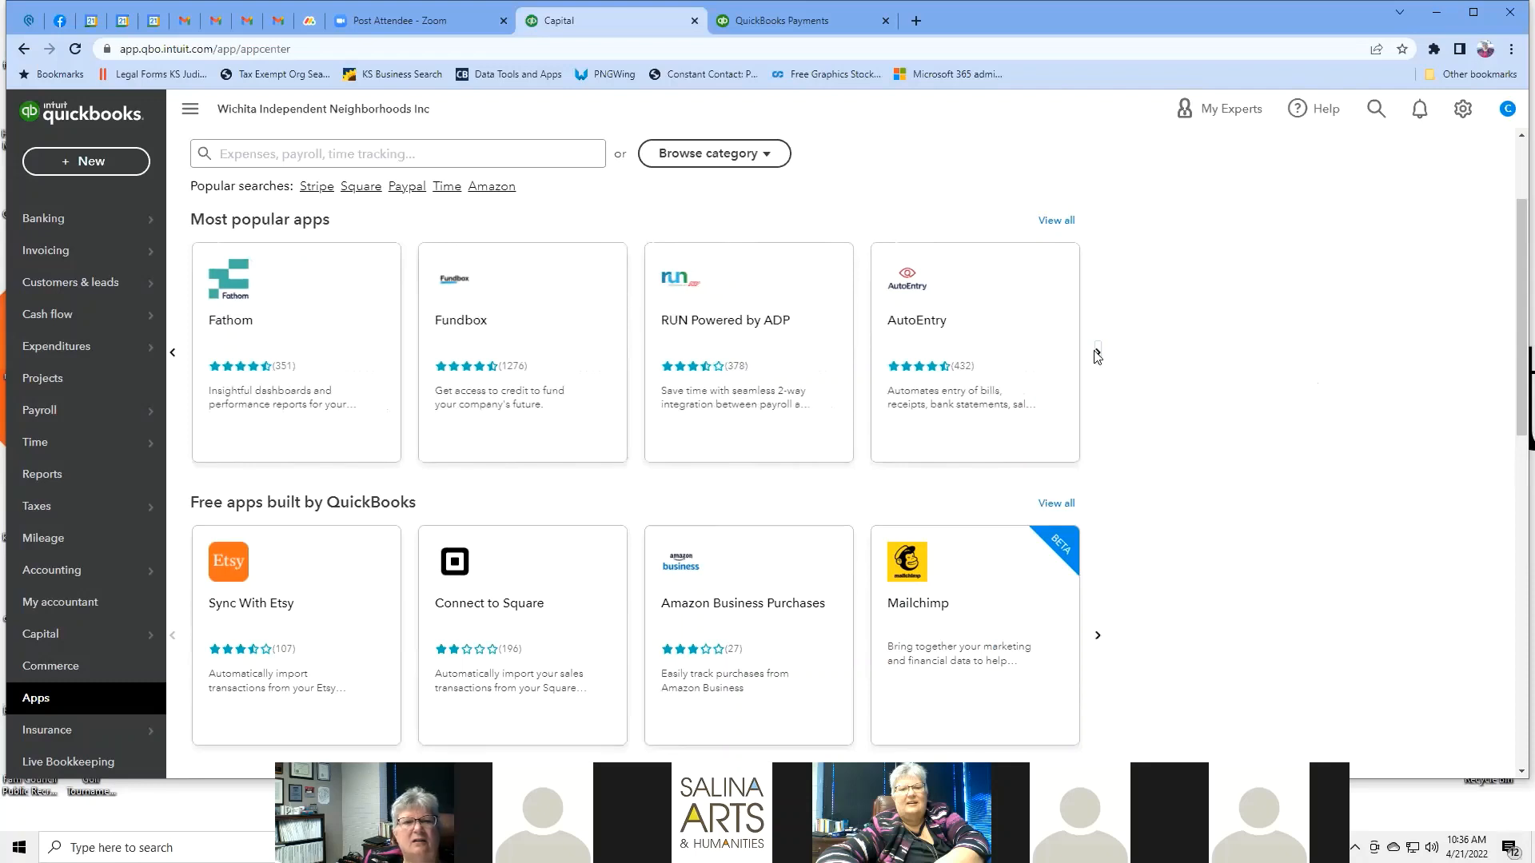
click(1098, 640)
scroll(1191, 436, down, 5)
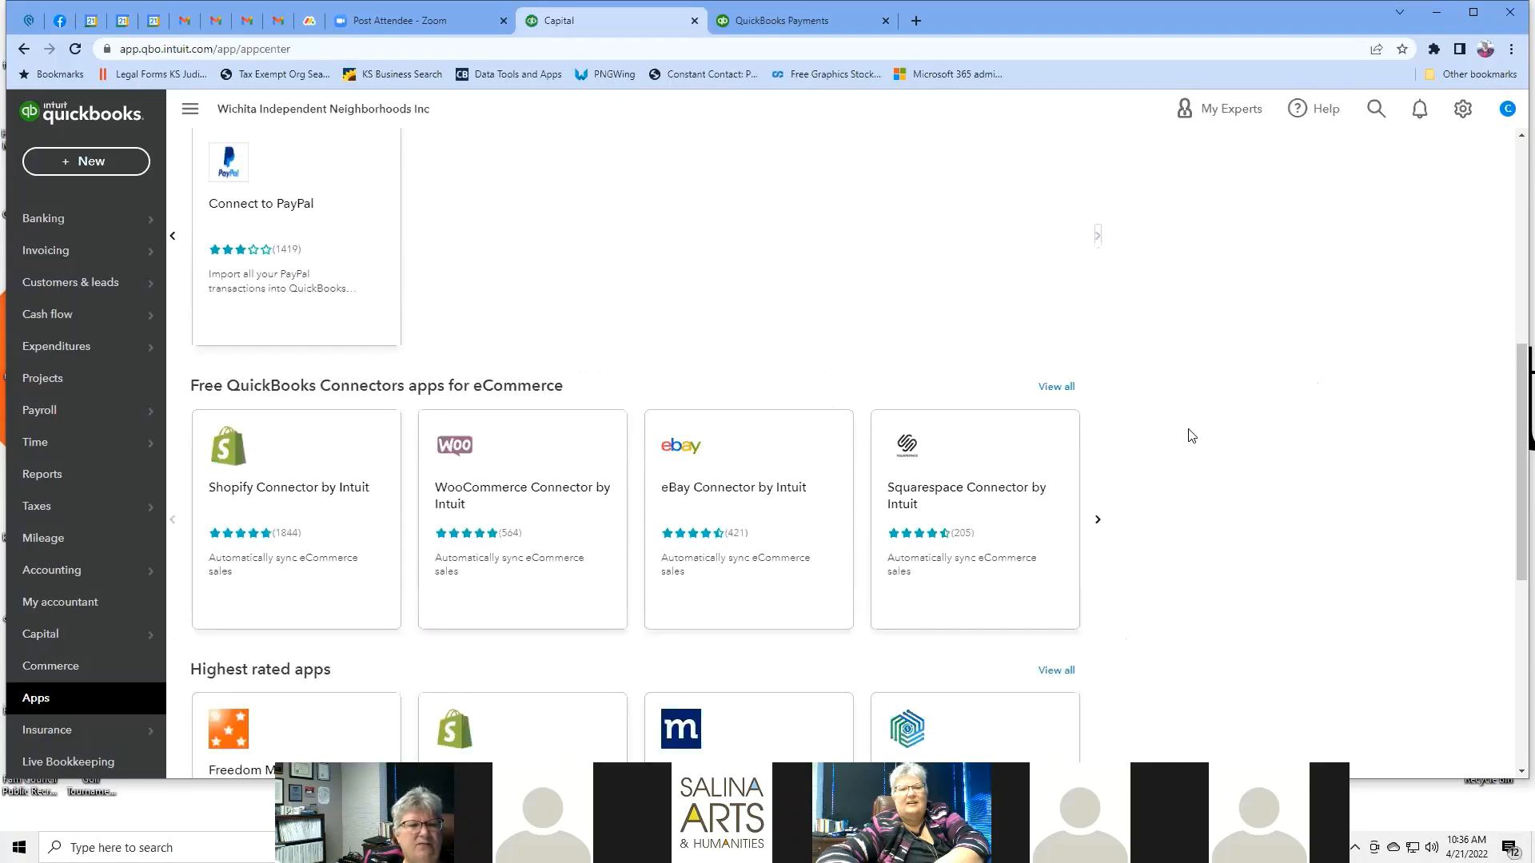
click(1097, 521)
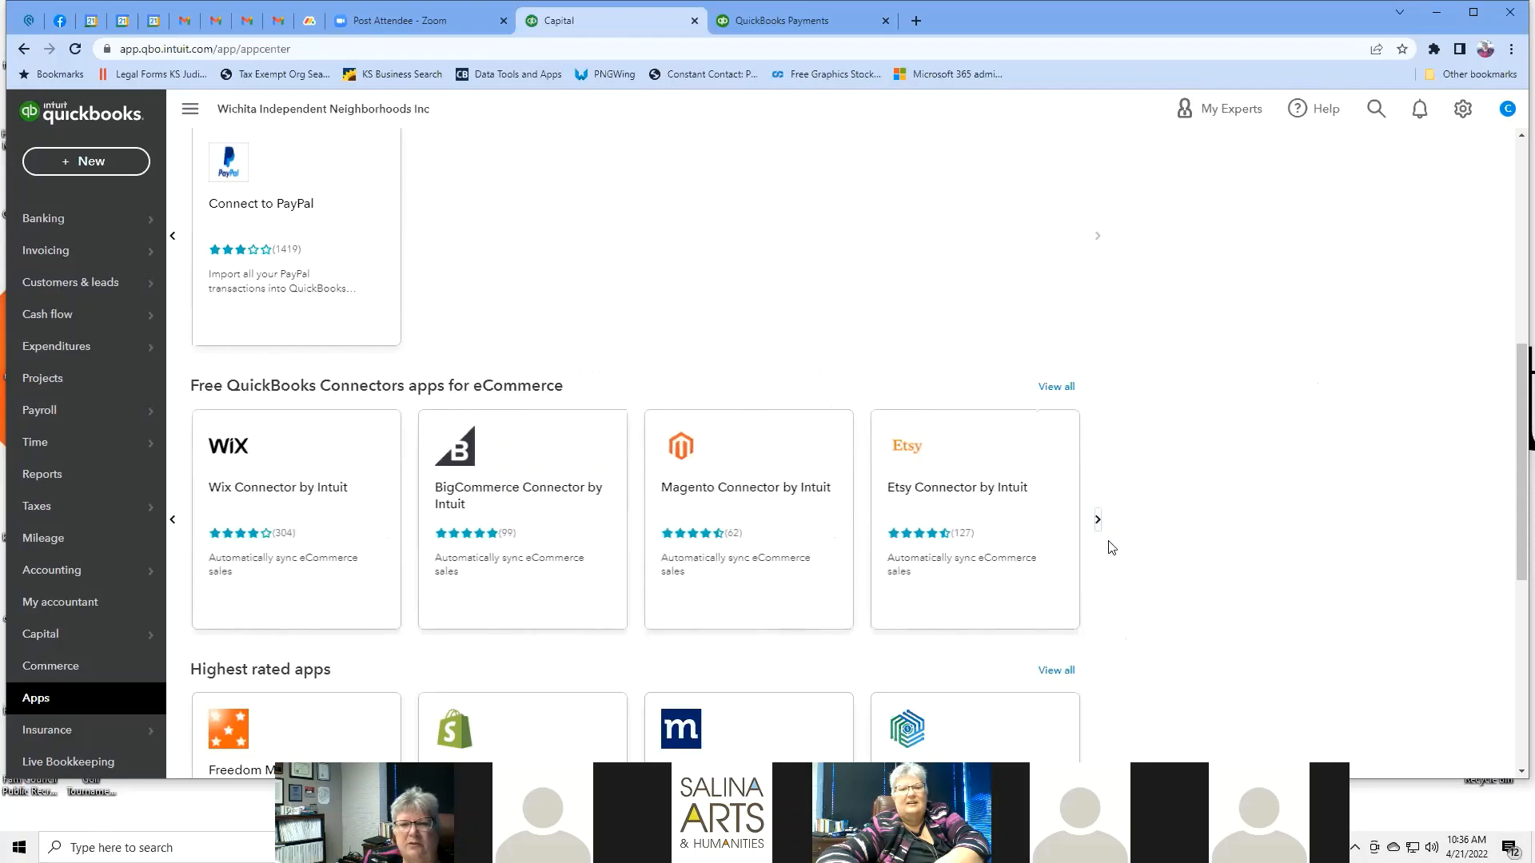
click(1098, 521)
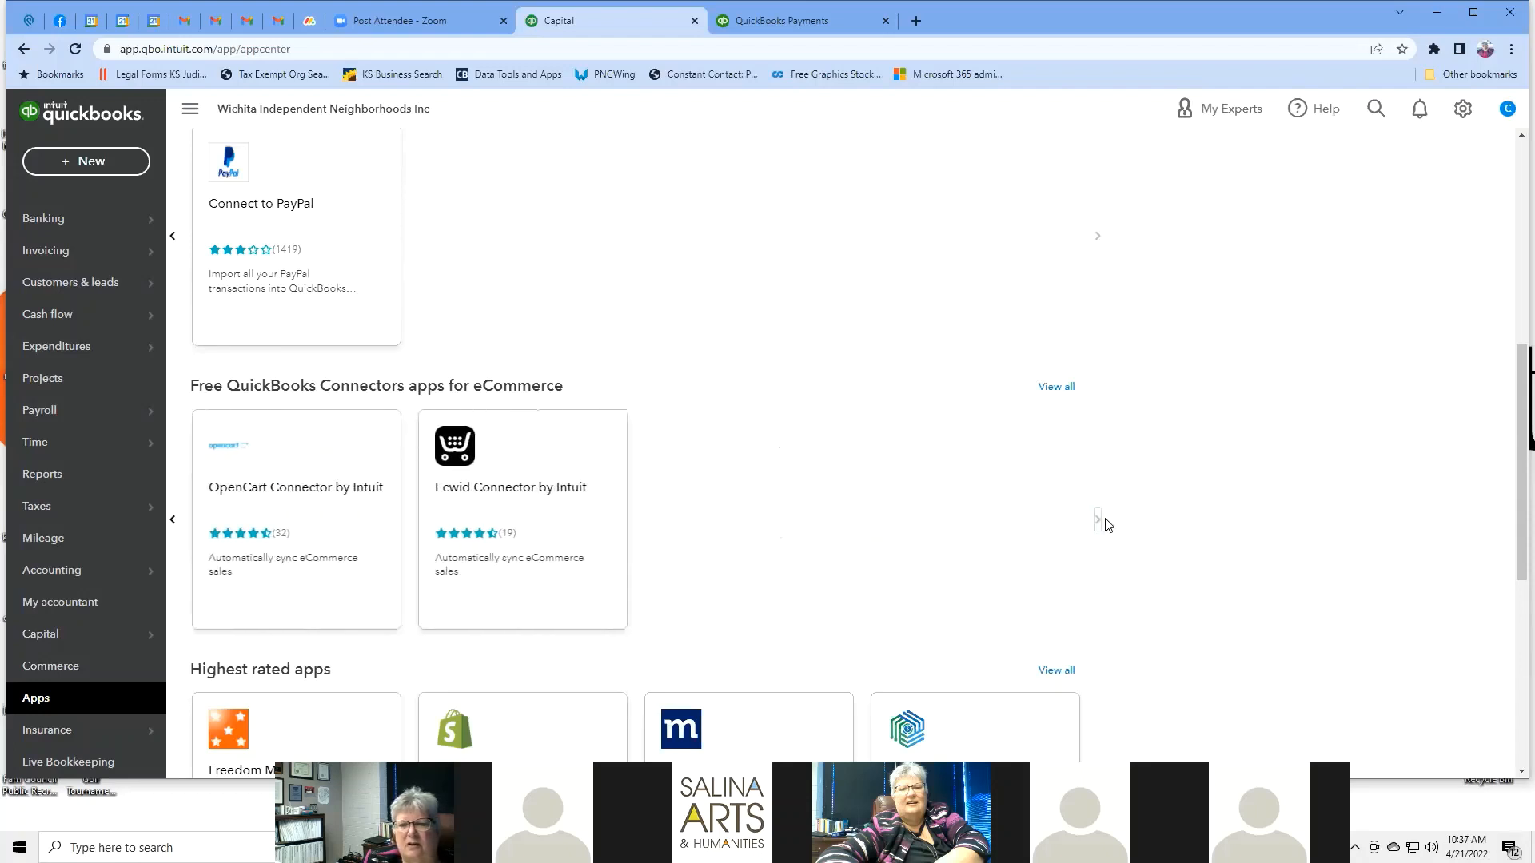
Advance the Highest rated apps and Free apps carousels two pages each, then review the page.
scroll(1178, 481, down, 5)
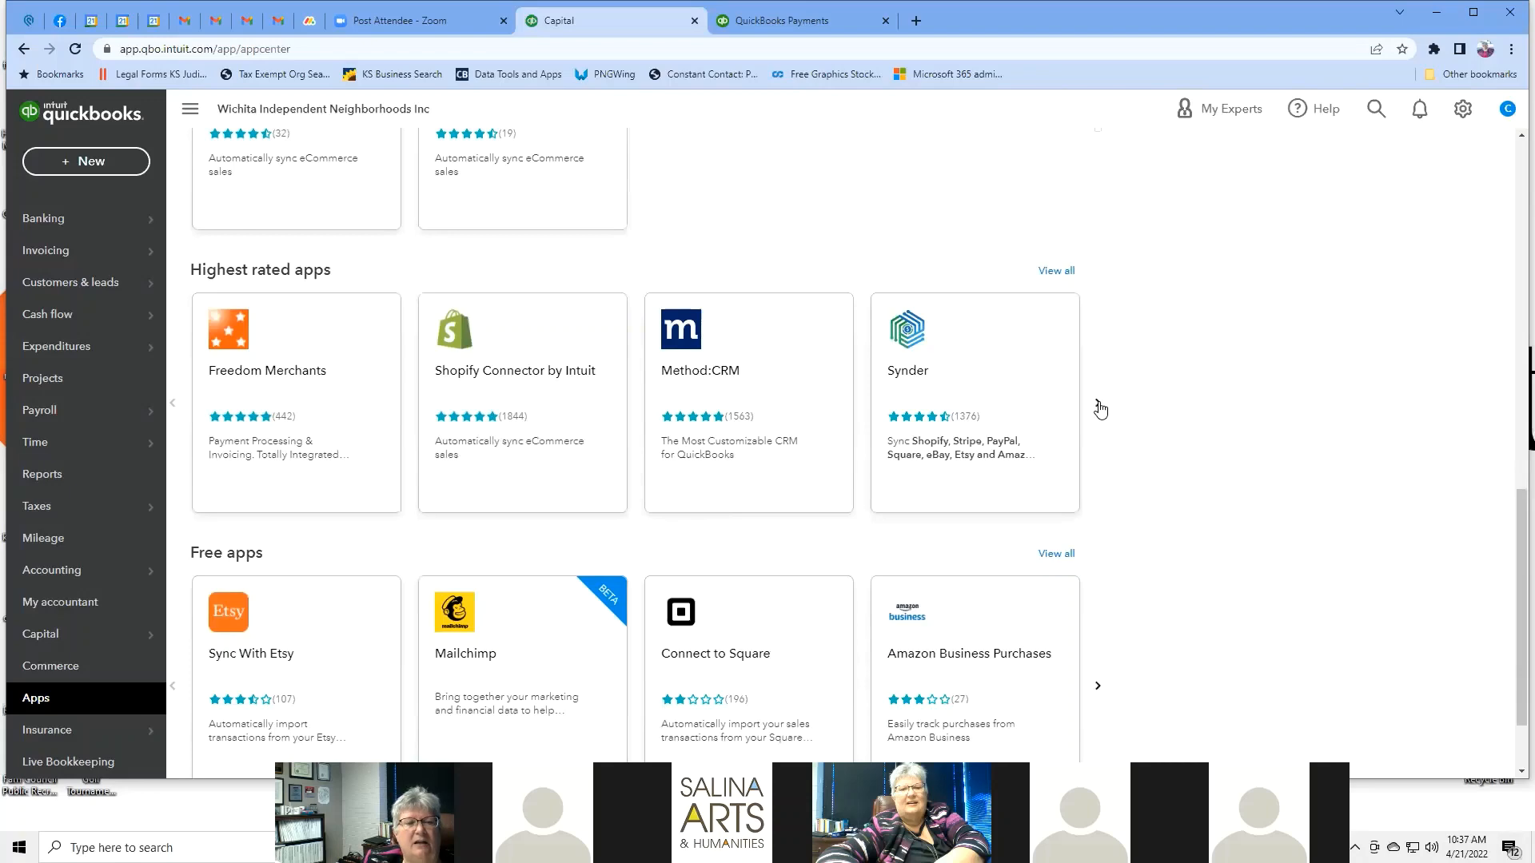
click(1098, 405)
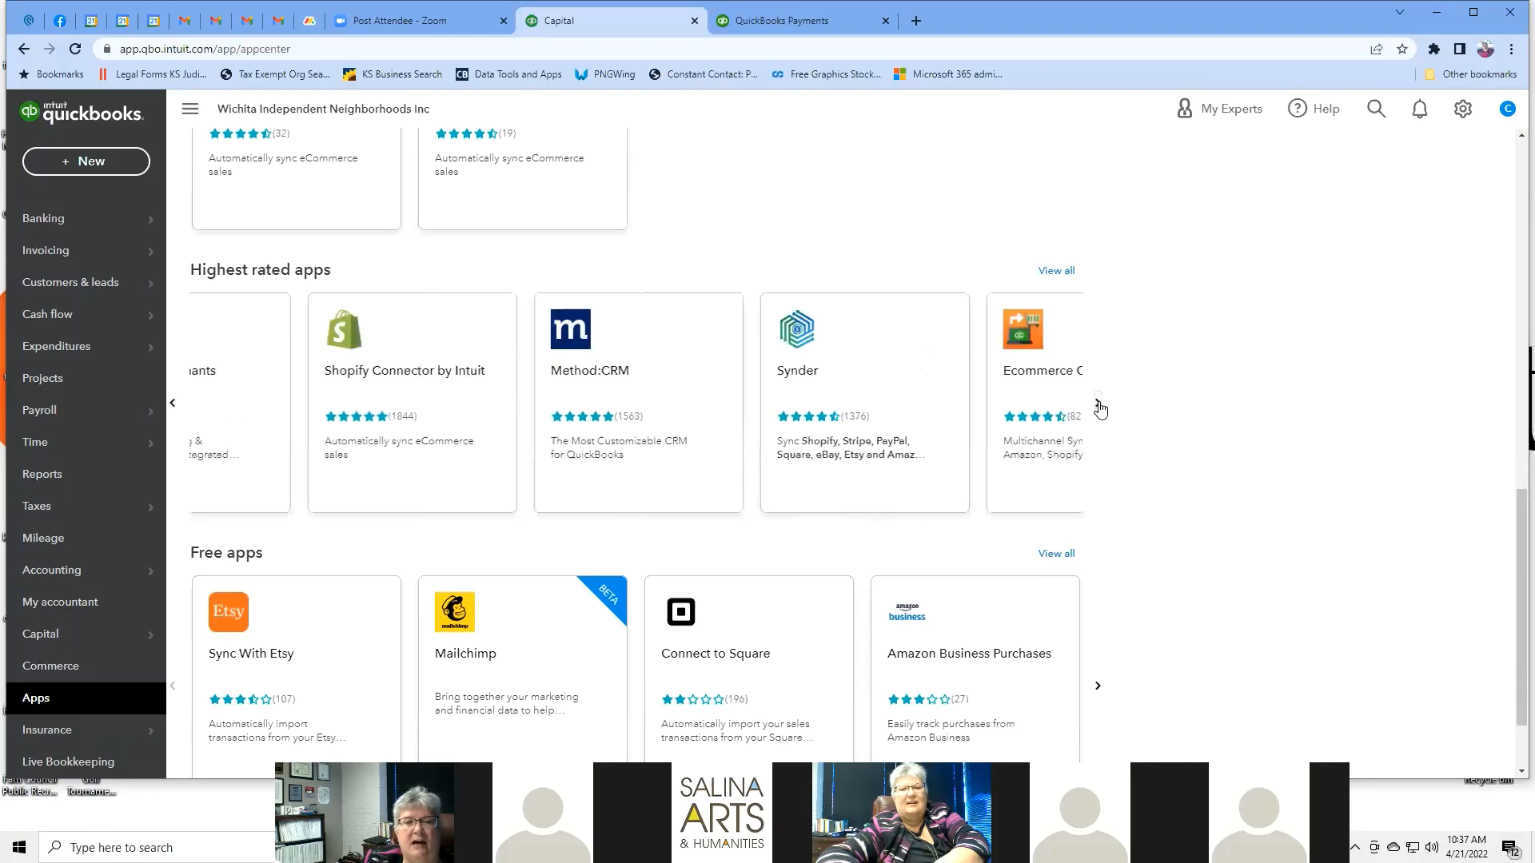
click(1098, 406)
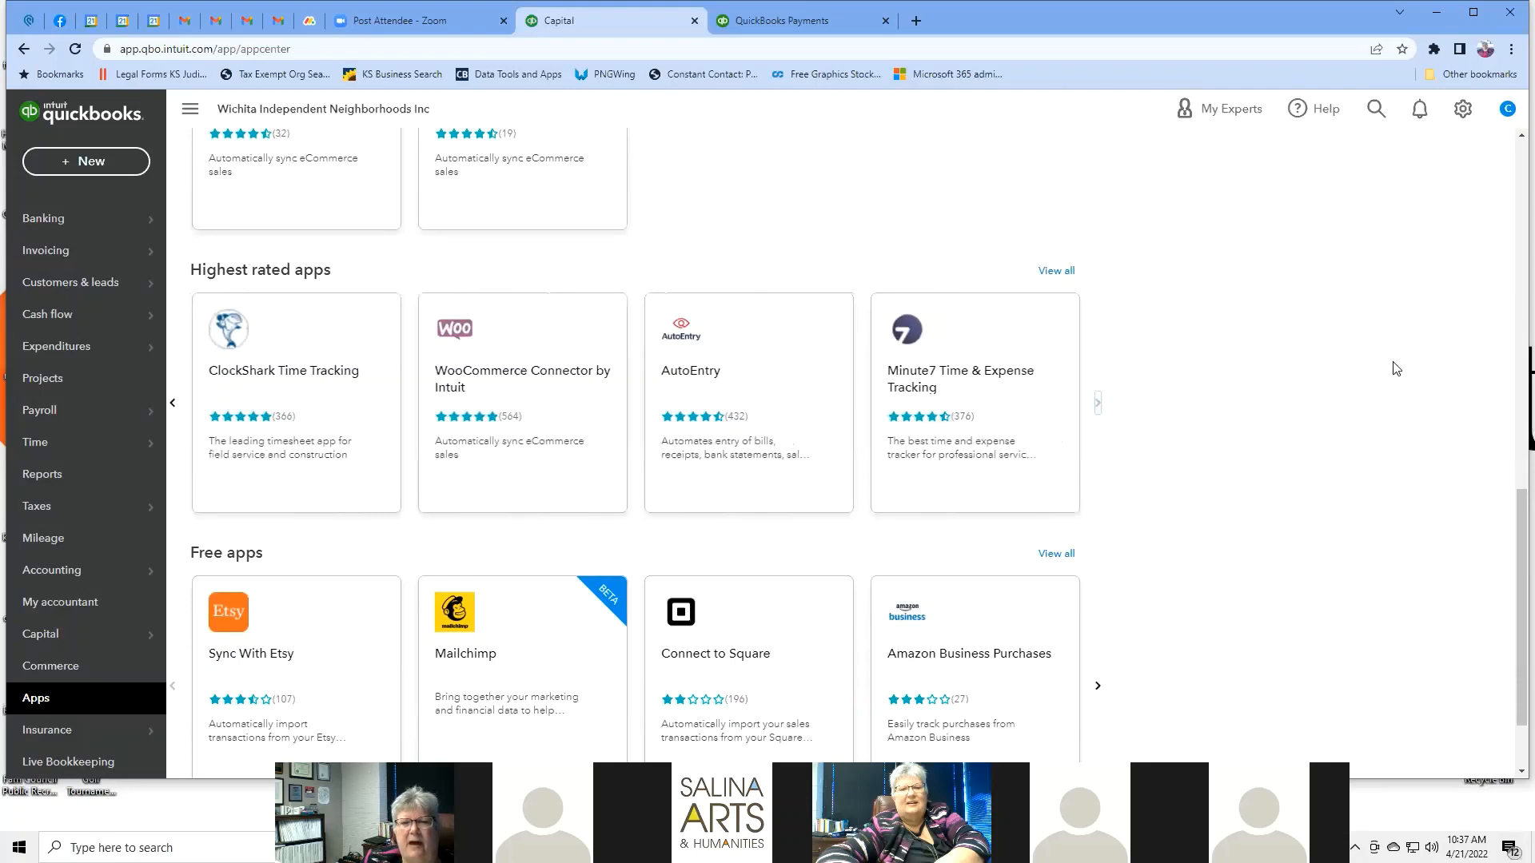
scroll(1385, 368, down, 2)
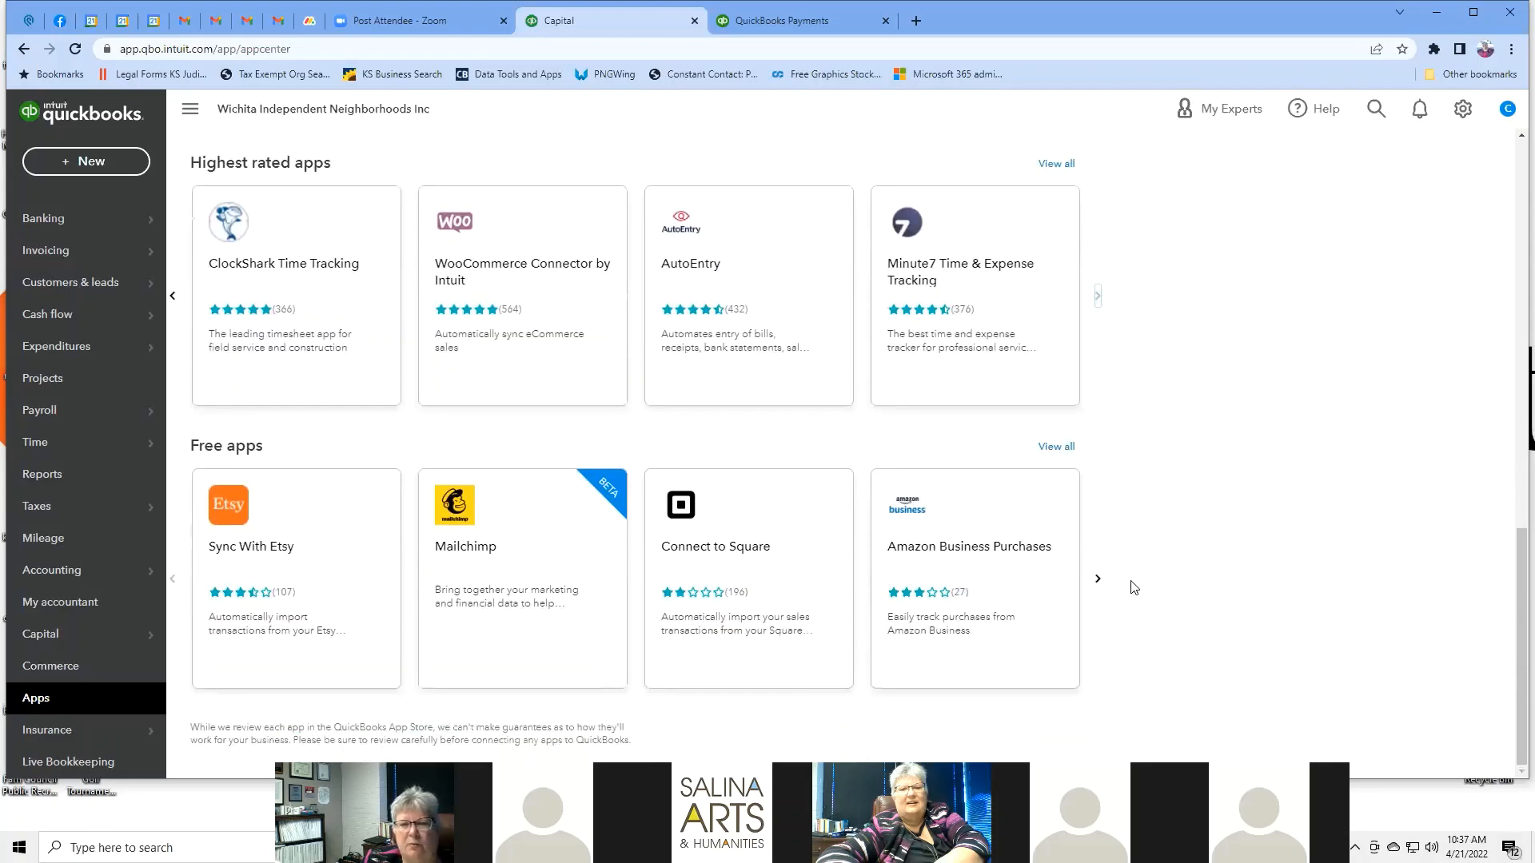
click(1098, 582)
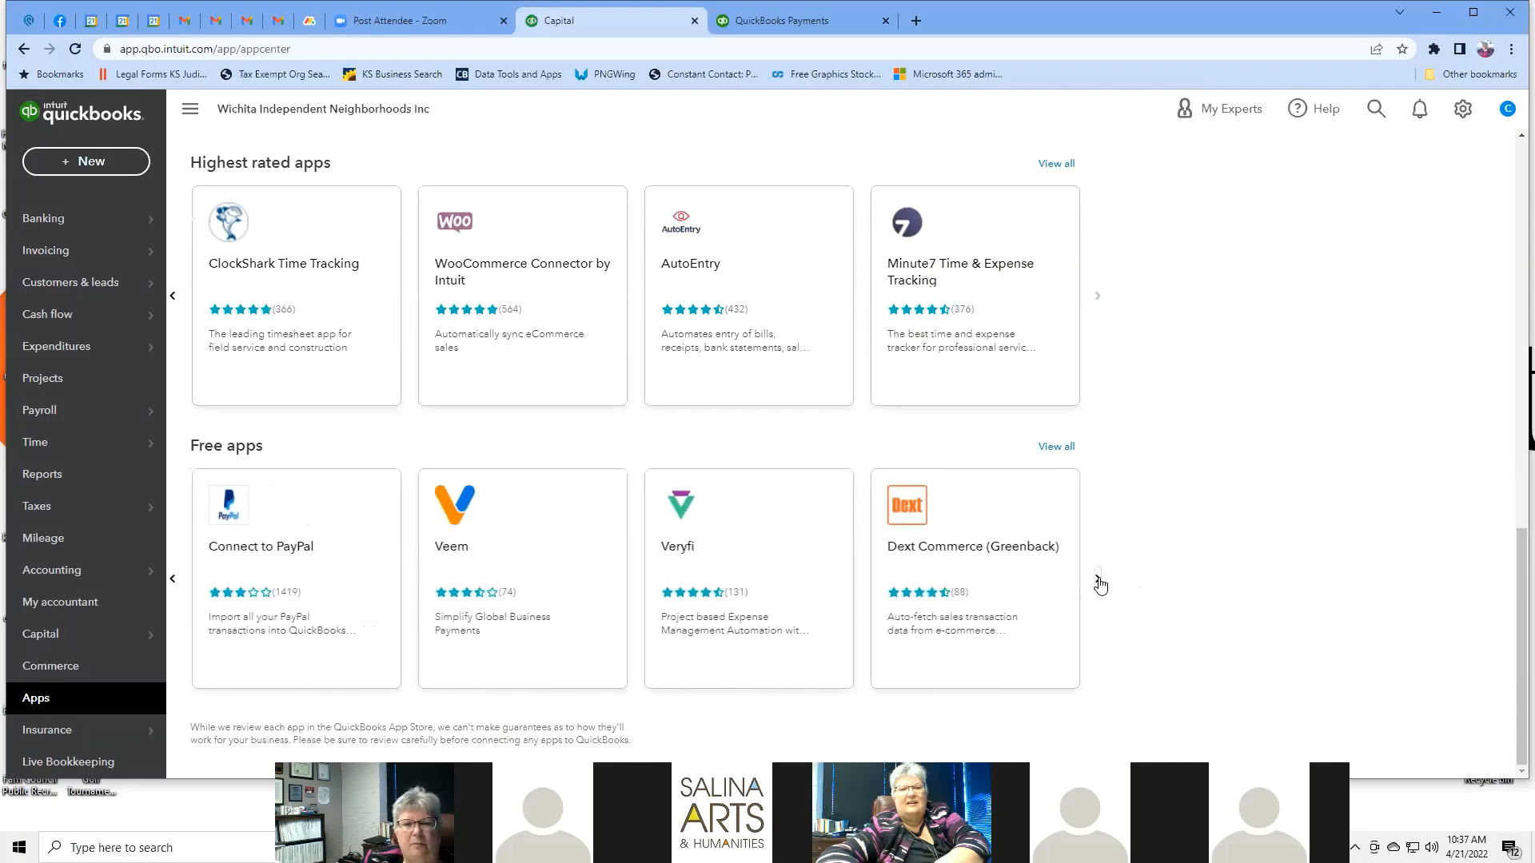
click(1099, 583)
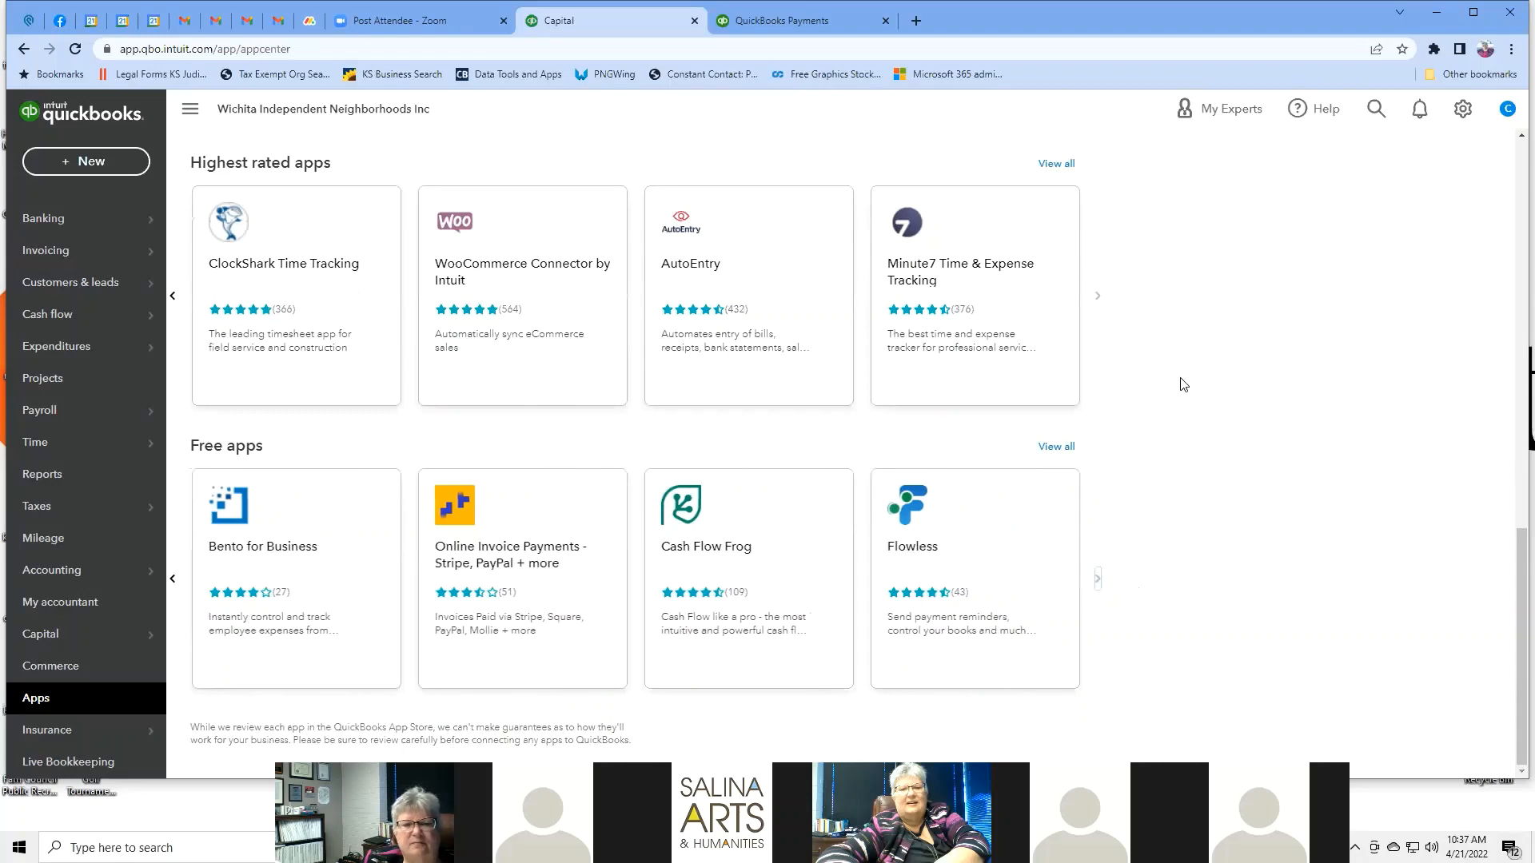
scroll(1138, 469, up, 7)
scroll(1138, 469, down, 7)
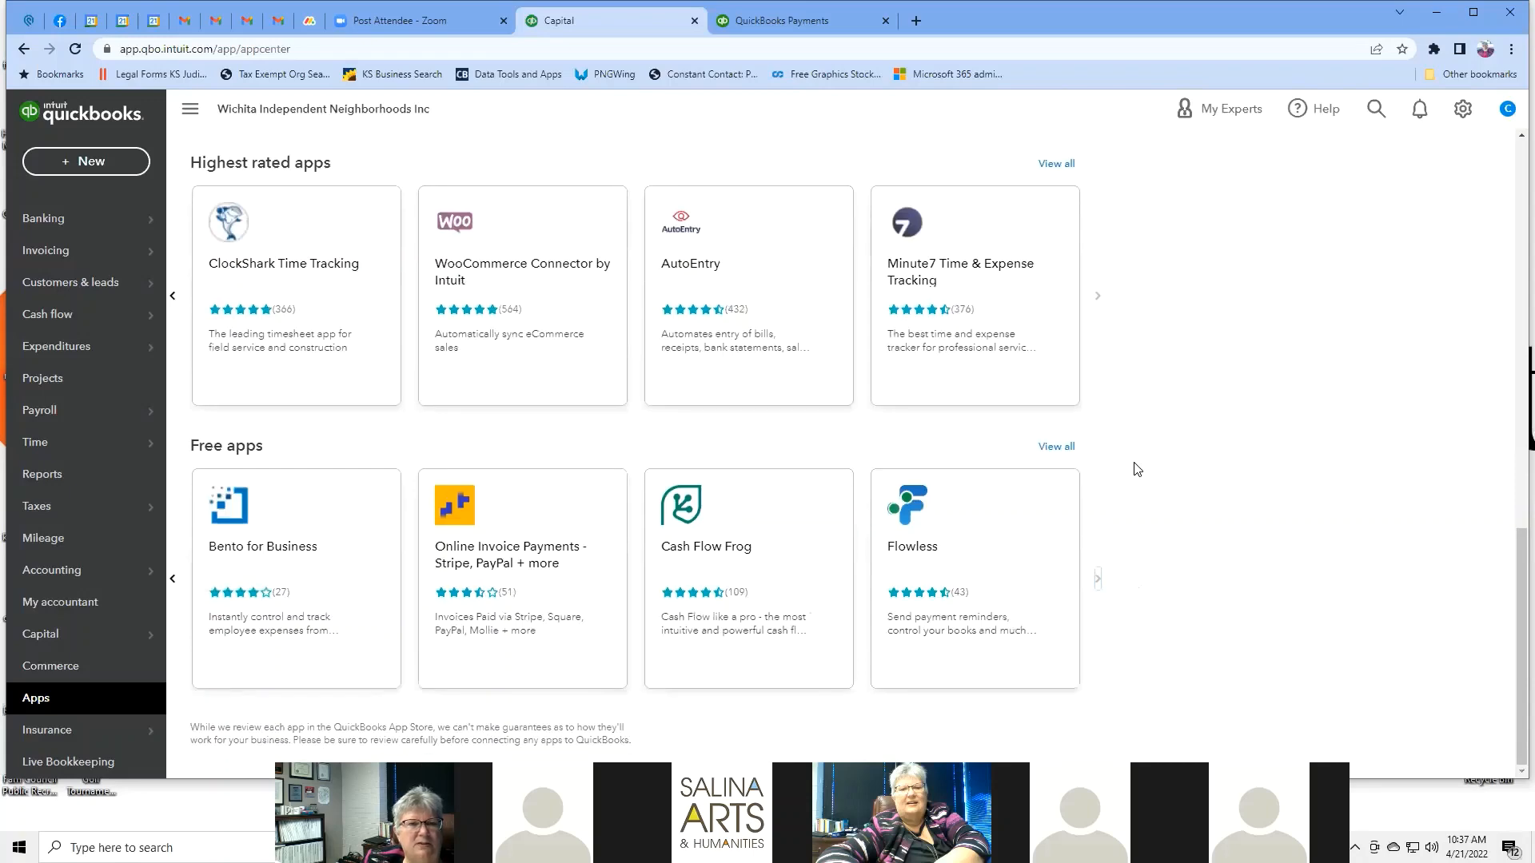
scroll(1137, 469, up, 2)
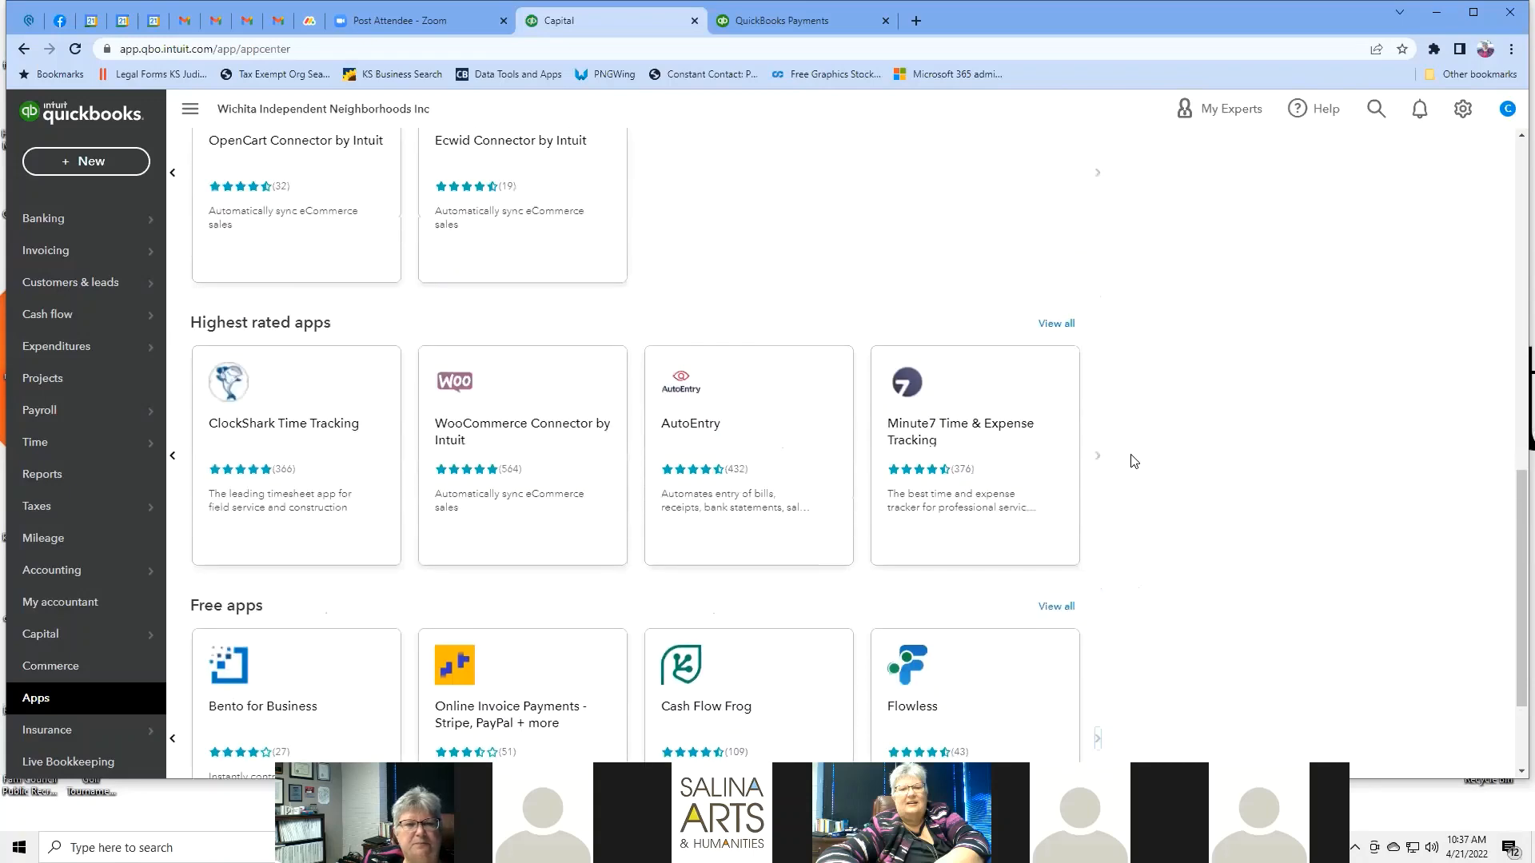
scroll(1294, 518, up, 3)
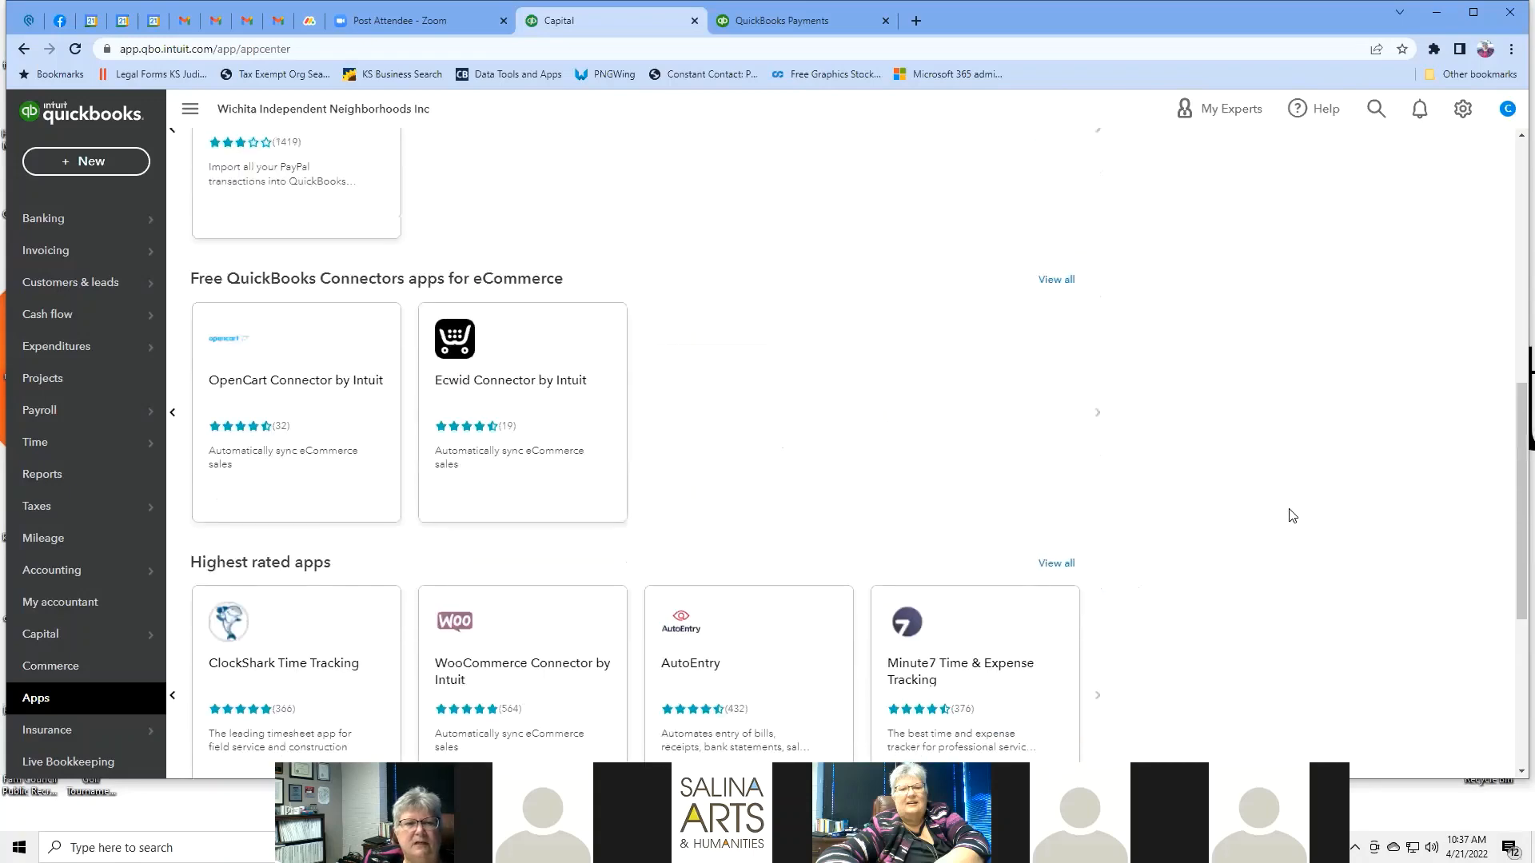
scroll(1292, 515, up, 7)
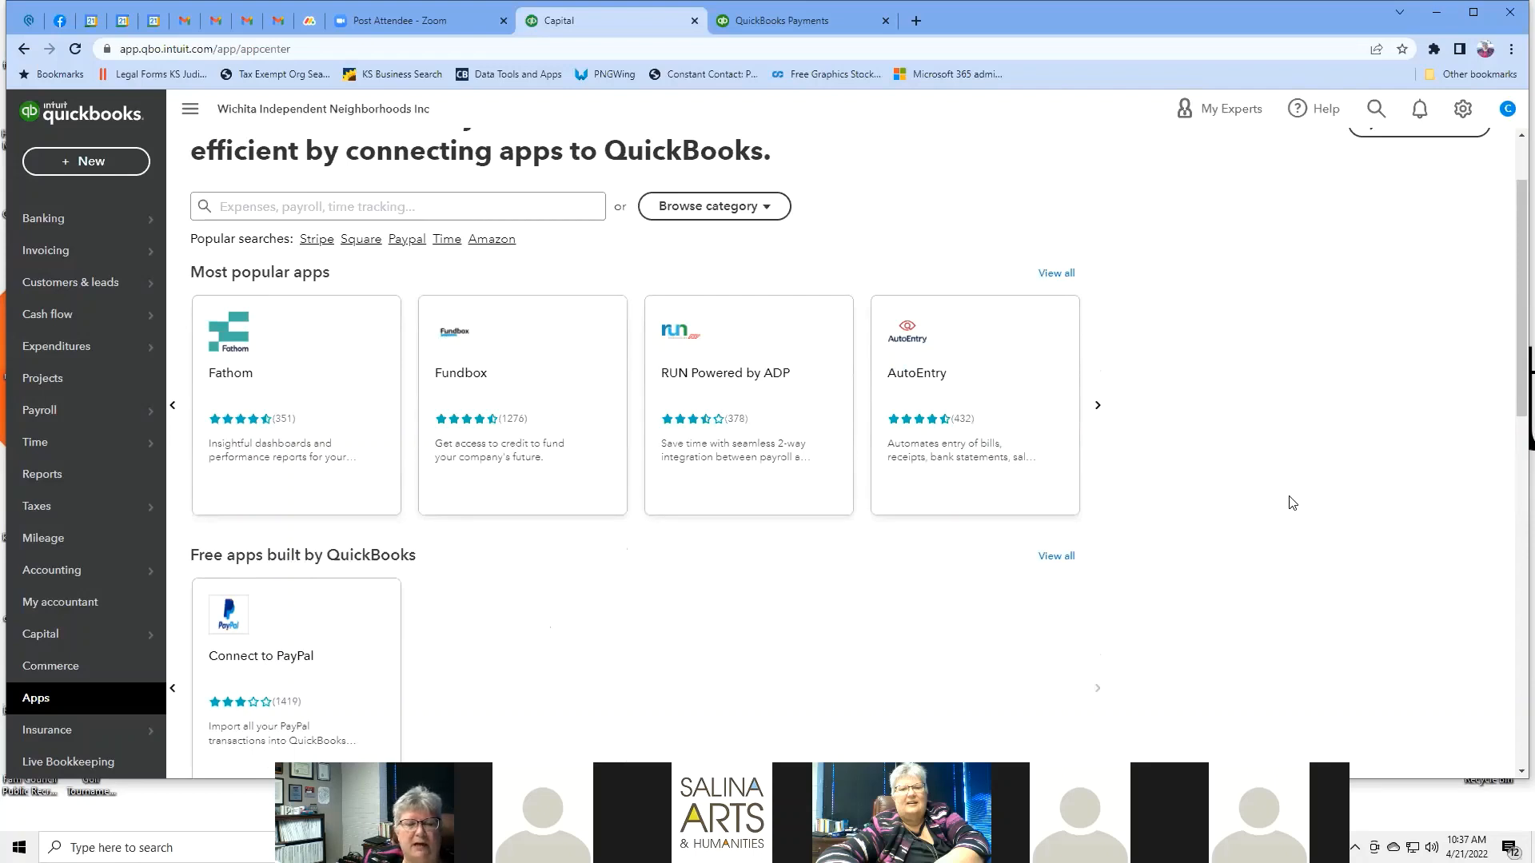
scroll(1292, 501, down, 12)
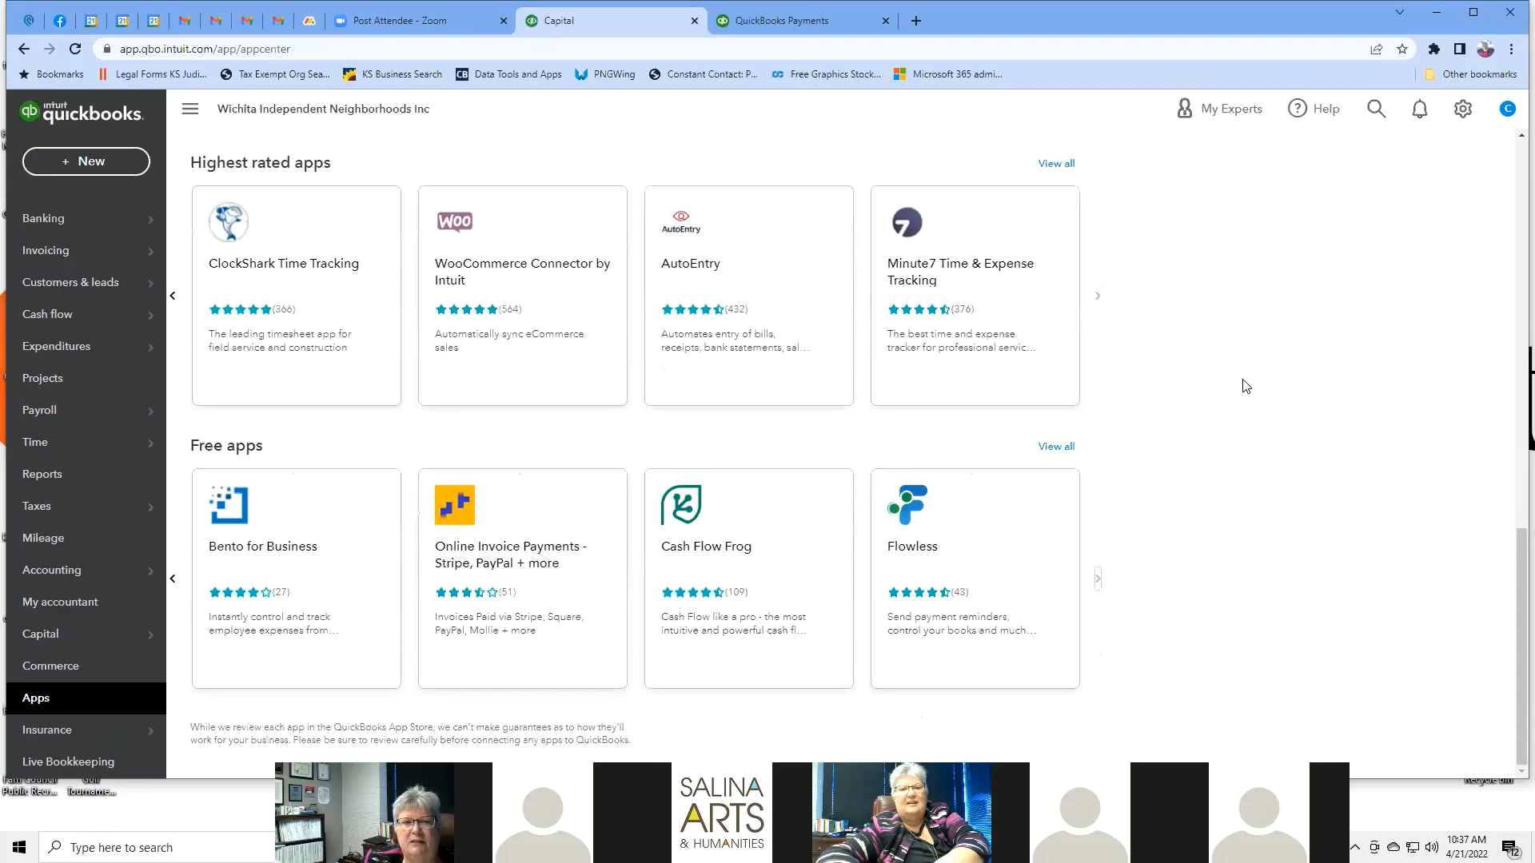
scroll(1244, 386, up, 7)
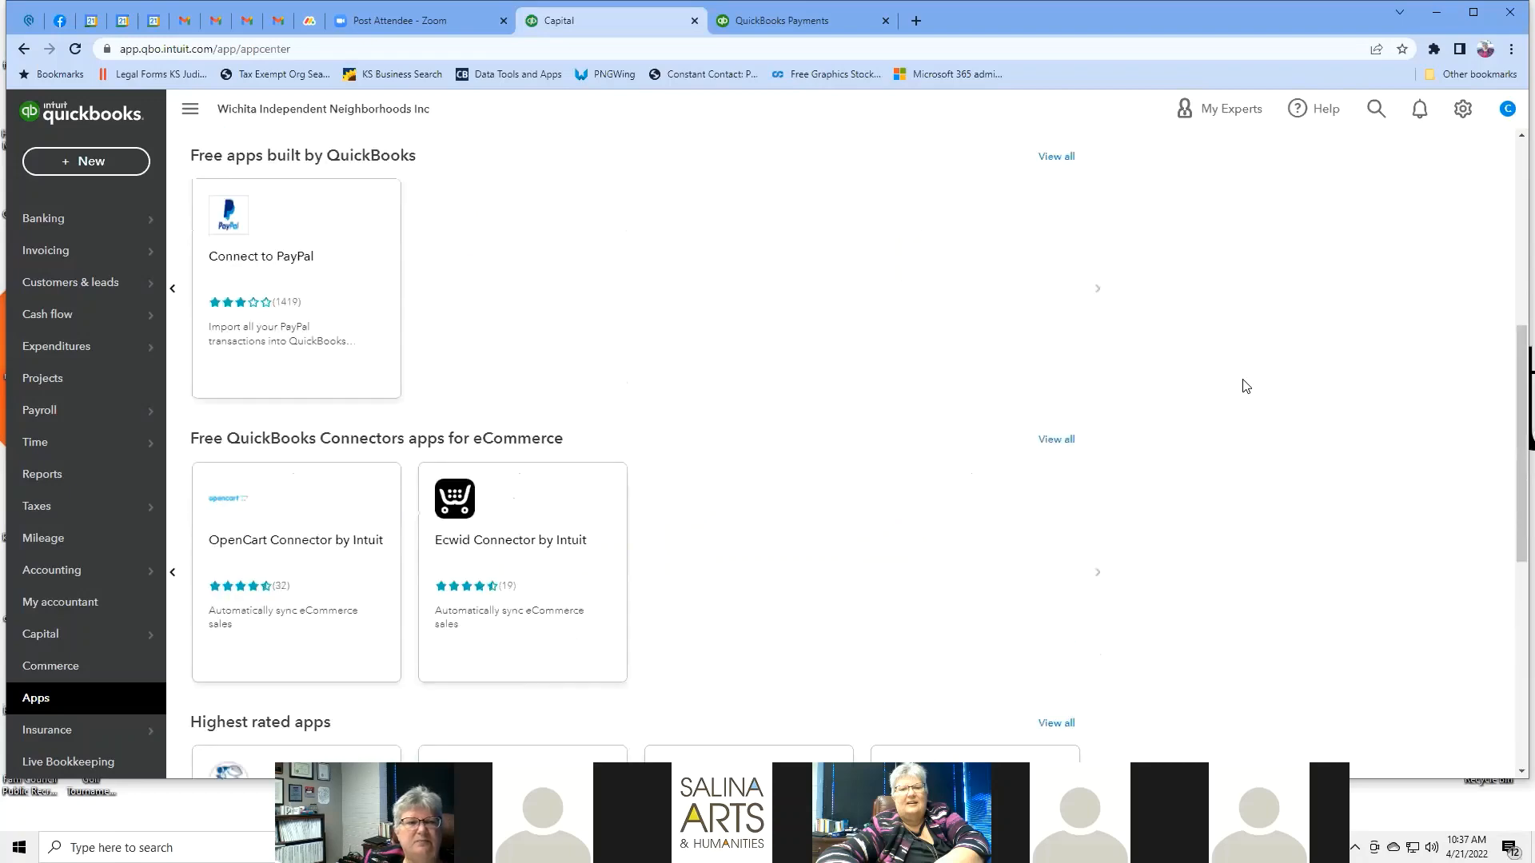
scroll(1244, 386, up, 3)
scroll(1244, 386, up, 3)
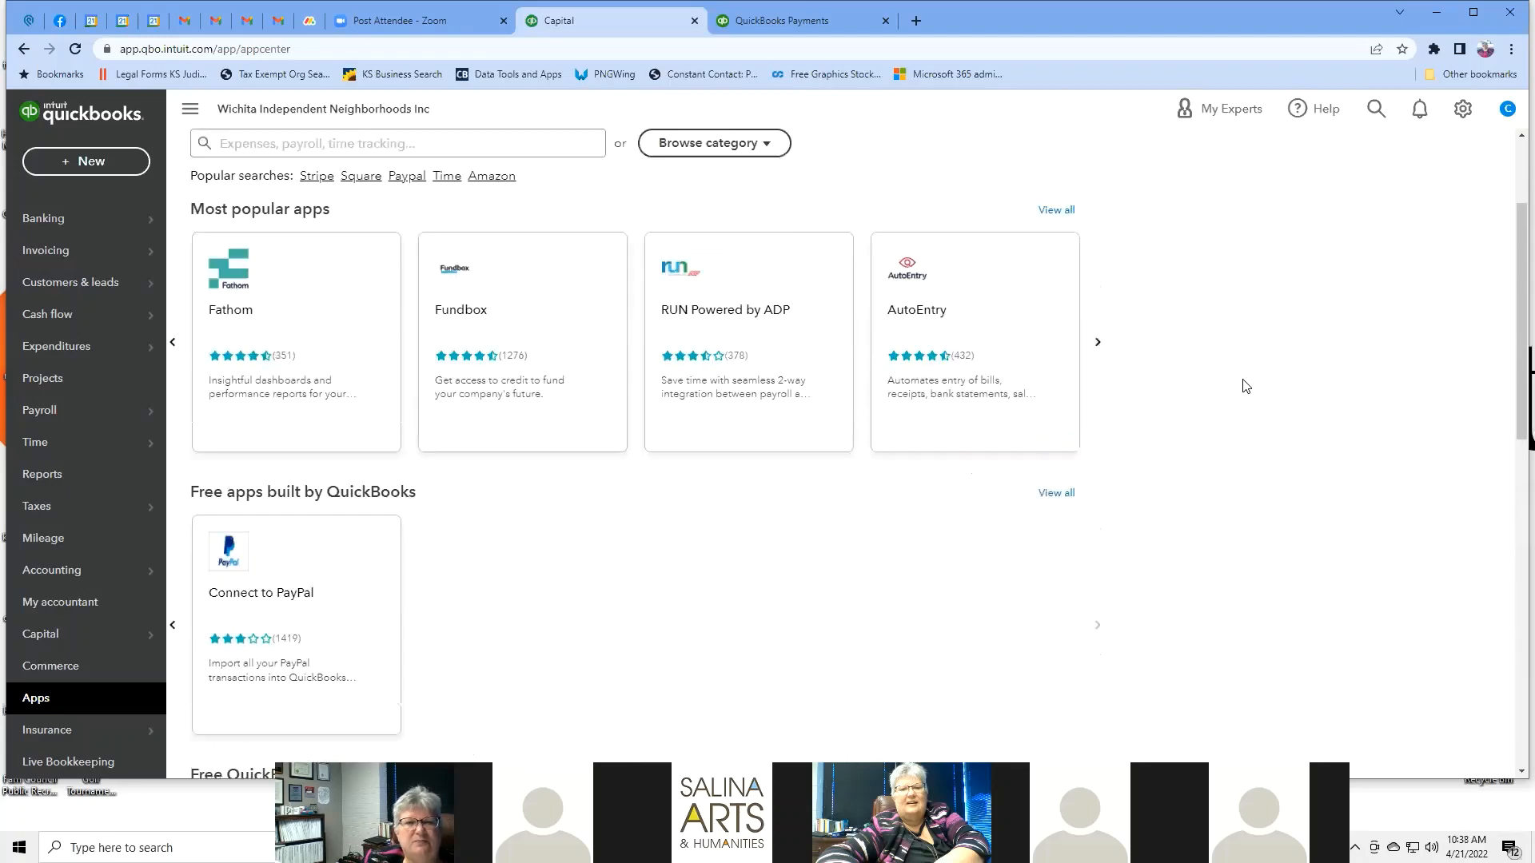
scroll(1245, 386, down, 3)
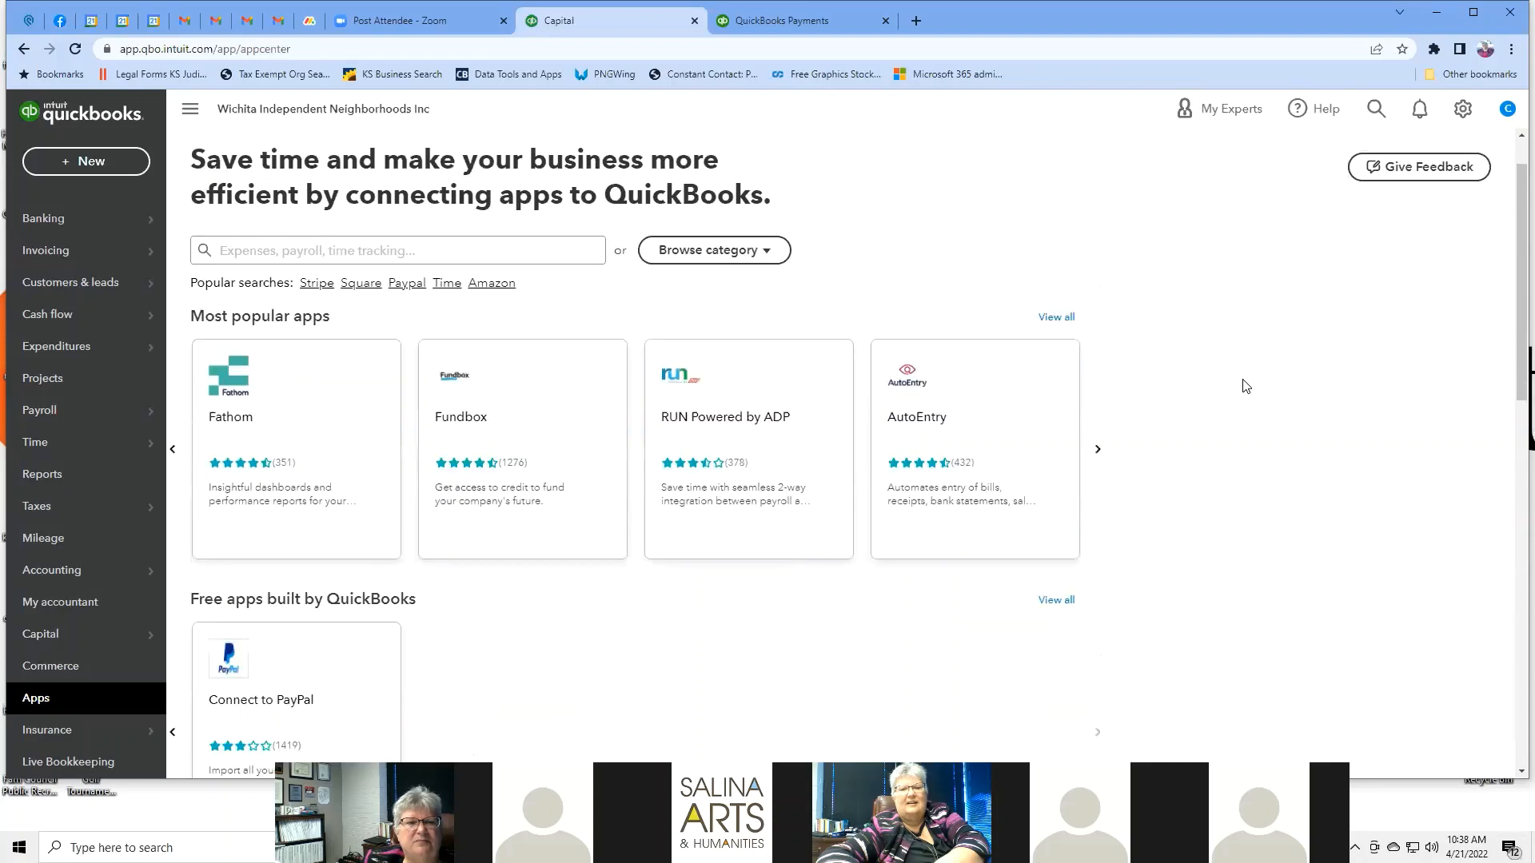
scroll(1244, 386, down, 5)
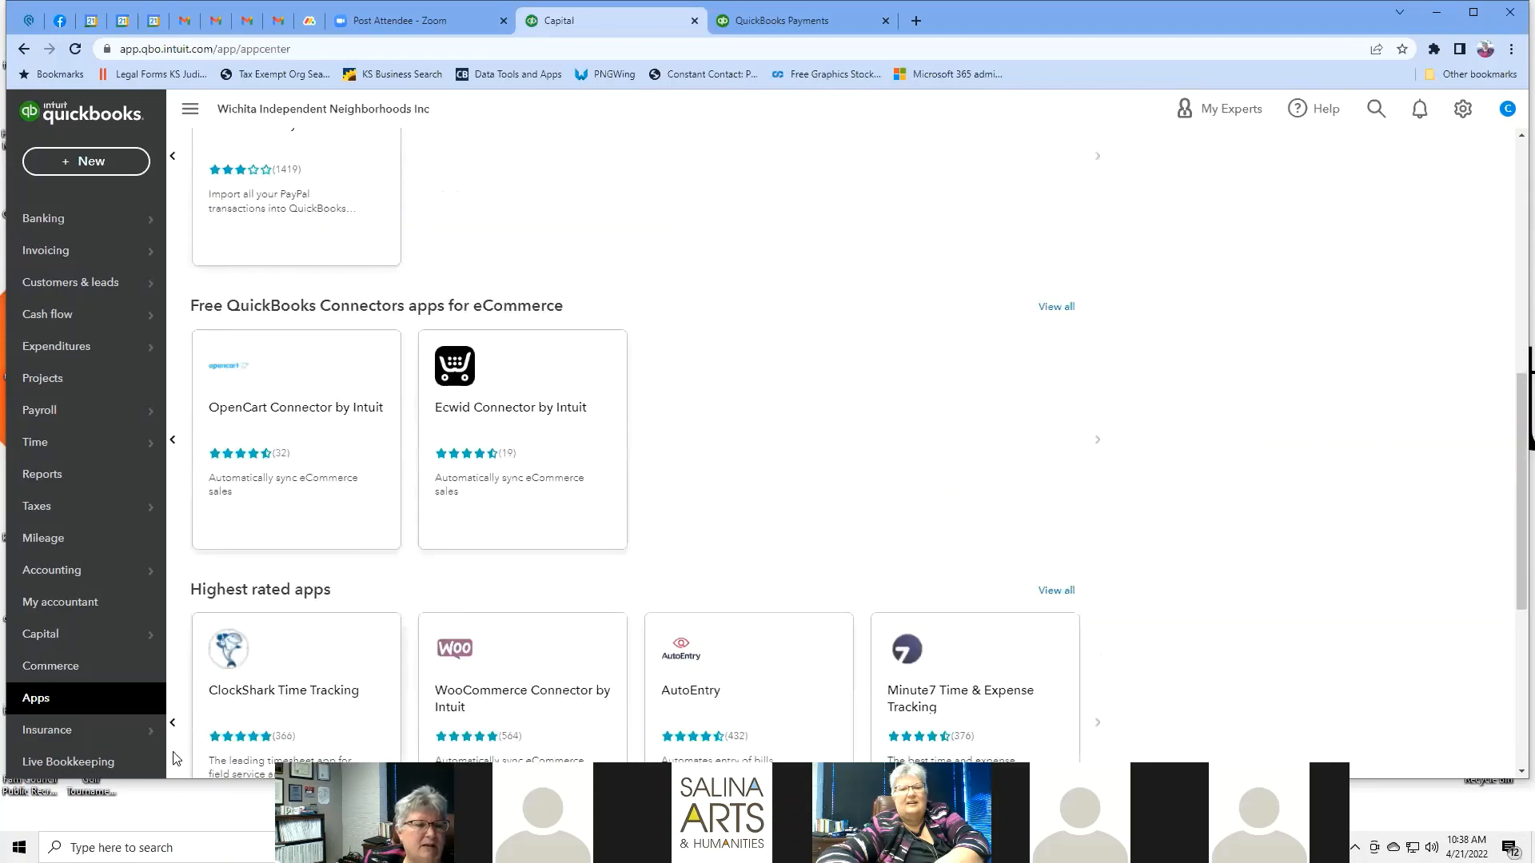
mouse_move(84, 739)
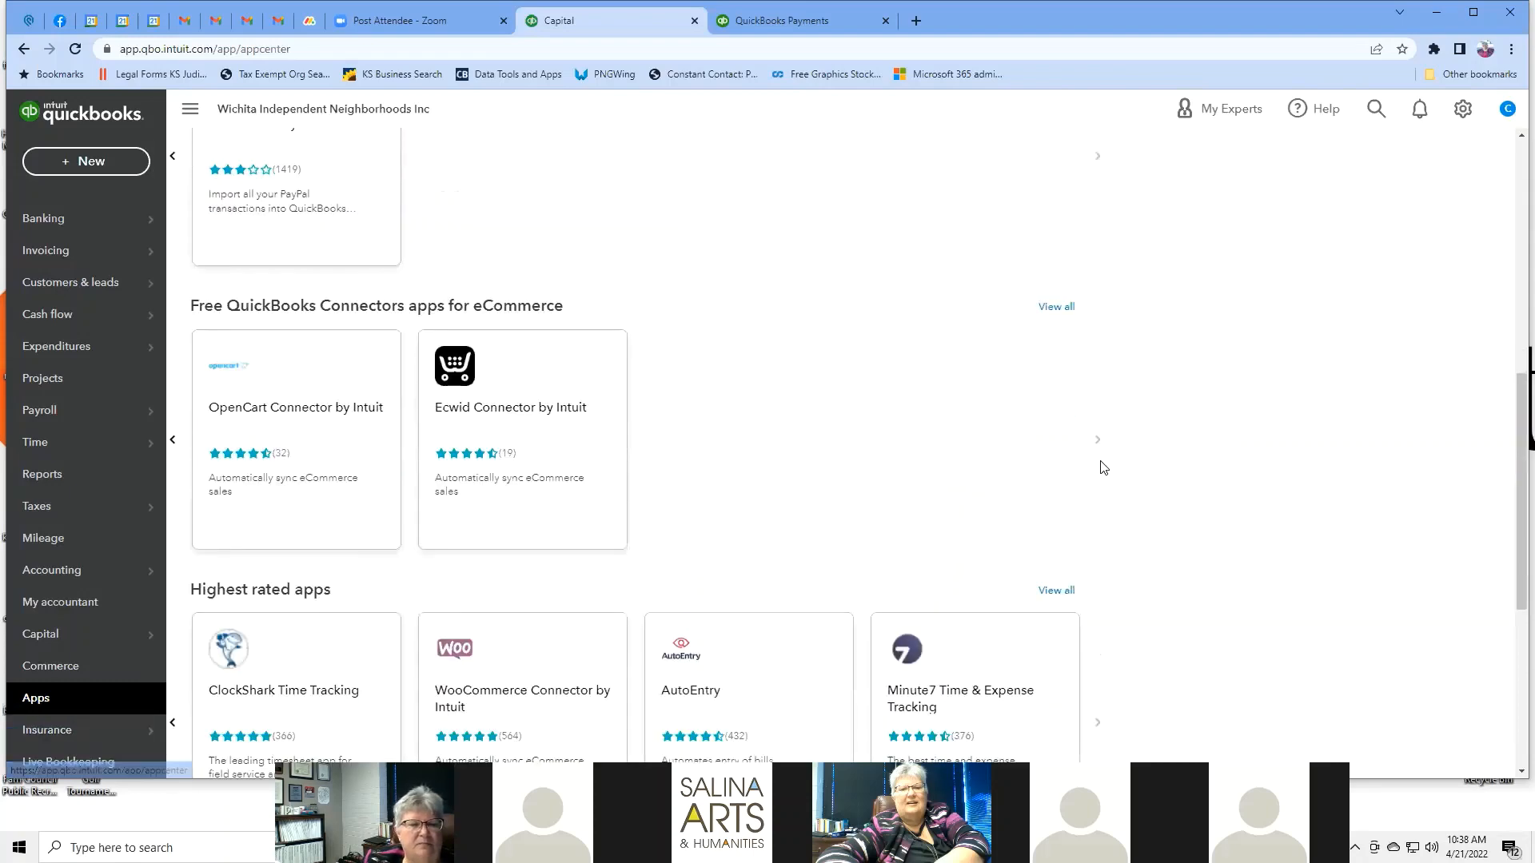
scroll(1100, 470, down, 3)
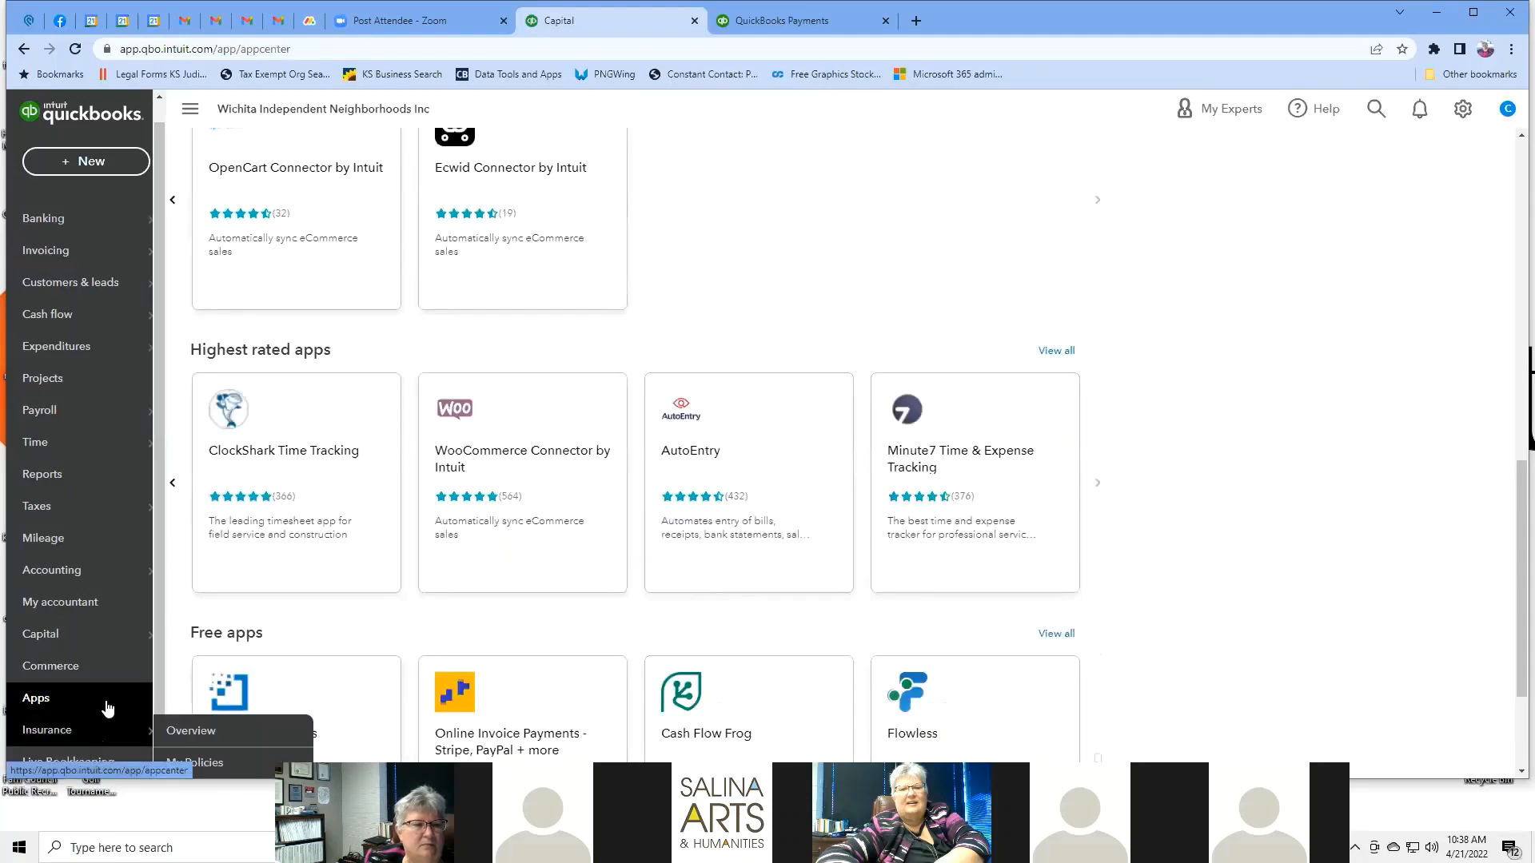
Open the Insurance dashboard and dismiss the 'How can we help?' dialog.
click(78, 735)
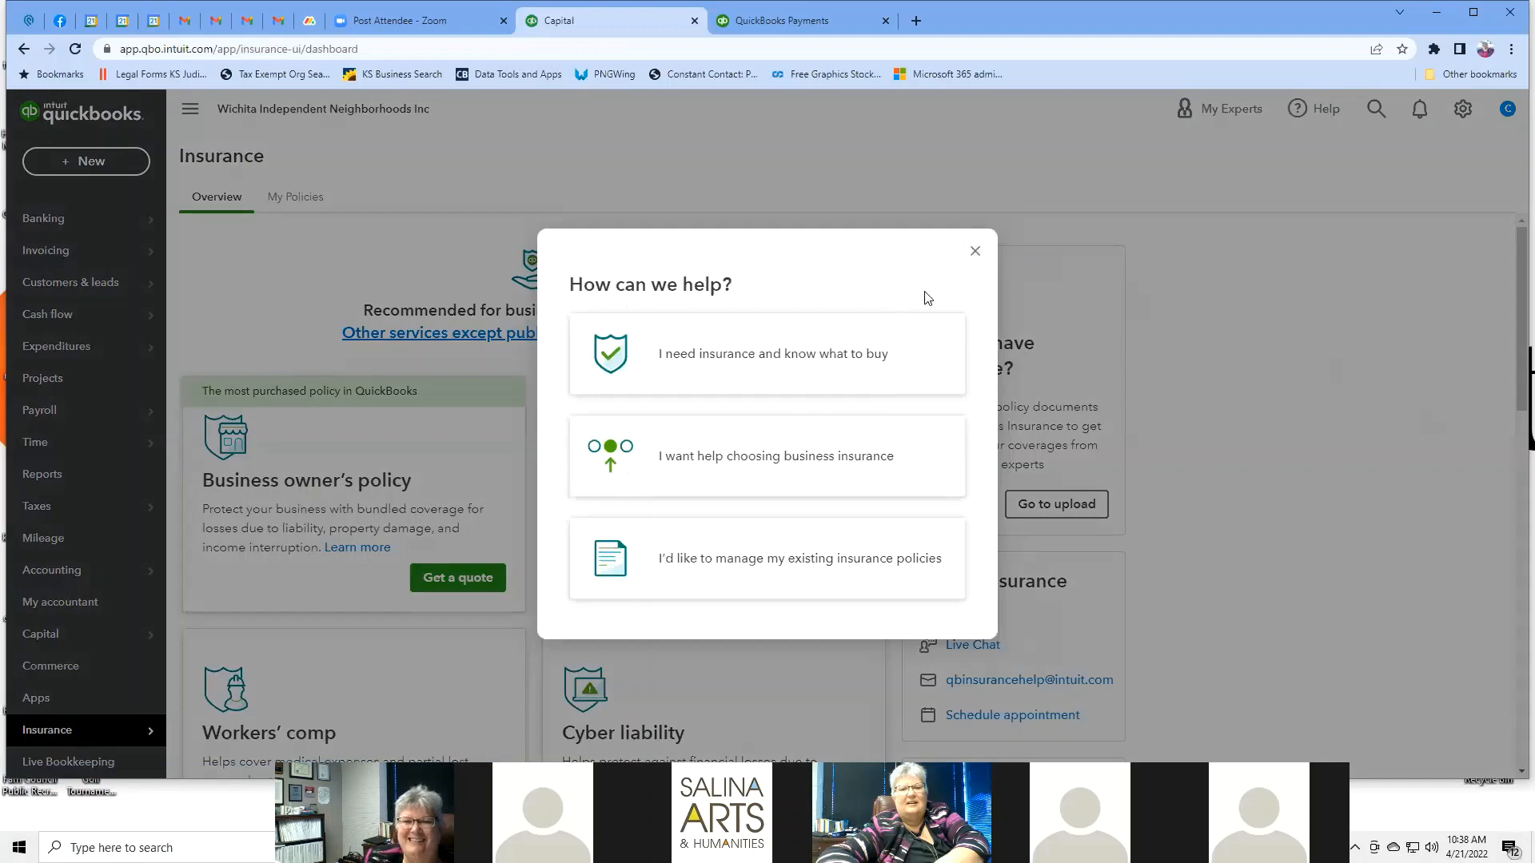
click(976, 253)
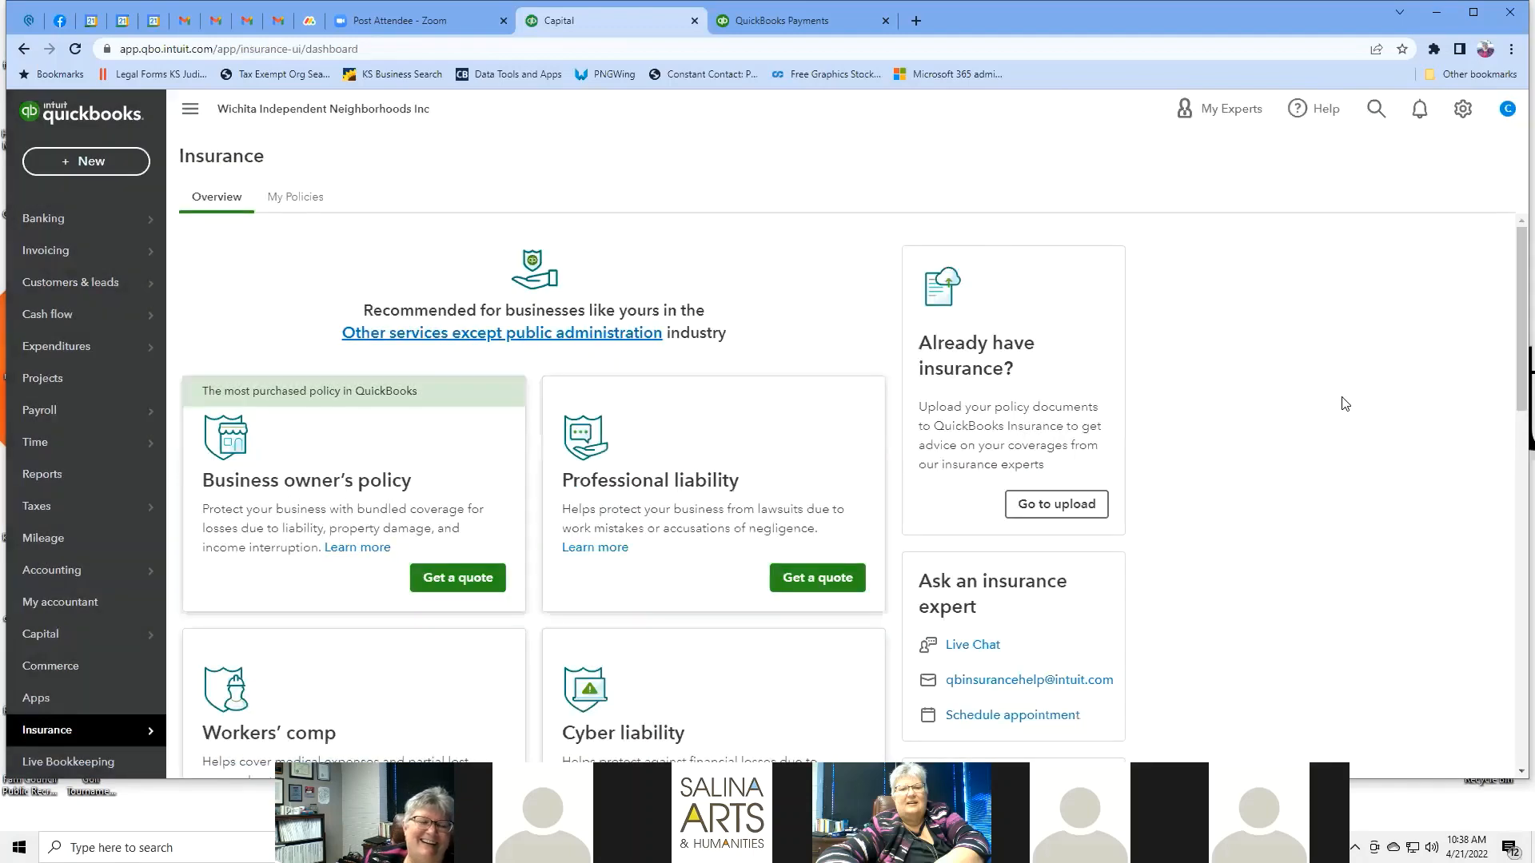
scroll(1366, 391, down, 2)
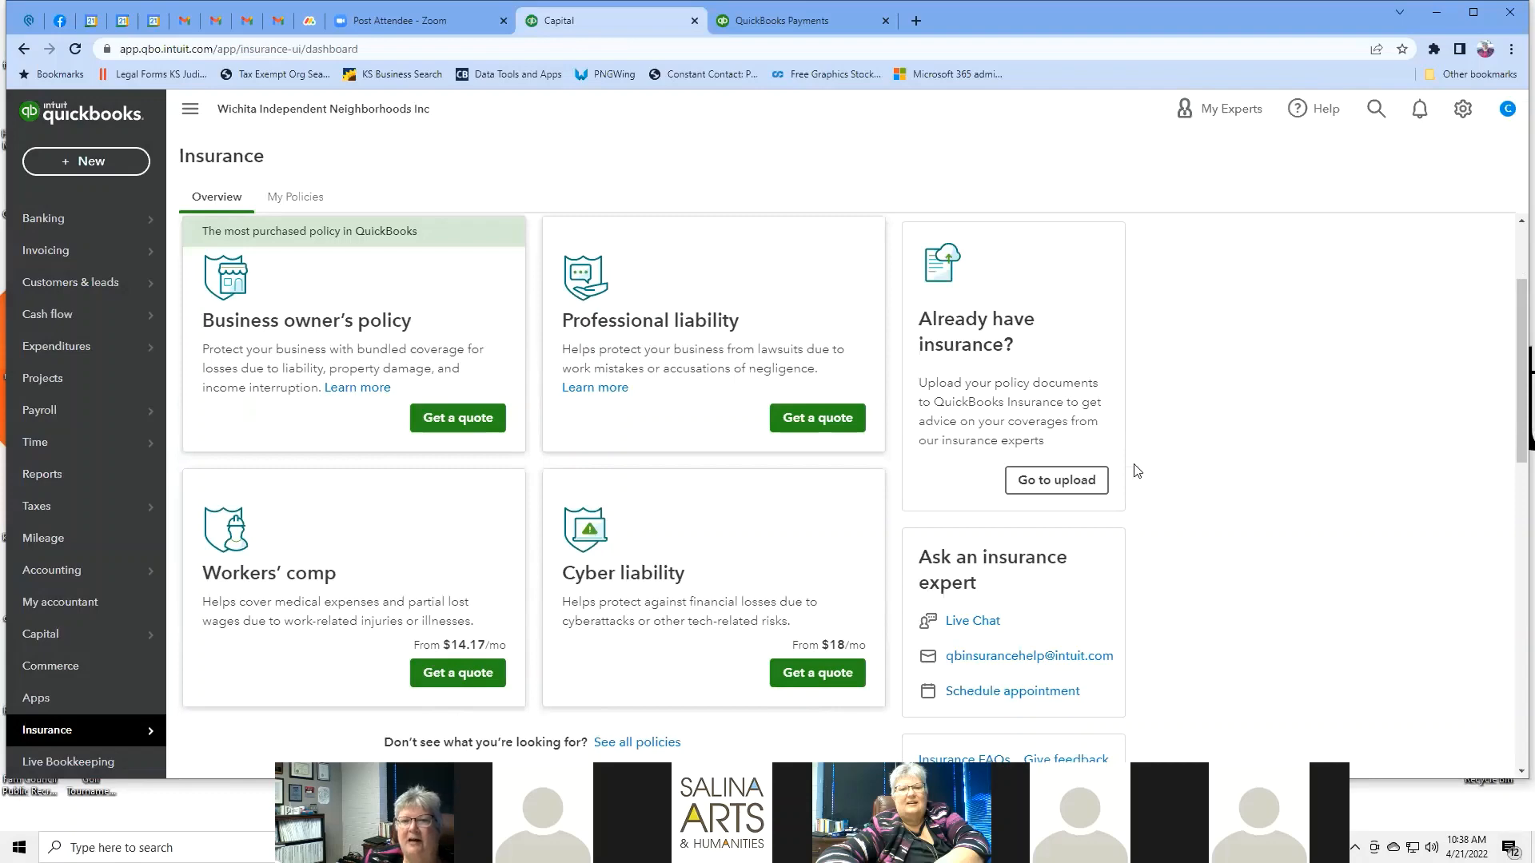
scroll(1271, 391, down, 3)
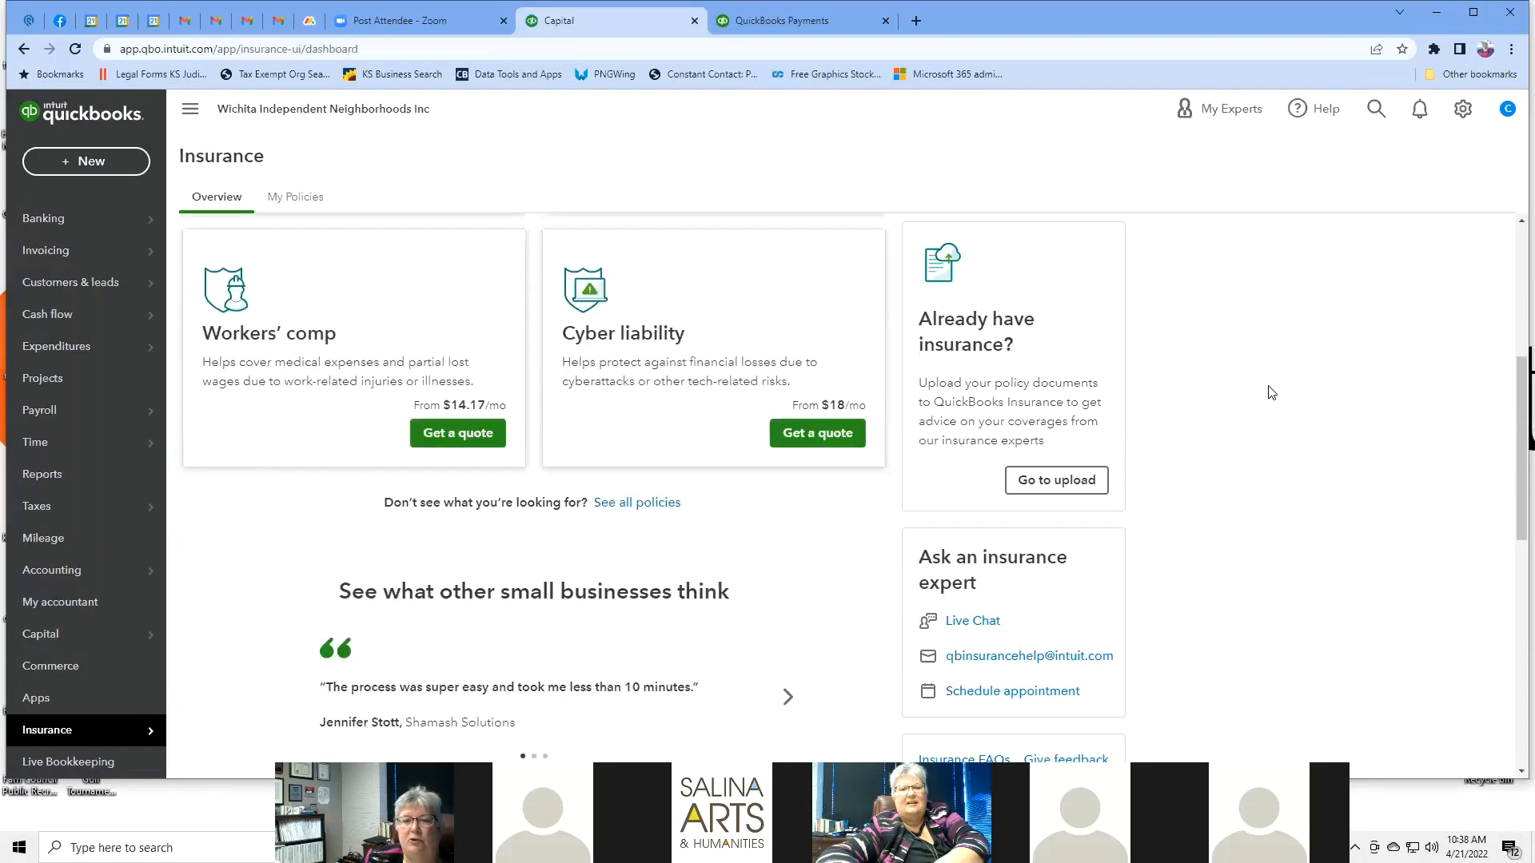
scroll(1271, 392, up, 3)
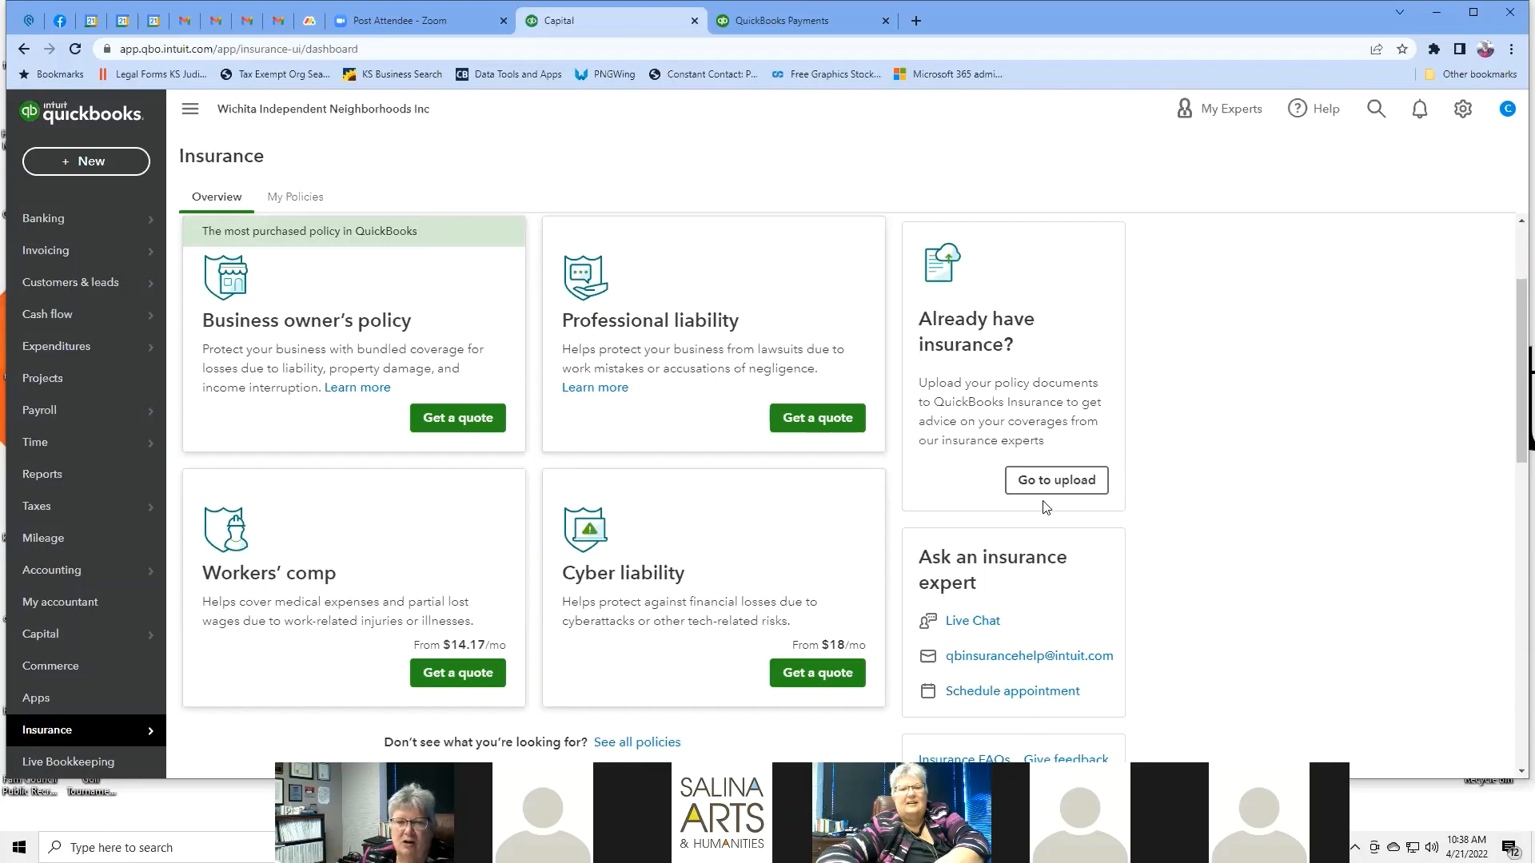
Try uploading existing policy documents, then go to Insurance > My Policies.
click(1060, 481)
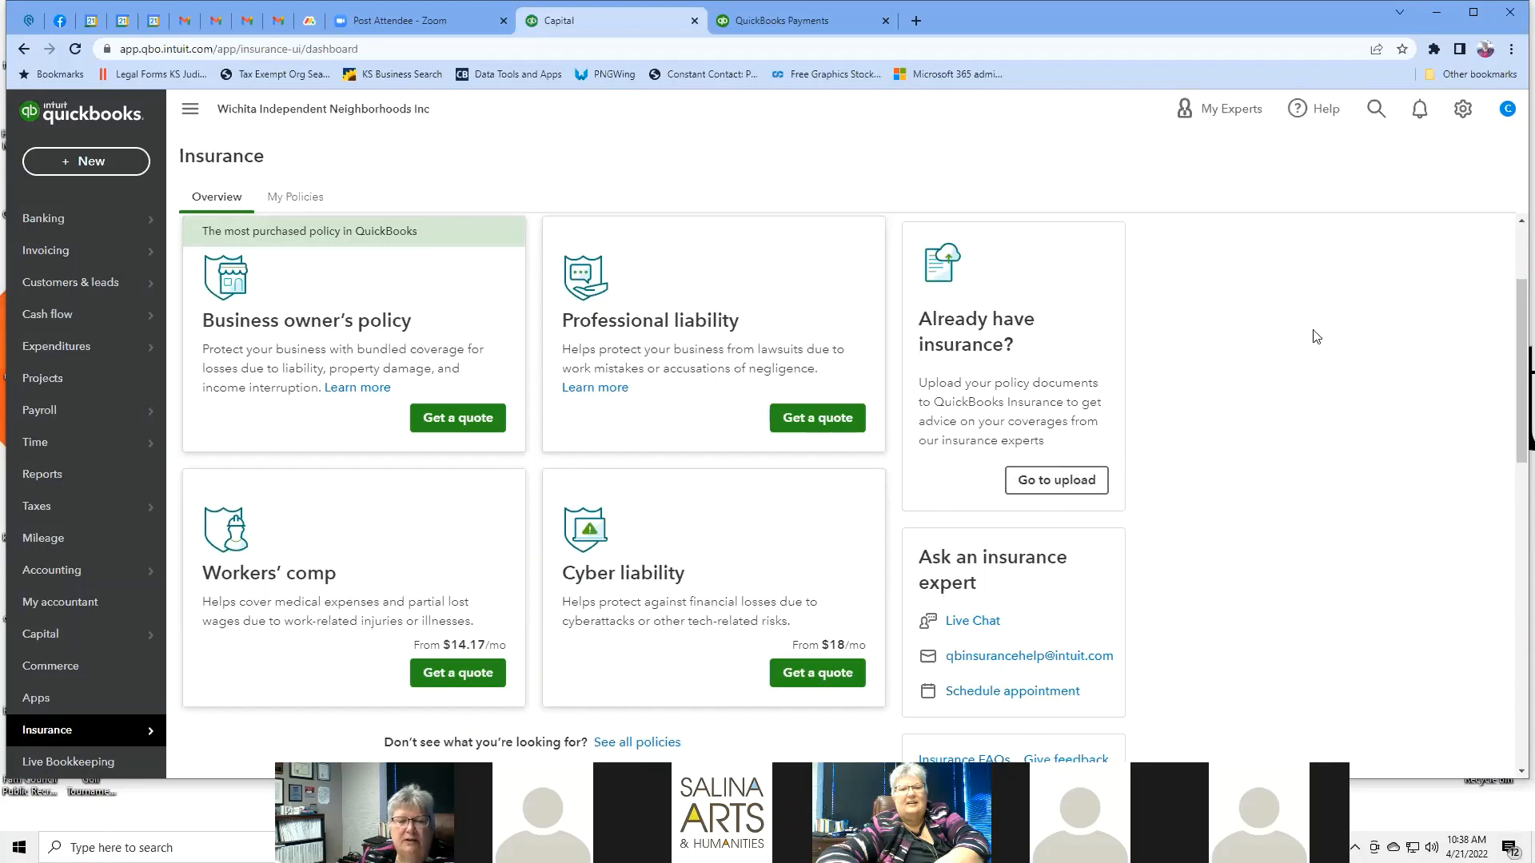
scroll(1316, 337, down, 2)
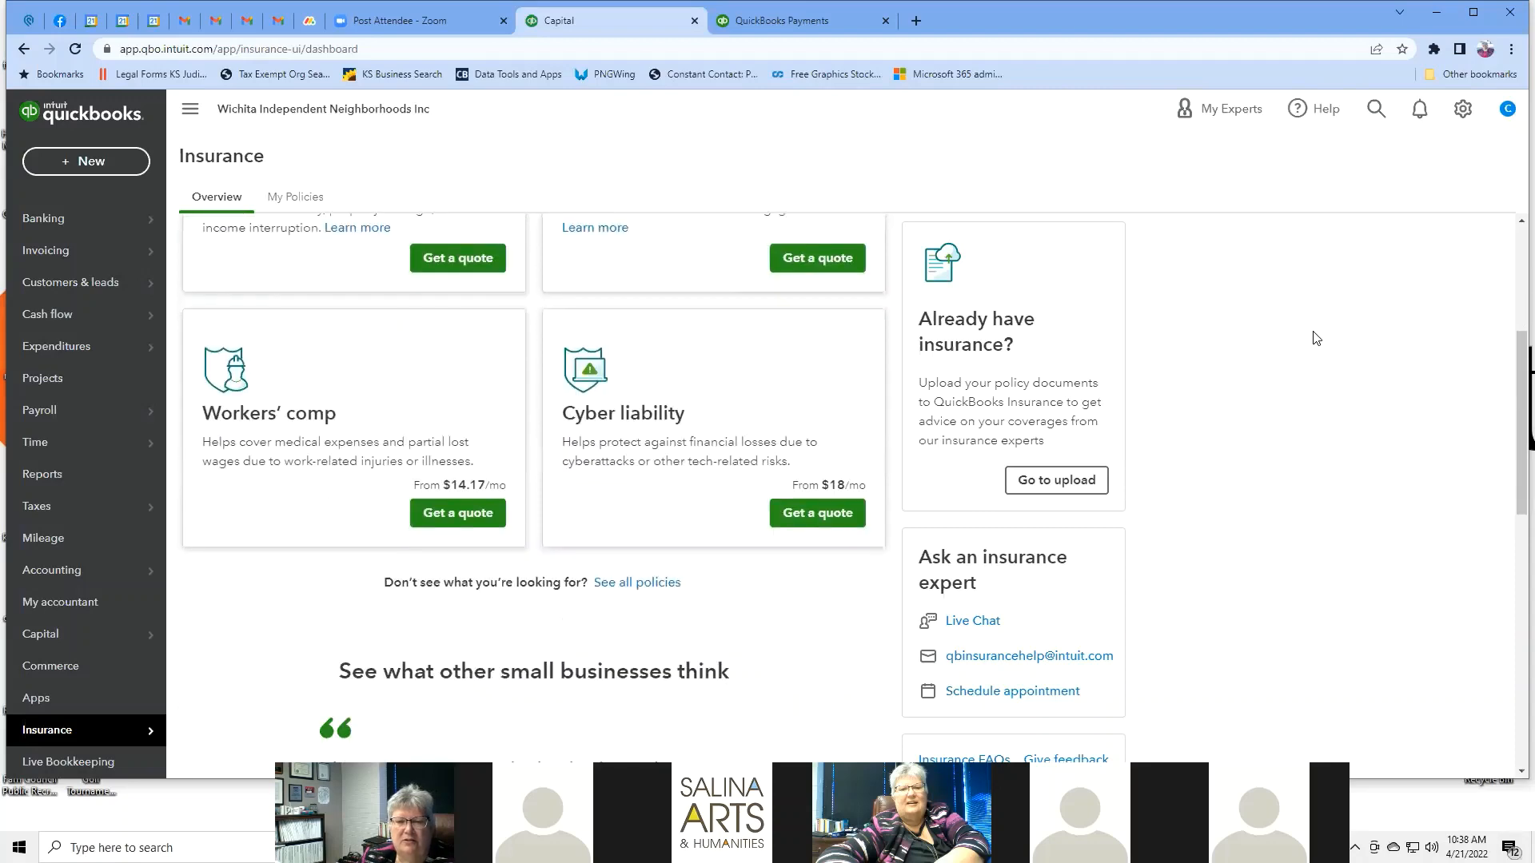
scroll(1316, 336, down, 7)
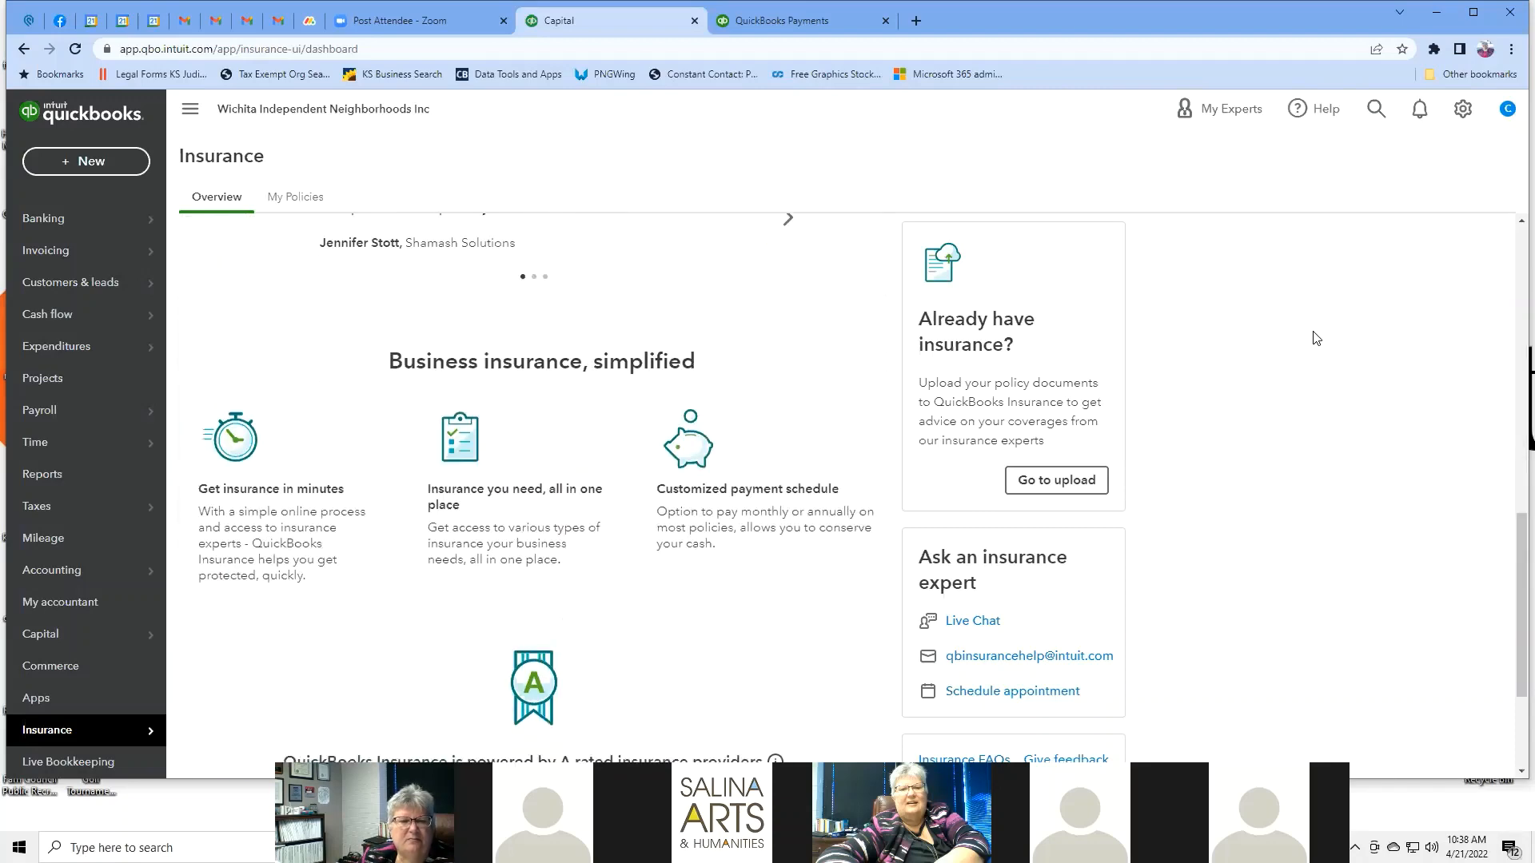
scroll(1315, 336, down, 3)
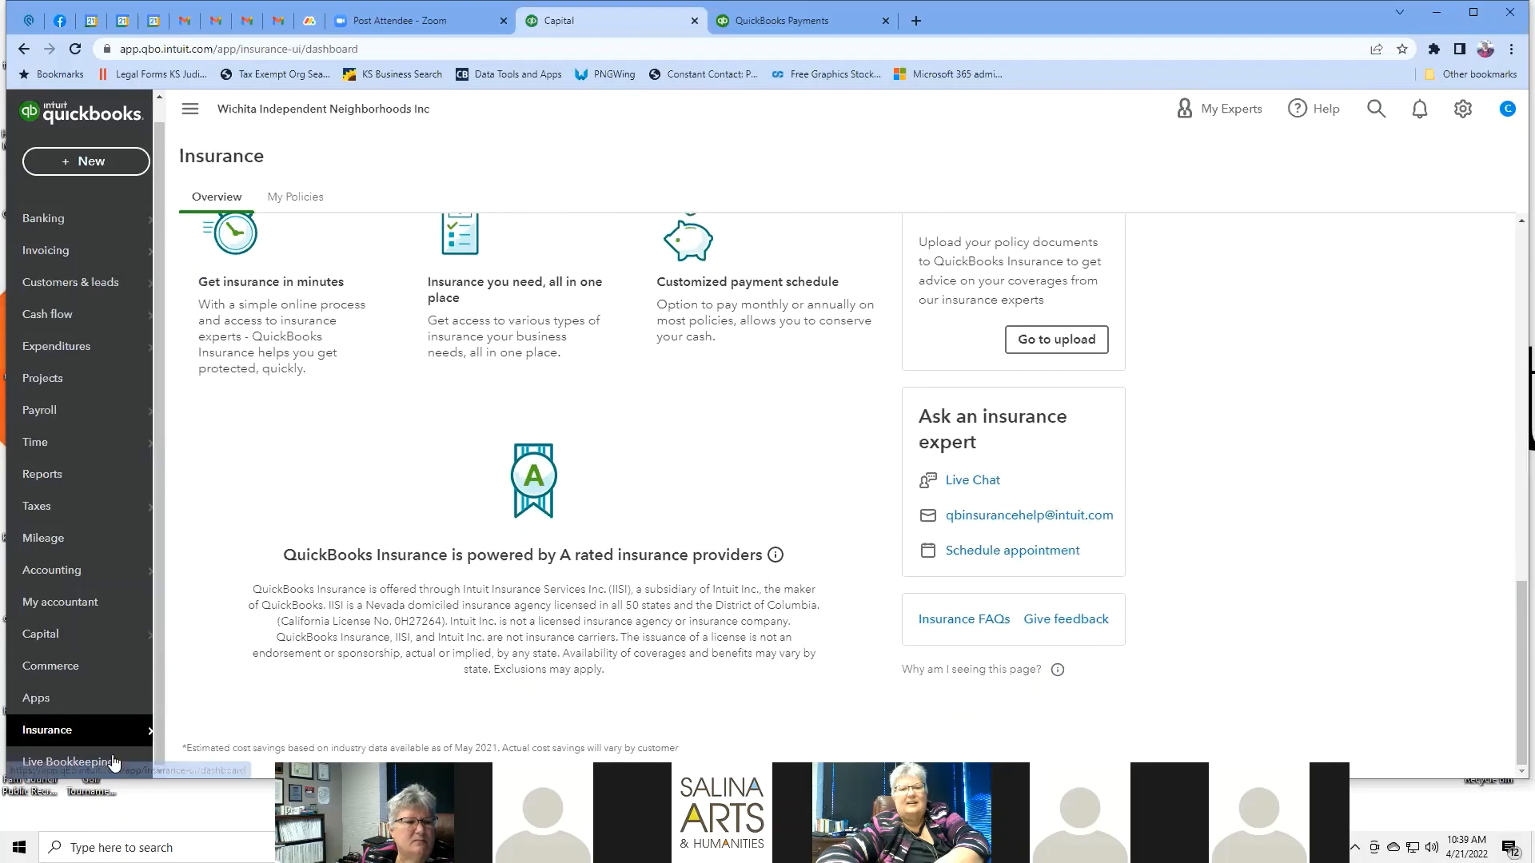
mouse_move(111, 743)
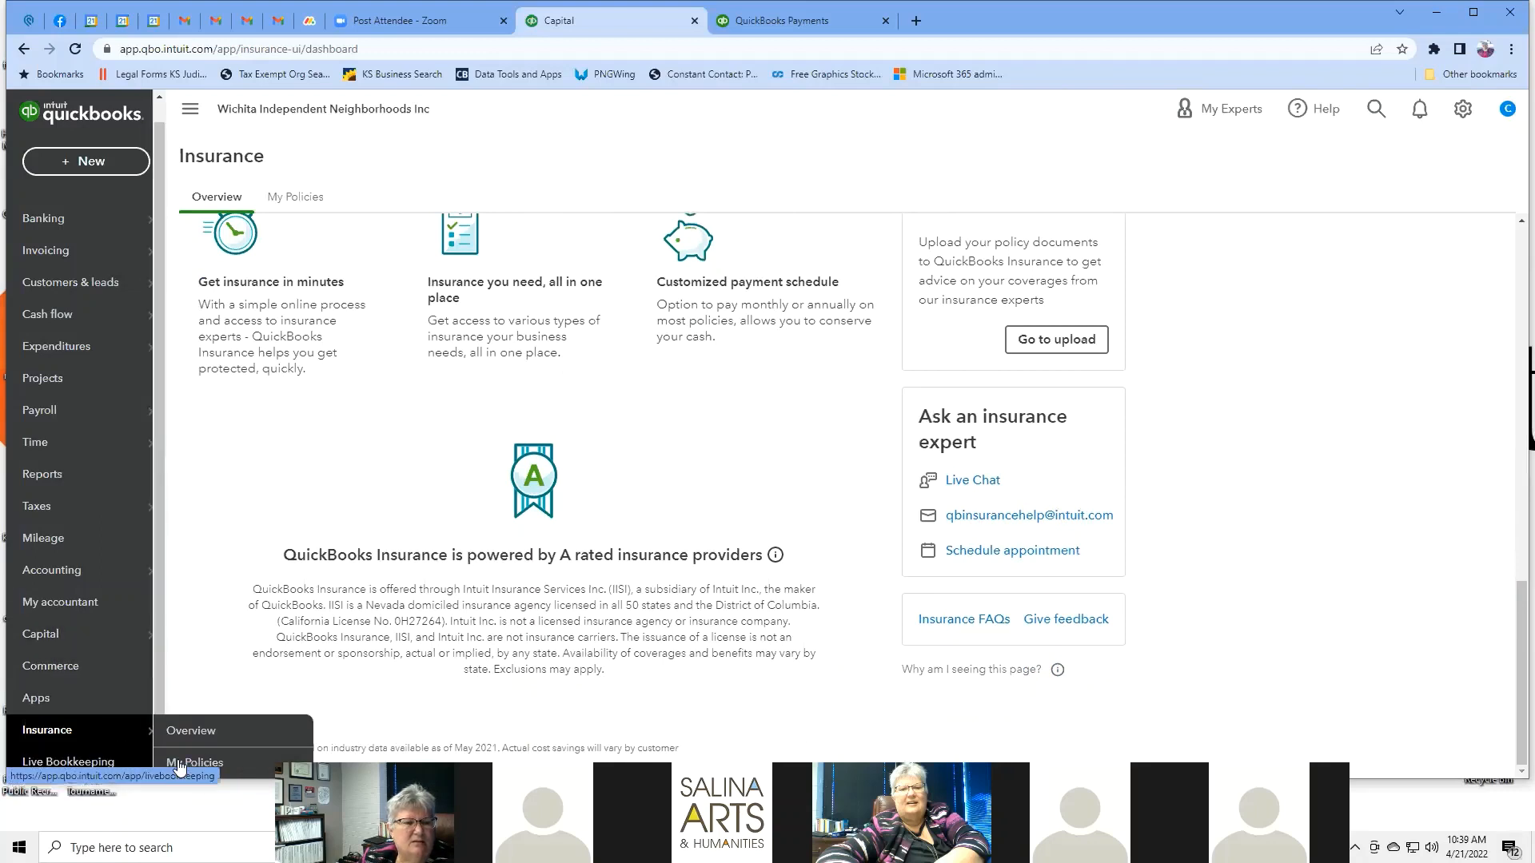
click(209, 771)
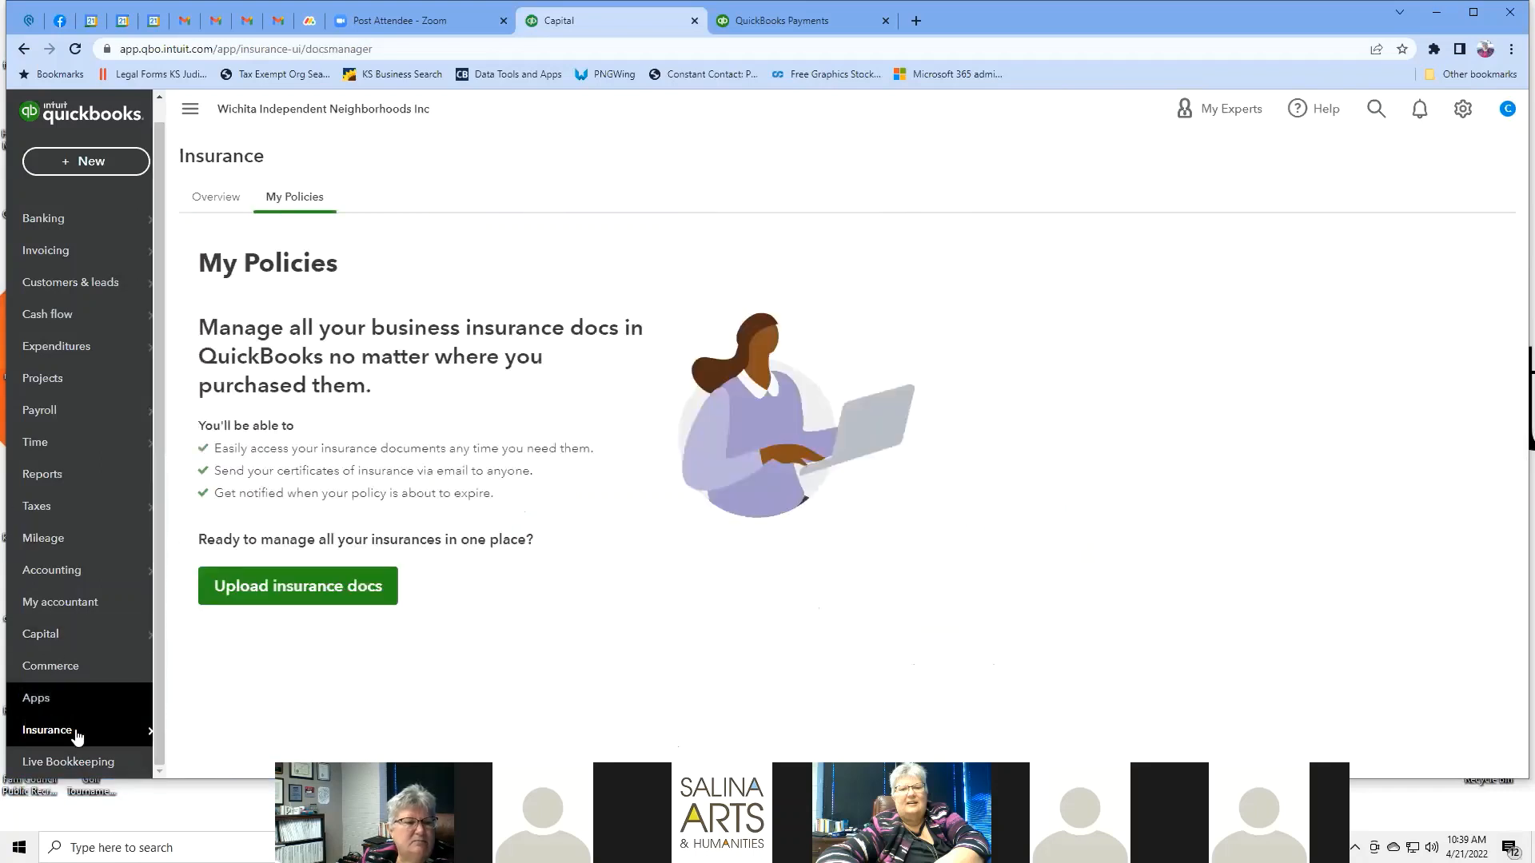
click(86, 763)
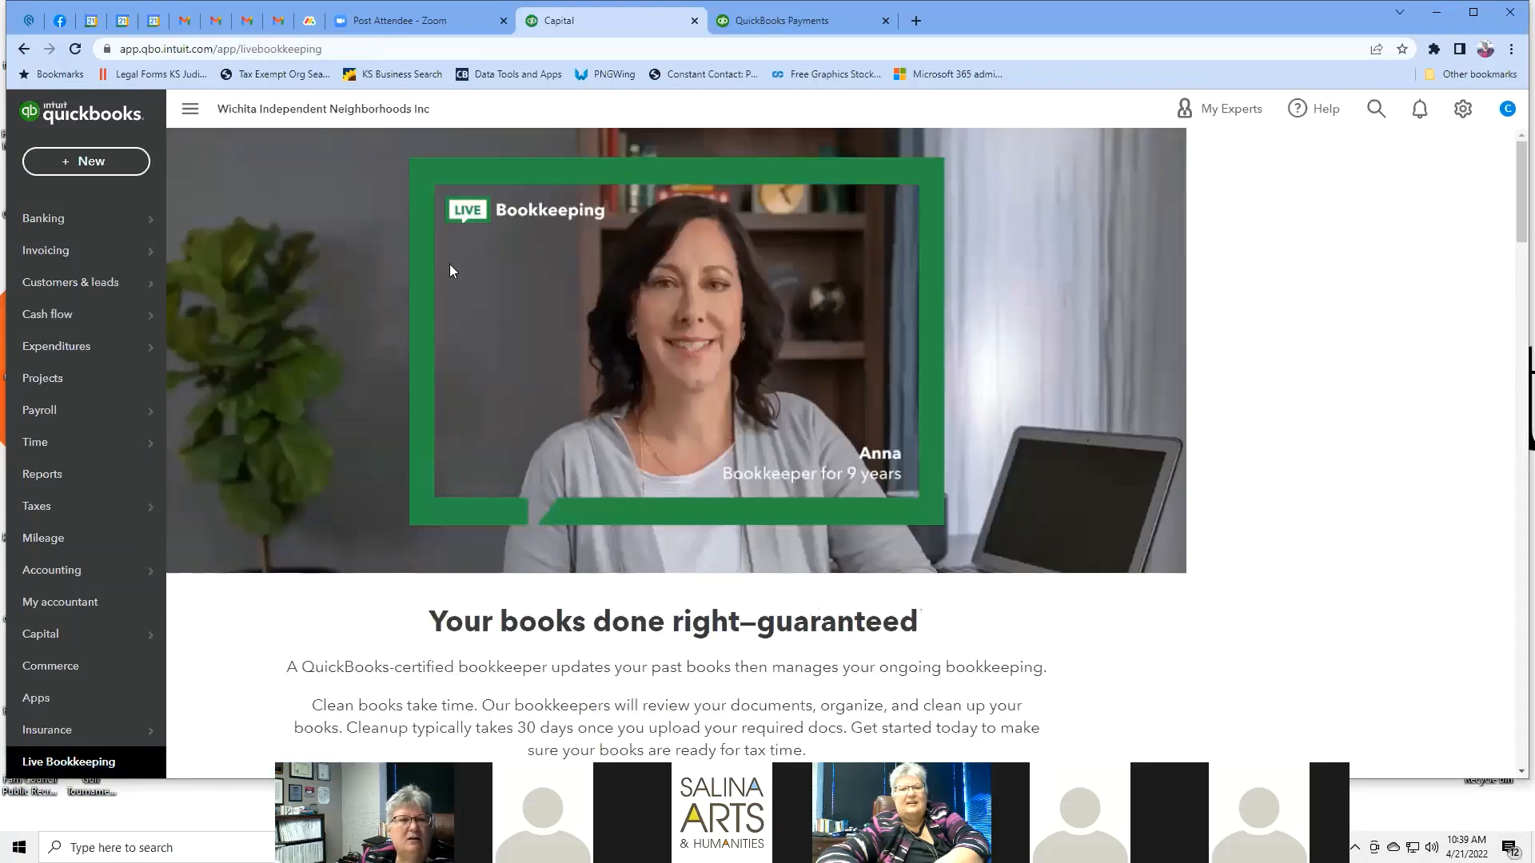
scroll(531, 279, down, 4)
scroll(531, 281, down, 4)
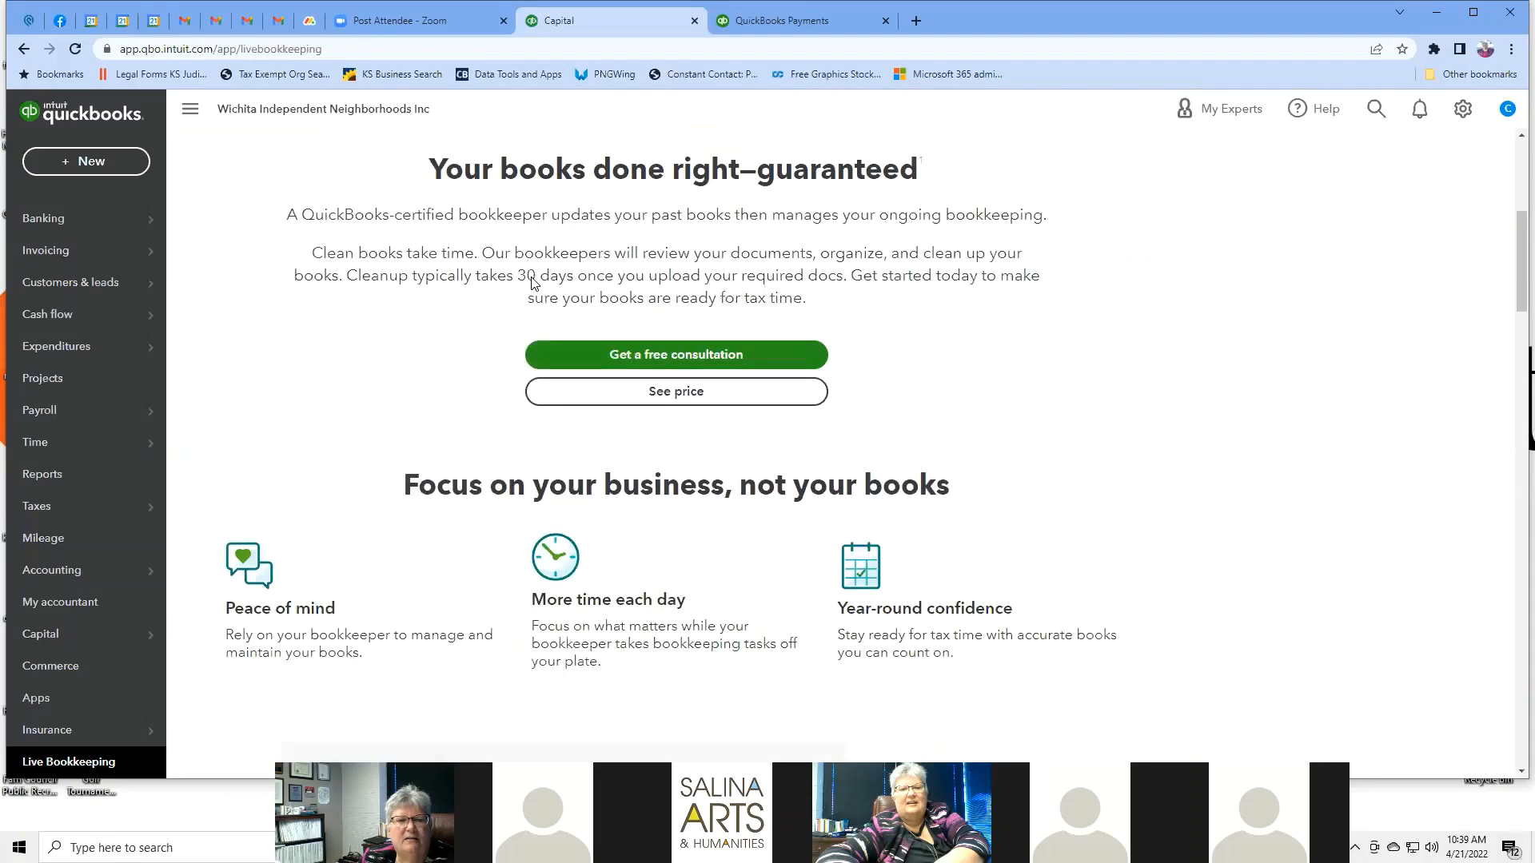
scroll(531, 282, up, 5)
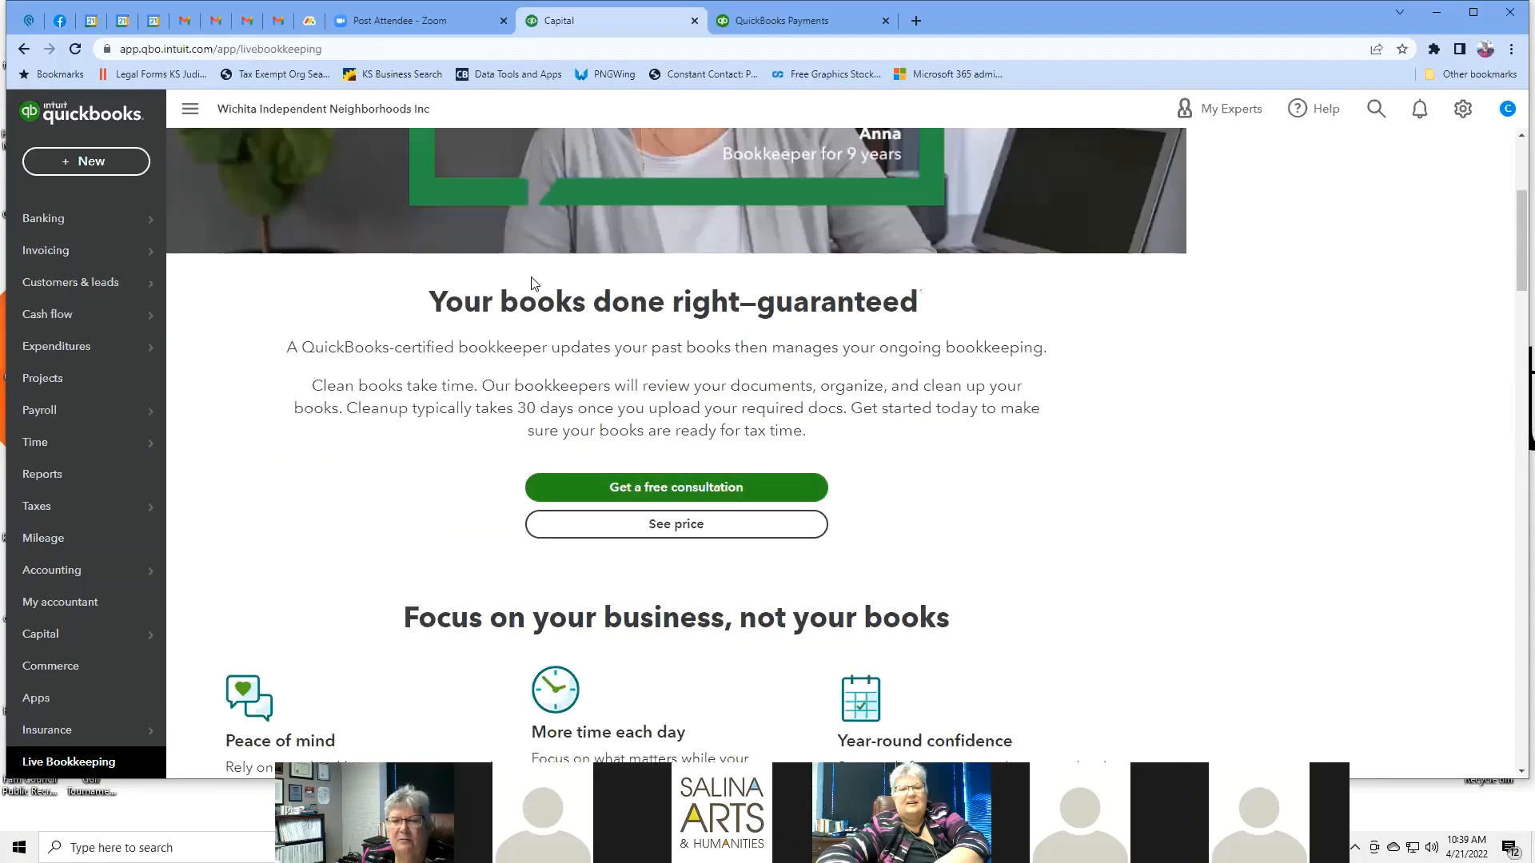
scroll(1349, 516, down, 15)
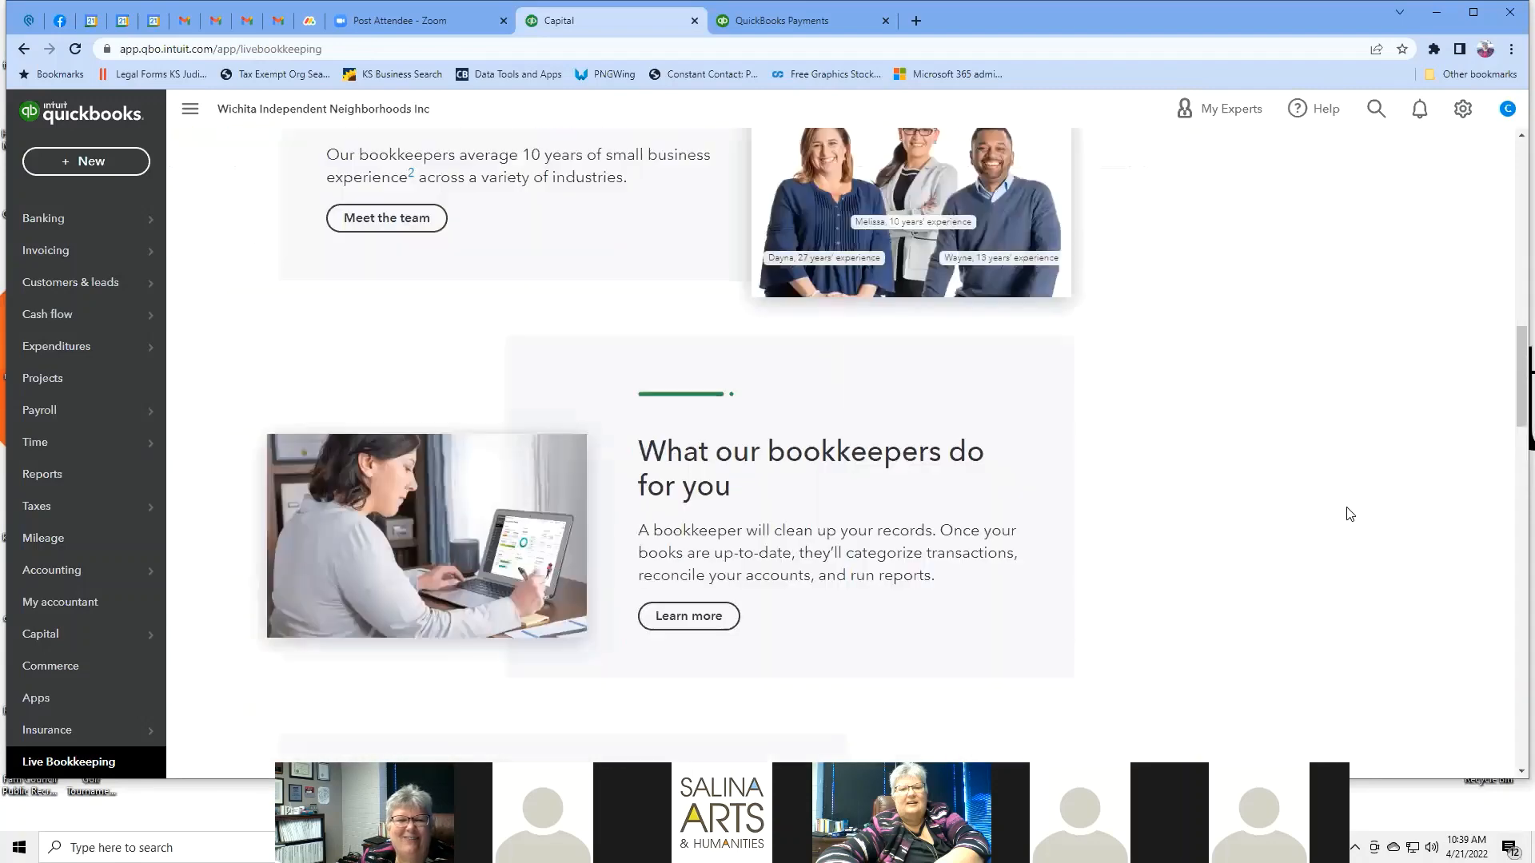
scroll(1349, 514, down, 13)
scroll(1348, 514, up, 7)
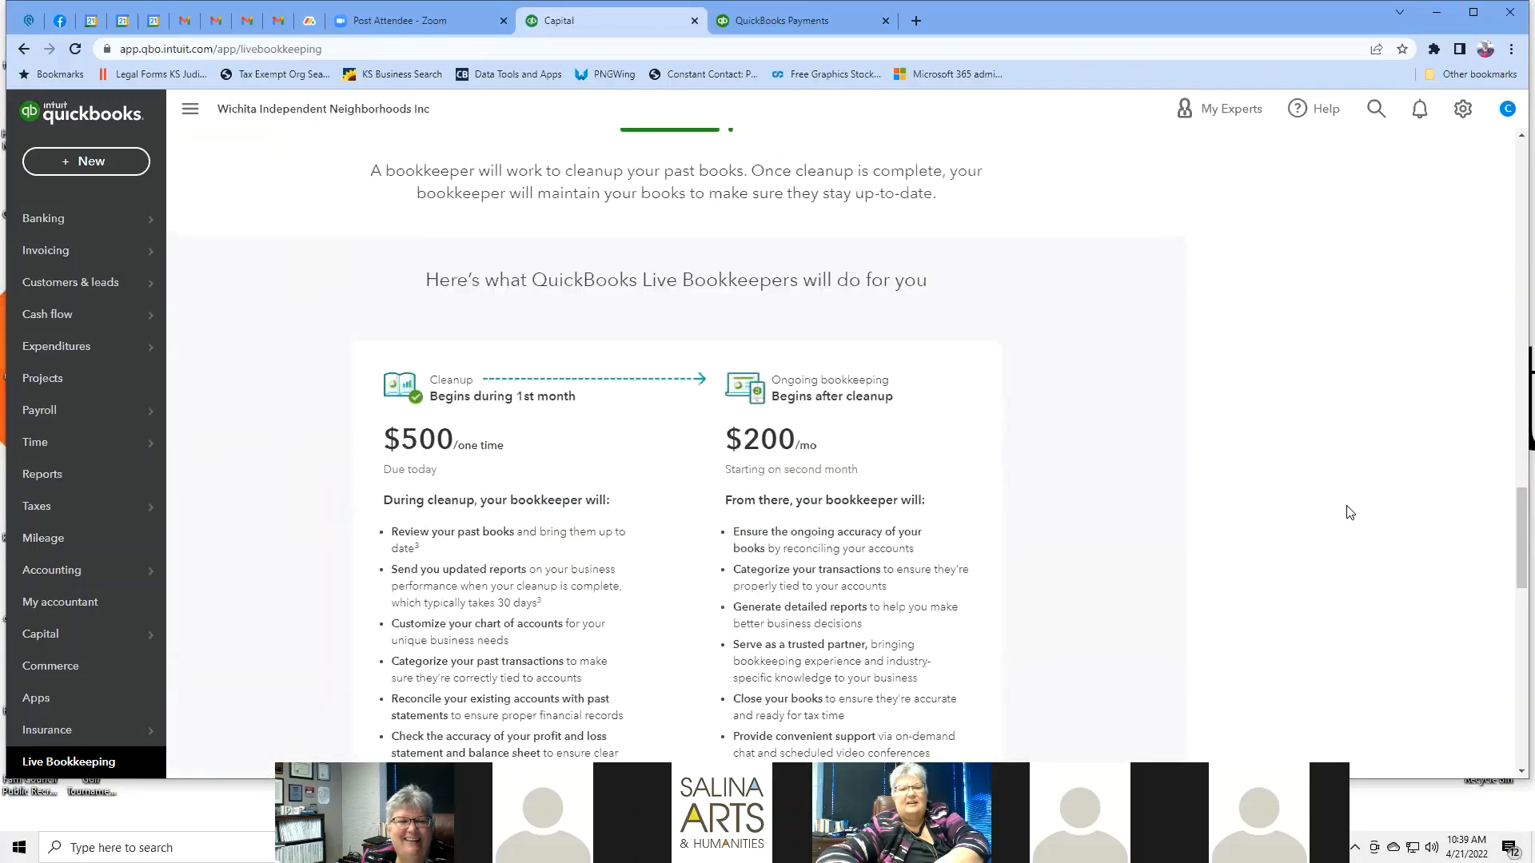
scroll(1348, 513, down, 1)
scroll(1348, 512, down, 2)
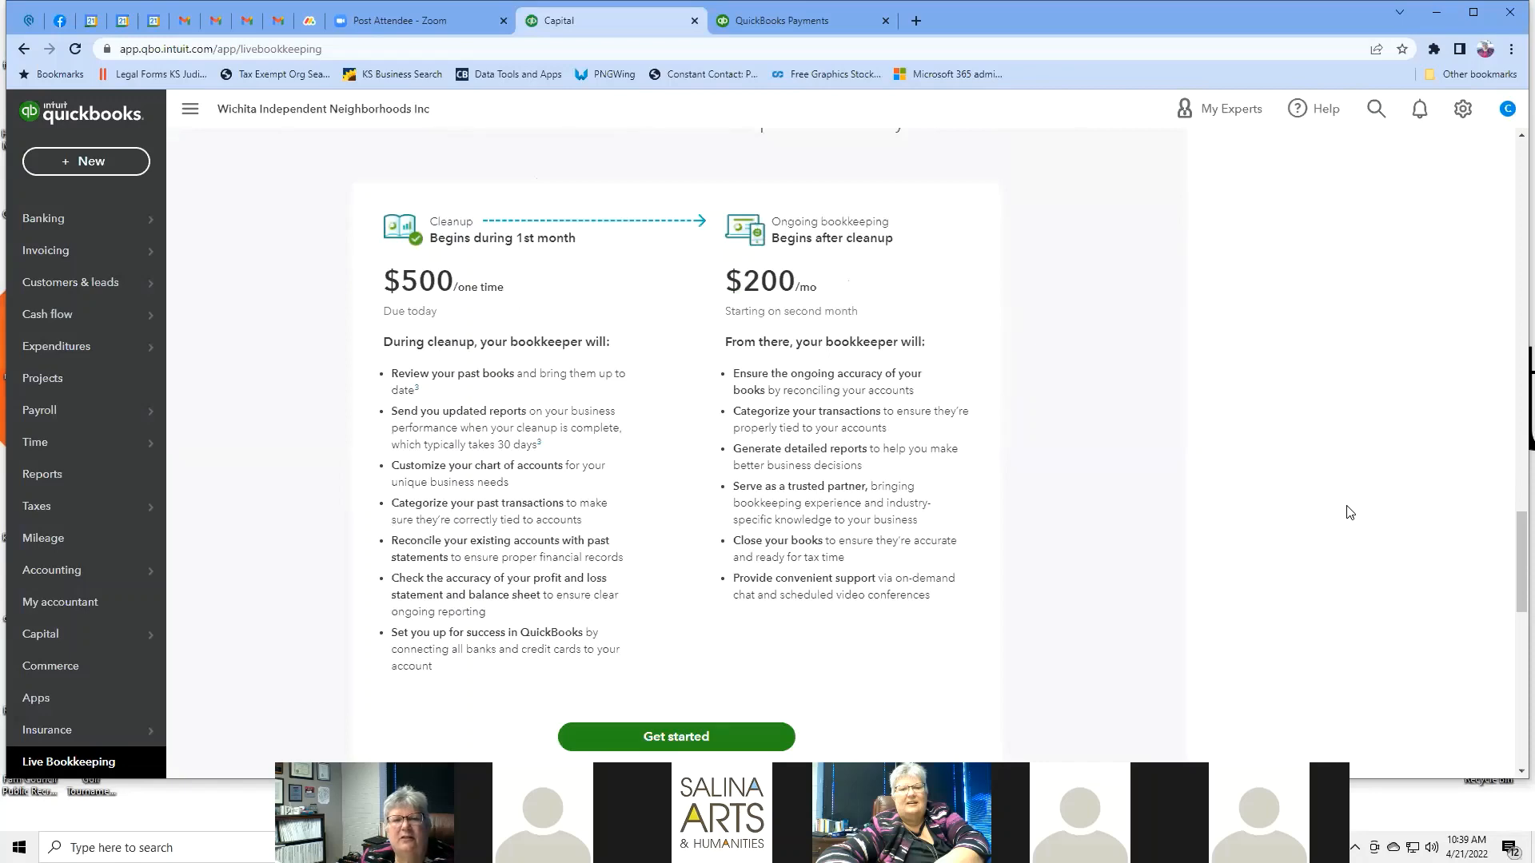
scroll(1349, 512, down, 8)
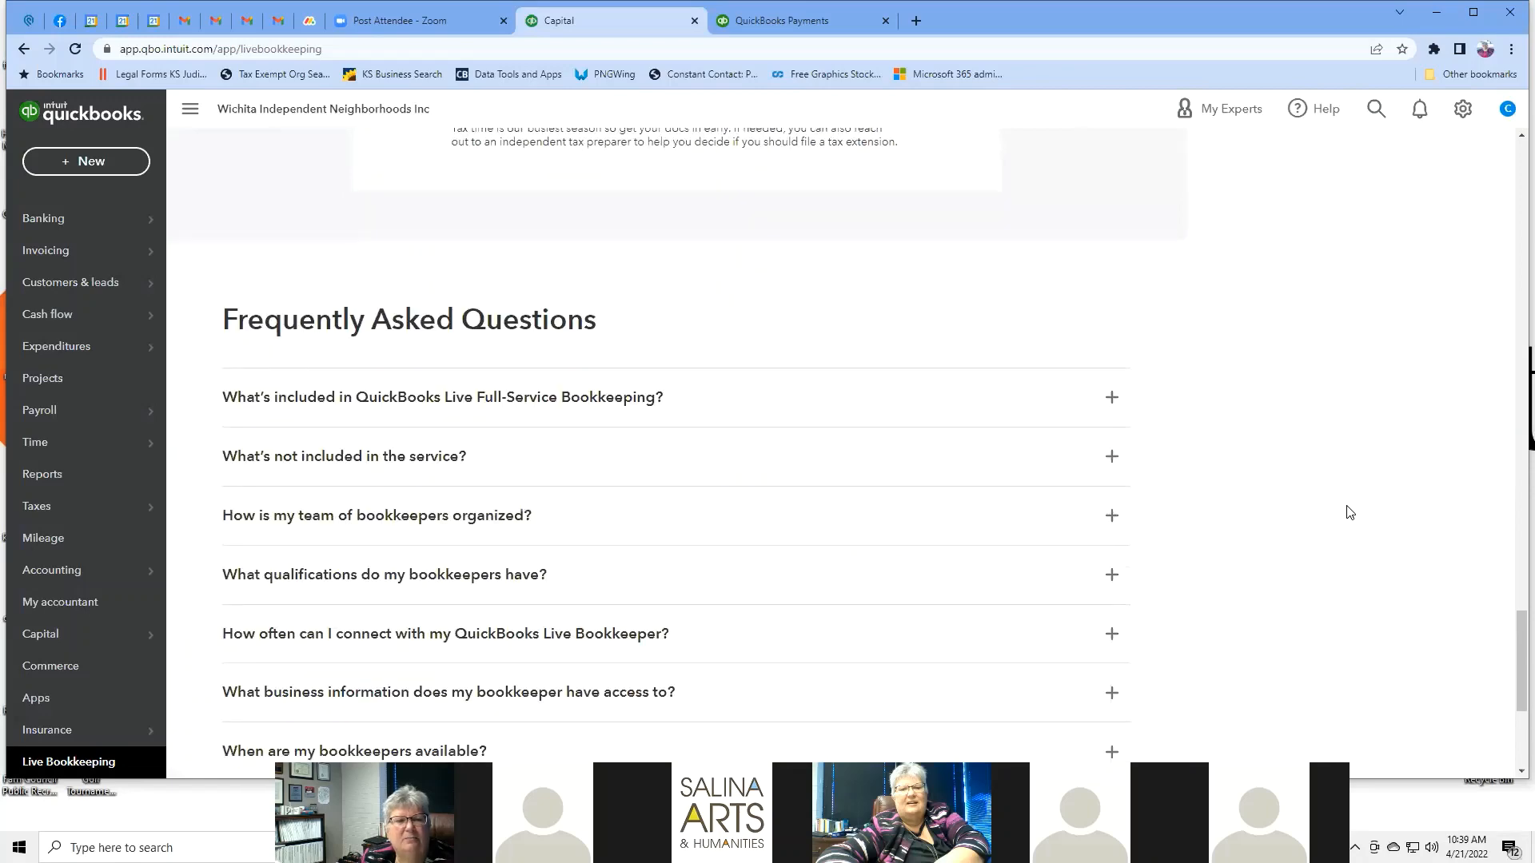
scroll(1348, 512, down, 4)
scroll(1348, 513, up, 10)
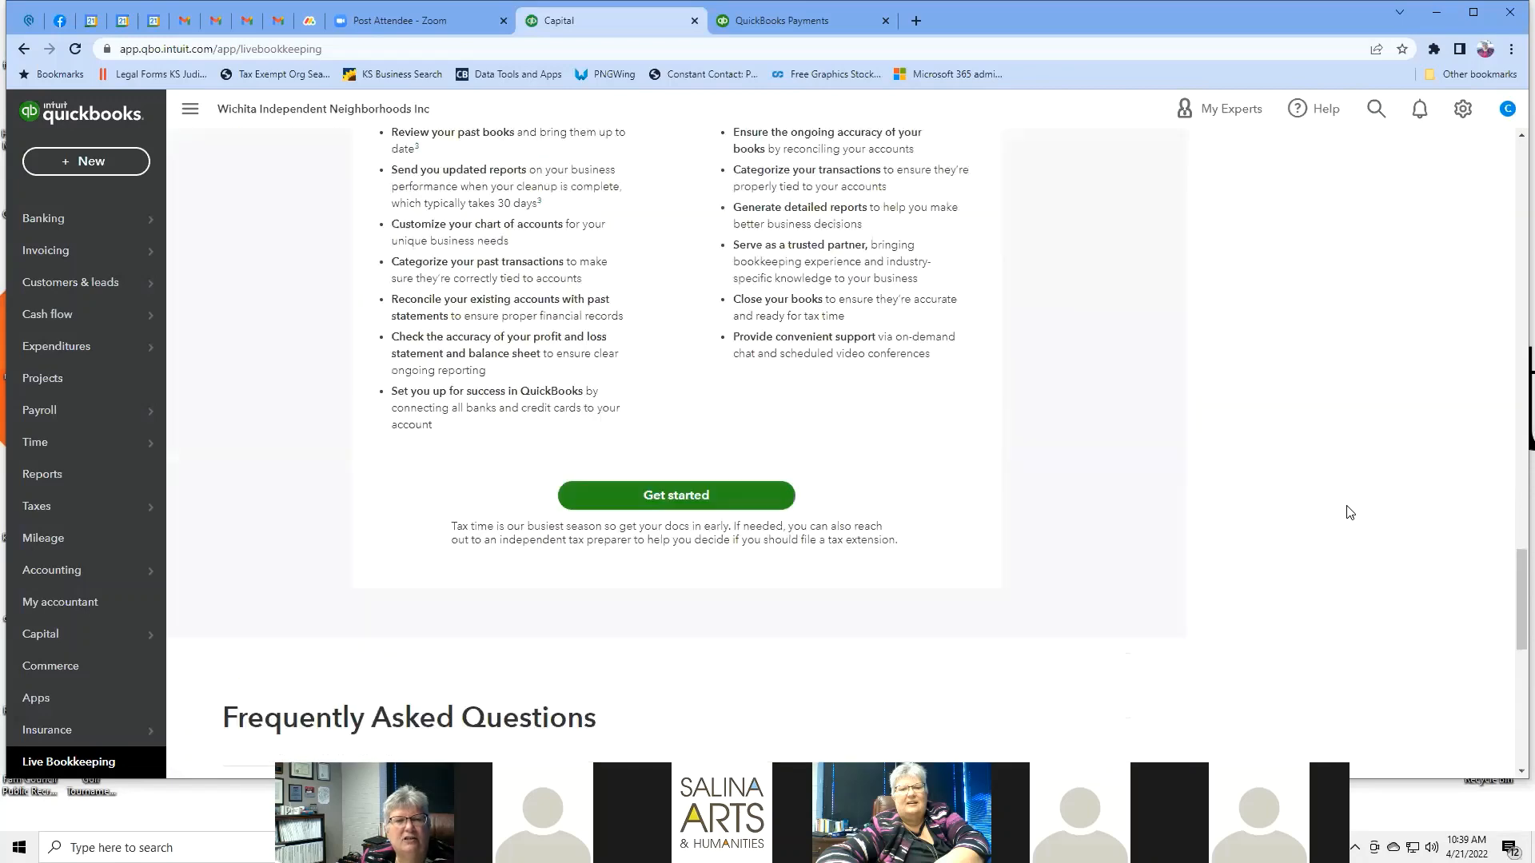
scroll(1349, 512, up, 7)
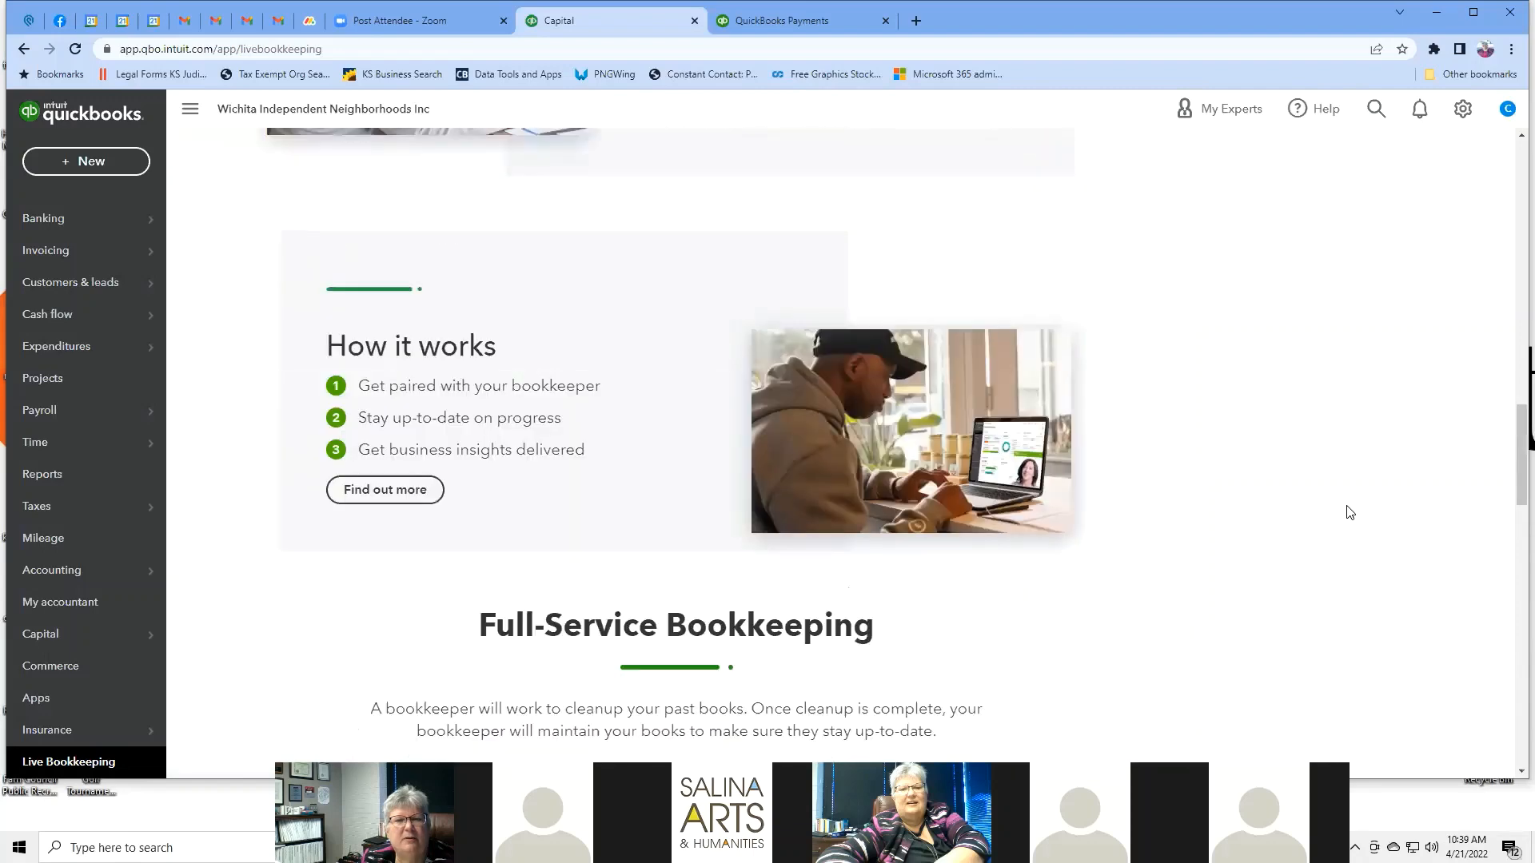
scroll(1349, 513, down, 10)
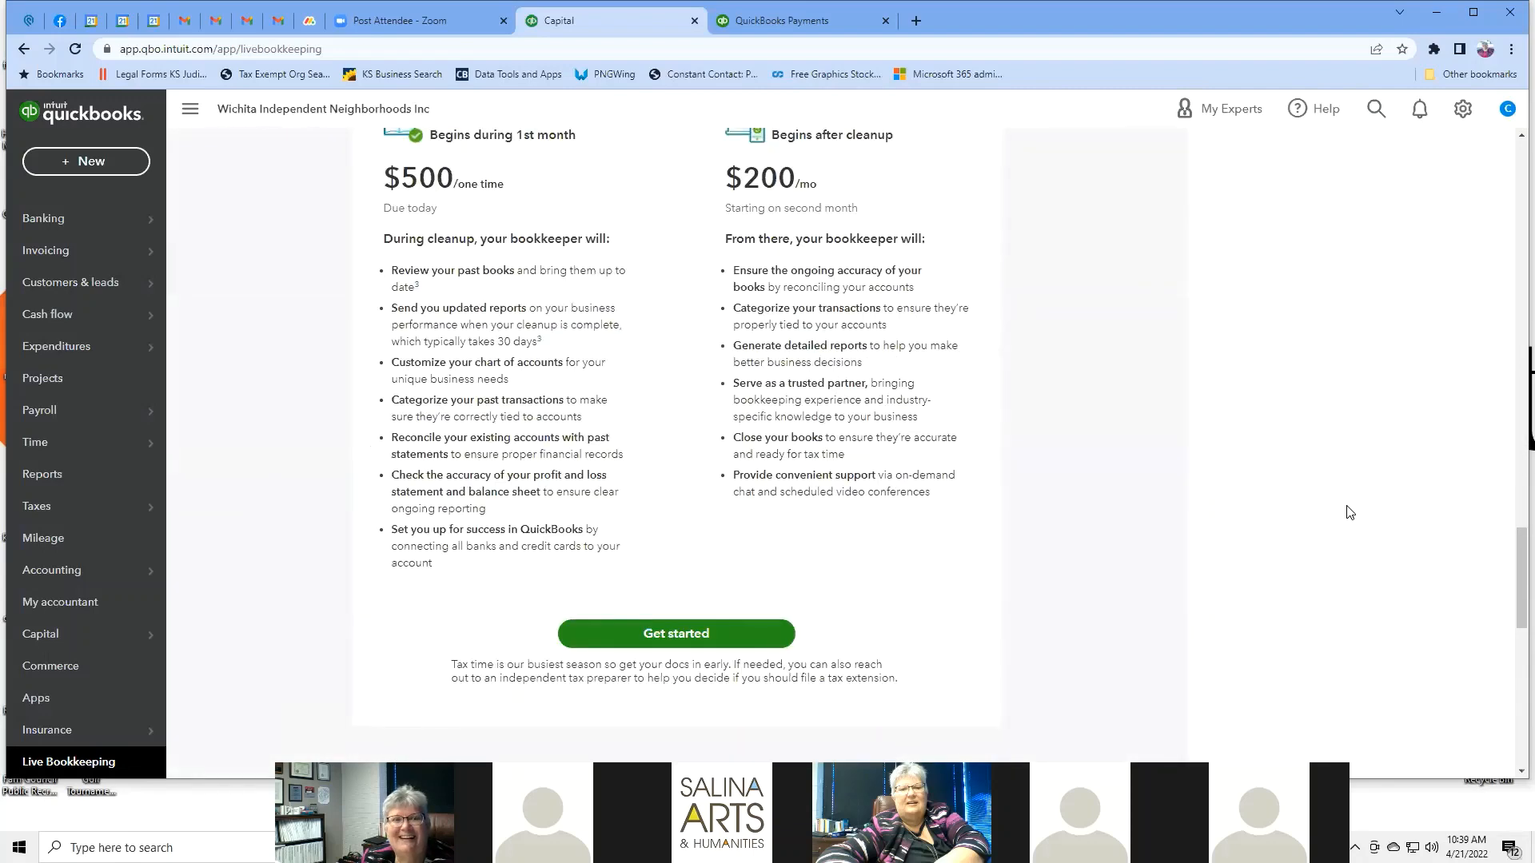
scroll(1348, 512, down, 7)
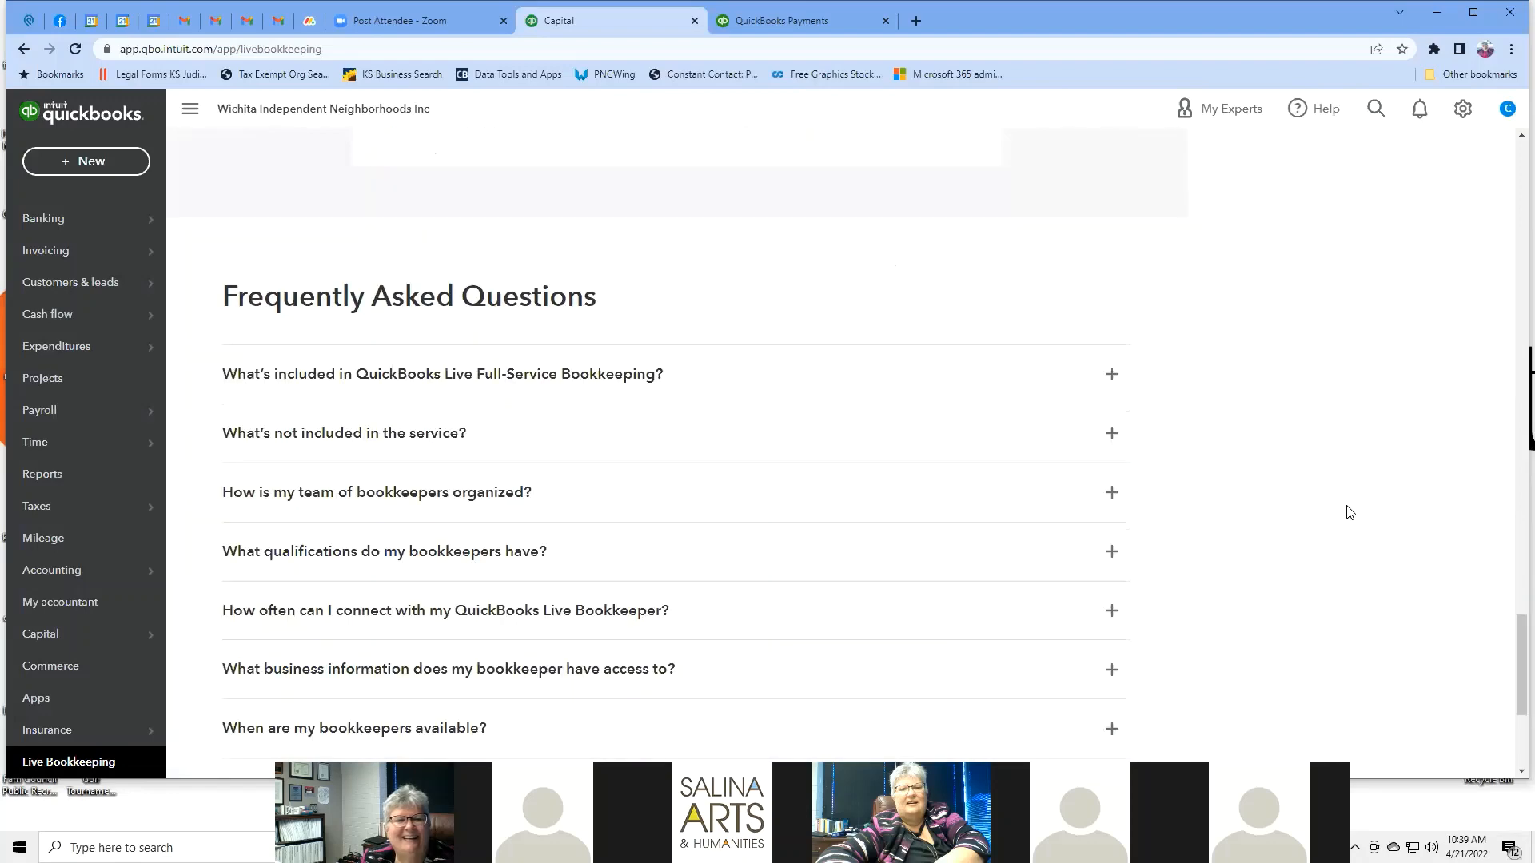
scroll(1348, 512, up, 6)
scroll(1350, 513, down, 10)
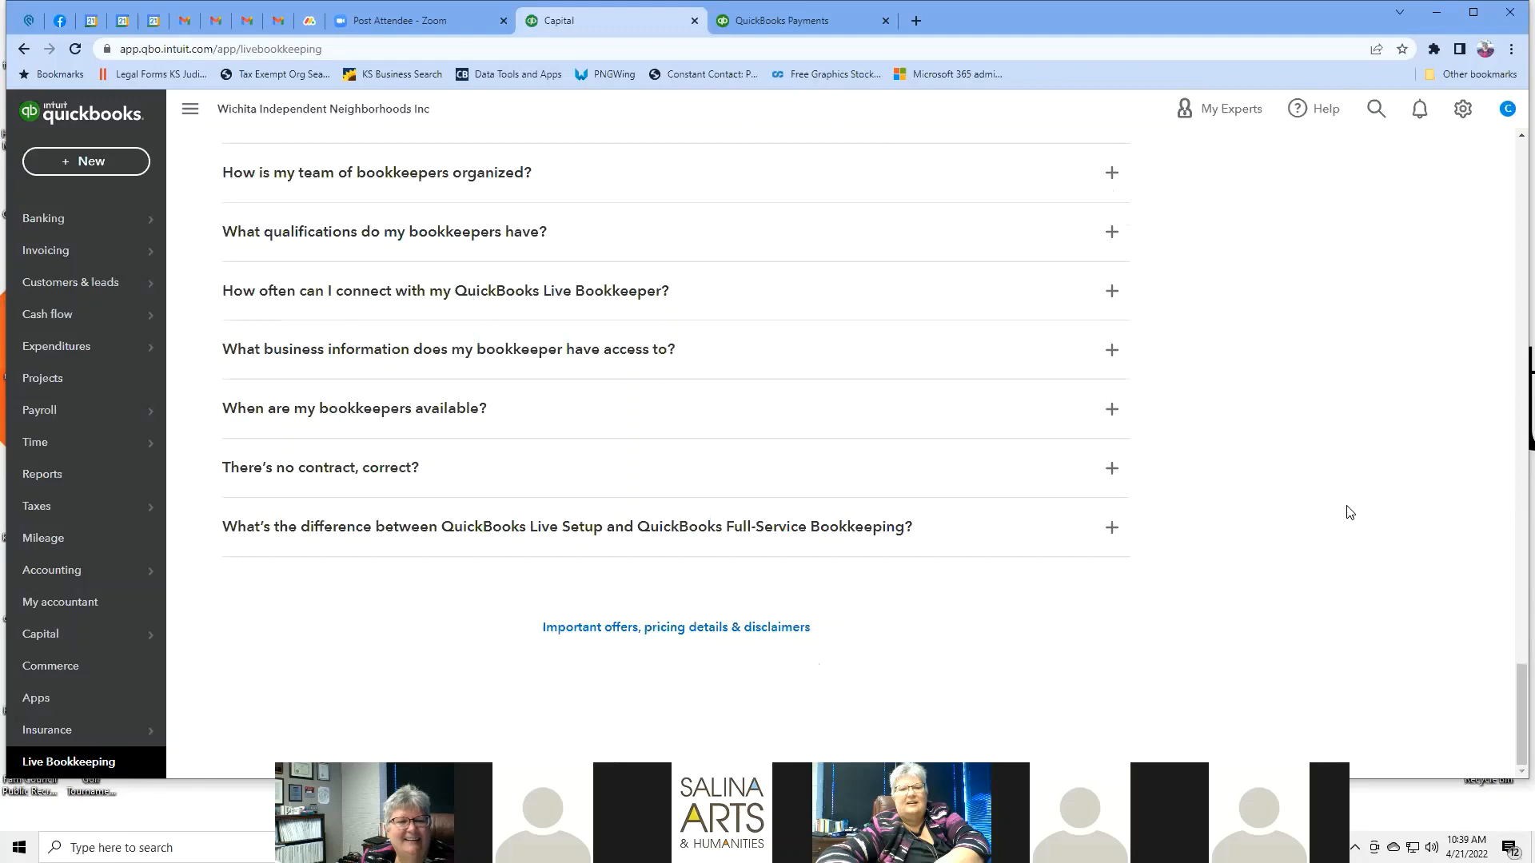
scroll(1349, 512, up, 15)
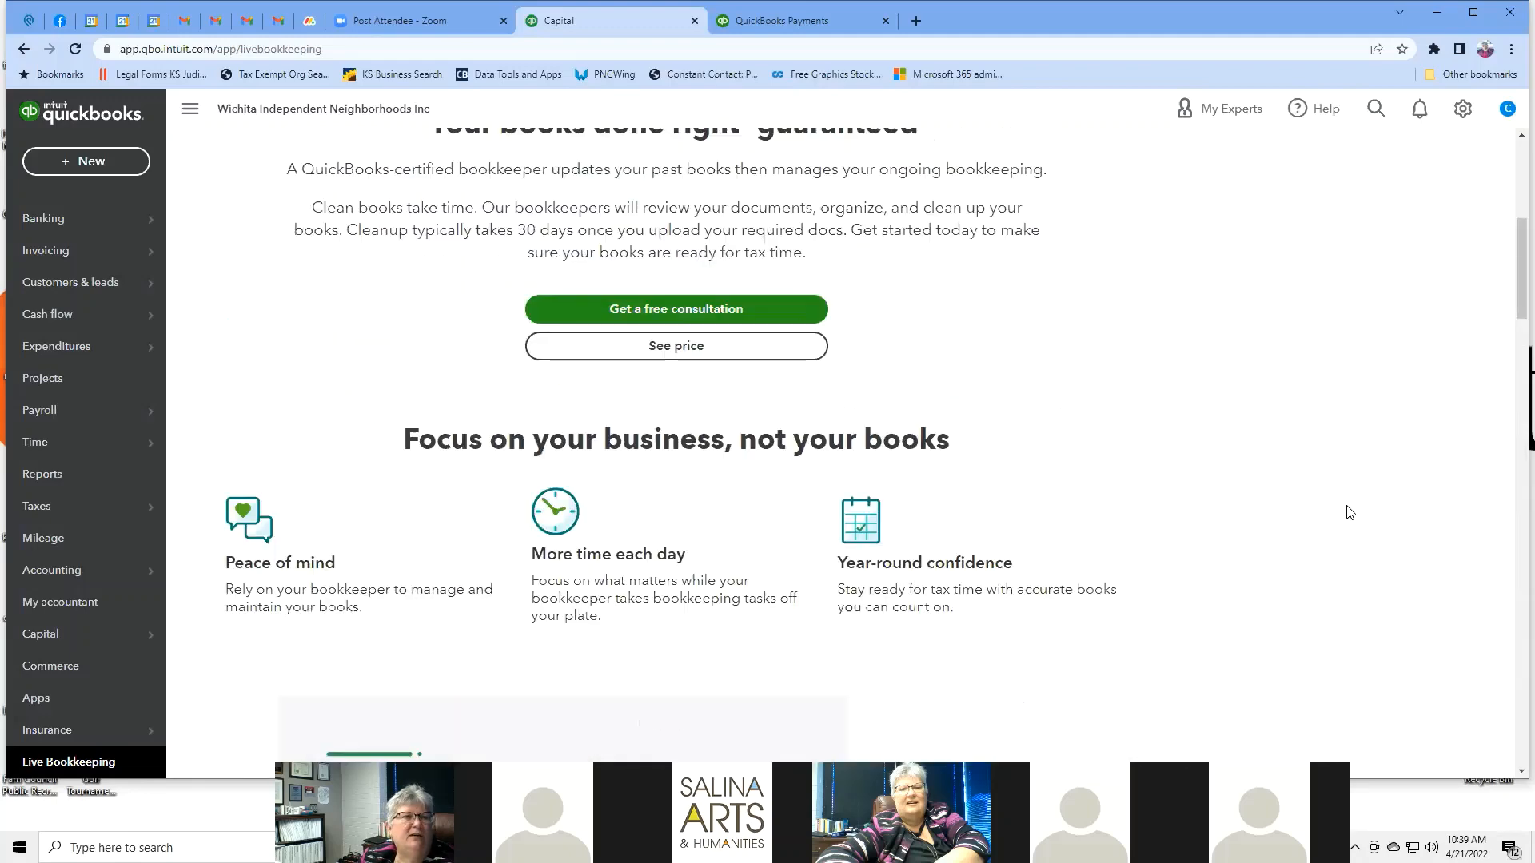
scroll(1348, 512, up, 6)
mouse_move(100, 221)
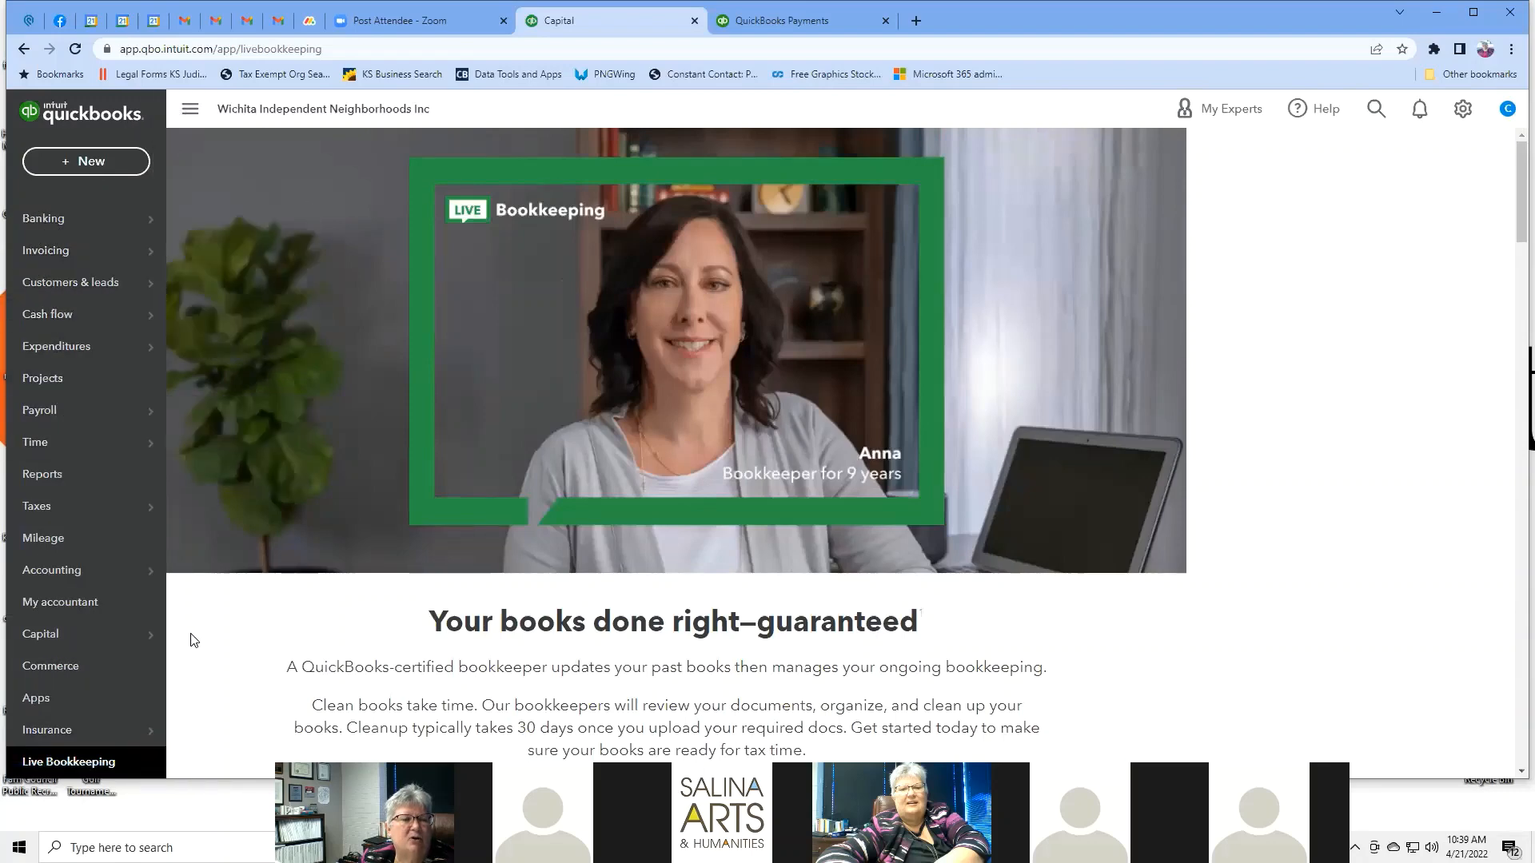
scroll(192, 640, down, 1)
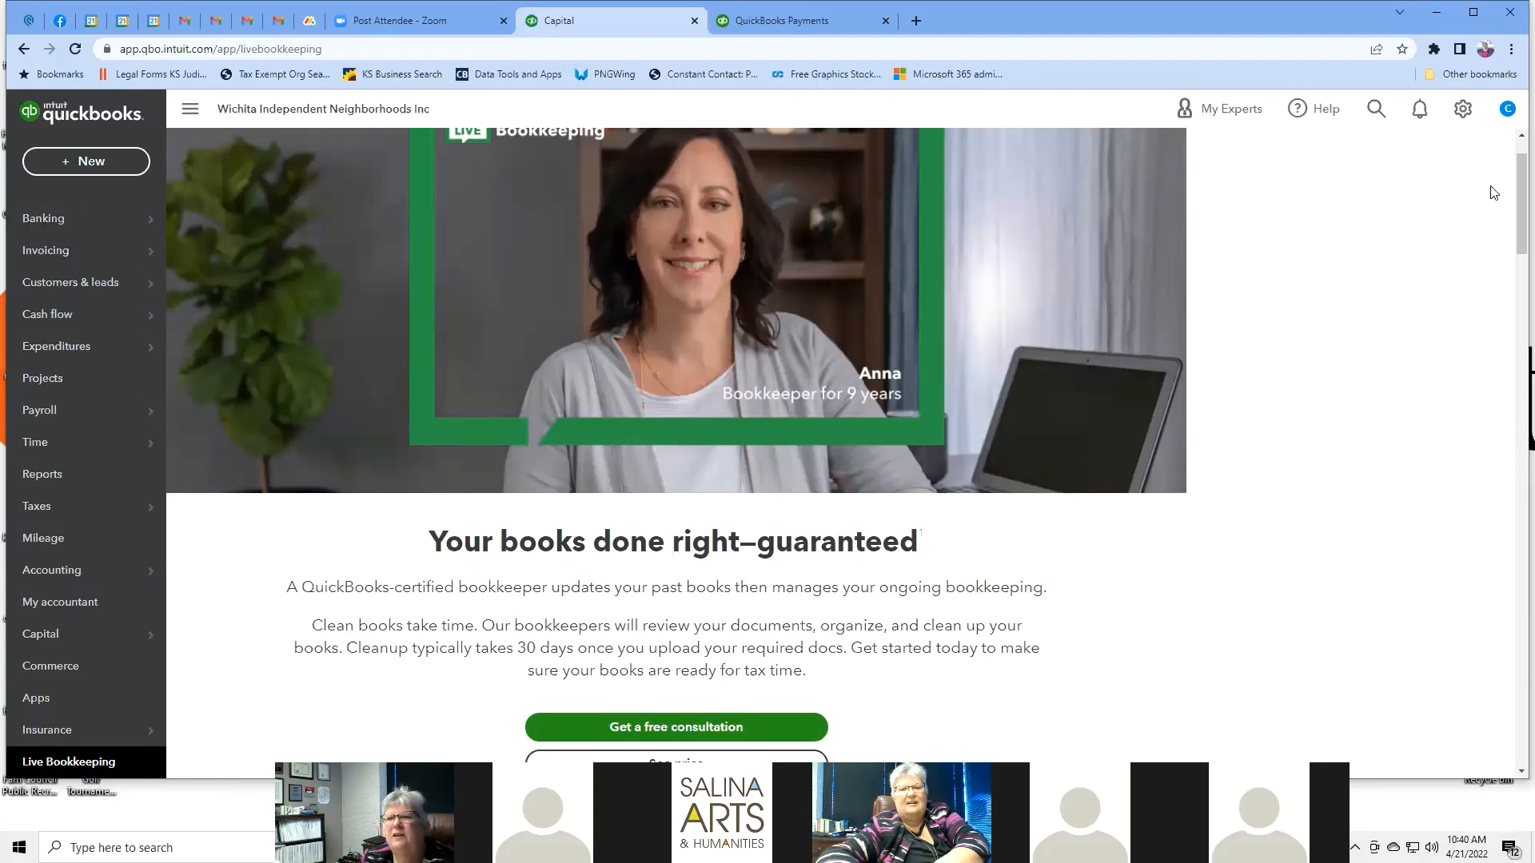
Open 'Manage your Intuit Account' from the profile avatar menu in a new tab.
click(1511, 112)
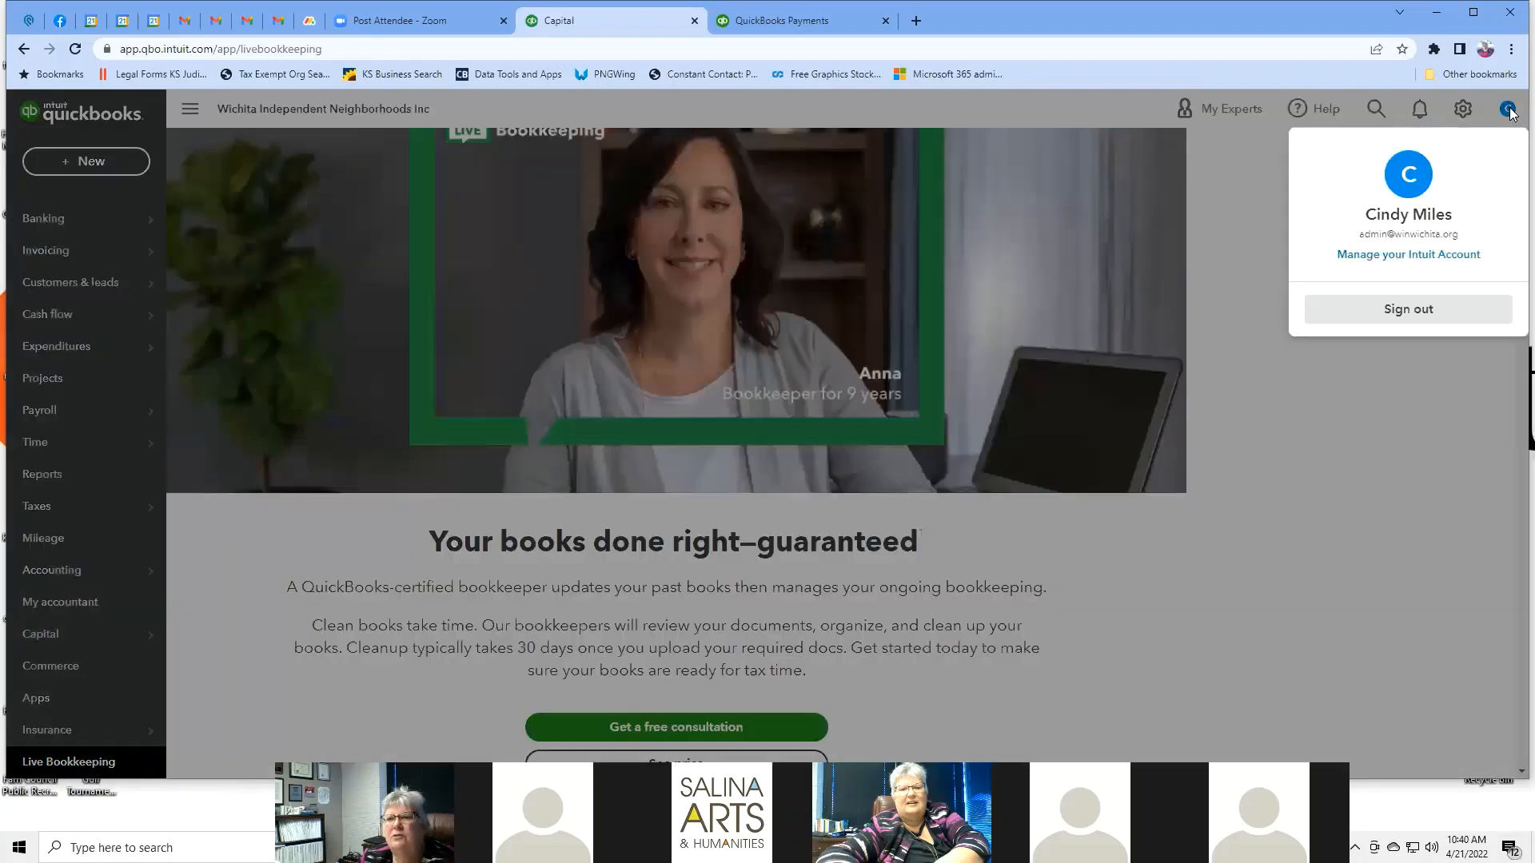
click(1497, 390)
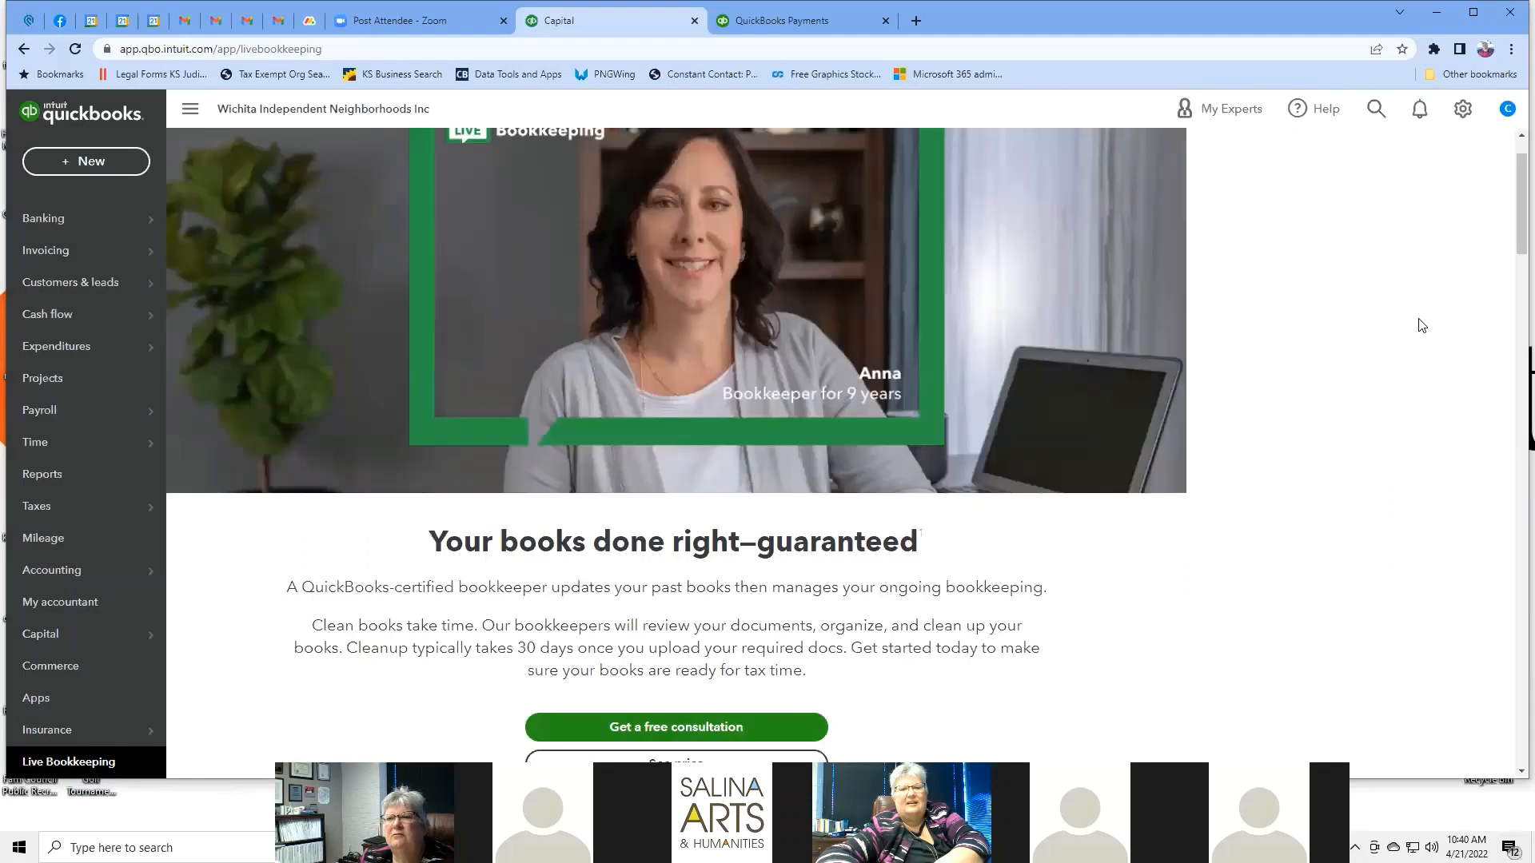
click(1511, 111)
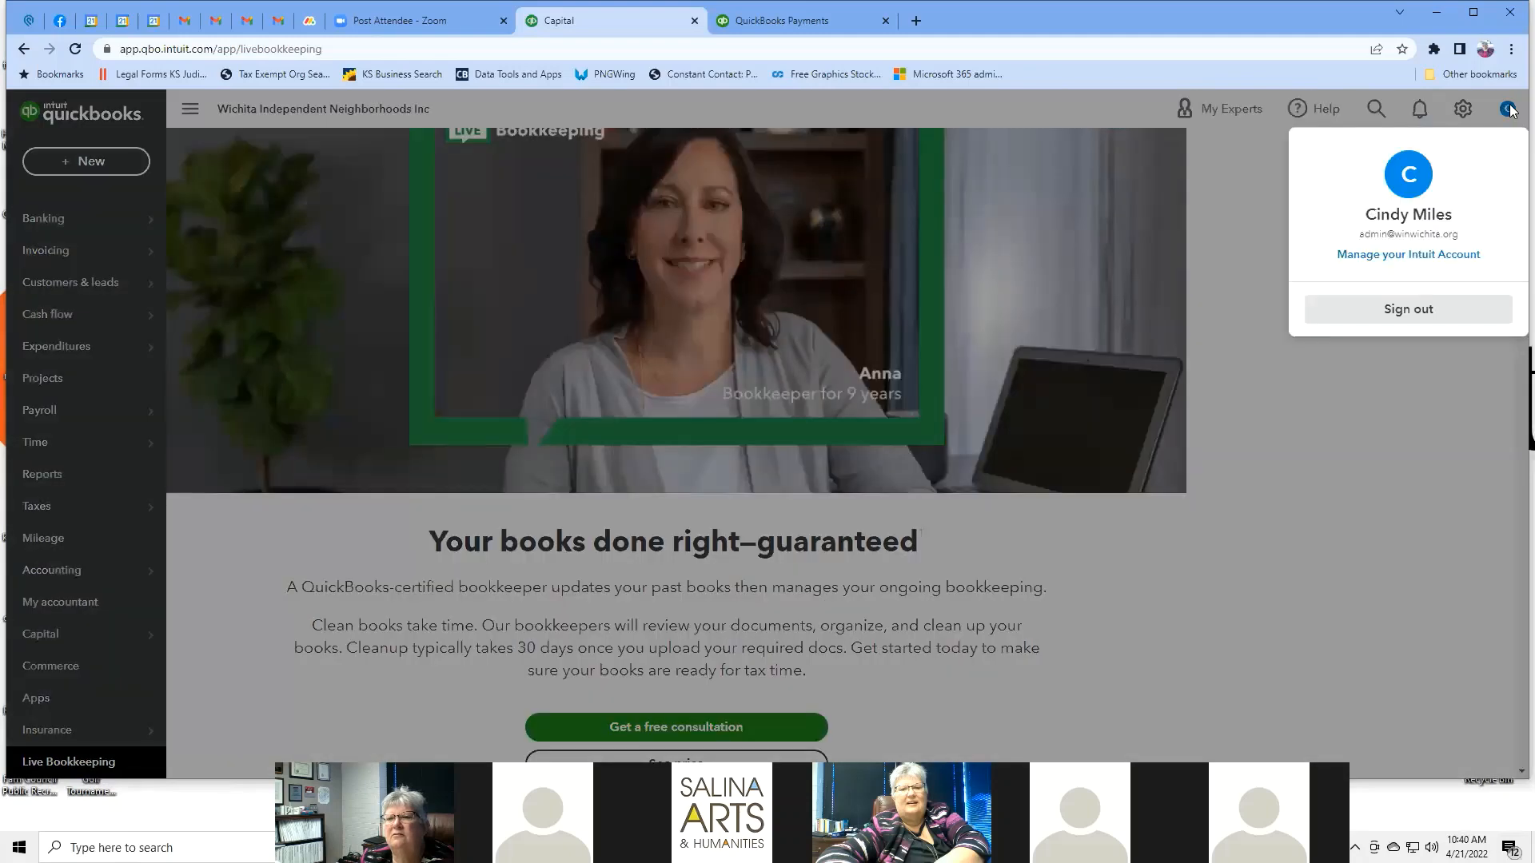
click(1413, 256)
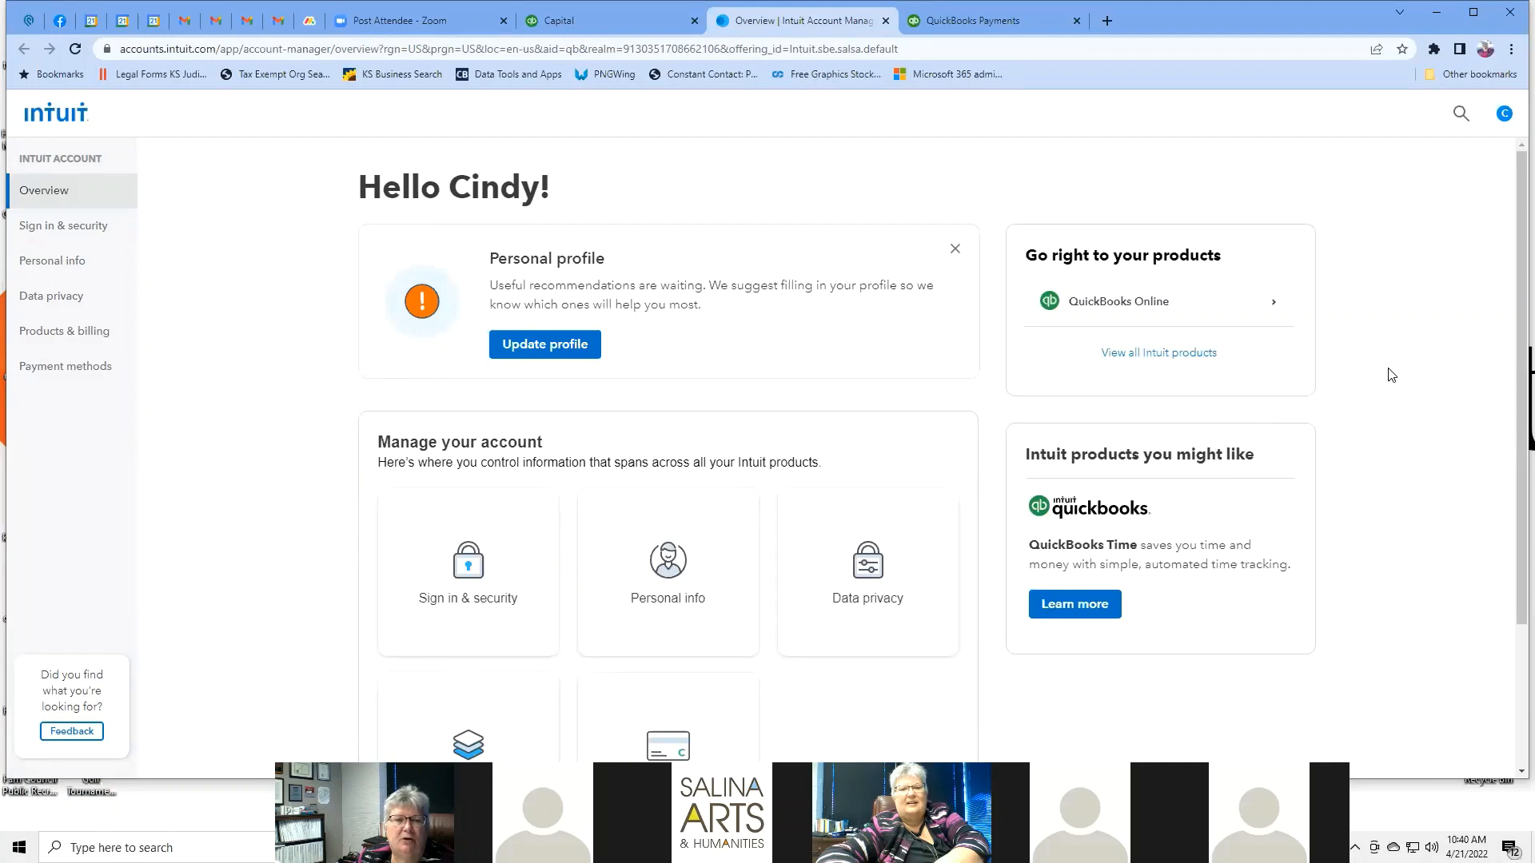
Review Sign in & security, then view the Personal info page with name, birth date, occupation, address.
scroll(1391, 375, down, 2)
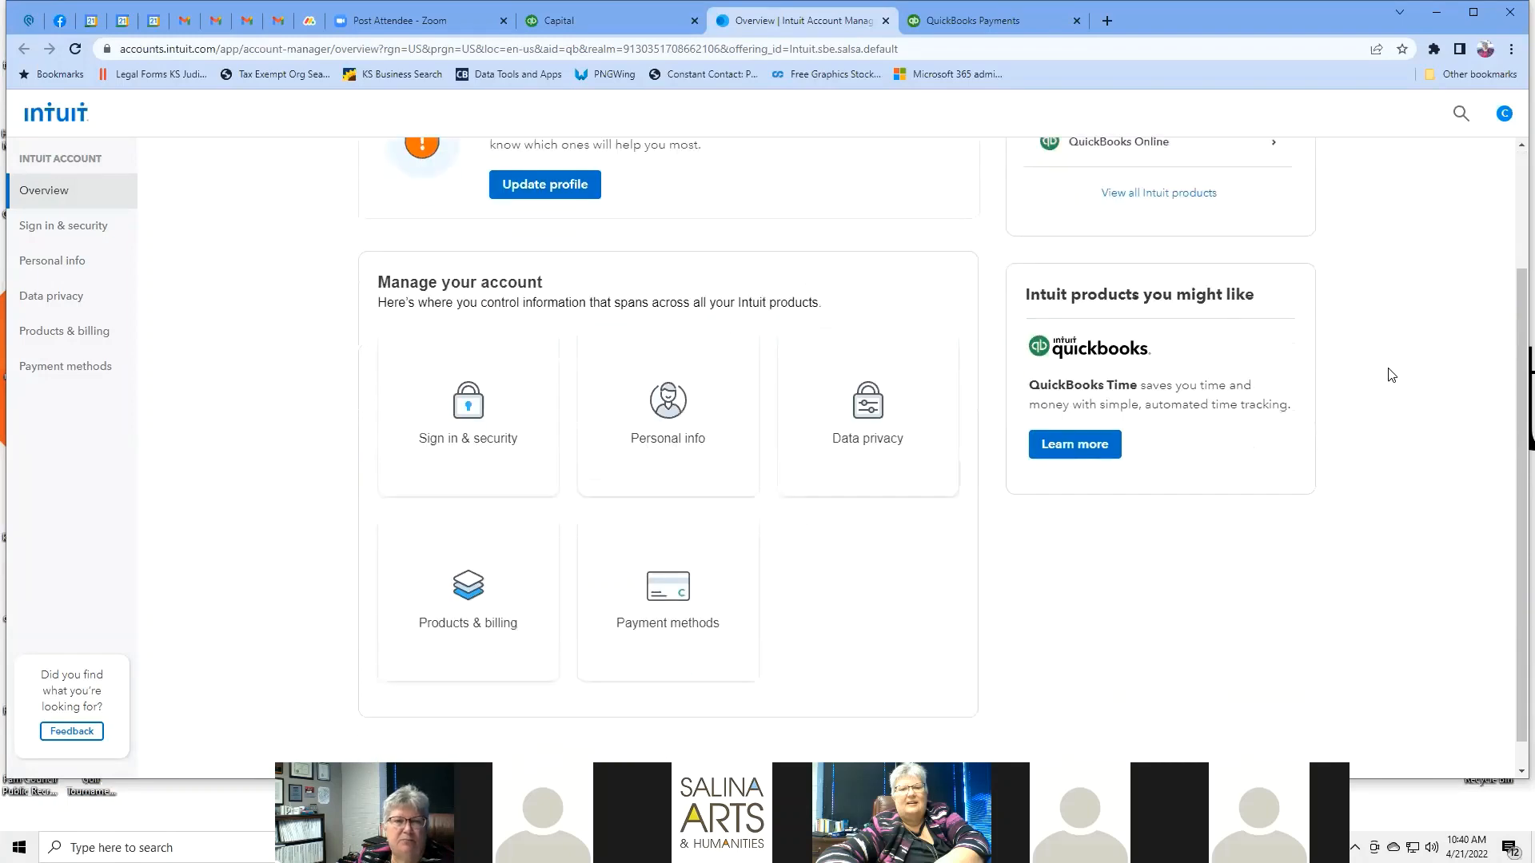
scroll(1390, 375, up, 2)
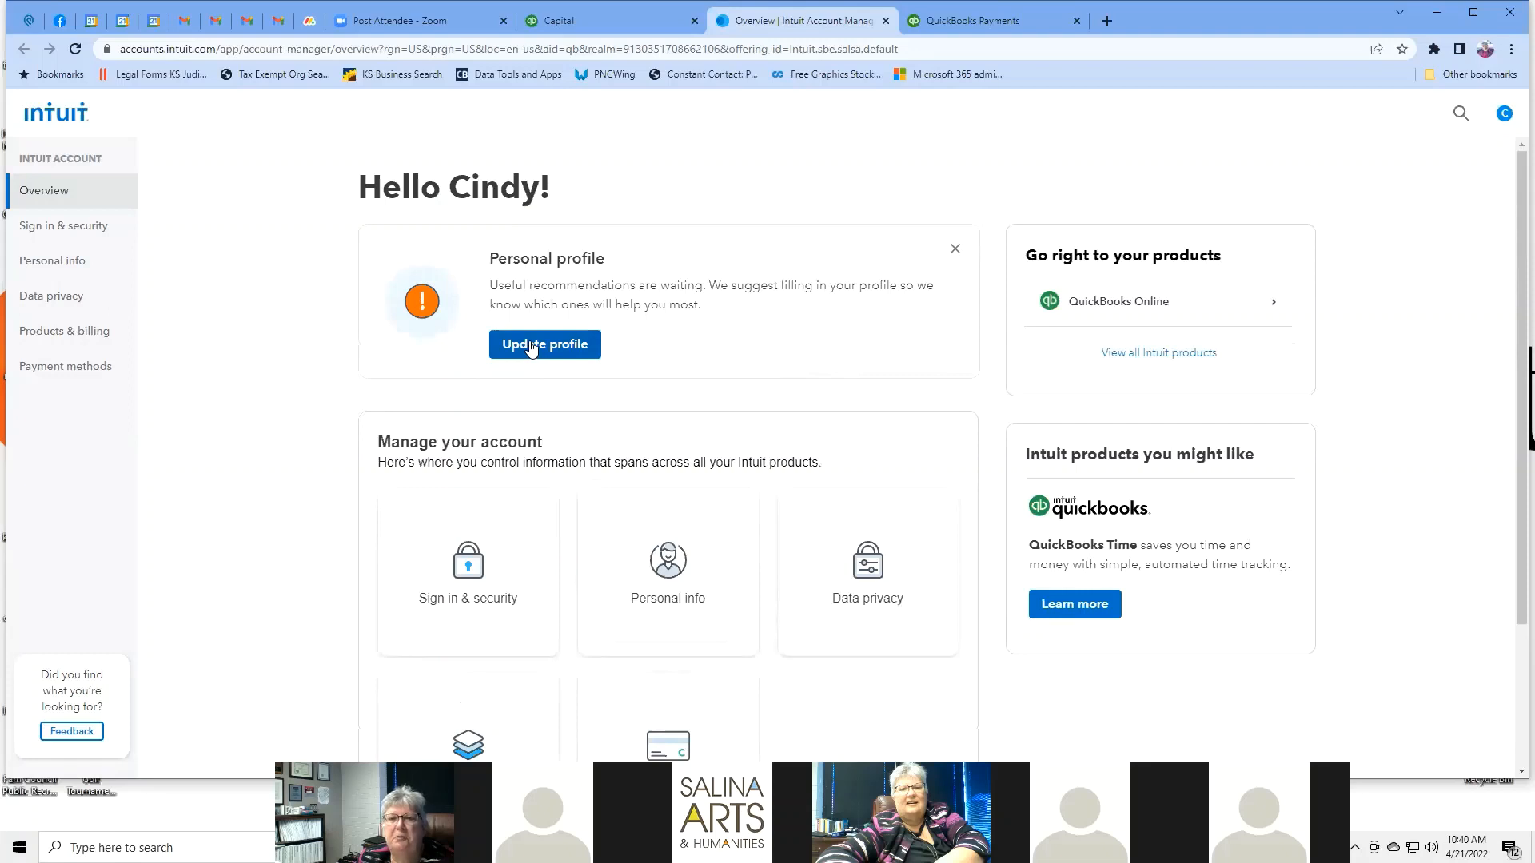
scroll(1343, 319, down, 2)
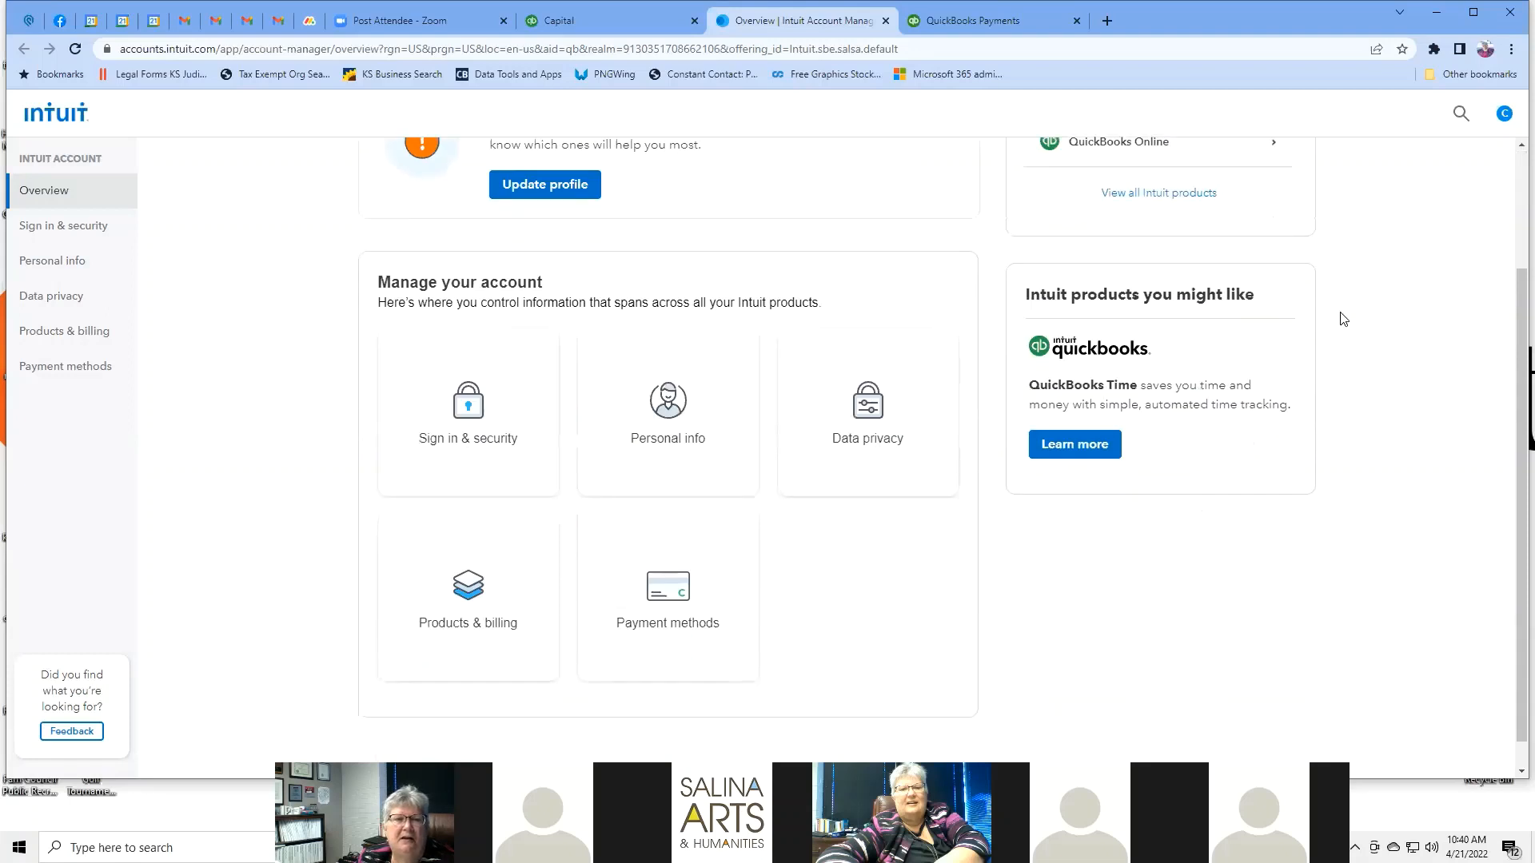
click(476, 424)
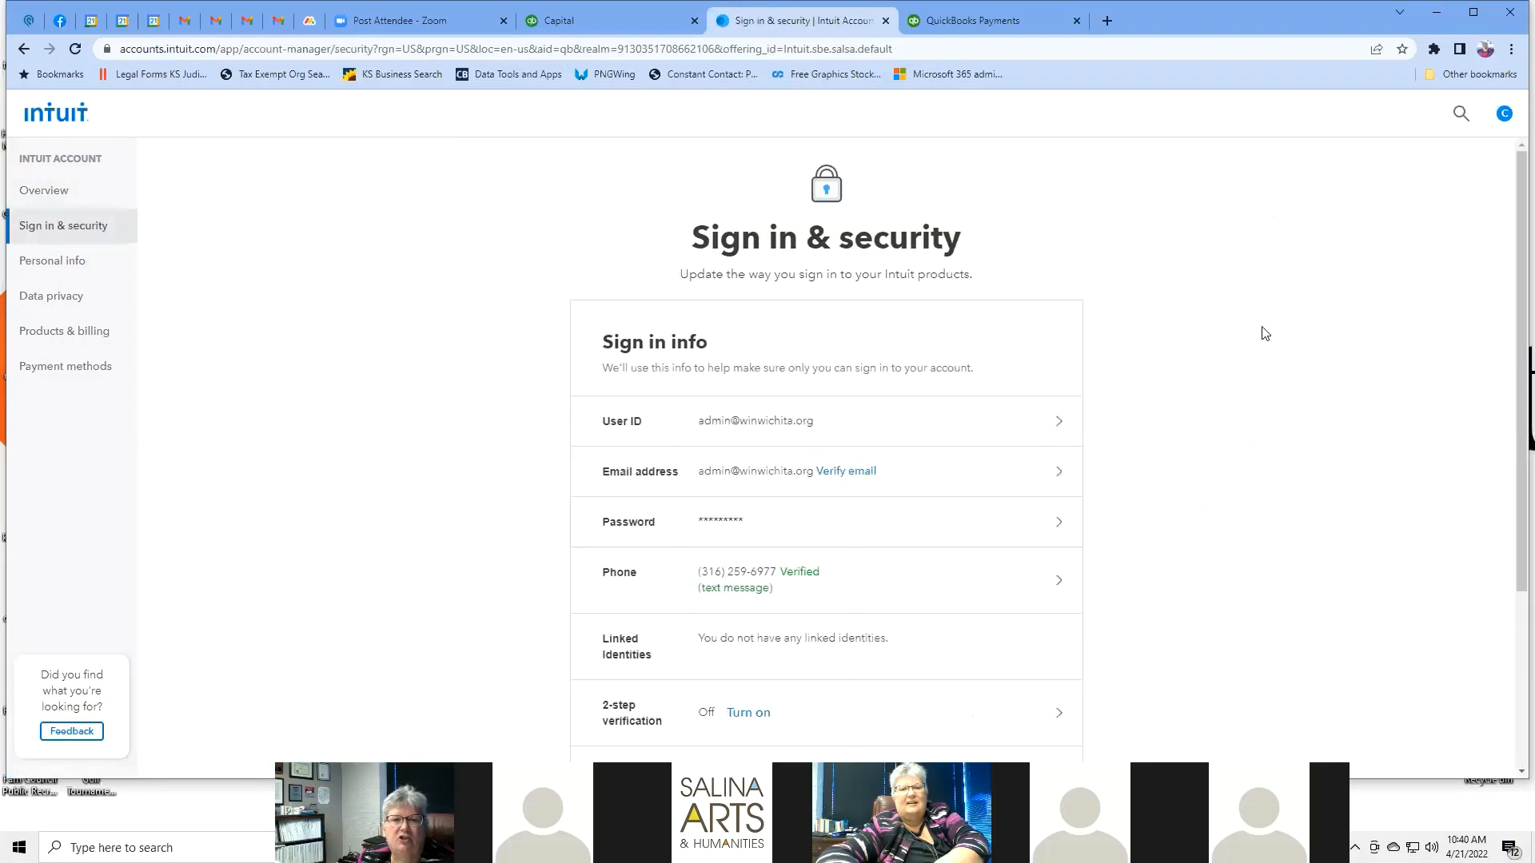
scroll(1265, 332, down, 3)
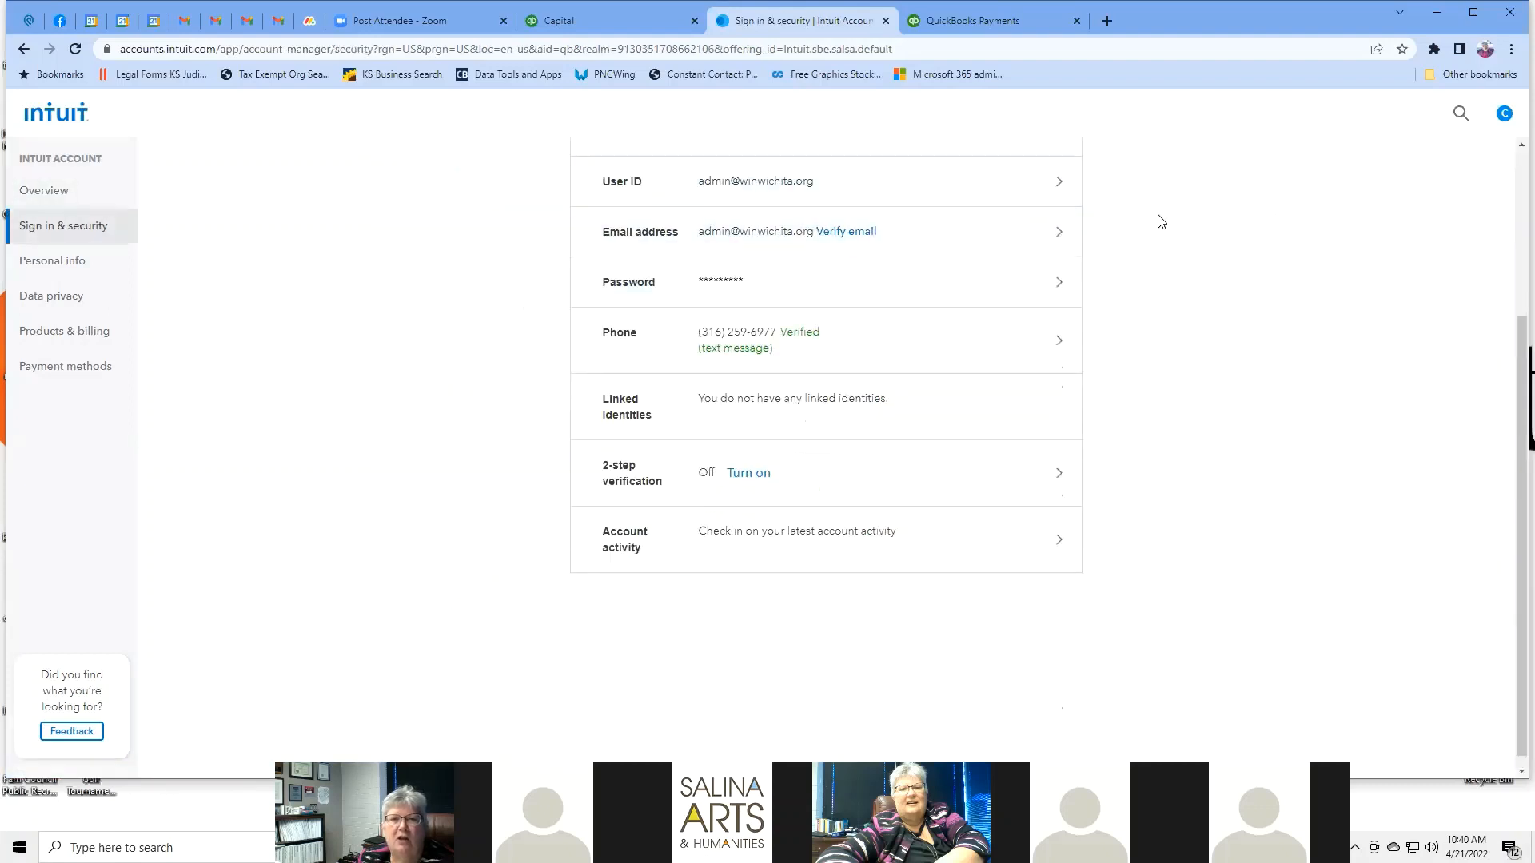
scroll(1160, 221, up, 3)
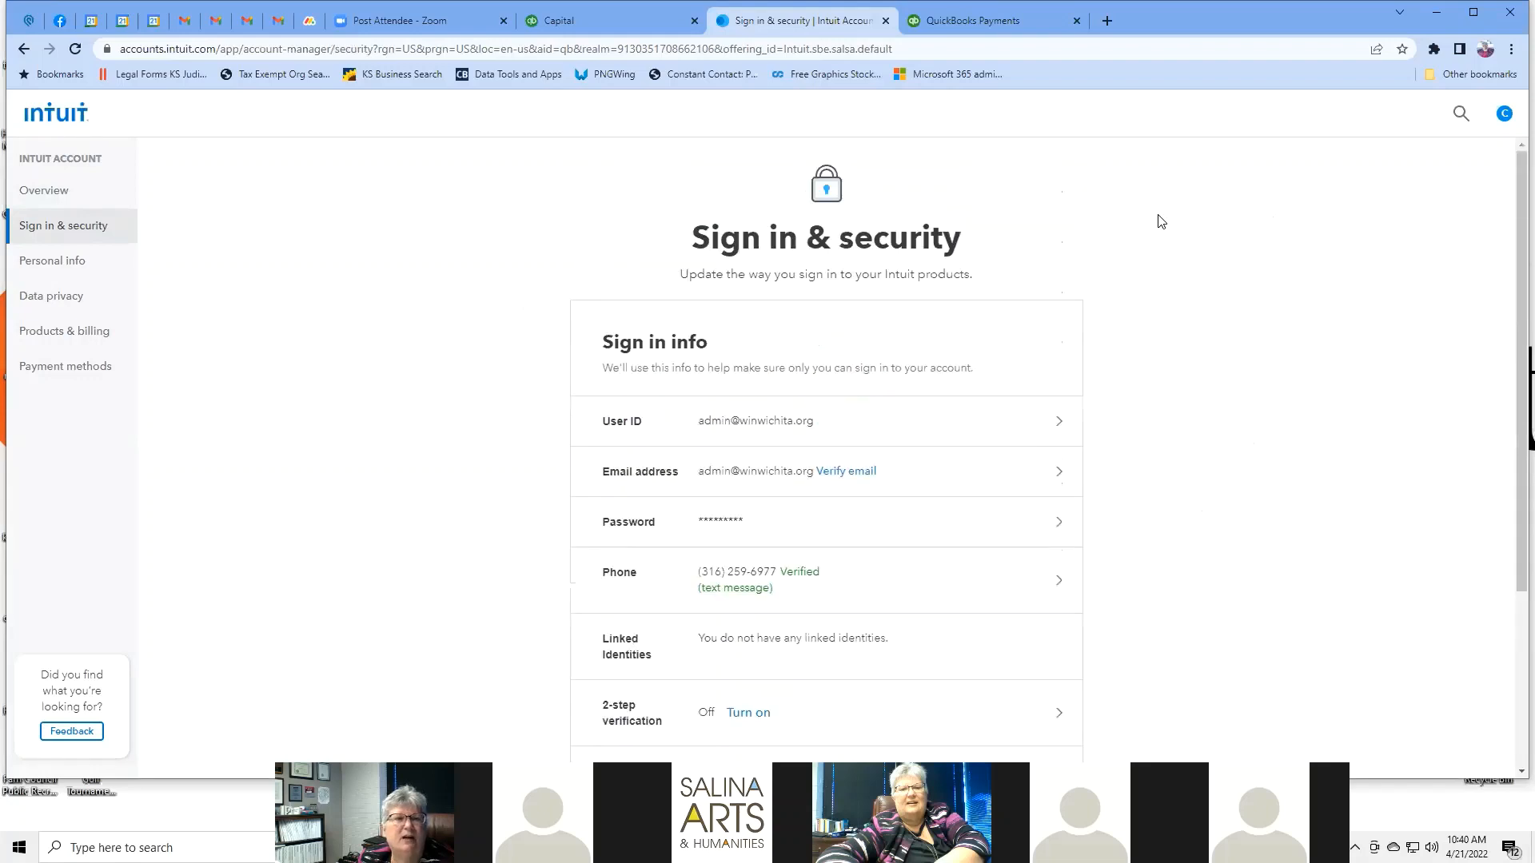
click(78, 270)
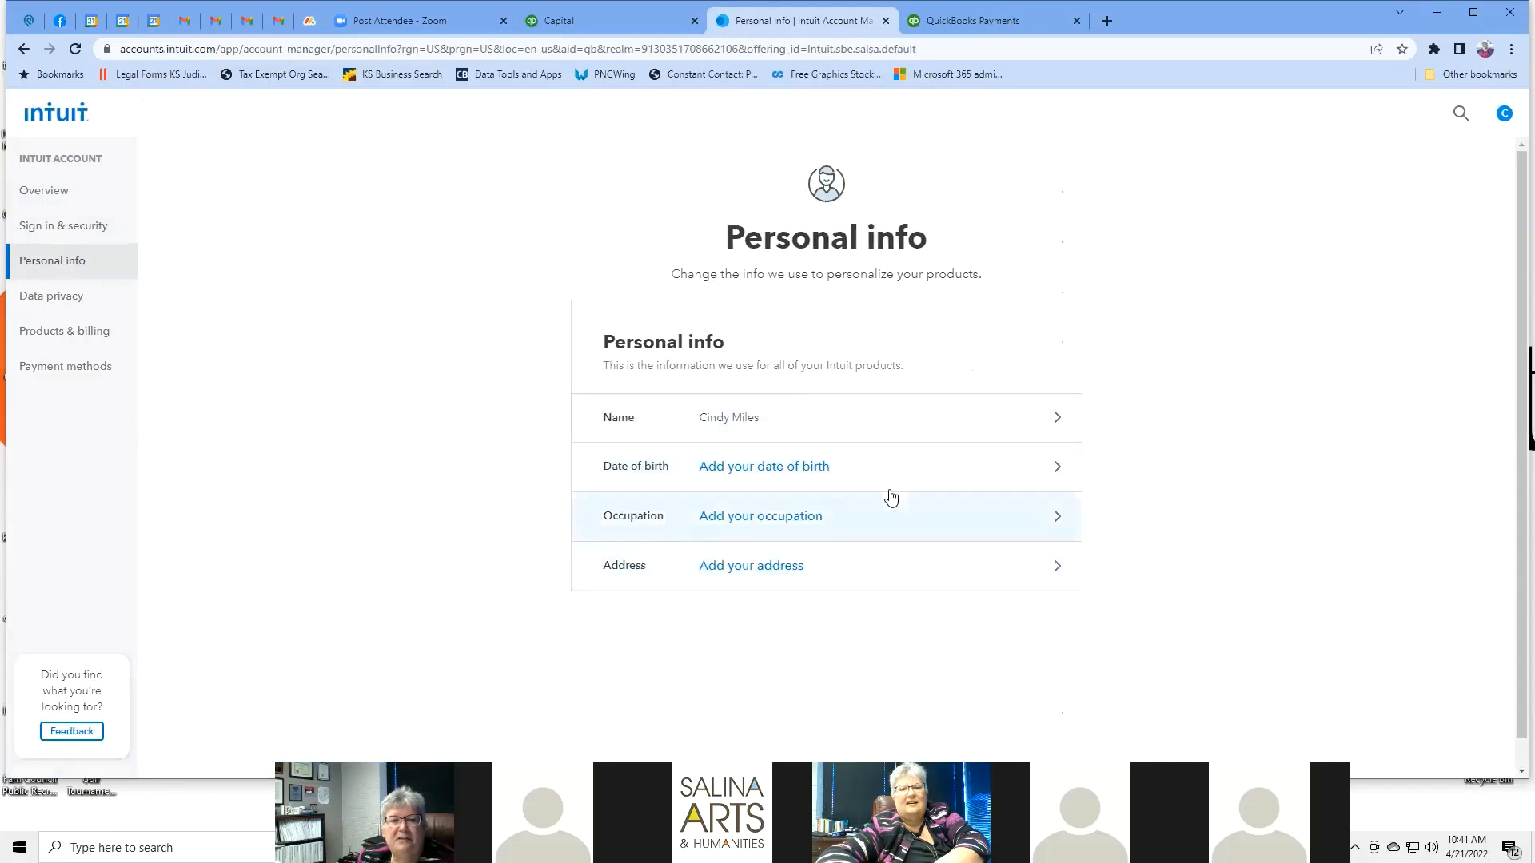
scroll(1163, 368, down, 1)
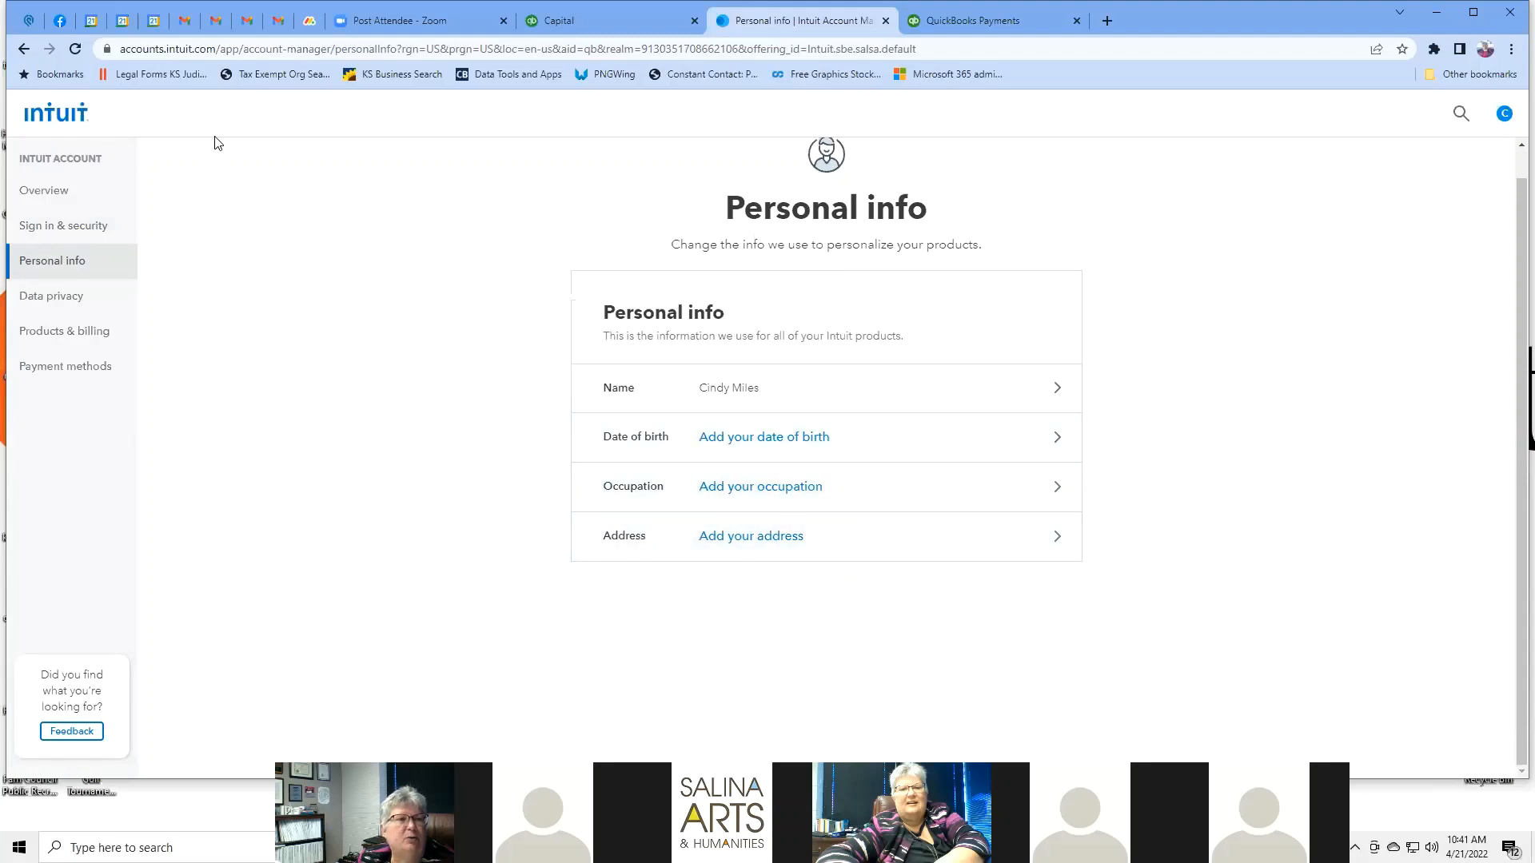
Look over the Data privacy settings, then go to Products & billing.
click(72, 302)
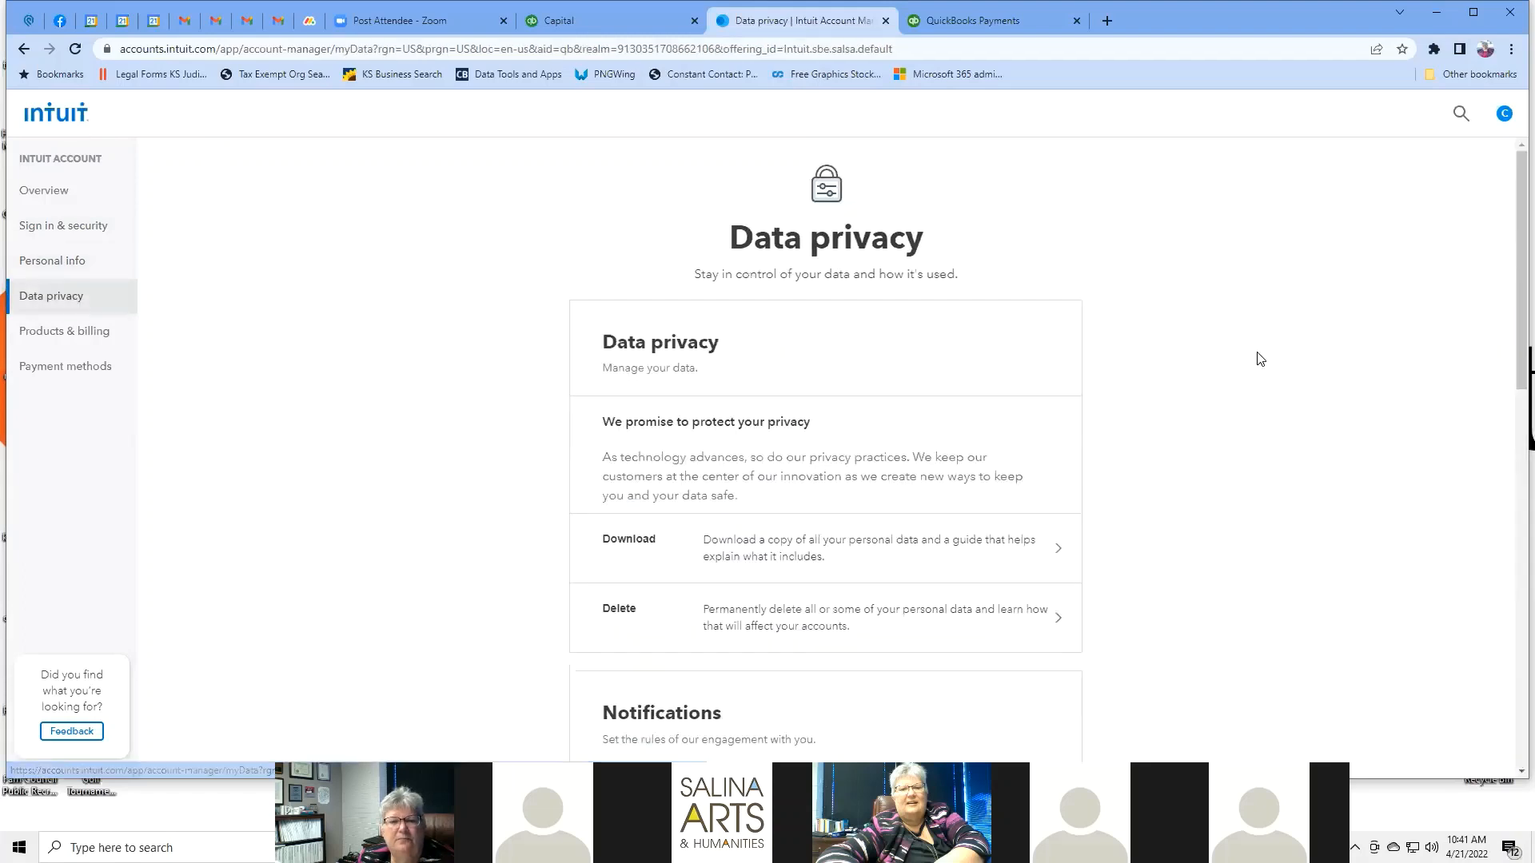
scroll(1240, 352, down, 4)
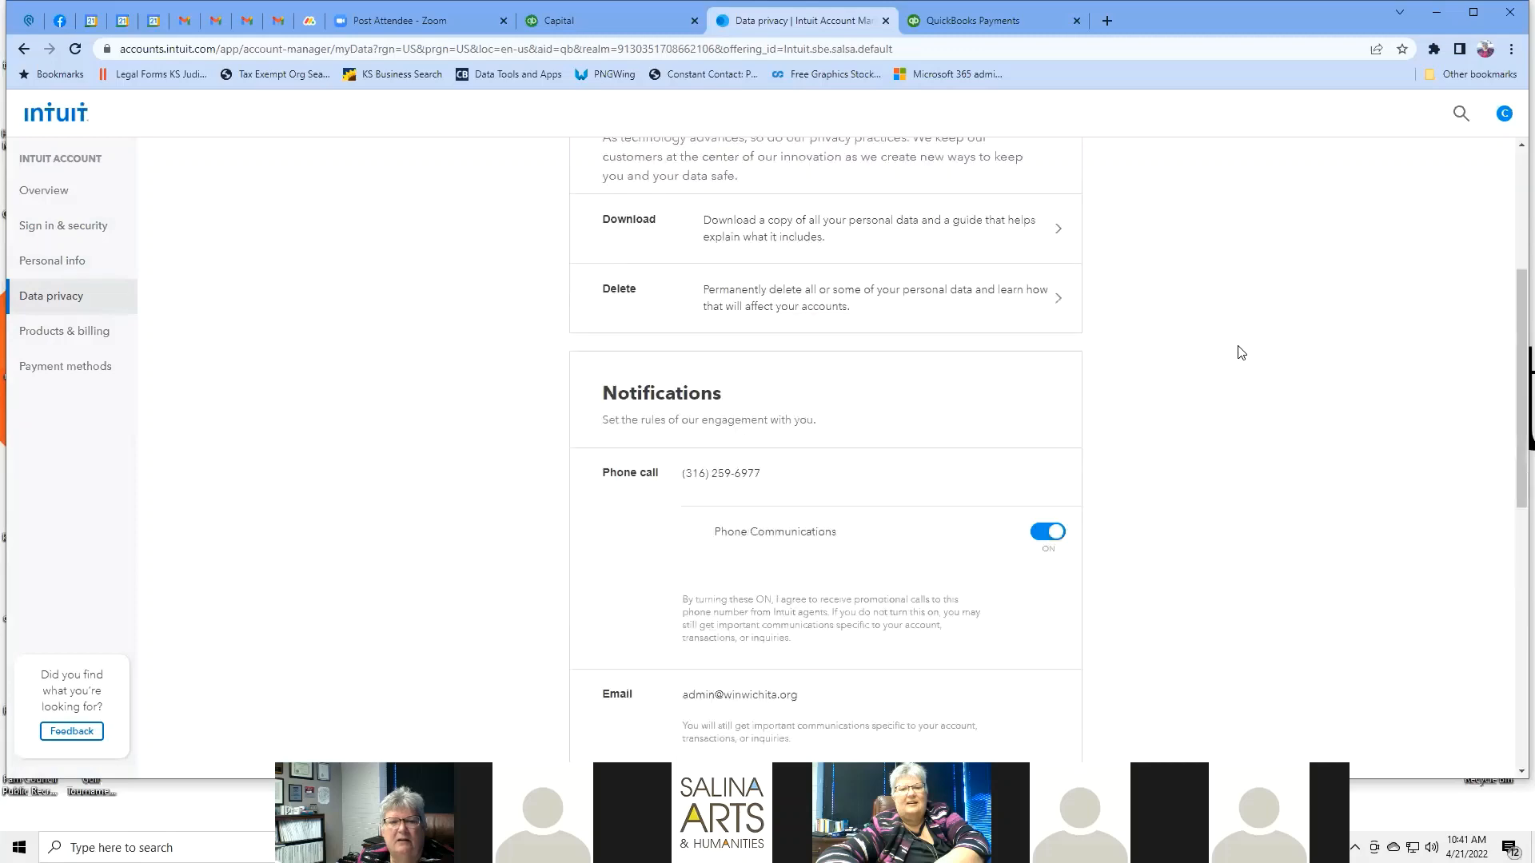
scroll(1241, 353, down, 10)
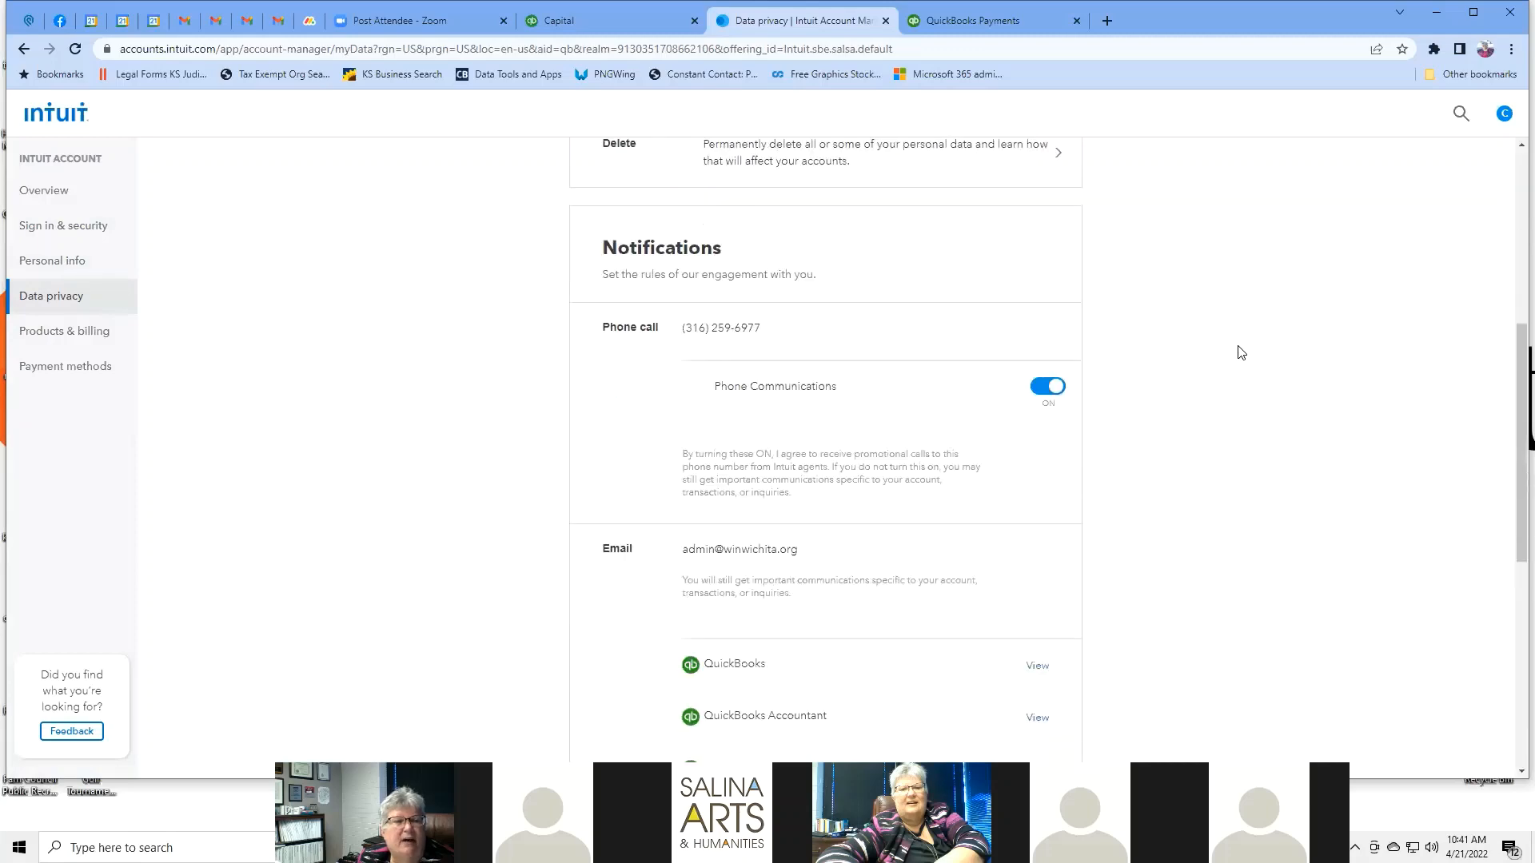
scroll(1240, 352, up, 2)
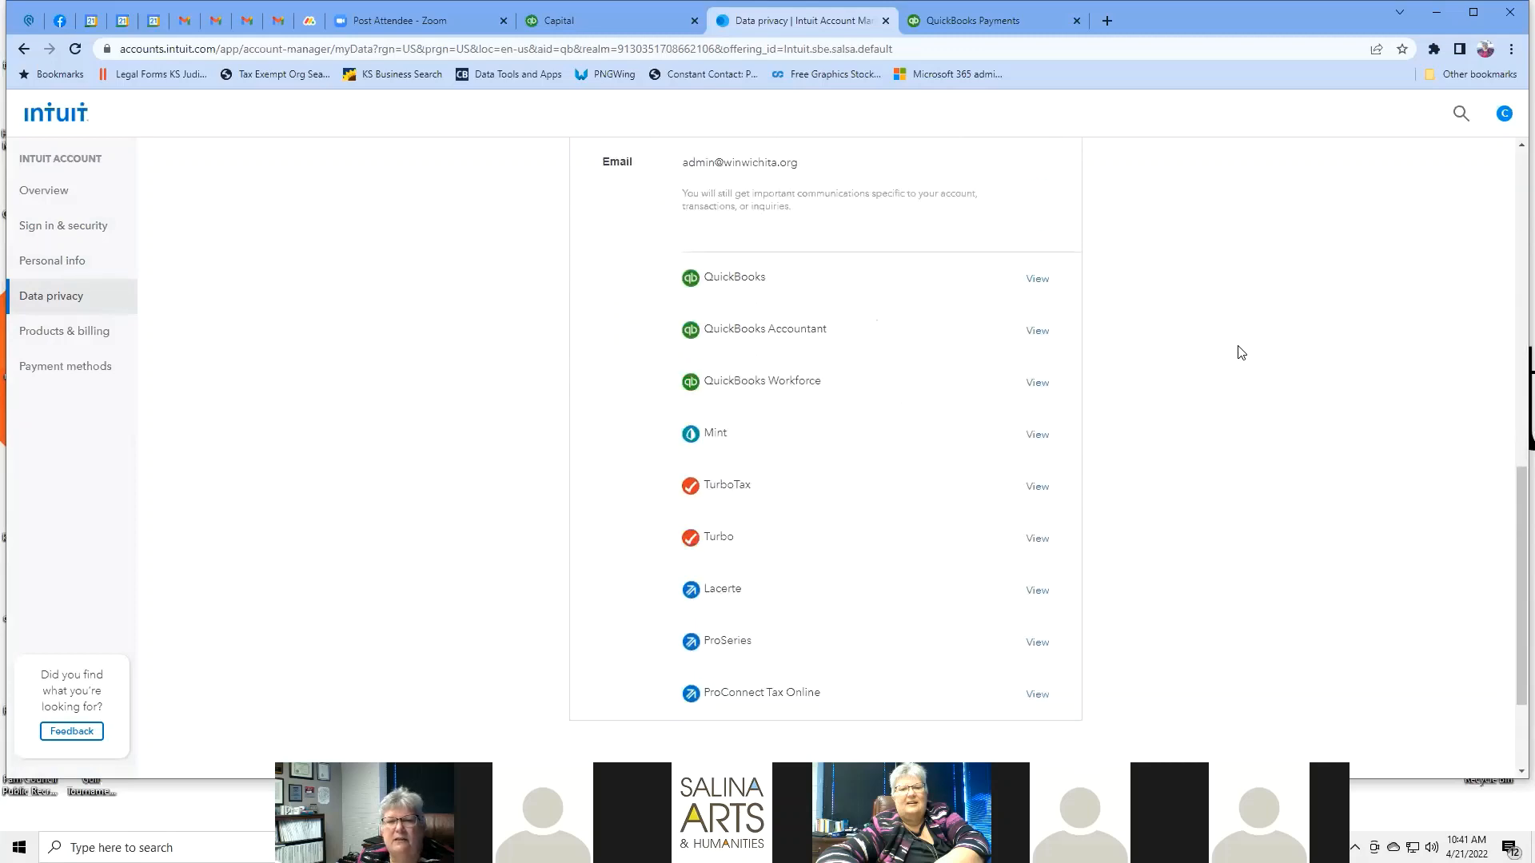
scroll(1241, 353, up, 5)
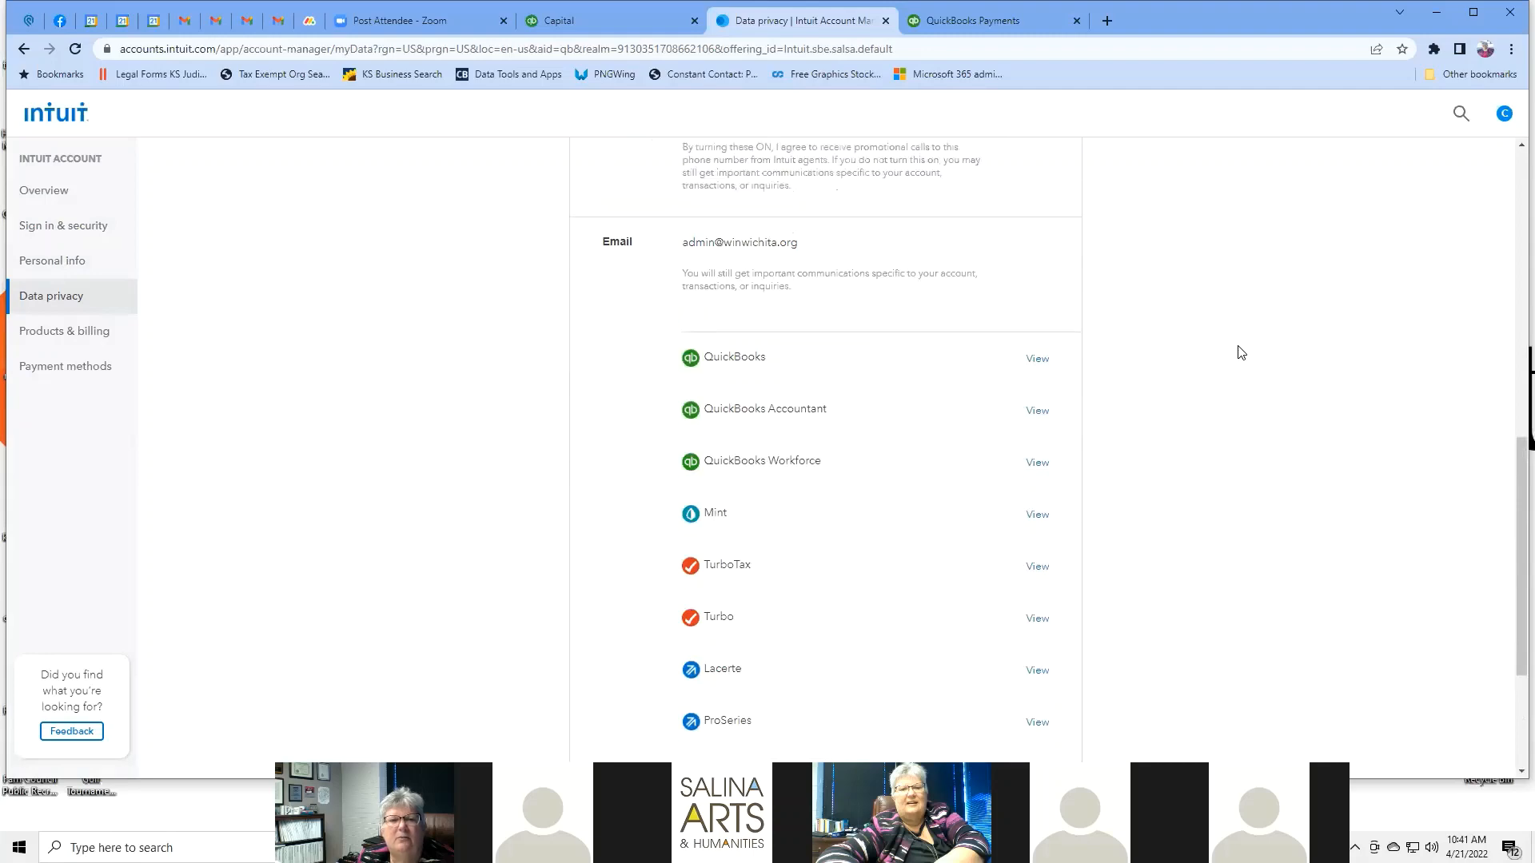
scroll(1241, 353, up, 4)
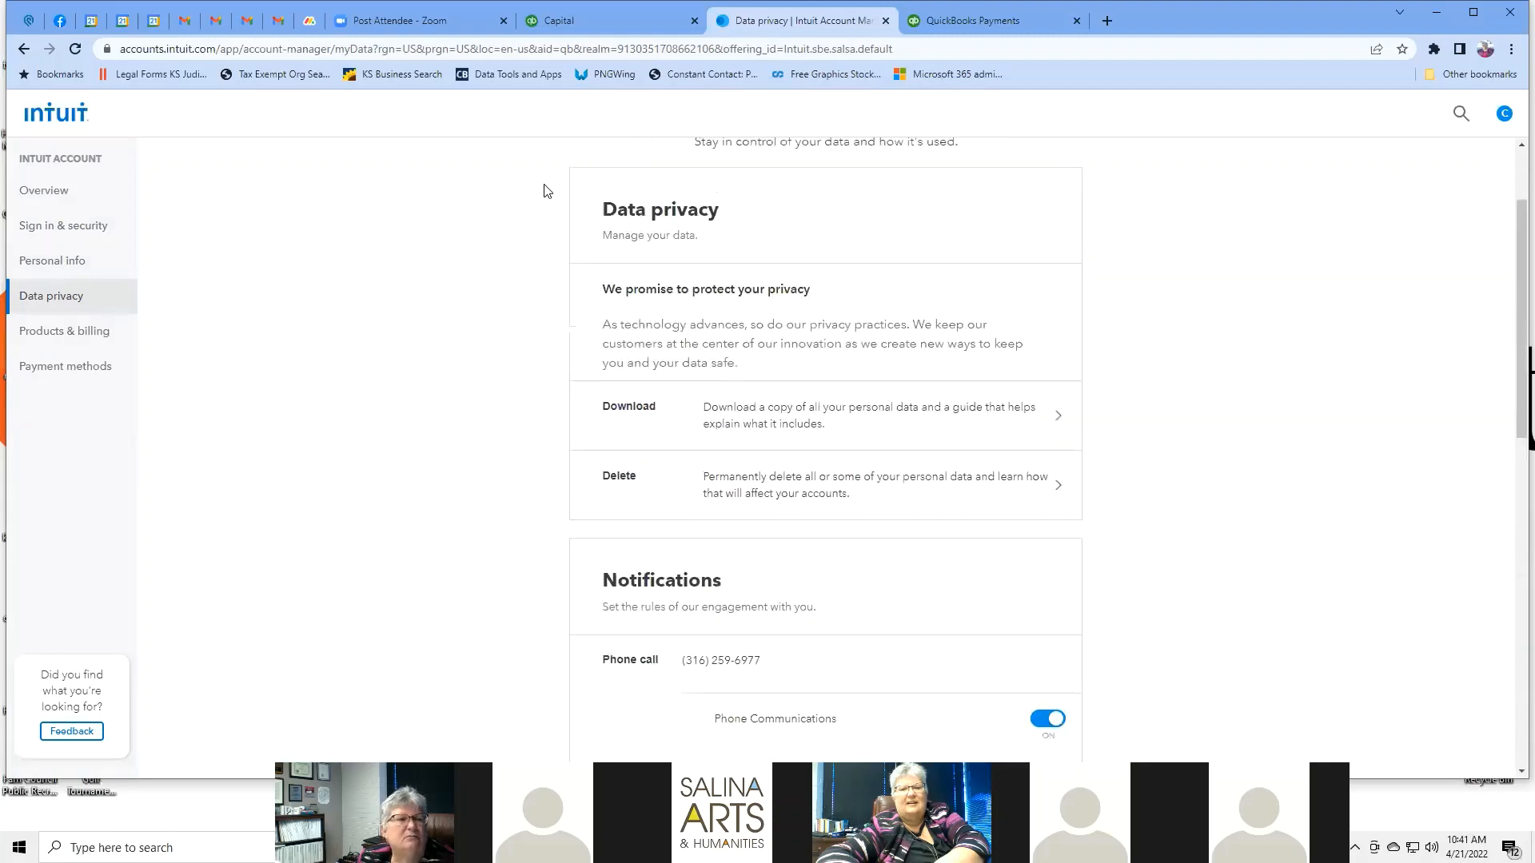
click(93, 334)
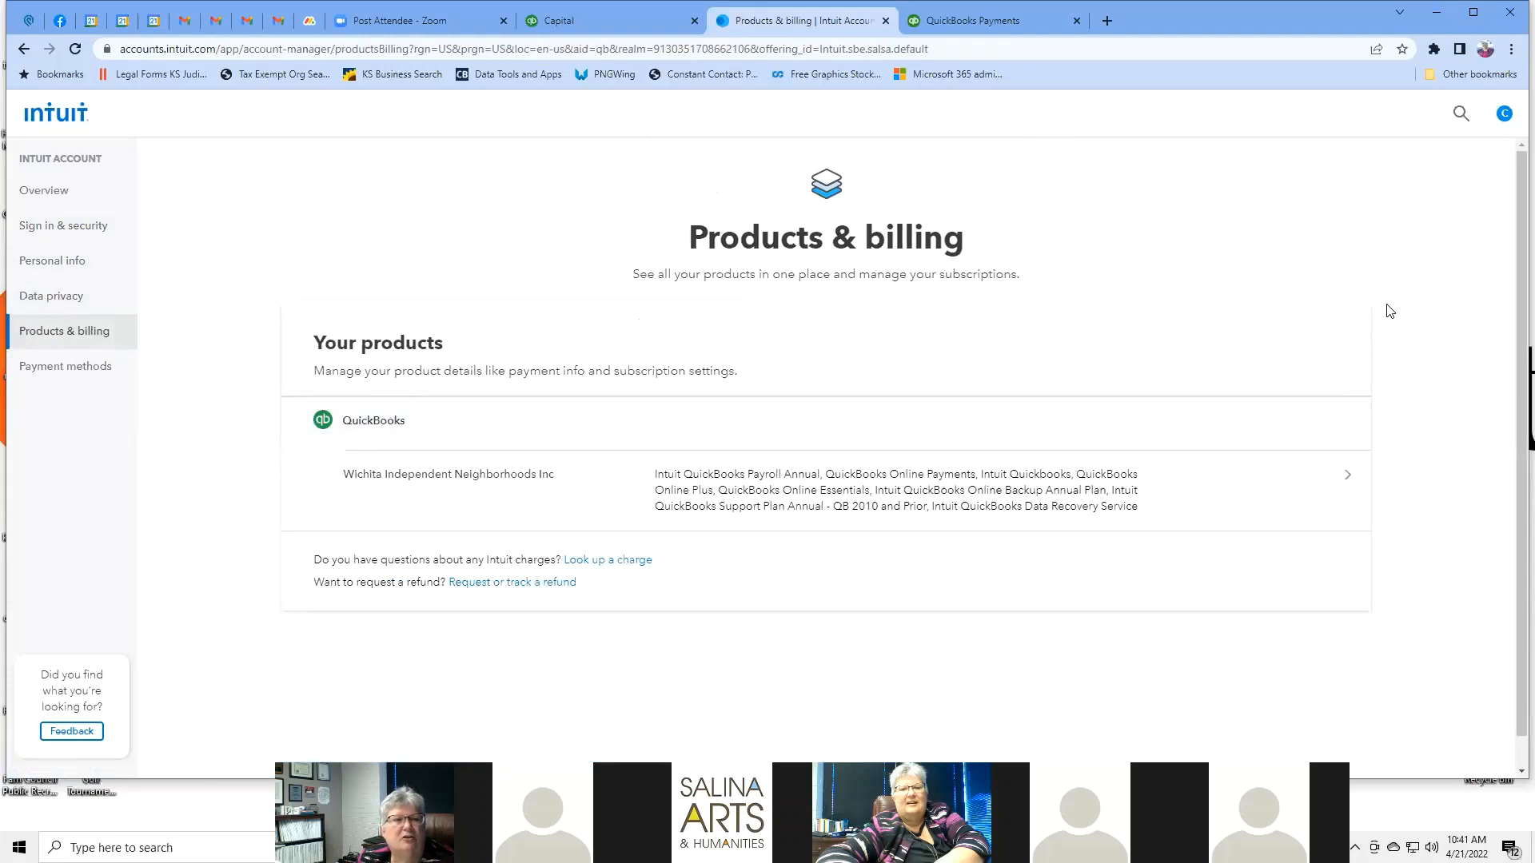
Open the company's QuickBooks Plus TechSoup subscription details and review its Payroll, Bookkeeping, Time offers.
scroll(1390, 311, down, 1)
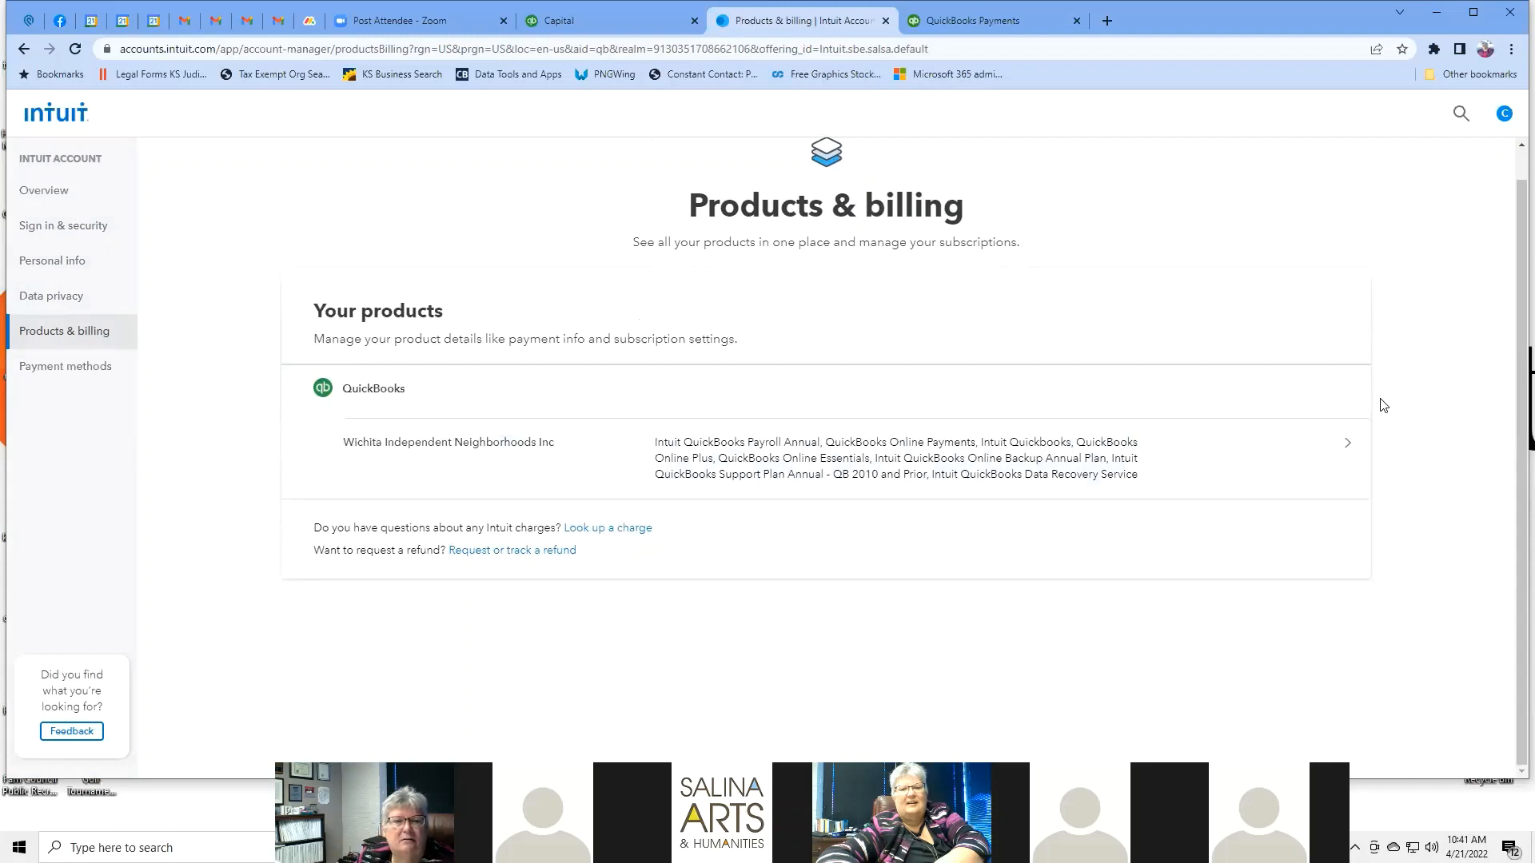
click(1351, 447)
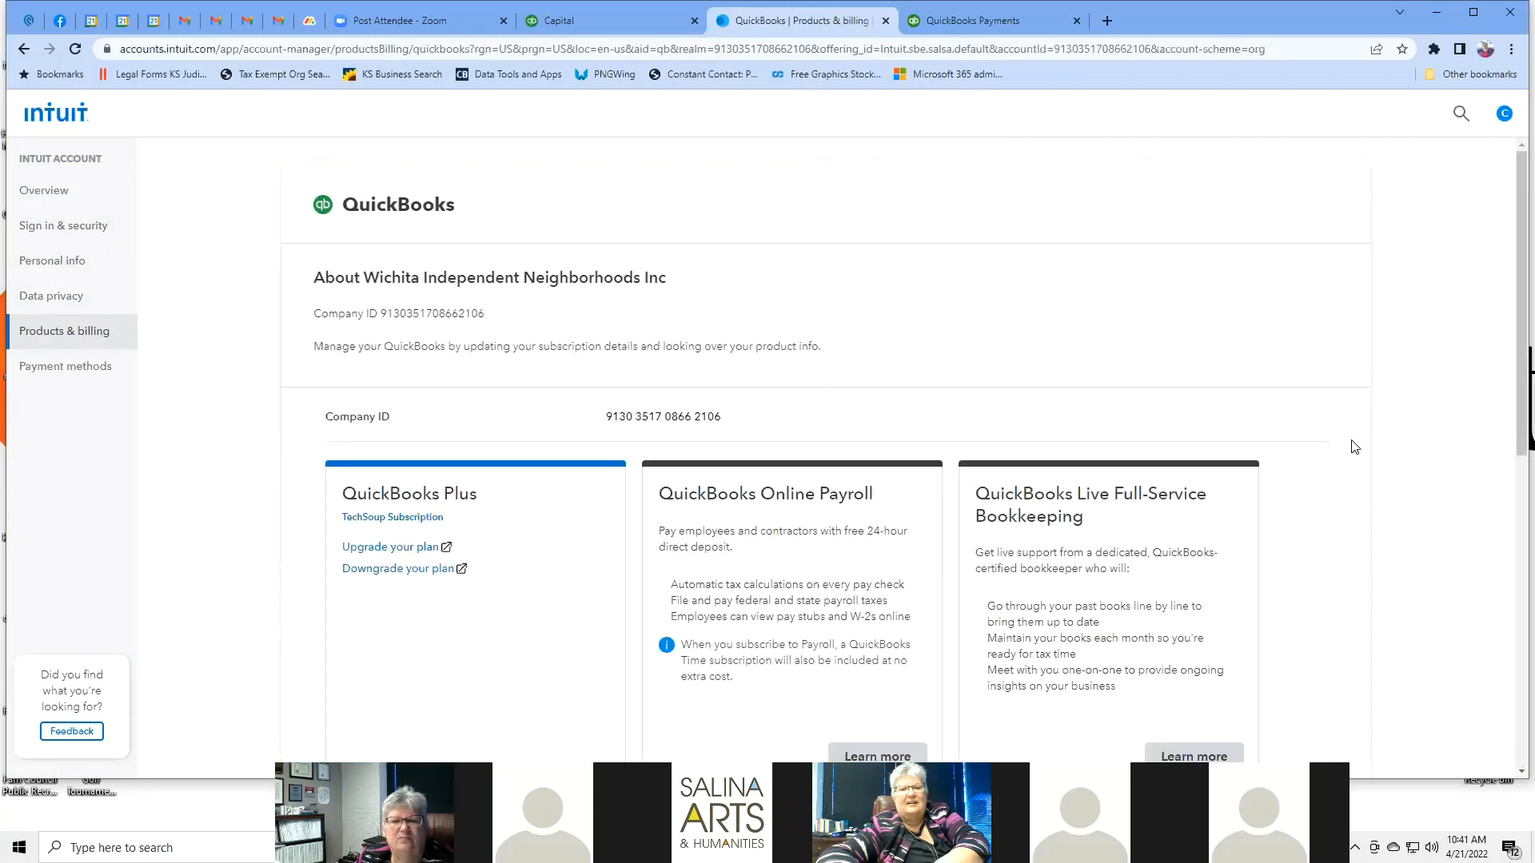
scroll(1357, 353, down, 3)
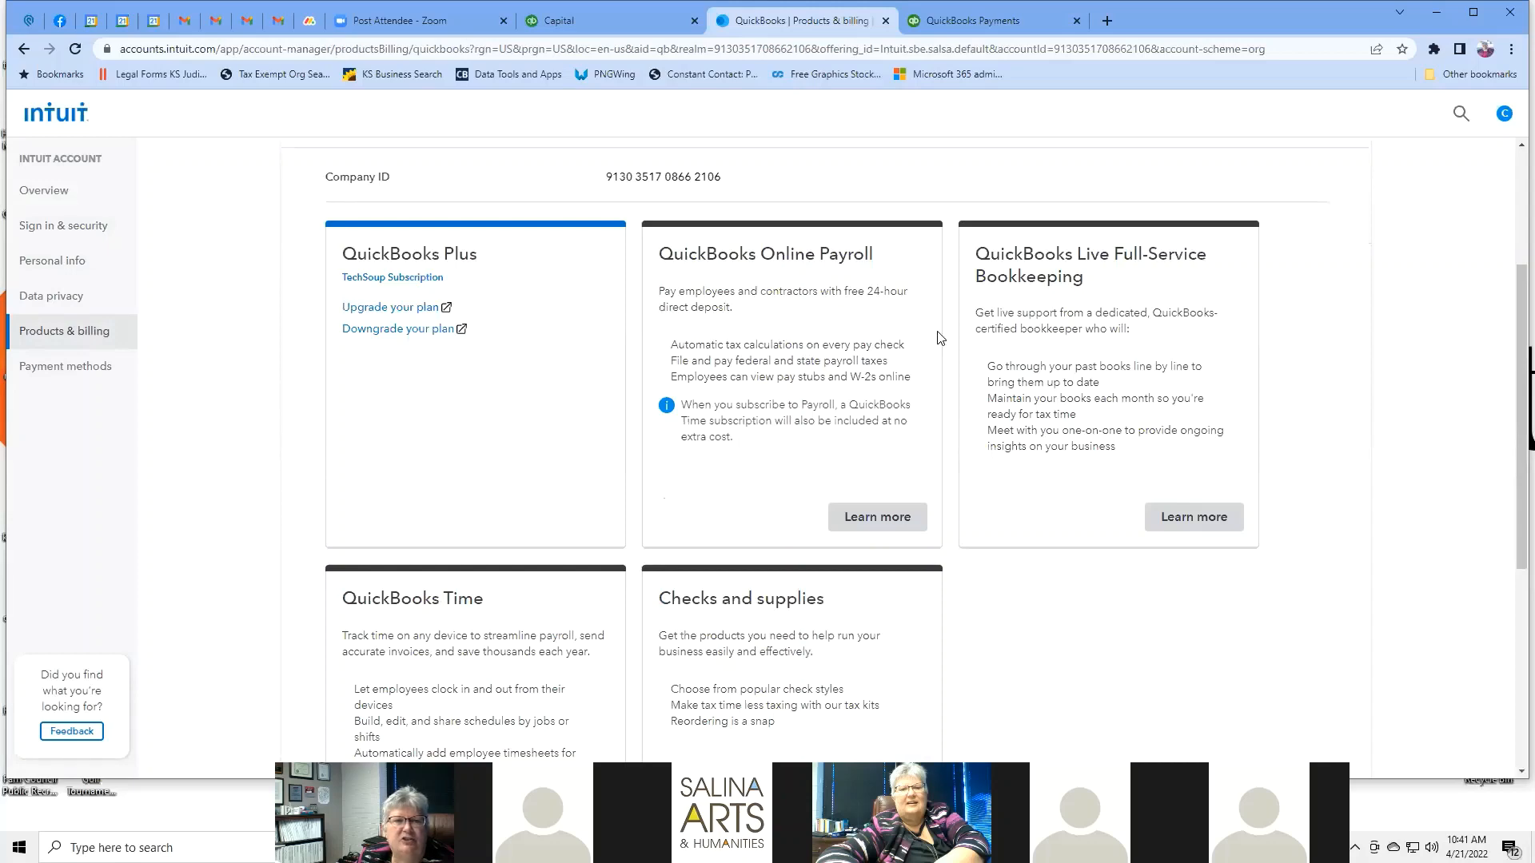
scroll(1323, 423, up, 3)
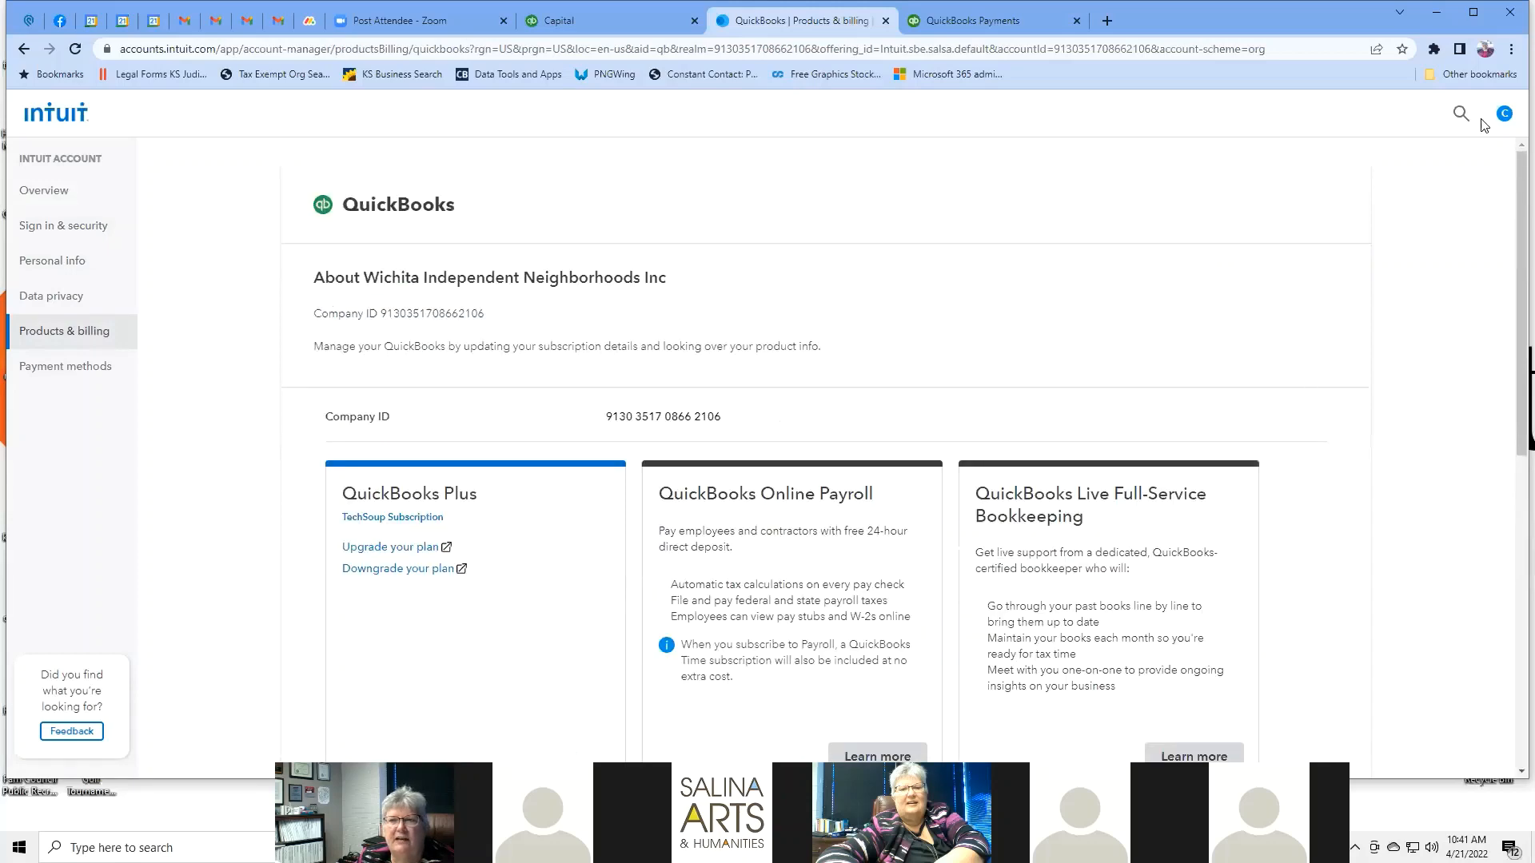
Review the saved payment methods in Intuit Account, which list one Visa card.
click(91, 368)
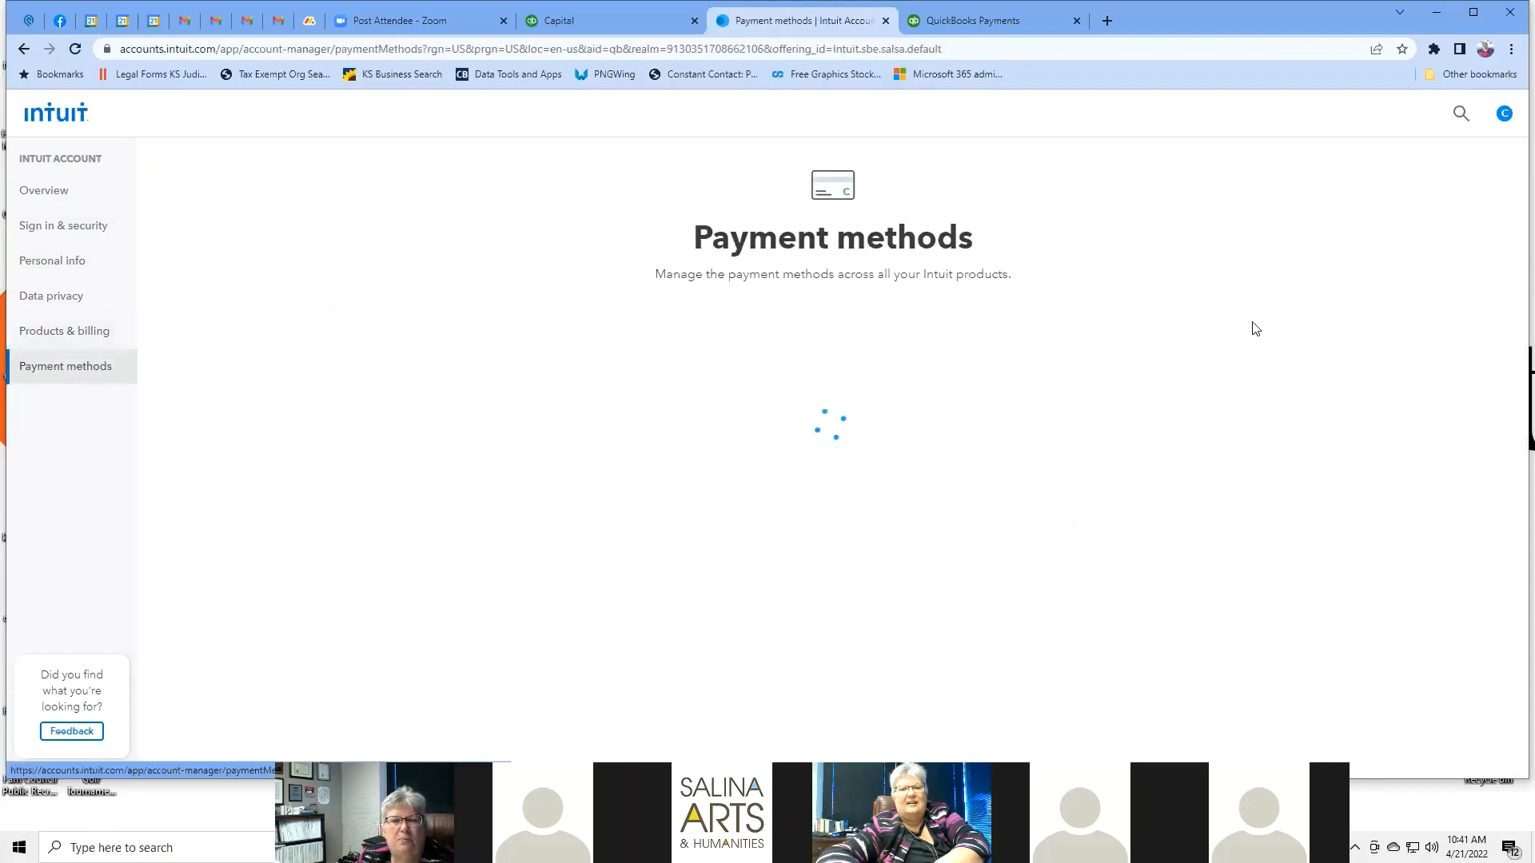
scroll(1319, 288, down, 1)
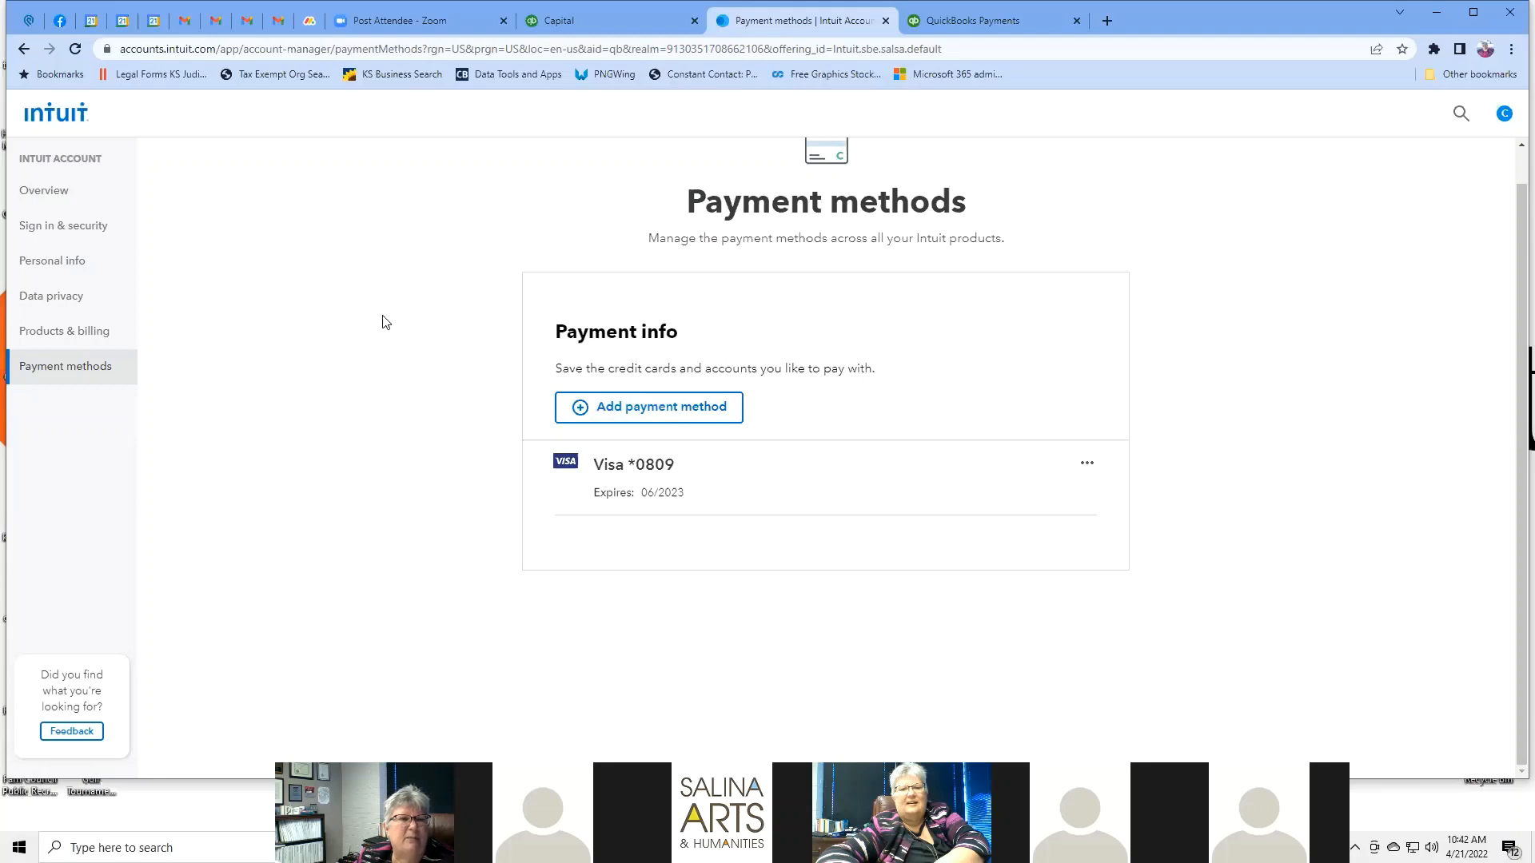
scroll(348, 276, up, 1)
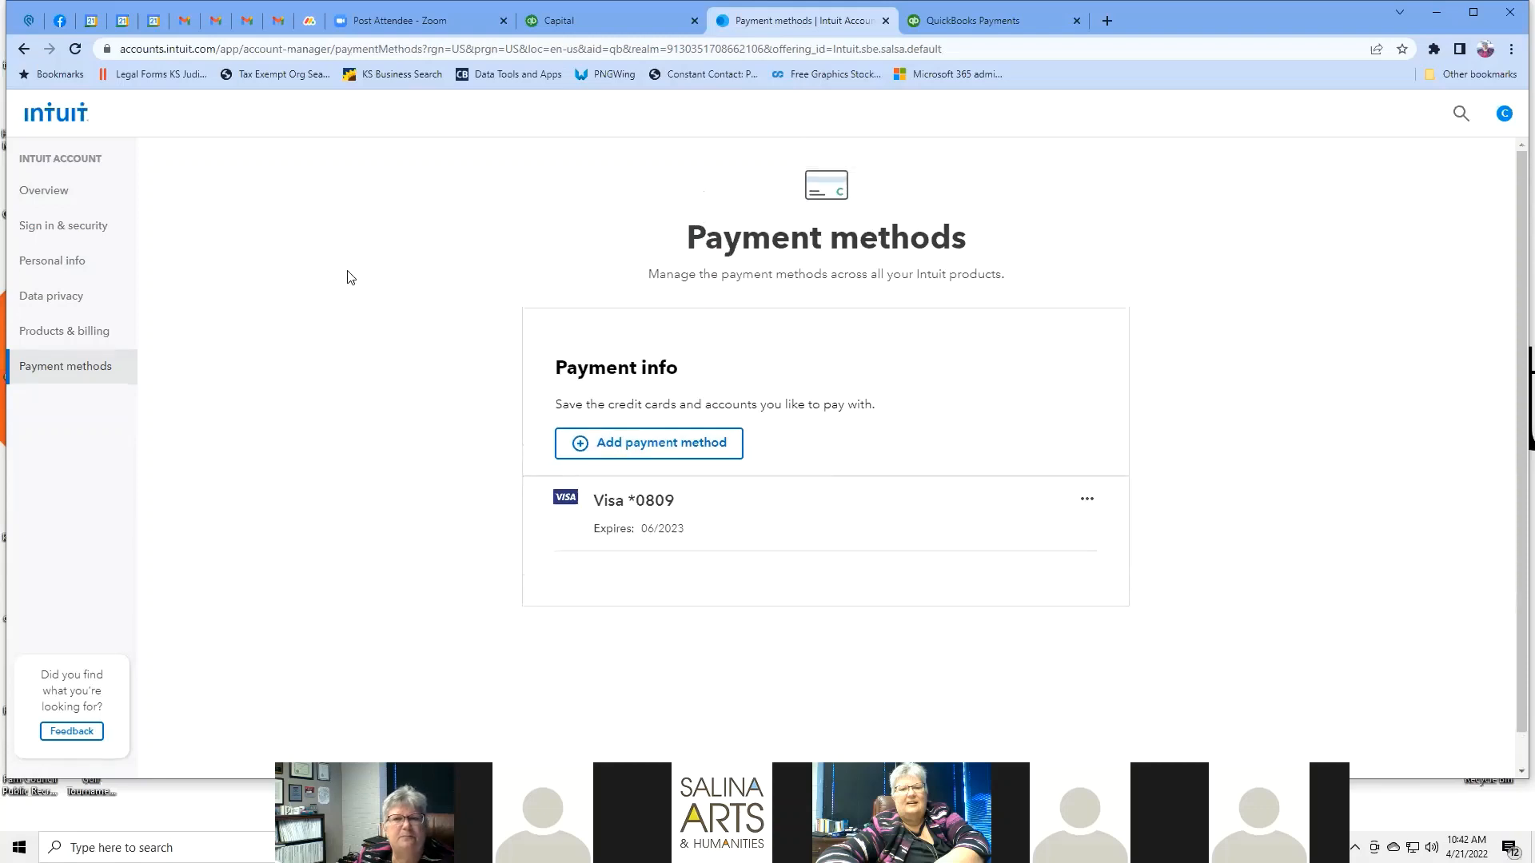
Return to the QuickBooks Online tab showing the Live Bookkeeping page.
click(1504, 116)
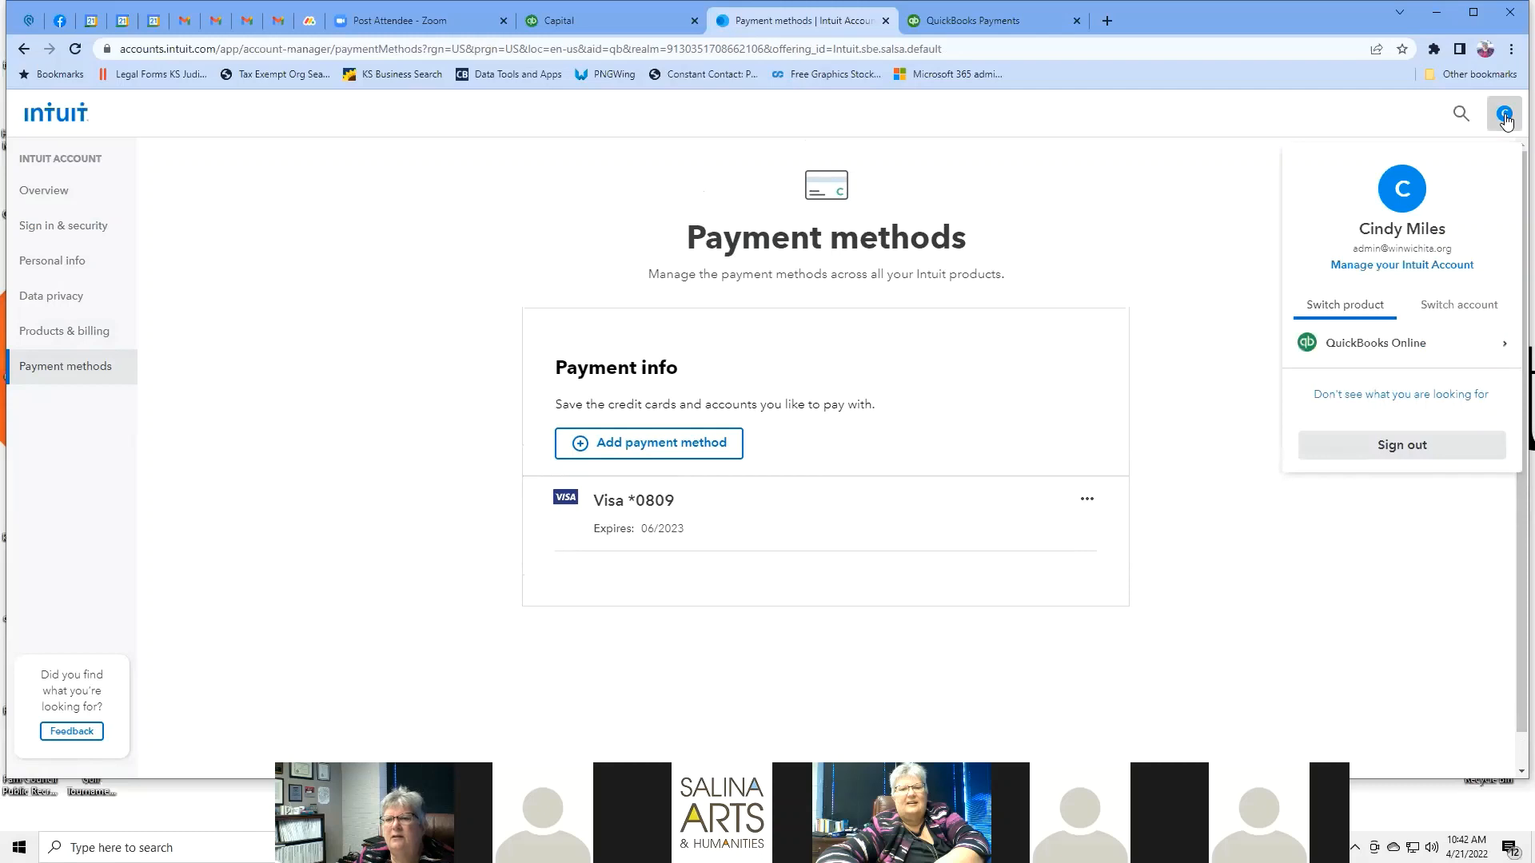
click(1194, 176)
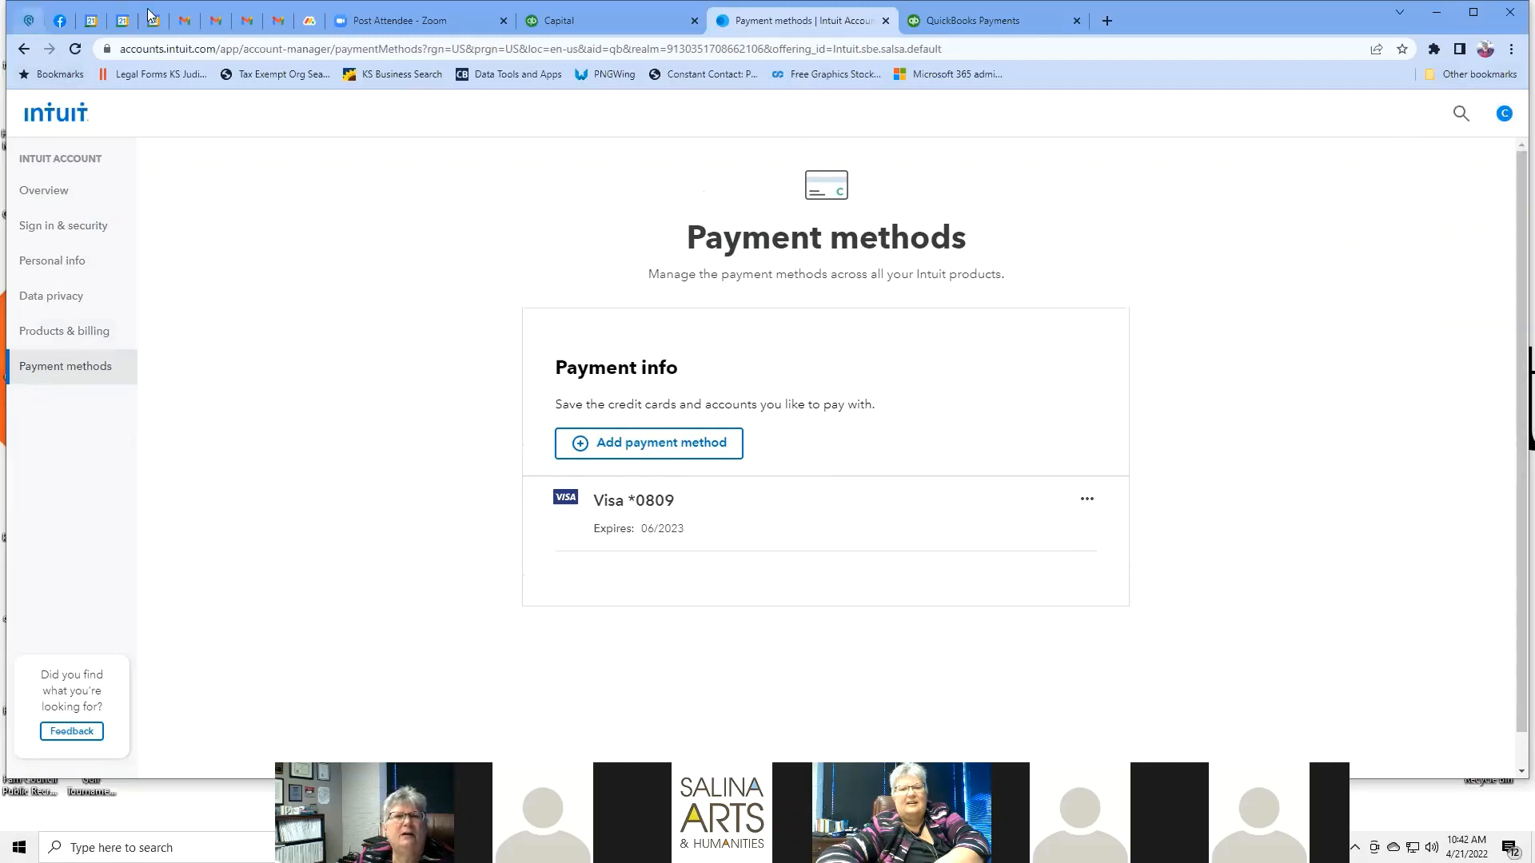
click(565, 24)
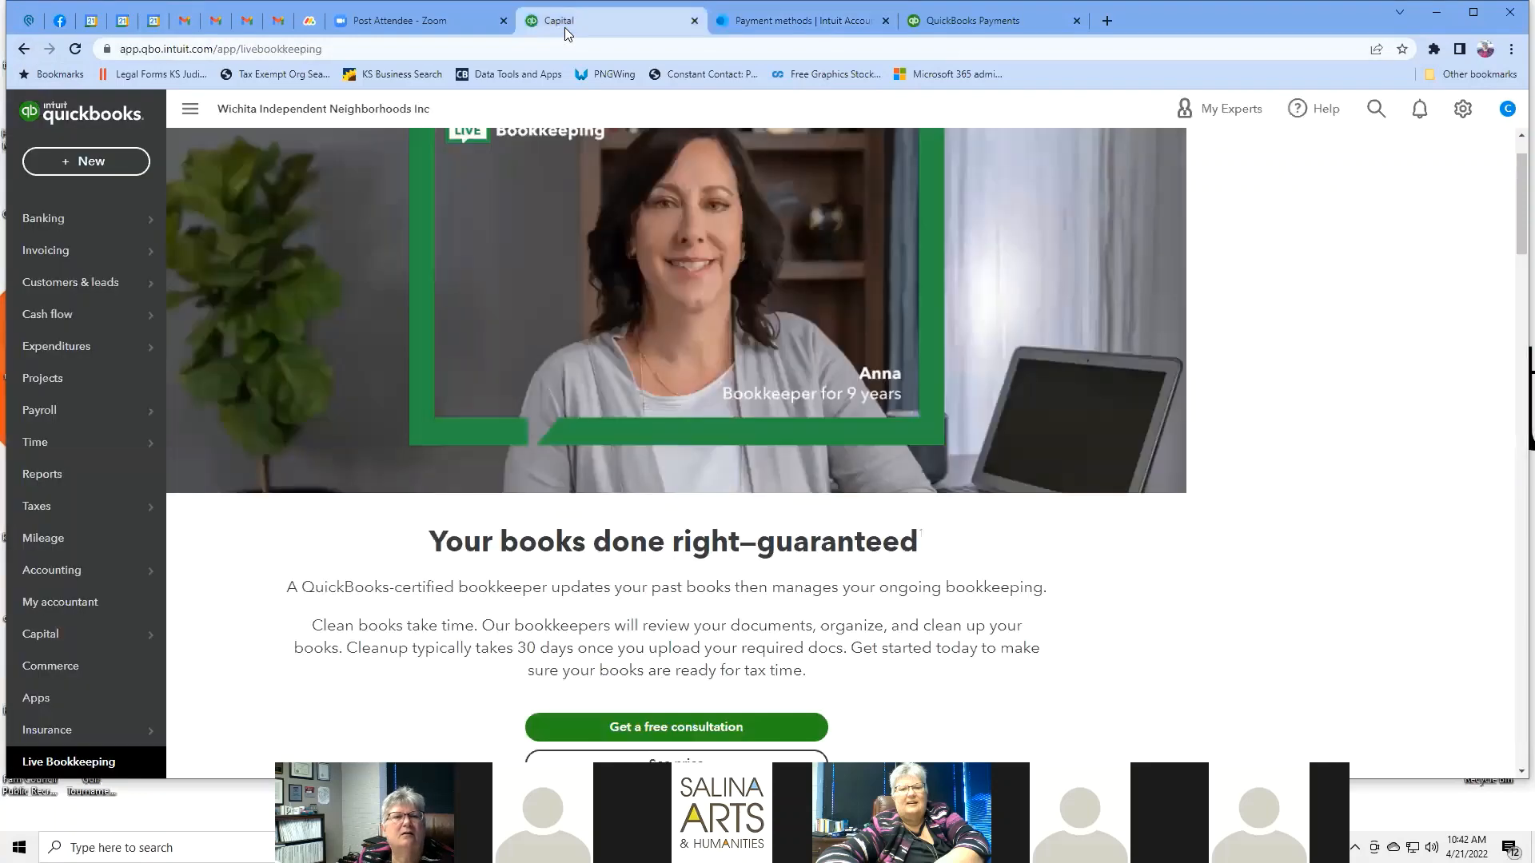
Go back to Insurance, then view Manage users listing the two active admins.
click(22, 51)
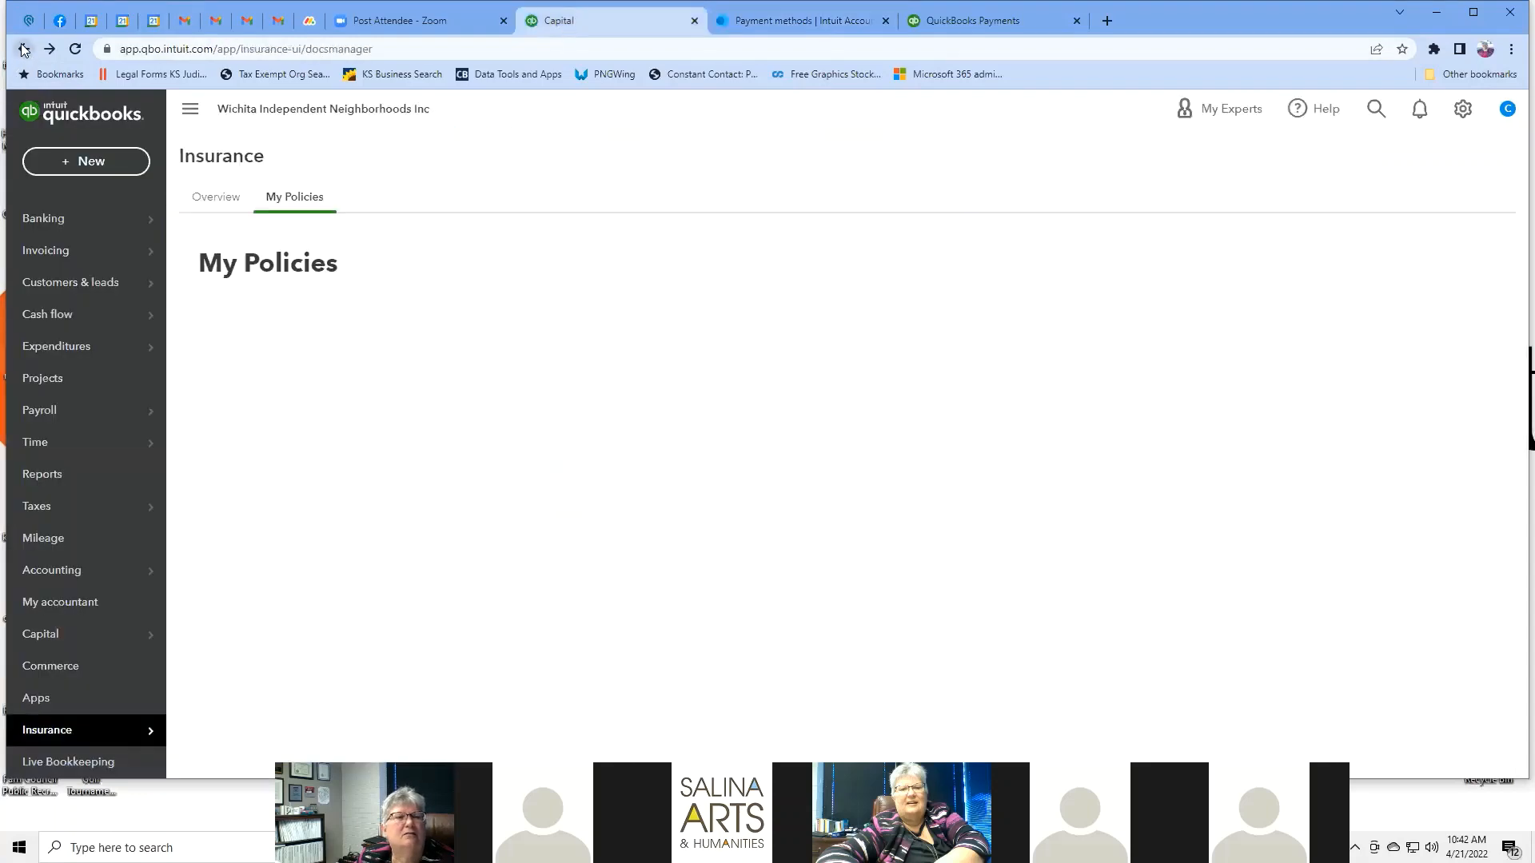
click(1461, 115)
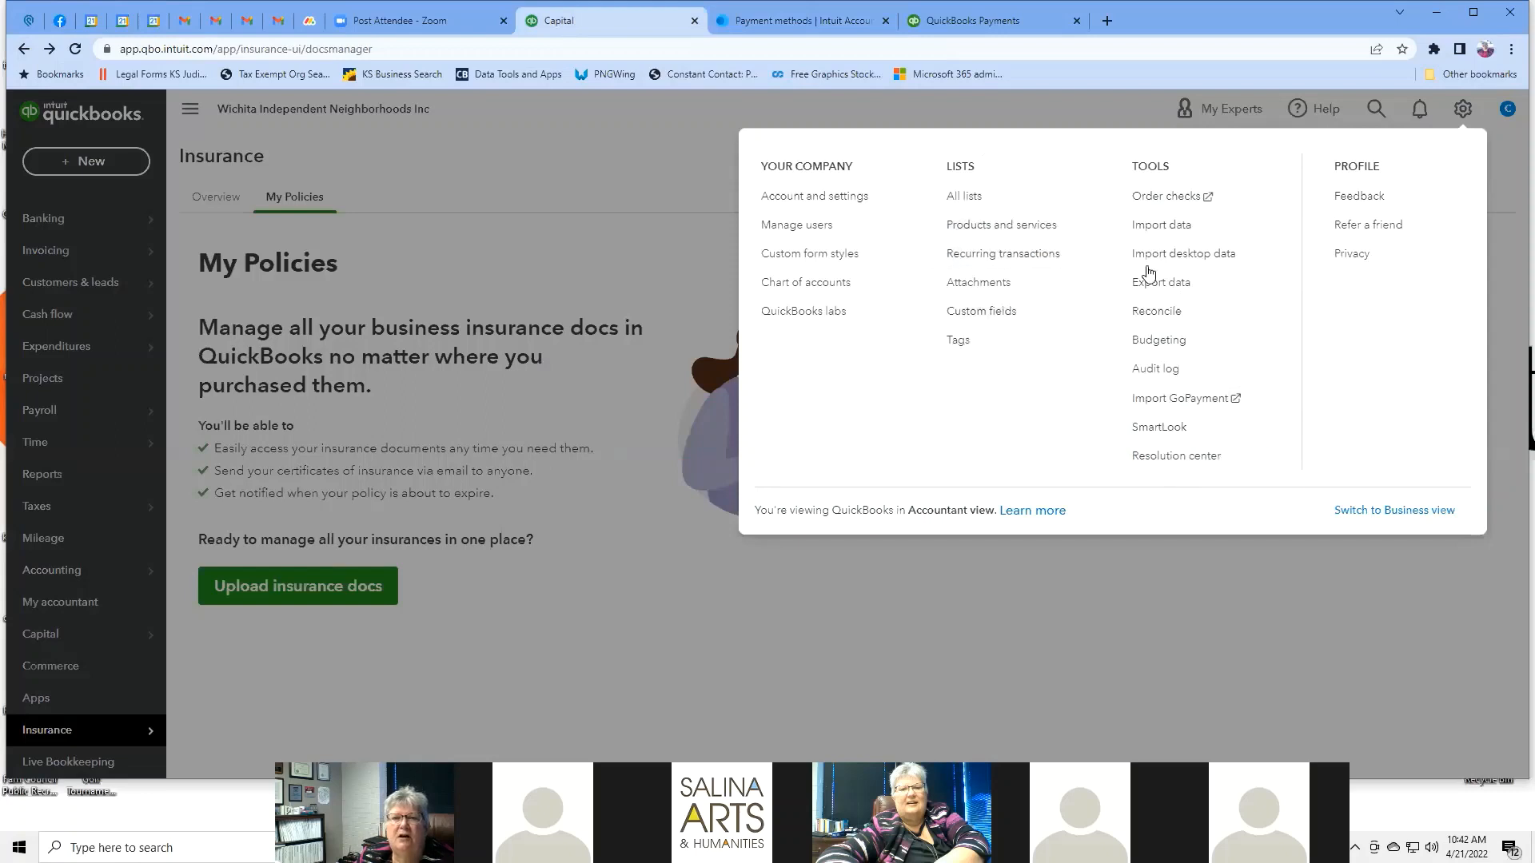
click(812, 225)
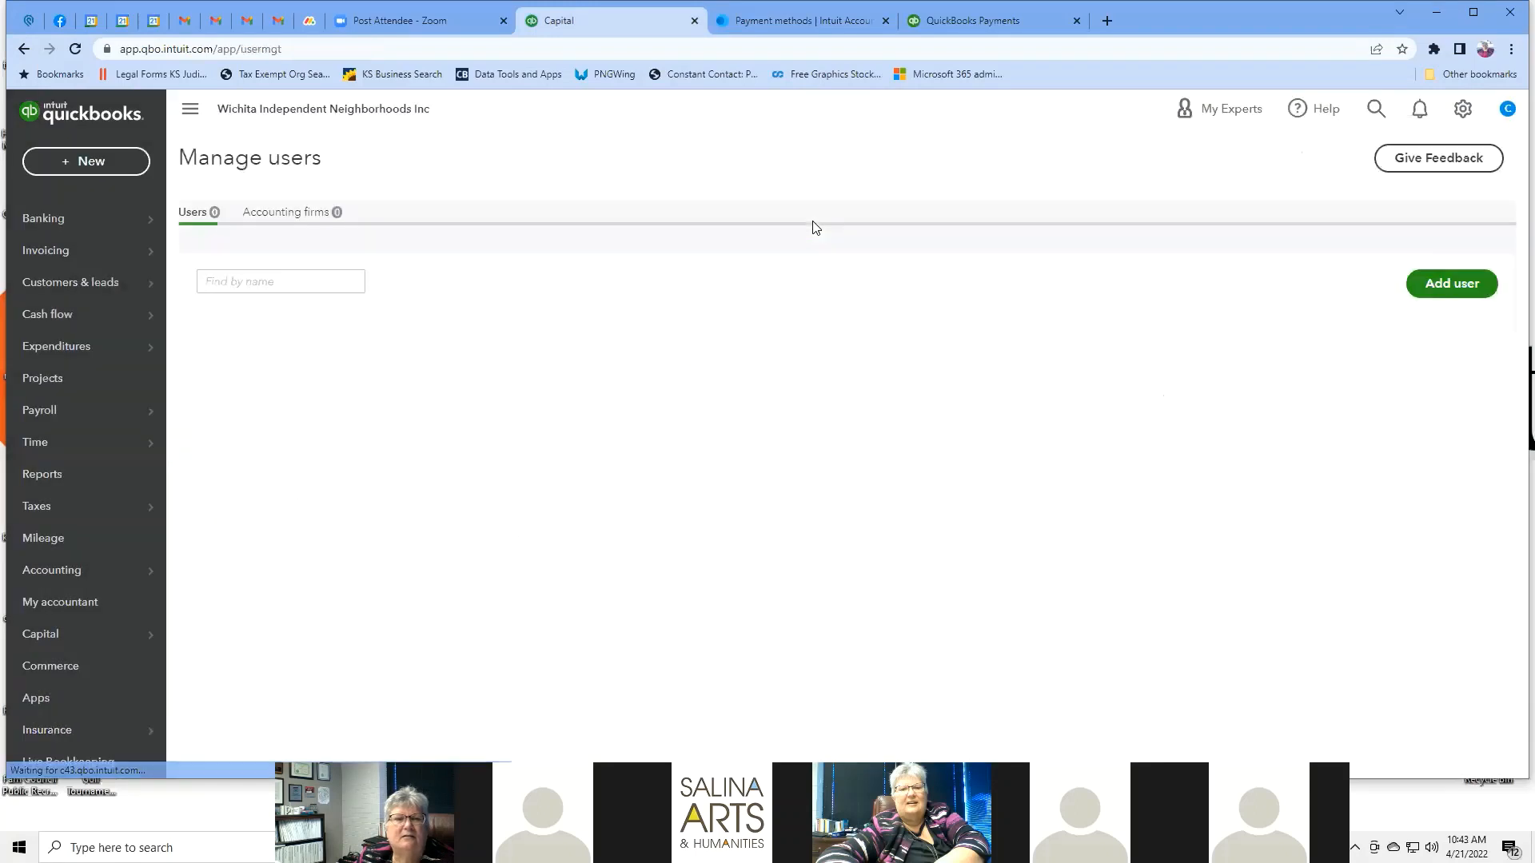
click(1461, 111)
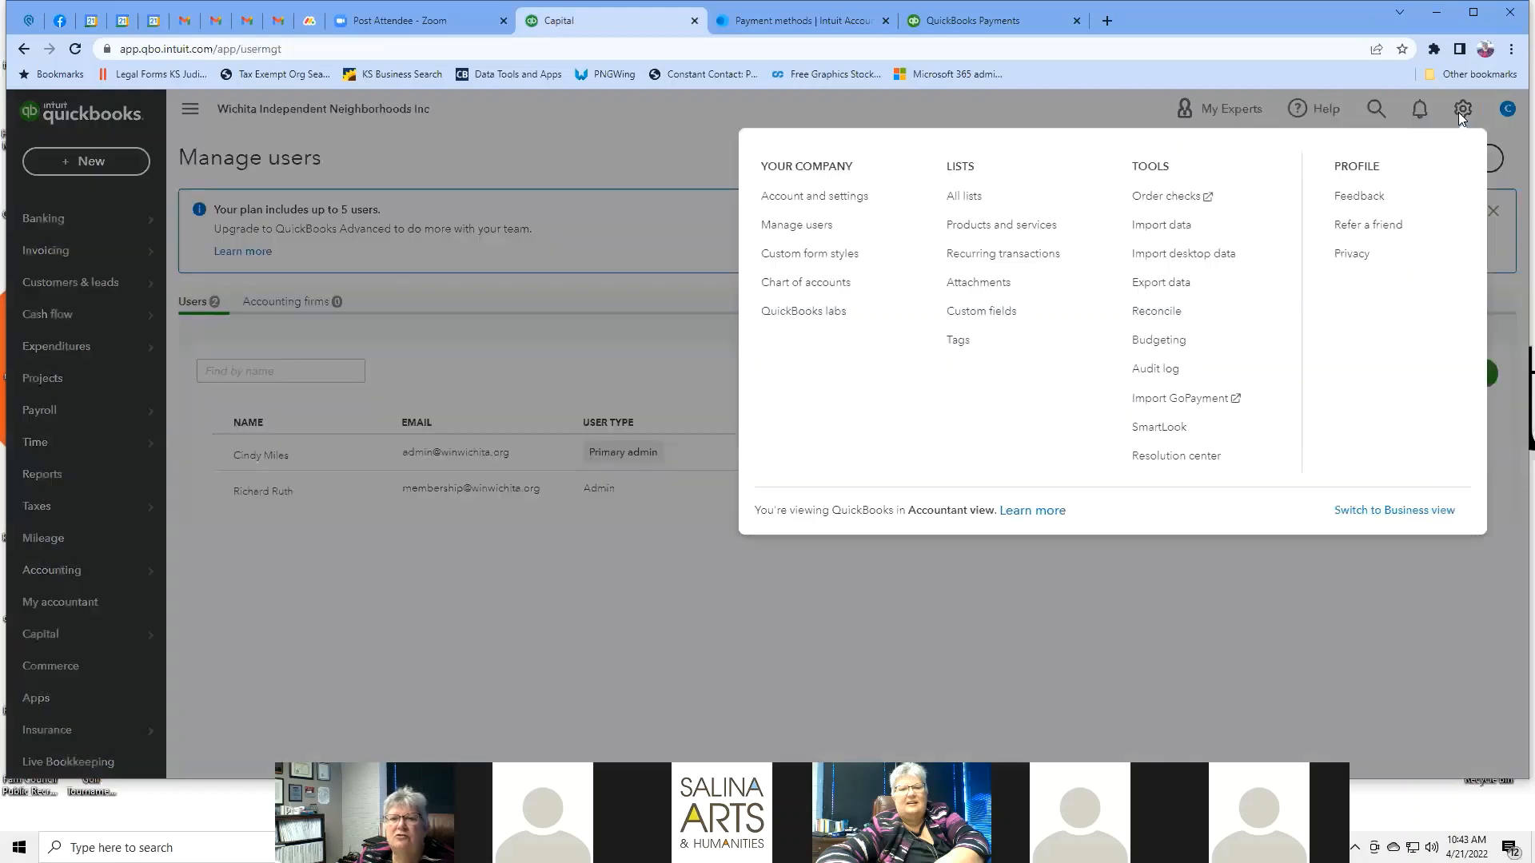
Edit the Standard style from Custom form styles and show its invoice template choices.
click(820, 256)
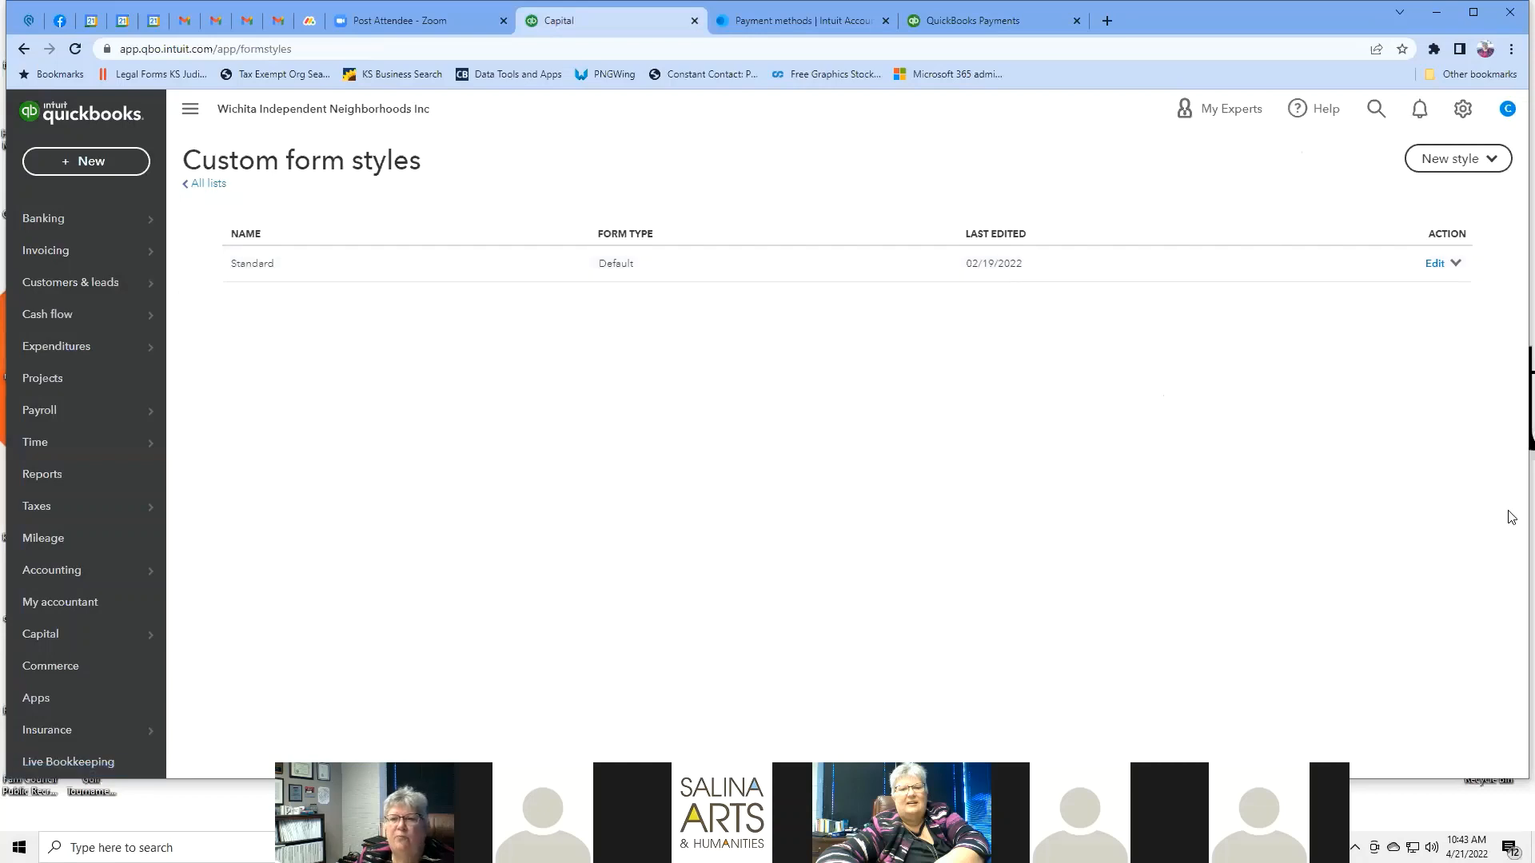
click(1429, 267)
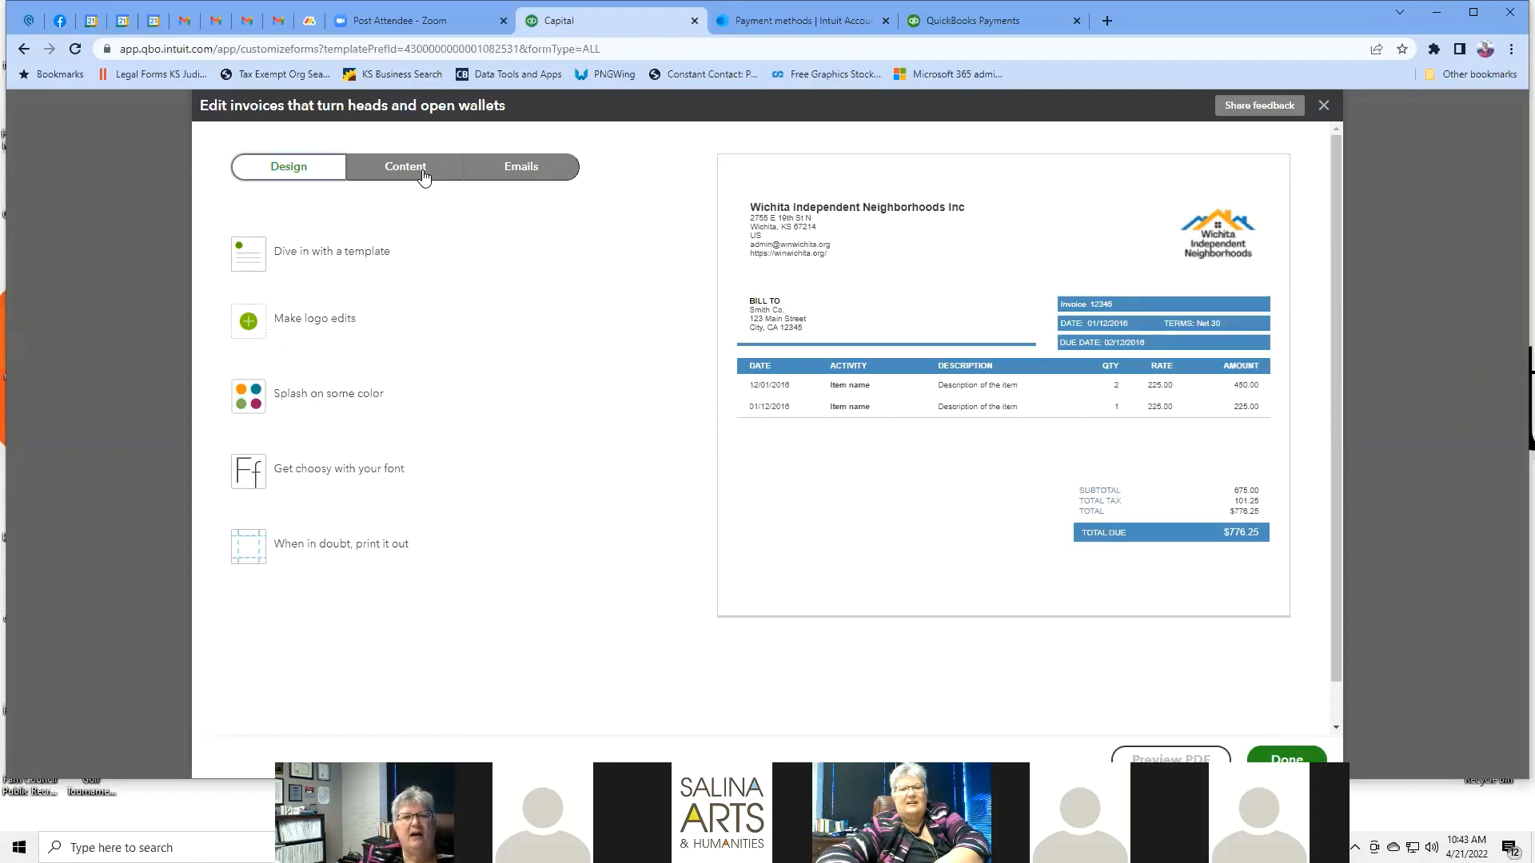
click(314, 262)
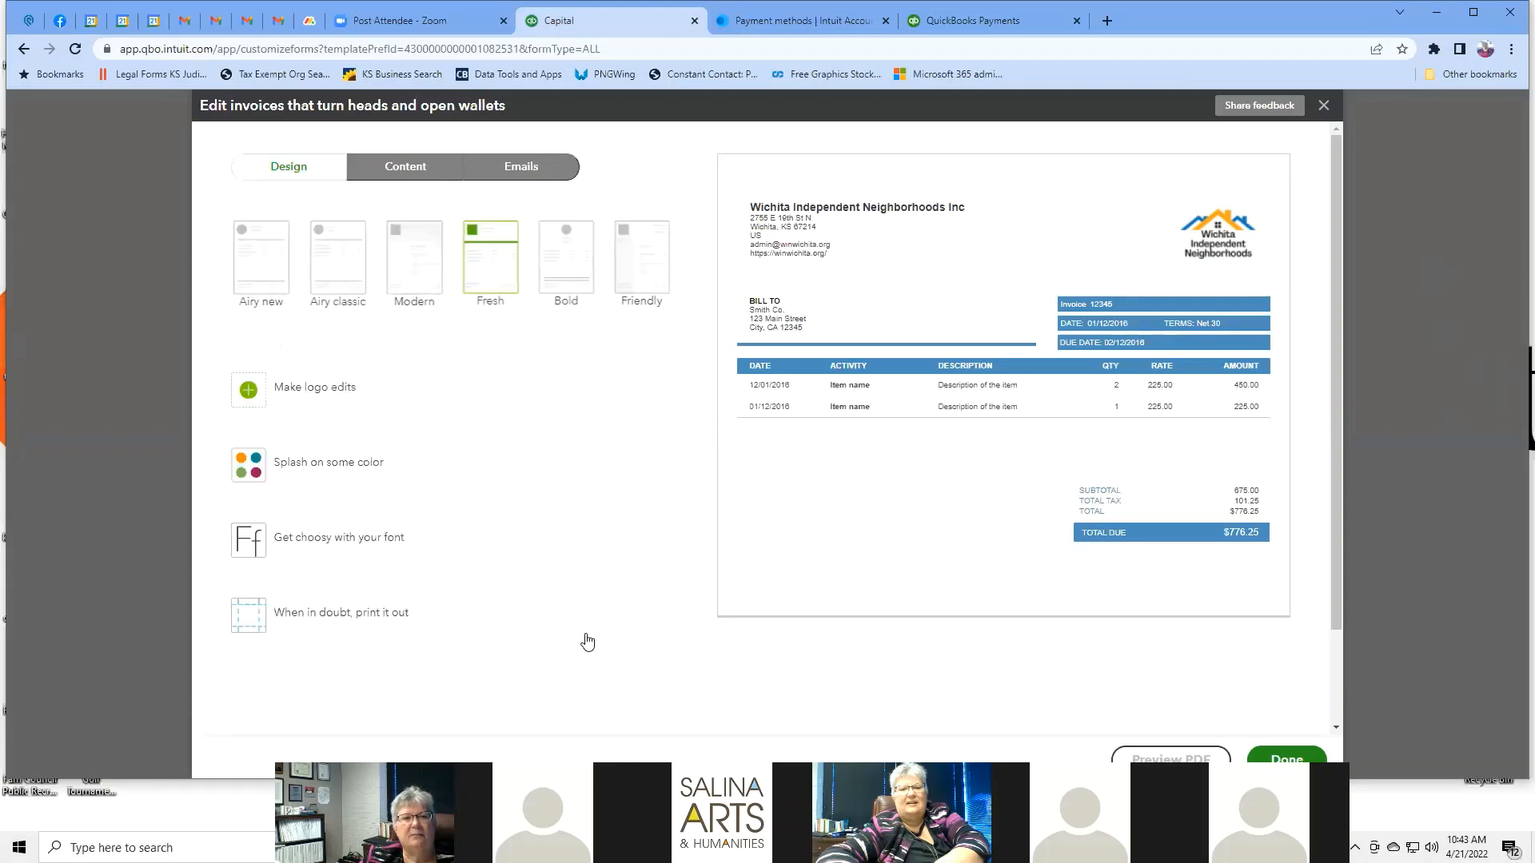
Preview each template from Airy new through Friendly, then settle on Modern.
click(279, 261)
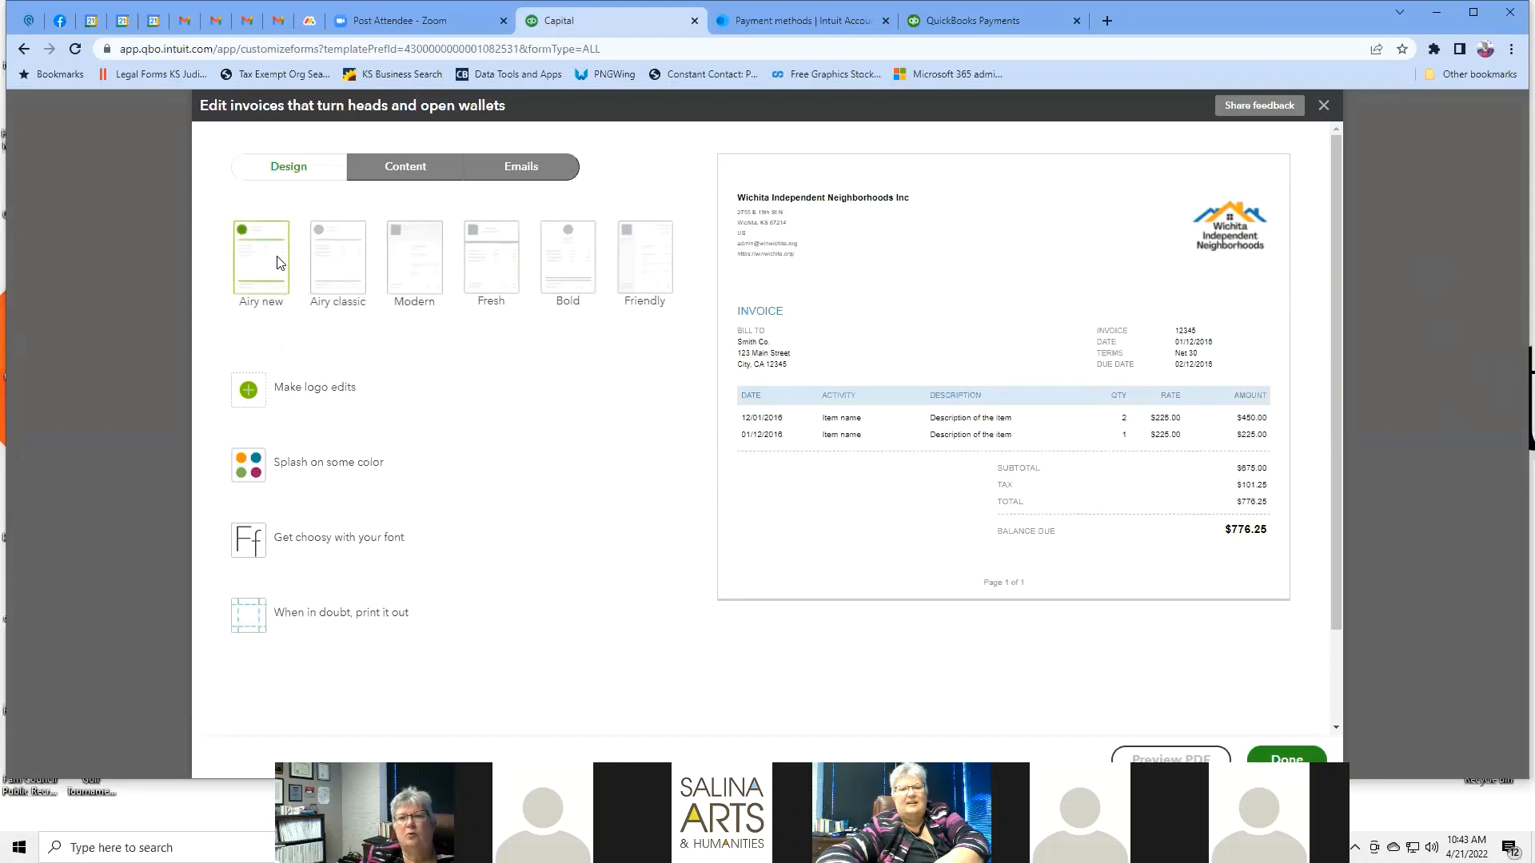
click(362, 283)
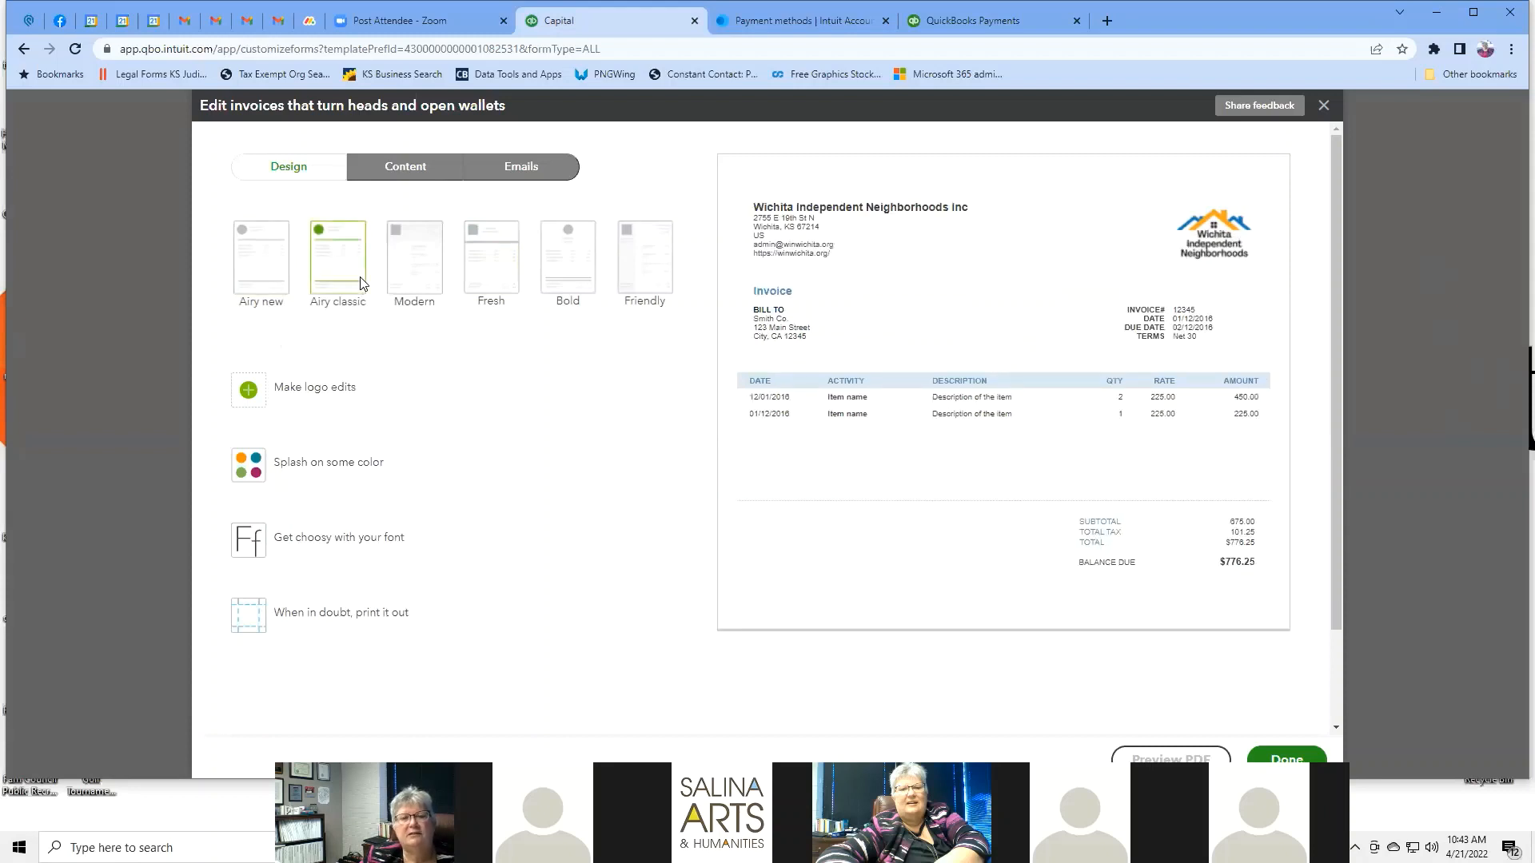
click(431, 274)
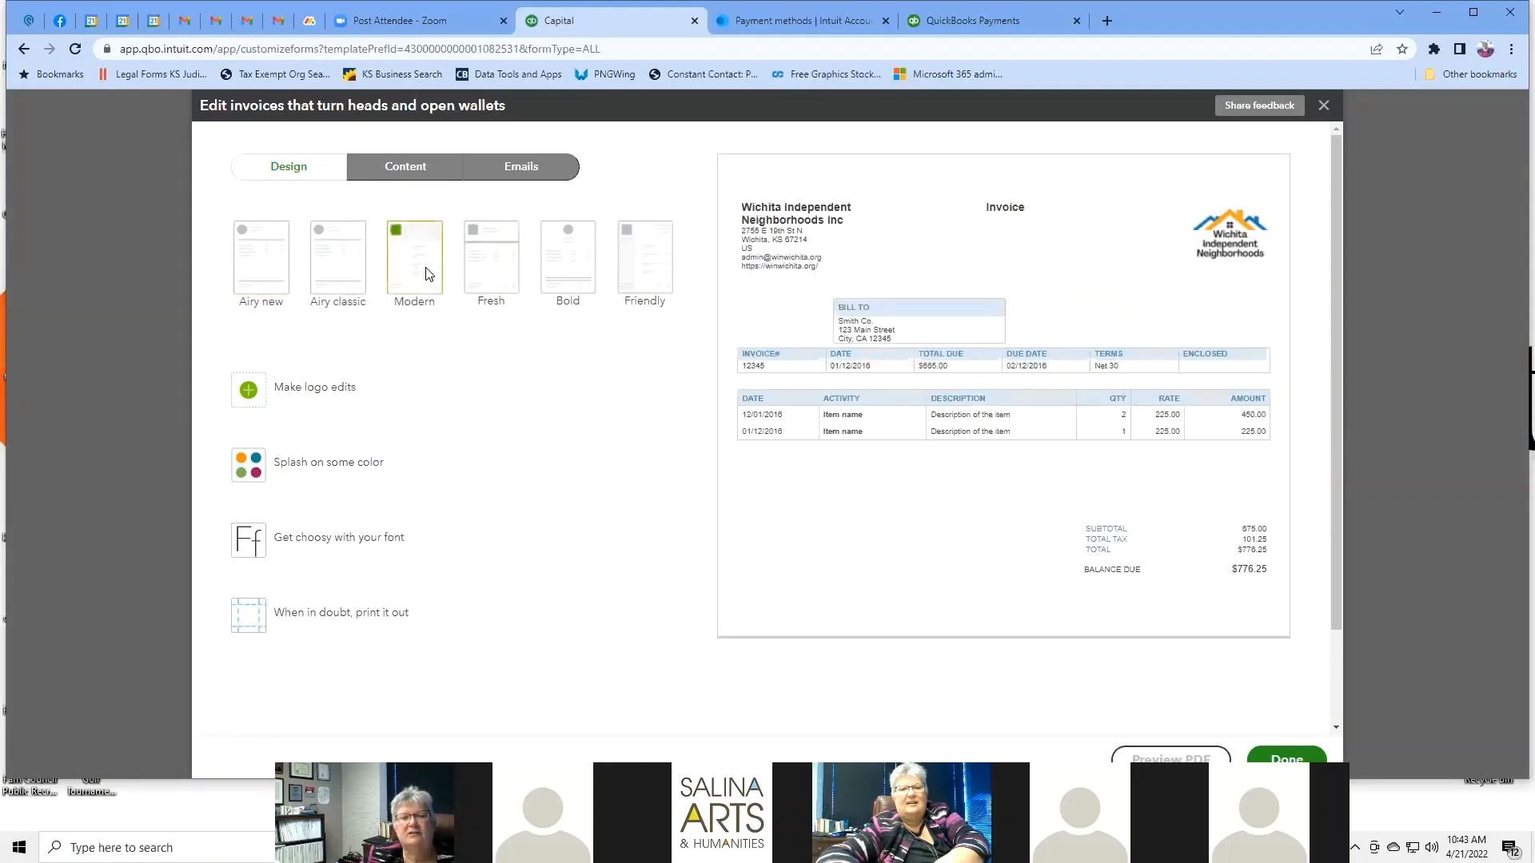
click(491, 274)
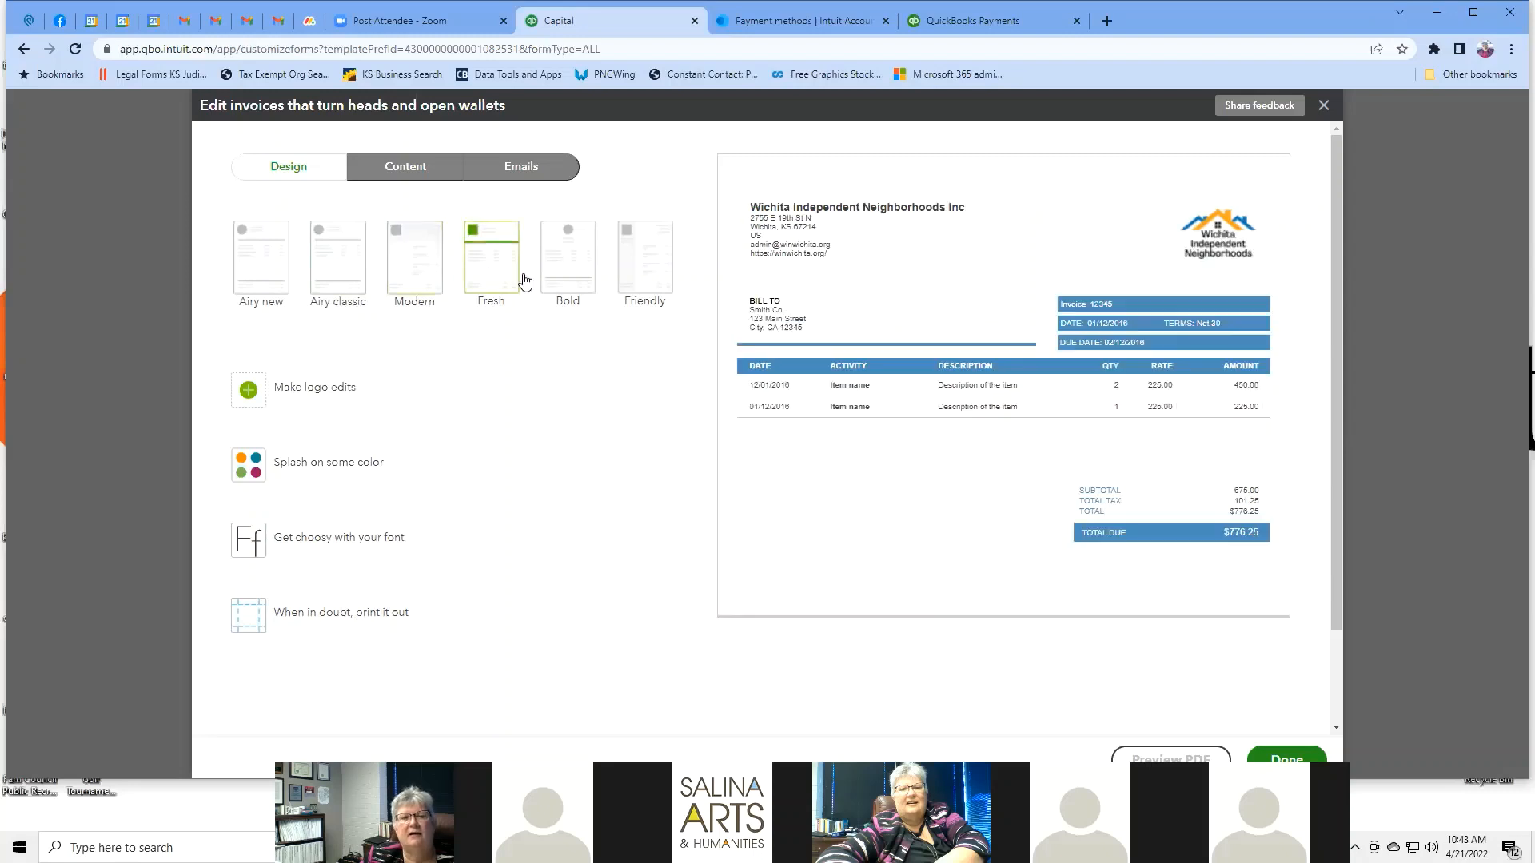
click(570, 264)
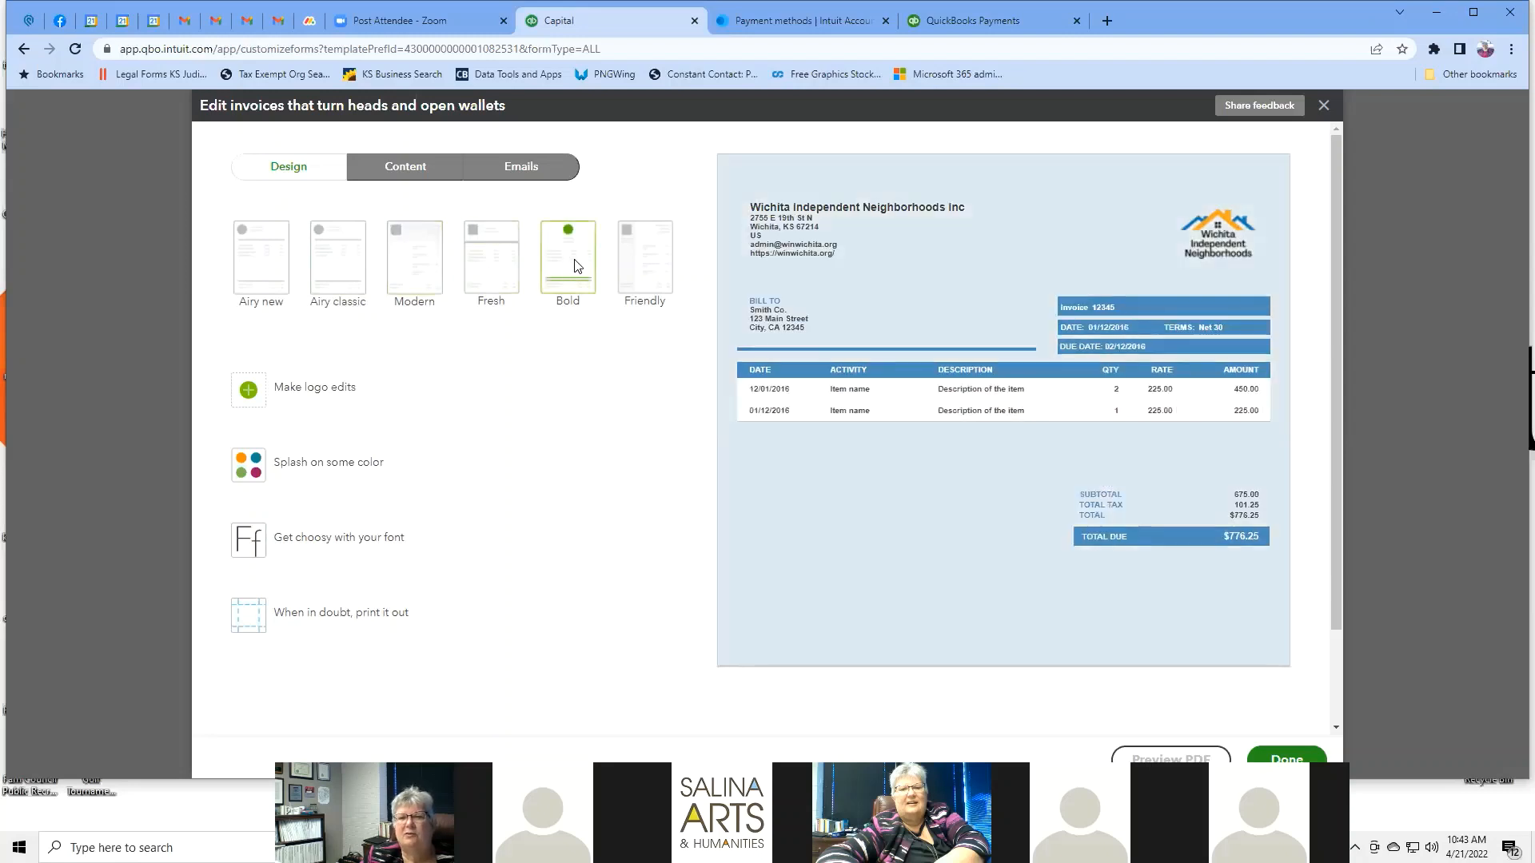
click(639, 259)
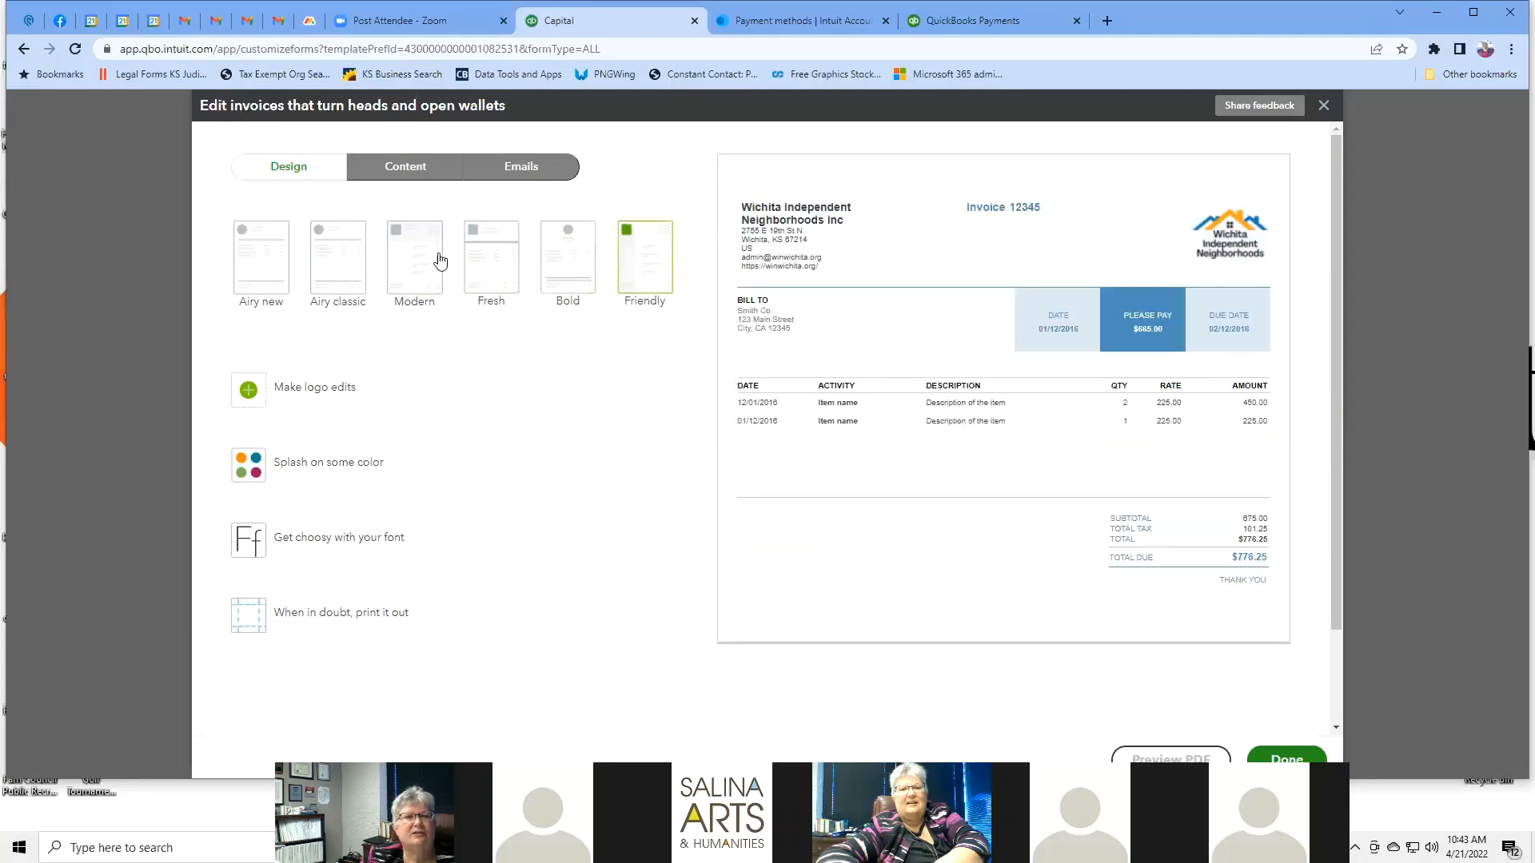
click(410, 271)
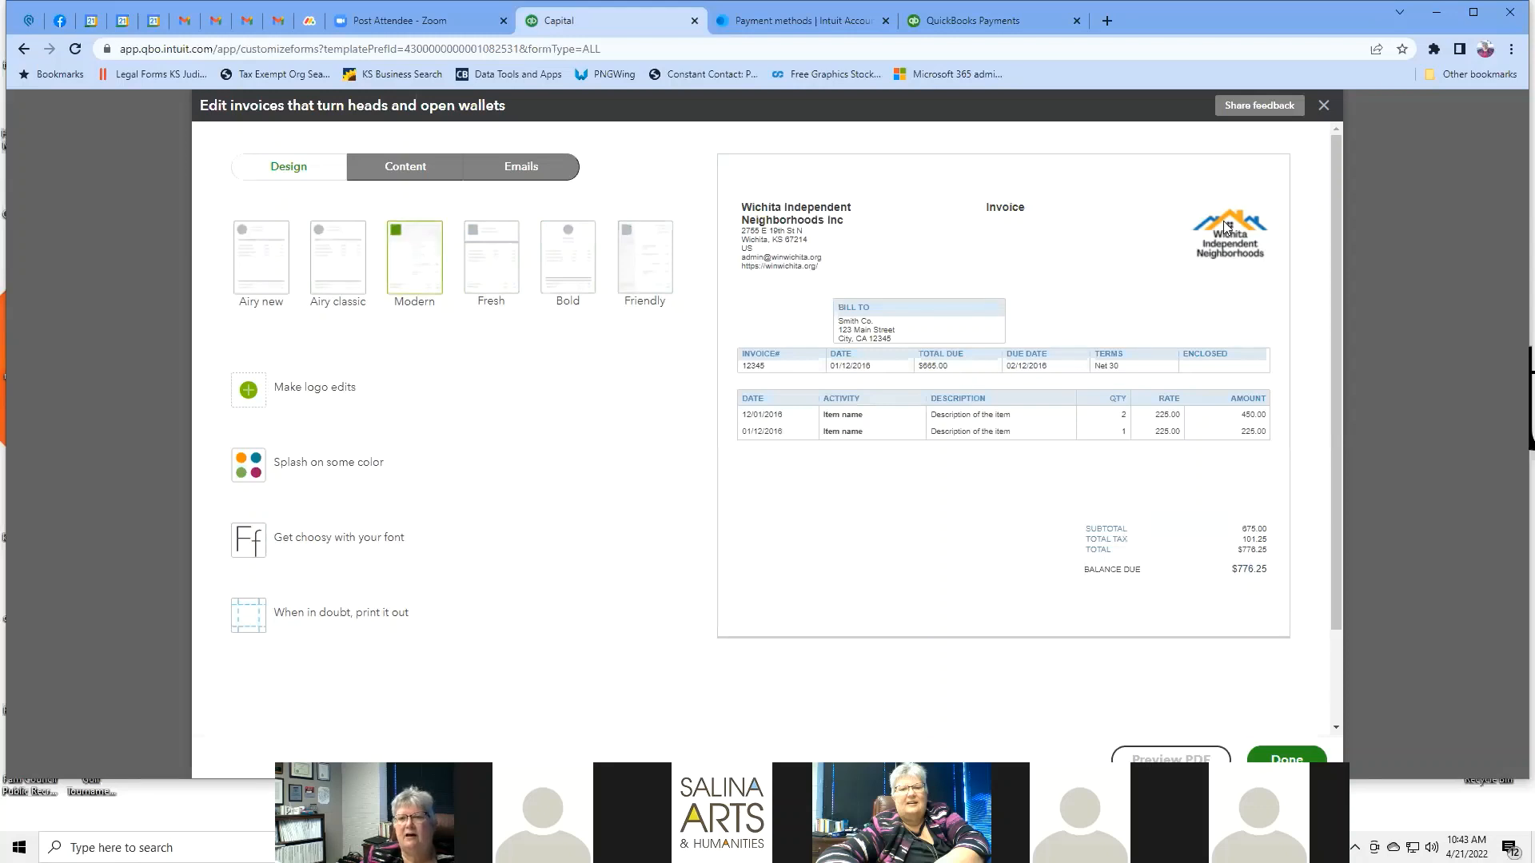
click(337, 391)
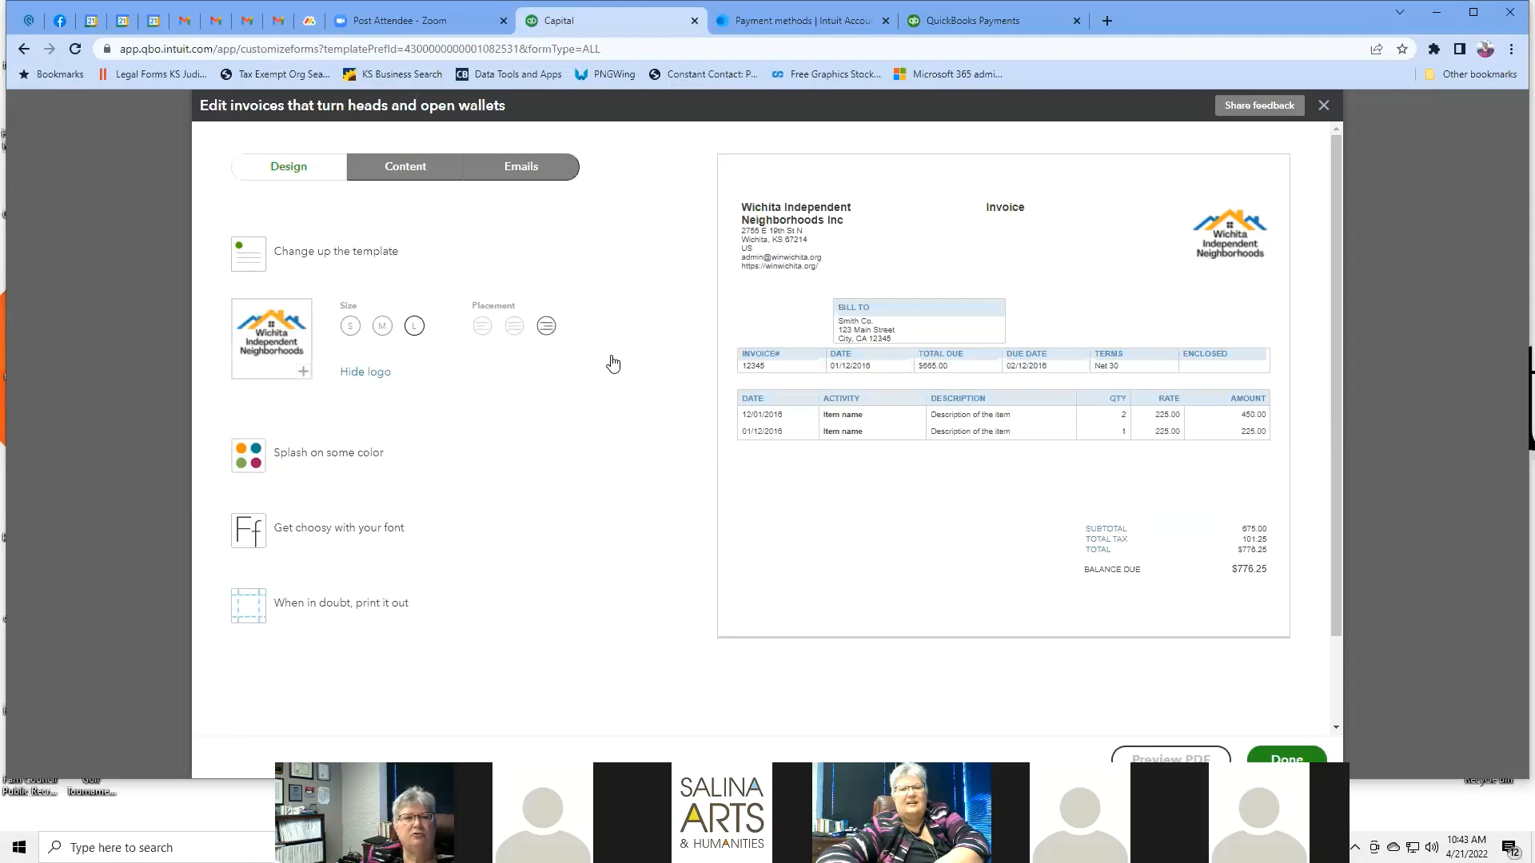
Make the invoice logo large (L) and place it left of the company name.
click(303, 372)
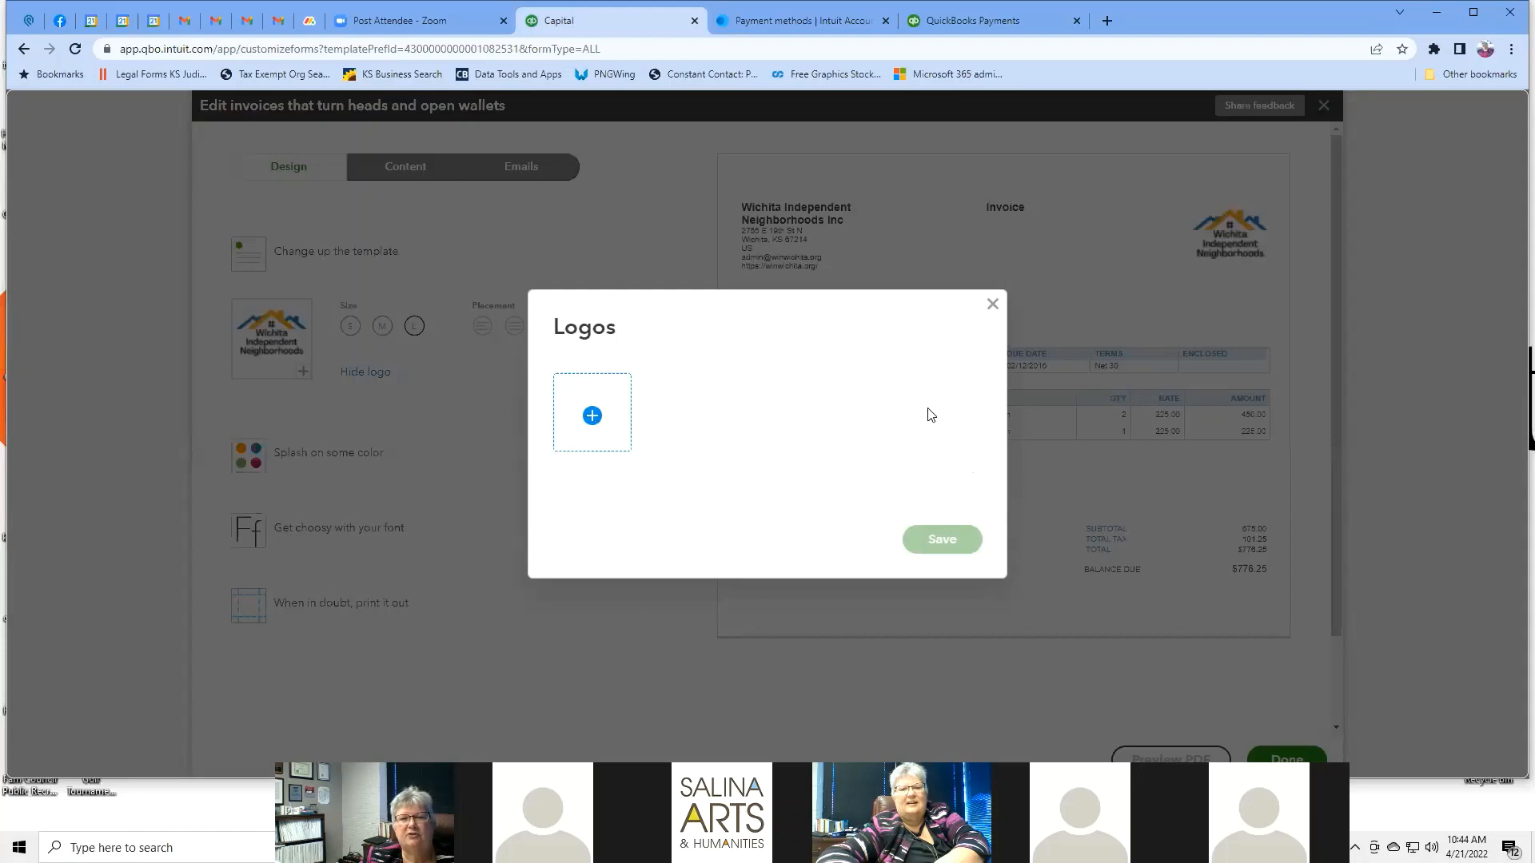
click(993, 308)
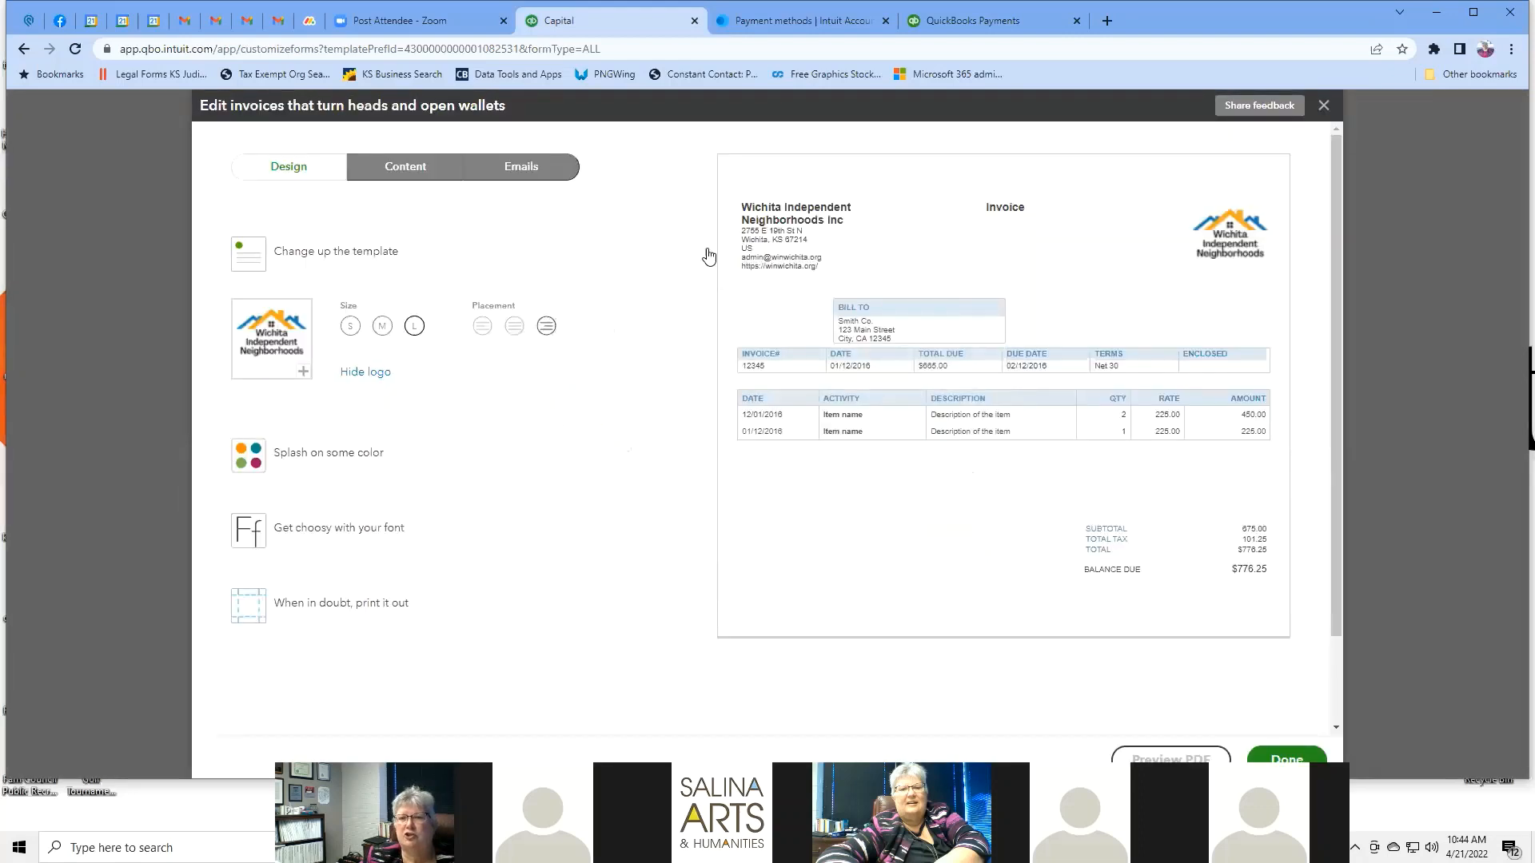
click(381, 327)
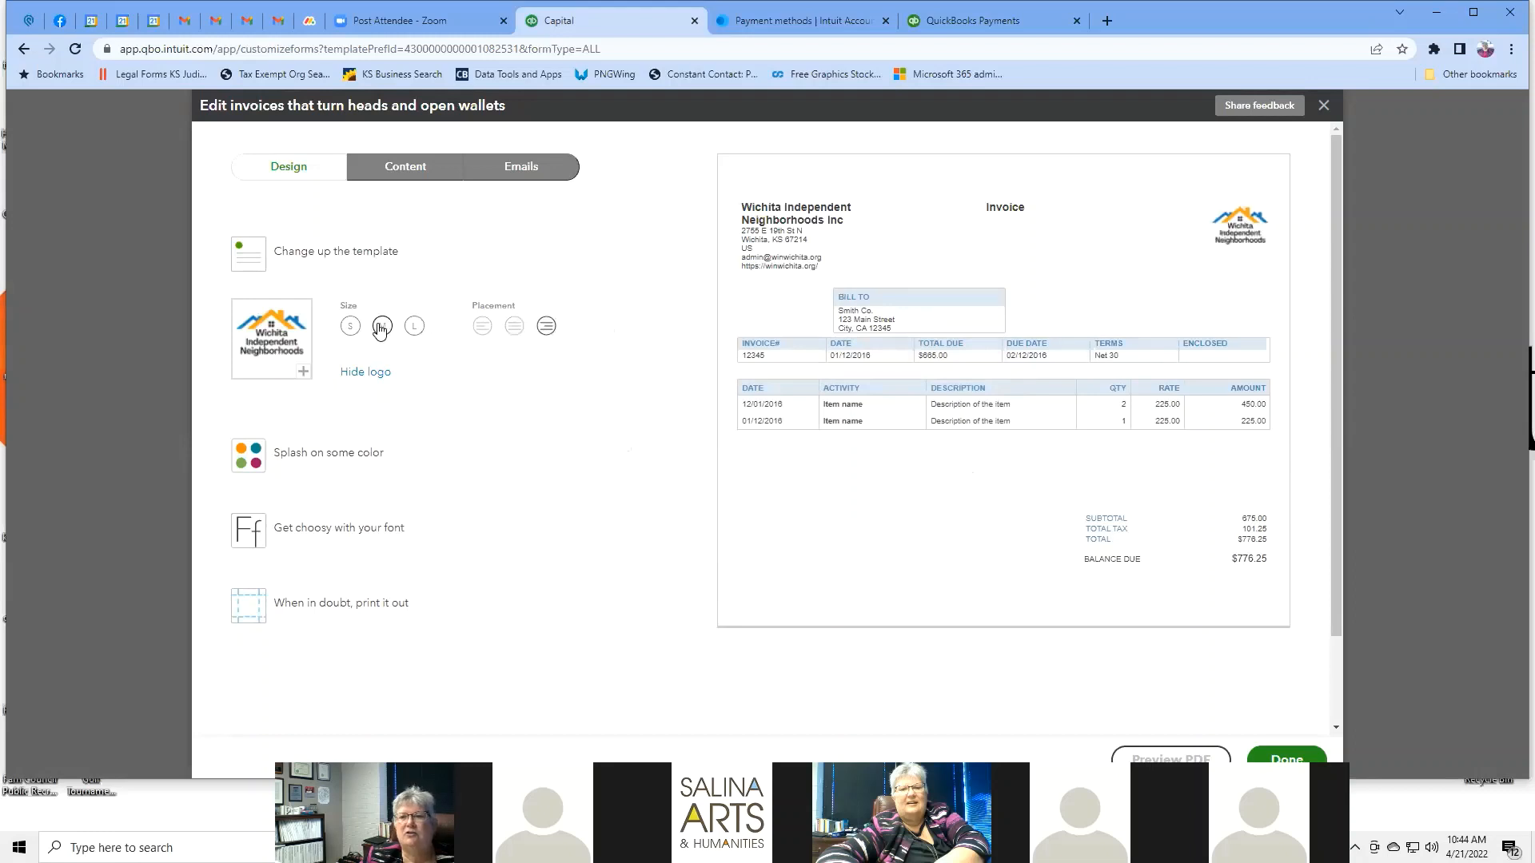
click(347, 327)
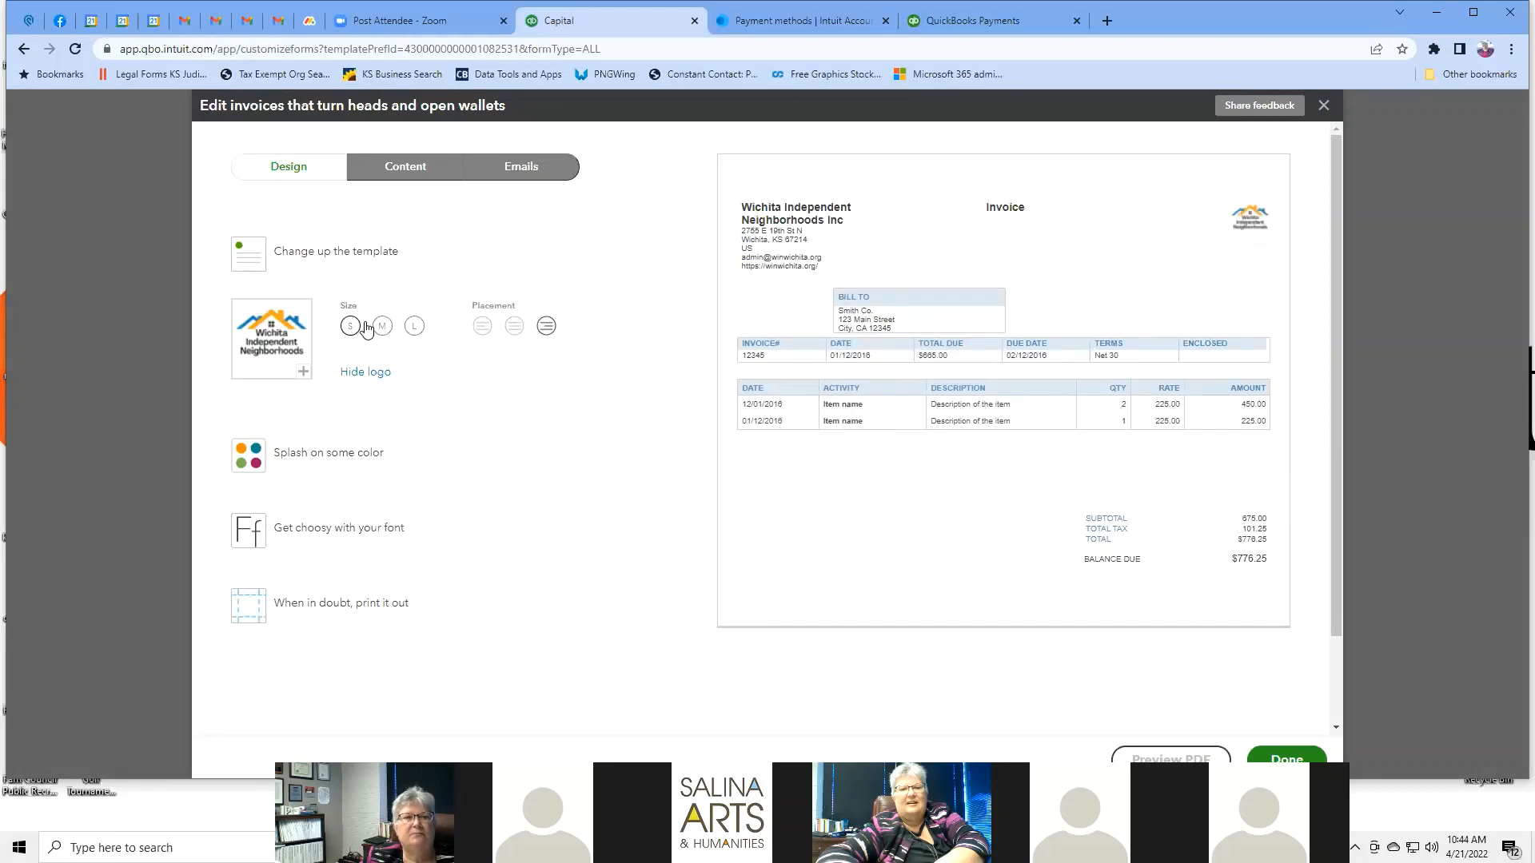
click(376, 328)
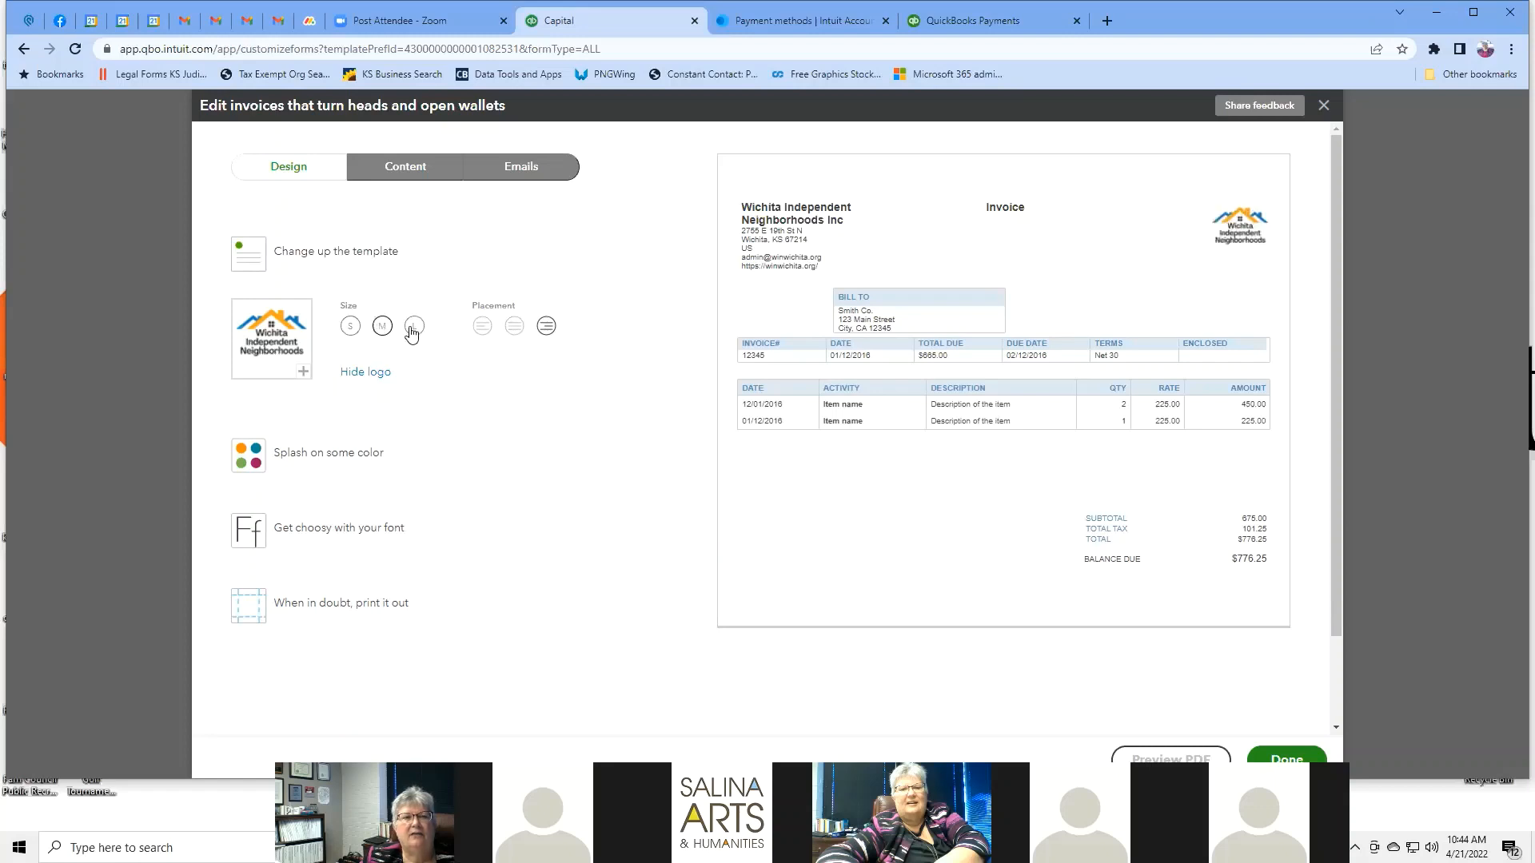
click(413, 328)
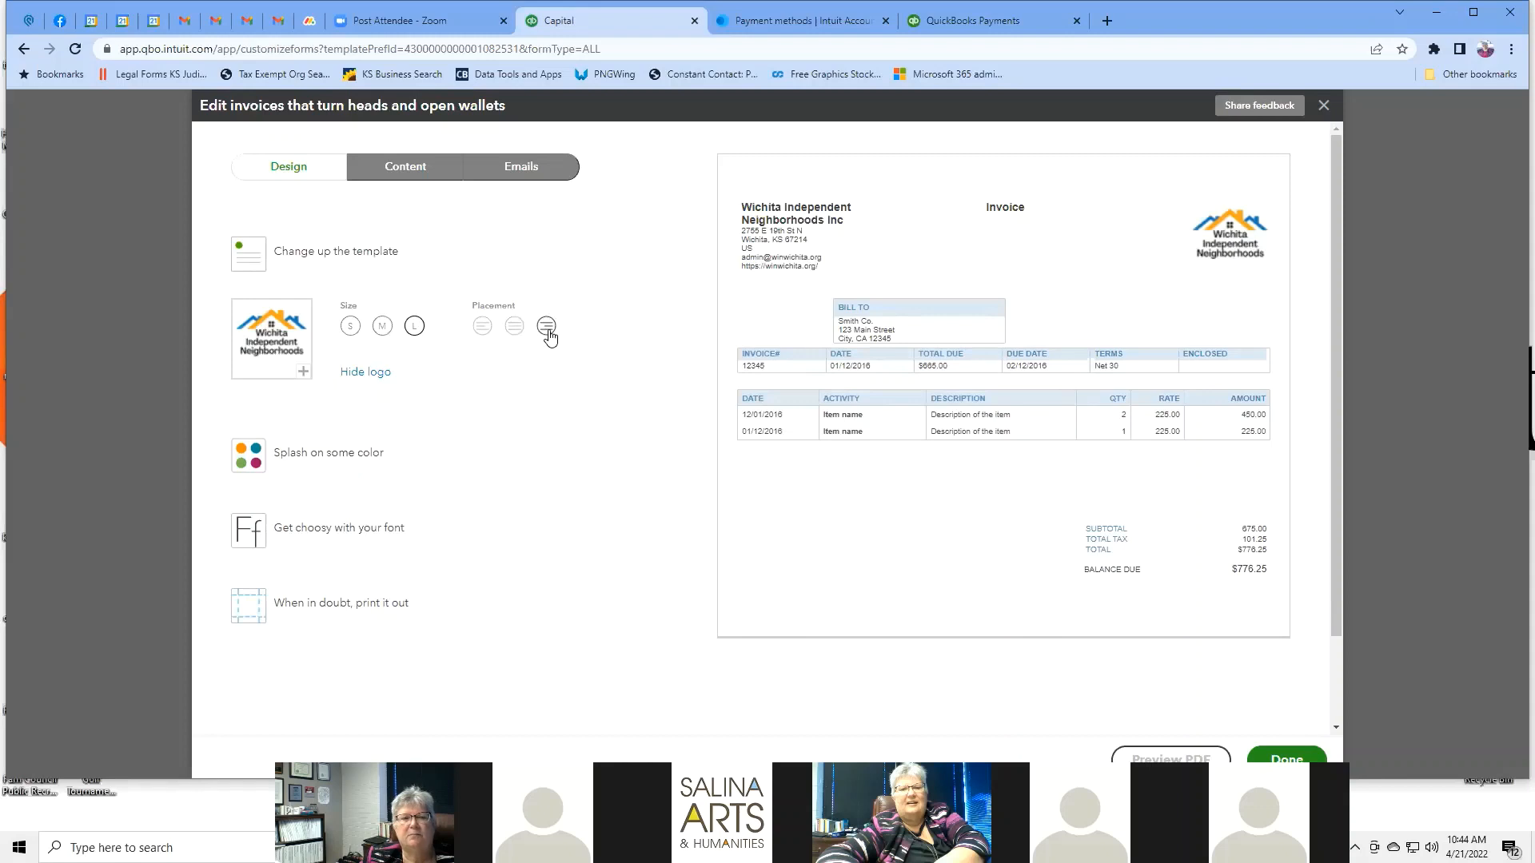
click(515, 328)
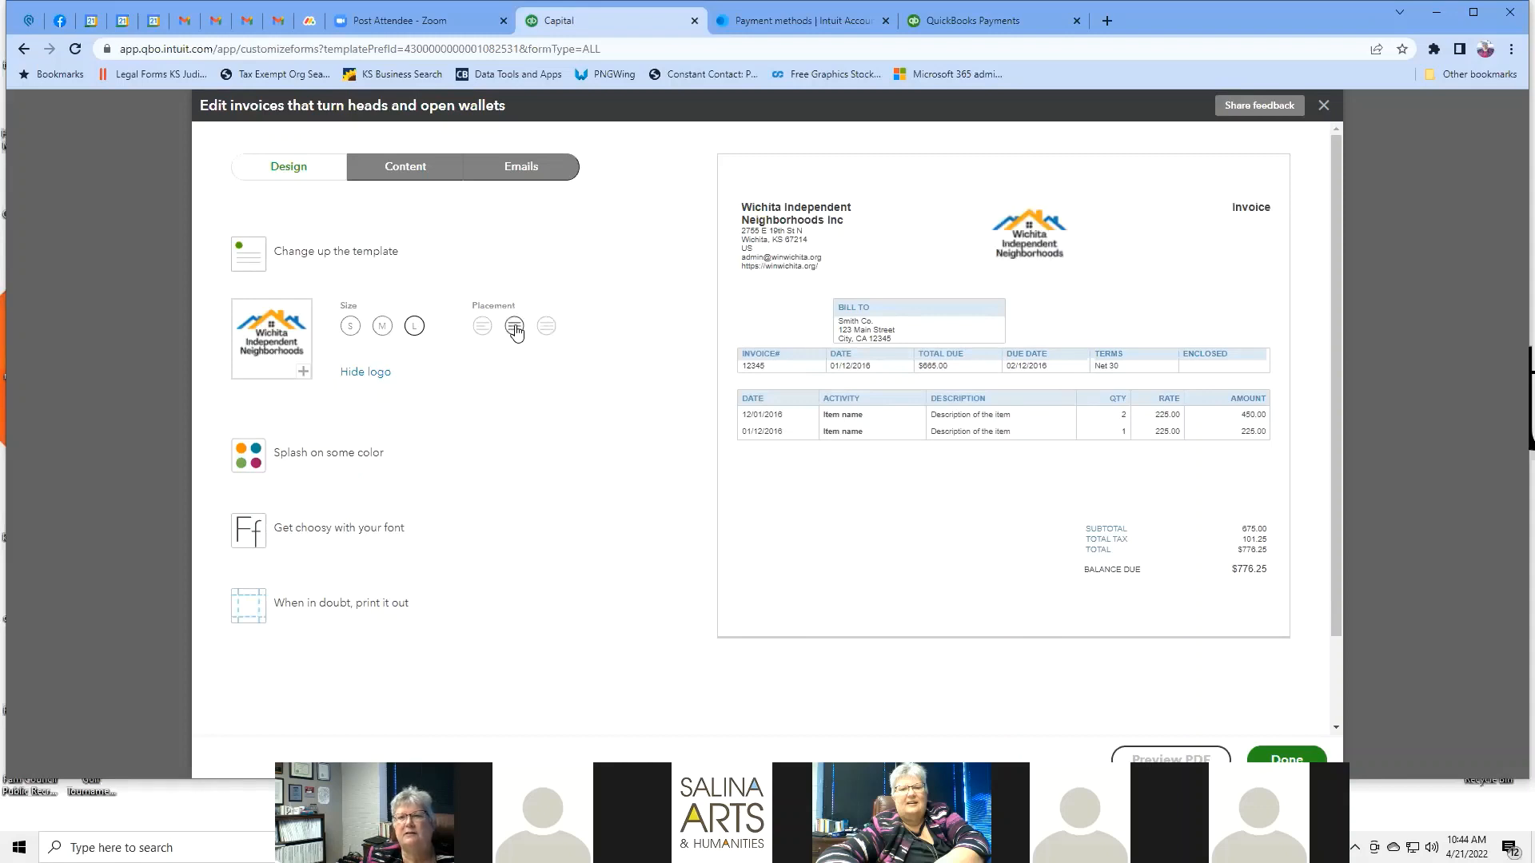
click(482, 329)
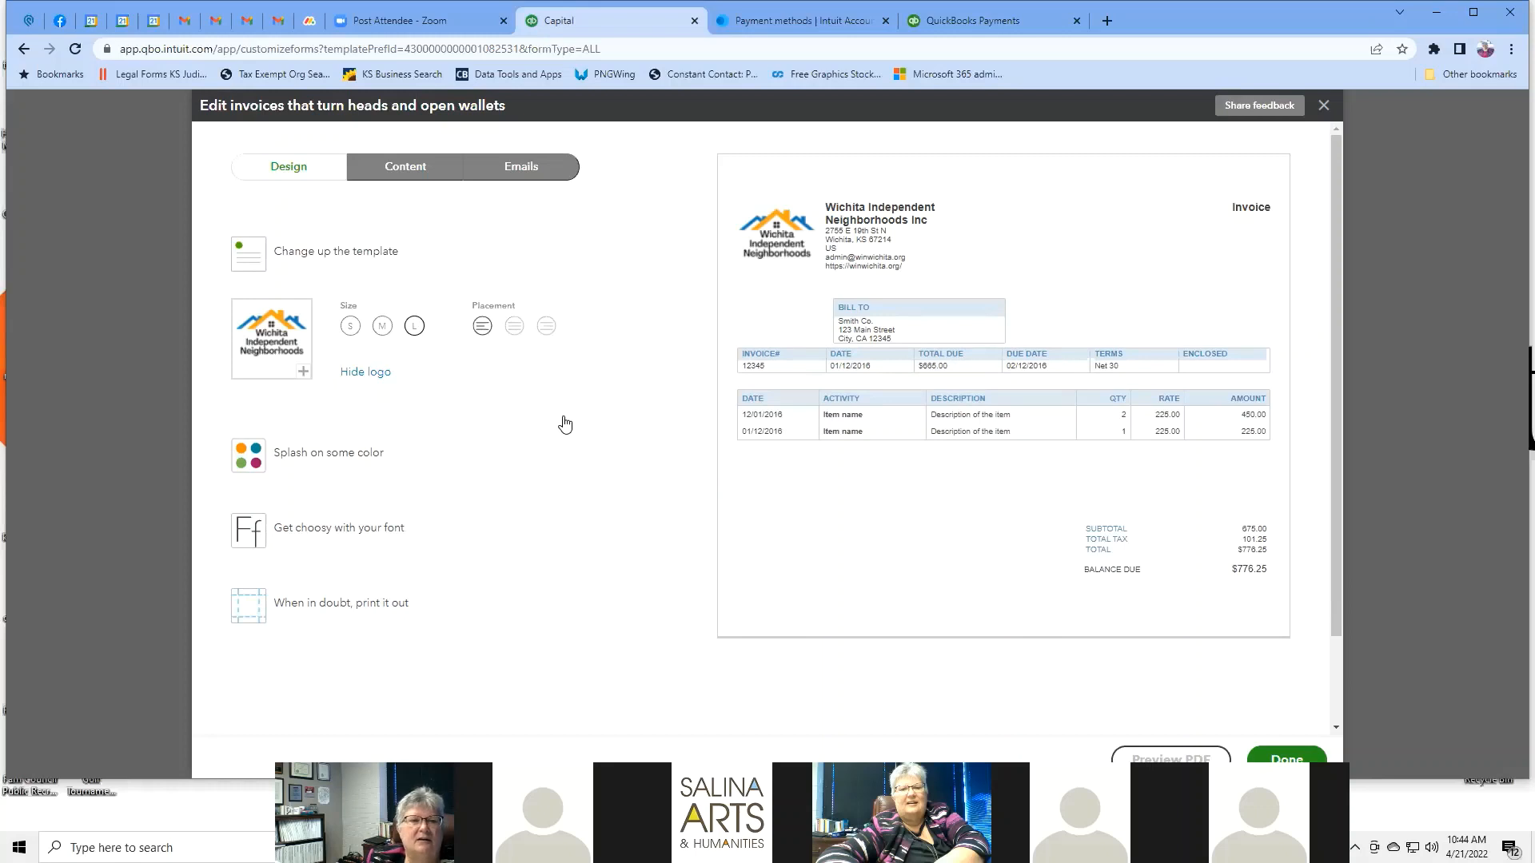
scroll(565, 425, down, 1)
scroll(565, 424, up, 1)
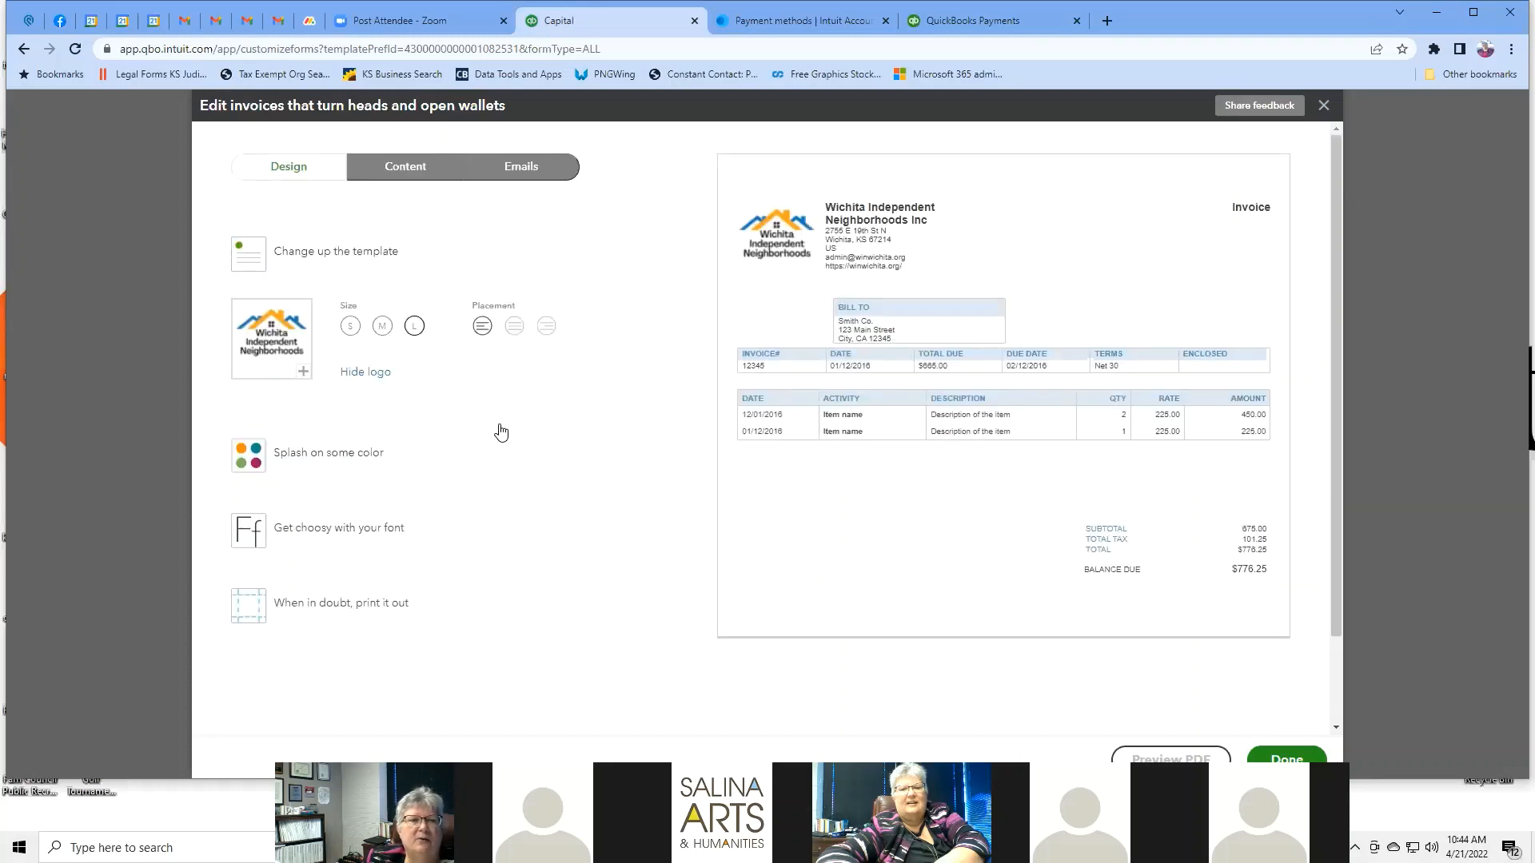
Switch the invoice to the Friendly template with a teal #0e909a accent colour.
click(356, 451)
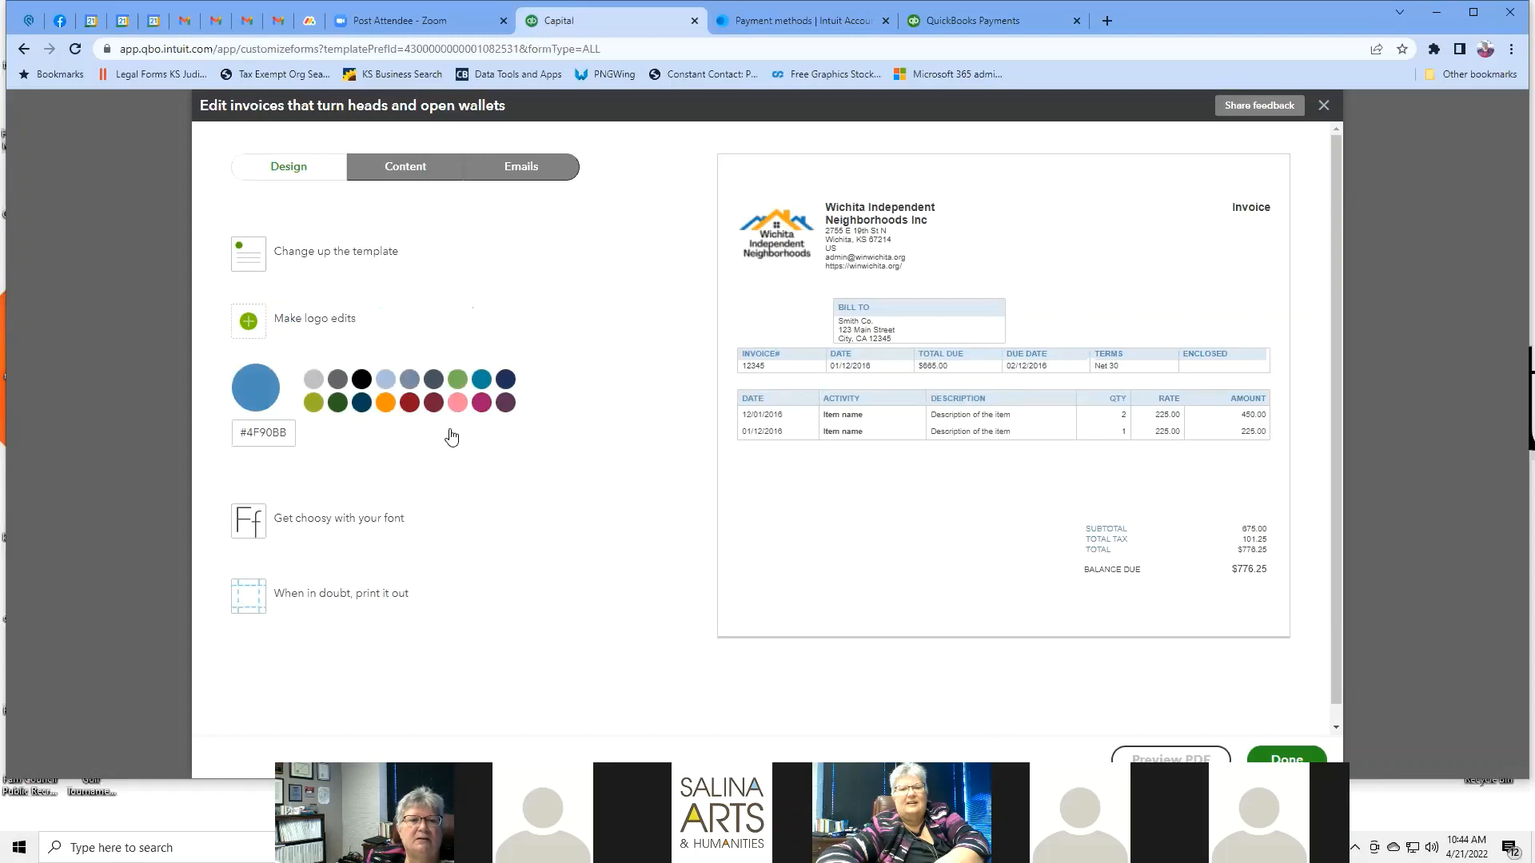
click(457, 379)
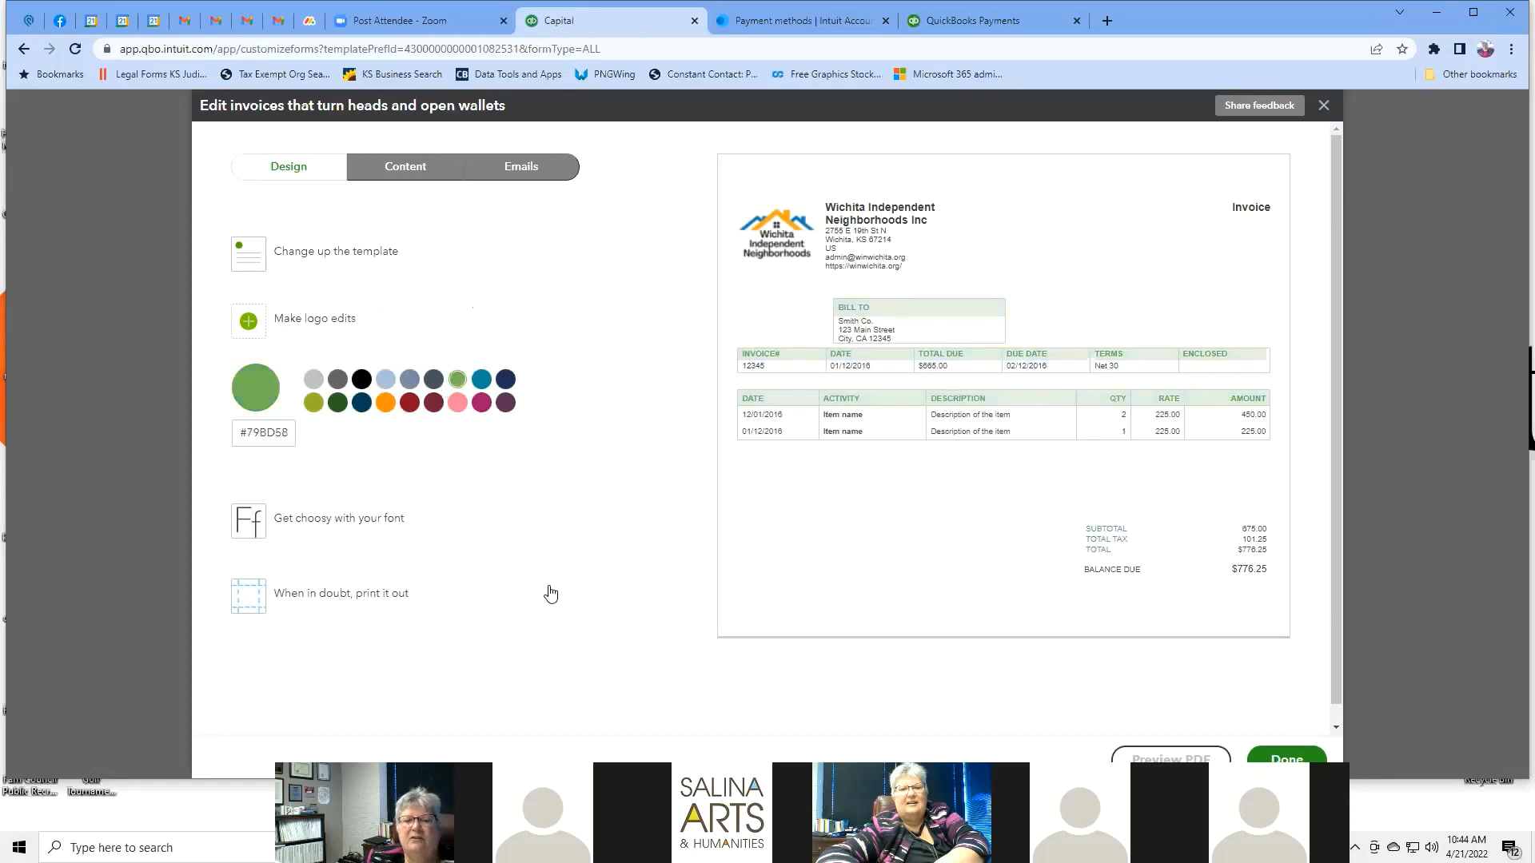
click(481, 403)
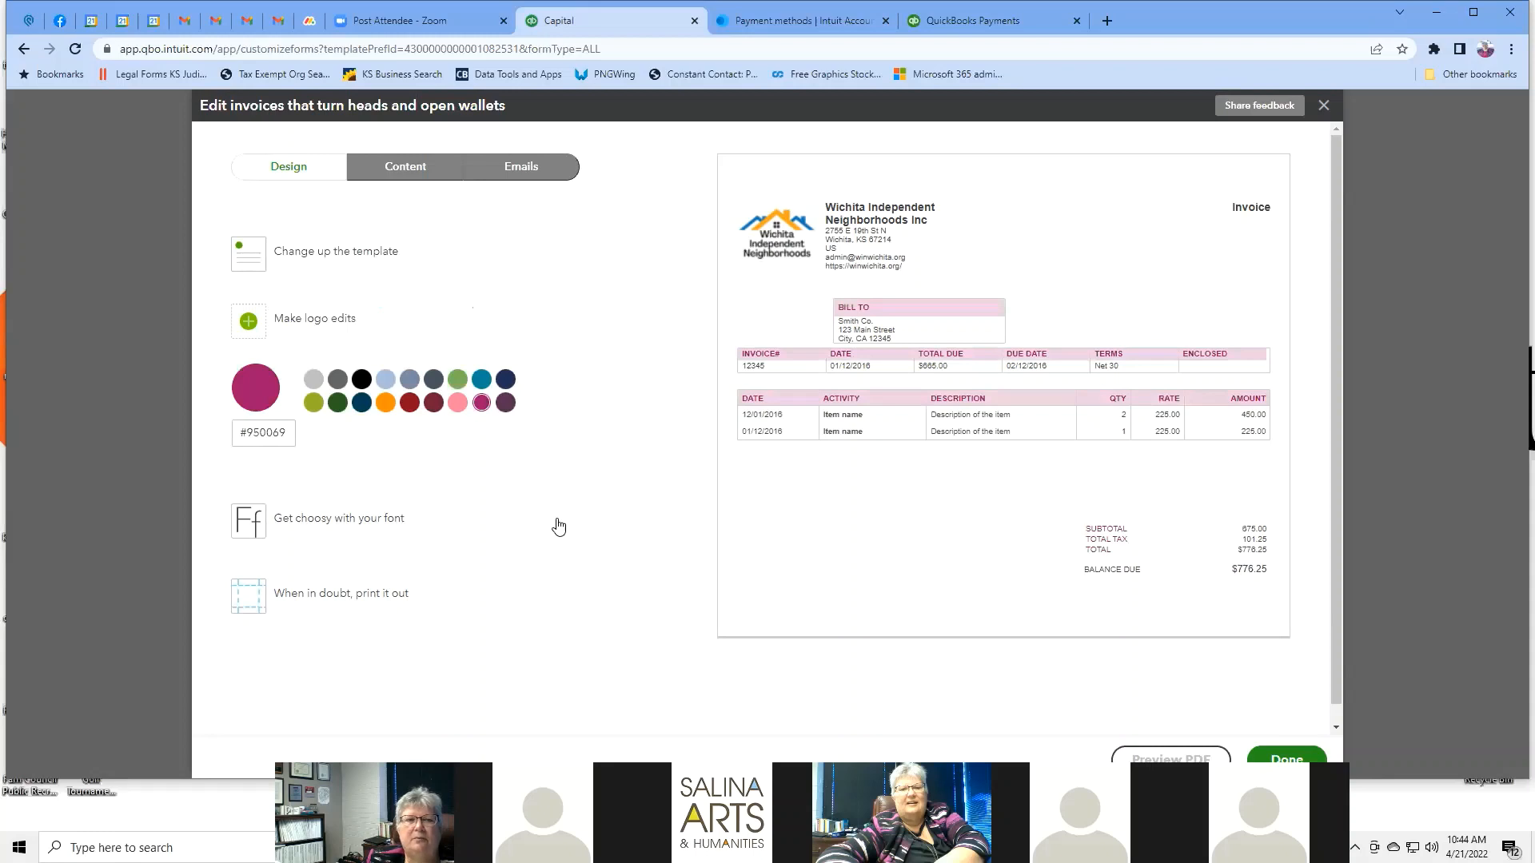
click(361, 251)
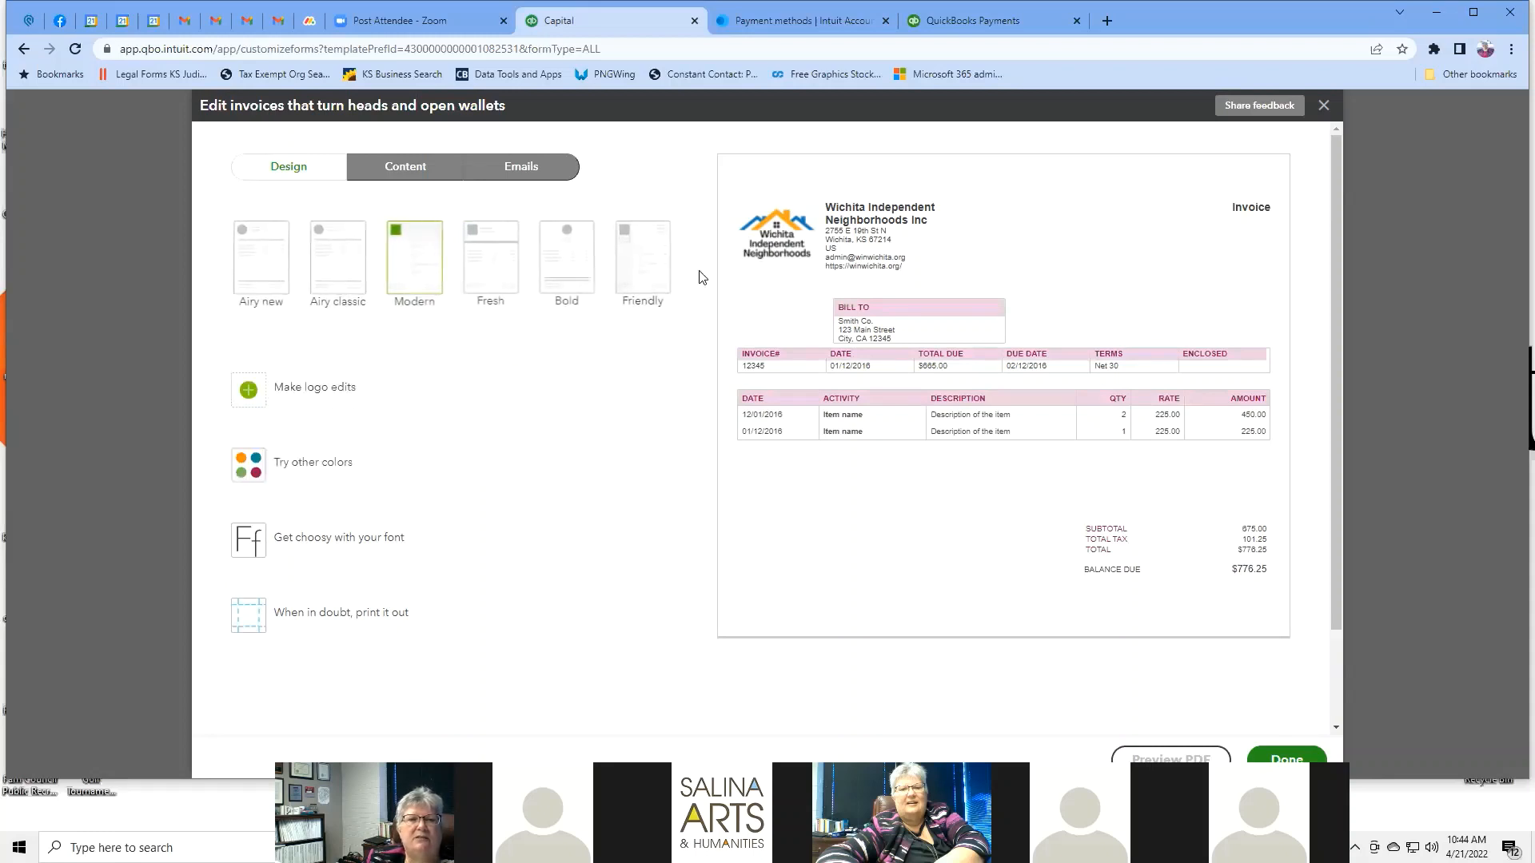
click(642, 255)
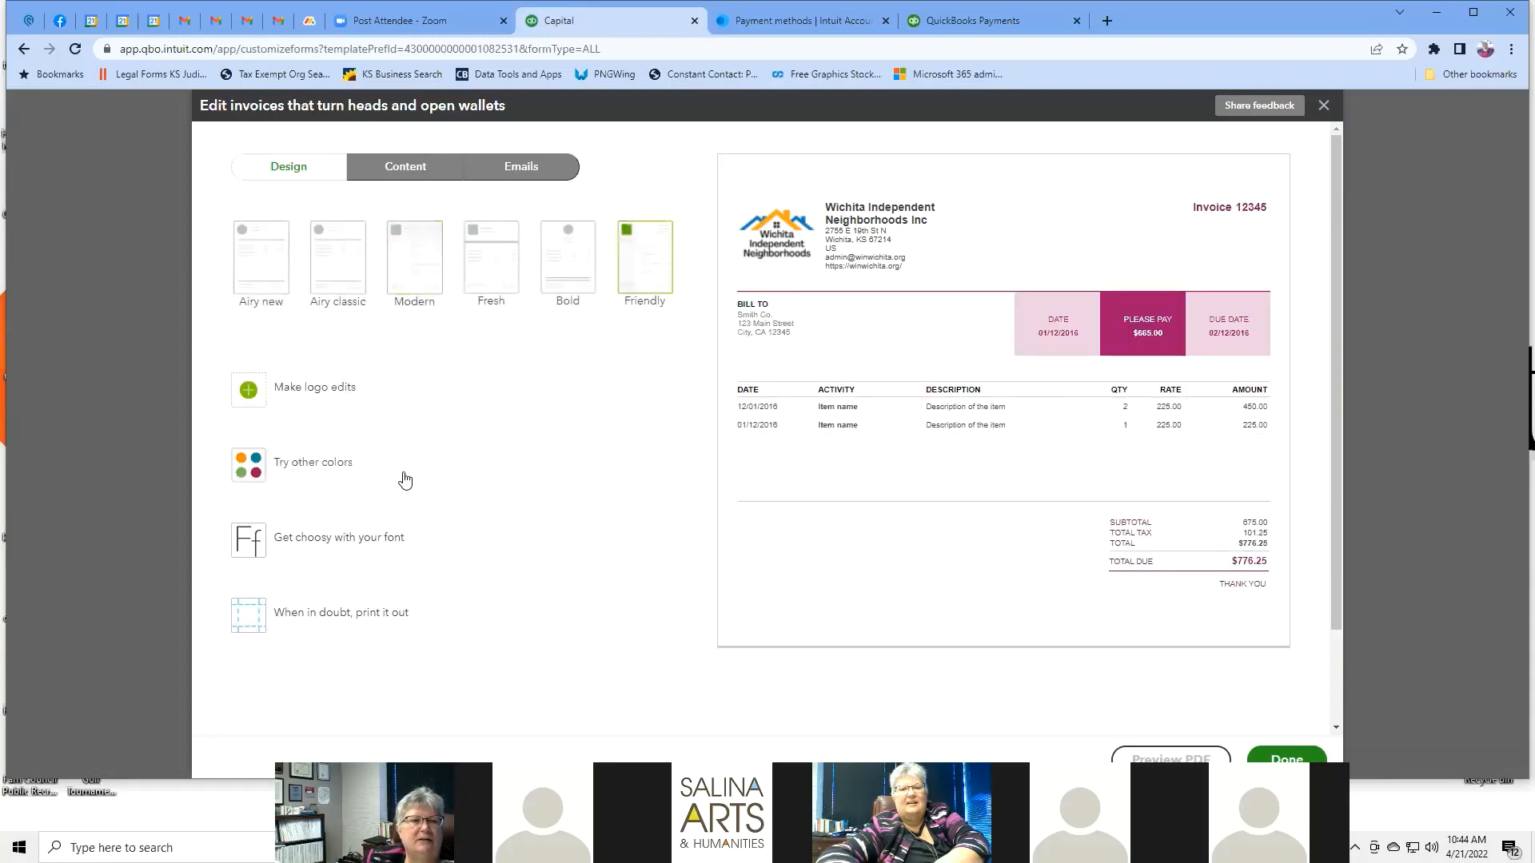
click(321, 464)
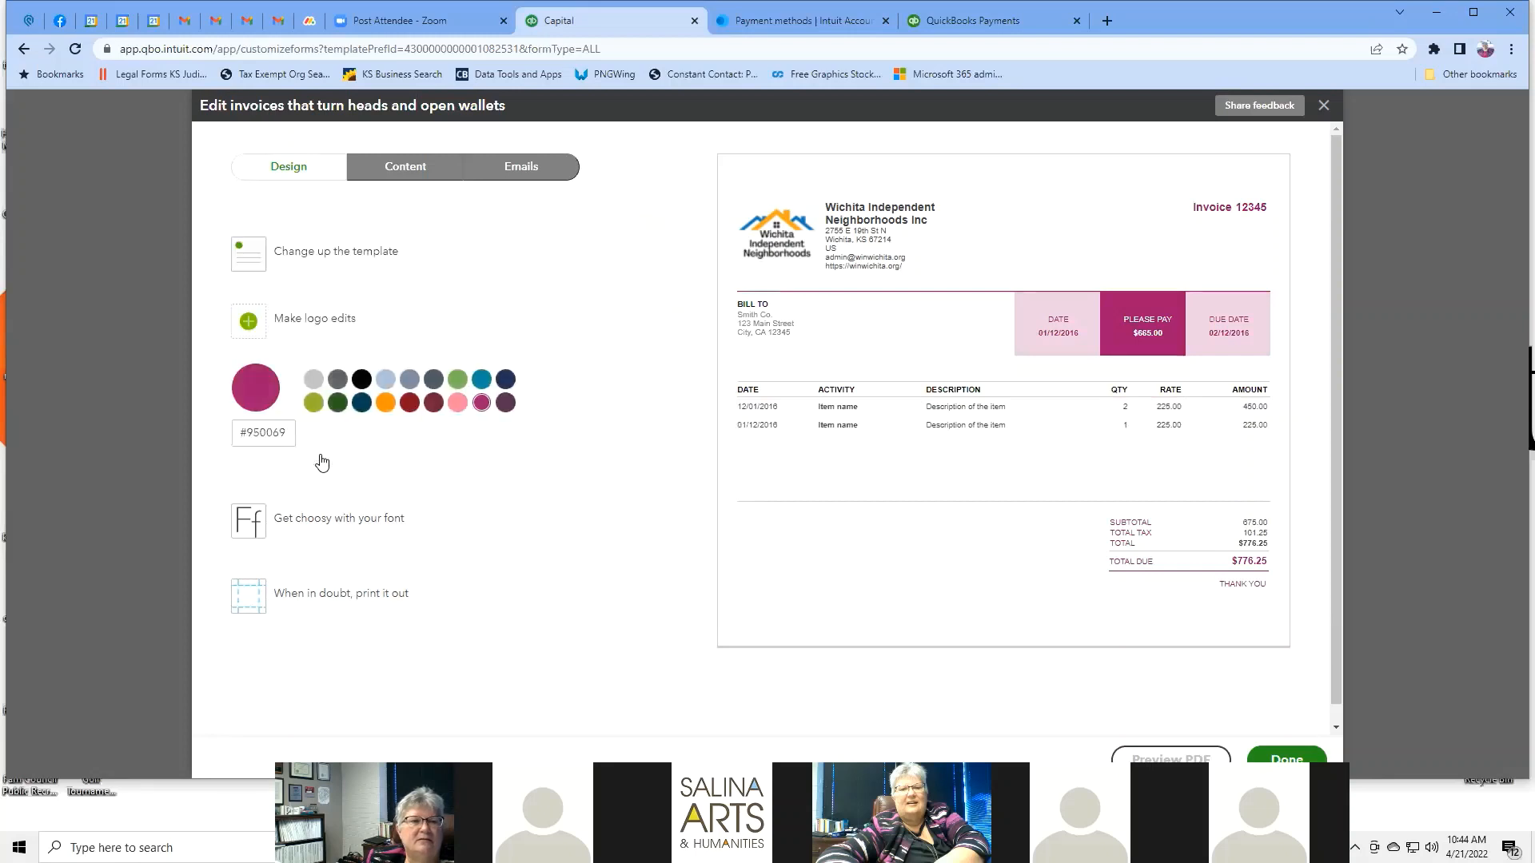
click(337, 402)
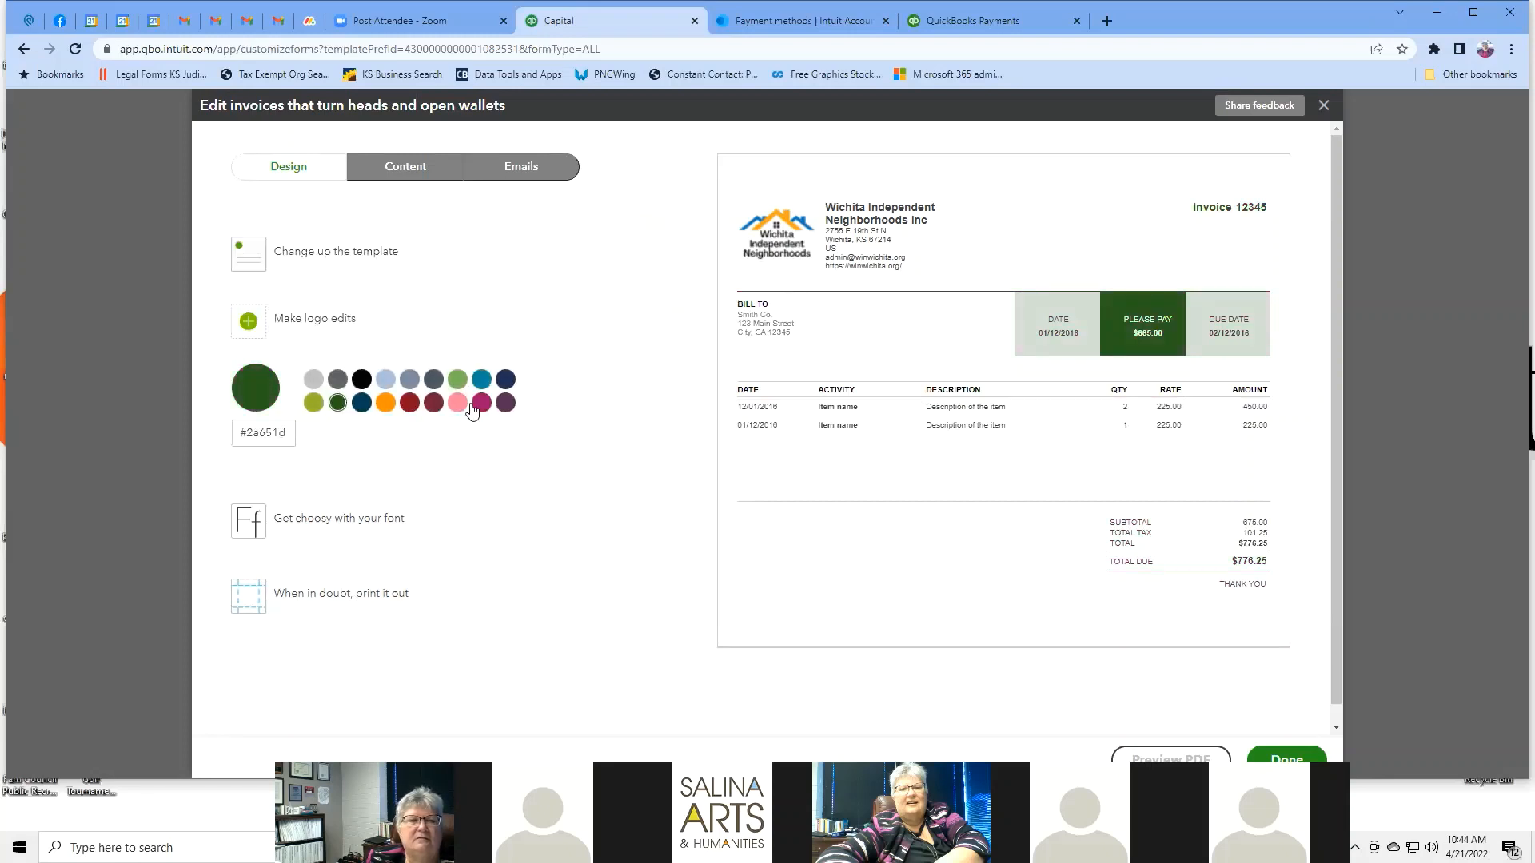
click(480, 380)
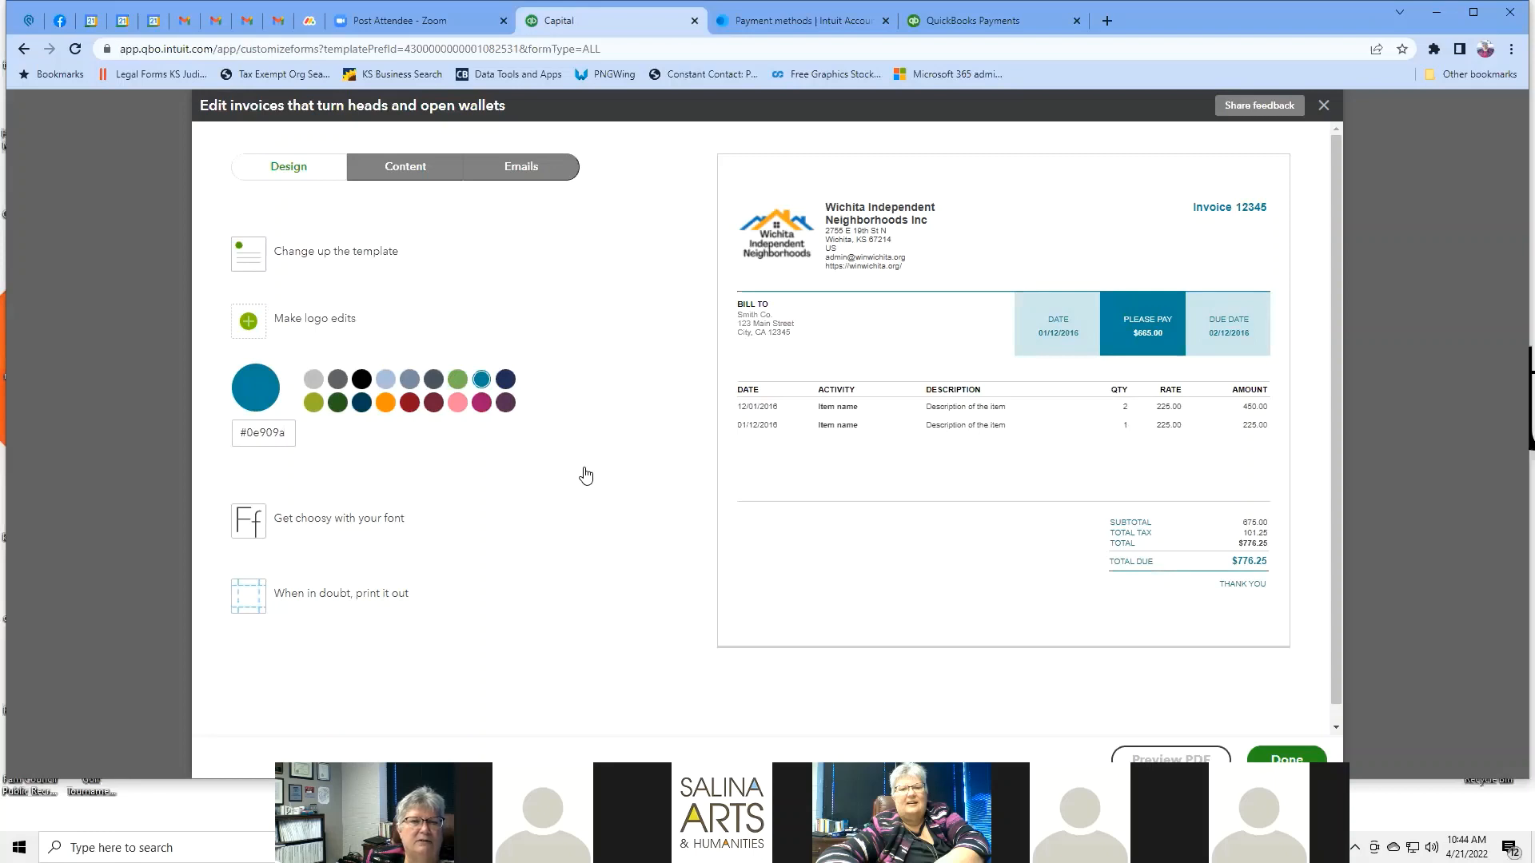
Set the invoice font to Times New Roman at 12pt.
click(374, 521)
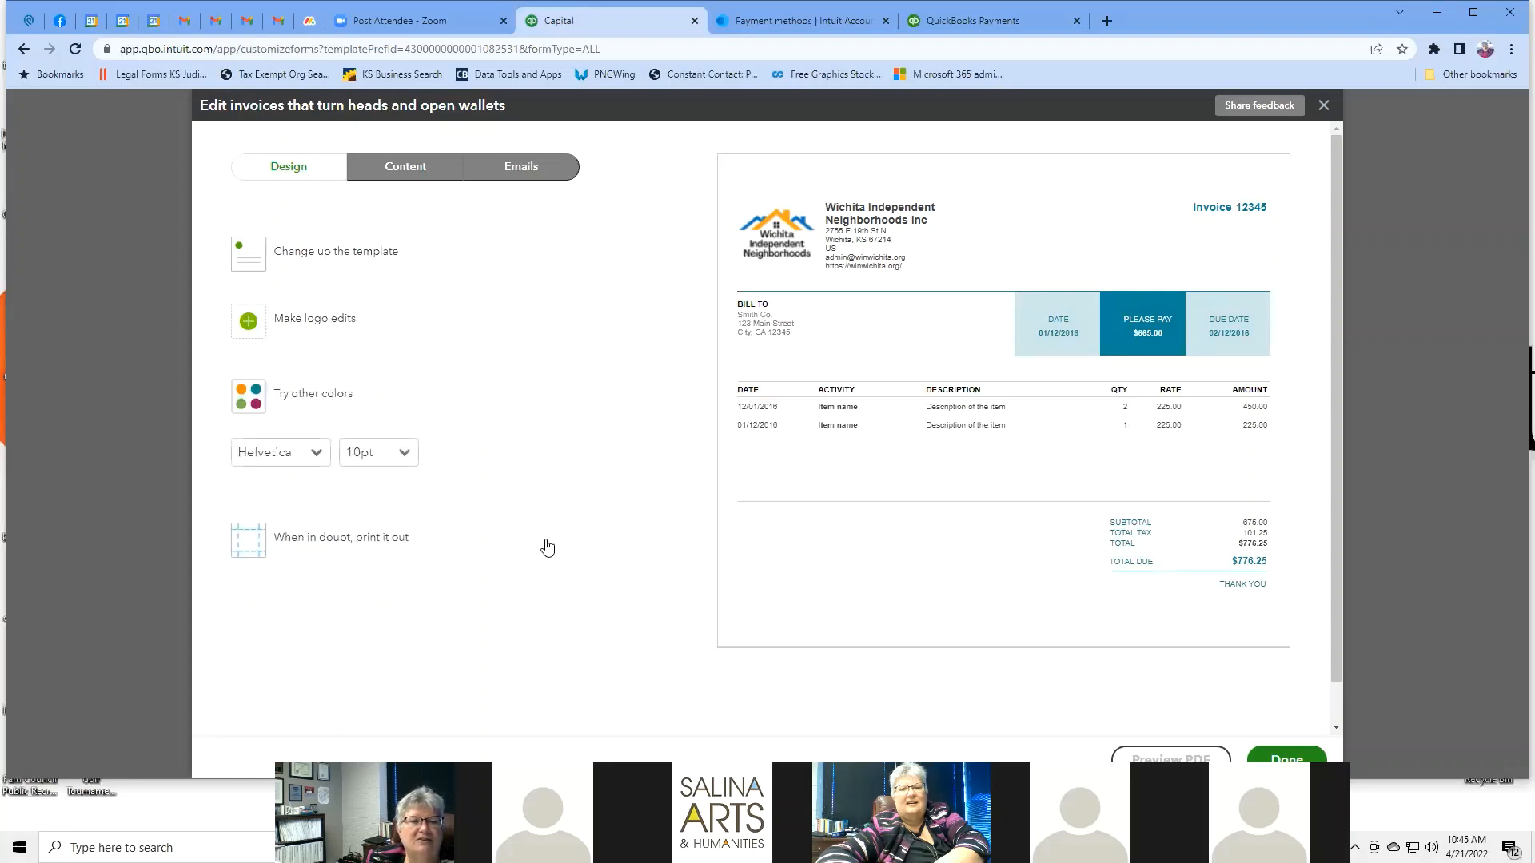
click(318, 452)
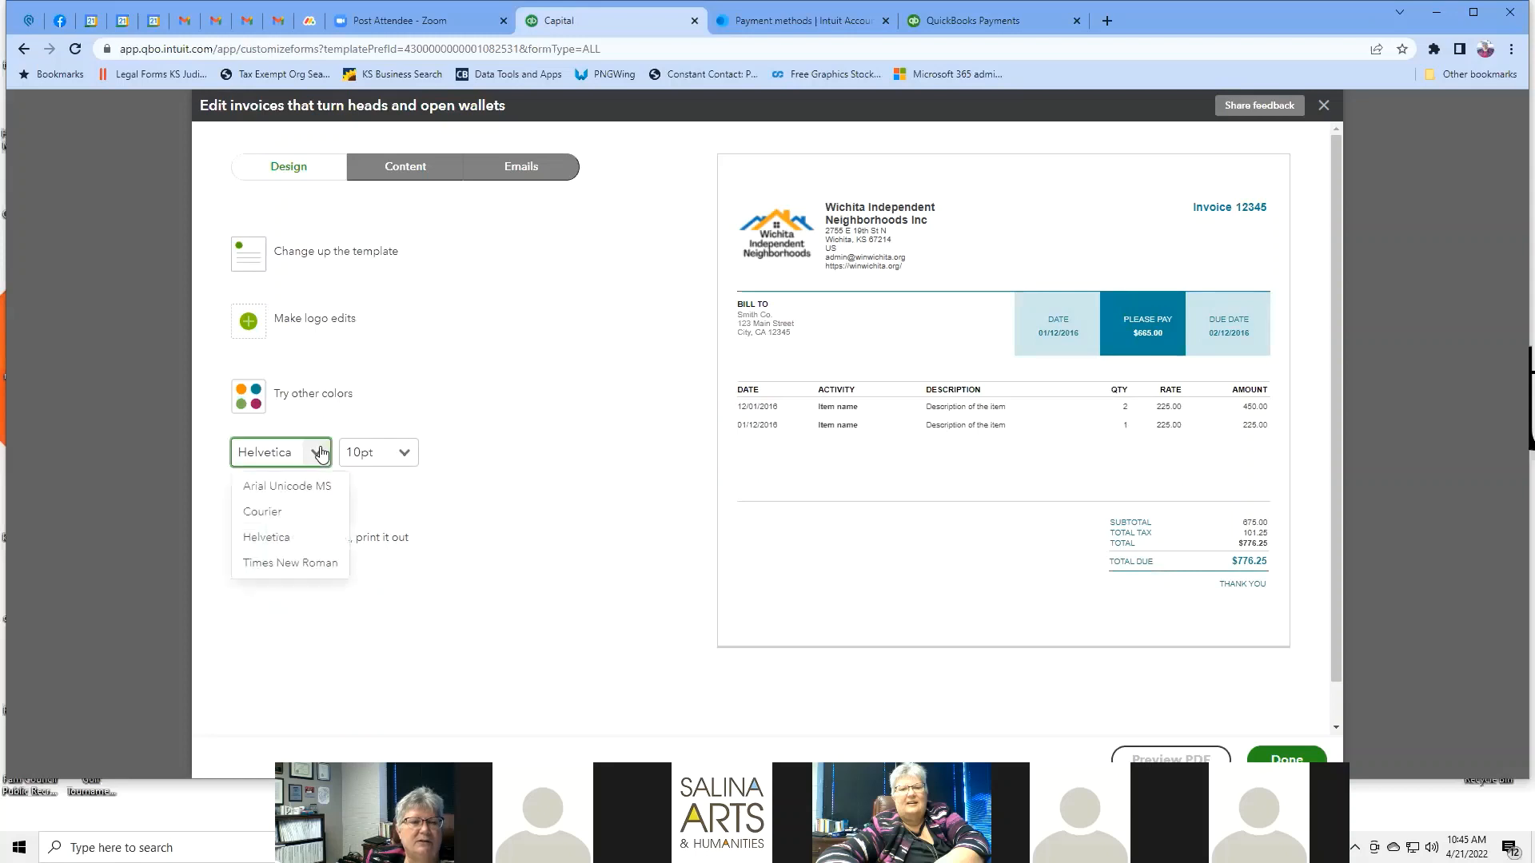
click(306, 512)
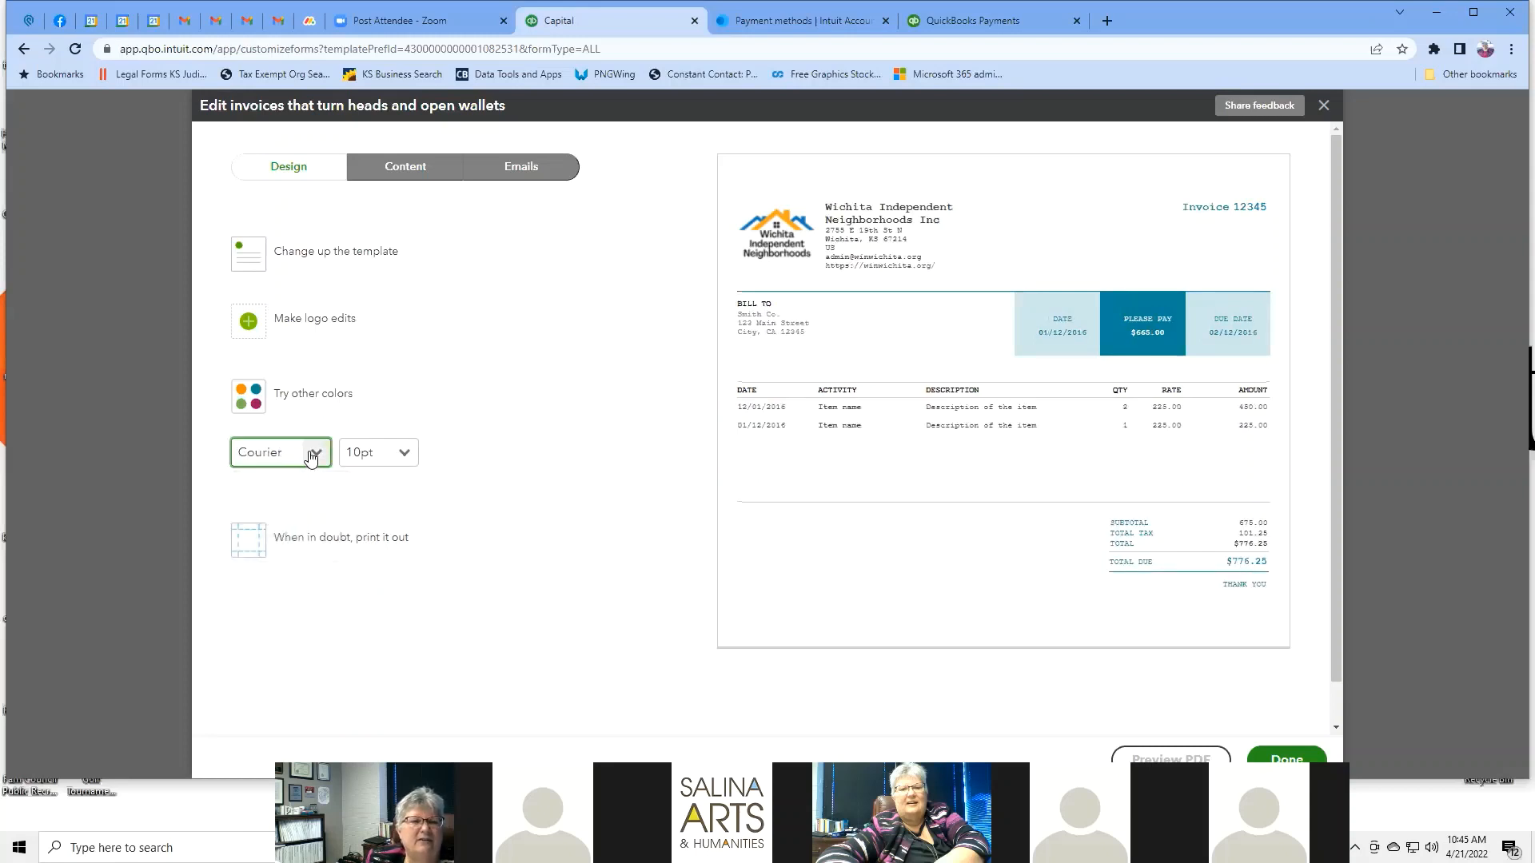
click(315, 453)
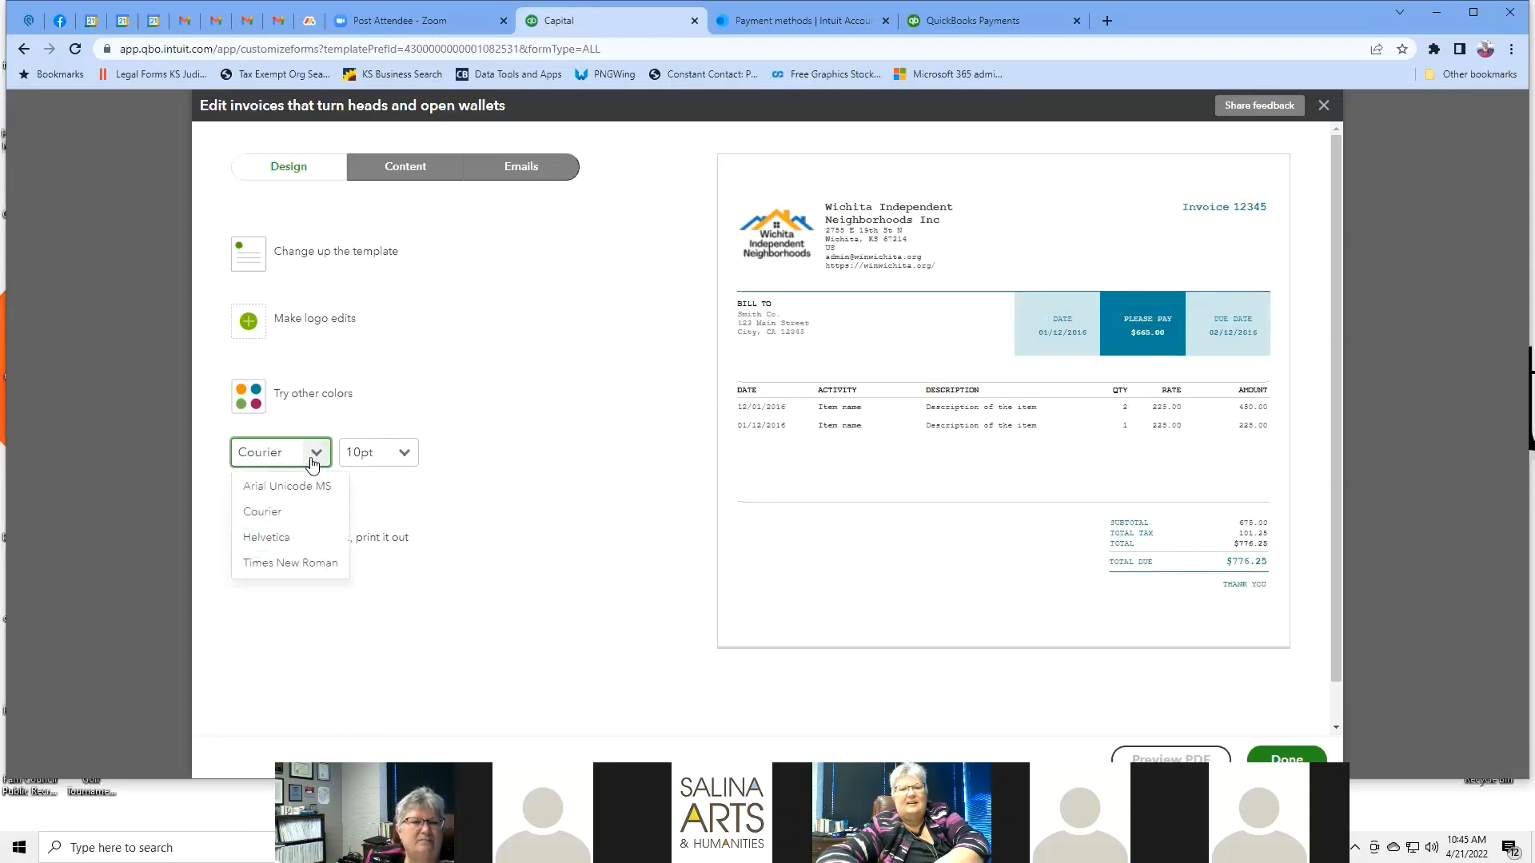
click(308, 566)
click(406, 454)
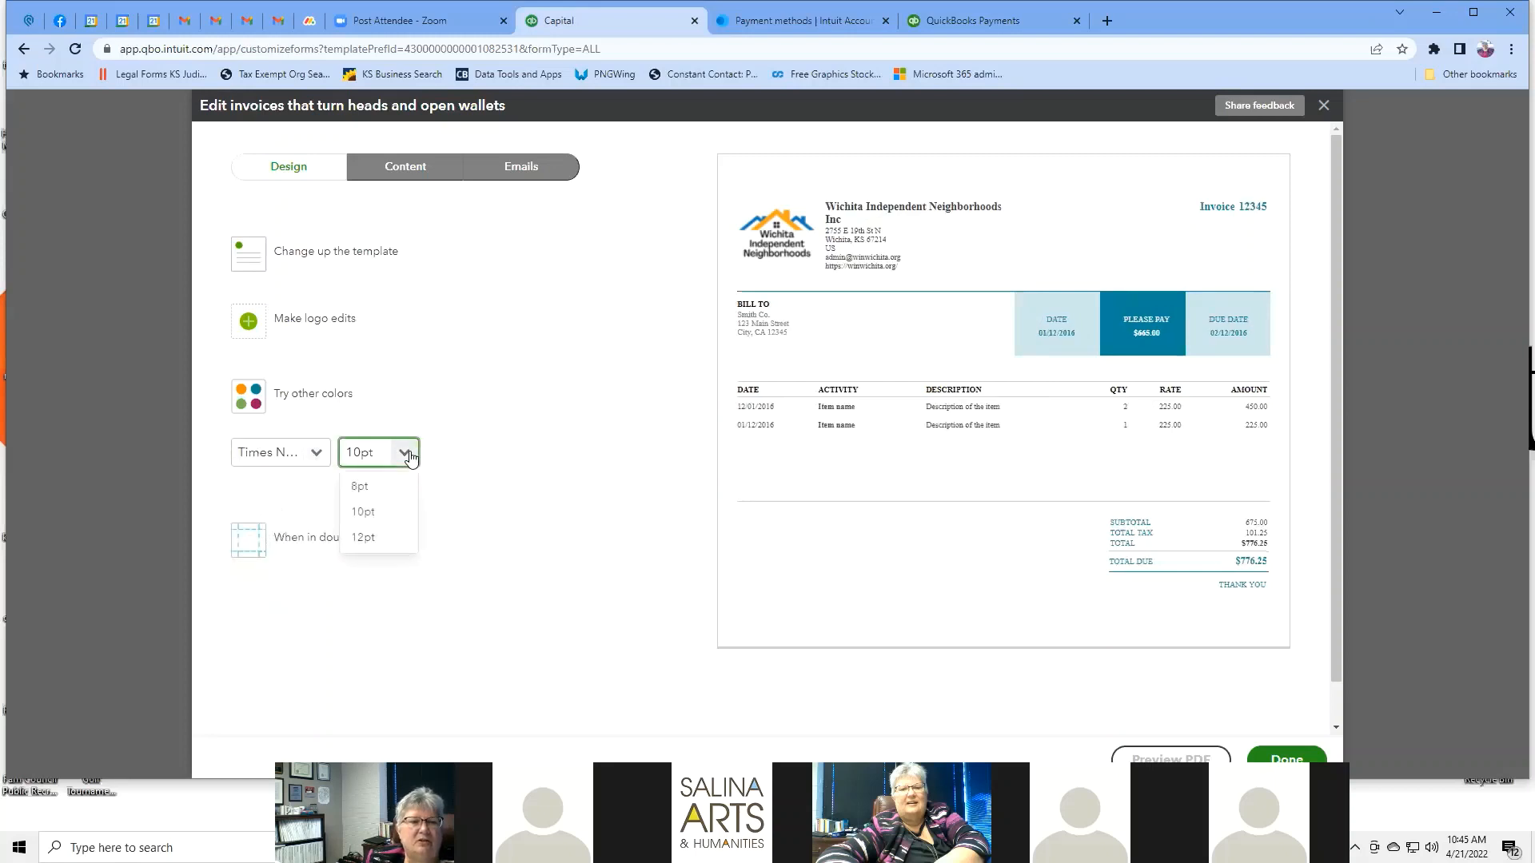
click(359, 486)
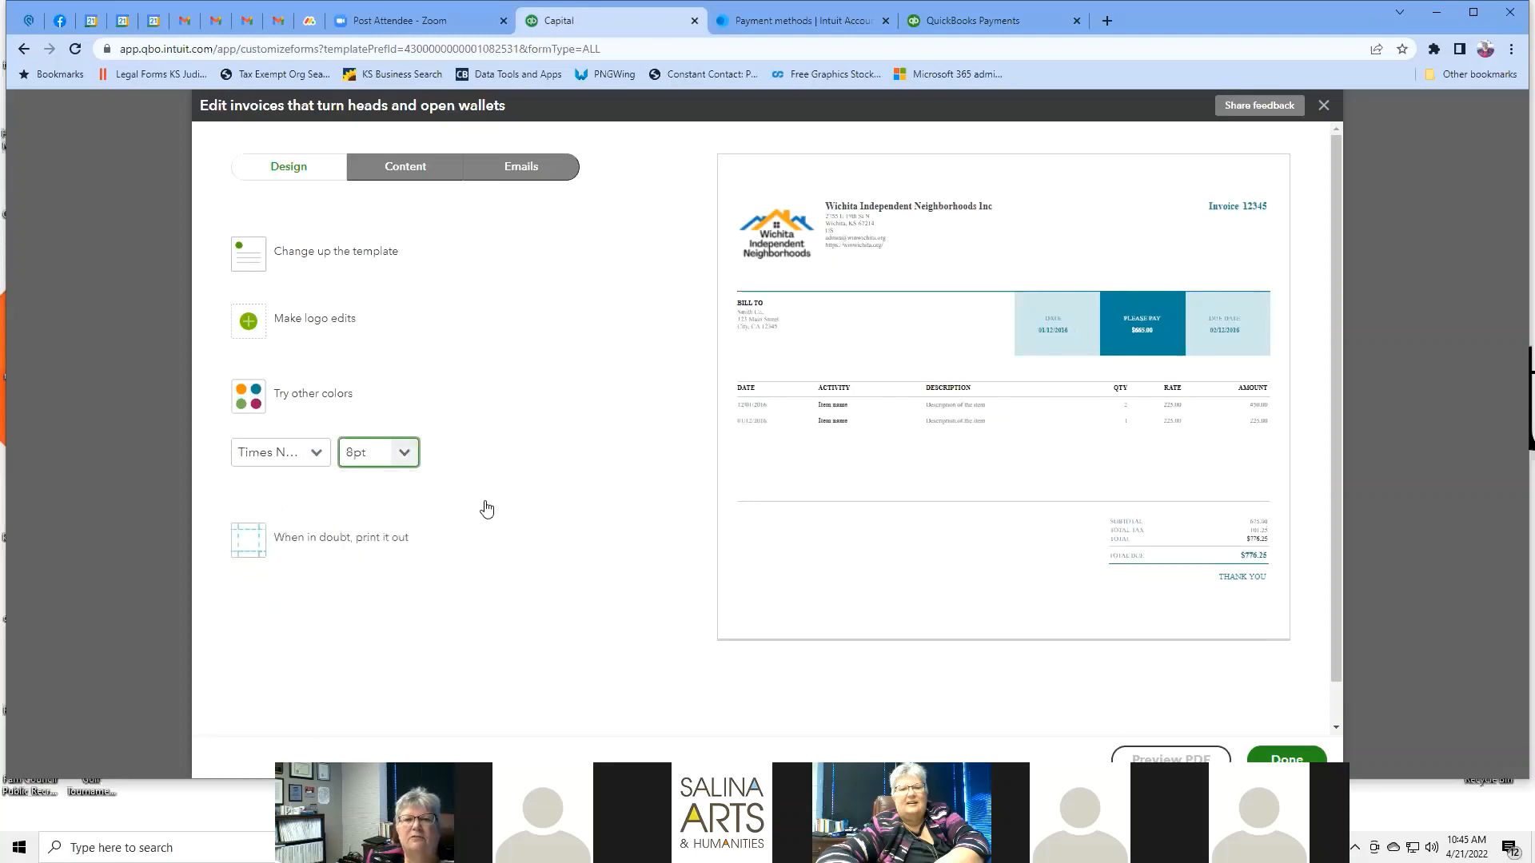
click(405, 452)
click(369, 535)
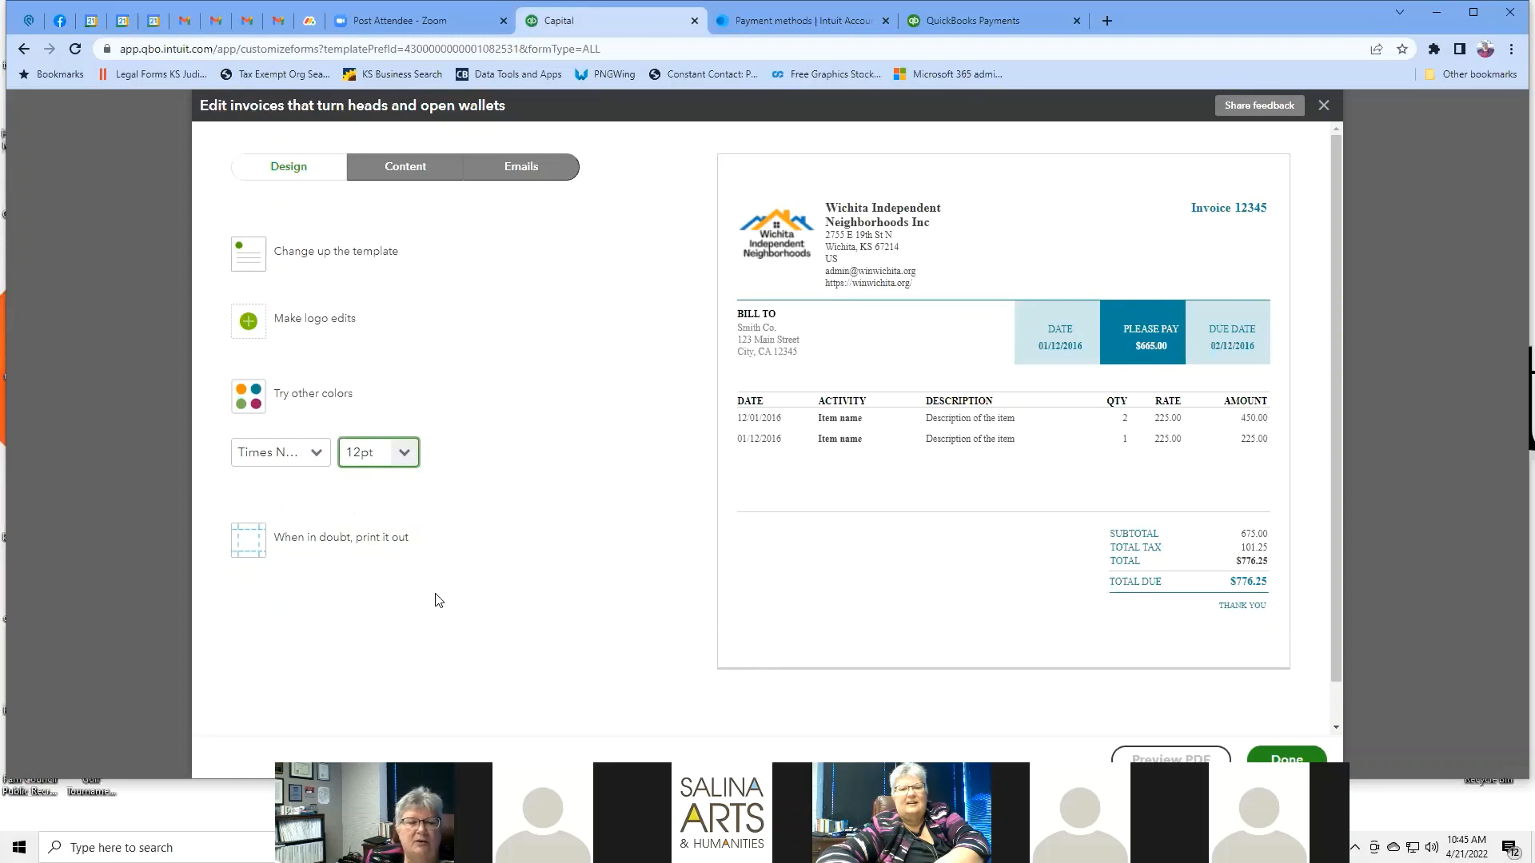
click(358, 541)
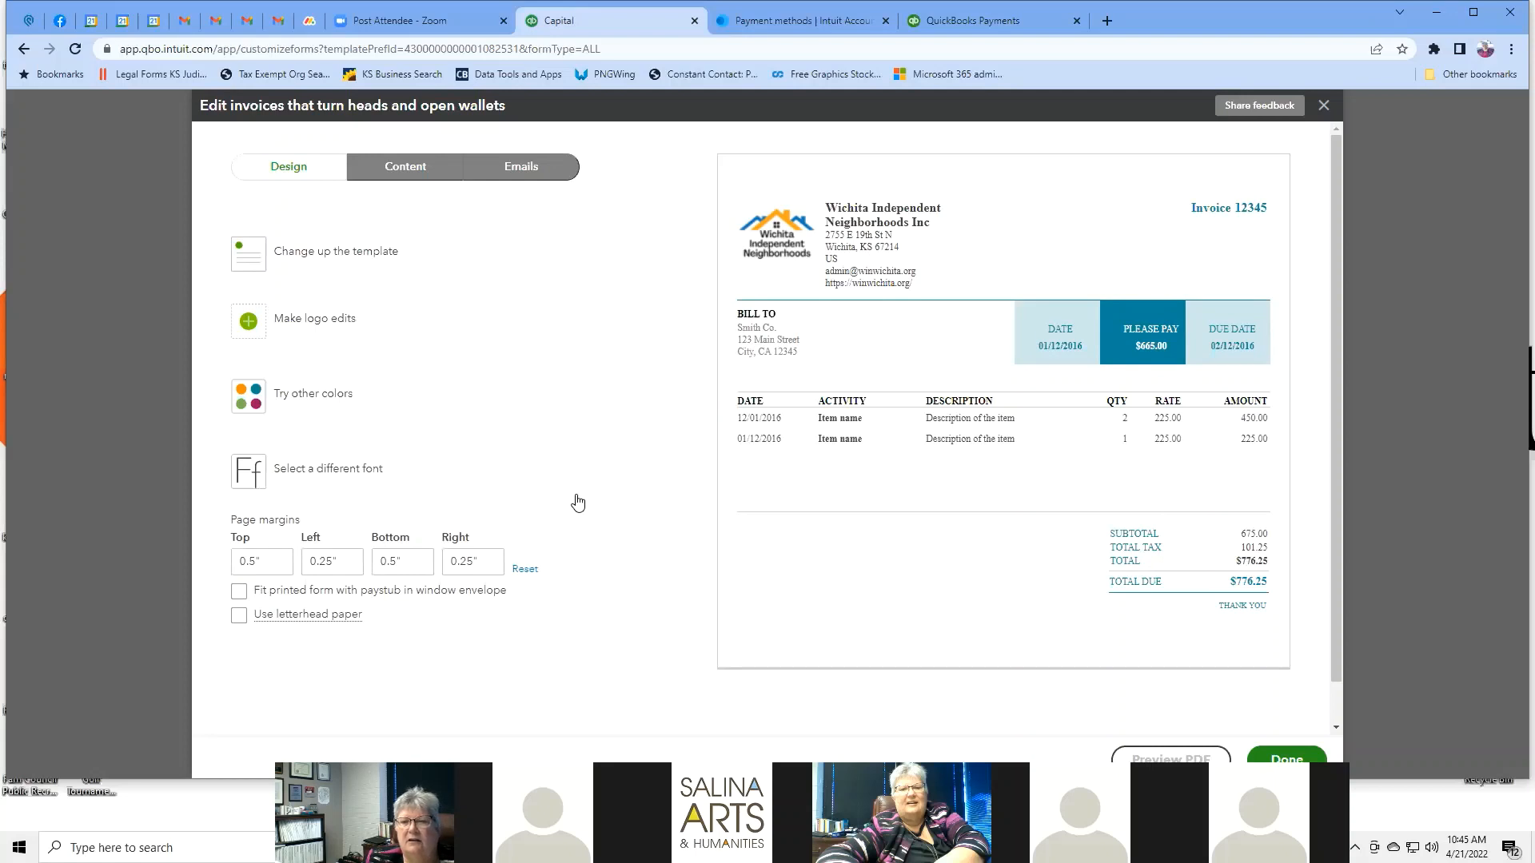
Preview the customised teal invoice as a PDF, showing the $730.69 total.
scroll(1306, 396, down, 1)
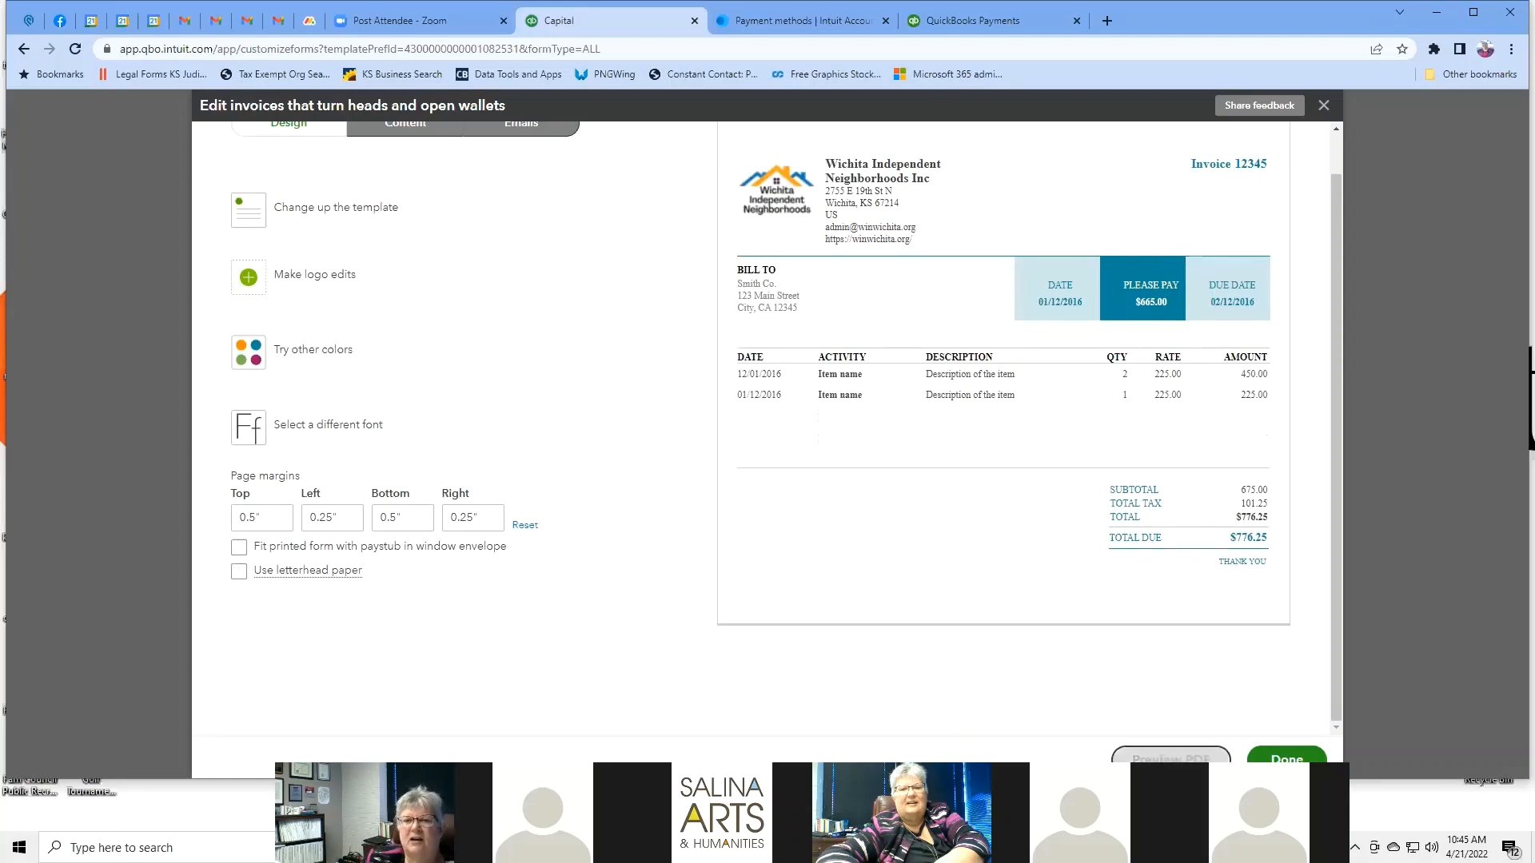
click(1171, 758)
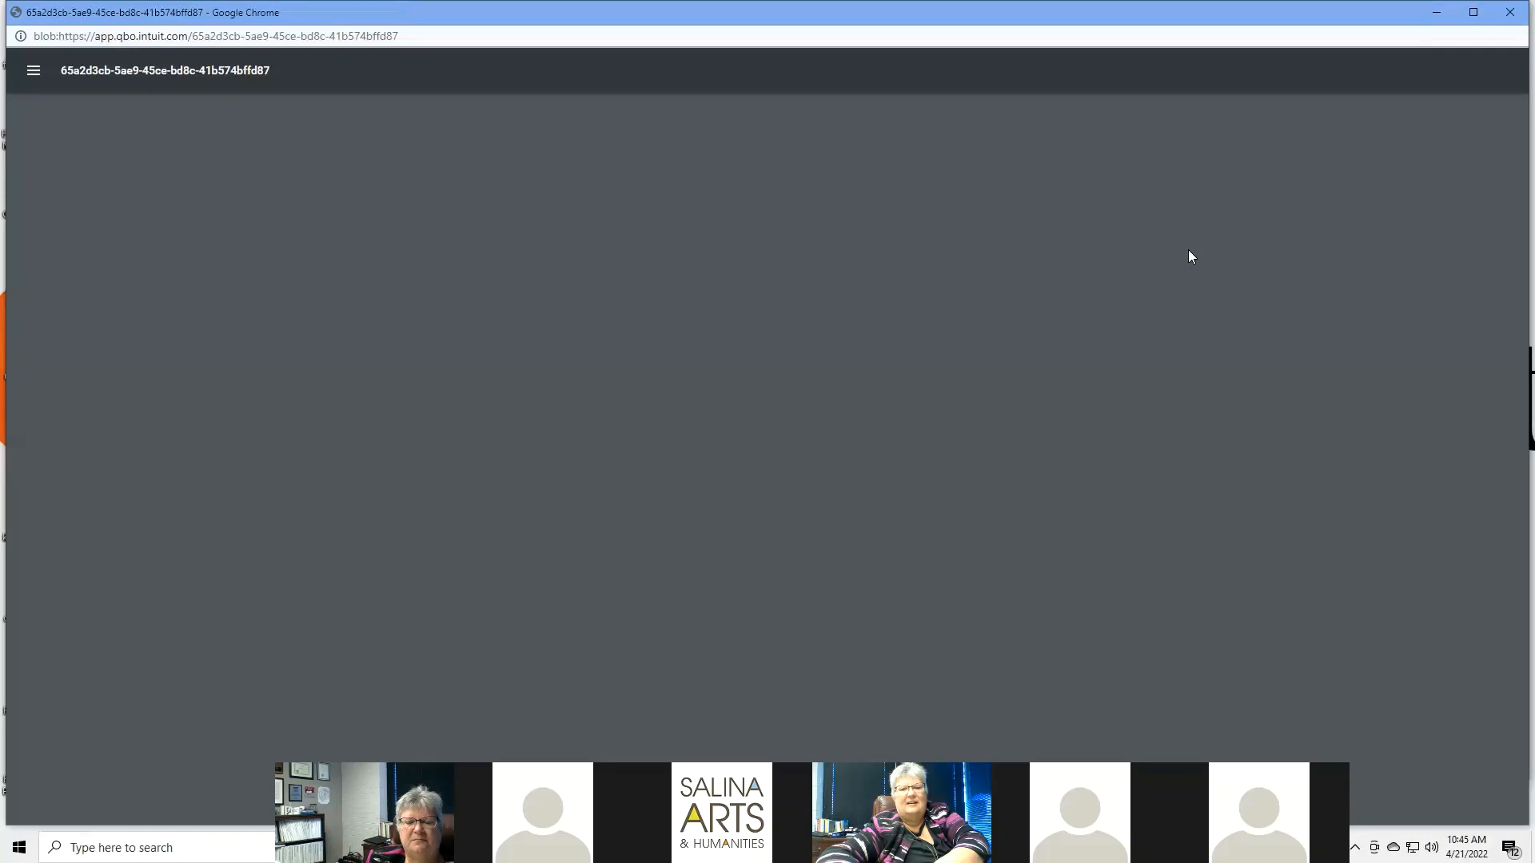
scroll(1188, 251, down, 2)
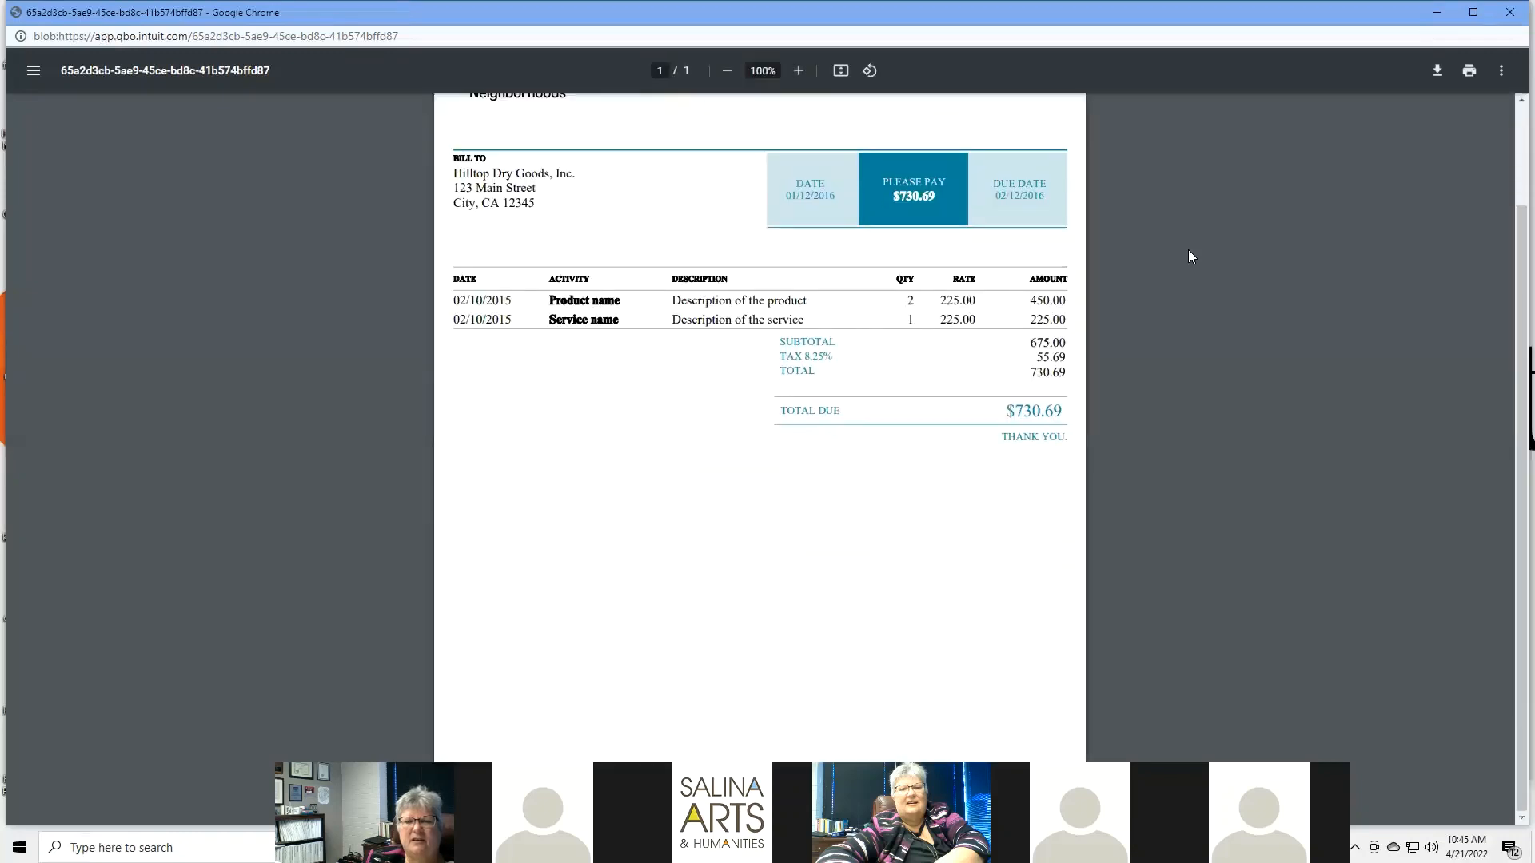
scroll(1189, 250, up, 2)
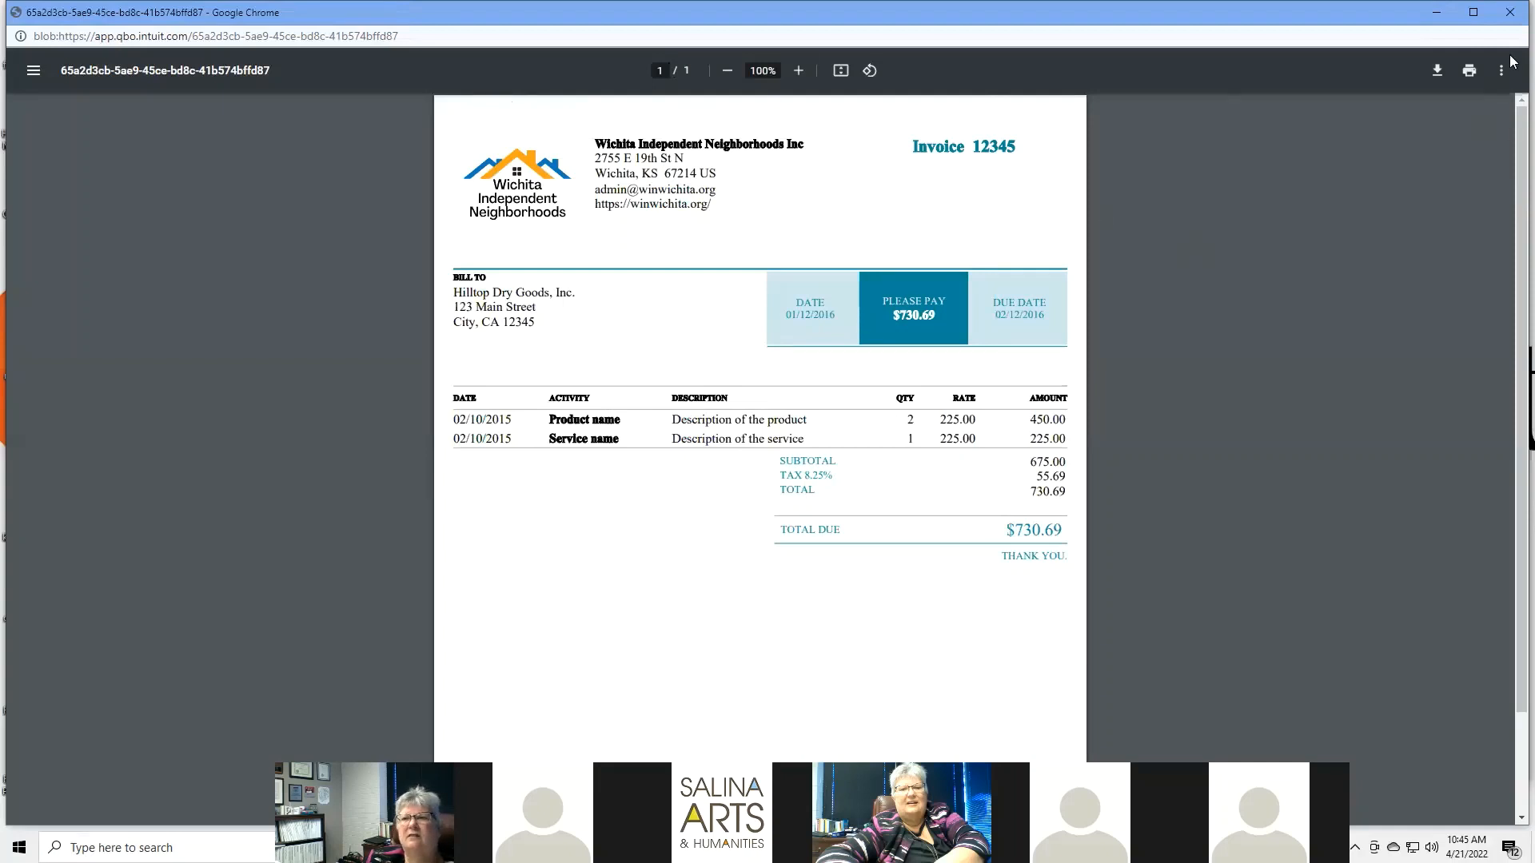
Close the PDF preview window to return to the invoice editor.
click(1509, 13)
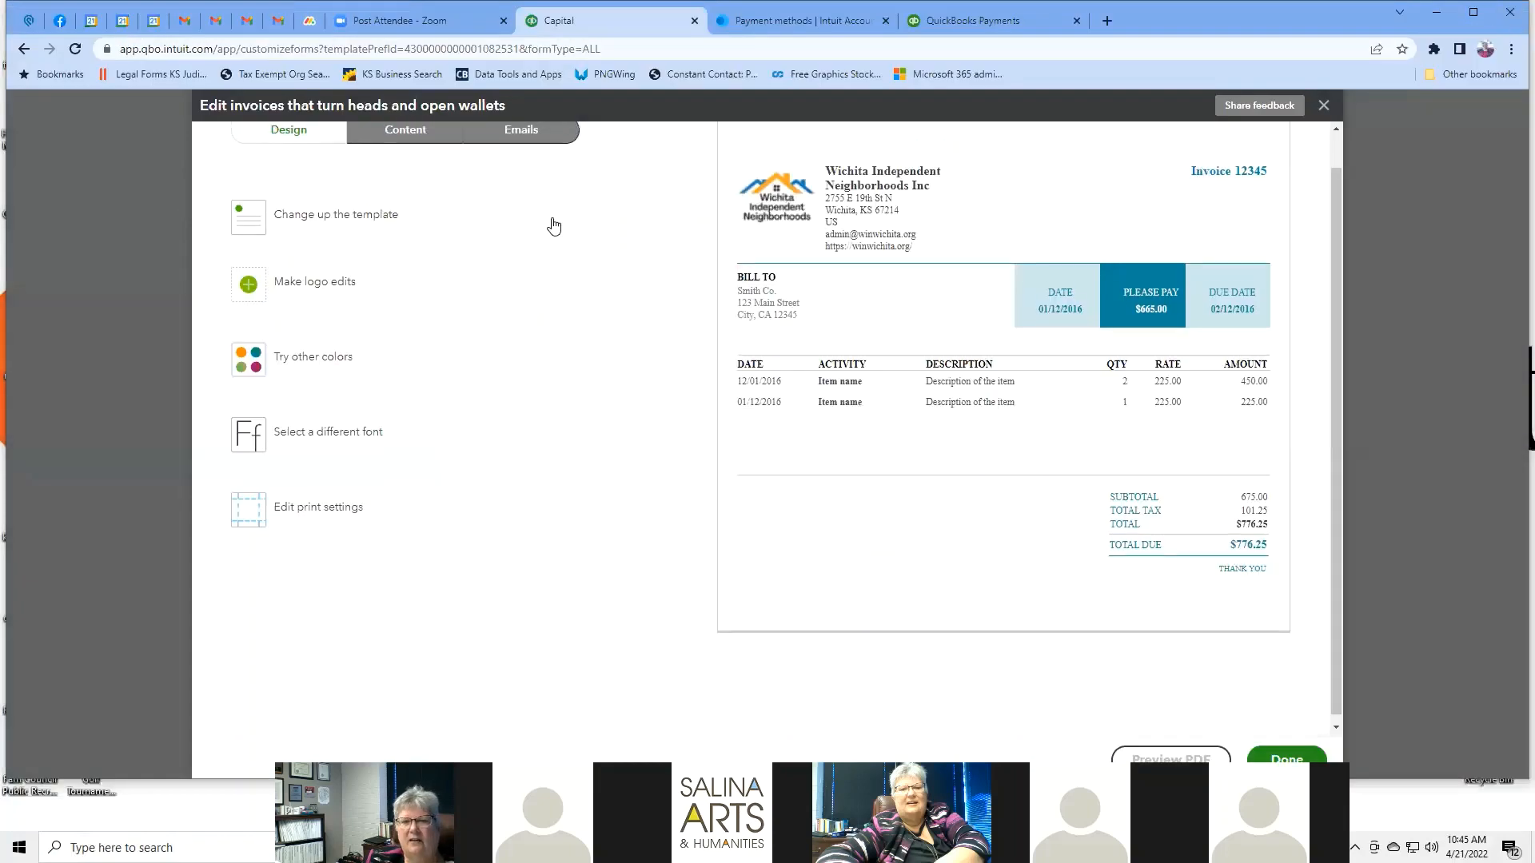
scroll(560, 240, up, 1)
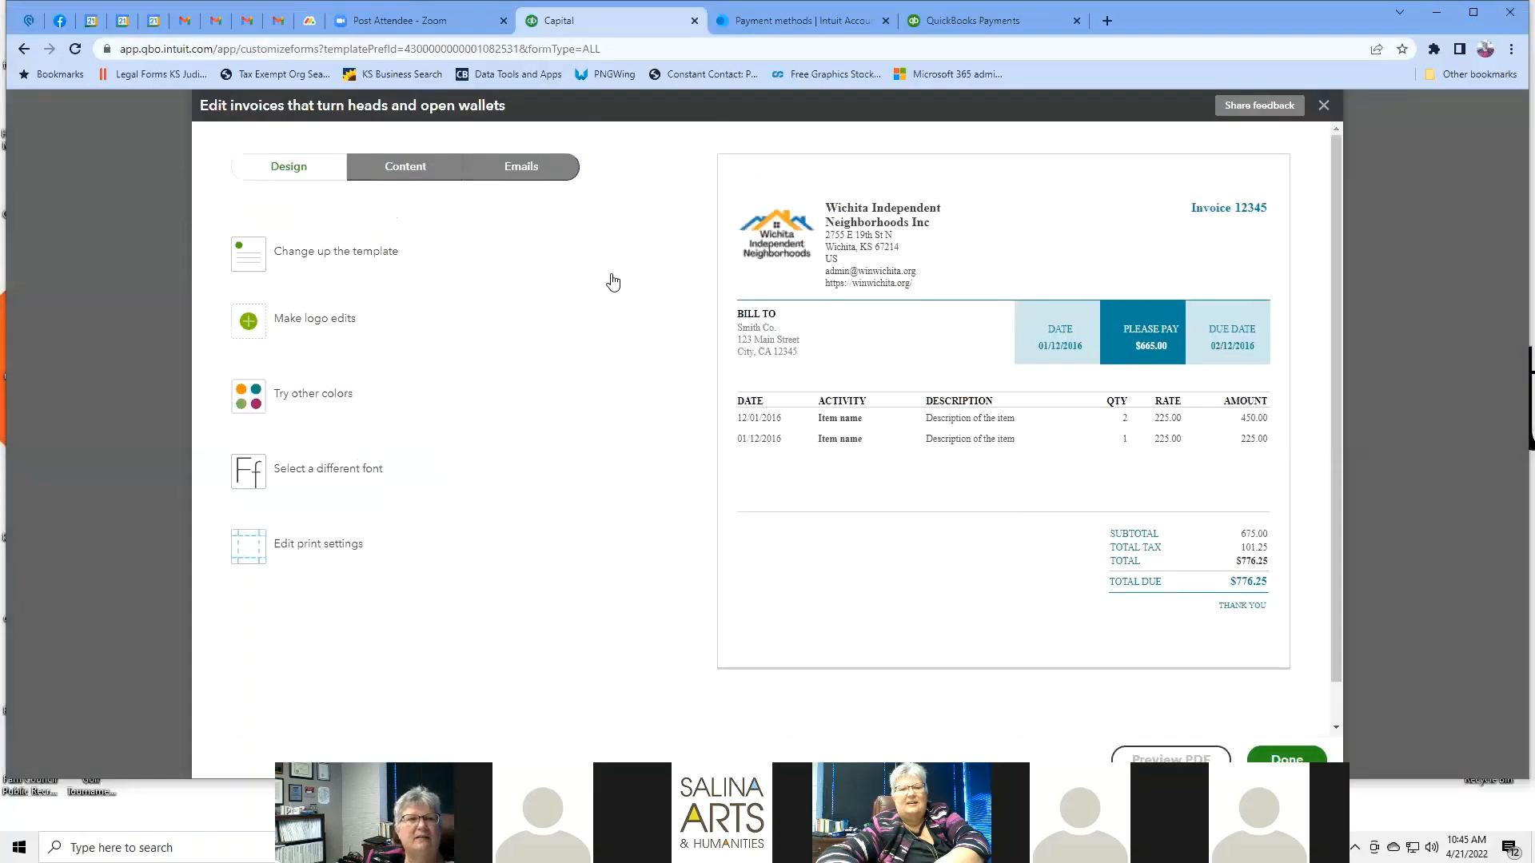
Edit the invoice header on the Content tab, dropping the phone number and showing the street address.
click(404, 166)
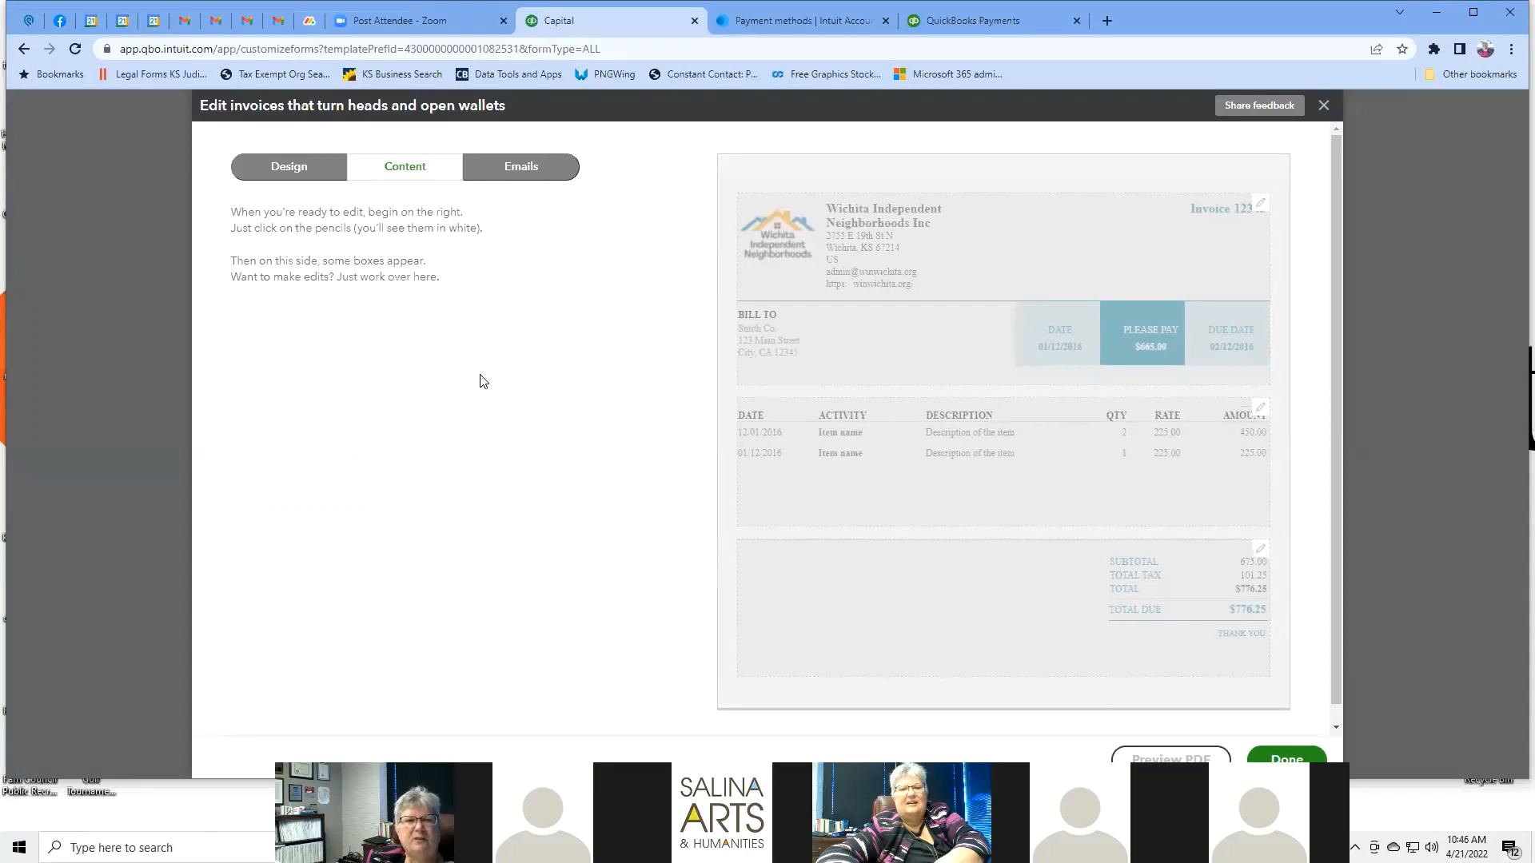
click(880, 222)
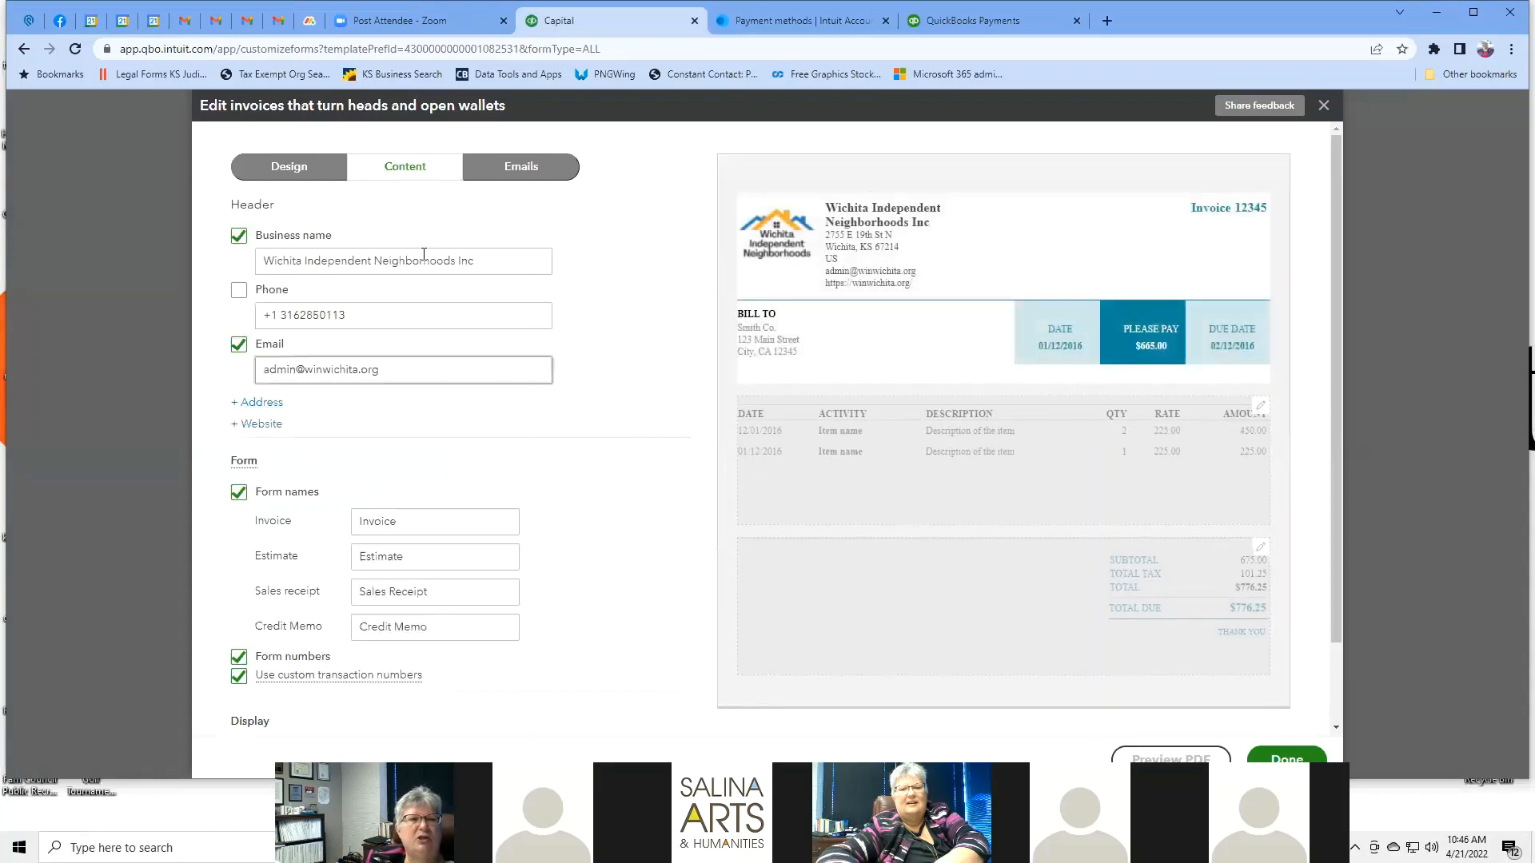
drag(511, 264, 265, 247)
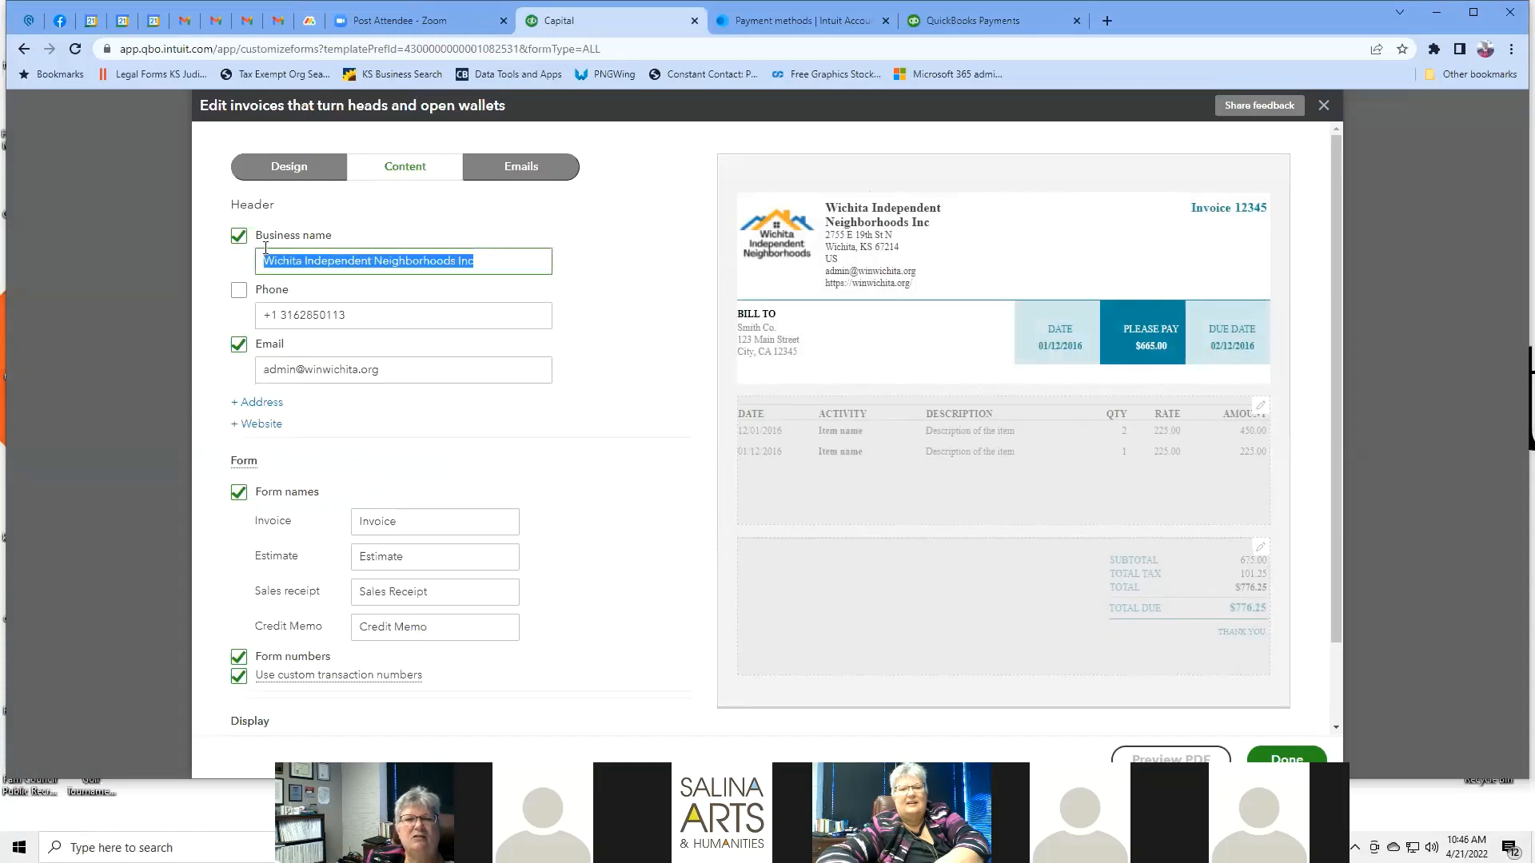
click(395, 319)
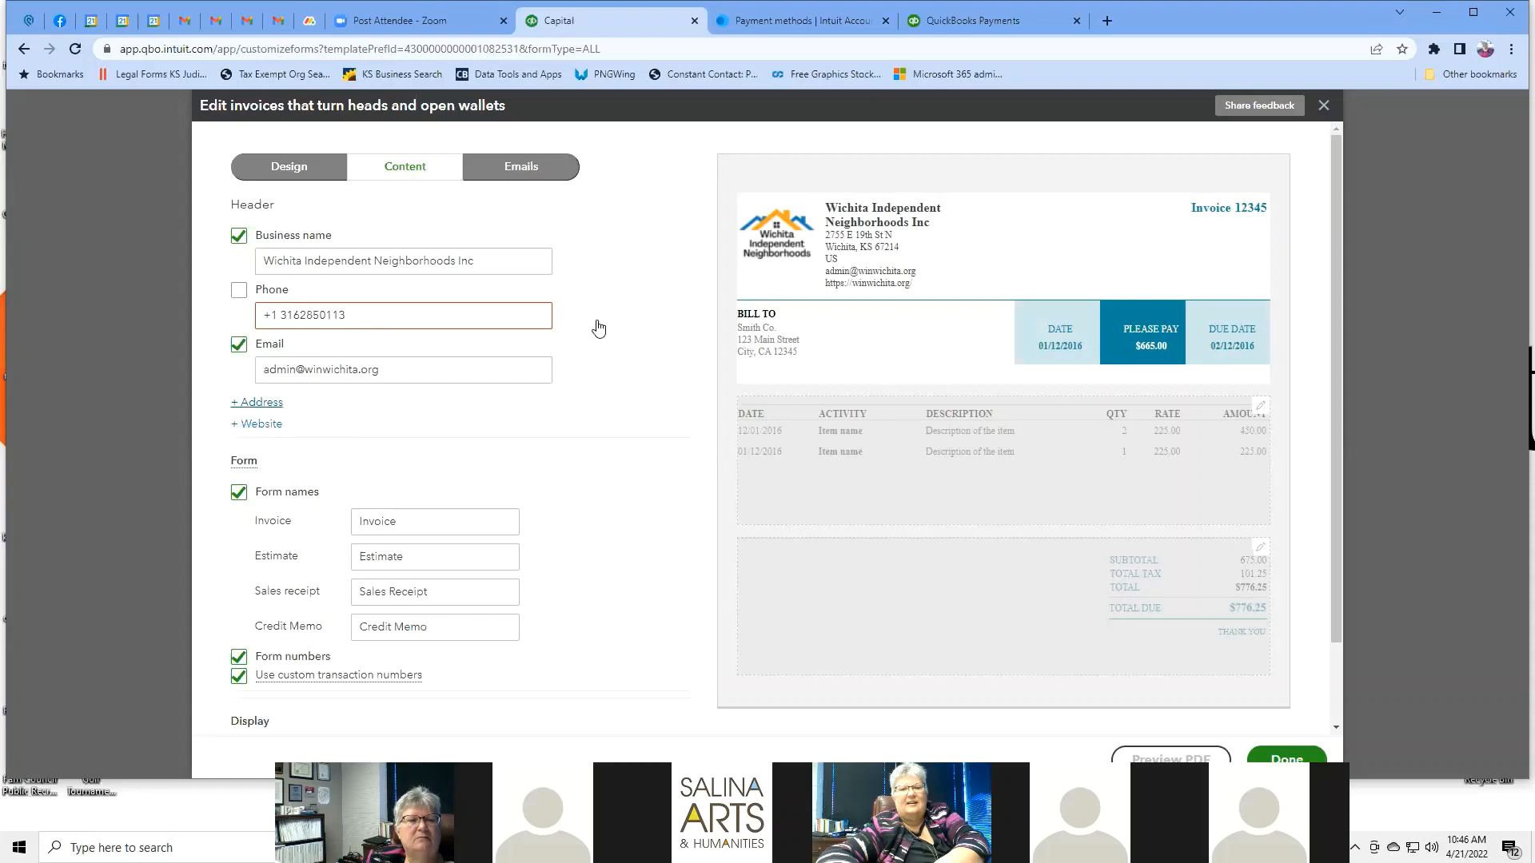
double_click(409, 316)
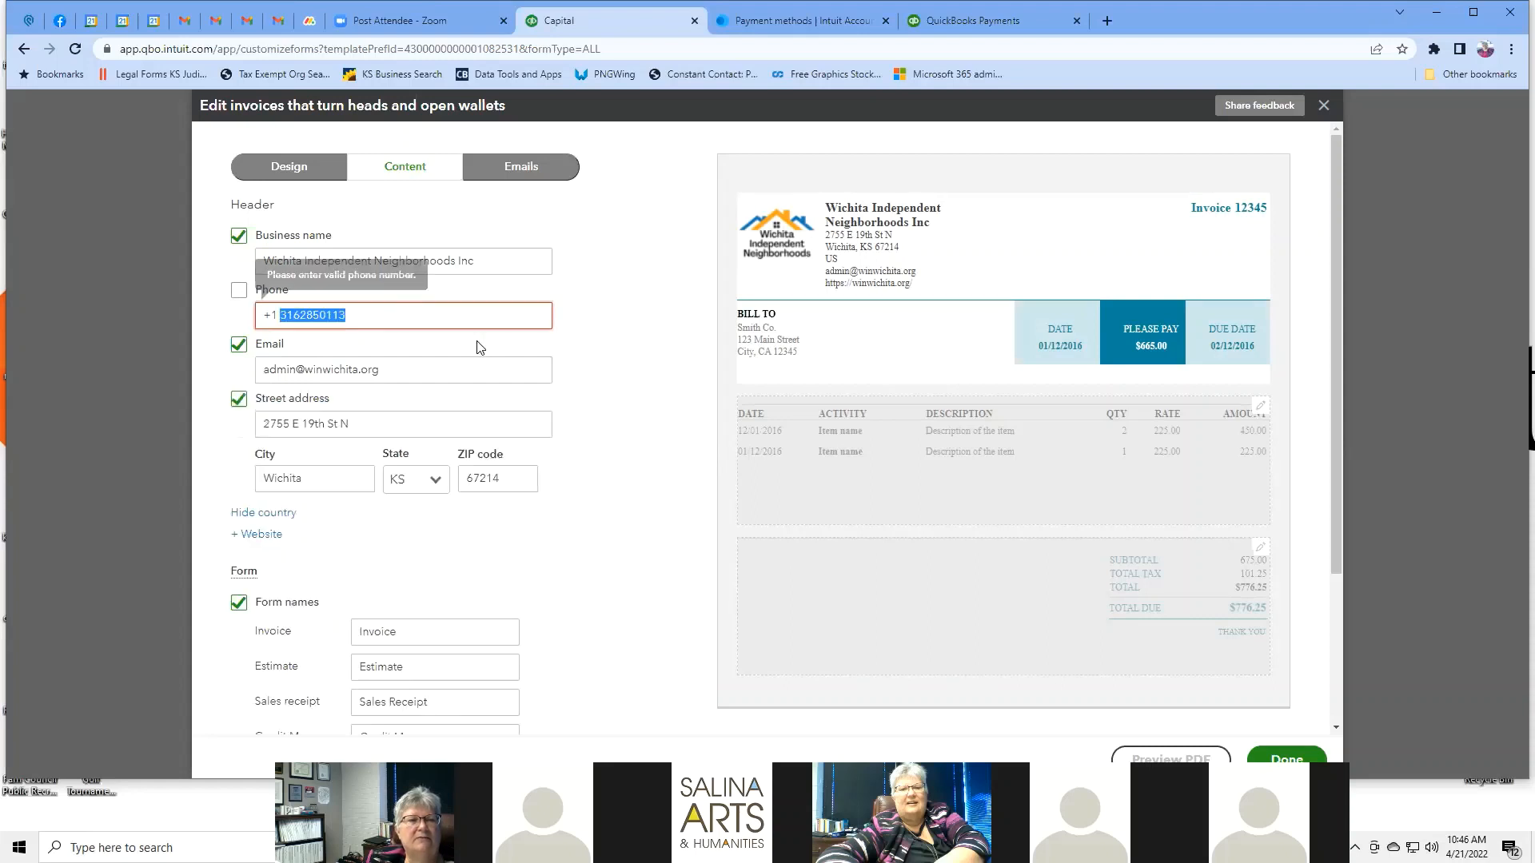
click(606, 313)
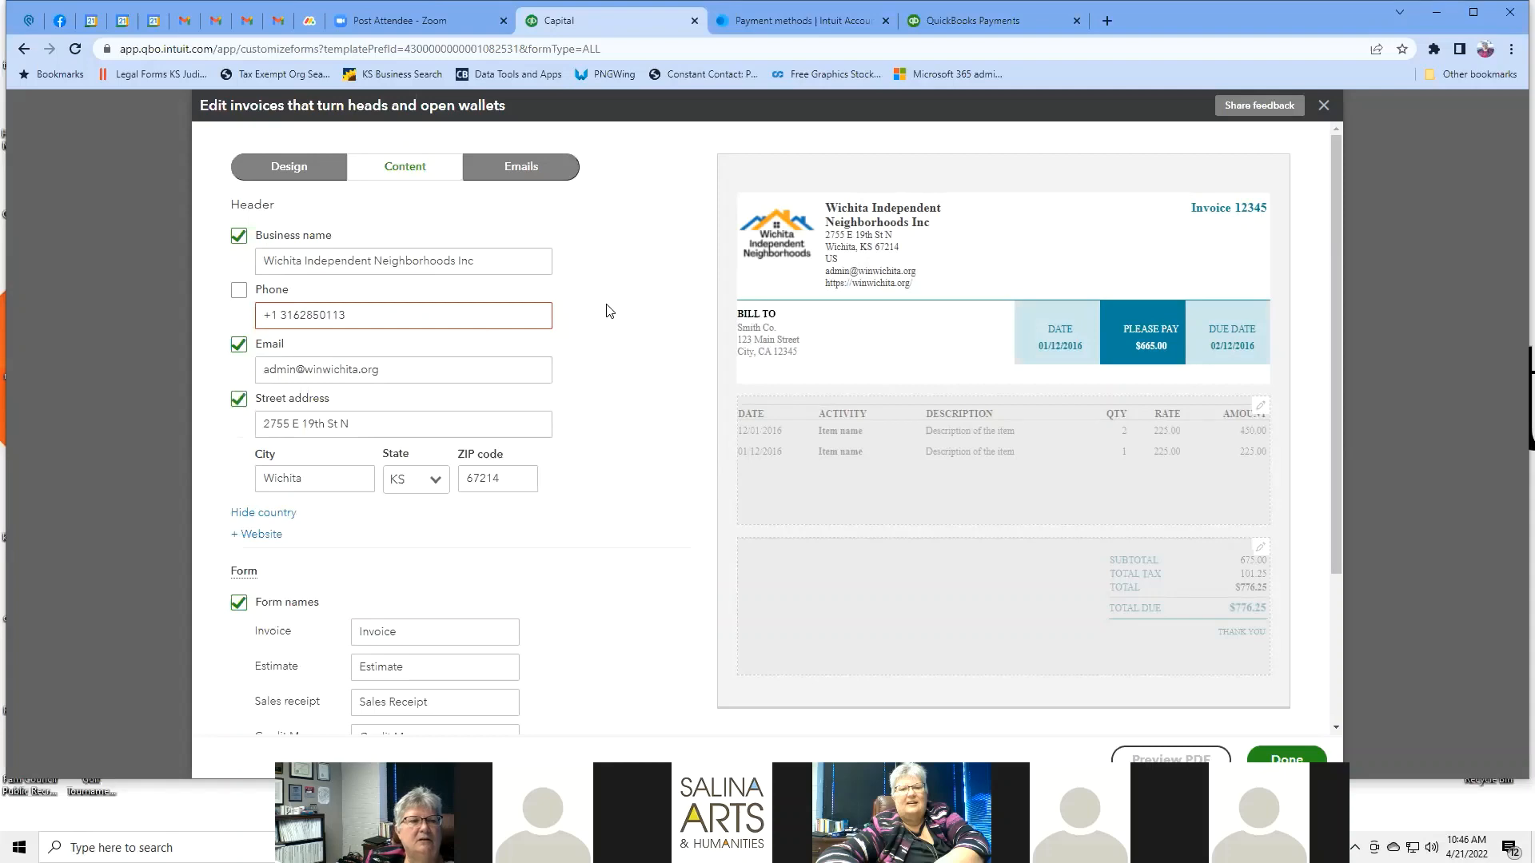
scroll(610, 310, down, 3)
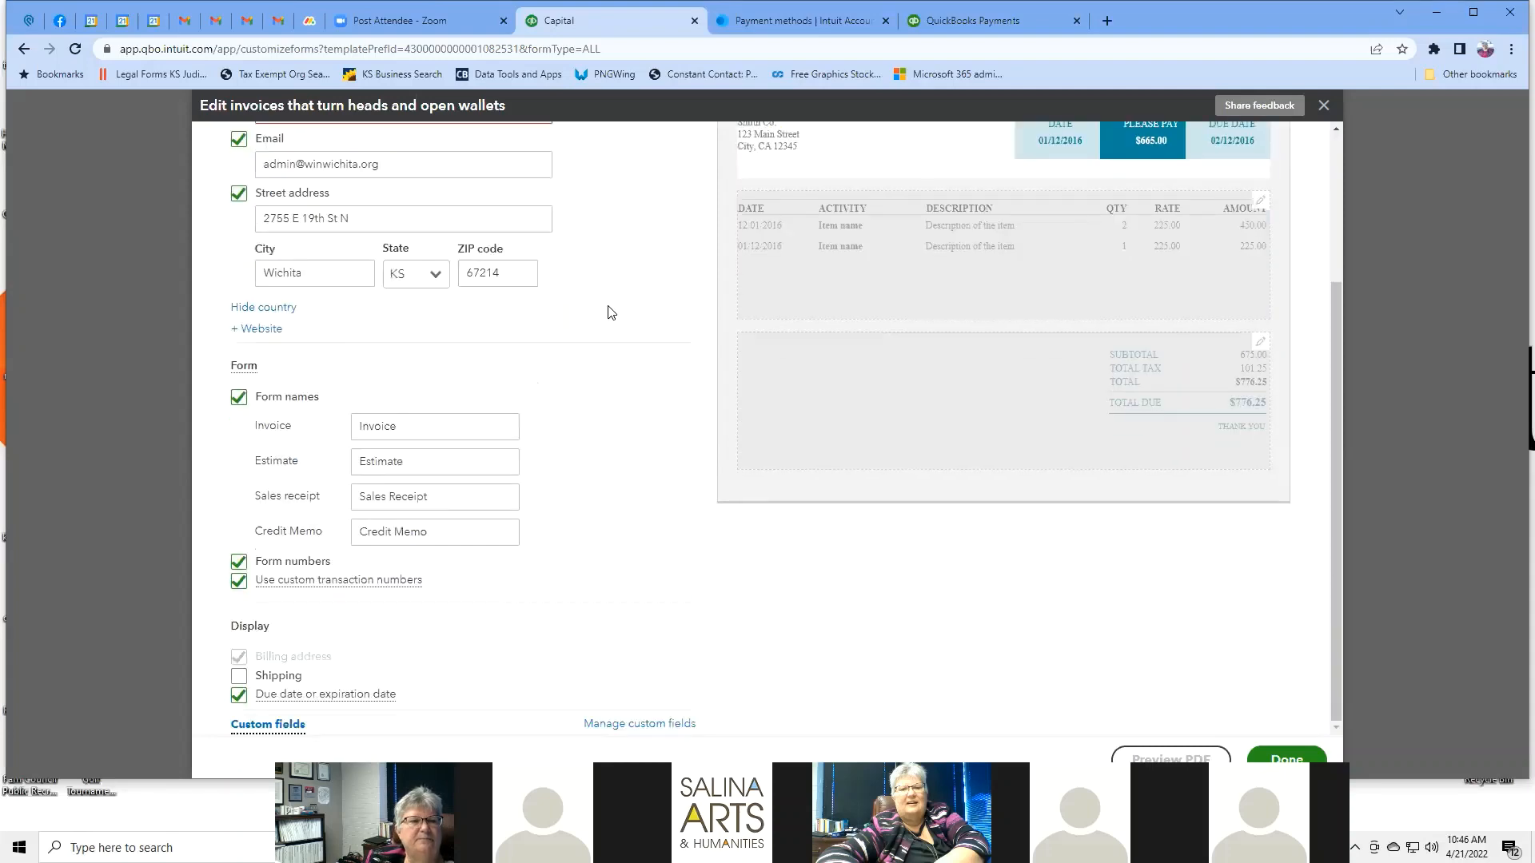
scroll(610, 312, up, 2)
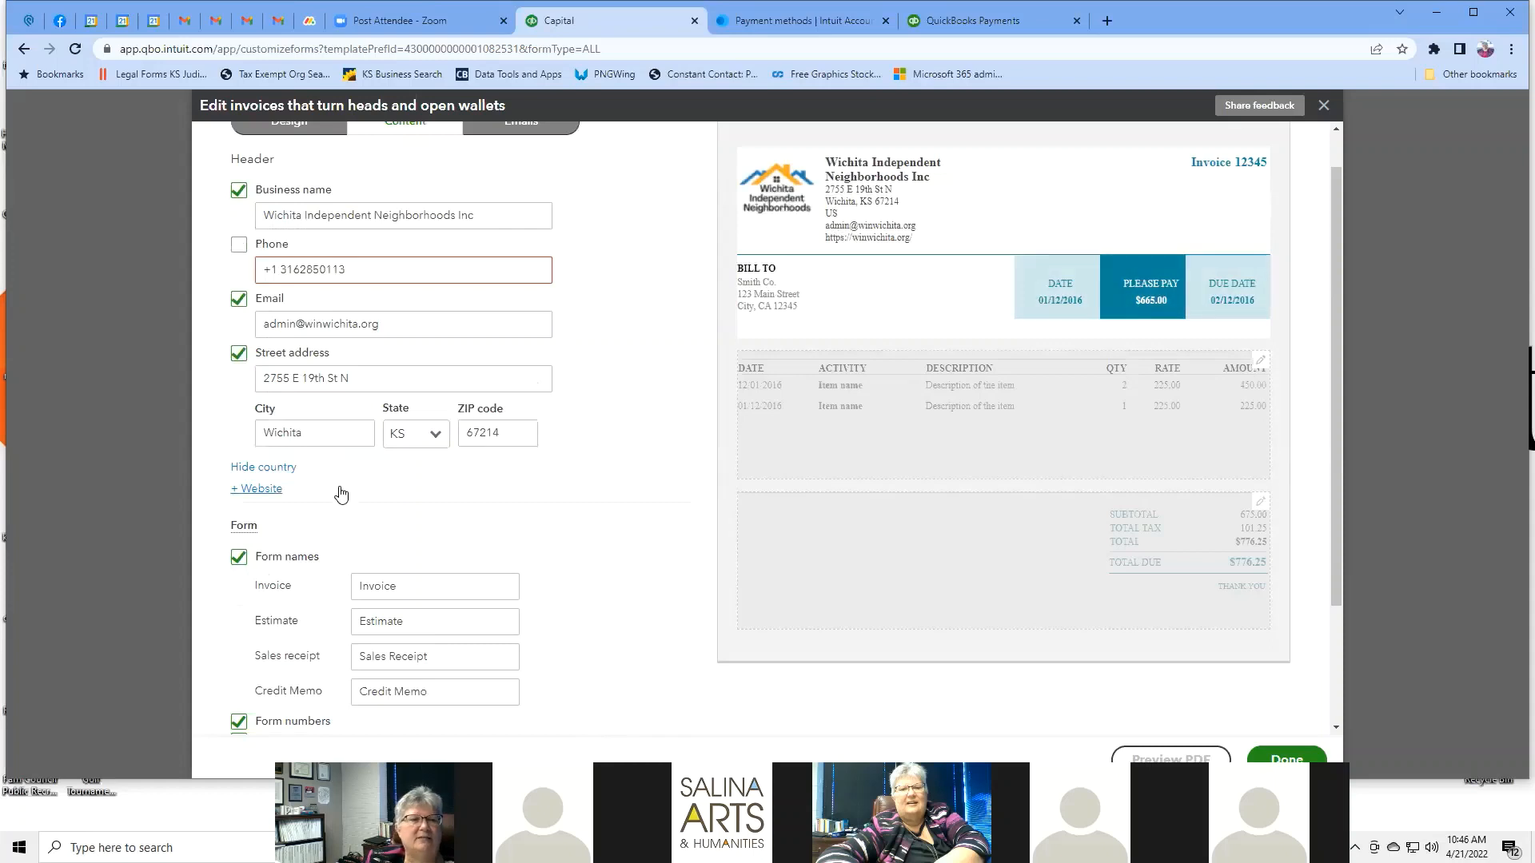
Hide the US country line on the invoice header.
click(282, 468)
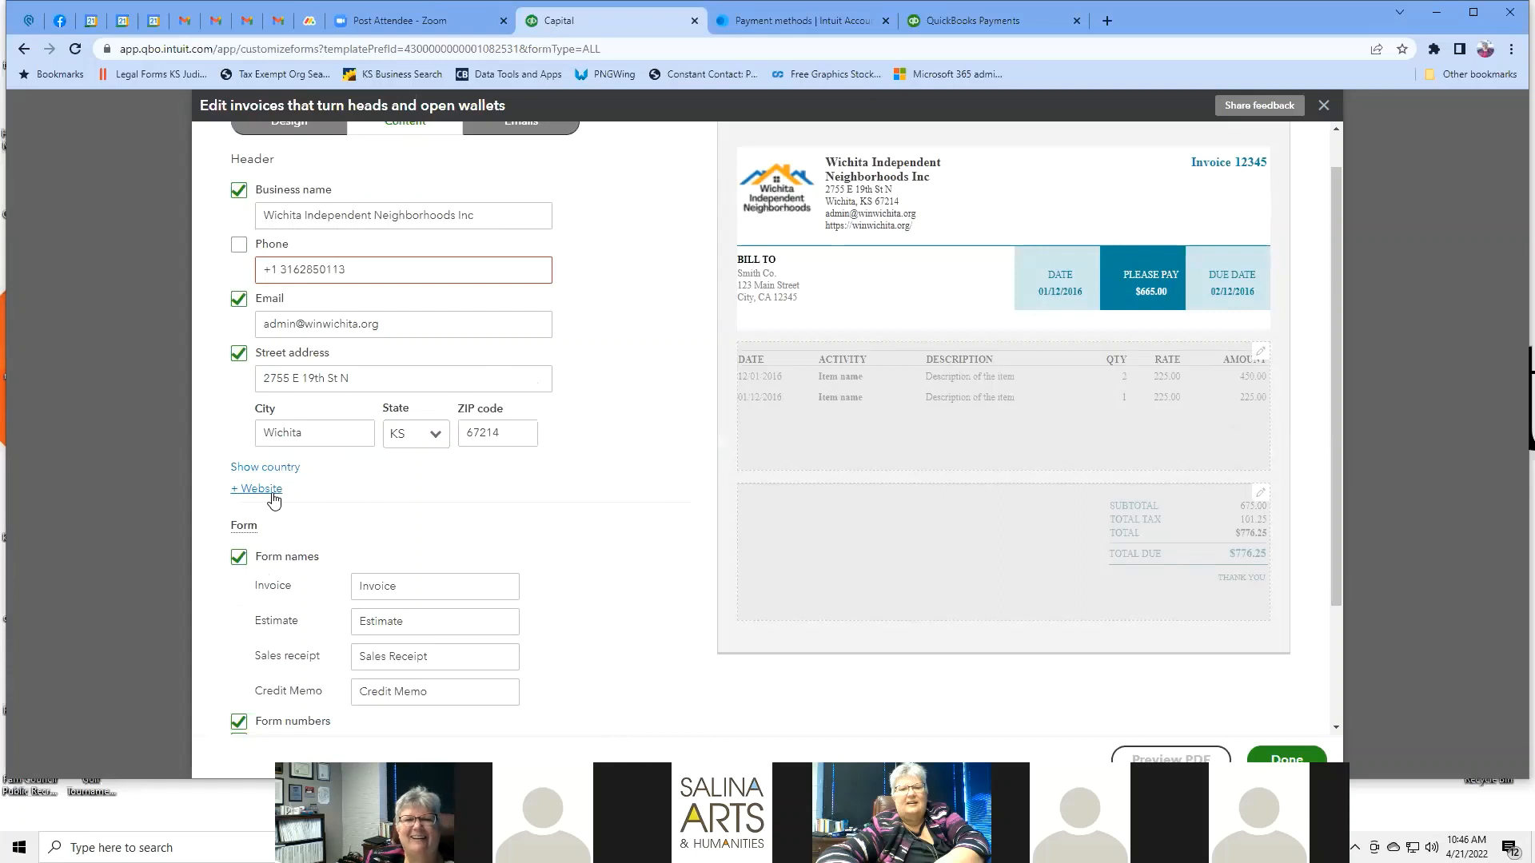
scroll(572, 590, down, 2)
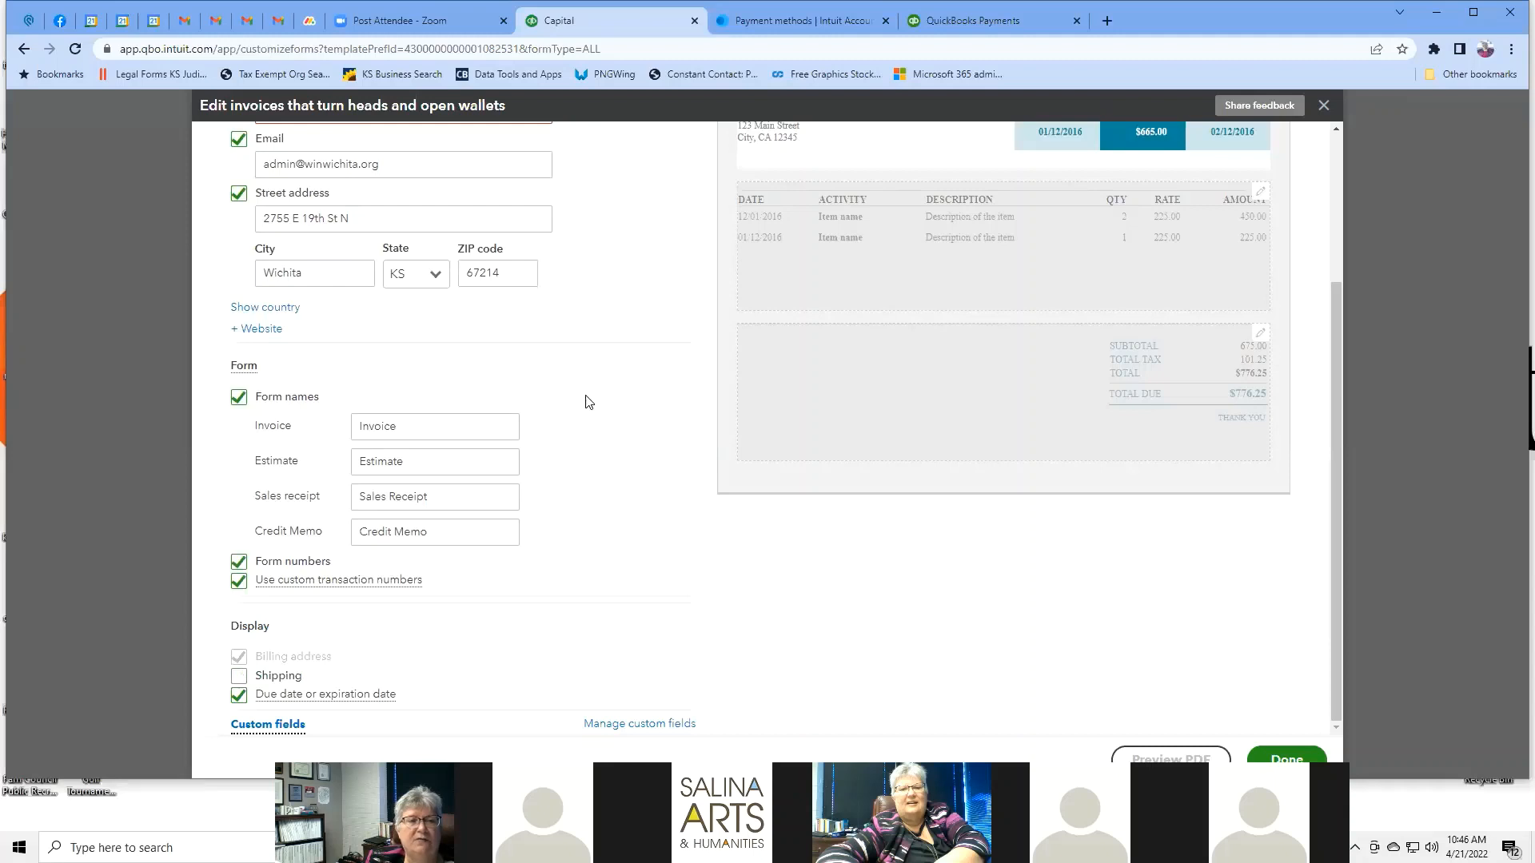
scroll(632, 395, up, 3)
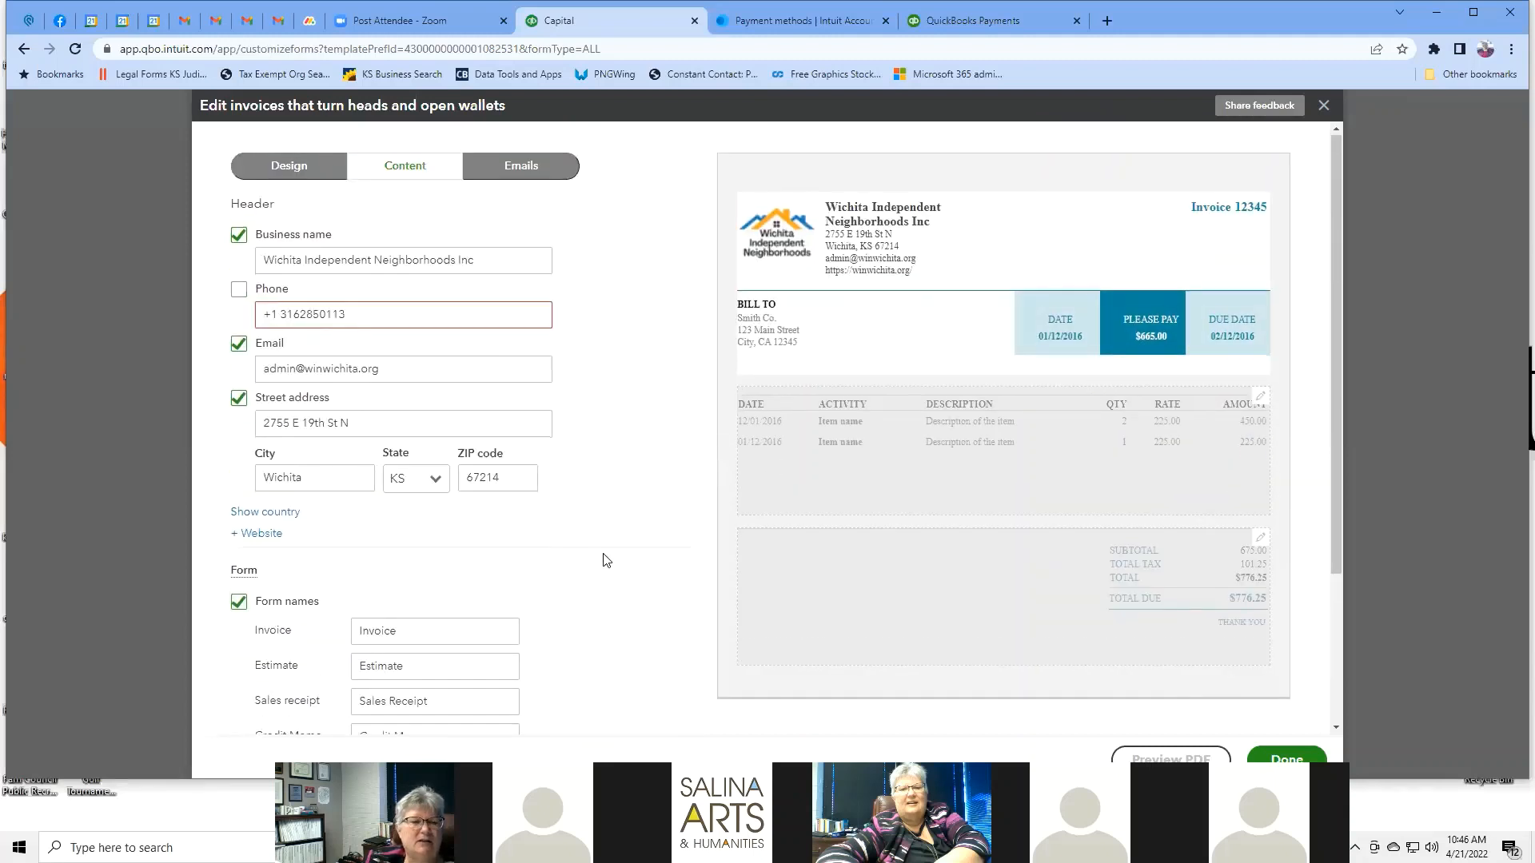
scroll(602, 558, down, 1)
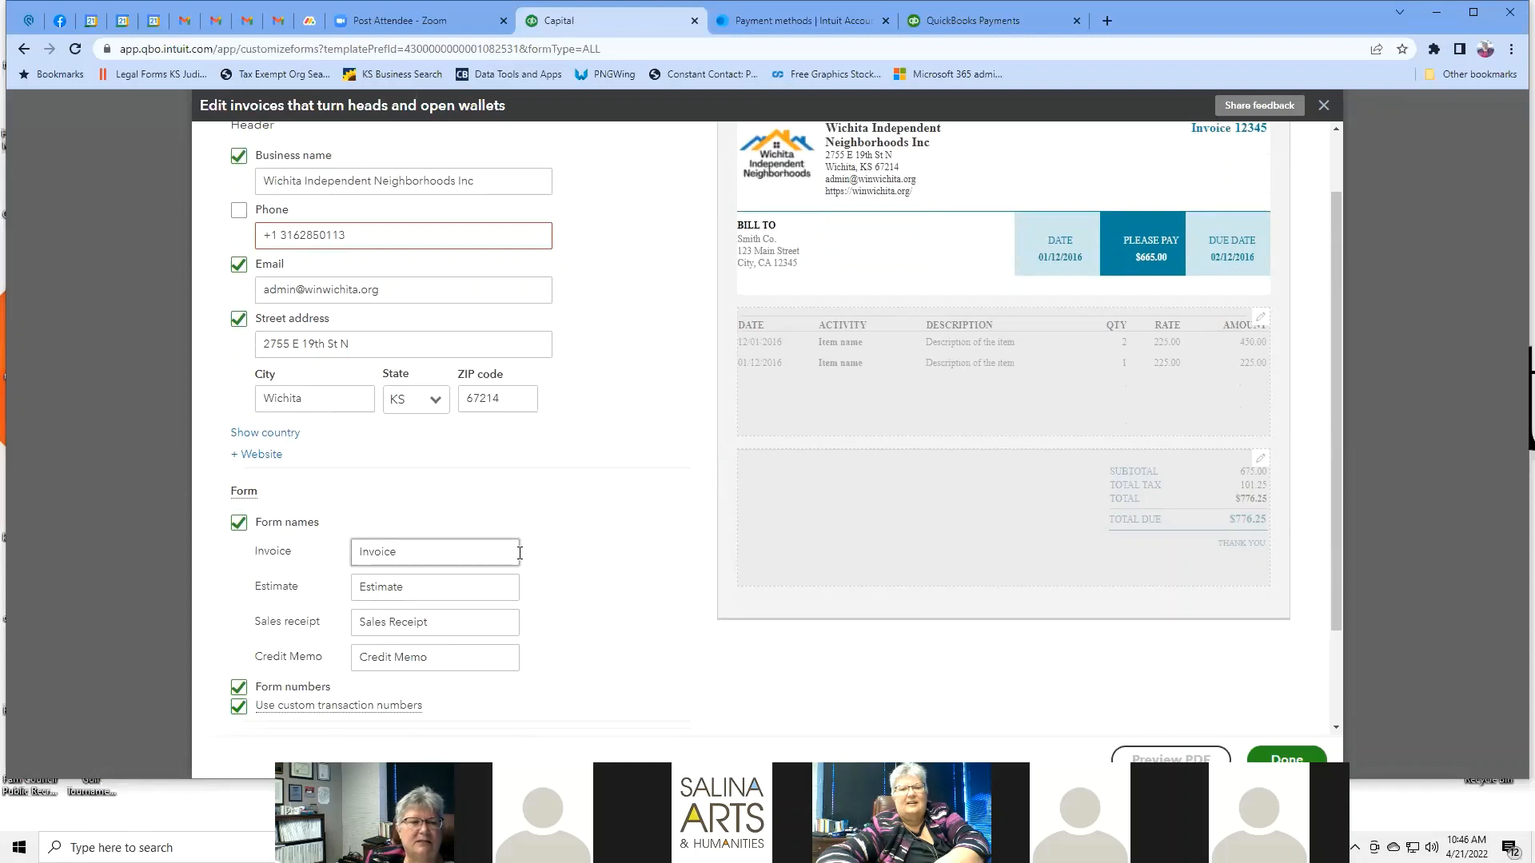
scroll(586, 542, down, 2)
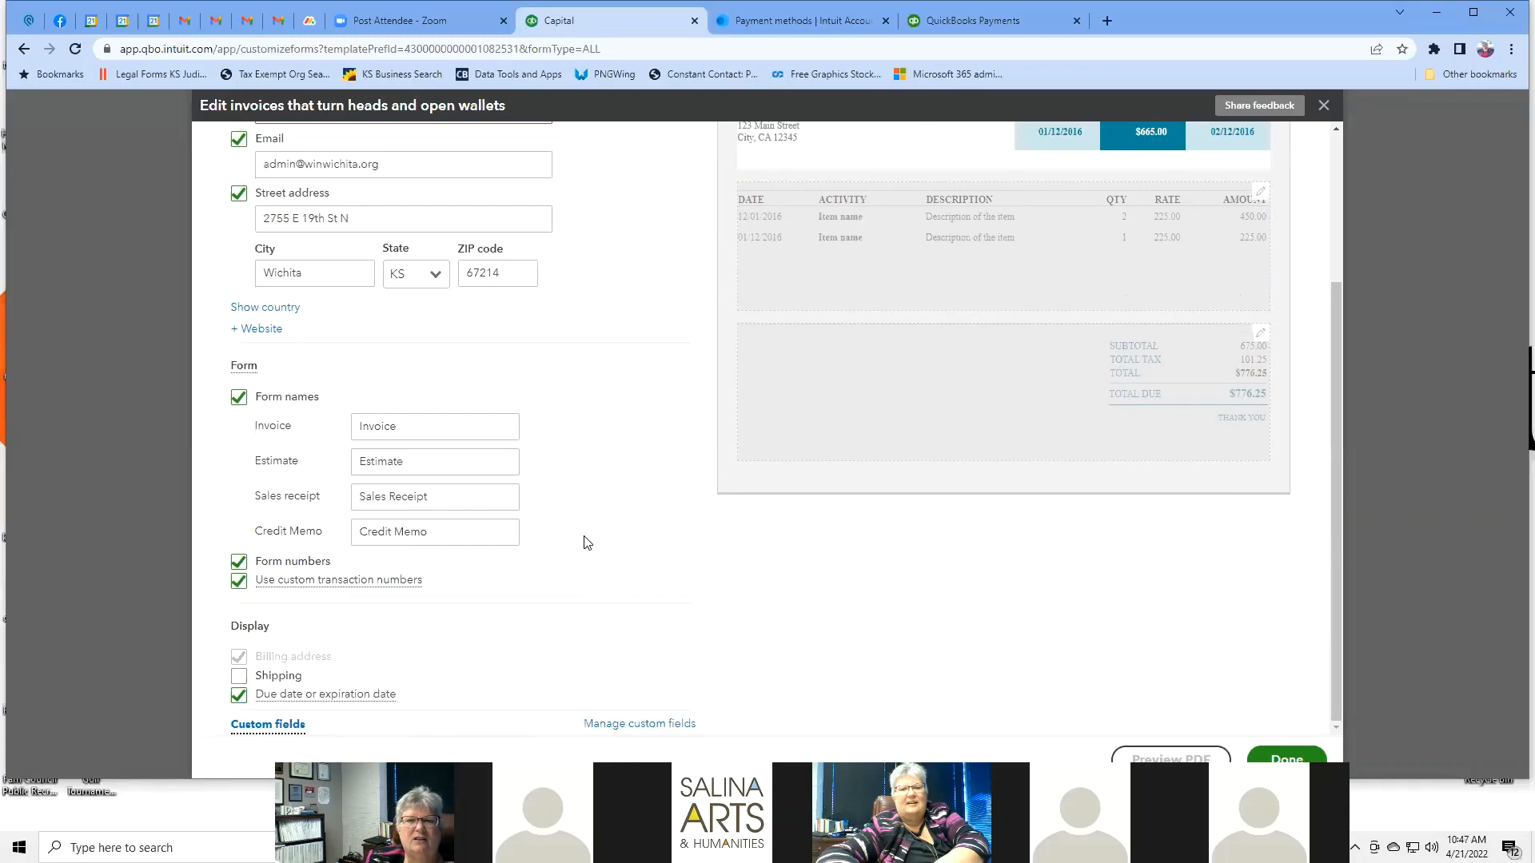
scroll(586, 540, up, 3)
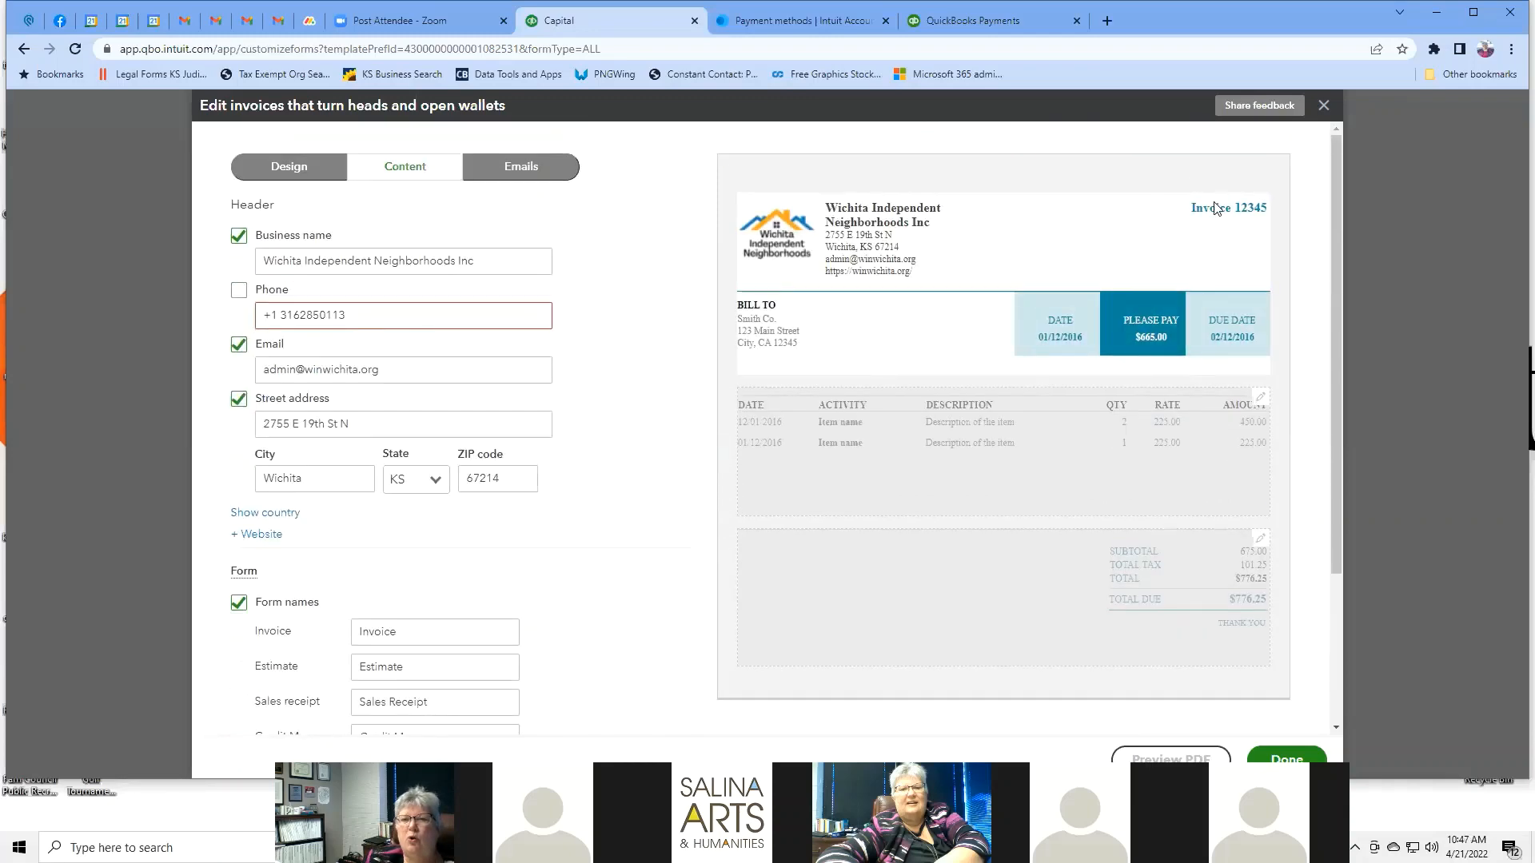
scroll(656, 544, down, 3)
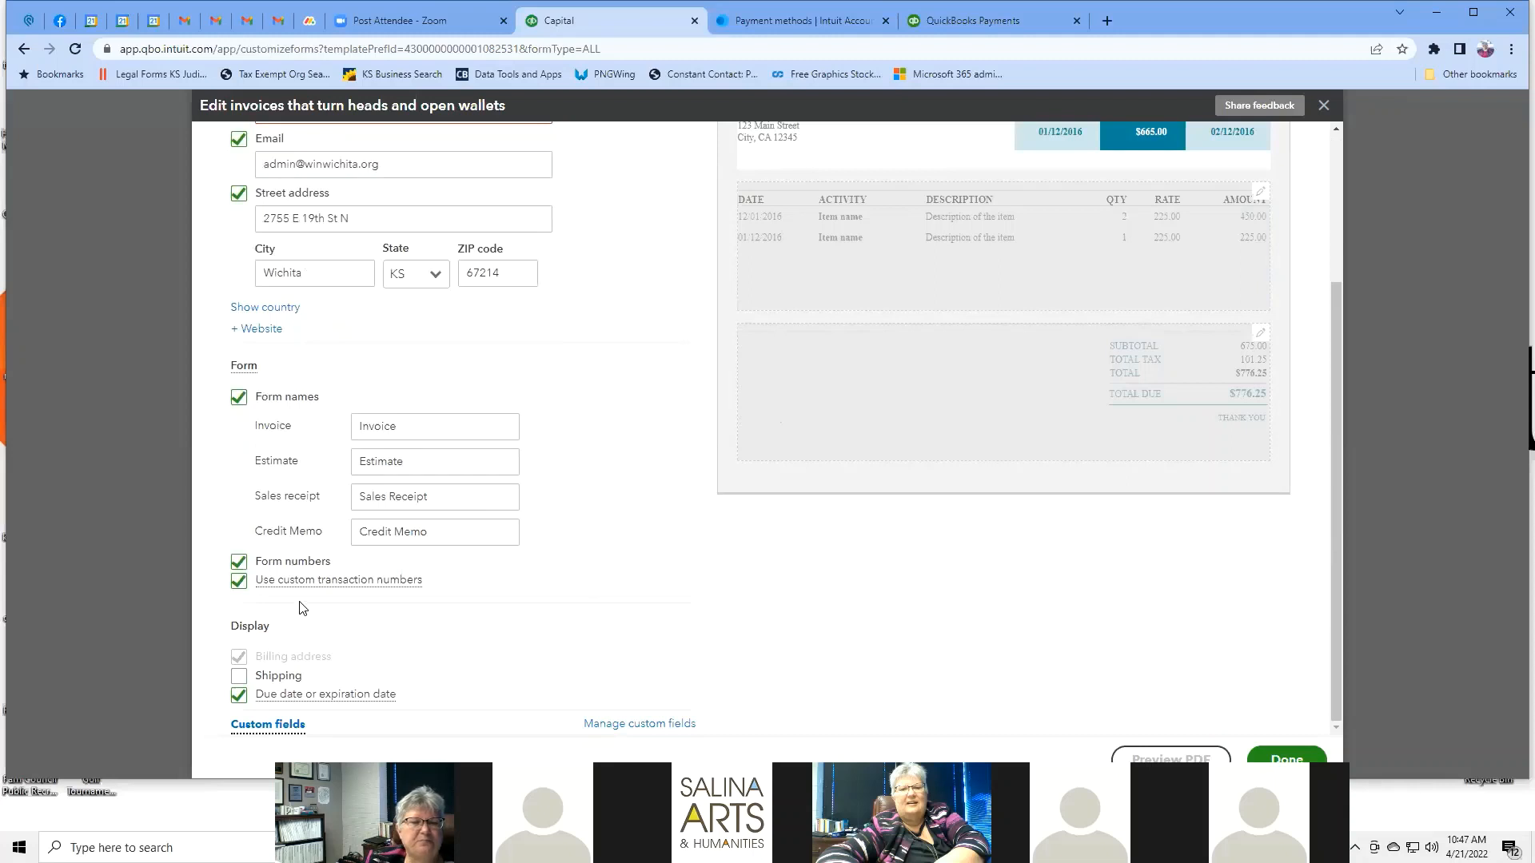
Toggle form numbers off and back on, then check the Custom fields help.
click(273, 566)
click(273, 566)
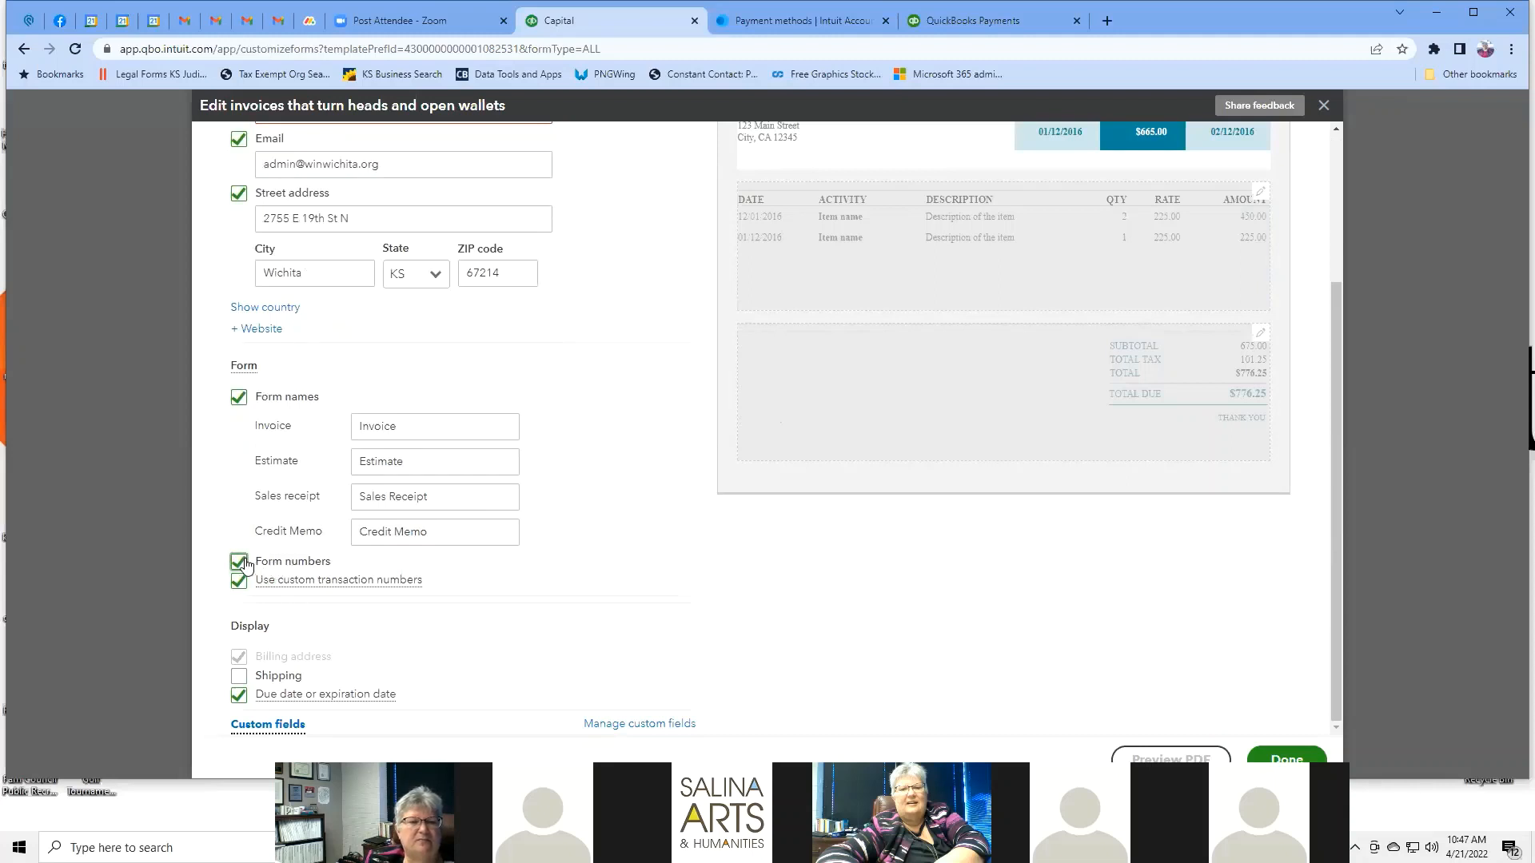
scroll(1035, 285, up, 3)
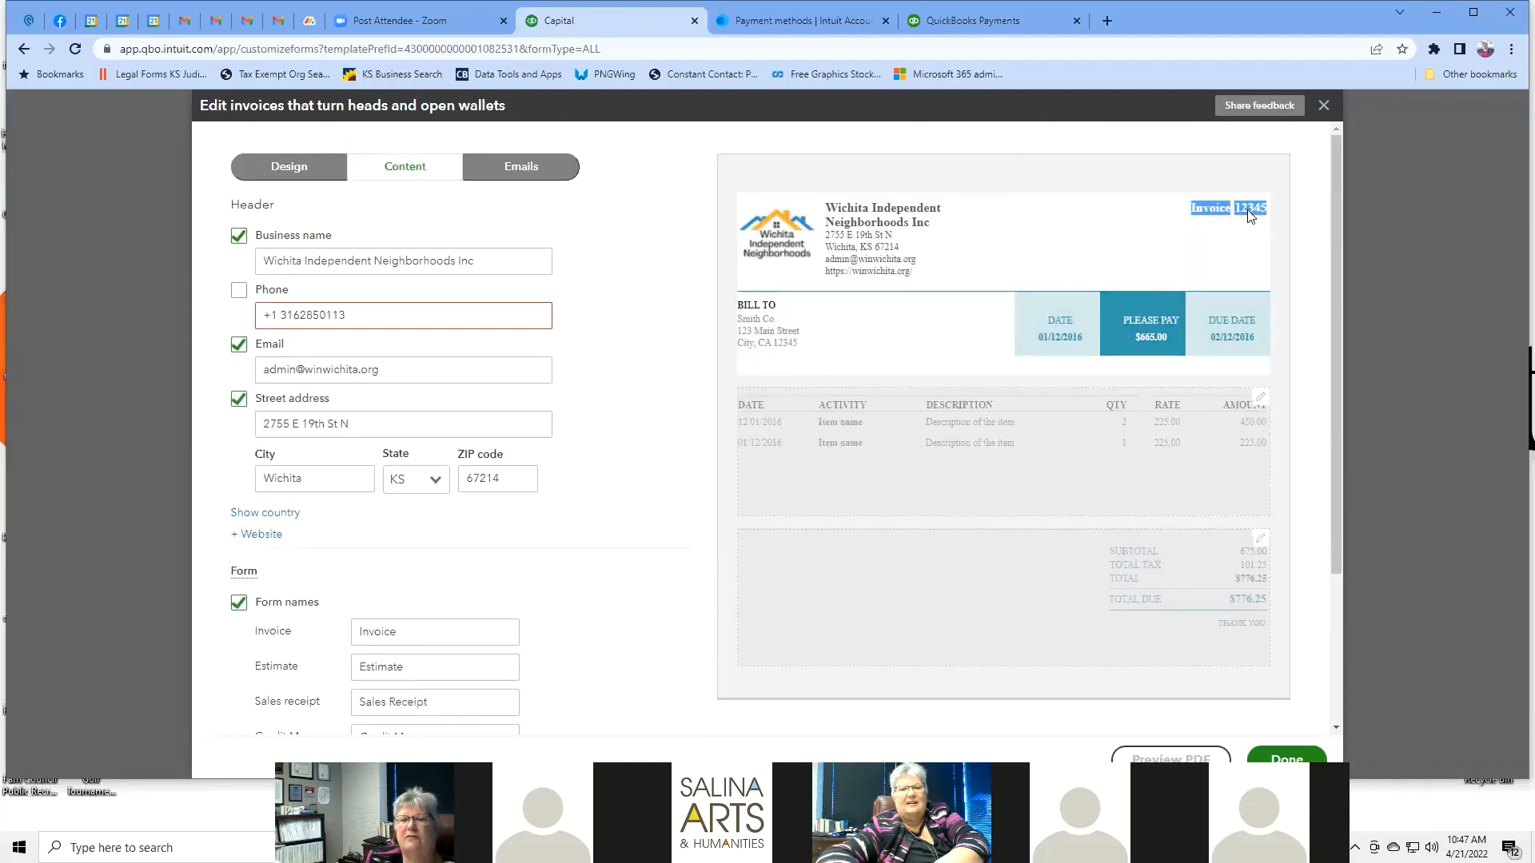
scroll(668, 372, down, 3)
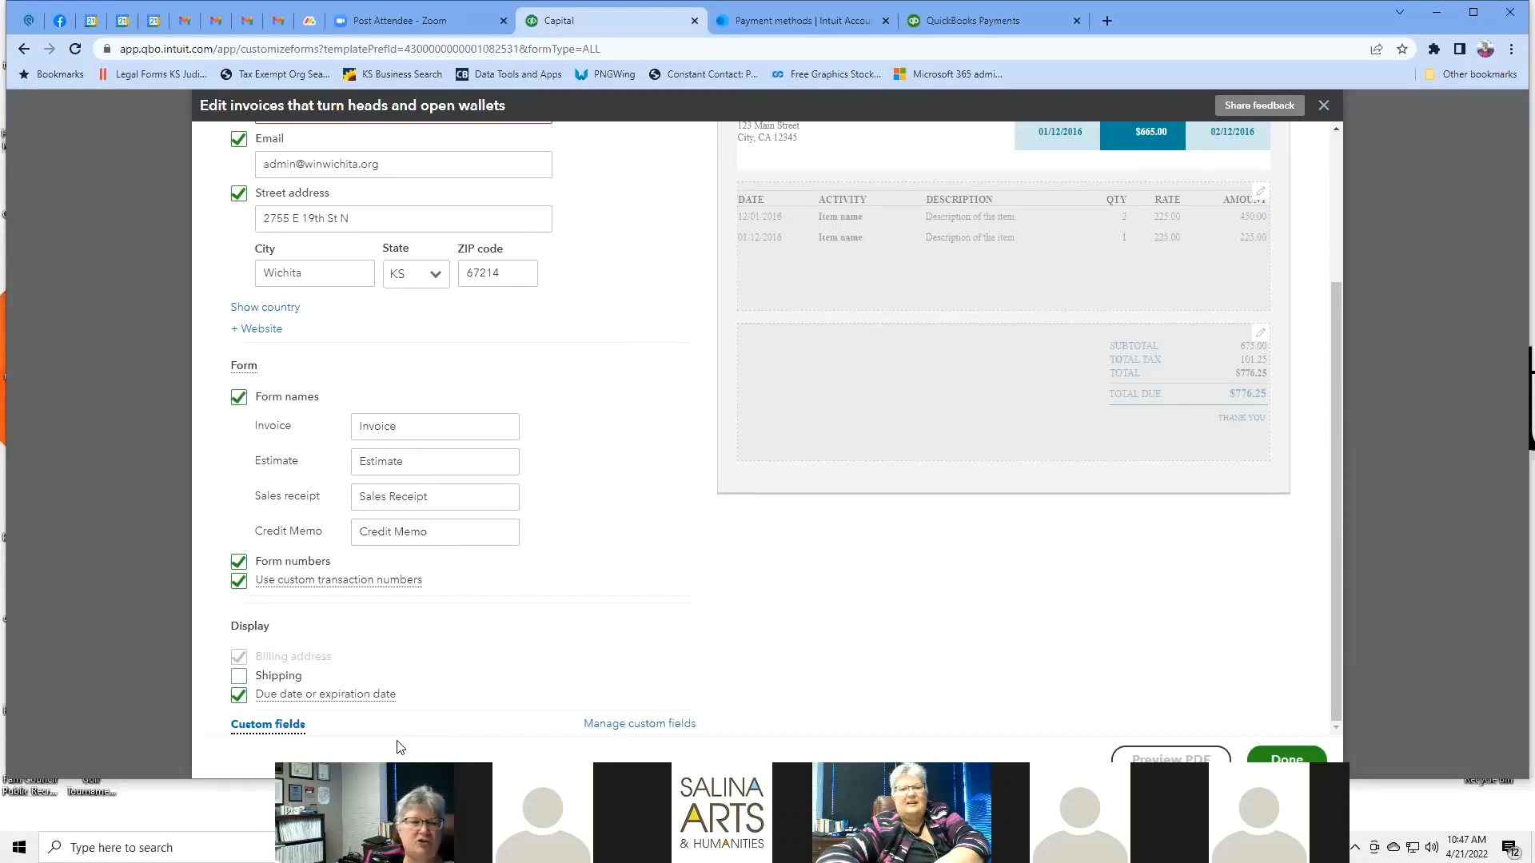
mouse_move(286, 722)
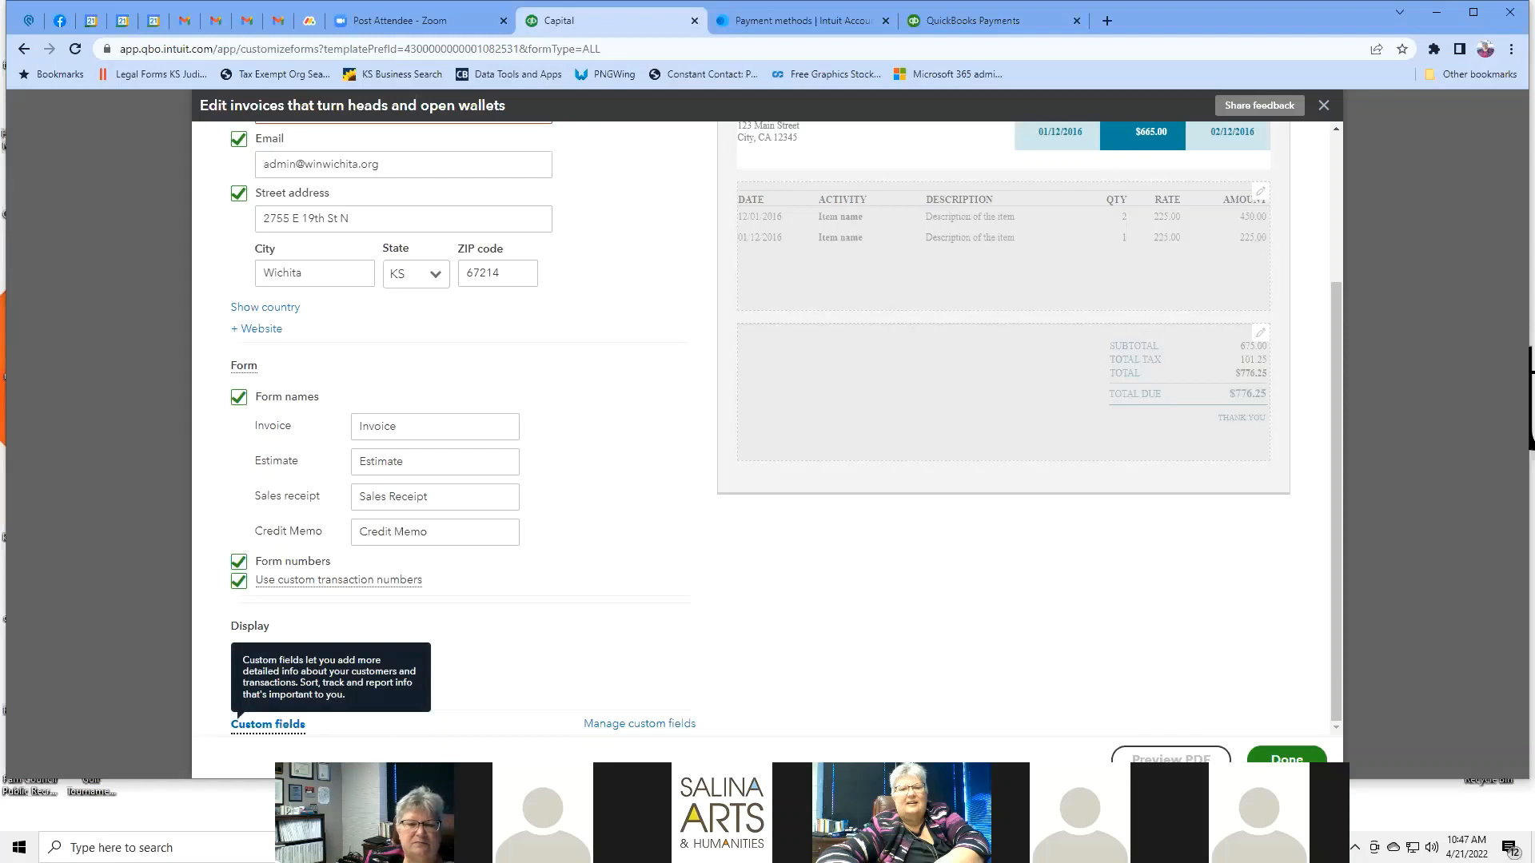
Start a new custom field on the Custom fields page, discard it, and return to the invoice editor.
click(643, 724)
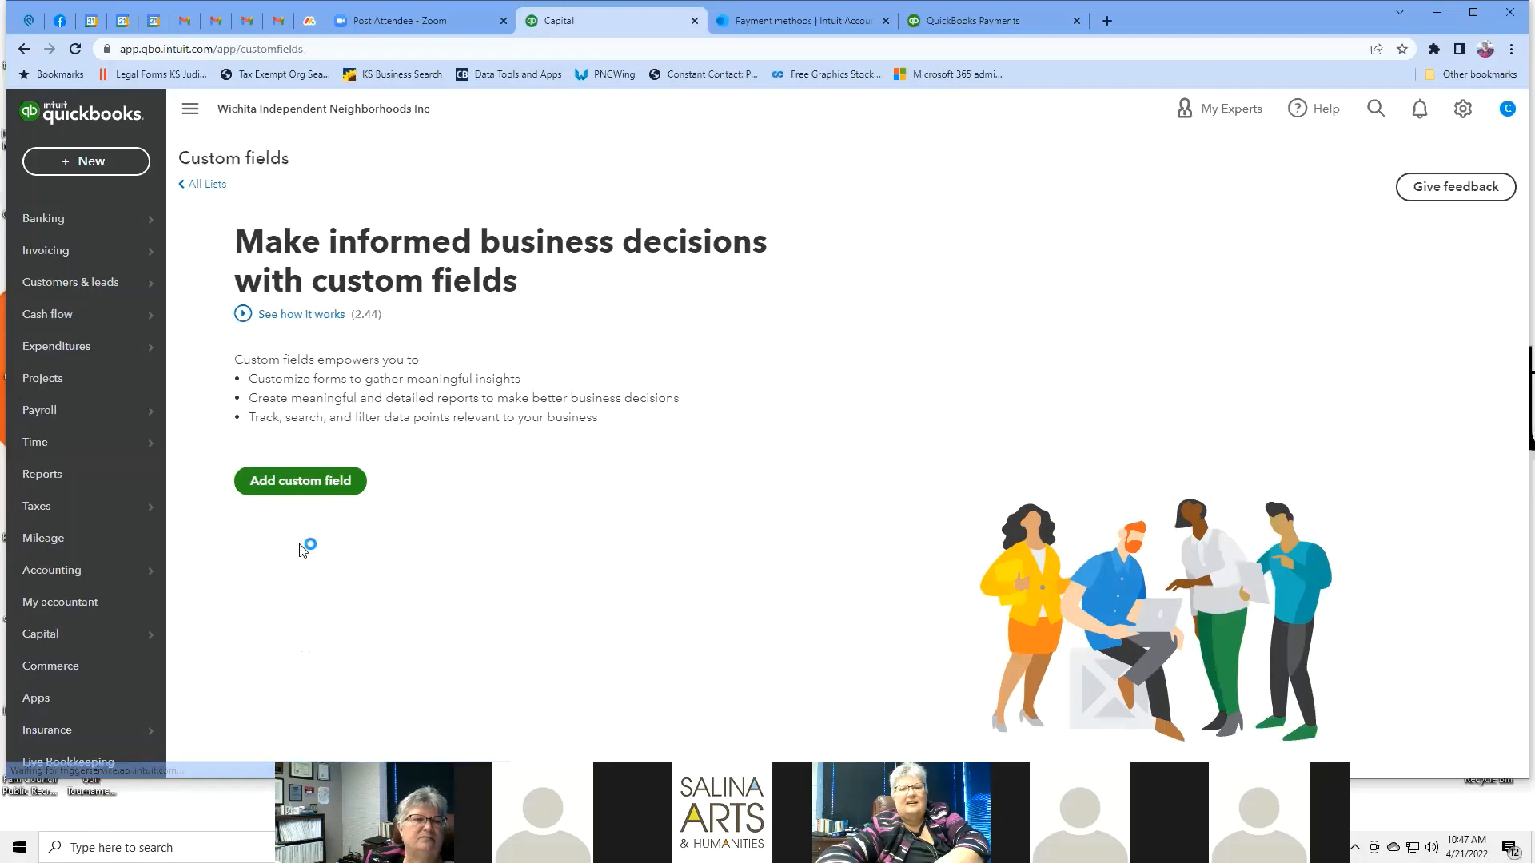
click(282, 482)
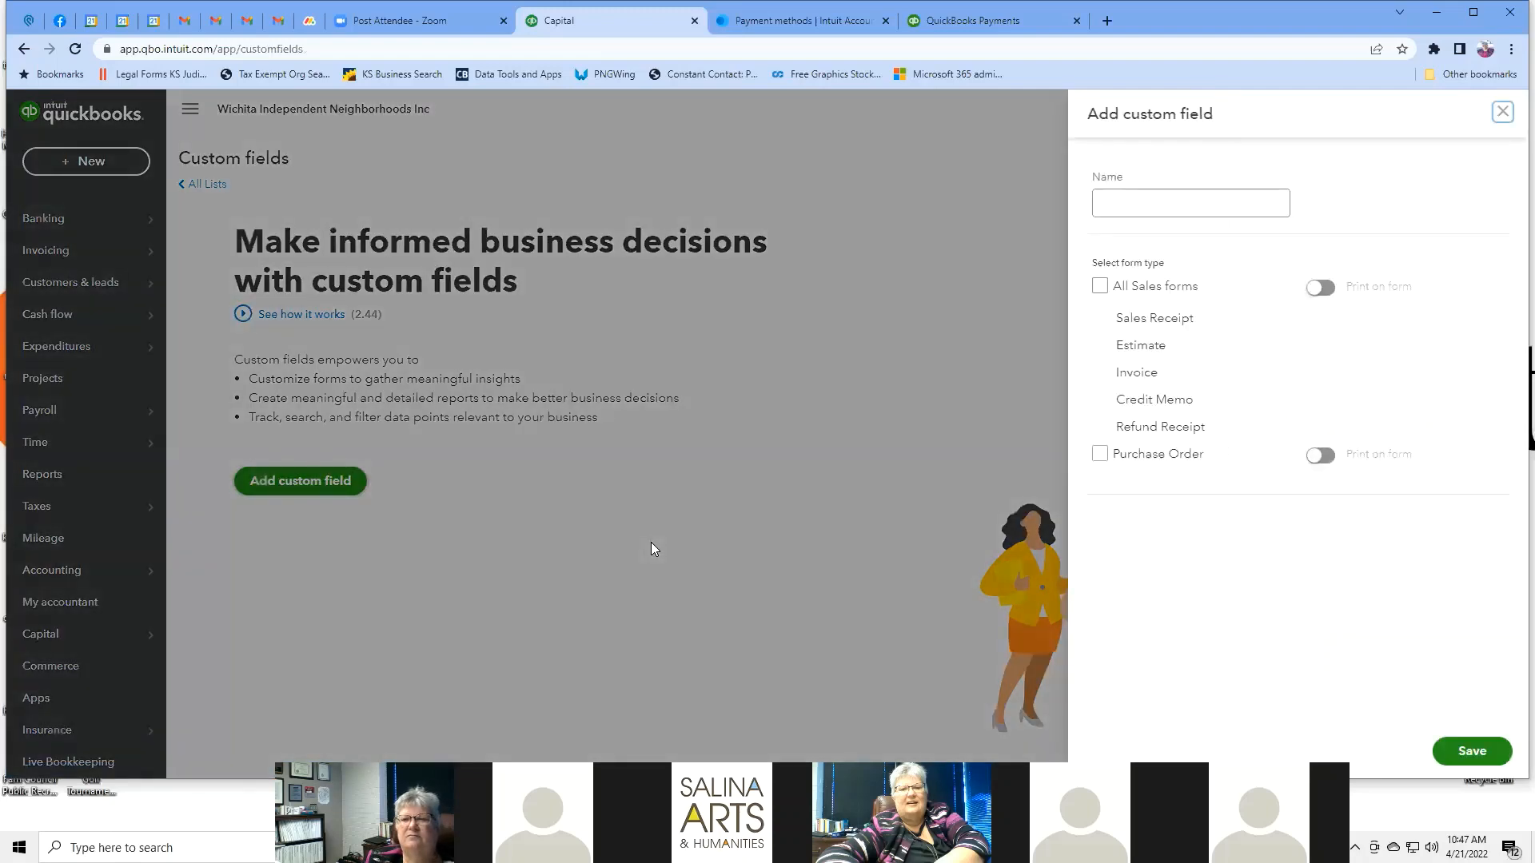
click(1156, 204)
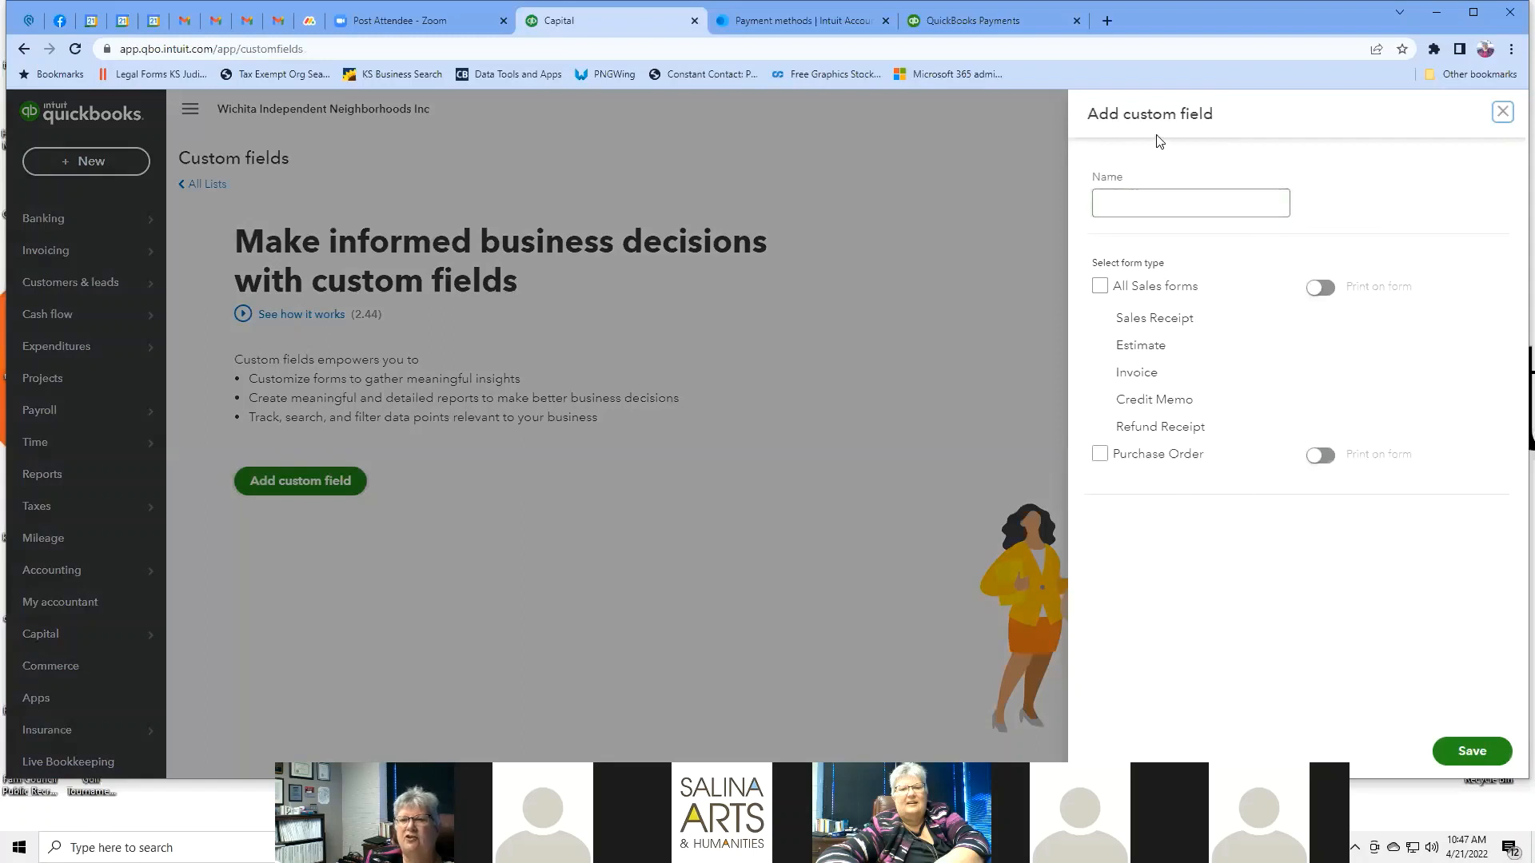
click(1235, 340)
click(1502, 114)
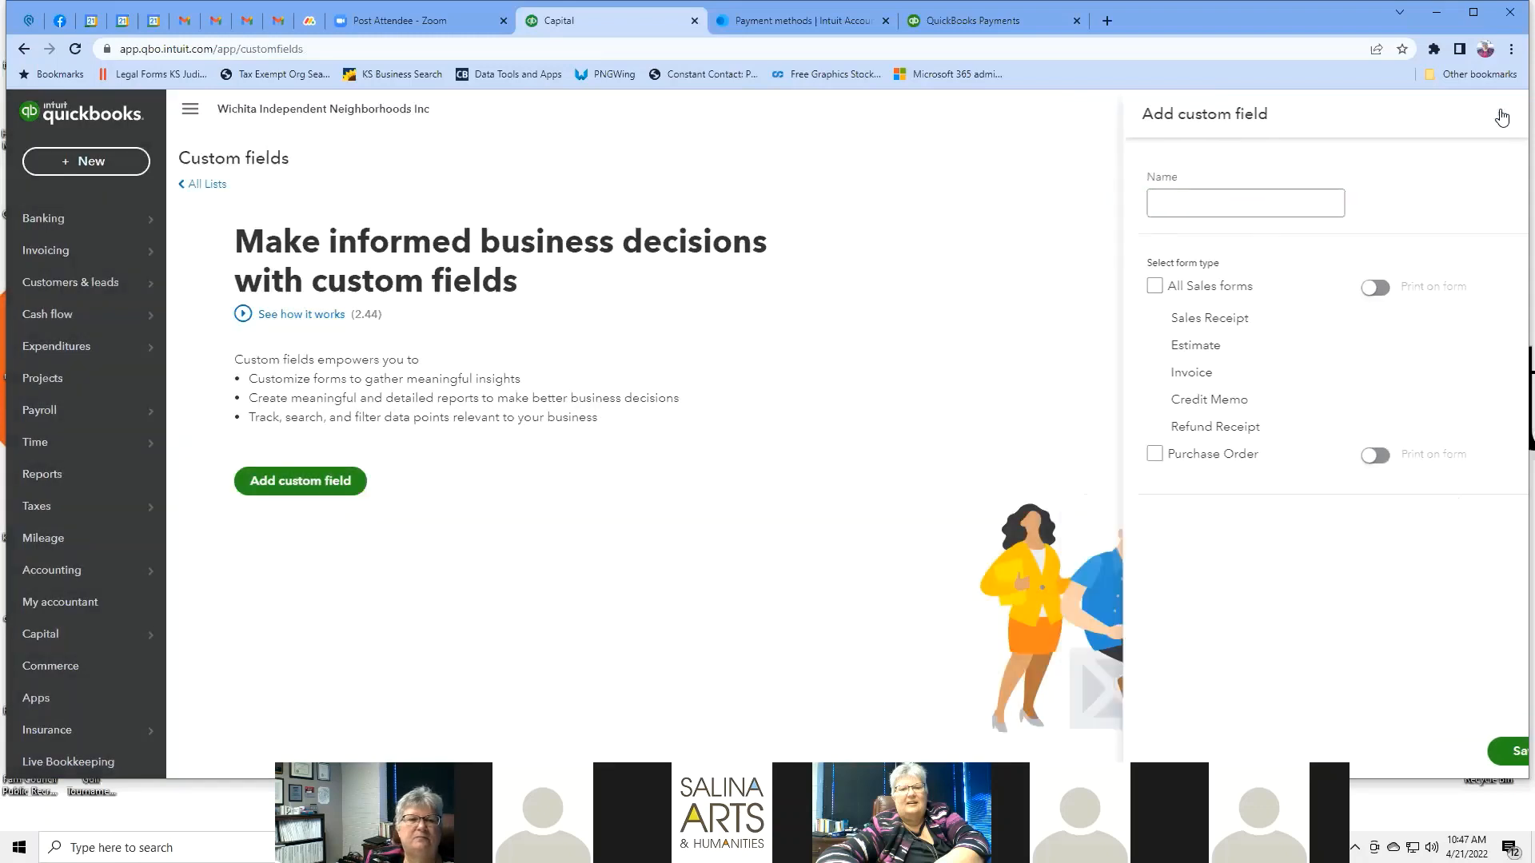
click(23, 50)
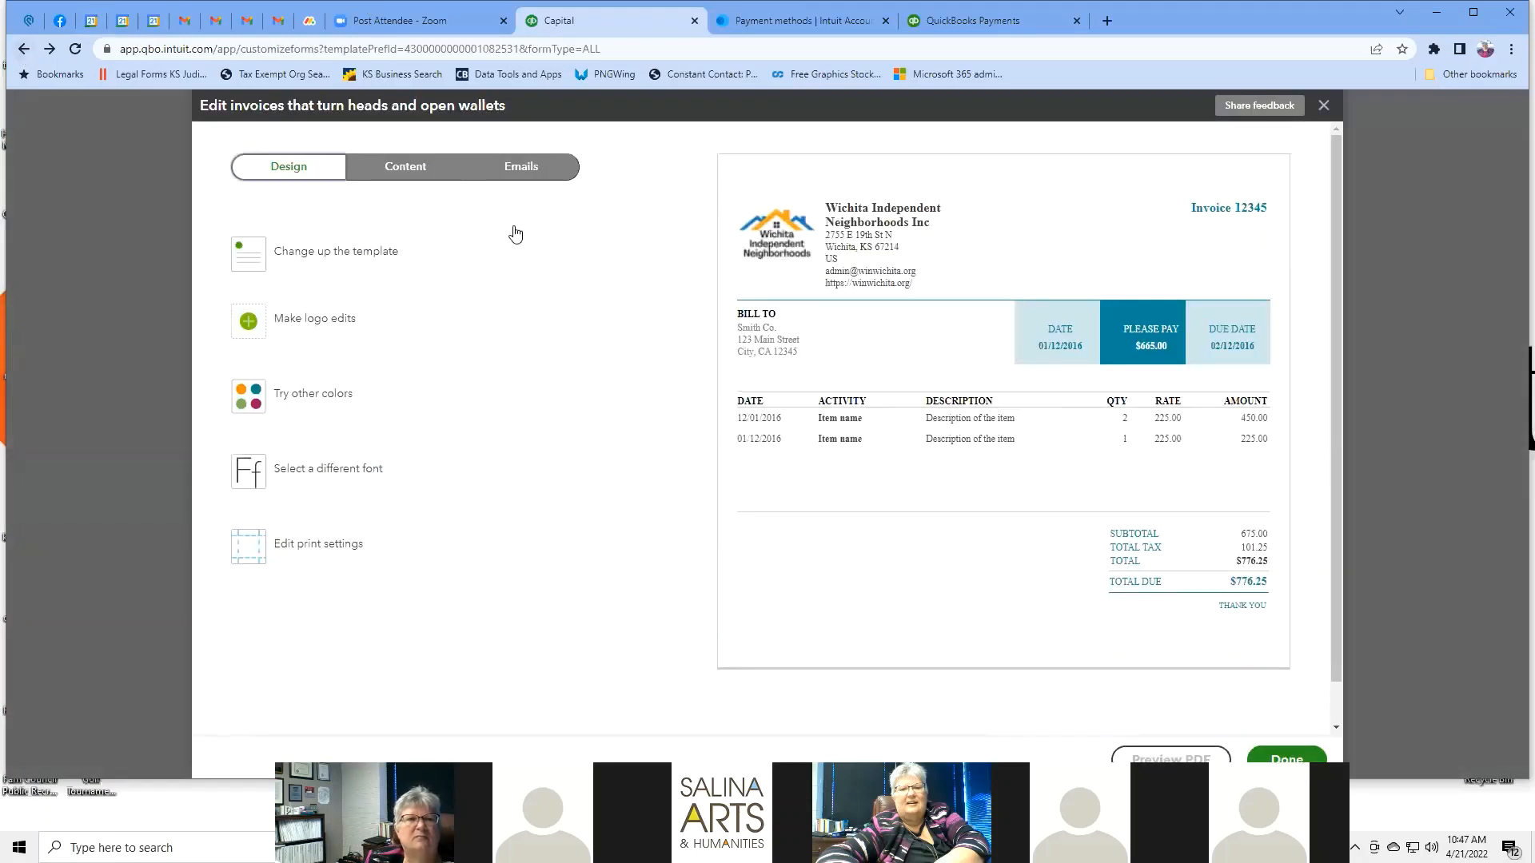
Review the Emails tab preview with subject 'Wichita Independent Neighborhoods Inc Membership Dues Pledge'.
click(521, 176)
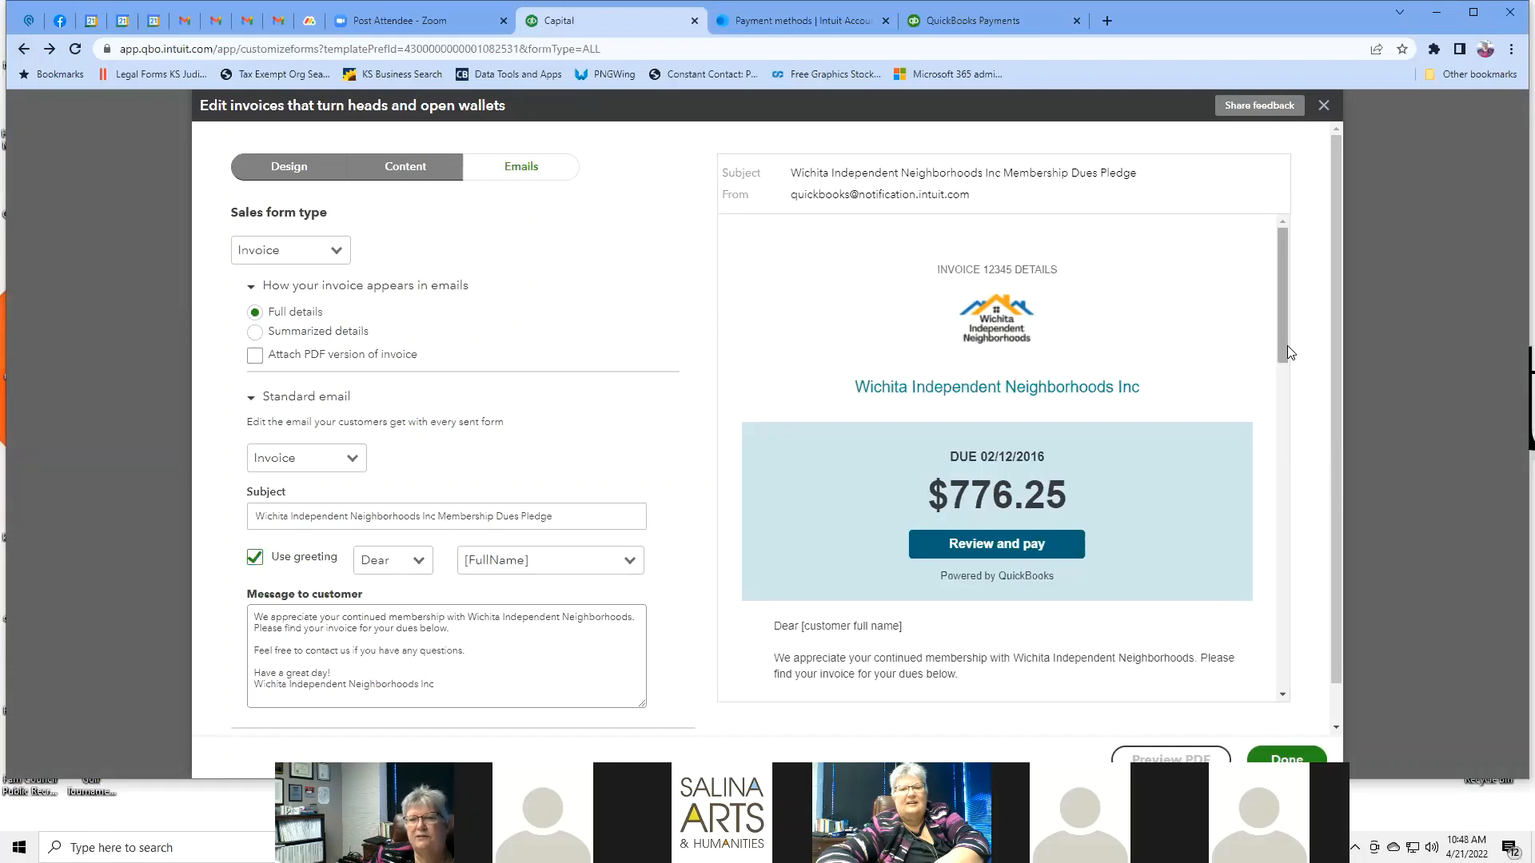
mouse_move(1287, 346)
mouse_down()
mouse_move(1367, 647)
mouse_move(1299, 367)
mouse_move(1273, 334)
mouse_up()
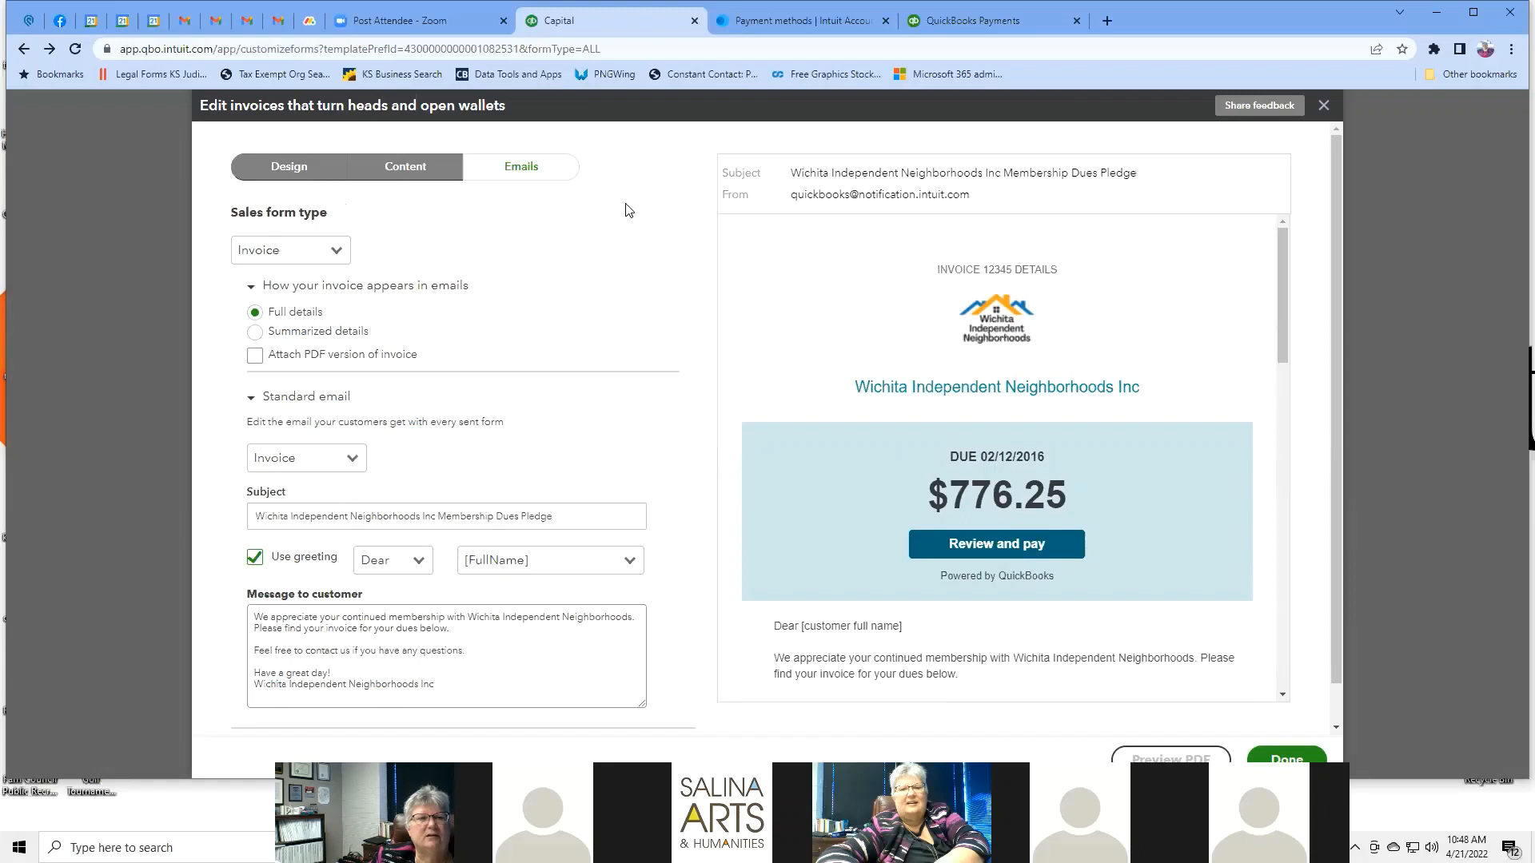
scroll(628, 210, down, 1)
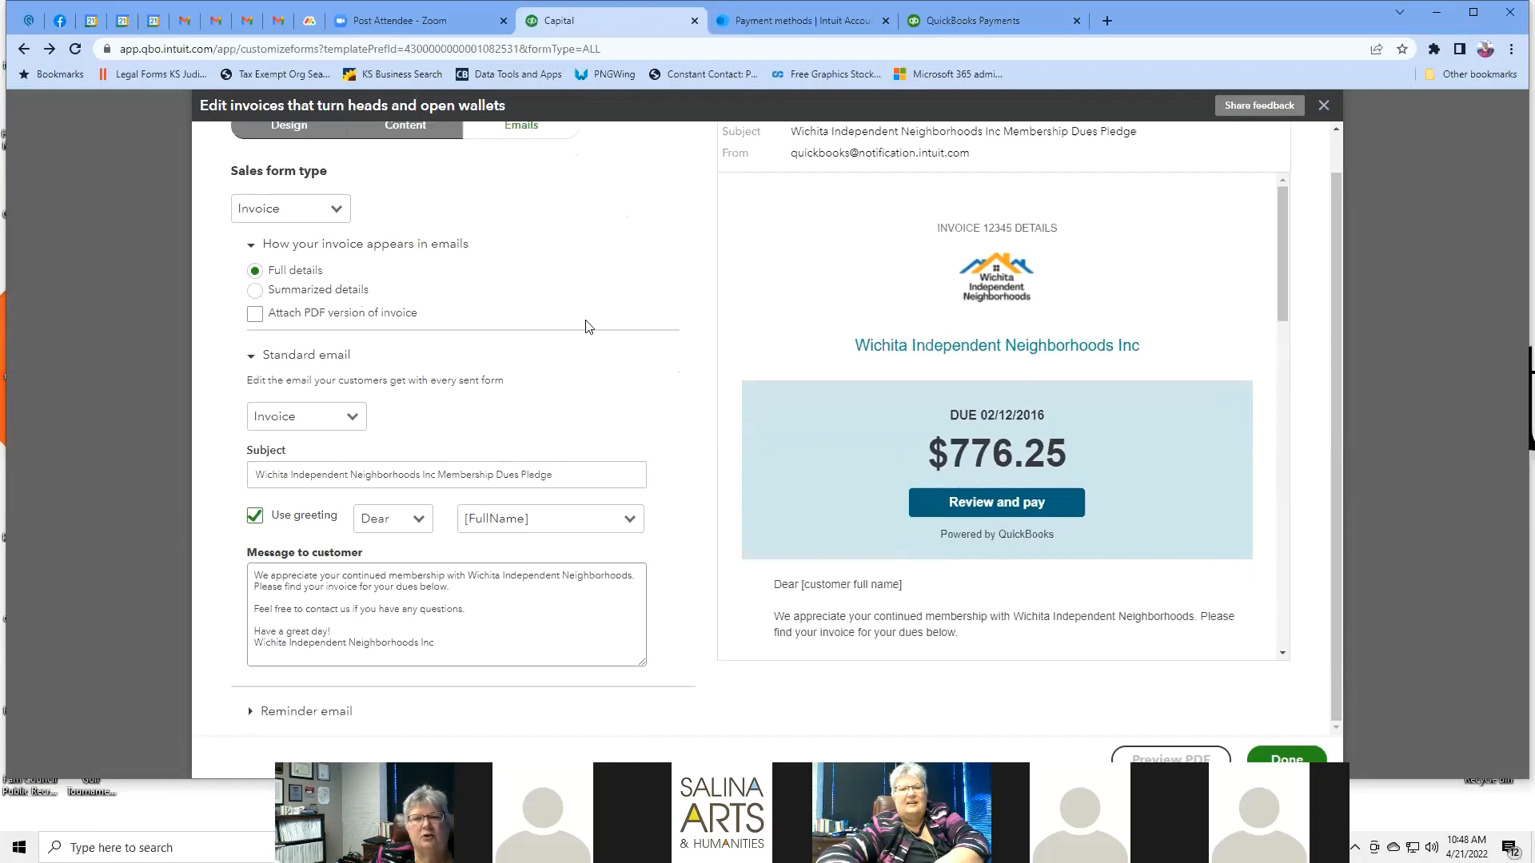
scroll(595, 287, up, 1)
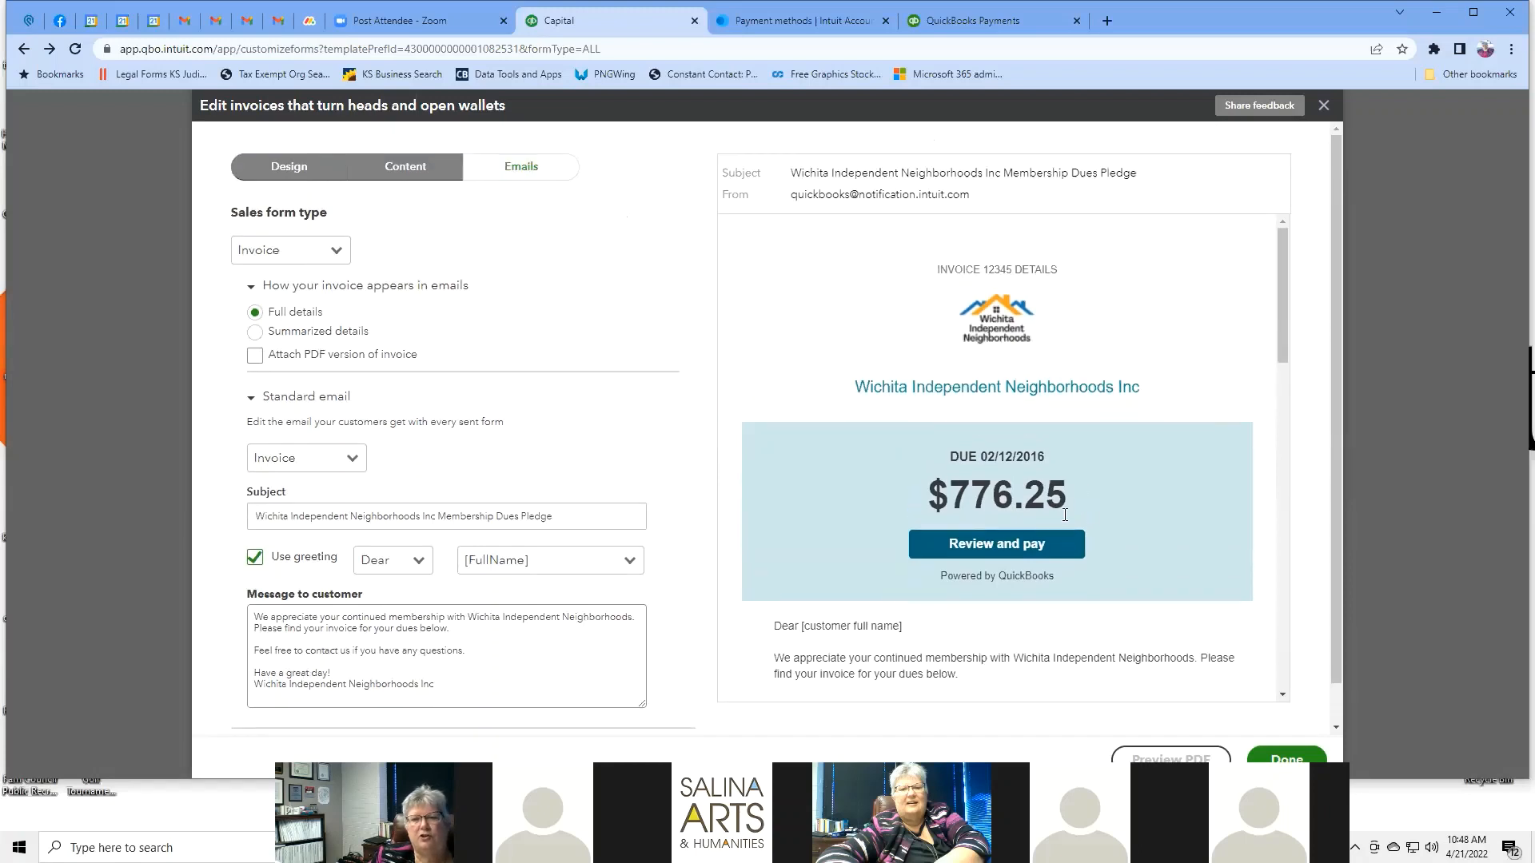
scroll(1096, 476, down, 10)
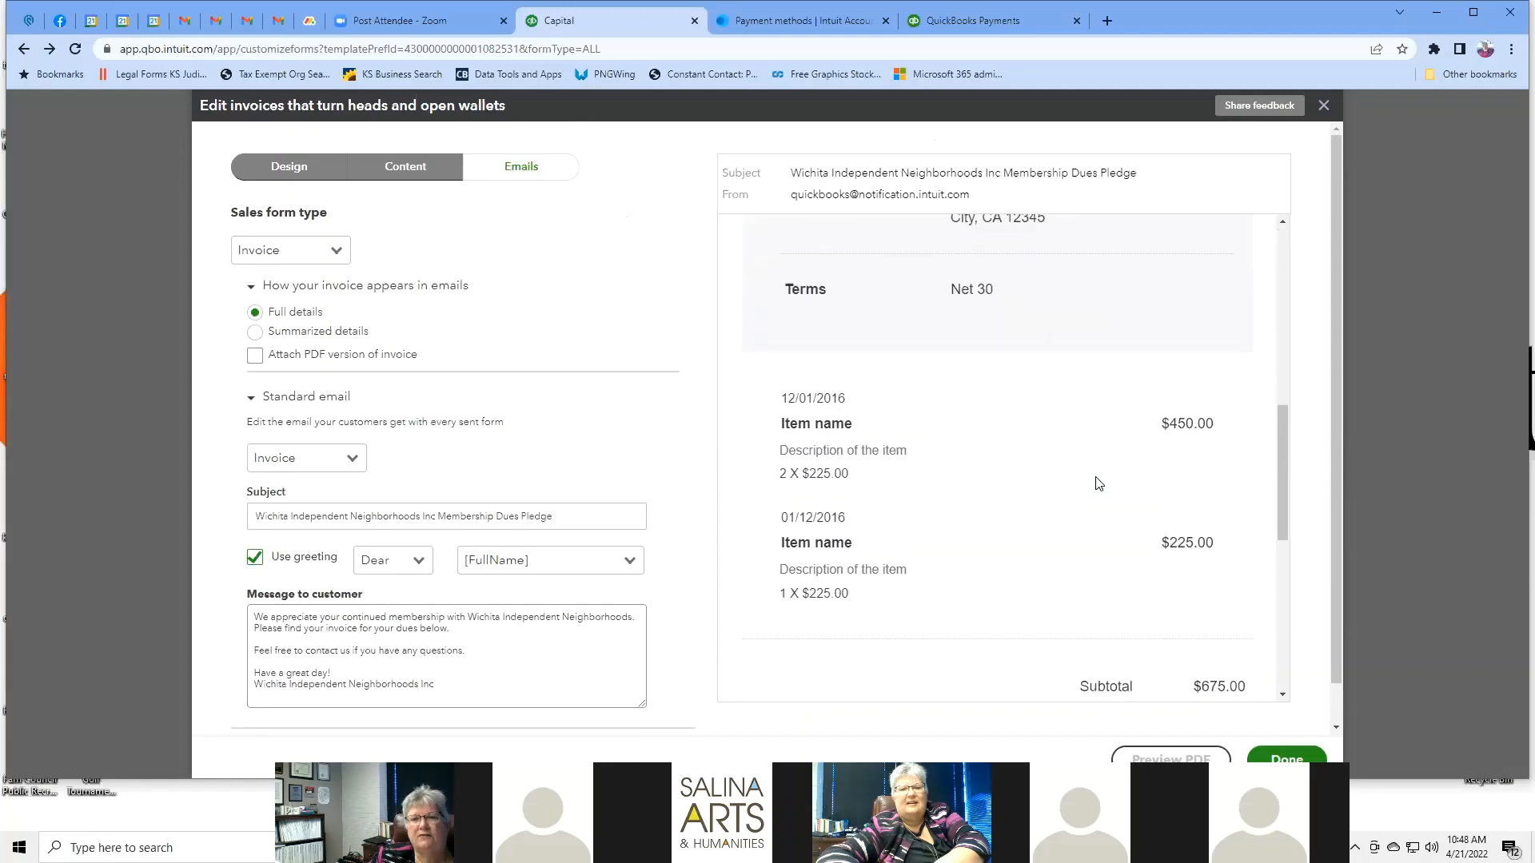
scroll(1096, 479, up, 10)
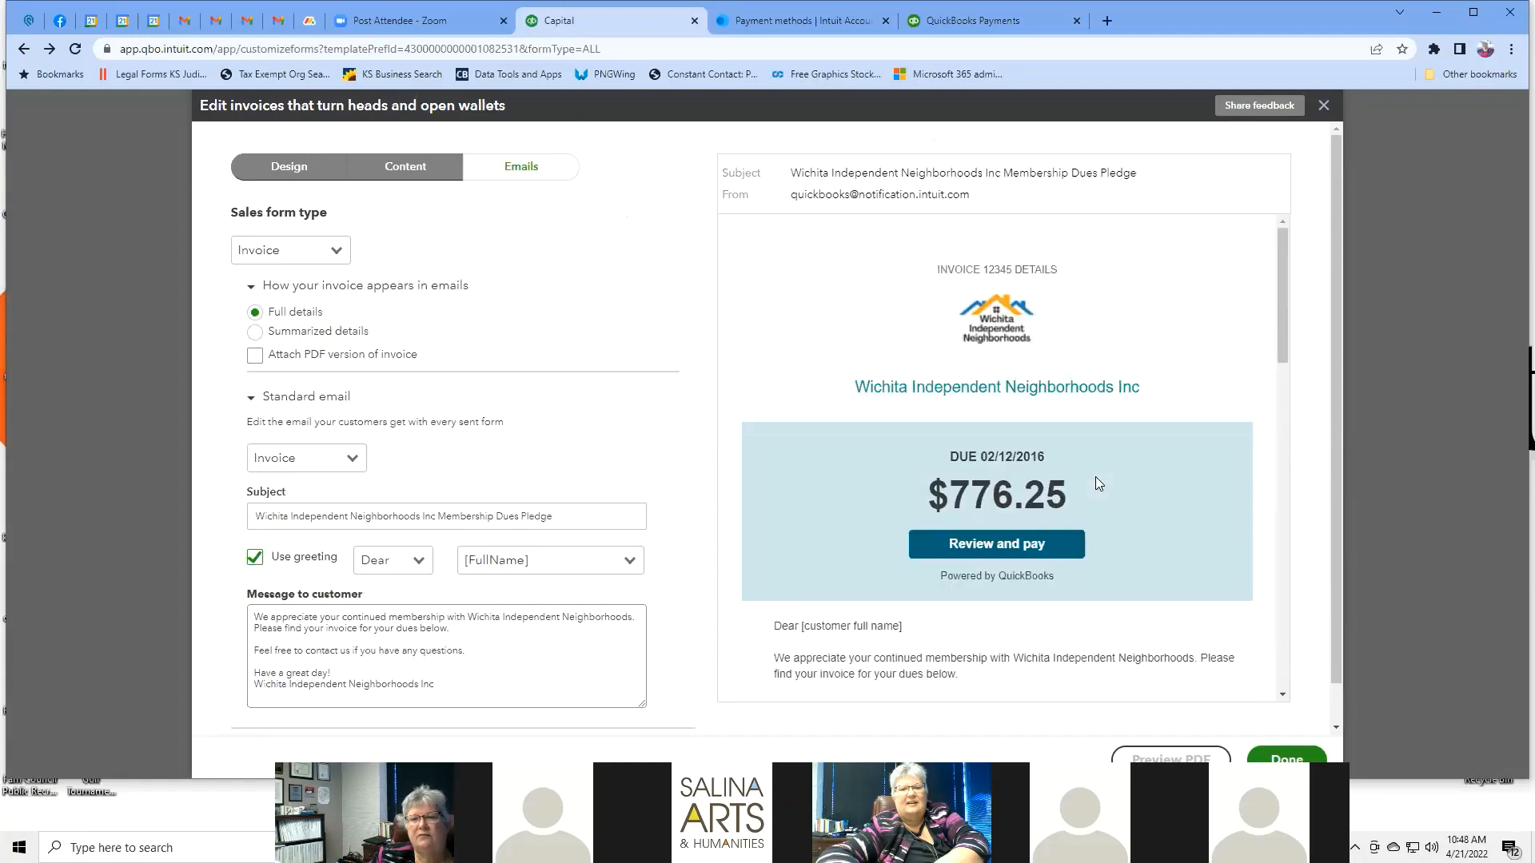
Keep invoice emails sending summarized invoice details.
click(255, 332)
scroll(1196, 497, down, 8)
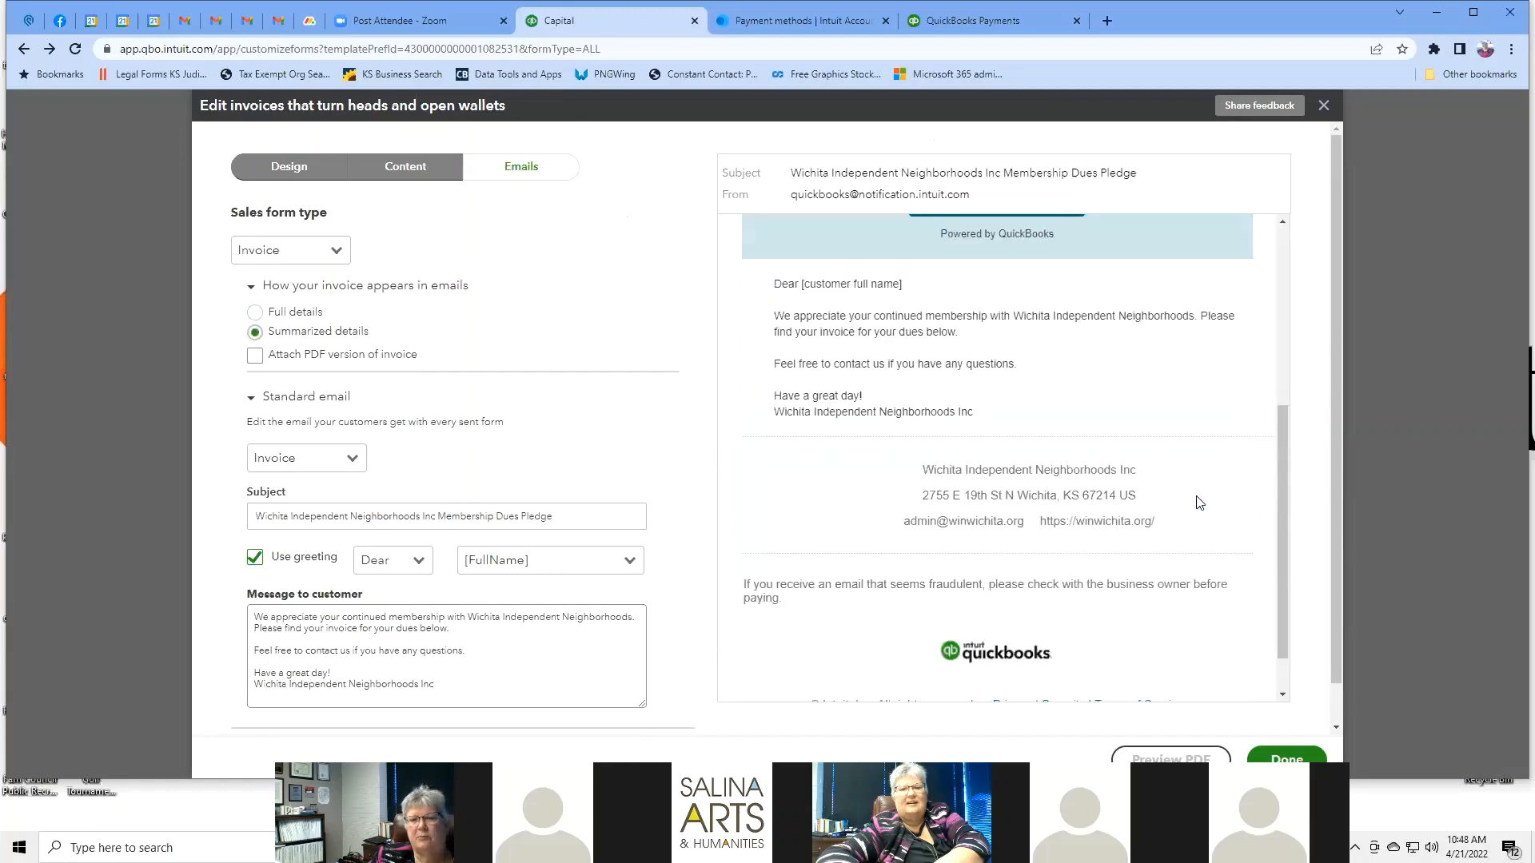
scroll(1199, 502, up, 3)
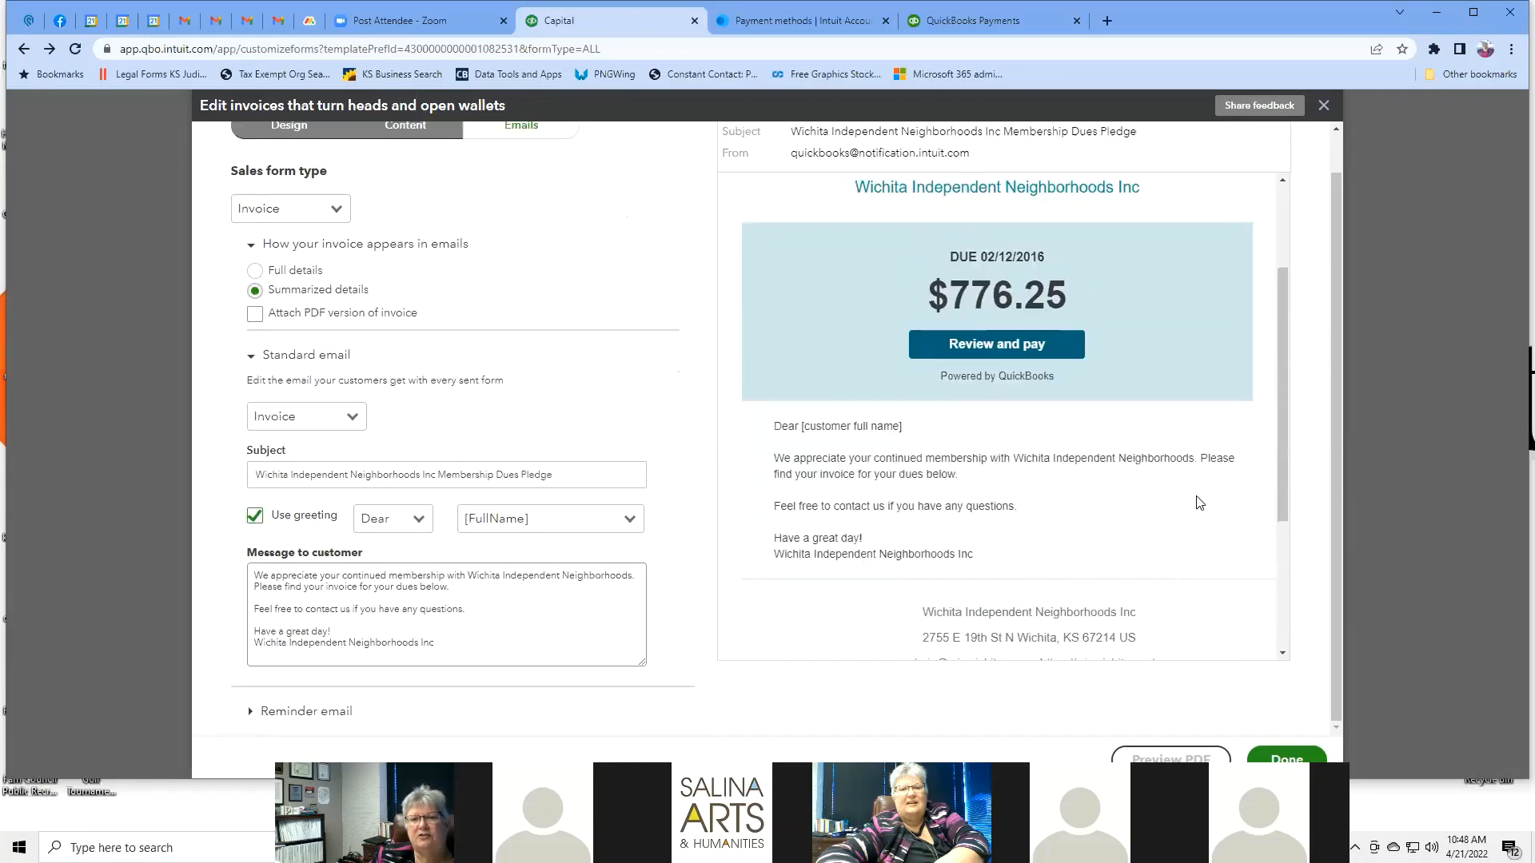
scroll(1199, 502, up, 3)
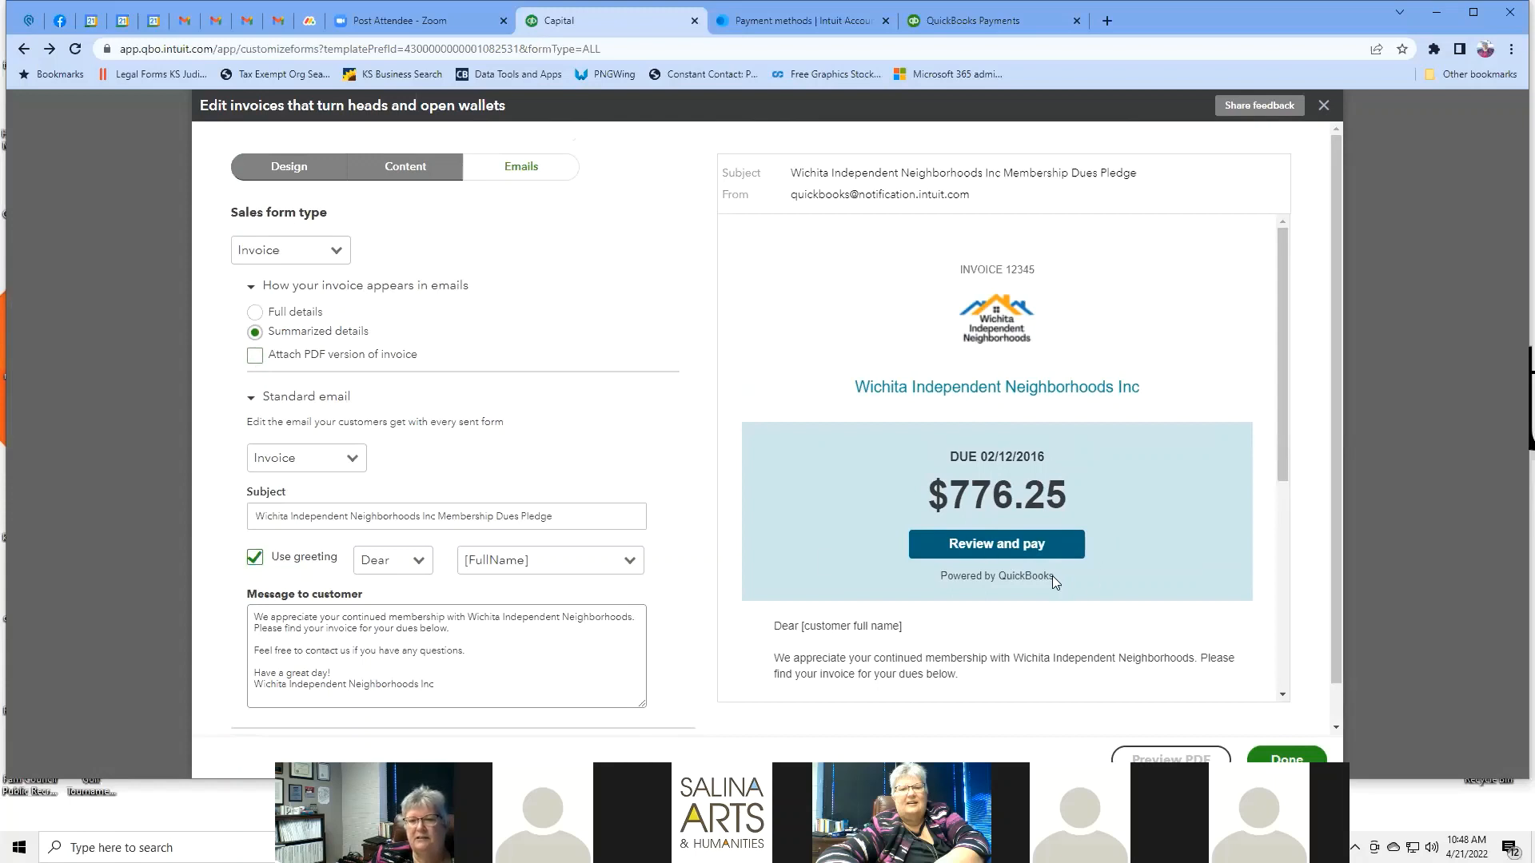
scroll(1126, 504, down, 5)
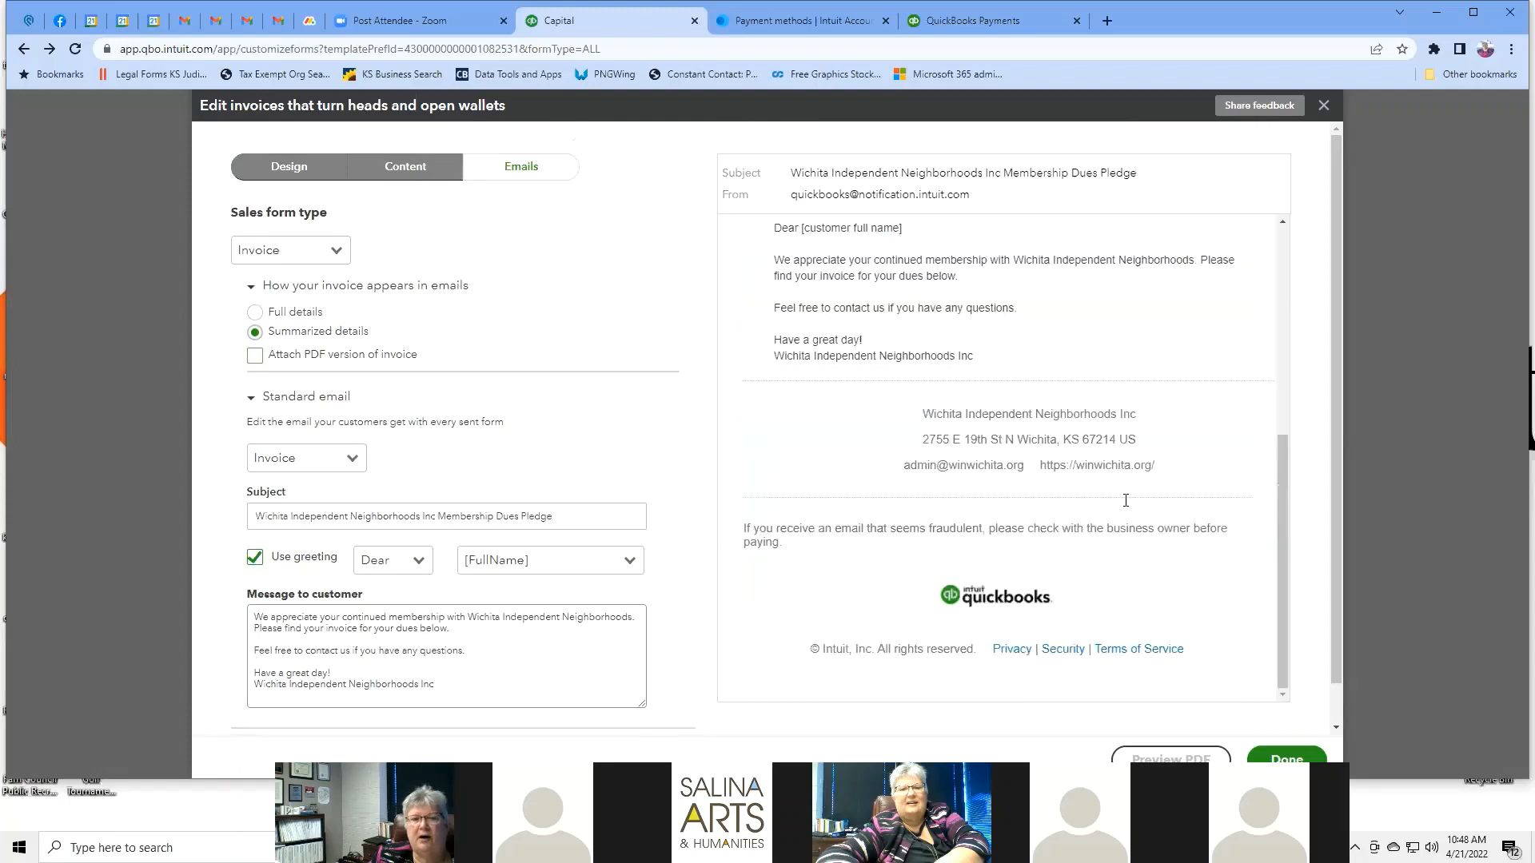
Attach a PDF version of the invoice to invoice emails.
click(255, 356)
scroll(1024, 598, down, 1)
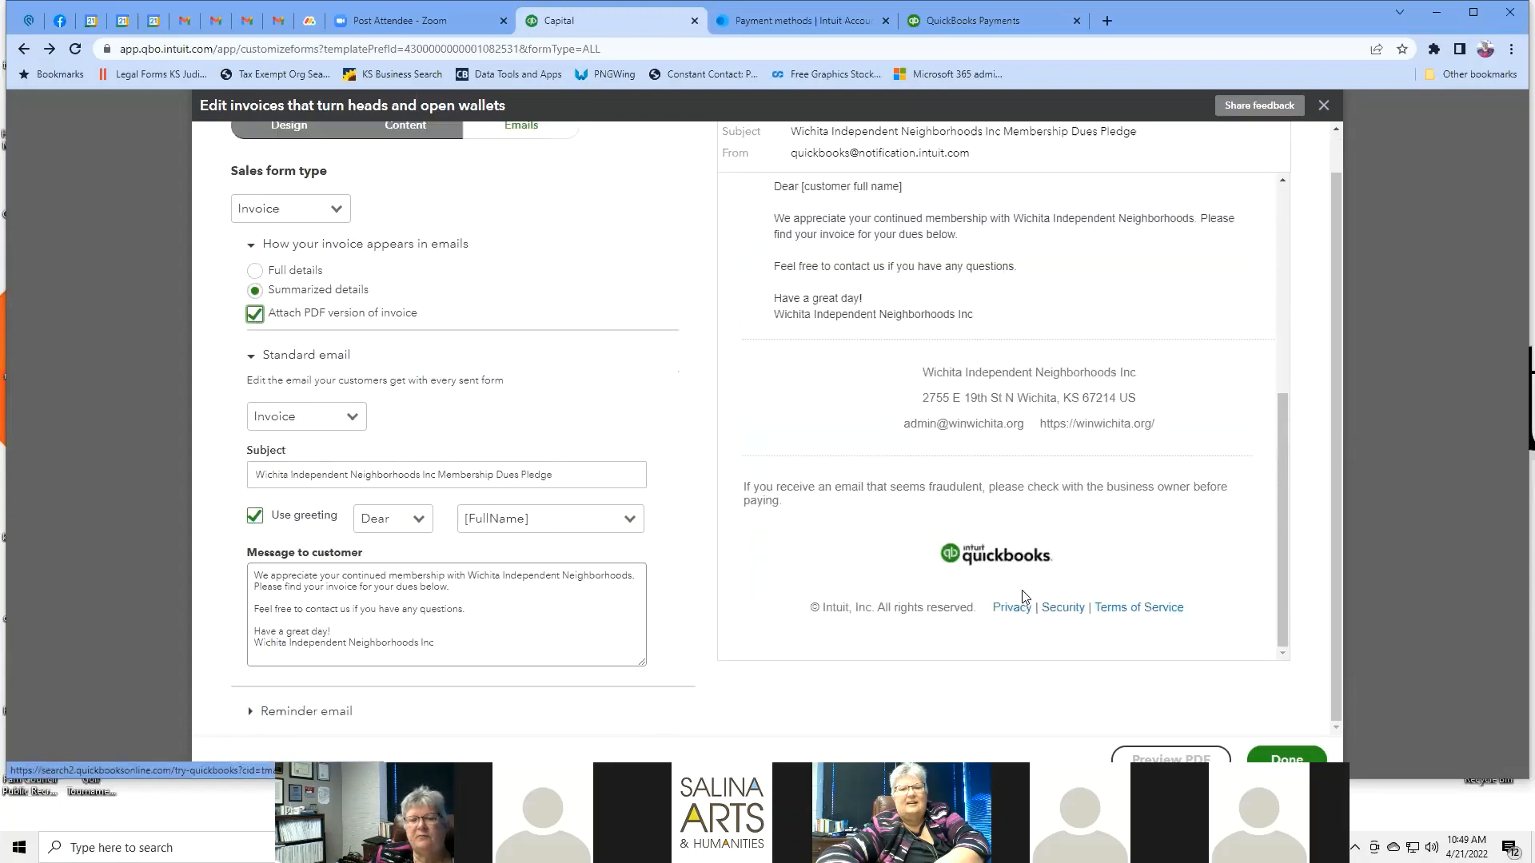
scroll(1024, 598, down, 4)
scroll(1022, 598, up, 5)
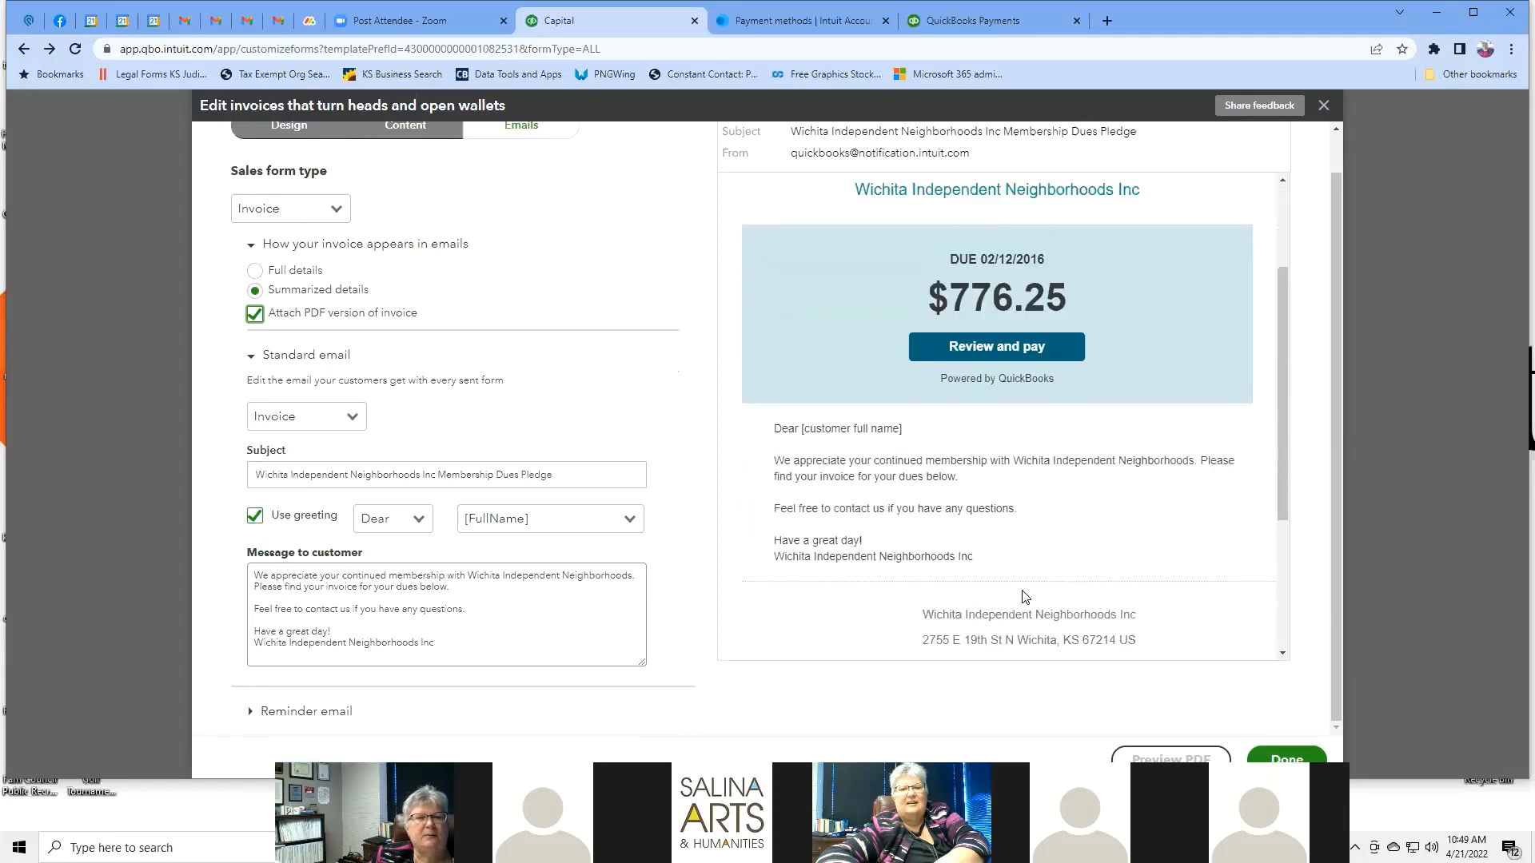
scroll(615, 281, up, 1)
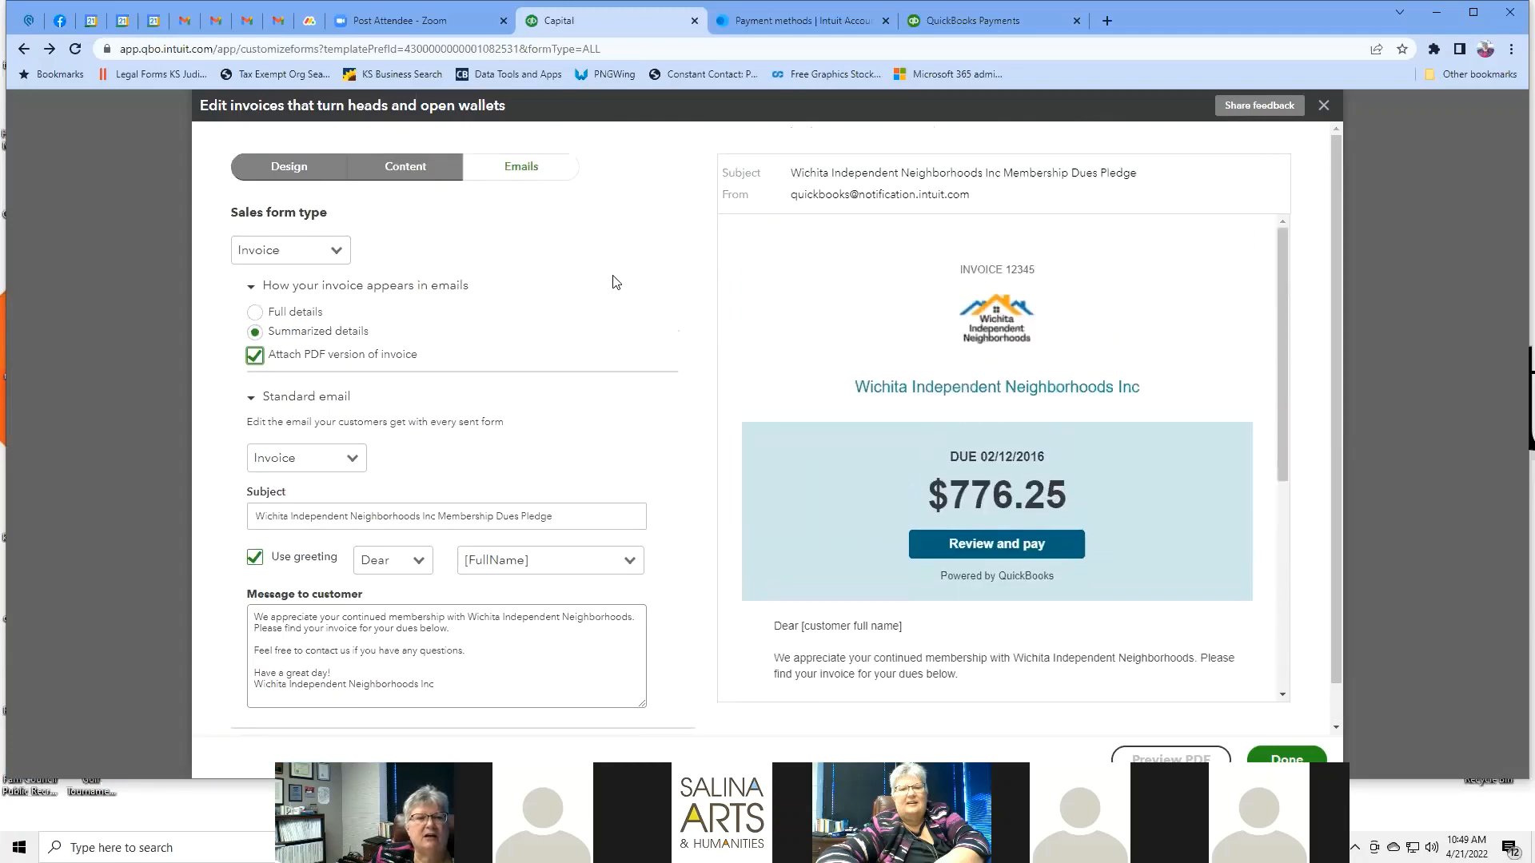
click(355, 467)
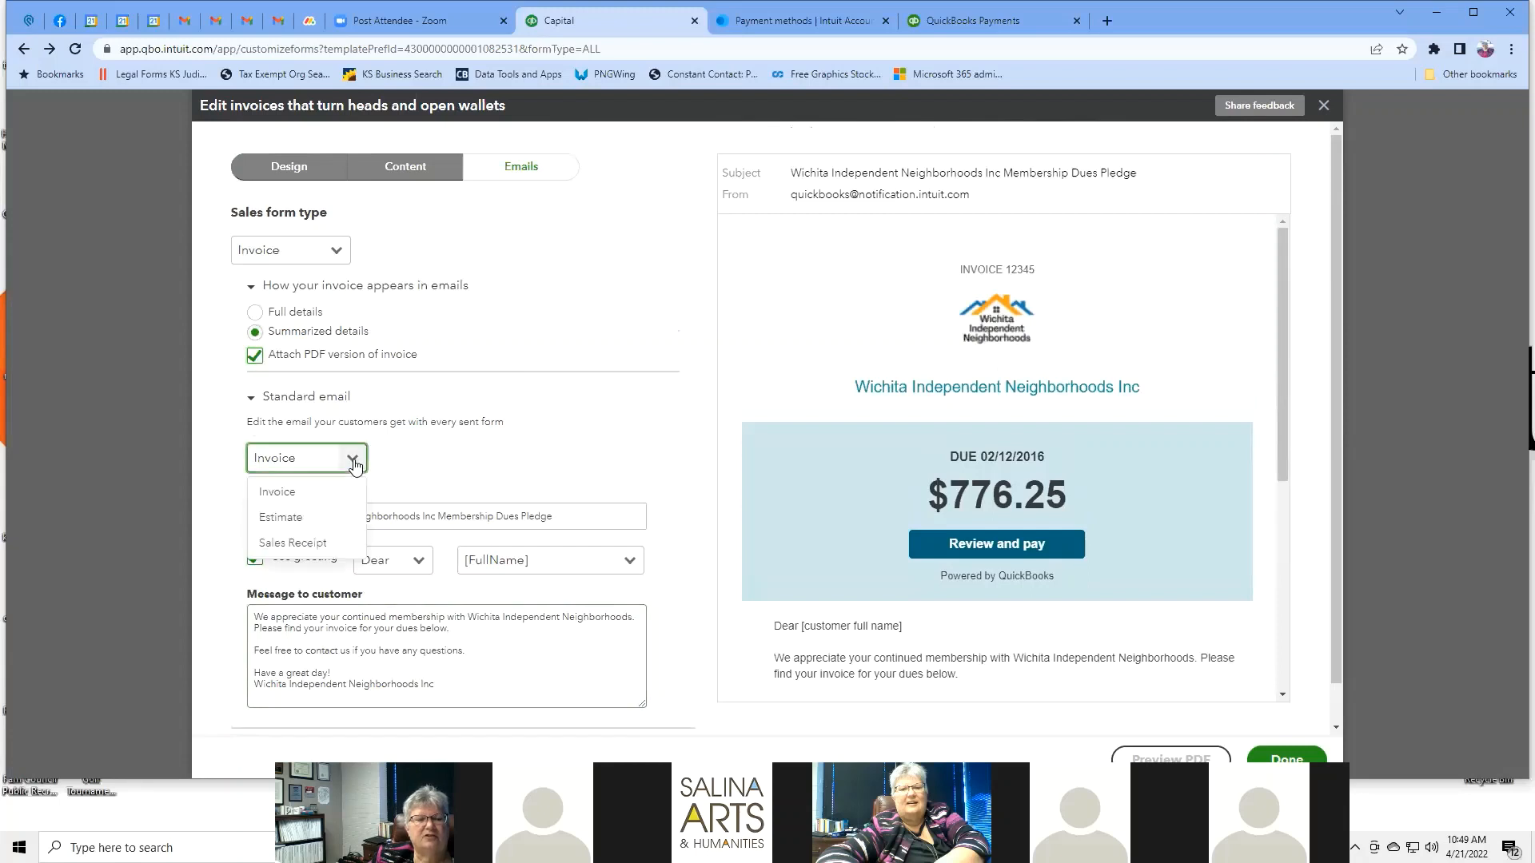
click(557, 426)
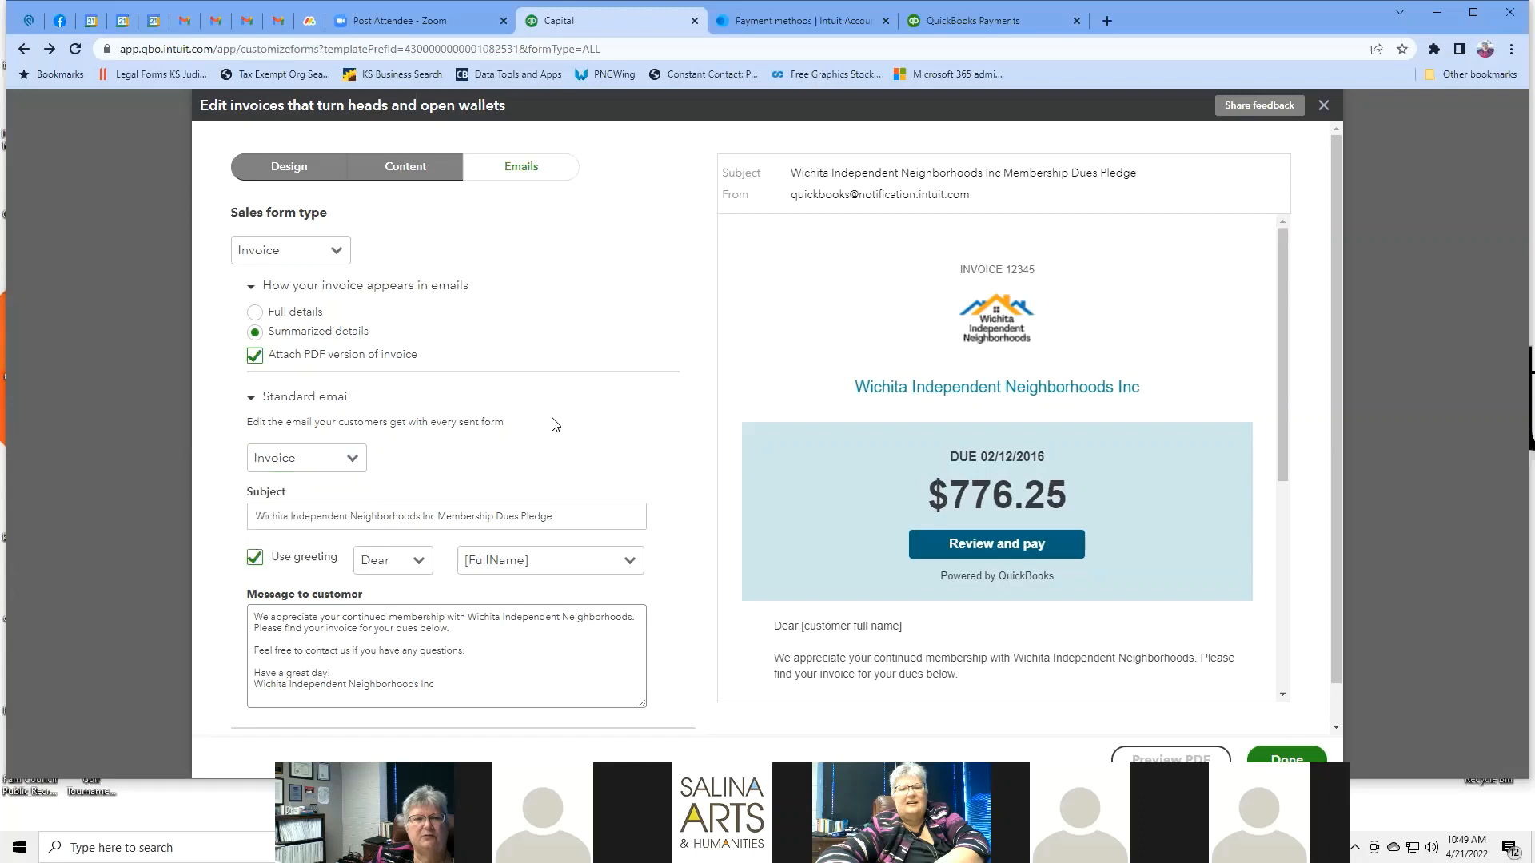
click(351, 463)
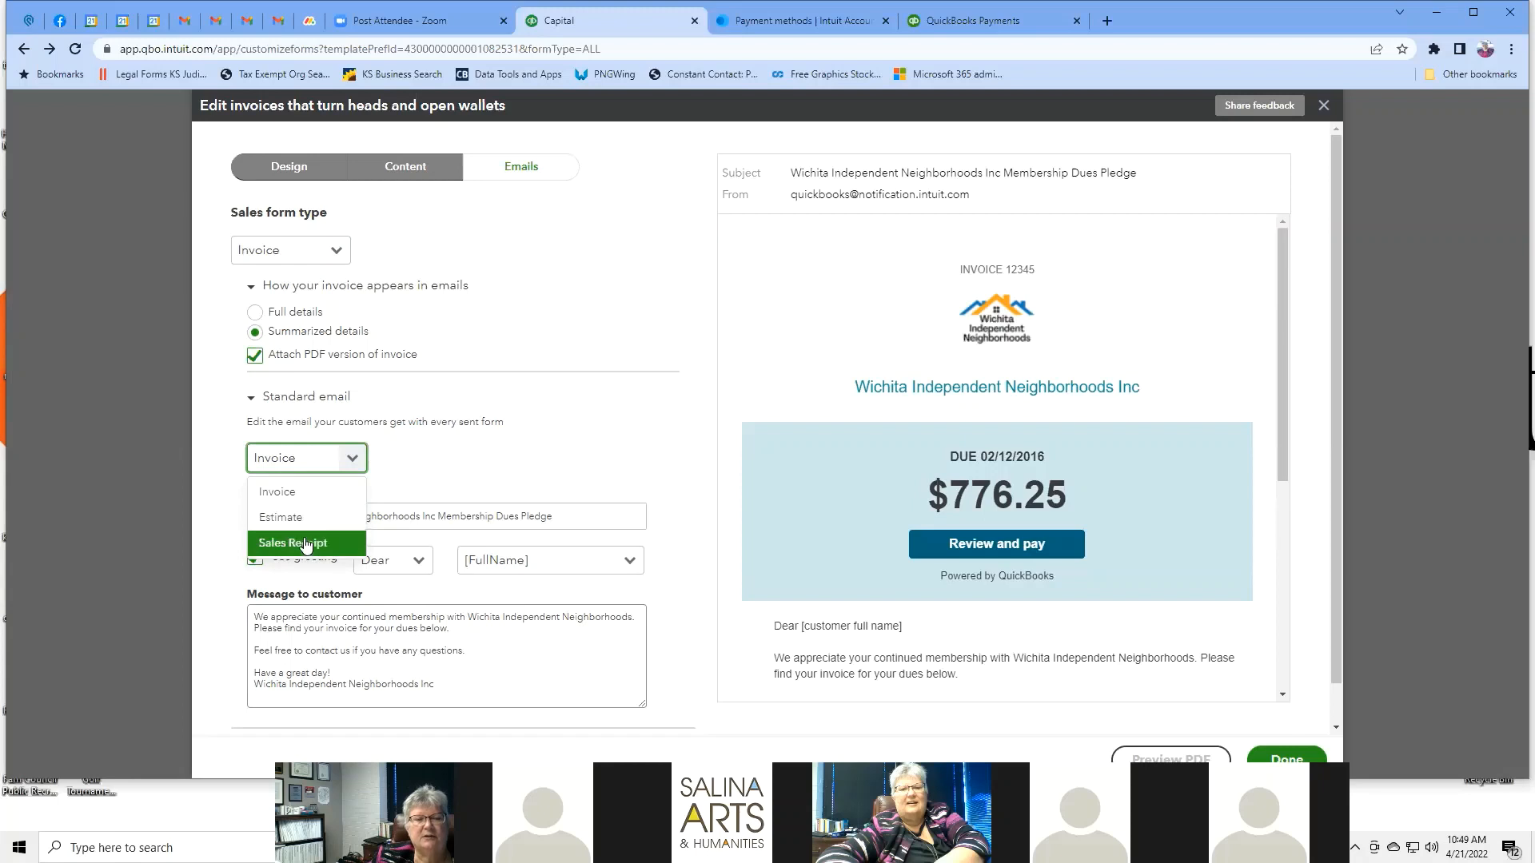
click(563, 461)
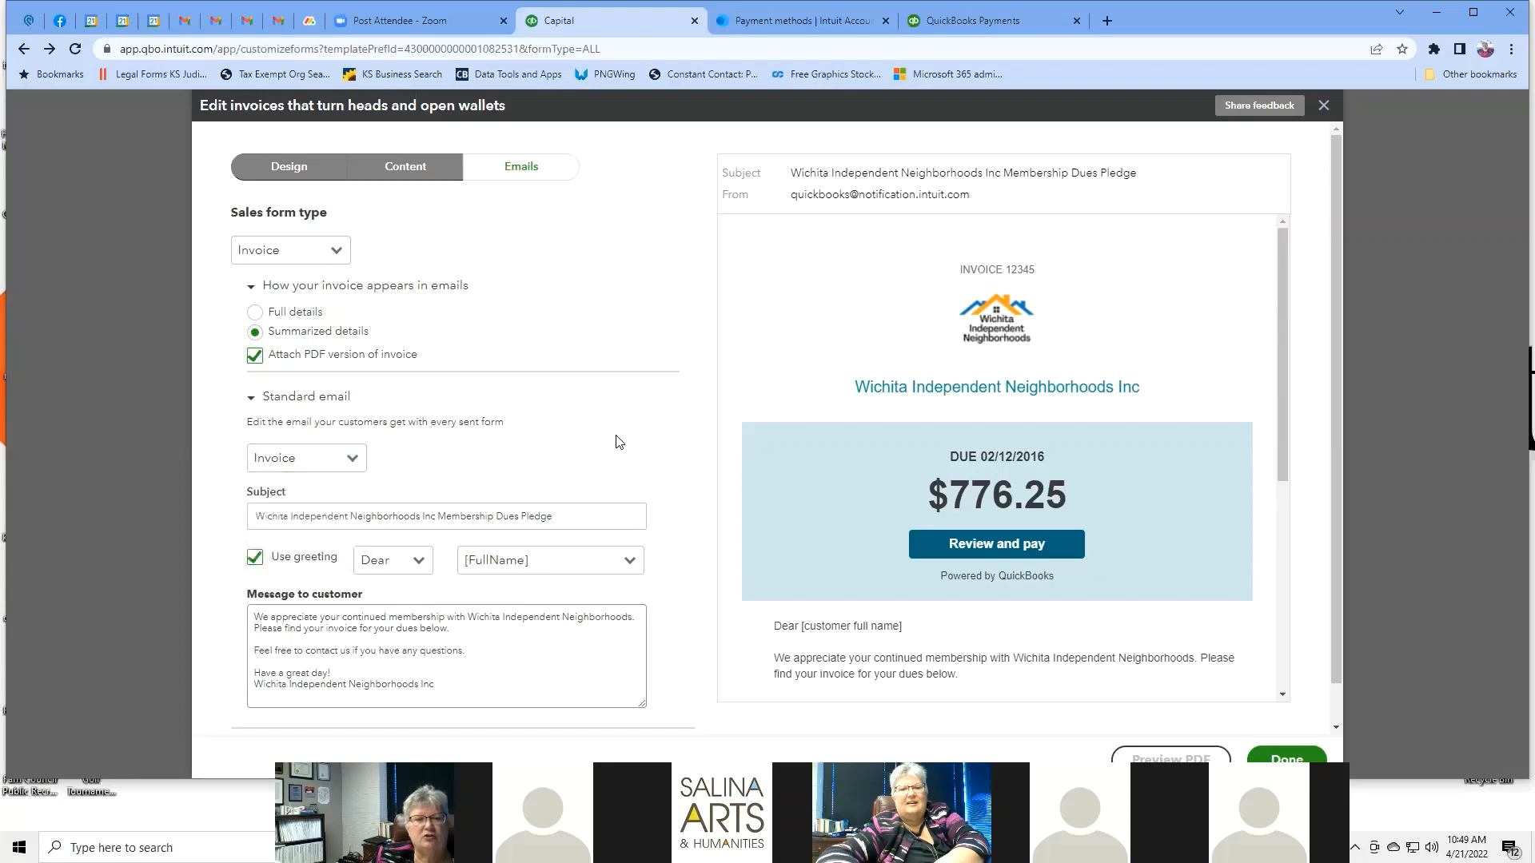
scroll(686, 419, down, 1)
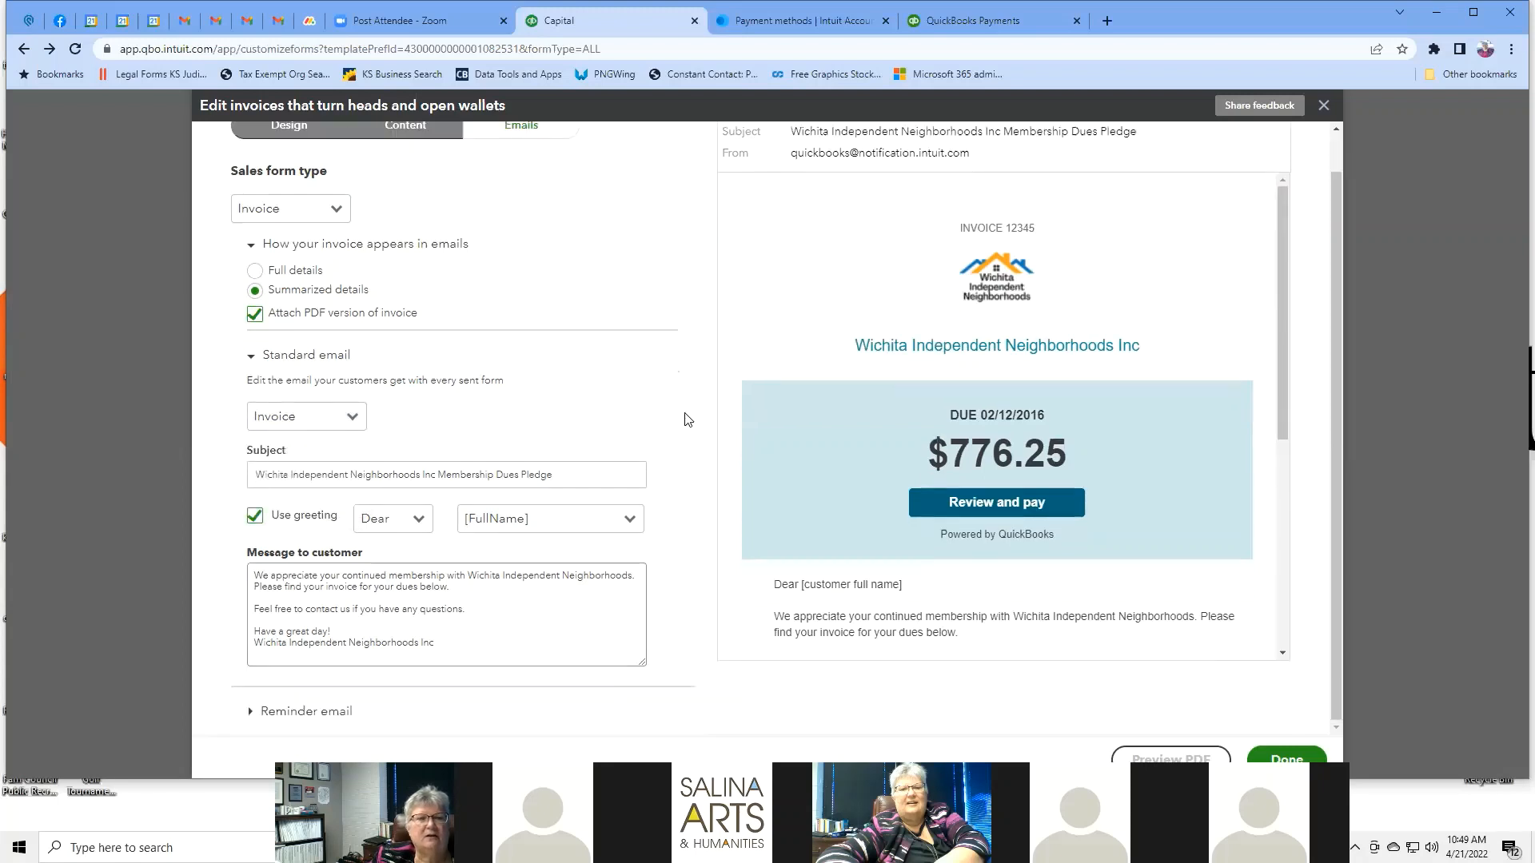
scroll(686, 419, up, 1)
scroll(686, 420, down, 1)
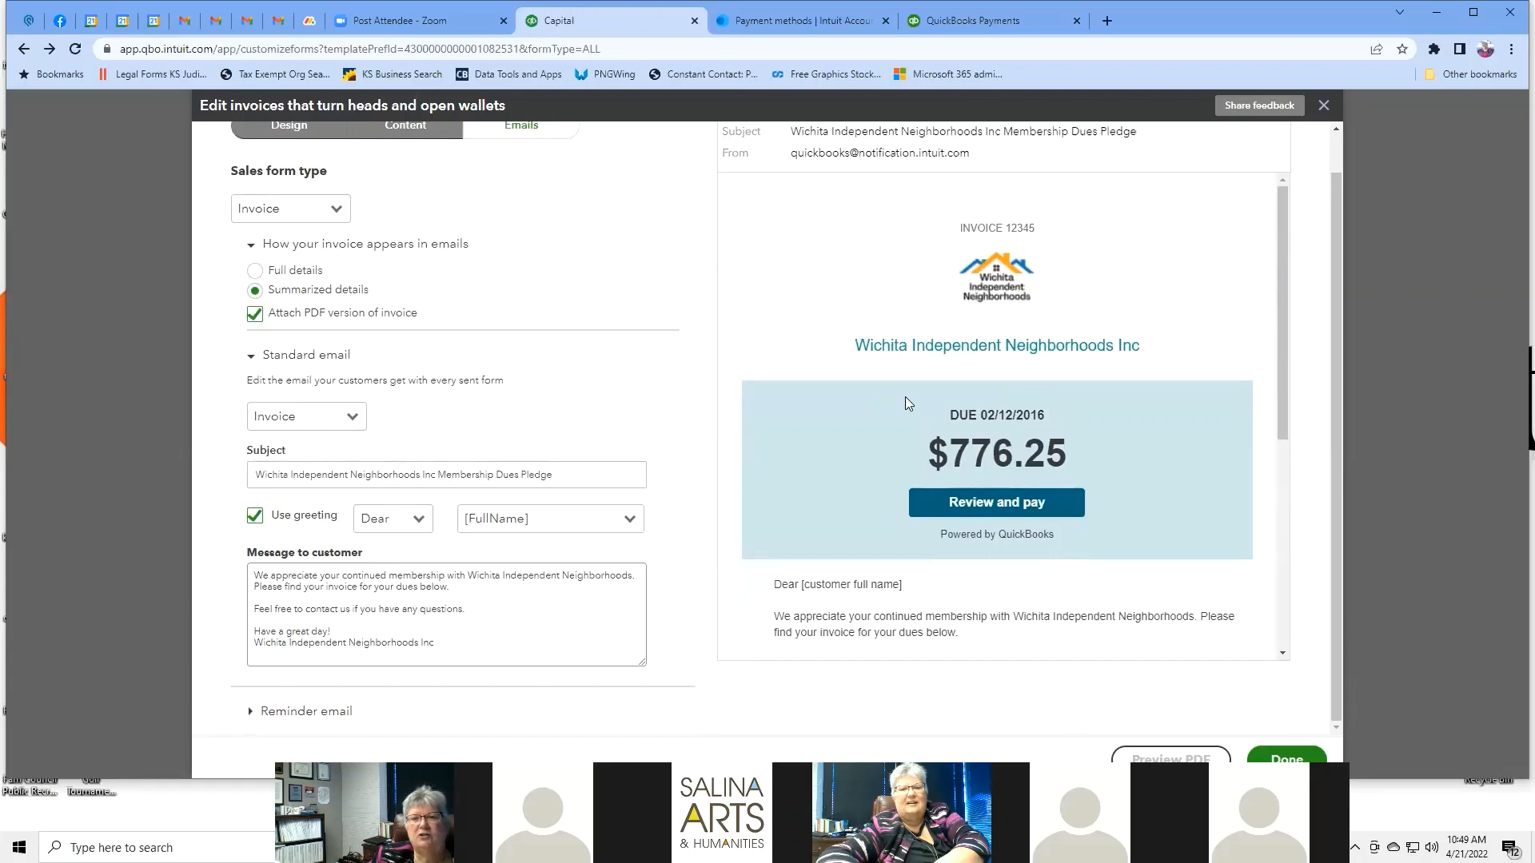
scroll(904, 397, up, 1)
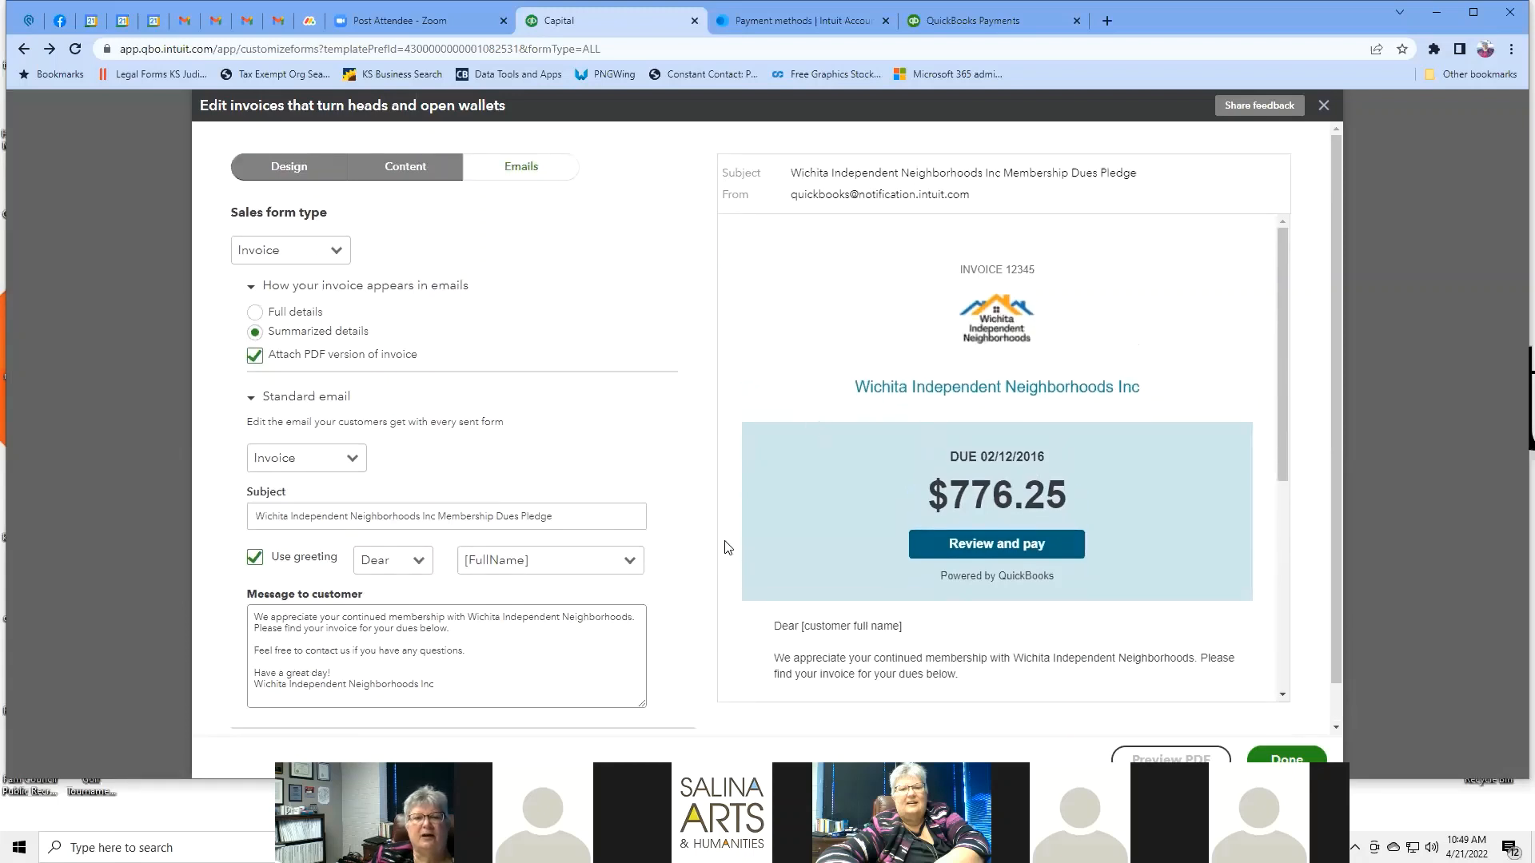
click(571, 513)
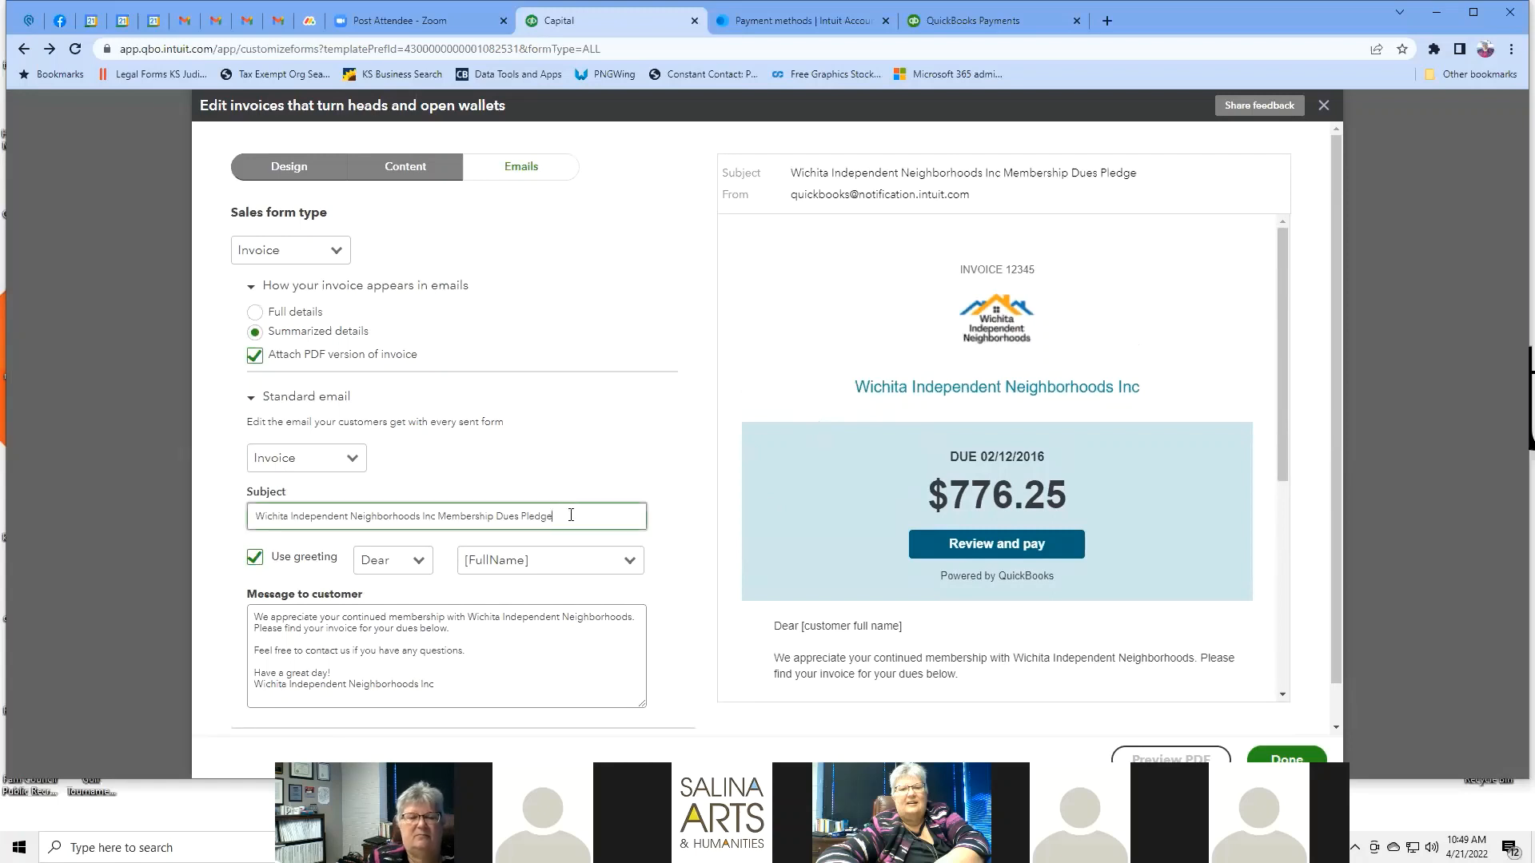
key(BackSpace)
key(BackSpace)
key(BackSpace)
key(BackSpace)
key(BackSpace)
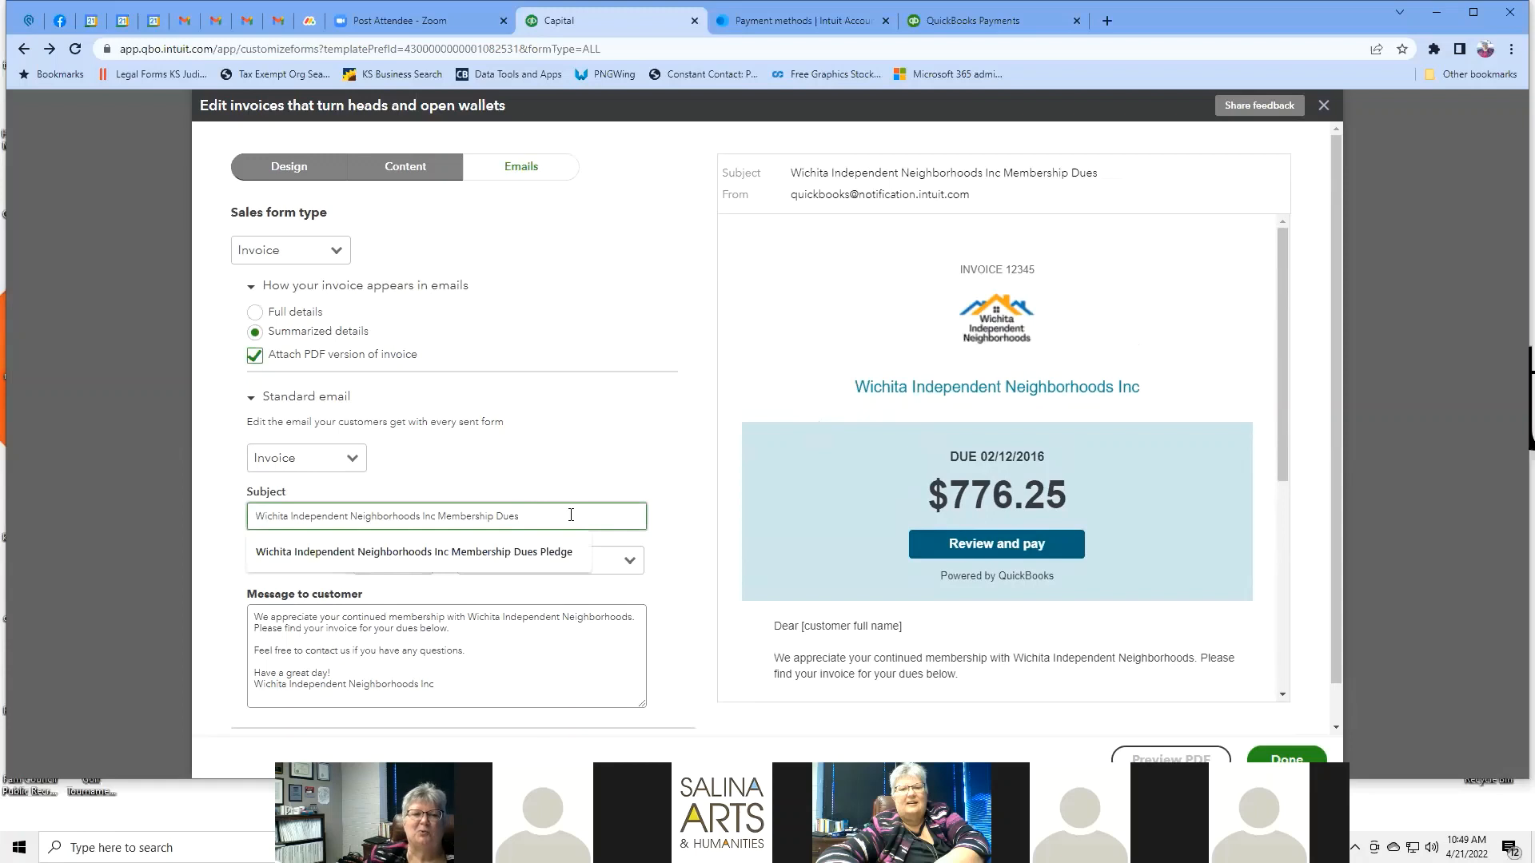
click(660, 511)
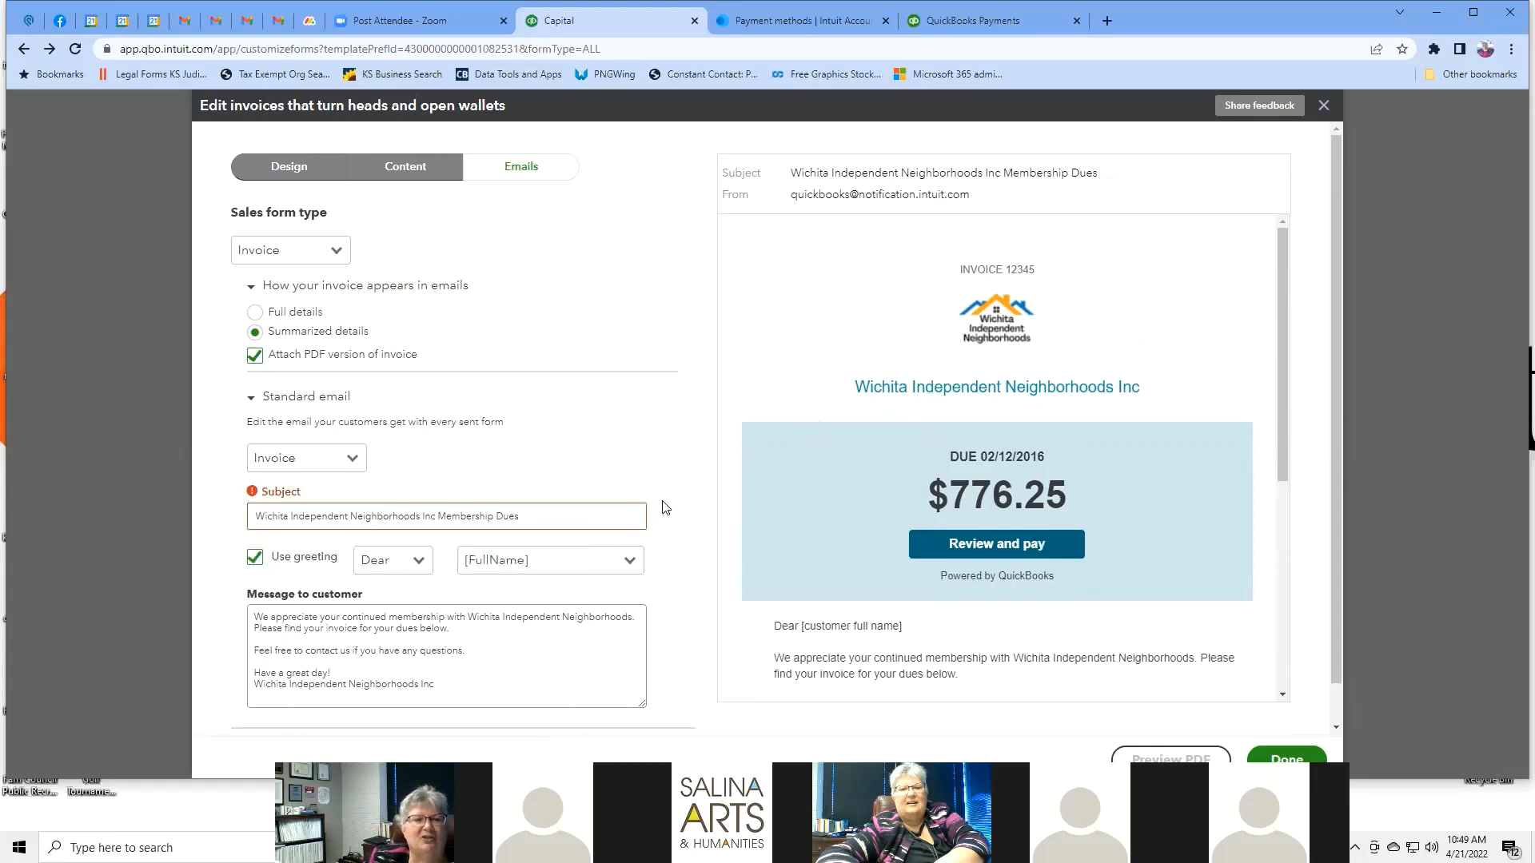
mouse_move(268, 509)
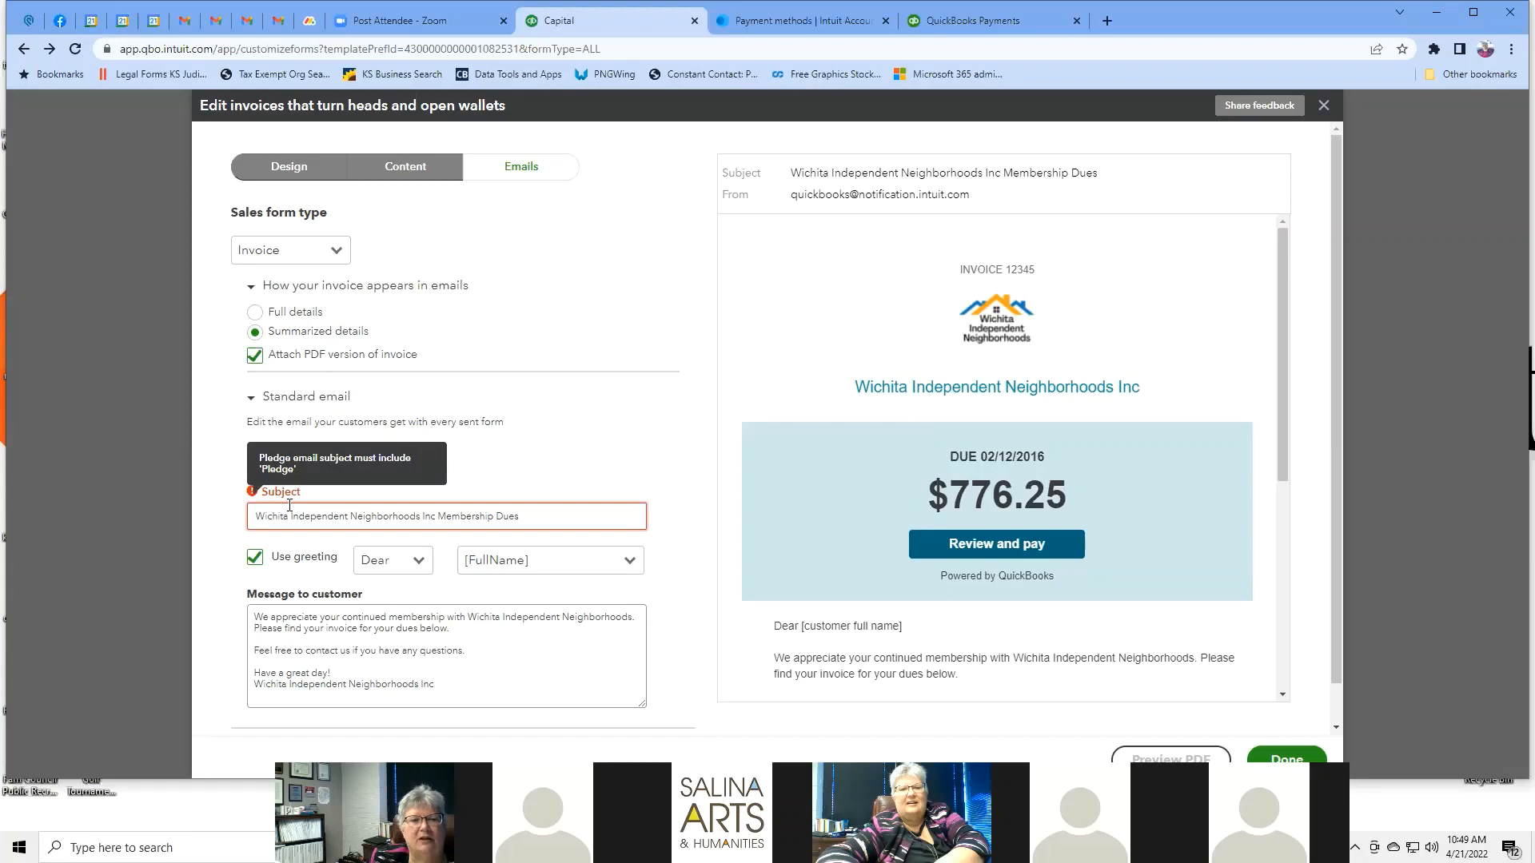
click(531, 518)
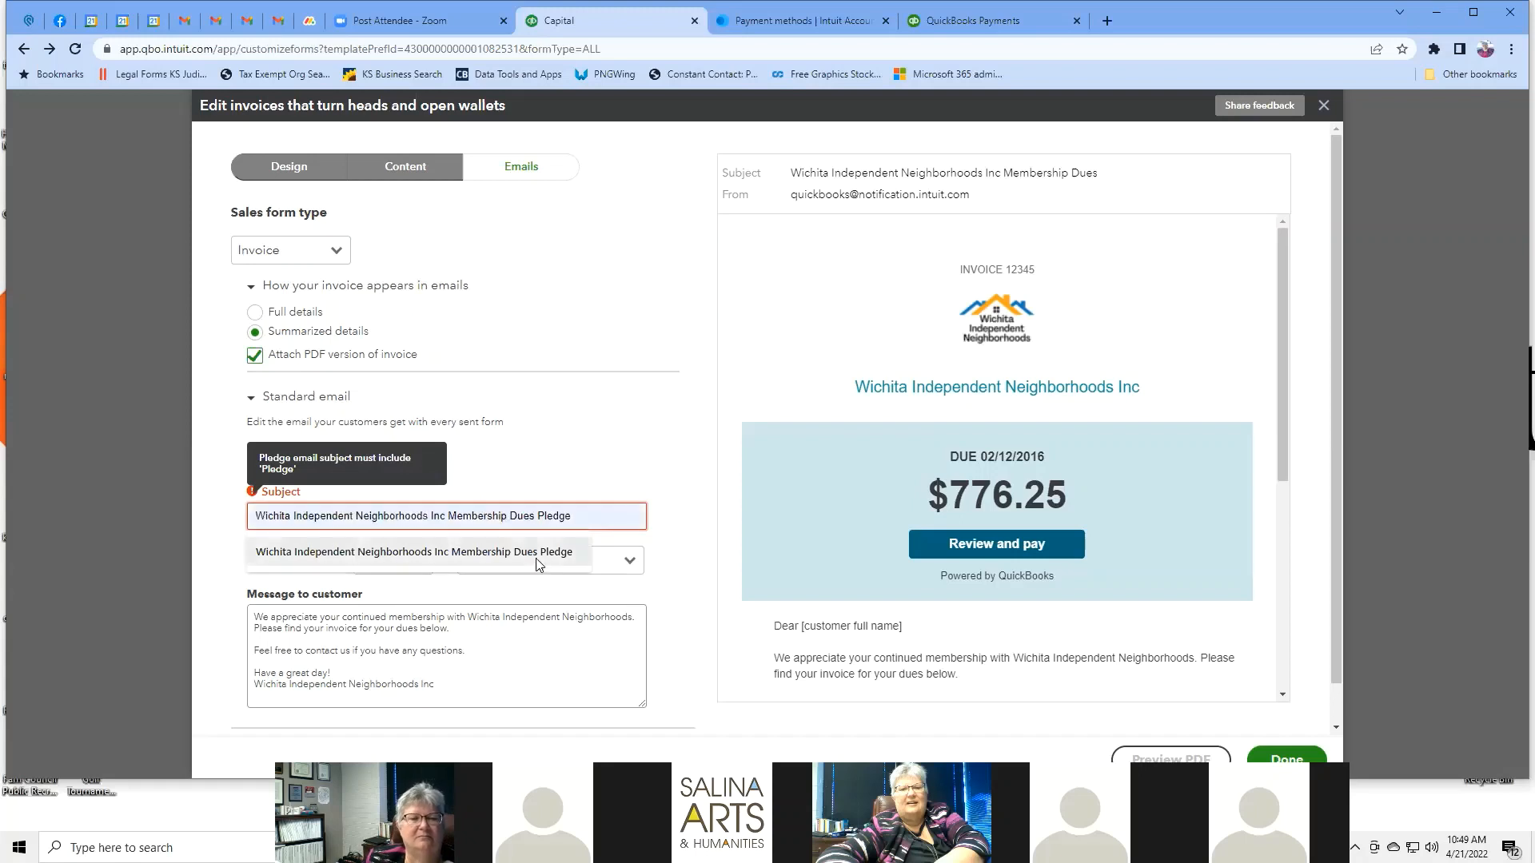
click(540, 559)
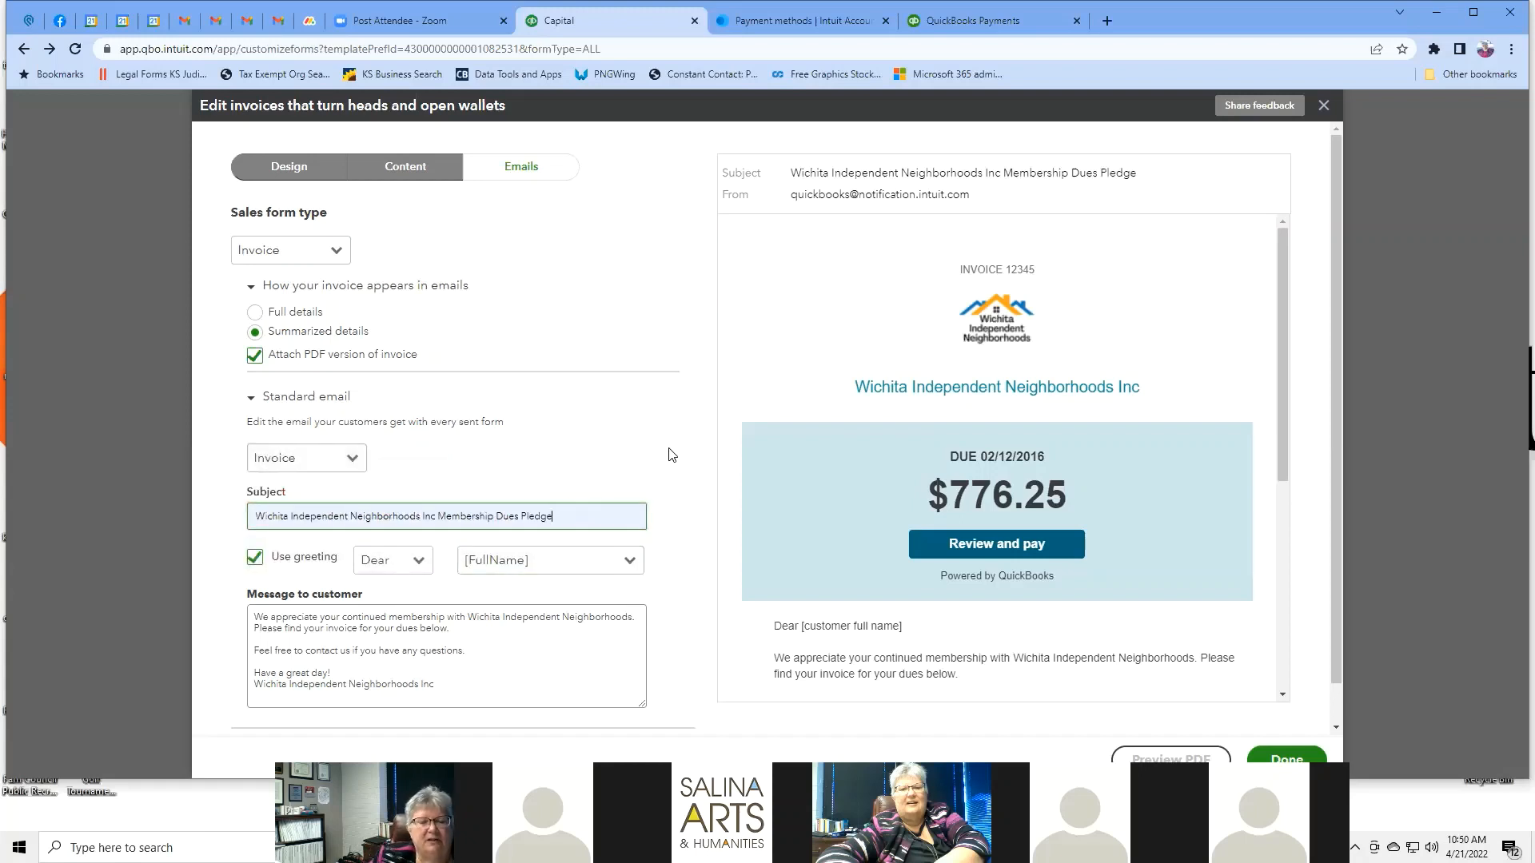
scroll(672, 455, down, 1)
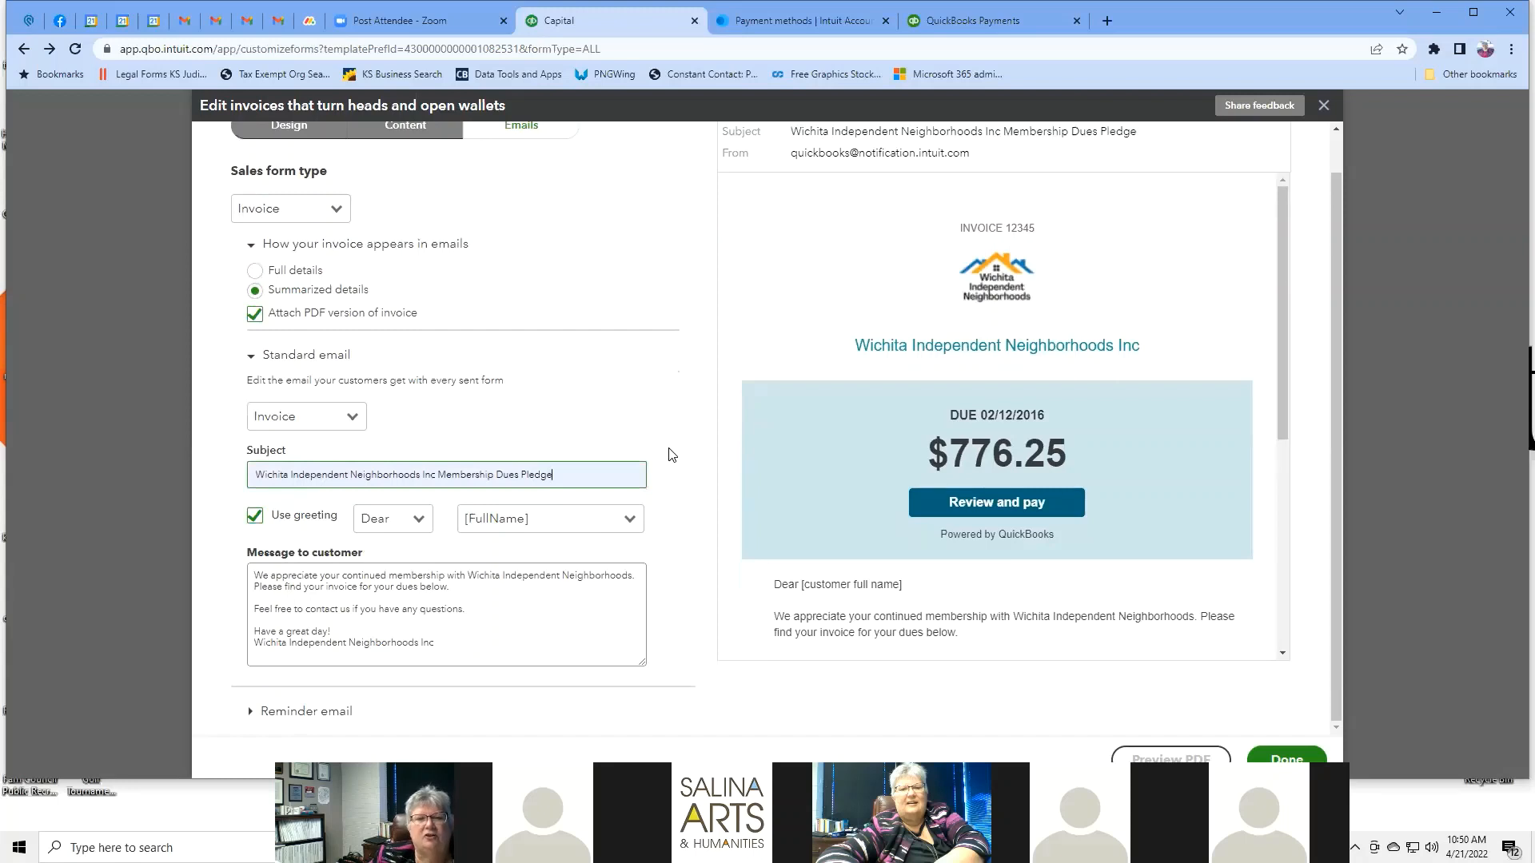
scroll(672, 455, up, 1)
click(421, 562)
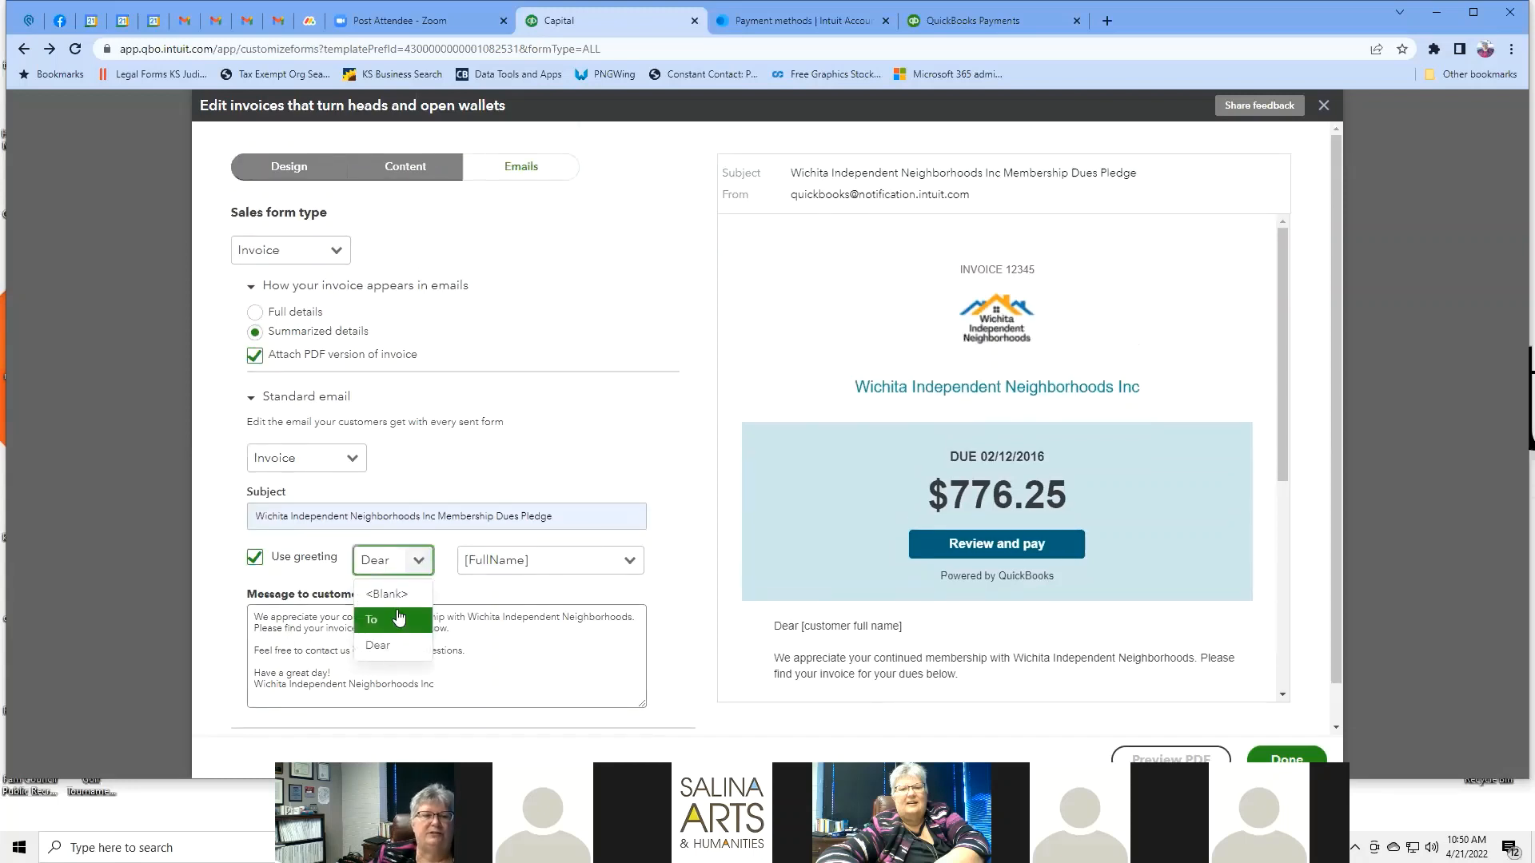
click(677, 567)
click(630, 561)
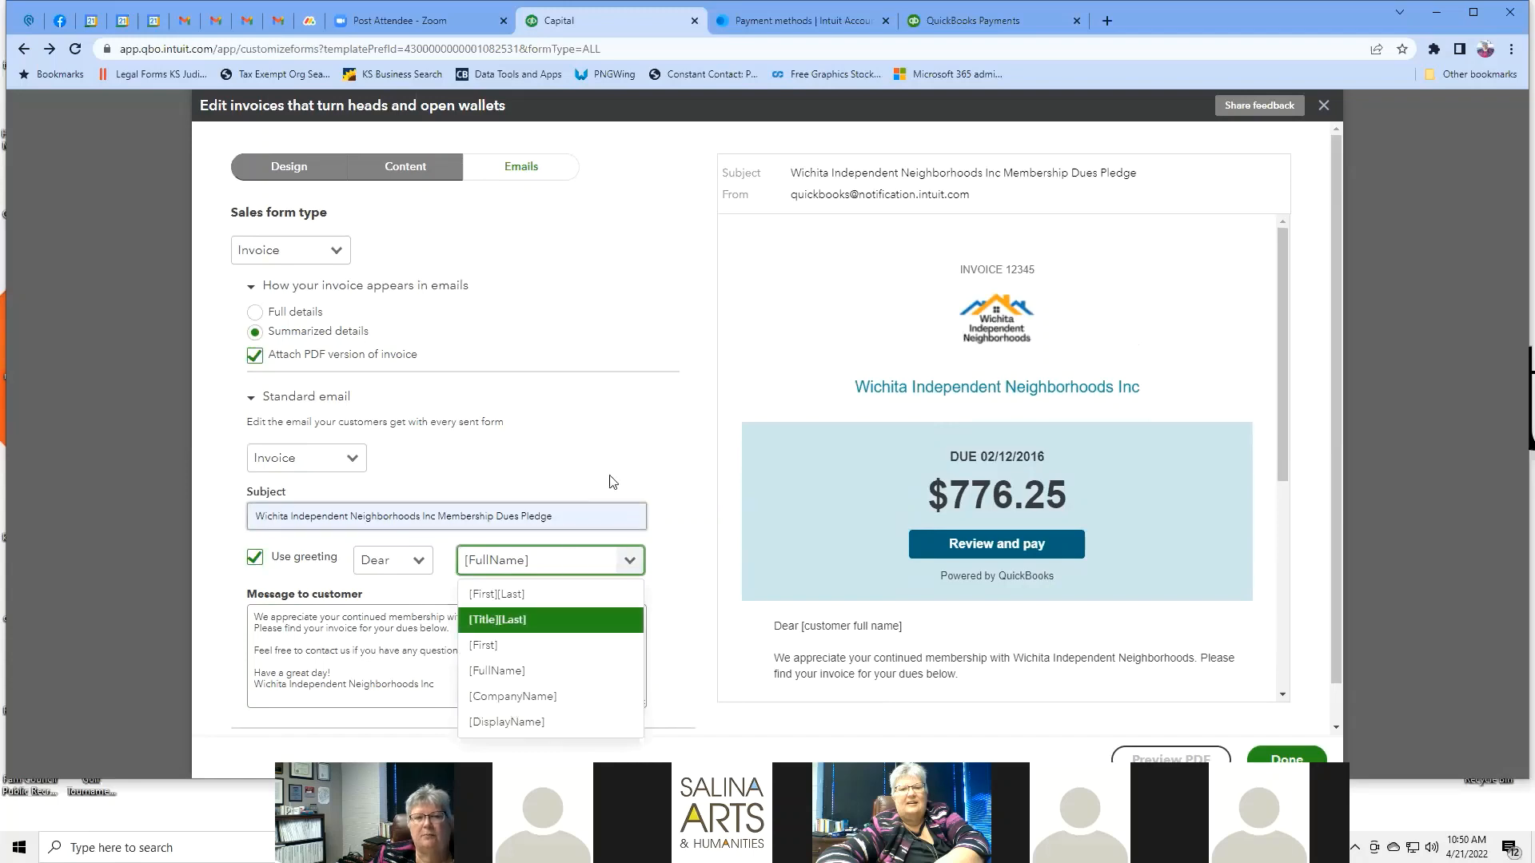
click(649, 476)
scroll(865, 370, down, 4)
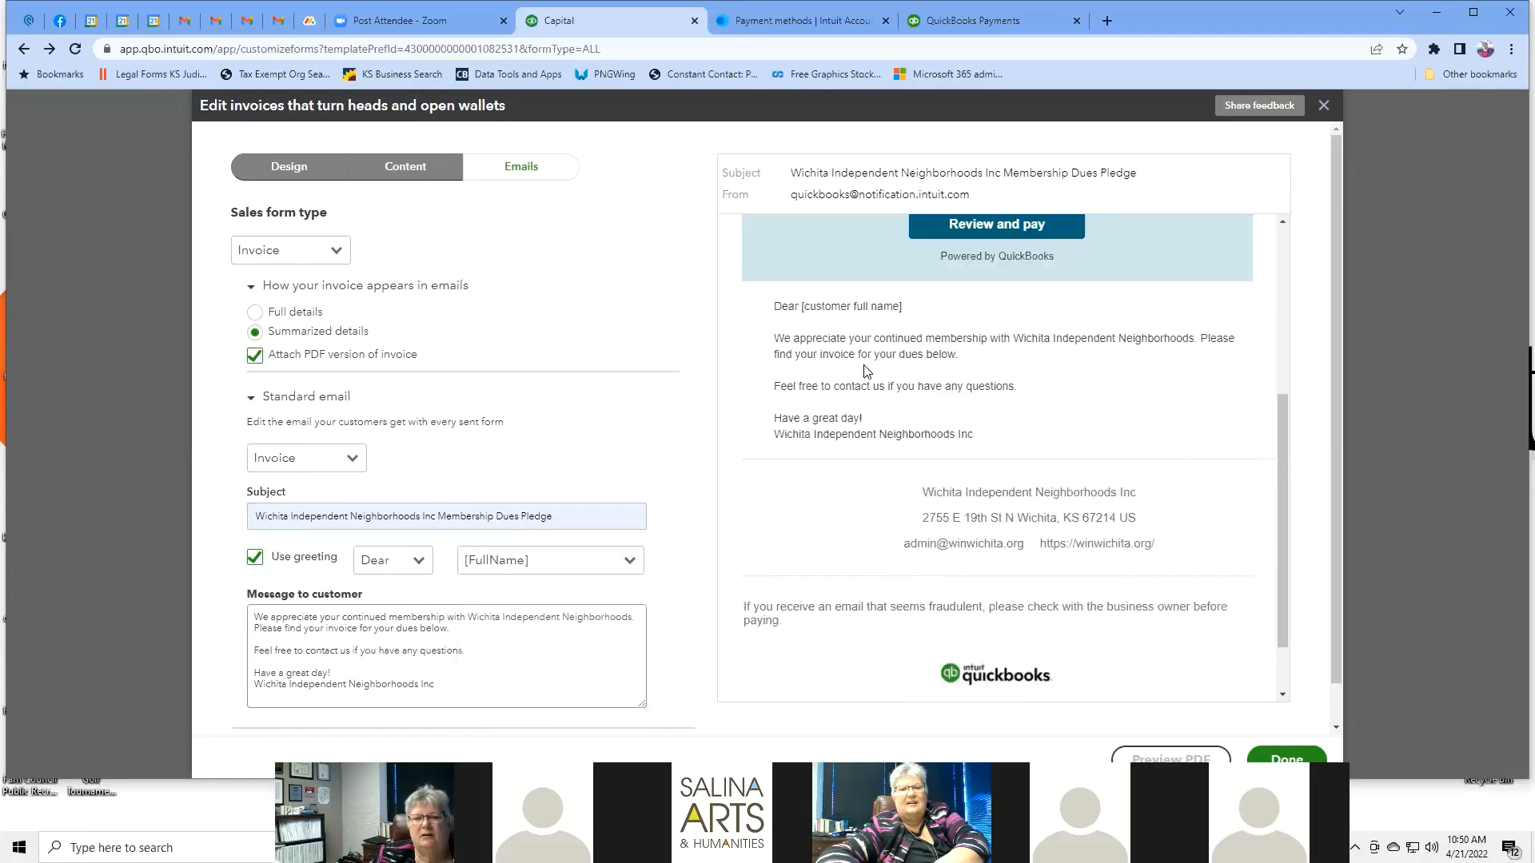
scroll(865, 370, up, 4)
scroll(864, 370, down, 4)
scroll(865, 370, down, 1)
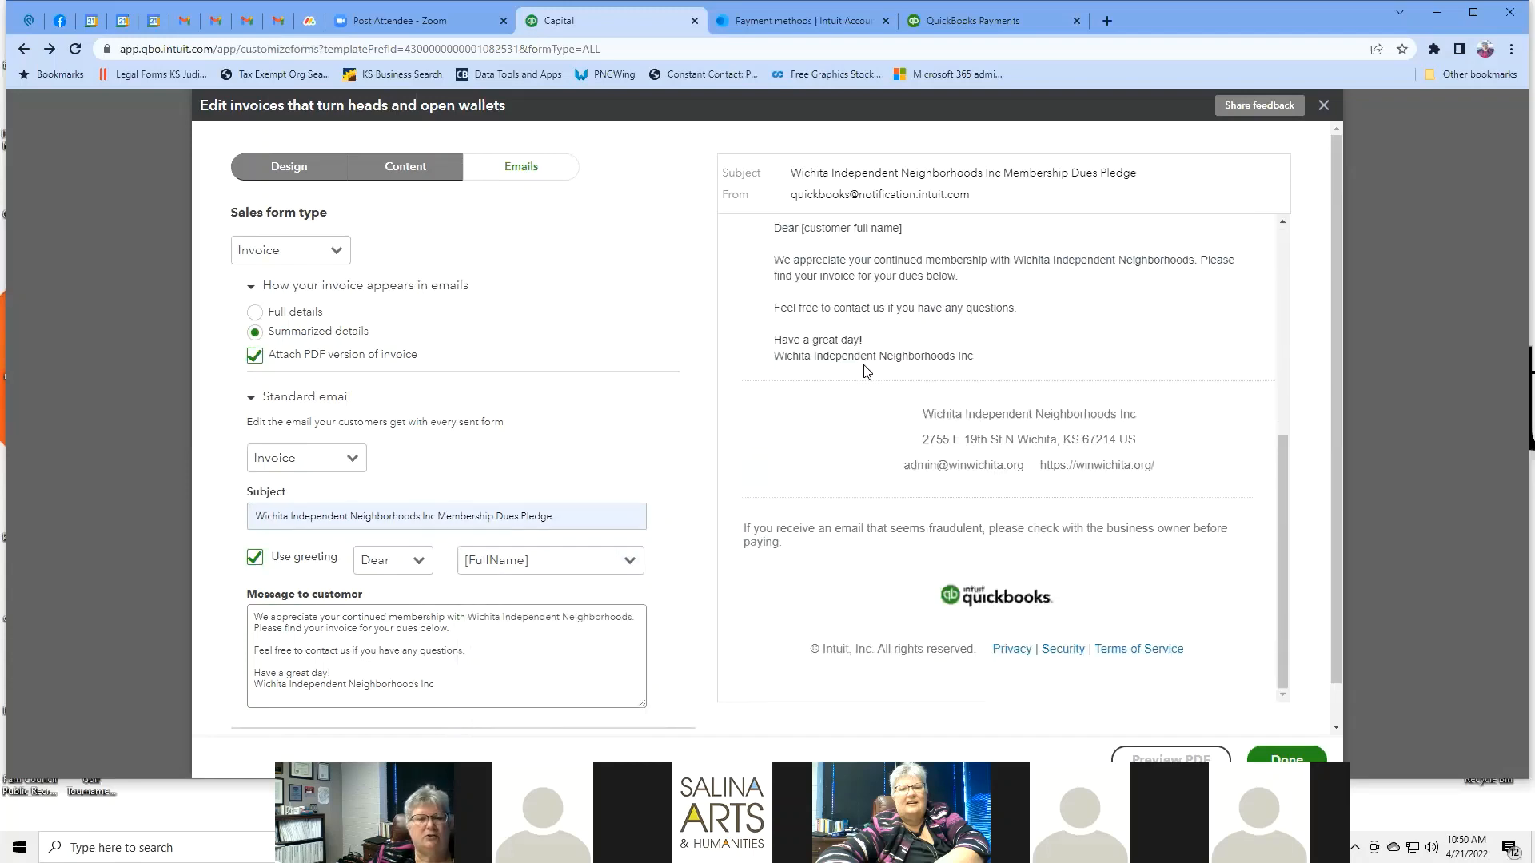
scroll(679, 494, down, 1)
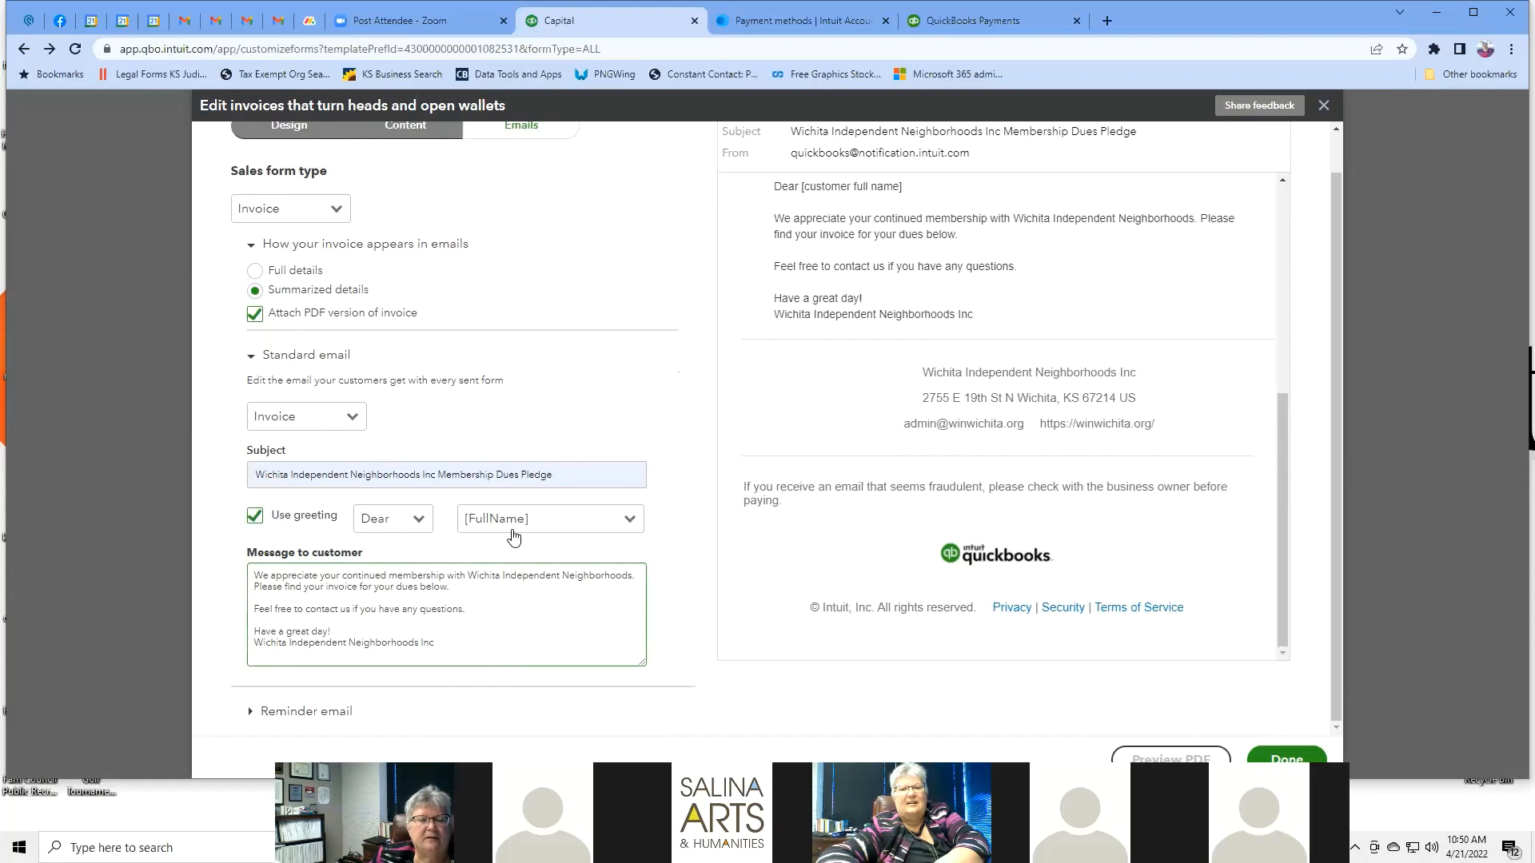
scroll(525, 462, up, 1)
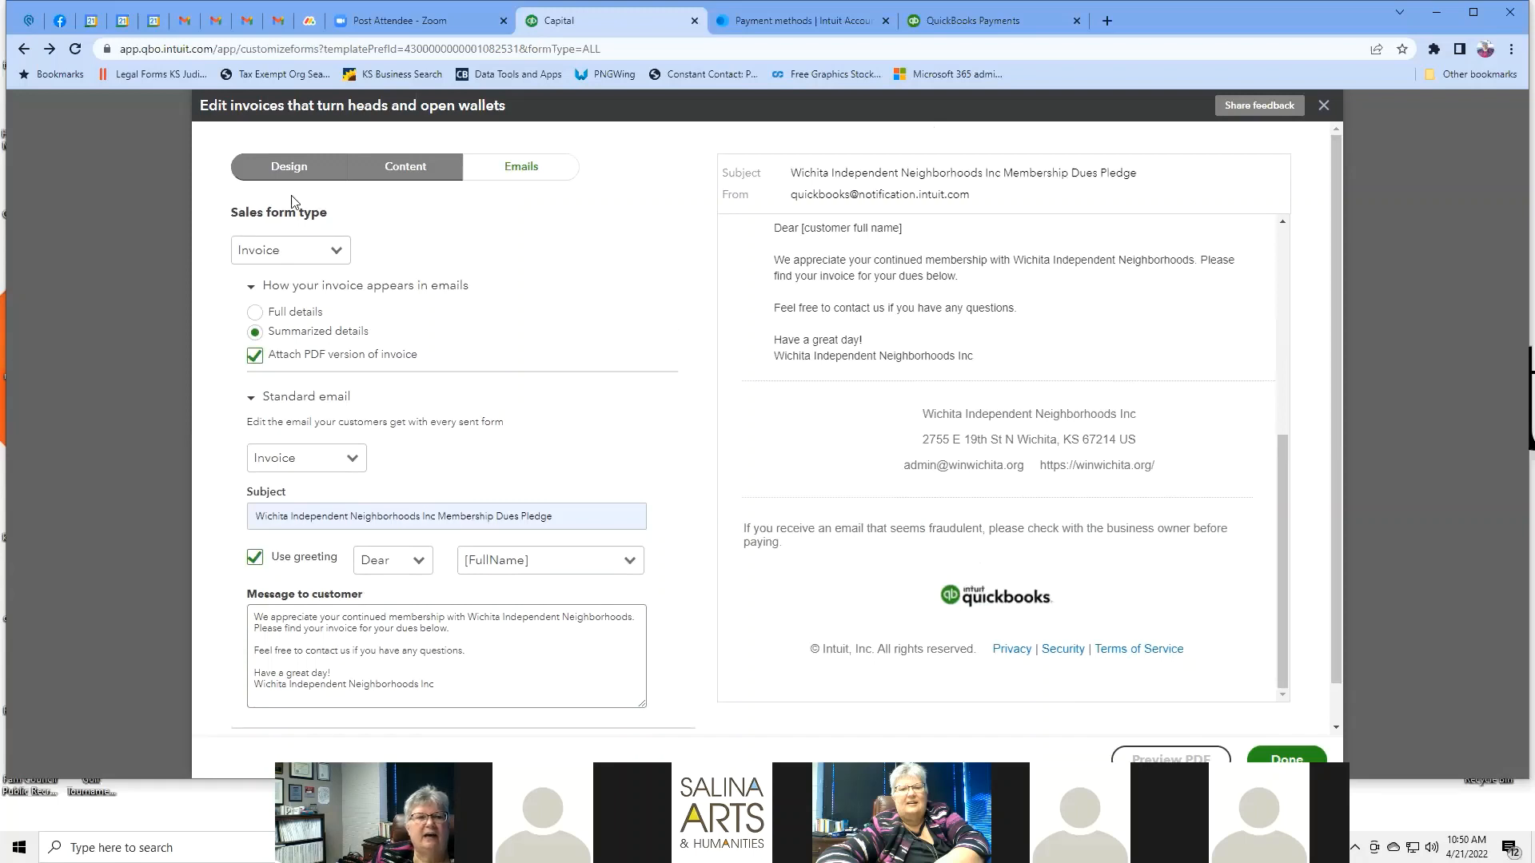
Return to the Design options and save the customized invoice form with Done.
click(303, 169)
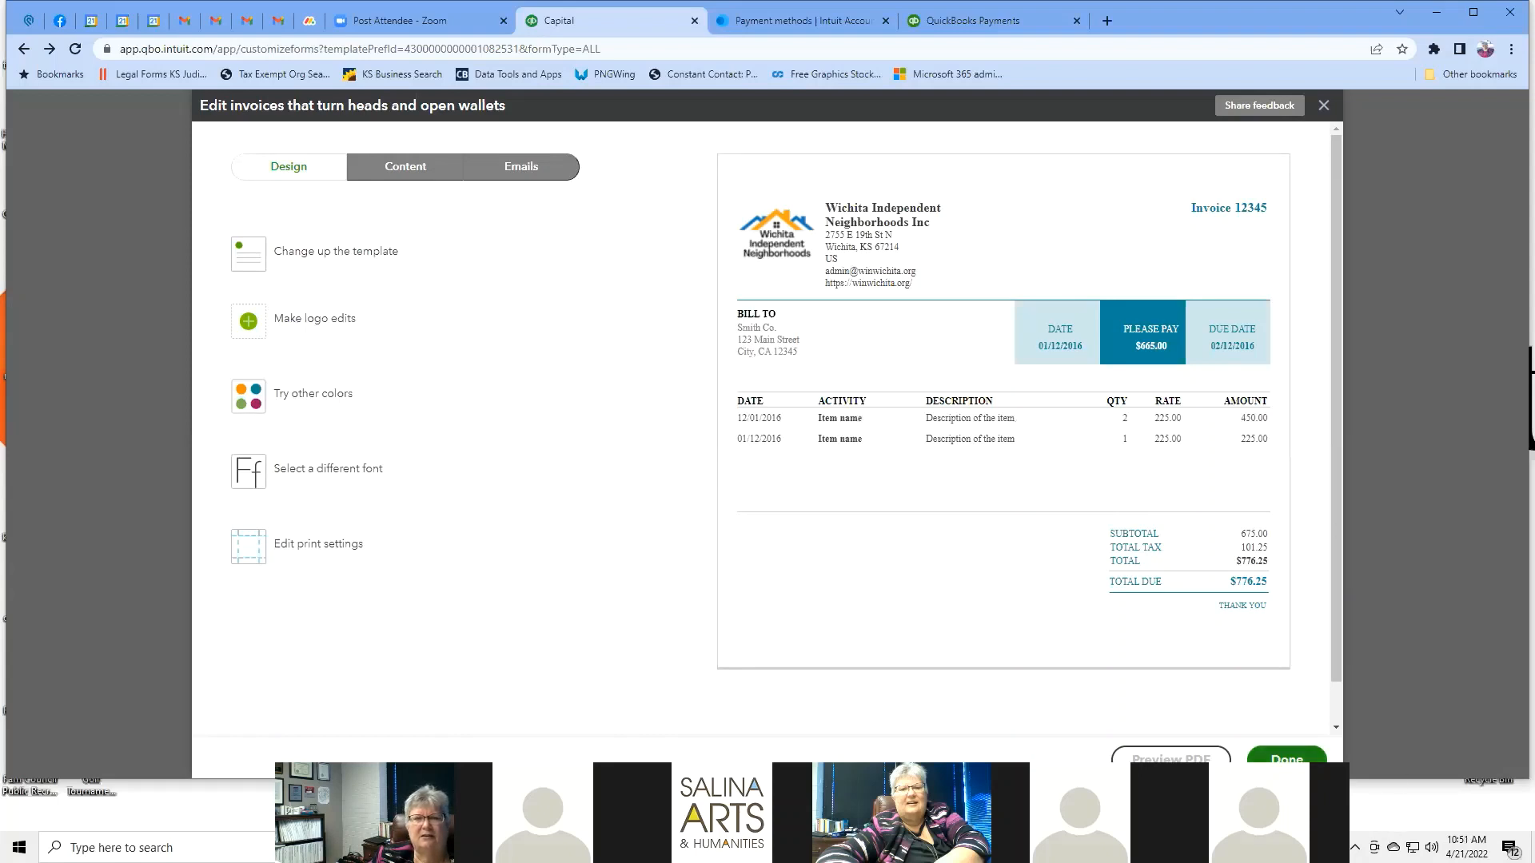
click(1287, 760)
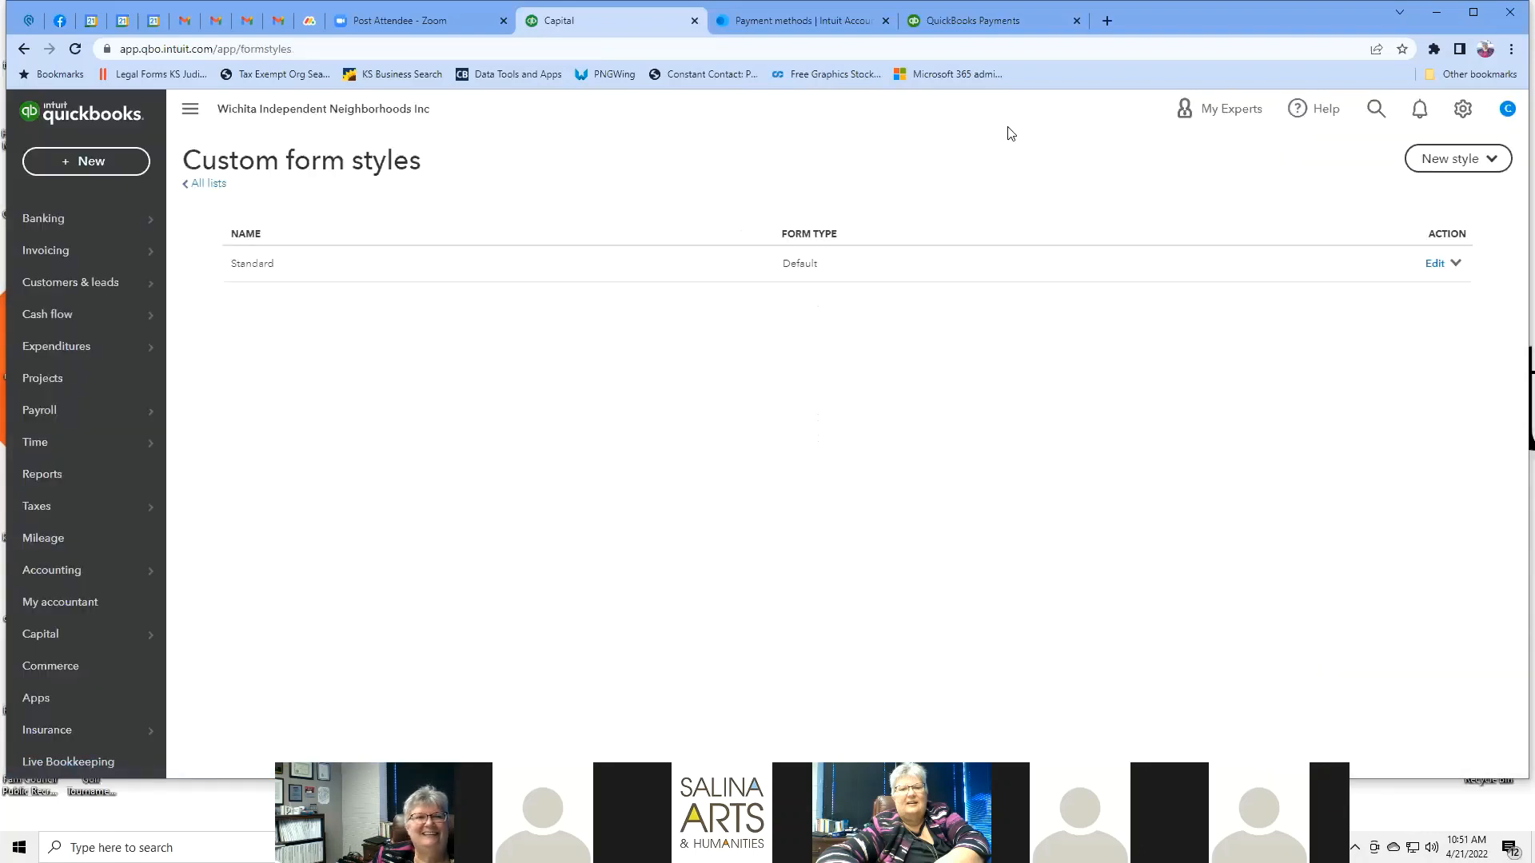
Look over Account and Settings from the gear menu, then go back to Custom form styles.
click(1464, 110)
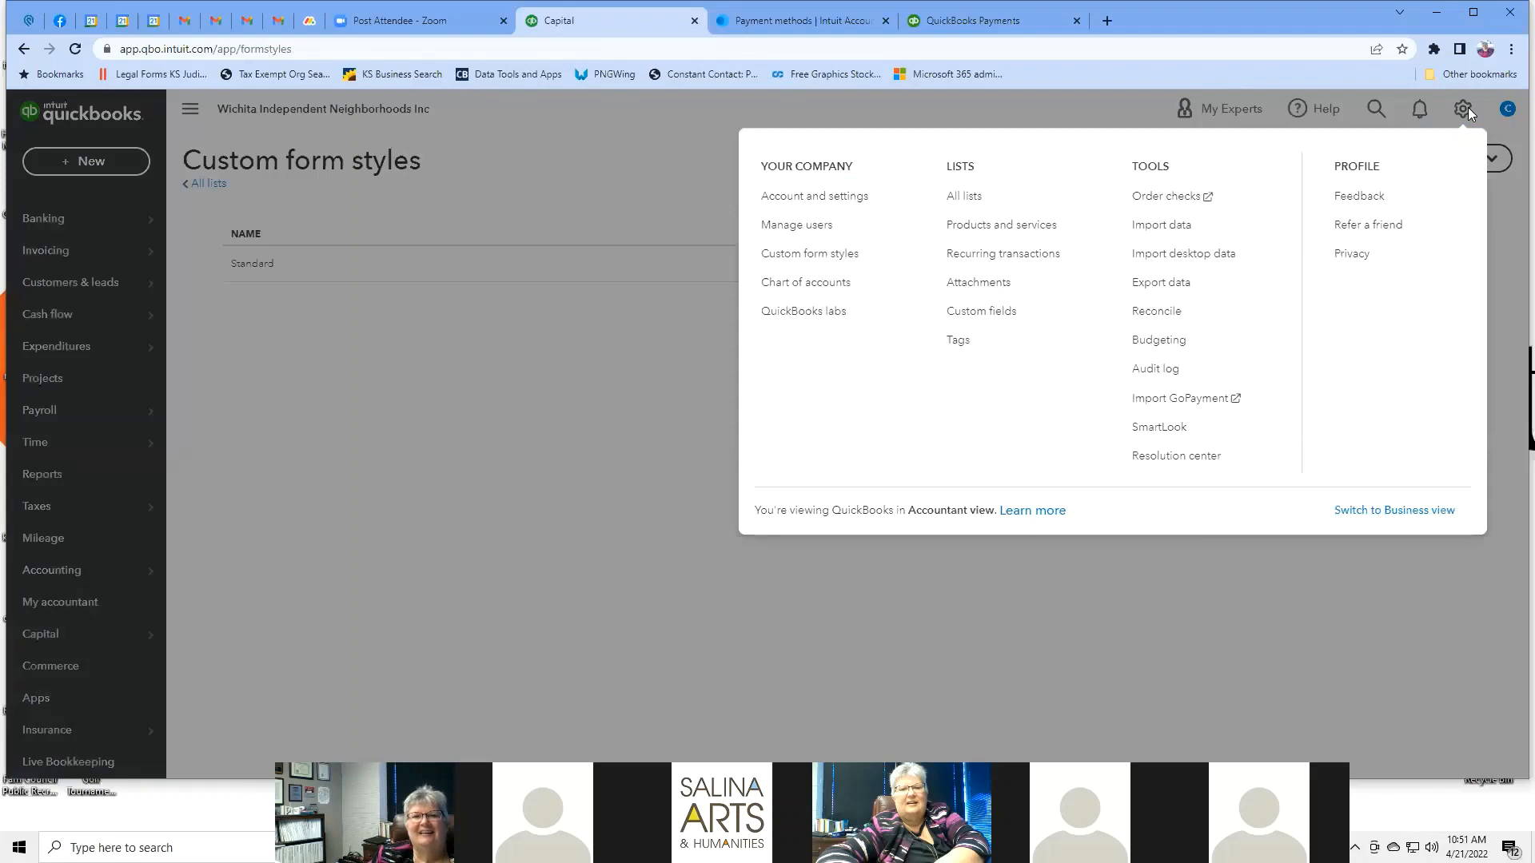
click(869, 199)
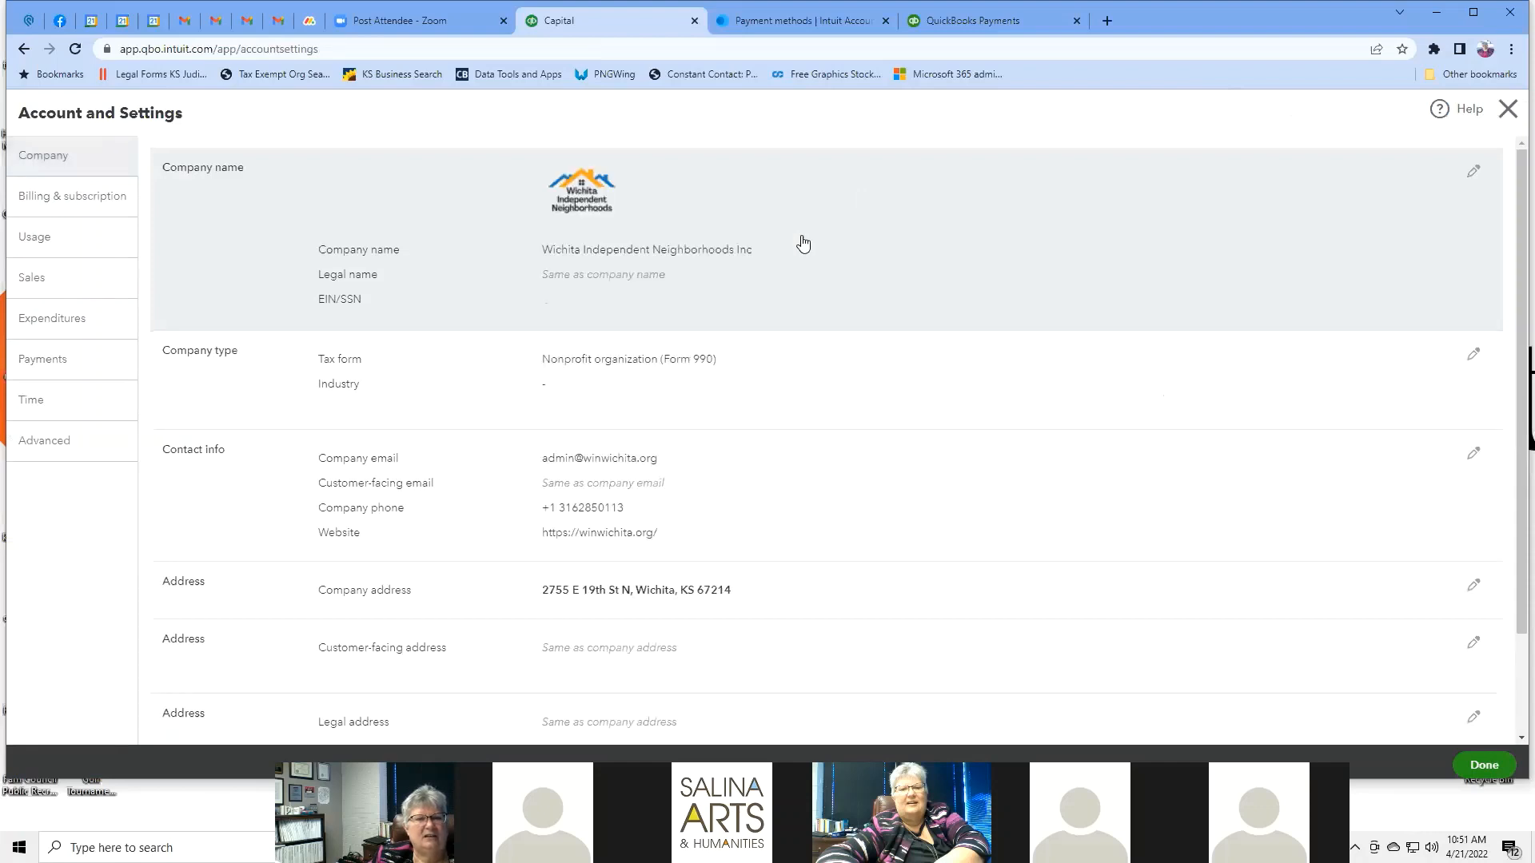
scroll(900, 326, down, 2)
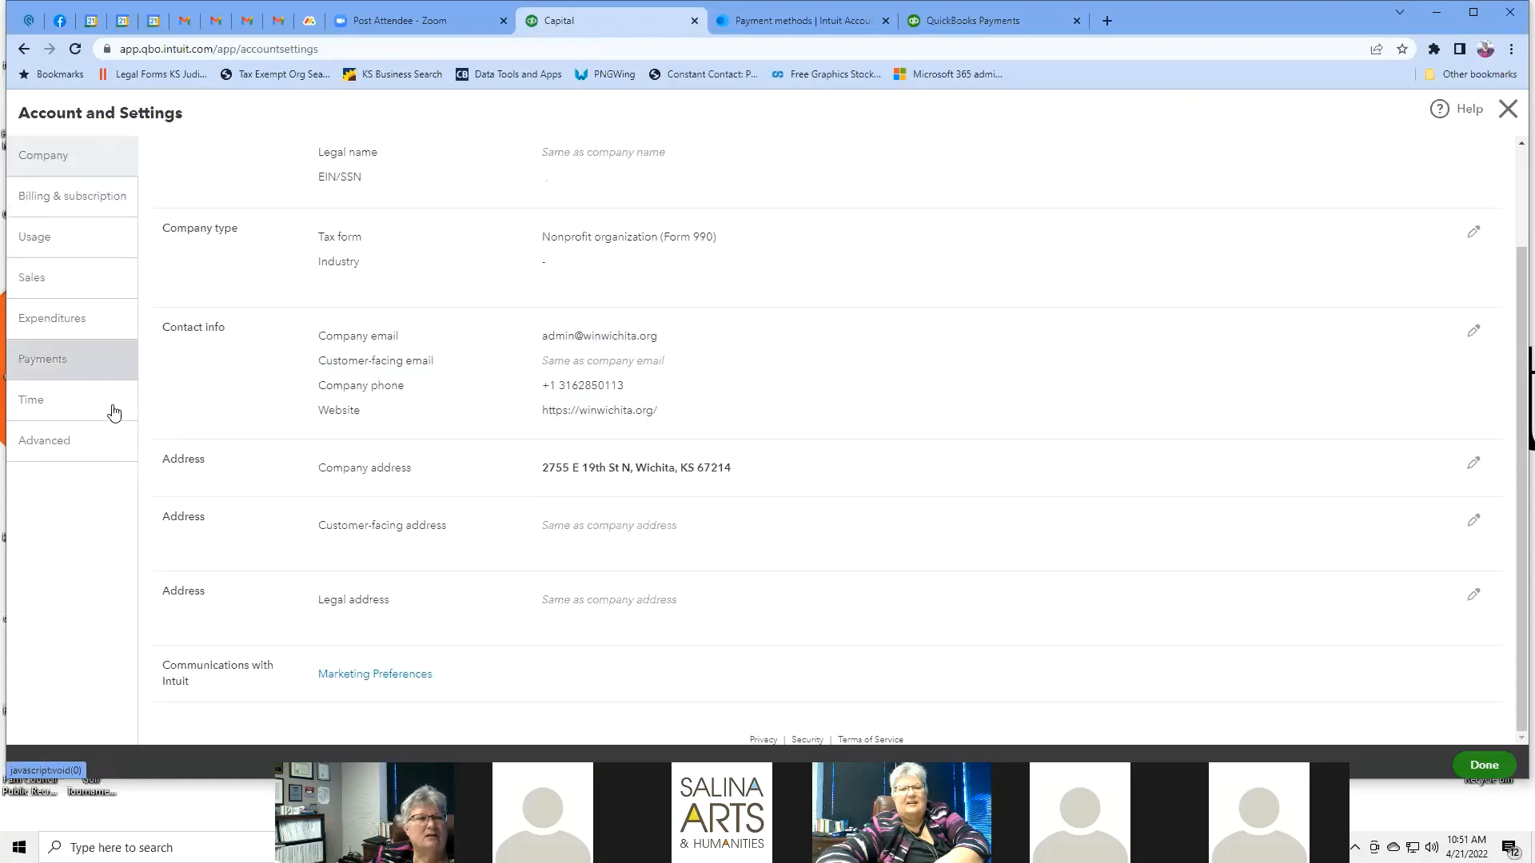
click(24, 50)
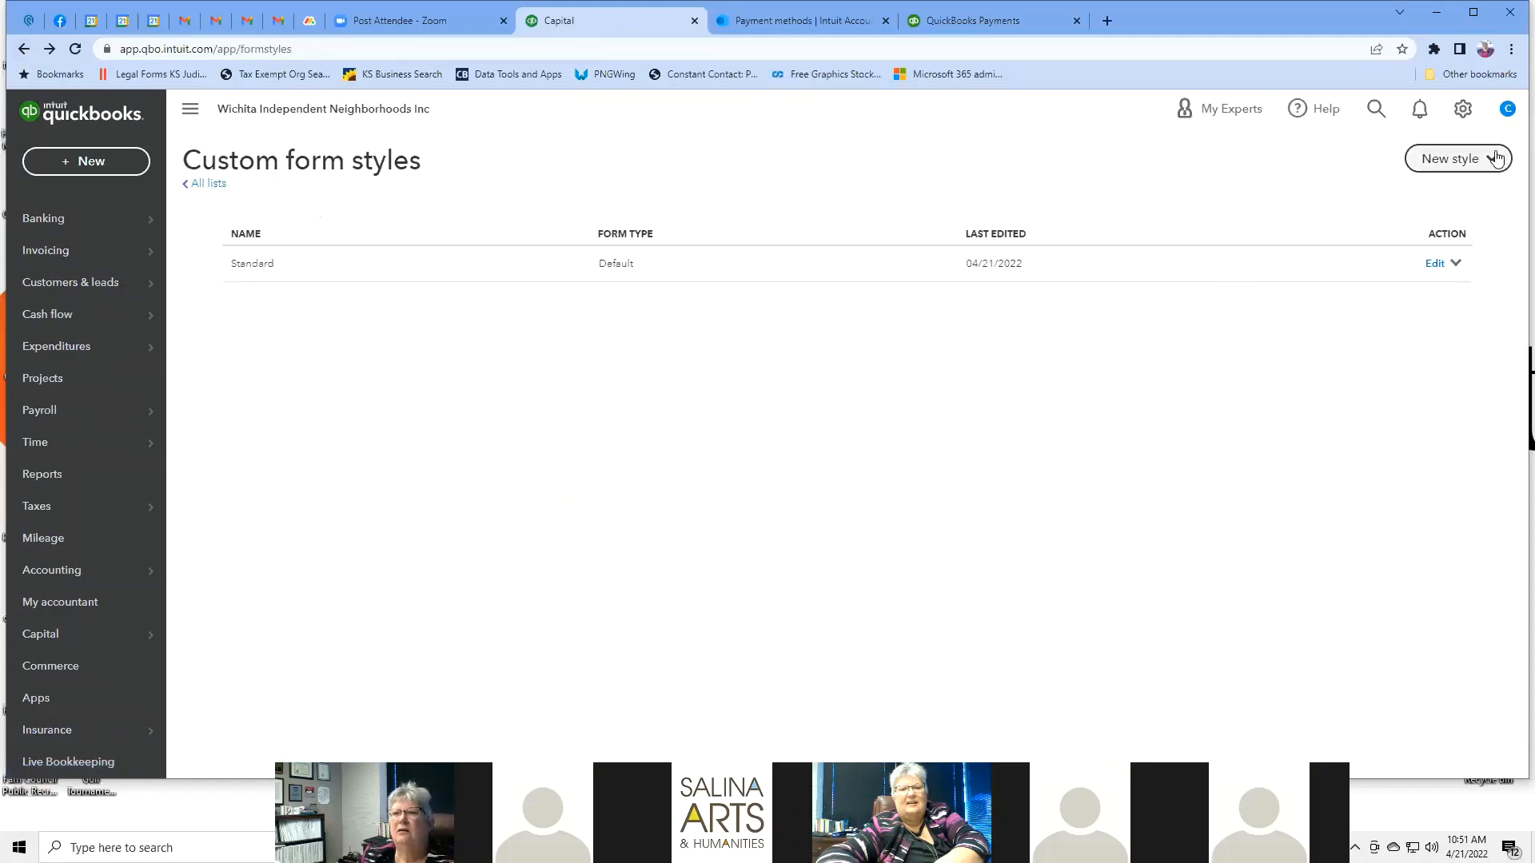
Open the Chart of Accounts from the gear menu and browse its 14 accounts.
click(1464, 115)
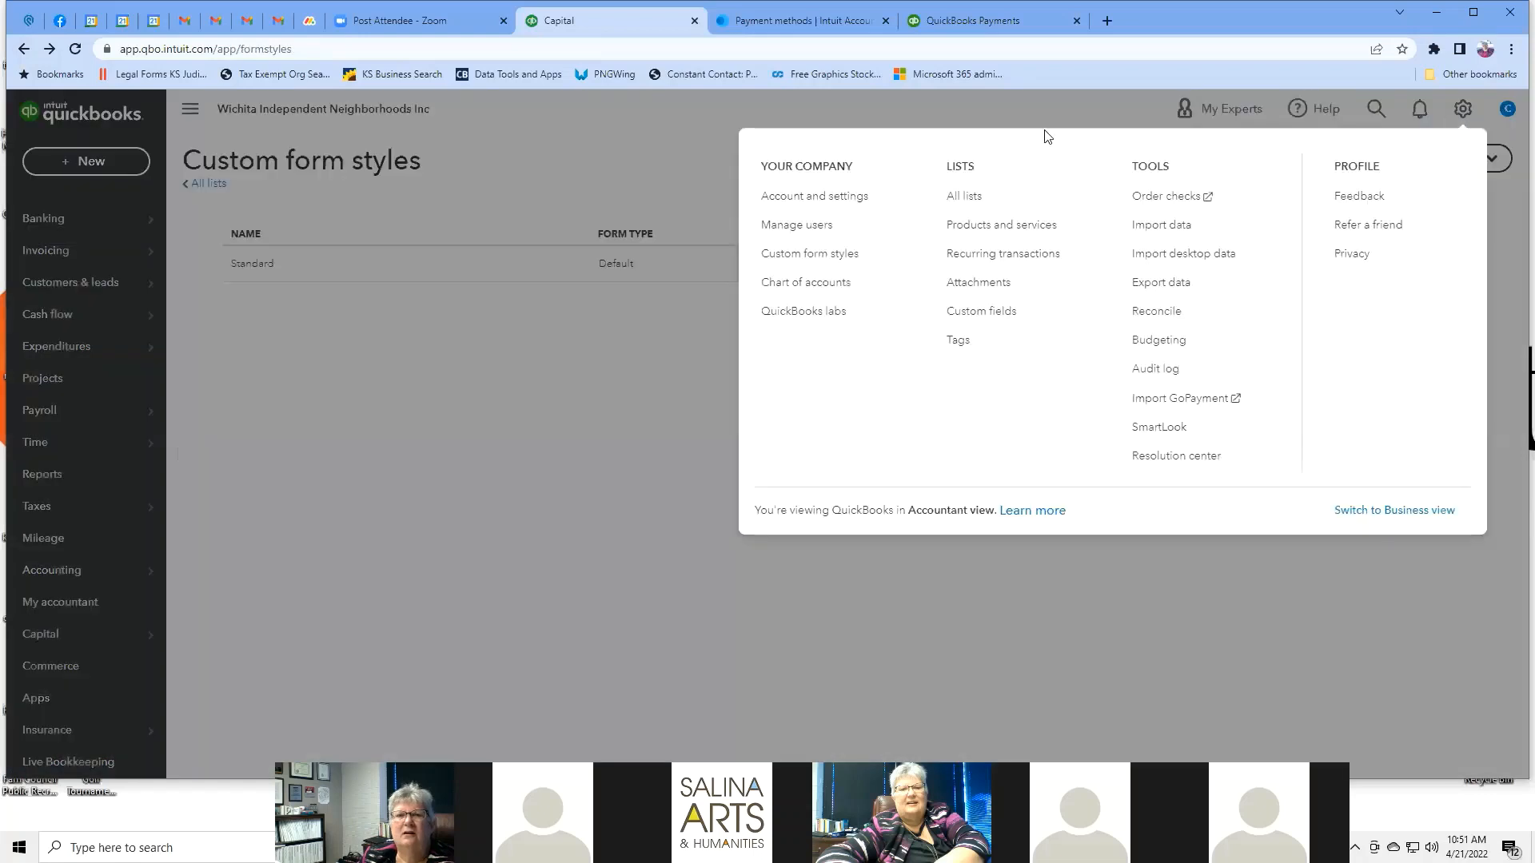
click(817, 285)
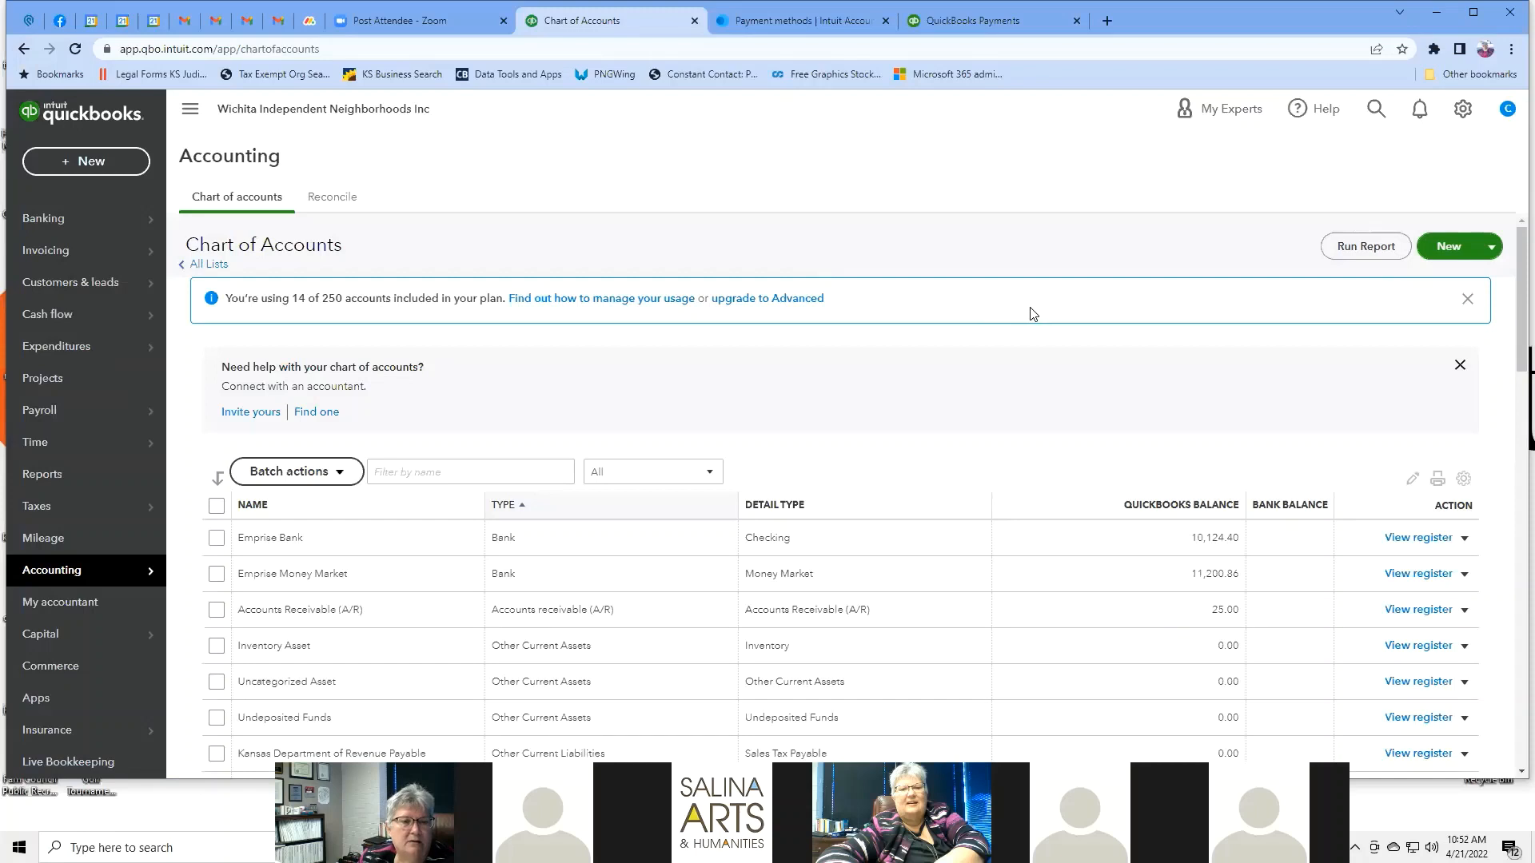
scroll(1031, 312, down, 2)
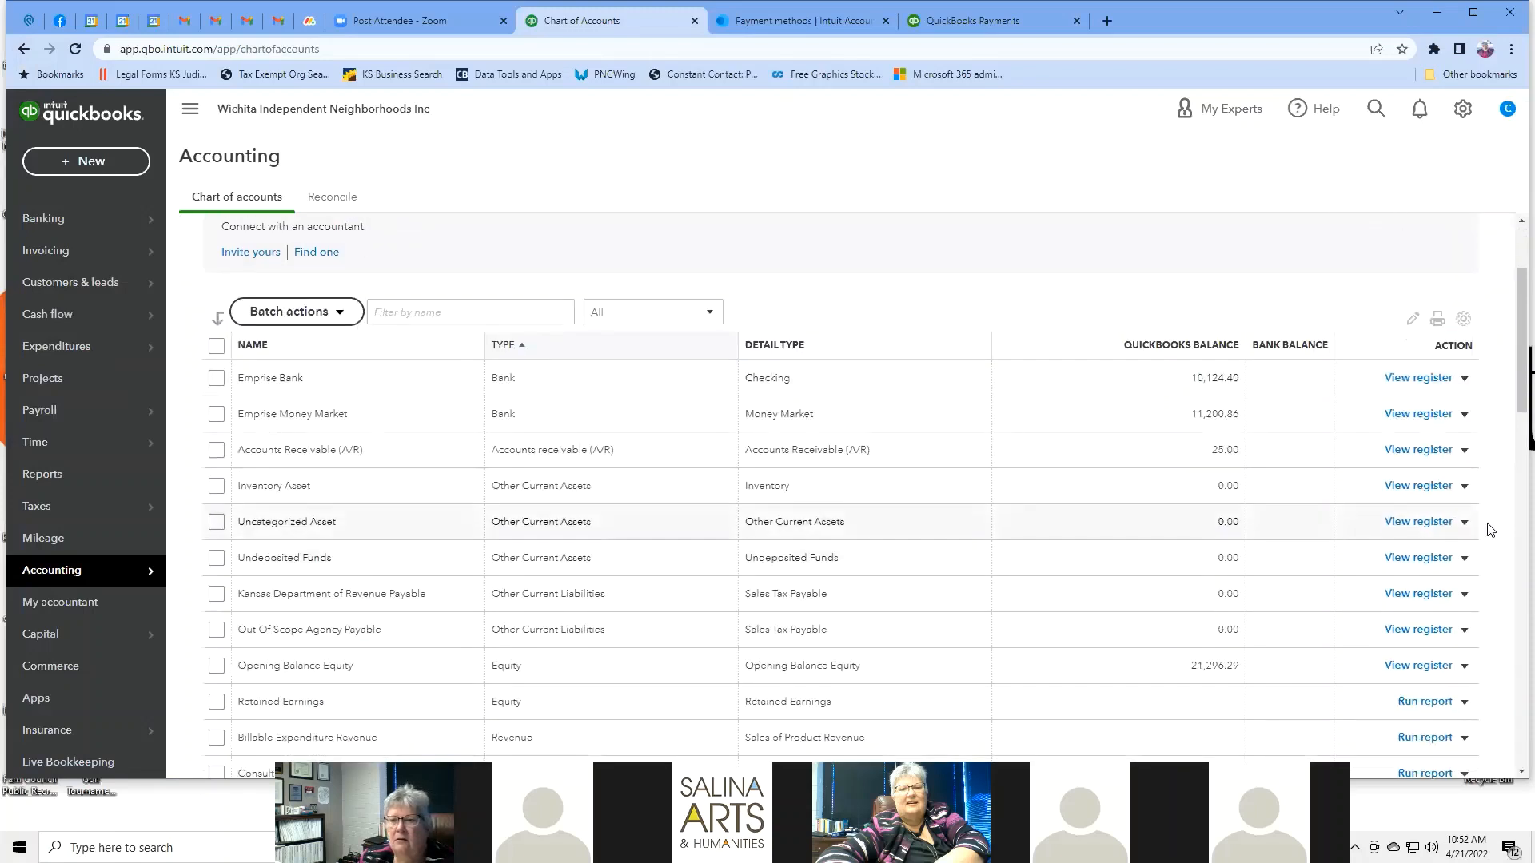
click(1463, 487)
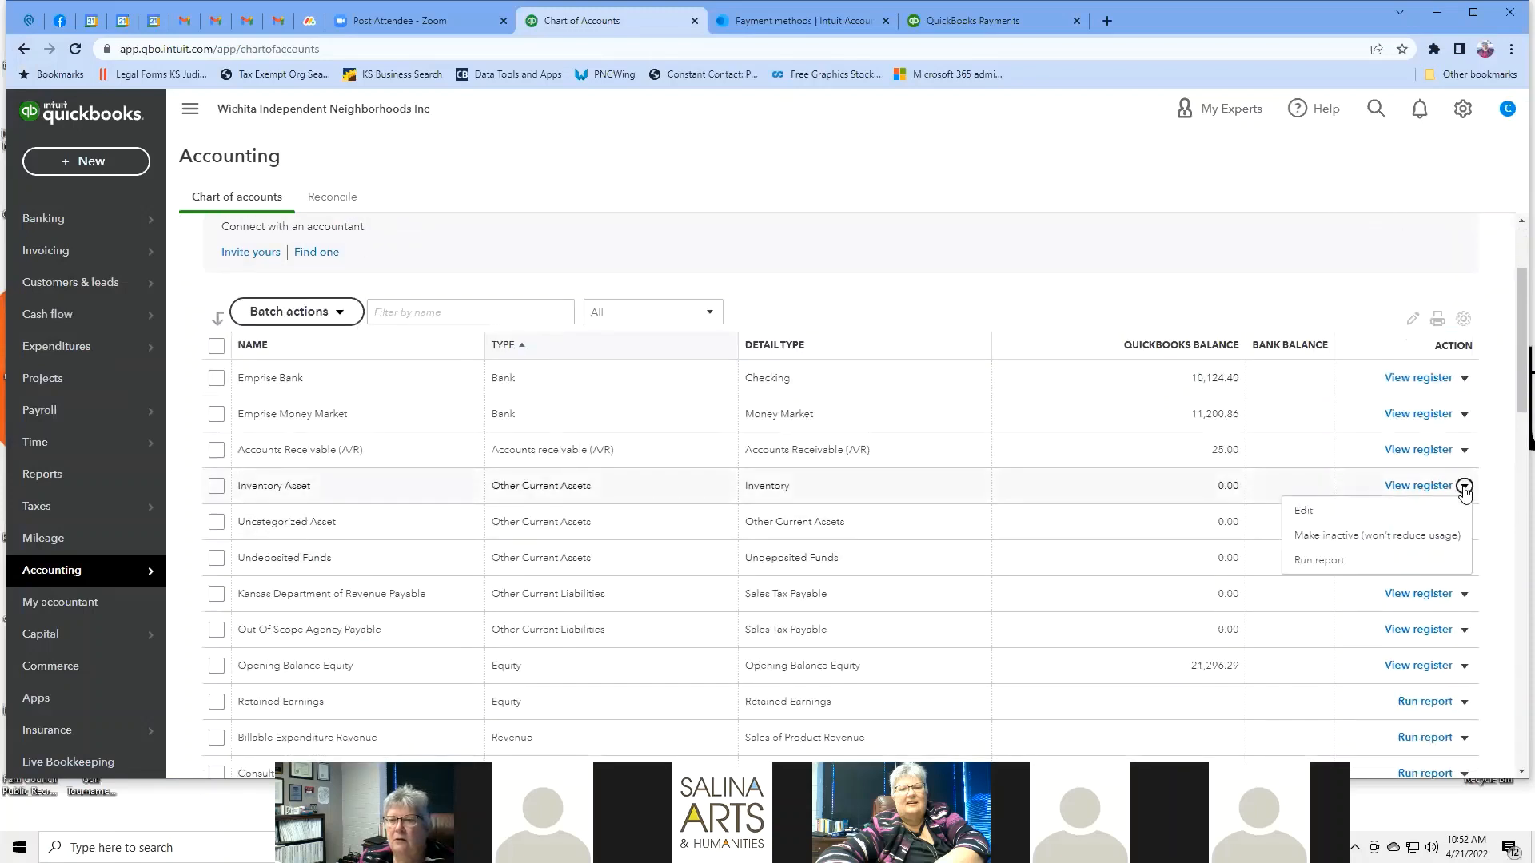
click(1492, 473)
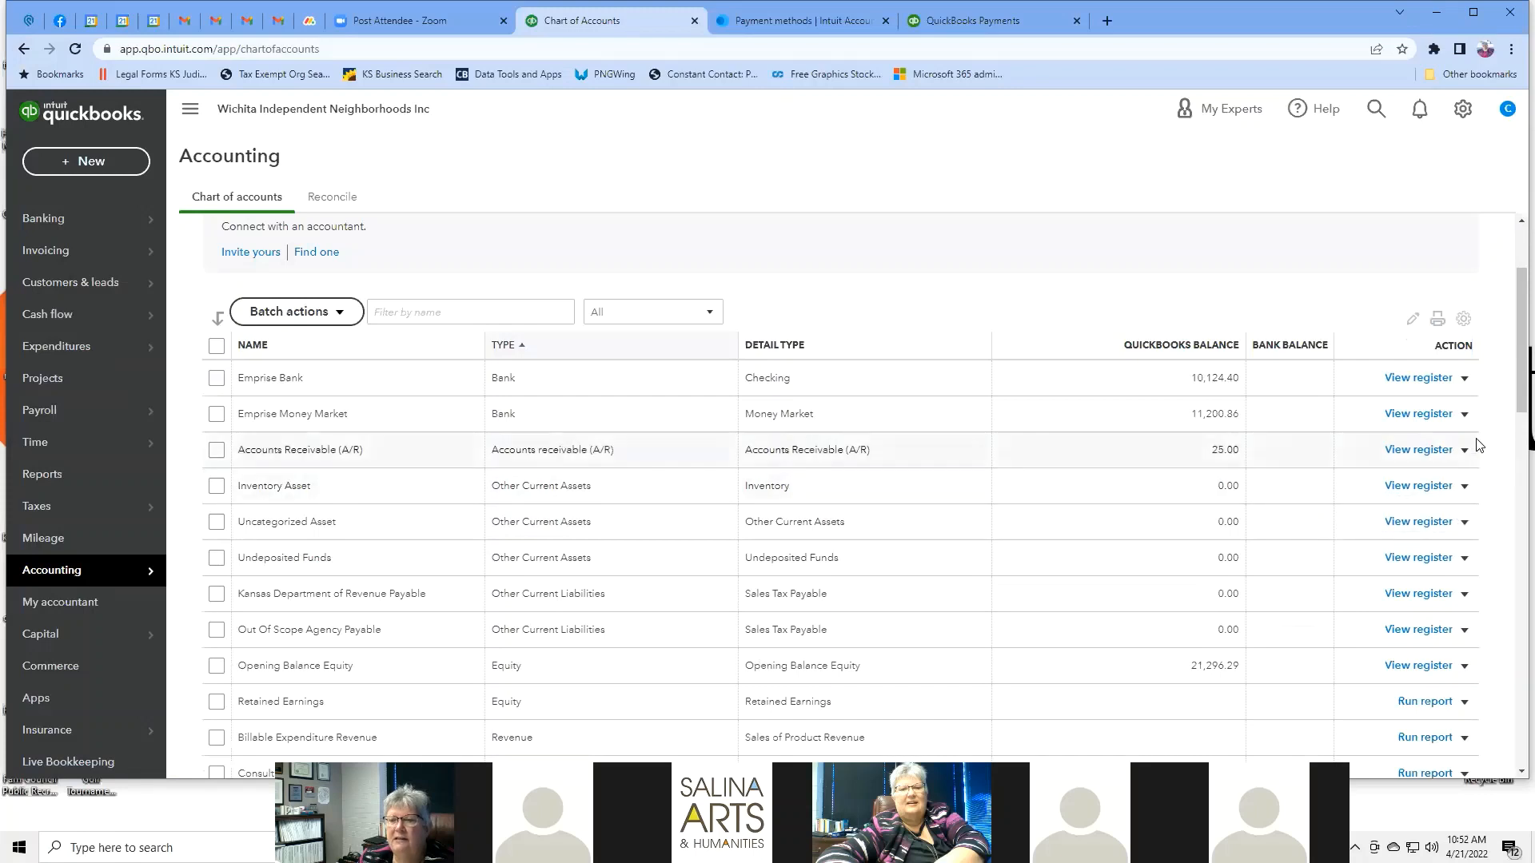
scroll(839, 376, down, 1)
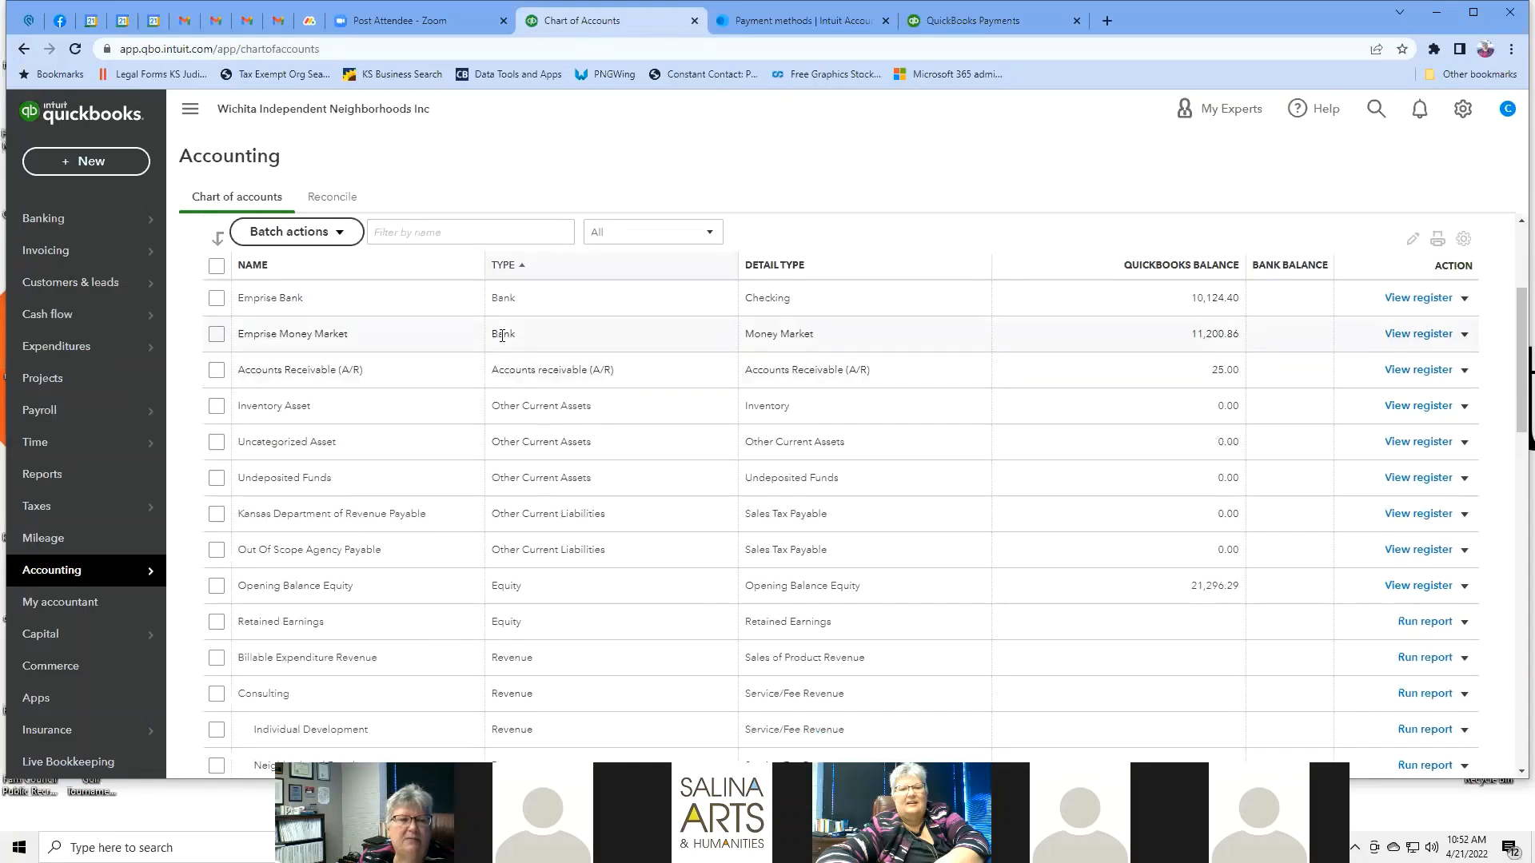
scroll(312, 361, down, 2)
scroll(312, 361, down, 3)
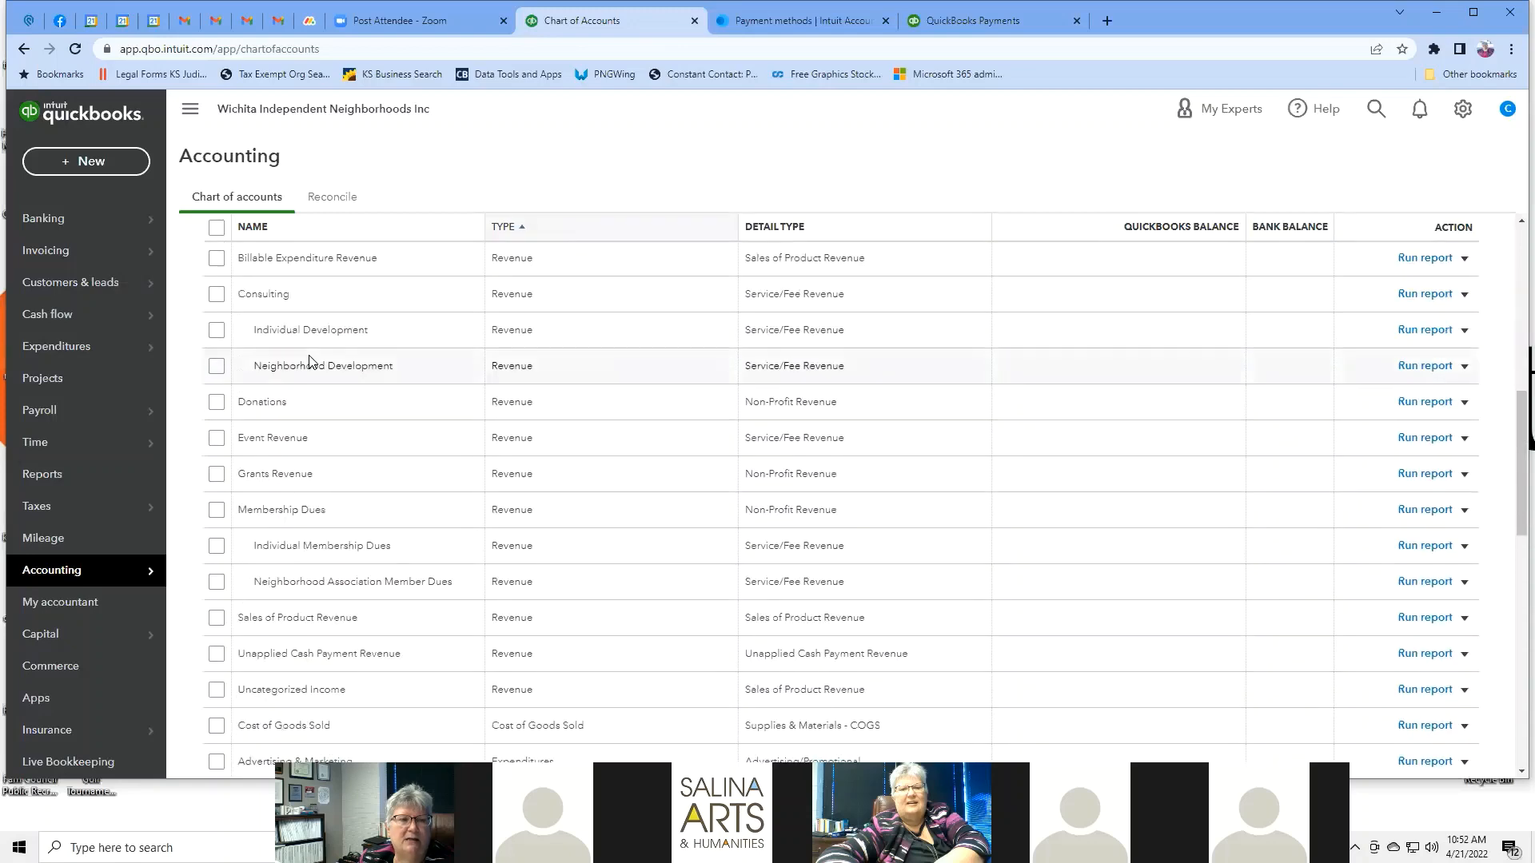
scroll(310, 361, up, 10)
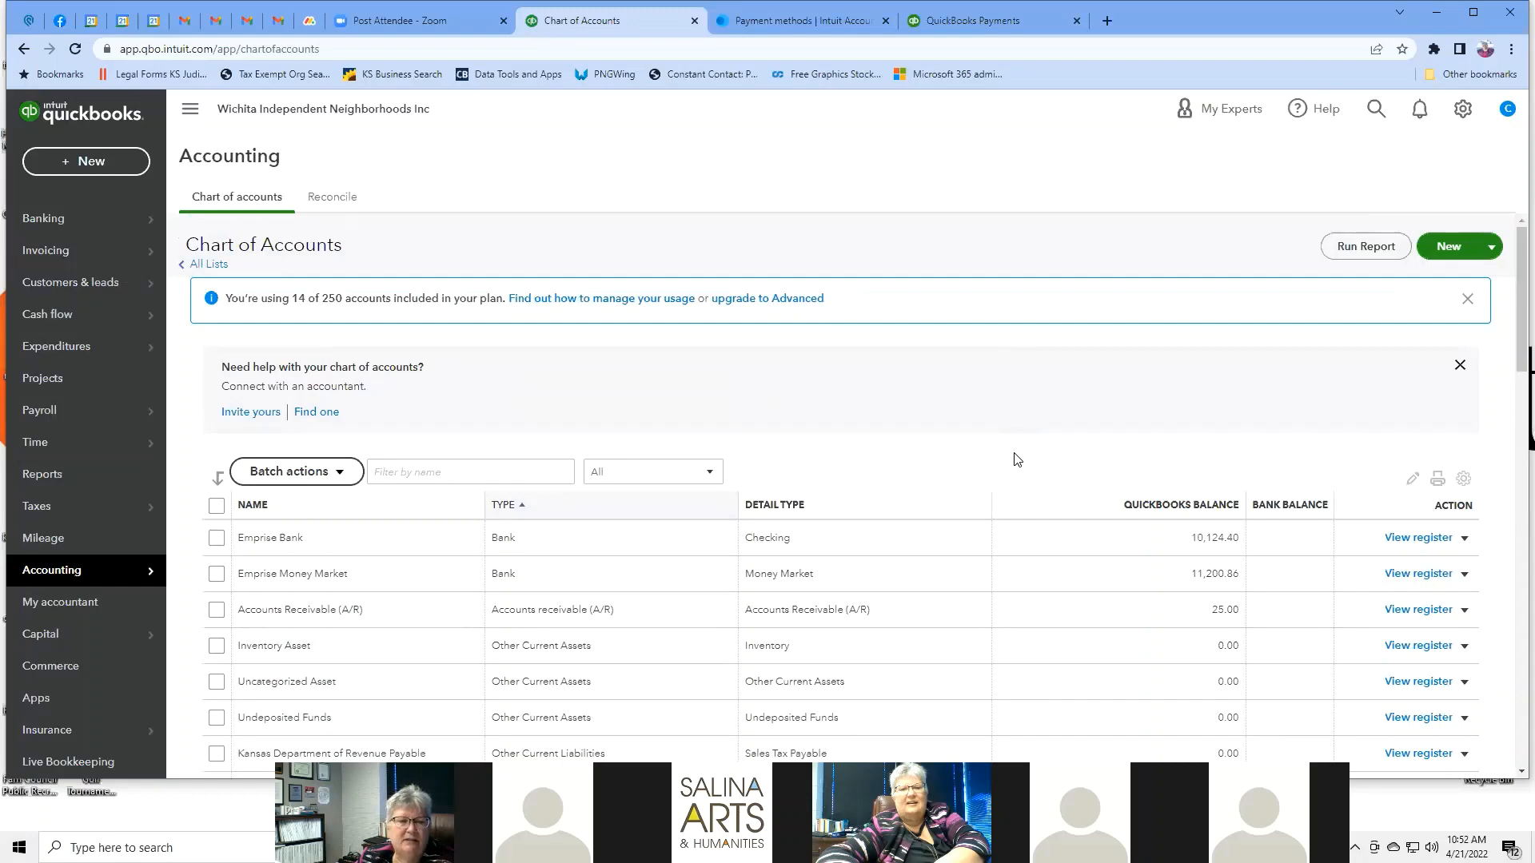
scroll(1016, 458, down, 2)
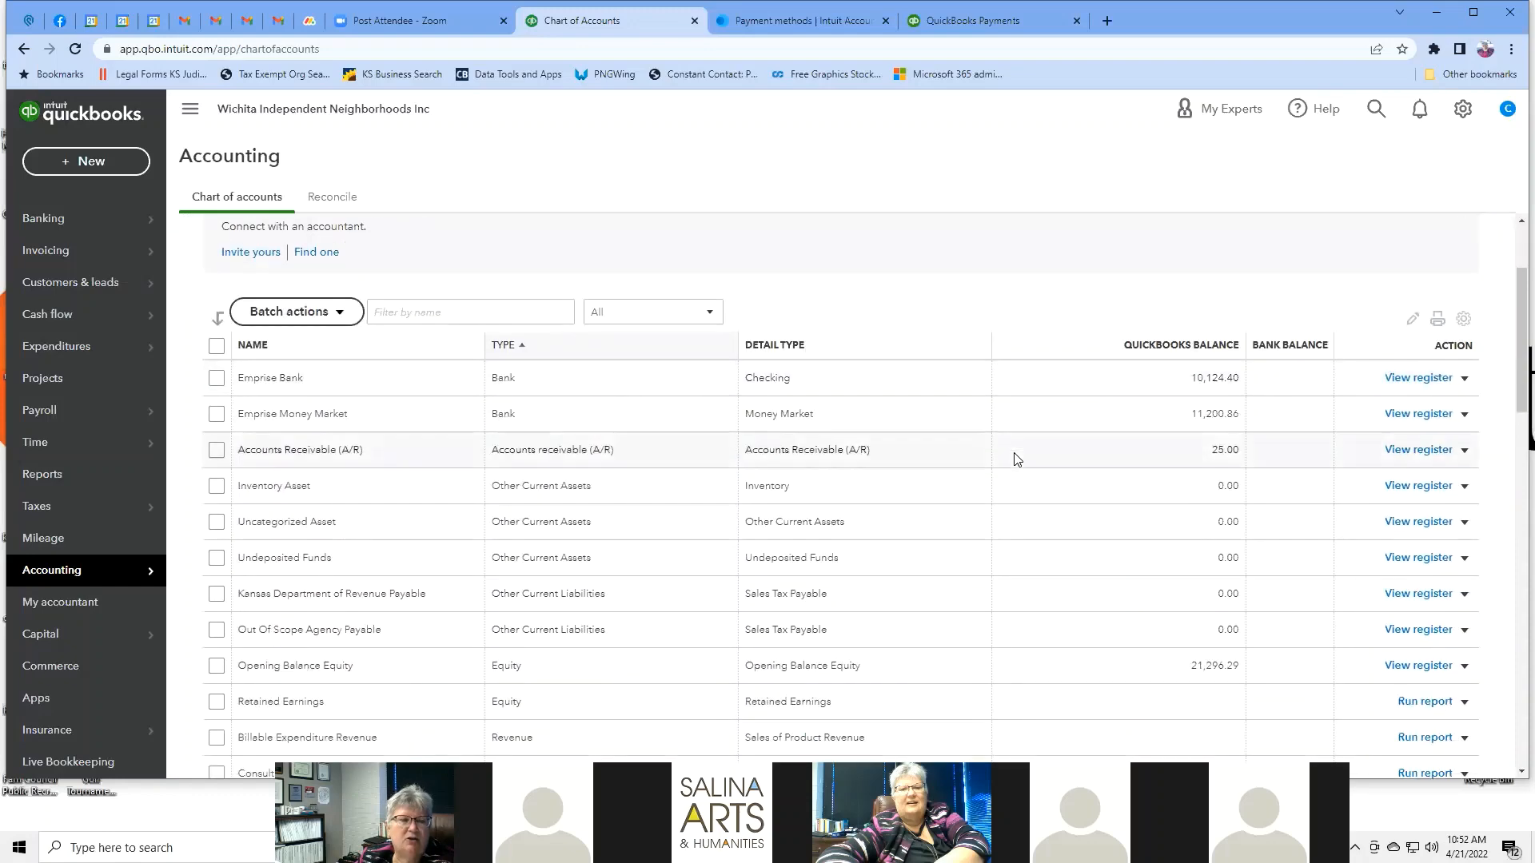
scroll(1016, 458, down, 1)
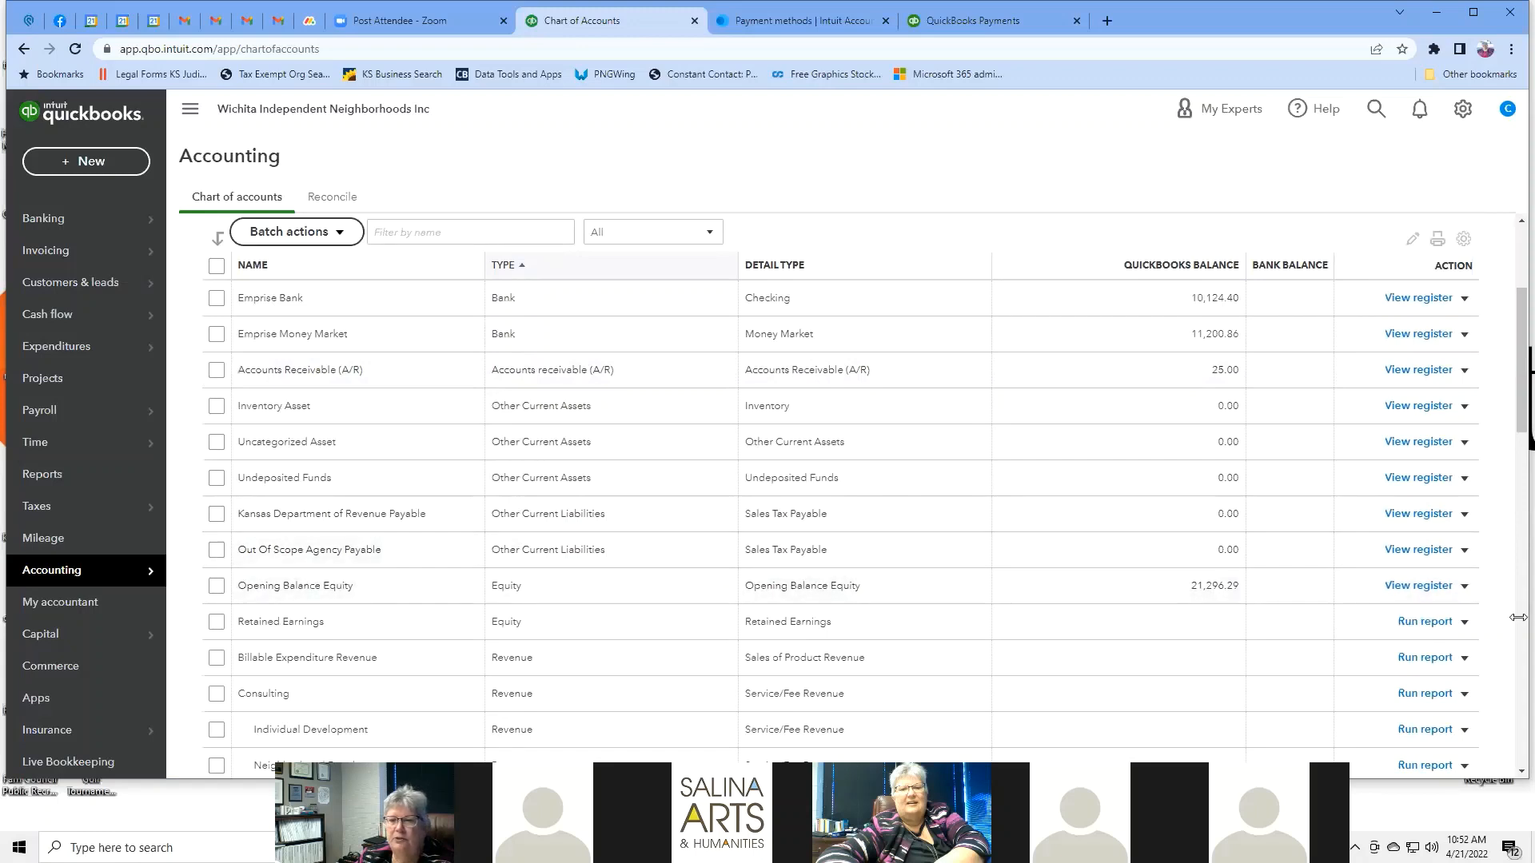
Try to make Out Of Scope Agency Payable inactive and dismiss the sales tax error.
click(1468, 553)
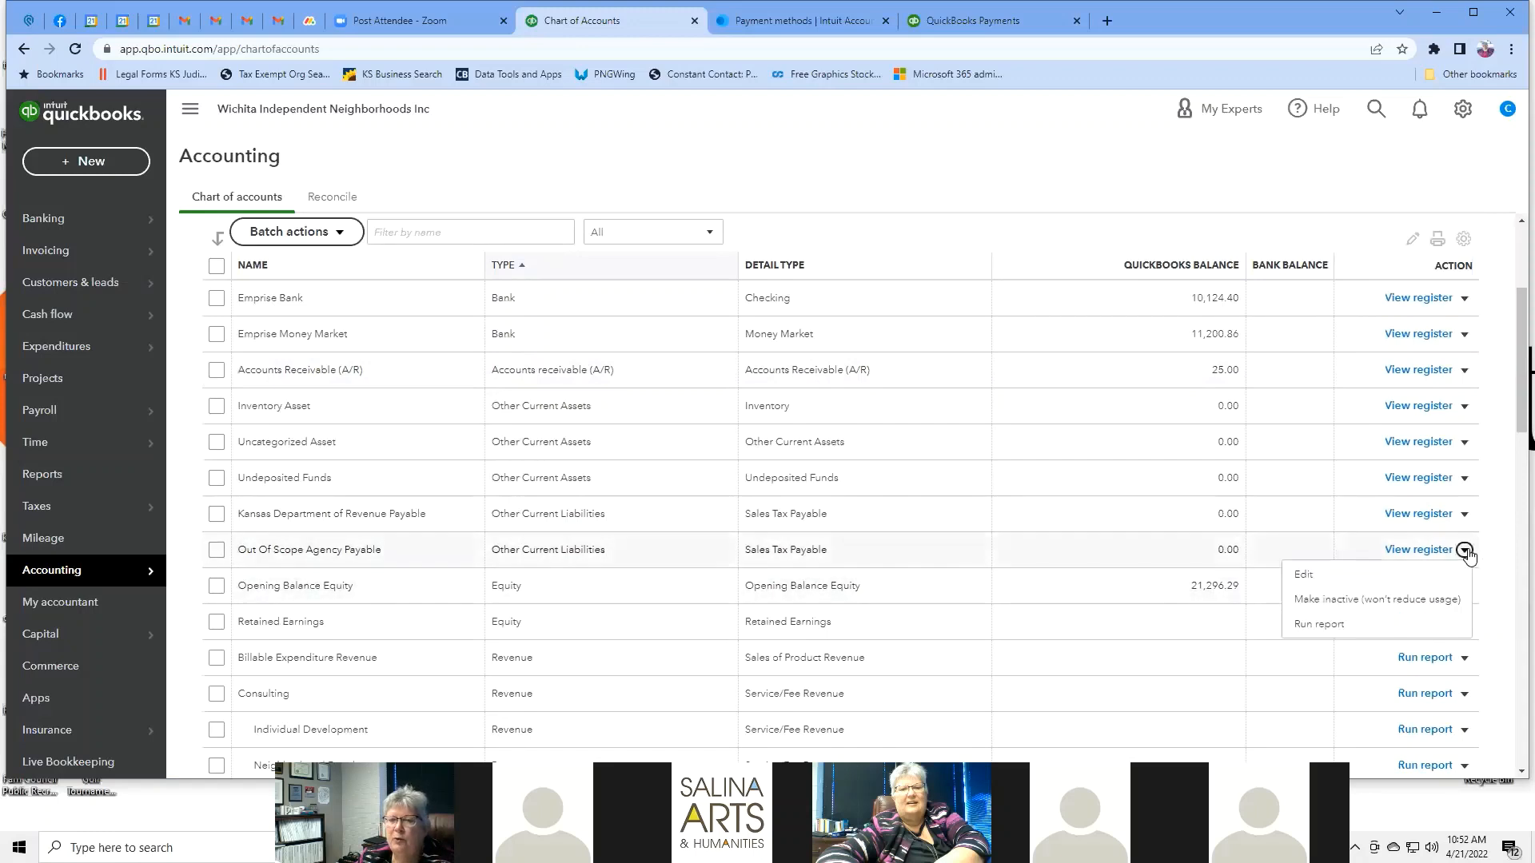
click(1378, 599)
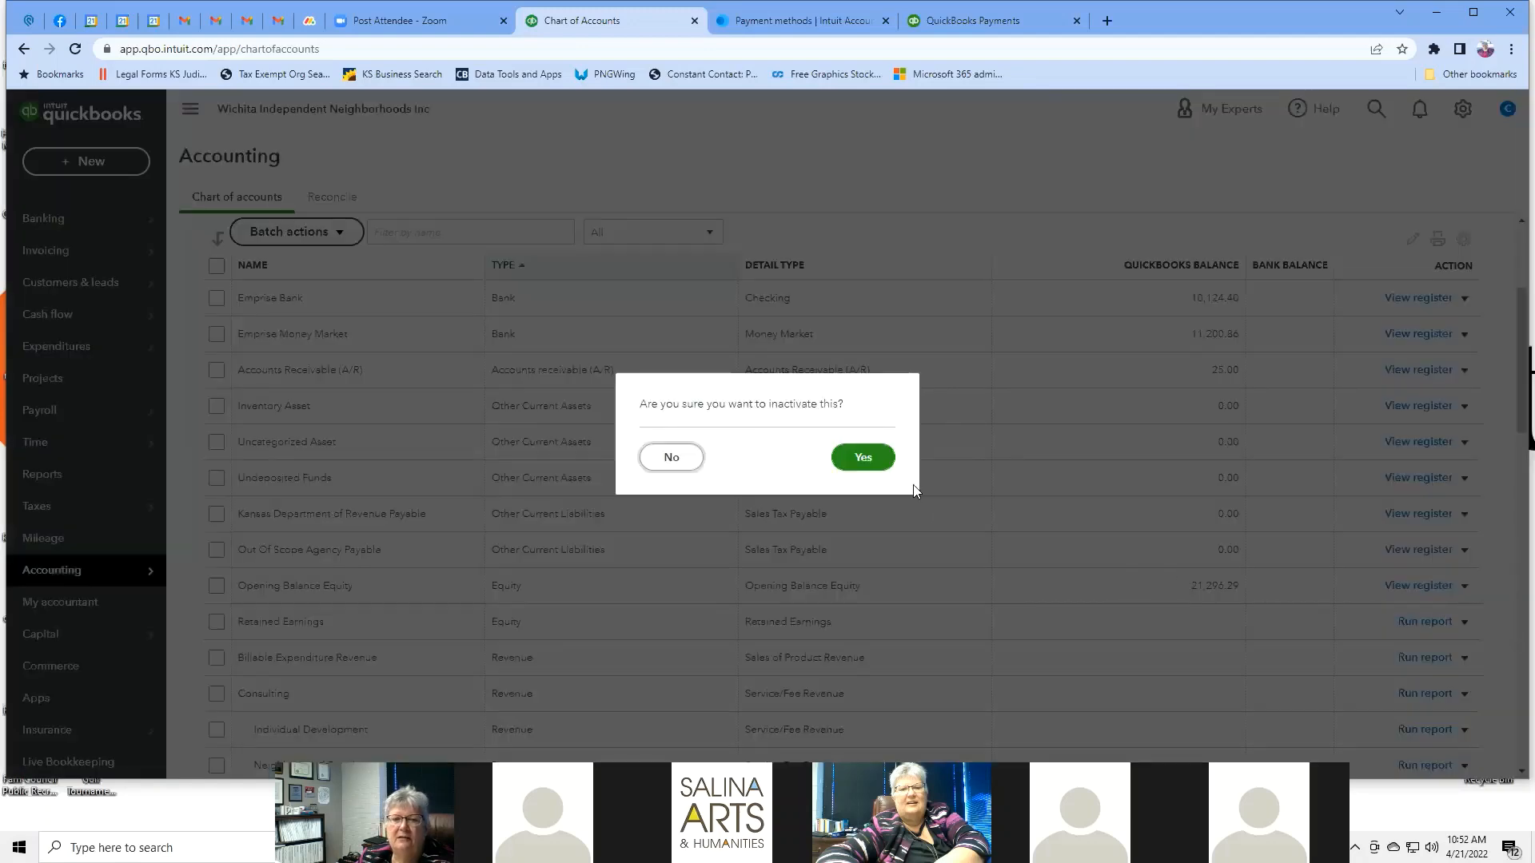
click(878, 458)
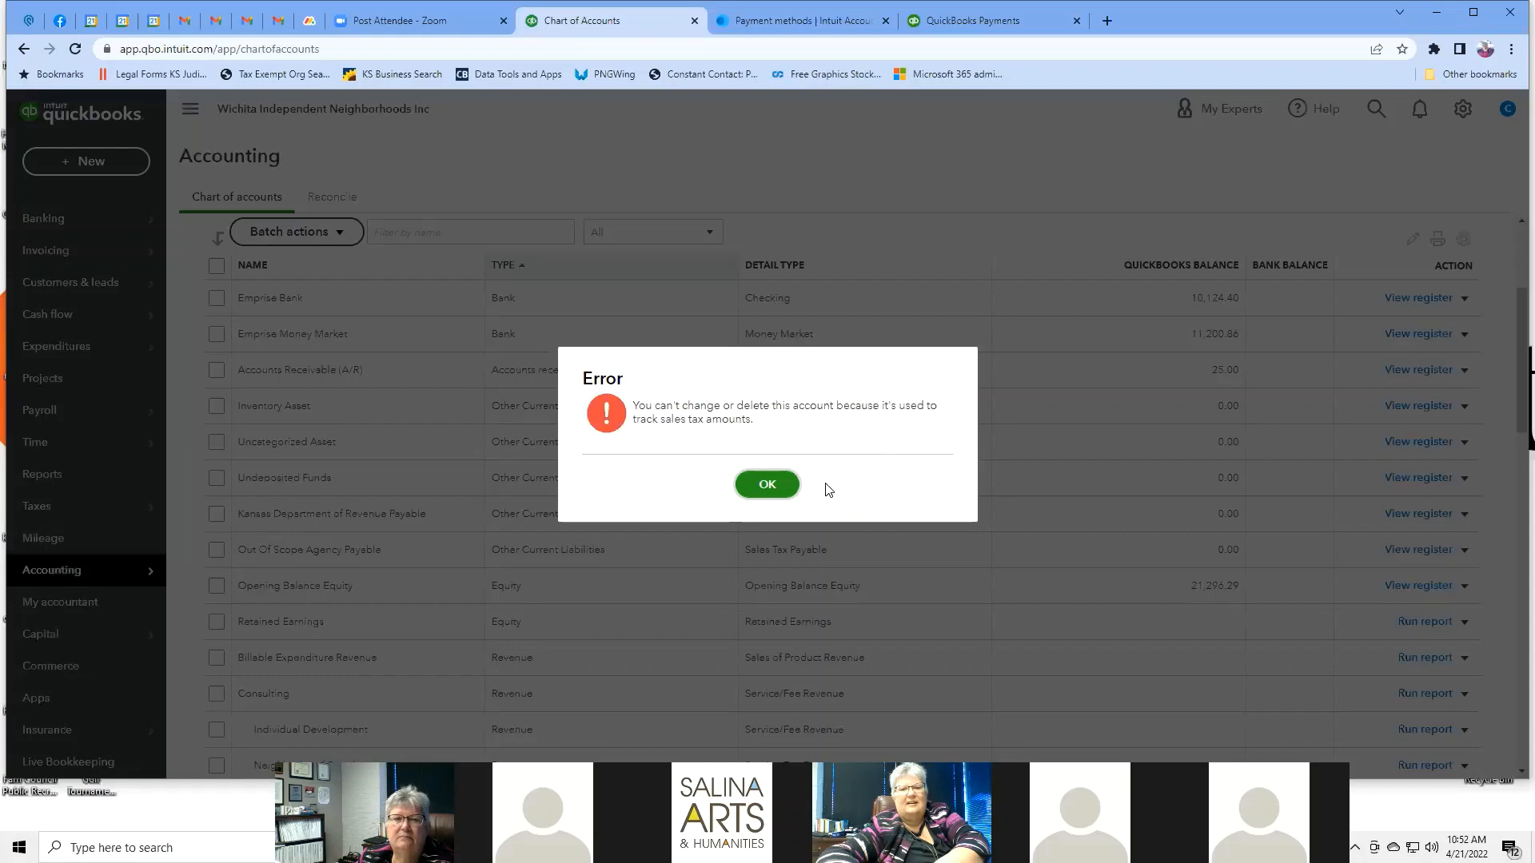
click(767, 485)
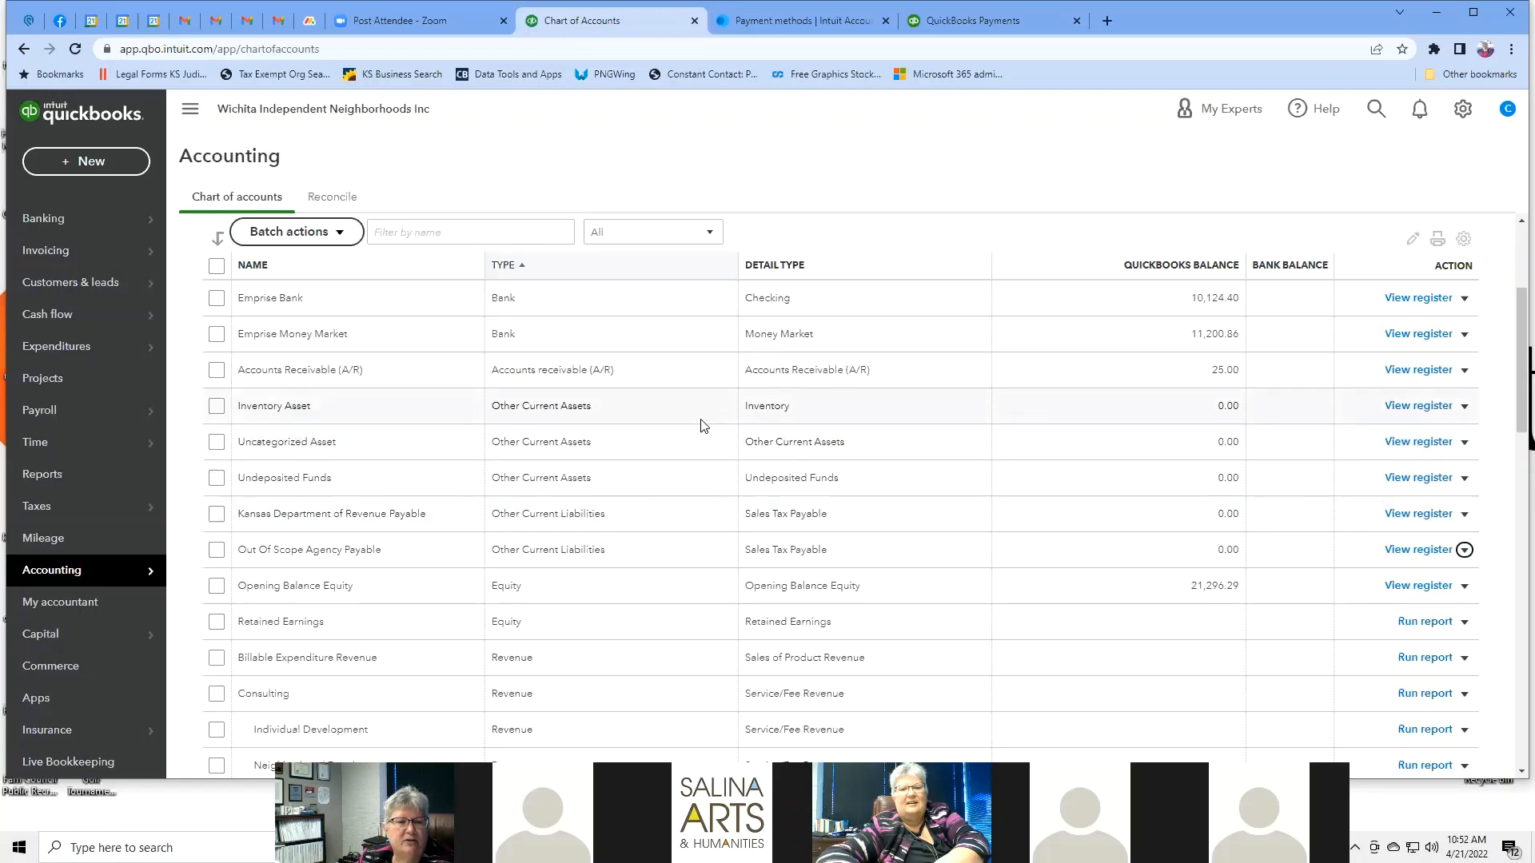
Try to make Consulting inactive and dismiss the account-in-use error.
scroll(701, 426, down, 2)
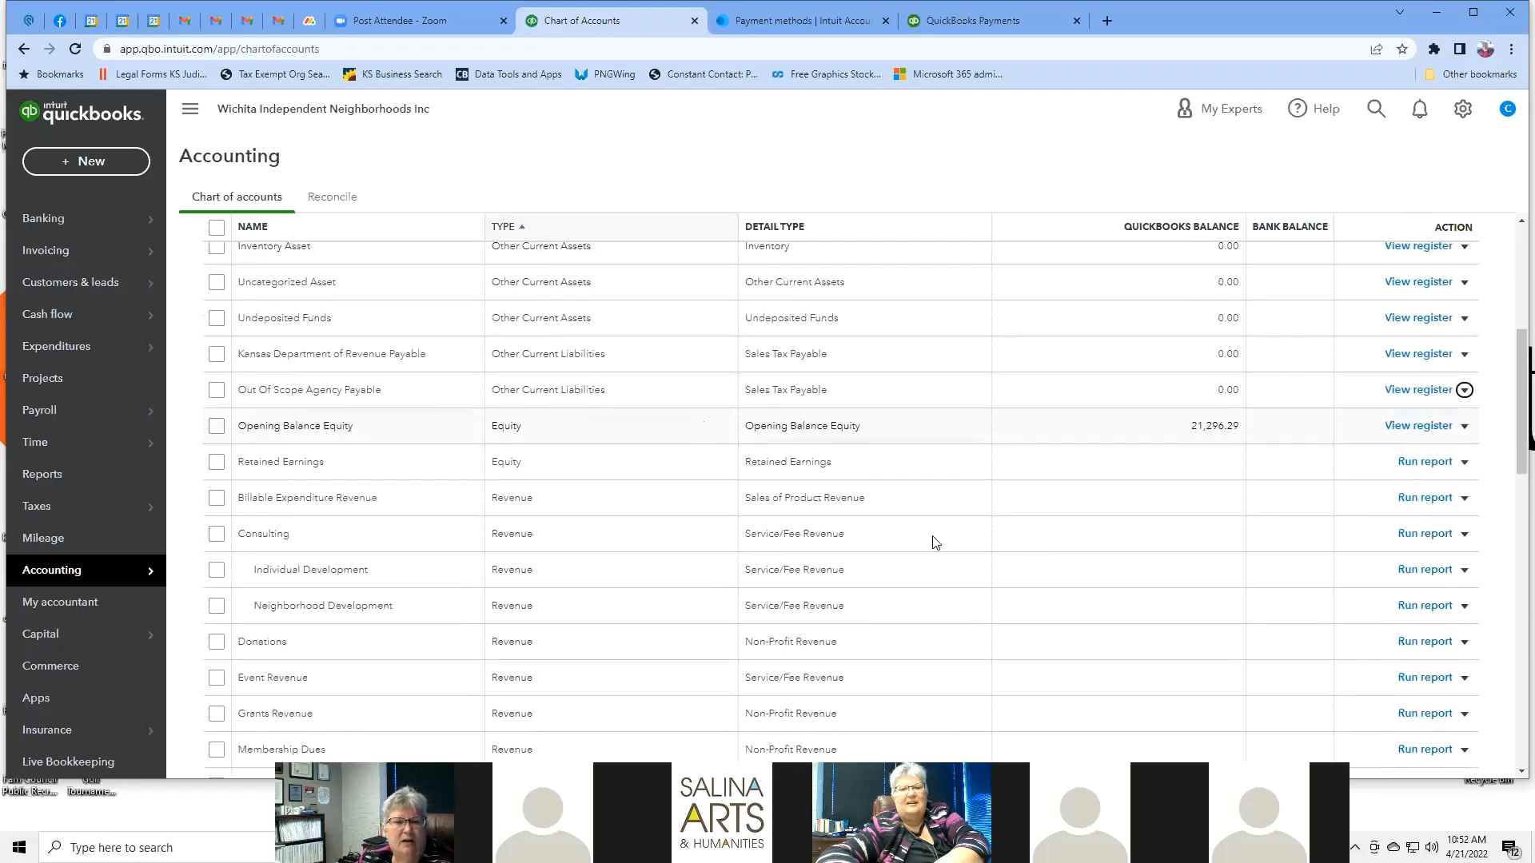
click(1464, 535)
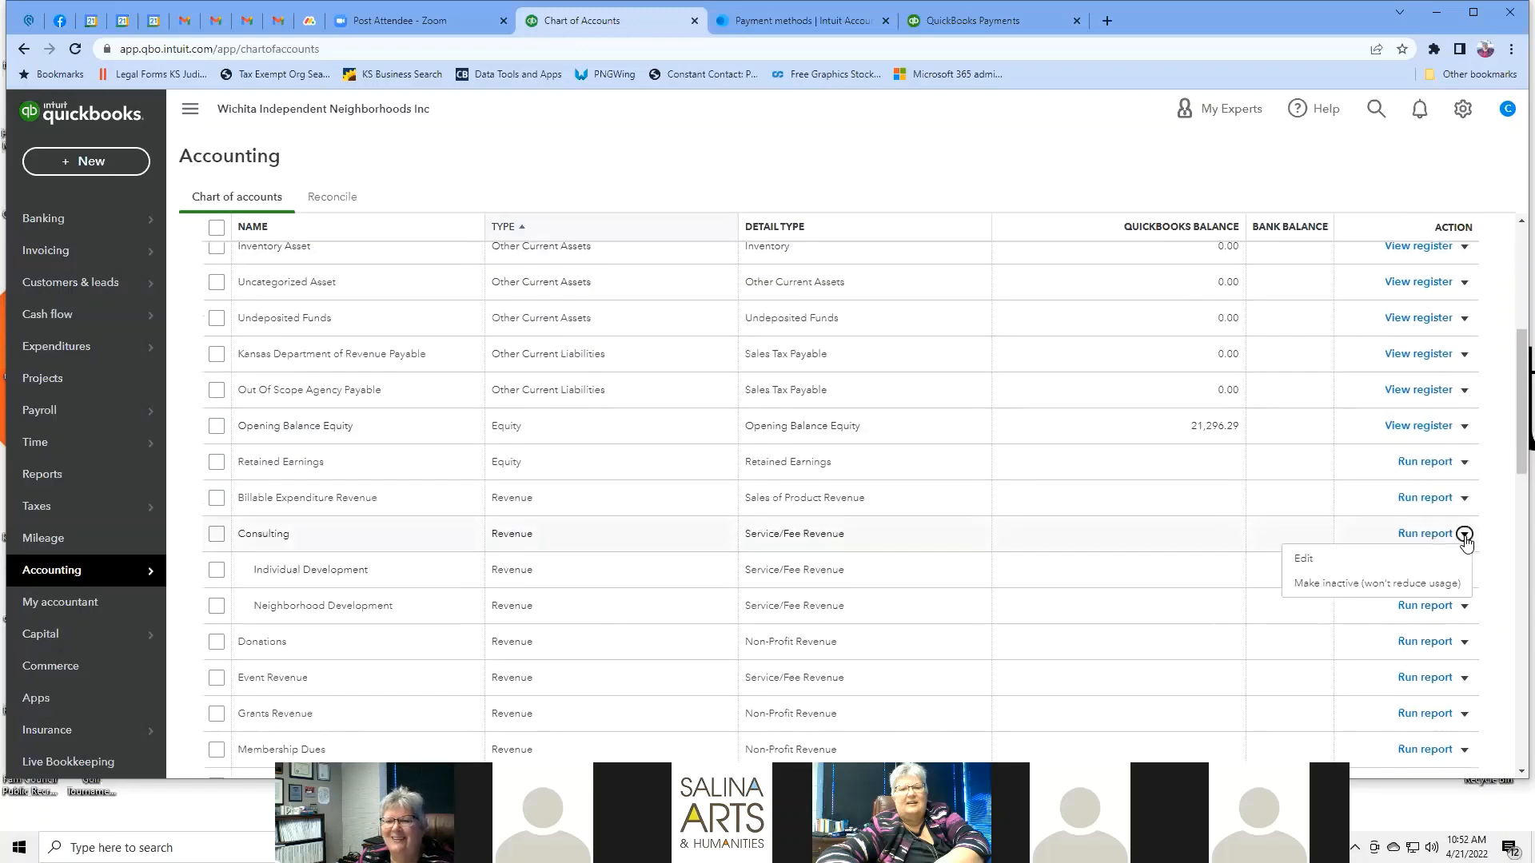
click(1391, 583)
click(868, 464)
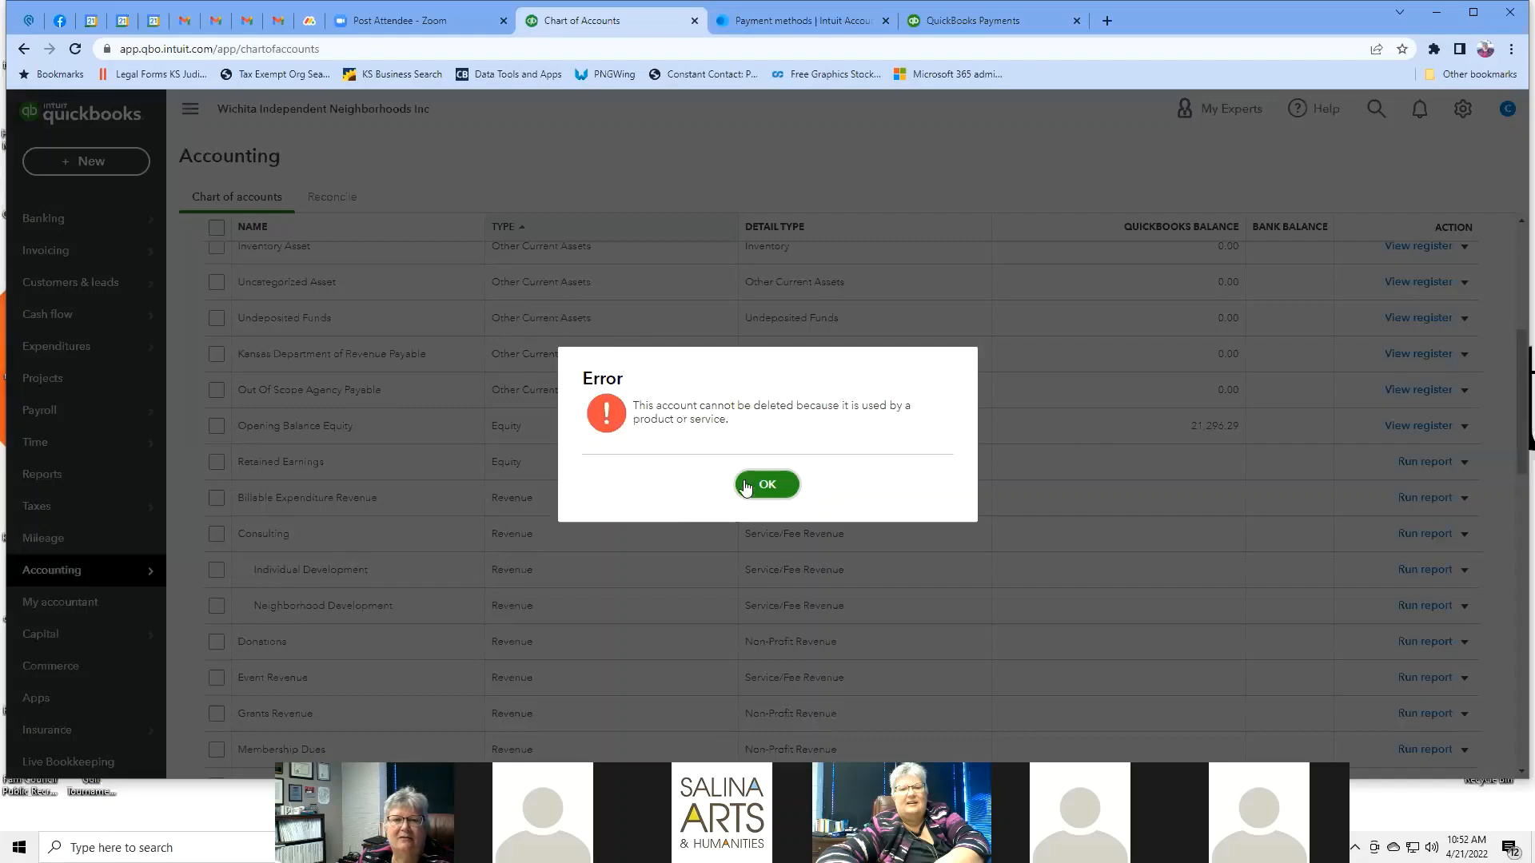
click(781, 486)
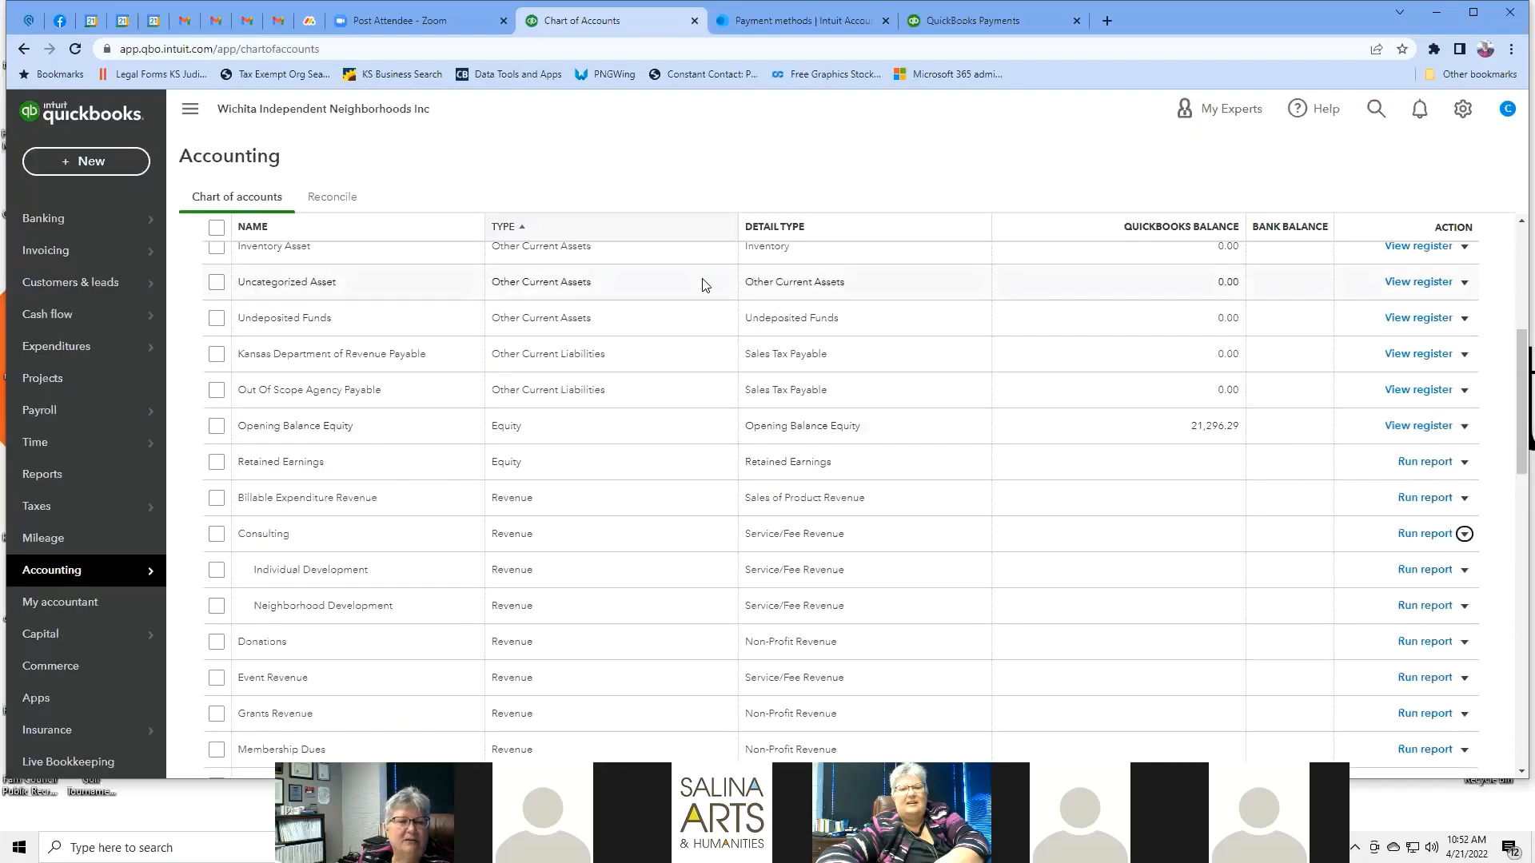
Make the Cost of Goods Sold account inactive.
scroll(703, 284, down, 3)
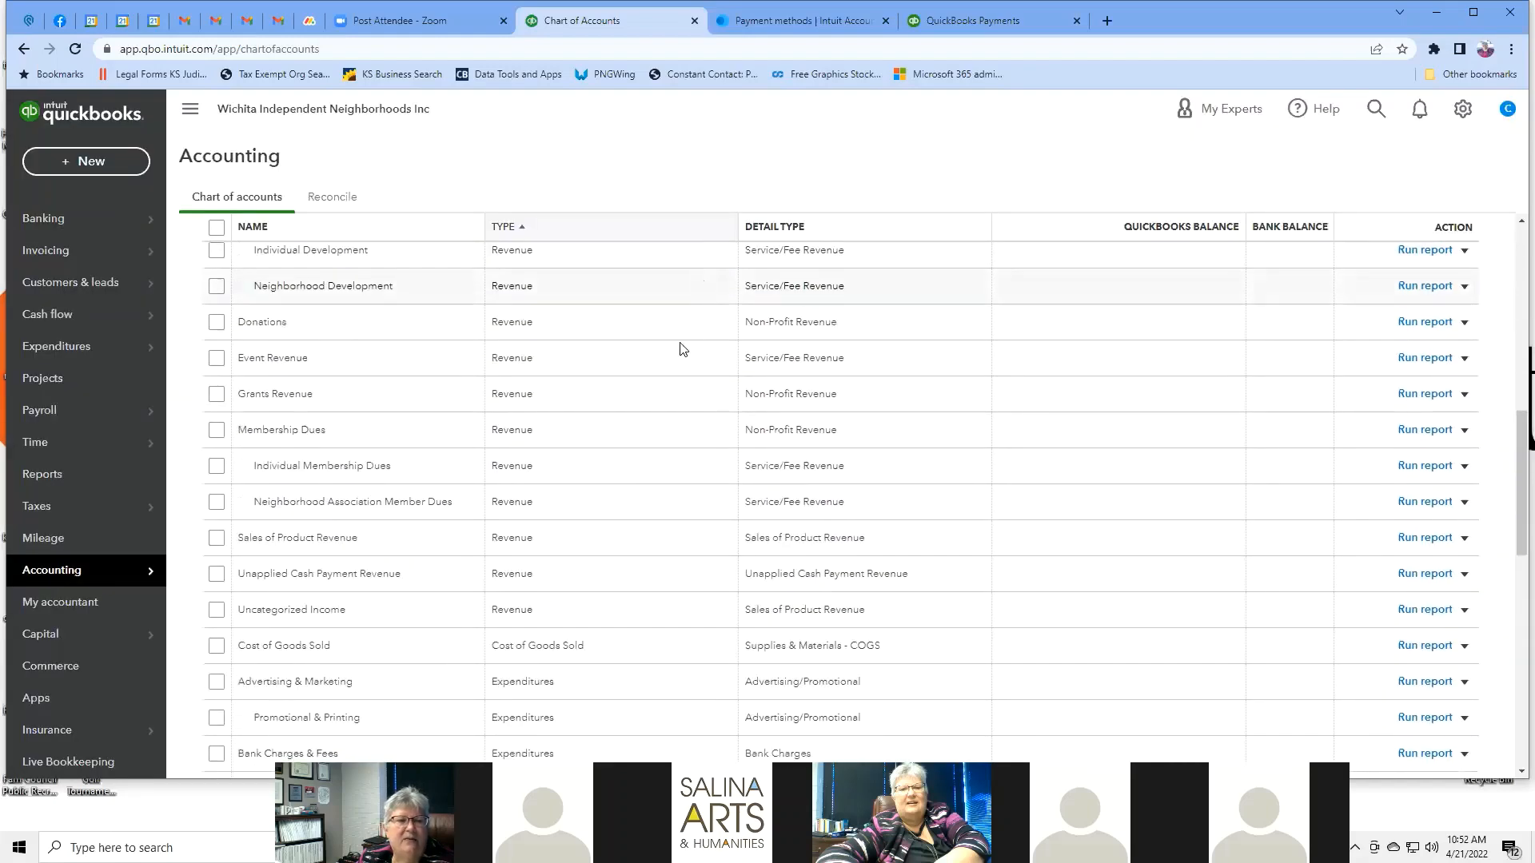
scroll(569, 470, down, 1)
scroll(570, 470, down, 2)
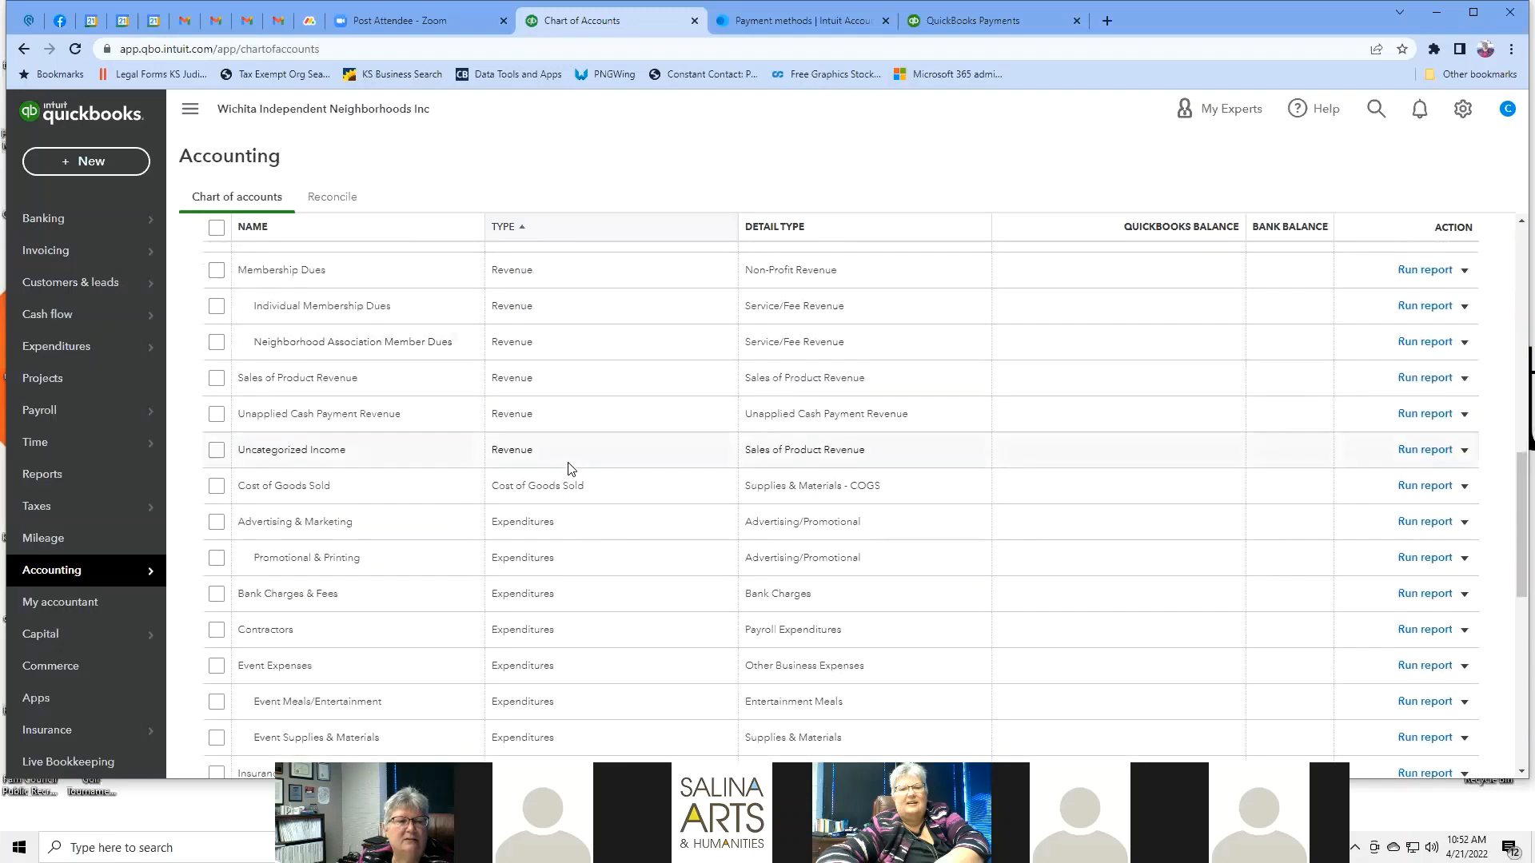
click(1465, 491)
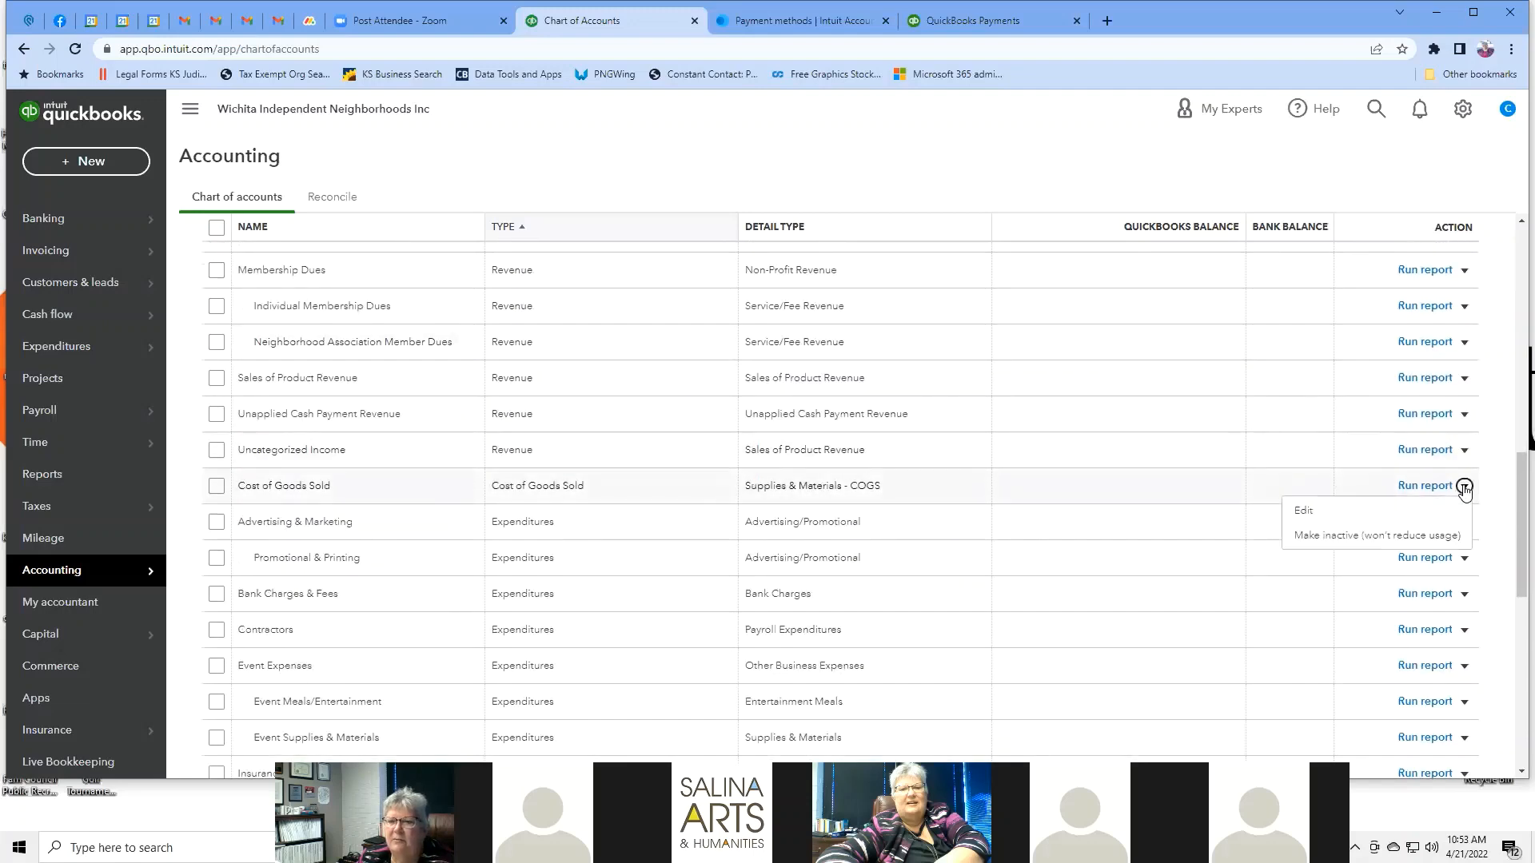
click(1354, 536)
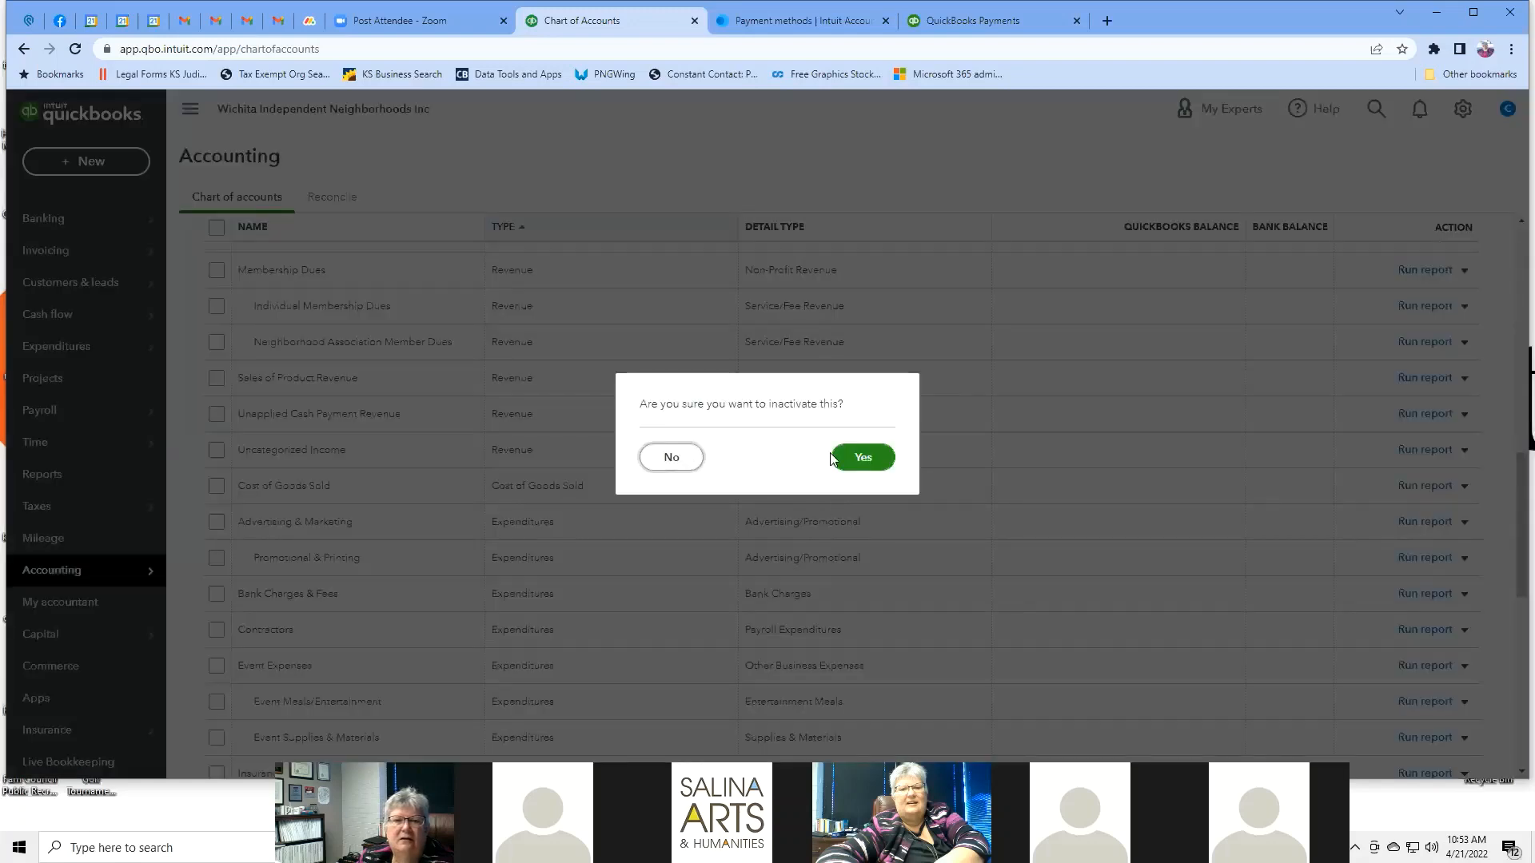
click(862, 456)
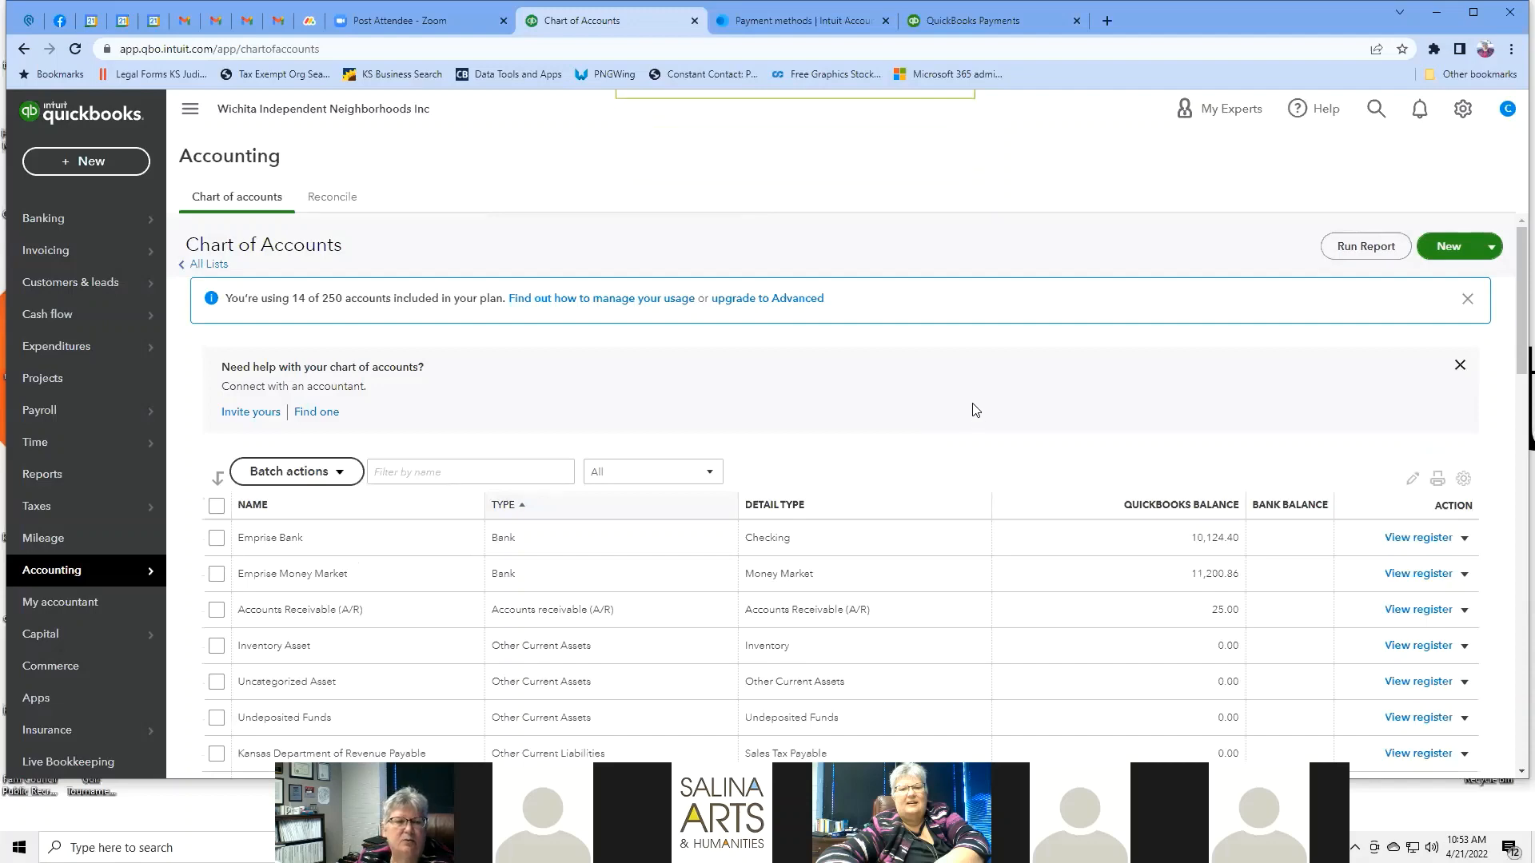
scroll(976, 410, down, 6)
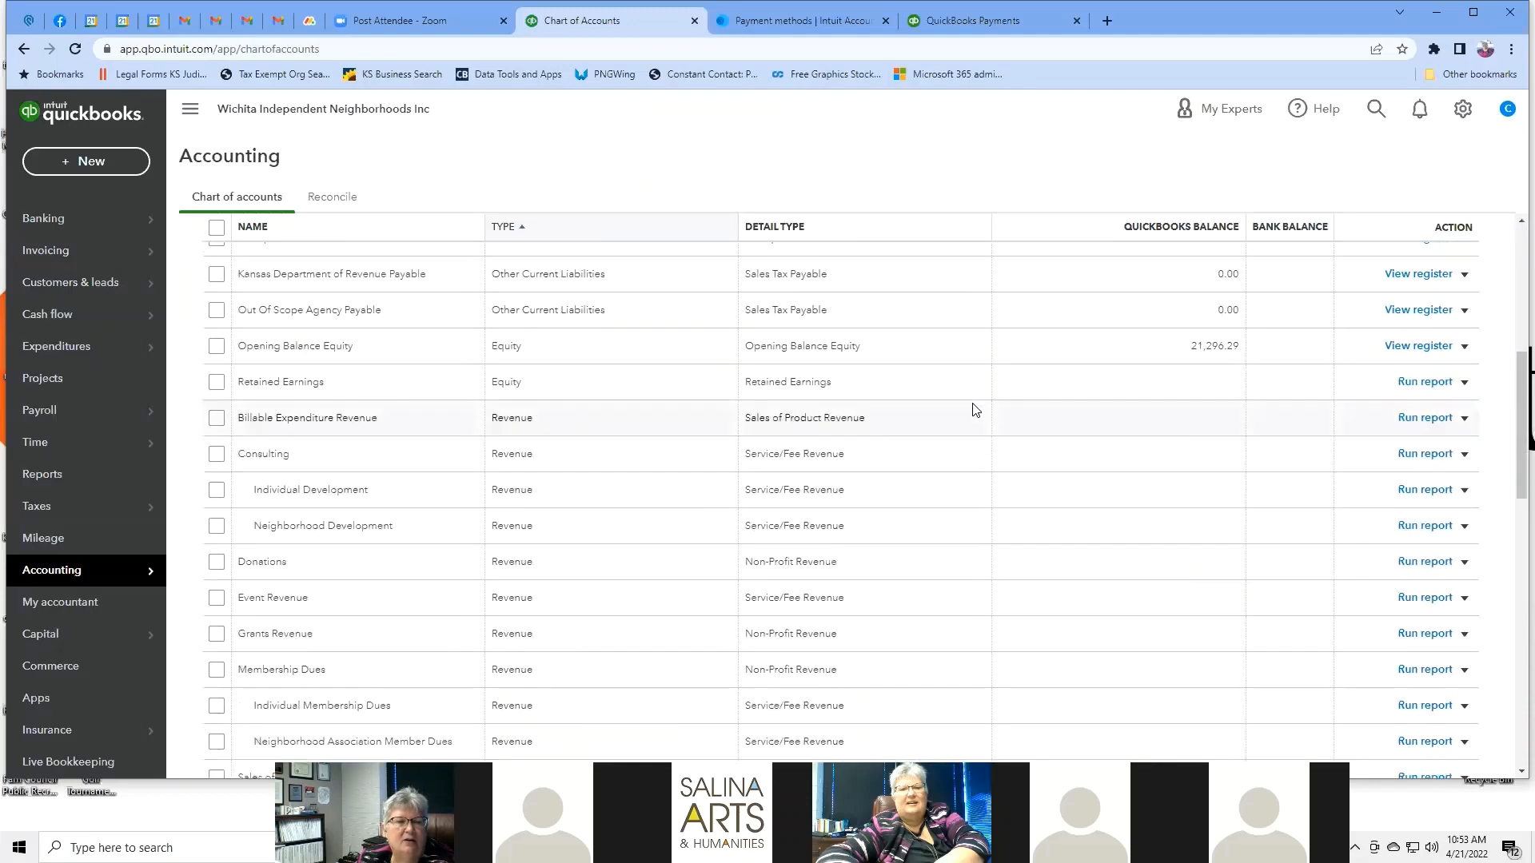
scroll(975, 410, down, 3)
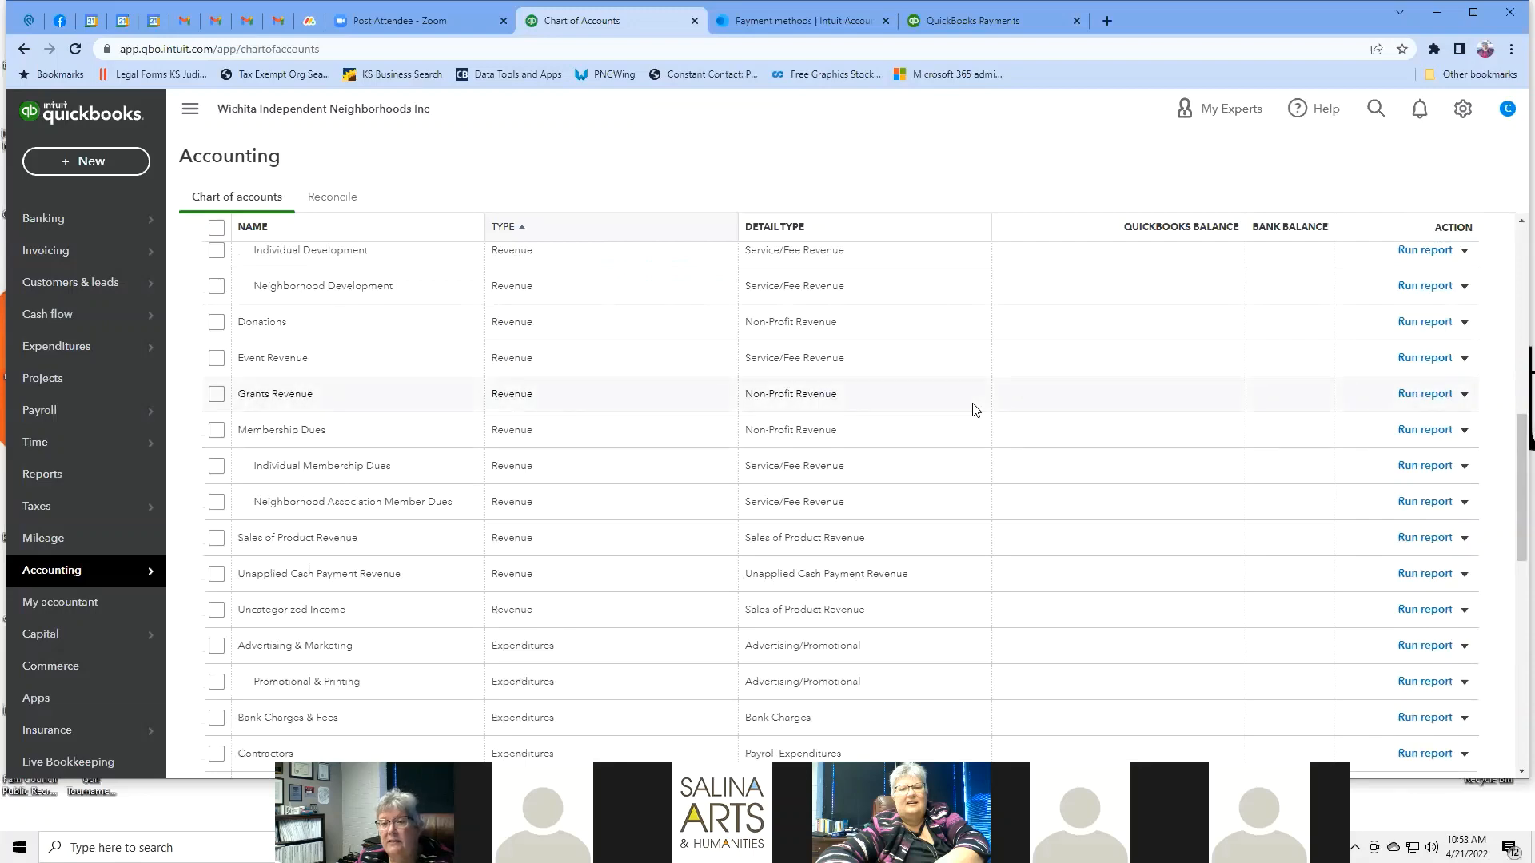
scroll(975, 410, down, 4)
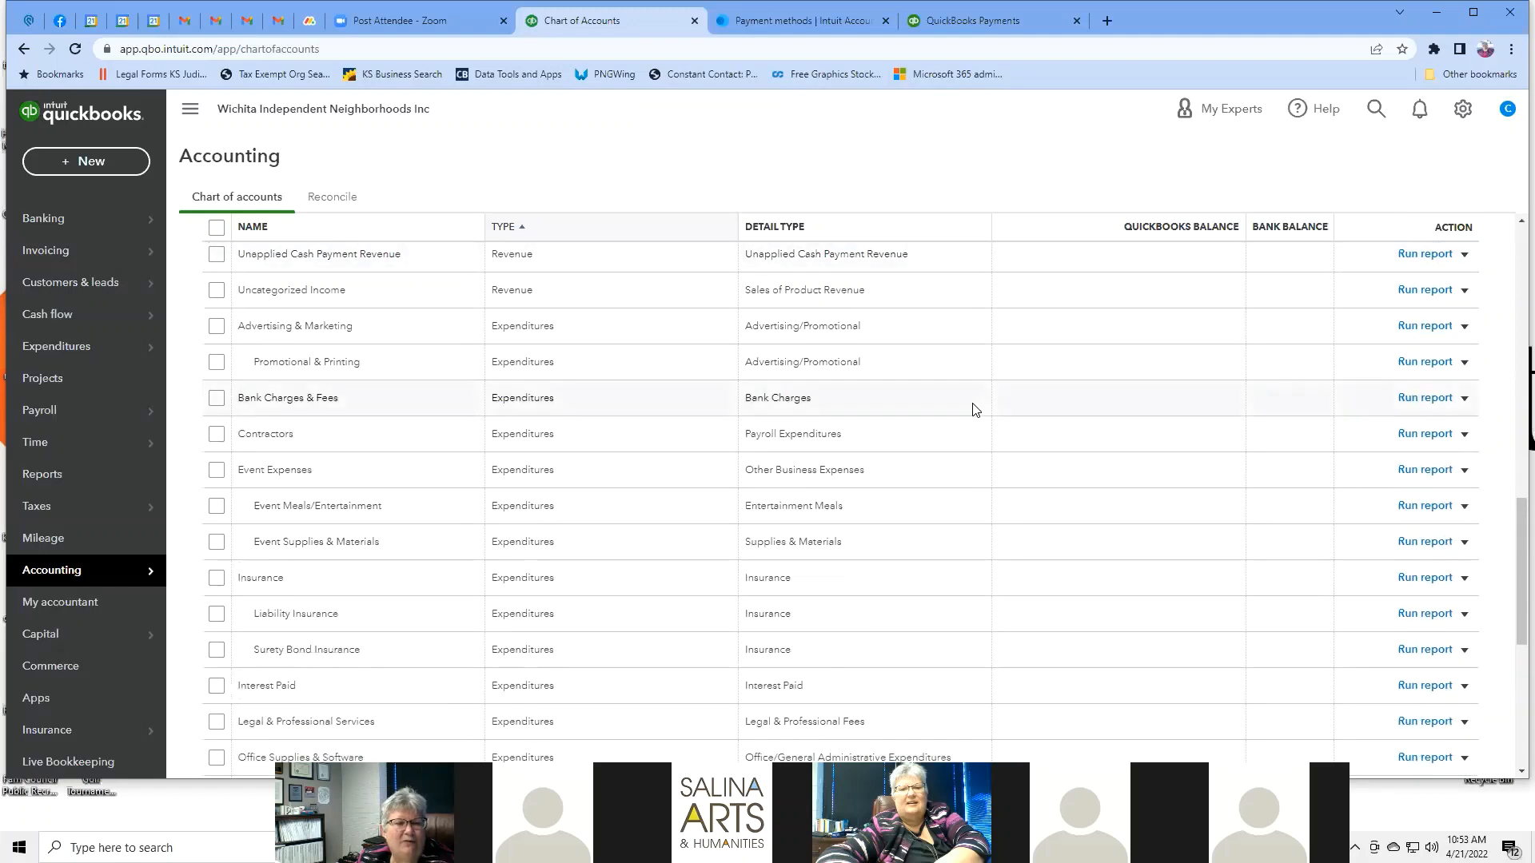
scroll(975, 410, down, 4)
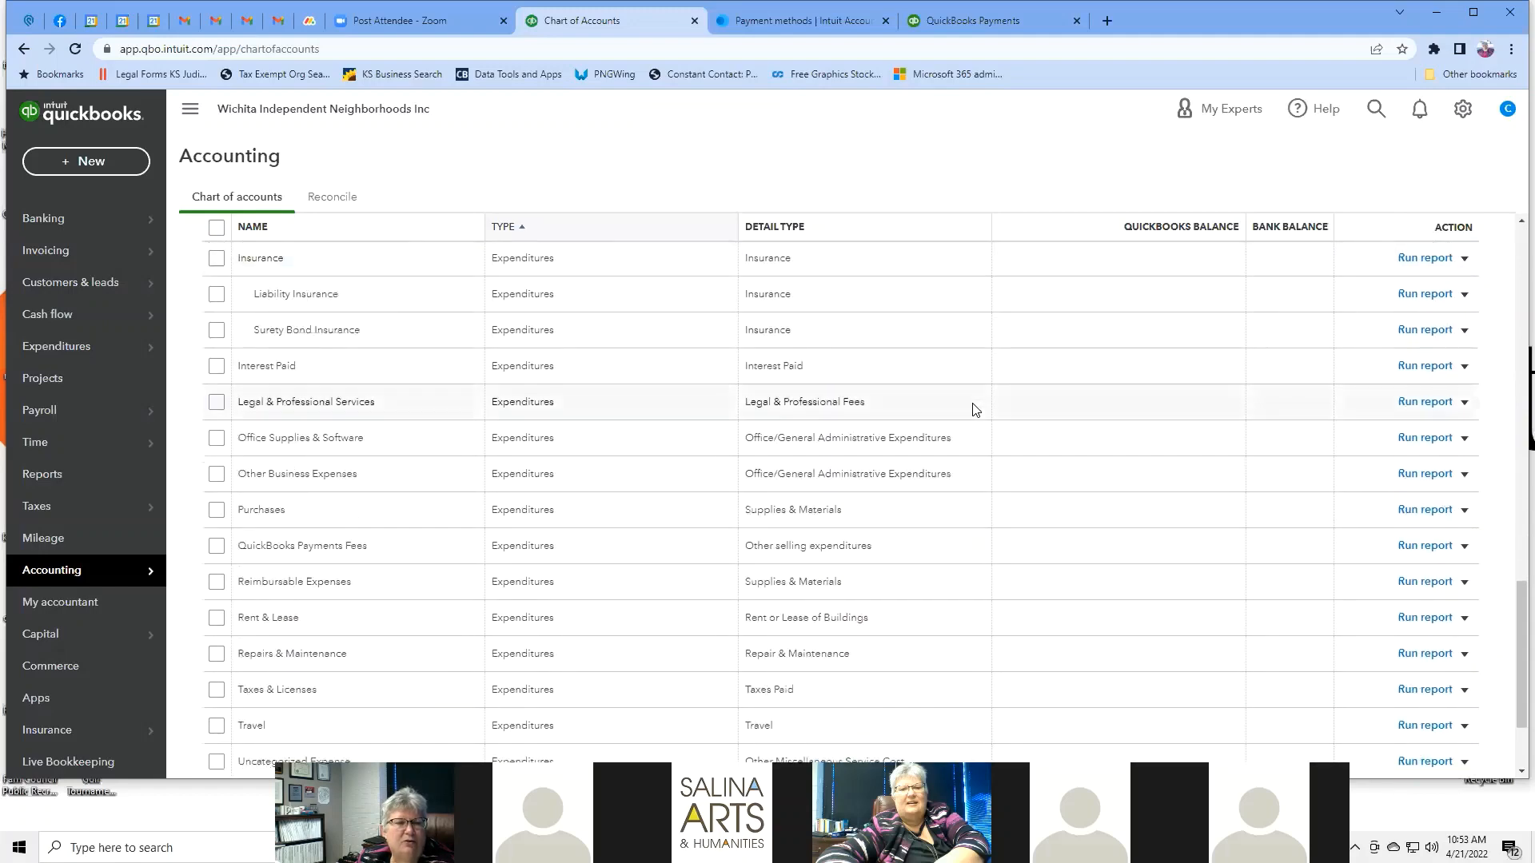
scroll(975, 410, down, 2)
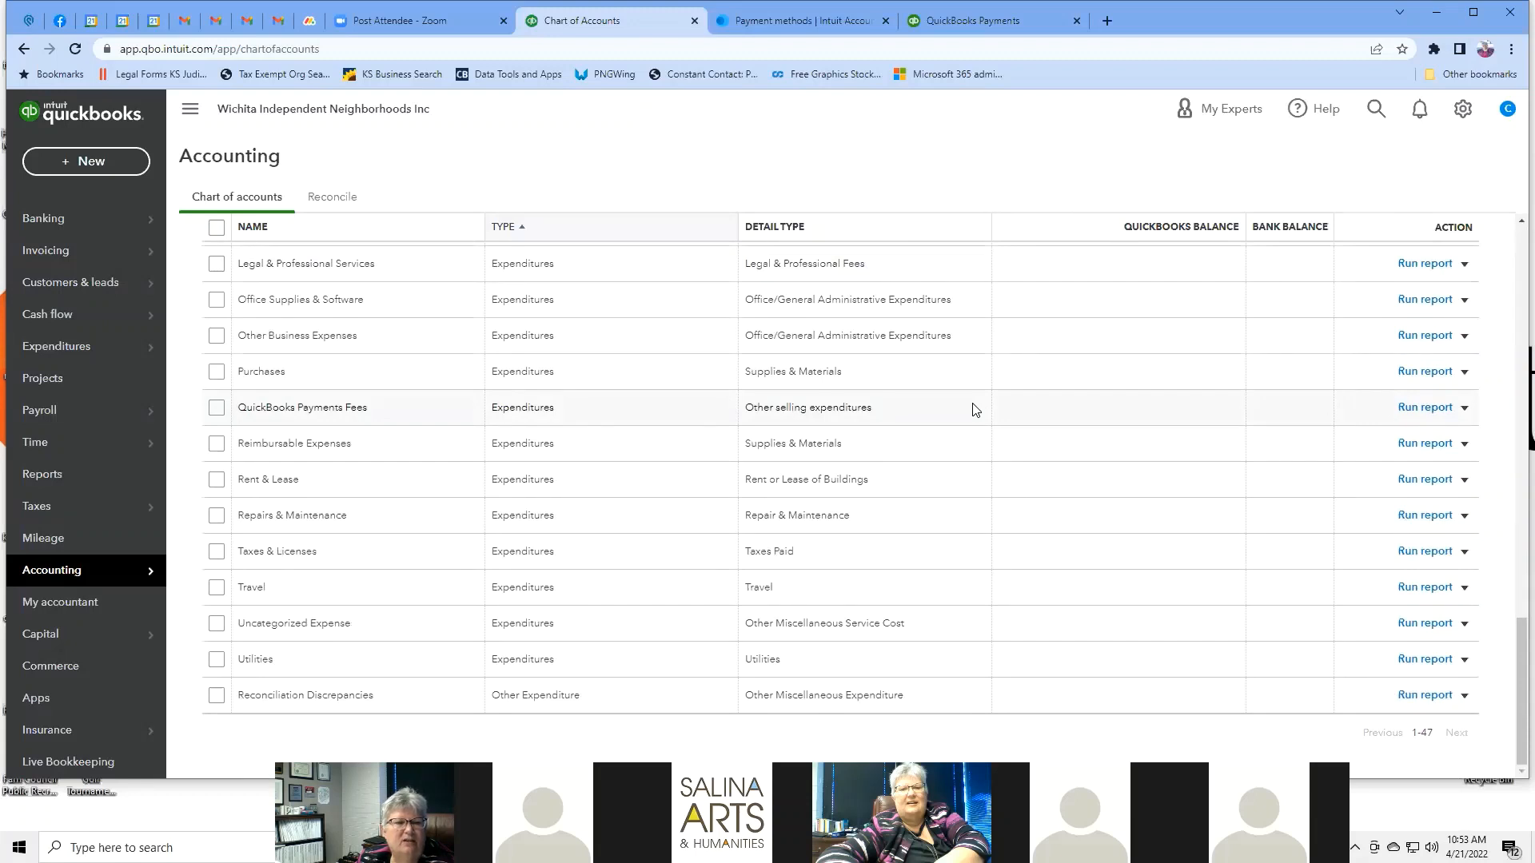
scroll(975, 410, up, 15)
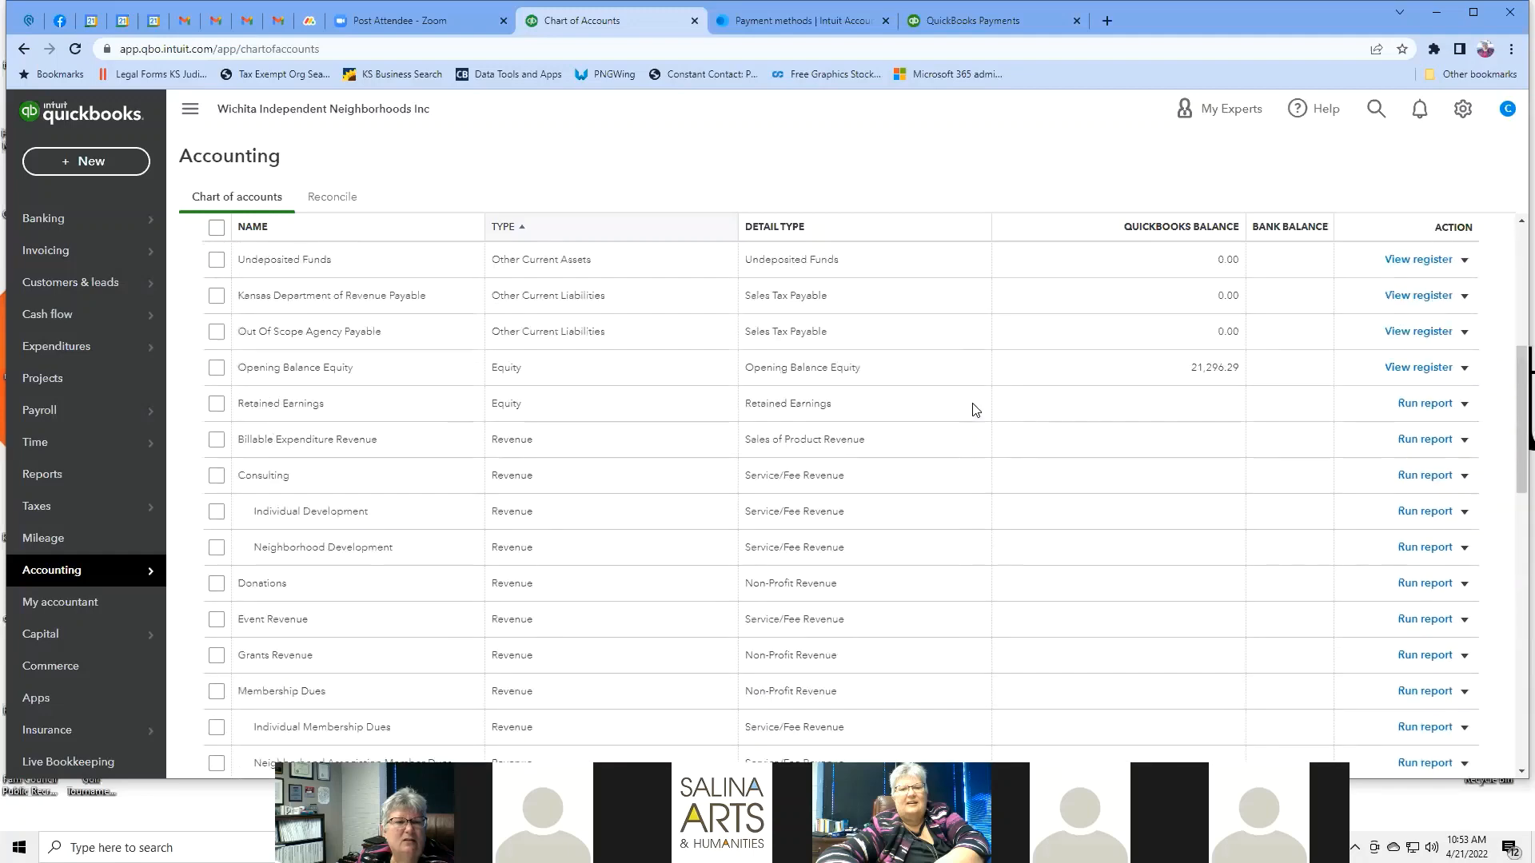
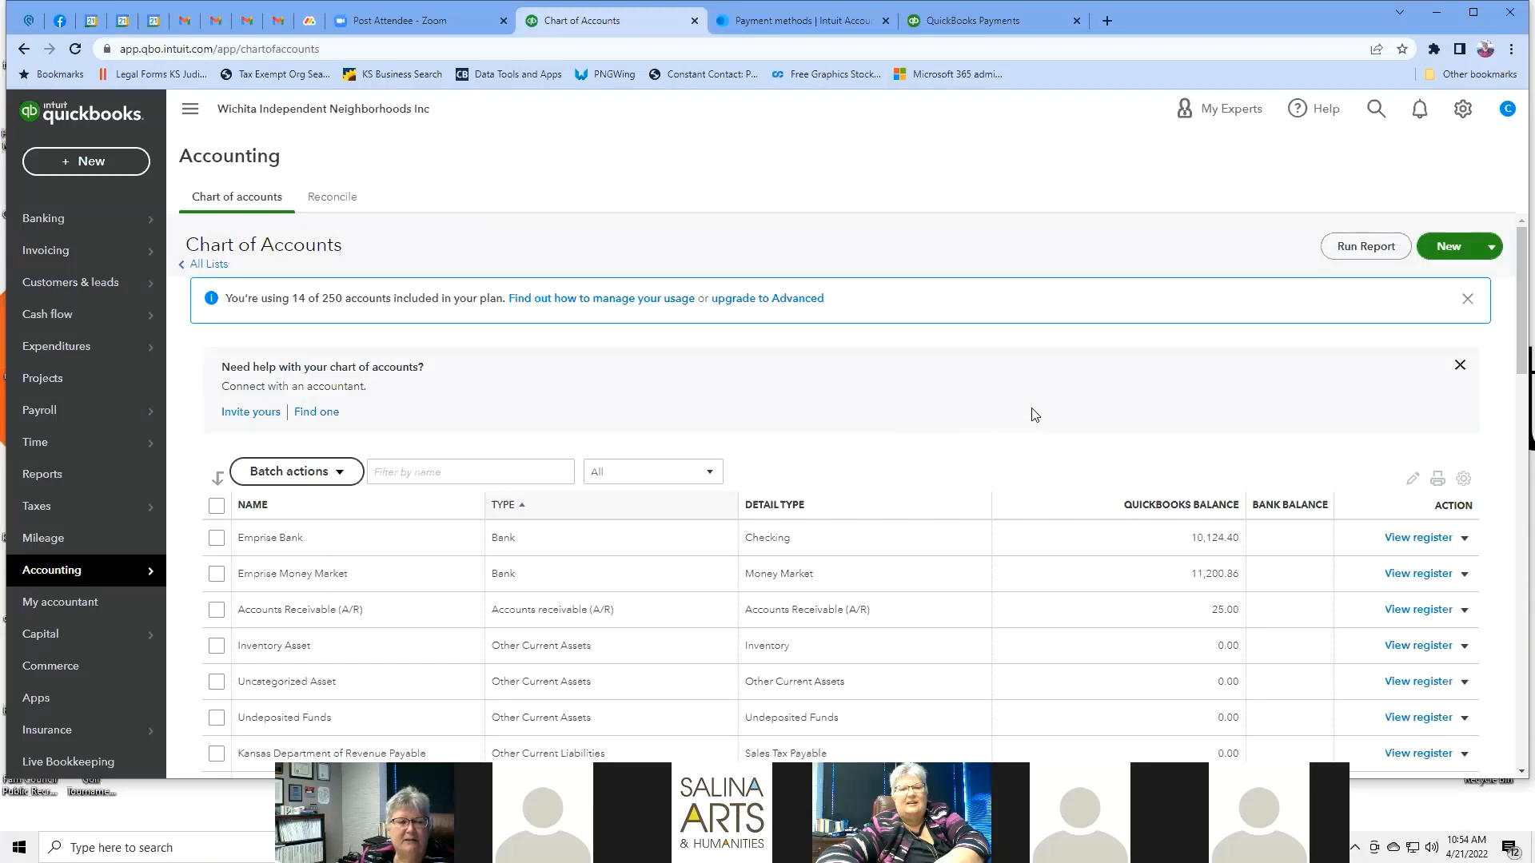
Visit the QuickBooks Labs page from the gear menu, then return to the Chart of Accounts.
scroll(1034, 414, down, 2)
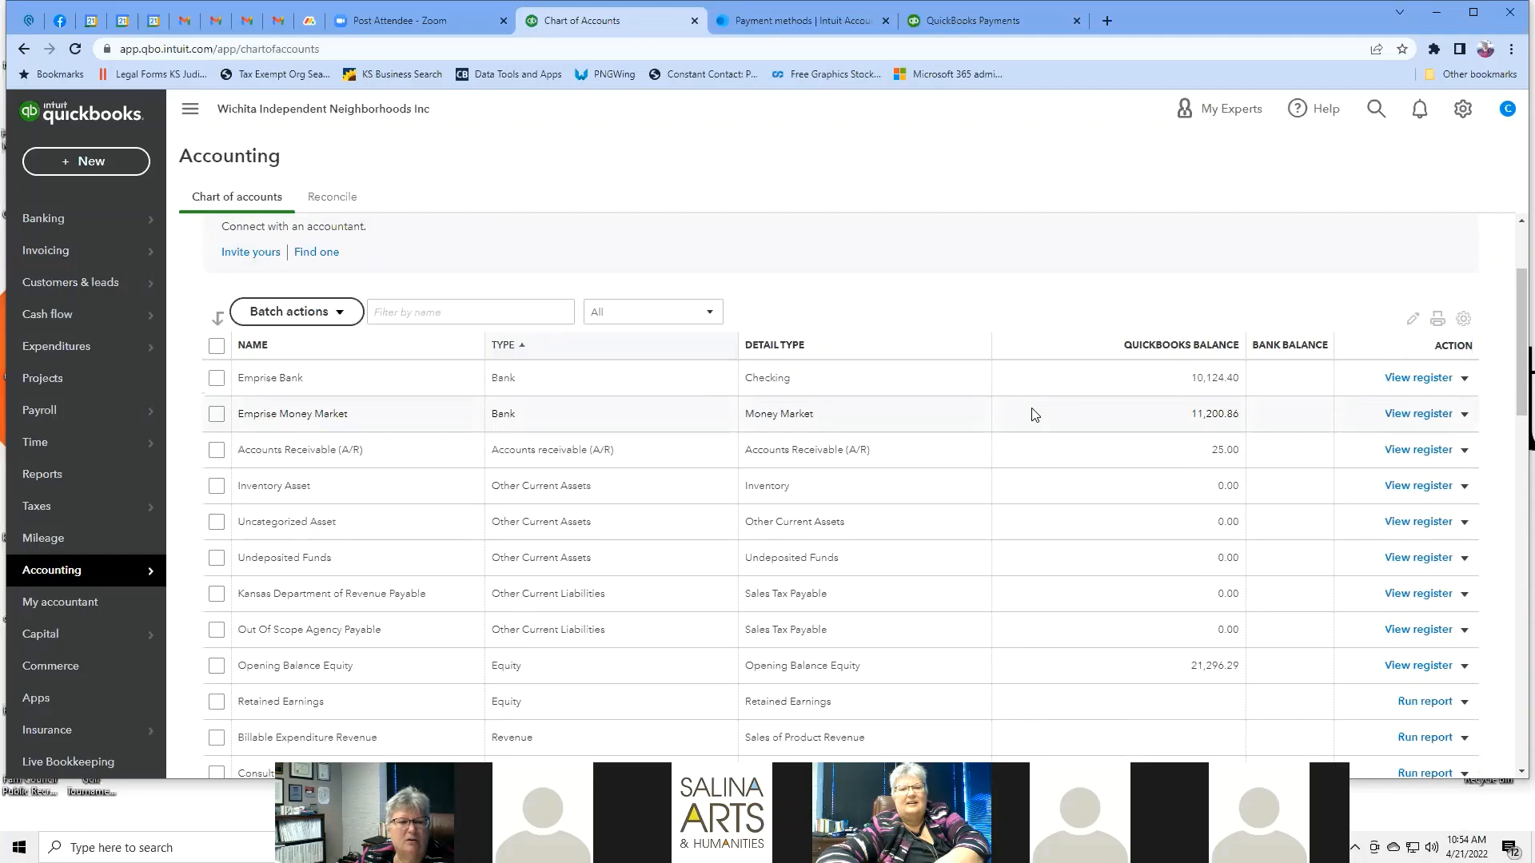
scroll(1032, 414, down, 2)
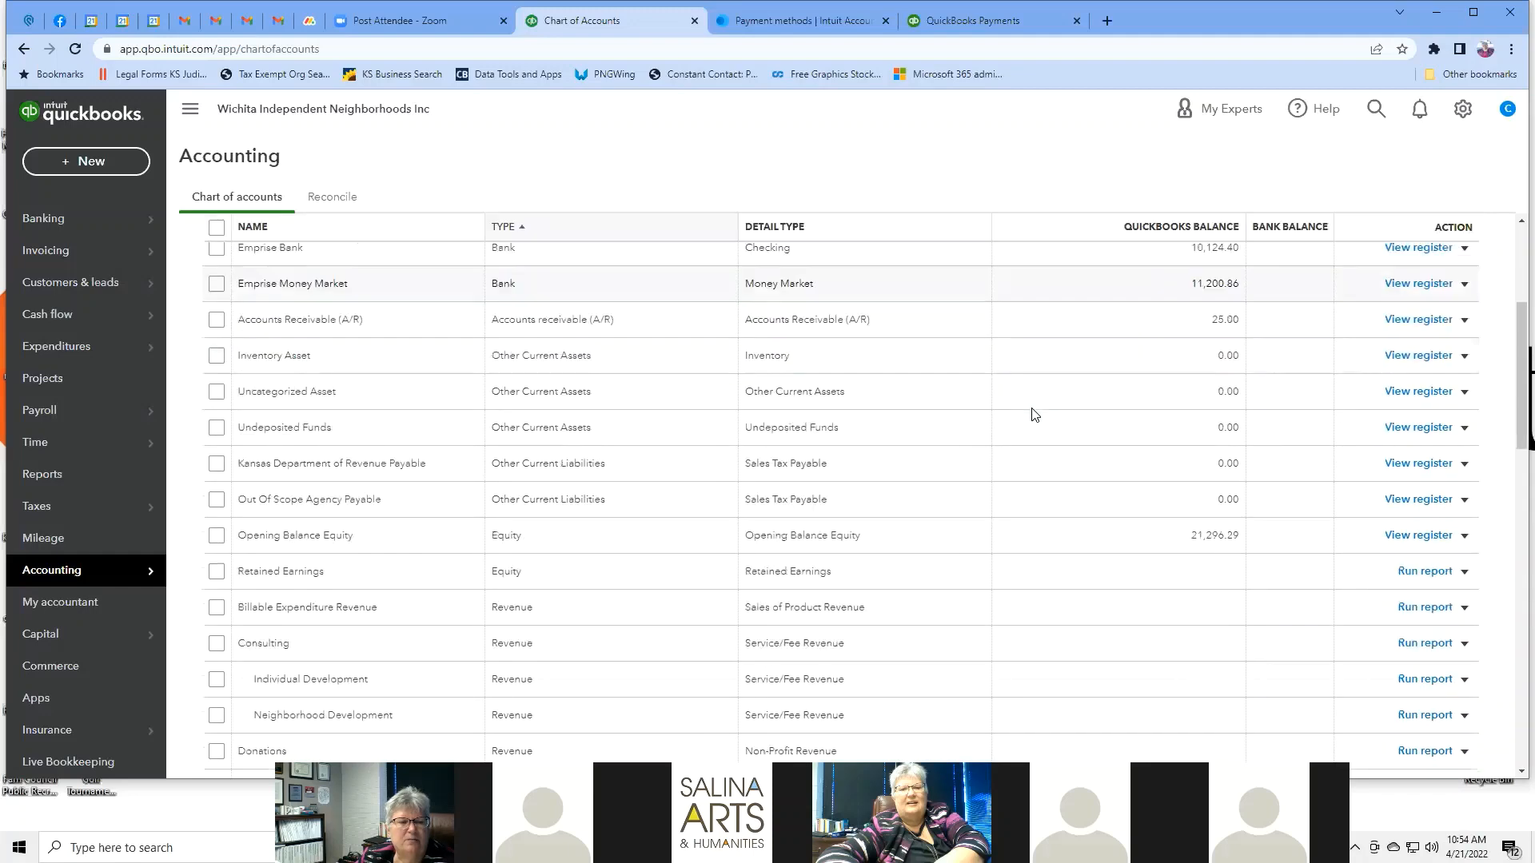
scroll(1033, 412, up, 4)
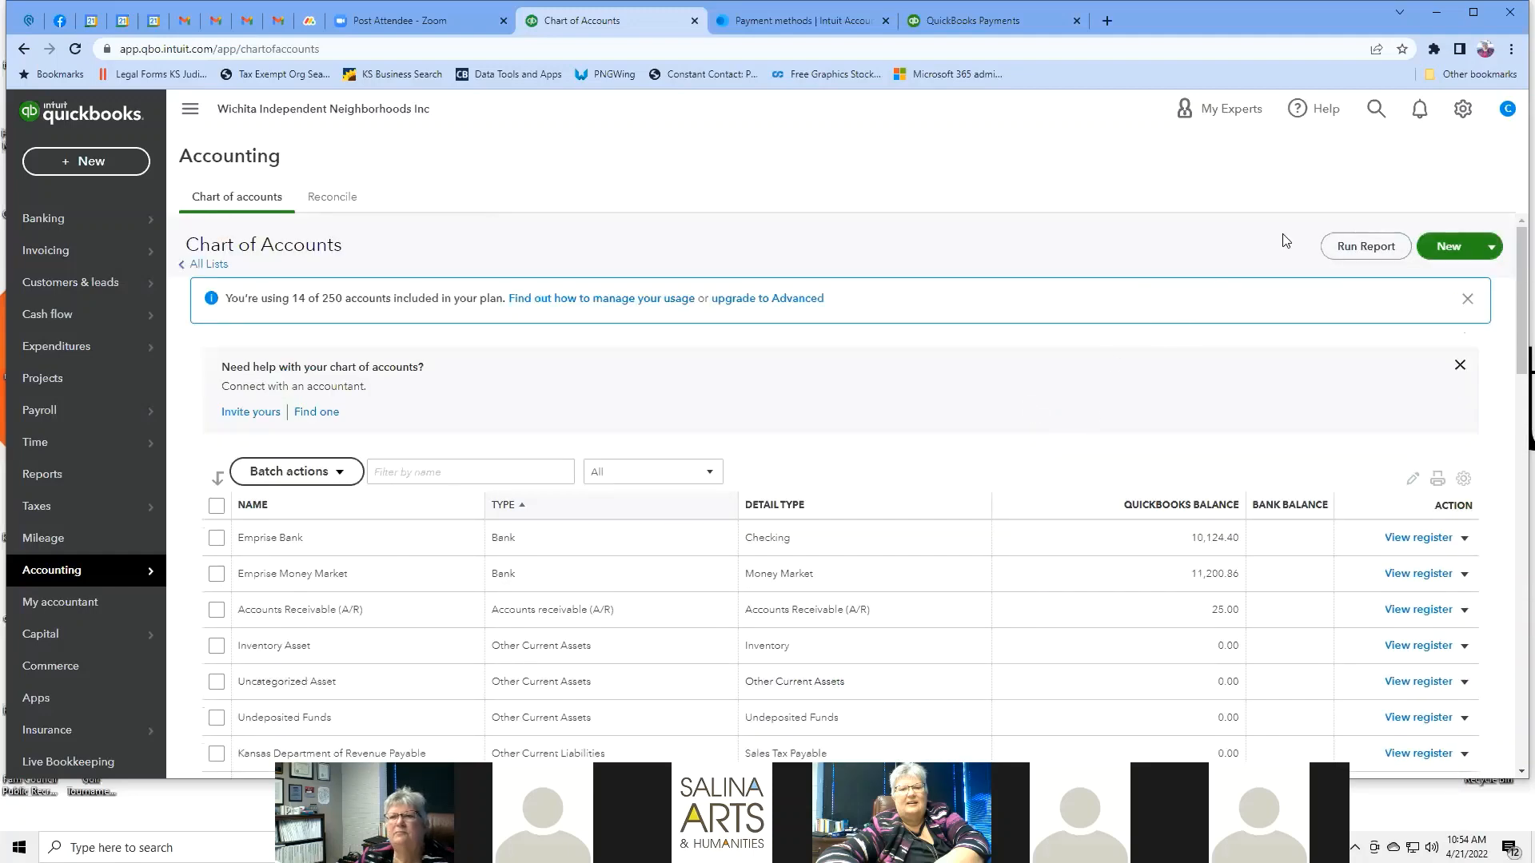
click(1462, 112)
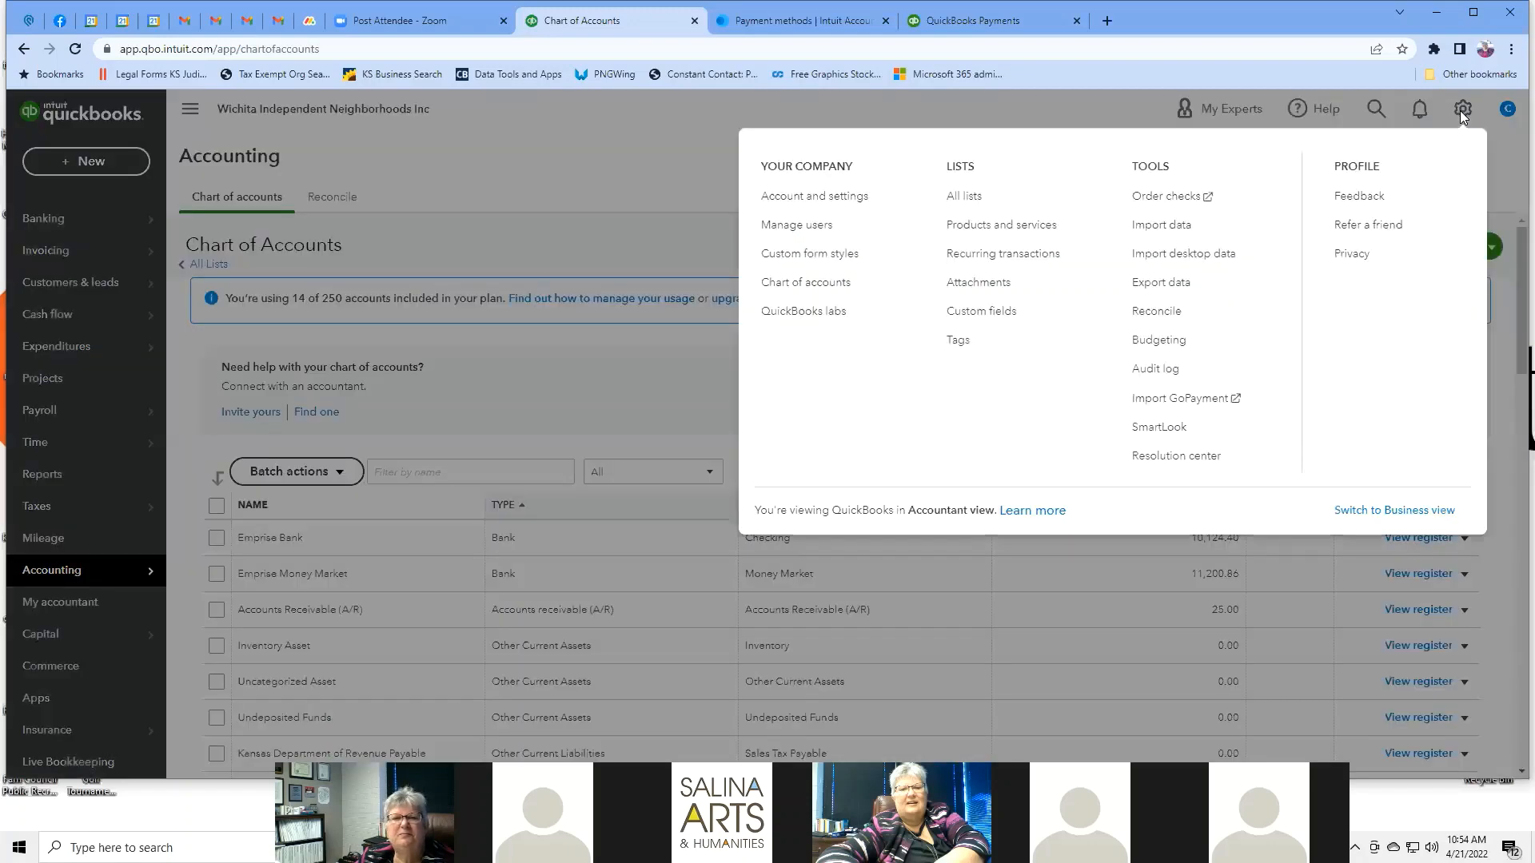
click(801, 311)
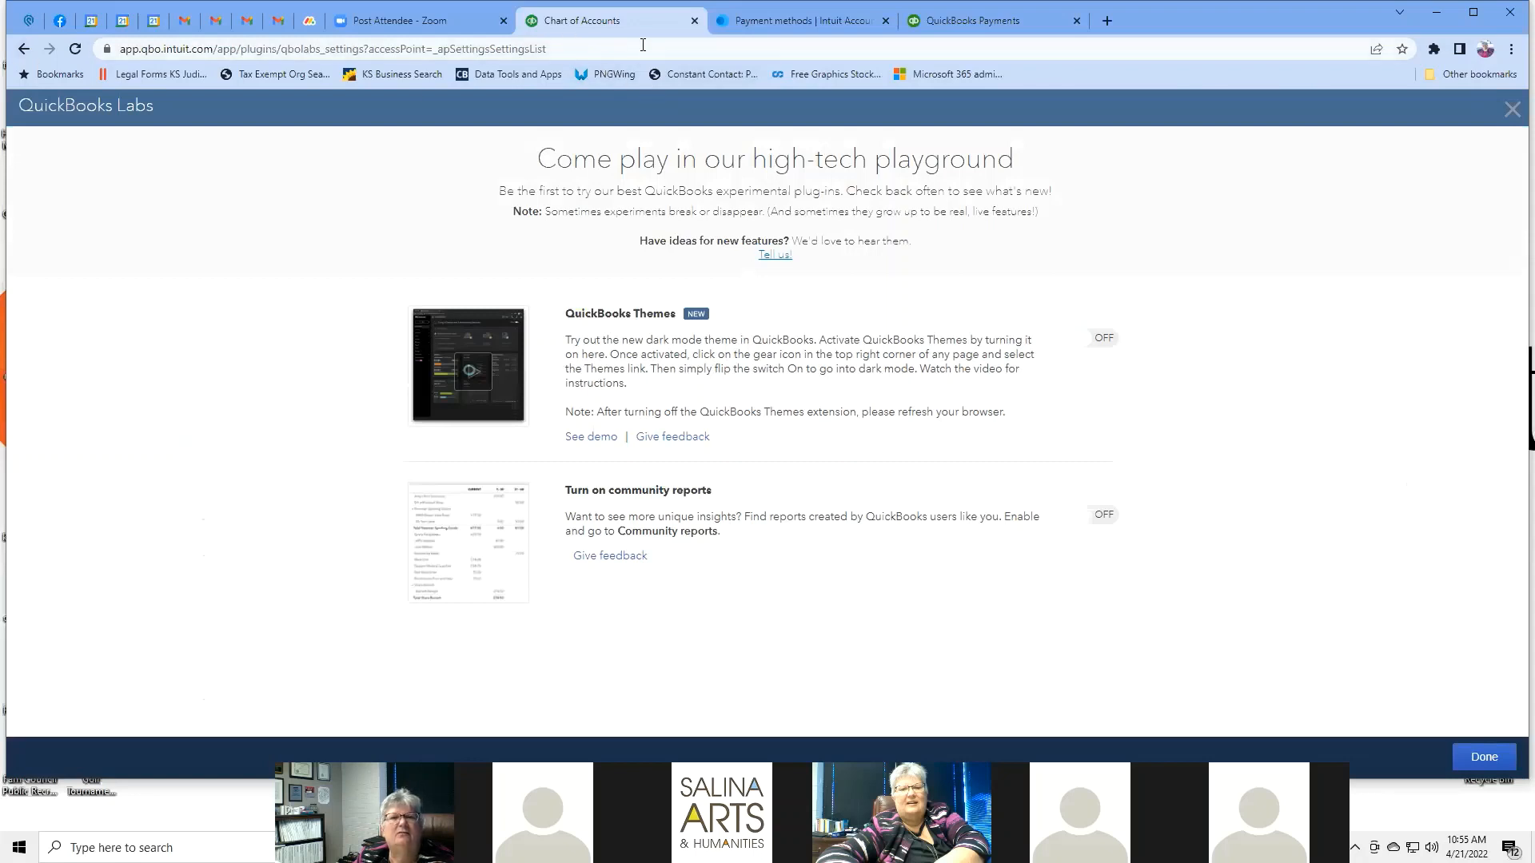
click(24, 50)
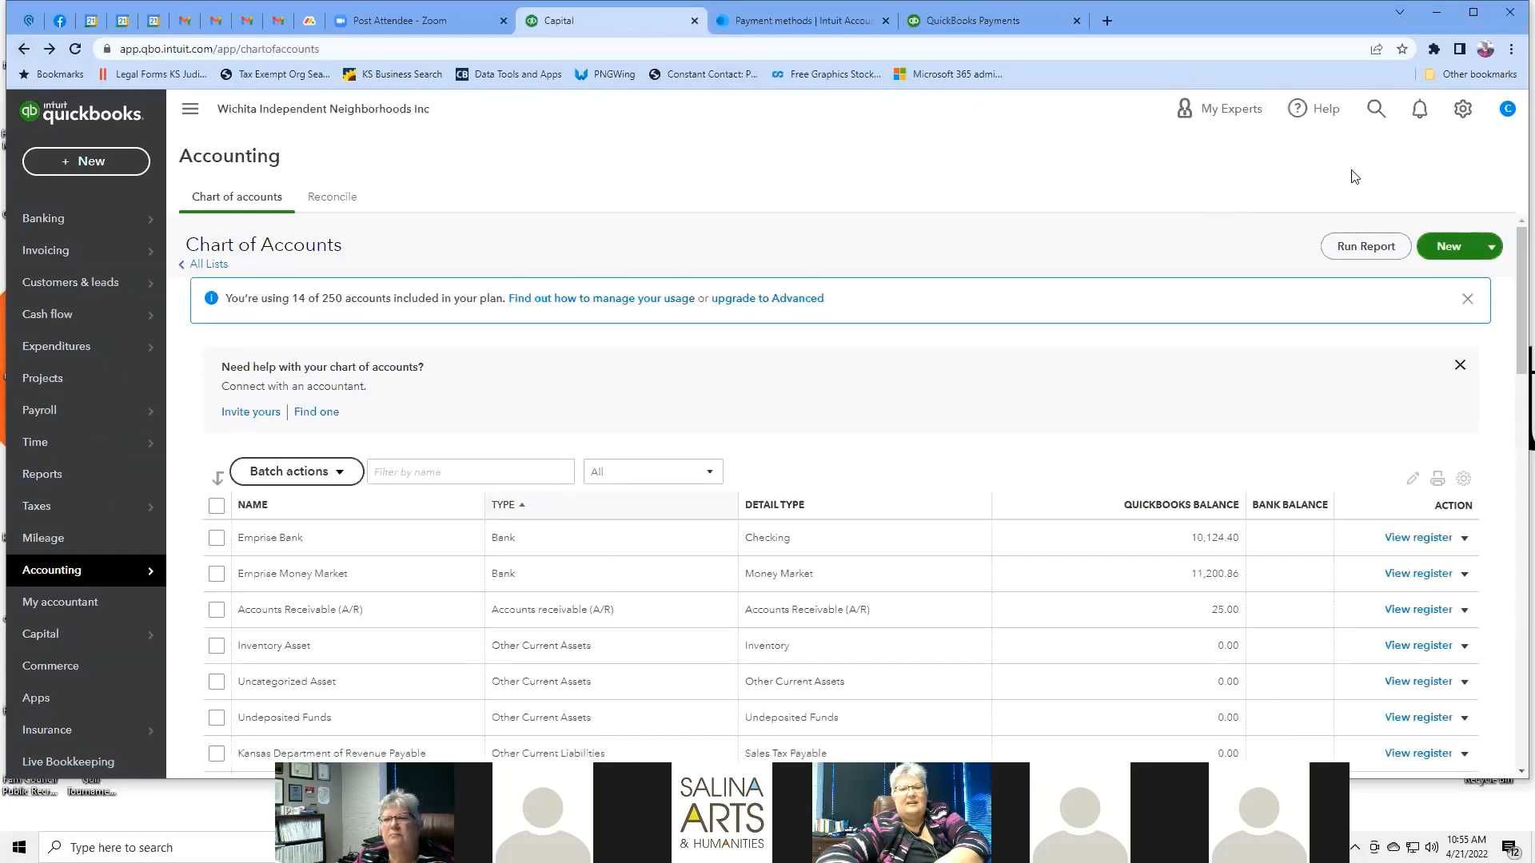
Open All lists, check the Chart of Accounts from there, and return to Lists.
click(1462, 109)
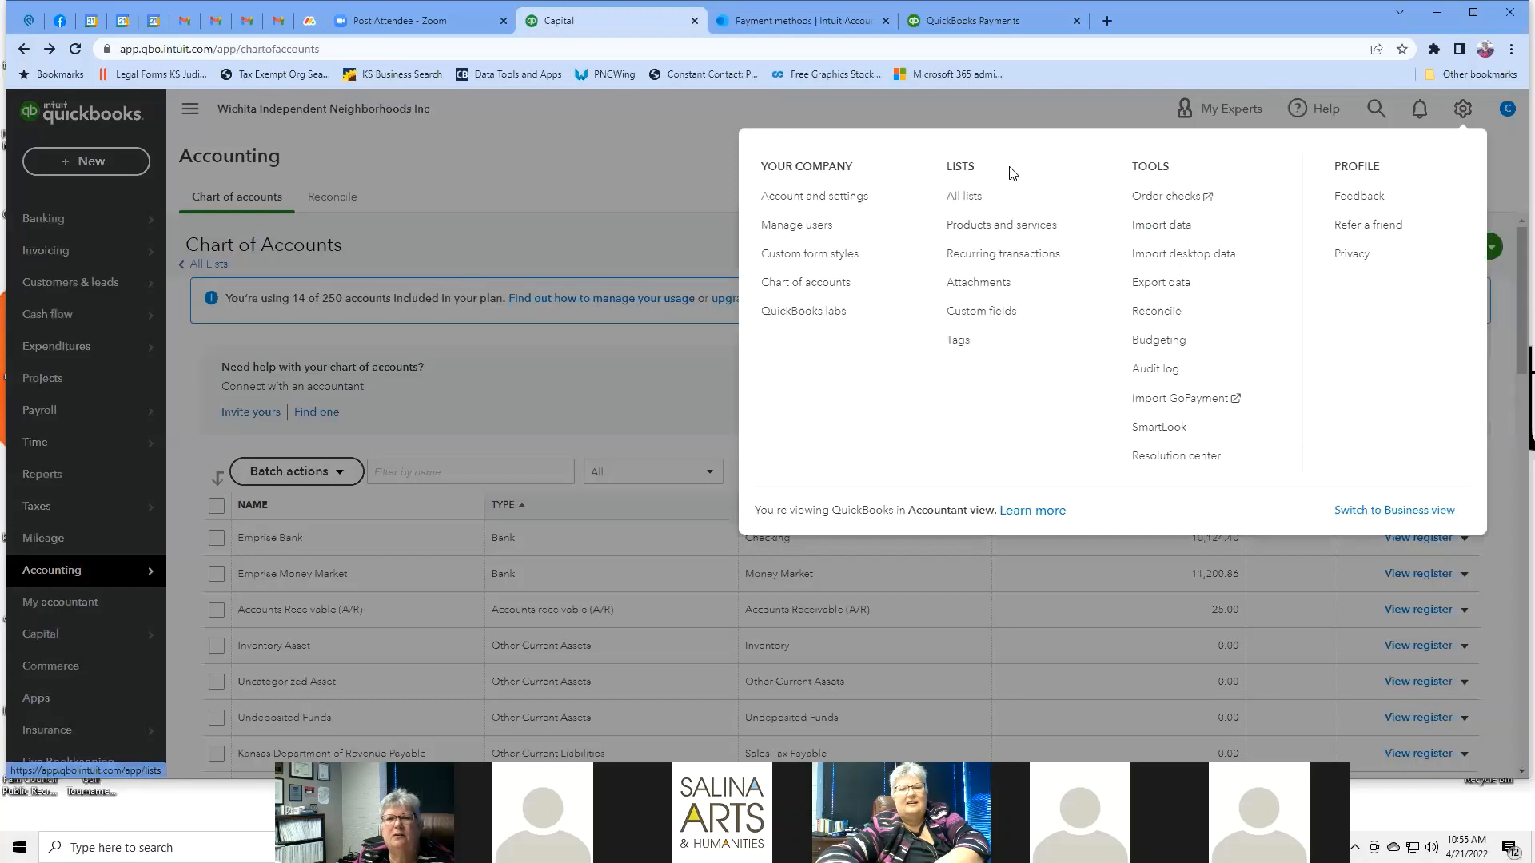
click(976, 197)
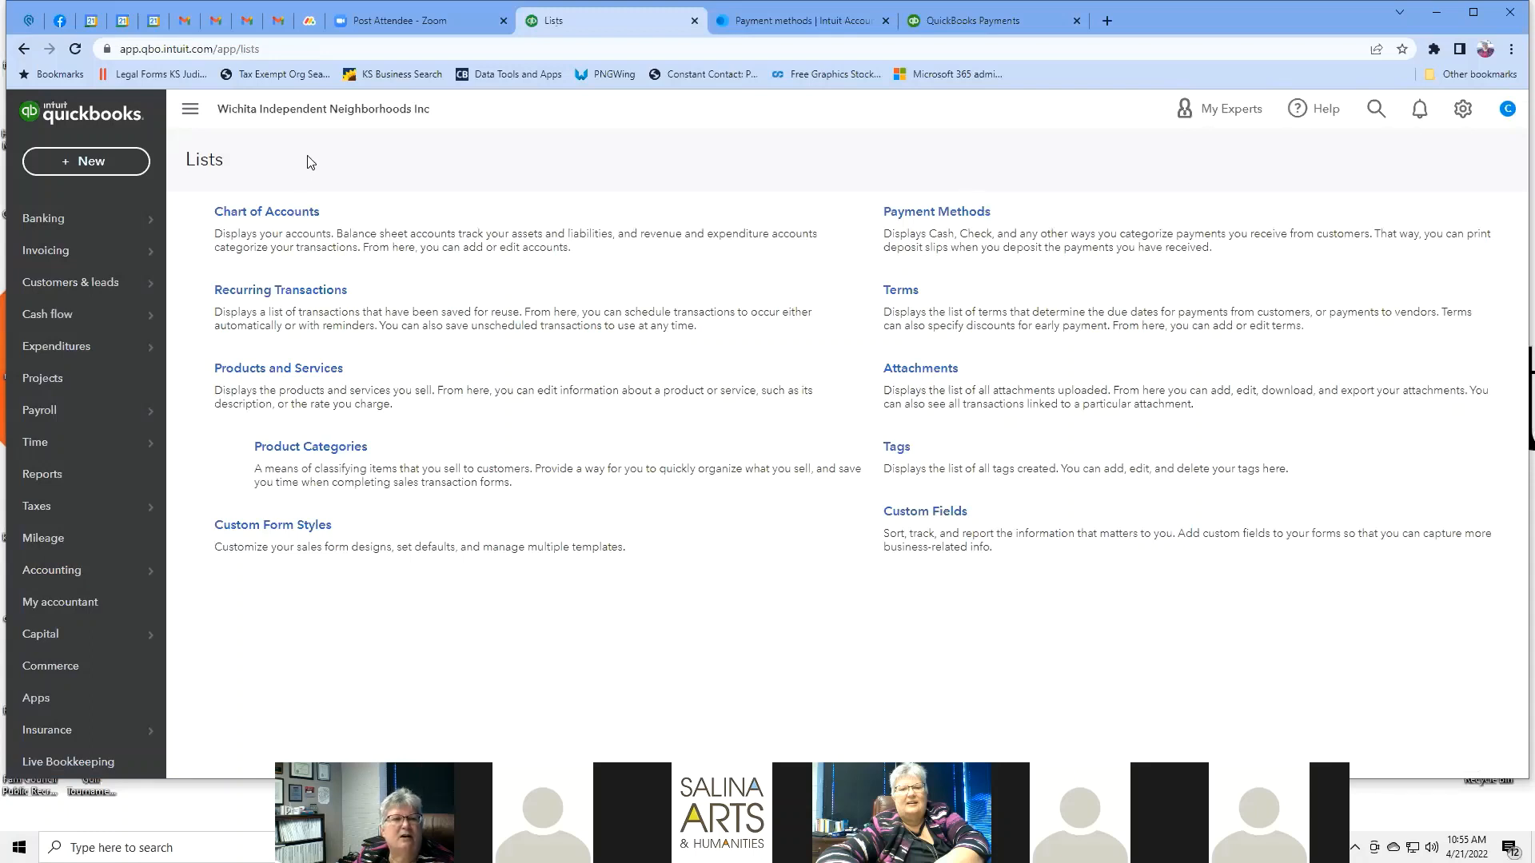
click(291, 213)
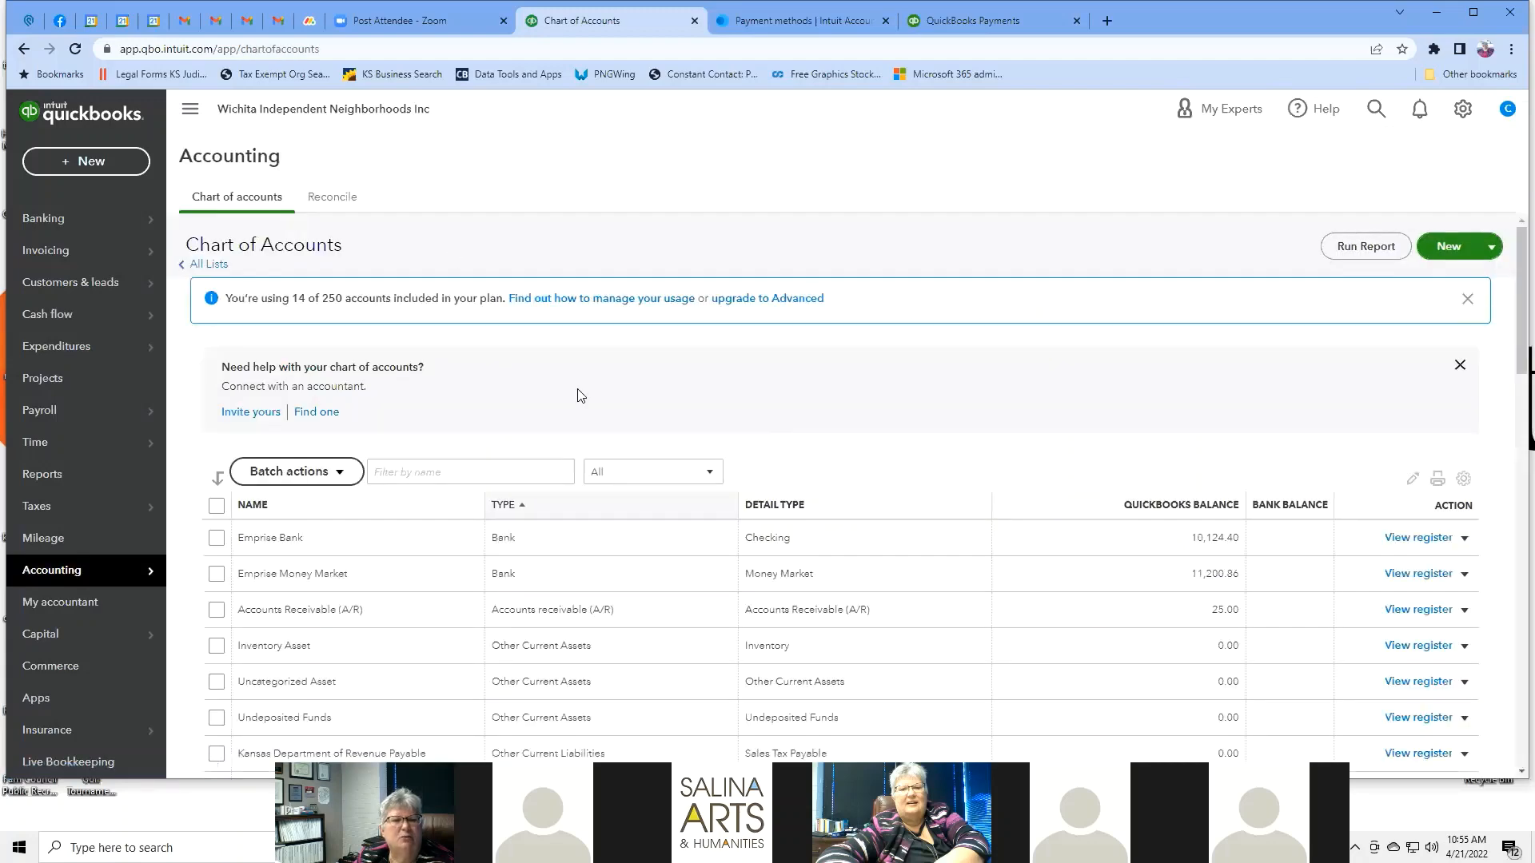
scroll(216, 480, down, 5)
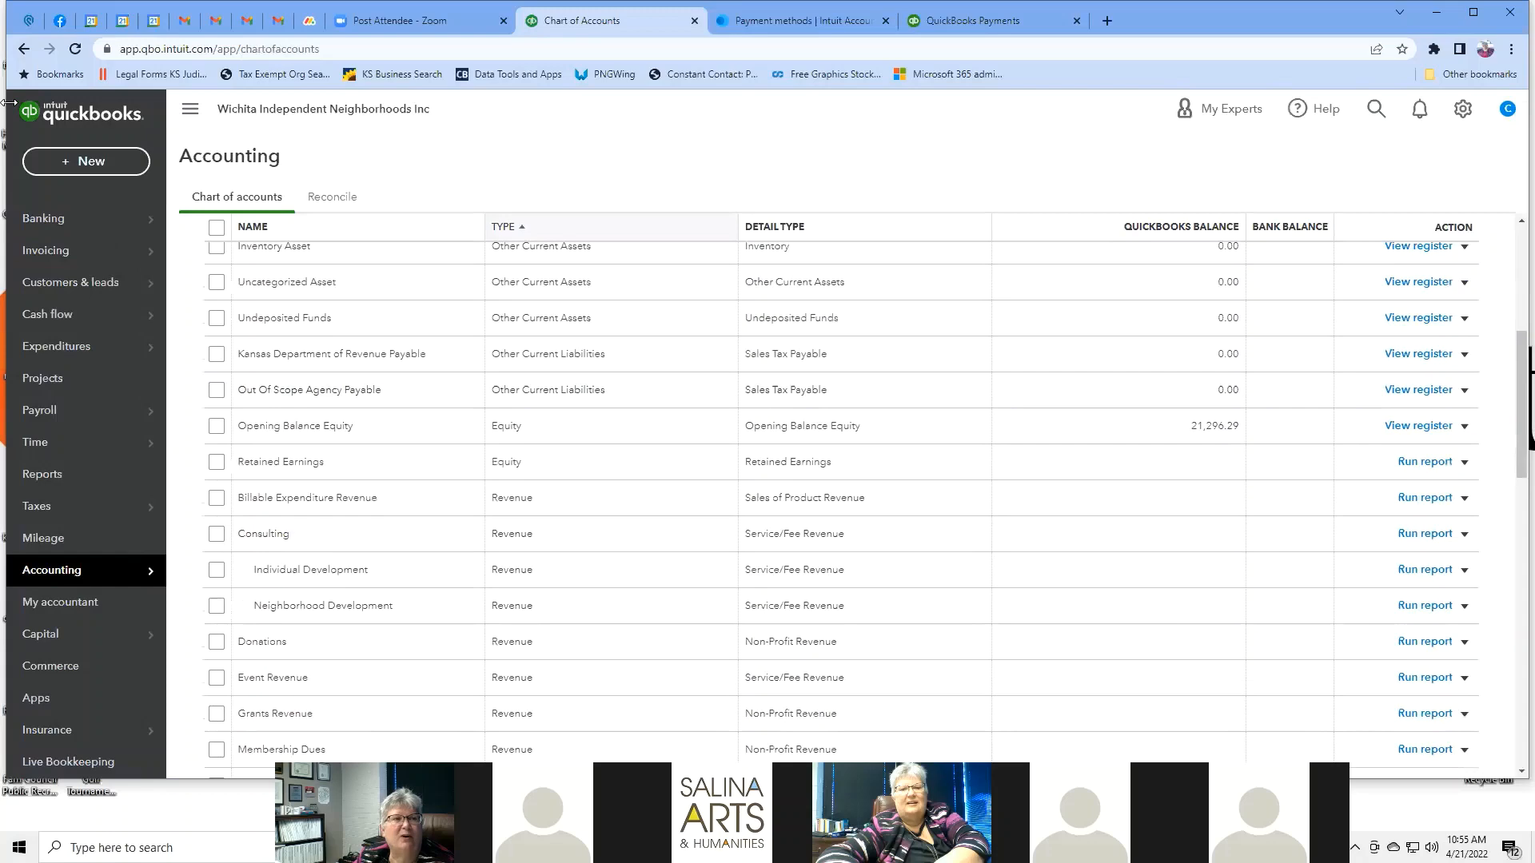
click(24, 49)
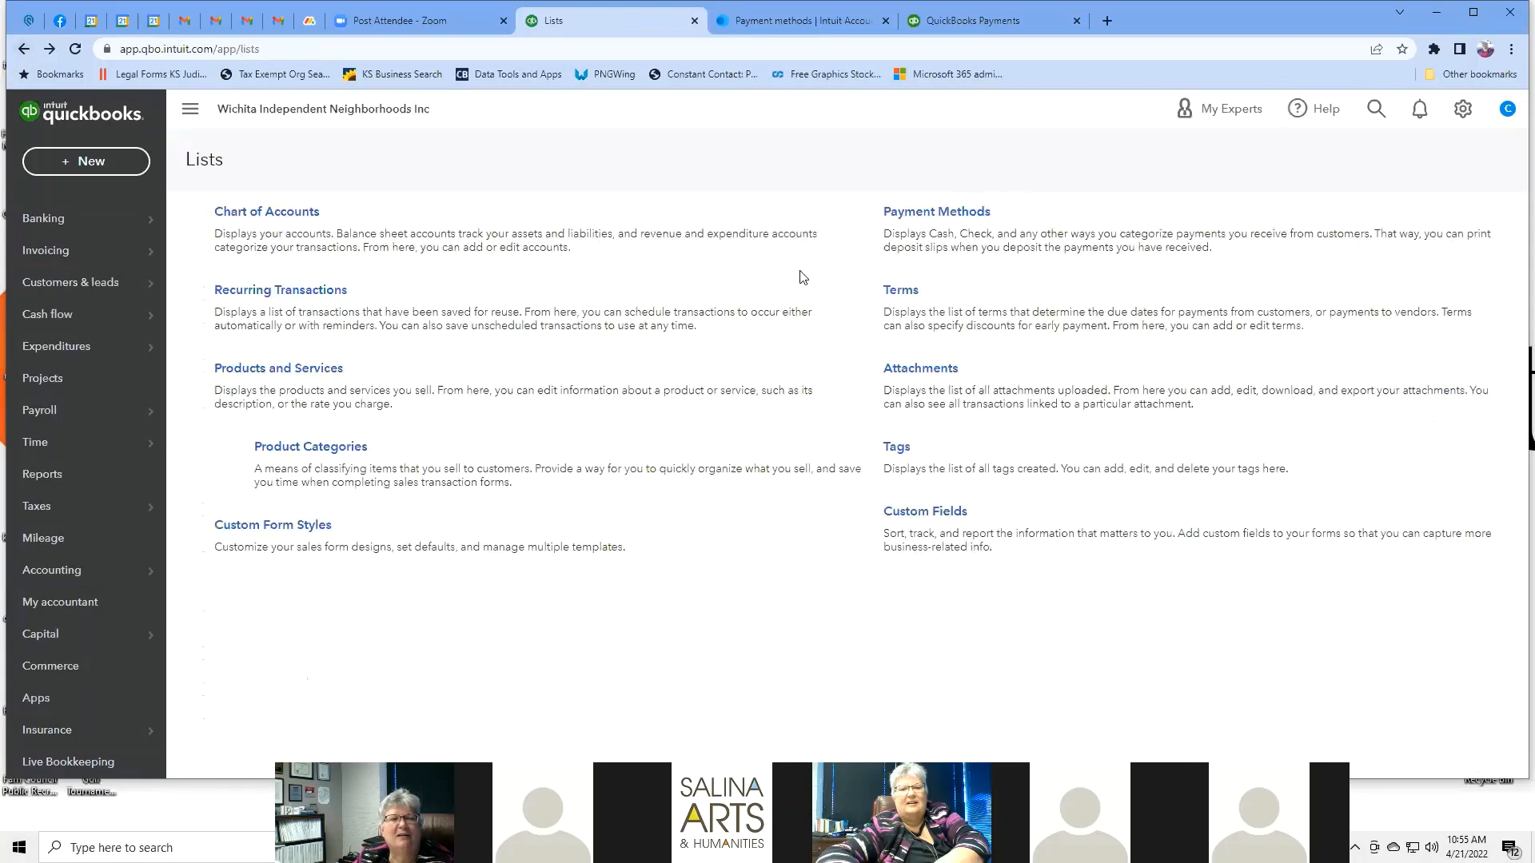
click(1463, 109)
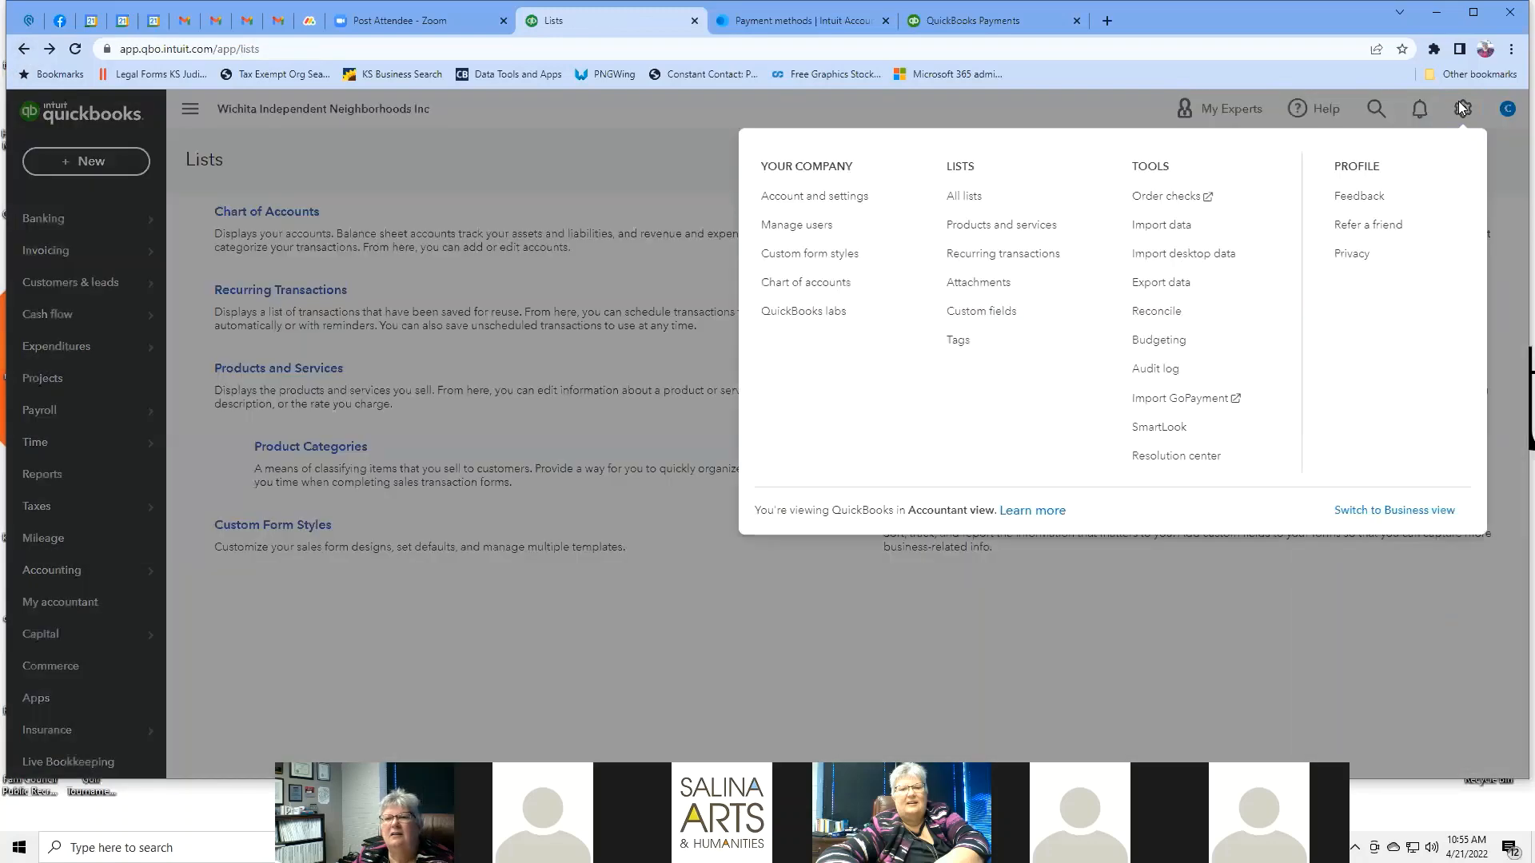
Open the Products and Services list and look at its More options.
click(1035, 226)
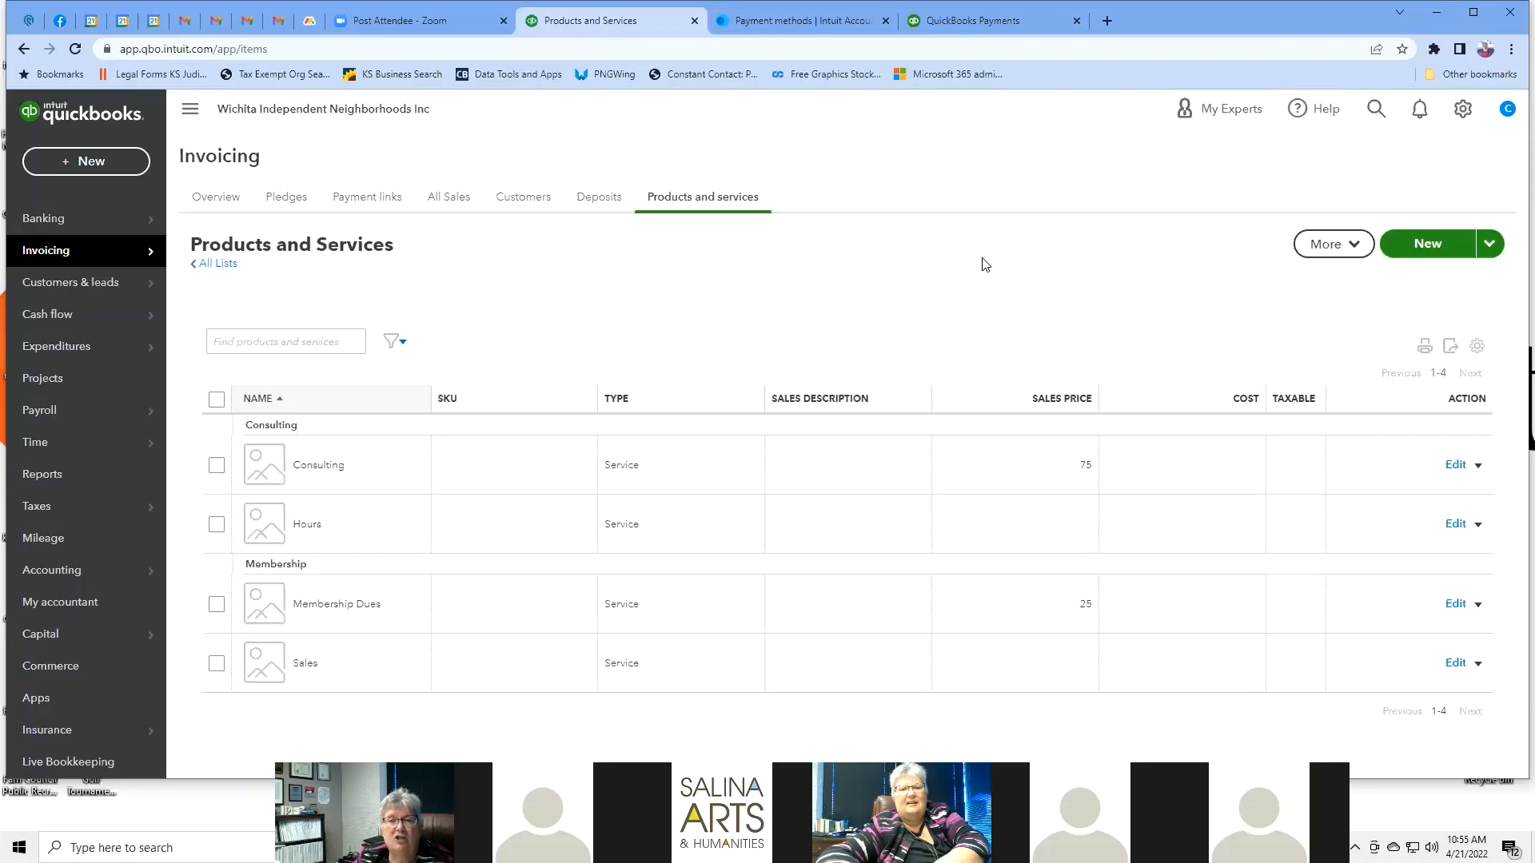
click(1354, 248)
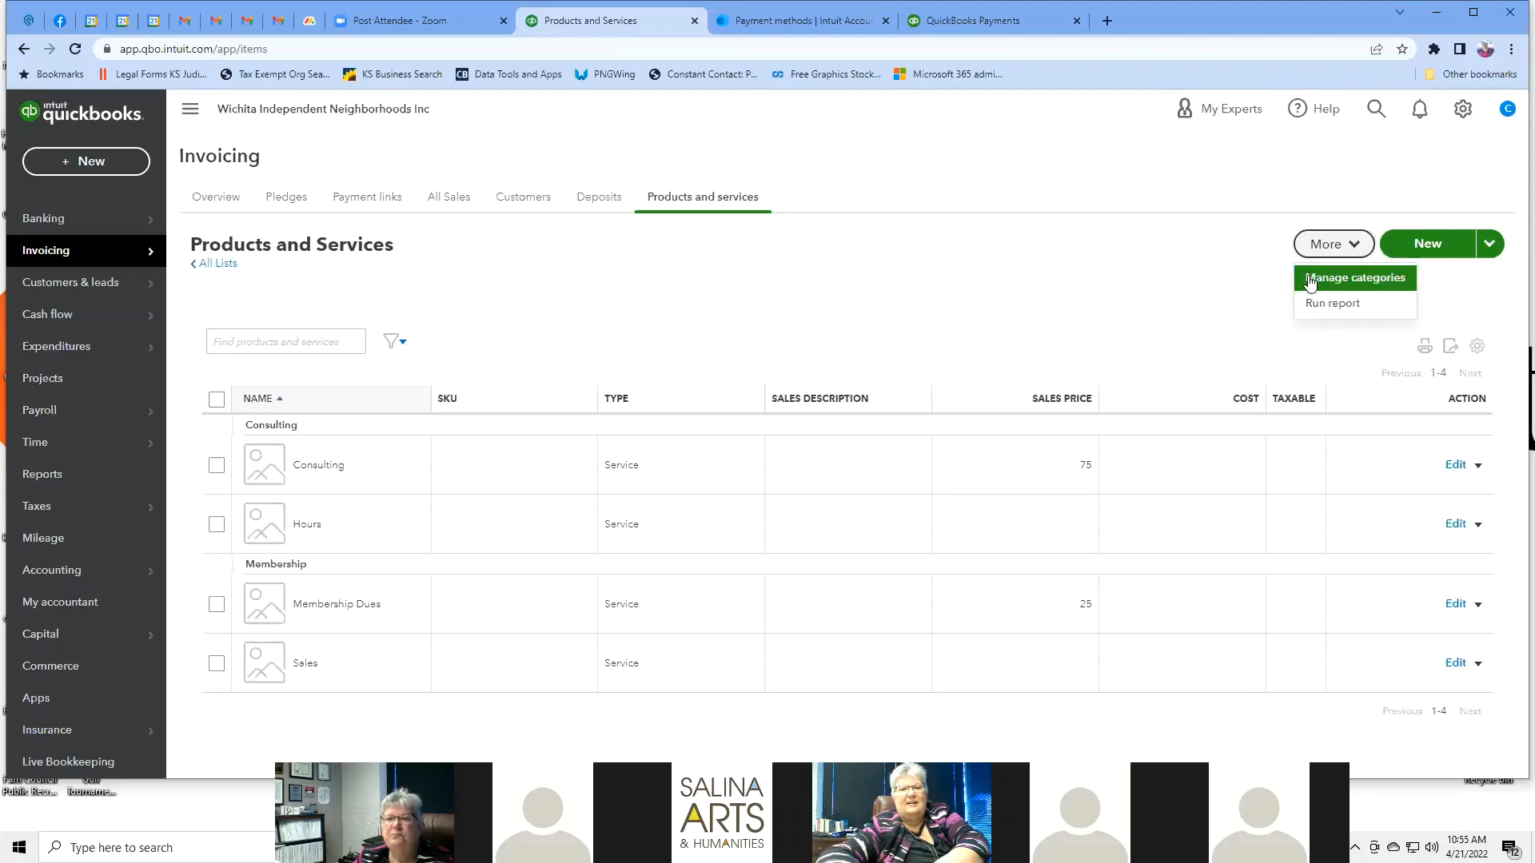
key(Escape)
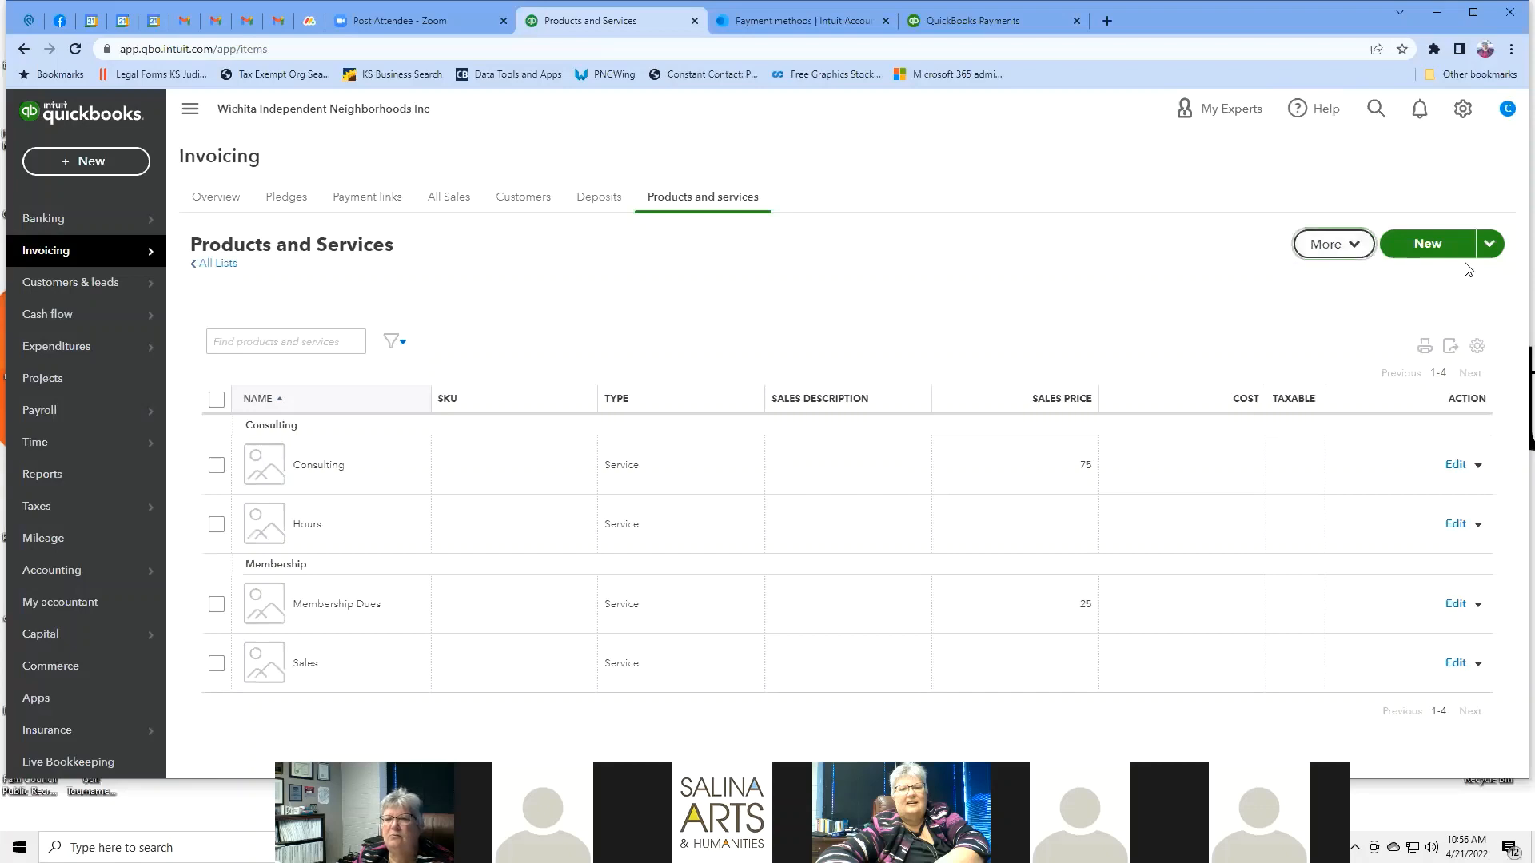
click(1358, 248)
Review the Consulting and Membership categories, cancel a new category, and return to the list.
click(1351, 282)
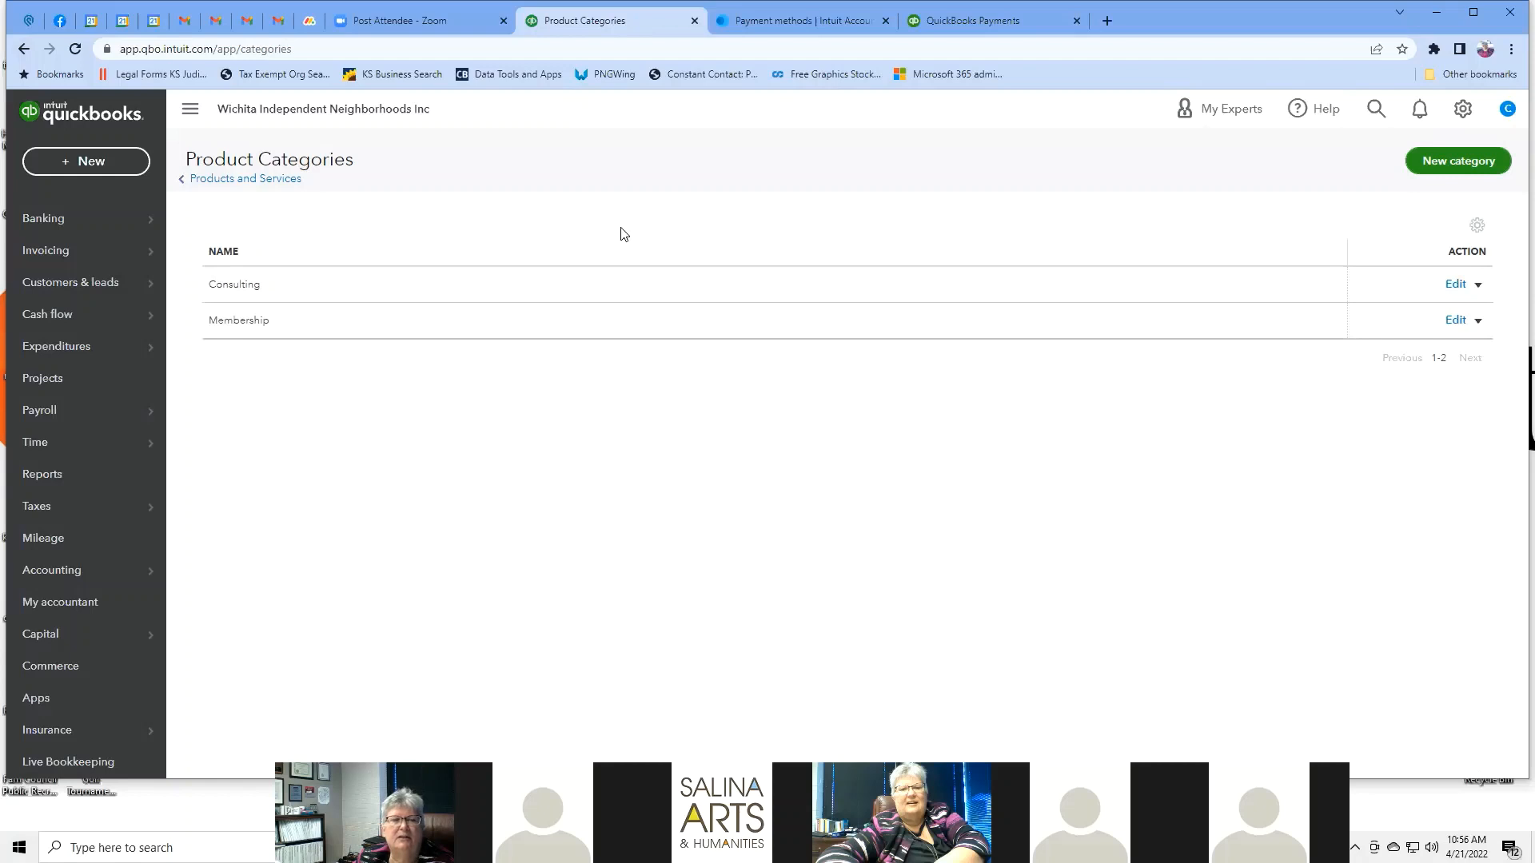
click(1475, 161)
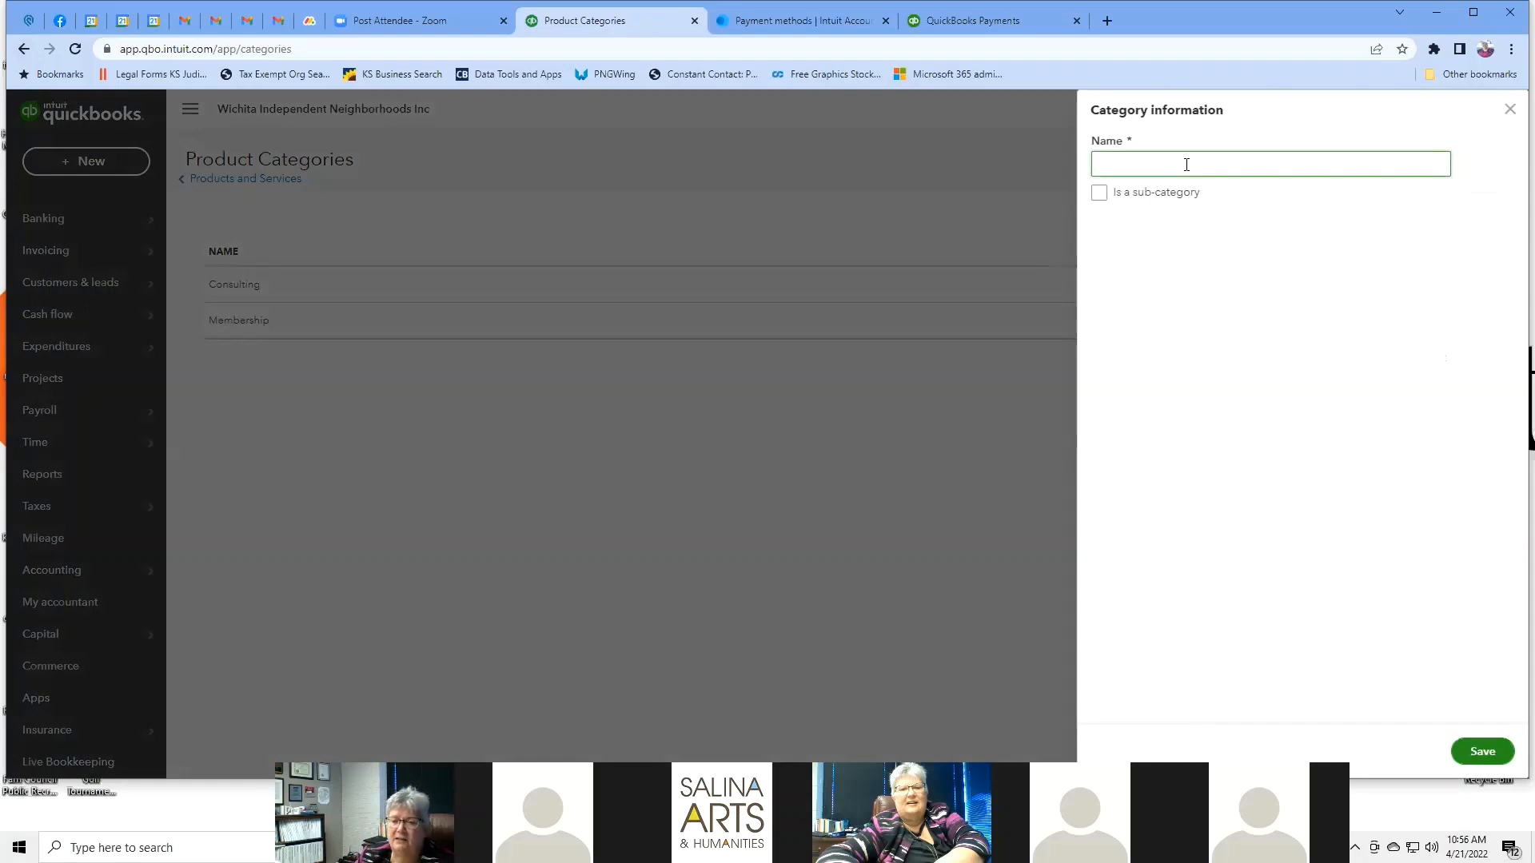
click(1512, 111)
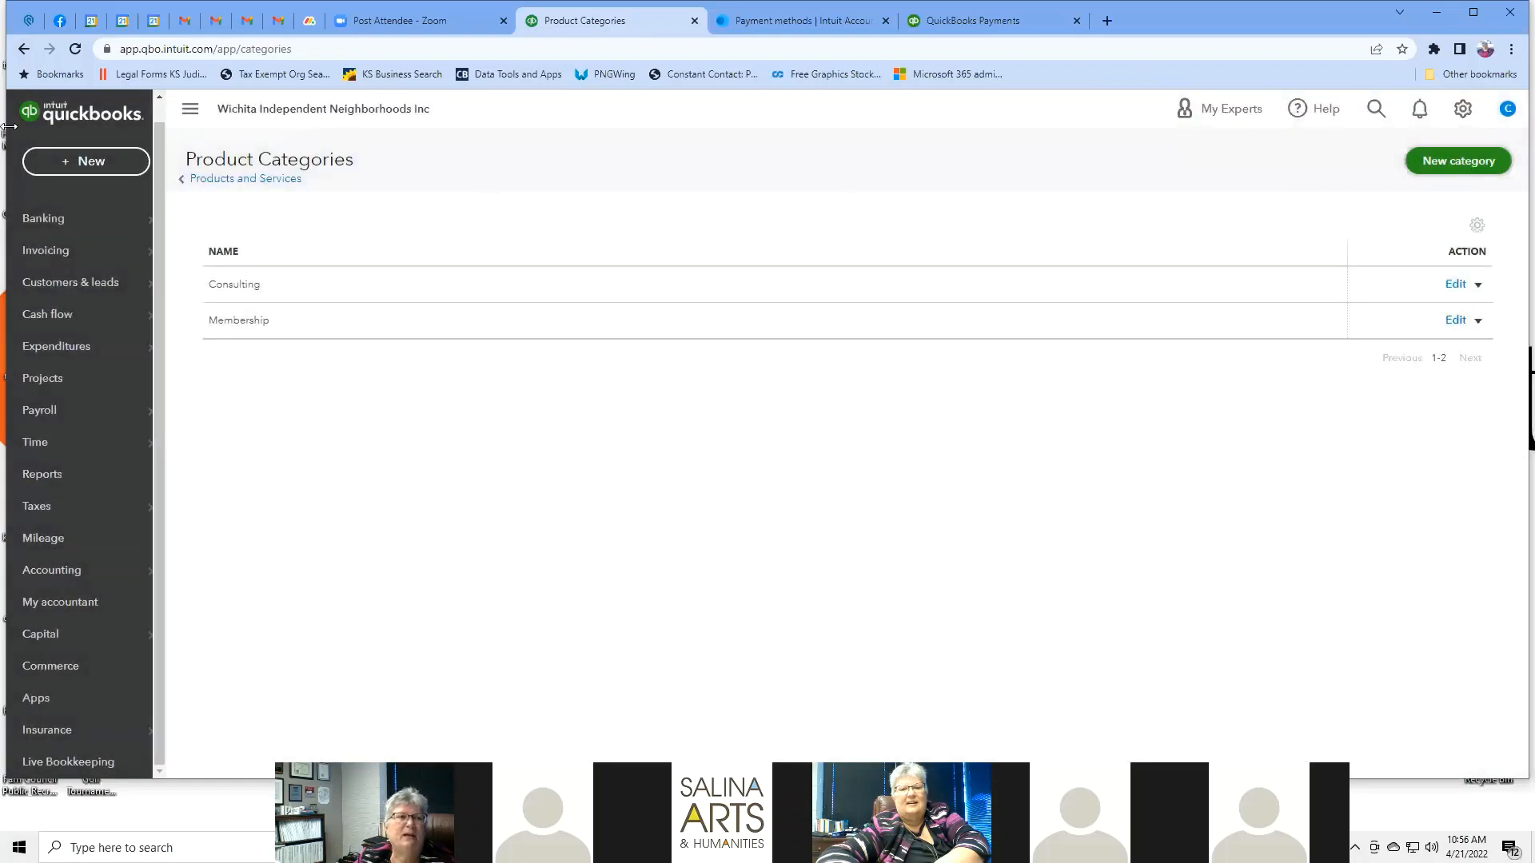
click(24, 51)
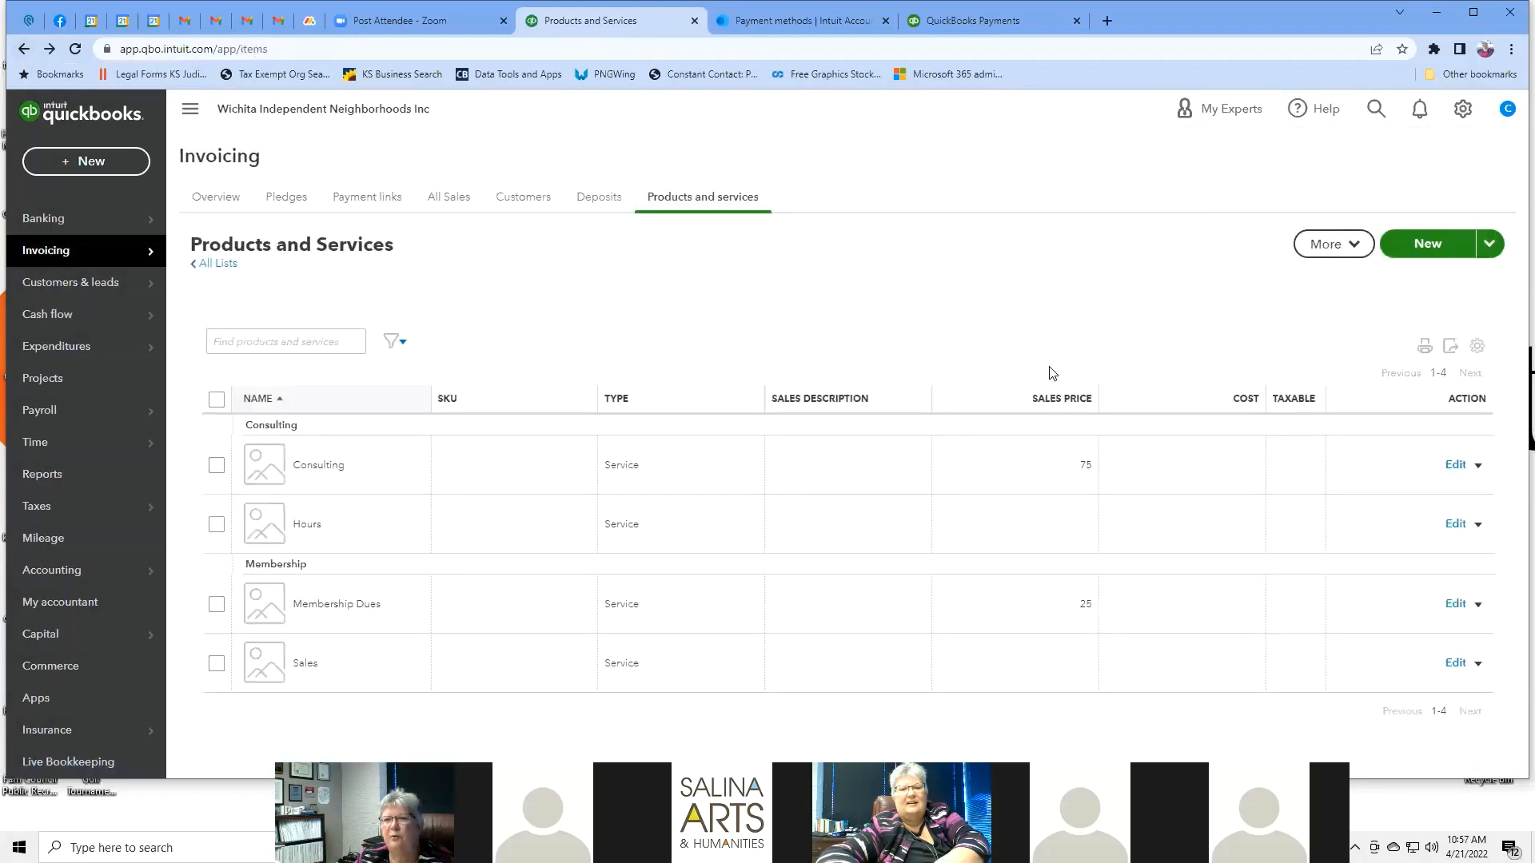
Check the New and More dropdowns, then open the empty Attachments list.
click(1491, 244)
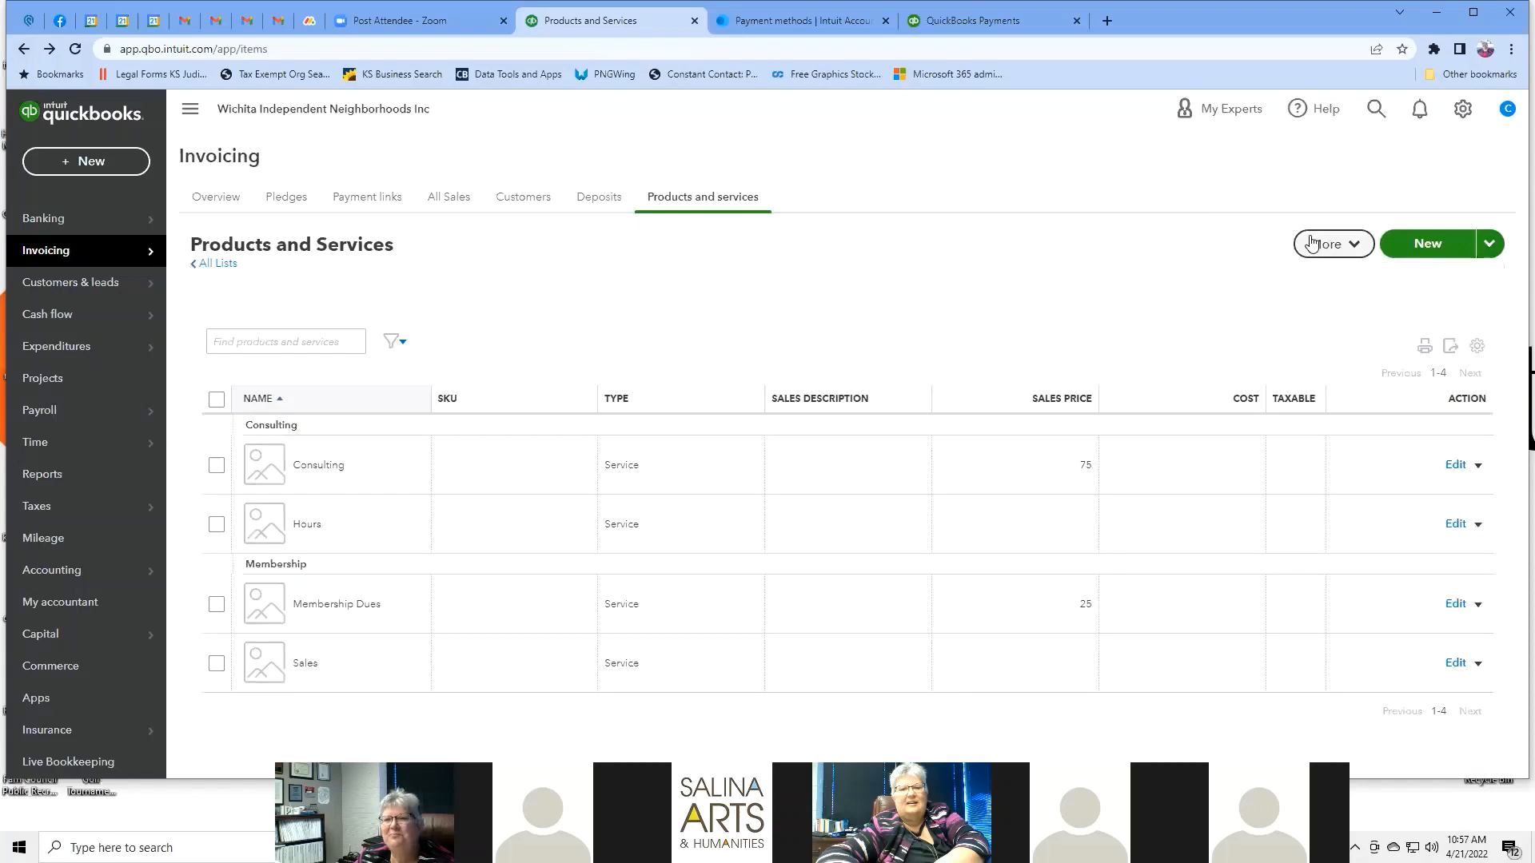
click(1366, 244)
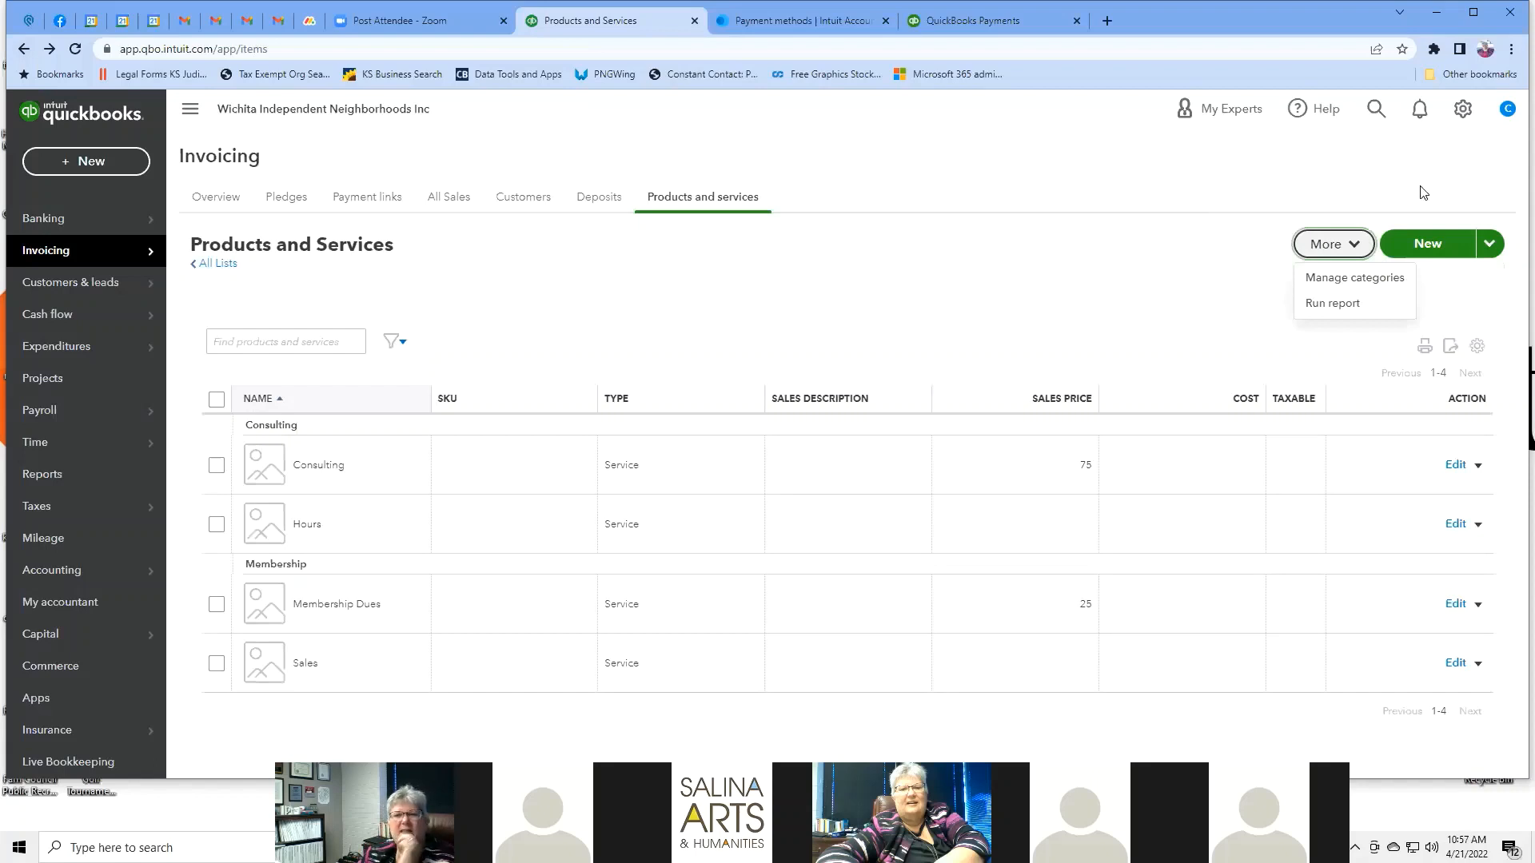
click(1457, 113)
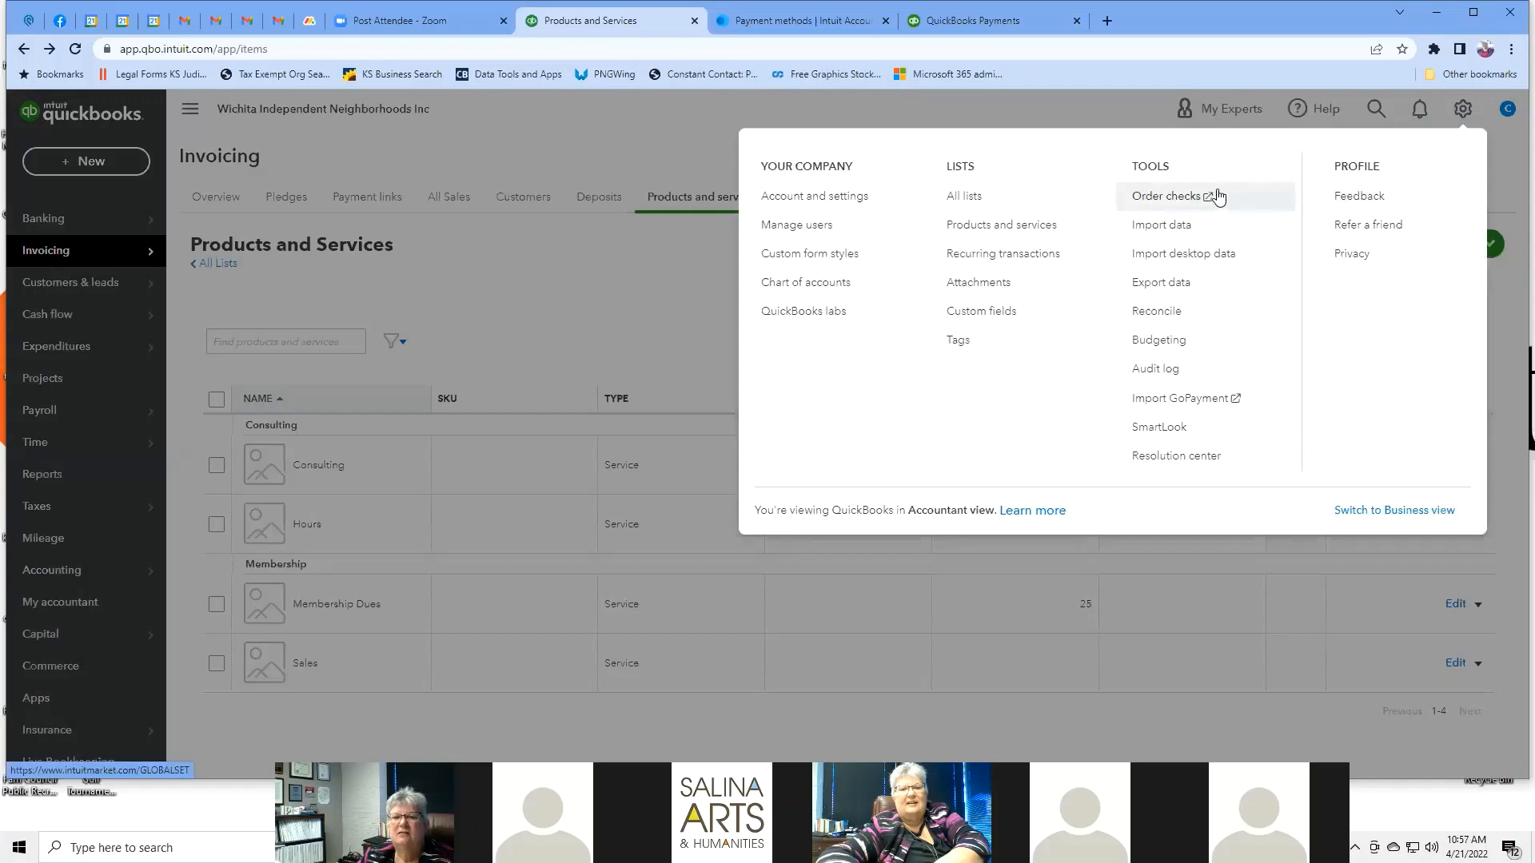
click(1006, 287)
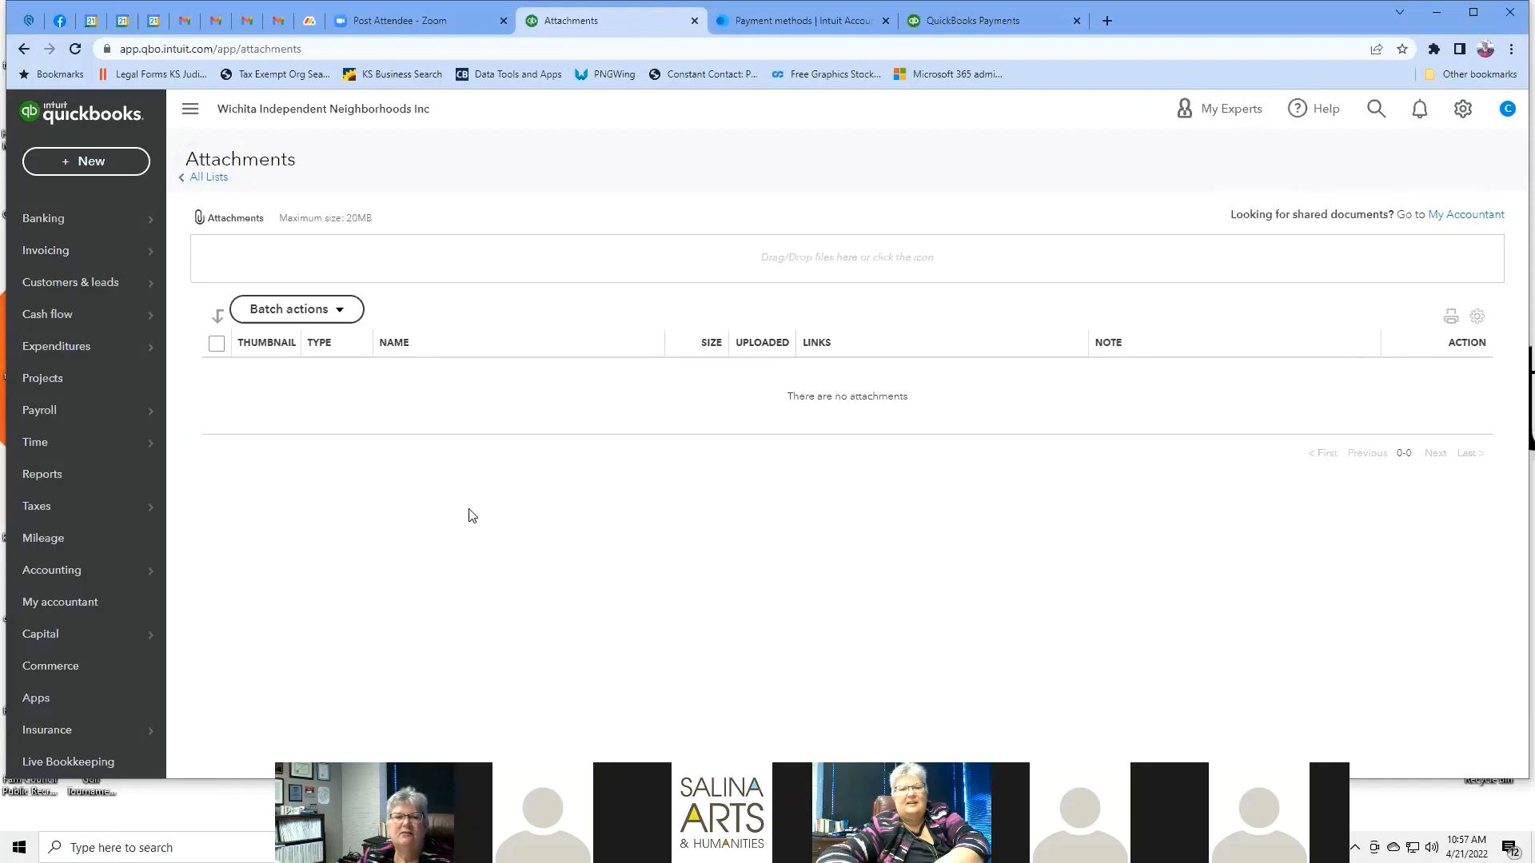
Open Custom fields and start a new custom field, then close the form without saving.
click(1464, 110)
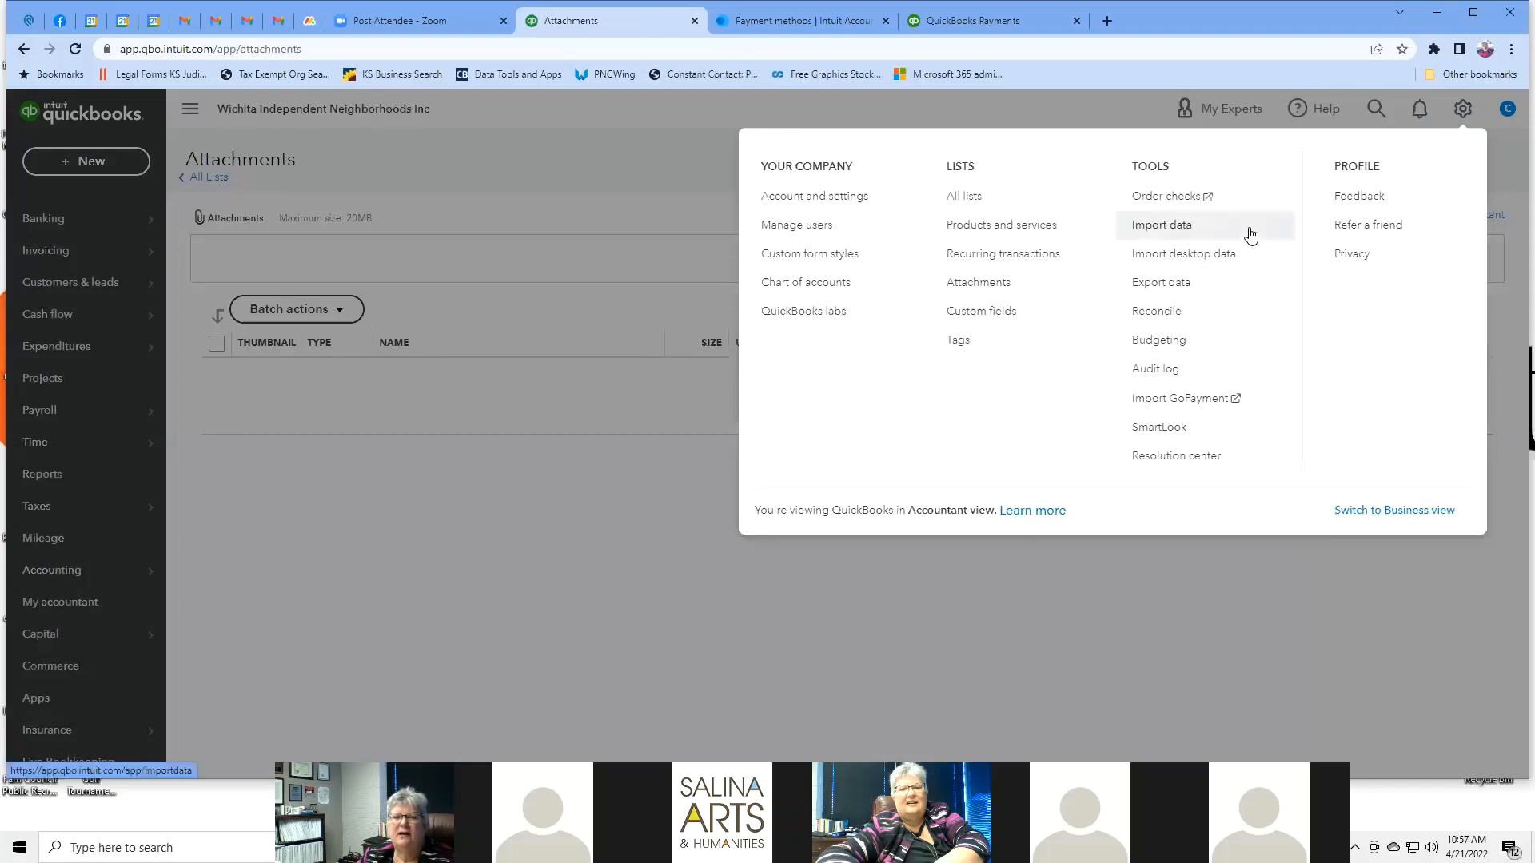
click(988, 315)
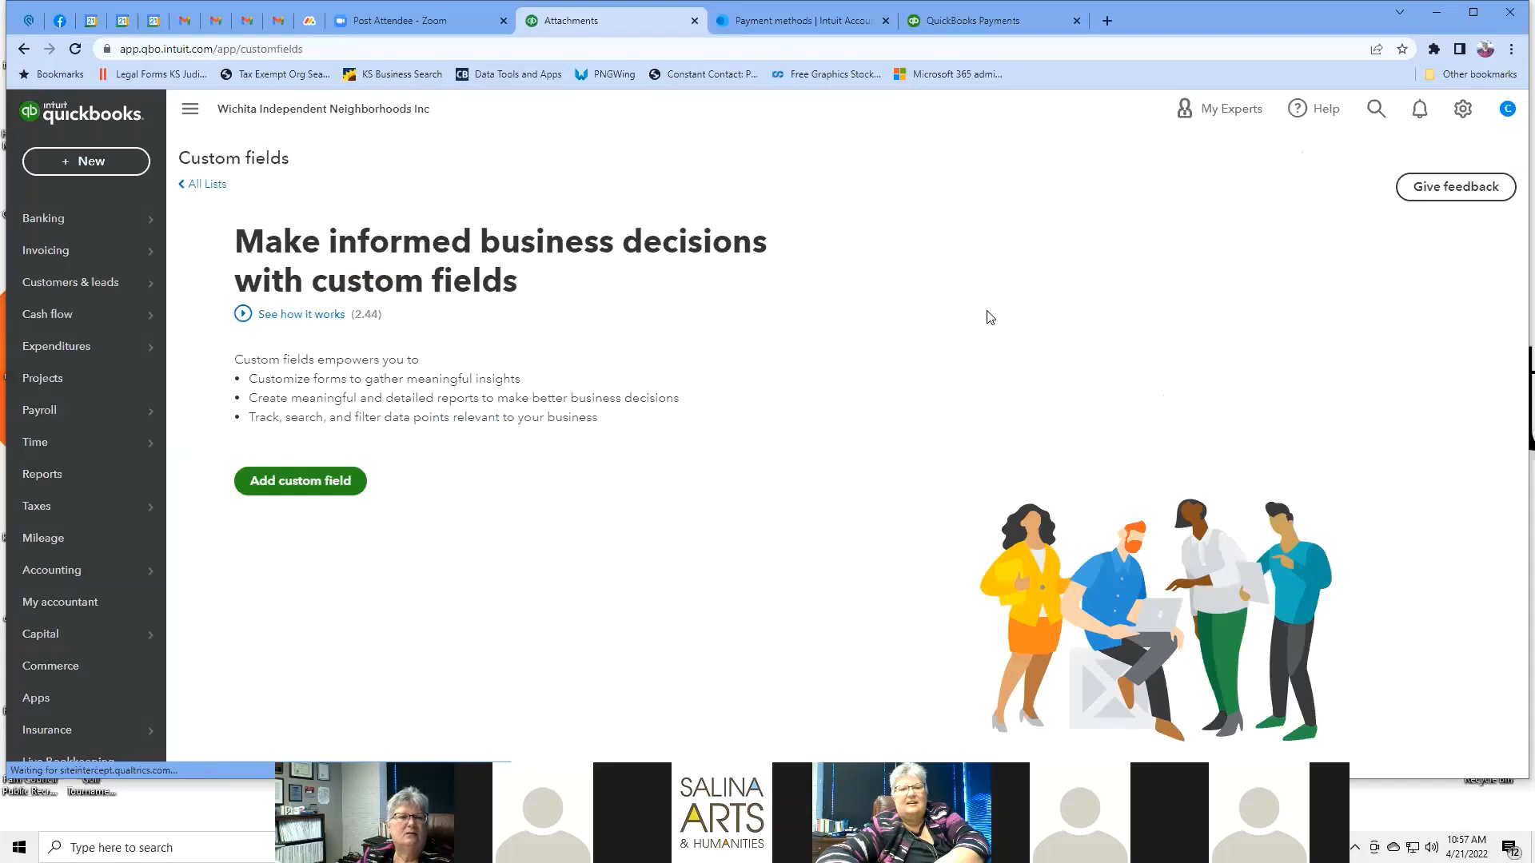
click(303, 484)
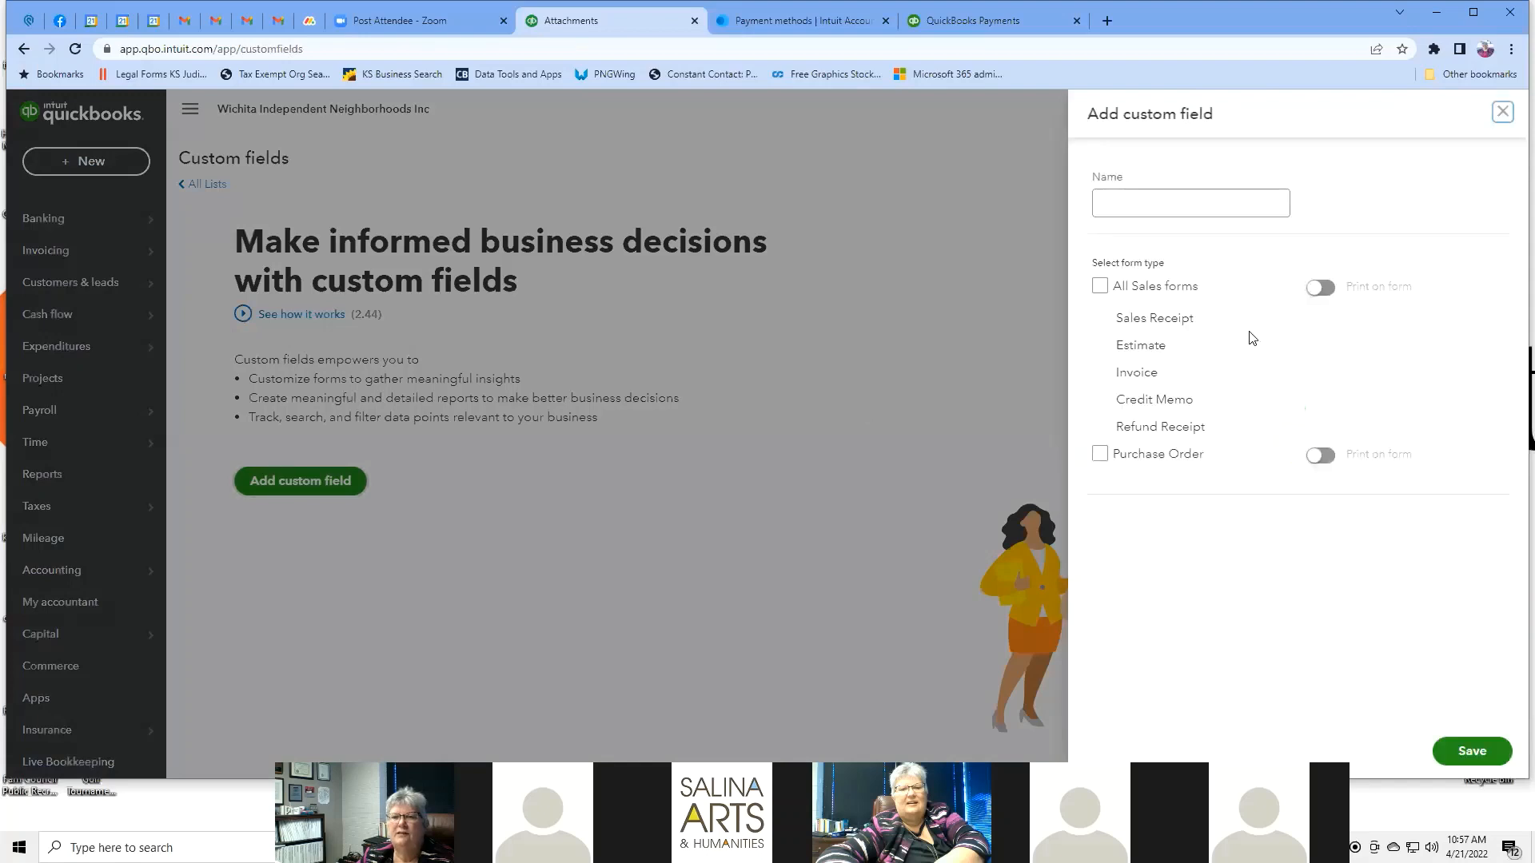
click(1237, 197)
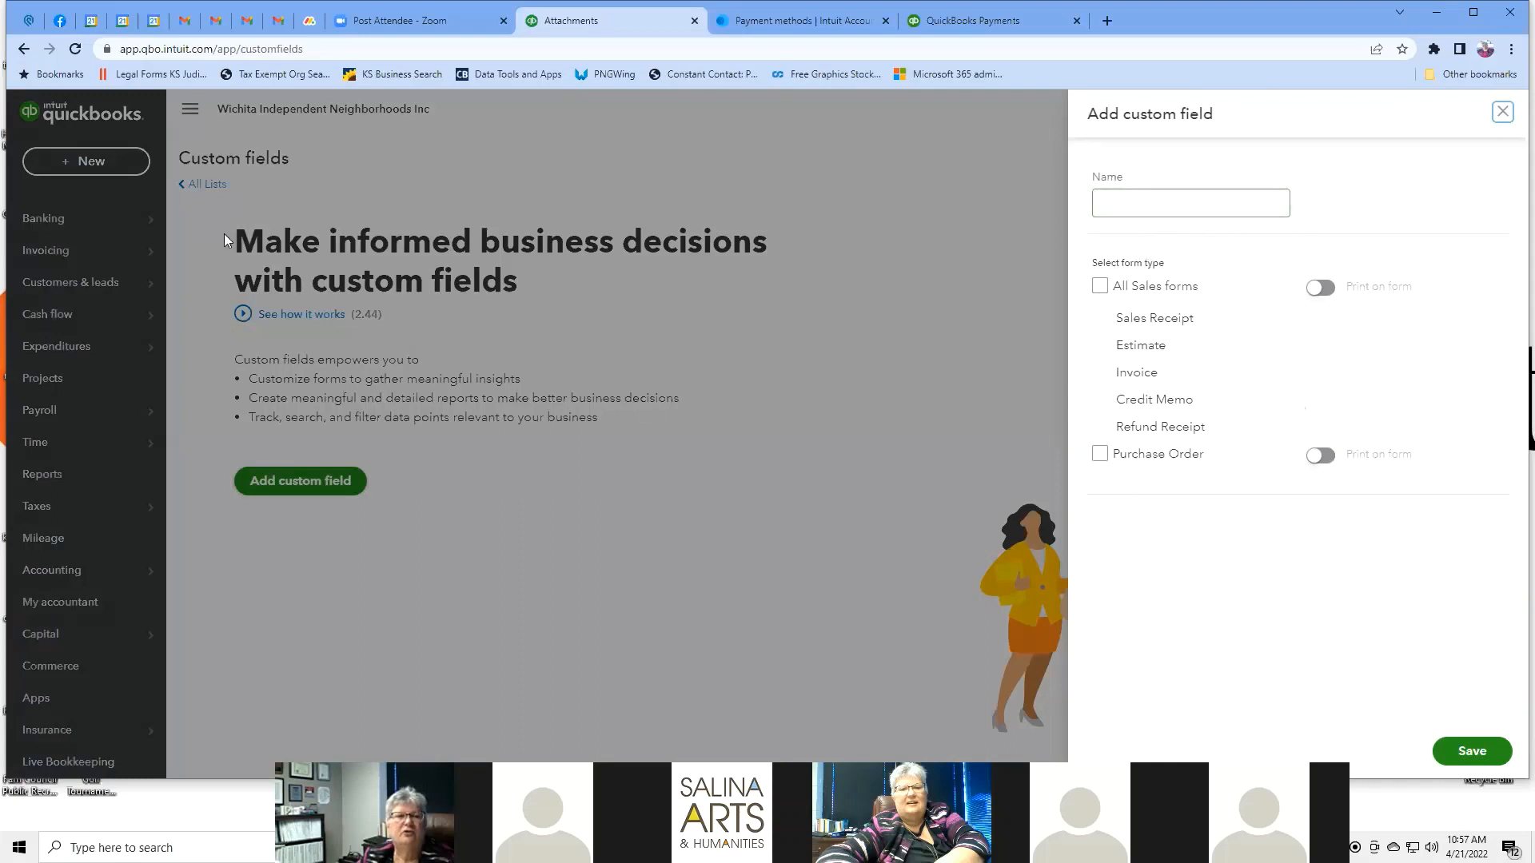
click(1504, 113)
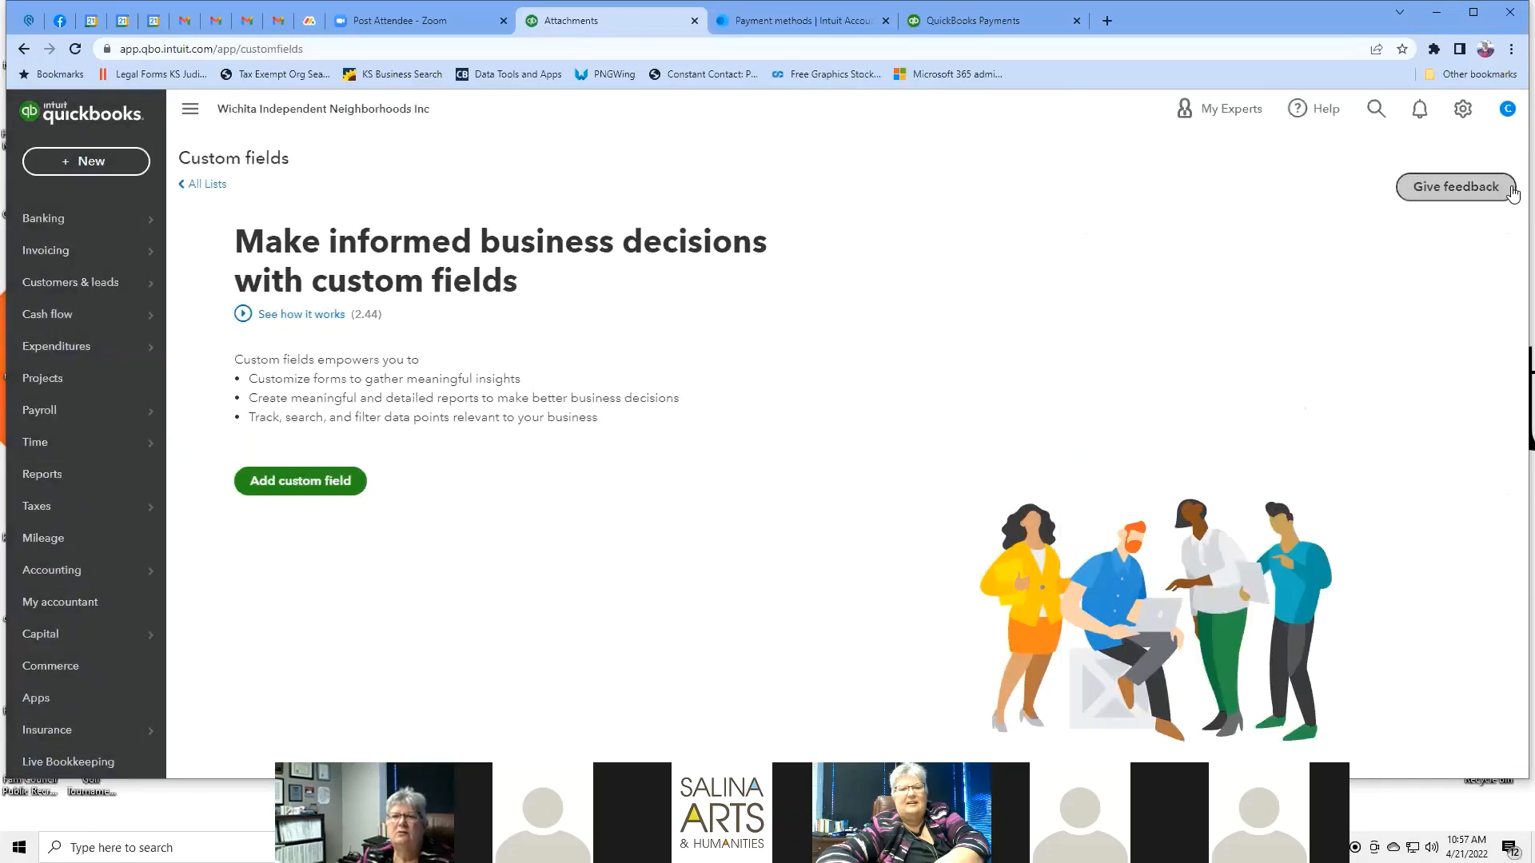
click(1462, 112)
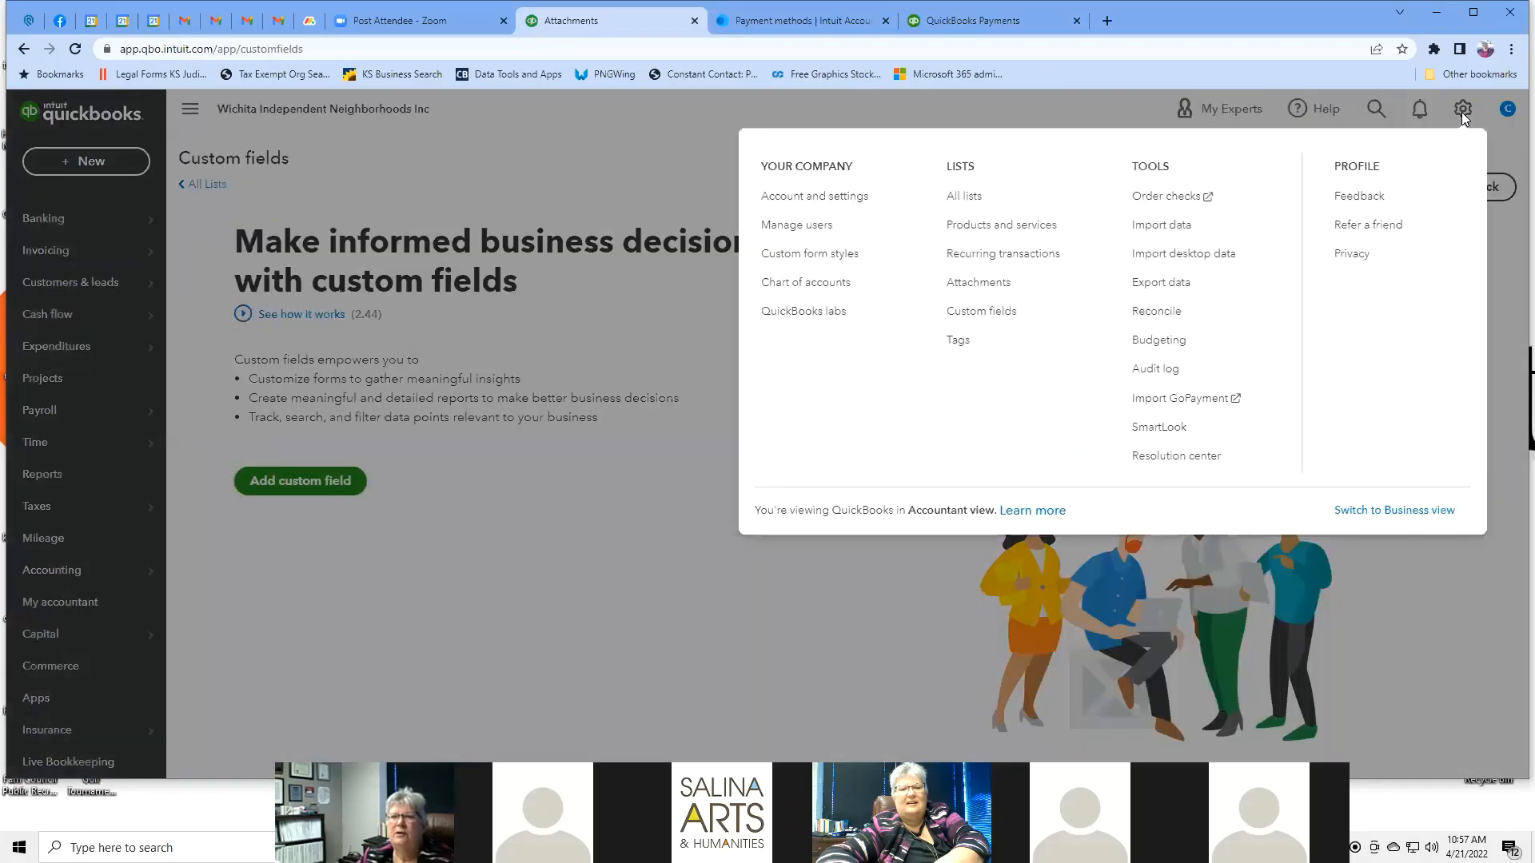
Open the Order checks store and browse the Basic, Secure Plus and Secure Premier voucher checks.
click(1199, 200)
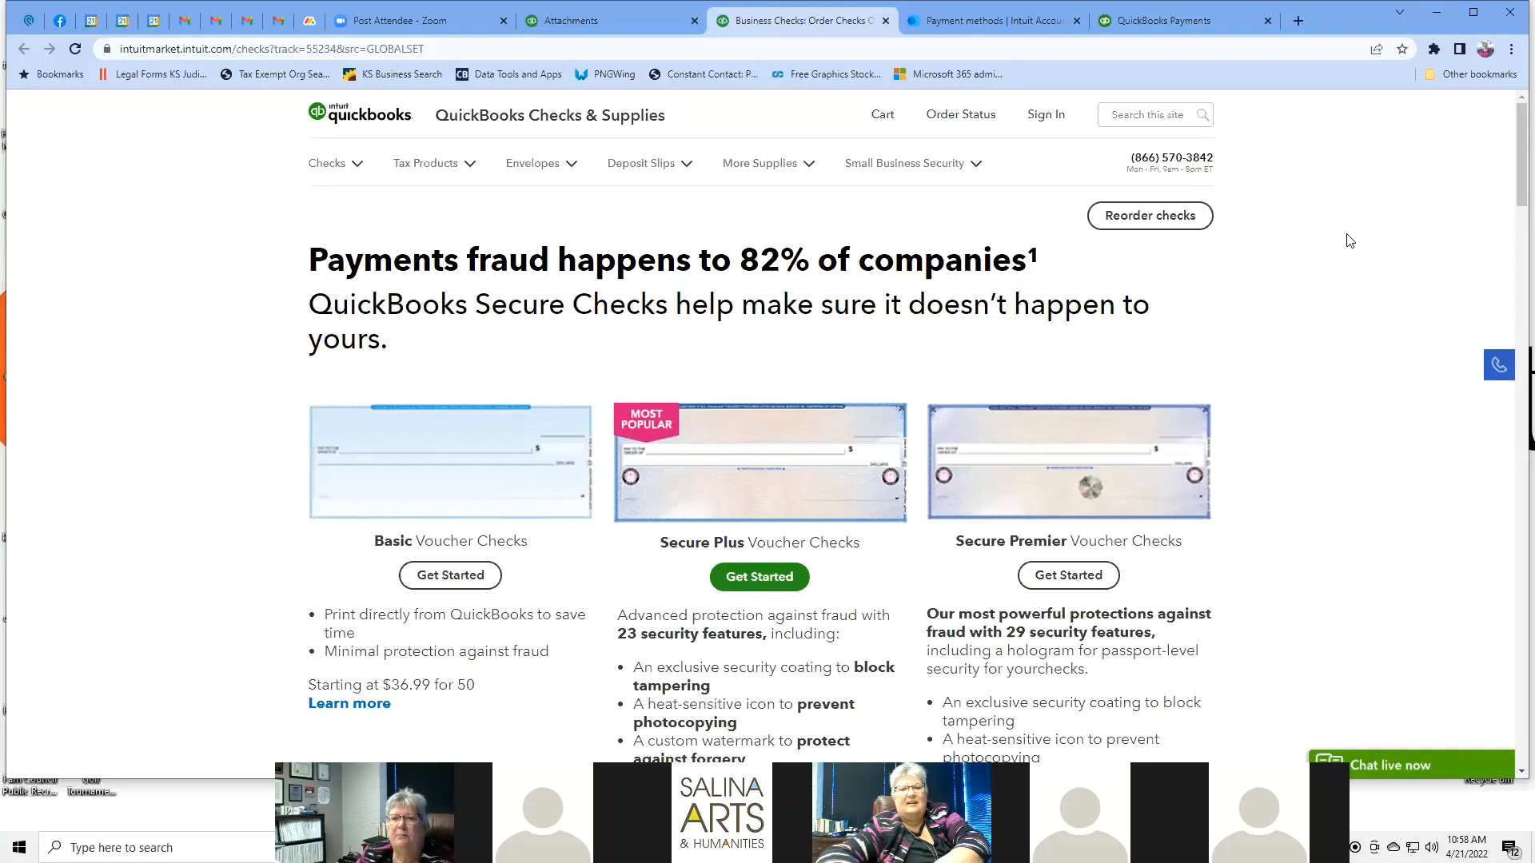
scroll(1349, 240, down, 4)
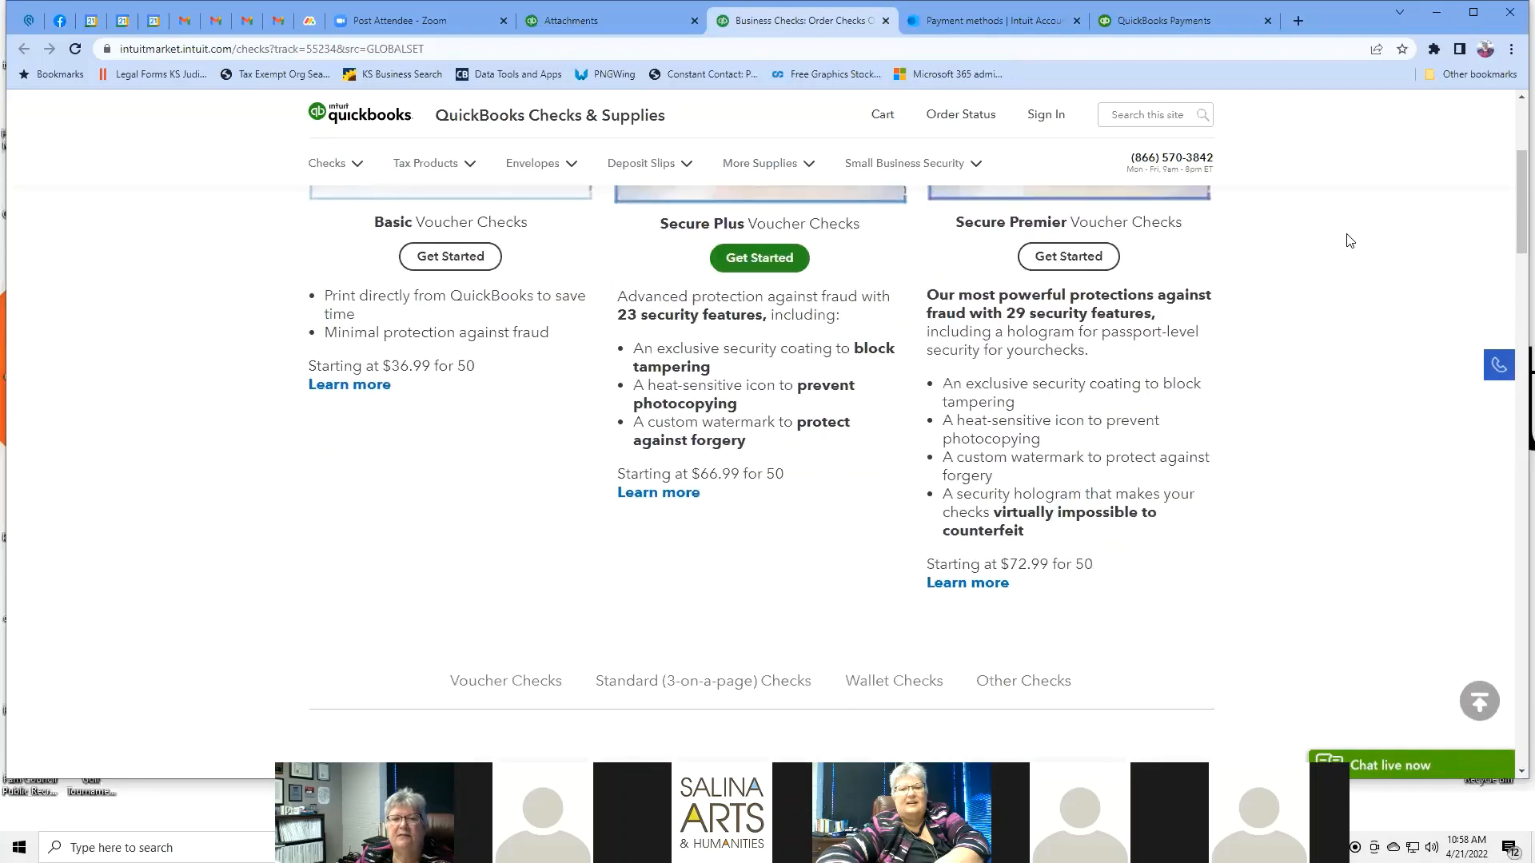
scroll(1350, 240, up, 4)
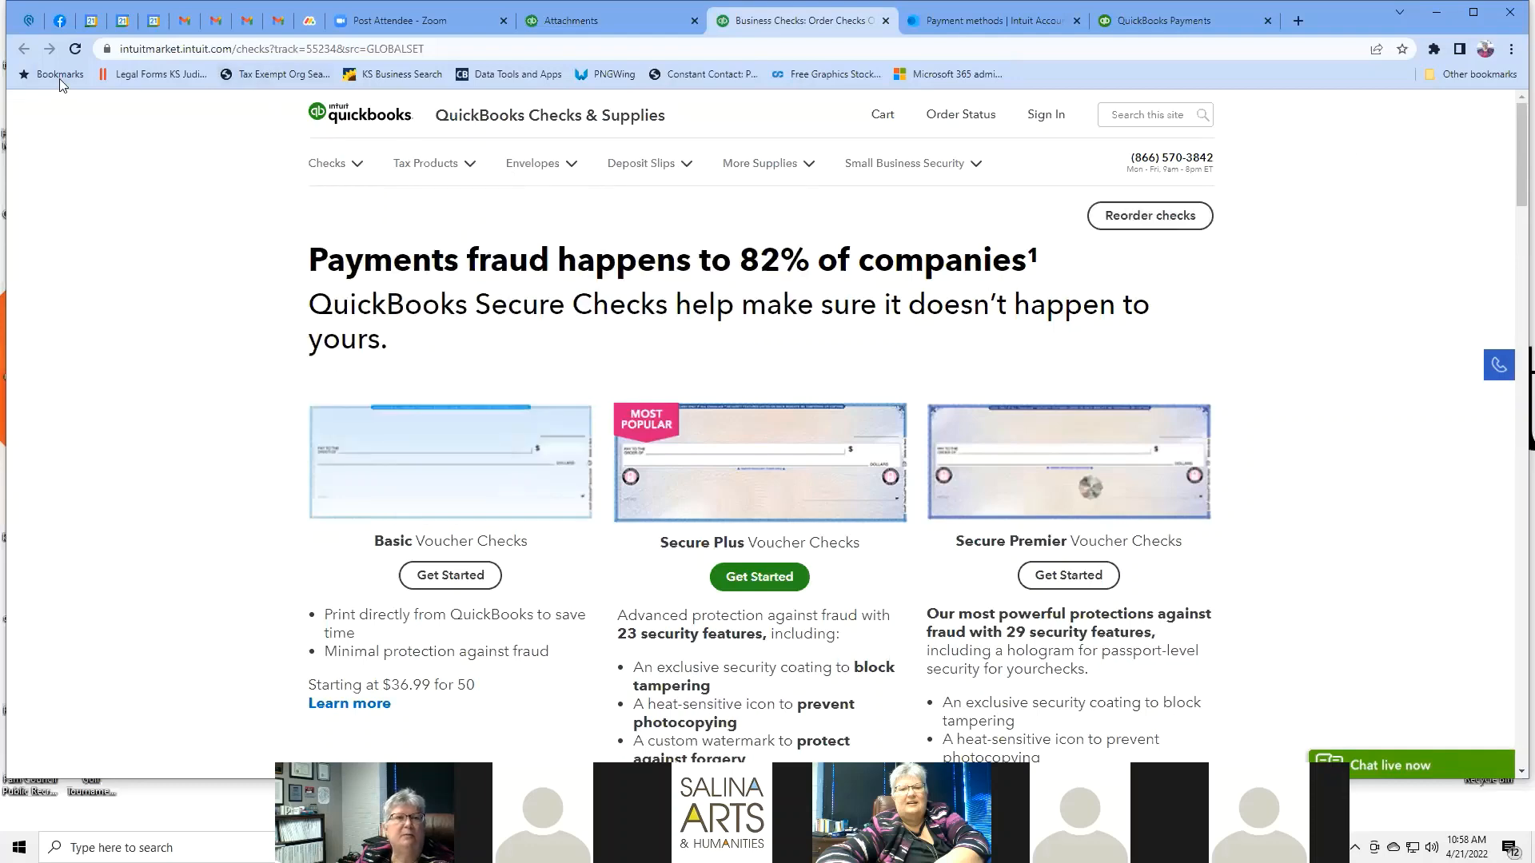
Back in QuickBooks, open Import data and choose the Products and Services import.
click(616, 27)
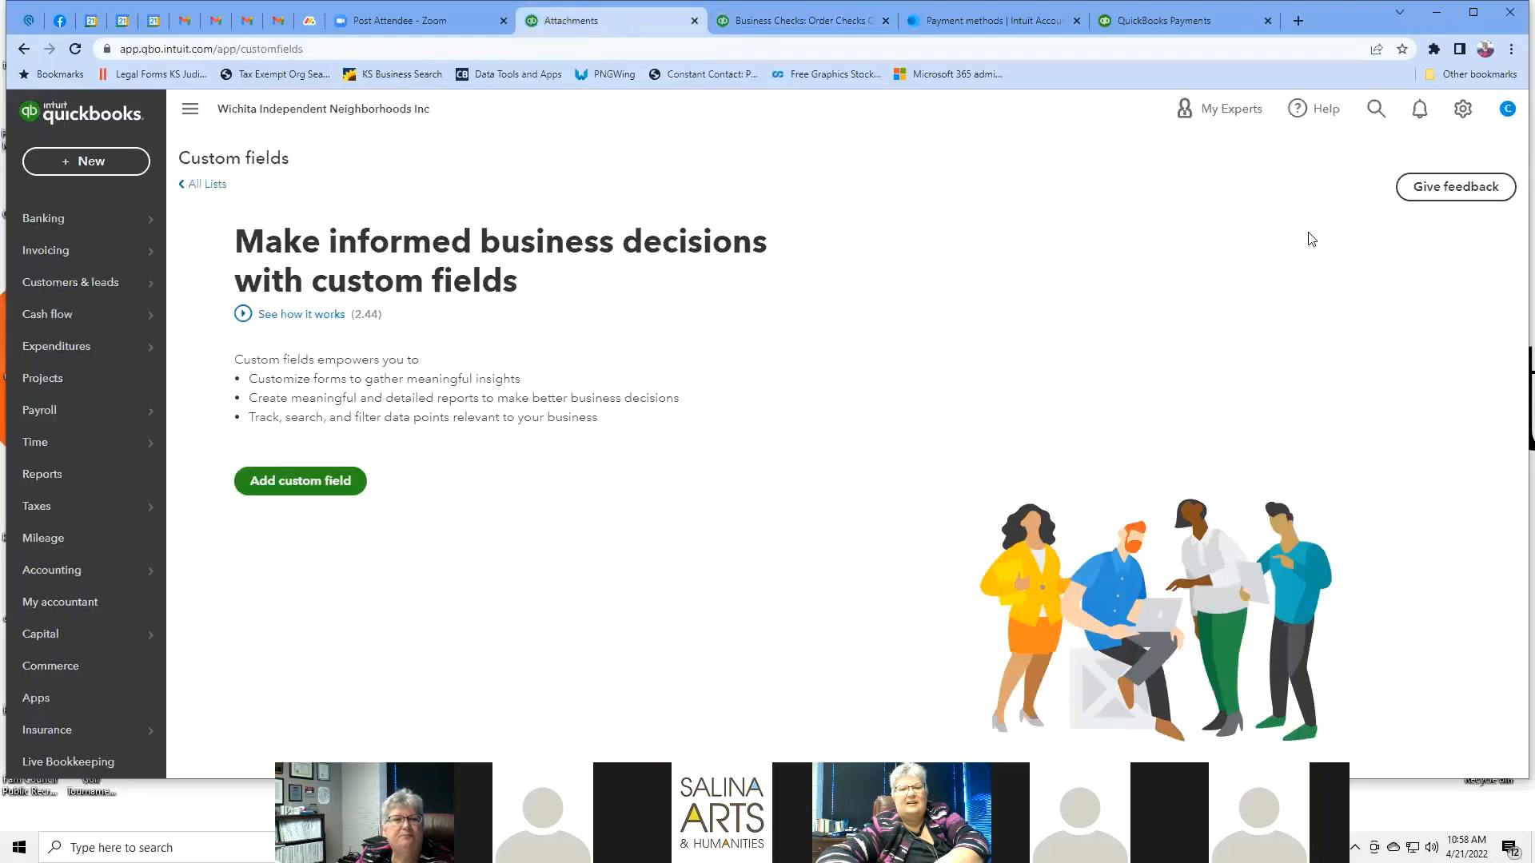
click(1463, 108)
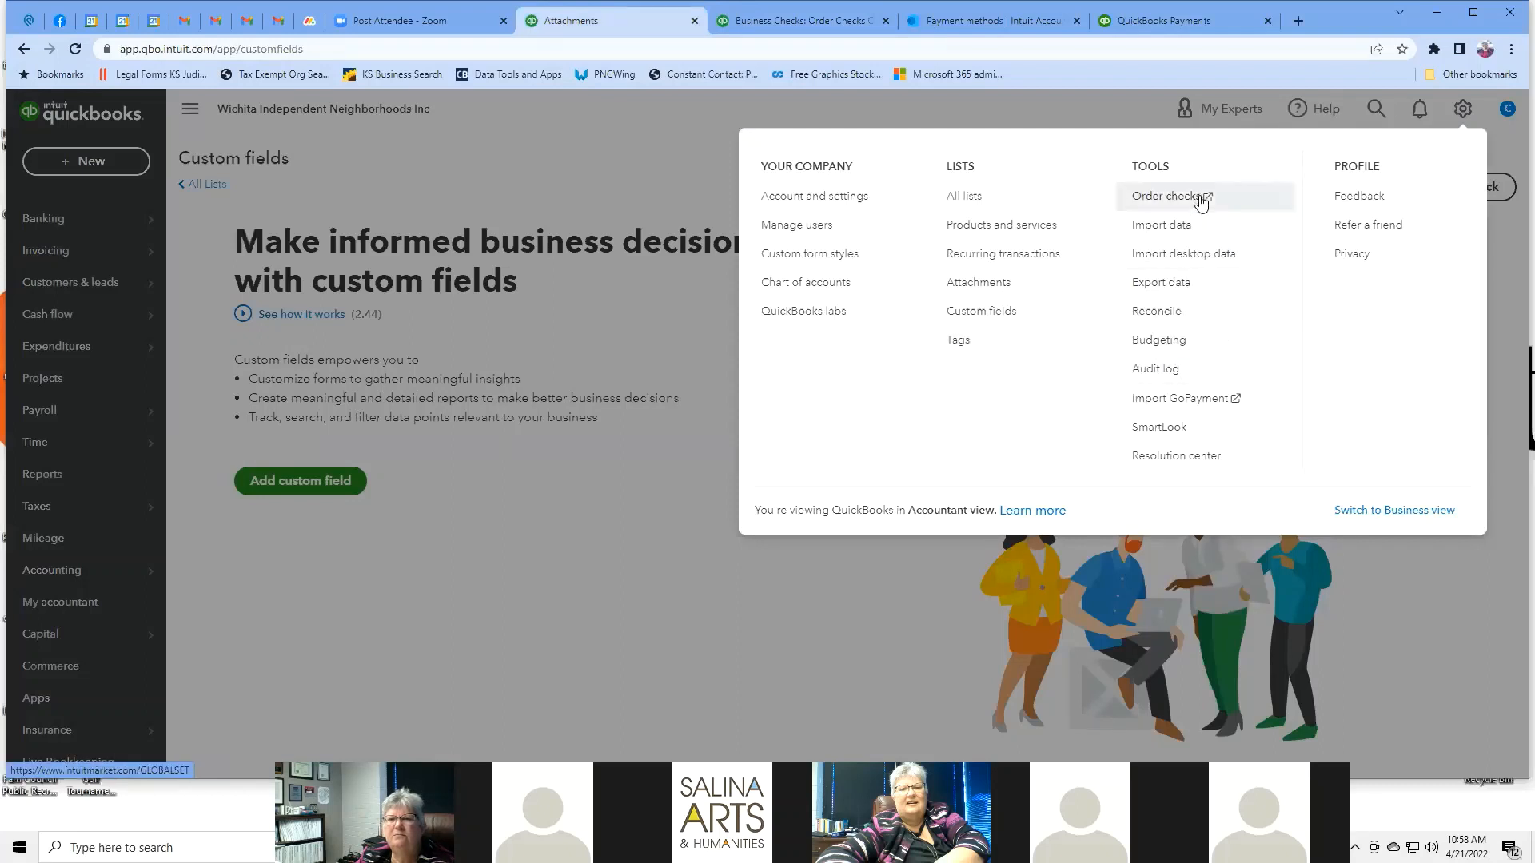
click(1202, 227)
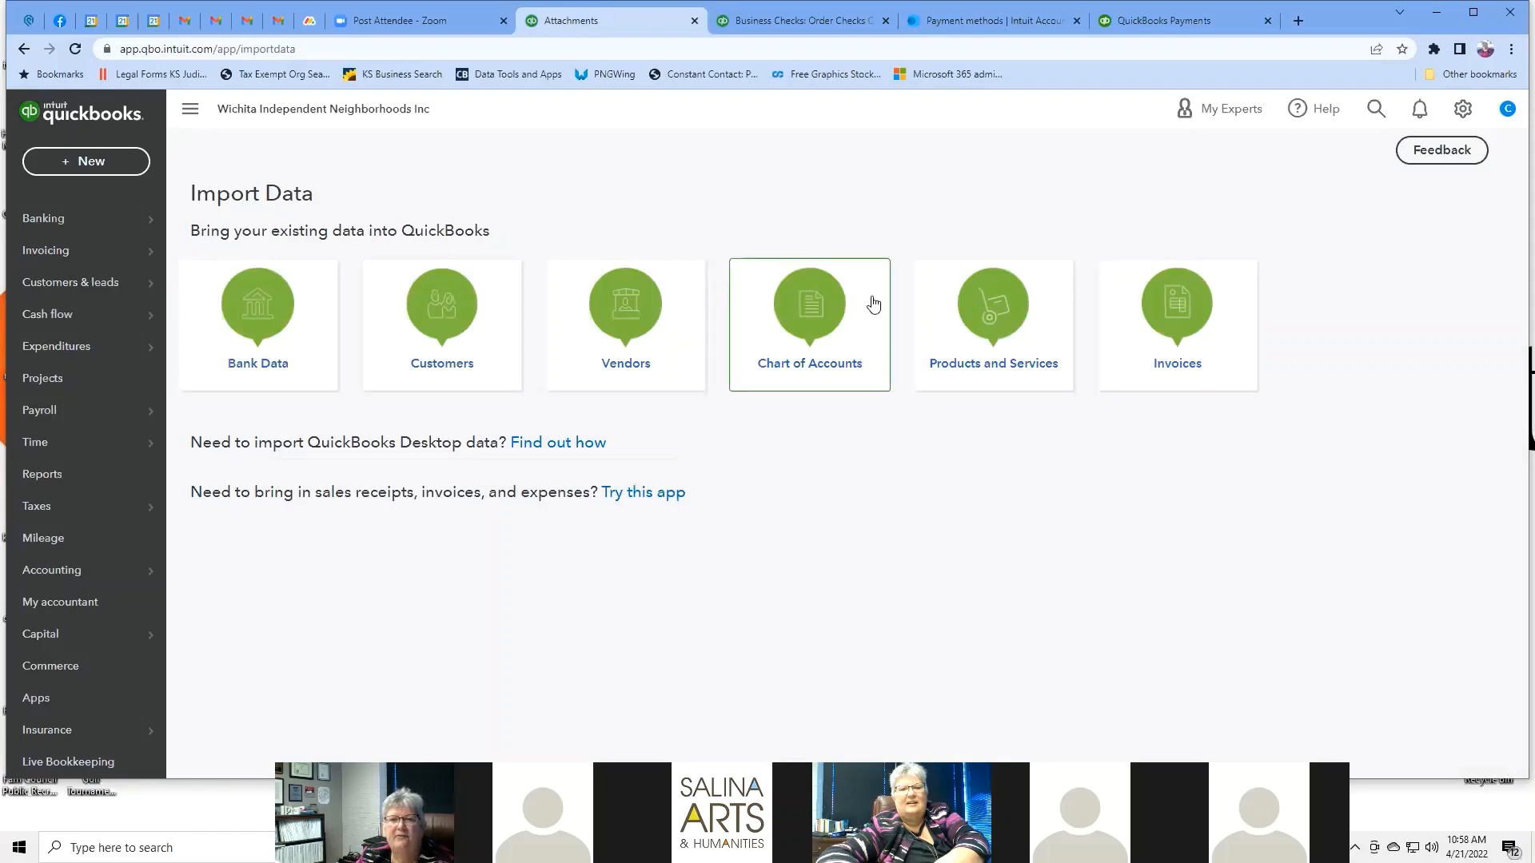
click(973, 301)
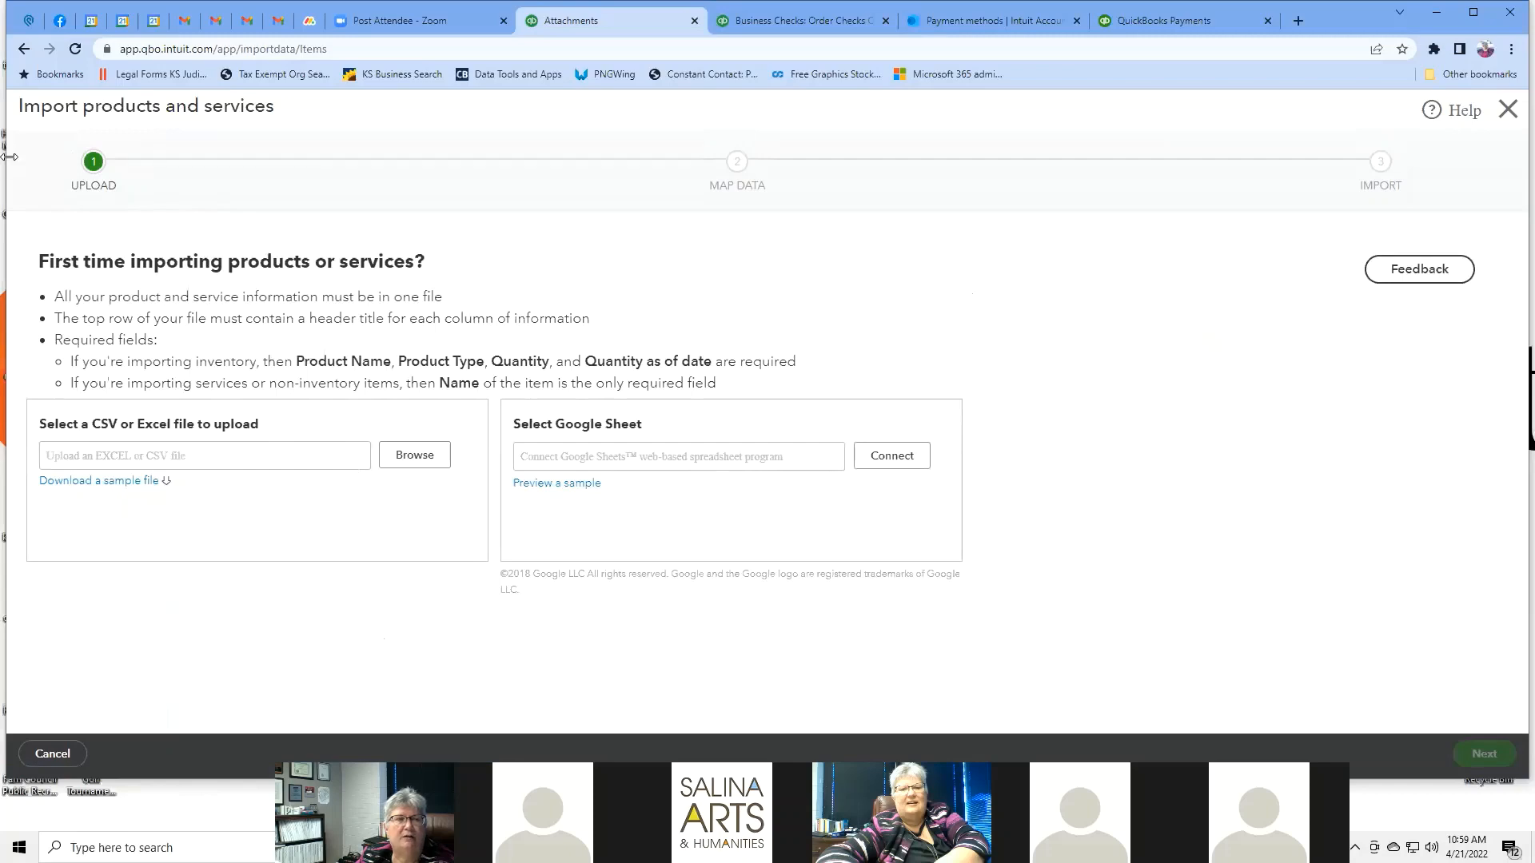
Return to Import Data, preview the Vendors import, then go back to the import list.
click(24, 49)
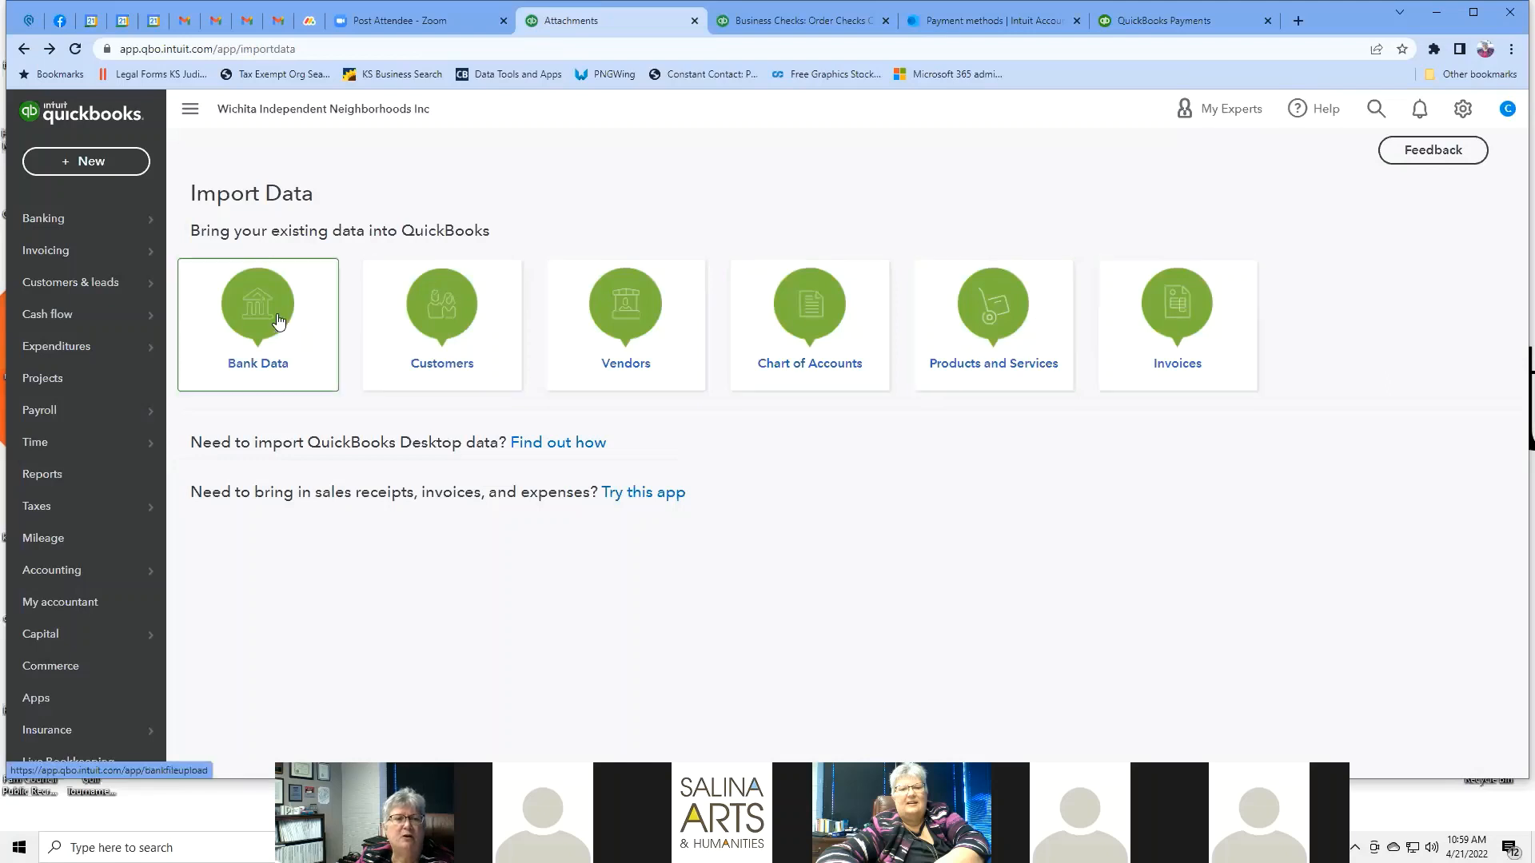
click(626, 324)
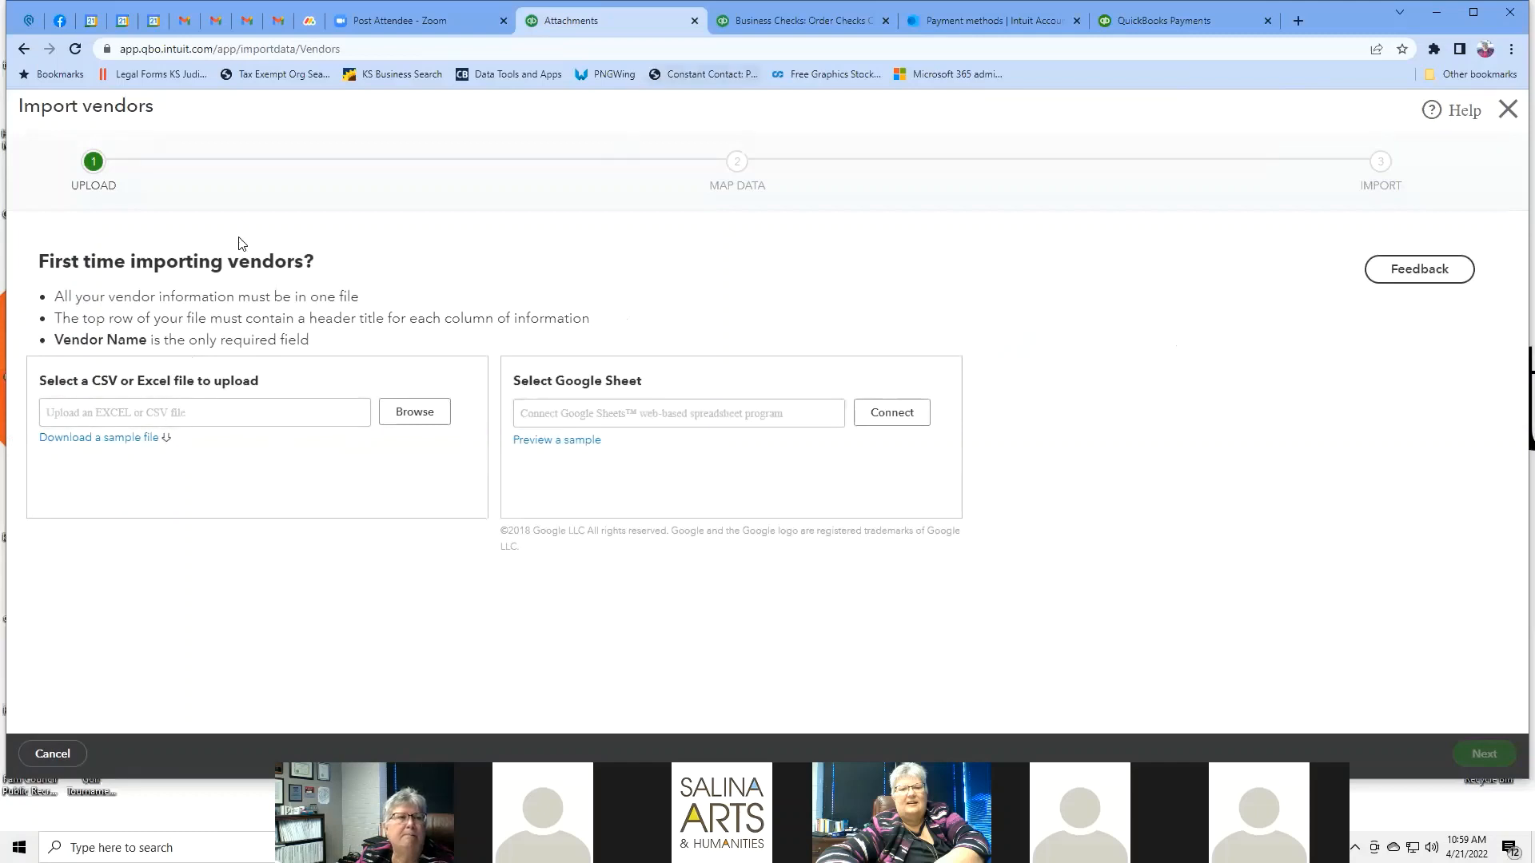
click(22, 49)
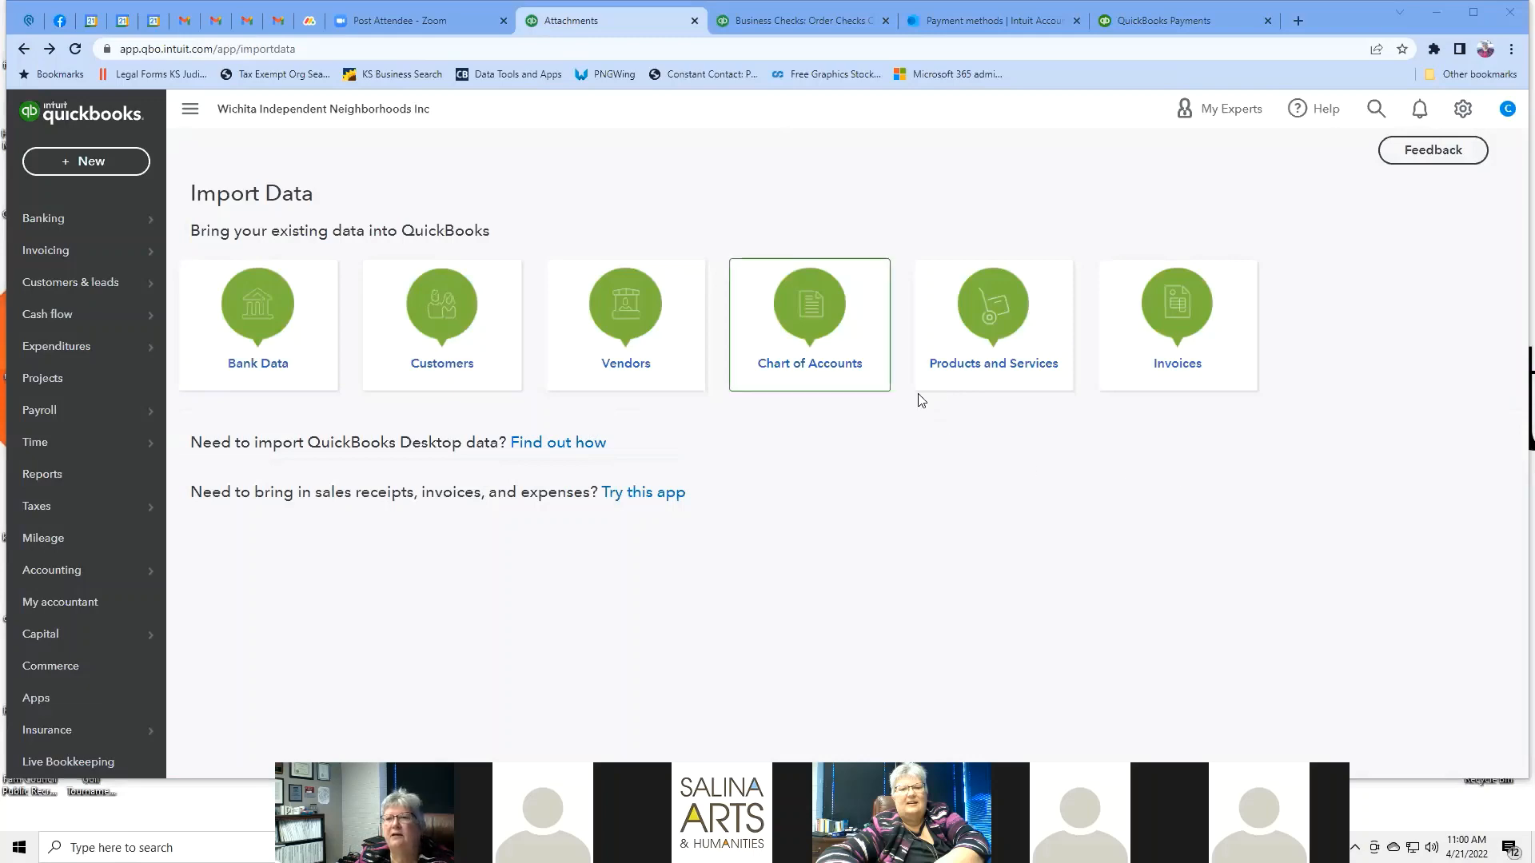
click(1464, 109)
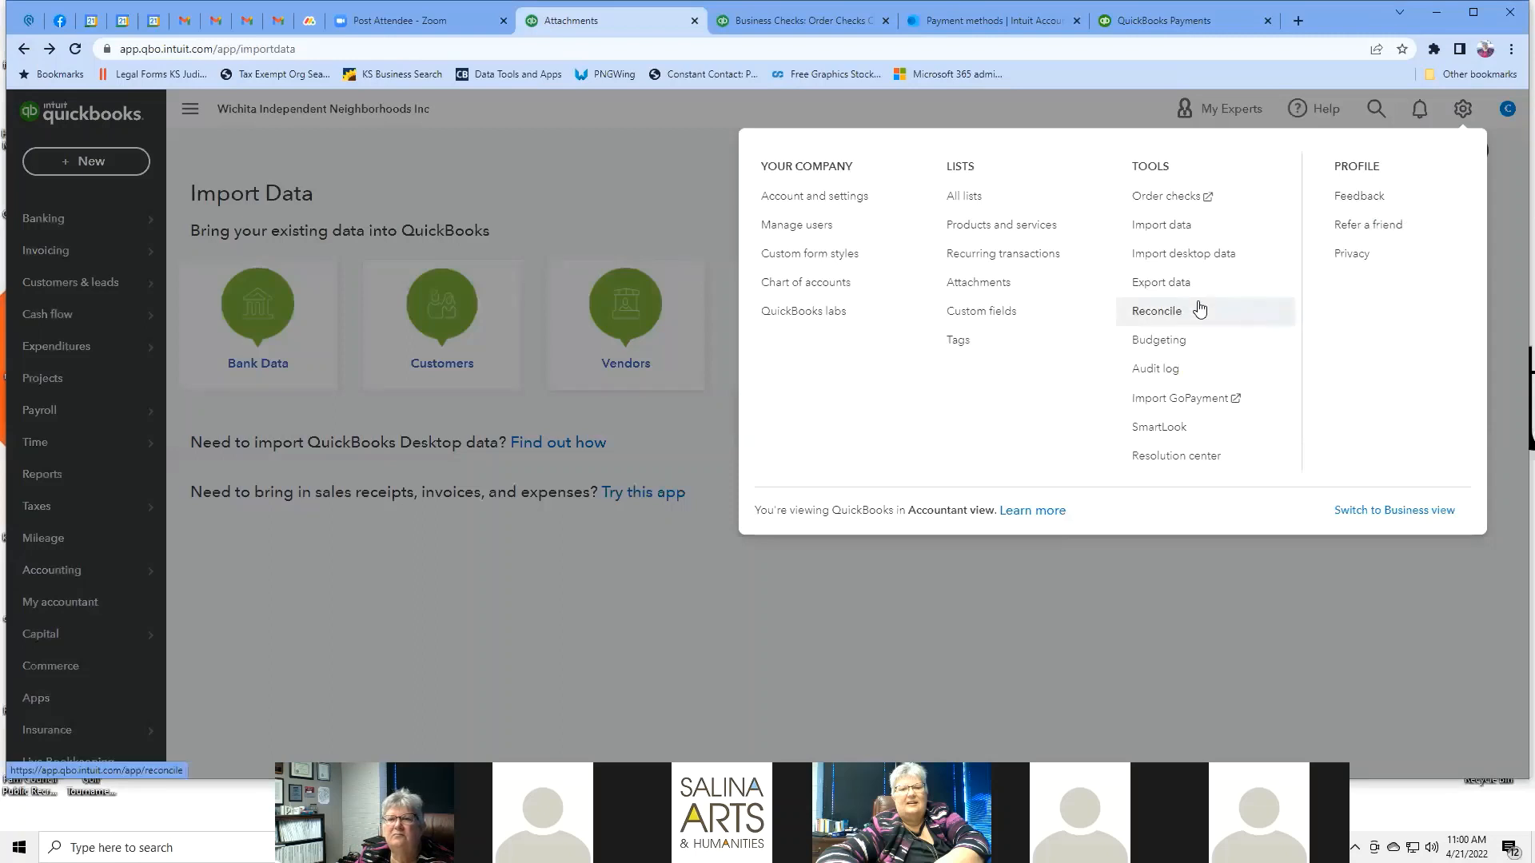
Open Reconcile and select Emprise Bank as the account.
click(1175, 322)
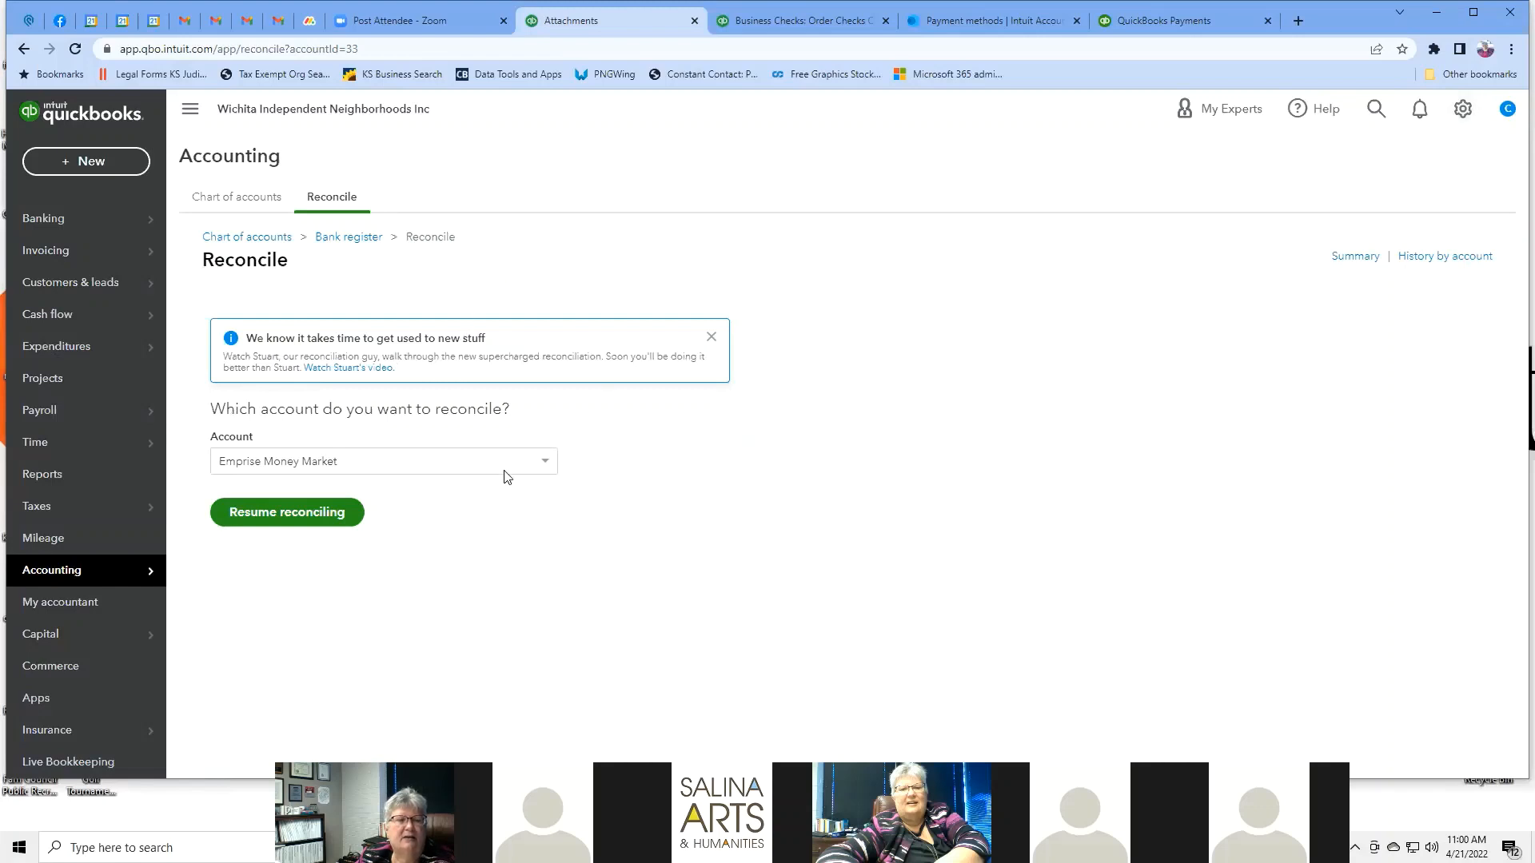
click(546, 471)
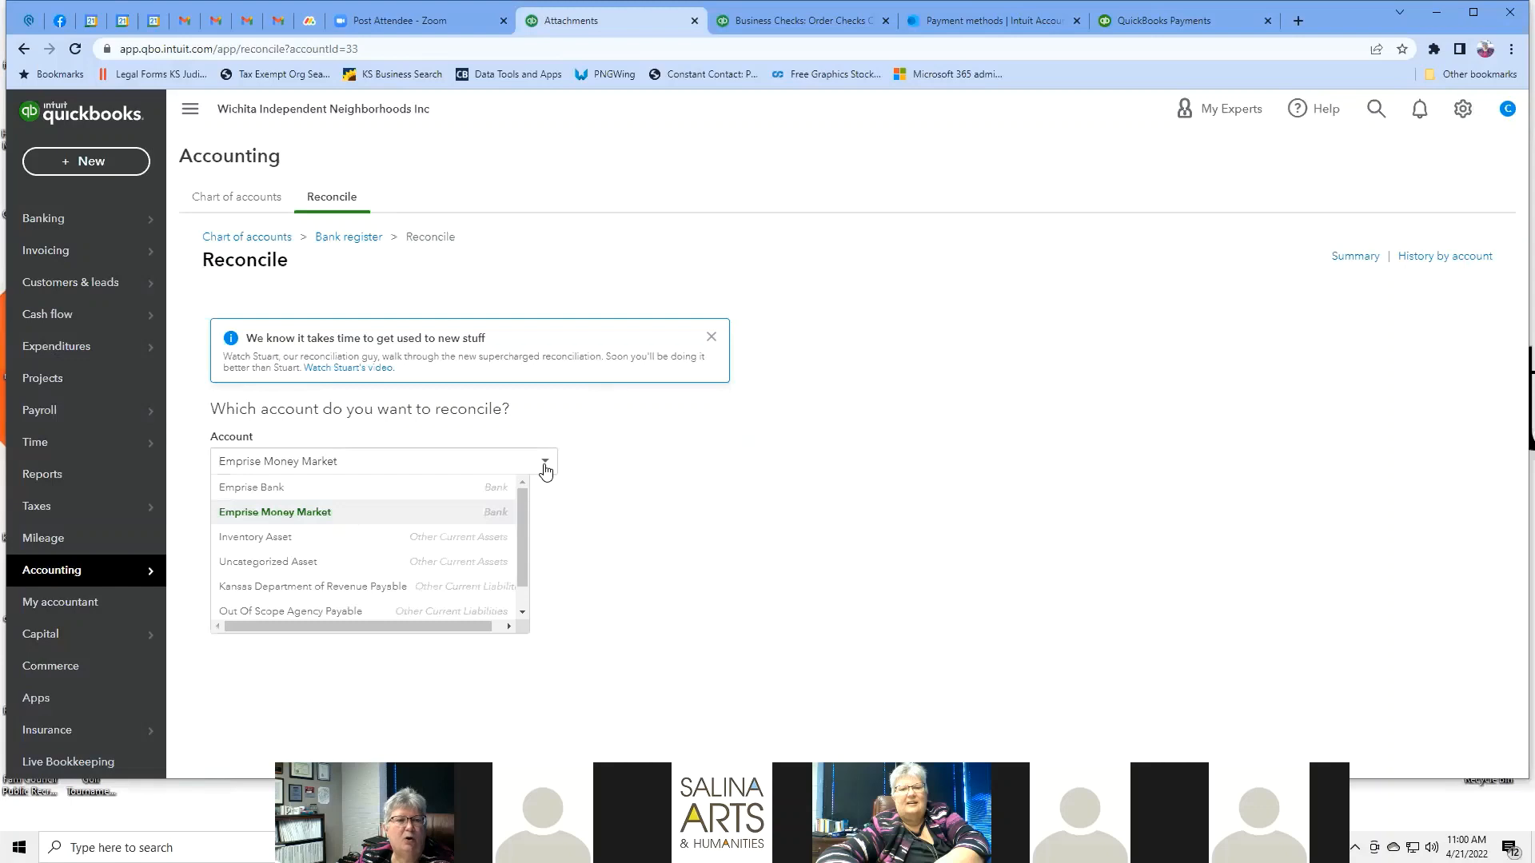
click(421, 495)
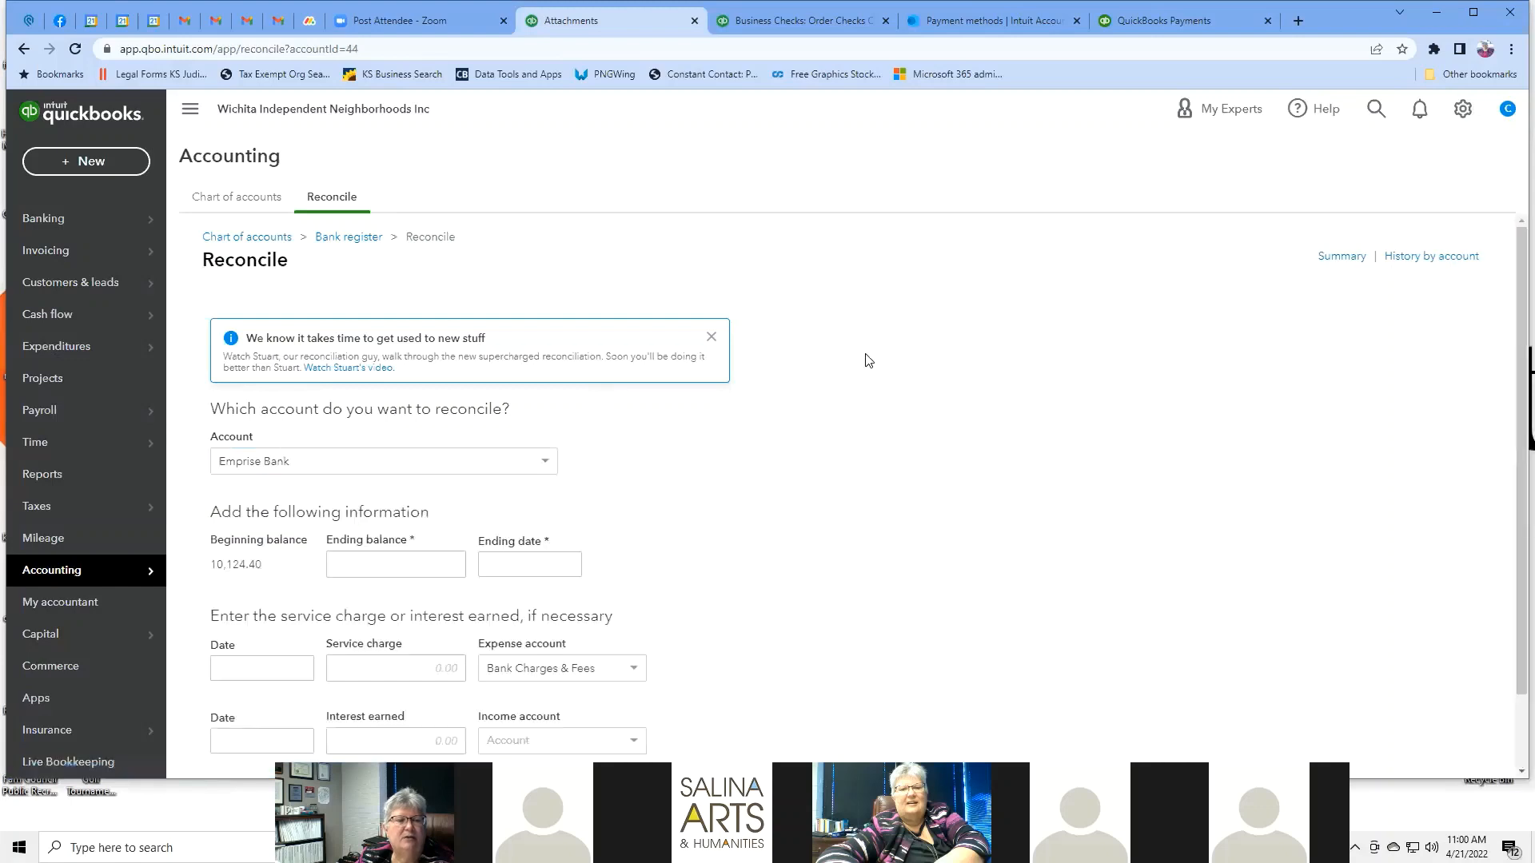
scroll(962, 285, down, 1)
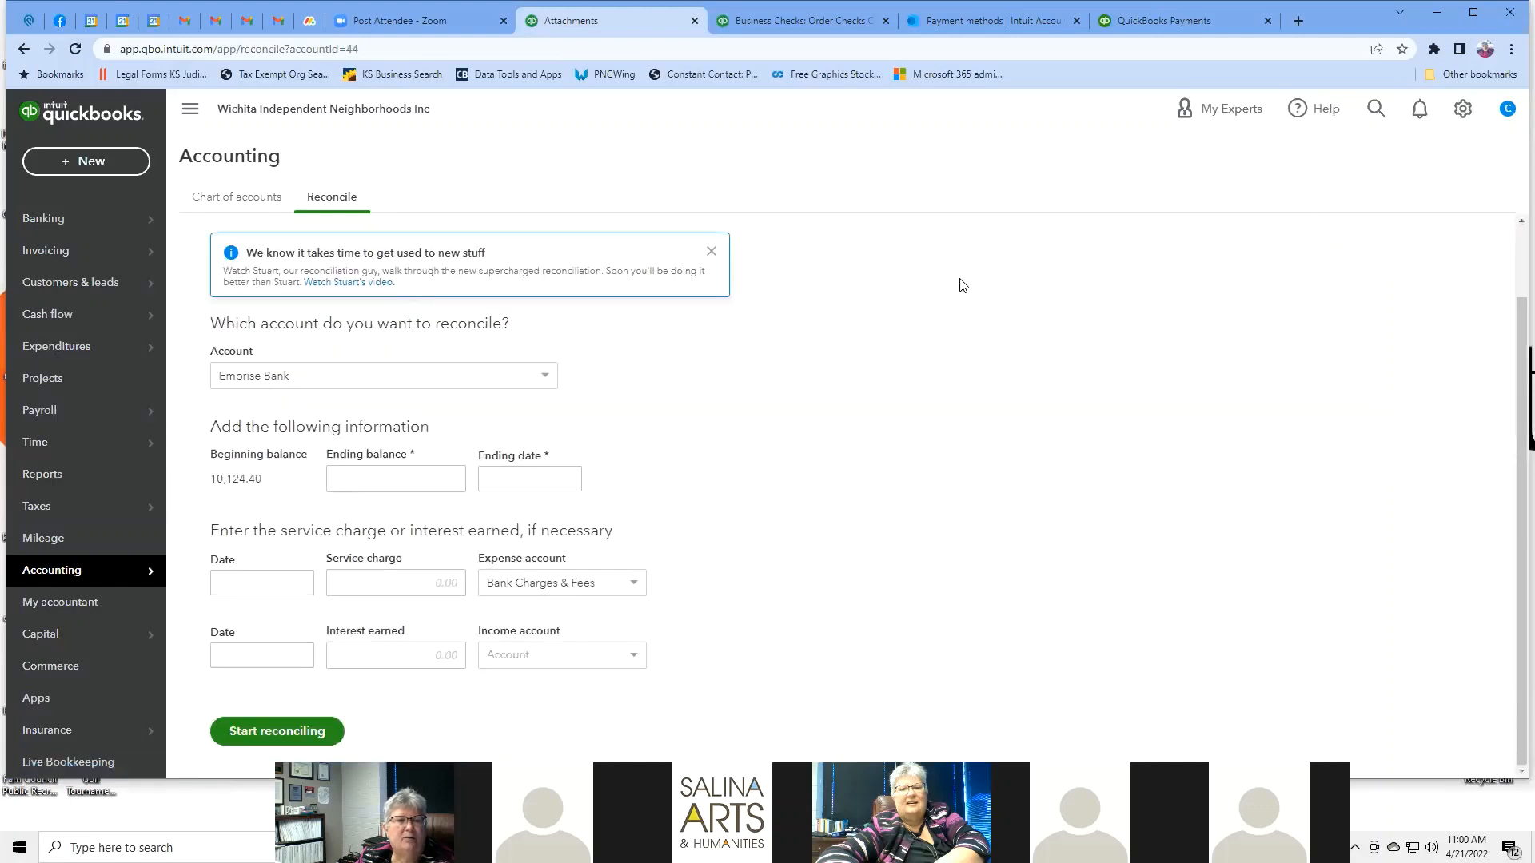
Enter a 15,000.00 ending balance and an ending date of March 31, 2022.
click(382, 484)
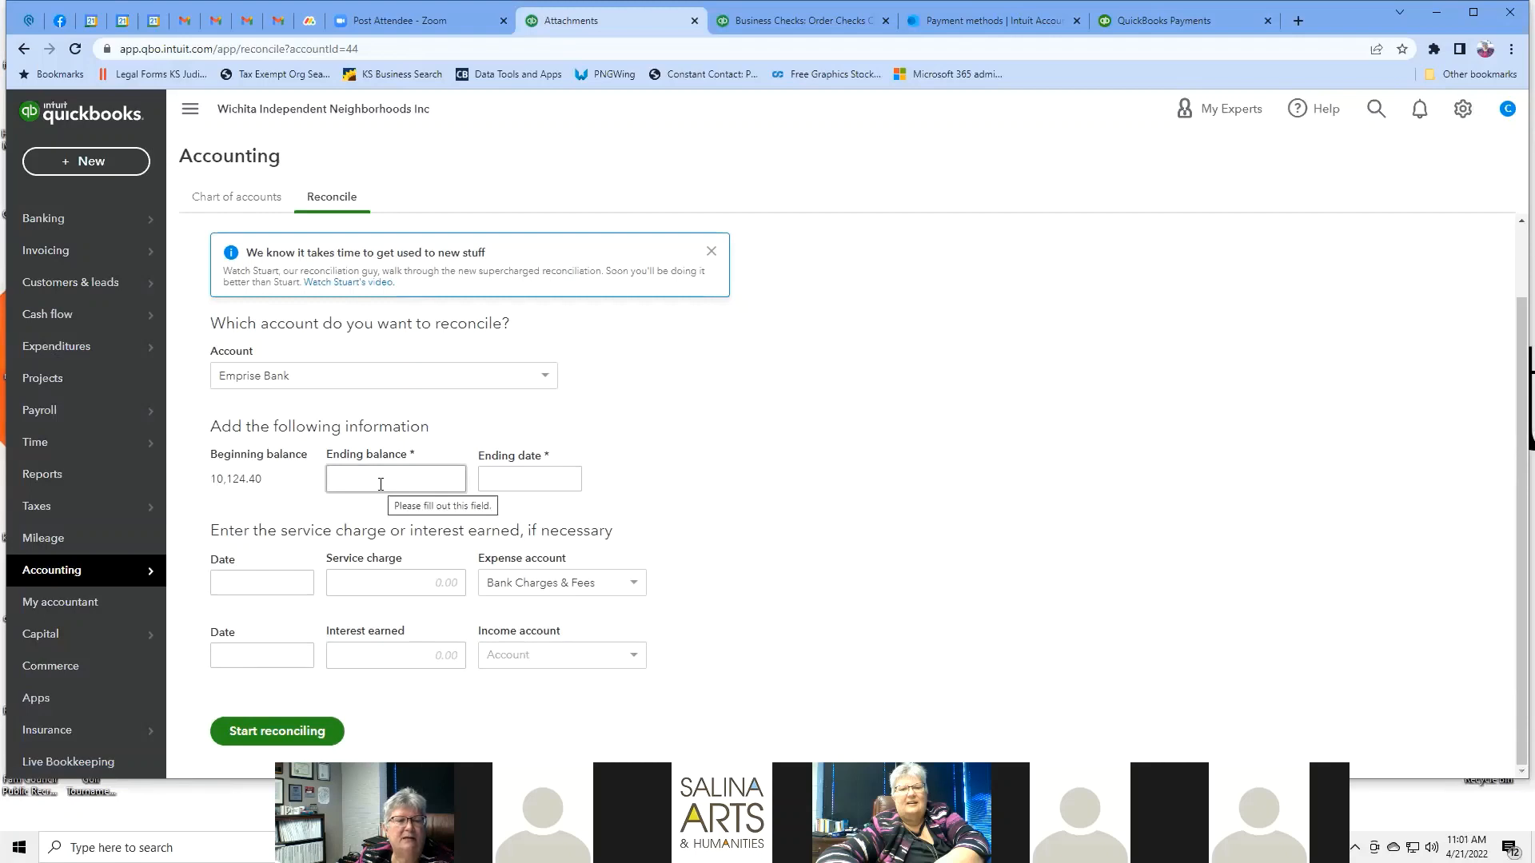
text(15)
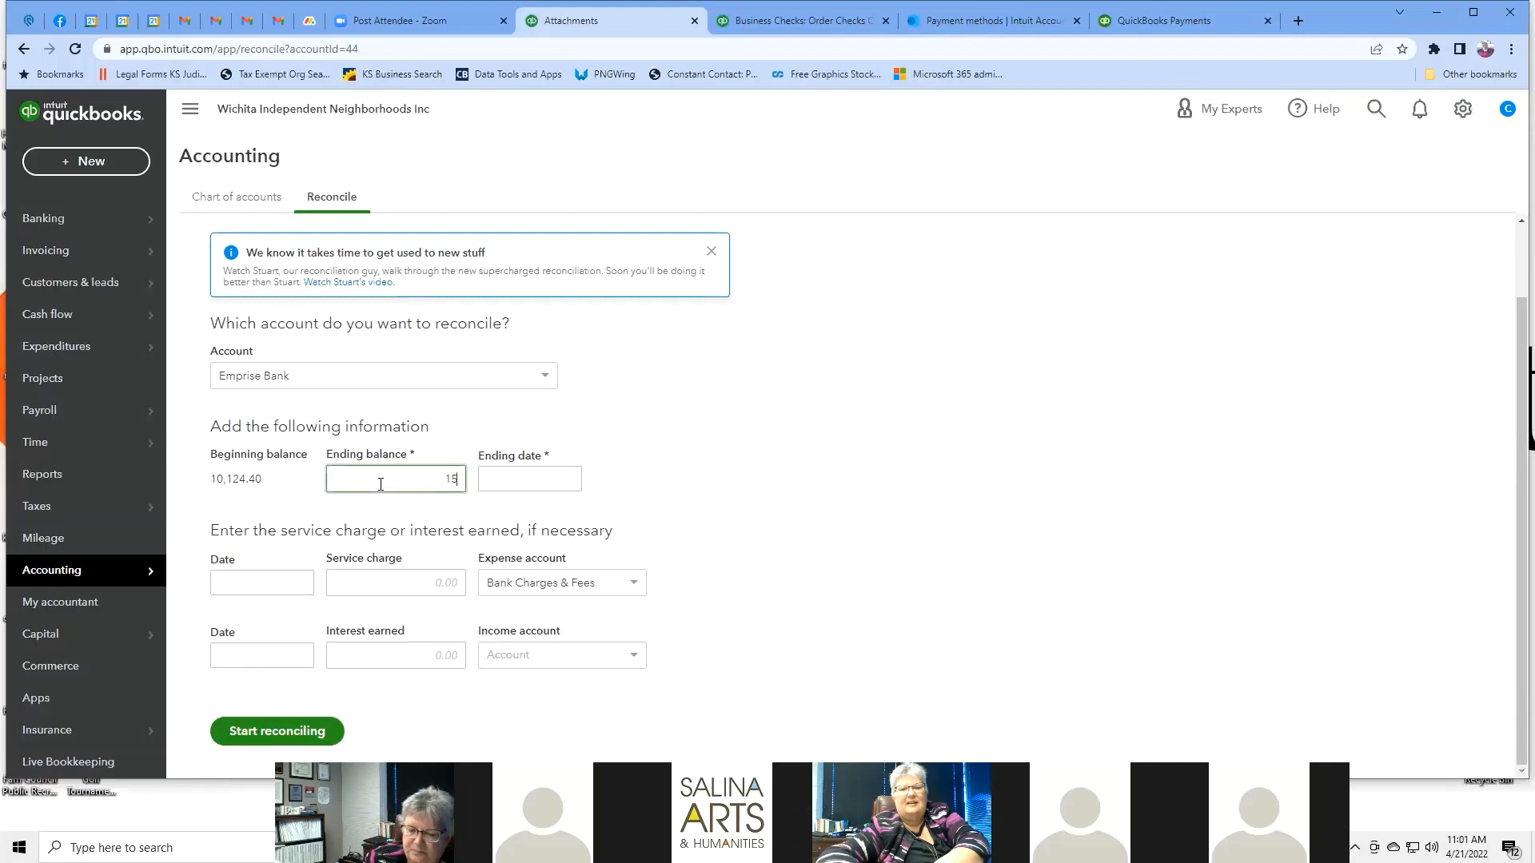
text(000)
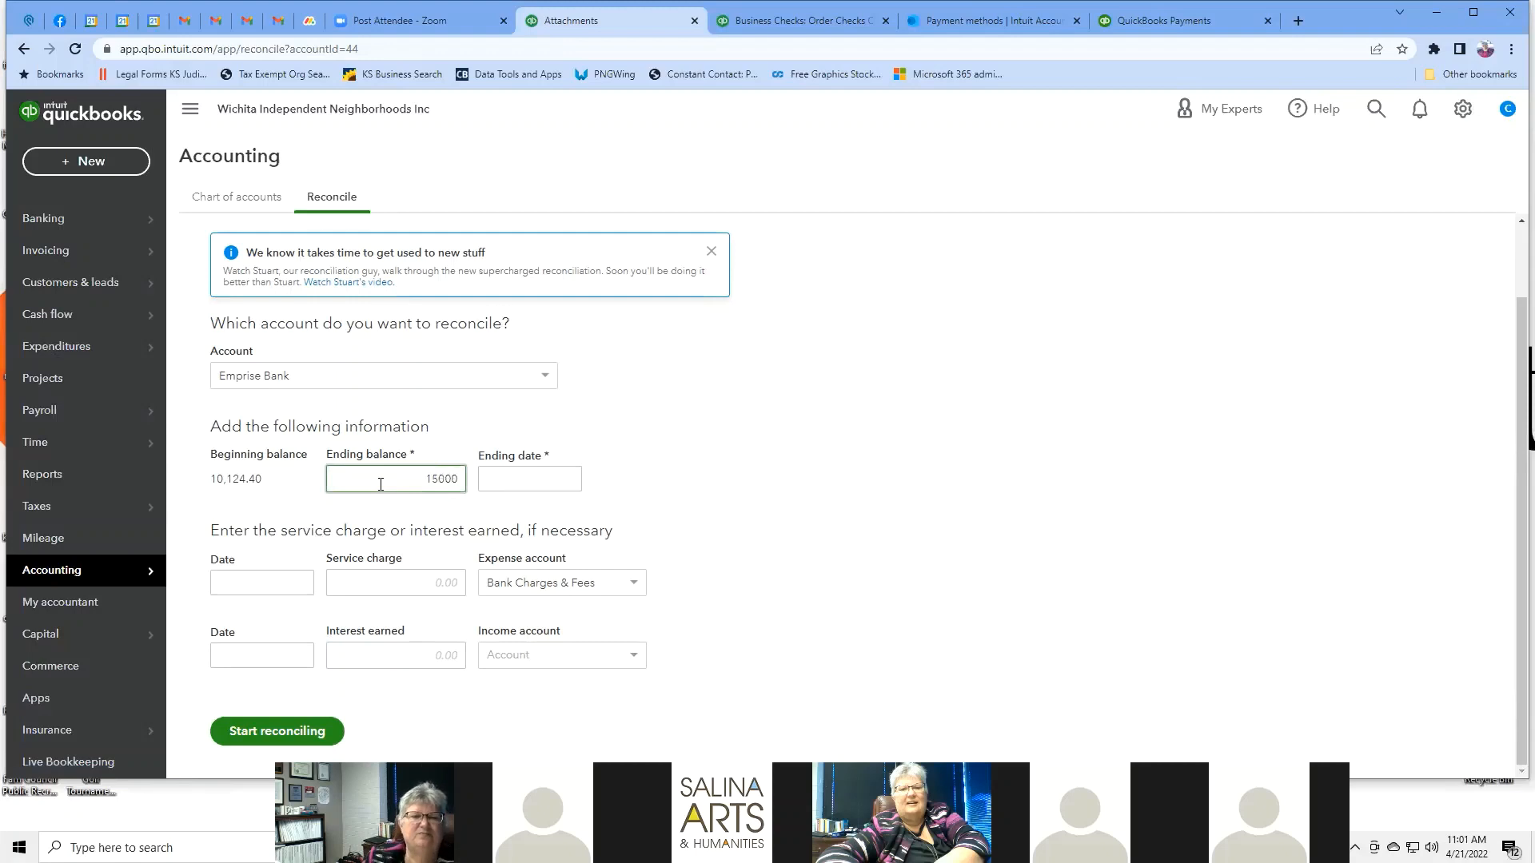
click(541, 483)
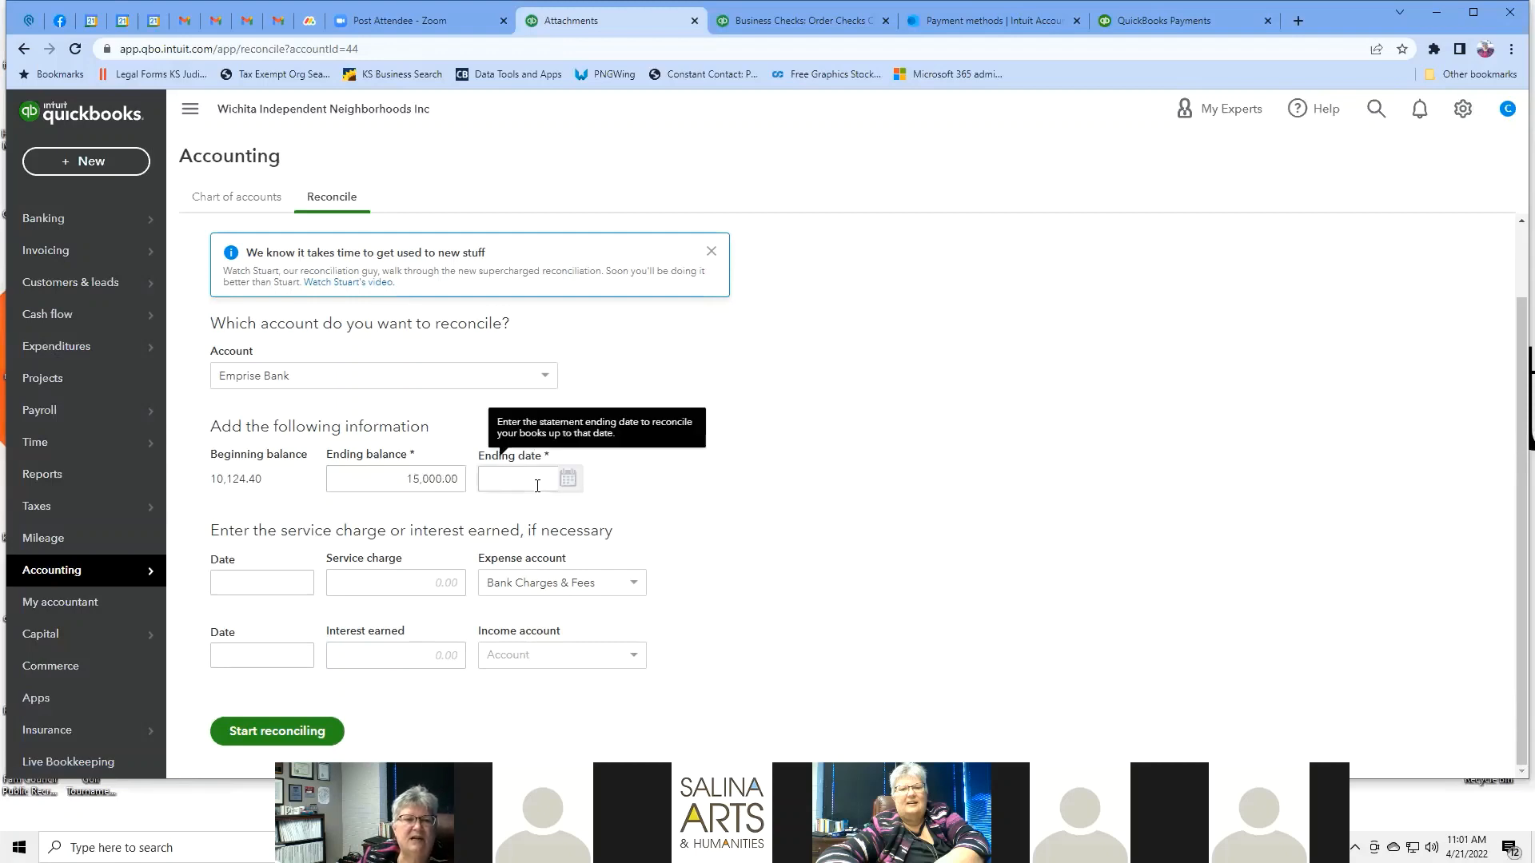
click(568, 480)
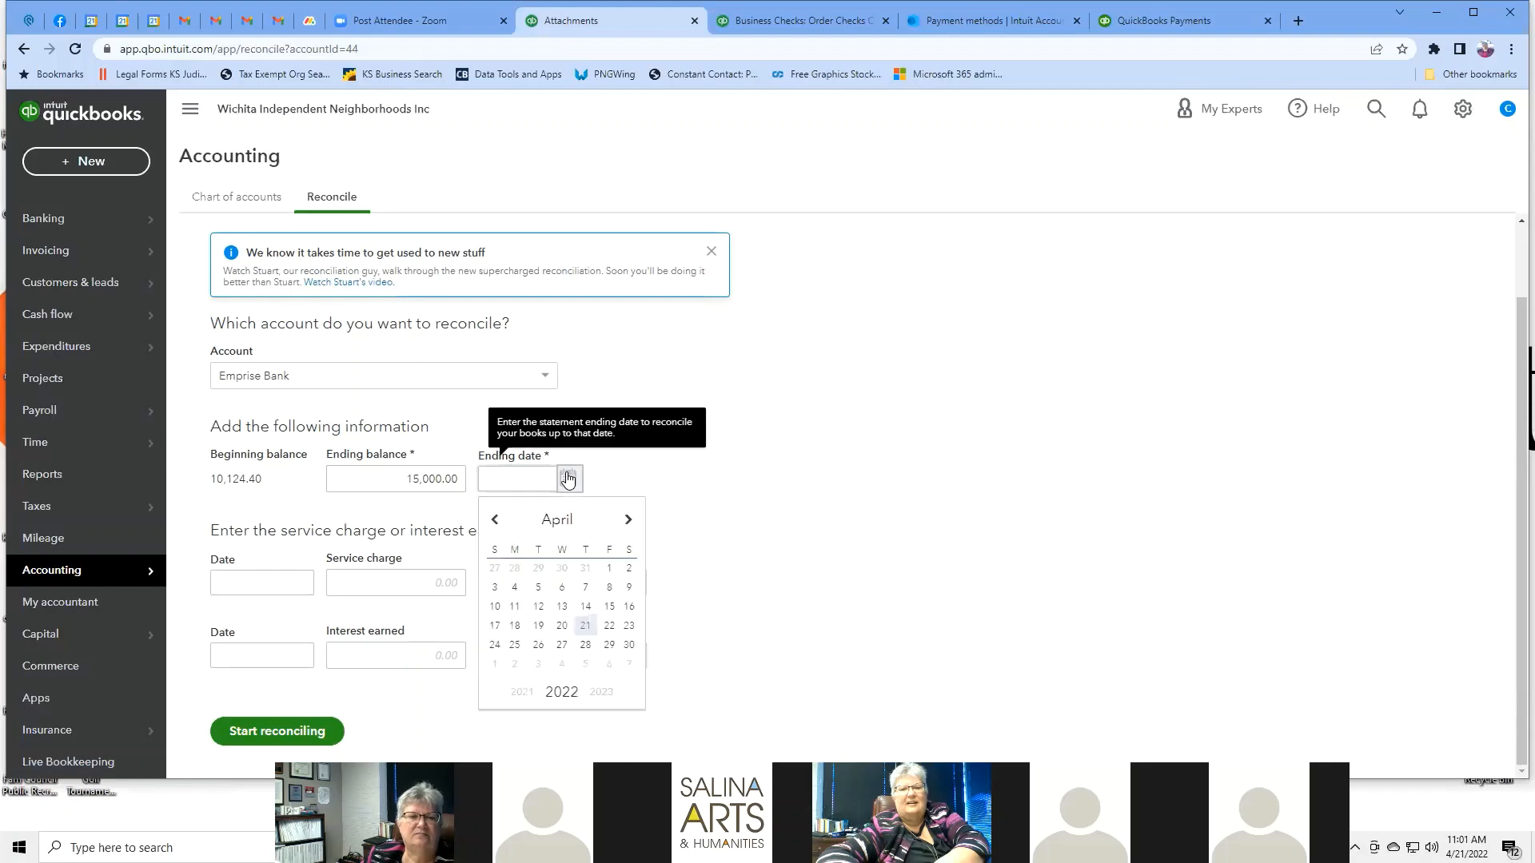
click(495, 519)
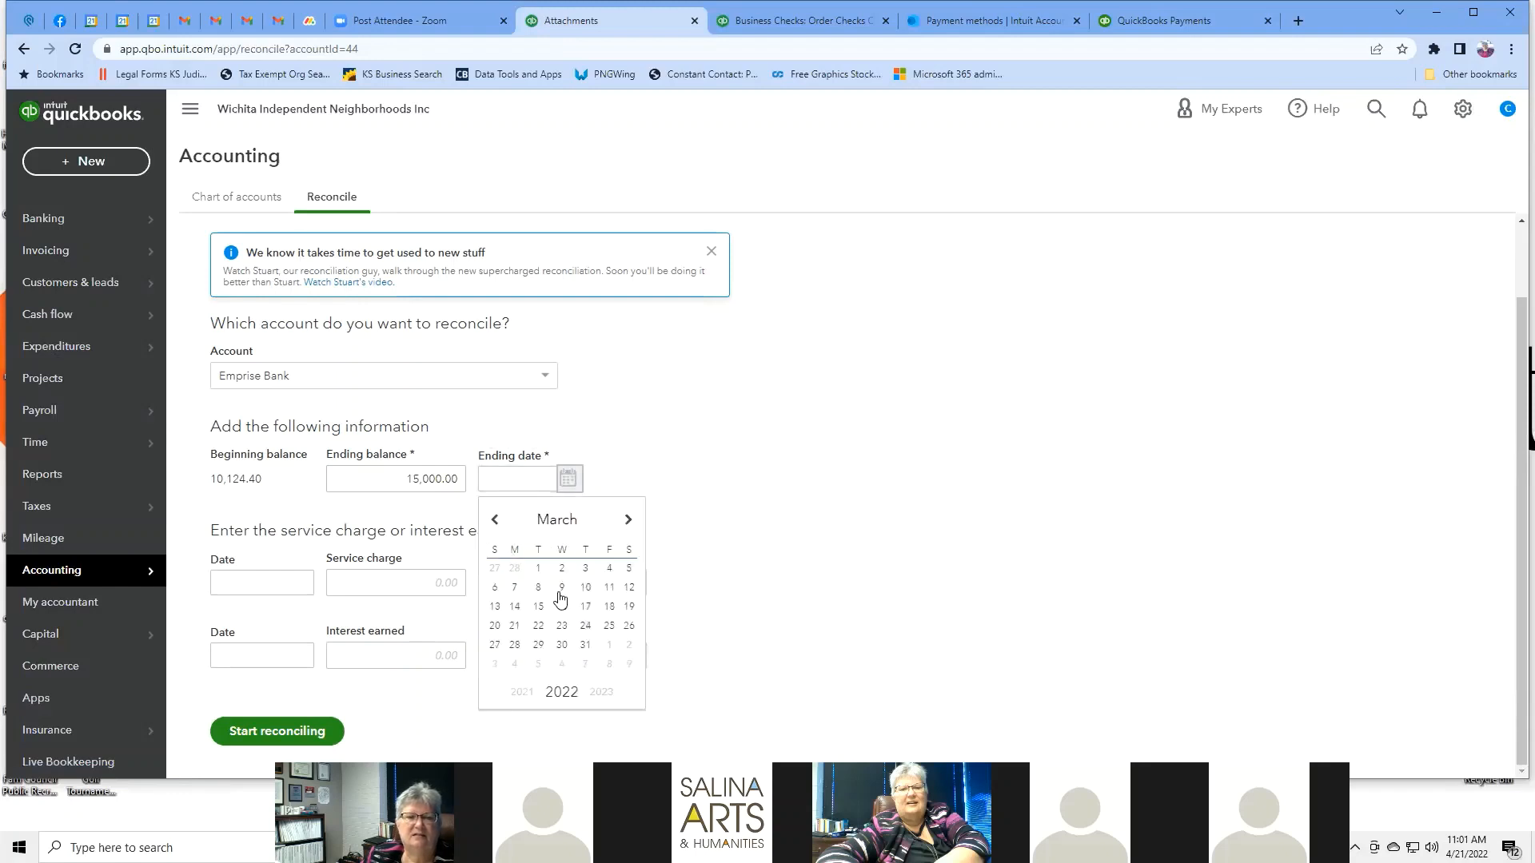
click(585, 644)
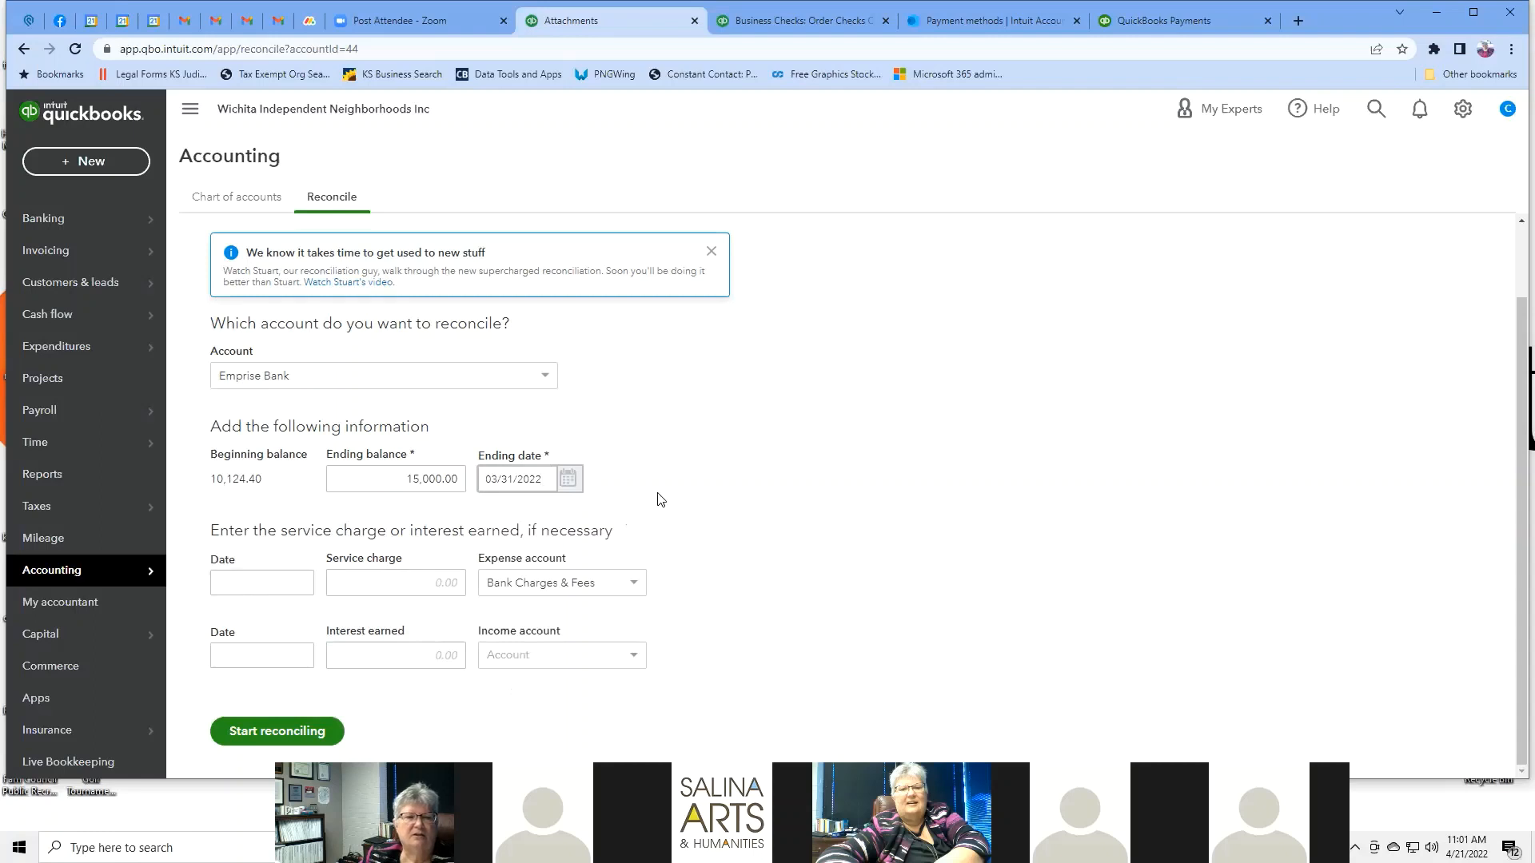
Enter a 7.00 service charge dated 03/31/2022.
click(442, 584)
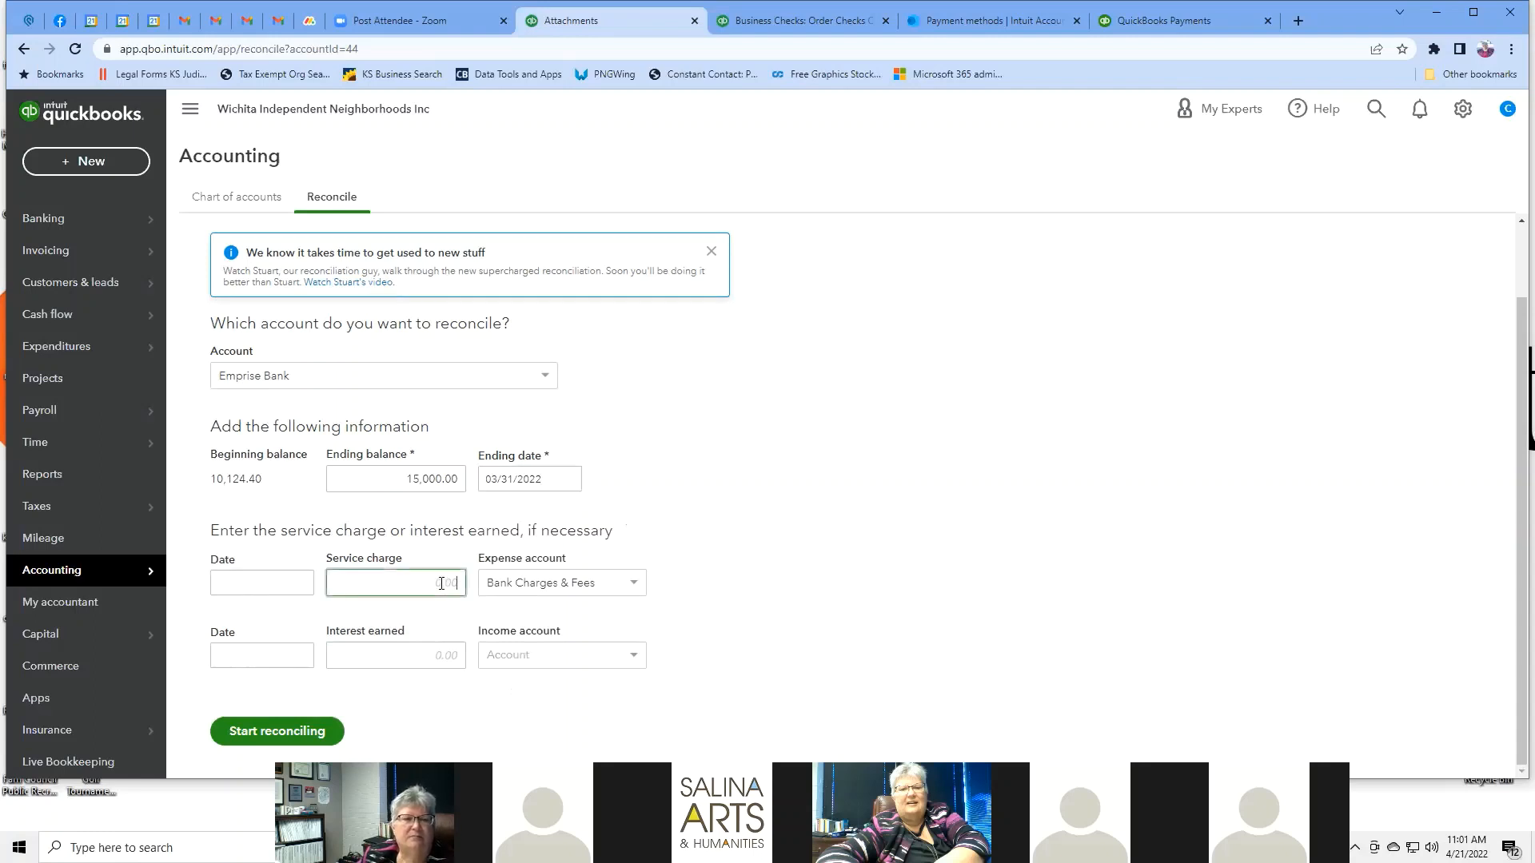
text(7)
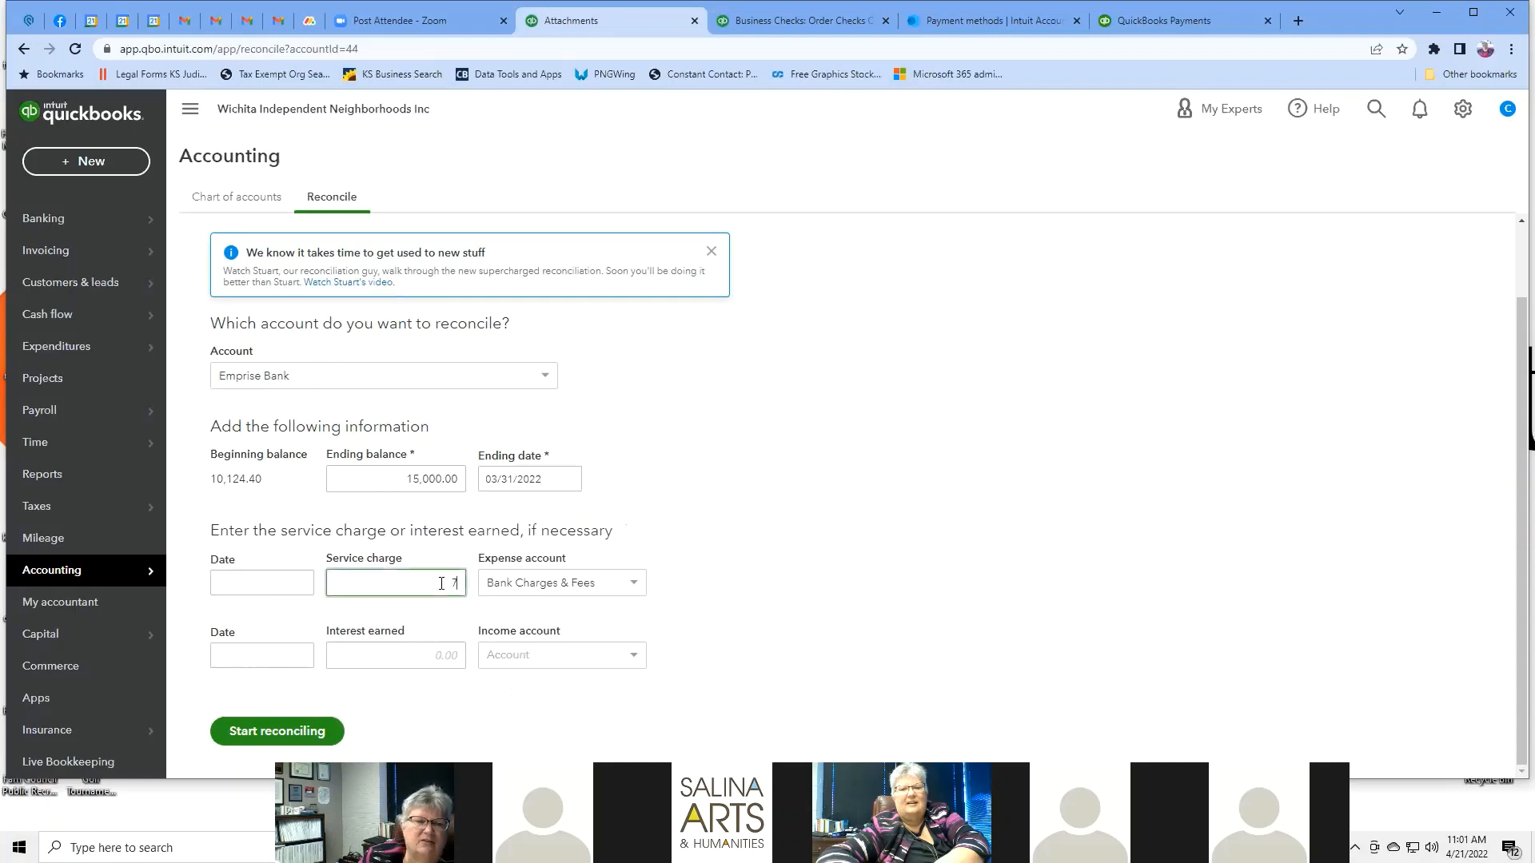
click(628, 470)
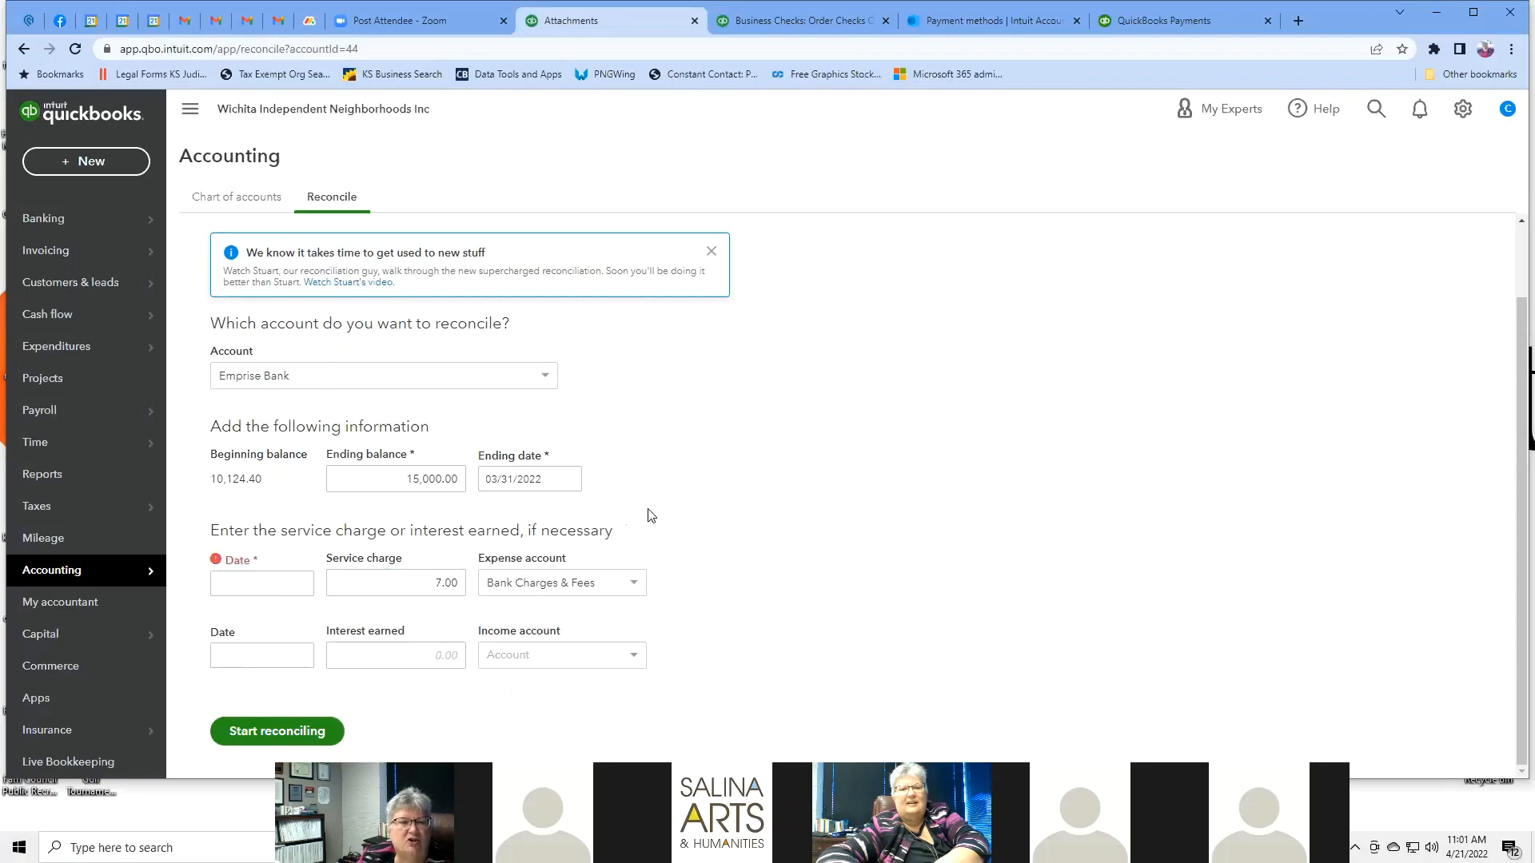
click(267, 585)
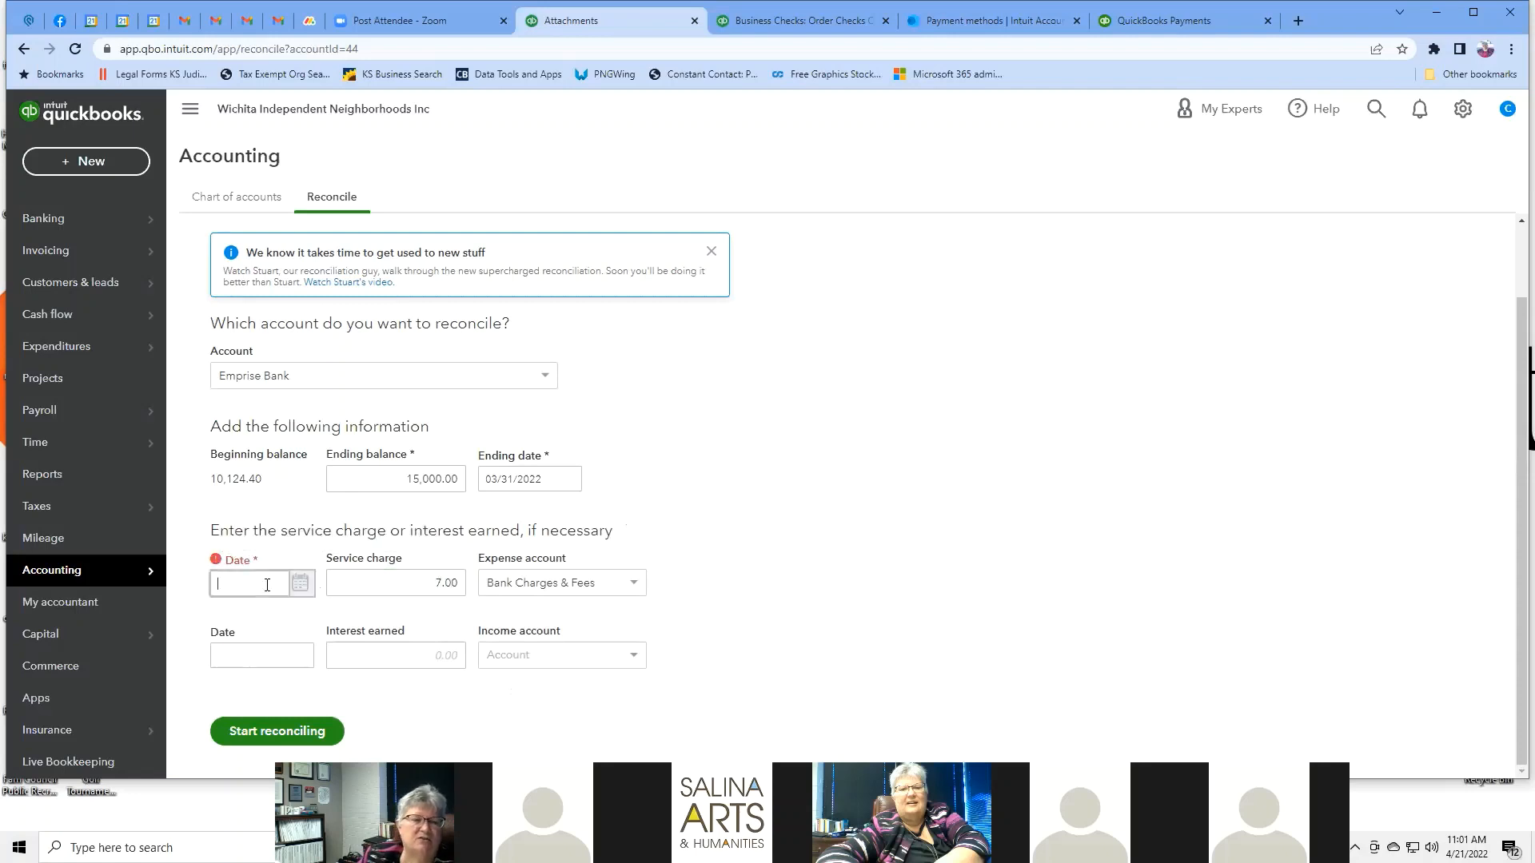
click(301, 586)
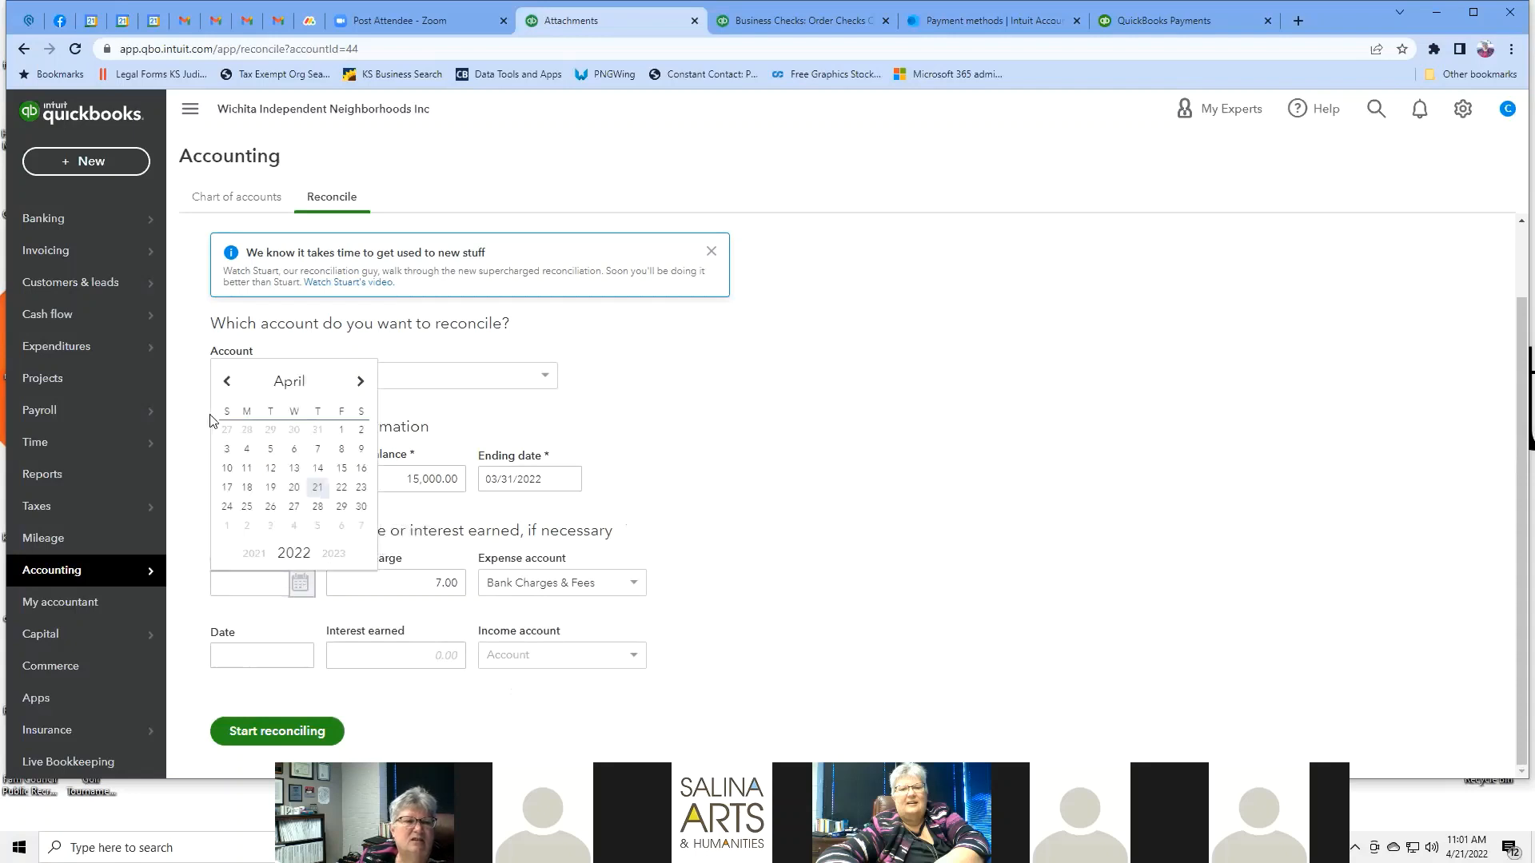
click(227, 381)
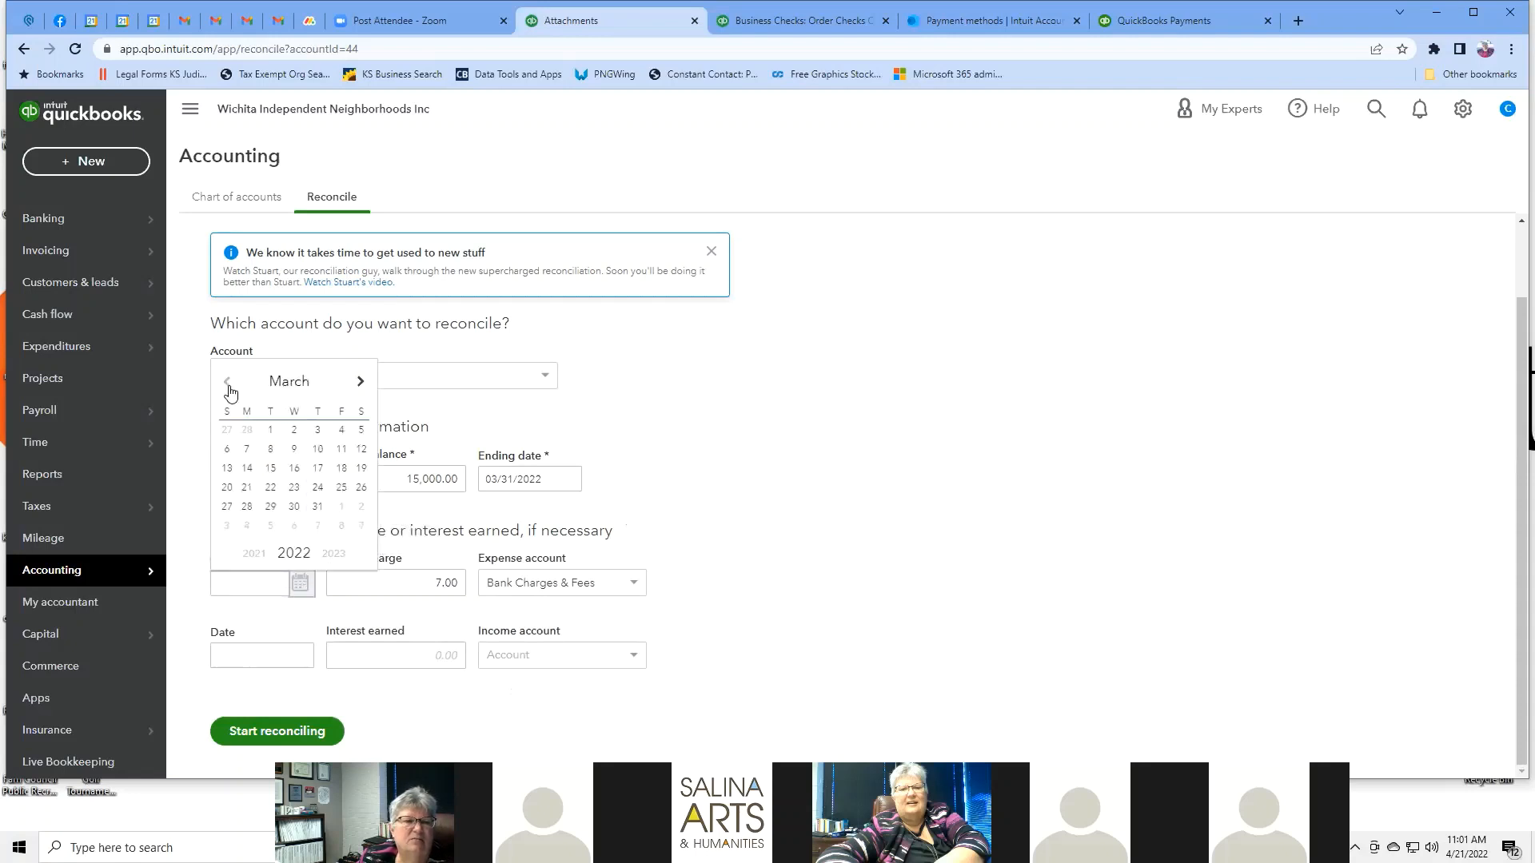
click(317, 507)
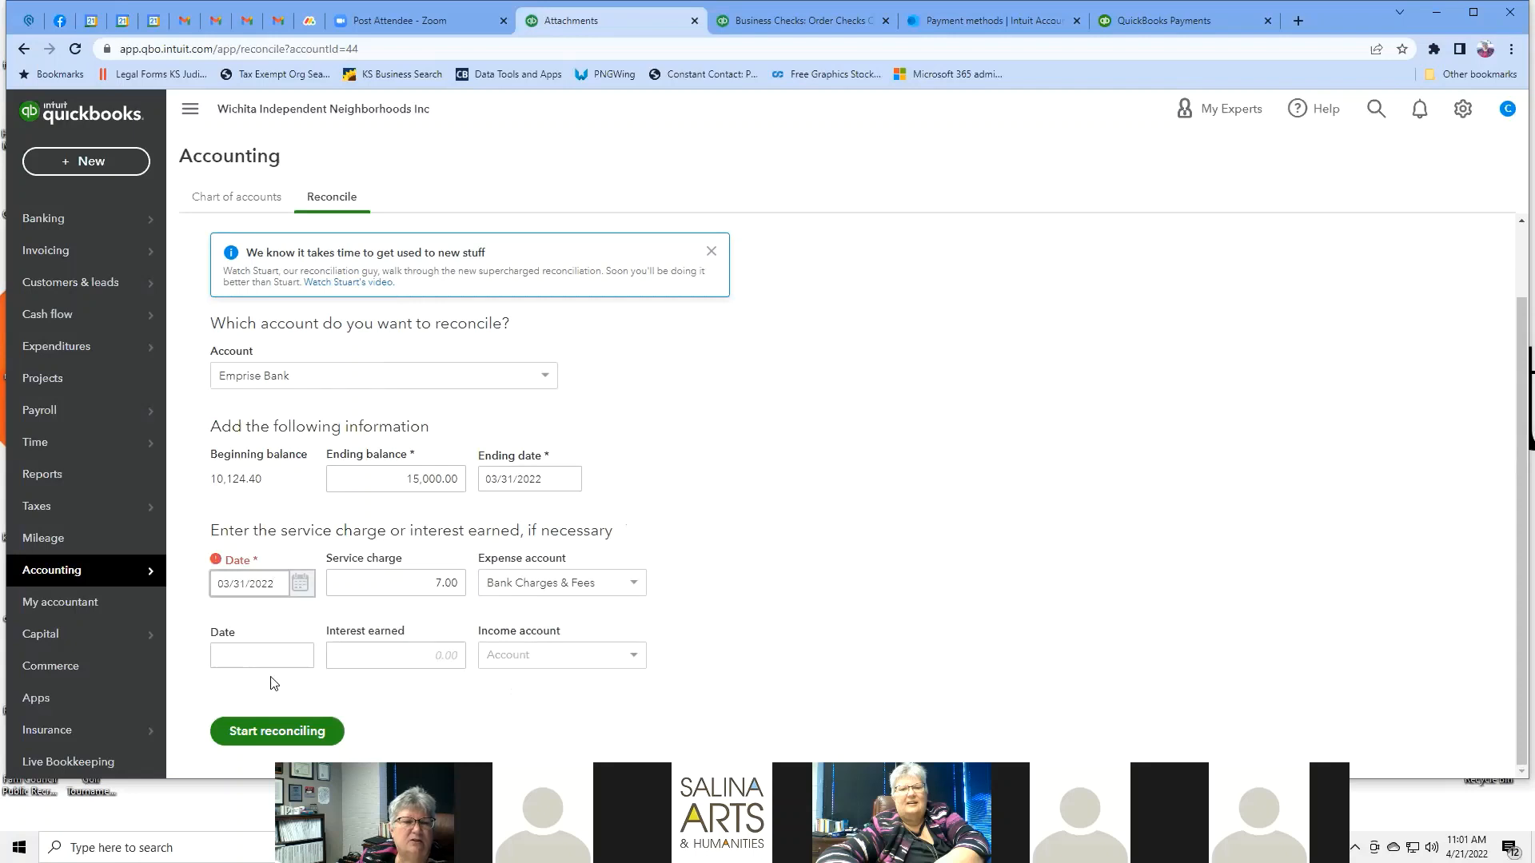
click(270, 632)
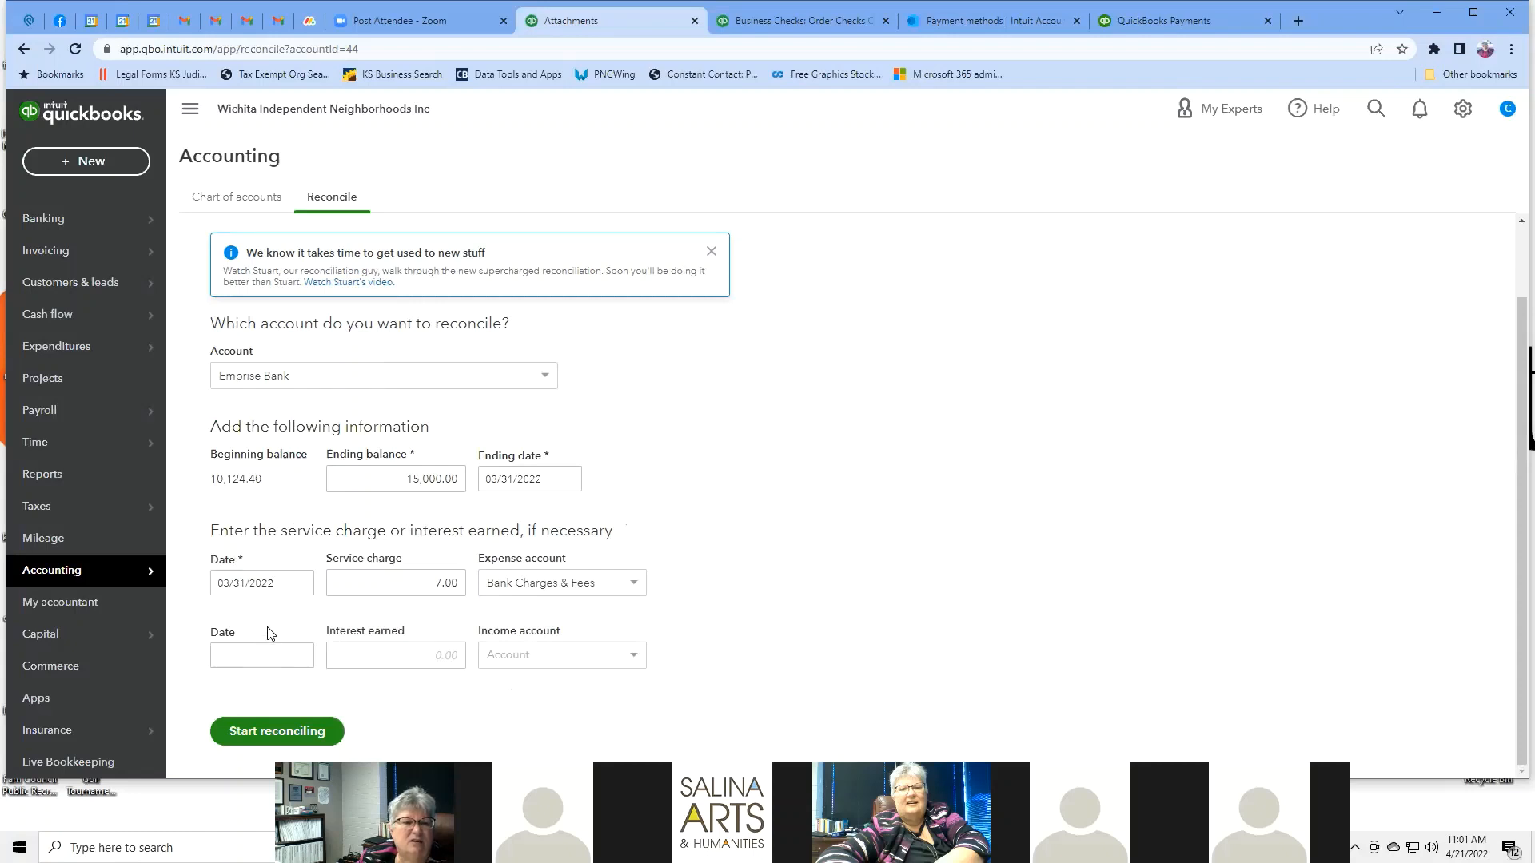
Browse the income accounts for interest earned, closing the list without choosing one.
click(371, 652)
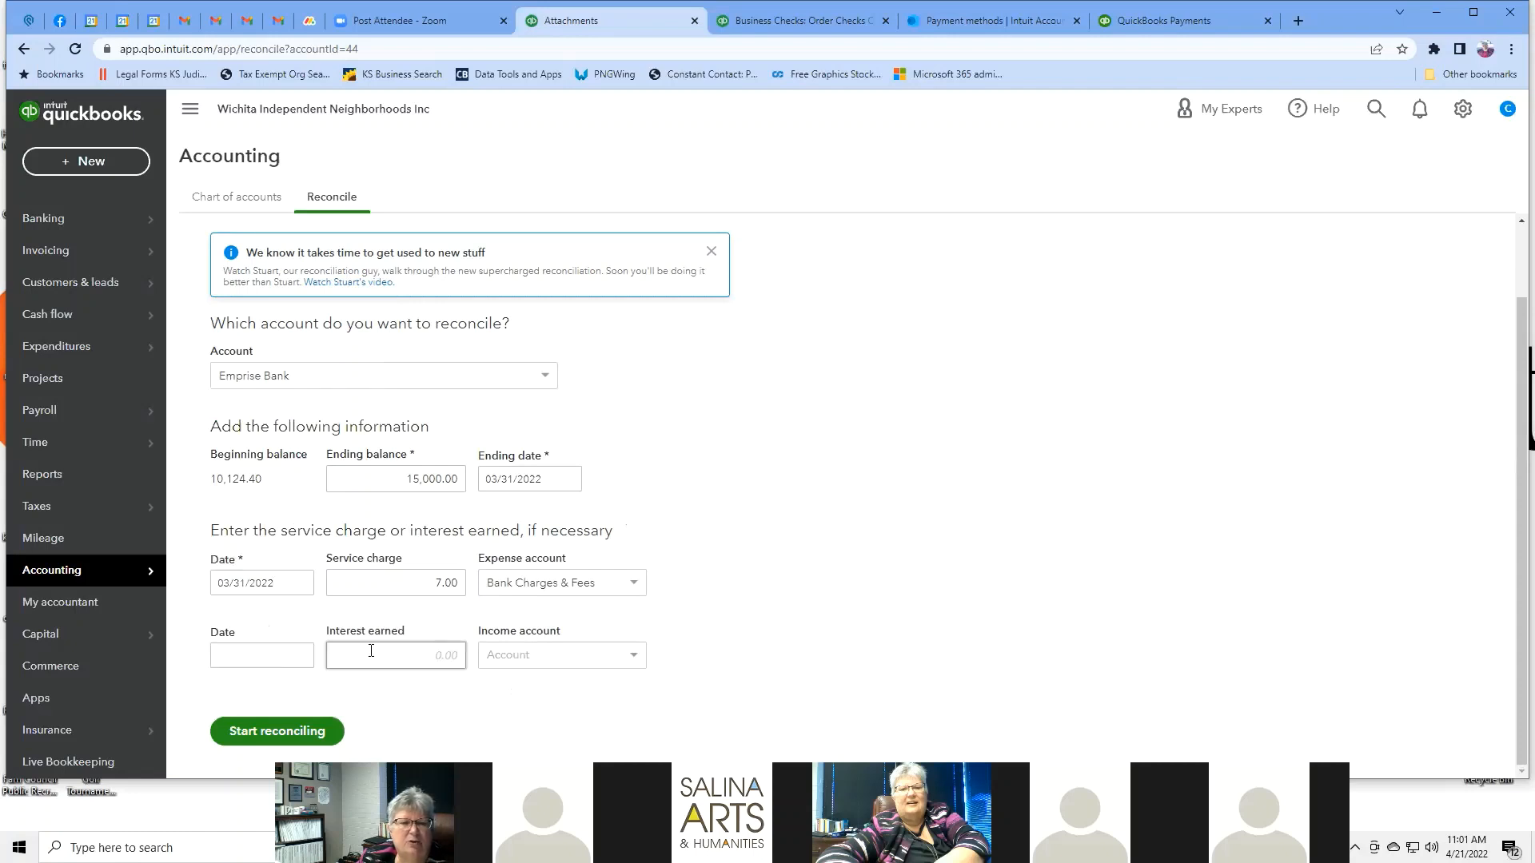
click(632, 656)
scroll(622, 703, down, 3)
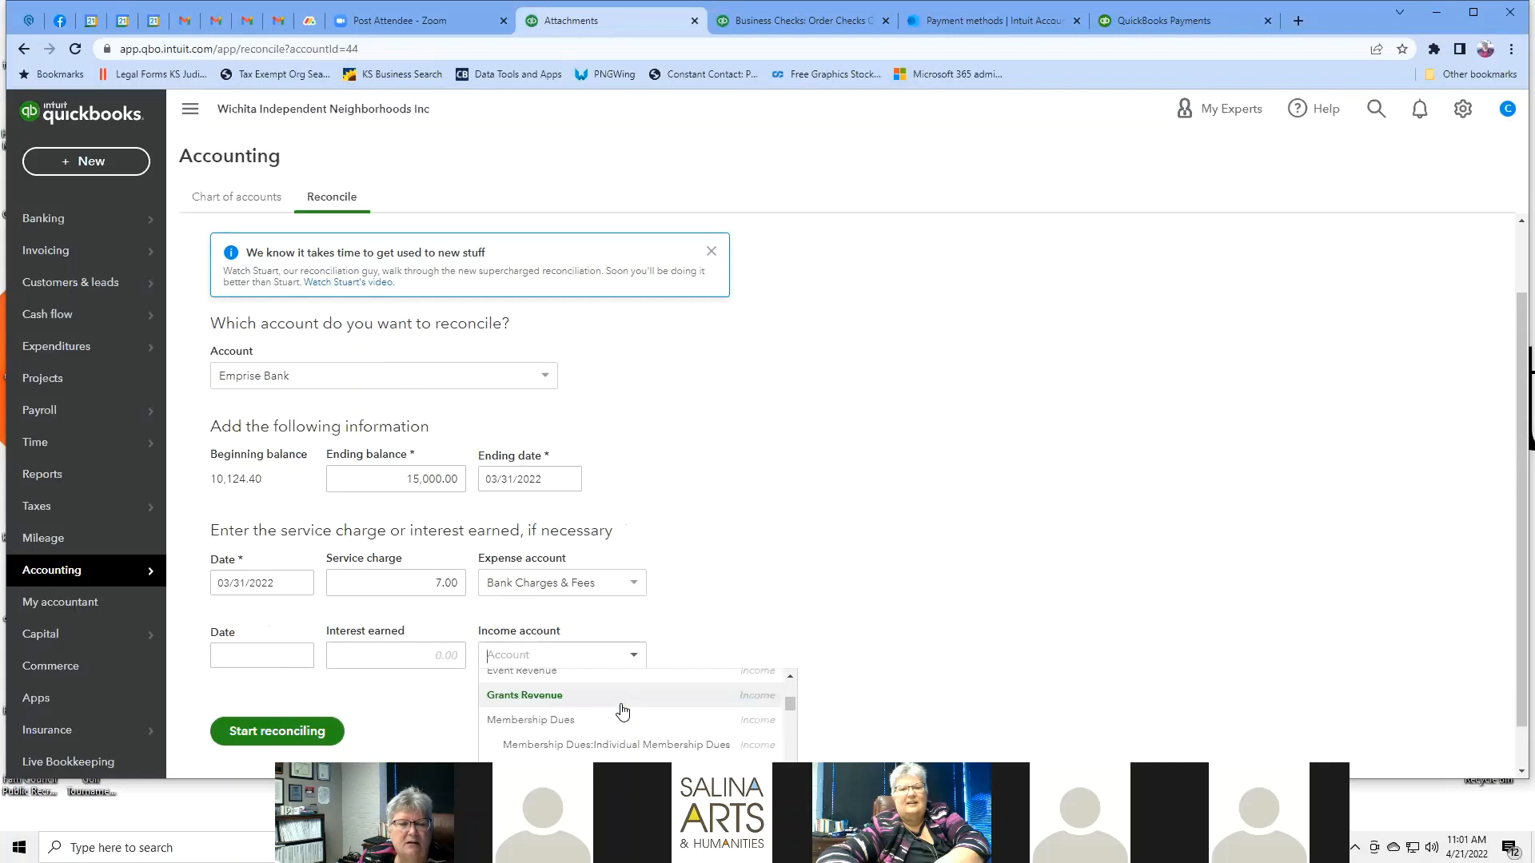
scroll(623, 711, down, 5)
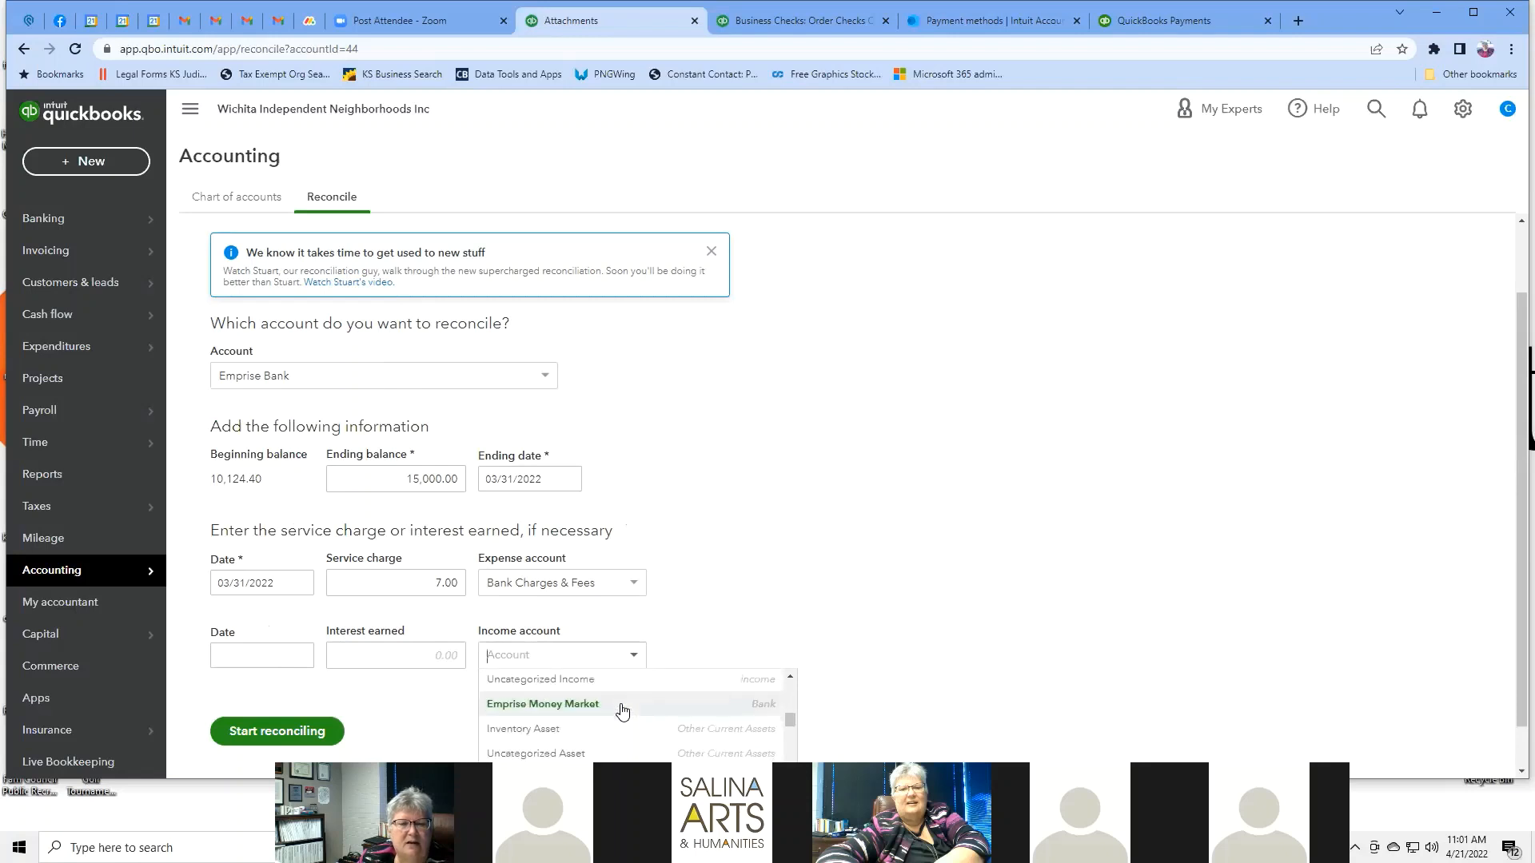
scroll(622, 711, down, 3)
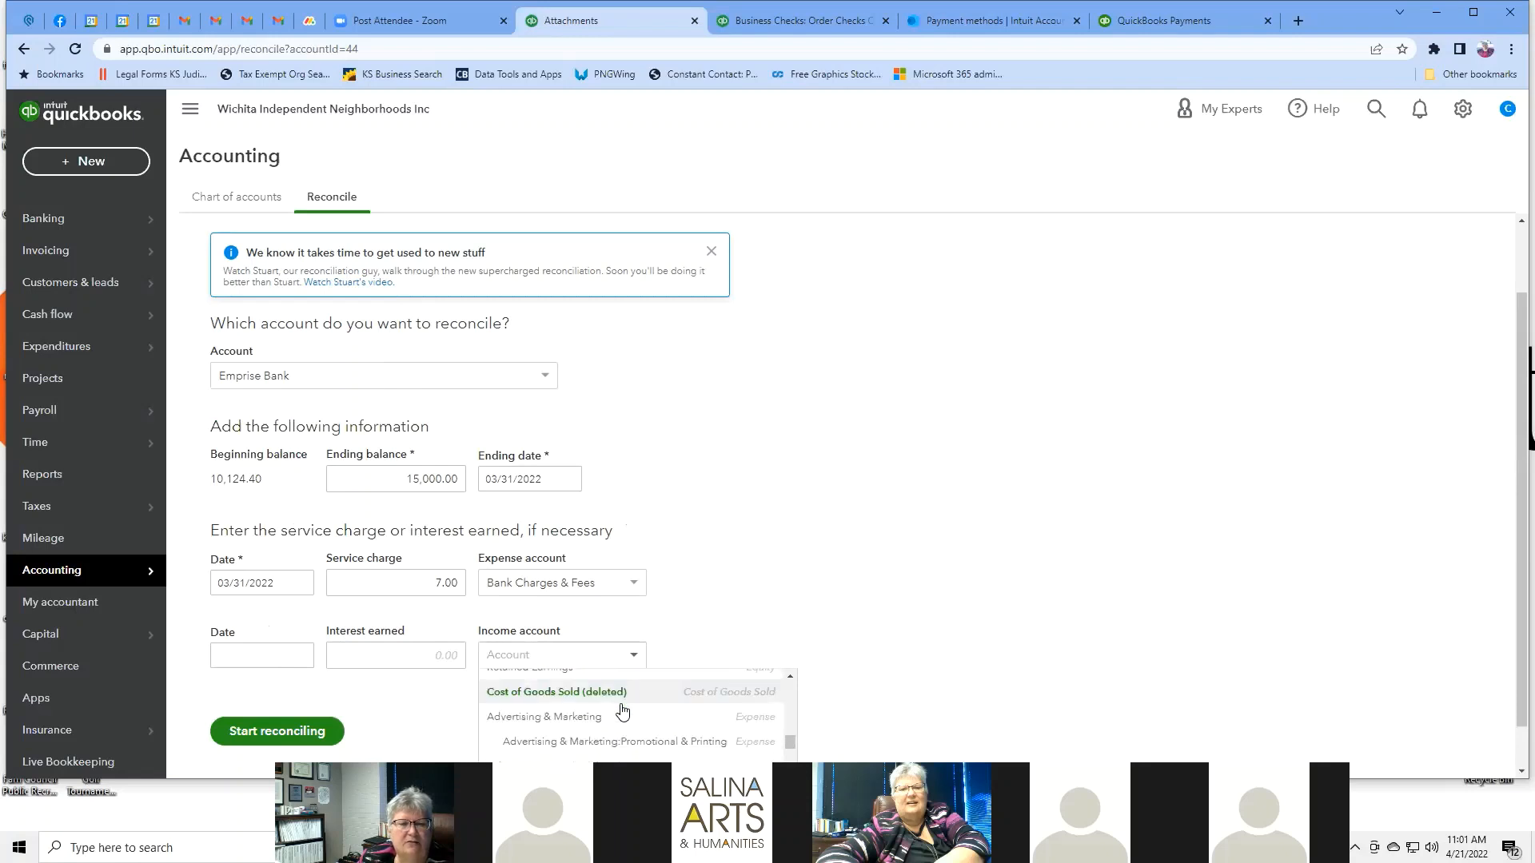
scroll(621, 709, down, 6)
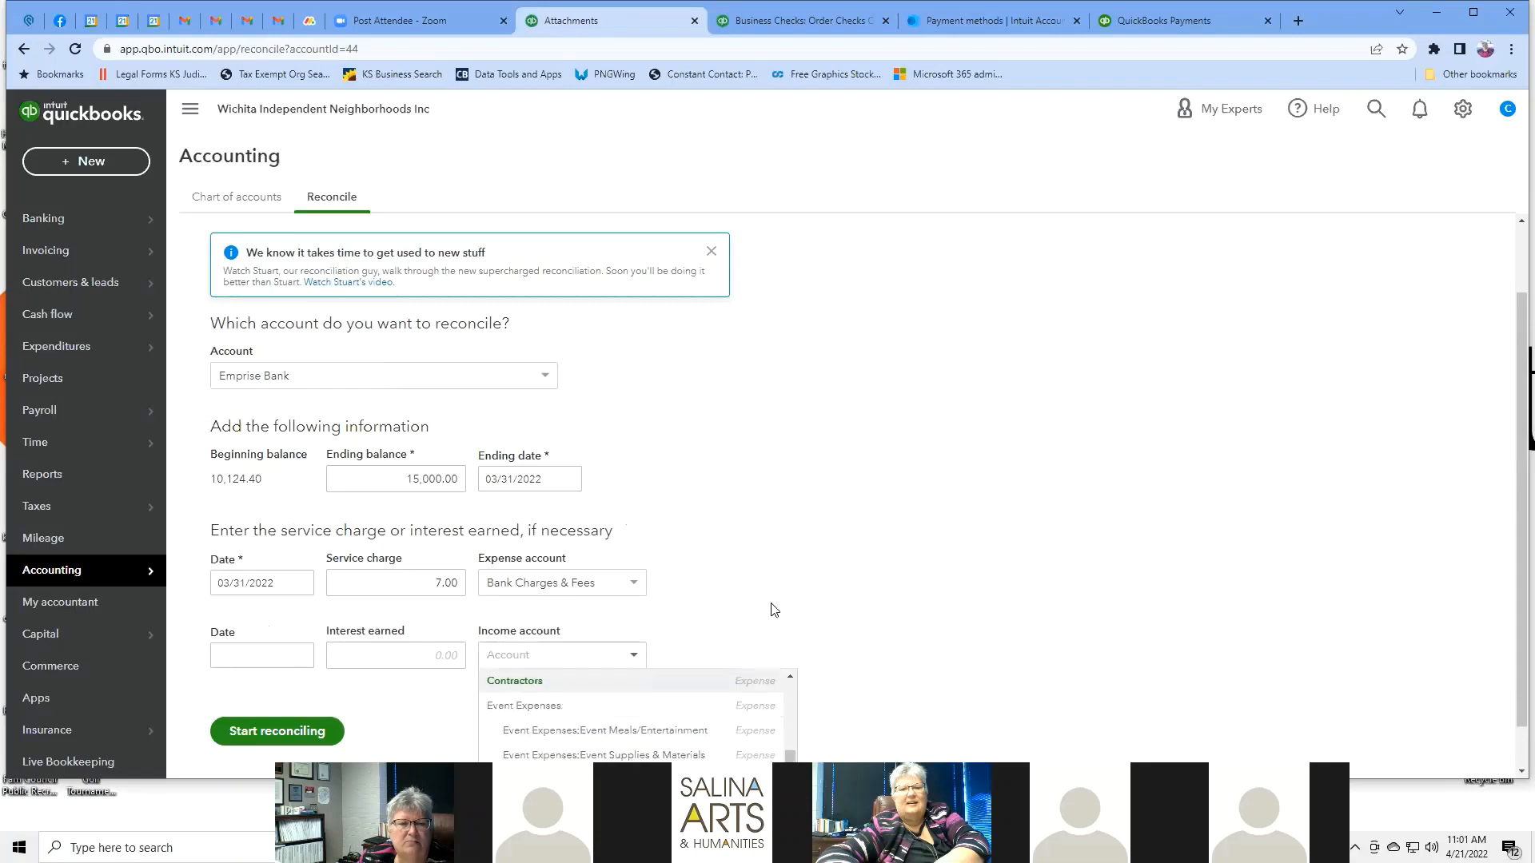
click(744, 593)
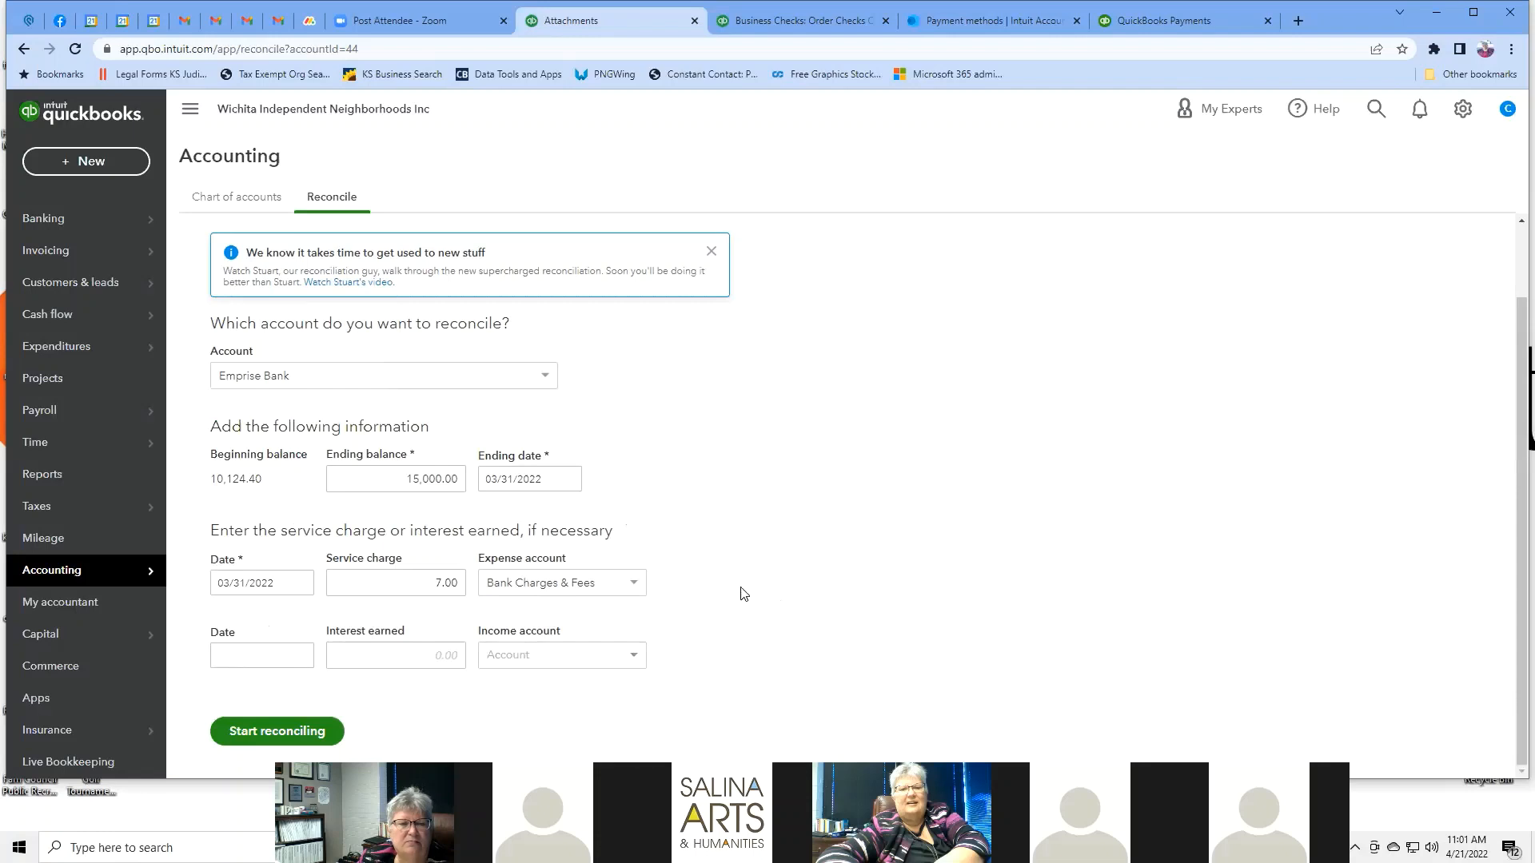
Start reconciling Emprise Bank and dismiss the two tips.
click(304, 737)
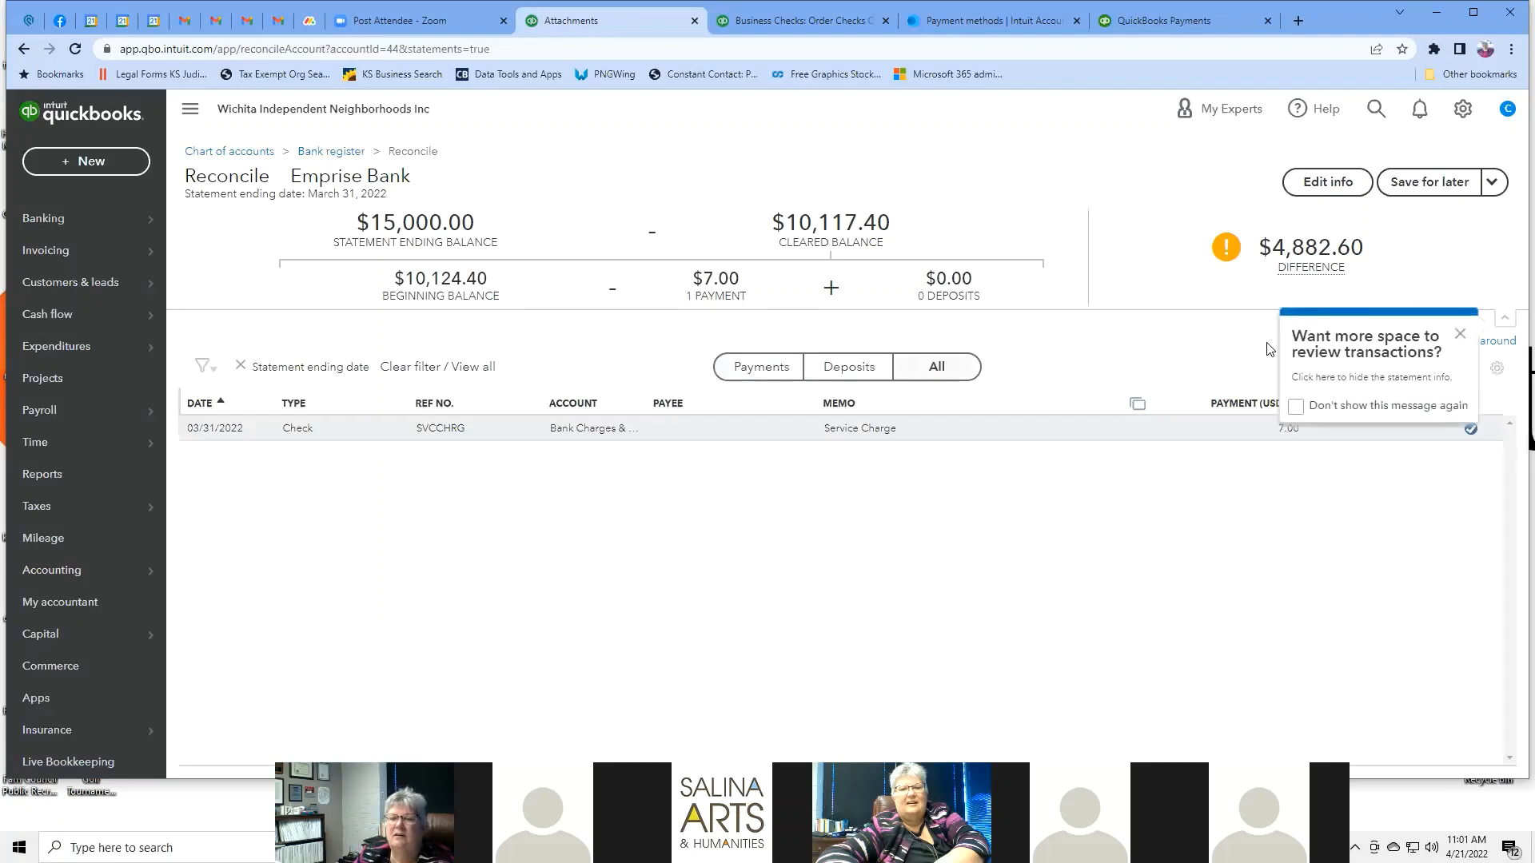
click(1460, 333)
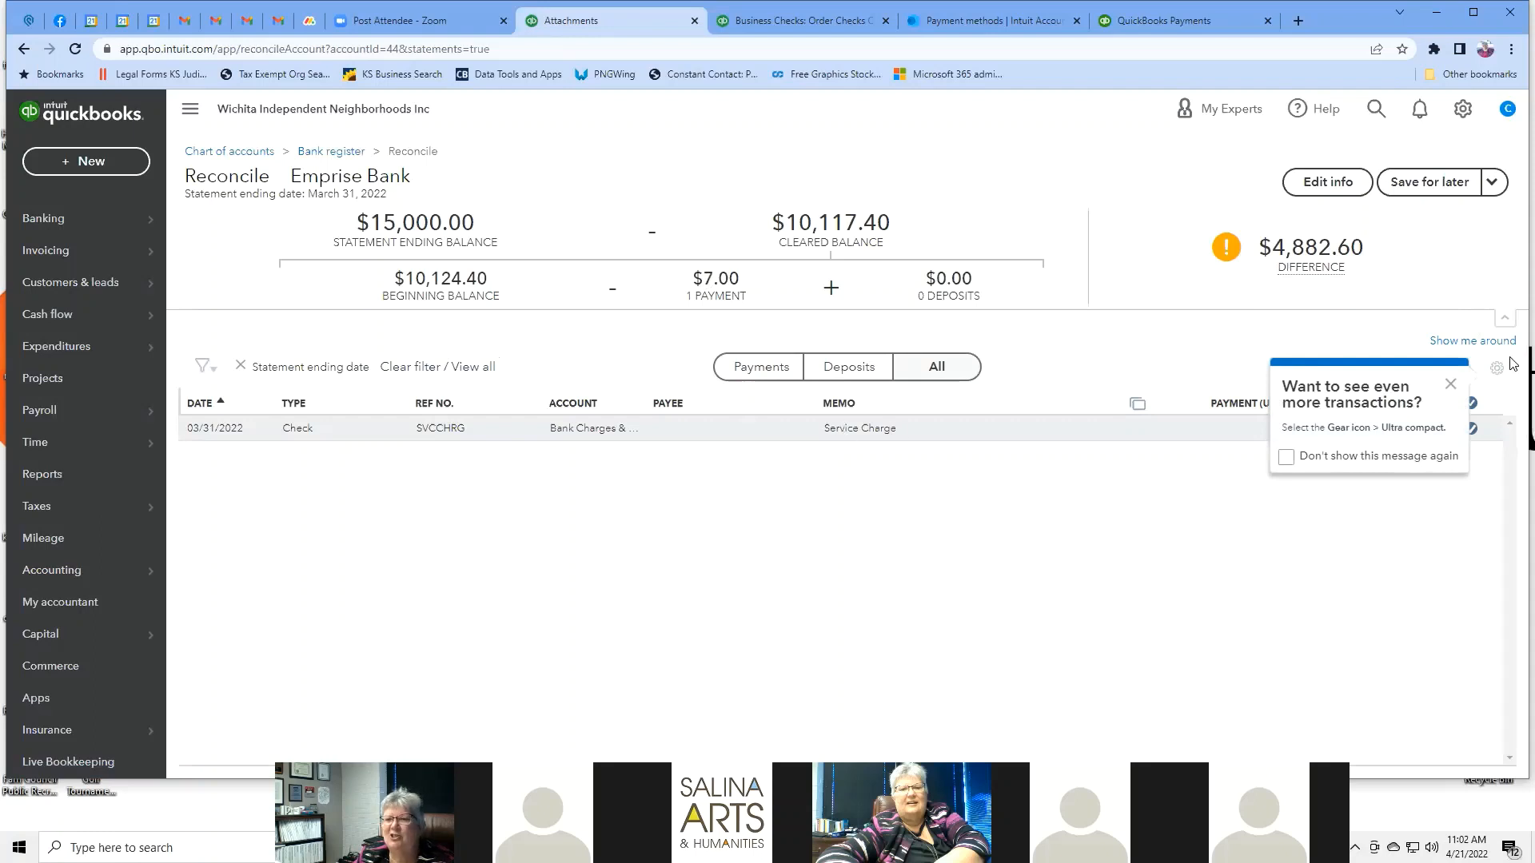
click(1451, 387)
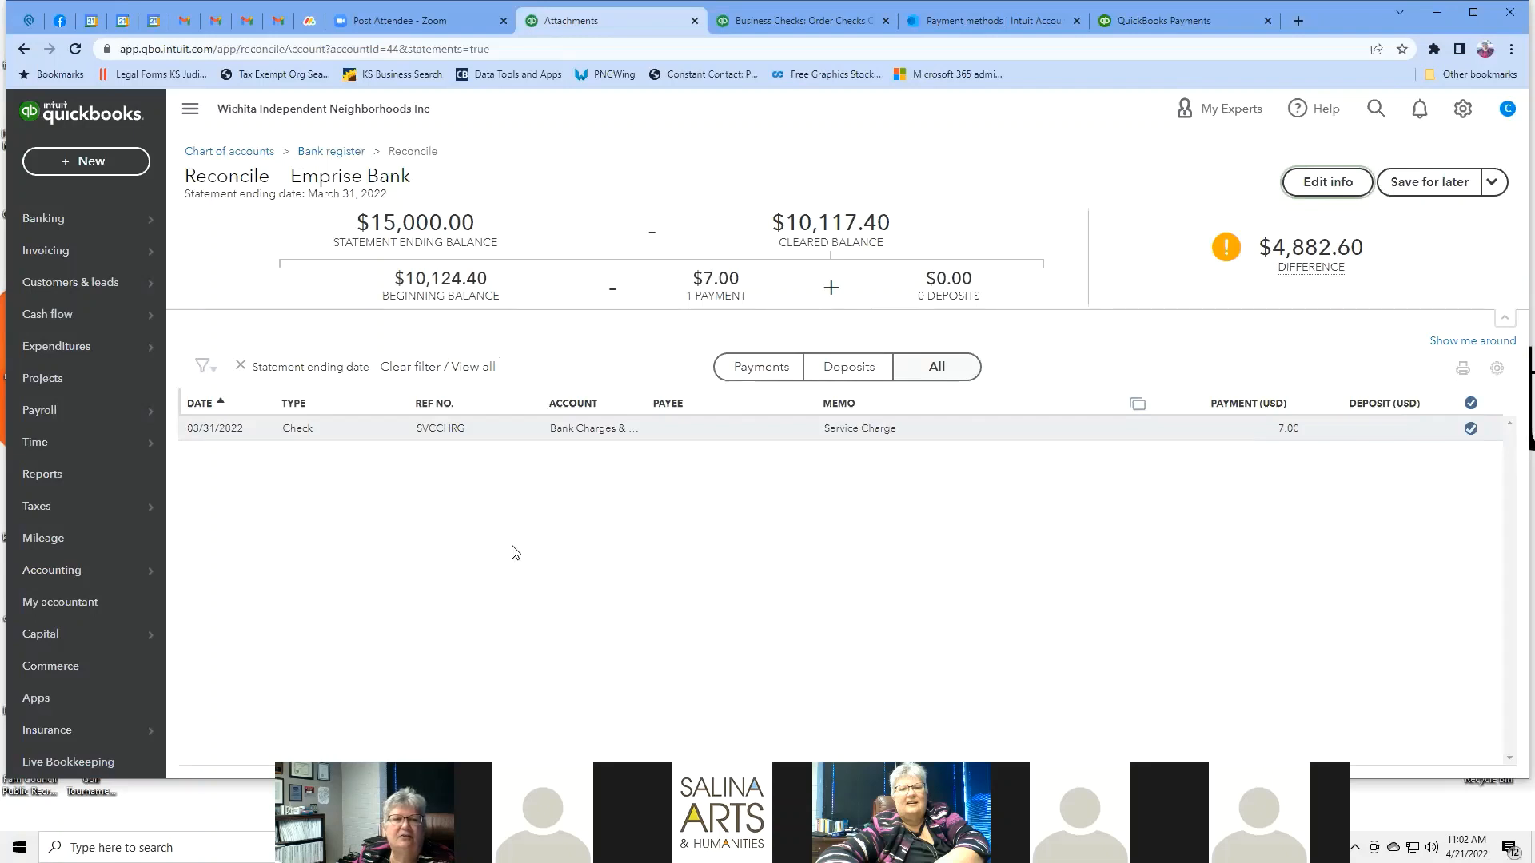
Filter transactions by Payments, Deposits, then All, and view the Save for later options.
mouse_move(1347, 242)
click(757, 376)
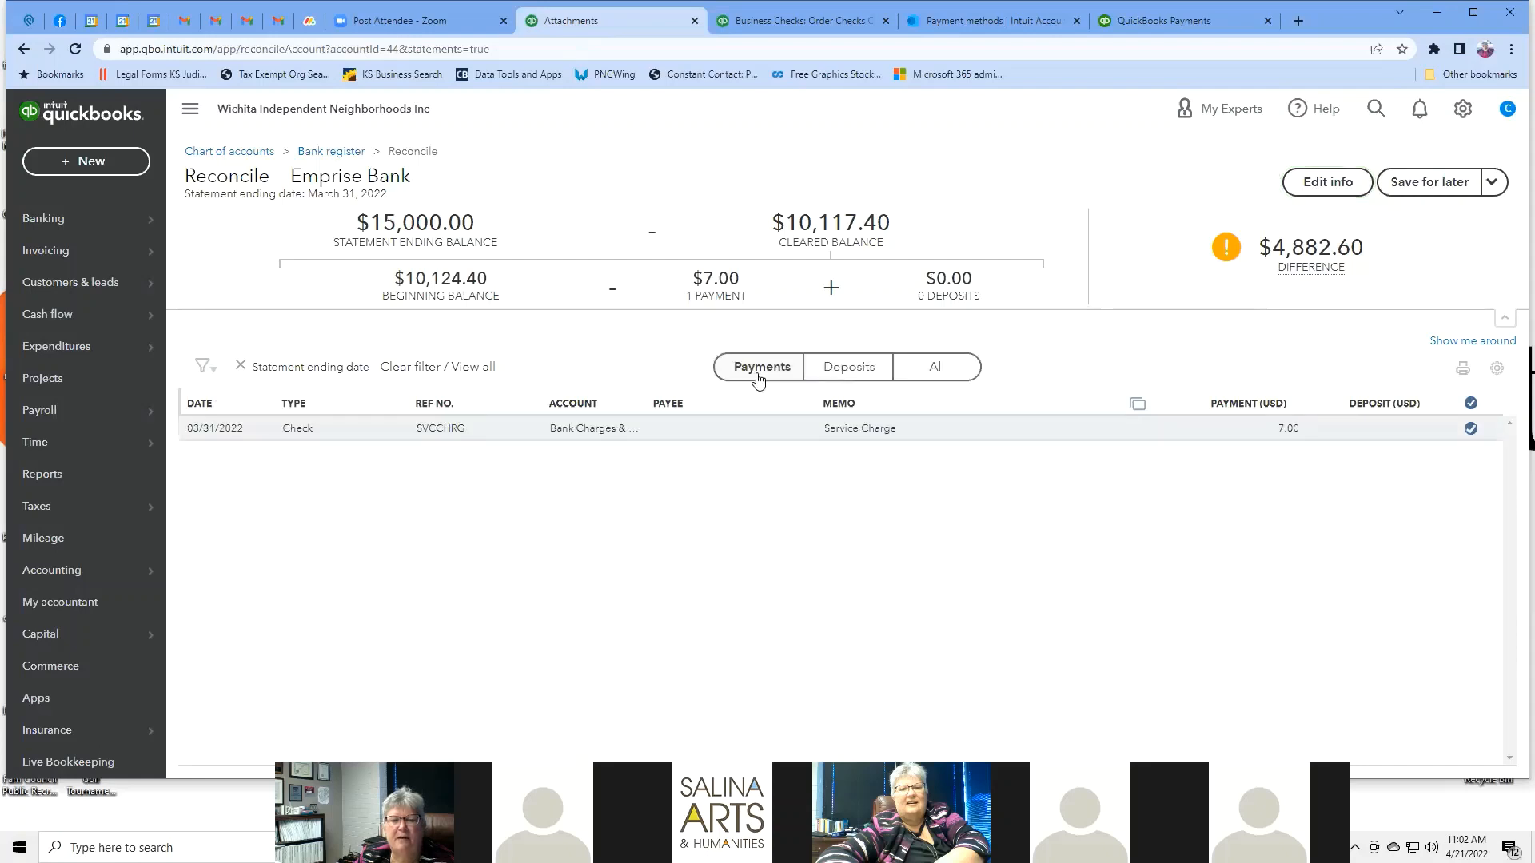
click(847, 376)
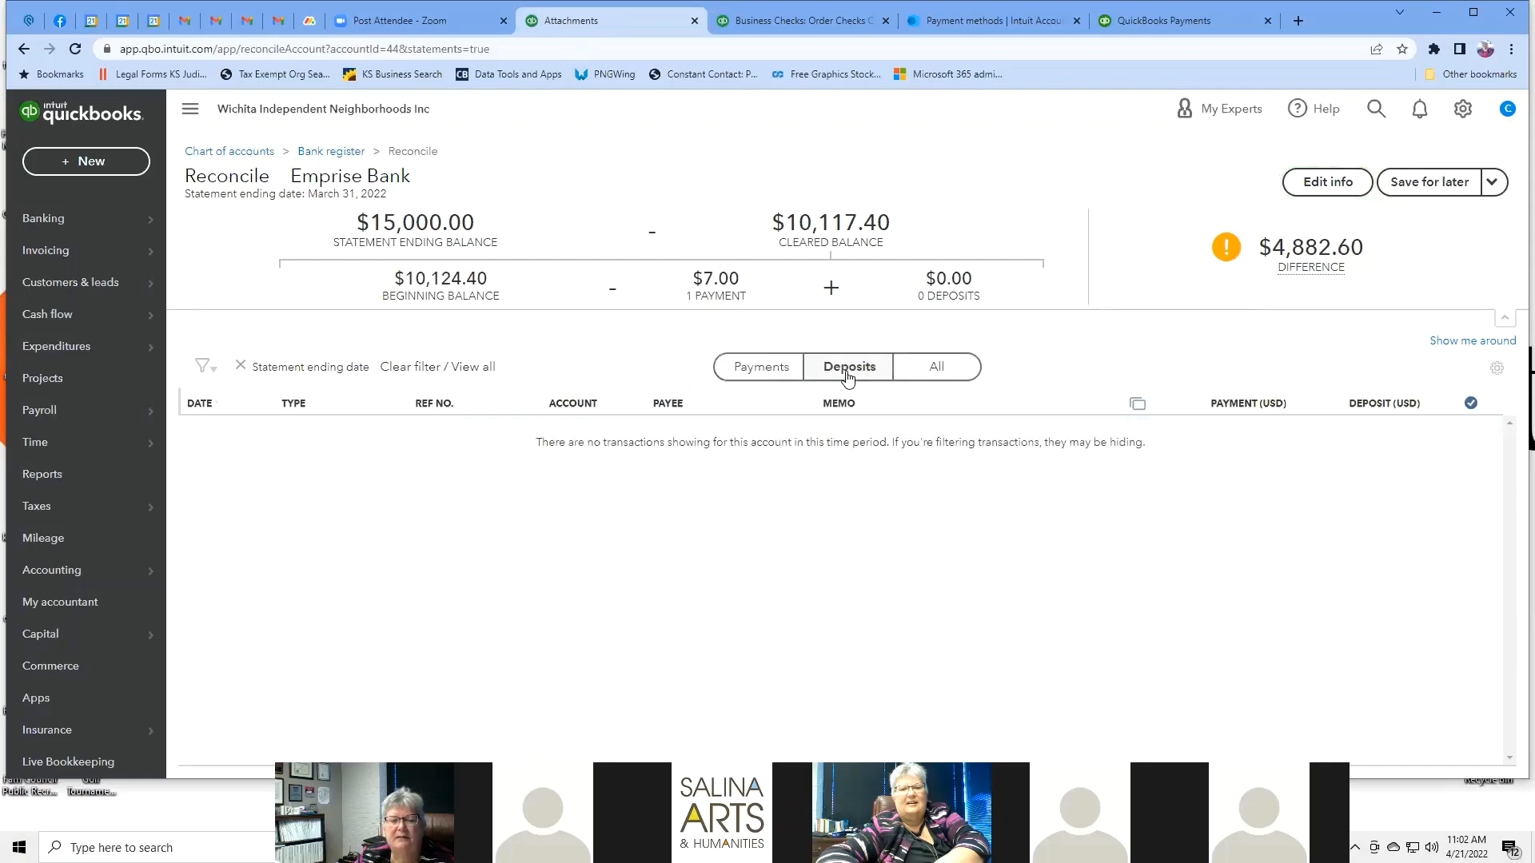
click(935, 373)
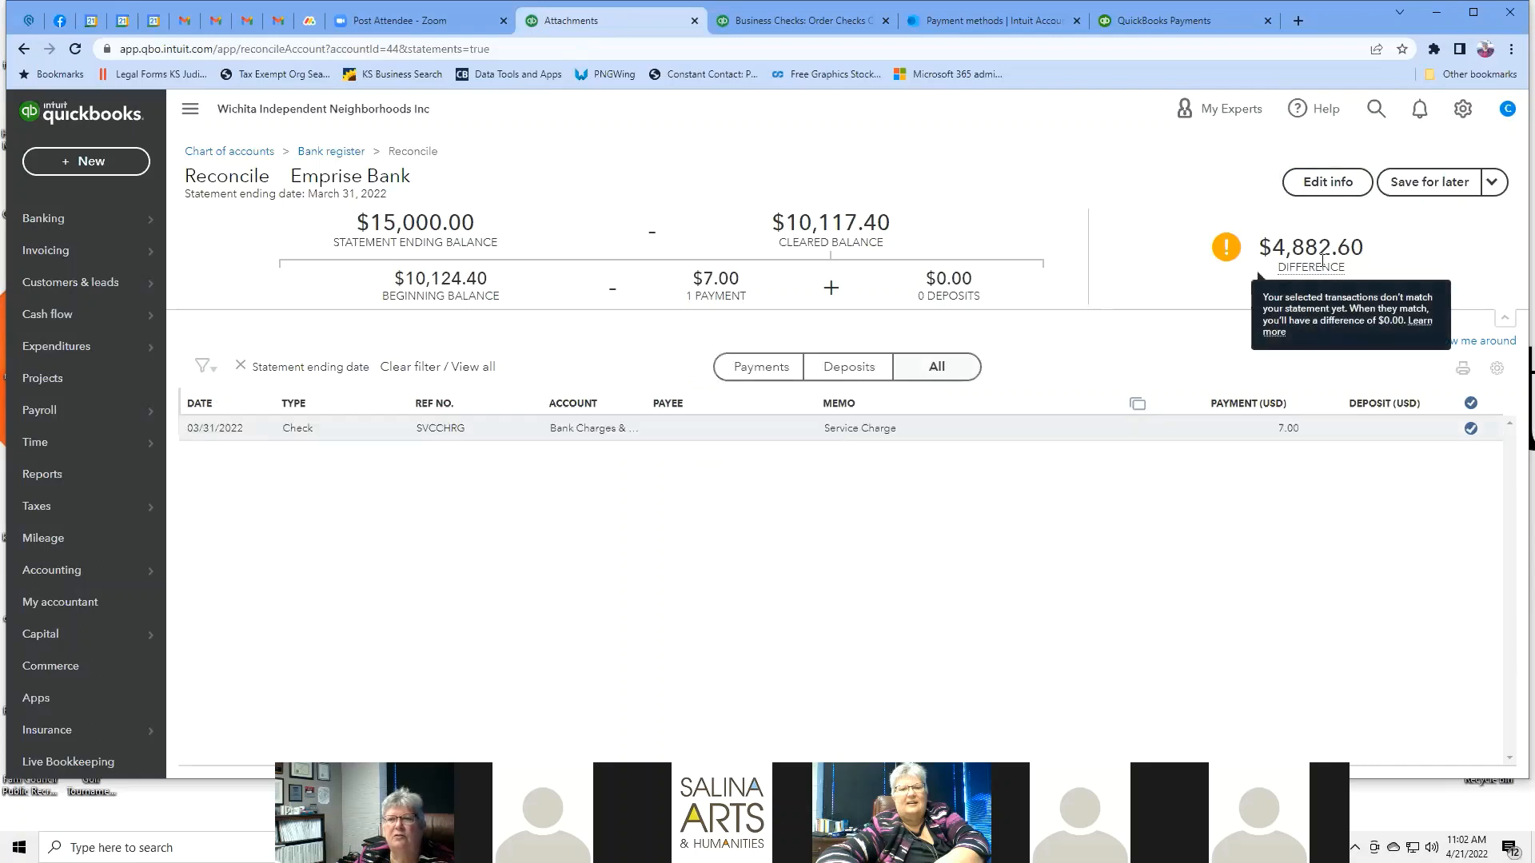
click(1493, 182)
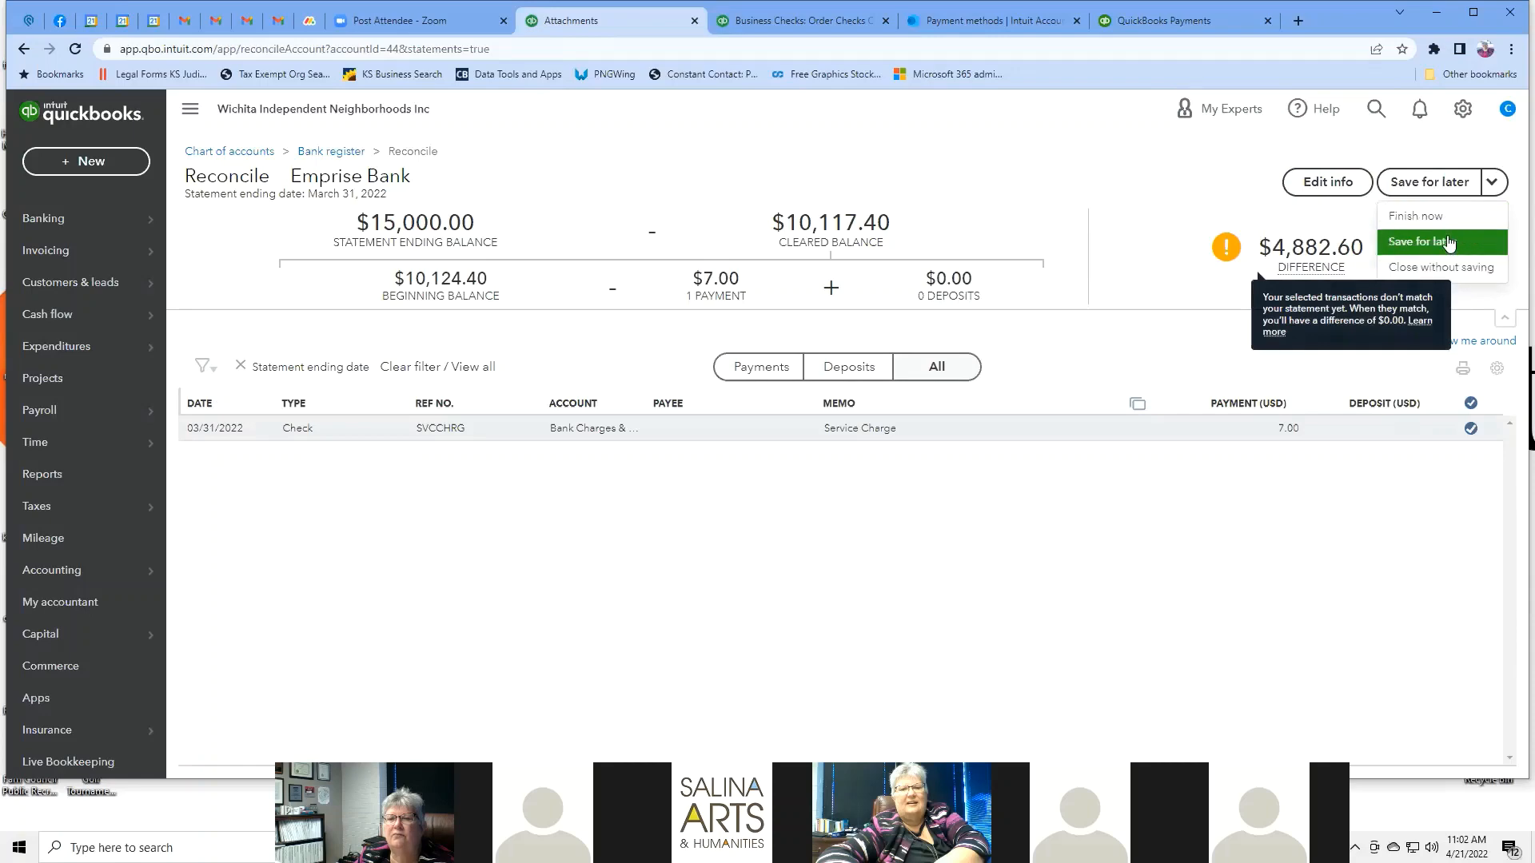
click(1330, 181)
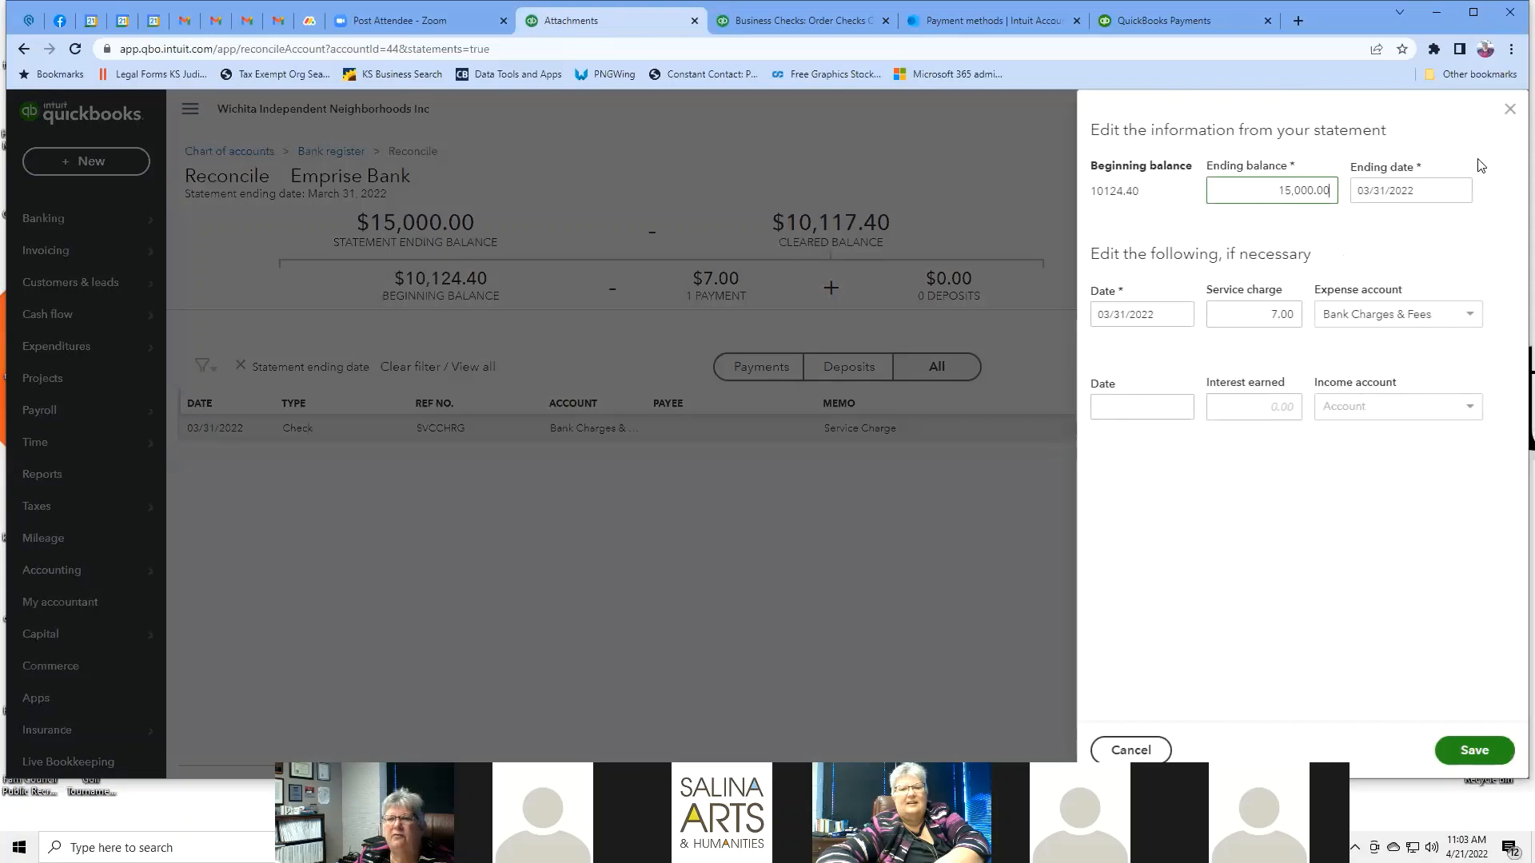
click(1509, 110)
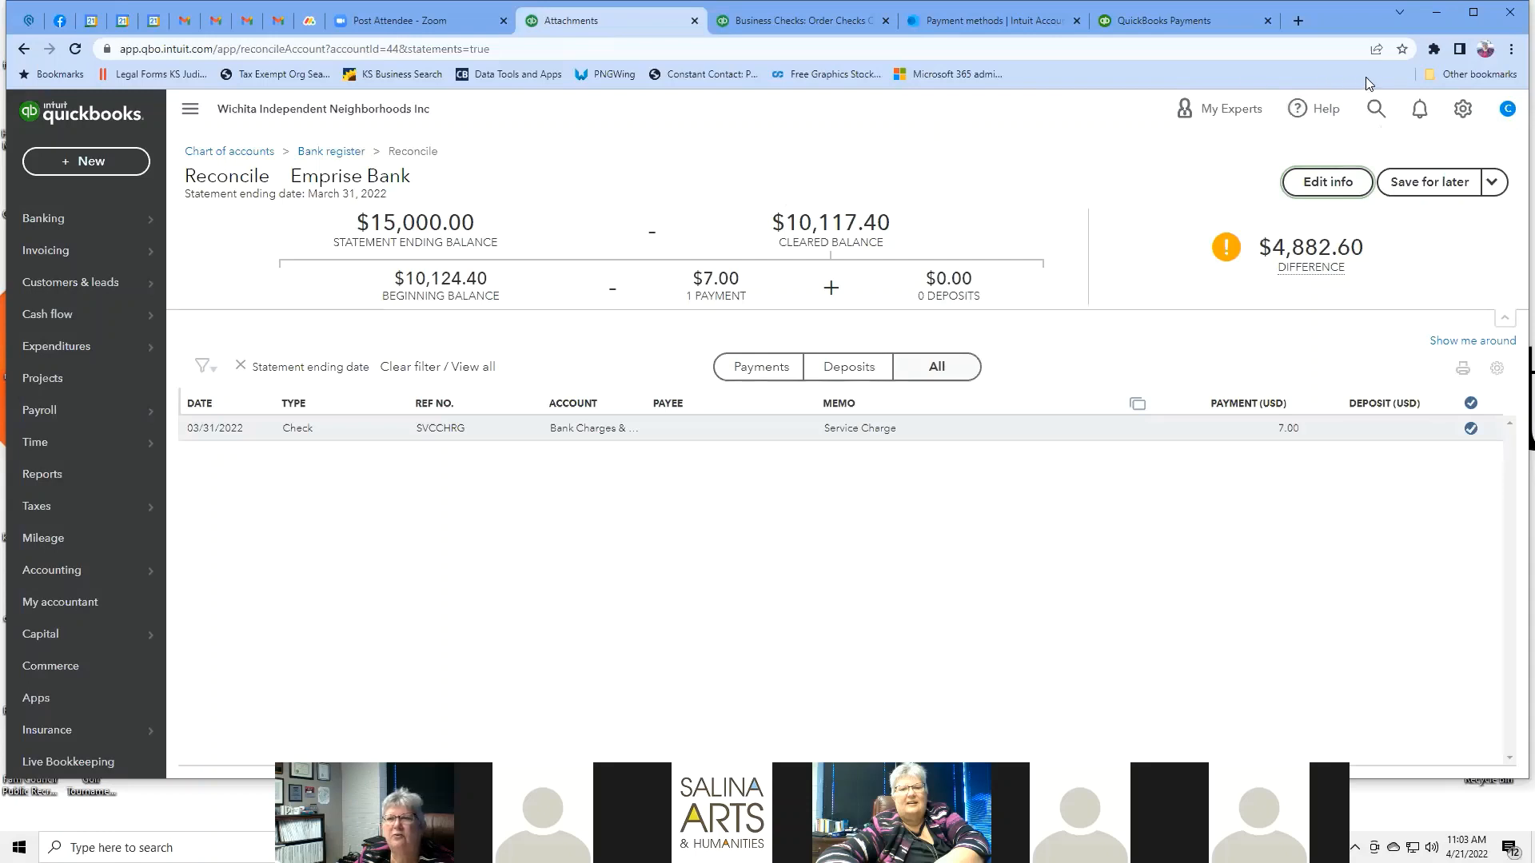
Start a new budget from the empty Budgets area via Tools > Budgeting in the gear menu.
click(1463, 112)
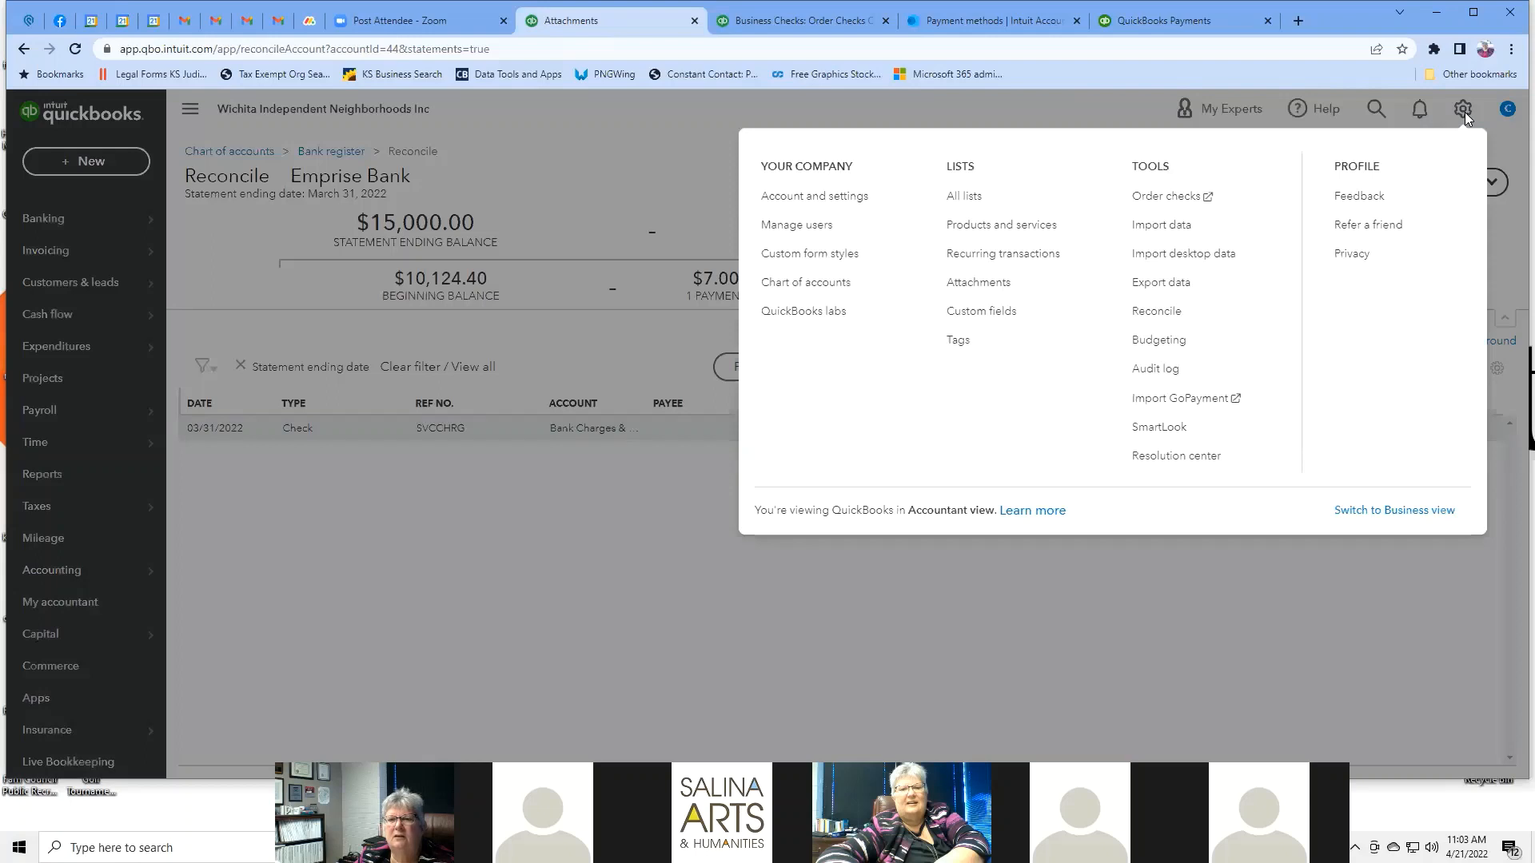
click(1163, 340)
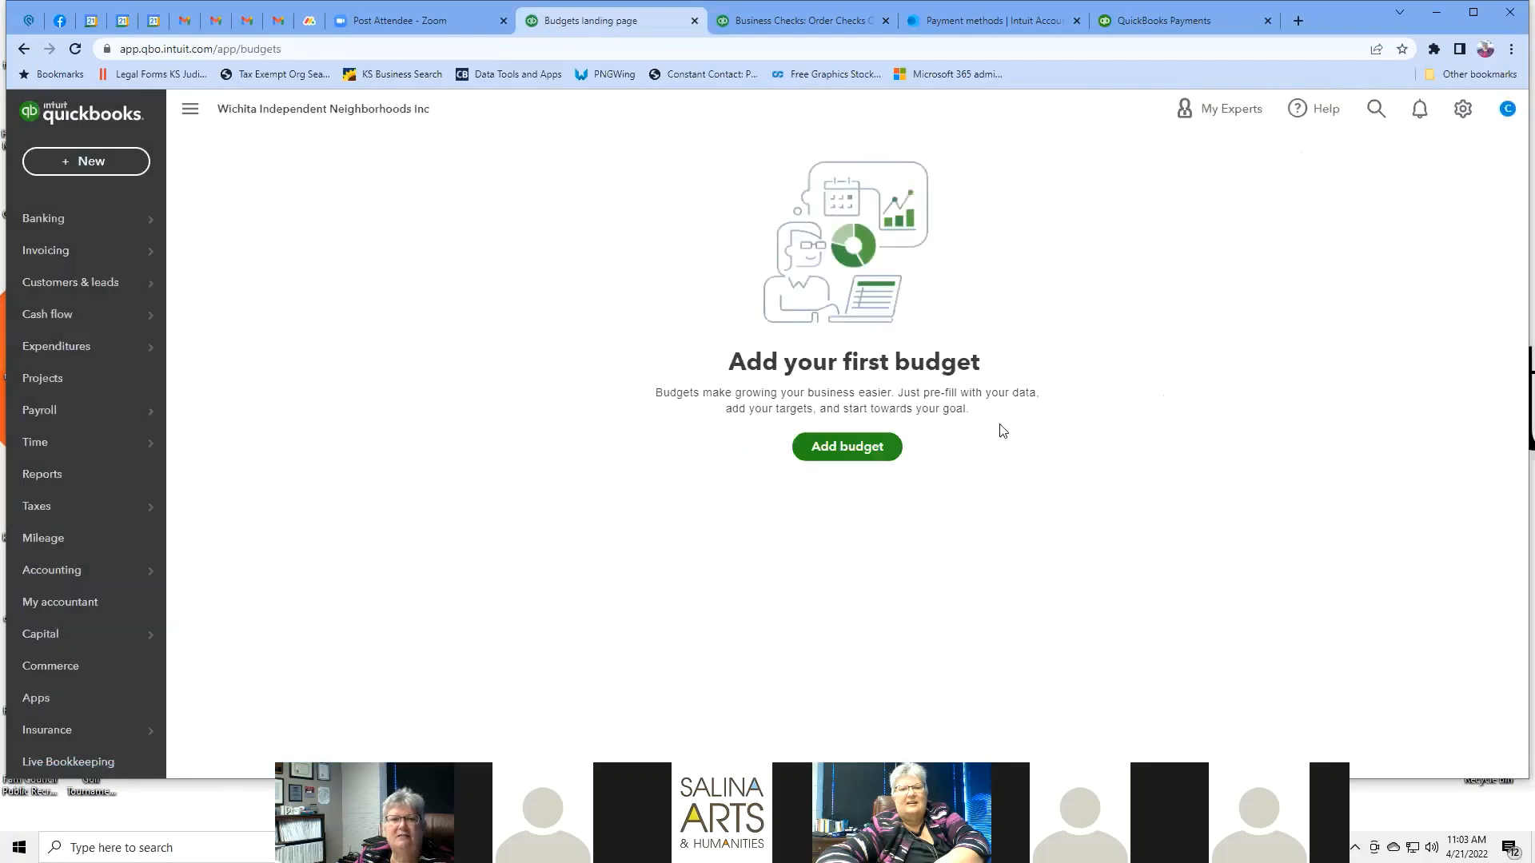
click(869, 464)
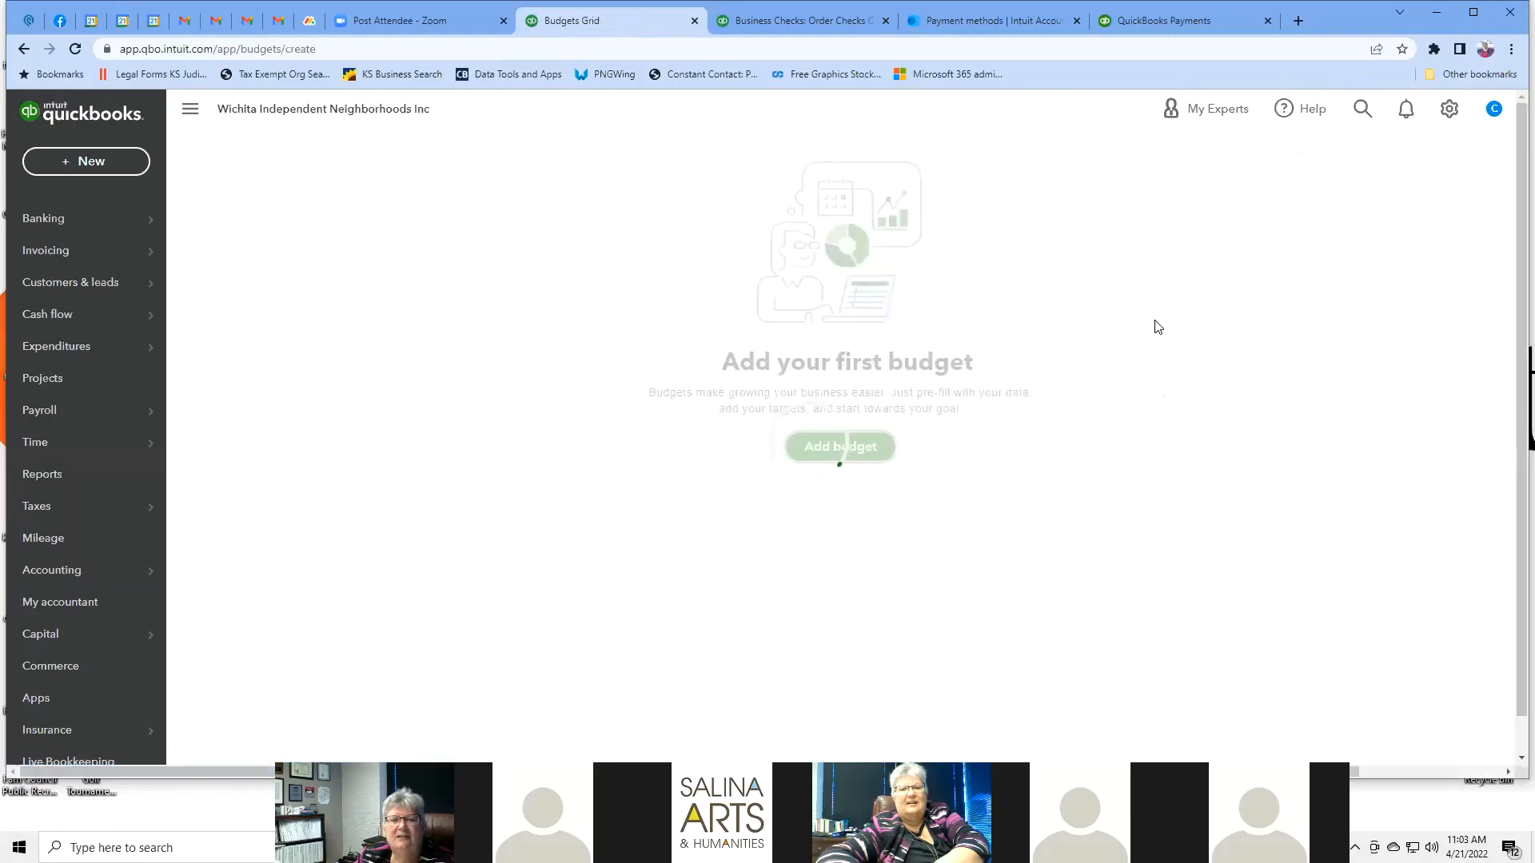
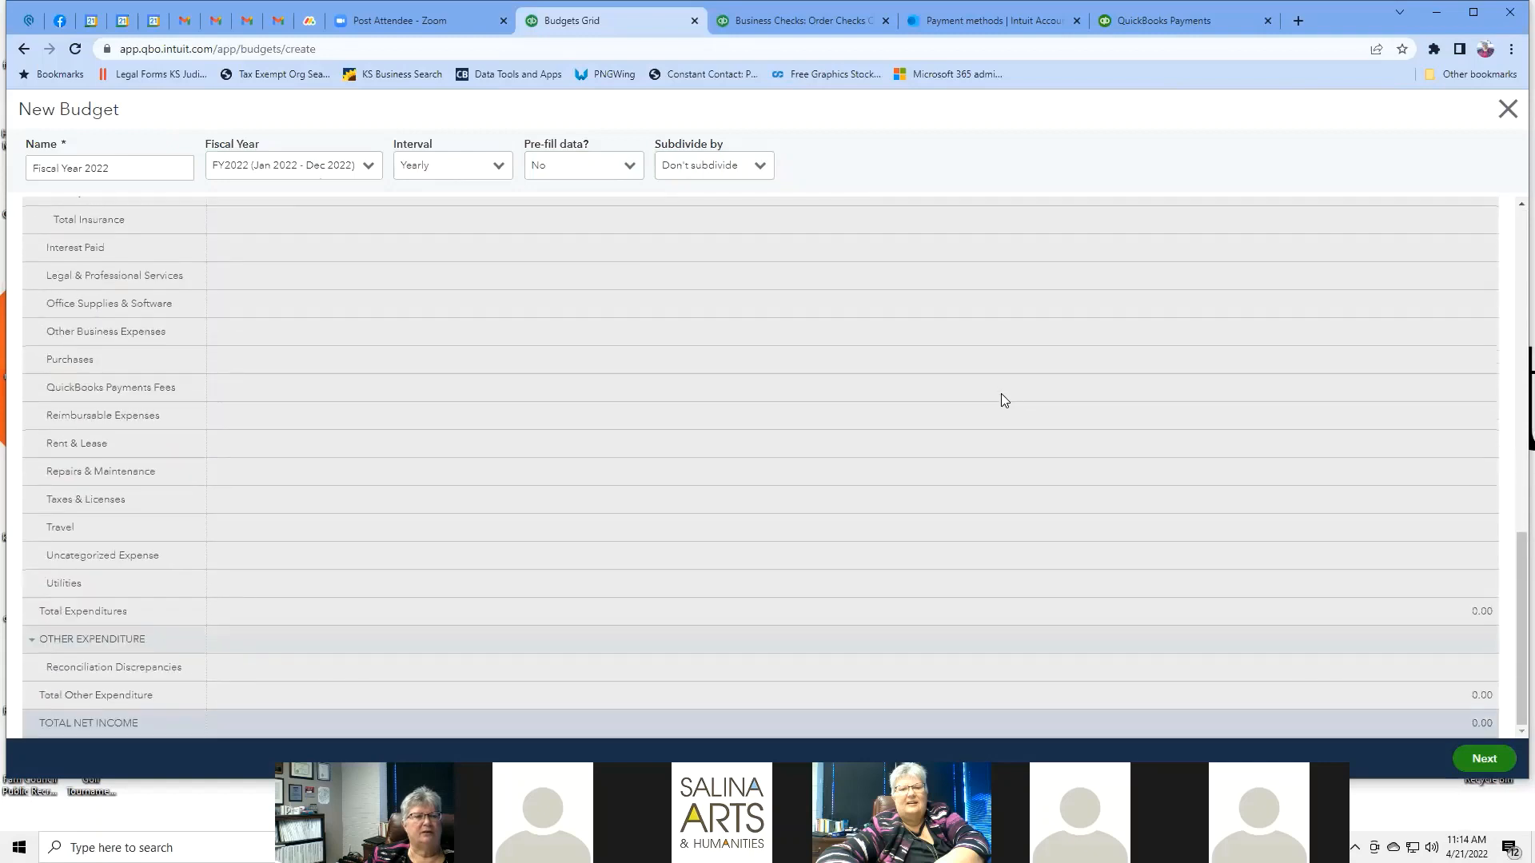
Scroll through the Fiscal Year 2022 budget draft to review its rows.
scroll(1000, 393, up, 15)
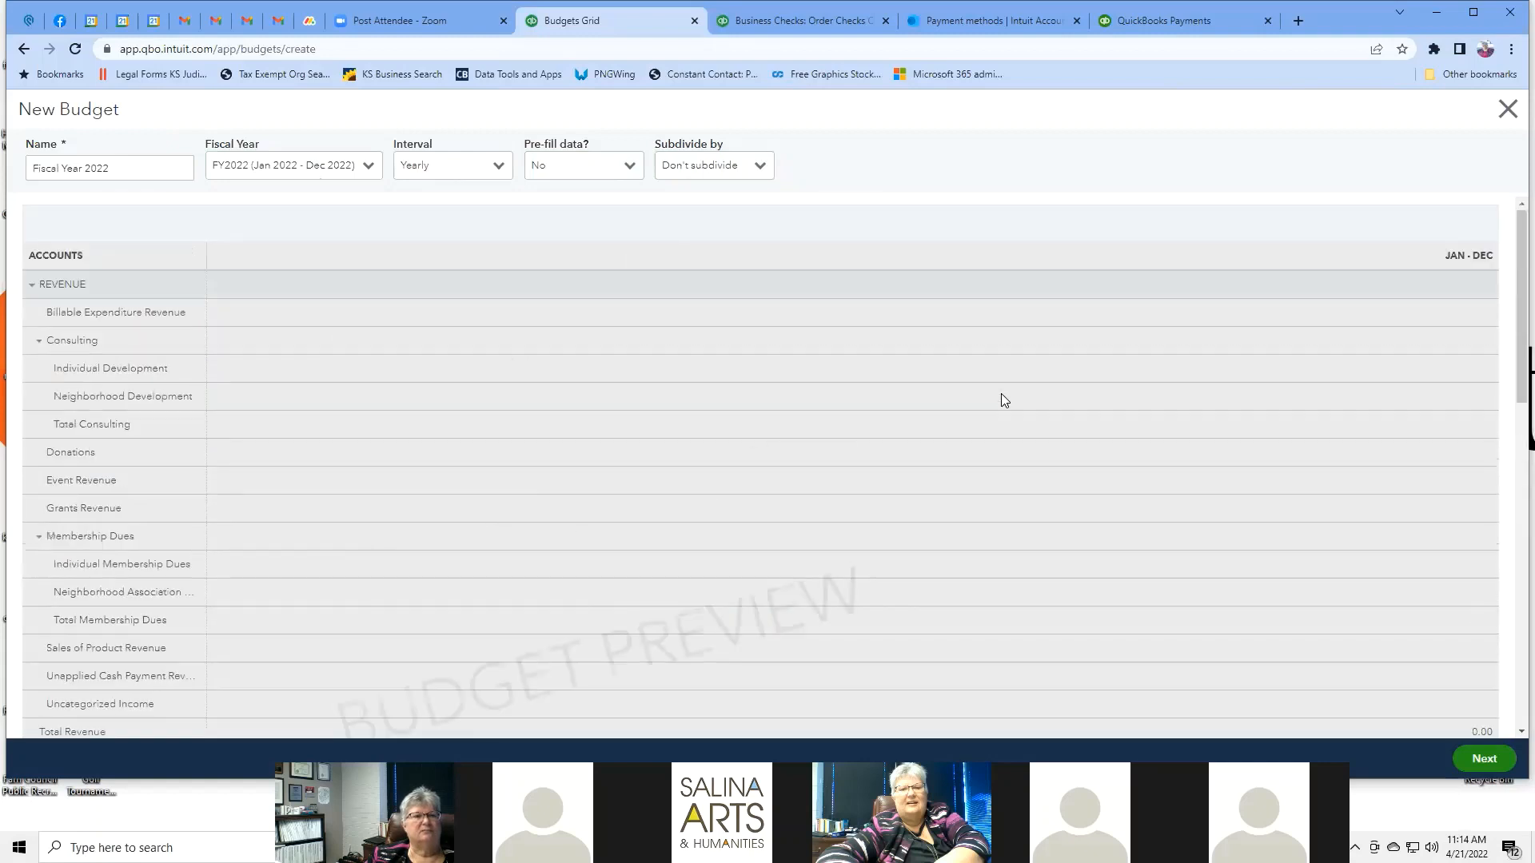
scroll(381, 334, down, 15)
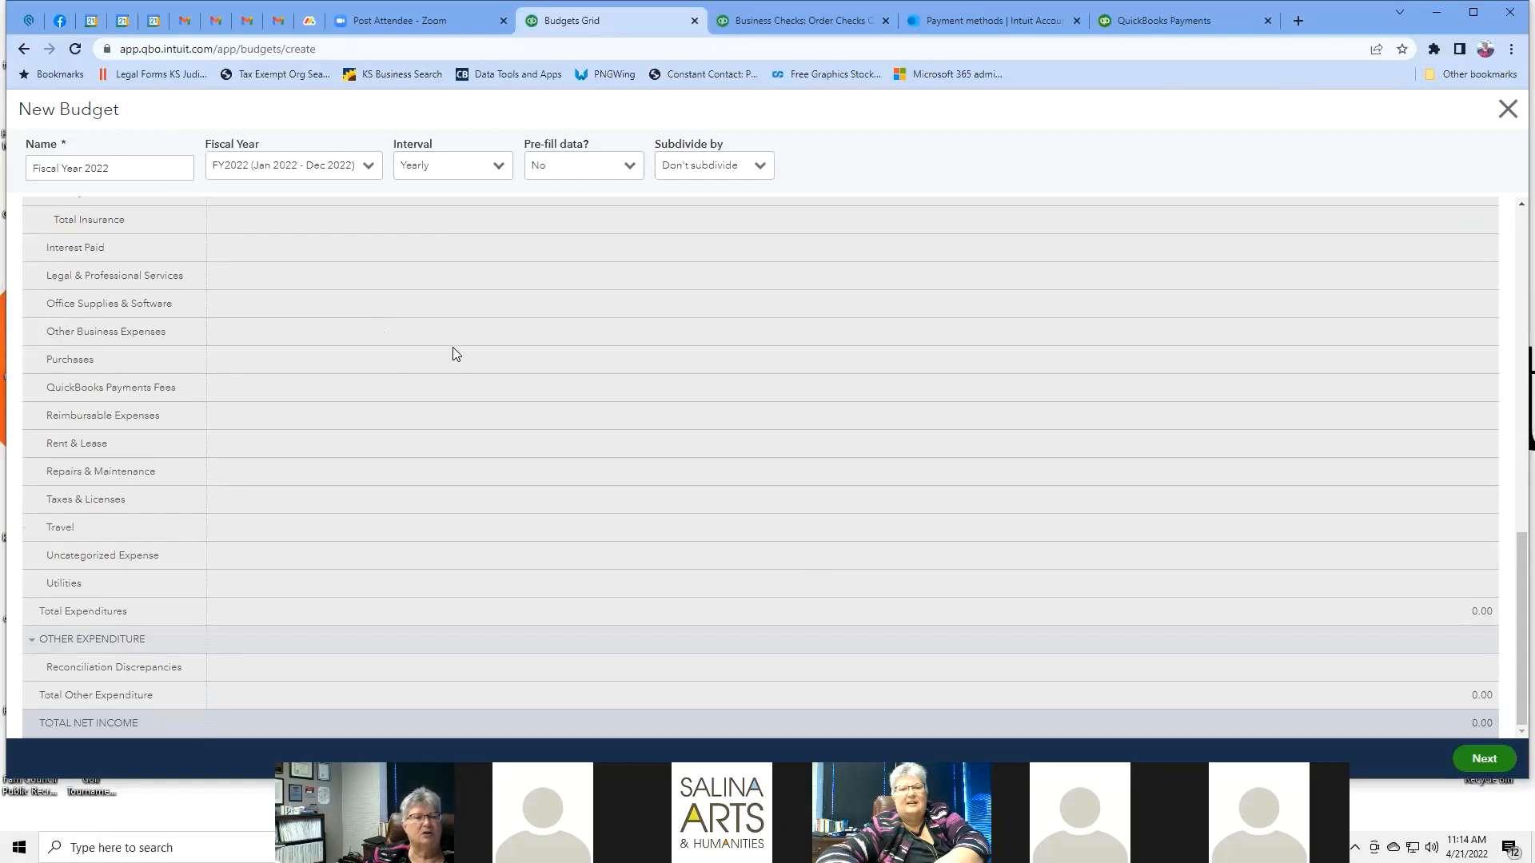
scroll(454, 350, up, 4)
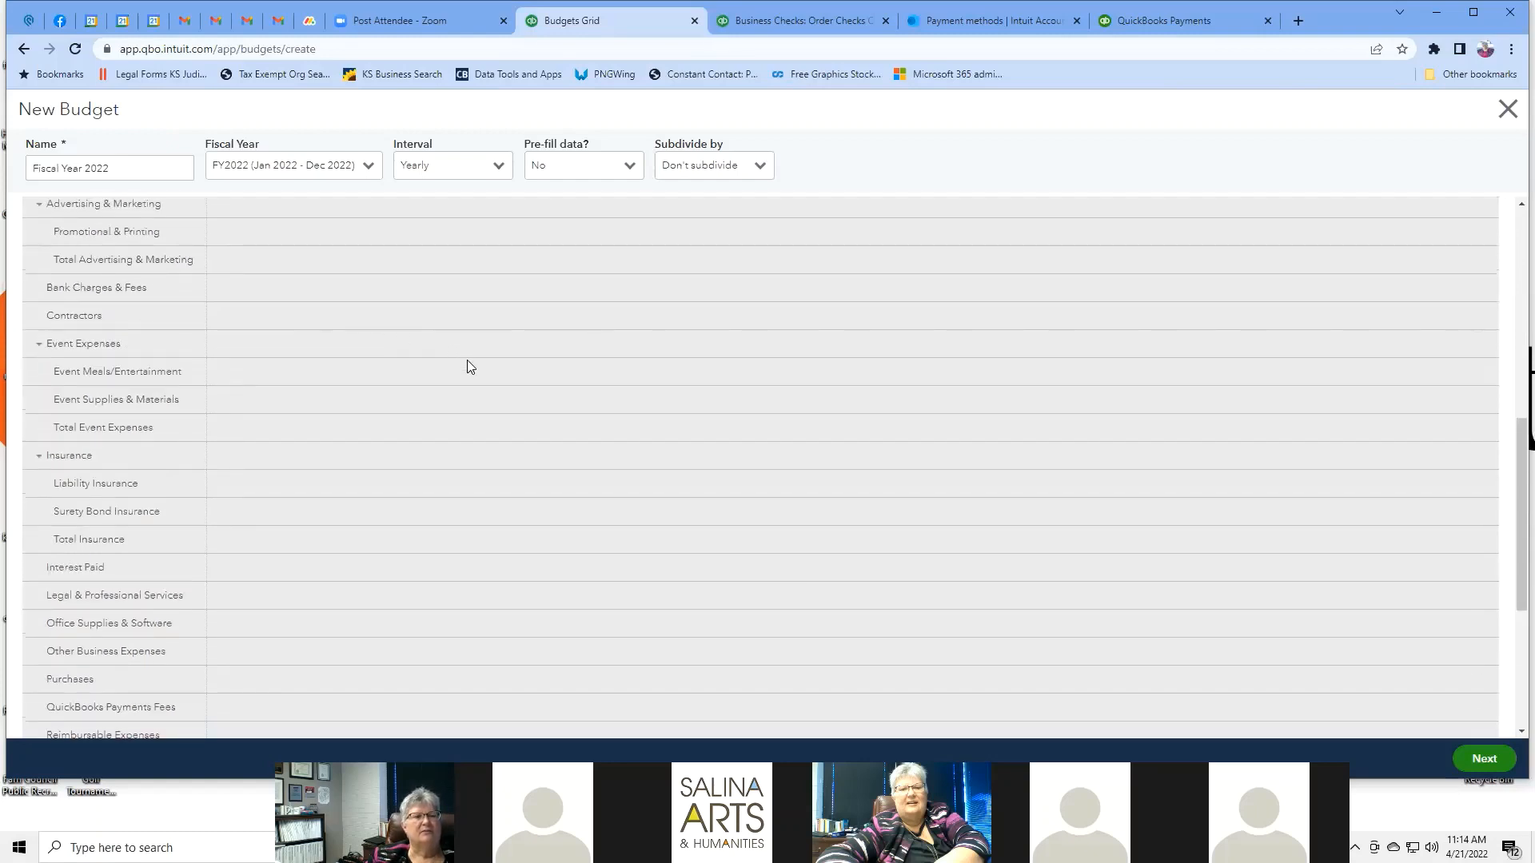
scroll(468, 364, up, 4)
scroll(402, 311, up, 3)
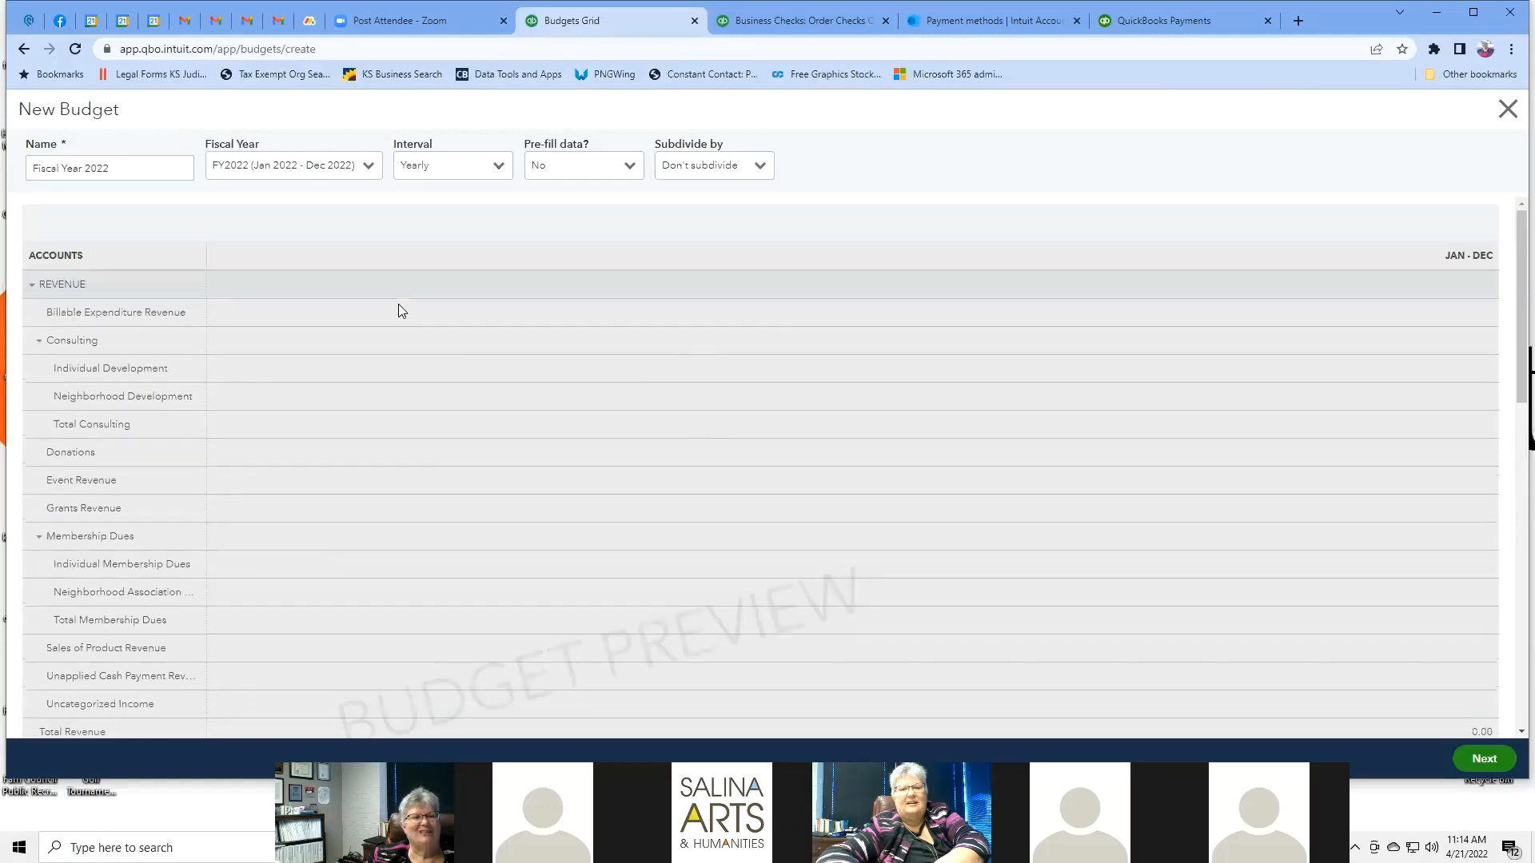
scroll(401, 311, down, 5)
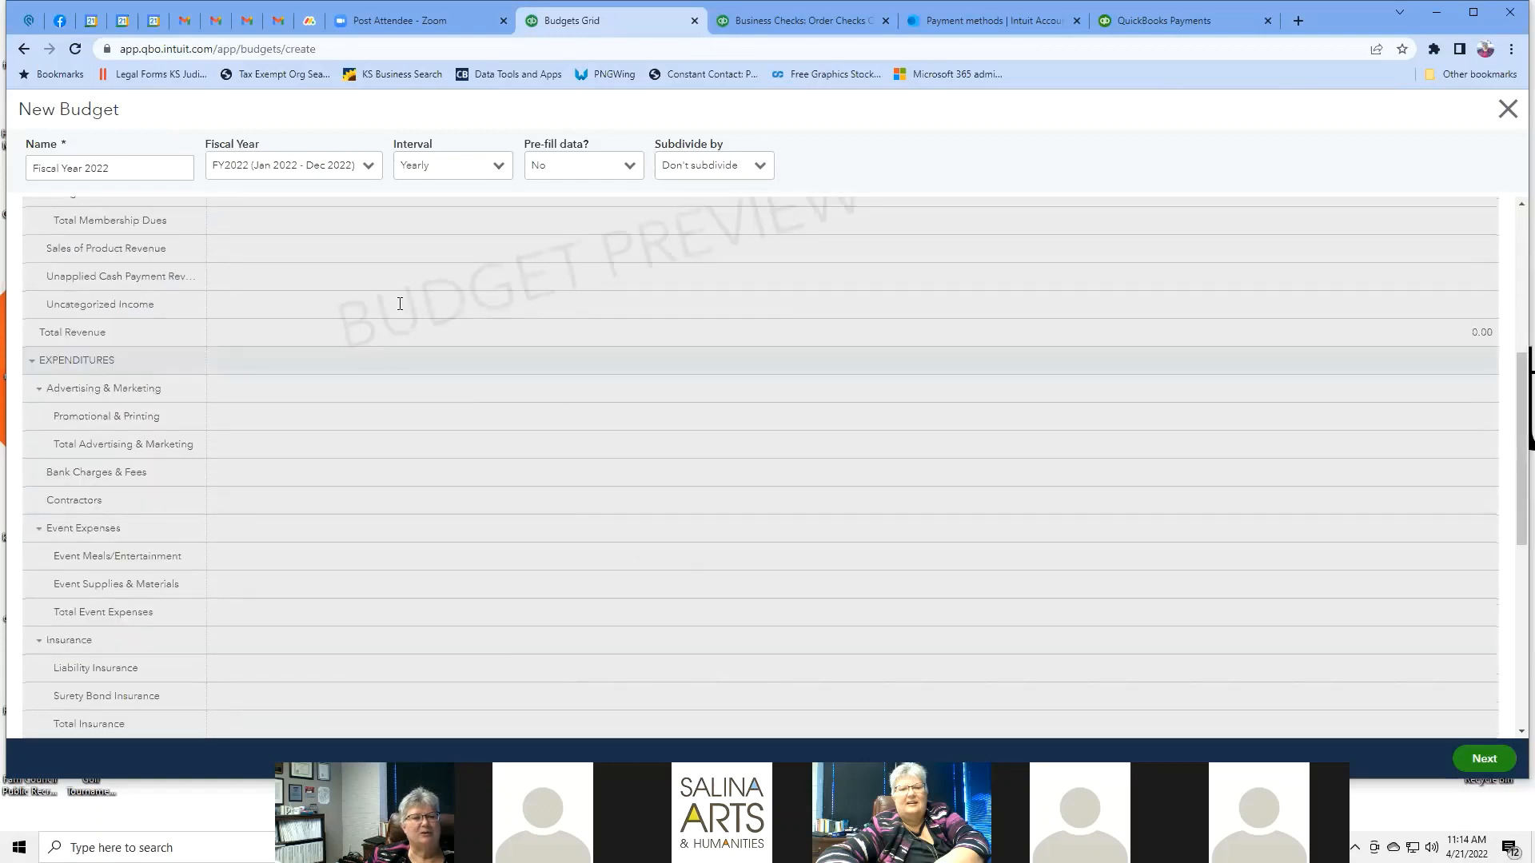
scroll(243, 220, down, 5)
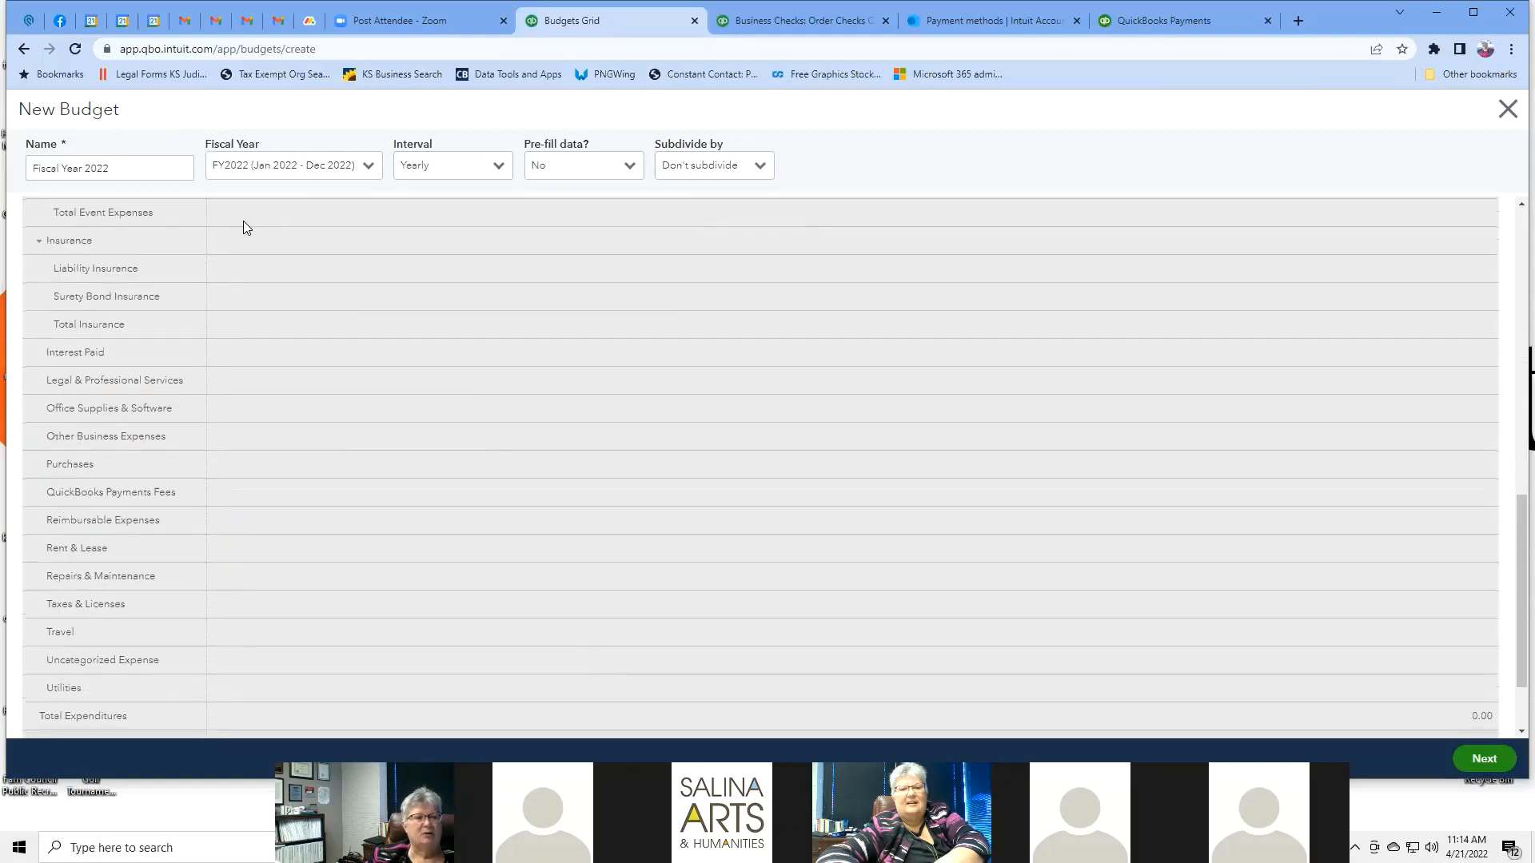
scroll(243, 220, down, 2)
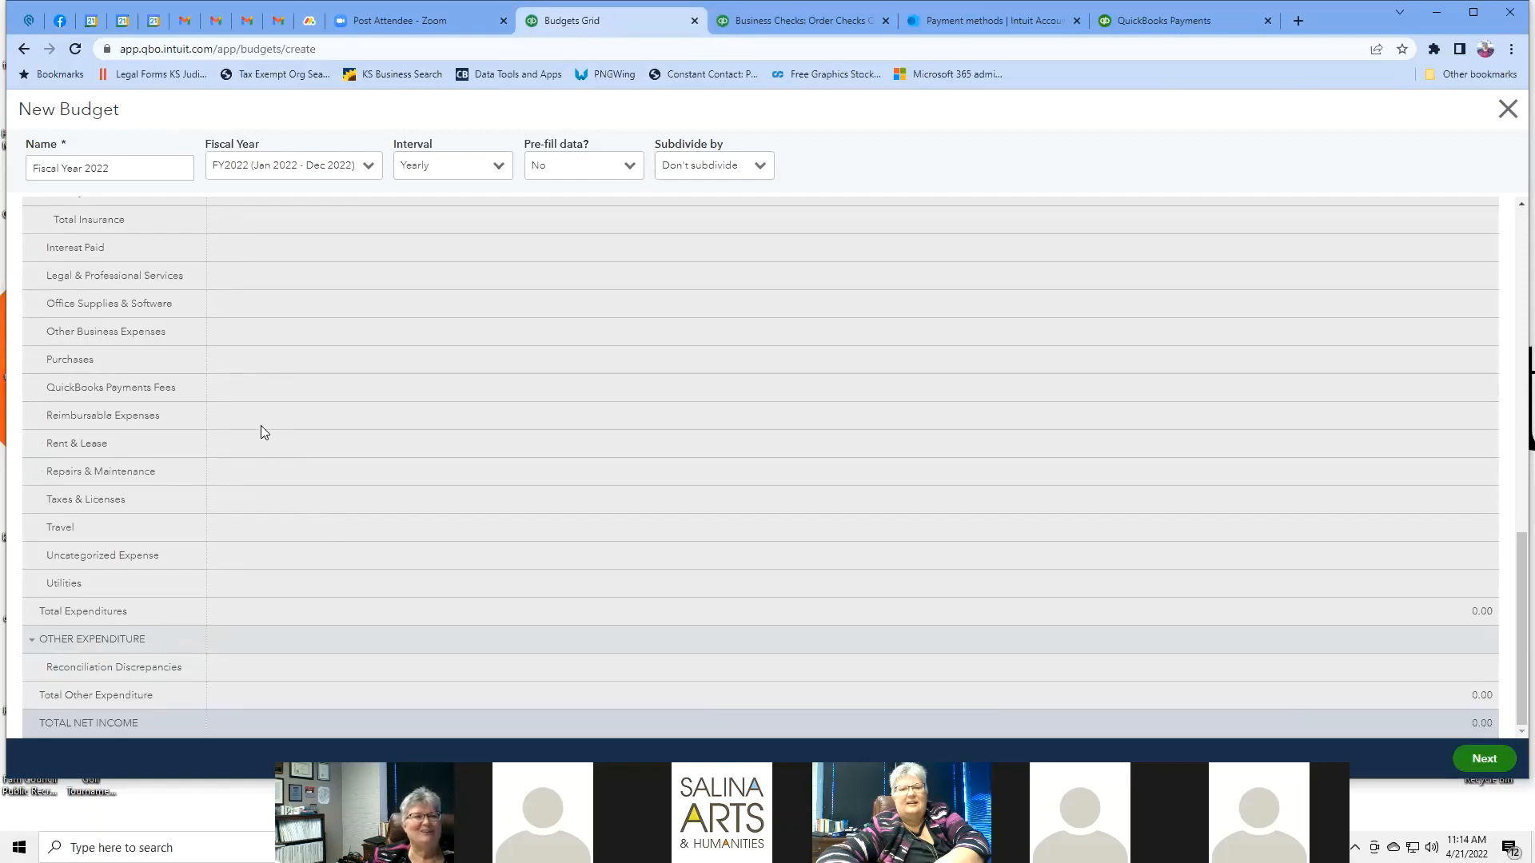
scroll(329, 379, up, 6)
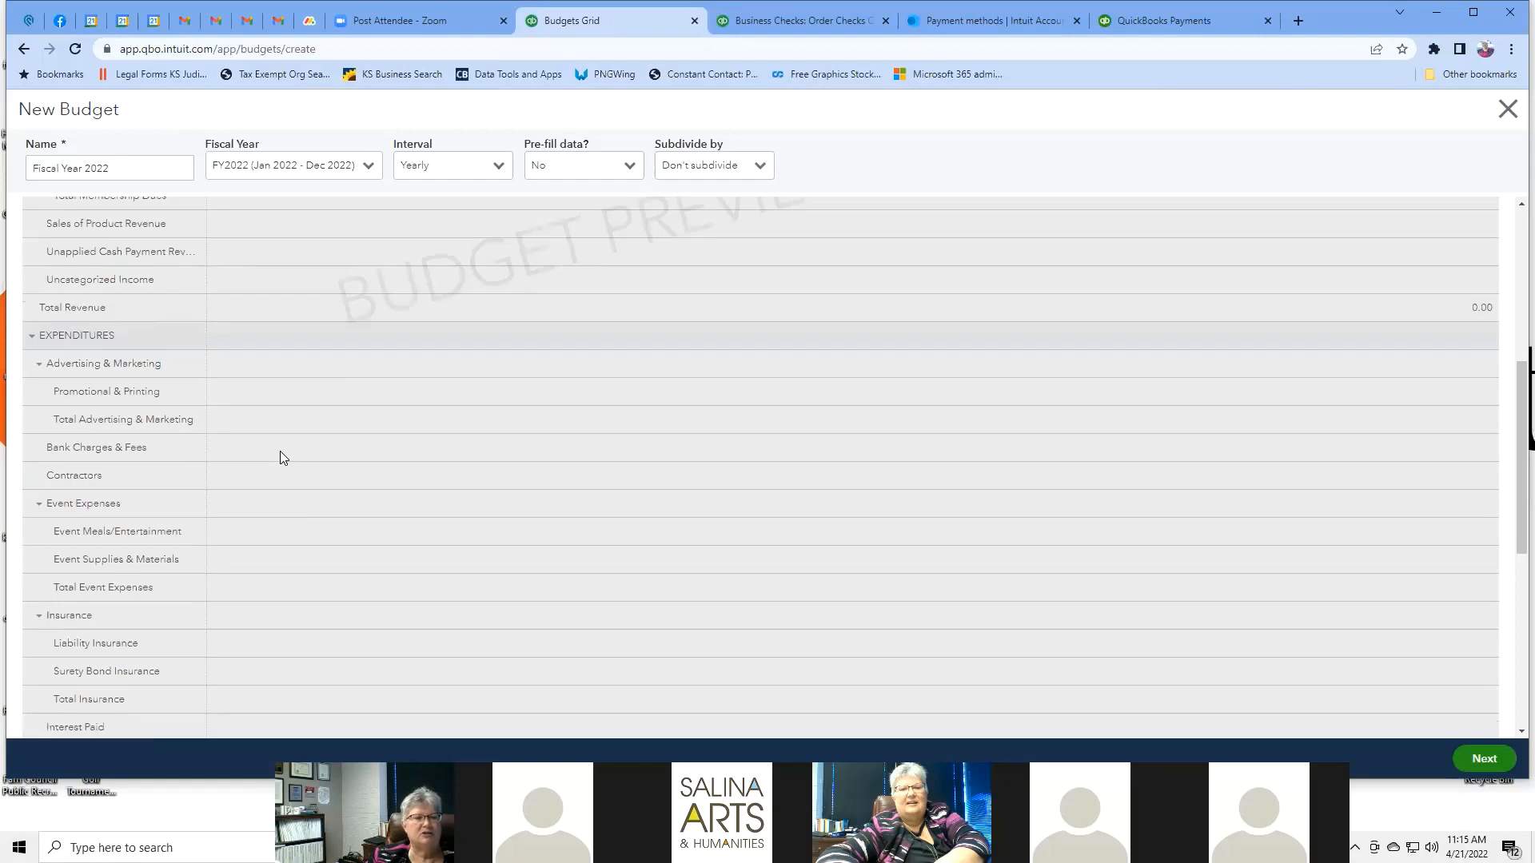
scroll(280, 452, down, 6)
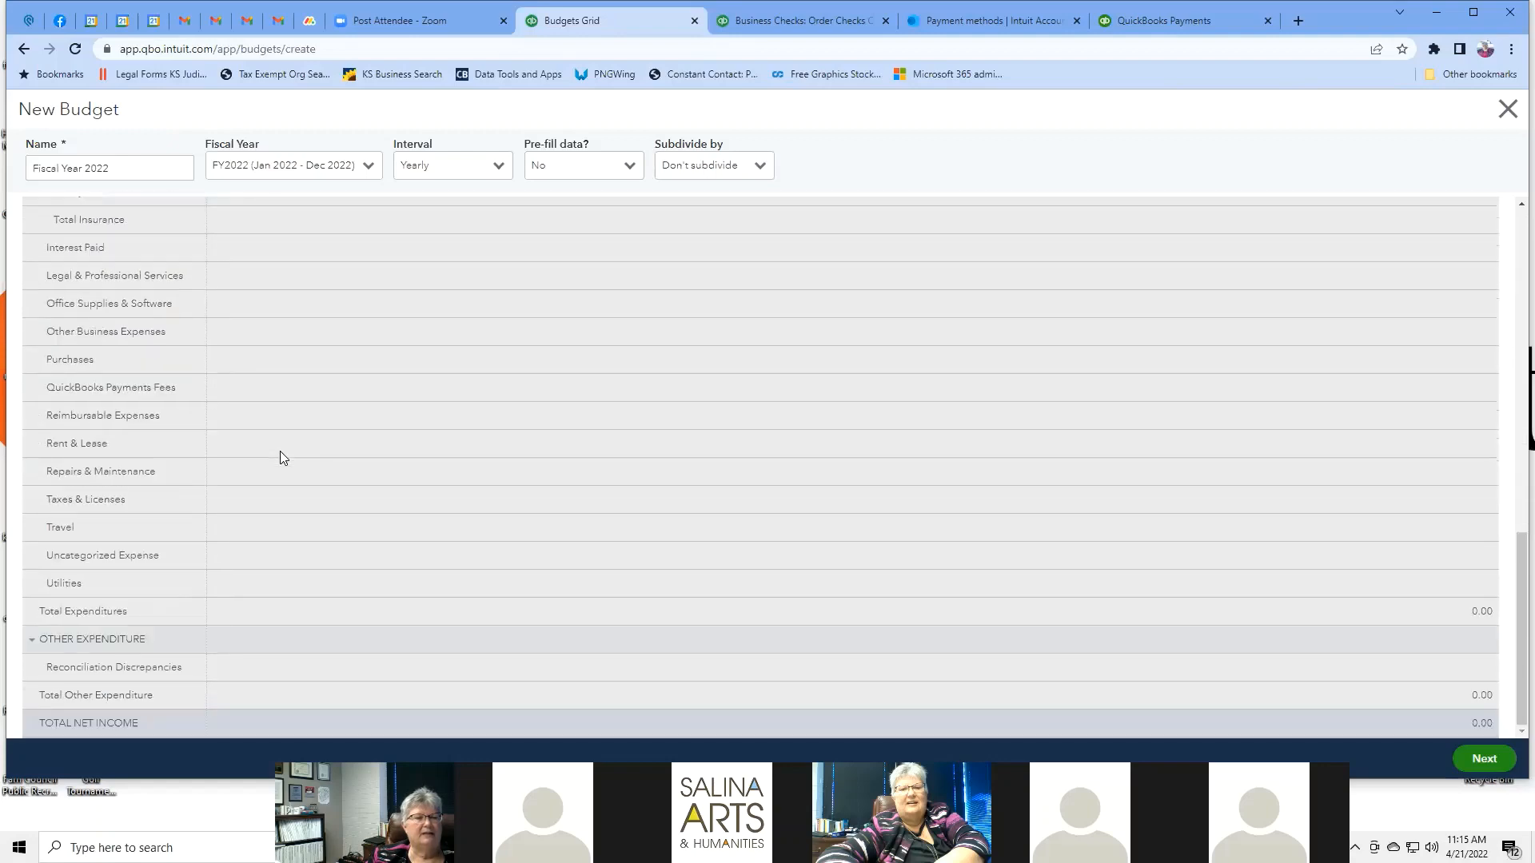
scroll(280, 453, up, 8)
scroll(279, 452, down, 3)
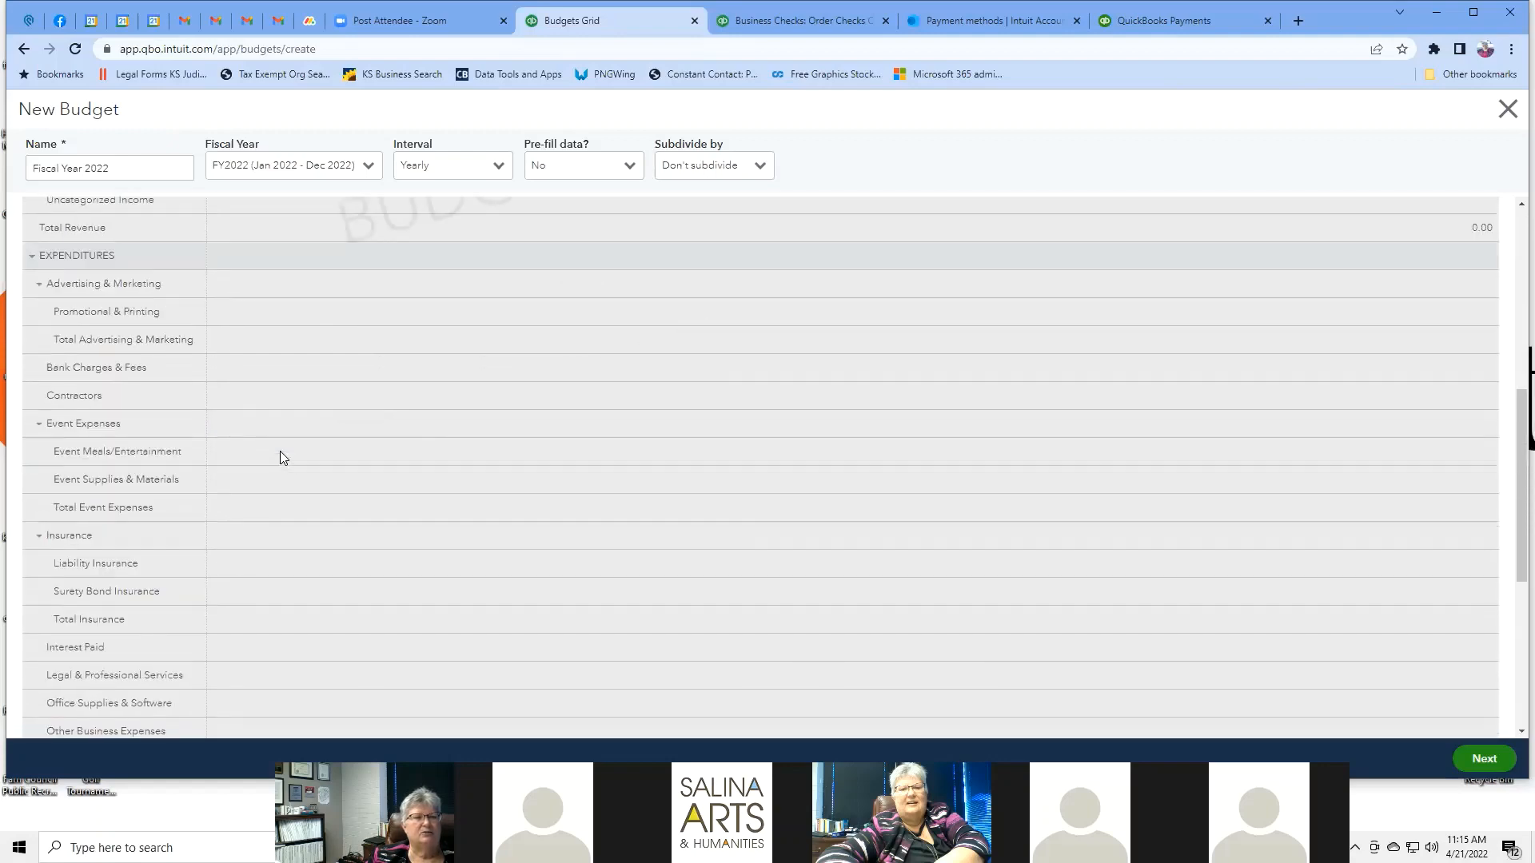
scroll(270, 449, up, 6)
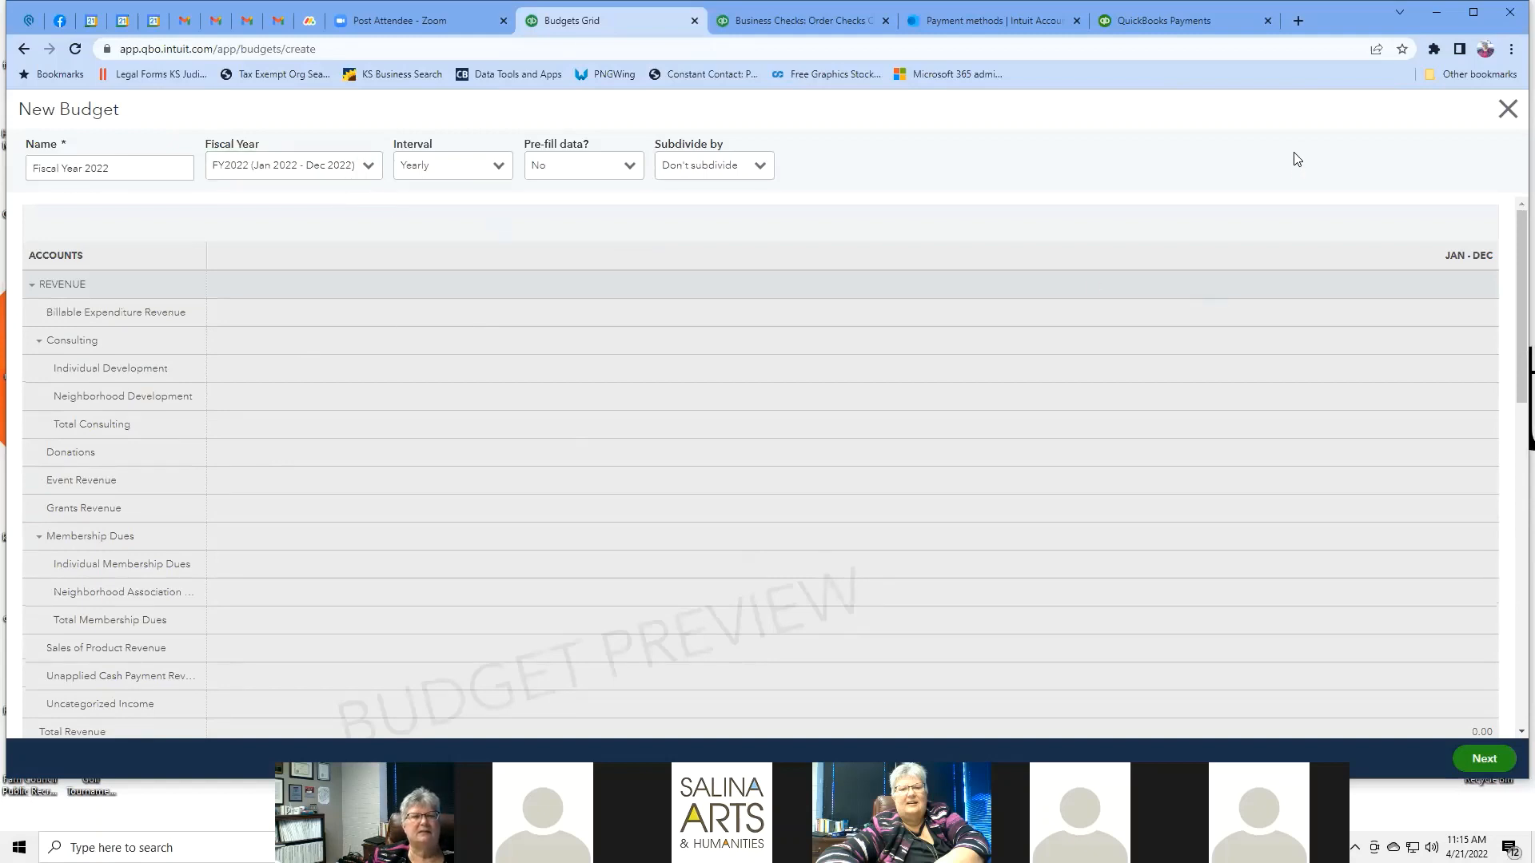
Discard the unsaved budget without saving, then briefly view the gear menu.
click(1507, 110)
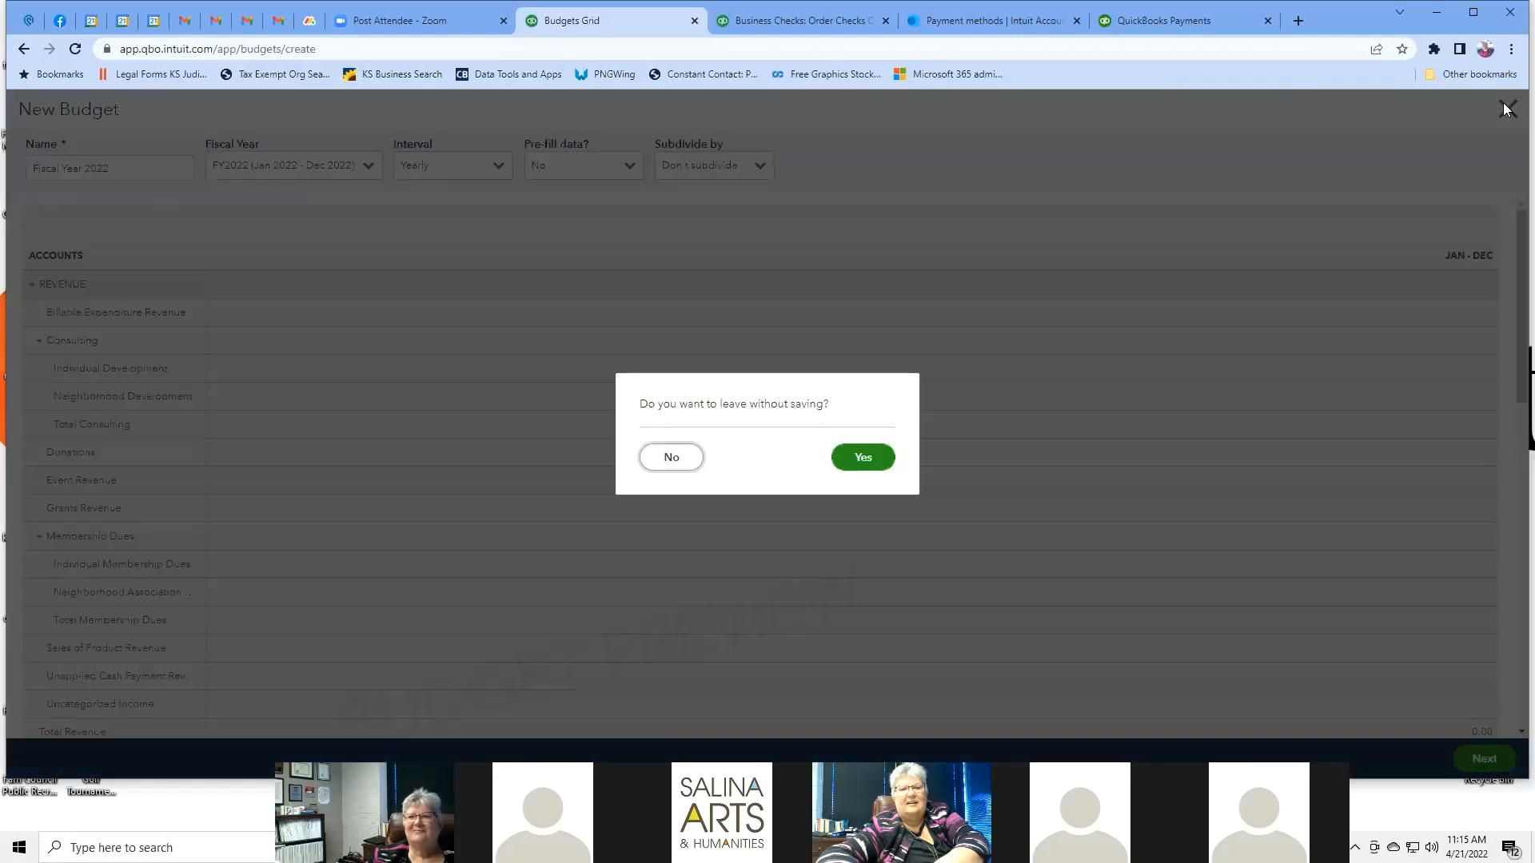
click(854, 458)
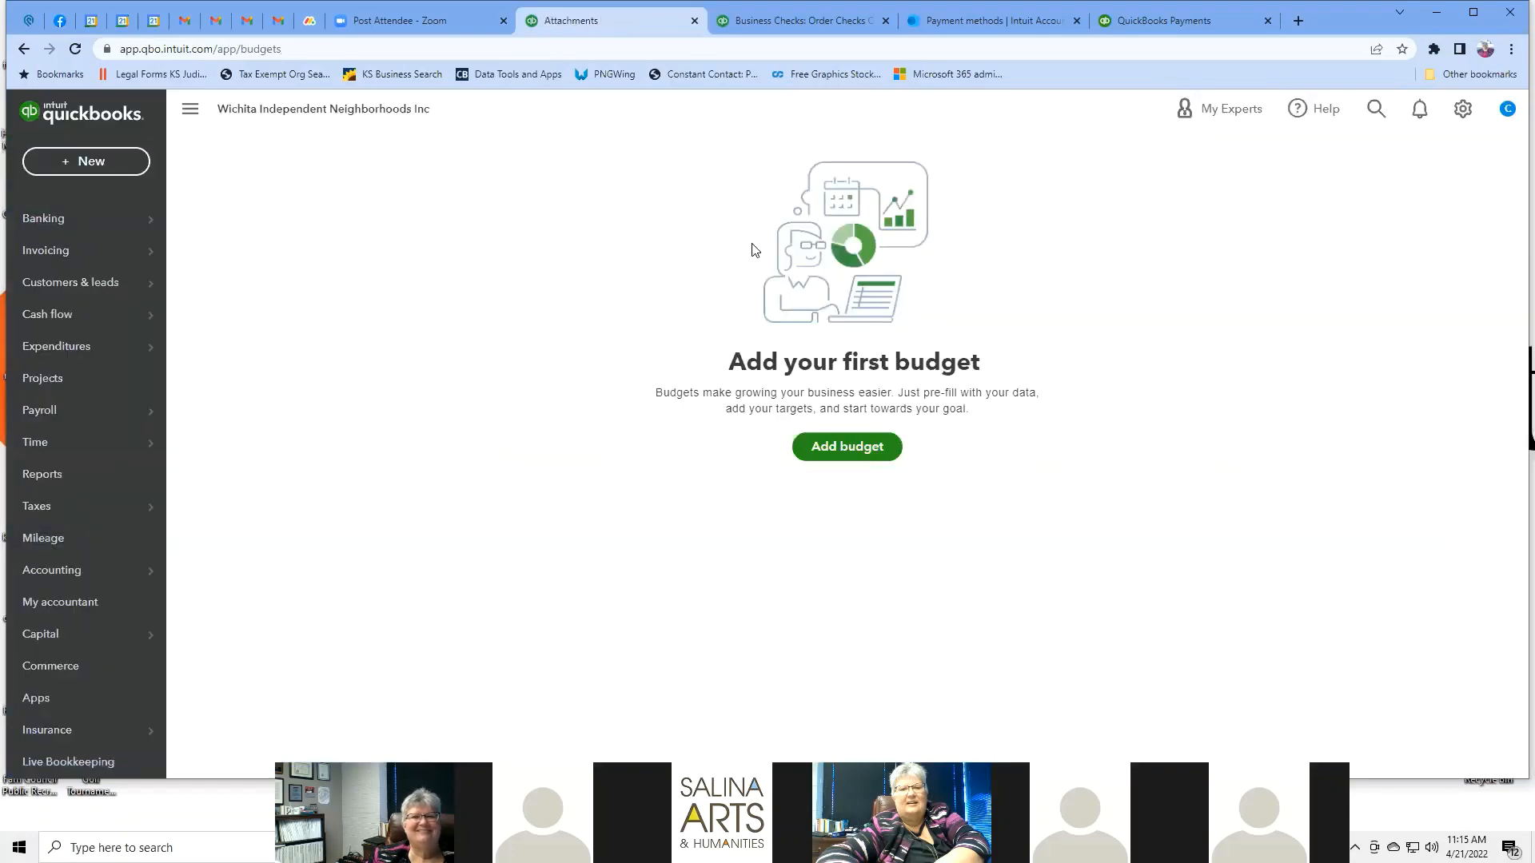
click(1461, 112)
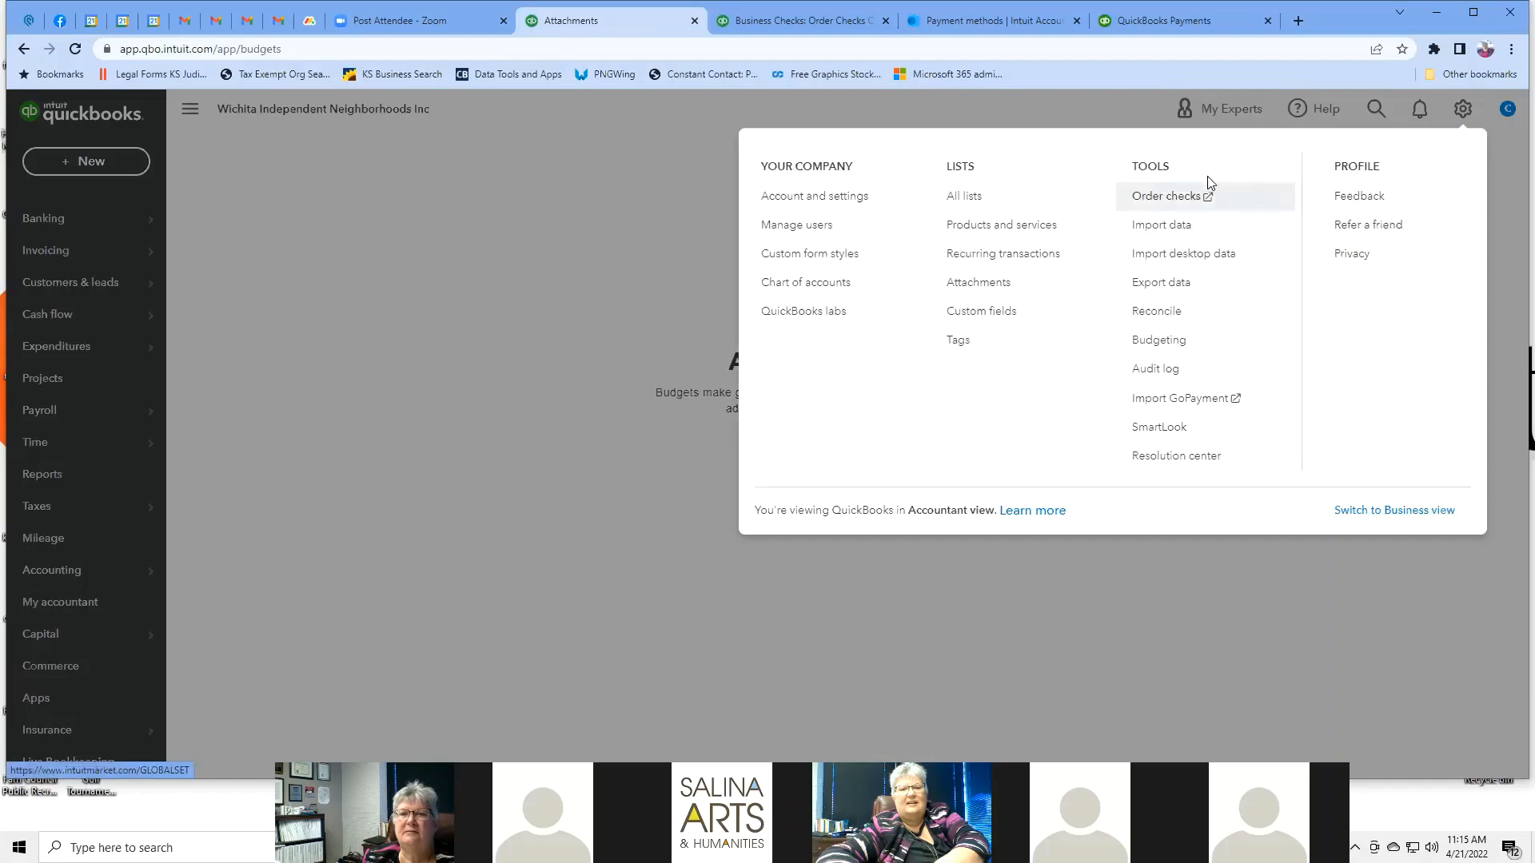
click(382, 158)
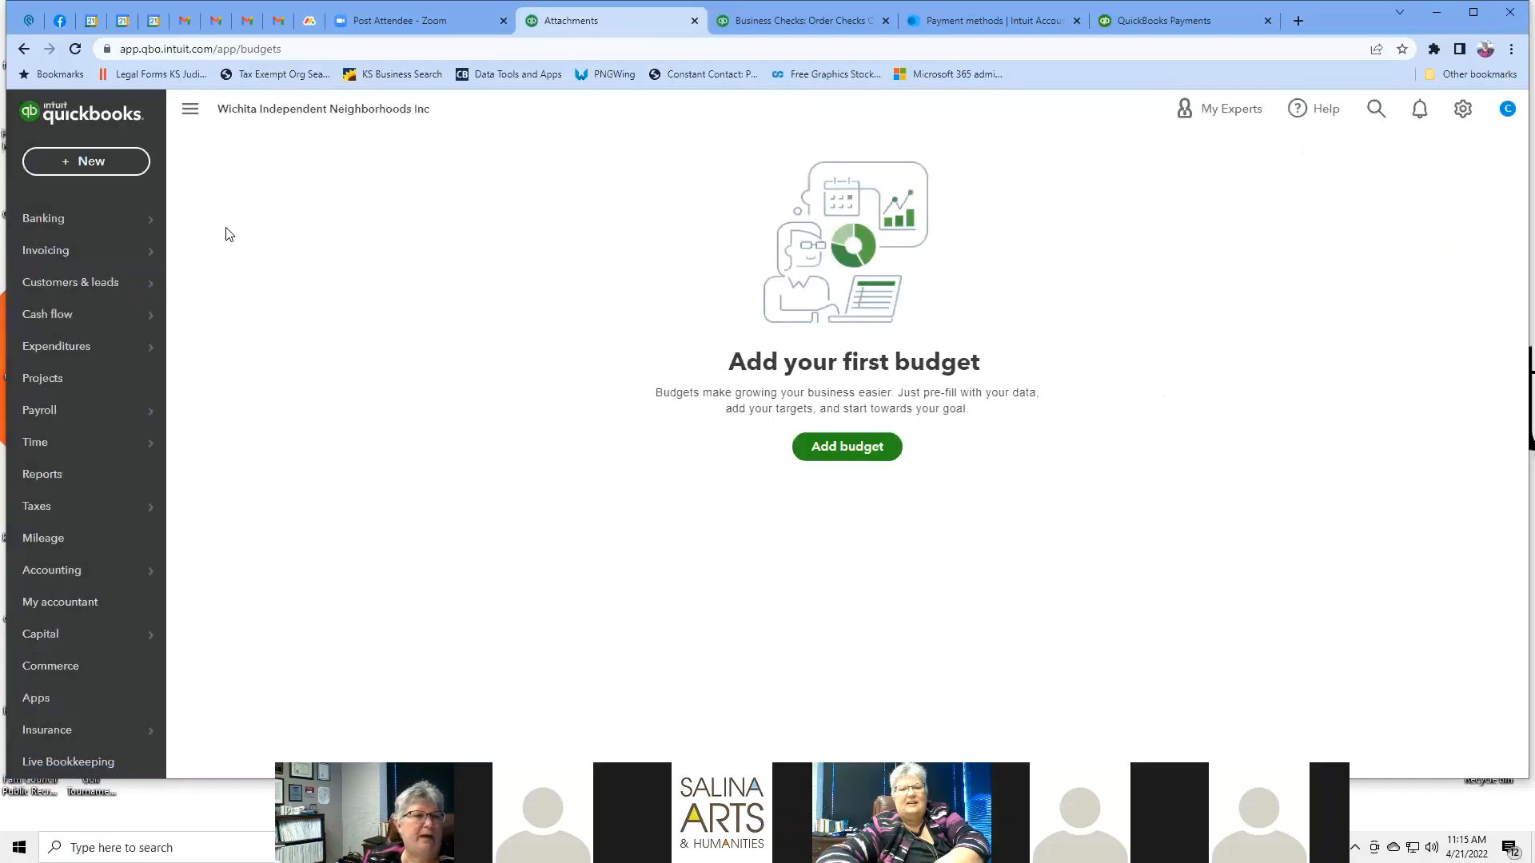
Go to Reports and scroll the Standard list down to the Sales tax group.
click(61, 481)
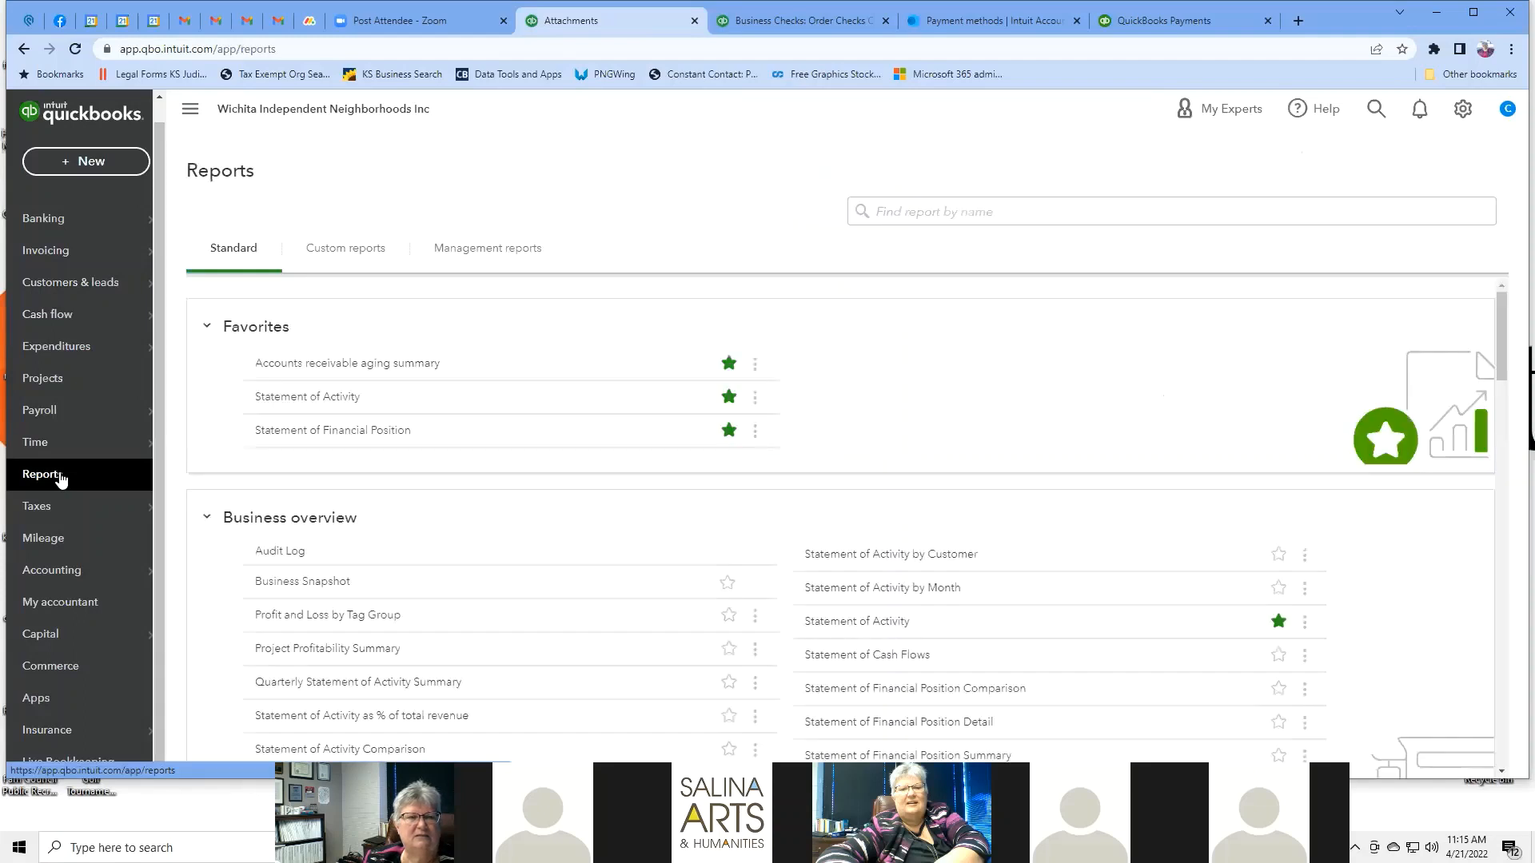
scroll(904, 367, down, 2)
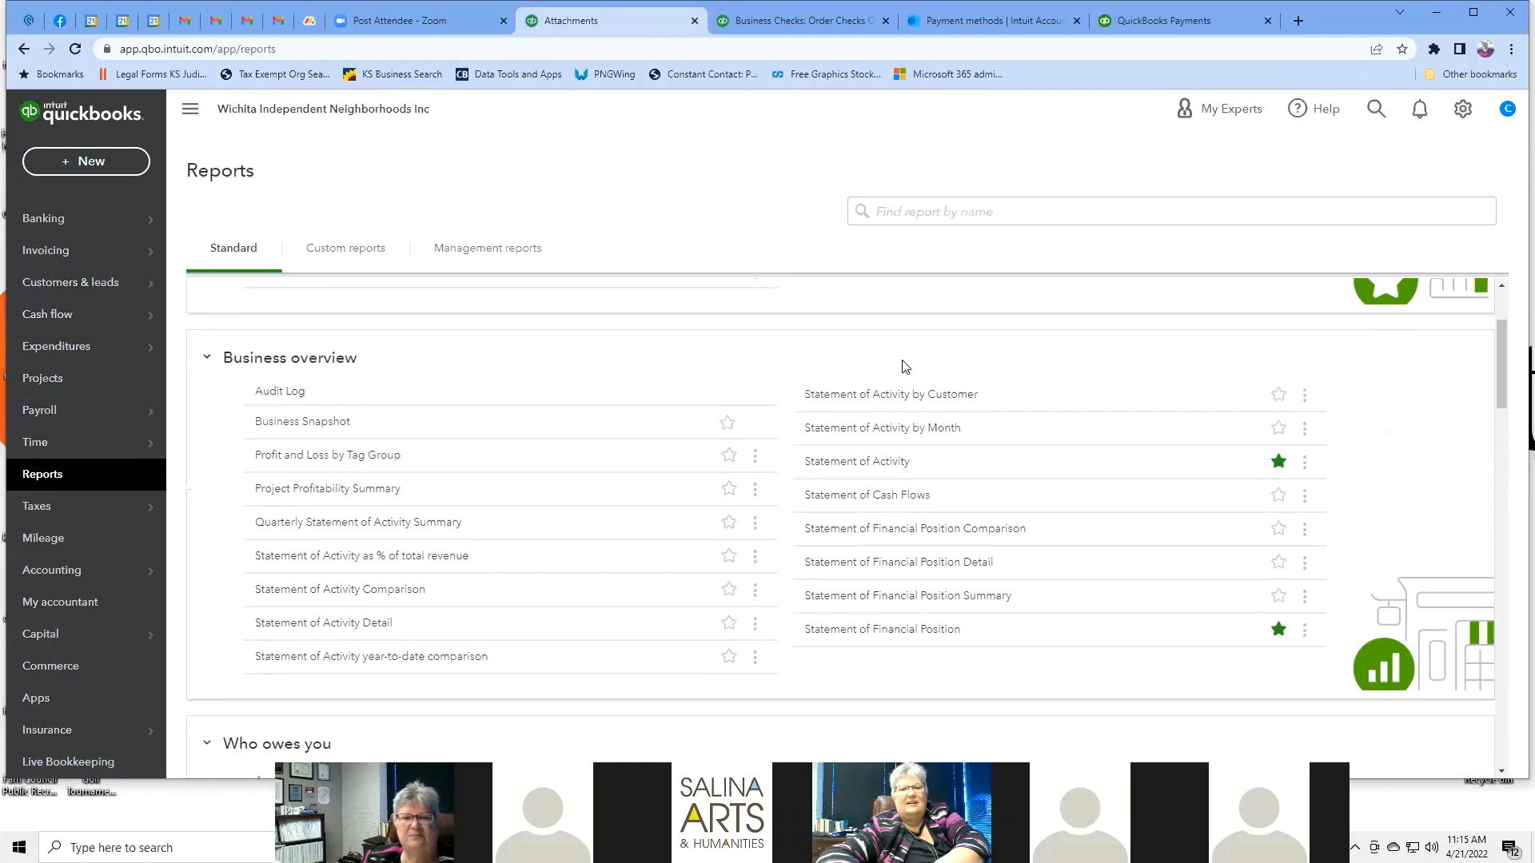
scroll(904, 366, down, 5)
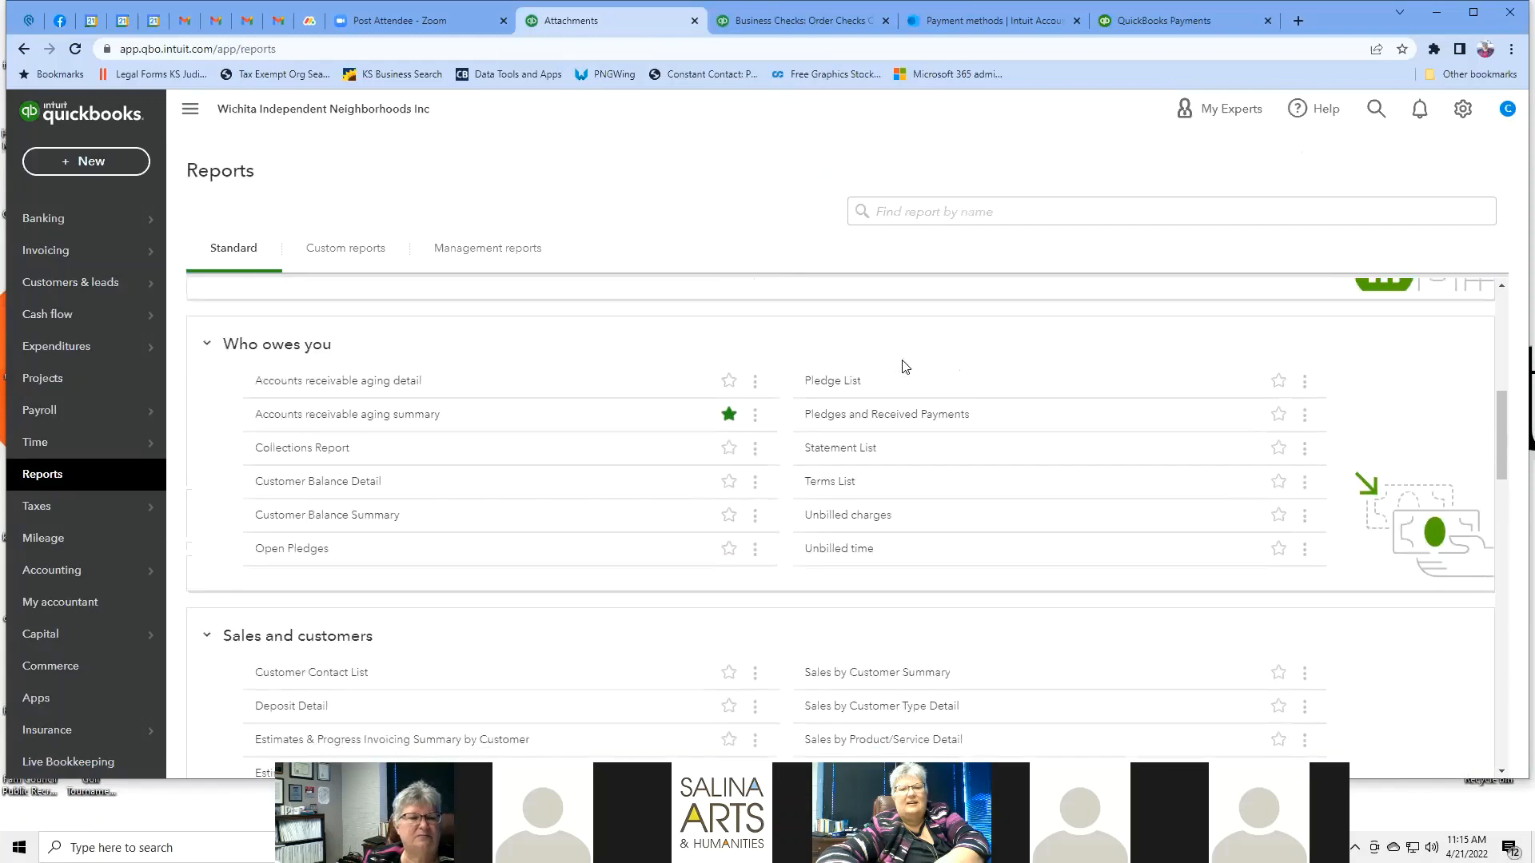
scroll(904, 366, down, 3)
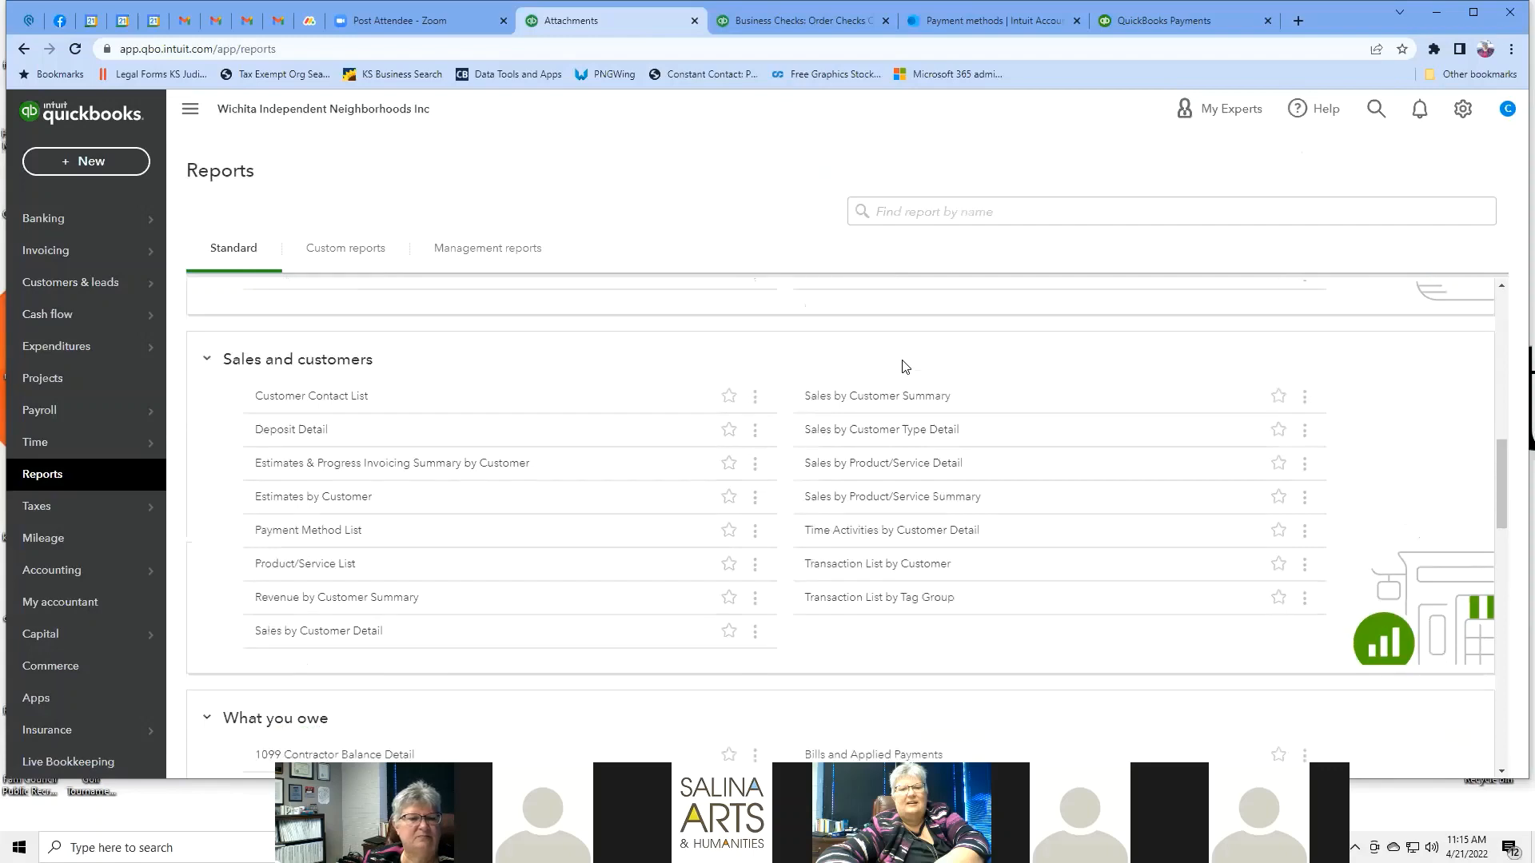
scroll(904, 367, down, 2)
scroll(904, 367, down, 1)
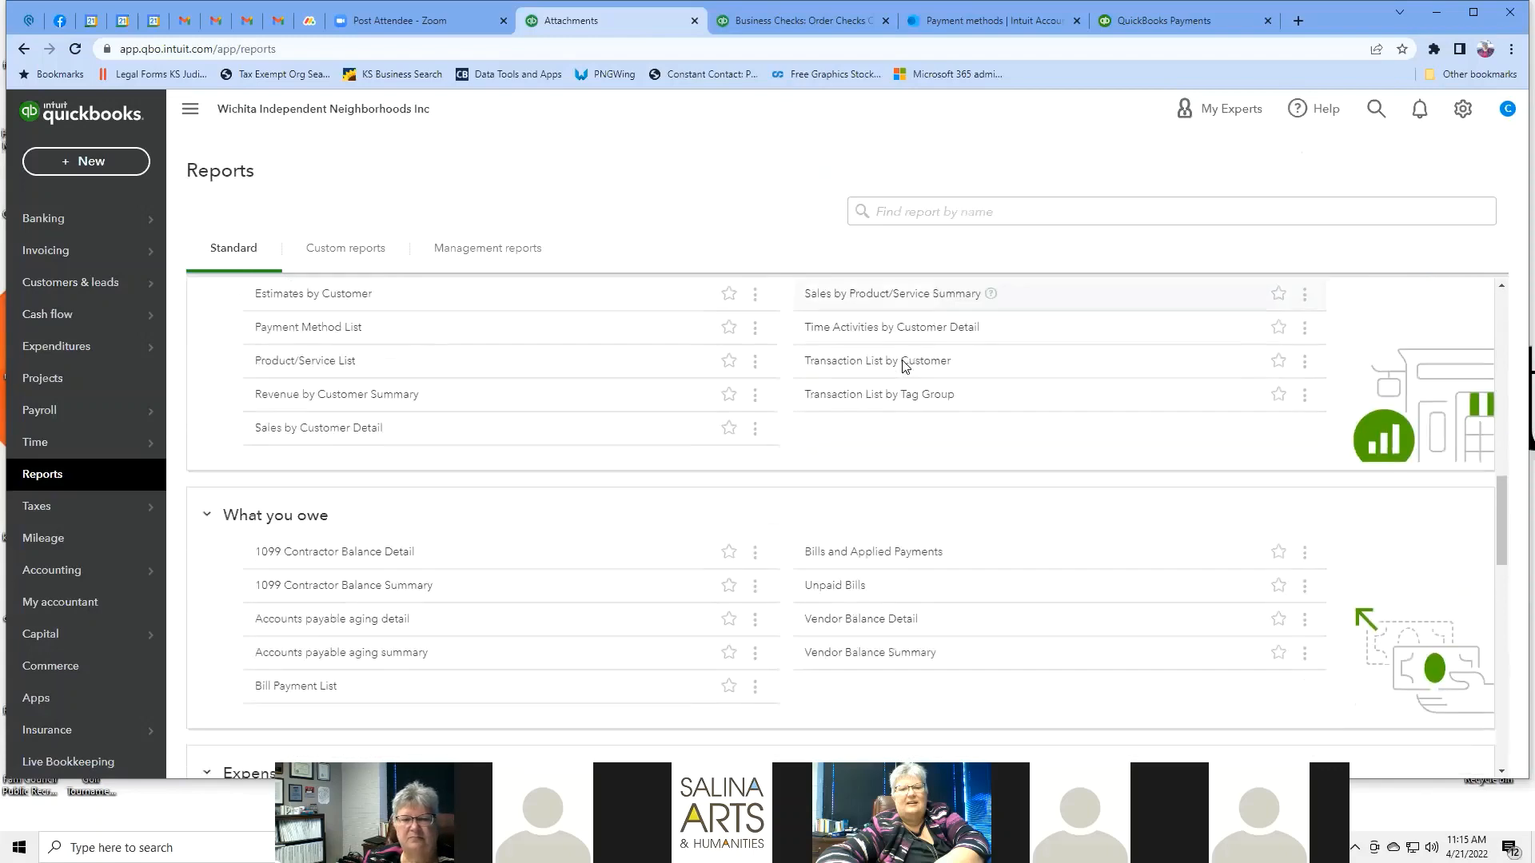
scroll(904, 367, down, 4)
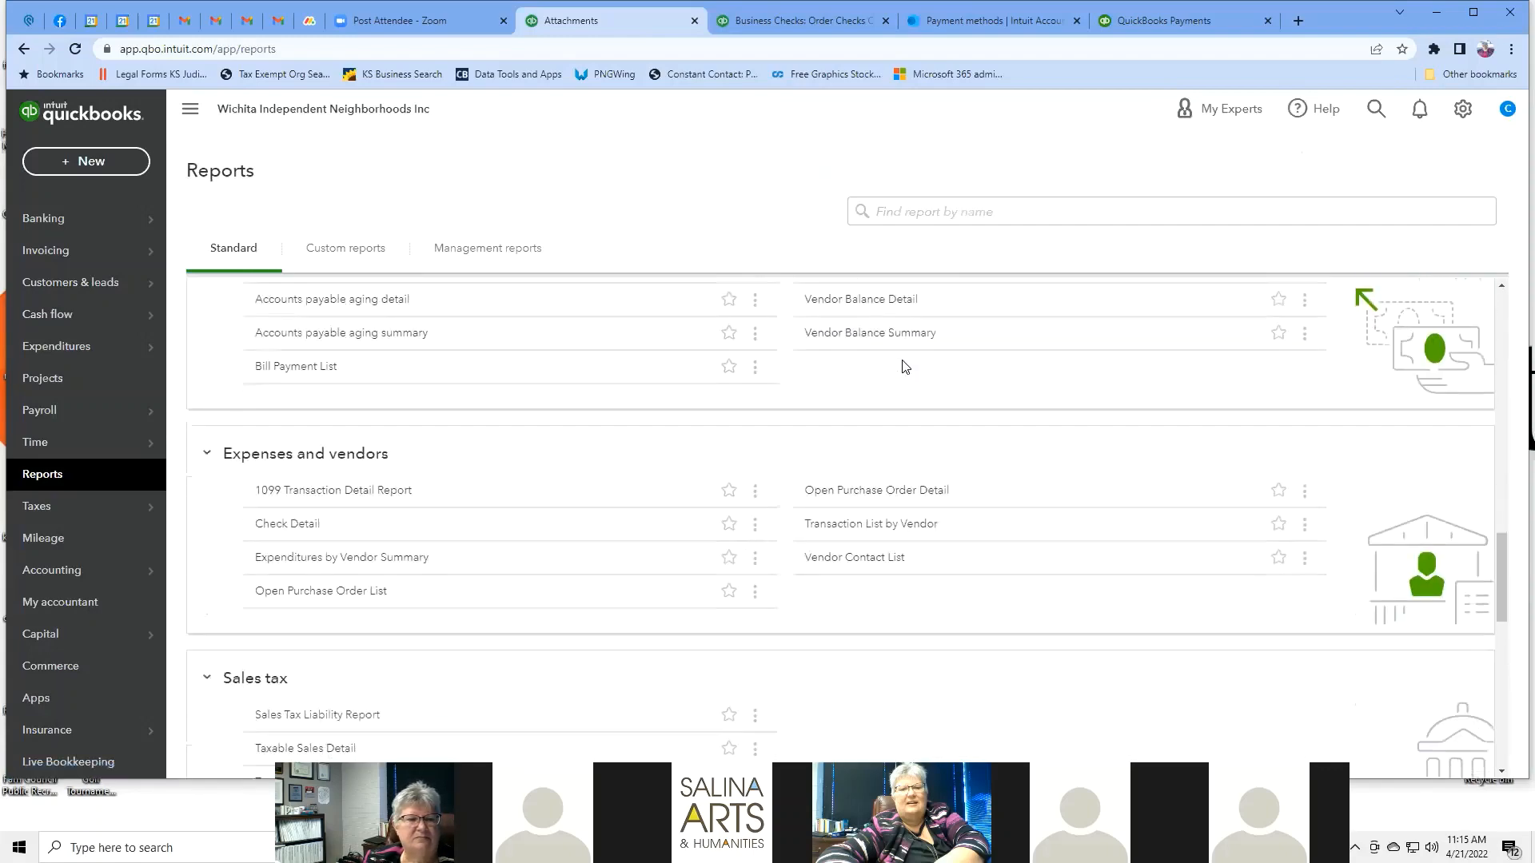
scroll(904, 367, down, 2)
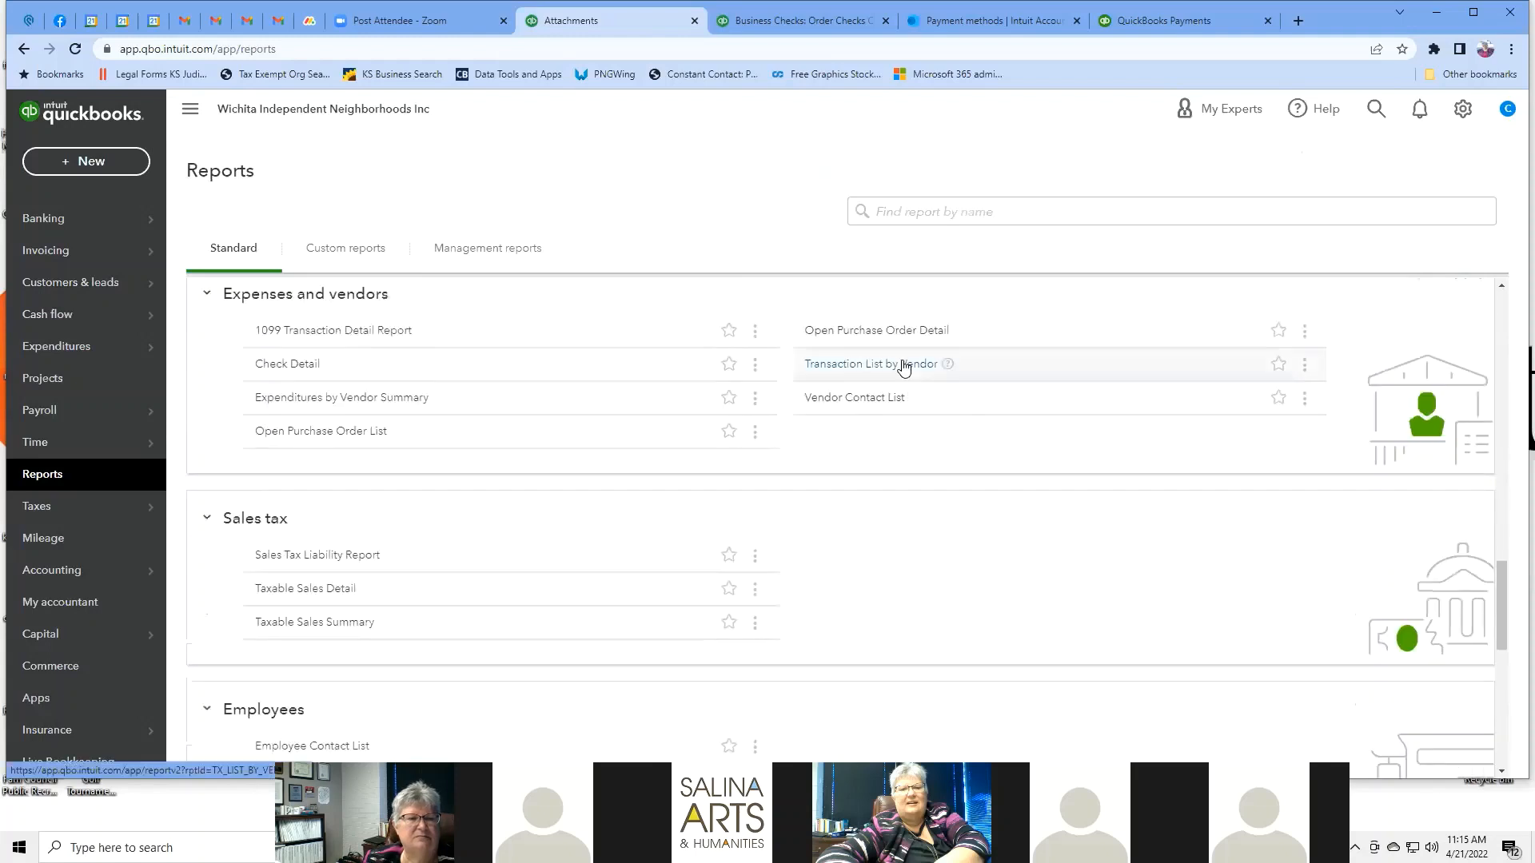
scroll(904, 367, down, 1)
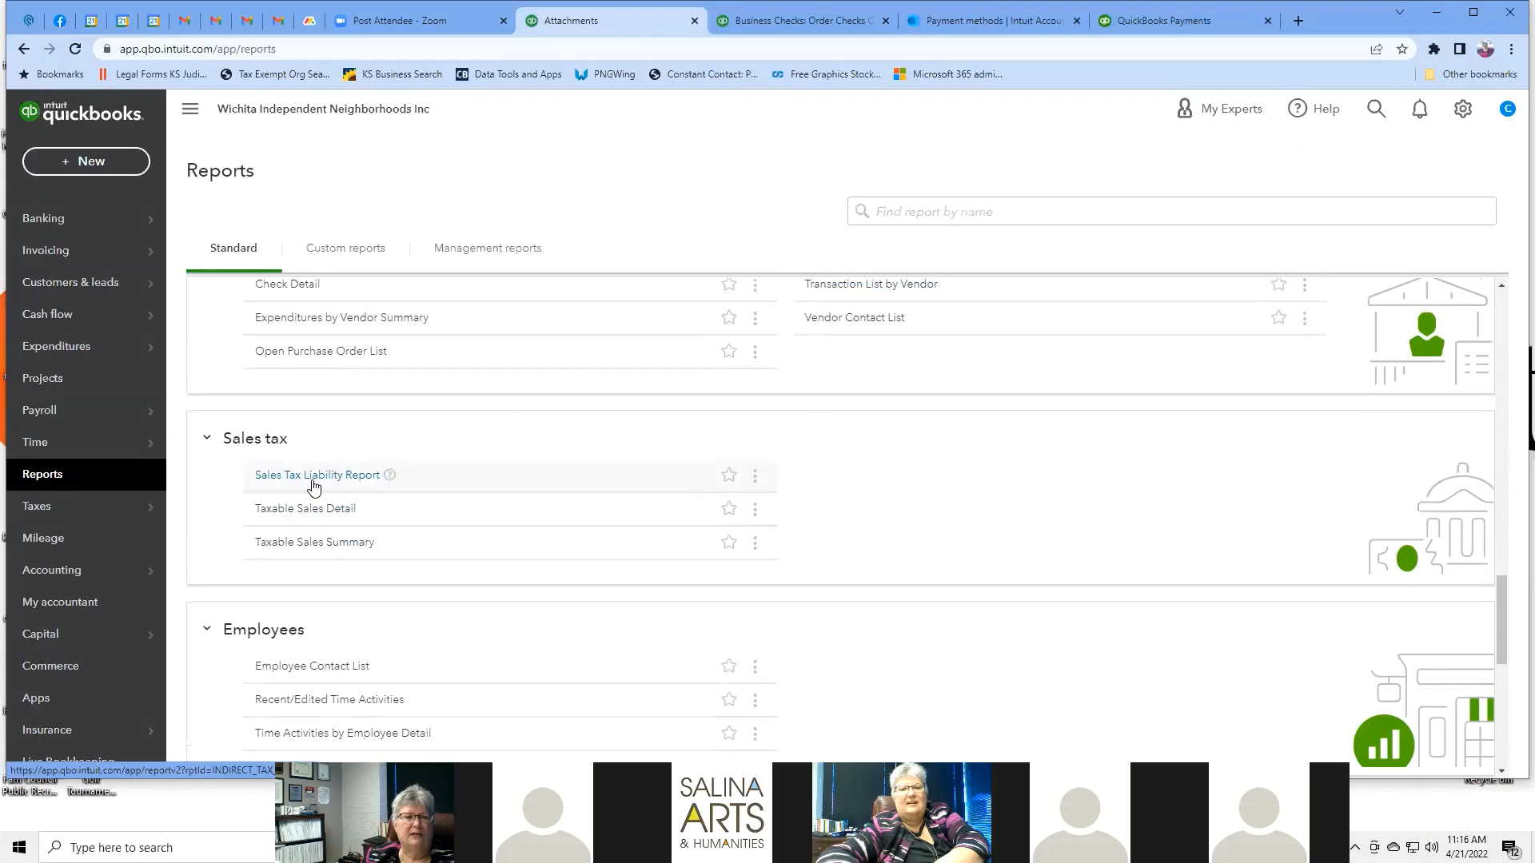
Open the Taxable Sales Summary report for Last Quarter (01/01/2022–03/31/2022).
click(321, 547)
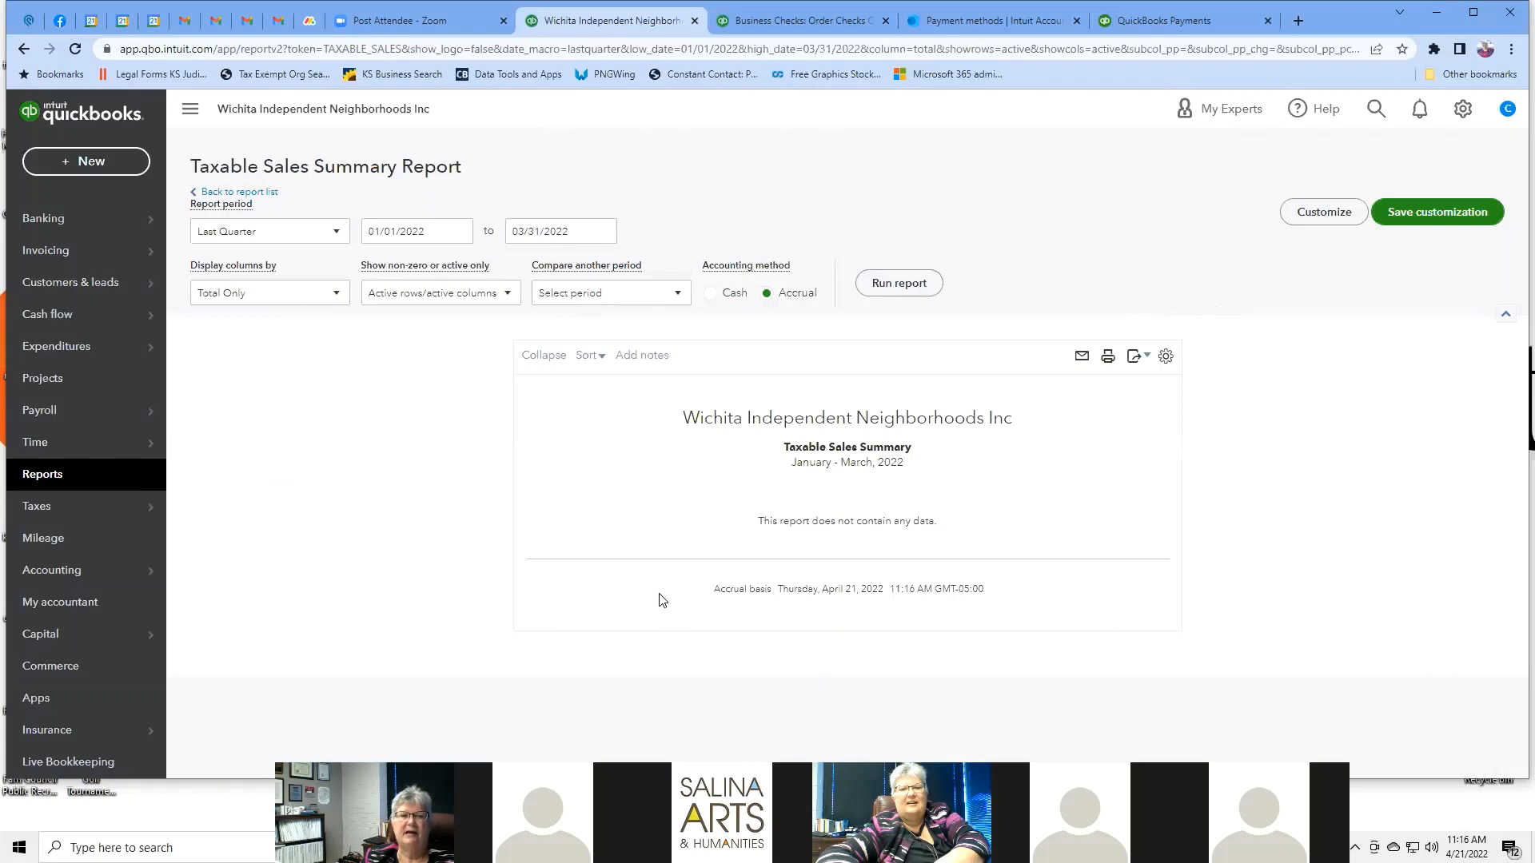
click(336, 237)
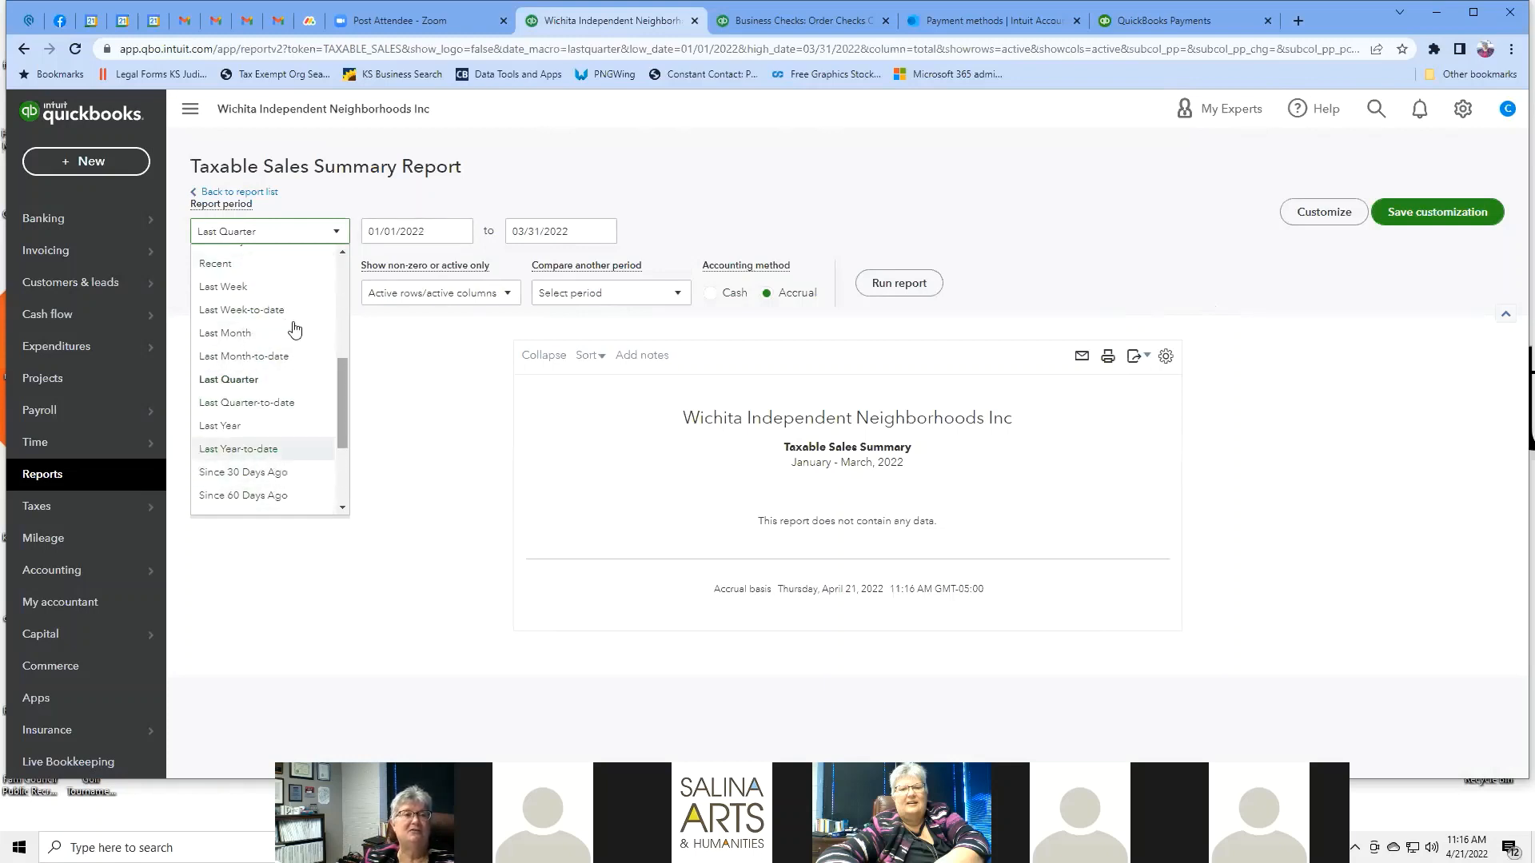
click(414, 418)
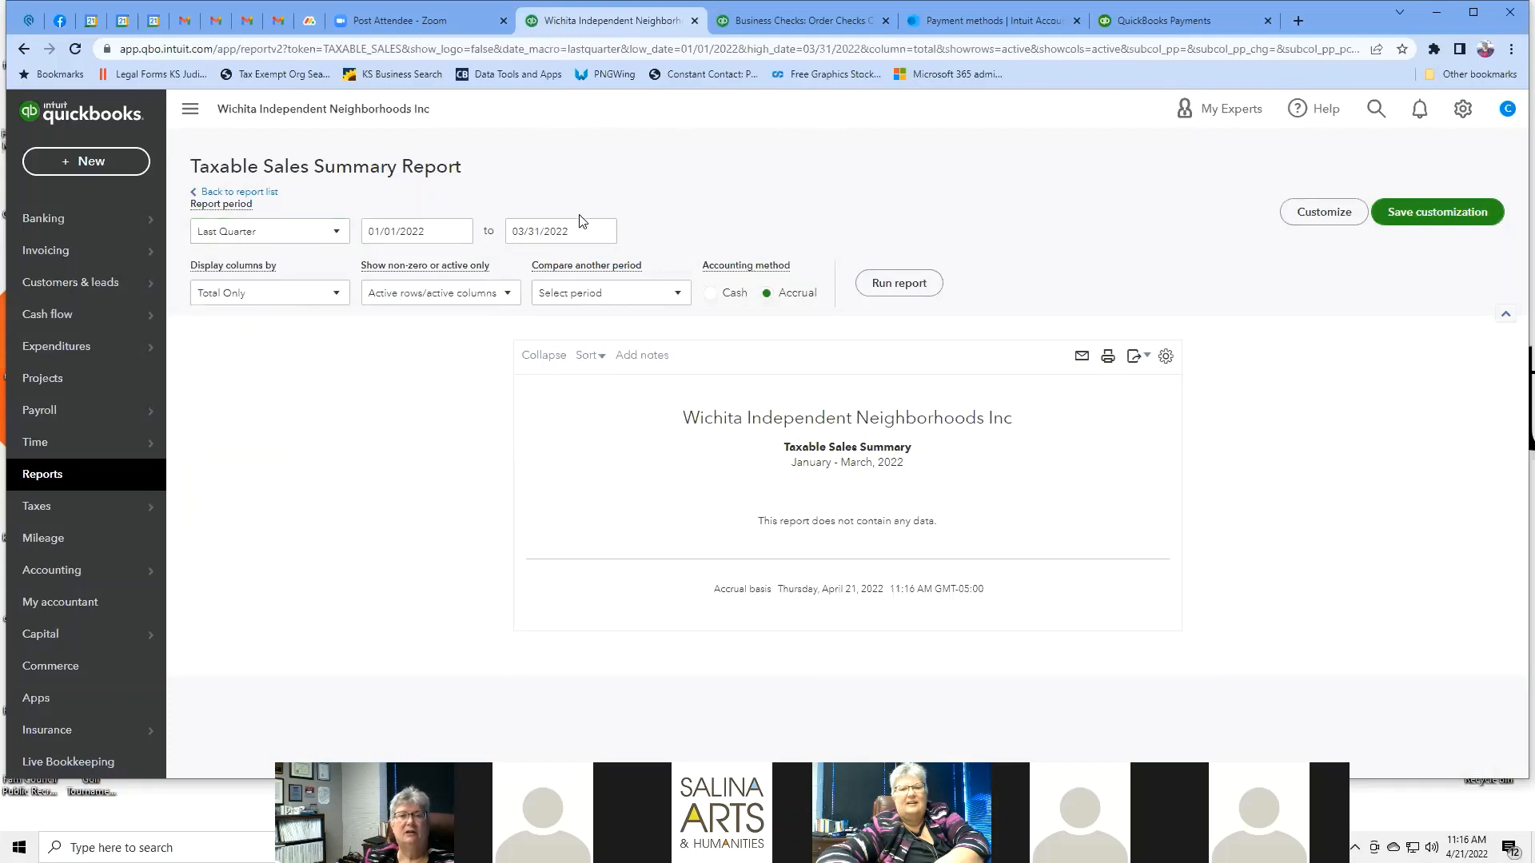
Look over the report's display density and export options without changing anything.
click(1167, 357)
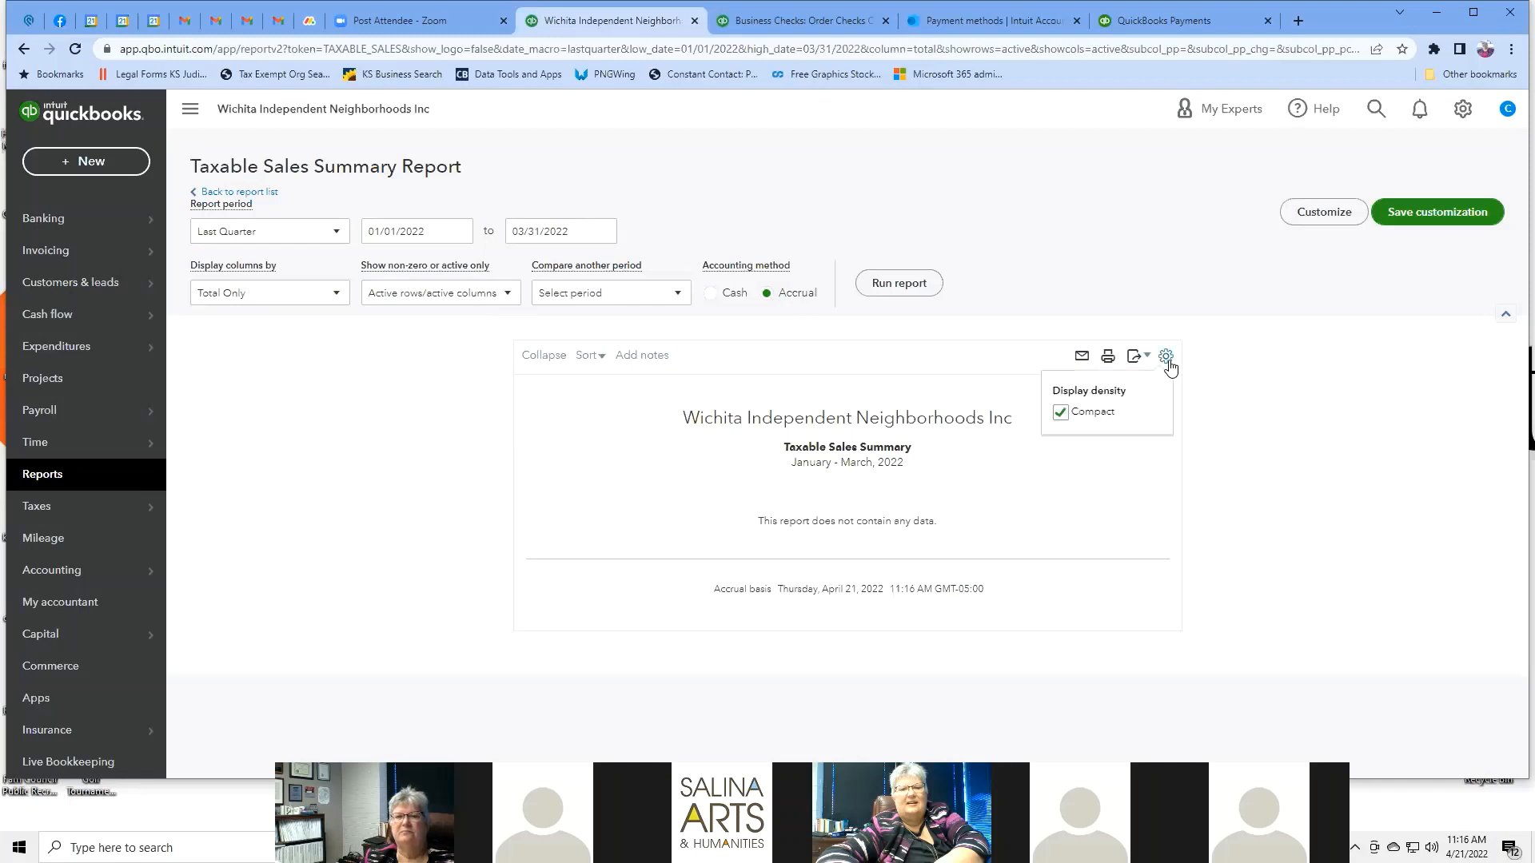
click(1314, 364)
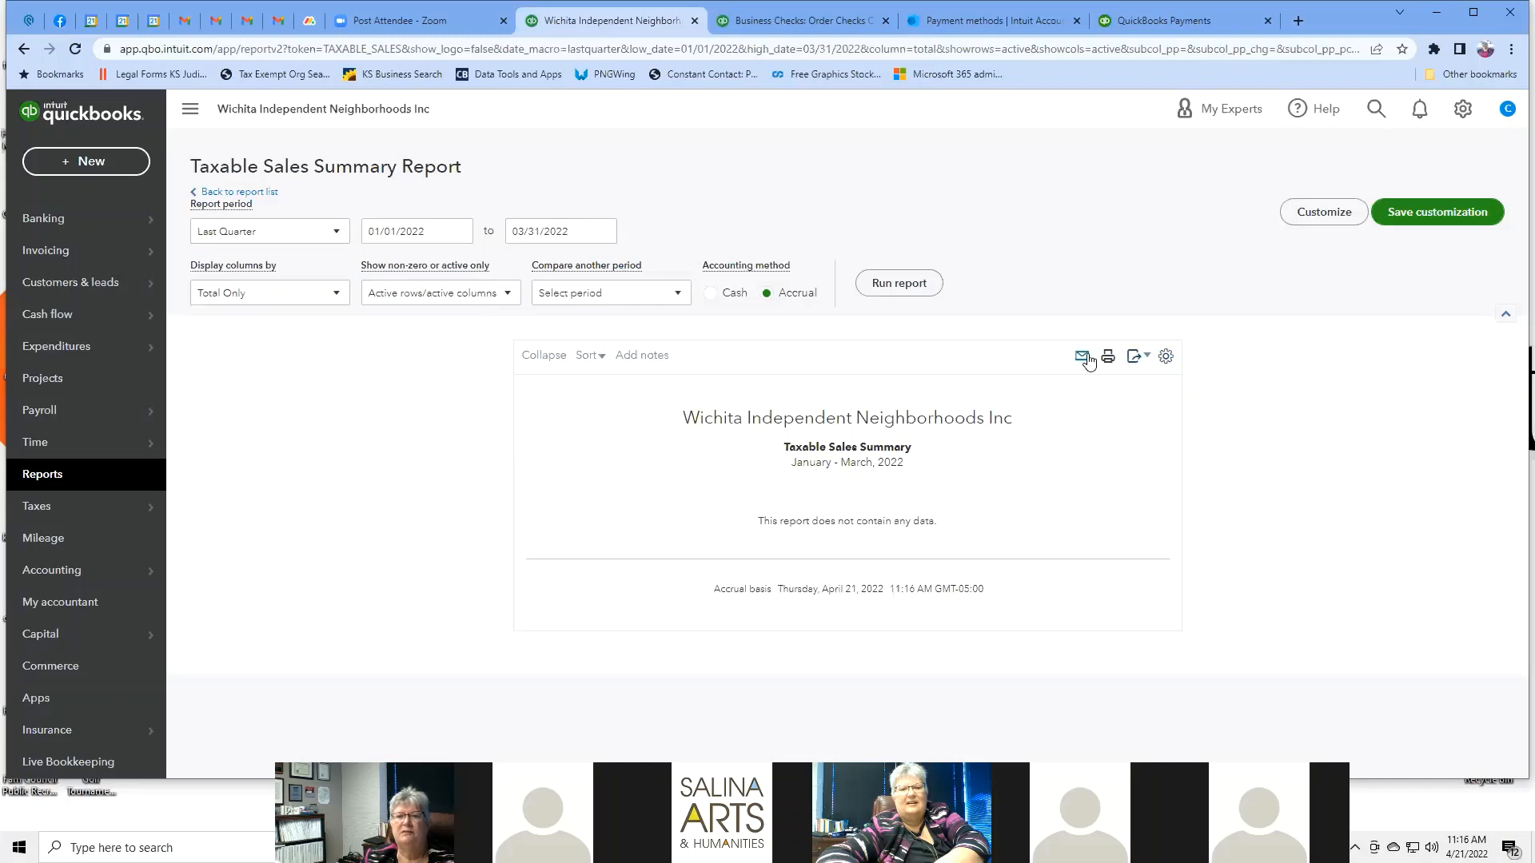
click(1135, 366)
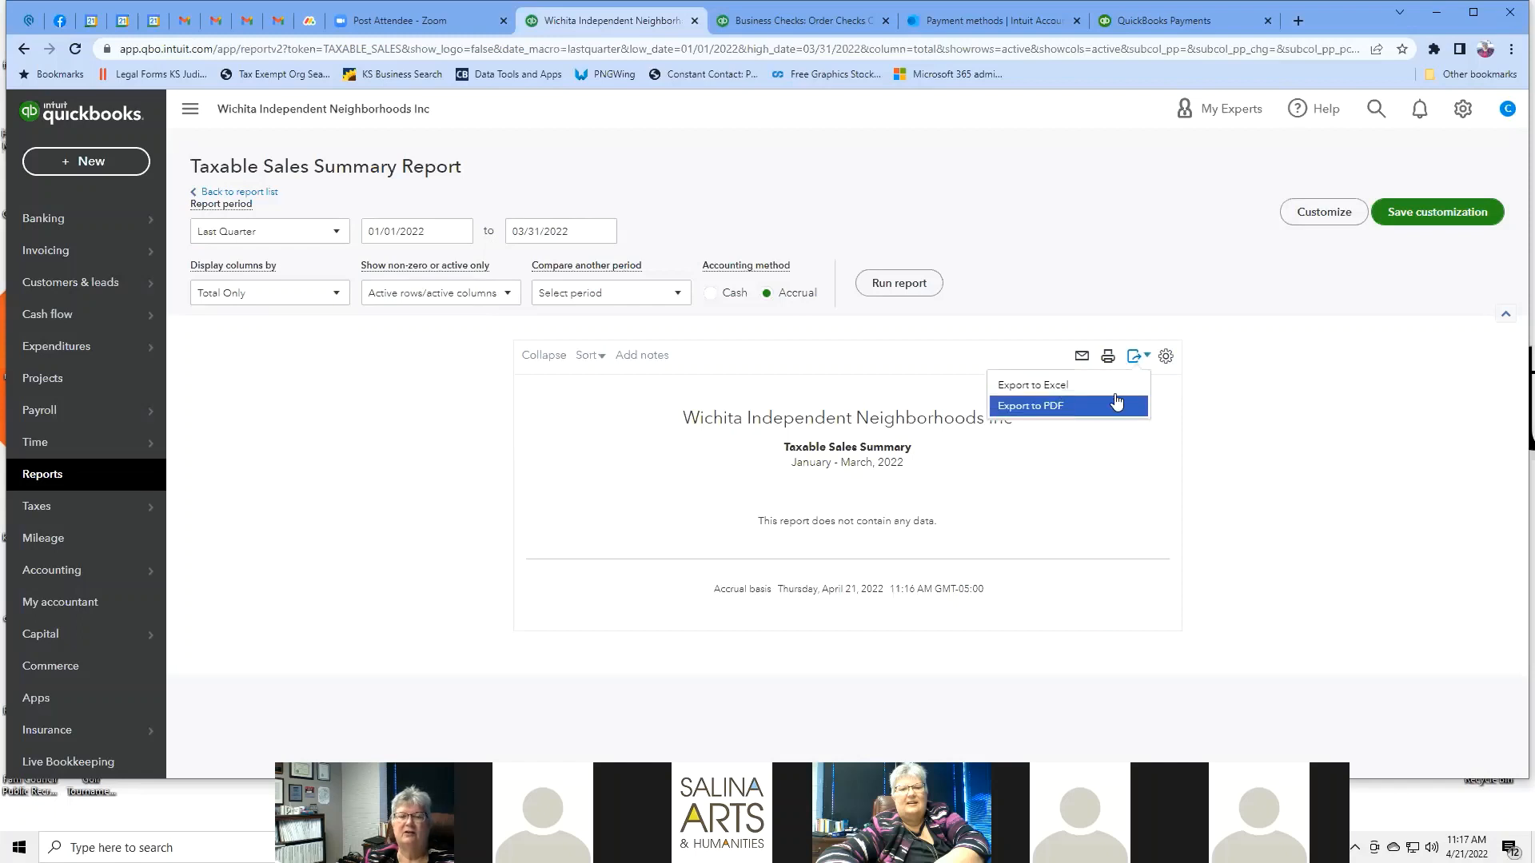
click(1294, 405)
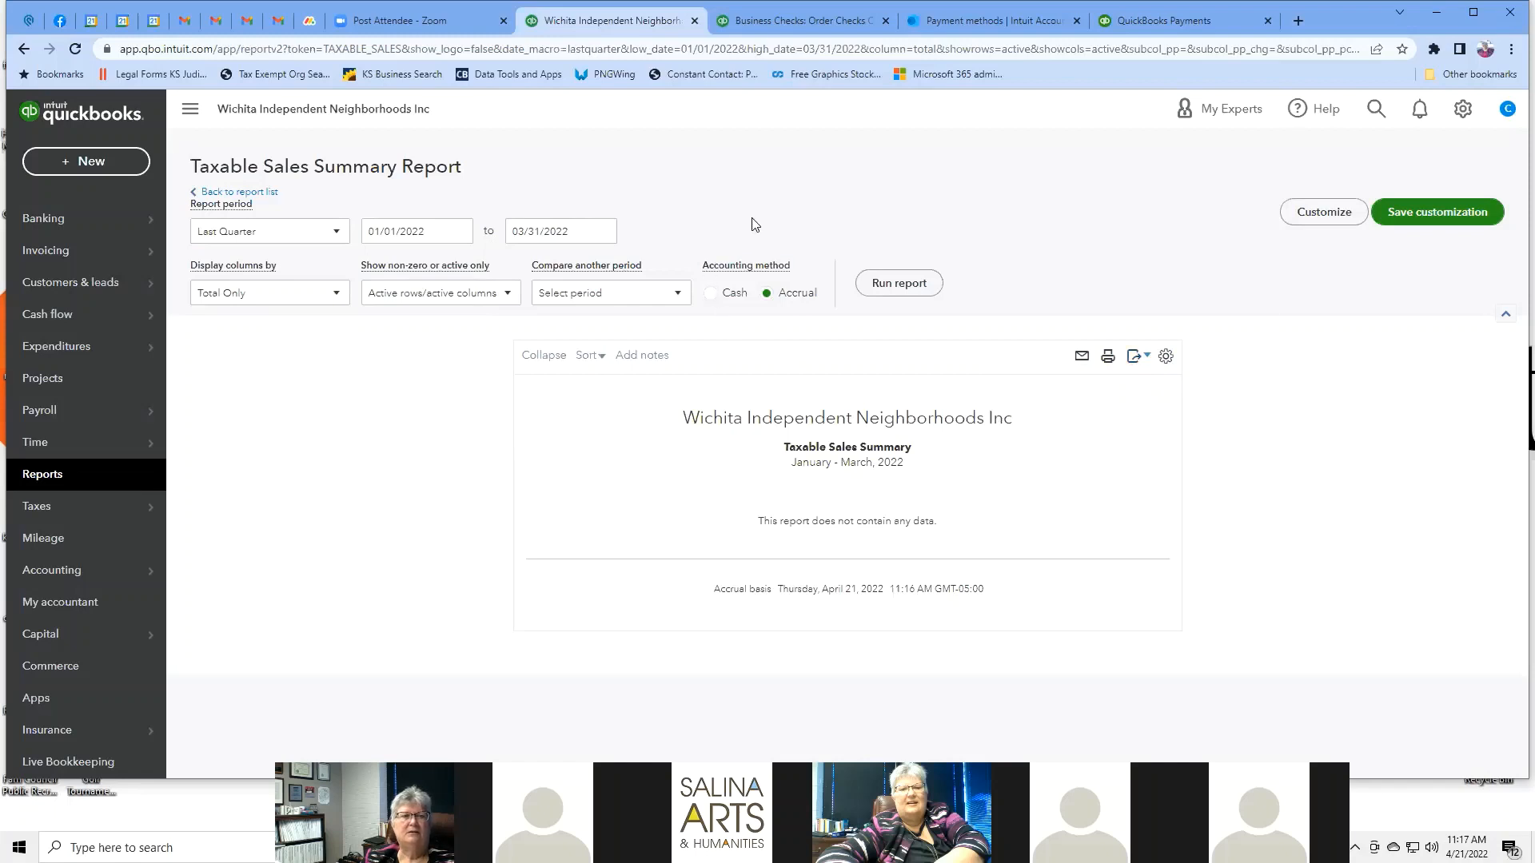
Return to the Reports list and scroll down to the Sales tax reports.
click(80, 476)
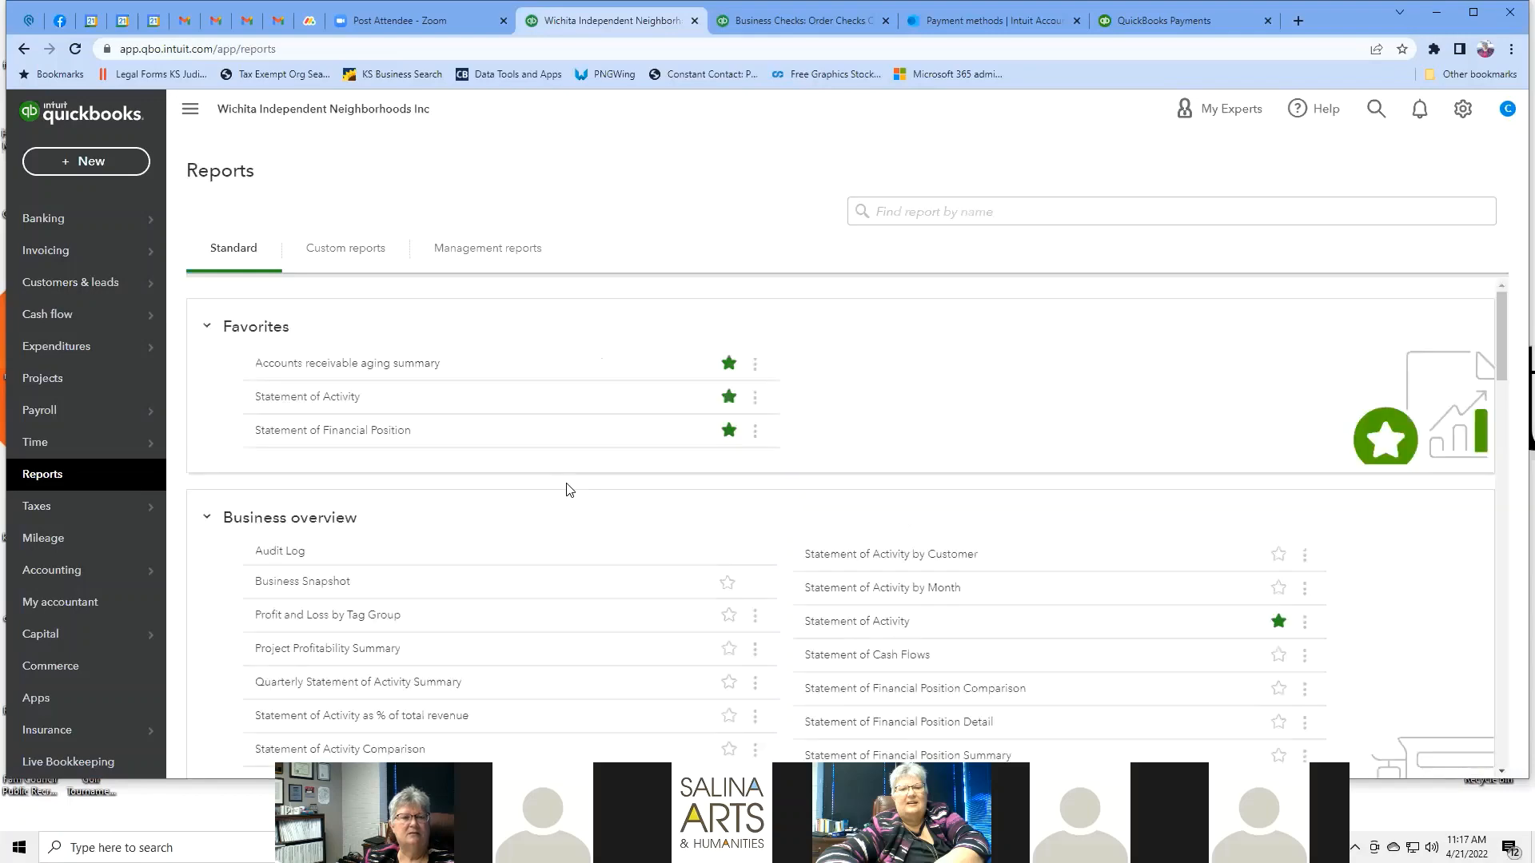
scroll(982, 416, down, 2)
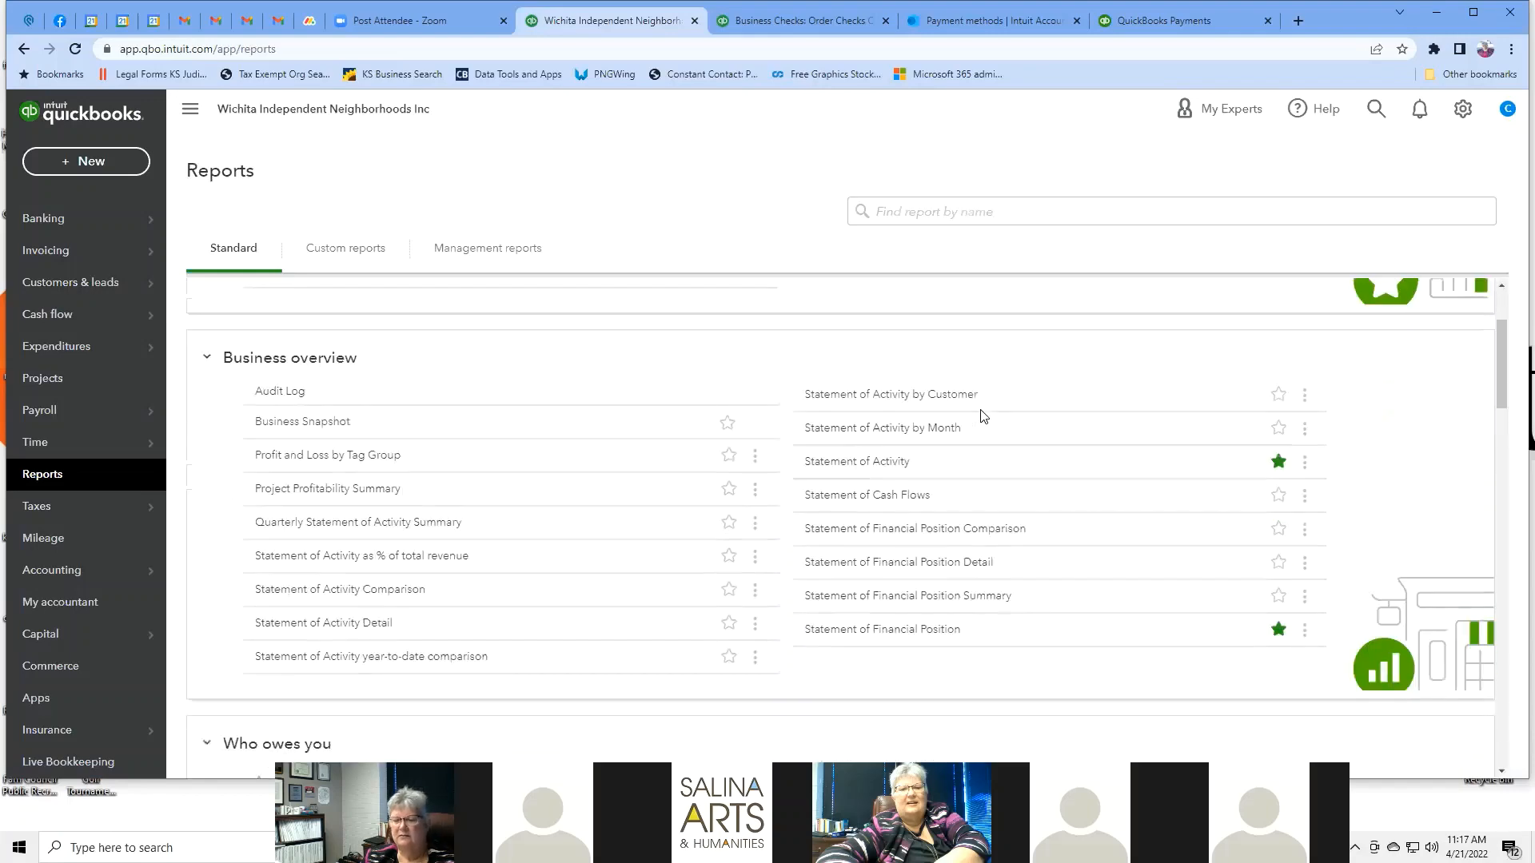
scroll(982, 415, down, 15)
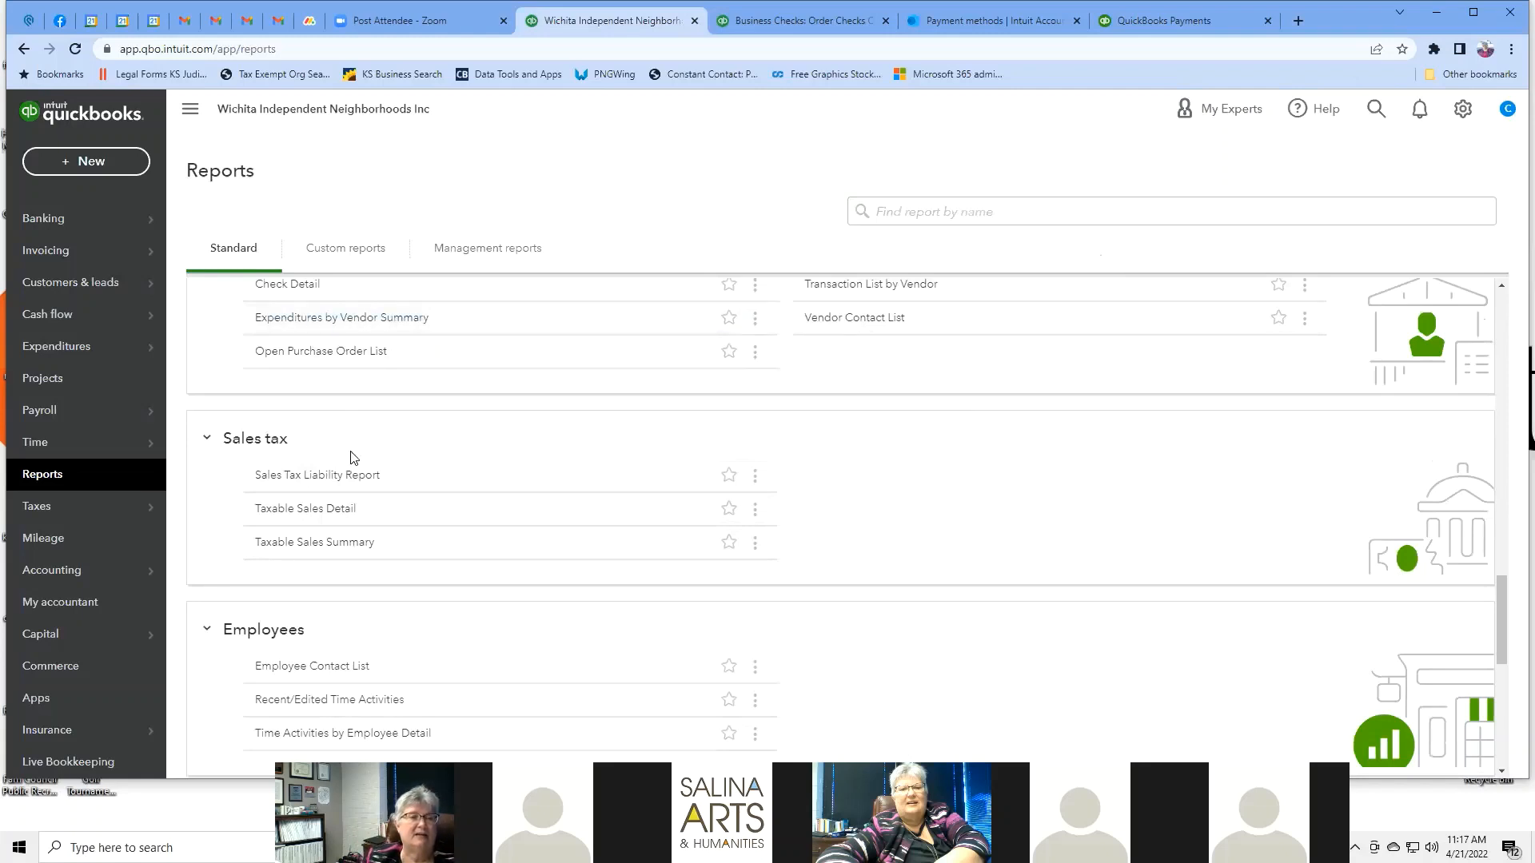
Run the Sales Tax Liability Report for a custom period ending 01/01/2022.
click(351, 478)
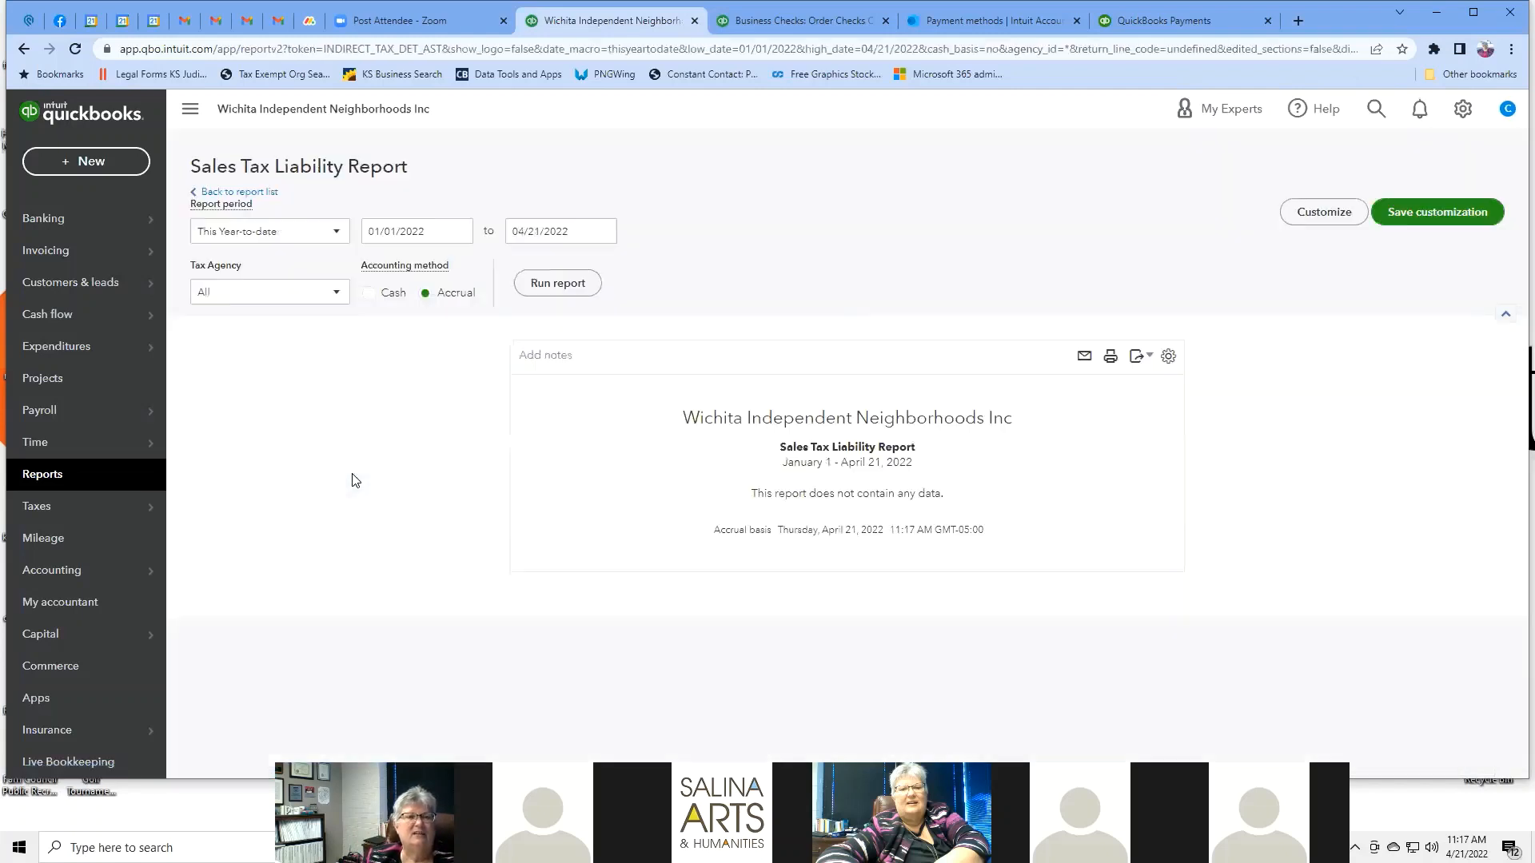
click(339, 232)
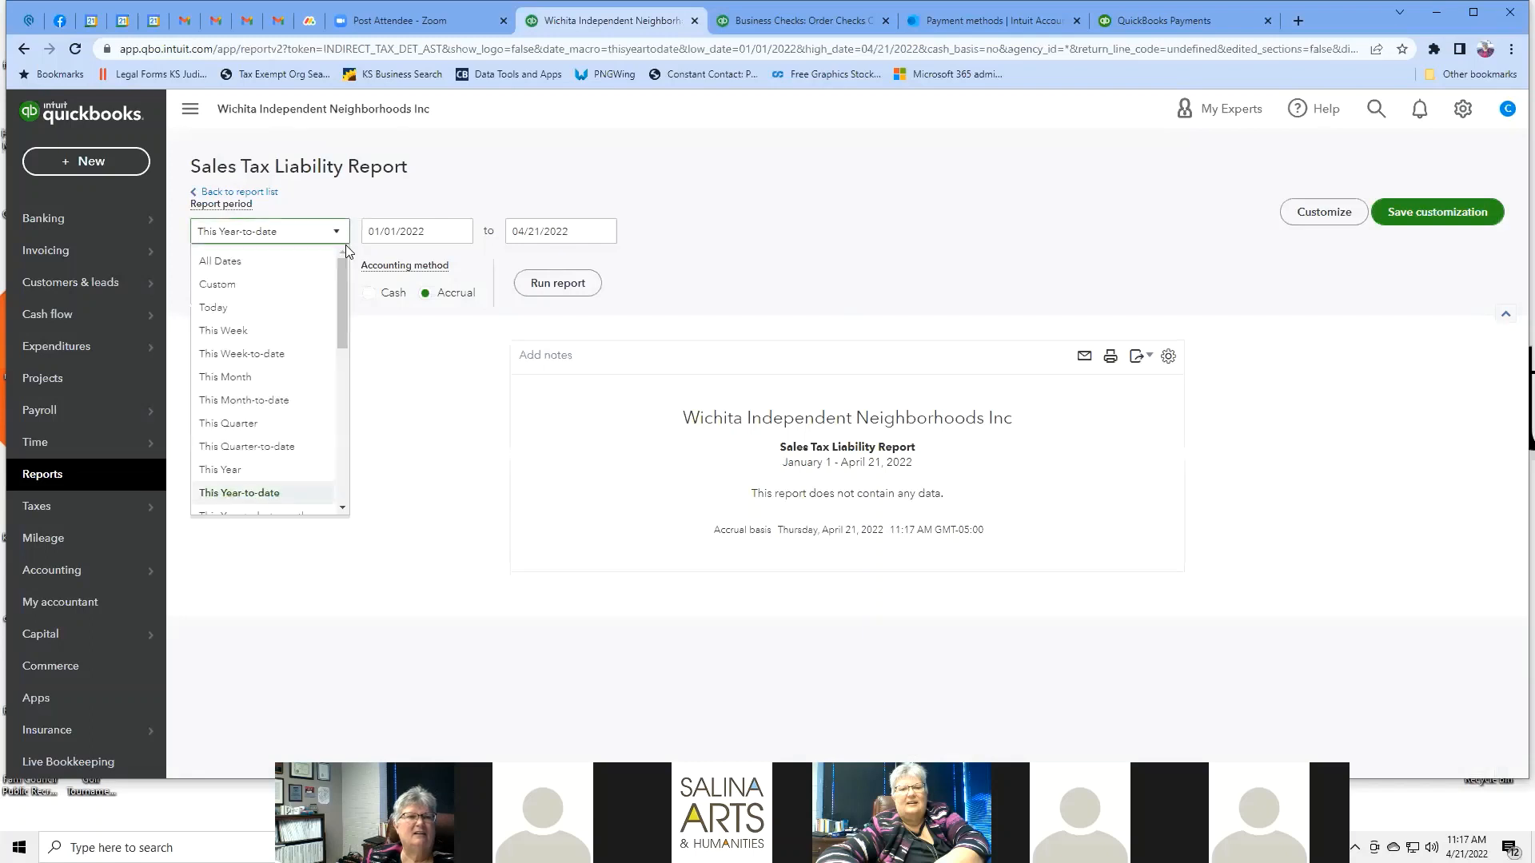
click(228, 285)
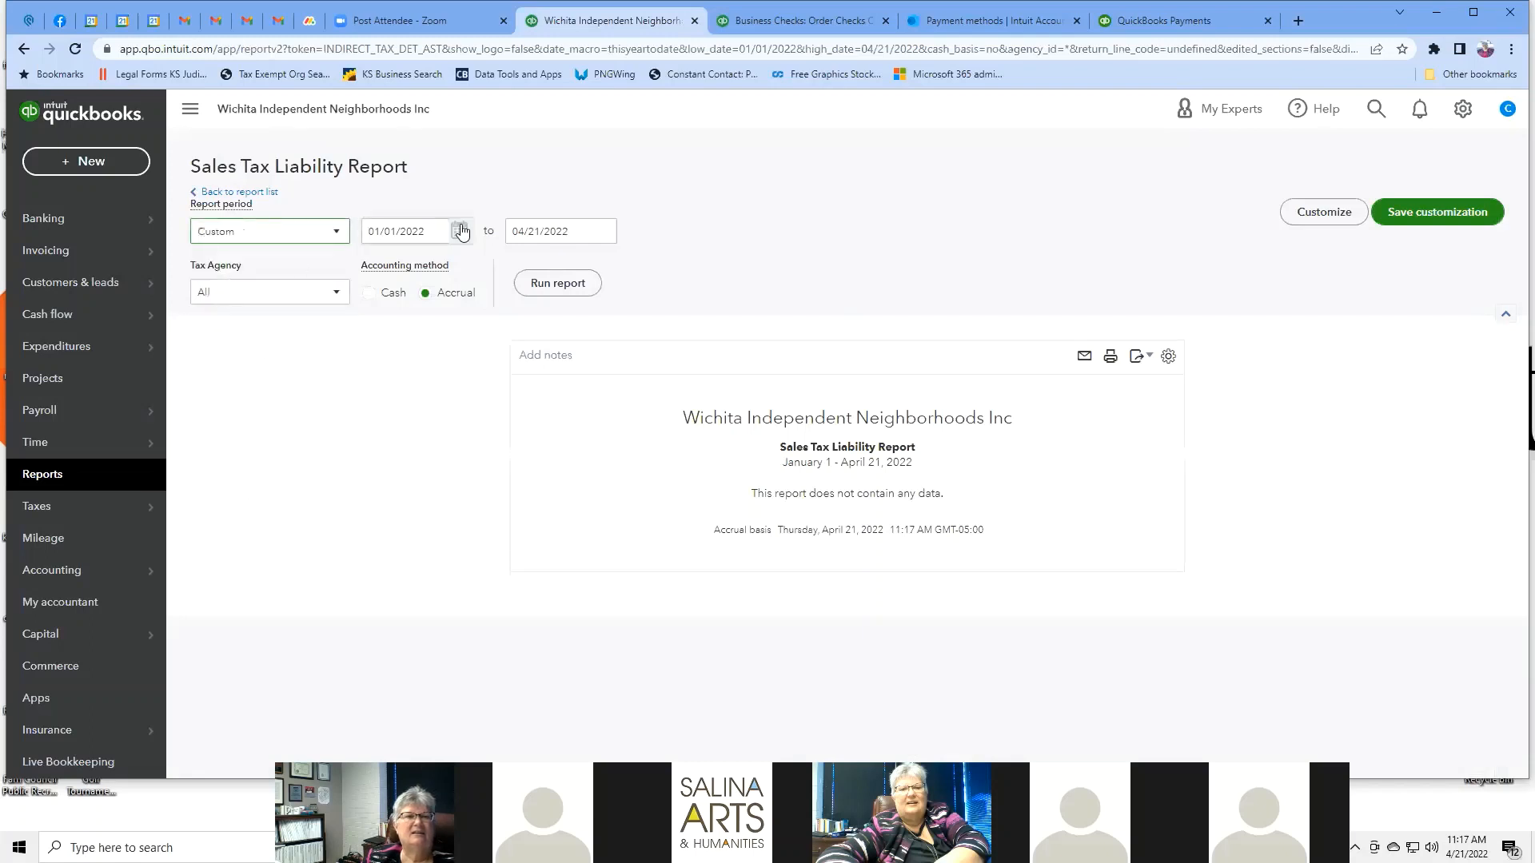
click(430, 227)
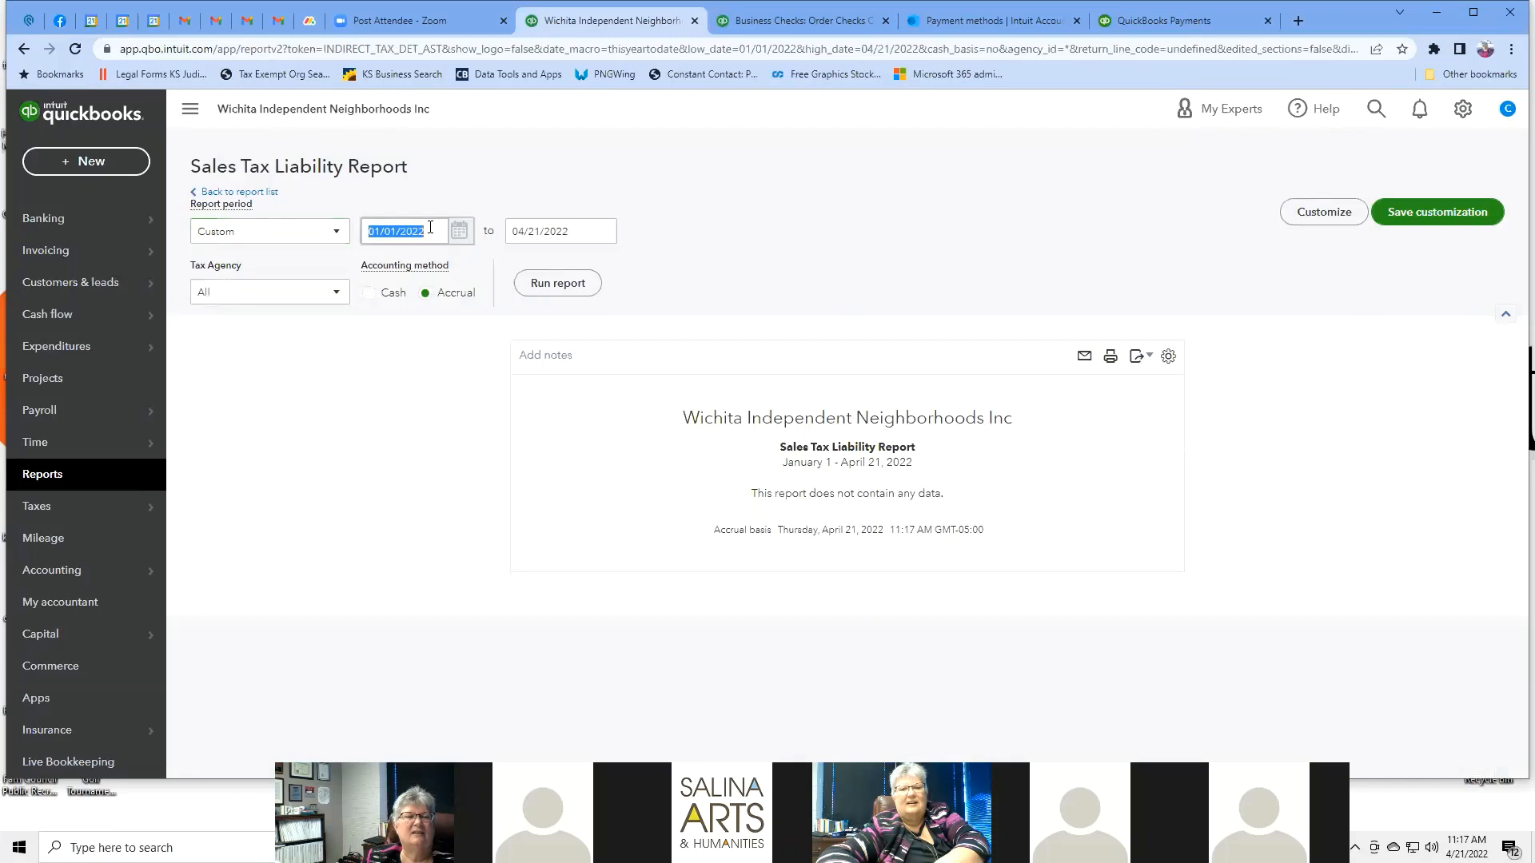
click(567, 232)
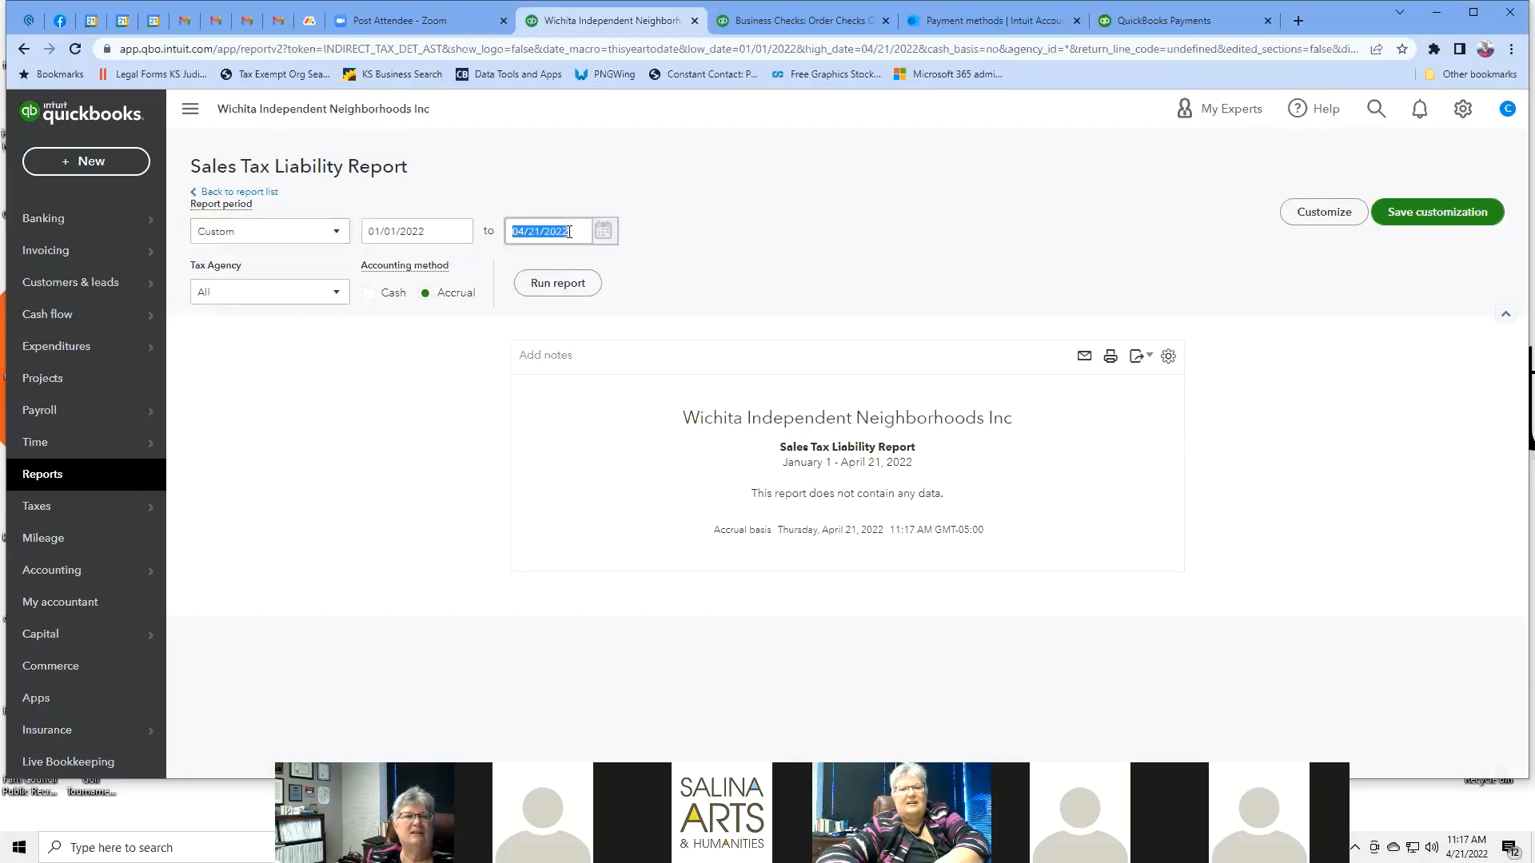
text(01)
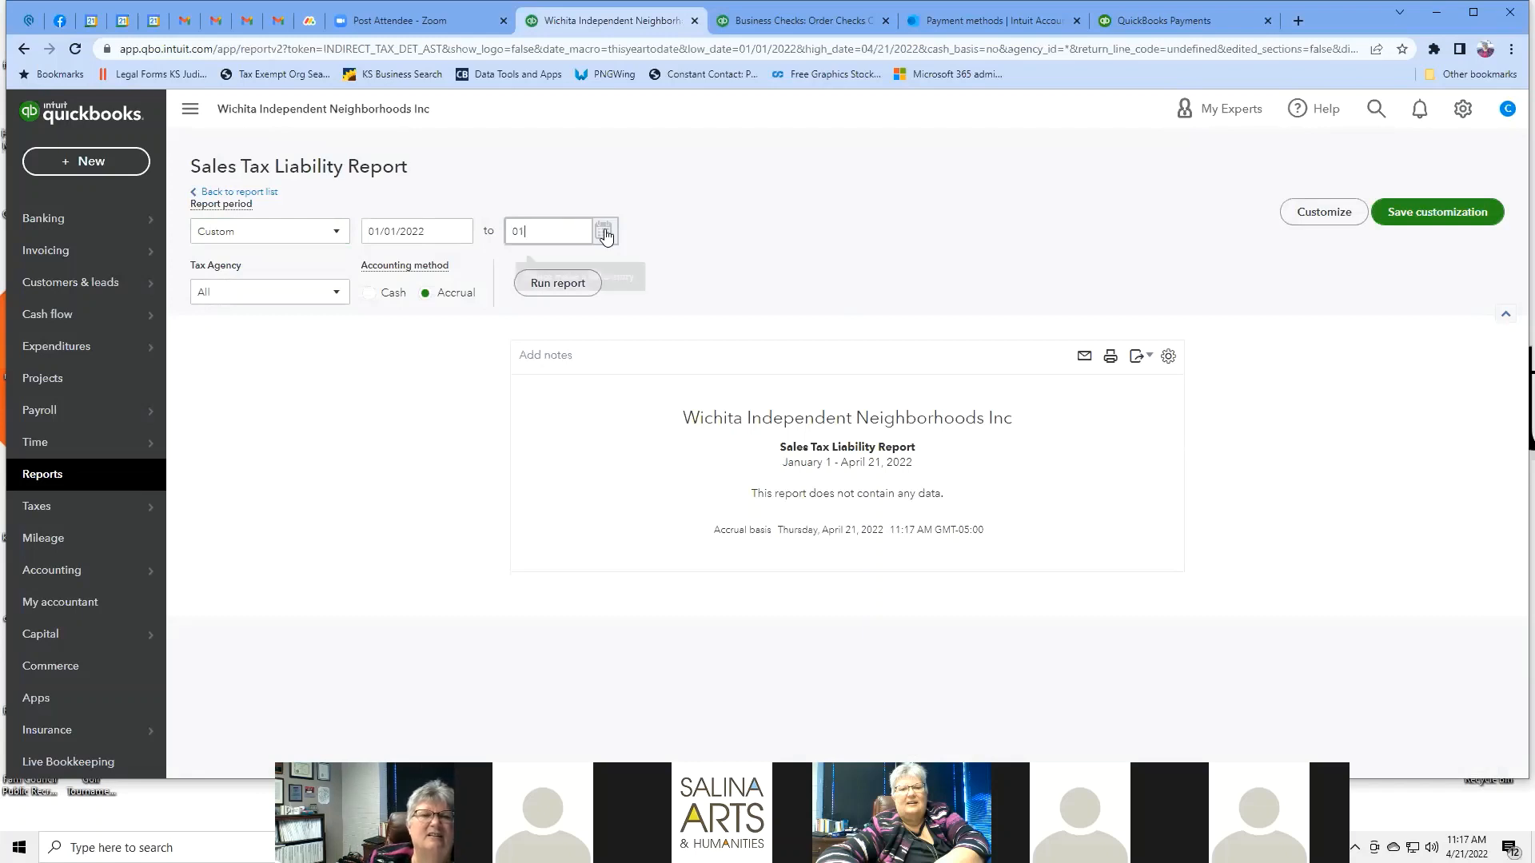
click(604, 230)
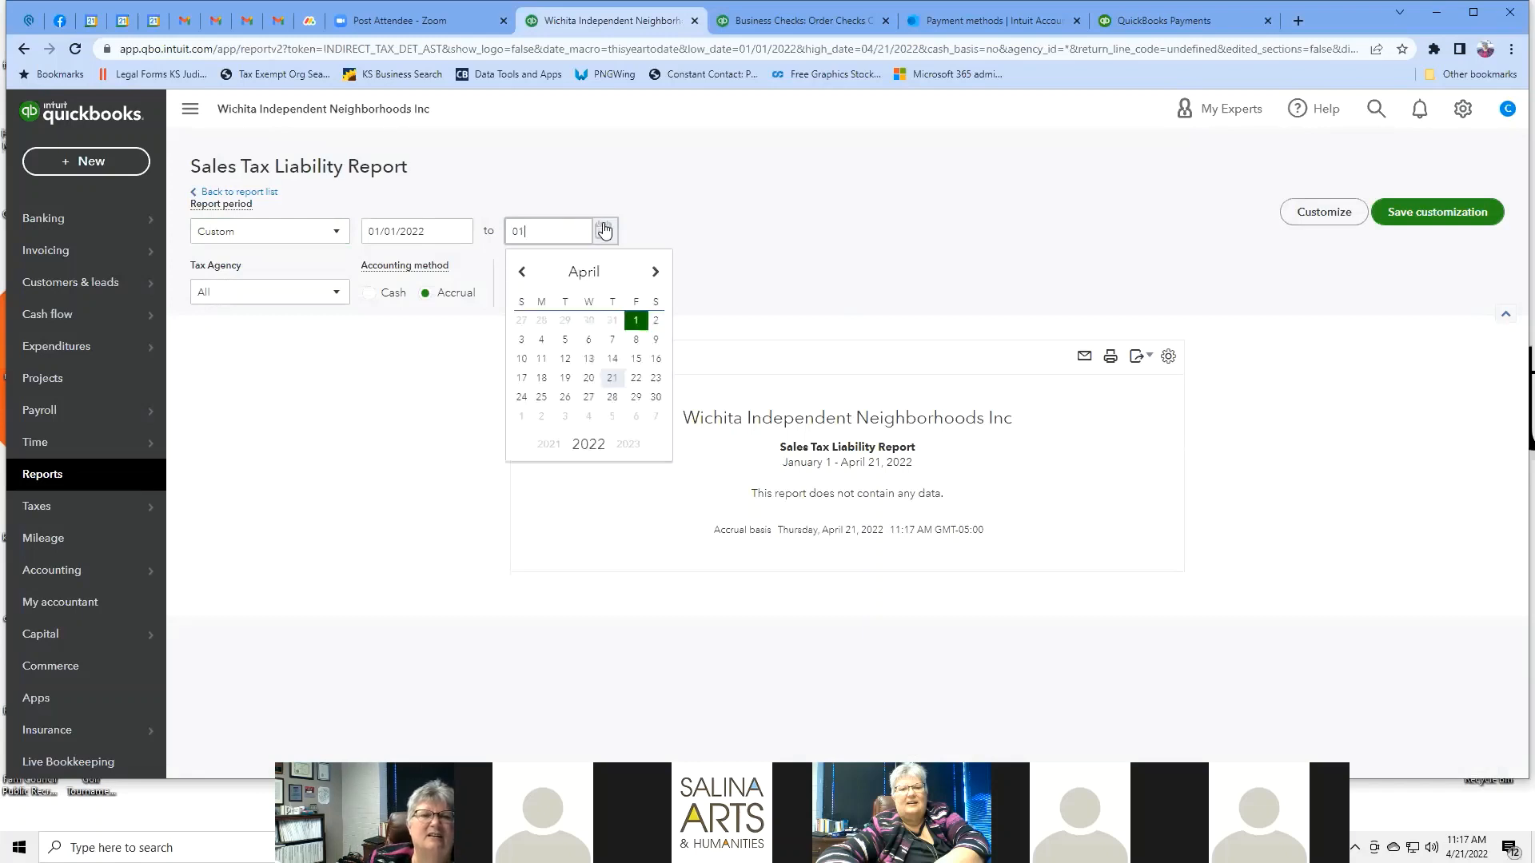
click(524, 273)
click(524, 273)
click(523, 274)
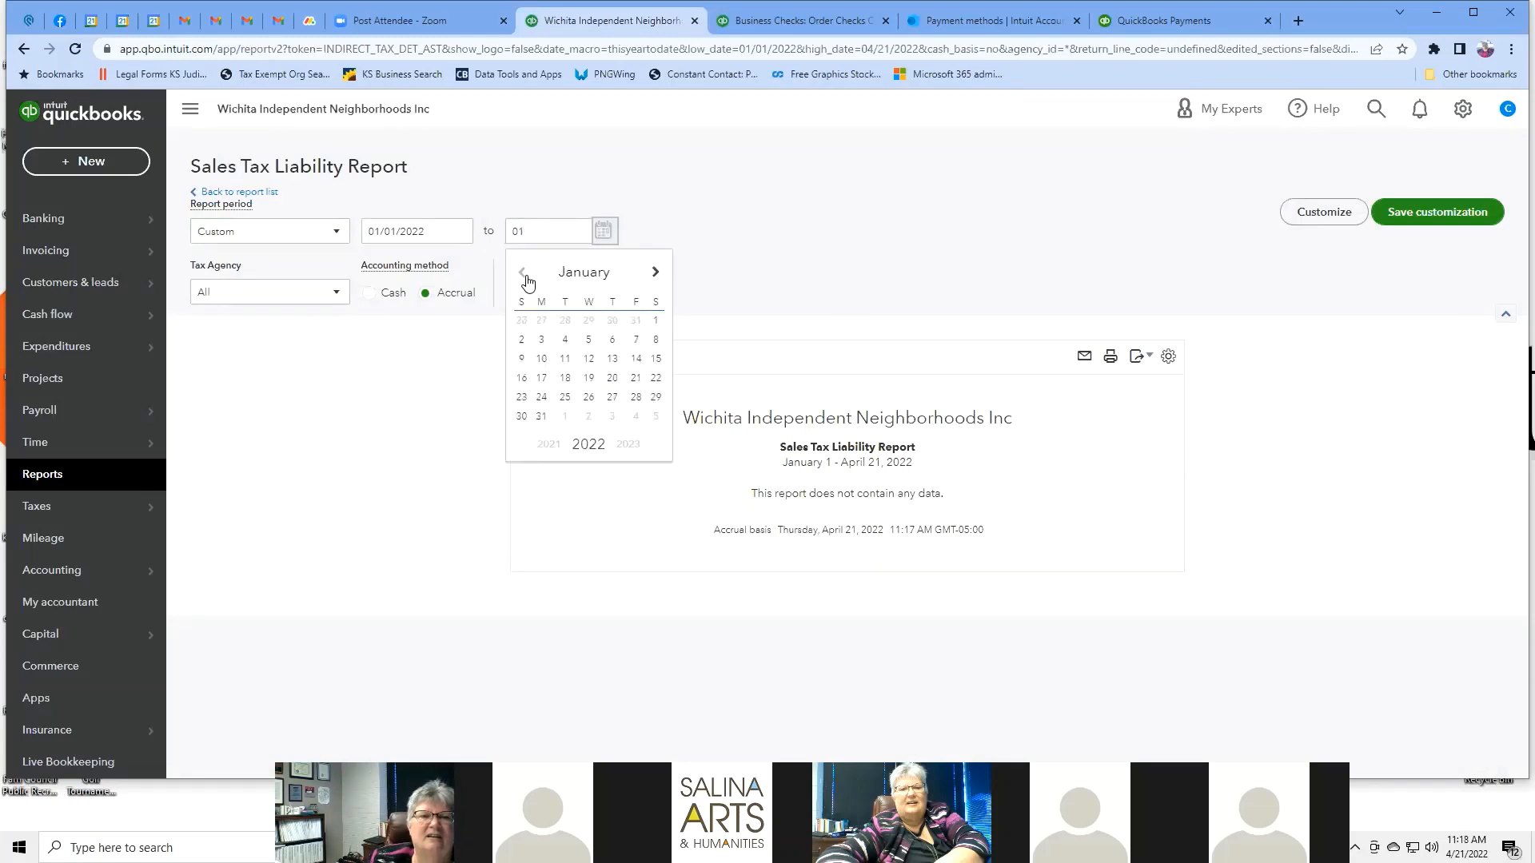
click(655, 321)
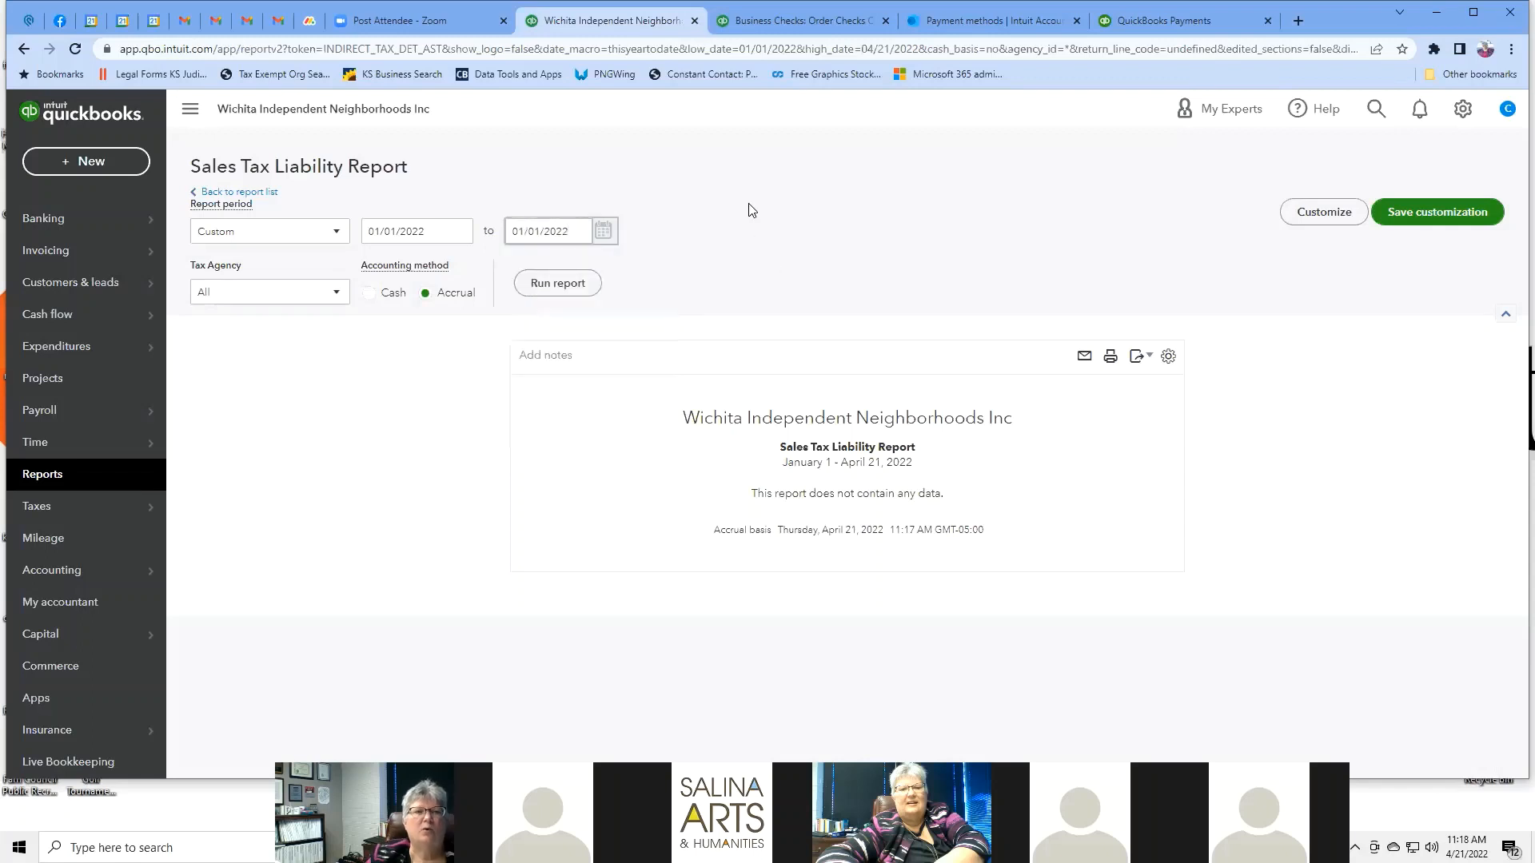
click(554, 286)
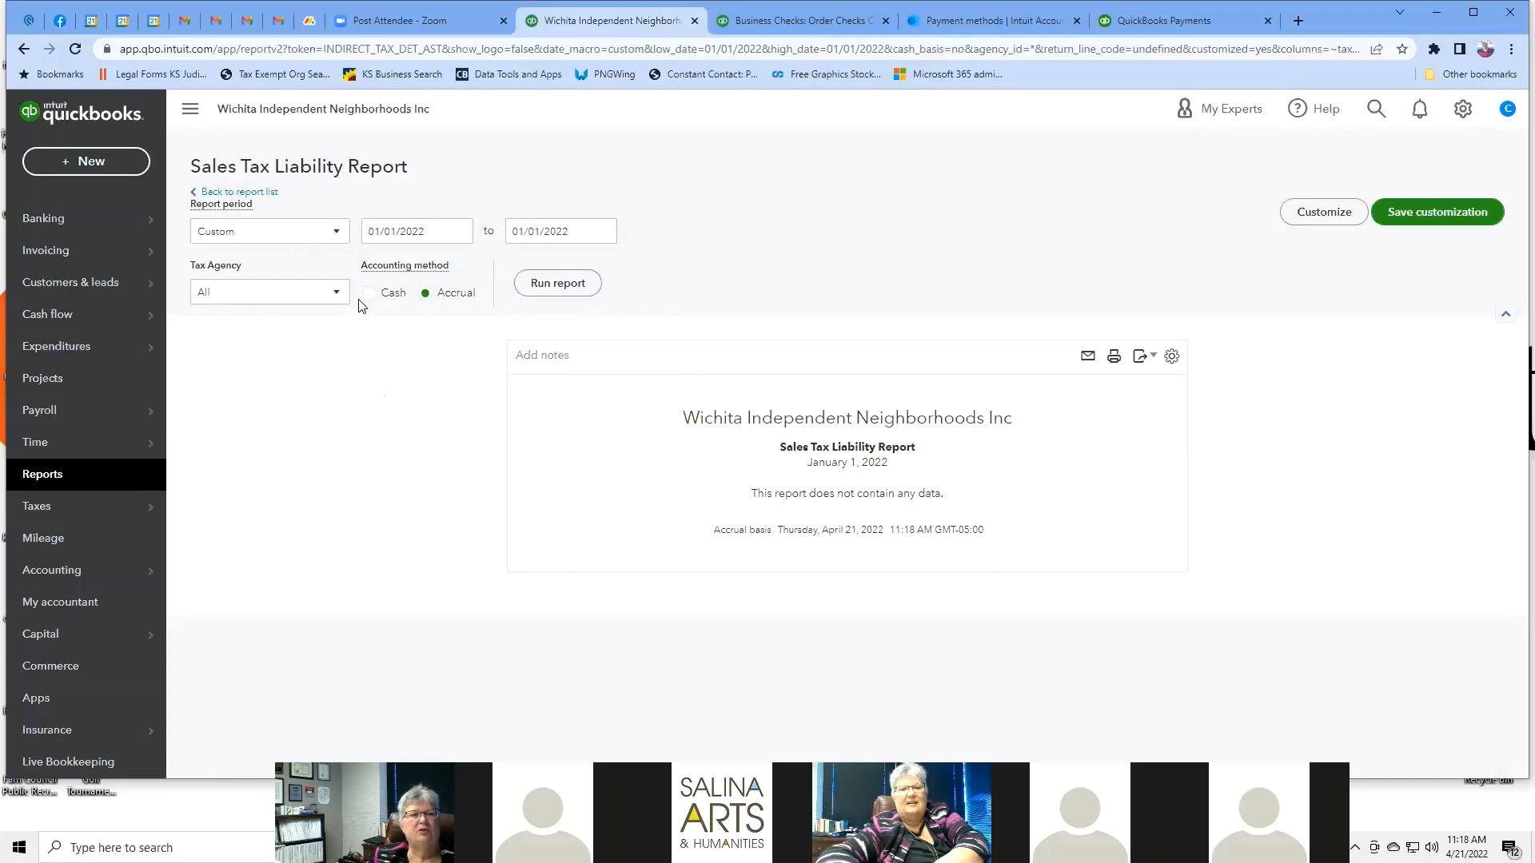
Rerun the report for the Kansas Department of Revenue and open the header editor.
click(335, 294)
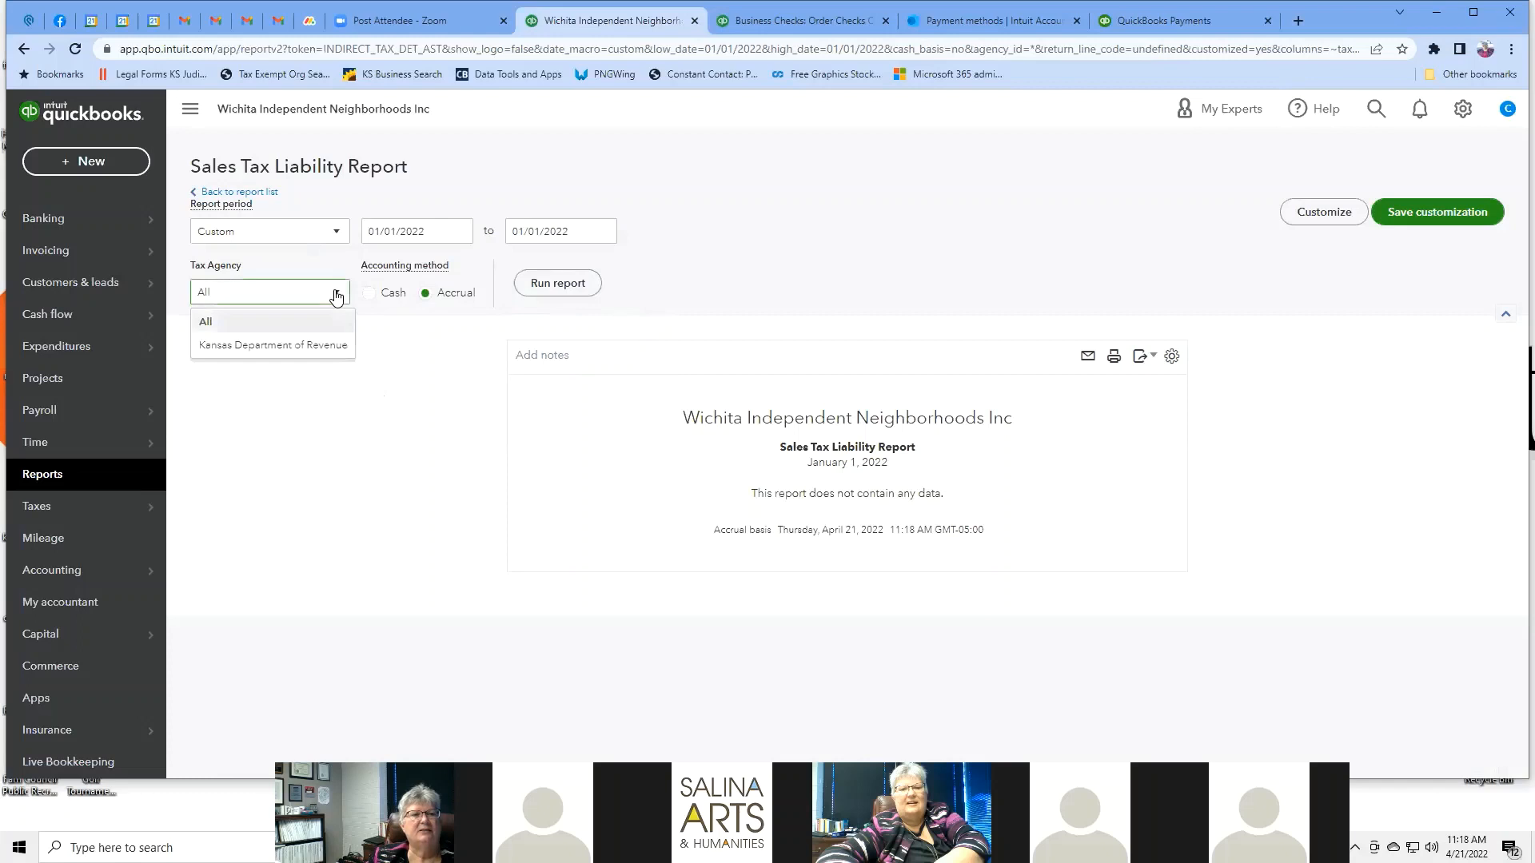
click(315, 344)
click(558, 285)
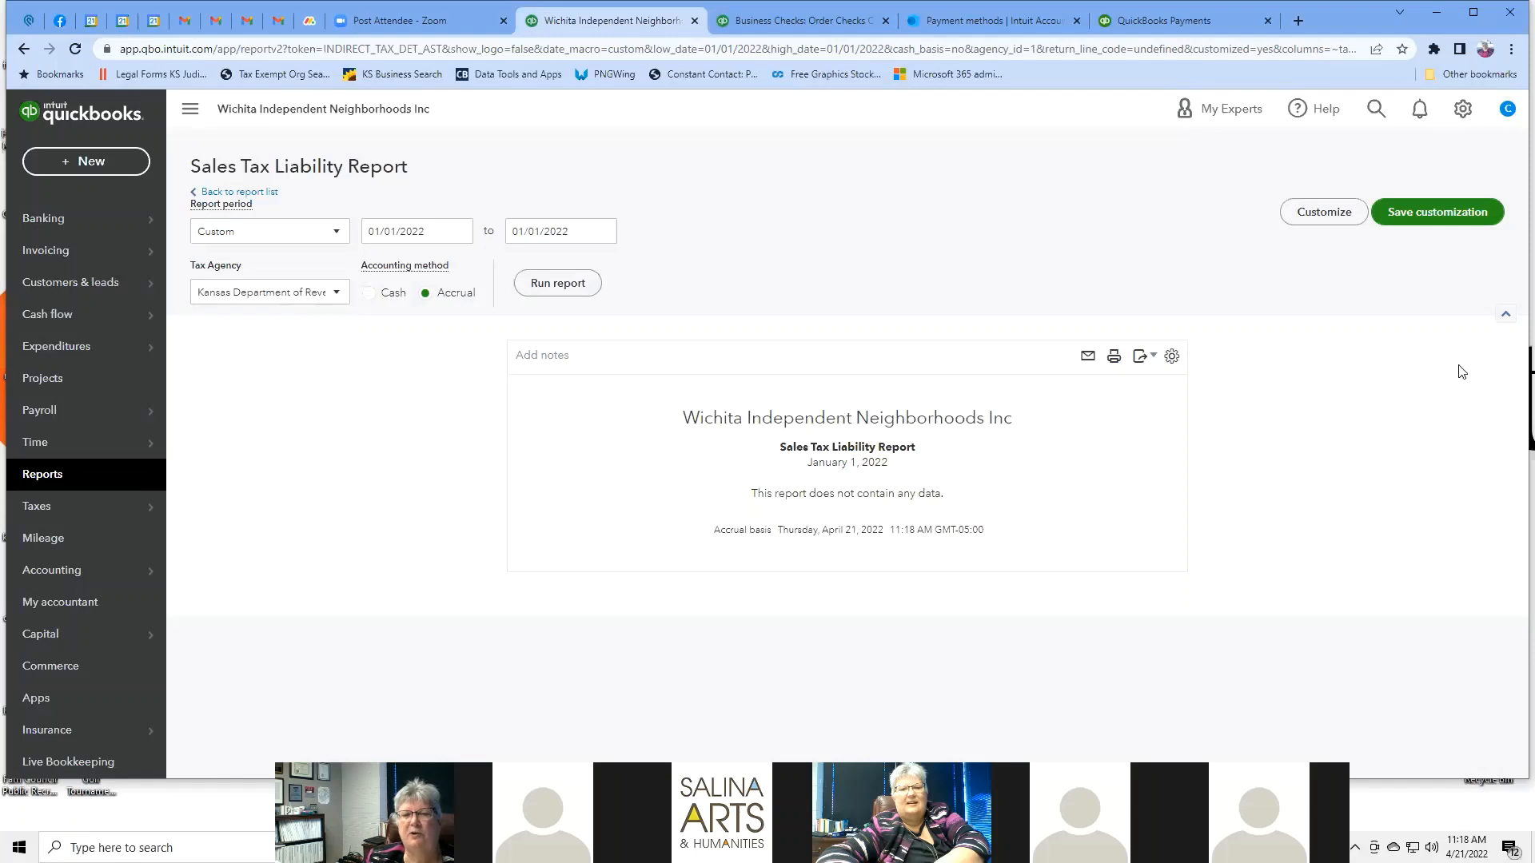
click(1024, 419)
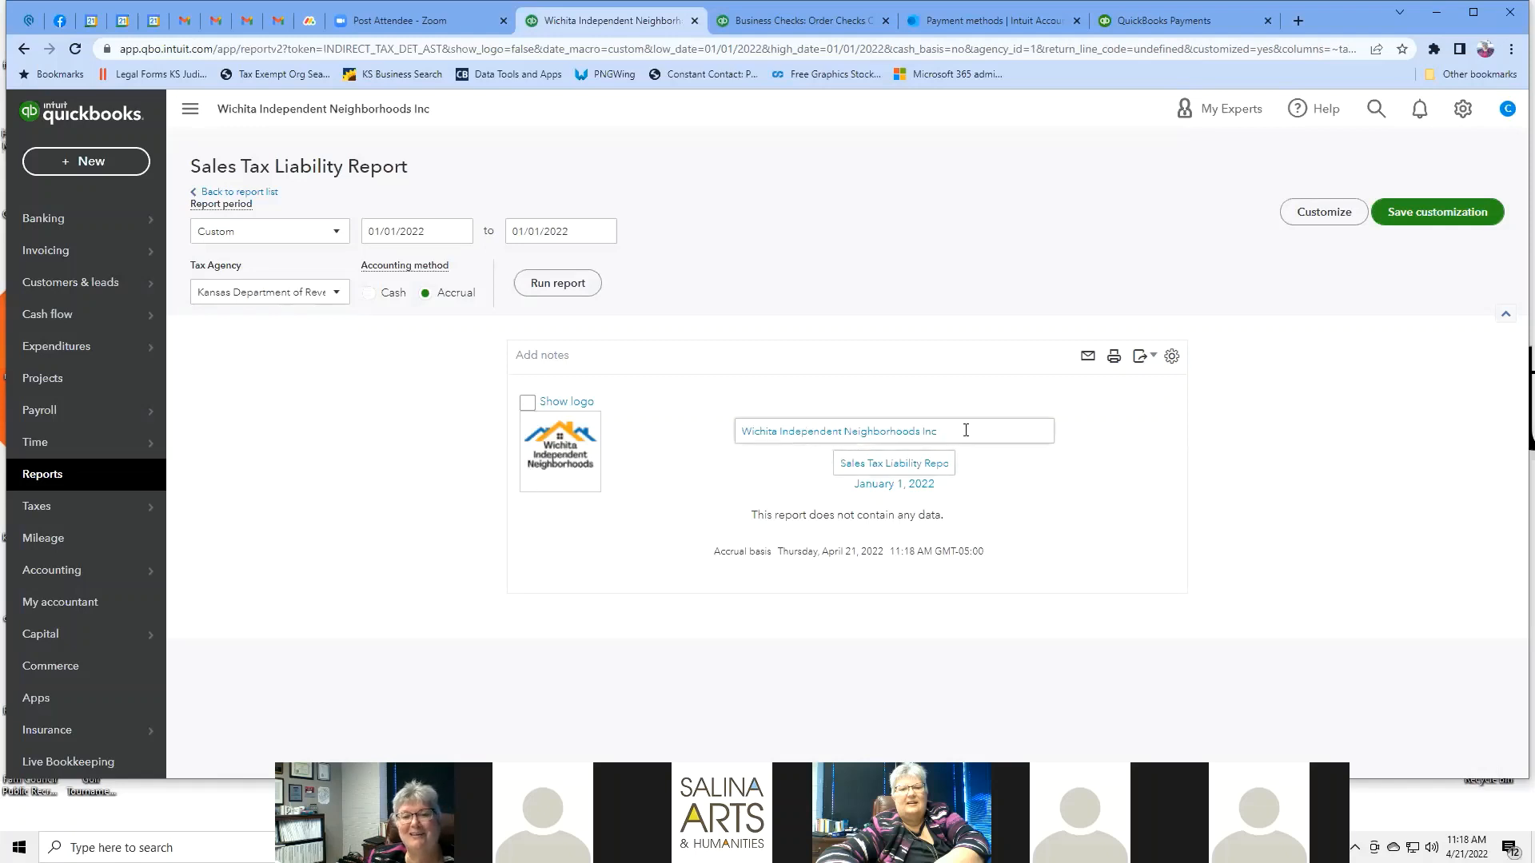
Close the header editor and bring up the gear settings menu.
click(1079, 508)
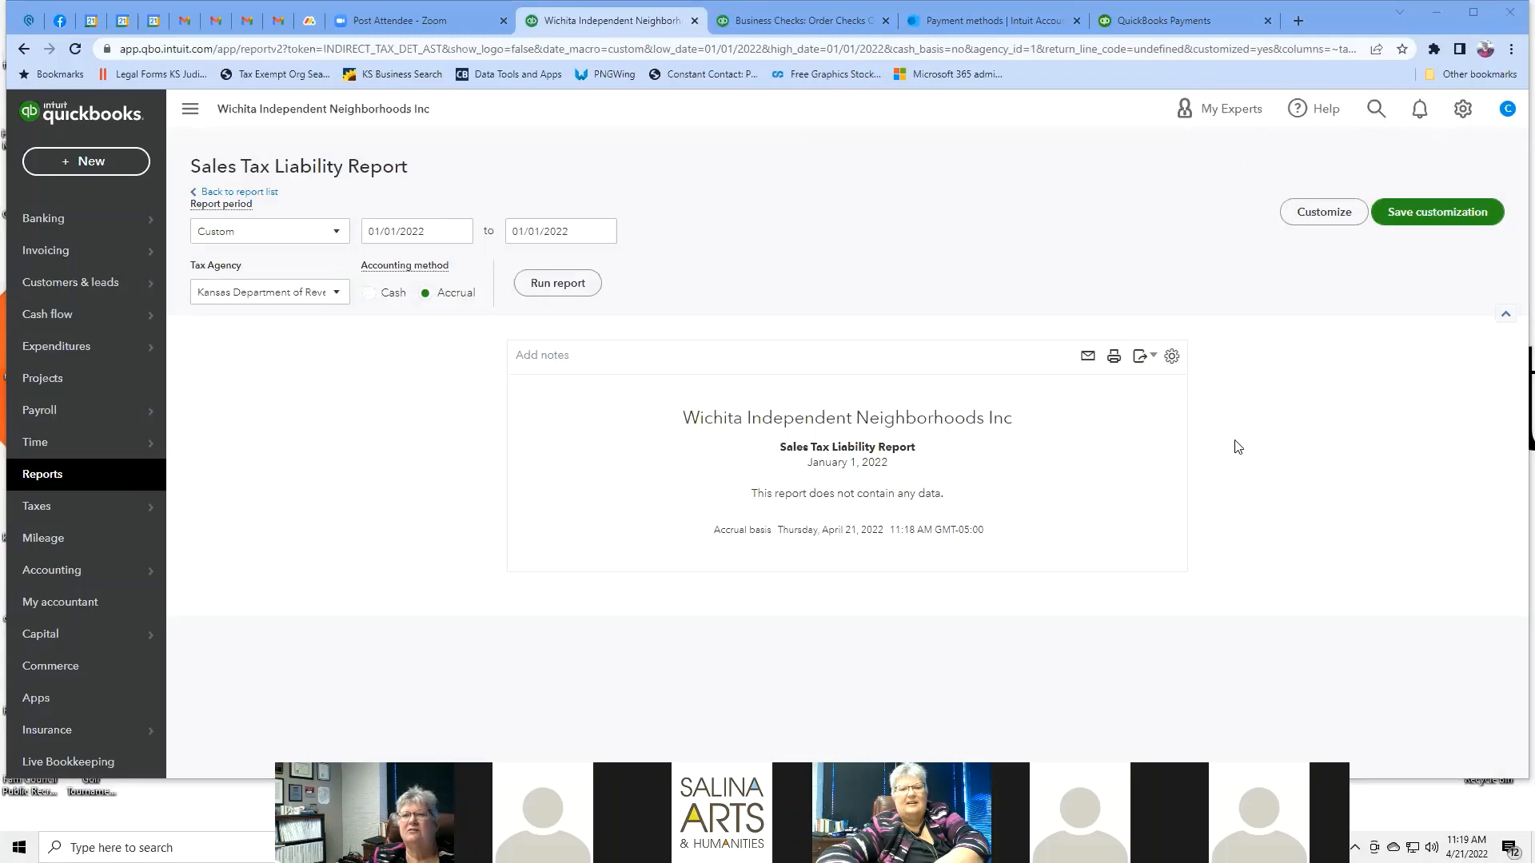
click(1462, 108)
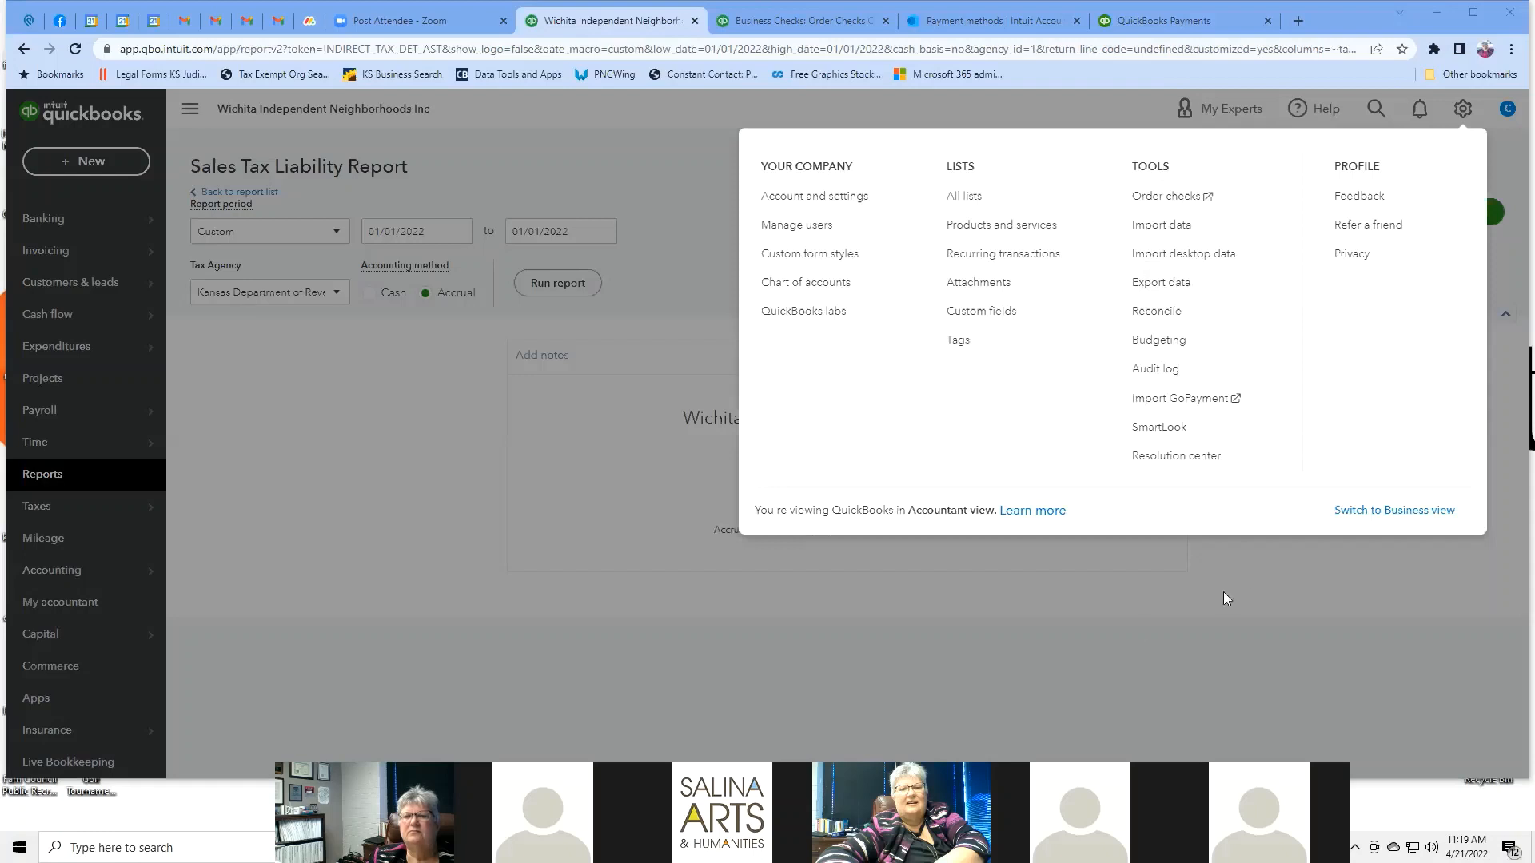
Dismiss the settings menu and go to Customers under Customers & leads.
click(591, 429)
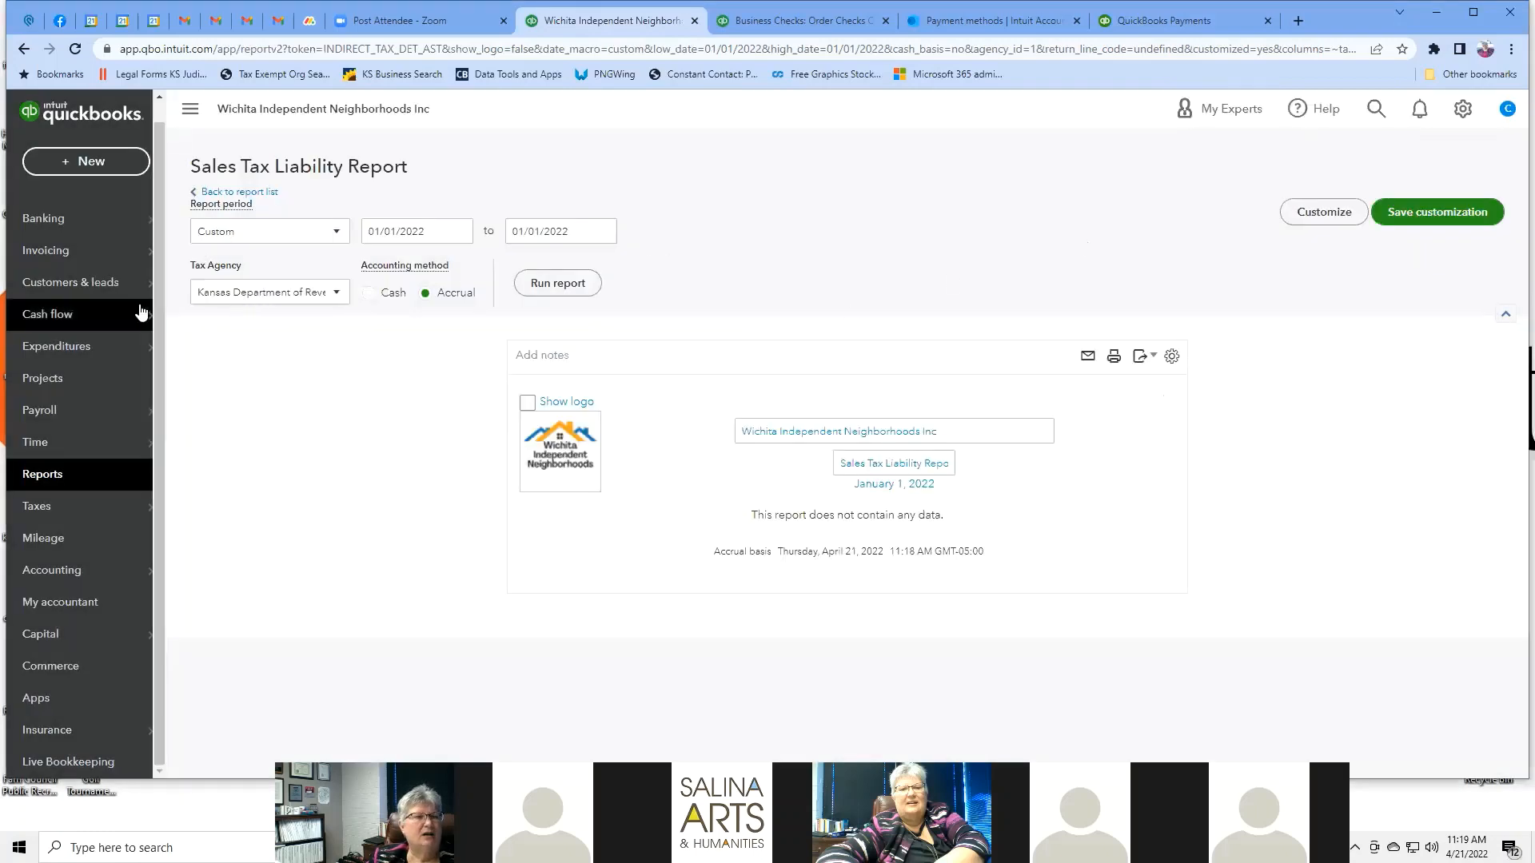
mouse_move(107, 274)
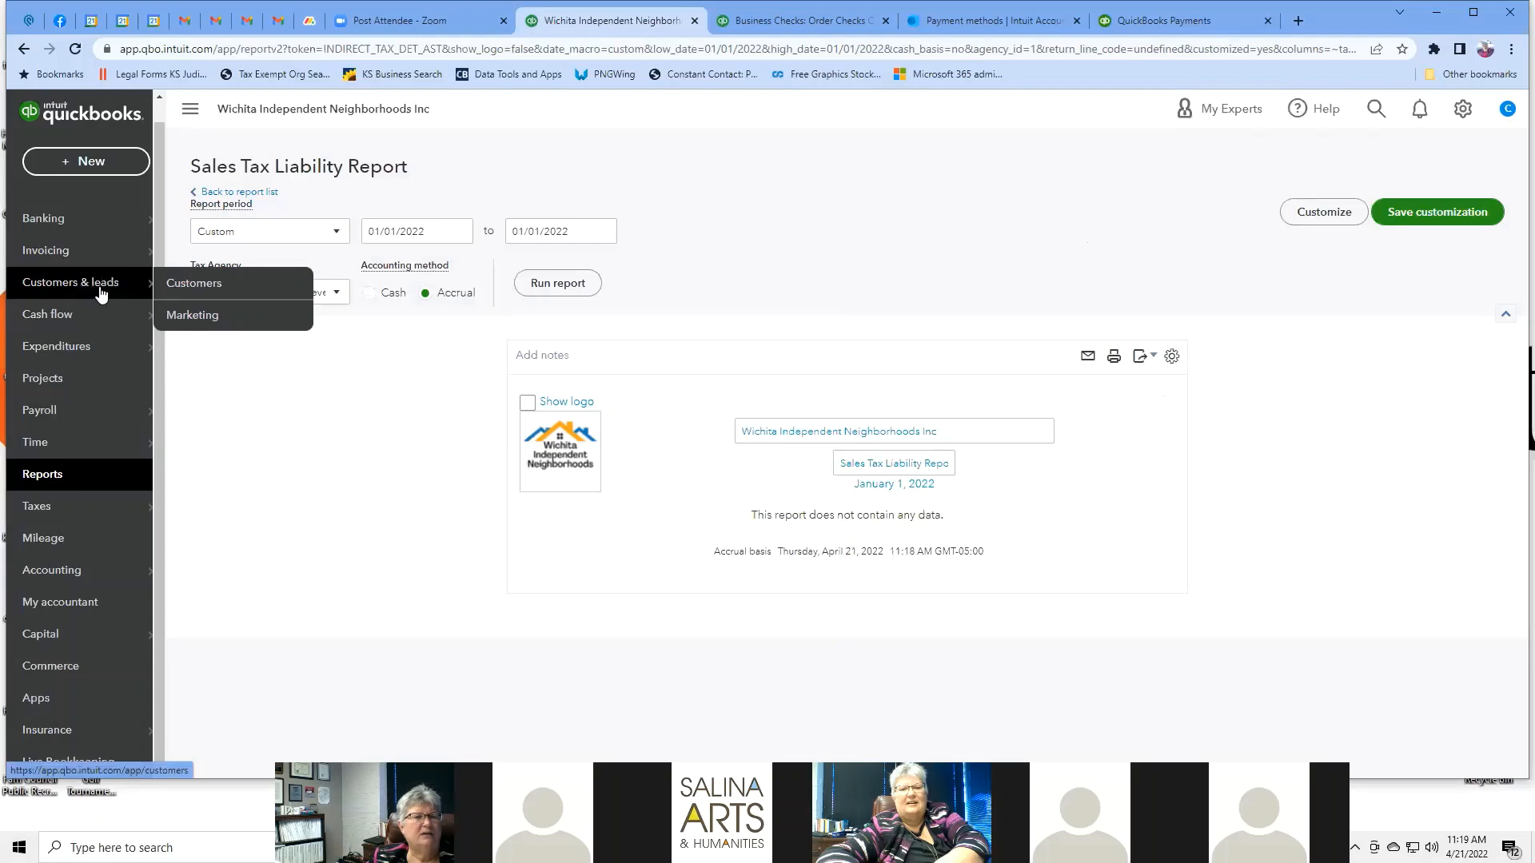
click(198, 290)
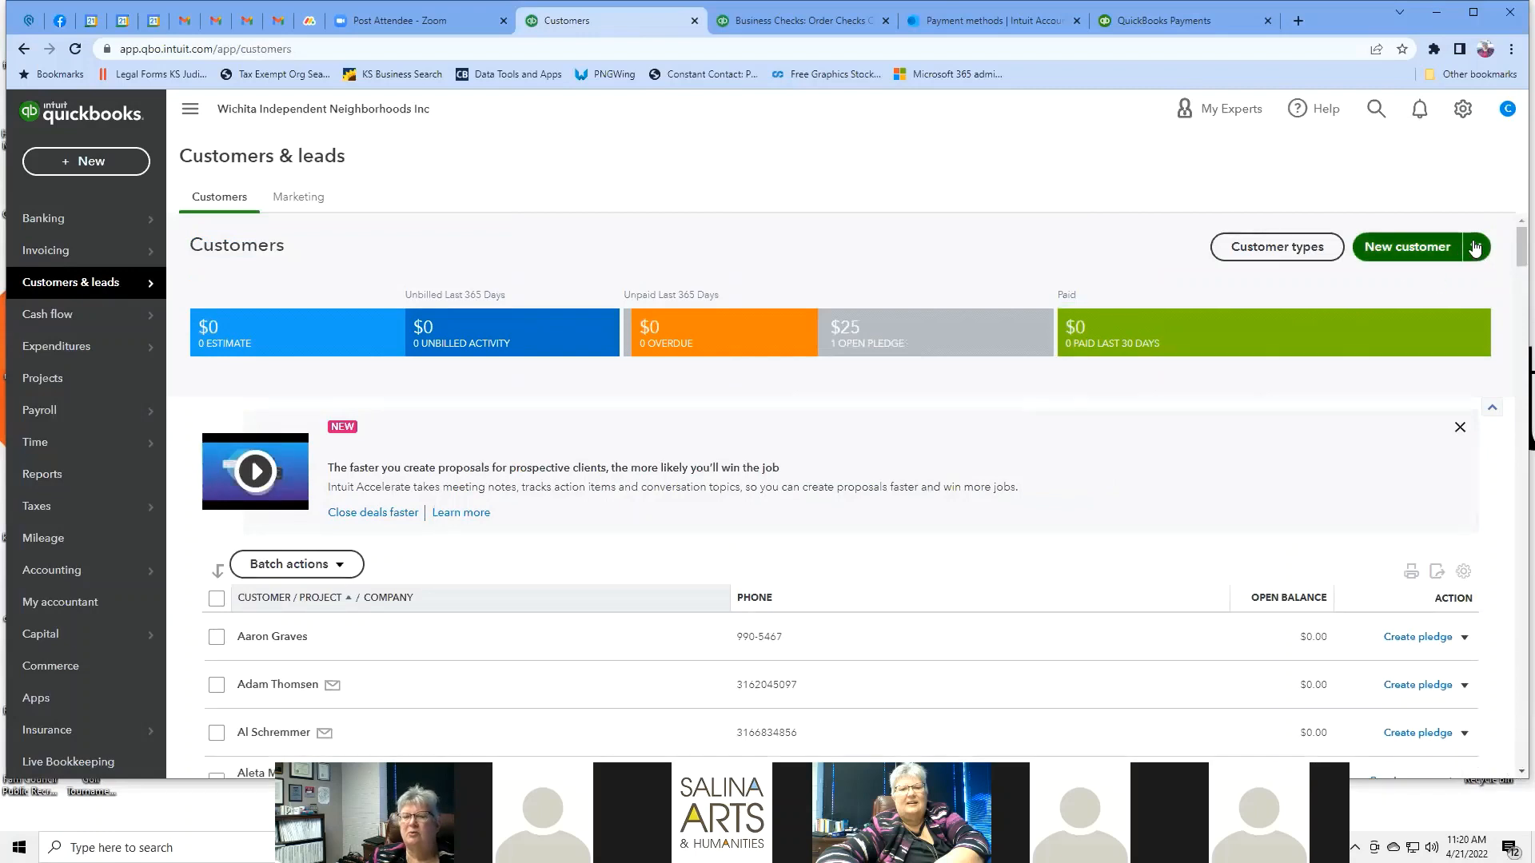
click(1474, 248)
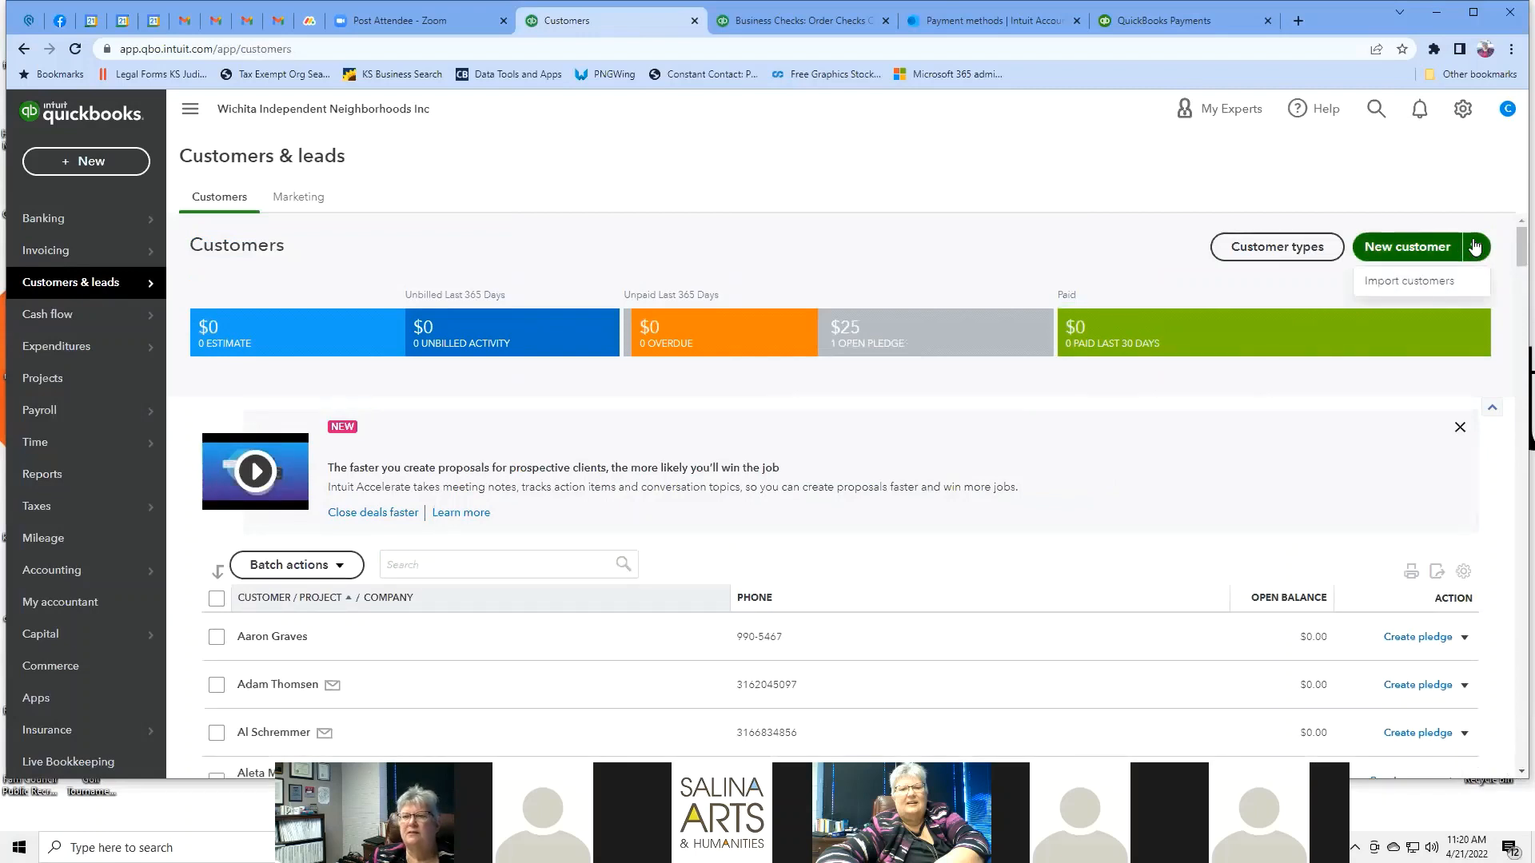
click(1405, 250)
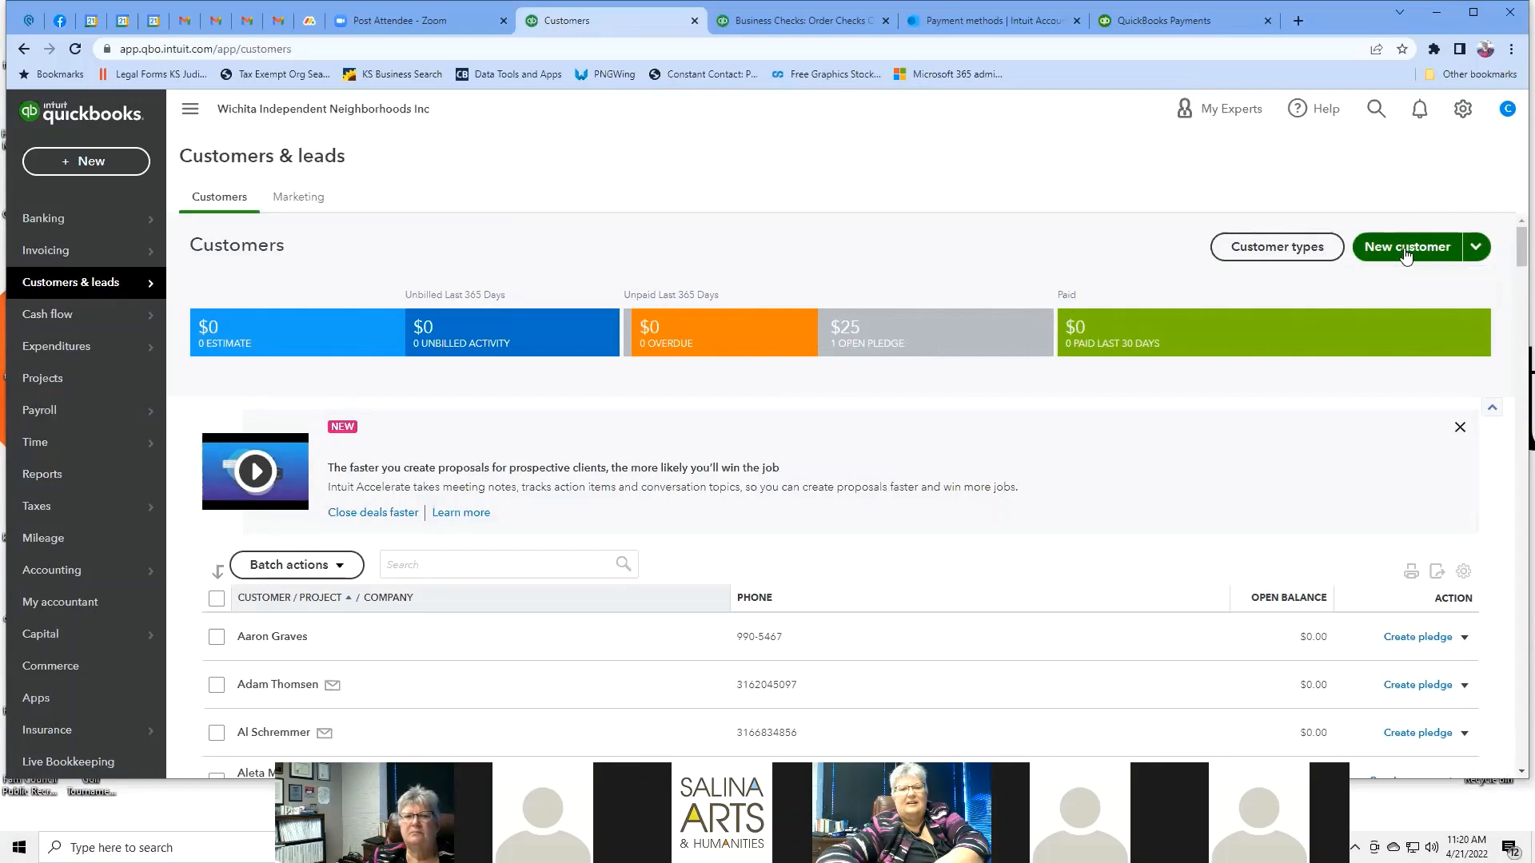
click(1405, 253)
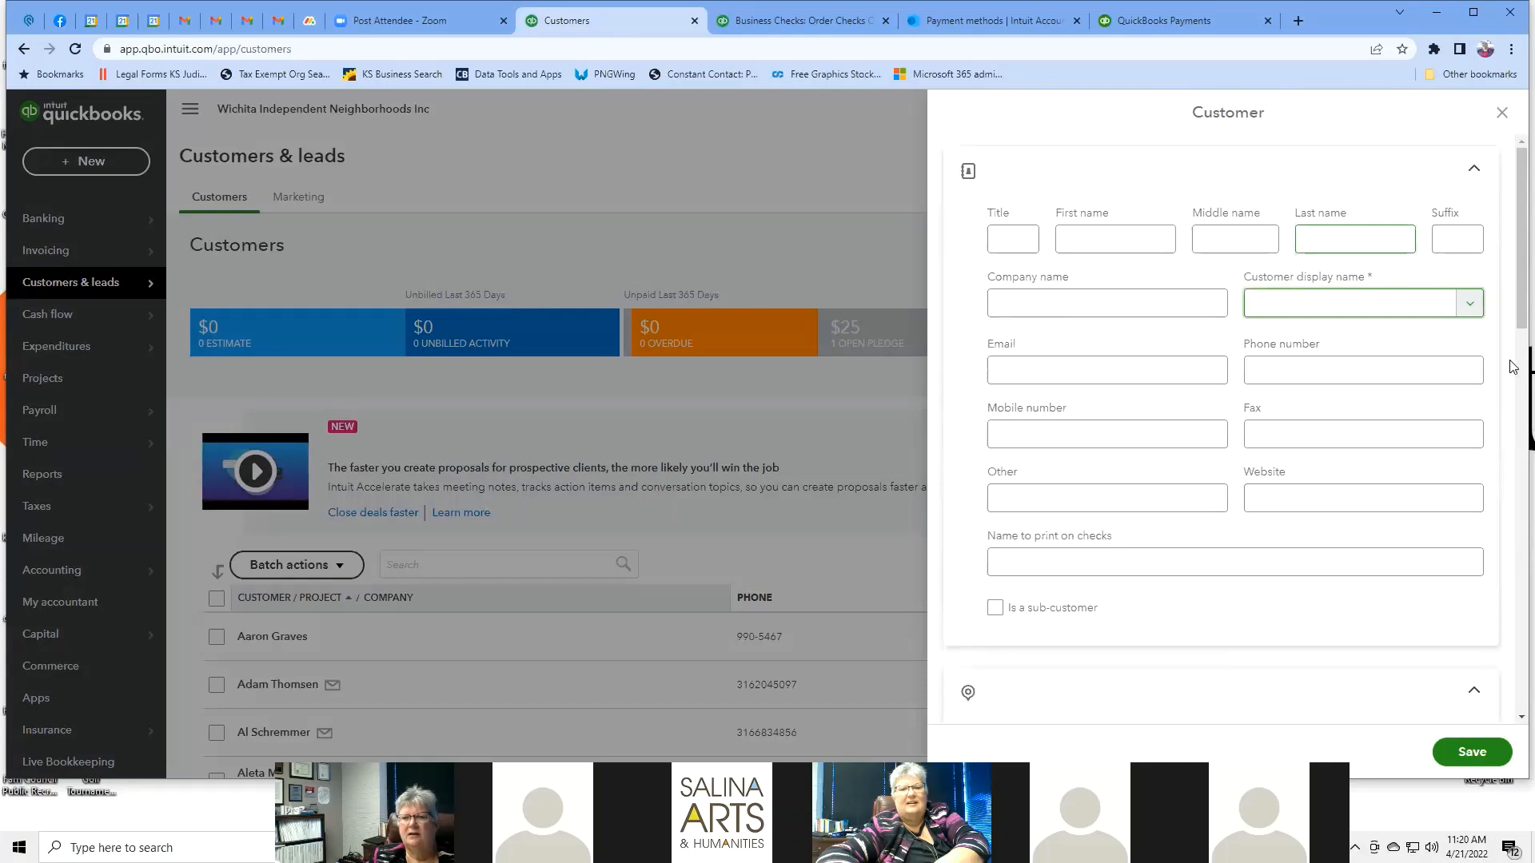
scroll(1513, 367, down, 3)
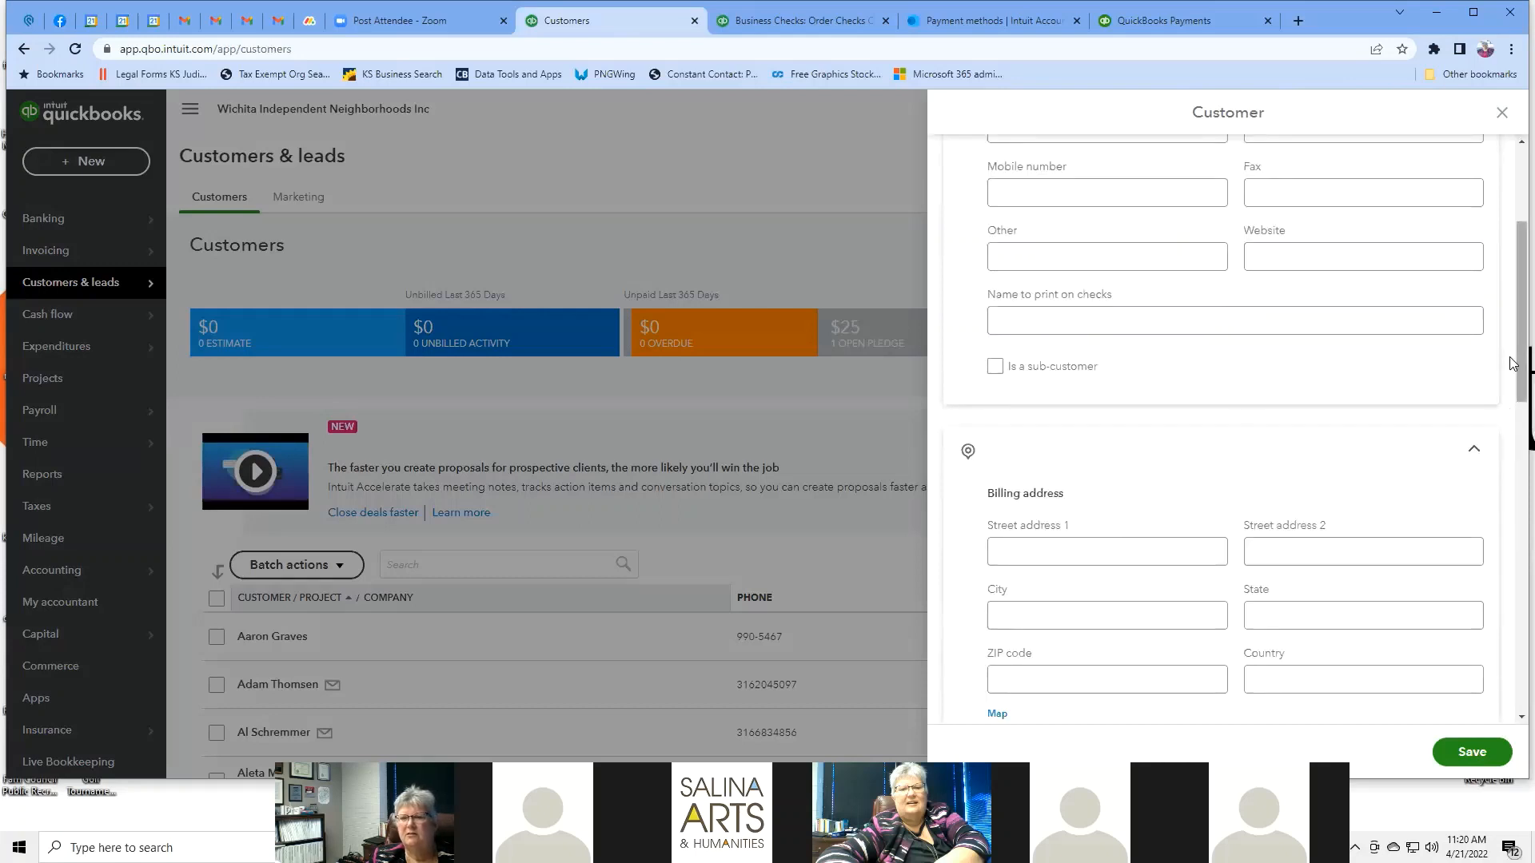
scroll(1514, 370, down, 4)
scroll(1517, 454, down, 4)
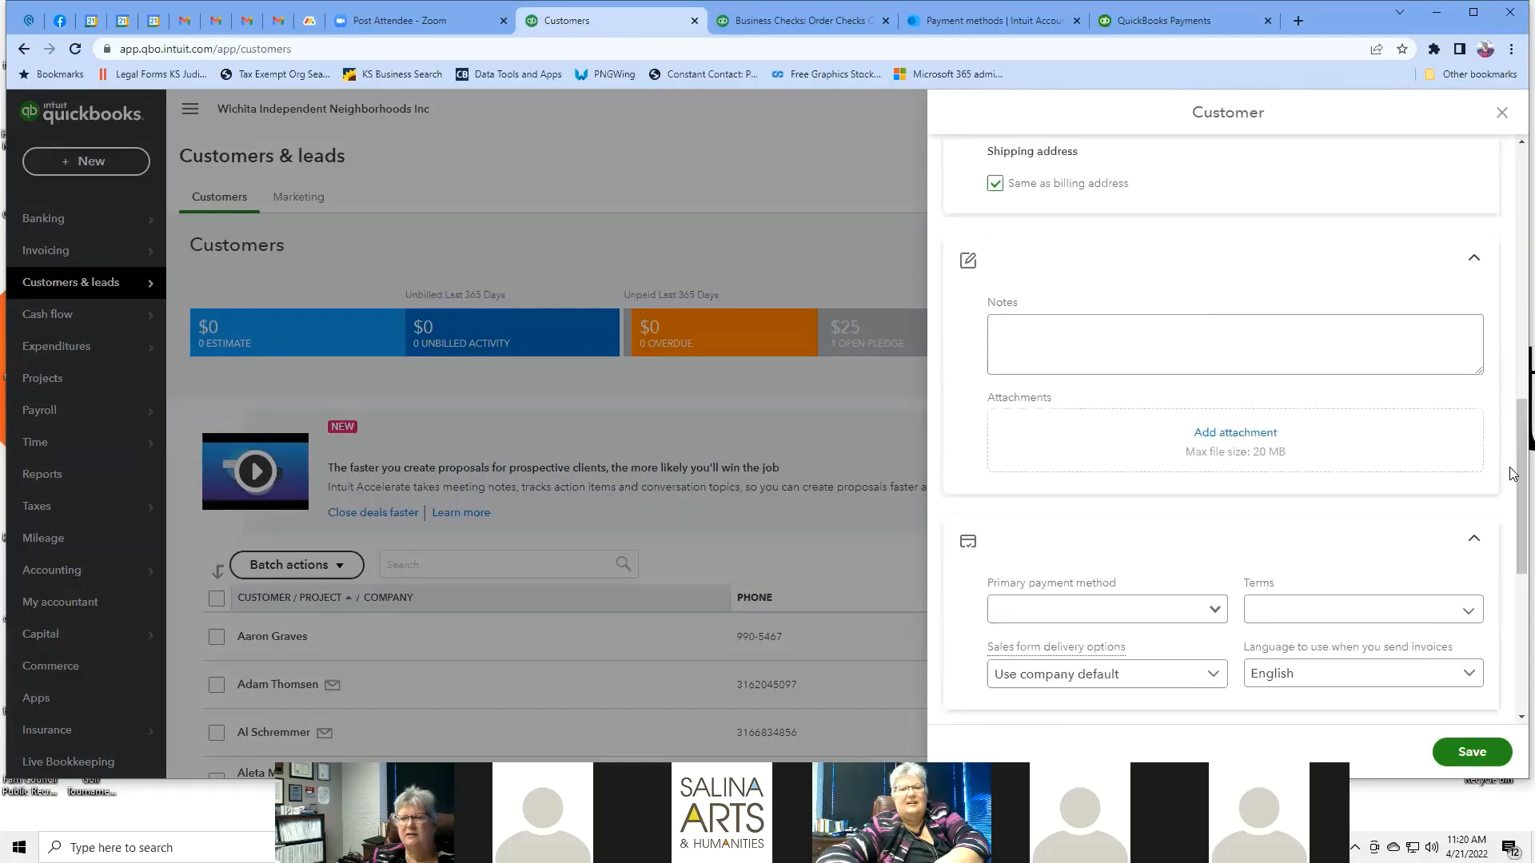
scroll(1513, 485, down, 3)
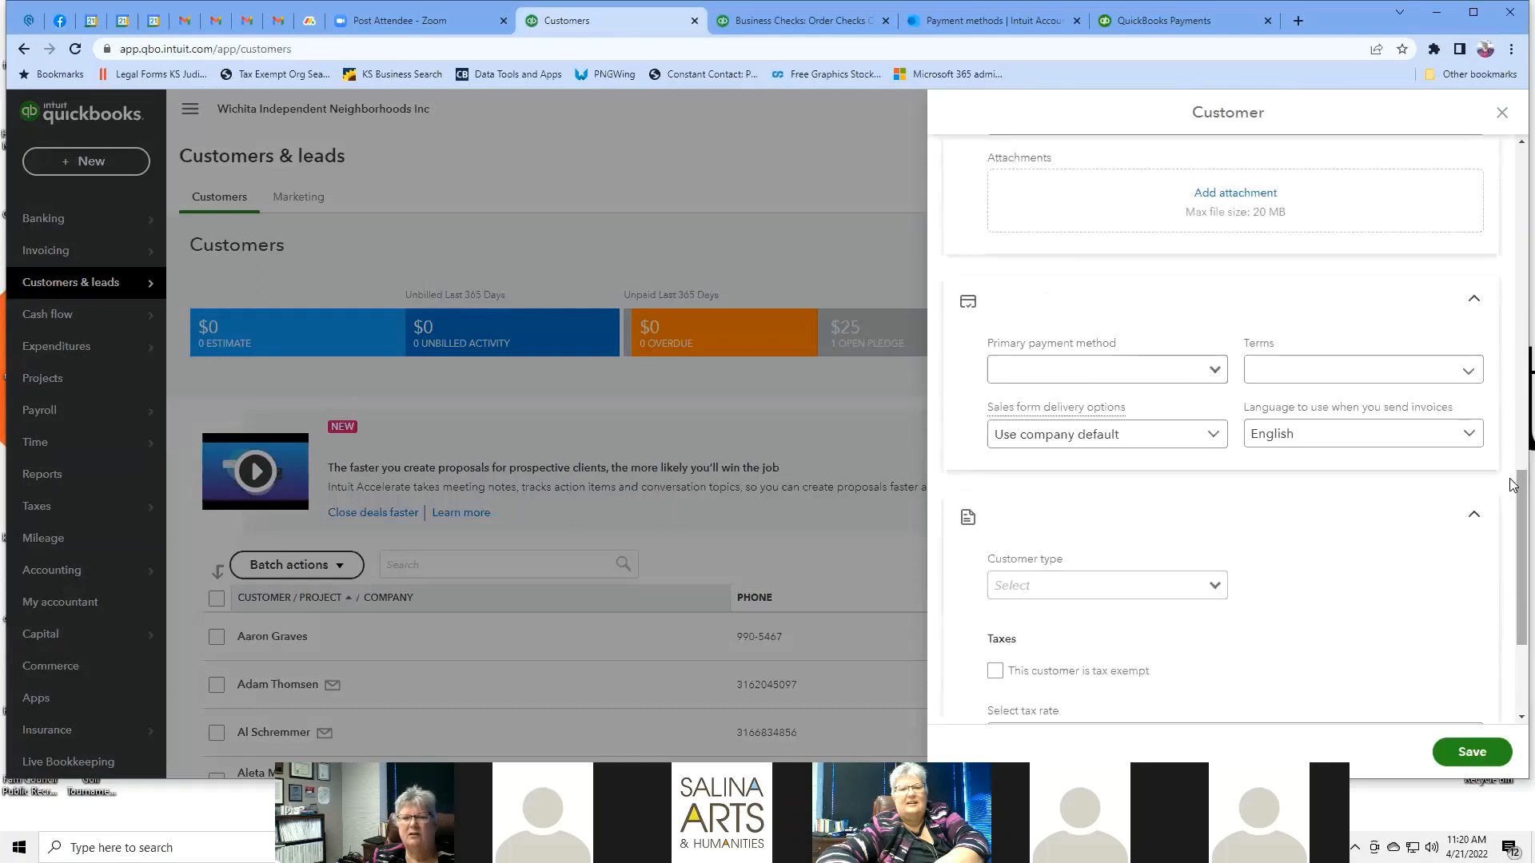
scroll(1513, 485, down, 3)
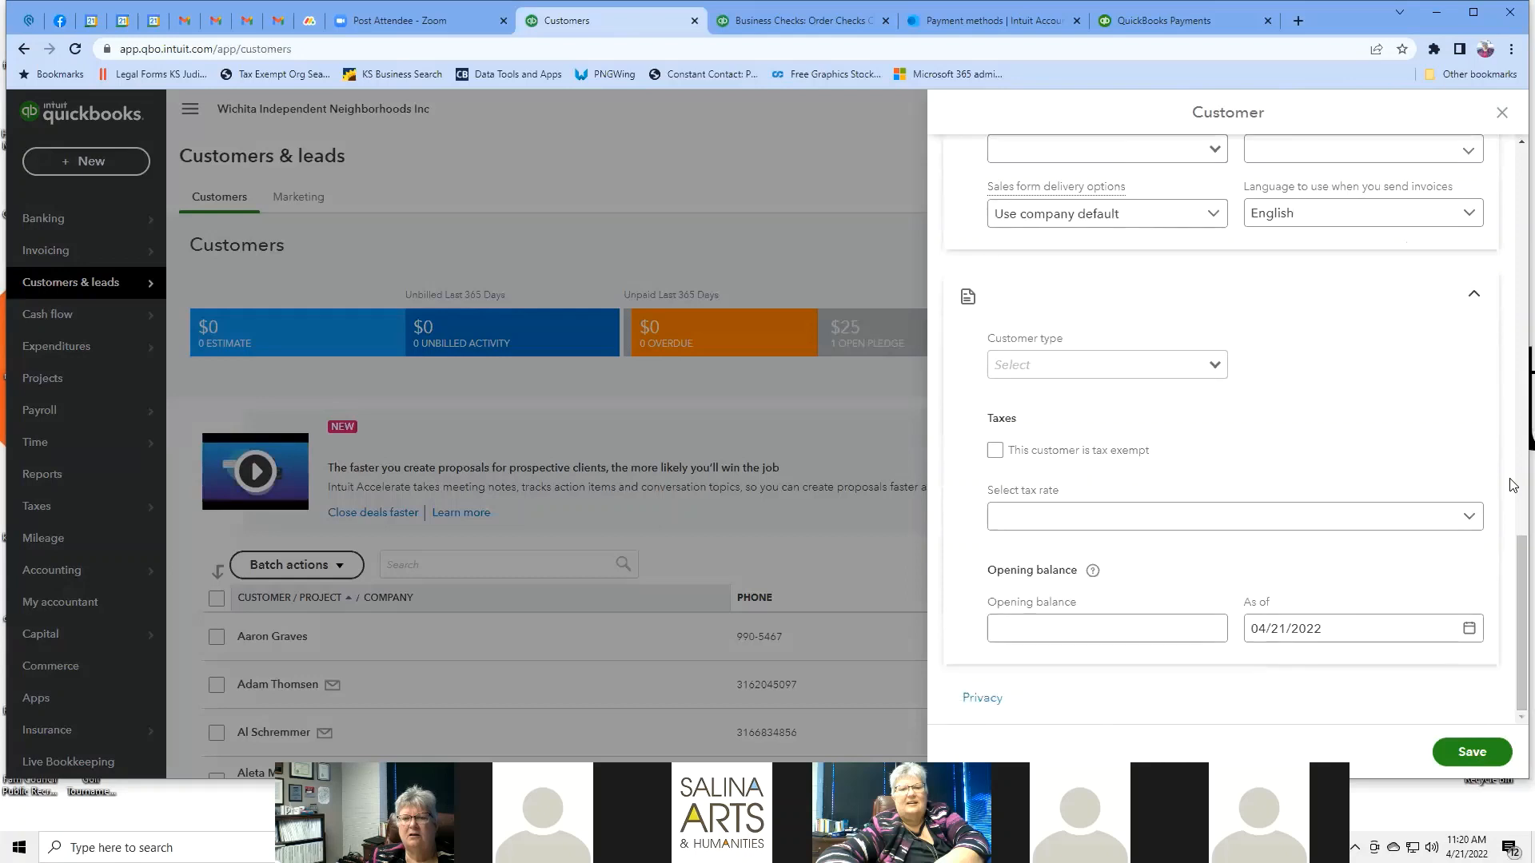
scroll(1513, 485, up, 10)
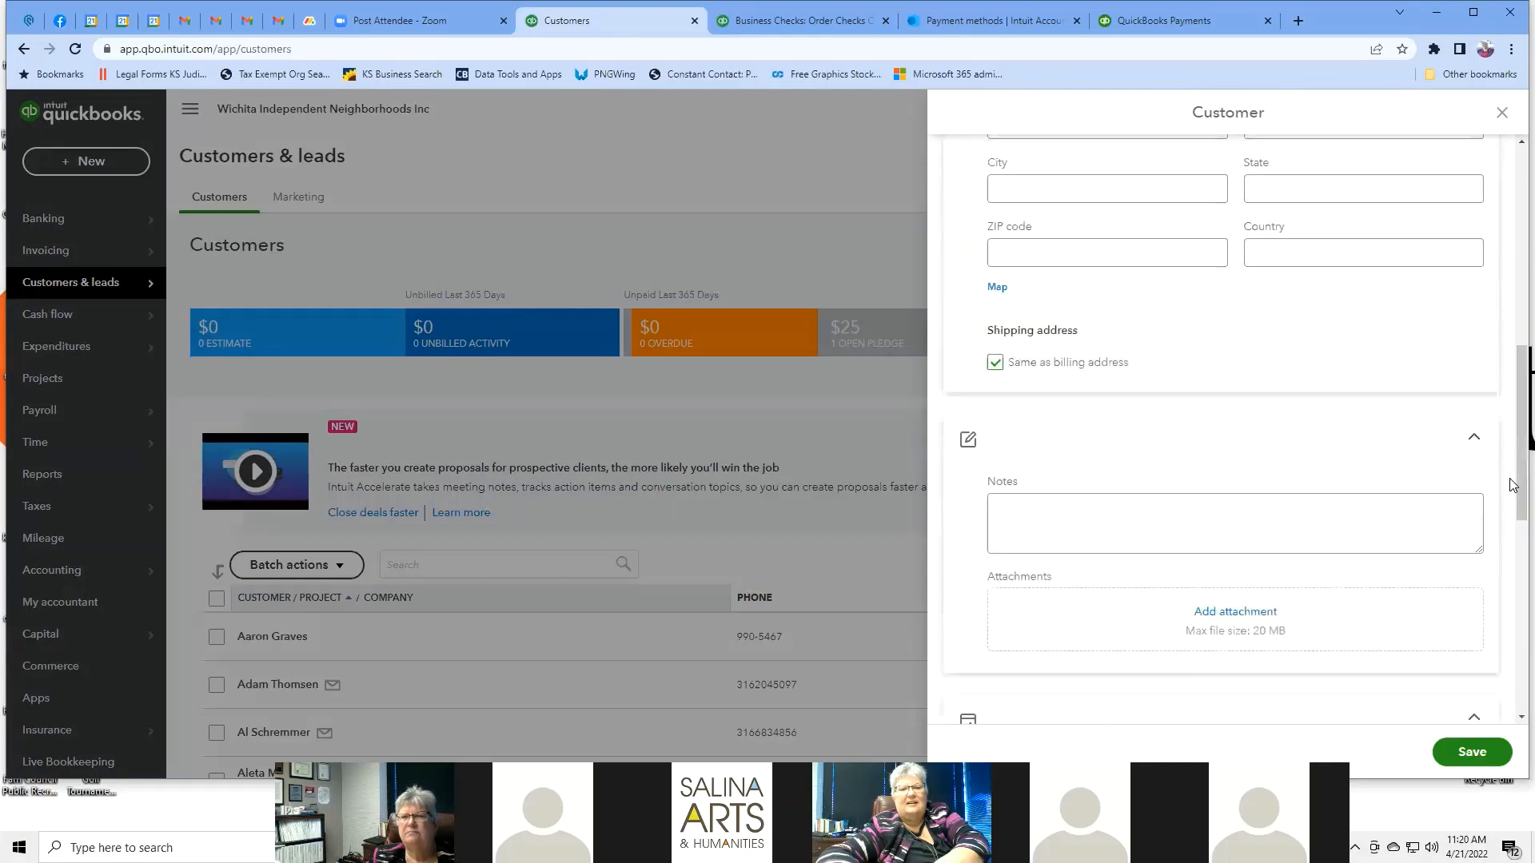
click(1503, 113)
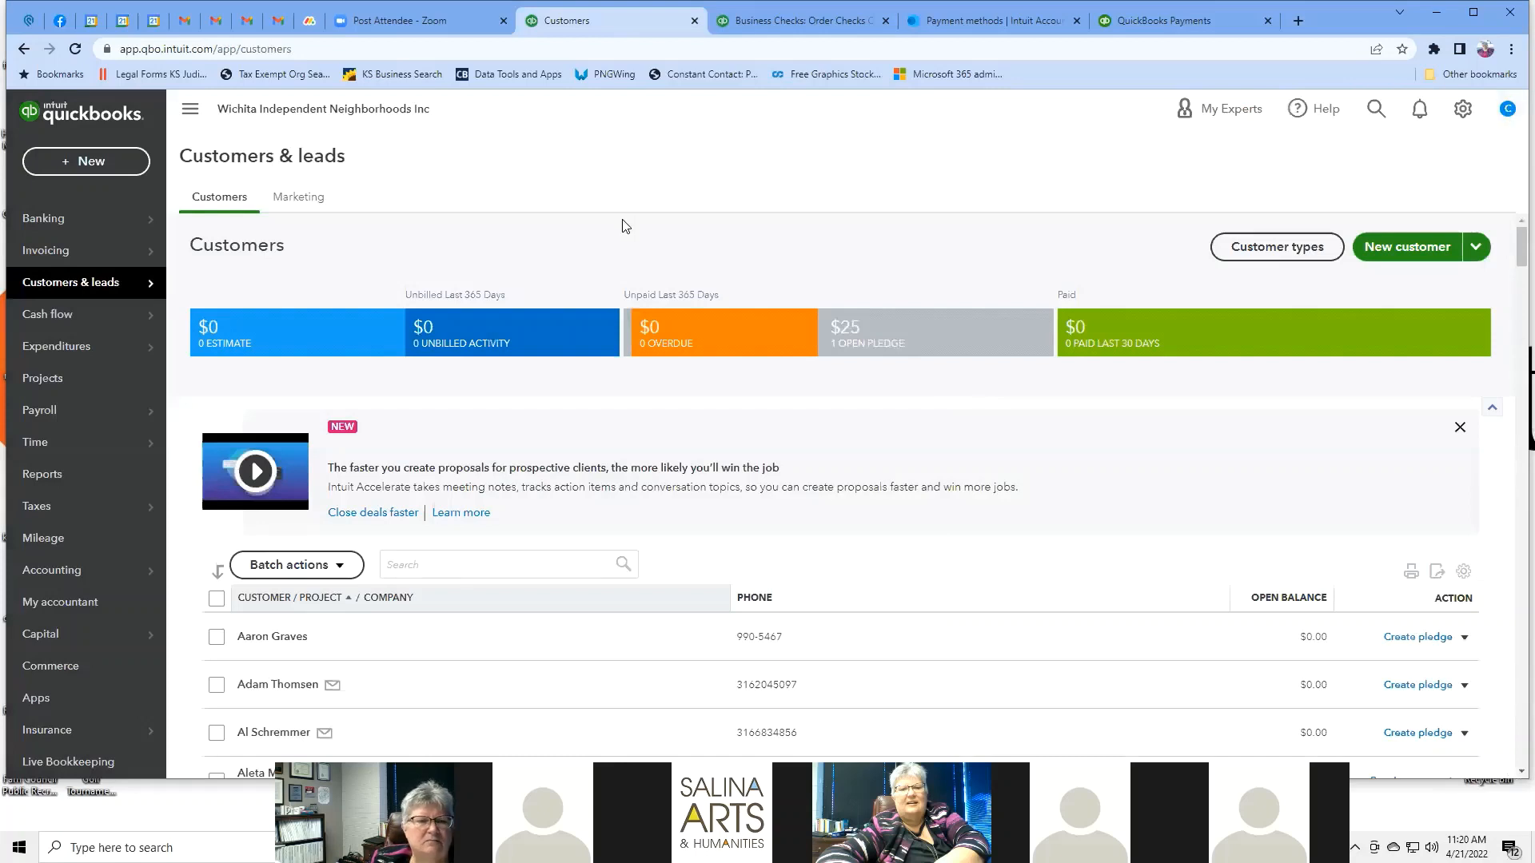
Open the second customer's detail page from the Customers list.
scroll(622, 226, down, 4)
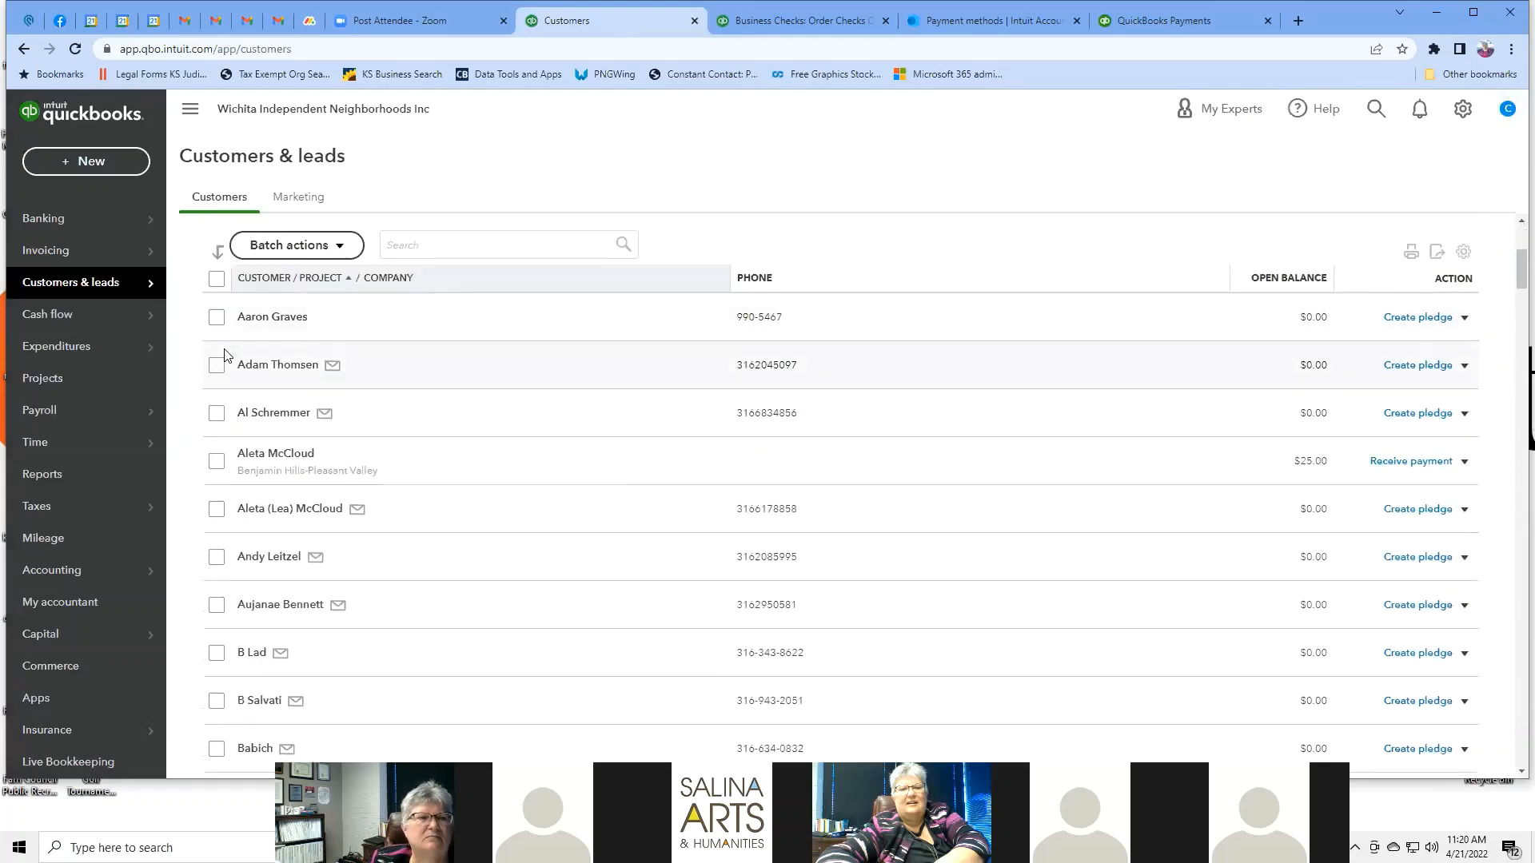
click(267, 367)
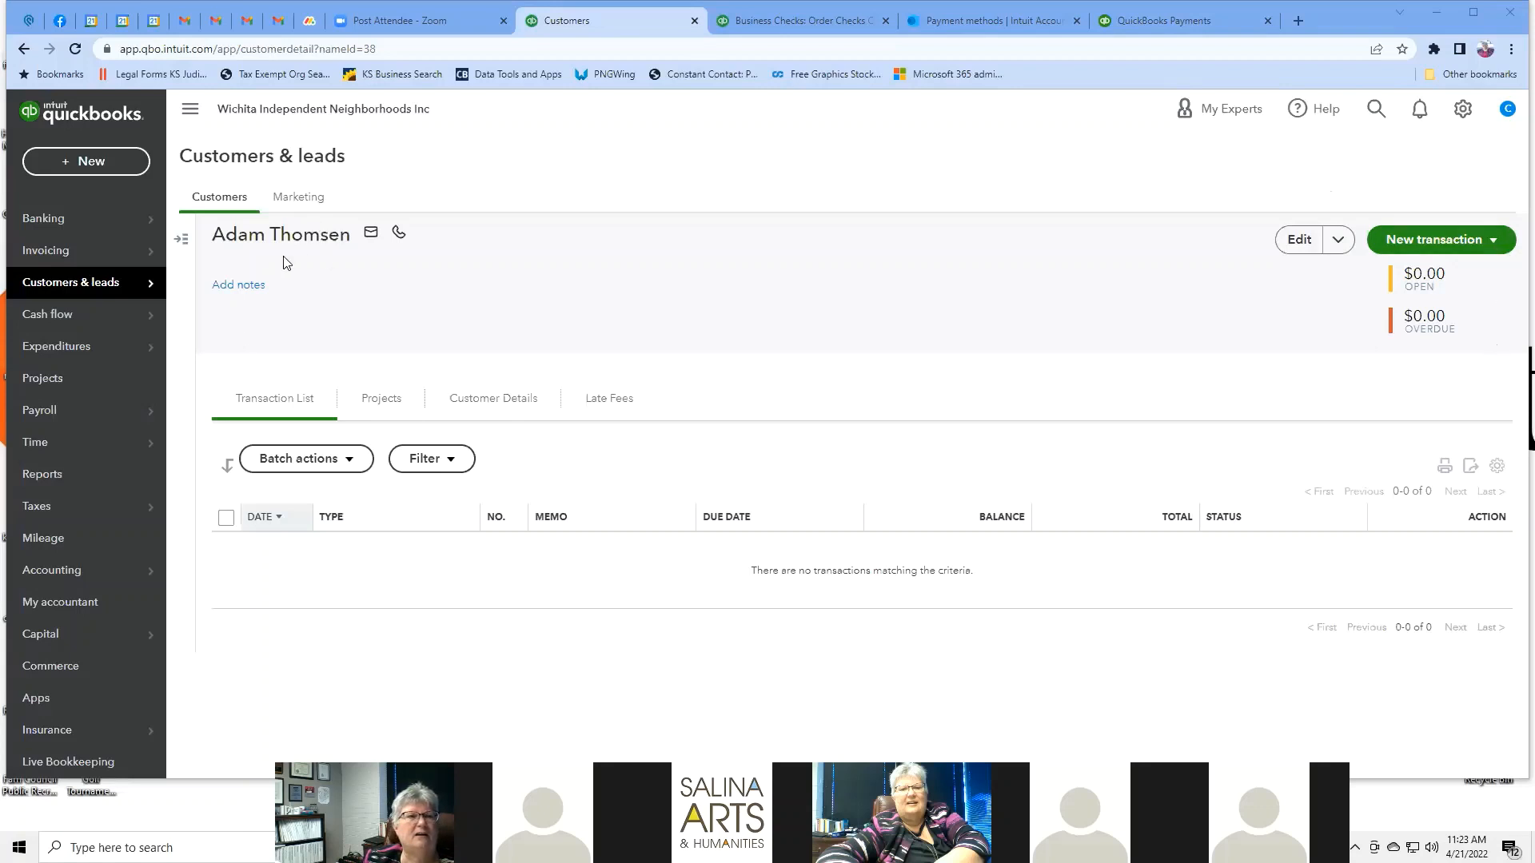
Browse the customer edit panel's name, contact, address, payment, tax and opening-balance sections.
click(1303, 241)
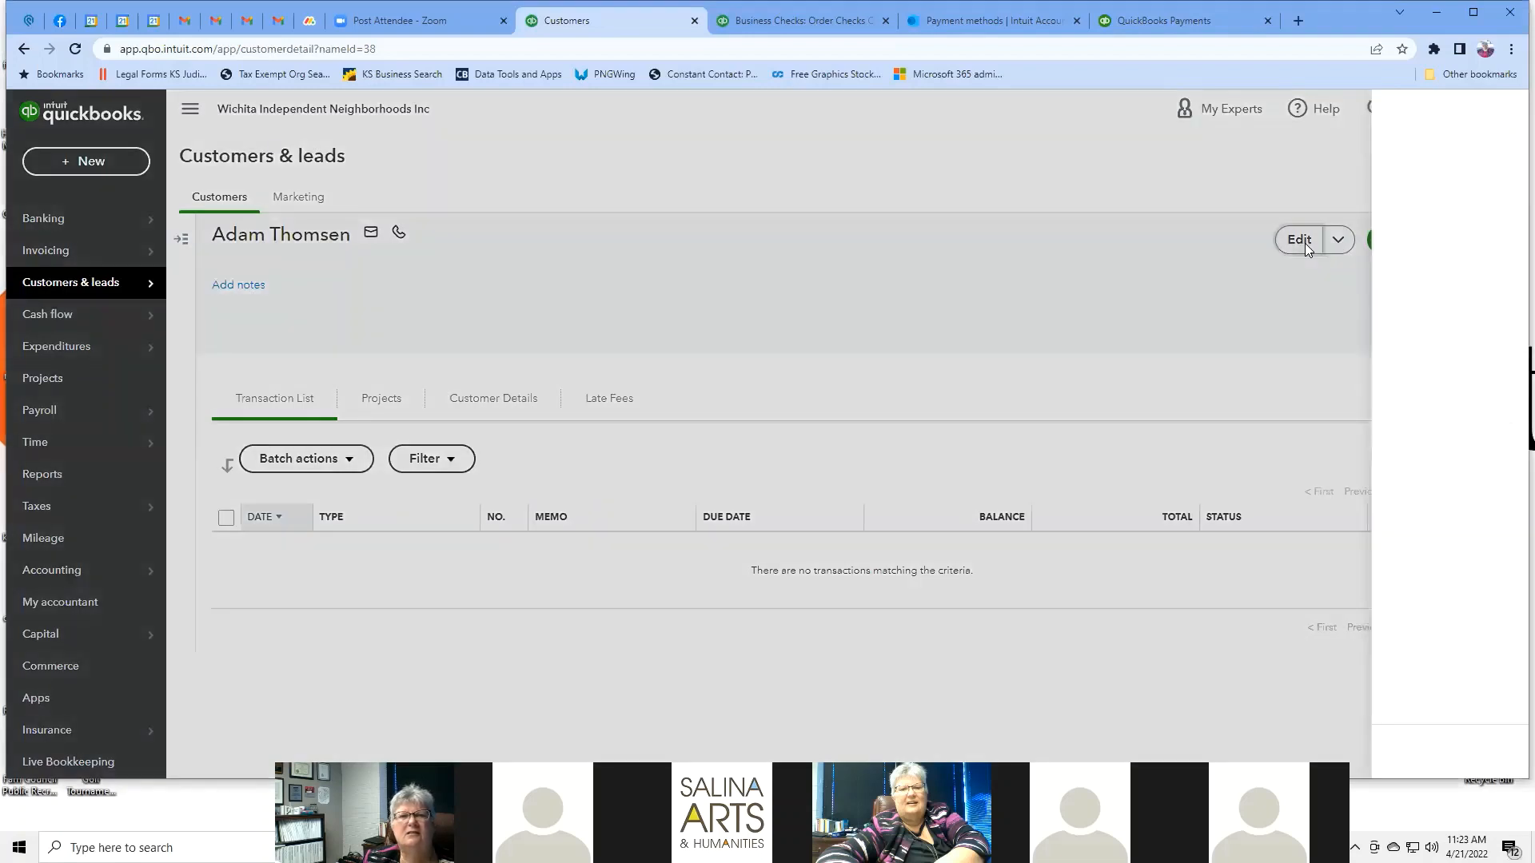
scroll(1091, 199, down, 15)
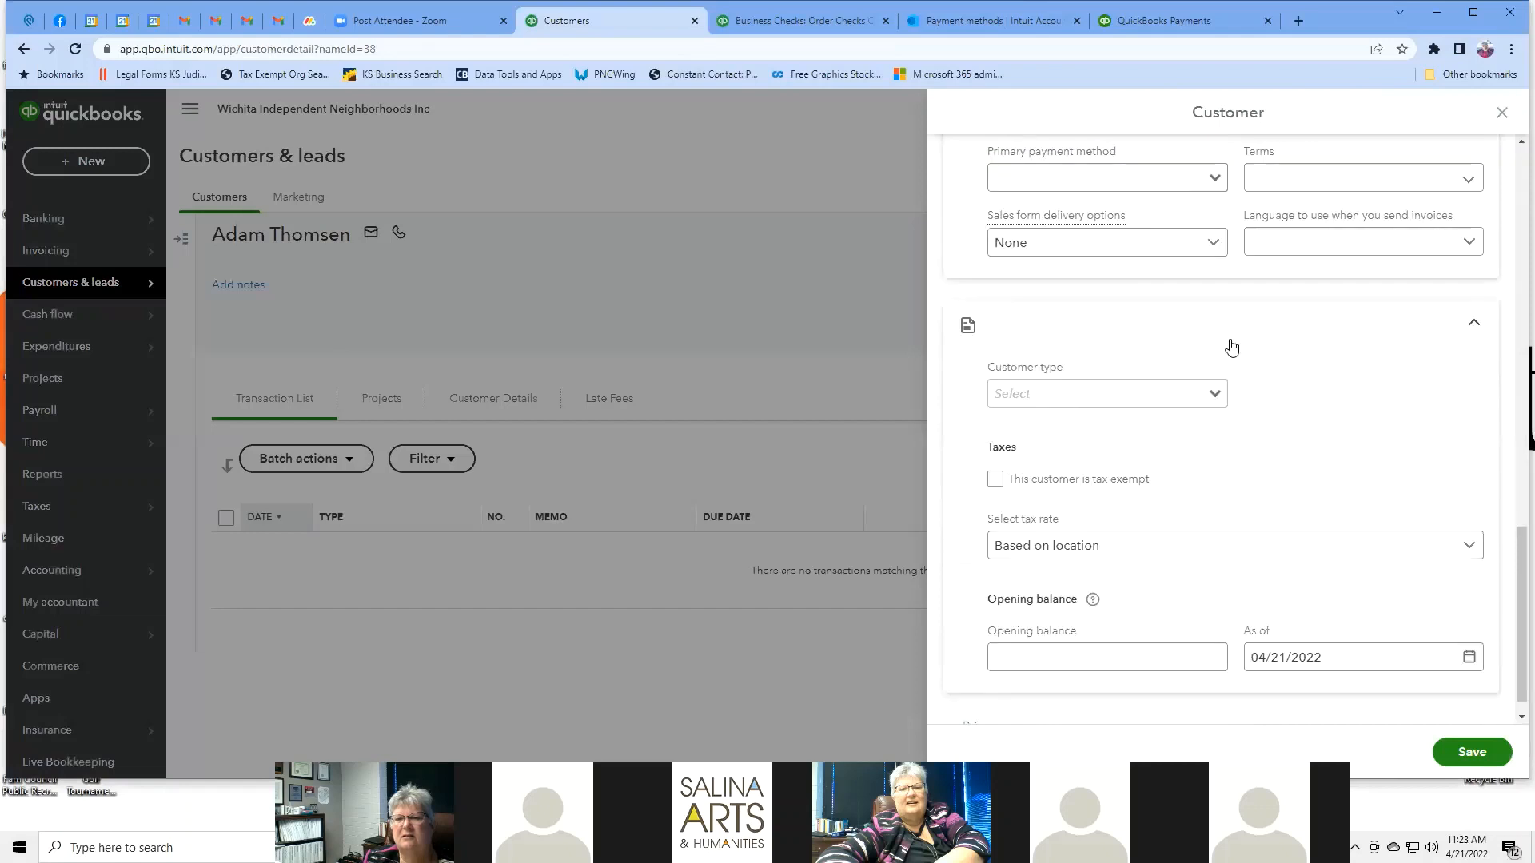
scroll(1231, 347, up, 15)
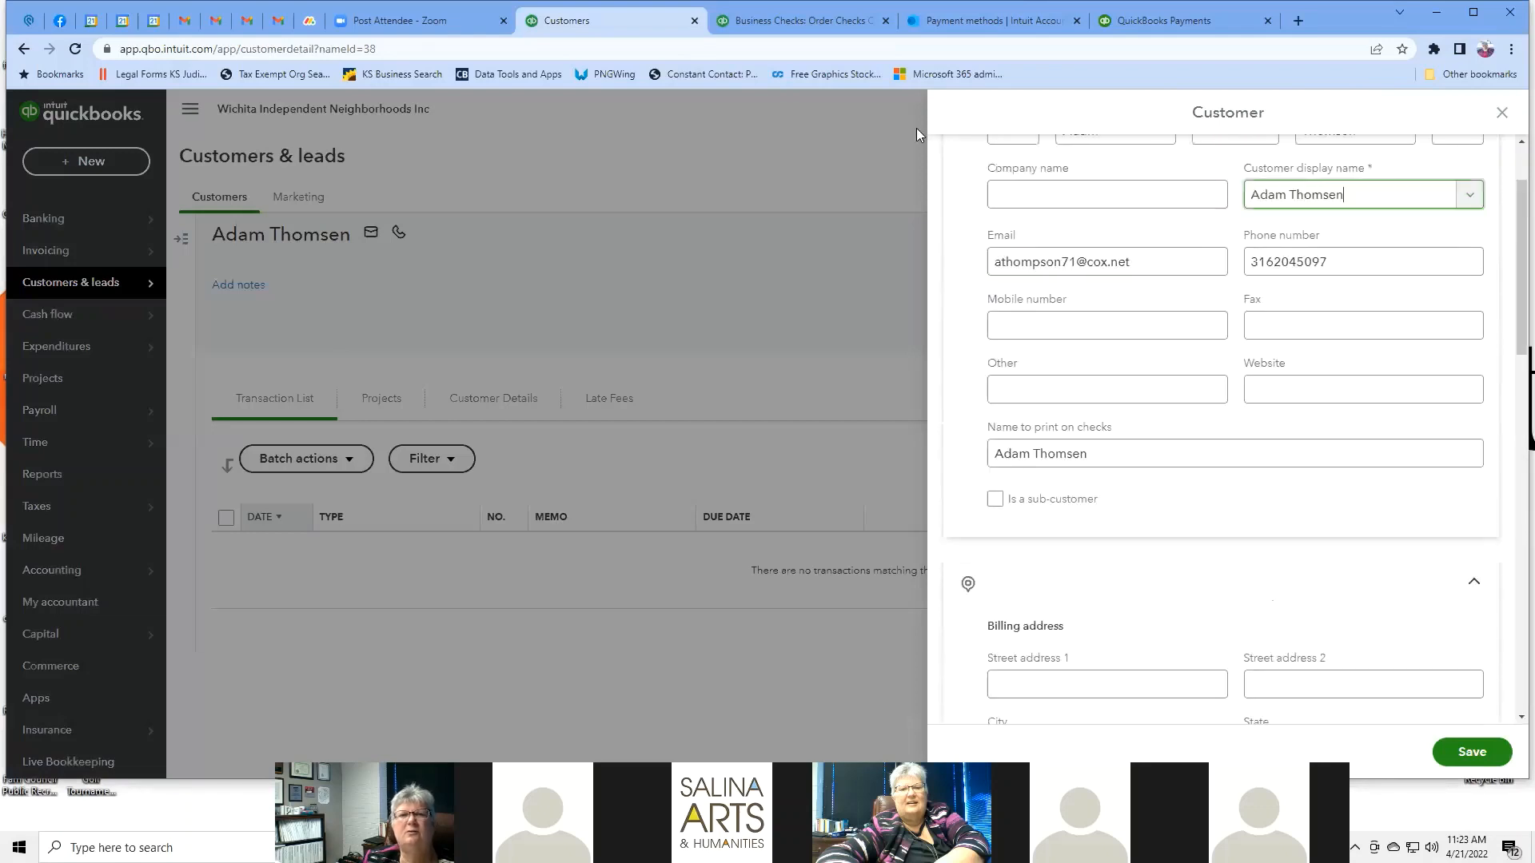
click(836, 84)
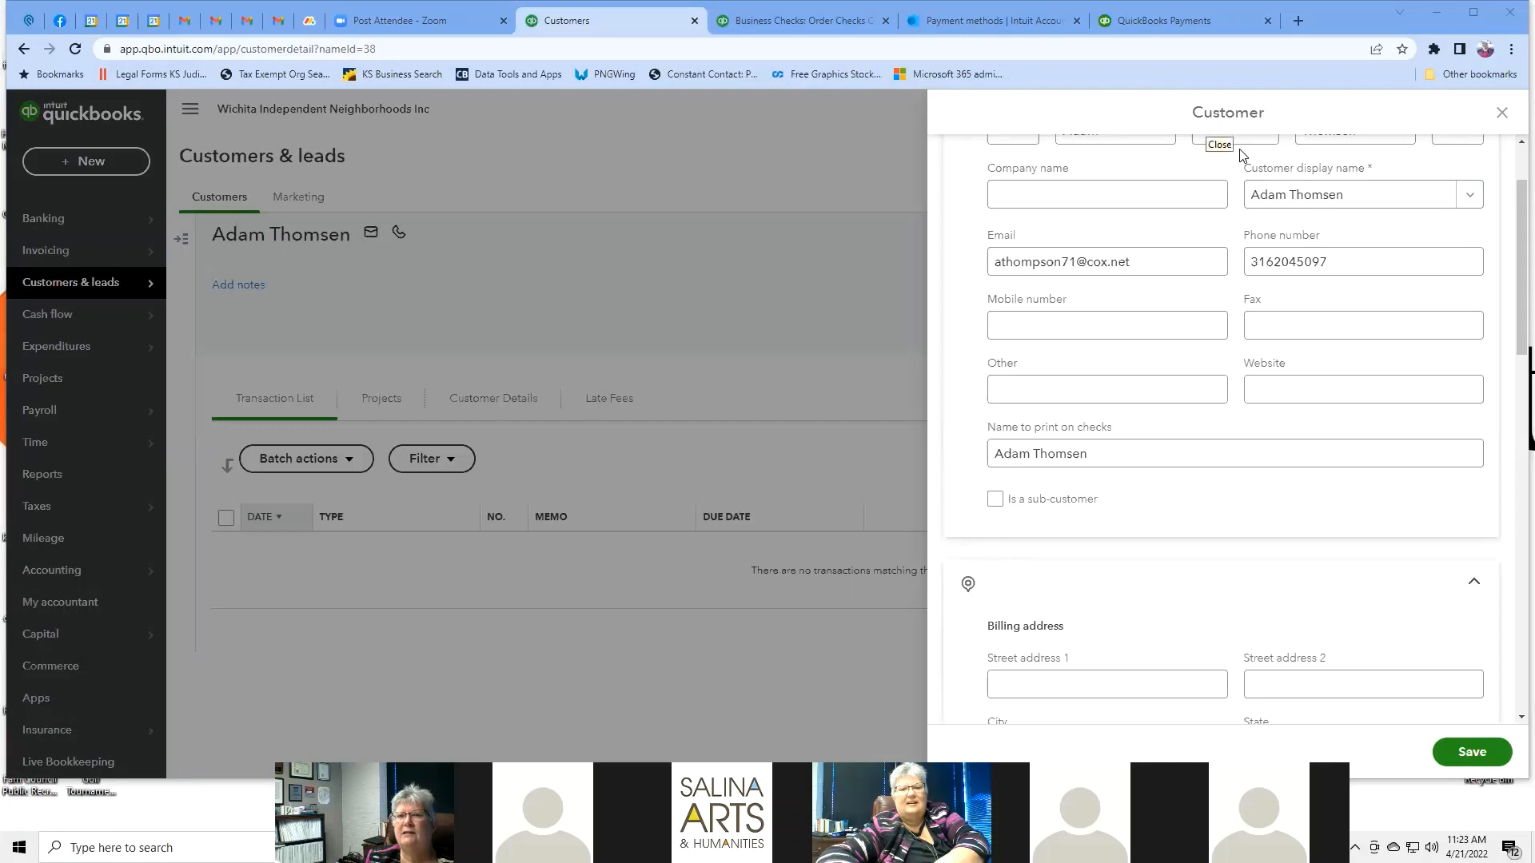
click(1364, 453)
scroll(1363, 451, up, 1)
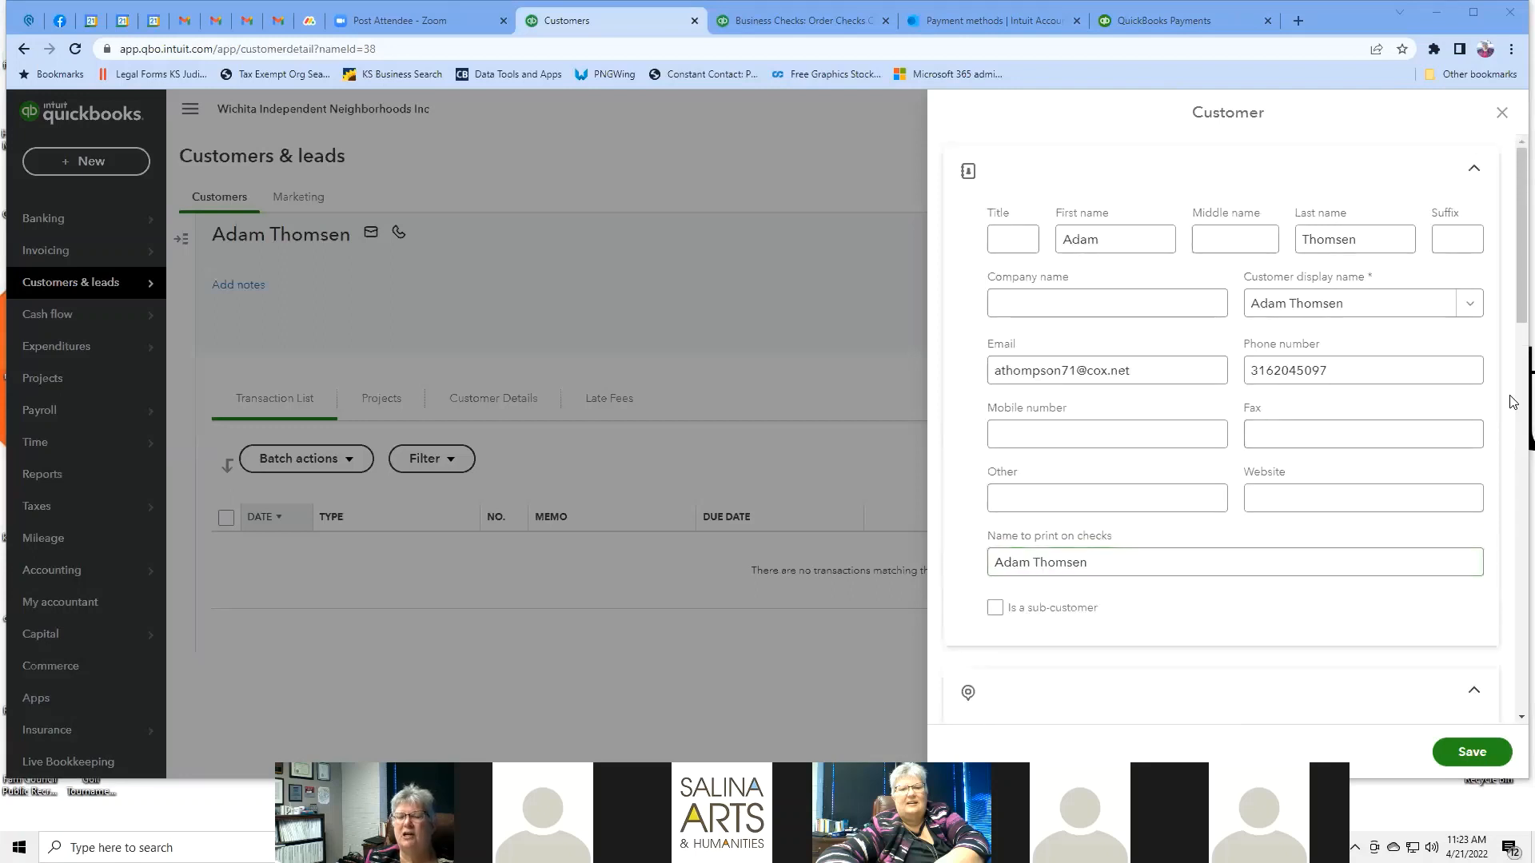
scroll(1513, 402, down, 5)
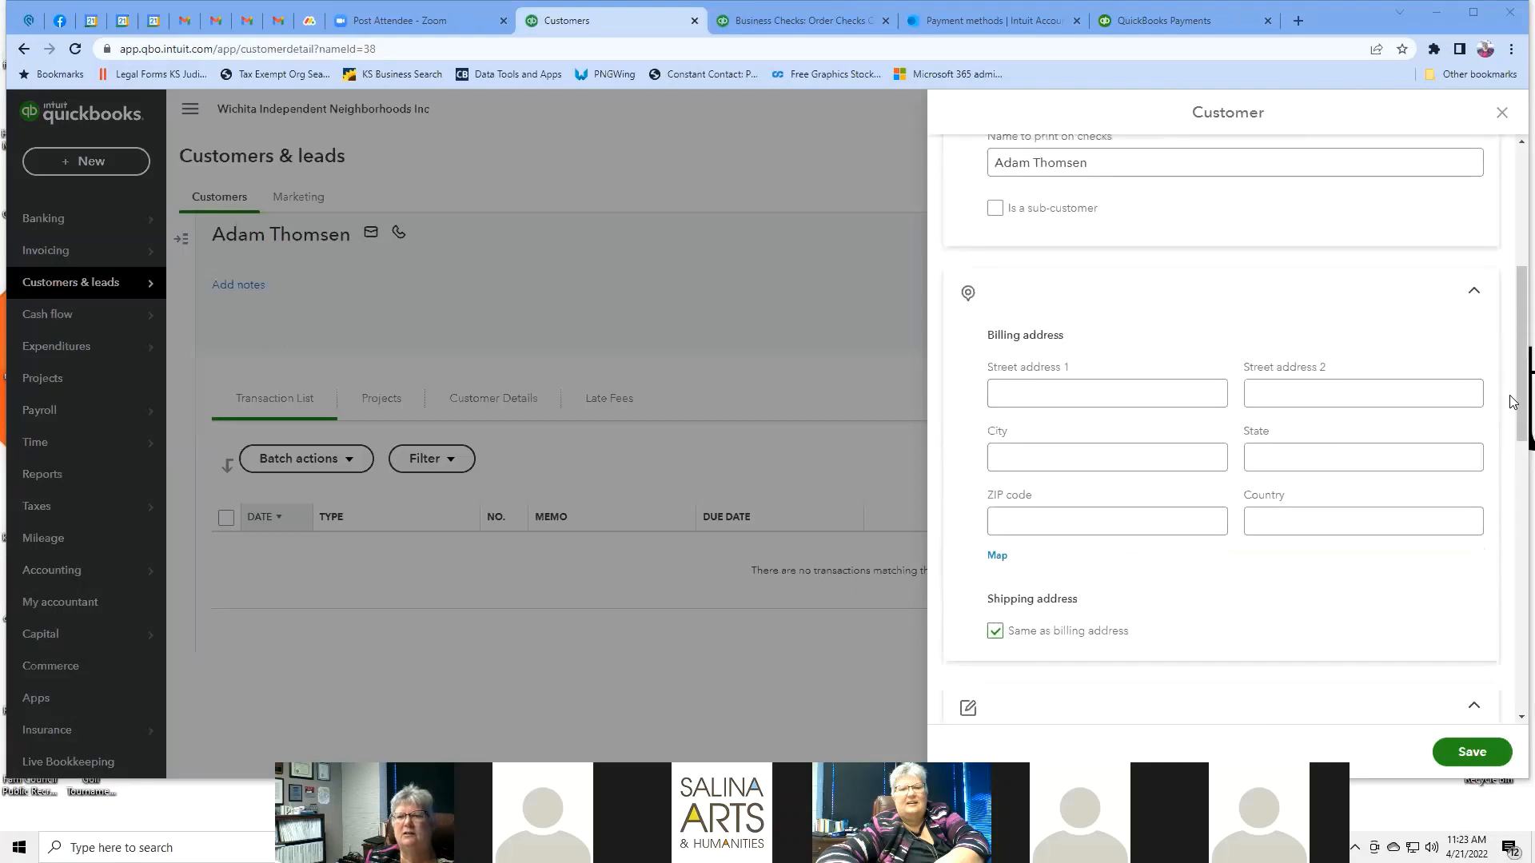
scroll(1513, 402, up, 5)
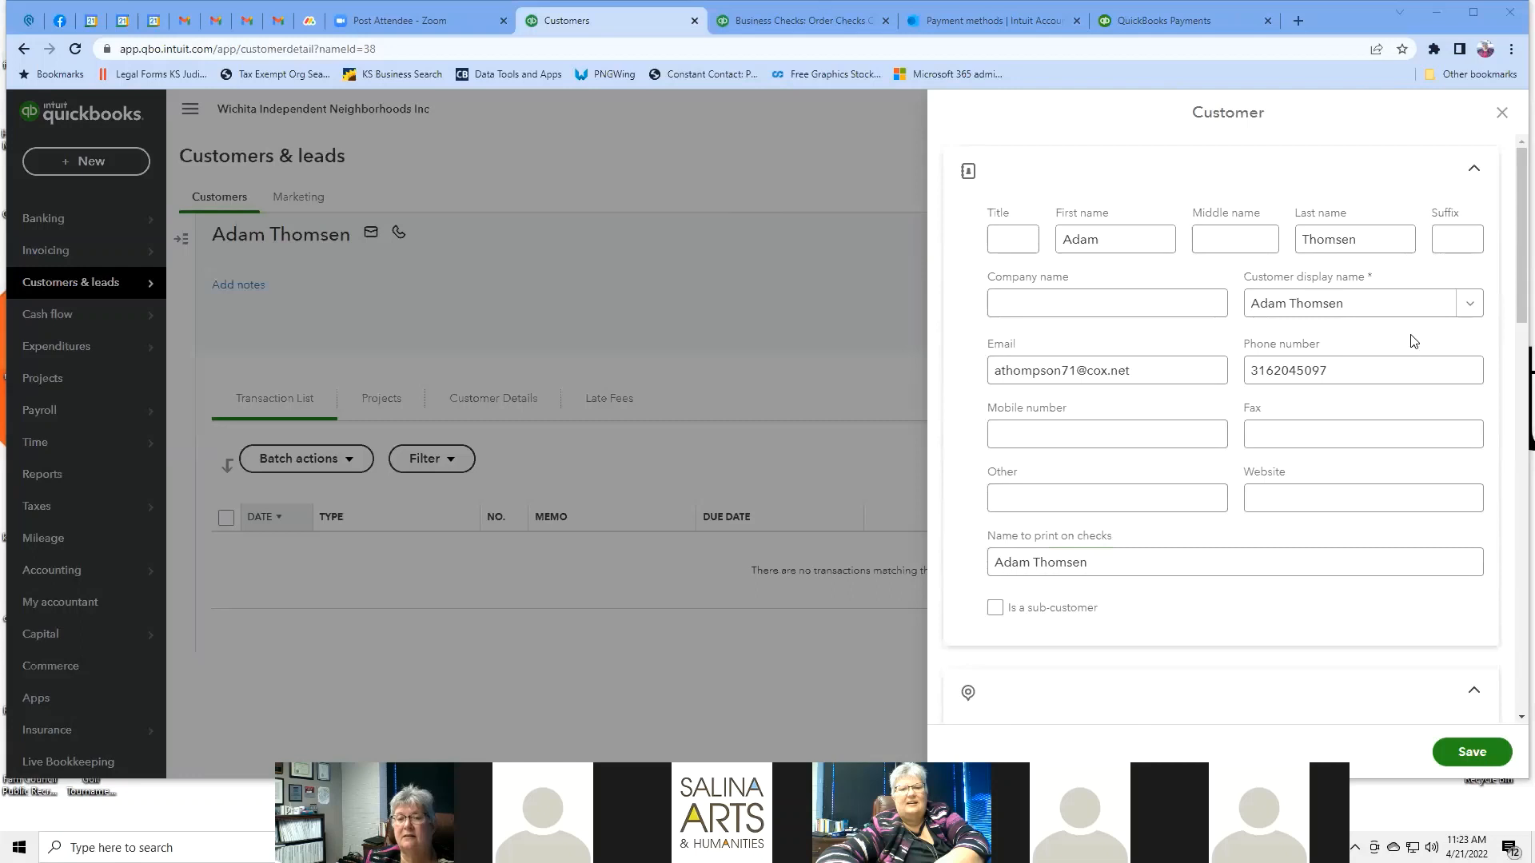
scroll(1407, 340, down, 5)
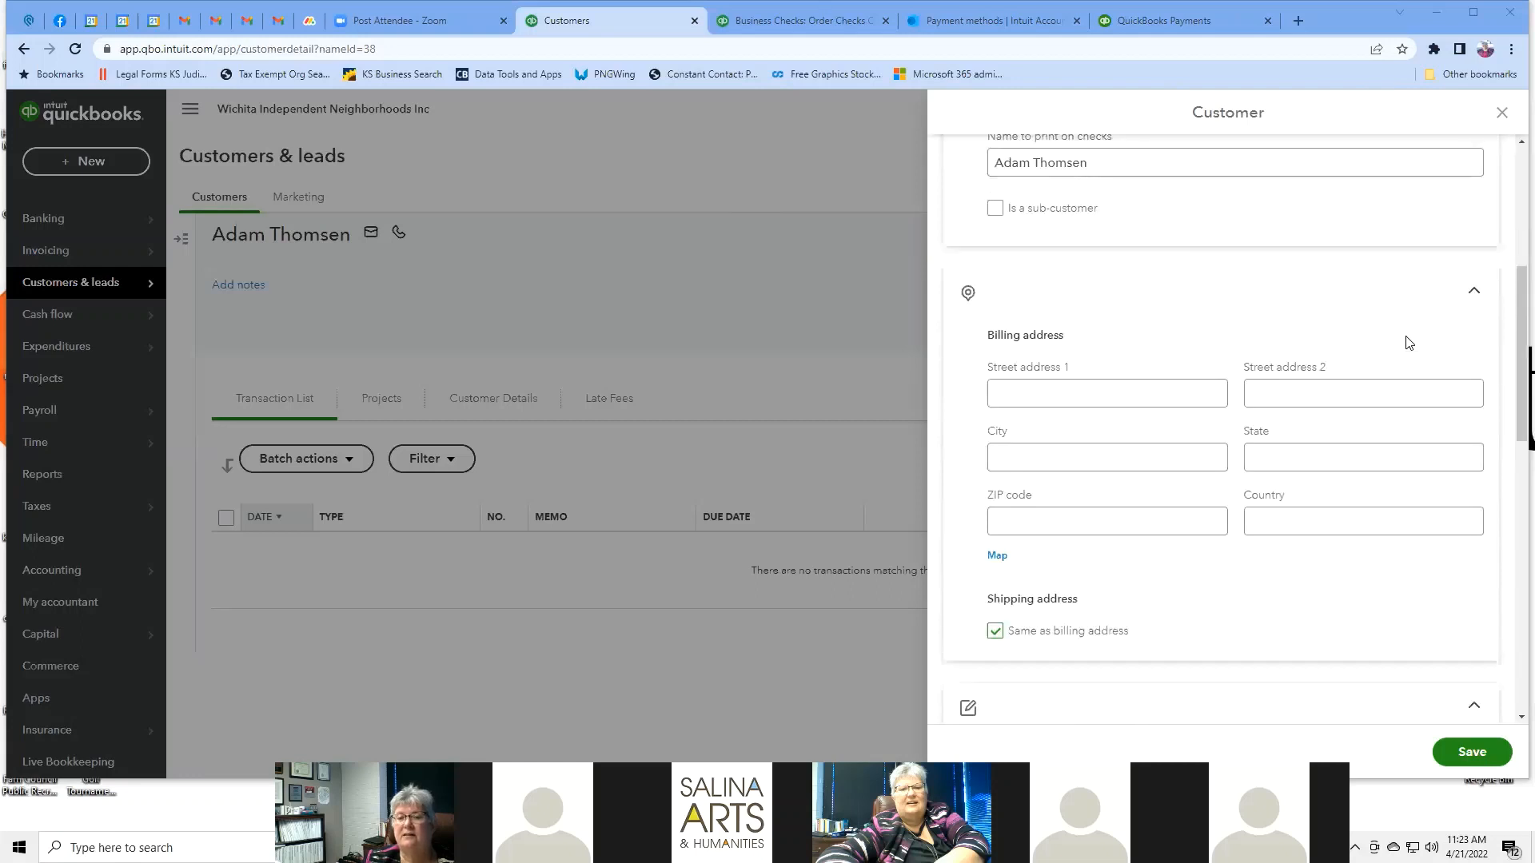
scroll(1408, 342, down, 5)
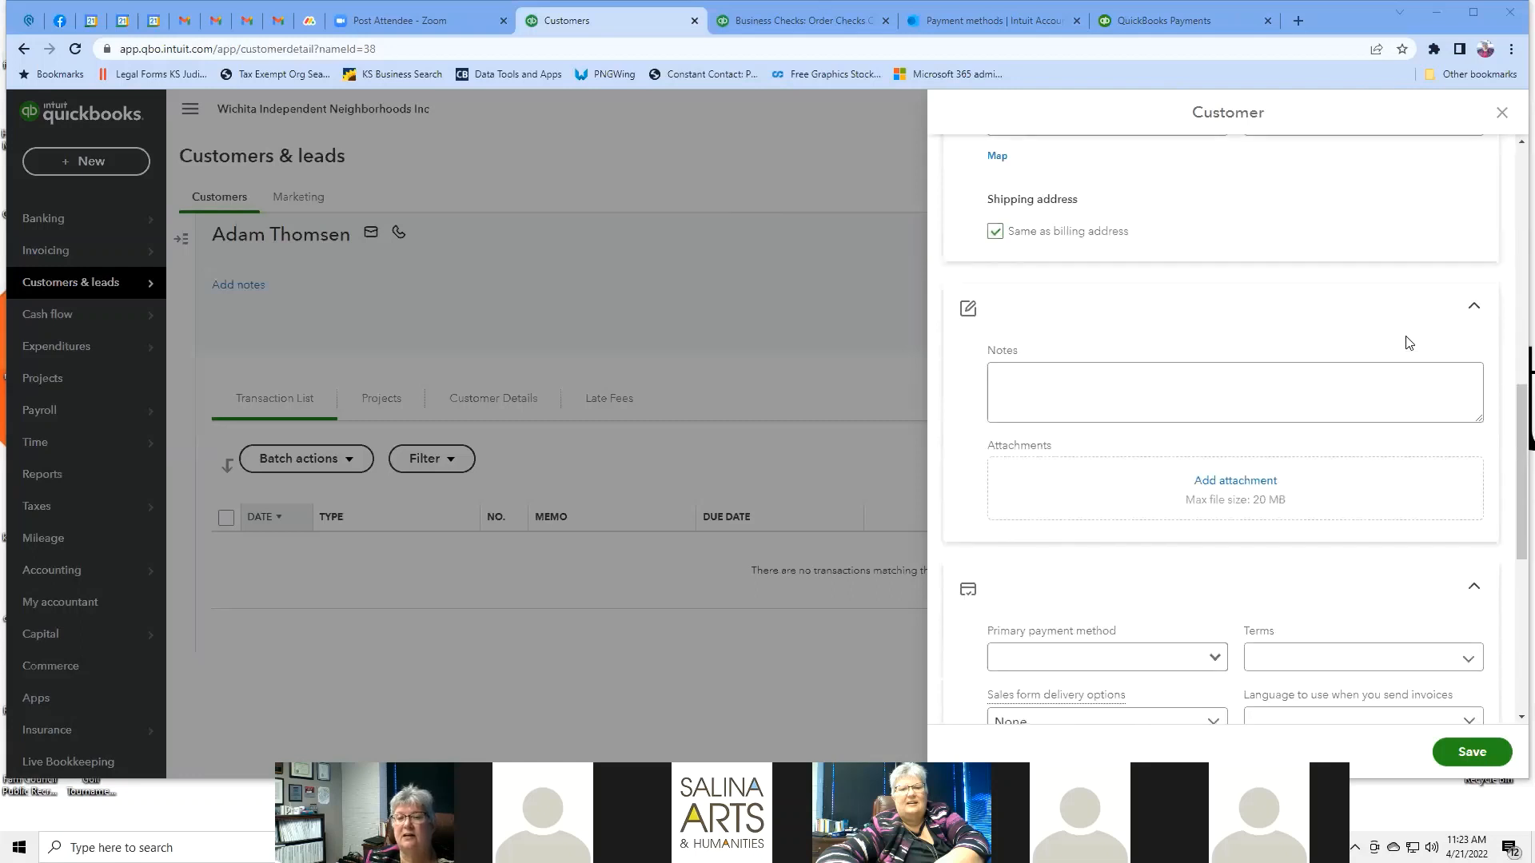
scroll(1408, 342, down, 3)
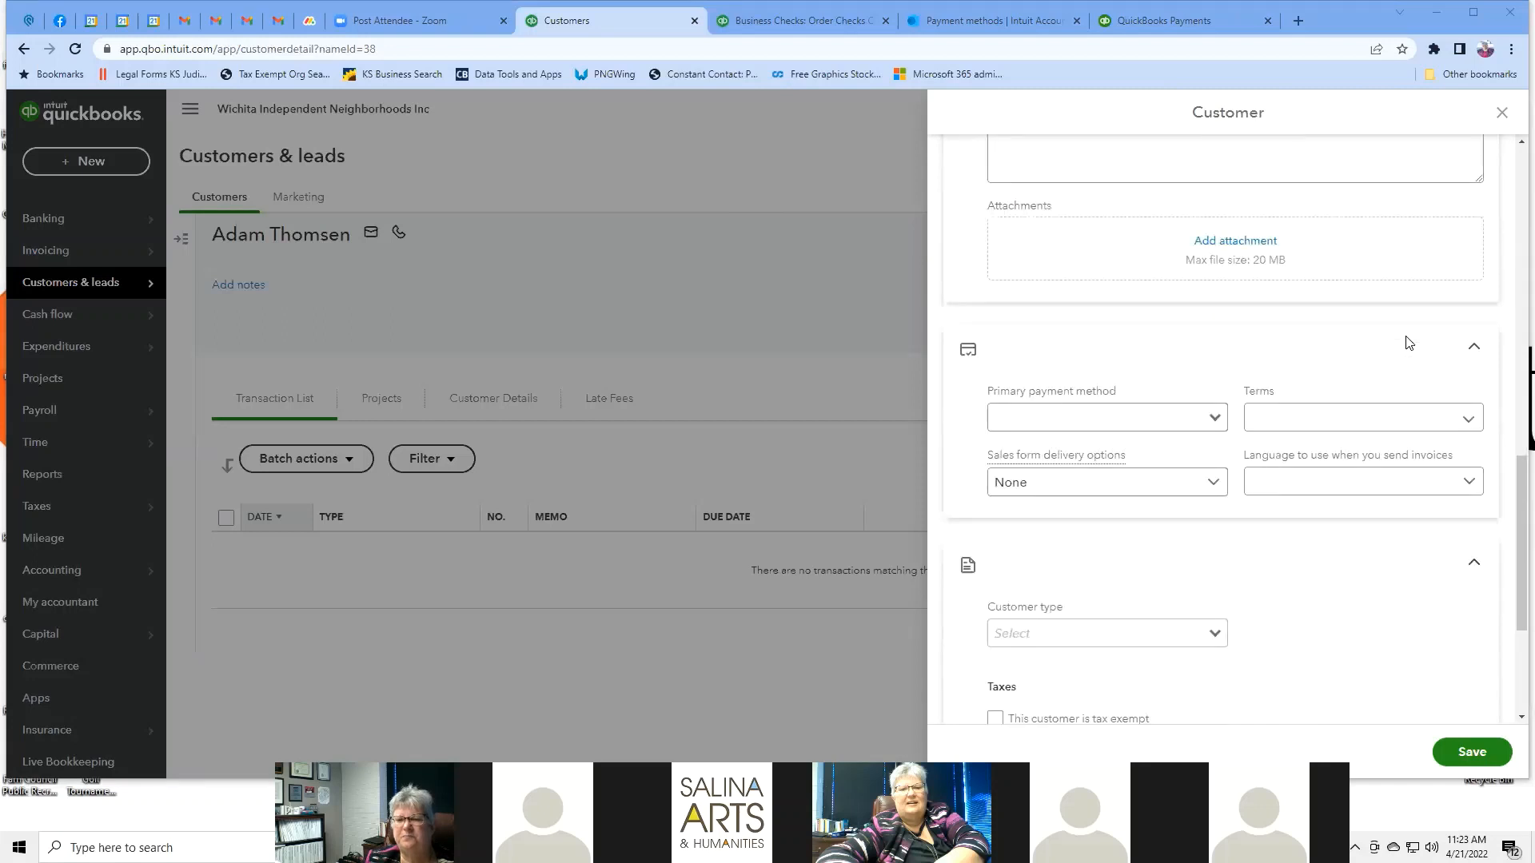
scroll(1409, 342, down, 3)
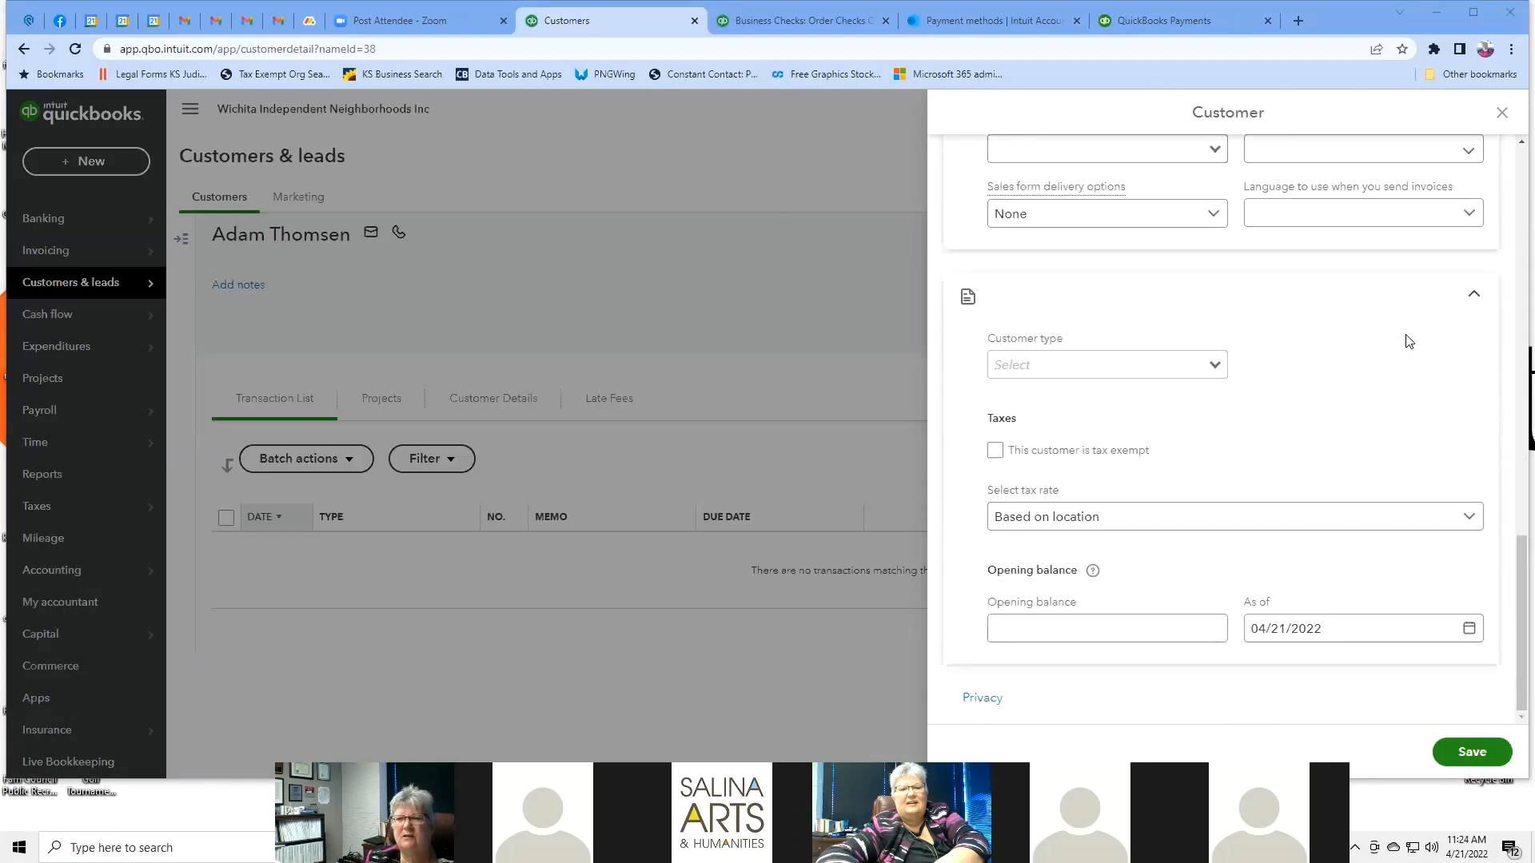
scroll(1409, 342, up, 8)
Discard the customer edit form, glance at the Mailchimp Marketing page, then return to the Customers list.
click(1502, 115)
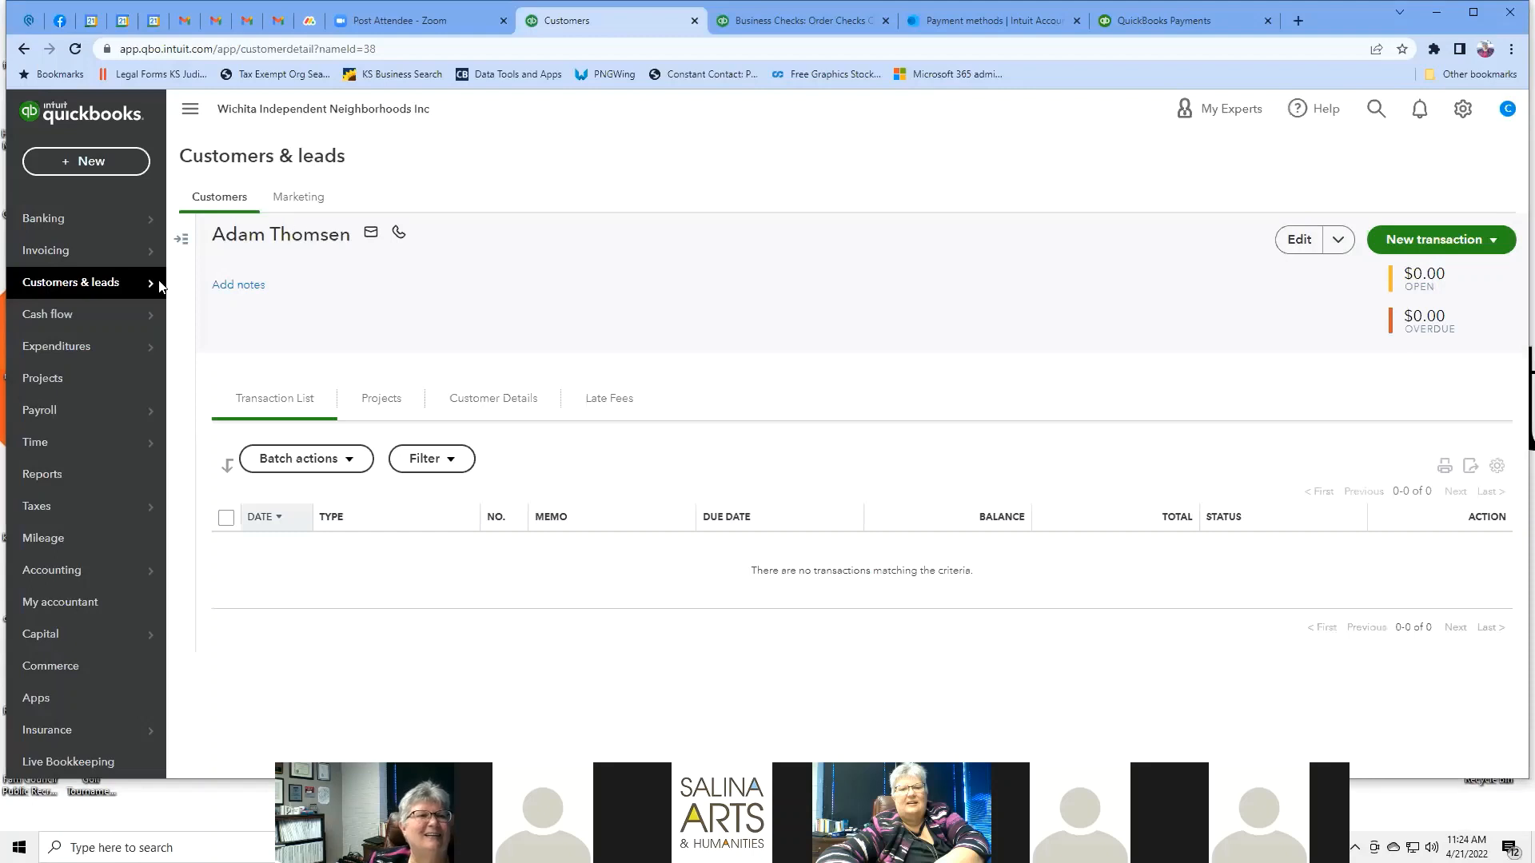
click(182, 239)
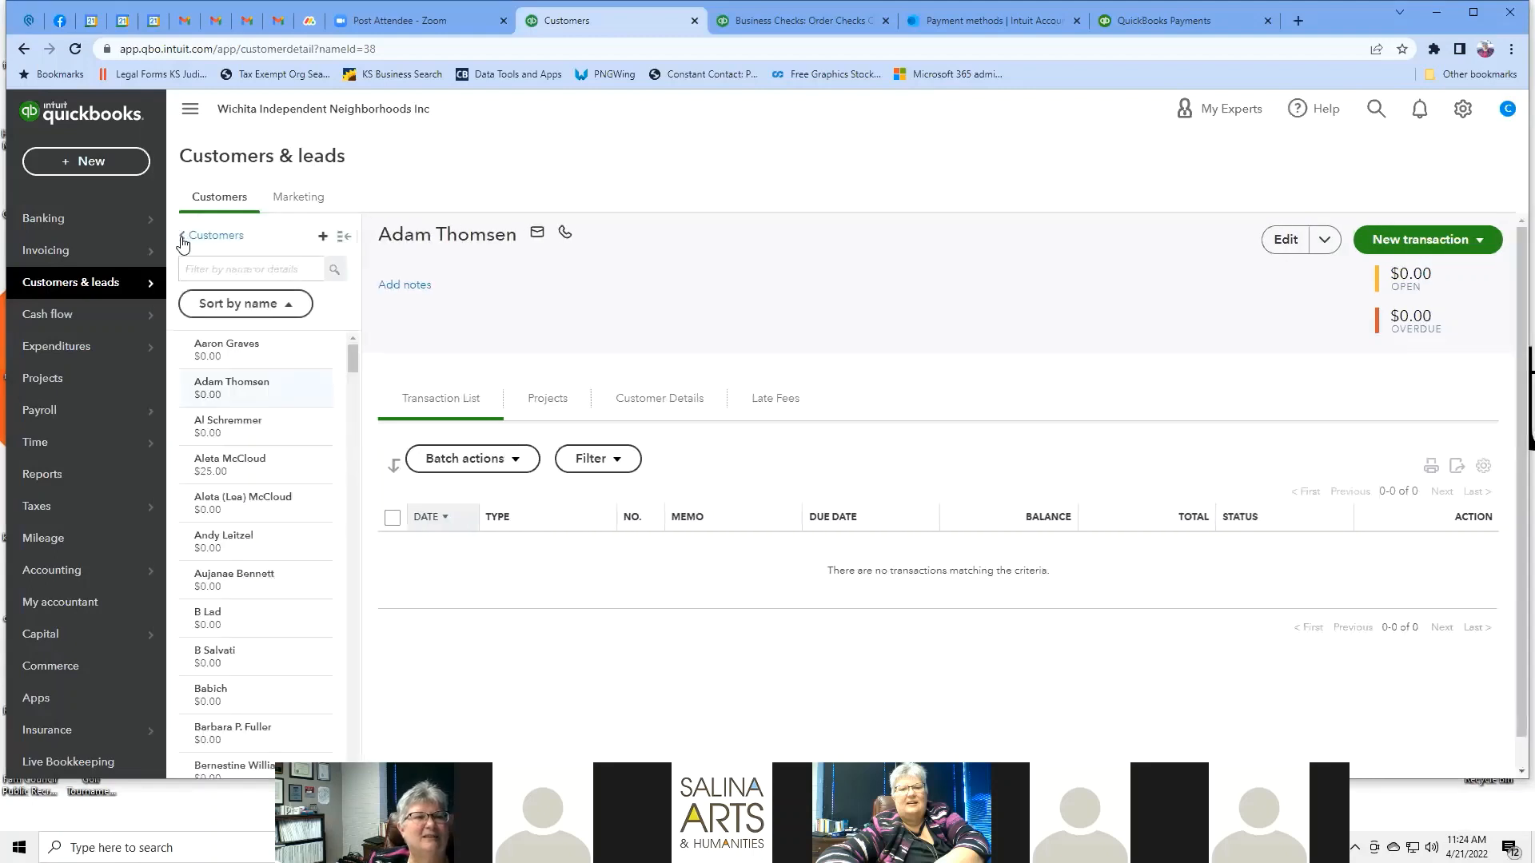
click(305, 206)
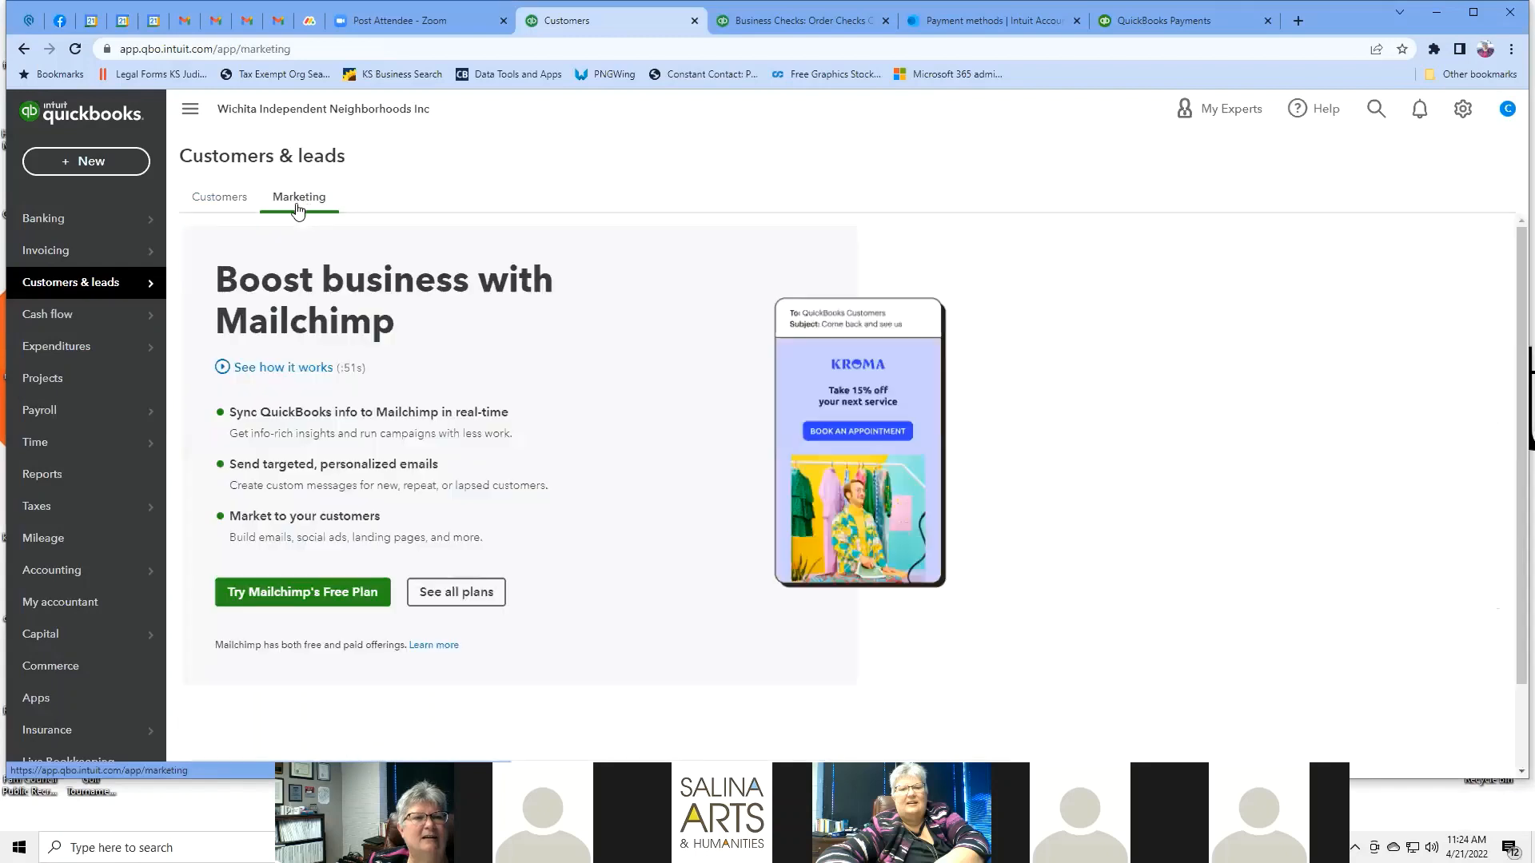
click(242, 206)
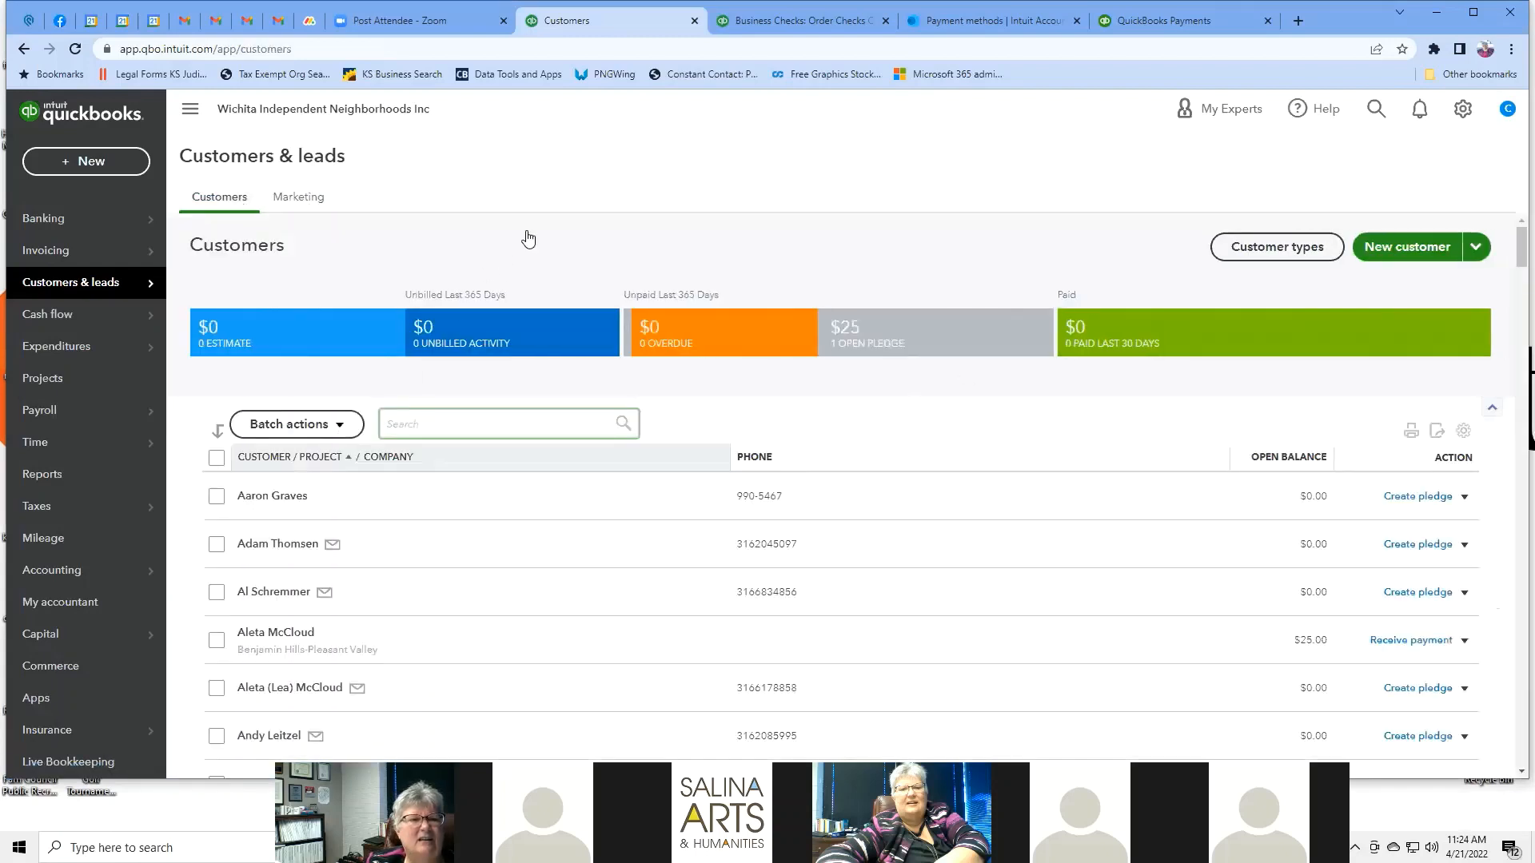
scroll(524, 240, down, 4)
scroll(549, 304, up, 1)
Open the record of the customer with the $25 open pledge and view her Customer Details.
scroll(549, 304, up, 1)
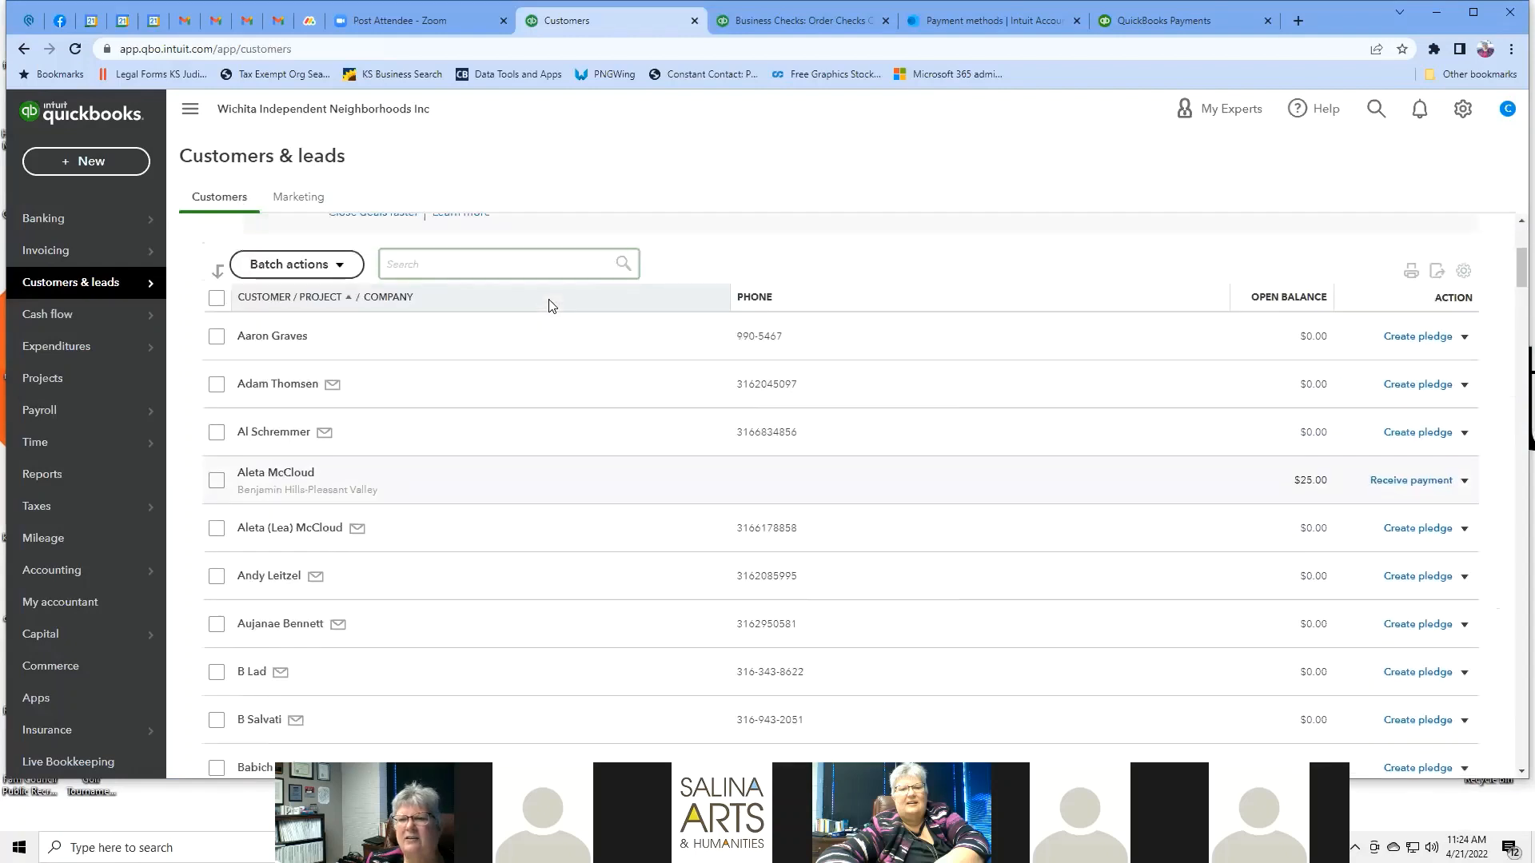
click(282, 480)
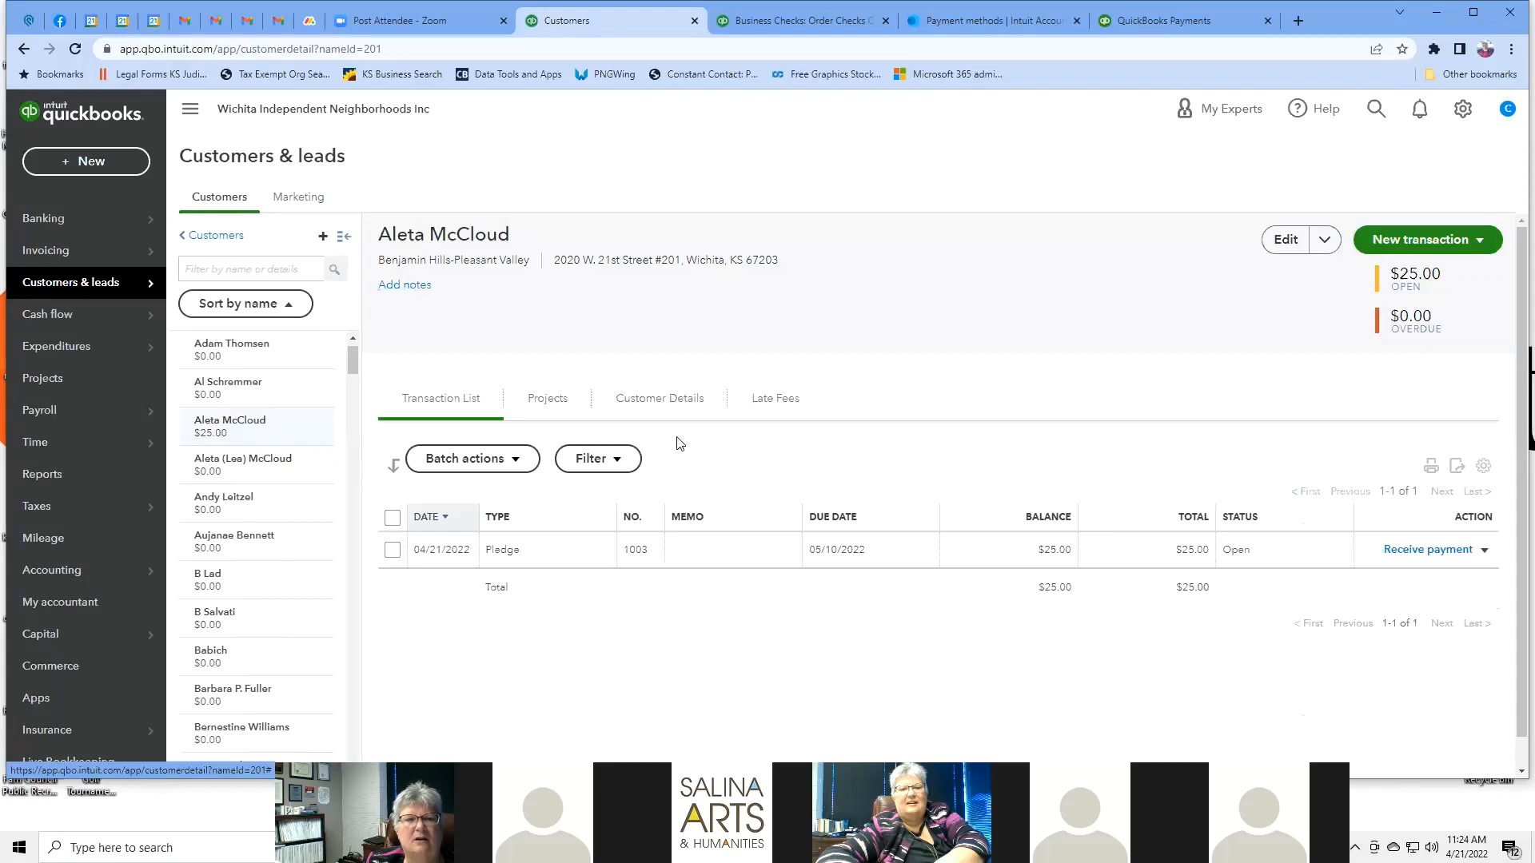
click(714, 398)
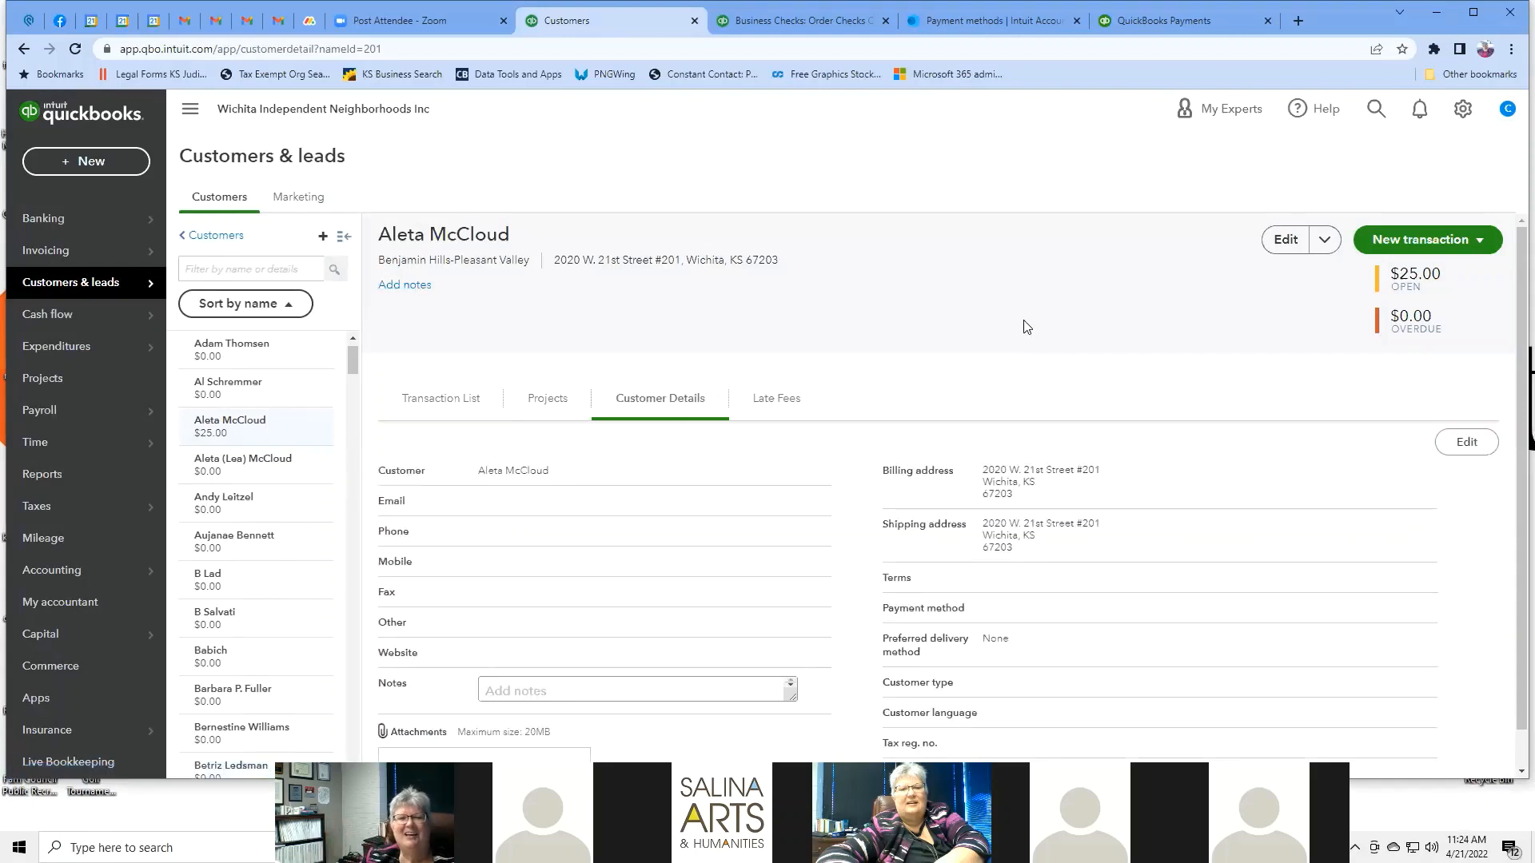
scroll(1023, 324, down, 1)
scroll(875, 344, up, 1)
Browse her Transaction List and Projects, then return to Customer Details with billing and shipping addresses.
click(443, 399)
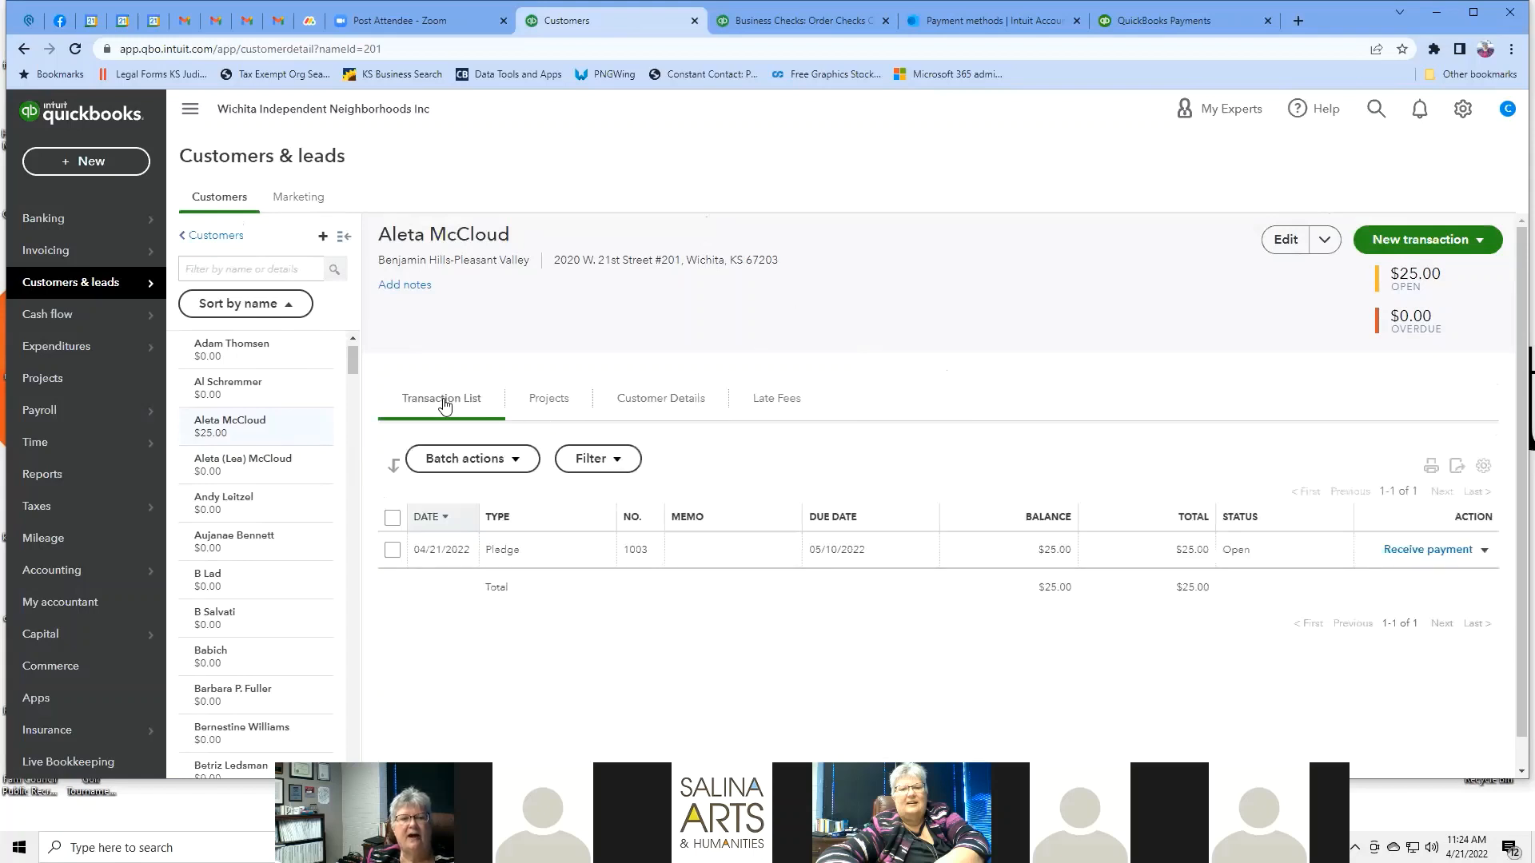
click(548, 403)
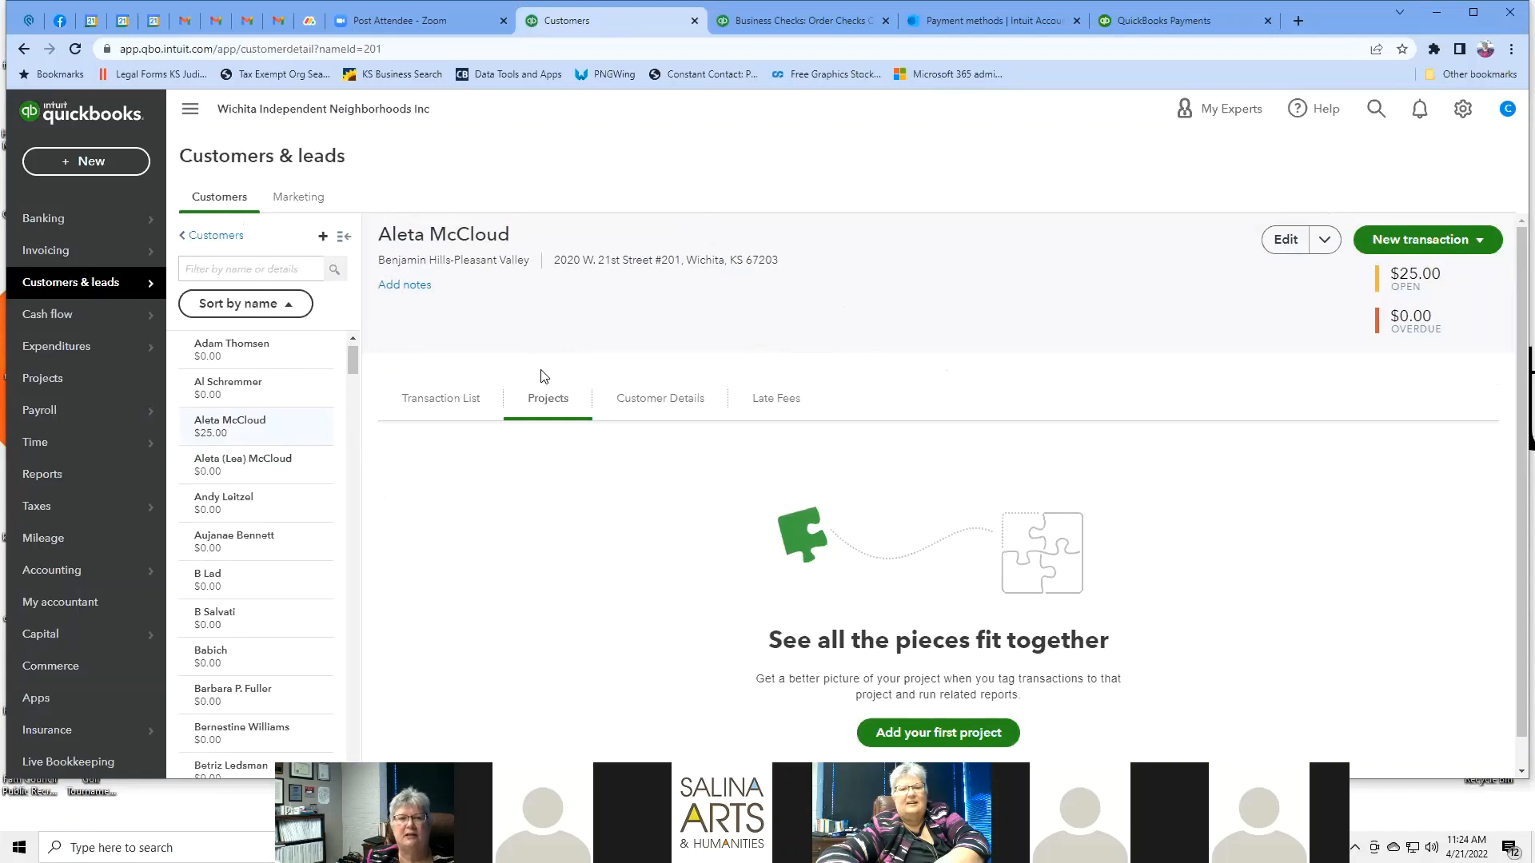
click(669, 408)
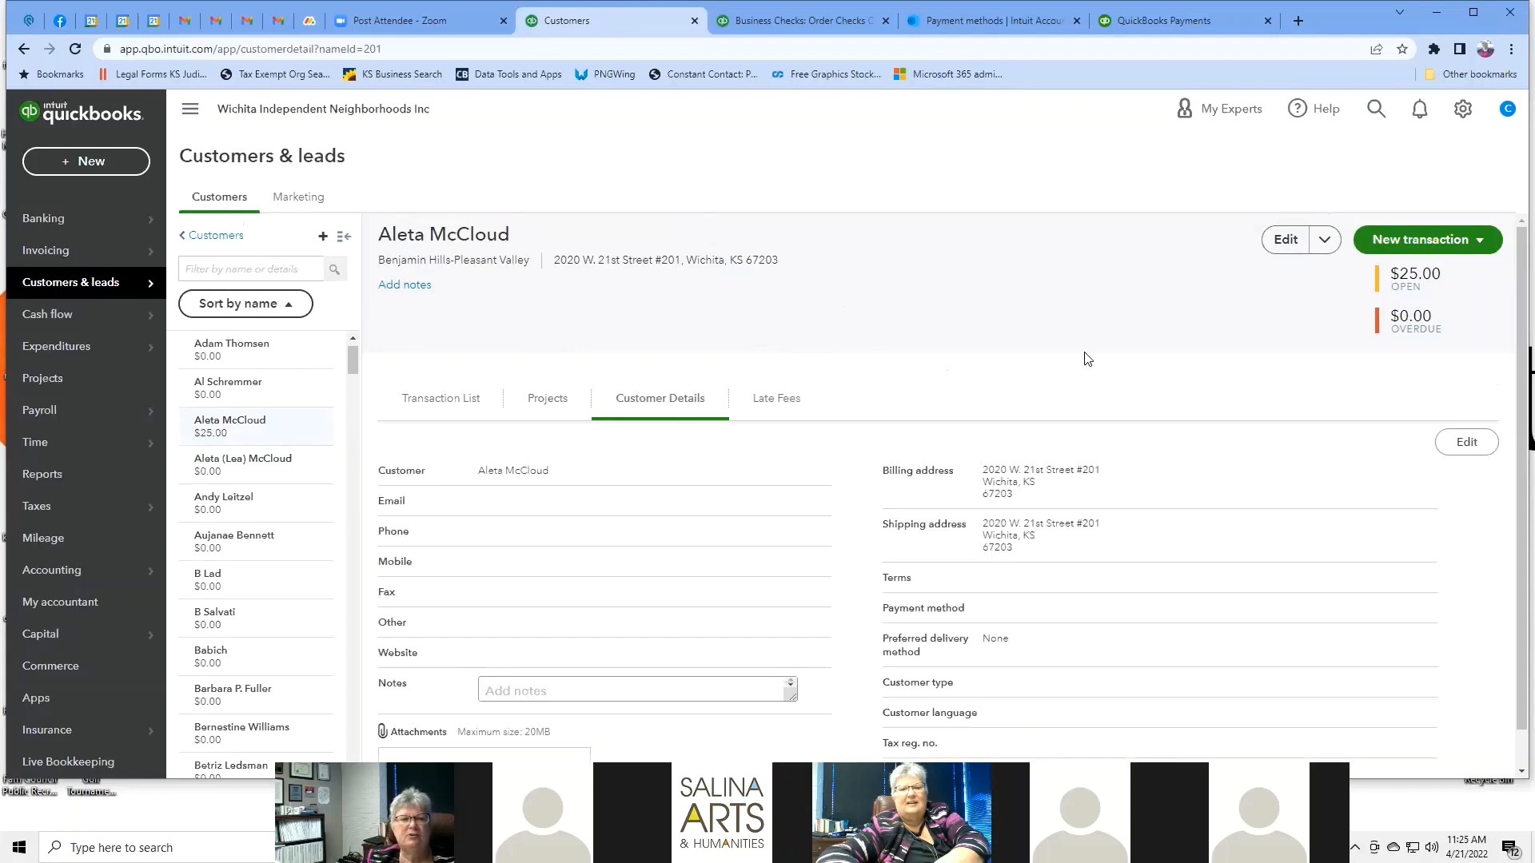
scroll(1087, 359, down, 1)
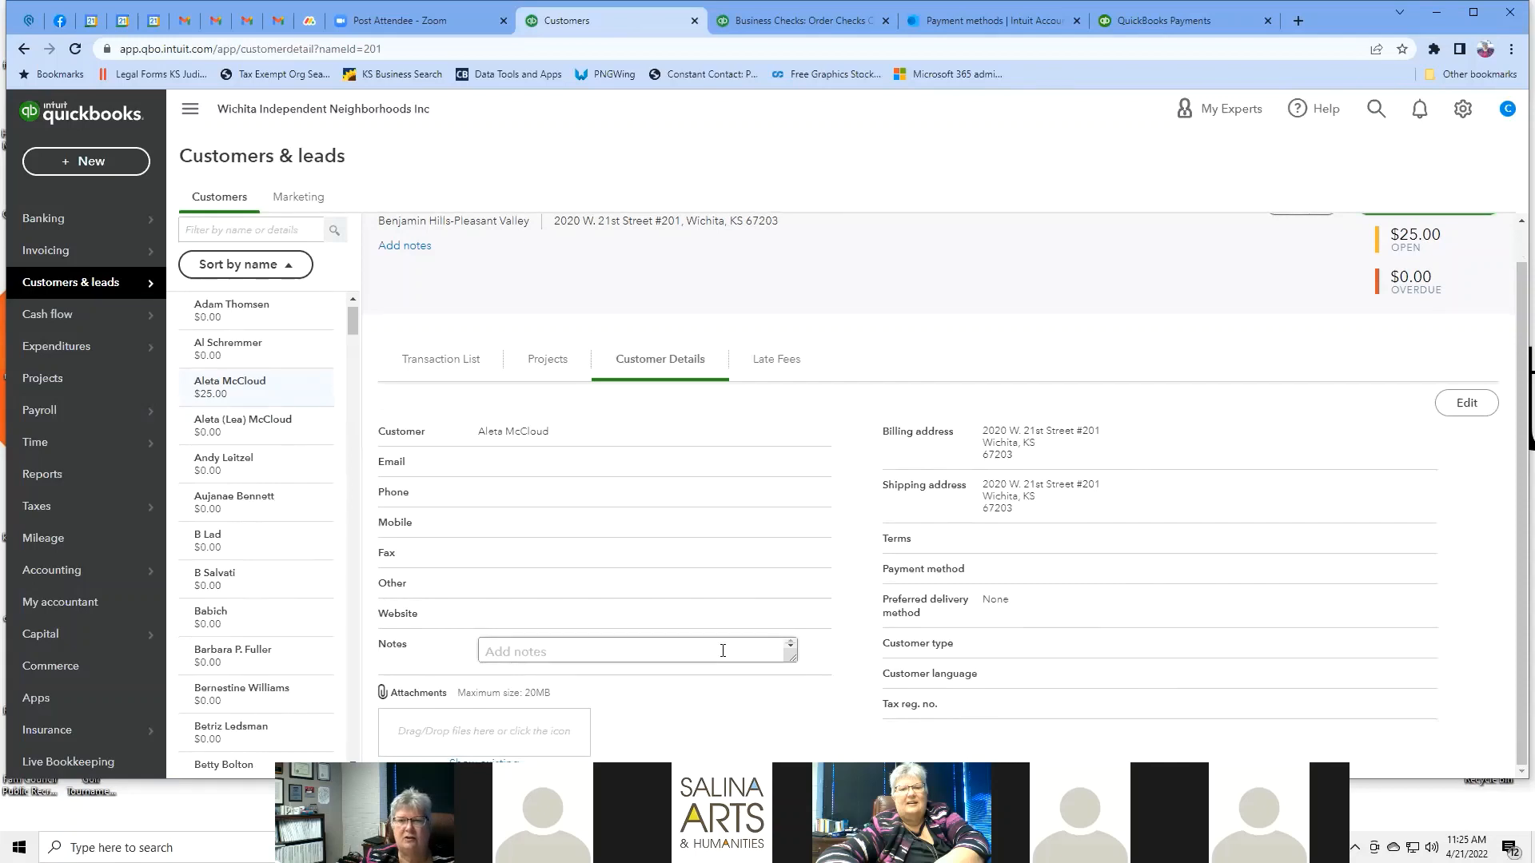
click(1475, 411)
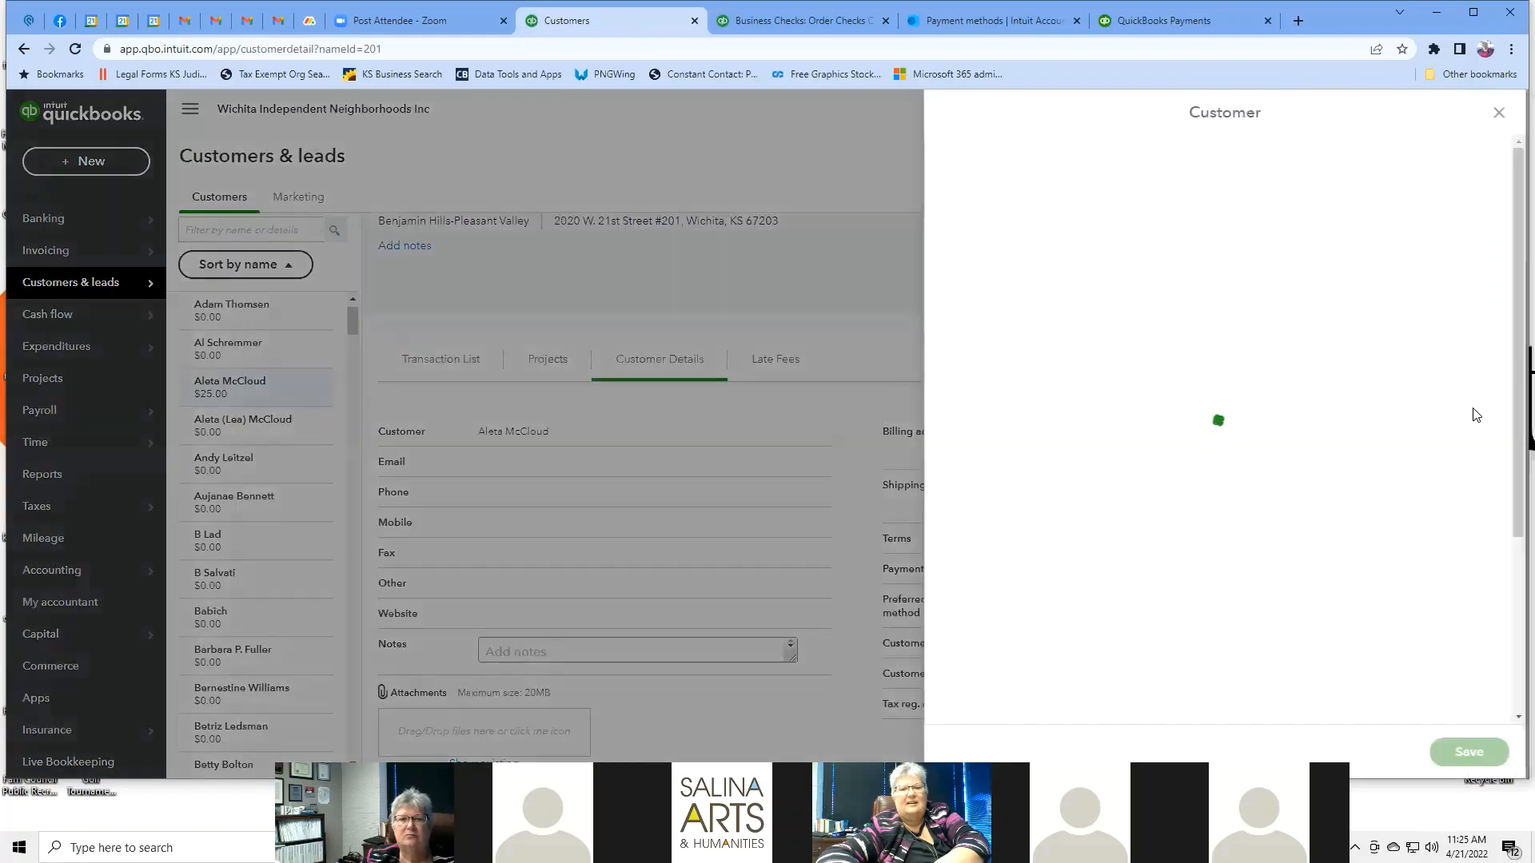
click(1502, 116)
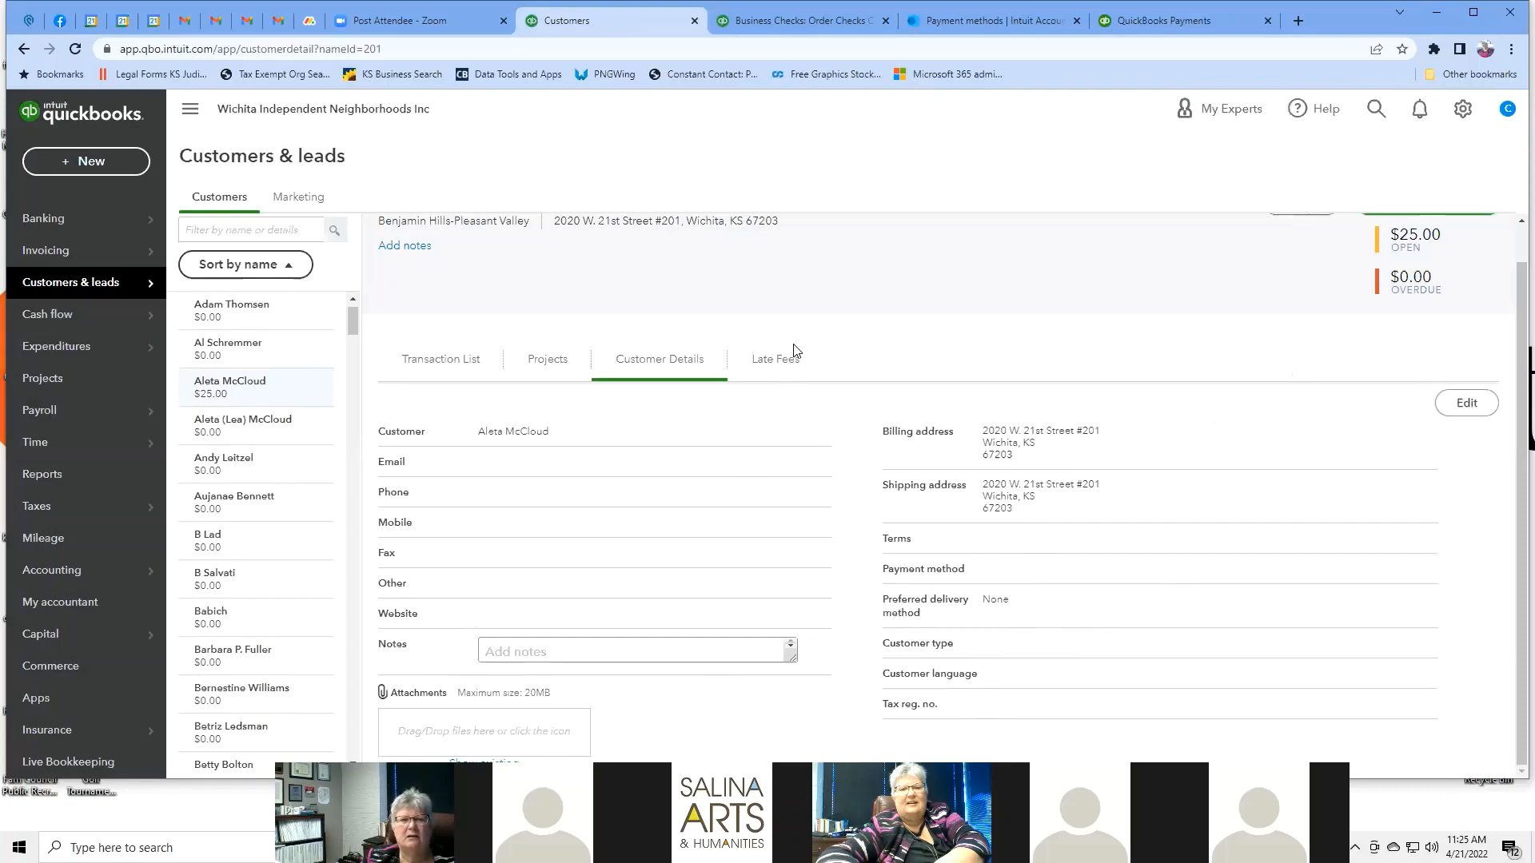
click(776, 365)
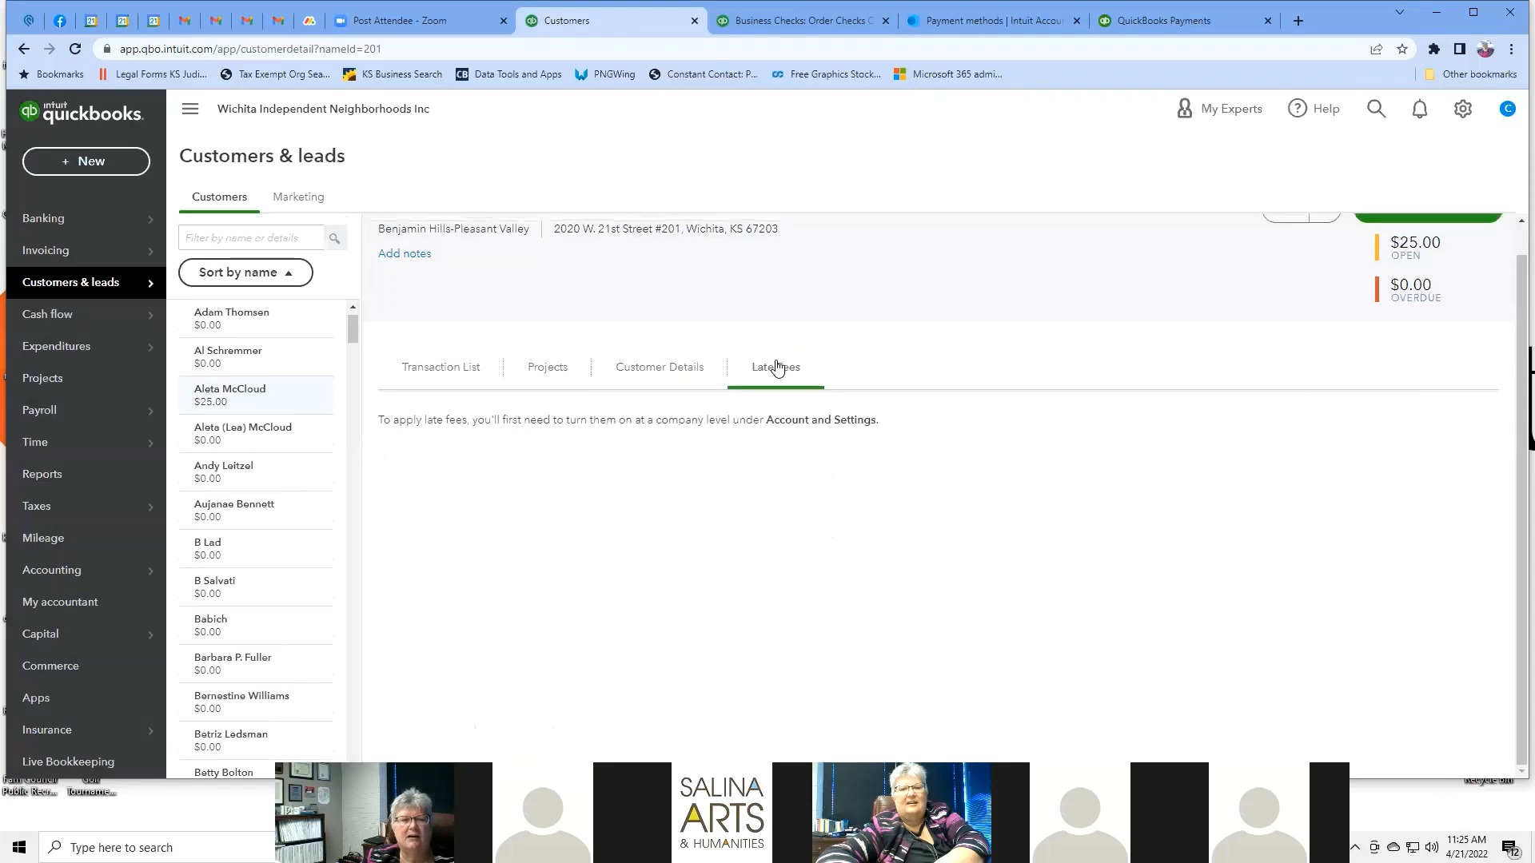
click(664, 368)
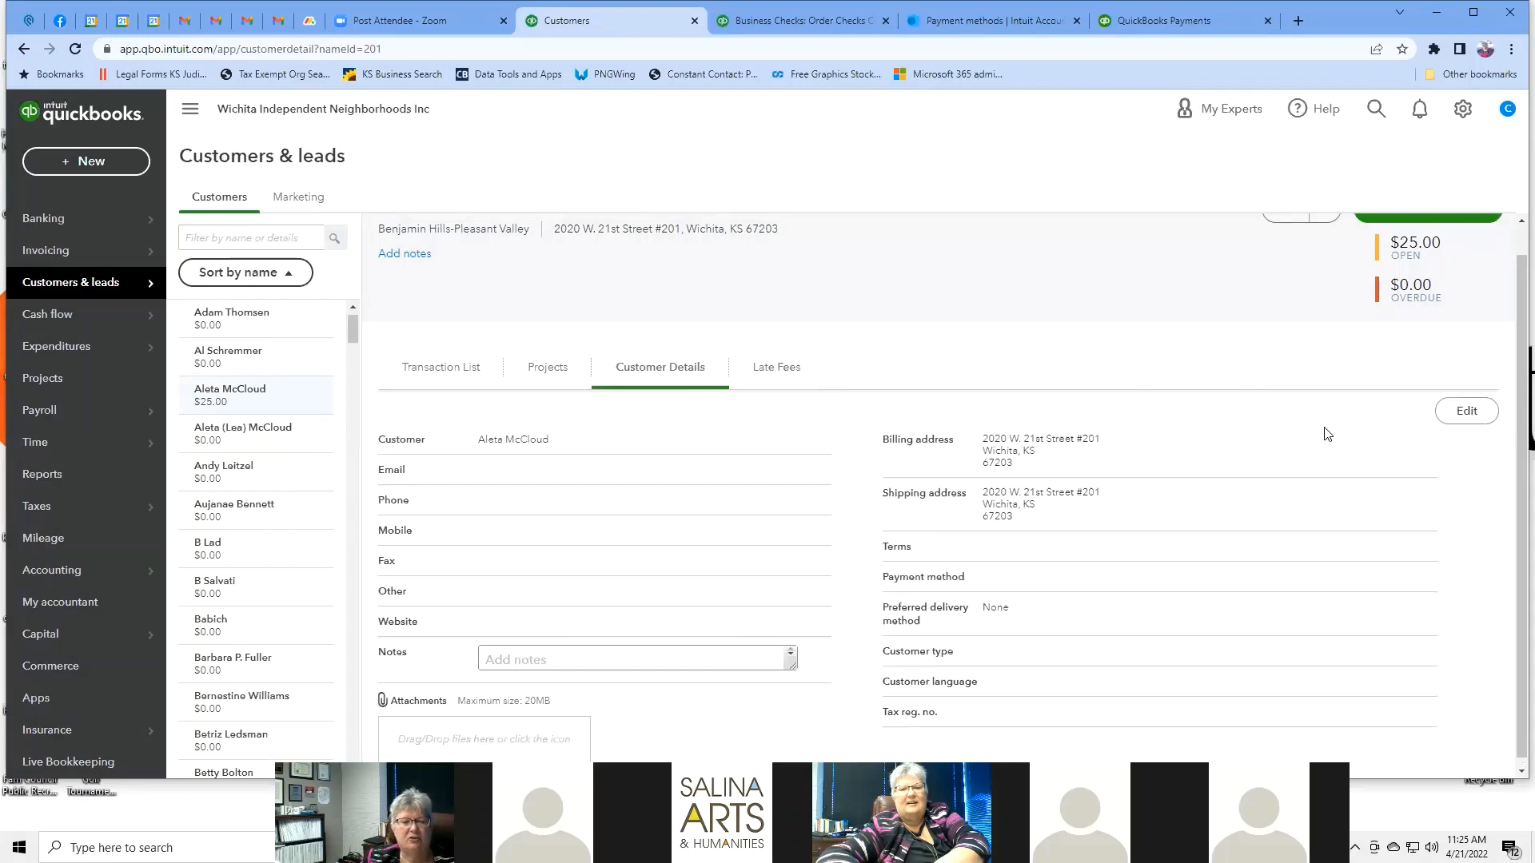
scroll(1328, 434, down, 1)
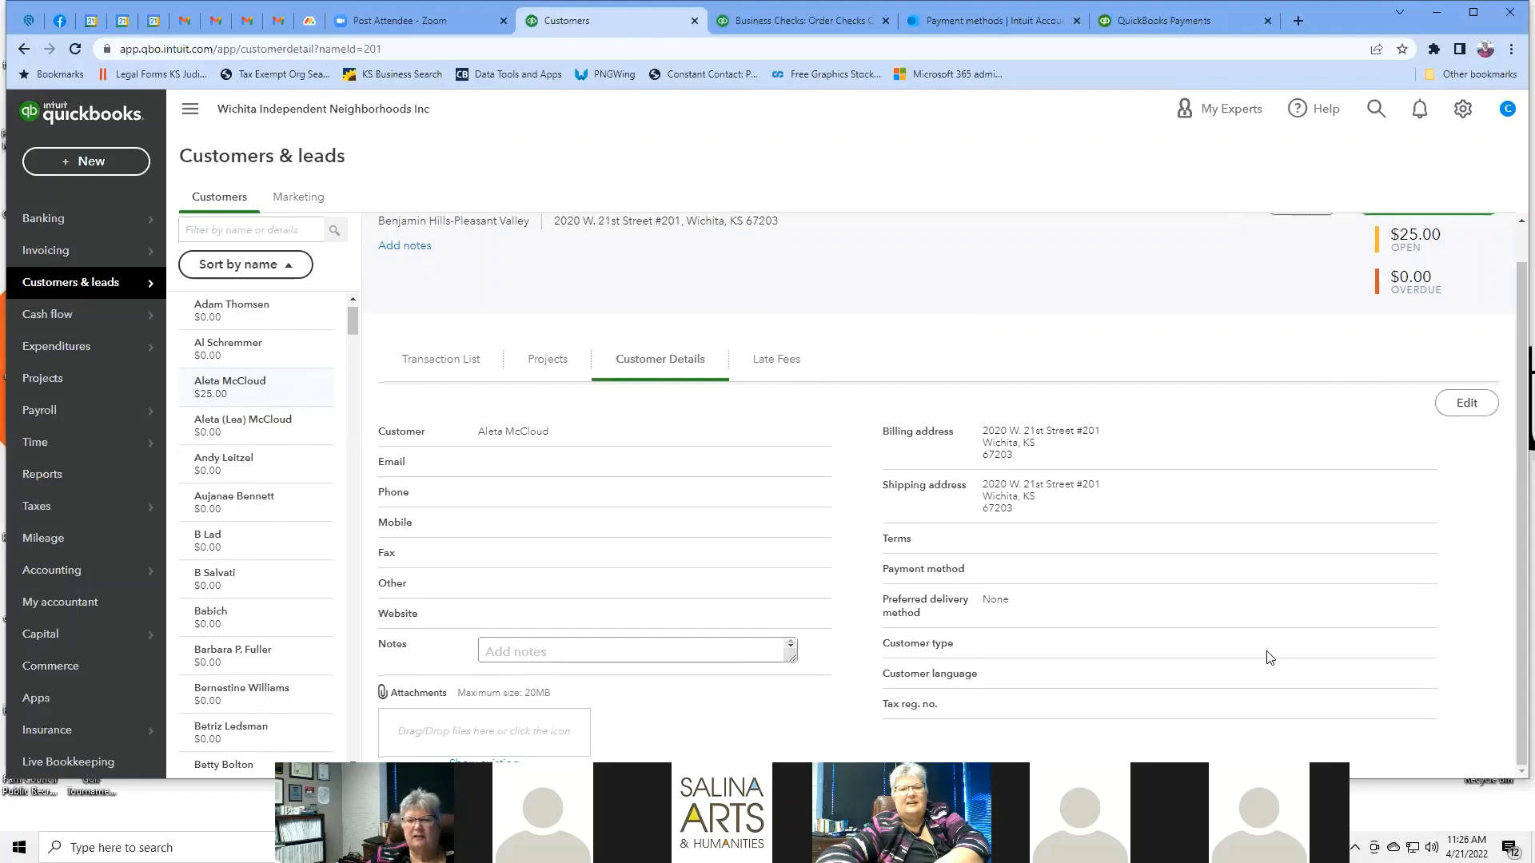
Open the customer's edit panel and choose Credit Card as the primary payment method.
click(1468, 403)
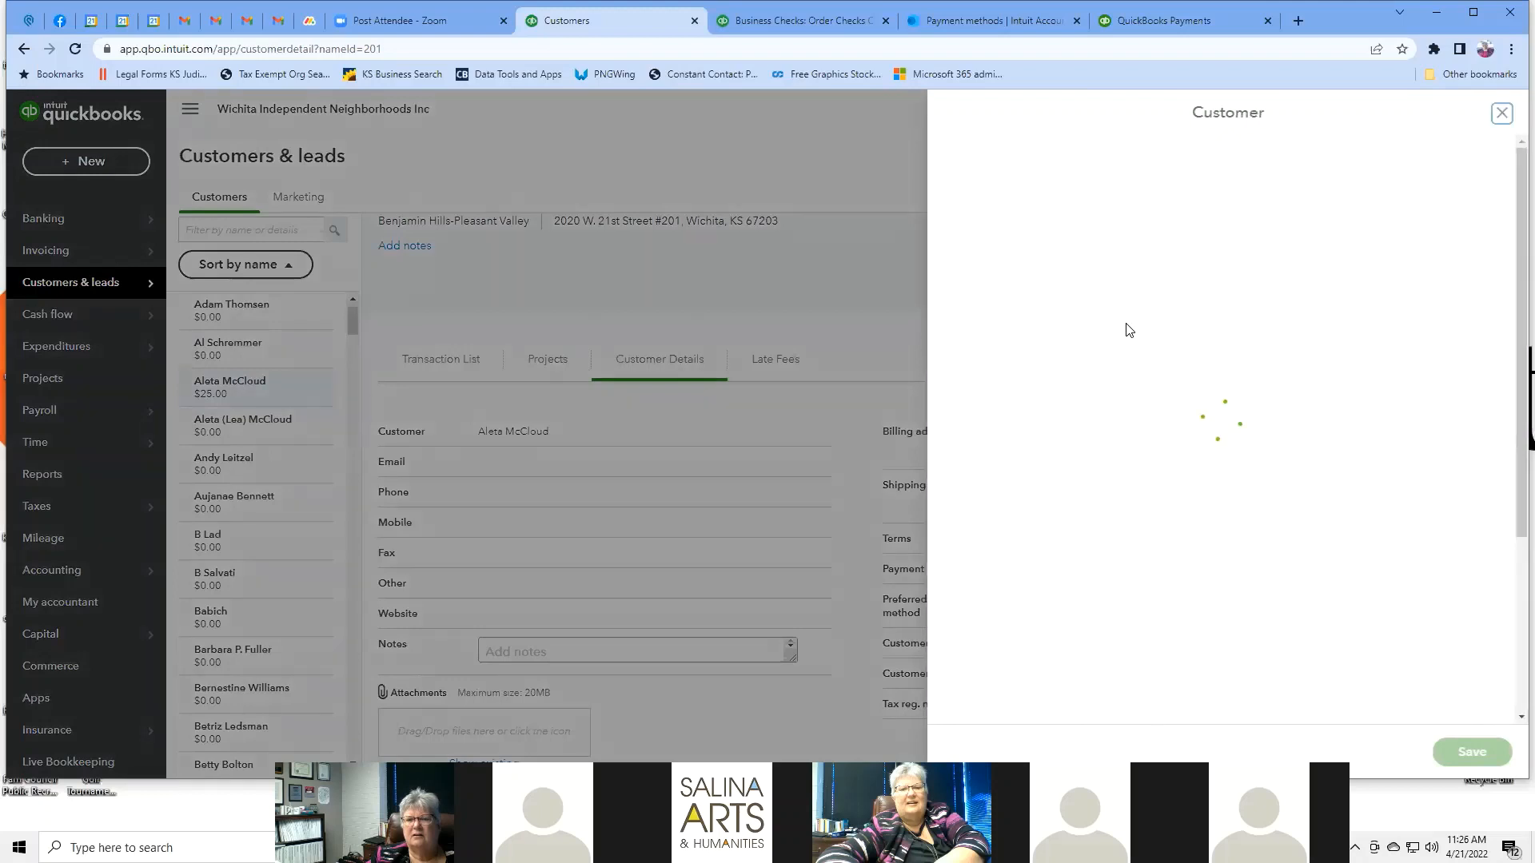
scroll(1129, 330, down, 5)
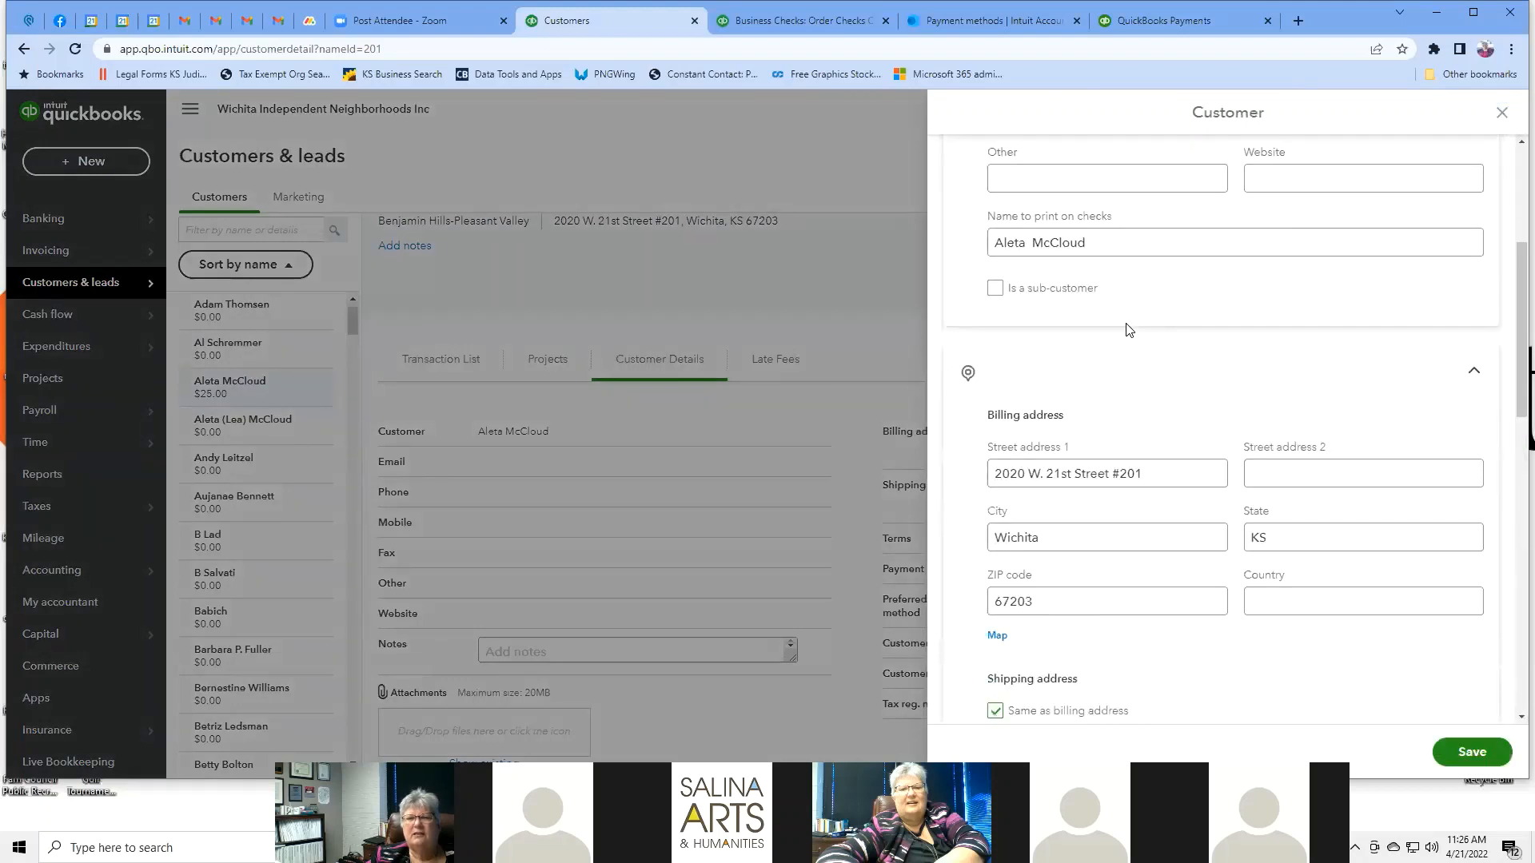
scroll(1154, 199, up, 3)
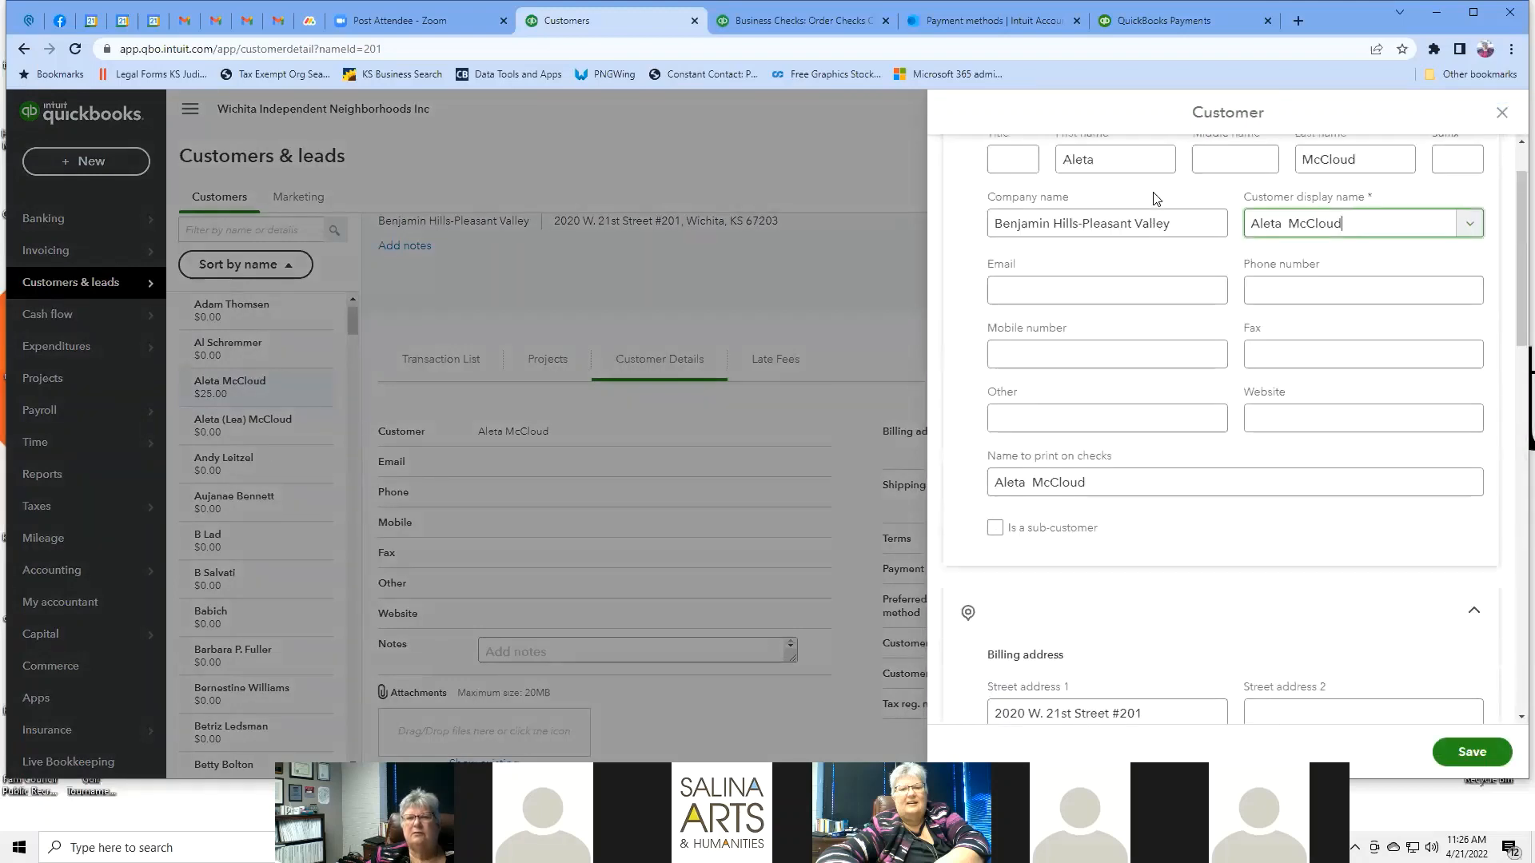
scroll(1151, 239, down, 5)
scroll(1148, 289, down, 4)
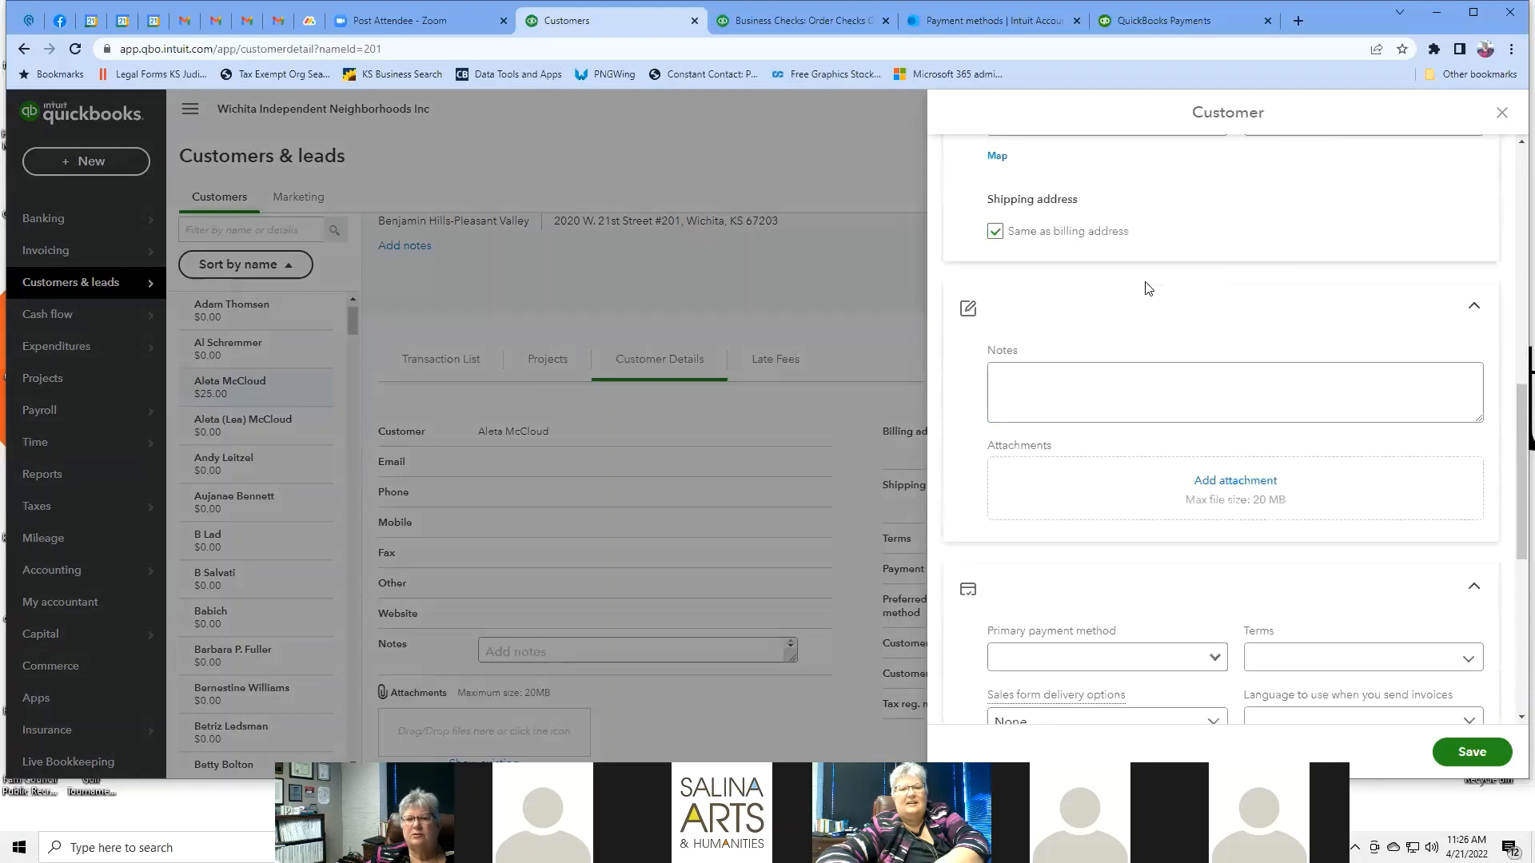
scroll(1147, 289, down, 3)
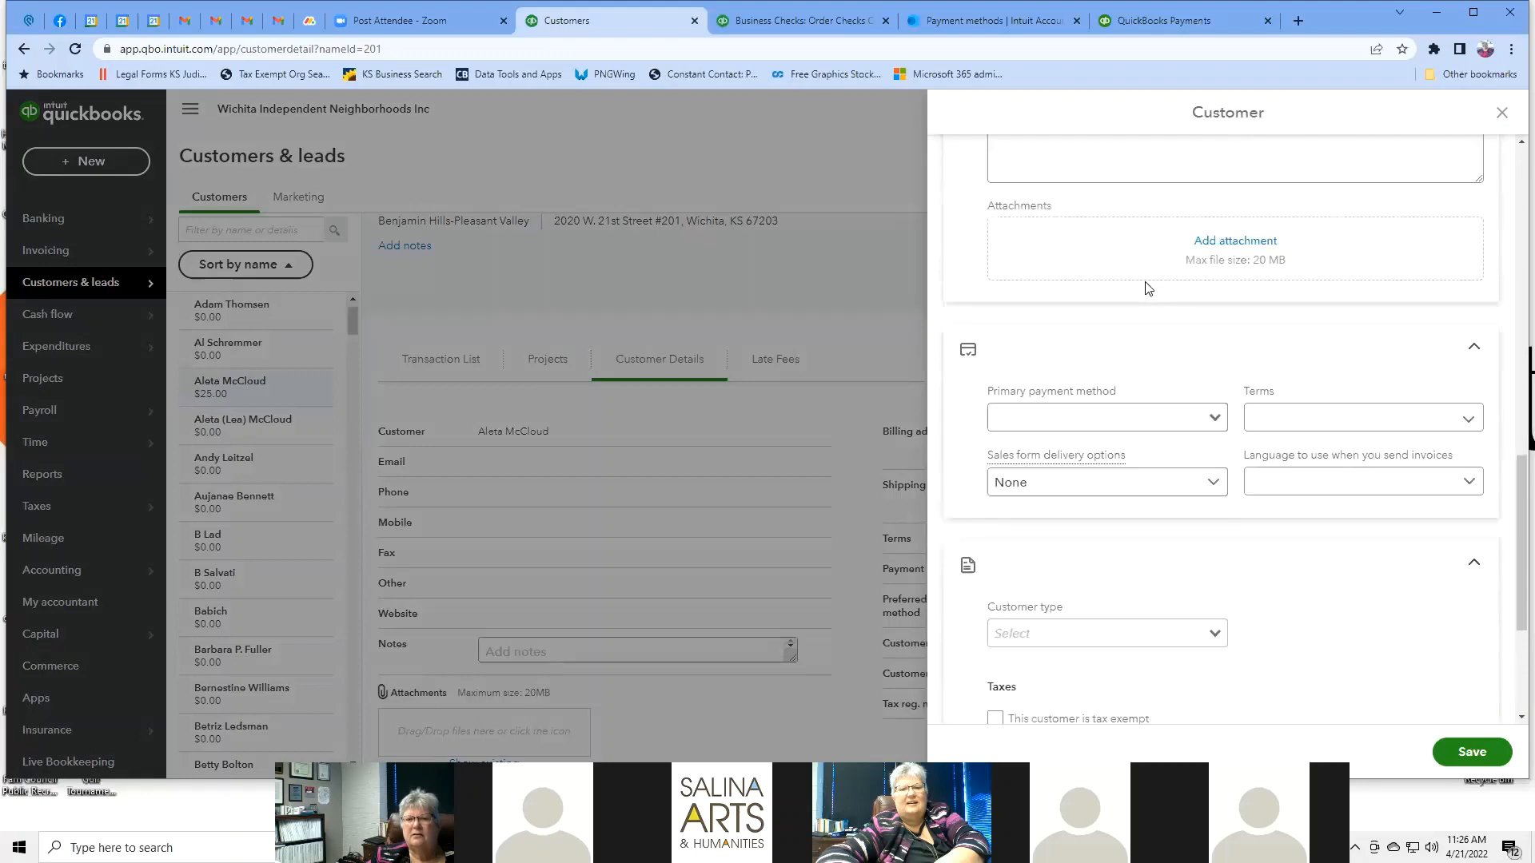
scroll(1148, 288, down, 1)
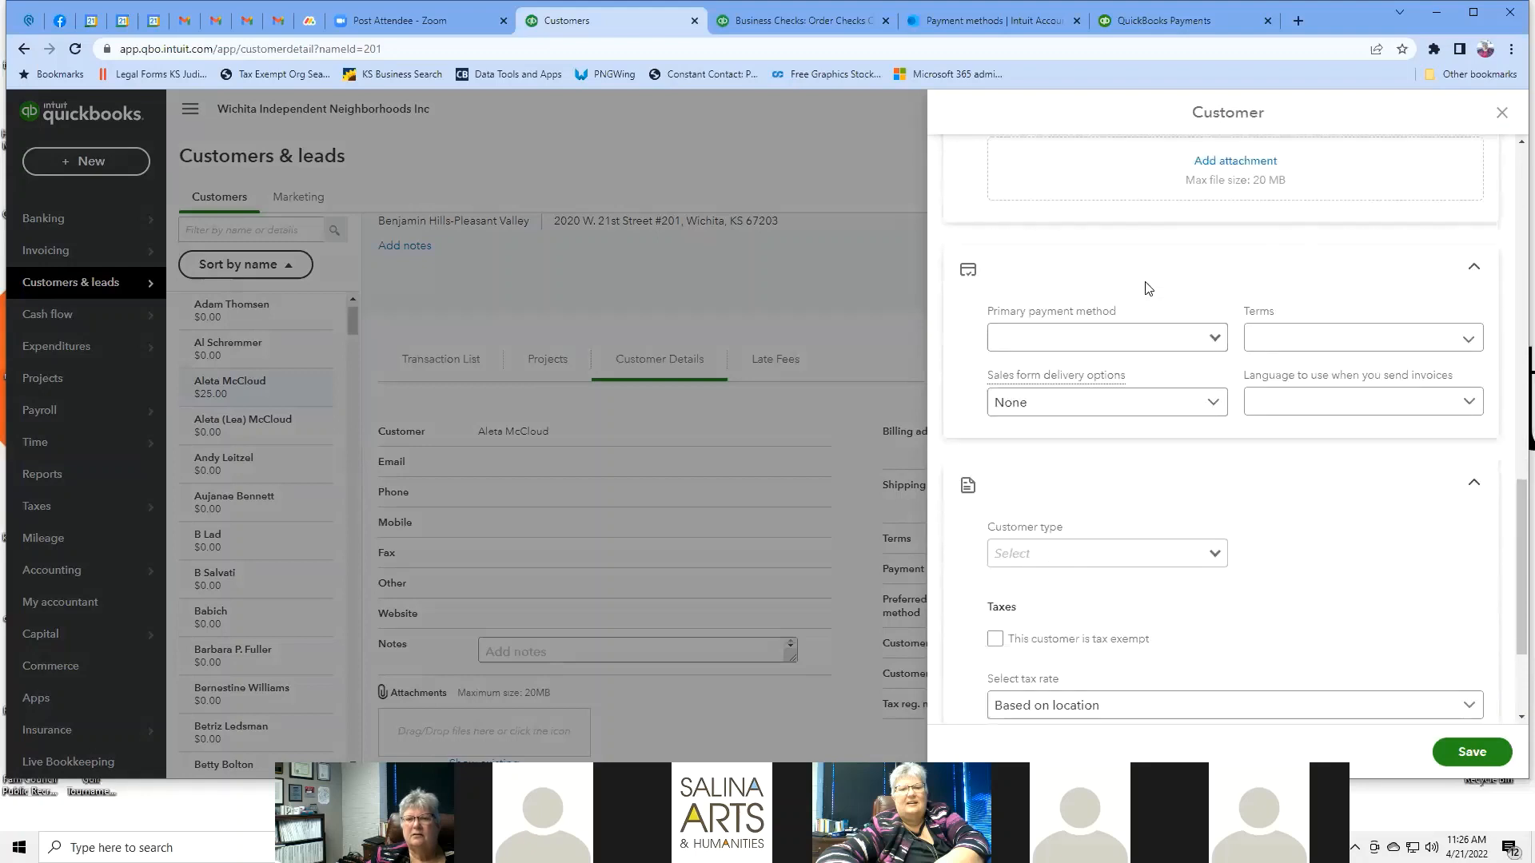
click(1215, 342)
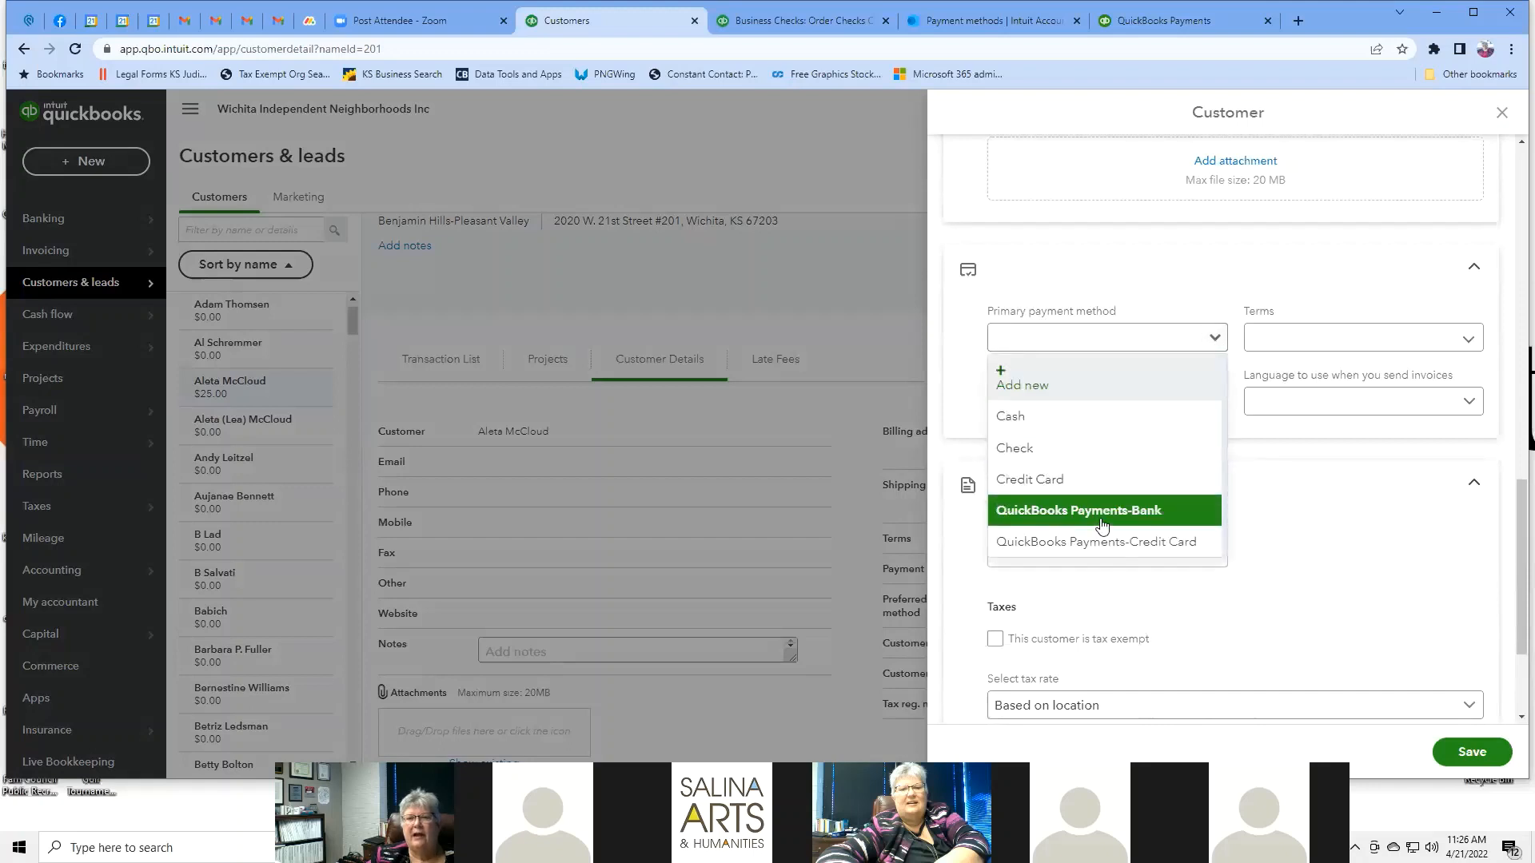
click(1034, 481)
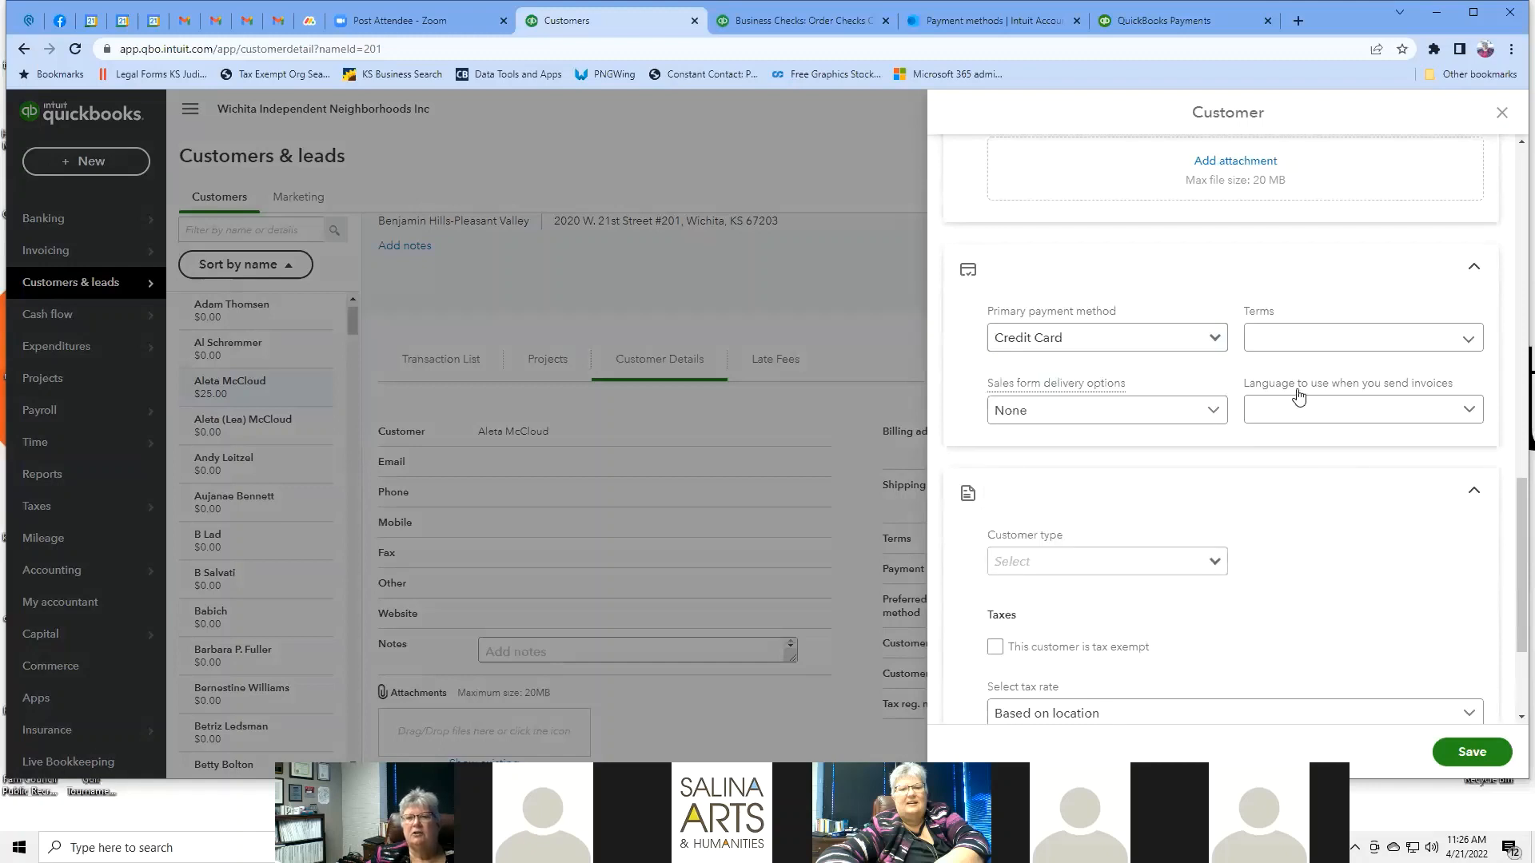
click(1272, 285)
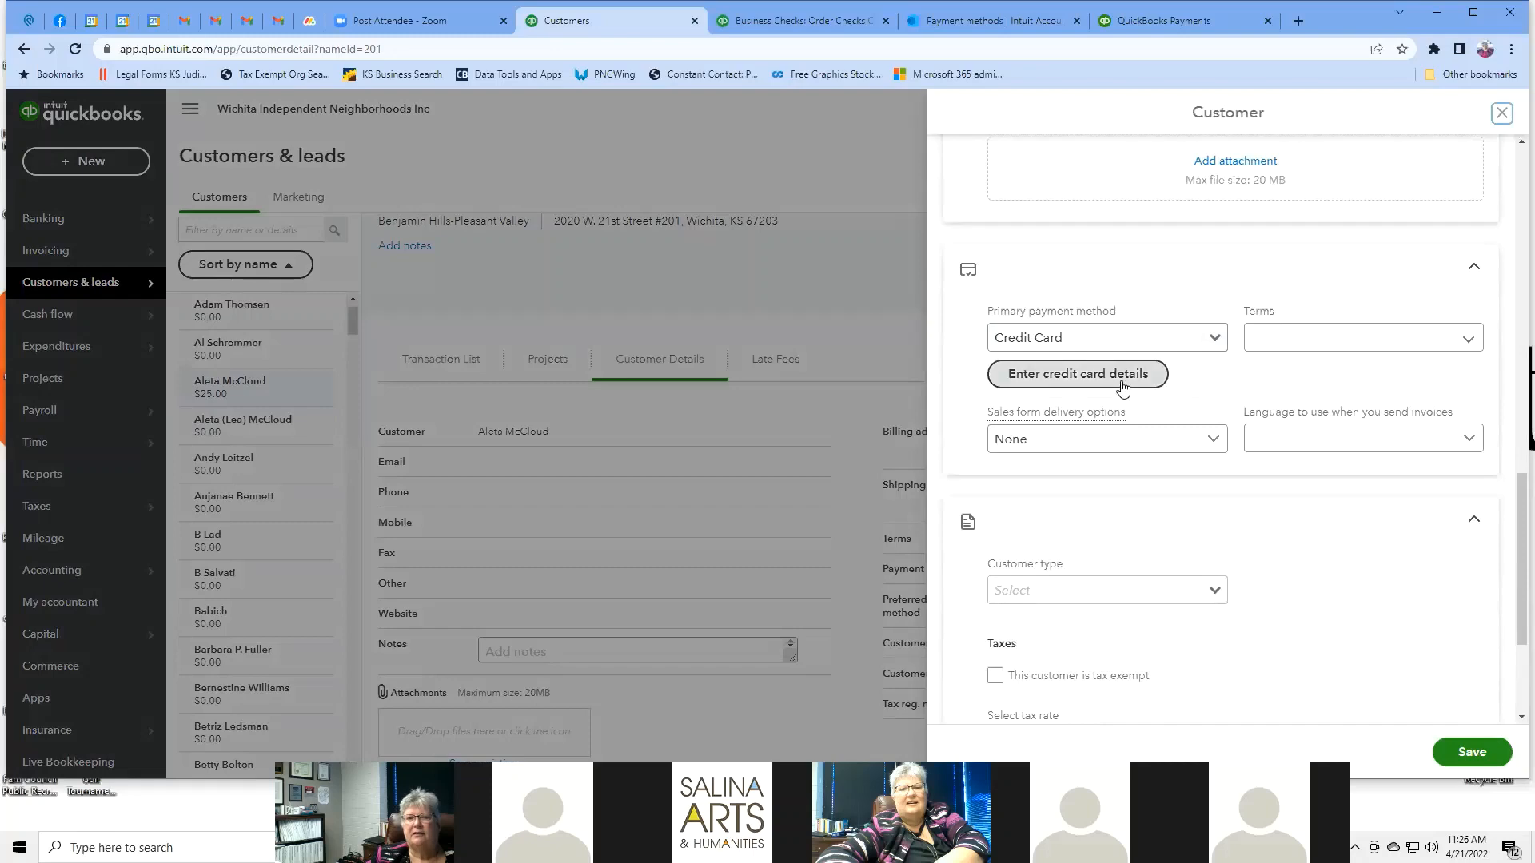
click(1114, 382)
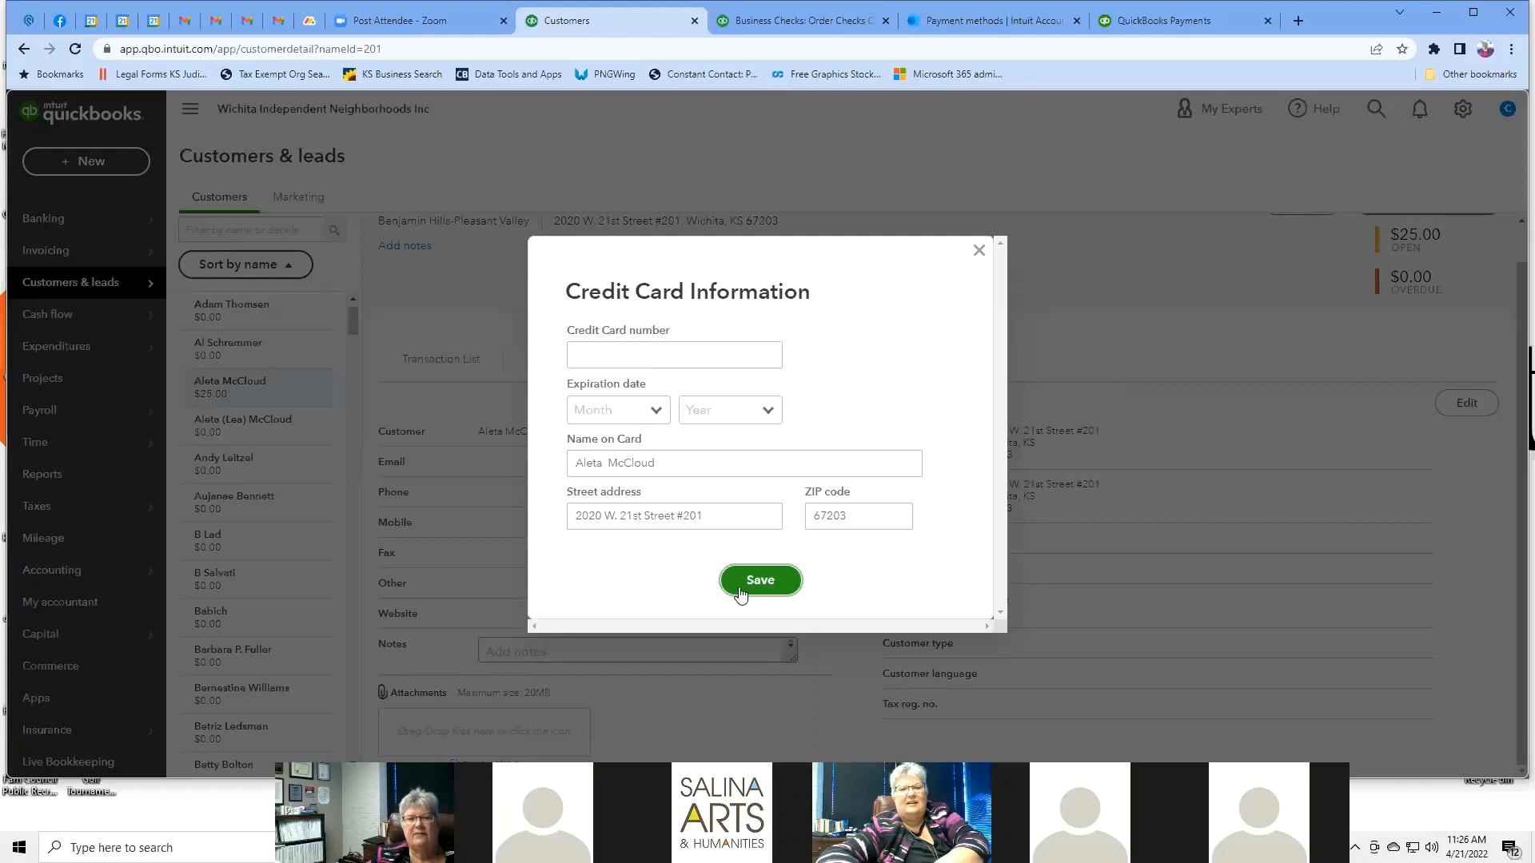
click(978, 256)
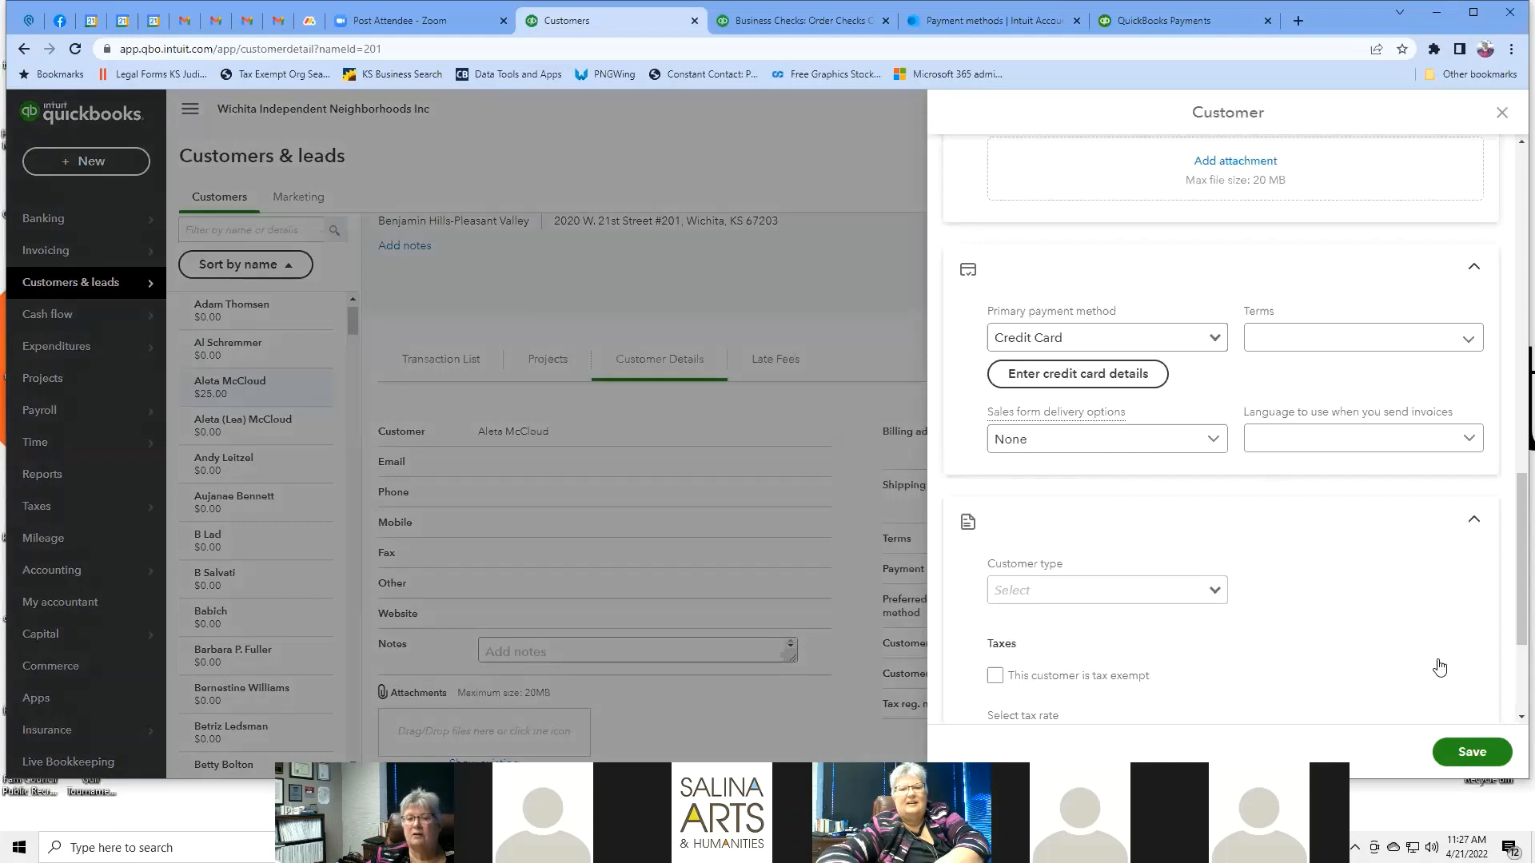
Review the tax fields and the tax rate choices in the customer edit panel.
scroll(1315, 508, down, 2)
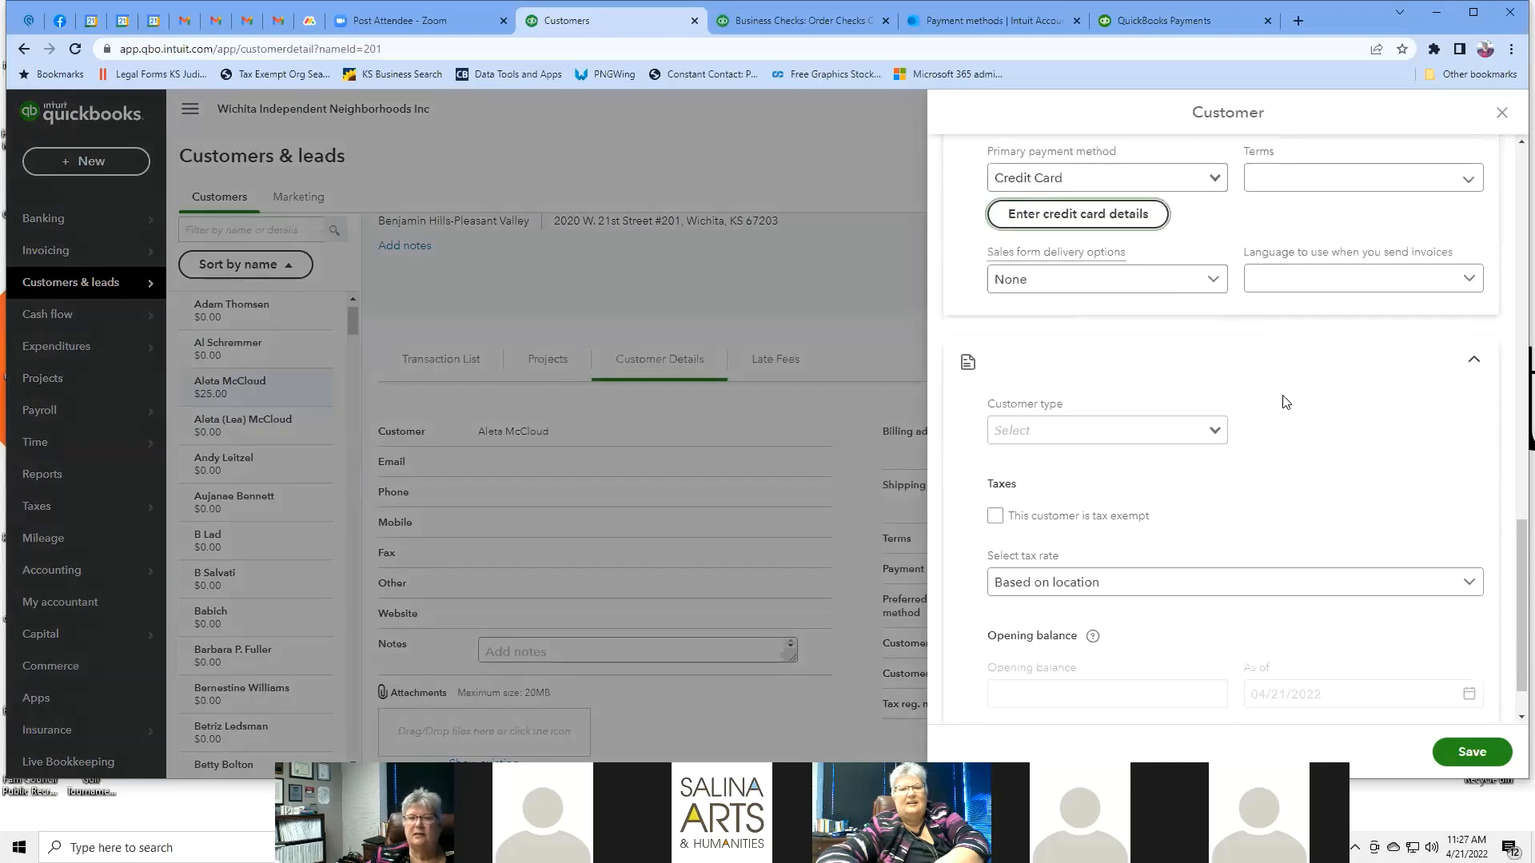
click(1216, 435)
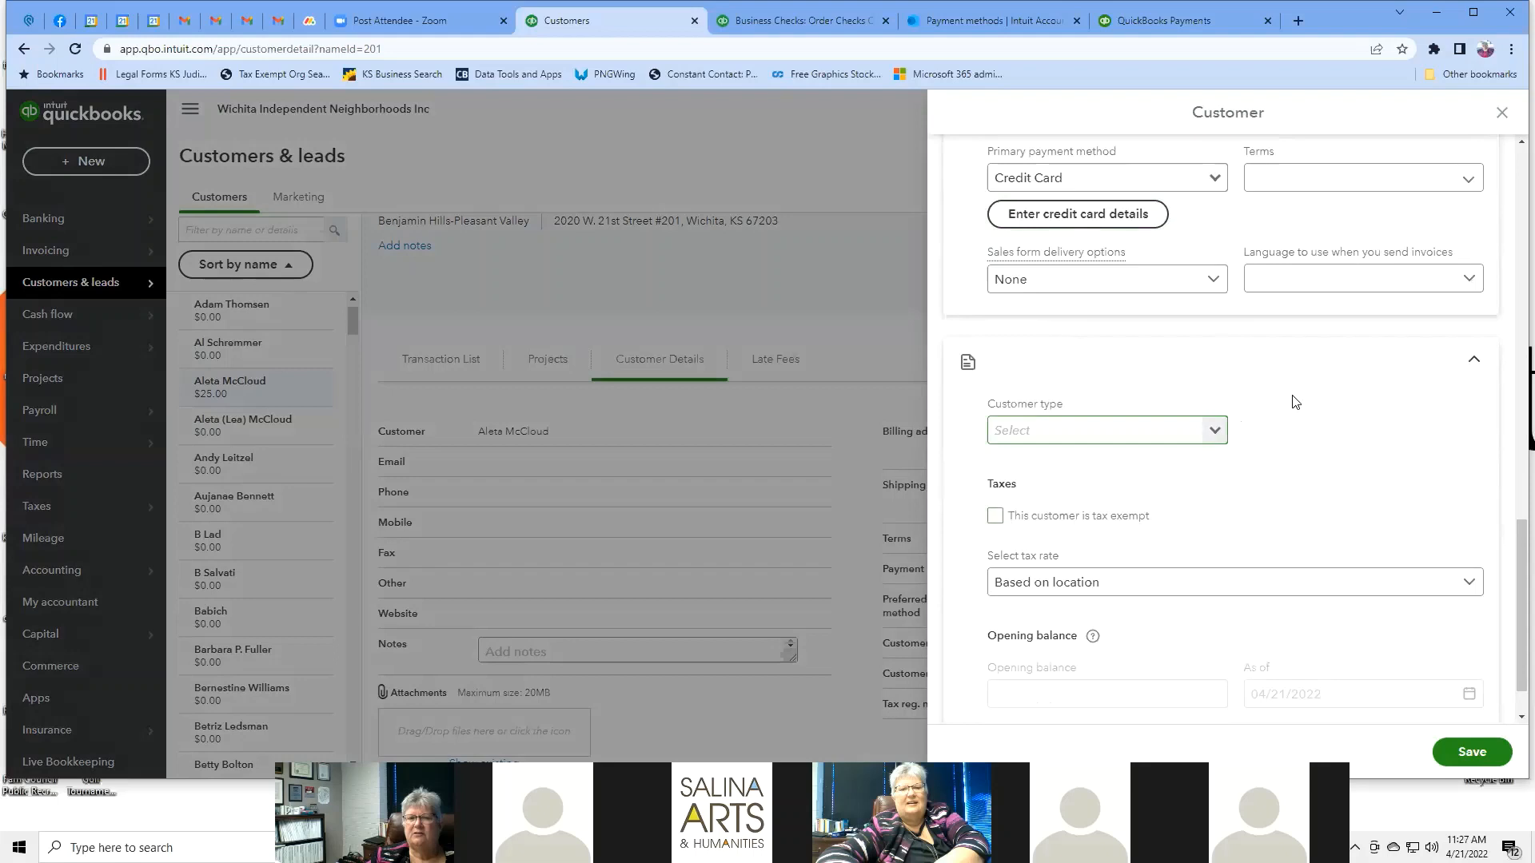
scroll(1294, 402, down, 1)
scroll(1295, 402, down, 1)
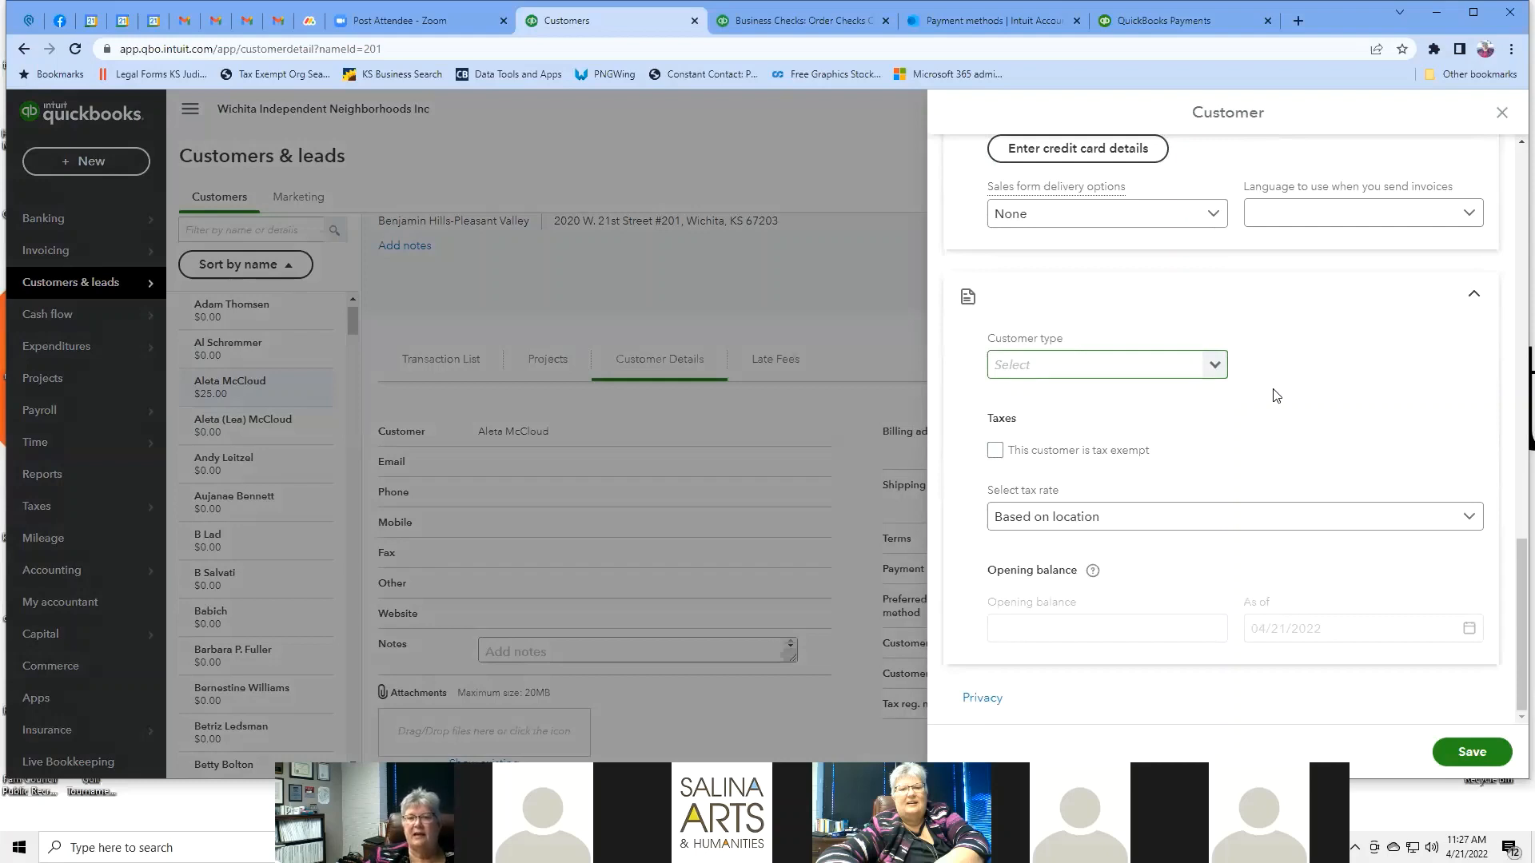
click(1471, 517)
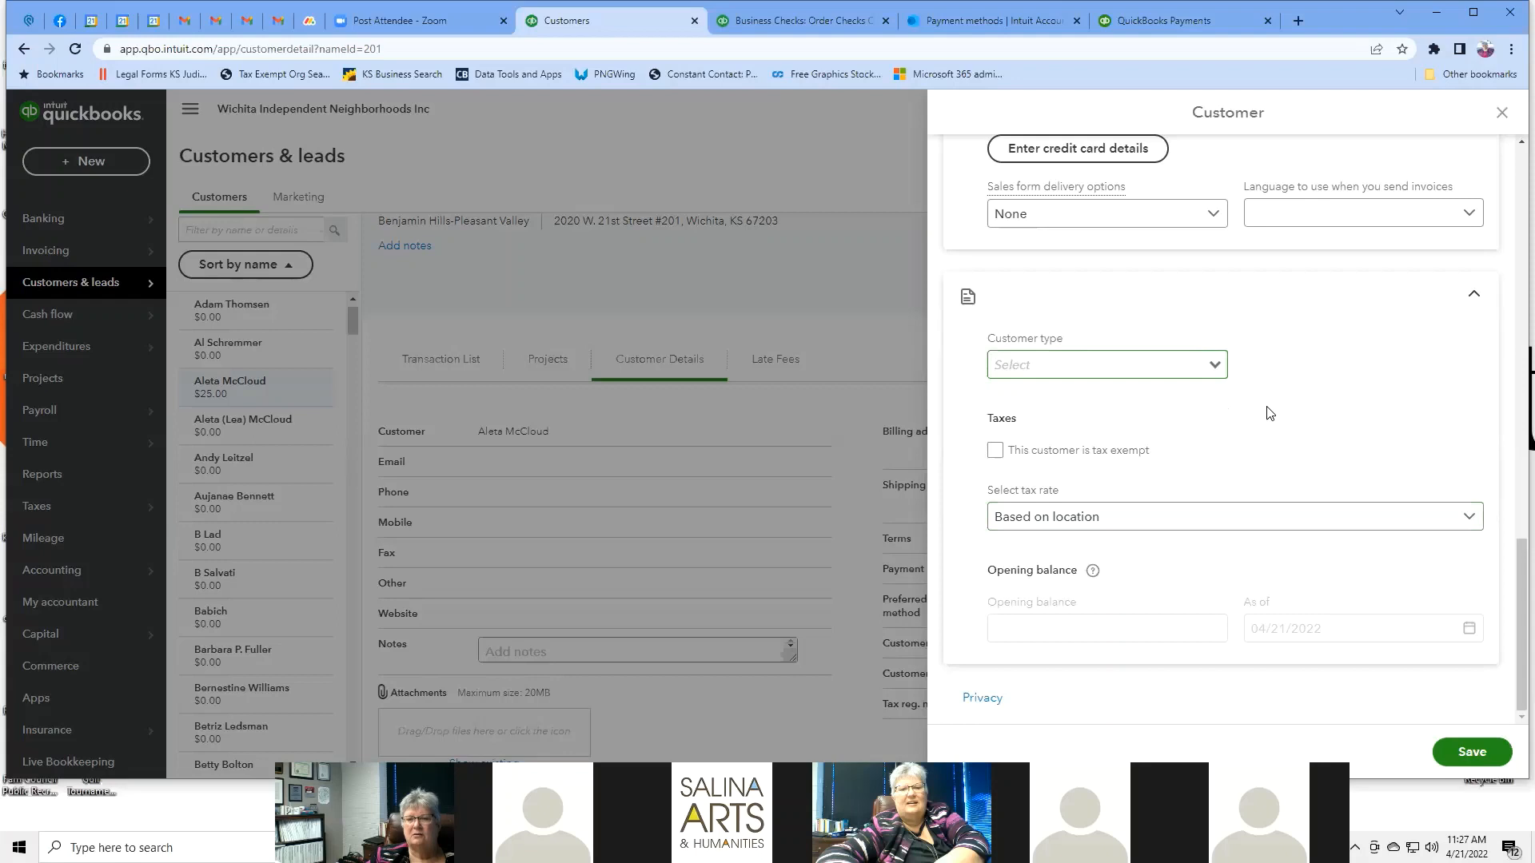
scroll(1269, 413, up, 15)
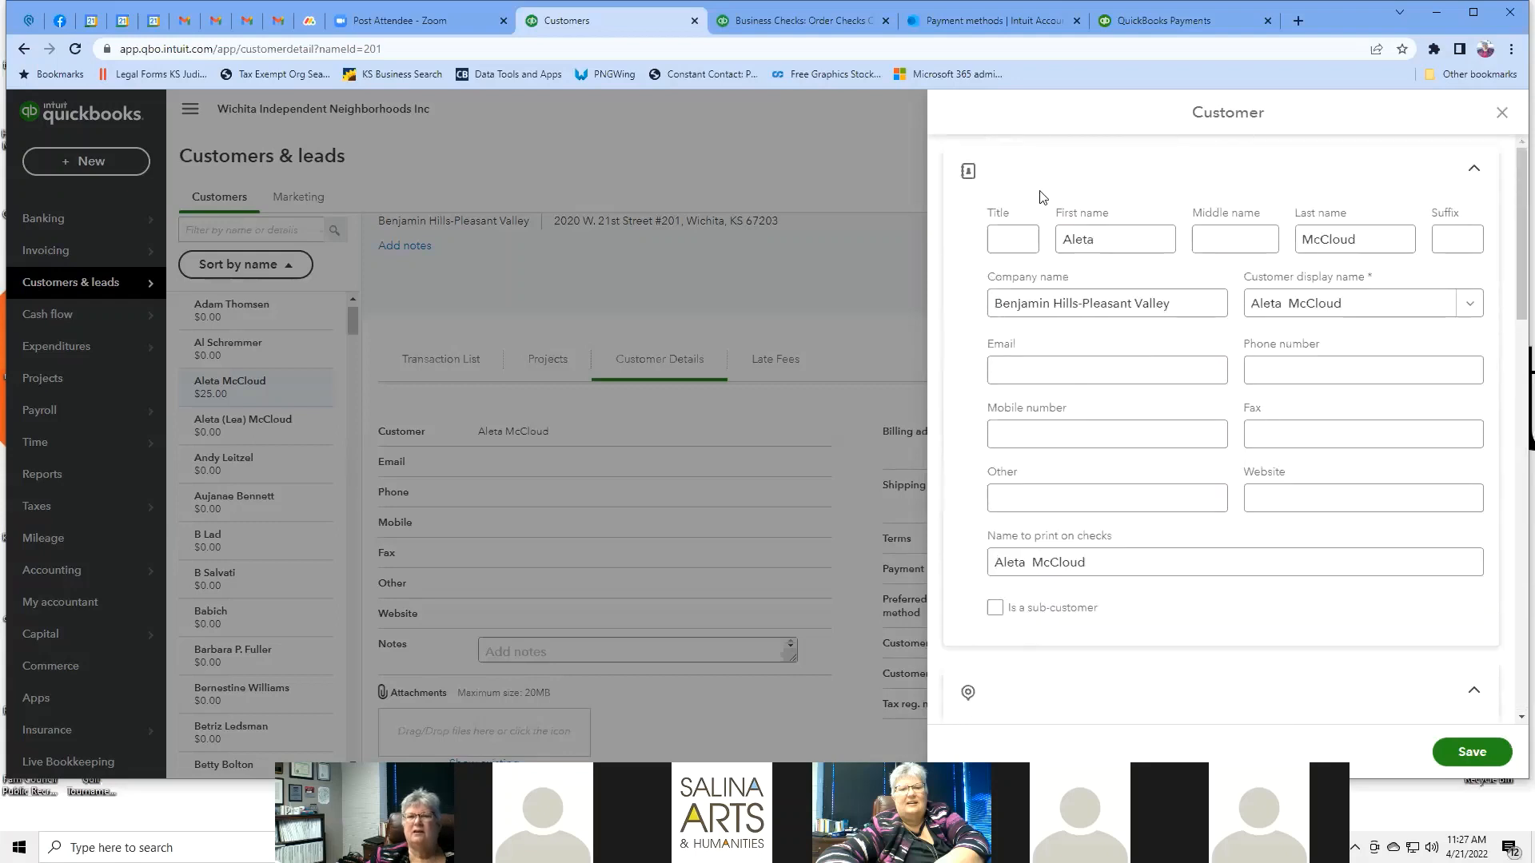
Collapse and re-expand the name section, then close the panel without saving changes.
click(971, 177)
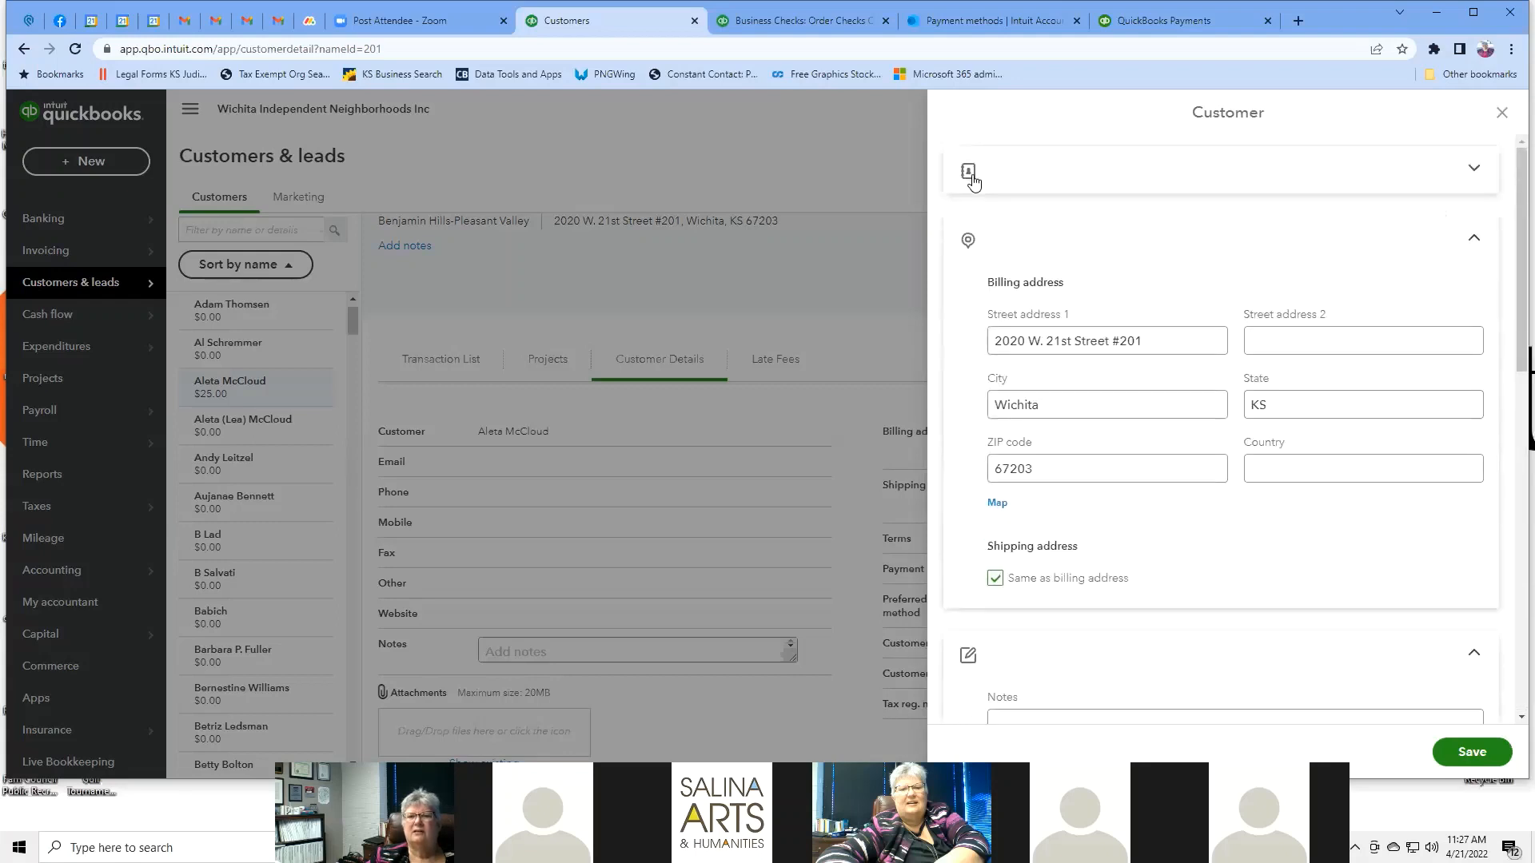
click(971, 176)
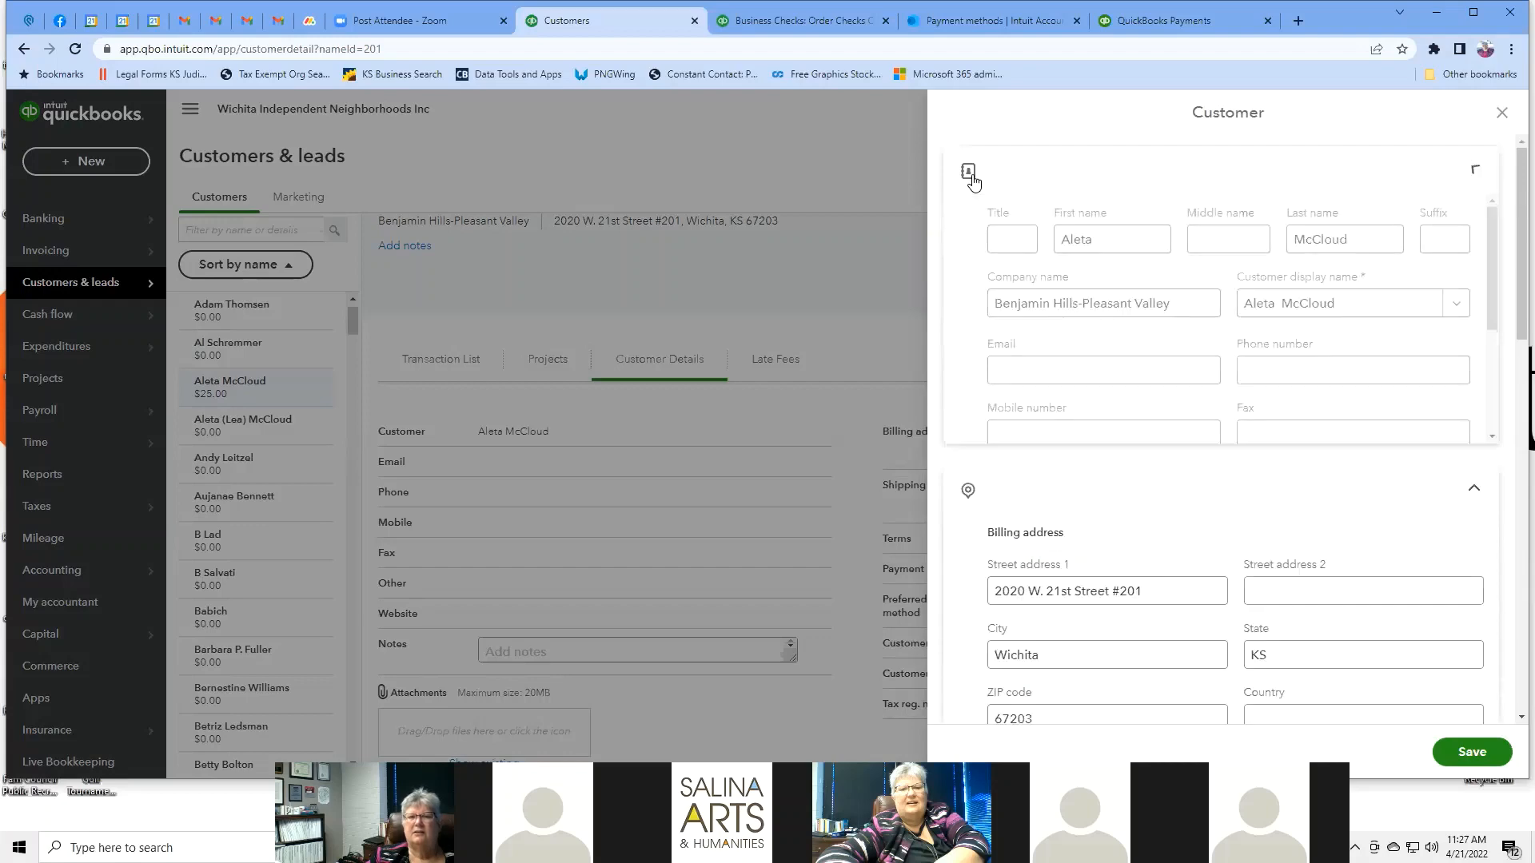
click(1503, 114)
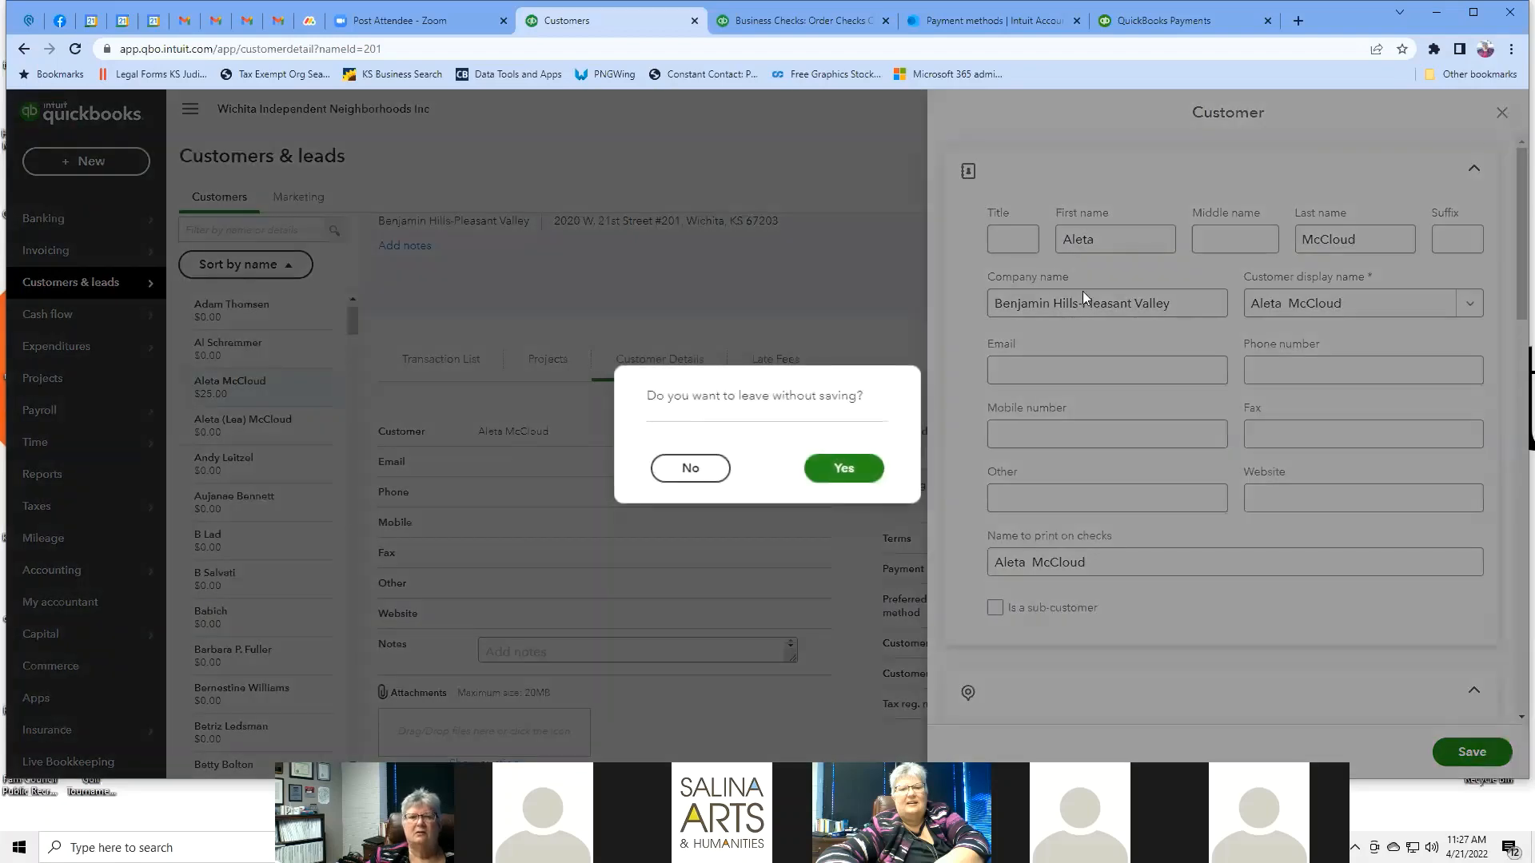
click(843, 469)
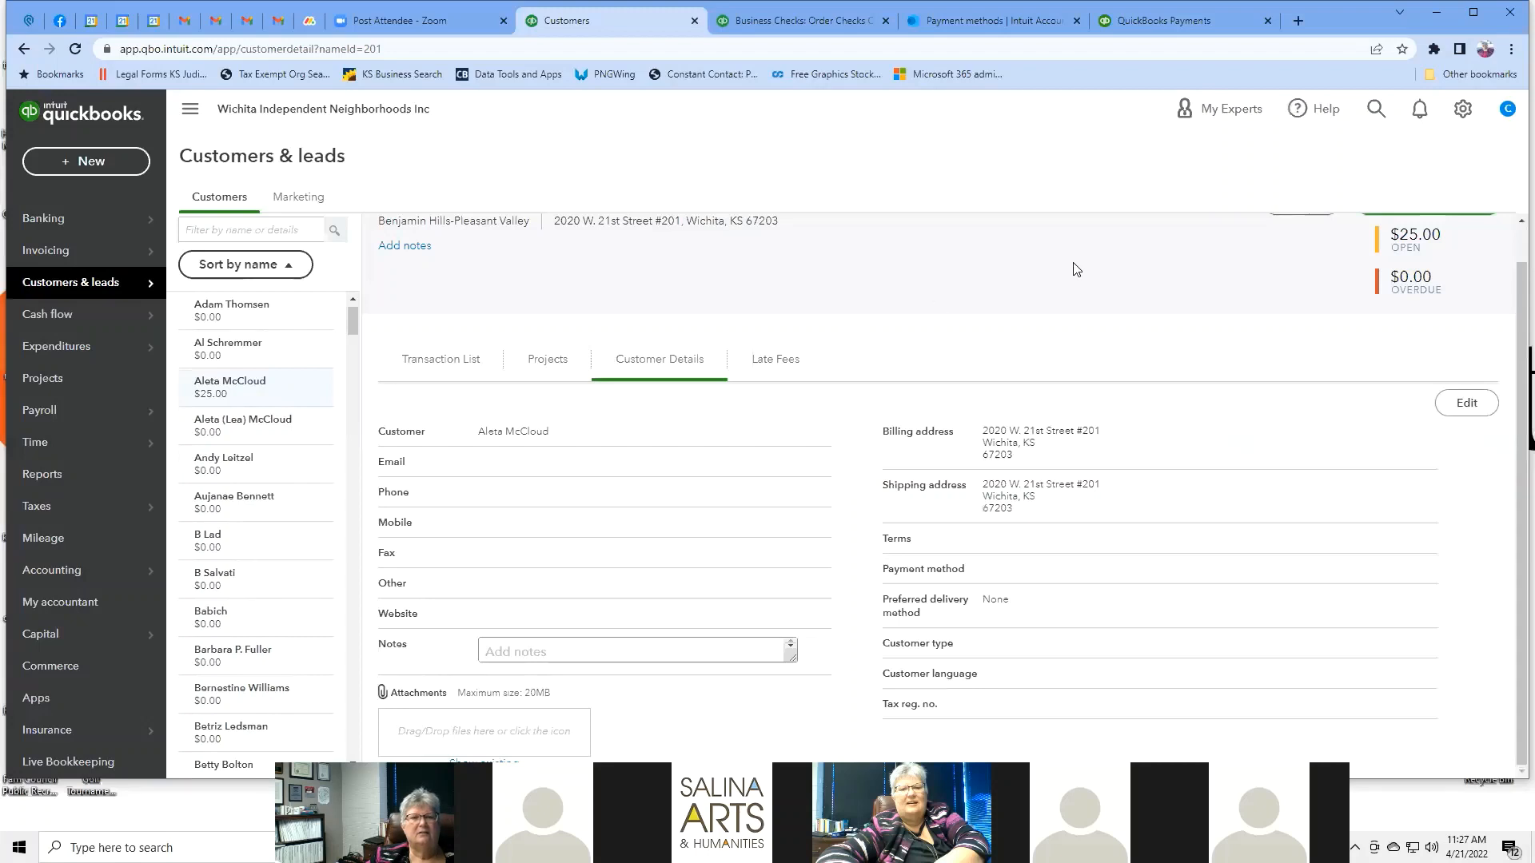
Check the customer's Edit actions and New transaction menus, then switch to the Mailchimp Marketing page.
scroll(1256, 233, up, 1)
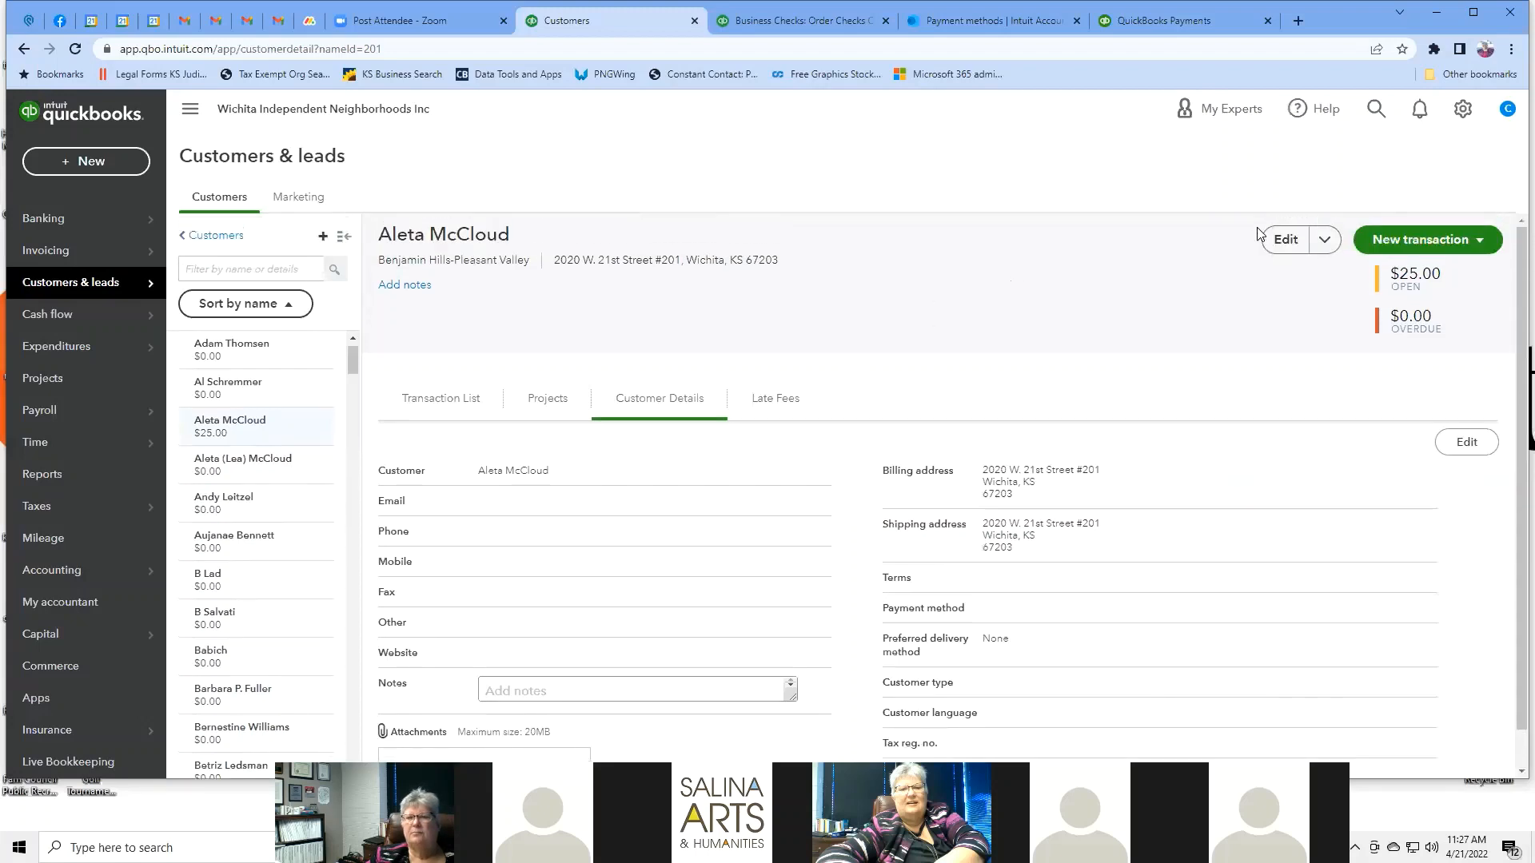
click(1324, 239)
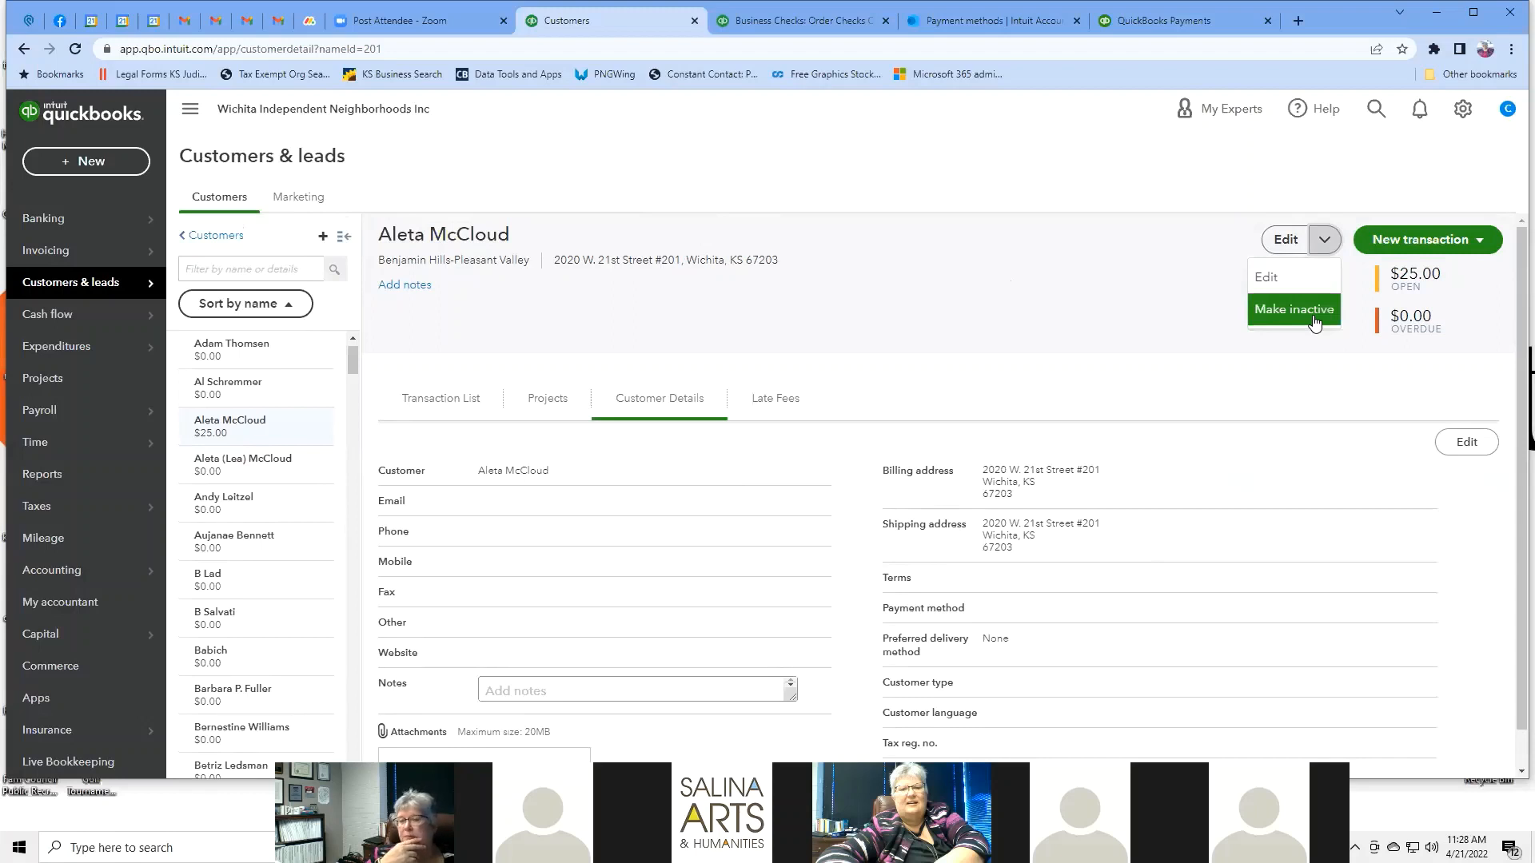
click(1004, 269)
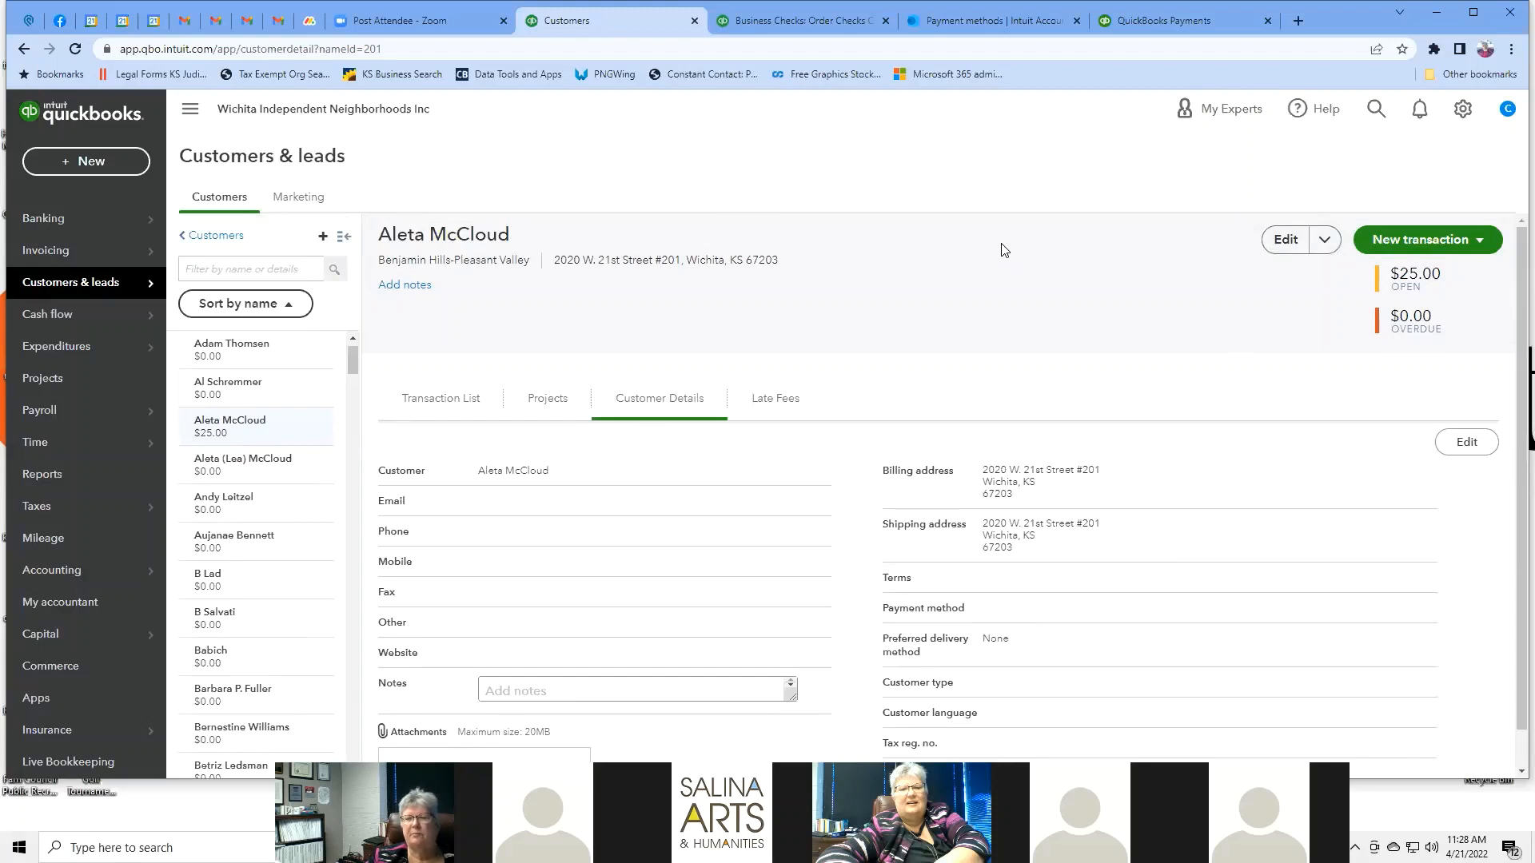
click(1483, 241)
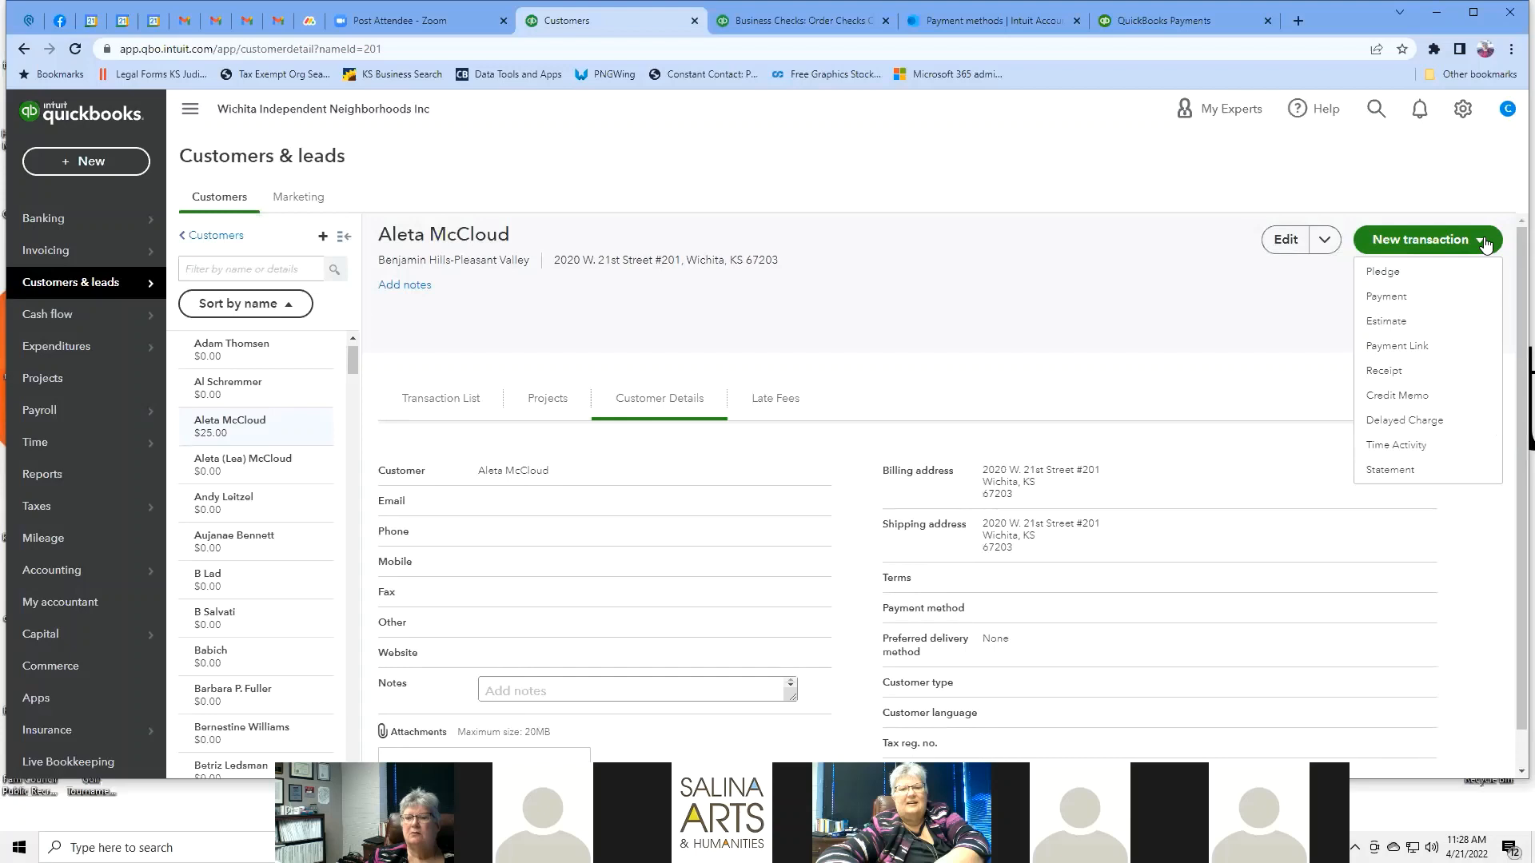
click(1083, 333)
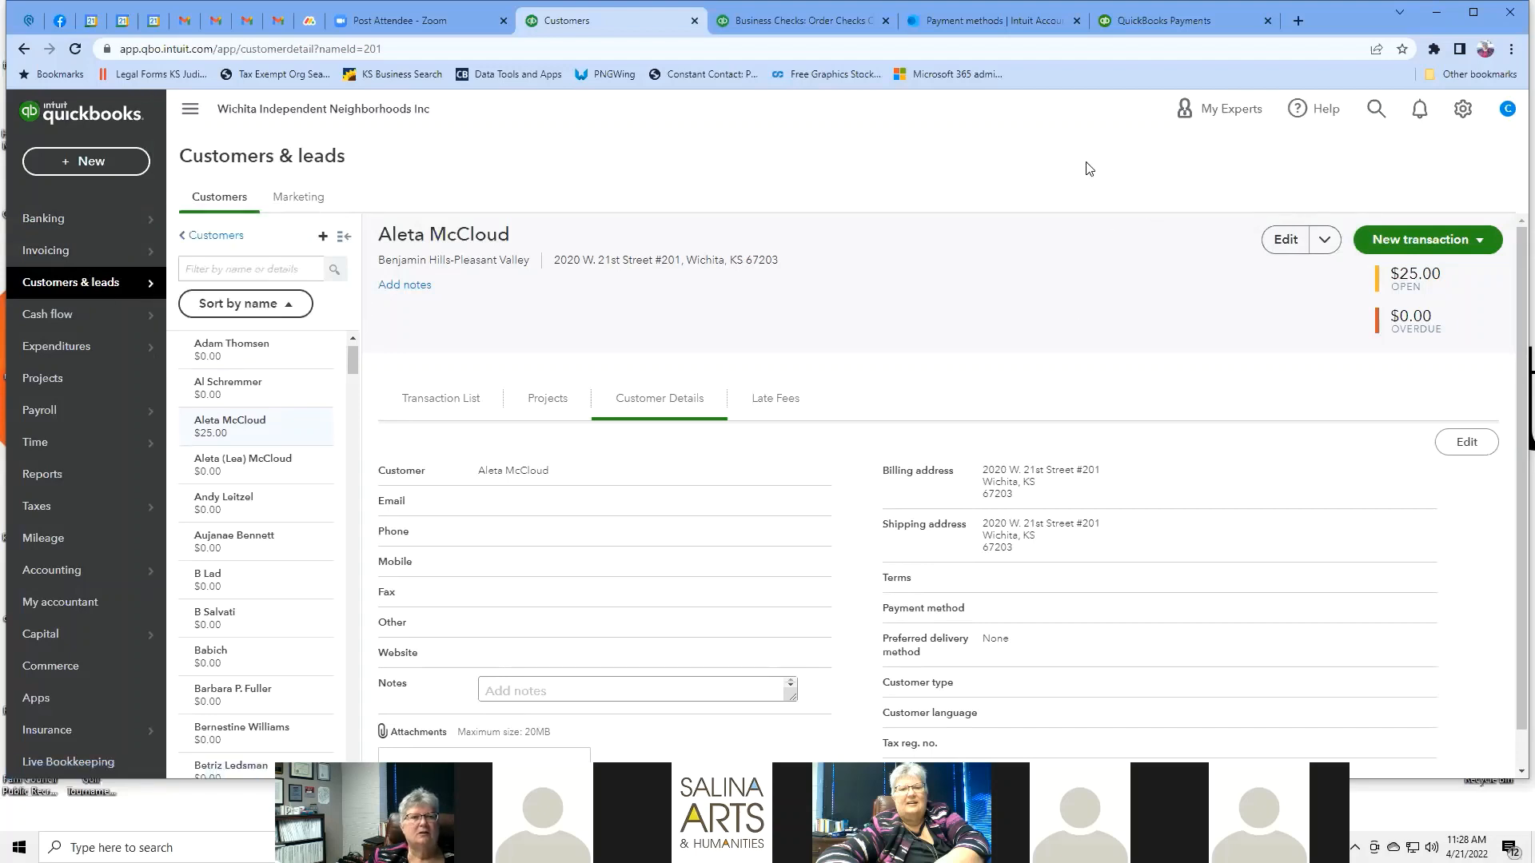
click(290, 201)
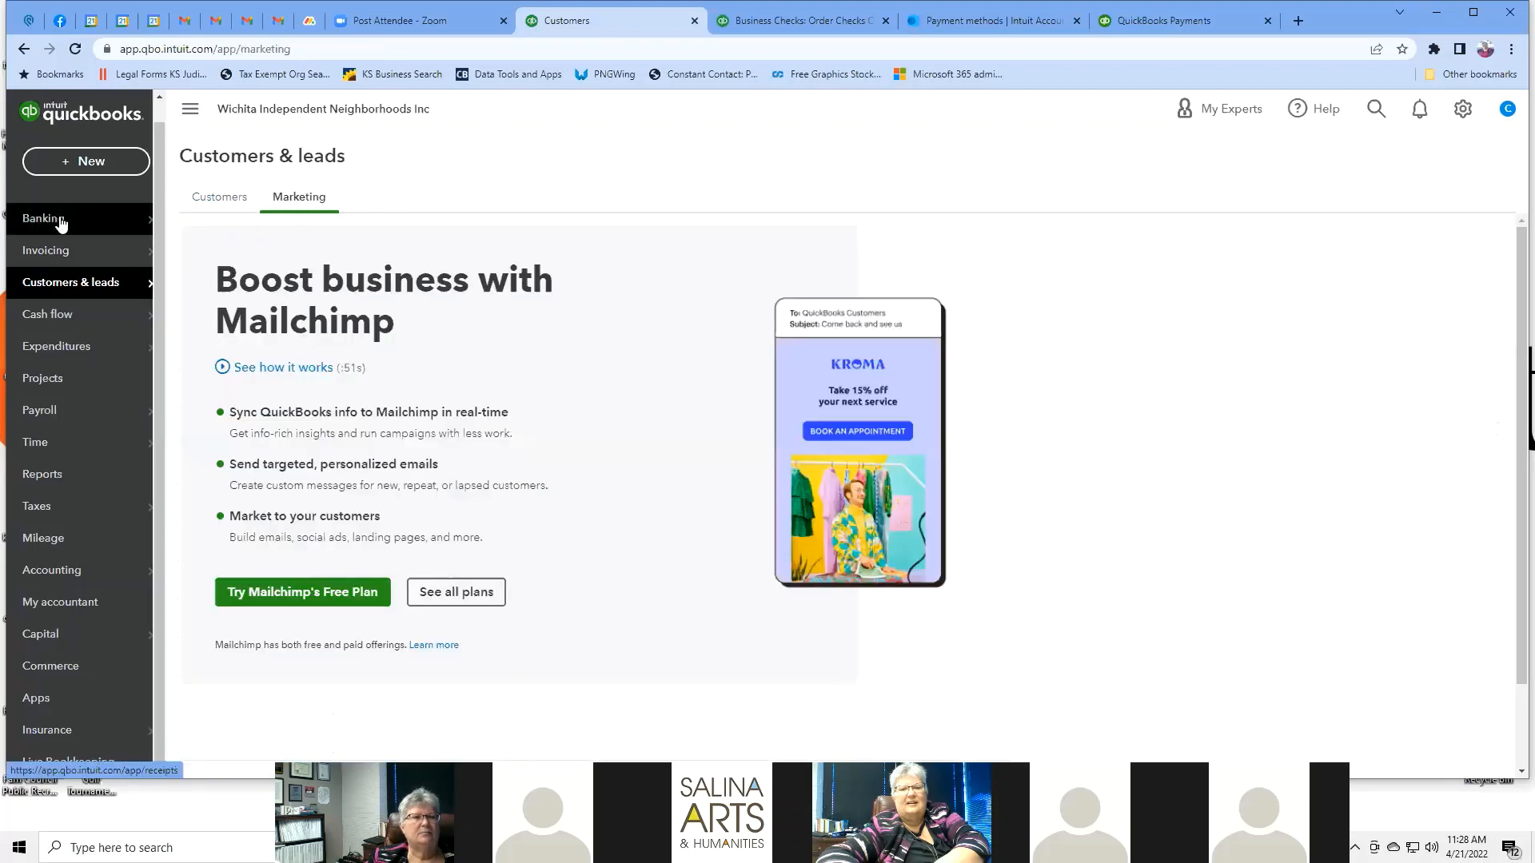
mouse_move(50, 227)
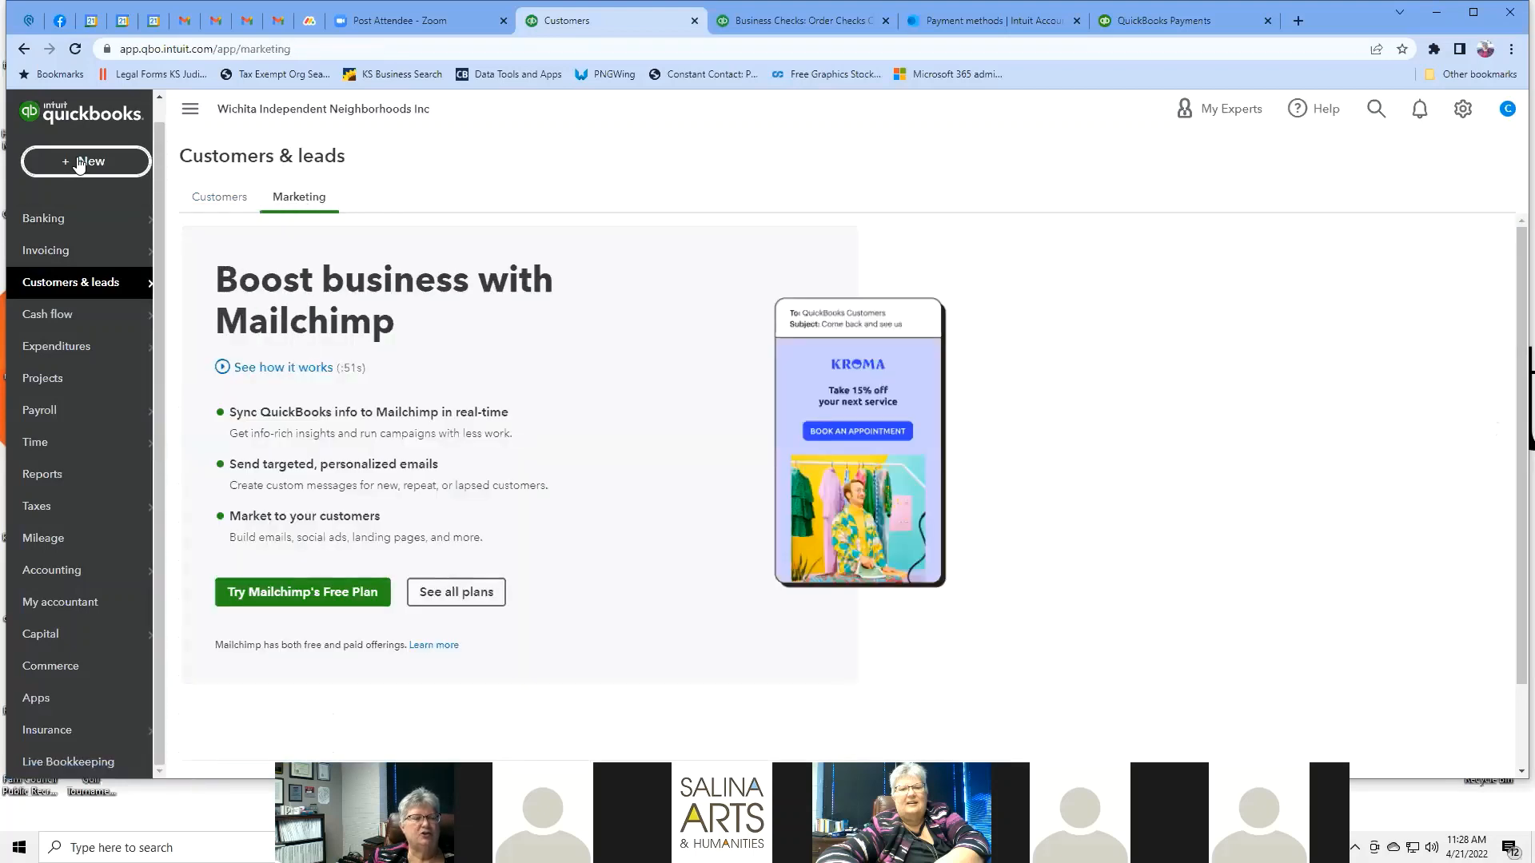